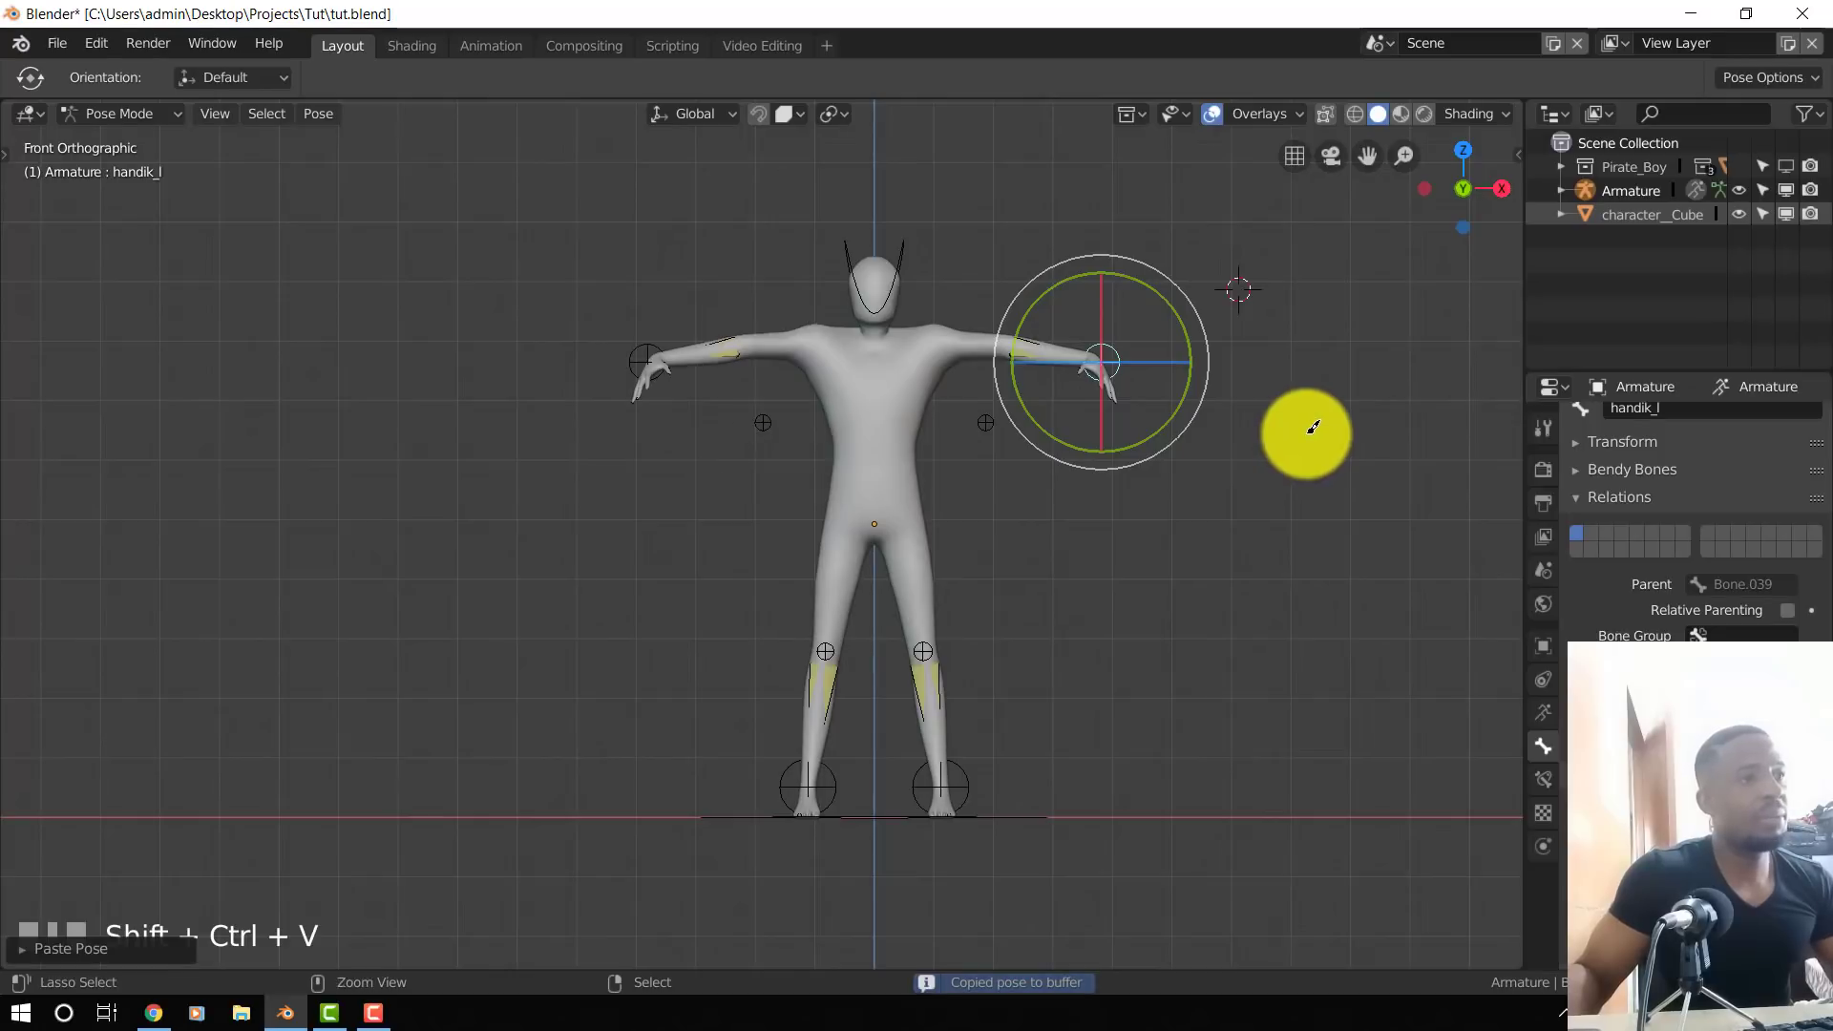
- Rotate the left hand IK bone so the hand tilts upward, then copy the pose and paste it mirrored to the other hand
{"action": "scroll", "coordinate": [1015, 487], "scroll_direction": "up", "scroll_amount": 2}
{"action": "key", "text": "r"}
{"action": "left_click", "coordinate": [1228, 406]}
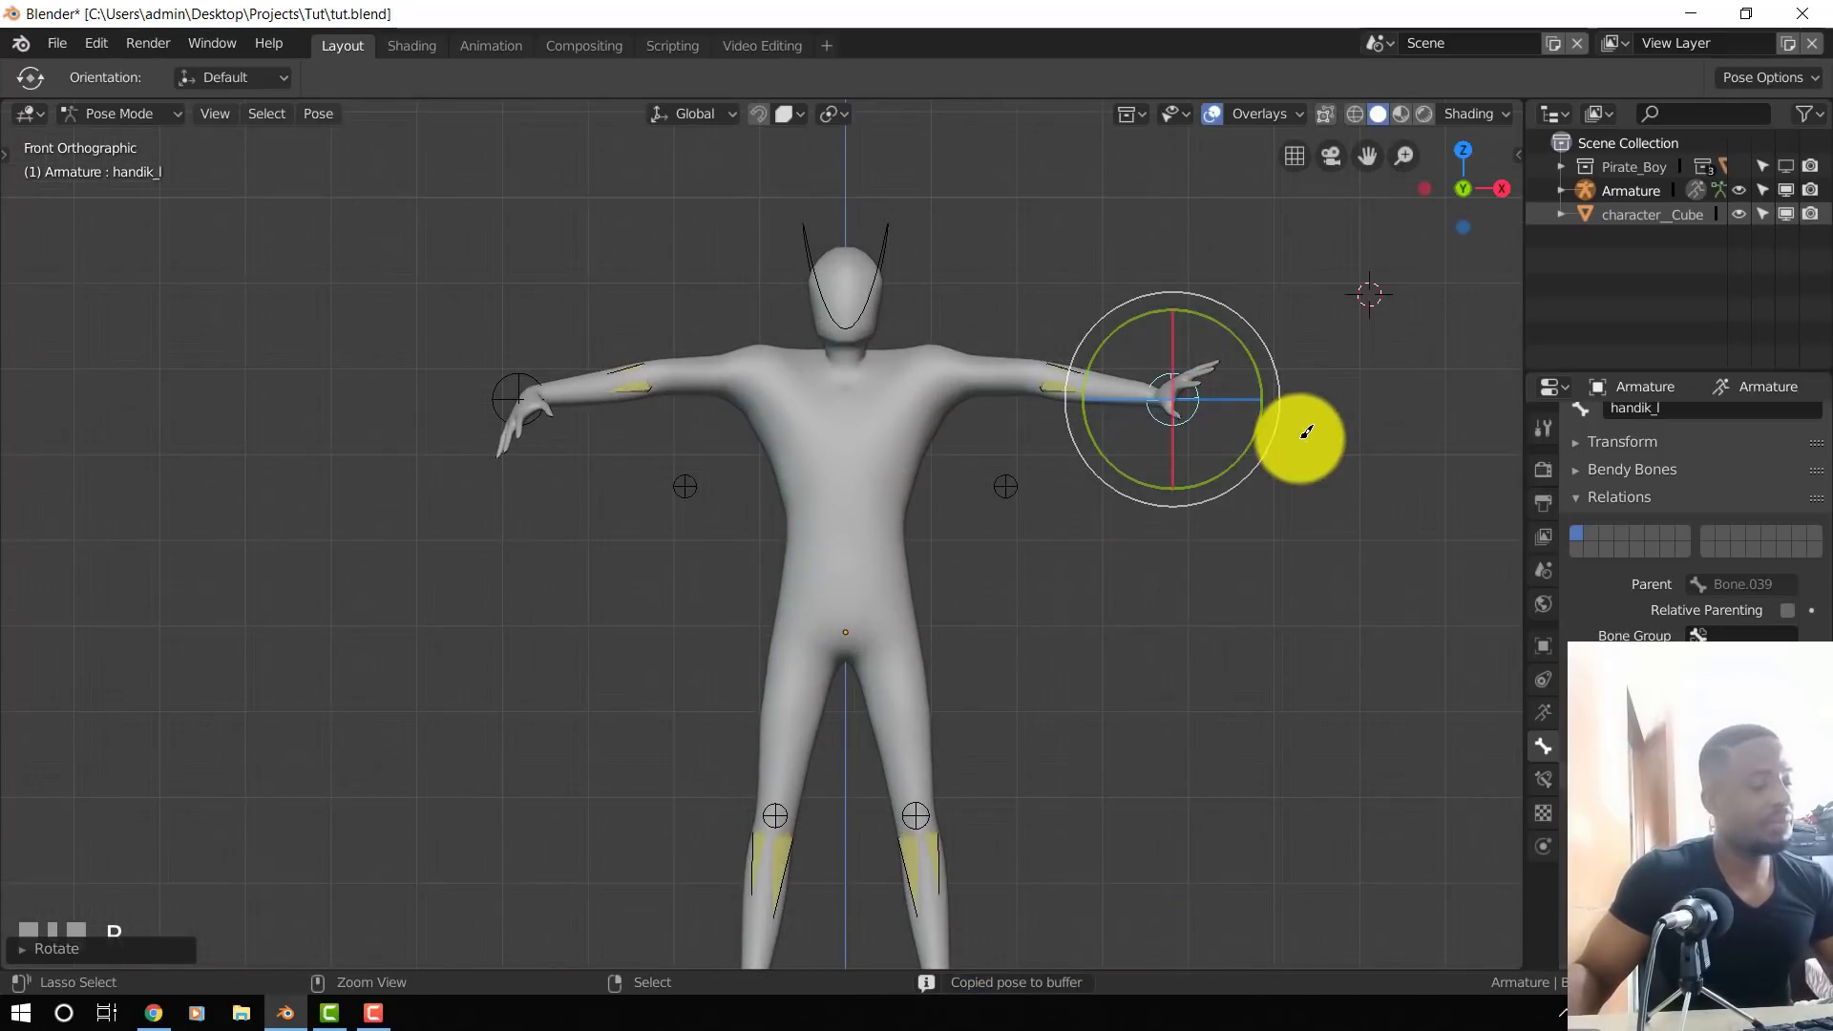
{"action": "key", "text": "ctrl+c"}
{"action": "left_click", "coordinate": [1304, 436]}
{"action": "key", "text": "ctrl+shift+v"}
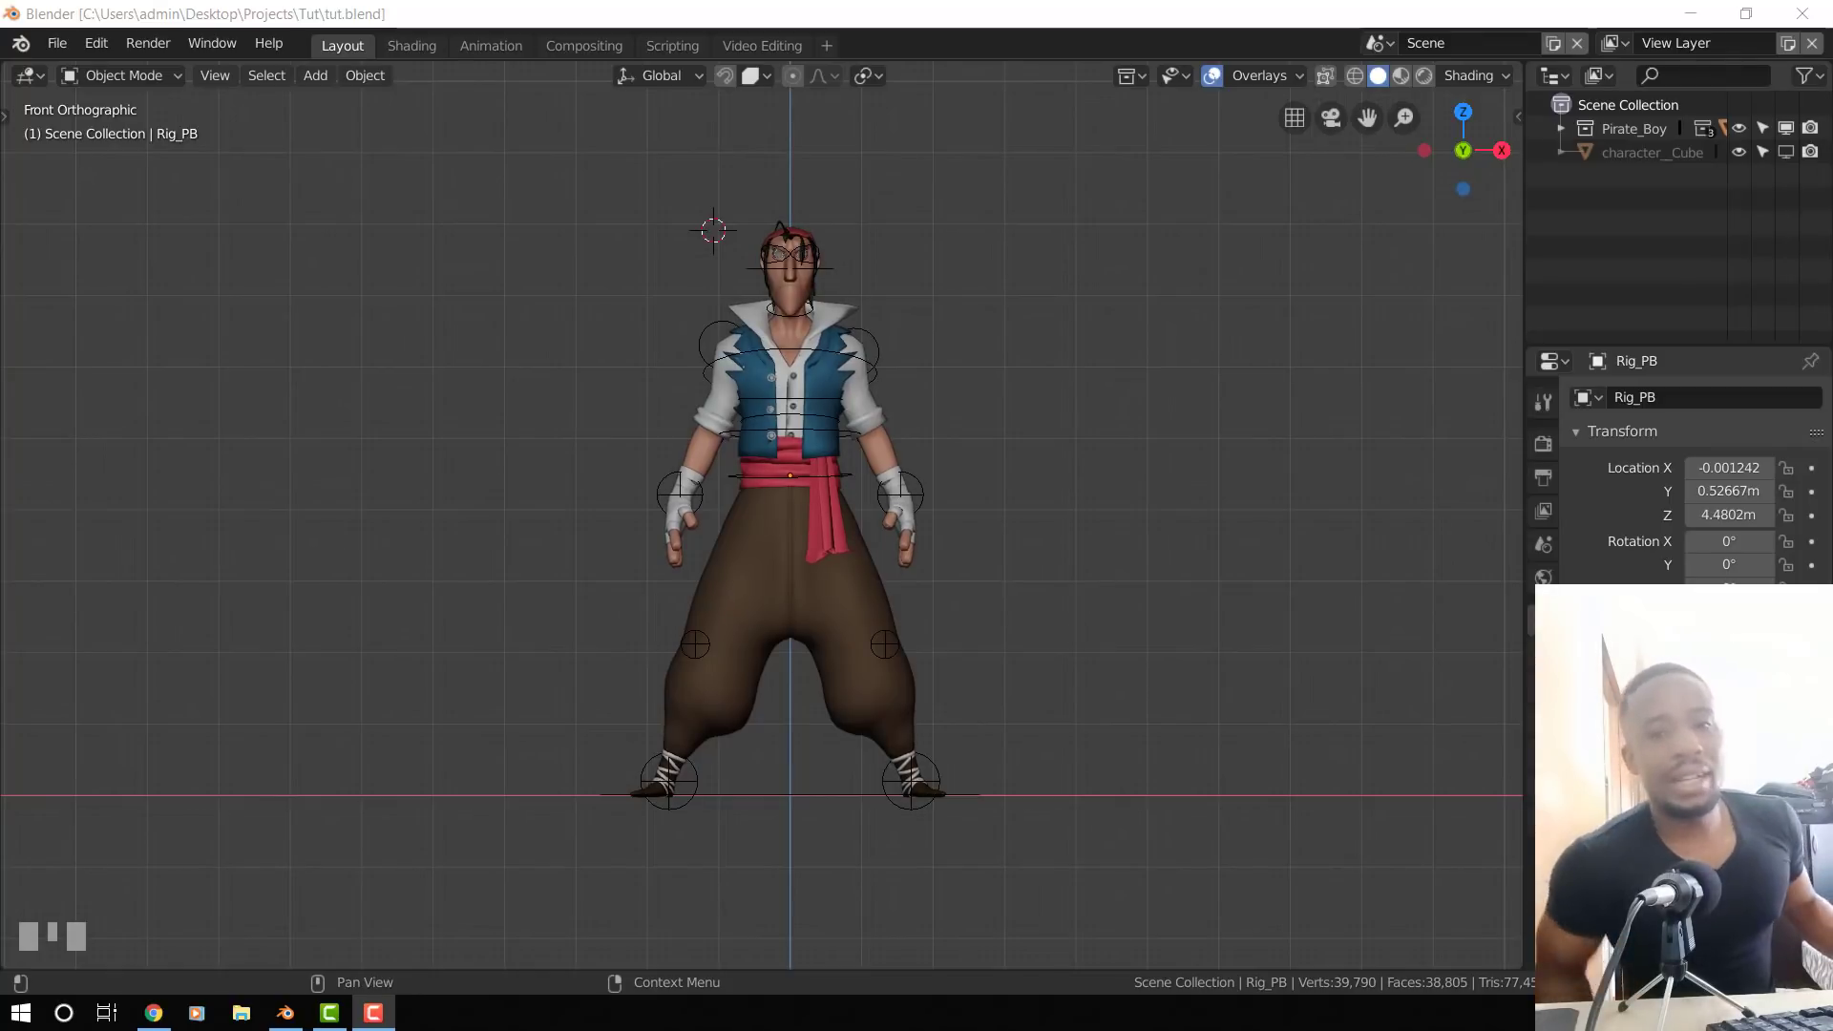
- Select the pirate character's rig, switch it to Pose Mode and deselect all its bones
{"action": "mouse_move", "coordinate": [912, 388]}
{"action": "middle_mouse_down"}
{"action": "mouse_move", "coordinate": [851, 401]}
{"action": "mouse_move", "coordinate": [905, 359]}
{"action": "middle_mouse_up"}
{"action": "left_click", "coordinate": [824, 332]}
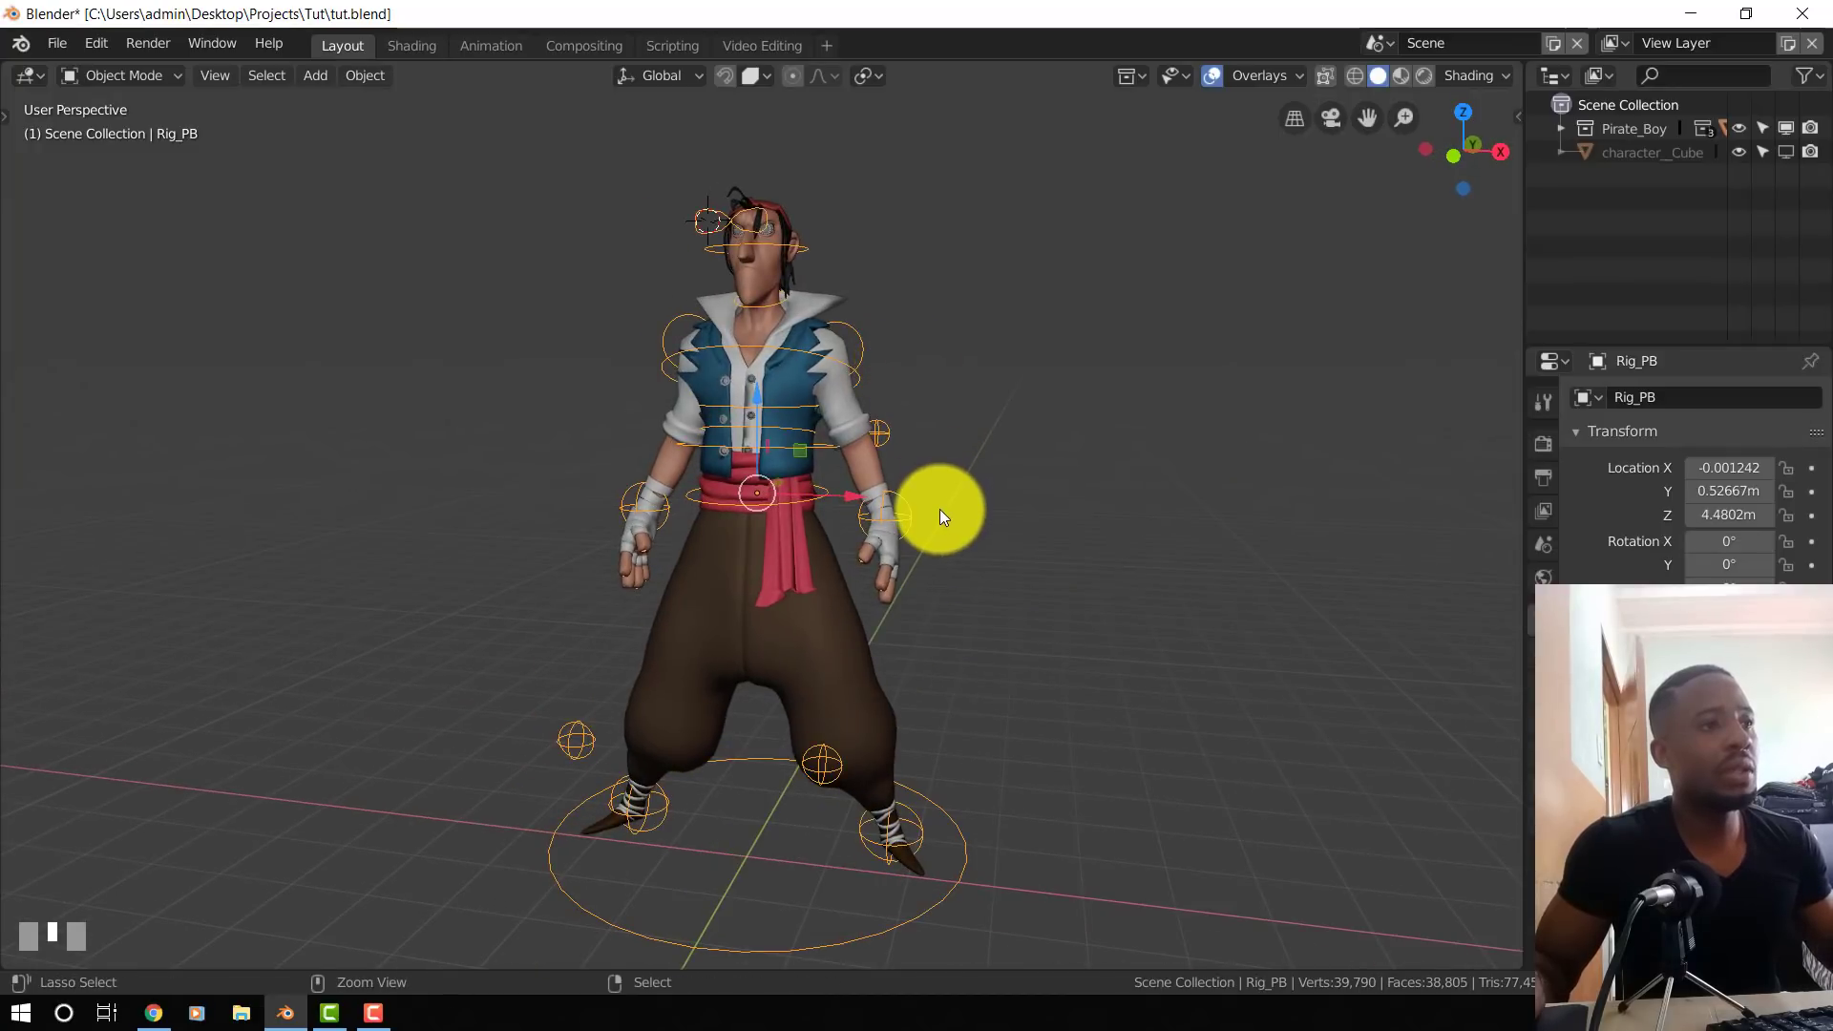
{"action": "key", "text": "ctrl+Tab"}
{"action": "middle_click_drag", "start_coordinate": [928, 508], "coordinate": [957, 510]}
{"action": "key", "text": "alt+a"}
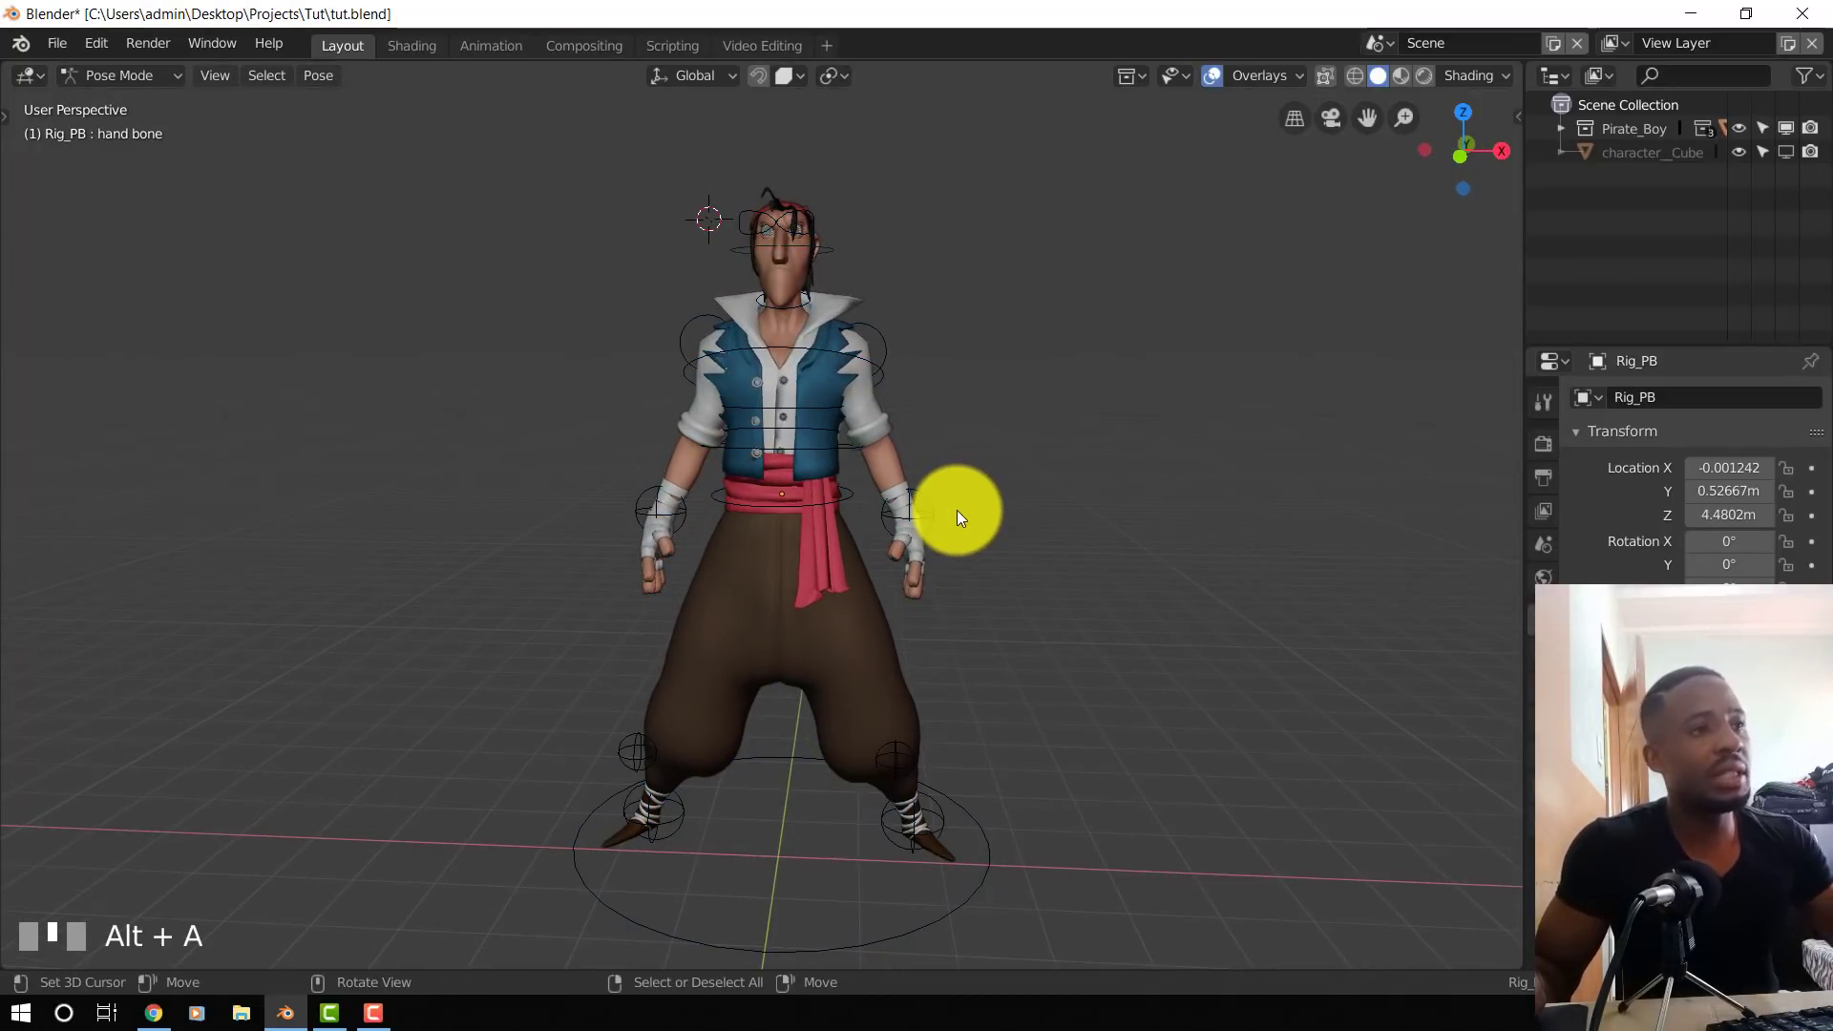
{"action": "scroll", "coordinate": [956, 510], "scroll_direction": "up", "scroll_amount": 2}
{"action": "middle_click_drag", "start_coordinate": [1012, 460], "coordinate": [989, 505], "text": "shift"}
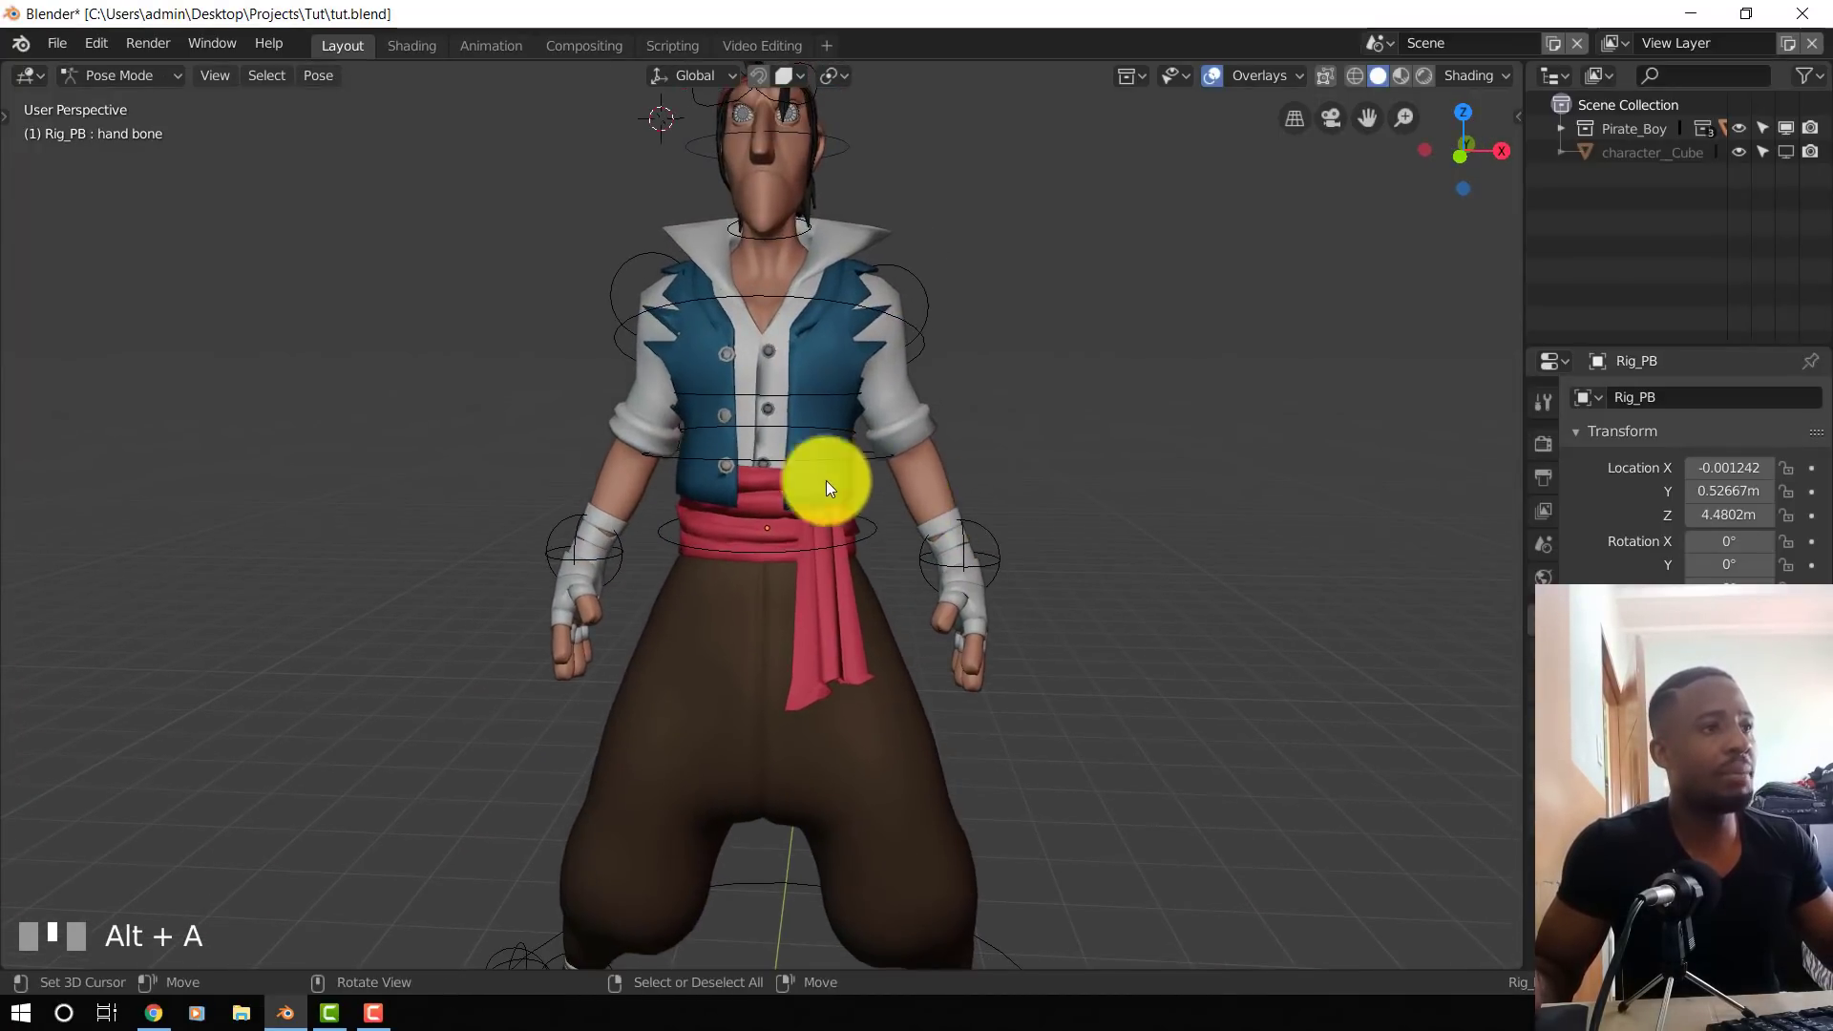
{"action": "middle_click_drag", "start_coordinate": [838, 361], "coordinate": [764, 365]}
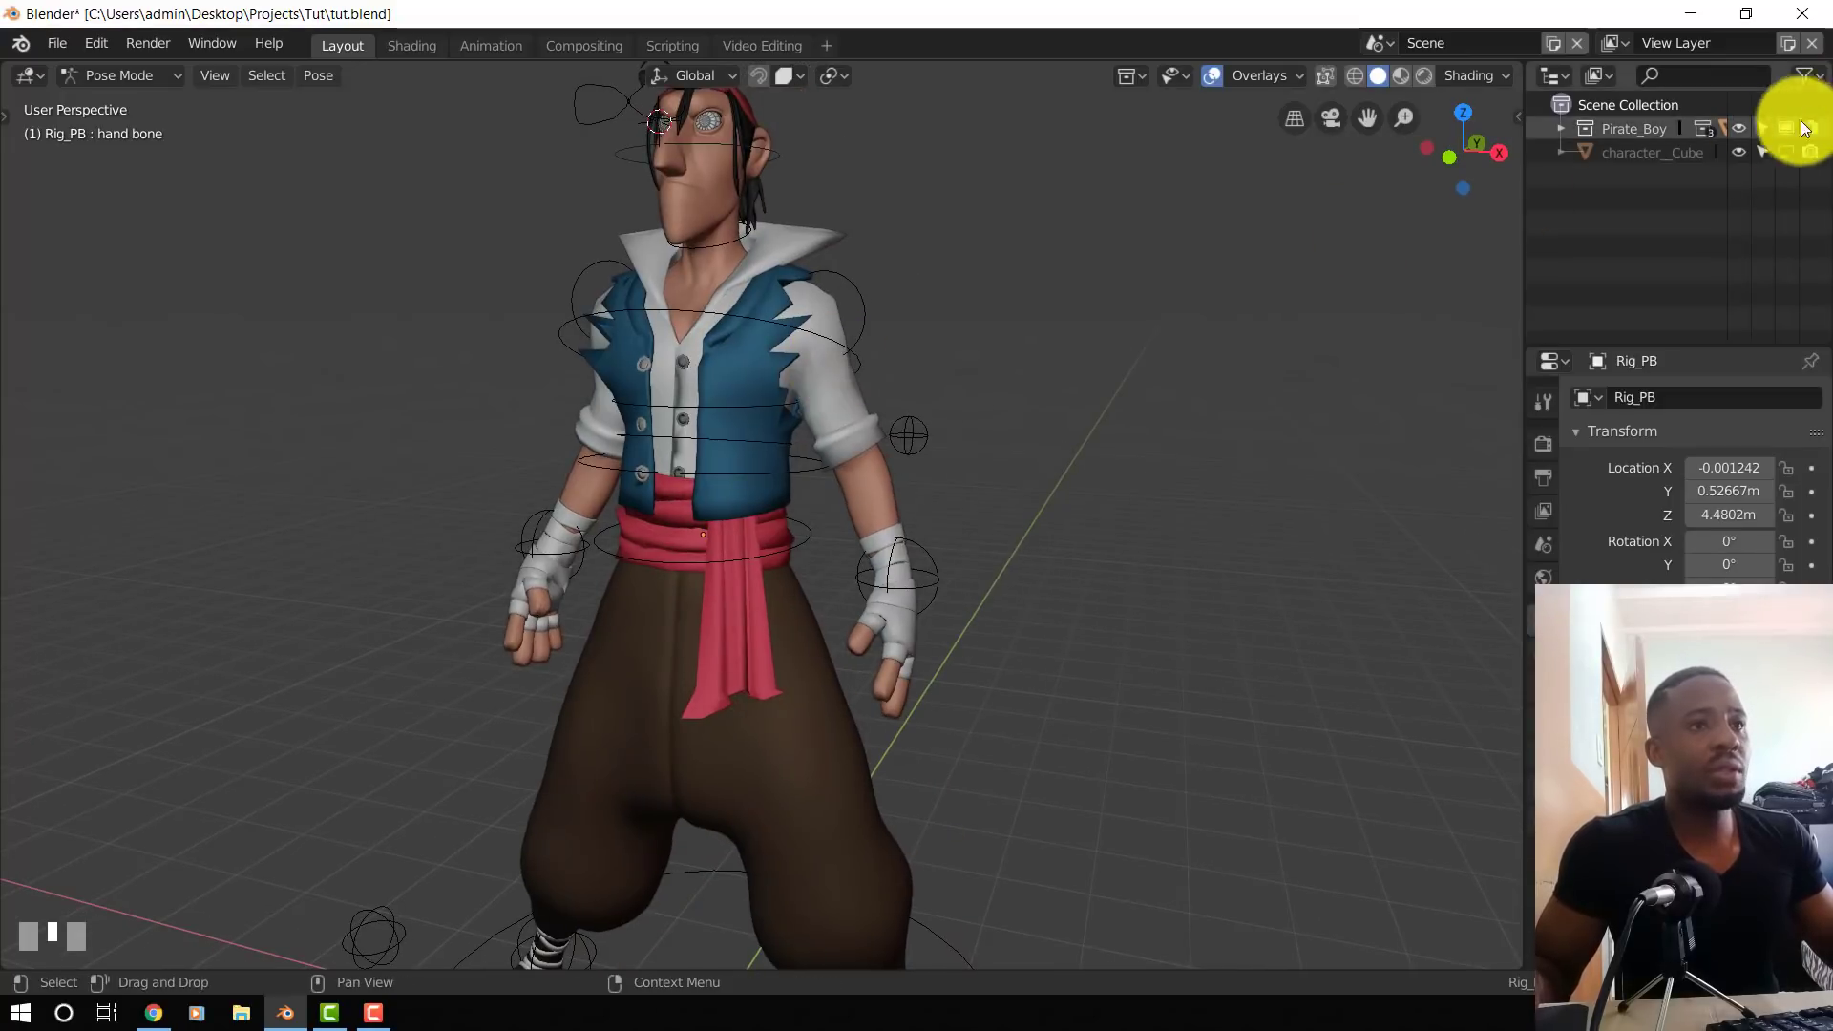
{"action": "left_click", "coordinate": [1795, 151]}
{"action": "left_click", "coordinate": [1794, 151]}
{"action": "scroll", "coordinate": [809, 502], "scroll_direction": "down", "scroll_amount": 4}
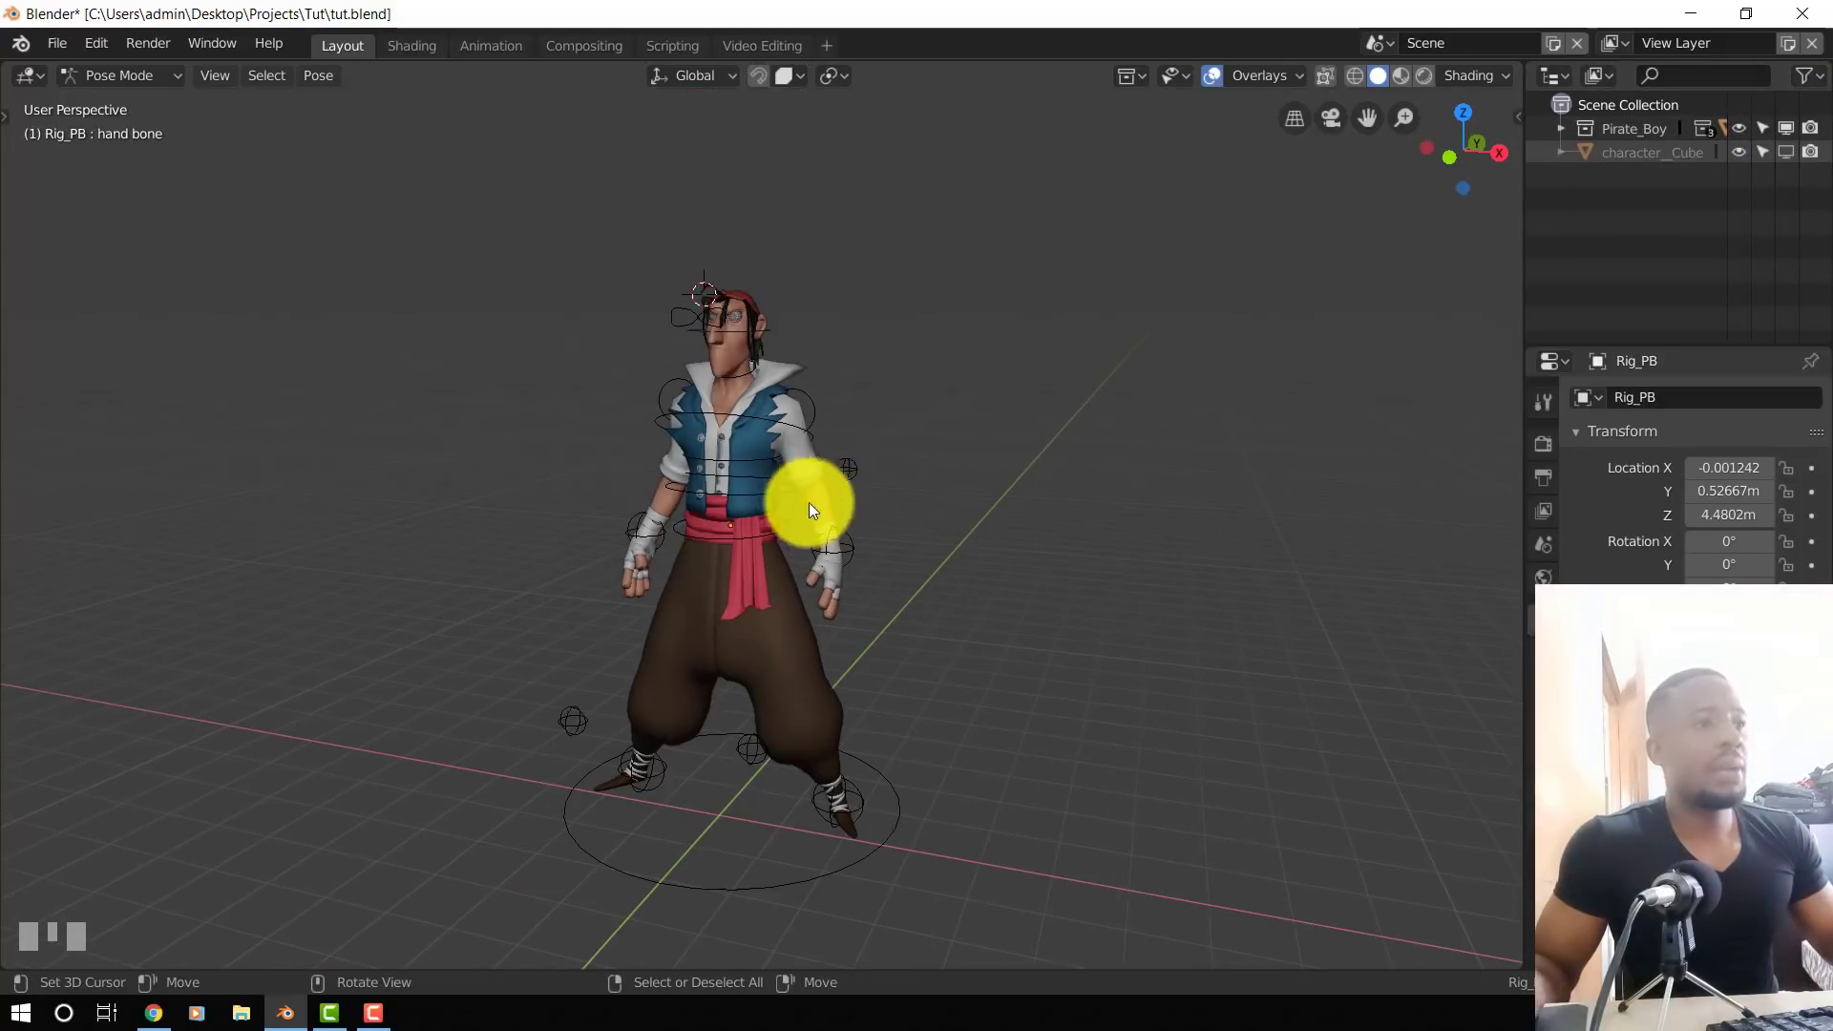
- Move the pirate's left hand control outward and up in front view so the arm stretches out sideways at about shoulder height
{"action": "middle_click_drag", "start_coordinate": [809, 502], "coordinate": [851, 485]}
{"action": "scroll", "coordinate": [879, 534], "scroll_direction": "up", "scroll_amount": 2}
{"action": "key", "text": "KP_1"}
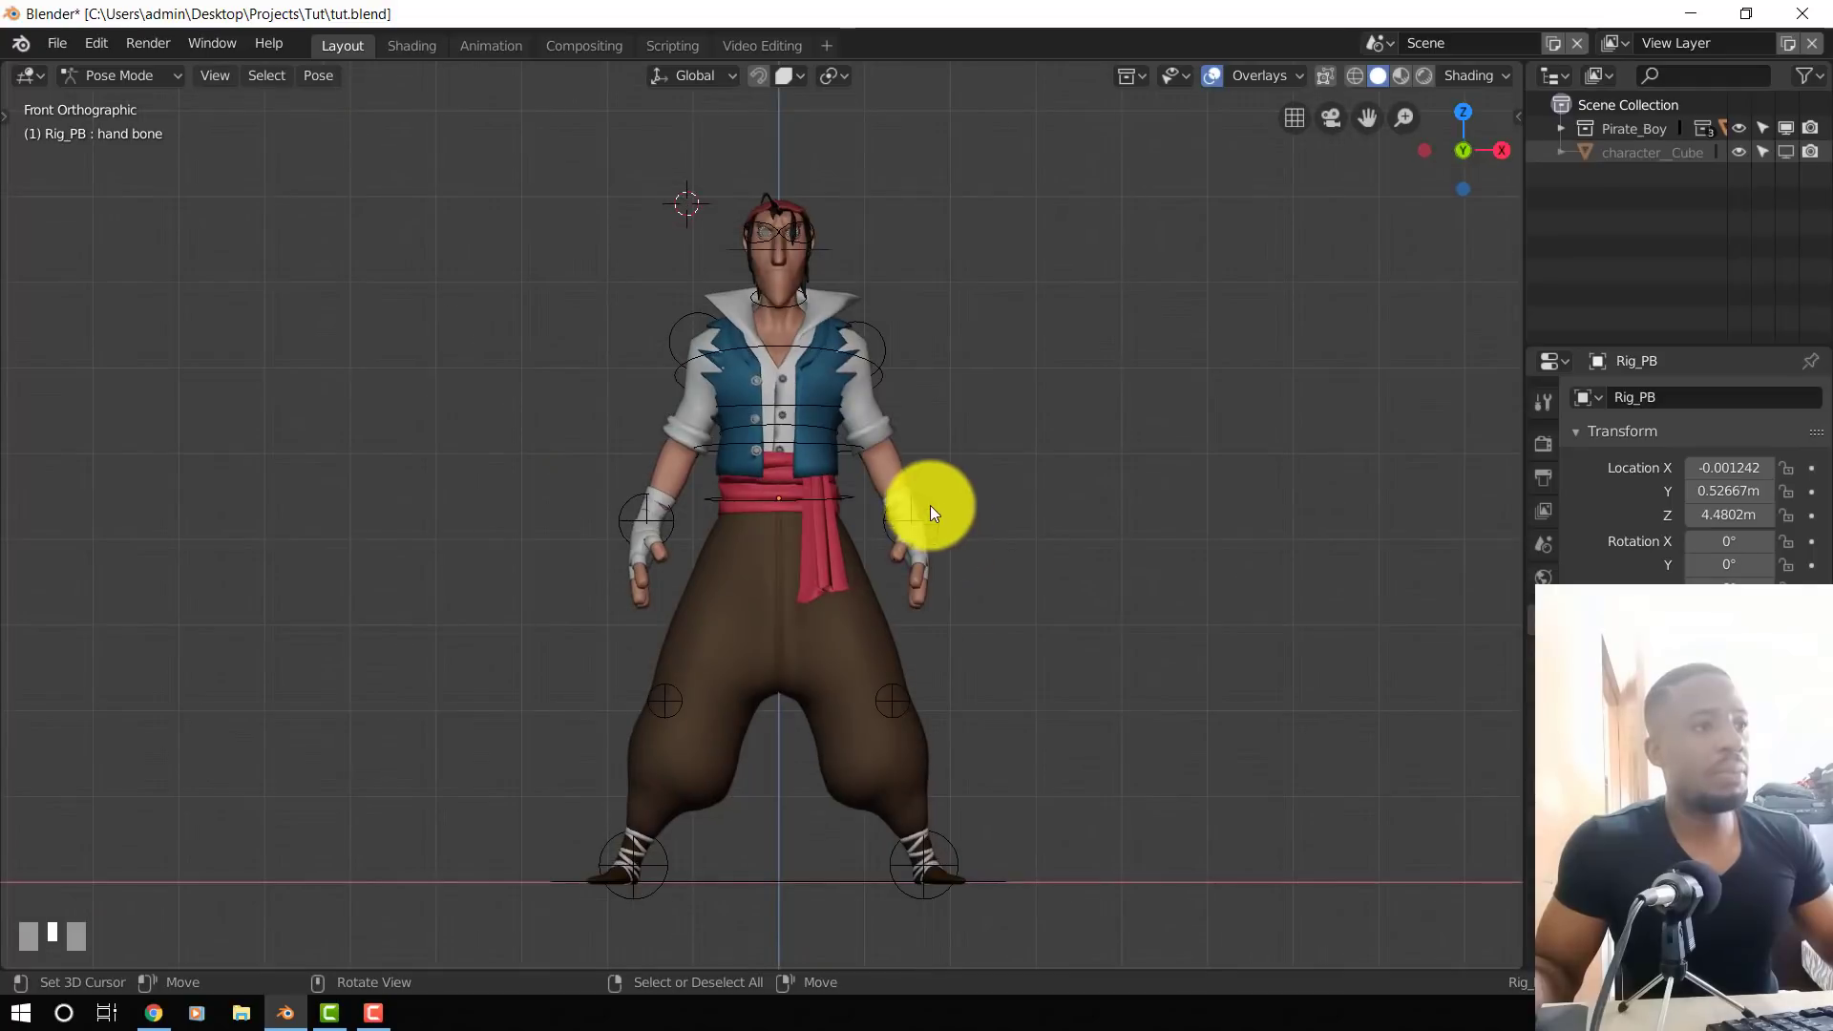
{"action": "left_click", "coordinate": [939, 517]}
{"action": "key", "text": "g"}
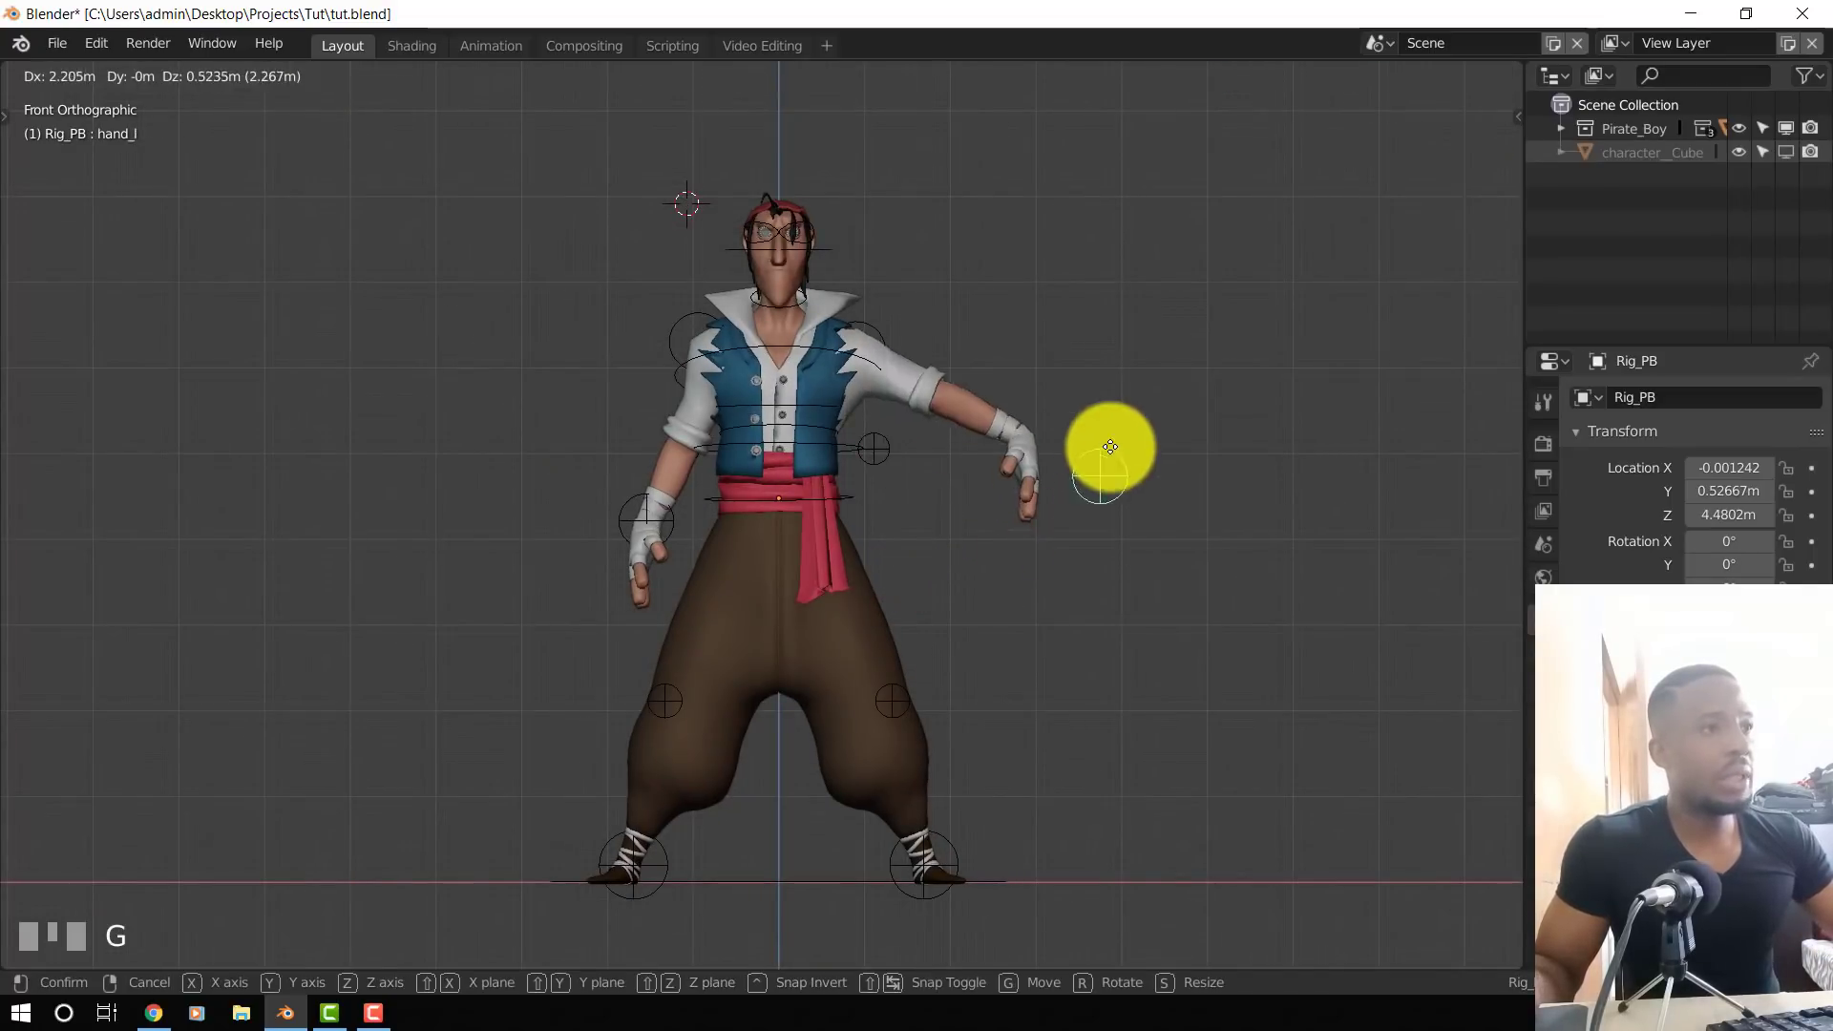
{"action": "left_click", "coordinate": [1108, 420]}
{"action": "key", "text": "r"}
{"action": "right_click", "coordinate": [1186, 420]}
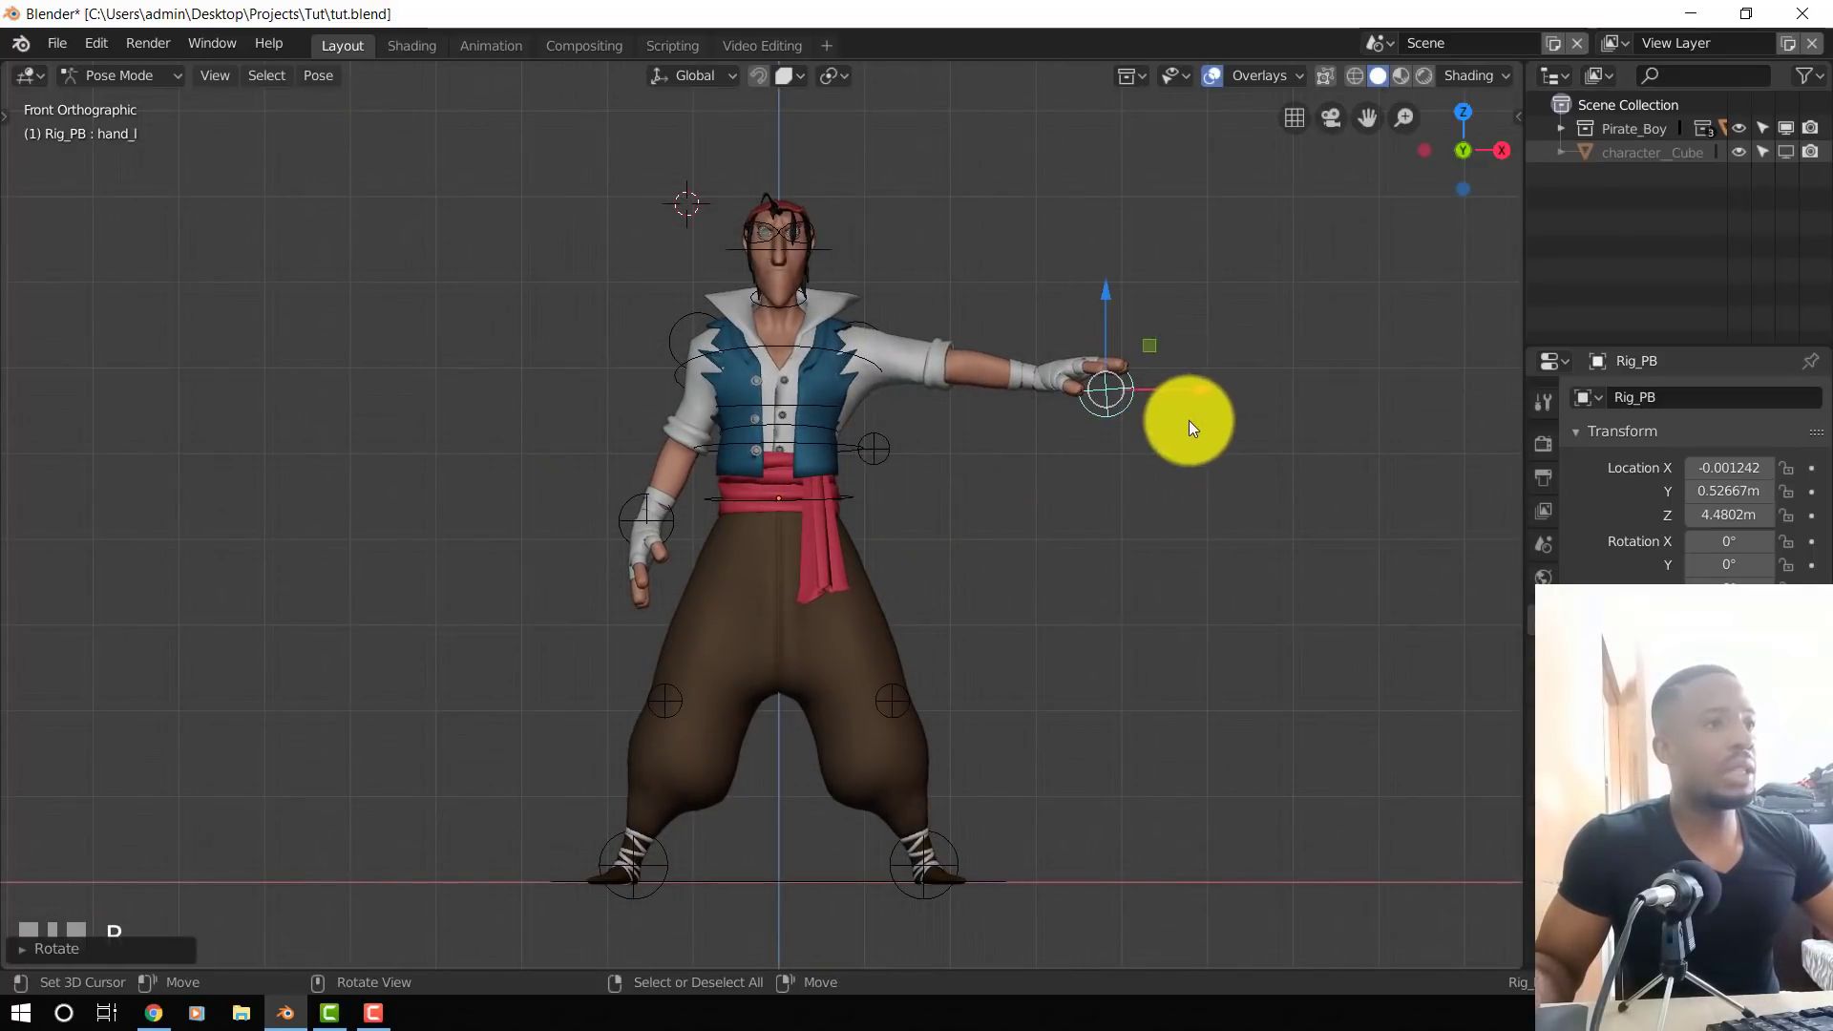
{"action": "key", "text": "g"}
{"action": "left_click", "coordinate": [1080, 402]}
- Examine the pirate's outstretched arm pose from the side, the back and up close from the front
{"action": "scroll", "coordinate": [1078, 401], "scroll_direction": "up", "scroll_amount": 3}
{"action": "scroll", "coordinate": [802, 396], "scroll_direction": "down", "scroll_amount": 2}
{"action": "middle_click_drag", "start_coordinate": [859, 470], "coordinate": [672, 479]}
{"action": "scroll", "coordinate": [704, 477], "scroll_direction": "down", "scroll_amount": 4}
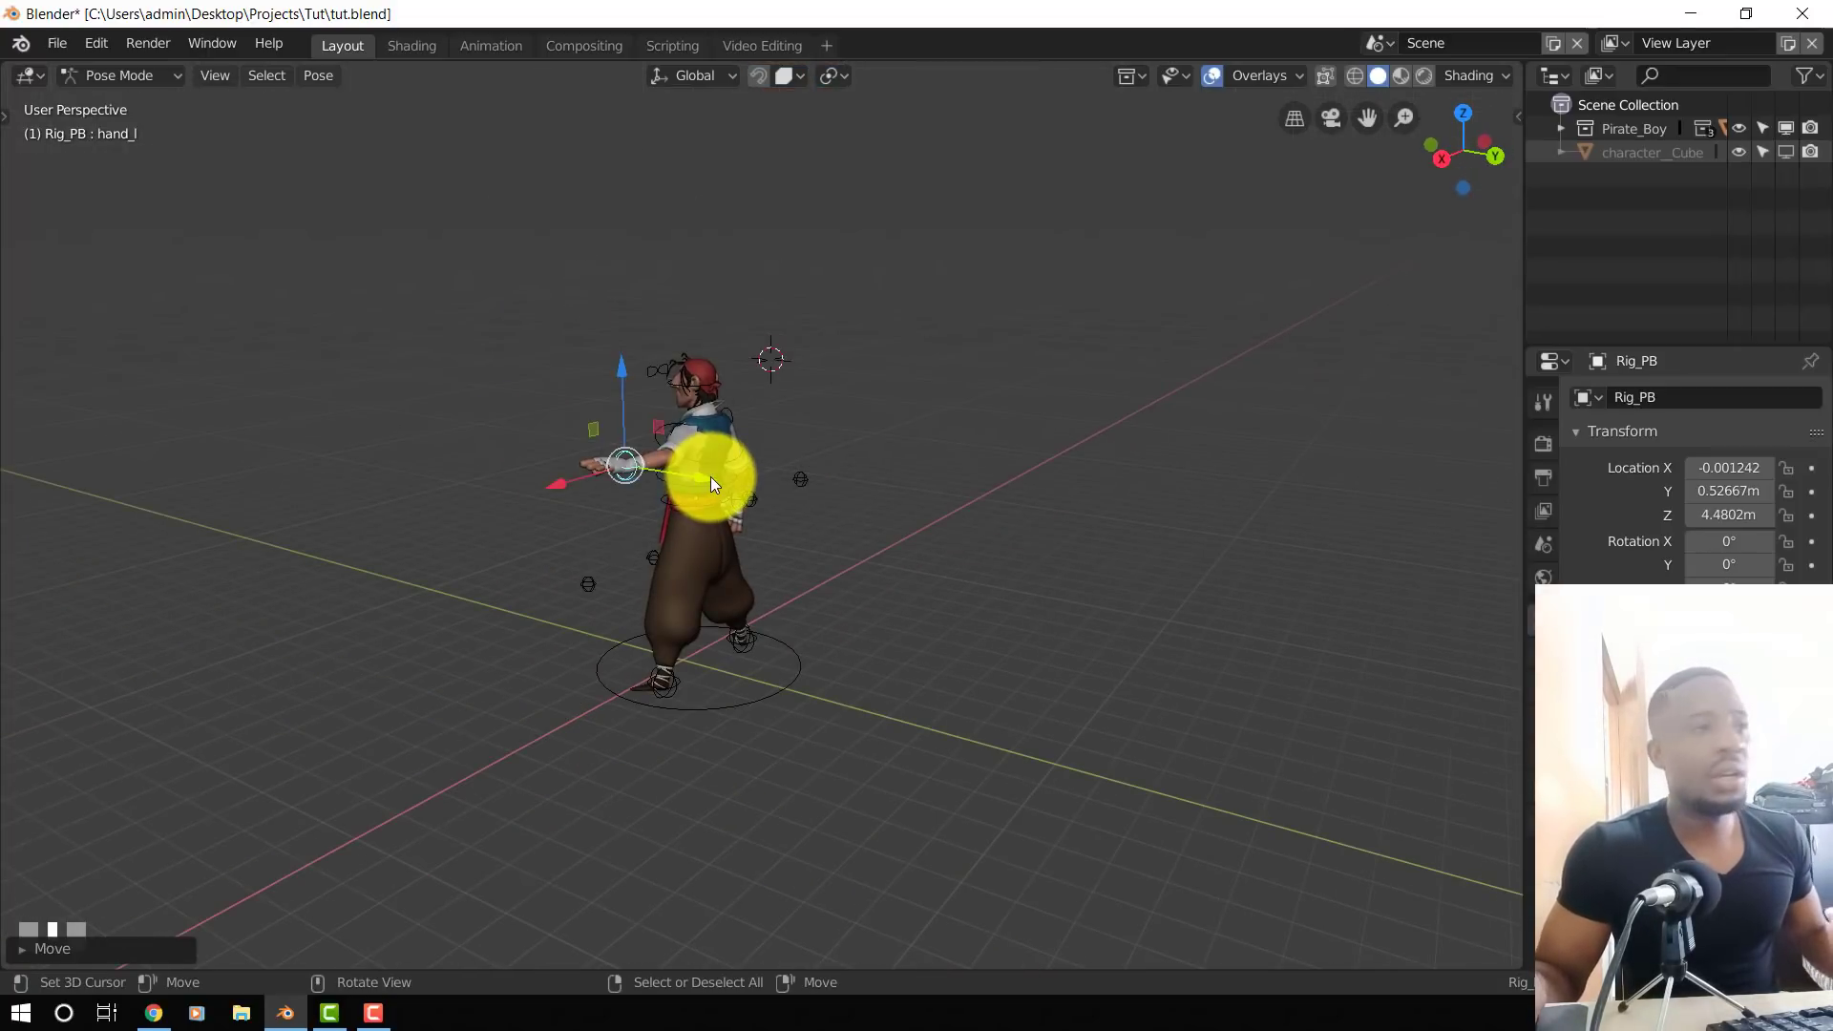
{"action": "middle_click_drag", "start_coordinate": [776, 479], "coordinate": [616, 490]}
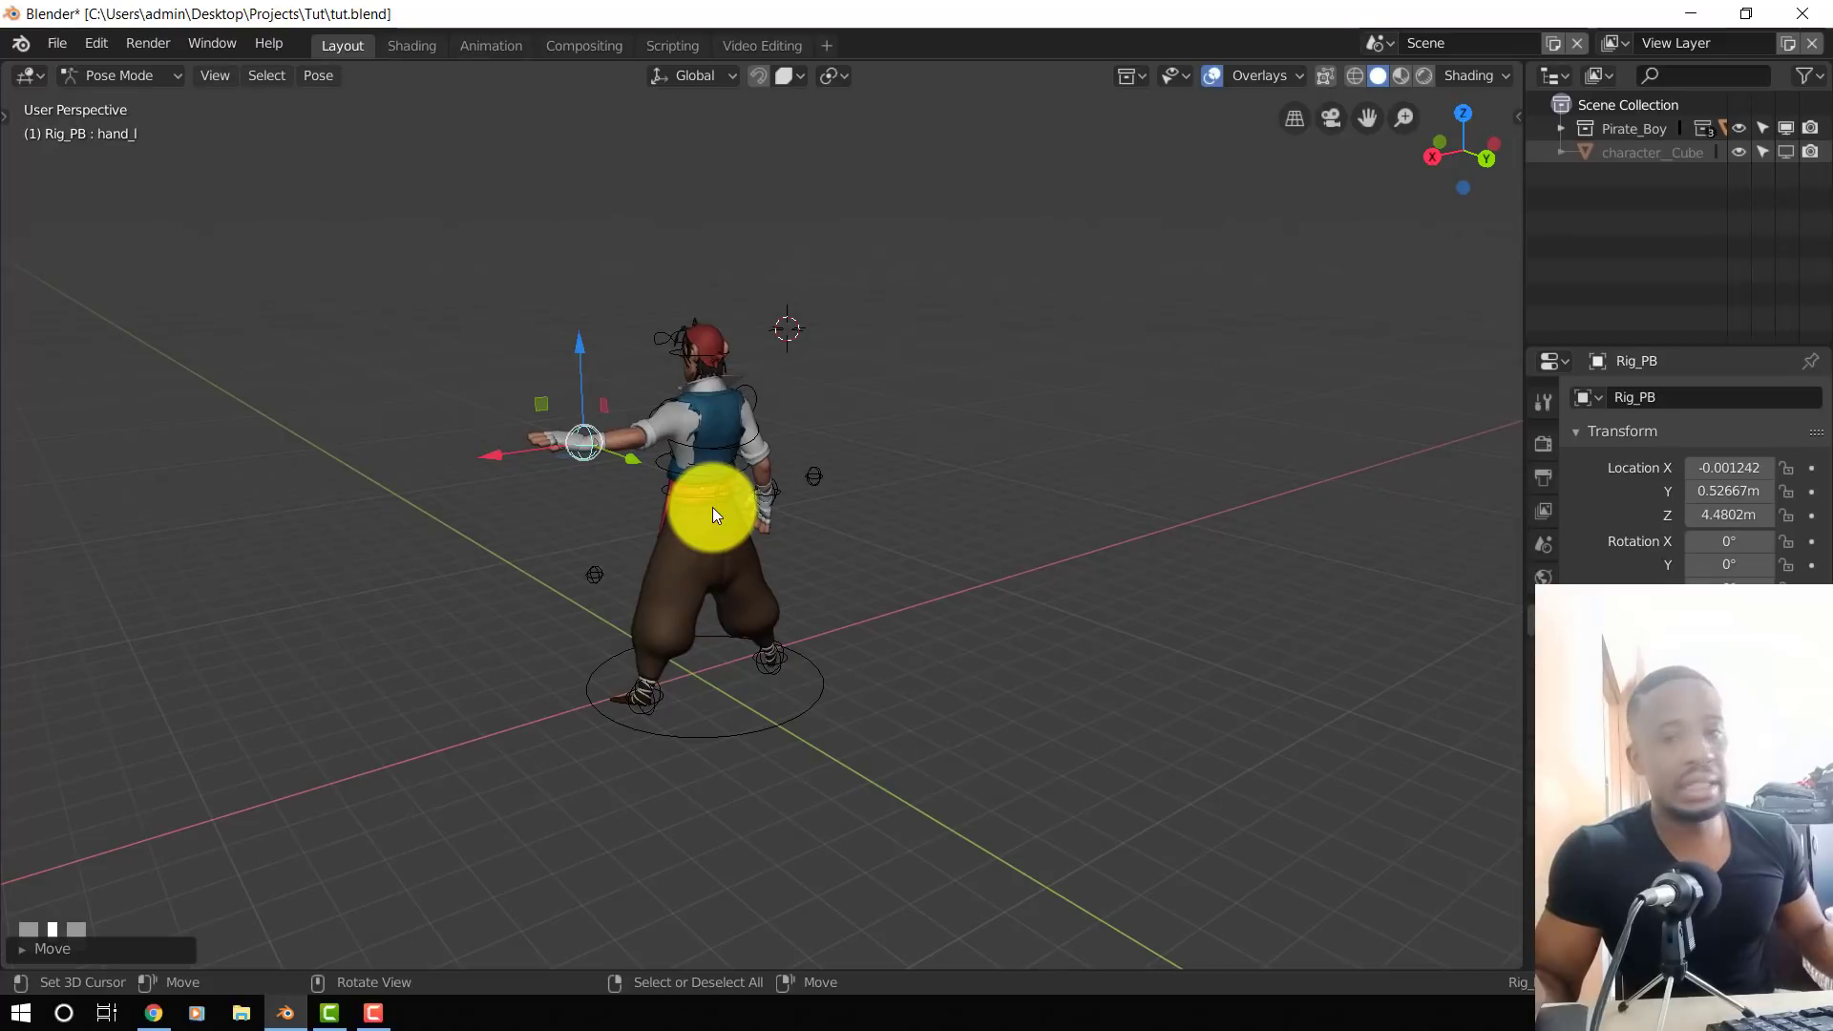
{"action": "middle_click_drag", "start_coordinate": [643, 496], "coordinate": [1199, 449]}
{"action": "key", "text": "g"}
{"action": "right_click", "coordinate": [650, 478]}
{"action": "scroll", "coordinate": [632, 463], "scroll_direction": "up", "scroll_amount": 3}
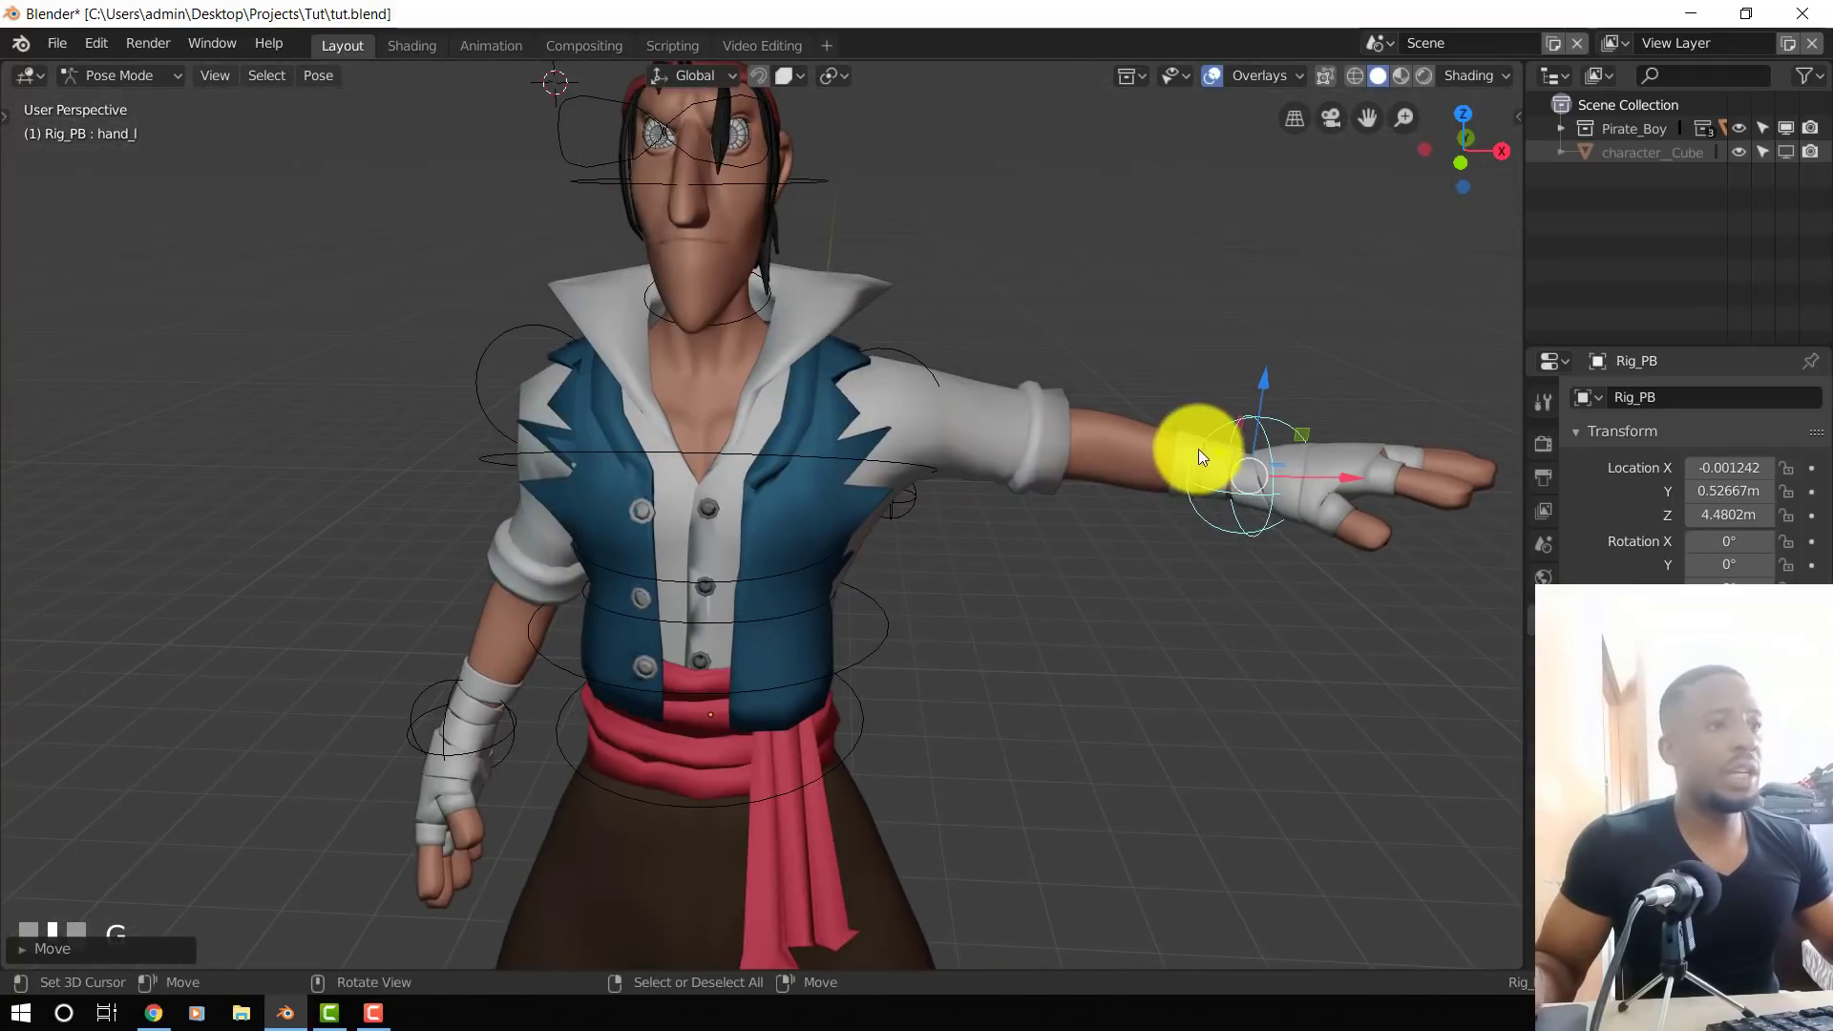
- Try rotating the pirate's head control from several viewing angles, cancelling each rotation
{"action": "left_click", "coordinate": [809, 187]}
{"action": "middle_click_drag", "start_coordinate": [810, 187], "coordinate": [867, 382], "text": "shift"}
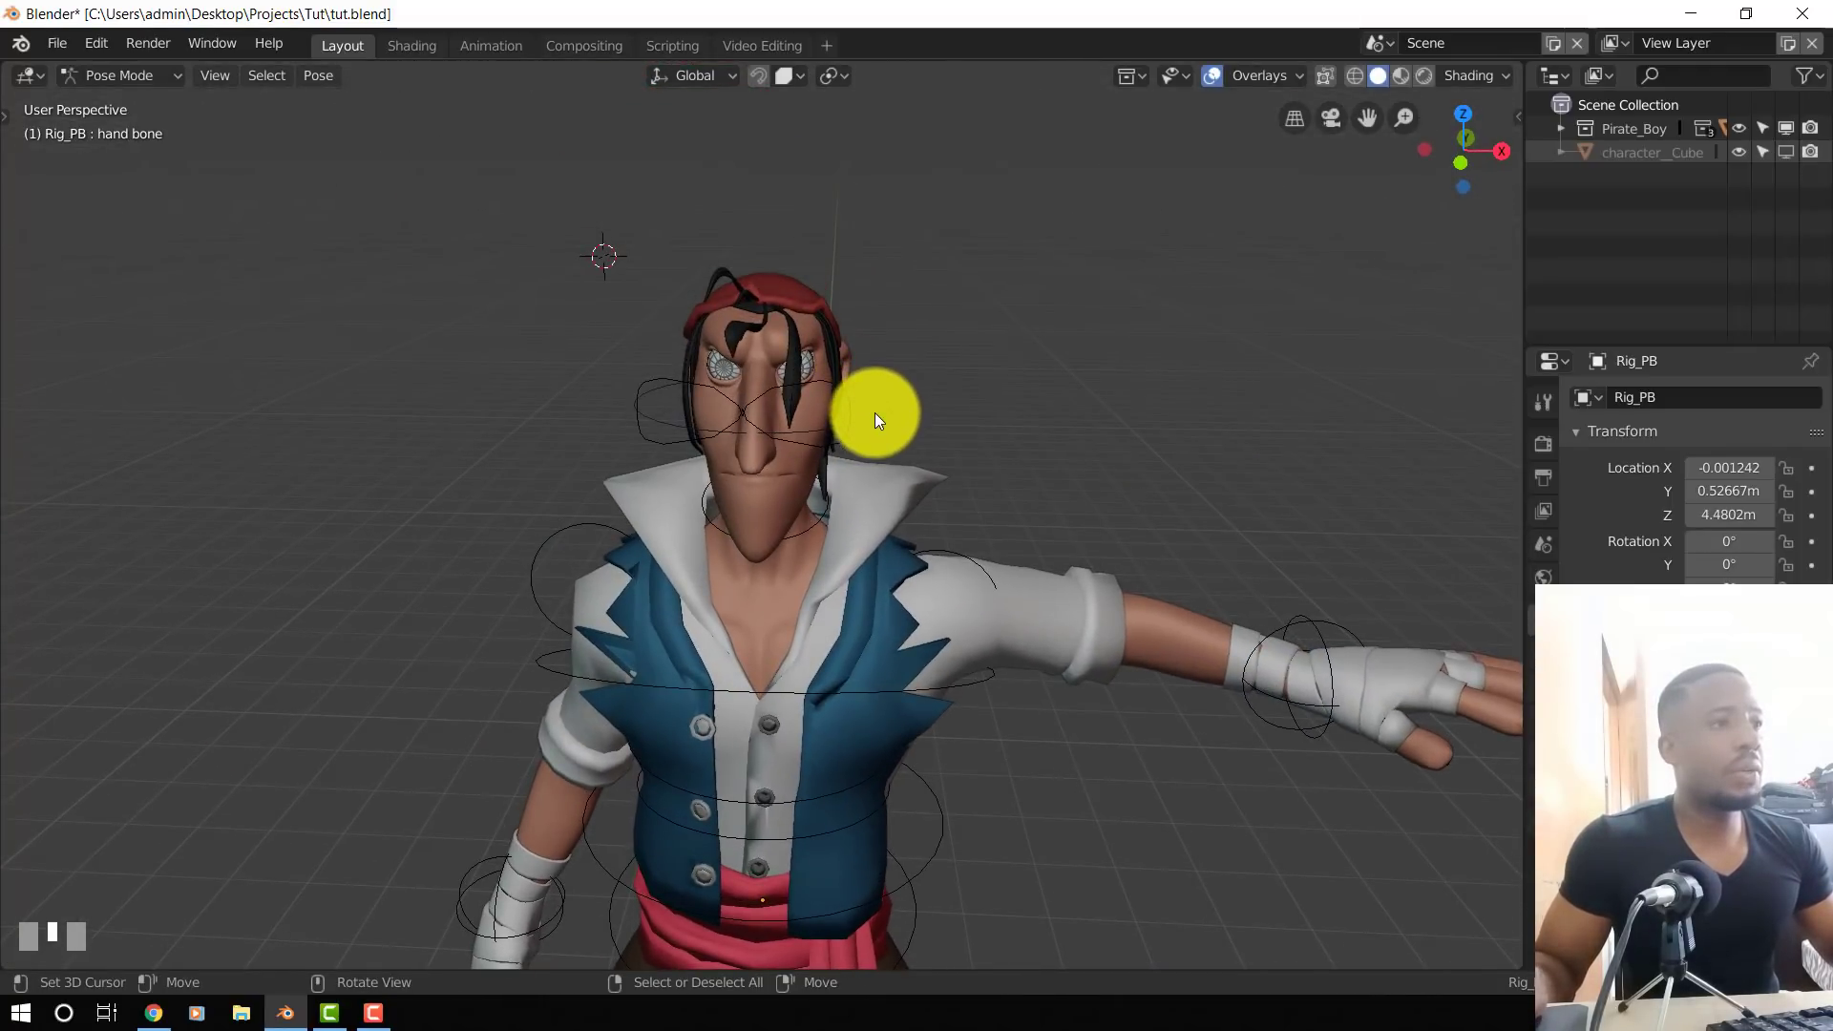
{"action": "left_click", "coordinate": [874, 413]}
{"action": "middle_click_drag", "start_coordinate": [841, 444], "coordinate": [924, 397]}
{"action": "key", "text": "r"}
{"action": "right_click", "coordinate": [655, 437]}
{"action": "key", "text": "r"}
{"action": "right_click", "coordinate": [937, 485]}
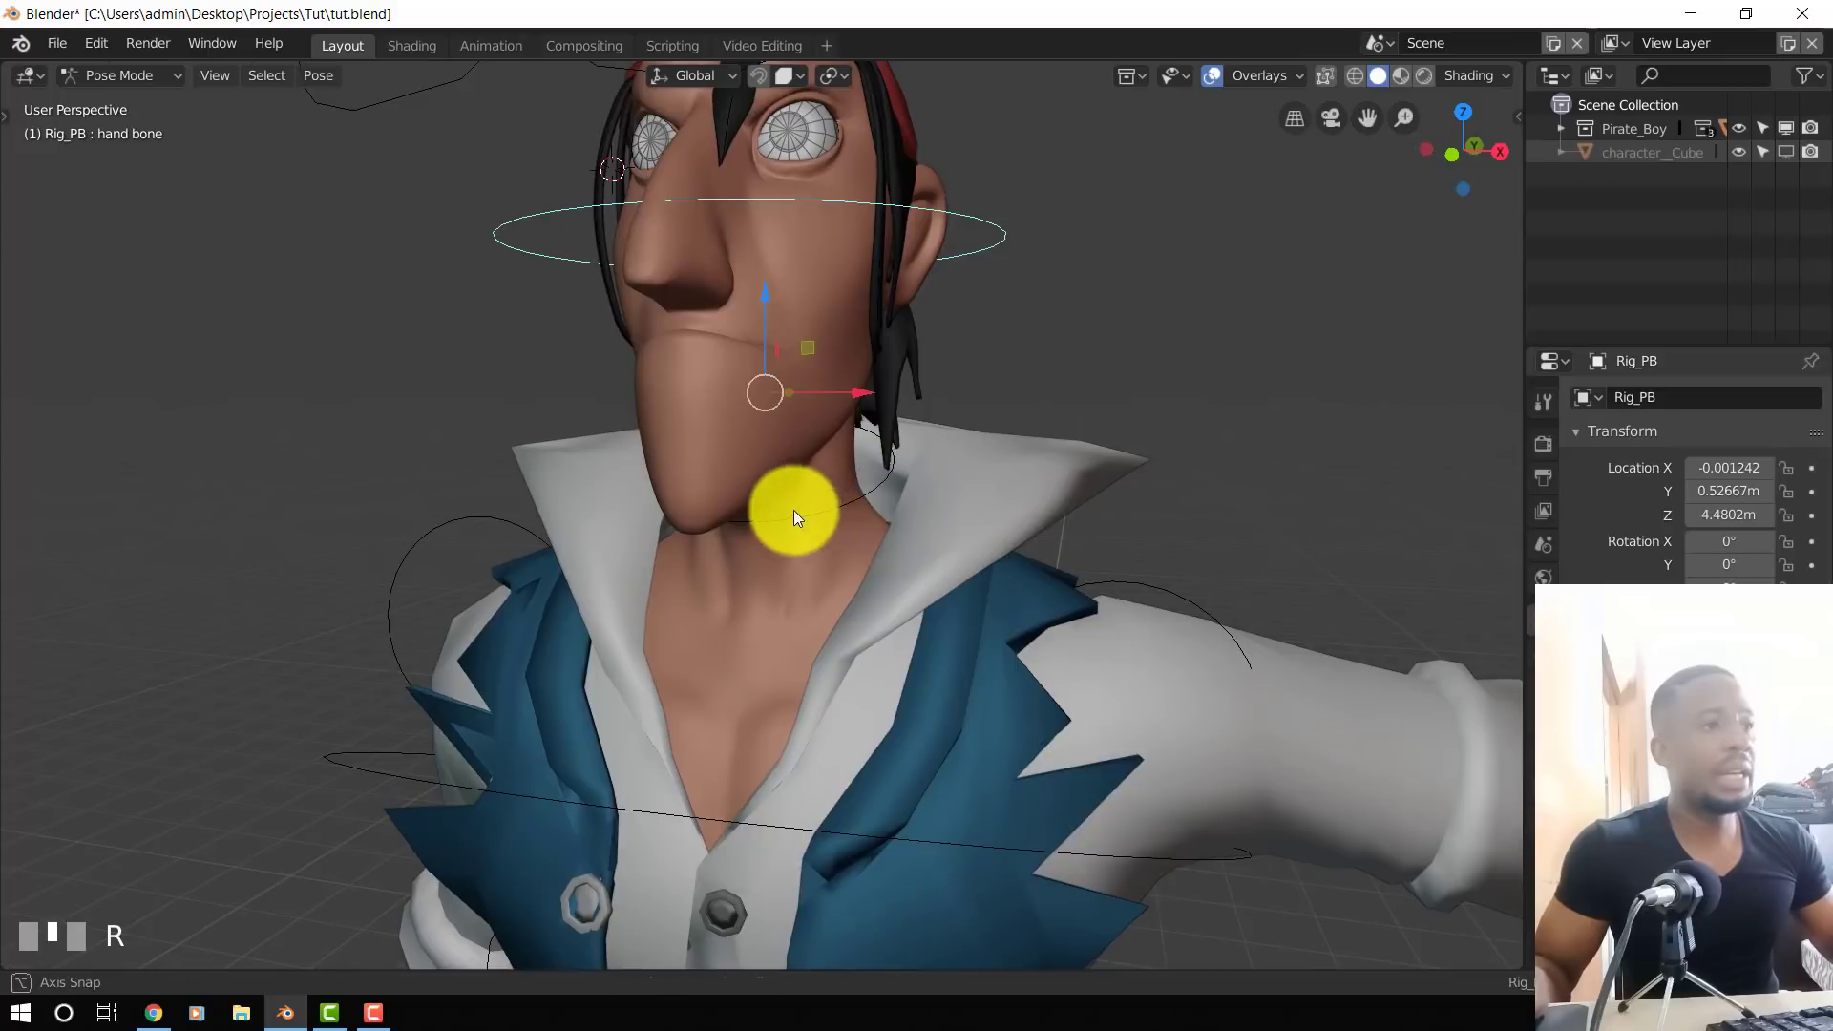
{"action": "middle_click_drag", "start_coordinate": [794, 510], "coordinate": [680, 433]}
{"action": "key", "text": "r"}
{"action": "right_click", "coordinate": [800, 564]}
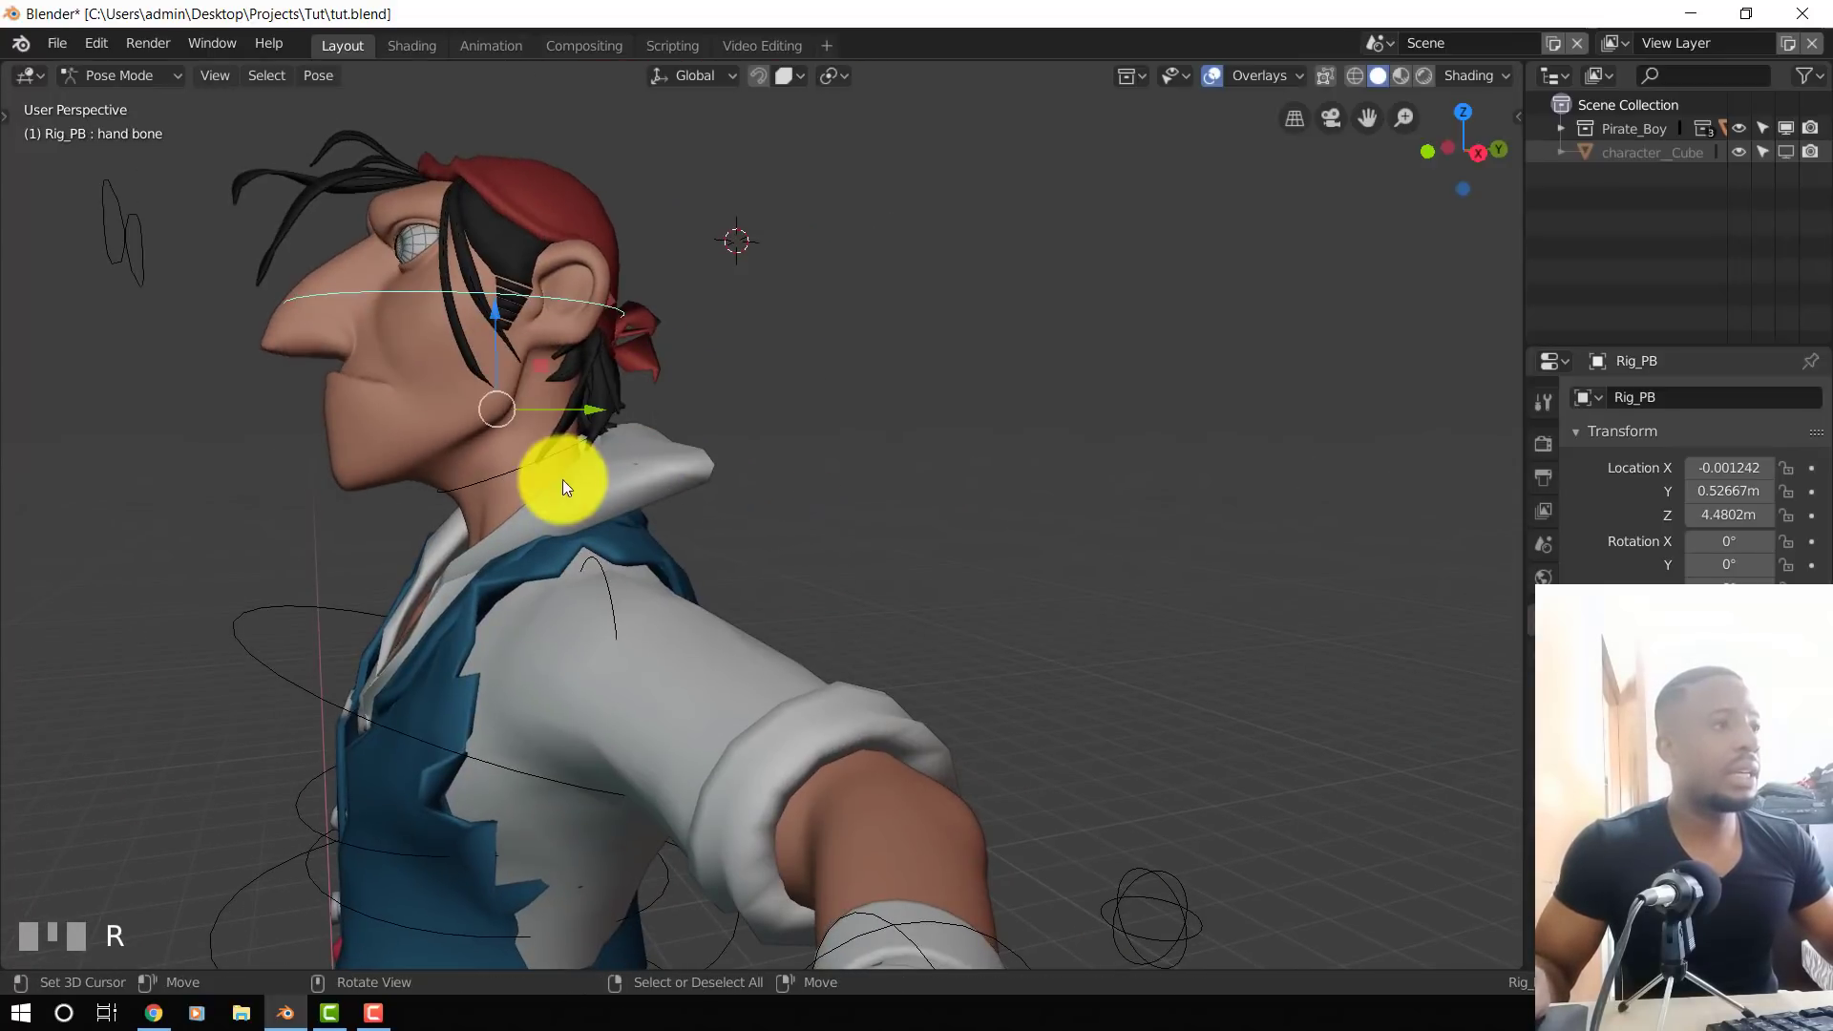
- Try rotating the pirate's neck, chest and hip controls one after another, cancelling each rotation
{"action": "left_click", "coordinate": [500, 458]}
{"action": "key", "text": "r"}
{"action": "right_click", "coordinate": [670, 657]}
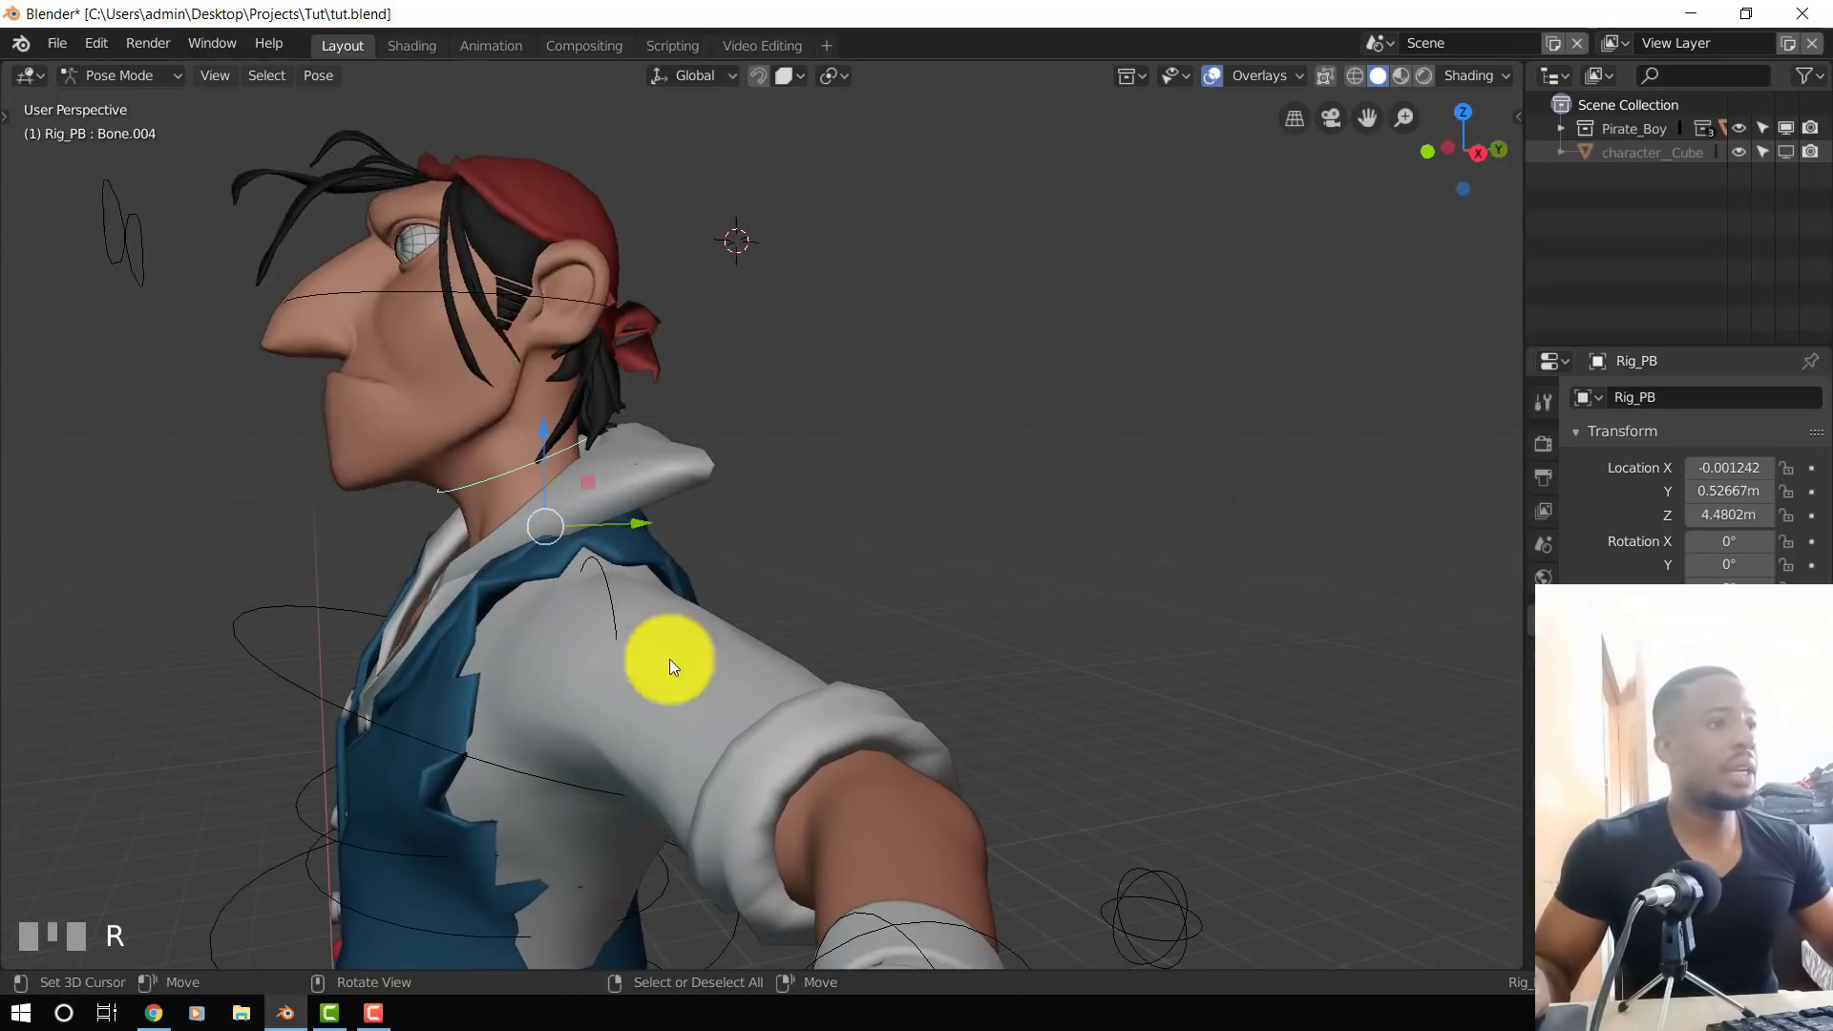
{"action": "middle_click_drag", "start_coordinate": [670, 658], "coordinate": [823, 573], "text": "alt"}
{"action": "left_click", "coordinate": [845, 575]}
{"action": "scroll", "coordinate": [848, 576], "scroll_direction": "down", "scroll_amount": 3}
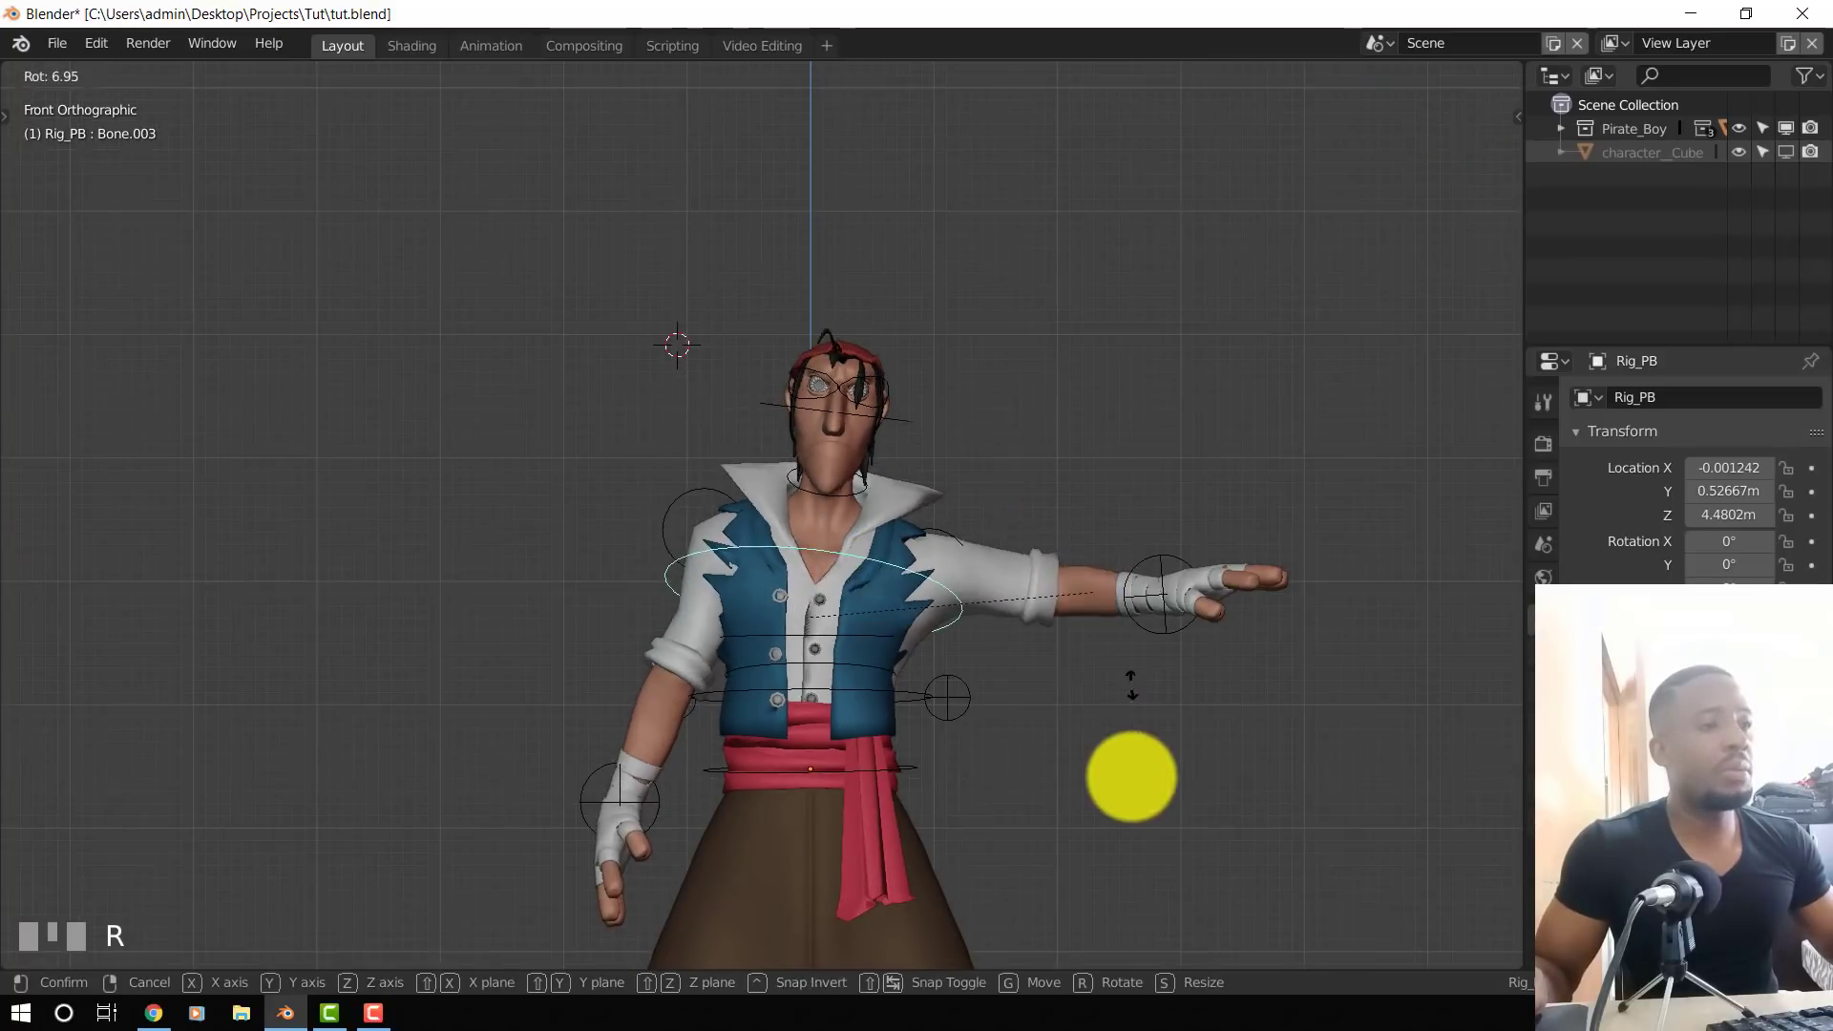
{"action": "scroll", "coordinate": [941, 682], "scroll_direction": "down", "scroll_amount": 2}
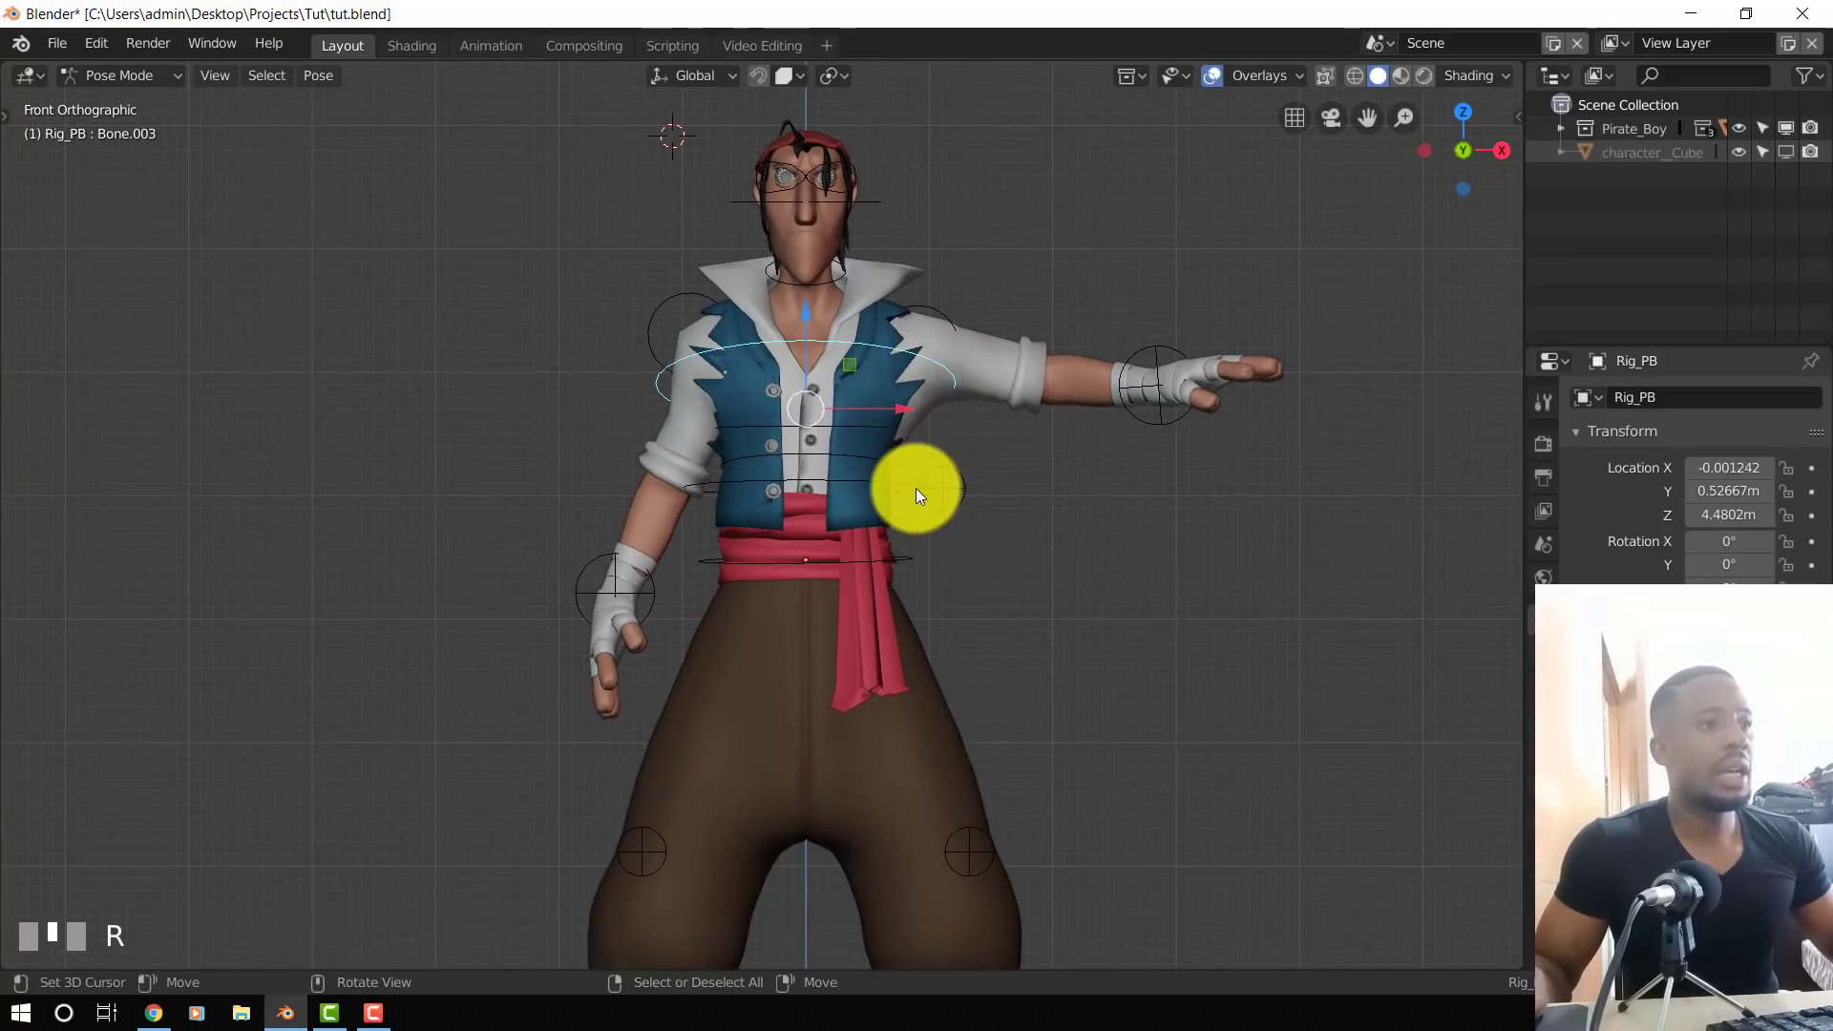
{"action": "left_click", "coordinate": [914, 486]}
{"action": "key", "text": "r"}
{"action": "right_click", "coordinate": [1057, 443]}
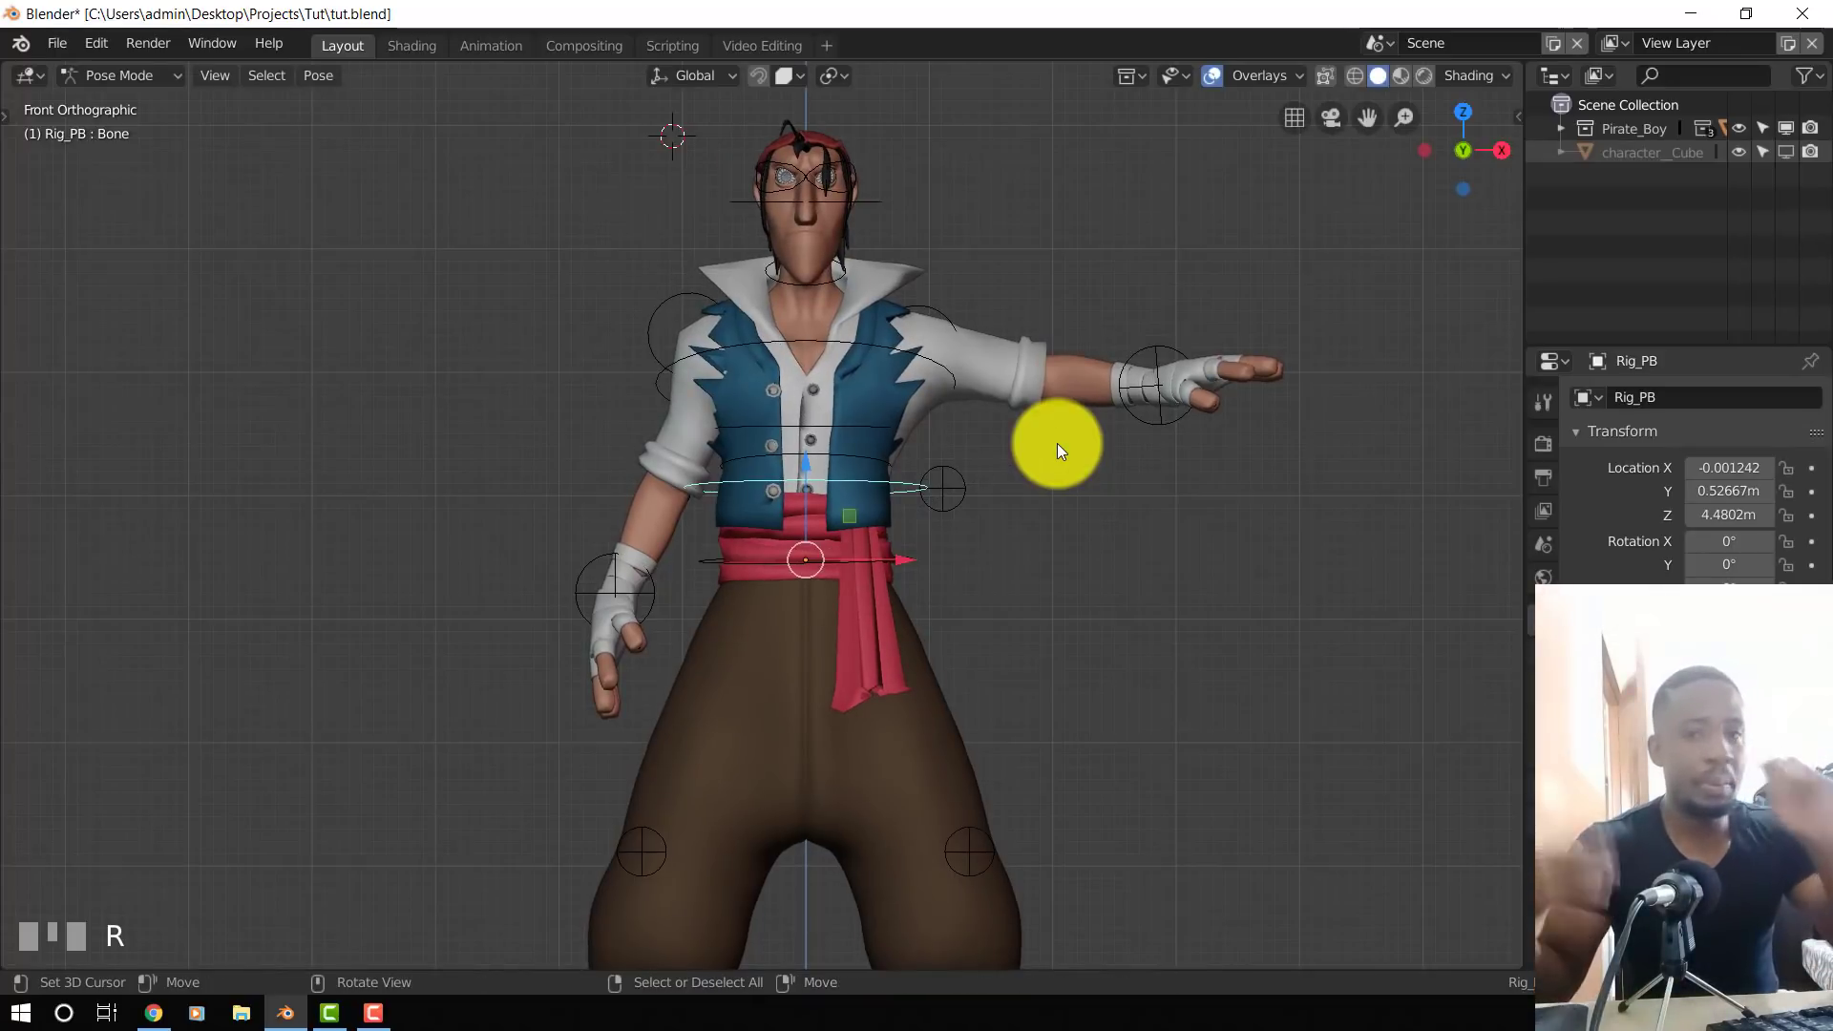
- Return to Object Mode, hide the Pirate_Boy collection and show the character__Cube mesh in the viewport
{"action": "key", "text": "ctrl+Tab"}
{"action": "key", "text": "alt+a"}
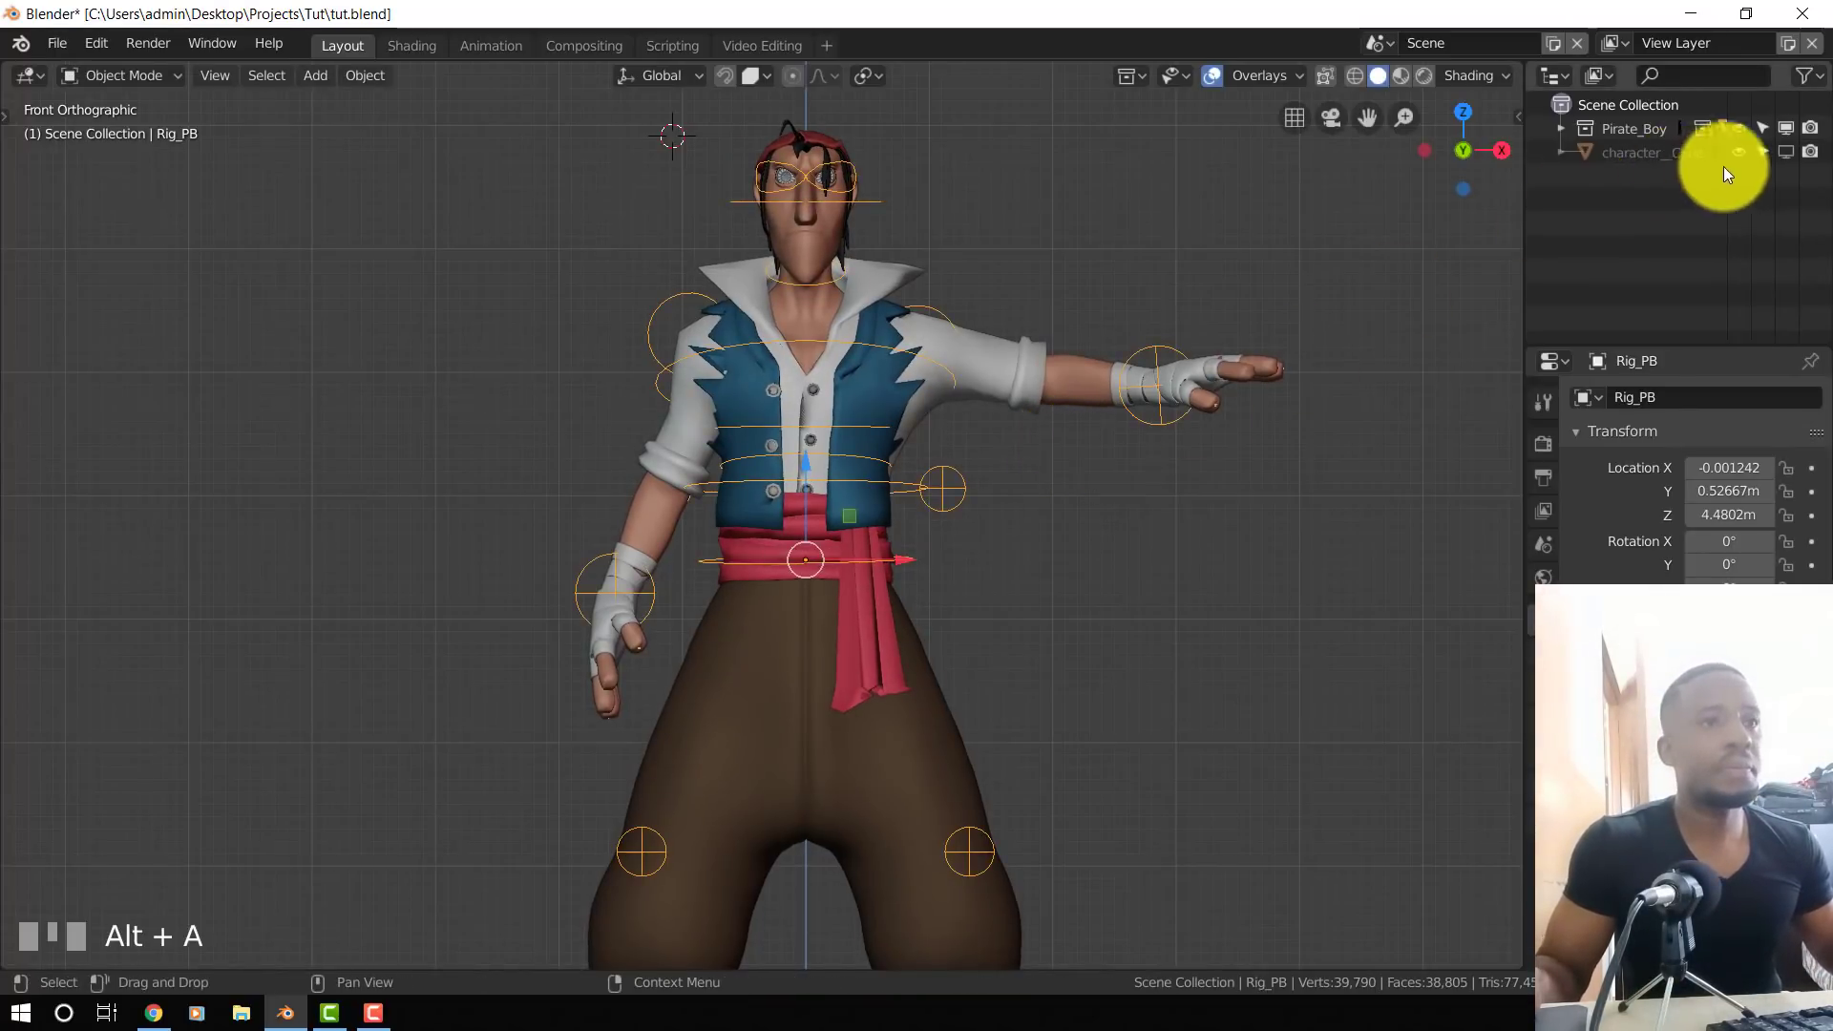
{"action": "left_click", "coordinate": [1787, 130]}
{"action": "left_click", "coordinate": [1783, 154]}
{"action": "scroll", "coordinate": [924, 590], "scroll_direction": "down", "scroll_amount": 4}
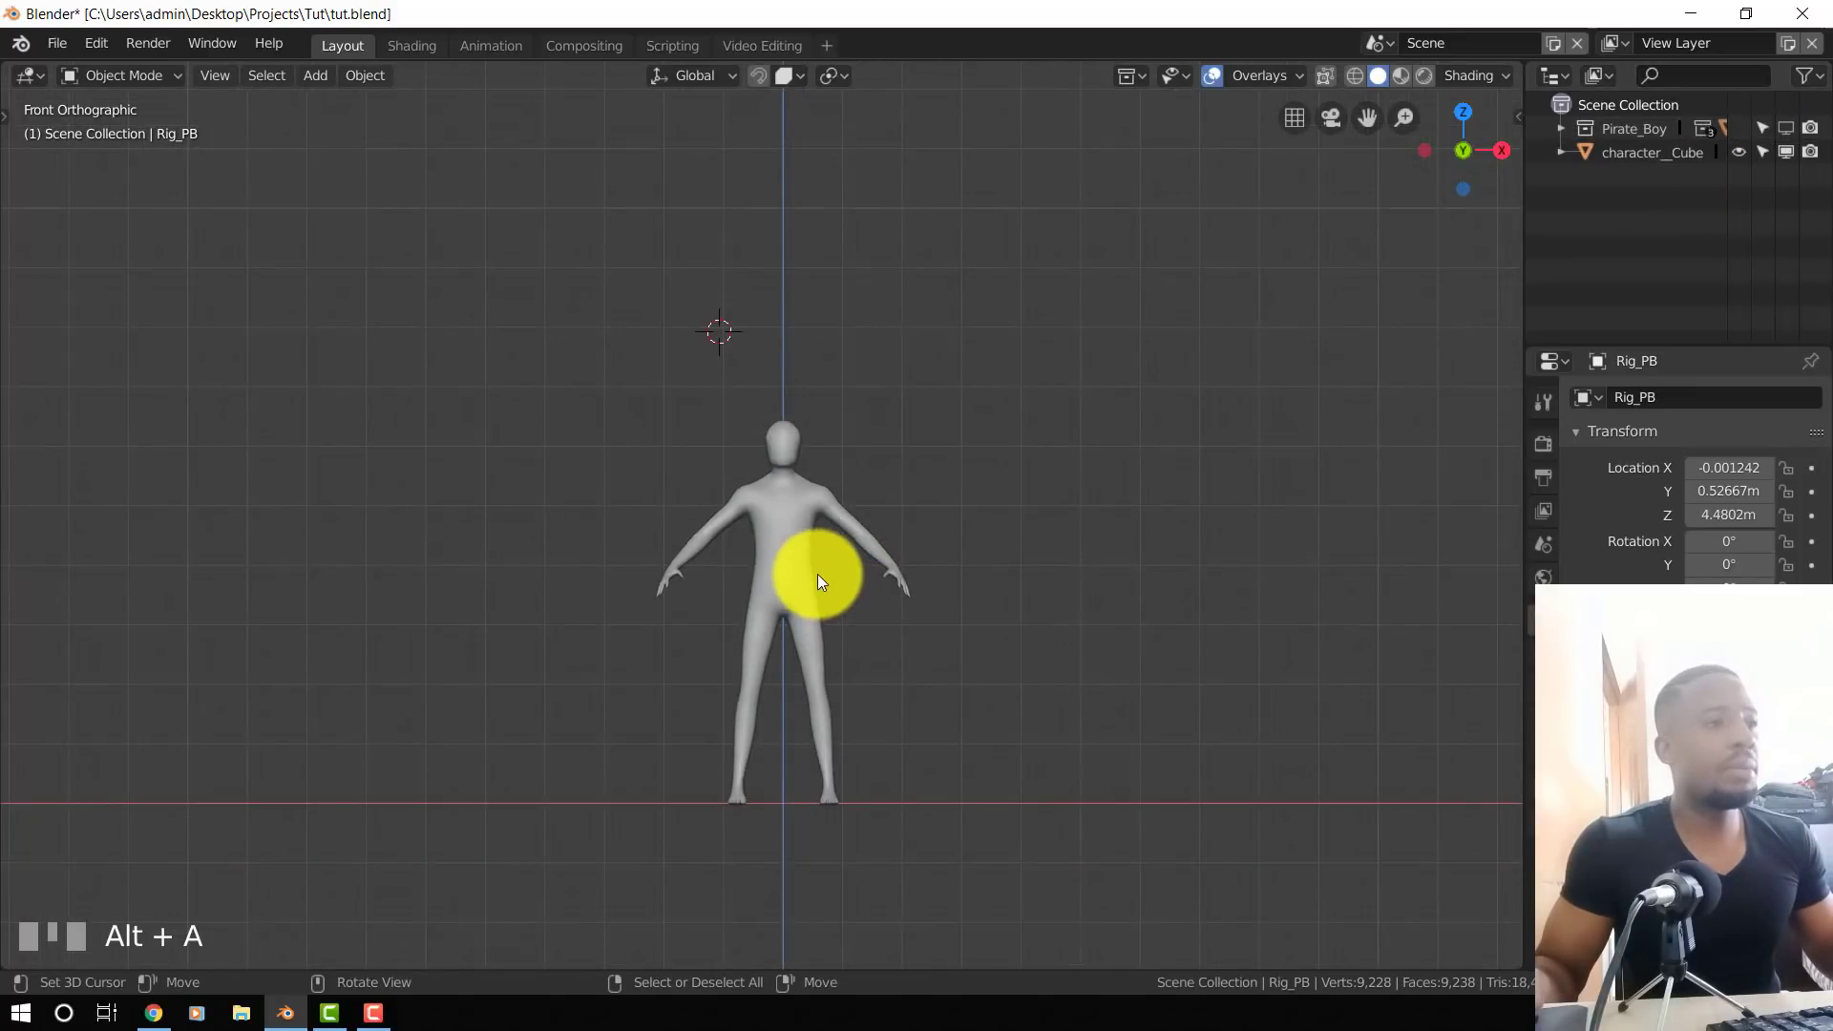
- Scale up the character__Cube mesh and raise it vertically until its feet stand on the ground line
{"action": "right_click", "coordinate": [817, 577]}
{"action": "middle_click_drag", "start_coordinate": [1018, 570], "coordinate": [1115, 464], "text": "shift"}
{"action": "key", "text": "s"}
{"action": "left_click", "coordinate": [1183, 451]}
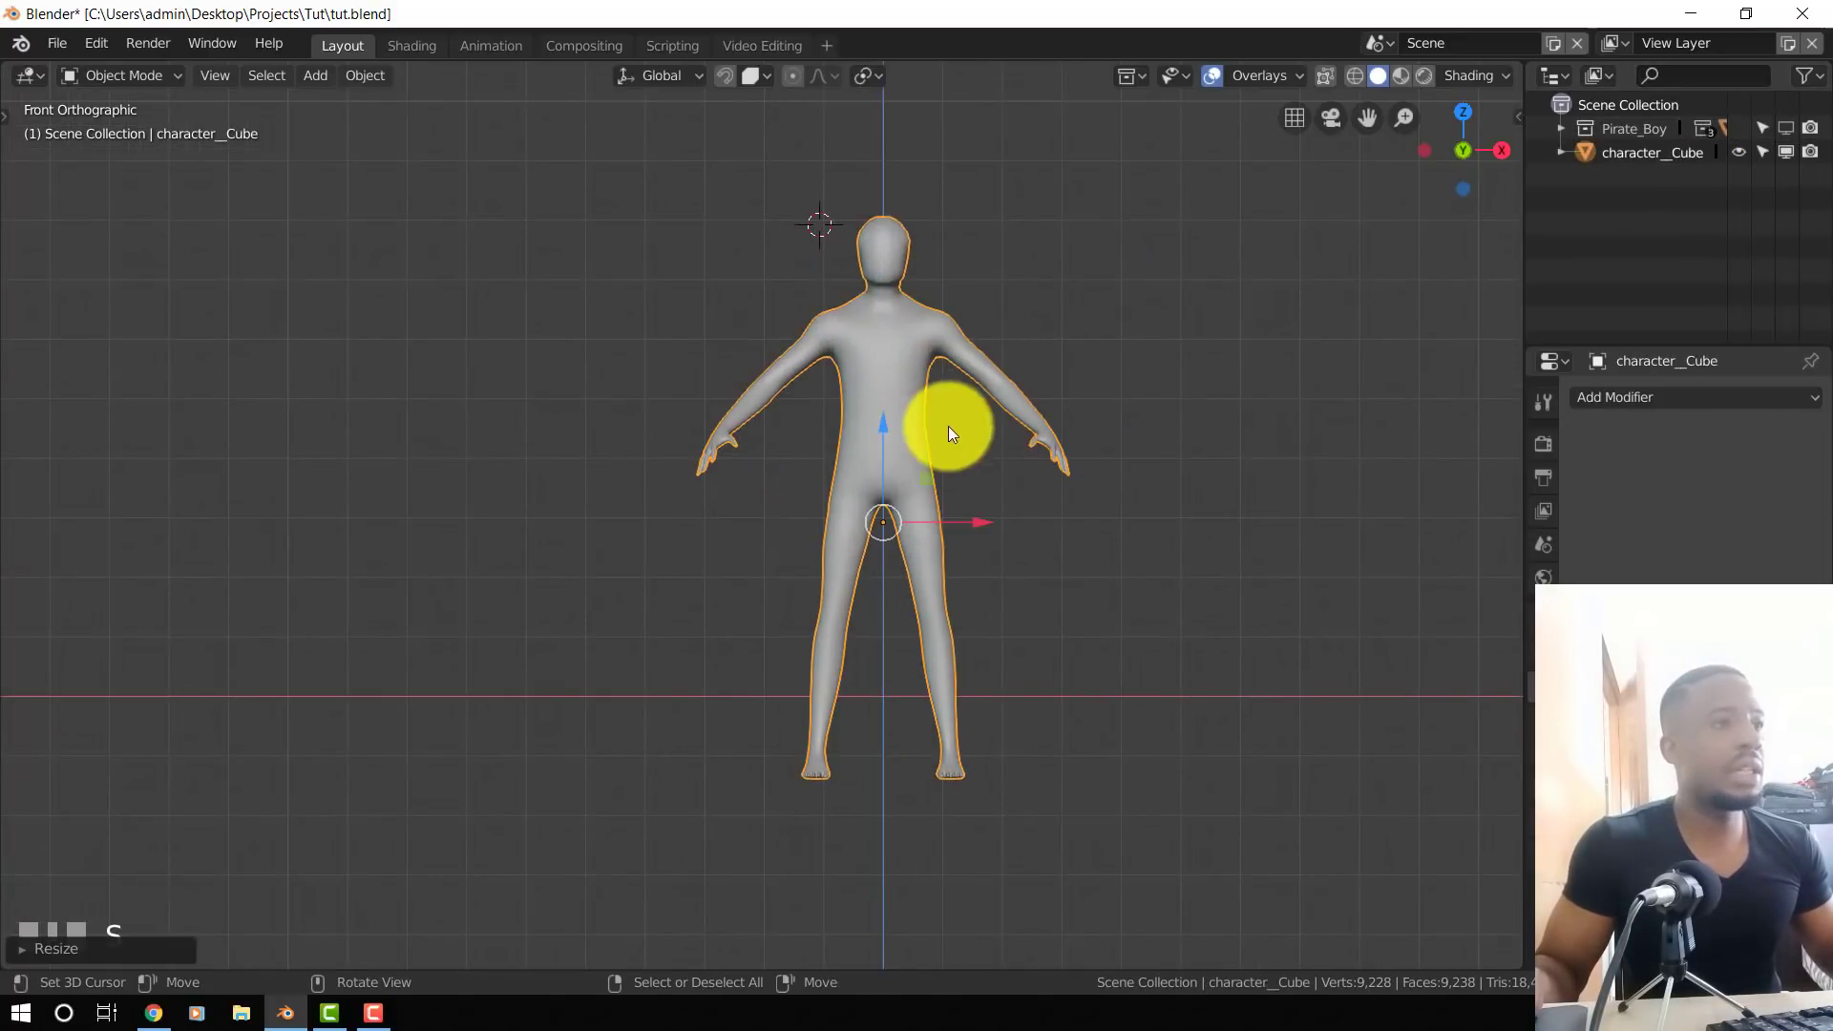
{"action": "left_click_drag", "start_coordinate": [884, 427], "coordinate": [894, 334]}
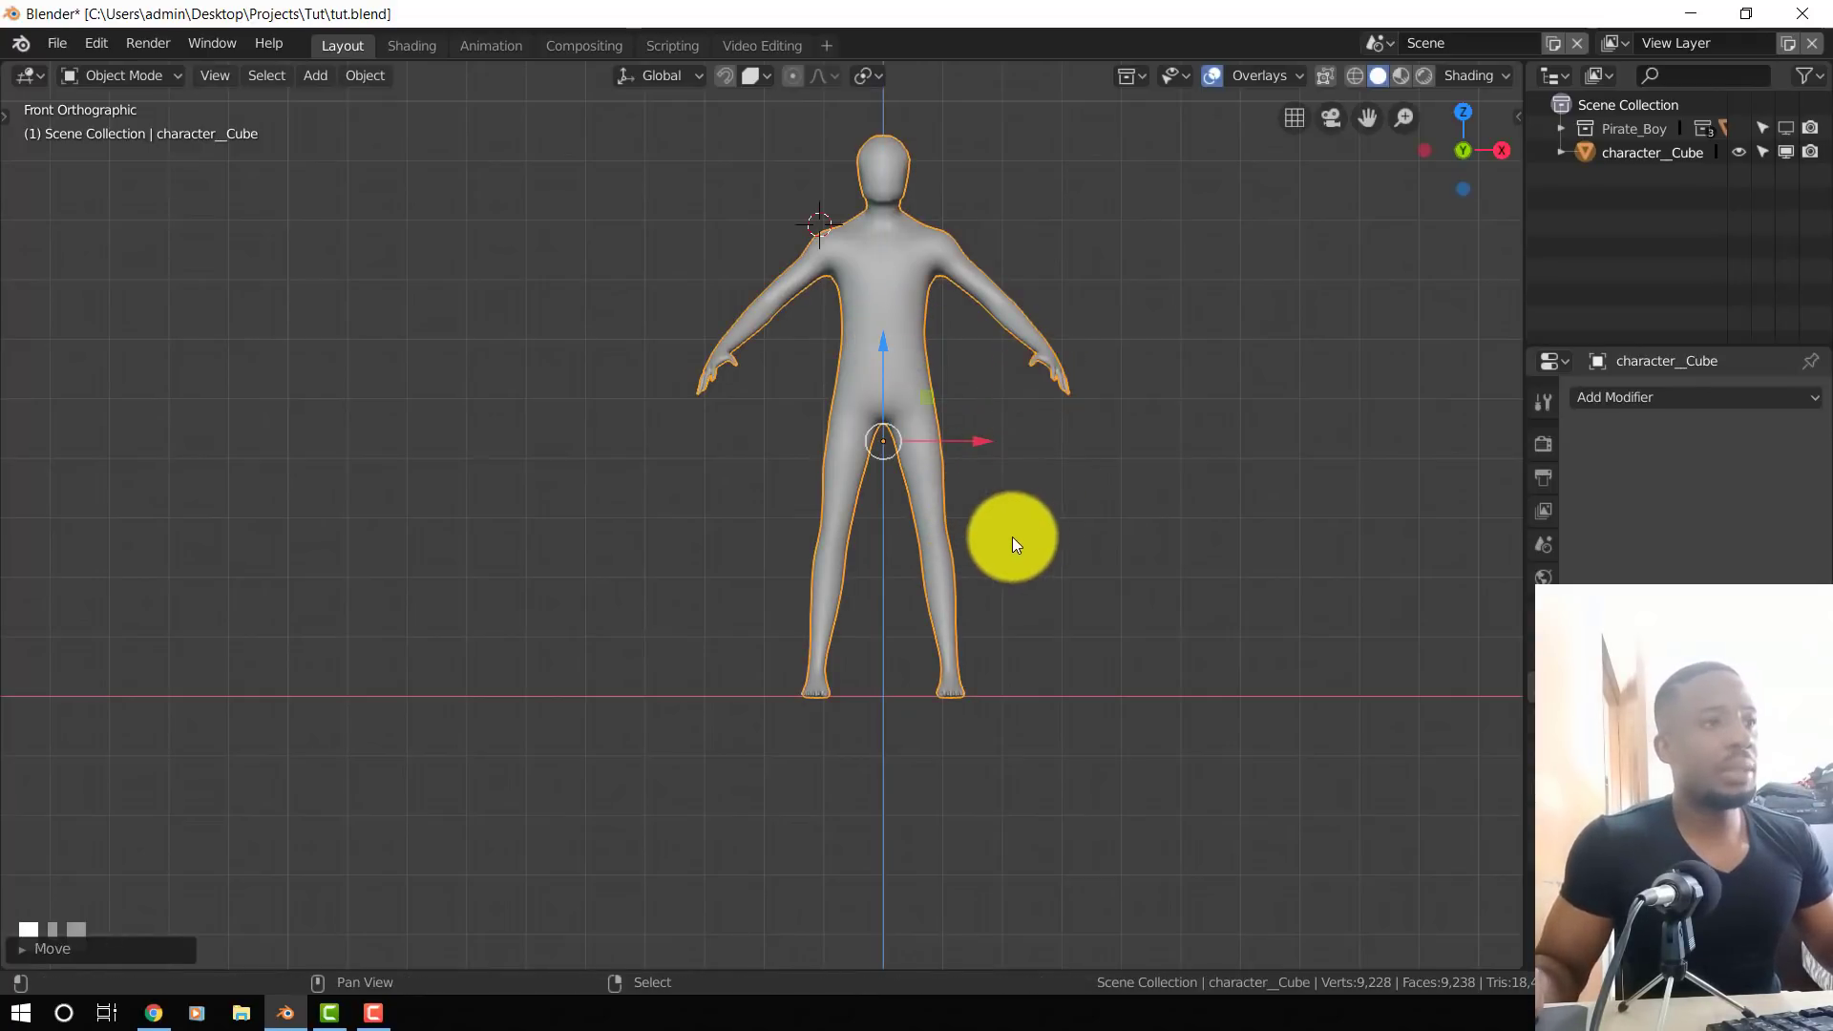
- Snap the 3D cursor to the origin of the selected character__Cube mesh
{"action": "key", "text": "shift+s"}
{"action": "left_click", "coordinate": [1008, 506]}
{"action": "middle_click_drag", "start_coordinate": [1122, 449], "coordinate": [1079, 491]}
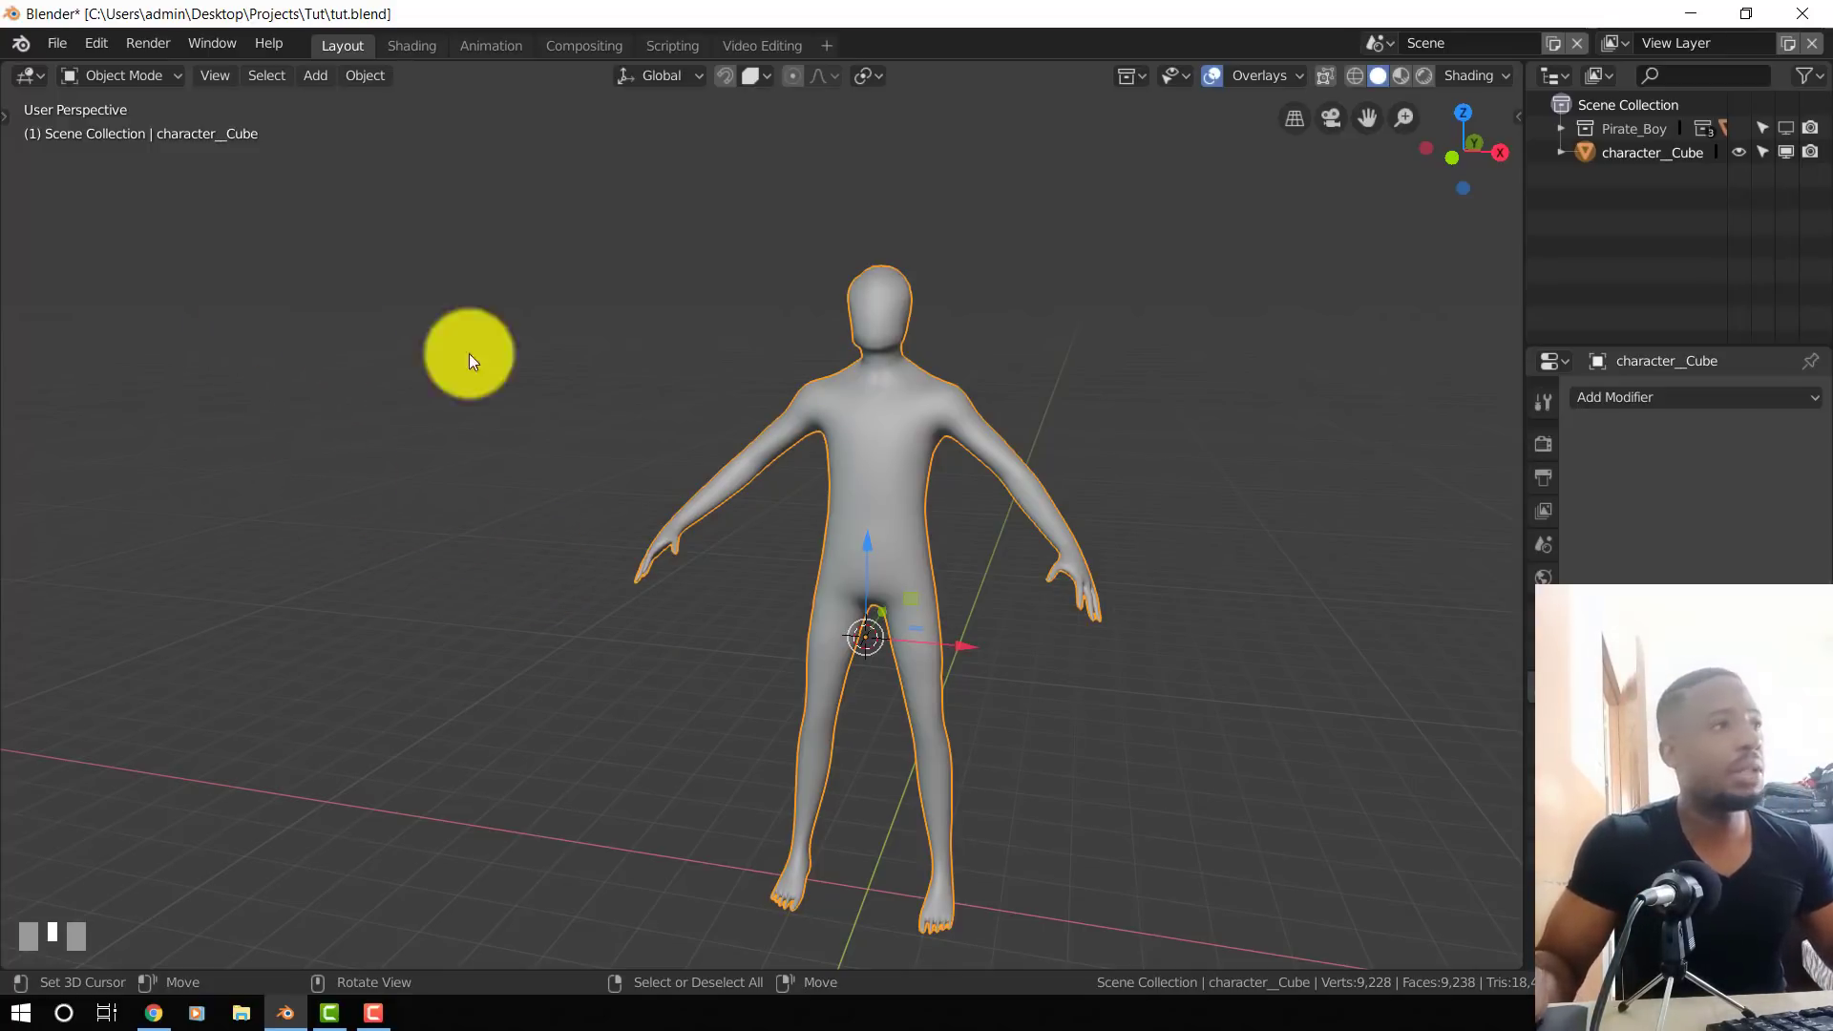
- Add a single-bone armature at the 3D cursor in front view
{"action": "key", "text": "KP_1"}
{"action": "scroll", "coordinate": [966, 343], "scroll_direction": "up", "scroll_amount": 1}
{"action": "key", "text": "shift+a"}
{"action": "mouse_move", "coordinate": [1048, 349]}
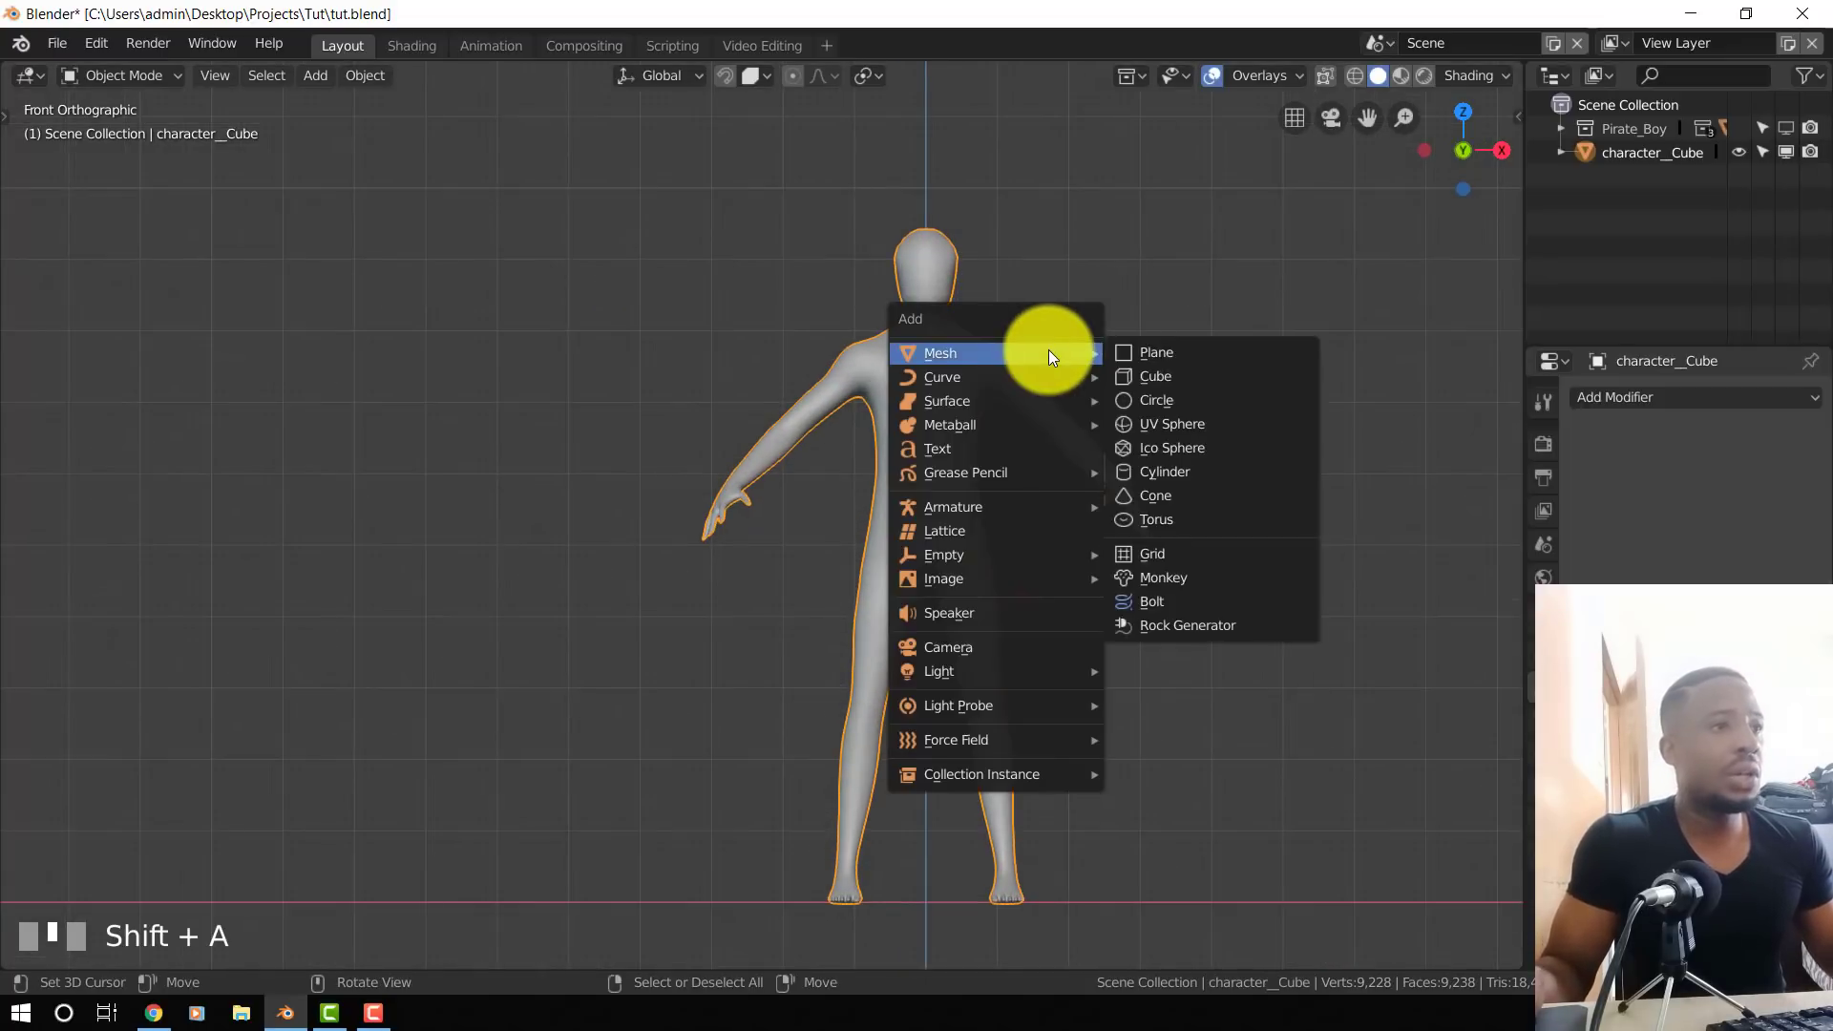
{"action": "mouse_move", "coordinate": [964, 508]}
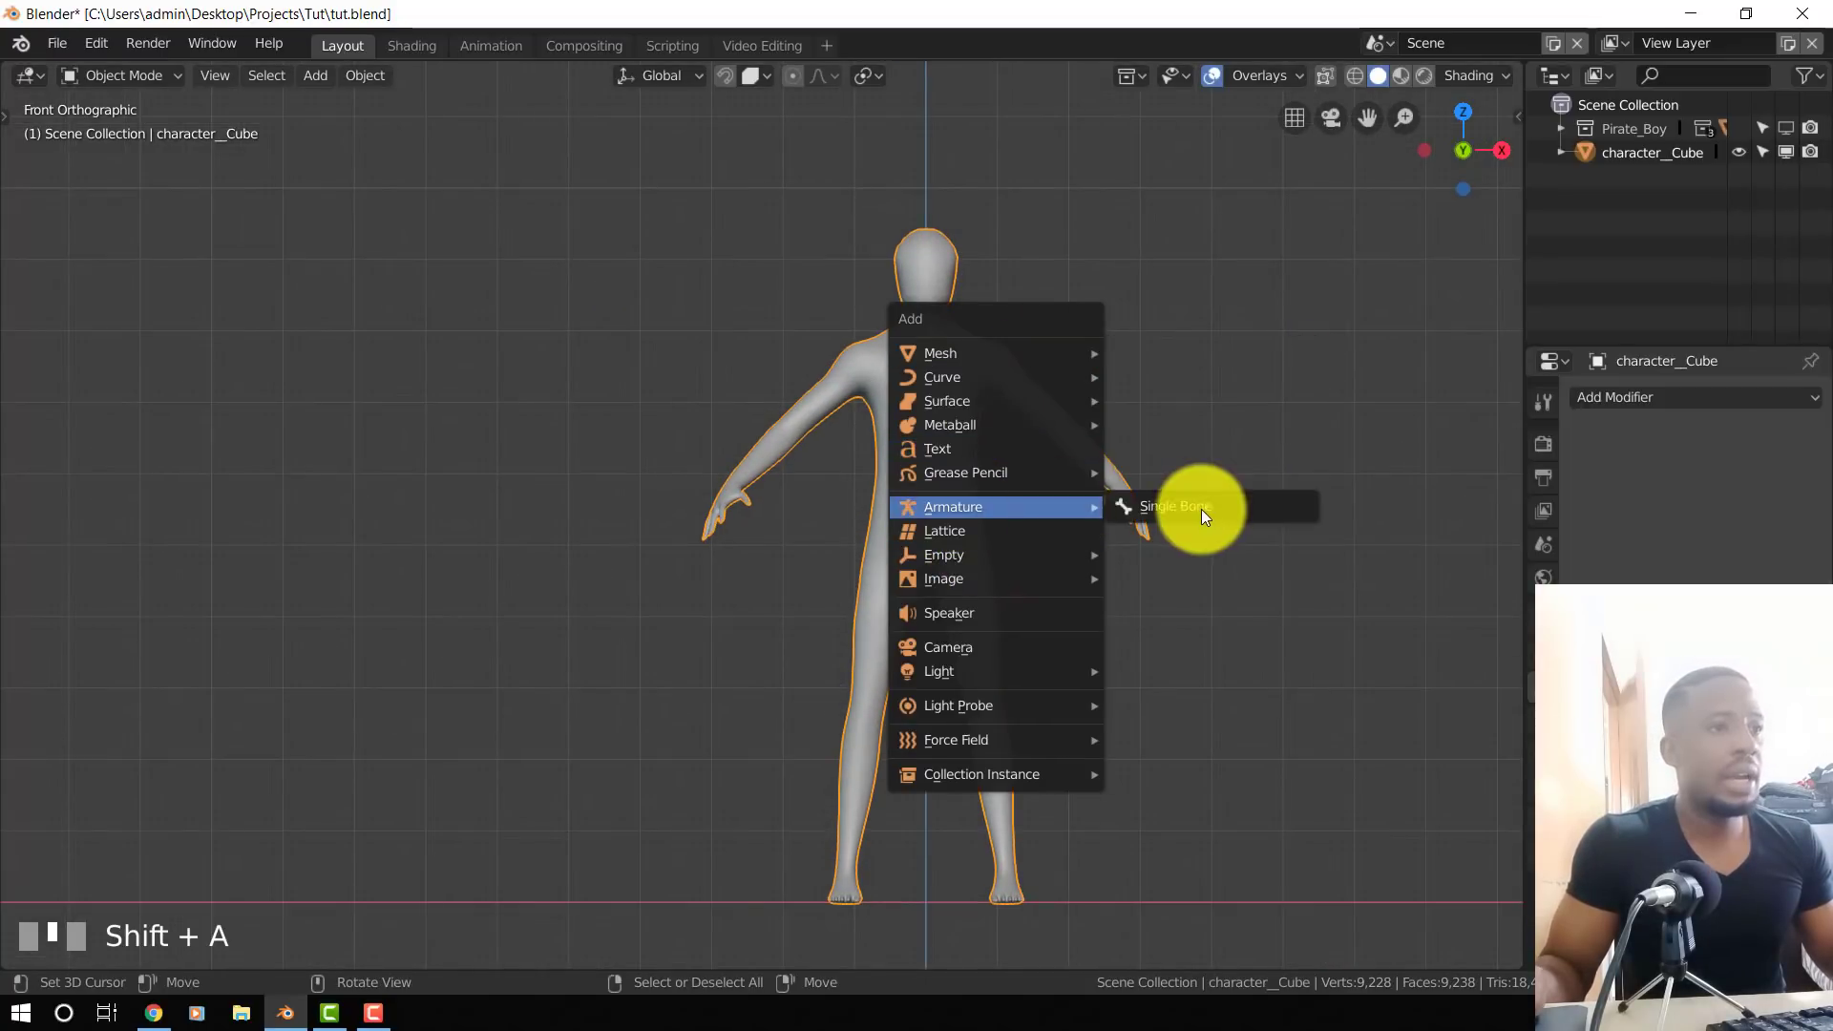
{"action": "left_click", "coordinate": [1201, 508]}
- Move the armature inside the character's pelvis, to about Z 4.93 m and Y -0.13 m, and deselect it
{"action": "scroll", "coordinate": [993, 519], "scroll_direction": "up", "scroll_amount": 2}
{"action": "key", "text": "g"}
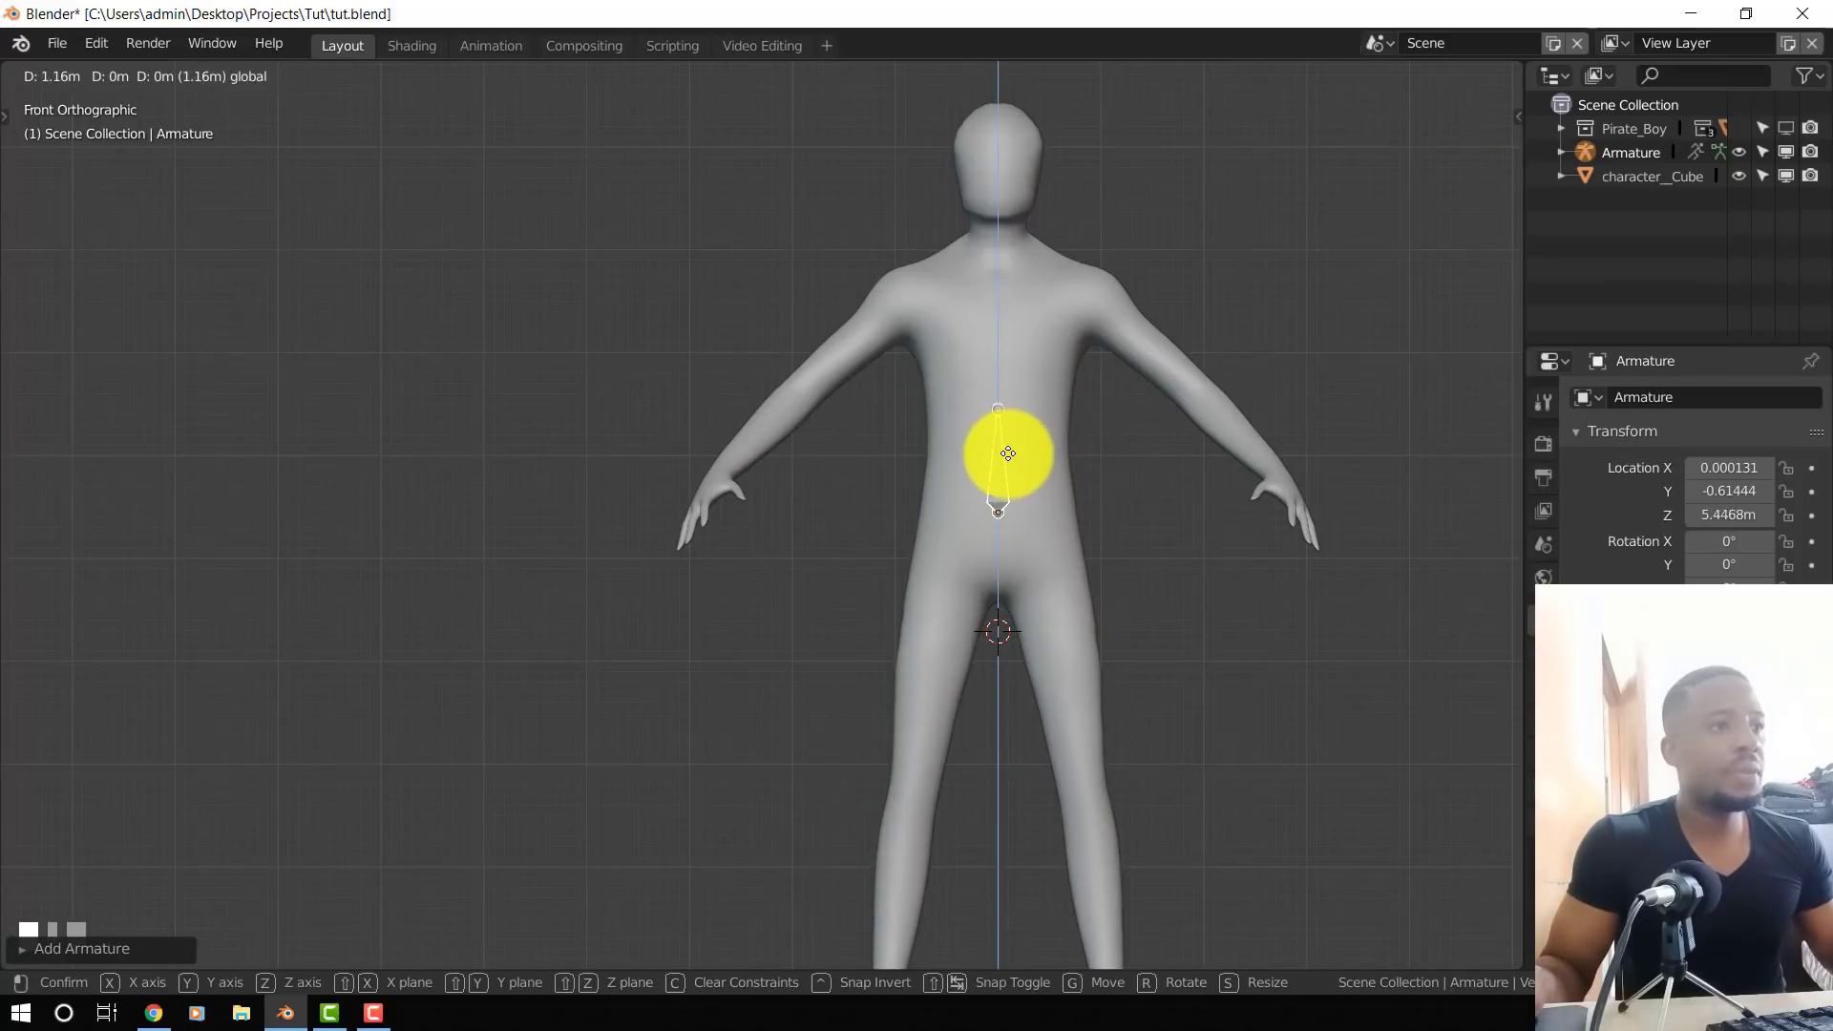
{"action": "key", "text": "KP_3"}
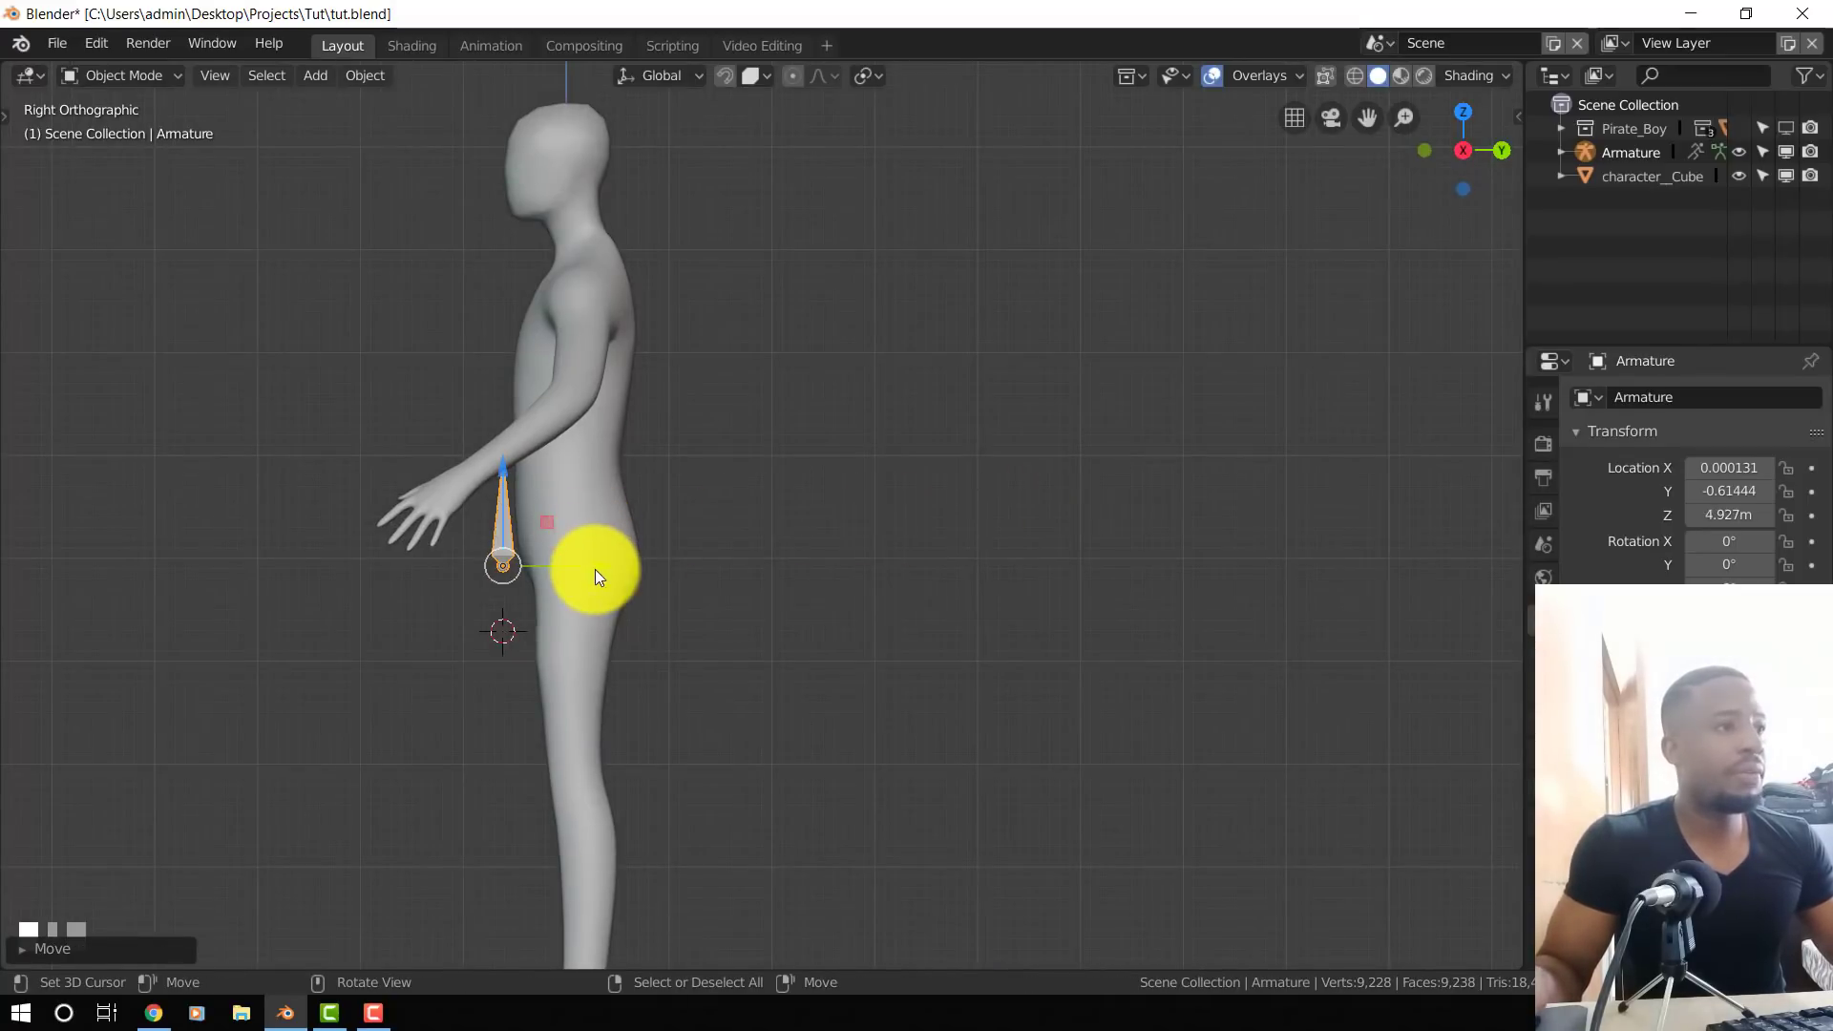
{"action": "key", "text": "y"}
{"action": "left_click", "coordinate": [672, 547]}
{"action": "key", "text": "KP_1"}
{"action": "scroll", "coordinate": [1040, 423], "scroll_direction": "up", "scroll_amount": 3}
{"action": "key", "text": "alt+a"}
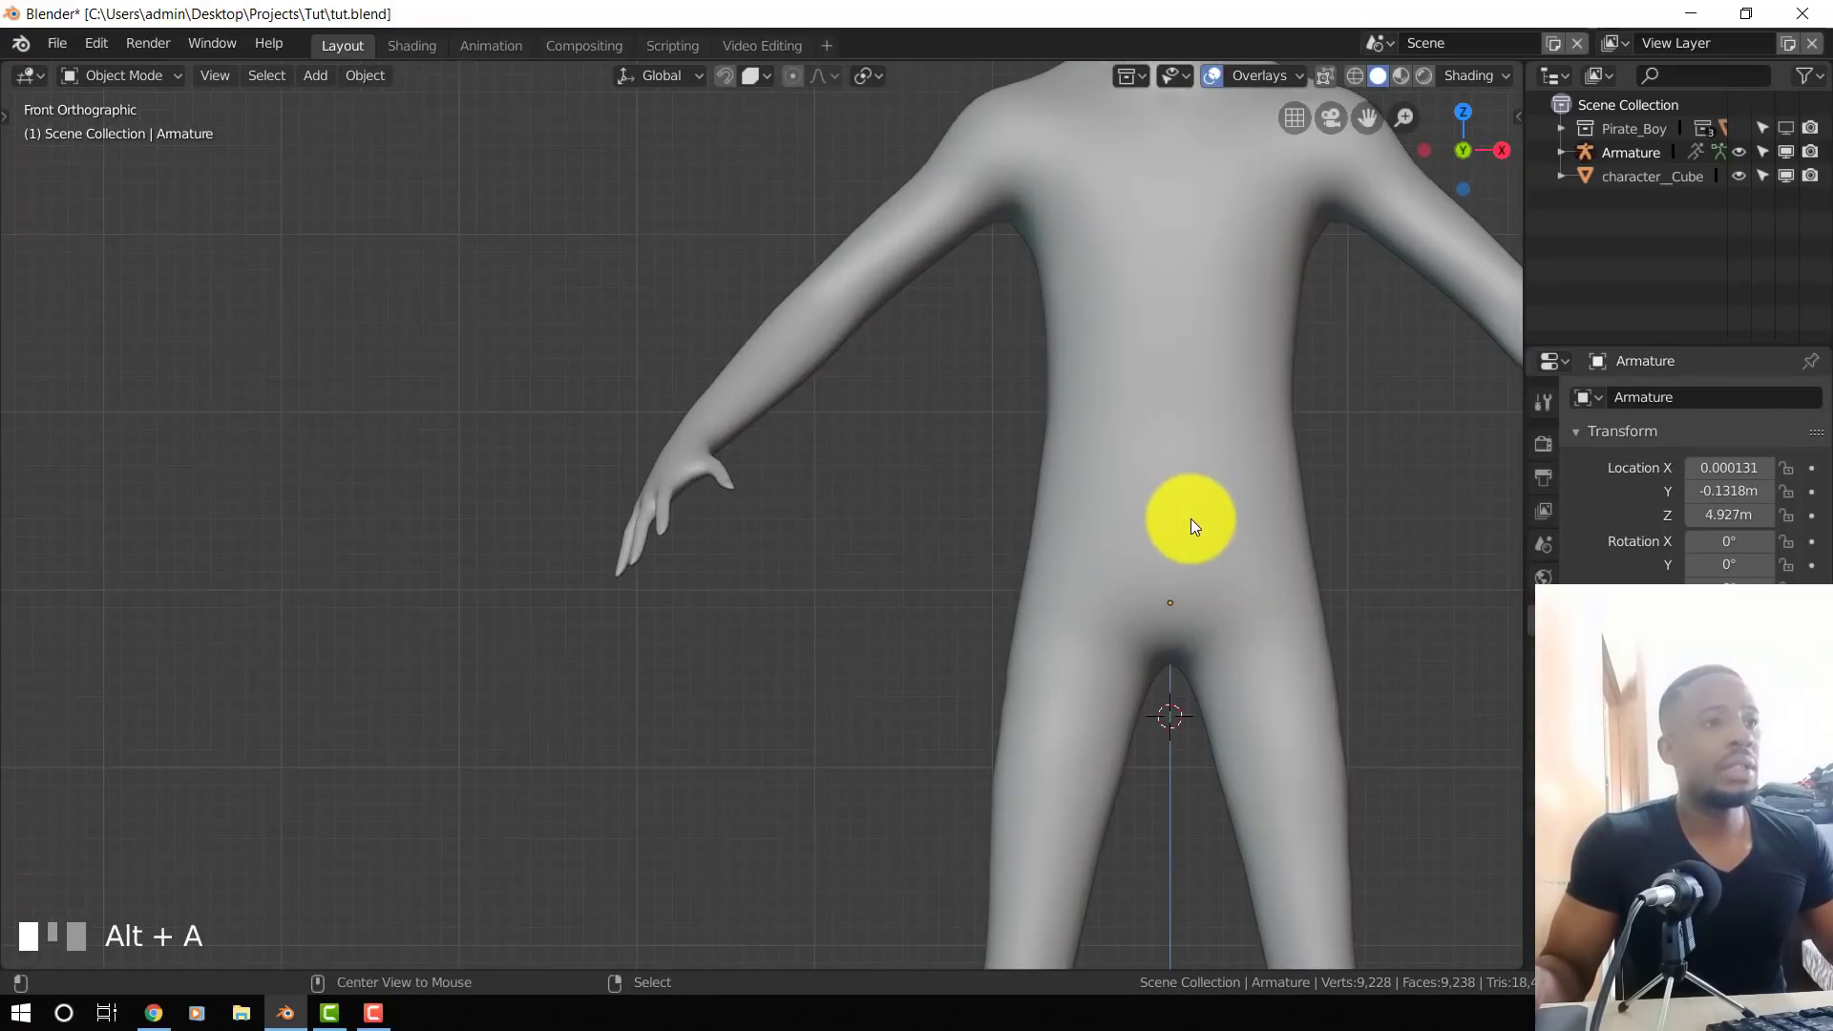
- Set the armature to display in front of the character mesh and check the bone's placement from different angles
{"action": "scroll", "coordinate": [1183, 521], "scroll_direction": "down", "scroll_amount": 4}
{"action": "middle_click_drag", "start_coordinate": [996, 546], "coordinate": [1022, 420]}
{"action": "scroll", "coordinate": [1022, 420], "scroll_direction": "up", "scroll_amount": 2}
{"action": "middle_click_drag", "start_coordinate": [973, 490], "coordinate": [850, 642]}
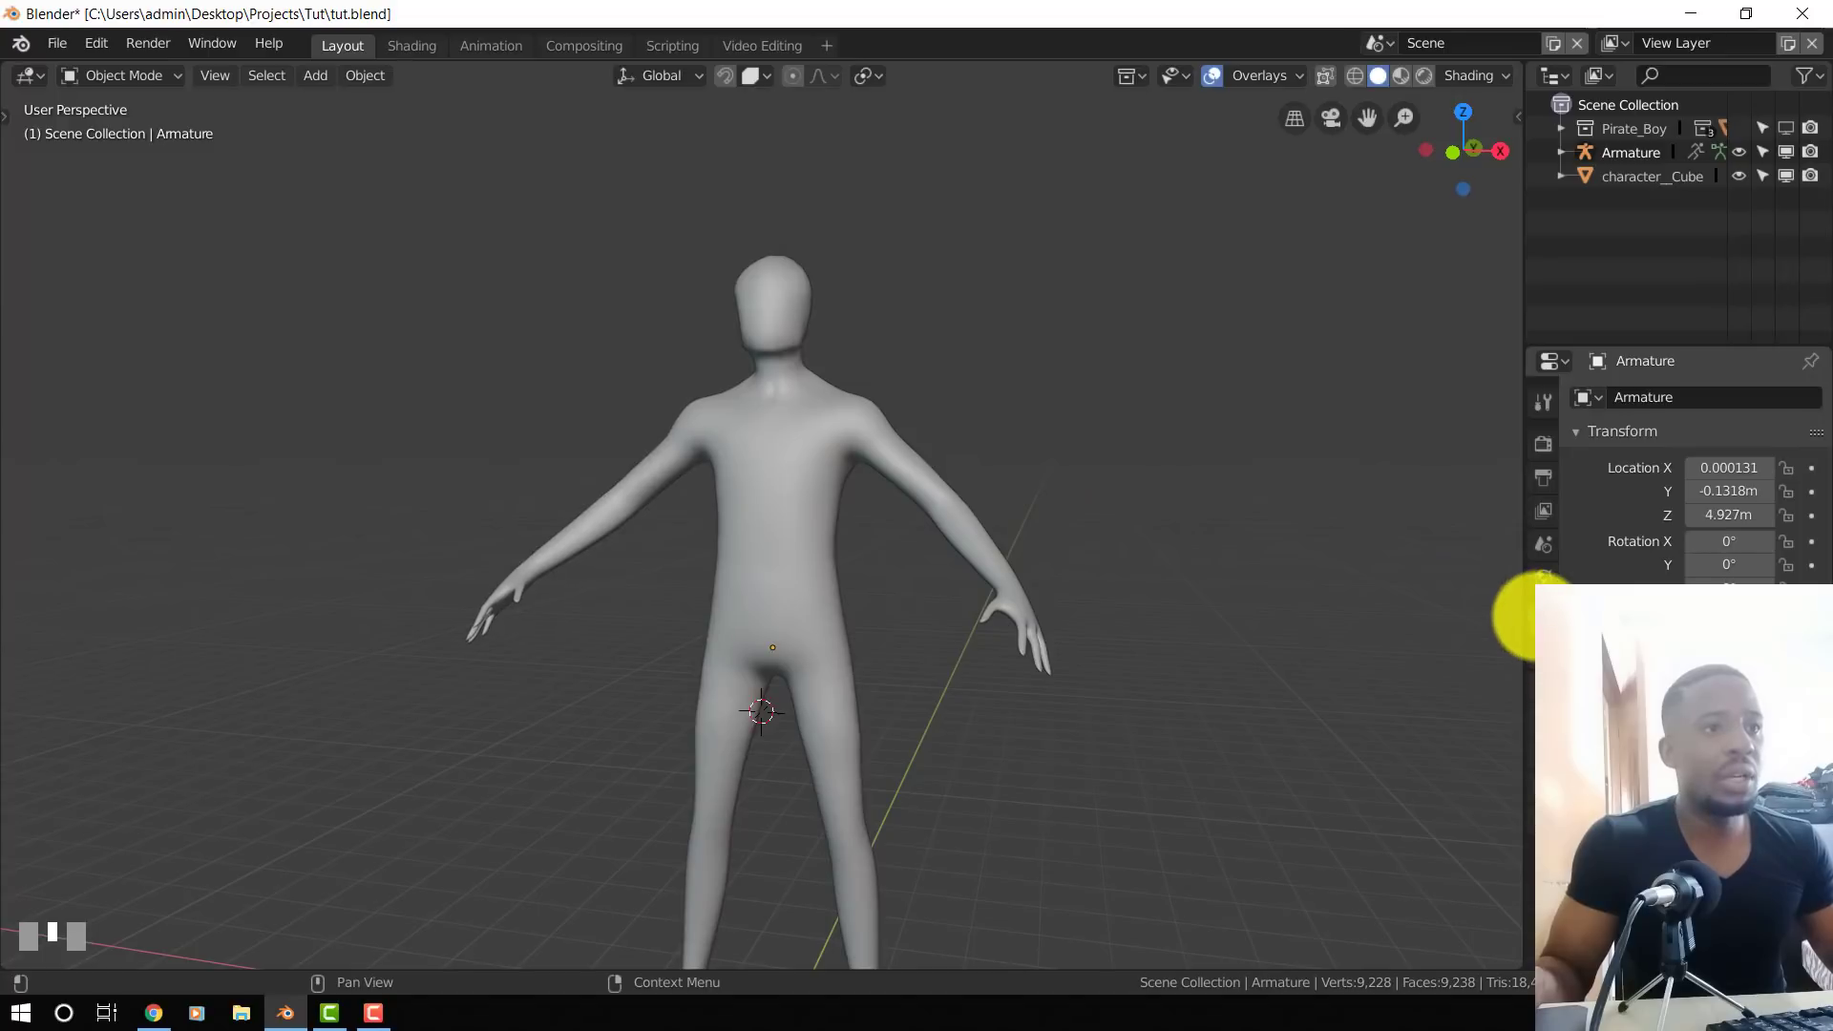
{"action": "scroll", "coordinate": [1542, 606], "scroll_direction": "down", "scroll_amount": 2}
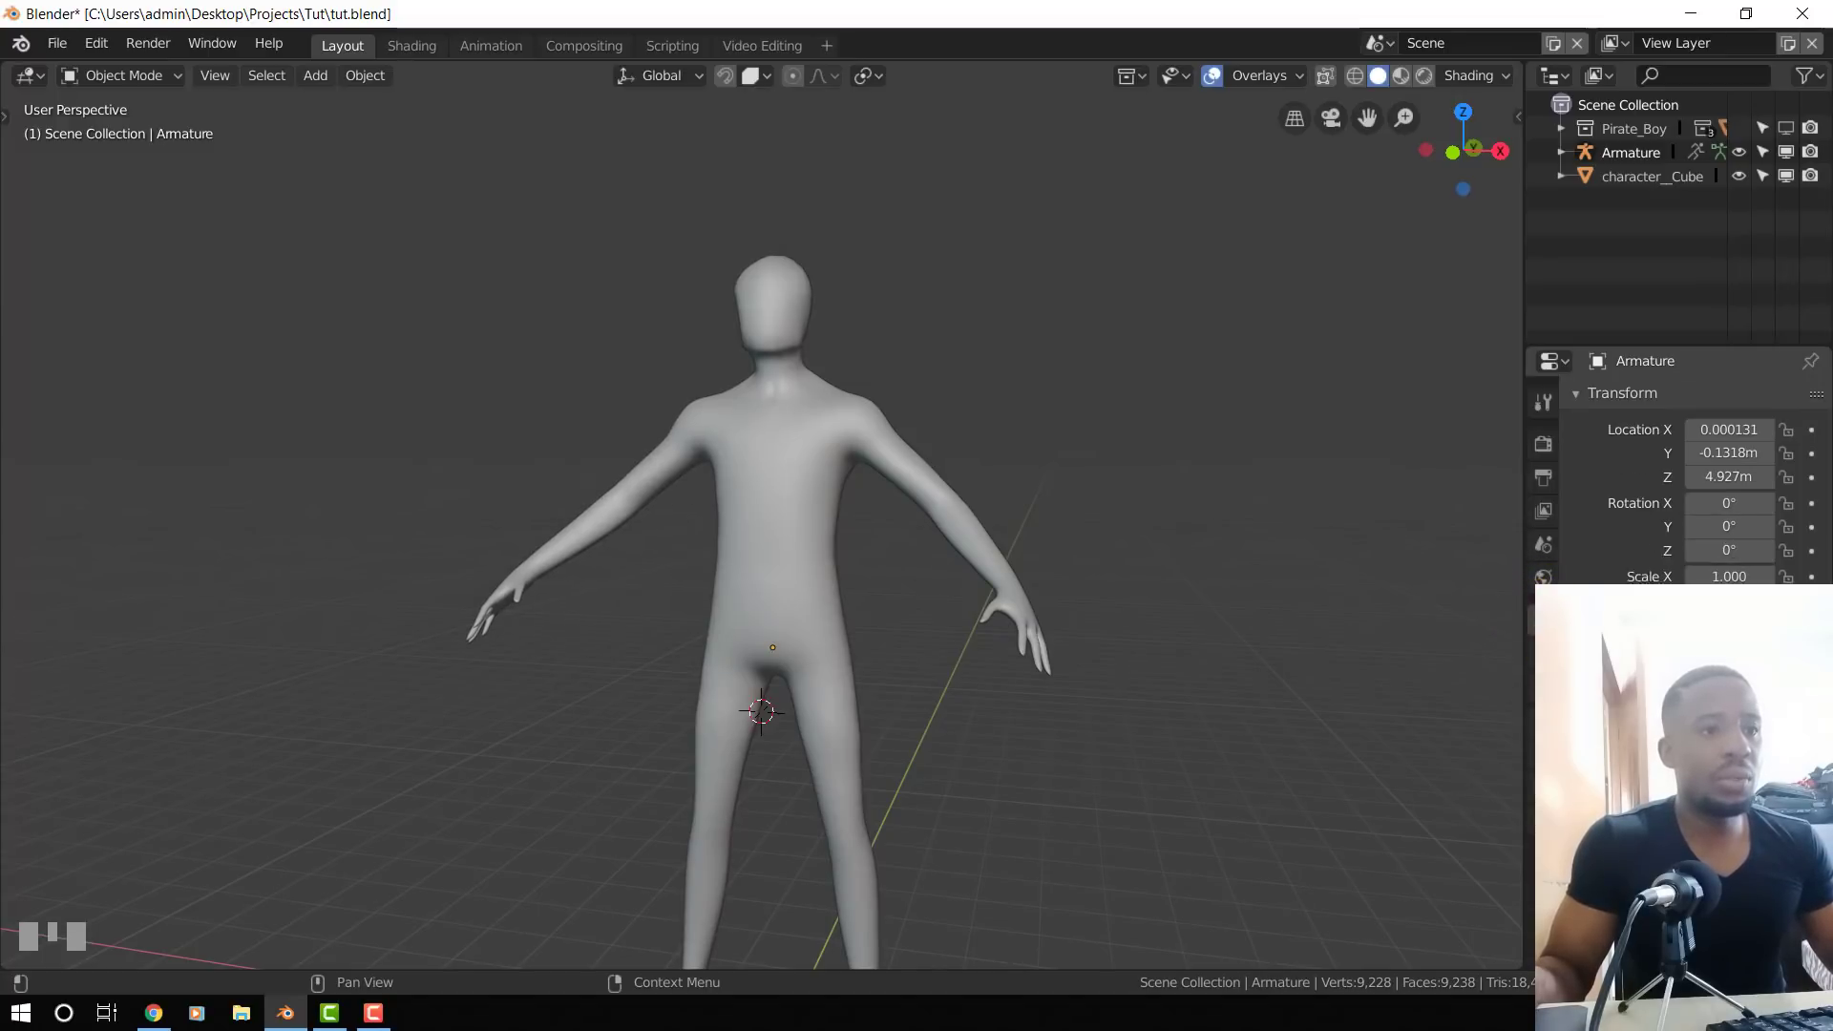
{"action": "scroll", "coordinate": [894, 697], "scroll_direction": "up", "scroll_amount": 5}
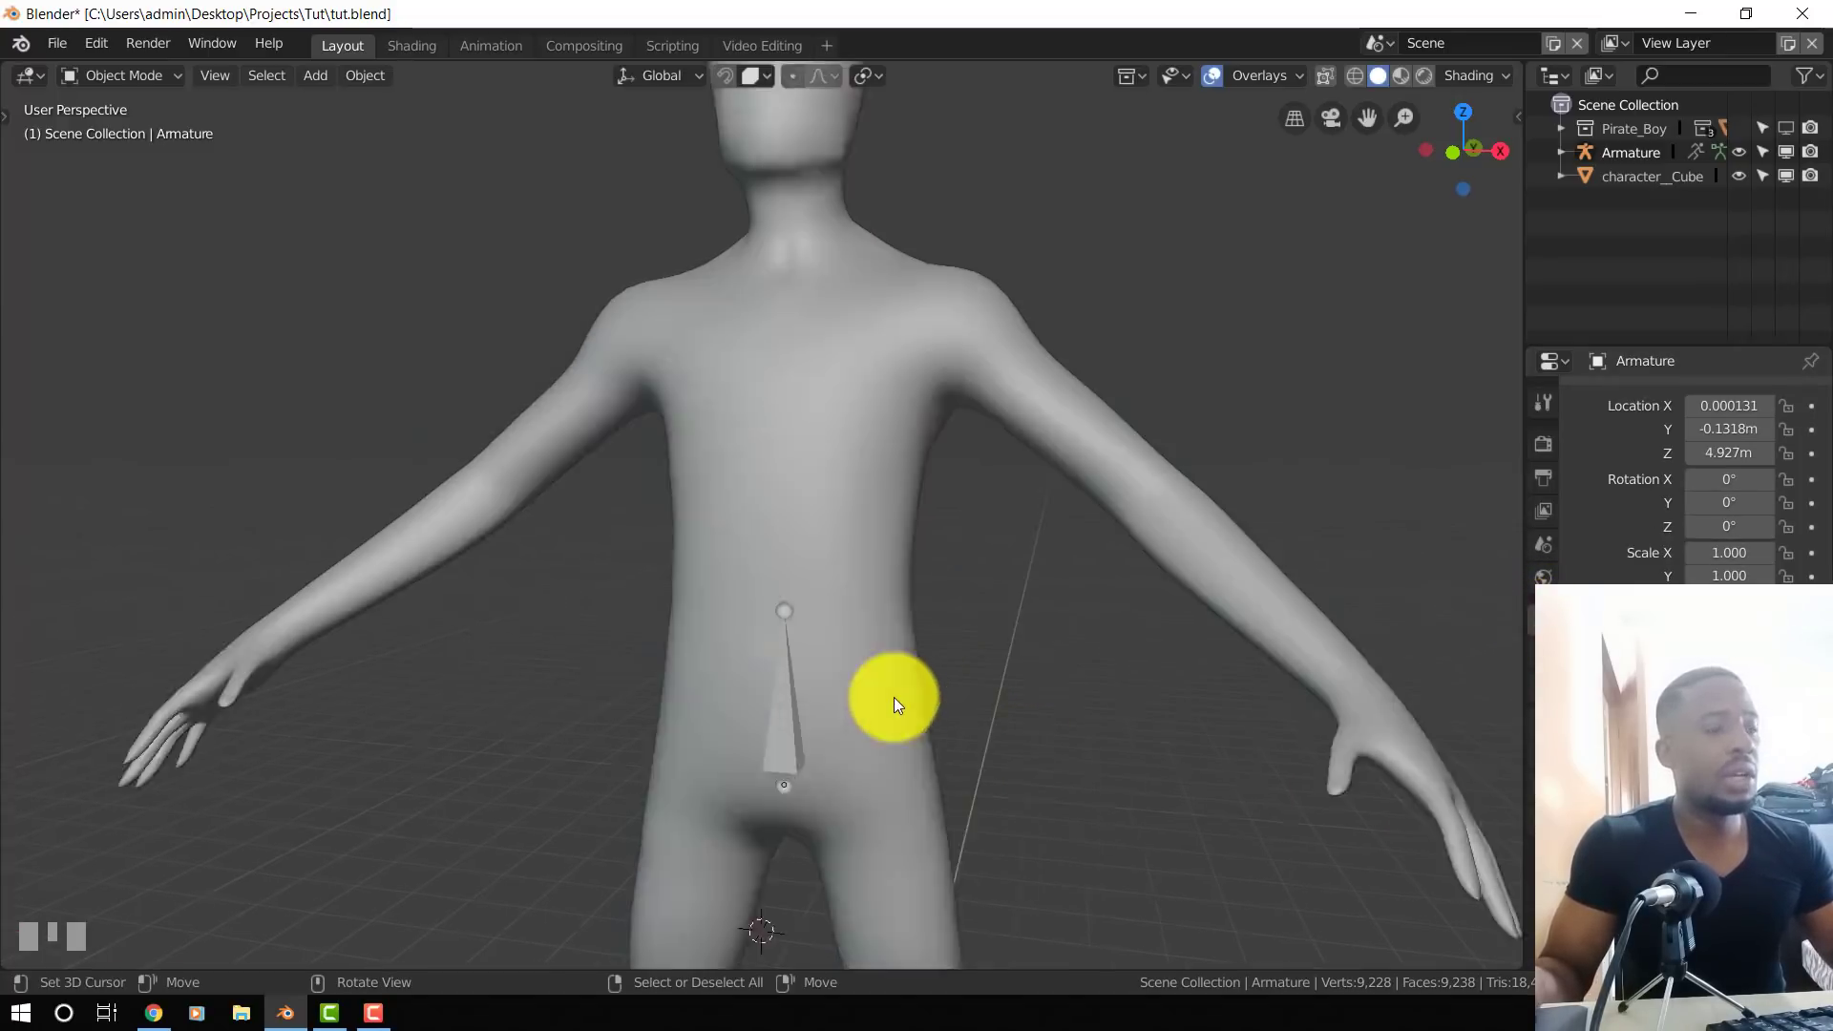
{"action": "middle_click_drag", "start_coordinate": [781, 717], "coordinate": [1004, 750]}
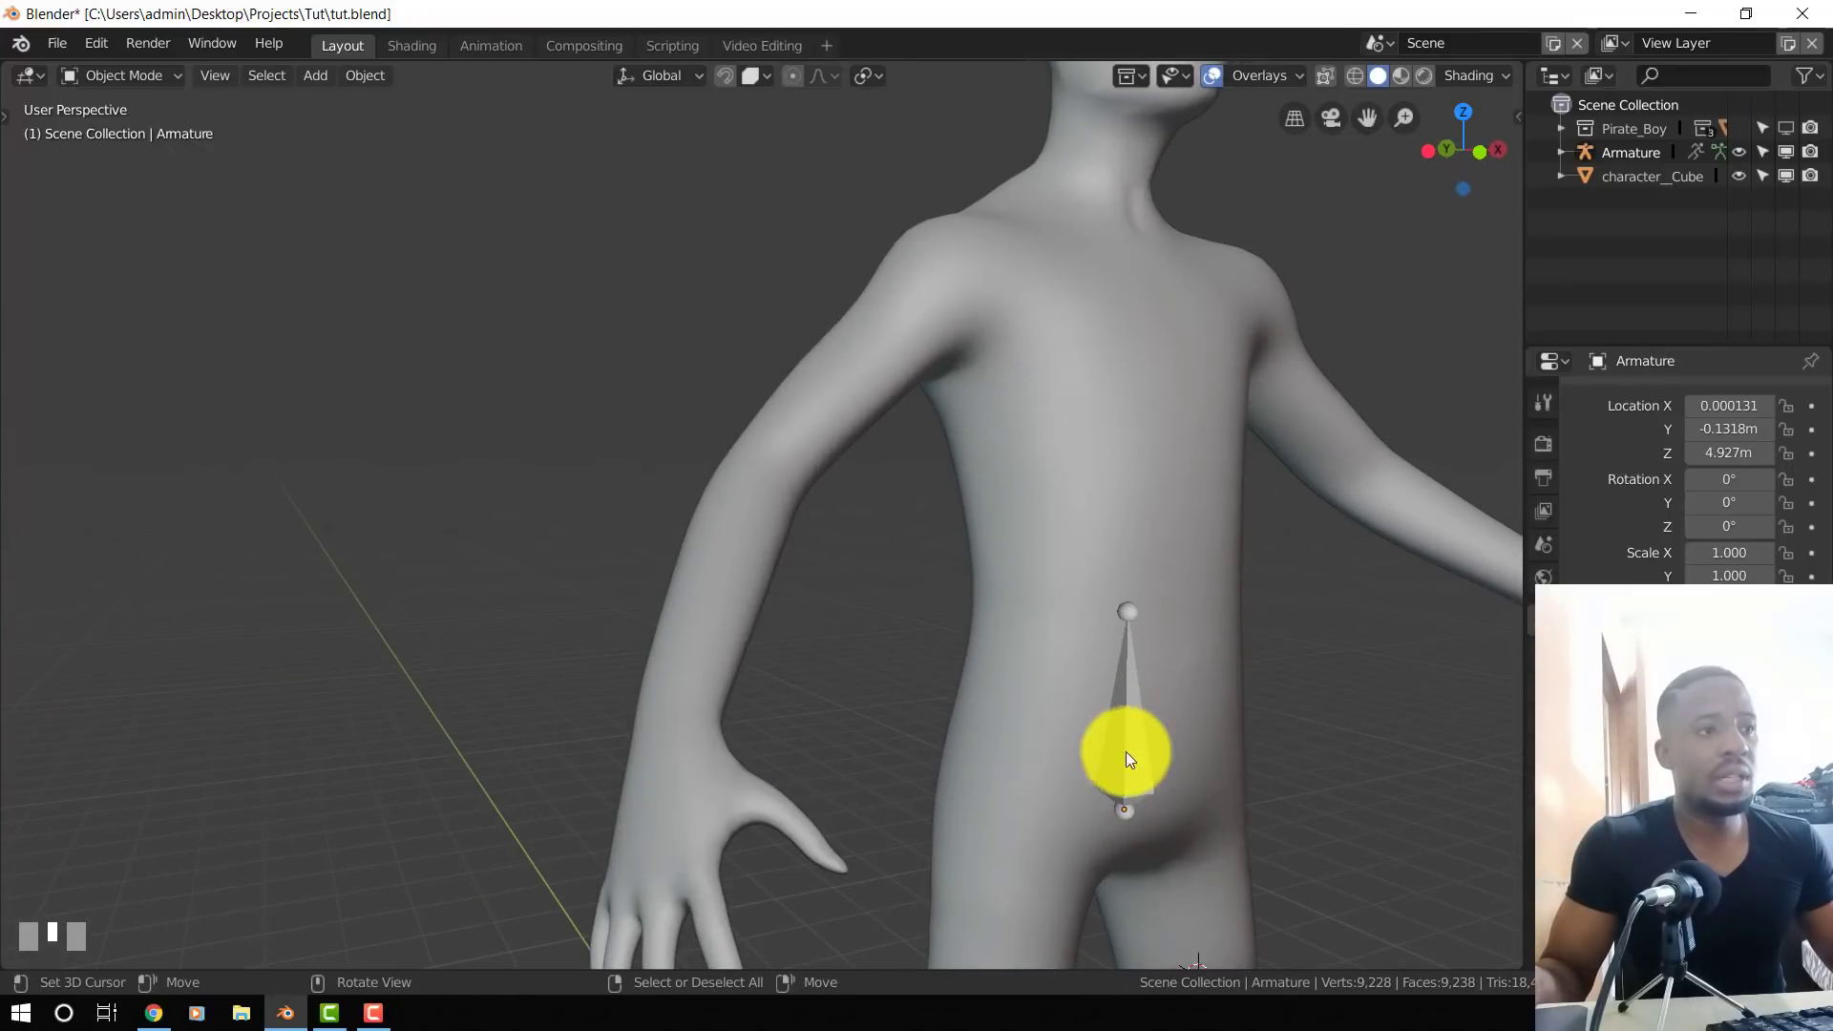
{"action": "scroll", "coordinate": [1120, 732], "scroll_direction": "down", "scroll_amount": 4}
{"action": "middle_click_drag", "start_coordinate": [1120, 731], "coordinate": [796, 689]}
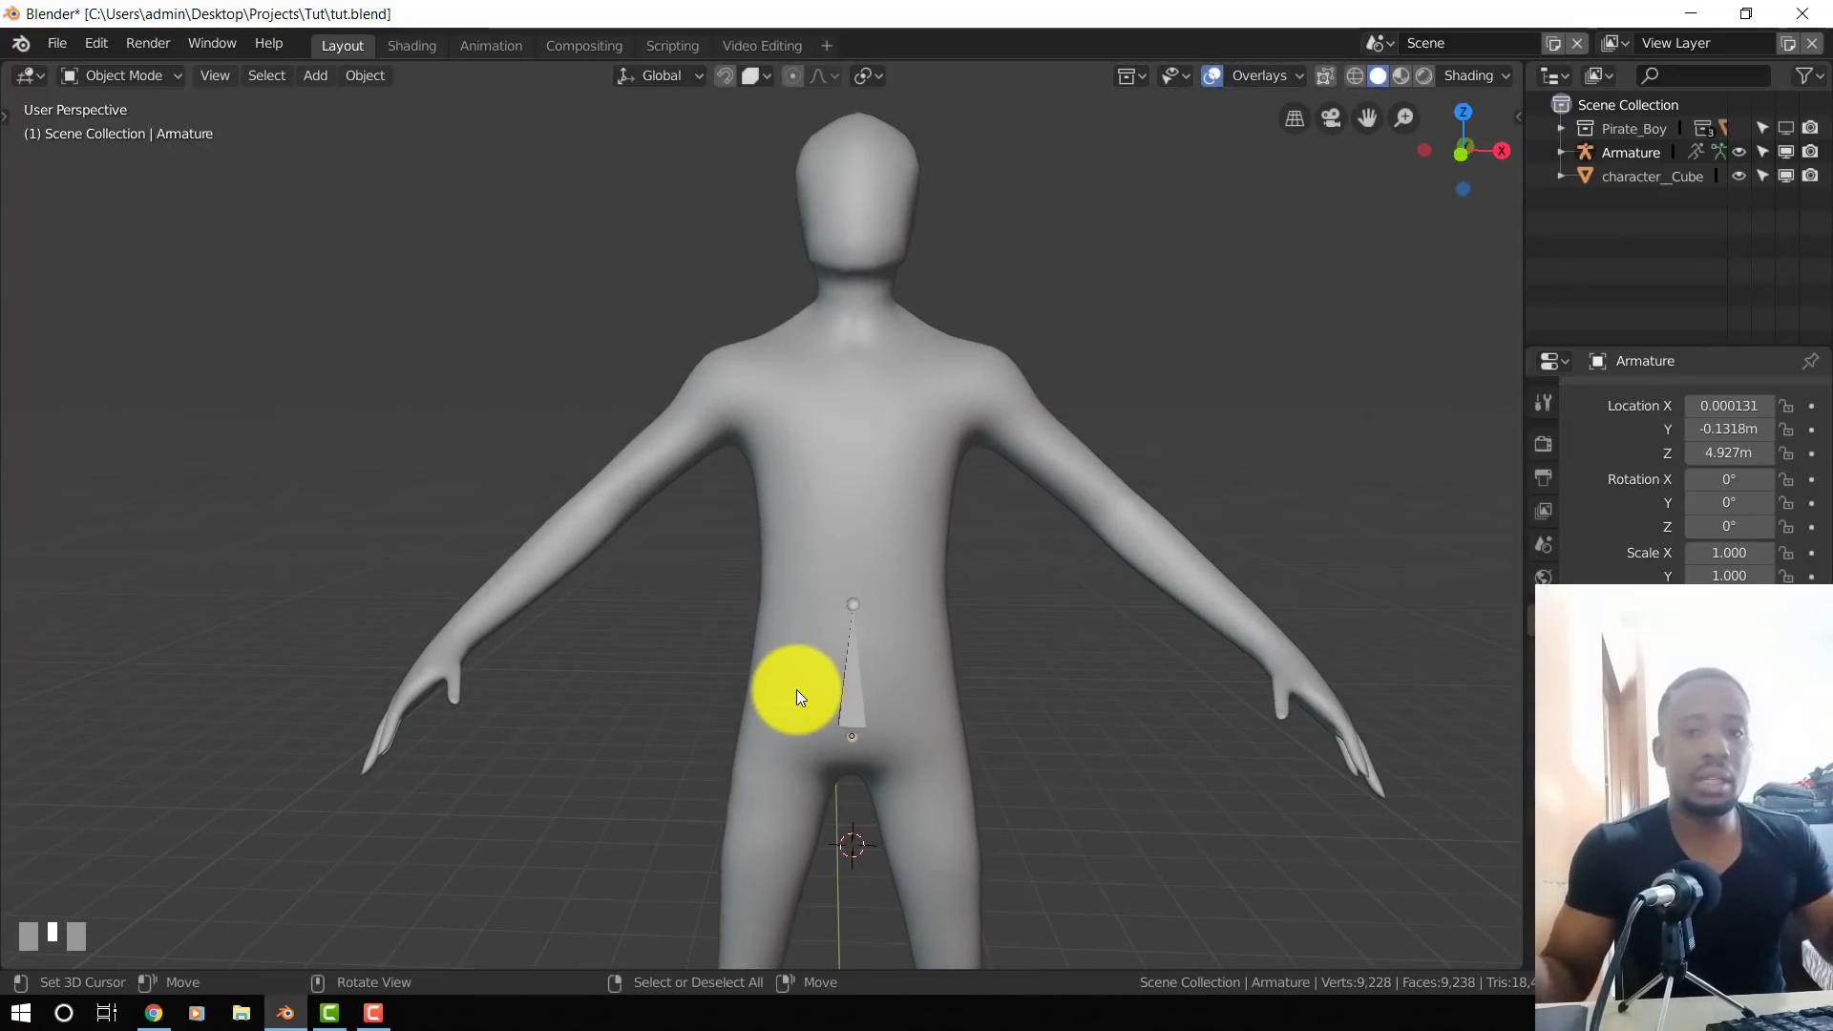
{"action": "middle_click_drag", "start_coordinate": [965, 730], "coordinate": [875, 735]}
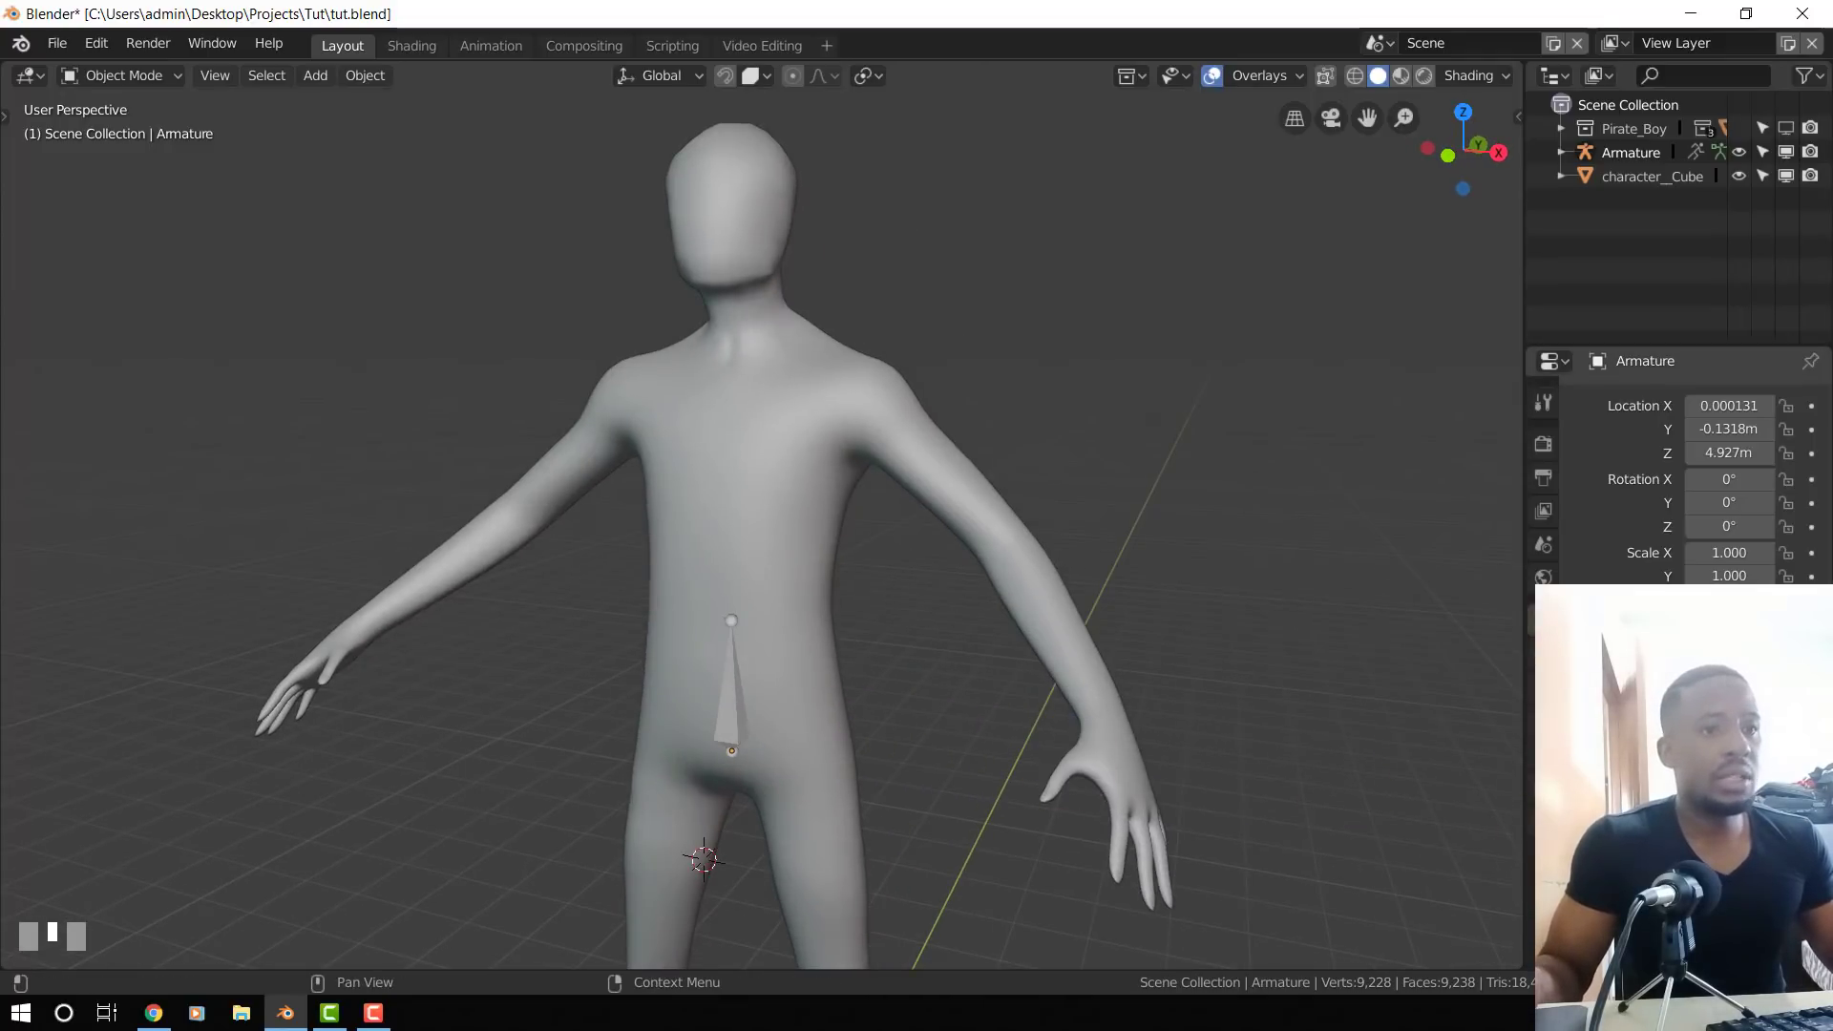
{"action": "middle_click_drag", "start_coordinate": [1076, 757], "coordinate": [973, 603]}
{"action": "scroll", "coordinate": [838, 657], "scroll_direction": "down", "scroll_amount": 1}
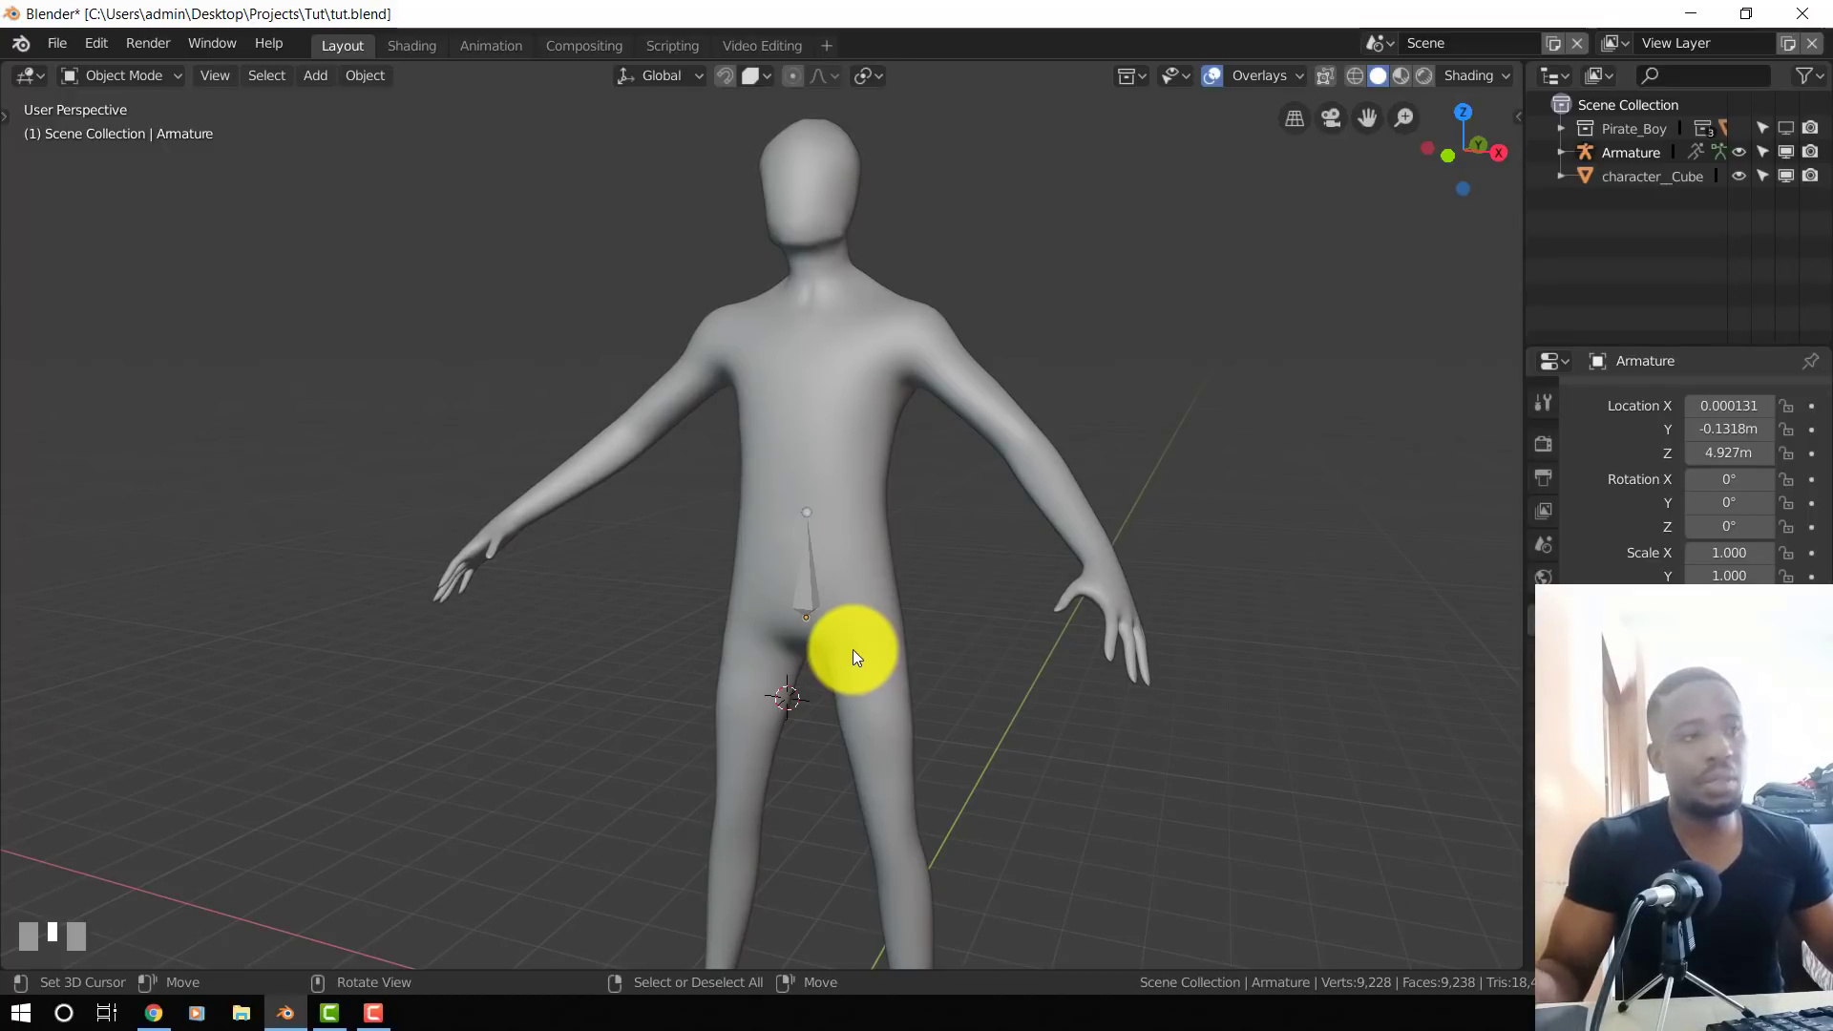
{"action": "scroll", "coordinate": [859, 544], "scroll_direction": "up", "scroll_amount": 3}
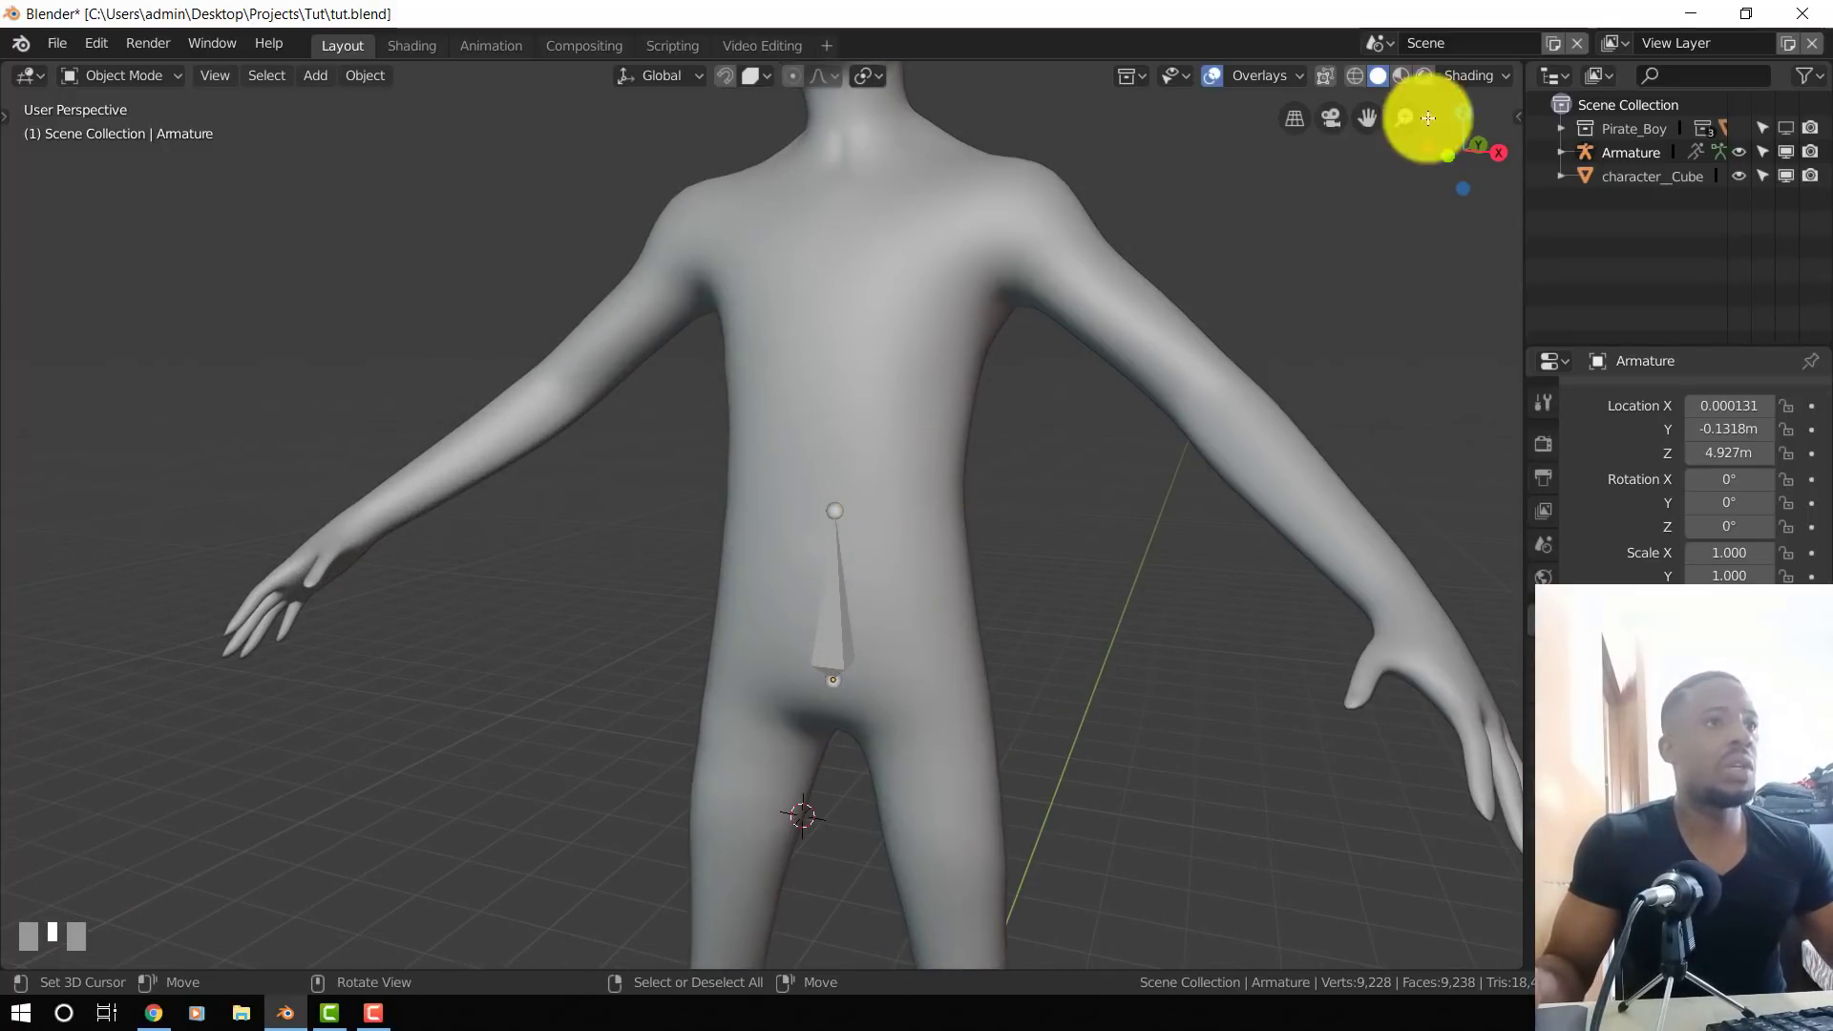
- Select the armature and review the viewport's overlay and shading options
{"action": "left_click", "coordinate": [1256, 75]}
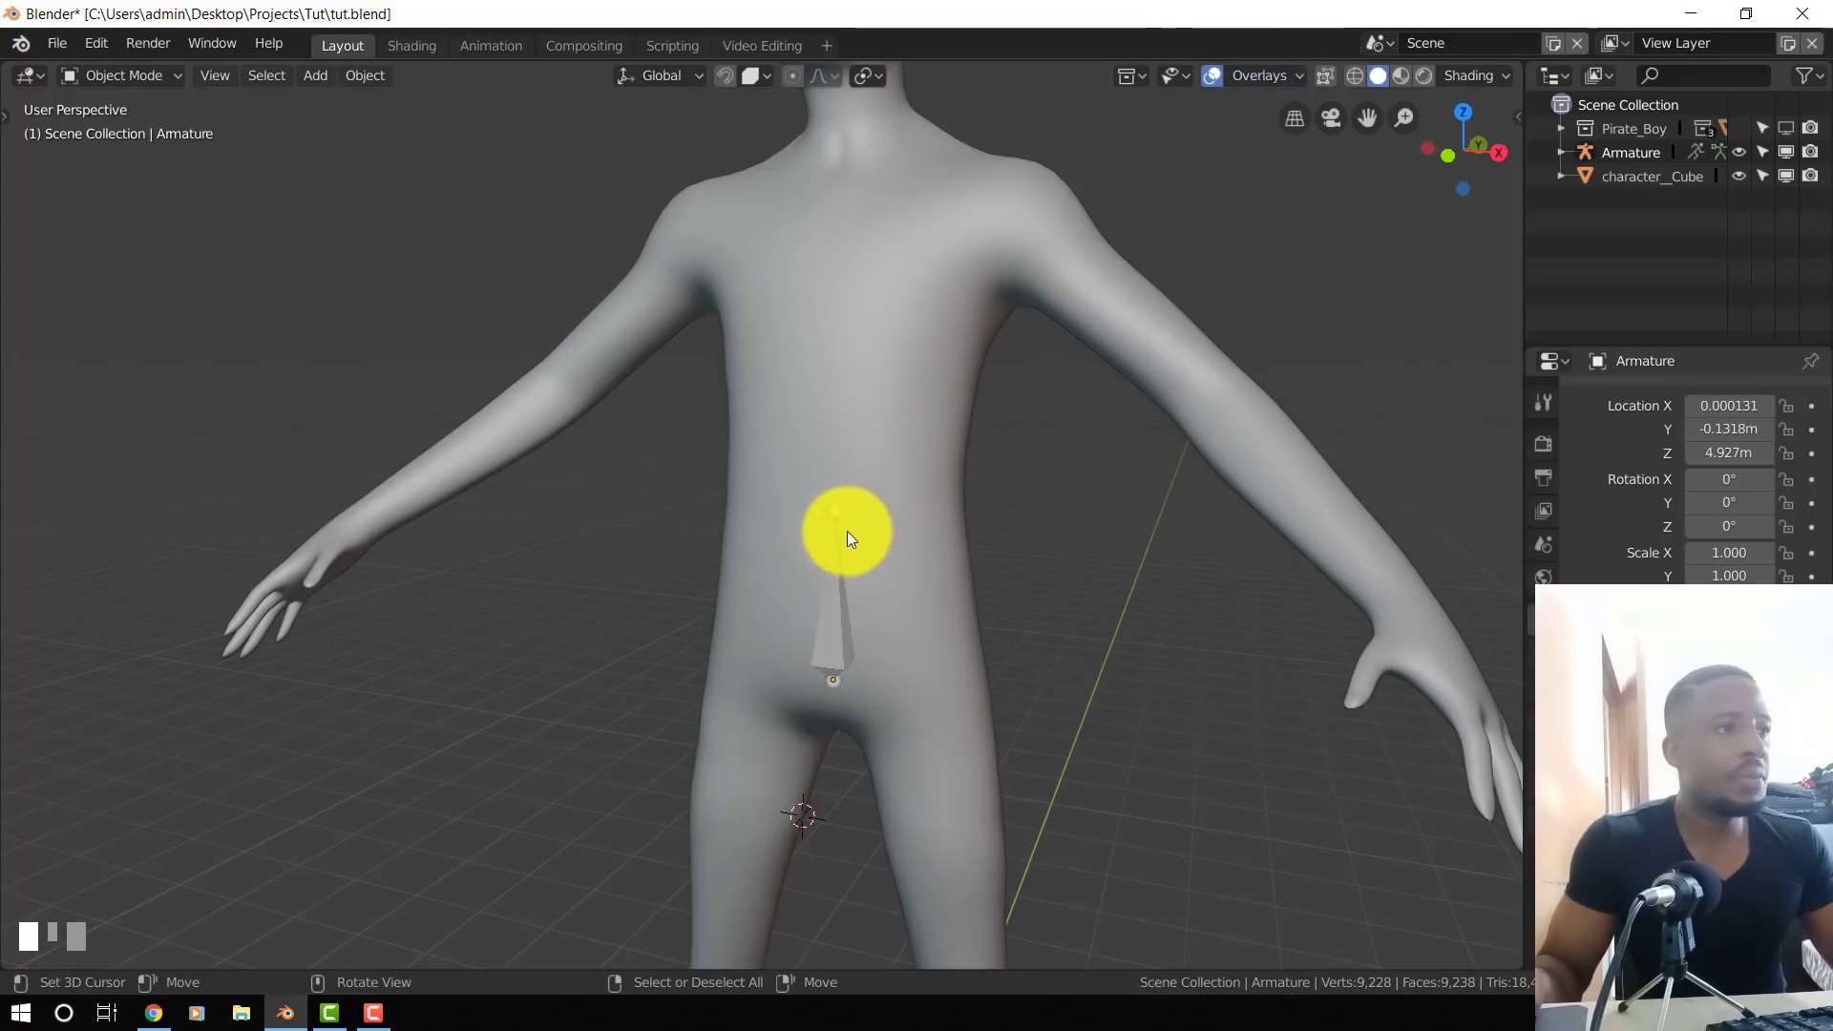
{"action": "right_click", "coordinate": [846, 530]}
{"action": "left_click", "coordinate": [1609, 154]}
{"action": "left_click", "coordinate": [1231, 80]}
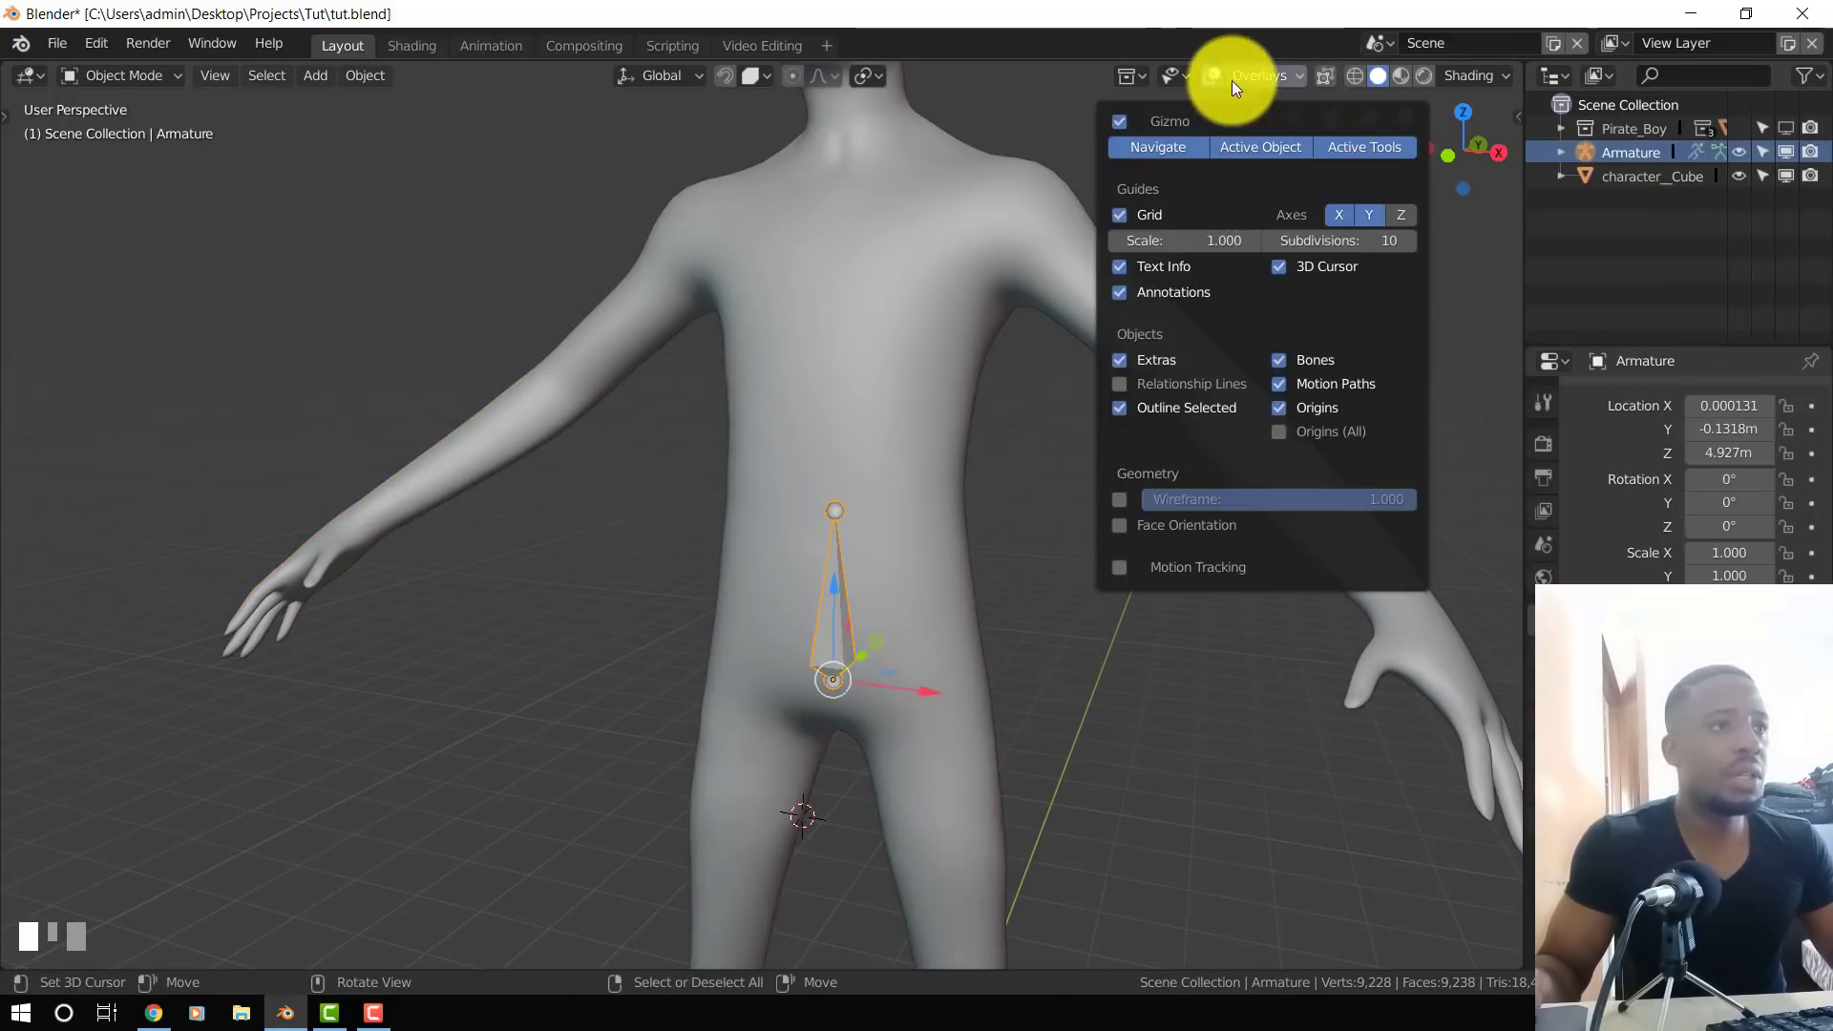
{"action": "left_click", "coordinate": [1471, 75]}
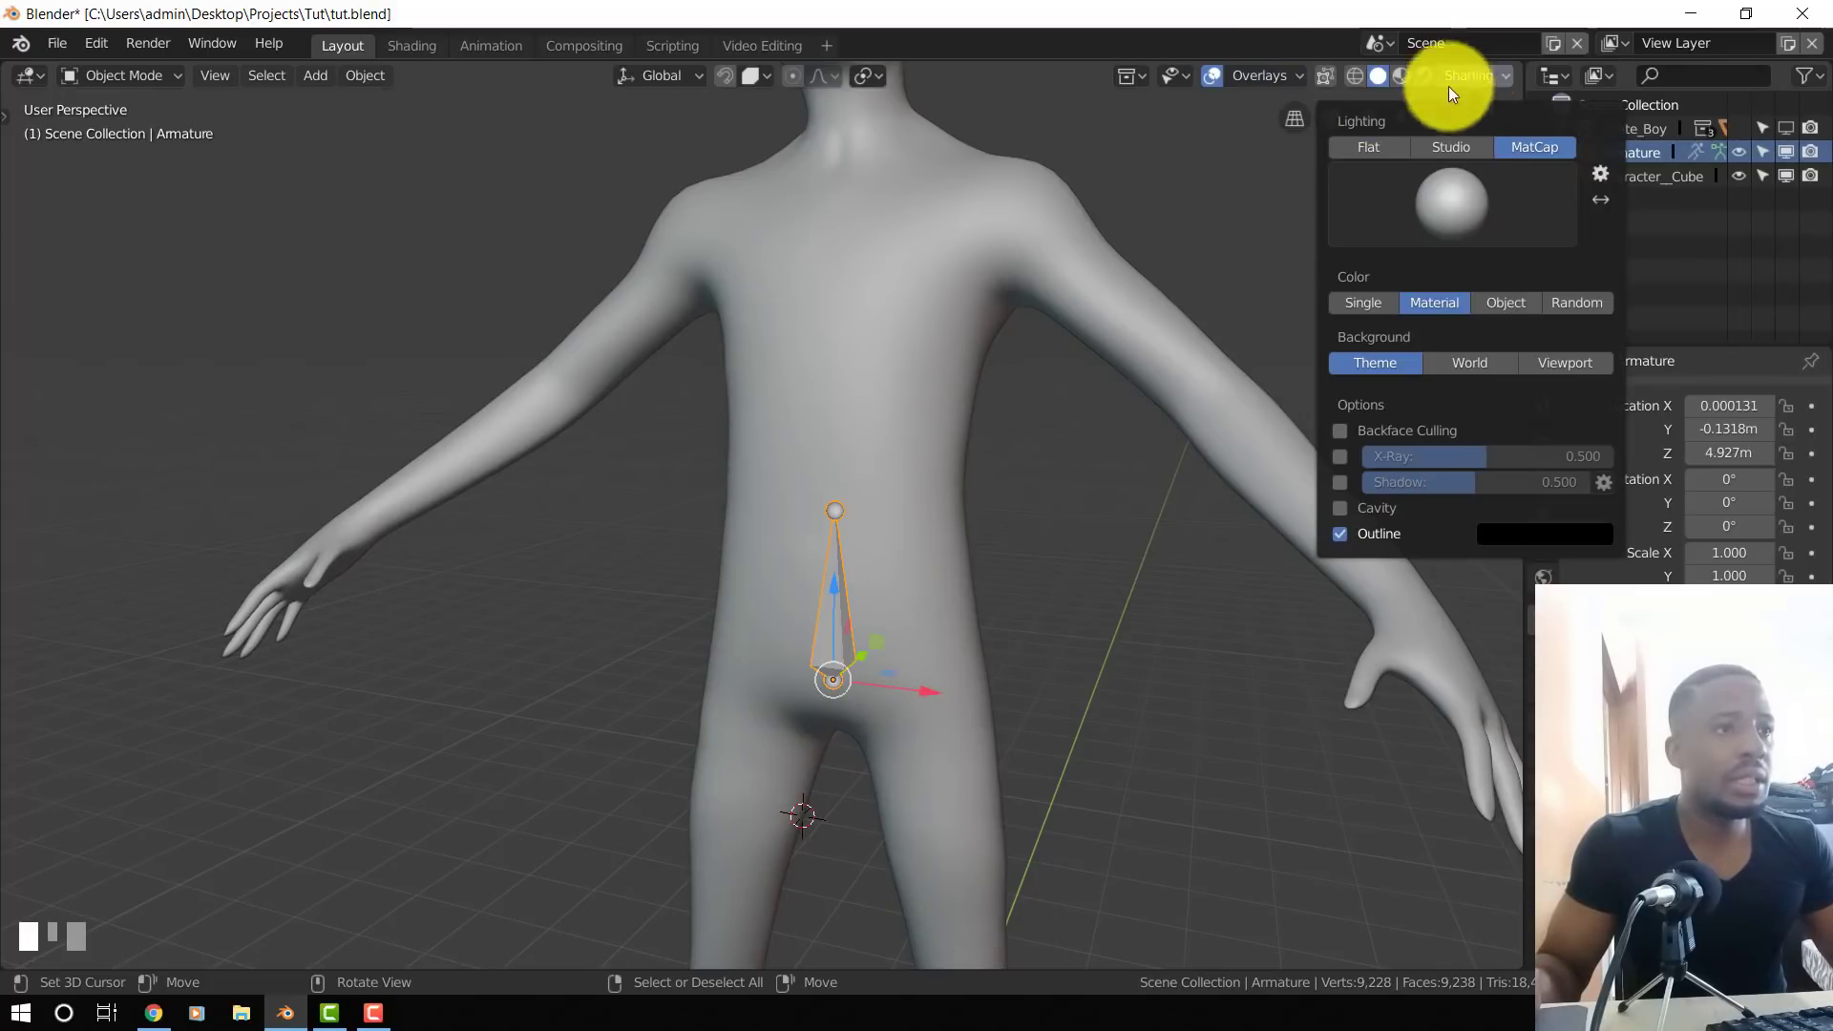
- Put the armature in Pose Mode and switch the Transparent Bones overlay off and back on
{"action": "key", "text": "ctrl+Tab"}
{"action": "right_click", "coordinate": [837, 583]}
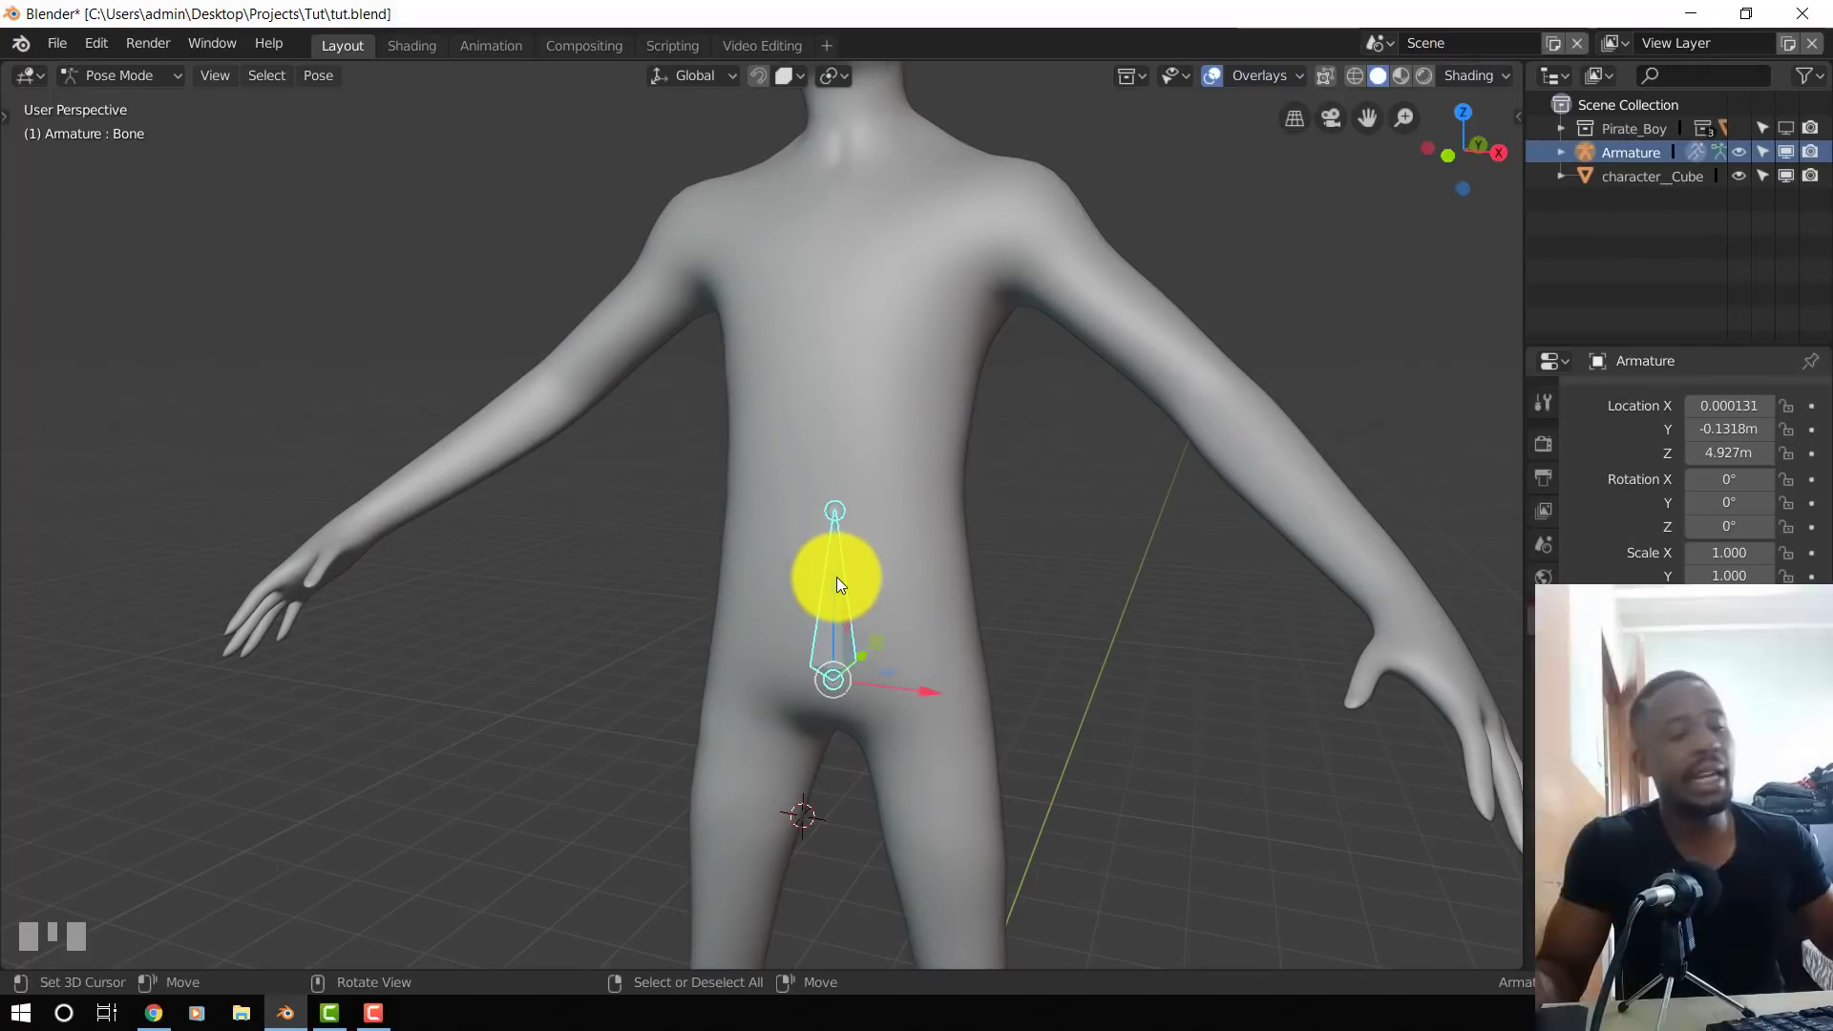
{"action": "left_click", "coordinate": [1245, 80]}
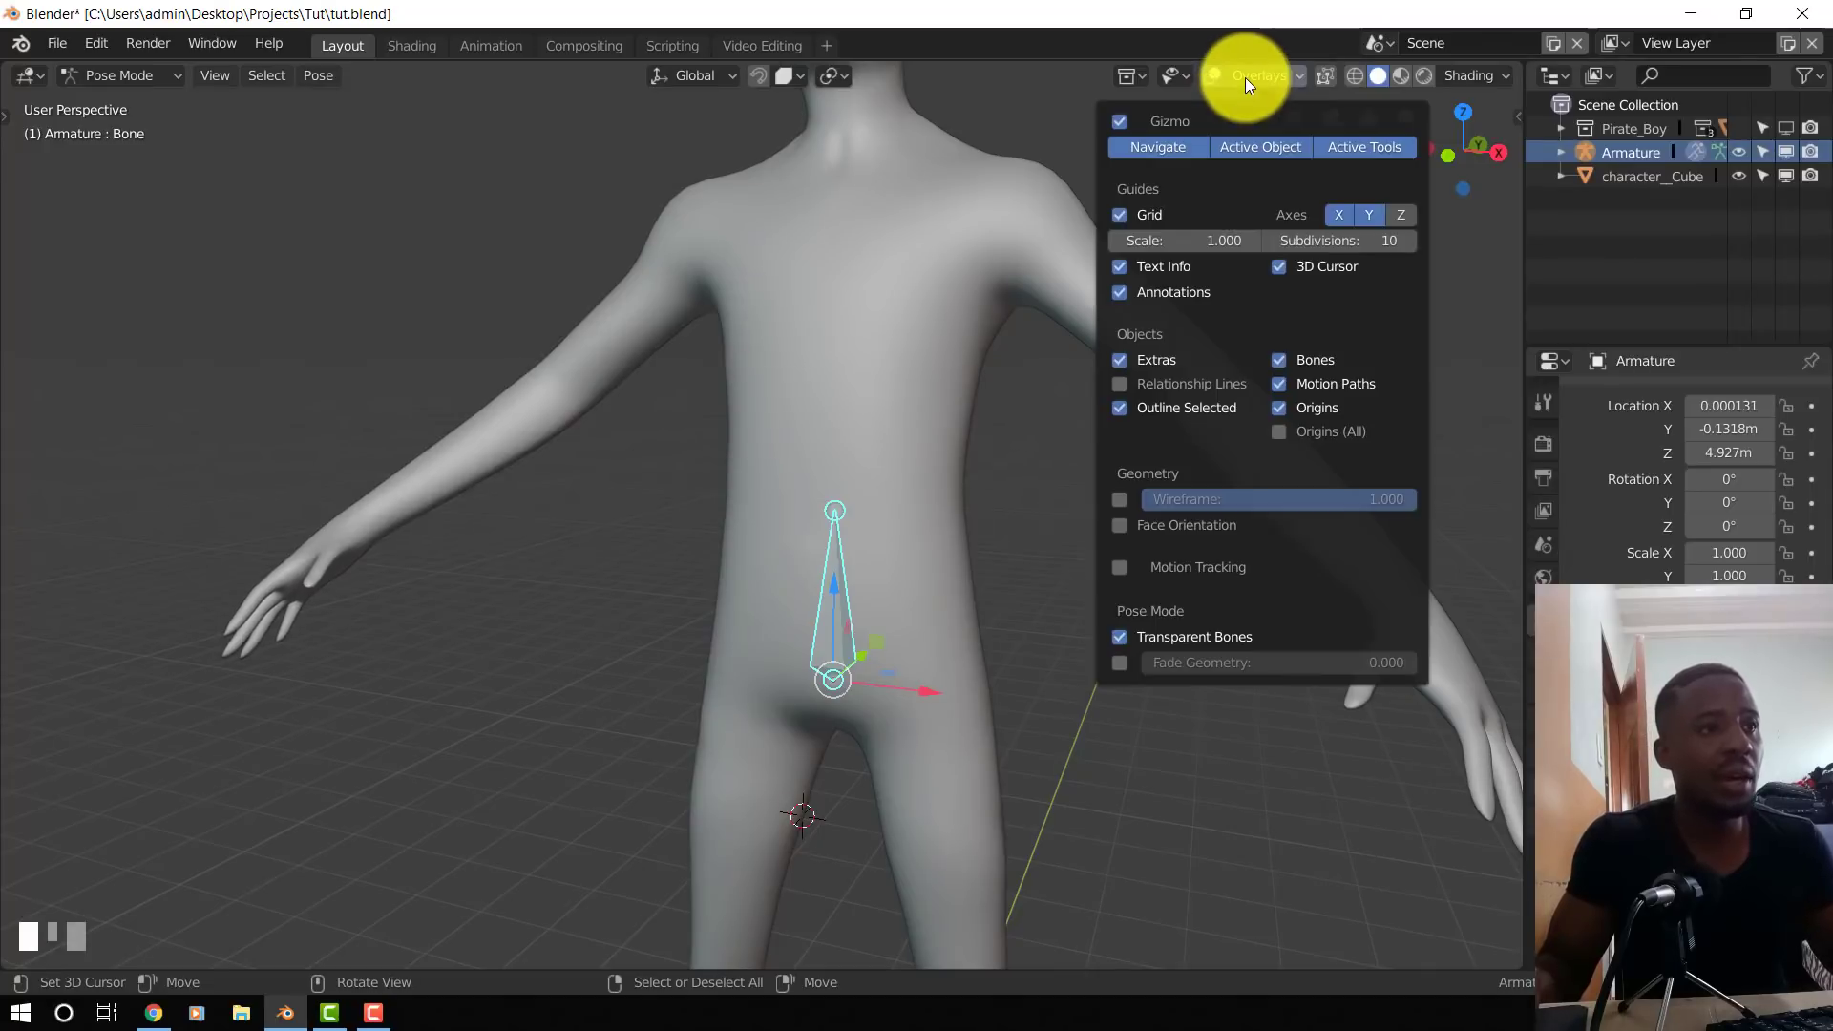
{"action": "left_click", "coordinate": [1136, 634]}
{"action": "left_click", "coordinate": [1136, 634]}
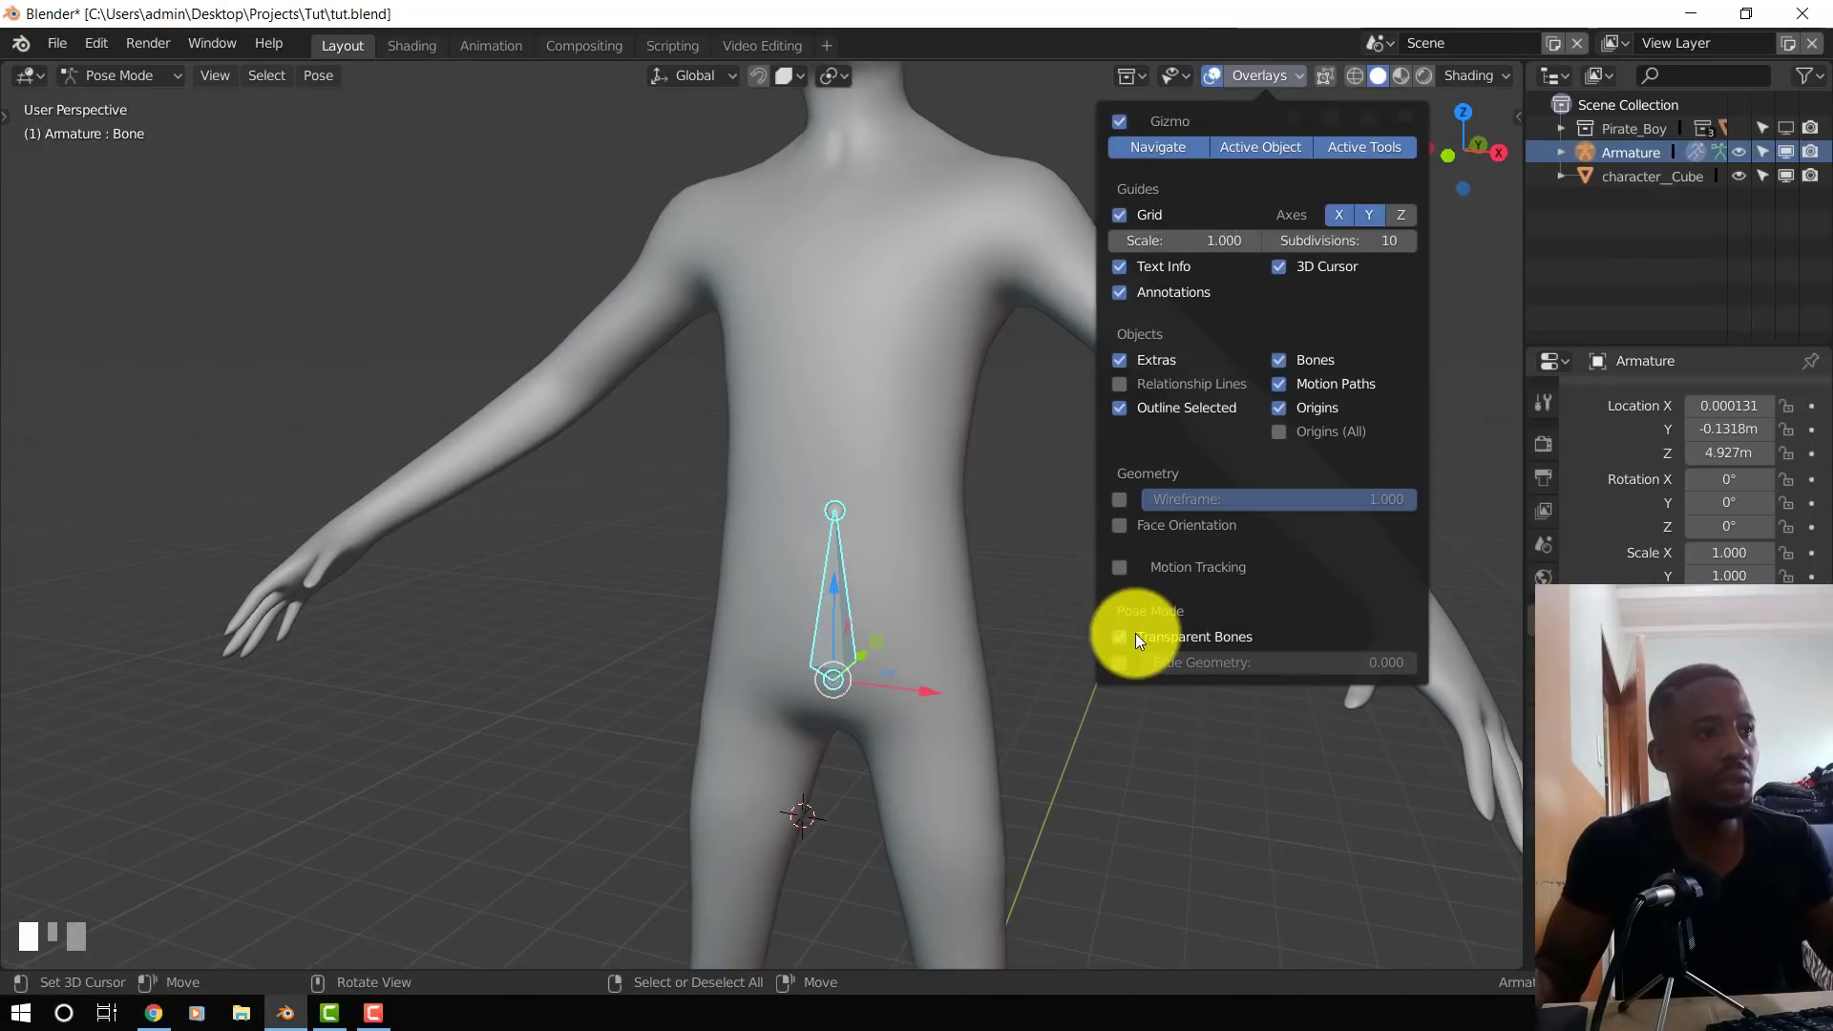
{"action": "left_click", "coordinate": [1287, 72]}
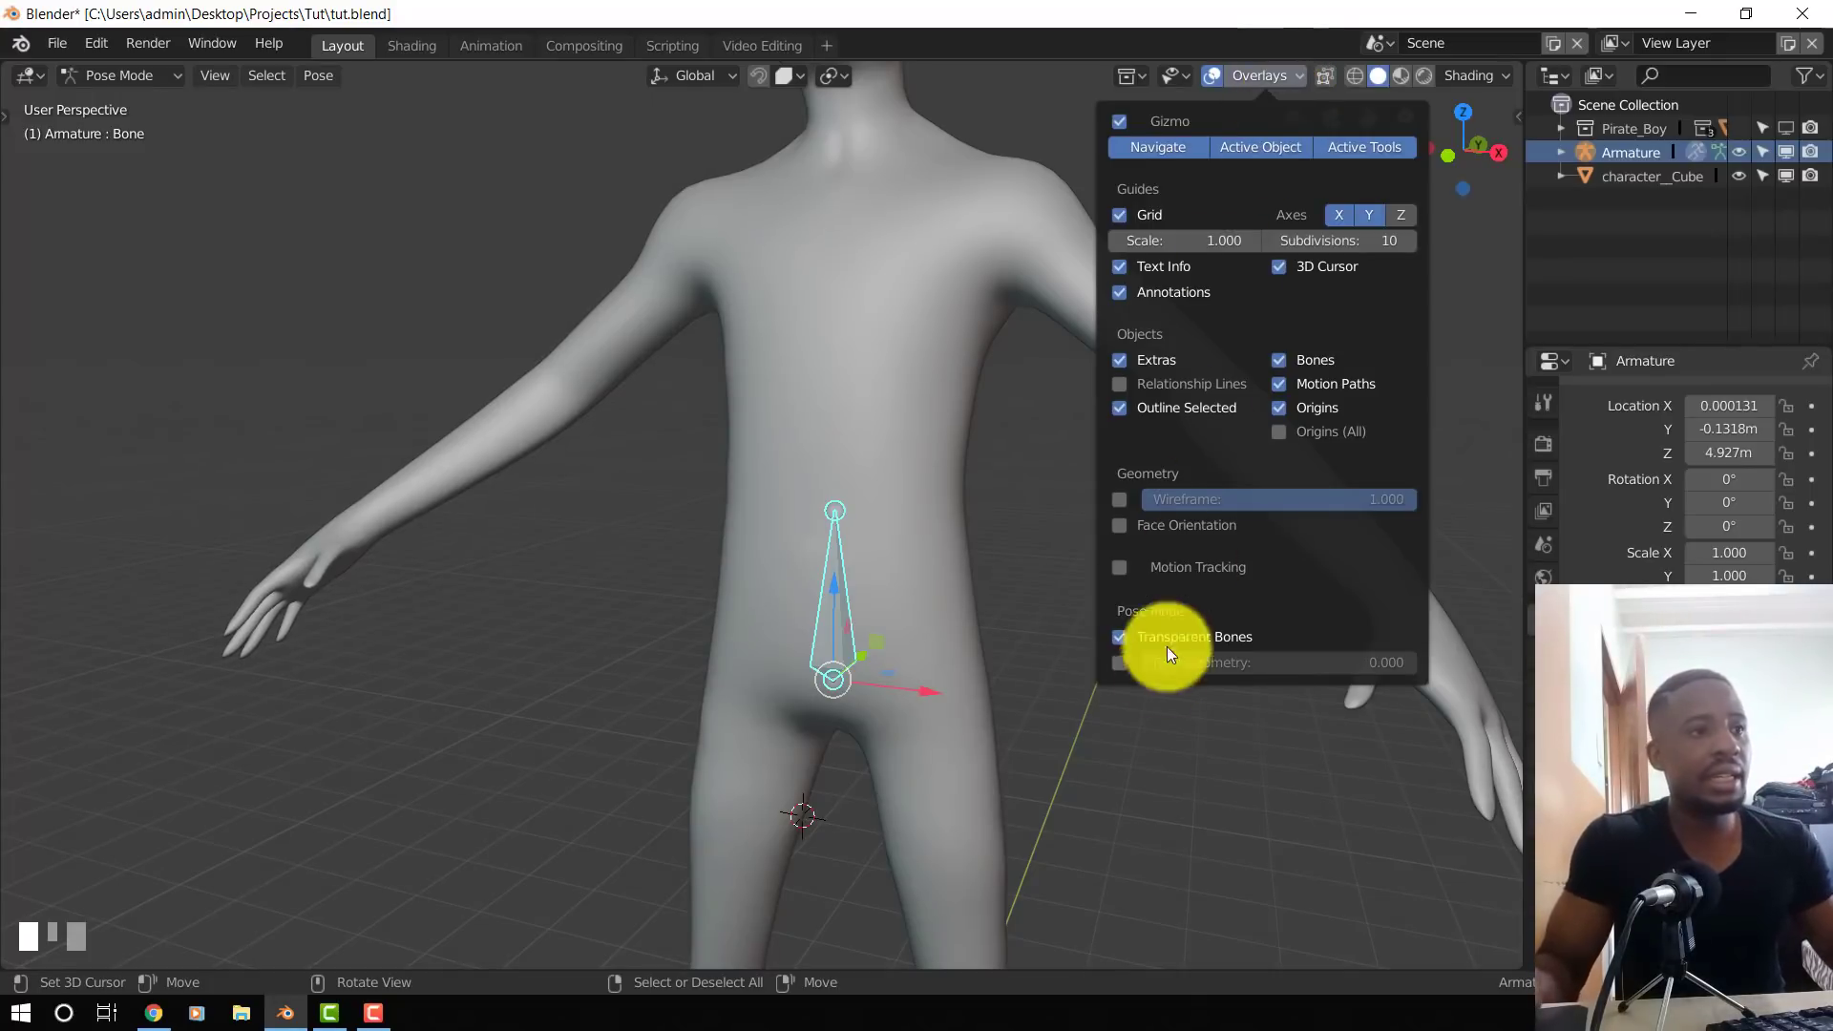
{"action": "left_click", "coordinate": [1124, 634]}
{"action": "left_click", "coordinate": [1122, 633]}
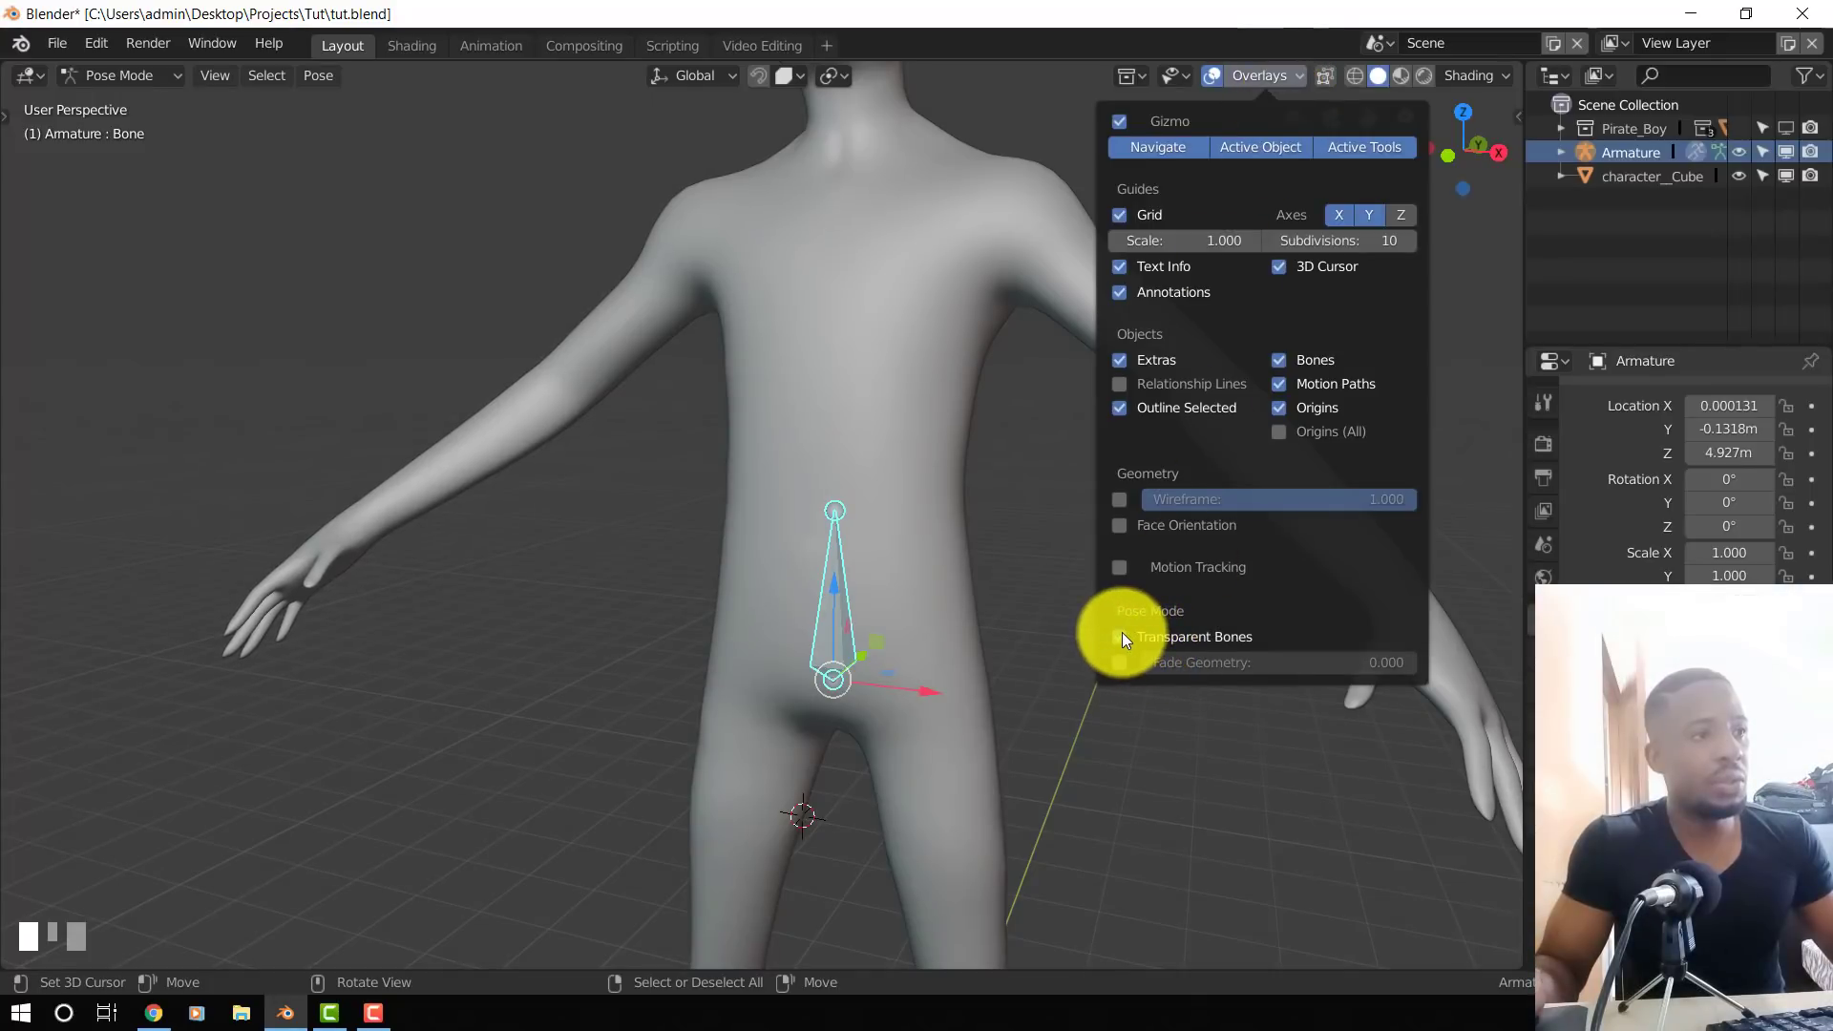
- In Edit Mode, move the bone from the pelvis up to the waist in side view, about 0.97 m up and 0.22 m back
{"action": "mouse_move", "coordinate": [773, 645]}
{"action": "middle_mouse_down"}
{"action": "mouse_move", "coordinate": [918, 612]}
{"action": "mouse_move", "coordinate": [793, 625]}
{"action": "middle_mouse_up"}
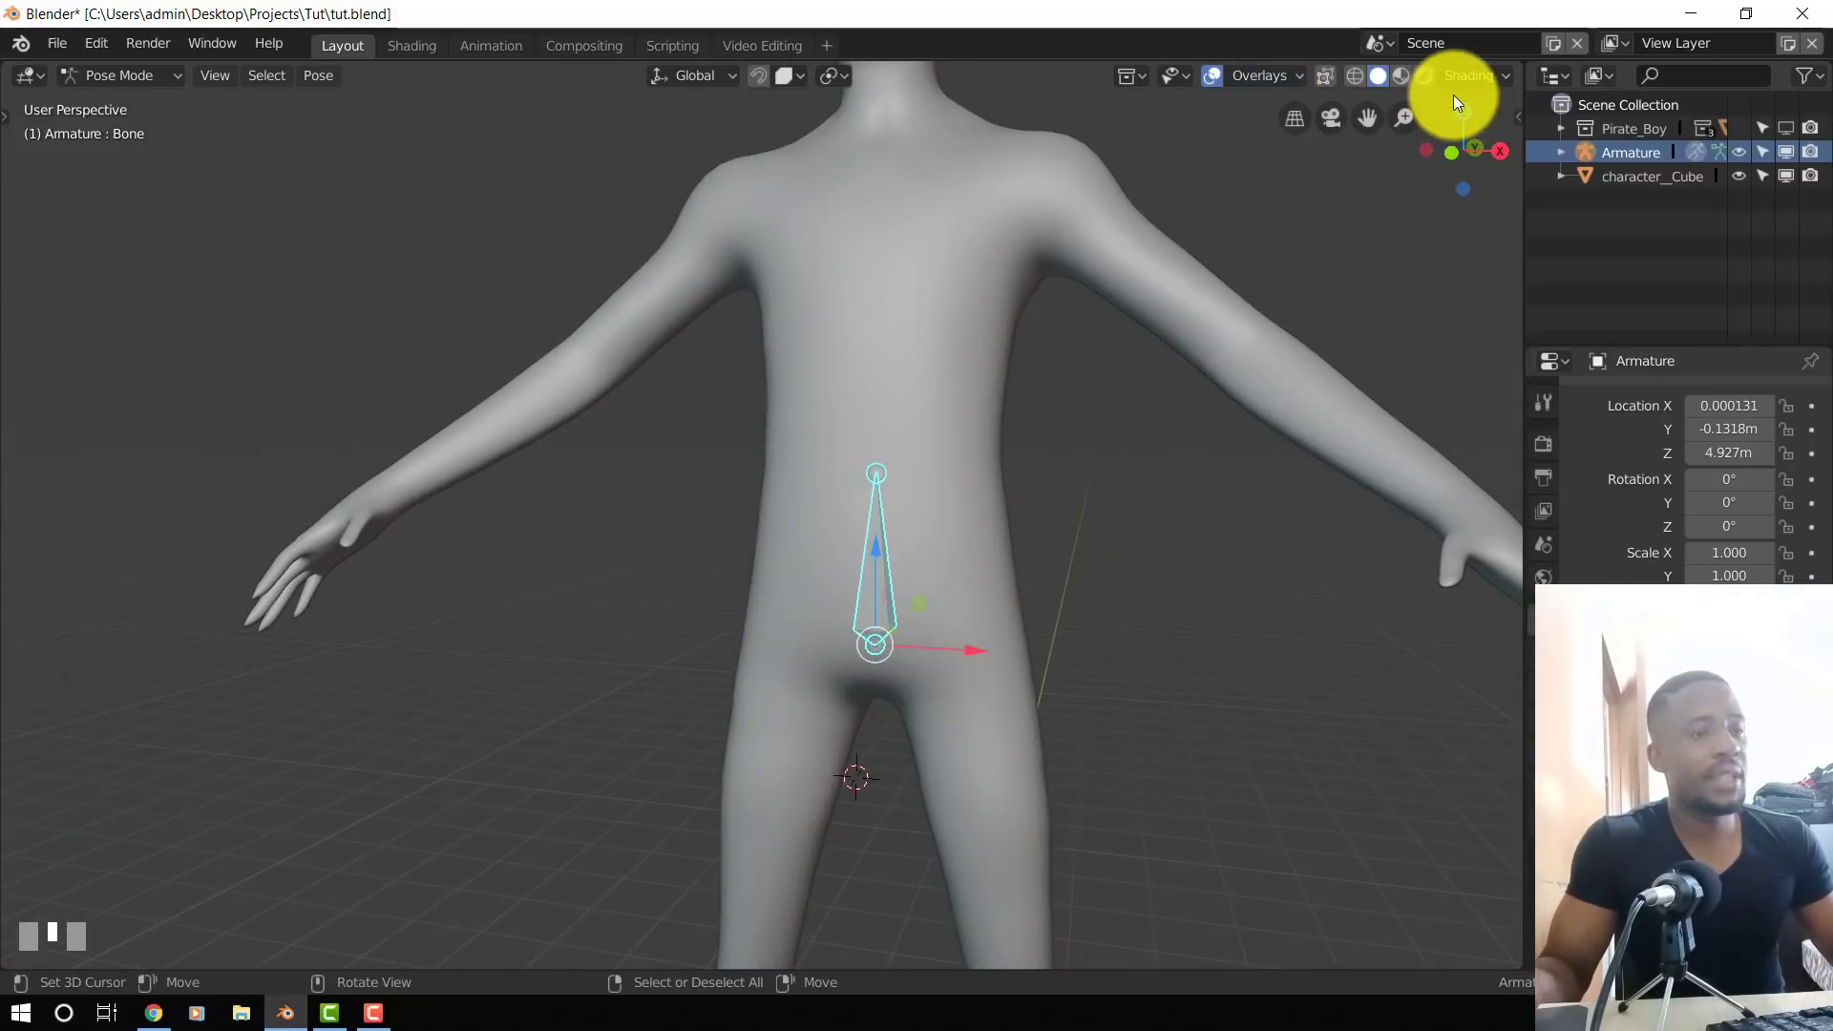
{"action": "middle_click_drag", "start_coordinate": [1480, 216], "coordinate": [1384, 253]}
{"action": "key", "text": "KP_1"}
{"action": "scroll", "coordinate": [1021, 482], "scroll_direction": "up", "scroll_amount": 3}
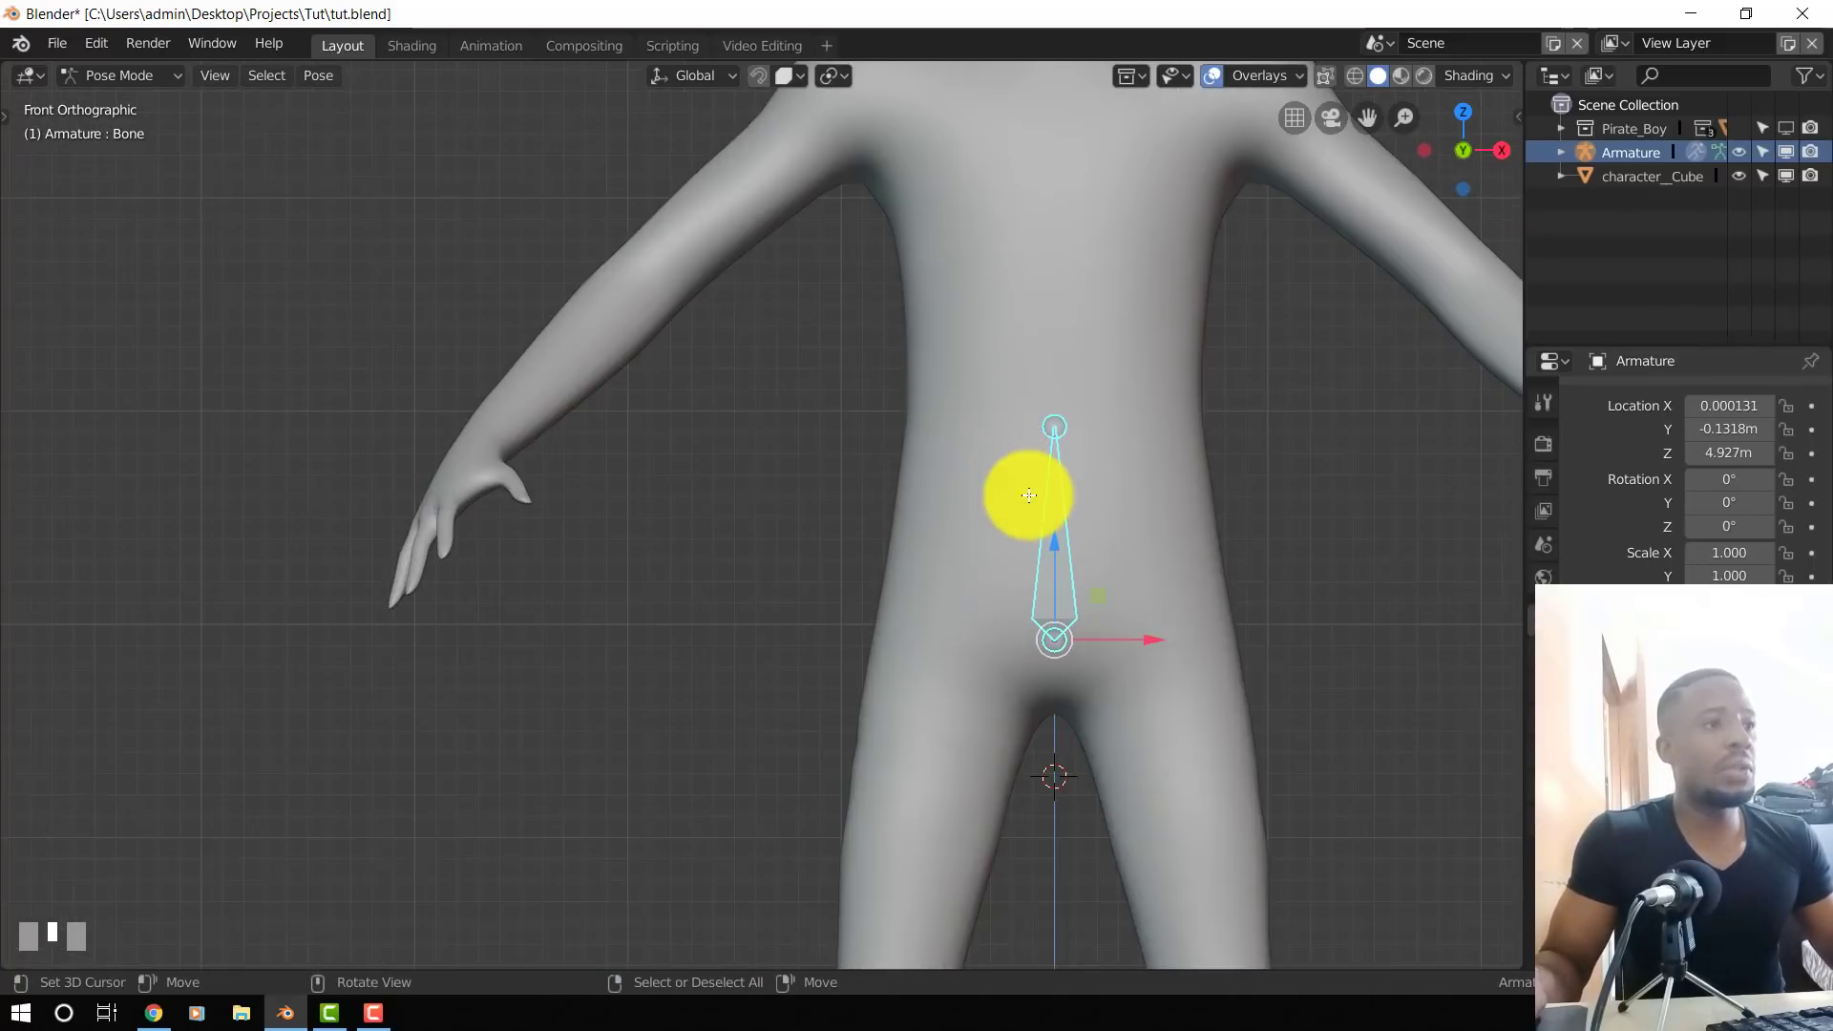
{"action": "scroll", "coordinate": [935, 504], "scroll_direction": "down", "scroll_amount": 4}
{"action": "key", "text": "KP_3"}
{"action": "key", "text": "Tab"}
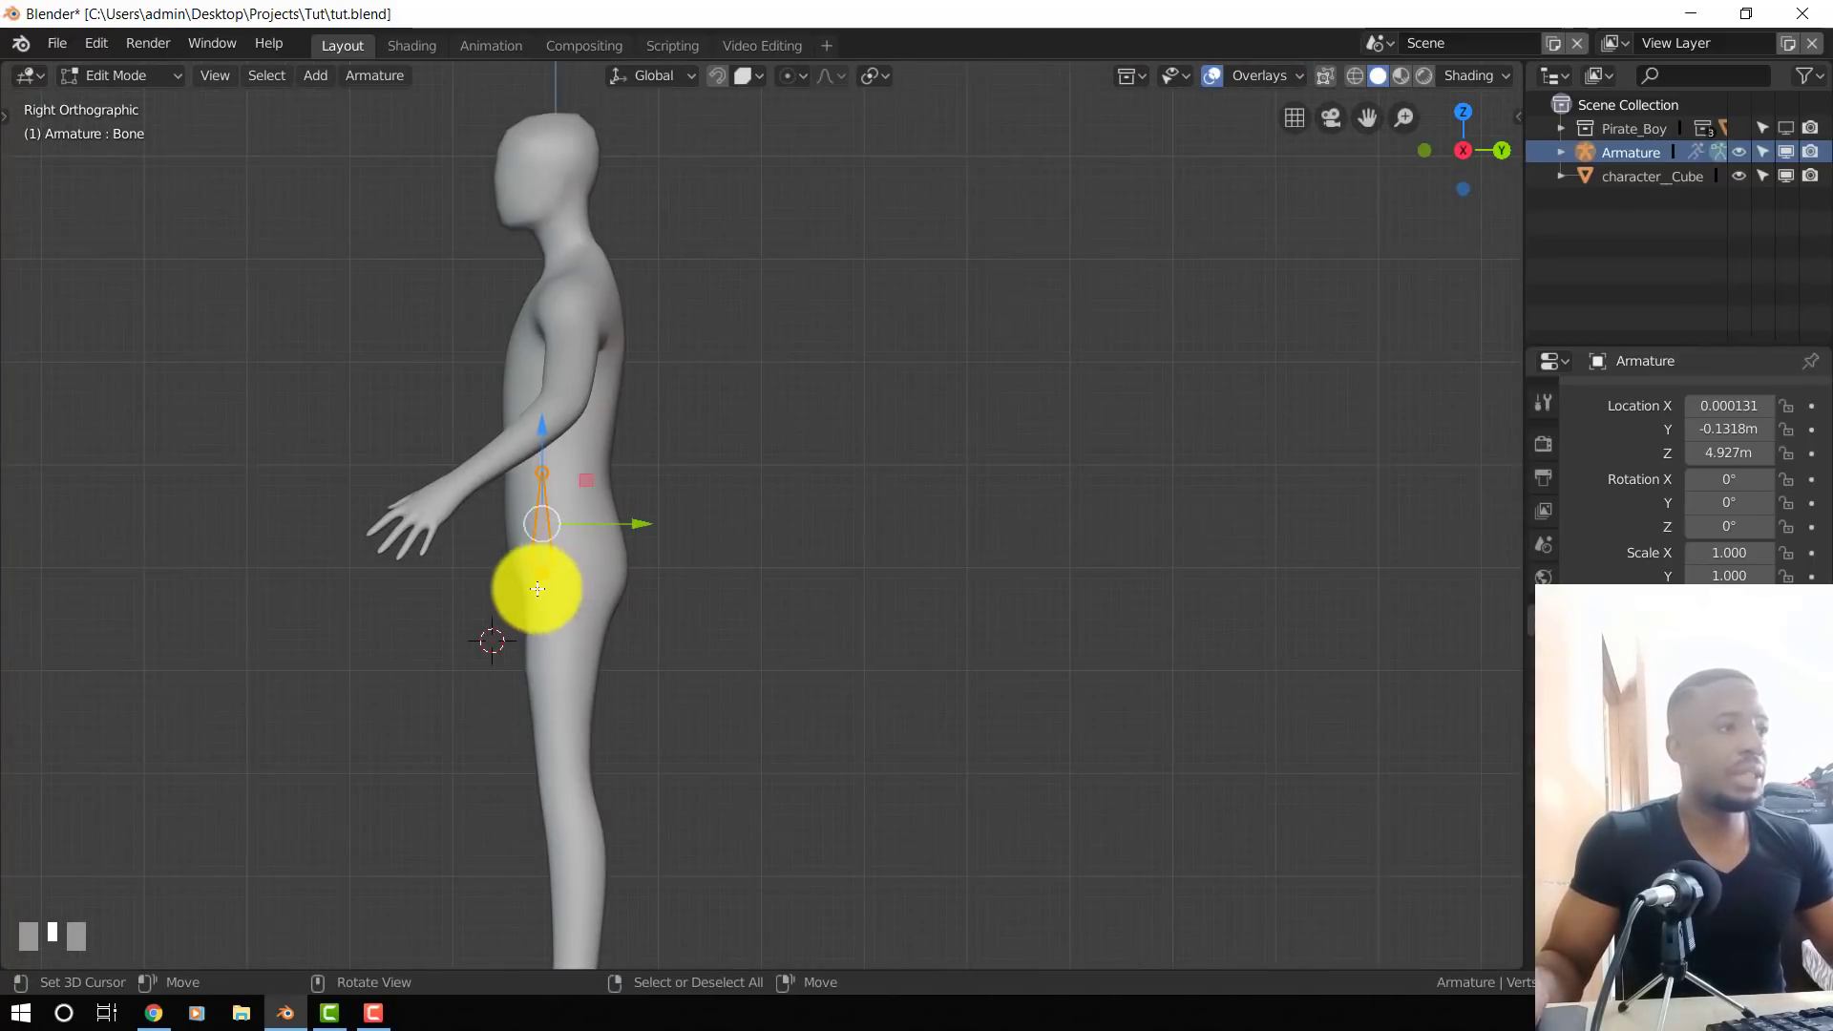
{"action": "scroll", "coordinate": [549, 557], "scroll_direction": "up", "scroll_amount": 2}
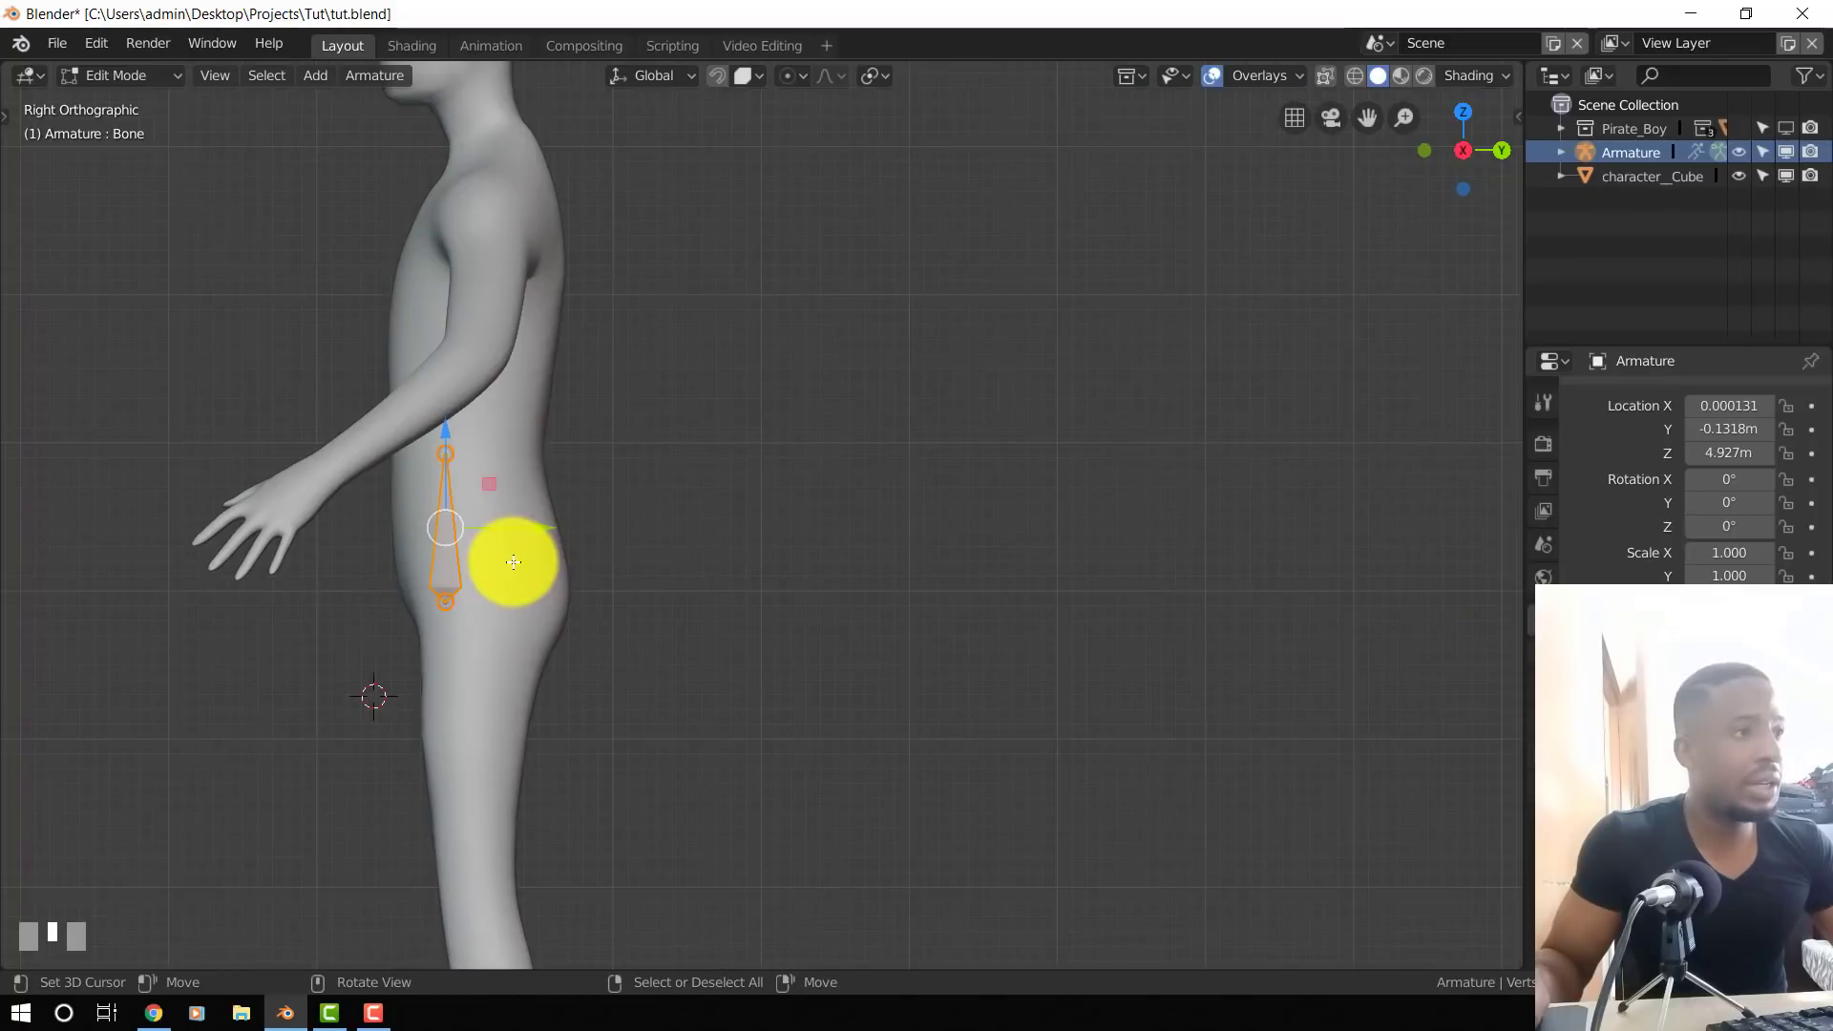
{"action": "key", "text": "g"}
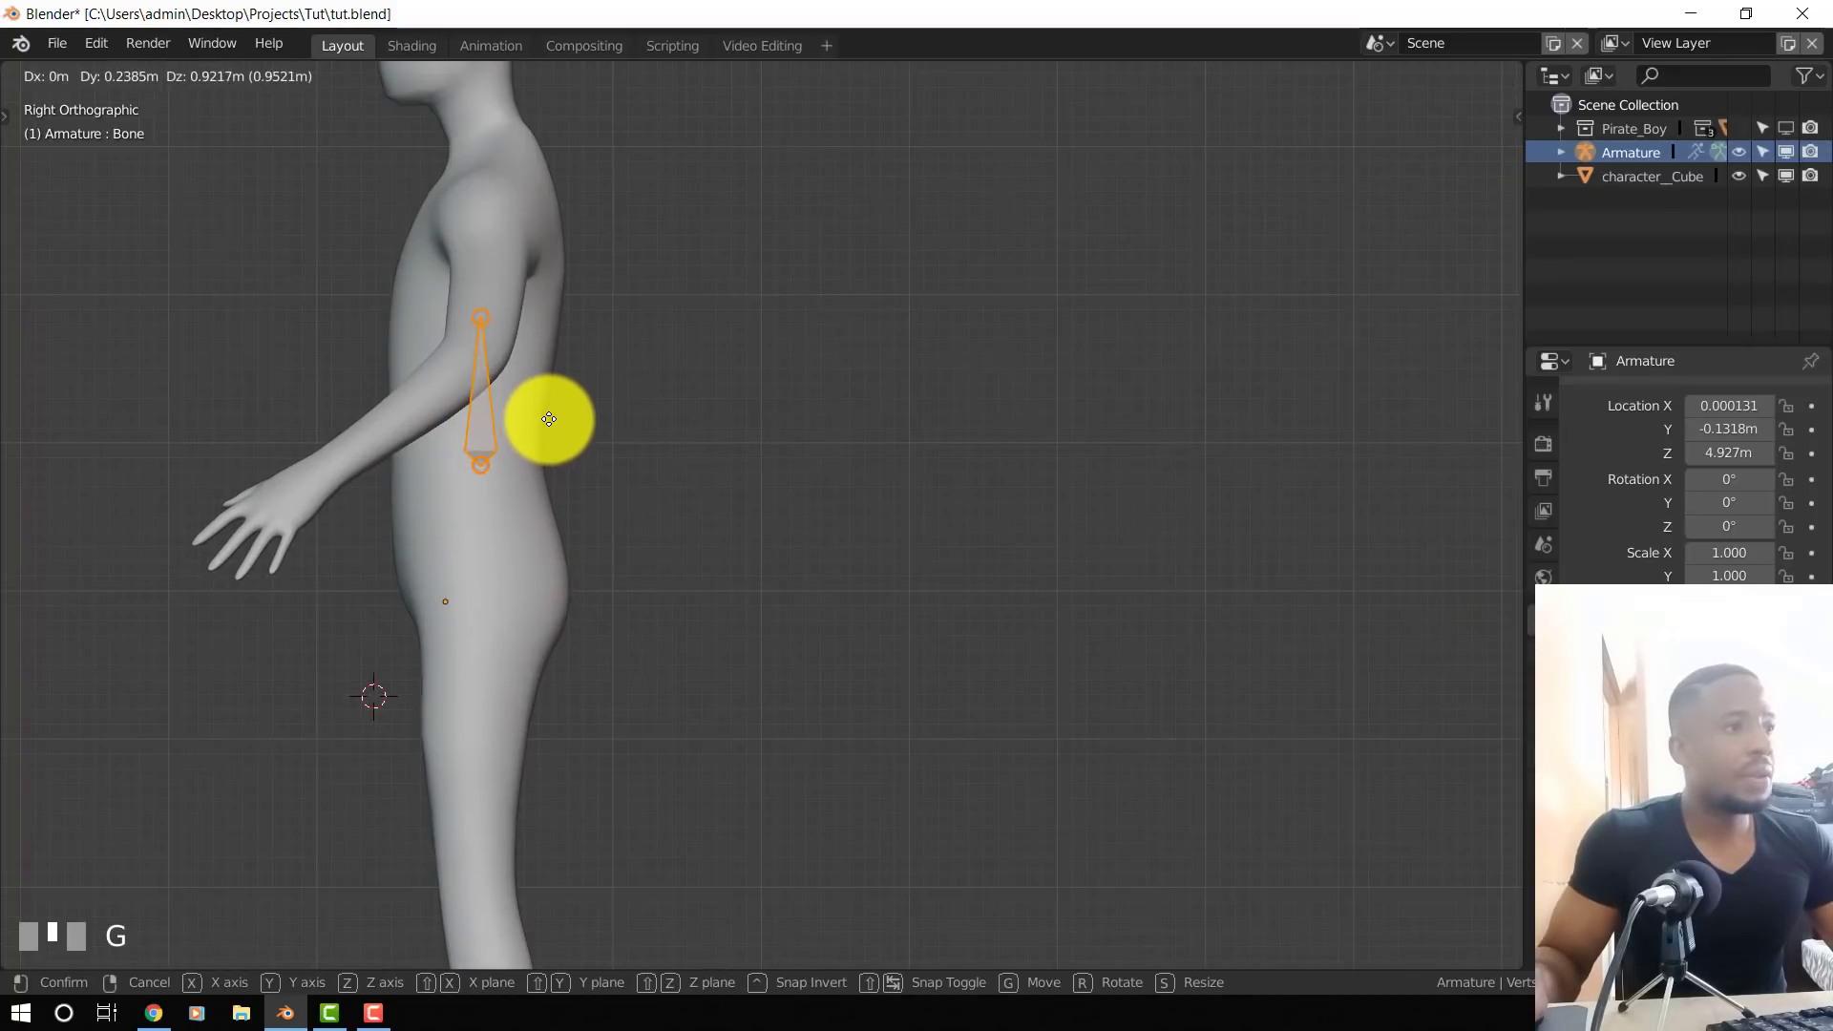
{"action": "left_click", "coordinate": [545, 418]}
{"action": "middle_click_drag", "start_coordinate": [646, 589], "coordinate": [832, 541]}
{"action": "key", "text": "KP_1"}
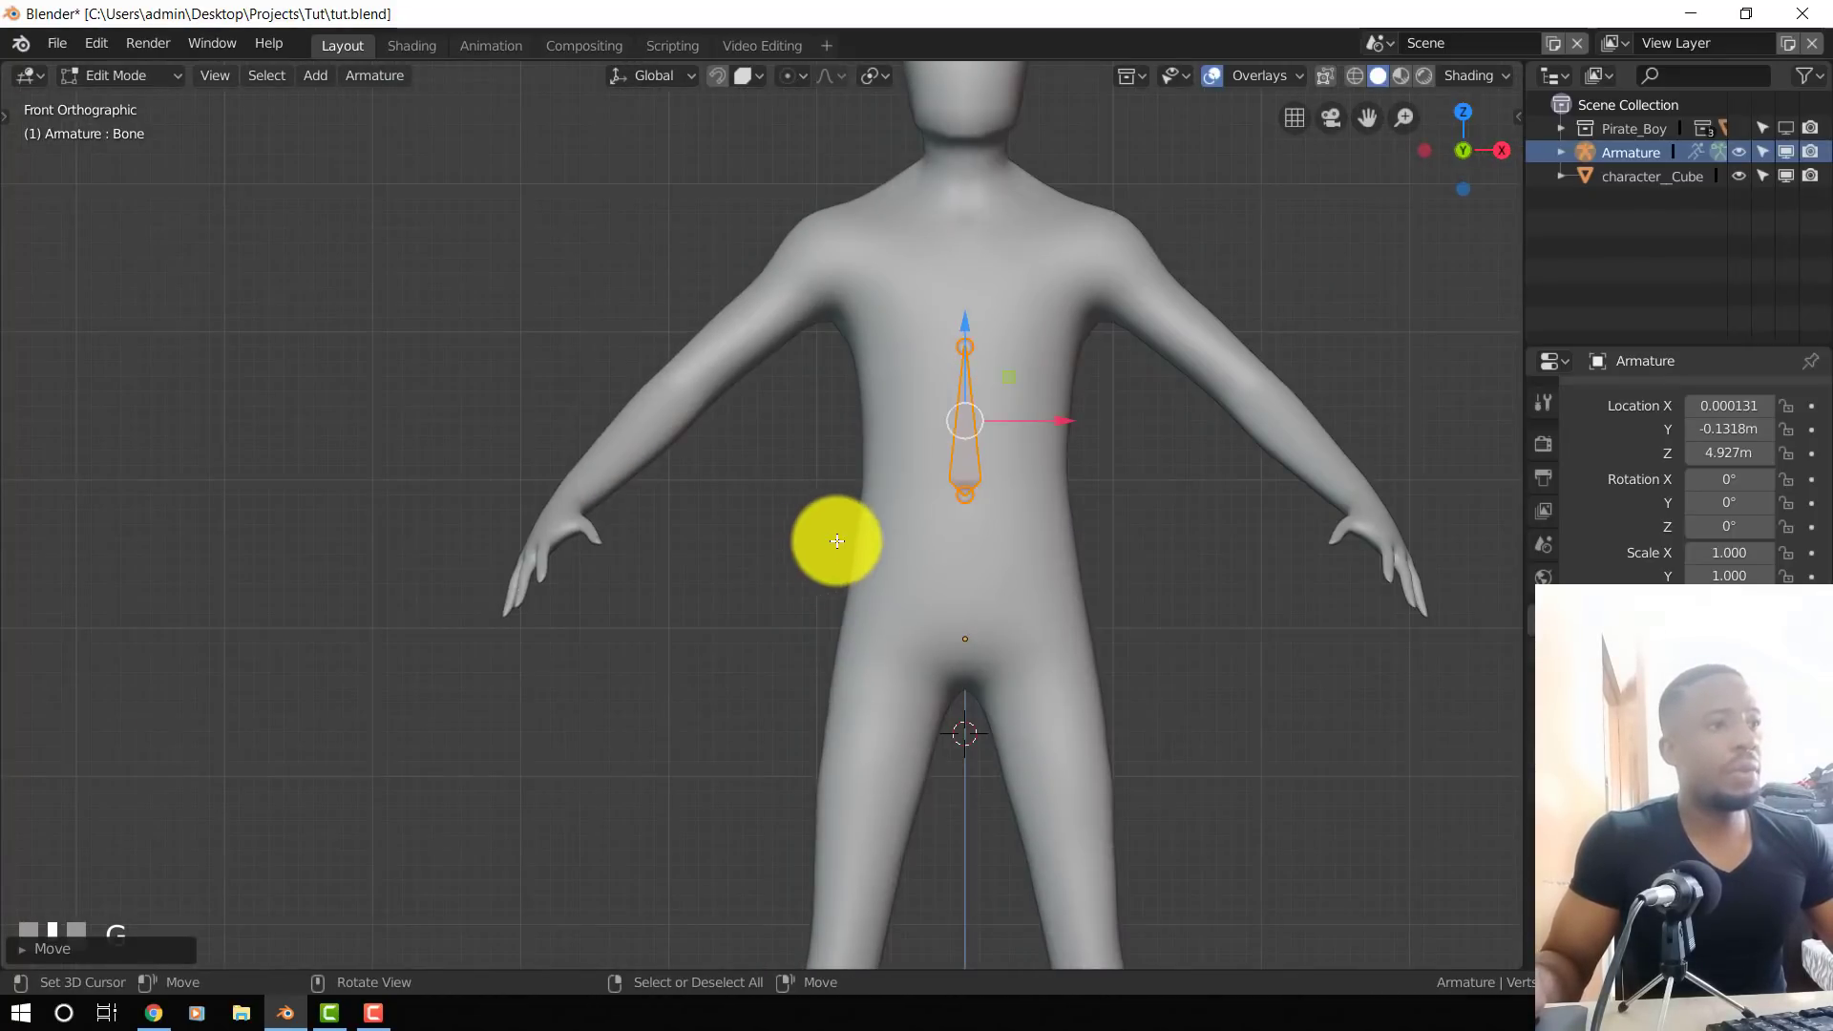
- In side view, draw annotation outlines around the character's torso, hips and legs to mark the body sections
{"action": "key", "text": "KP_3"}
{"action": "scroll", "coordinate": [896, 532], "scroll_direction": "up", "scroll_amount": 1}
{"action": "scroll", "coordinate": [652, 530], "scroll_direction": "down", "scroll_amount": 1}
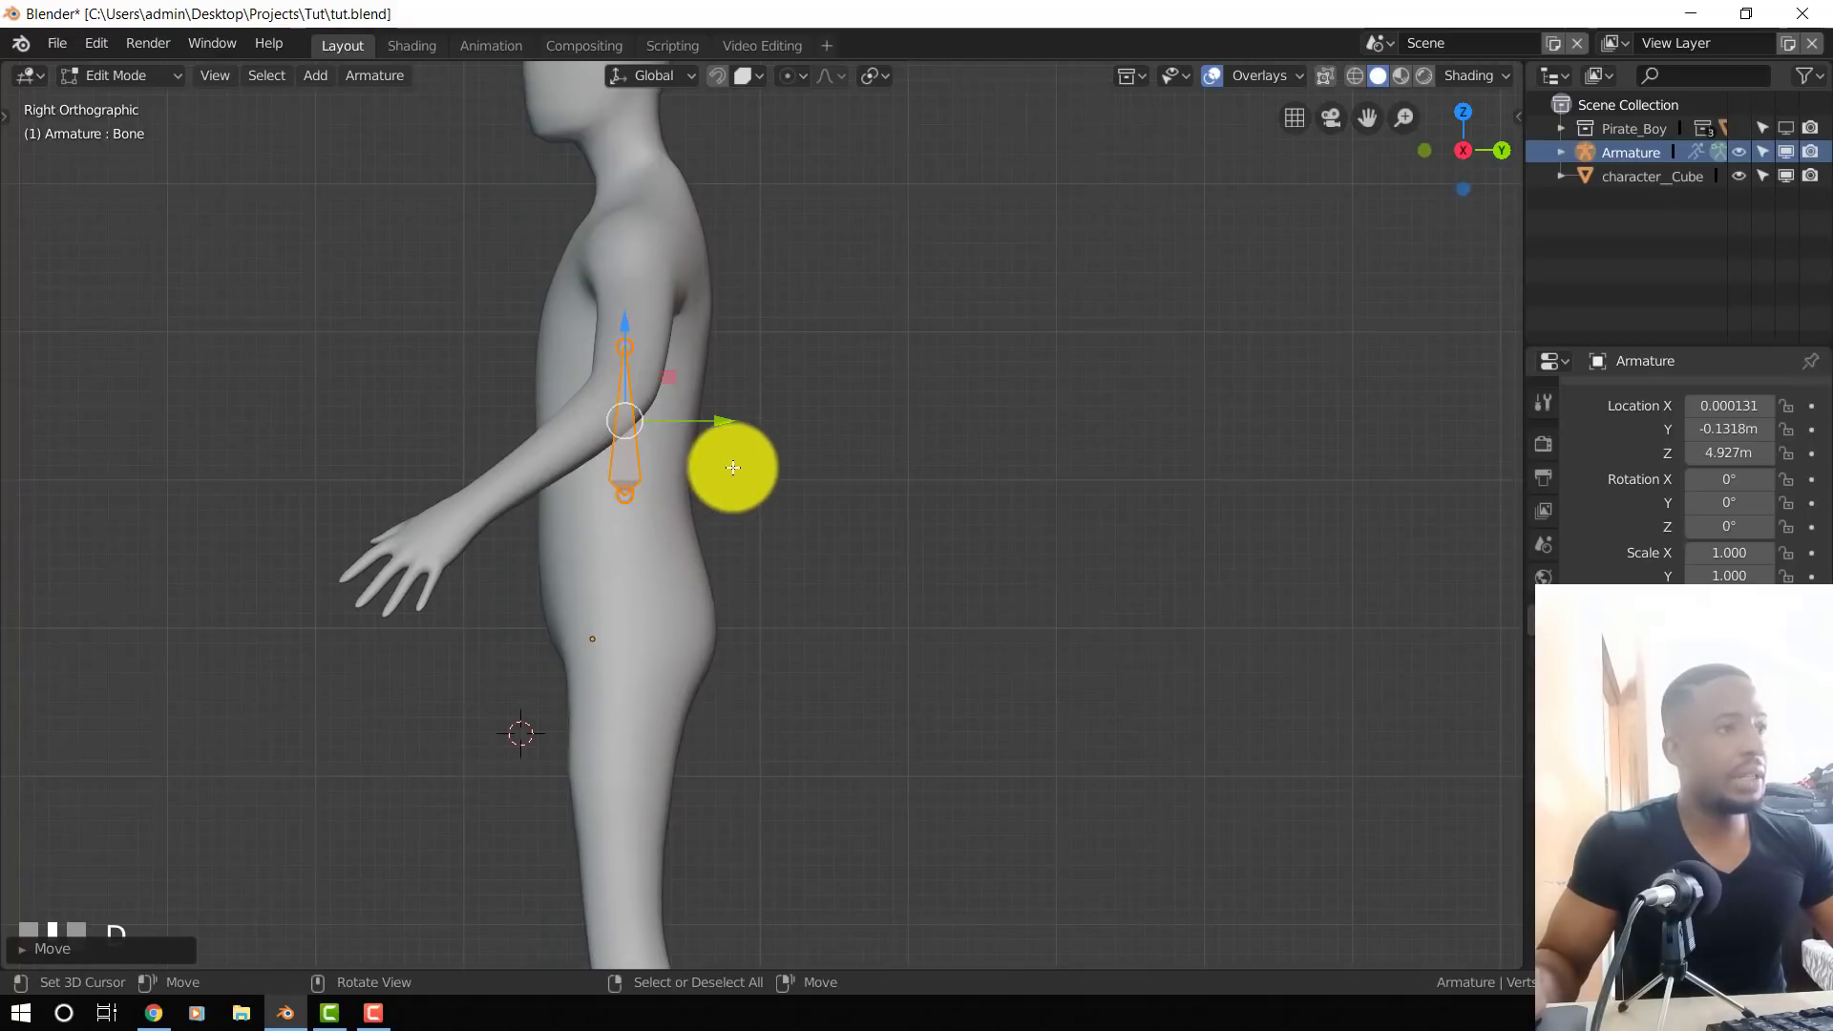
{"action": "mouse_move", "coordinate": [732, 466]}
{"action": "left_mouse_down"}
{"action": "mouse_move", "coordinate": [606, 515]}
{"action": "mouse_move", "coordinate": [483, 262]}
{"action": "mouse_move", "coordinate": [749, 254]}
{"action": "mouse_move", "coordinate": [718, 460]}
{"action": "left_mouse_up"}
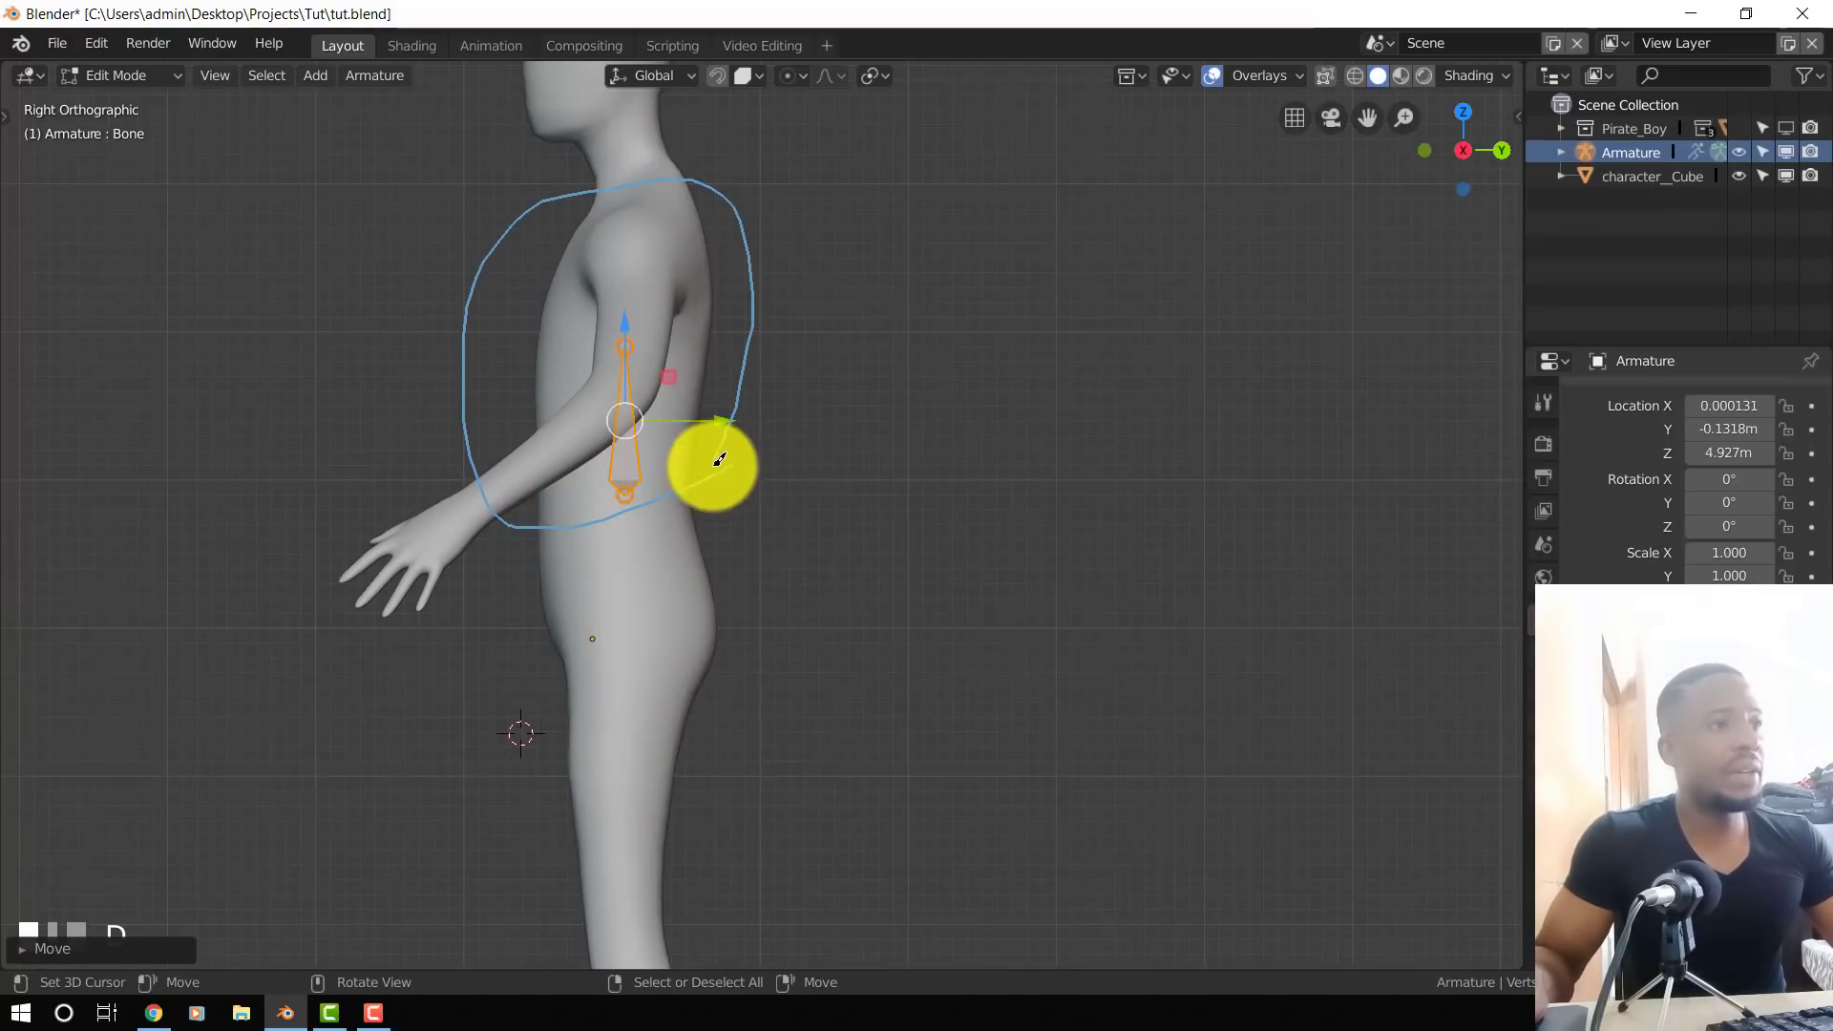
{"action": "scroll", "coordinate": [711, 510], "scroll_direction": "up", "scroll_amount": 1}
{"action": "scroll", "coordinate": [716, 506], "scroll_direction": "down", "scroll_amount": 2}
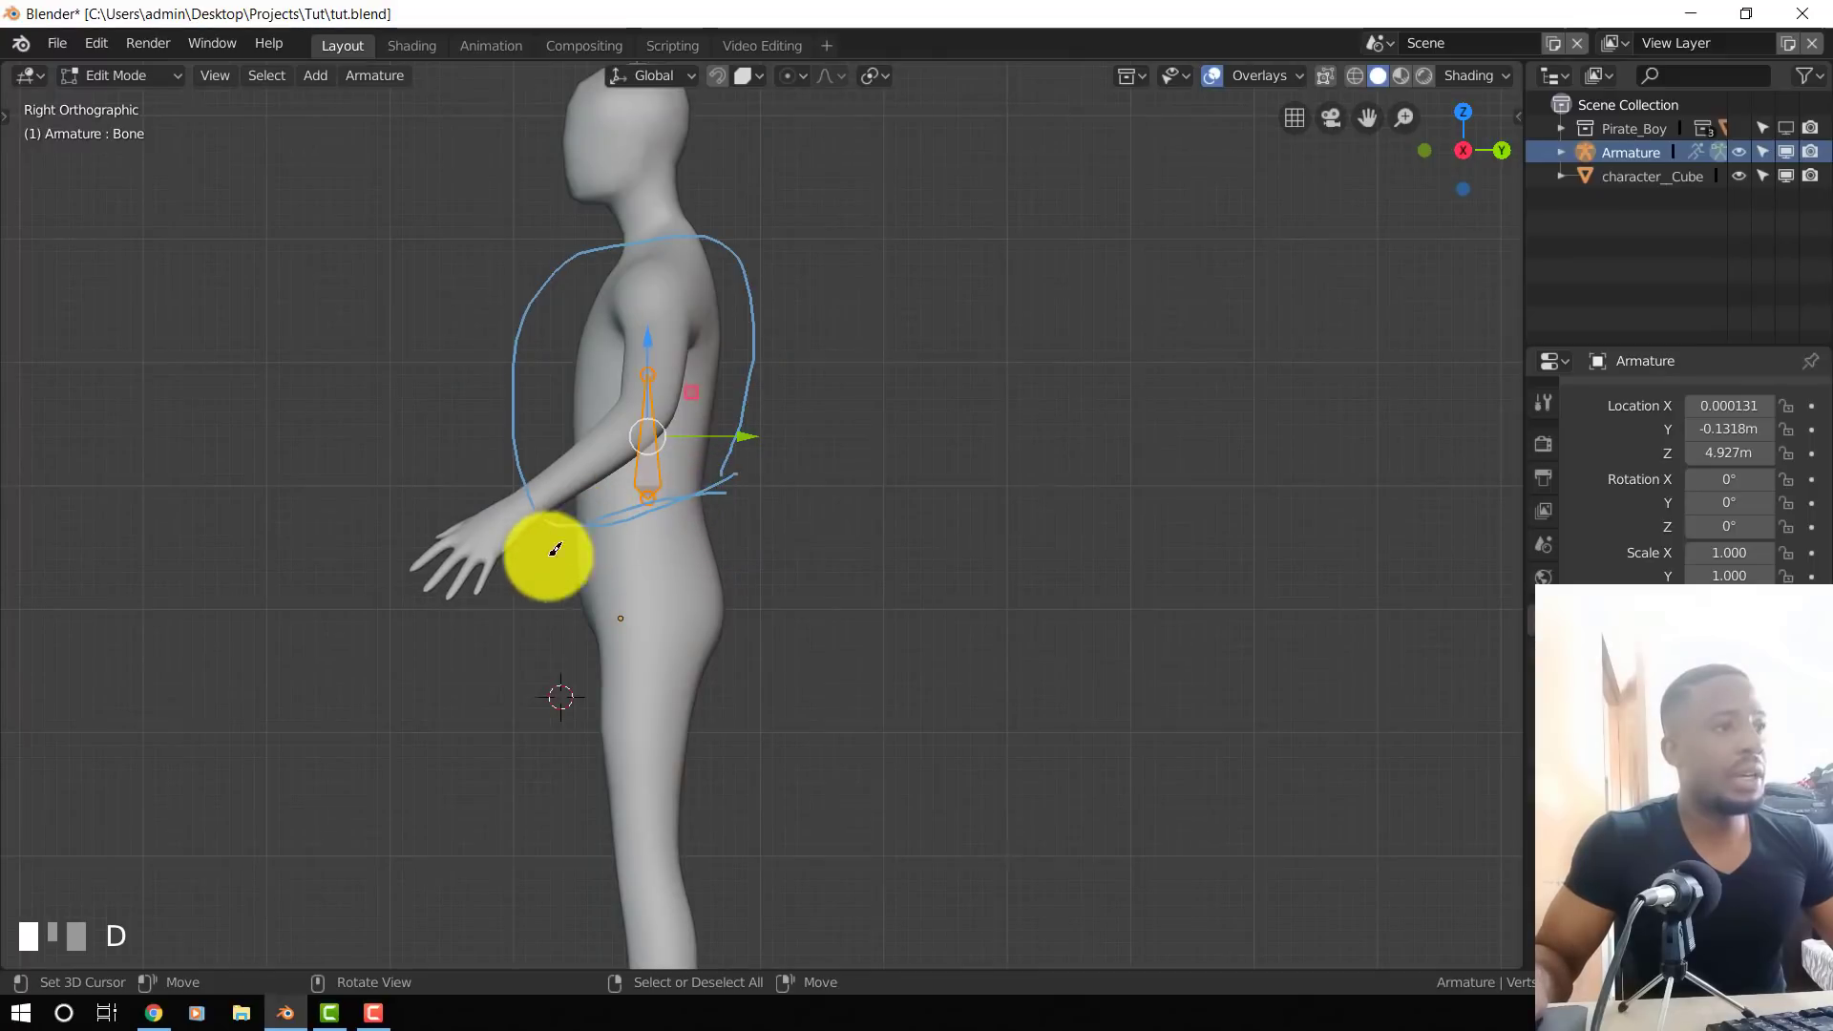
{"action": "mouse_move", "coordinate": [555, 549]}
{"action": "left_mouse_down"}
{"action": "mouse_move", "coordinate": [770, 621]}
{"action": "mouse_move", "coordinate": [703, 478]}
{"action": "left_mouse_up"}
{"action": "scroll", "coordinate": [716, 634], "scroll_direction": "down", "scroll_amount": 2}
{"action": "scroll", "coordinate": [743, 537], "scroll_direction": "up", "scroll_amount": 1}
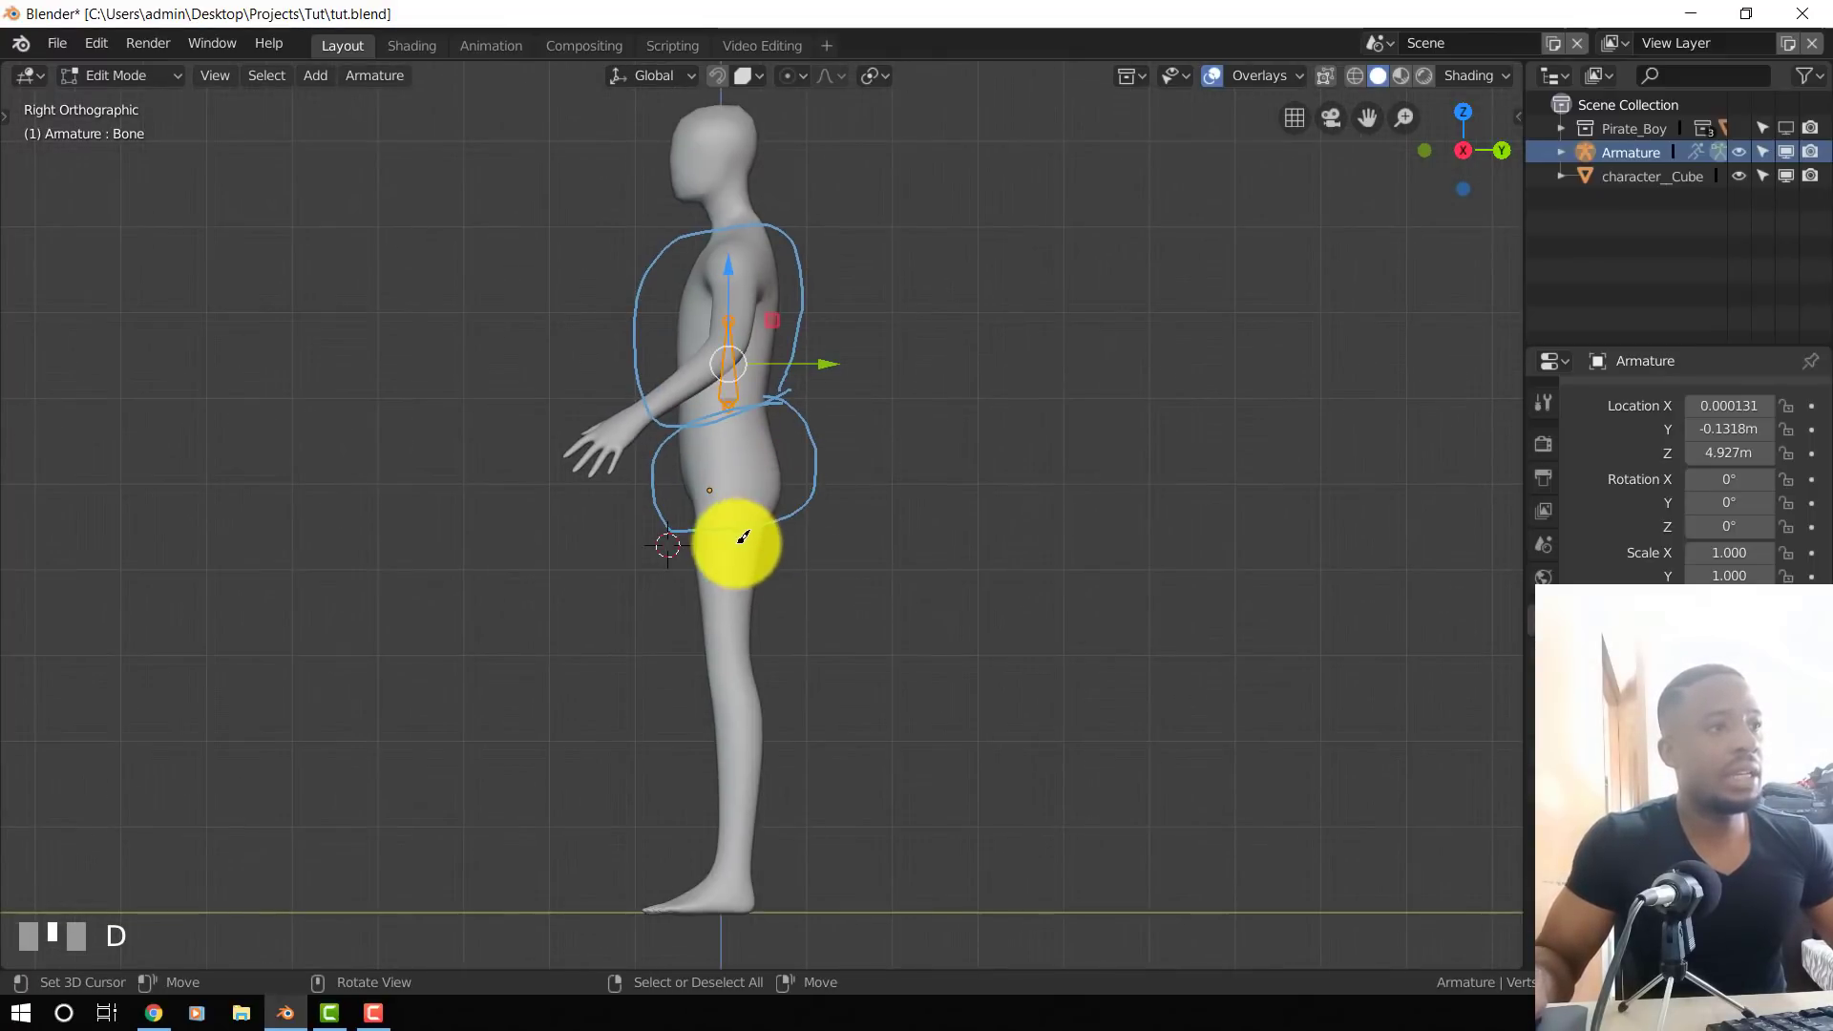
{"action": "mouse_move", "coordinate": [687, 544]}
{"action": "left_mouse_down"}
{"action": "mouse_move", "coordinate": [789, 544]}
{"action": "mouse_move", "coordinate": [764, 703]}
{"action": "mouse_move", "coordinate": [681, 532]}
{"action": "left_mouse_up"}
{"action": "scroll", "coordinate": [793, 499], "scroll_direction": "up", "scroll_amount": 2}
{"action": "mouse_move", "coordinate": [793, 498]}
{"action": "middle_mouse_down", "text": "shift"}
{"action": "mouse_move", "coordinate": [838, 607]}
{"action": "mouse_move", "coordinate": [898, 570]}
{"action": "mouse_move", "coordinate": [749, 553]}
{"action": "middle_mouse_up", "text": "shift"}
{"action": "scroll", "coordinate": [823, 599], "scroll_direction": "up", "scroll_amount": 3}
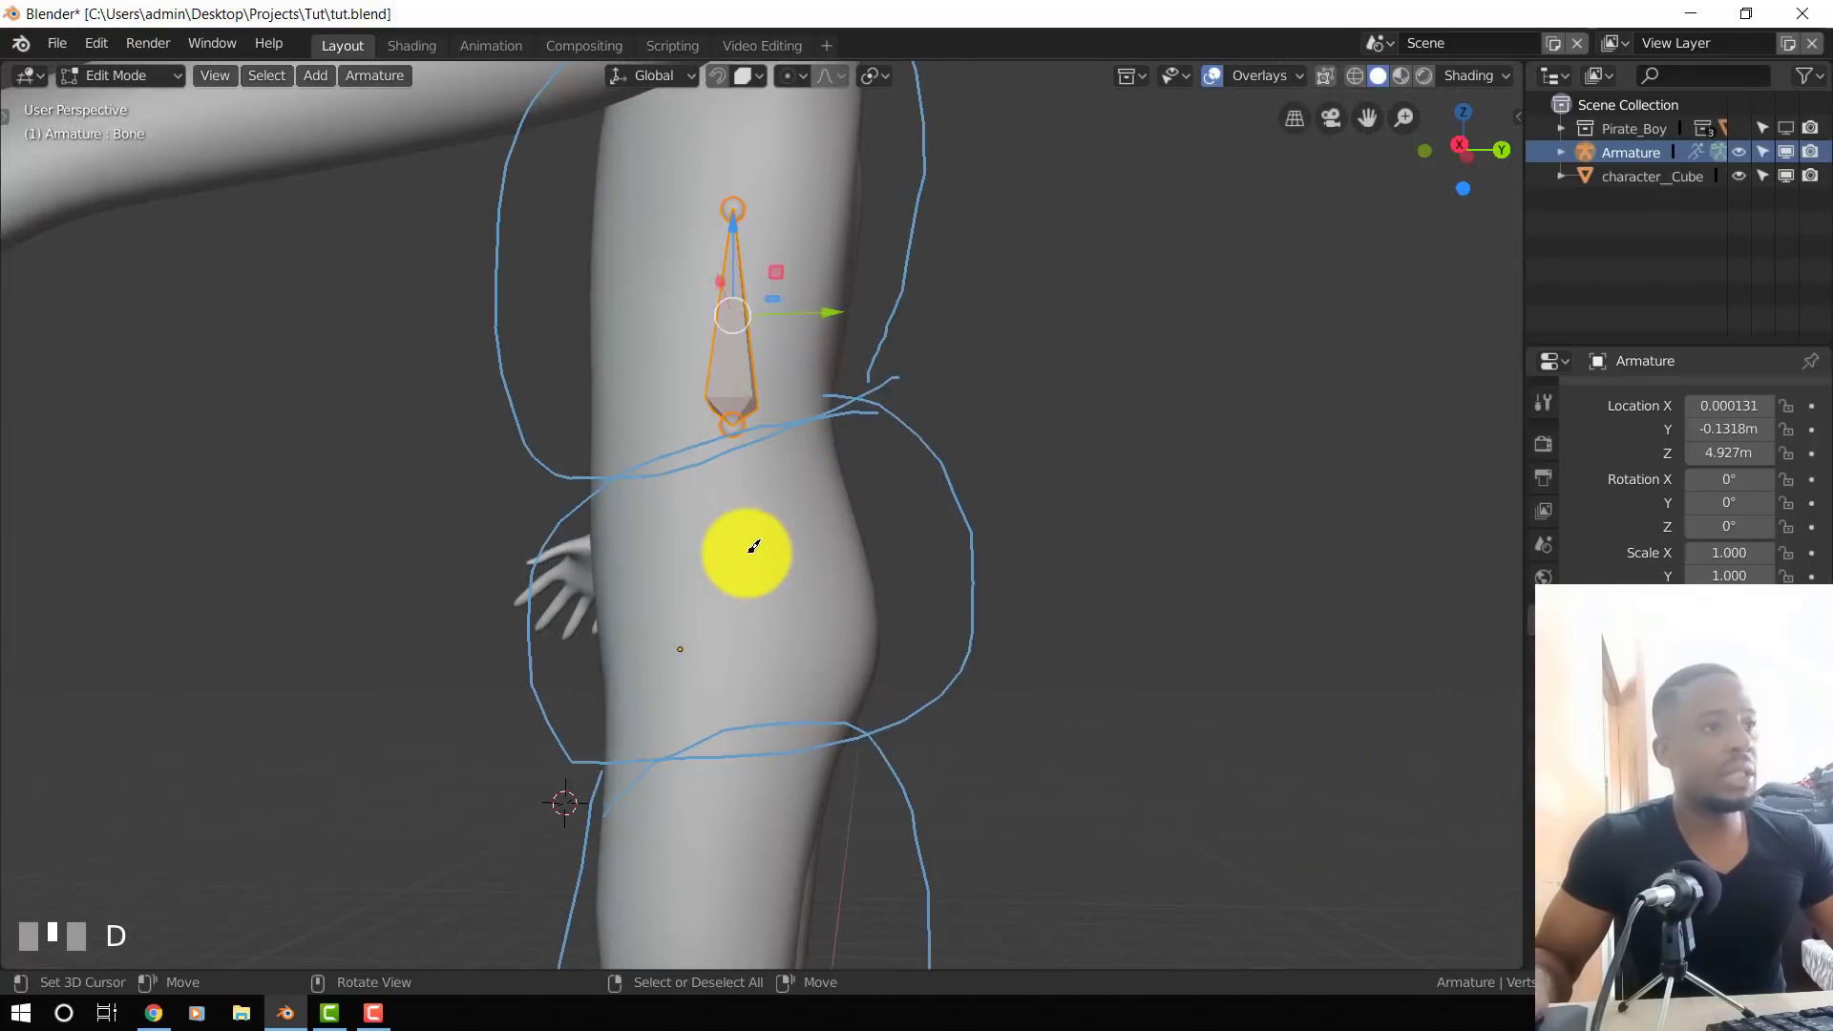
- Move the bone's tail up to the base of the neck, to about Y 0.33 m and Z 3.21 m
{"action": "key", "text": "KP_3"}
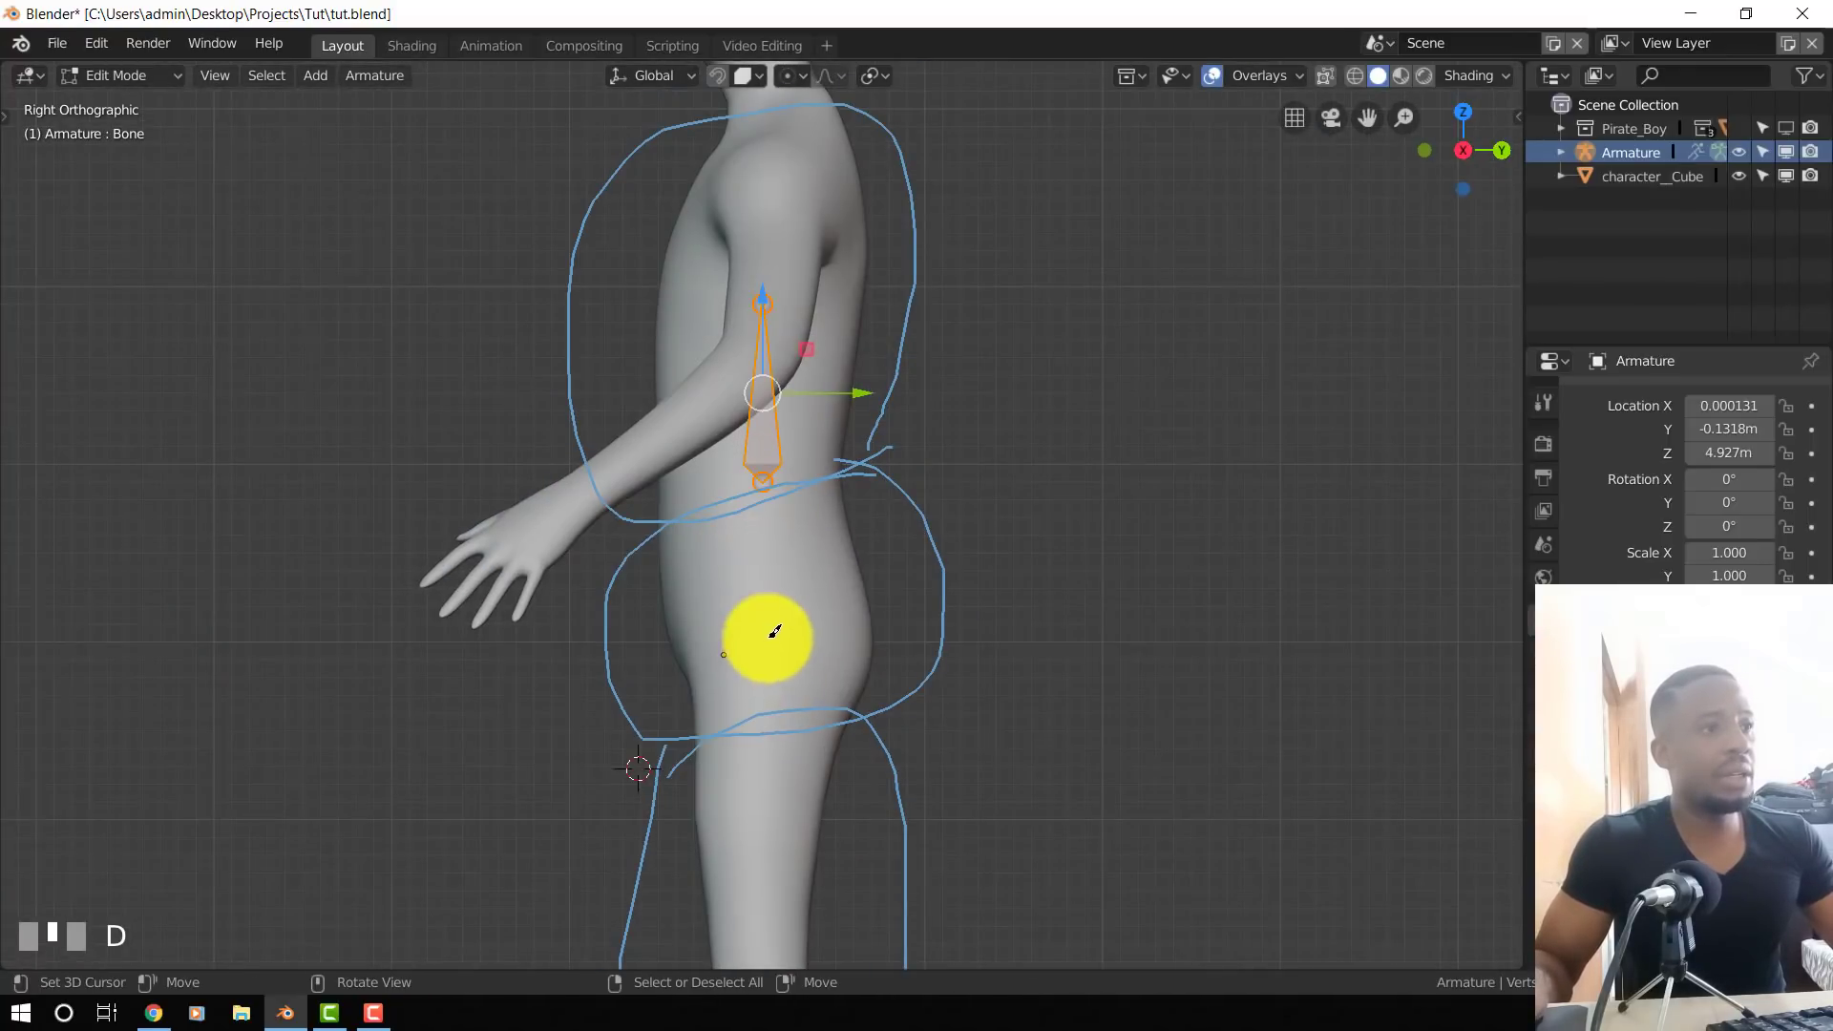
{"action": "scroll", "coordinate": [779, 489], "scroll_direction": "up", "scroll_amount": 1}
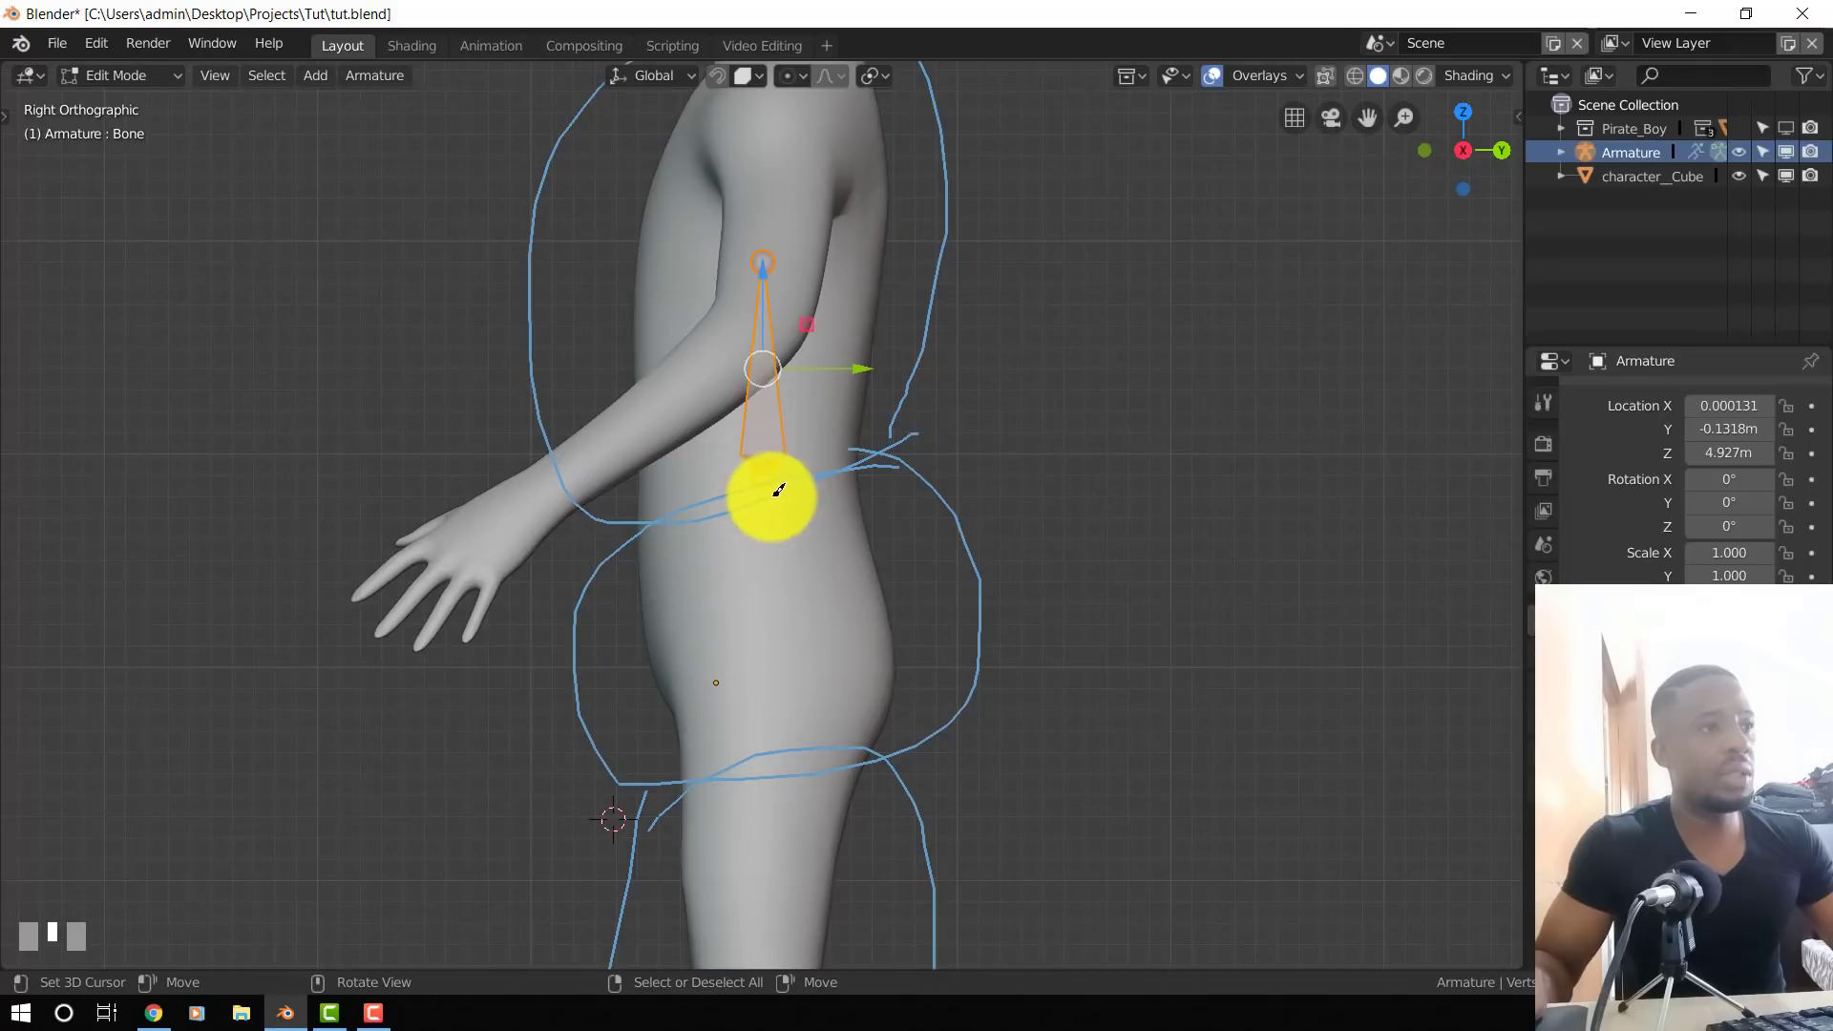
{"action": "middle_click_drag", "start_coordinate": [783, 470], "coordinate": [792, 569], "text": "shift"}
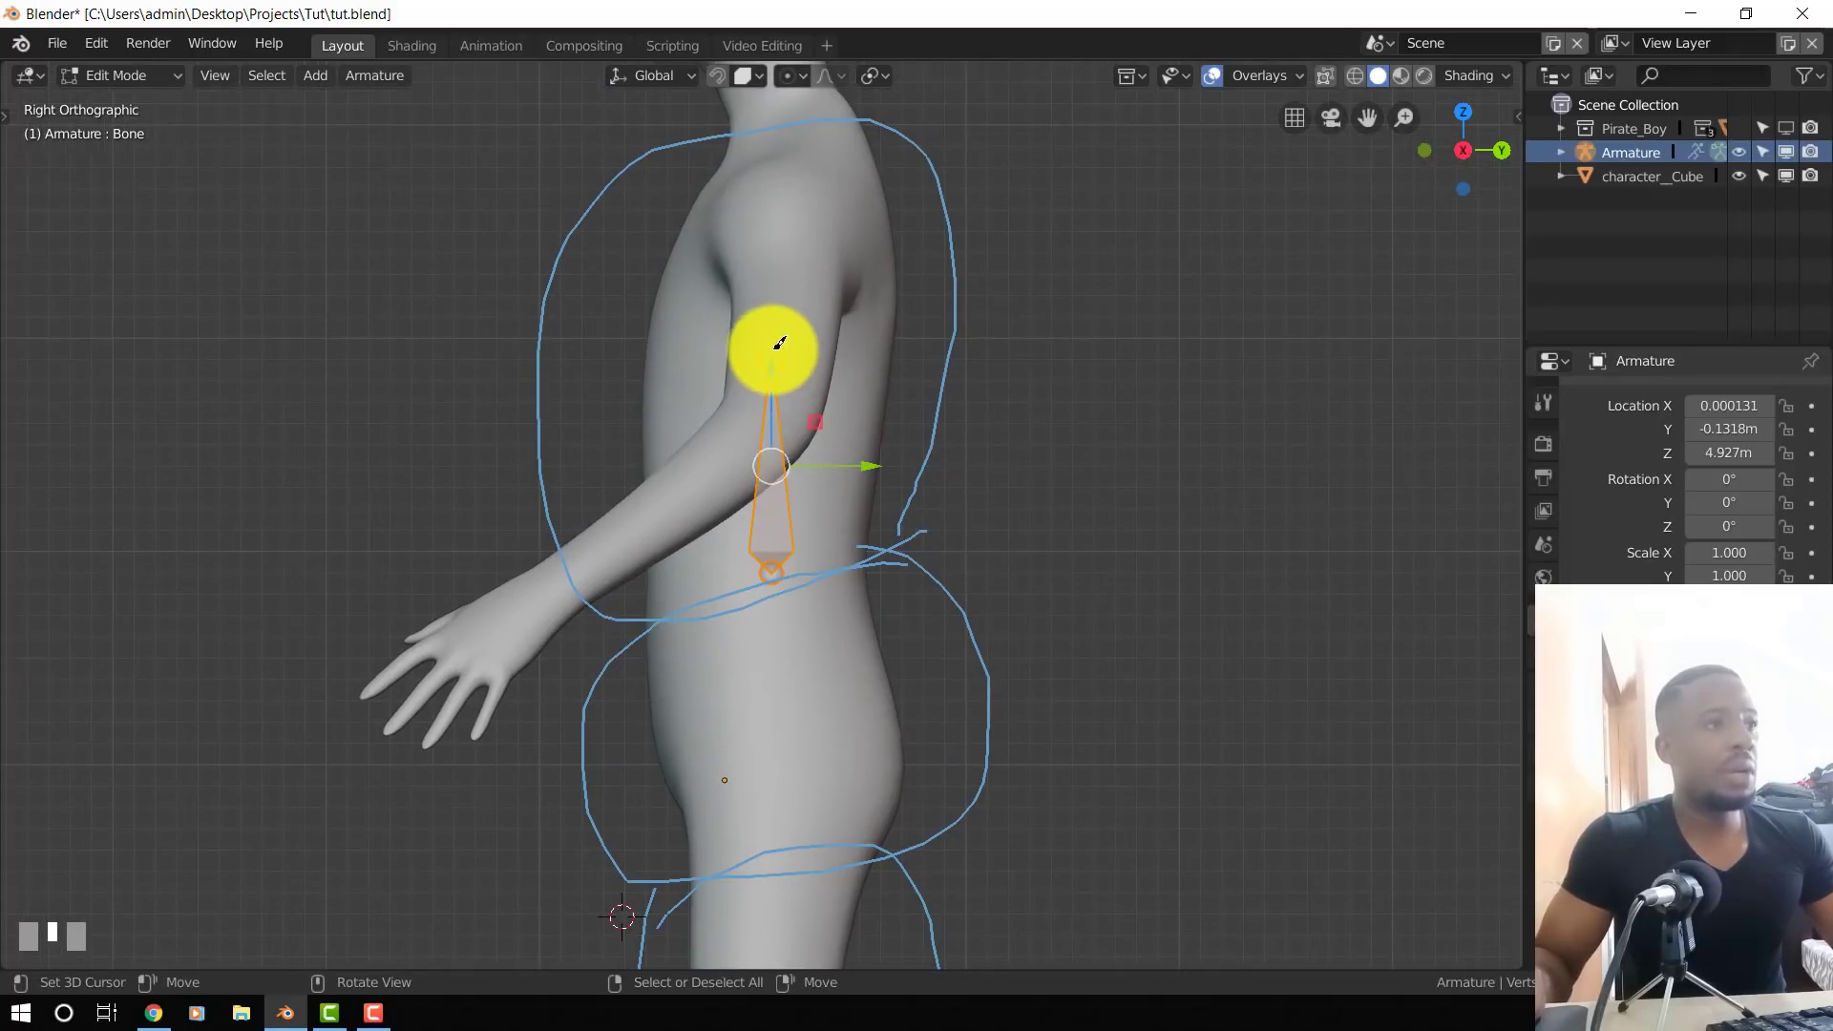
{"action": "key", "text": "g"}
{"action": "left_click", "coordinate": [802, 89]}
{"action": "middle_click_drag", "start_coordinate": [802, 90], "coordinate": [847, 307], "text": "shift"}
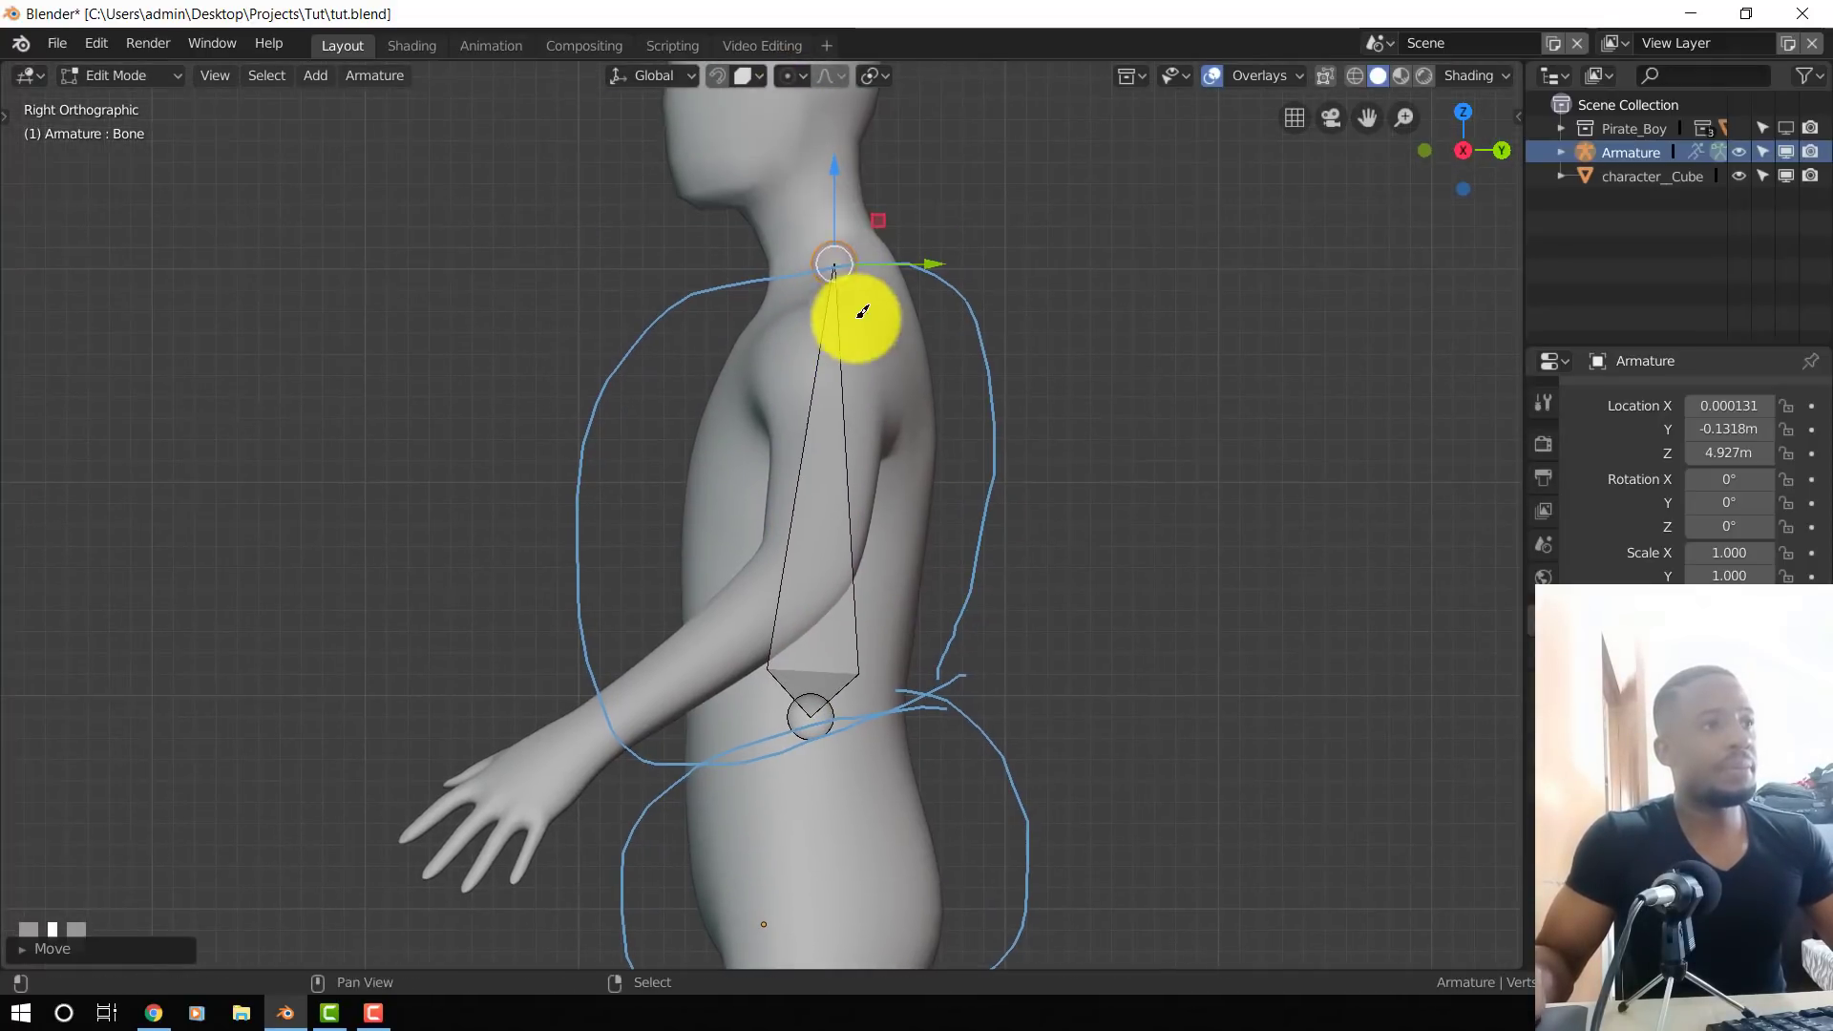
{"action": "left_click", "coordinate": [852, 232]}
- Remove the annotation layer that holds the body-section outlines
{"action": "key", "text": "n"}
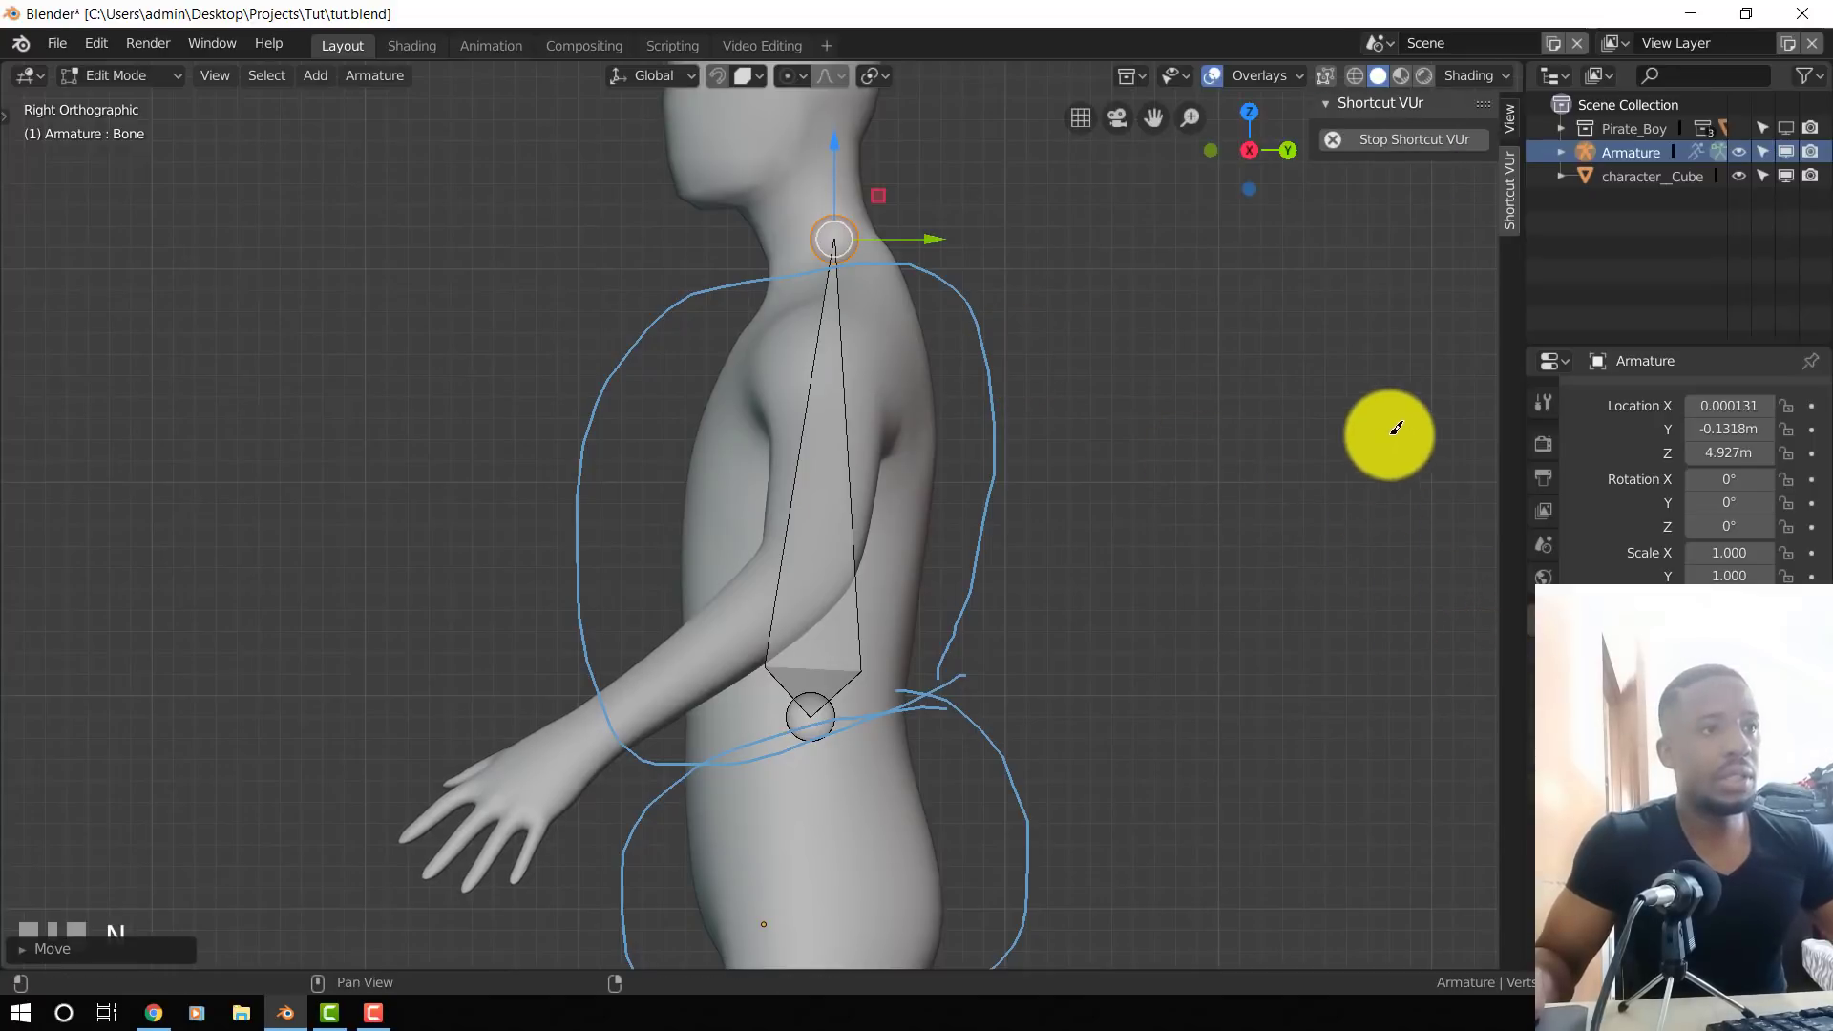
{"action": "left_click", "coordinate": [1508, 117]}
{"action": "scroll", "coordinate": [1452, 834], "scroll_direction": "down", "scroll_amount": 2}
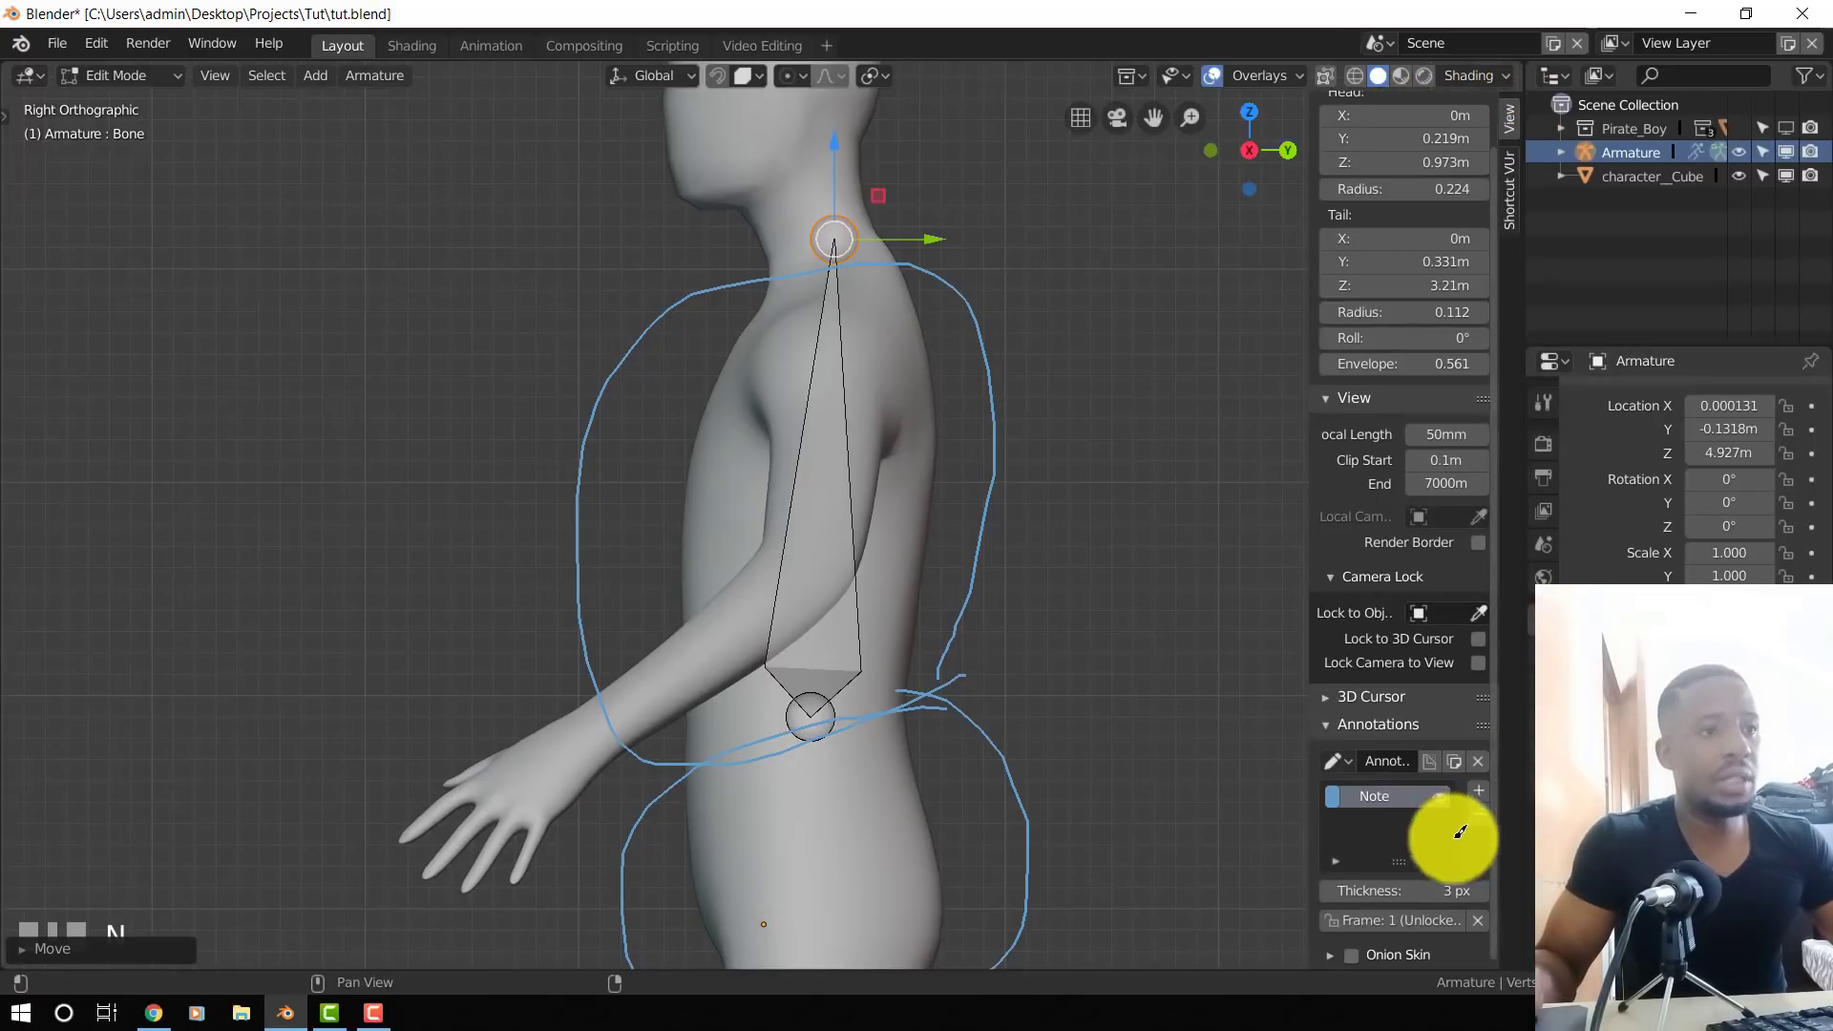
{"action": "left_click", "coordinate": [1478, 812]}
{"action": "key", "text": "n"}
{"action": "scroll", "coordinate": [838, 567], "scroll_direction": "down", "scroll_amount": 2}
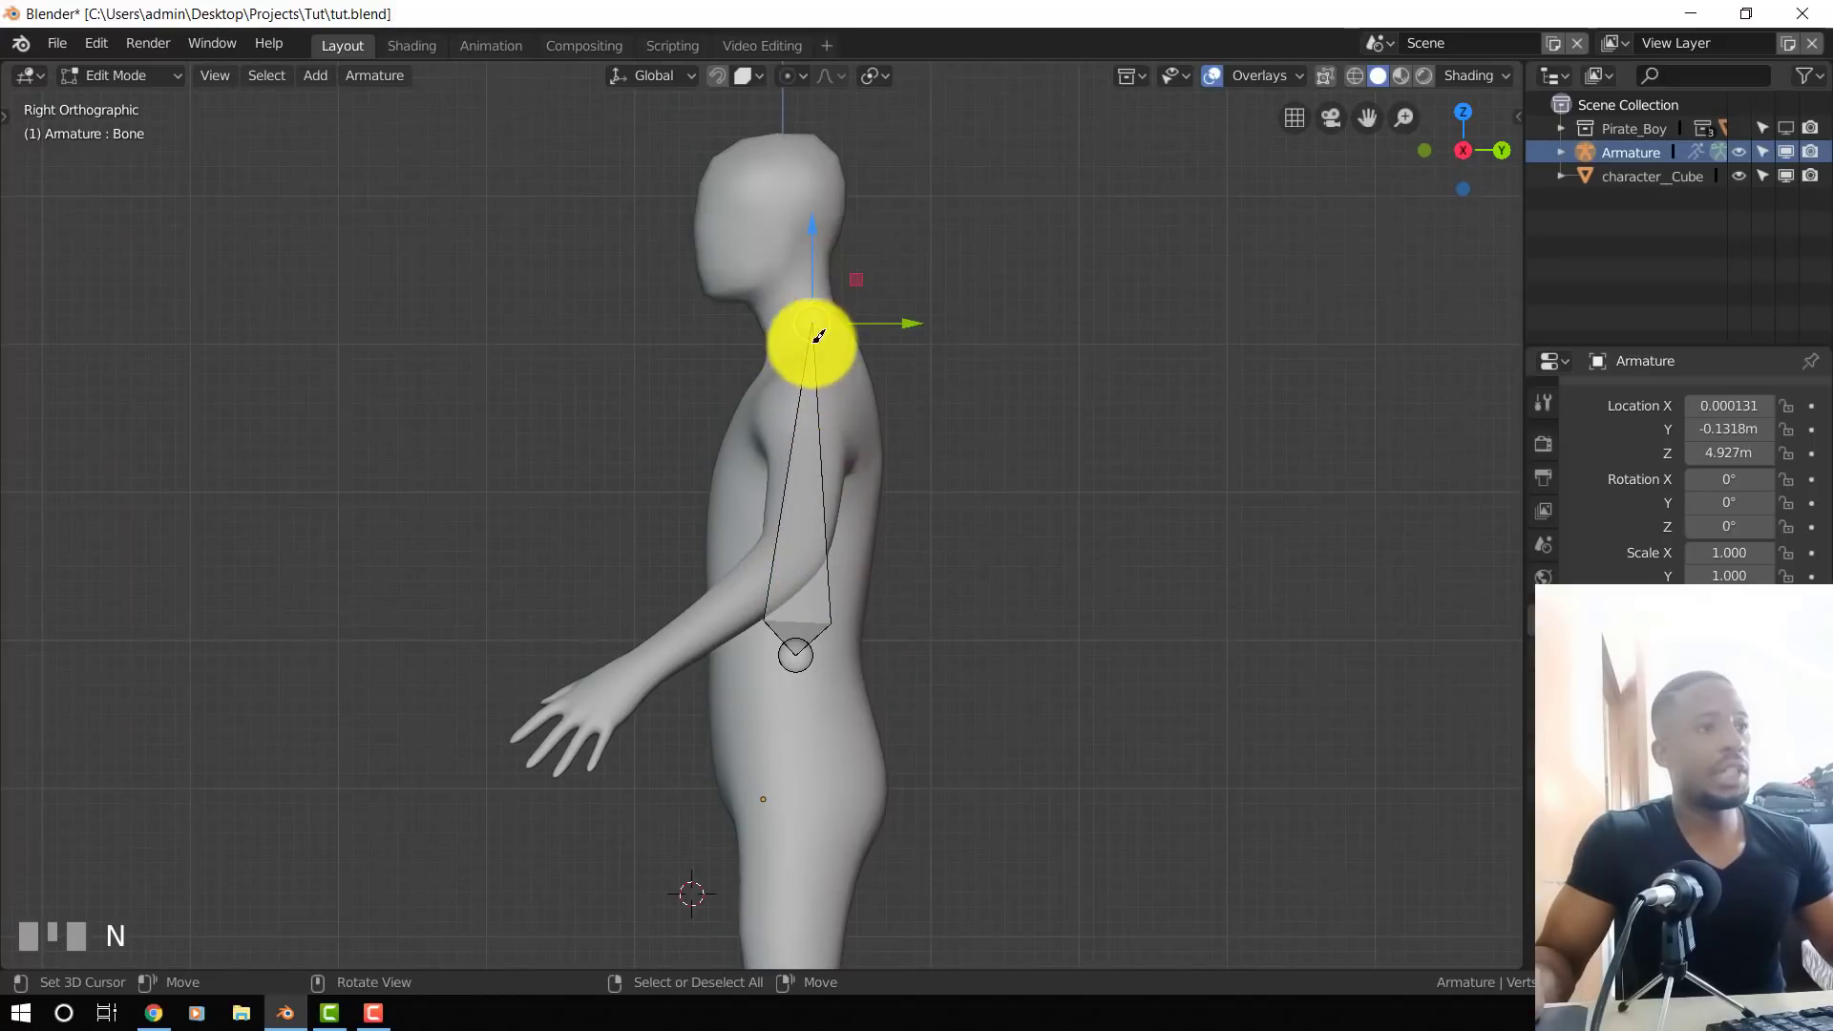
- Subdivide the torso bone into a chain of four bones for the spine
{"action": "key", "text": "KP_1"}
{"action": "key", "text": "KP_3"}
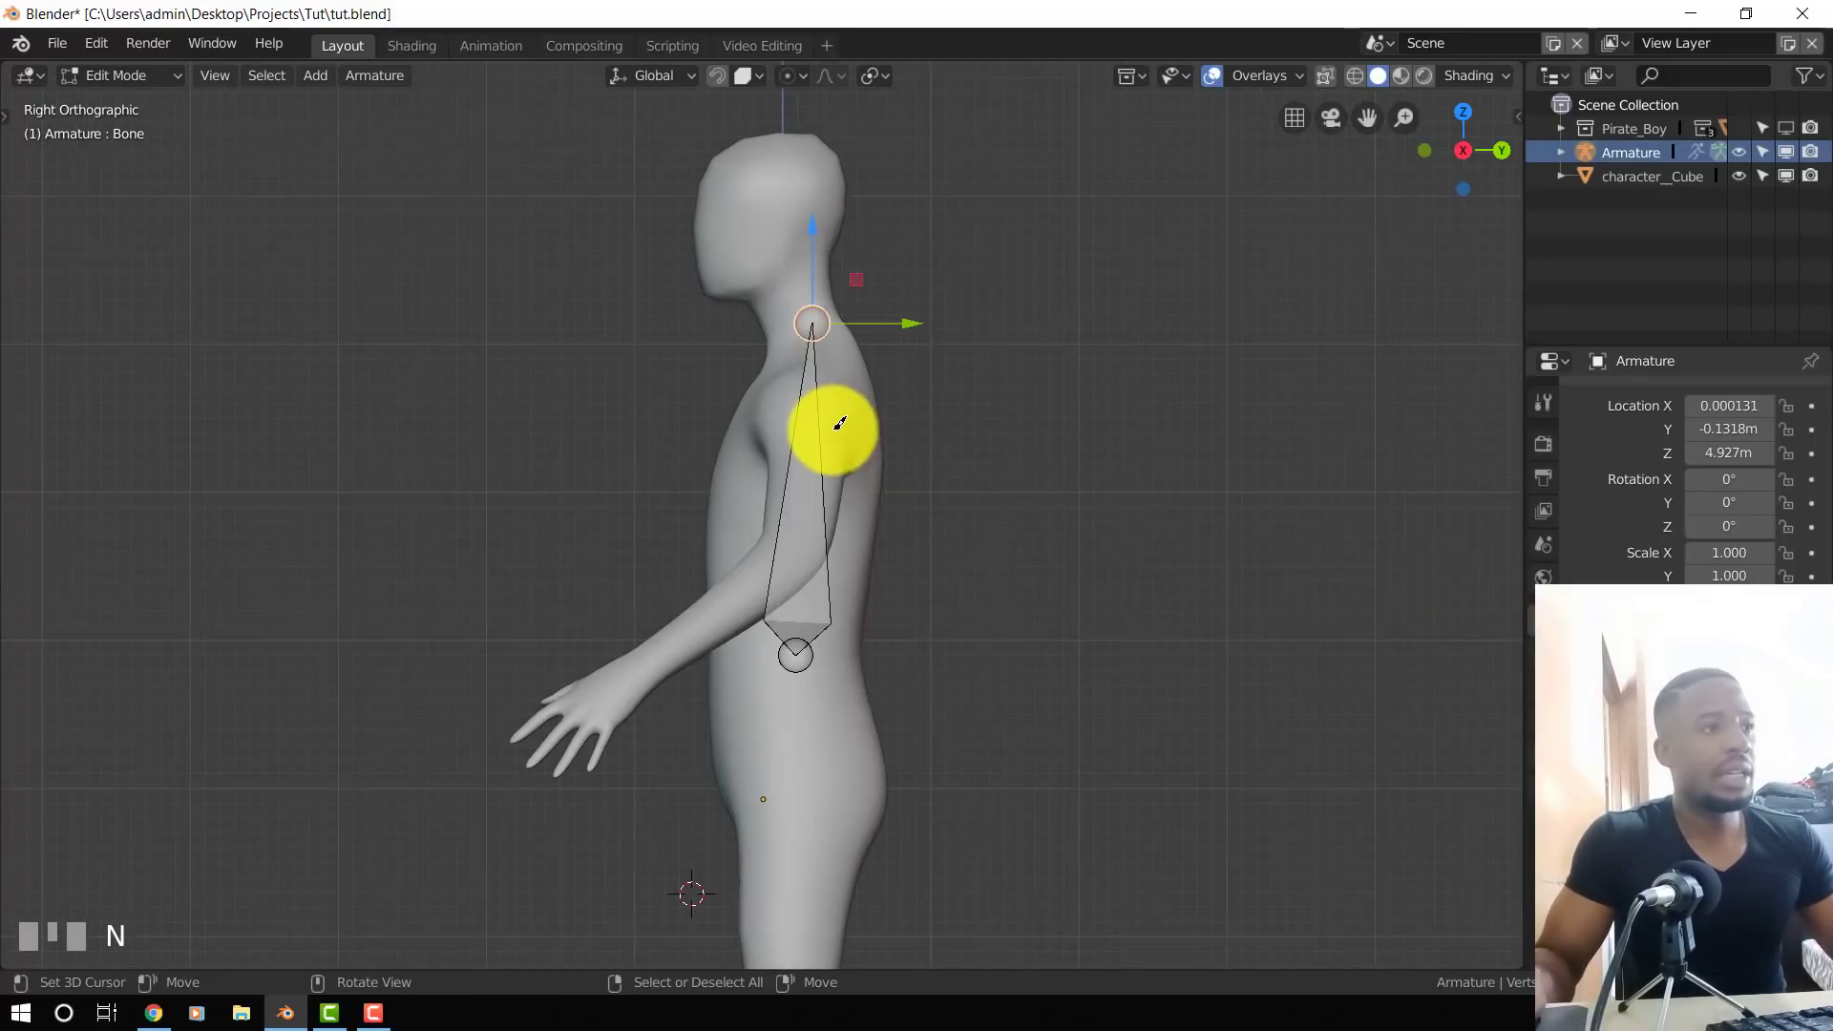
{"action": "key", "text": "w"}
{"action": "left_click", "coordinate": [1316, 194]}
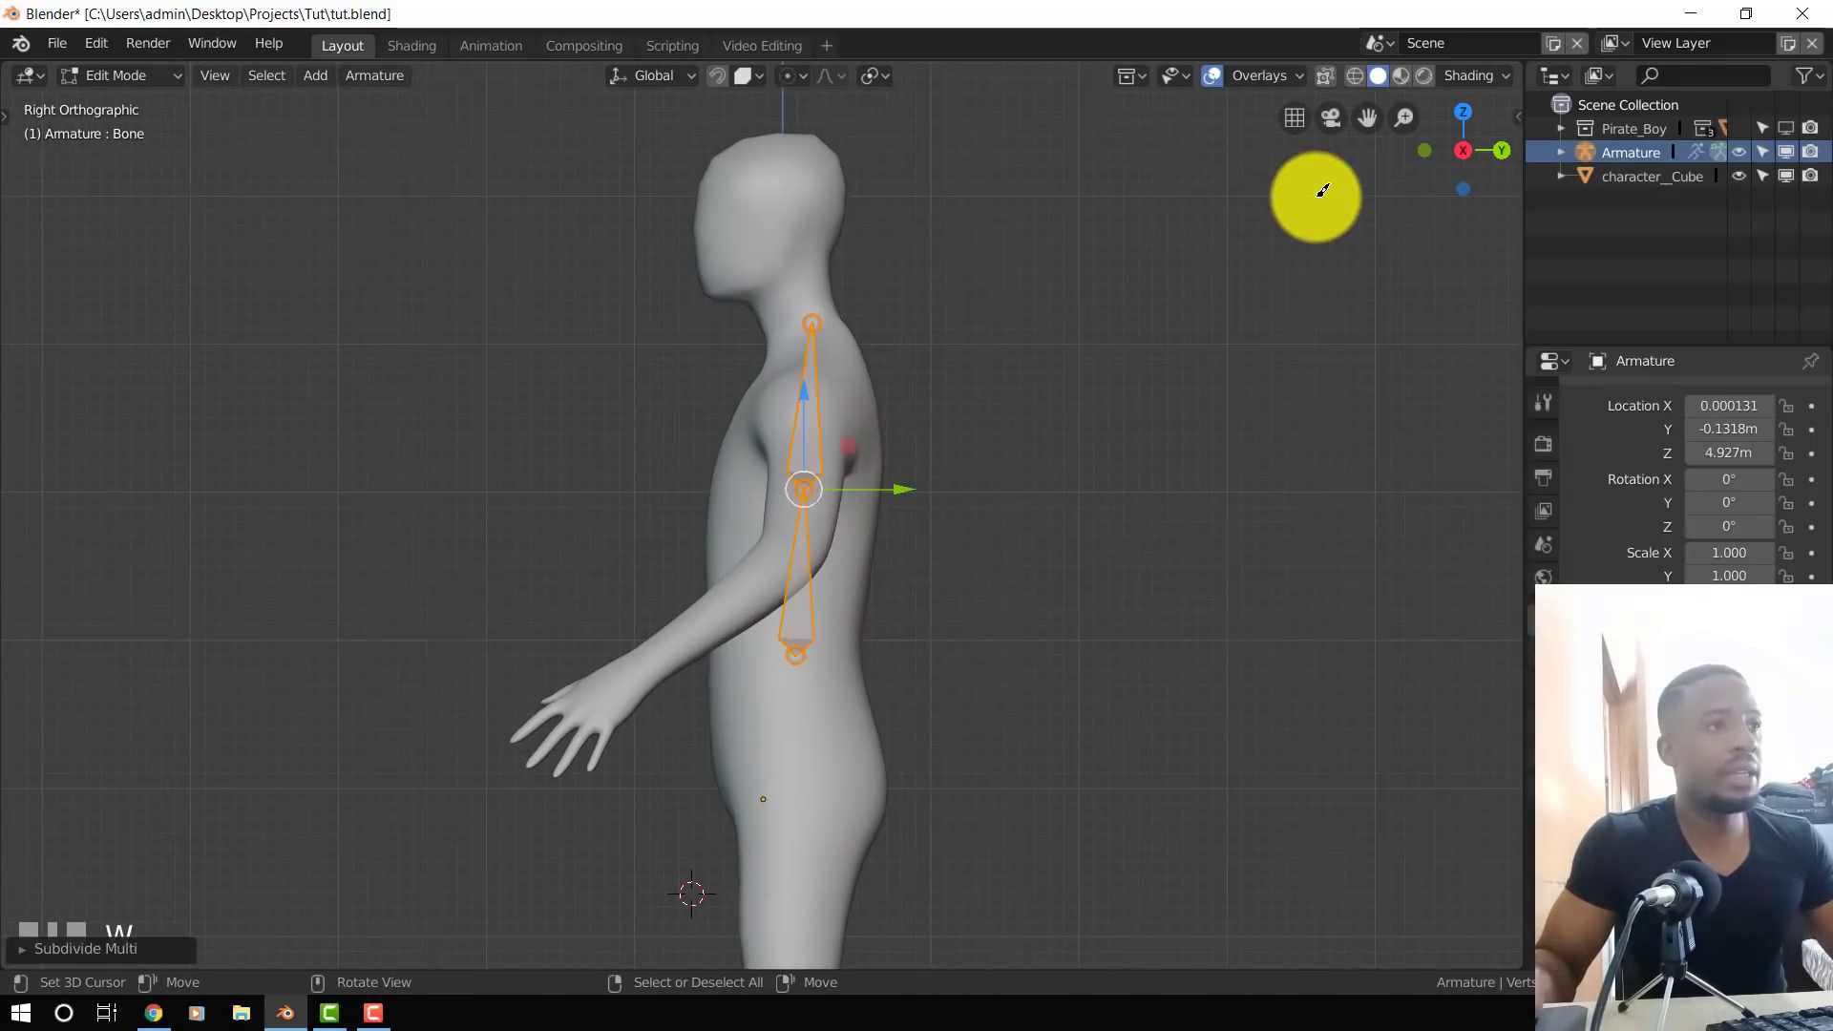
{"action": "scroll", "coordinate": [793, 499], "scroll_direction": "up", "scroll_amount": 3}
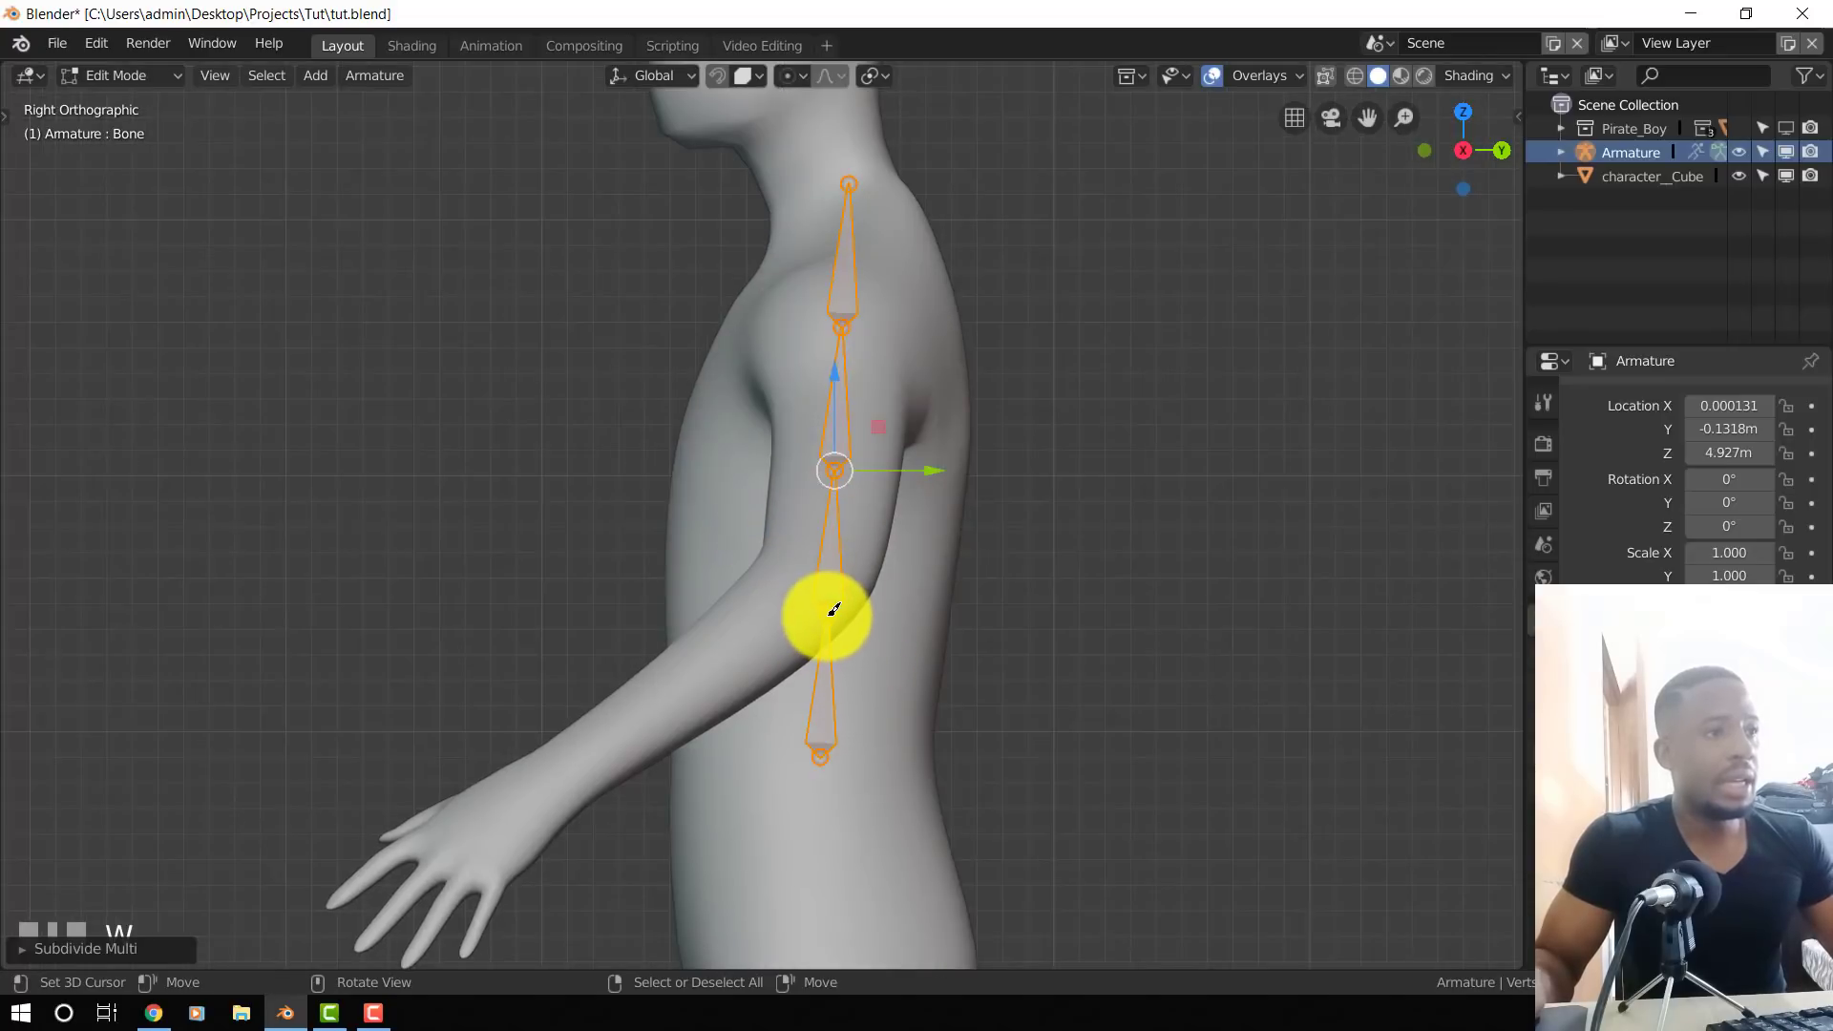
- Move the three inner joints of the spine chain down and slightly forward so the lower three bones are short
{"action": "left_click_drag", "start_coordinate": [834, 609], "coordinate": [811, 655]}
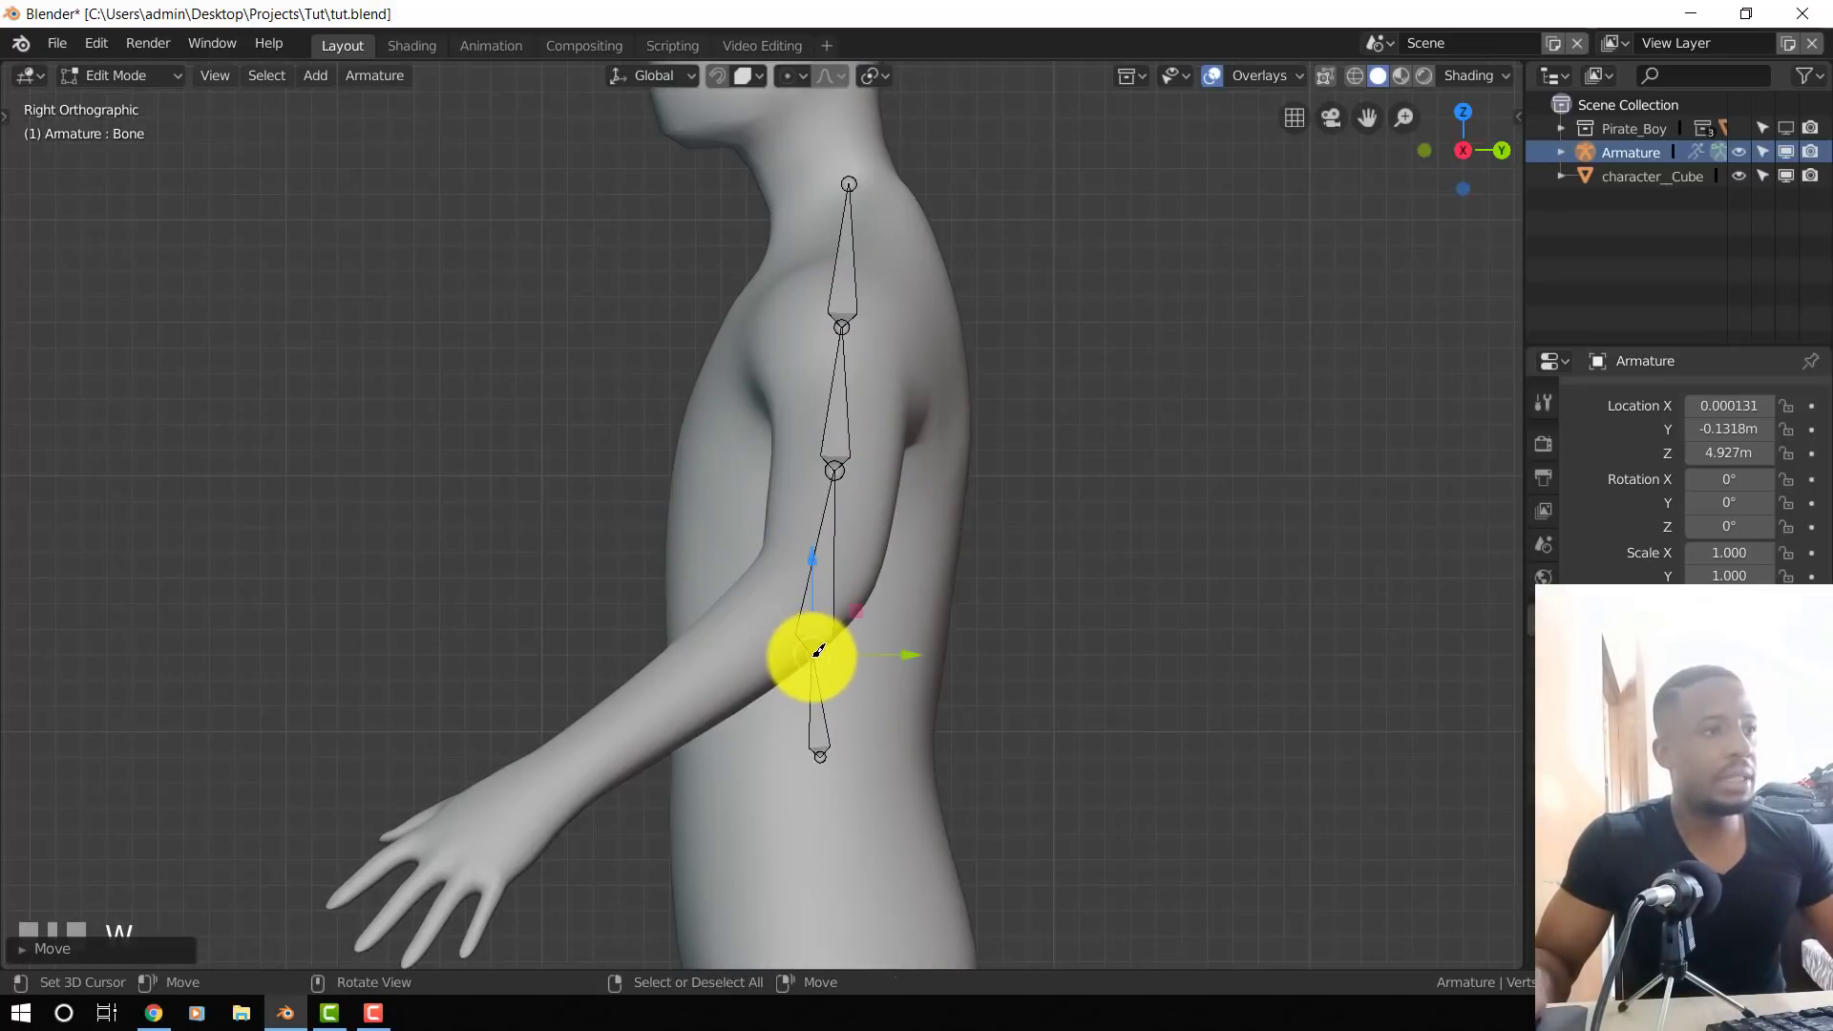
{"action": "left_click_drag", "start_coordinate": [844, 465], "coordinate": [820, 570]}
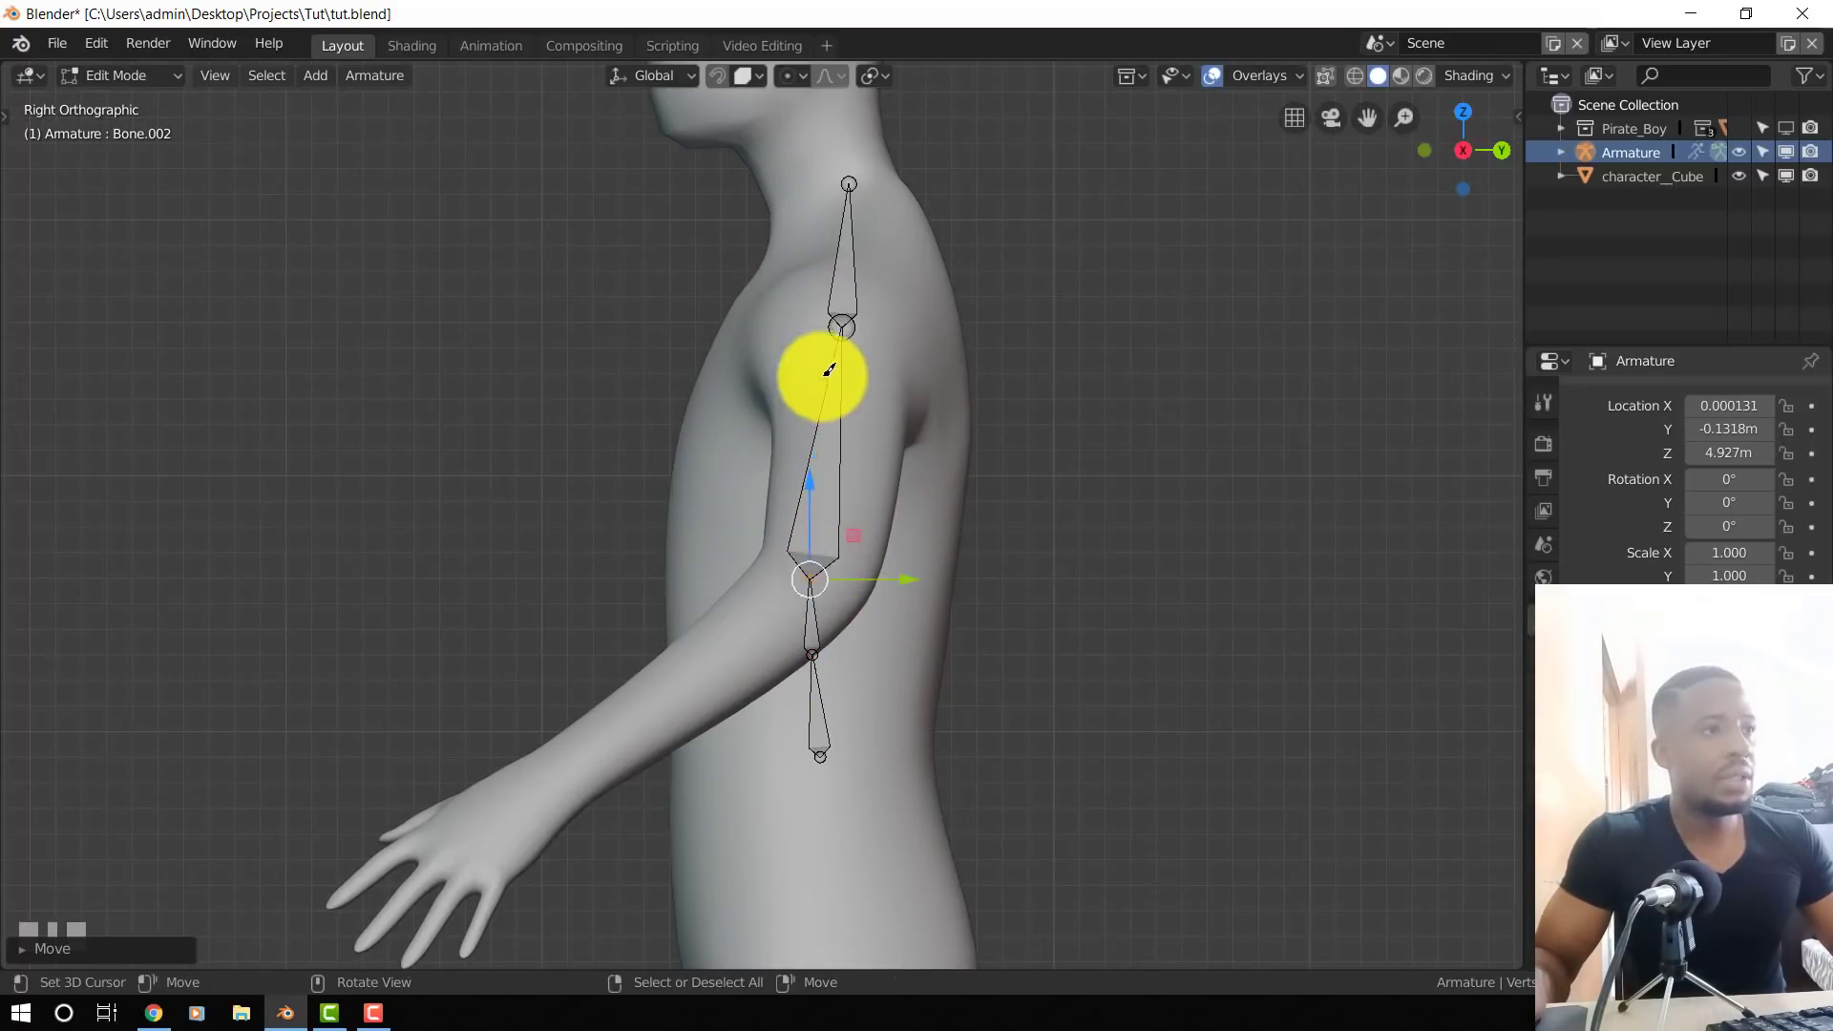
{"action": "left_click_drag", "start_coordinate": [840, 332], "coordinate": [817, 498]}
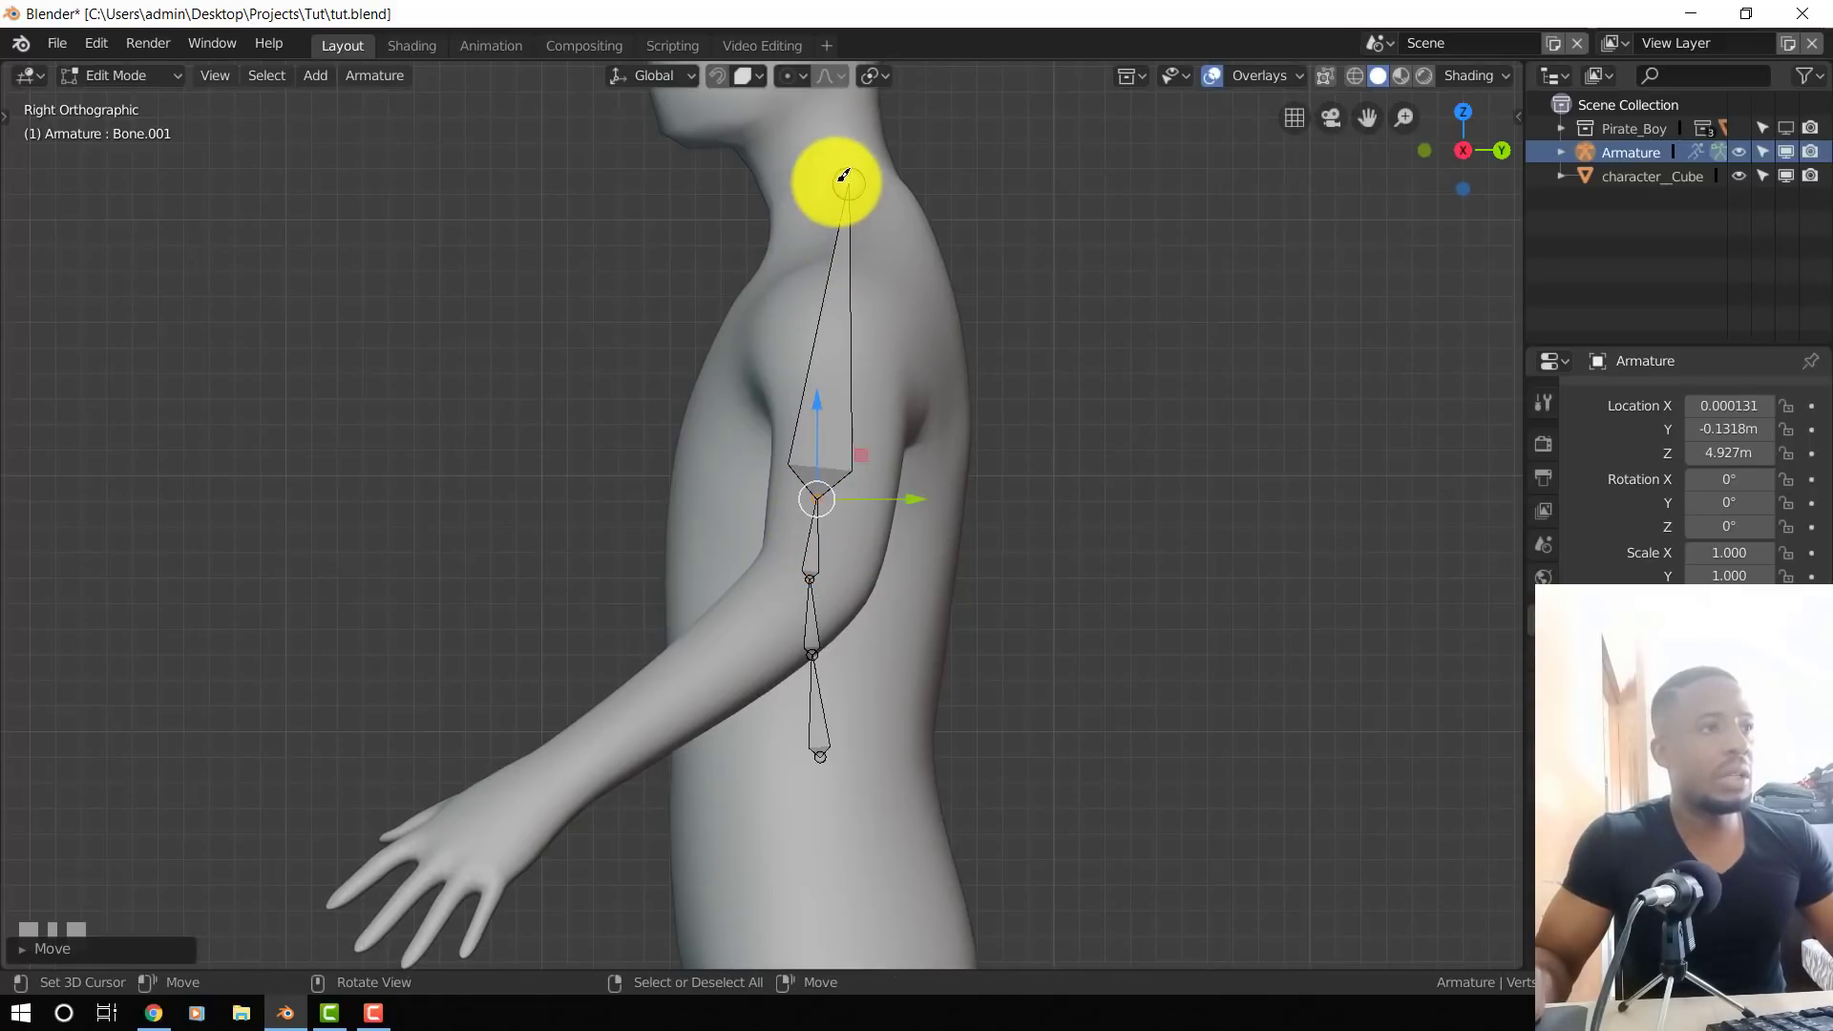
- Reposition the spine chain's top joint slightly forward and lower at the base of the neck
{"action": "right_click_drag", "start_coordinate": [840, 182], "coordinate": [848, 175]}
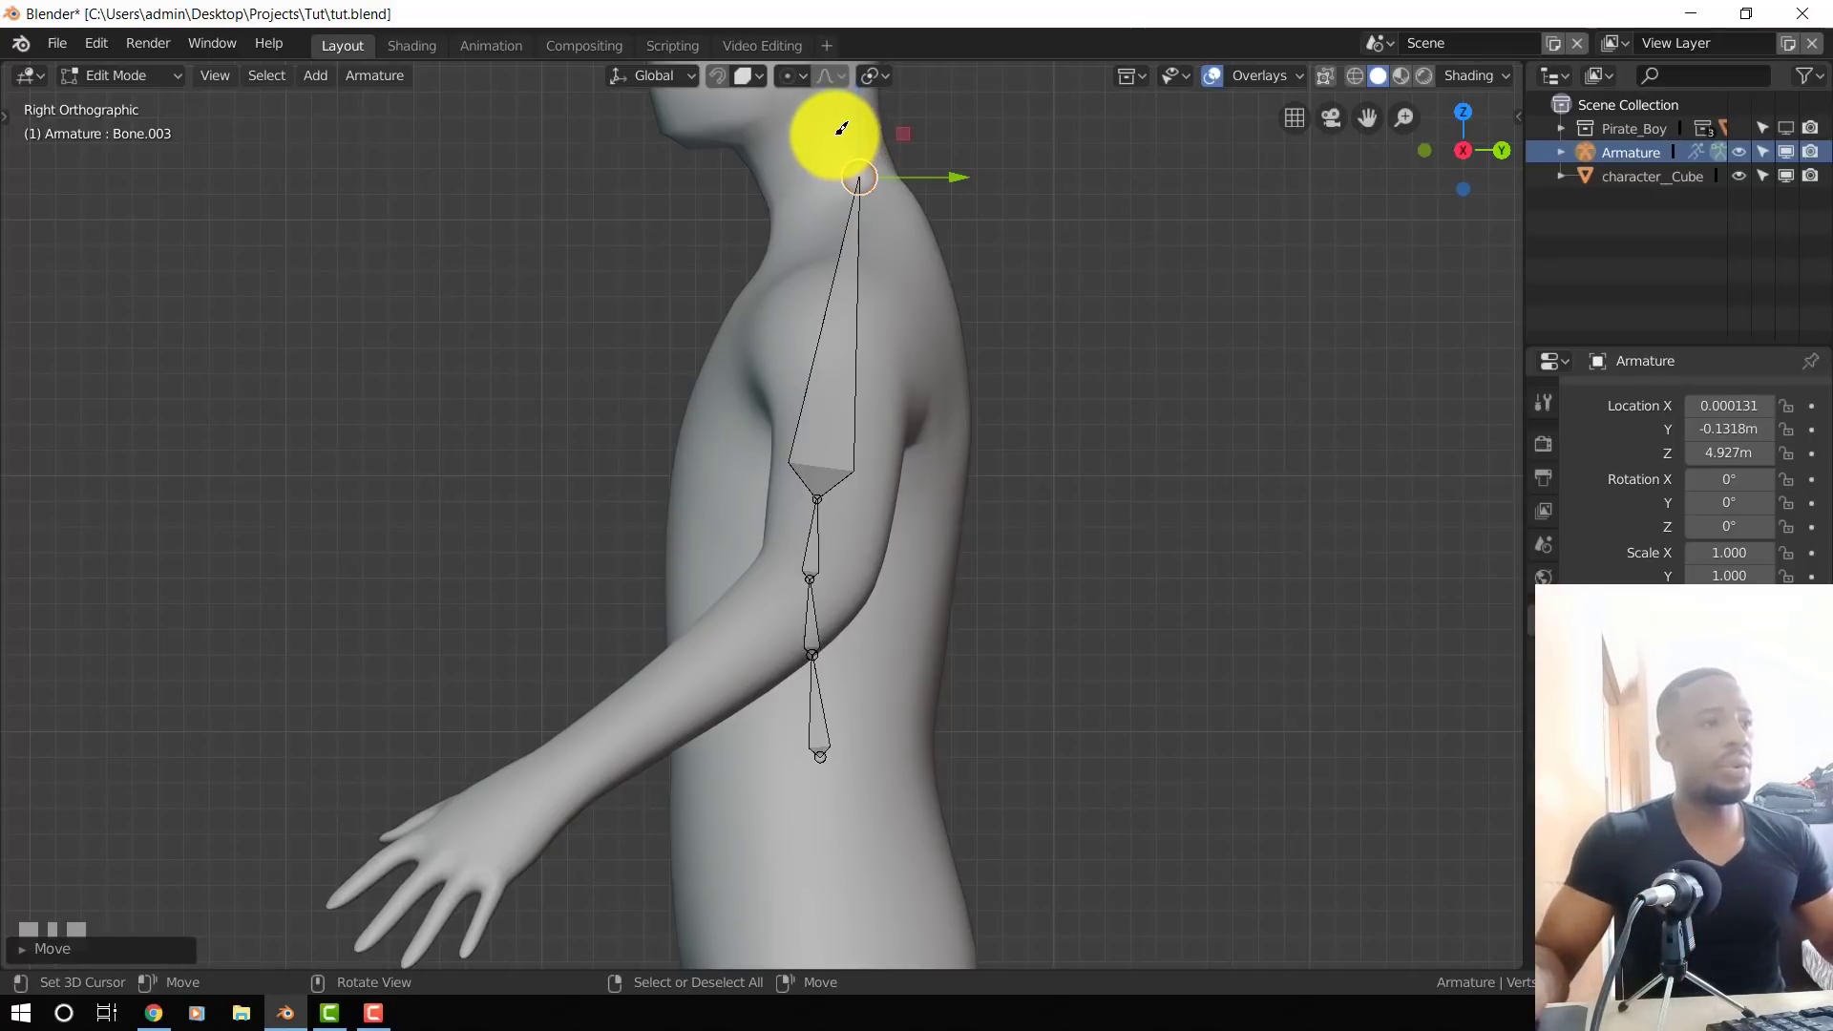
{"action": "right_click", "coordinate": [816, 543]}
{"action": "scroll", "coordinate": [819, 554], "scroll_direction": "down", "scroll_amount": 2}
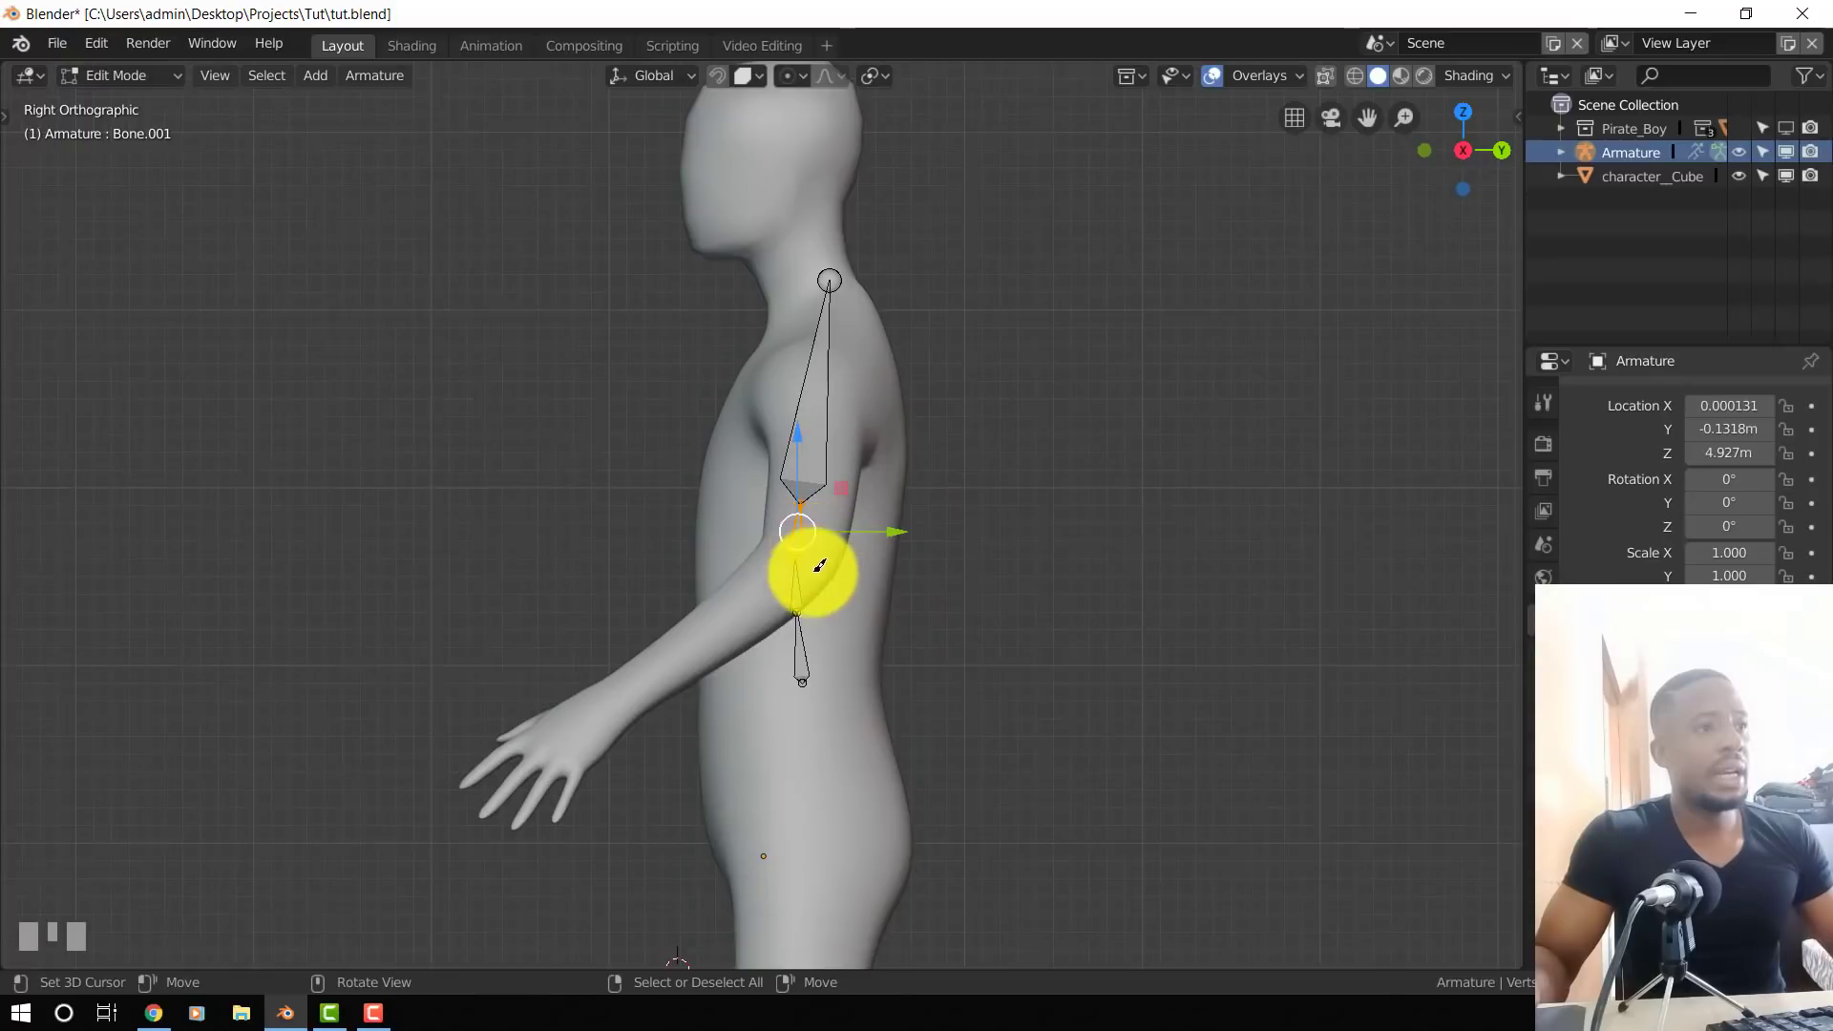
{"action": "scroll", "coordinate": [819, 553], "scroll_direction": "up", "scroll_amount": 2}
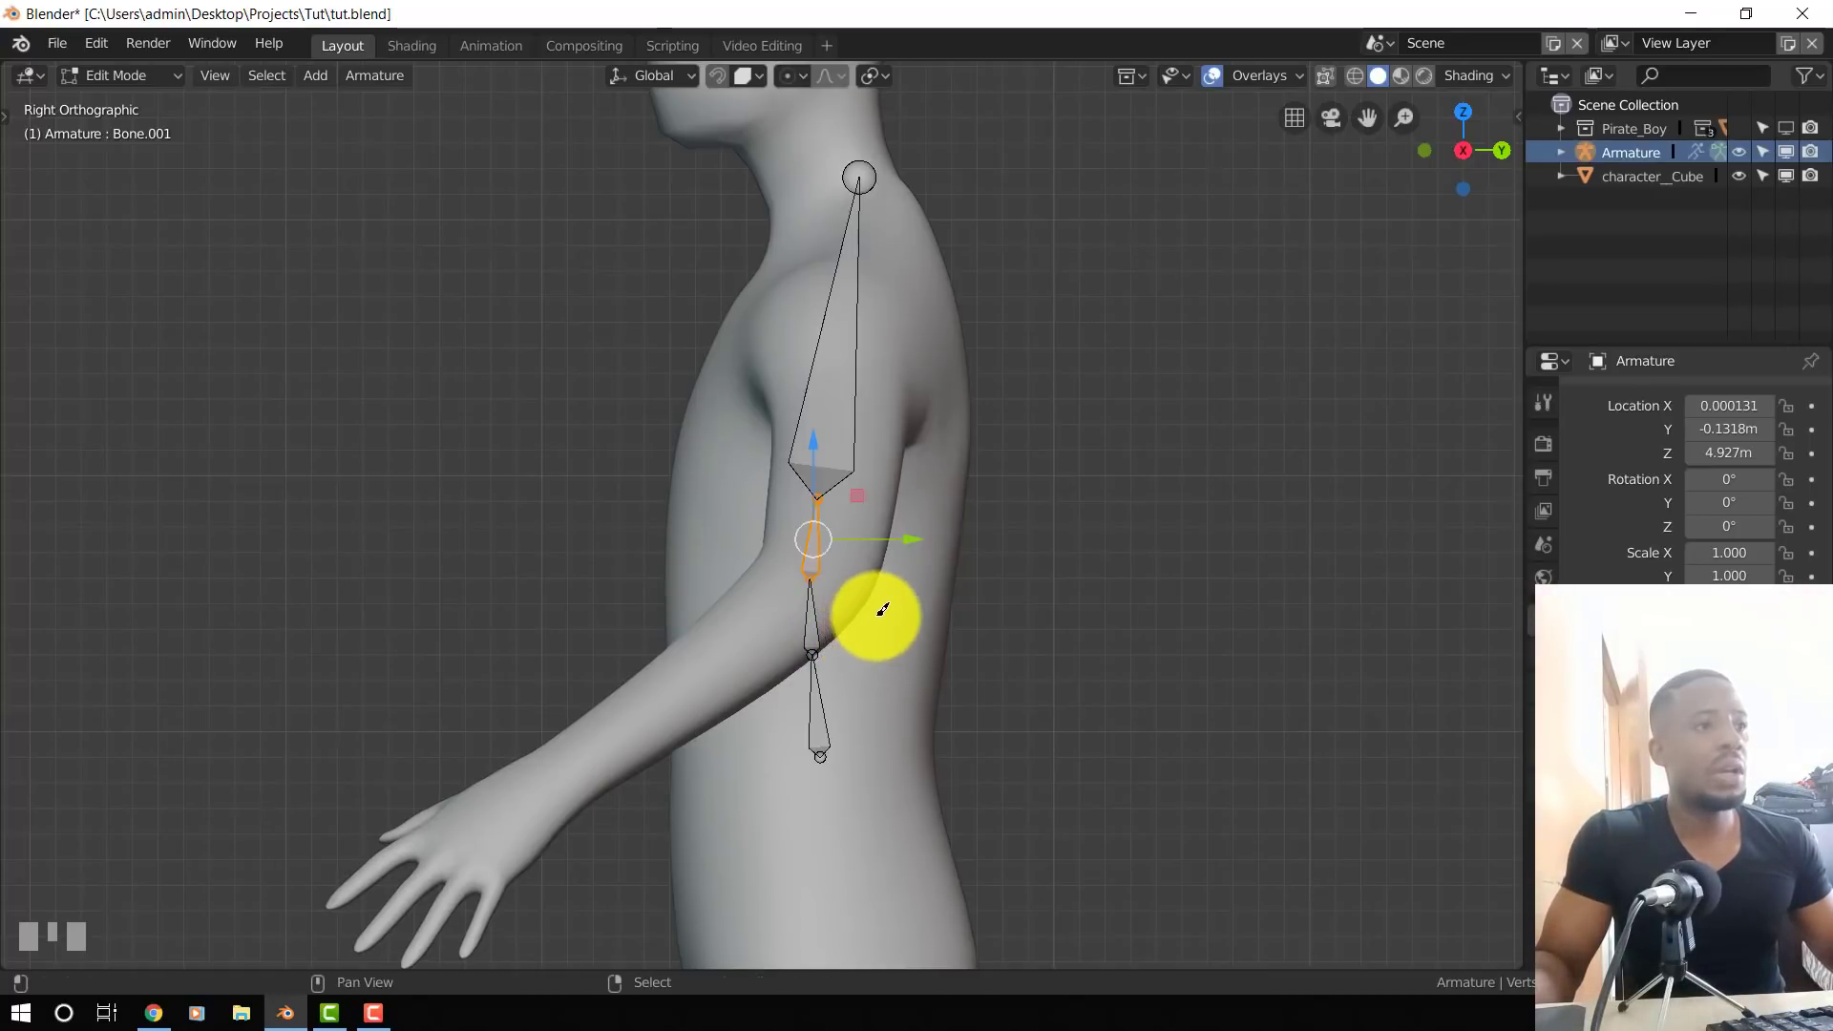
{"action": "middle_click_drag", "start_coordinate": [876, 613], "coordinate": [896, 583], "text": "shift"}
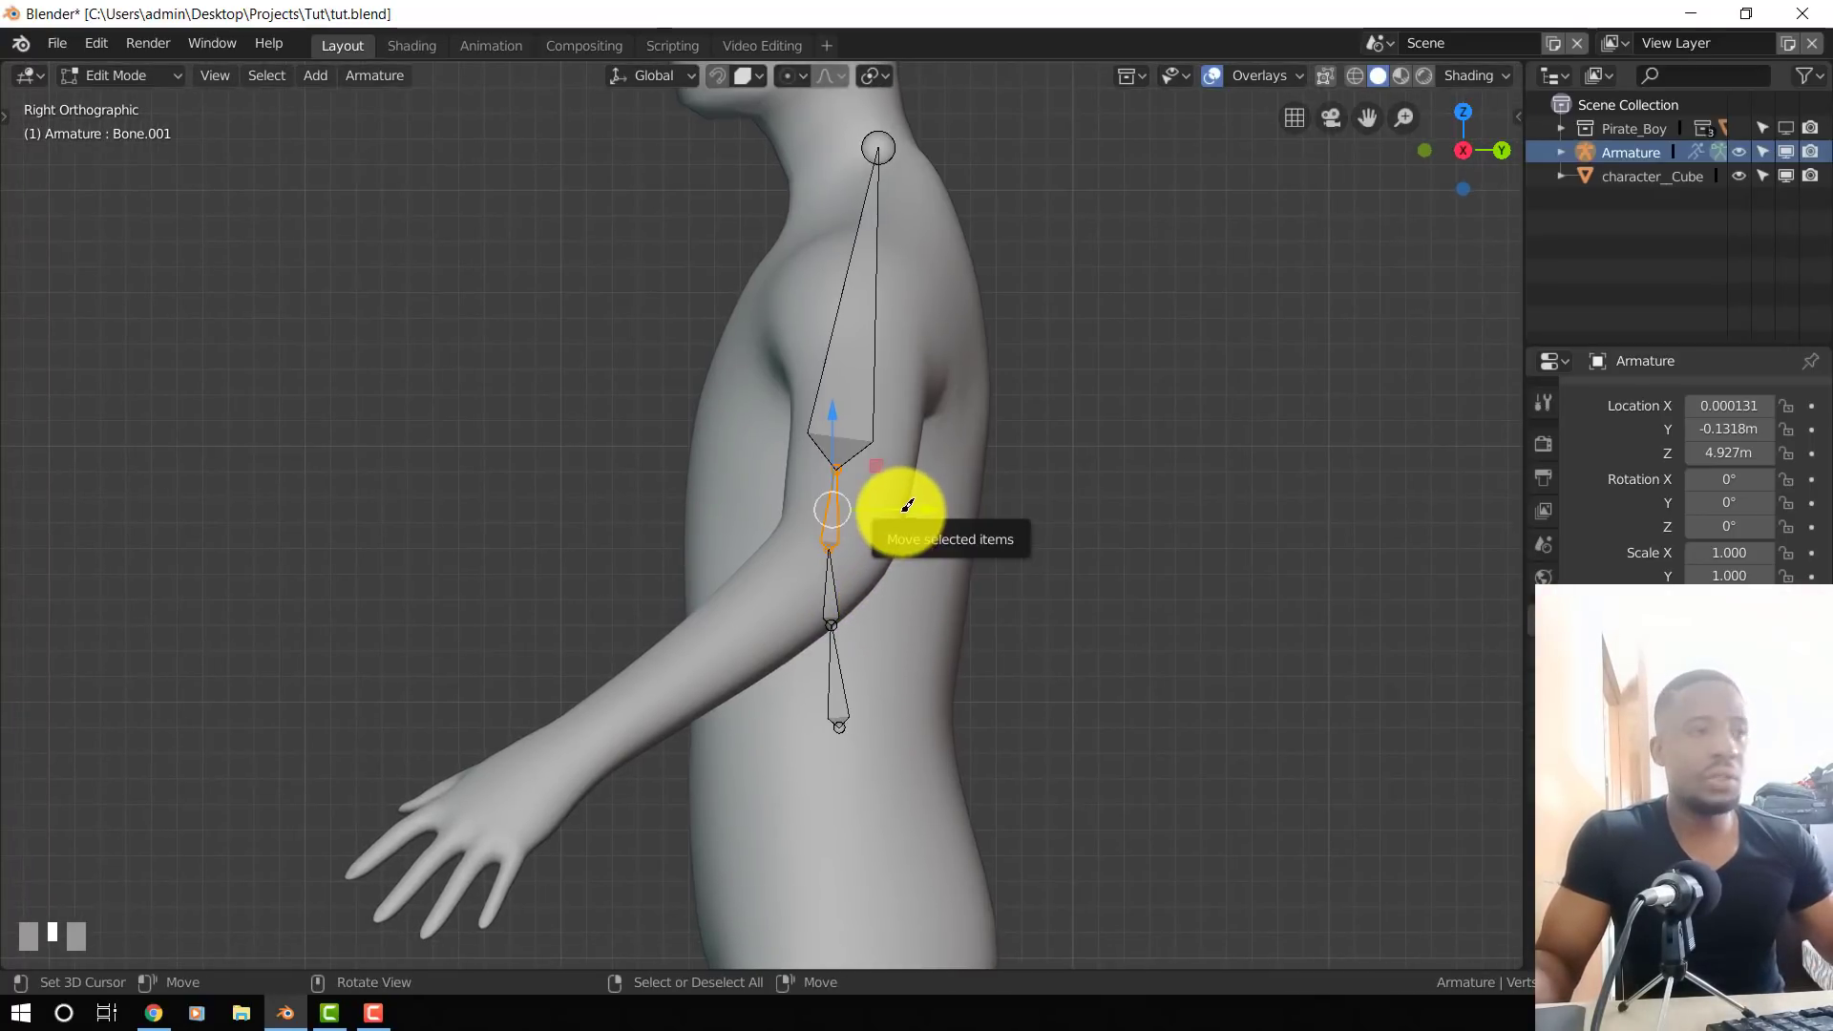
{"action": "middle_click_drag", "start_coordinate": [872, 225], "coordinate": [866, 438], "text": "shift"}
{"action": "right_click_drag", "start_coordinate": [888, 351], "coordinate": [870, 358]}
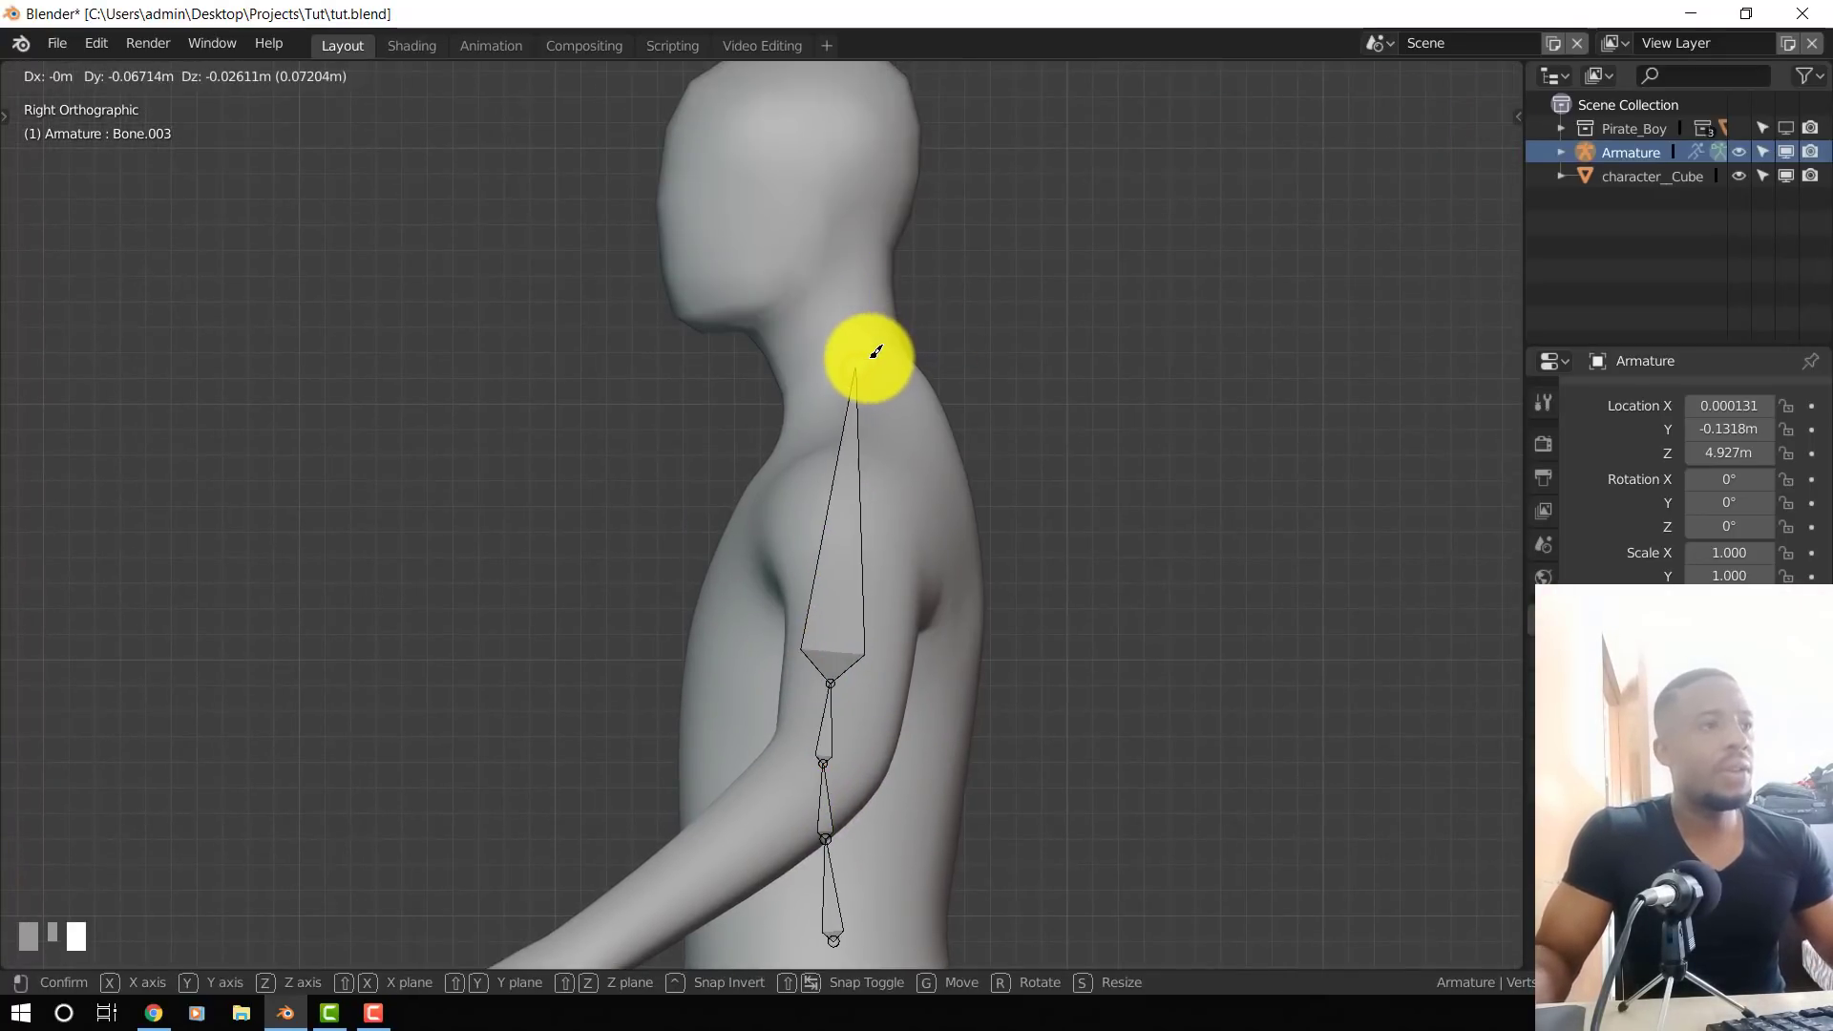
{"action": "left_click", "coordinate": [875, 352]}
{"action": "scroll", "coordinate": [868, 356], "scroll_direction": "up", "scroll_amount": 2}
{"action": "key", "text": "g"}
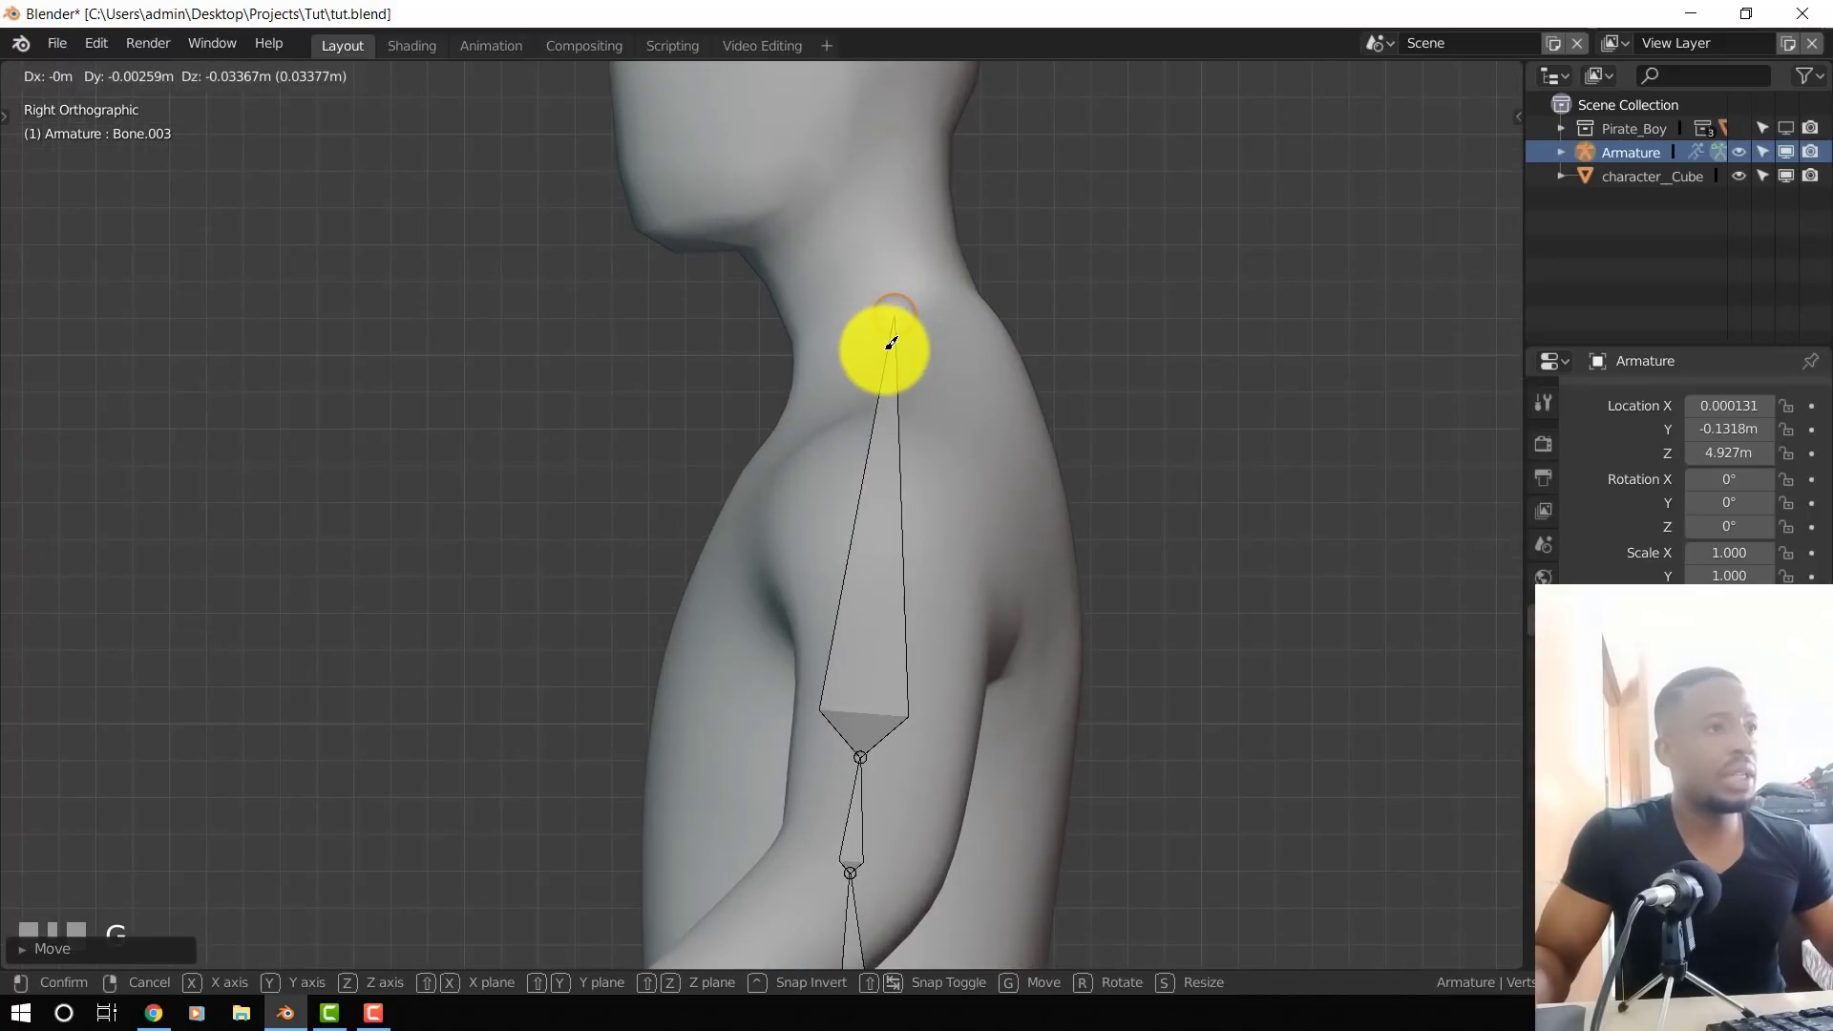
{"action": "left_click", "coordinate": [889, 350]}
- Extrude a neck bone from the top of the spine chain to the base of the skull and lower the joint at its root
{"action": "middle_click_drag", "start_coordinate": [915, 425], "coordinate": [923, 595], "text": "shift"}
{"action": "key", "text": "e"}
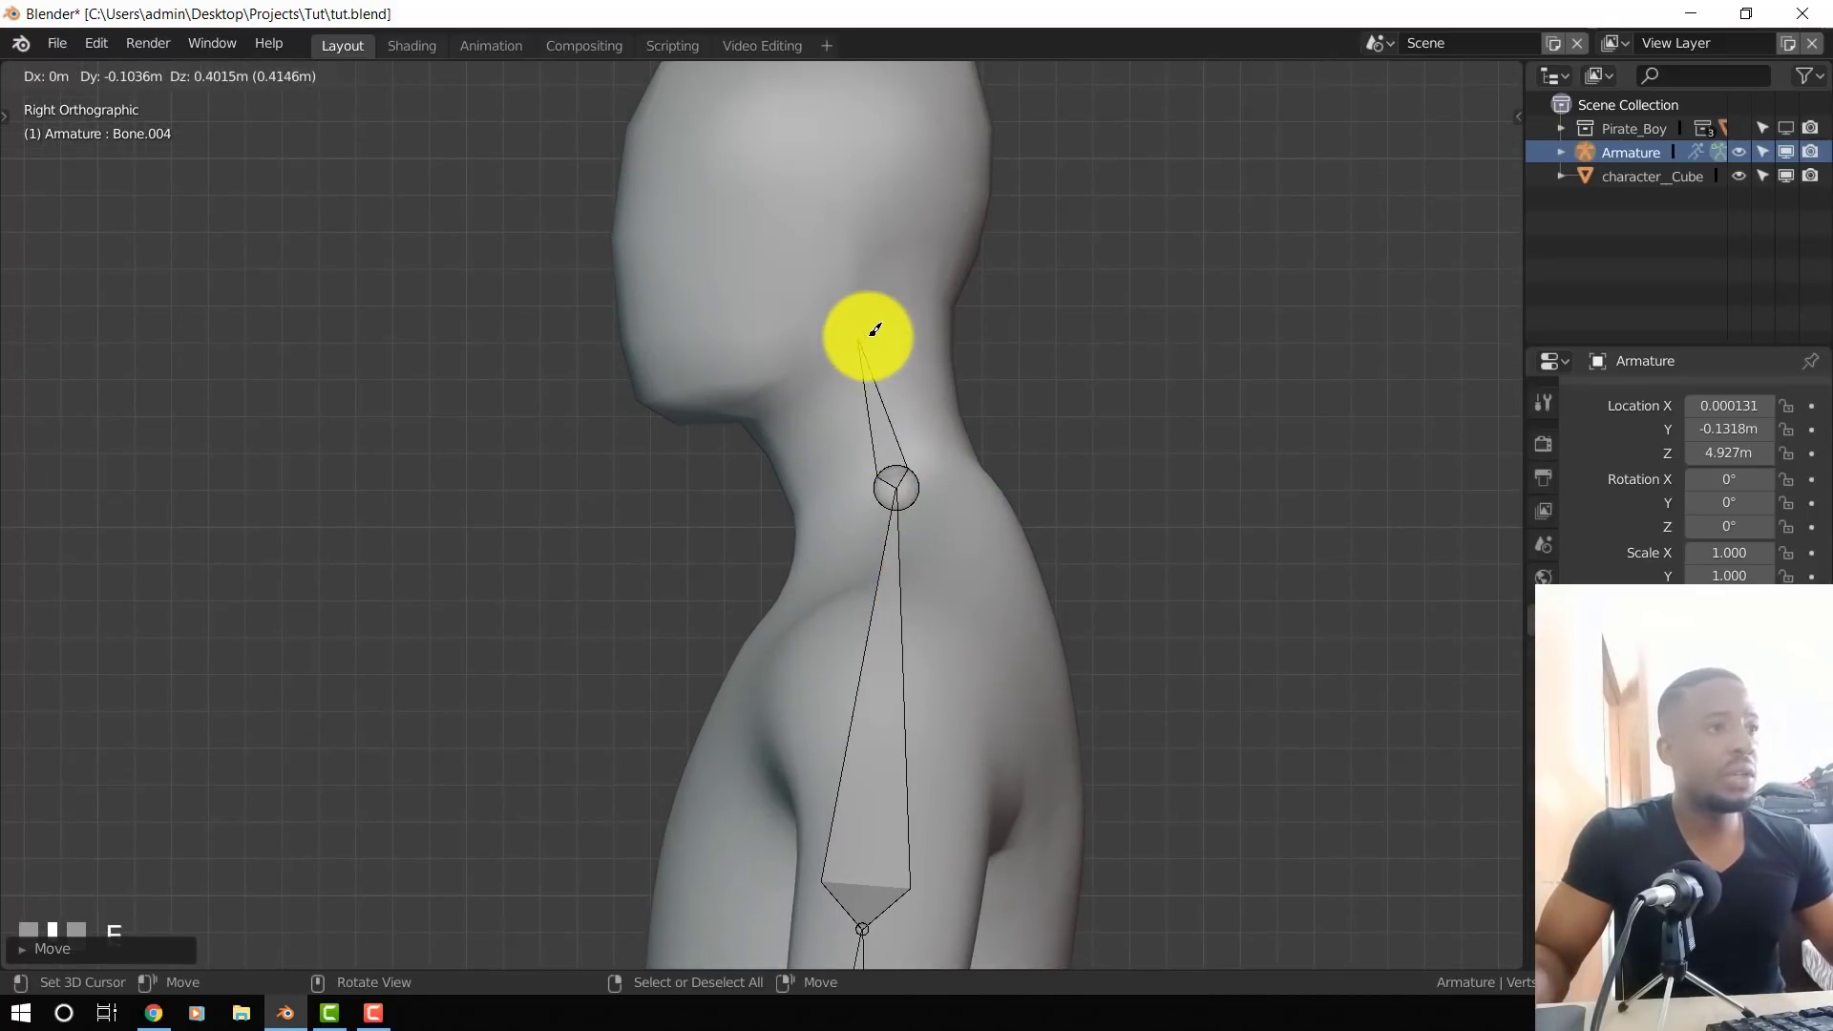
{"action": "left_click", "coordinate": [889, 279]}
{"action": "left_click", "coordinate": [898, 491]}
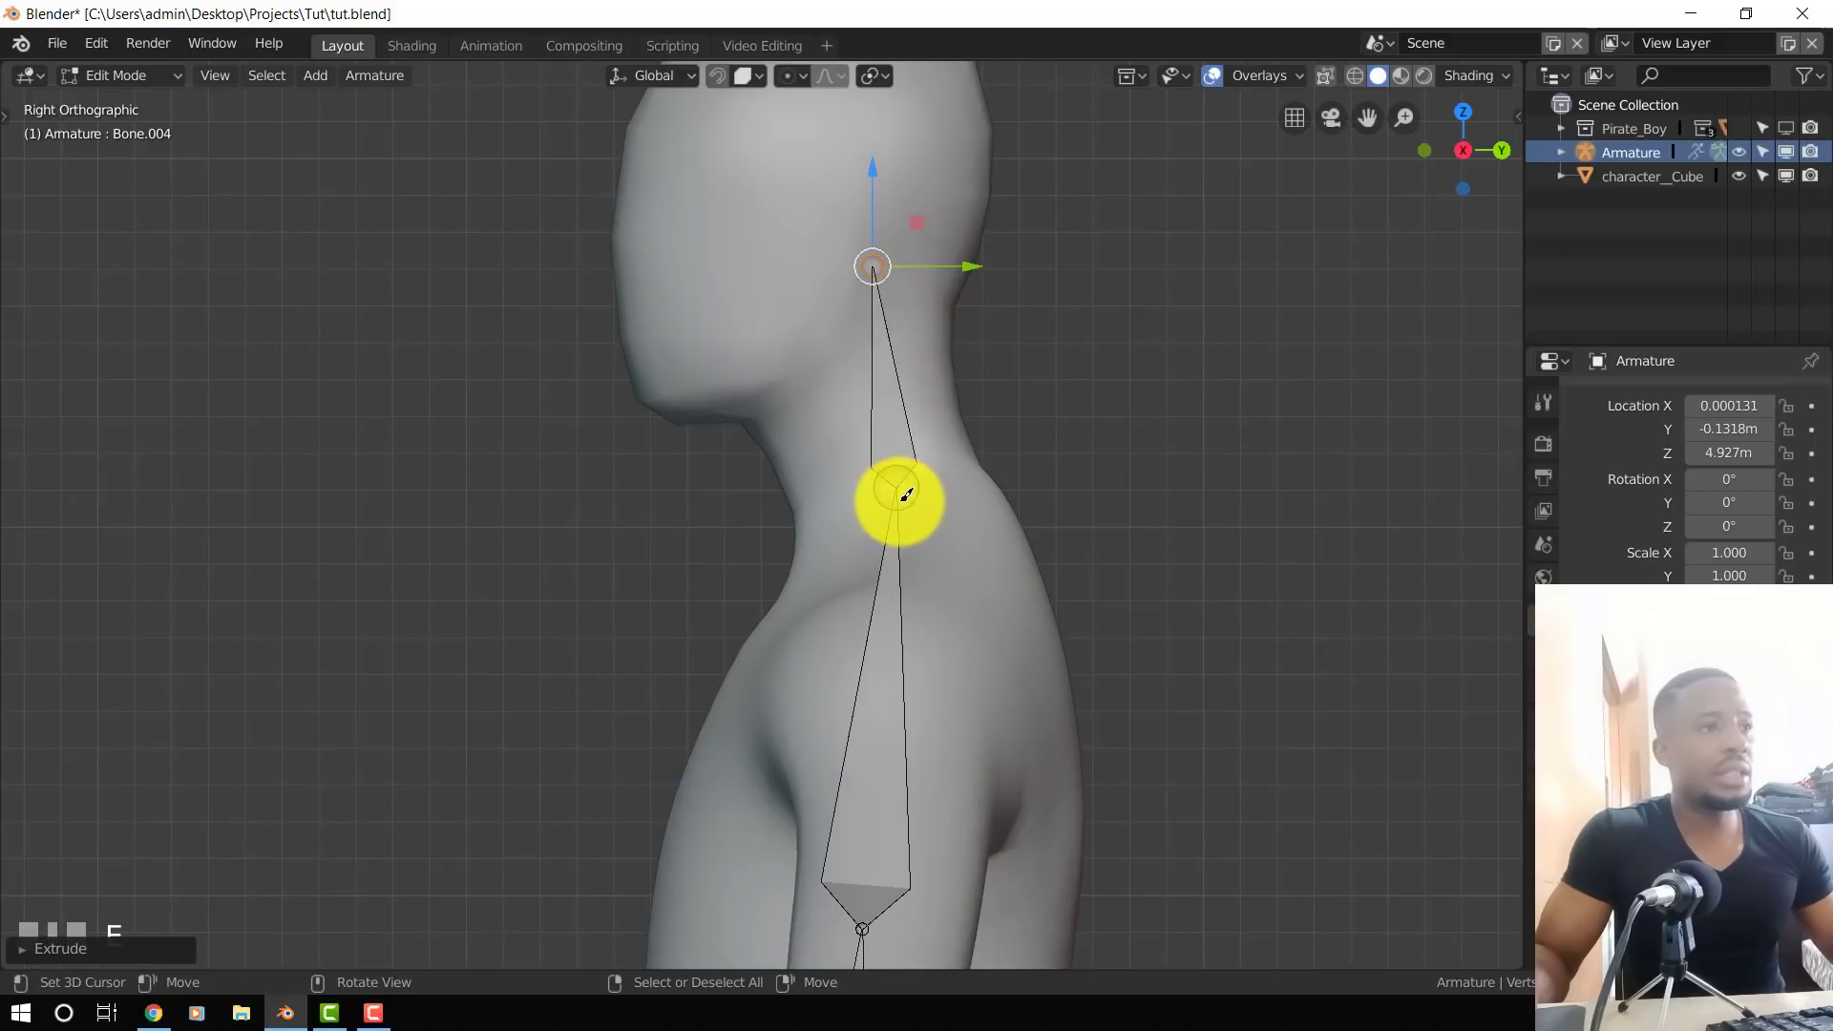
{"action": "key", "text": "g"}
{"action": "left_click", "coordinate": [906, 558]}
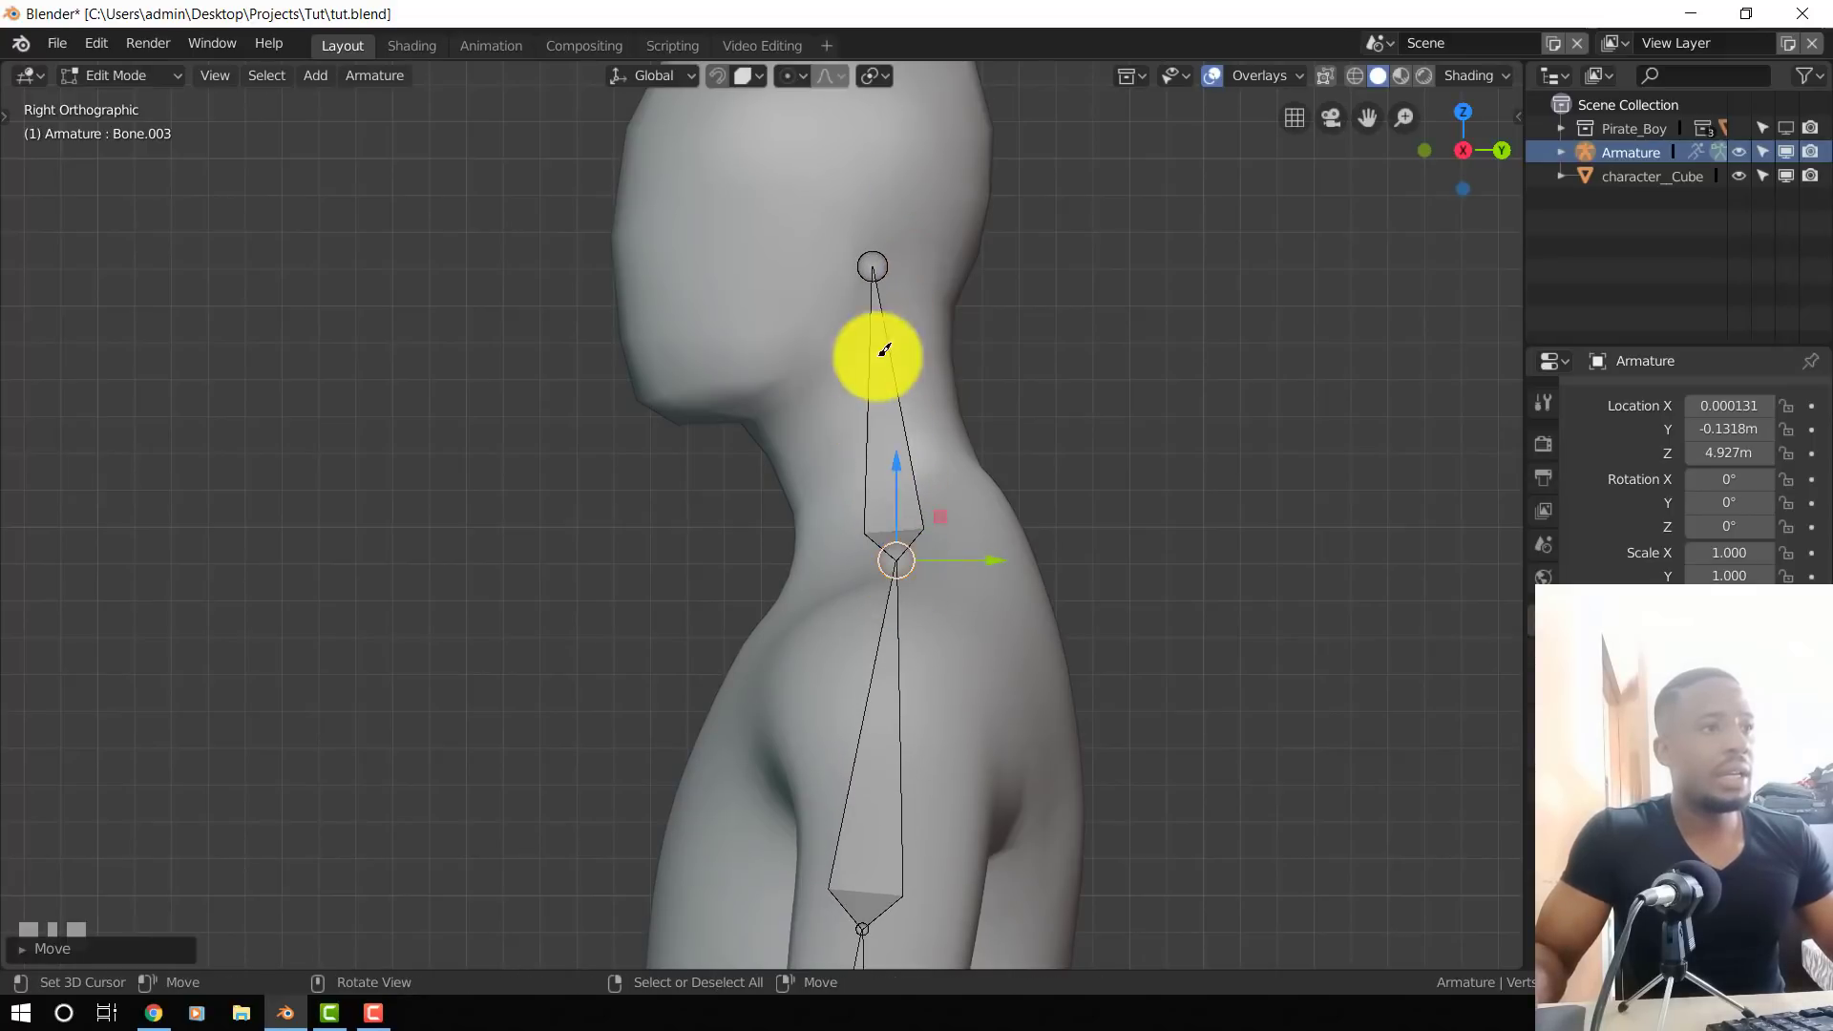
- Lower the neck bone's upper joint slightly and extrude a head bone from it up to the crown
{"action": "left_click", "coordinate": [879, 278]}
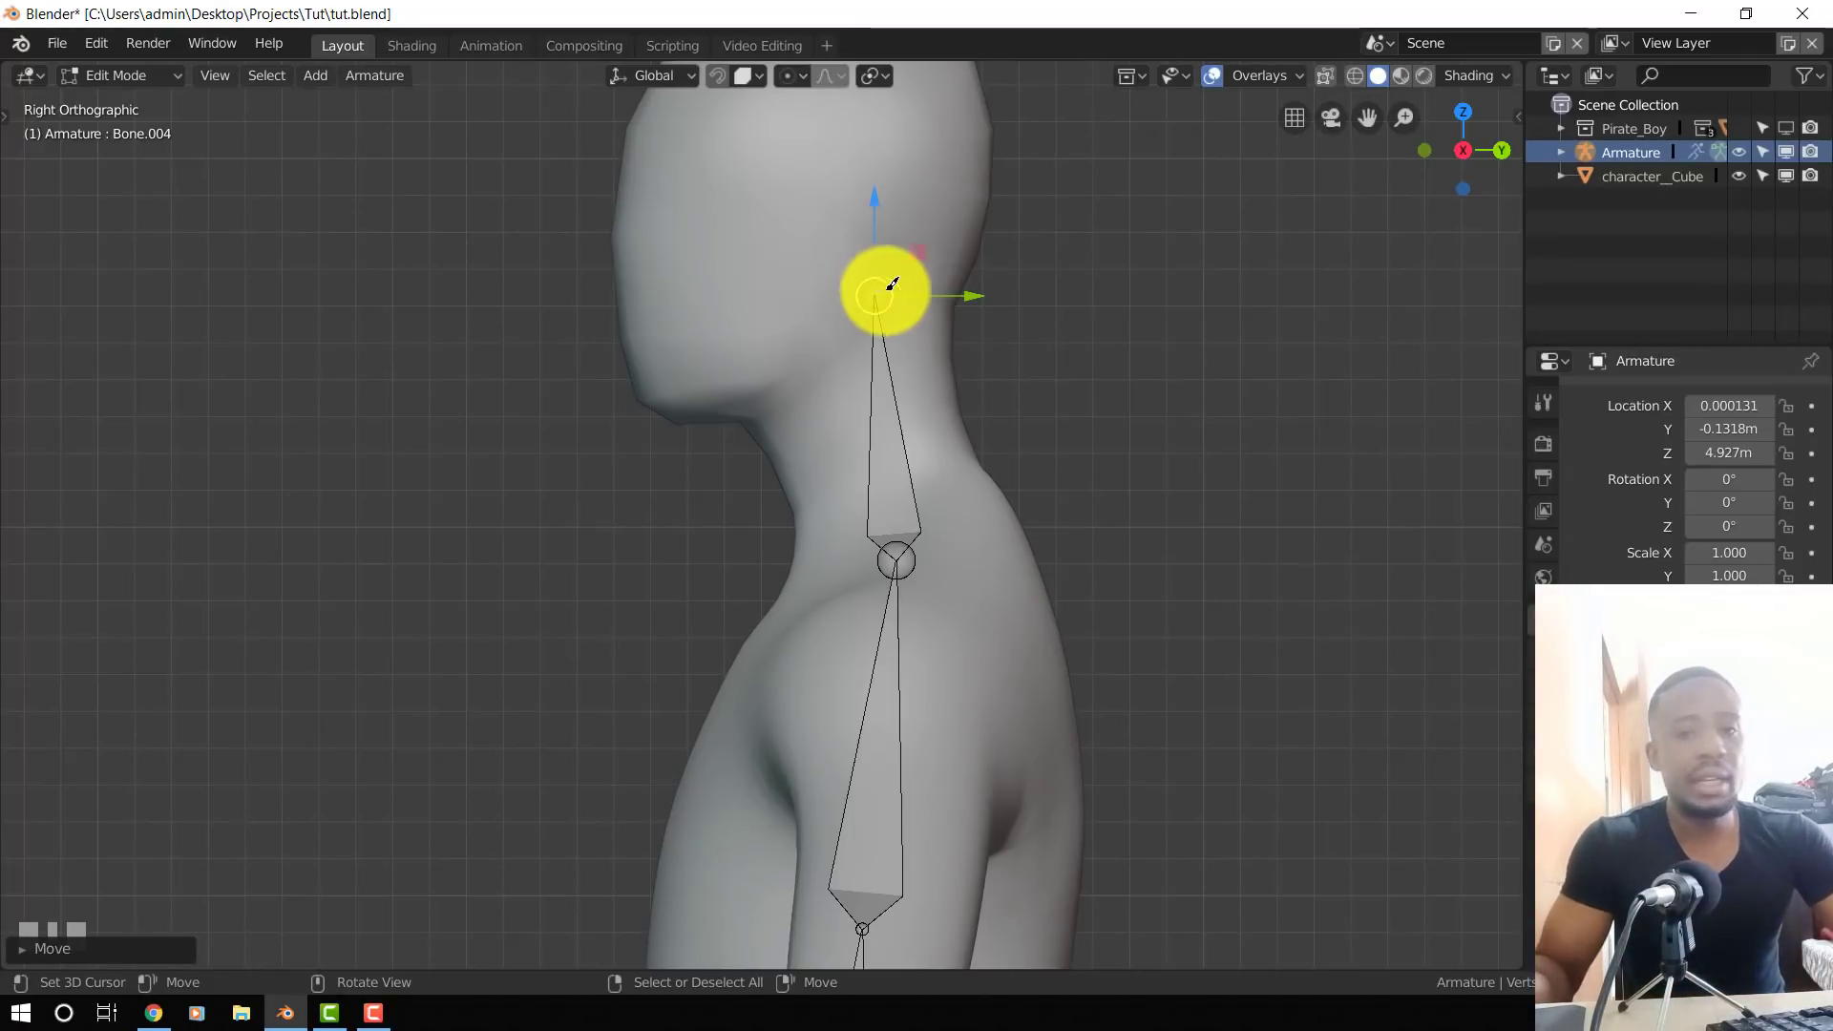
{"action": "middle_click_drag", "start_coordinate": [889, 296], "coordinate": [905, 535], "text": "shift"}
{"action": "key", "text": "g"}
{"action": "left_click", "coordinate": [925, 346]}
{"action": "key", "text": "e"}
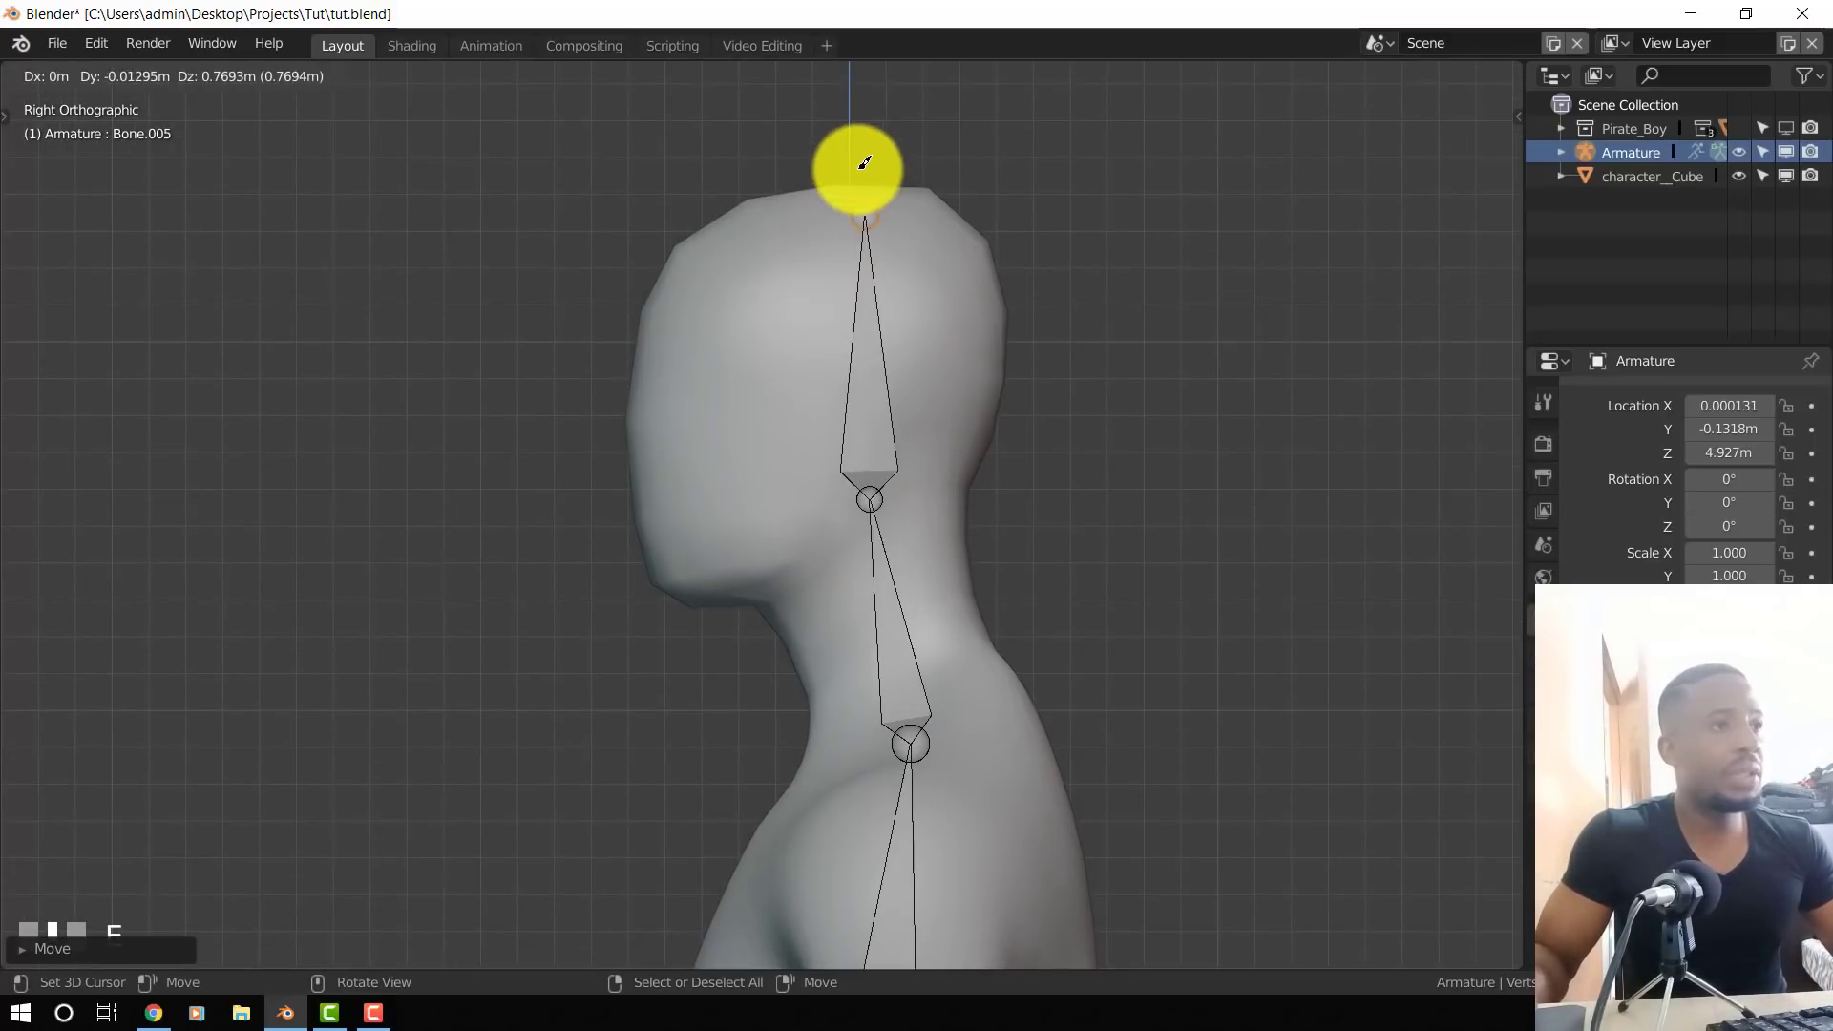
{"action": "left_click", "coordinate": [862, 143]}
- Extrude a pelvis bone from the base joint of the spine chain straight down to the crotch in front view
{"action": "key", "text": "KP_1"}
{"action": "scroll", "coordinate": [1121, 509], "scroll_direction": "down", "scroll_amount": 3}
{"action": "middle_click_drag", "start_coordinate": [1070, 519], "coordinate": [983, 82], "text": "shift"}
{"action": "scroll", "coordinate": [1055, 442], "scroll_direction": "down", "scroll_amount": 4}
{"action": "middle_click_drag", "start_coordinate": [868, 584], "coordinate": [946, 580]}
{"action": "key", "text": "alt+a"}
{"action": "scroll", "coordinate": [868, 573], "scroll_direction": "up", "scroll_amount": 2}
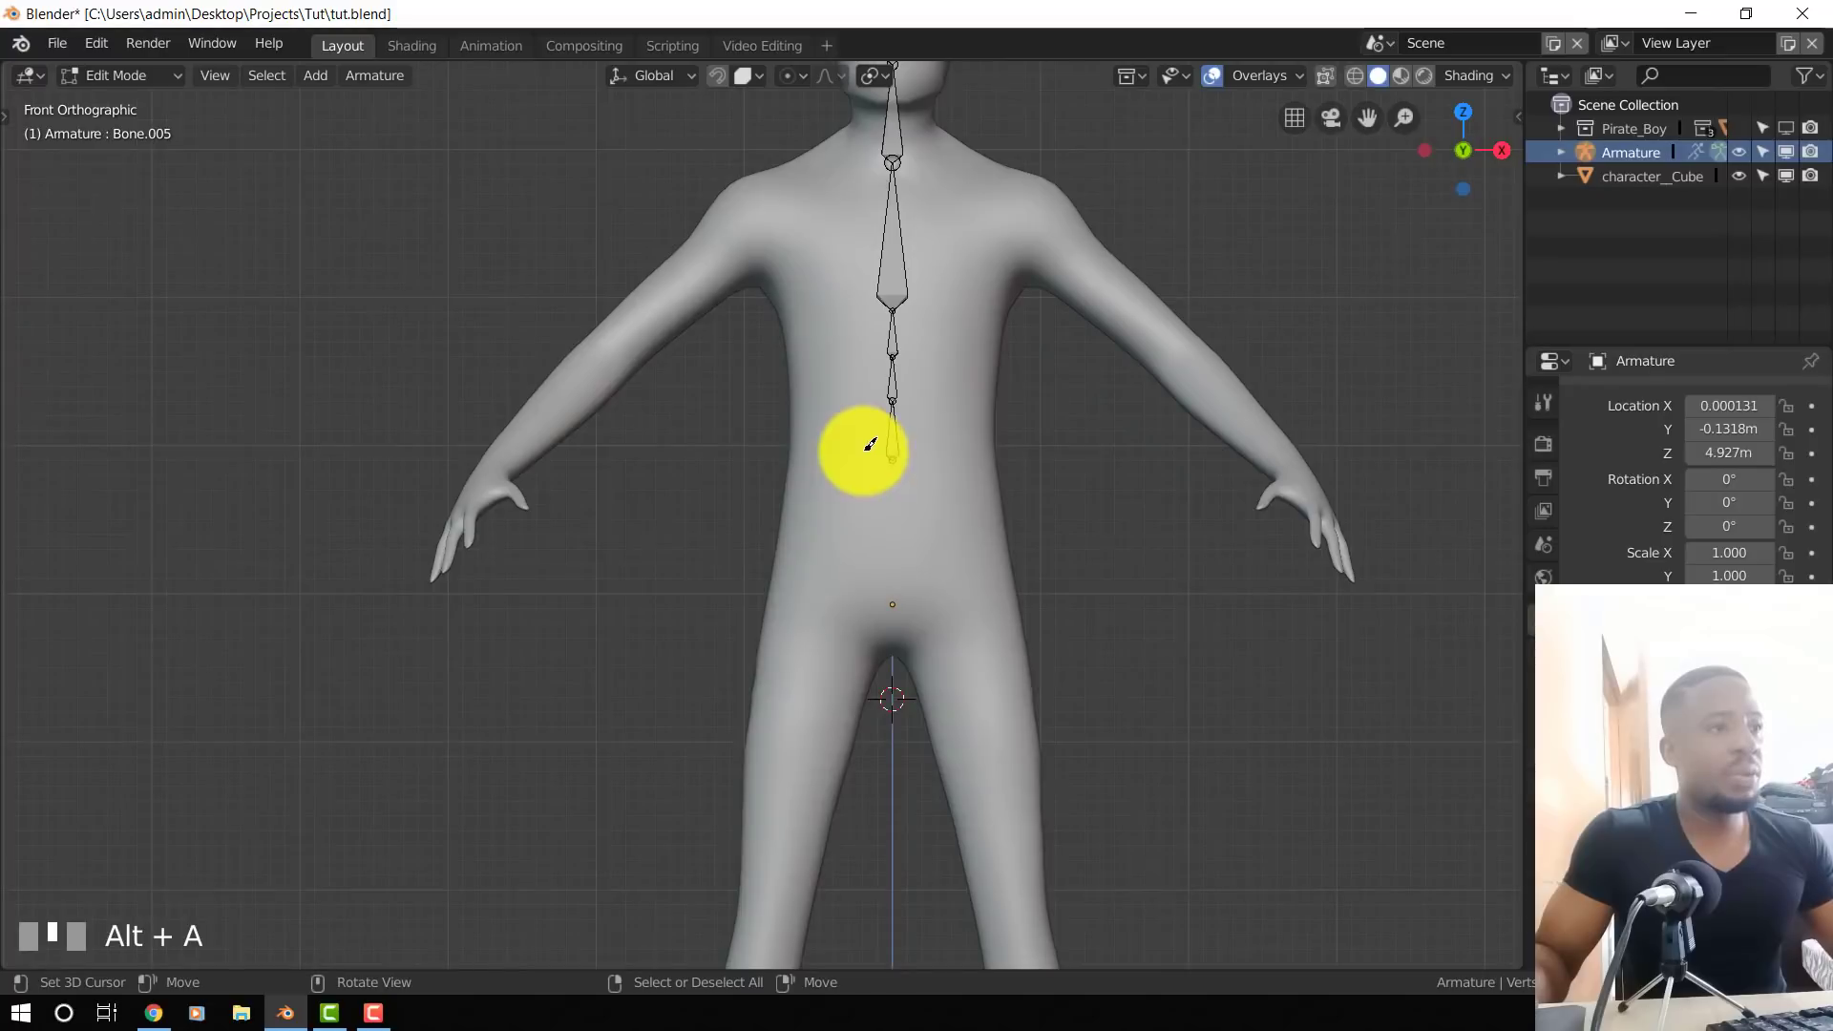
{"action": "key", "text": "e"}
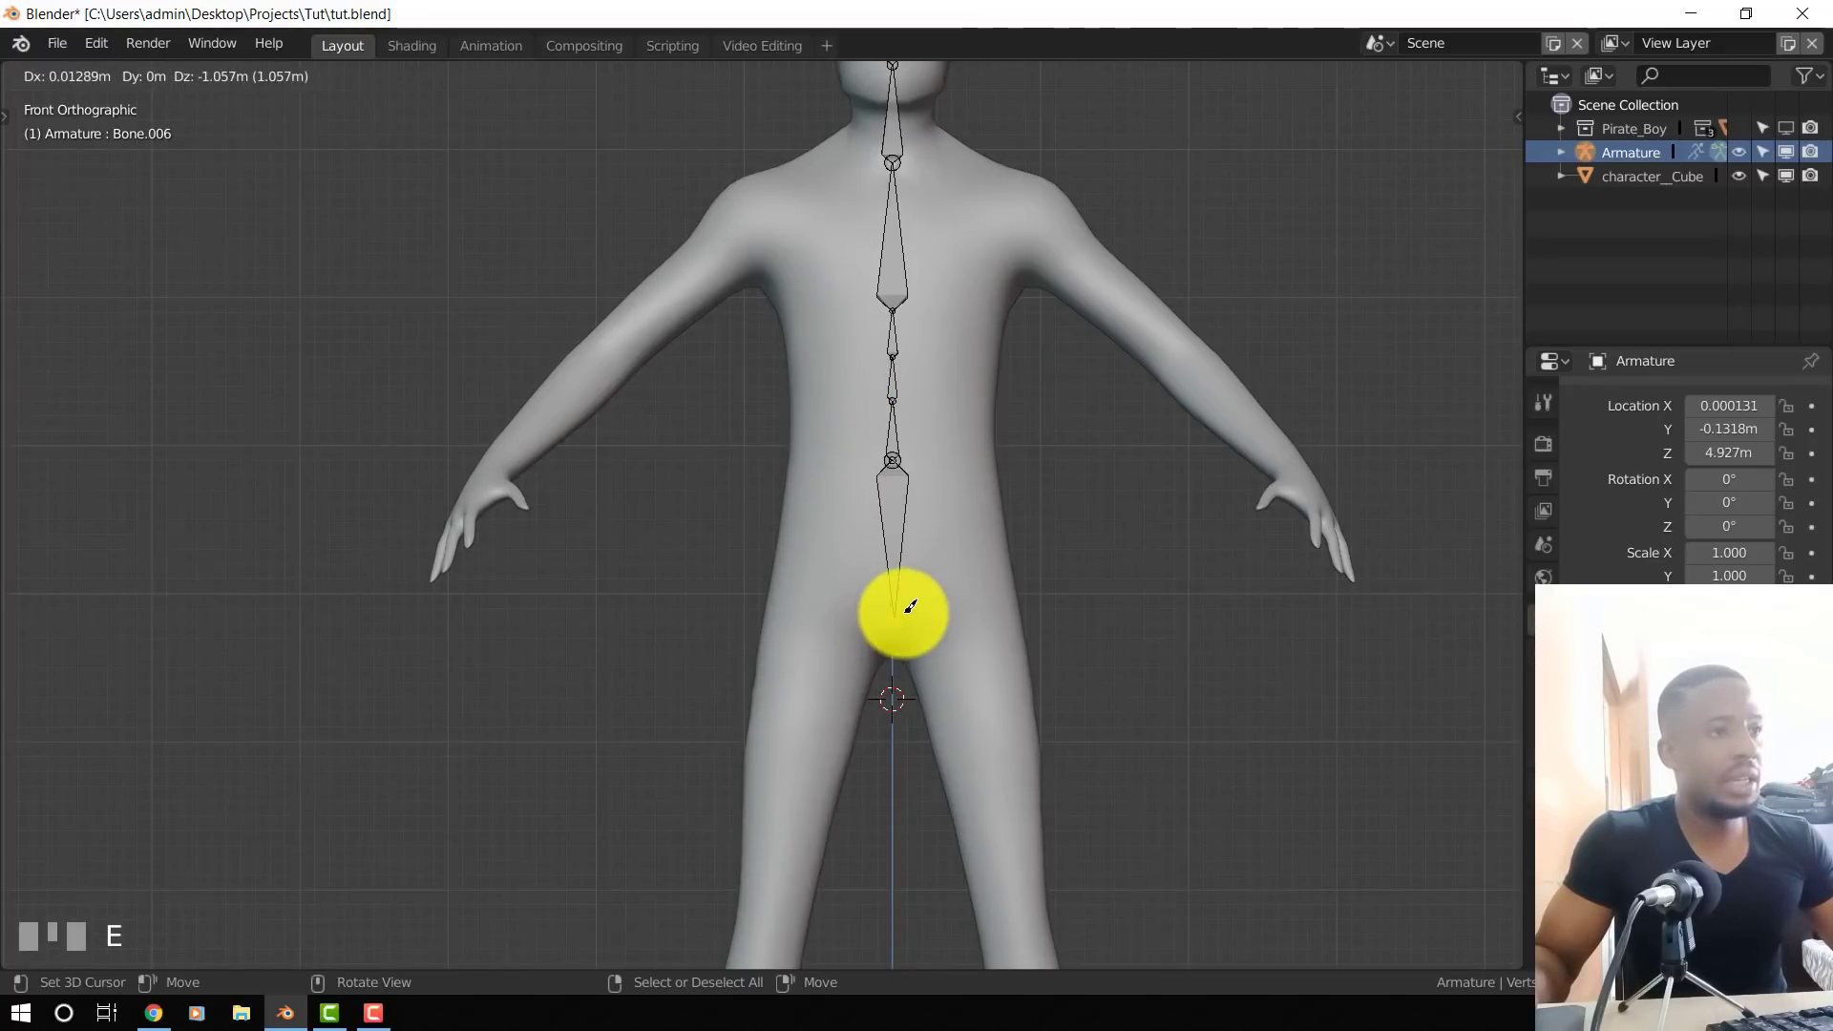
{"action": "left_click", "coordinate": [897, 640]}
{"action": "middle_click_drag", "start_coordinate": [943, 577], "coordinate": [839, 604]}
{"action": "key", "text": "KP_1"}
{"action": "scroll", "coordinate": [921, 522], "scroll_direction": "up", "scroll_amount": 3}
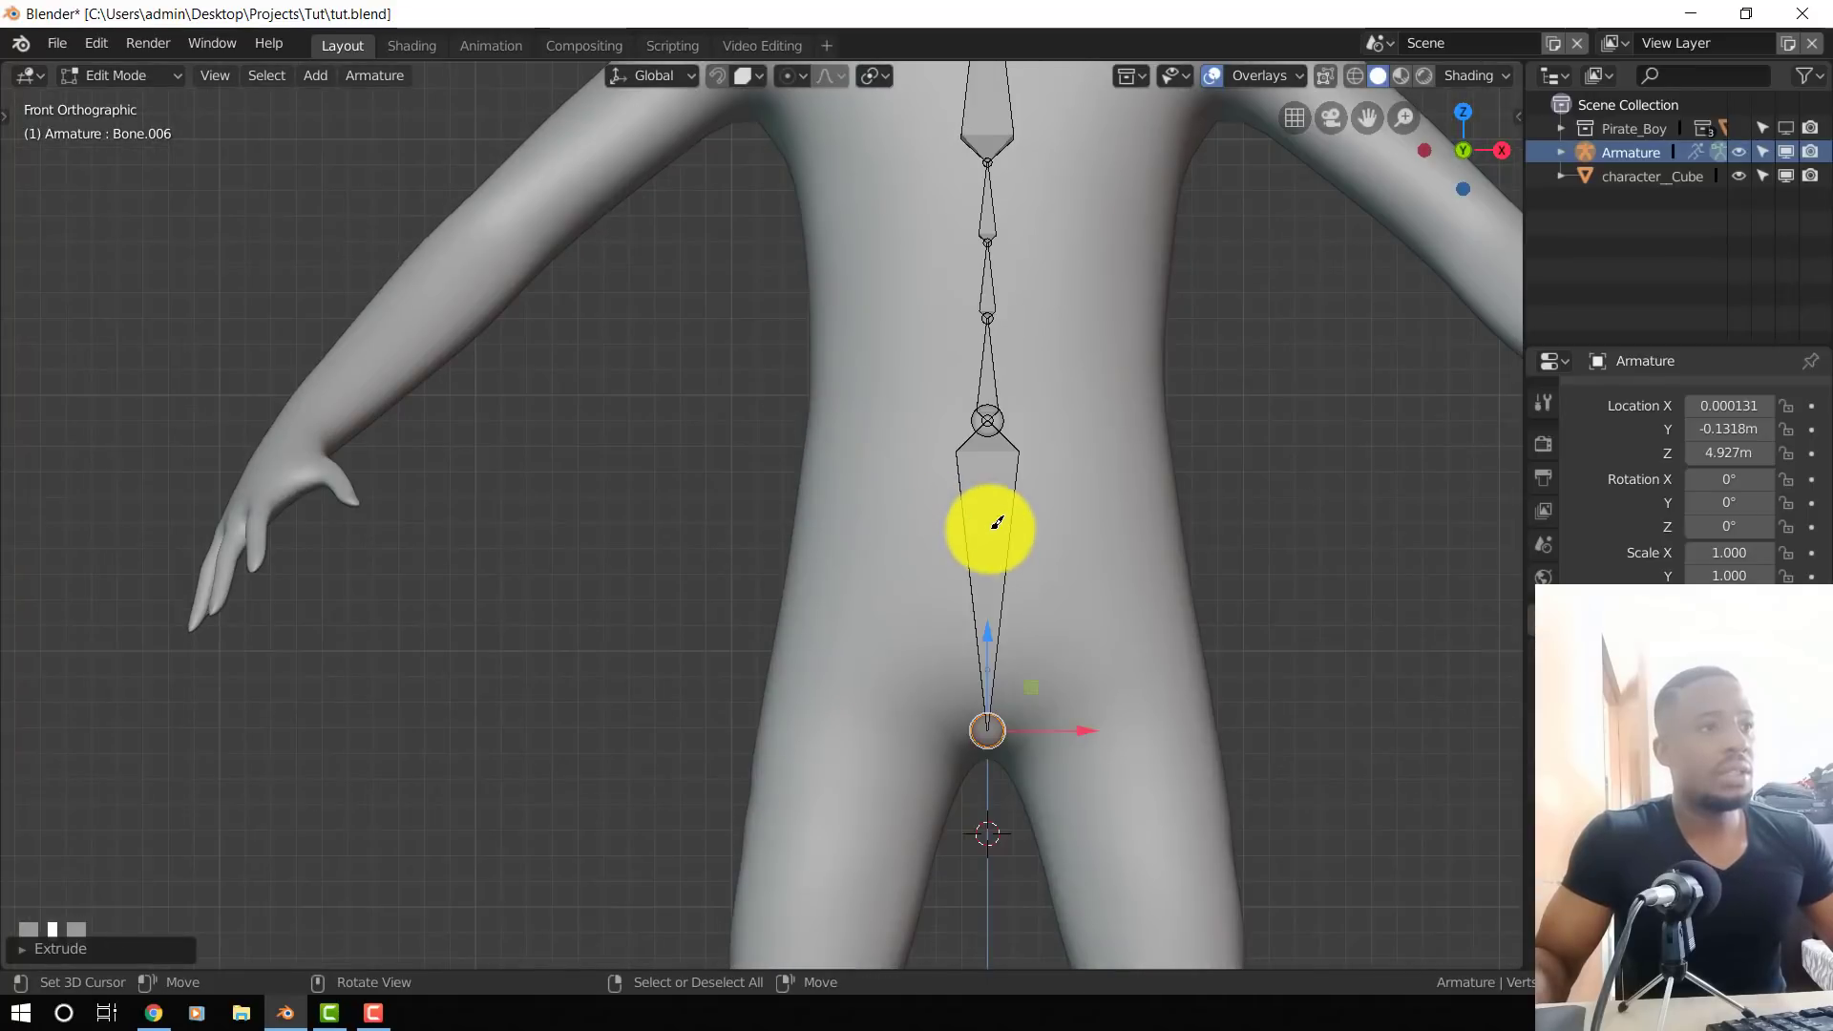
- Examine the central bone chain from pelvis to head in Pose Mode
{"action": "key", "text": "ctrl+Tab"}
{"action": "scroll", "coordinate": [992, 550], "scroll_direction": "down", "scroll_amount": 2}
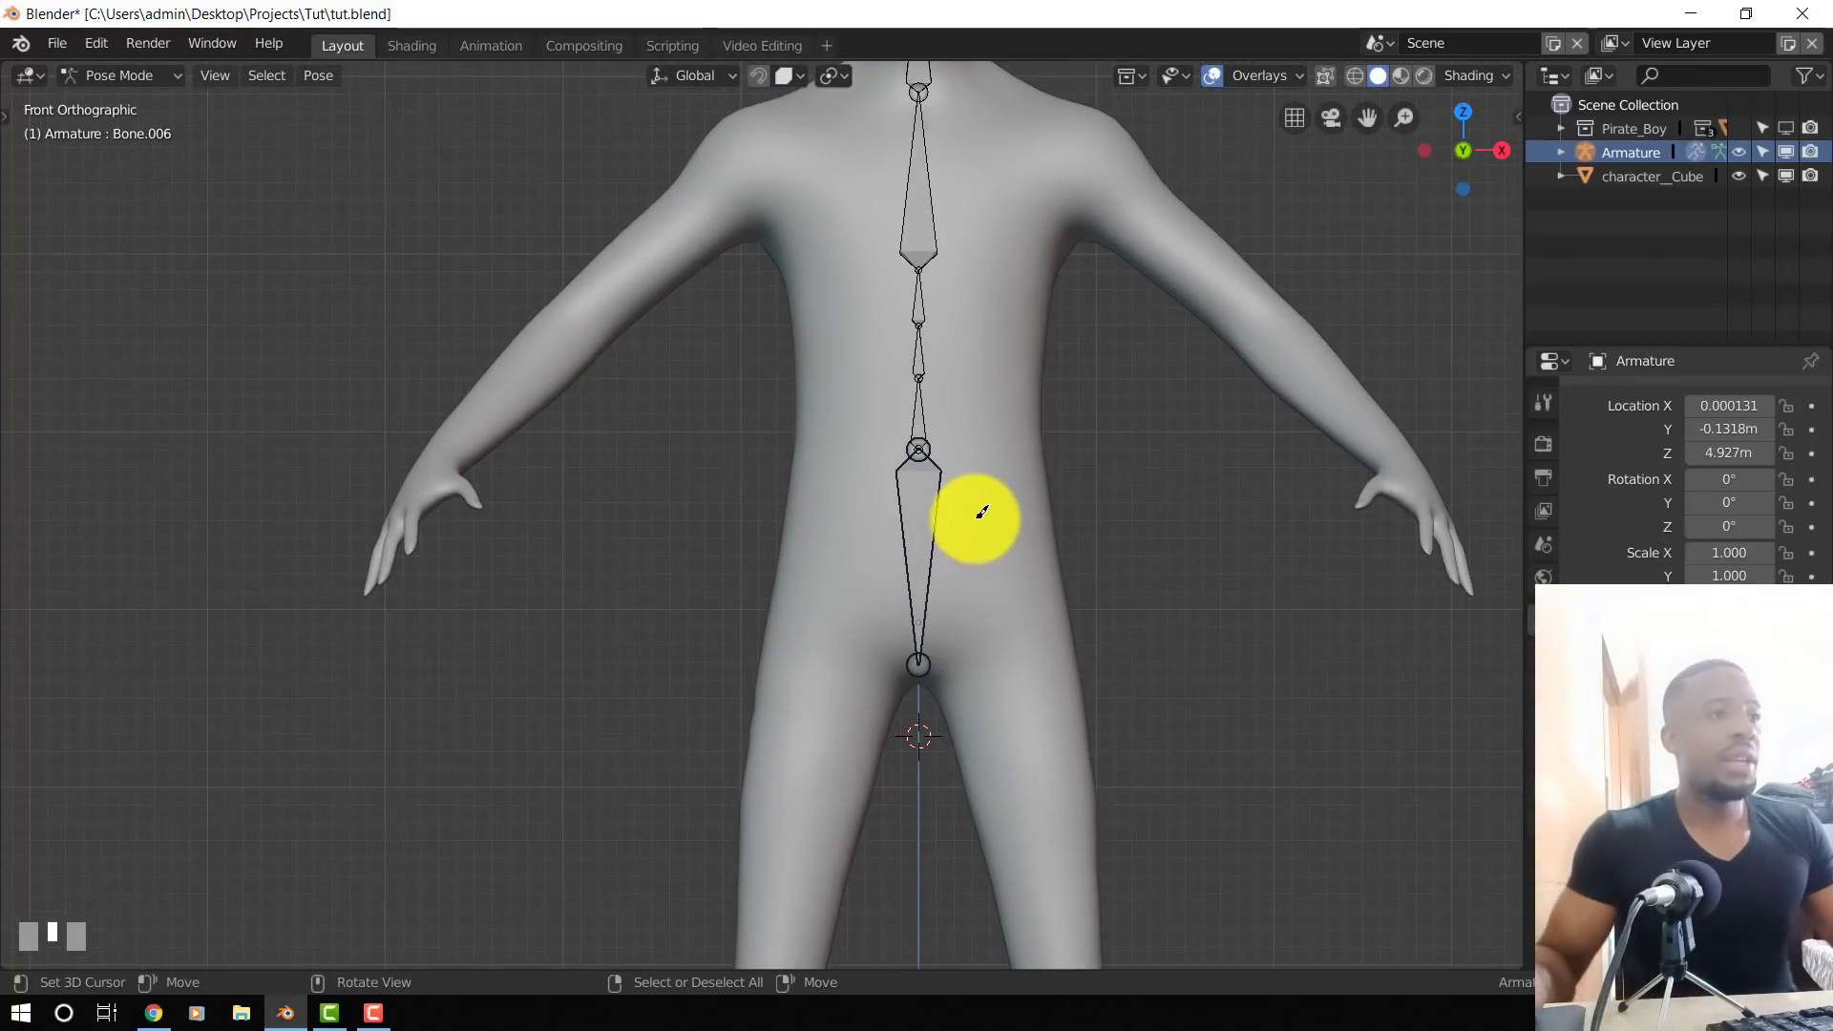
{"action": "middle_click_drag", "start_coordinate": [994, 671], "coordinate": [918, 566], "text": "shift"}
{"action": "scroll", "coordinate": [933, 451], "scroll_direction": "down", "scroll_amount": 2}
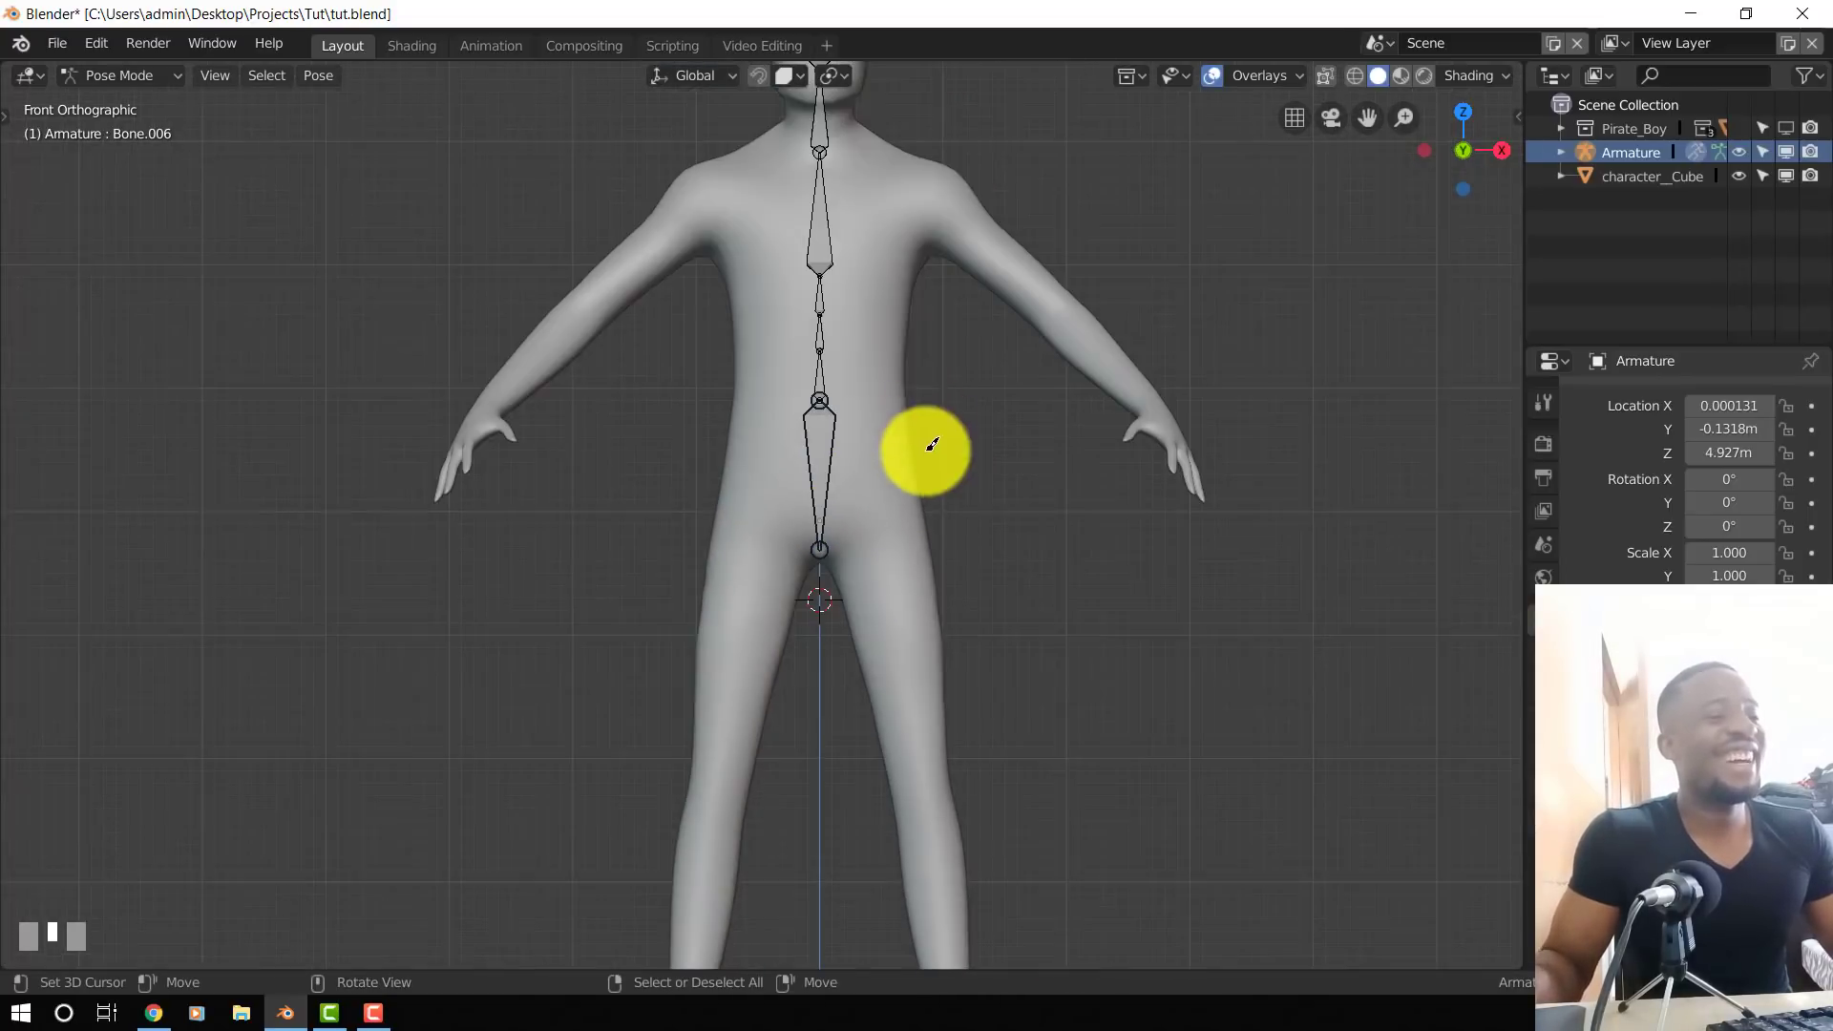
{"action": "middle_click_drag", "start_coordinate": [933, 444], "coordinate": [998, 505]}
{"action": "key", "text": "KP_1"}
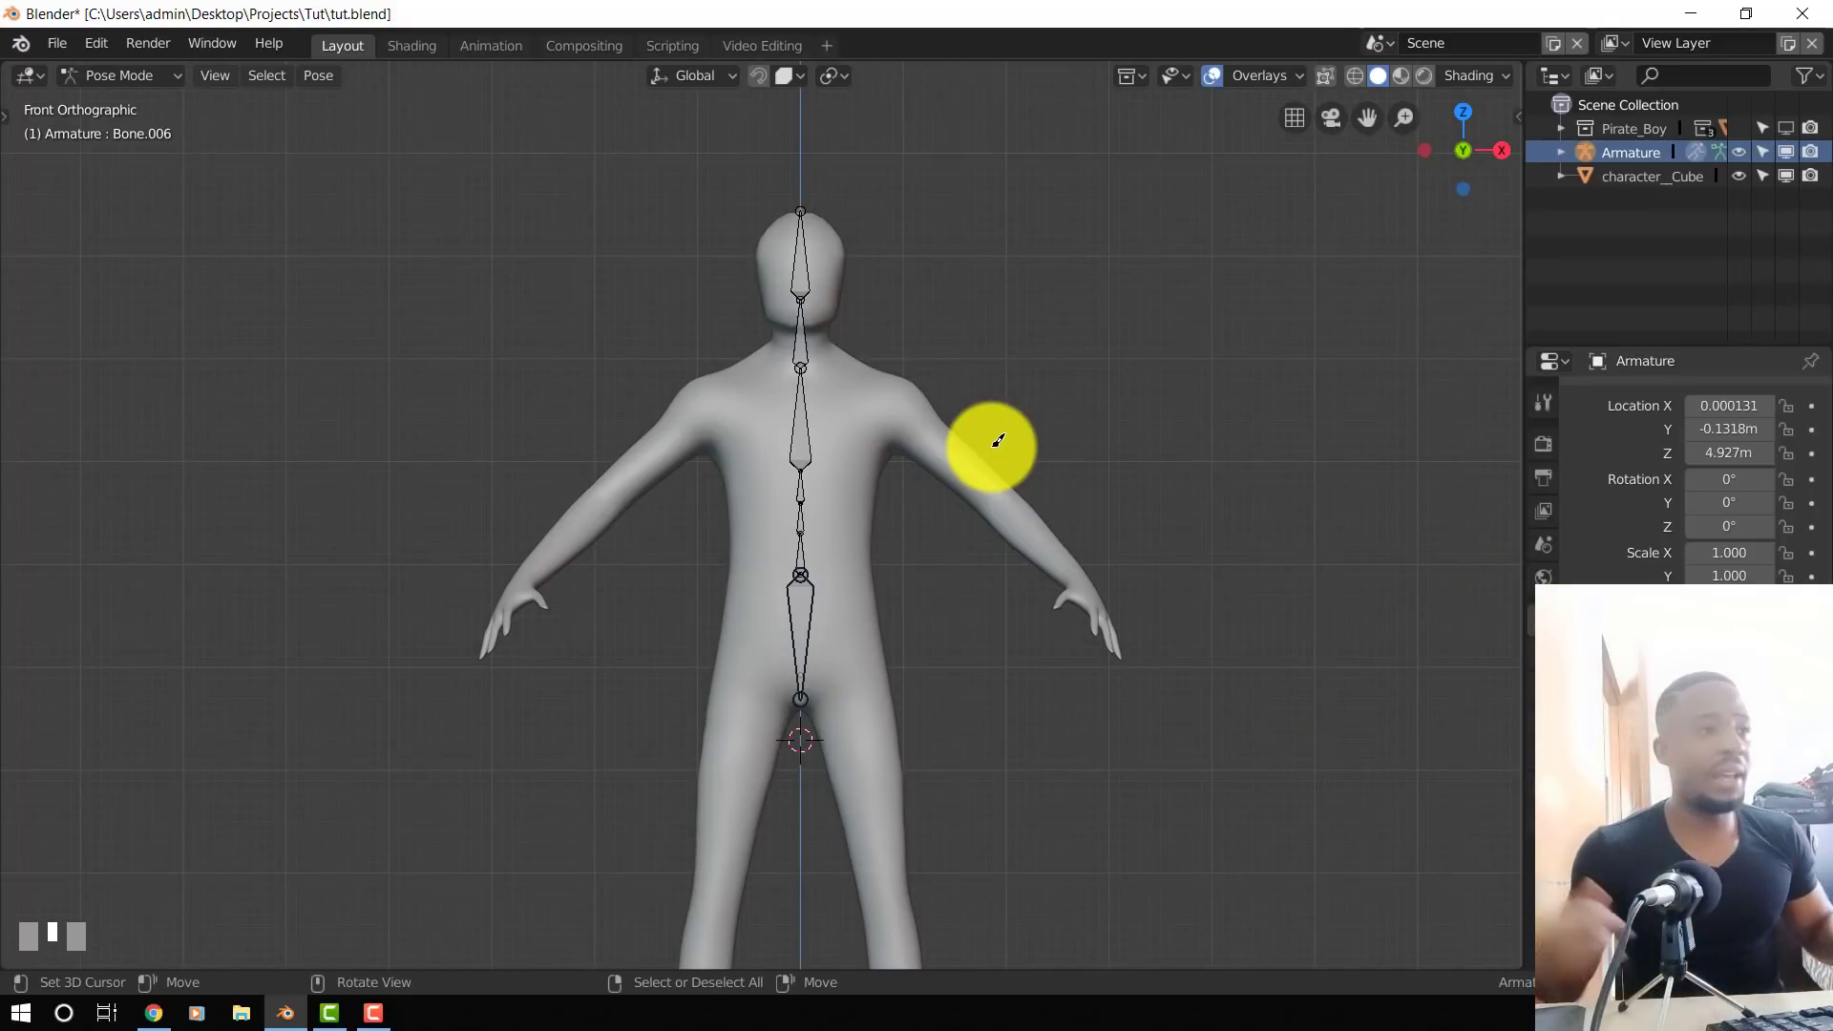
{"action": "scroll", "coordinate": [997, 440], "scroll_direction": "up", "scroll_amount": 1}
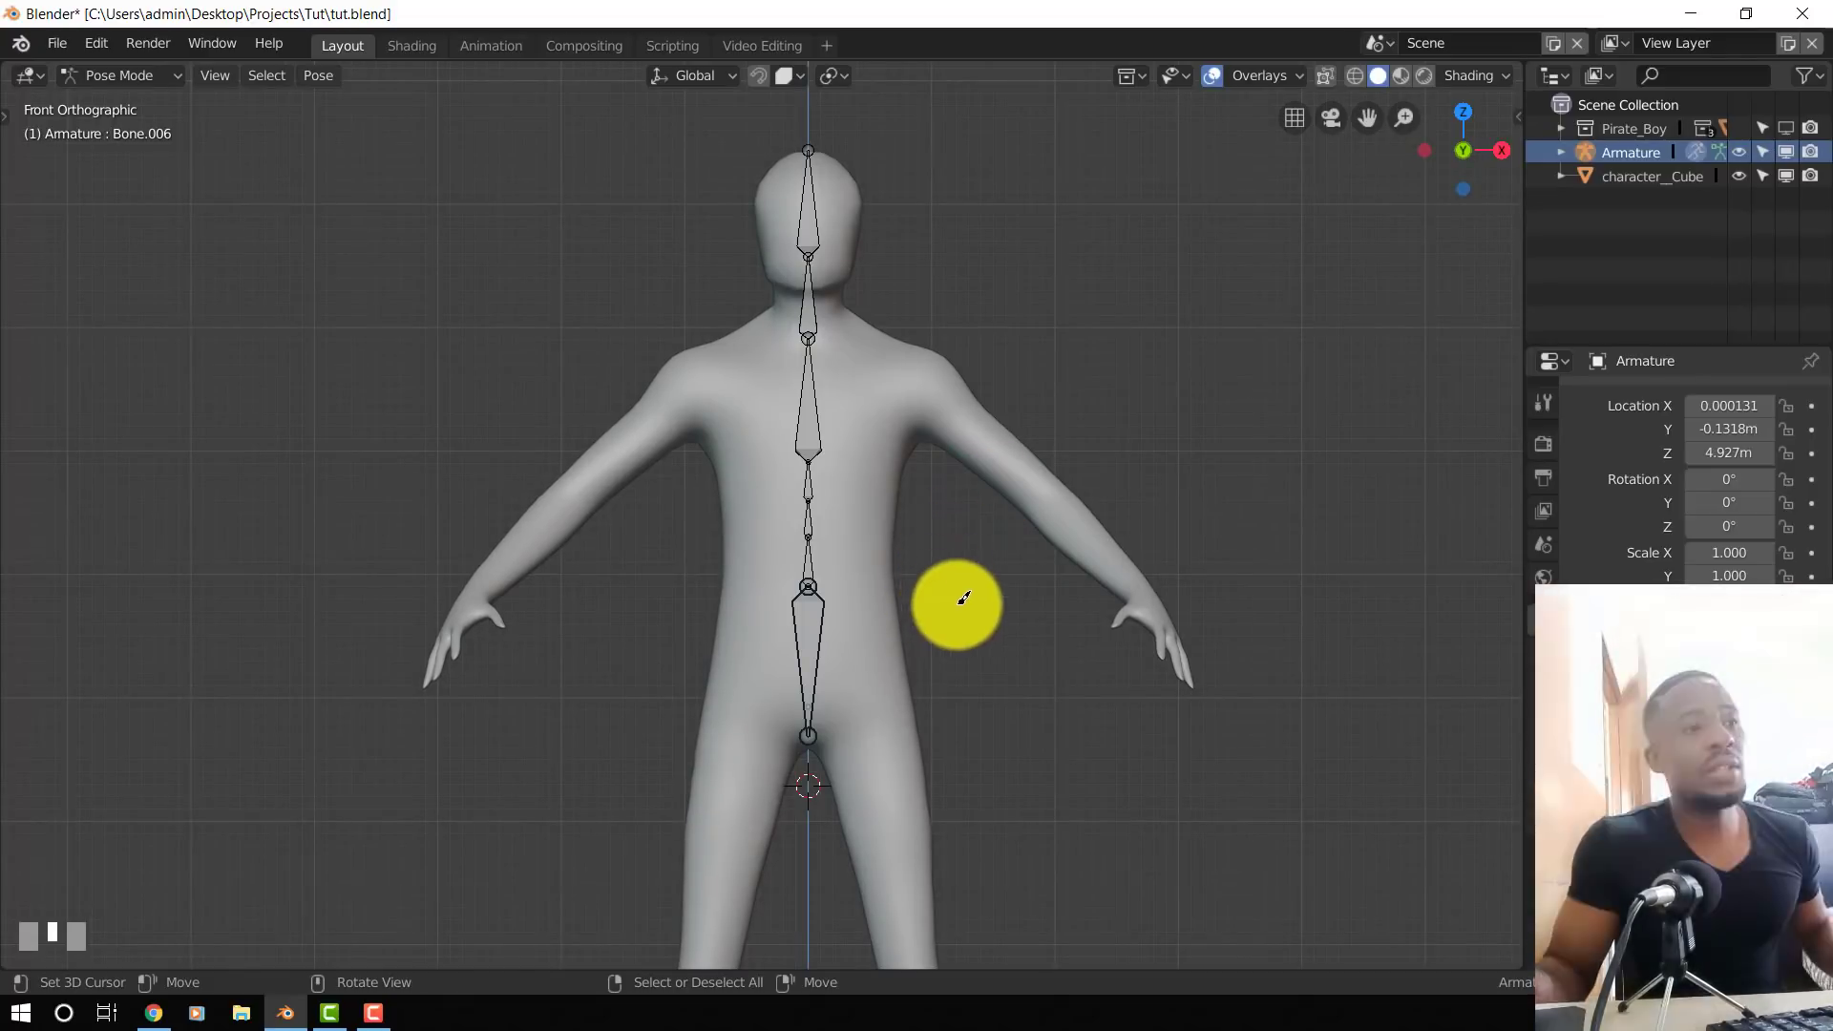
{"action": "scroll", "coordinate": [892, 272], "scroll_direction": "up", "scroll_amount": 2}
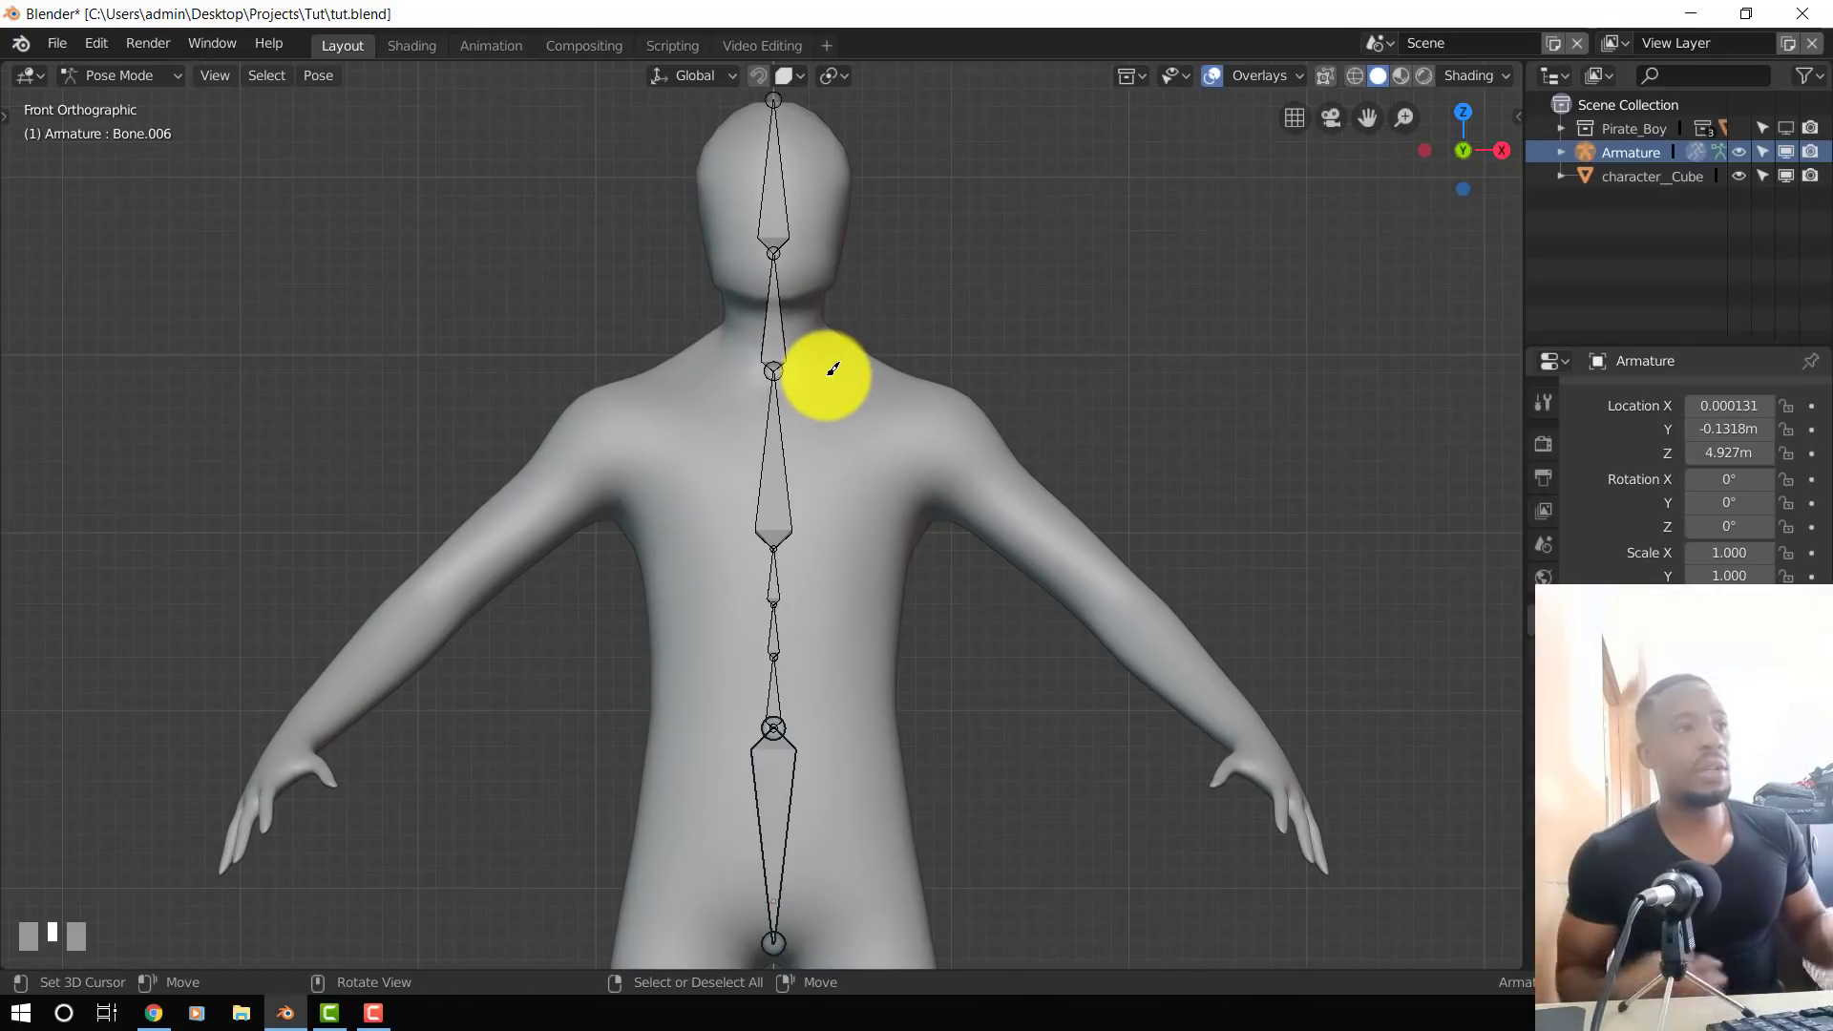
- Enable volume snapping in Edit Mode and extrude a bone about 1.04 m long from the neck's base joint to the character's left shoulder
{"action": "key", "text": "Tab"}
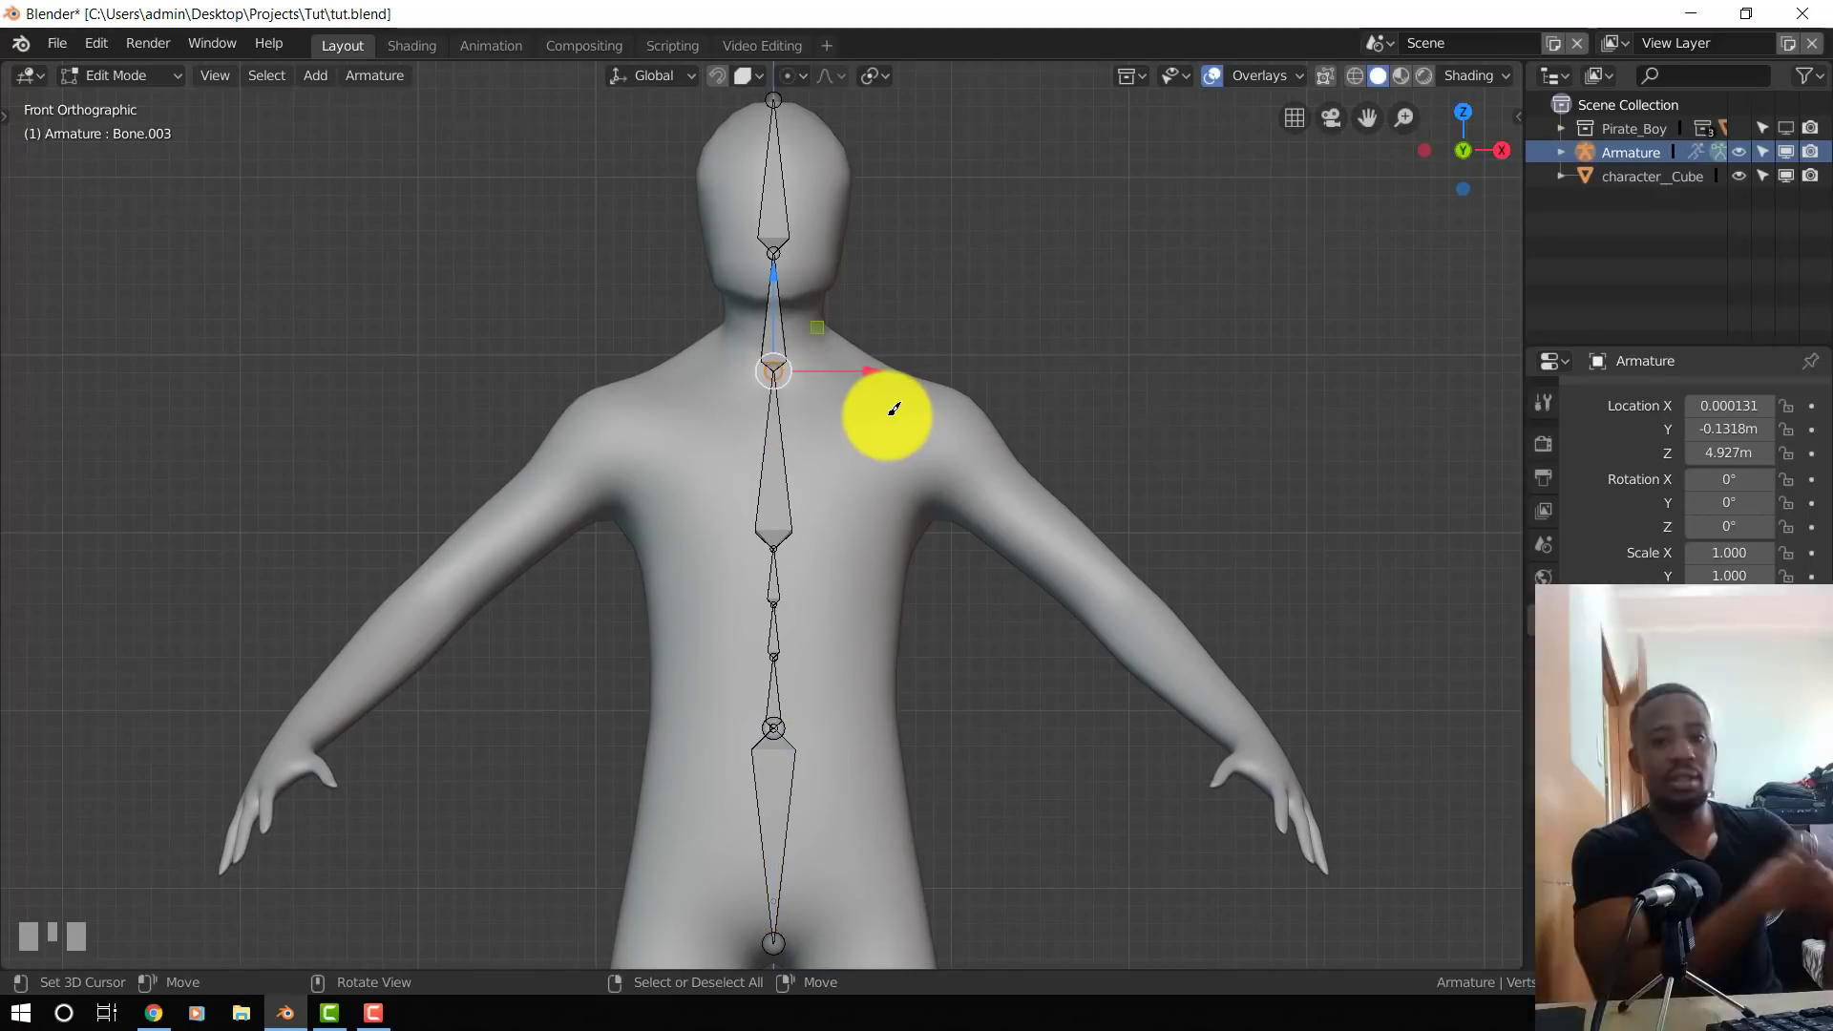
{"action": "left_click", "coordinate": [759, 76]}
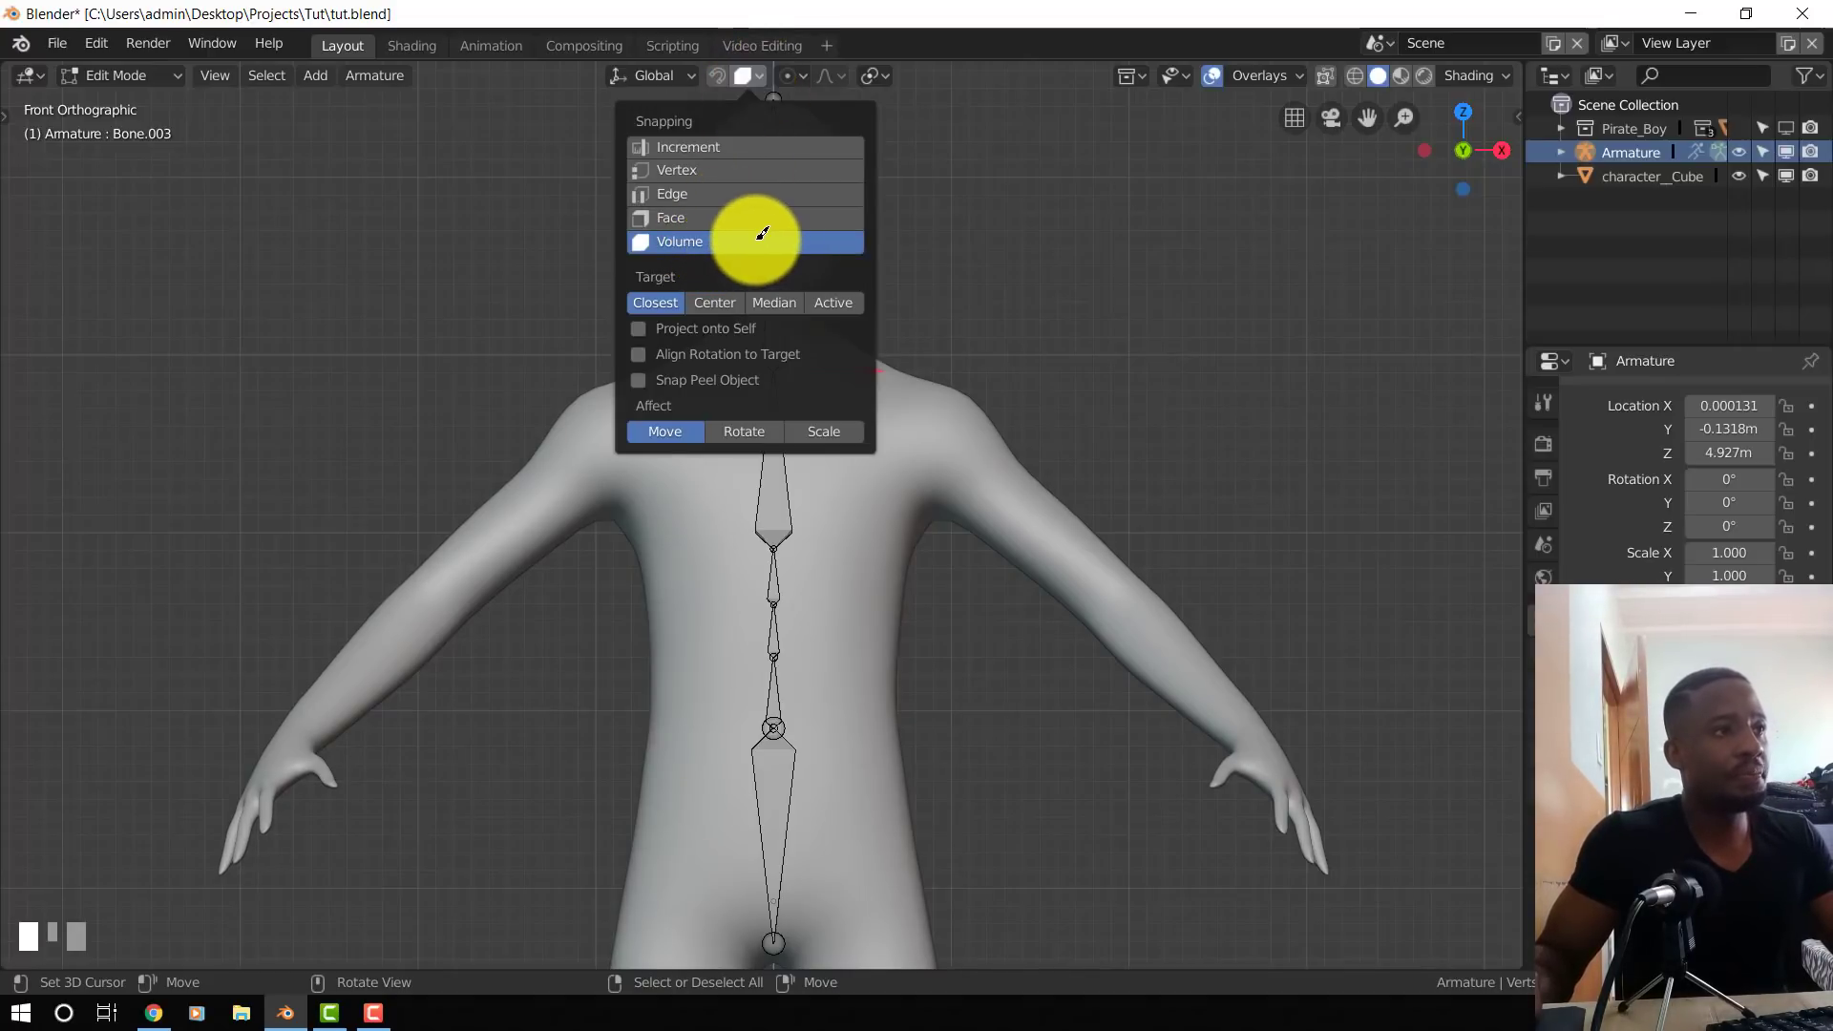
{"action": "left_click", "coordinate": [720, 73]}
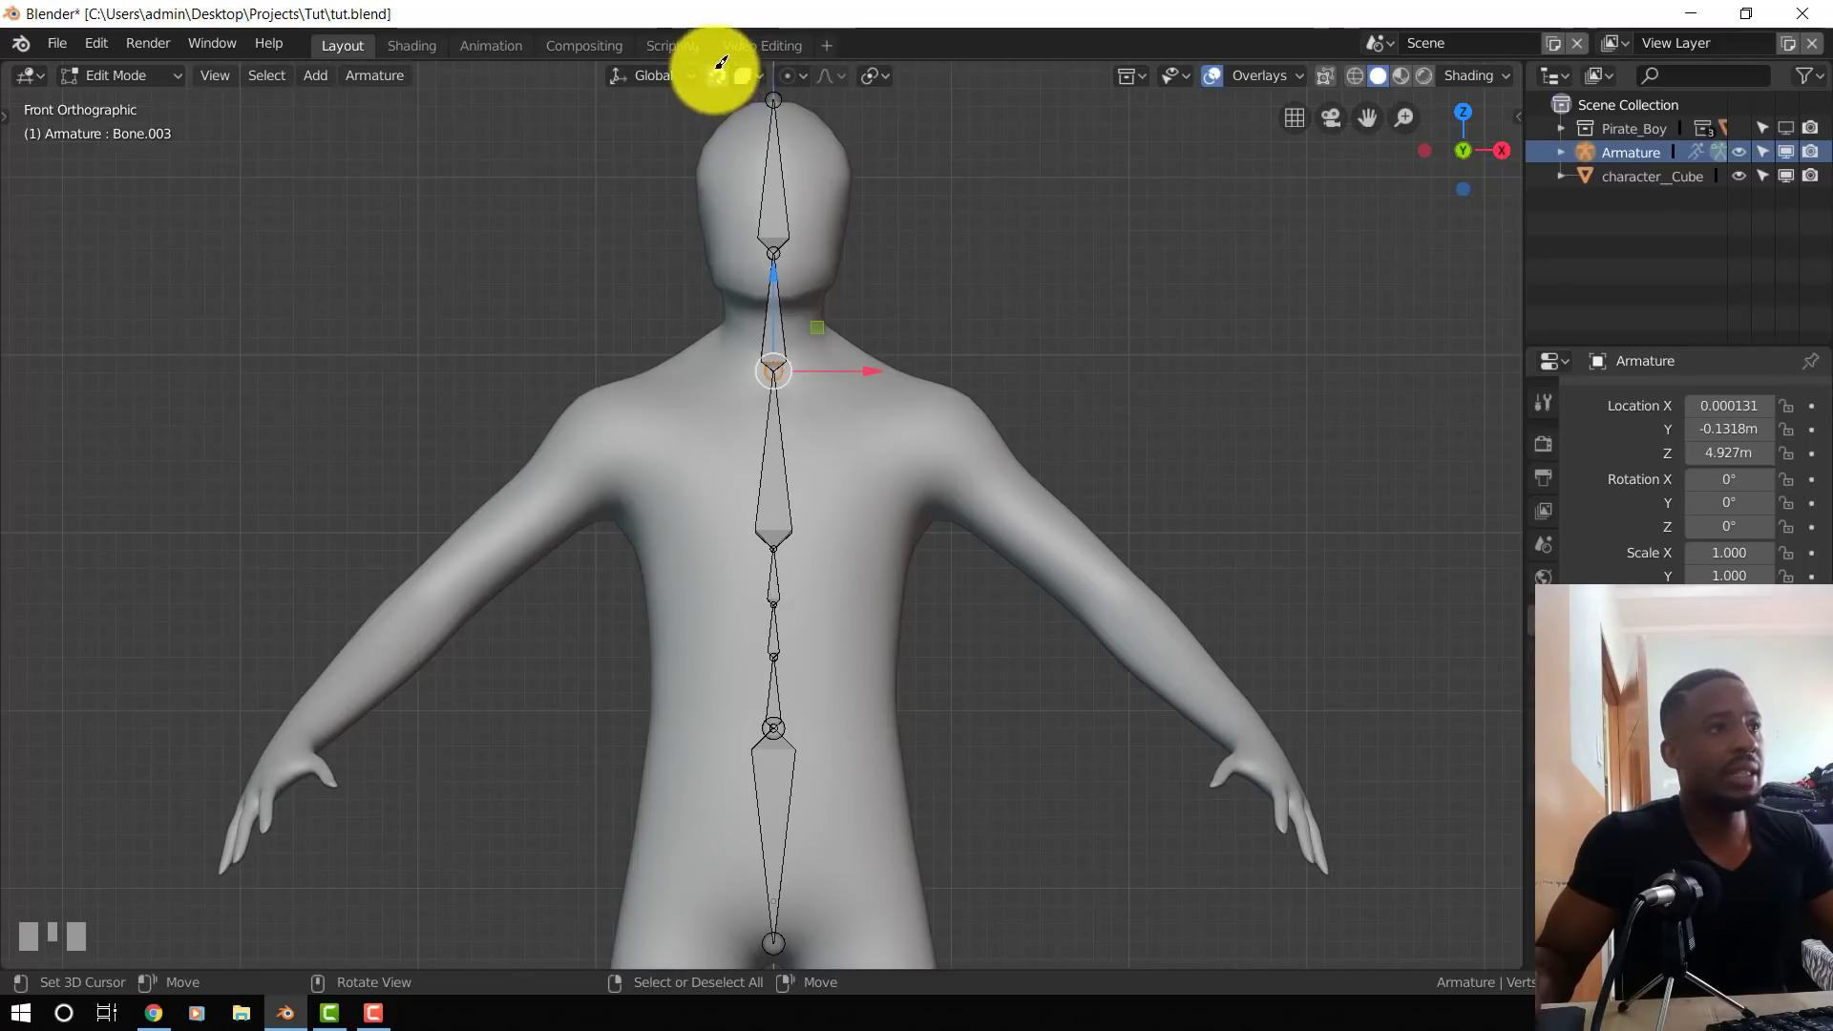
{"action": "key", "text": "e"}
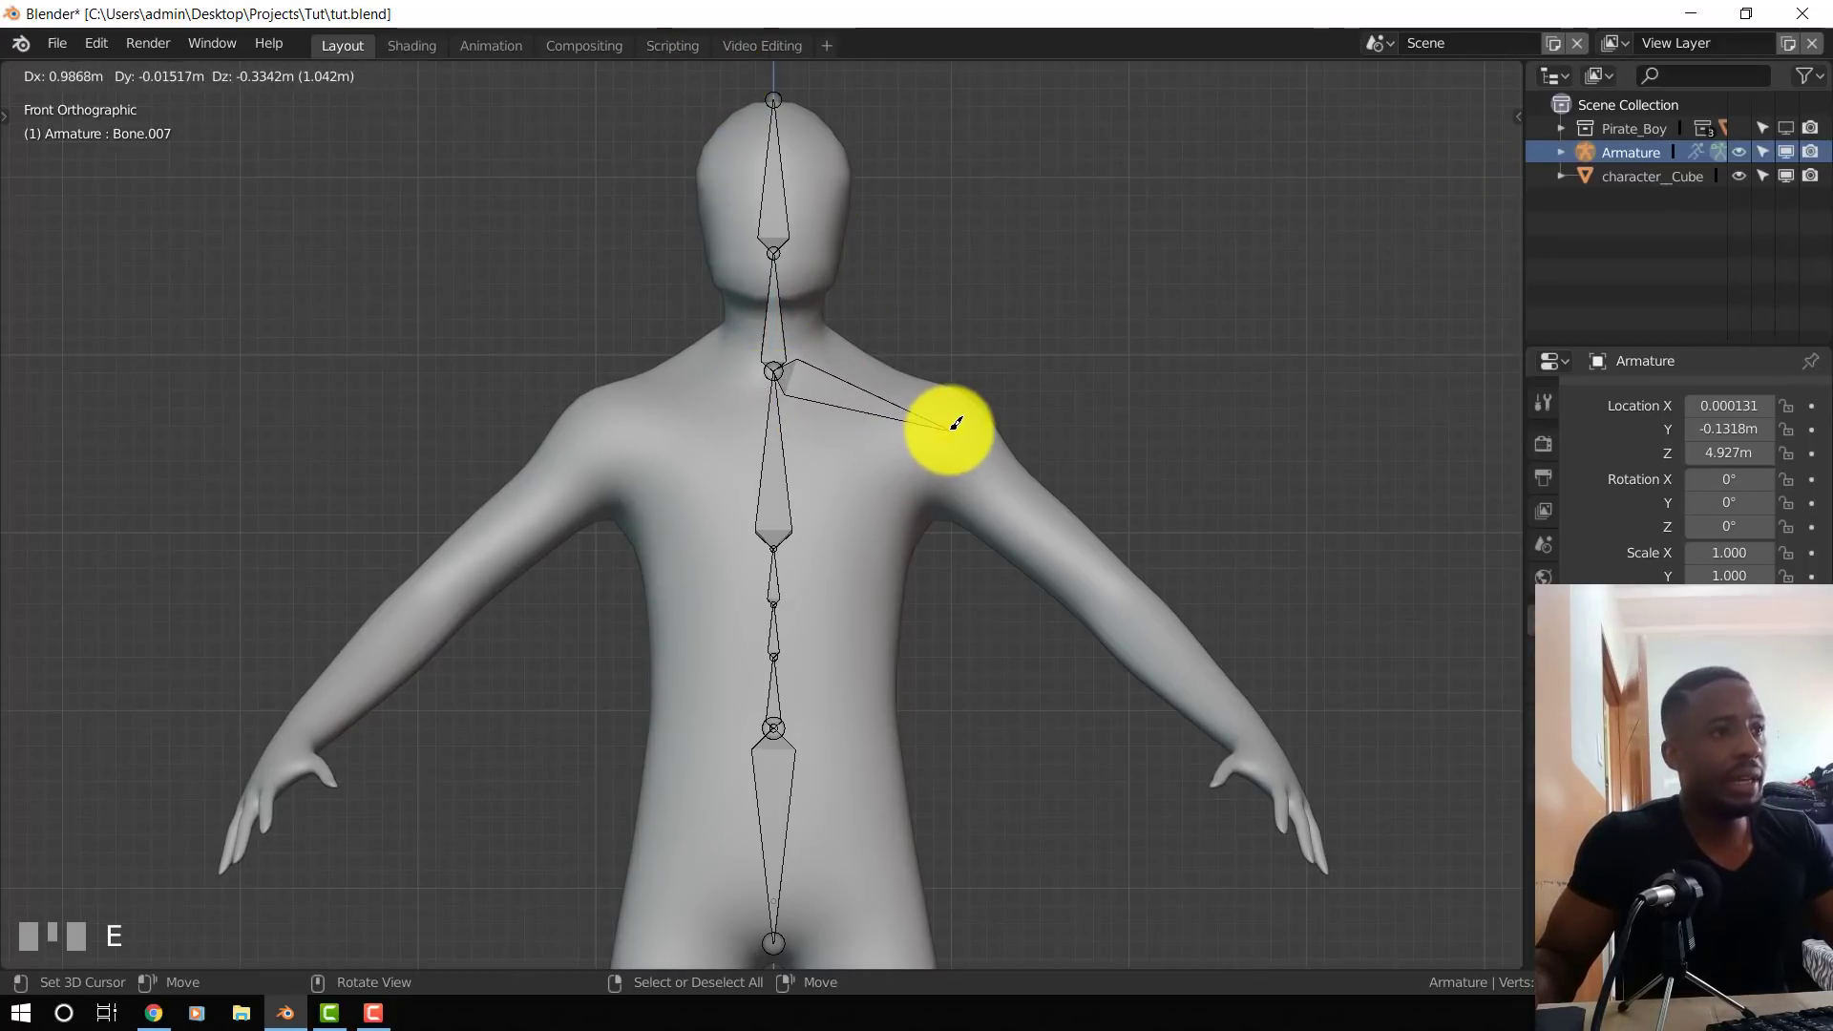
{"action": "left_click", "coordinate": [955, 422]}
{"action": "middle_click_drag", "start_coordinate": [892, 483], "coordinate": [962, 560]}
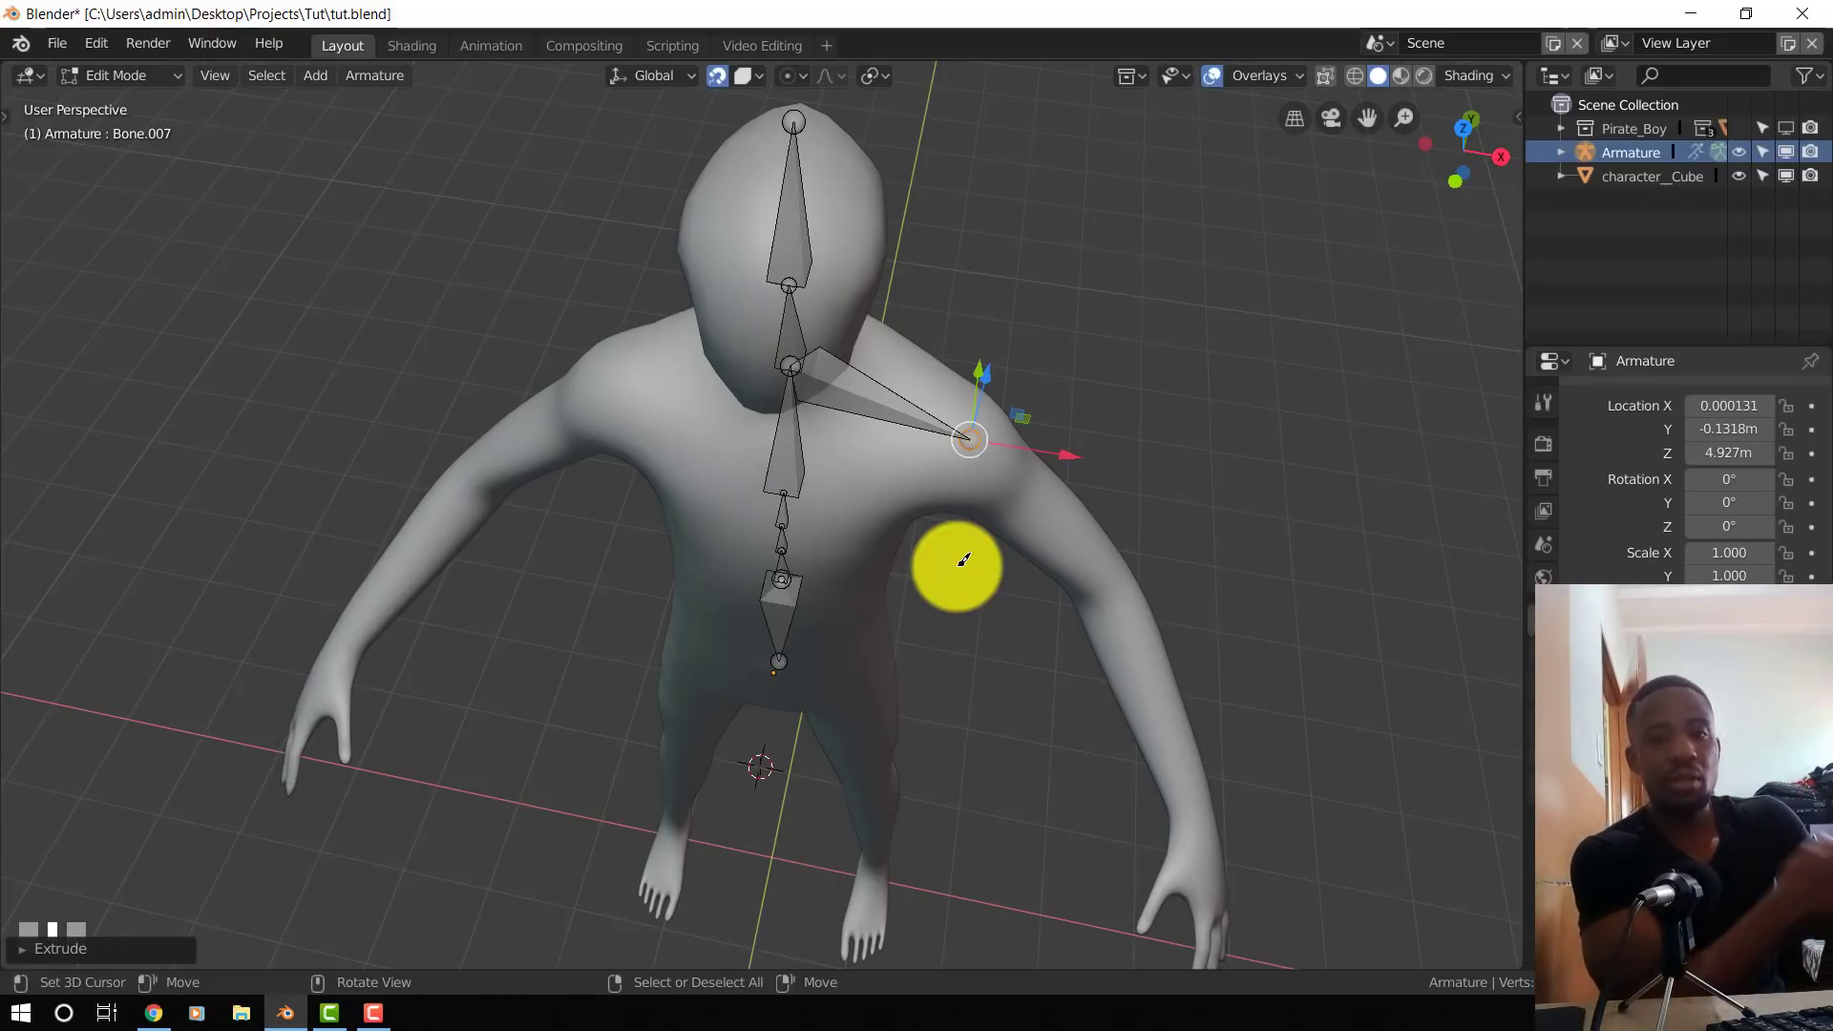
{"action": "key", "text": "KP_1"}
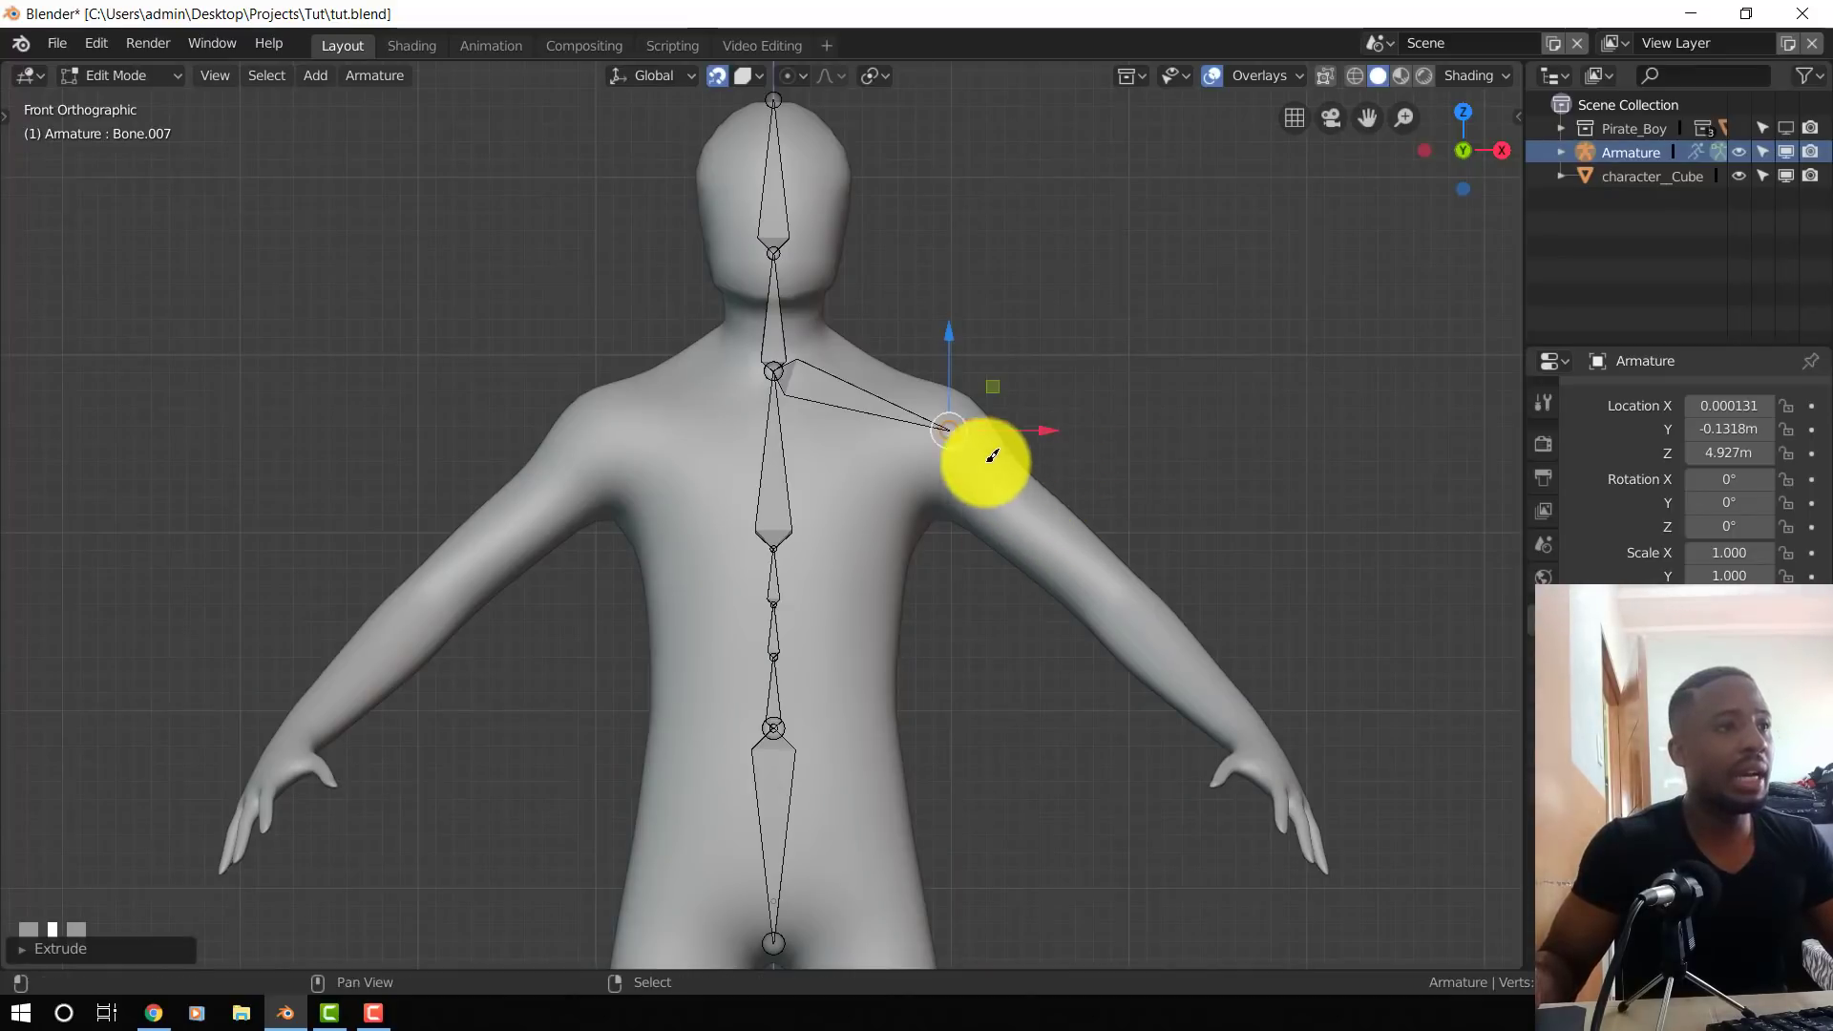
- Extrude an upper-arm bone about 1.22 m long from the left shoulder to the elbow and a forearm bone on to the wrist
{"action": "scroll", "coordinate": [993, 455], "scroll_direction": "up", "scroll_amount": 1}
{"action": "key", "text": "e"}
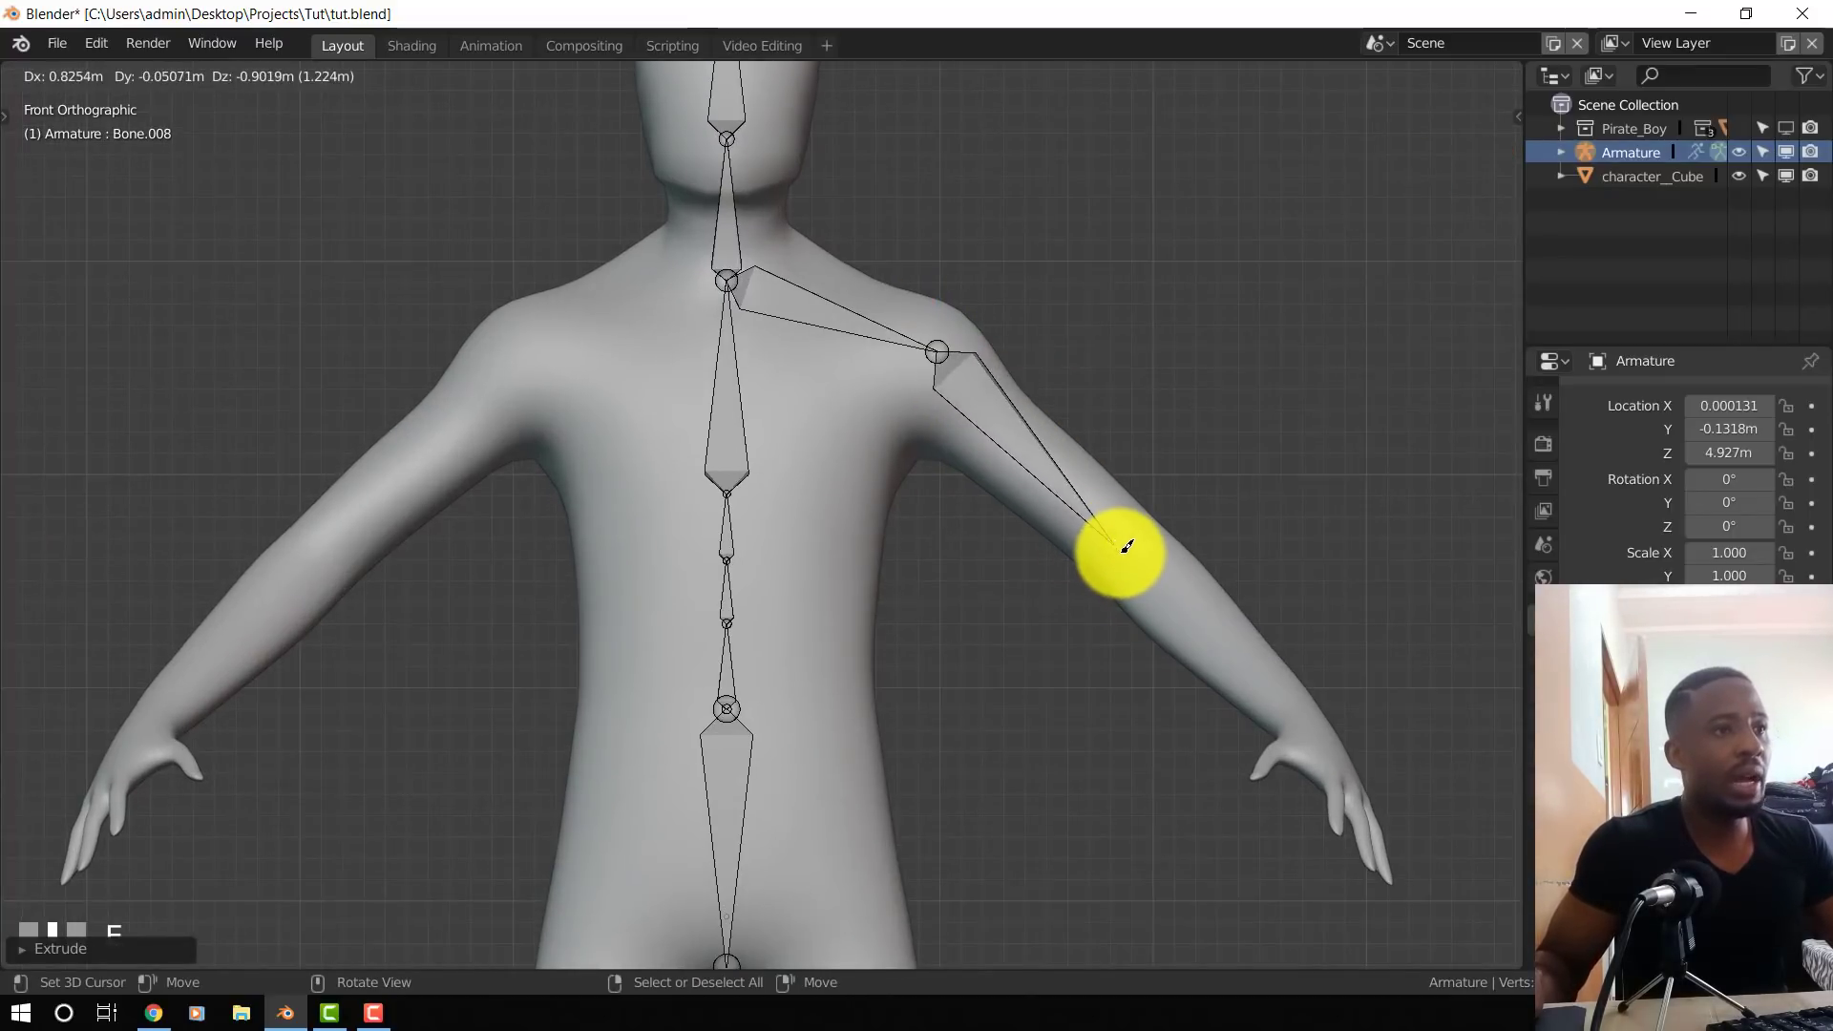
{"action": "left_click", "coordinate": [1126, 546]}
{"action": "middle_click_drag", "start_coordinate": [1117, 560], "coordinate": [1007, 484]}
{"action": "key", "text": "e"}
{"action": "left_click", "coordinate": [974, 620]}
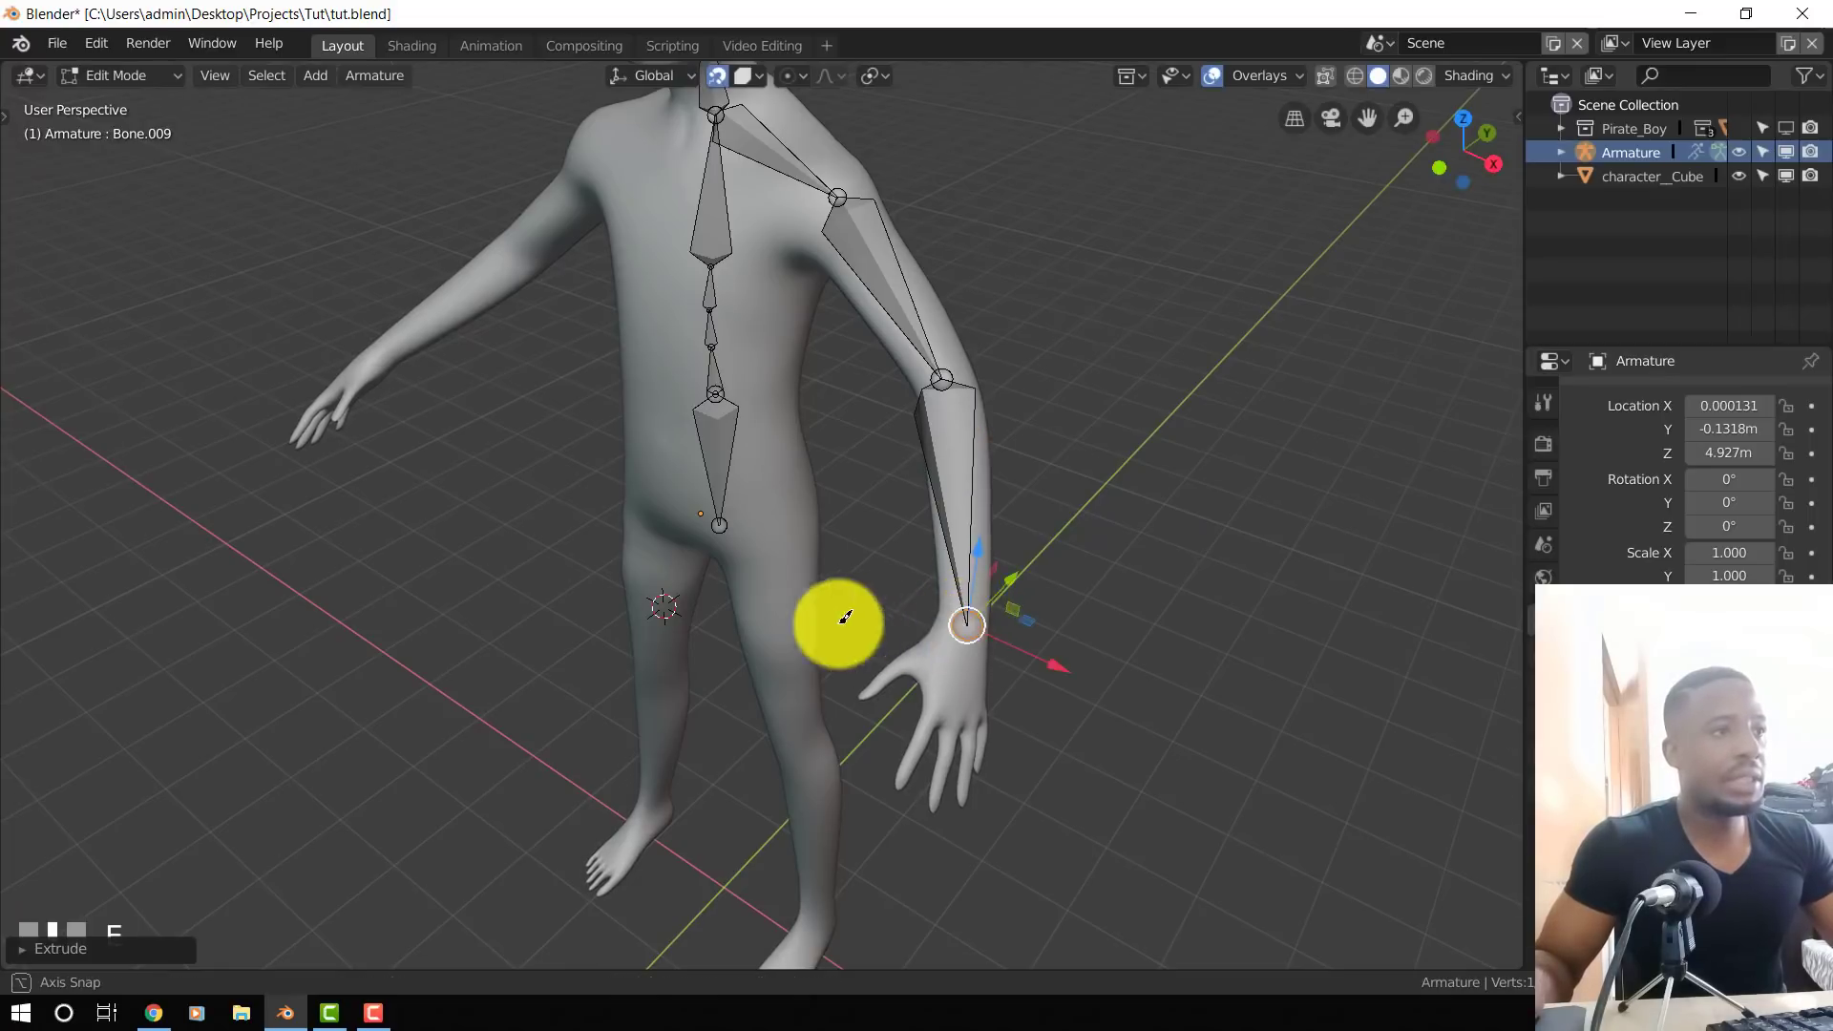
- Centre the forearm's end joint inside the wrist and extrude a hand bone about 0.32 m long into the palm
{"action": "middle_click_drag", "start_coordinate": [840, 623], "coordinate": [667, 619]}
{"action": "key", "text": "g"}
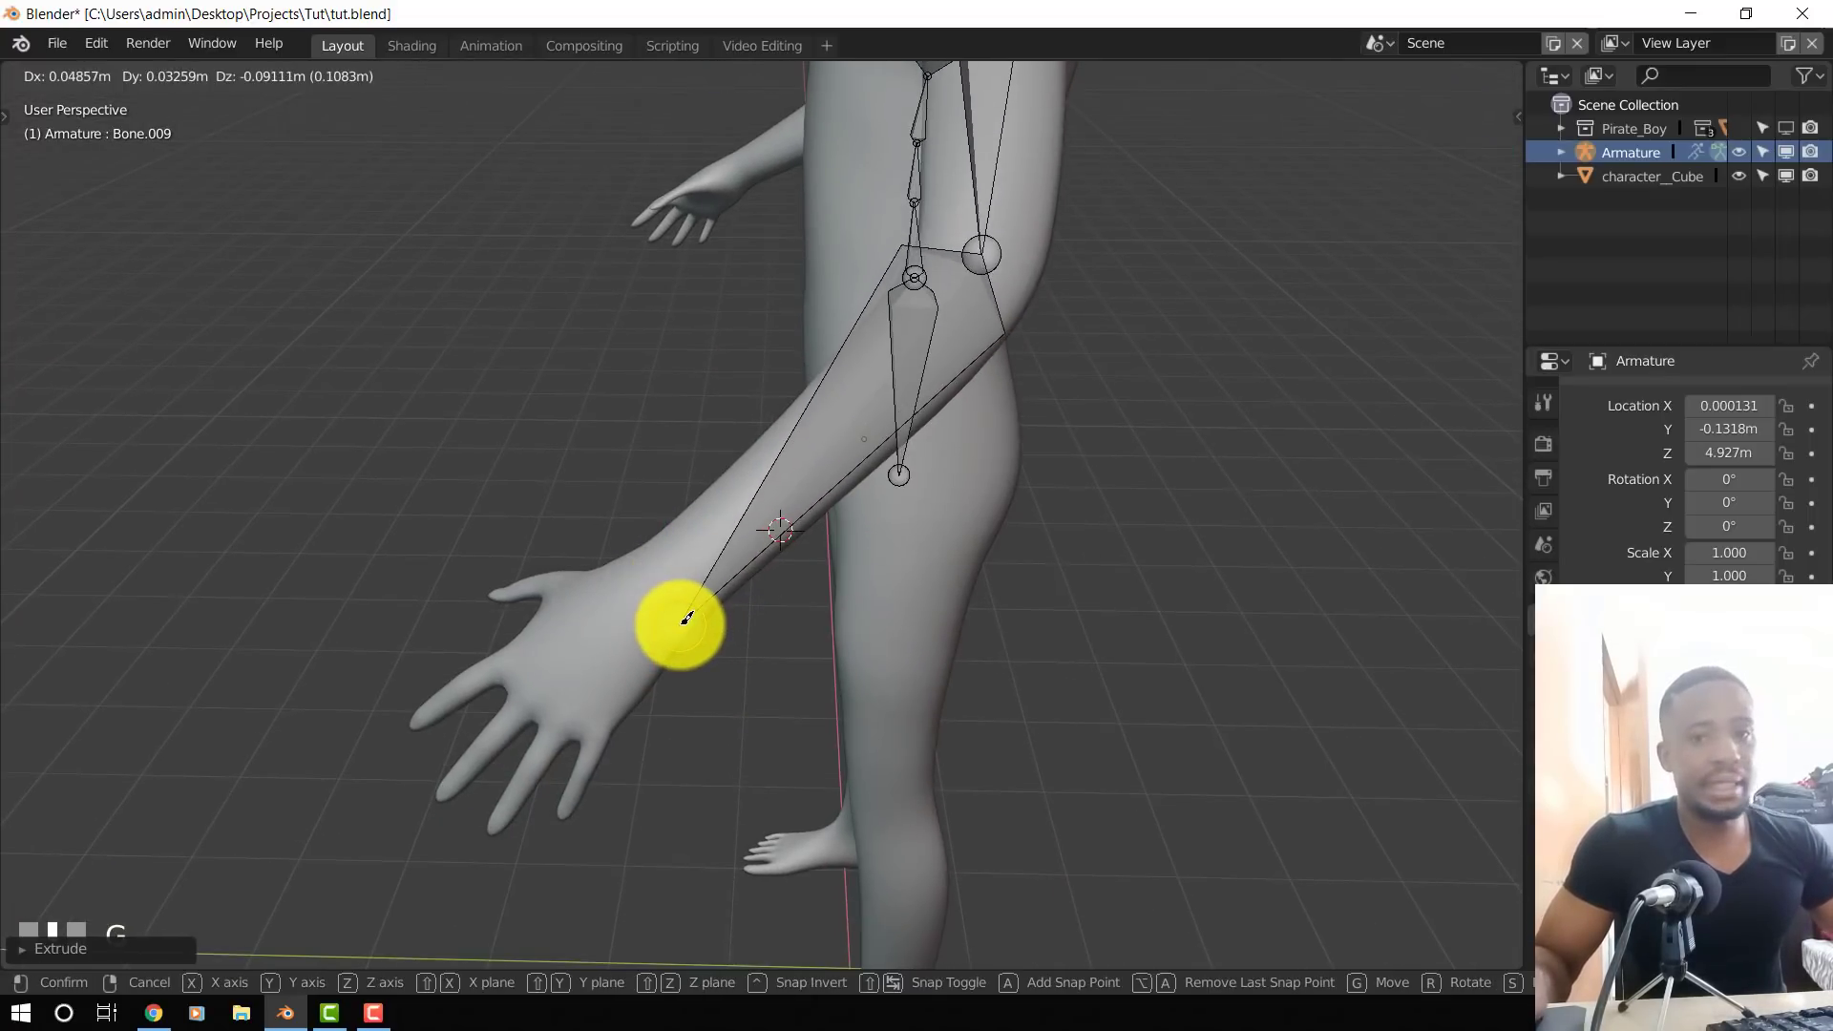
{"action": "left_click", "coordinate": [644, 602]}
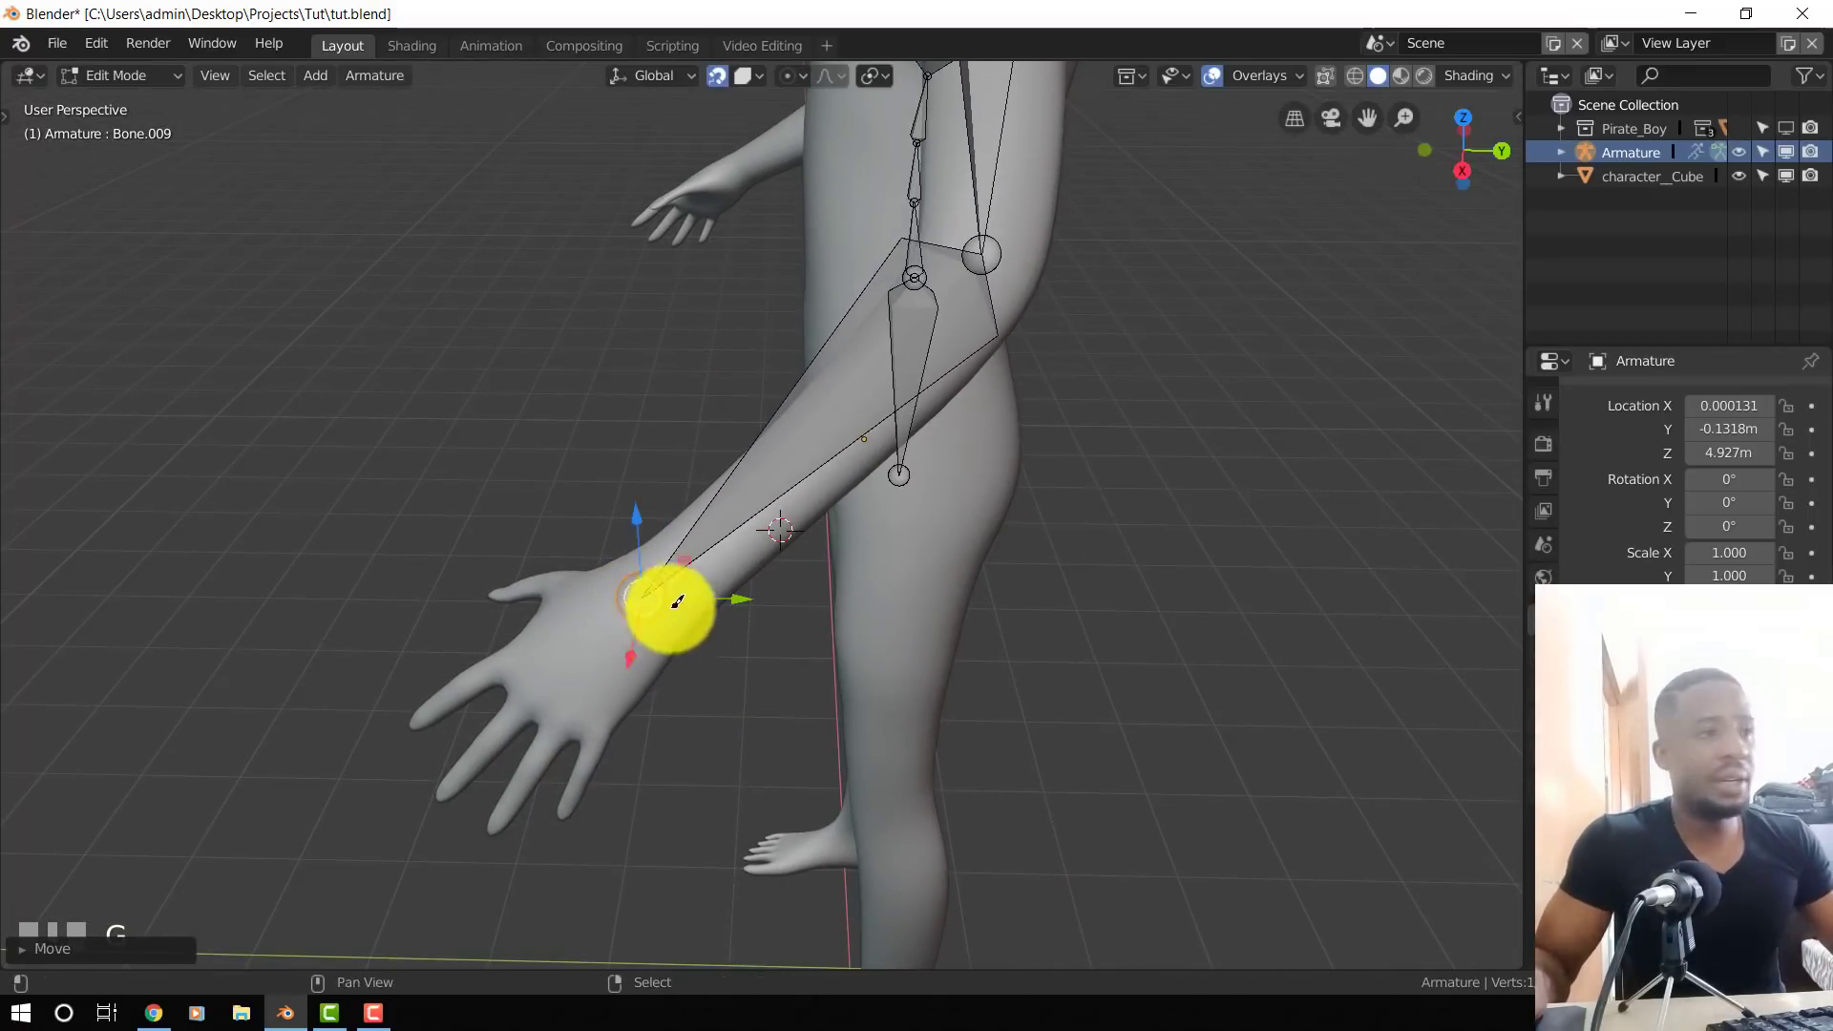
{"action": "middle_click_drag", "start_coordinate": [668, 607], "coordinate": [691, 555]}
{"action": "key", "text": "e"}
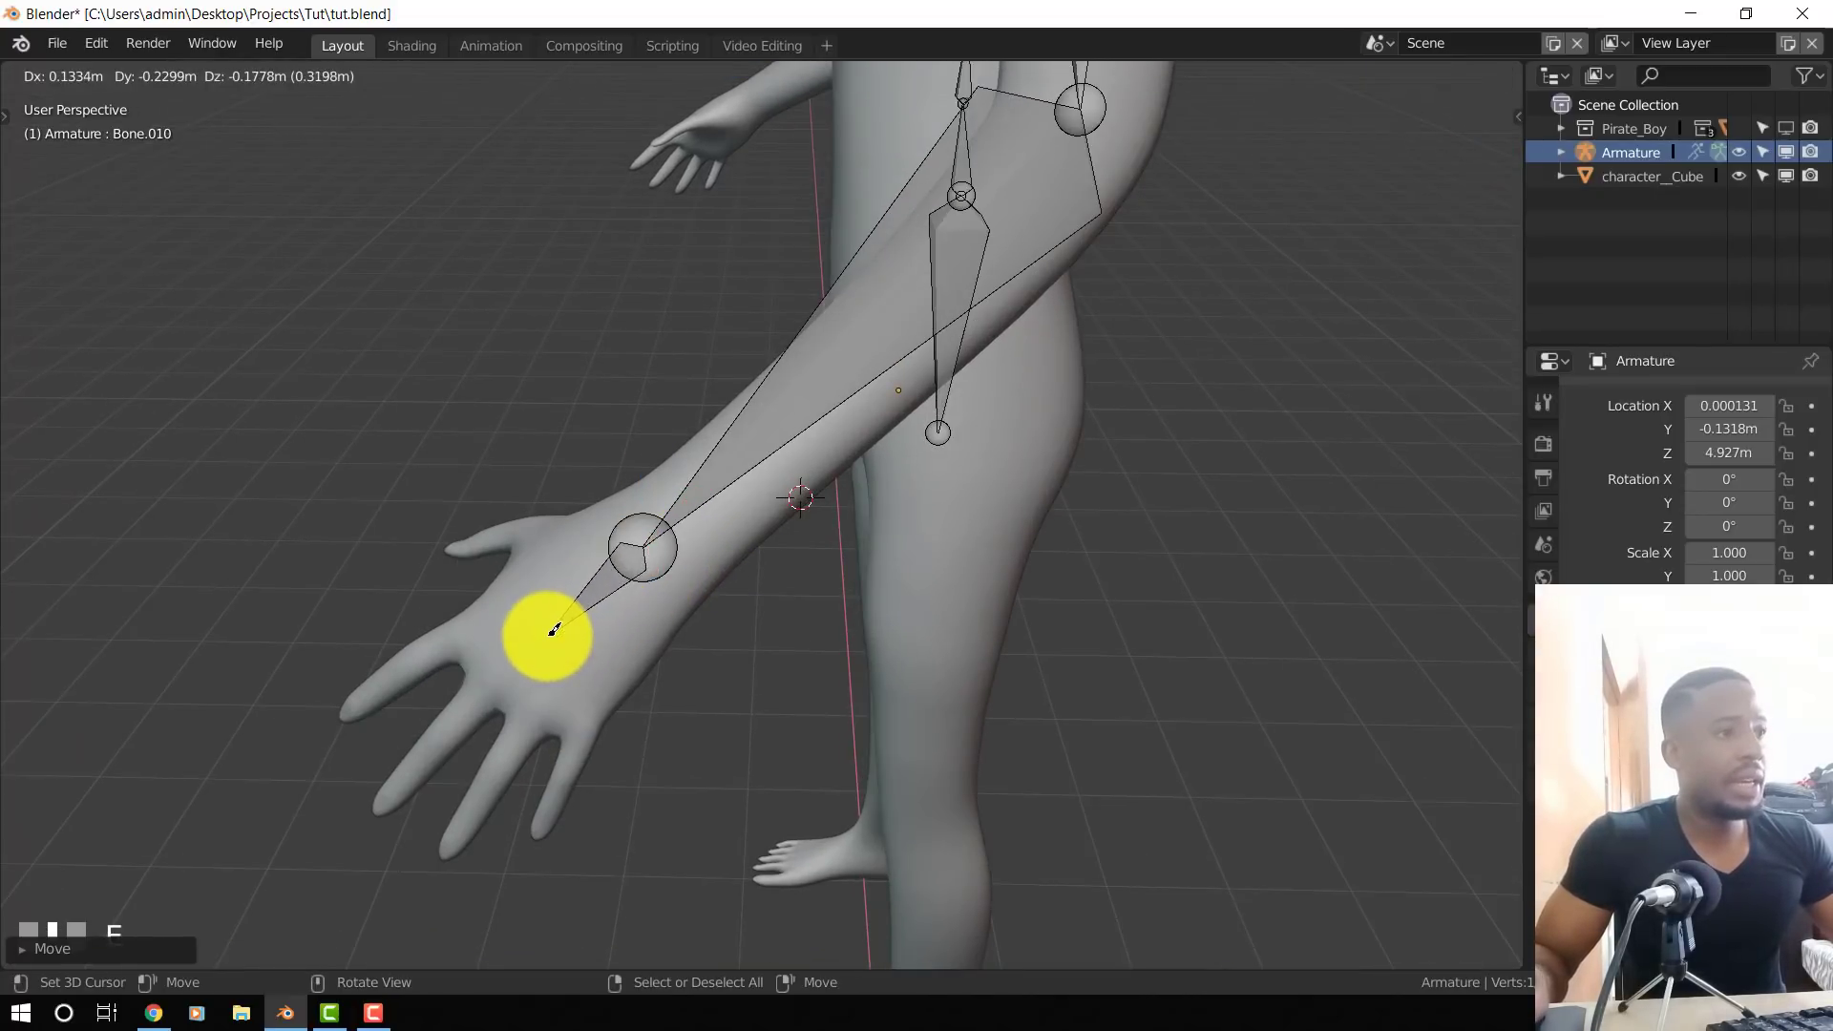
{"action": "left_click", "coordinate": [554, 630]}
- Extrude a bone from the palm joint to the base of the little finger and another to its tip
{"action": "key", "text": "e"}
{"action": "left_click", "coordinate": [580, 727]}
{"action": "middle_click_drag", "start_coordinate": [580, 727], "coordinate": [614, 589]}
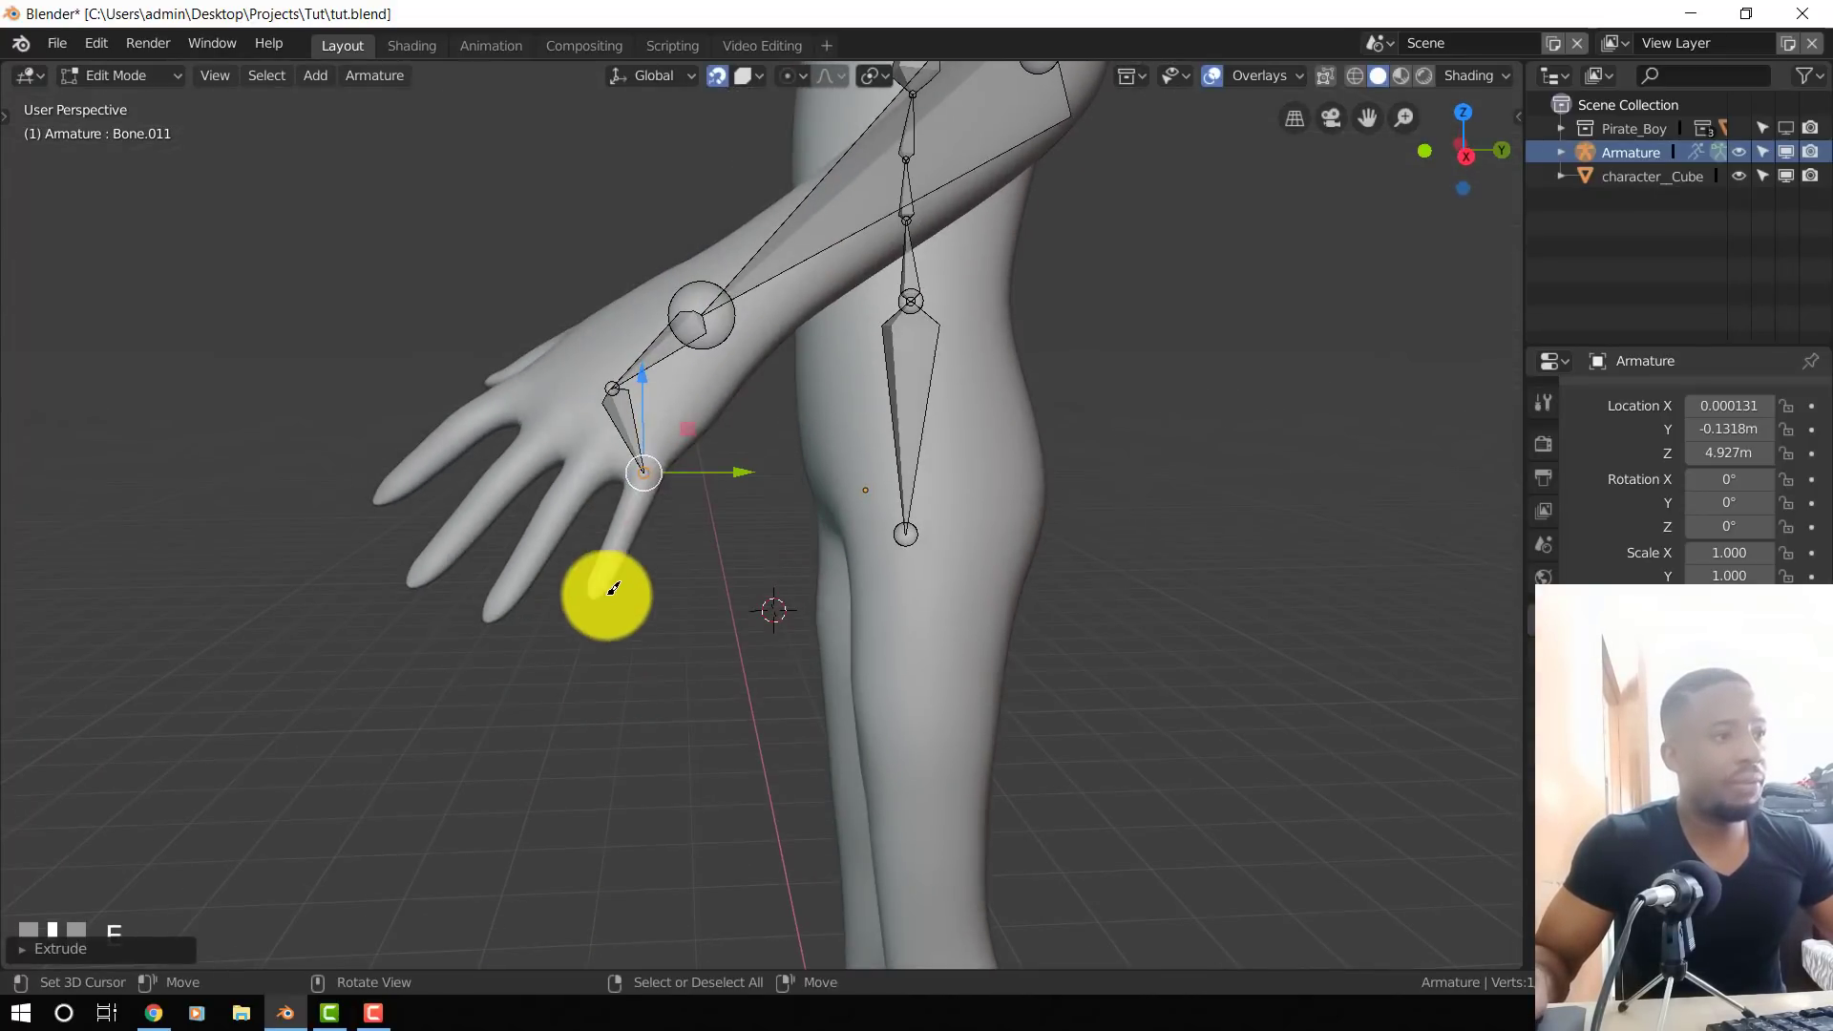
{"action": "key", "text": "e"}
{"action": "left_click", "coordinate": [594, 598]}
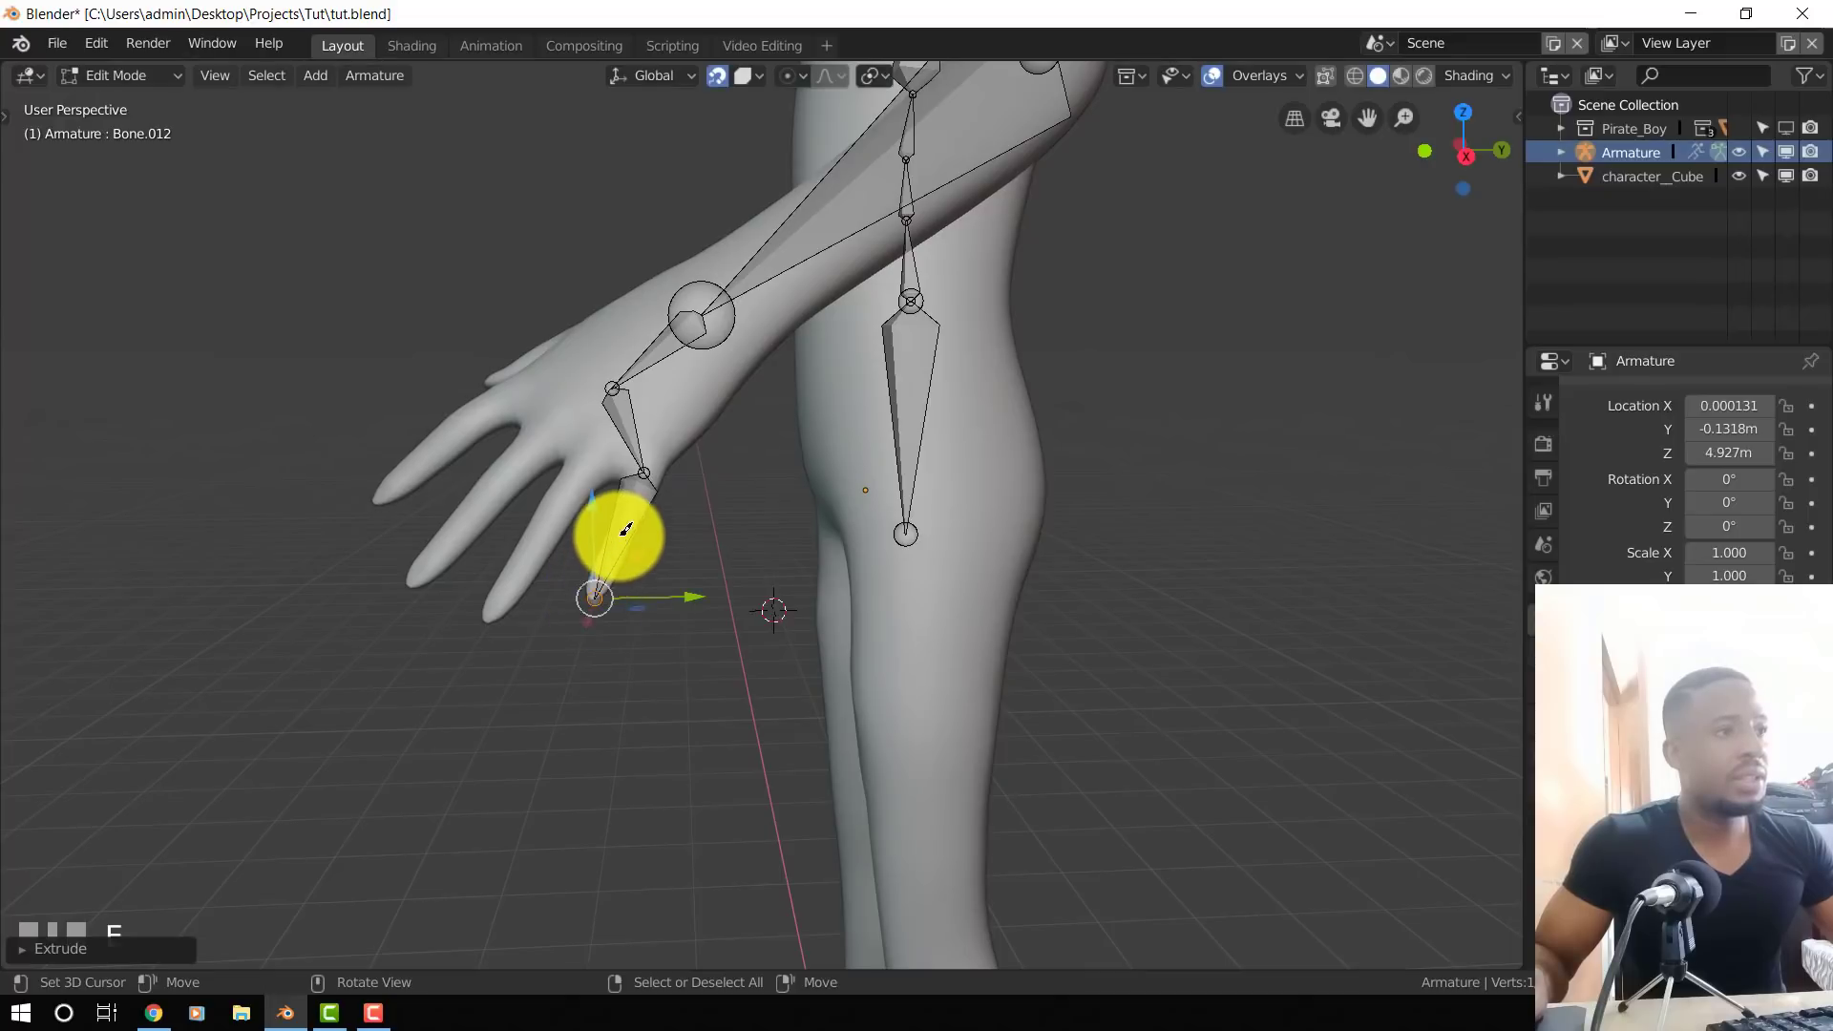
- Subdivide the little-finger bone into two and move the new middle joint slightly toward the fingertip
{"action": "right_click_drag", "start_coordinate": [622, 532], "coordinate": [645, 472]}
{"action": "key", "text": "w"}
{"action": "key", "text": "ctrl+z"}
{"action": "key", "text": "w"}
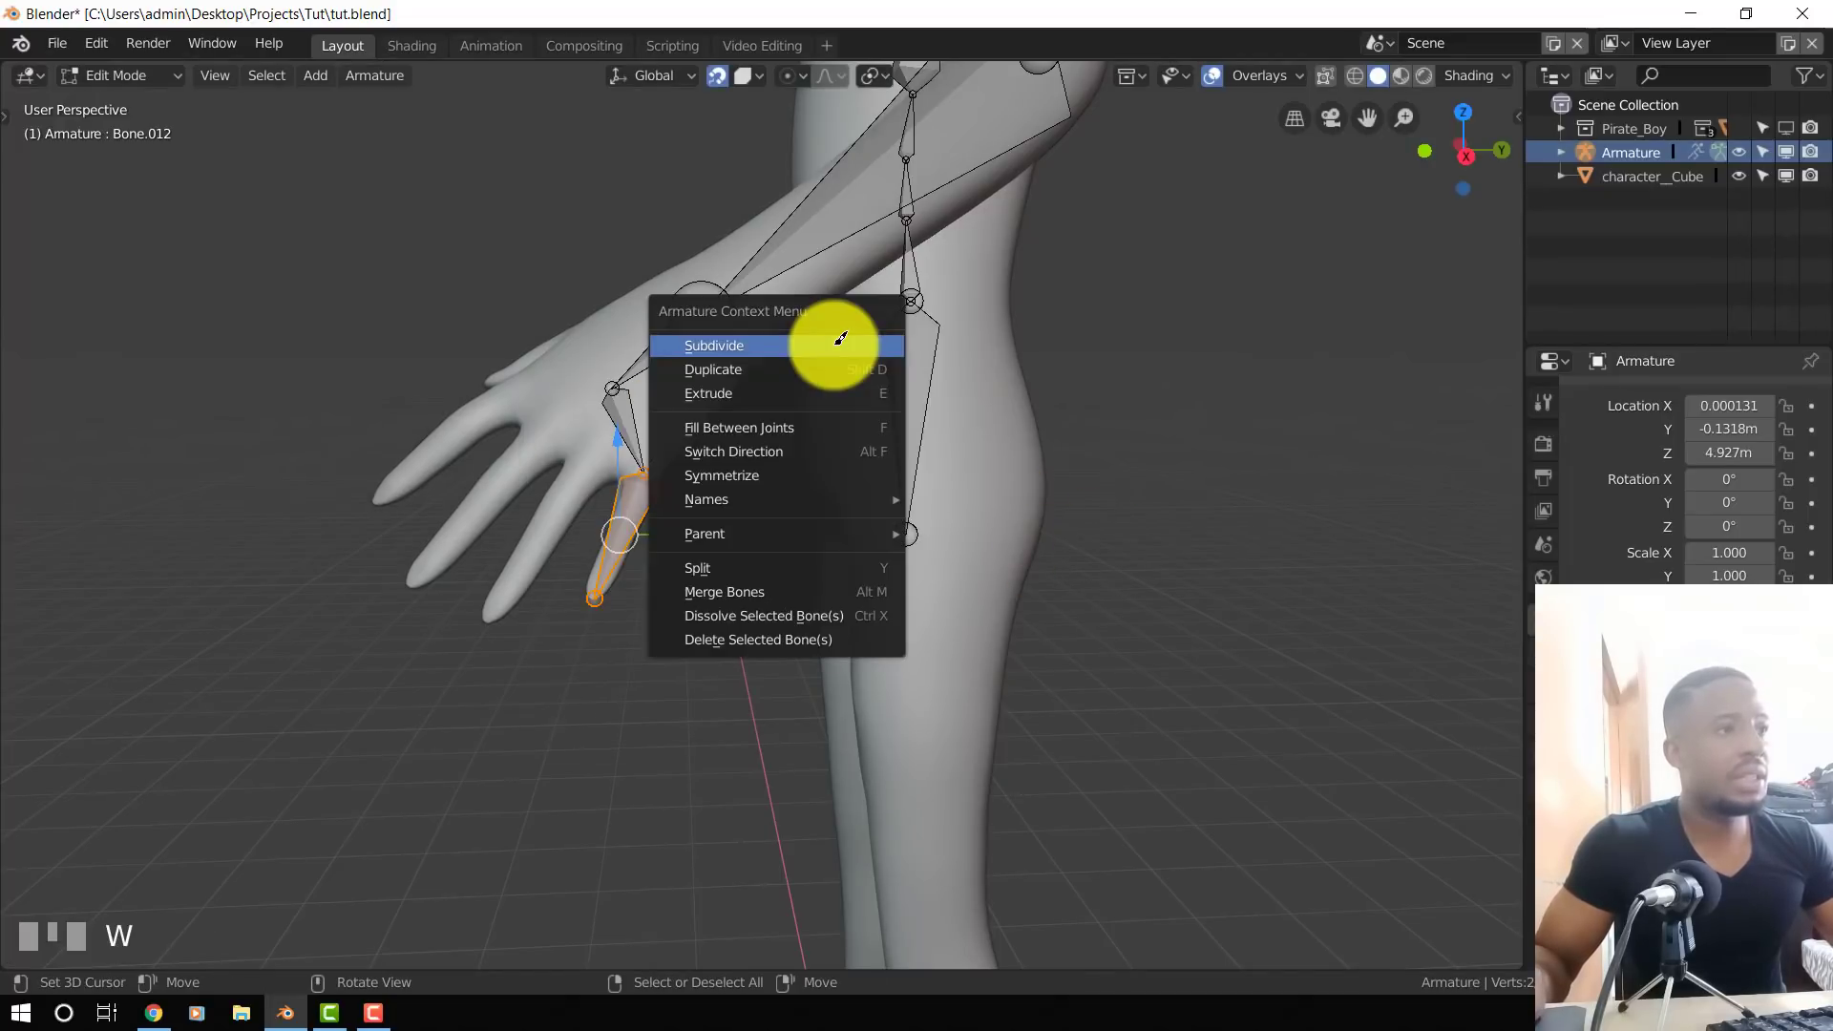
{"action": "left_click", "coordinate": [831, 340]}
{"action": "scroll", "coordinate": [605, 511], "scroll_direction": "up", "scroll_amount": 2}
{"action": "right_click_drag", "start_coordinate": [470, 557], "coordinate": [445, 592]}
{"action": "middle_click_drag", "start_coordinate": [376, 584], "coordinate": [699, 562]}
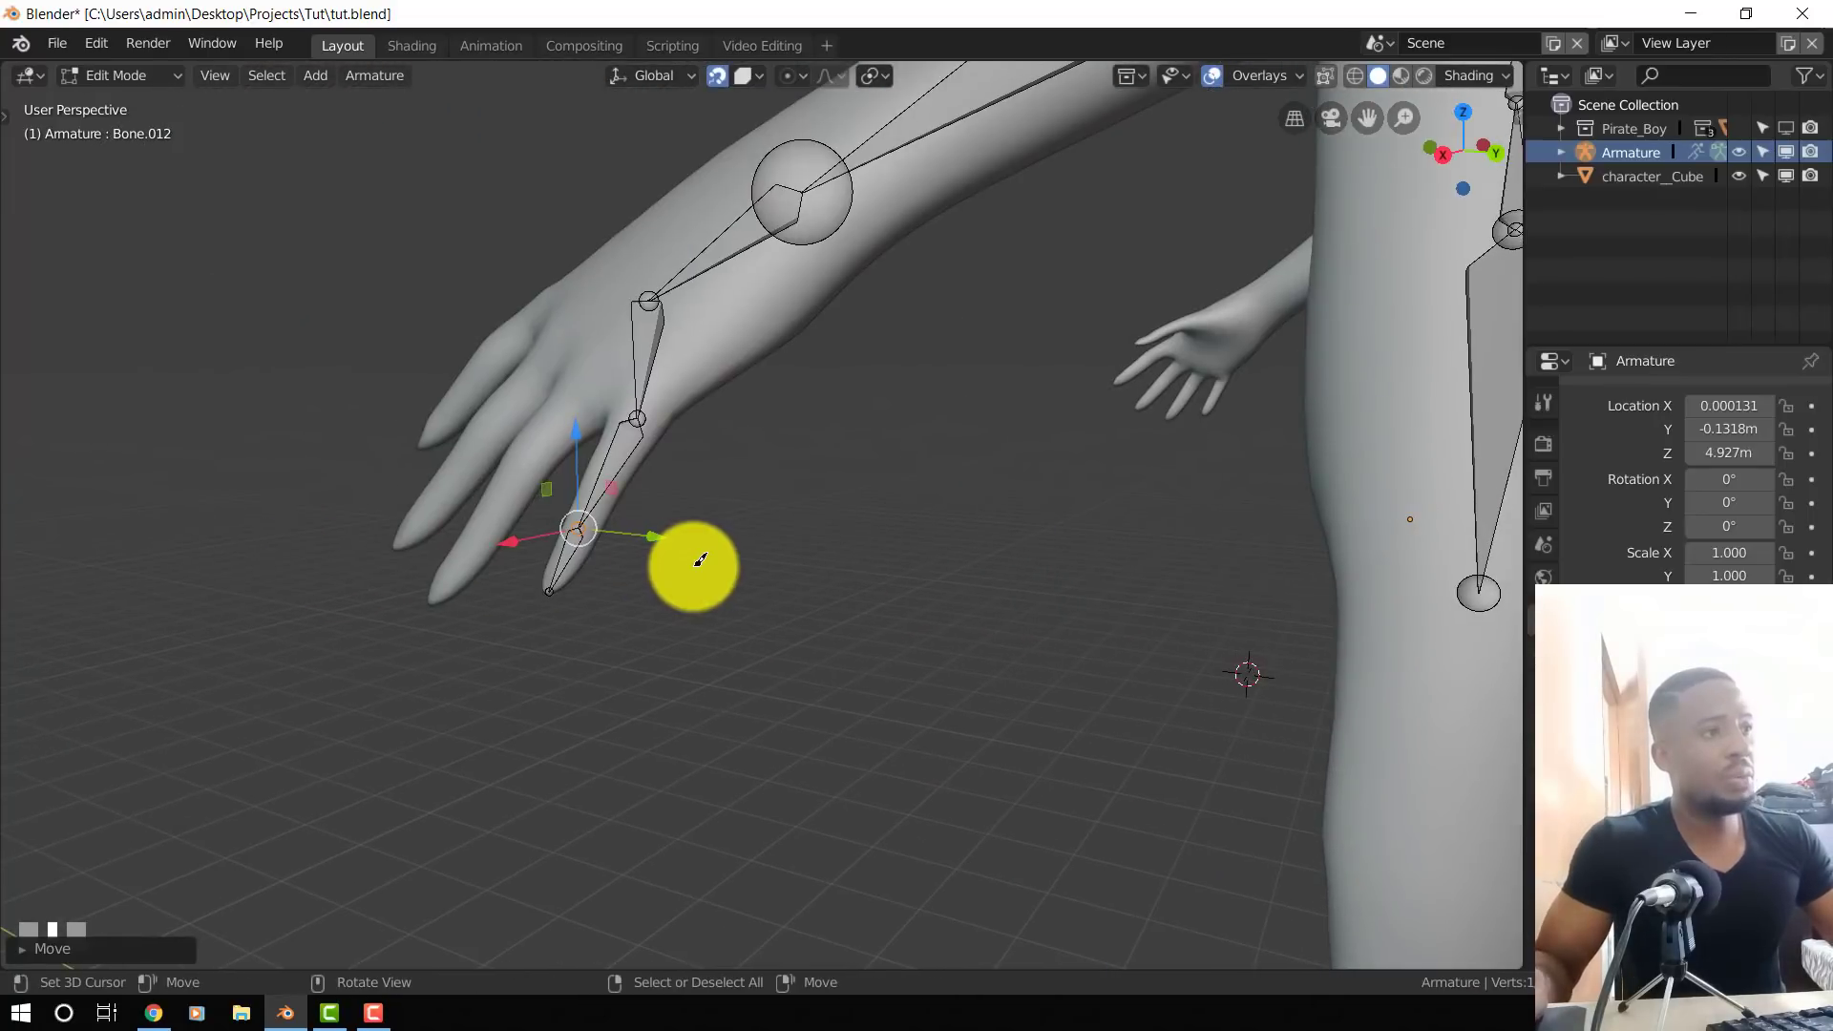
{"action": "middle_click_drag", "start_coordinate": [559, 571], "coordinate": [530, 569]}
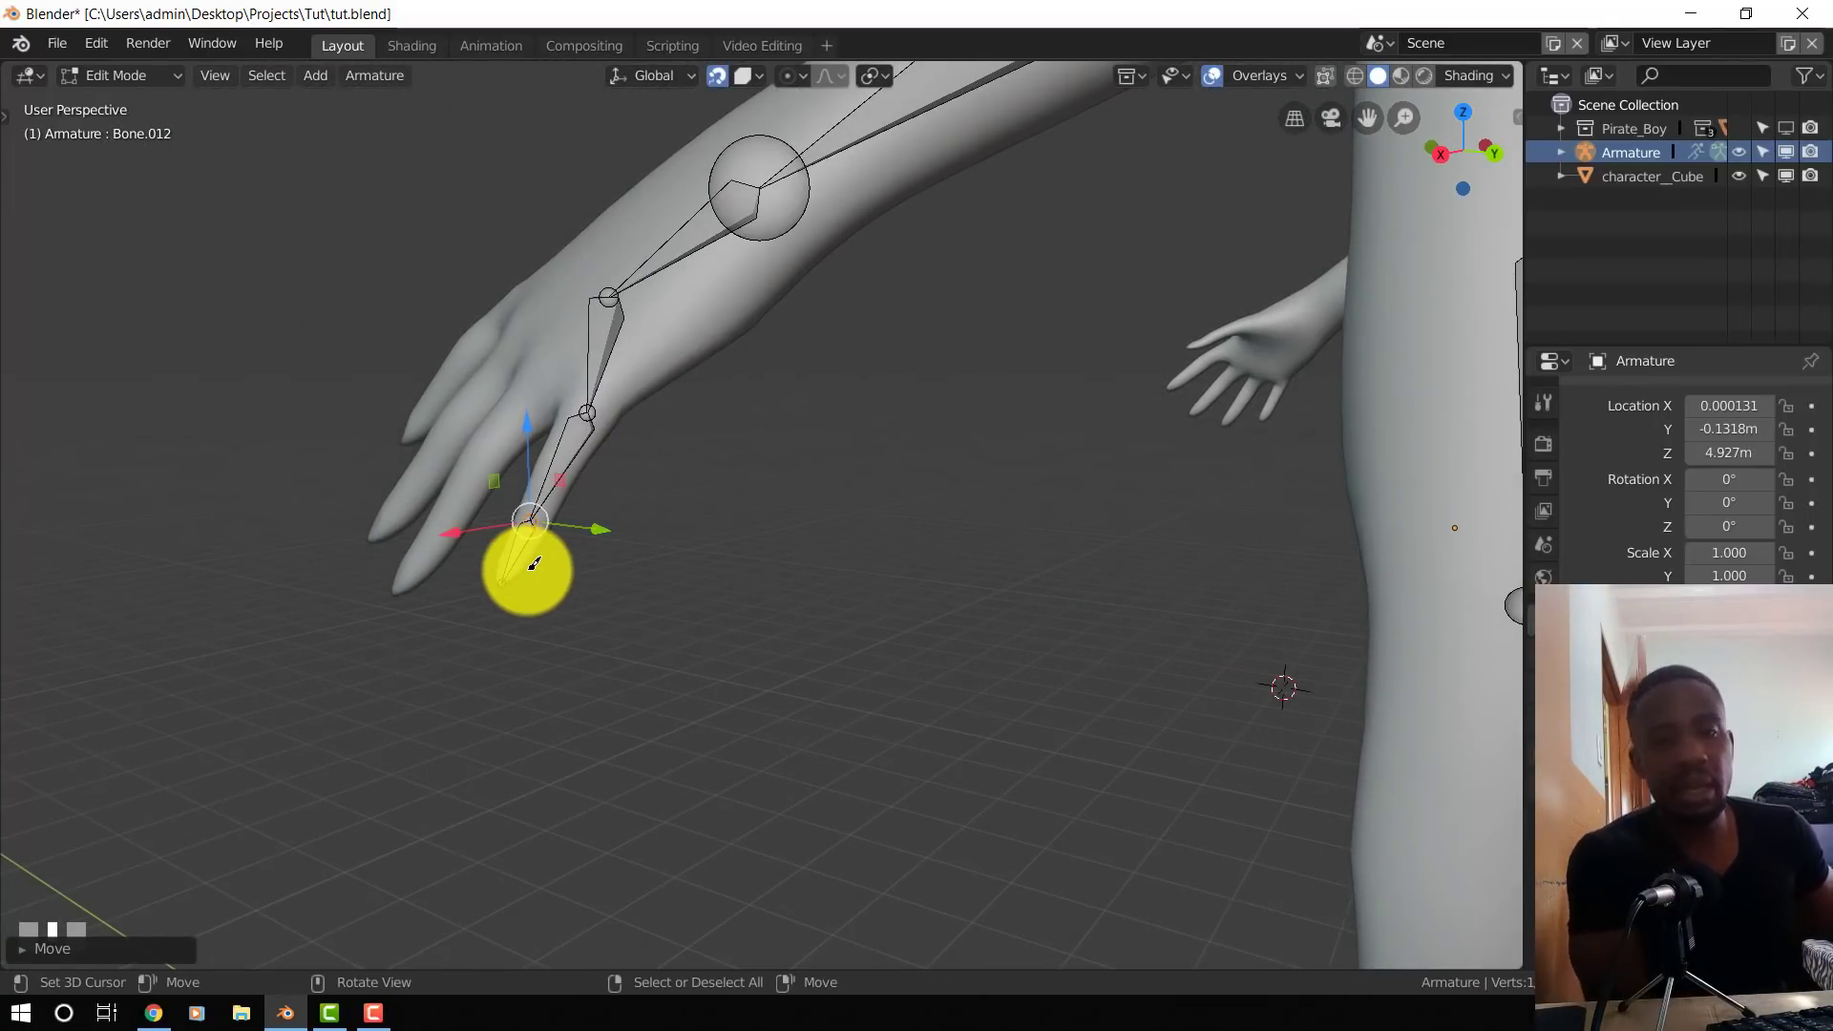
- Subdivide the little-finger bone nearest the palm into two and shift the new joint slightly toward the finger's base
{"action": "right_click", "coordinate": [570, 453]}
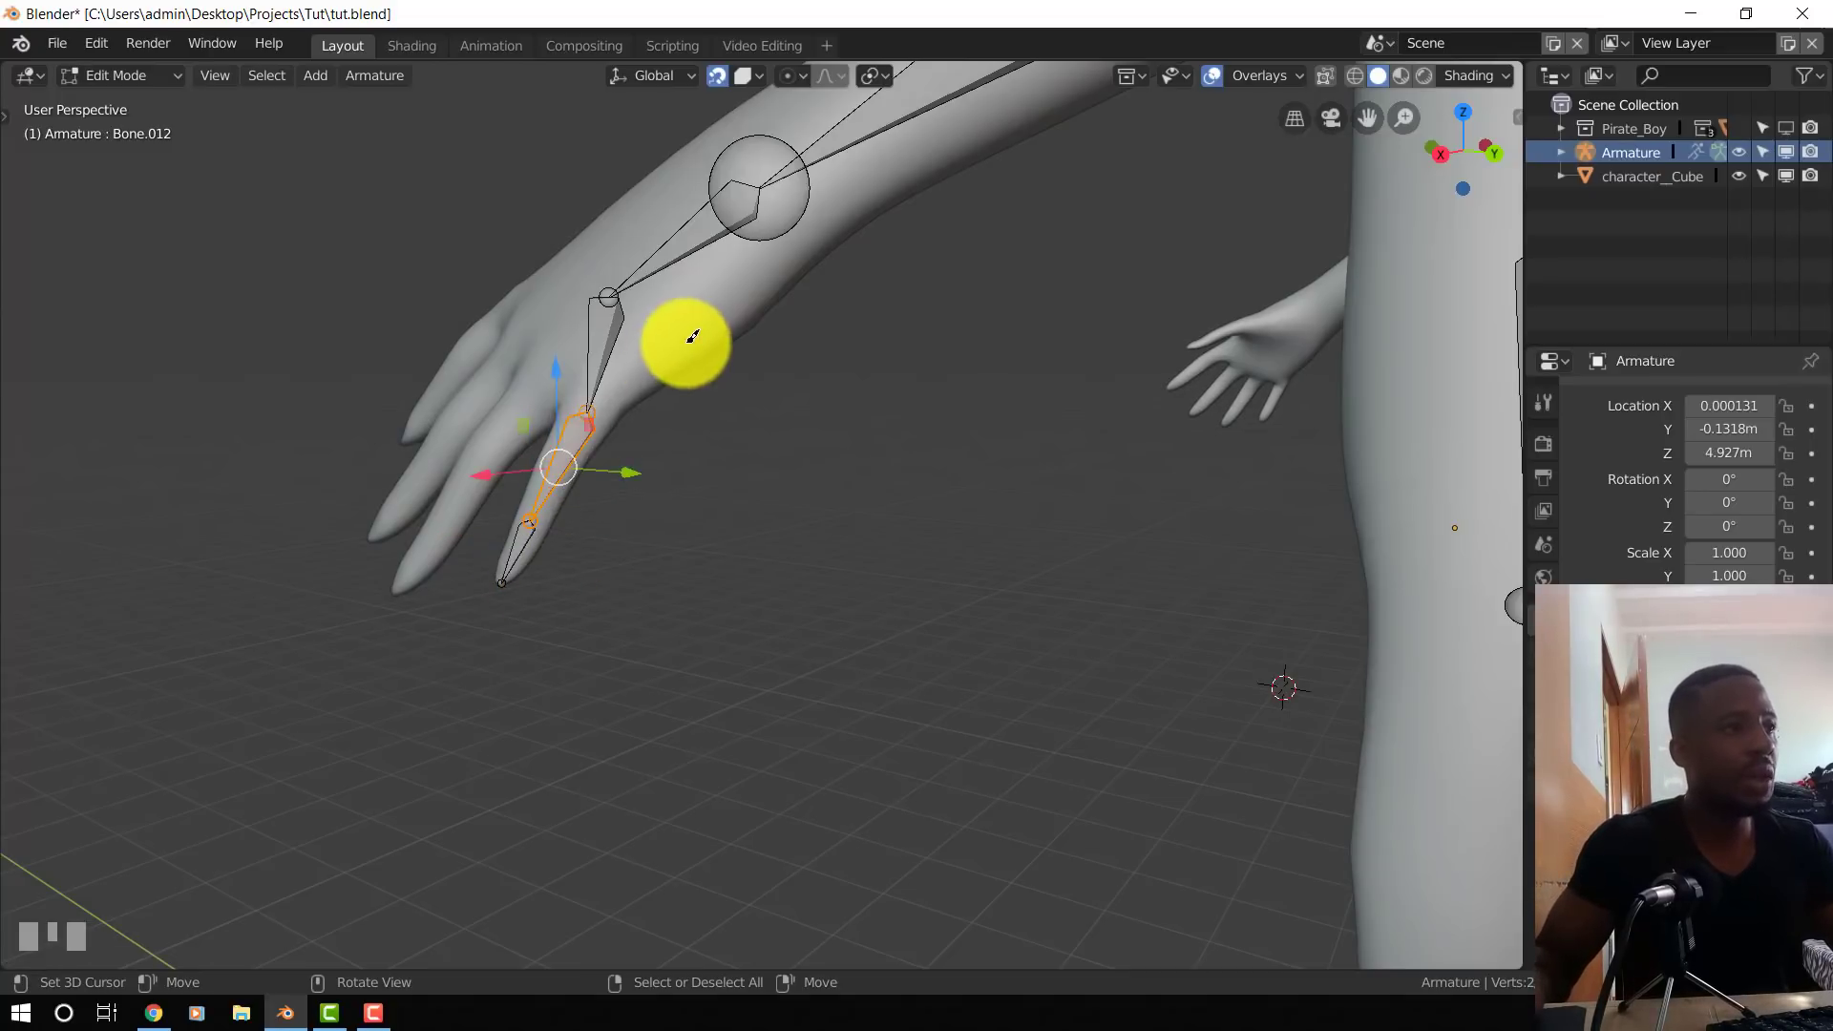
{"action": "key", "text": "w"}
{"action": "left_click", "coordinate": [687, 340]}
{"action": "right_click_drag", "start_coordinate": [563, 460], "coordinate": [572, 444]}
{"action": "scroll", "coordinate": [714, 465], "scroll_direction": "down", "scroll_amount": 2}
{"action": "middle_click_drag", "start_coordinate": [588, 488], "coordinate": [661, 484]}
{"action": "key", "text": "alt+a"}
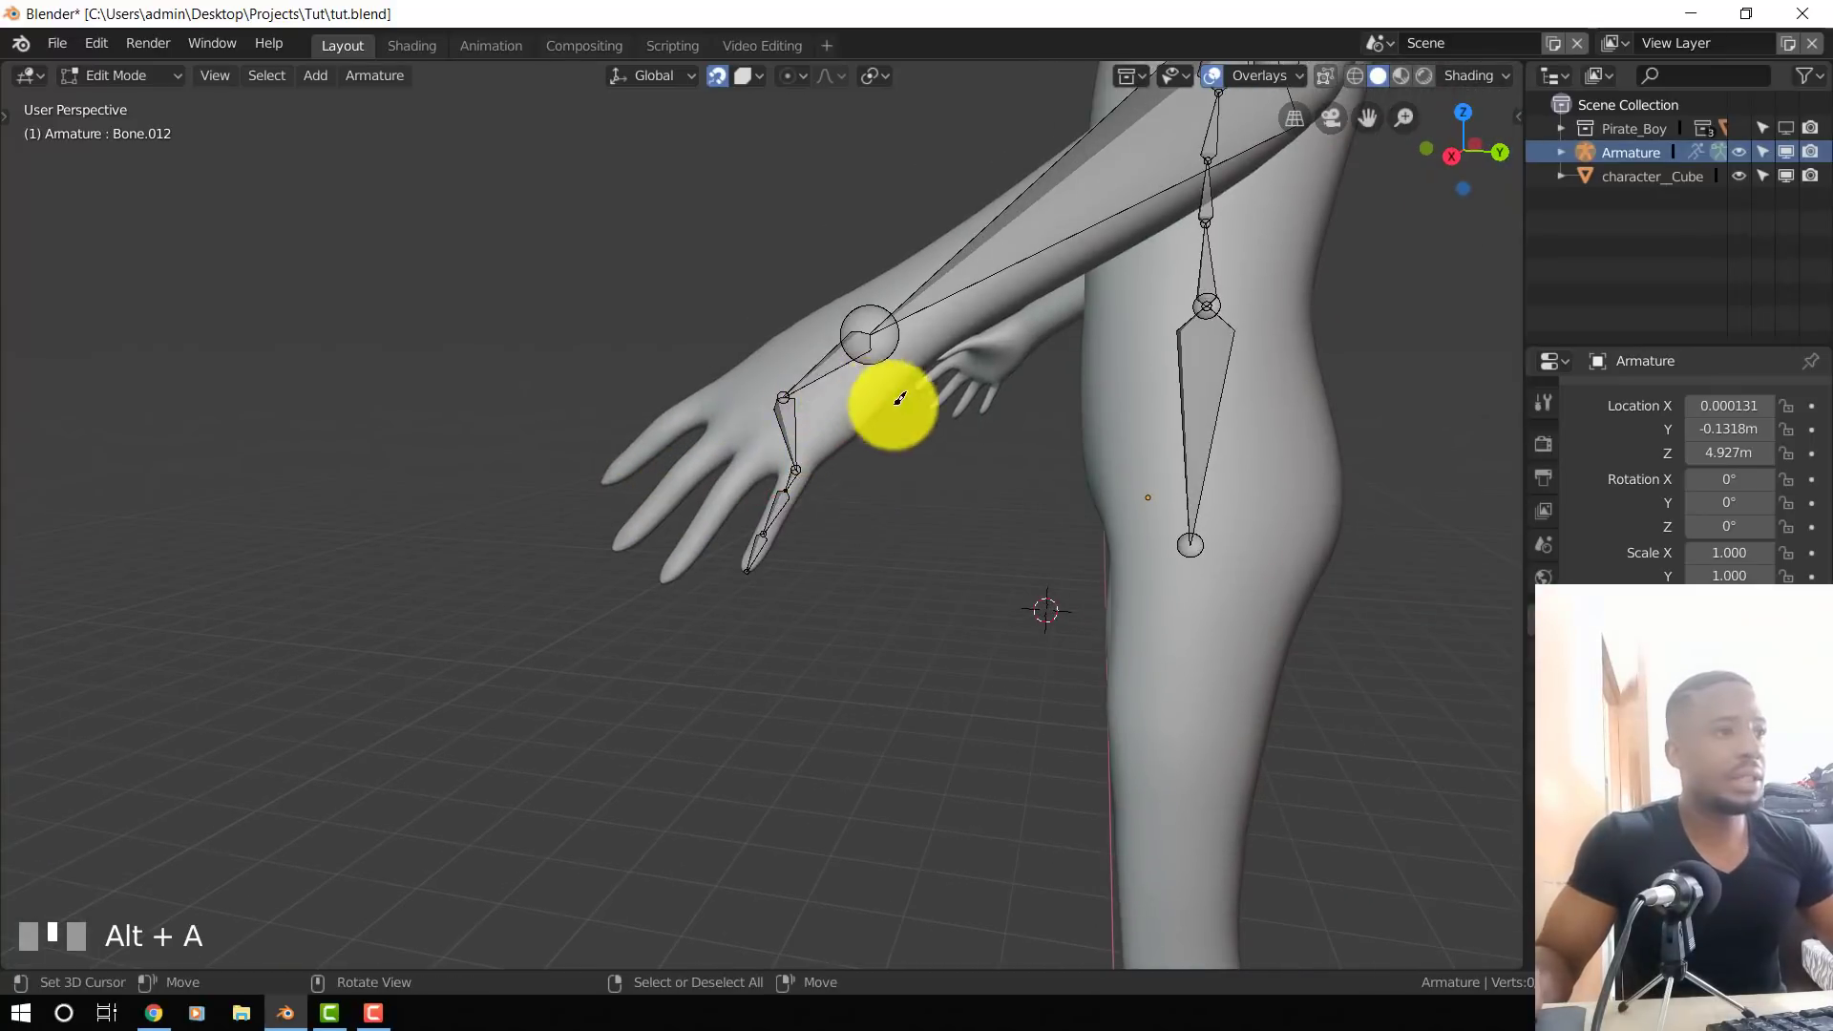
- Extrude a bone from the palm joint to the base of the ring finger and three more bones along it to its tip
{"action": "middle_click_drag", "start_coordinate": [899, 398], "coordinate": [937, 462]}
{"action": "scroll", "coordinate": [961, 520], "scroll_direction": "up", "scroll_amount": 2}
{"action": "right_click_drag", "start_coordinate": [1091, 515], "coordinate": [1117, 491]}
{"action": "key", "text": "e"}
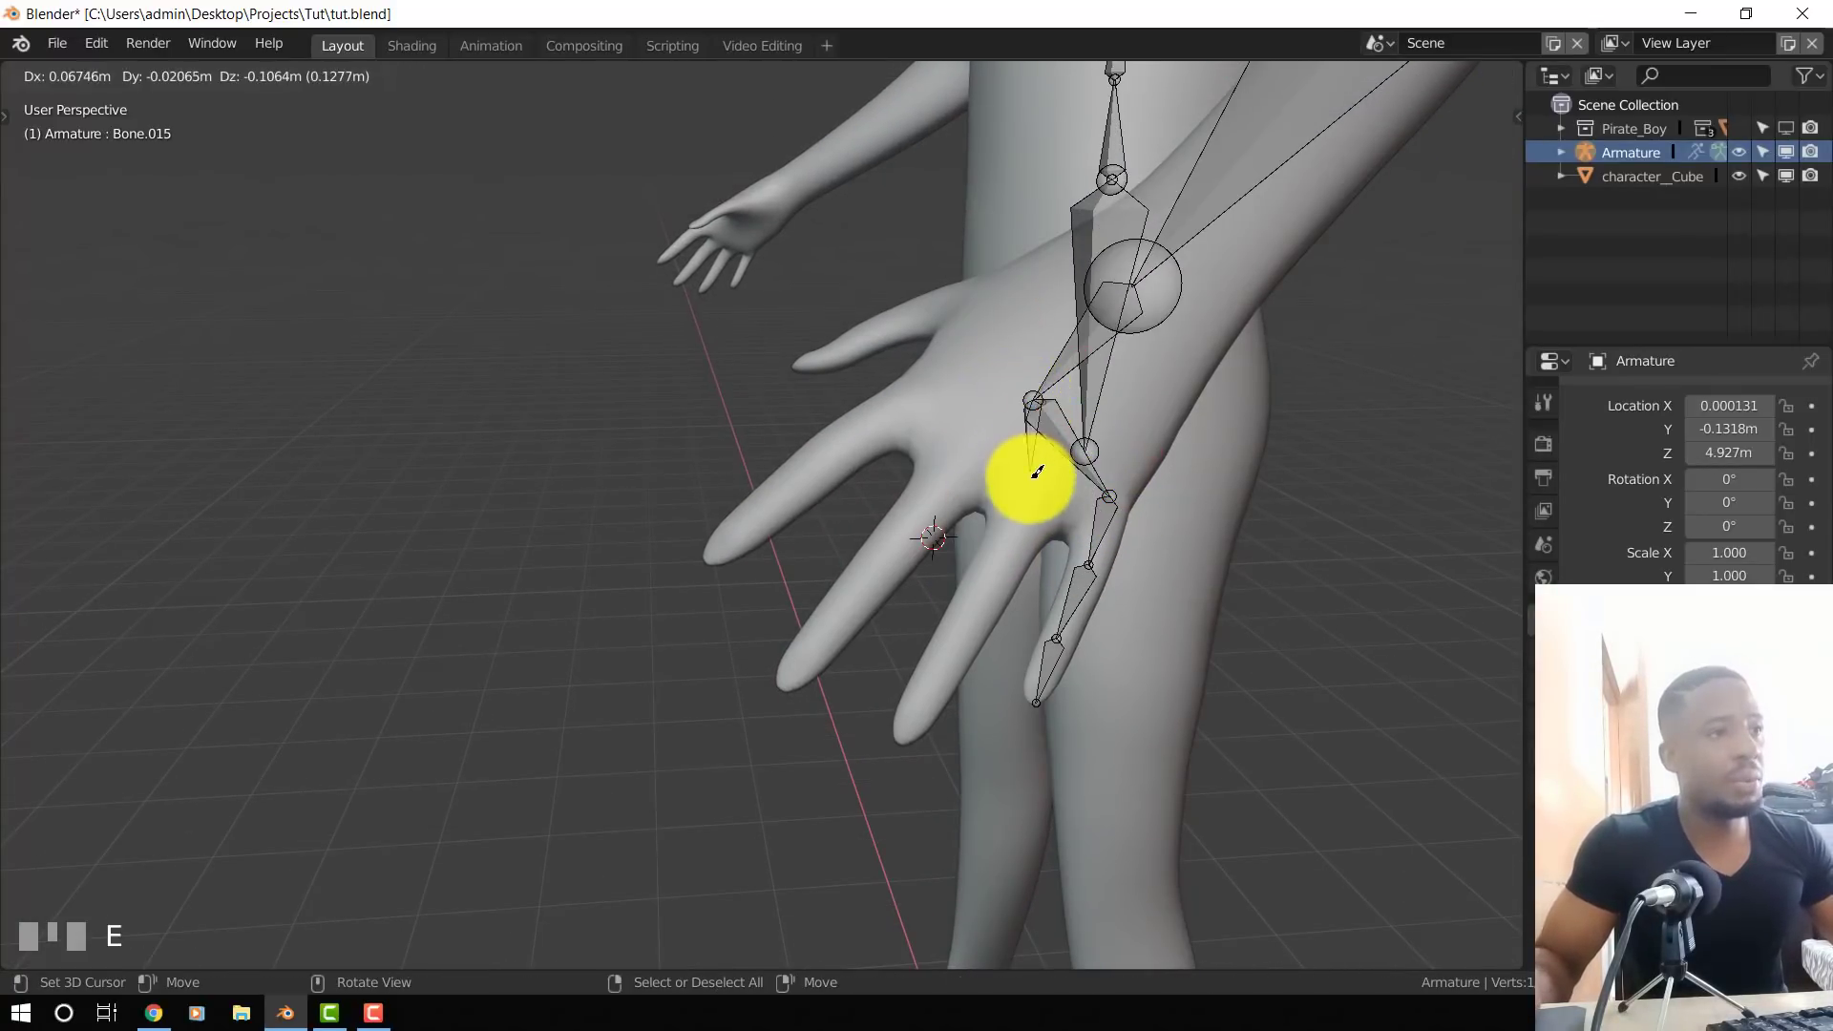
{"action": "left_click", "coordinate": [1034, 500]}
{"action": "key", "text": "e"}
{"action": "left_click", "coordinate": [998, 576]}
{"action": "key", "text": "e"}
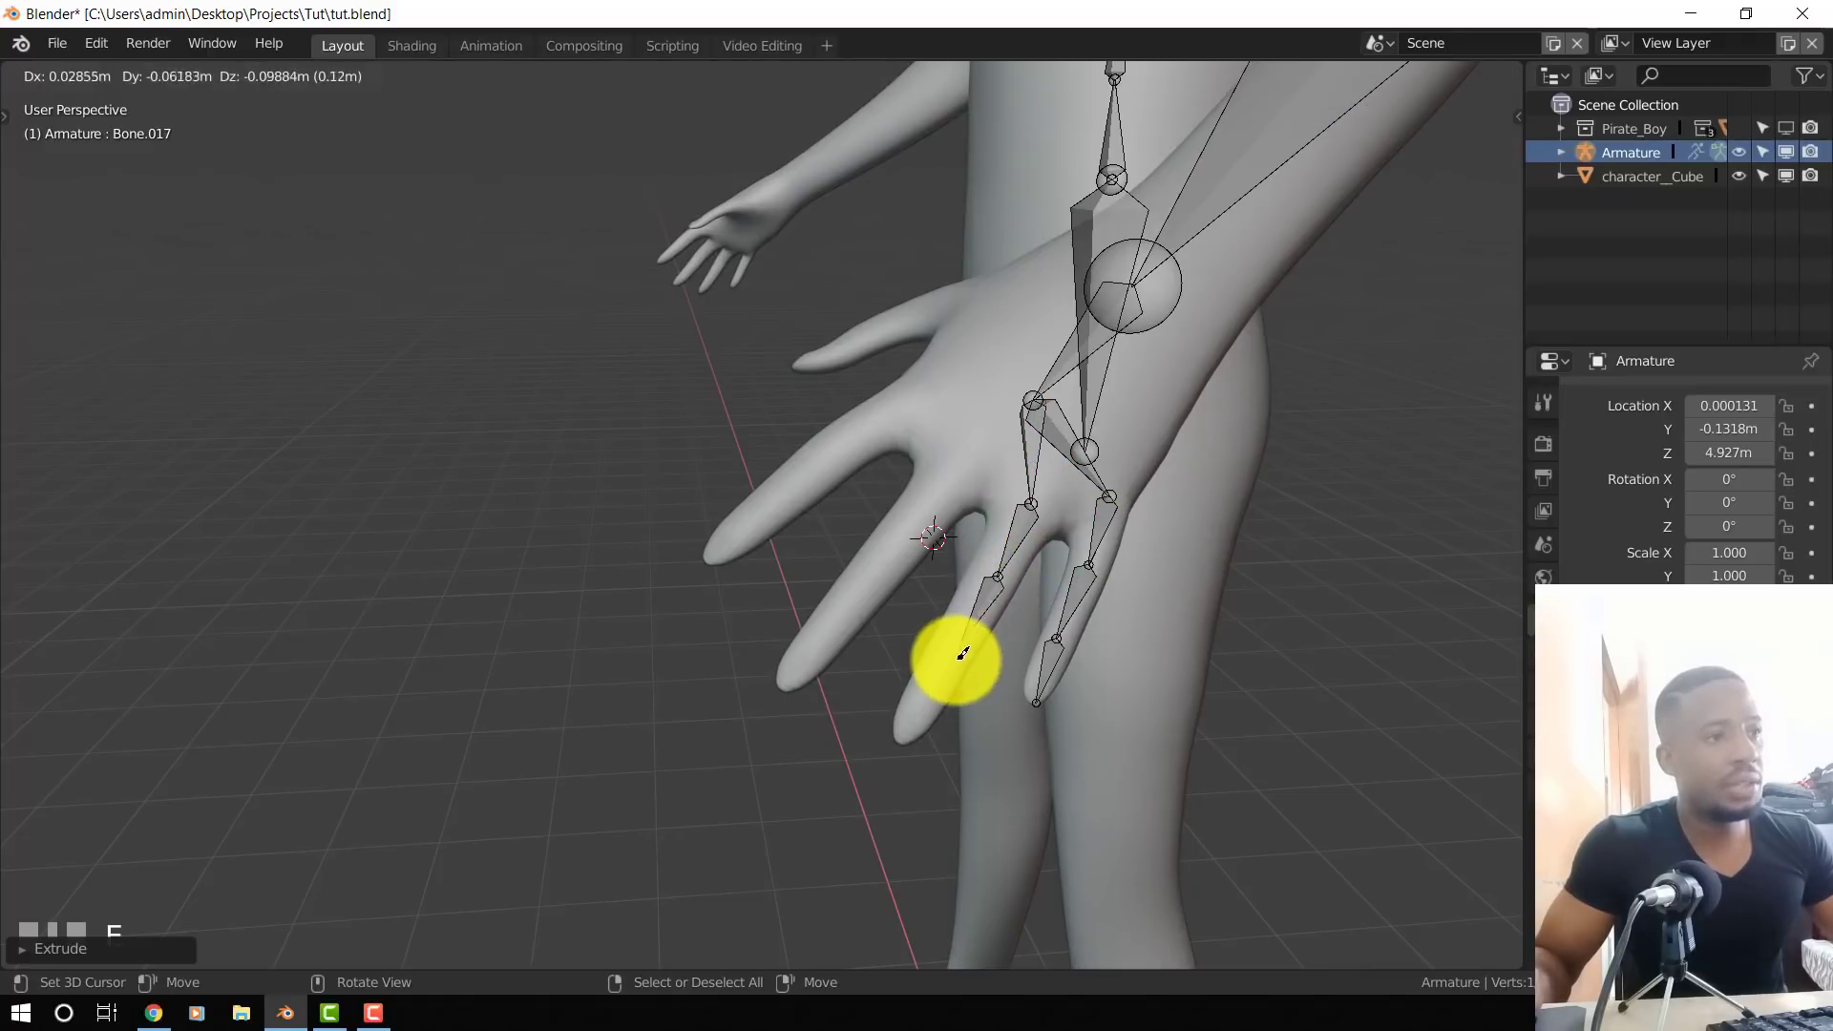
{"action": "left_click", "coordinate": [945, 661]}
{"action": "key", "text": "e"}
{"action": "left_click", "coordinate": [909, 726]}
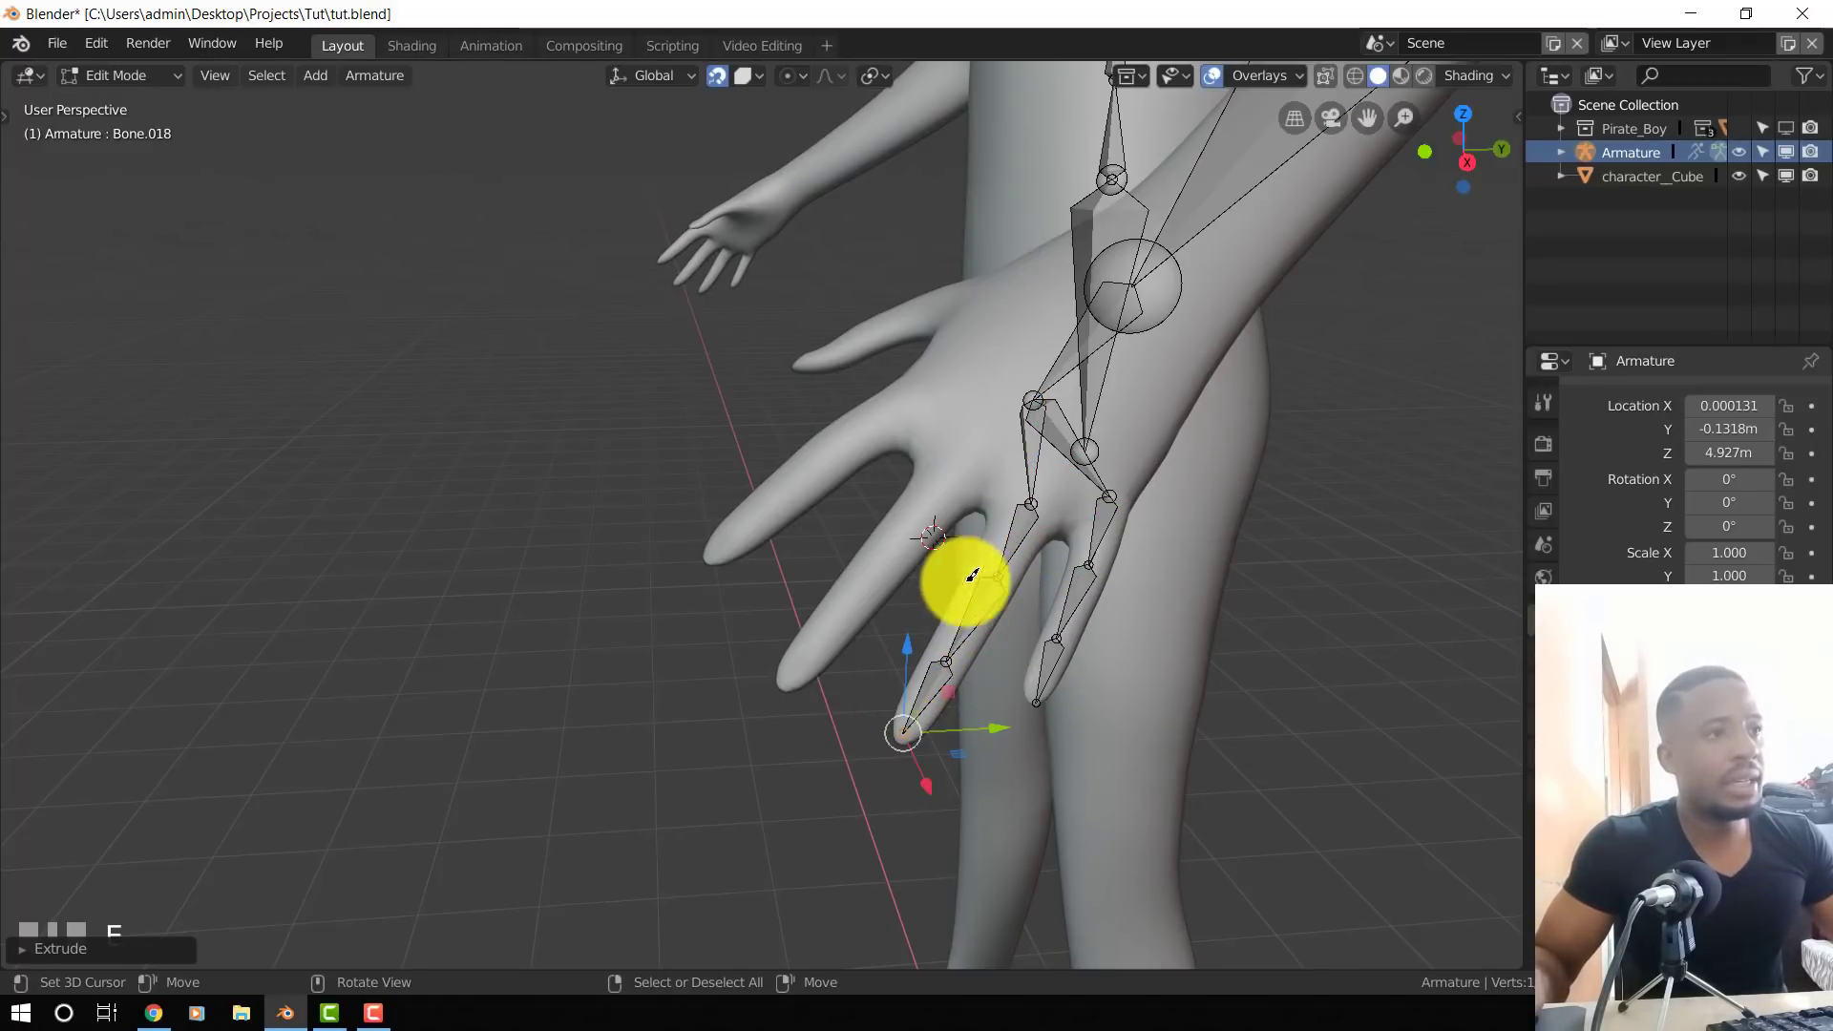
- Extrude a bone from the palm joint to the base of the middle finger and three more bones along it to its tip
{"action": "key", "text": "e"}
{"action": "left_click", "coordinate": [955, 475]}
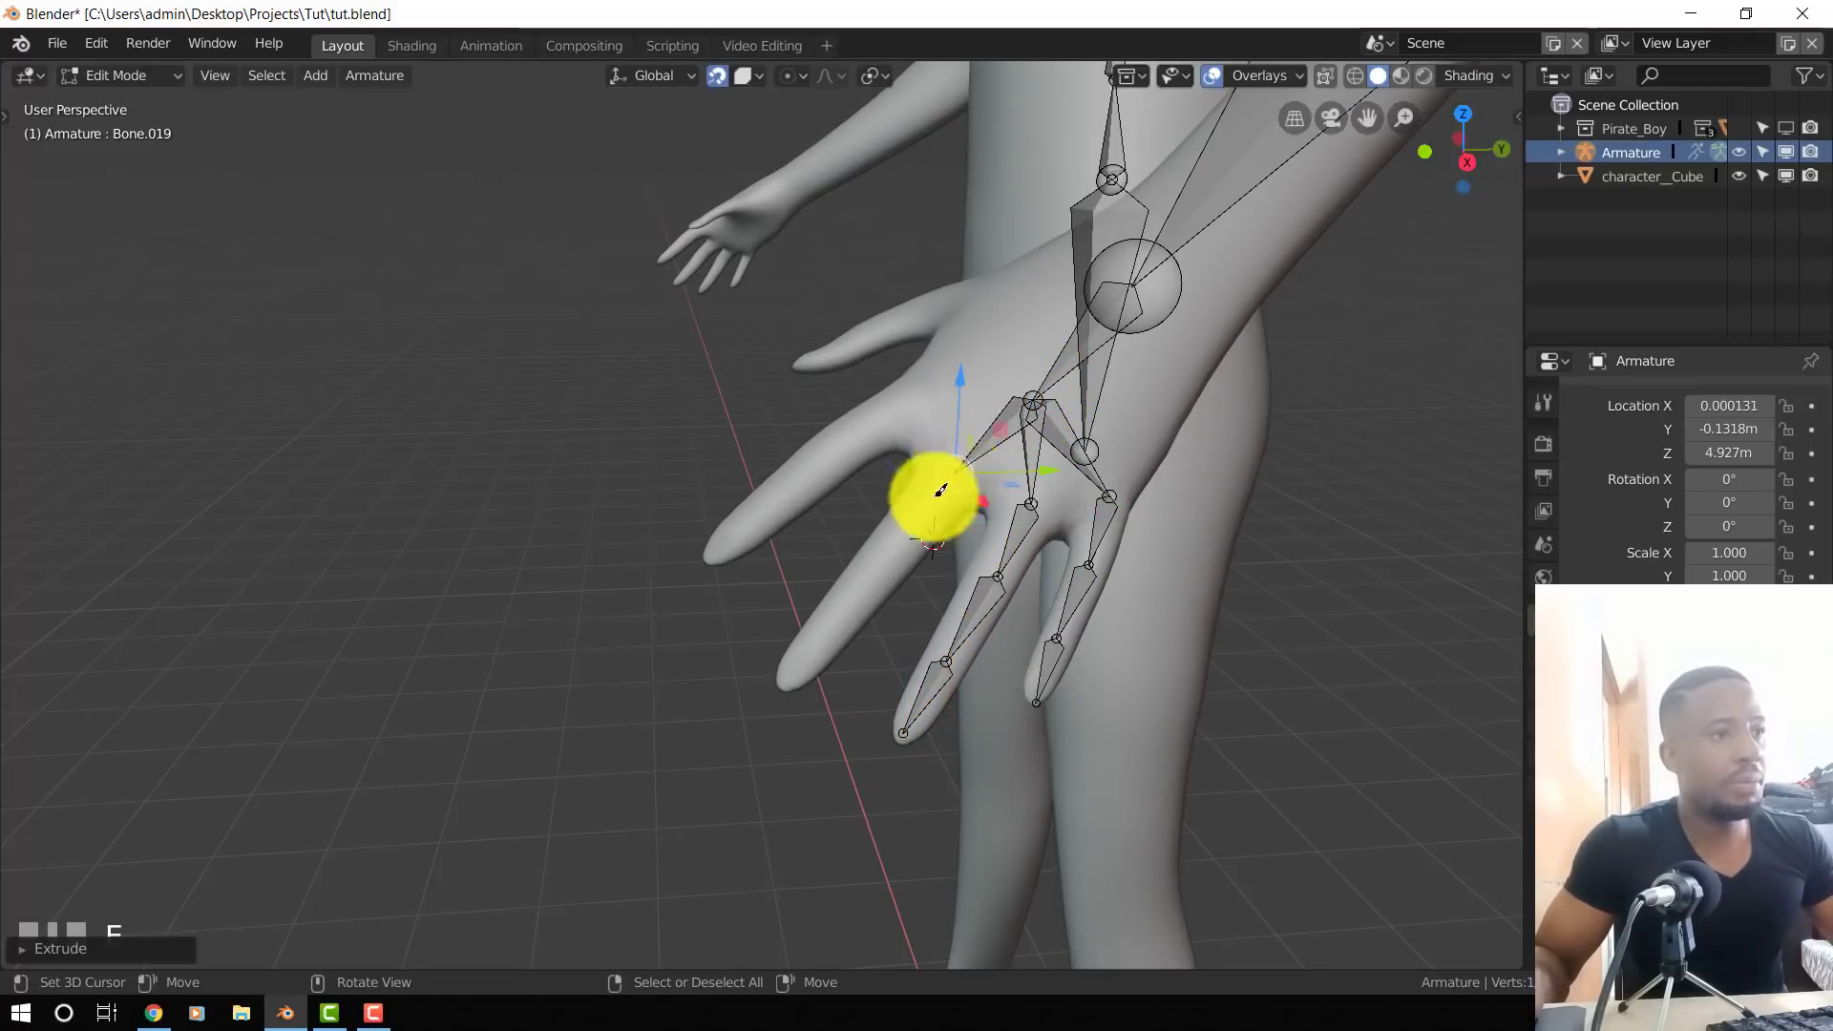
{"action": "key", "text": "e"}
{"action": "left_click", "coordinate": [885, 554]}
{"action": "key", "text": "e"}
{"action": "left_click", "coordinate": [833, 618]}
{"action": "key", "text": "e"}
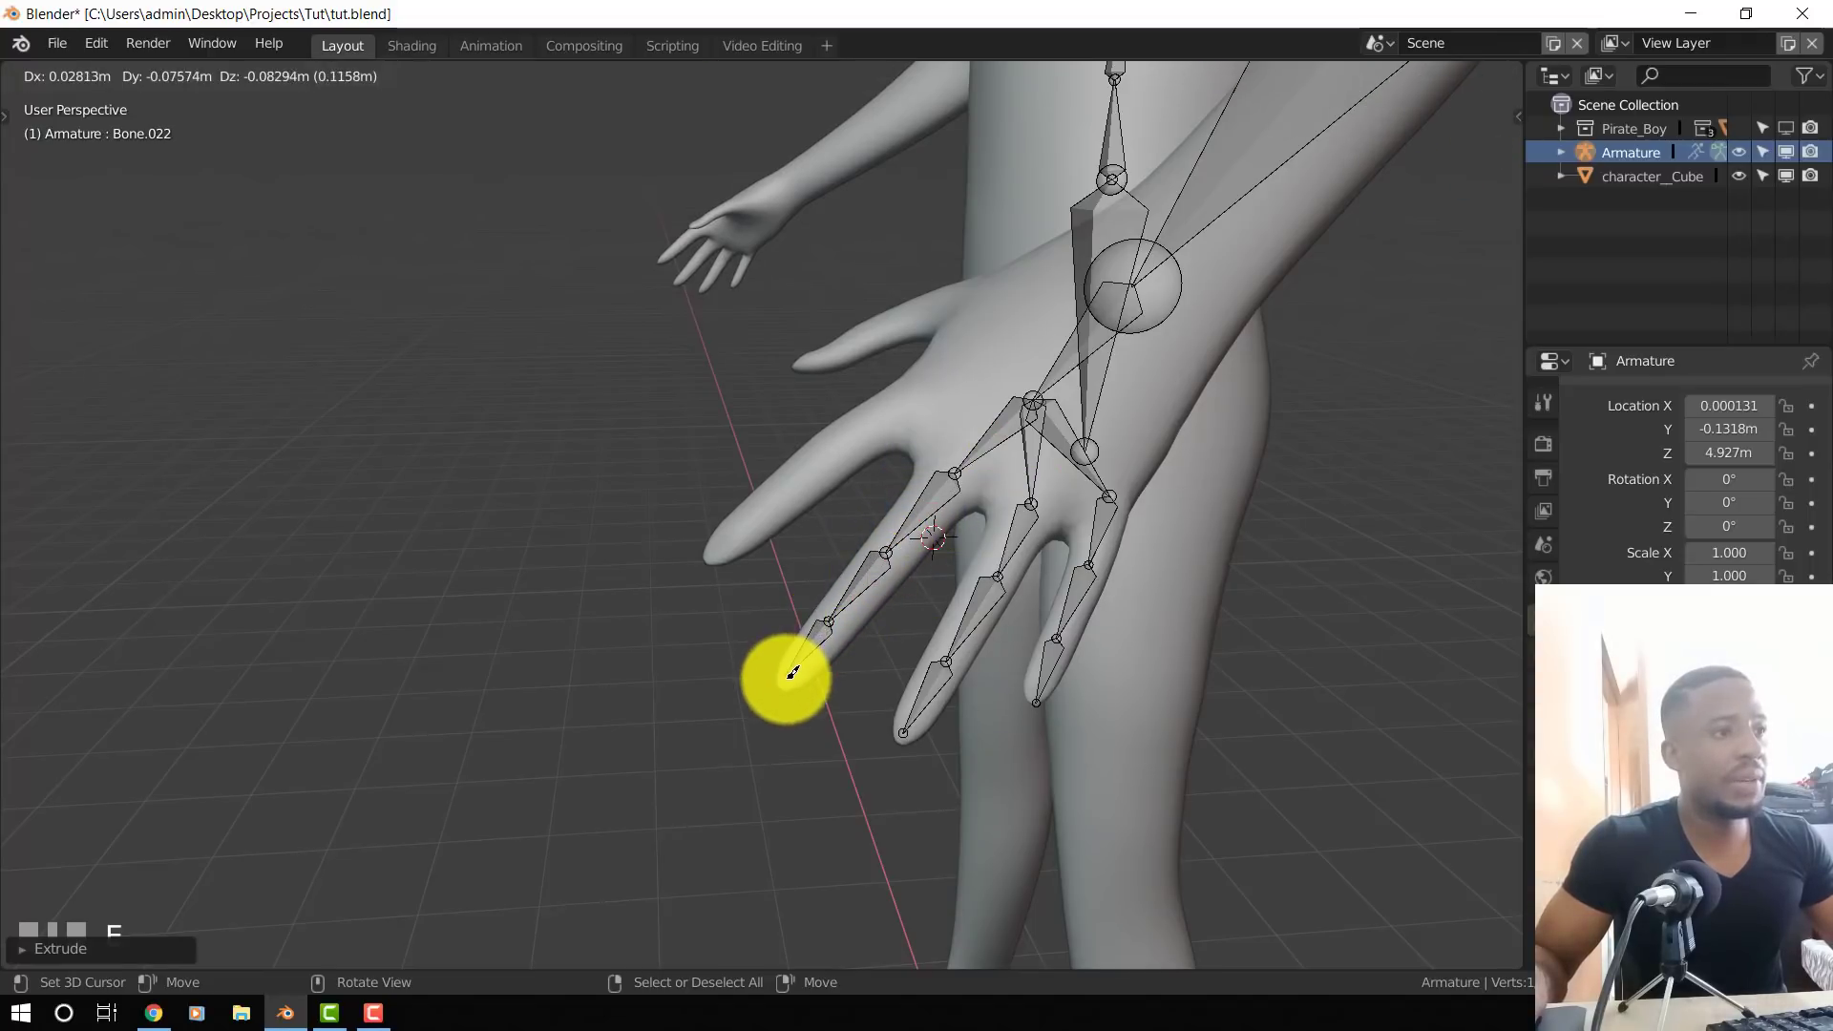
{"action": "left_click", "coordinate": [788, 678]}
- Extrude a bone from the palm joint to the base of the index finger and three more bones along it to its tip
{"action": "middle_click_drag", "start_coordinate": [850, 609], "coordinate": [1118, 555]}
{"action": "right_click", "coordinate": [1136, 487]}
{"action": "key", "text": "e"}
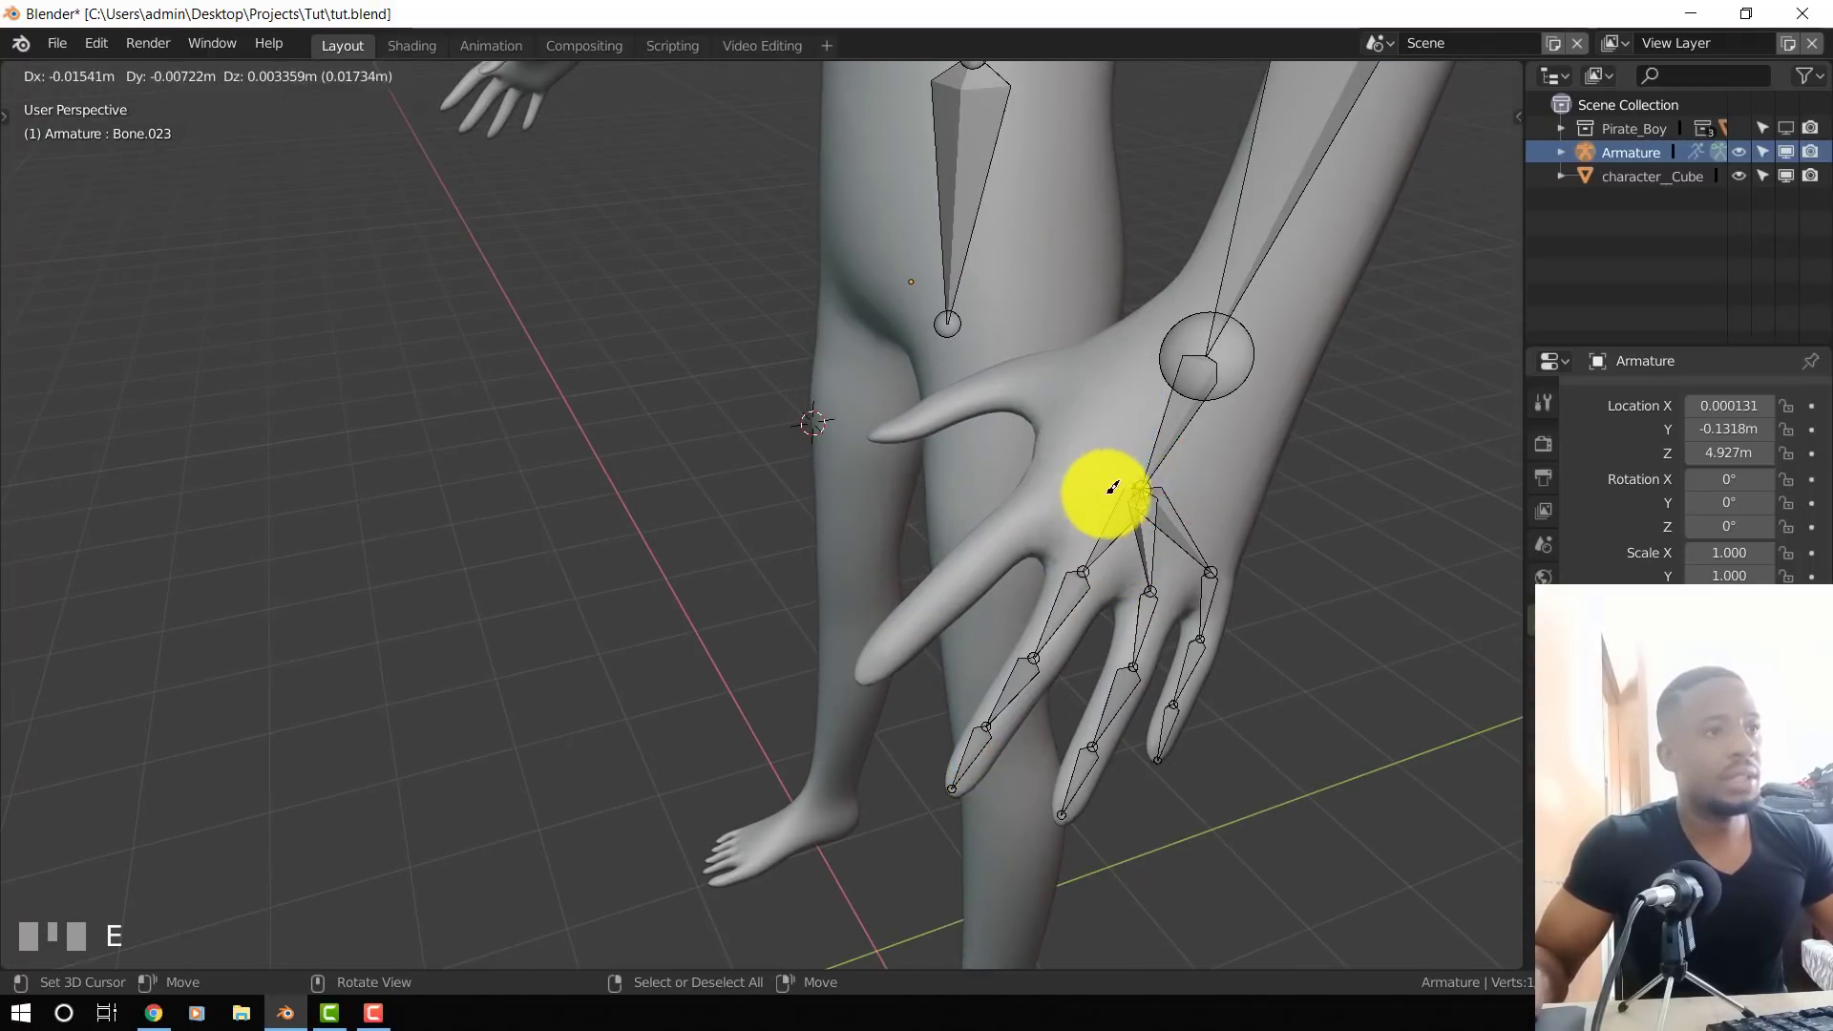
{"action": "left_click", "coordinate": [1021, 523]}
{"action": "key", "text": "e"}
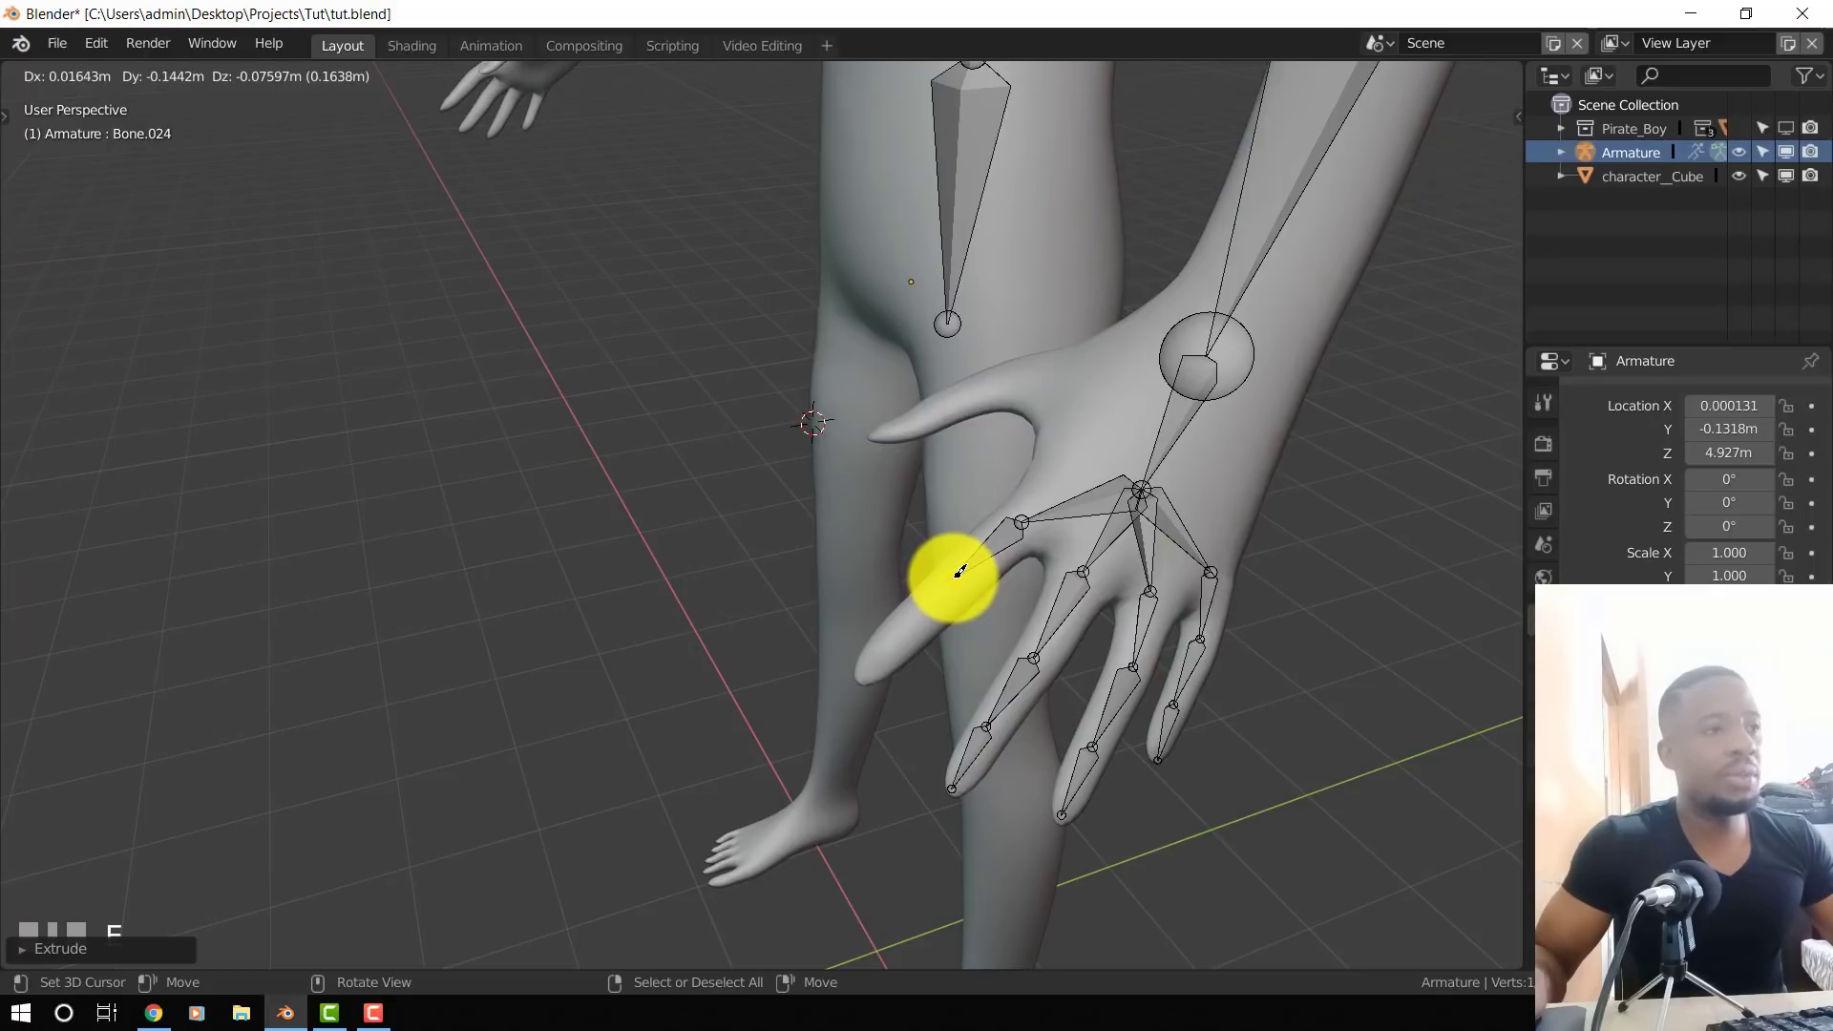
{"action": "left_click", "coordinate": [953, 578]}
{"action": "key", "text": "e"}
{"action": "left_click", "coordinate": [899, 630]}
{"action": "left_click", "coordinate": [869, 662]}
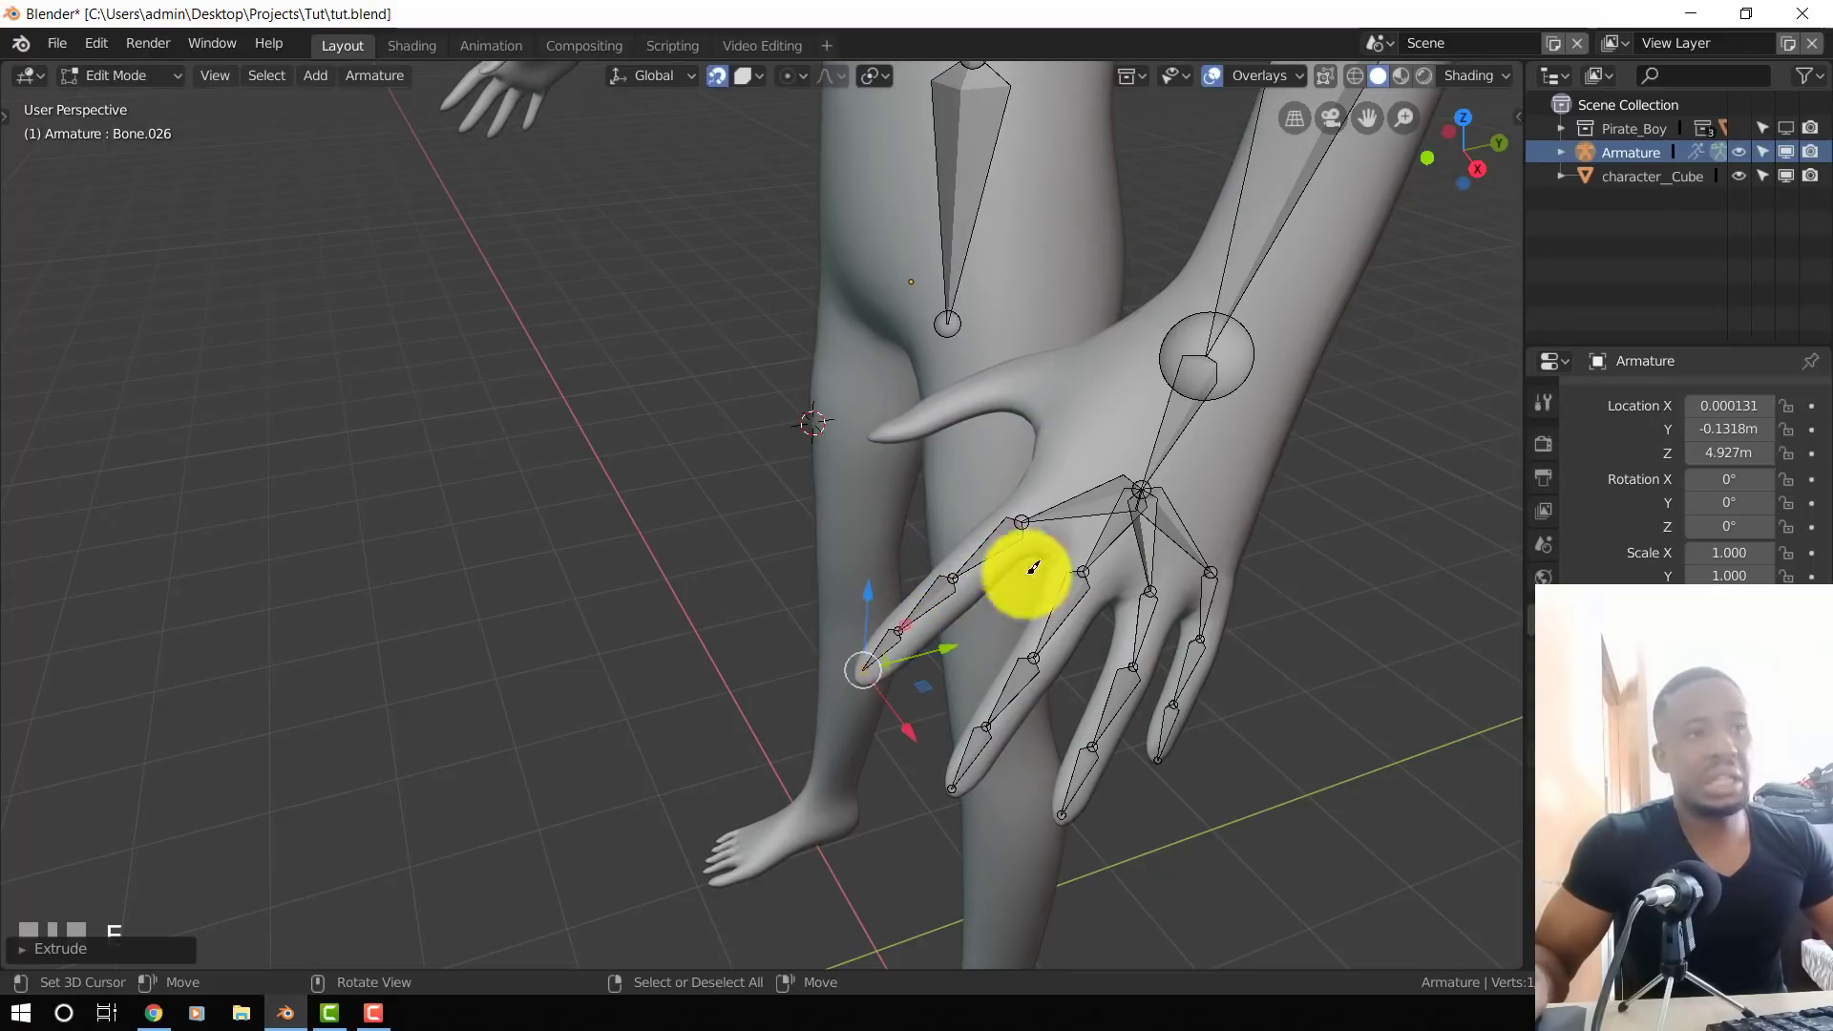
{"action": "key", "text": "alt+a"}
- Extrude a bone from the palm joint to the base of the thumb and two more bones along it to its tip
{"action": "middle_click_drag", "start_coordinate": [1023, 573], "coordinate": [1199, 544]}
{"action": "left_click", "coordinate": [1227, 488]}
{"action": "key", "text": "e"}
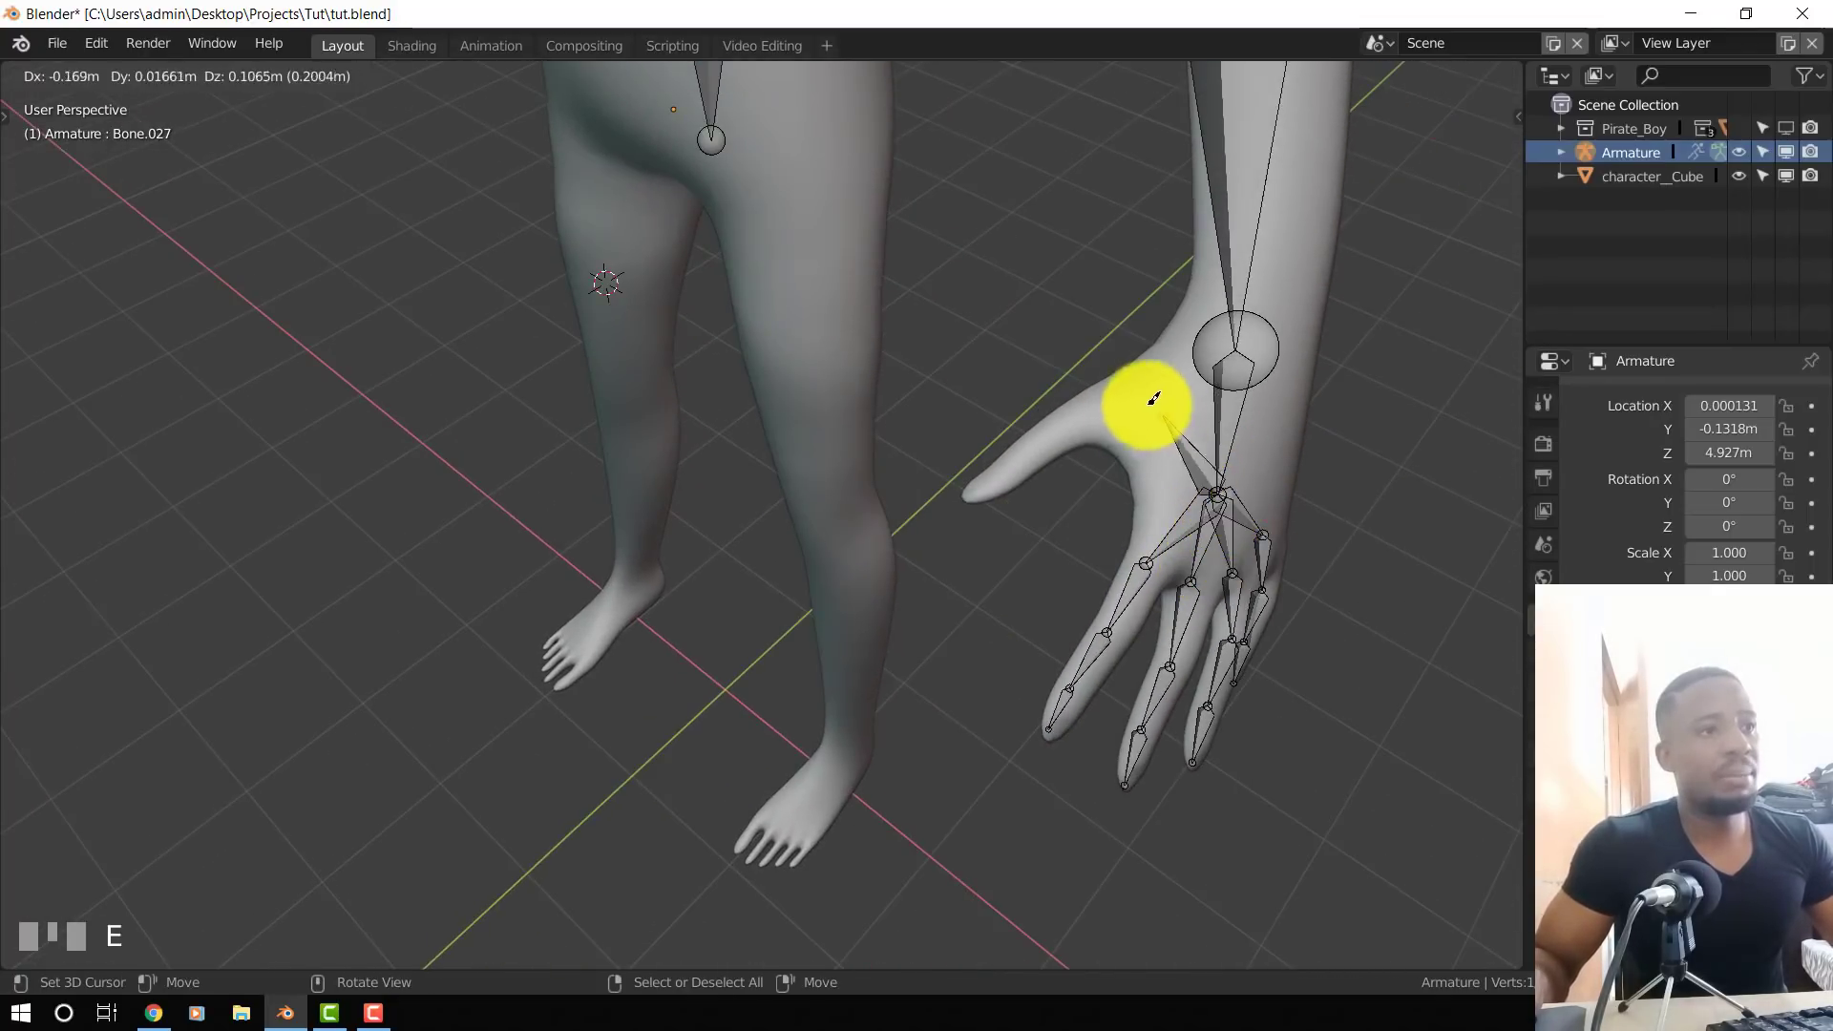
{"action": "left_click", "coordinate": [1028, 446]}
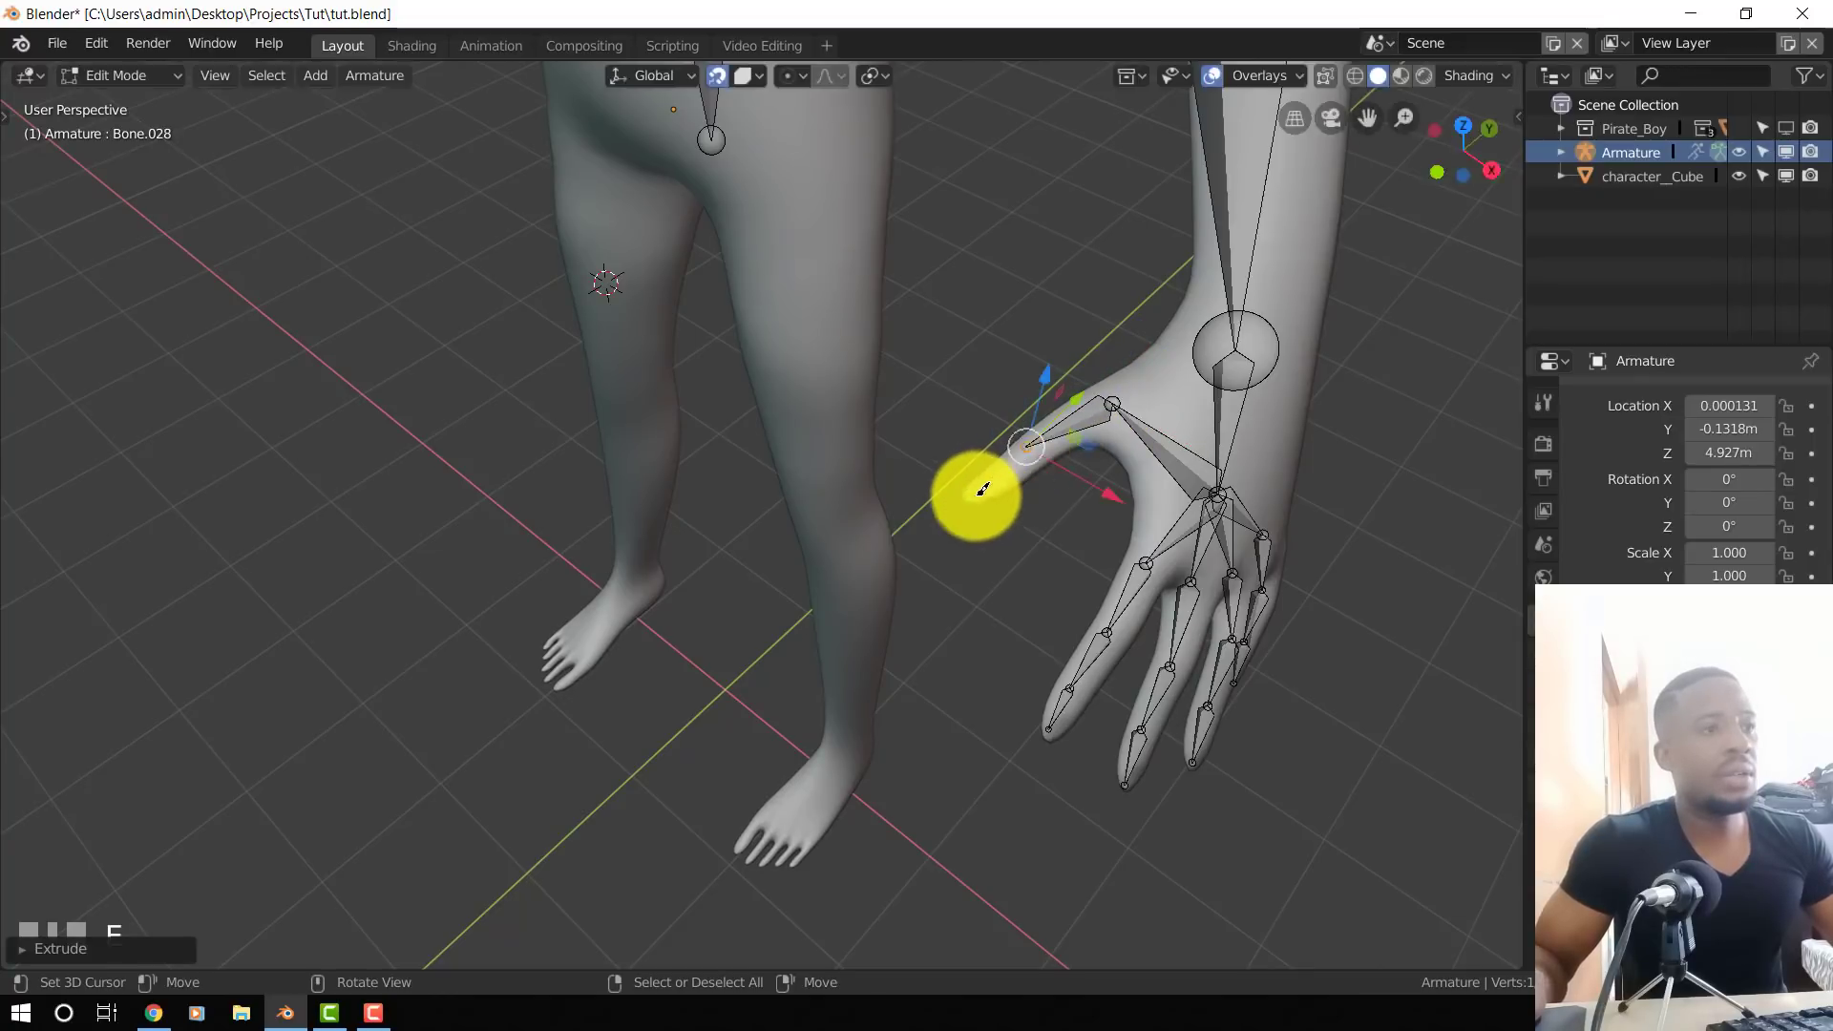
{"action": "key", "text": "e"}
{"action": "left_click", "coordinate": [972, 496]}
{"action": "scroll", "coordinate": [1036, 478], "scroll_direction": "down", "scroll_amount": 2}
{"action": "key", "text": "alt+a"}
{"action": "middle_click_drag", "start_coordinate": [989, 494], "coordinate": [986, 453]}
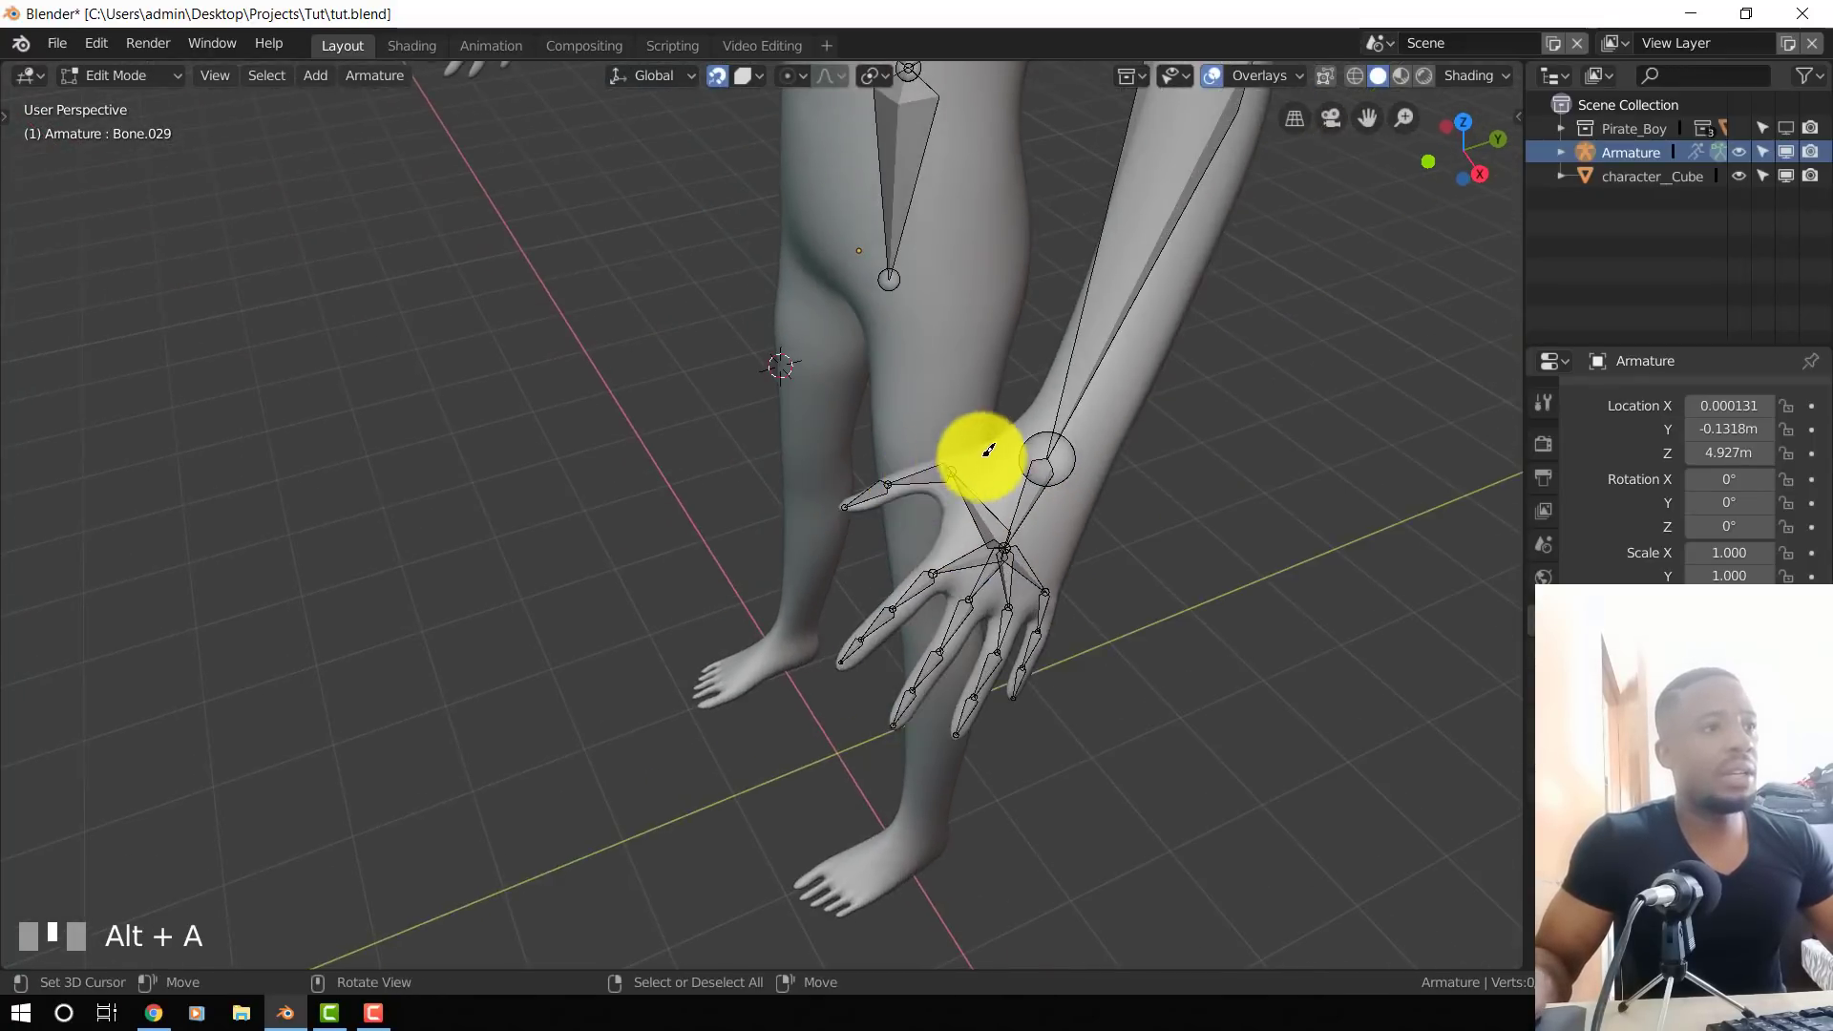
- Move the palm joint shared by the finger bones slightly toward the wrist
{"action": "scroll", "coordinate": [993, 452], "scroll_direction": "up", "scroll_amount": 2}
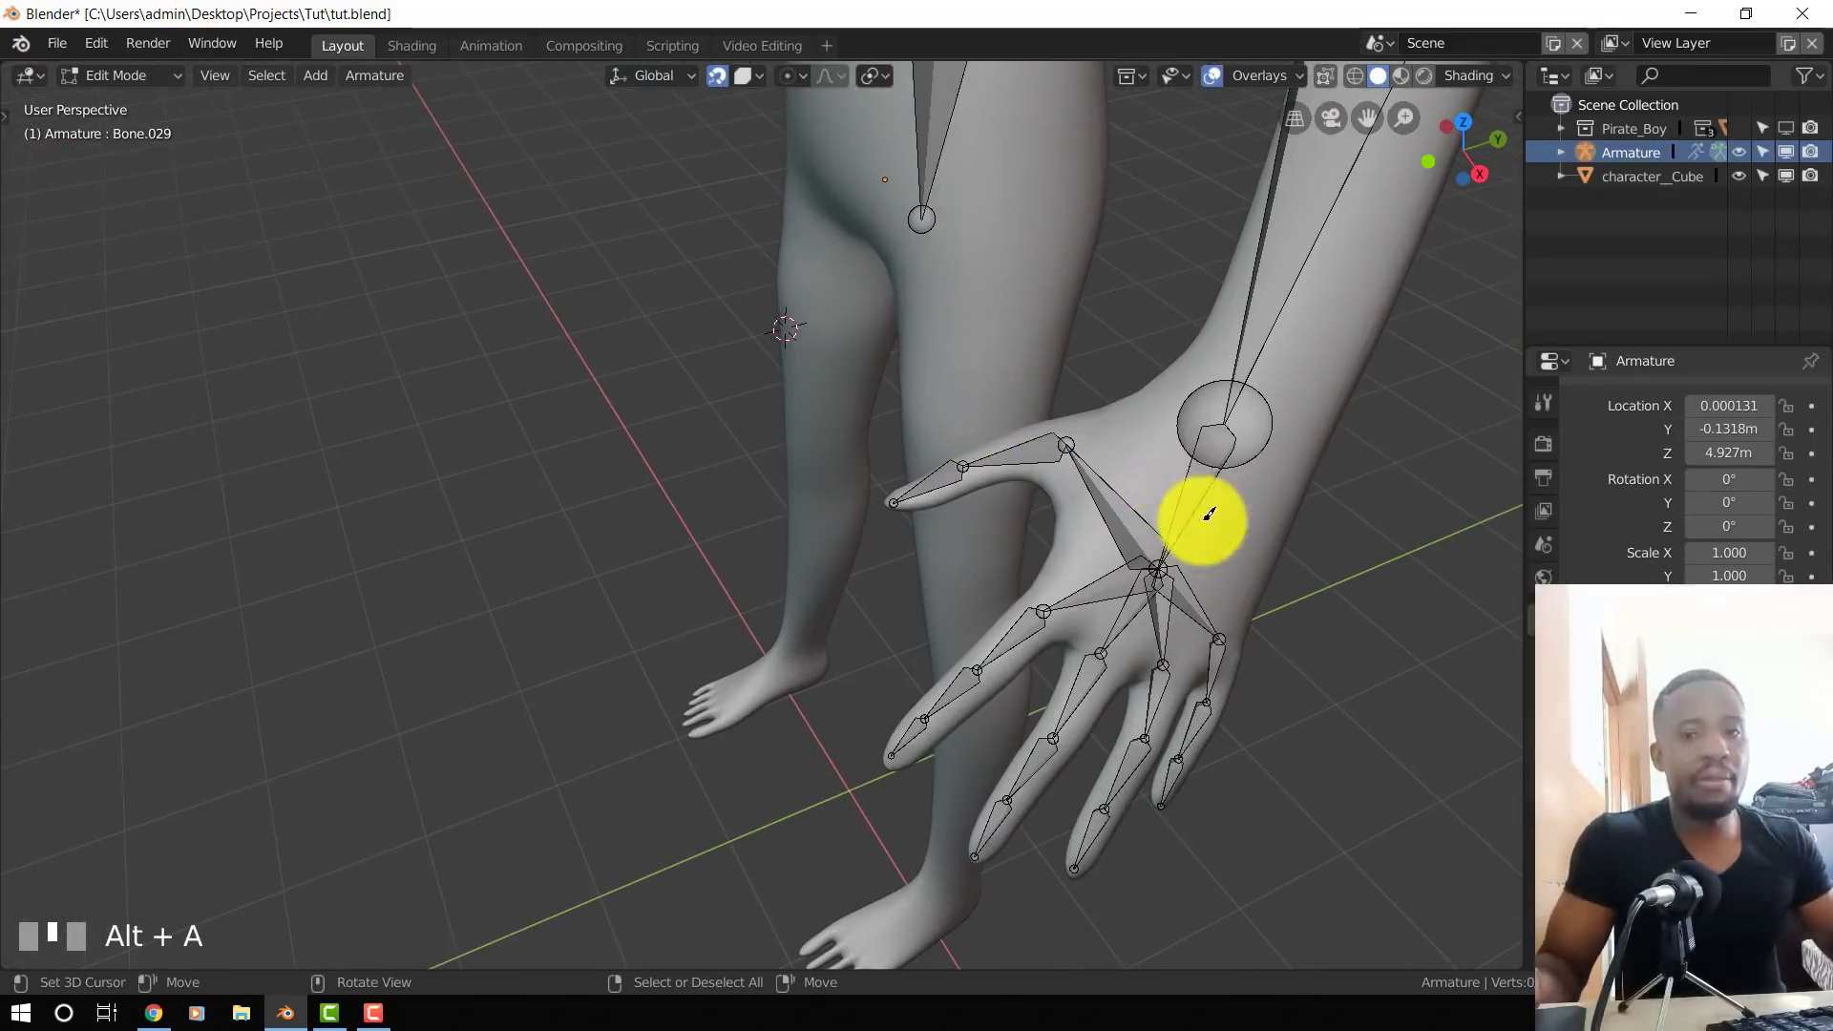
{"action": "middle_click_drag", "start_coordinate": [1195, 515], "coordinate": [1240, 528]}
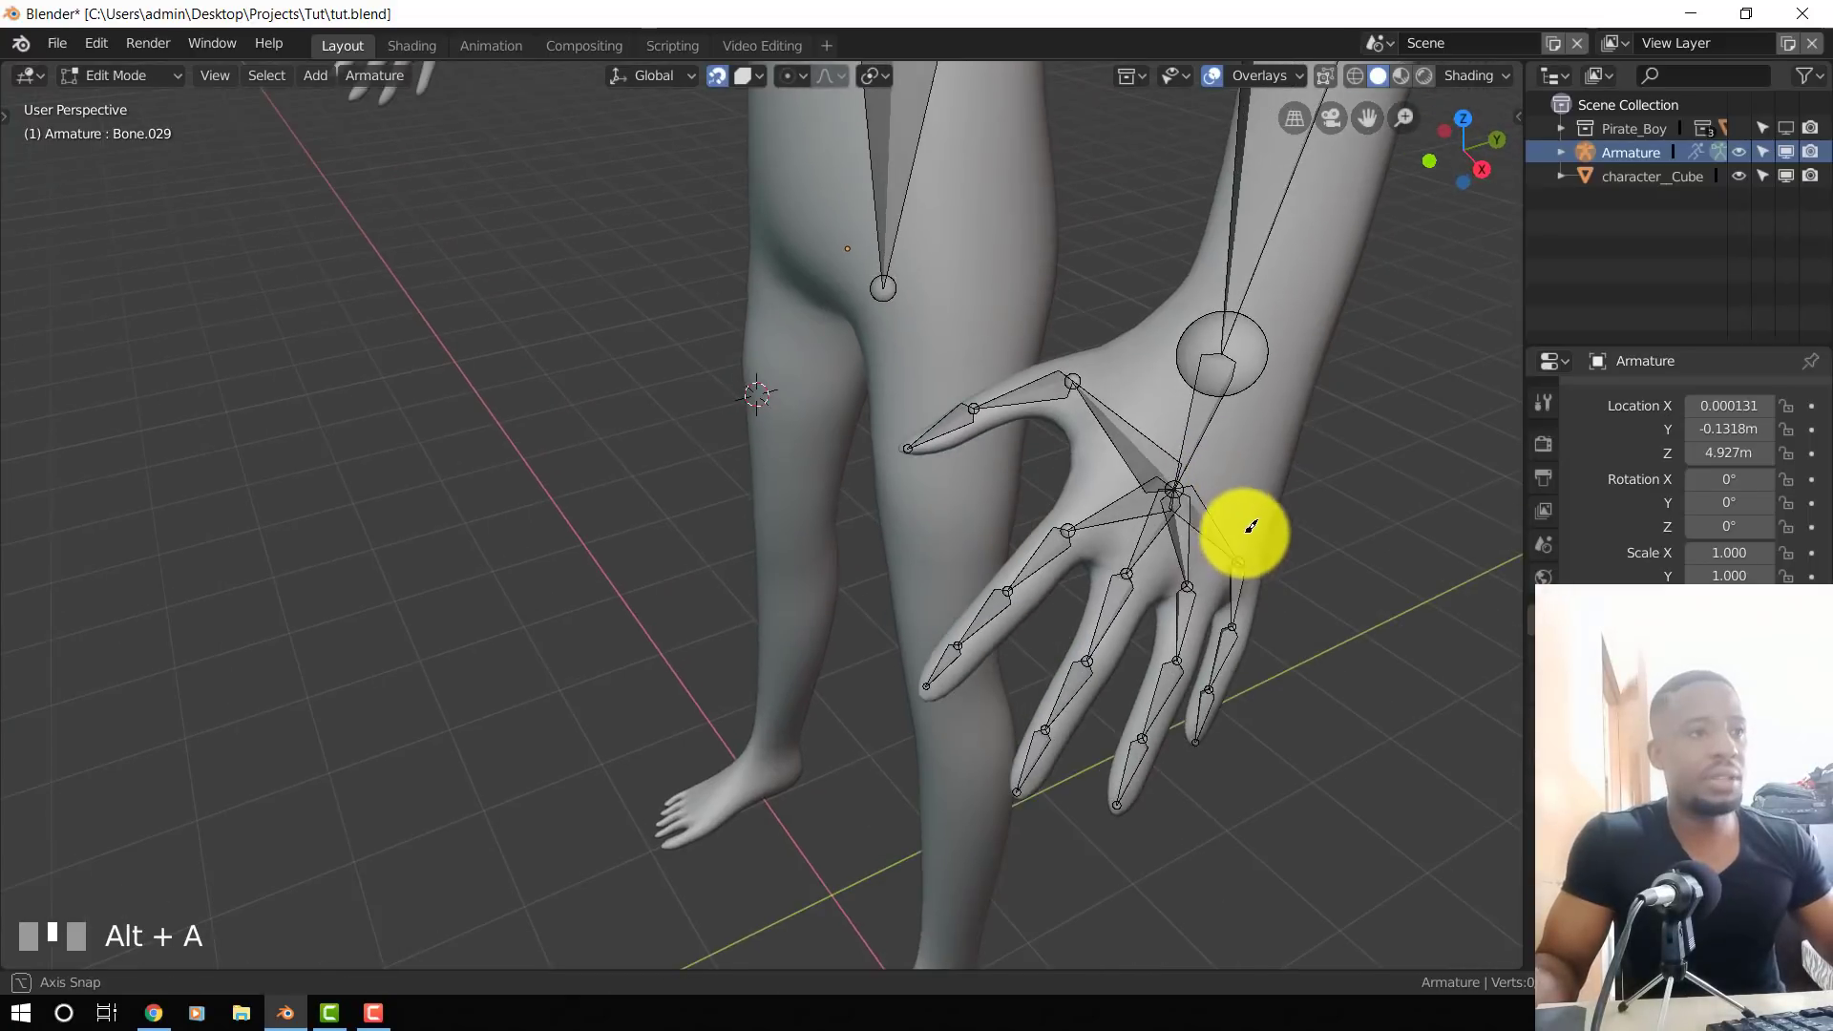
{"action": "middle_click_drag", "start_coordinate": [1145, 491], "coordinate": [1165, 499]}
{"action": "key", "text": "g"}
{"action": "left_click", "coordinate": [1196, 480]}
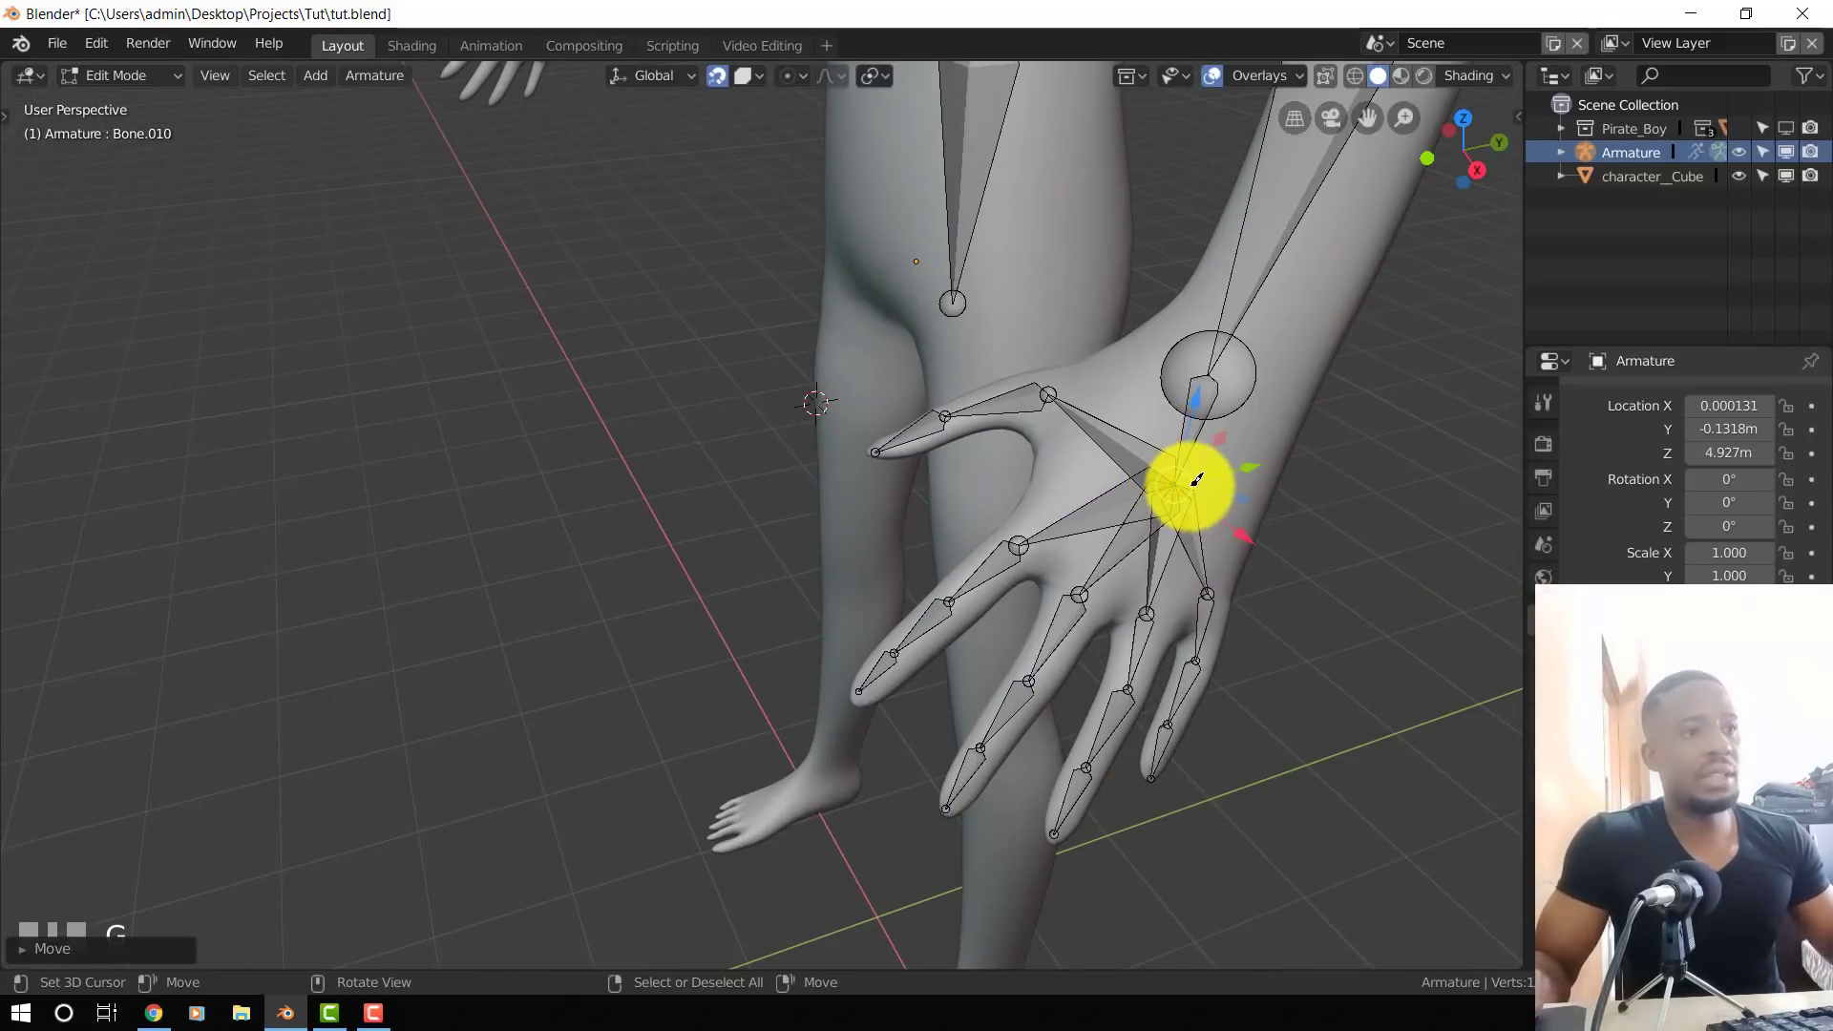
- Extrude a hip bone about 0.57 m long from the joint at the base of the pelvis sideways to the top of the left thigh
{"action": "key", "text": "KP_1"}
{"action": "scroll", "coordinate": [1050, 487], "scroll_direction": "up", "scroll_amount": 2}
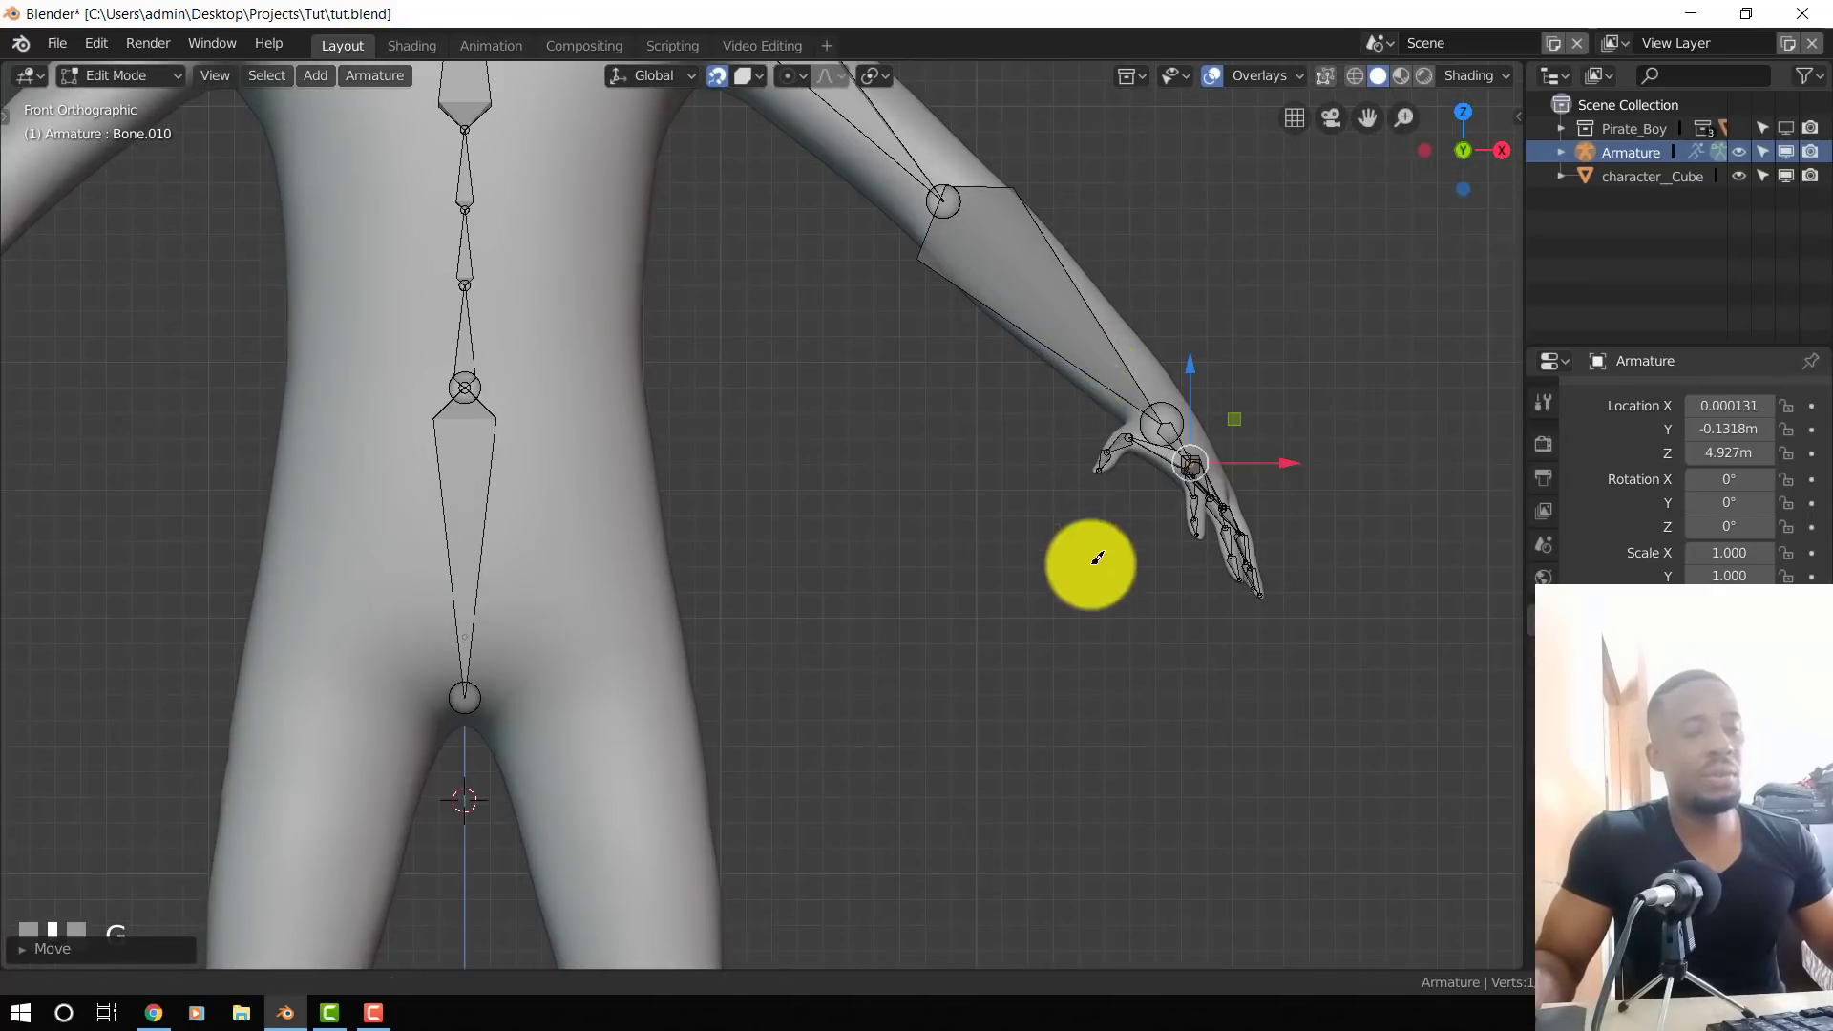
{"action": "middle_click_drag", "start_coordinate": [1091, 564], "coordinate": [1094, 577], "text": "shift"}
{"action": "scroll", "coordinate": [1095, 577], "scroll_direction": "down", "scroll_amount": 3}
{"action": "middle_click_drag", "start_coordinate": [903, 651], "coordinate": [1073, 319], "text": "shift"}
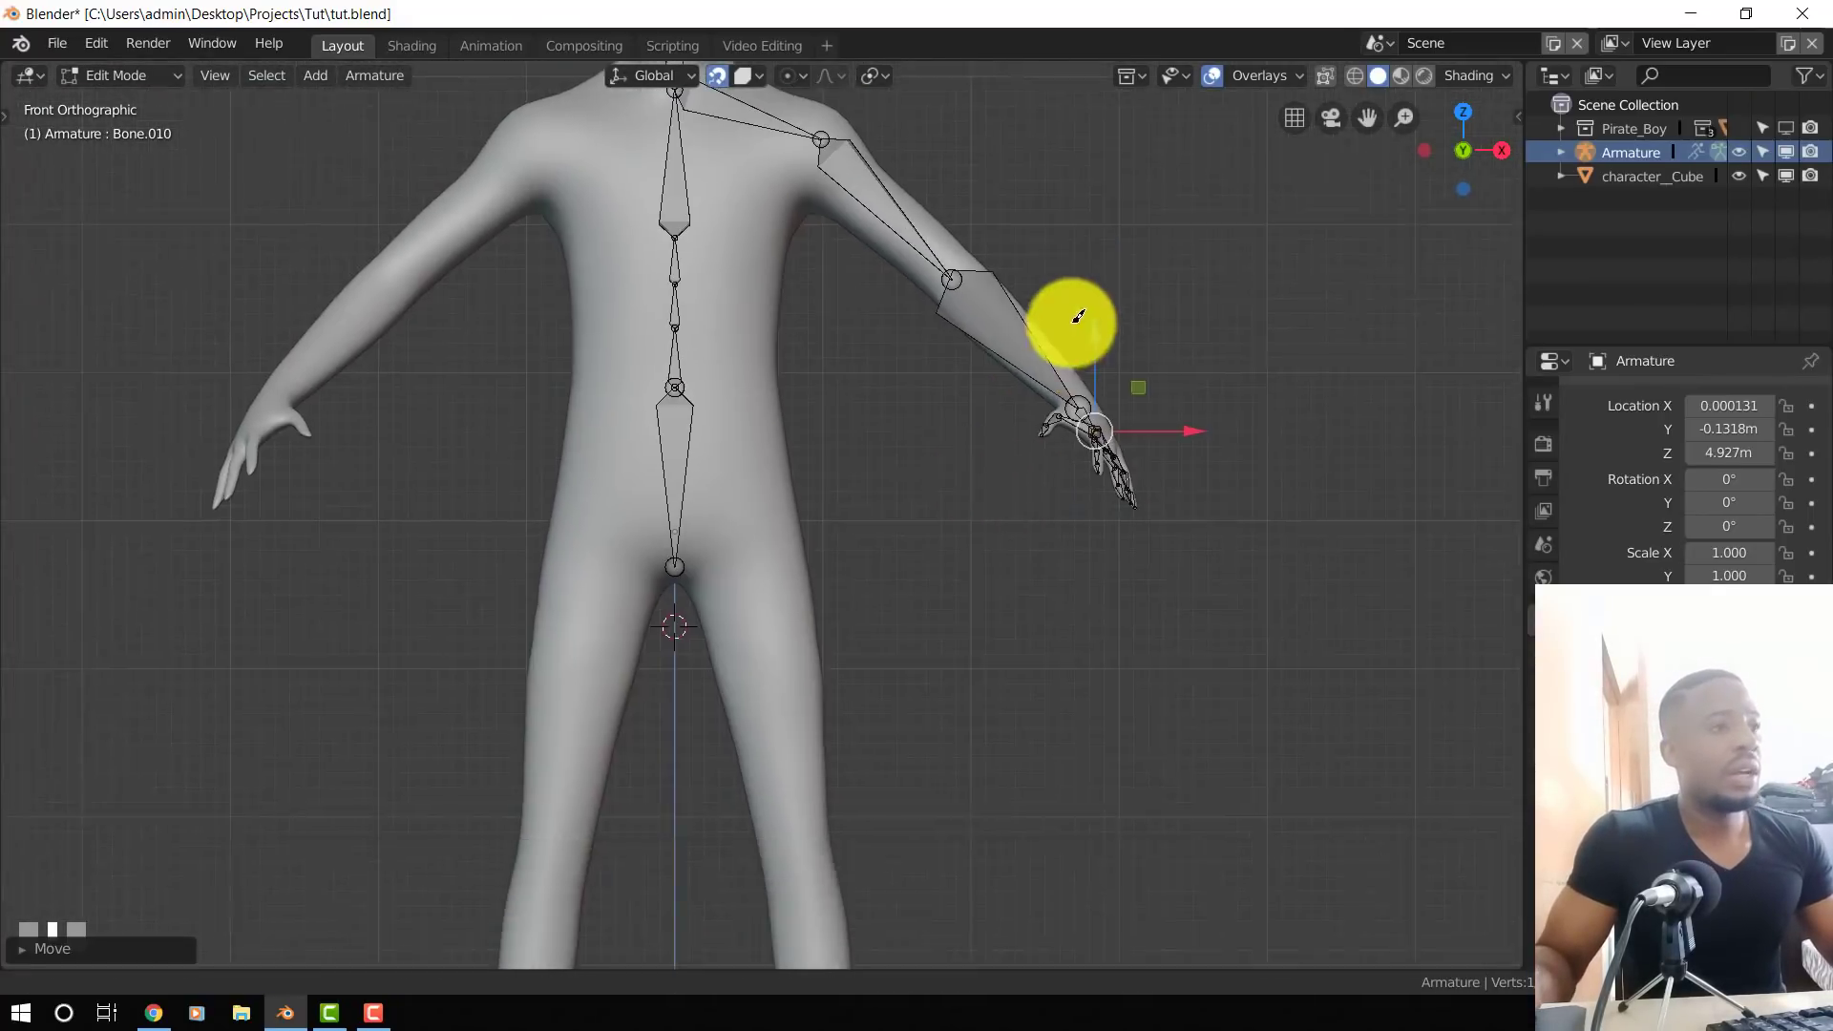
{"action": "scroll", "coordinate": [1060, 323], "scroll_direction": "up", "scroll_amount": 2}
{"action": "right_click", "coordinate": [768, 381]}
{"action": "middle_click_drag", "start_coordinate": [818, 488], "coordinate": [844, 605], "text": "shift"}
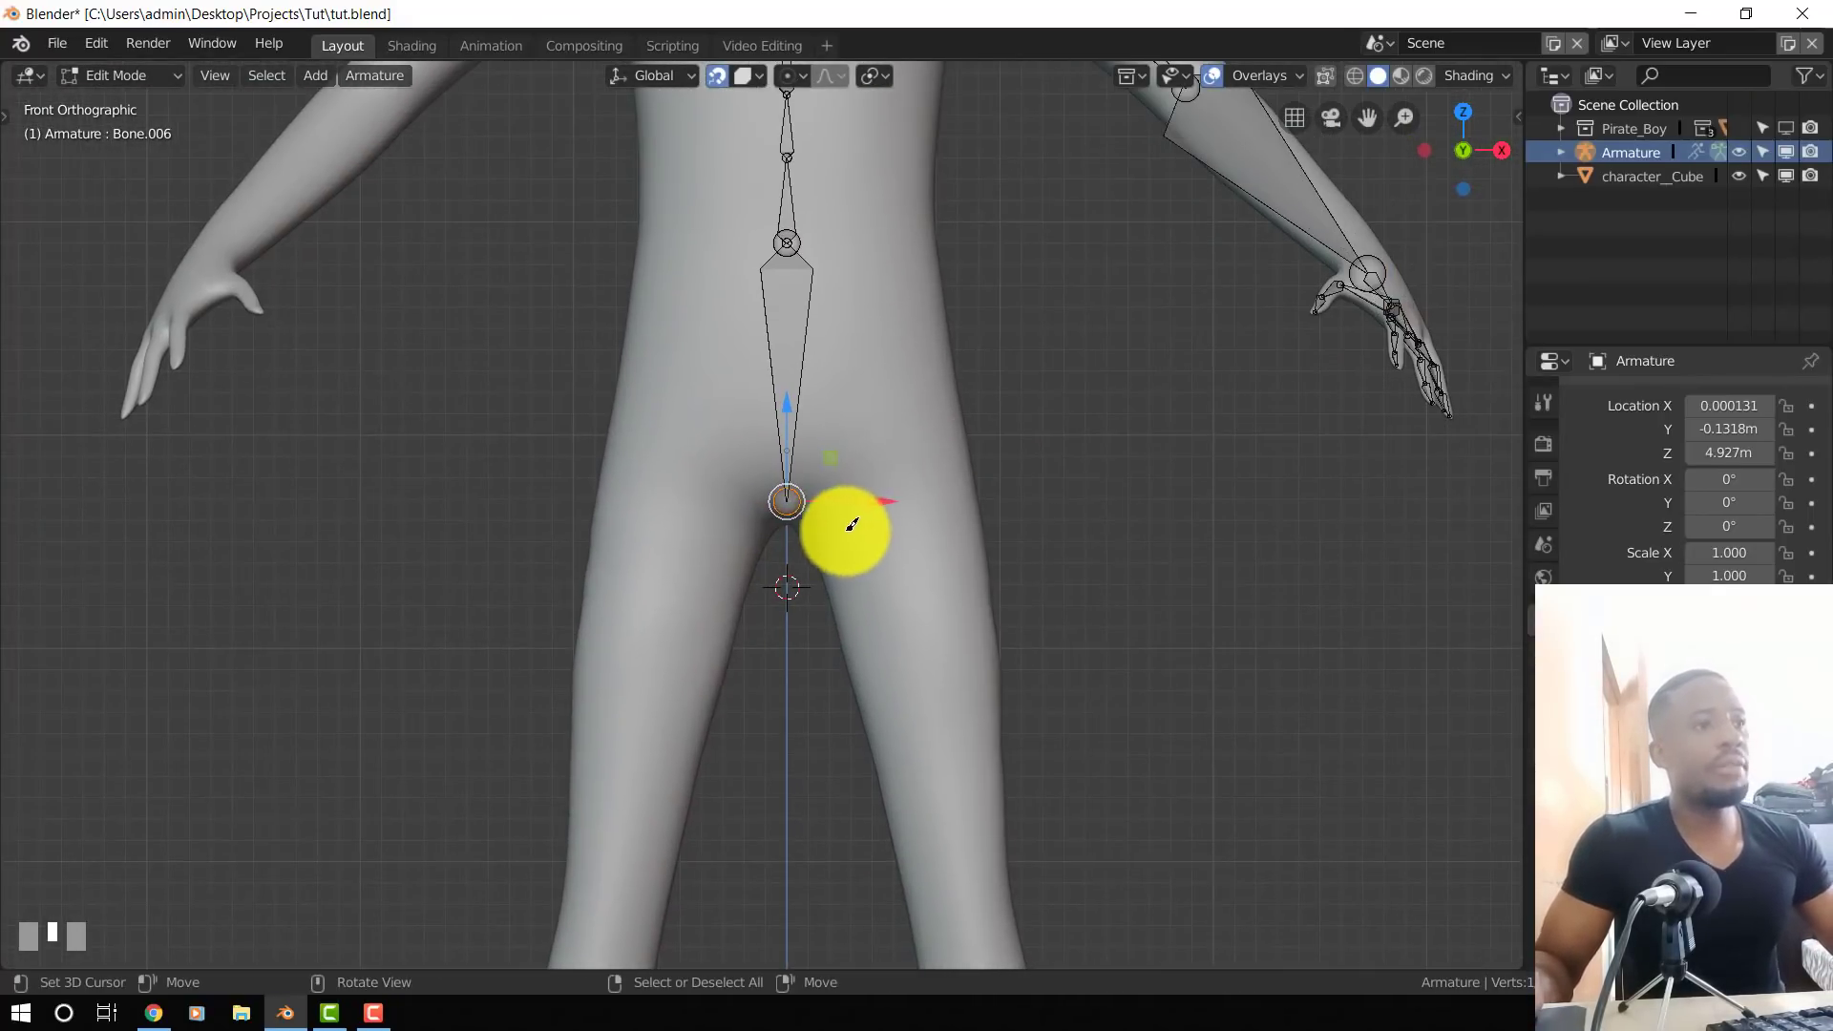
{"action": "scroll", "coordinate": [830, 495], "scroll_direction": "down", "scroll_amount": 3}
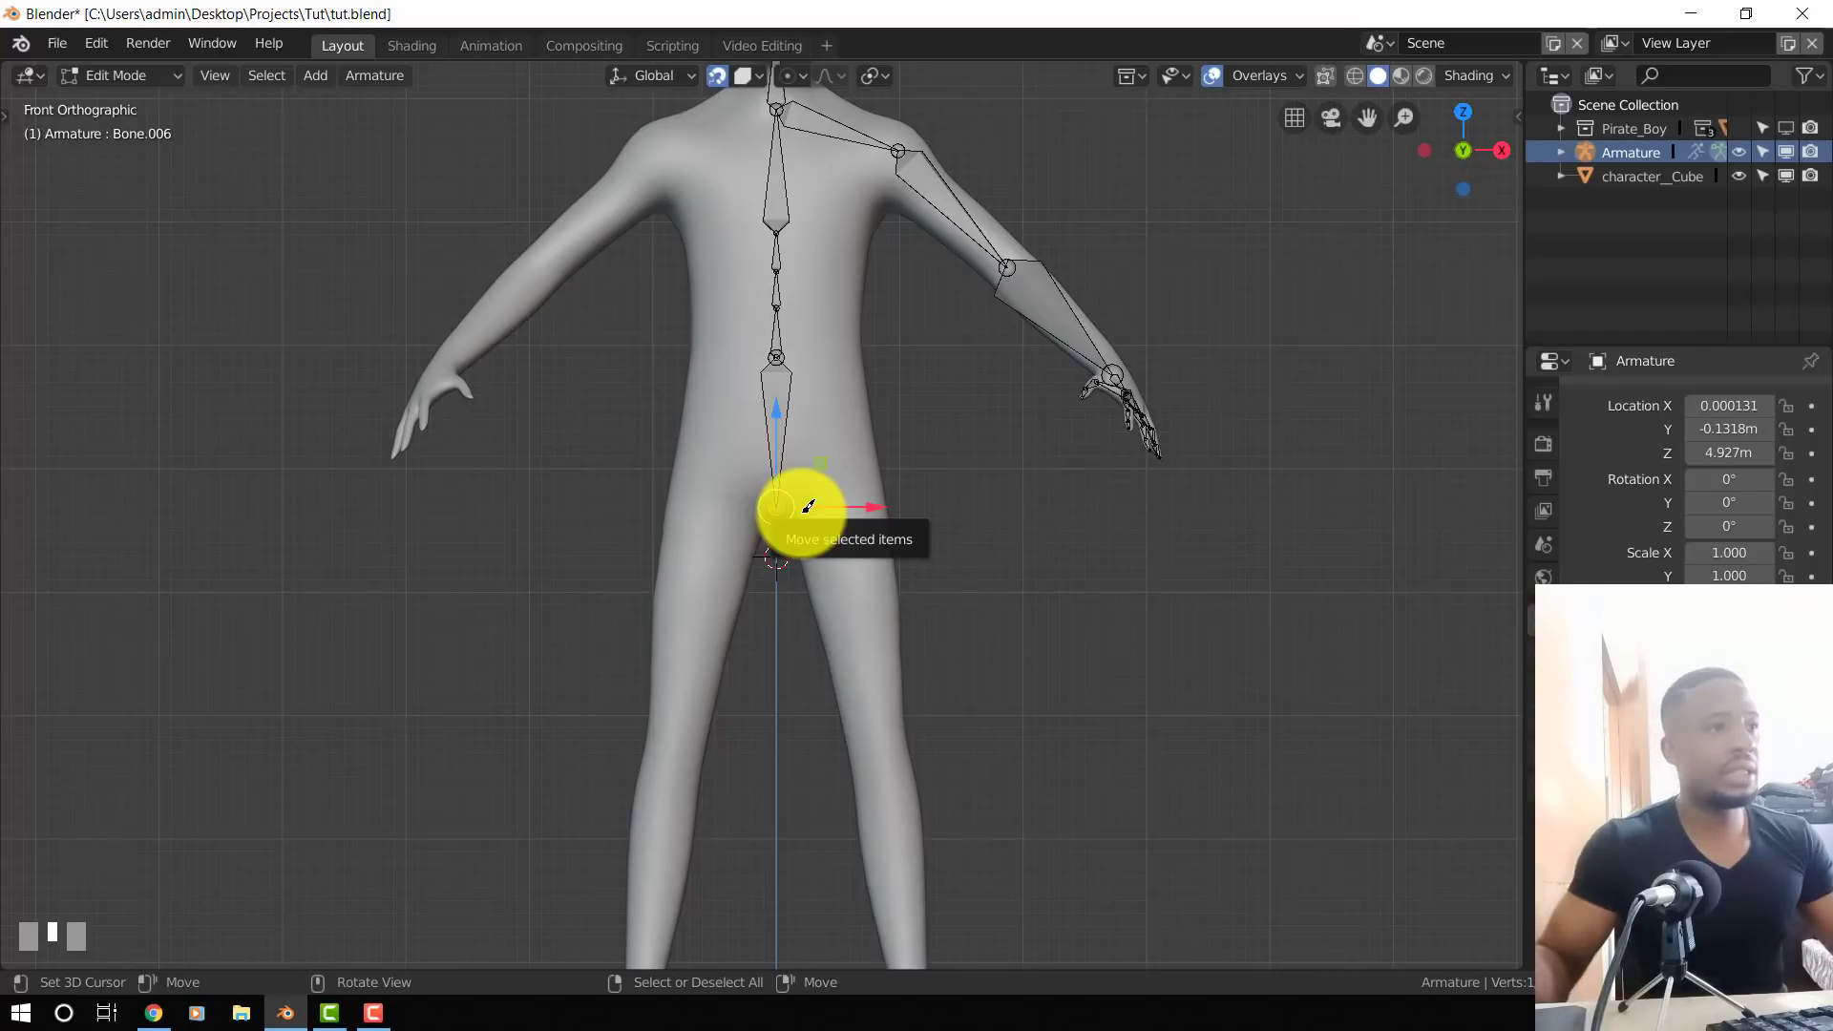
{"action": "scroll", "coordinate": [840, 497], "scroll_direction": "up", "scroll_amount": 2}
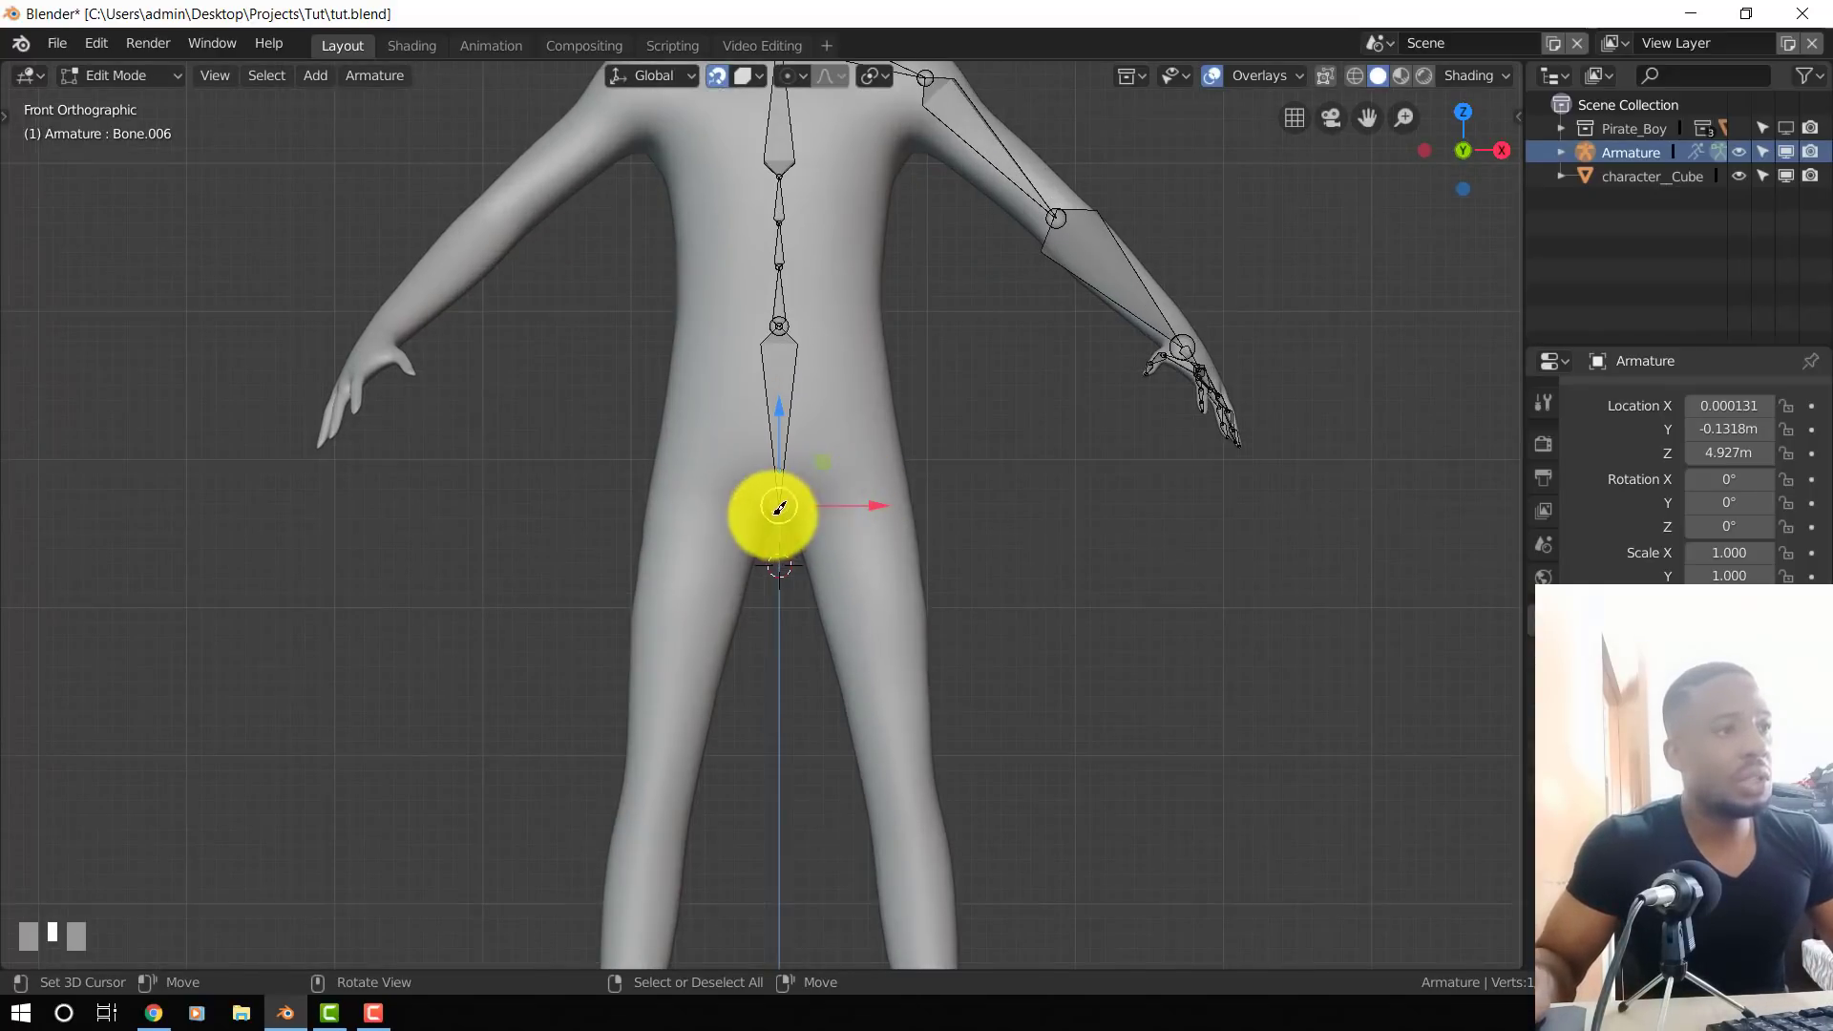
{"action": "key", "text": "e"}
{"action": "left_click", "coordinate": [868, 491]}
{"action": "scroll", "coordinate": [830, 462], "scroll_direction": "down", "scroll_amount": 2, "text": "shift"}
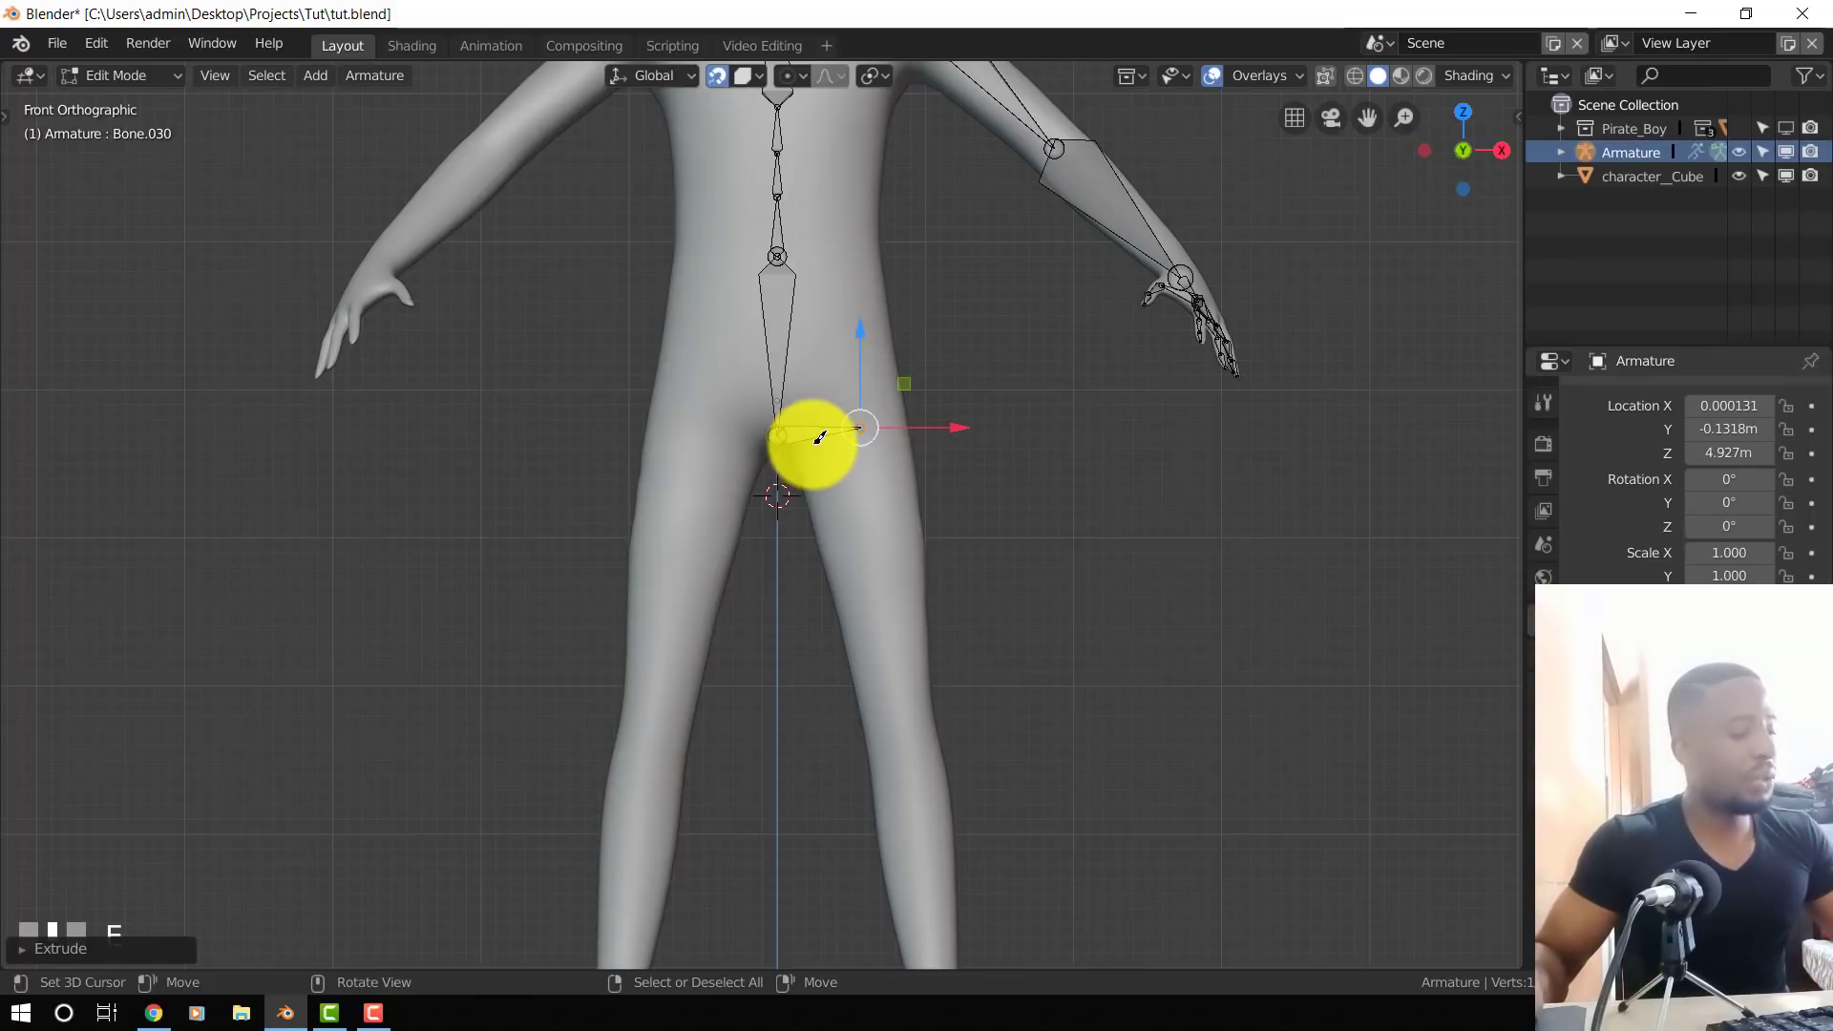
- Sketch annotation strokes around the hips and upper leg in the right side view
{"action": "middle_click_drag", "start_coordinate": [891, 447], "coordinate": [668, 481]}
{"action": "middle_click_drag", "start_coordinate": [1011, 519], "coordinate": [1006, 470], "text": "shift"}
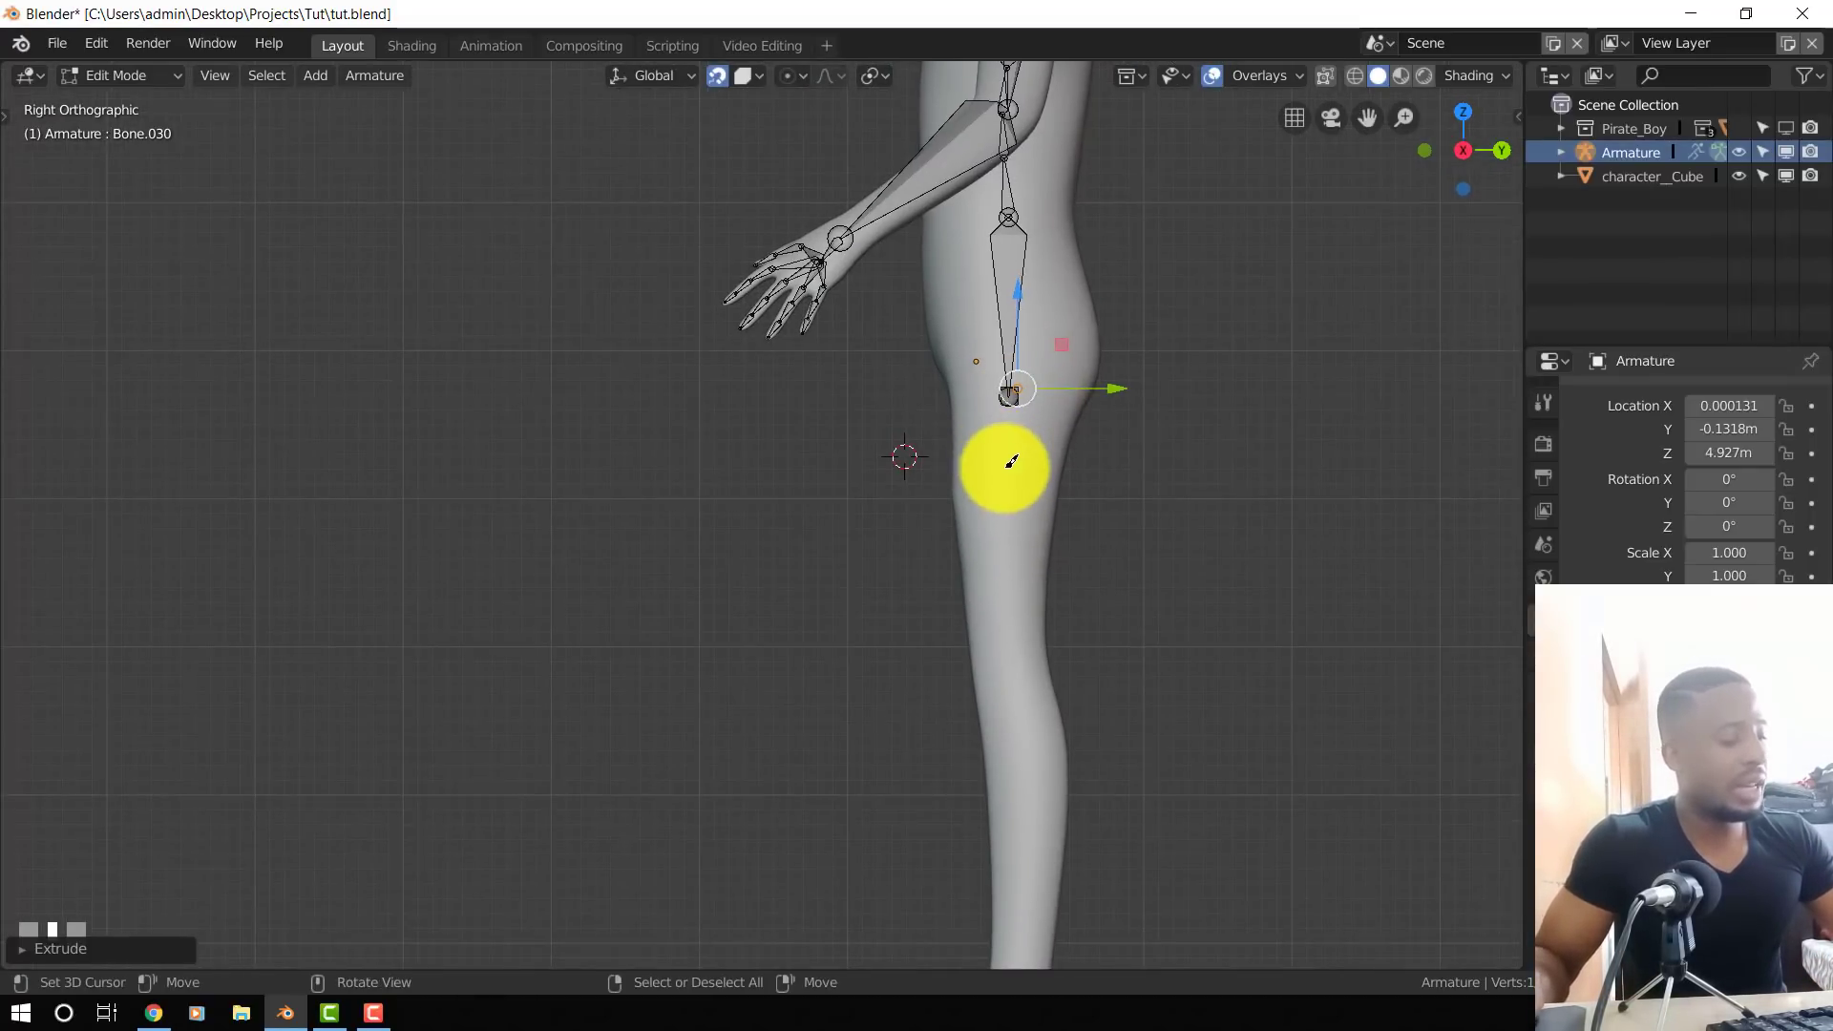
{"action": "left_click_drag", "start_coordinate": [1078, 382], "coordinate": [1107, 590]}
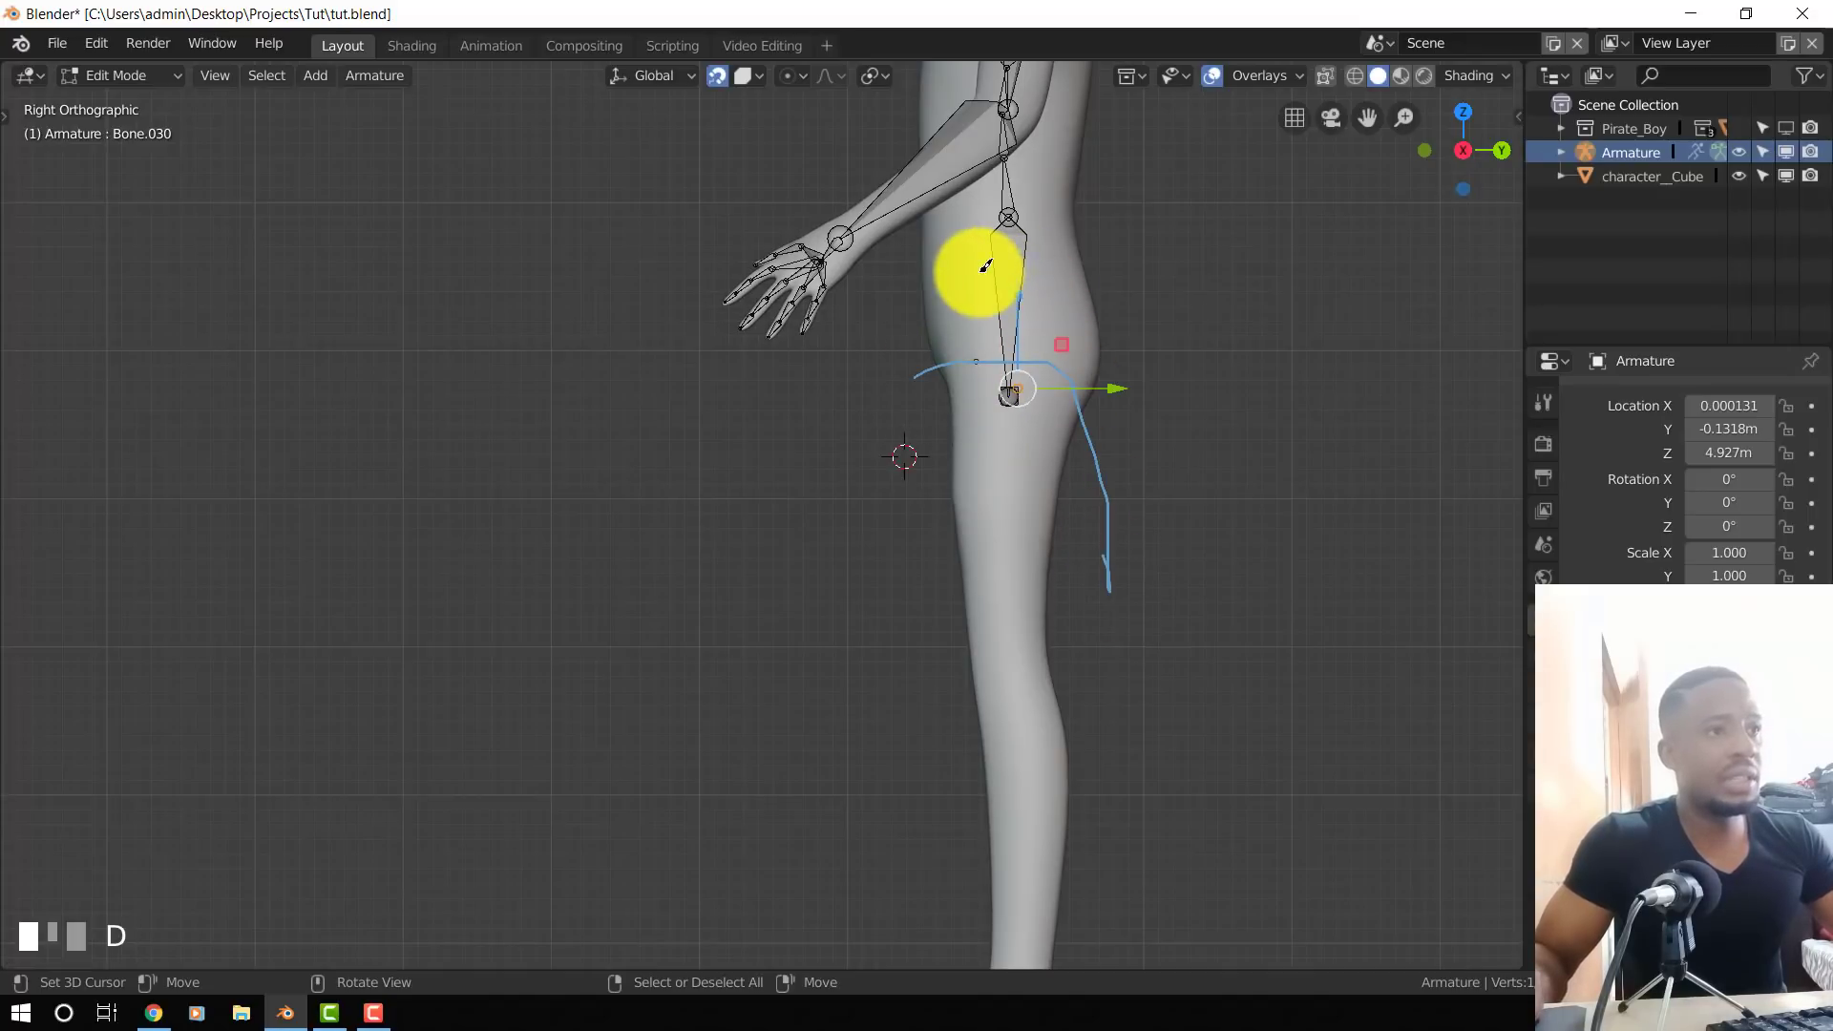
{"action": "left_click_drag", "start_coordinate": [978, 253], "coordinate": [1010, 251]}
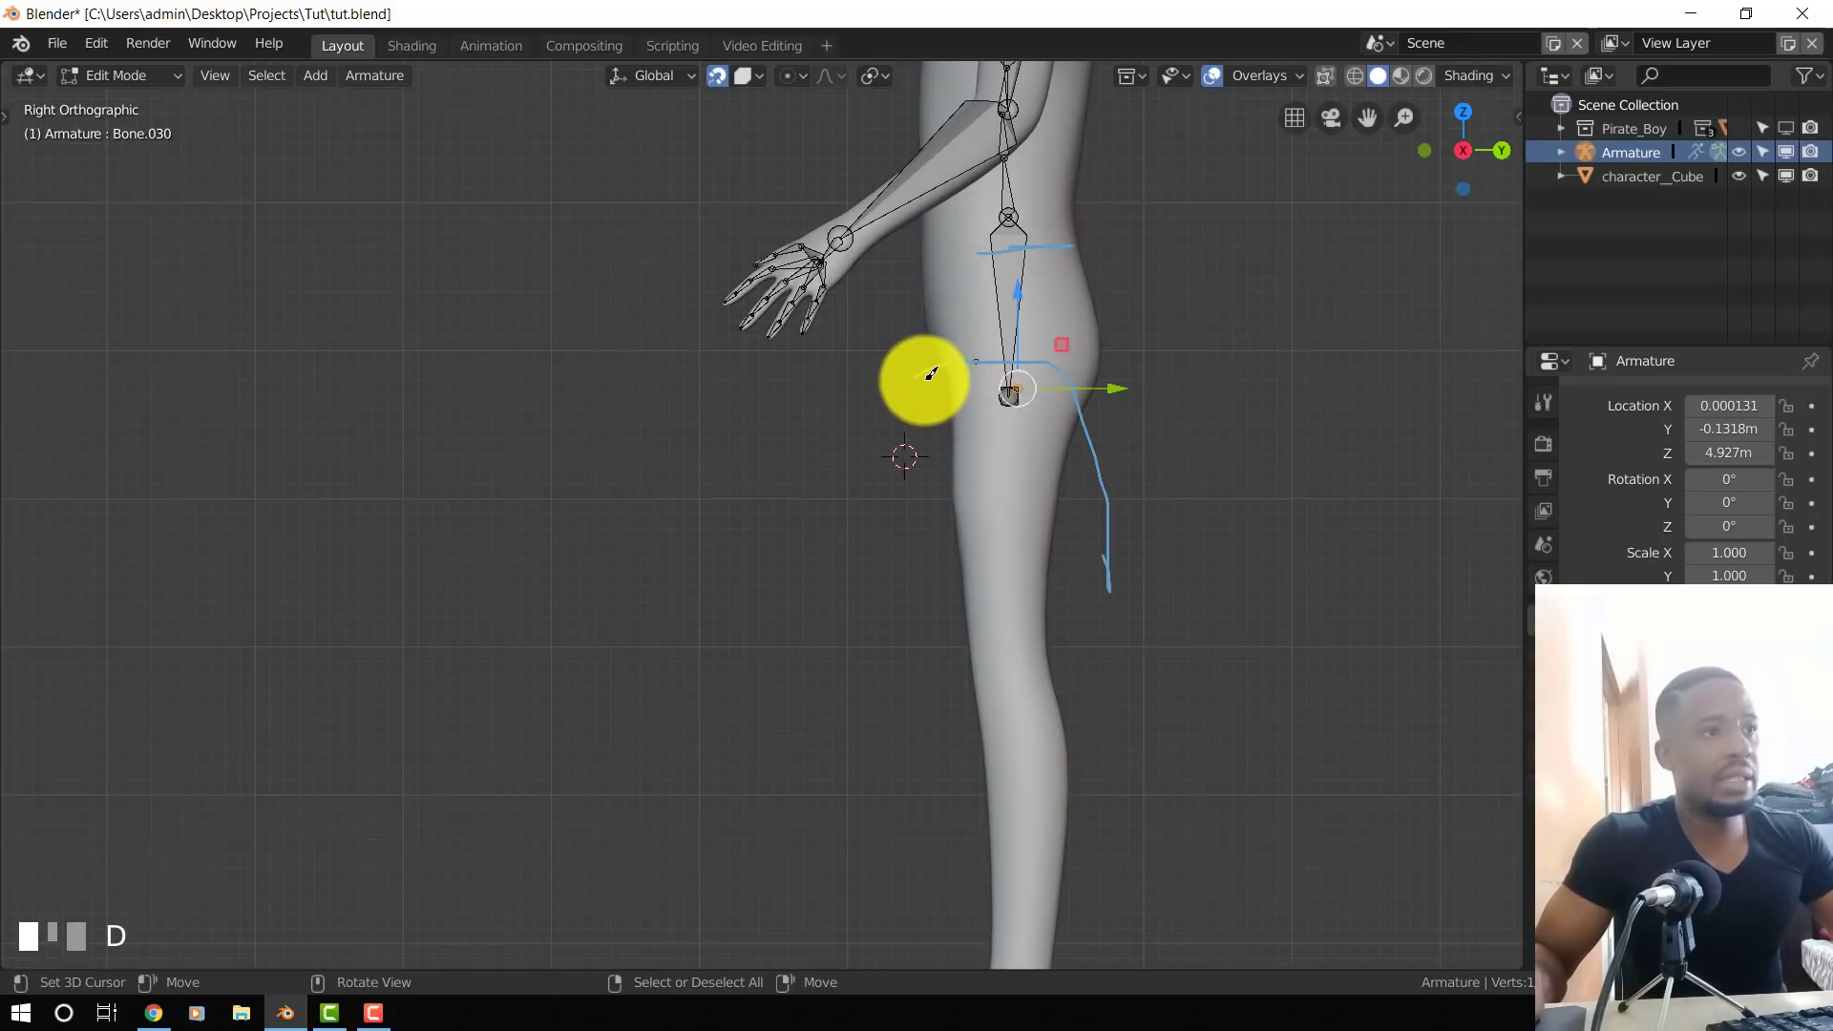
{"action": "mouse_move", "coordinate": [913, 380]}
{"action": "left_mouse_down"}
{"action": "mouse_move", "coordinate": [1071, 379]}
{"action": "mouse_move", "coordinate": [972, 381]}
{"action": "left_mouse_up"}
{"action": "scroll", "coordinate": [1146, 389], "scroll_direction": "down", "scroll_amount": 3}
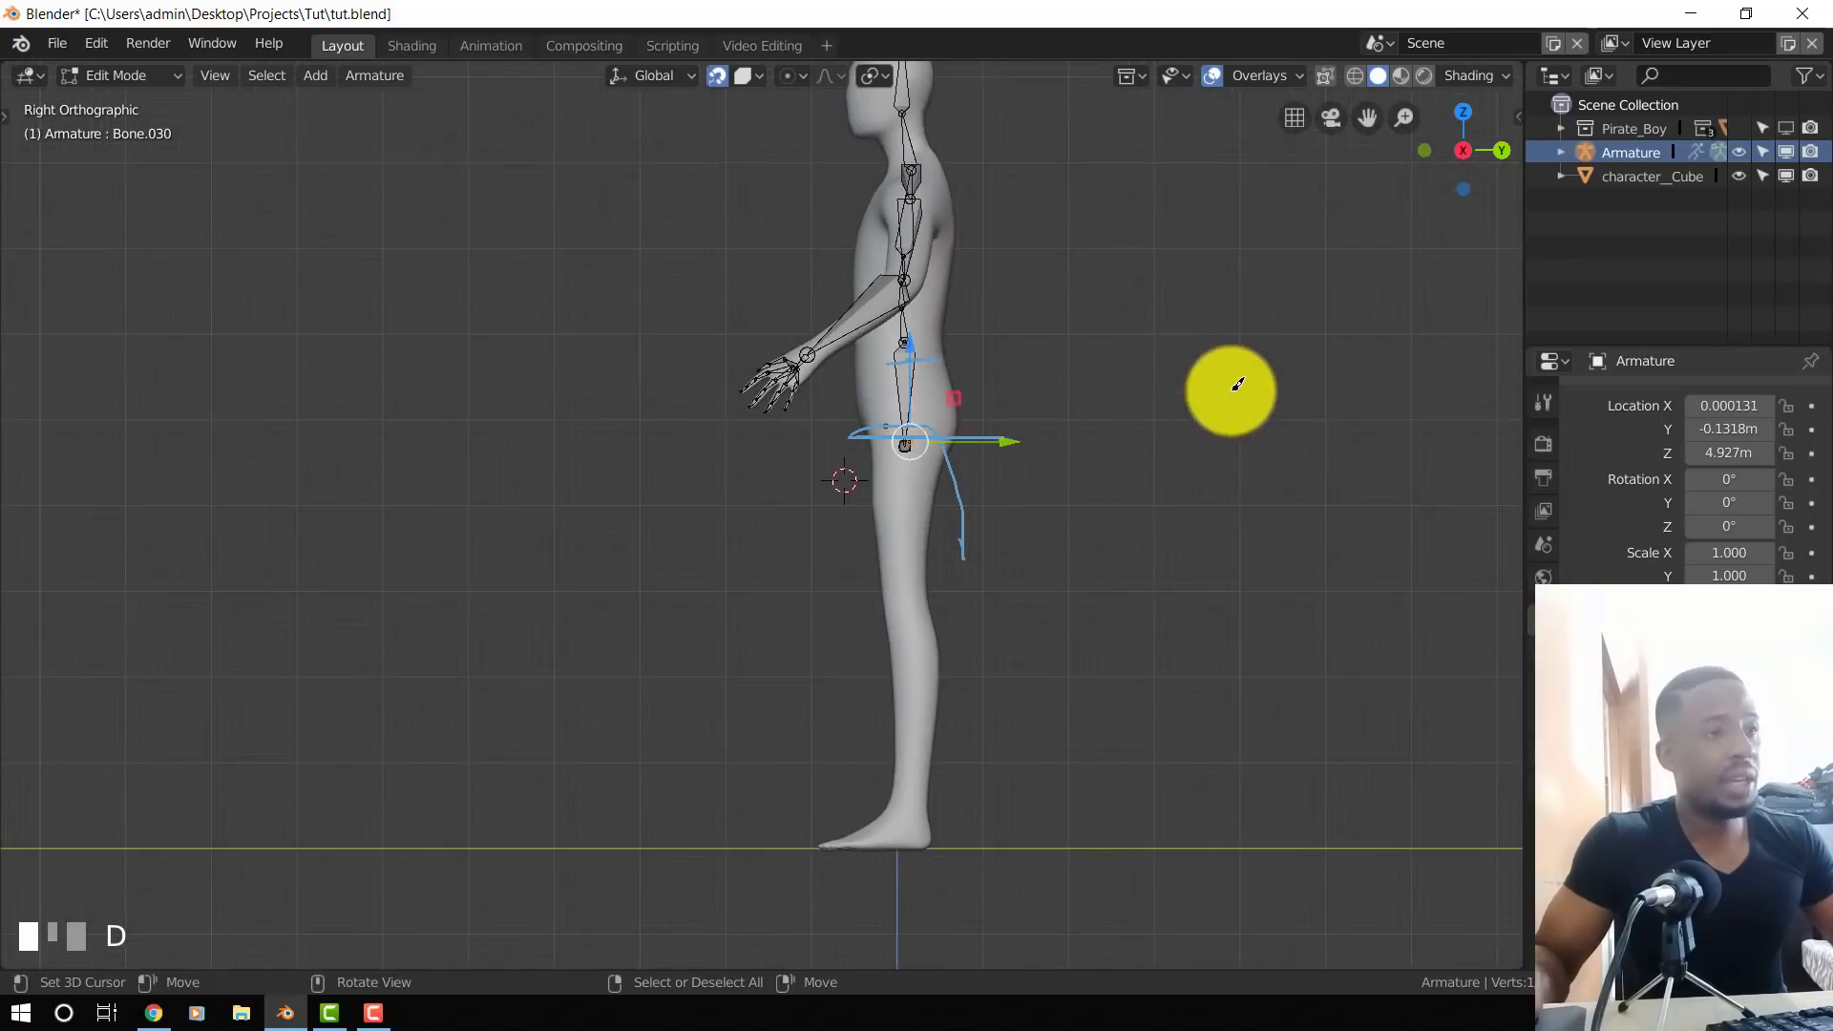
- Remove the annotation note containing the strokes drawn around the hips
{"action": "key", "text": "n"}
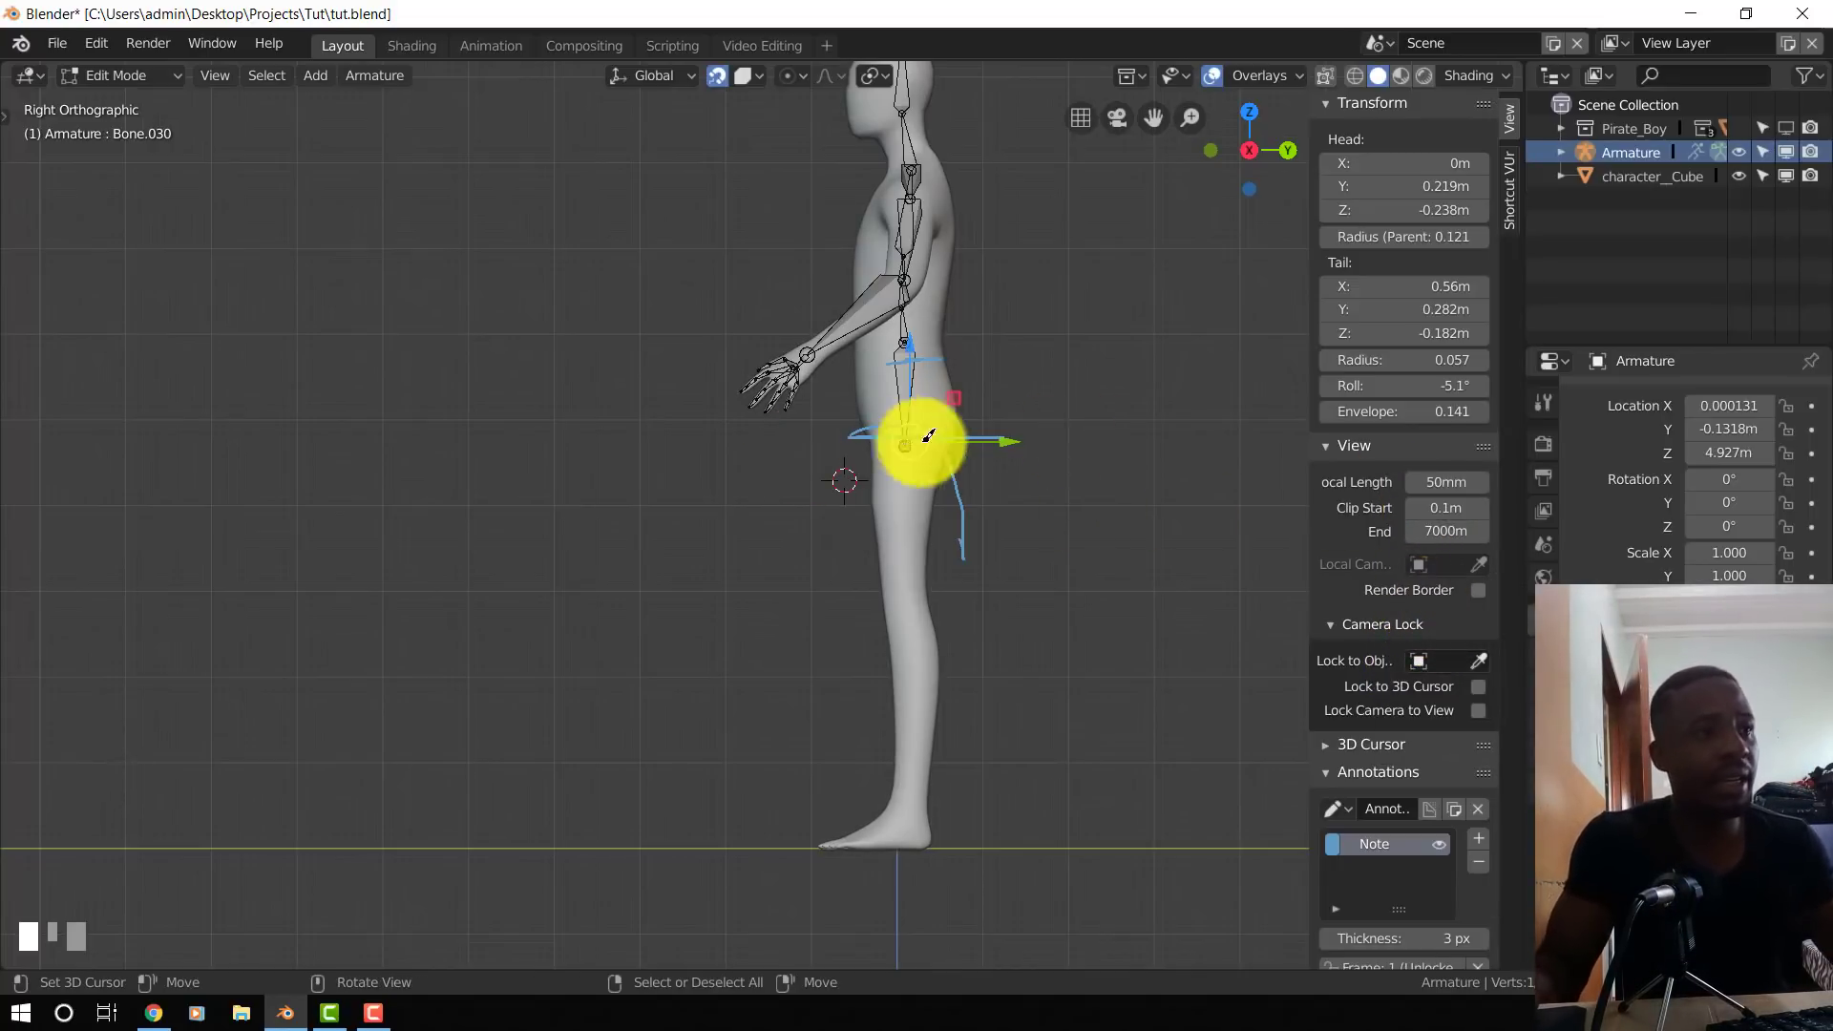
{"action": "middle_click_drag", "start_coordinate": [925, 433], "coordinate": [1085, 450]}
{"action": "scroll", "coordinate": [1085, 445], "scroll_direction": "up", "scroll_amount": 2}
{"action": "key", "text": "KP_1"}
{"action": "key", "text": "KP_3"}
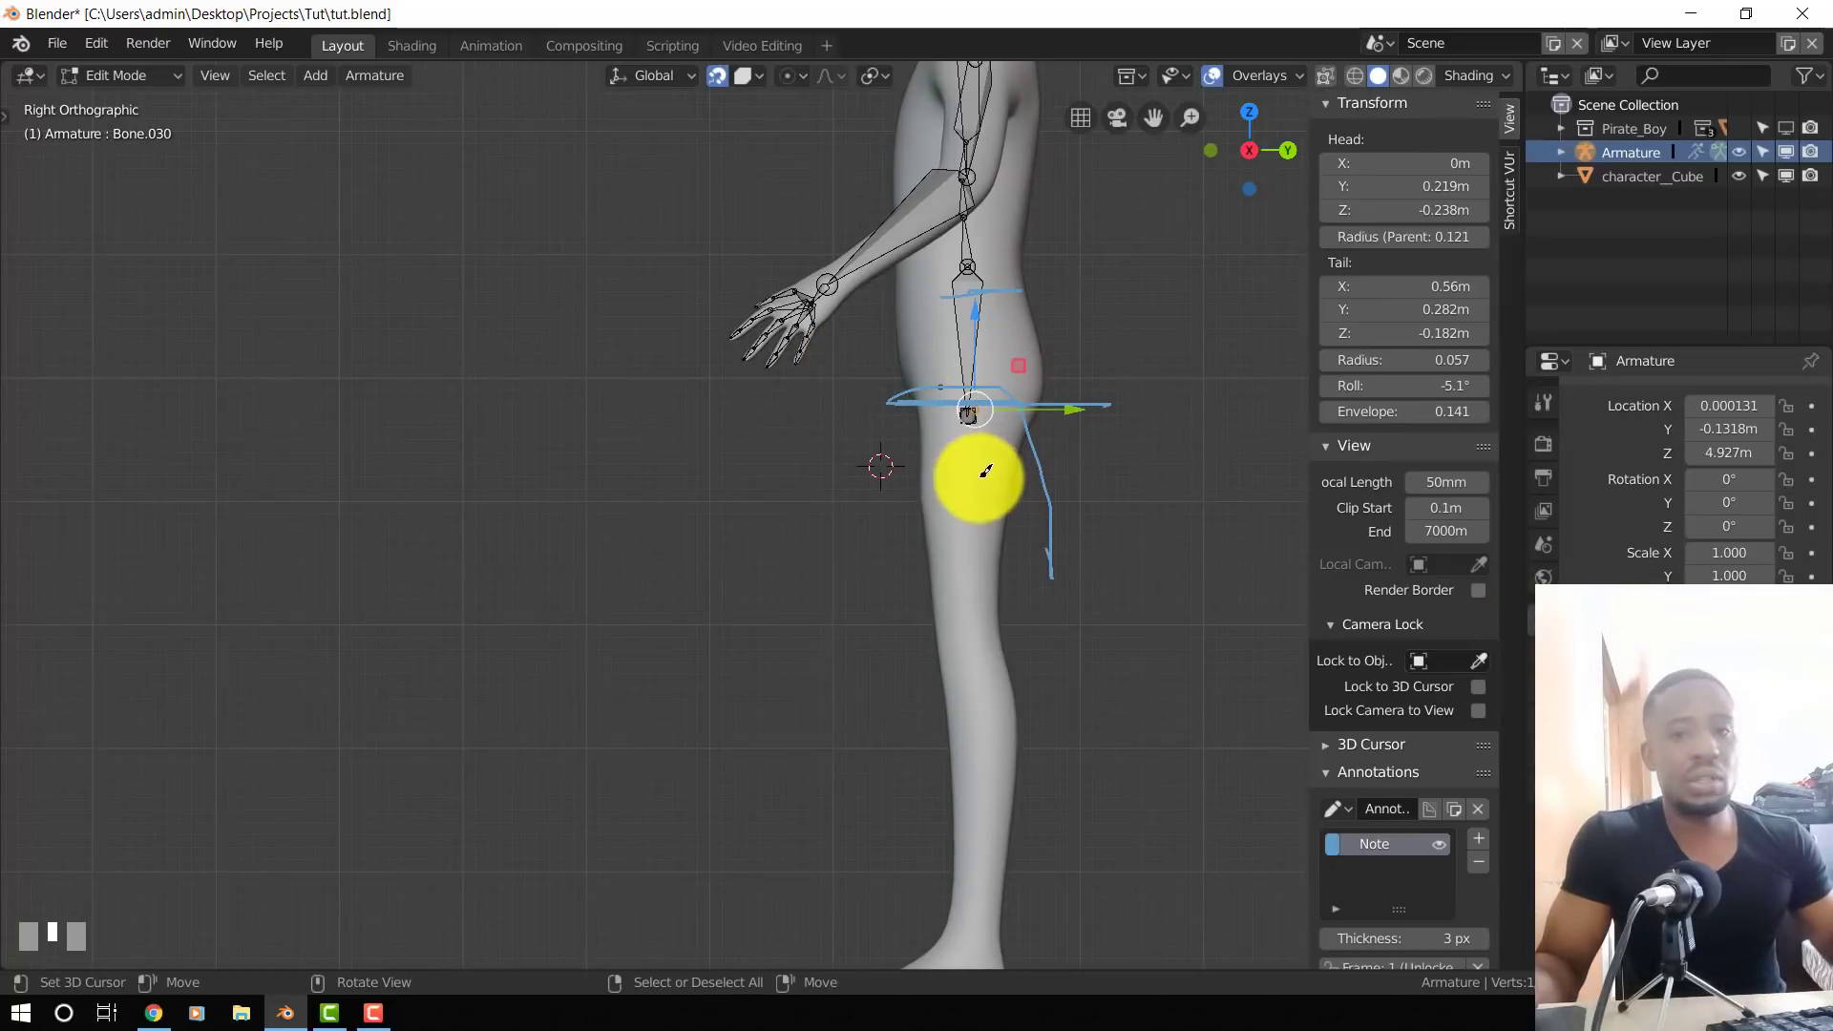
{"action": "scroll", "coordinate": [1412, 392], "scroll_direction": "down", "scroll_amount": 2}
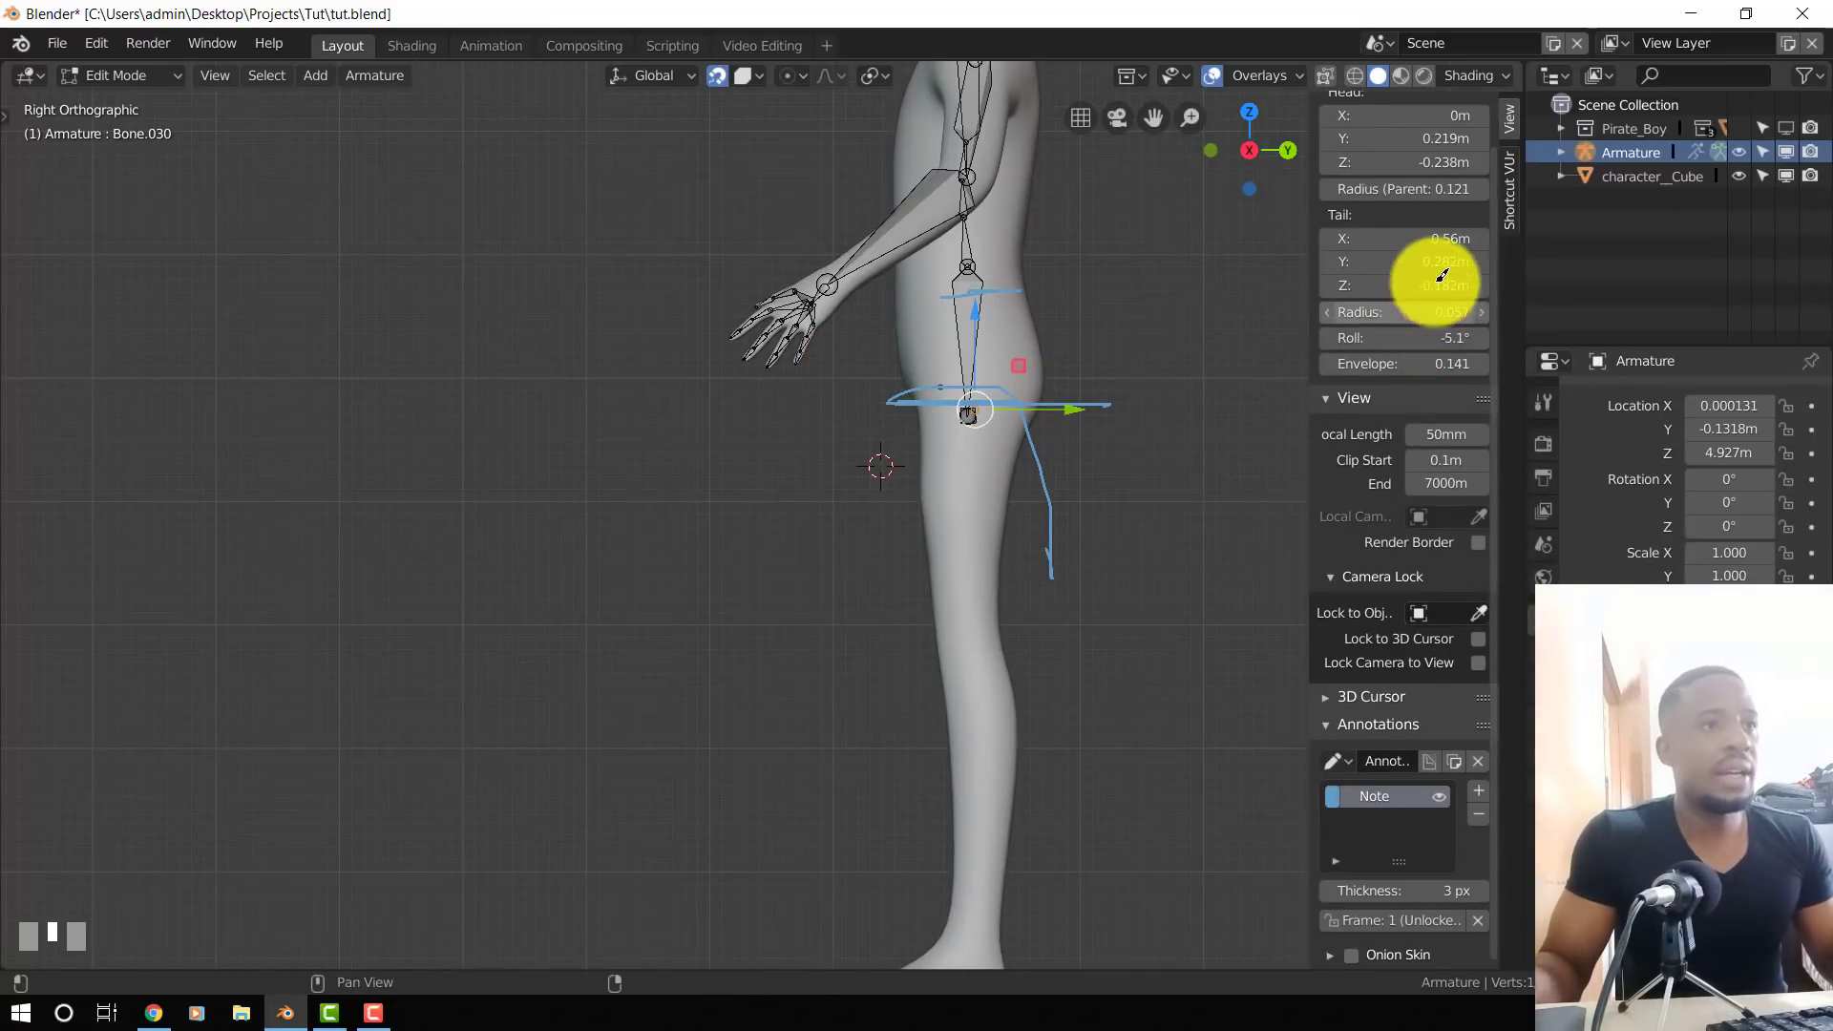
{"action": "scroll", "coordinate": [1482, 810], "scroll_direction": "up", "scroll_amount": 2}
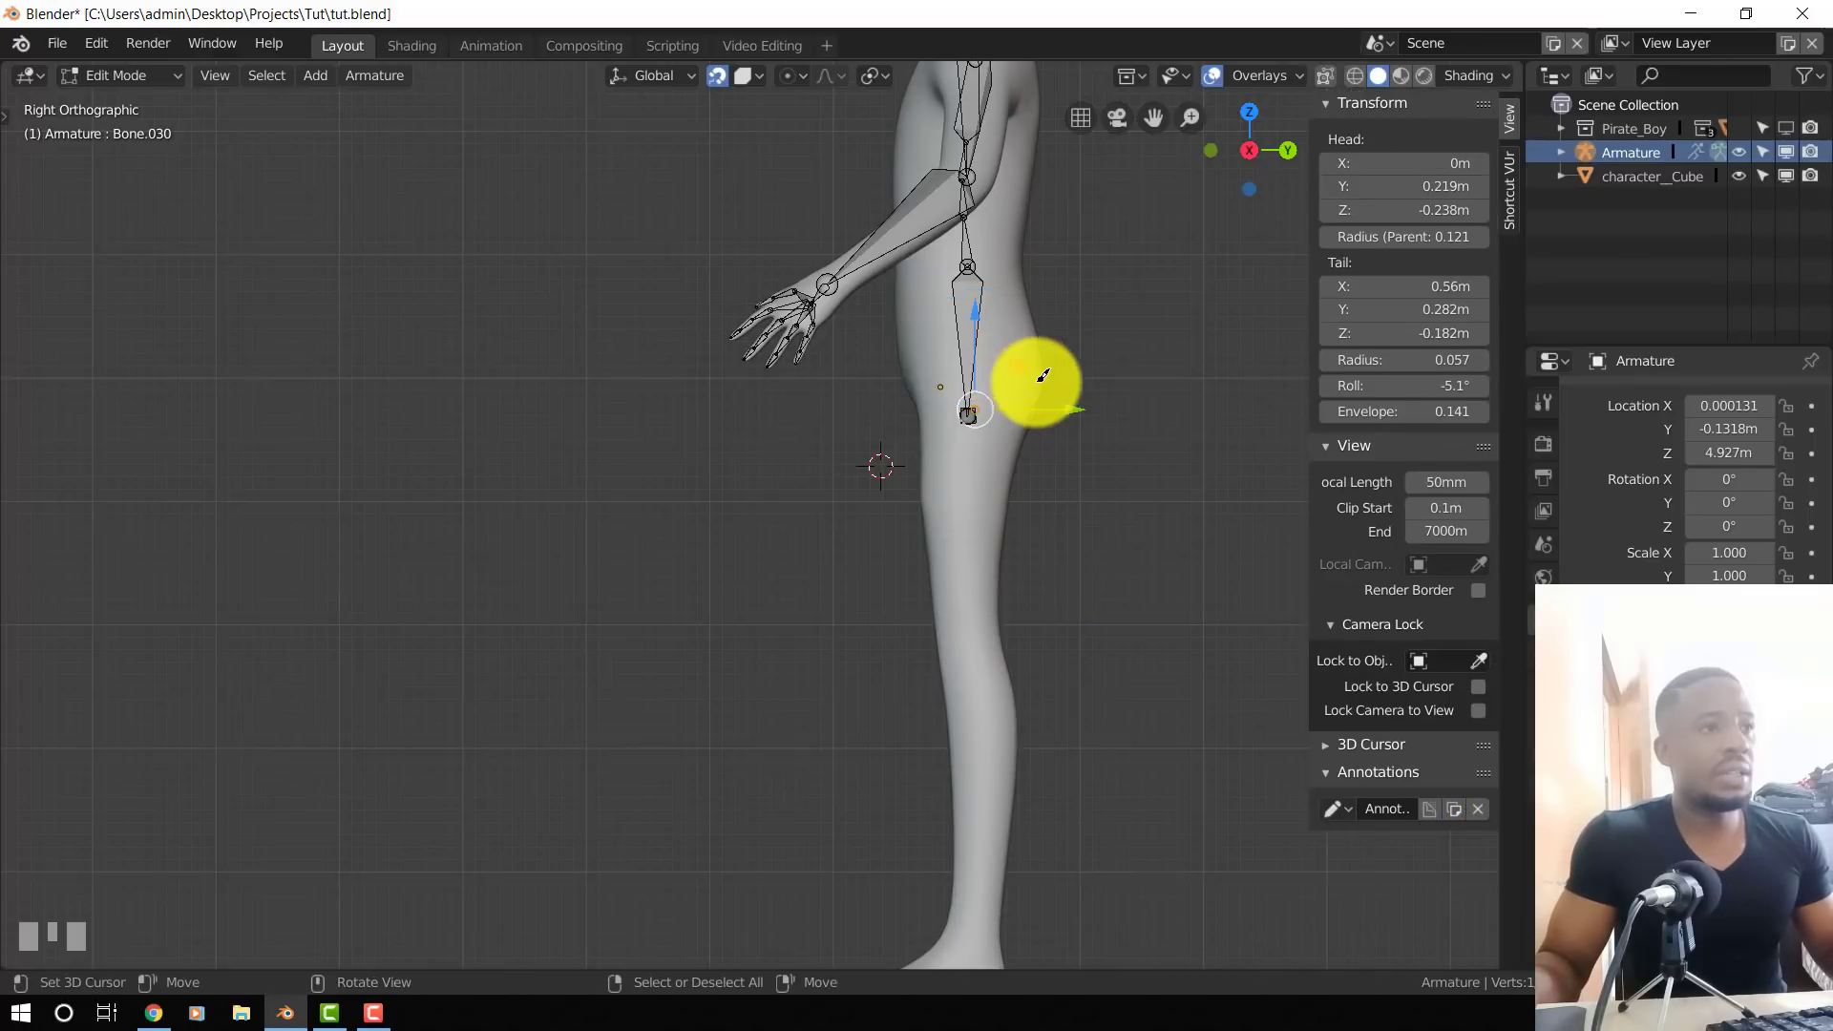
- Extrude a thigh bone about 1.98 m long from the left hip joint down to the knee
{"action": "scroll", "coordinate": [1059, 410], "scroll_direction": "up", "scroll_amount": 2}
{"action": "key", "text": "KP_1"}
{"action": "key", "text": "e"}
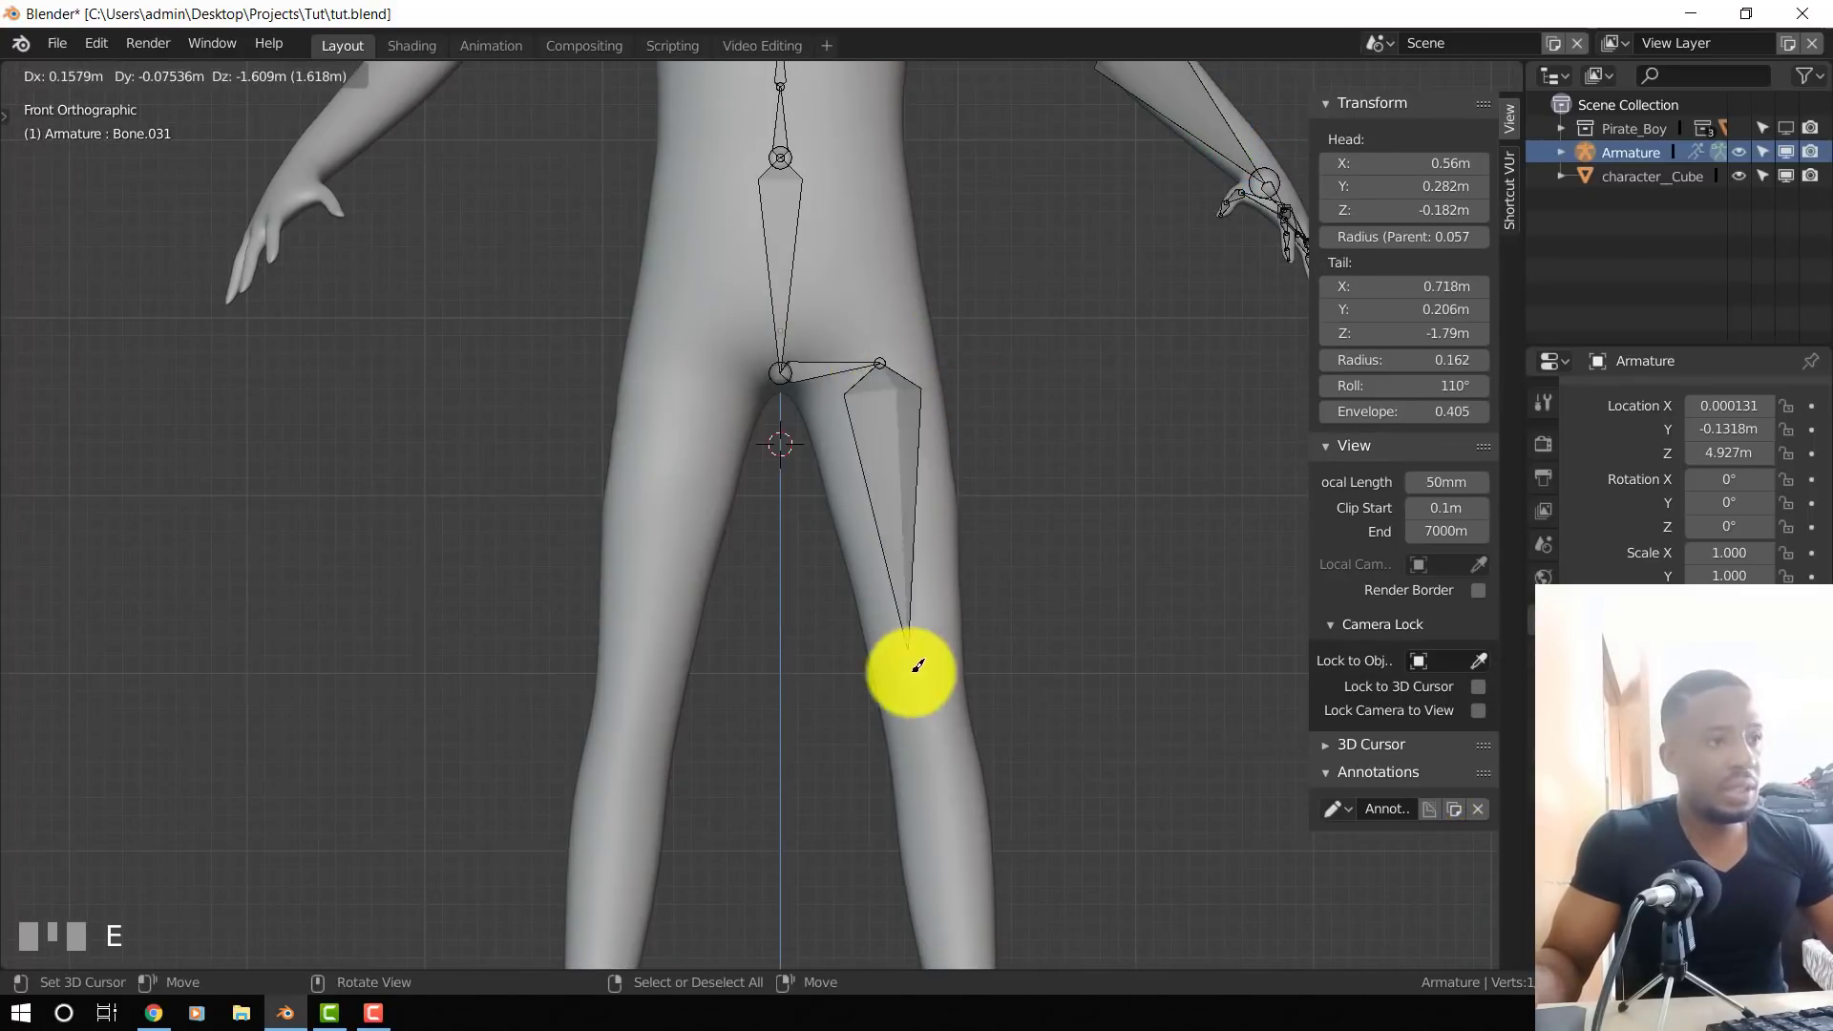
{"action": "left_click", "coordinate": [938, 700]}
- Extrude a shin bone about 2.3 m long from the left knee down to the ankle
{"action": "key", "text": "KP_3"}
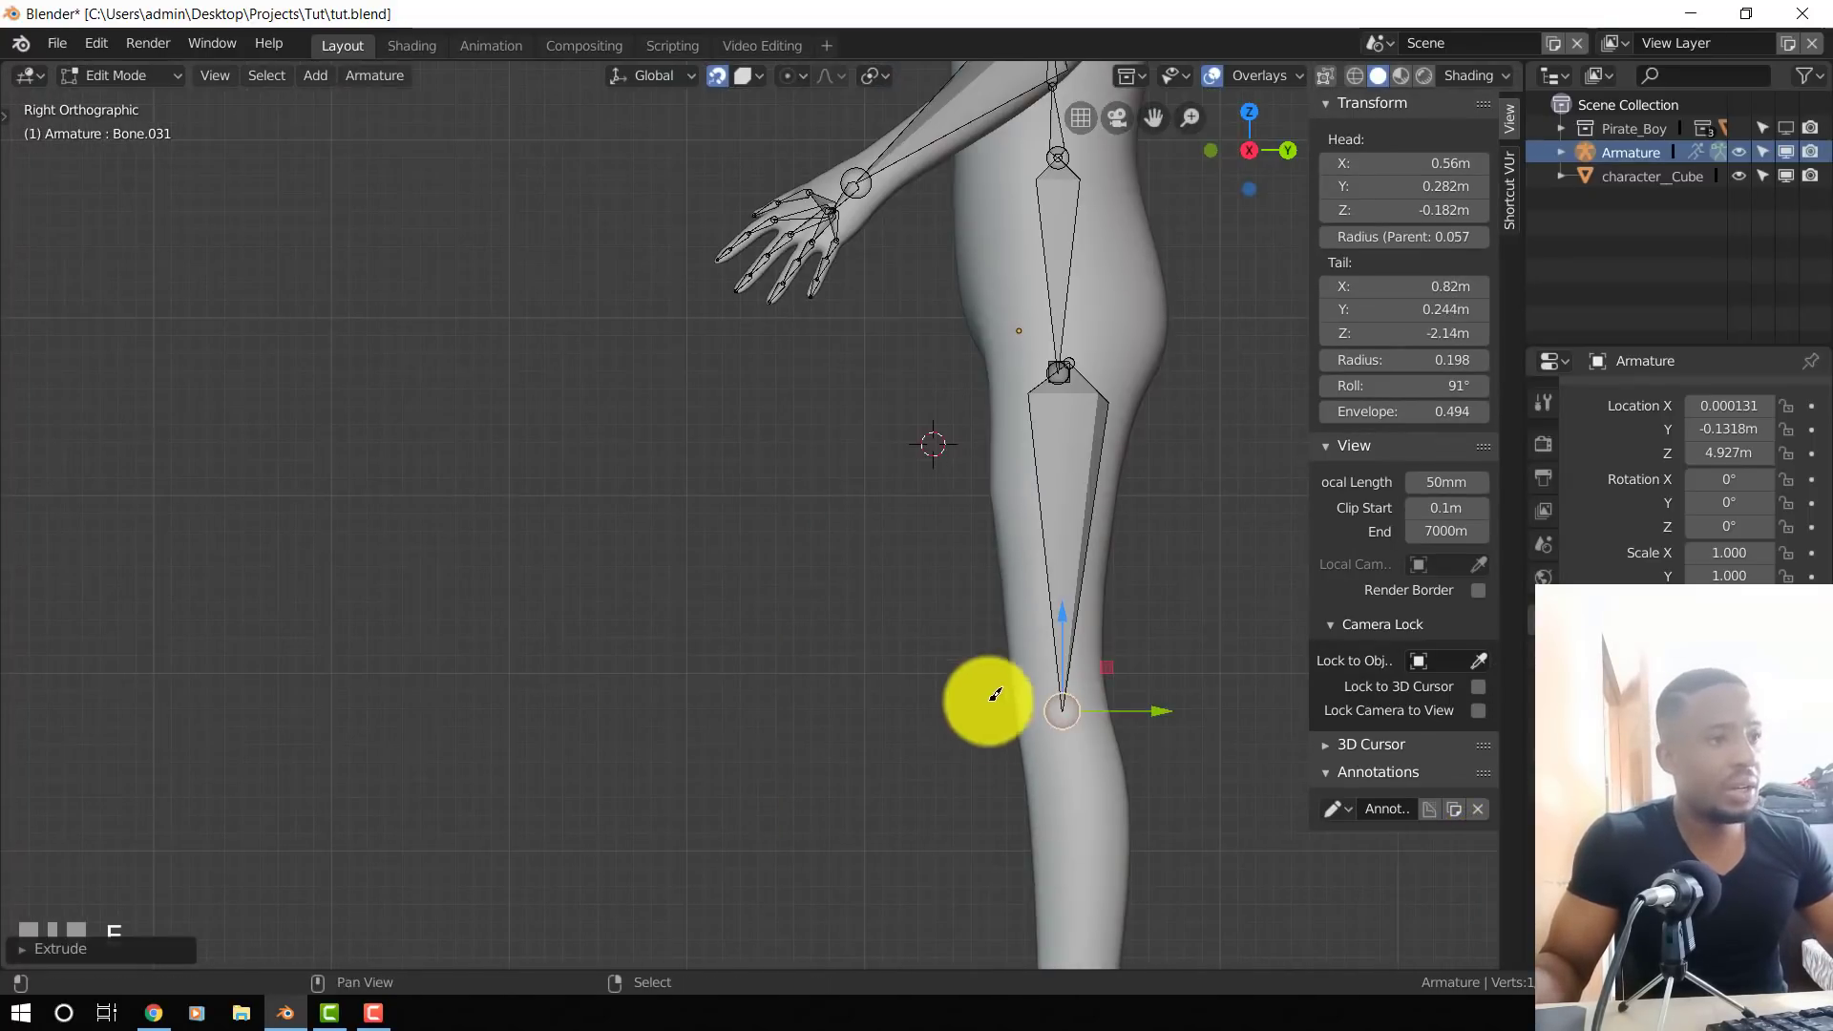
{"action": "scroll", "coordinate": [982, 696], "scroll_direction": "up", "scroll_amount": 2}
{"action": "key", "text": "e"}
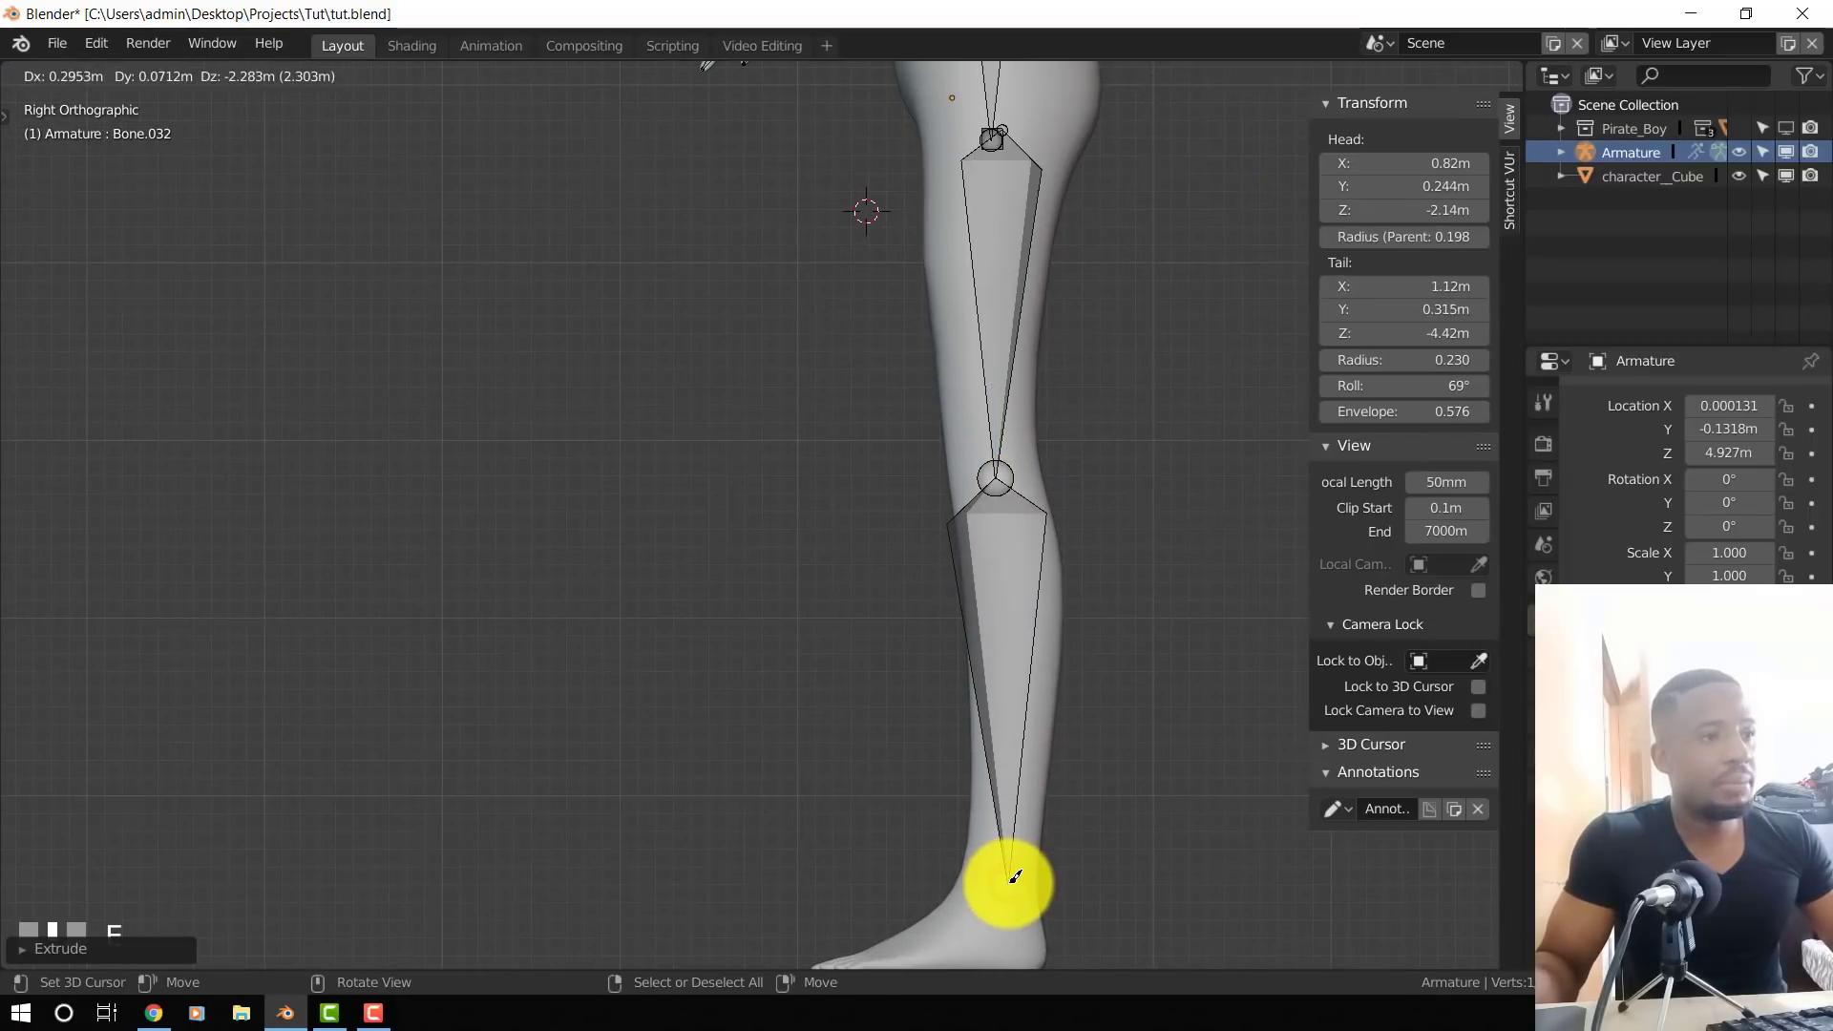
{"action": "left_click", "coordinate": [1008, 871]}
{"action": "scroll", "coordinate": [1002, 668], "scroll_direction": "down", "scroll_amount": 2}
{"action": "key", "text": "KP_1"}
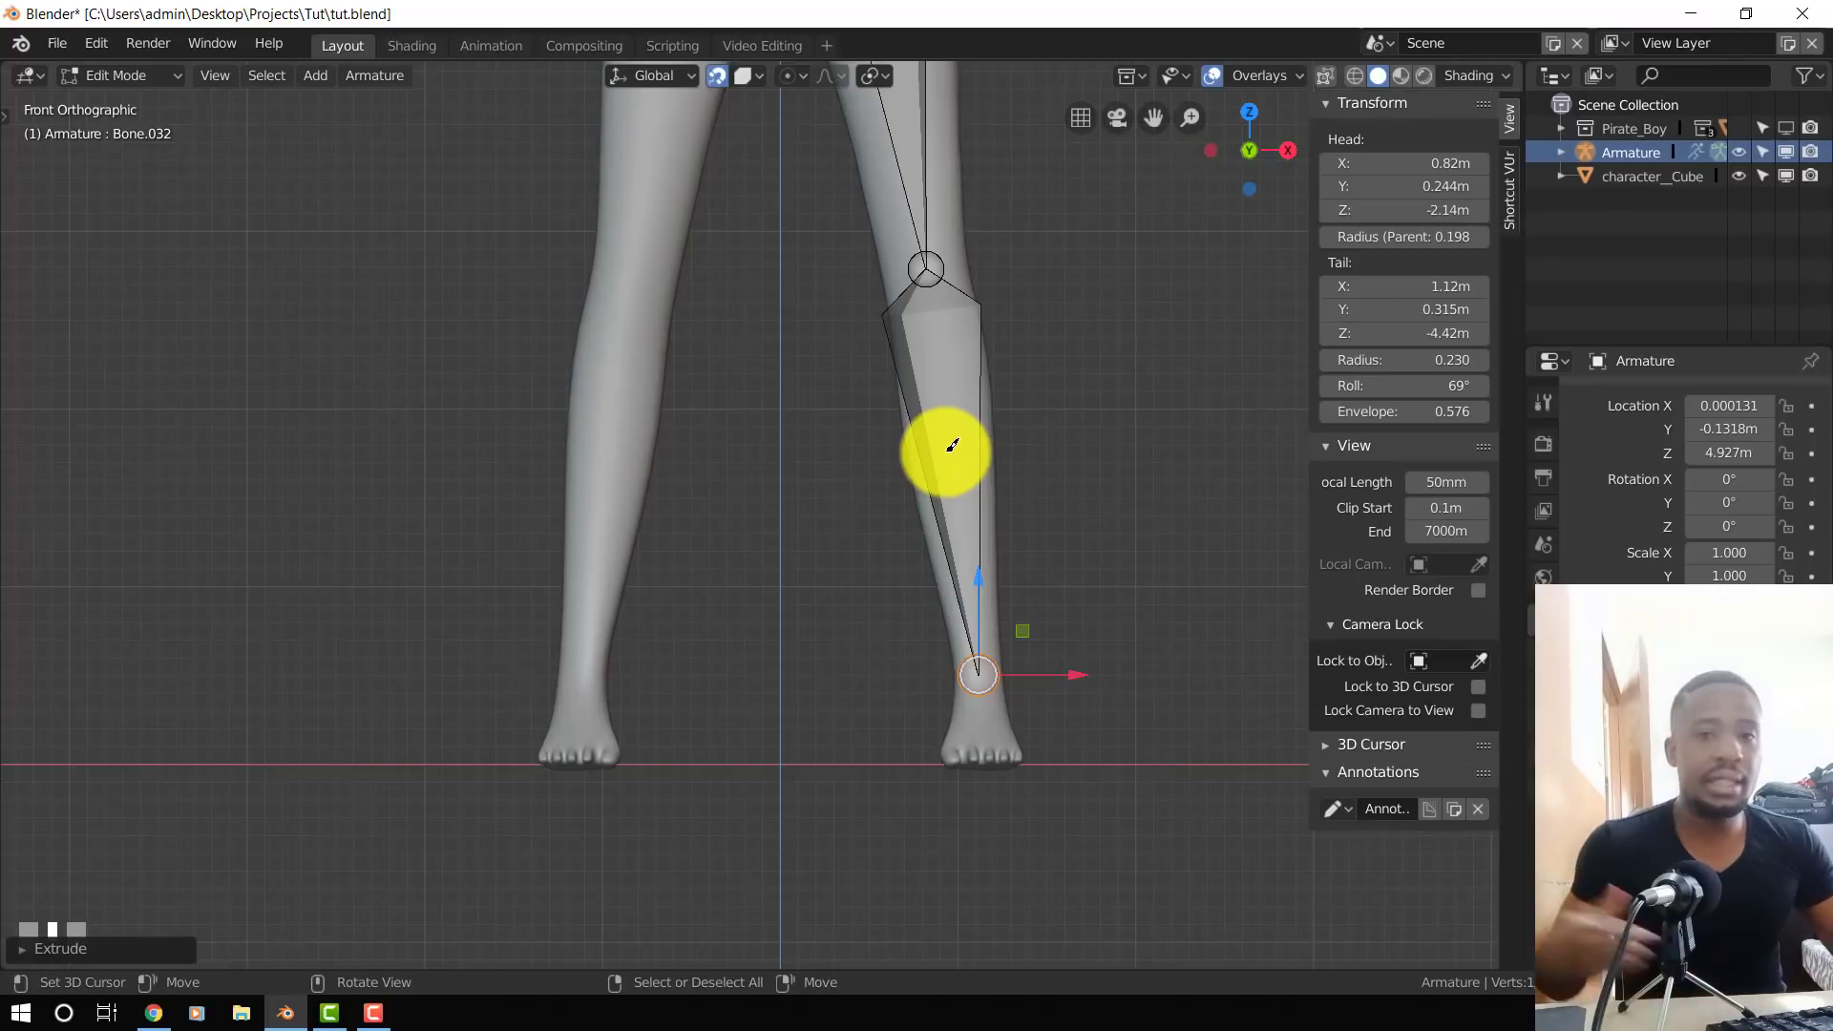
{"action": "key", "text": "KP_3"}
{"action": "middle_click_drag", "start_coordinate": [1031, 761], "coordinate": [1031, 606], "text": "shift"}
{"action": "scroll", "coordinate": [1039, 523], "scroll_direction": "up", "scroll_amount": 1}
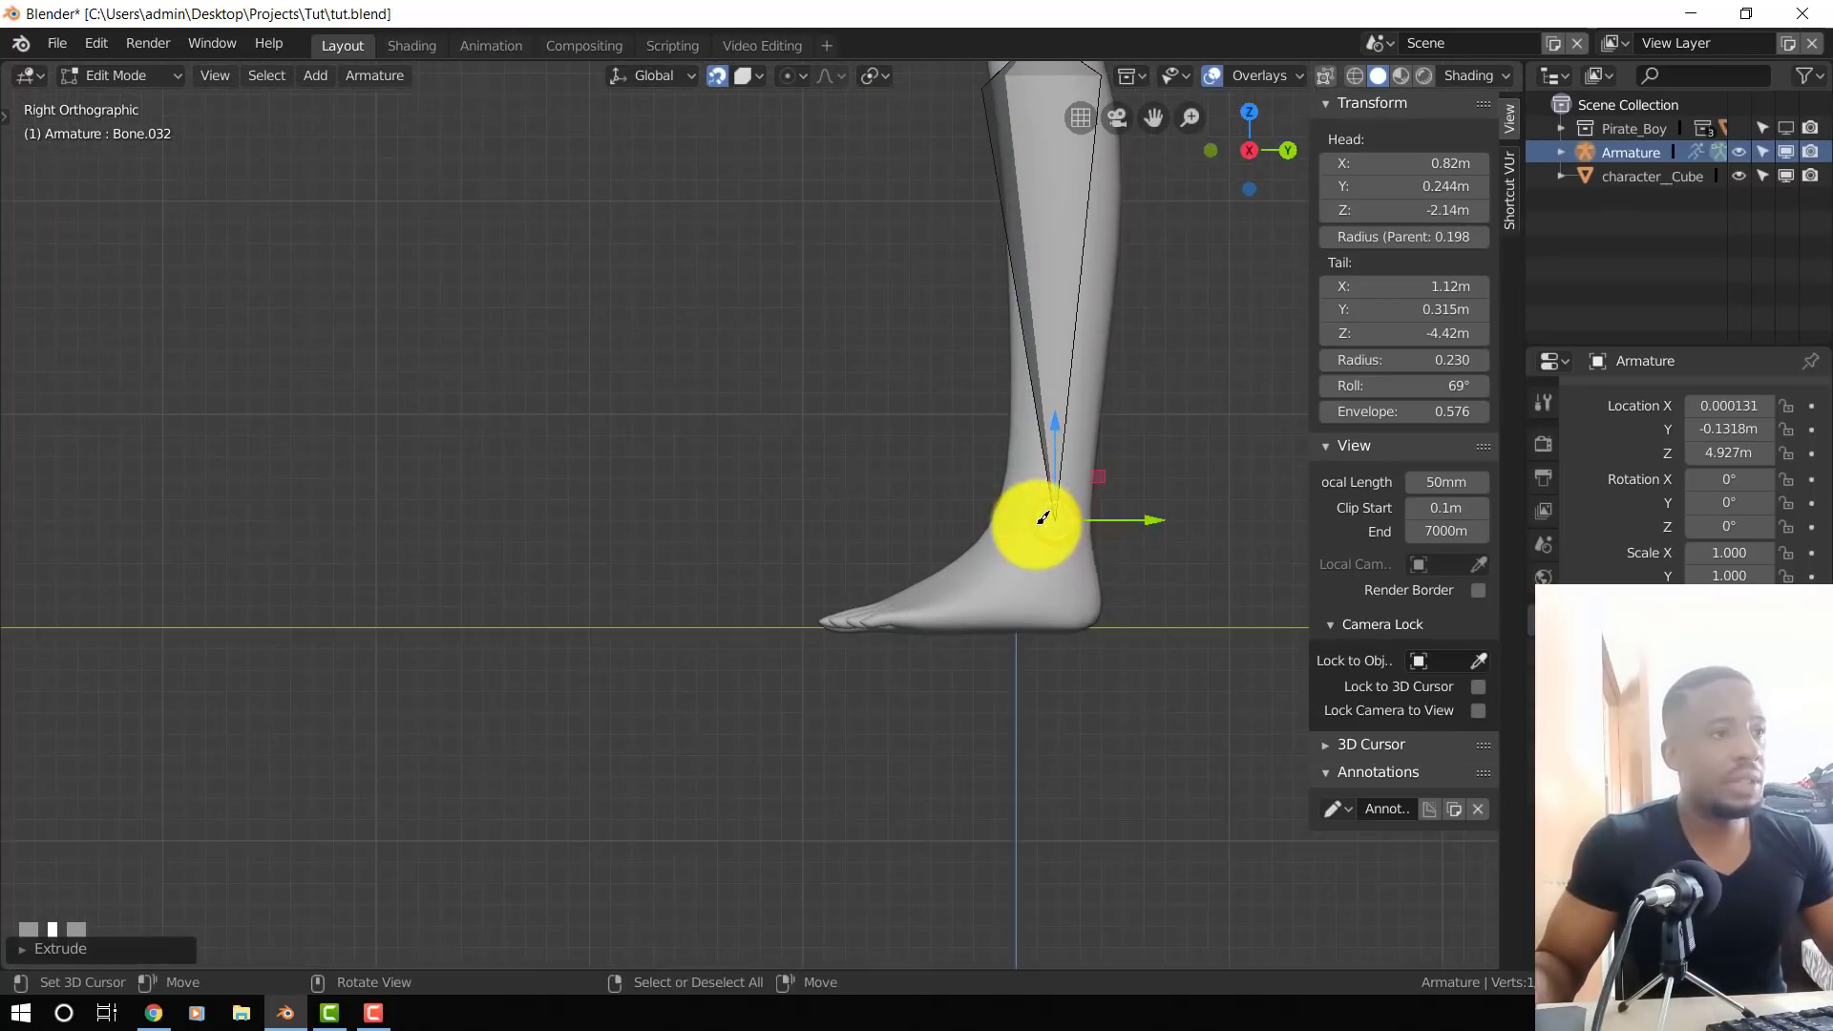
- Extrude a foot bone about 0.94 m long from the left ankle to the toes and subdivide it into two bones
{"action": "key", "text": "e"}
{"action": "left_click", "coordinate": [883, 617]}
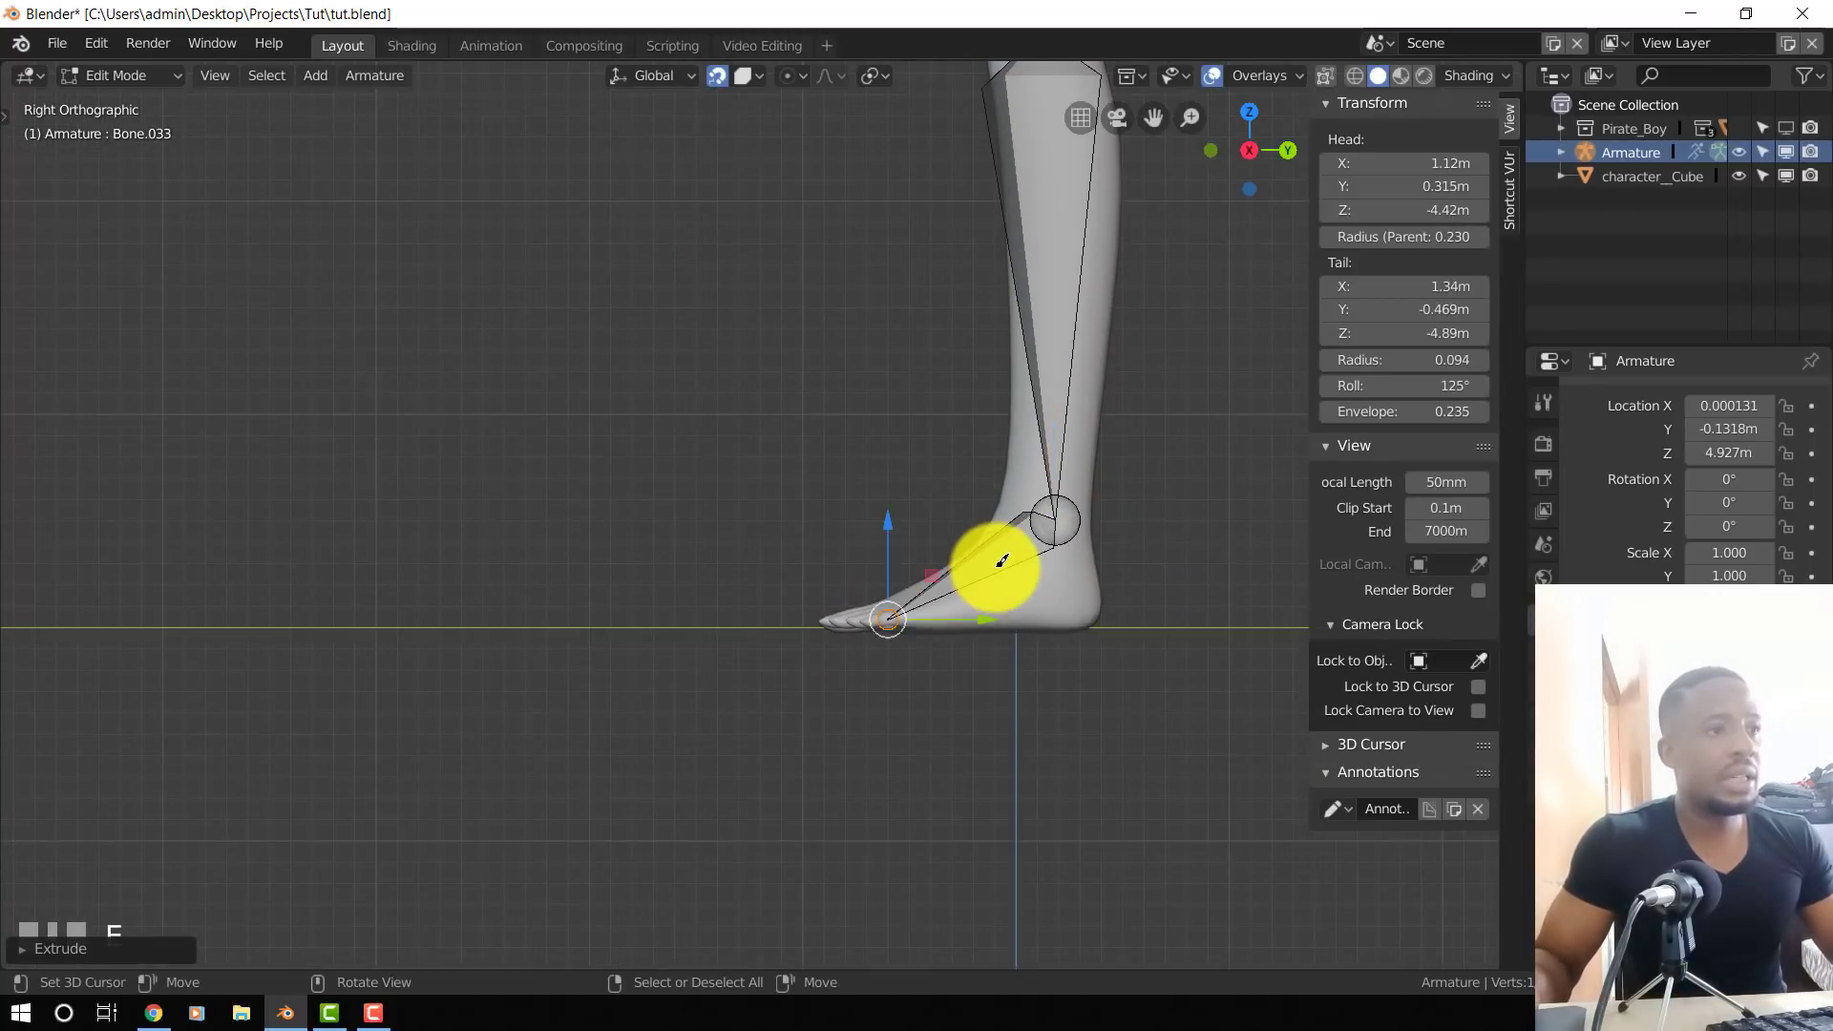
{"action": "right_click", "coordinate": [996, 568]}
{"action": "key", "text": "w"}
{"action": "left_click", "coordinate": [1124, 352]}
- Move the middle foot joint down to the ball of the left foot and shift the toe bone's tip toward the toes
{"action": "right_click_drag", "start_coordinate": [971, 570], "coordinate": [1024, 597]}
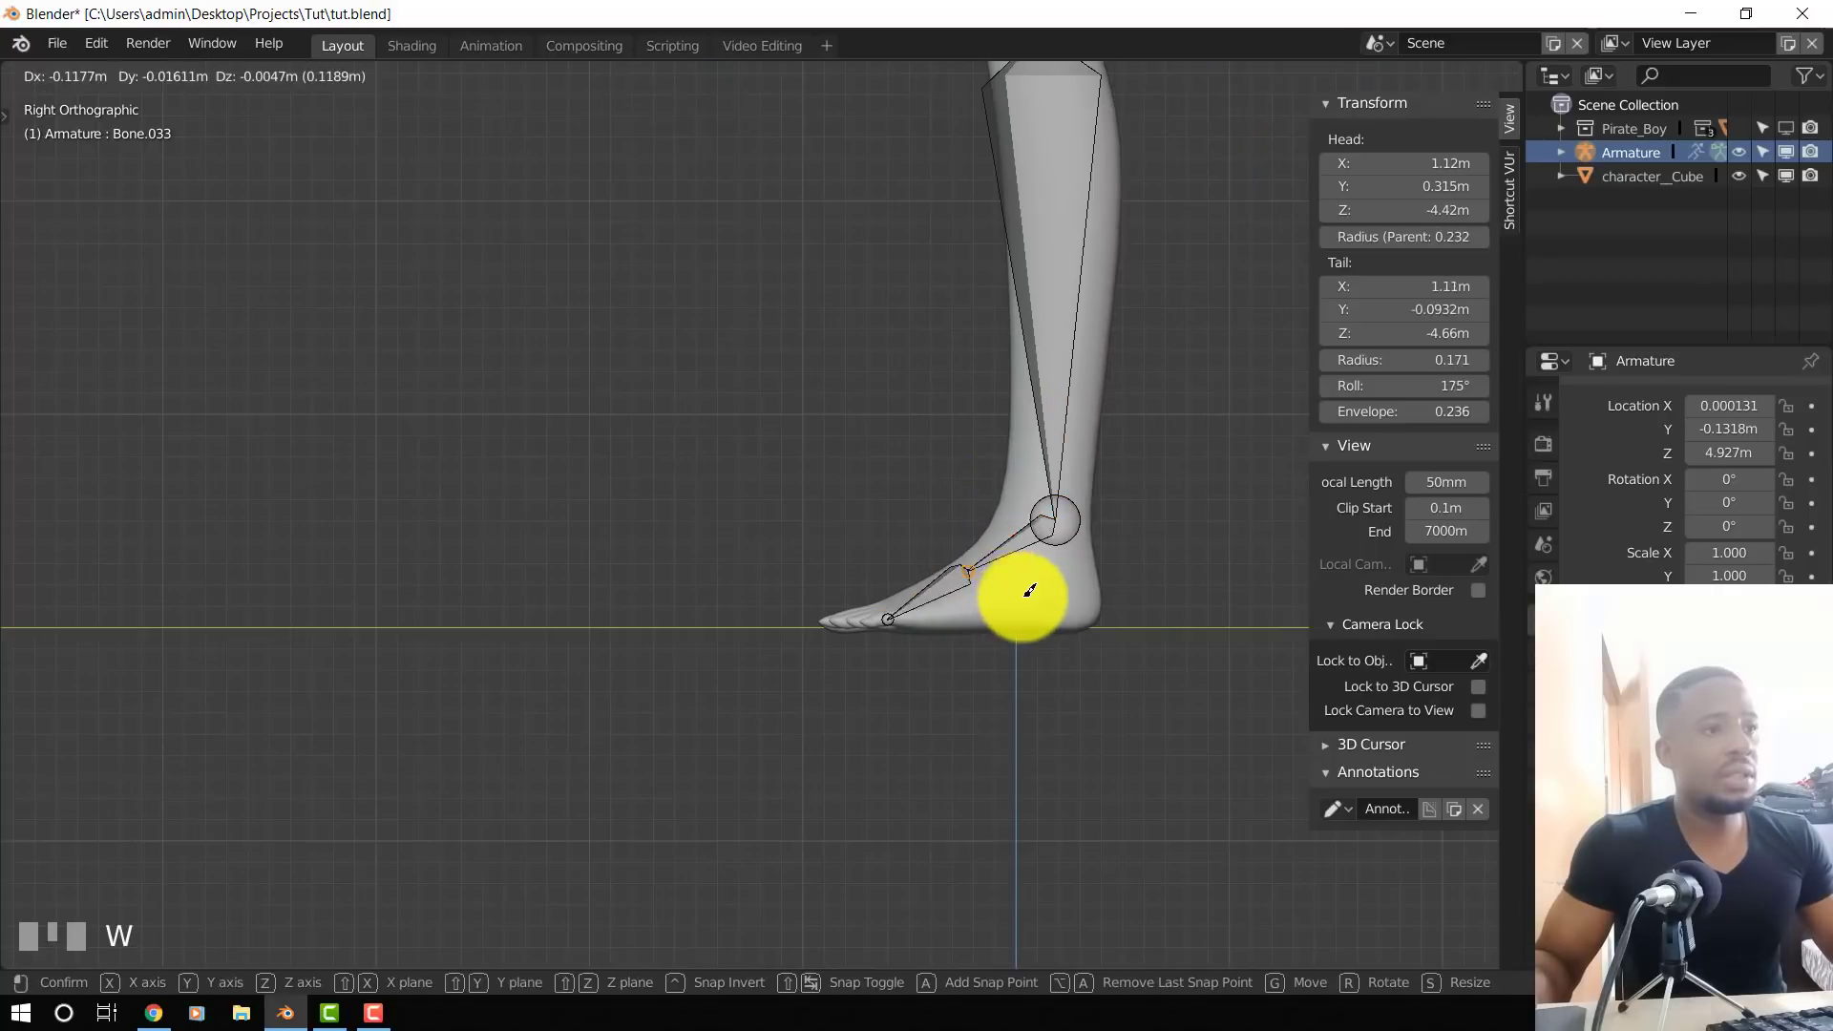
{"action": "left_click", "coordinate": [960, 598]}
{"action": "right_click", "coordinate": [866, 621]}
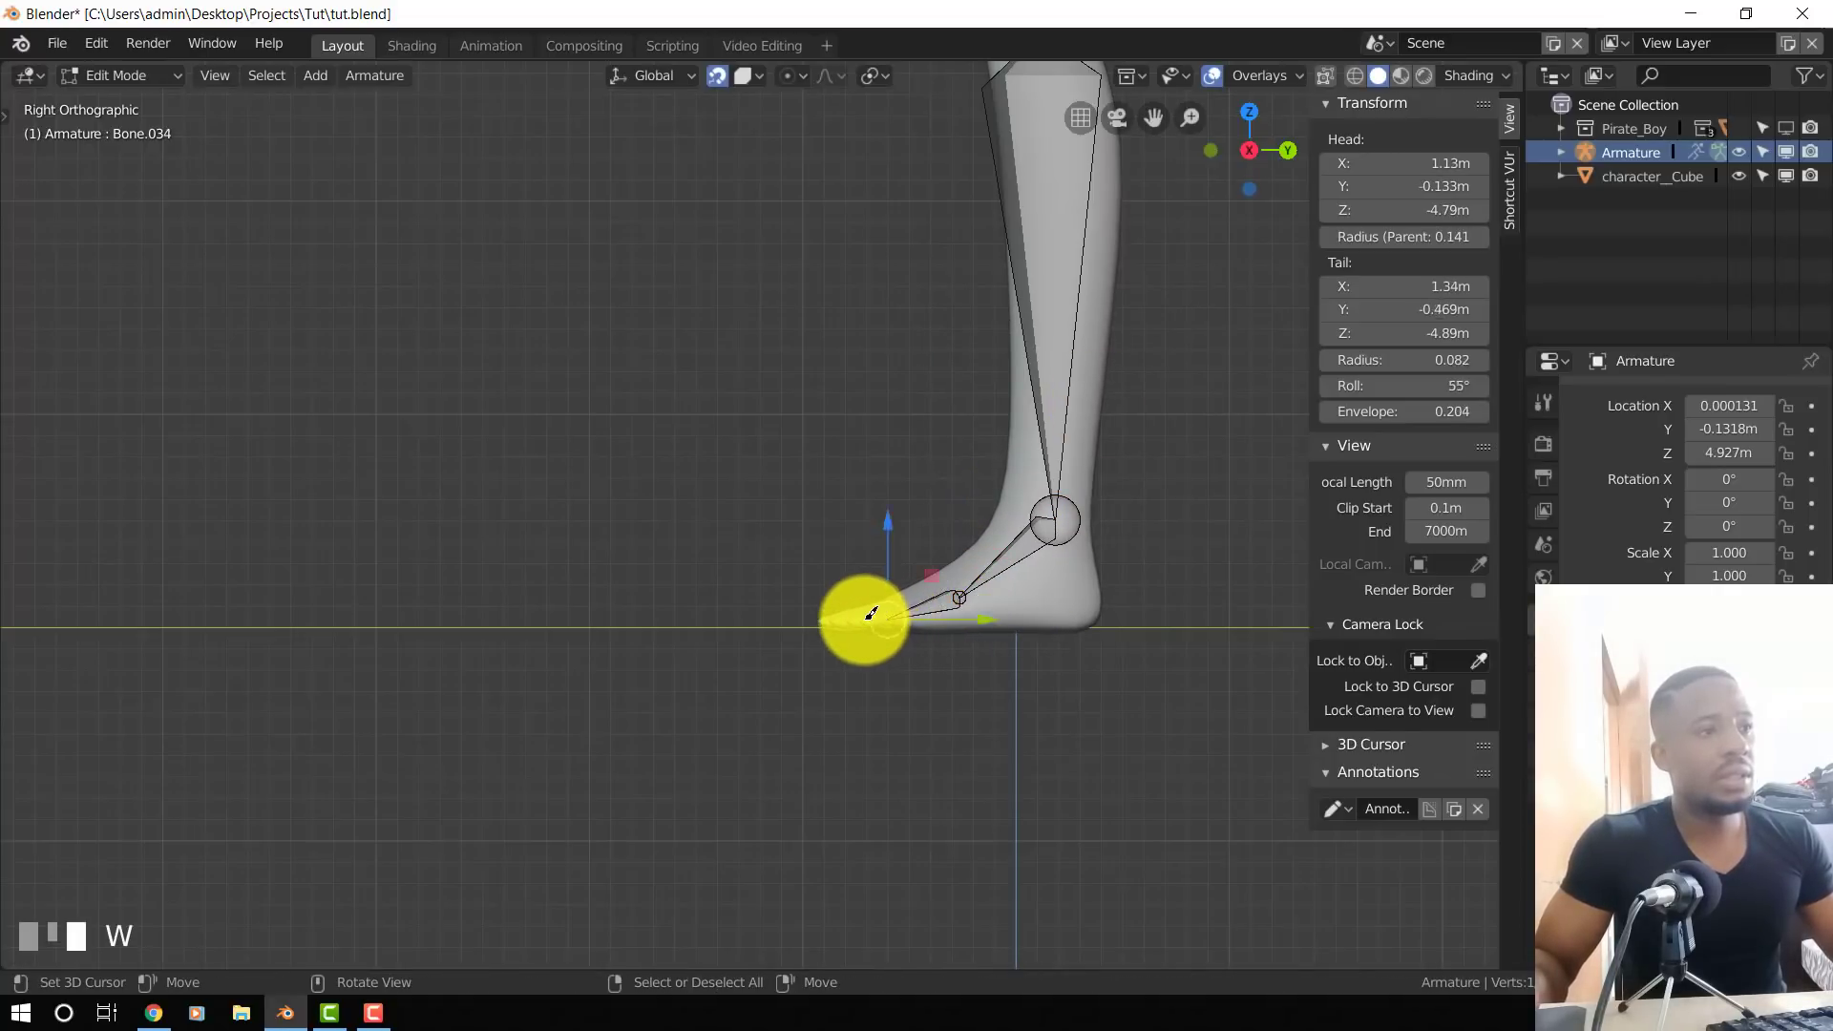
{"action": "right_click_drag", "start_coordinate": [866, 620], "coordinate": [943, 600]}
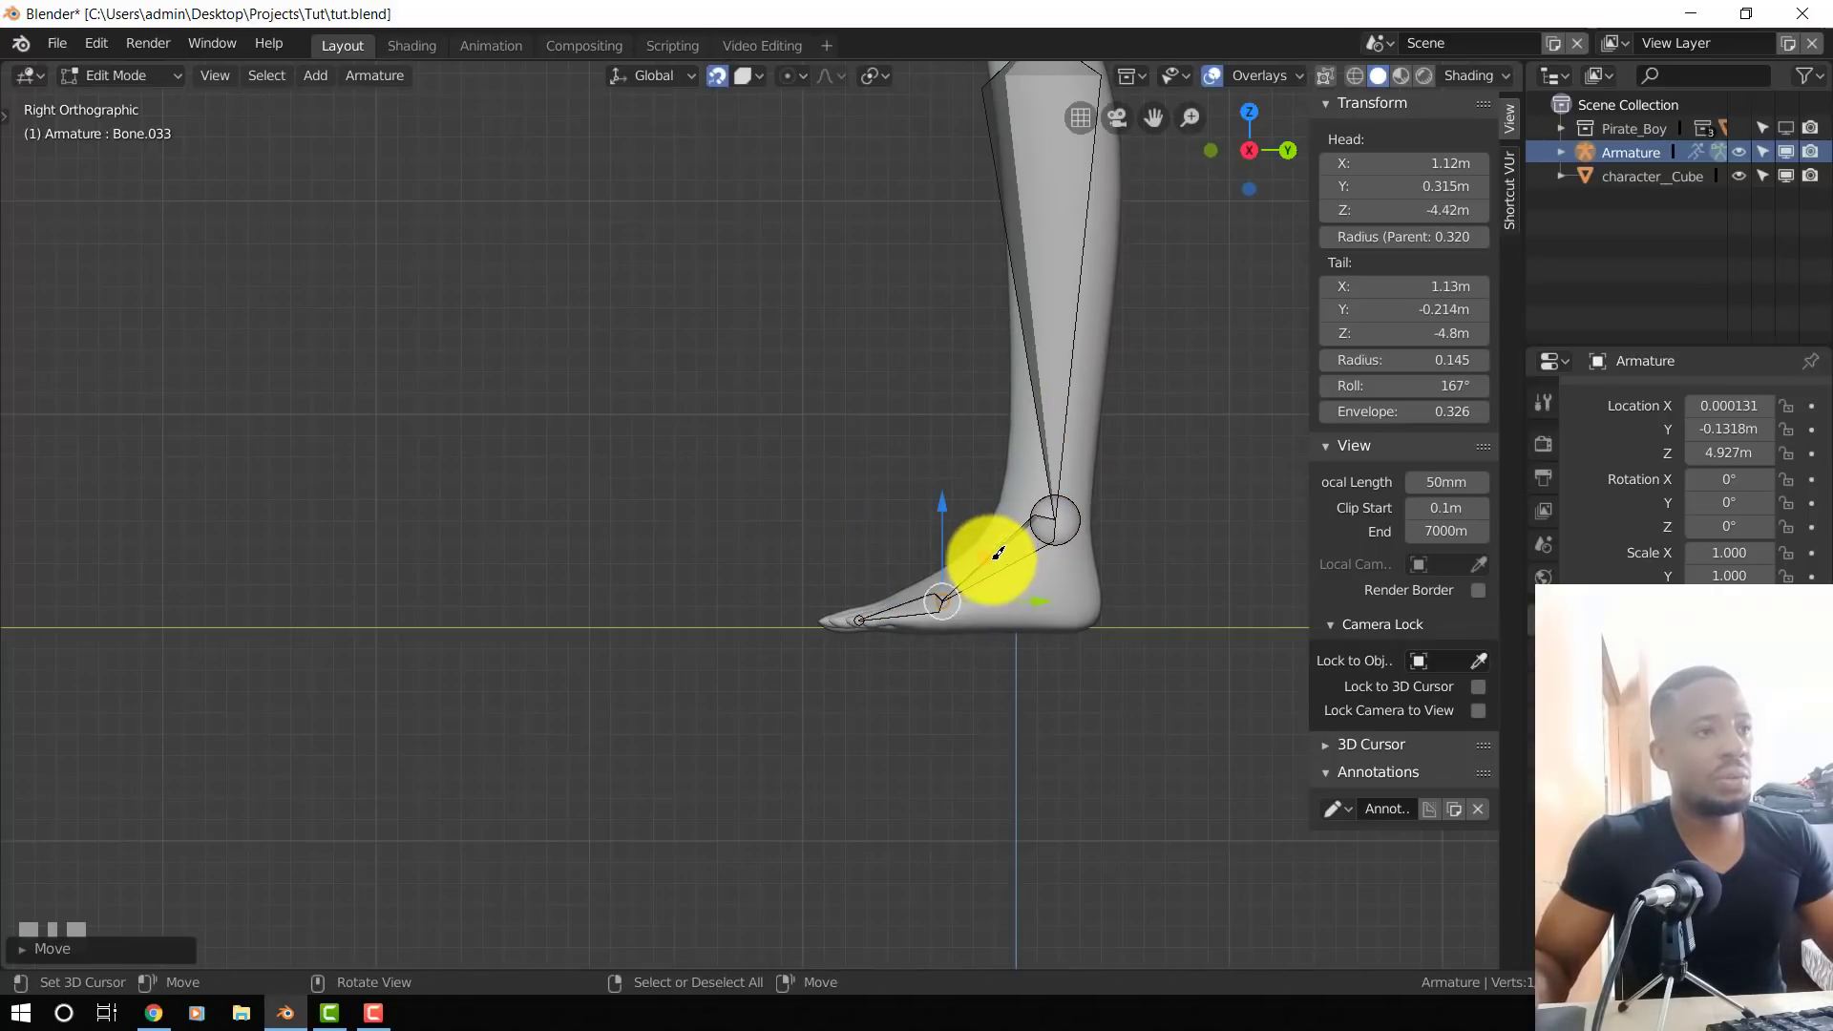
{"action": "right_click", "coordinate": [992, 564]}
- Deselect all bones and examine the armature's fit in the body, left arm and hand from the front and in perspective
{"action": "scroll", "coordinate": [988, 559], "scroll_direction": "down", "scroll_amount": 2}
{"action": "scroll", "coordinate": [983, 515], "scroll_direction": "down", "scroll_amount": 2}
{"action": "key", "text": "KP_1"}
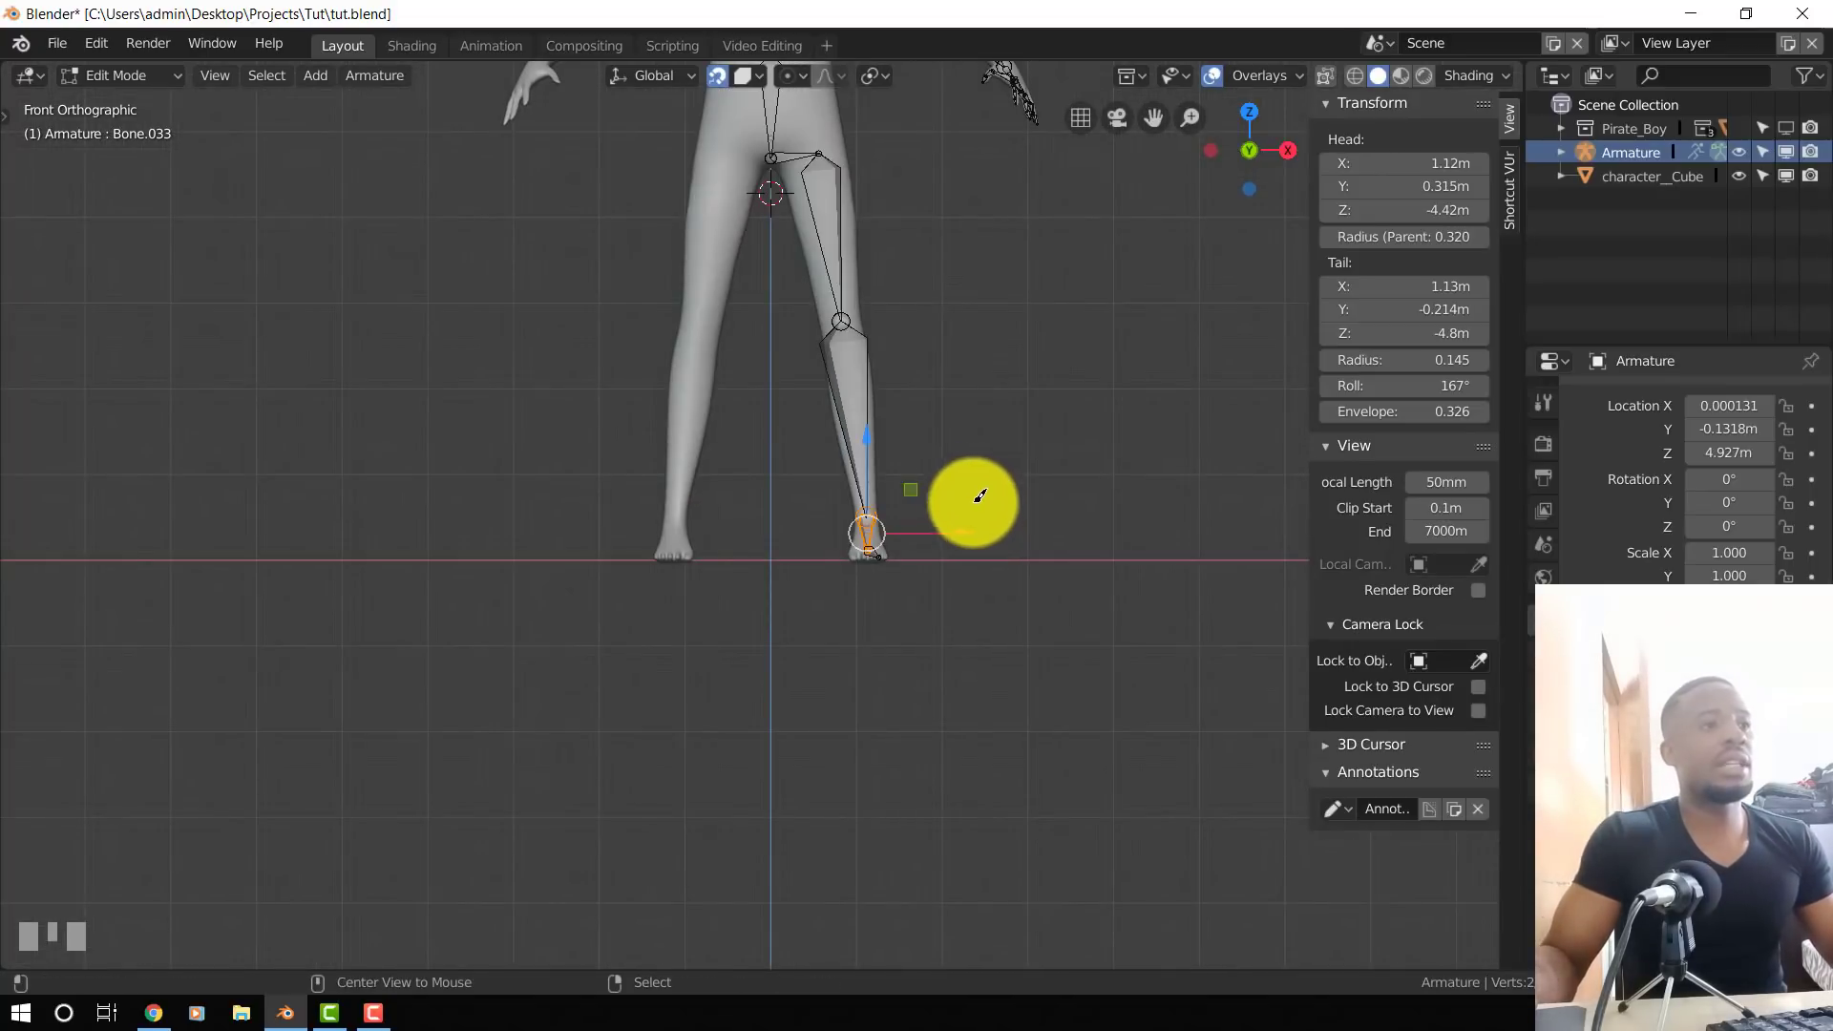
{"action": "key", "text": "alt+a"}
{"action": "scroll", "coordinate": [944, 525], "scroll_direction": "up", "scroll_amount": 4}
{"action": "scroll", "coordinate": [949, 745], "scroll_direction": "down", "scroll_amount": 4}
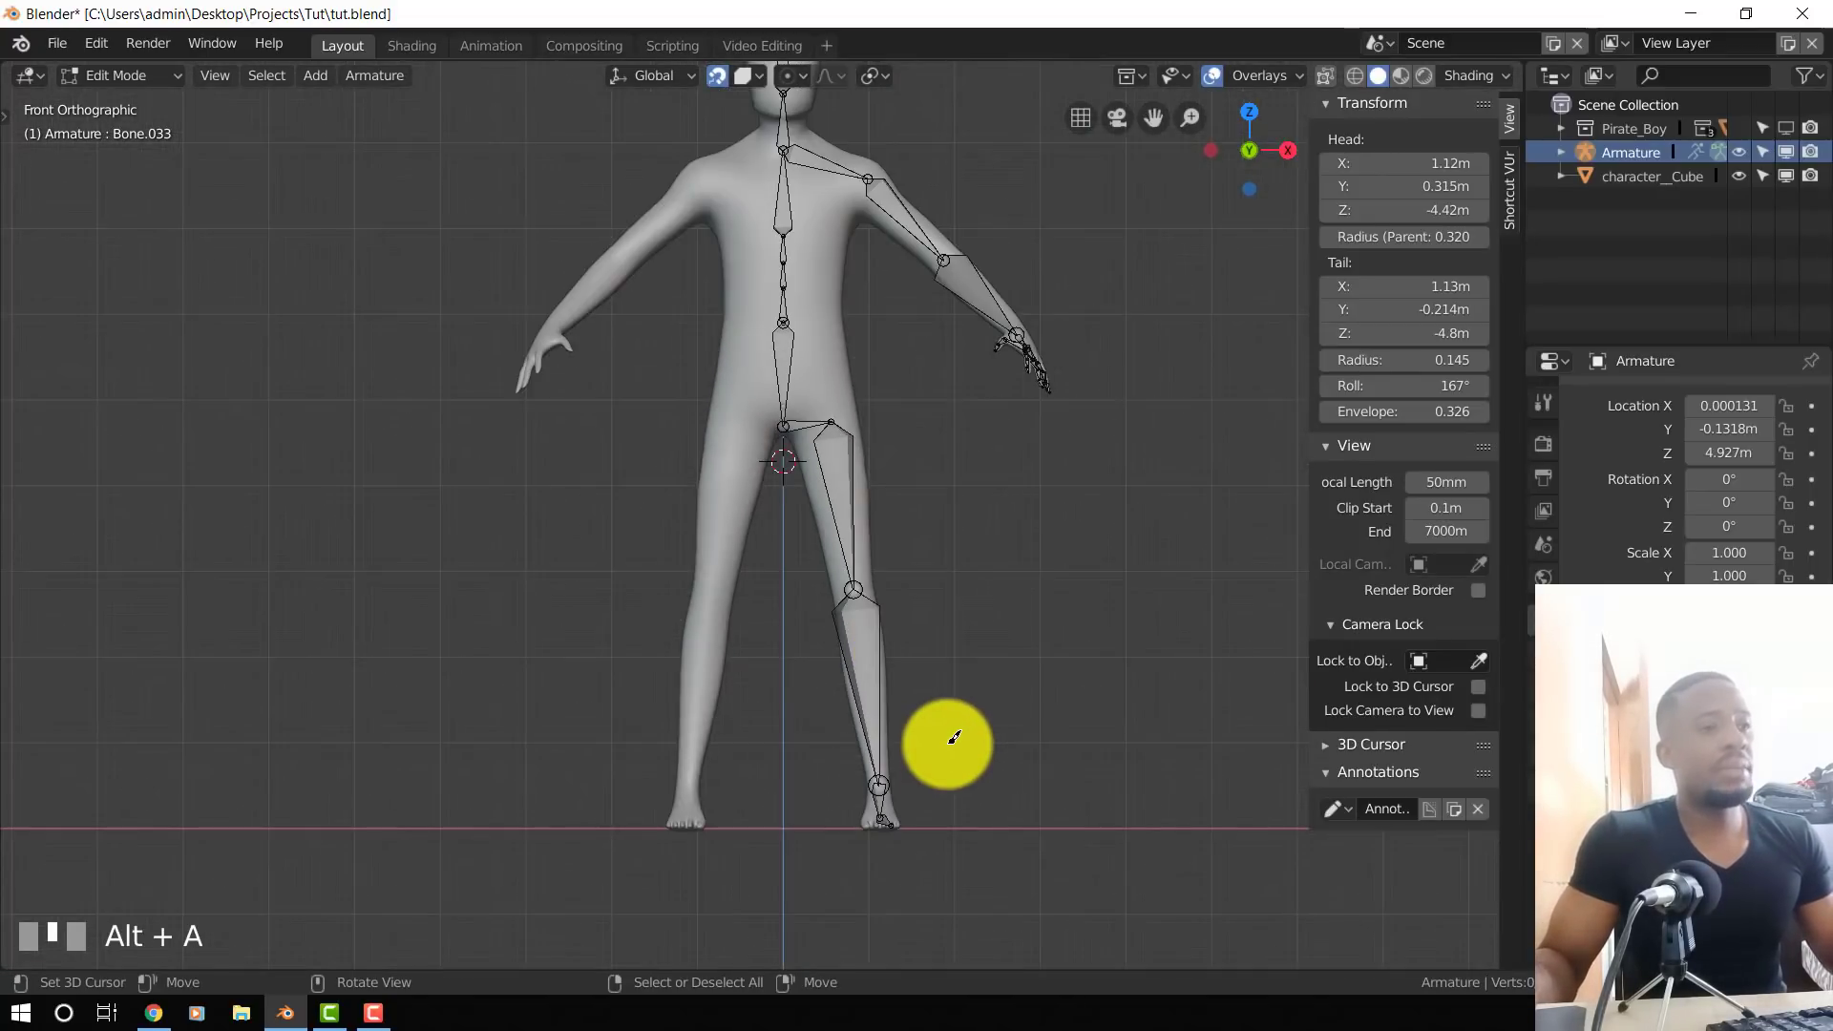
{"action": "scroll", "coordinate": [932, 642], "scroll_direction": "up", "scroll_amount": 2}
{"action": "scroll", "coordinate": [993, 511], "scroll_direction": "up", "scroll_amount": 1}
{"action": "scroll", "coordinate": [921, 519], "scroll_direction": "down", "scroll_amount": 2}
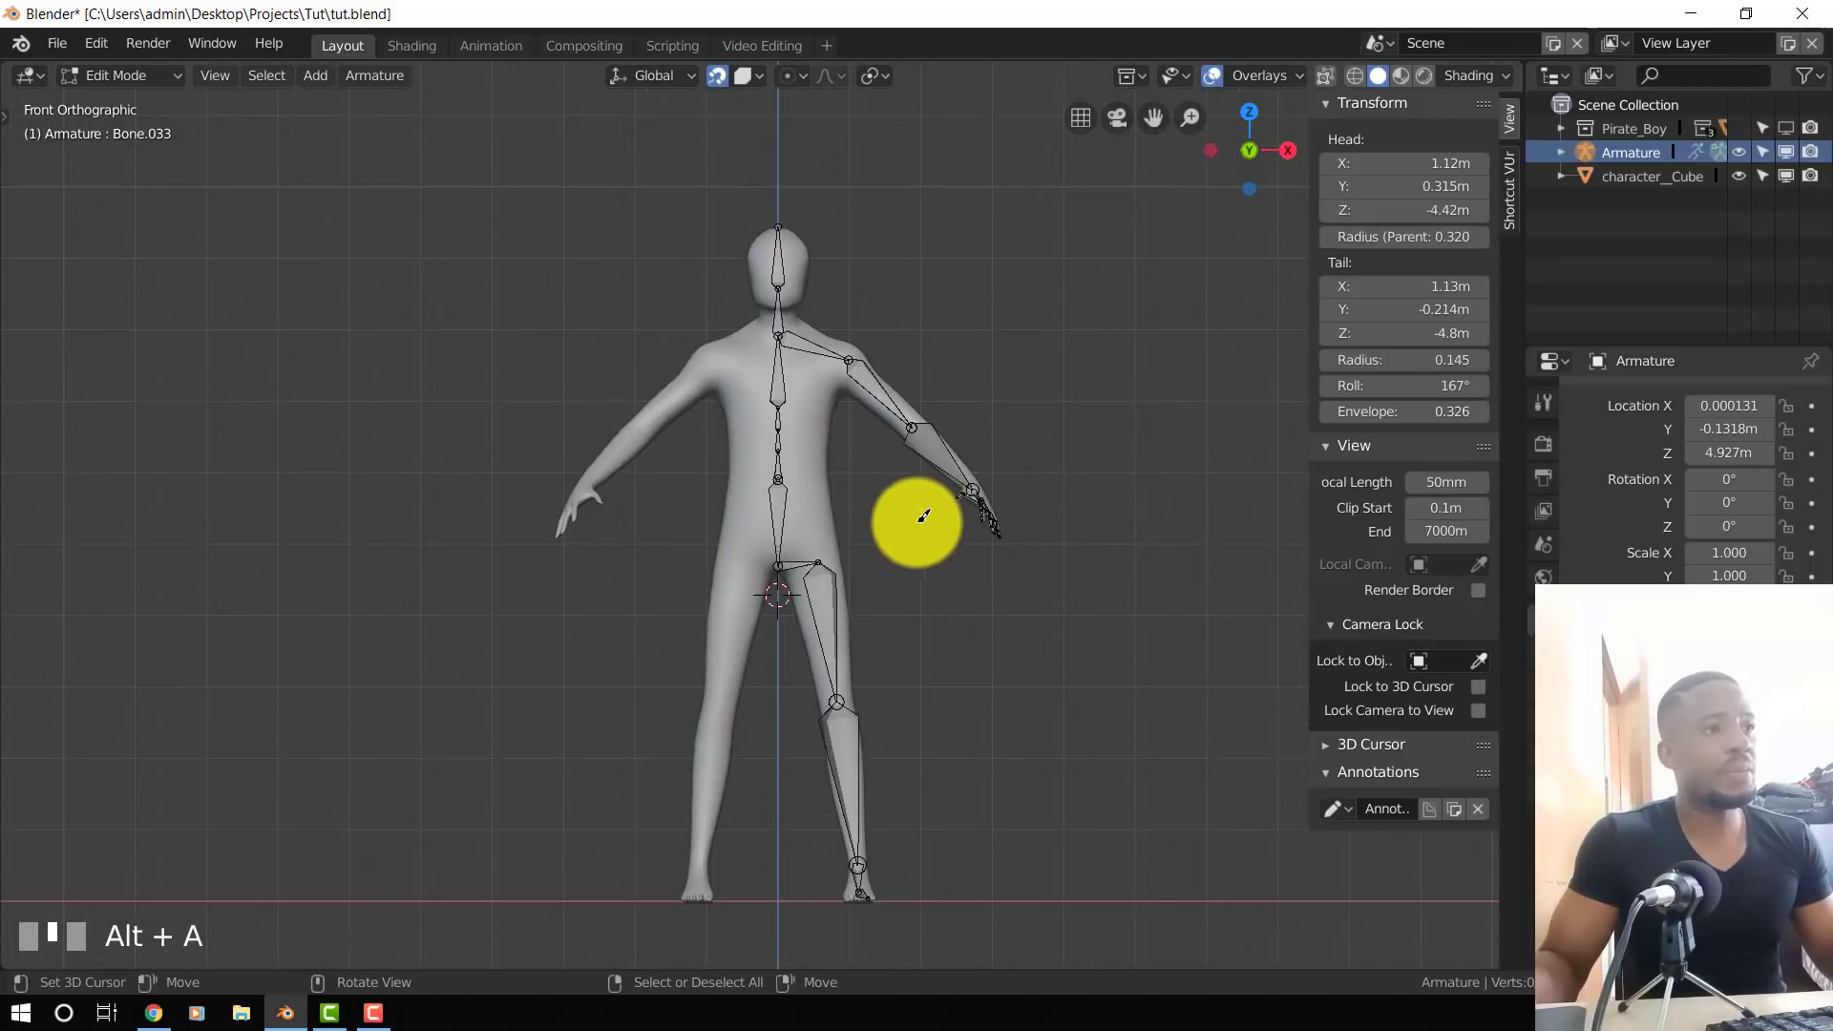
{"action": "middle_click_drag", "start_coordinate": [920, 519], "coordinate": [764, 524]}
{"action": "scroll", "coordinate": [821, 368], "scroll_direction": "up", "scroll_amount": 3}
{"action": "middle_click_drag", "start_coordinate": [821, 367], "coordinate": [736, 184]}
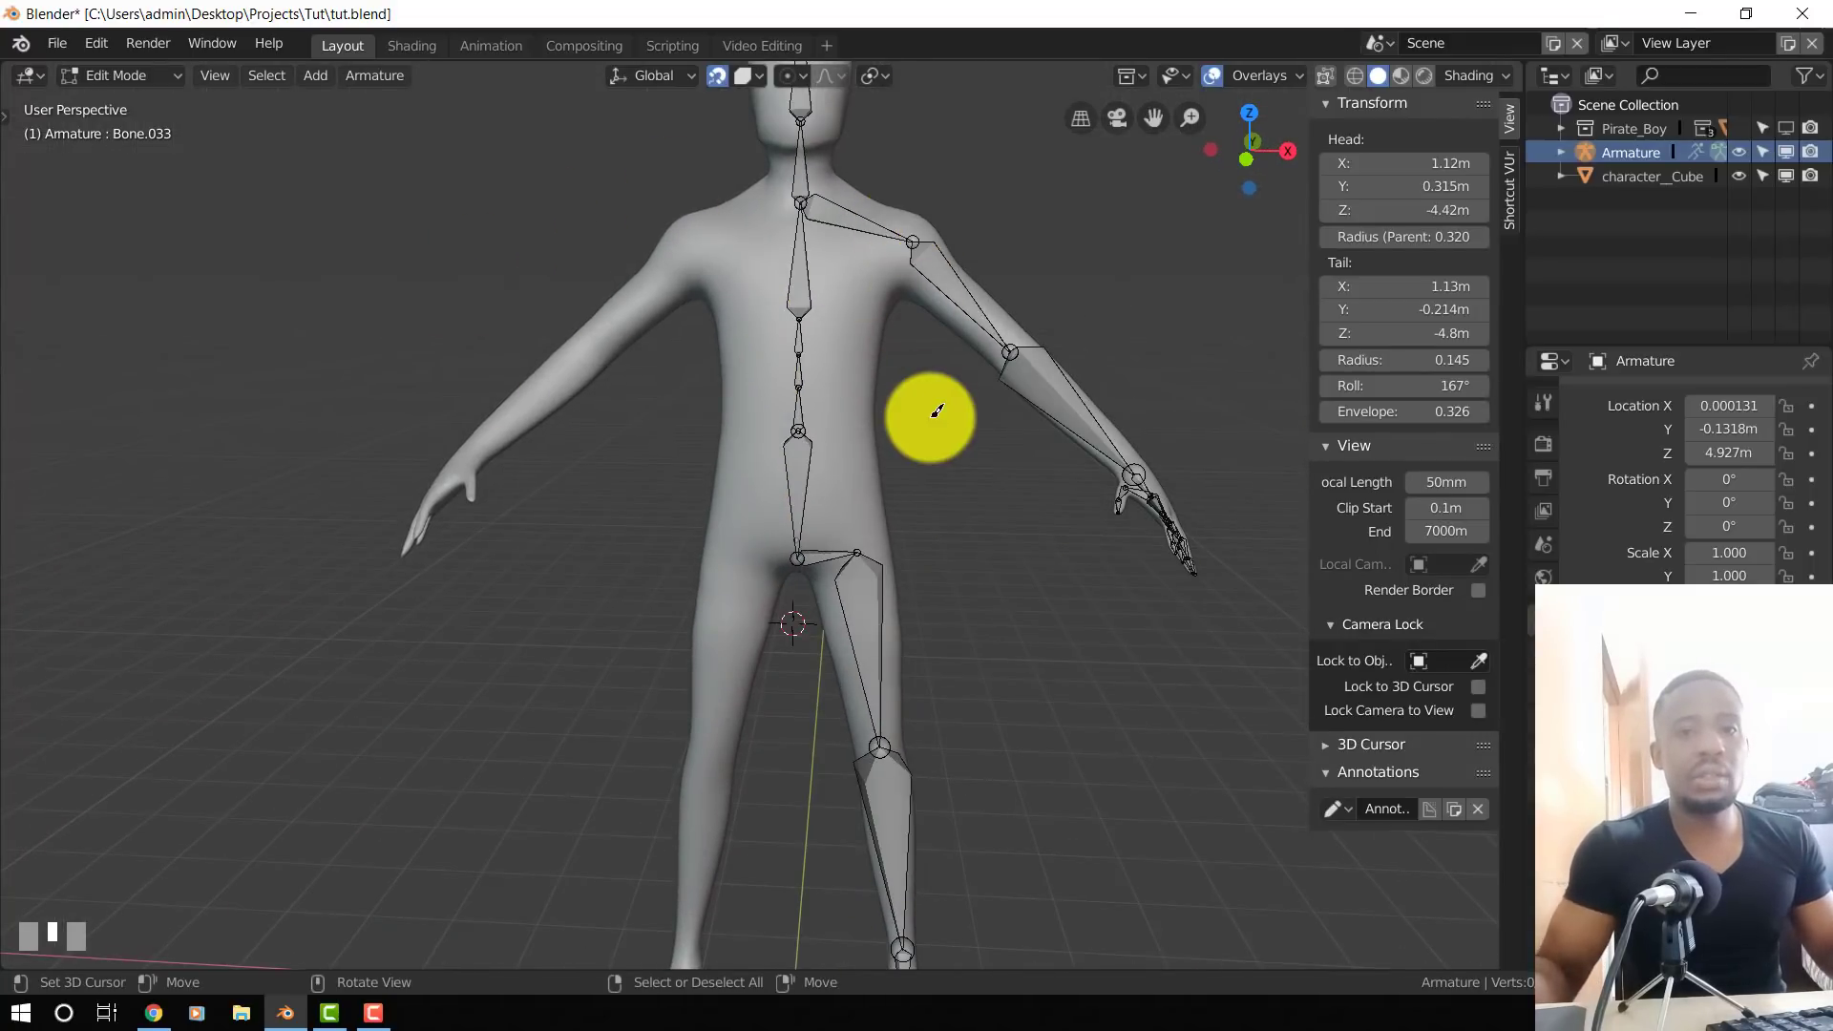
{"action": "scroll", "coordinate": [1060, 390], "scroll_direction": "up", "scroll_amount": 1}
{"action": "middle_click_drag", "start_coordinate": [1083, 408], "coordinate": [689, 510], "text": "shift"}
{"action": "scroll", "coordinate": [993, 596], "scroll_direction": "up", "scroll_amount": 2}
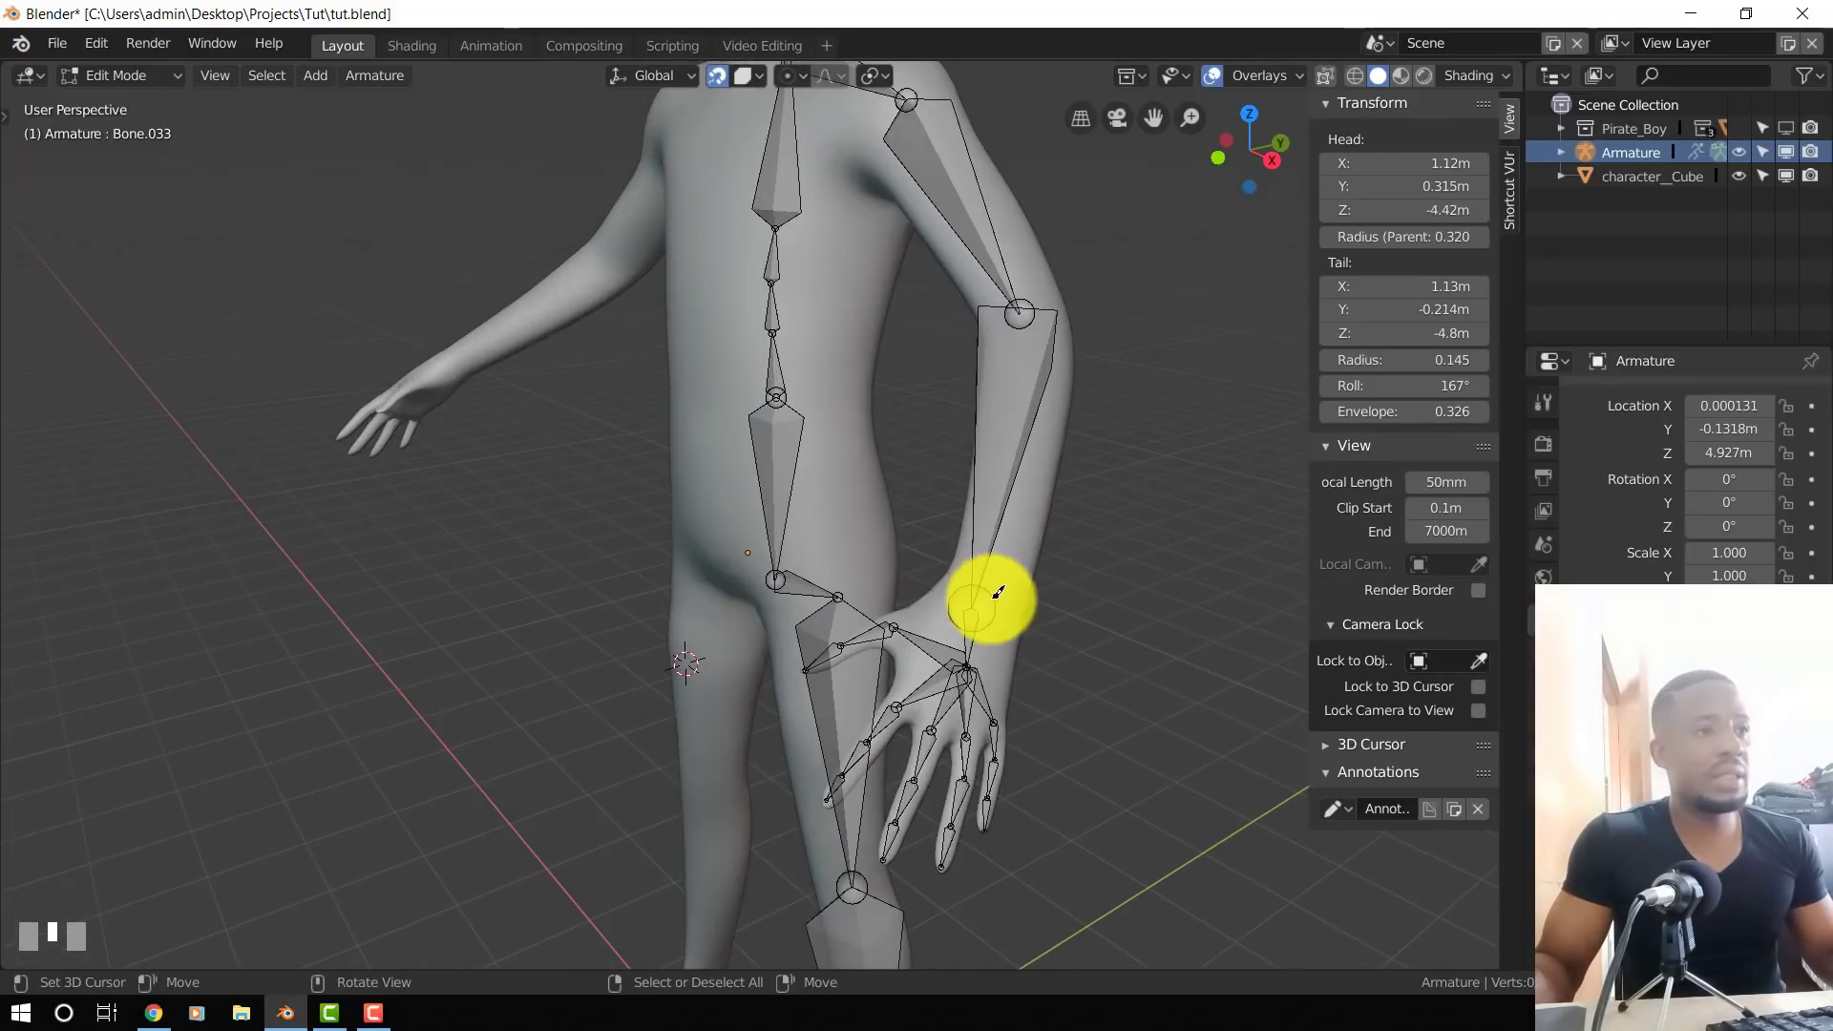
- Select the left wrist joint, reposition it within the wrist, and hide the sidebar
{"action": "right_click", "coordinate": [971, 601]}
{"action": "middle_click_drag", "start_coordinate": [1014, 610], "coordinate": [953, 626]}
{"action": "scroll", "coordinate": [952, 626], "scroll_direction": "up", "scroll_amount": 1}
{"action": "key", "text": "g"}
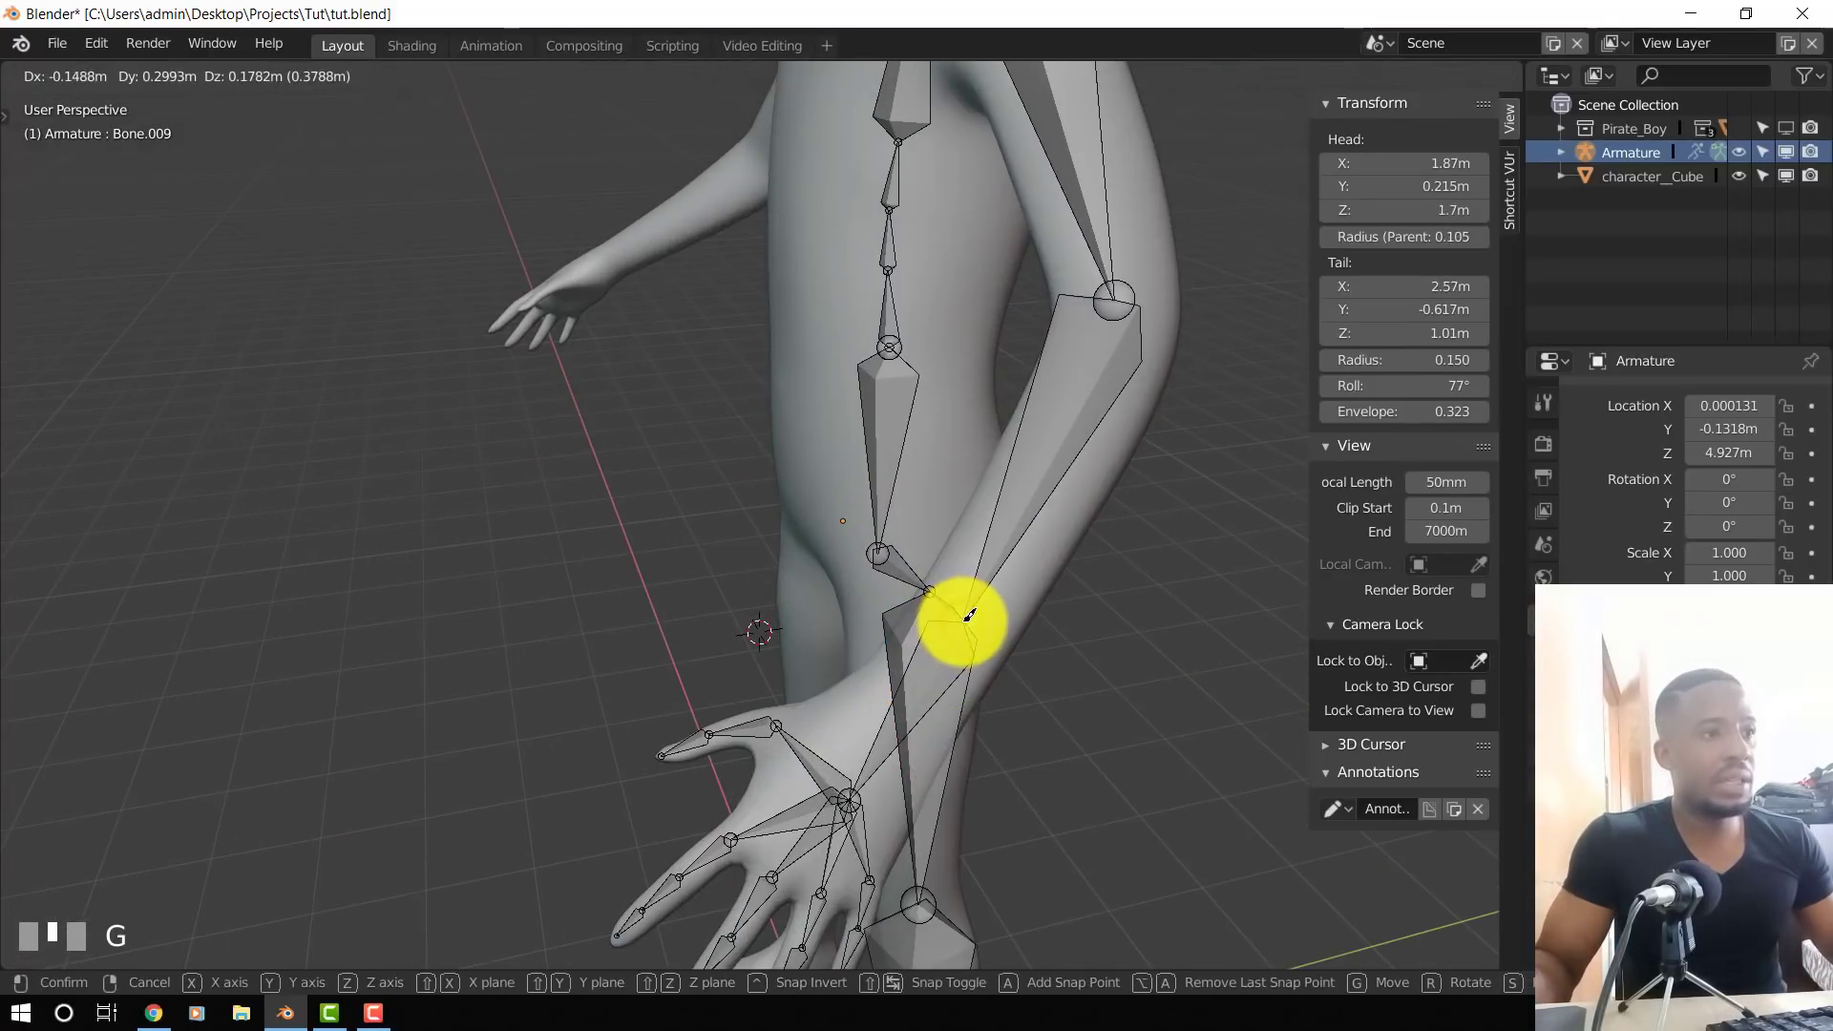
{"action": "right_click", "coordinate": [957, 626]}
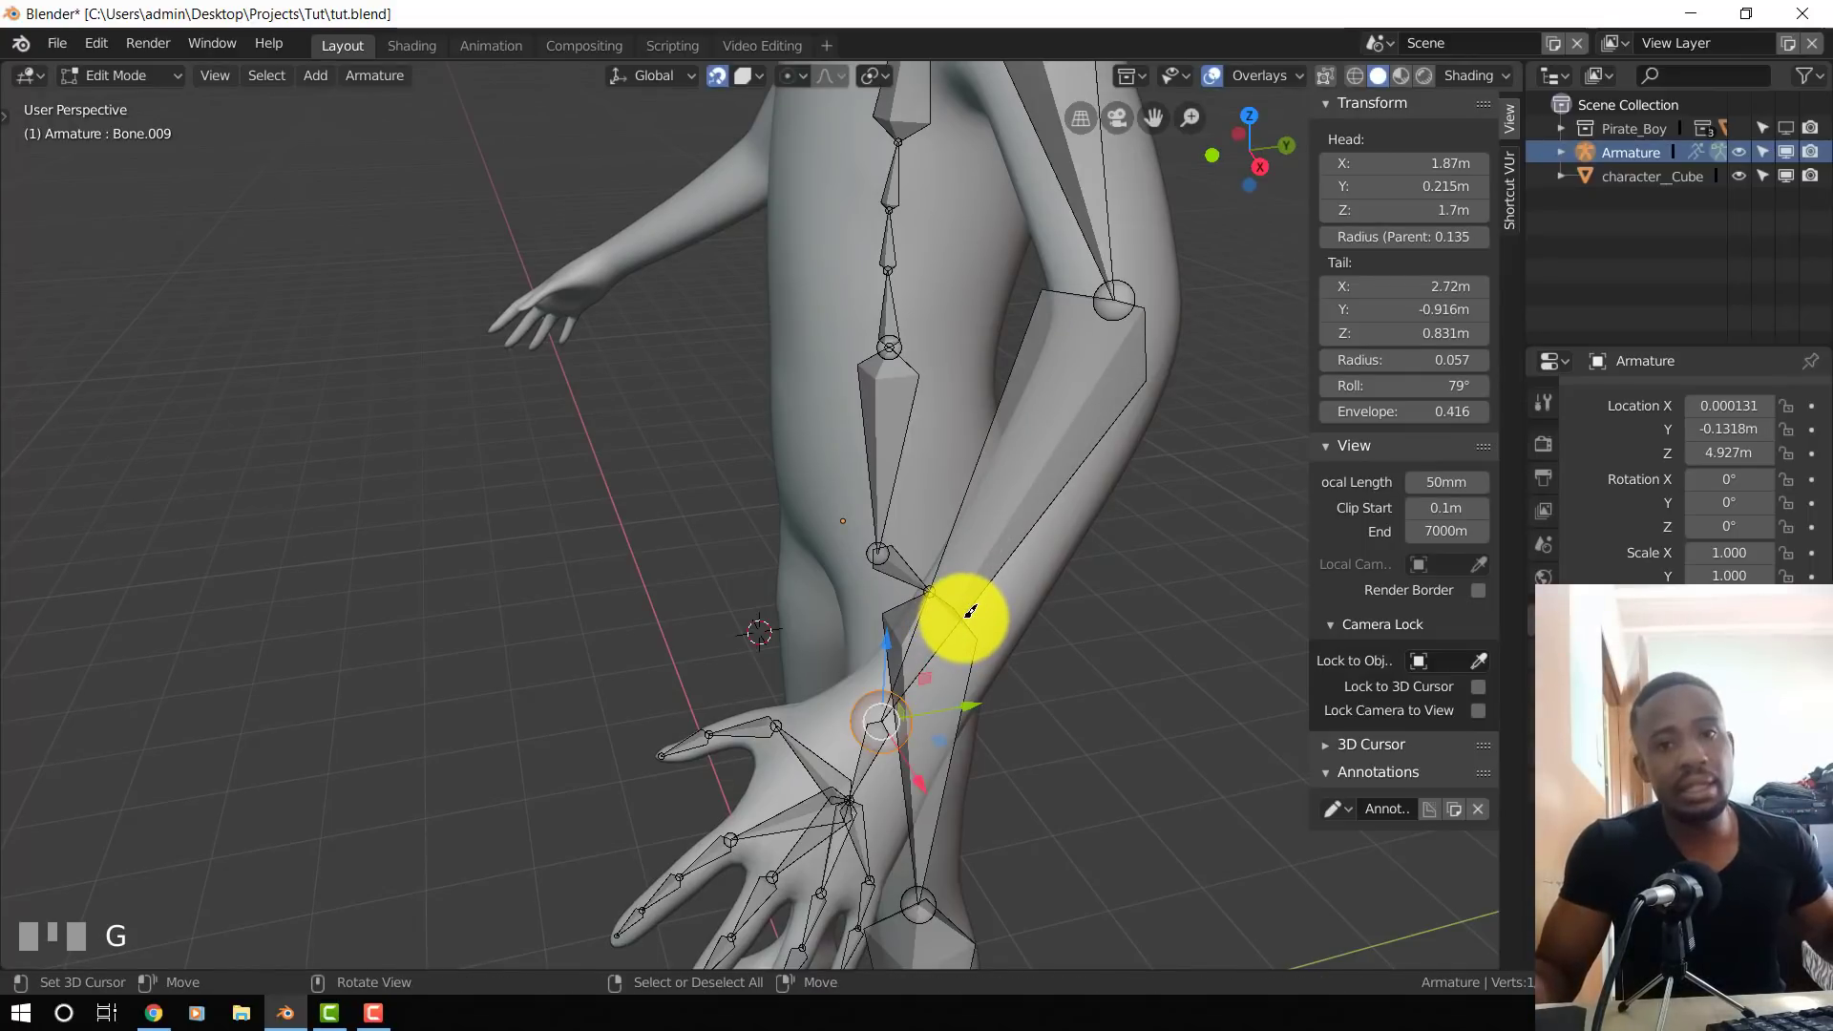
{"action": "middle_click_drag", "start_coordinate": [946, 700], "coordinate": [1073, 626], "text": "shift"}
{"action": "key", "text": "n"}
{"action": "key", "text": "g"}
{"action": "left_click", "coordinate": [923, 607]}
{"action": "key", "text": "KP_1"}
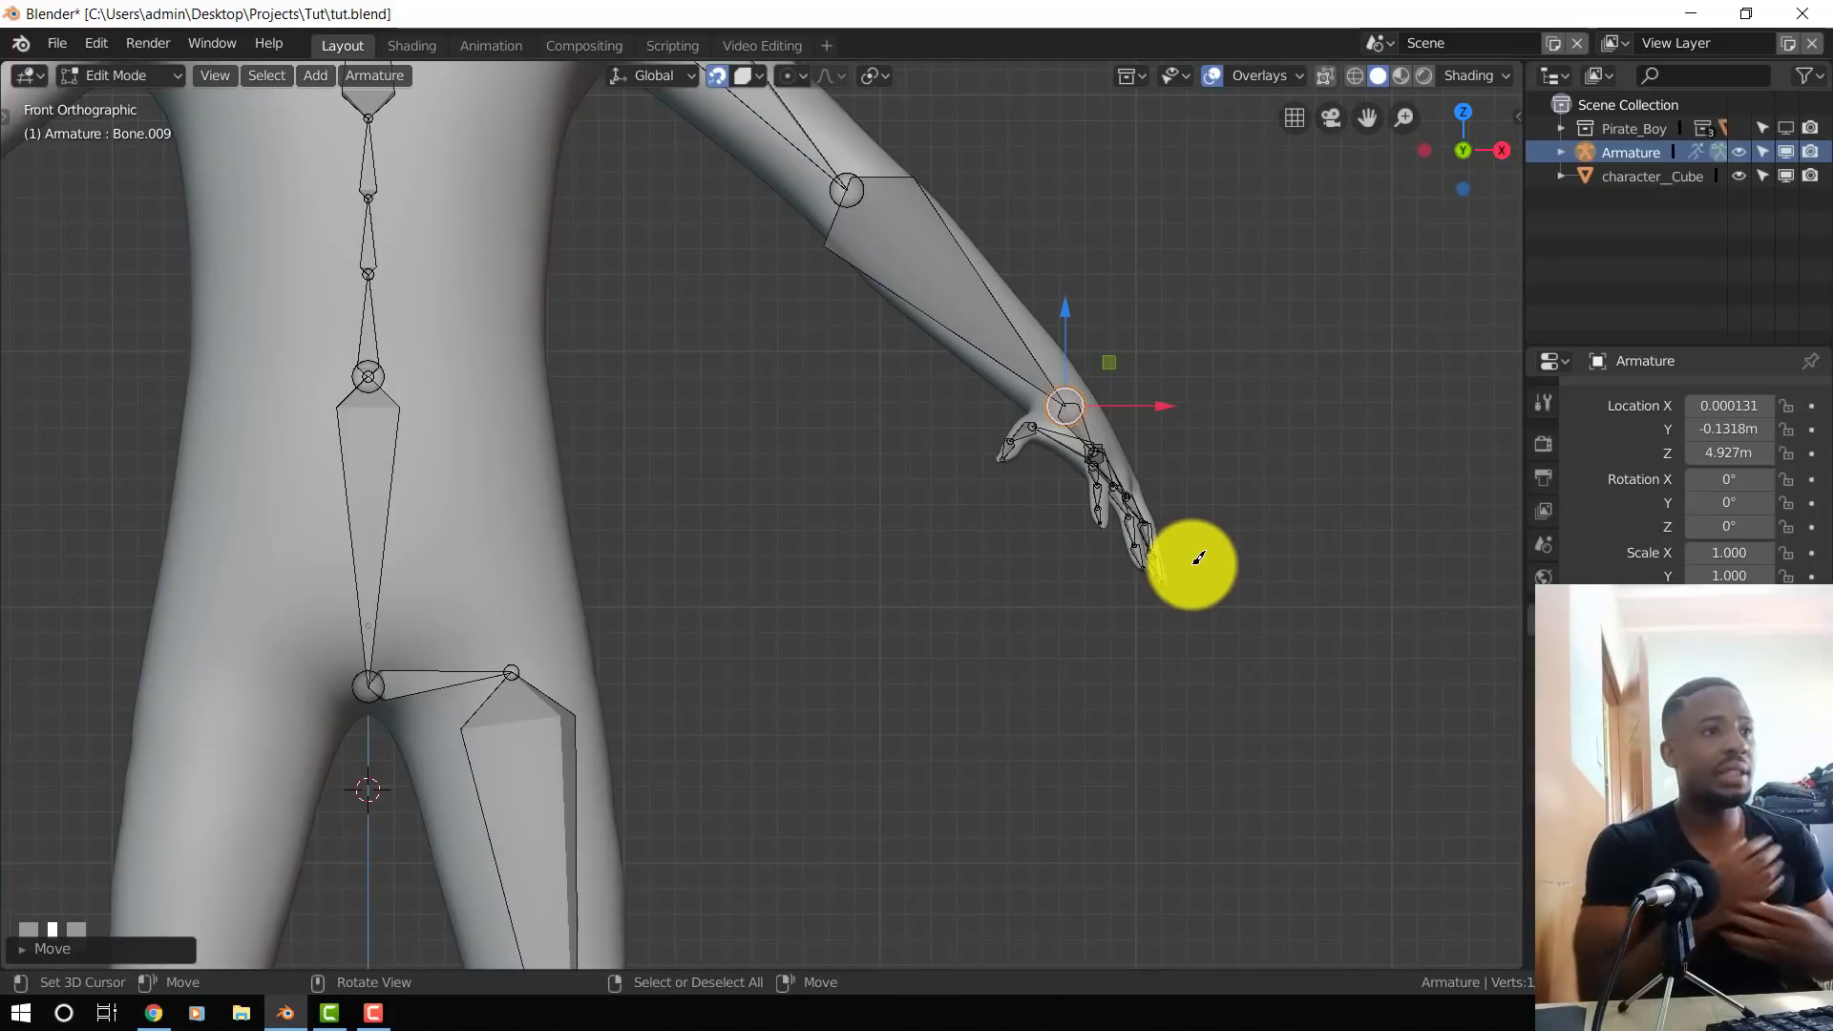
- Select all bones in Edit Mode and recalculate their roll to the Global +Y Axis
{"action": "key", "text": "ctrl+Tab"}
{"action": "scroll", "coordinate": [900, 520], "scroll_direction": "down", "scroll_amount": 5}
{"action": "scroll", "coordinate": [923, 352], "scroll_direction": "up", "scroll_amount": 3}
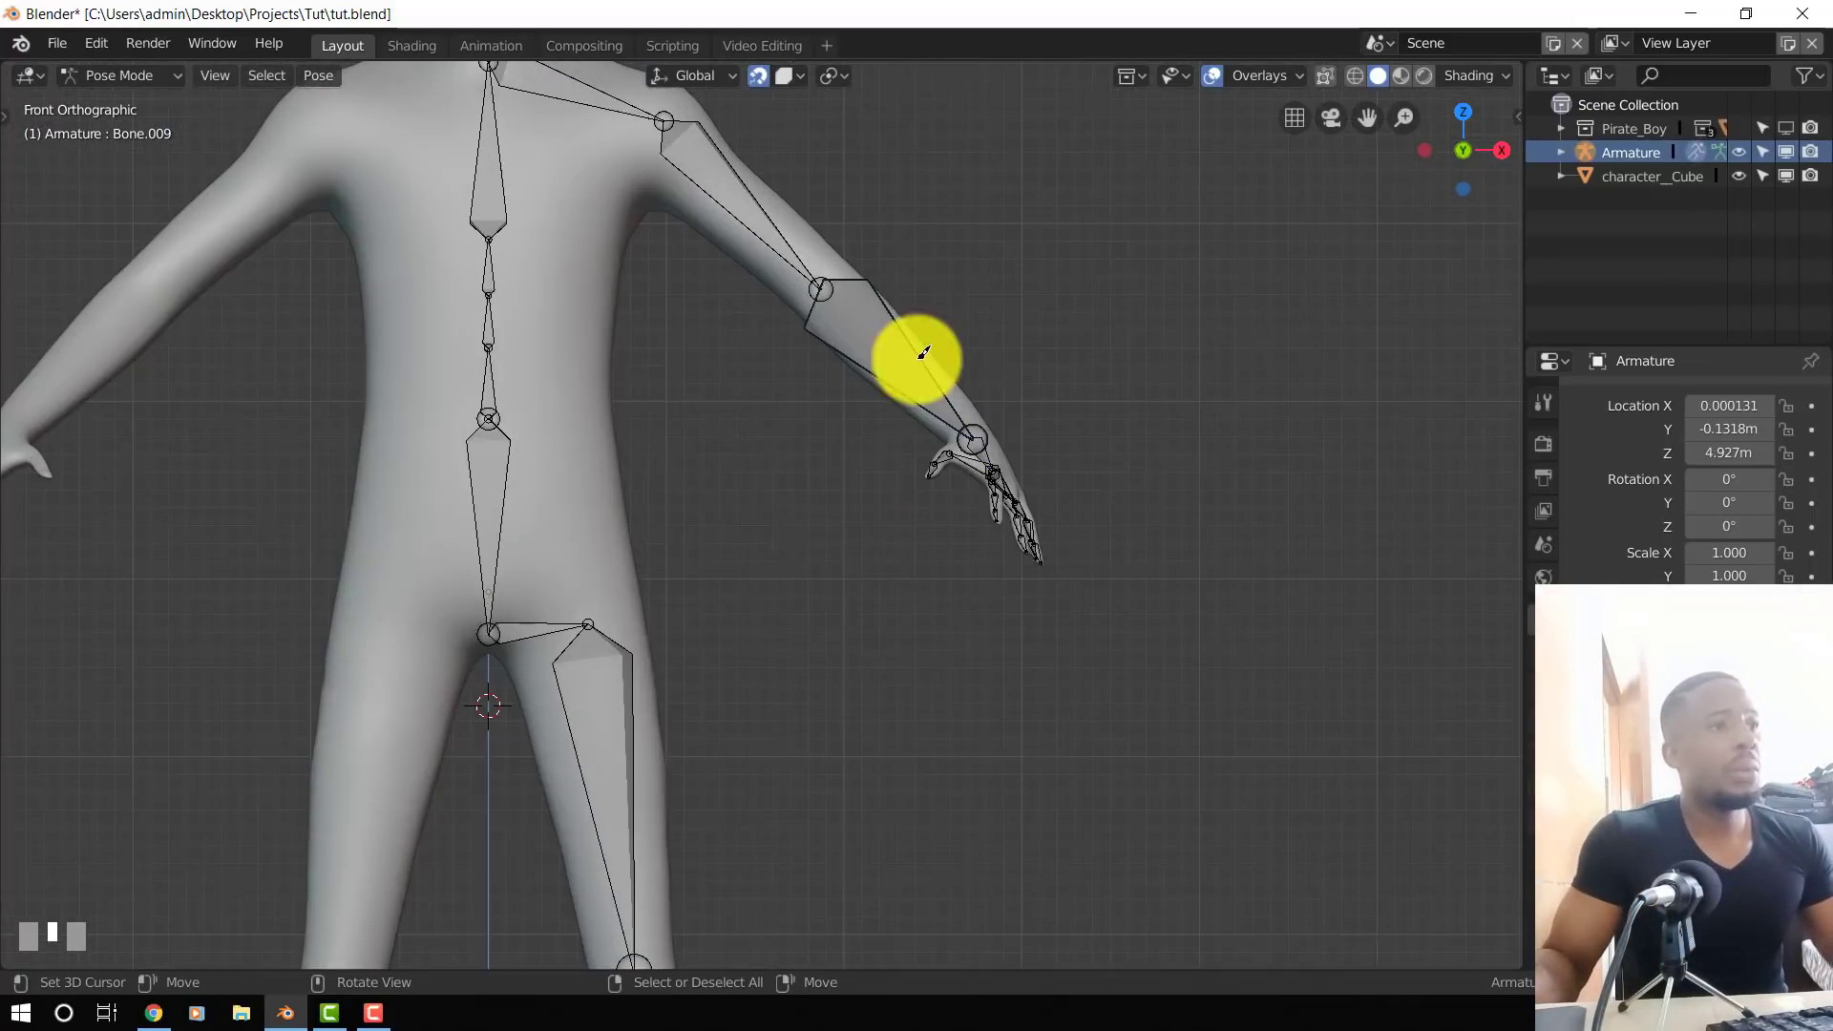
{"action": "scroll", "coordinate": [1023, 506], "scroll_direction": "down", "scroll_amount": 3}
{"action": "key", "text": "Tab"}
{"action": "key", "text": "a"}
{"action": "scroll", "coordinate": [1155, 536], "scroll_direction": "down", "scroll_amount": 2}
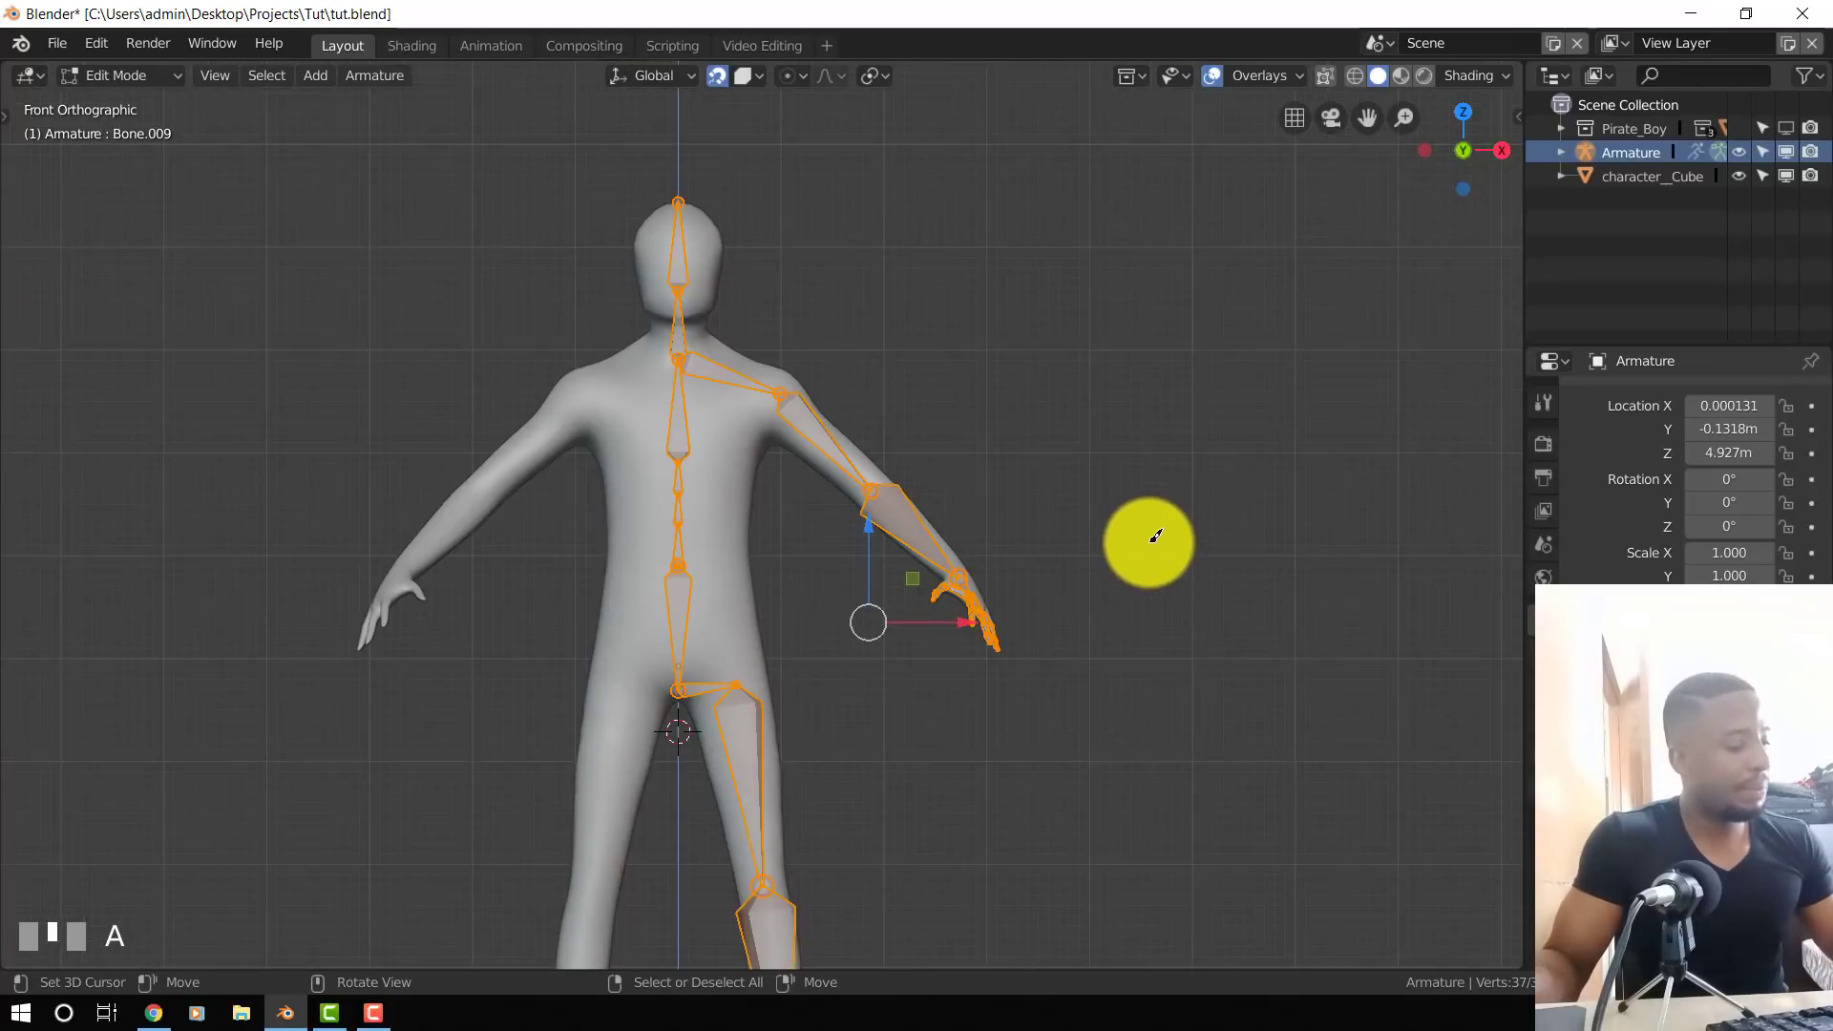
{"action": "middle_click_drag", "start_coordinate": [793, 643], "coordinate": [863, 527], "text": "shift"}
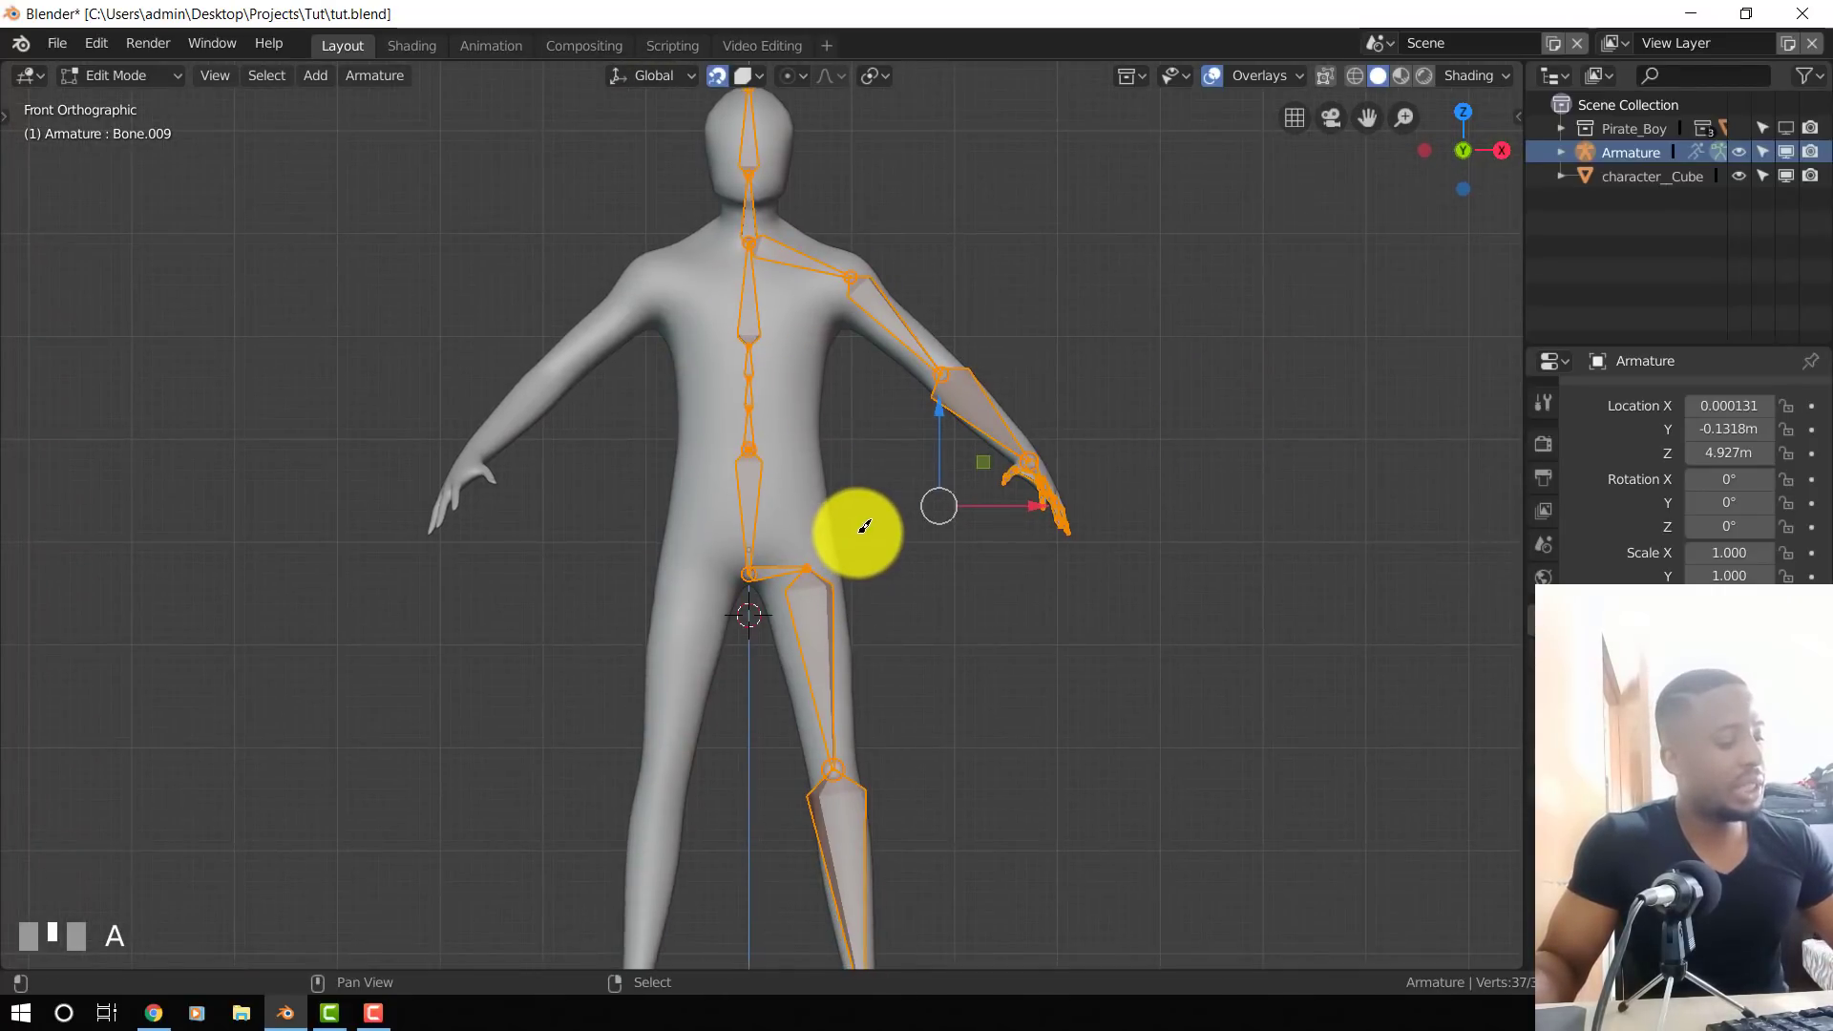
{"action": "key", "text": "shift+n"}
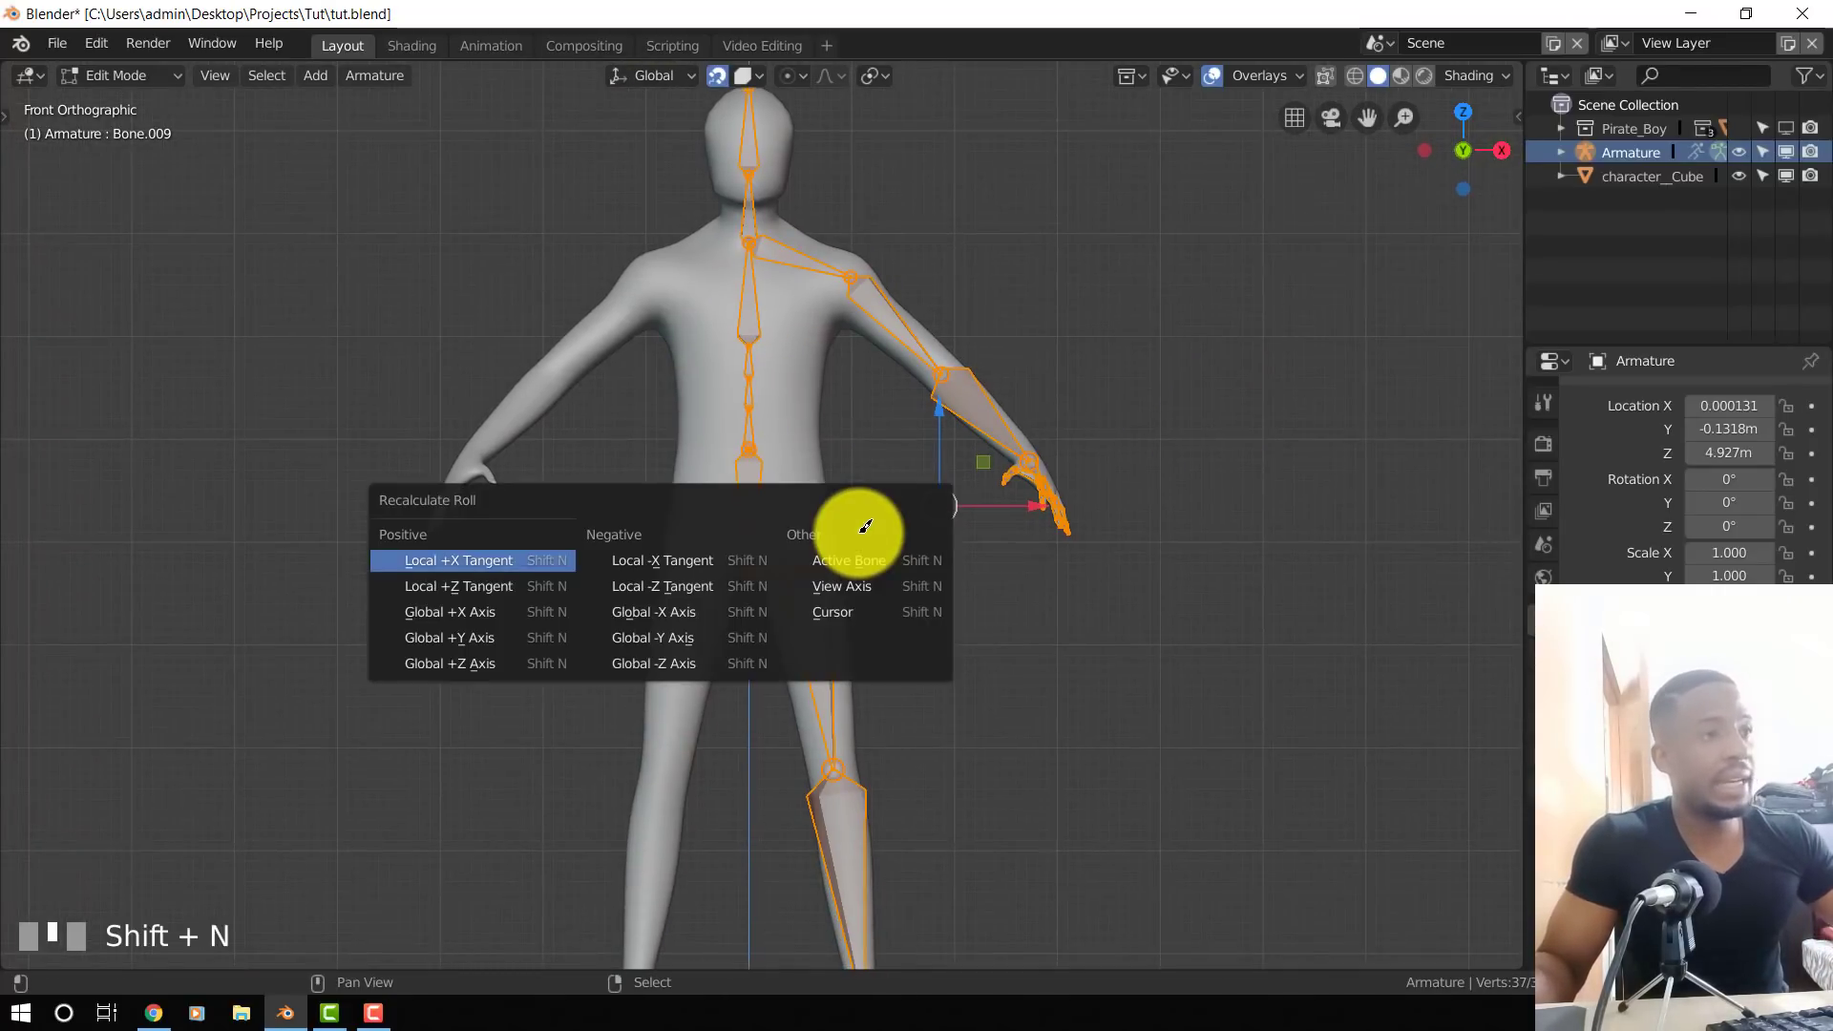
{"action": "left_click", "coordinate": [442, 635]}
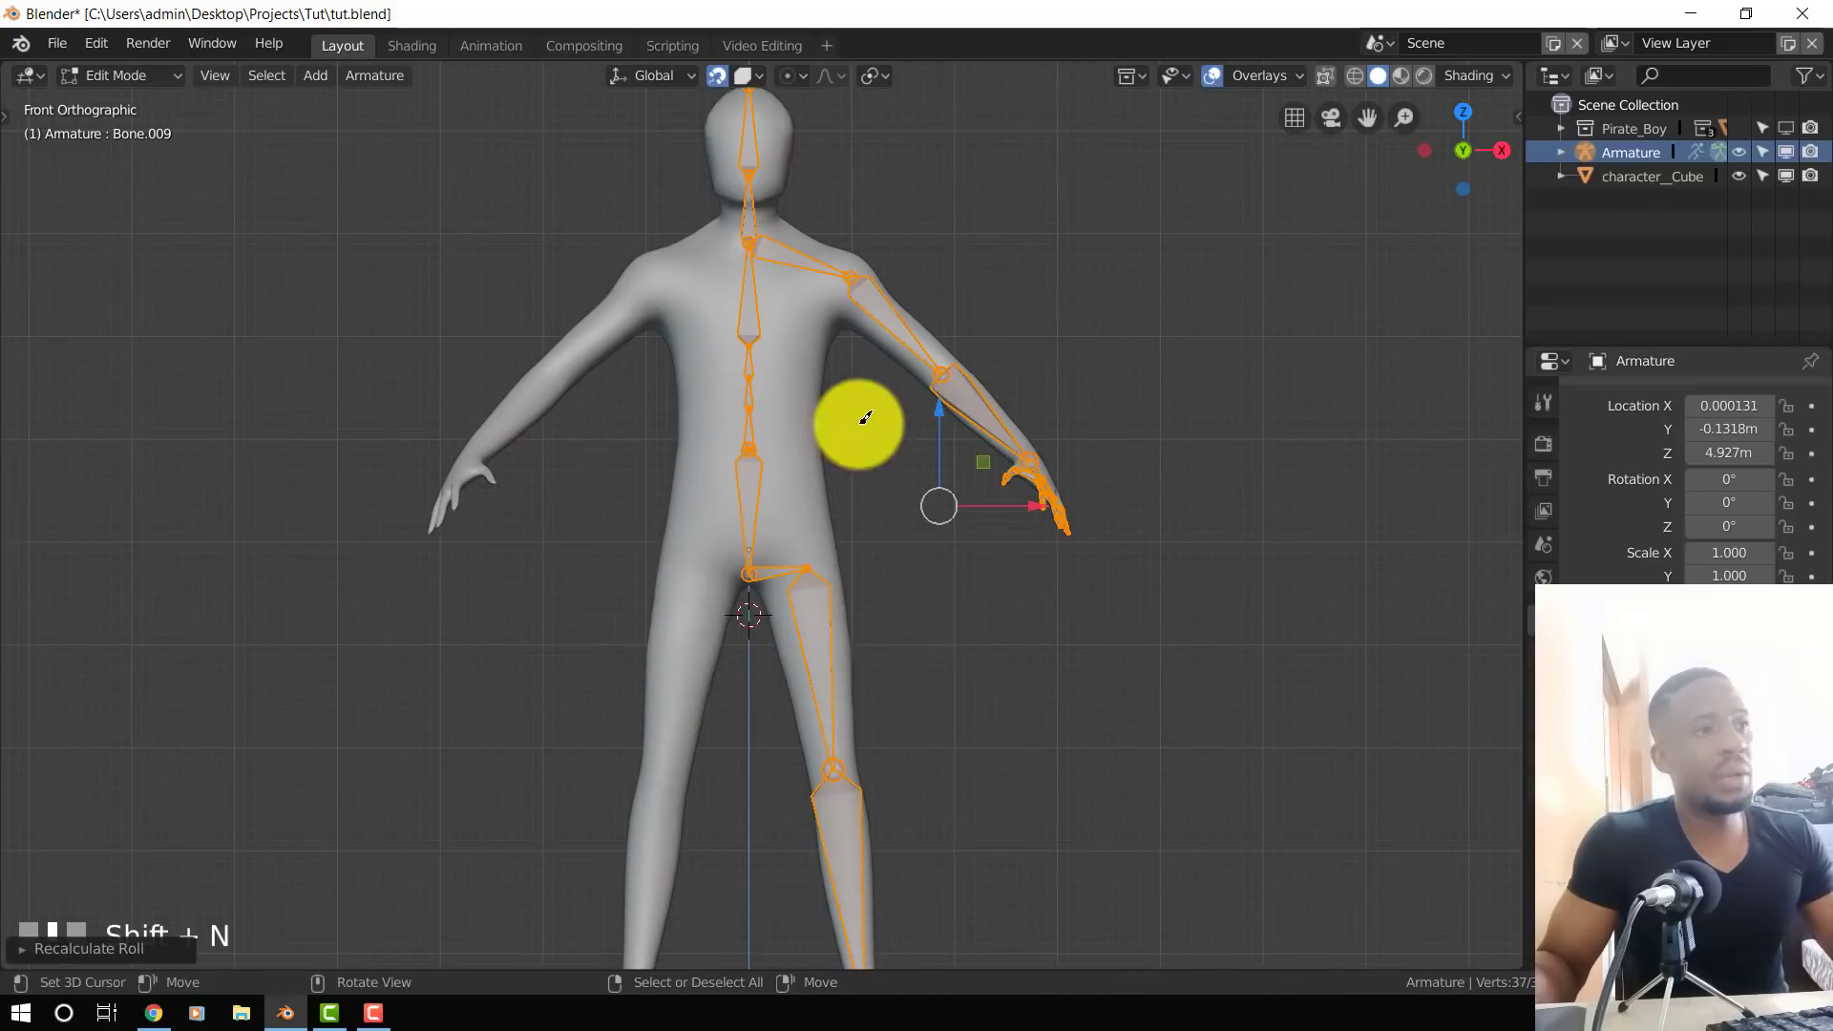
- Preview the bones in Pose Mode and recalculate all bone rolls to the Global +Y Axis again in Edit Mode
{"action": "scroll", "coordinate": [864, 417], "scroll_direction": "up", "scroll_amount": 3}
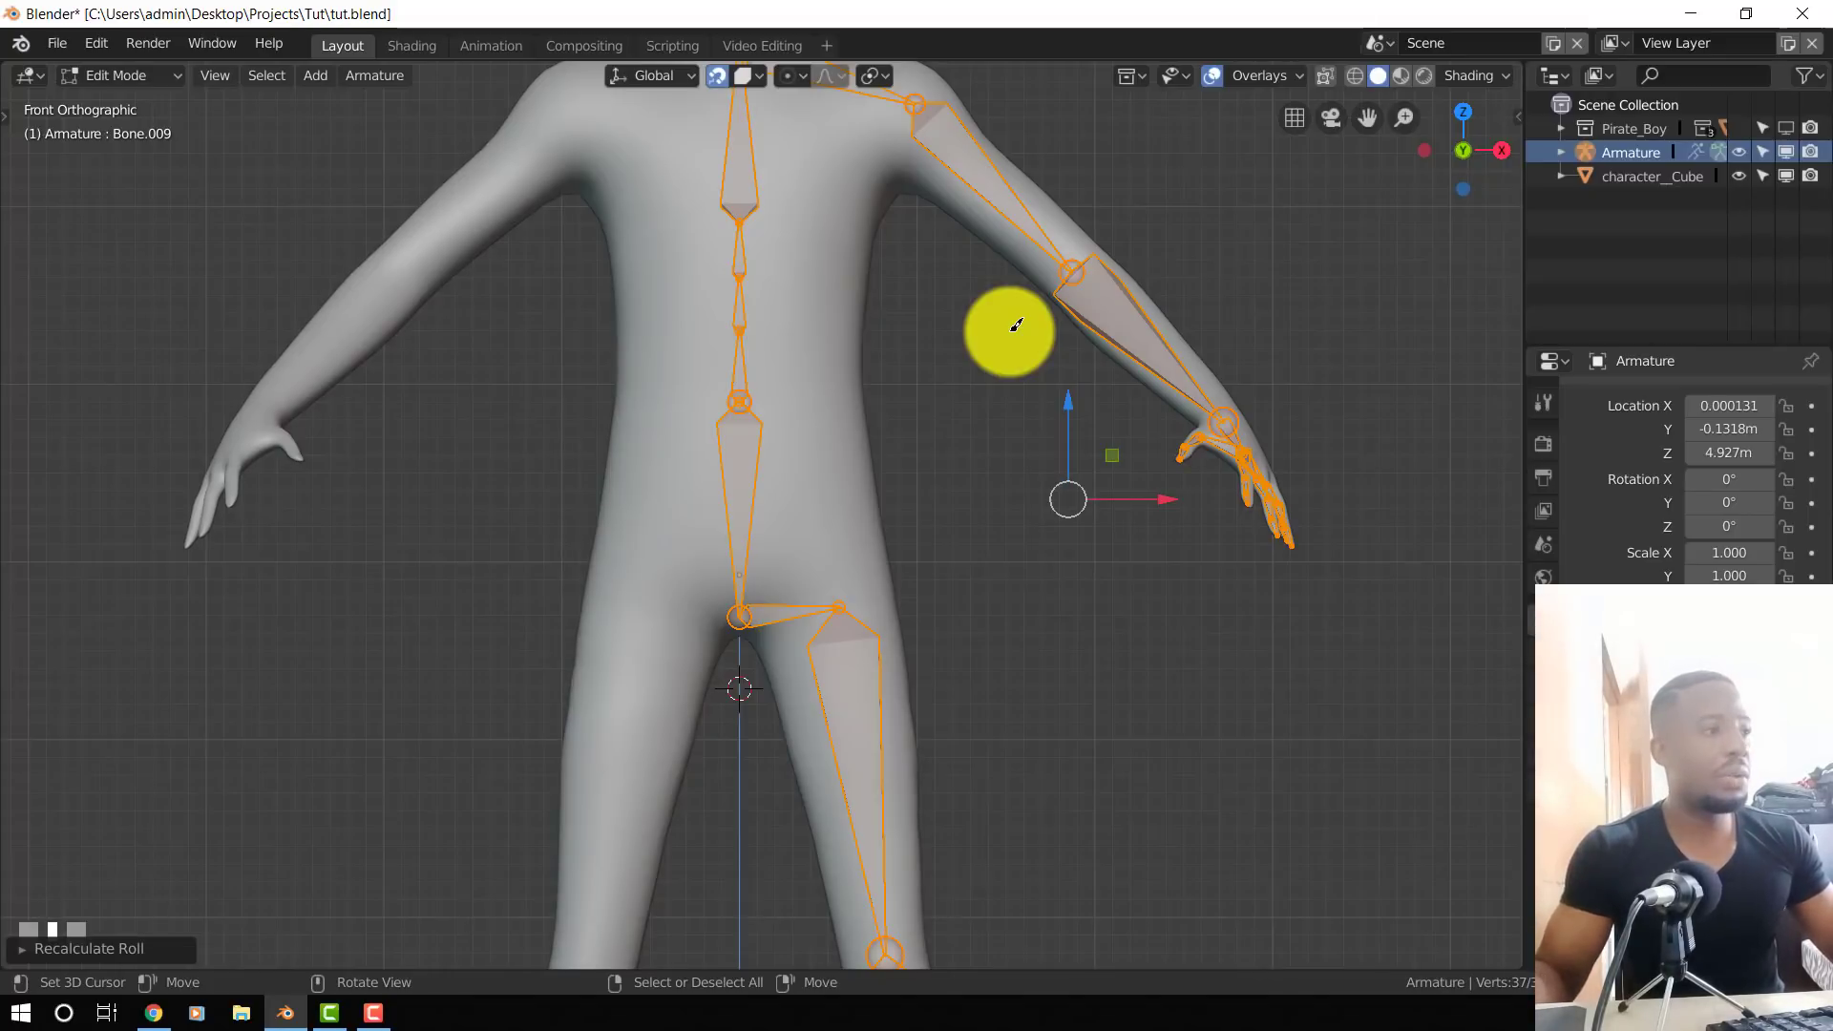
{"action": "key", "text": "ctrl+Tab"}
{"action": "scroll", "coordinate": [1171, 496], "scroll_direction": "down", "scroll_amount": 2}
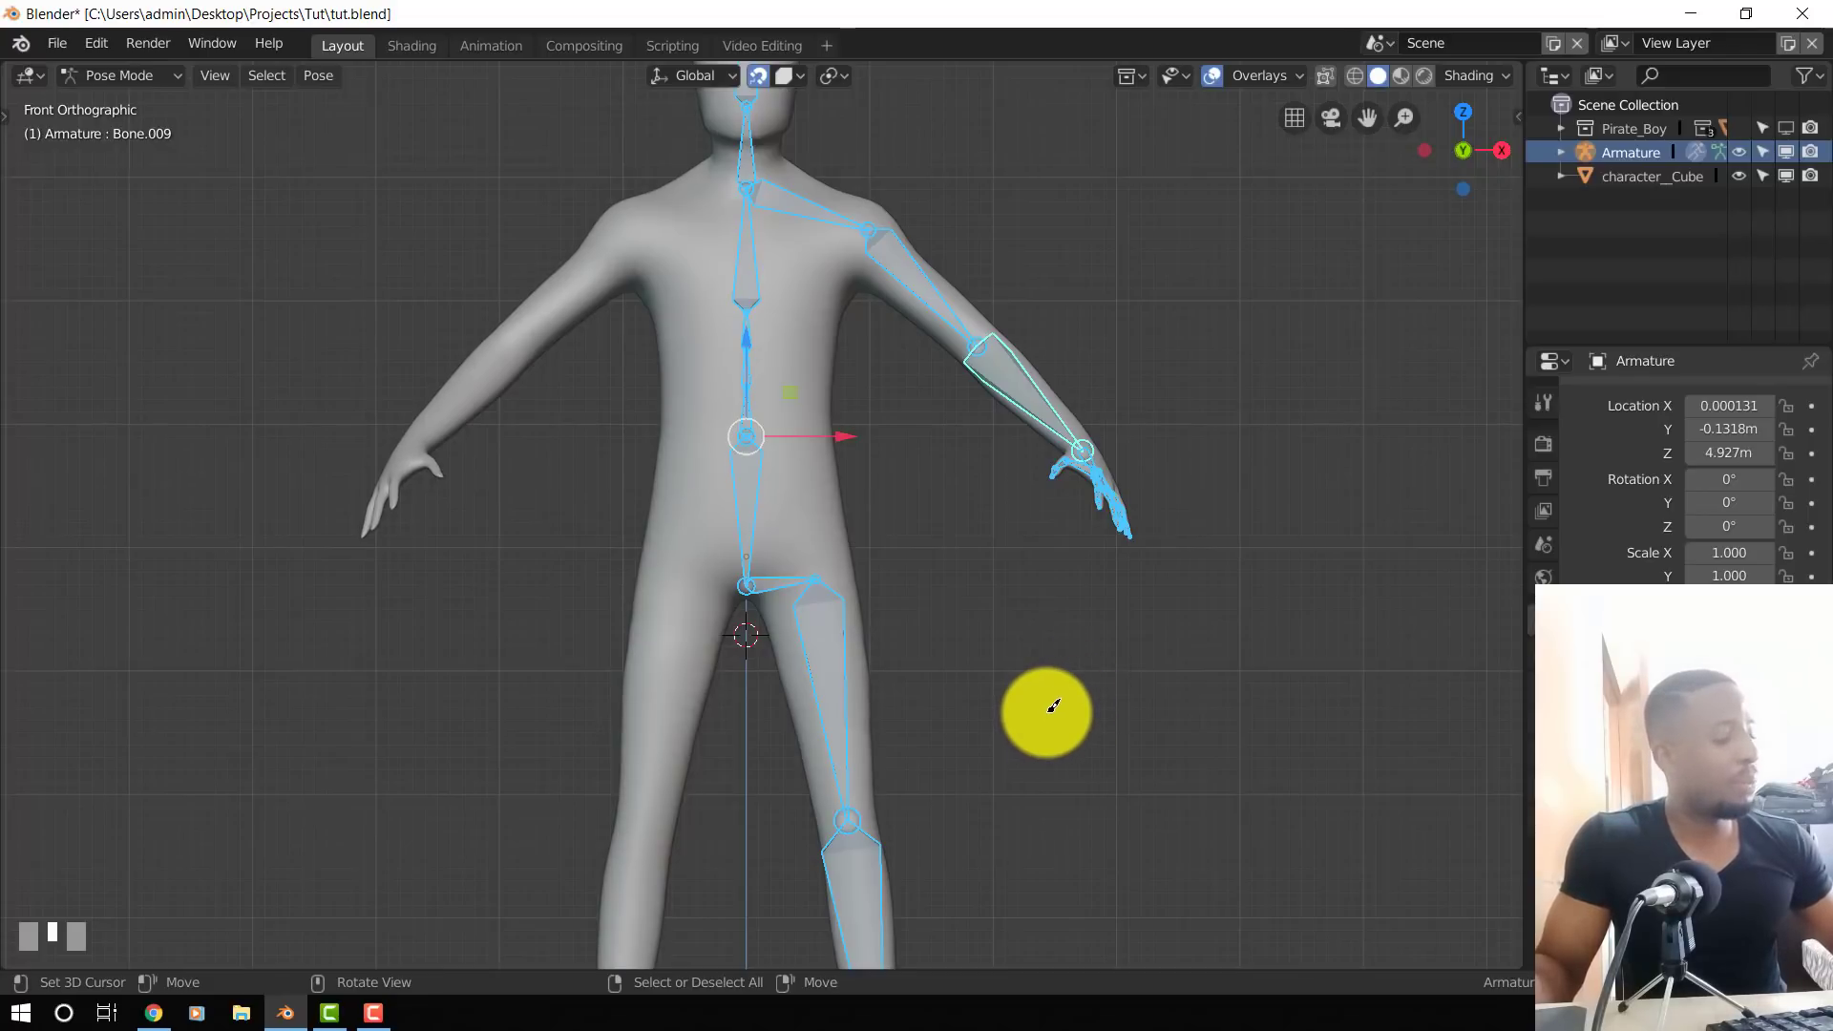
{"action": "scroll", "coordinate": [916, 506], "scroll_direction": "down", "scroll_amount": 1}
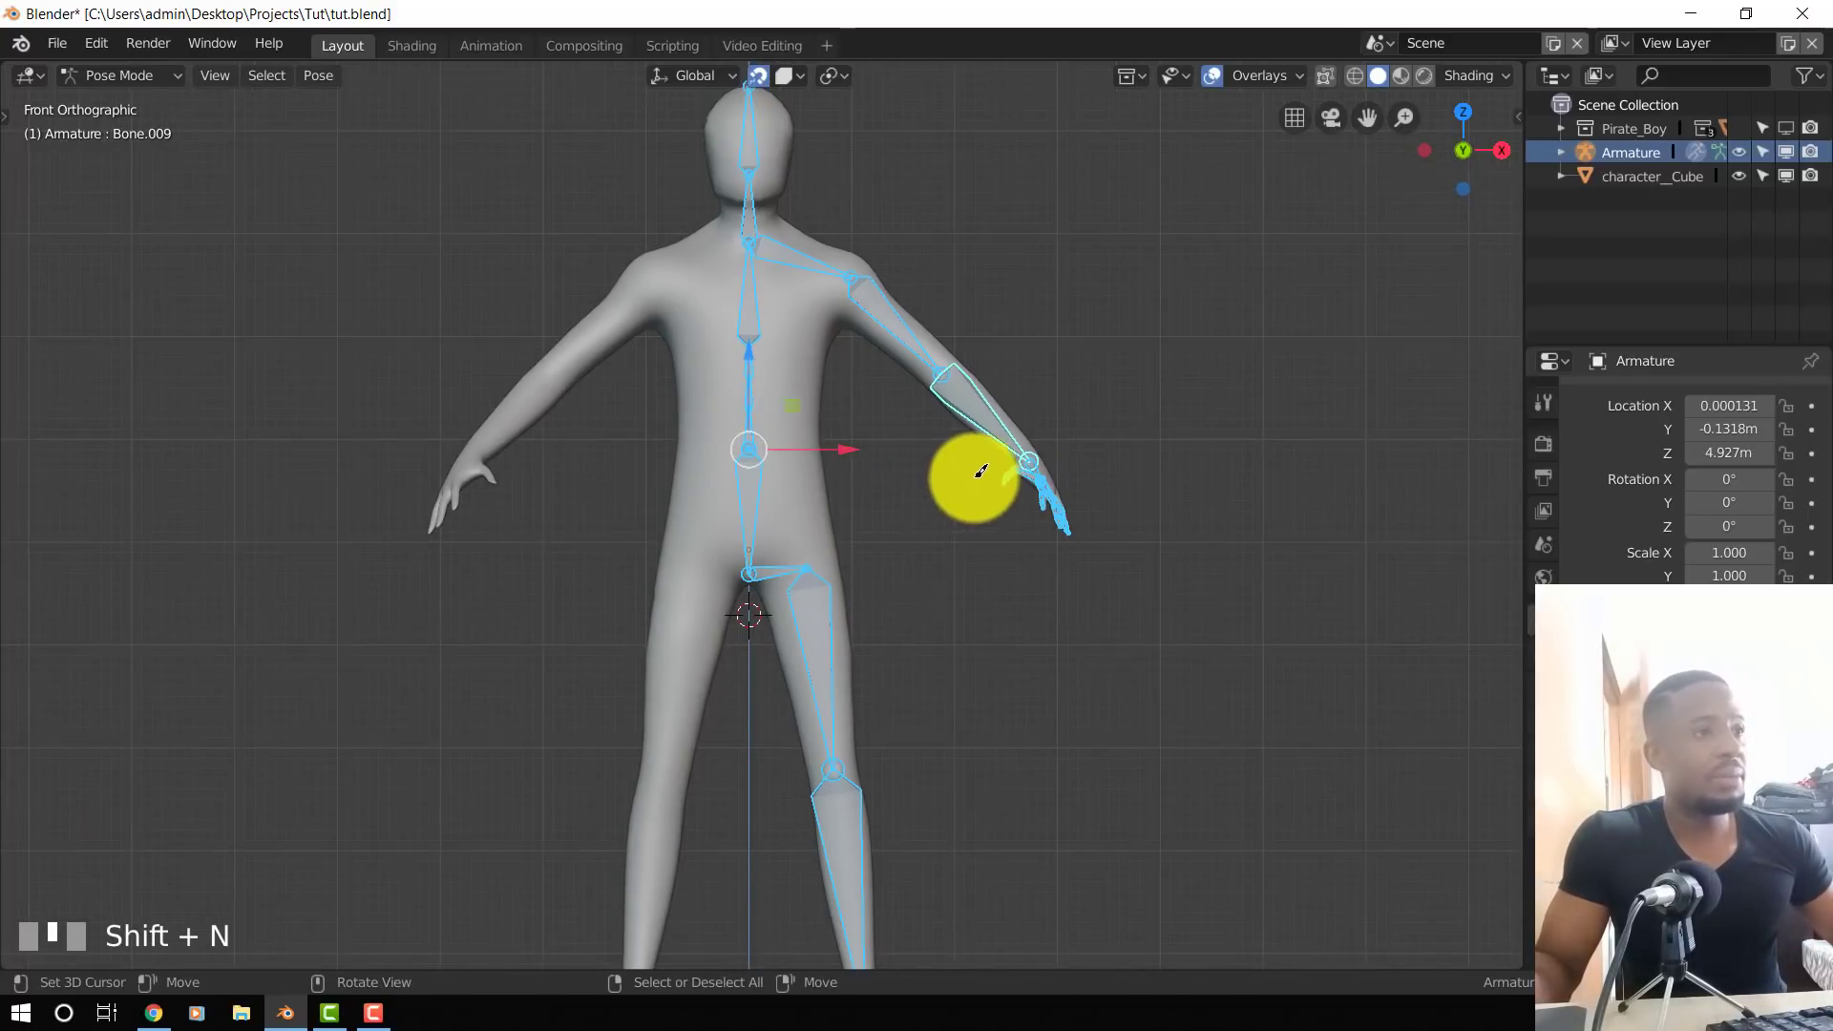
{"action": "key", "text": "Tab"}
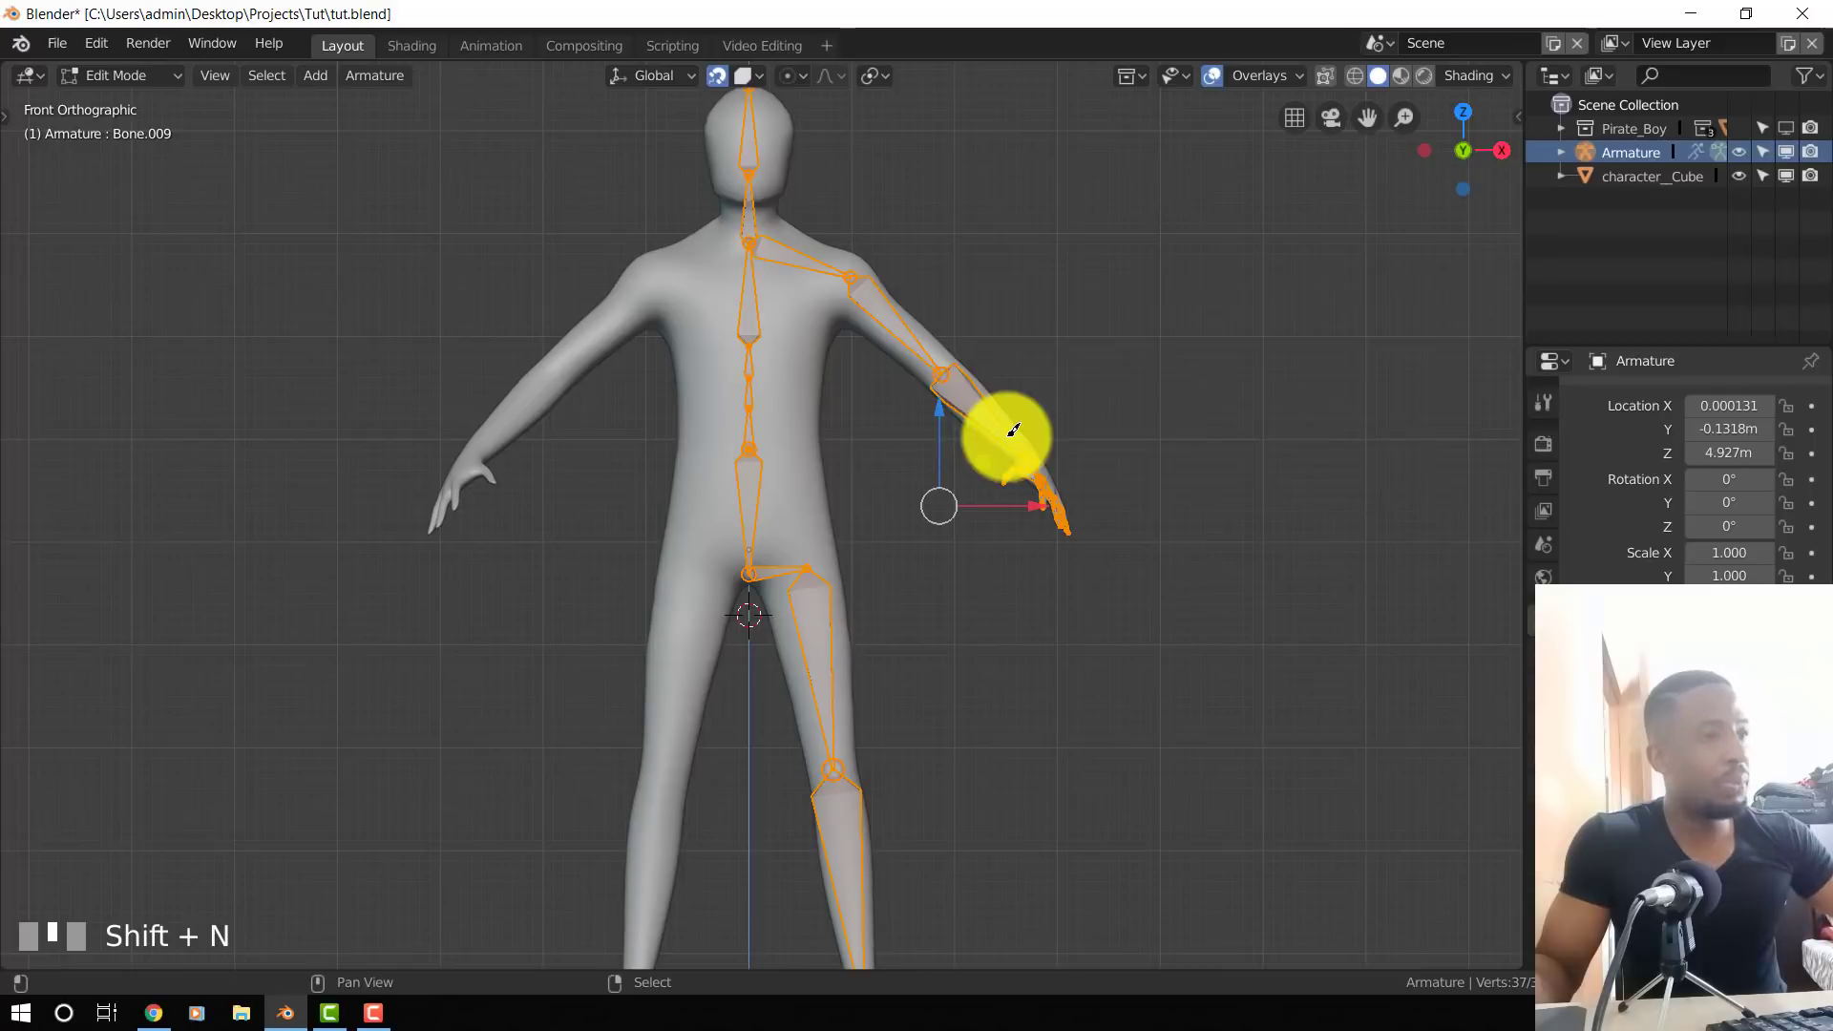
{"action": "key", "text": "shift+n"}
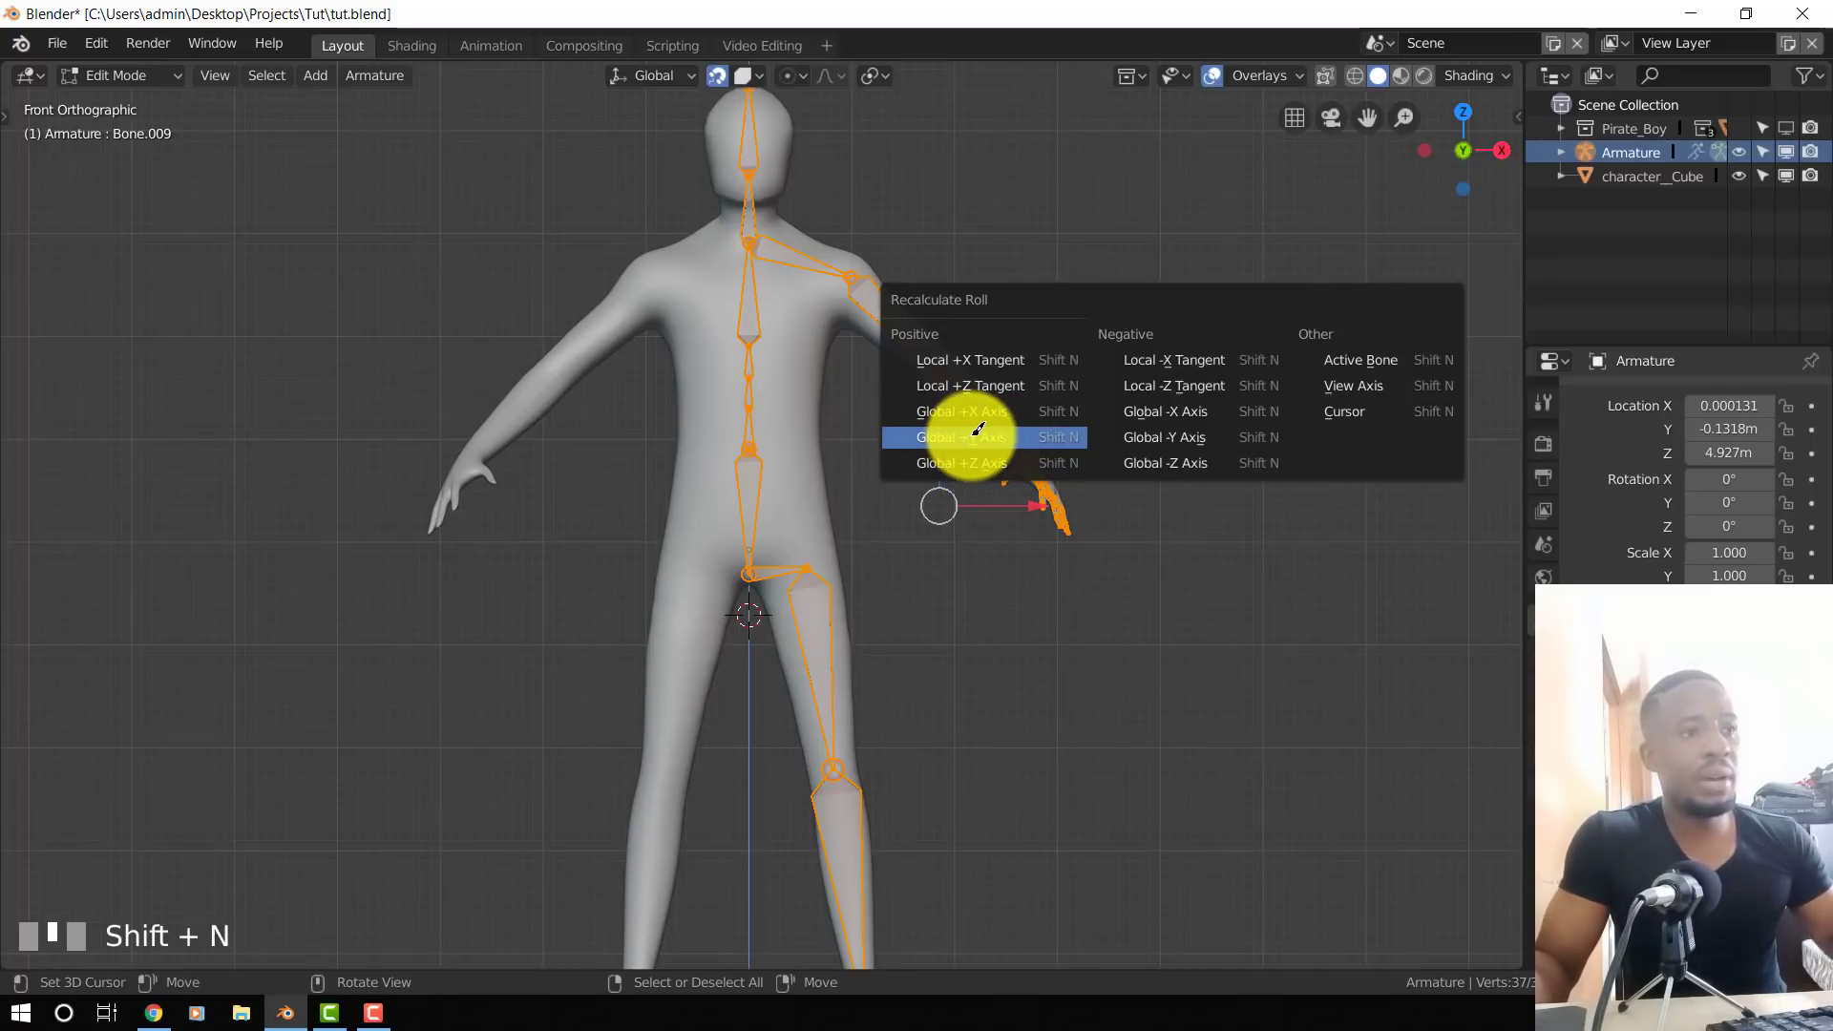
{"action": "left_click", "coordinate": [980, 435]}
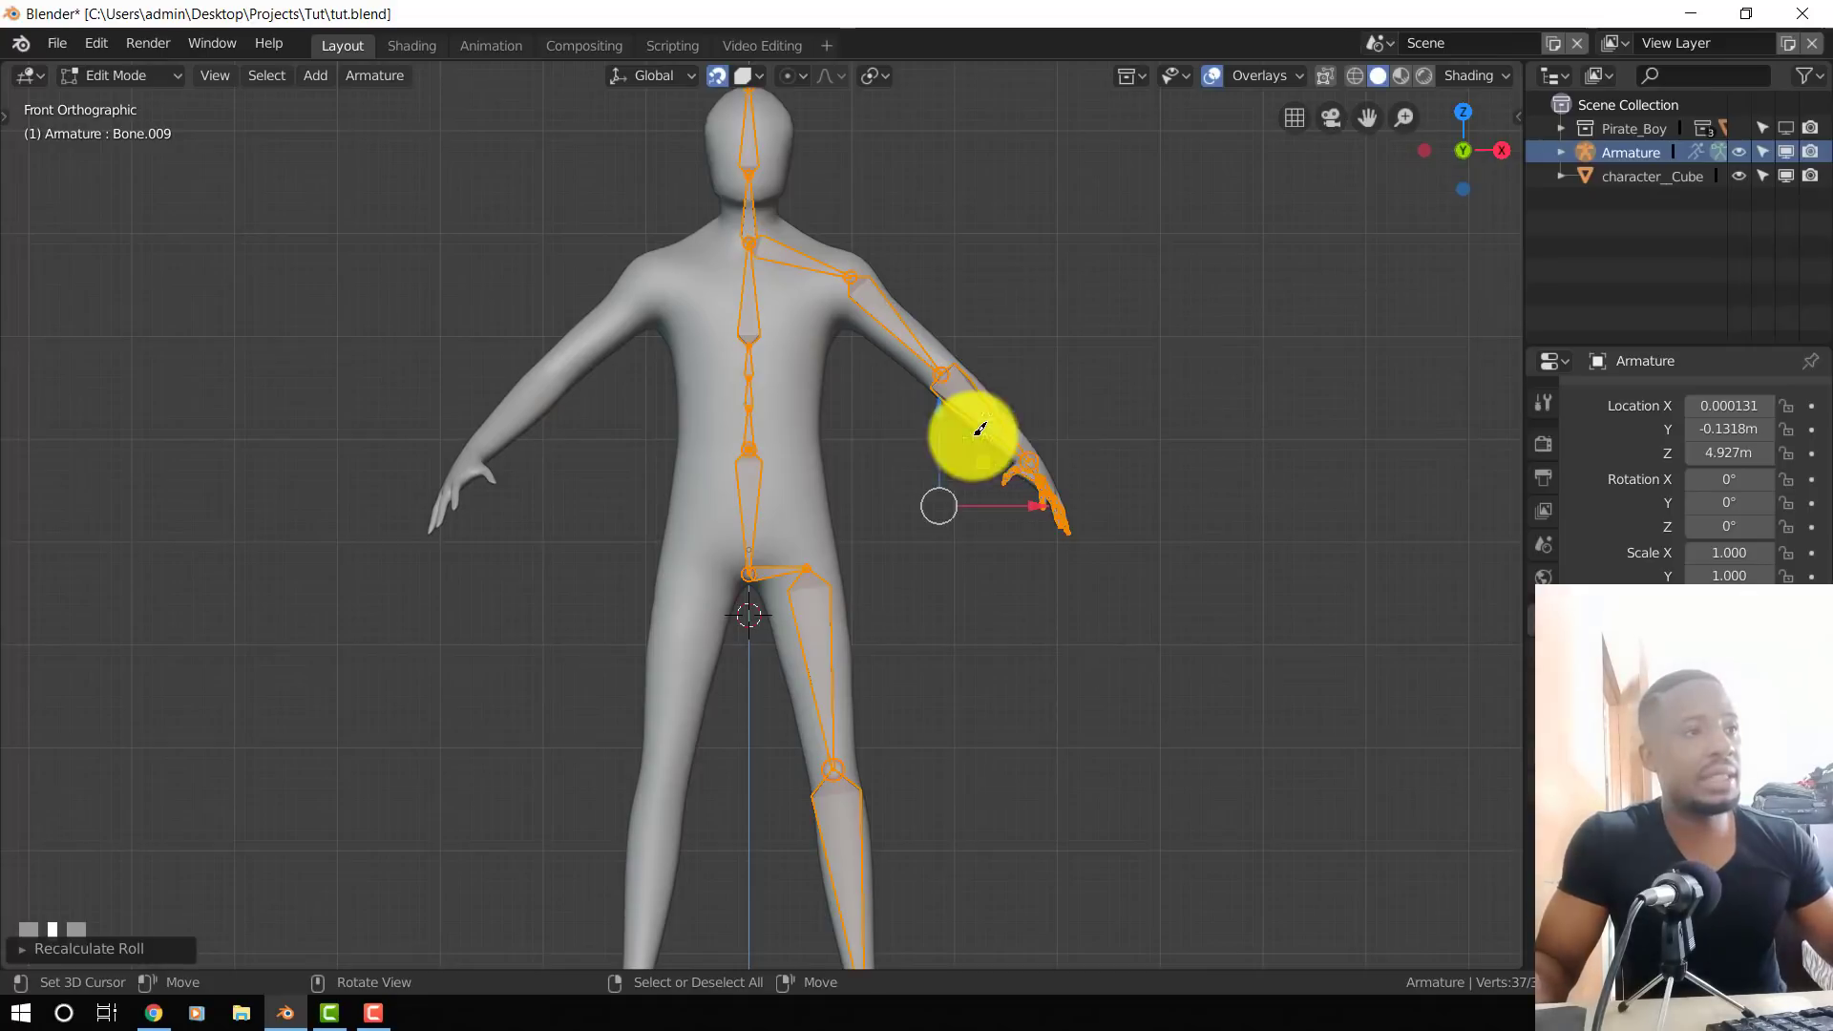
- Inspect the deselected bones in perspective, reselect them all, and repeat the roll recalculation with the Global +Y Axis
{"action": "middle_click_drag", "start_coordinate": [970, 425], "coordinate": [1073, 455]}
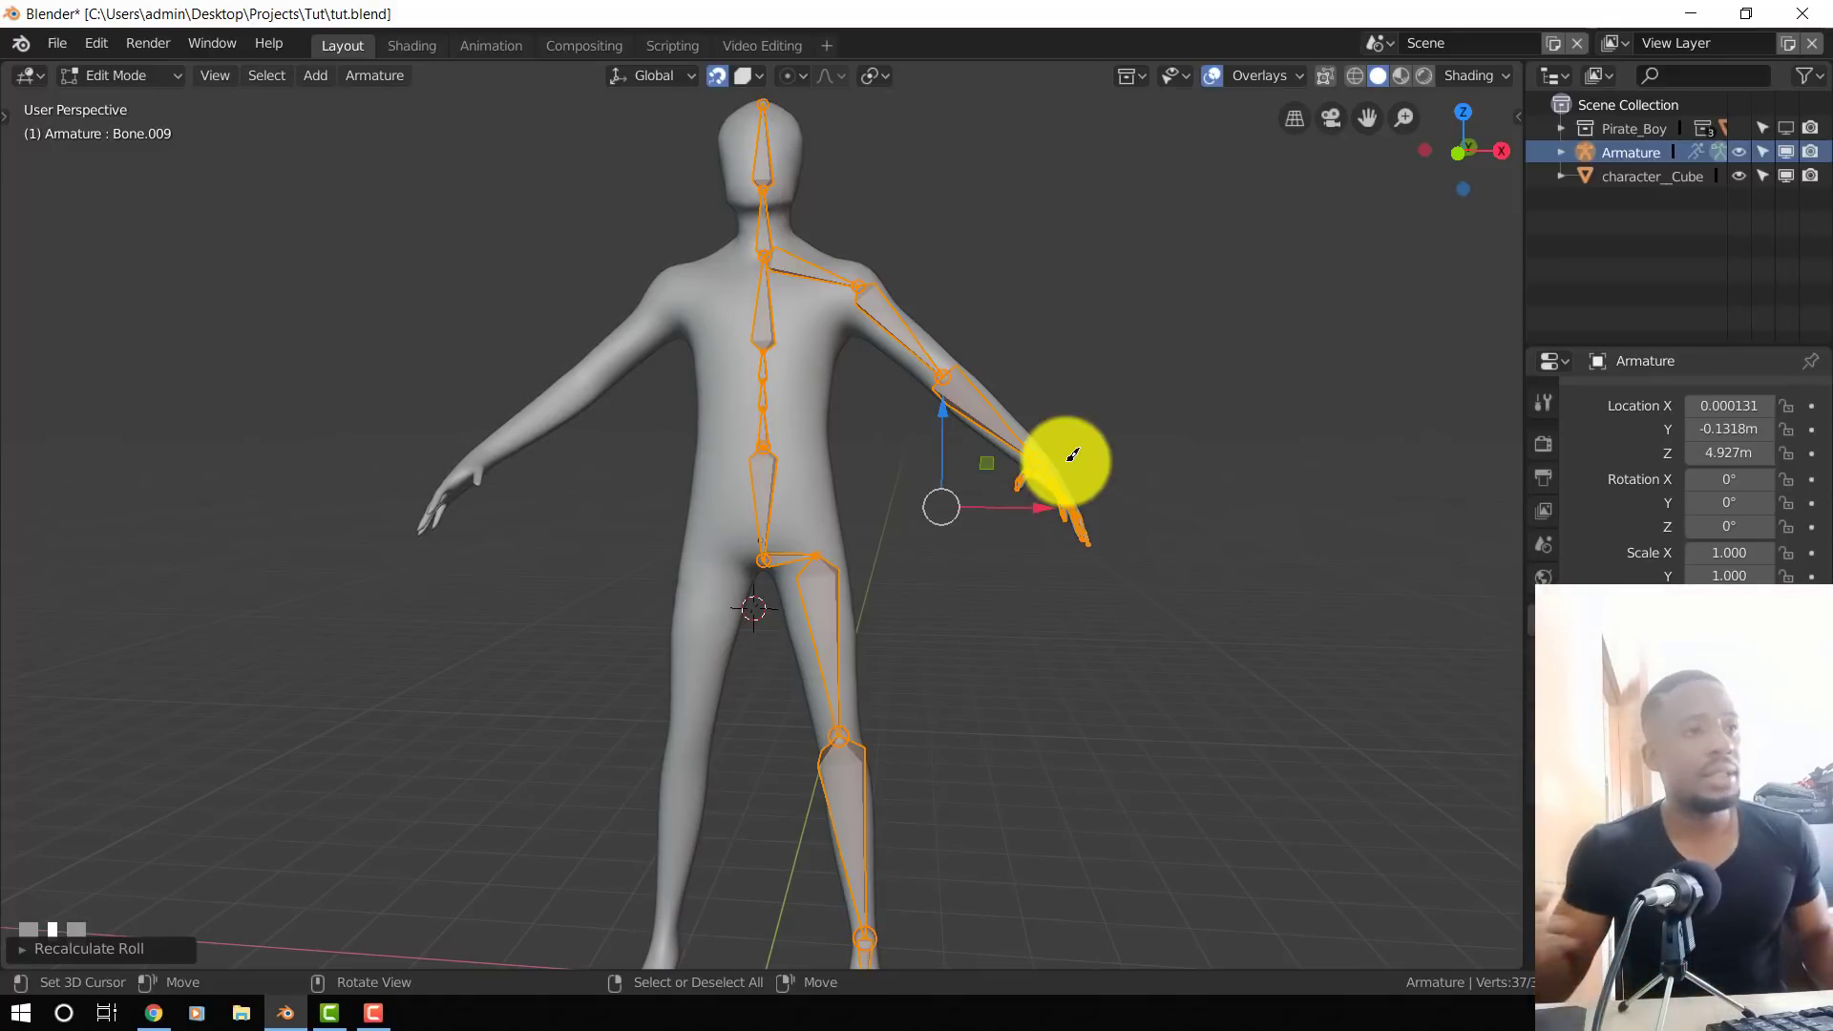
{"action": "middle_click_drag", "start_coordinate": [1044, 479], "coordinate": [841, 485]}
{"action": "key", "text": "alt+a"}
{"action": "middle_click_drag", "start_coordinate": [1117, 432], "coordinate": [1105, 446]}
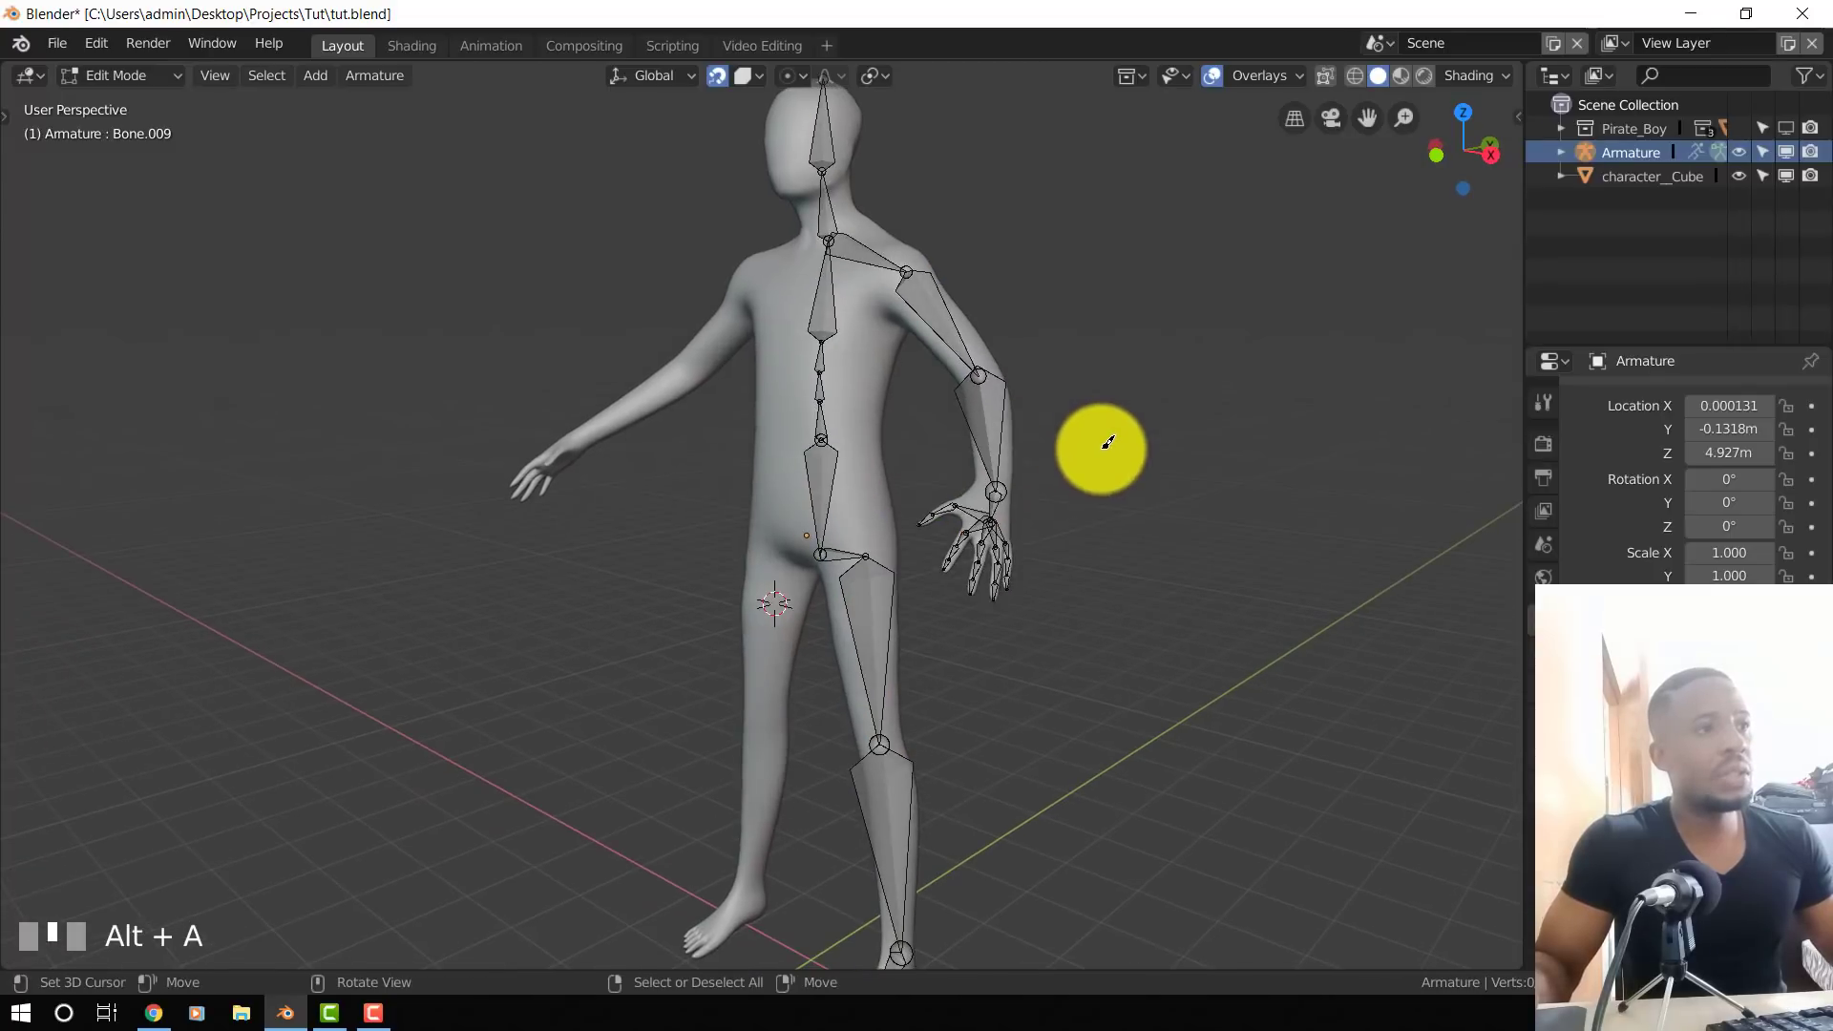
{"action": "key", "text": "a"}
{"action": "key", "text": "shift+n"}
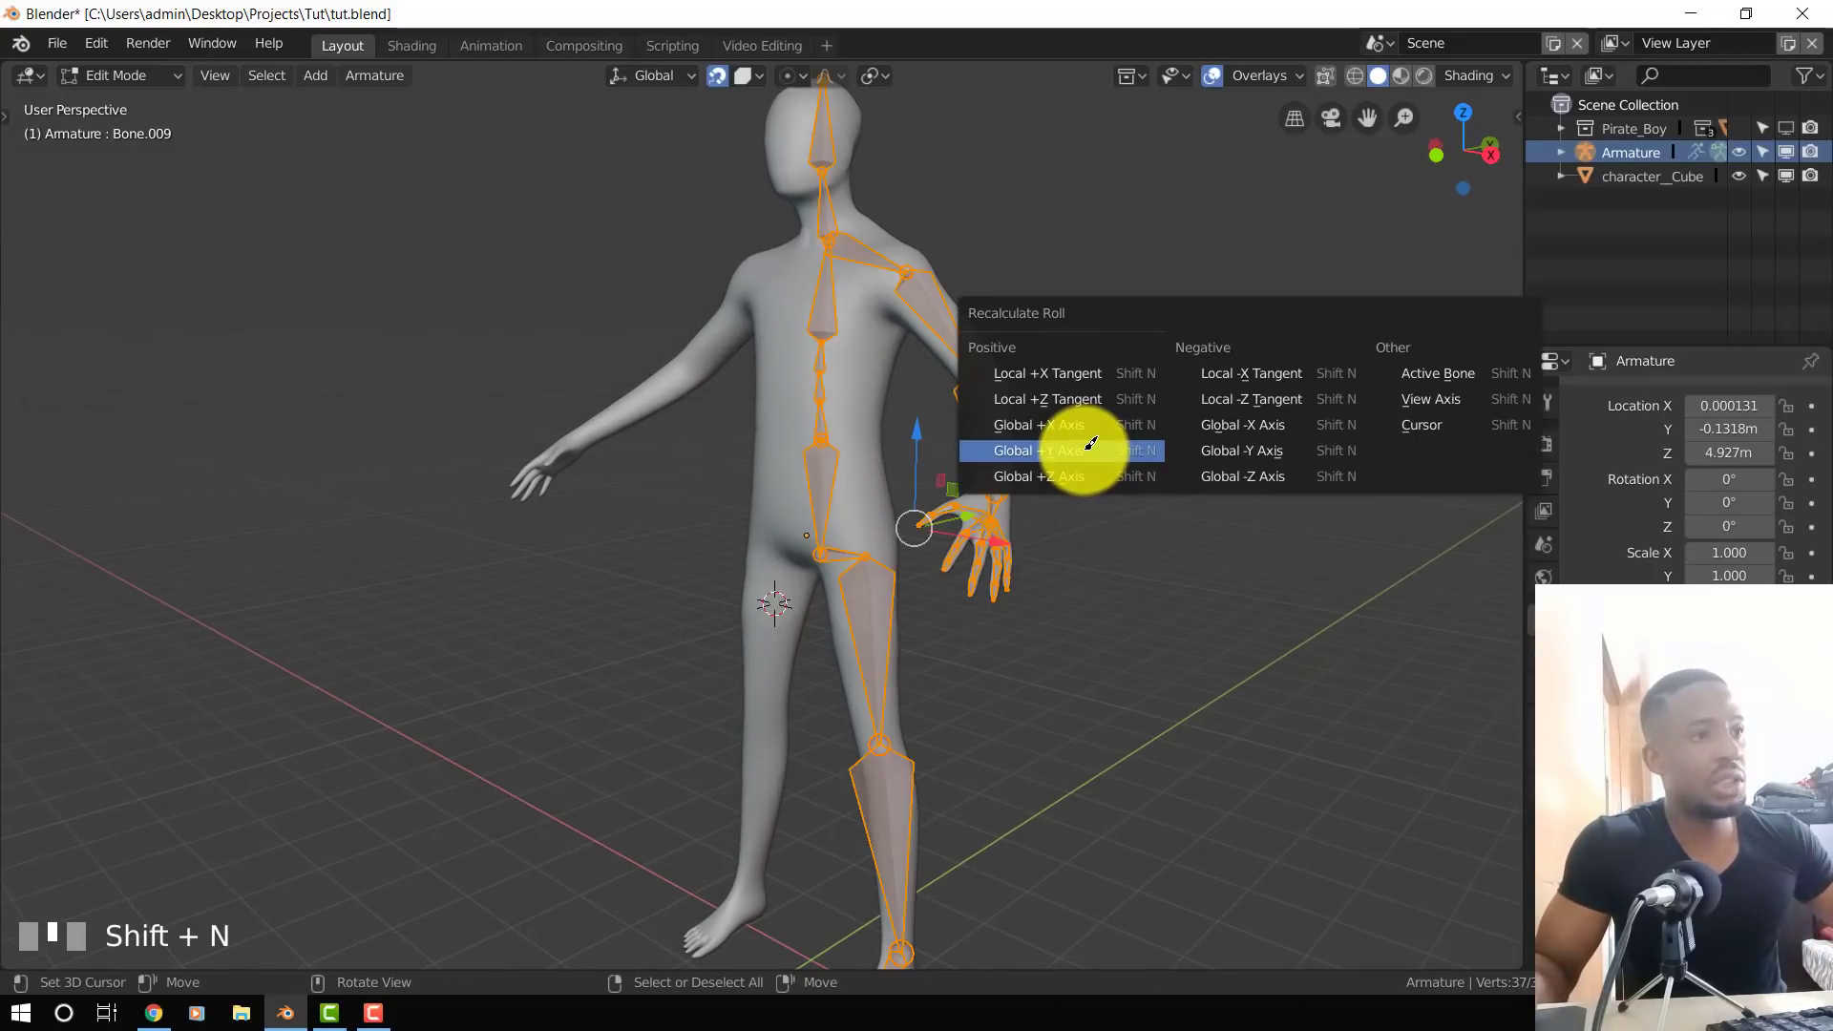
{"action": "left_click", "coordinate": [1090, 443]}
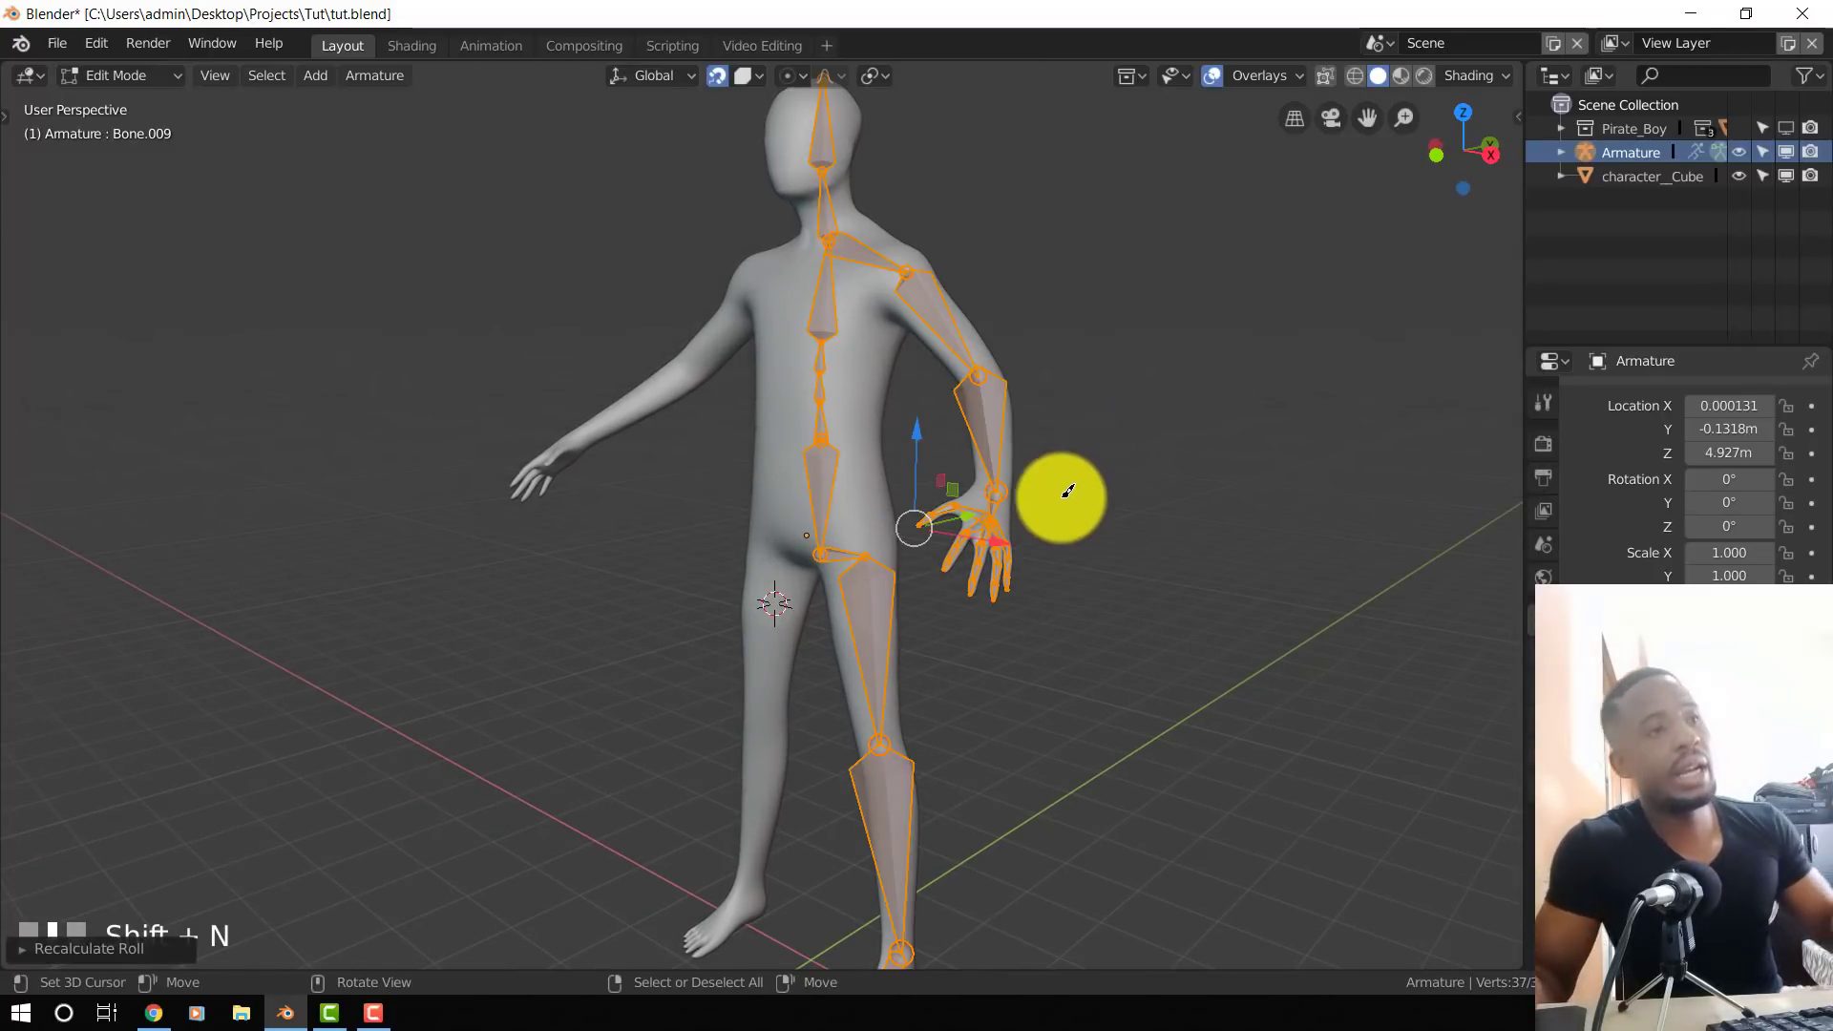
- Try rolling all selected bones manually in the front view
{"action": "middle_click_drag", "start_coordinate": [968, 504], "coordinate": [1040, 506]}
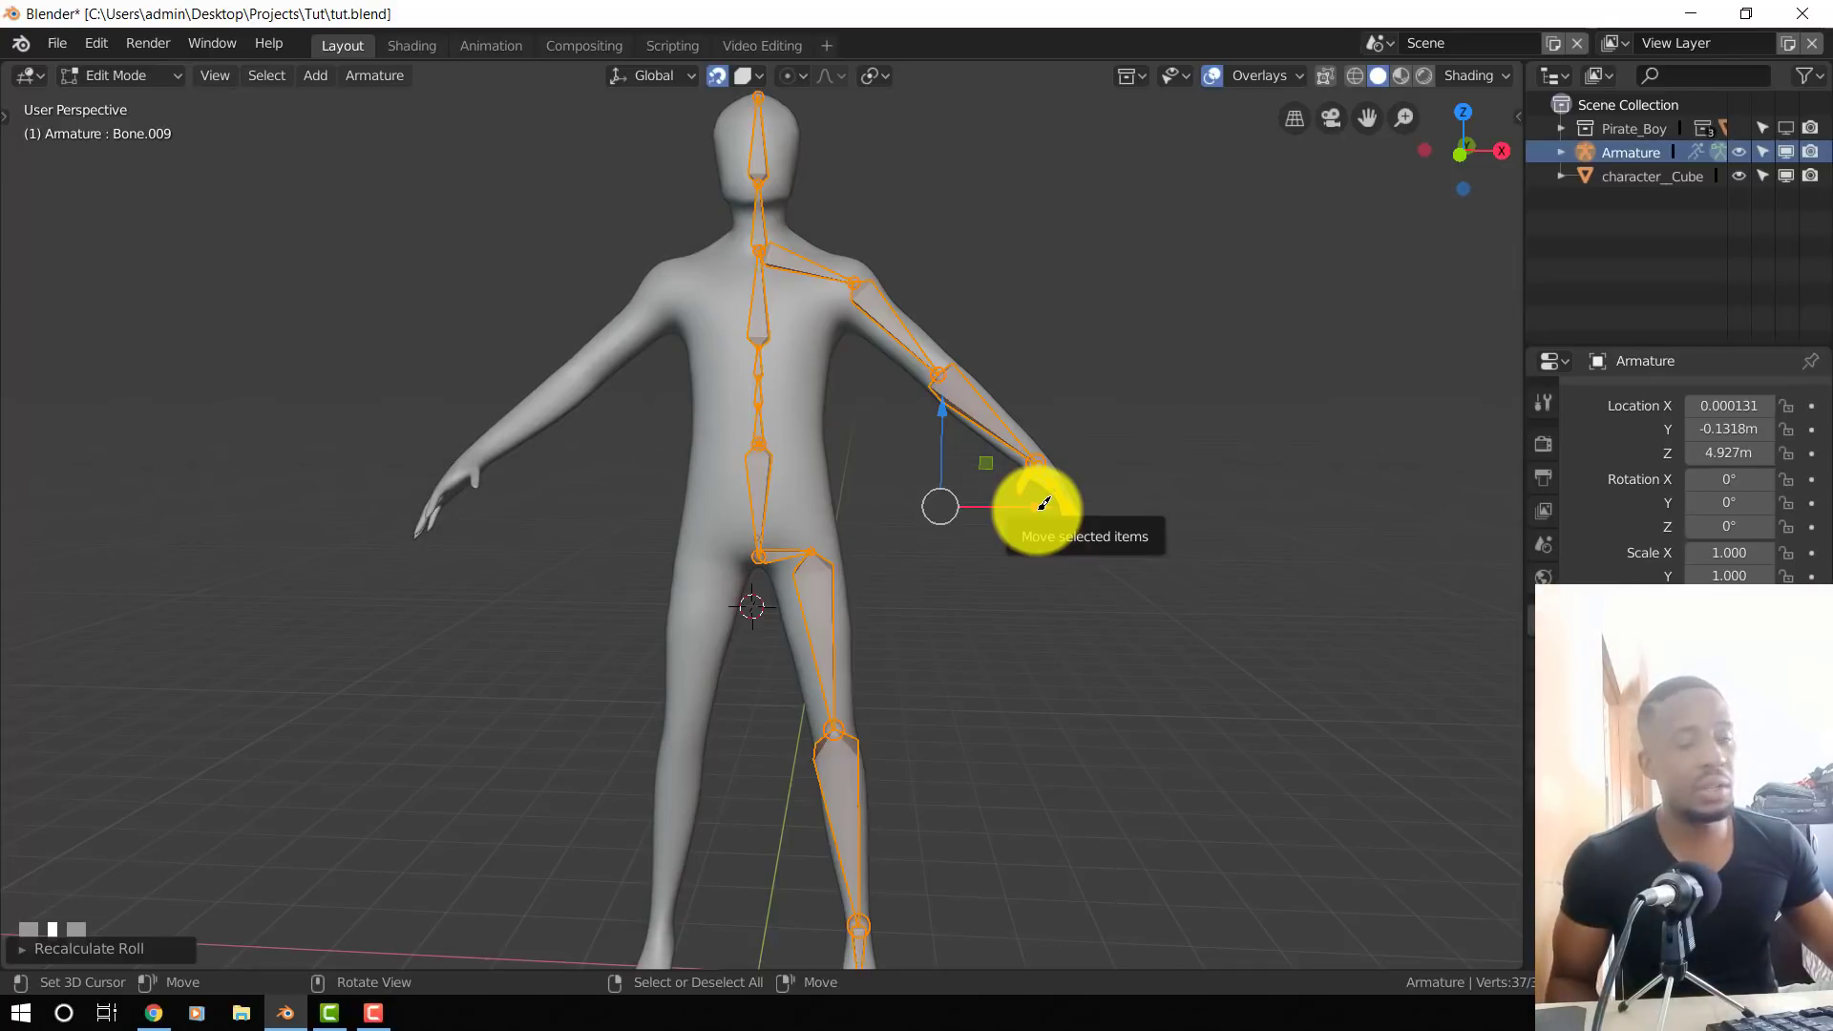
{"action": "key", "text": "KP_1"}
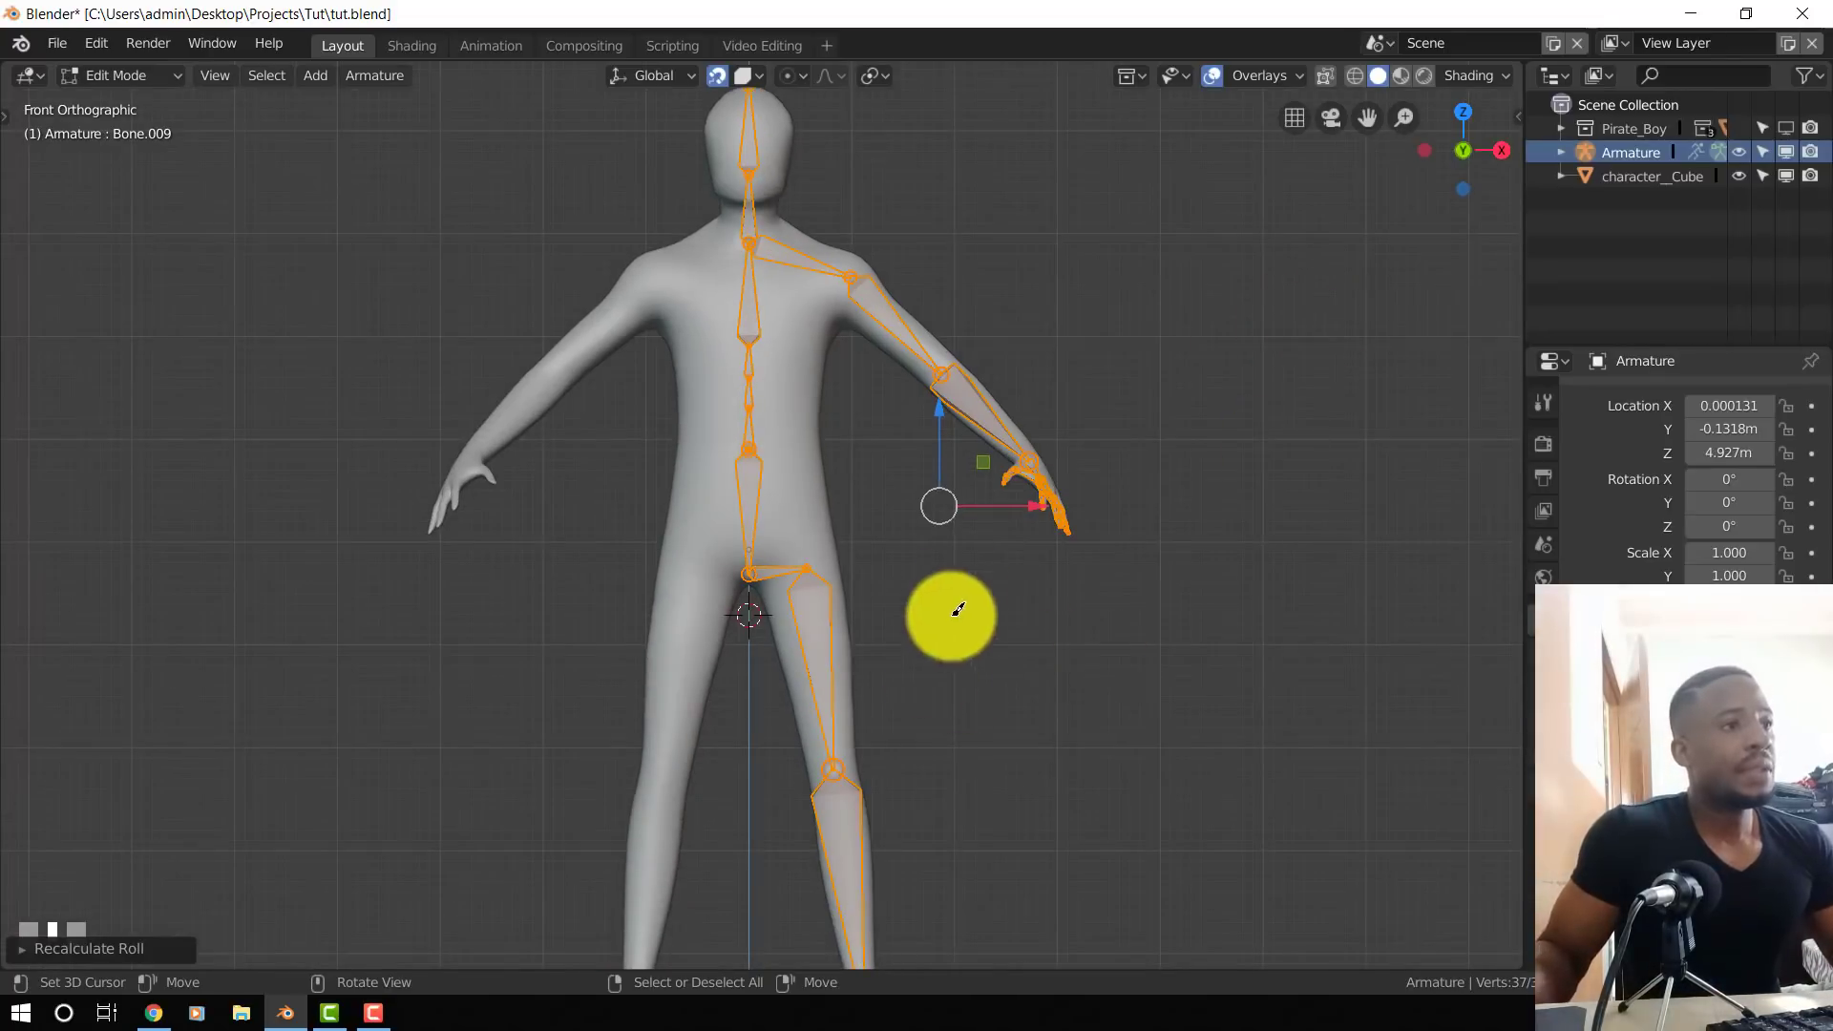
{"action": "scroll", "coordinate": [994, 536], "scroll_direction": "up", "scroll_amount": 2}
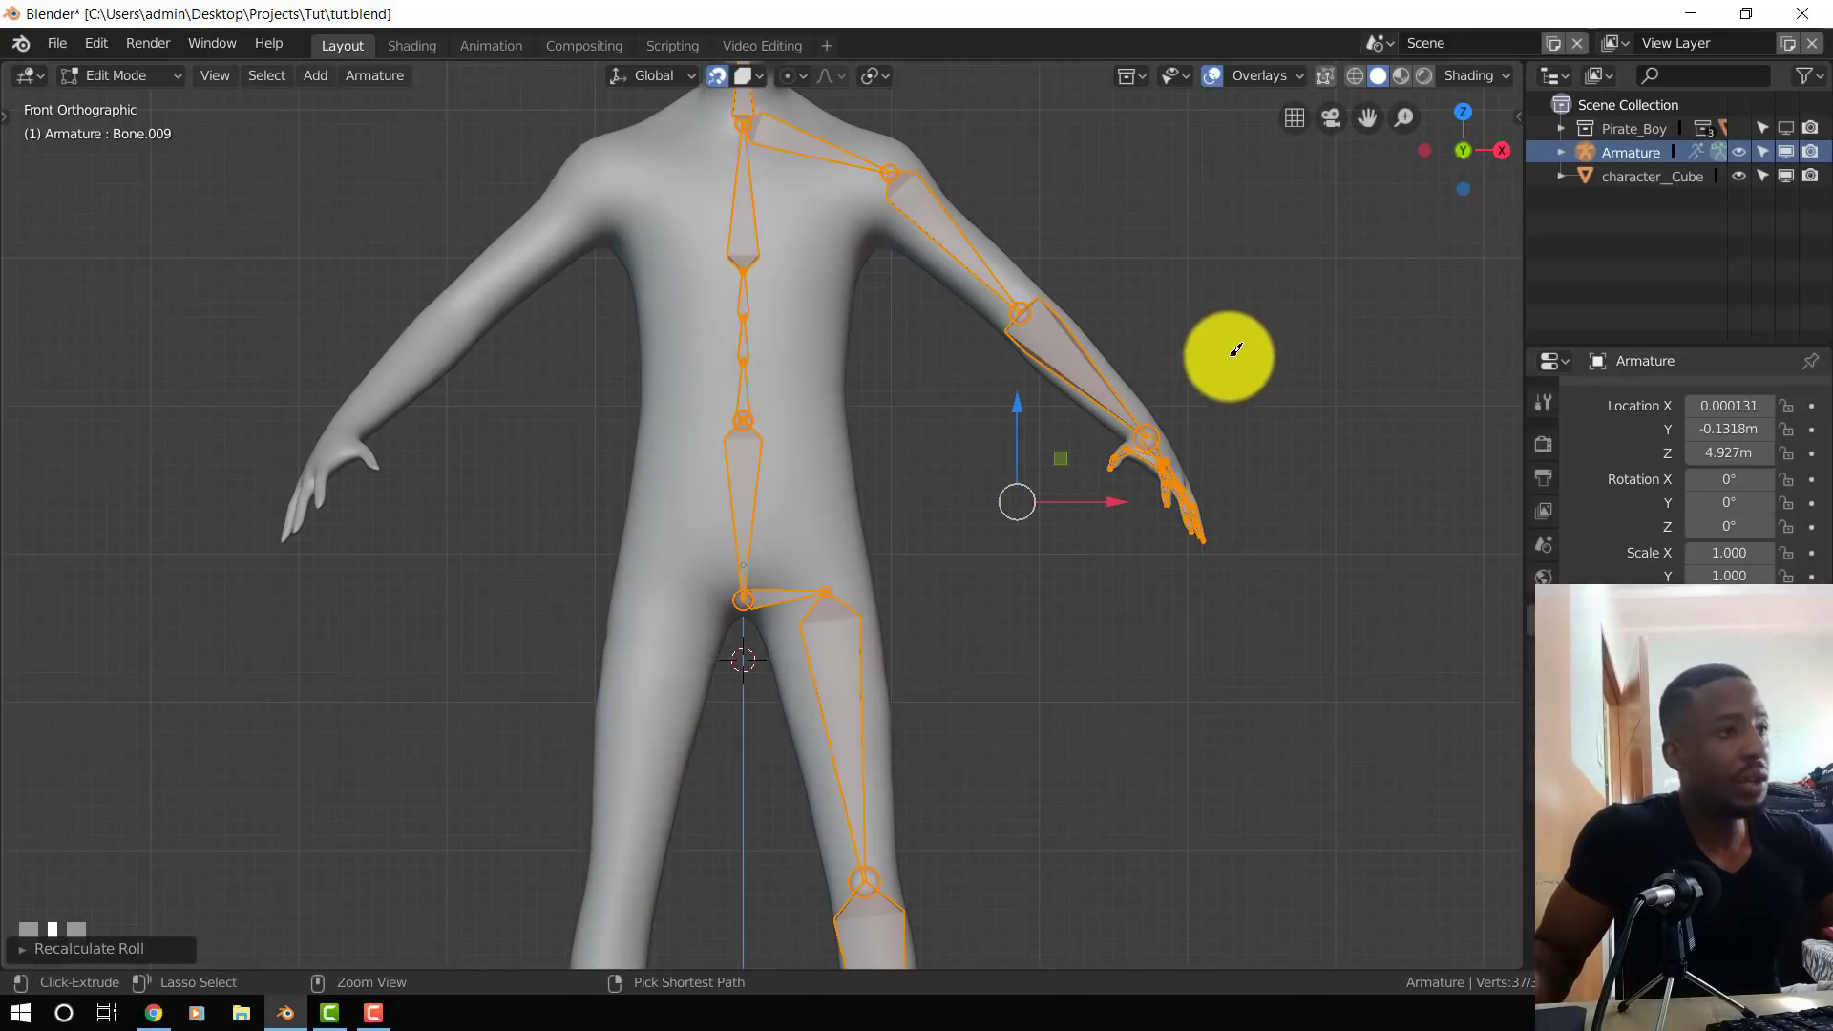
{"action": "key", "text": "ctrl+r"}
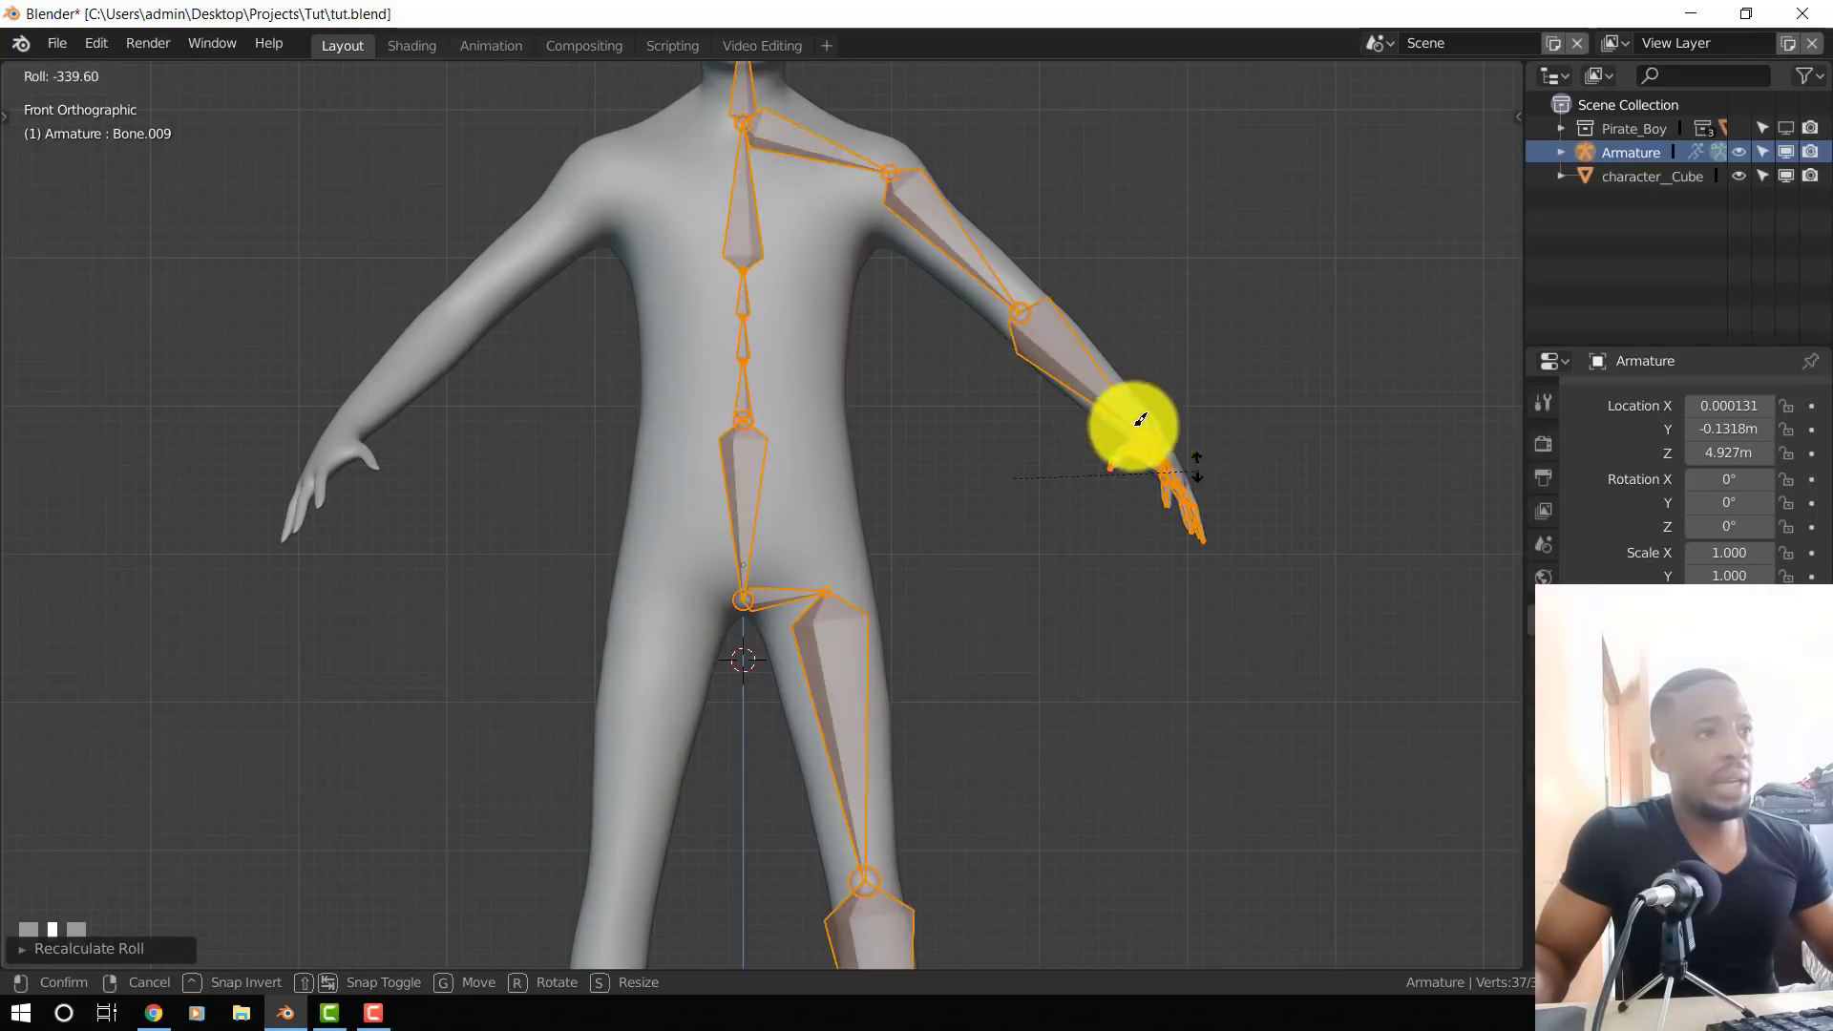
{"action": "left_click", "coordinate": [1063, 355]}
- Recalculate the manually rolled bones to the Global +Y Axis
{"action": "middle_click_drag", "start_coordinate": [1063, 355], "coordinate": [1155, 454]}
{"action": "key", "text": "shift+n"}
{"action": "left_click", "coordinate": [1215, 430]}
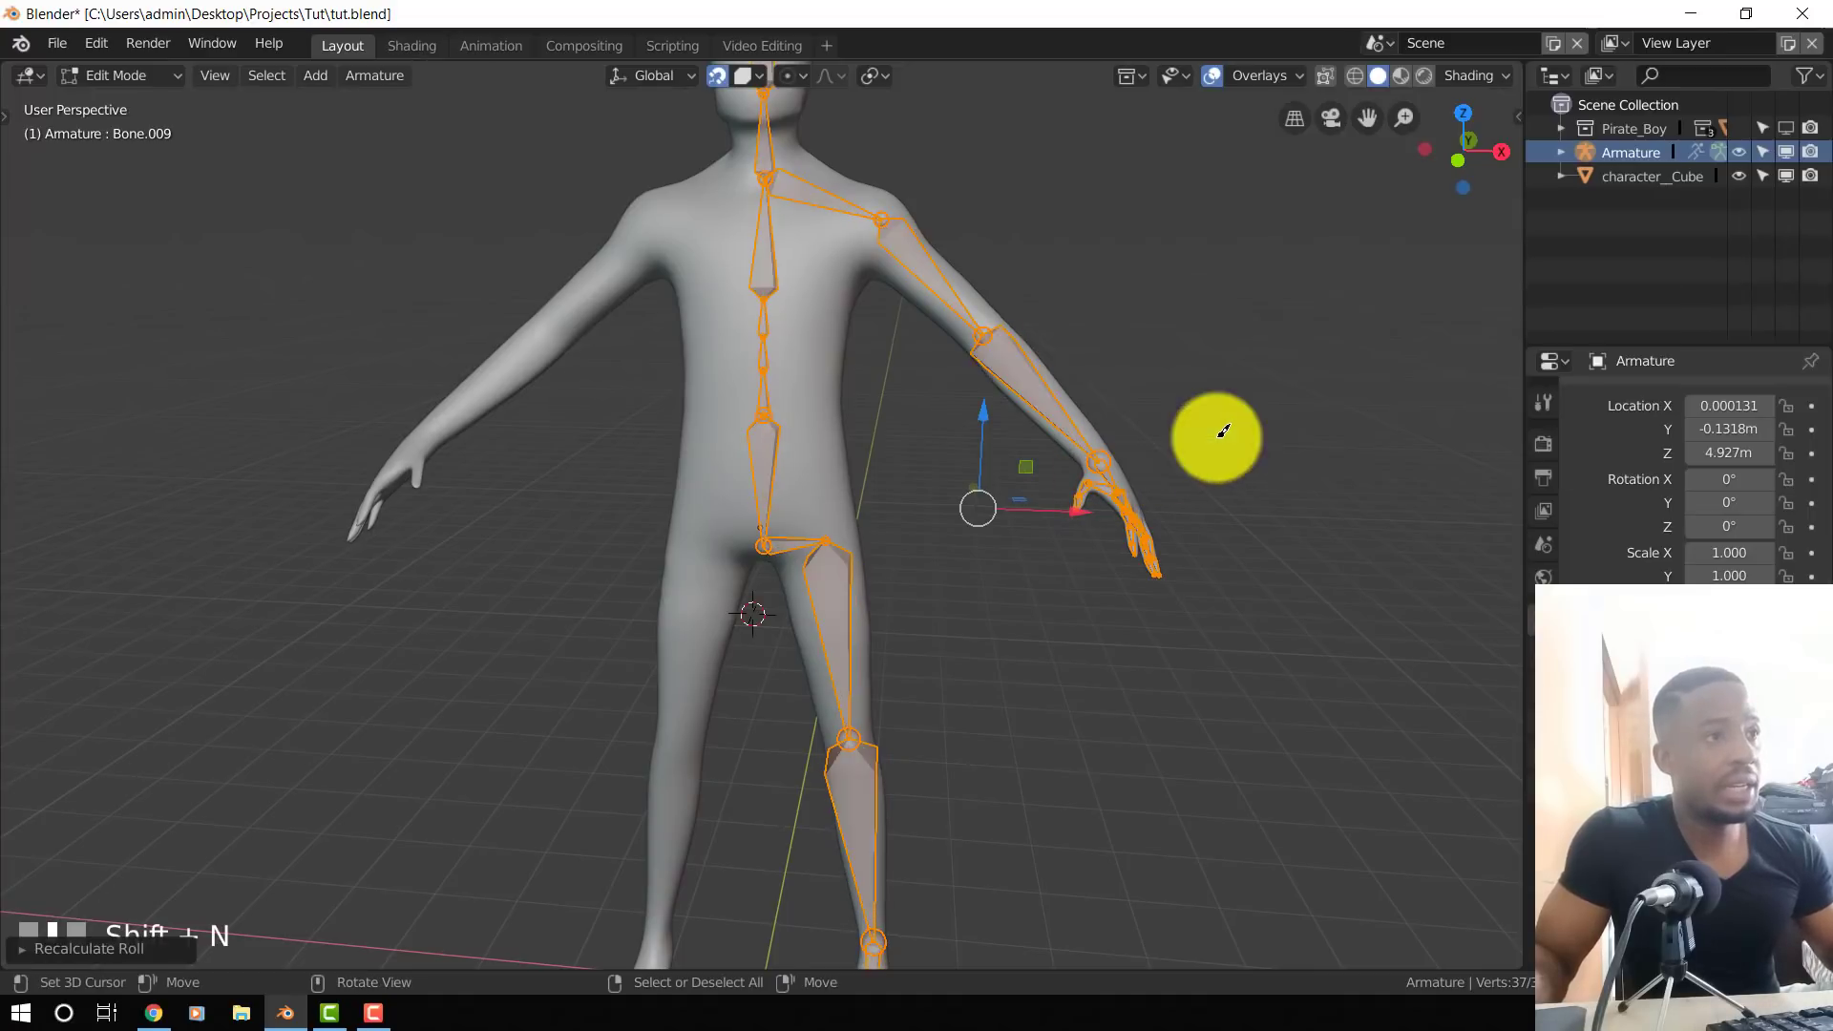
- Check the upper body and left arm bones from the front in Pose Mode and switch the armature to Object Mode
{"action": "key", "text": "KP_1"}
{"action": "key", "text": "ctrl+Tab"}
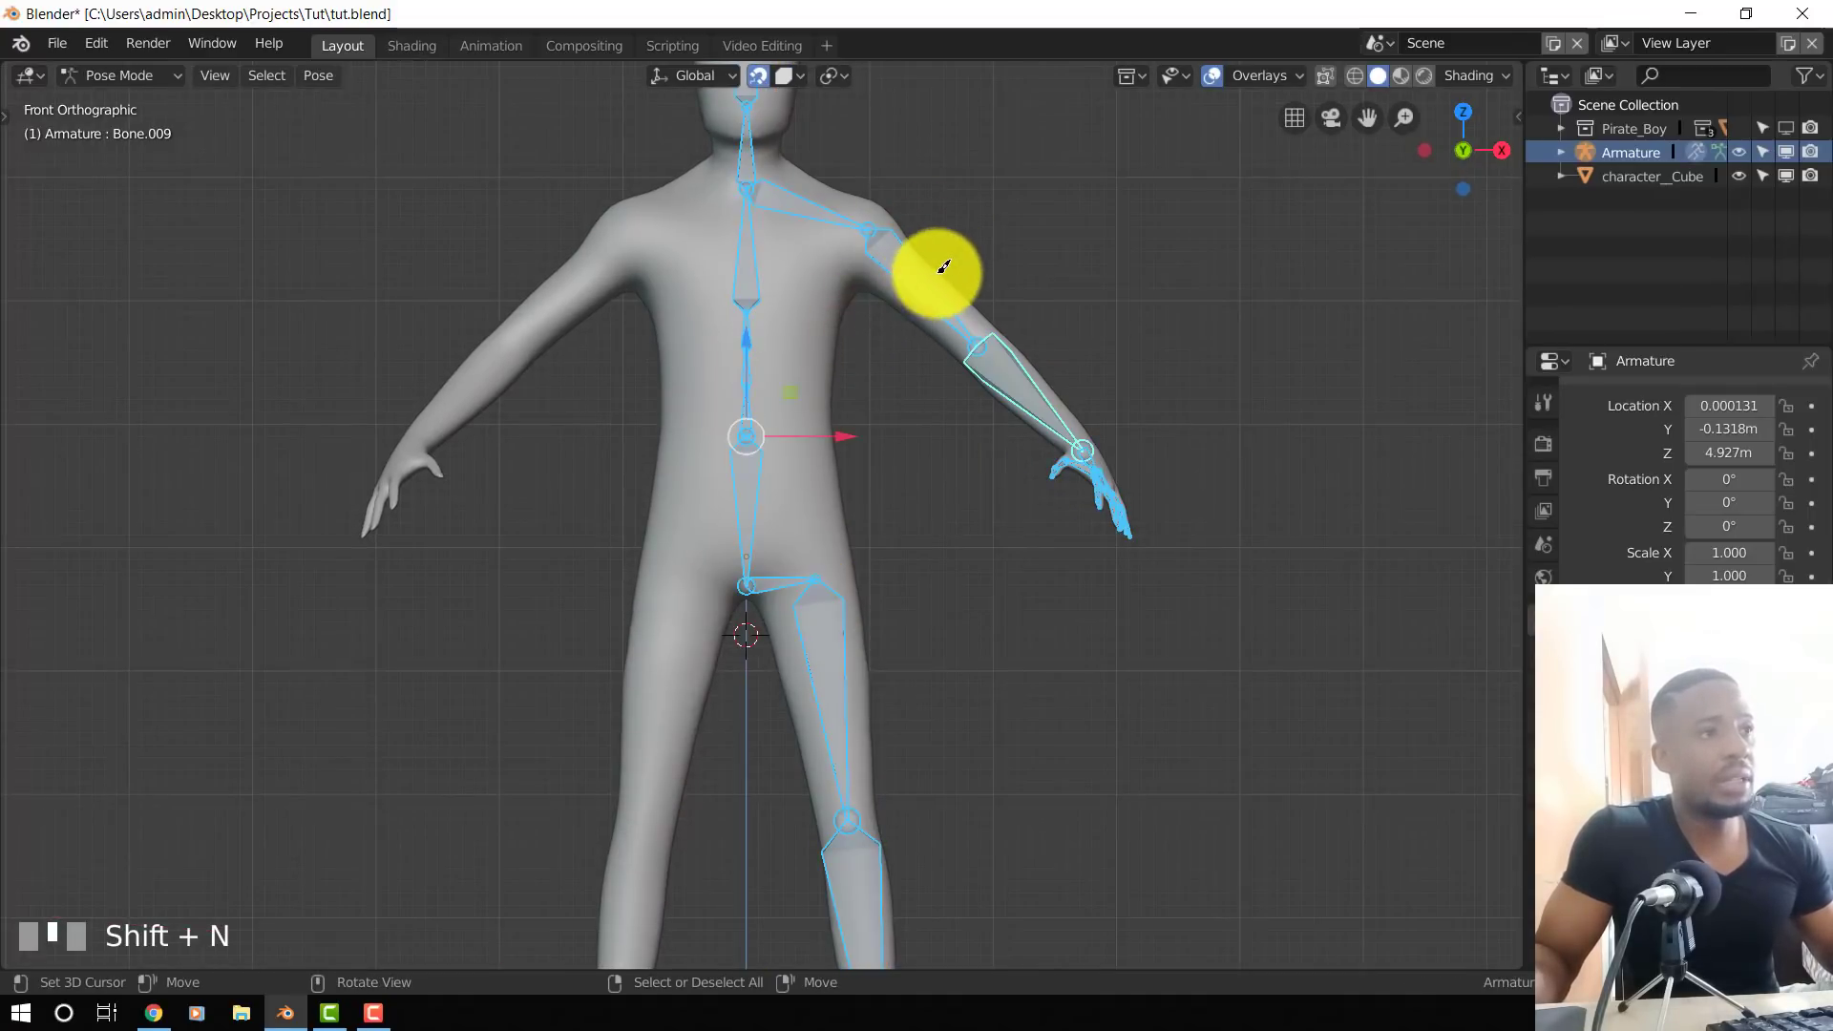
{"action": "scroll", "coordinate": [945, 266], "scroll_direction": "up", "scroll_amount": 2}
{"action": "middle_click_drag", "start_coordinate": [1015, 213], "coordinate": [1015, 381], "text": "shift"}
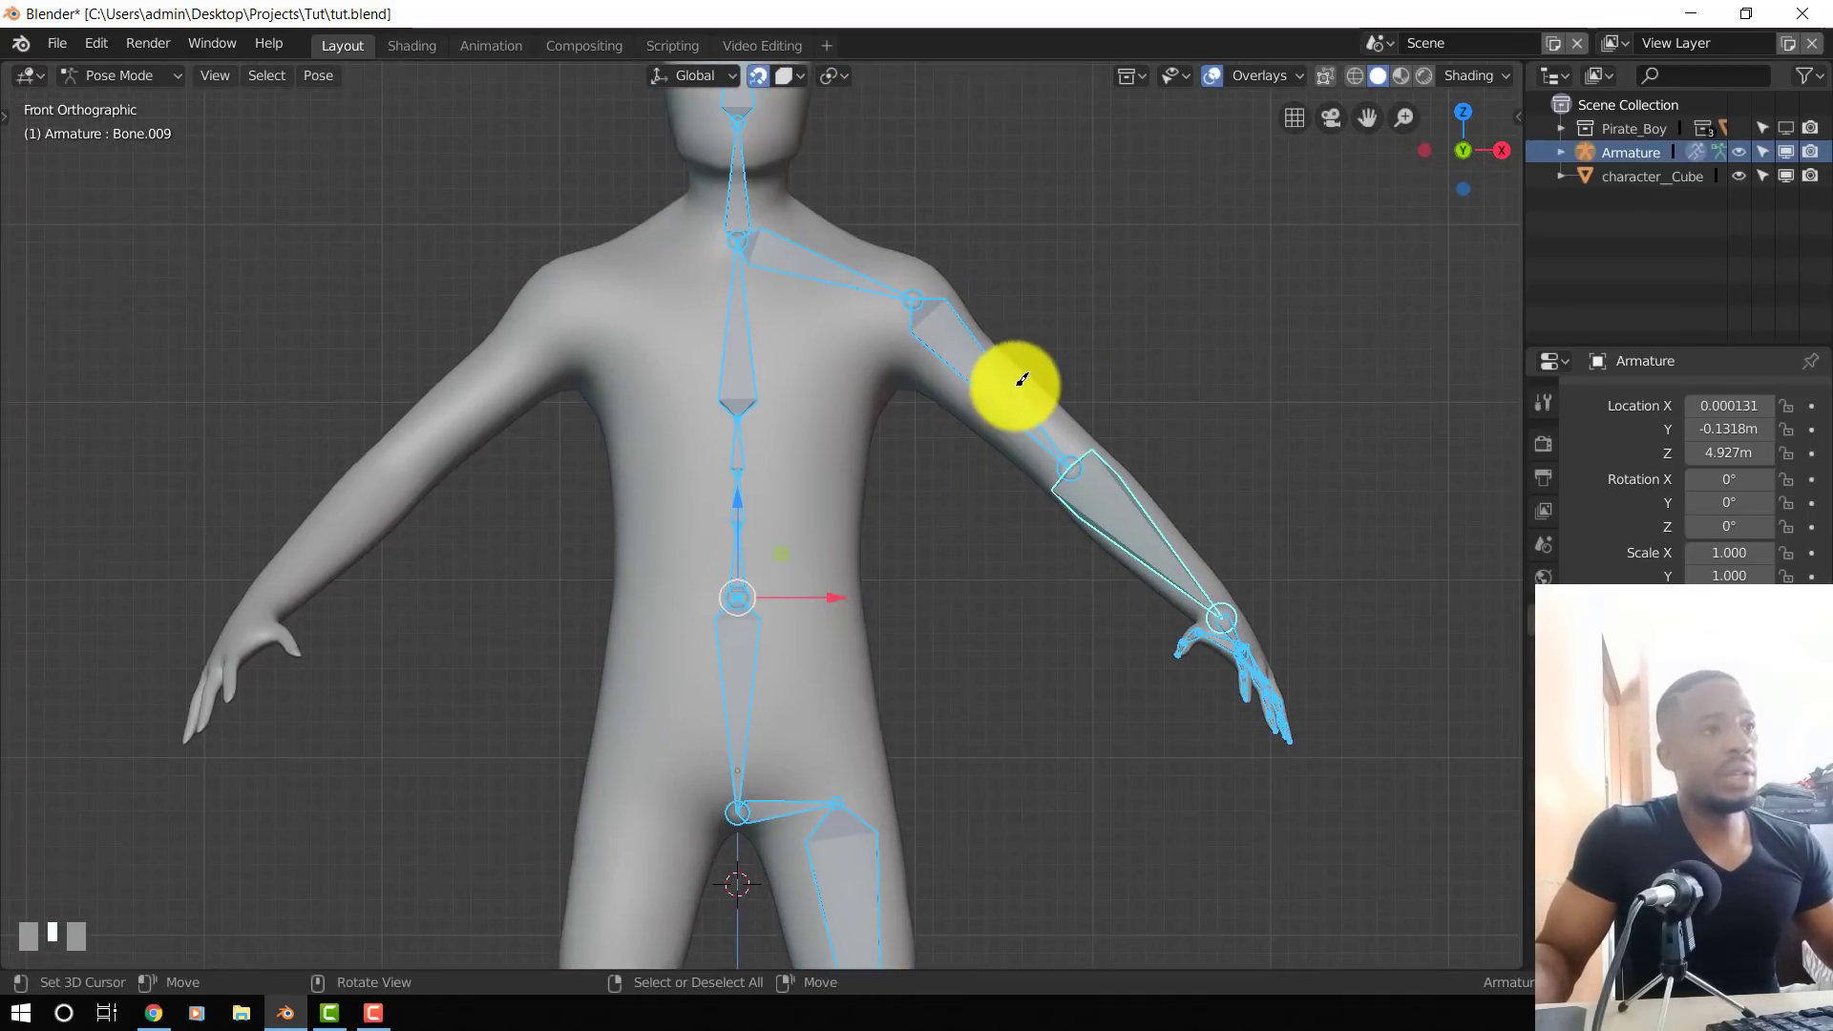
{"action": "key", "text": "ctrl+Tab"}
{"action": "left_click", "coordinate": [993, 360]}
{"action": "left_click", "coordinate": [997, 361]}
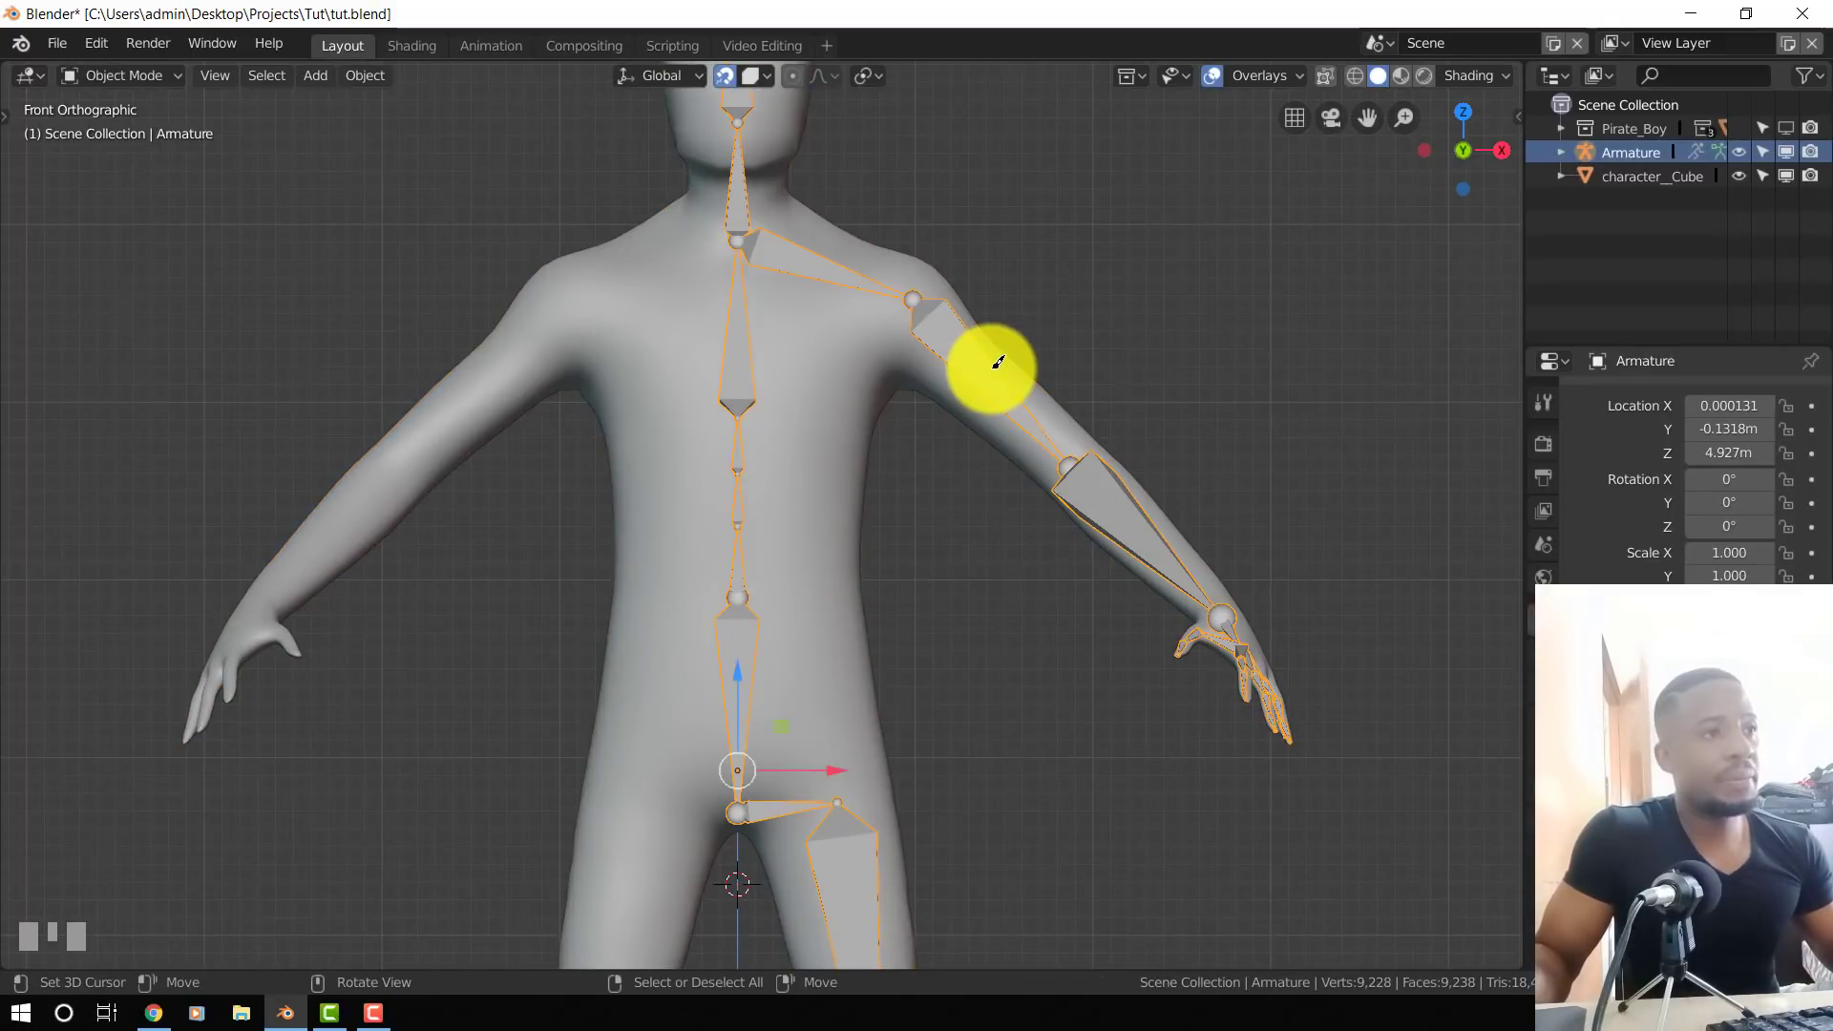
- Try rotating the left upper arm bone freely in Pose Mode, viewing it from the front and in perspective
{"action": "key", "text": "ctrl+Tab"}
{"action": "key", "text": "alt+a"}
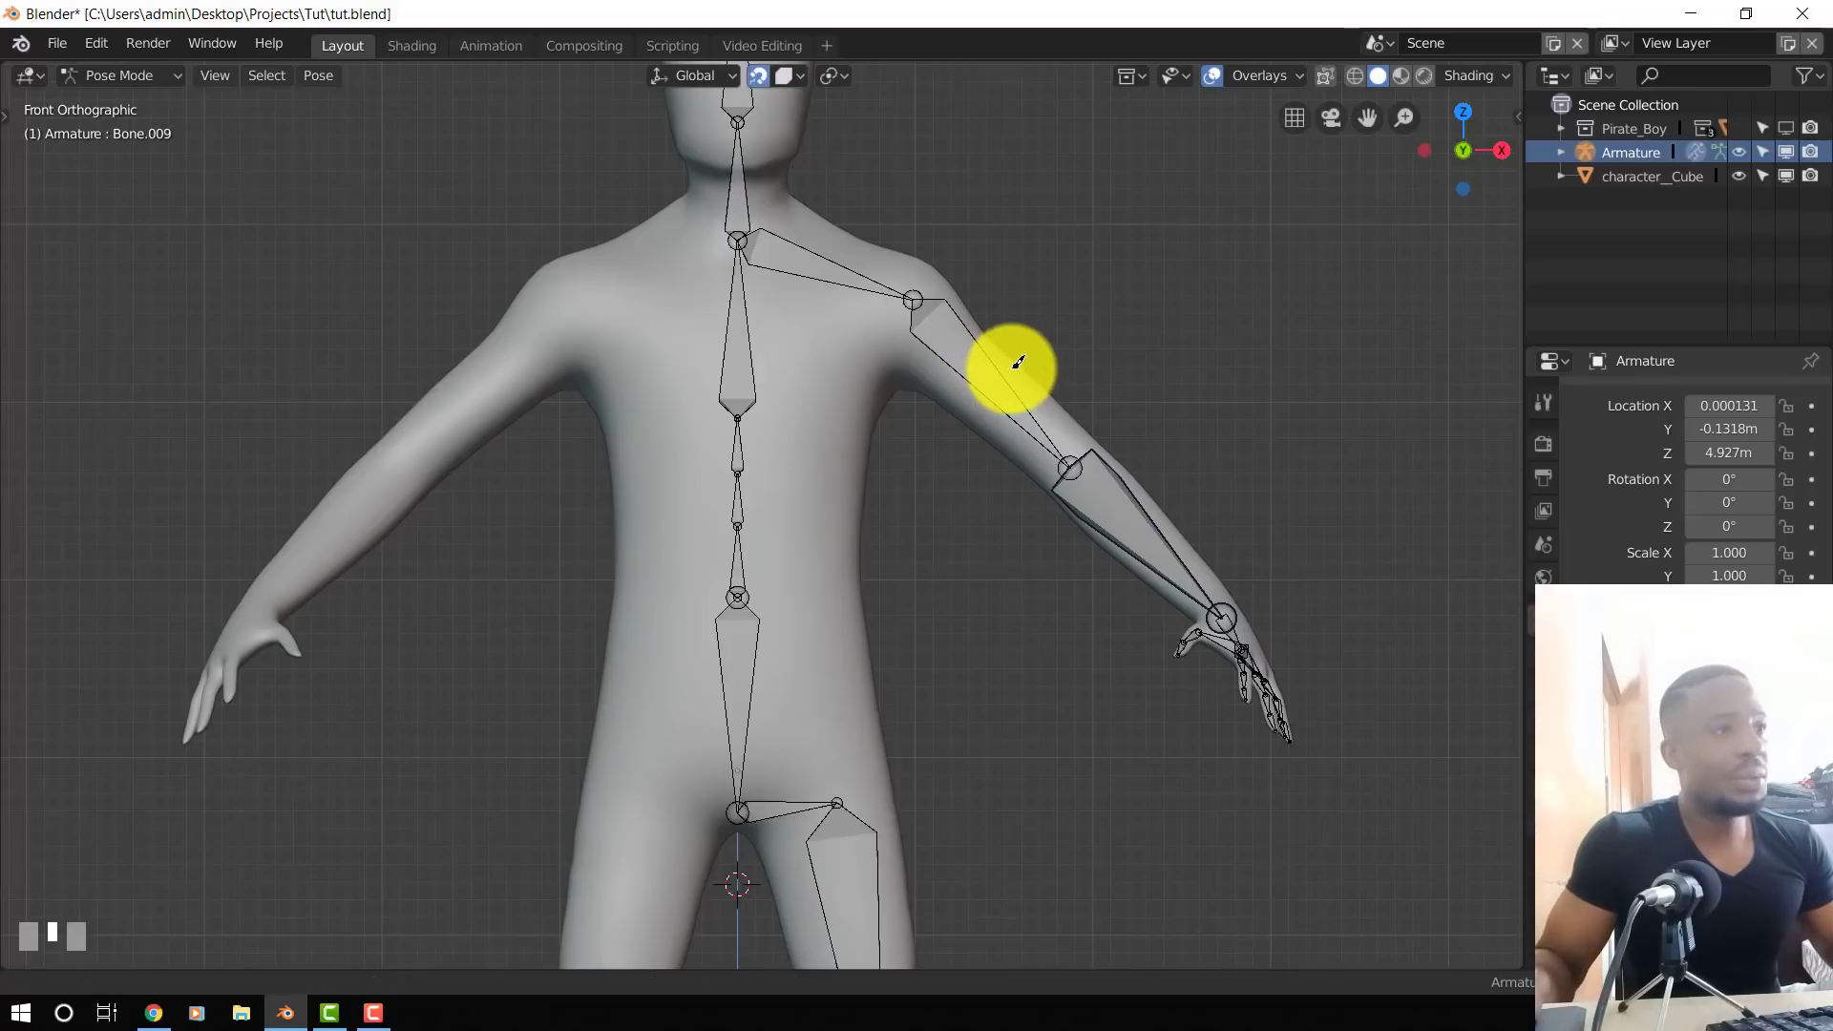
{"action": "middle_click_drag", "start_coordinate": [1010, 369], "coordinate": [969, 389]}
{"action": "left_click", "coordinate": [964, 390]}
{"action": "key", "text": "KP_1"}
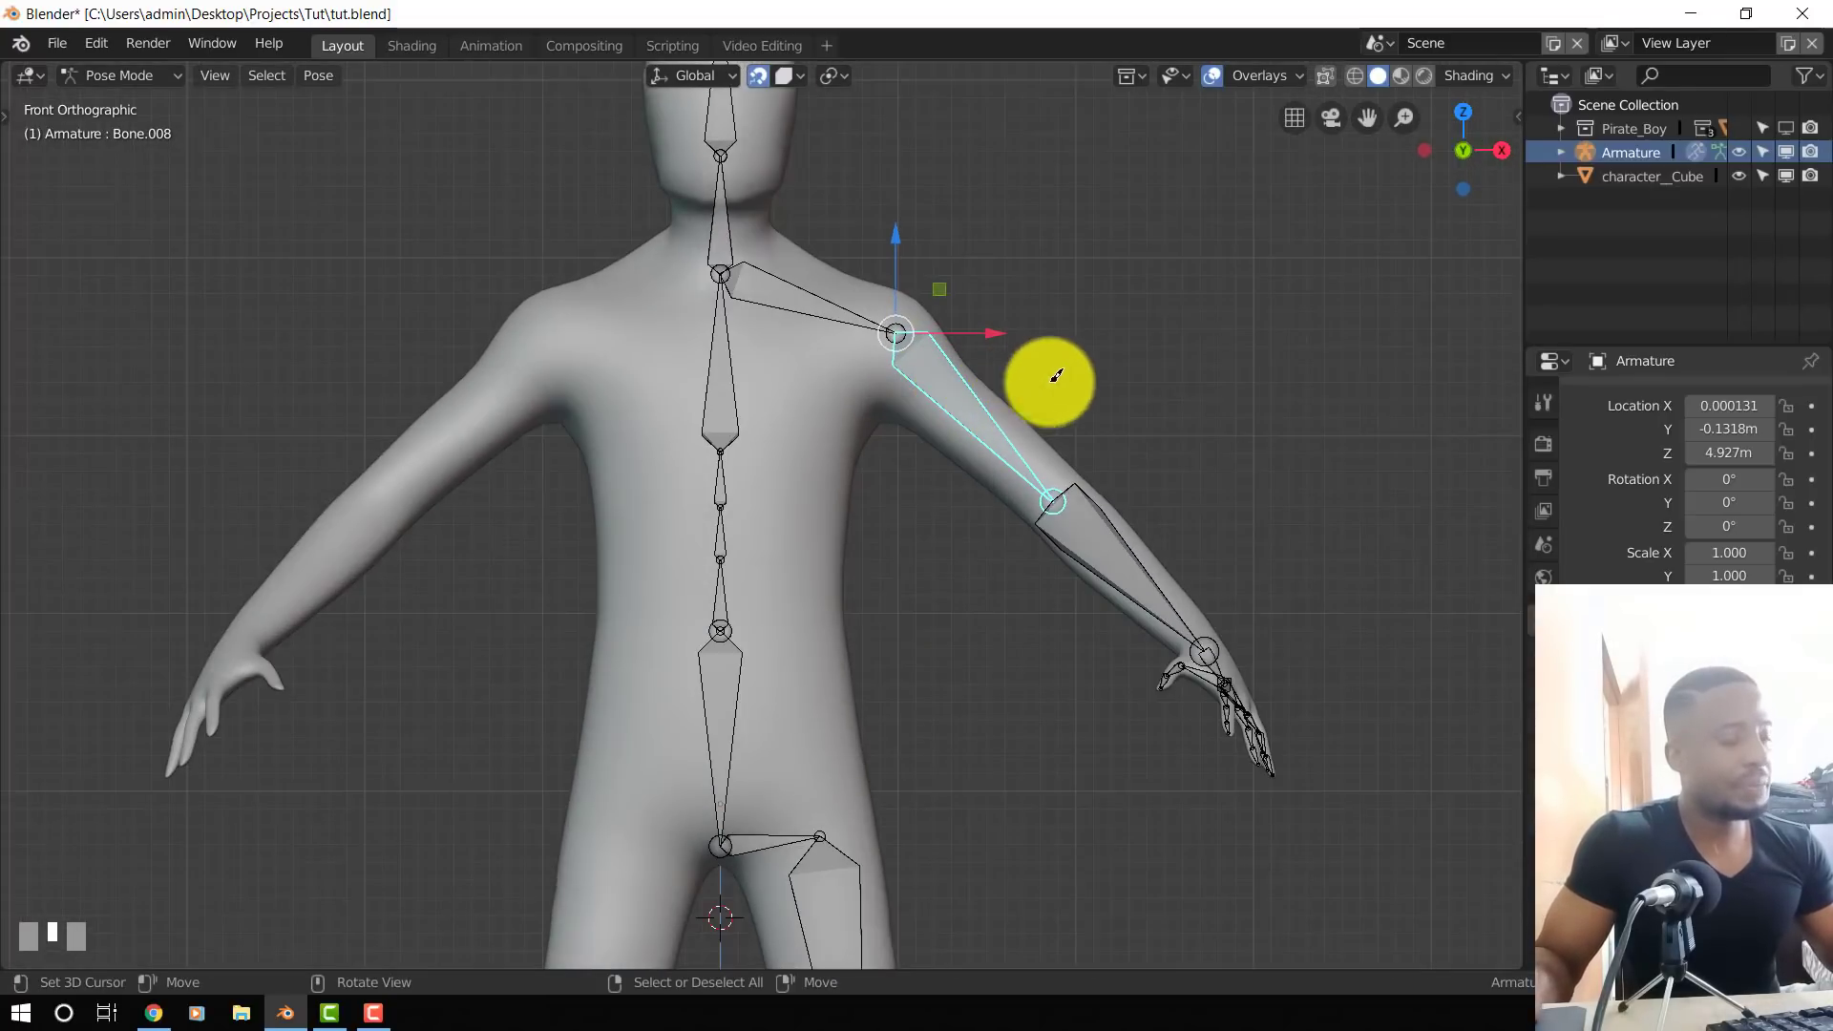
{"action": "key", "text": "r"}
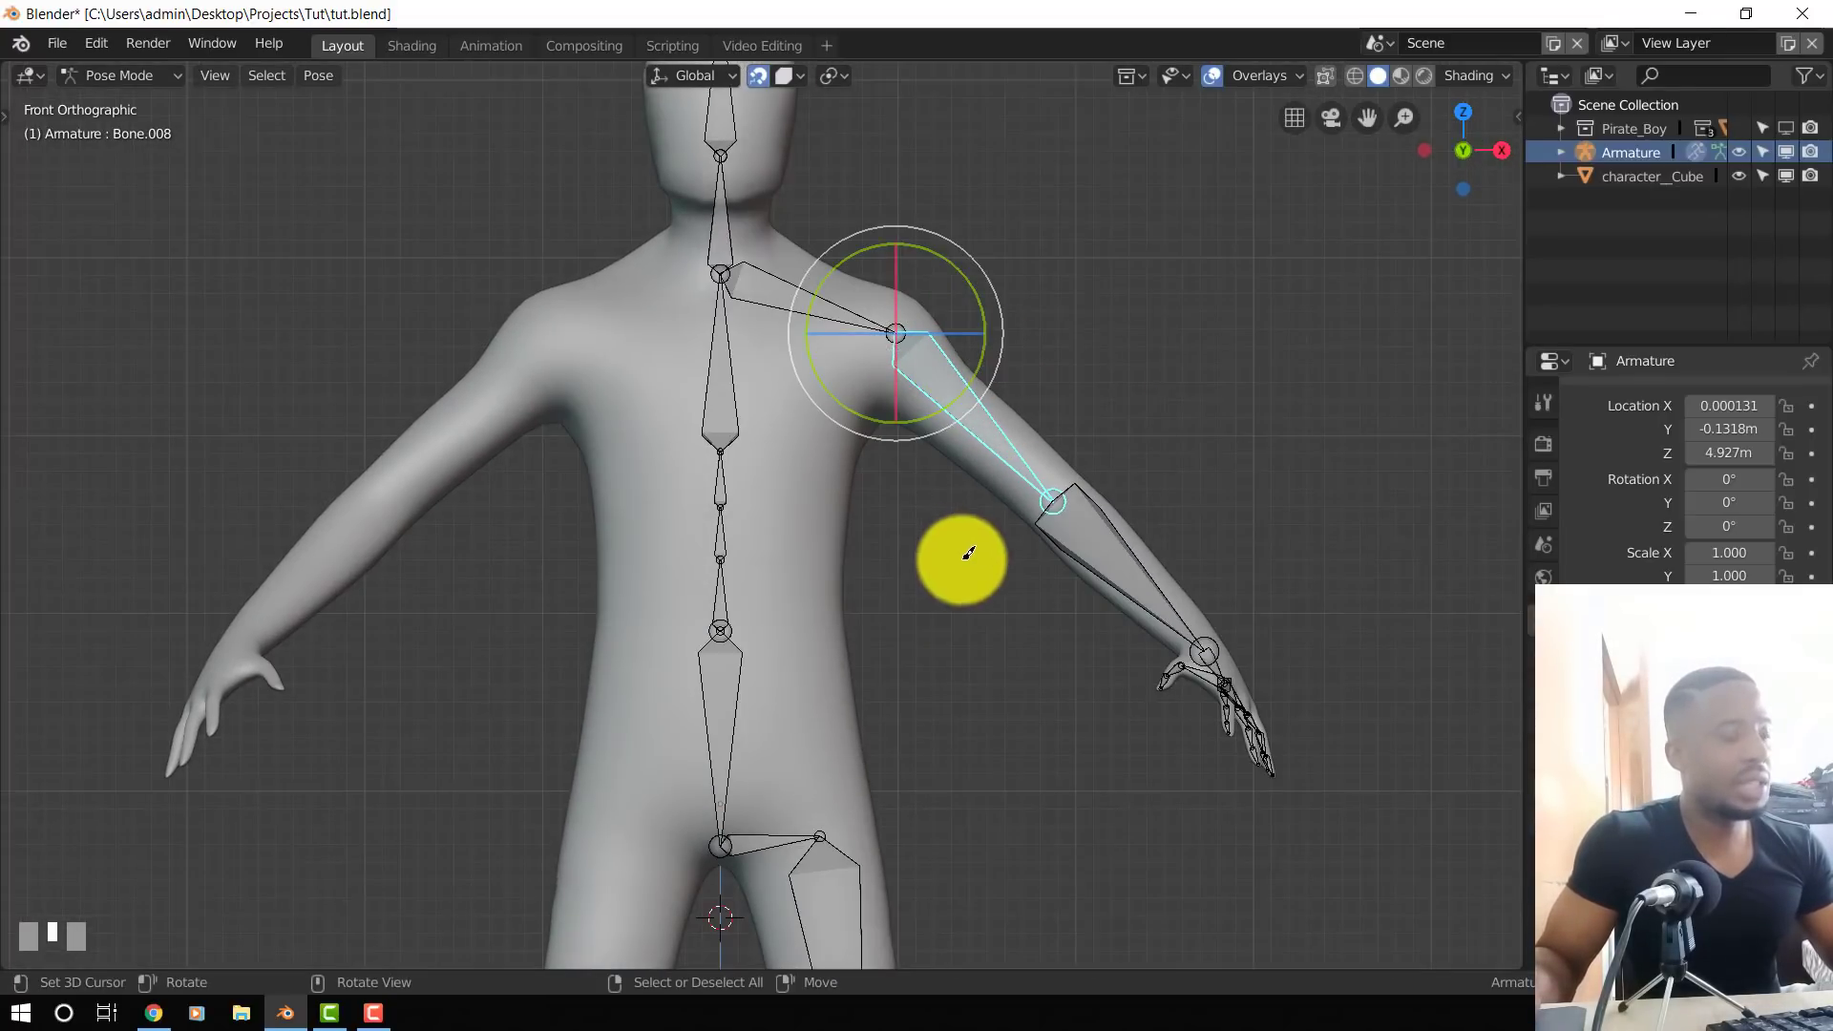
{"action": "middle_click_drag", "start_coordinate": [1104, 369], "coordinate": [1010, 416]}
{"action": "mouse_move", "coordinate": [1061, 266]}
{"action": "left_mouse_down"}
{"action": "mouse_move", "coordinate": [1021, 222]}
{"action": "mouse_move", "coordinate": [1056, 278]}
{"action": "left_mouse_up"}
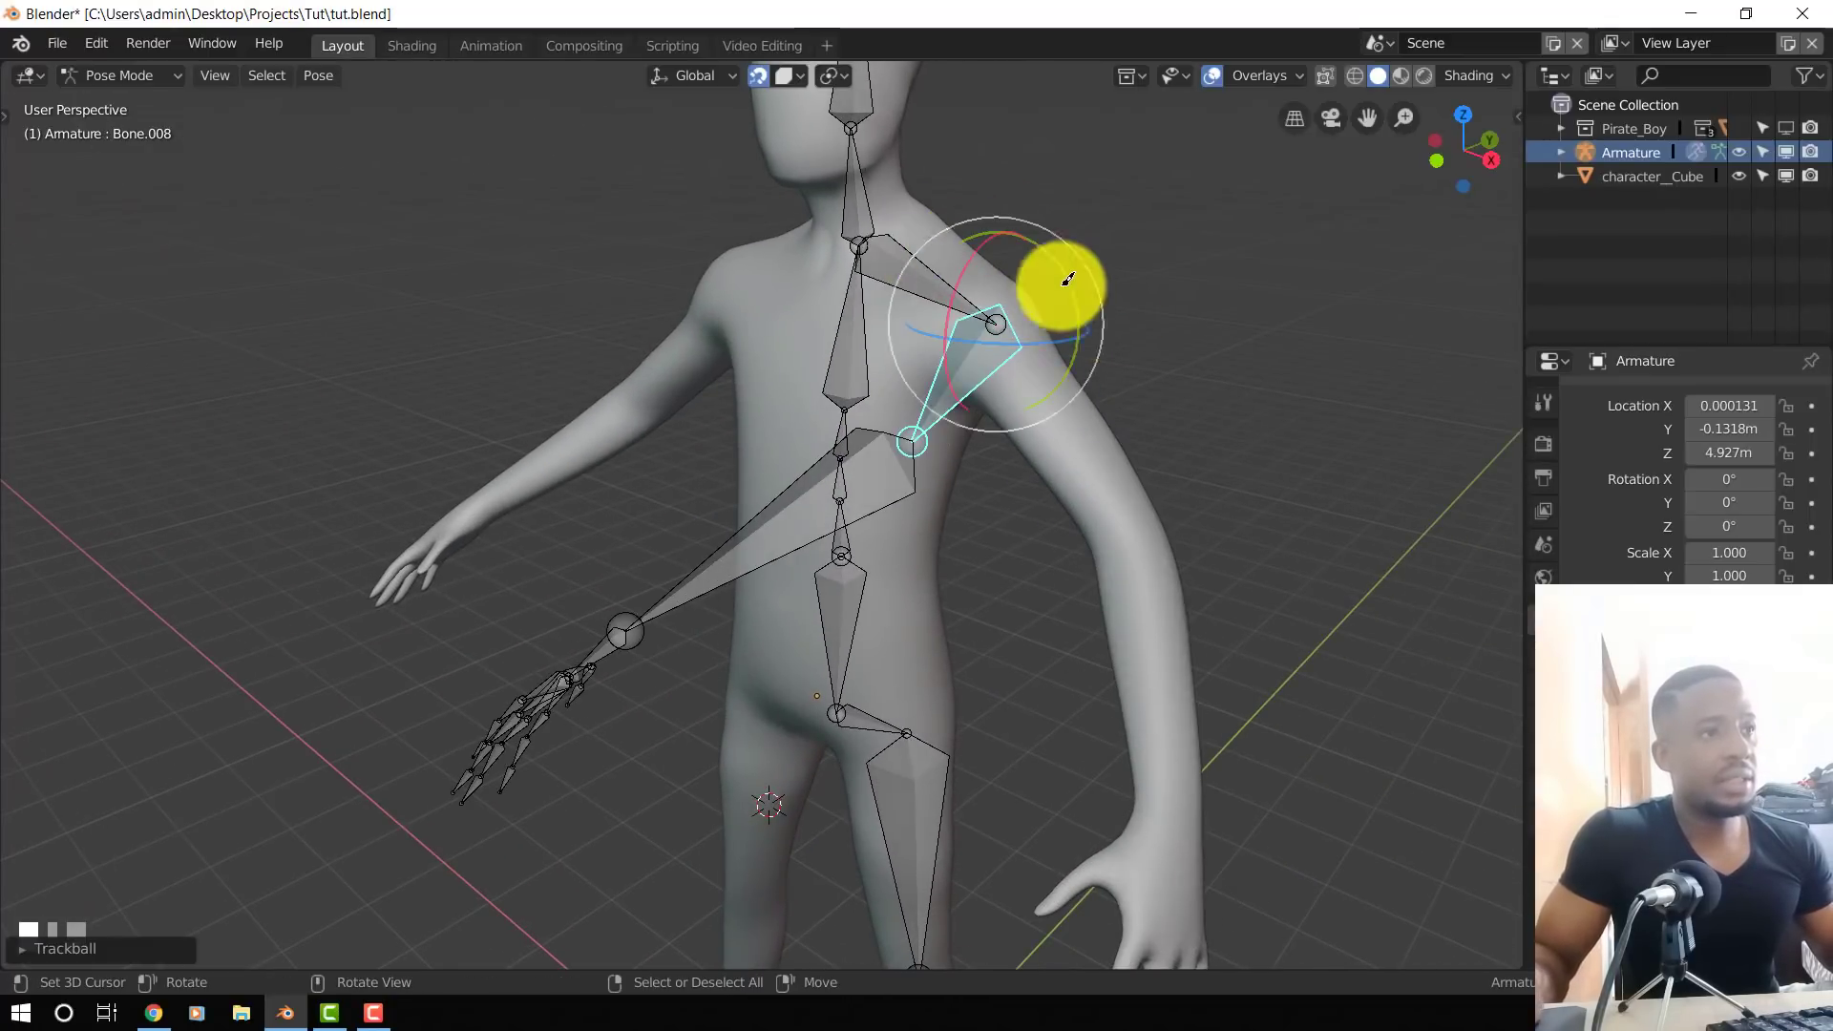
{"action": "mouse_move", "coordinate": [1055, 278]}
{"action": "middle_mouse_down"}
{"action": "mouse_move", "coordinate": [1088, 360]}
{"action": "mouse_move", "coordinate": [1158, 376]}
{"action": "mouse_move", "coordinate": [1022, 271]}
{"action": "middle_mouse_up"}
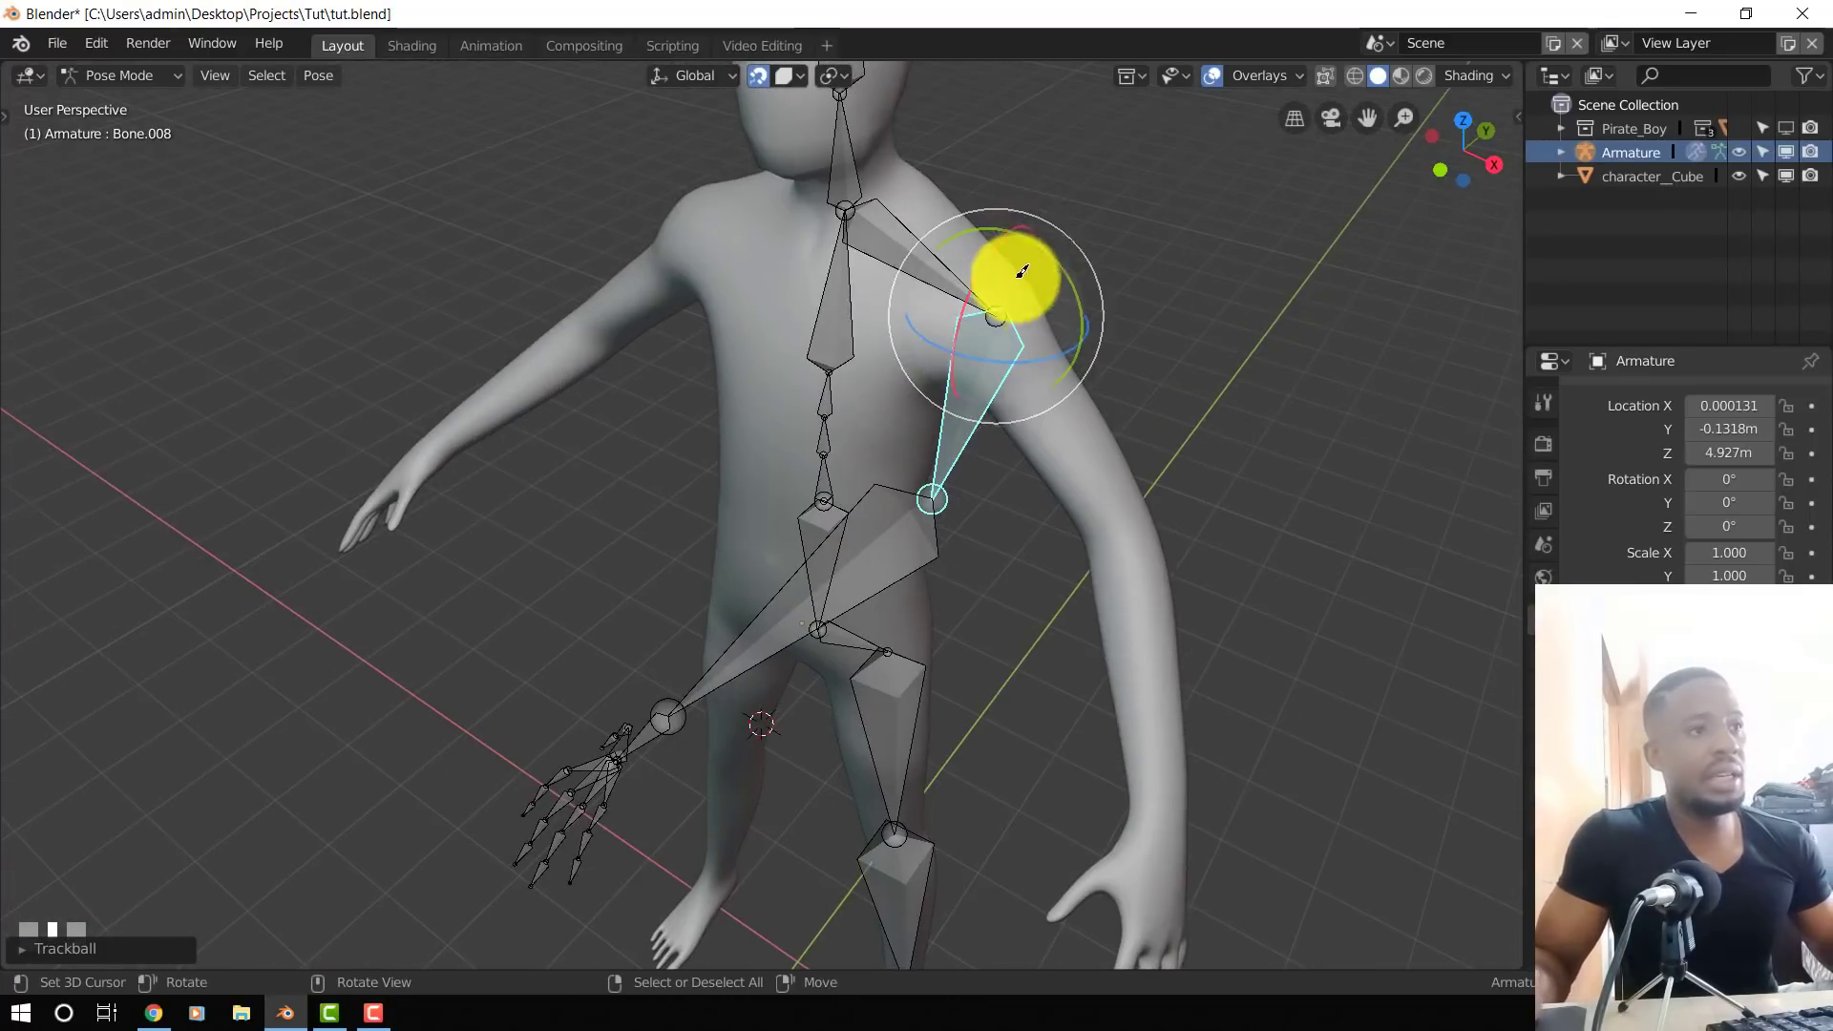
{"action": "middle_click_drag", "start_coordinate": [1014, 371], "coordinate": [1072, 341]}
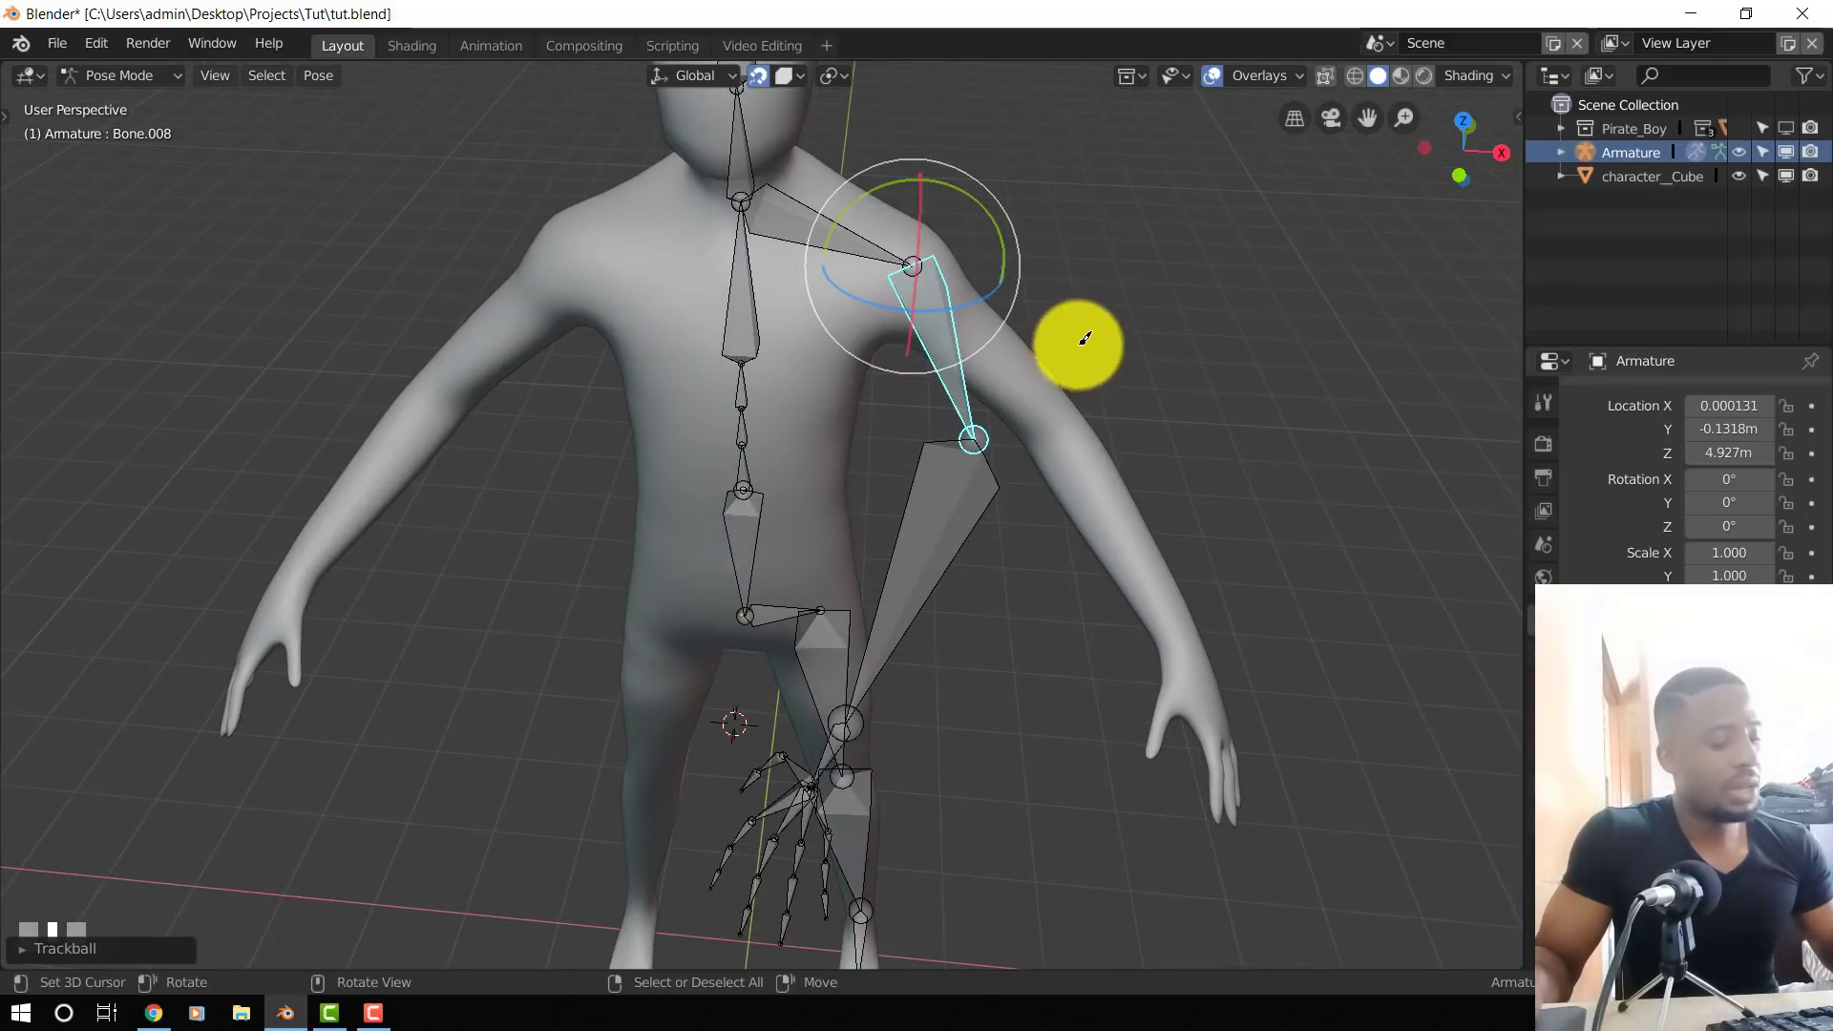
- Switch the transform orientation to Normal and test rotating the left upper arm bone around its own axes
{"action": "key", "text": "comma"}
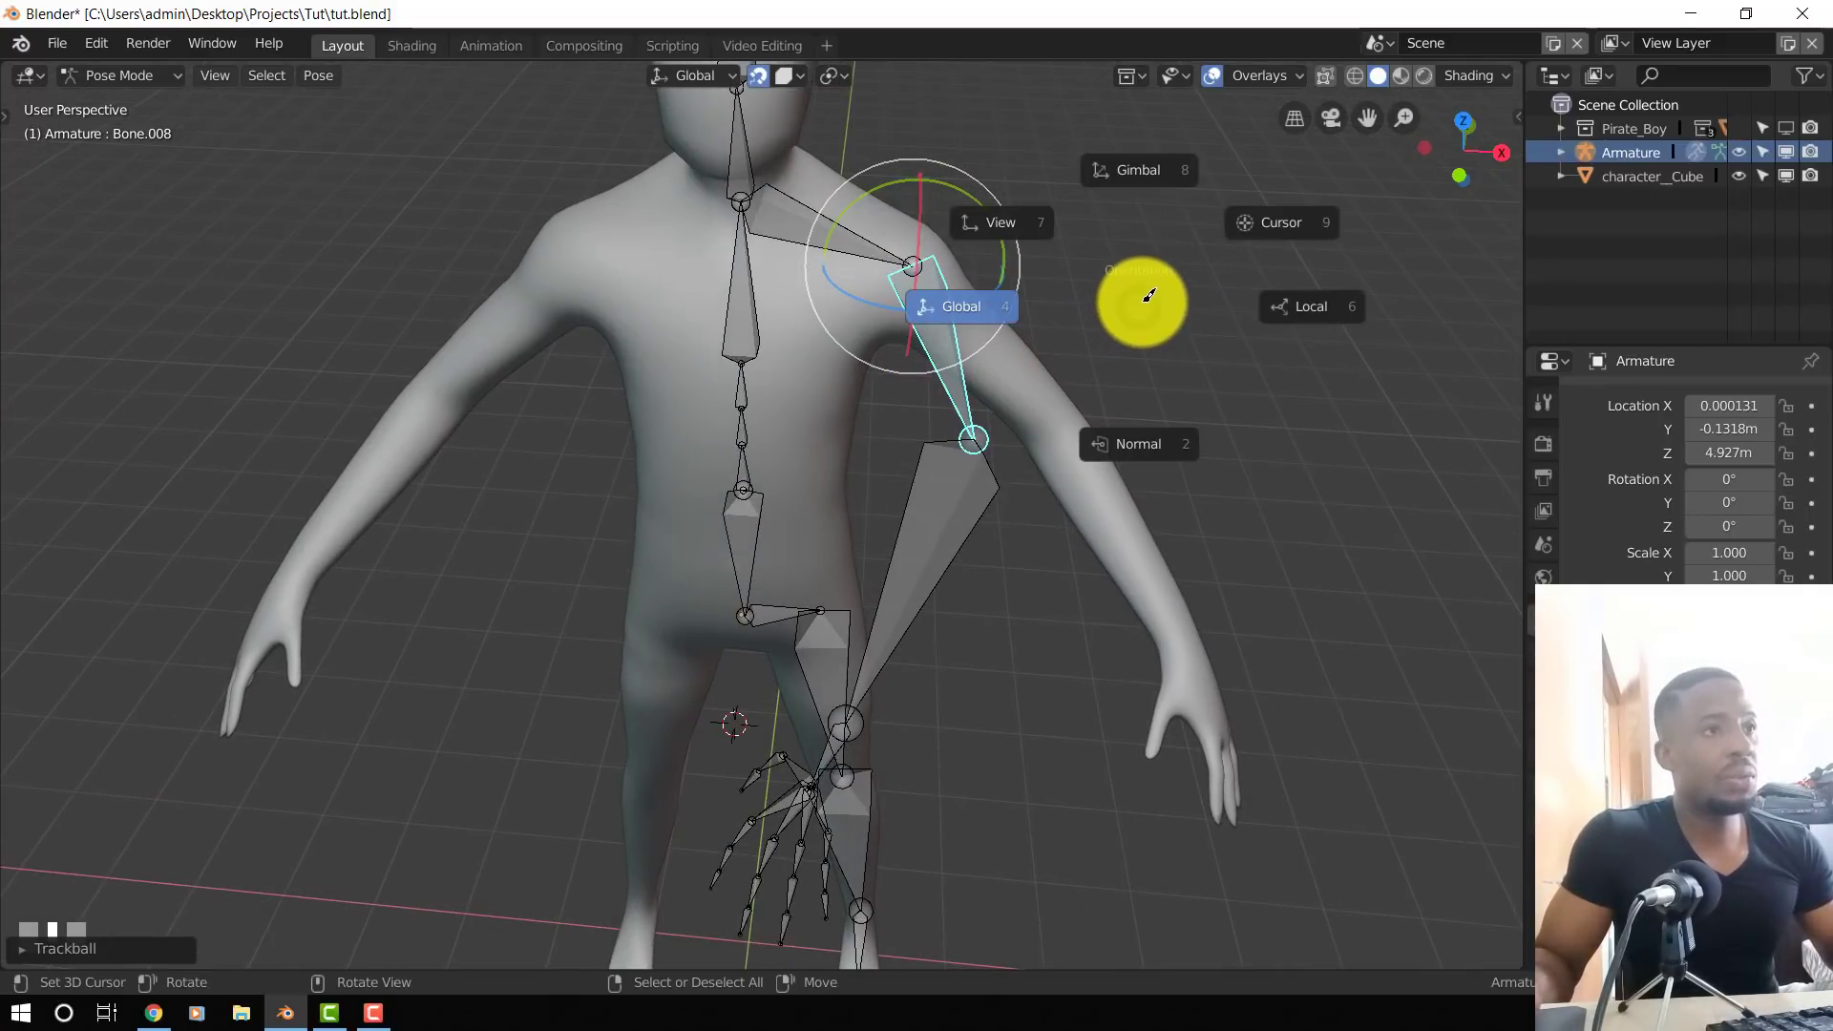
{"action": "left_click", "coordinate": [1161, 437]}
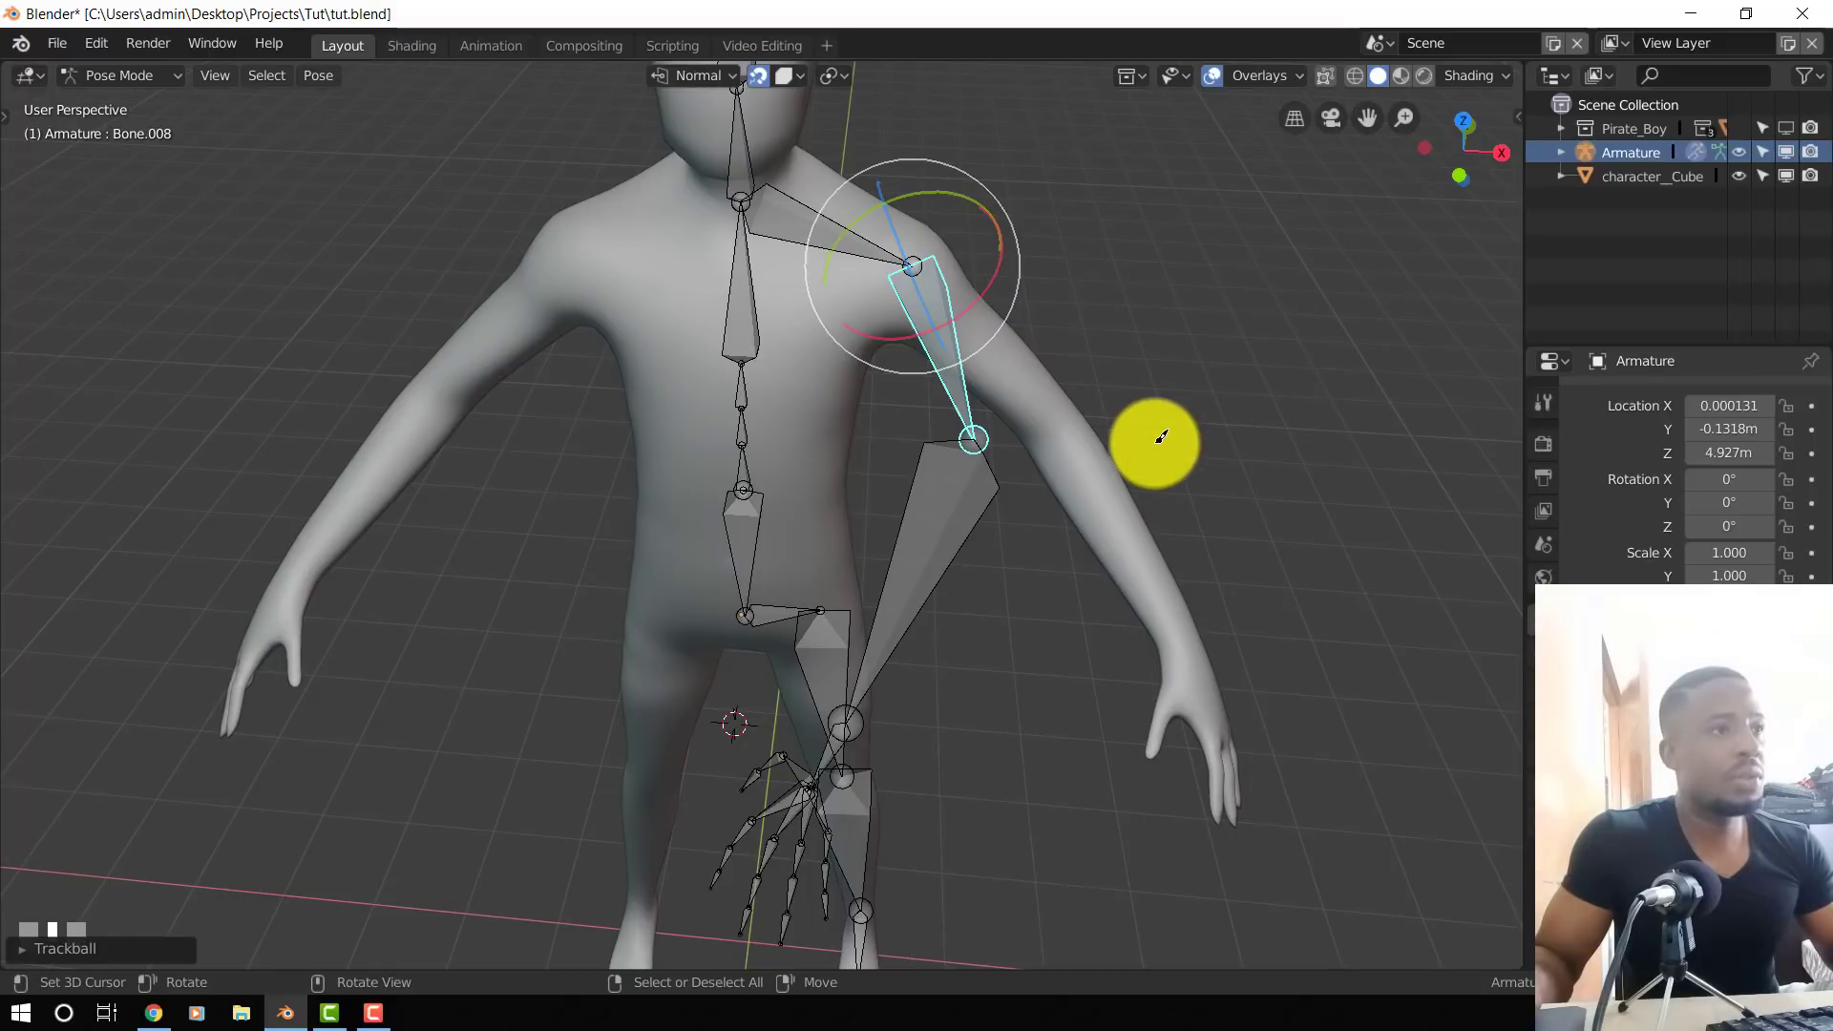
{"action": "mouse_move", "coordinate": [983, 279]}
{"action": "middle_mouse_down"}
{"action": "mouse_move", "coordinate": [934, 295]}
{"action": "mouse_move", "coordinate": [983, 299]}
{"action": "middle_mouse_up"}
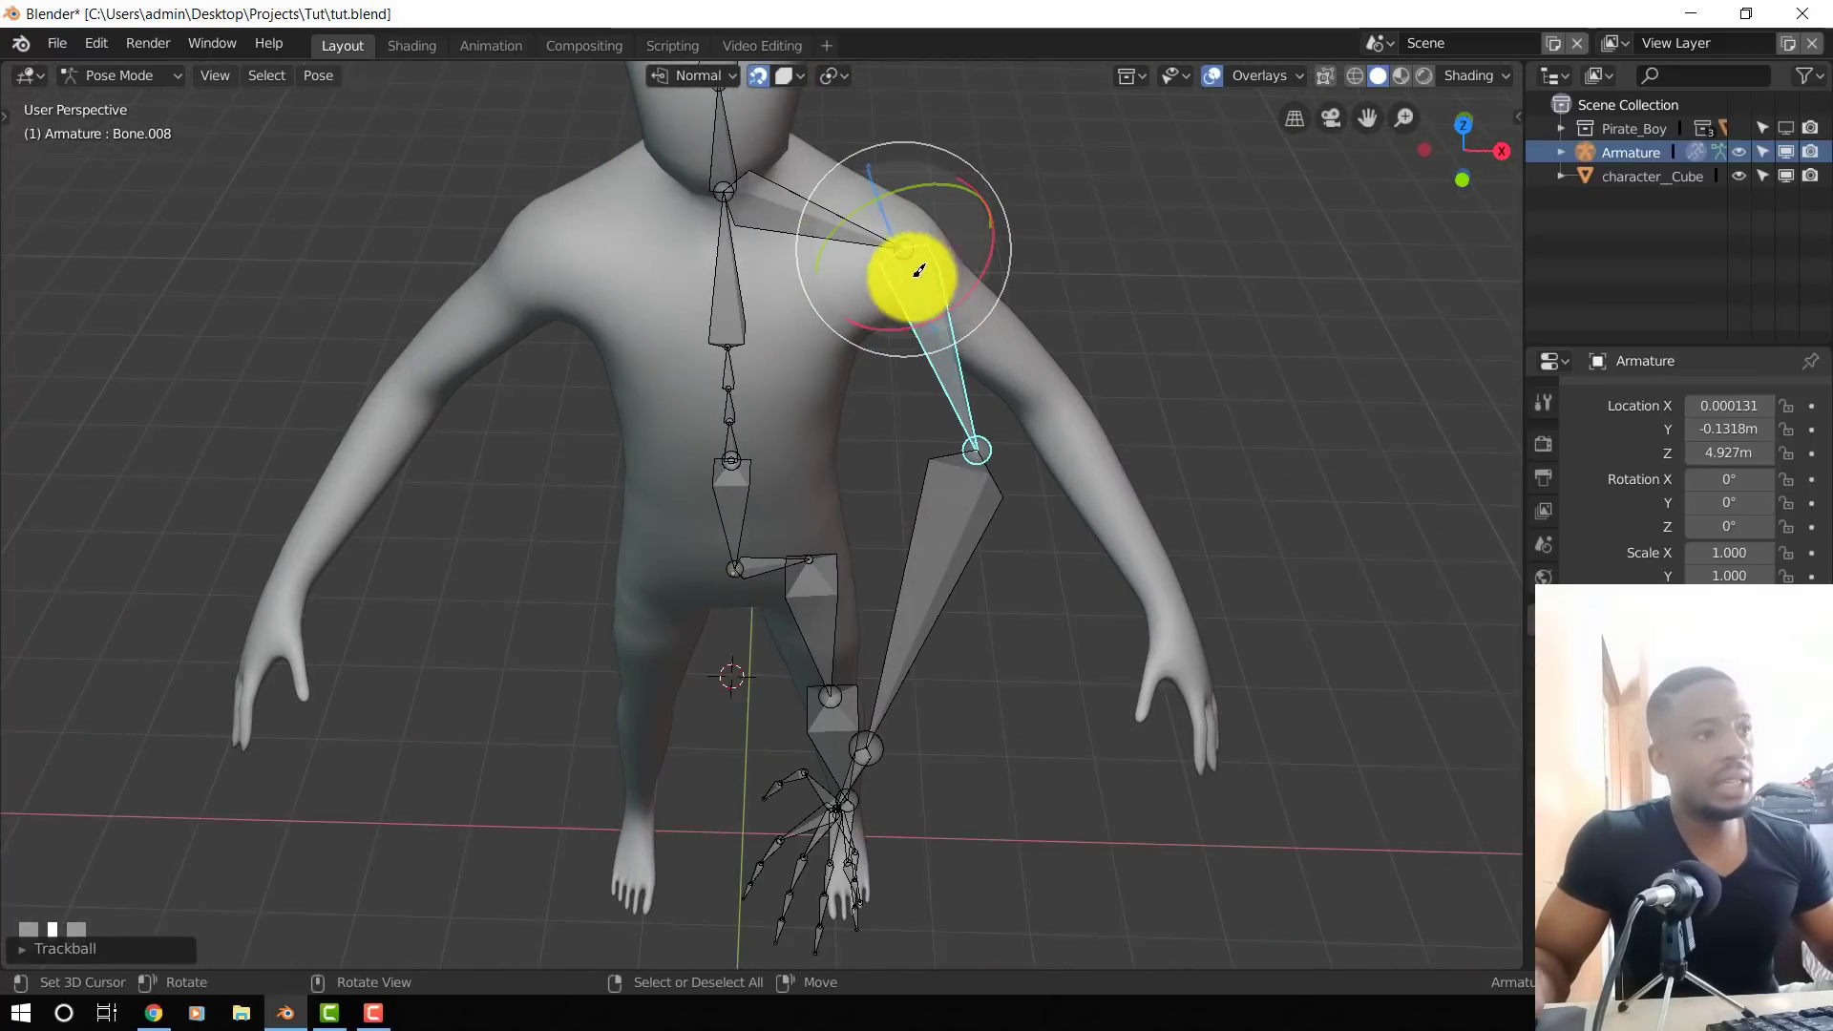
{"action": "left_click_drag", "start_coordinate": [919, 271], "coordinate": [1023, 254]}
{"action": "middle_click_drag", "start_coordinate": [973, 287], "coordinate": [995, 346]}
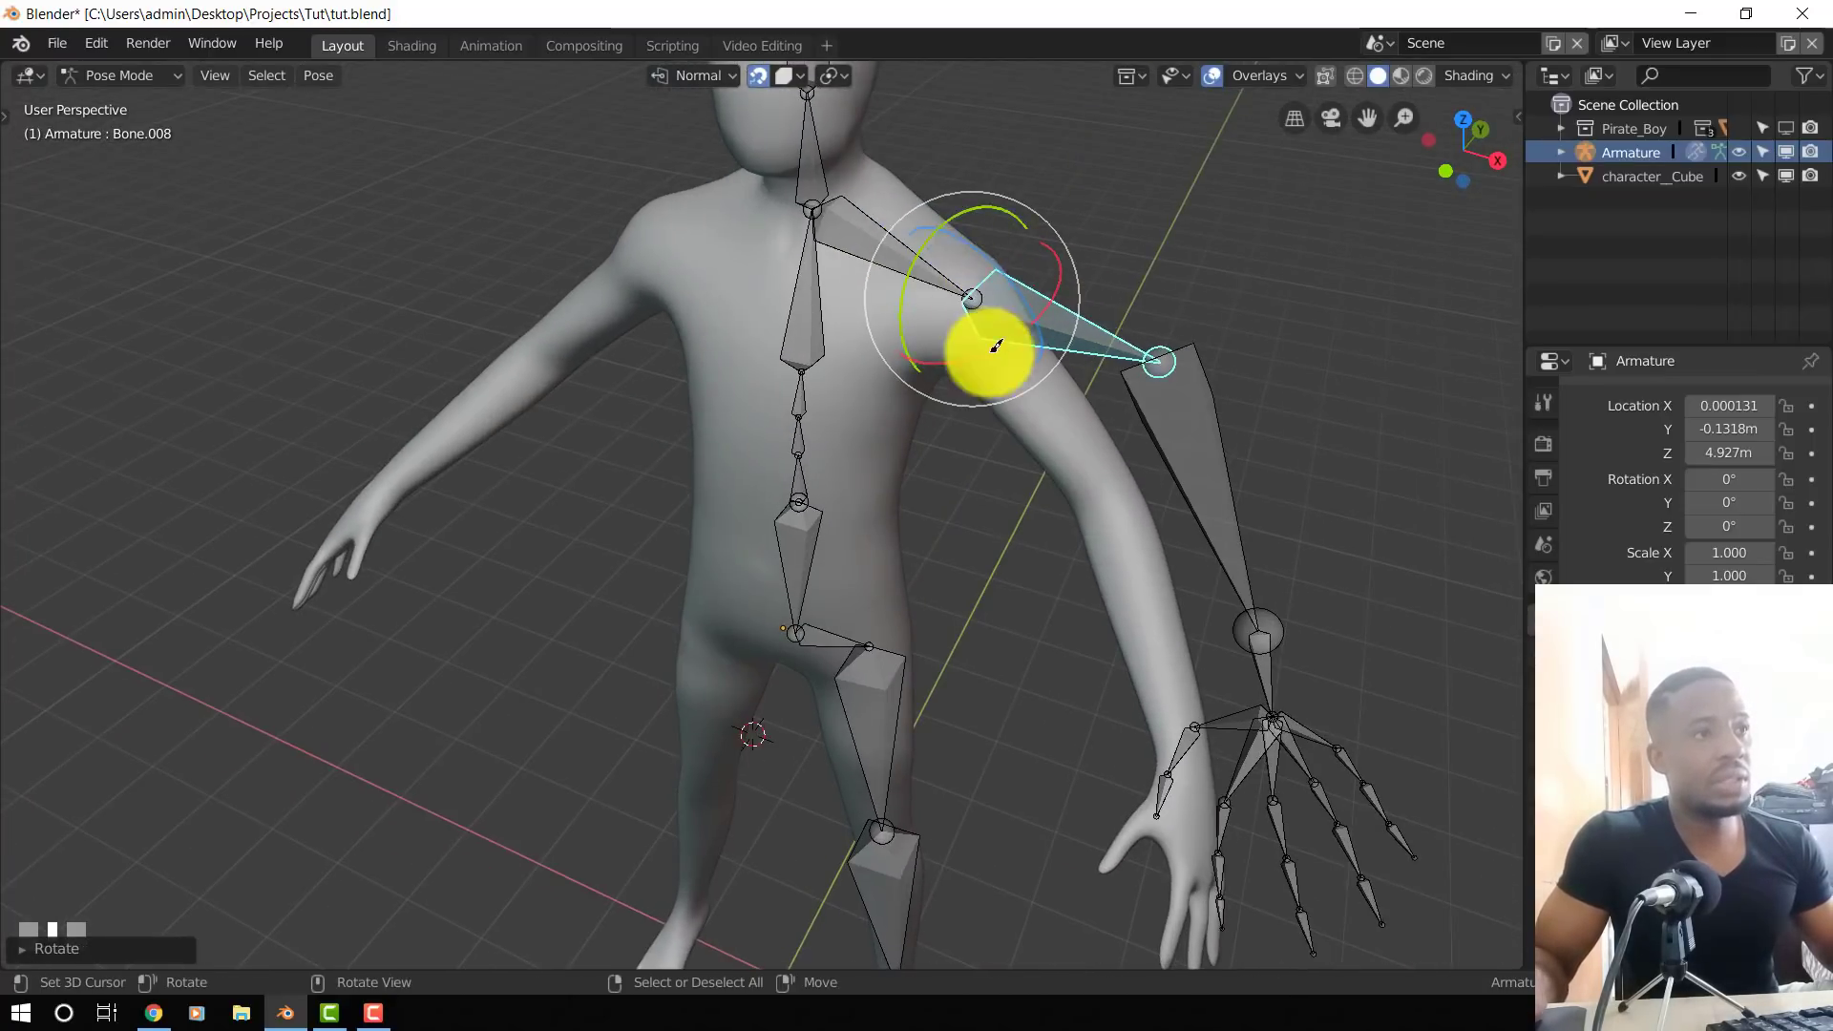
{"action": "left_click_drag", "start_coordinate": [1016, 328], "coordinate": [1015, 391]}
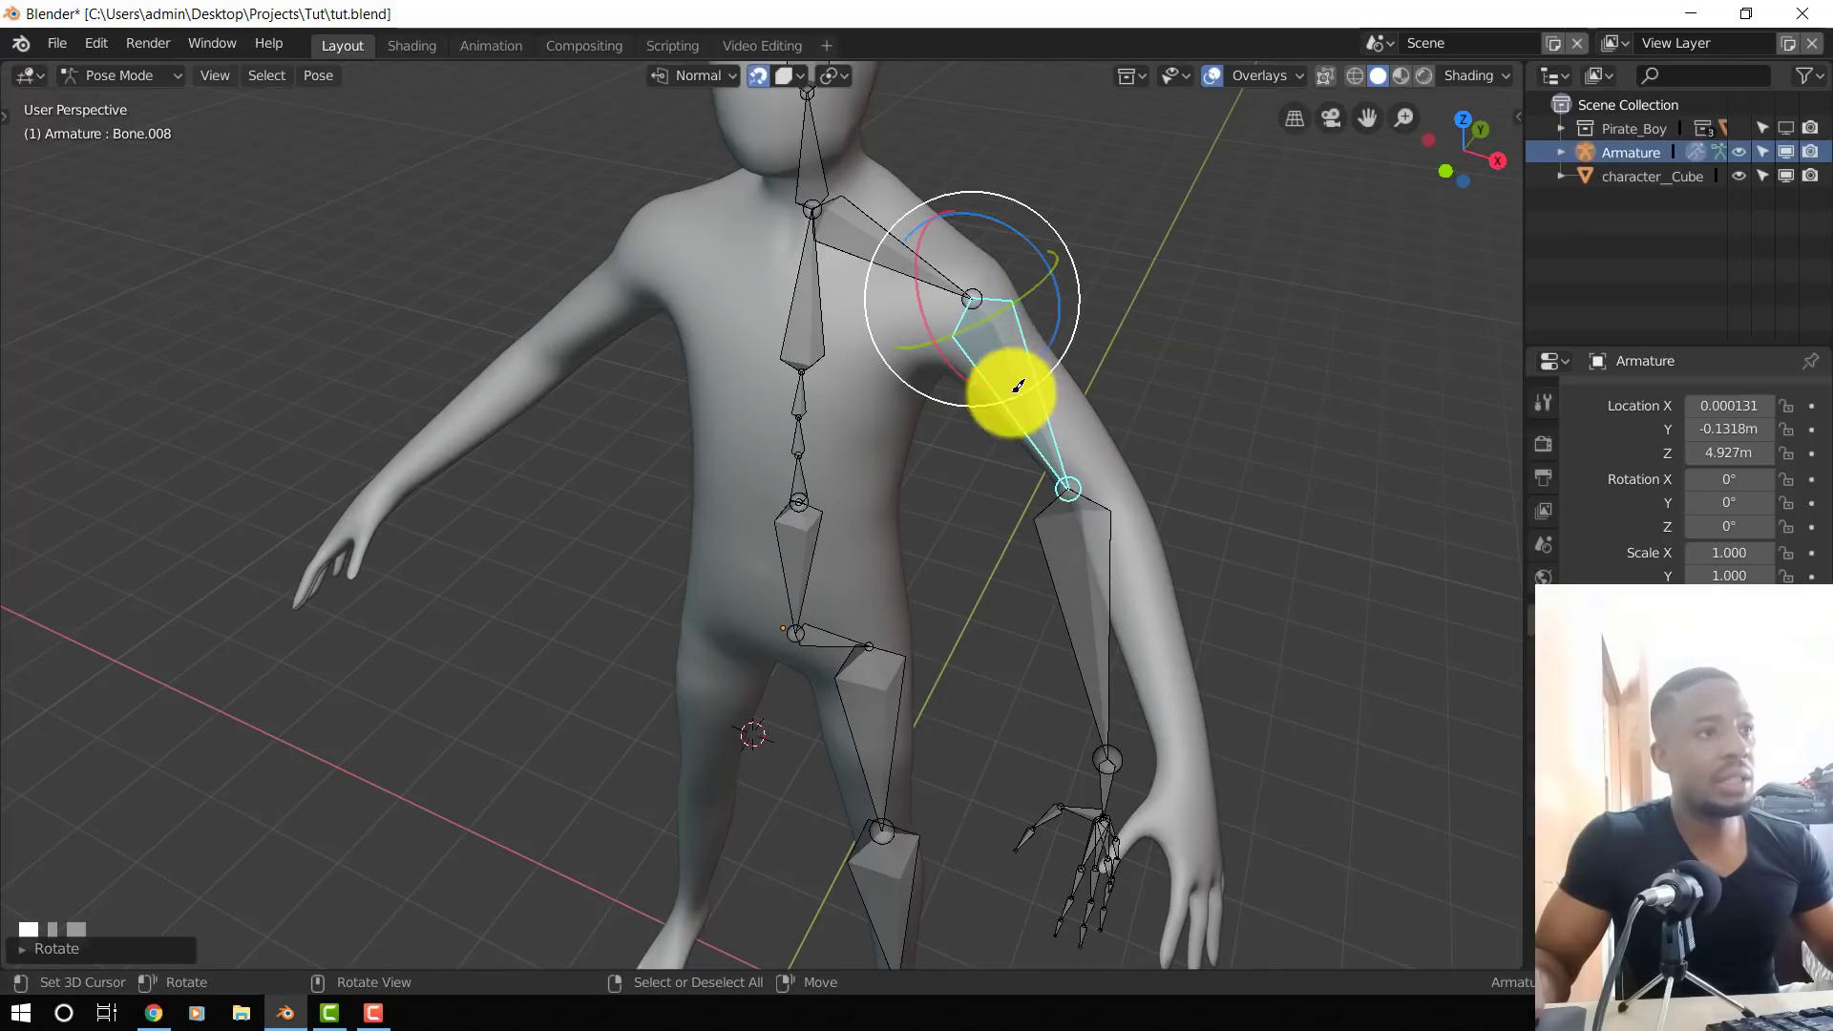
{"action": "left_click_drag", "start_coordinate": [986, 319], "coordinate": [871, 376]}
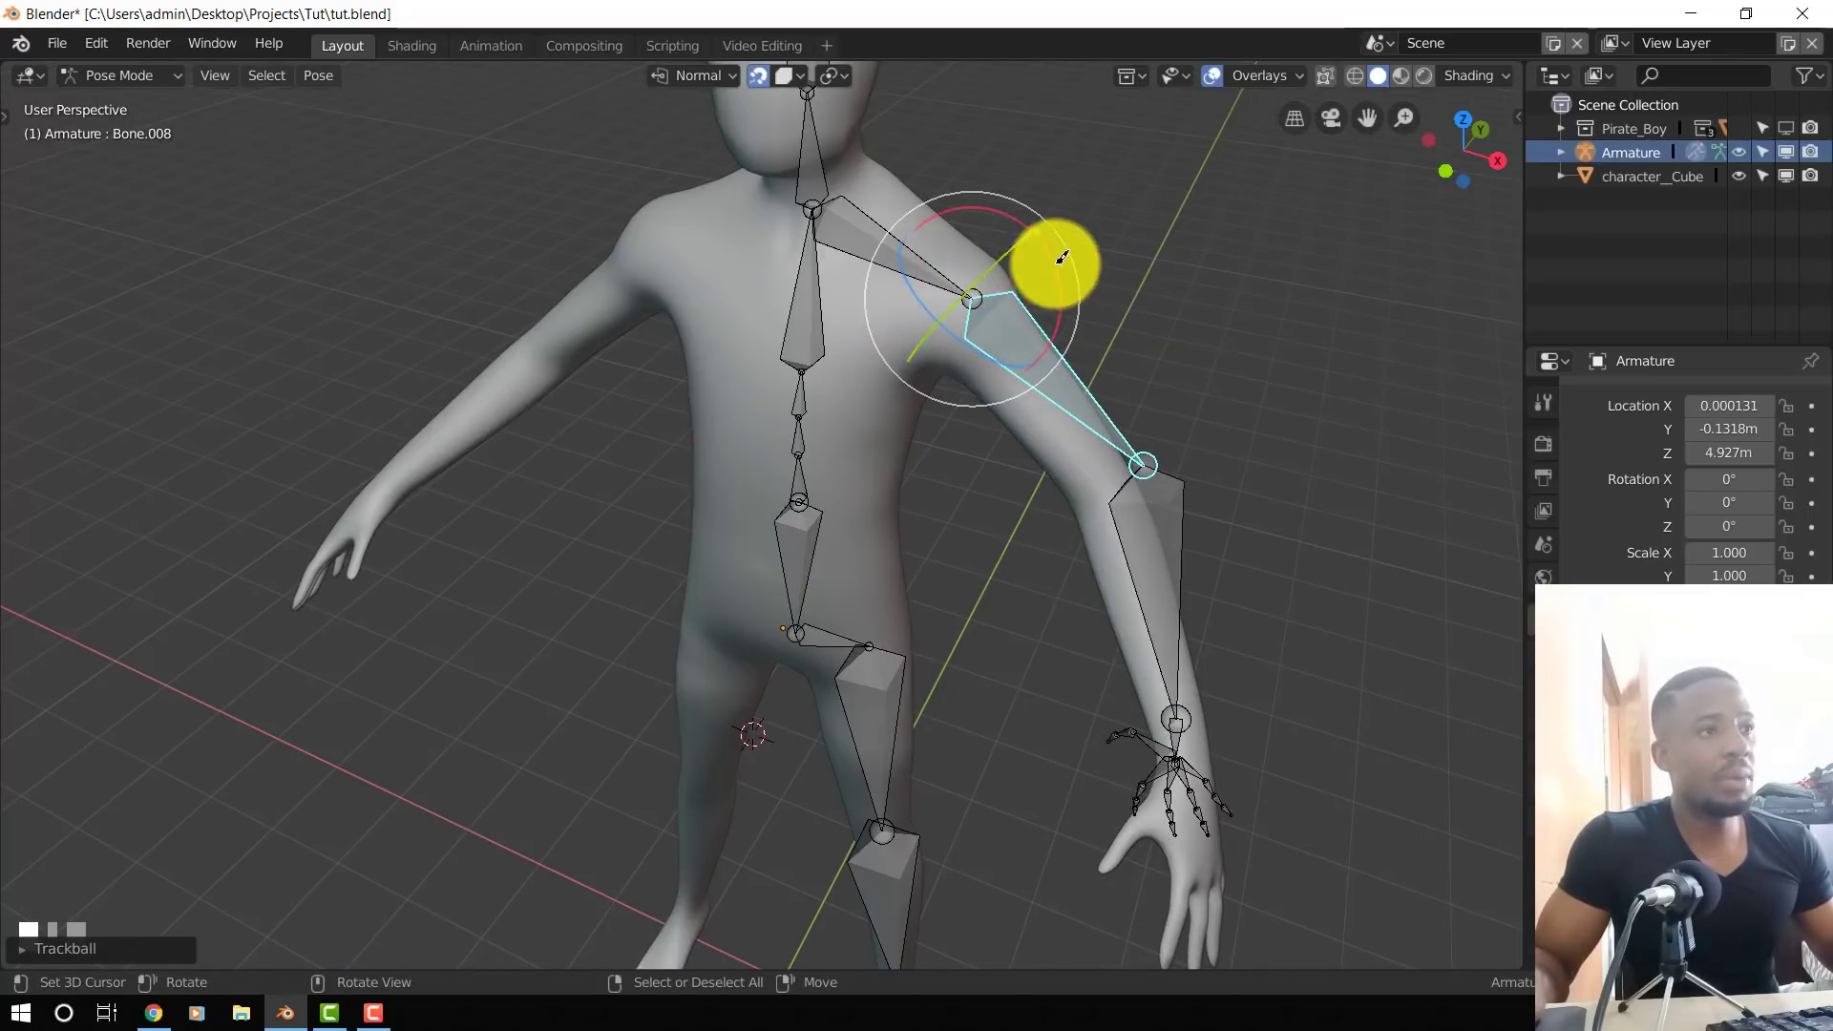
{"action": "left_click_drag", "start_coordinate": [1062, 257], "coordinate": [1056, 360]}
- Clear the pose rotation and location of all bones
{"action": "key", "text": "a"}
{"action": "key", "text": "alt+r"}
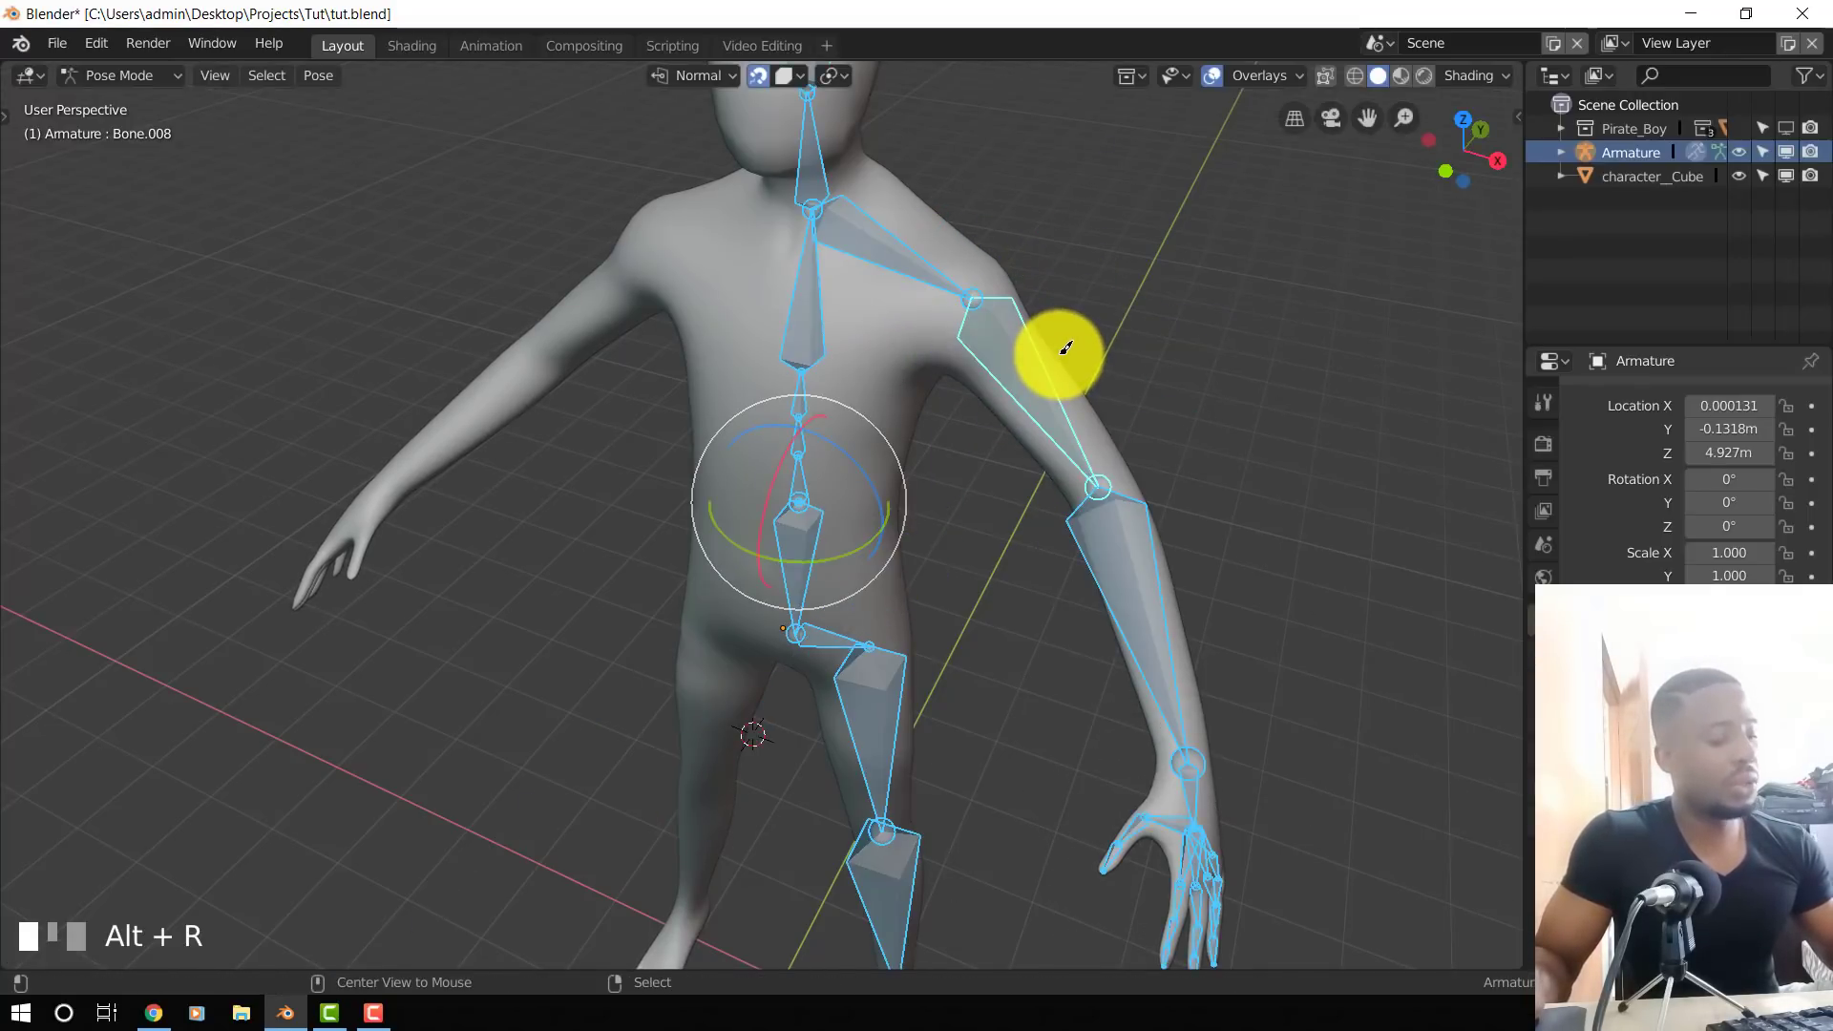
{"action": "key", "text": "alt+g"}
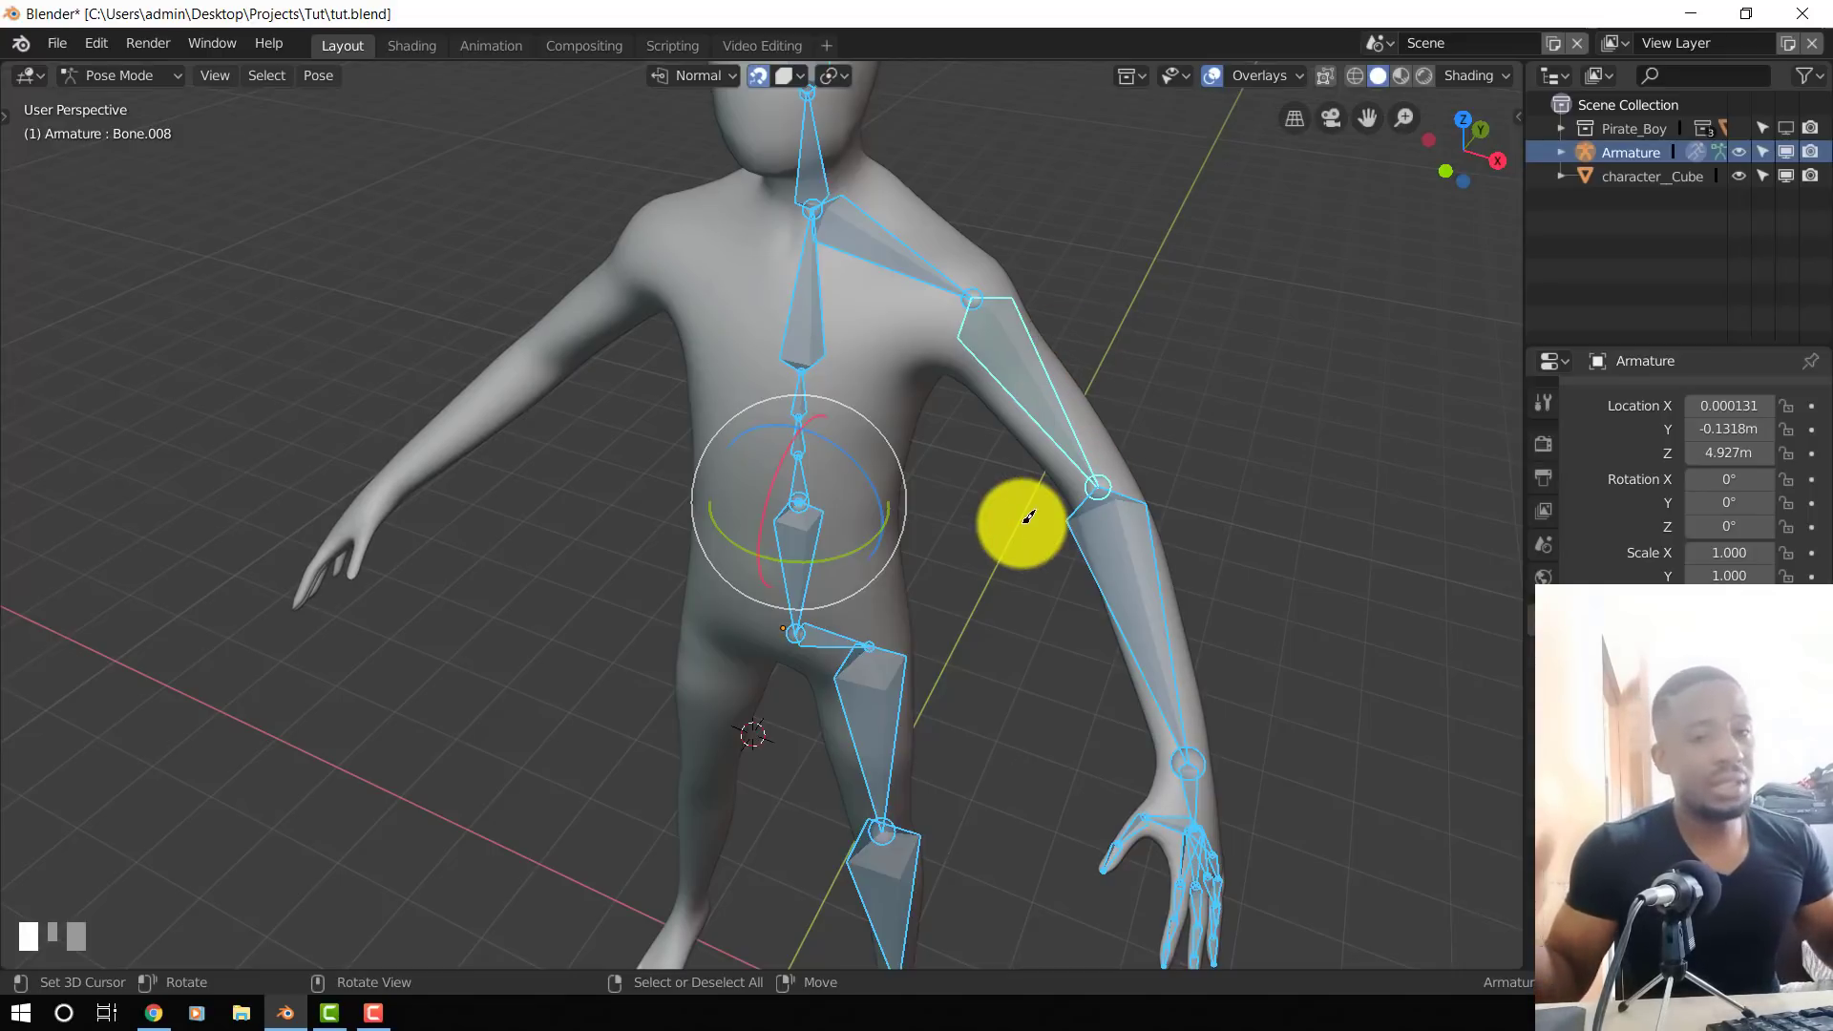
- Return the armature to Edit Mode in front view with all bones deselected and save the file
{"action": "key", "text": "Tab"}
{"action": "key", "text": "alt+a"}
{"action": "key", "text": "KP_1"}
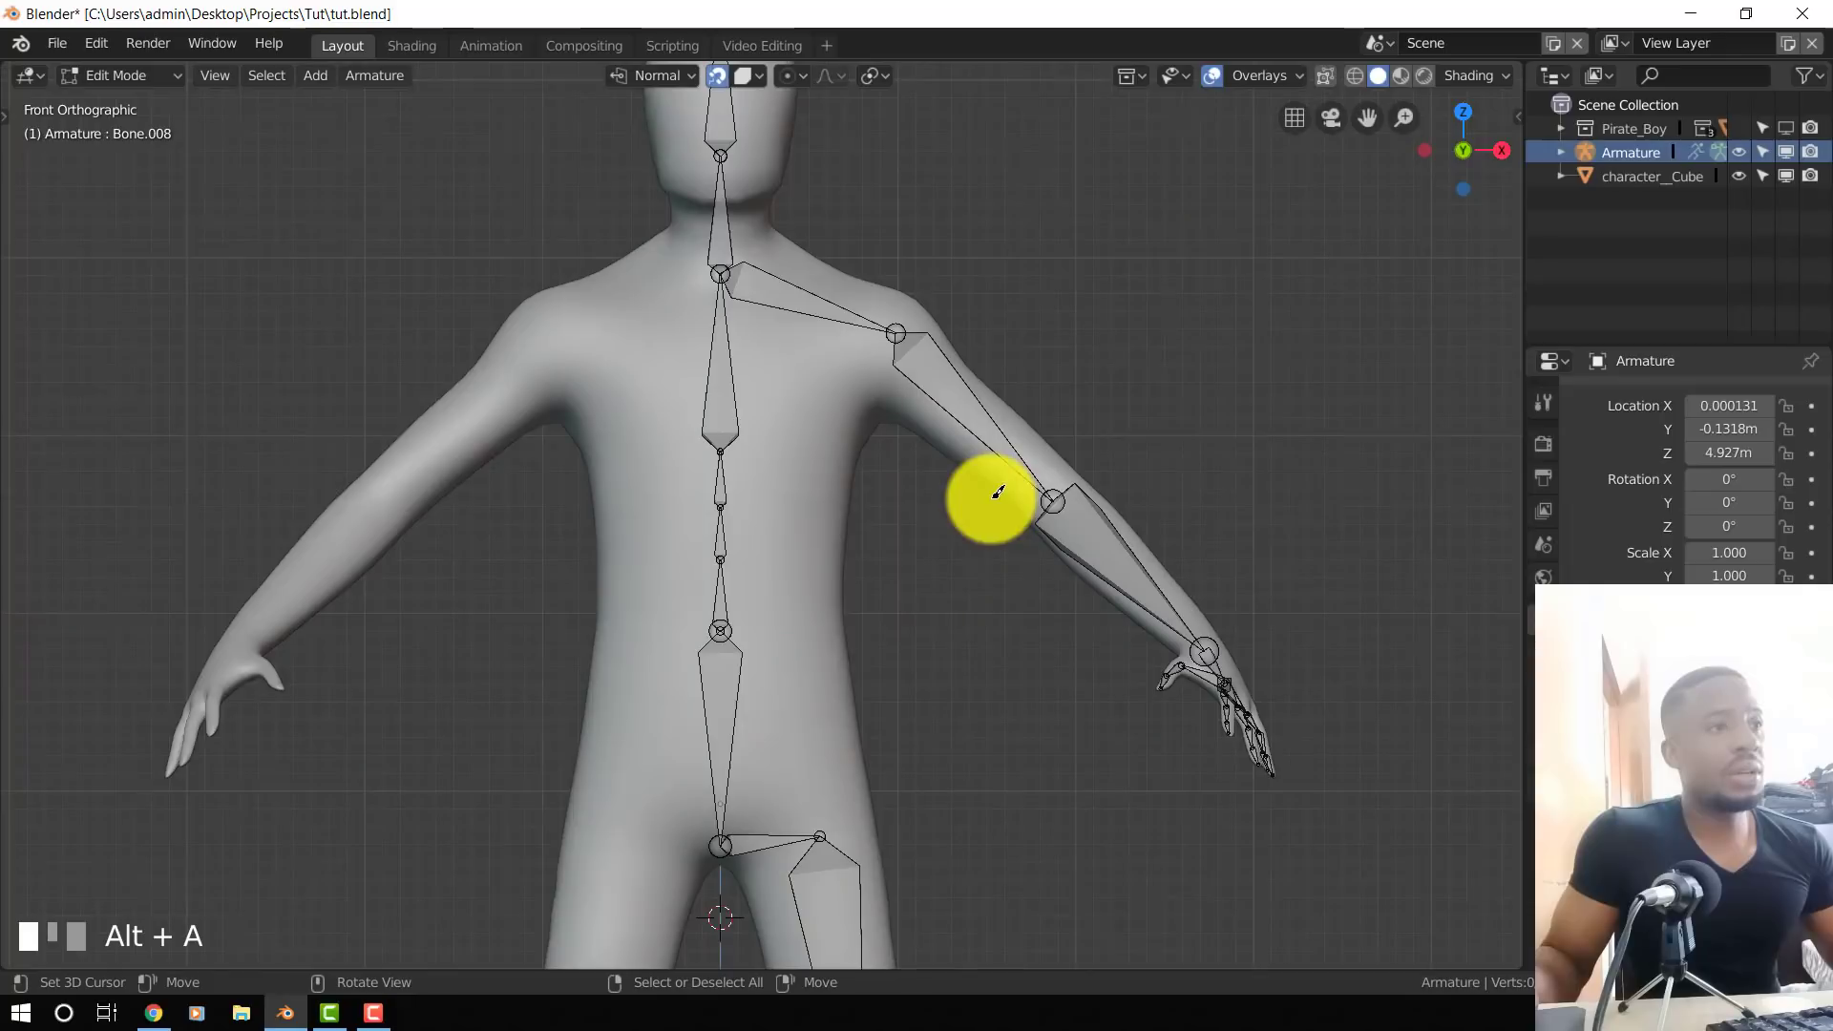
{"action": "scroll", "coordinate": [940, 502], "scroll_direction": "down", "scroll_amount": 1}
{"action": "key", "text": "ctrl+s"}
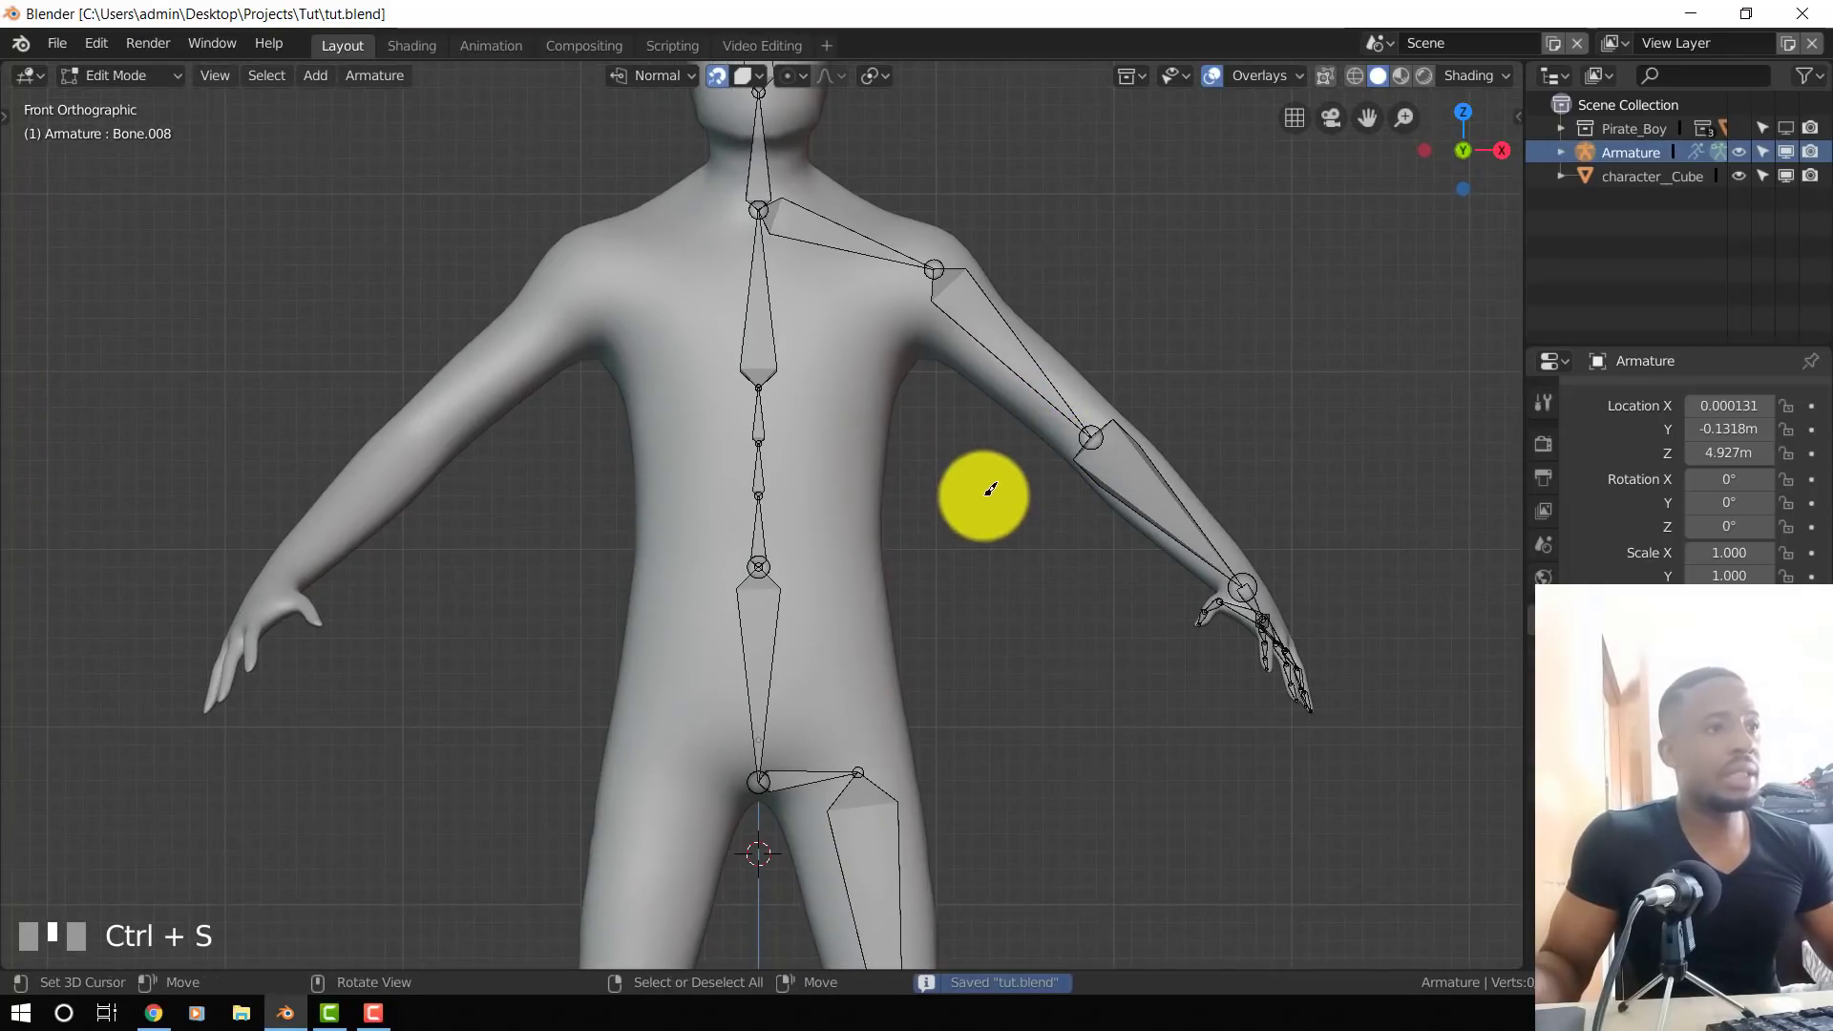
- Extrude a short bone straight back along the Y axis from the left wrist joint, with snapping turned off
{"action": "scroll", "coordinate": [993, 516], "scroll_direction": "down", "scroll_amount": 4}
{"action": "middle_click_drag", "start_coordinate": [1003, 502], "coordinate": [1011, 399], "text": "shift"}
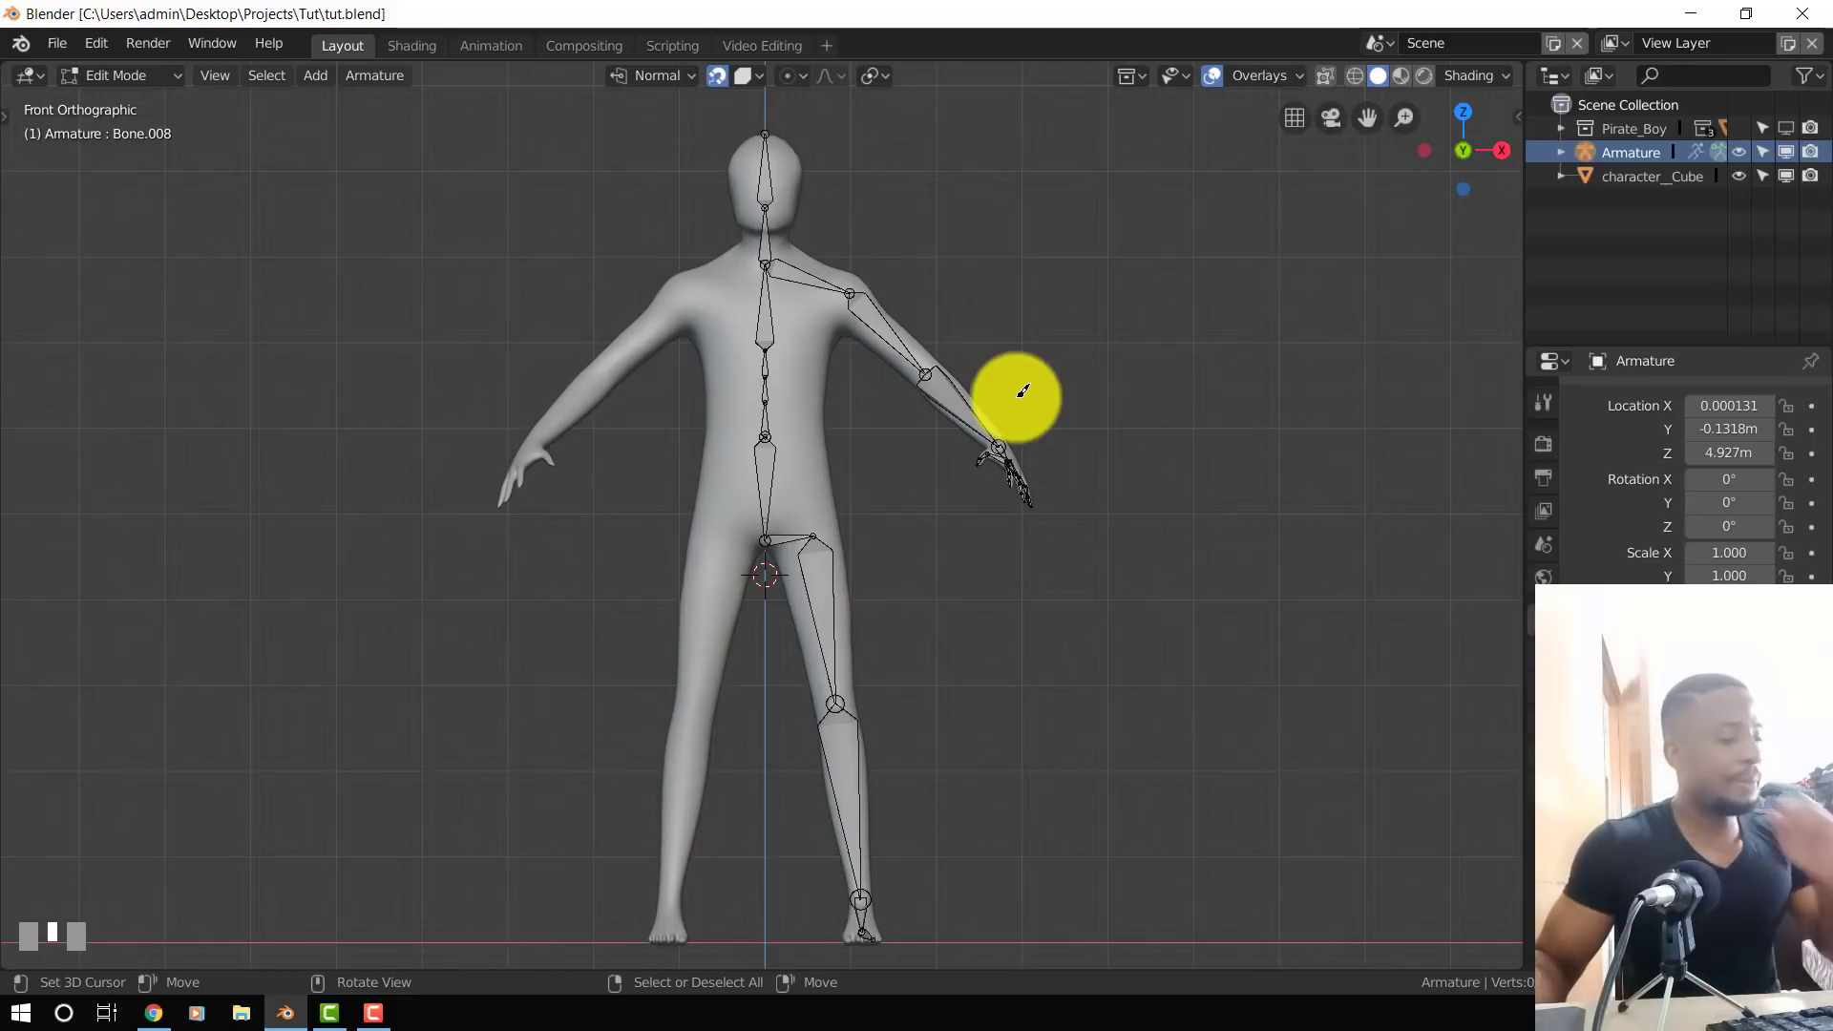
{"action": "key", "text": "KP_3"}
{"action": "scroll", "coordinate": [812, 400], "scroll_direction": "up", "scroll_amount": 5}
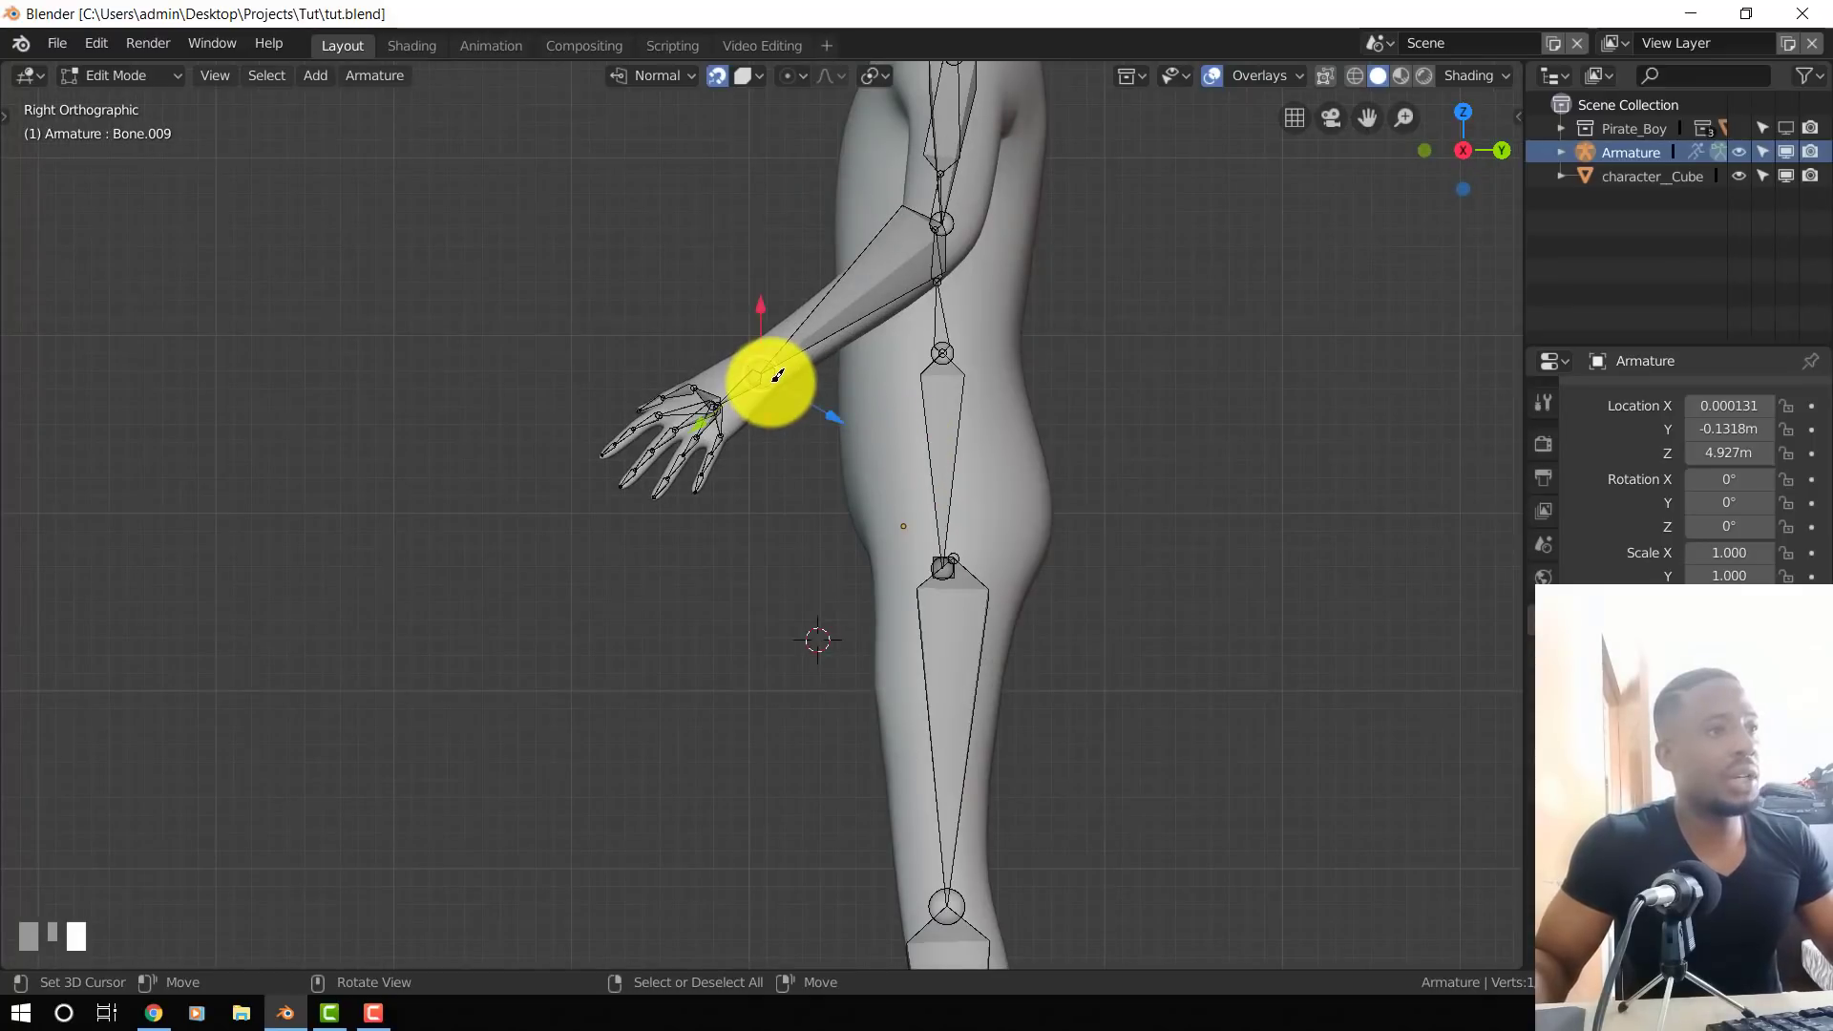
{"action": "left_click", "coordinate": [777, 377]}
{"action": "key", "text": "e"}
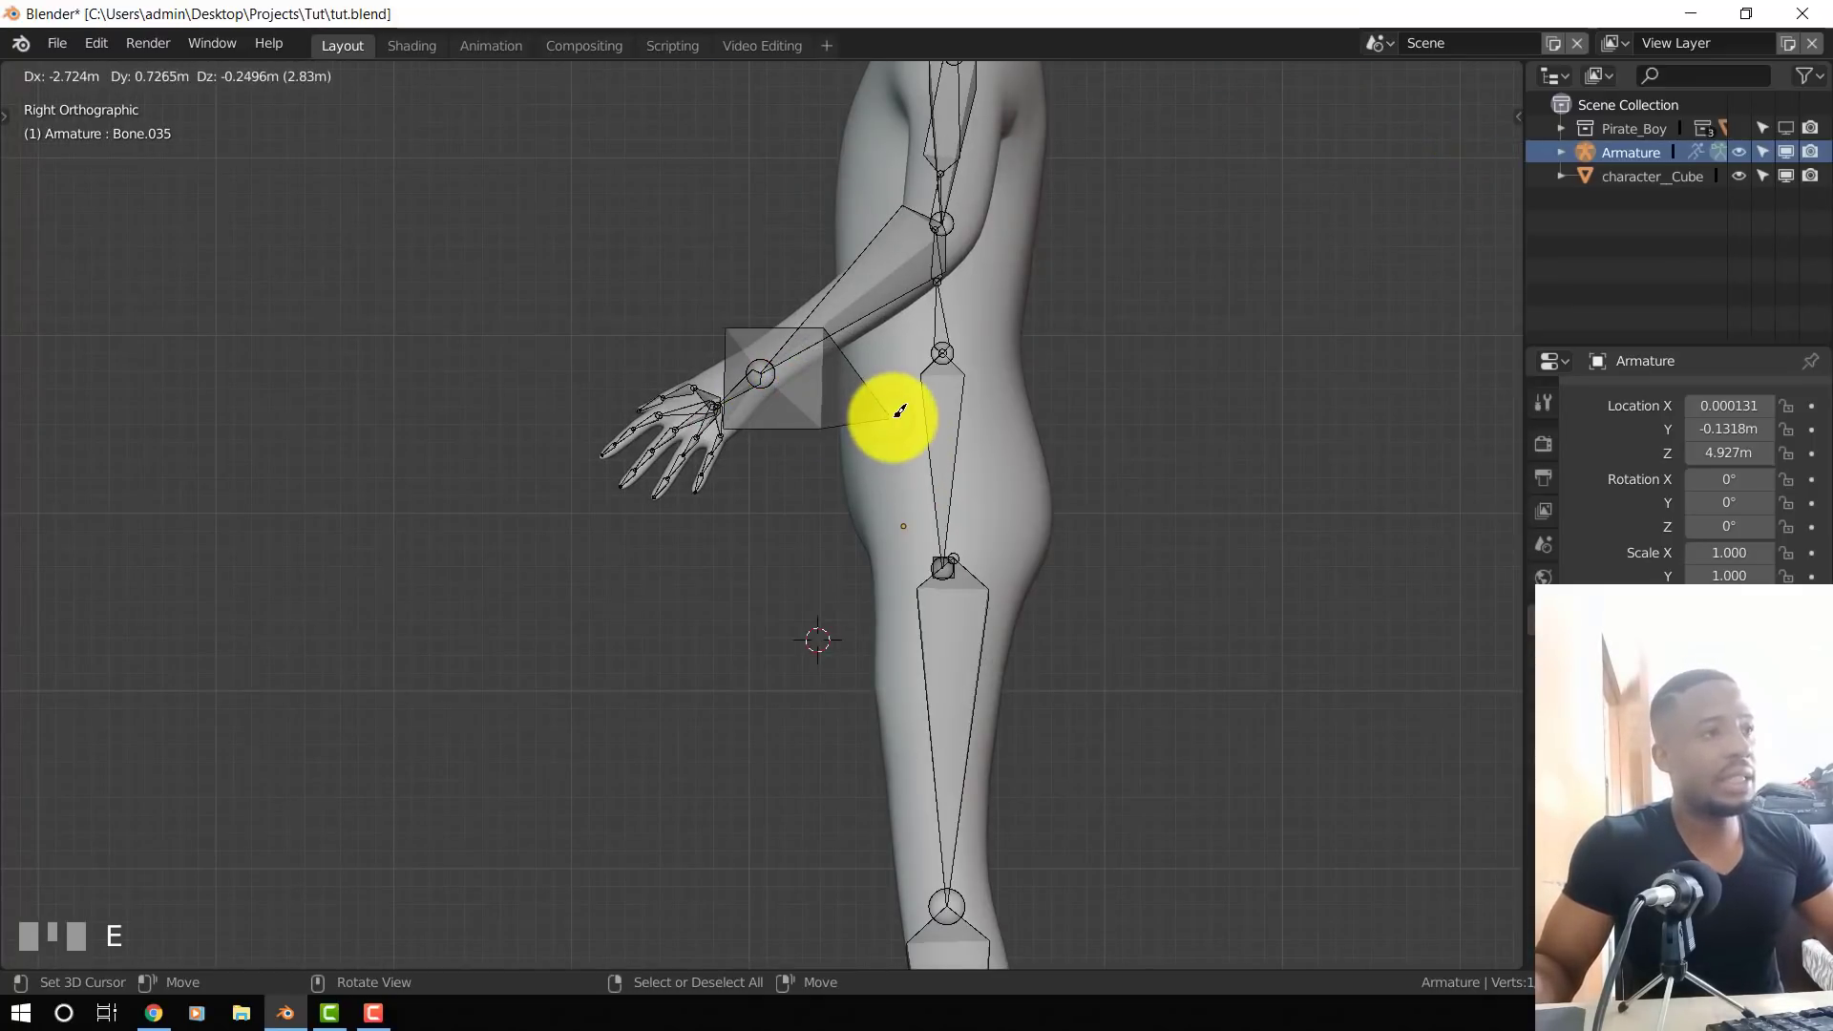
{"action": "right_click", "coordinate": [839, 409]}
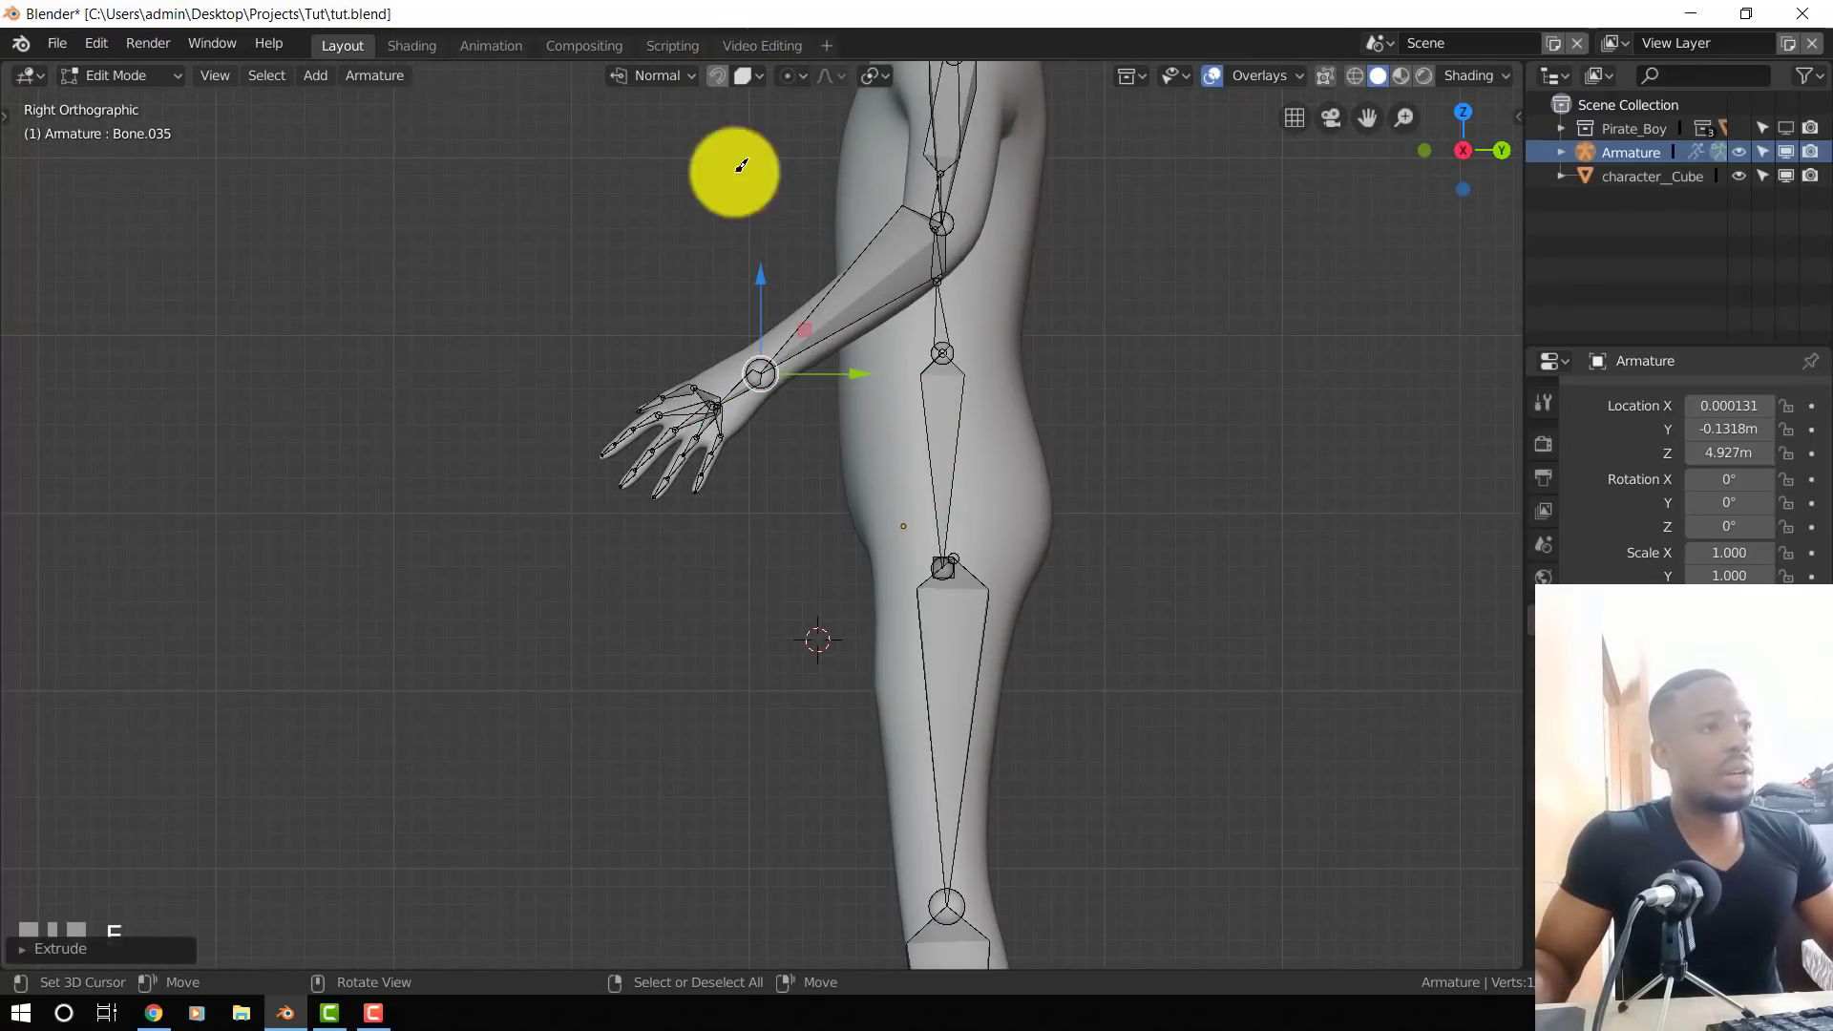
{"action": "scroll", "coordinate": [780, 381], "scroll_direction": "up", "scroll_amount": 2}
{"action": "left_click_drag", "start_coordinate": [821, 411], "coordinate": [929, 425]}
- Clear the parent of the new bone behind the left wrist
{"action": "middle_click_drag", "start_coordinate": [823, 449], "coordinate": [901, 490]}
{"action": "scroll", "coordinate": [901, 489], "scroll_direction": "down", "scroll_amount": 2}
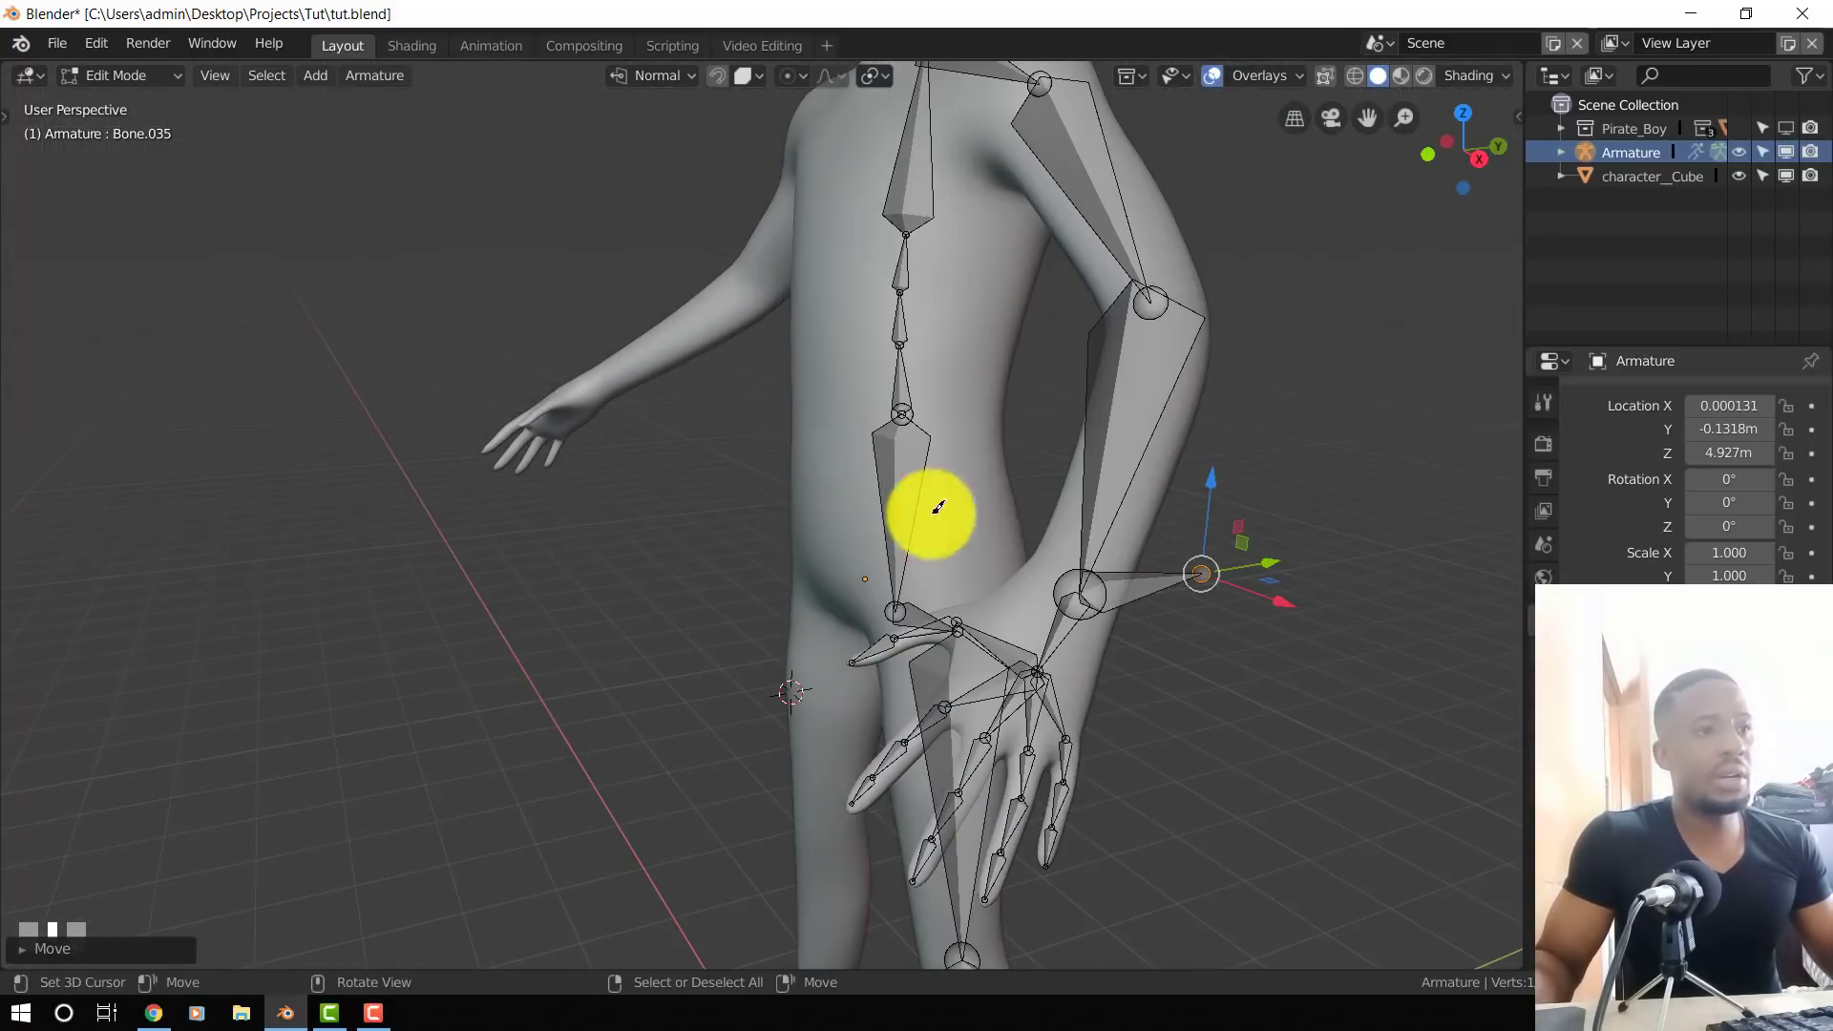
{"action": "key", "text": "alt+p"}
{"action": "left_click", "coordinate": [1151, 585]}
{"action": "scroll", "coordinate": [1202, 569], "scroll_direction": "down", "scroll_amount": 4}
- In the right side view, extrude a short bone straight back along the Y axis from the left elbow joint
{"action": "middle_click_drag", "start_coordinate": [1090, 564], "coordinate": [1141, 567]}
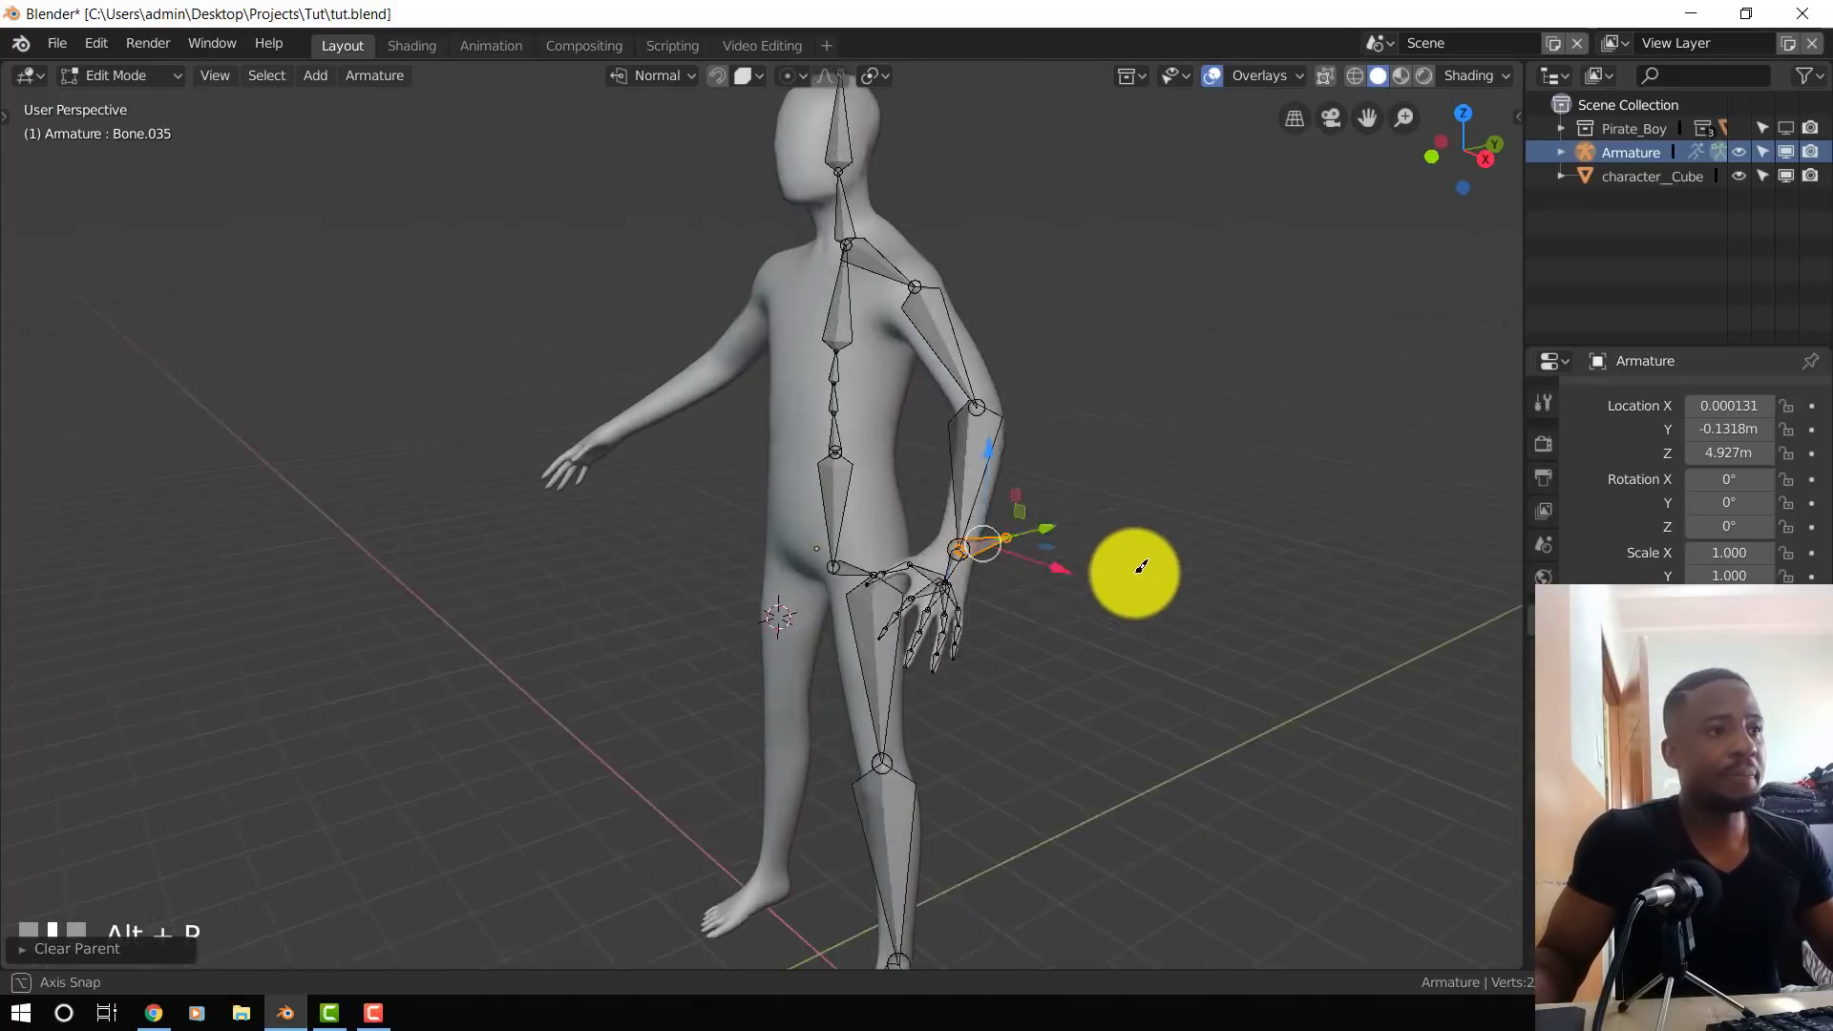
{"action": "scroll", "coordinate": [1141, 566], "scroll_direction": "up", "scroll_amount": 3}
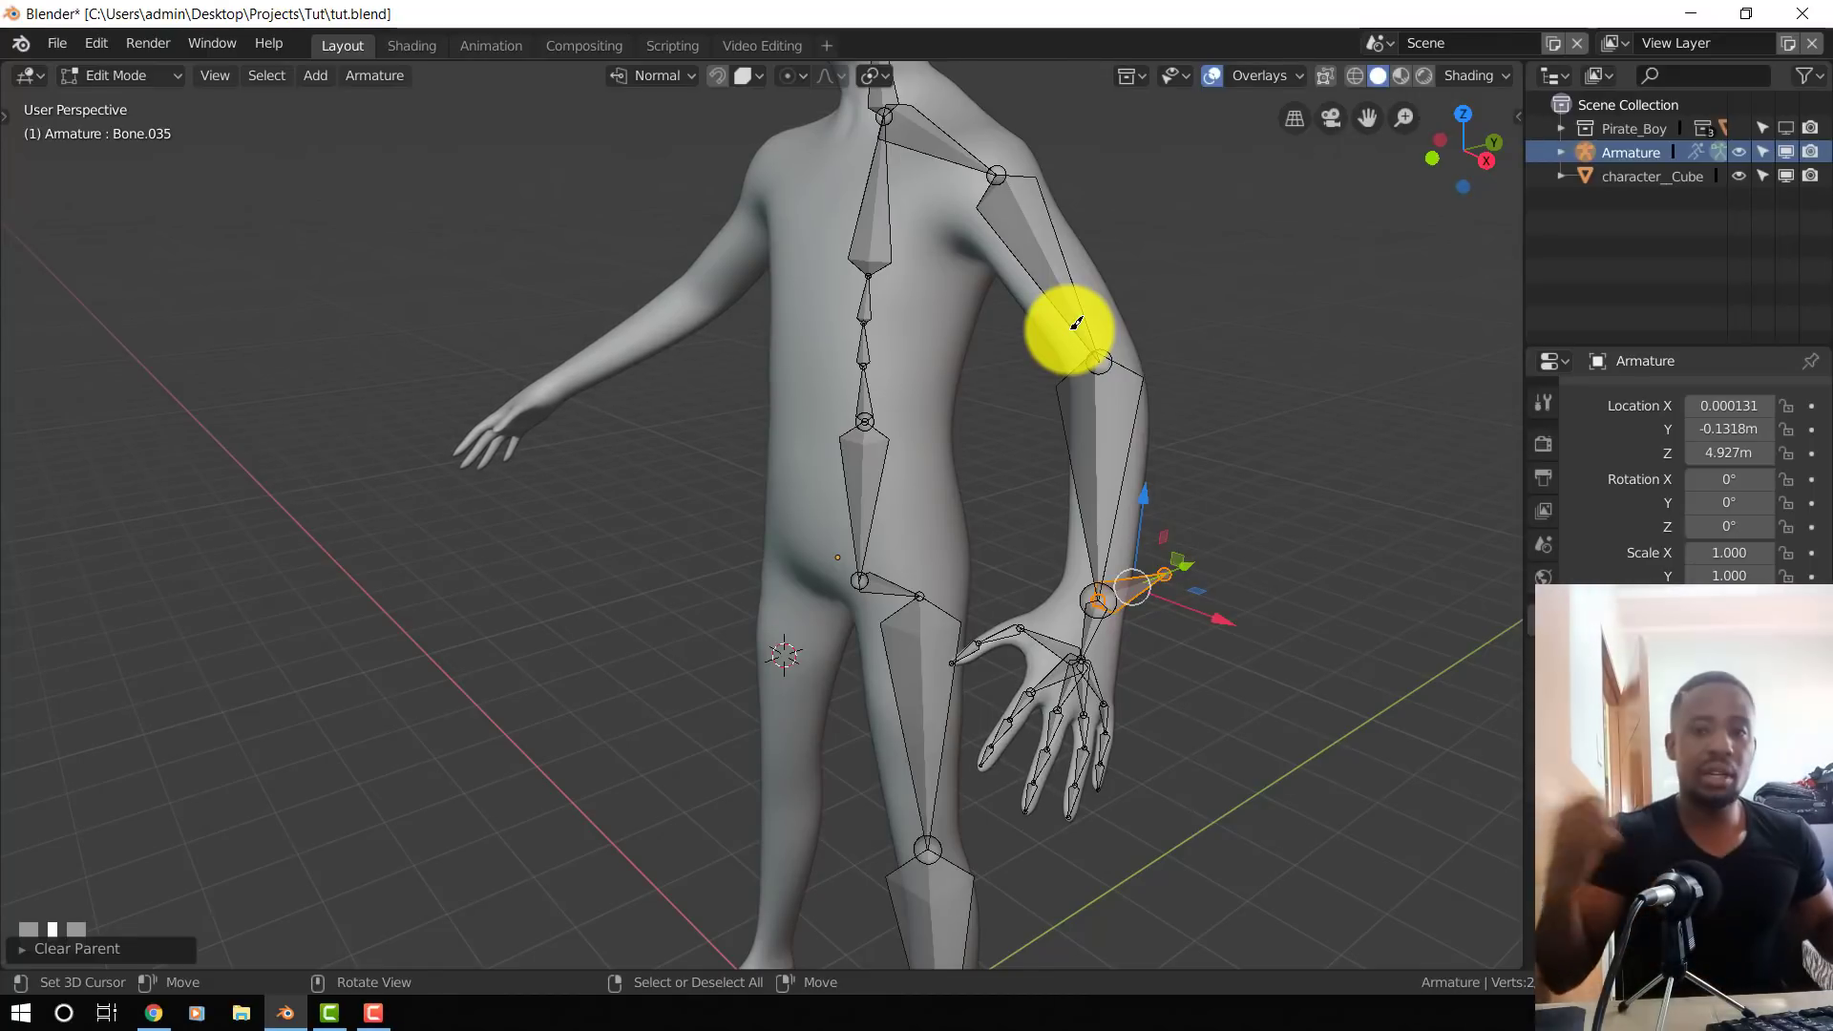
{"action": "middle_click_drag", "start_coordinate": [1039, 497], "coordinate": [1134, 503]}
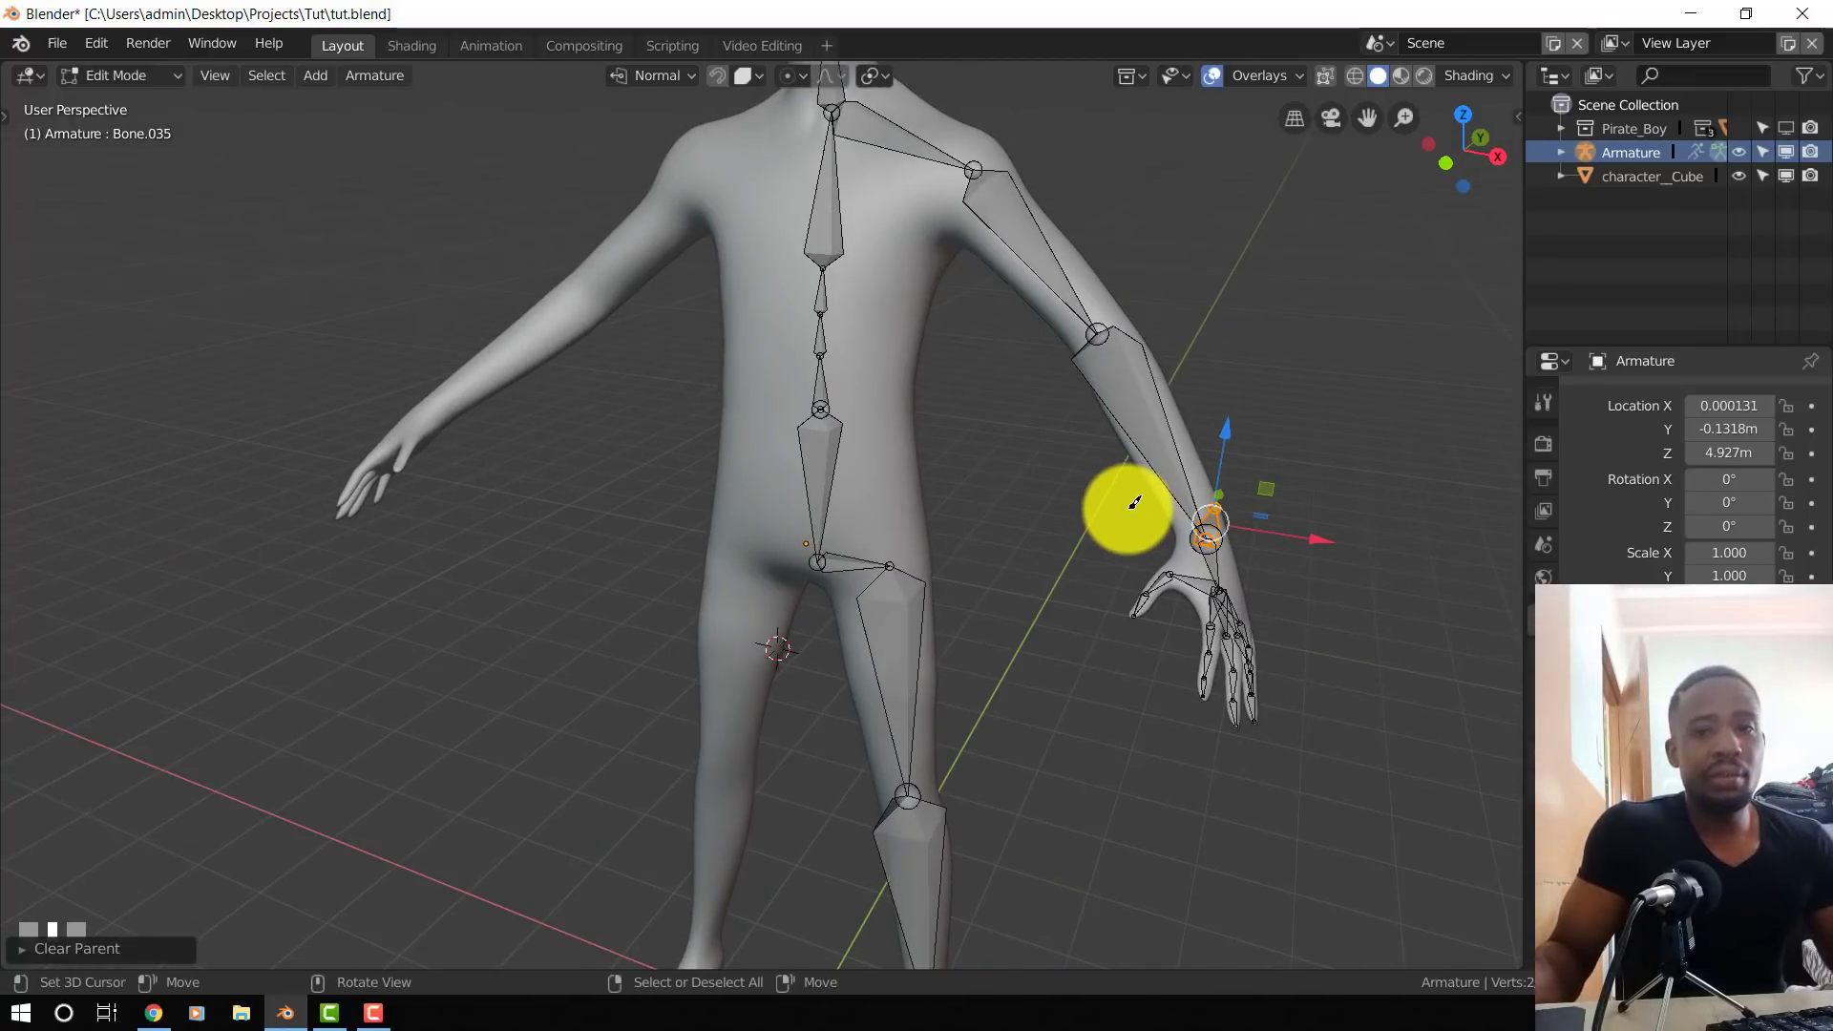
{"action": "middle_click_drag", "start_coordinate": [1238, 539], "coordinate": [1121, 535]}
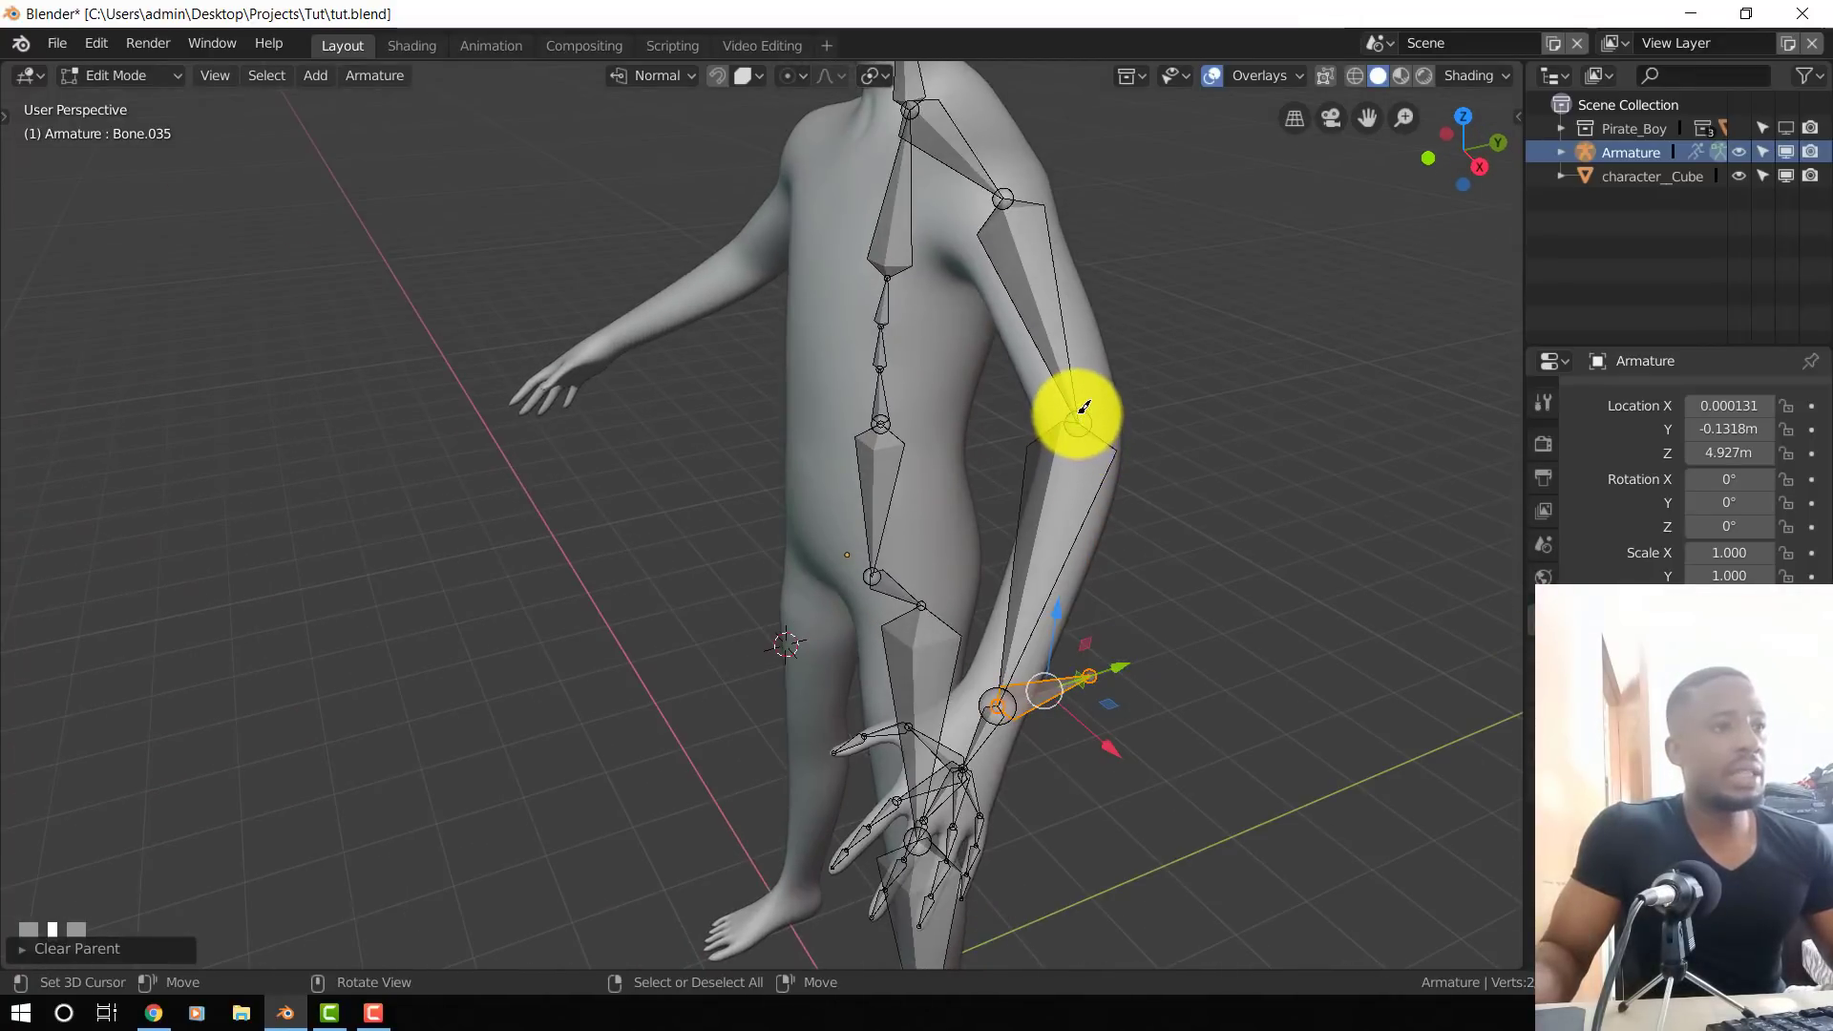
{"action": "right_click", "coordinate": [1086, 404]}
{"action": "key", "text": "KP_3"}
{"action": "scroll", "coordinate": [1127, 340], "scroll_direction": "up", "scroll_amount": 1}
{"action": "key", "text": "e"}
{"action": "right_click", "coordinate": [1070, 331]}
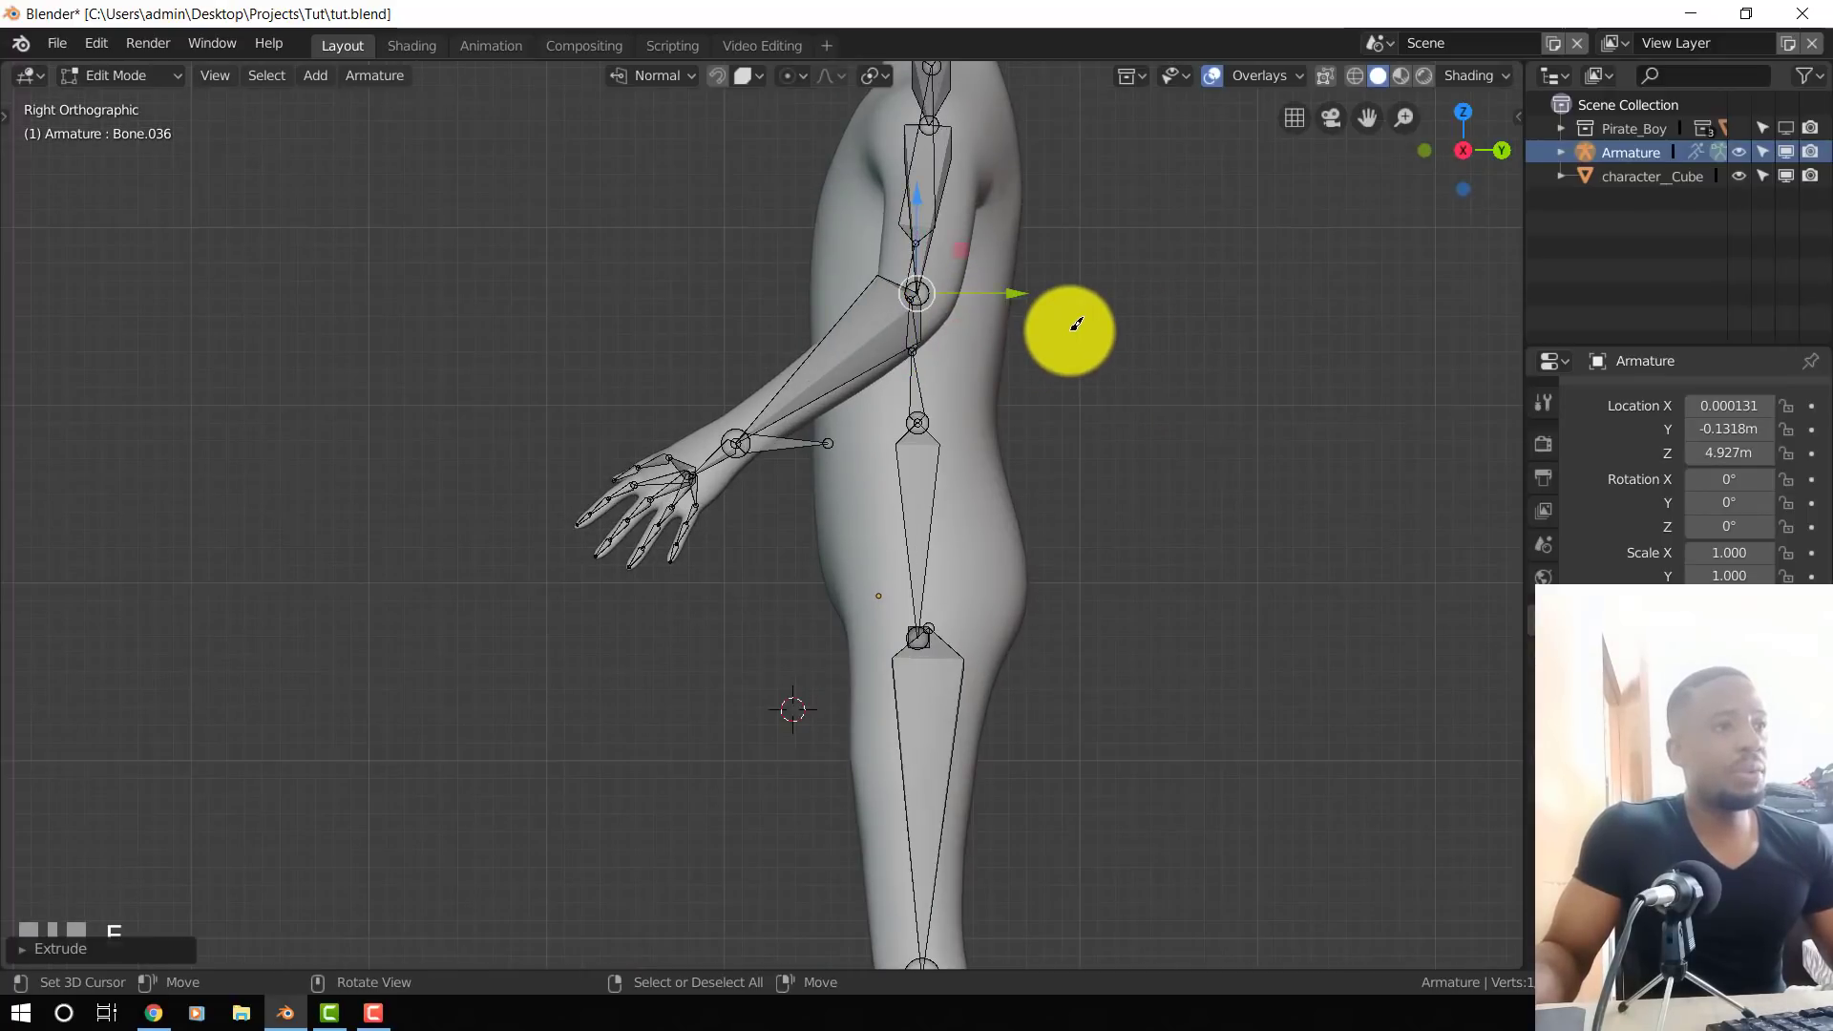
{"action": "left_click_drag", "start_coordinate": [1008, 296], "coordinate": [1082, 294]}
- Clear the parent of the new elbow bone and move it along the Y axis well behind the body
{"action": "right_click", "coordinate": [964, 293]}
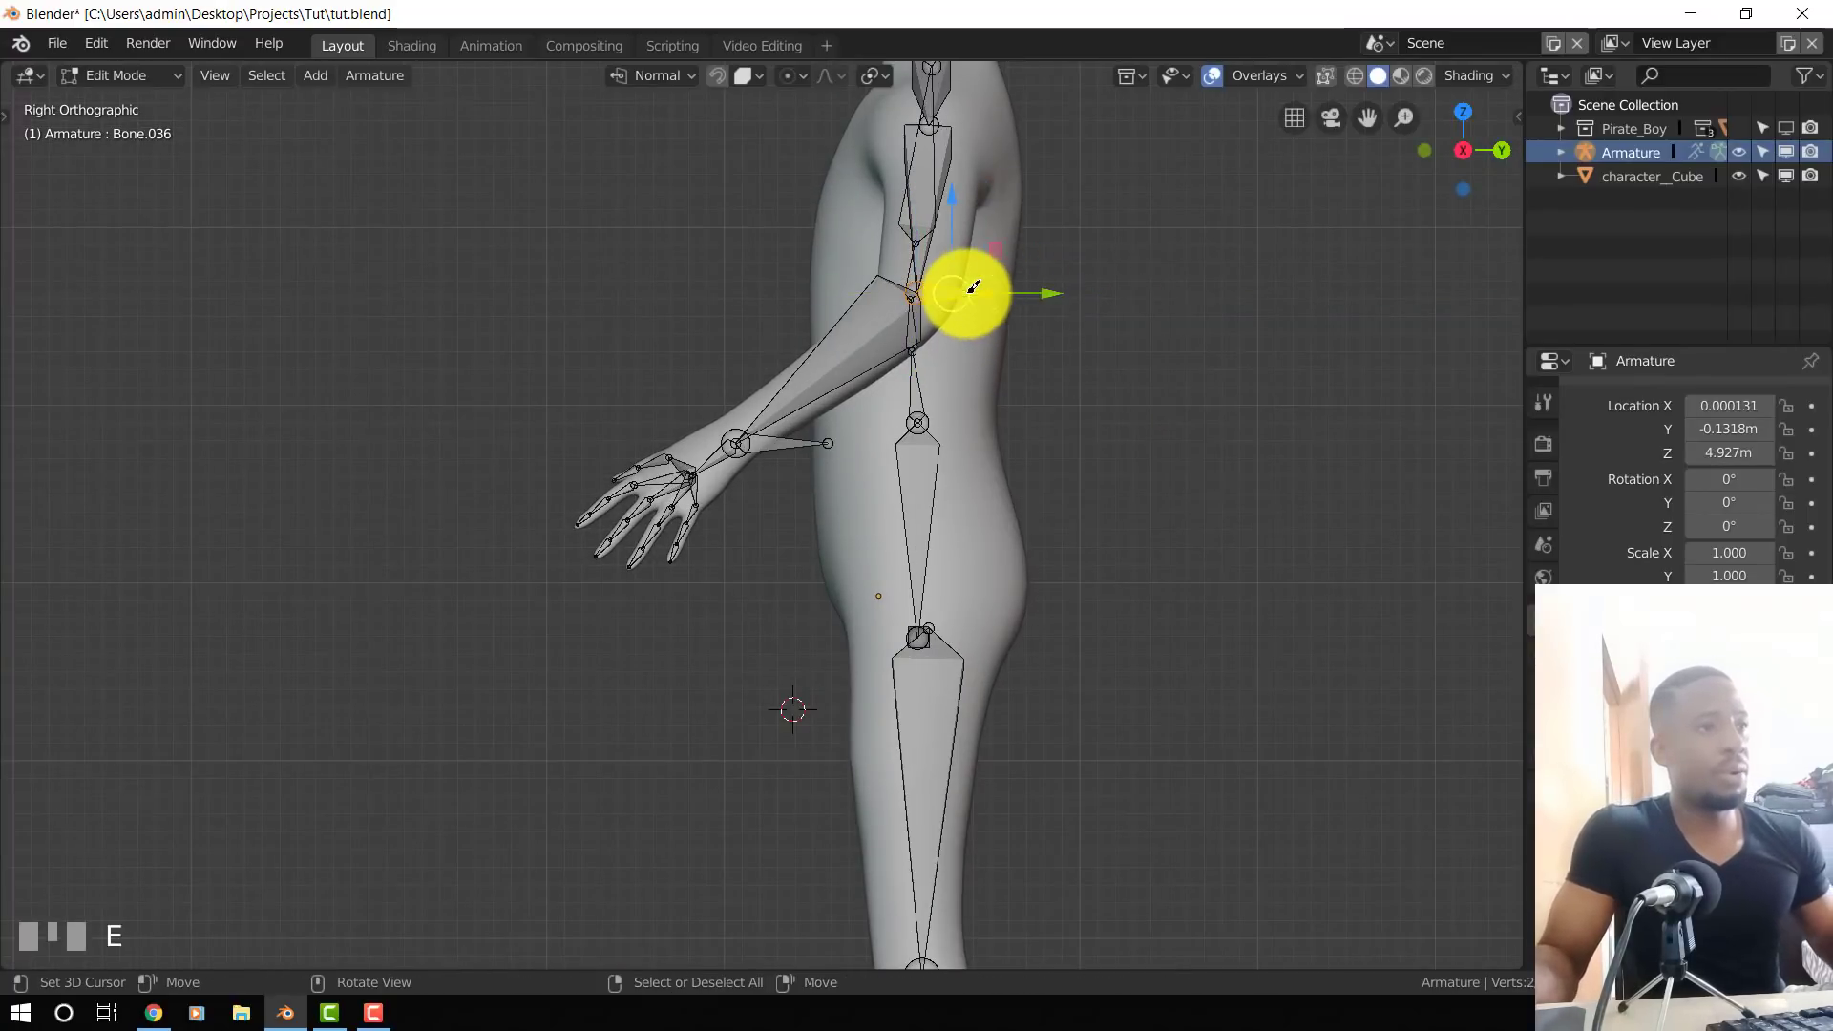
{"action": "key", "text": "alt+p"}
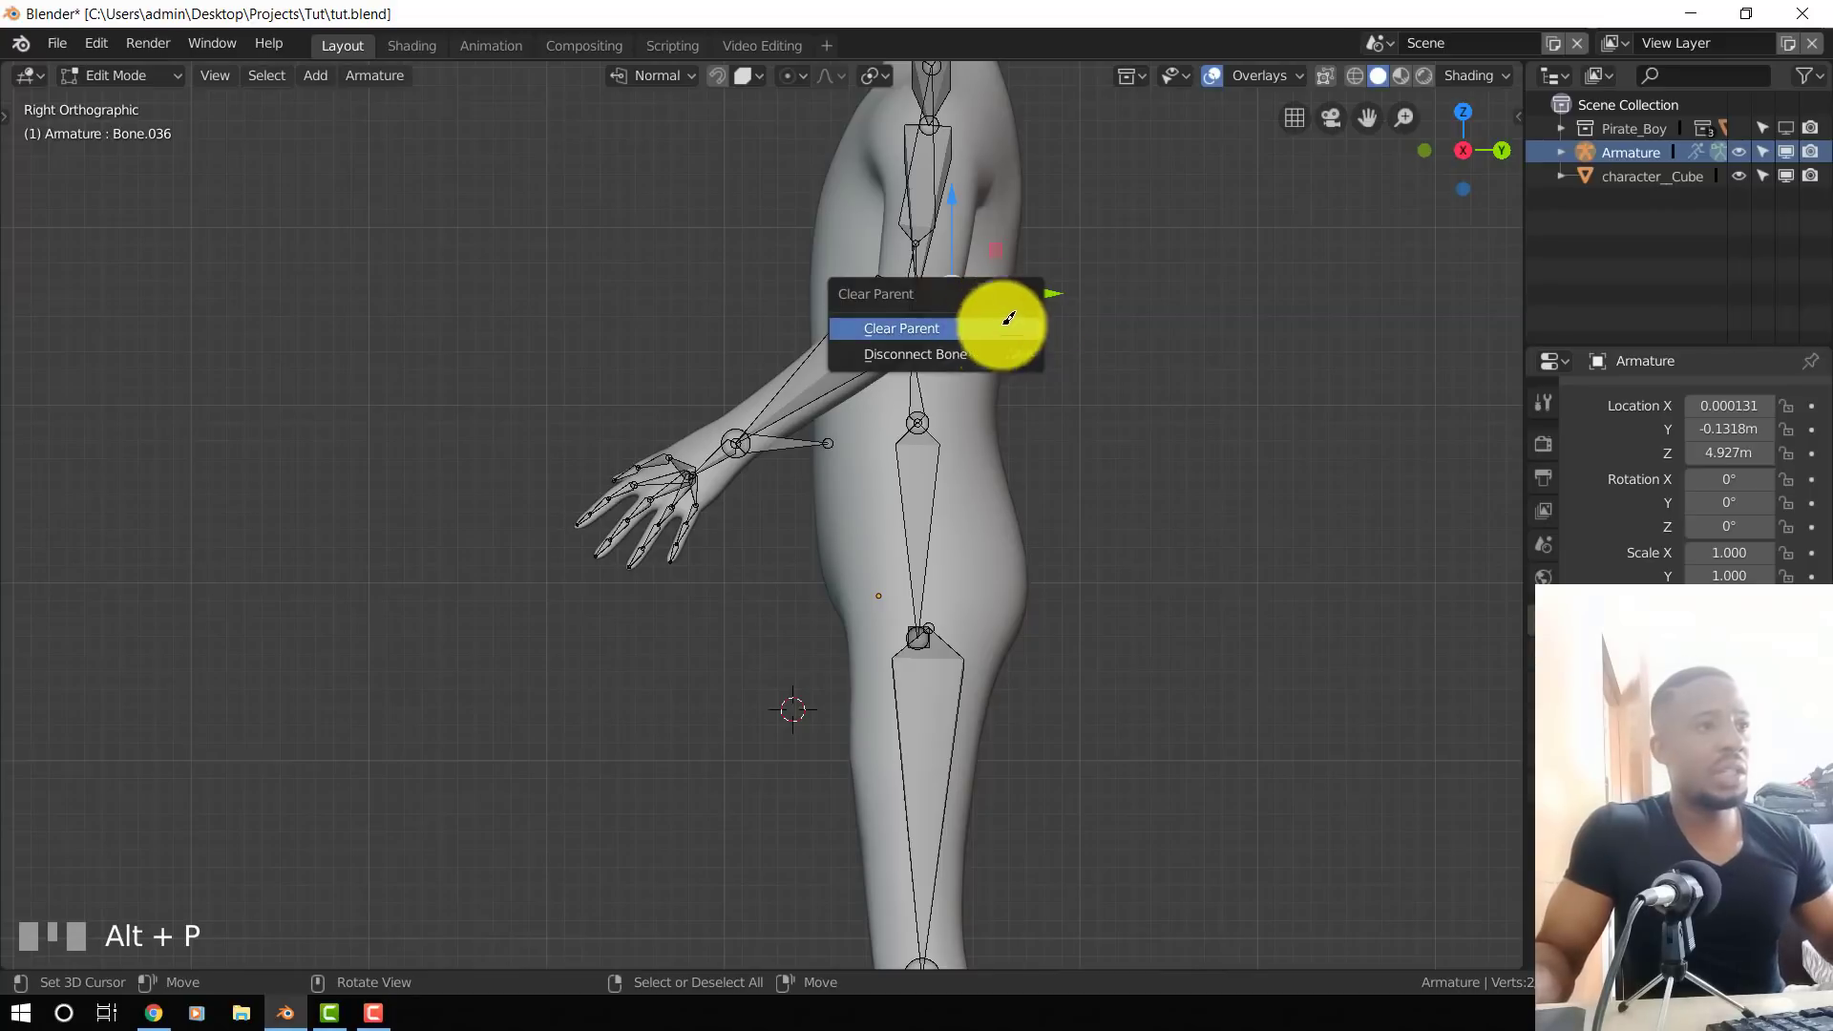
{"action": "left_click", "coordinate": [1005, 328]}
{"action": "left_click_drag", "start_coordinate": [1056, 294], "coordinate": [1271, 276]}
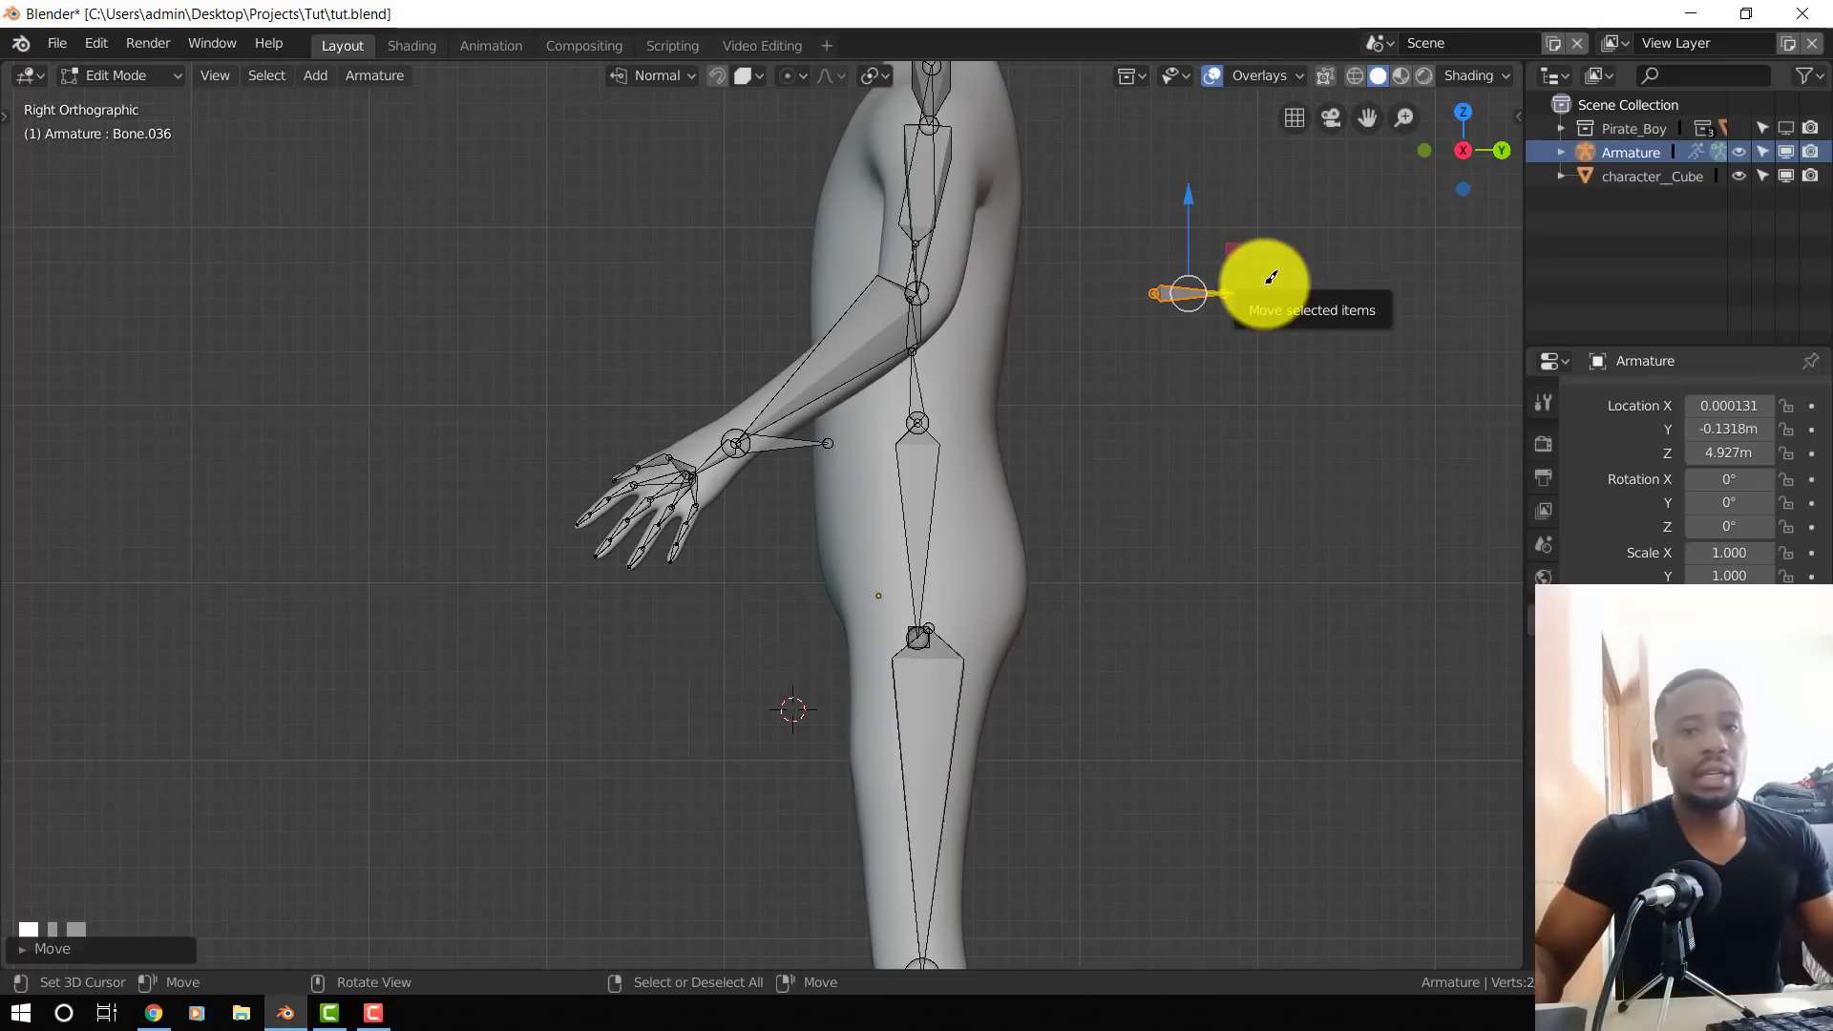
{"action": "left_click_drag", "start_coordinate": [1270, 277], "coordinate": [1338, 291]}
{"action": "scroll", "coordinate": [1317, 307], "scroll_direction": "down", "scroll_amount": 2}
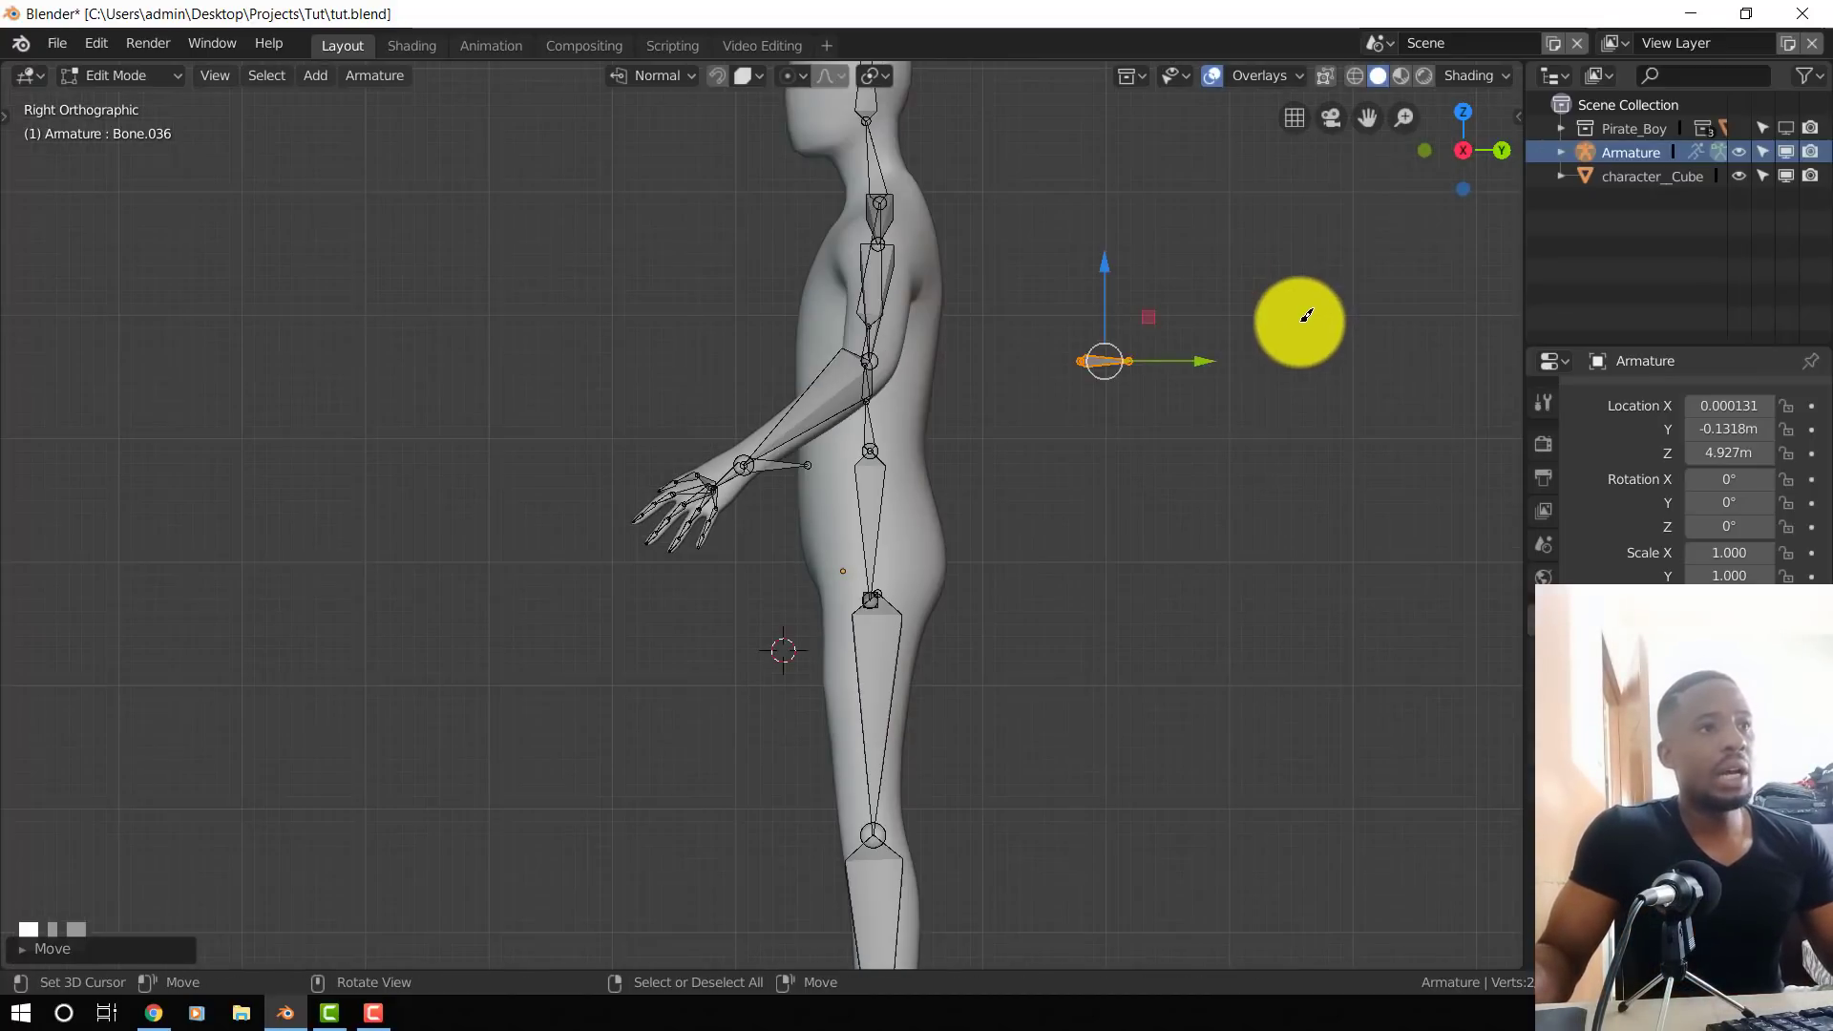
{"action": "middle_click_drag", "start_coordinate": [1136, 436], "coordinate": [1248, 427]}
{"action": "key", "text": "alt+p"}
{"action": "left_click", "coordinate": [1159, 403]}
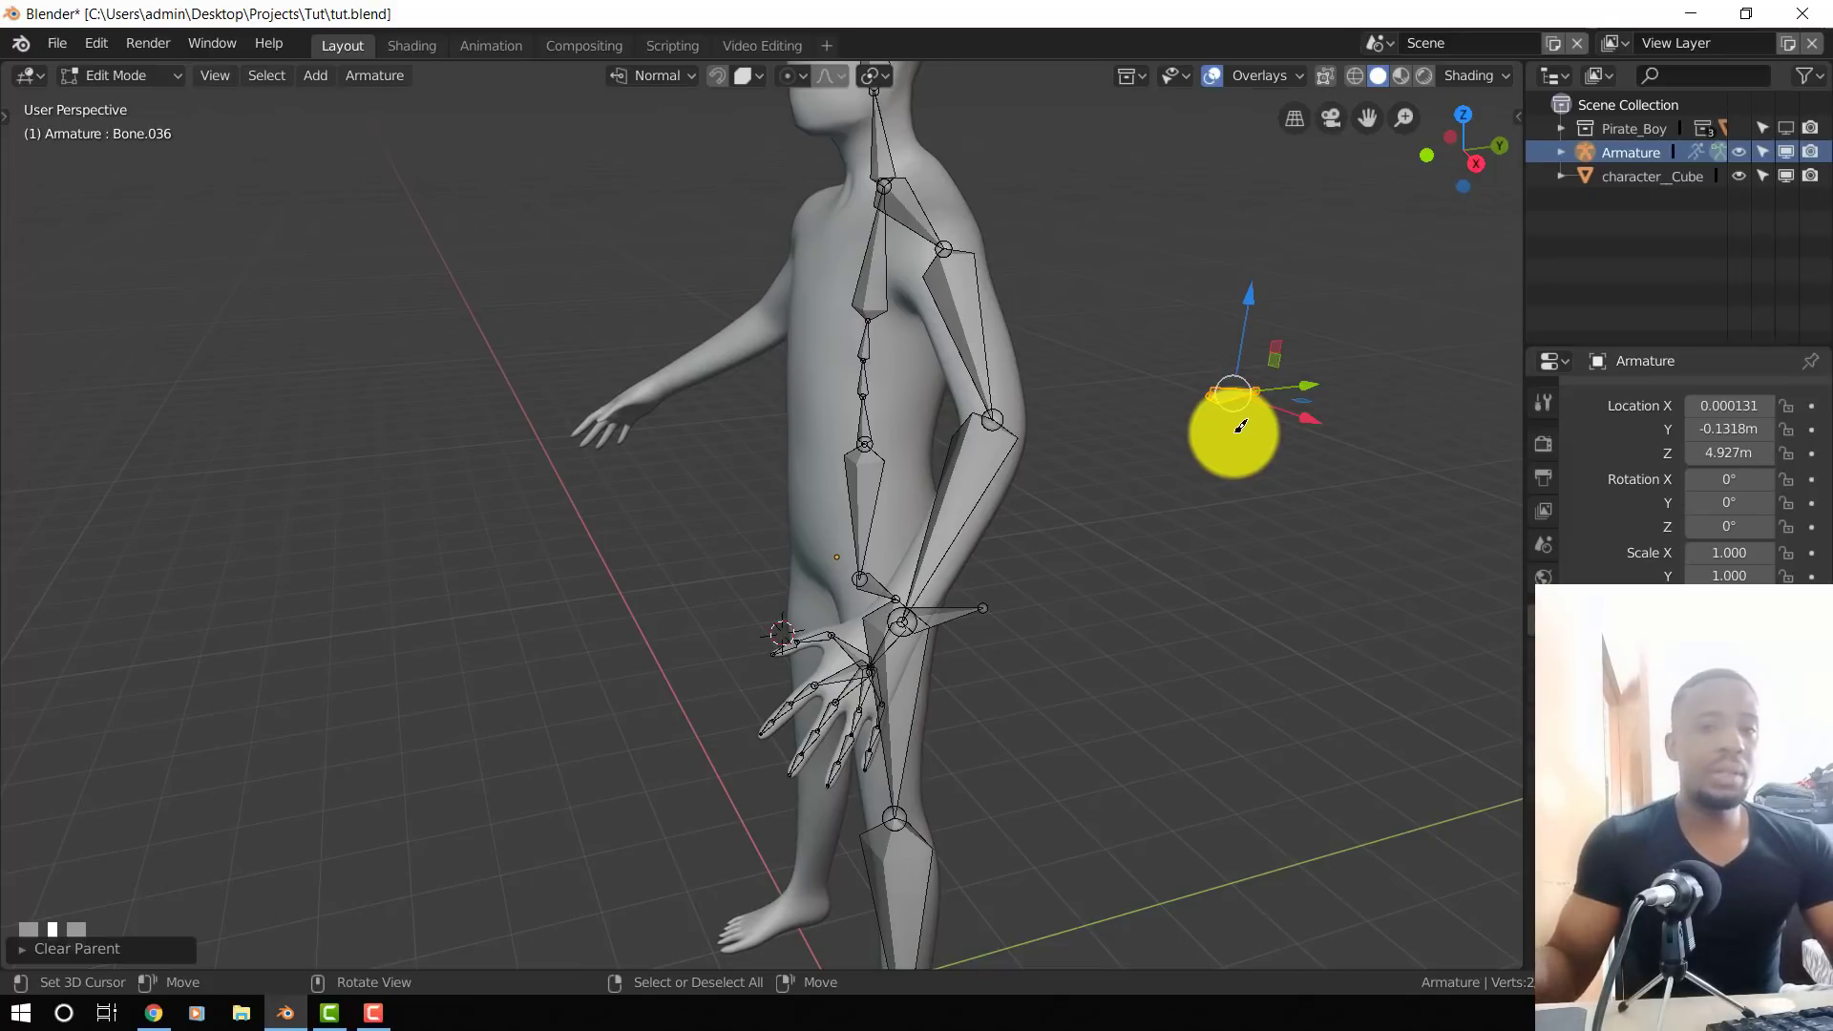
{"action": "middle_click_drag", "start_coordinate": [900, 478], "coordinate": [1190, 401]}
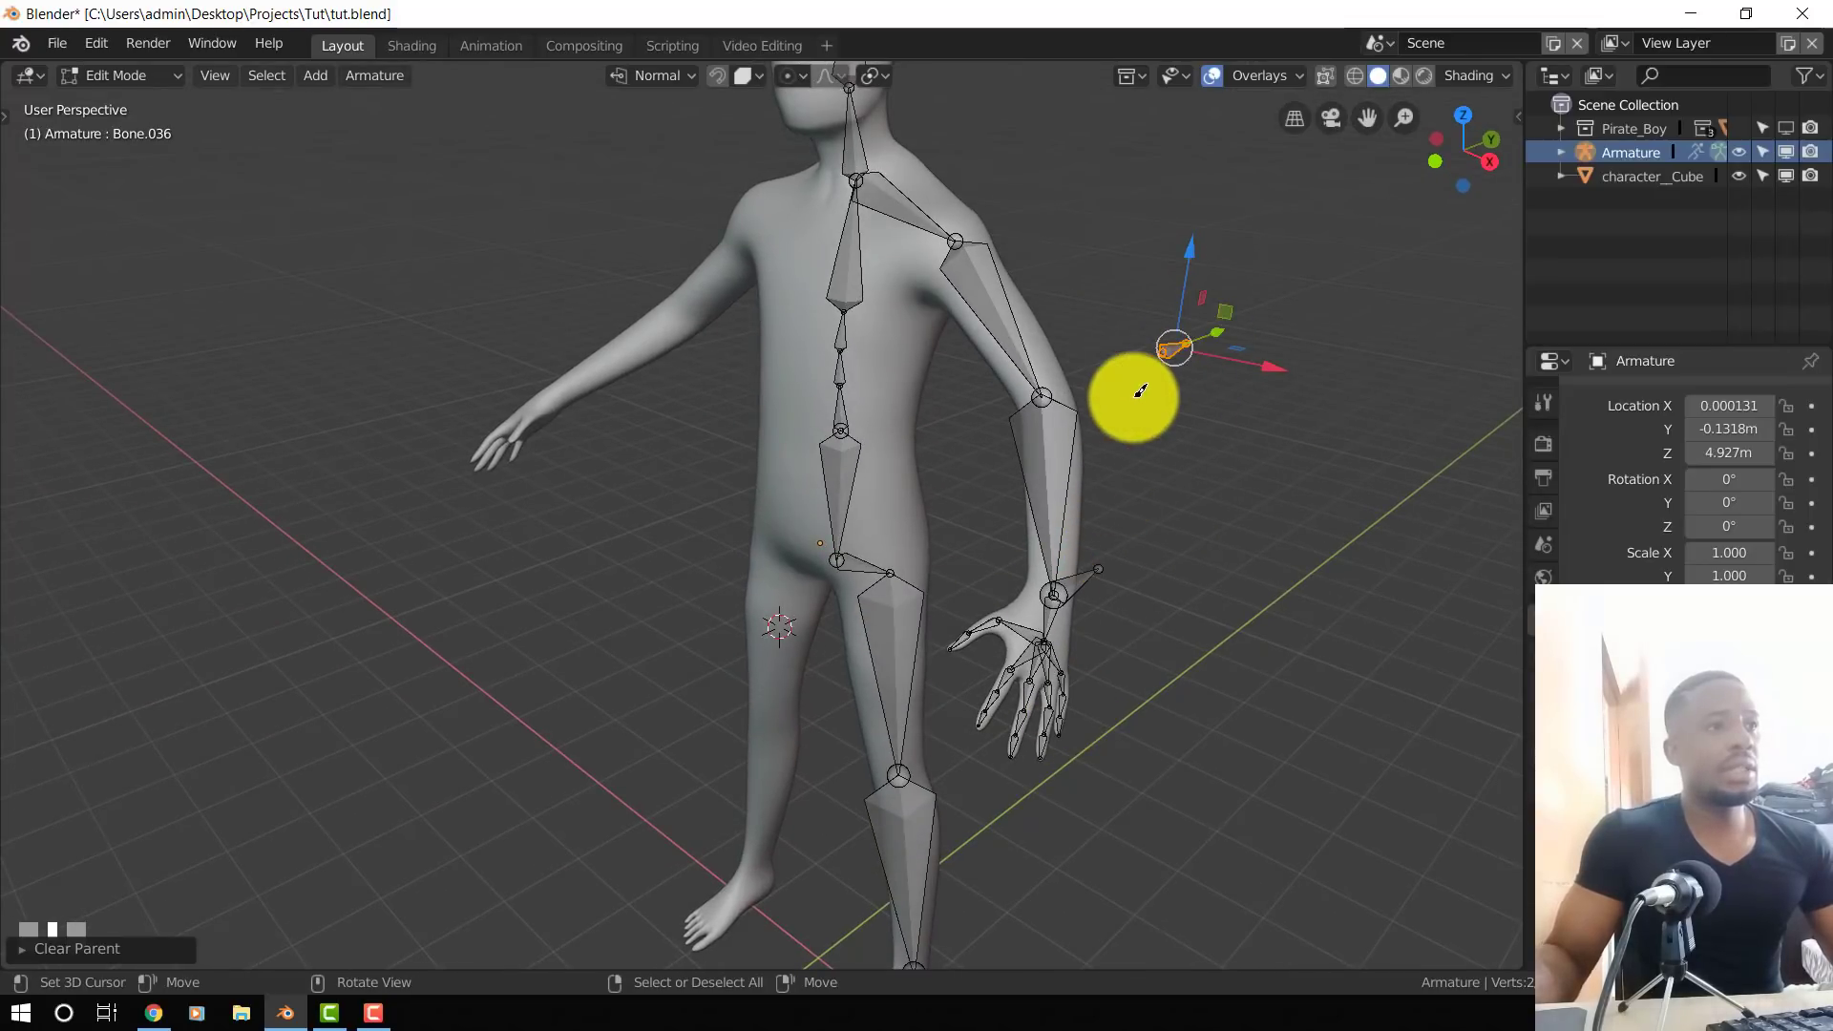
- In the right side view, extrude a short bone straight back along the Y axis from the left ankle joint and select it
{"action": "key", "text": "KP_3"}
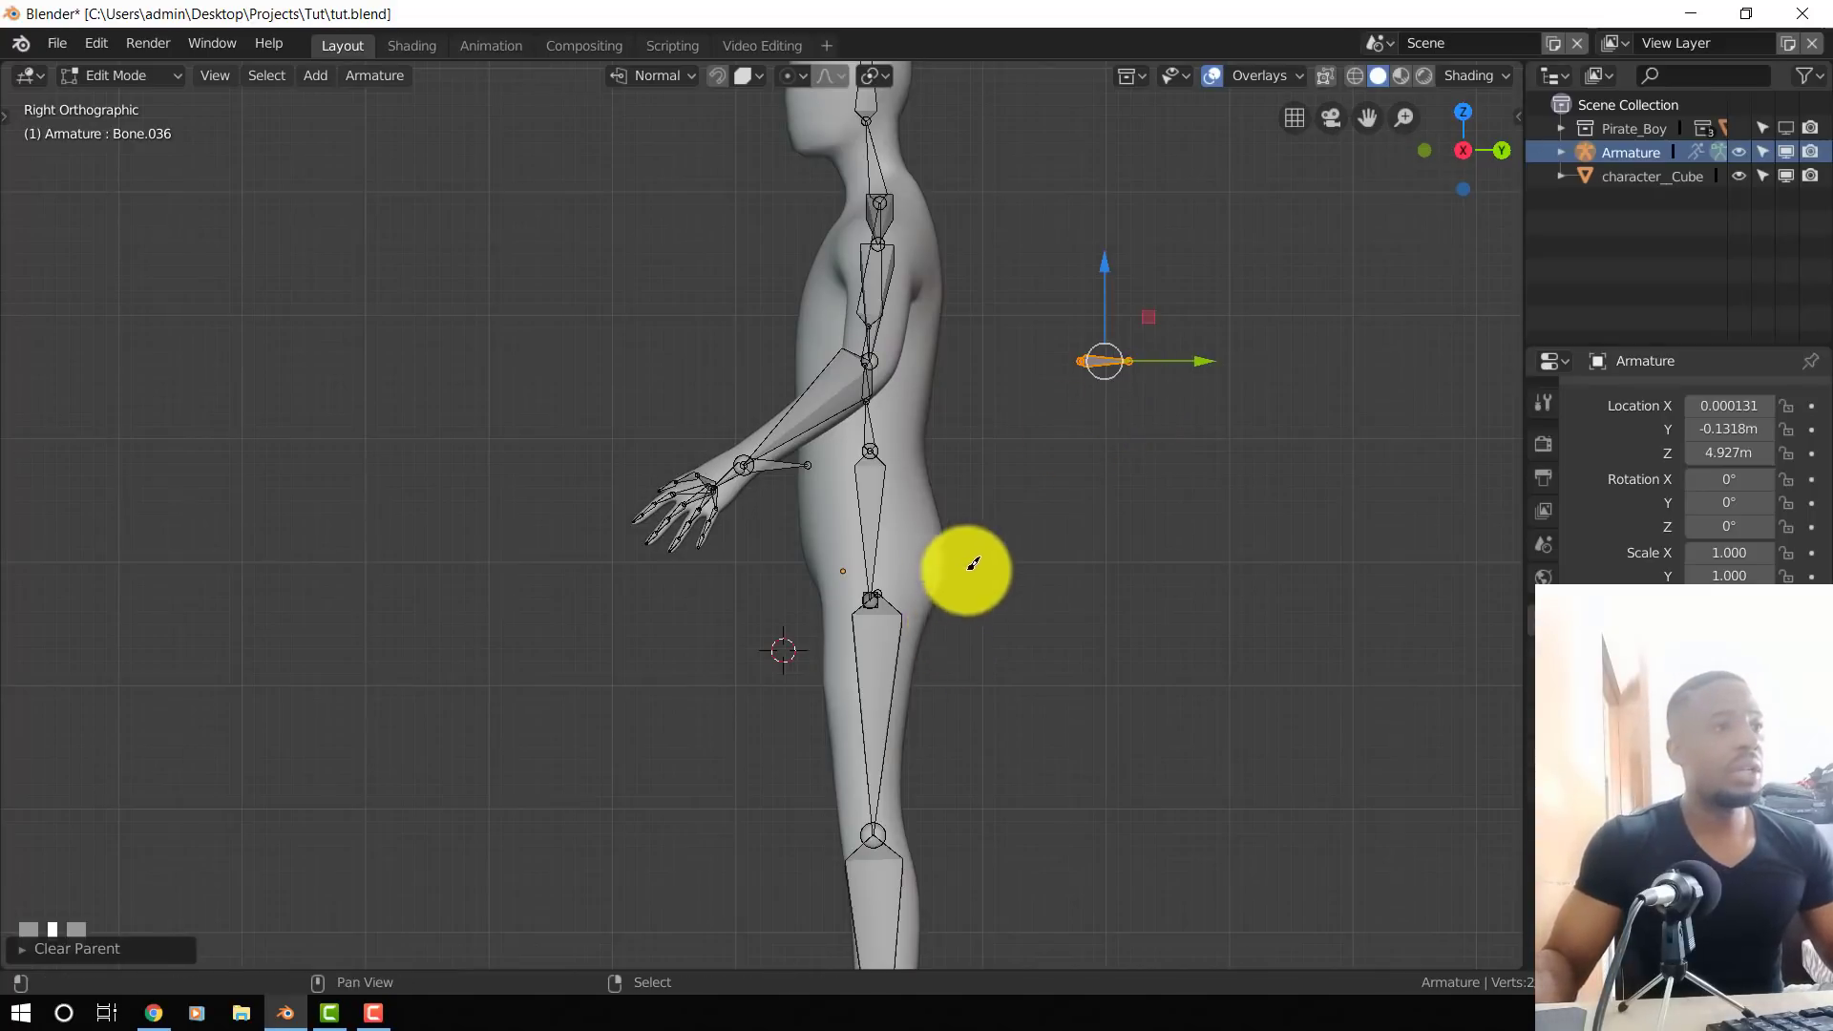
{"action": "middle_click_drag", "start_coordinate": [967, 571], "coordinate": [1037, 348], "text": "shift"}
{"action": "middle_click_drag", "start_coordinate": [983, 867], "coordinate": [969, 684], "text": "shift"}
{"action": "key", "text": "alt+a"}
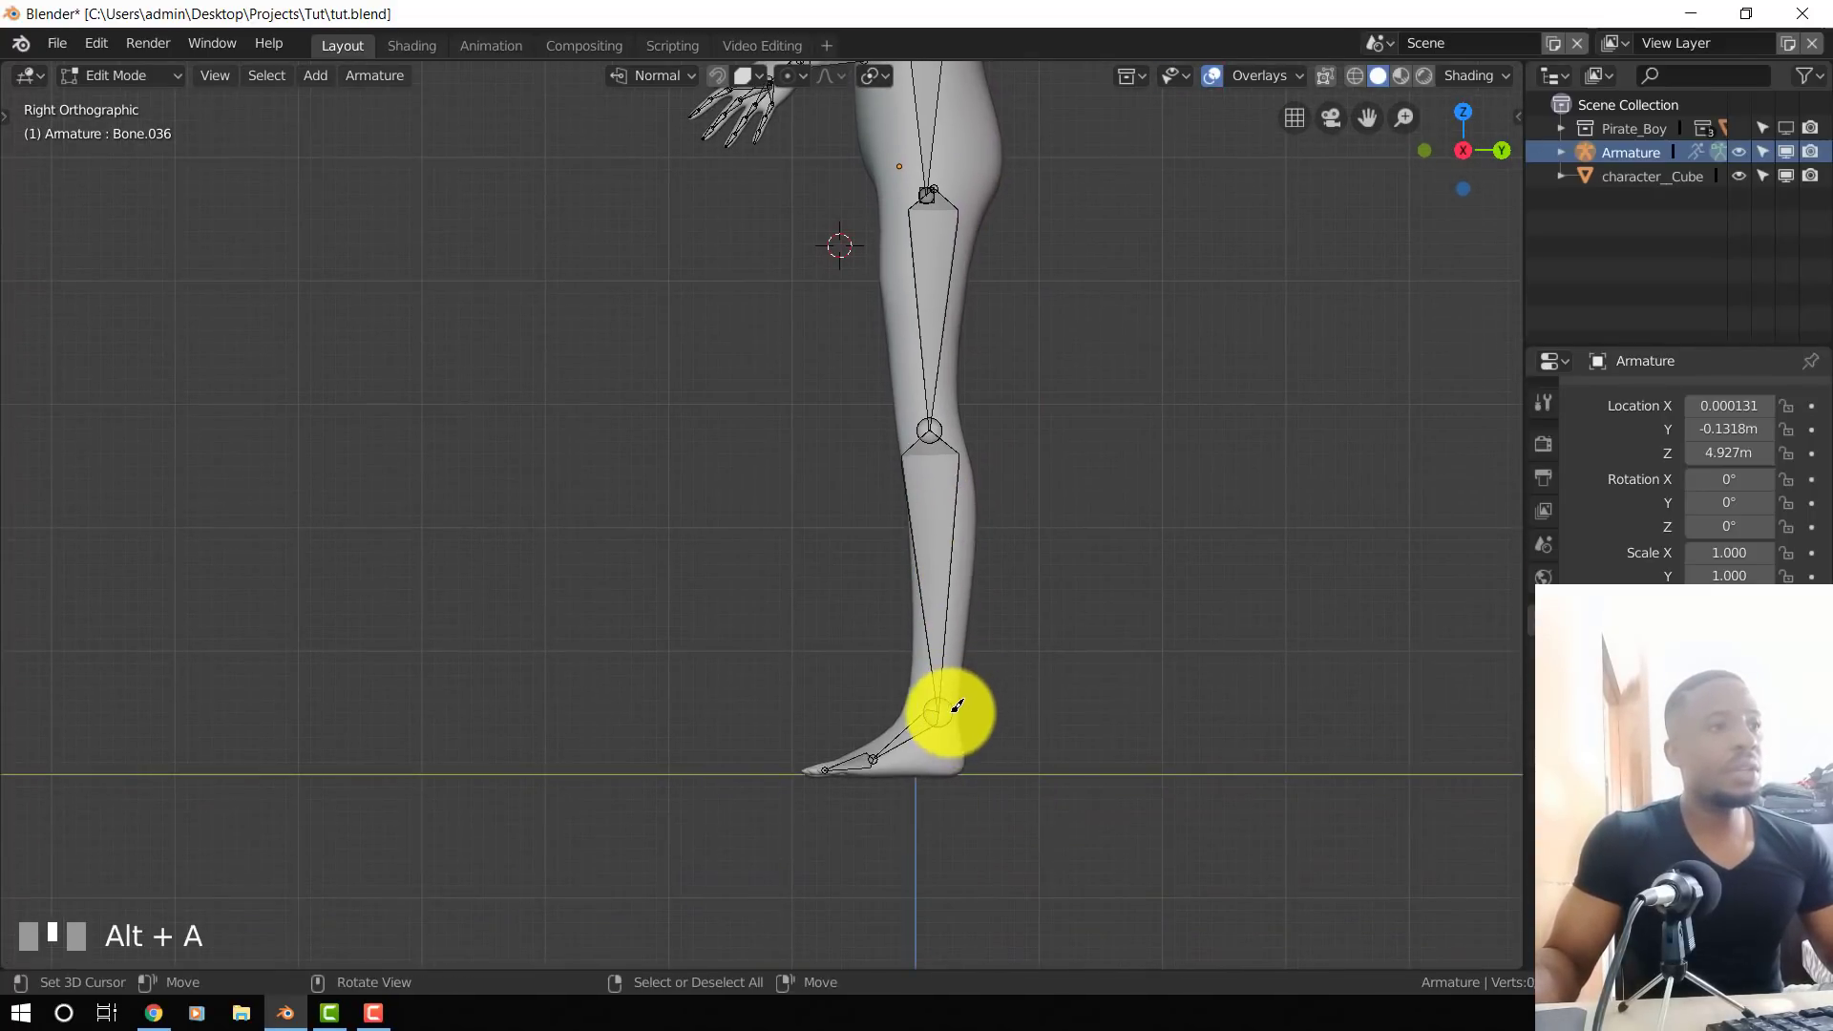
{"action": "right_click", "coordinate": [952, 711]}
{"action": "key", "text": "e"}
{"action": "right_click", "coordinate": [1024, 708]}
{"action": "left_click_drag", "start_coordinate": [1024, 708], "coordinate": [1124, 708]}
{"action": "right_click", "coordinate": [981, 708]}
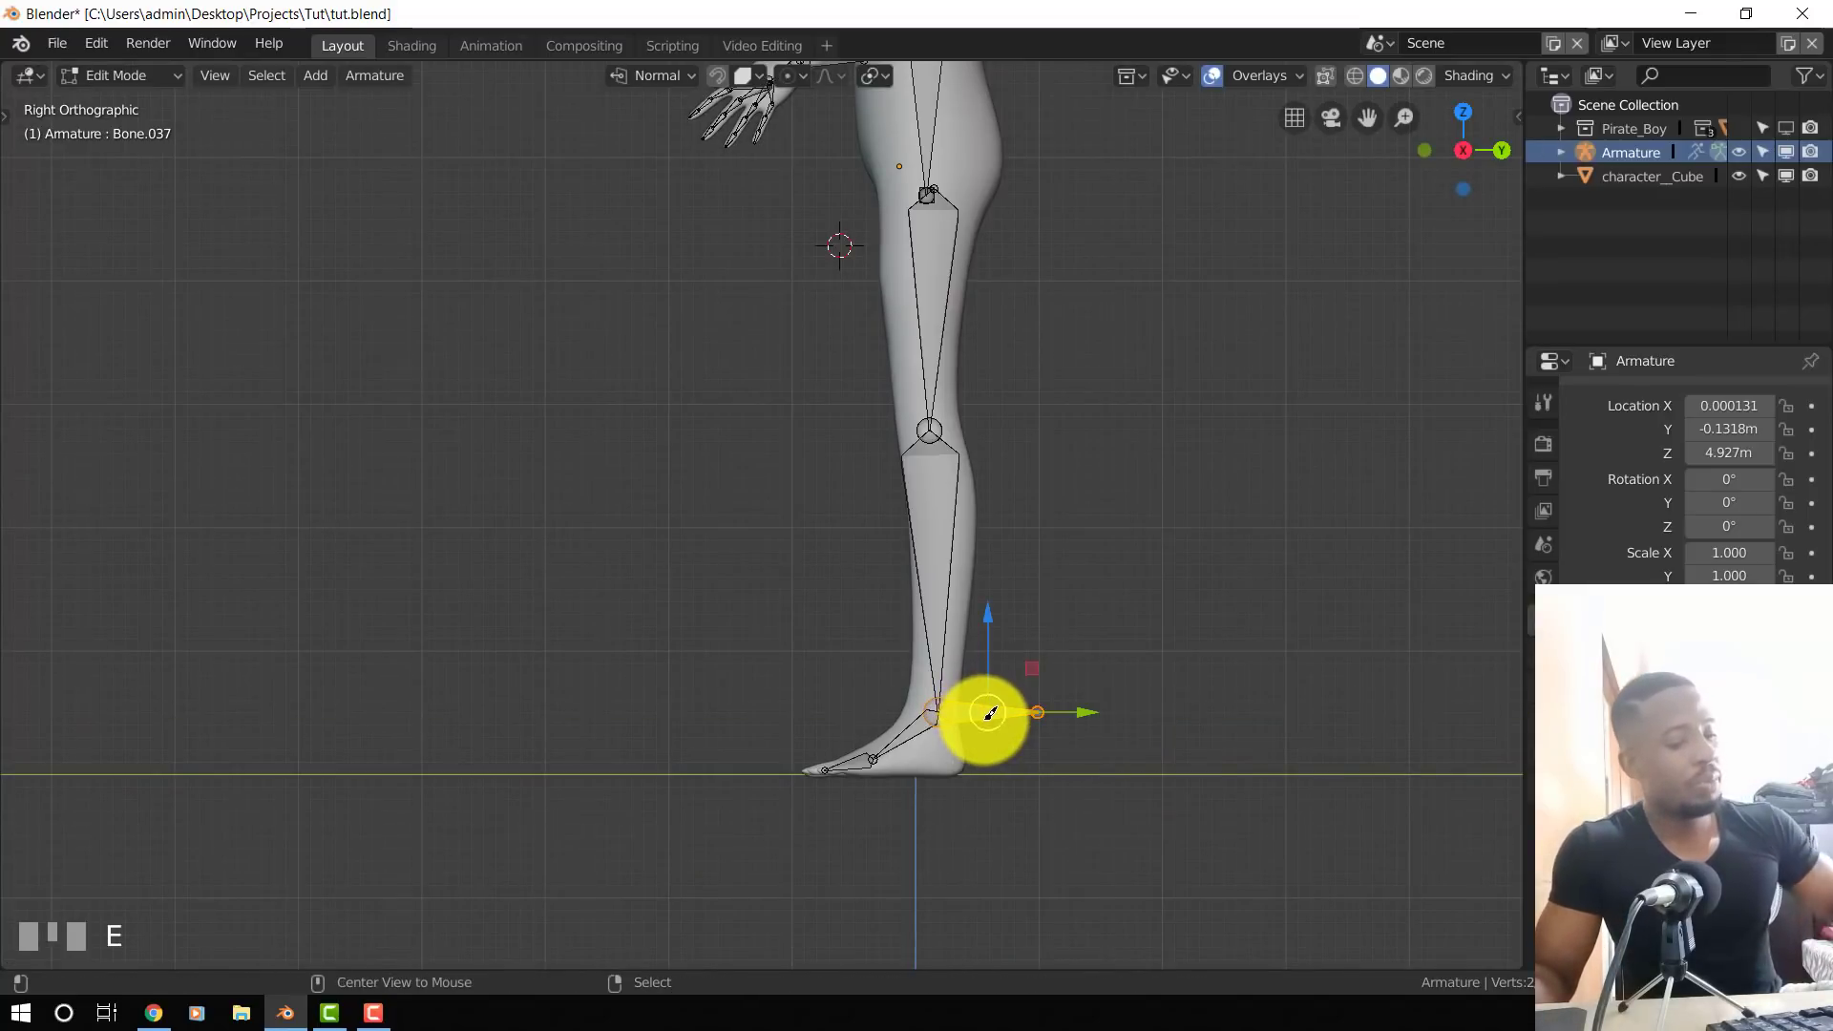
- Clear the parent of the new bone behind the left ankle
{"action": "key", "text": "alt+p"}
{"action": "left_click", "coordinate": [994, 742]}
- Extrude a short bone straight forward along the Y axis from the left knee joint
{"action": "right_click", "coordinate": [928, 431]}
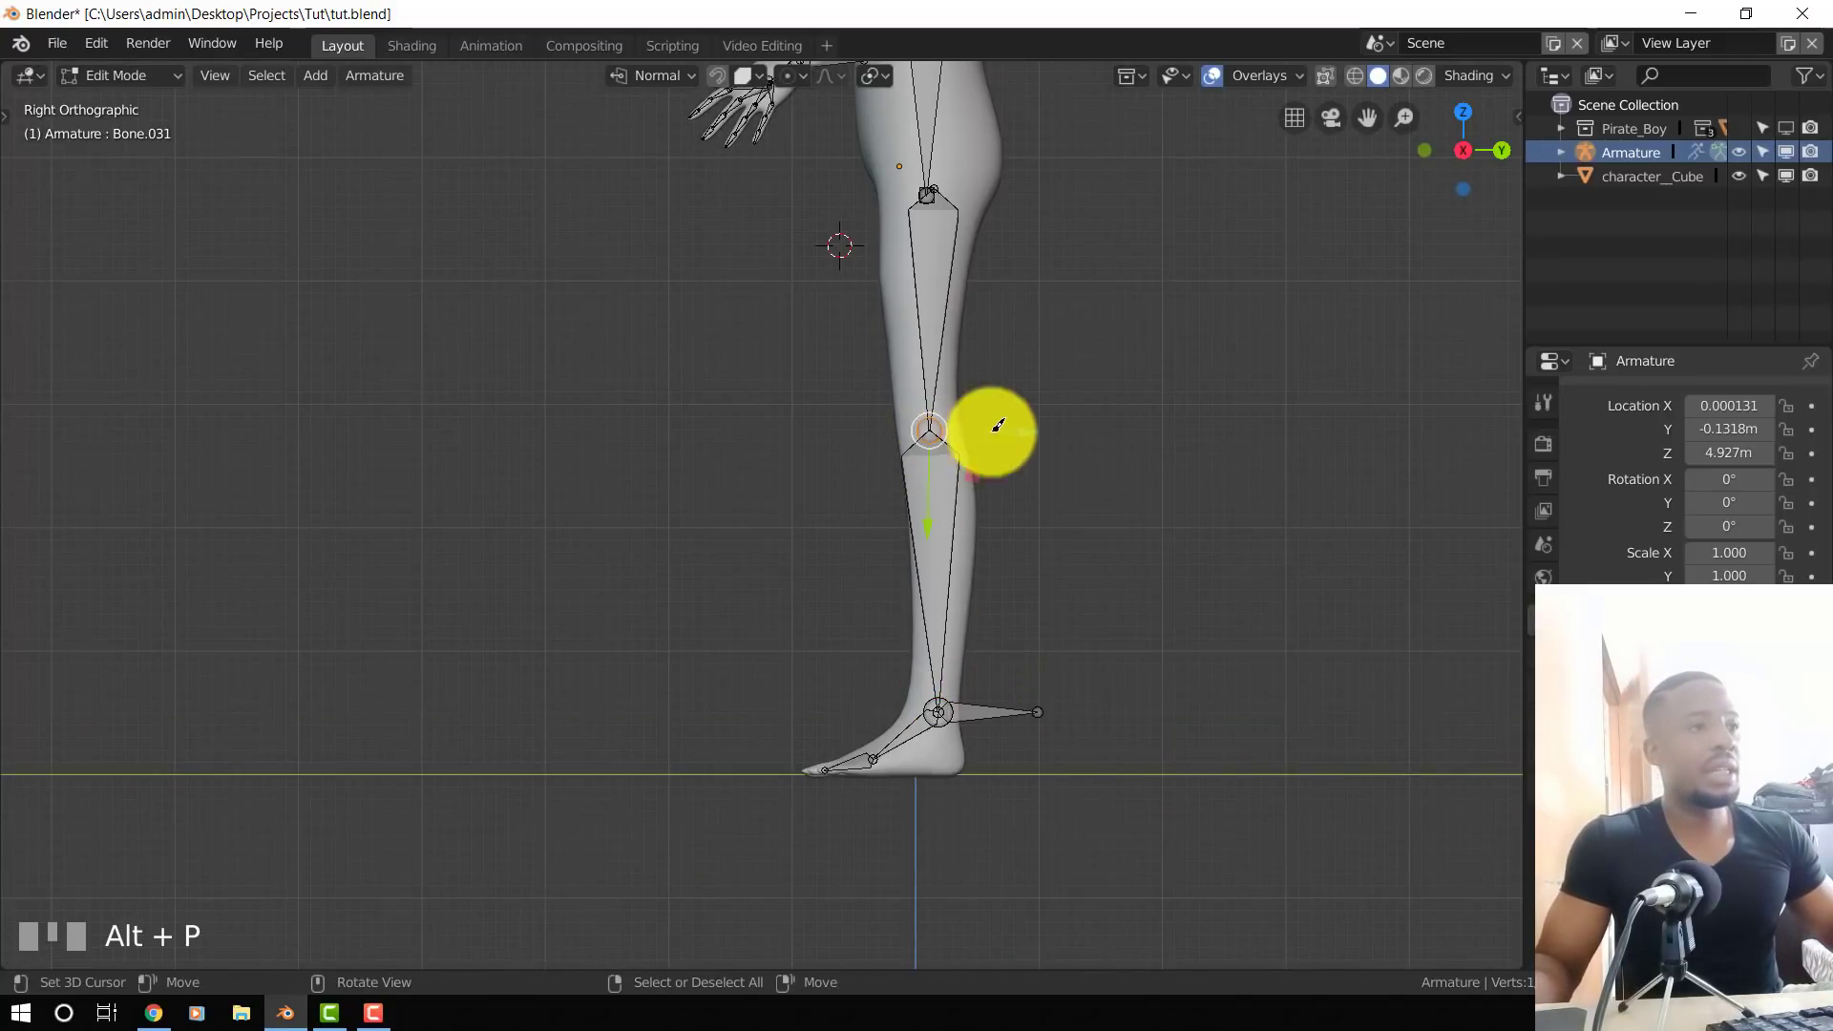
{"action": "key", "text": "e"}
{"action": "left_click", "coordinate": [909, 428]}
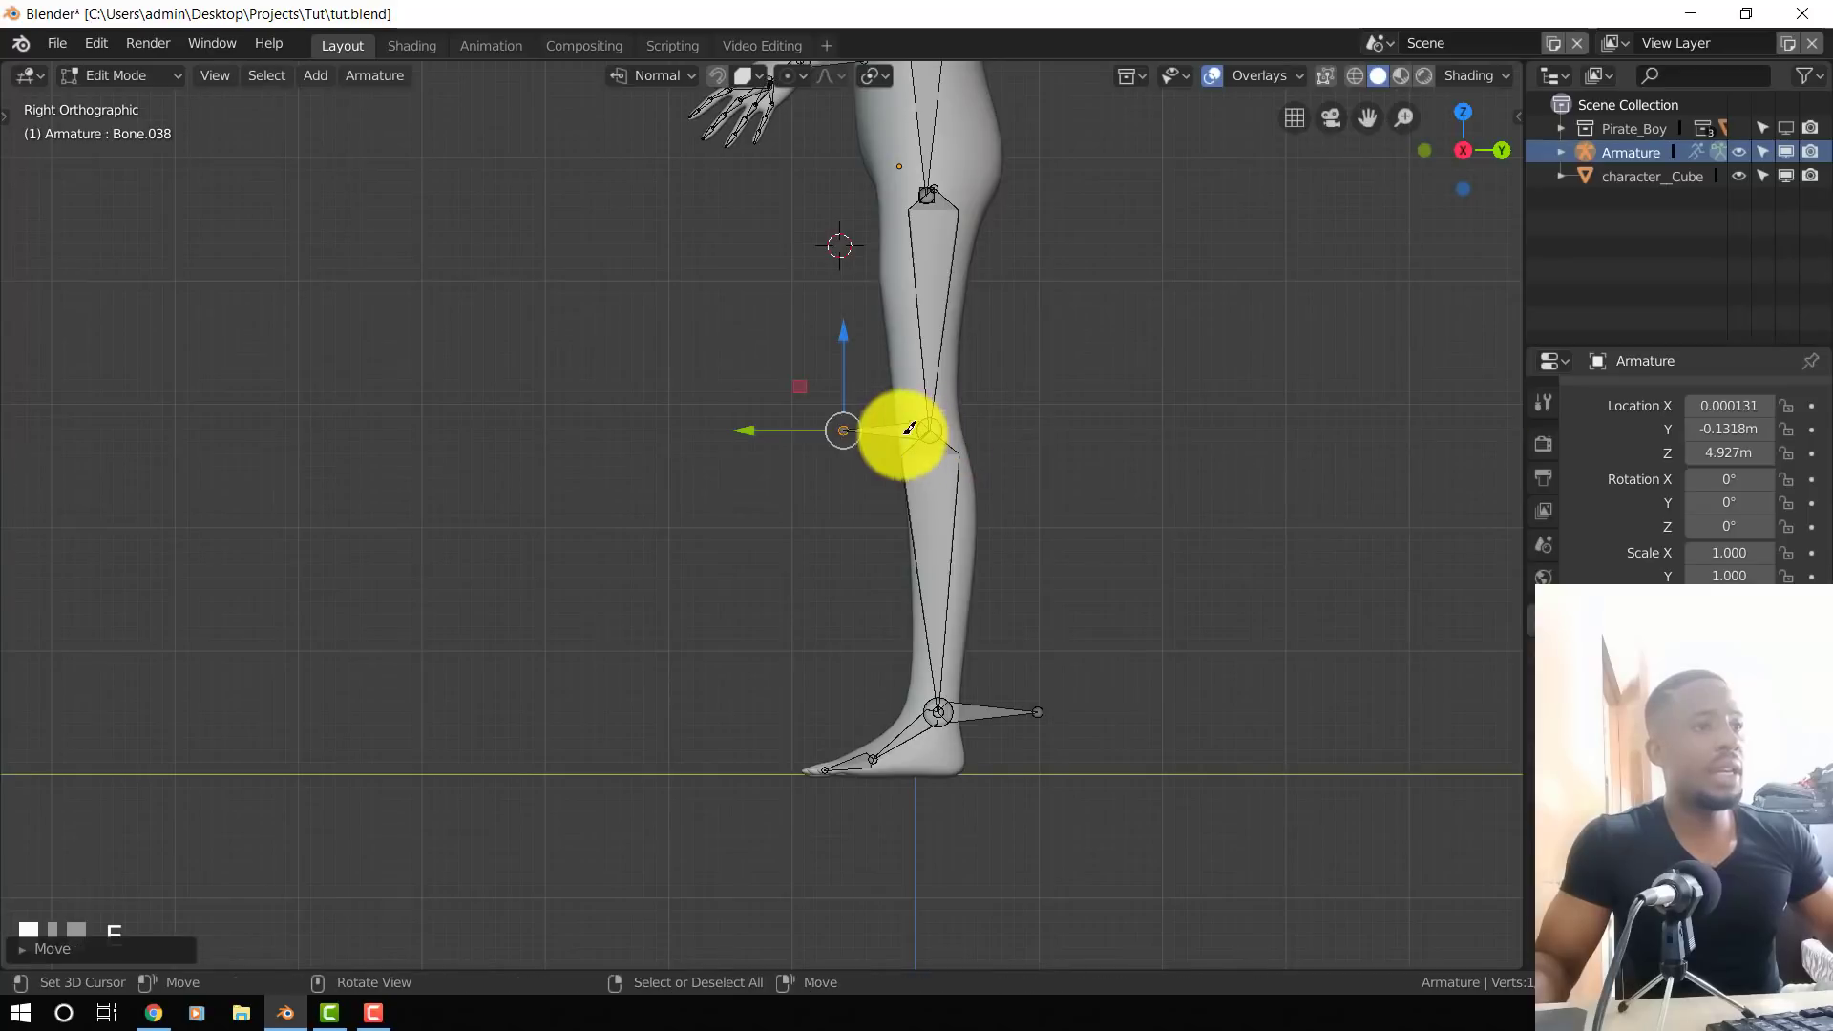
- Clear the parent of the new knee bone and move it along the Y axis well in front of the leg
{"action": "right_click", "coordinate": [905, 430]}
{"action": "key", "text": "alt+p"}
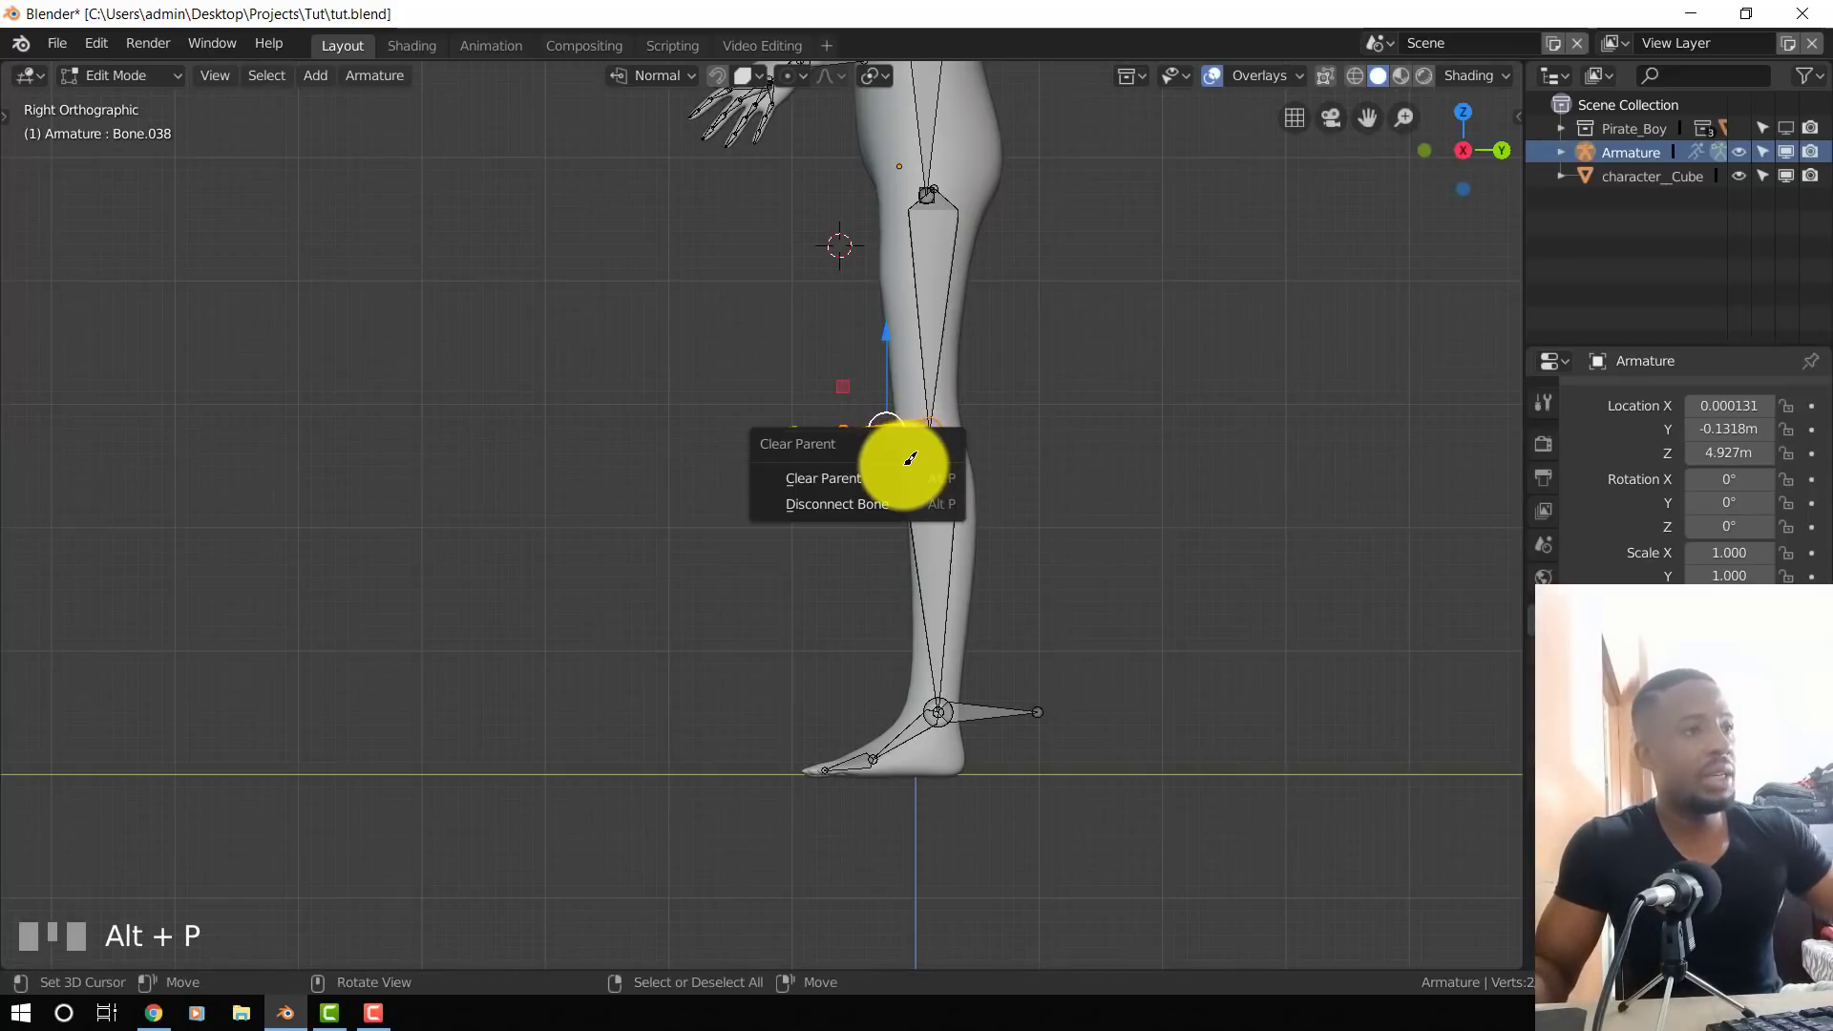
{"action": "left_click", "coordinate": [909, 463]}
{"action": "key", "text": "g"}
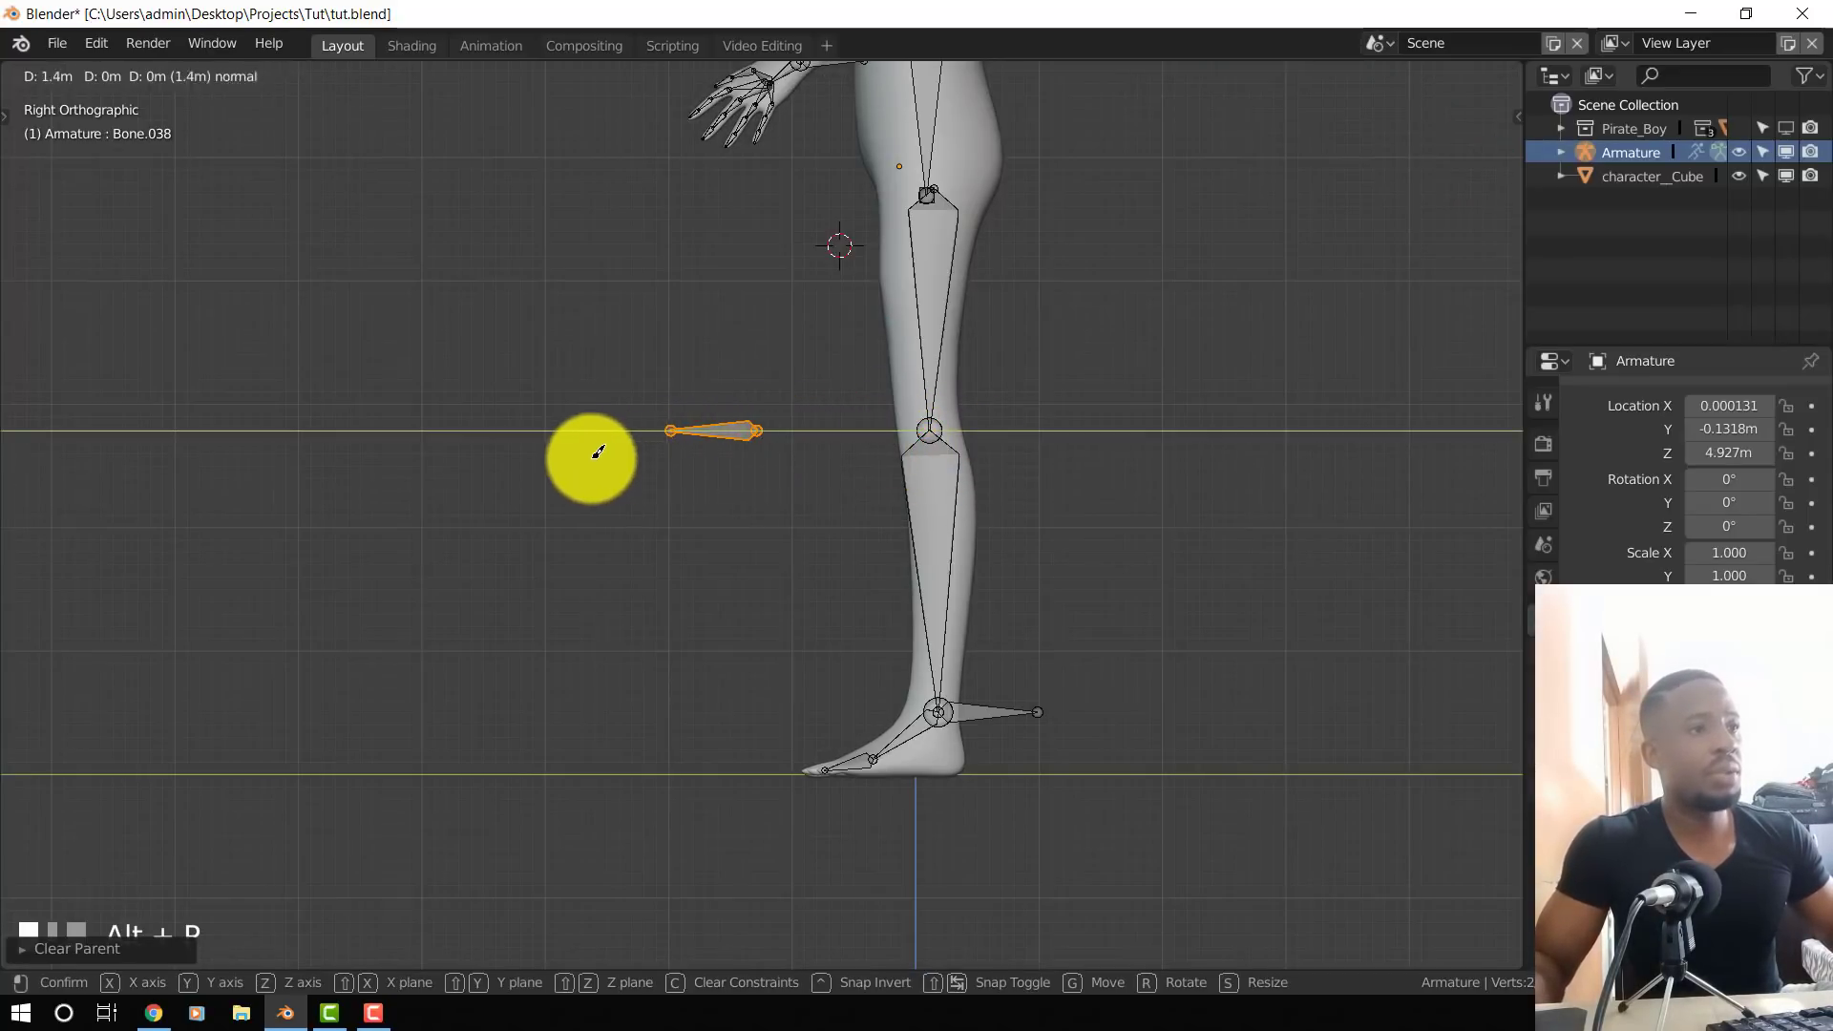
{"action": "left_click_drag", "start_coordinate": [560, 459], "coordinate": [542, 459]}
- Disable Deform in the bone properties of the knee pole bone and the ankle control bone
{"action": "scroll", "coordinate": [764, 458], "scroll_direction": "down", "scroll_amount": 3}
{"action": "middle_click_drag", "start_coordinate": [769, 458], "coordinate": [1023, 480]}
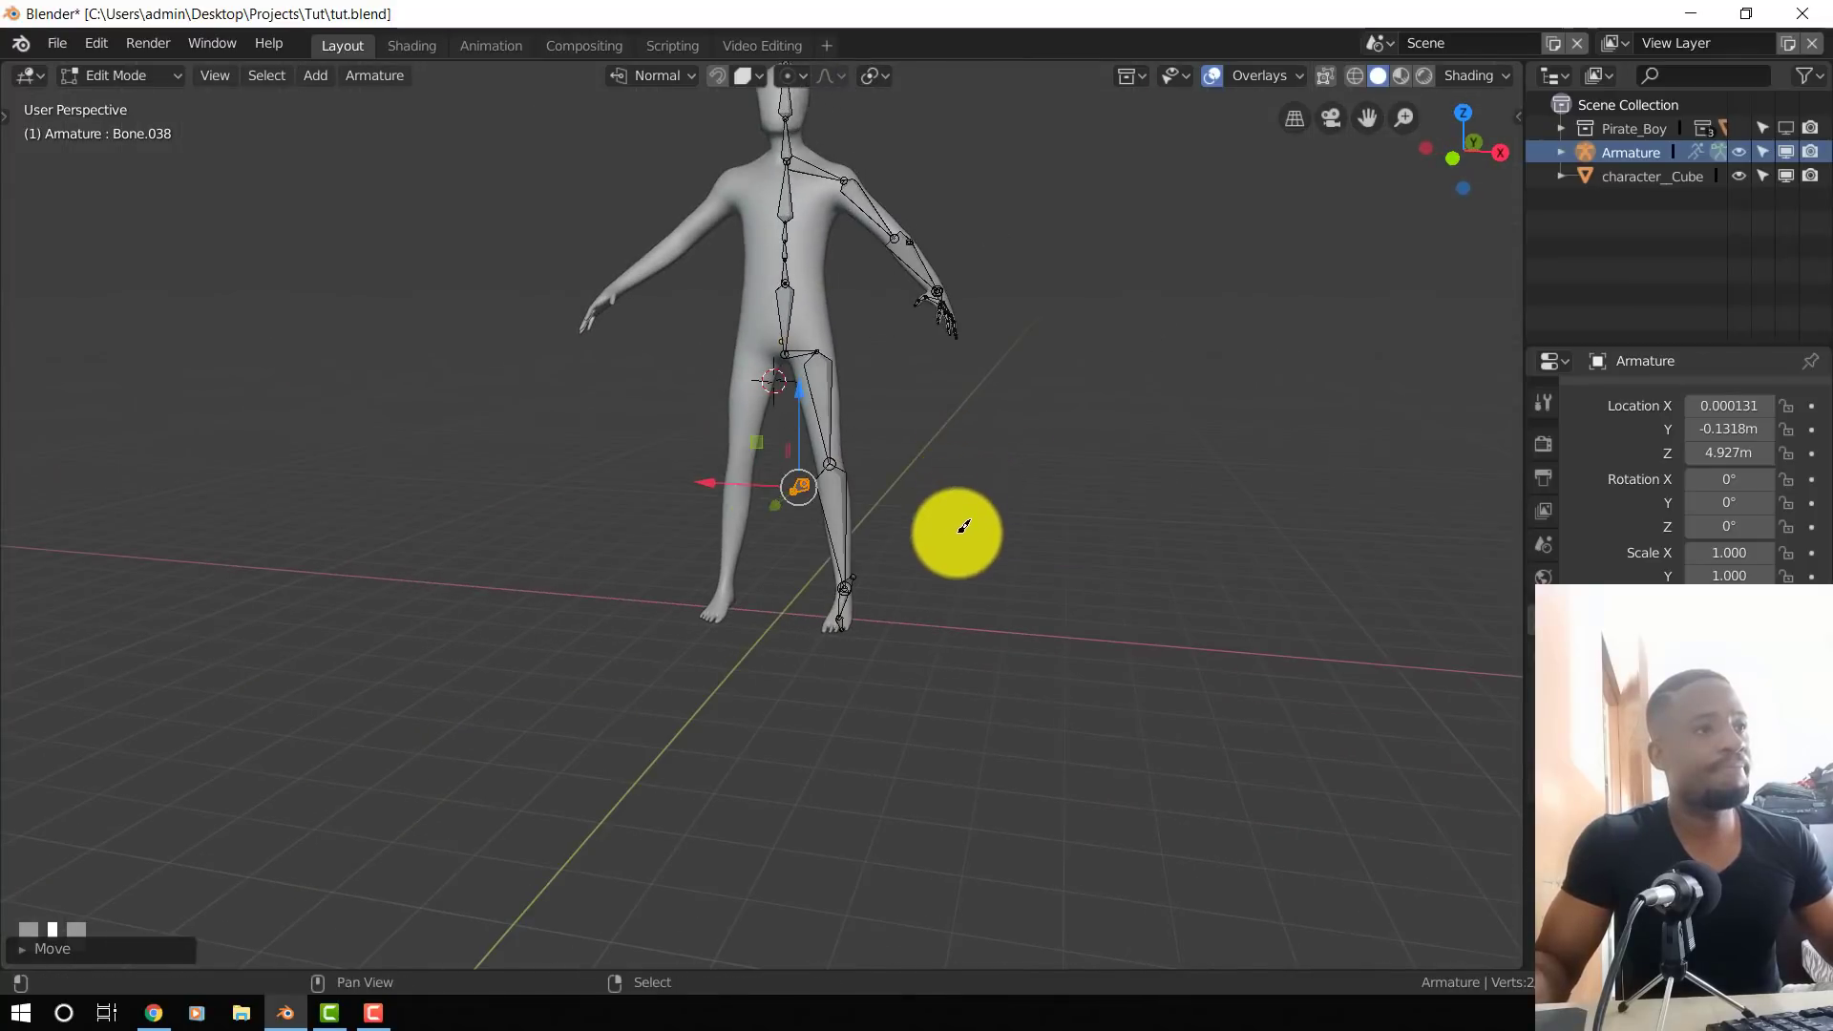
{"action": "key", "text": "alt+a"}
{"action": "middle_click_drag", "start_coordinate": [957, 531], "coordinate": [777, 552], "text": "shift"}
{"action": "scroll", "coordinate": [696, 642], "scroll_direction": "up", "scroll_amount": 3}
{"action": "right_click", "coordinate": [668, 625]}
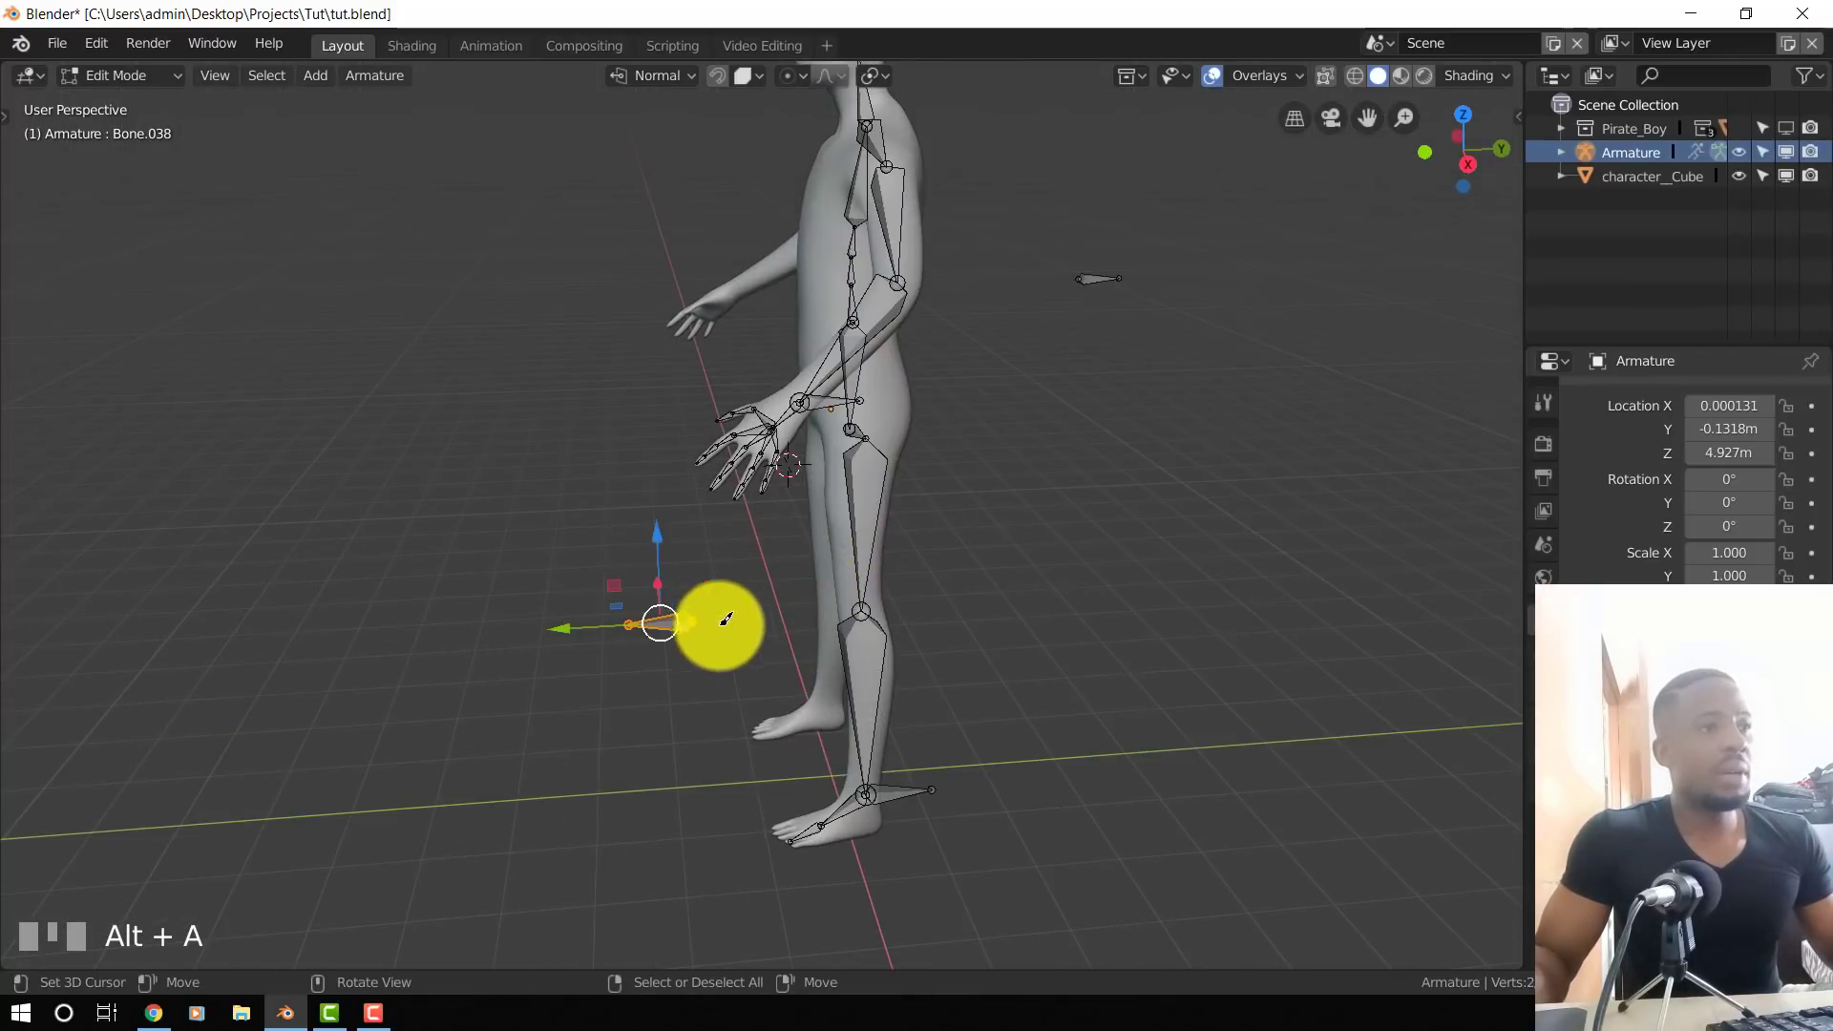
{"action": "middle_click_drag", "start_coordinate": [1171, 659], "coordinate": [1117, 663]}
{"action": "left_click", "coordinate": [1548, 720]}
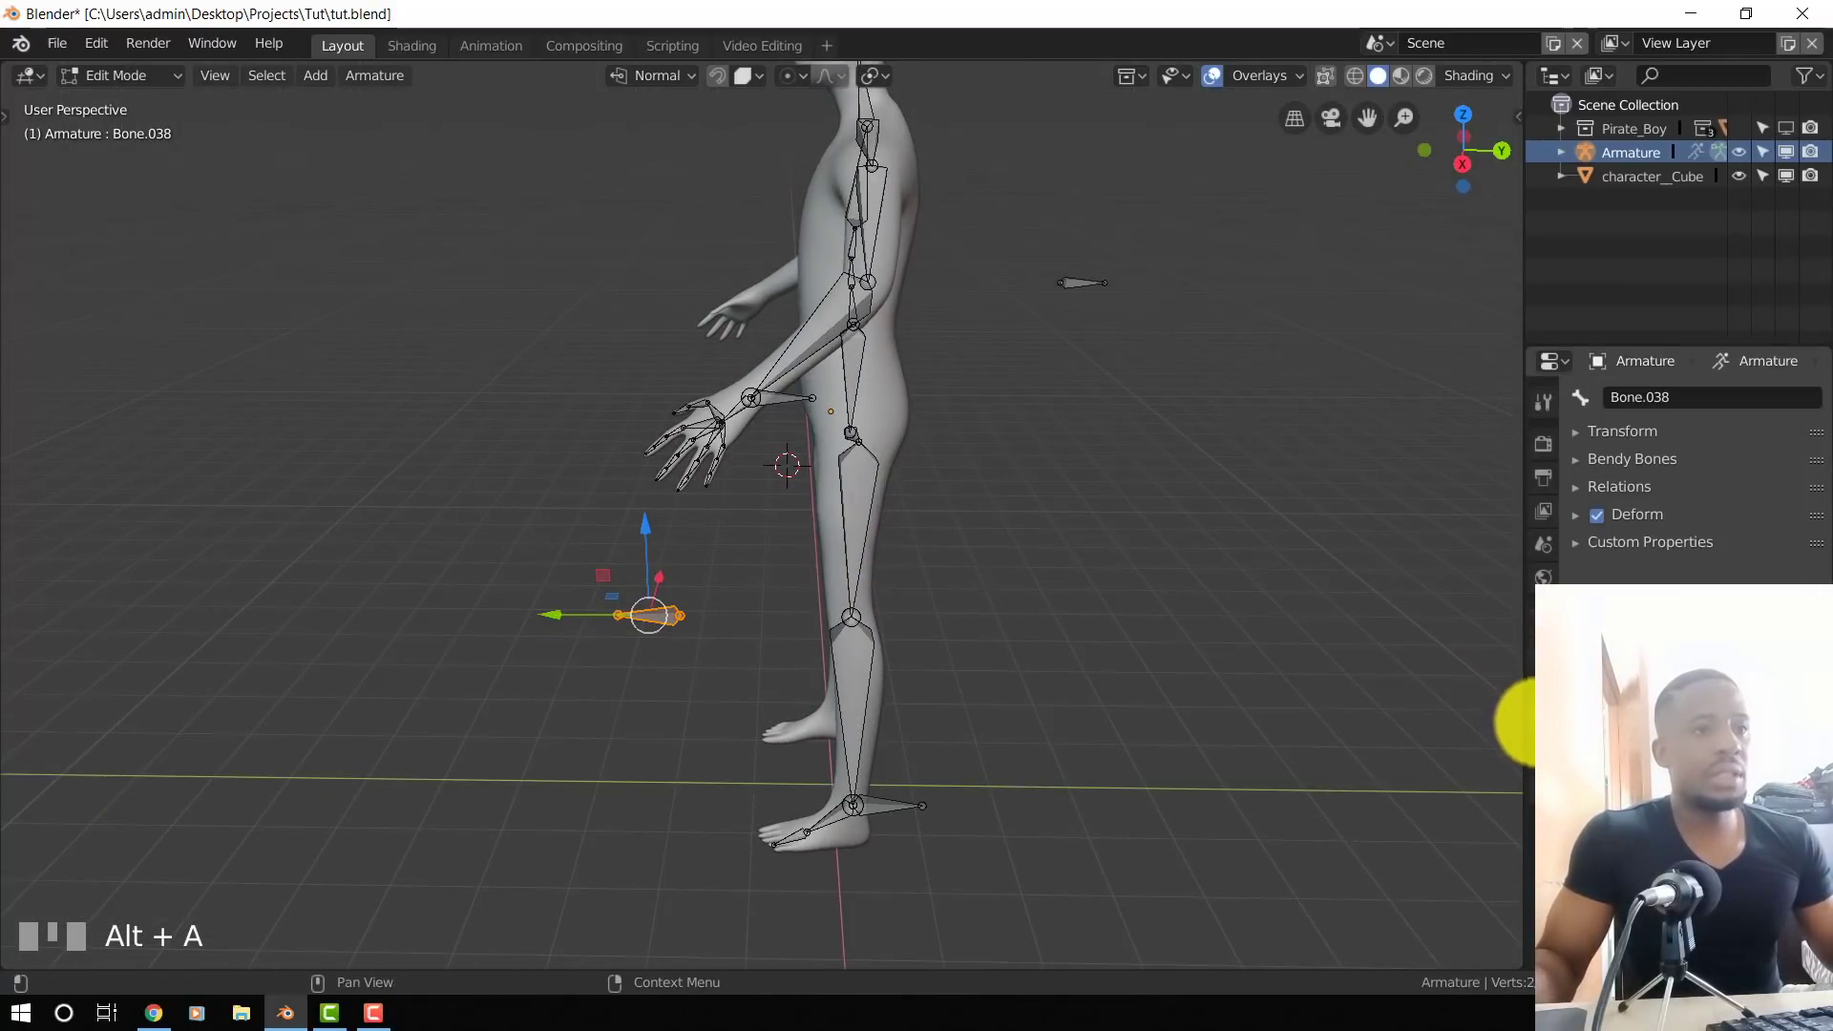
{"action": "left_click", "coordinate": [1595, 515]}
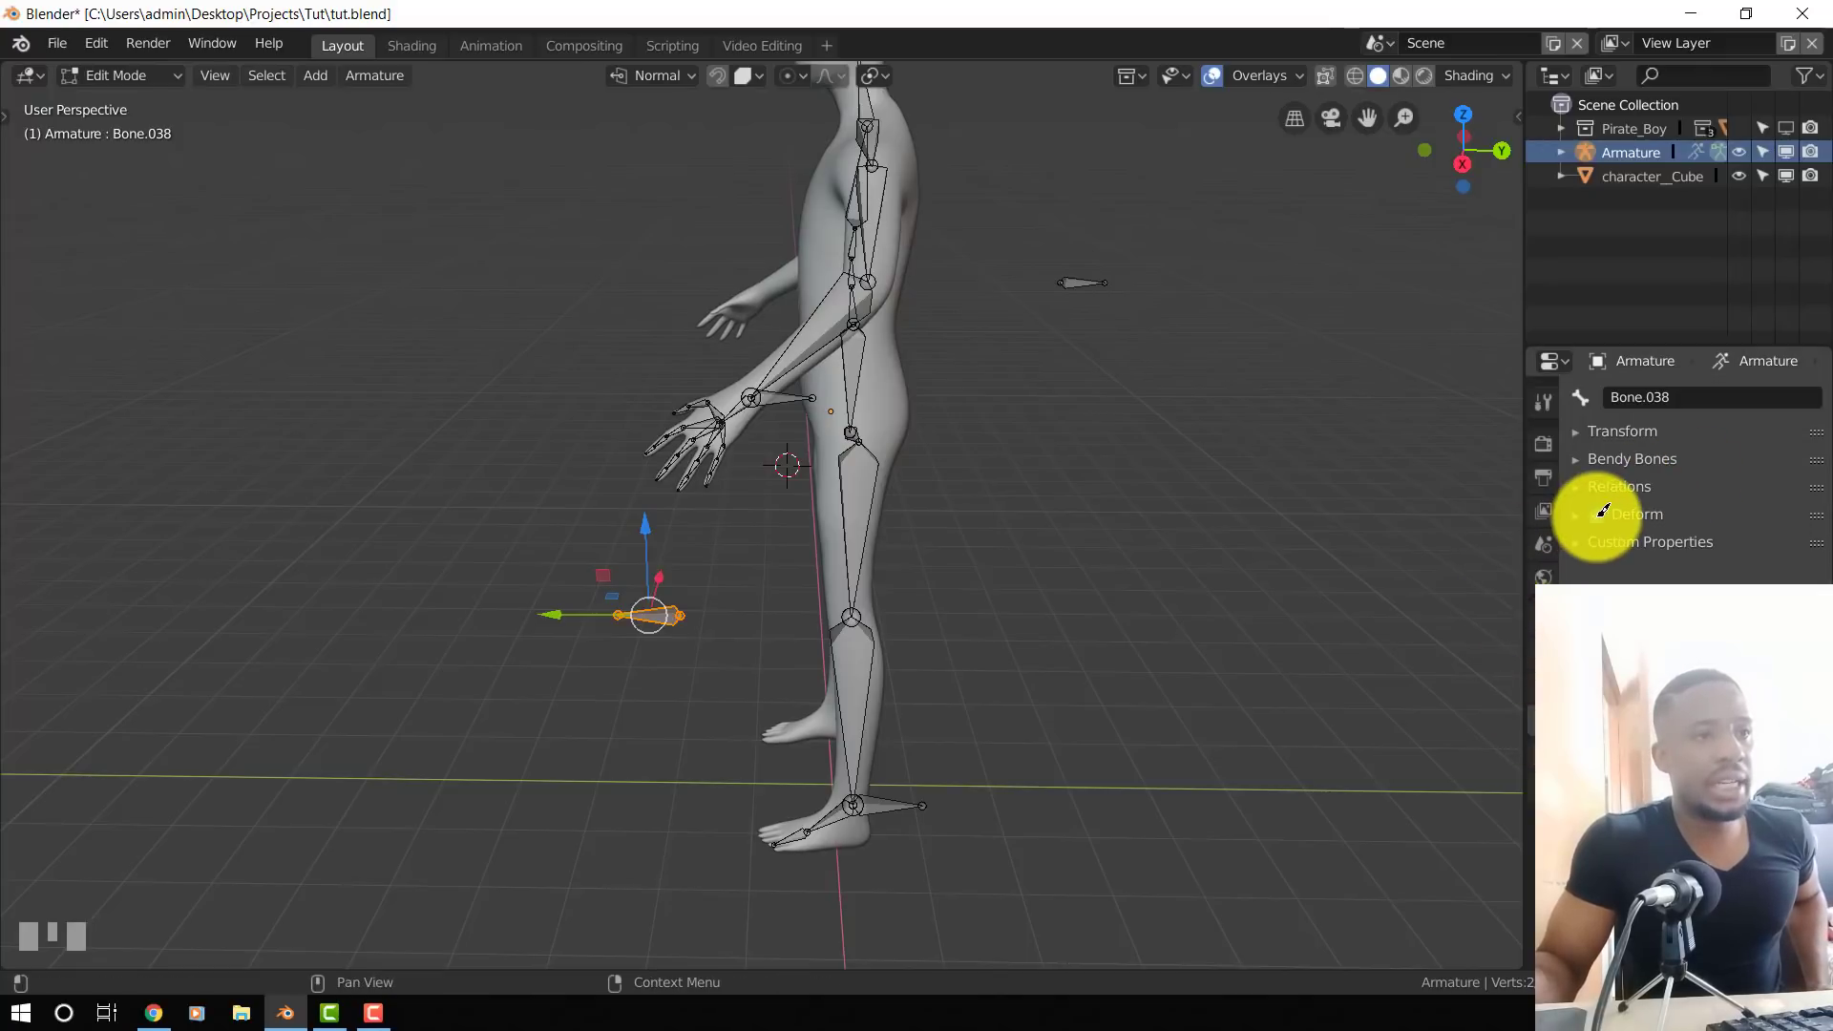
{"action": "right_click", "coordinate": [871, 795]}
{"action": "left_click", "coordinate": [1595, 515]}
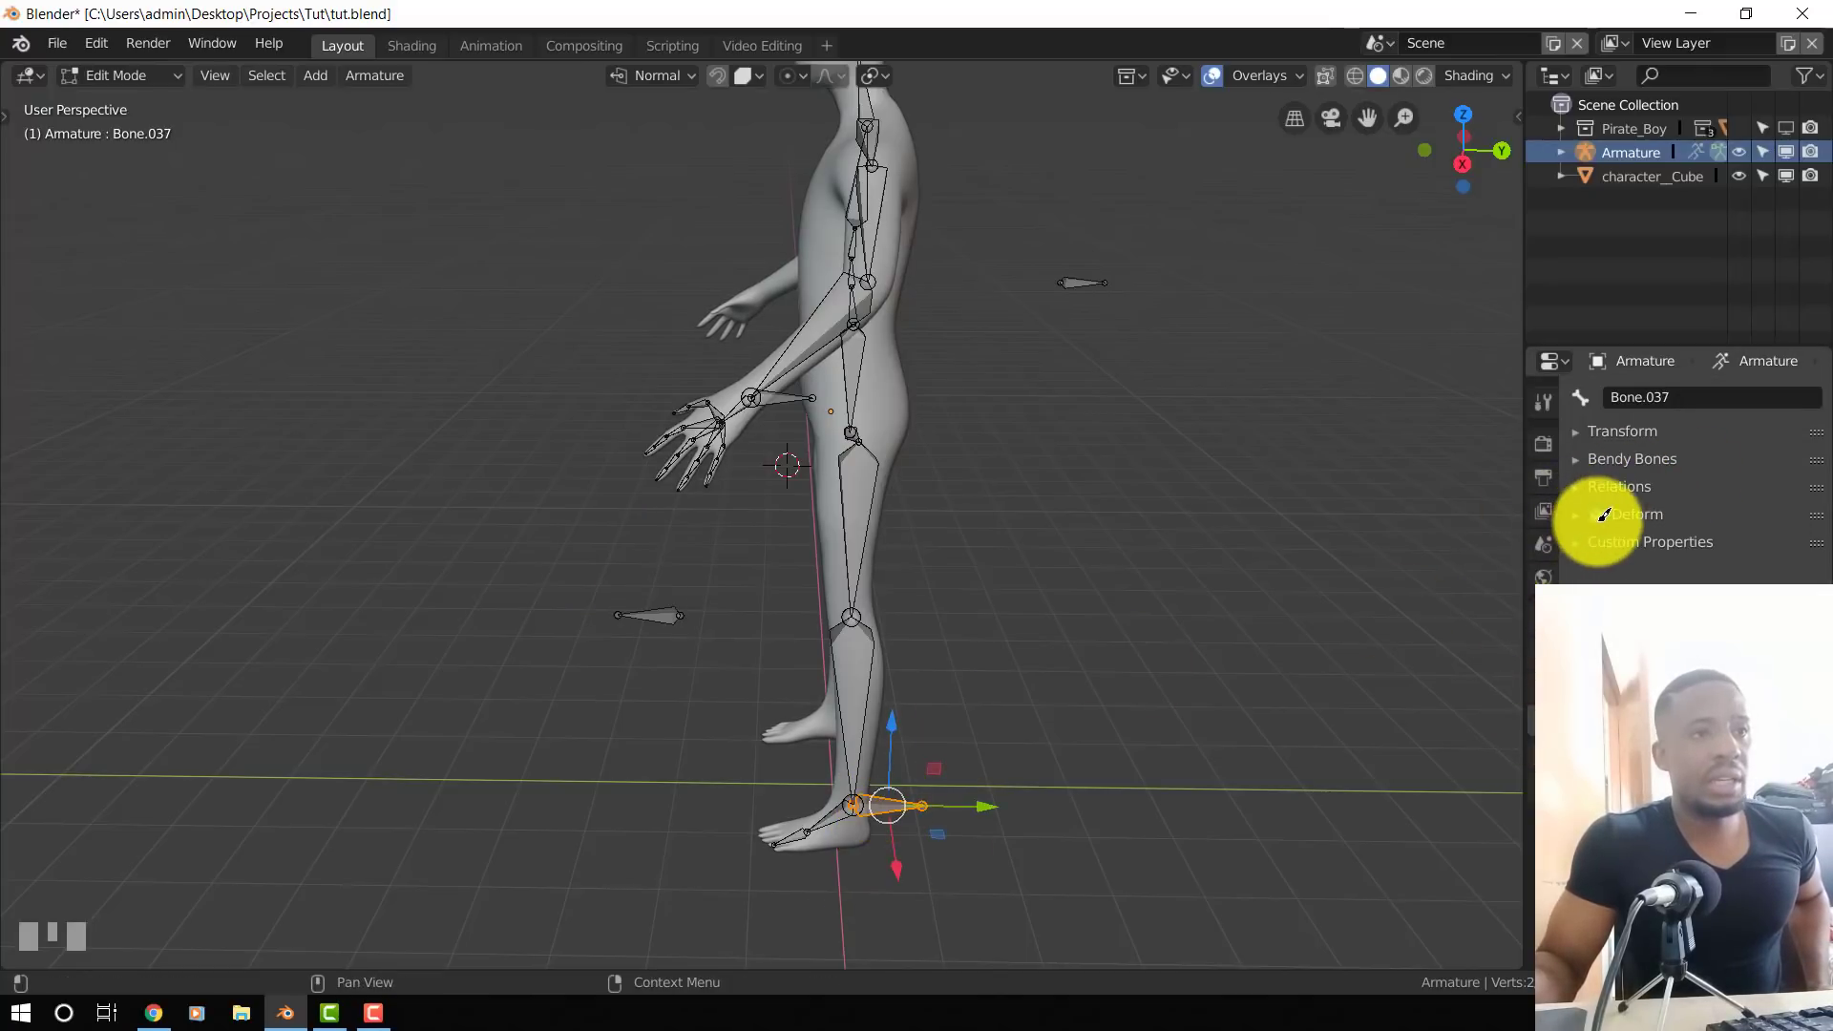
- Disable Deform for the elbow pole bone behind the body and the left wrist control bone
{"action": "left_click", "coordinate": [1074, 282]}
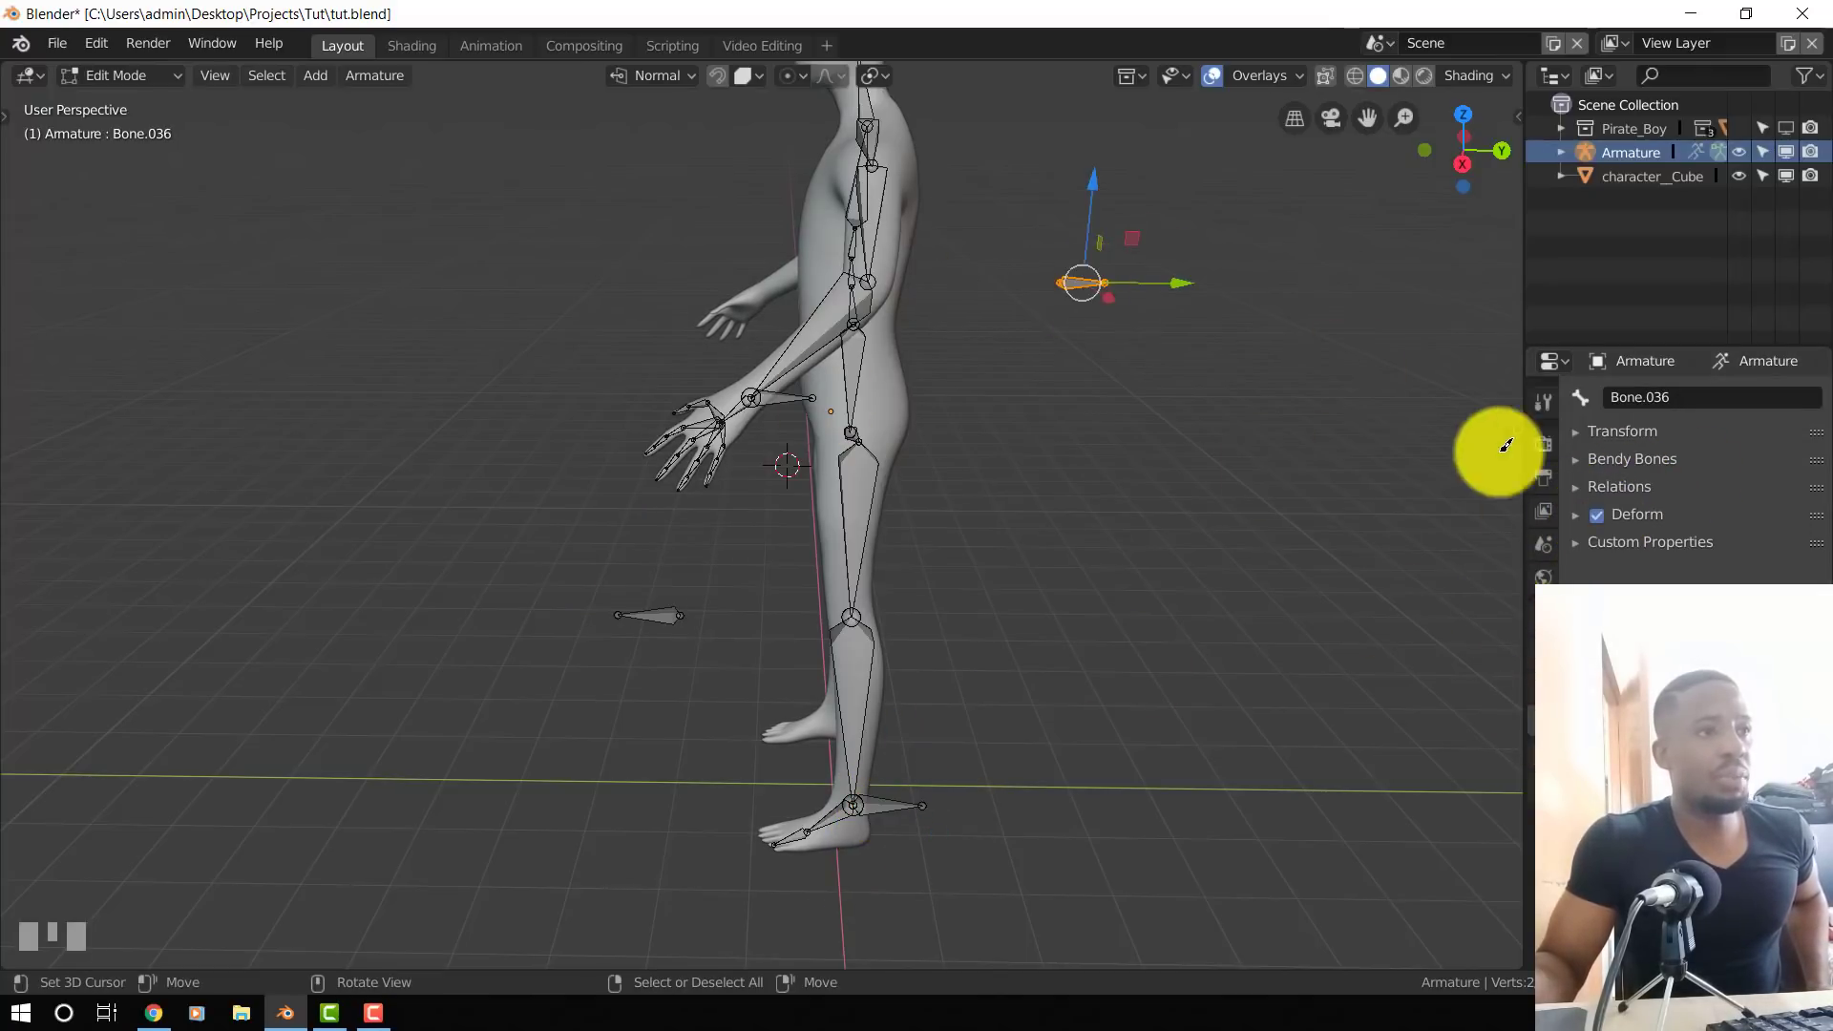
{"action": "left_click", "coordinate": [1599, 514]}
{"action": "right_click", "coordinate": [802, 398]}
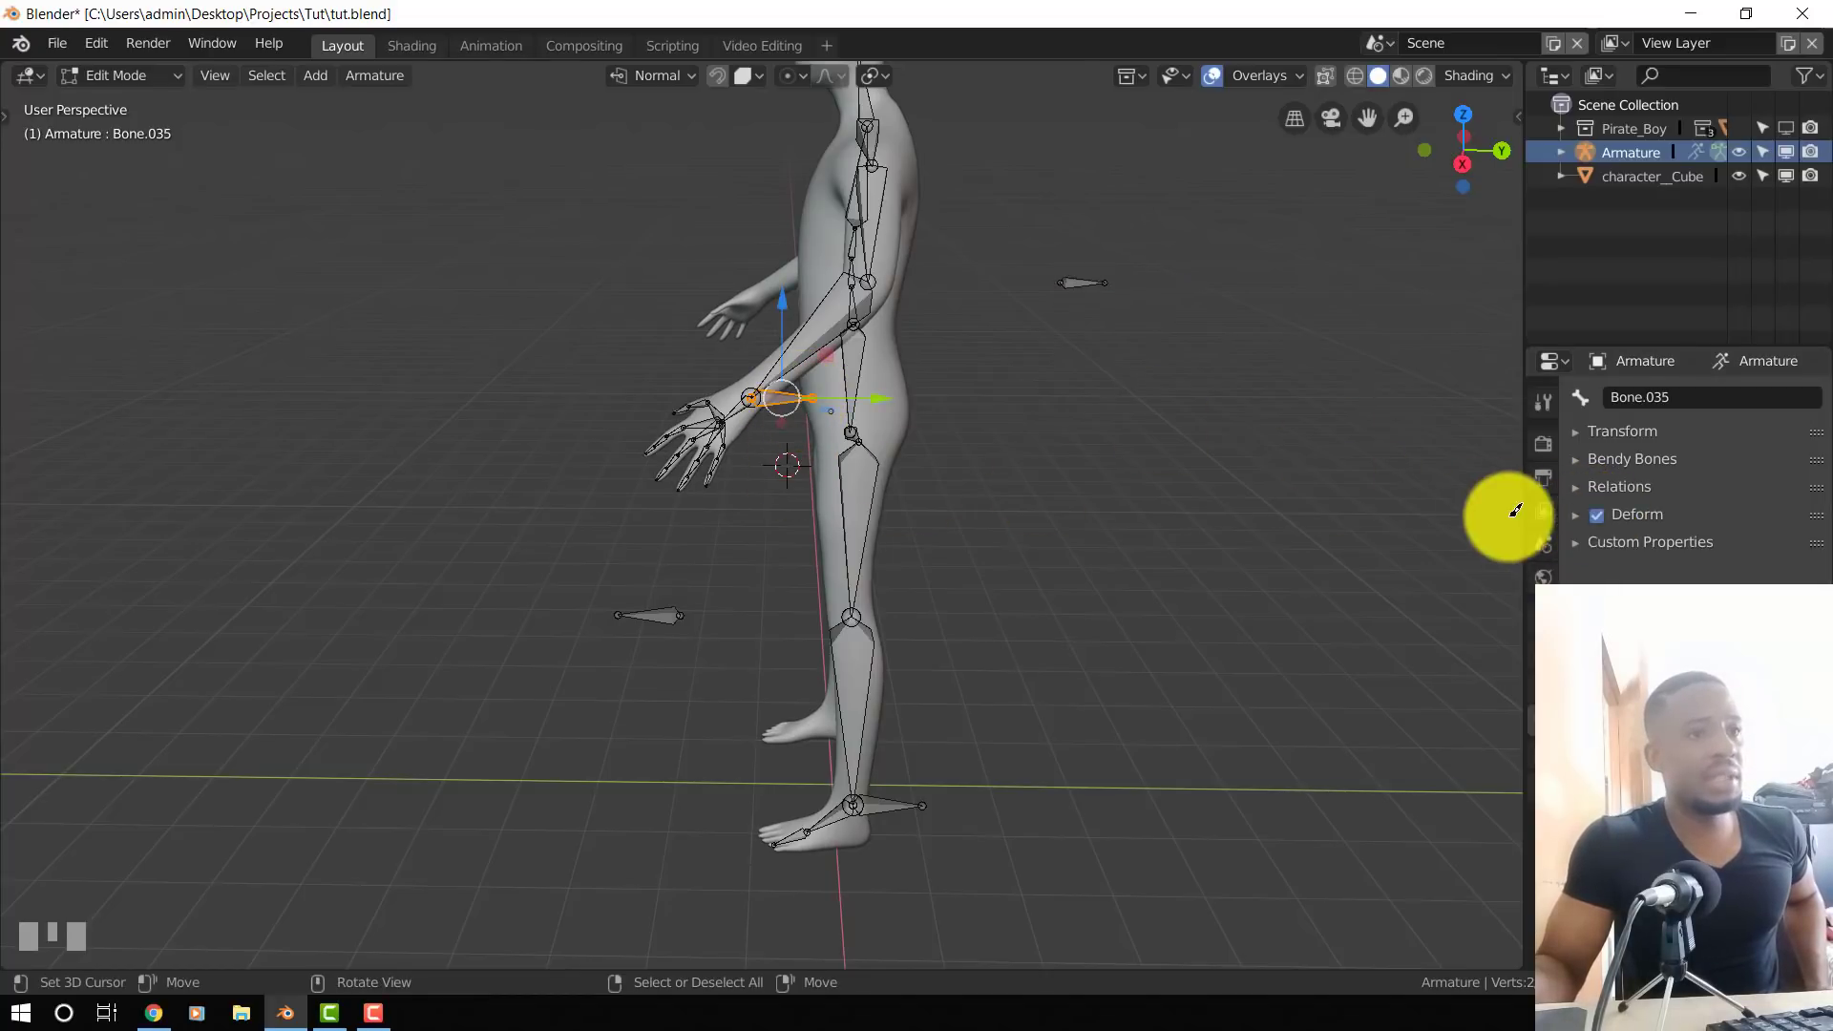
{"action": "left_click", "coordinate": [1596, 520]}
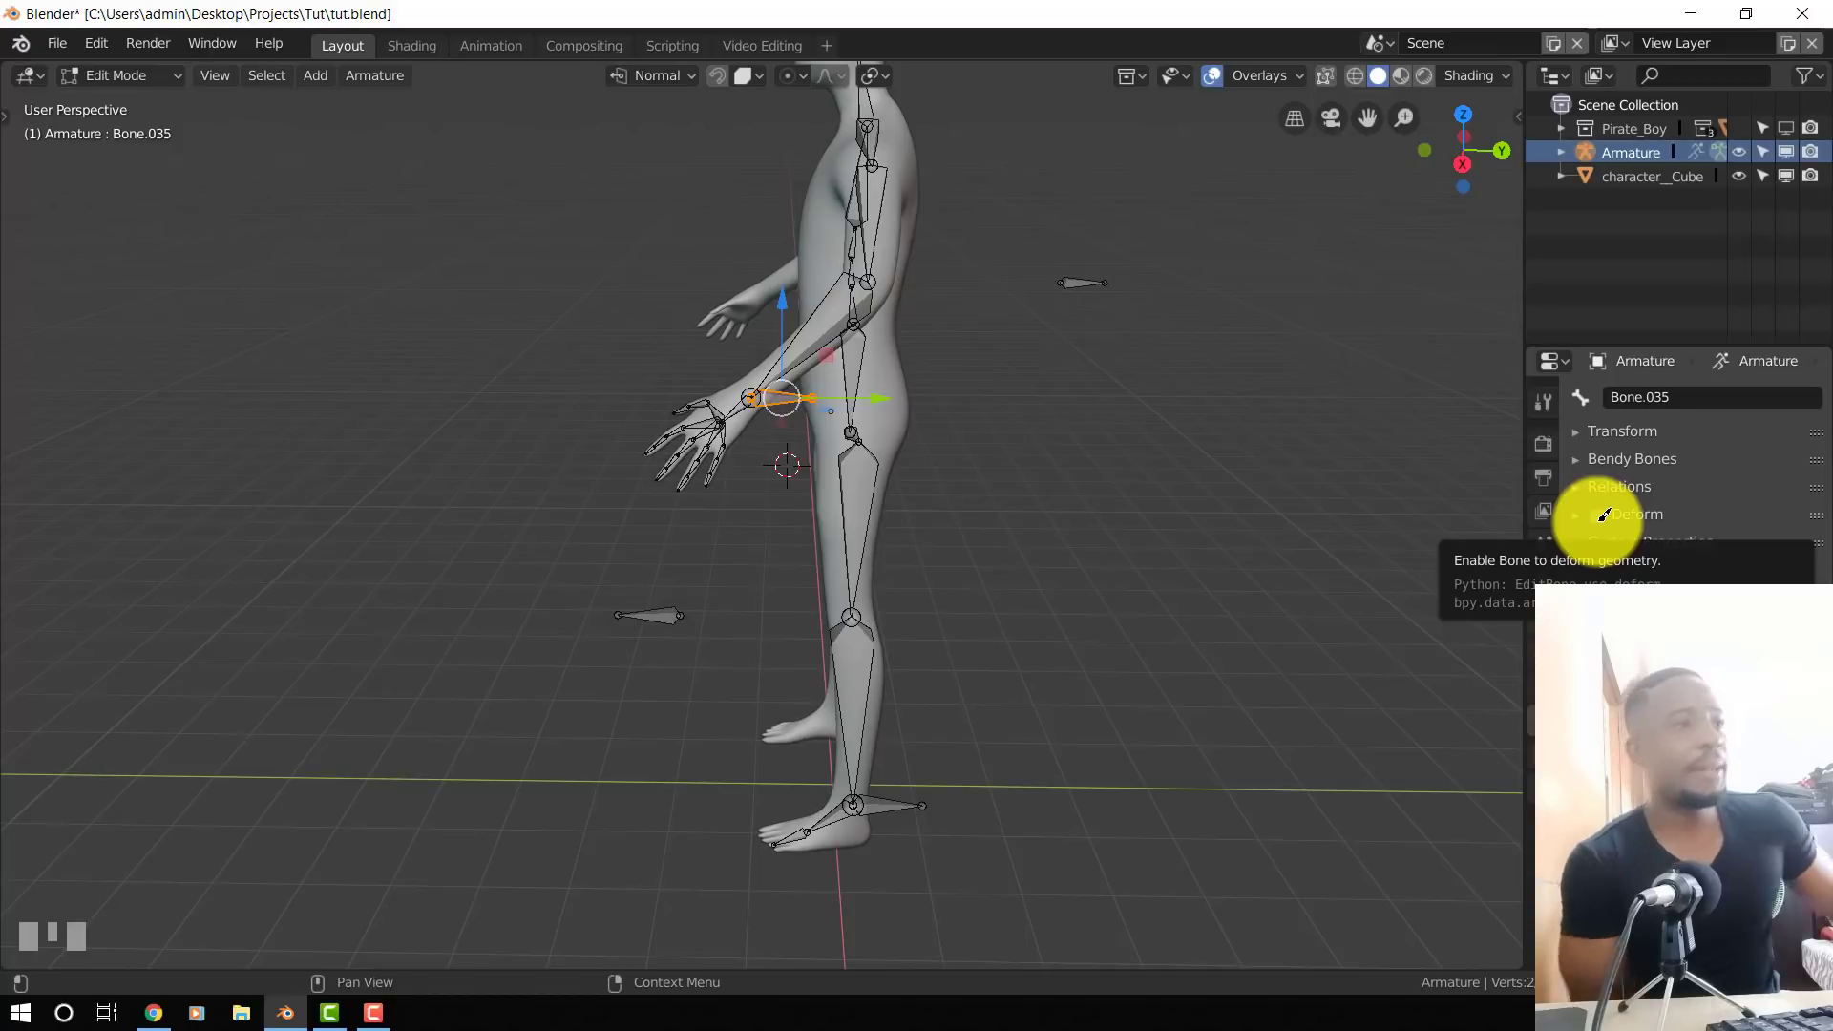
{"action": "left_click", "coordinate": [1600, 516]}
- Switch the armature to Pose Mode, select the left wrist control bone and activate the Move tool
{"action": "key", "text": "ctrl+Tab"}
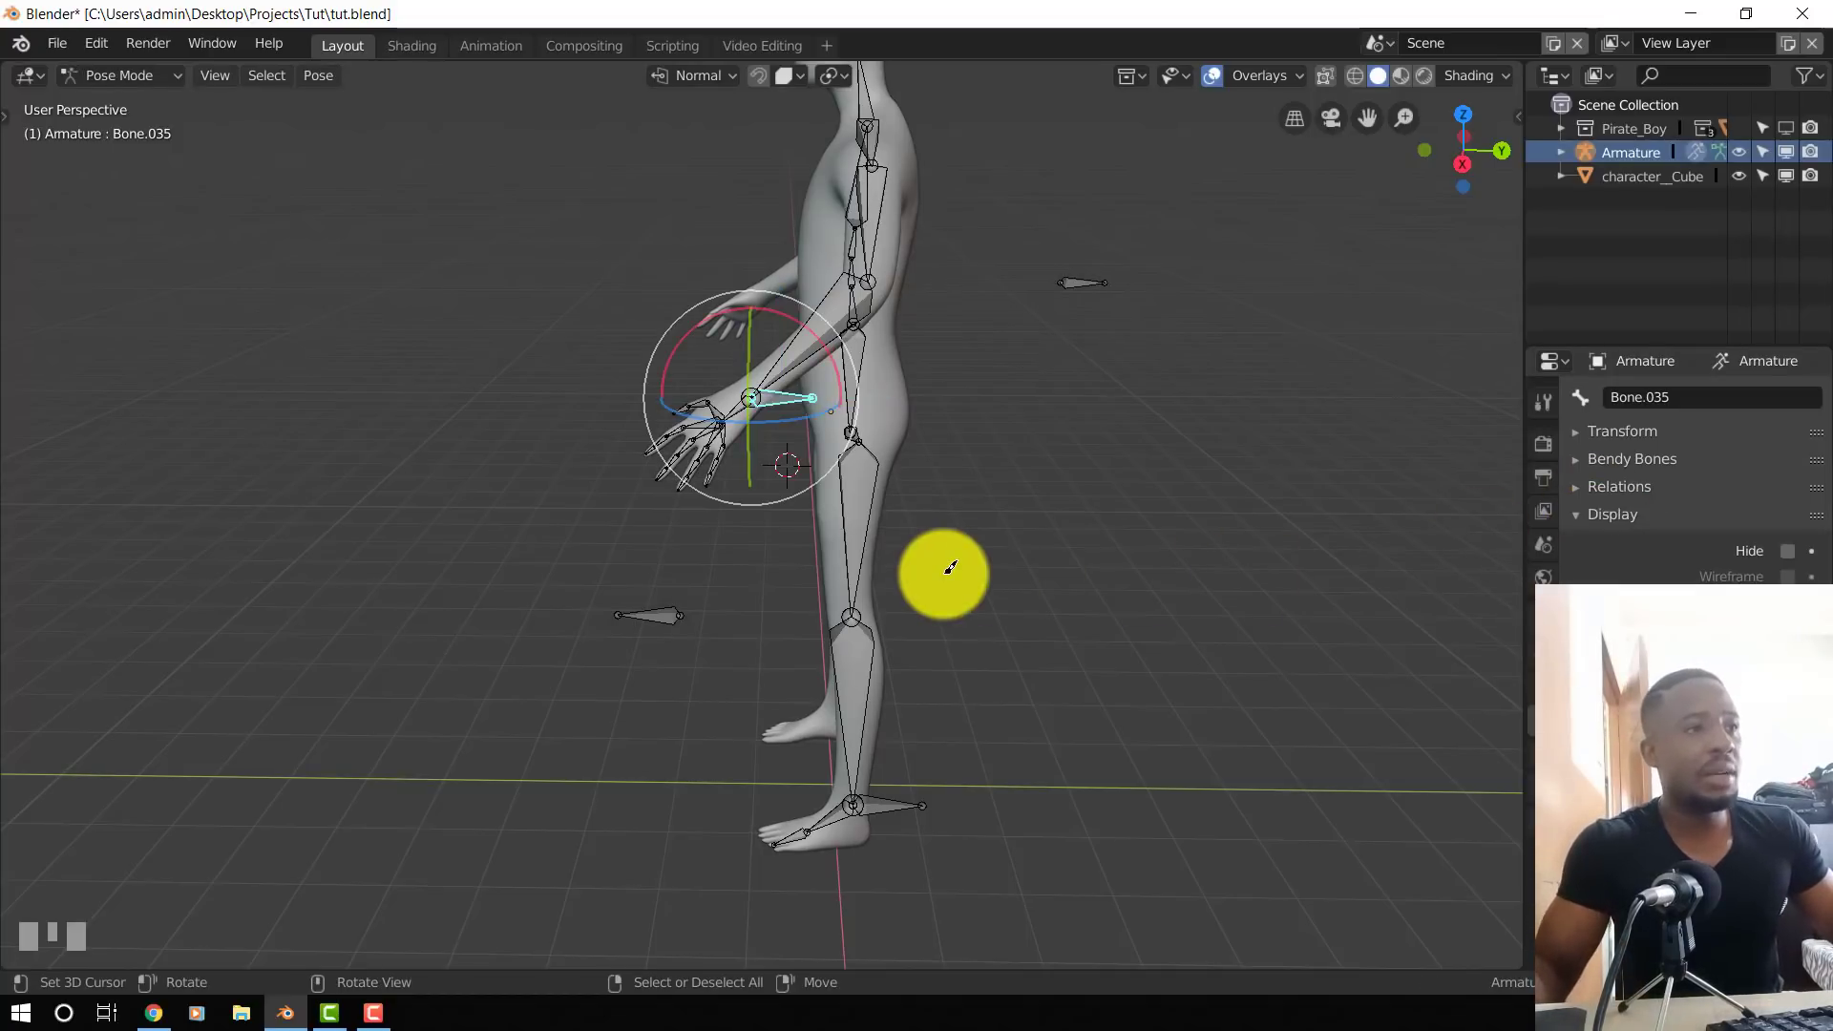
{"action": "key", "text": "alt+a"}
{"action": "scroll", "coordinate": [831, 478], "scroll_direction": "up", "scroll_amount": 4}
{"action": "middle_click_drag", "start_coordinate": [809, 413], "coordinate": [849, 630], "text": "shift"}
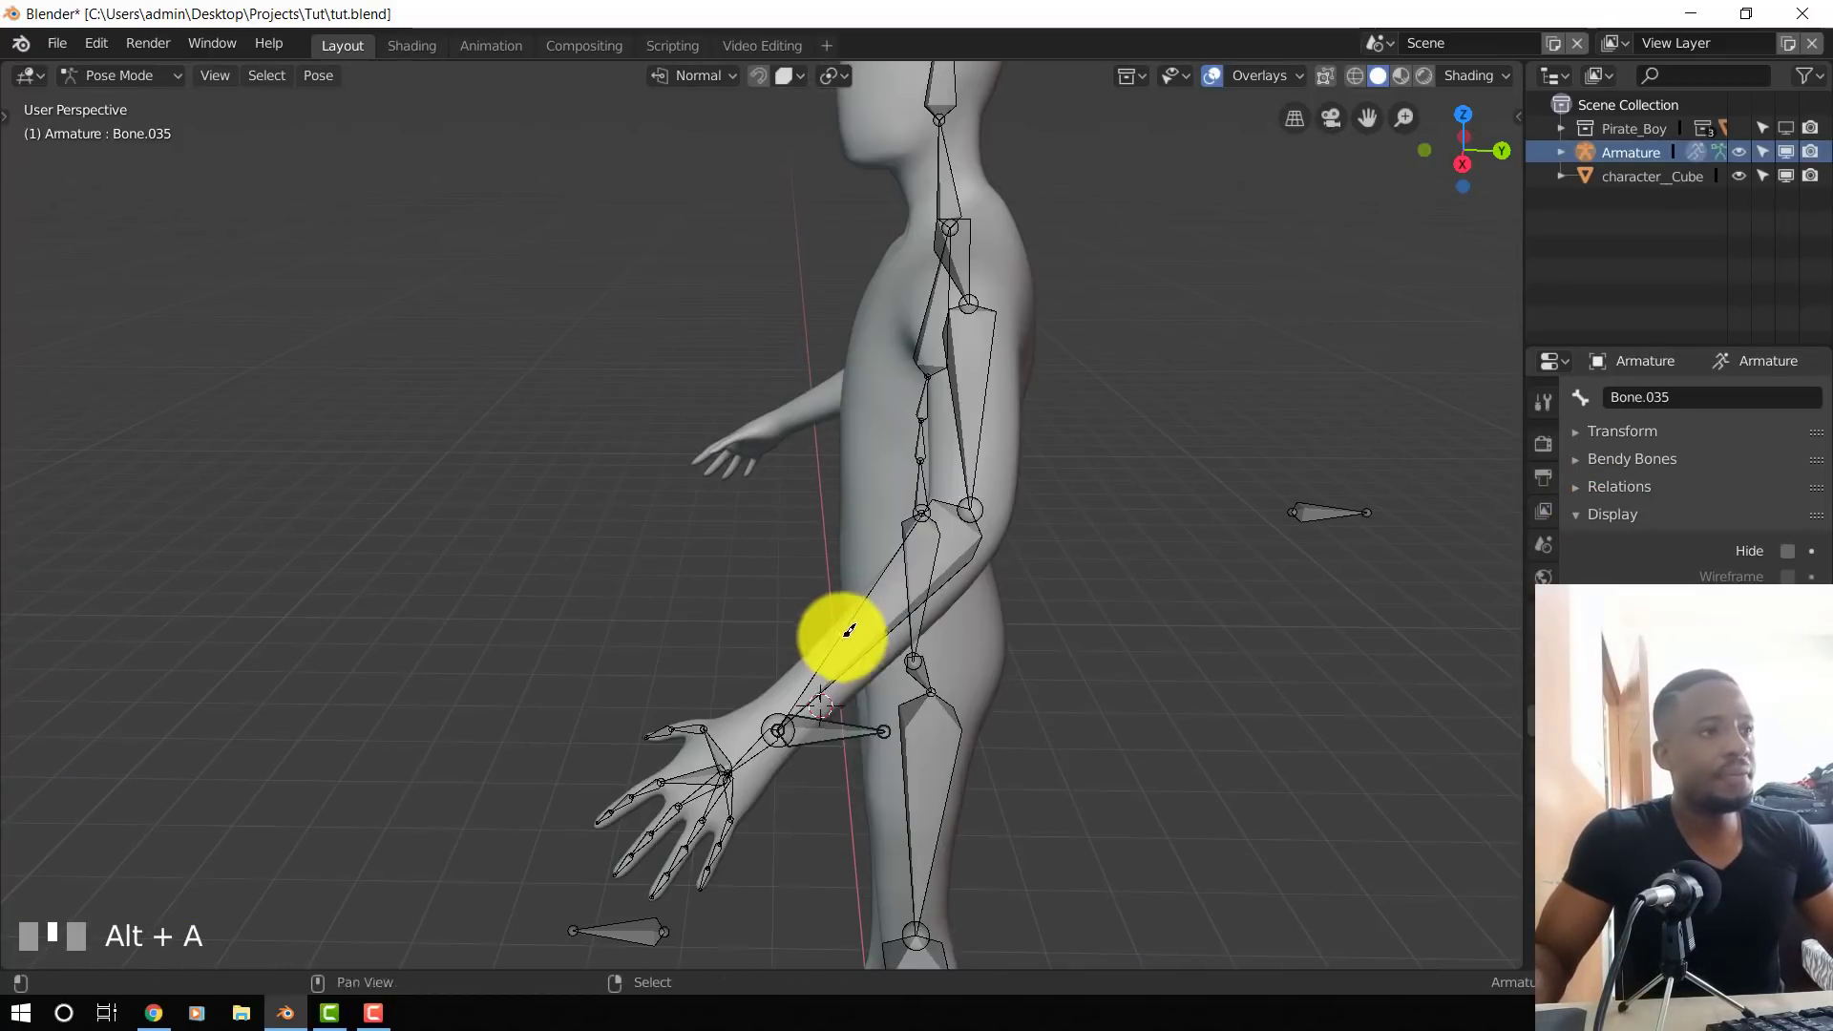
{"action": "left_click", "coordinate": [852, 734]}
{"action": "key", "text": "shift+space"}
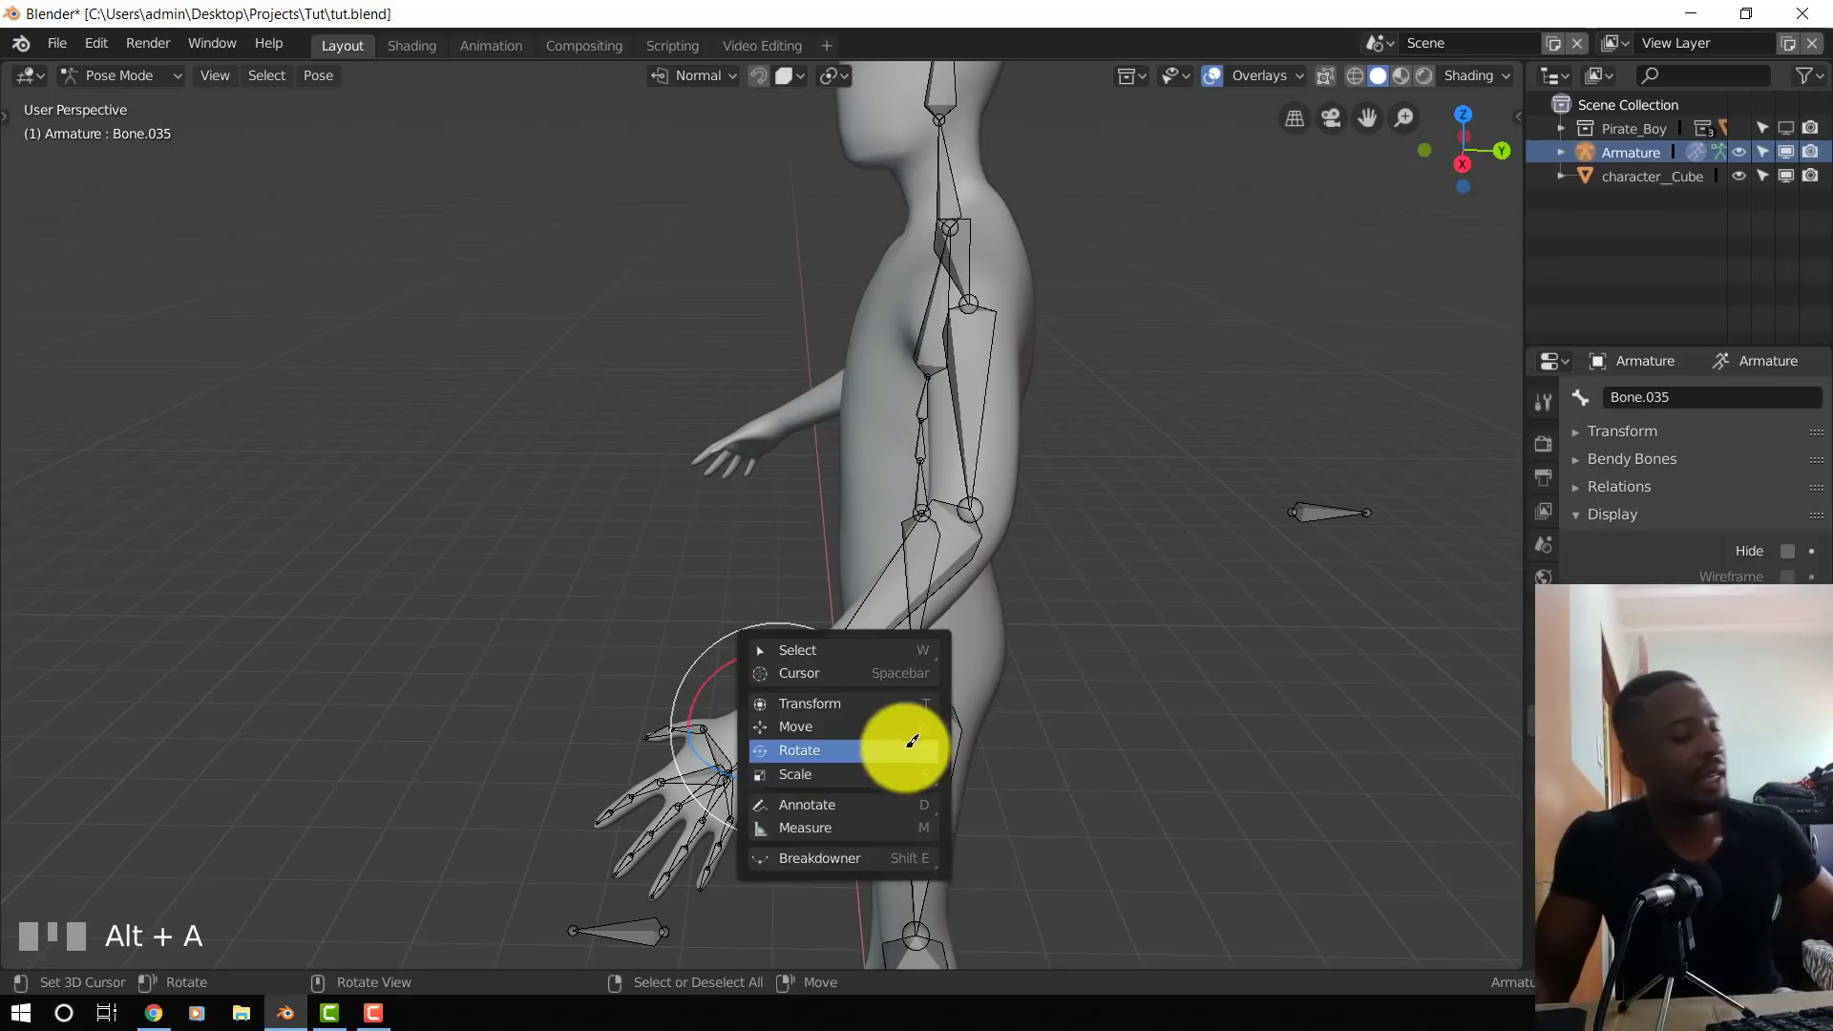
{"action": "left_click", "coordinate": [898, 749]}
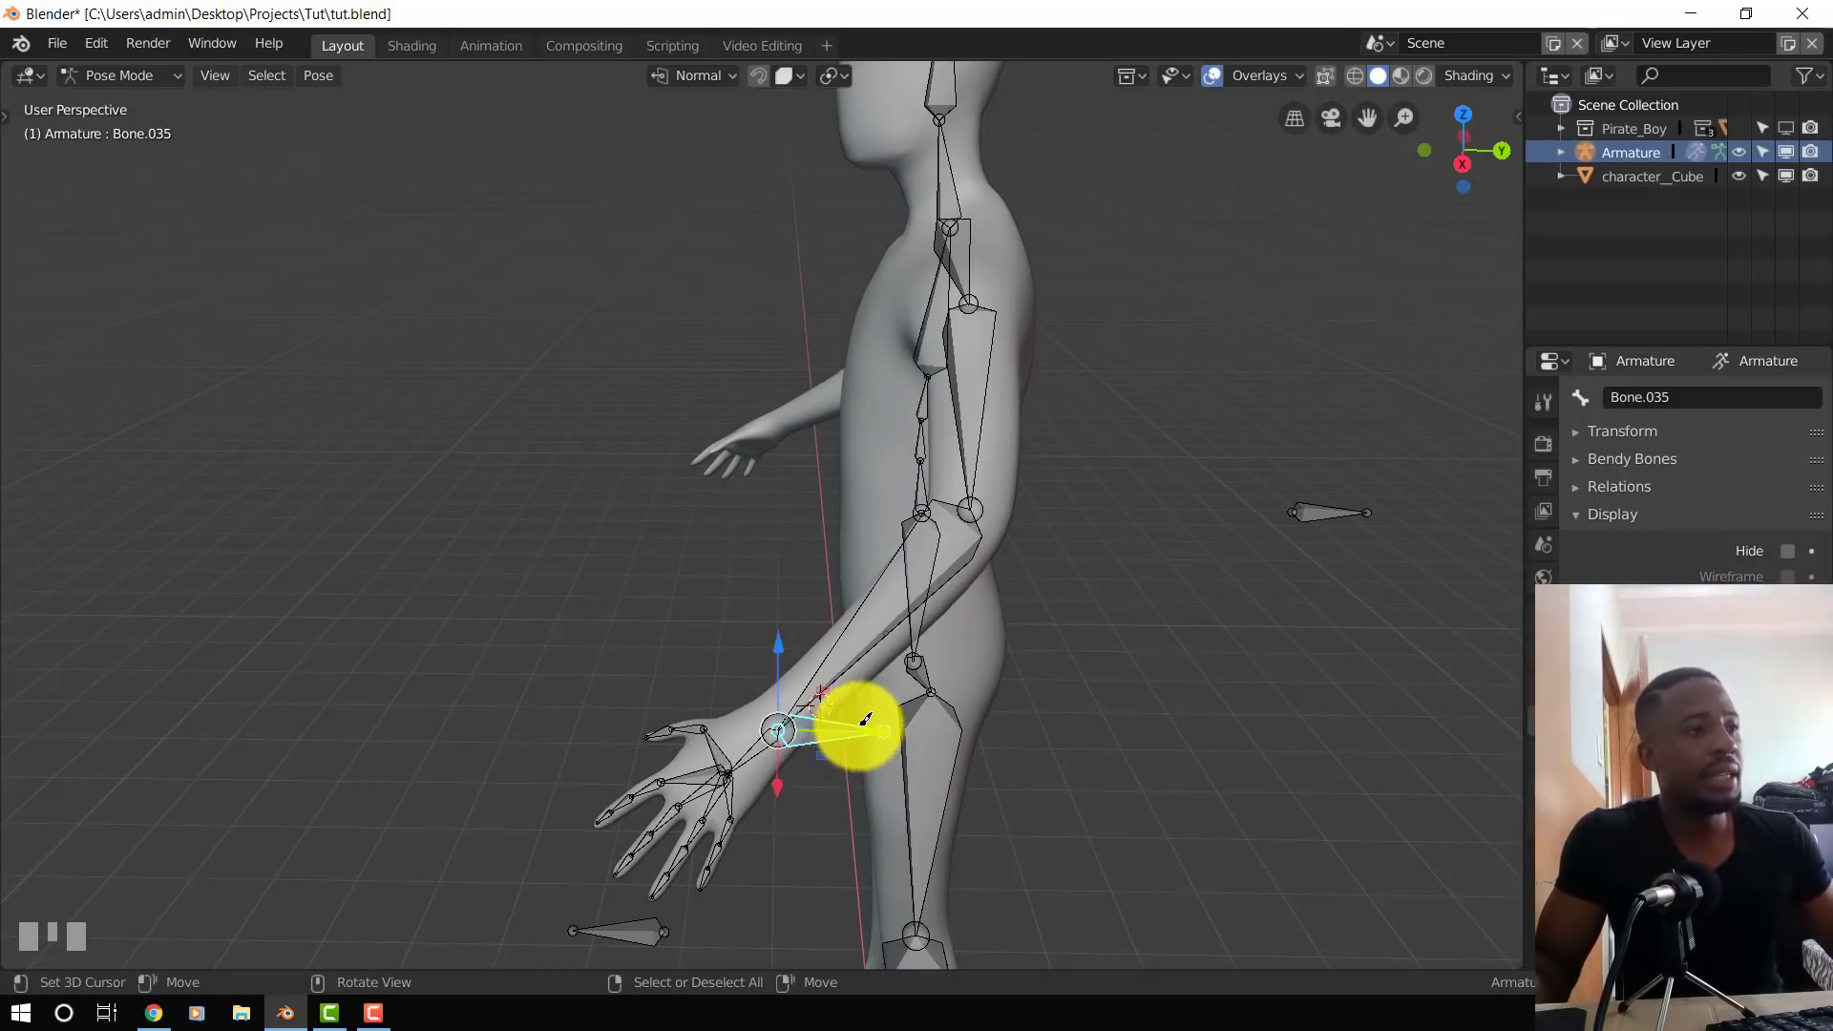
- Add an IK constraint to the left forearm bone with the wrist control bone as its target, and display its bone constraints
{"action": "middle_click_drag", "start_coordinate": [866, 718], "coordinate": [761, 664], "text": "shift"}
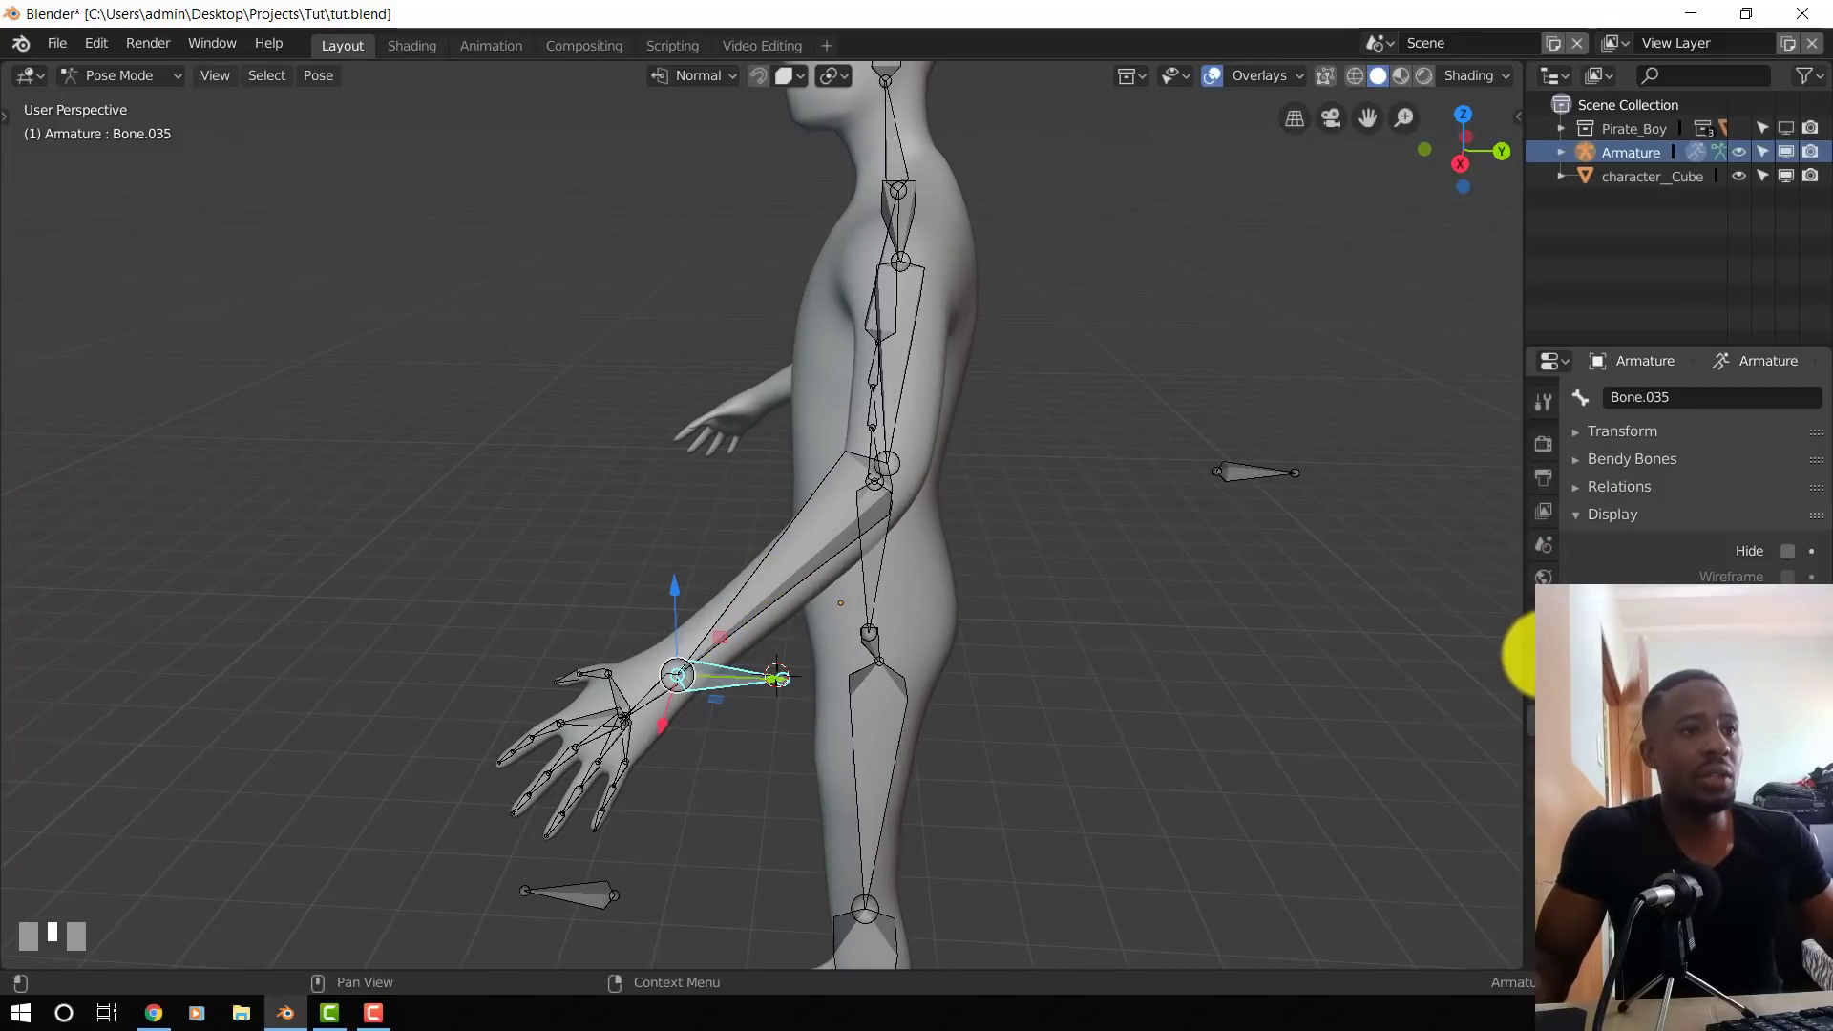
{"action": "left_click", "coordinate": [1538, 649]}
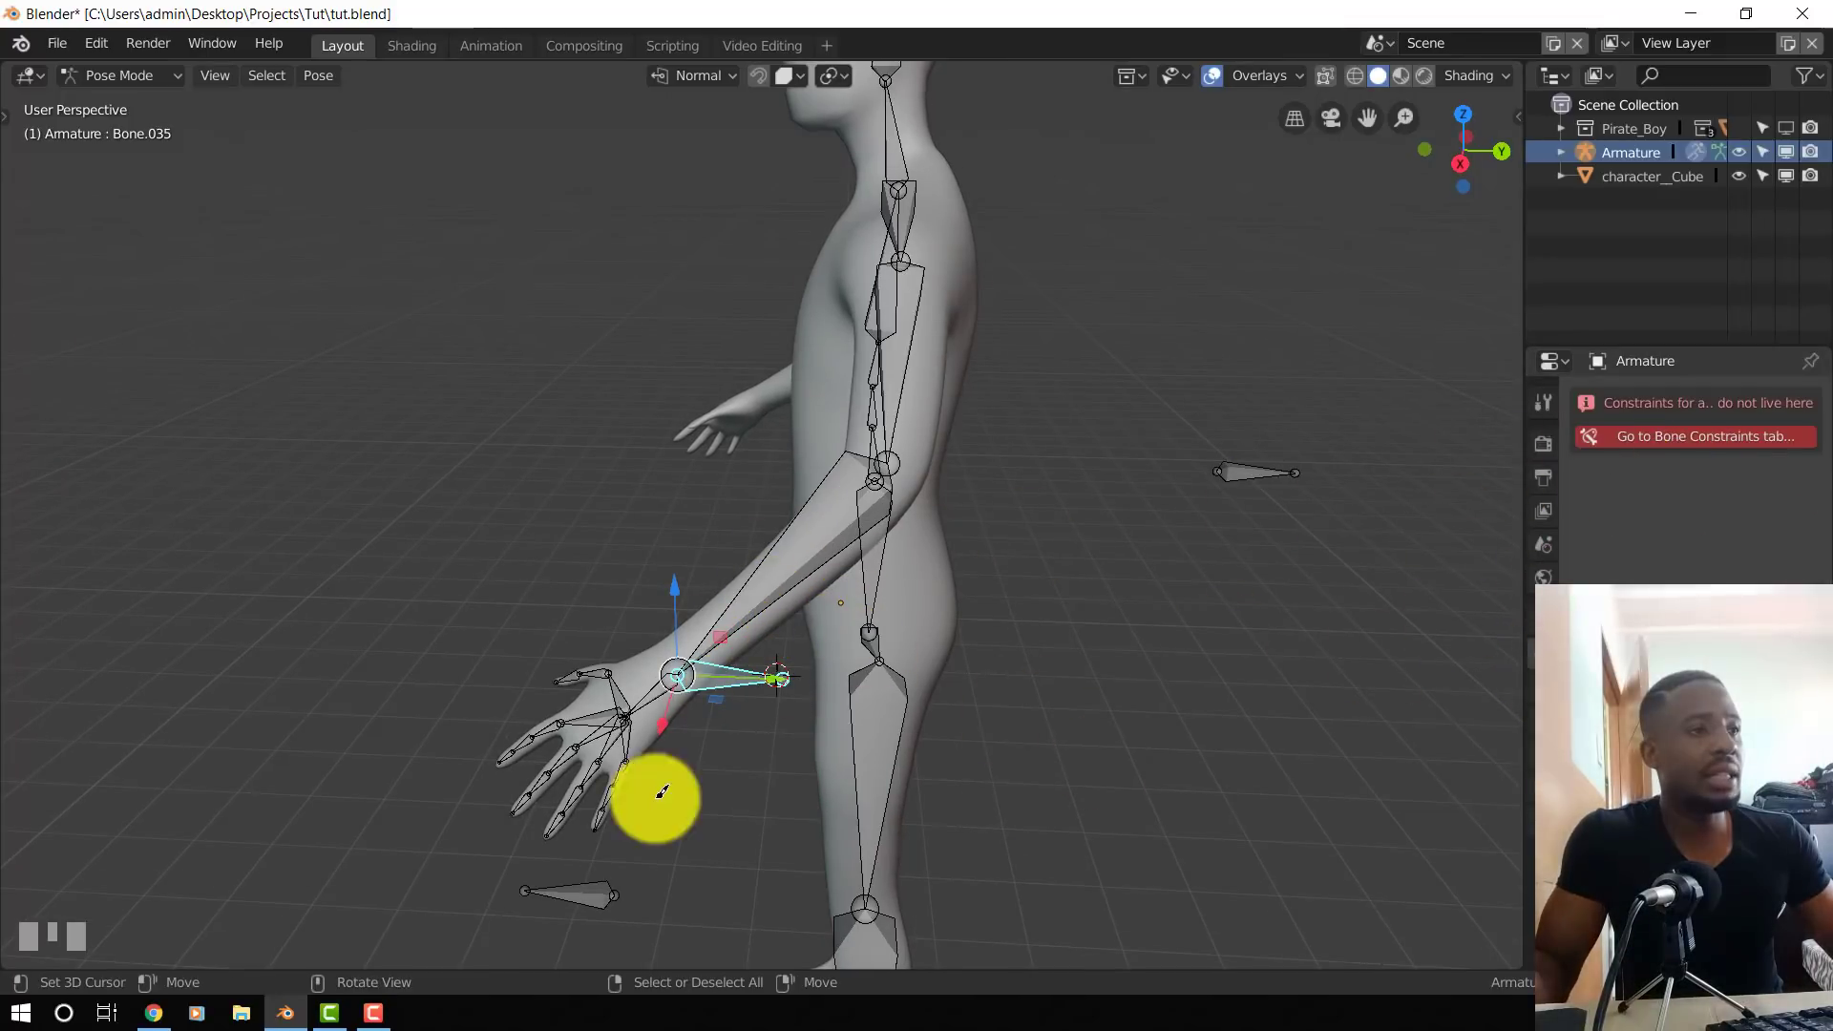
{"action": "middle_click_drag", "start_coordinate": [662, 792], "coordinate": [694, 718]}
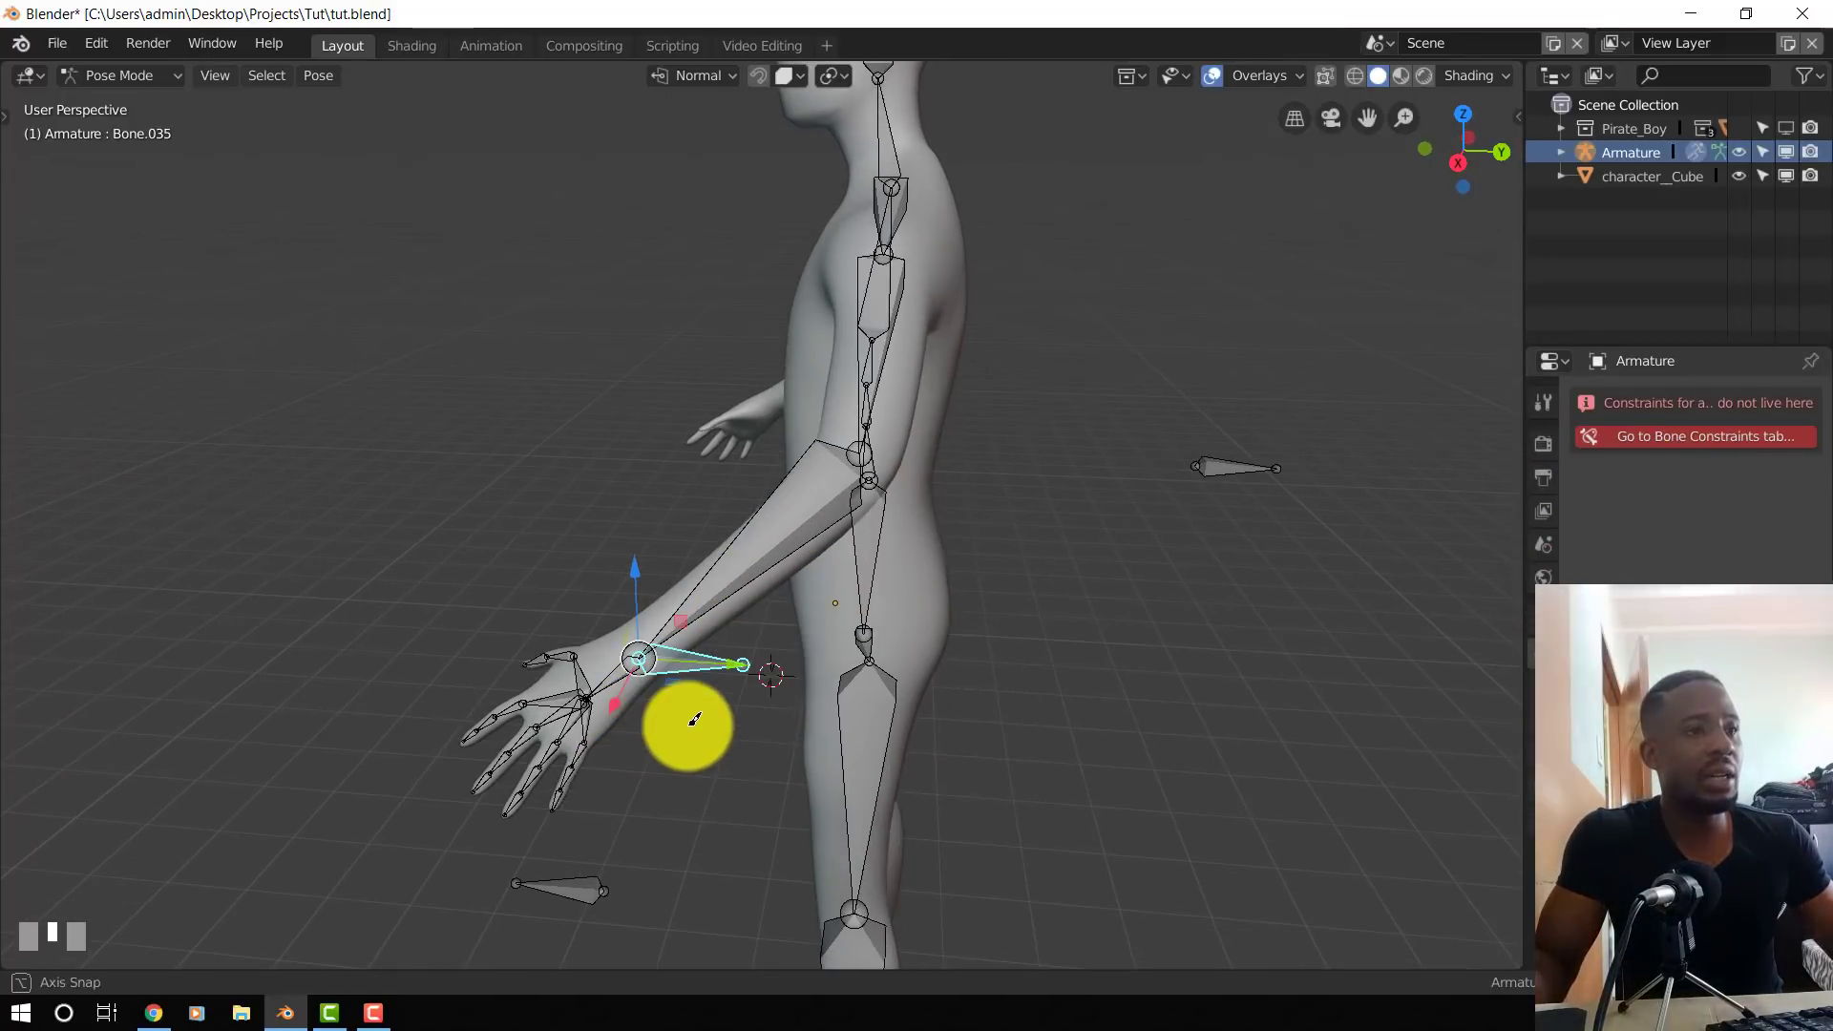
{"action": "left_click", "coordinate": [1709, 435]}
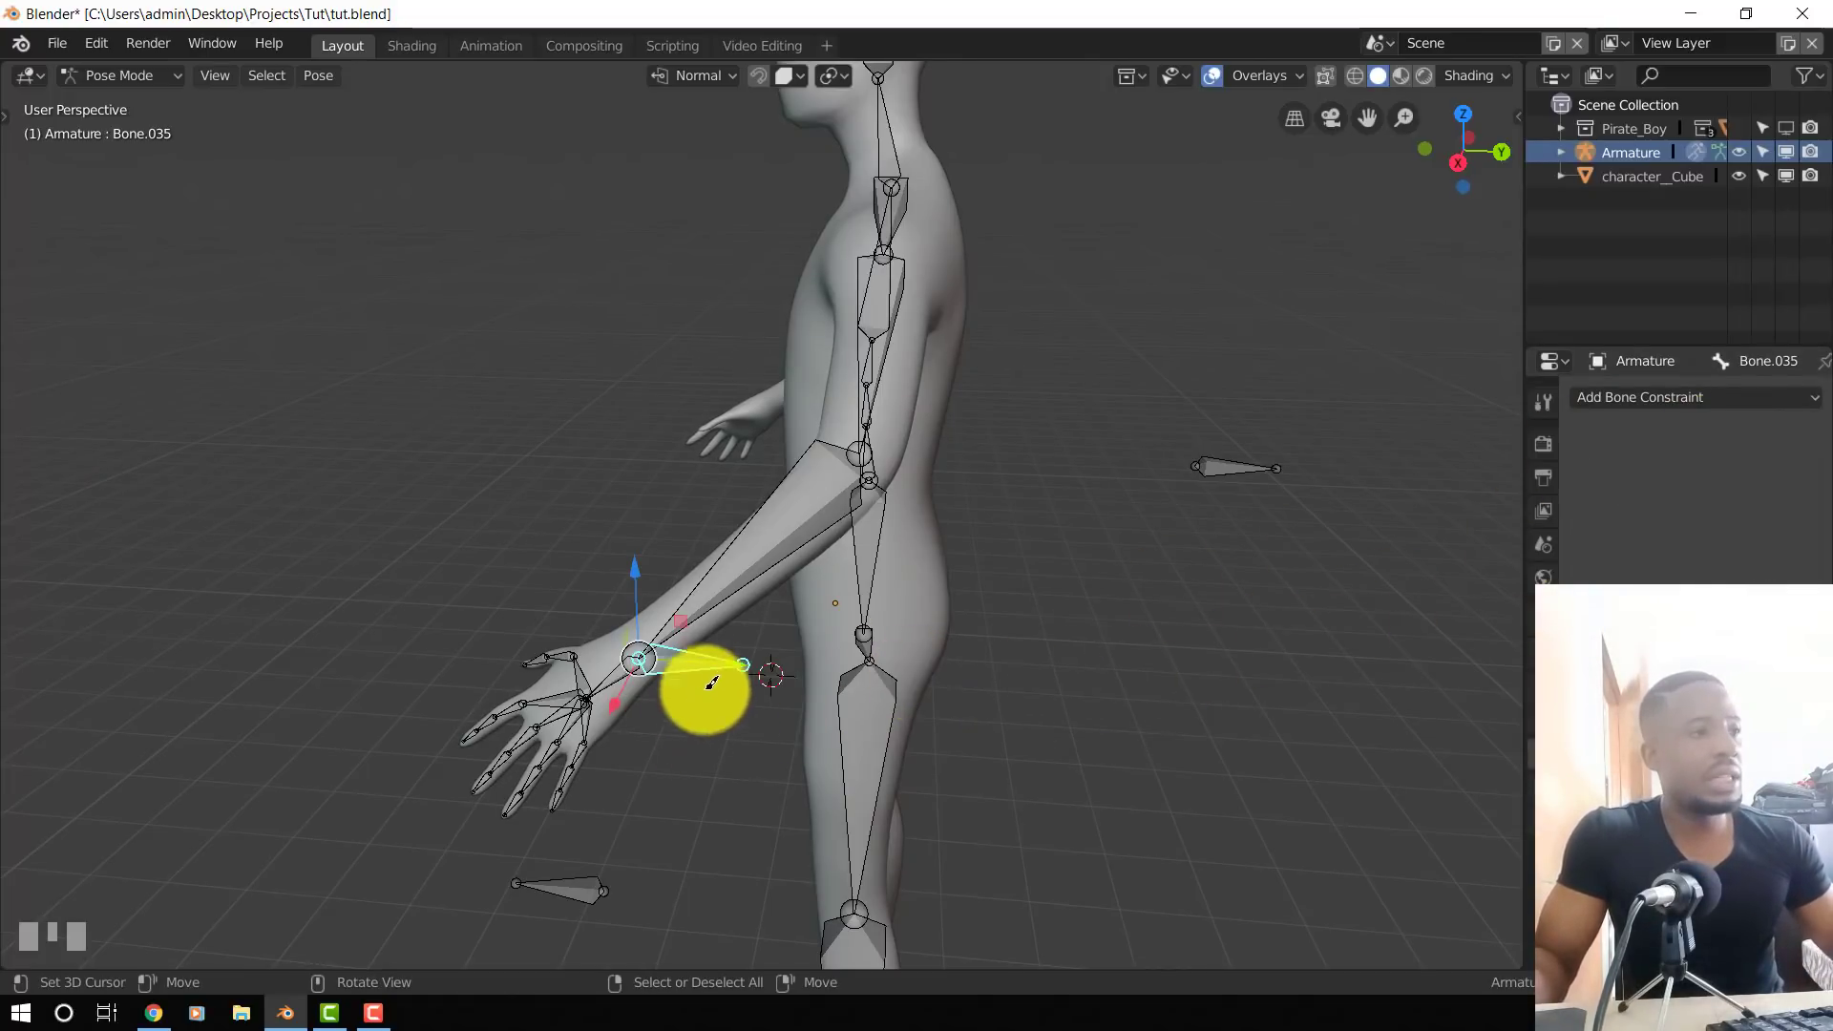
{"action": "left_click", "coordinate": [755, 572]}
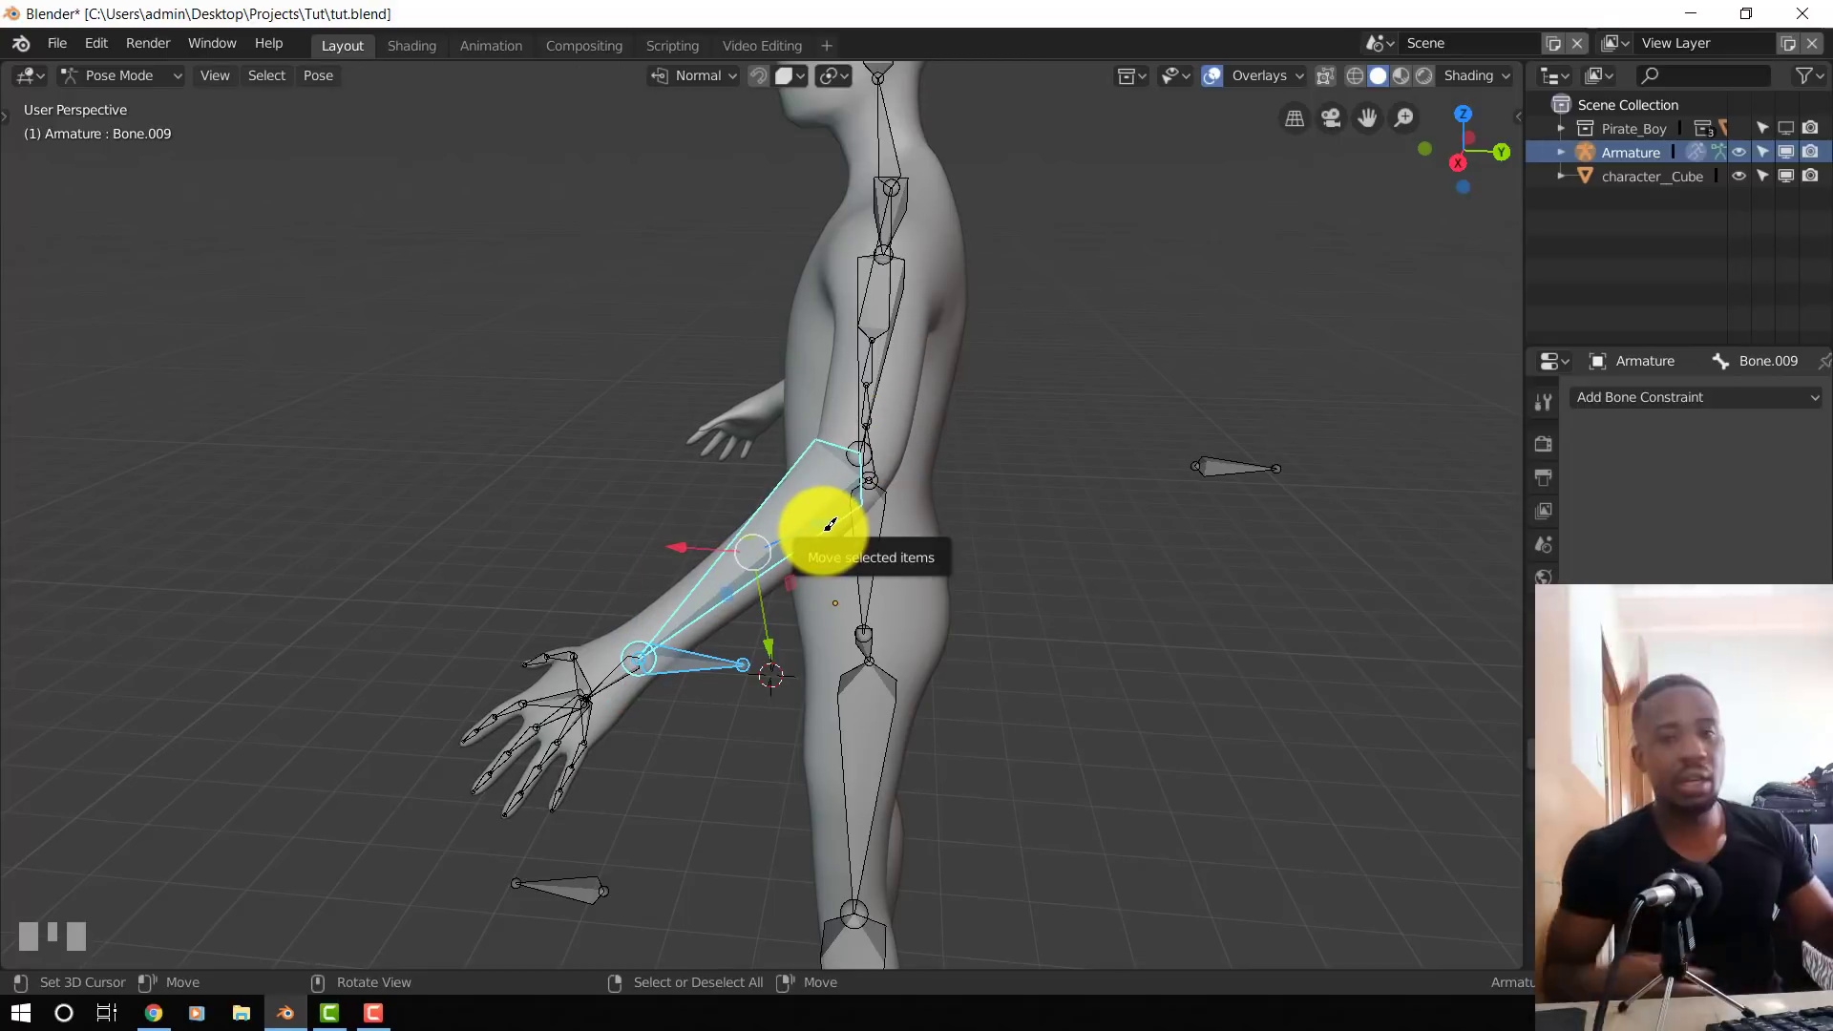
{"action": "key", "text": "shift+i"}
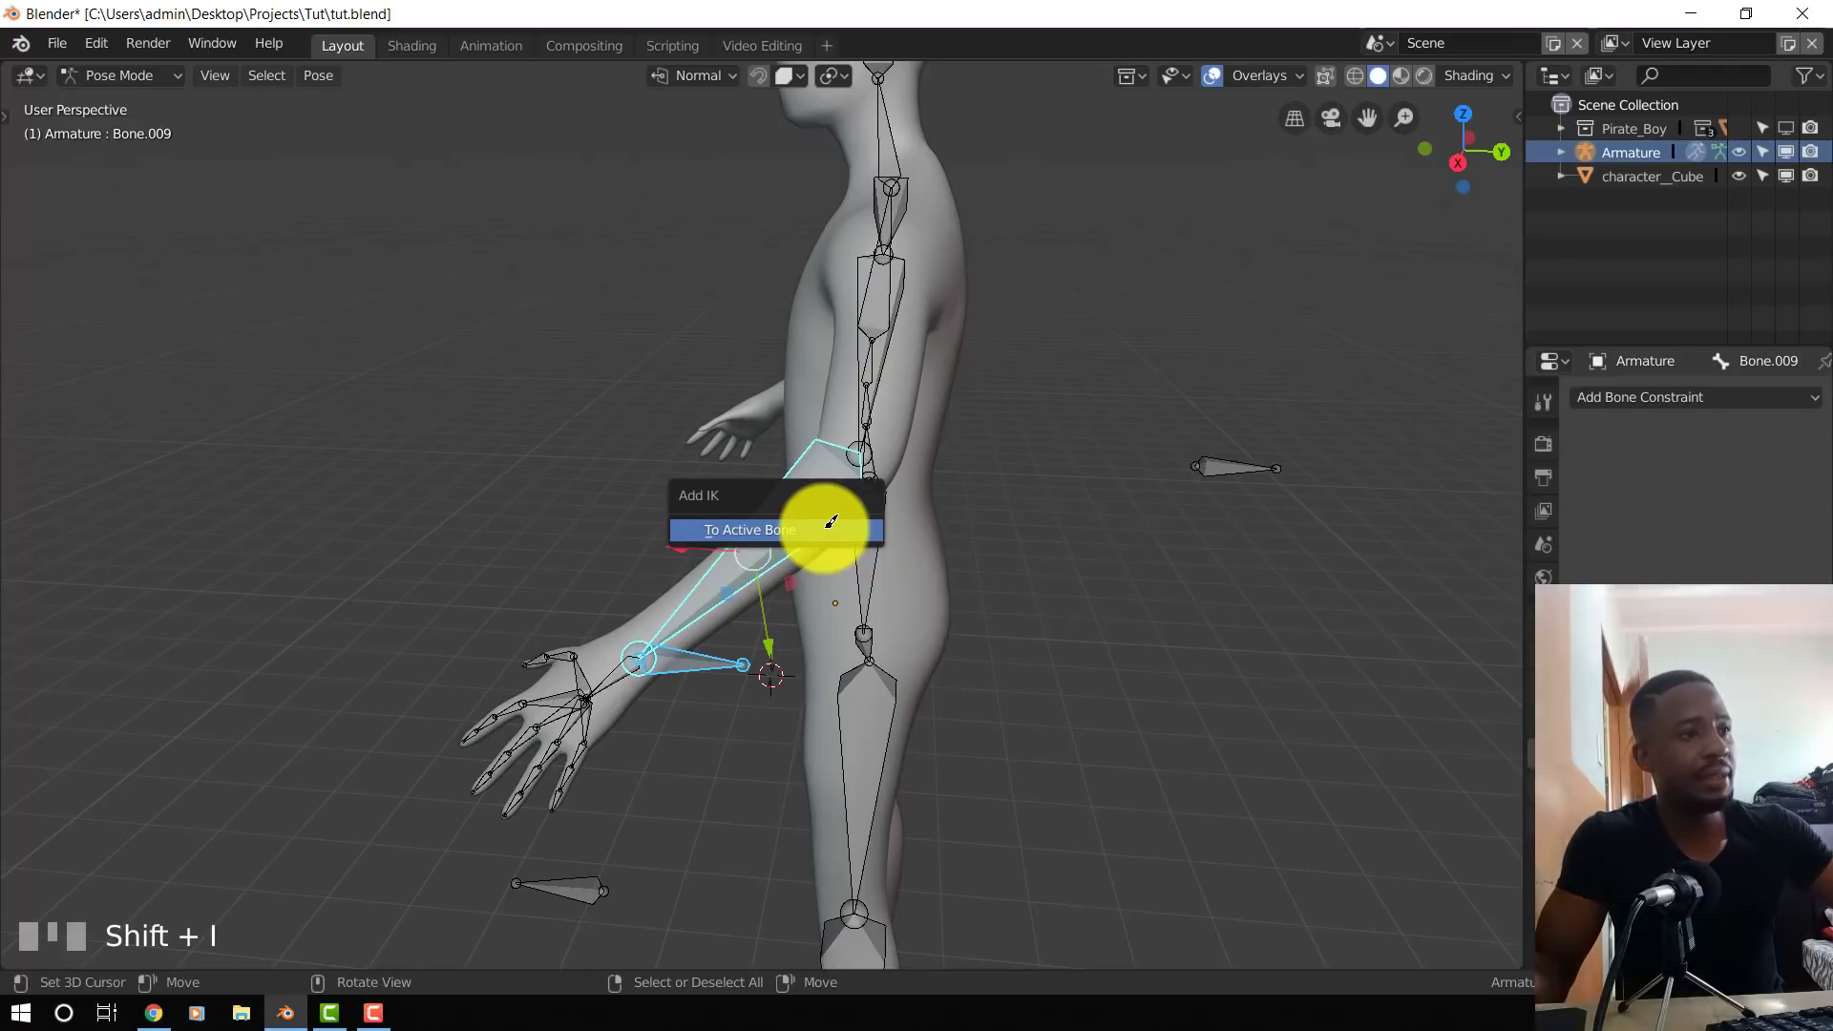
{"action": "left_click", "coordinate": [830, 525]}
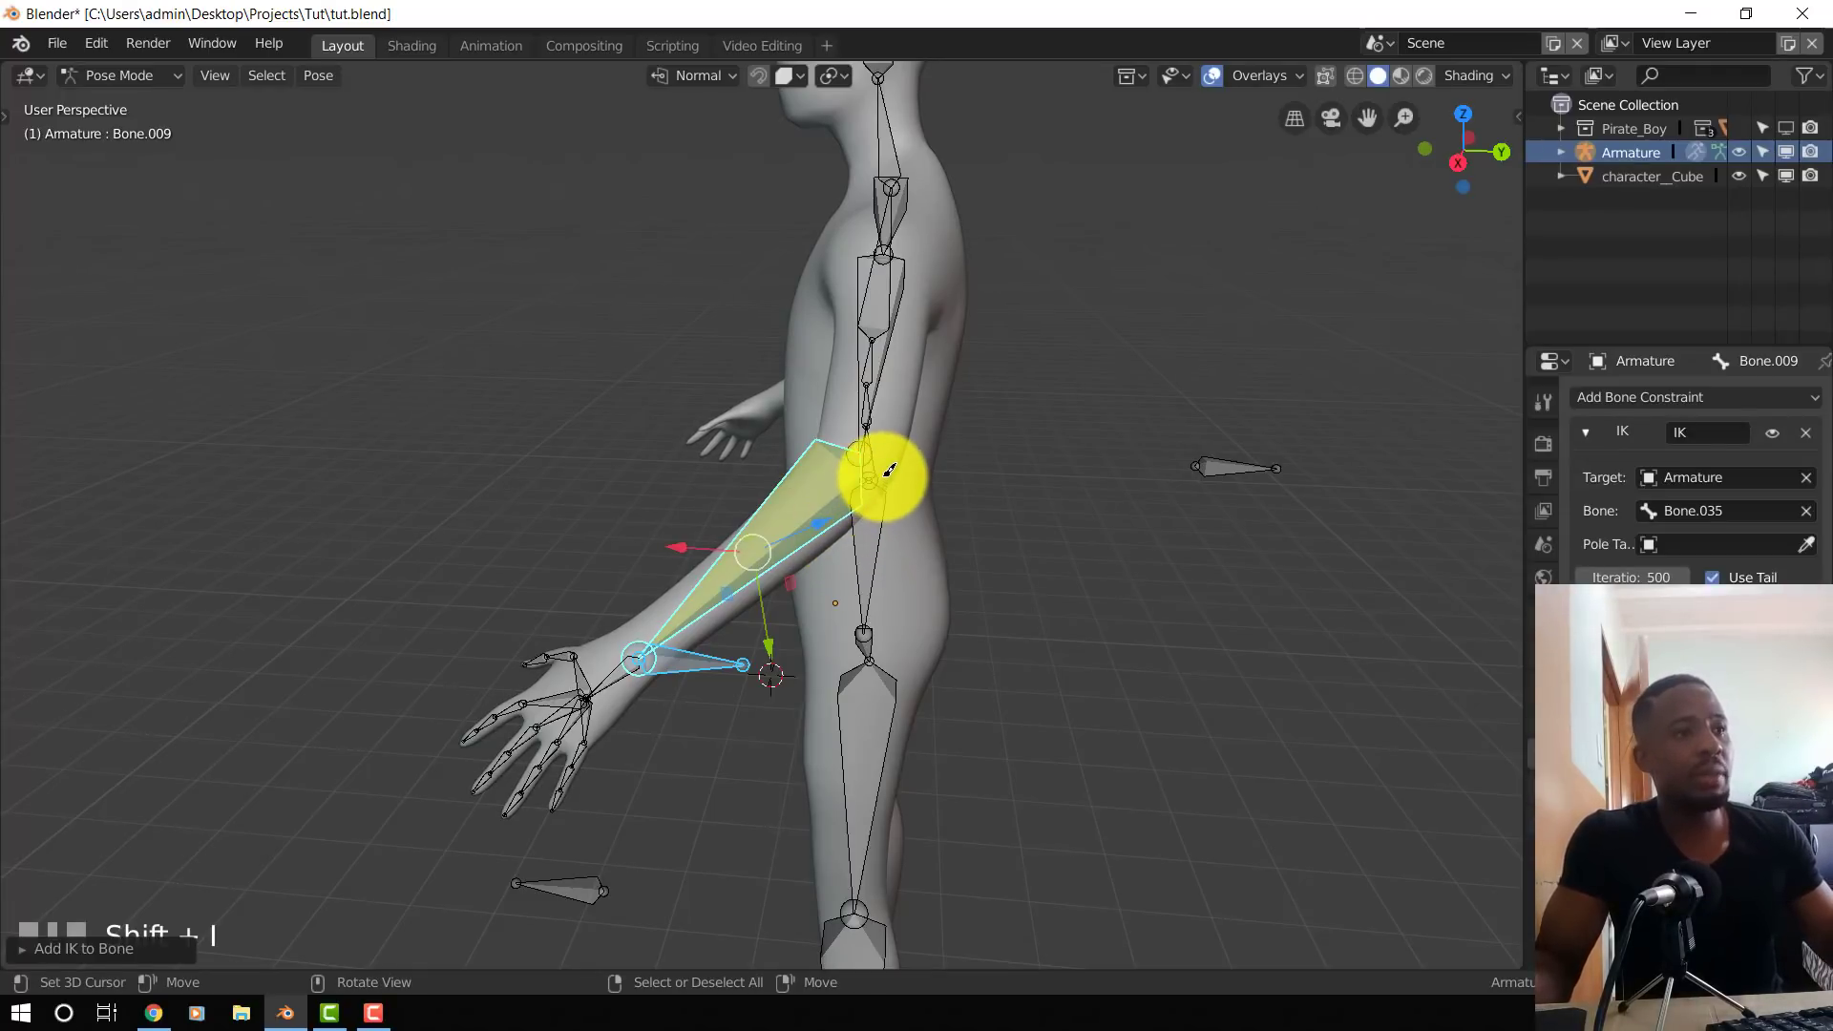
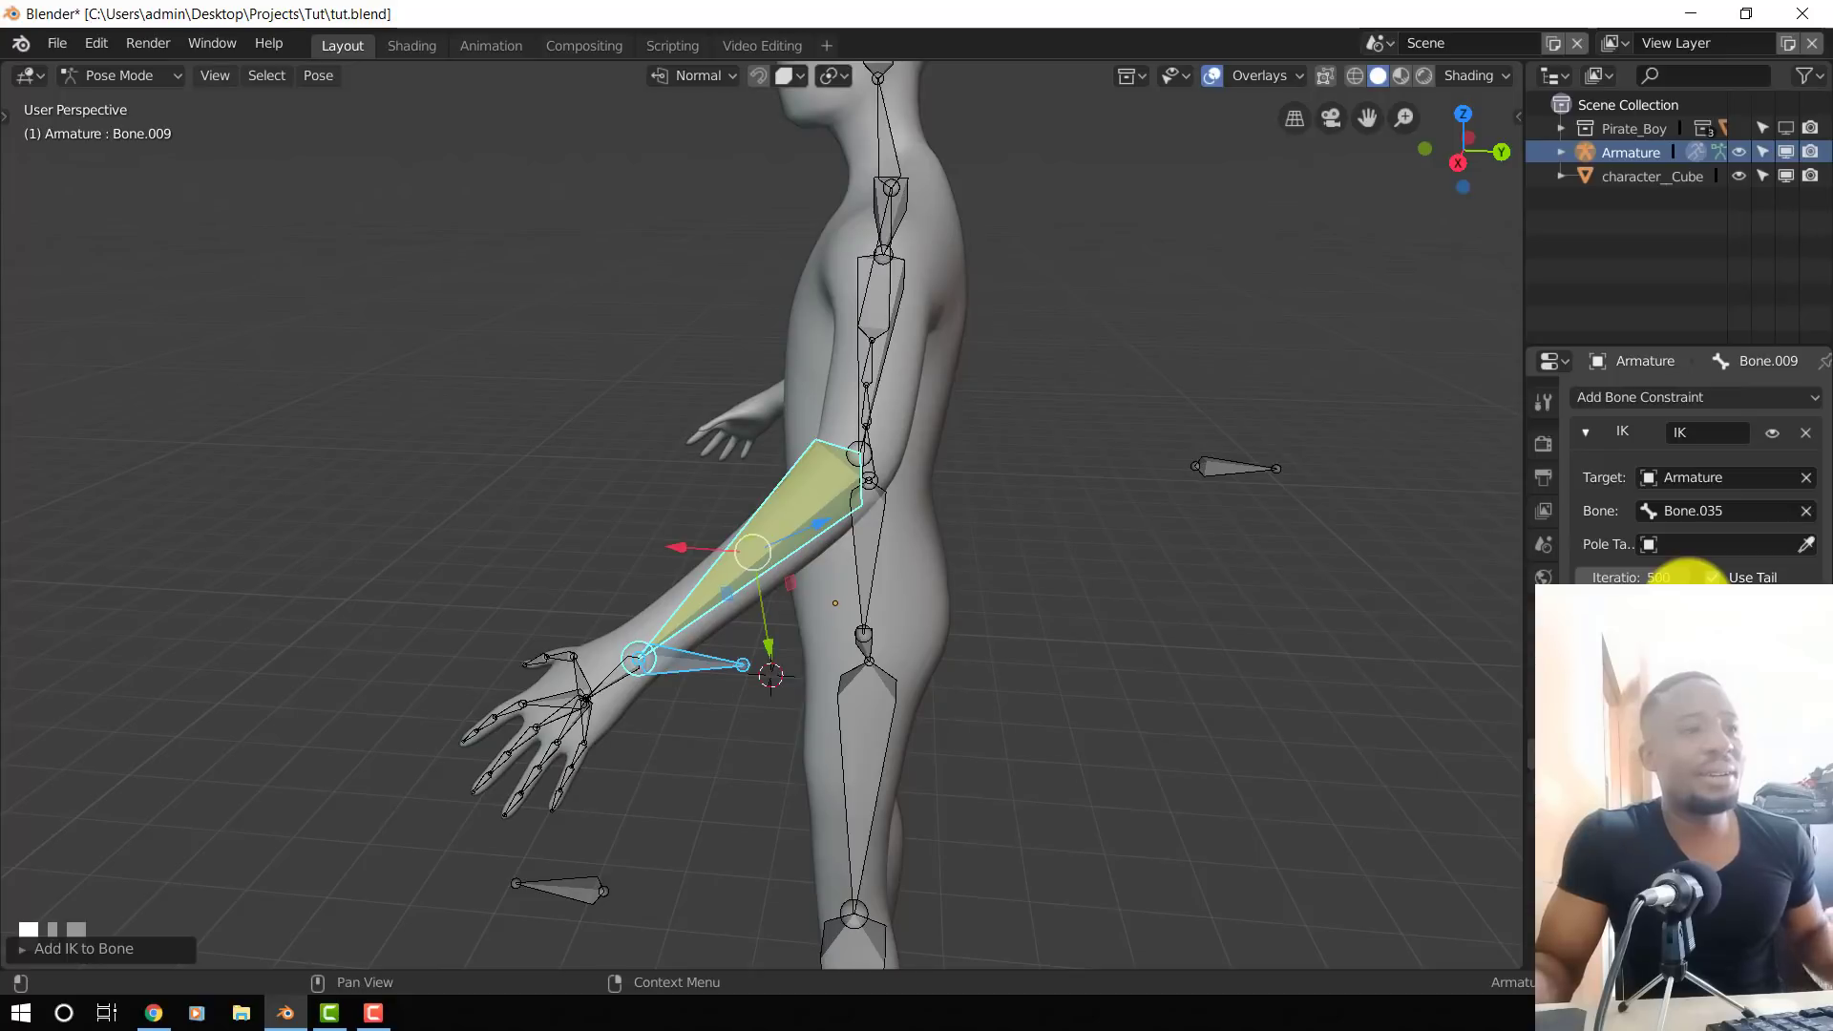
- Test the arm IK by moving the left wrist control bone and cancelling each move
{"action": "middle_click_drag", "start_coordinate": [802, 609], "coordinate": [1219, 655]}
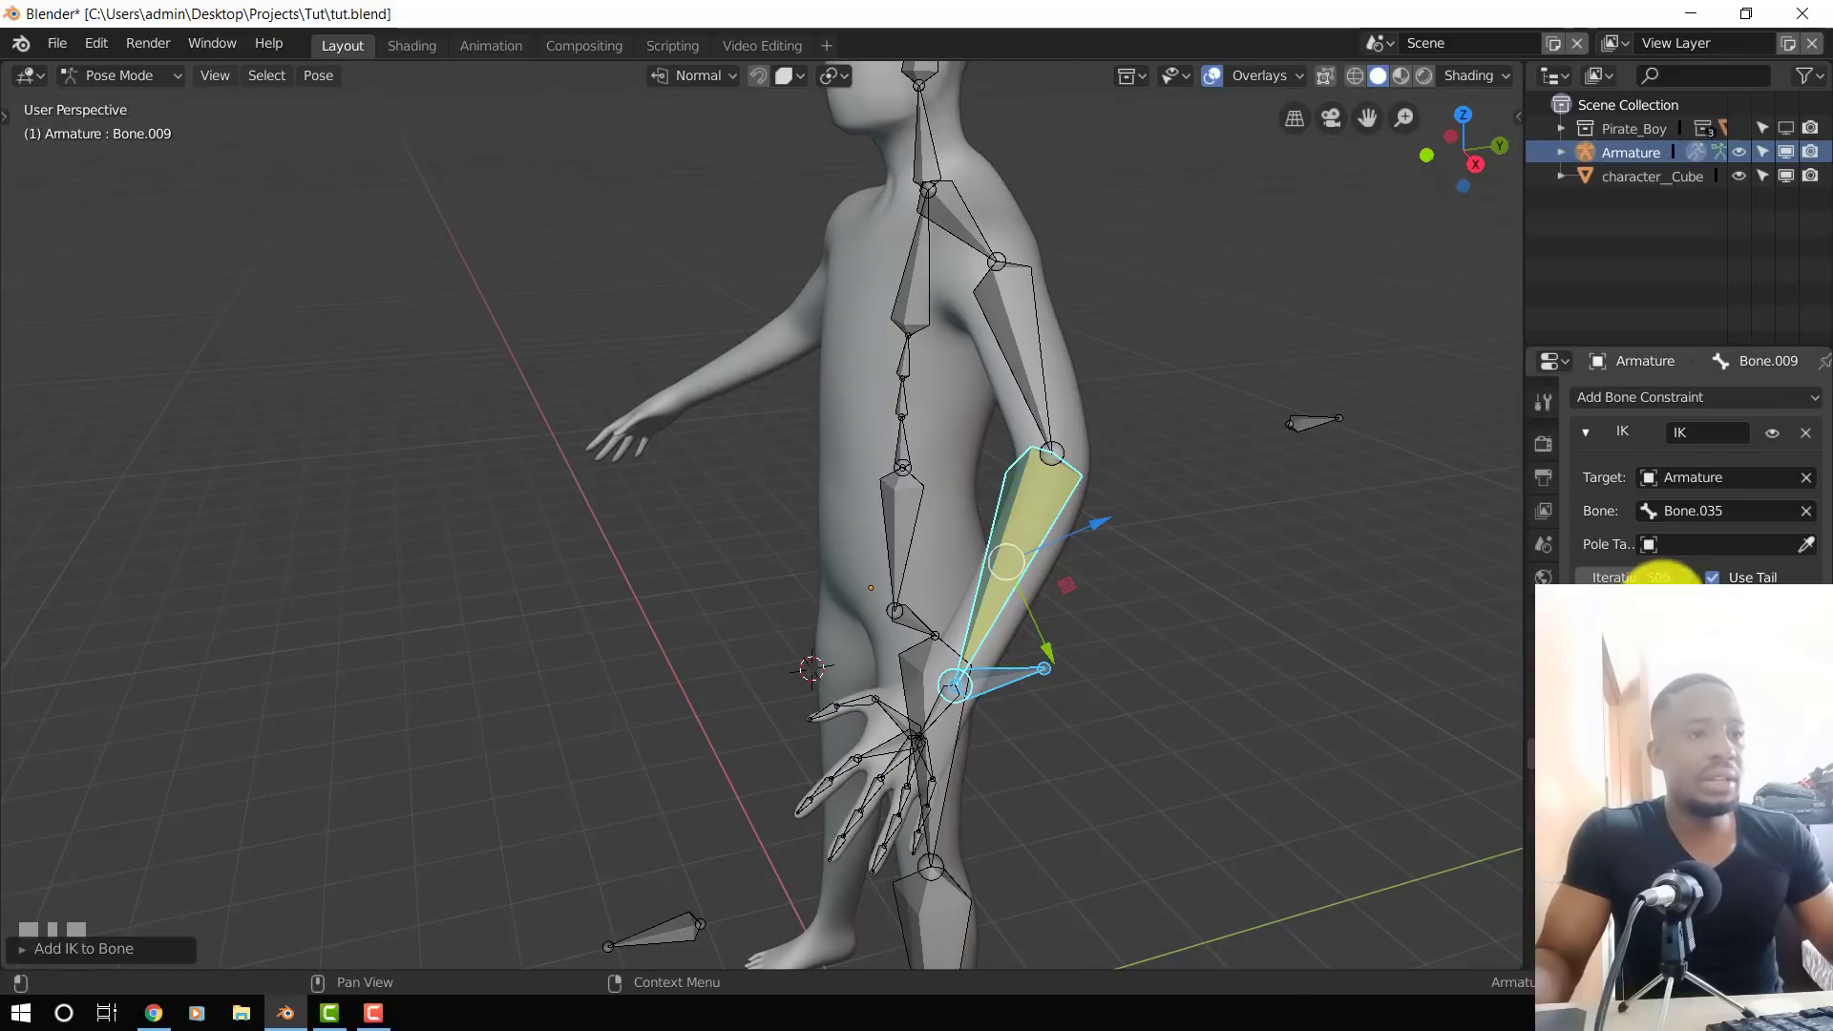
{"action": "right_click", "coordinate": [1031, 665]}
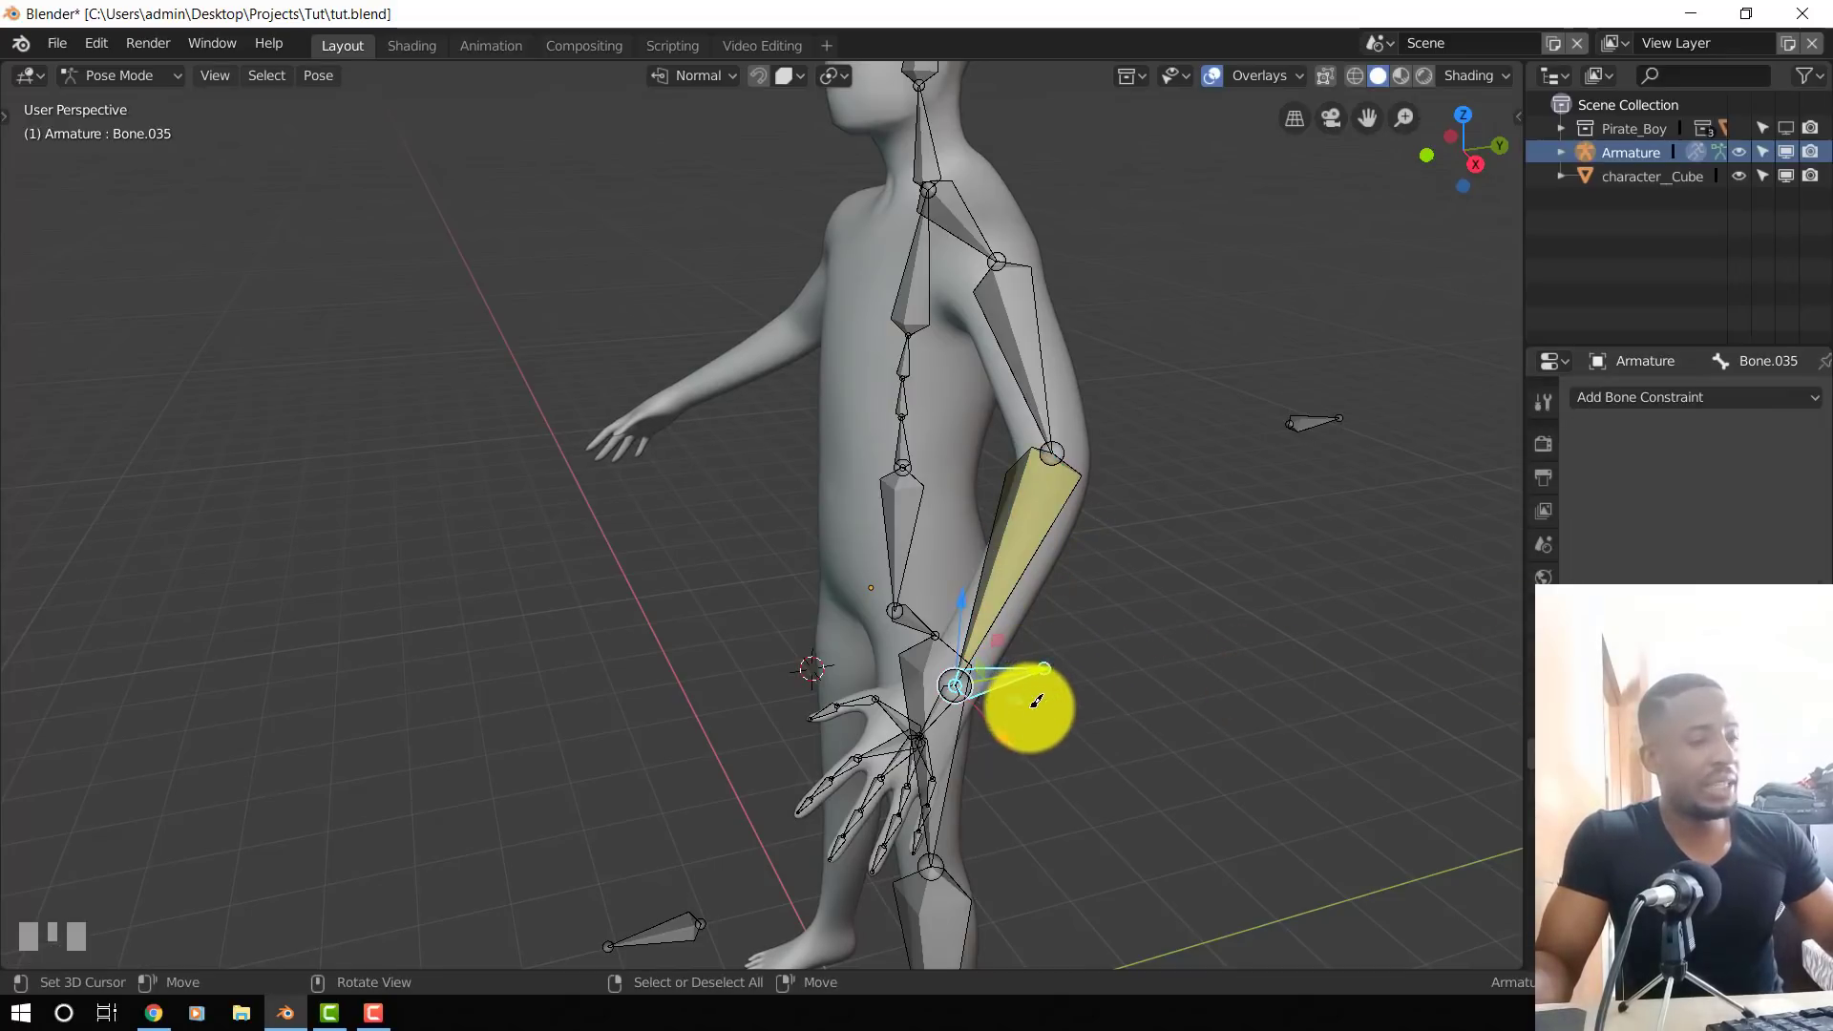
{"action": "key", "text": "g"}
{"action": "right_click", "coordinate": [988, 506]}
{"action": "middle_click_drag", "start_coordinate": [994, 532], "coordinate": [1063, 557]}
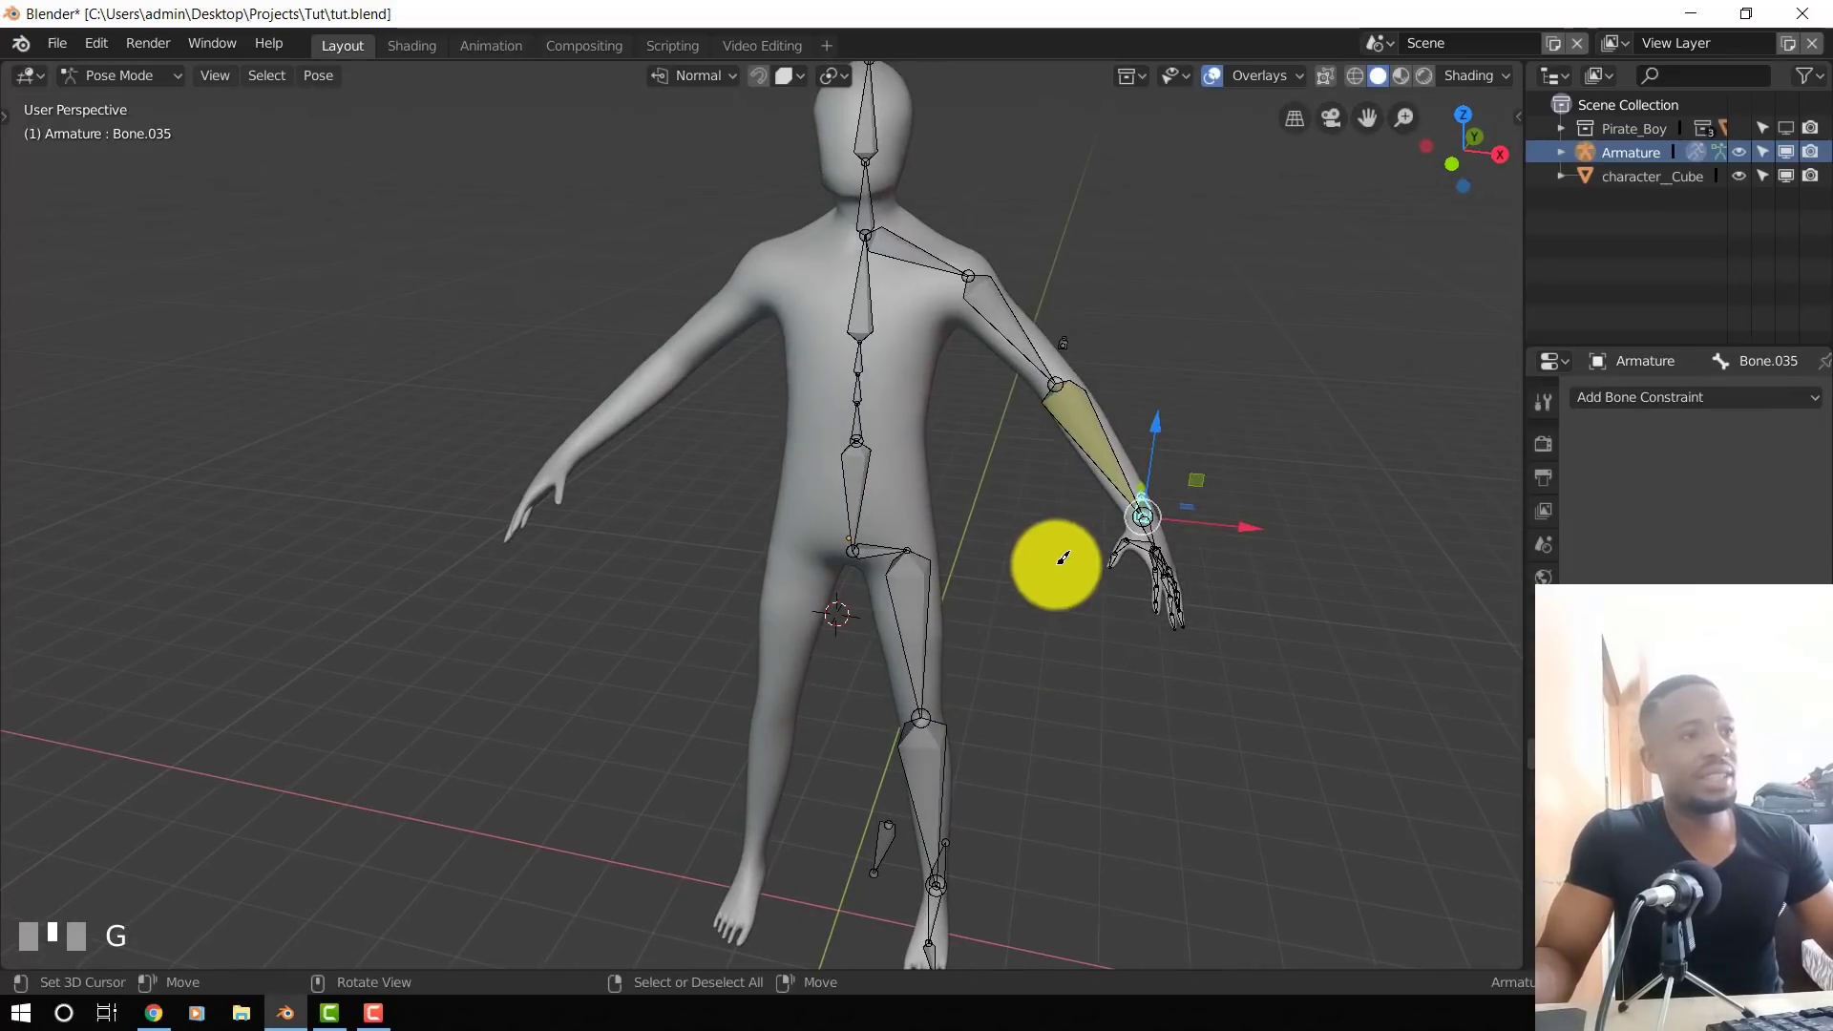
{"action": "key", "text": "g"}
{"action": "right_click", "coordinate": [1050, 533]}
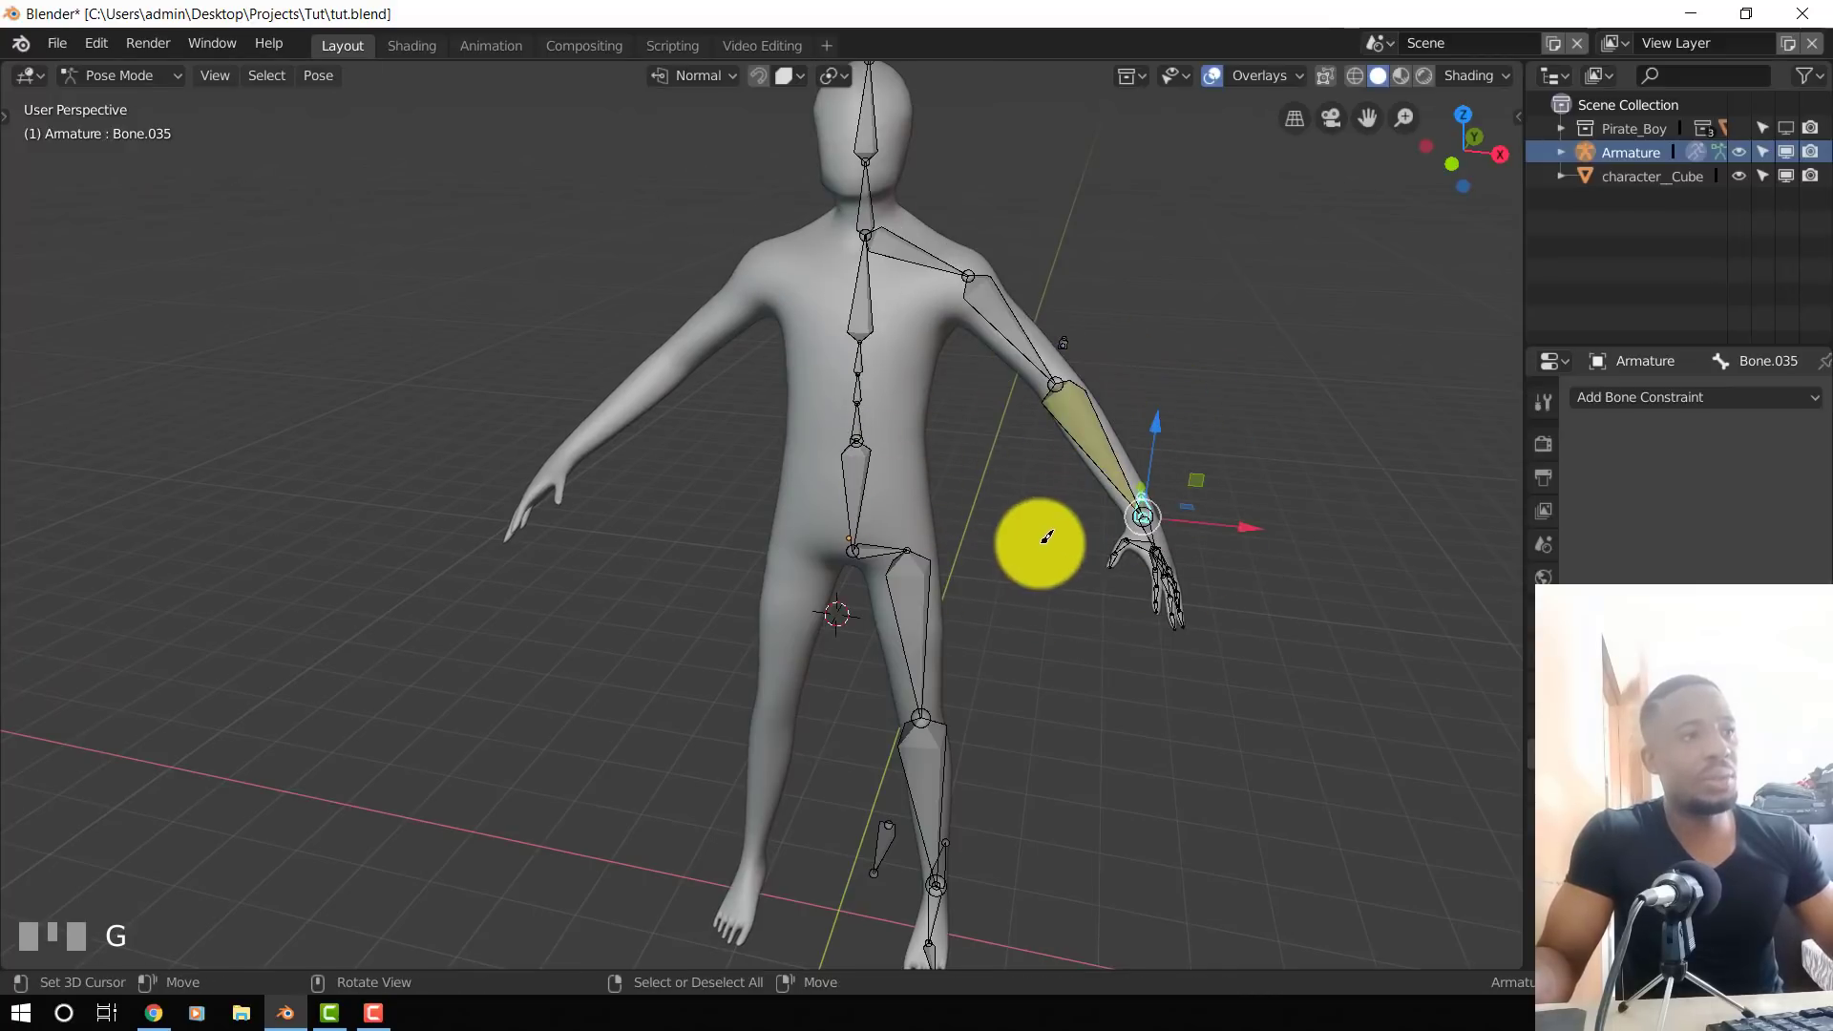
- Check the IK constraint on the left forearm bone and try moving the wrist control bone away from the body again
{"action": "right_click", "coordinate": [1104, 468], "text": "shift"}
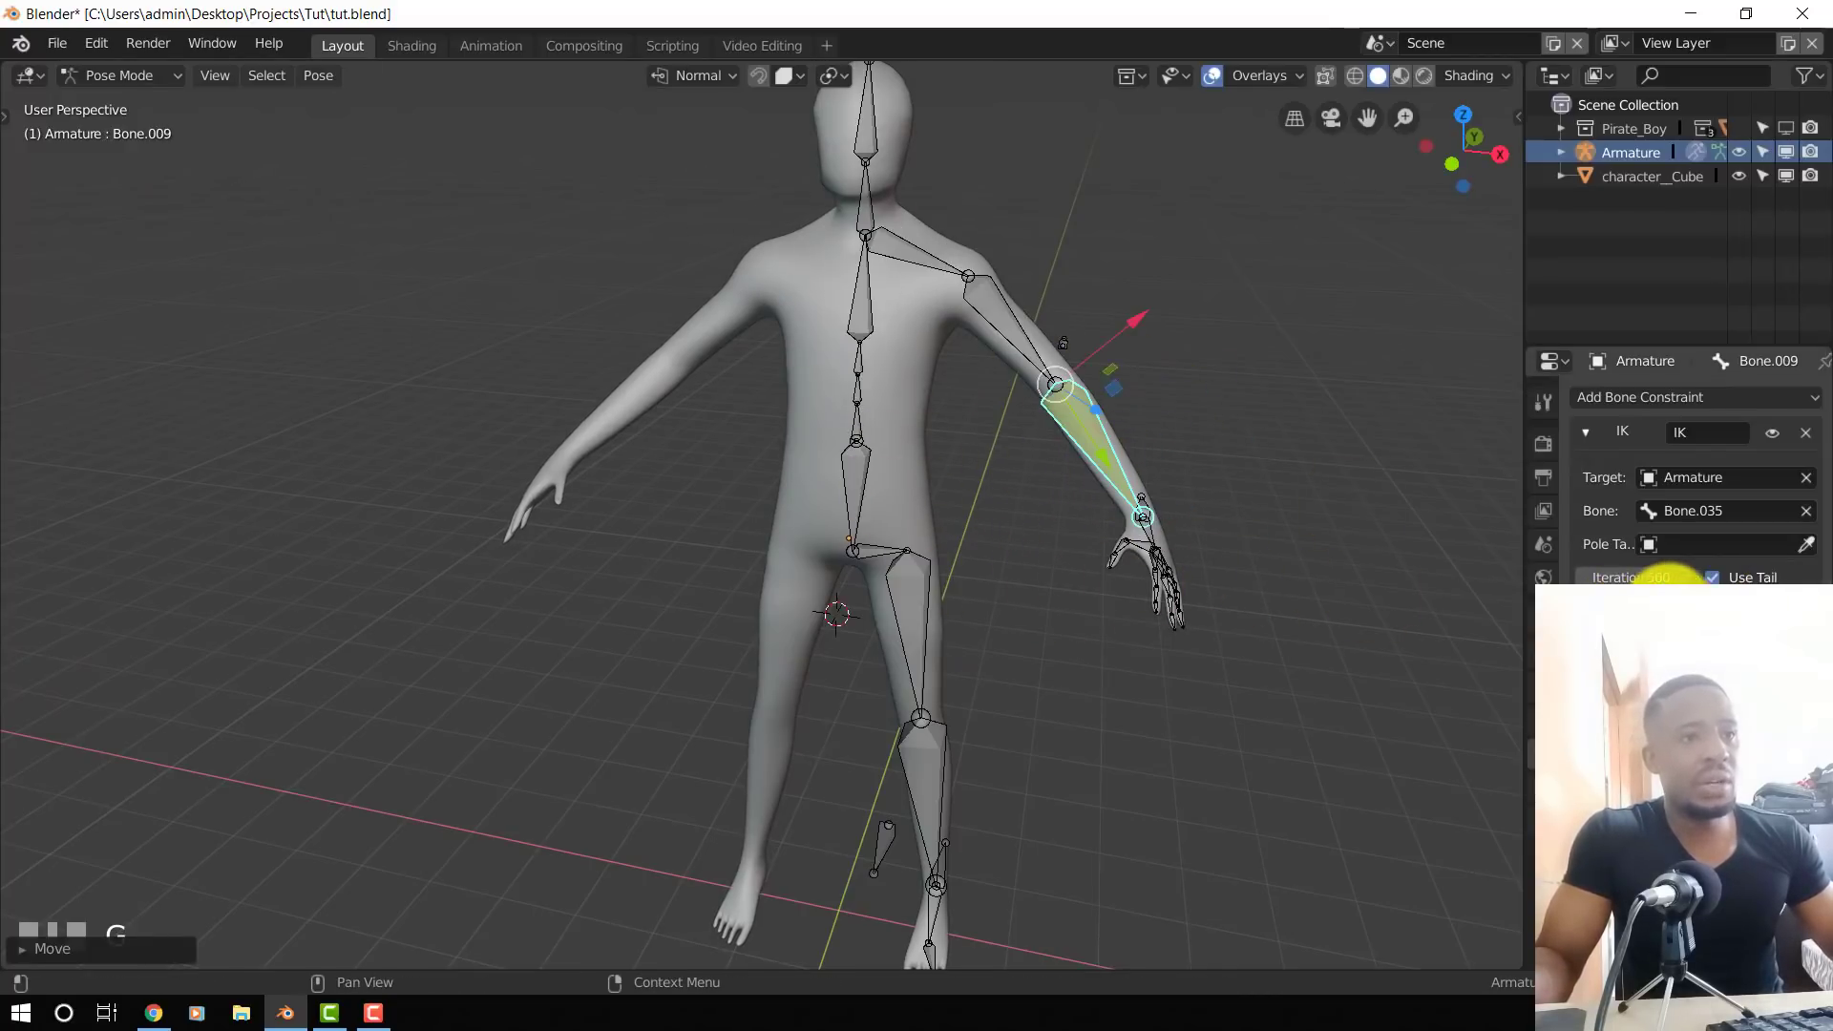
{"action": "middle_click_drag", "start_coordinate": [1053, 618], "coordinate": [1153, 608]}
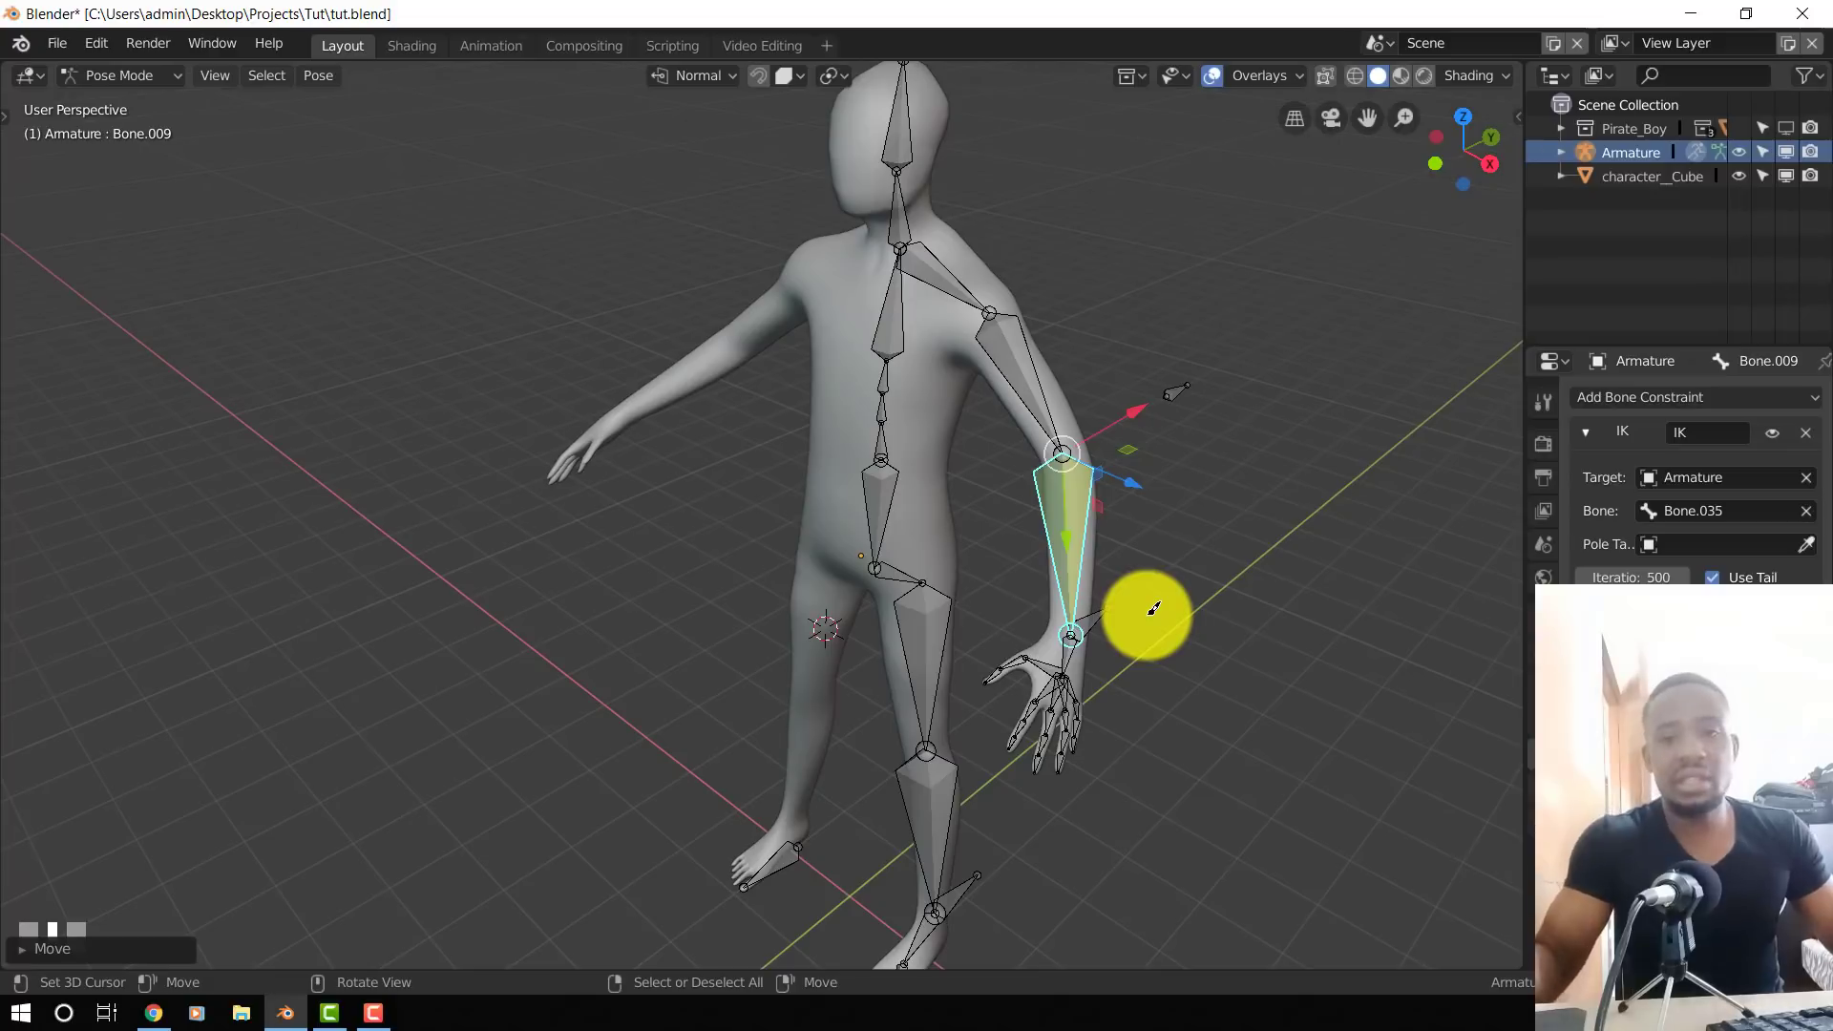
{"action": "right_click", "coordinate": [1098, 619]}
{"action": "key", "text": "g"}
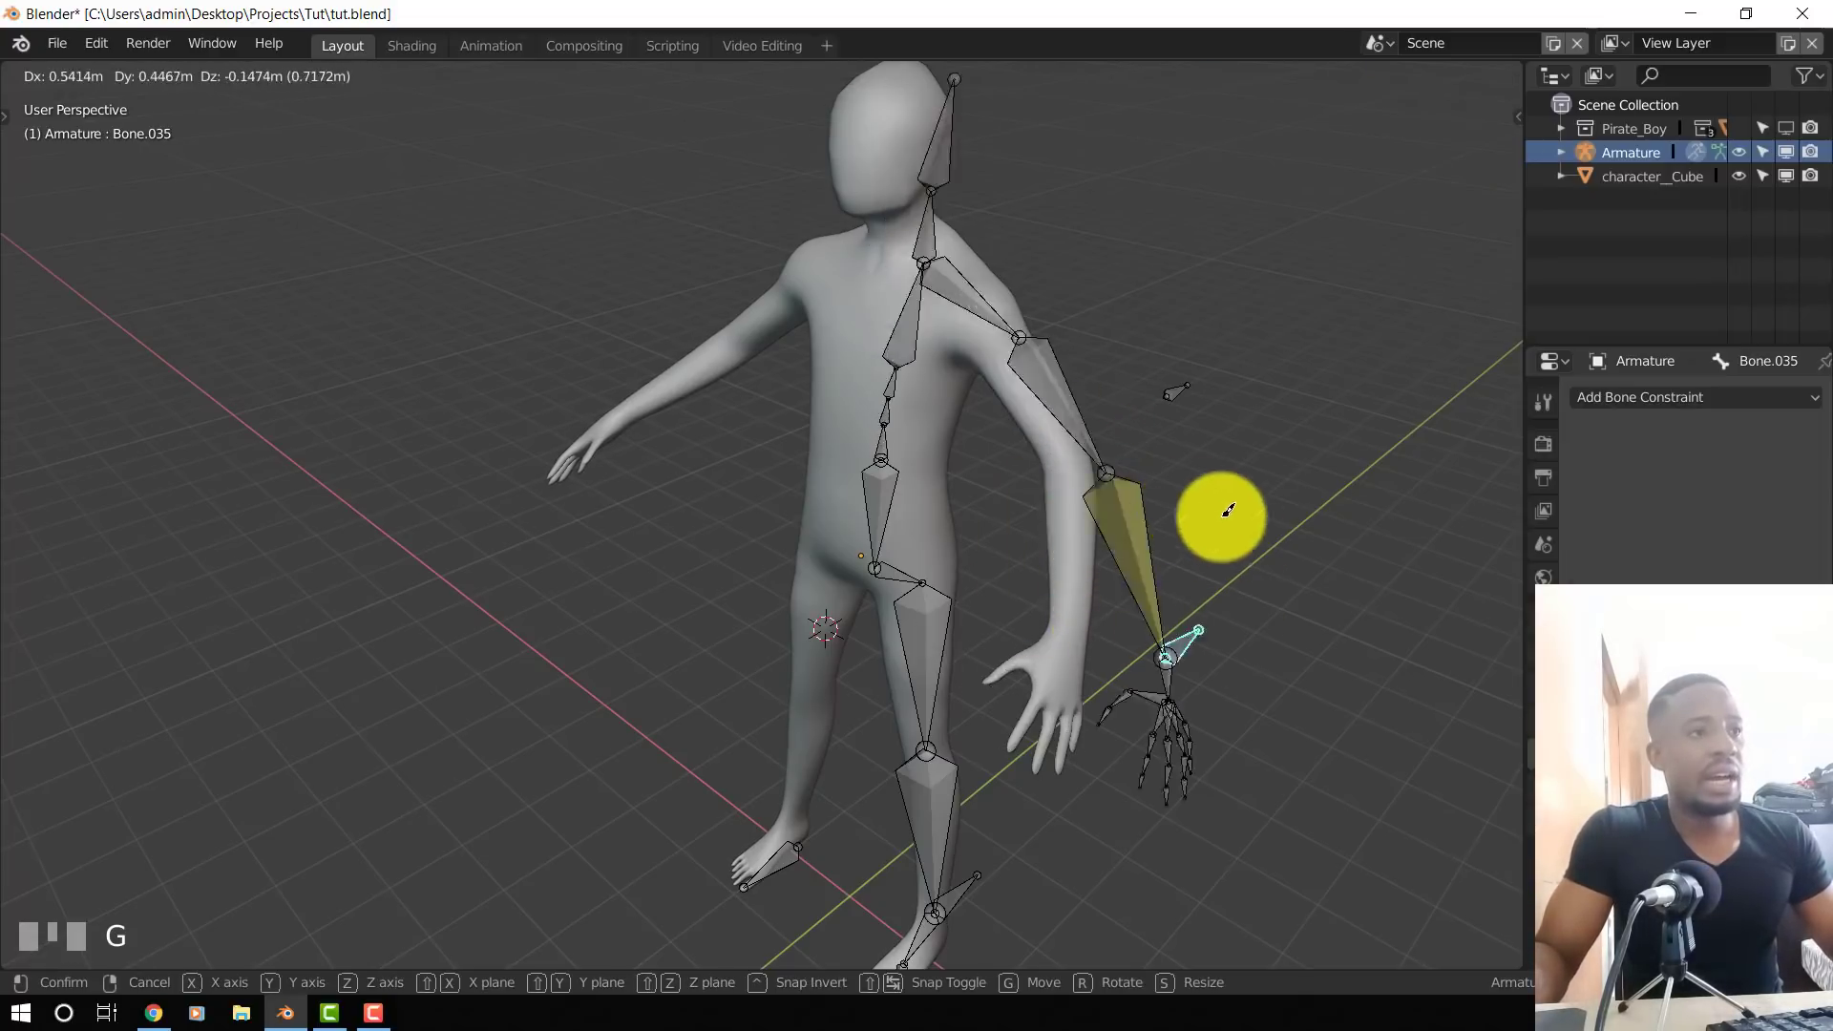
{"action": "left_click", "coordinate": [1166, 544]}
{"action": "middle_click_drag", "start_coordinate": [1165, 544], "coordinate": [1235, 593]}
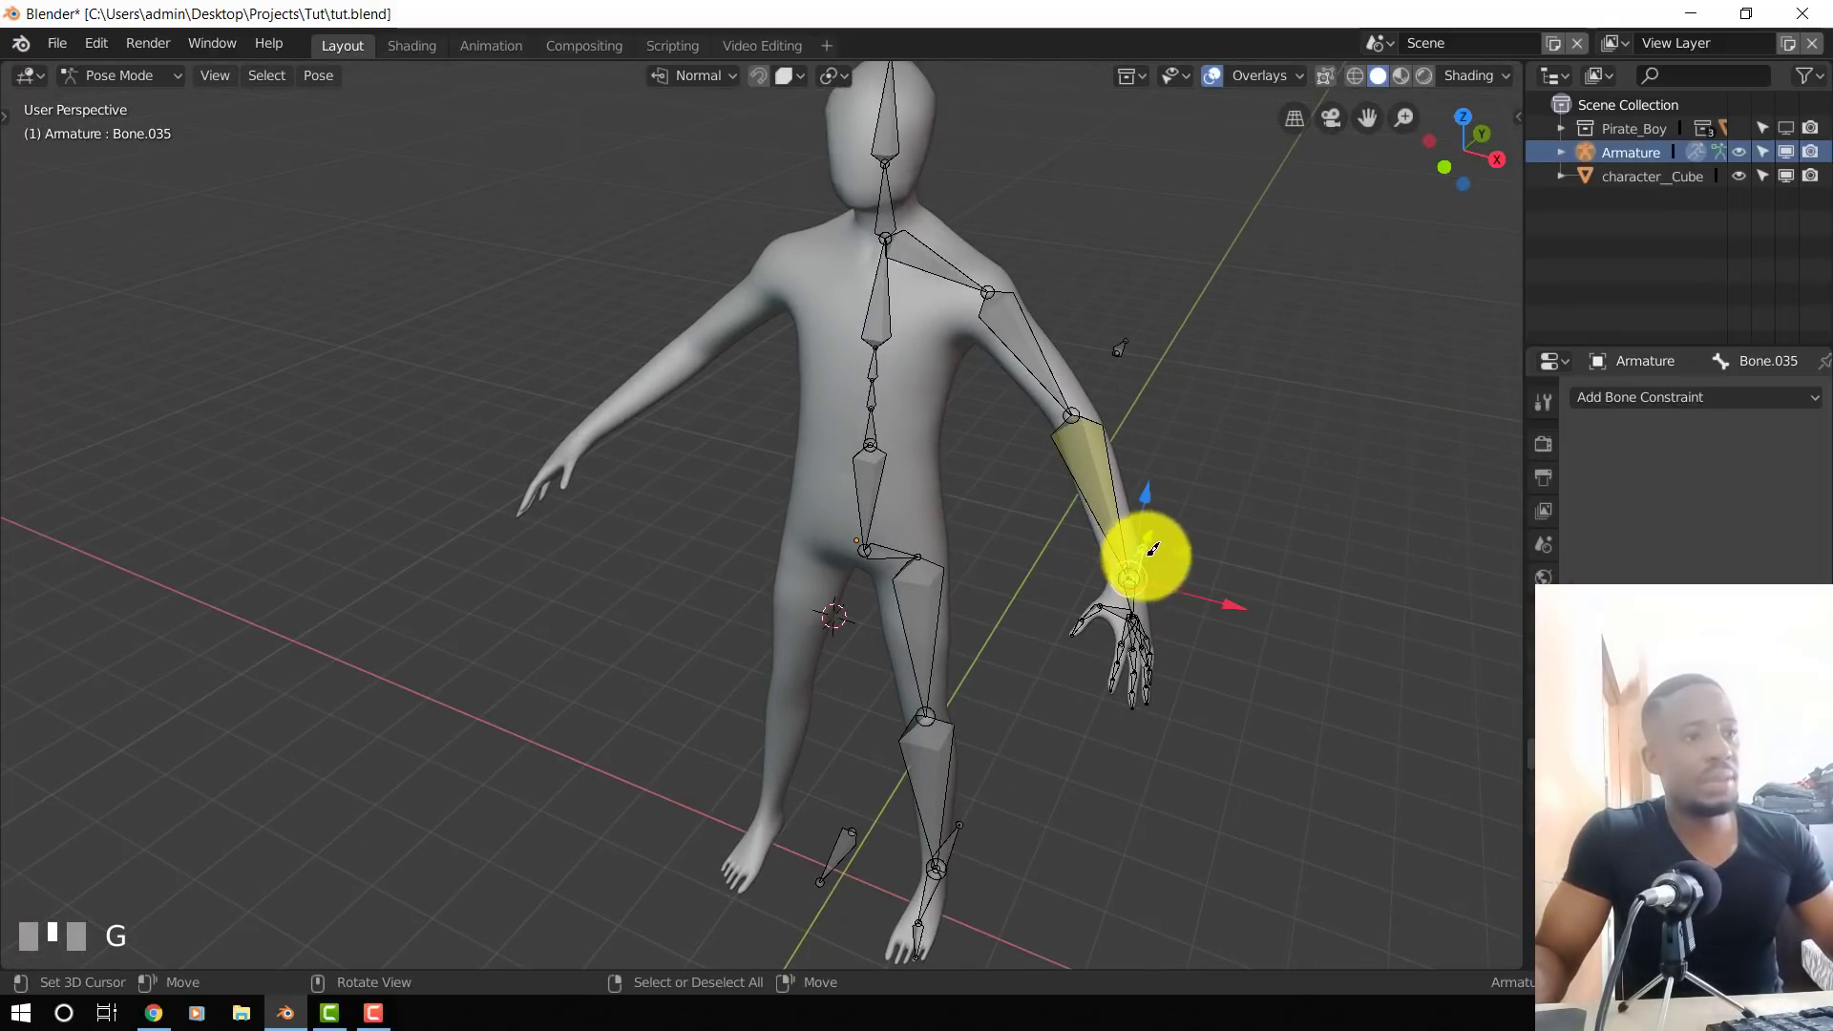
{"action": "key", "text": "g"}
{"action": "right_click", "coordinate": [1270, 415]}
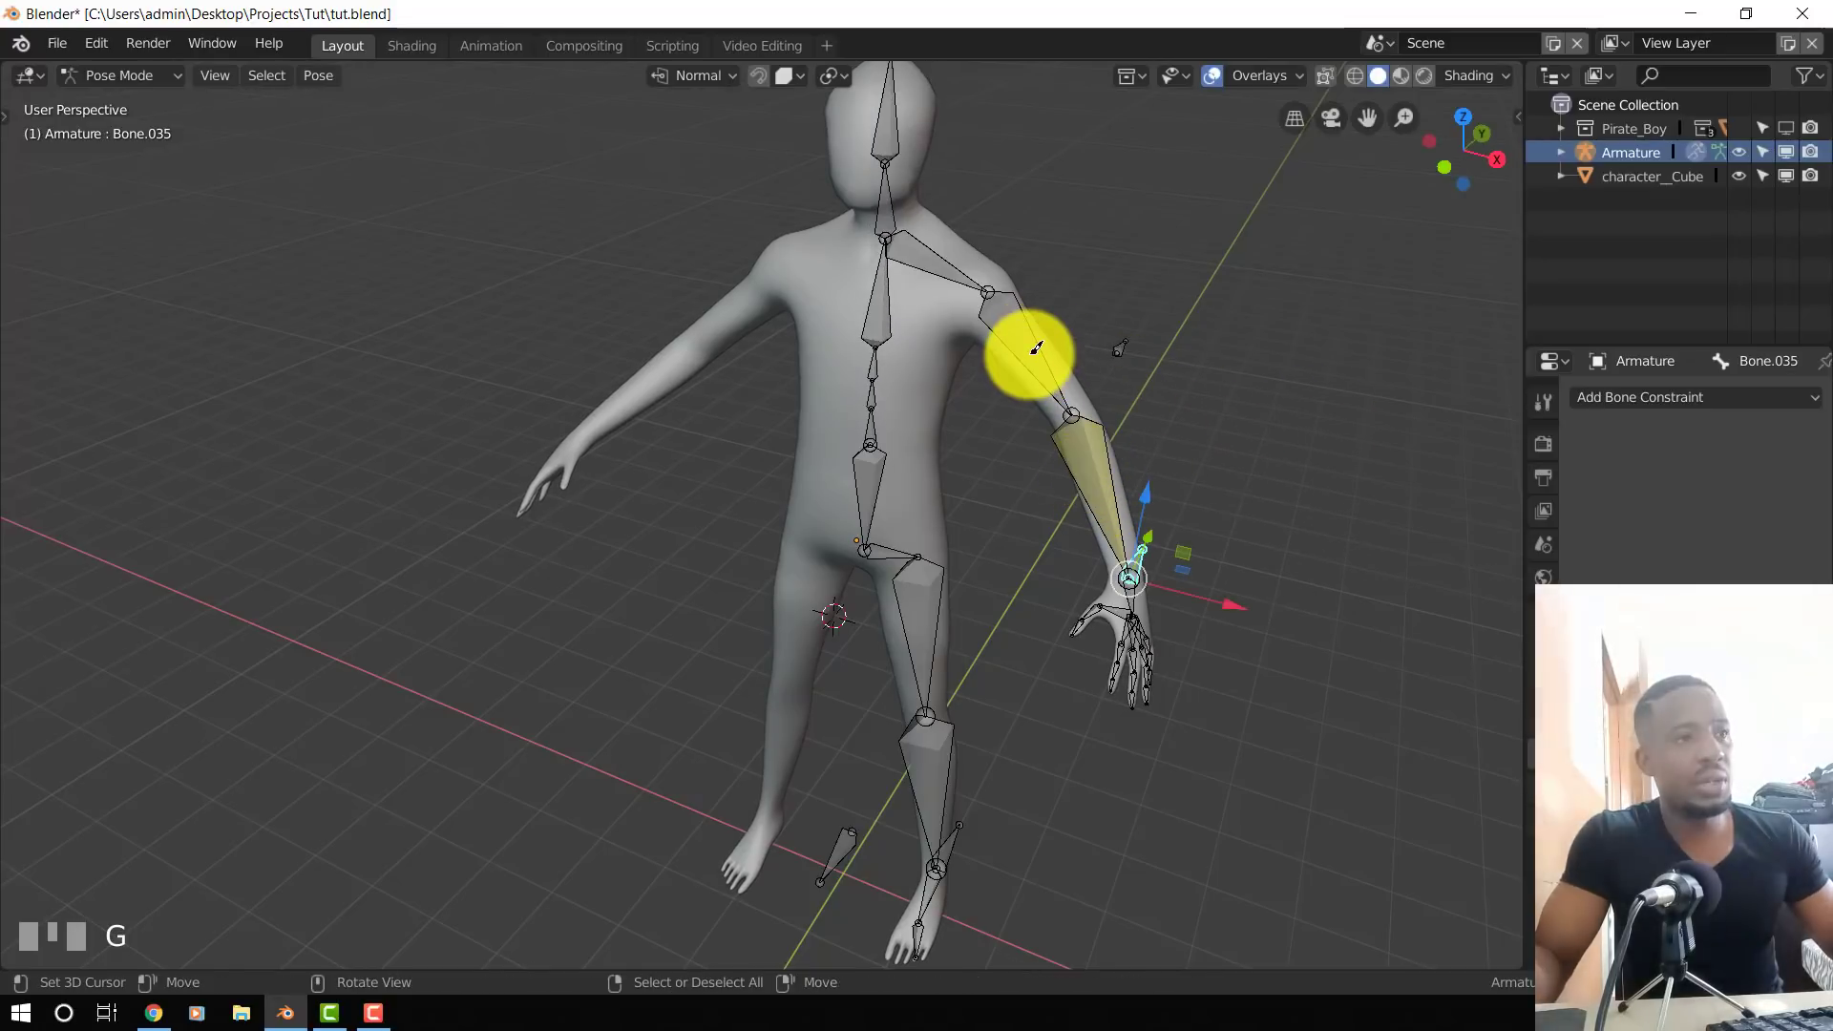
{"action": "left_click", "coordinate": [1104, 471]}
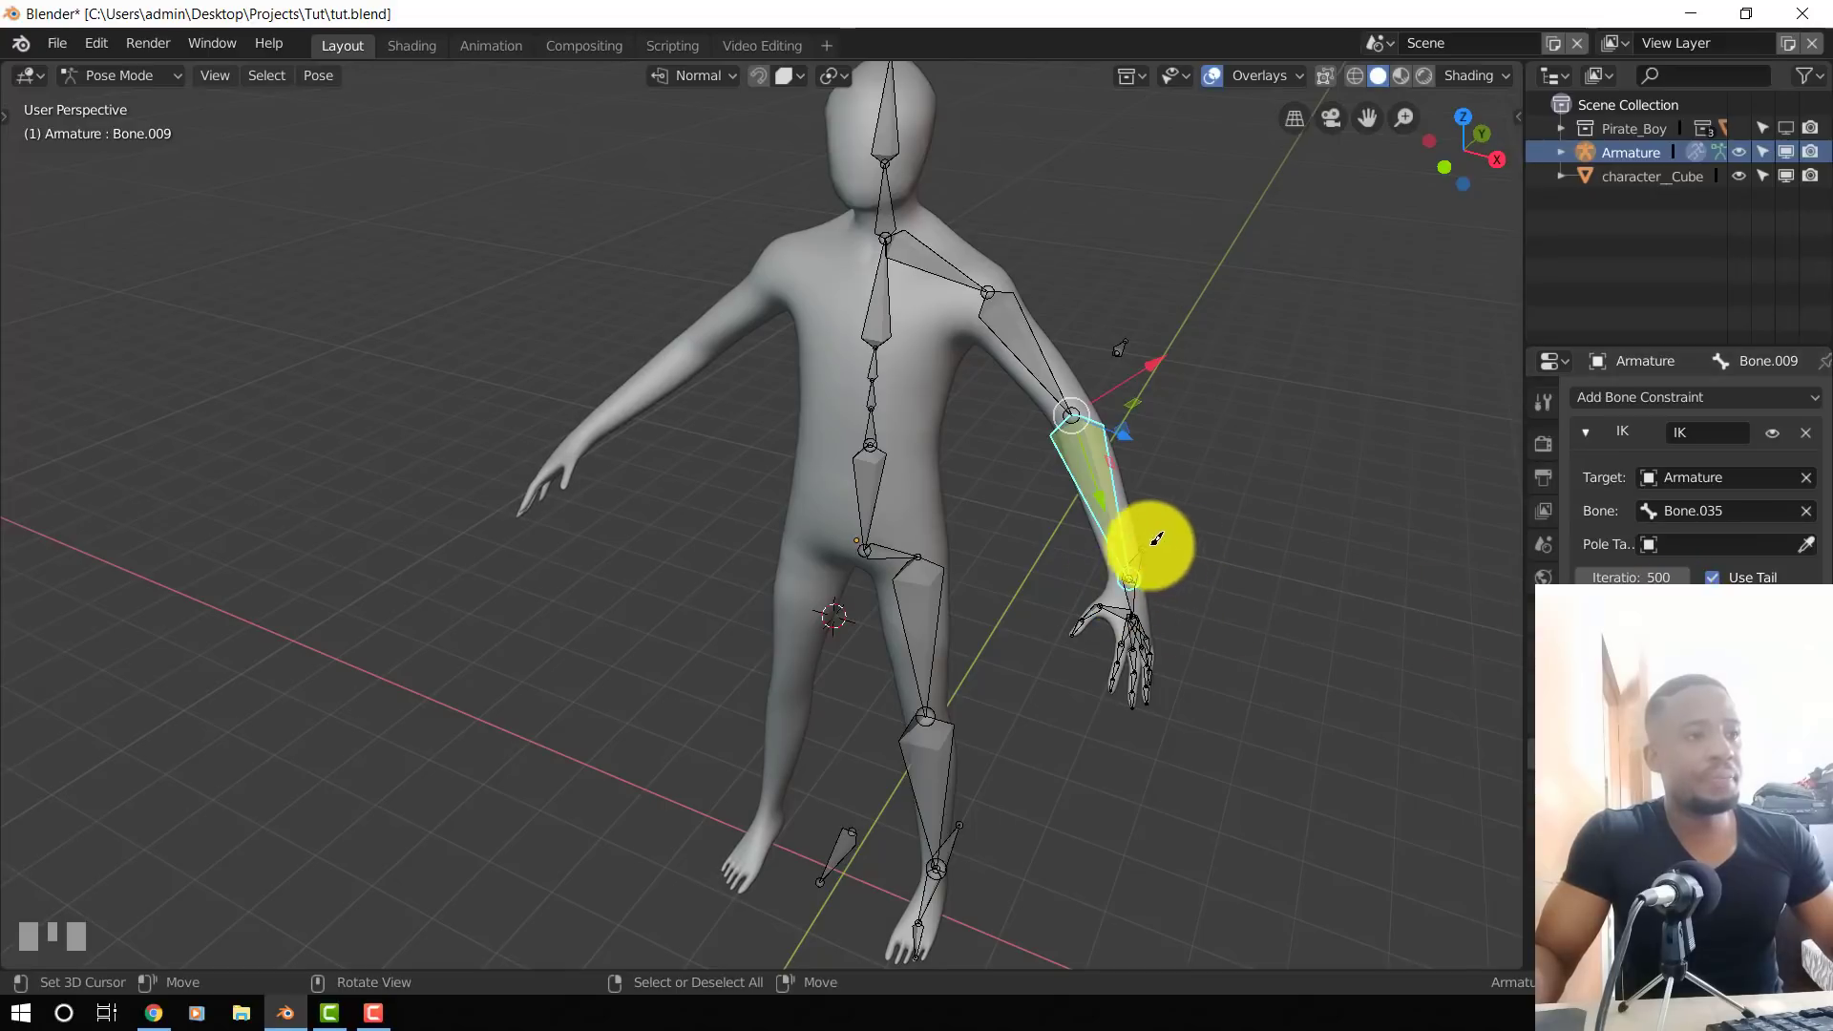
{"action": "right_click", "coordinate": [1145, 556]}
{"action": "key", "text": "g"}
{"action": "right_click", "coordinate": [1300, 420]}
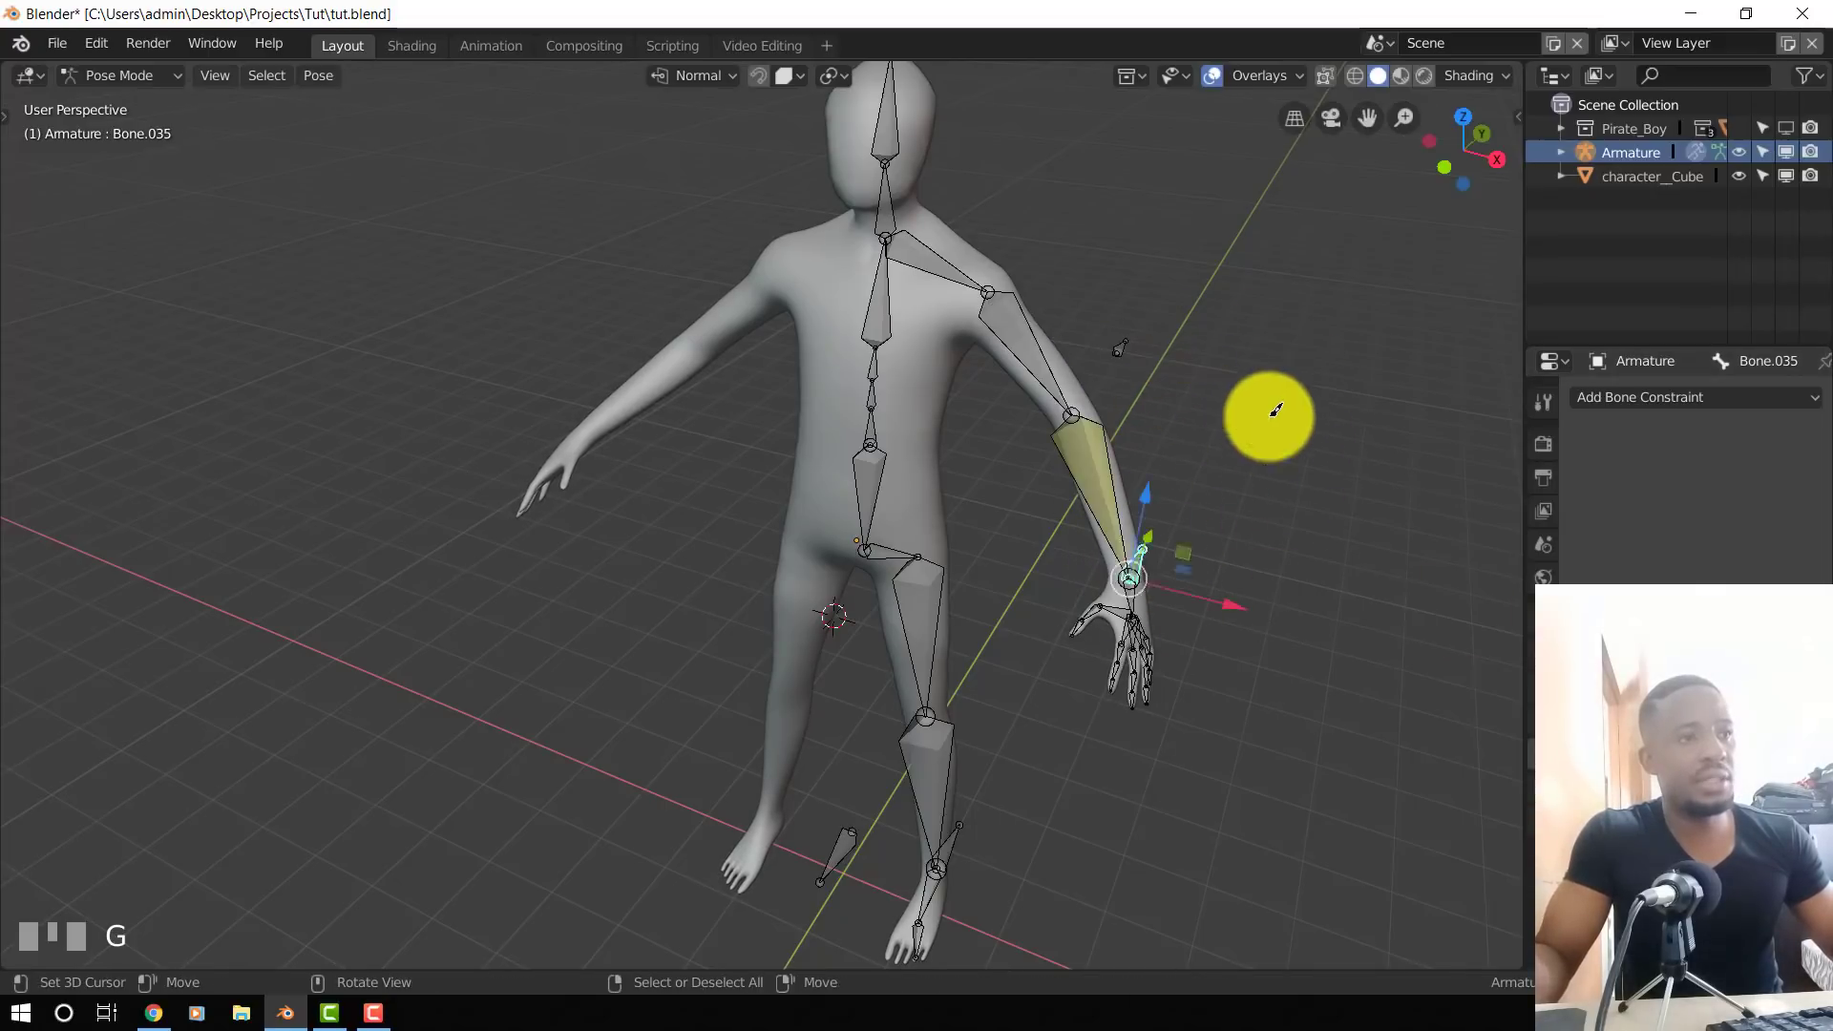
- Try raising the left wrist control bone sideways to test the forearm IK on its own
{"action": "middle_click_drag", "start_coordinate": [1119, 661], "coordinate": [1170, 634]}
{"action": "key", "text": "g"}
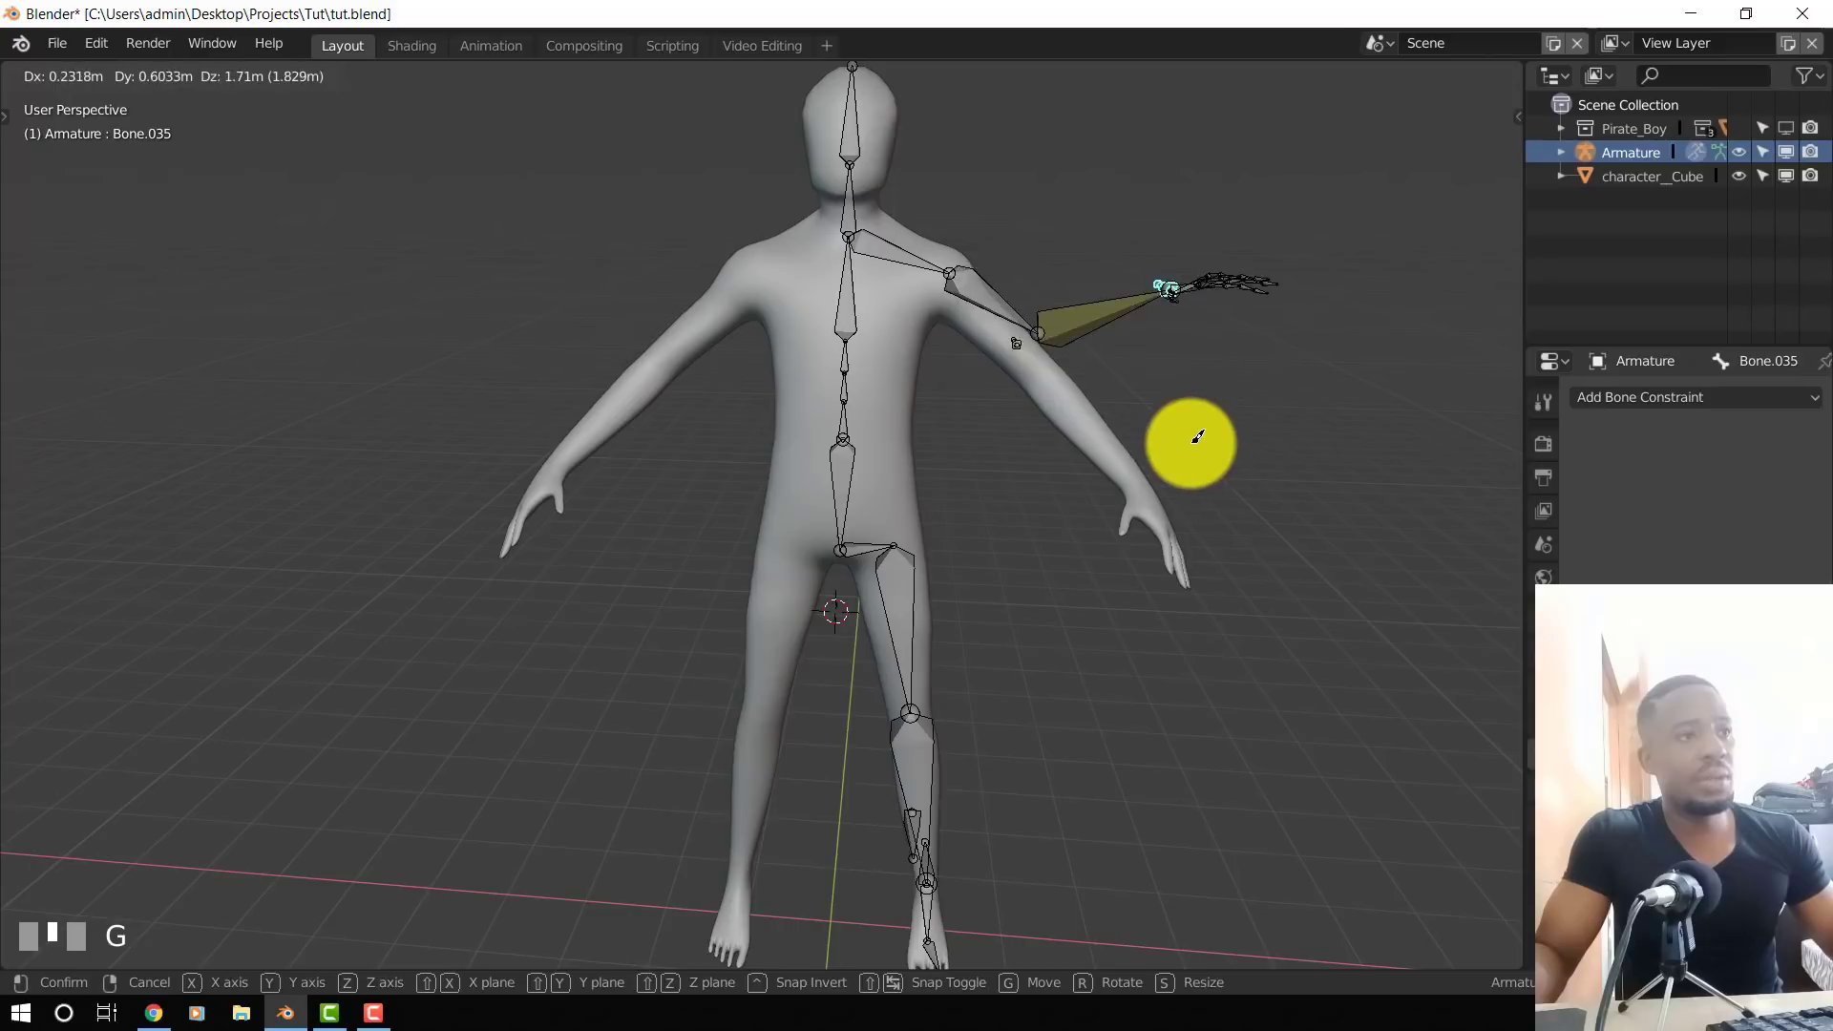
{"action": "right_click", "coordinate": [1184, 453]}
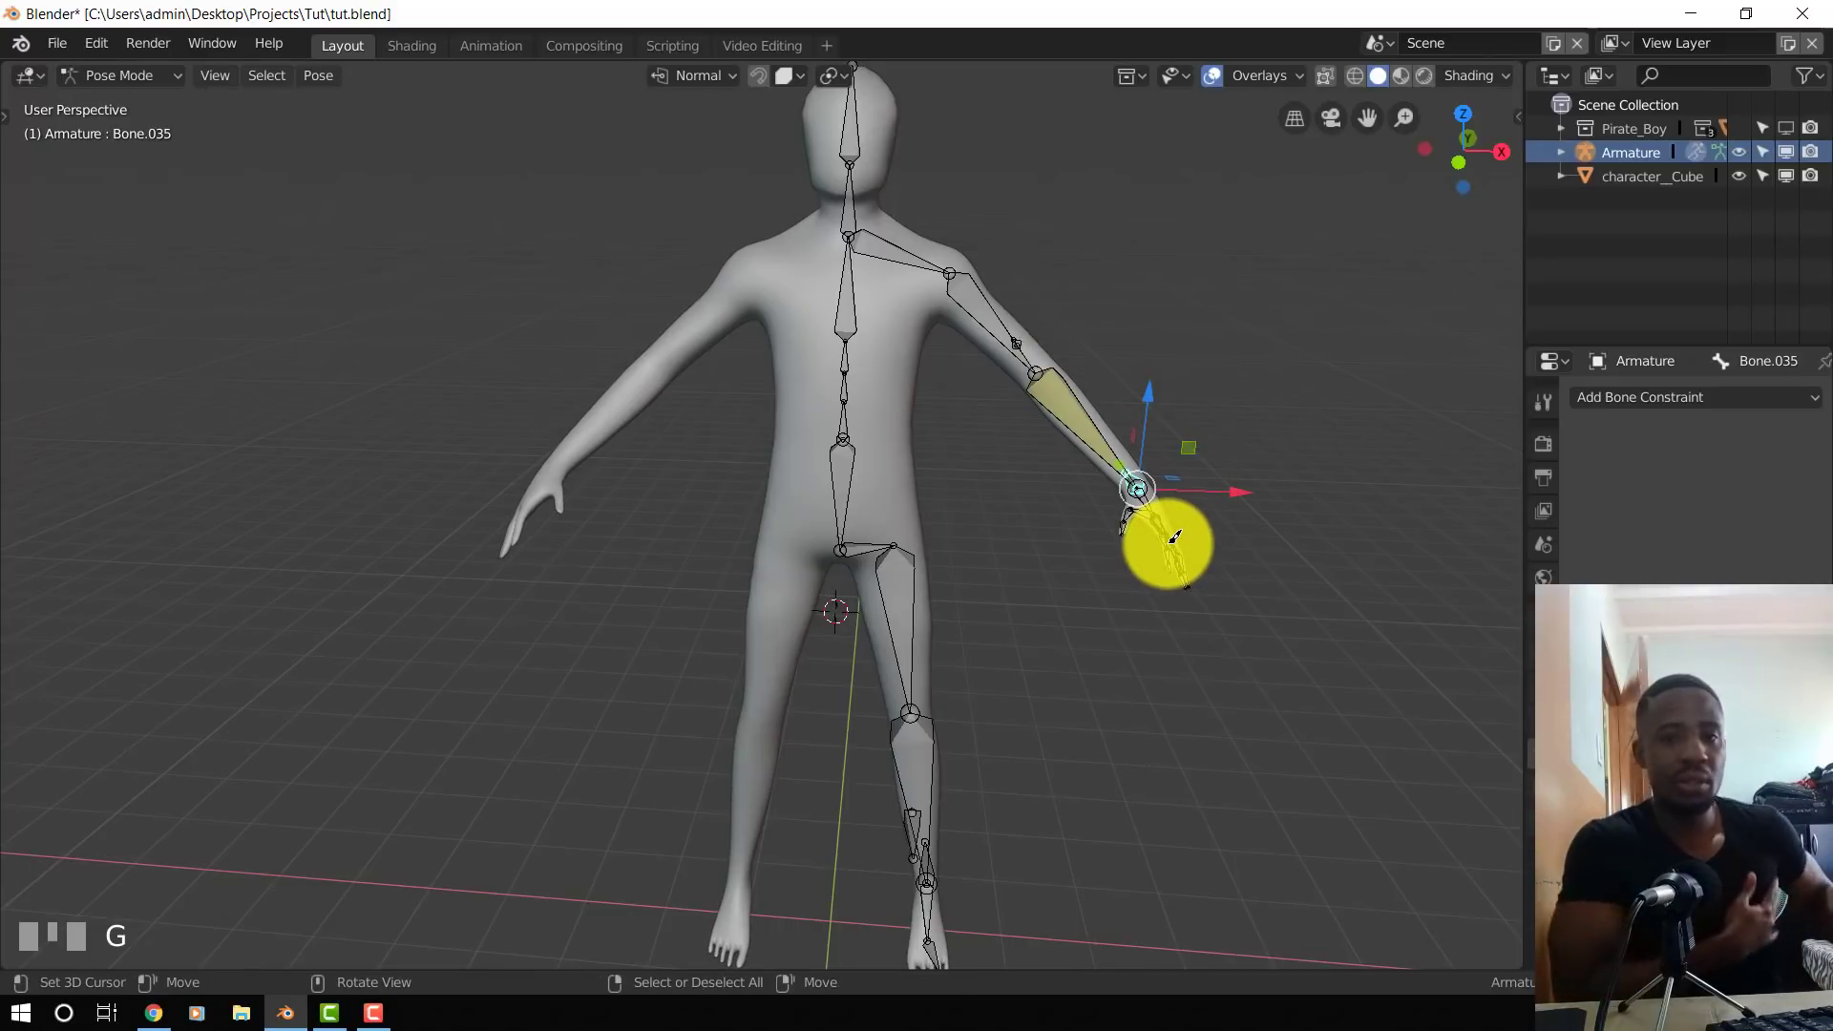
- Add an IK constraint to the left upper arm bone with the elbow control bone as target, and limit its chain length
{"action": "middle_click_drag", "start_coordinate": [1010, 503], "coordinate": [859, 426]}
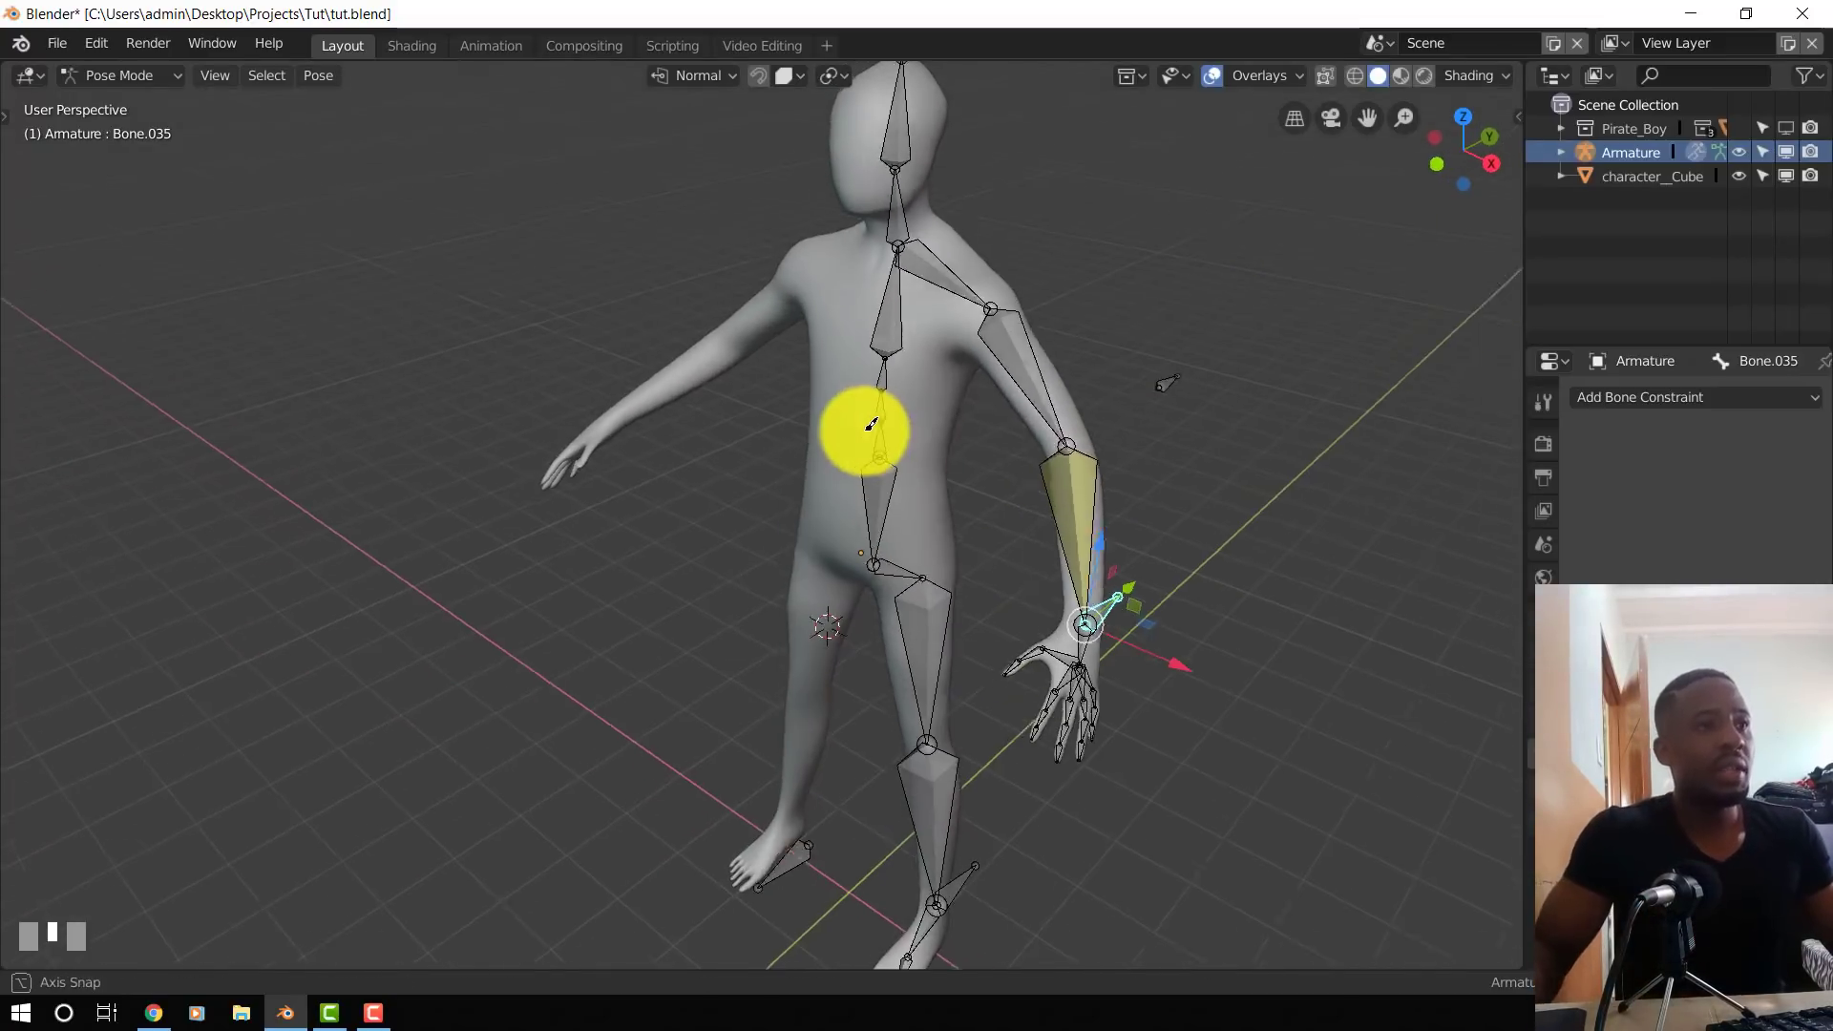
{"action": "right_click", "coordinate": [1174, 394]}
{"action": "middle_click_drag", "start_coordinate": [1155, 396], "coordinate": [1186, 393]}
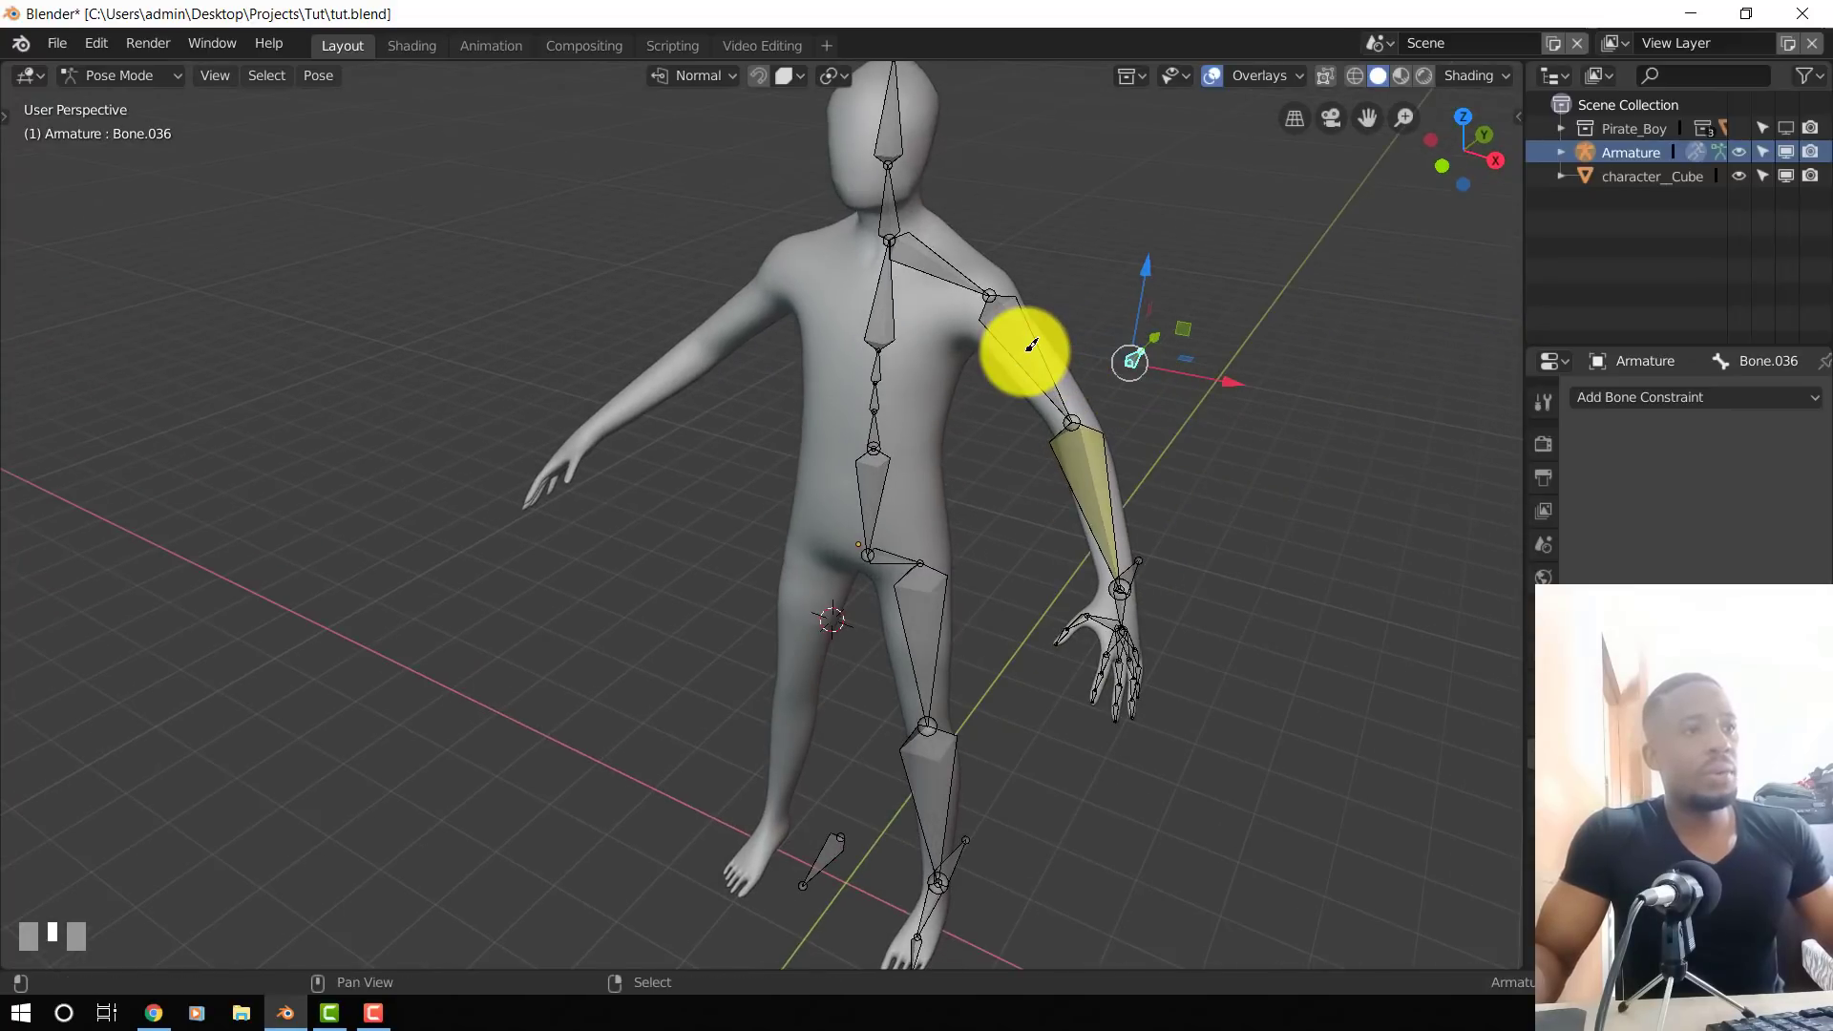
{"action": "right_click", "coordinate": [1027, 352], "text": "shift"}
{"action": "key", "text": "shift+i"}
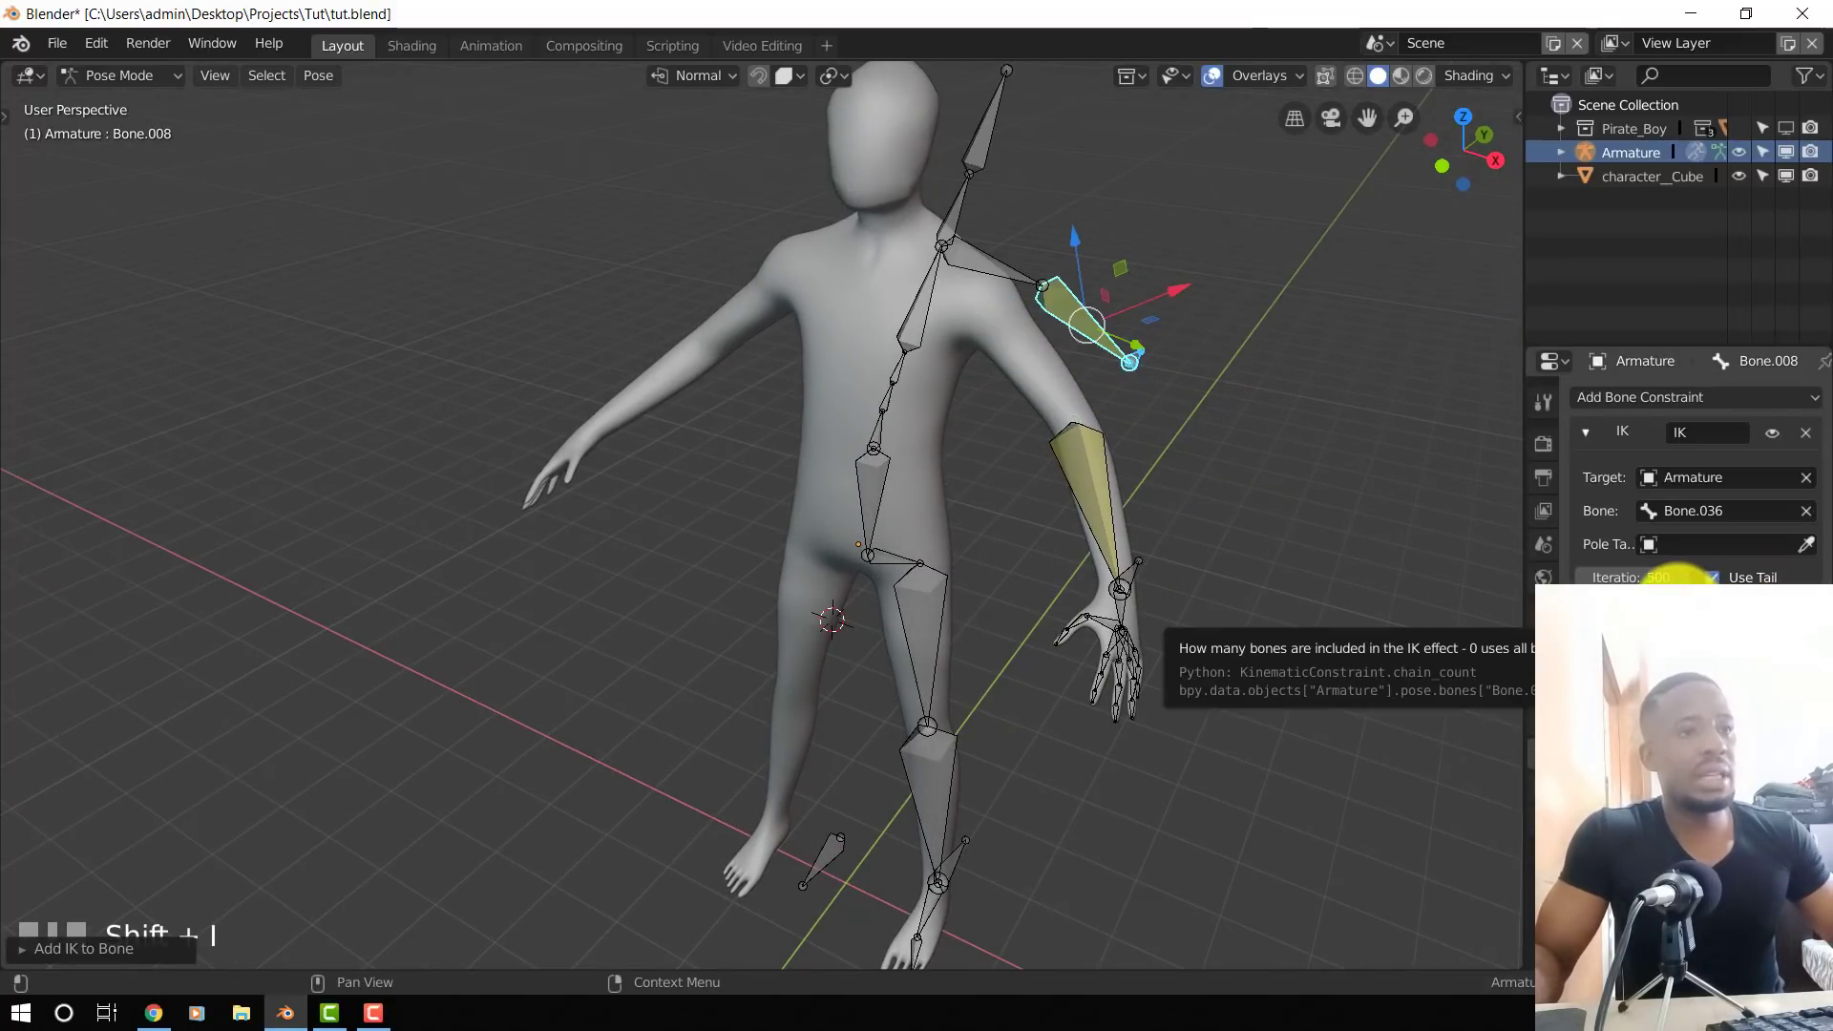
{"action": "left_click", "coordinate": [1678, 608]}
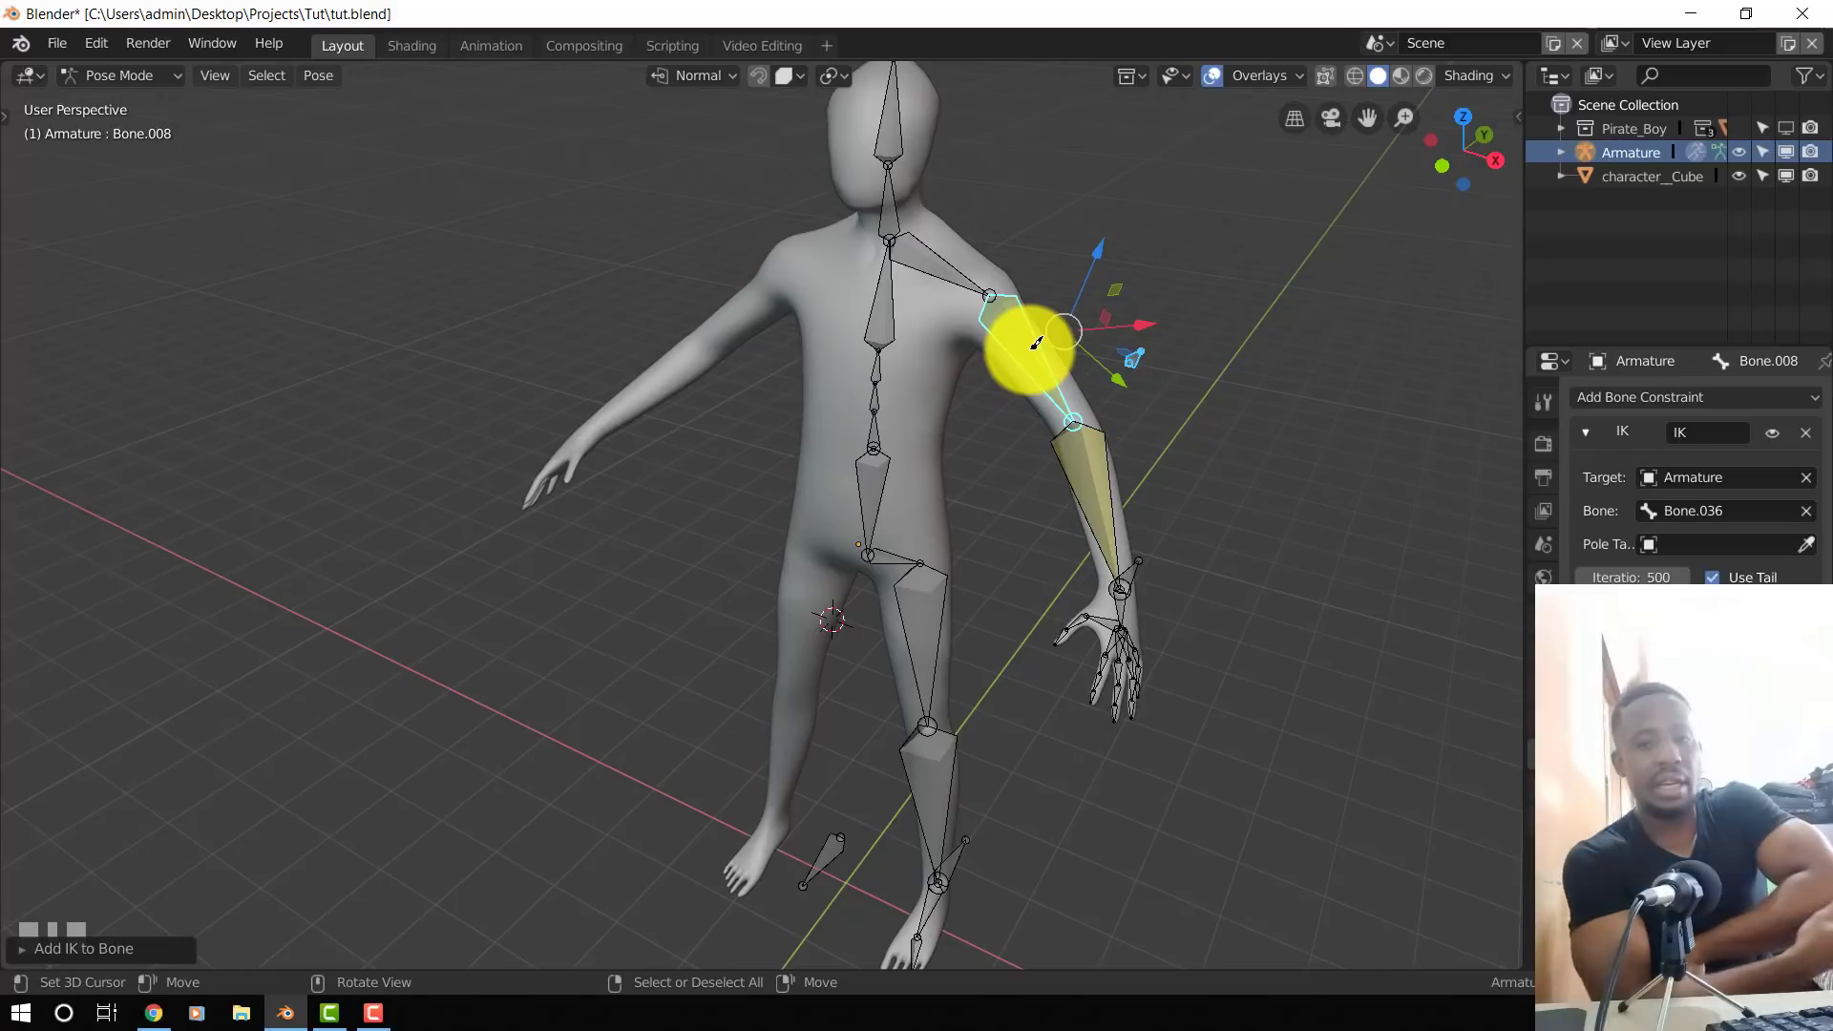
- Move the left elbow control bone around to test the upper arm IK
{"action": "left_click", "coordinate": [1129, 354]}
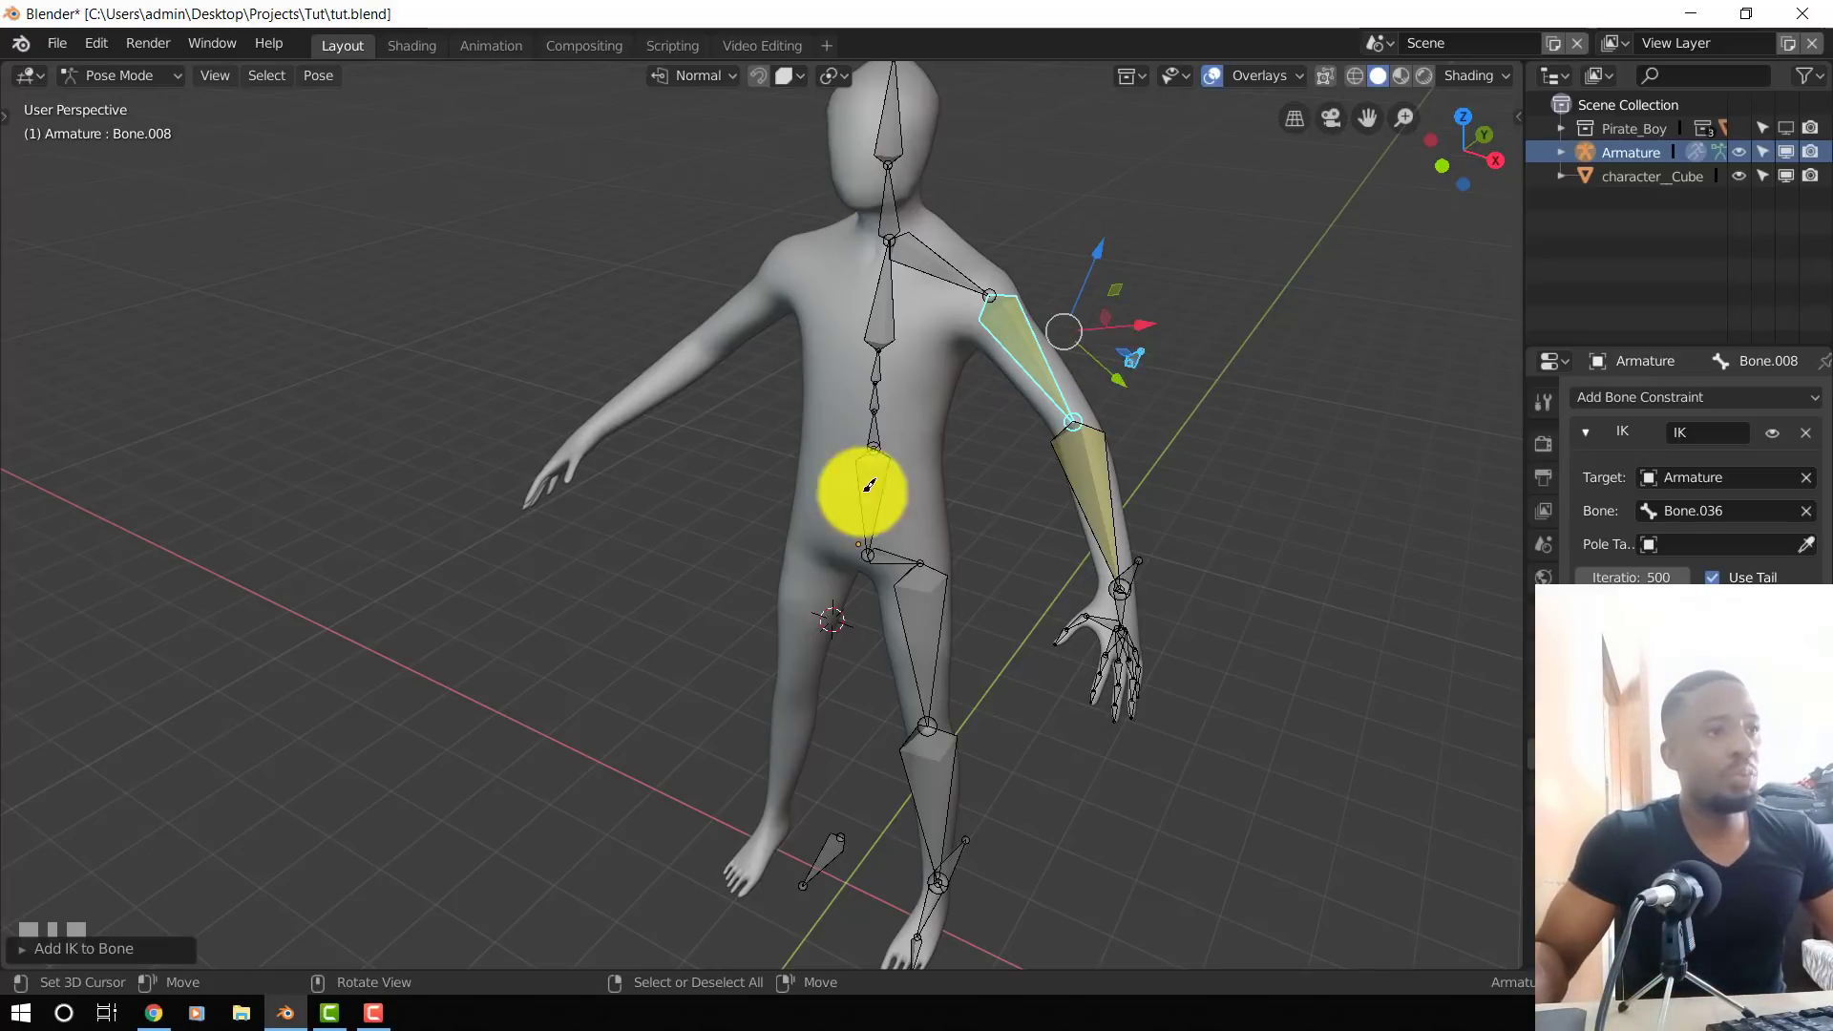
{"action": "key", "text": "g"}
{"action": "left_click_drag", "start_coordinate": [1079, 382], "coordinate": [979, 435]}
{"action": "middle_click_drag", "start_coordinate": [978, 434], "coordinate": [1088, 340]}
{"action": "key", "text": "g"}
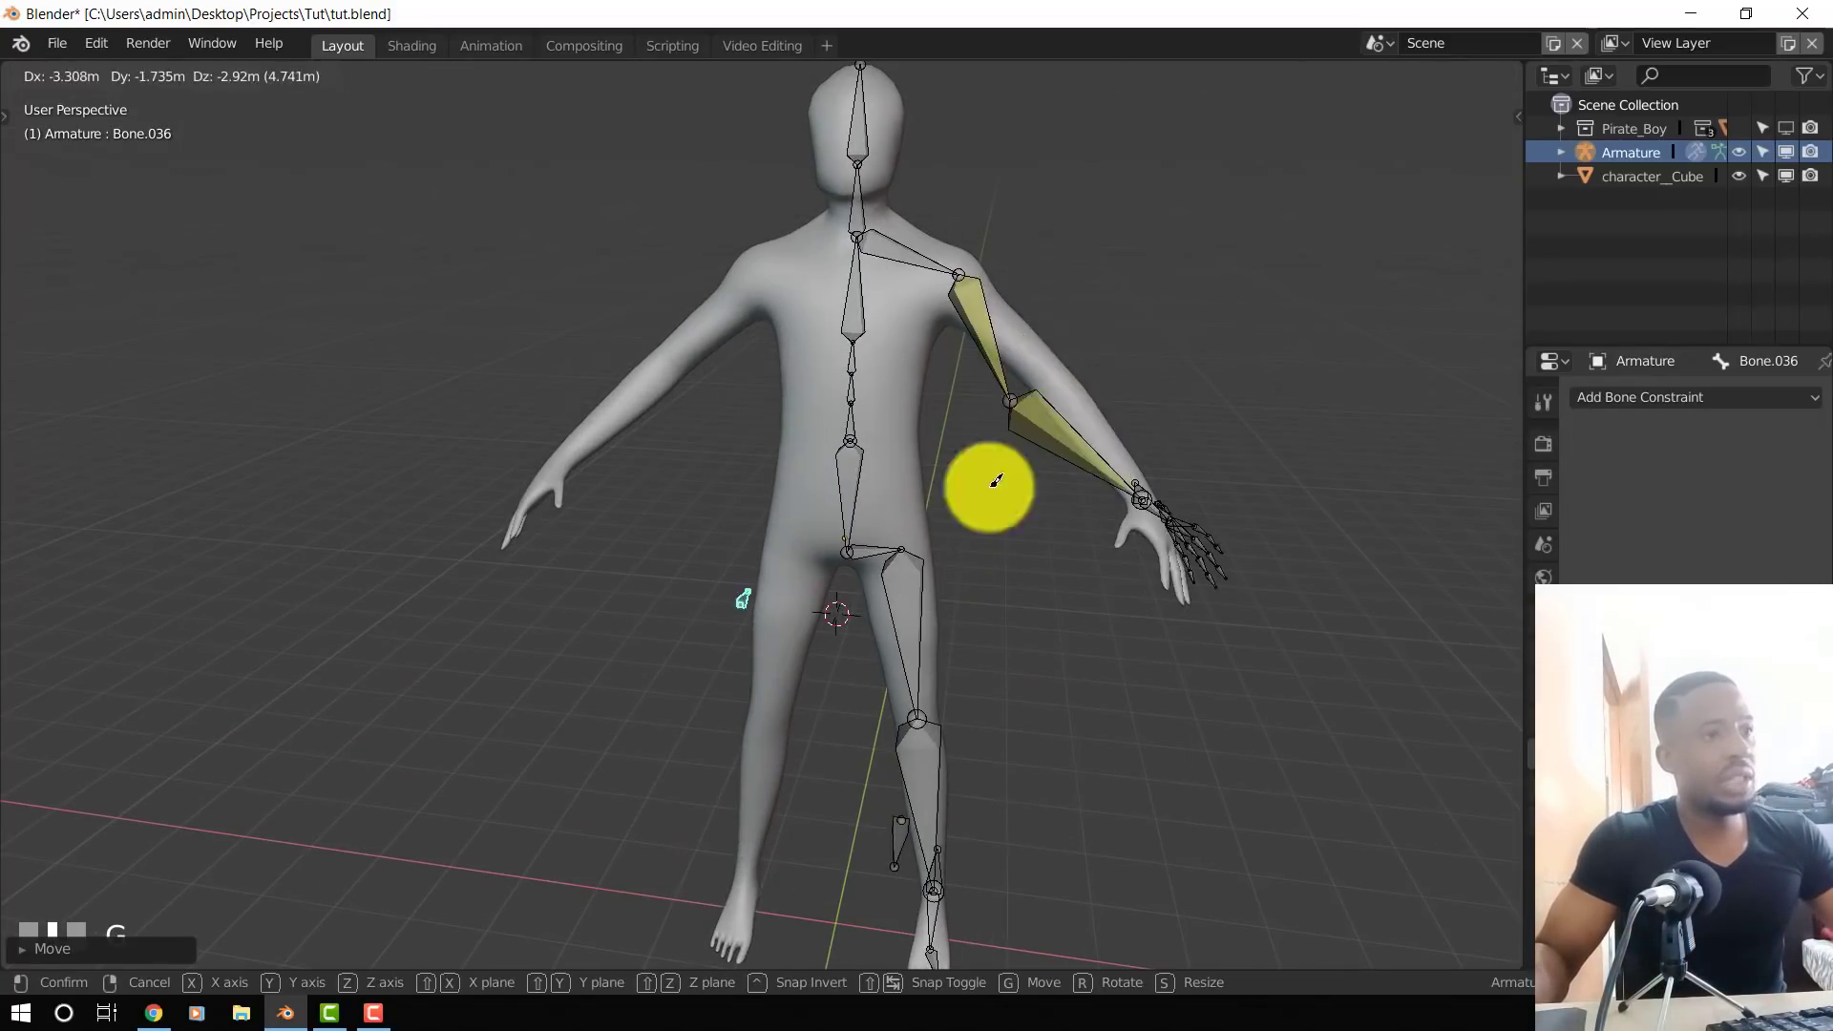
{"action": "left_click", "coordinate": [1193, 439]}
{"action": "middle_click_drag", "start_coordinate": [1217, 461], "coordinate": [1108, 493]}
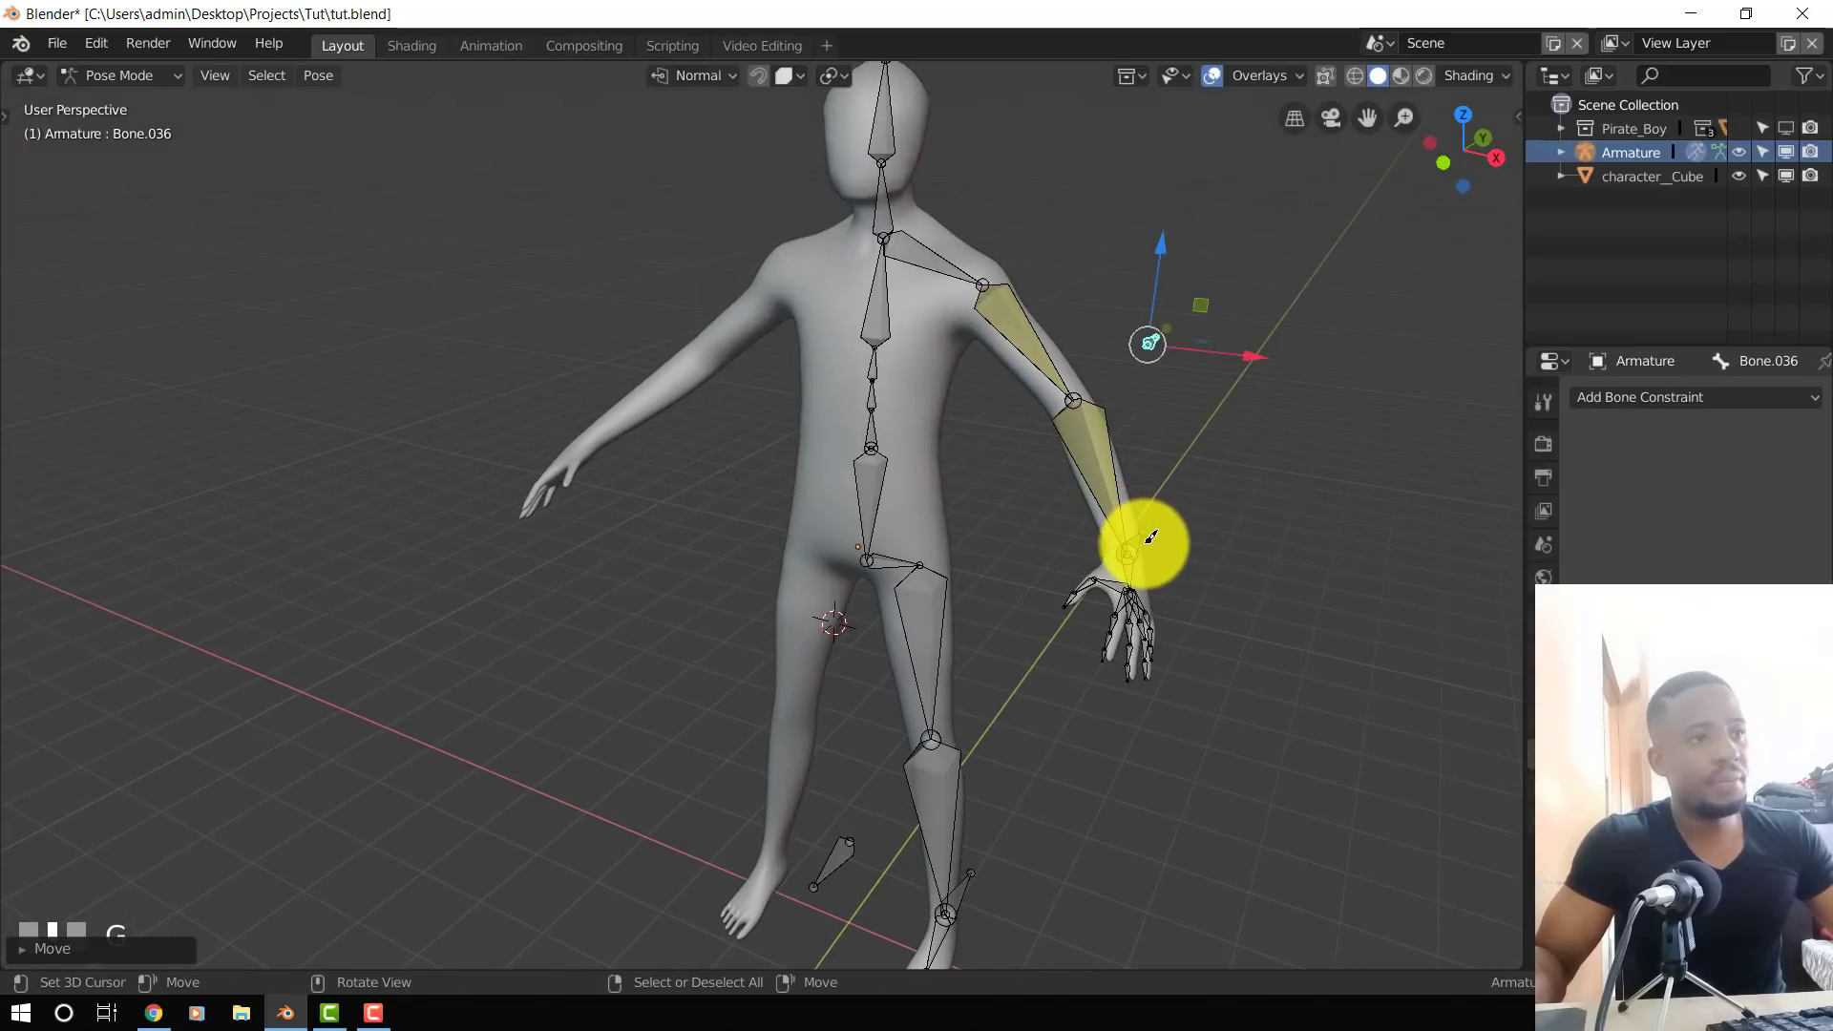
- Try lifting the left wrist control bone to test both arm IK constraints together
{"action": "left_click", "coordinate": [1144, 540]}
{"action": "key", "text": "g"}
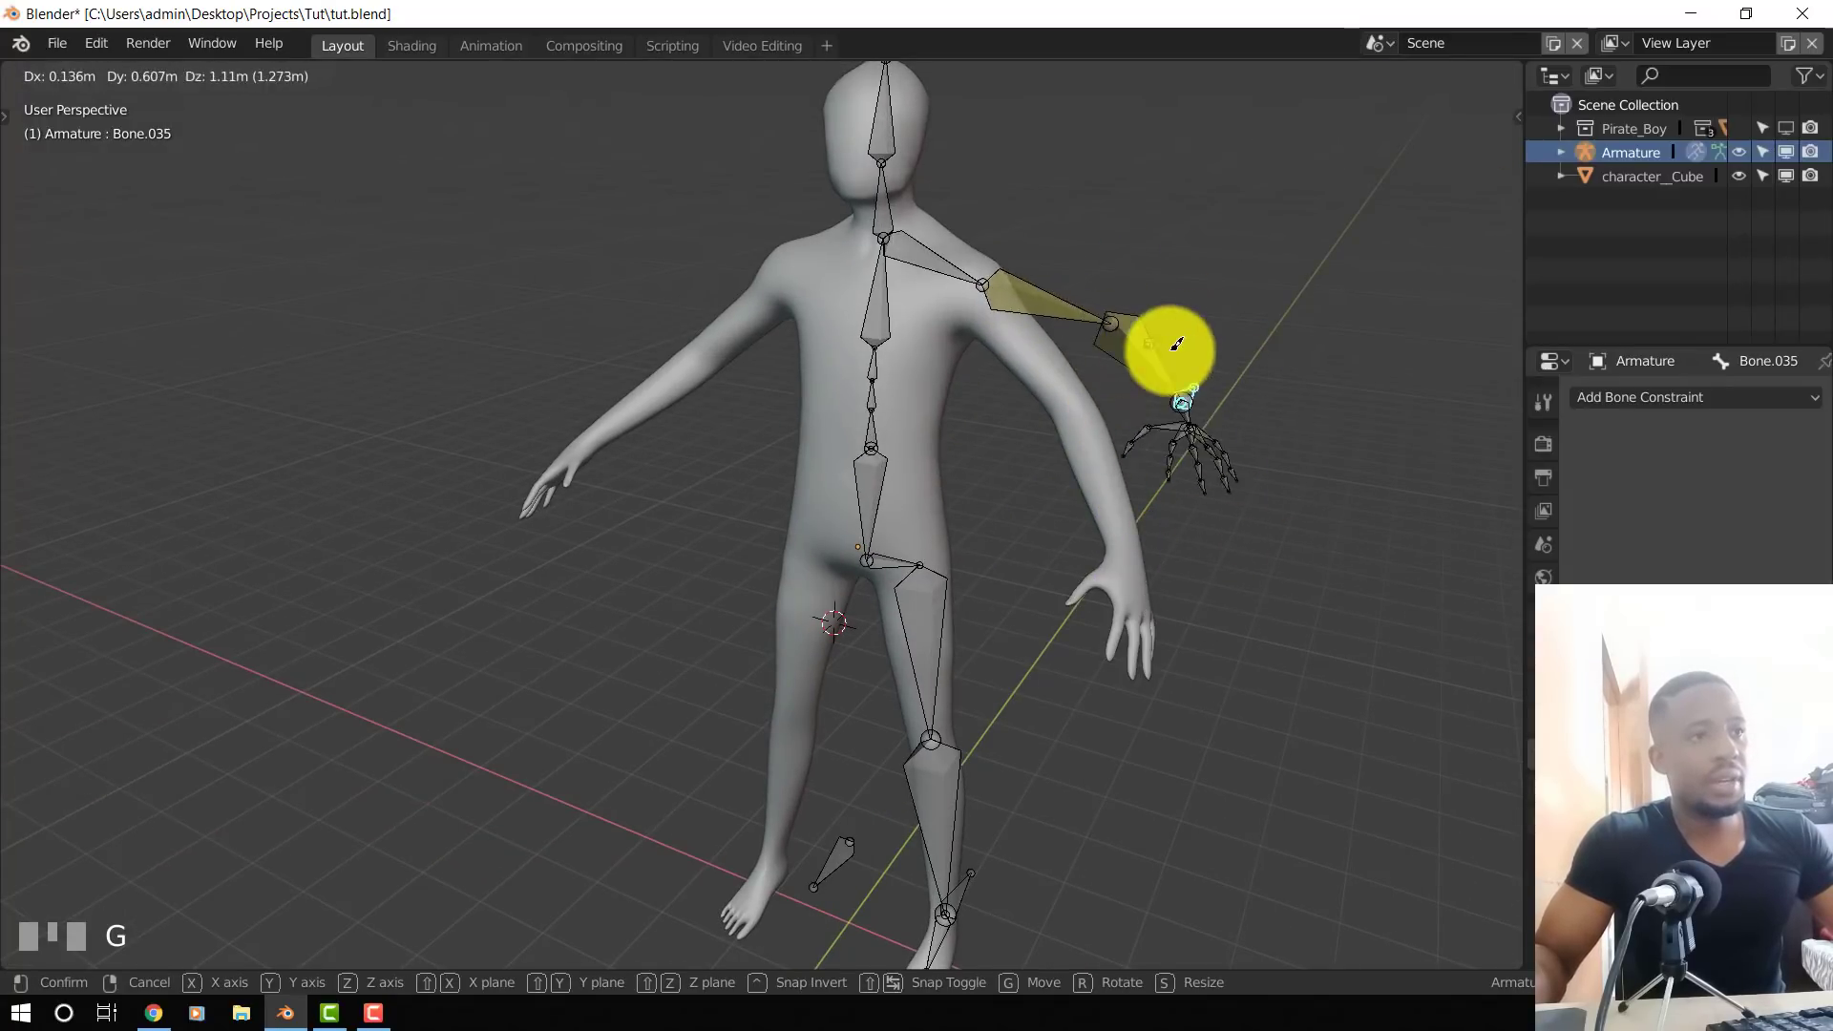
{"action": "right_click", "coordinate": [1212, 401]}
- Move the left elbow control bone down and in toward the hip to test the elbow bend
{"action": "scroll", "coordinate": [1242, 434], "scroll_direction": "up", "scroll_amount": 2}
{"action": "middle_click_drag", "start_coordinate": [1259, 564], "coordinate": [1109, 557], "text": "shift"}
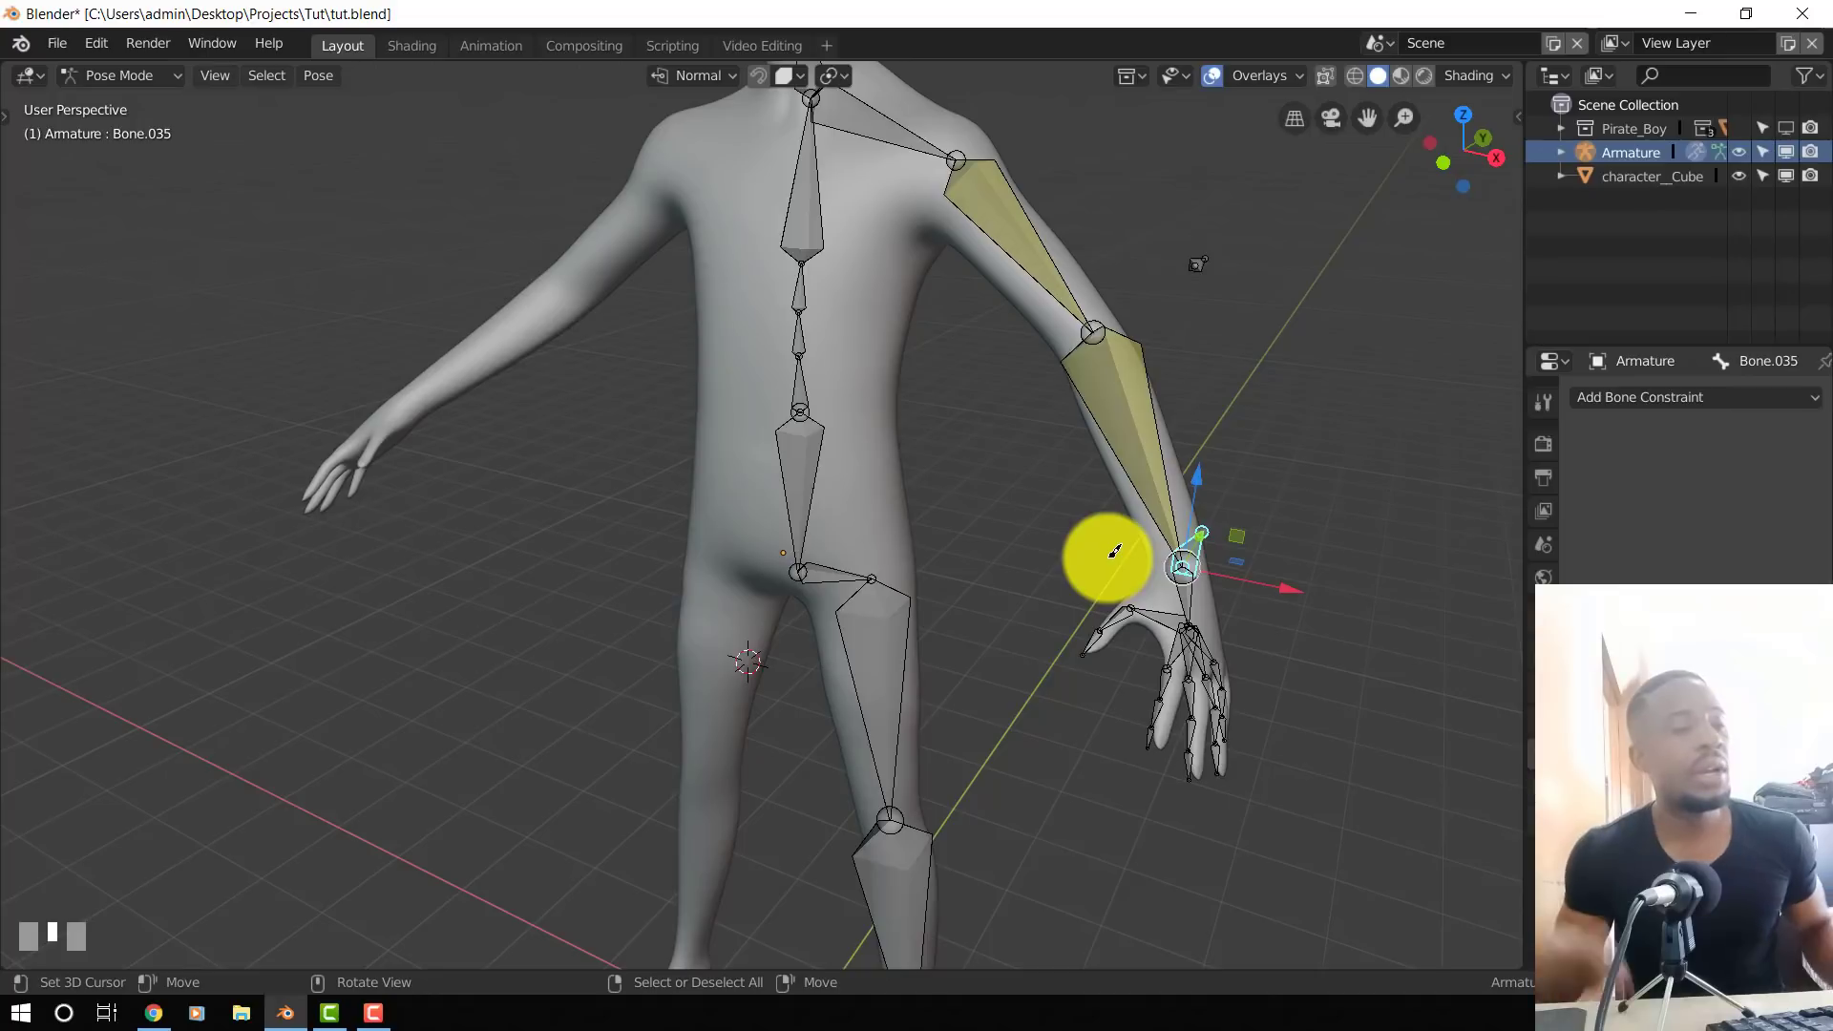
{"action": "middle_click_drag", "start_coordinate": [1265, 552], "coordinate": [1233, 530]}
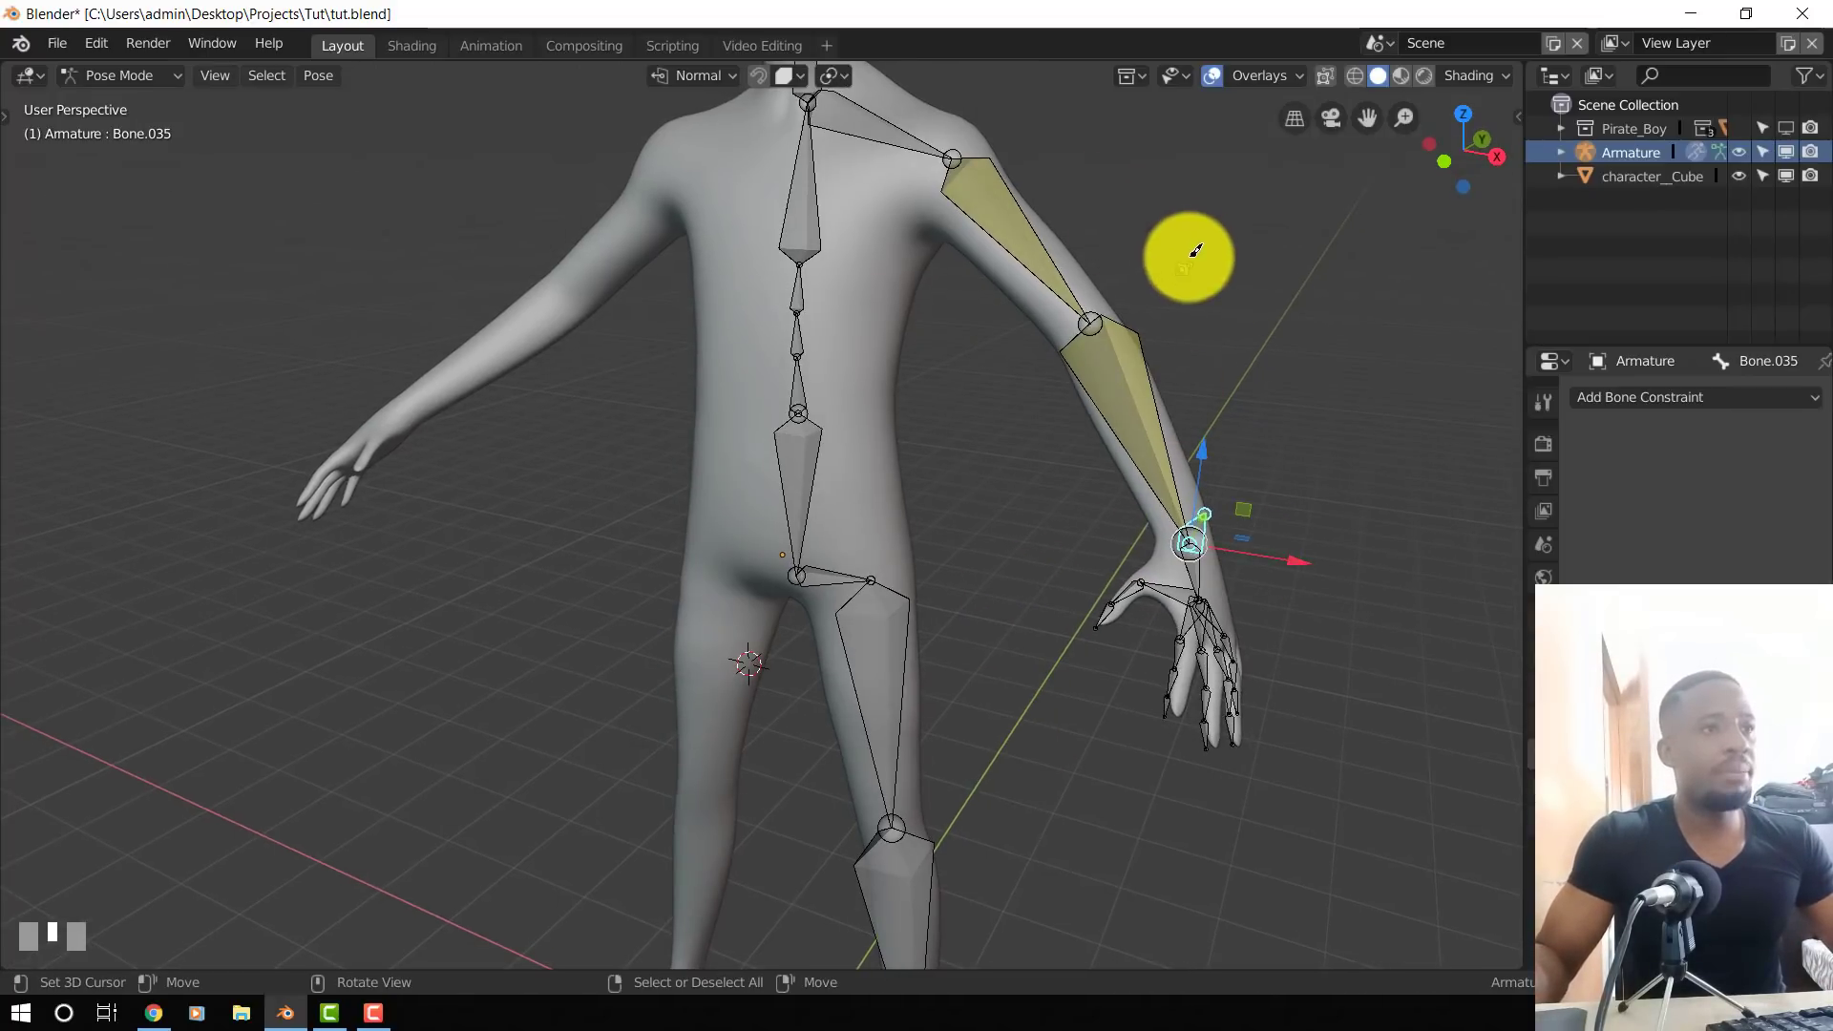
{"action": "right_click", "coordinate": [1184, 272]}
{"action": "key", "text": "g"}
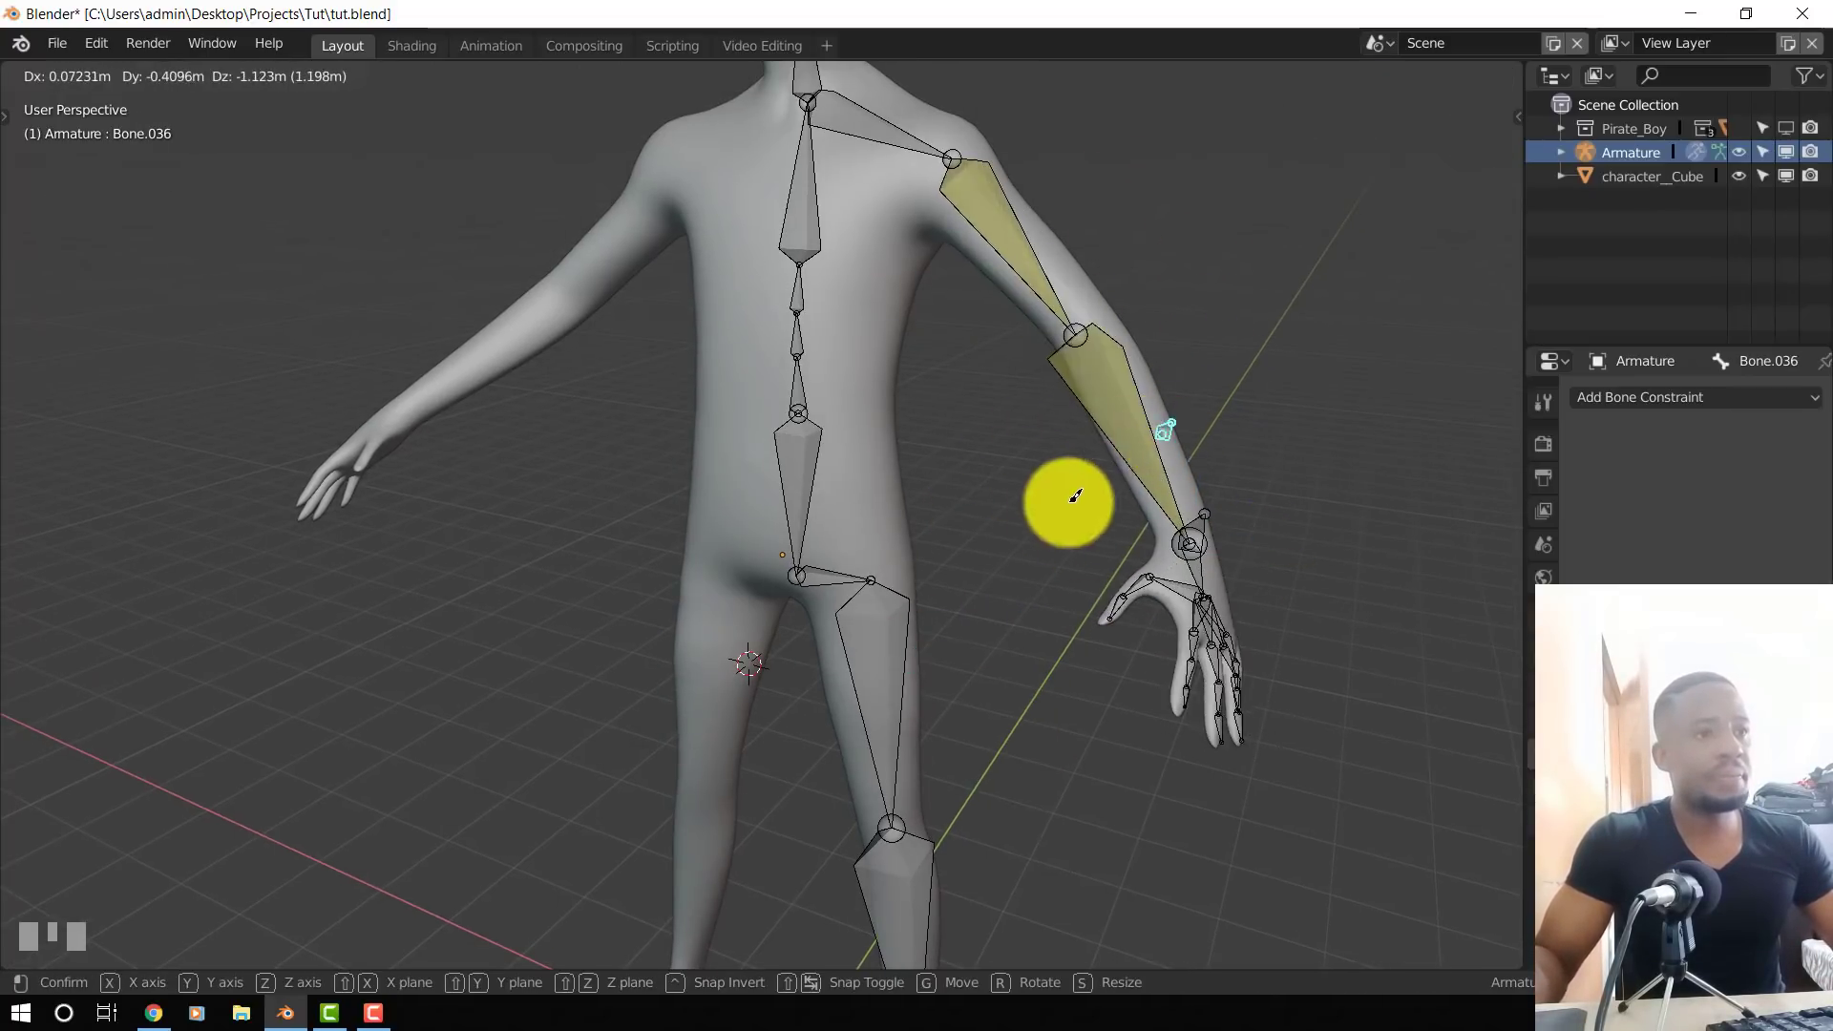
{"action": "left_click", "coordinate": [1073, 578]}
- Circle the left hand with a freehand annotation, and delete its note layer
{"action": "middle_click_drag", "start_coordinate": [1222, 577], "coordinate": [1278, 566]}
{"action": "key", "text": "d"}
{"action": "mouse_move", "coordinate": [1136, 519]}
{"action": "left_mouse_down"}
{"action": "mouse_move", "coordinate": [1343, 630]}
{"action": "mouse_move", "coordinate": [1174, 458]}
{"action": "mouse_move", "coordinate": [1241, 492]}
{"action": "left_mouse_up"}
{"action": "middle_click_drag", "start_coordinate": [1219, 576], "coordinate": [1200, 580]}
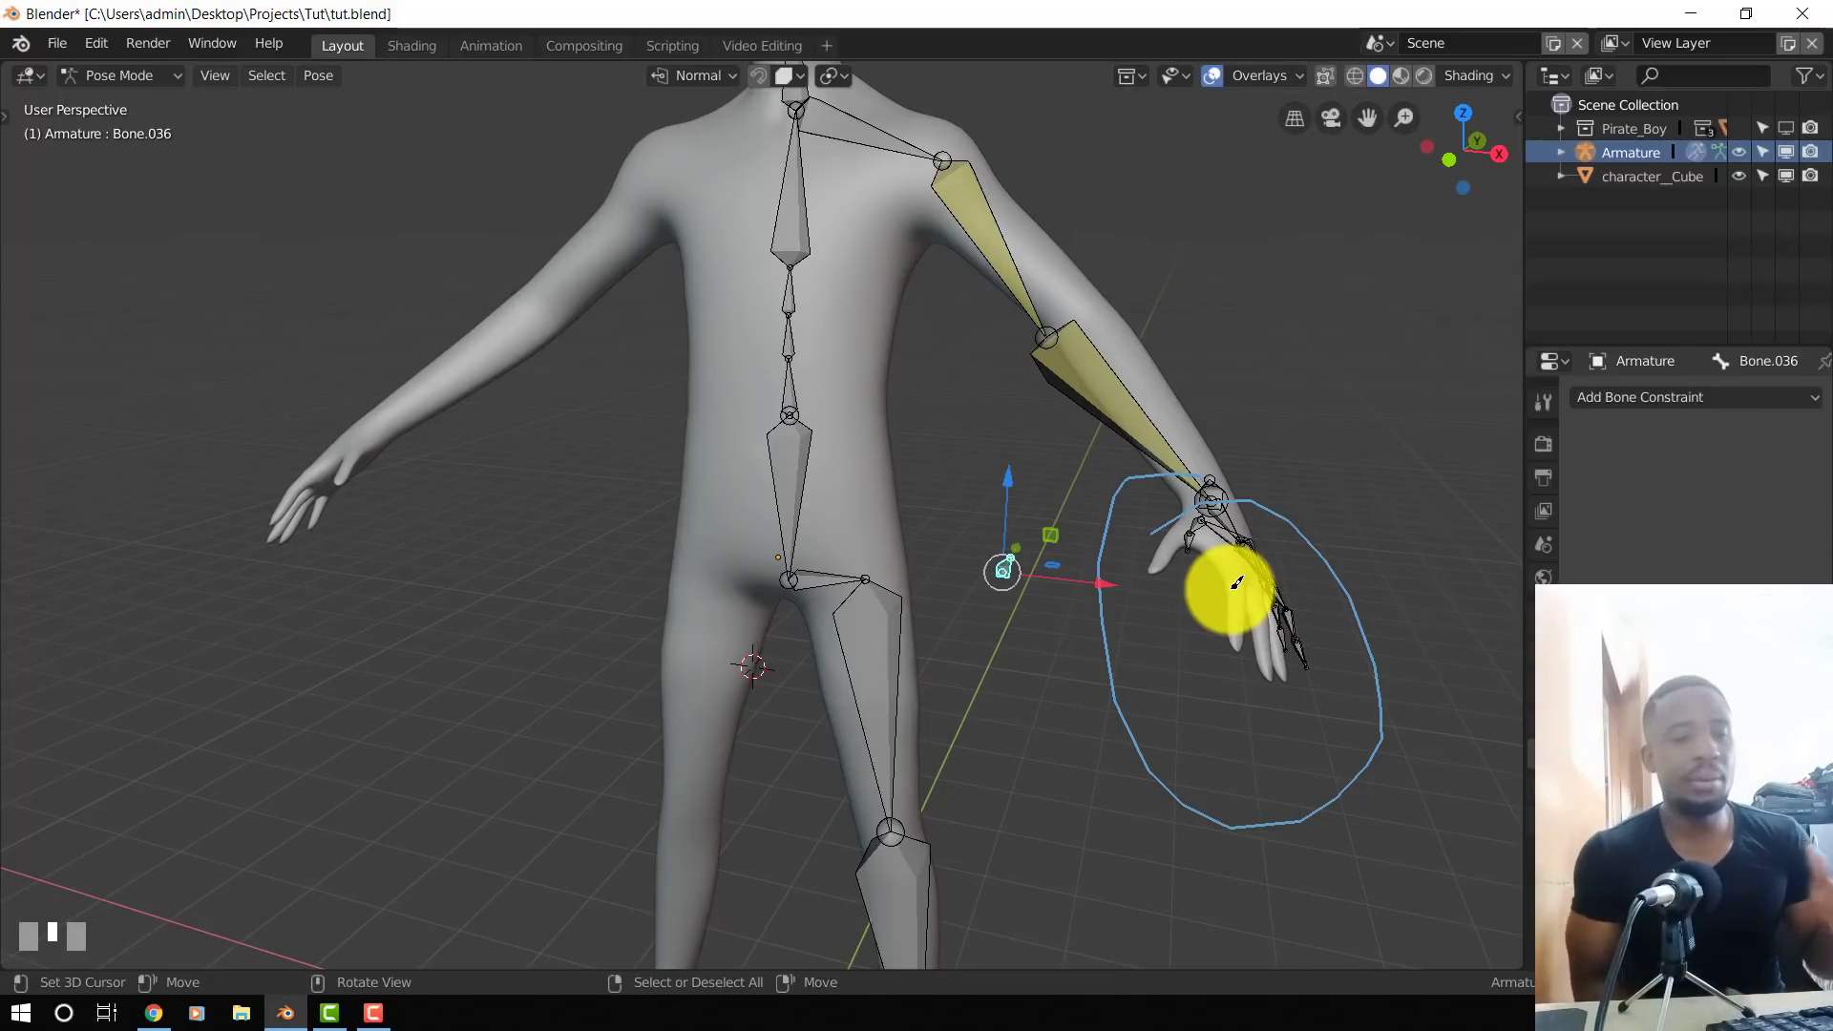
{"action": "key", "text": "n"}
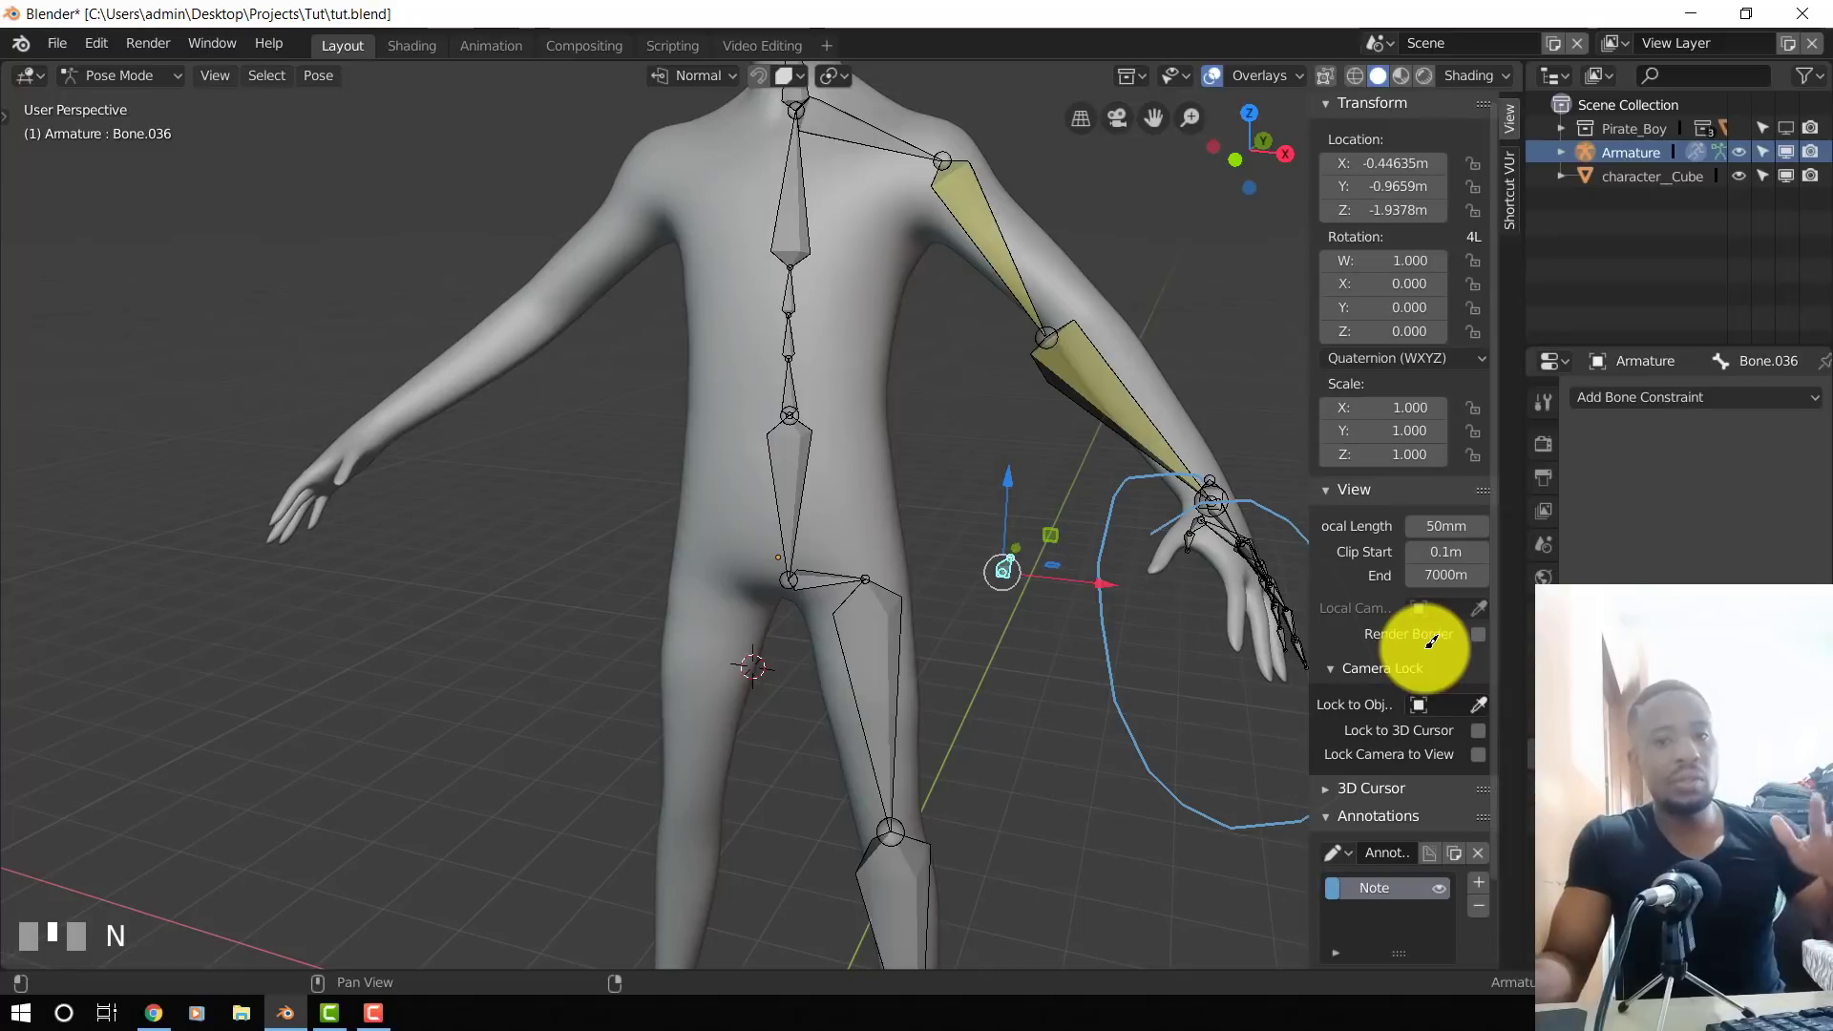
{"action": "scroll", "coordinate": [1422, 721], "scroll_direction": "down", "scroll_amount": 2}
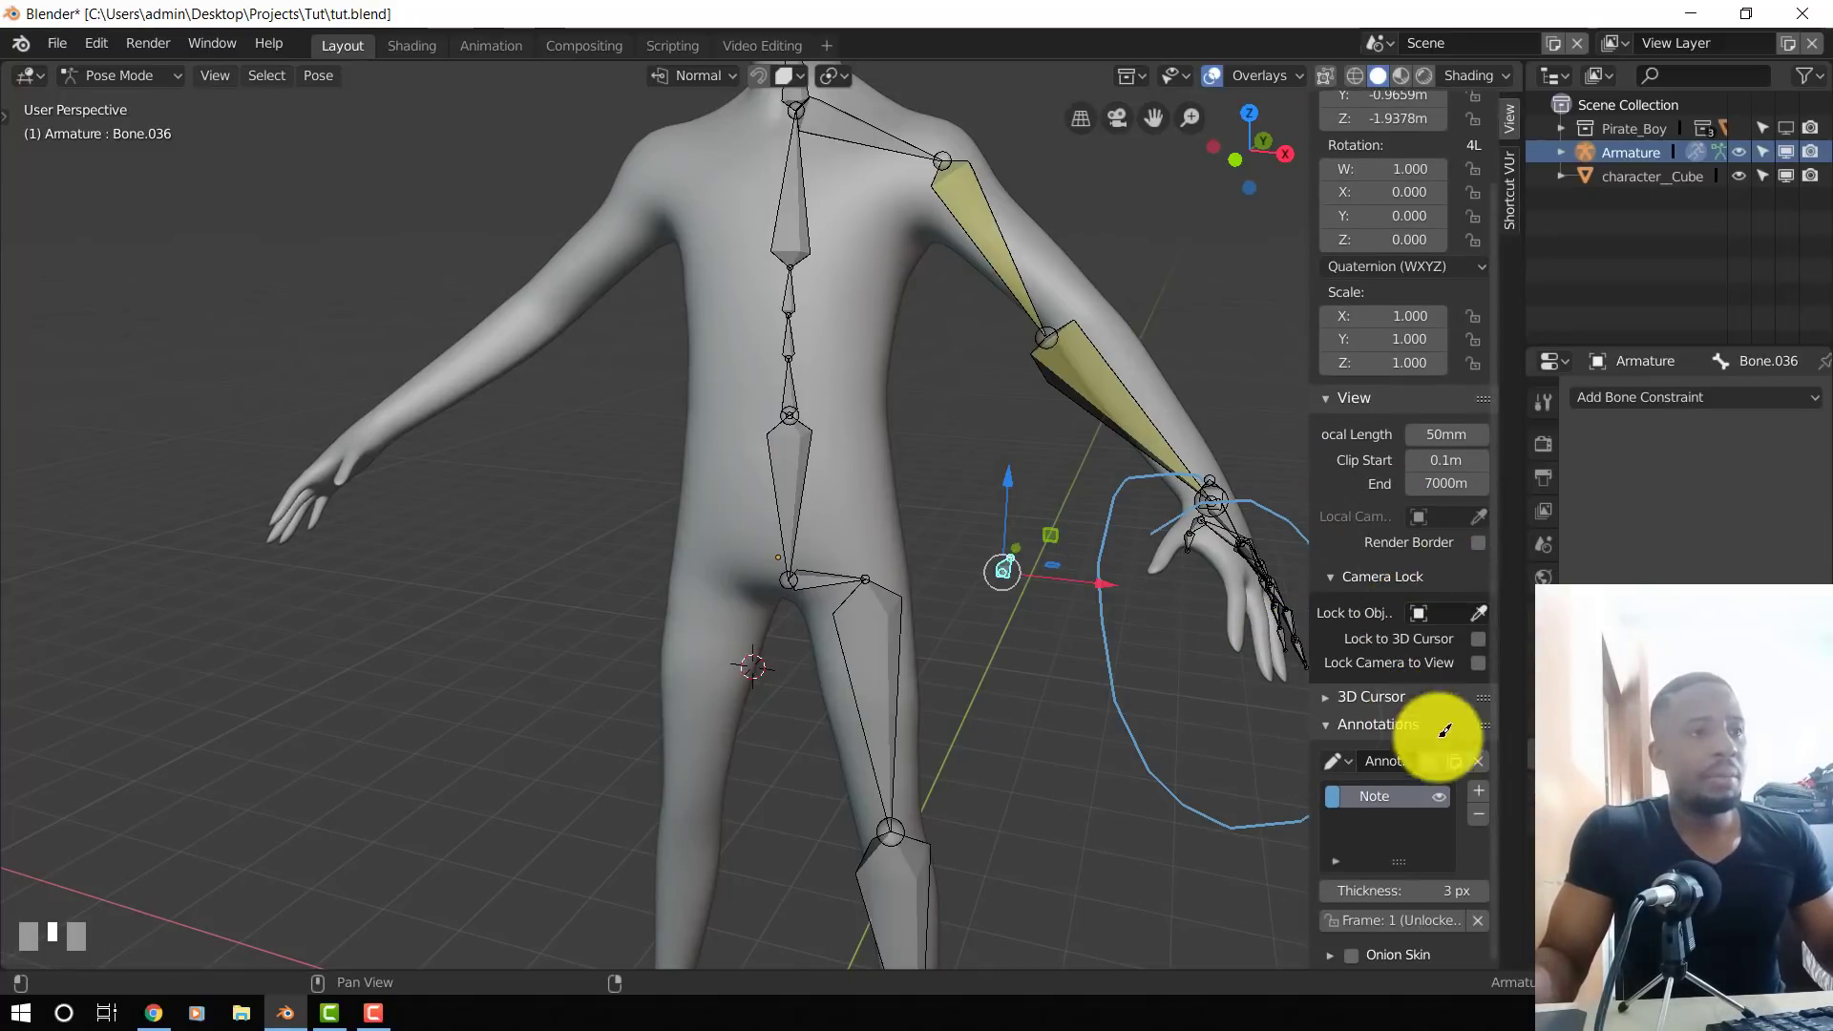
{"action": "left_click", "coordinate": [1479, 809]}
- Clear the location of all pose bones and deselect everything
{"action": "key", "text": "a"}
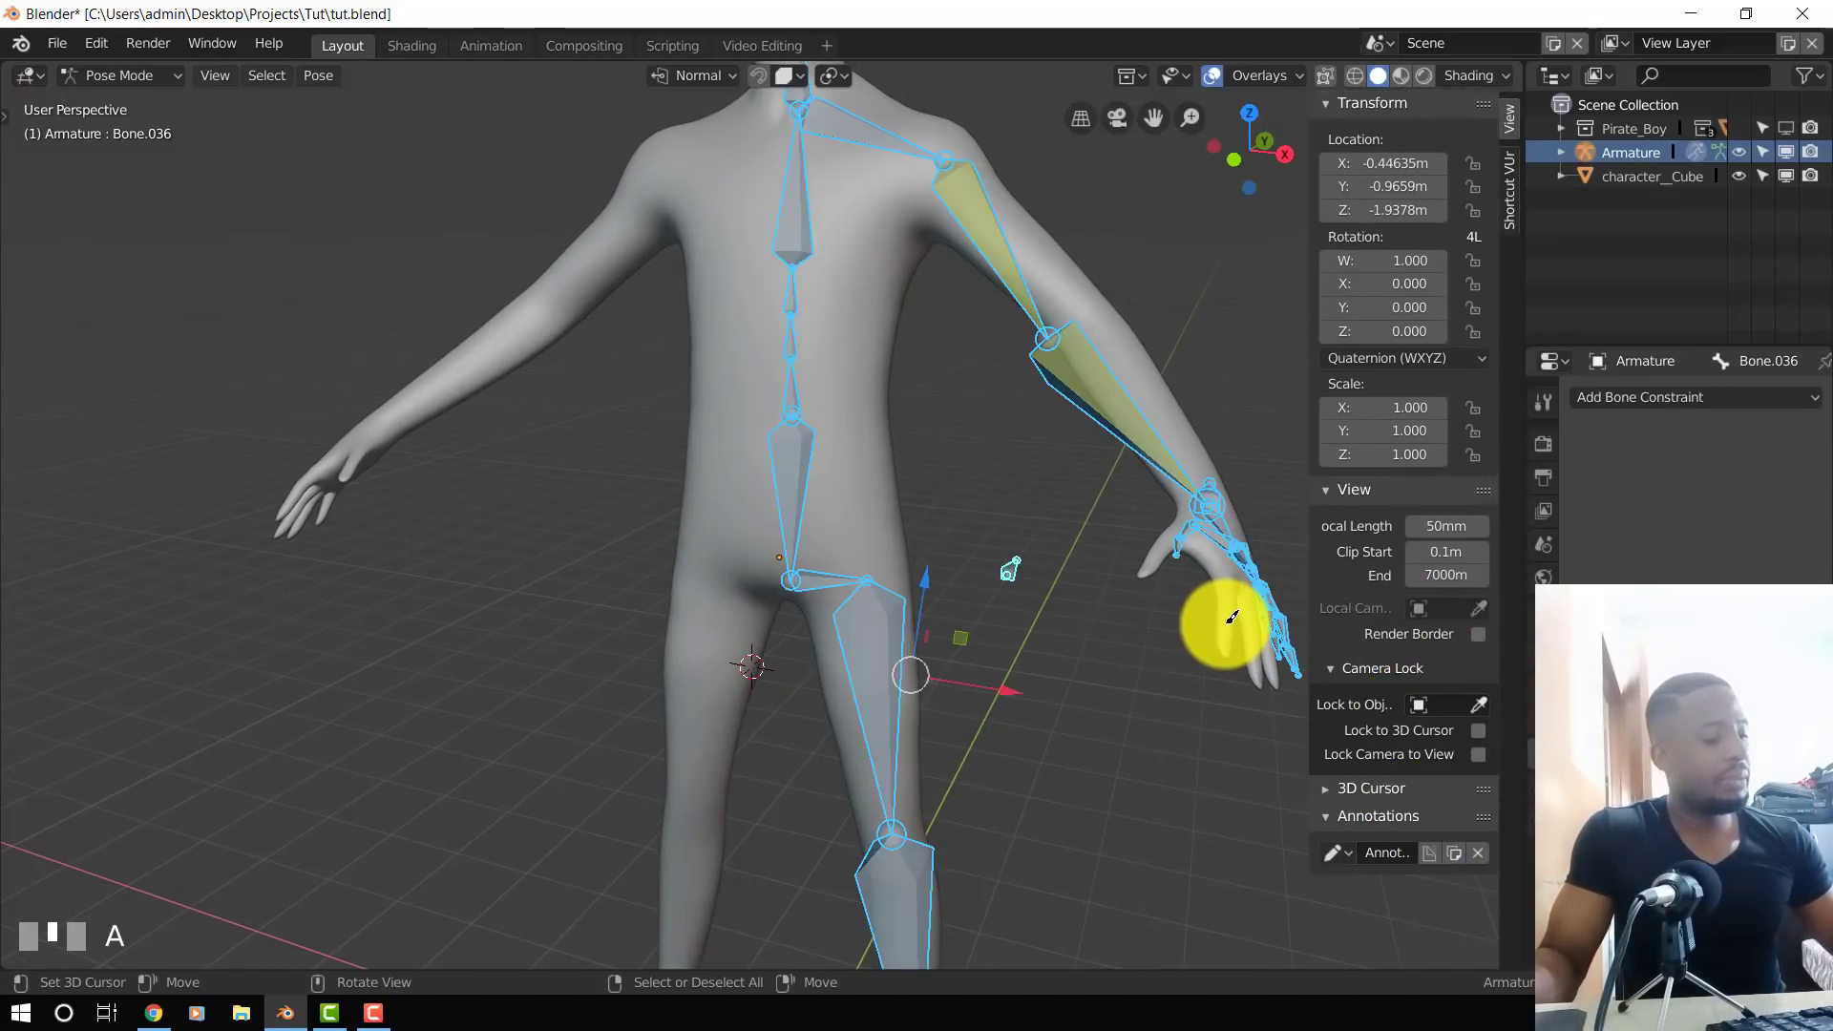
{"action": "key", "text": "alt+g"}
{"action": "middle_click_drag", "start_coordinate": [1119, 590], "coordinate": [1104, 636]}
{"action": "key", "text": "alt+a"}
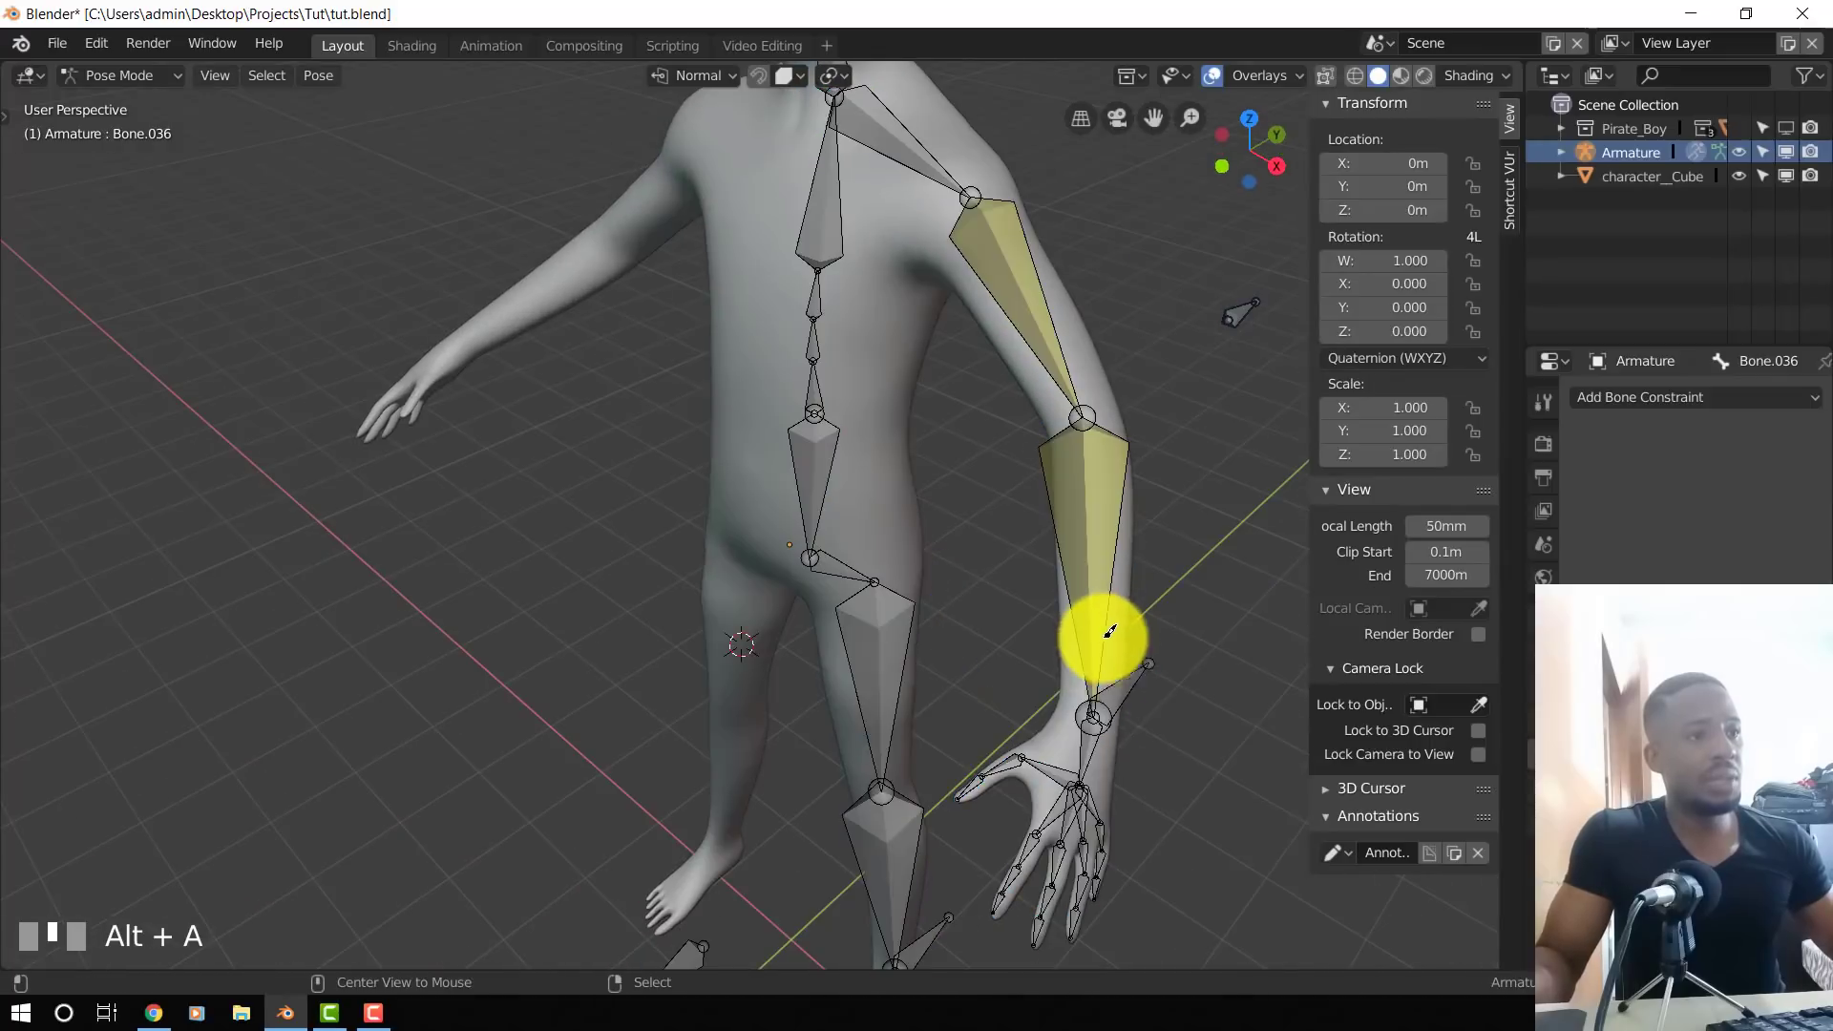
- Select the left hand bone and show its relations in the bone properties
{"action": "right_click", "coordinate": [1097, 753]}
{"action": "middle_click_drag", "start_coordinate": [1097, 753], "coordinate": [1088, 673], "text": "shift"}
{"action": "left_click", "coordinate": [1544, 691]}
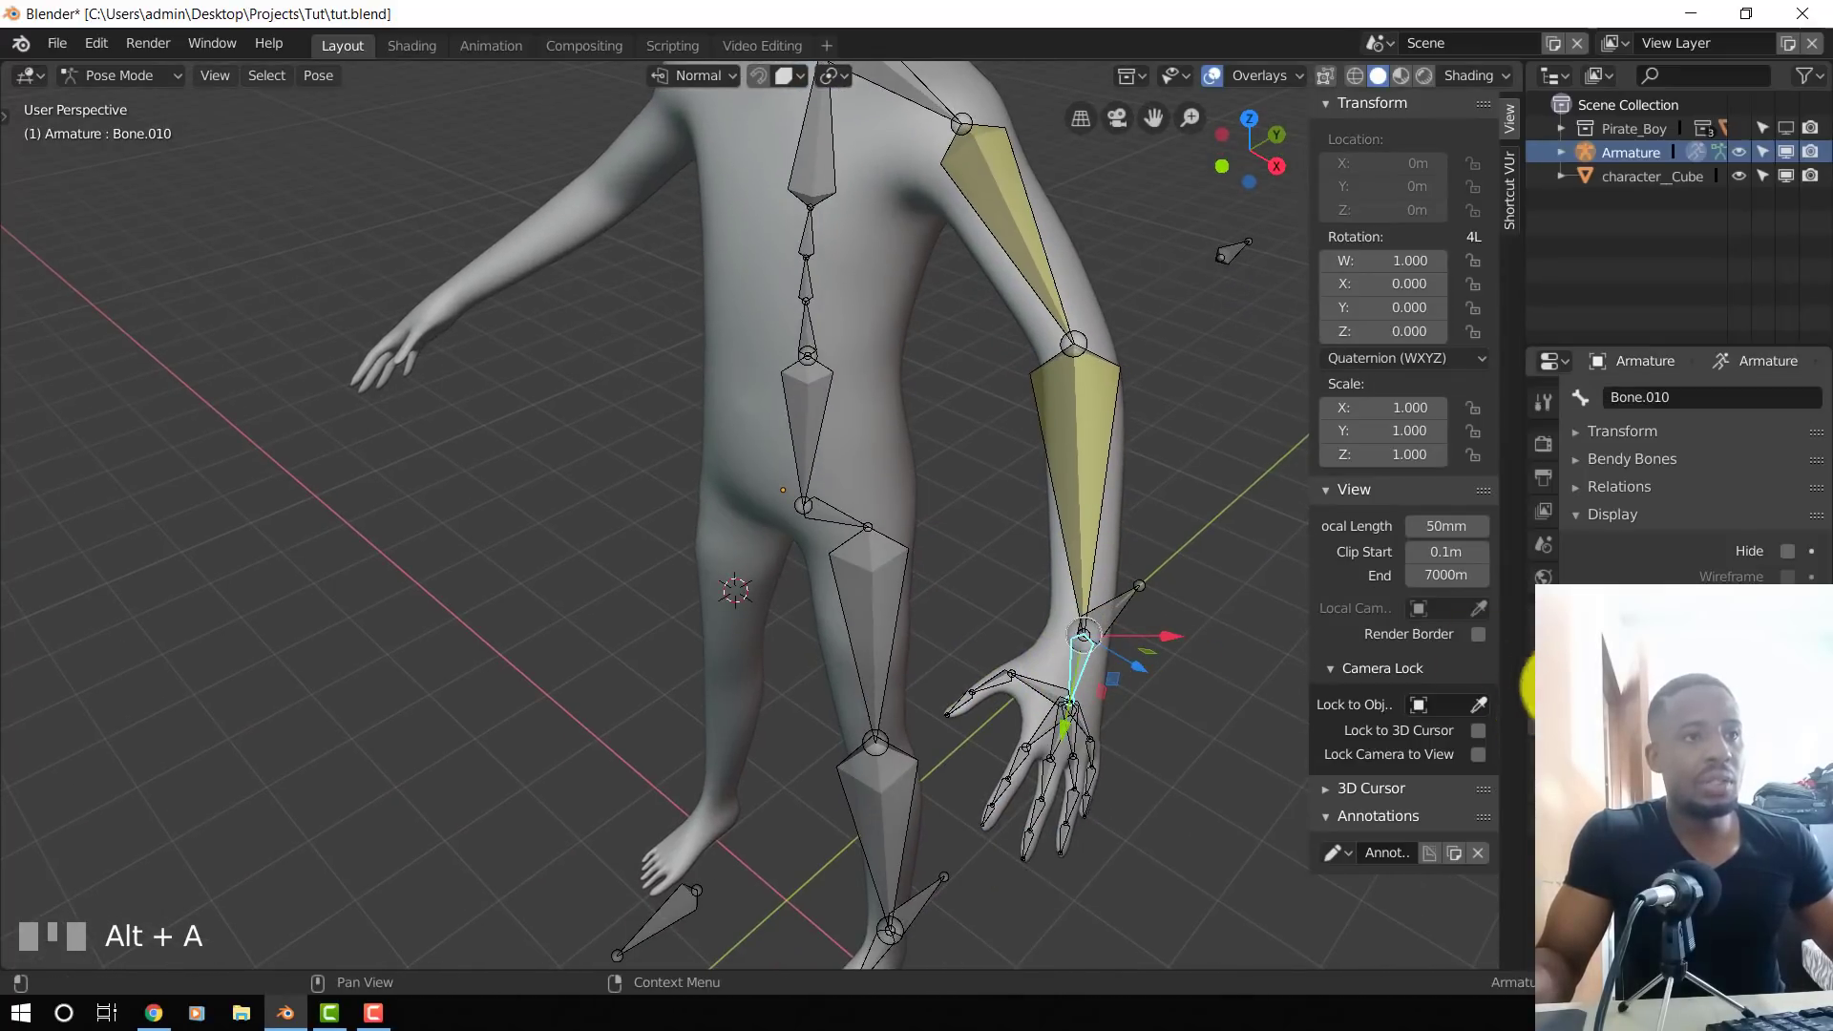
{"action": "left_click", "coordinate": [1626, 487]}
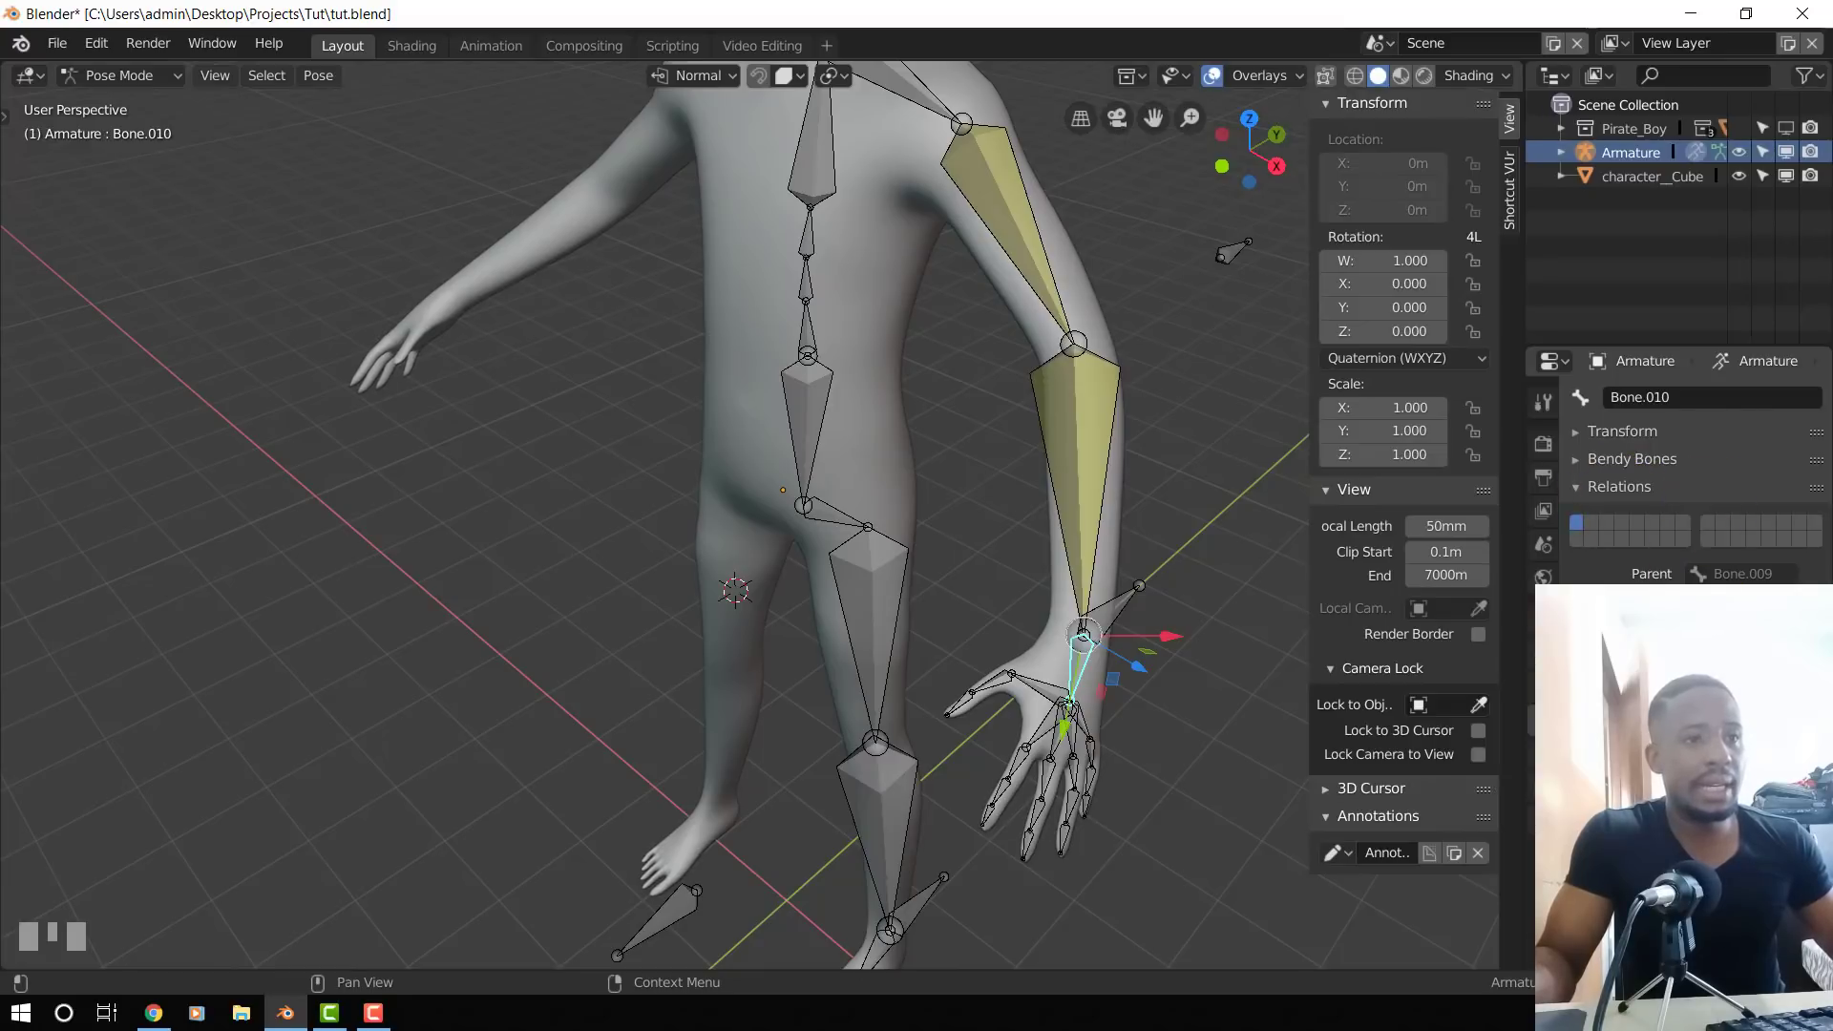
- Move the left elbow control bone toward the torso to test the arm again, and hide the sidebar
{"action": "middle_click_drag", "start_coordinate": [880, 528], "coordinate": [1060, 497]}
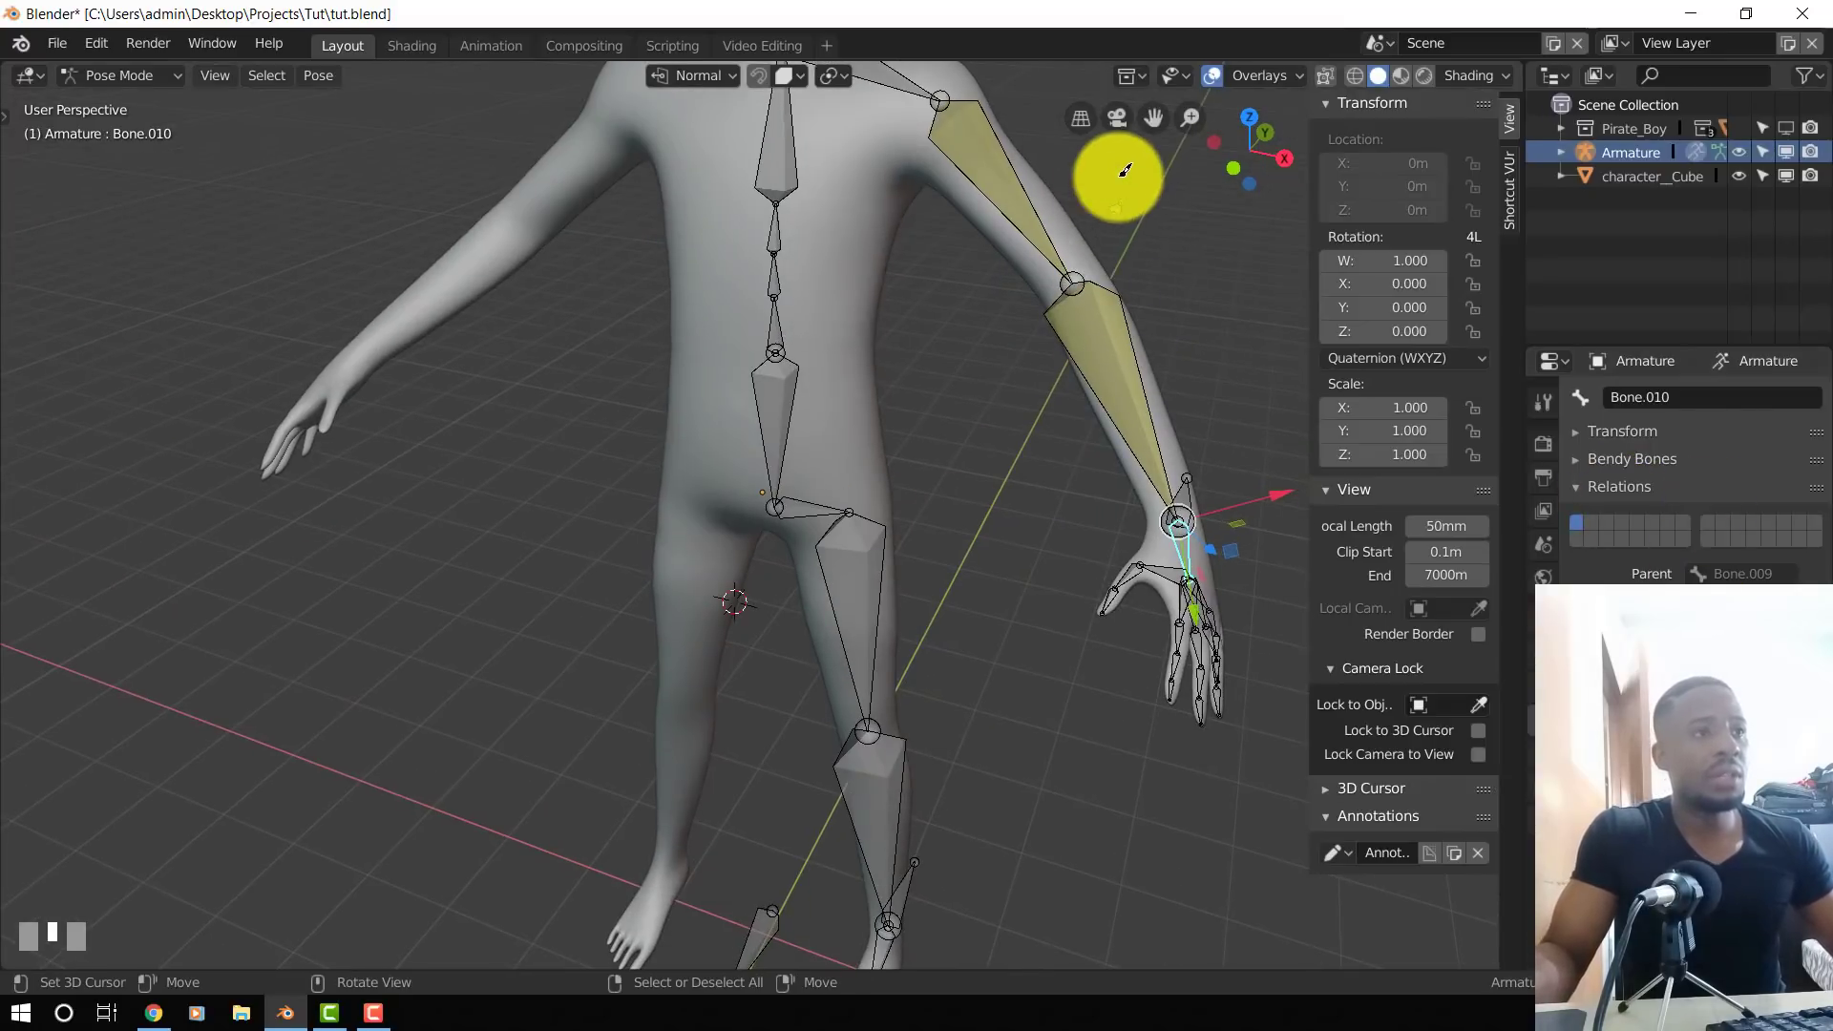
{"action": "right_click_drag", "start_coordinate": [1115, 210], "coordinate": [1073, 296]}
{"action": "left_click", "coordinate": [1059, 343]}
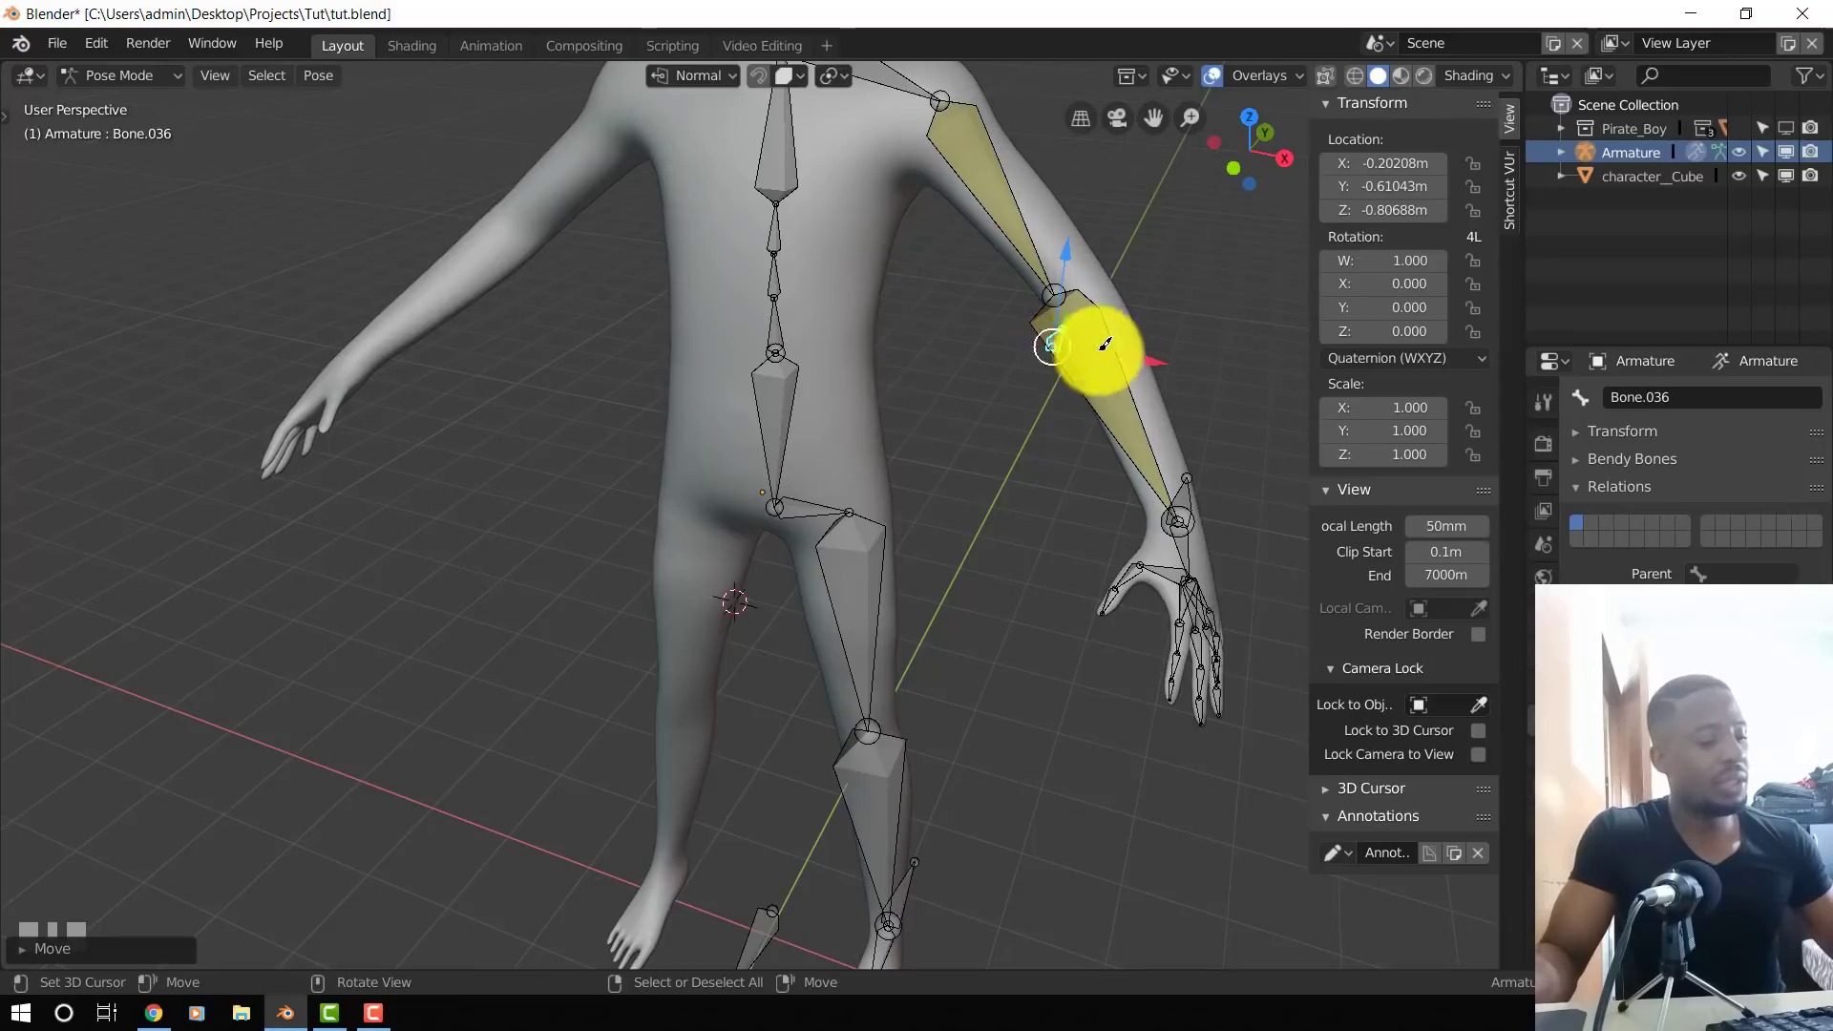
{"action": "middle_click_drag", "start_coordinate": [1084, 340], "coordinate": [970, 462]}
{"action": "key", "text": "g"}
{"action": "right_click", "coordinate": [1183, 298]}
{"action": "key", "text": "n"}
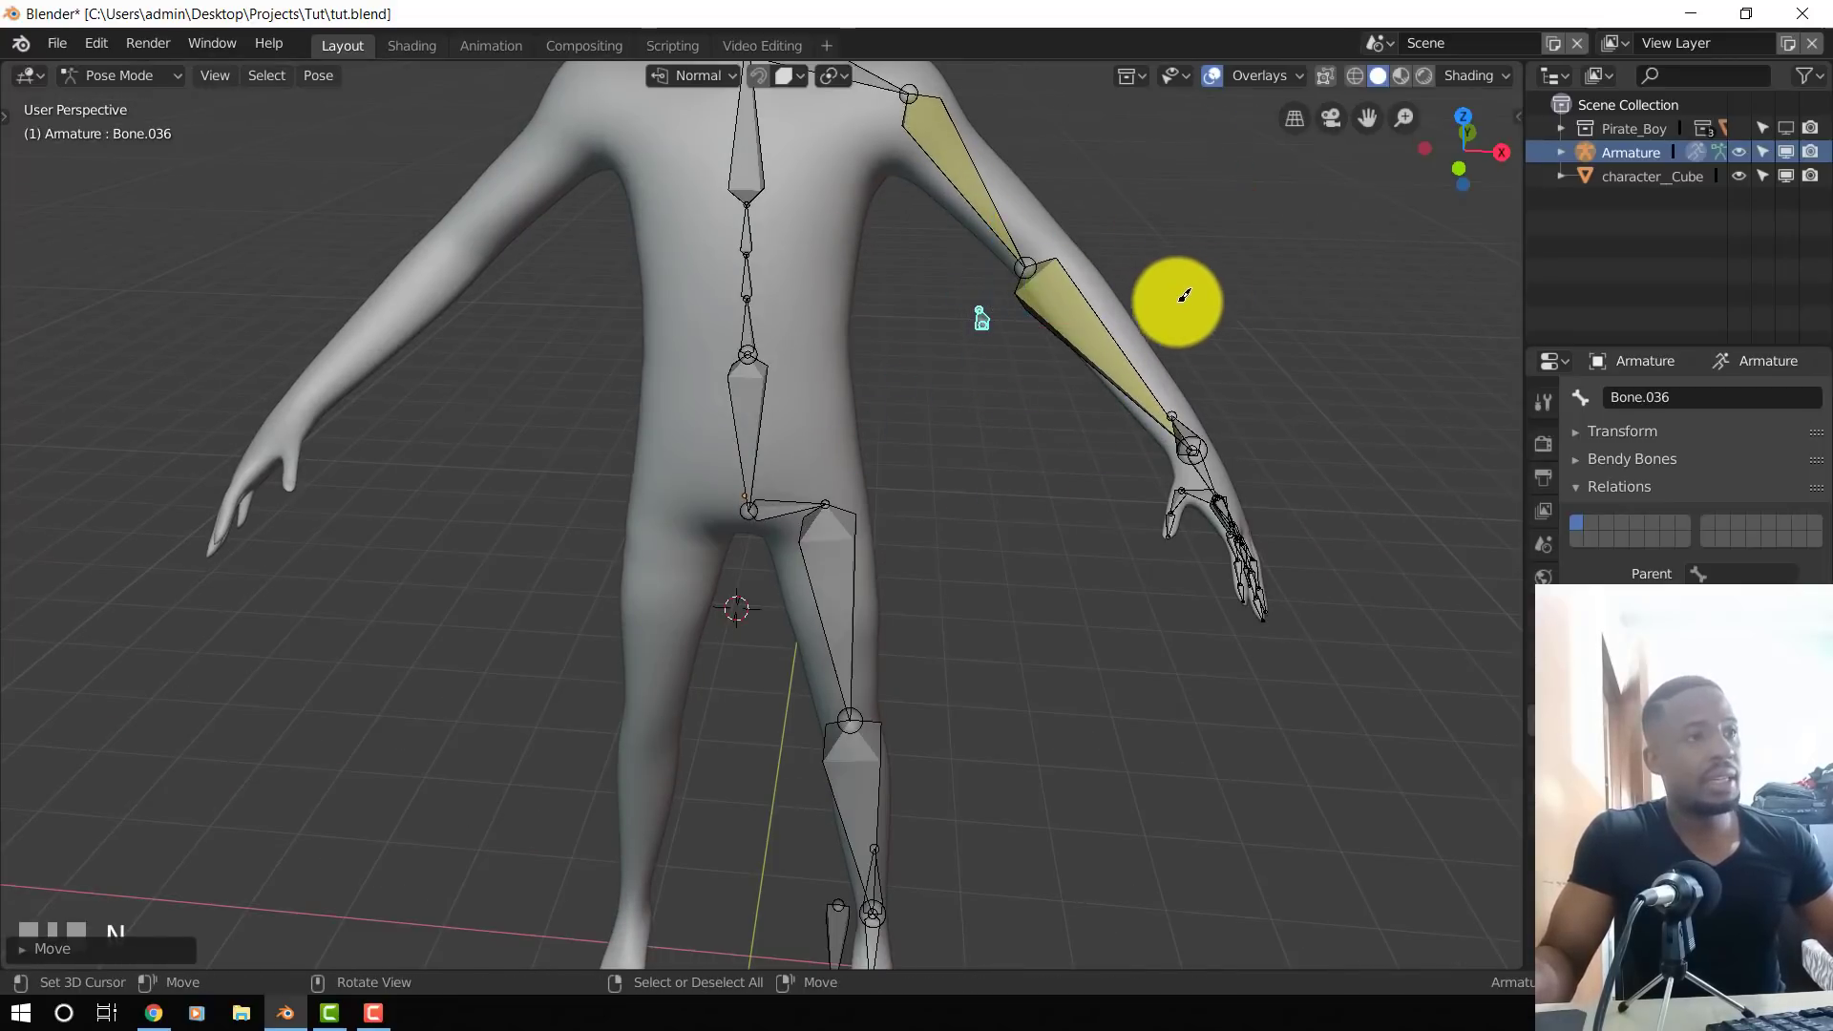
{"action": "key", "text": "g"}
{"action": "left_click", "coordinate": [1193, 329]}
- Select all pose bones and reset their locations to the rest pose
{"action": "key", "text": "a"}
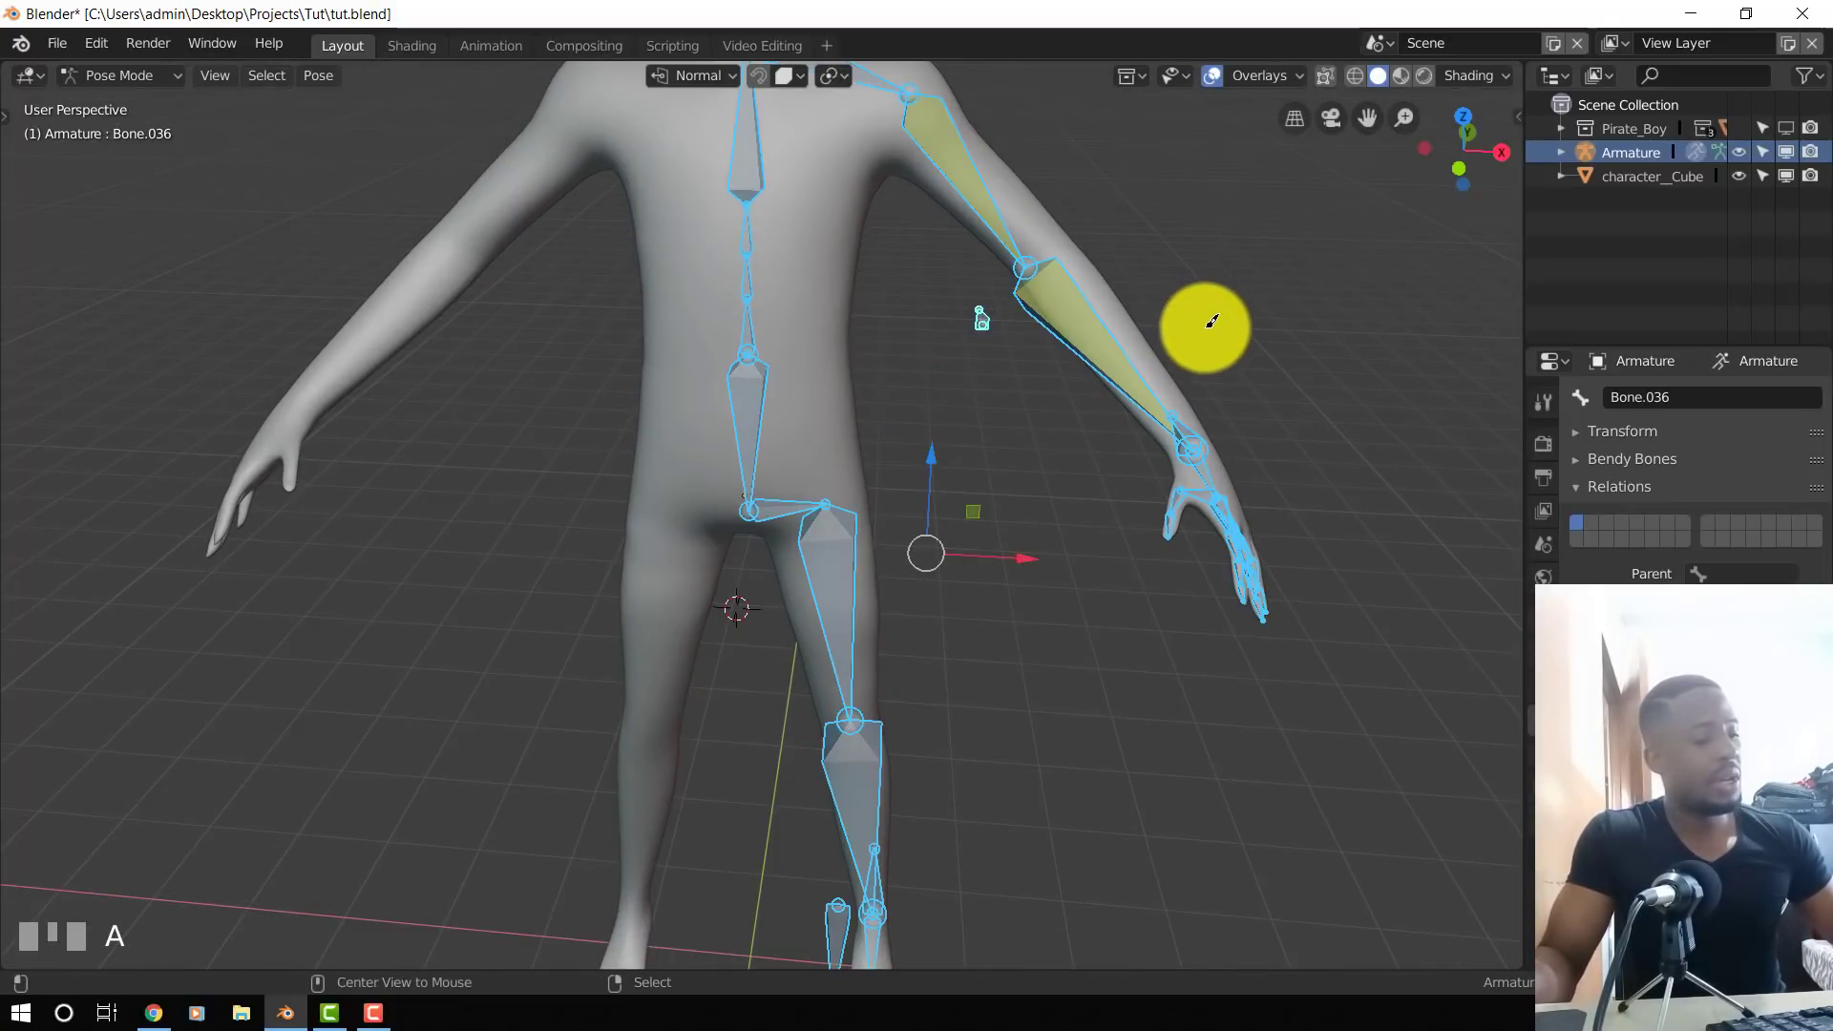
{"action": "key", "text": "alt+g"}
{"action": "scroll", "coordinate": [1045, 263], "scroll_direction": "down", "scroll_amount": 1}
{"action": "scroll", "coordinate": [1031, 305], "scroll_direction": "down", "scroll_amount": 1}
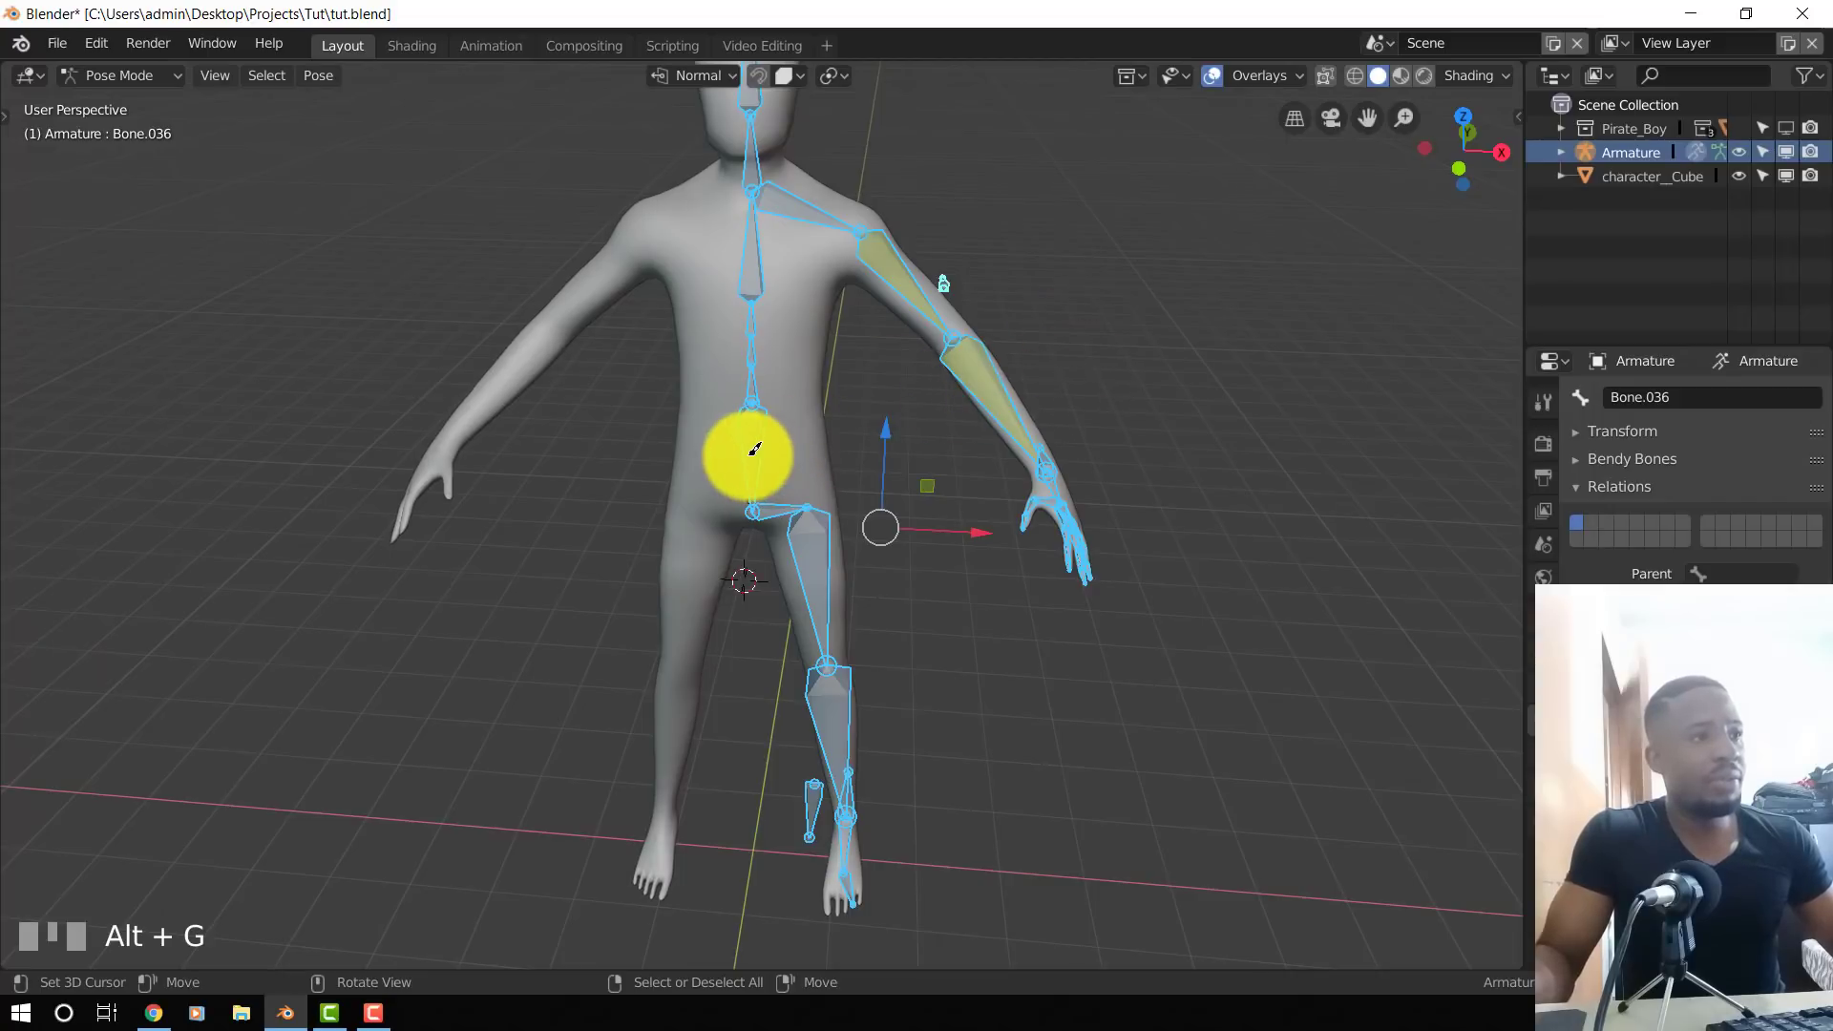
- Try scaling the pelvis bone and the lowest spine bone to test how the arm chain responds
{"action": "left_click", "coordinate": [748, 462]}
{"action": "key", "text": "s"}
{"action": "right_click", "coordinate": [869, 409]}
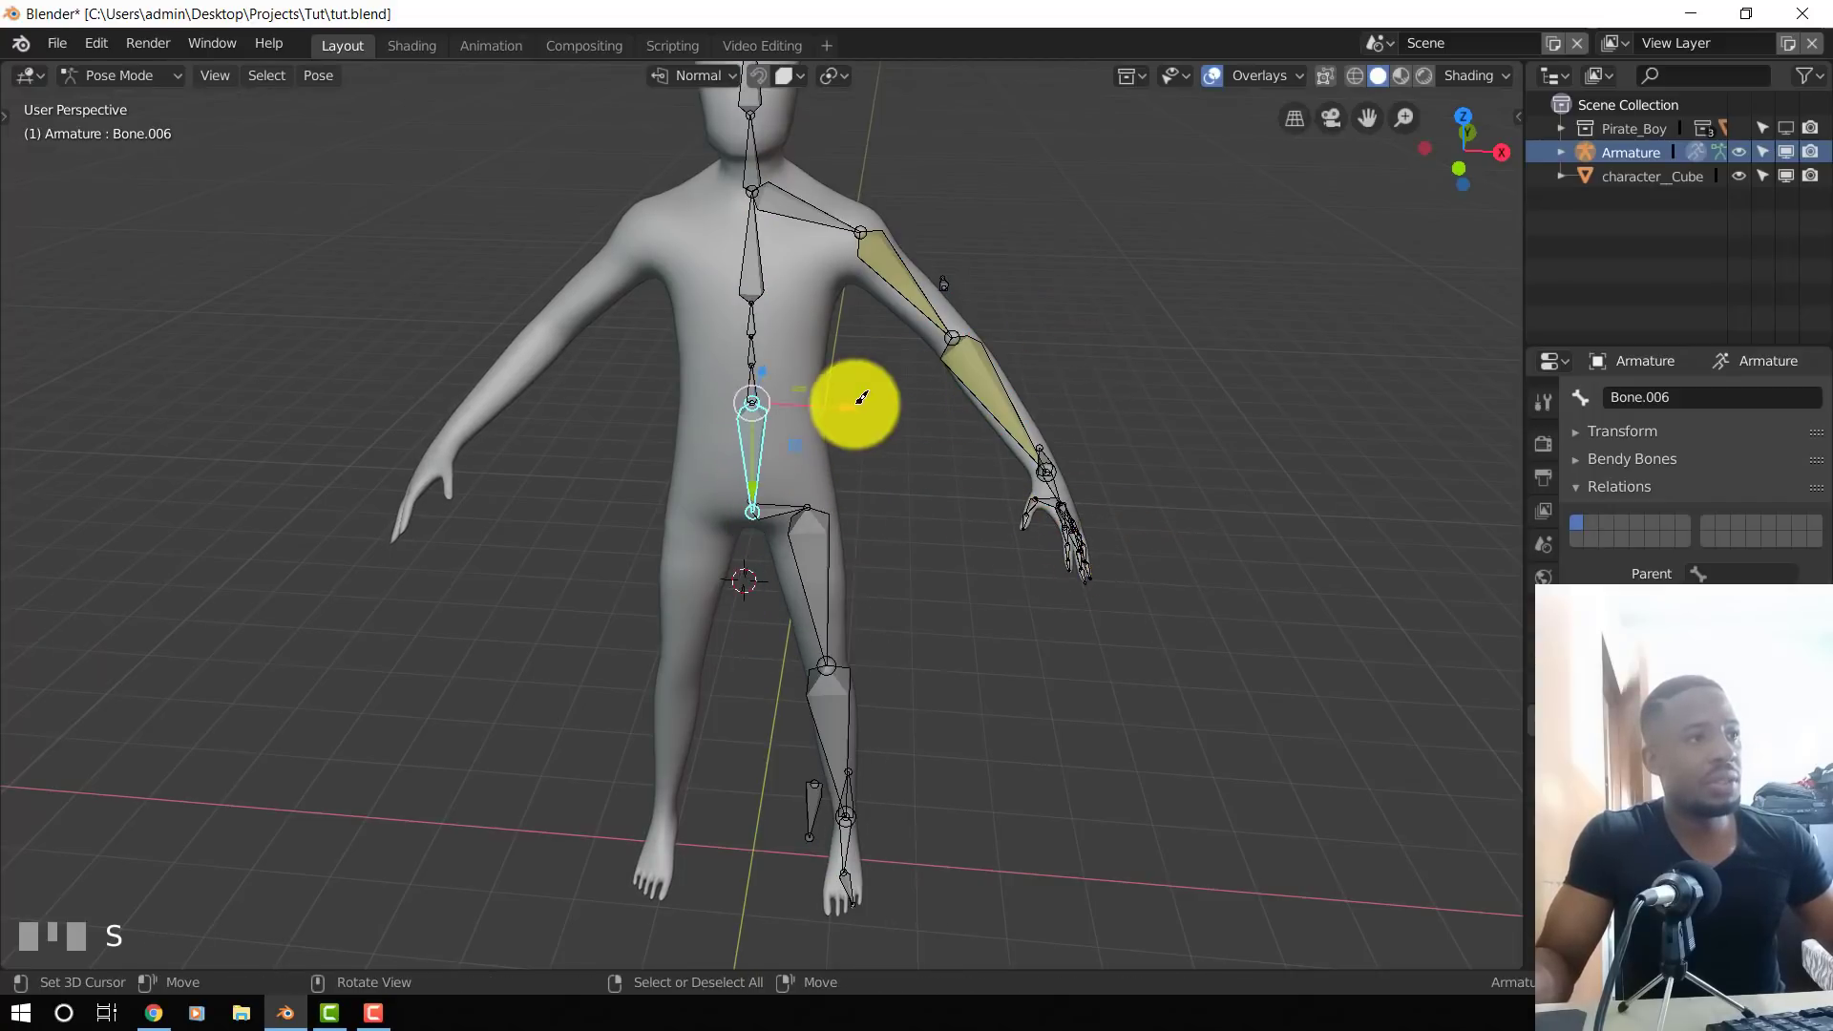
{"action": "left_click", "coordinate": [752, 382]}
{"action": "key", "text": "s"}
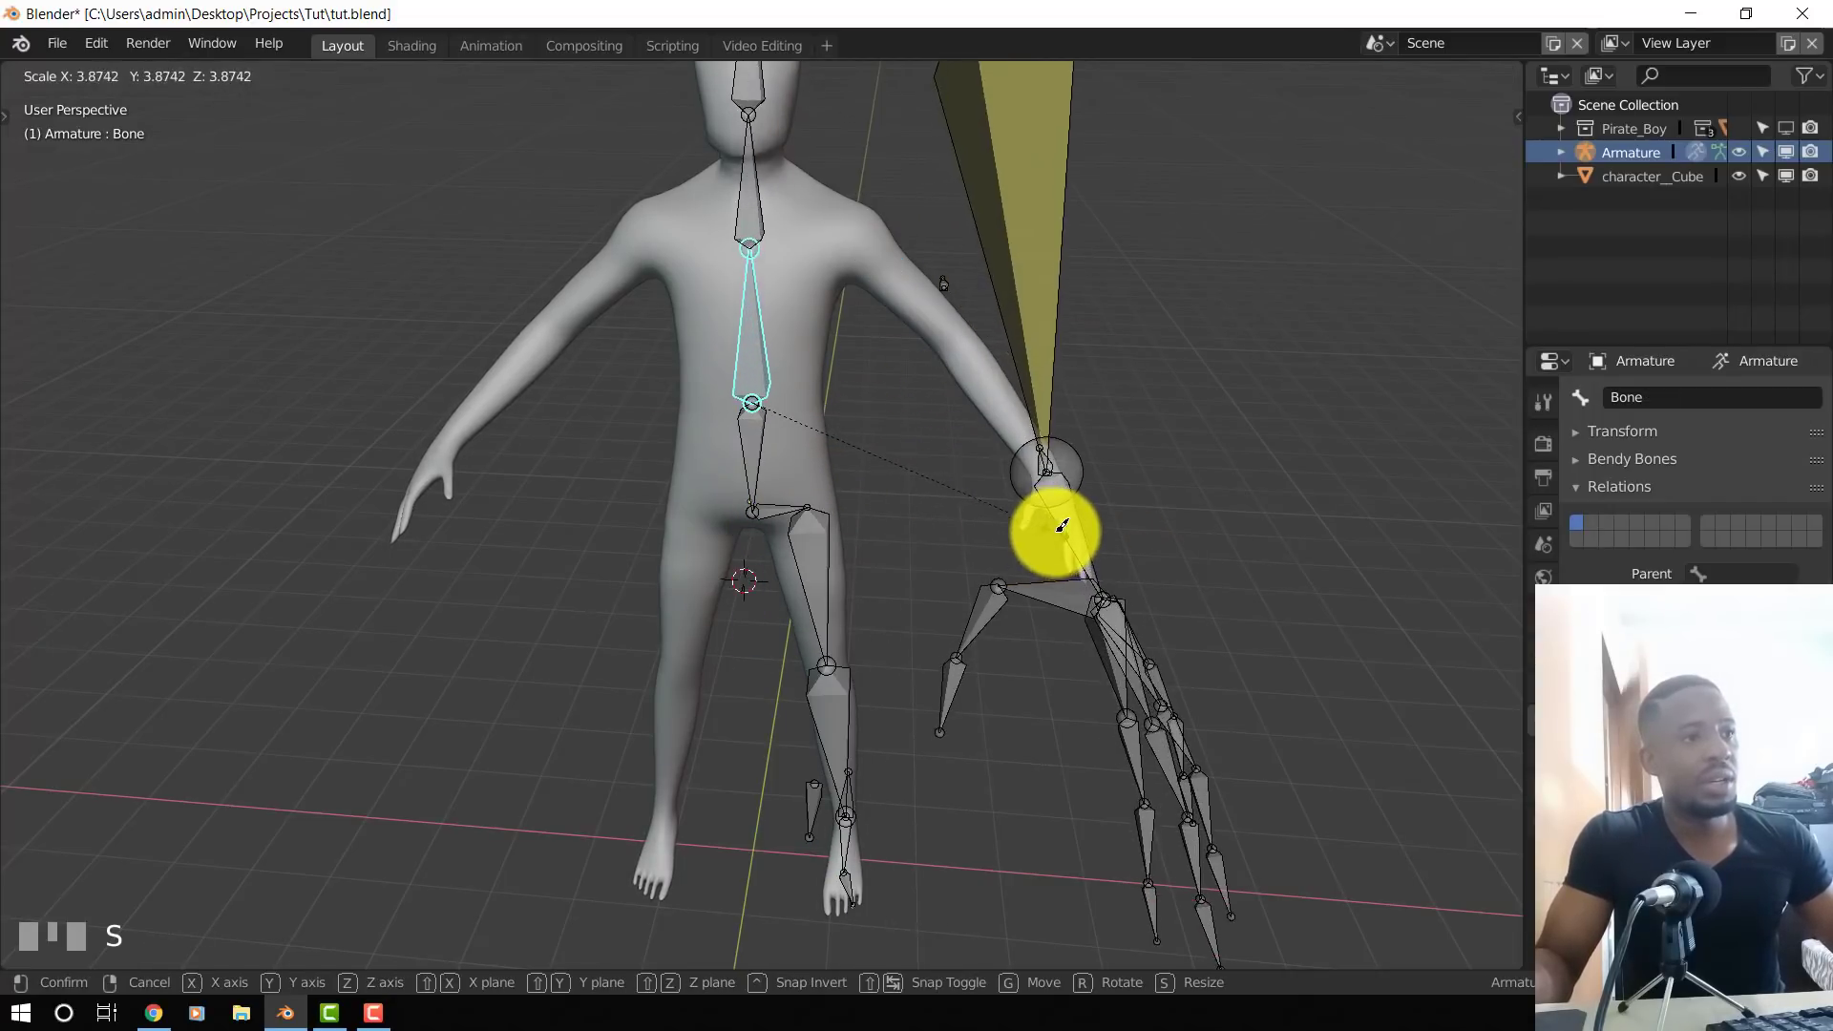
{"action": "right_click", "coordinate": [1129, 518]}
{"action": "middle_click_drag", "start_coordinate": [1124, 524], "coordinate": [1094, 524]}
{"action": "scroll", "coordinate": [1098, 530], "scroll_direction": "up", "scroll_amount": 2}
{"action": "key", "text": "s"}
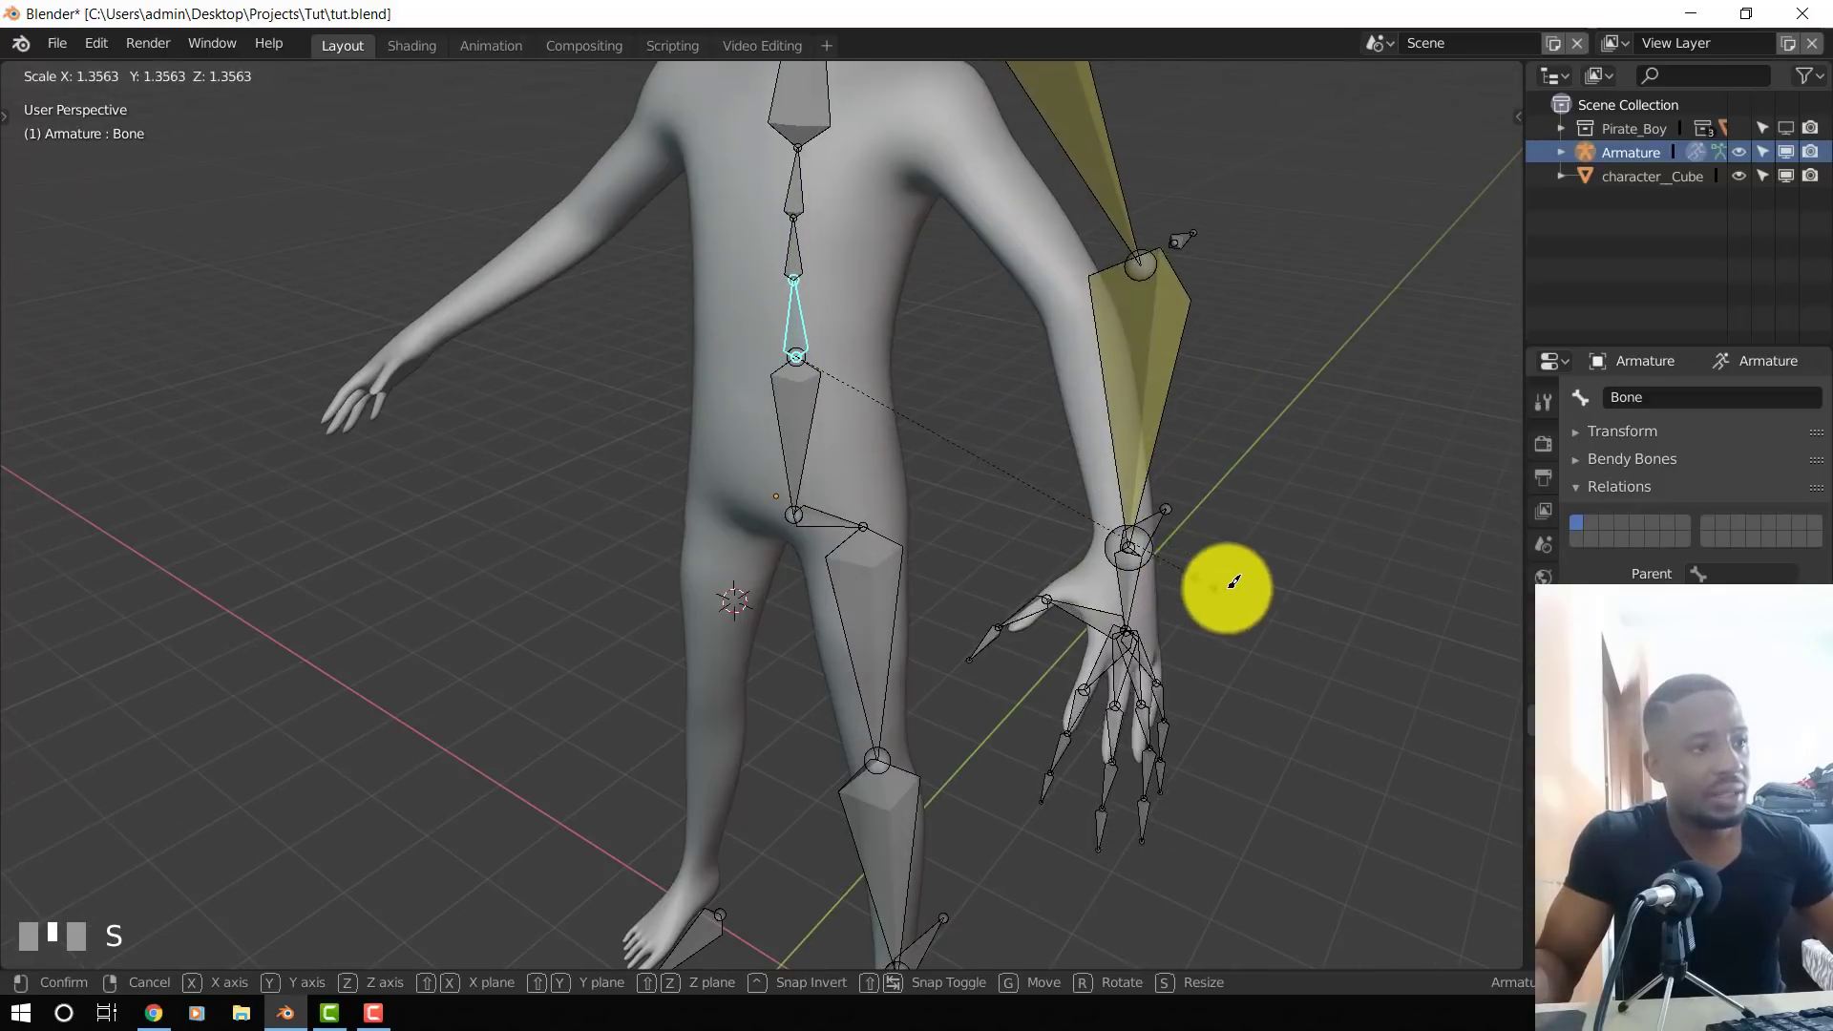
{"action": "right_click", "coordinate": [1275, 603]}
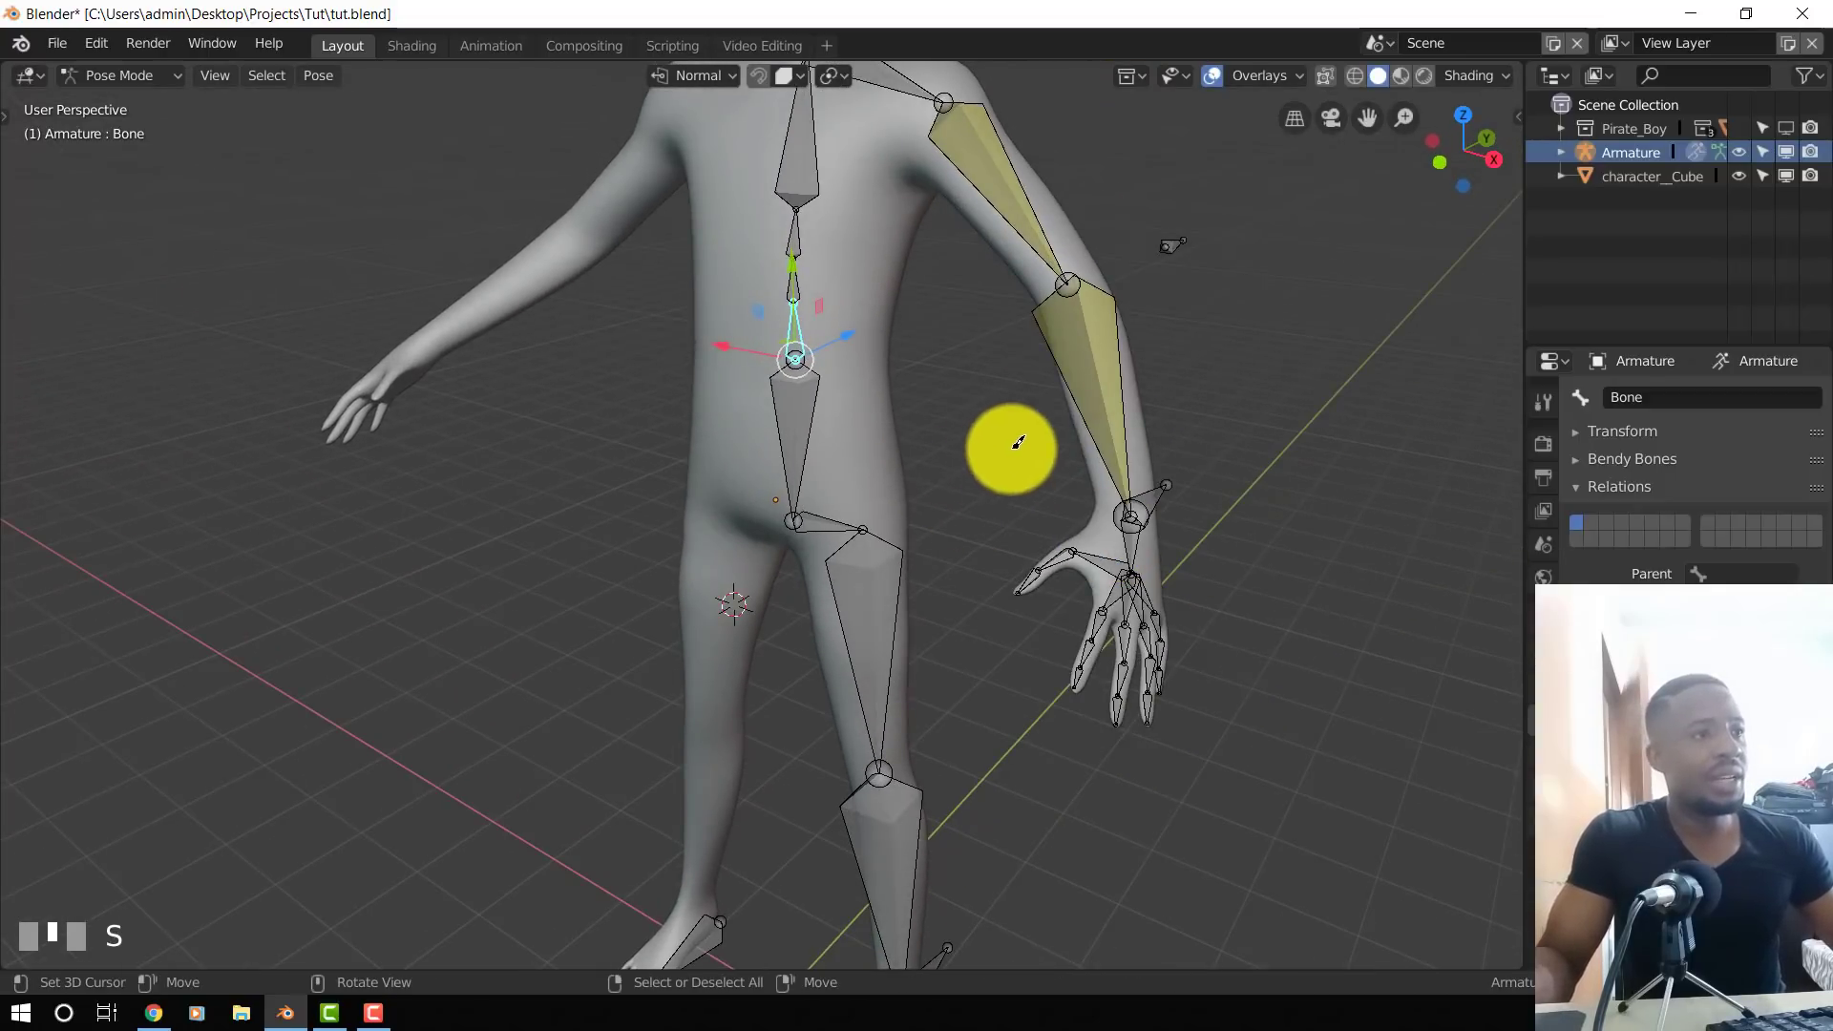
- Try rotating the lowest spine bone to test the influence on the left hand
{"action": "key", "text": "r"}
{"action": "right_click", "coordinate": [1126, 523]}
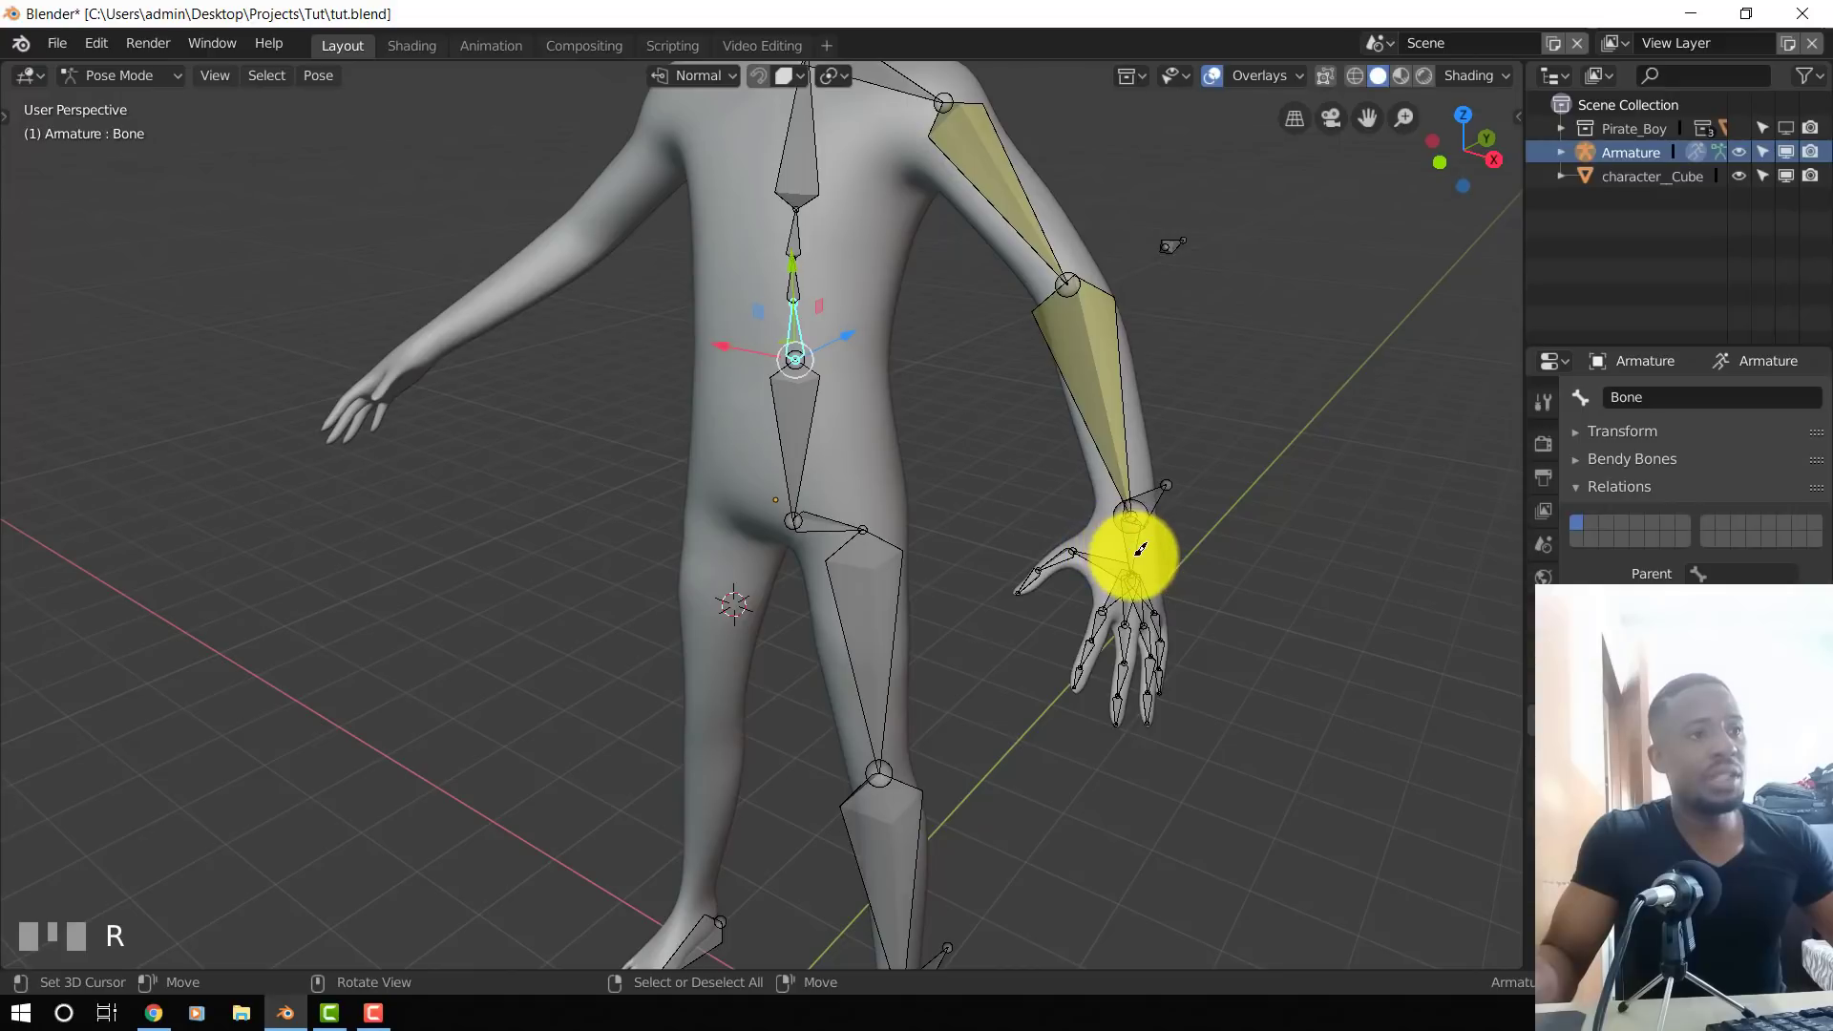
{"action": "middle_click_drag", "start_coordinate": [1132, 550], "coordinate": [1184, 511]}
{"action": "key", "text": "r"}
{"action": "right_click", "coordinate": [1227, 439]}
- Try moving and rotating the left wrist control bone to test how the hand follows it
{"action": "middle_click_drag", "start_coordinate": [1227, 439], "coordinate": [1073, 482]}
{"action": "key", "text": "alt+a"}
{"action": "right_click", "coordinate": [1133, 461]}
{"action": "scroll", "coordinate": [1072, 481], "scroll_direction": "up", "scroll_amount": 1}
{"action": "key", "text": "g"}
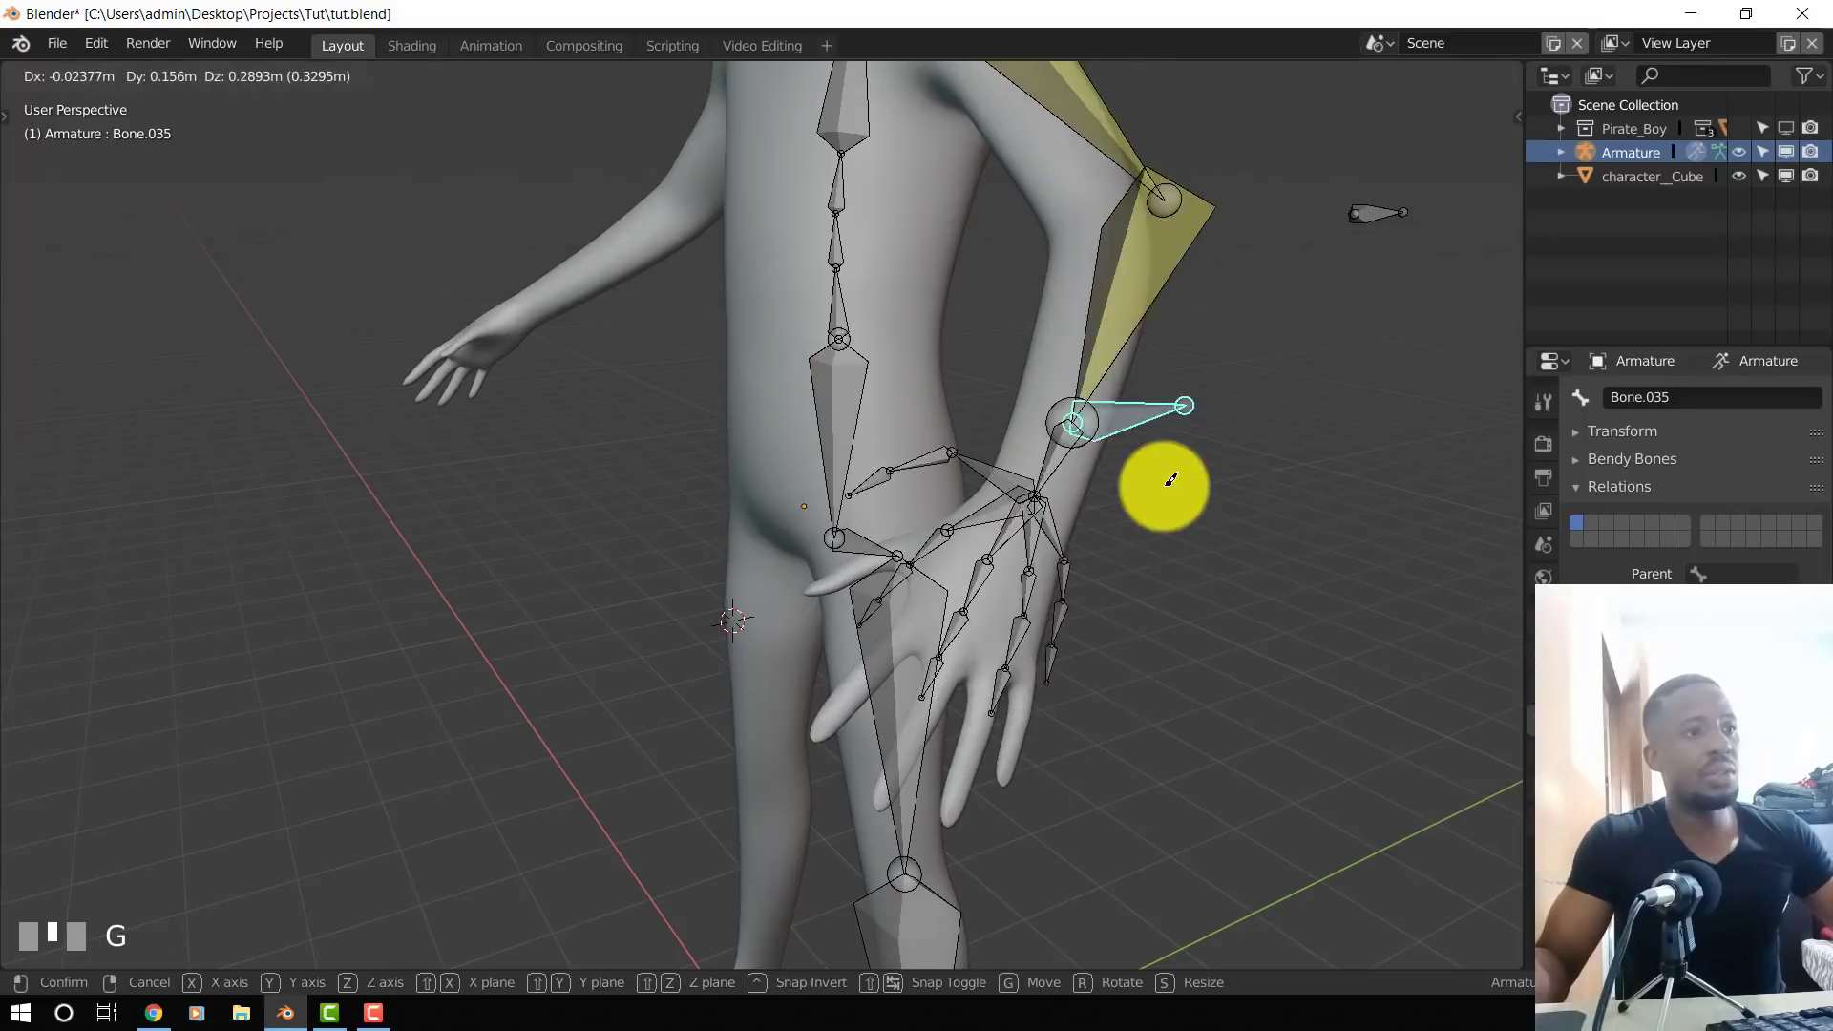
{"action": "left_click", "coordinate": [1298, 353]}
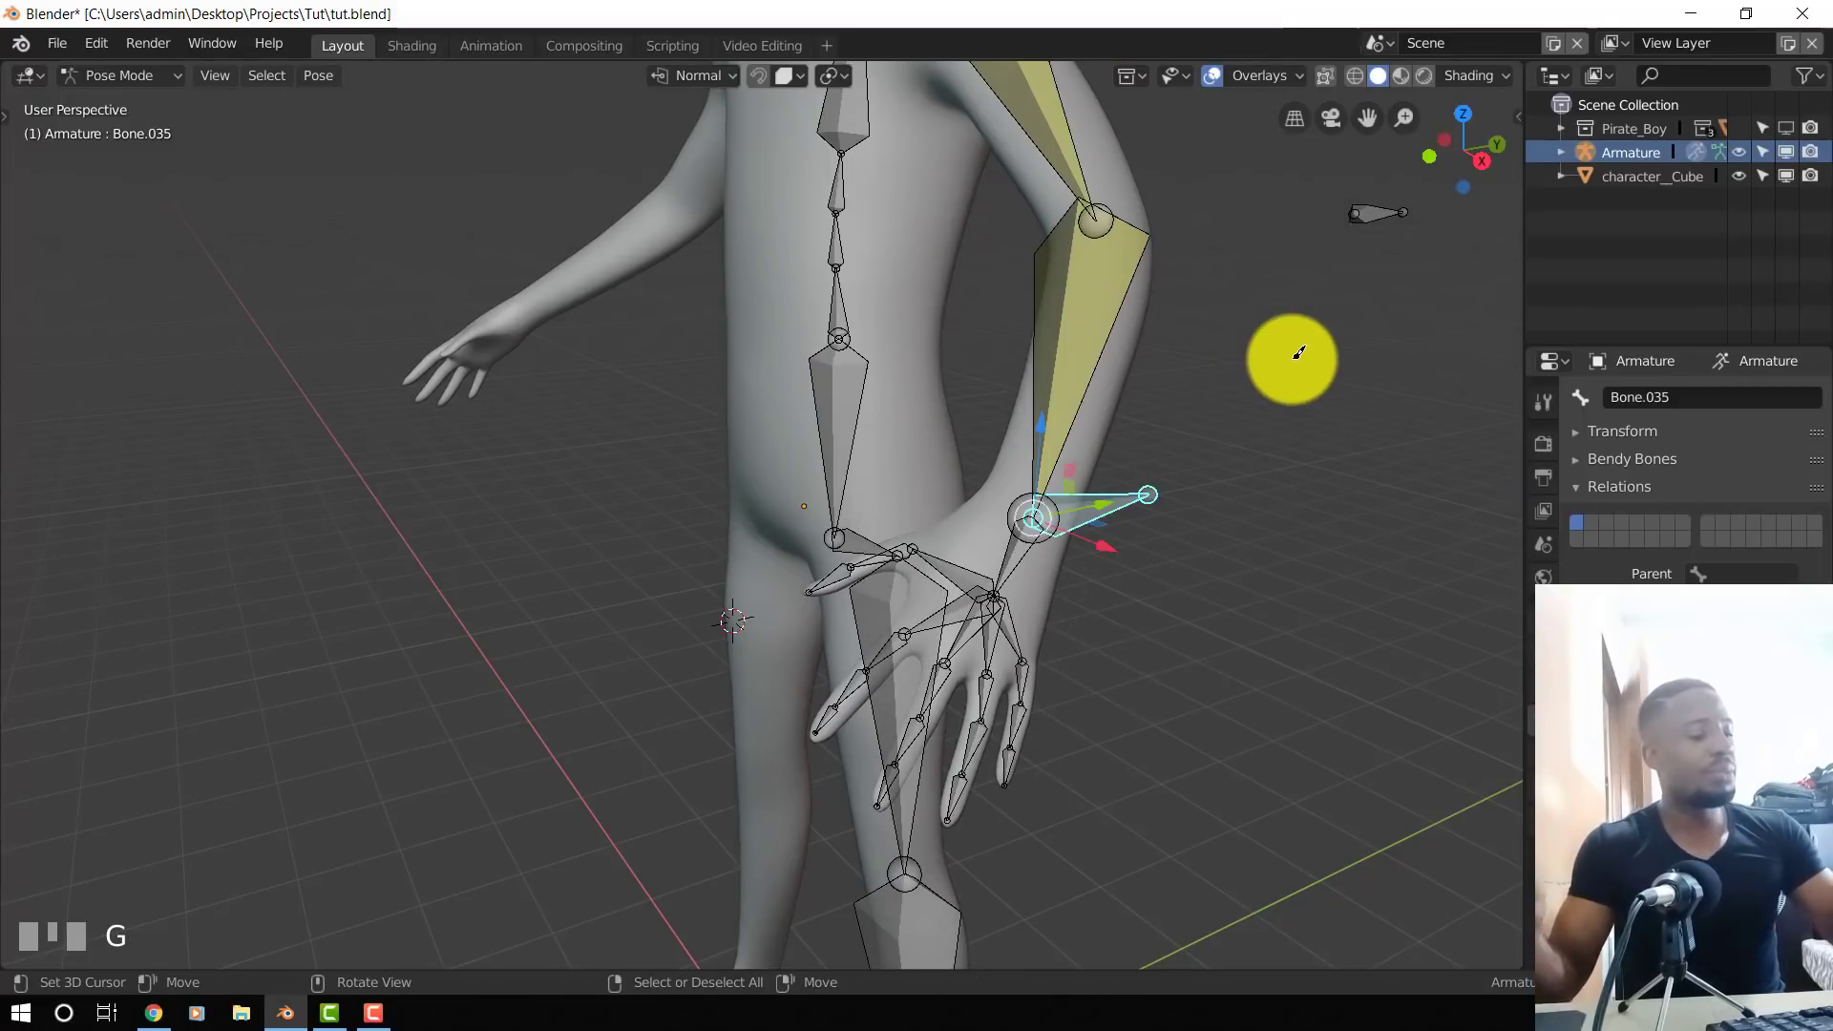
{"action": "key", "text": "r"}
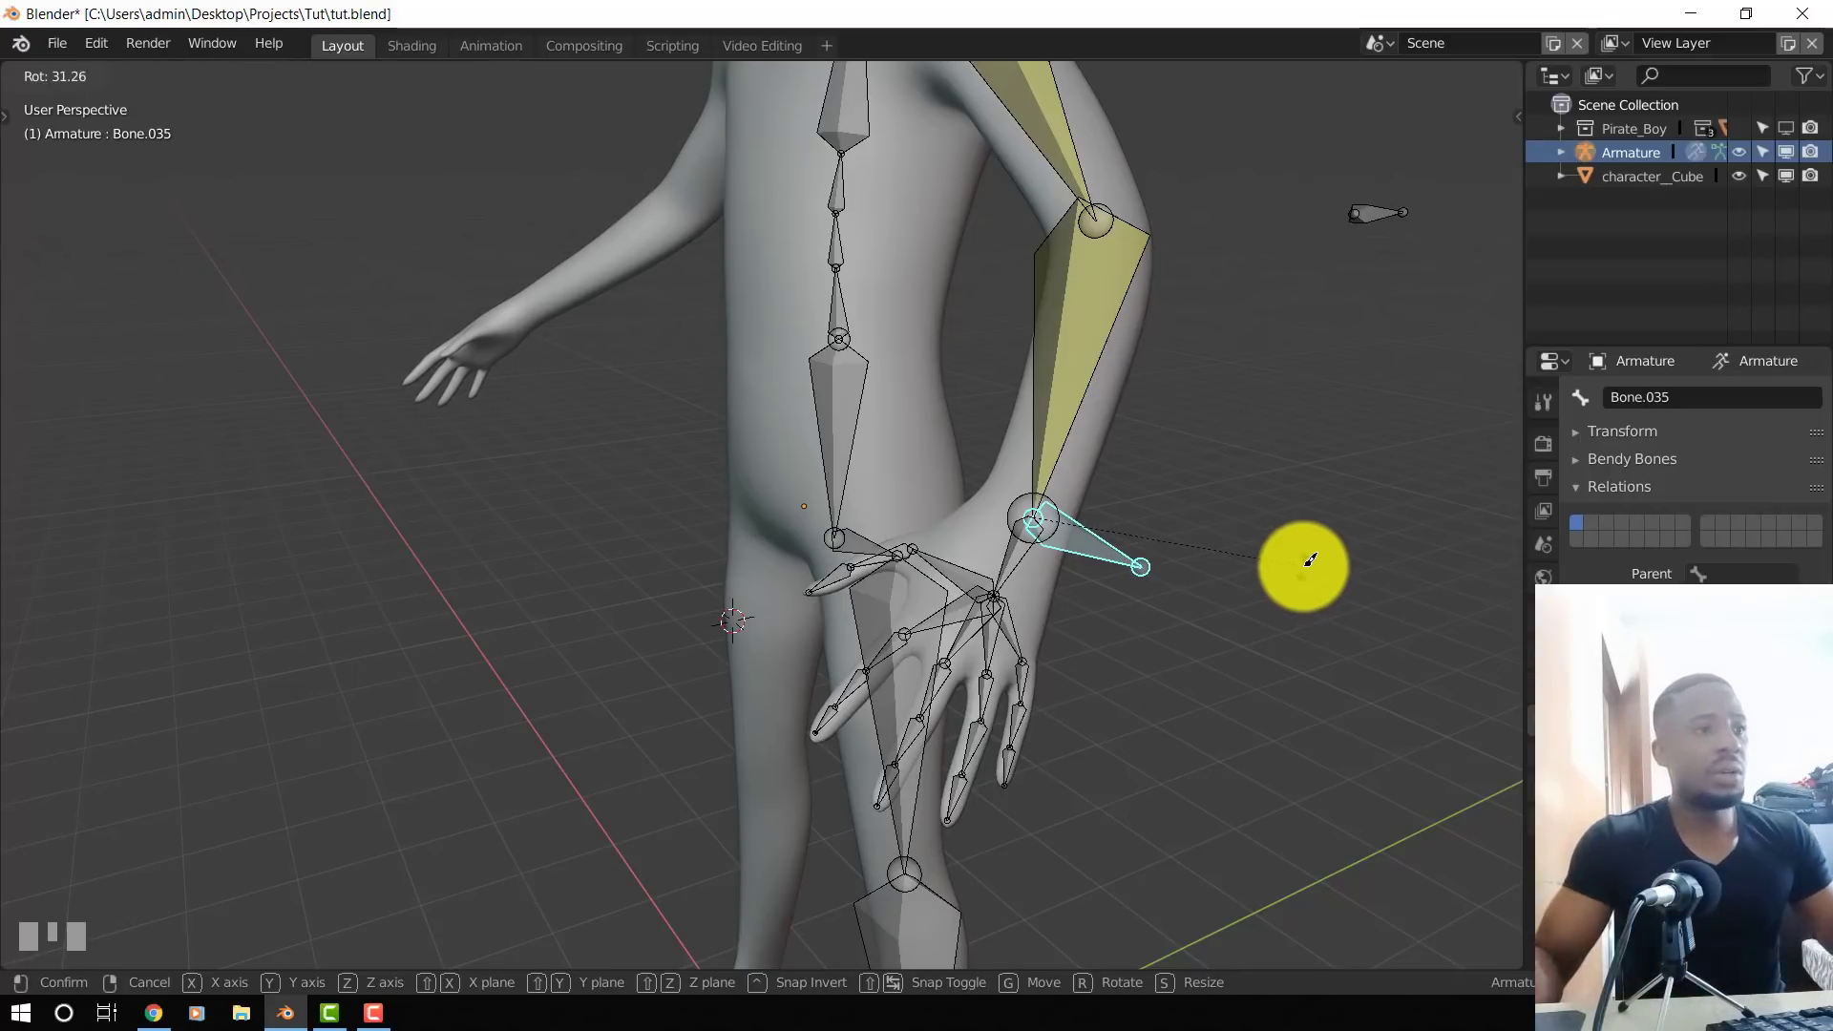
{"action": "right_click", "coordinate": [1284, 559]}
- Add a Child Of constraint to the left hand bone with the wrist control bone as target, and show its bone constraint settings
{"action": "right_click", "coordinate": [1014, 560]}
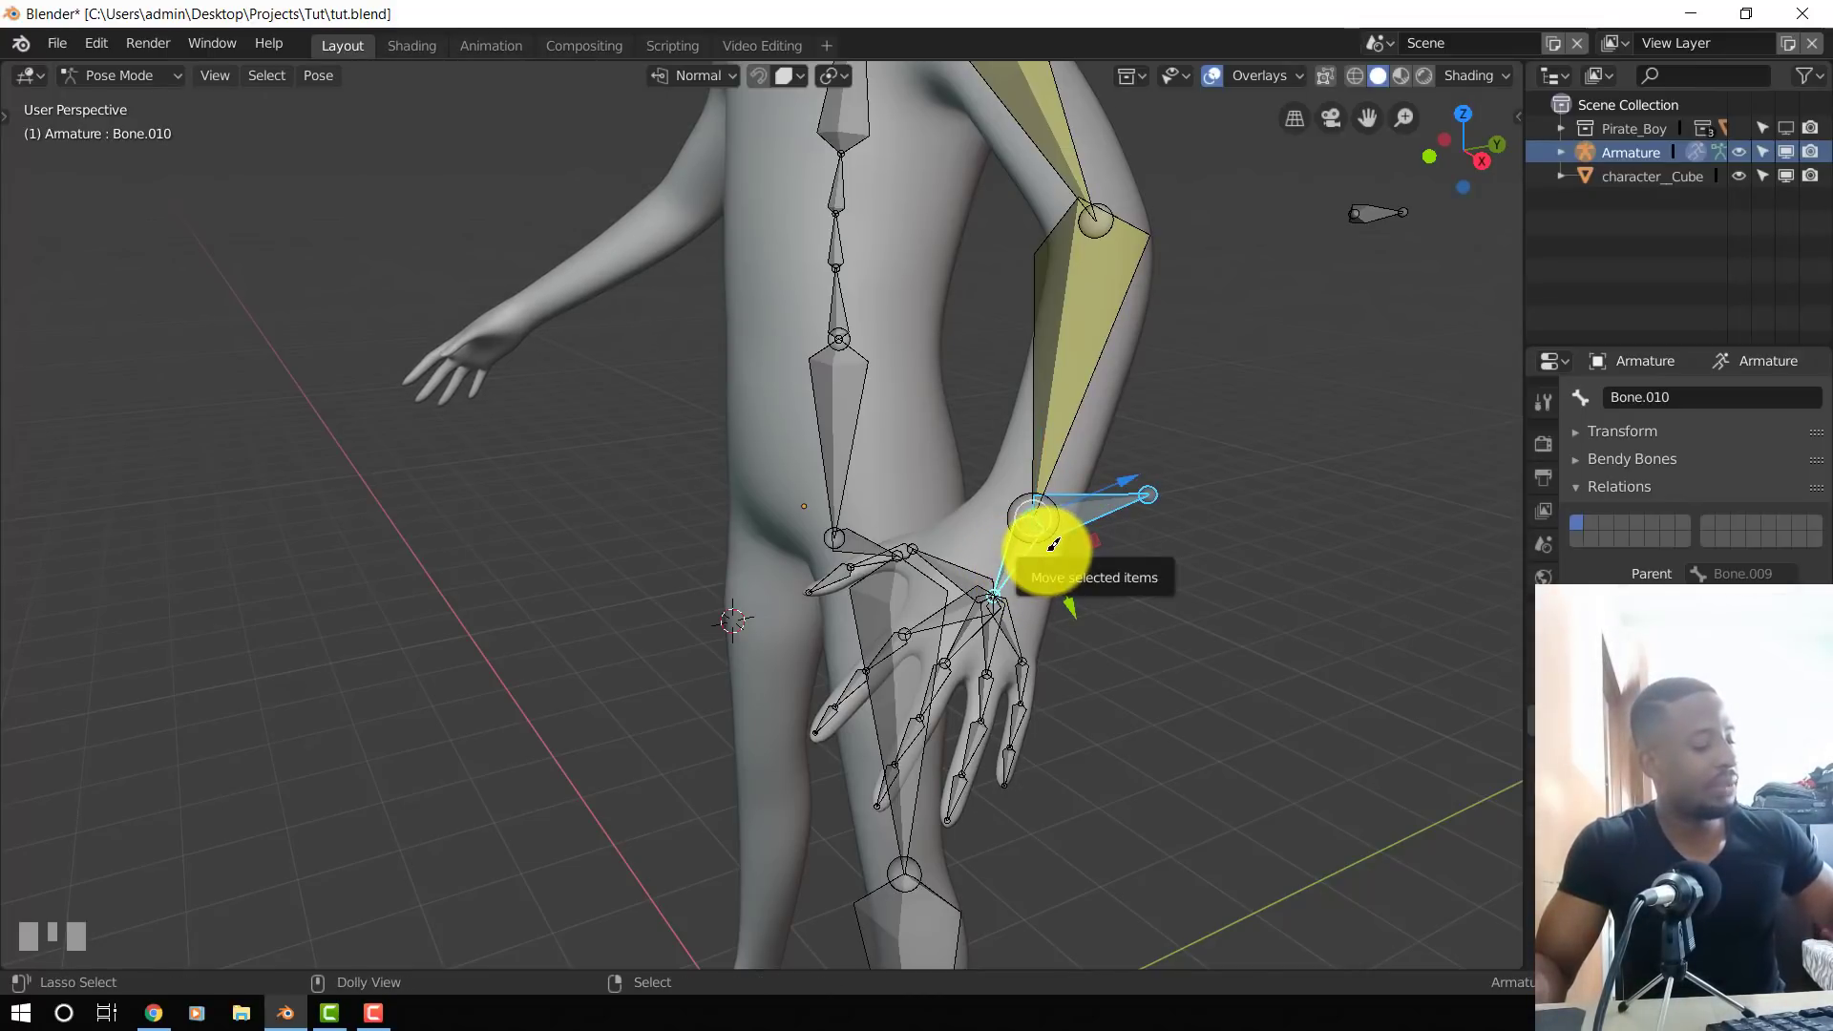
{"action": "key", "text": "ctrl+shift+c"}
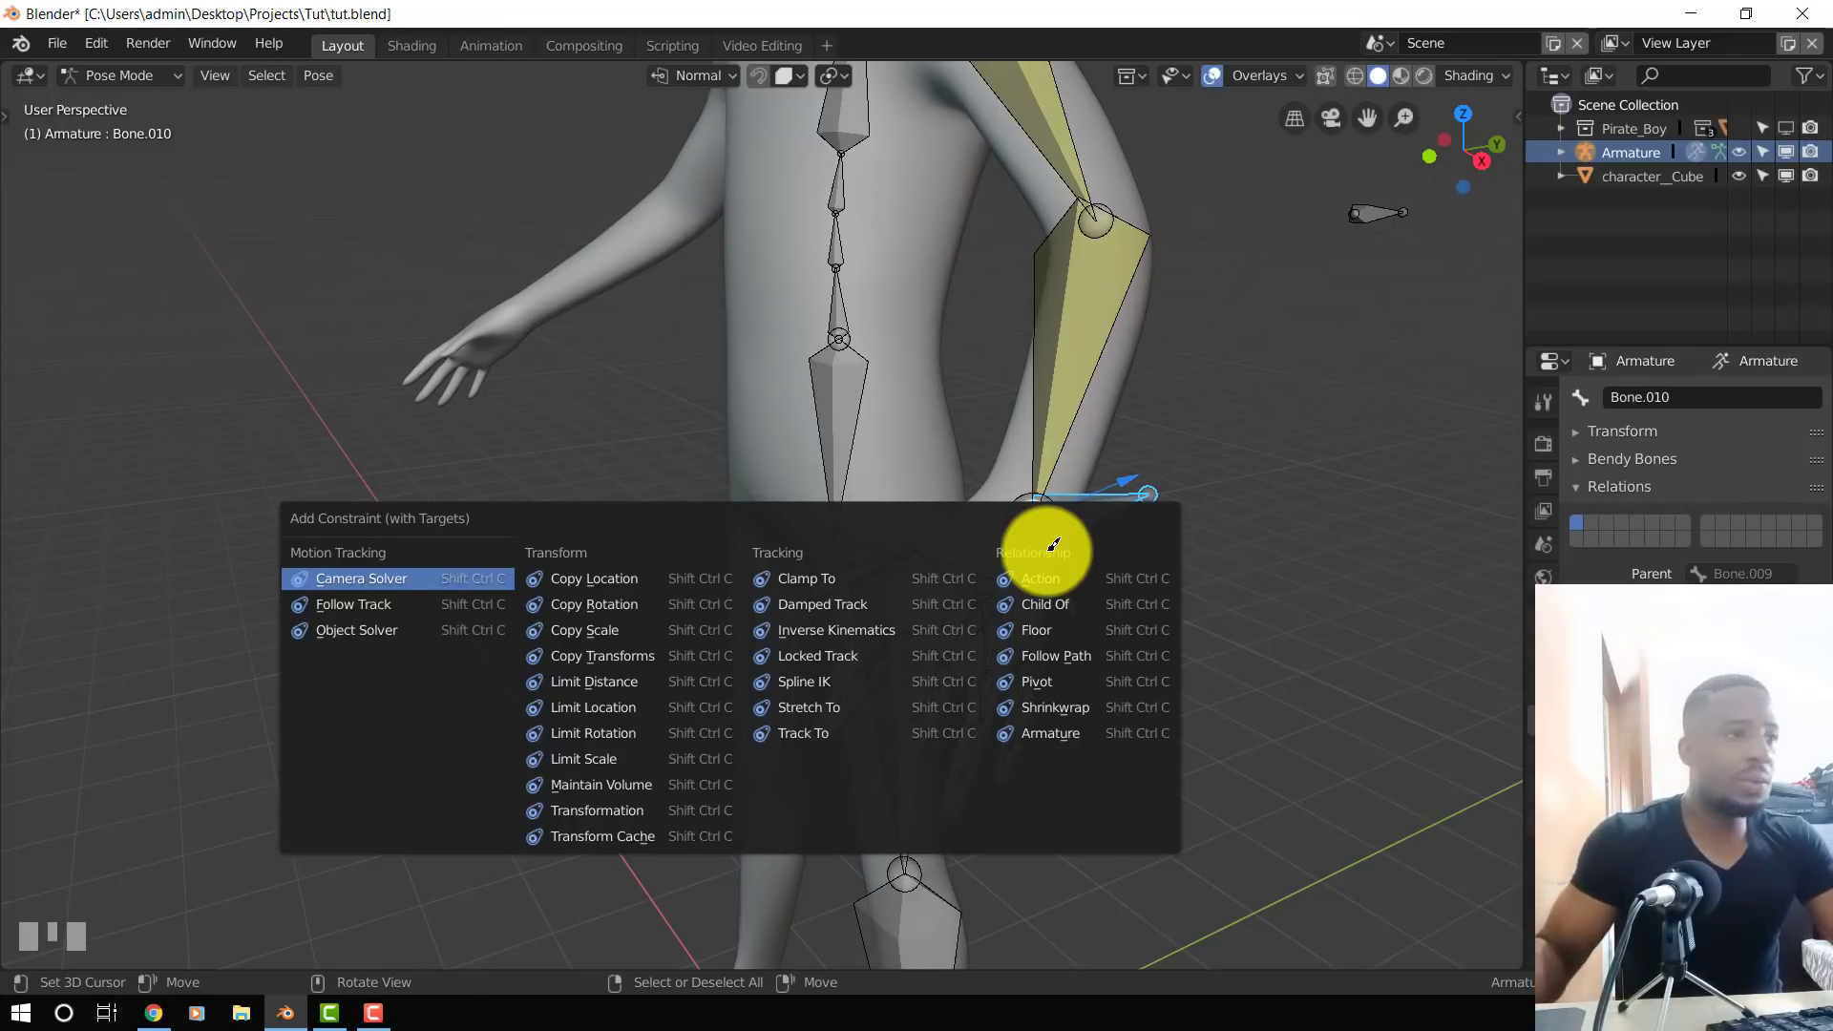
{"action": "left_click", "coordinate": [1055, 605]}
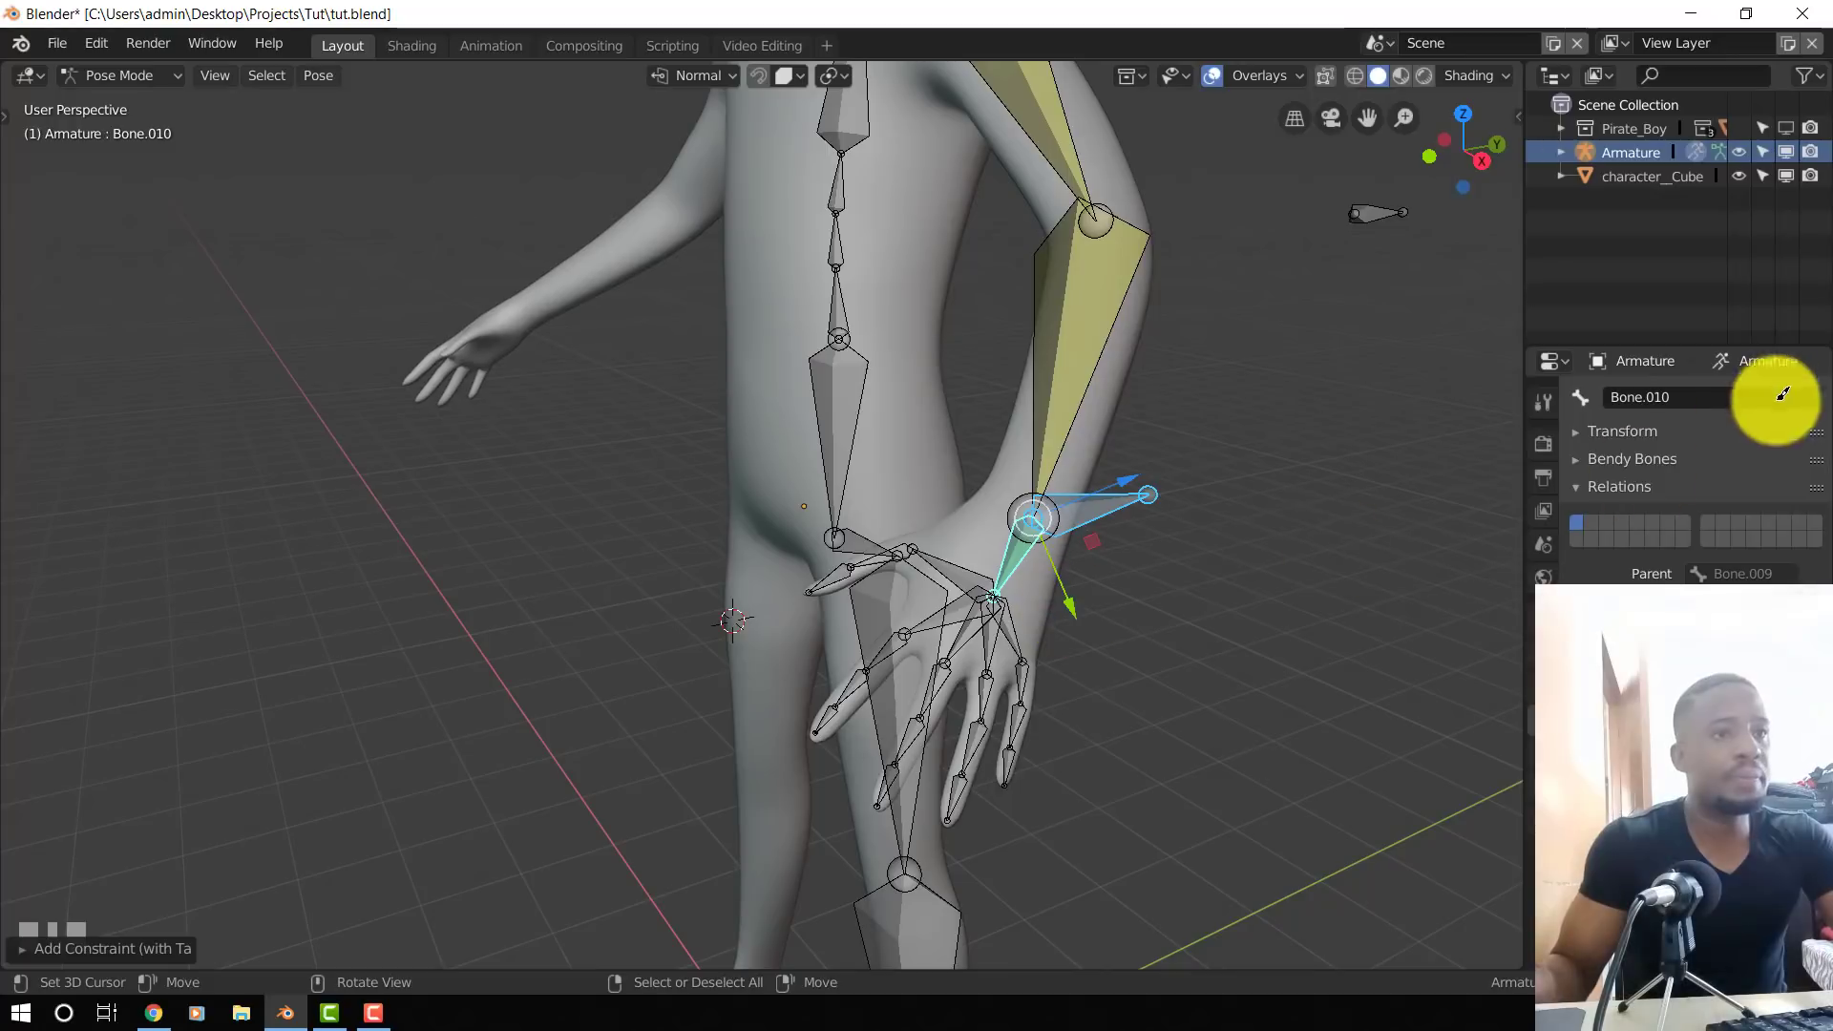
{"action": "left_click", "coordinate": [1544, 654]}
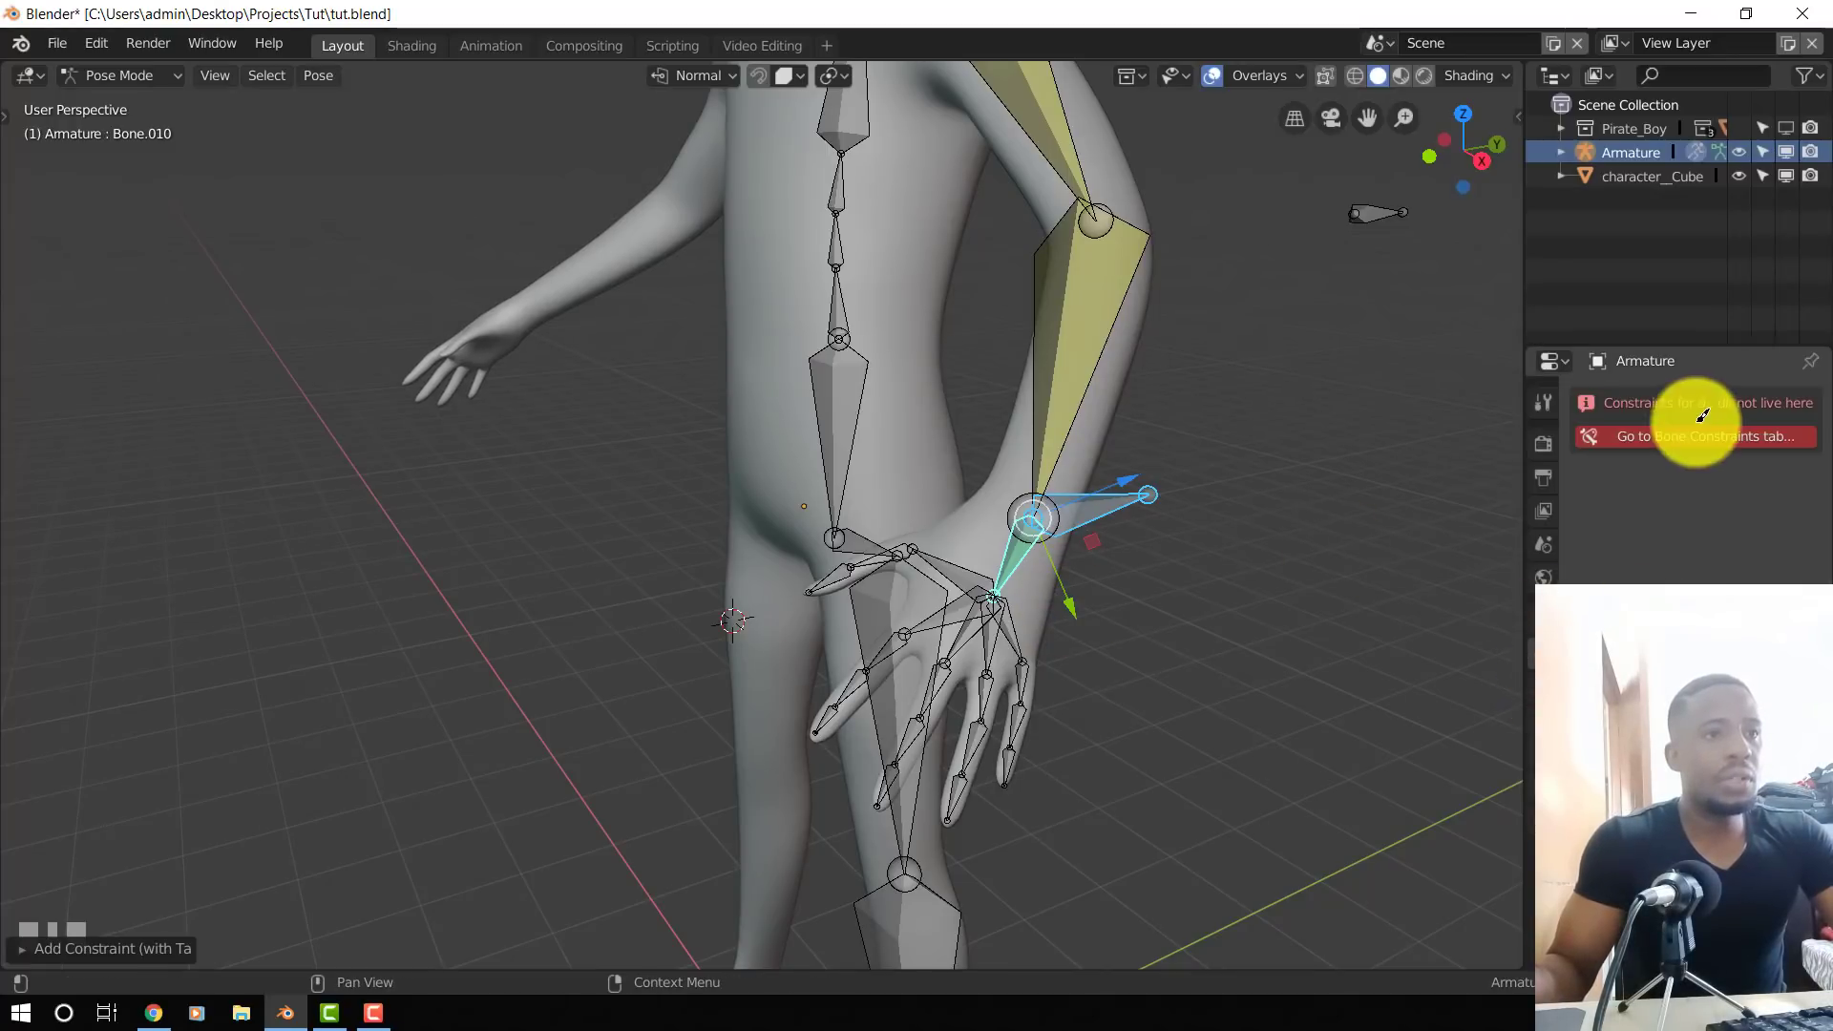
{"action": "left_click", "coordinate": [1690, 438]}
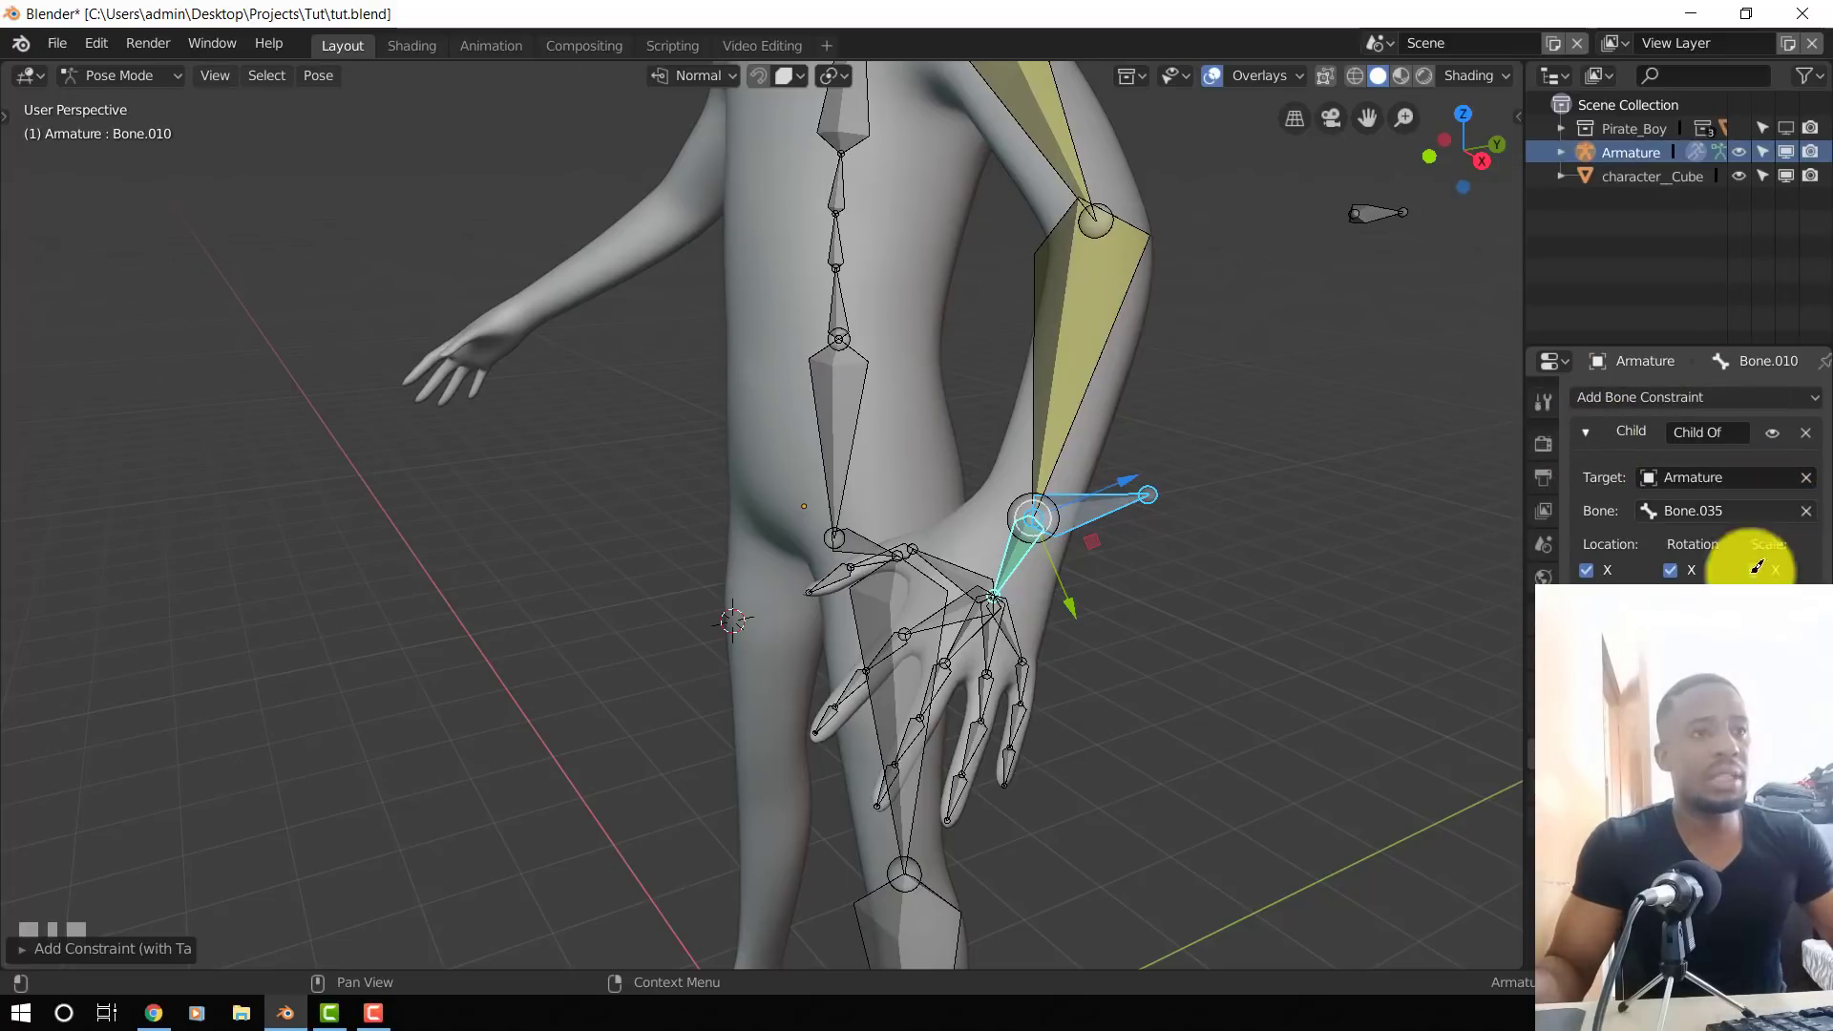
- Try moving the left wrist control bone forward and rotating it to test the hand's Child Of constraint
{"action": "right_click", "coordinate": [1136, 498]}
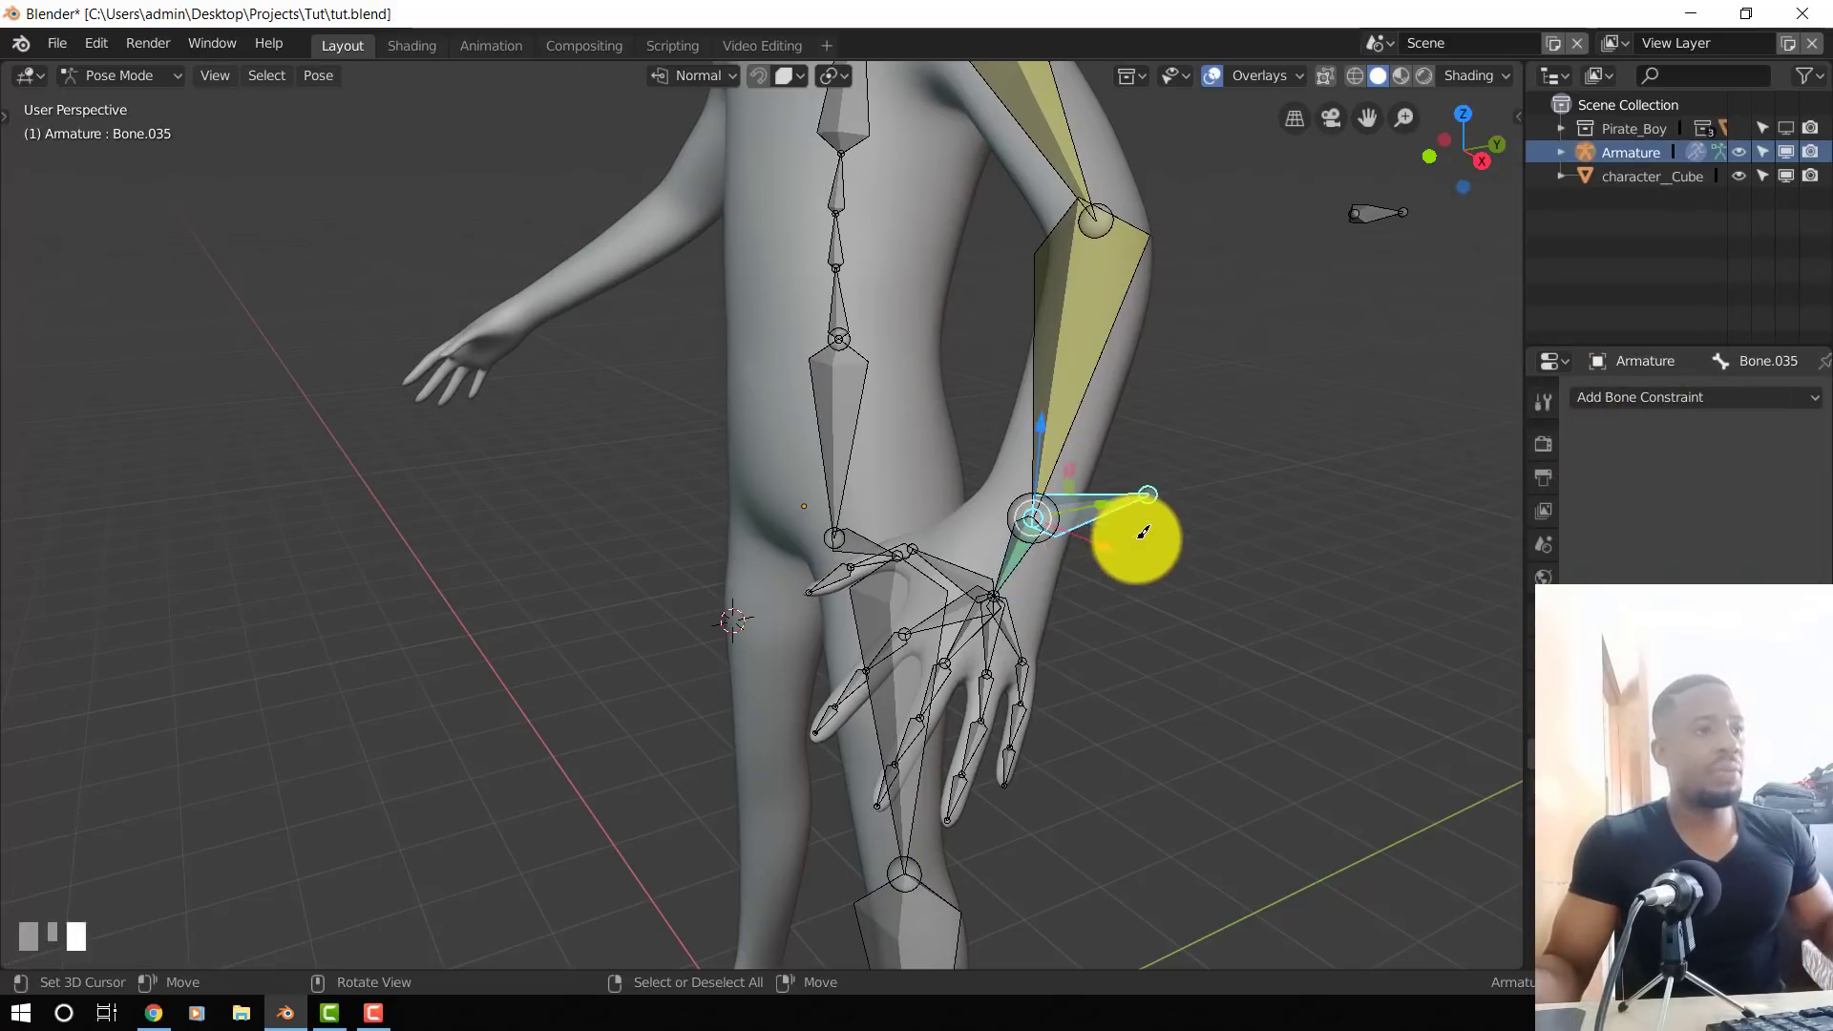
{"action": "middle_click_drag", "start_coordinate": [1142, 536], "coordinate": [1088, 535]}
{"action": "key", "text": "g"}
{"action": "left_click", "coordinate": [644, 295]}
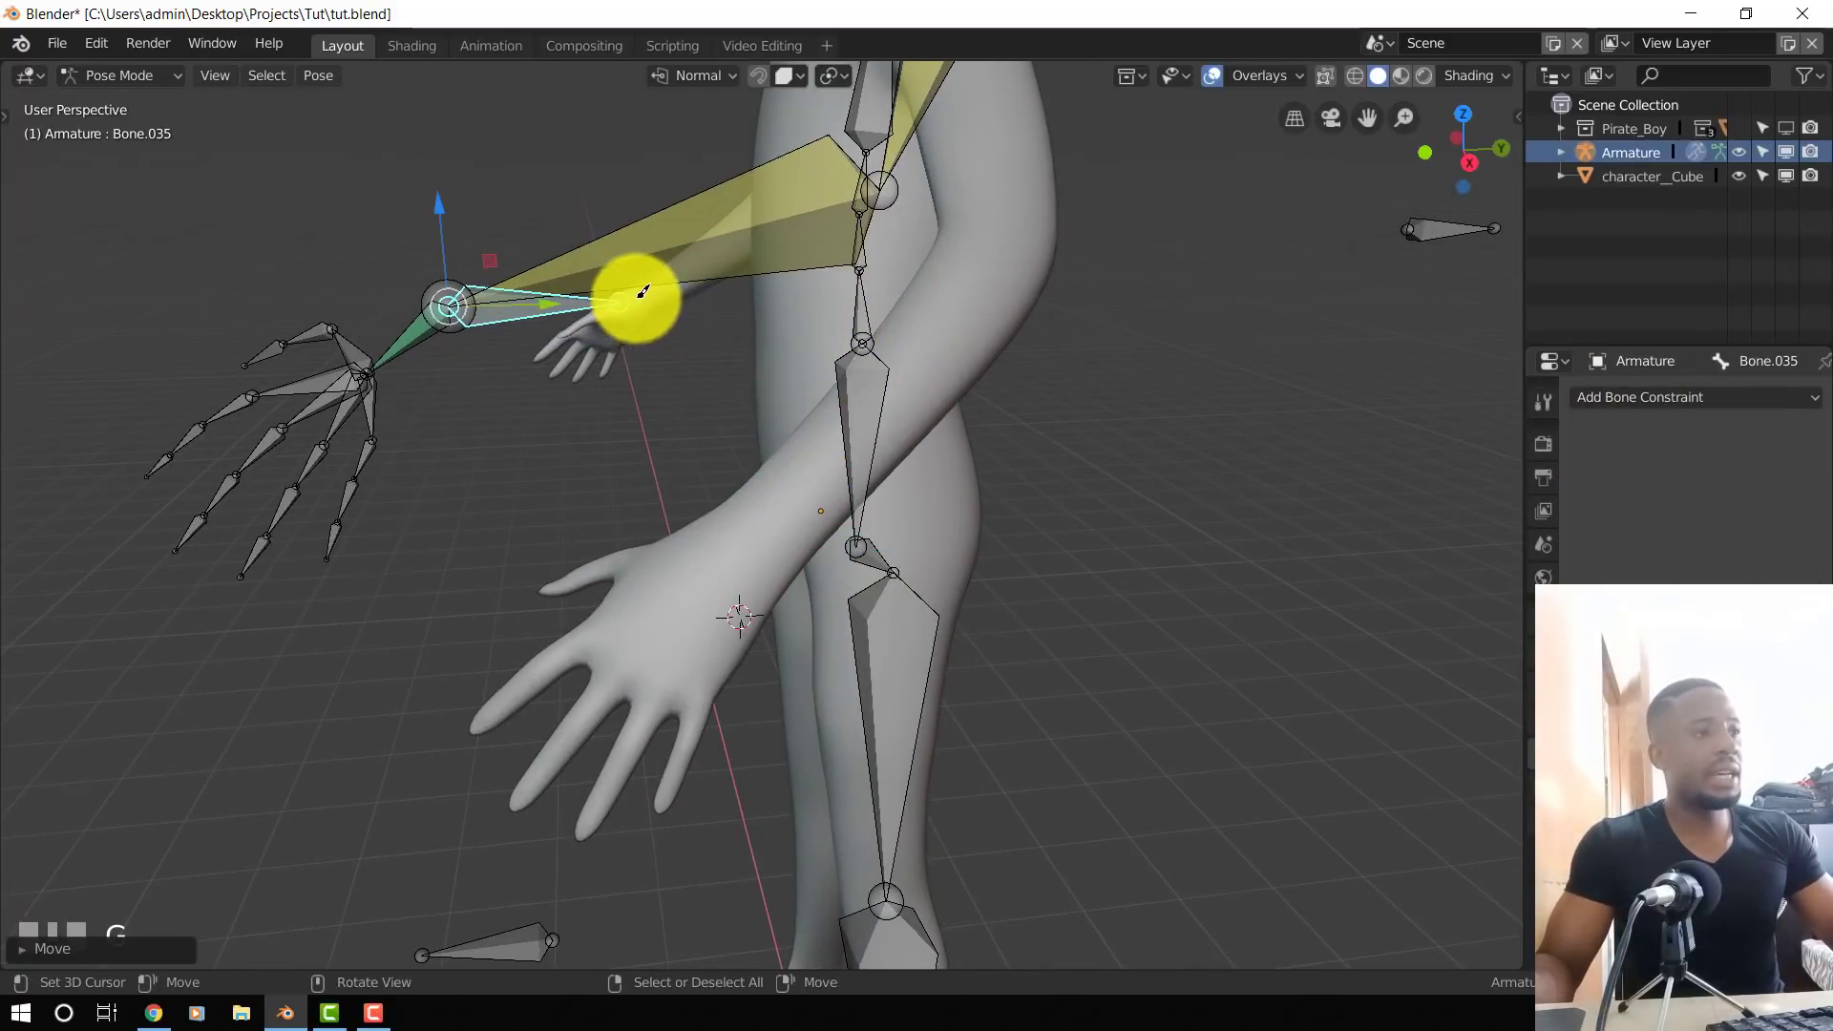
{"action": "key", "text": "r"}
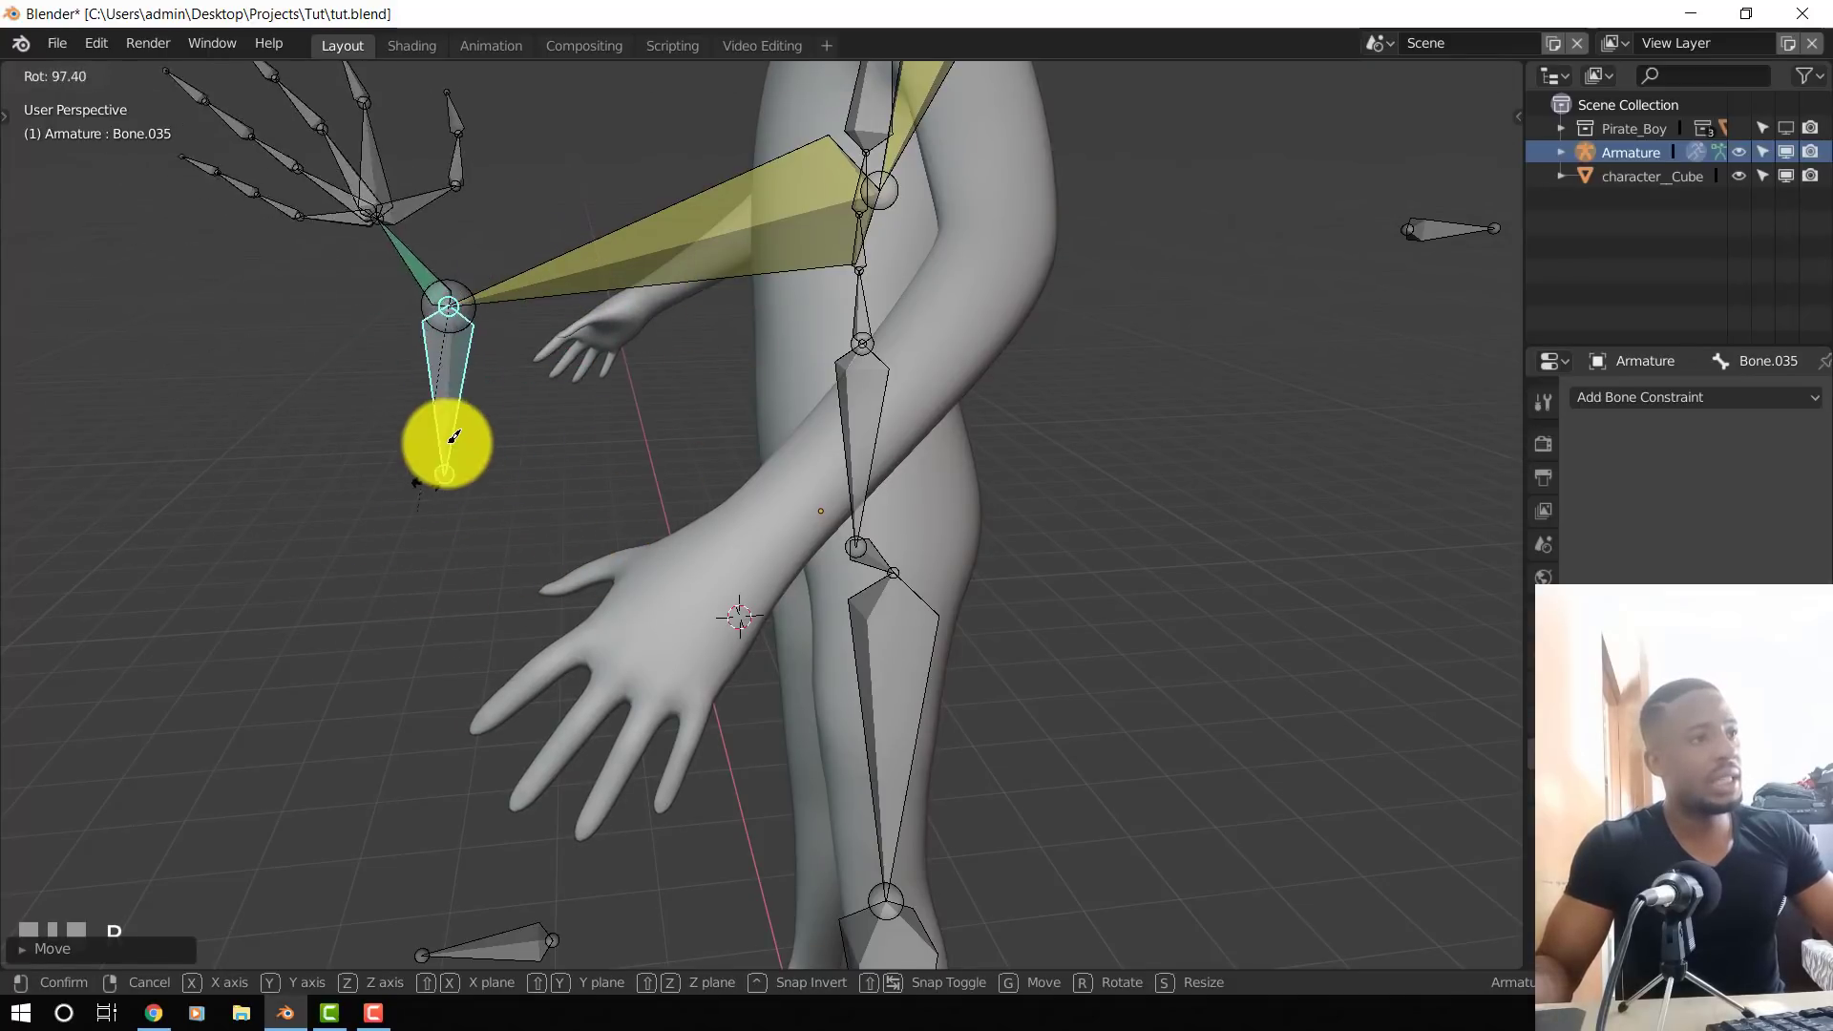
{"action": "right_click", "coordinate": [487, 431]}
{"action": "middle_click_drag", "start_coordinate": [508, 426], "coordinate": [1113, 499]}
{"action": "key", "text": "r"}
{"action": "key", "text": "r"}
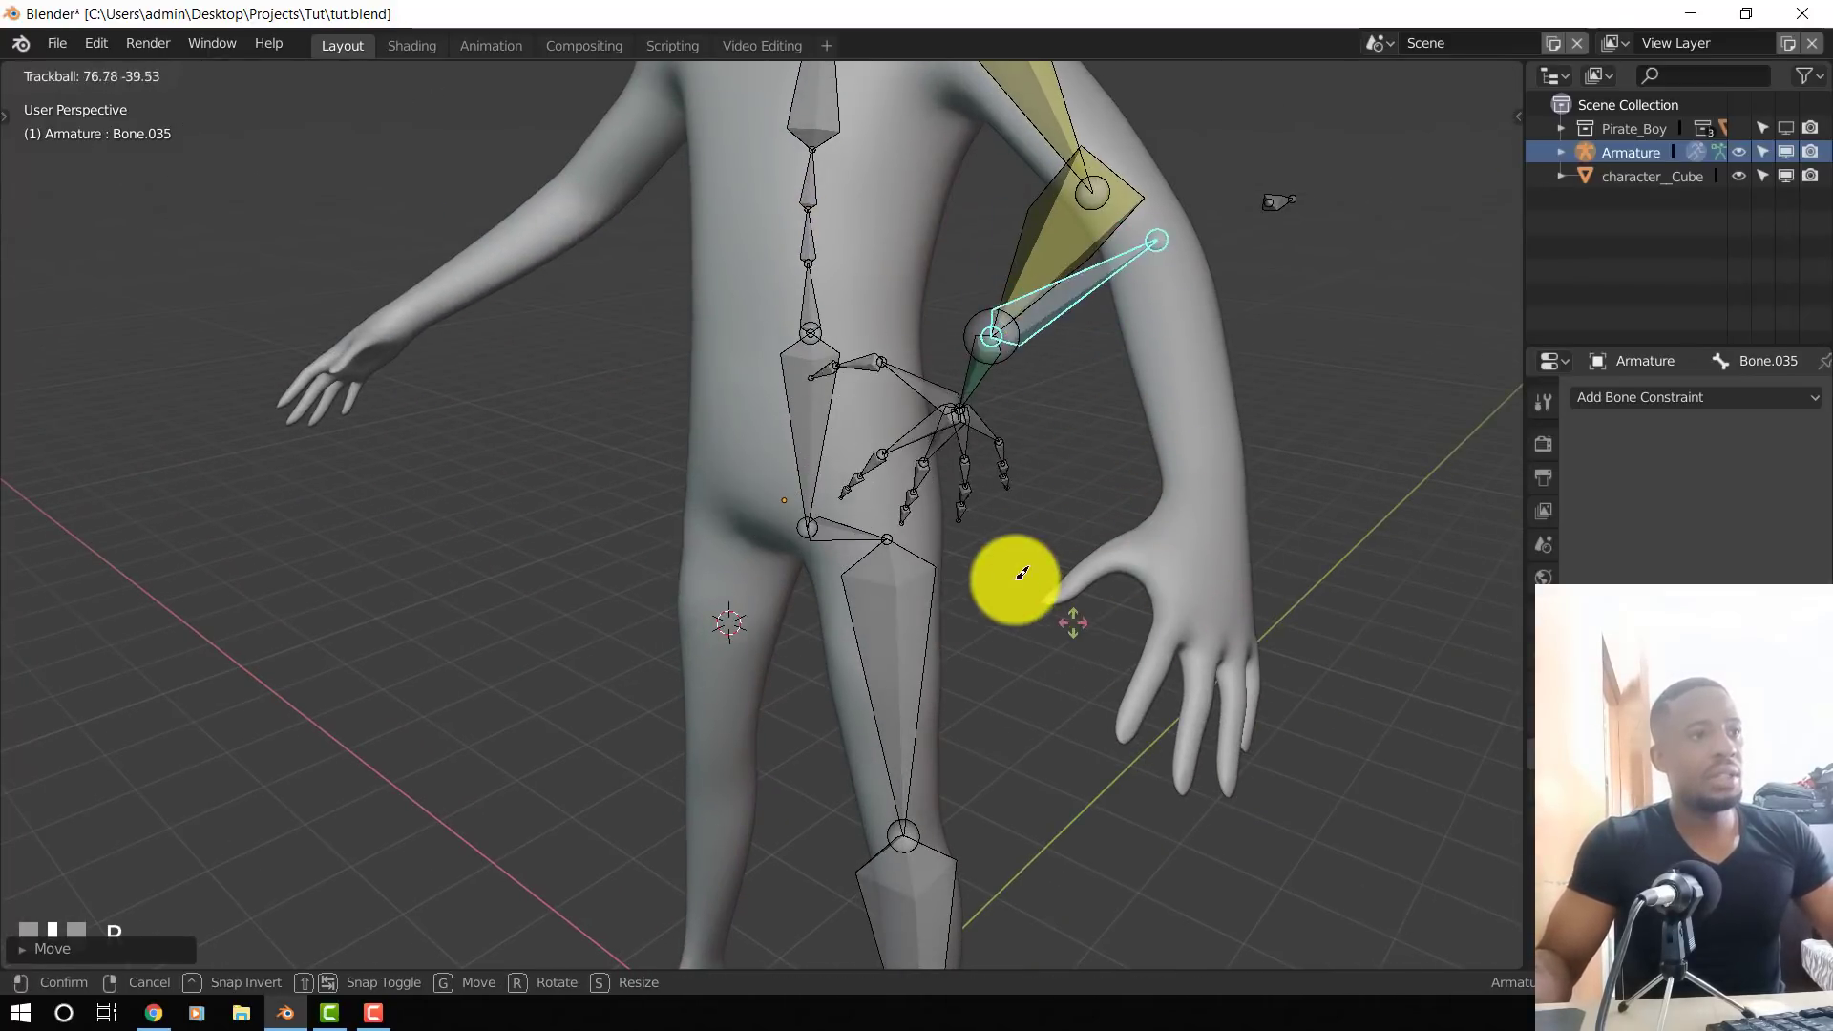
{"action": "left_click", "coordinate": [999, 374]}
{"action": "right_click", "coordinate": [990, 384]}
{"action": "right_click", "coordinate": [1057, 321]}
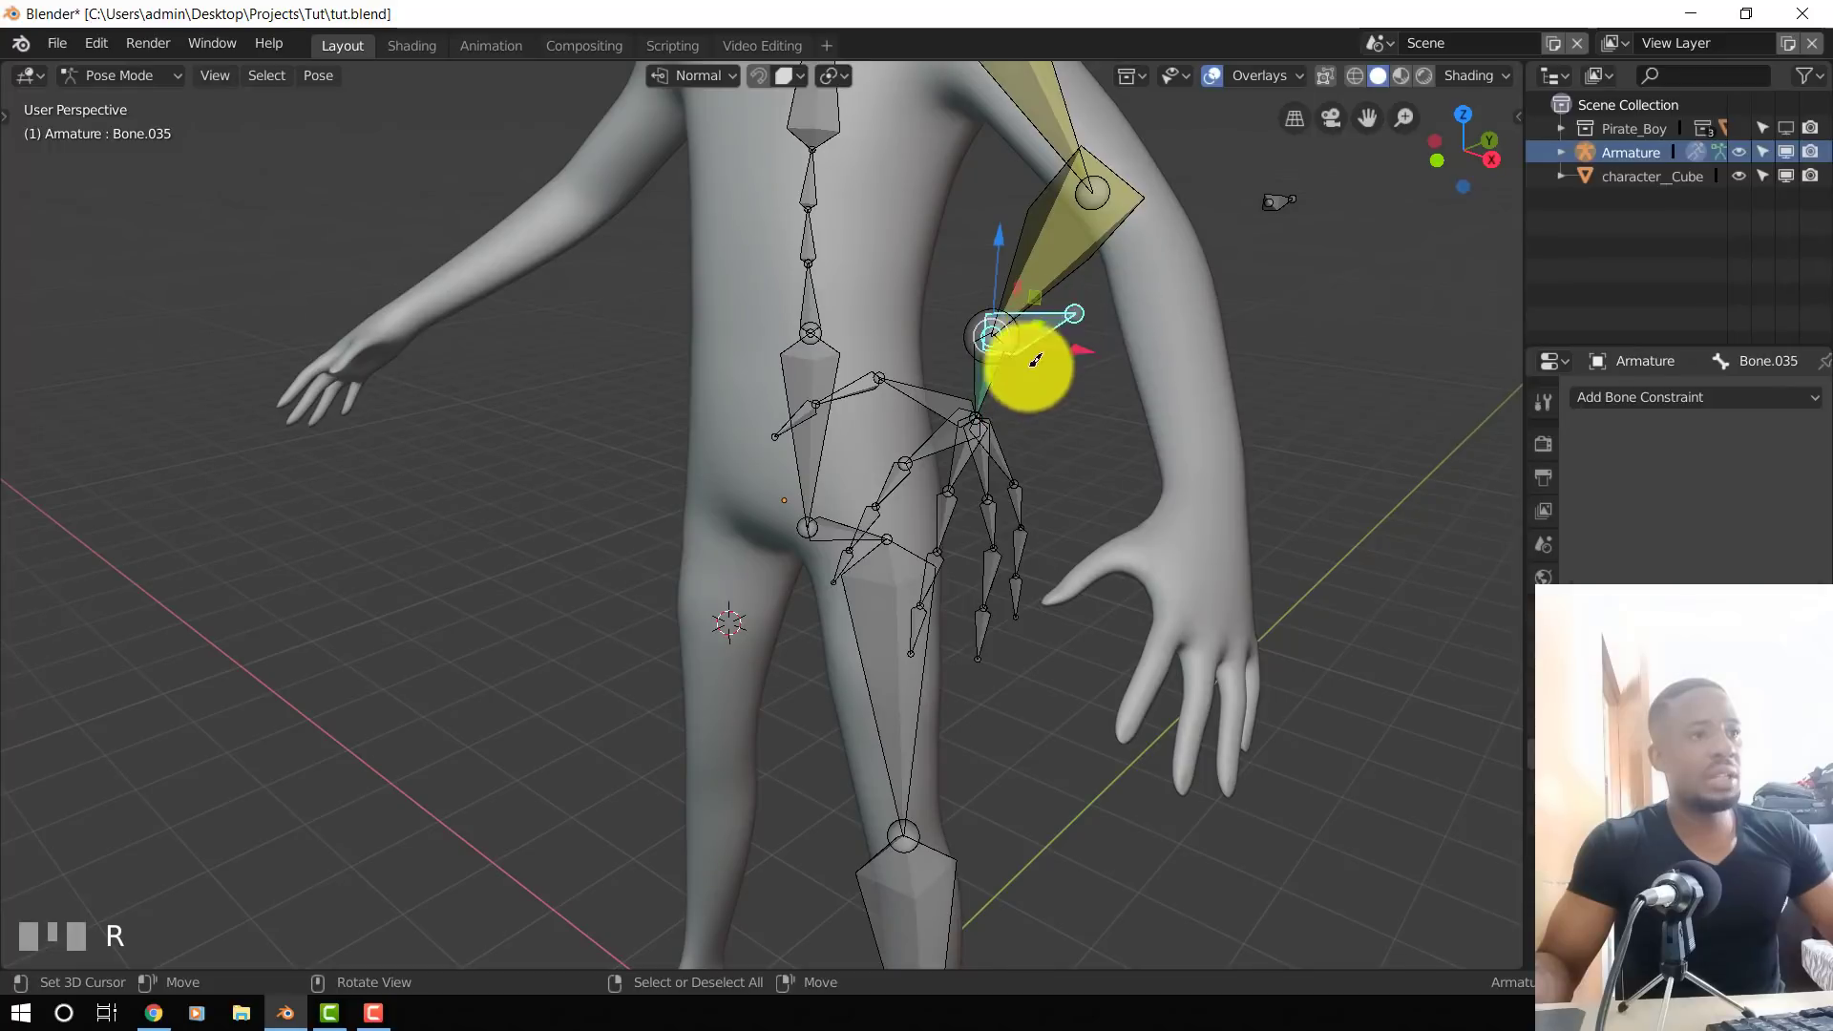
- Try pulling the left wrist control bone outward to about shoulder height and rotating it to pose the extended arm
{"action": "key", "text": "g"}
{"action": "right_click", "coordinate": [1273, 463]}
{"action": "scroll", "coordinate": [1274, 463], "scroll_direction": "down", "scroll_amount": 4}
{"action": "middle_click_drag", "start_coordinate": [968, 473], "coordinate": [1046, 523]}
{"action": "key", "text": "g"}
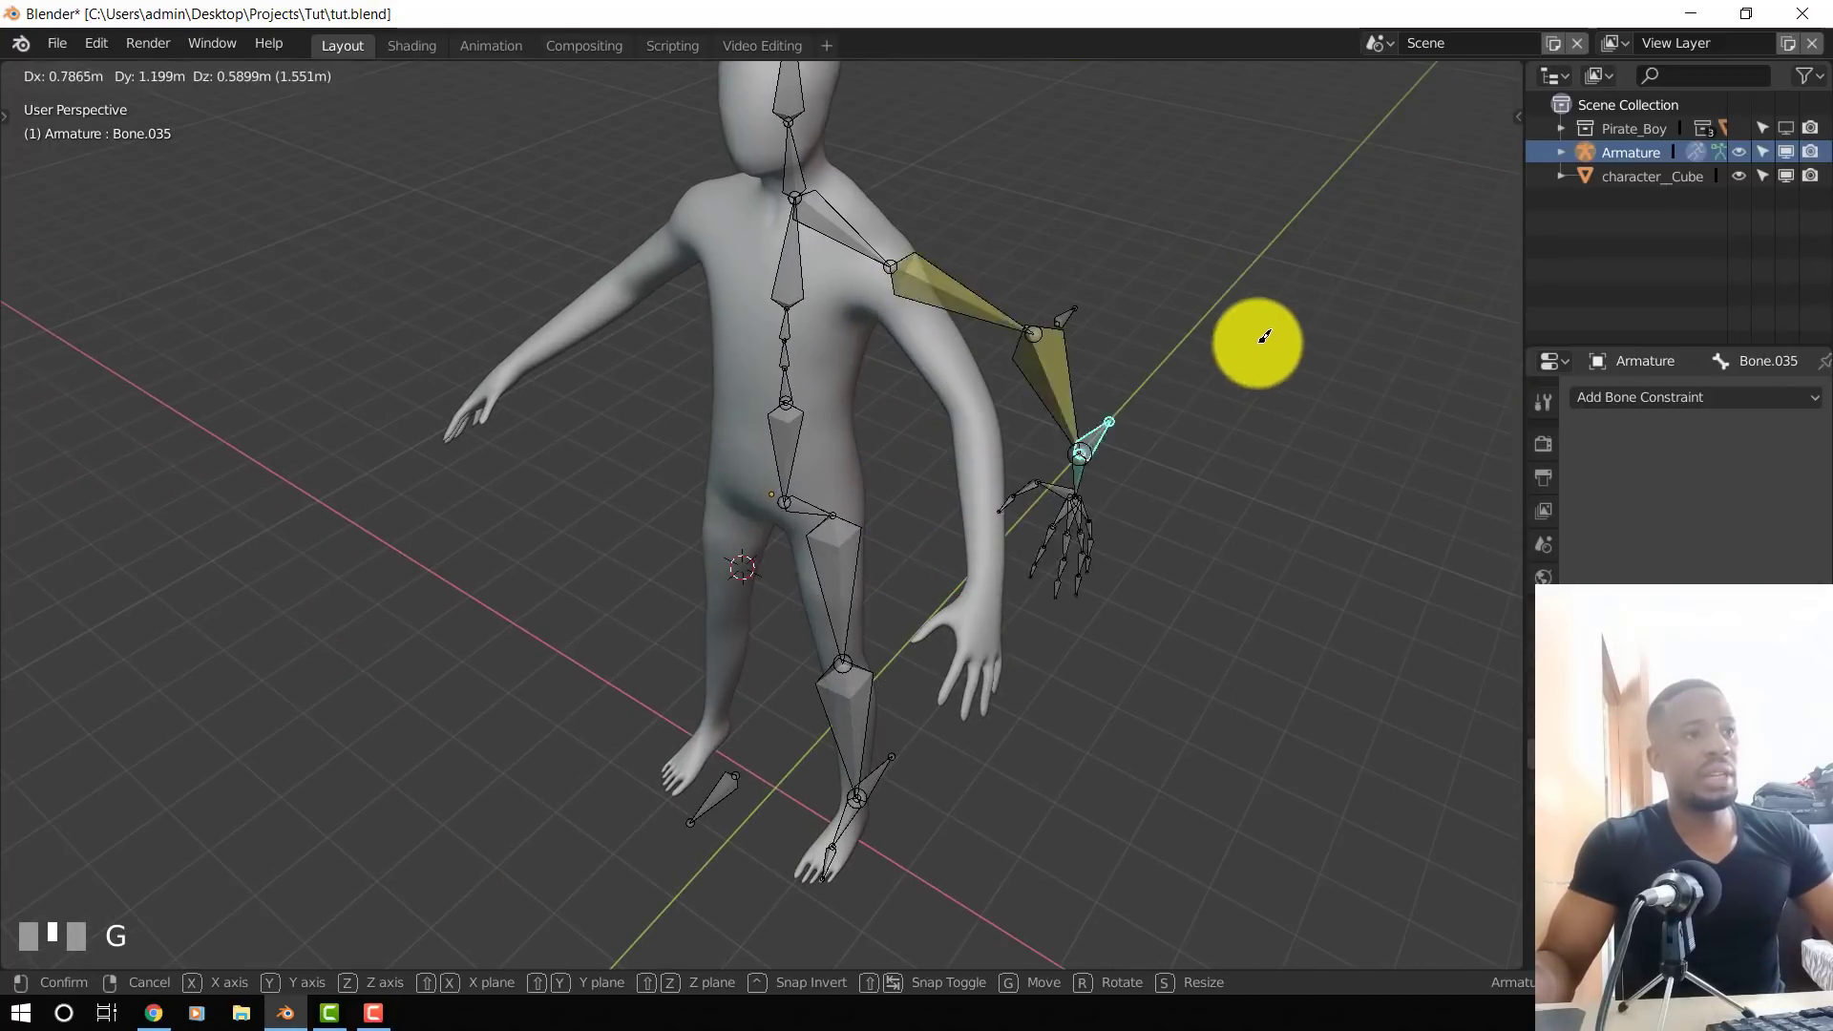
{"action": "left_click", "coordinate": [1285, 382]}
{"action": "key", "text": "r"}
{"action": "left_click", "coordinate": [1192, 267]}
{"action": "key", "text": "g"}
{"action": "left_click", "coordinate": [1235, 392]}
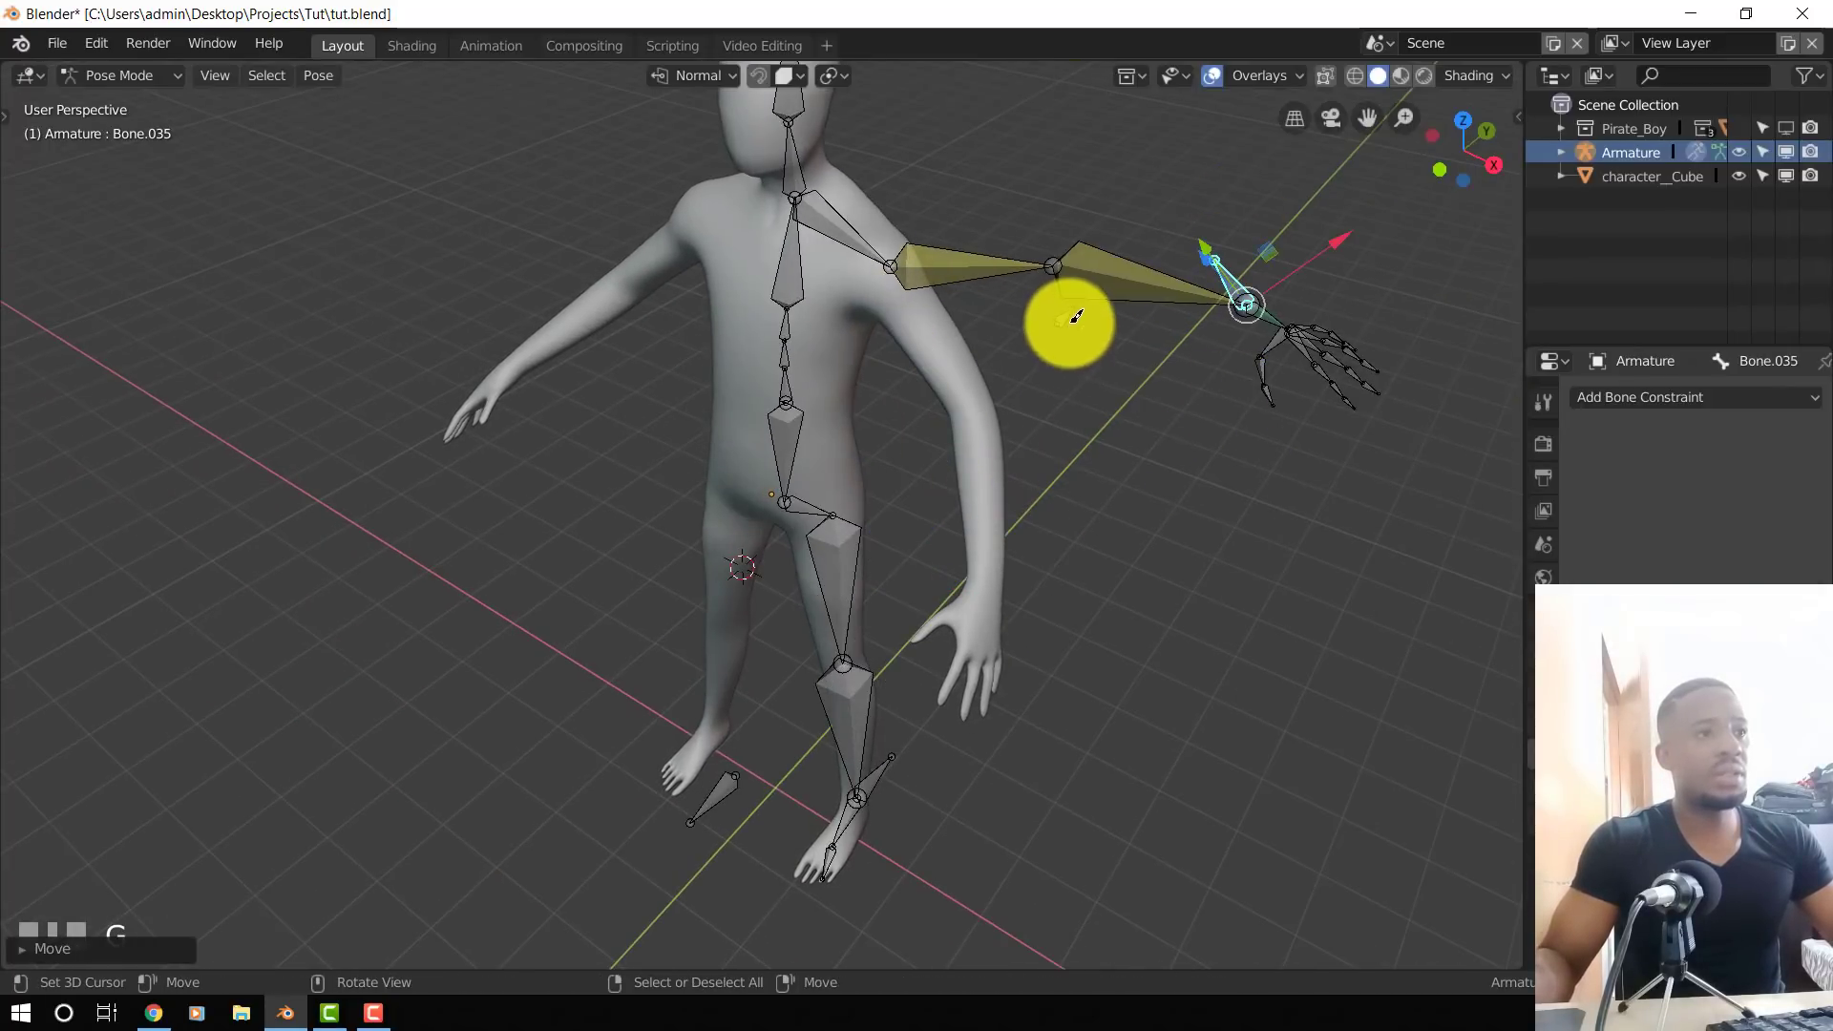
- Try lowering the left elbow pole bone, and clear the locations of all pose bones
{"action": "right_click", "coordinate": [1067, 317]}
{"action": "key", "text": "g"}
{"action": "left_click", "coordinate": [1096, 379]}
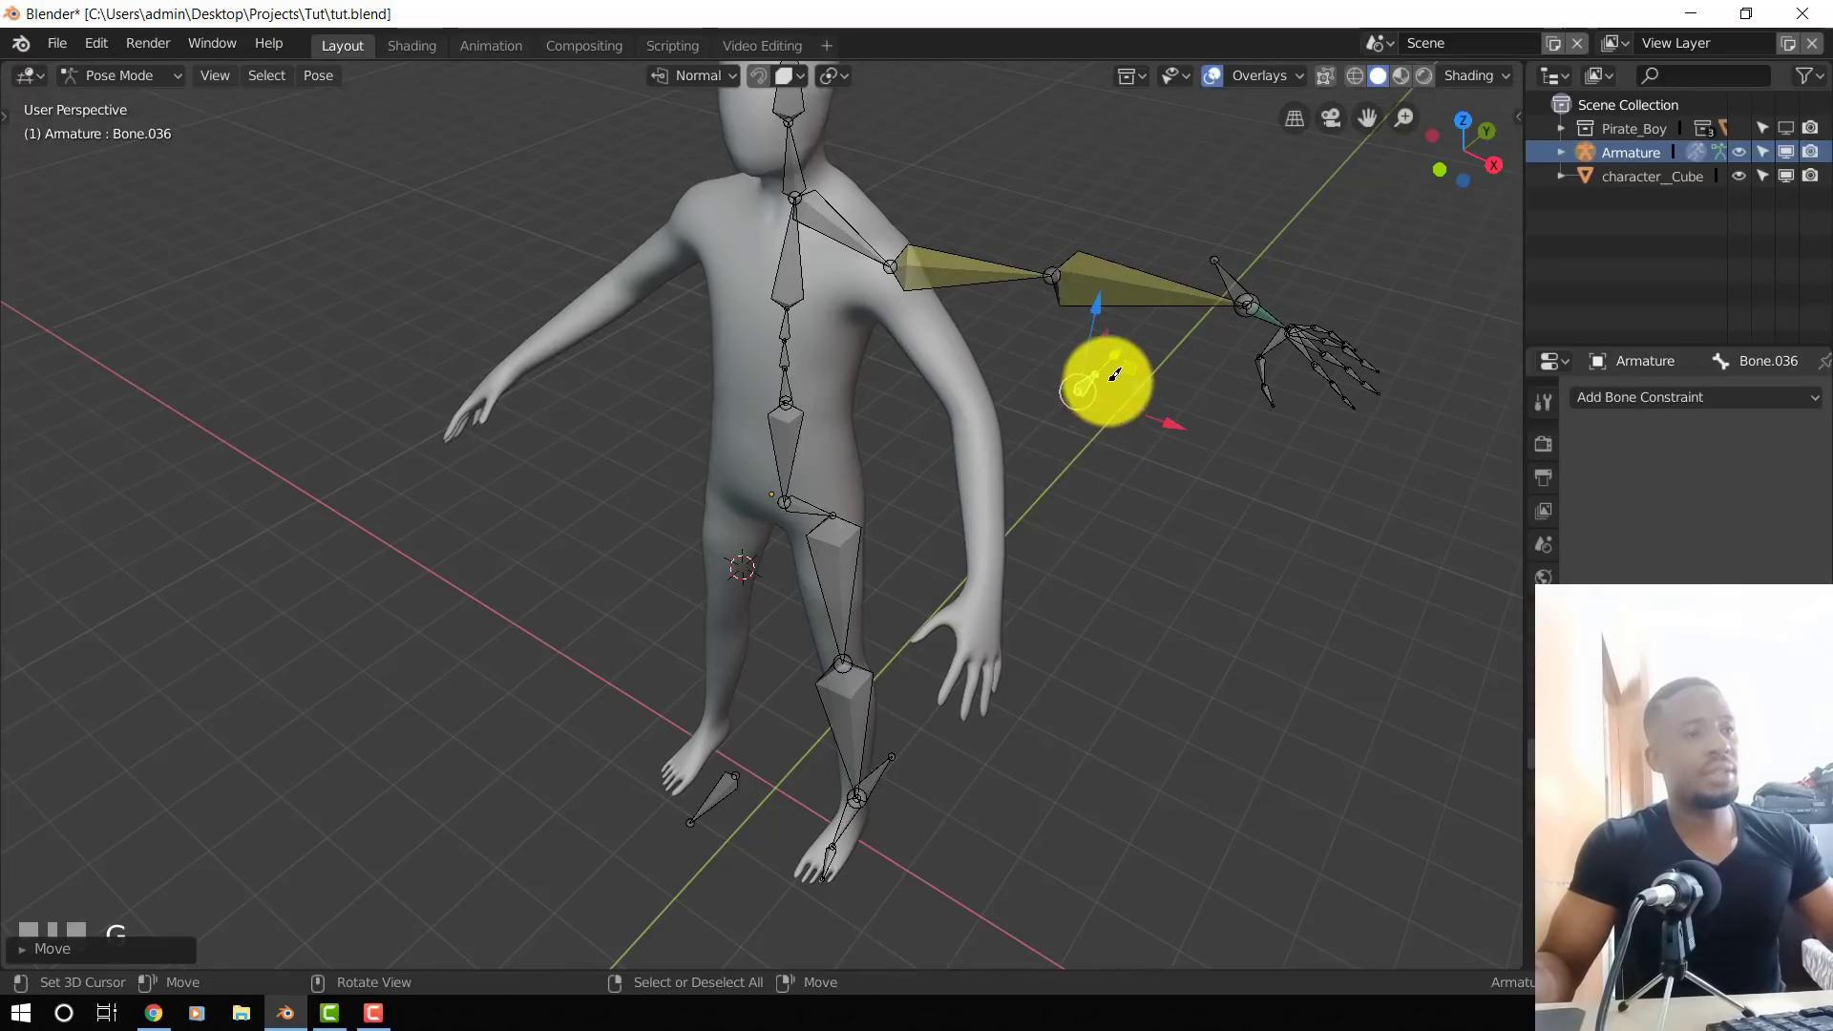
{"action": "key", "text": "a"}
{"action": "key", "text": "alt+g"}
{"action": "key", "text": "alt+a"}
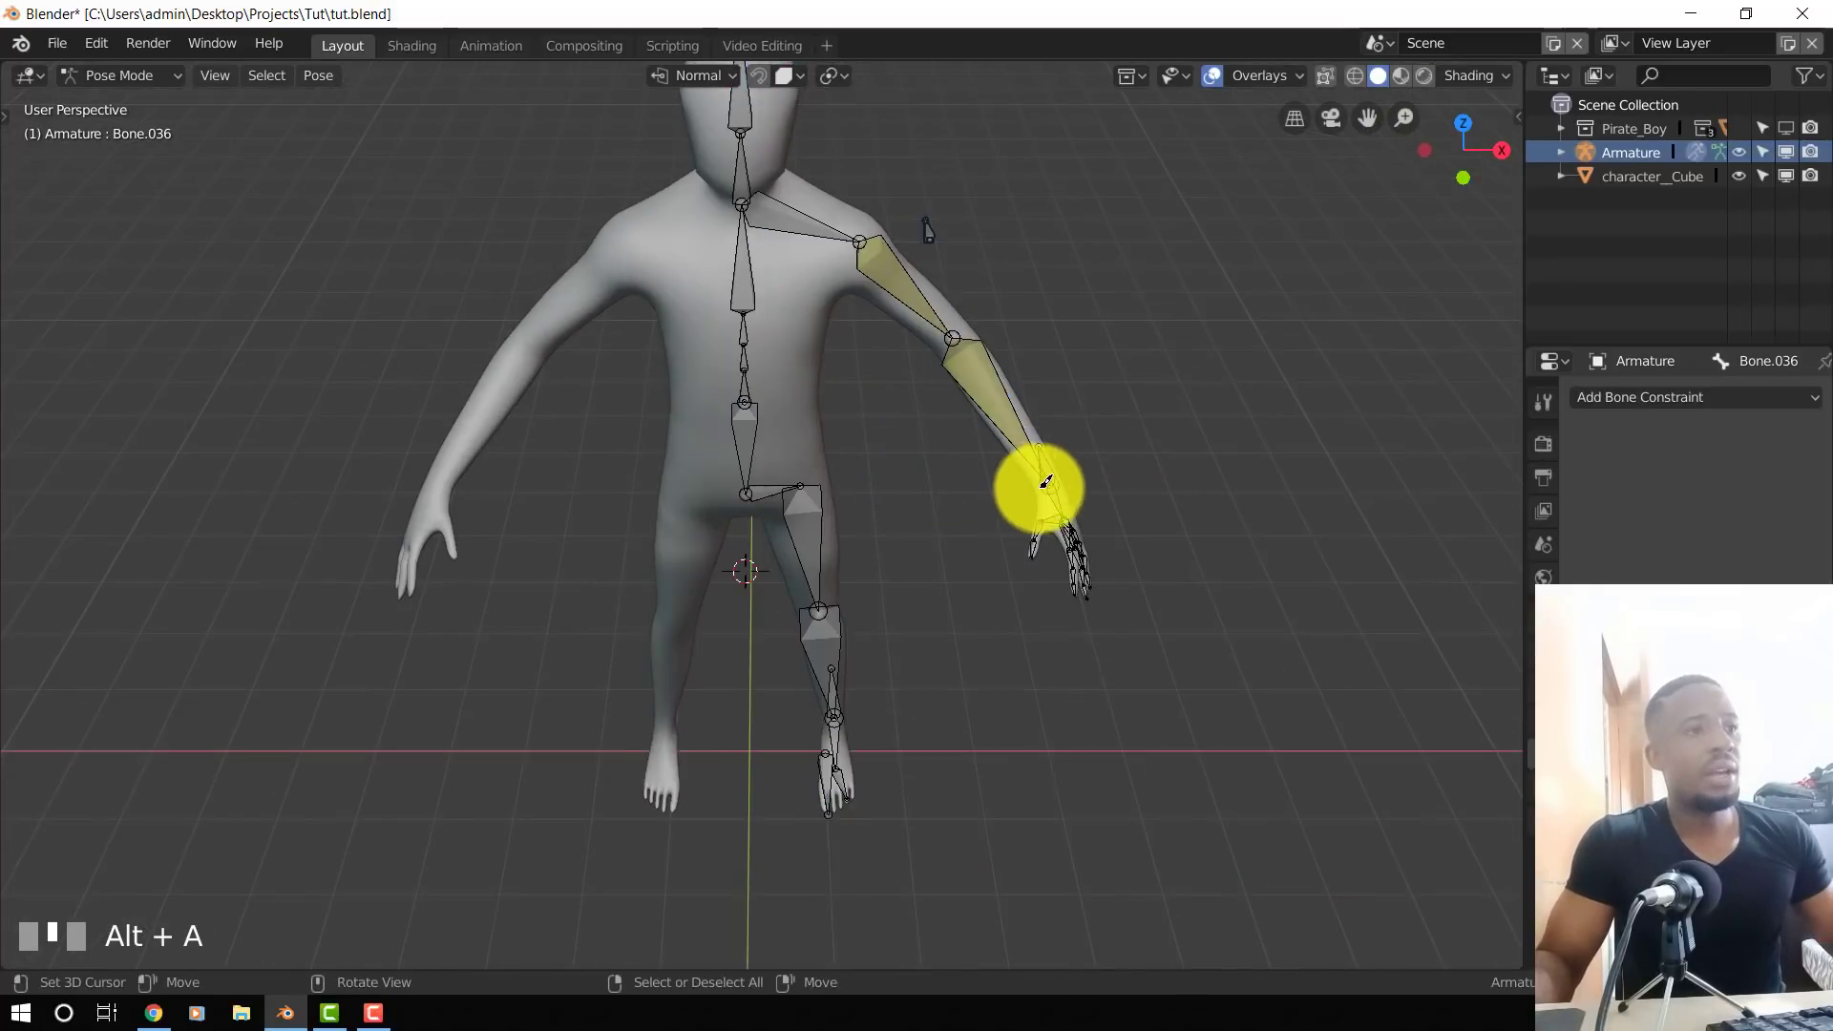
- Recalculate the roll of all bones in edit mode from the front view and return to pose mode
{"action": "scroll", "coordinate": [1043, 483], "scroll_direction": "up", "scroll_amount": 4}
{"action": "scroll", "coordinate": [1277, 622], "scroll_direction": "down", "scroll_amount": 5}
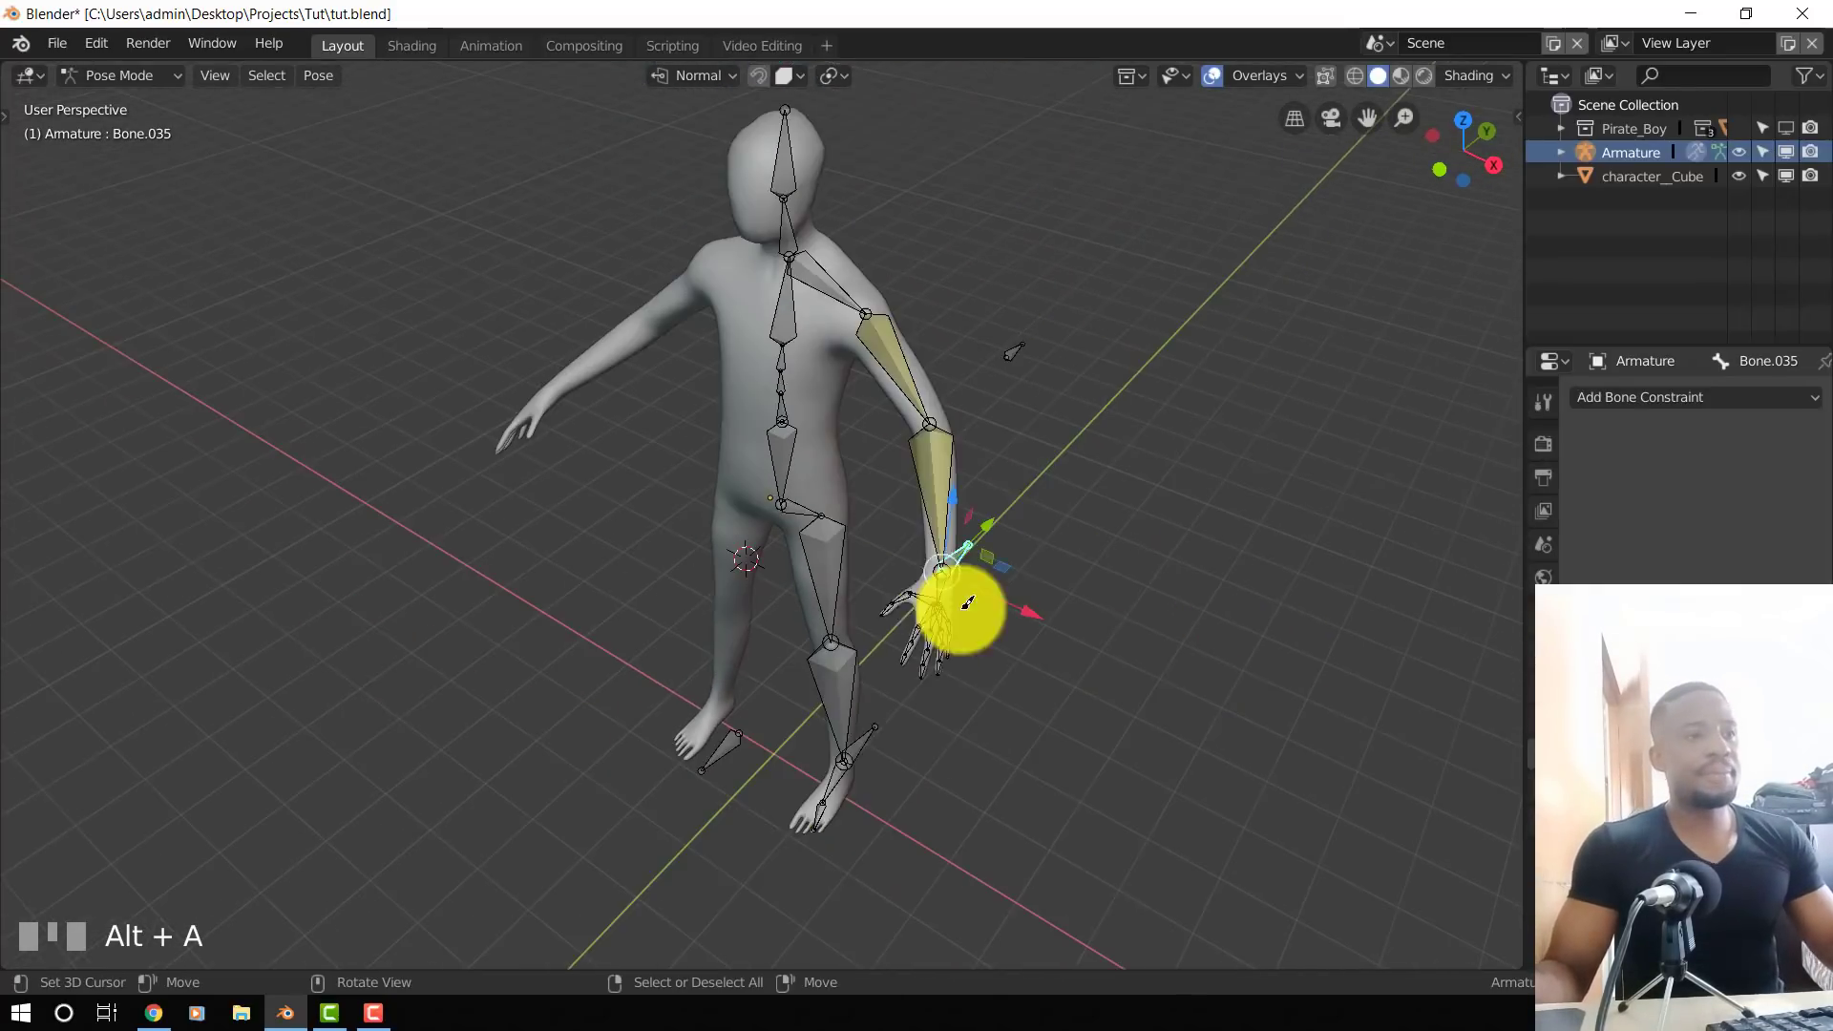
{"action": "key", "text": "KP_1"}
{"action": "scroll", "coordinate": [1060, 541], "scroll_direction": "up", "scroll_amount": 3}
{"action": "key", "text": "Tab"}
{"action": "key", "text": "a"}
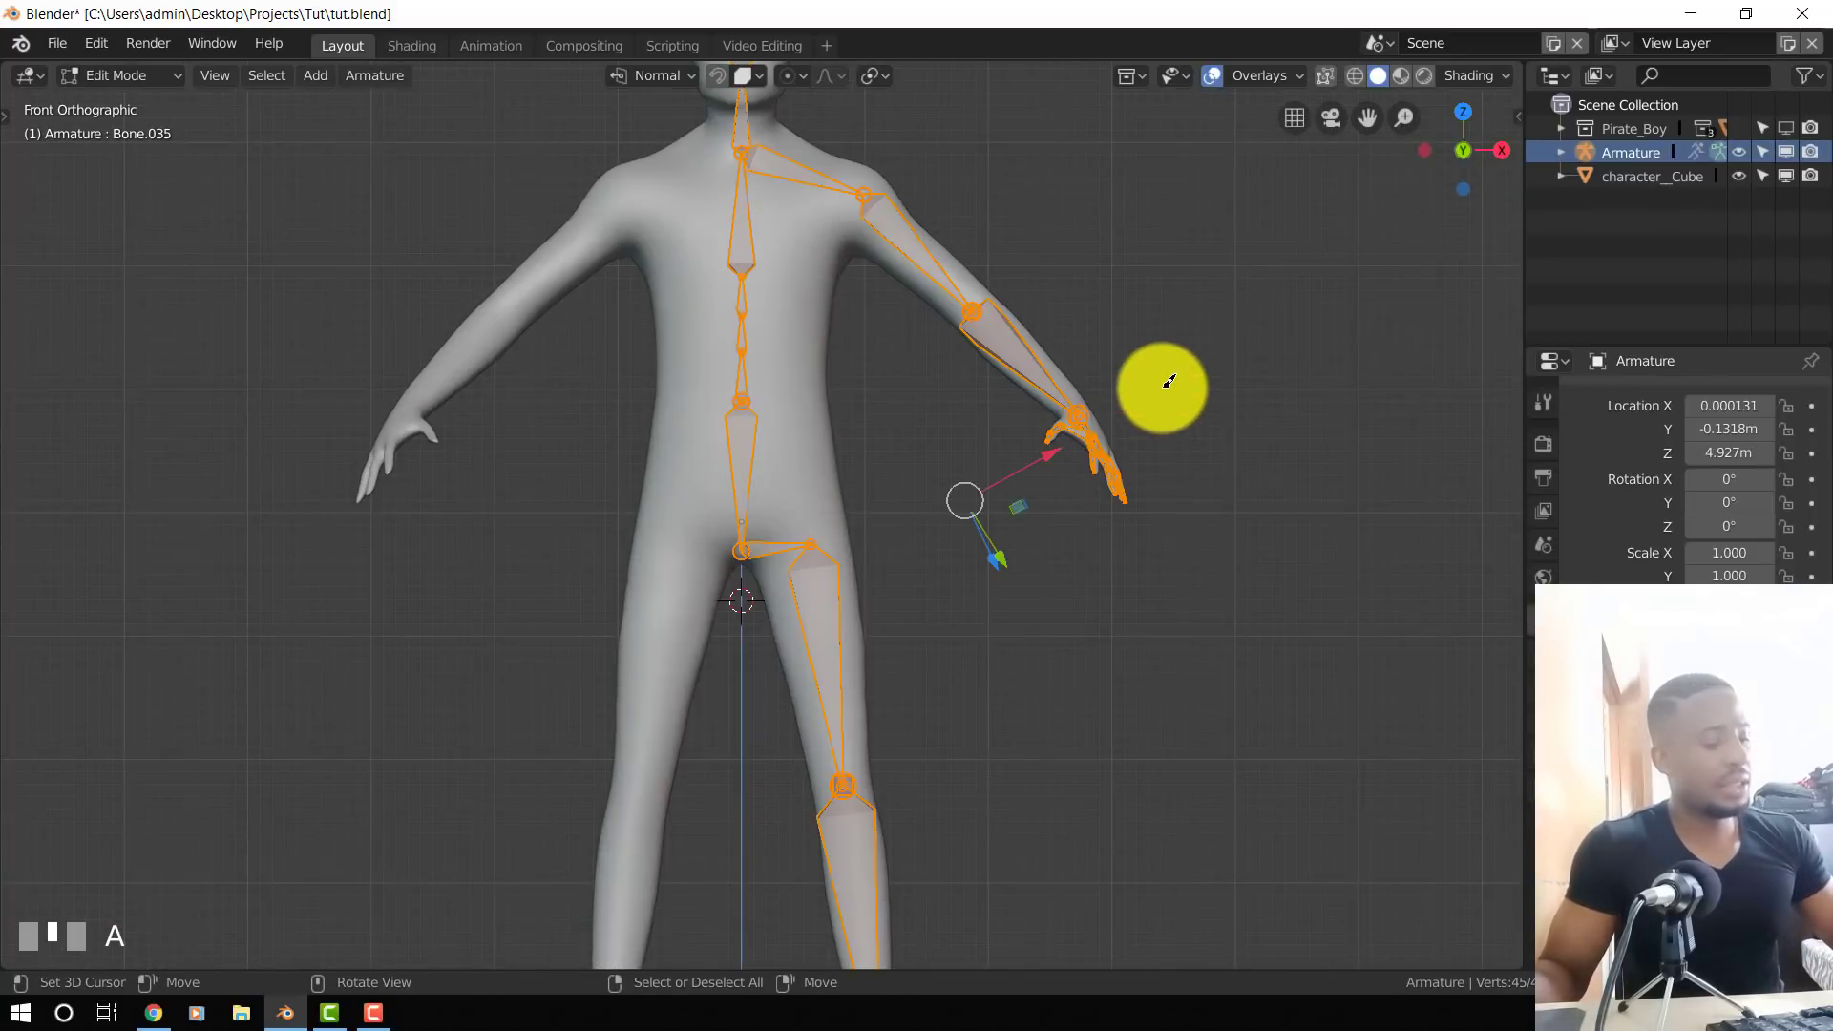
{"action": "key", "text": "shift+n"}
{"action": "left_click", "coordinate": [1166, 384]}
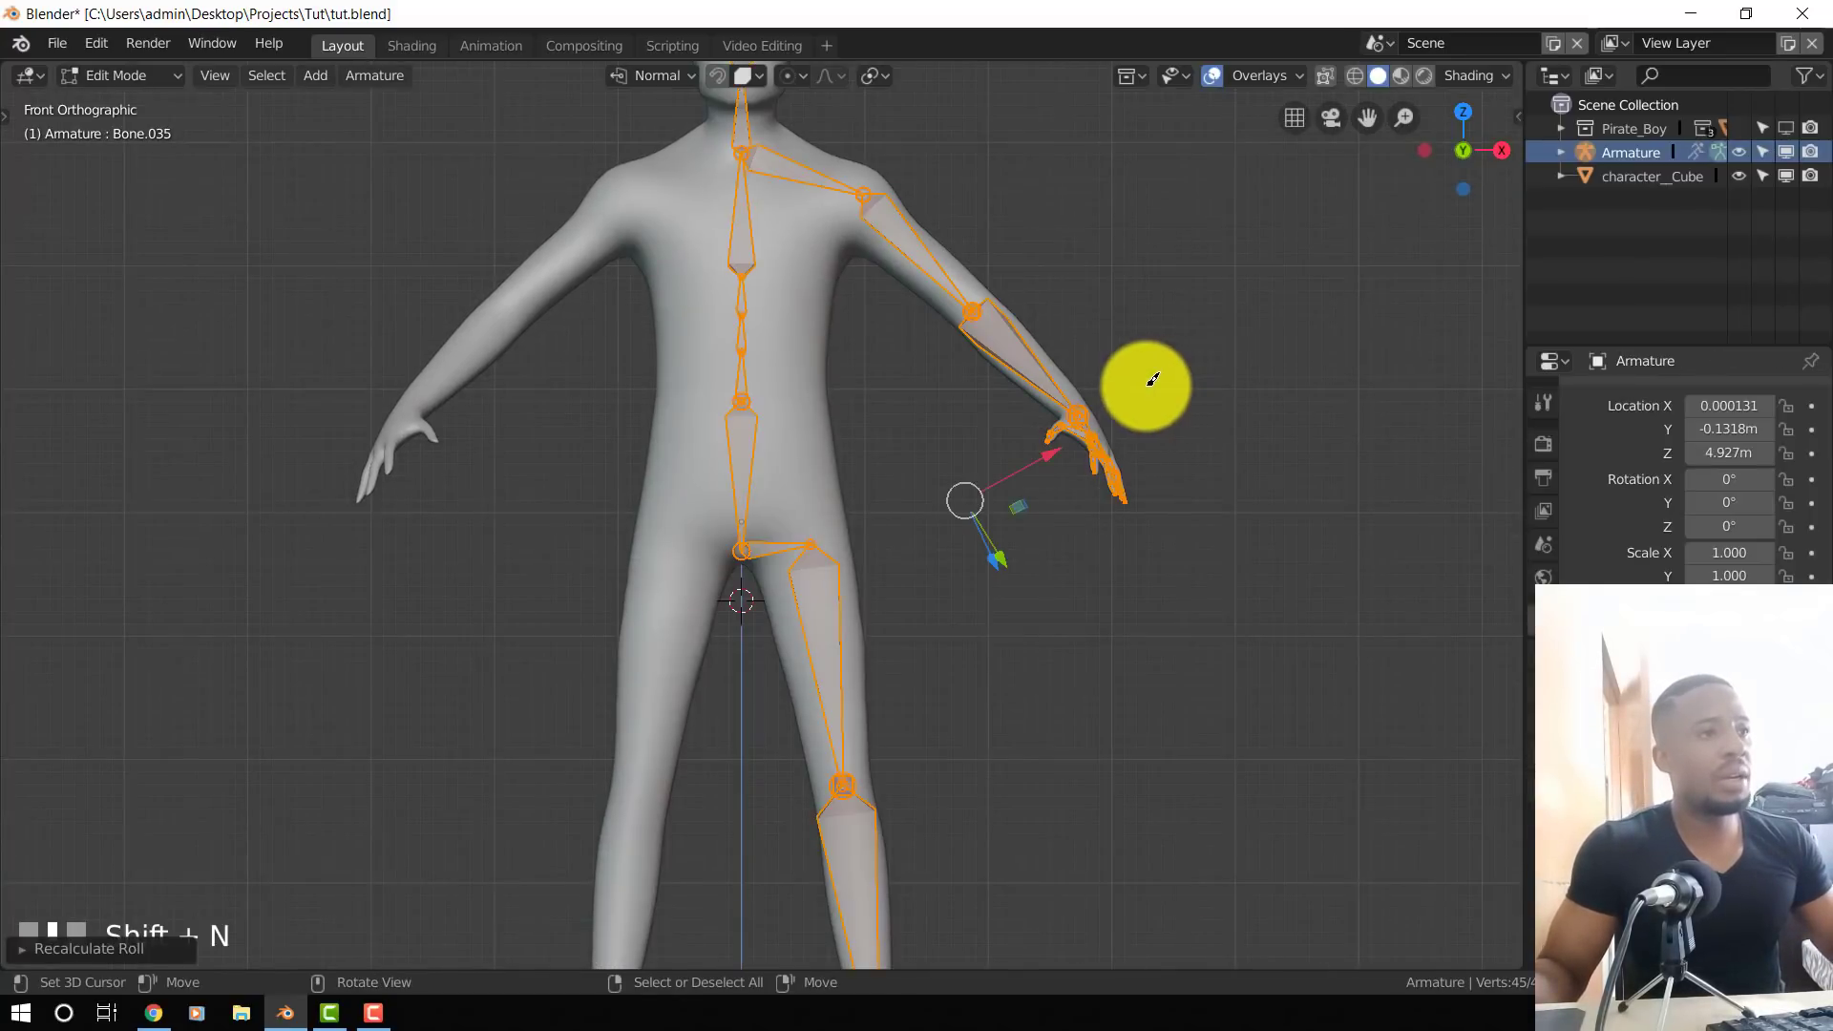
{"action": "key", "text": "shift+n"}
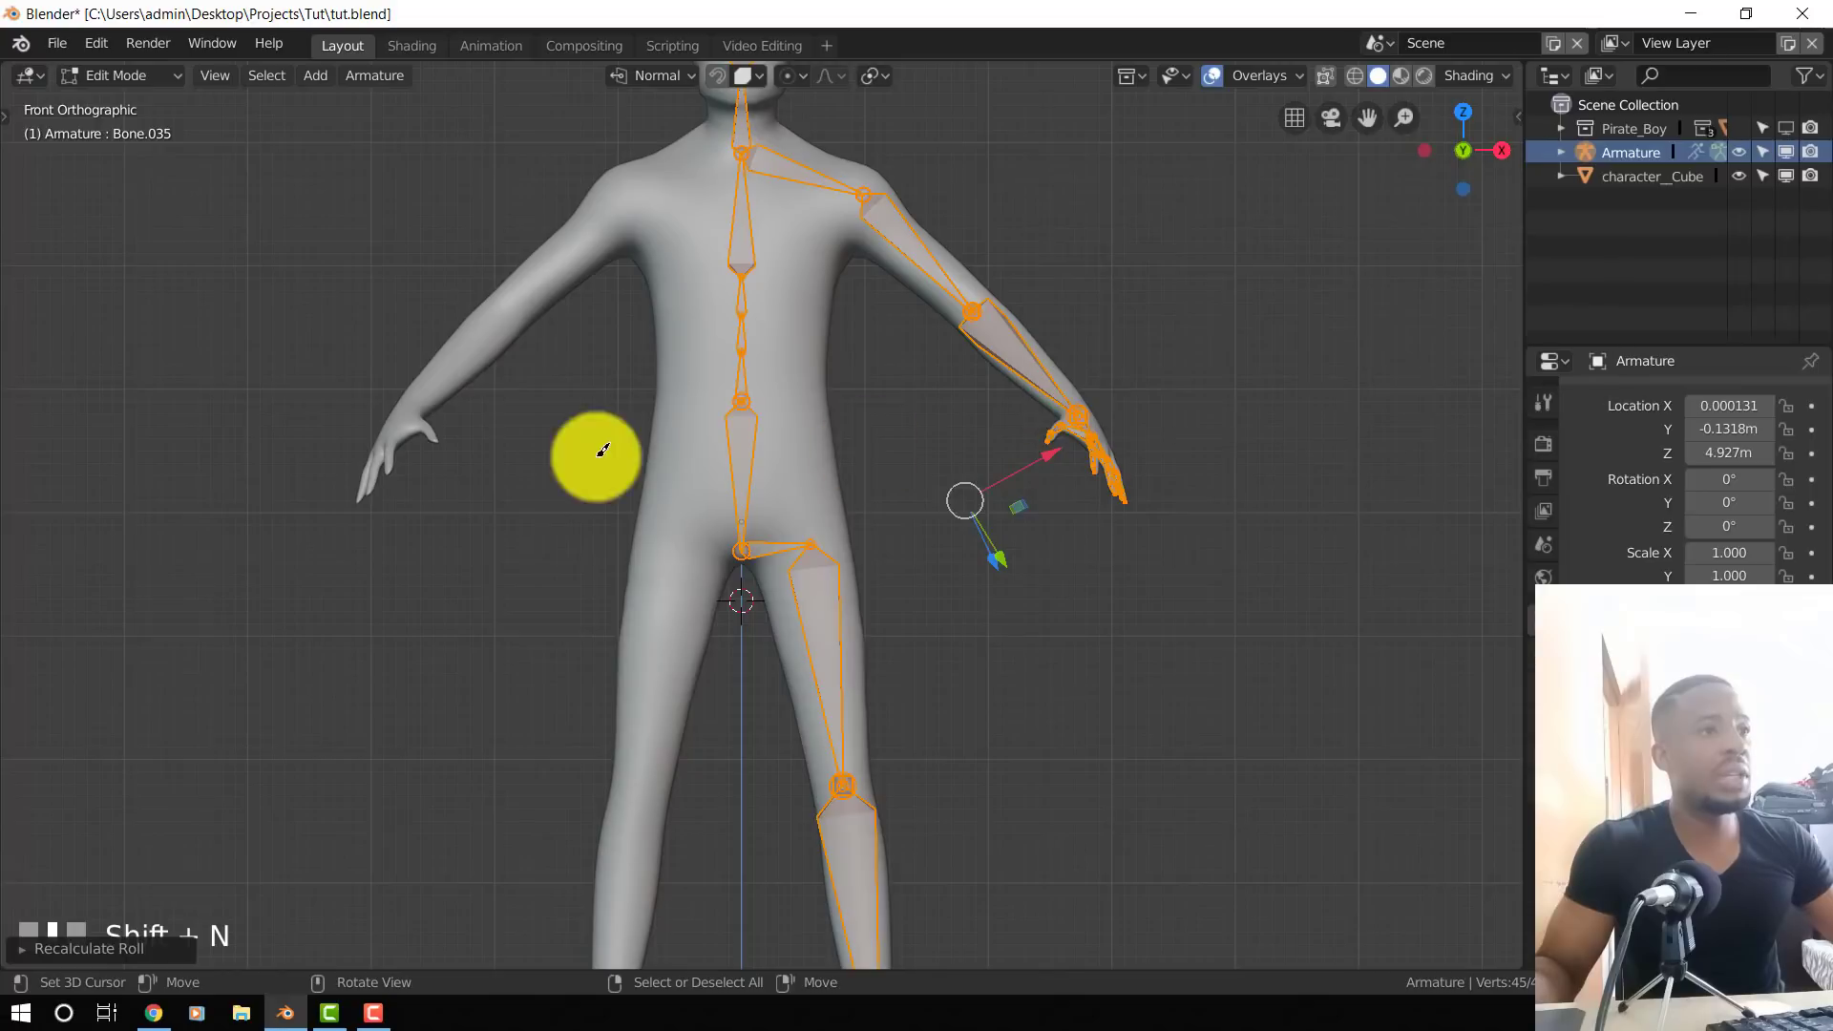
{"action": "key", "text": "shift+n"}
{"action": "key", "text": "ctrl+Tab"}
- Try moving the left wrist control bone, undo the move and clear the selection
{"action": "middle_click_drag", "start_coordinate": [1178, 397], "coordinate": [1068, 470]}
{"action": "key", "text": "alt+a"}
{"action": "right_click_drag", "start_coordinate": [1024, 471], "coordinate": [1079, 399]}
{"action": "key", "text": "ctrl+z"}
{"action": "middle_click_drag", "start_coordinate": [1103, 546], "coordinate": [1098, 456]}
{"action": "key", "text": "alt+a"}
{"action": "scroll", "coordinate": [1150, 559], "scroll_direction": "up", "scroll_amount": 1}
{"action": "scroll", "coordinate": [1106, 457], "scroll_direction": "up", "scroll_amount": 1}
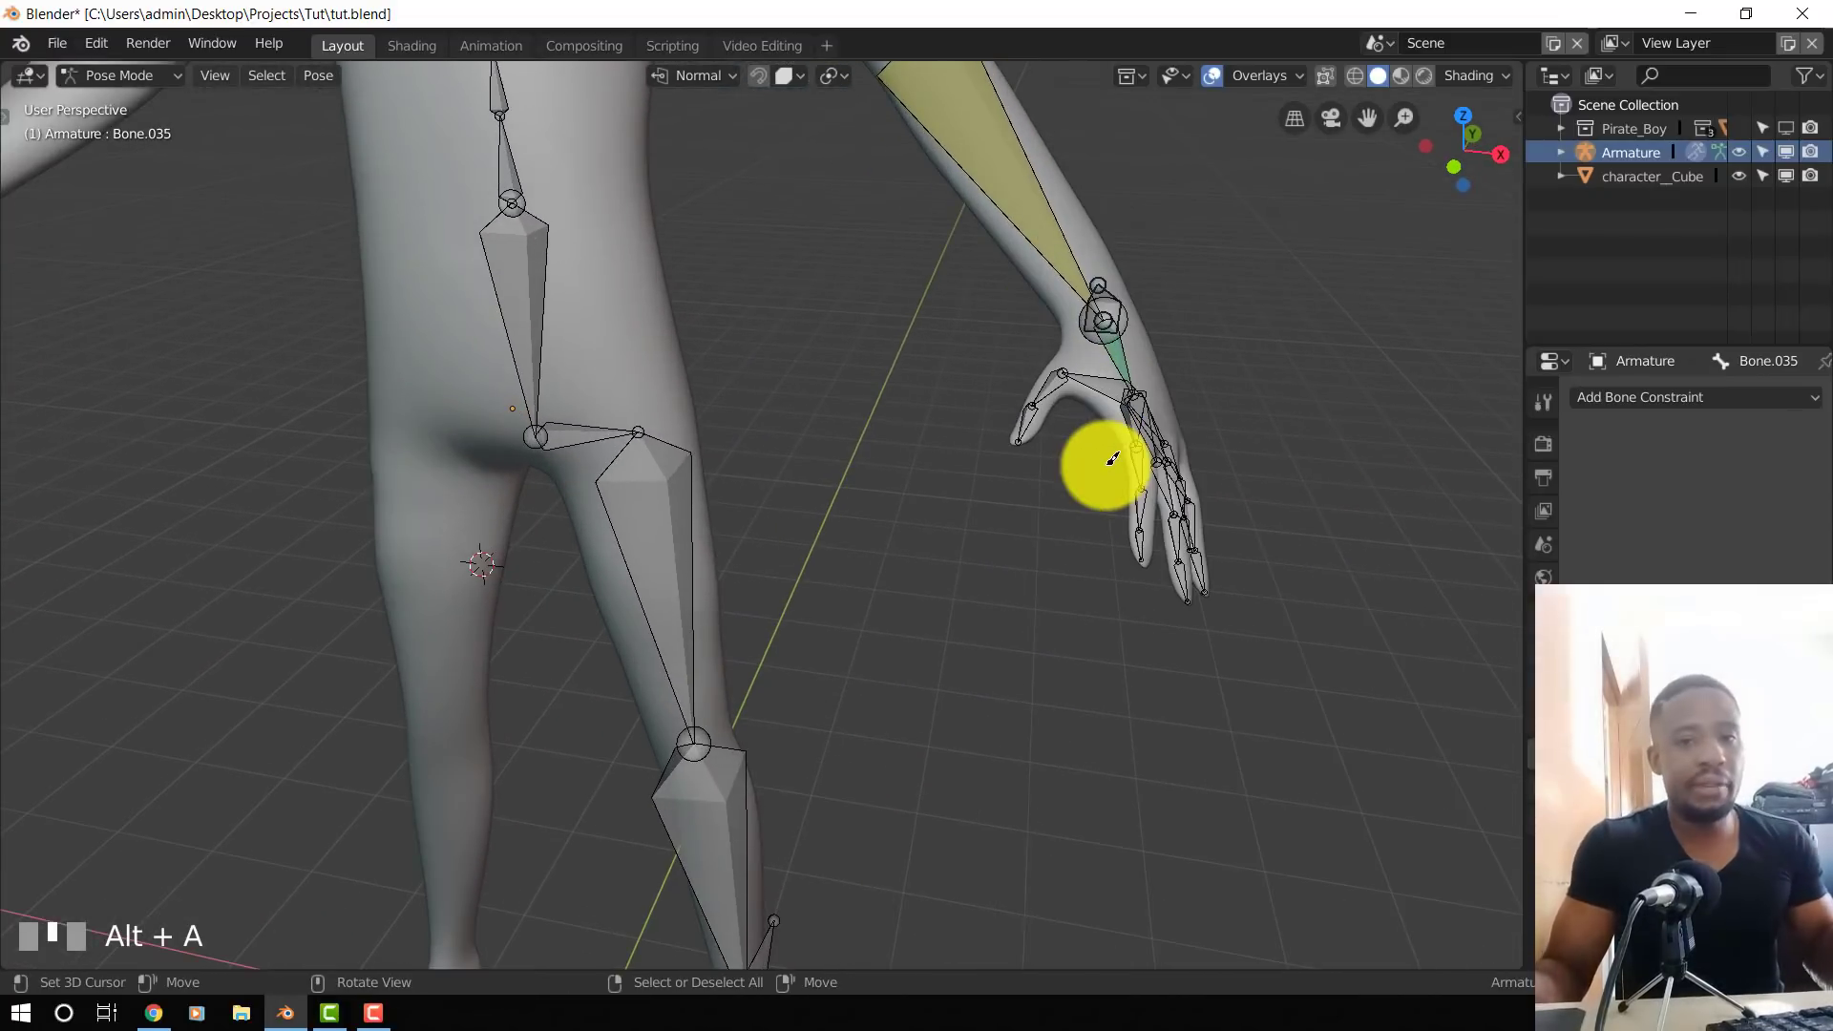
{"action": "middle_click_drag", "start_coordinate": [1063, 553], "coordinate": [1046, 546]}
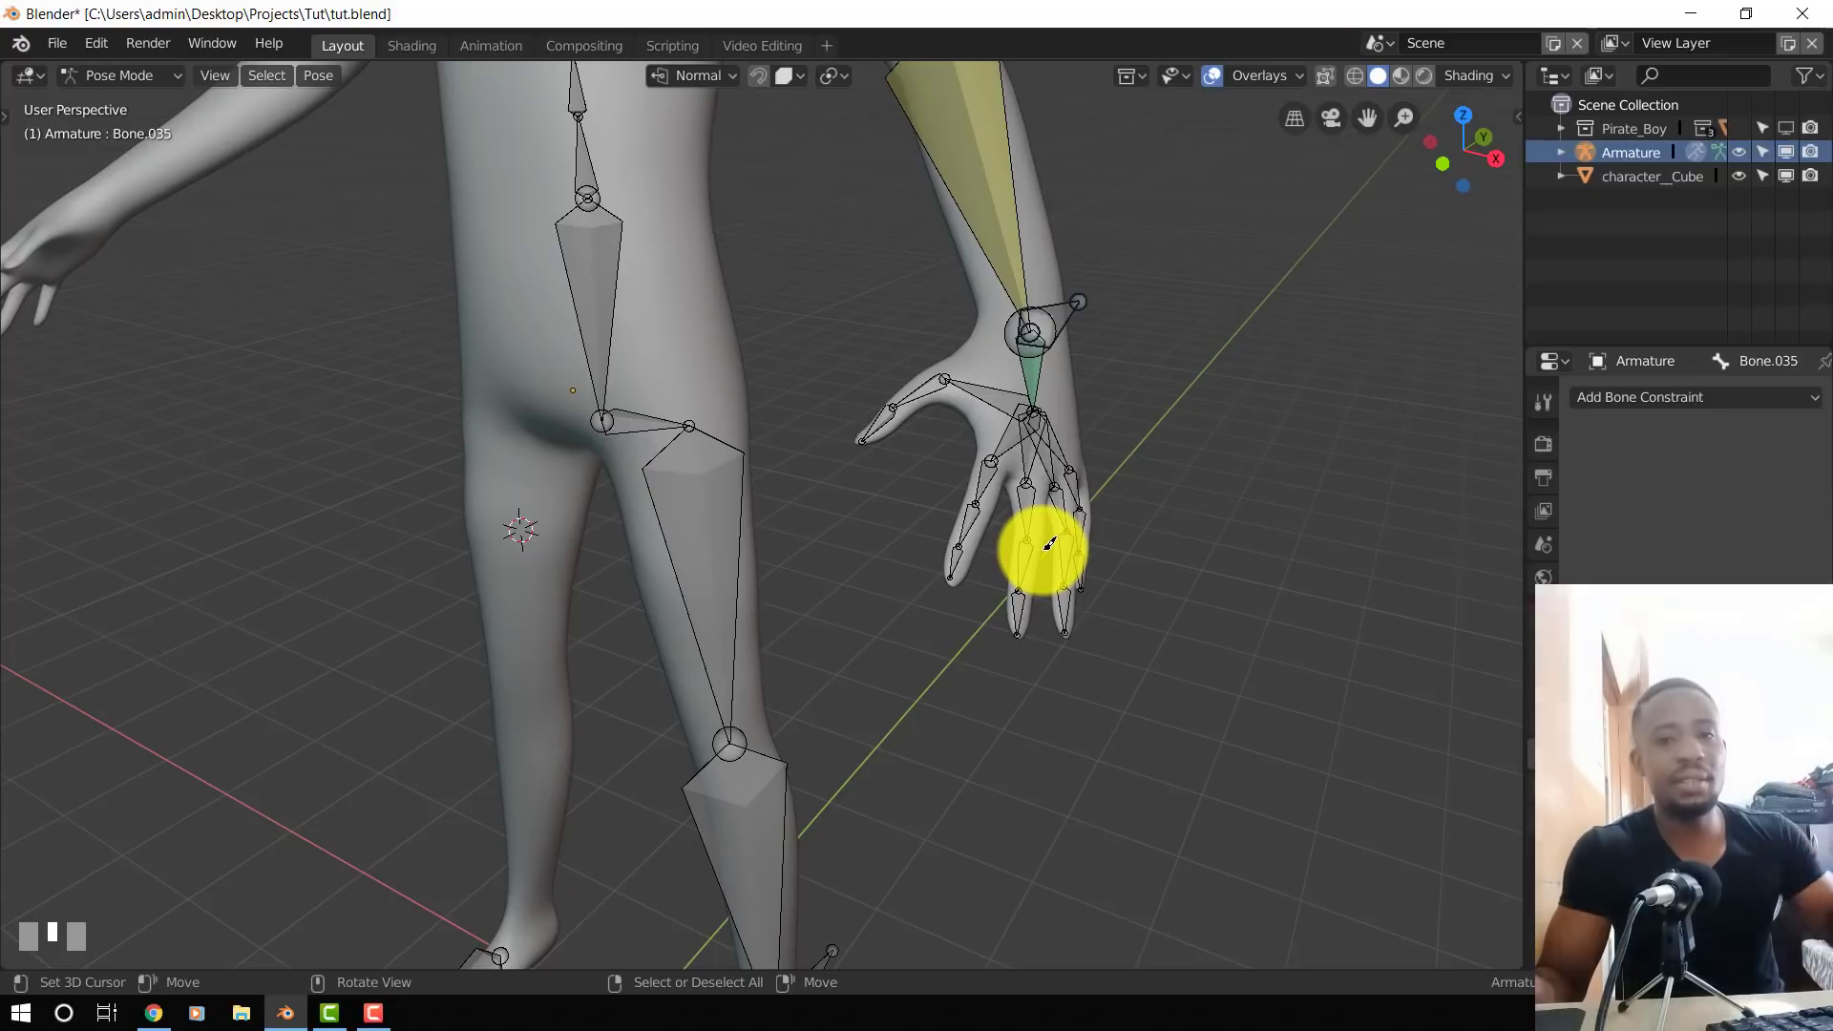
{"action": "middle_click_drag", "start_coordinate": [967, 574], "coordinate": [990, 546]}
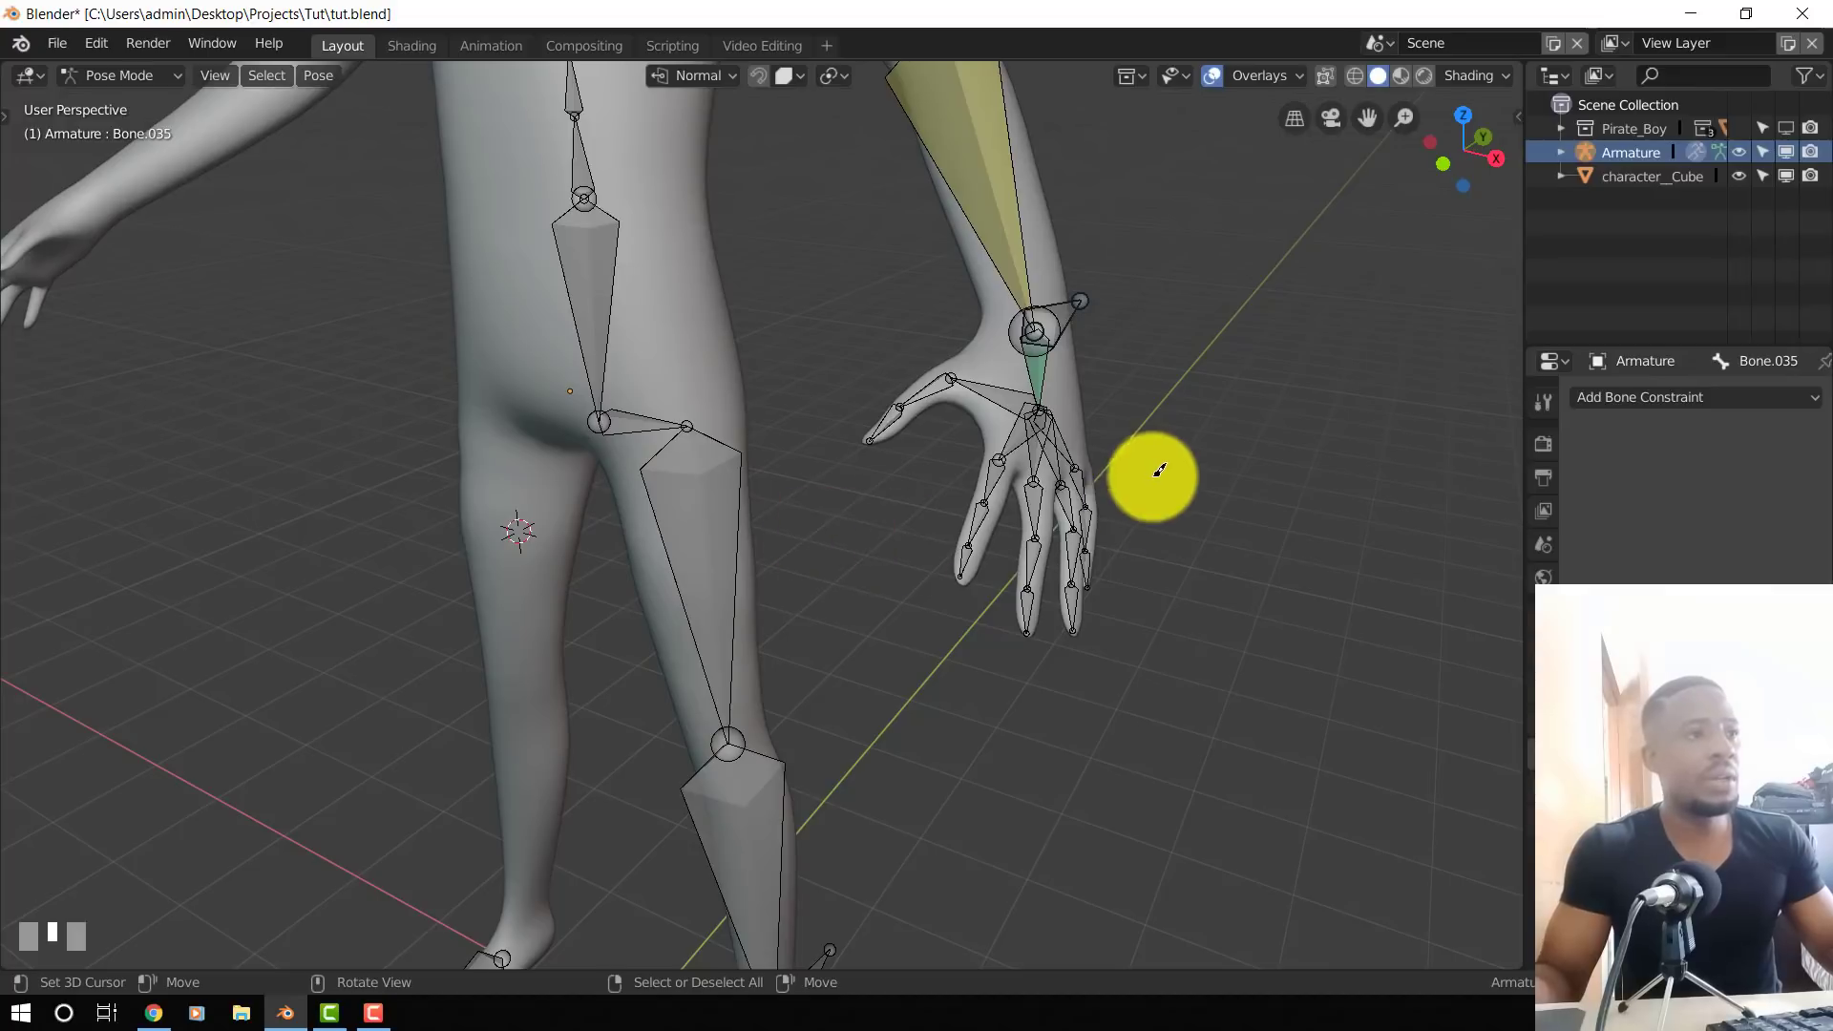
{"action": "middle_click_drag", "start_coordinate": [1158, 474], "coordinate": [1065, 395]}
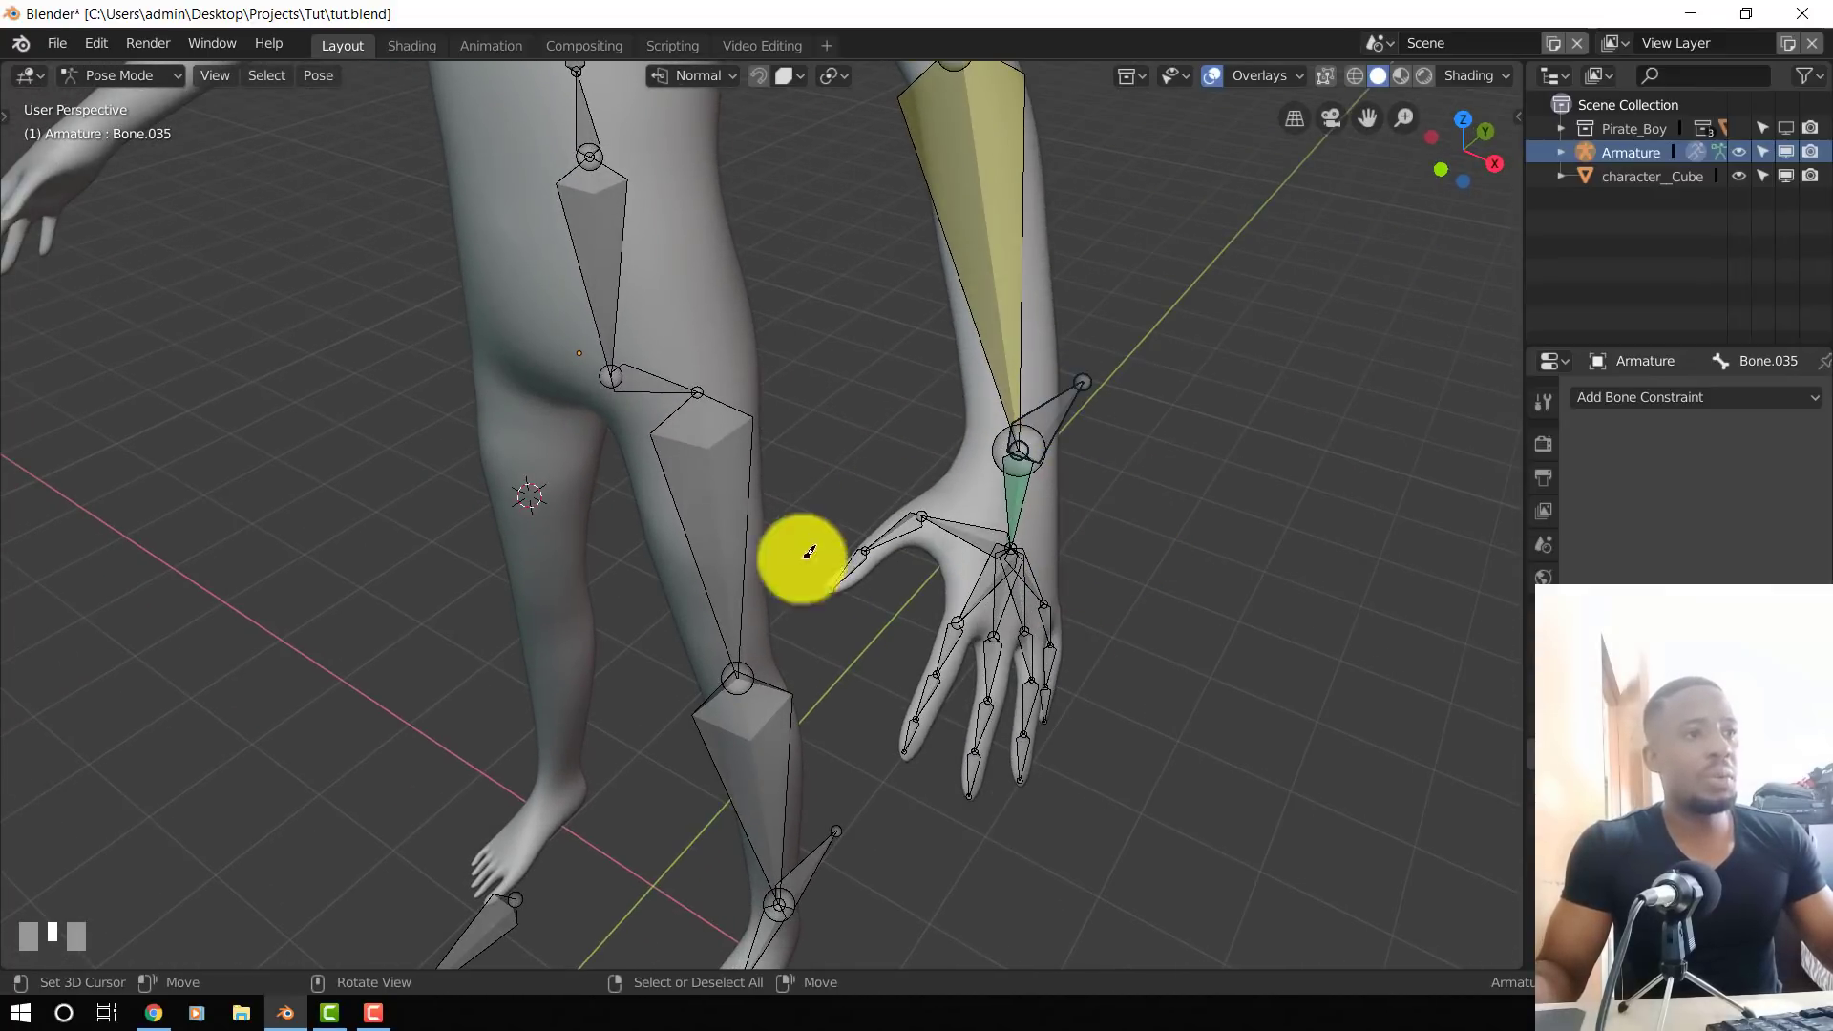
{"action": "middle_click_drag", "start_coordinate": [1003, 507], "coordinate": [1086, 417]}
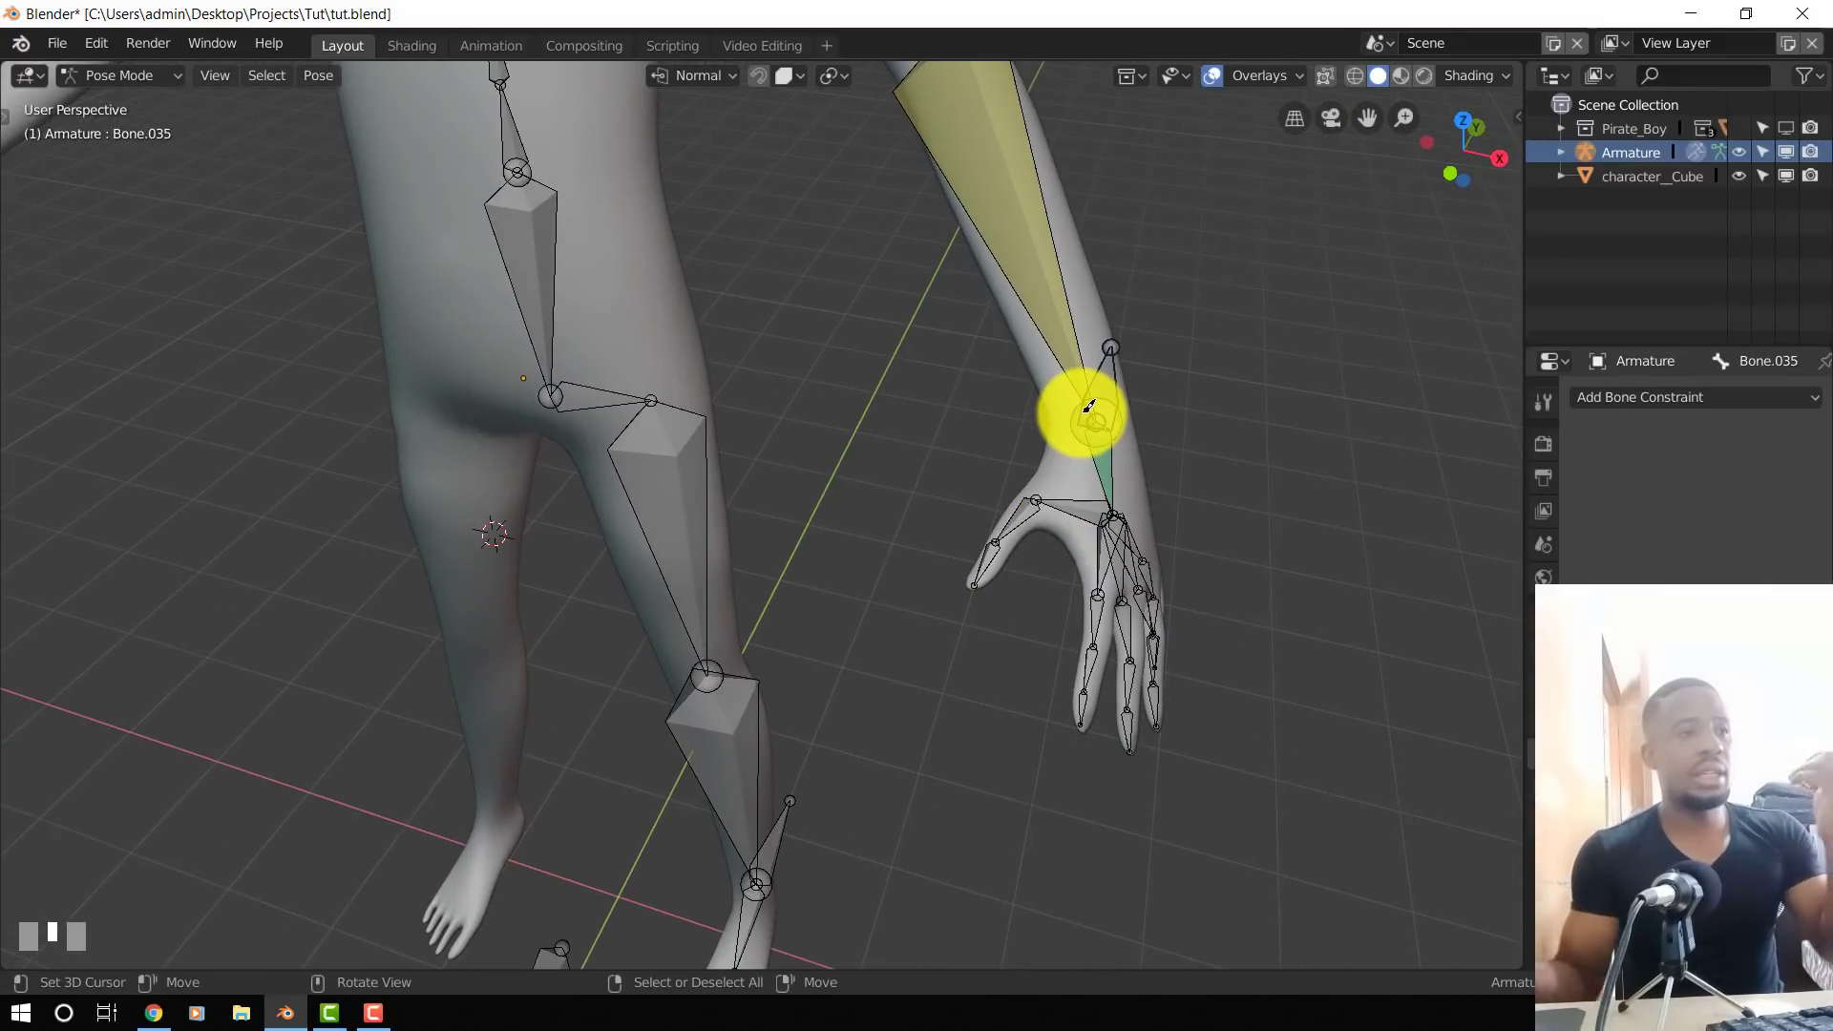
- Add an IK constraint to the left shin bone with the ankle control bone as target
{"action": "middle_click_drag", "start_coordinate": [1070, 234], "coordinate": [1085, 521], "text": "shift"}
{"action": "scroll", "coordinate": [730, 267], "scroll_direction": "down", "scroll_amount": 4}
{"action": "middle_click_drag", "start_coordinate": [928, 346], "coordinate": [973, 246], "text": "shift"}
{"action": "middle_click_drag", "start_coordinate": [735, 555], "coordinate": [704, 522]}
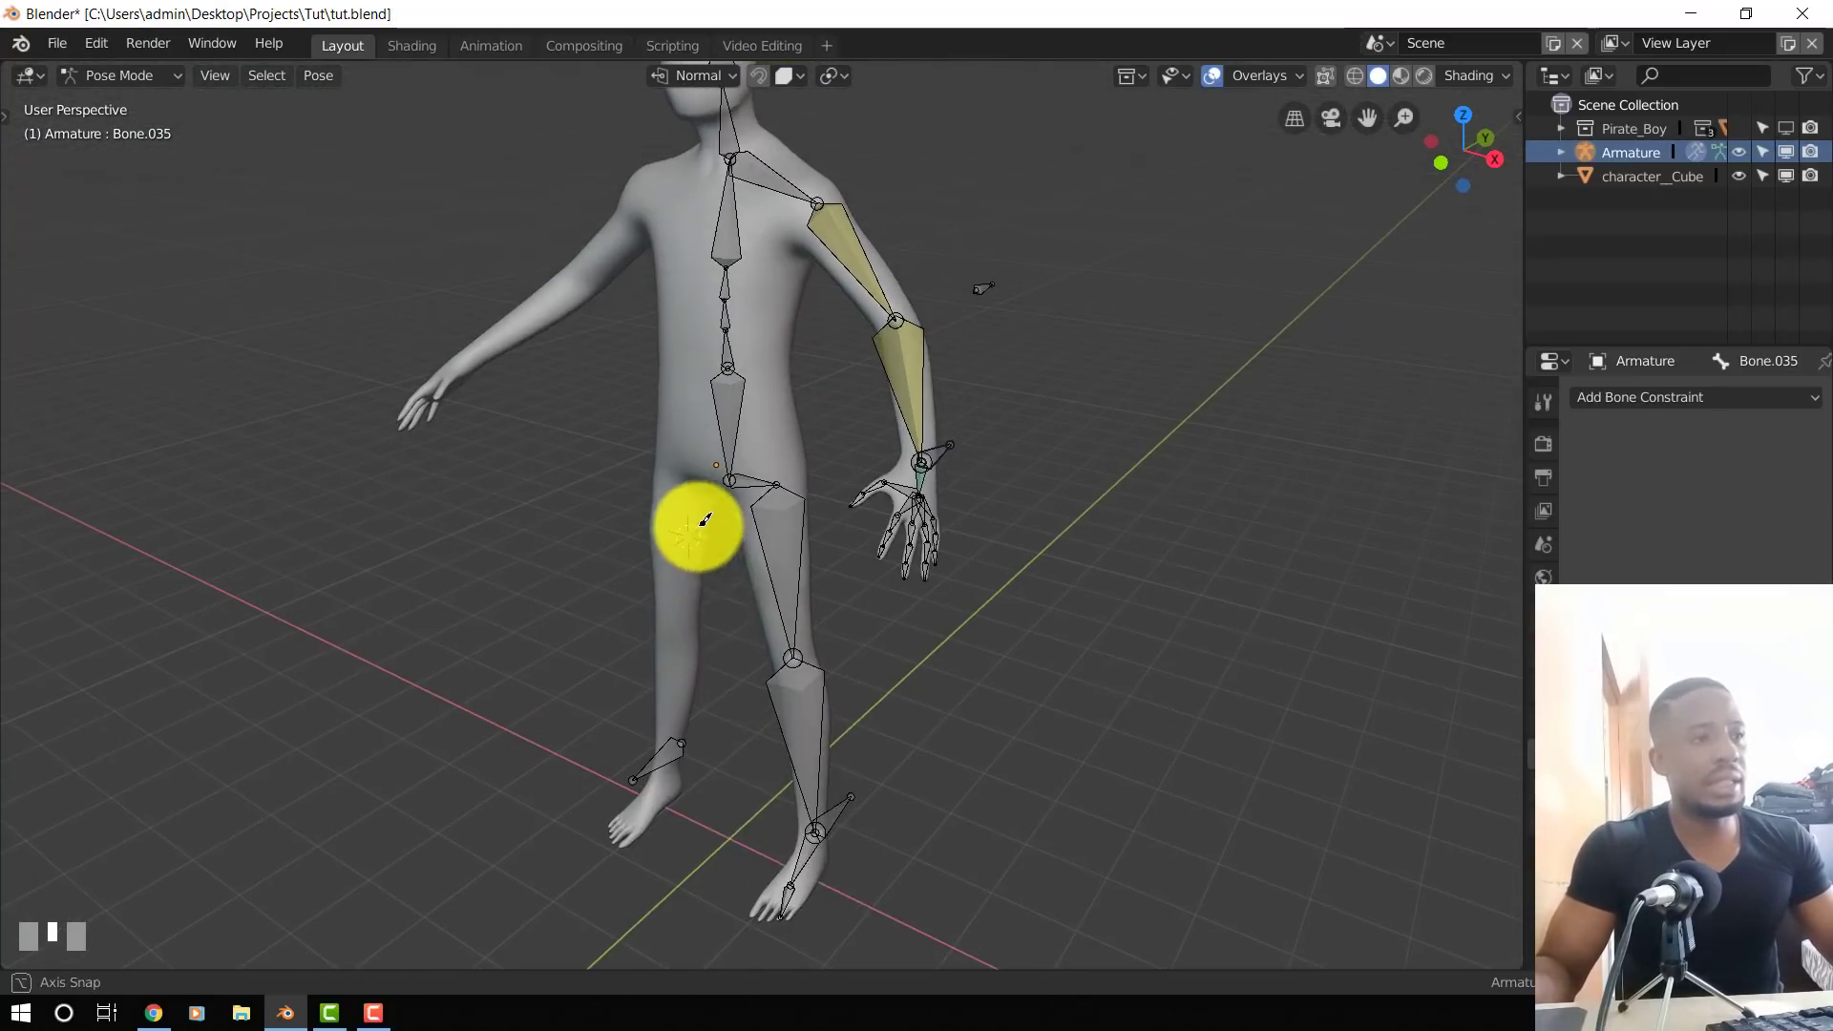
{"action": "middle_click_drag", "start_coordinate": [828, 821], "coordinate": [848, 458], "text": "shift"}
{"action": "scroll", "coordinate": [854, 539], "scroll_direction": "up", "scroll_amount": 3}
{"action": "left_click", "coordinate": [846, 544]}
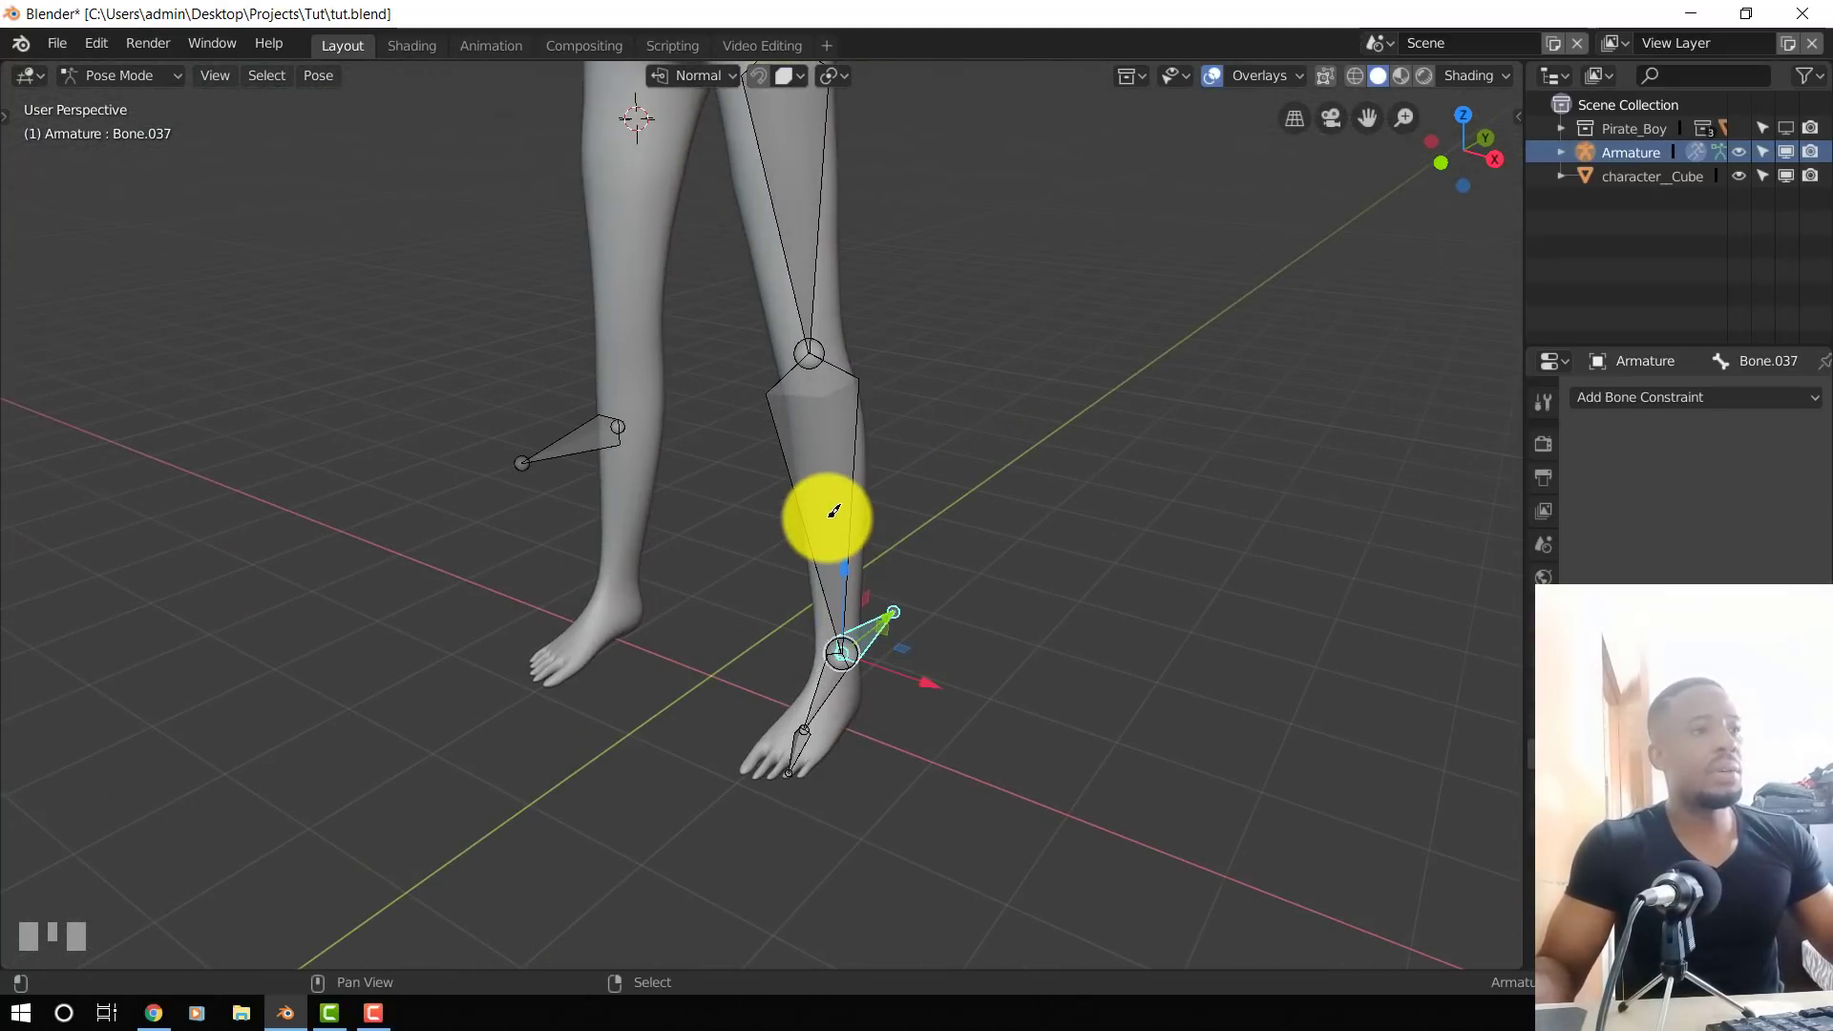
{"action": "key", "text": "shift+i"}
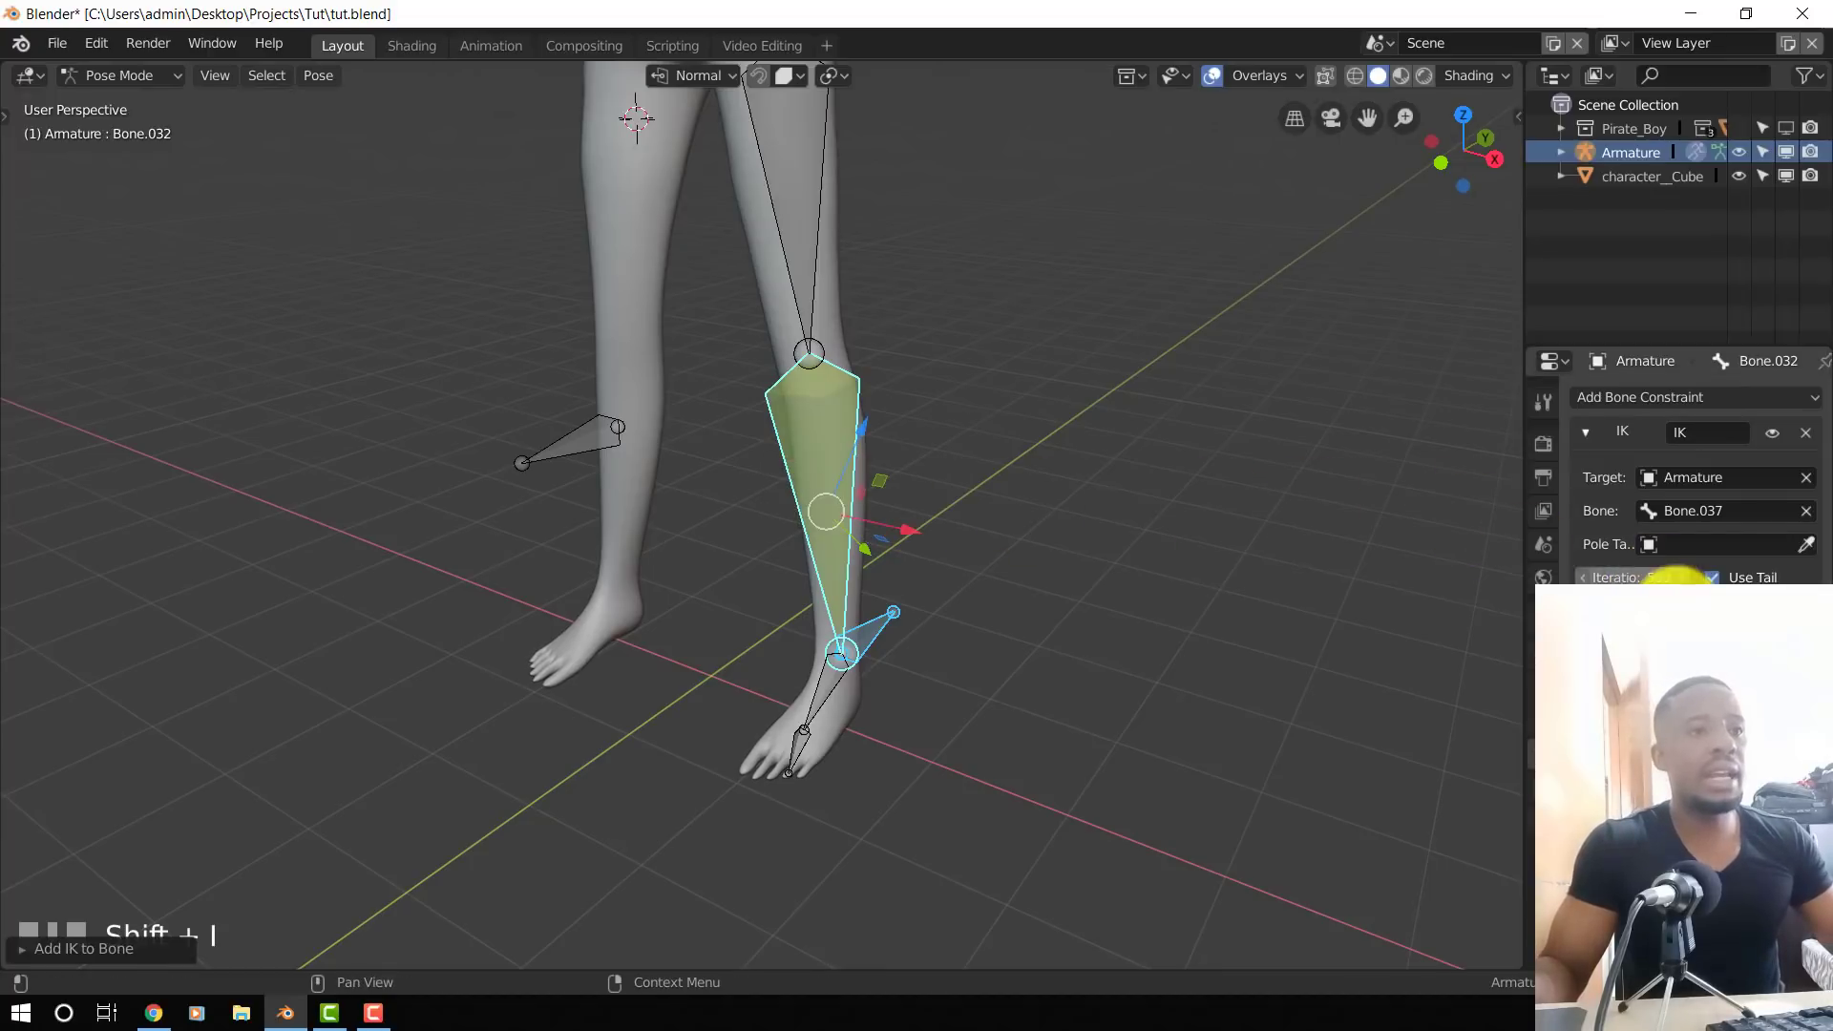
- Add an IK constraint to the left thigh bone with the knee control bone as target, and limit its chain length
{"action": "left_click", "coordinate": [530, 438]}
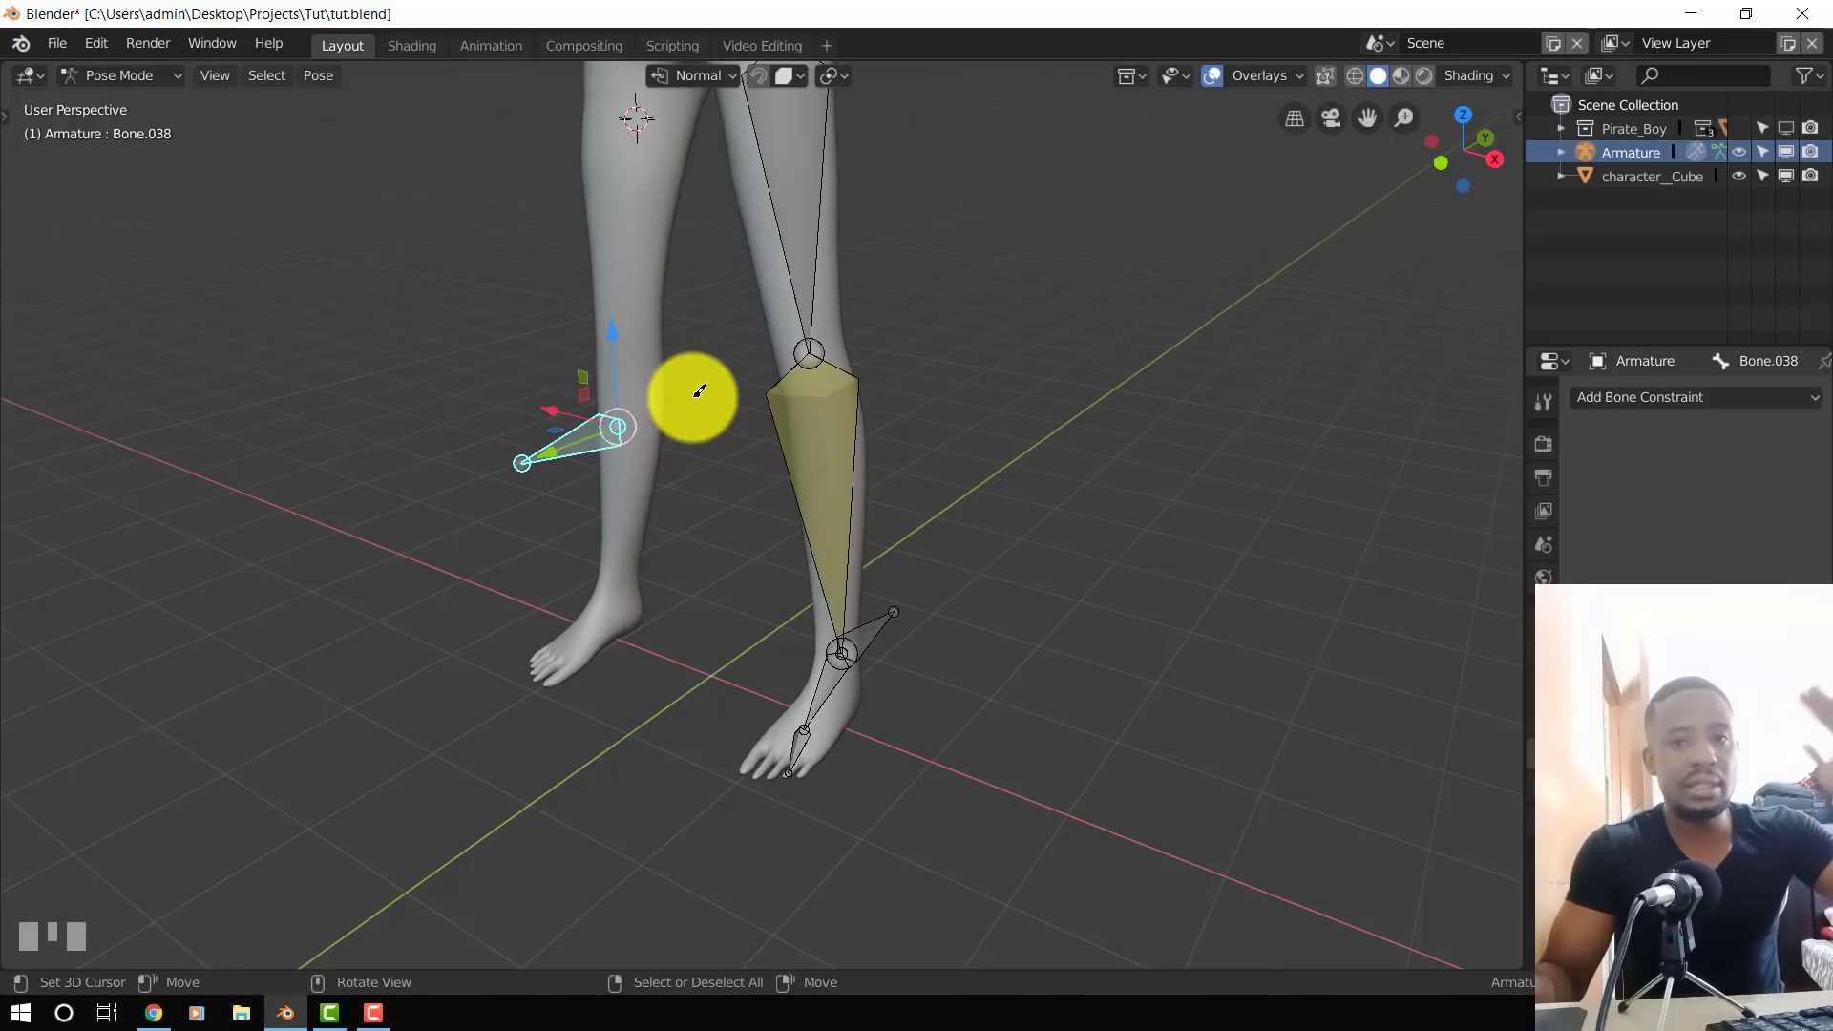
{"action": "left_click", "coordinate": [794, 259], "text": "shift"}
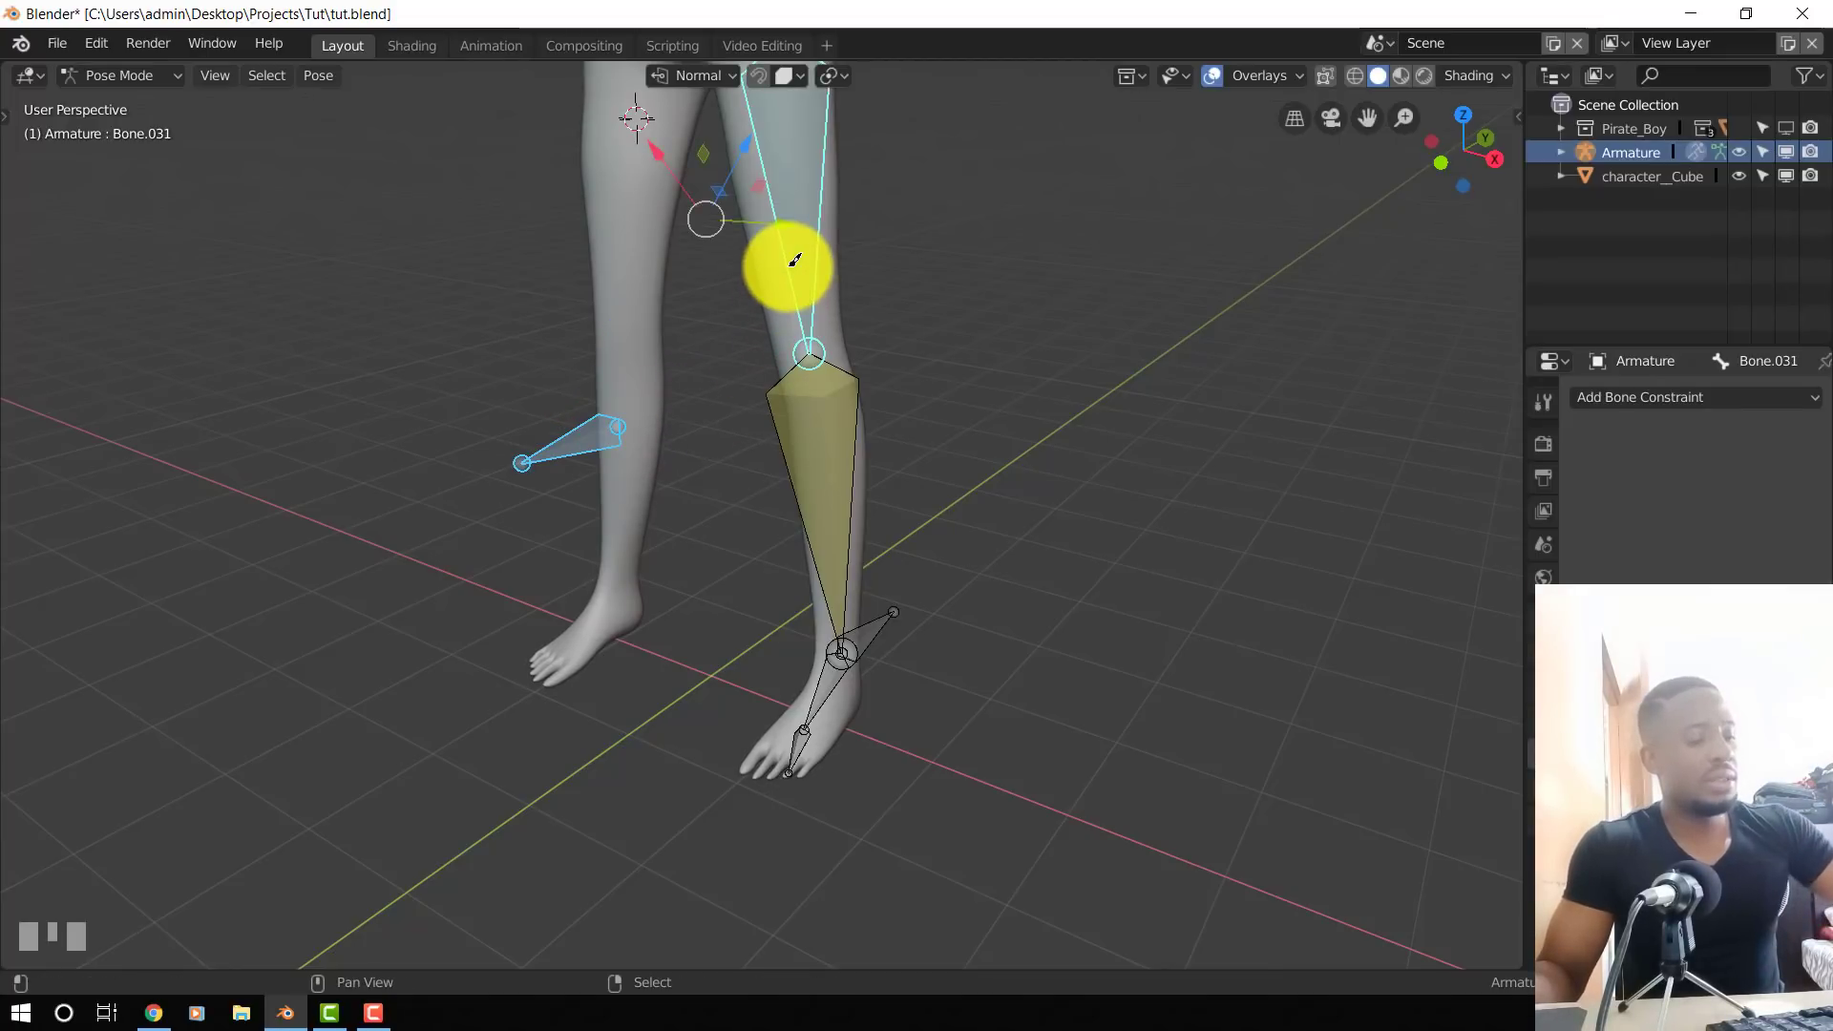
{"action": "key", "text": "shift+i"}
{"action": "left_click", "coordinate": [789, 263]}
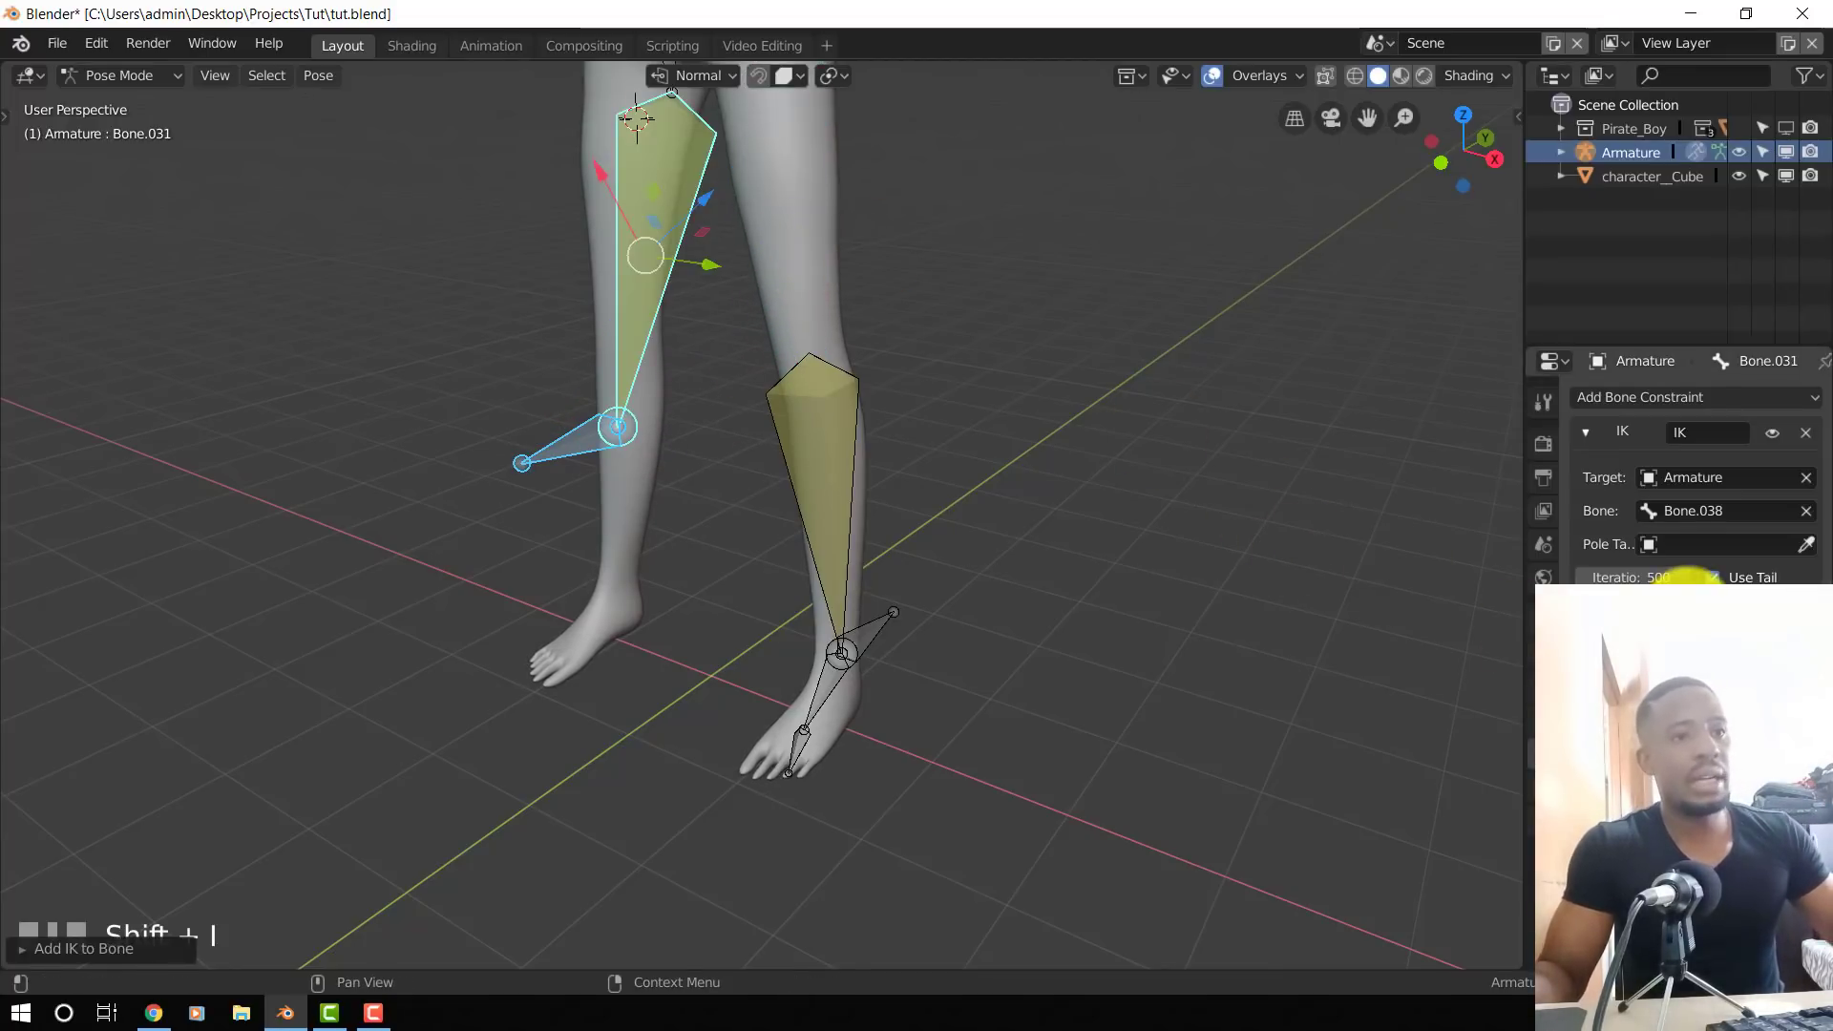
{"action": "left_click", "coordinate": [1685, 609]}
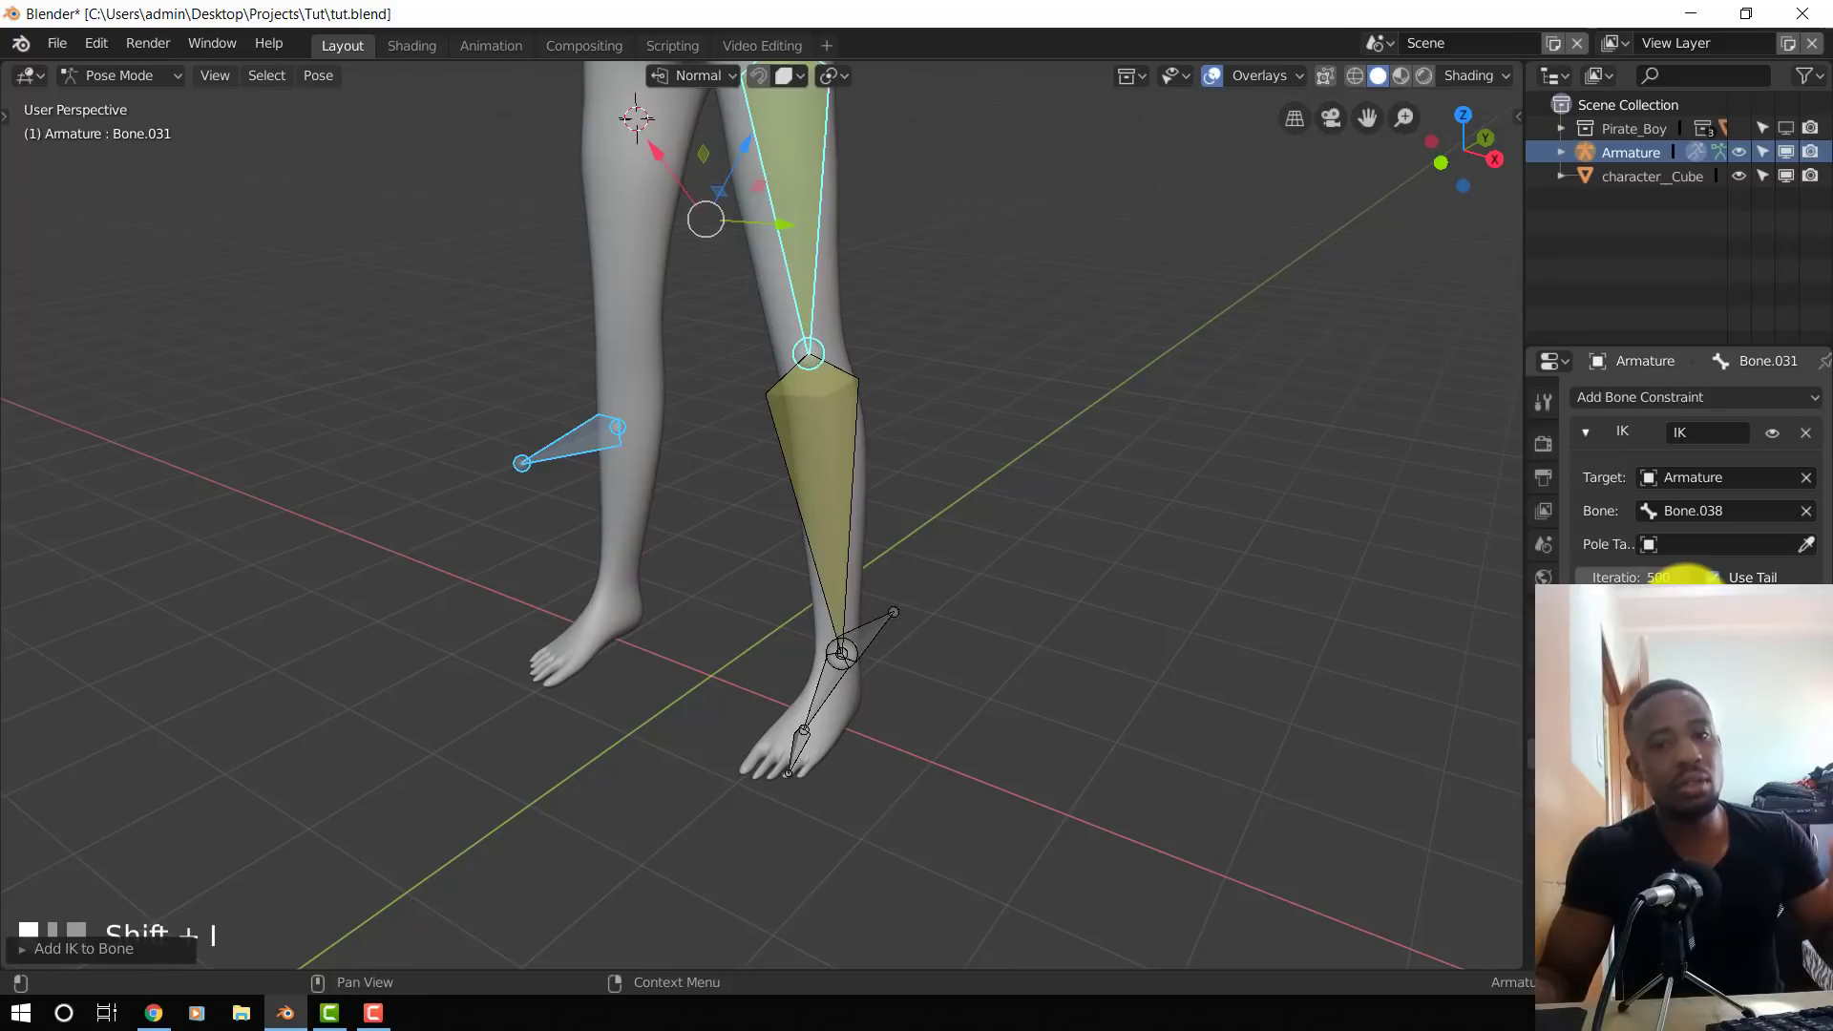
- Add a Child Of constraint to the left foot bone with the ankle control bone as target
{"action": "middle_click_drag", "start_coordinate": [818, 642], "coordinate": [818, 606]}
{"action": "key", "text": "alt+a"}
{"action": "left_click", "coordinate": [946, 646]}
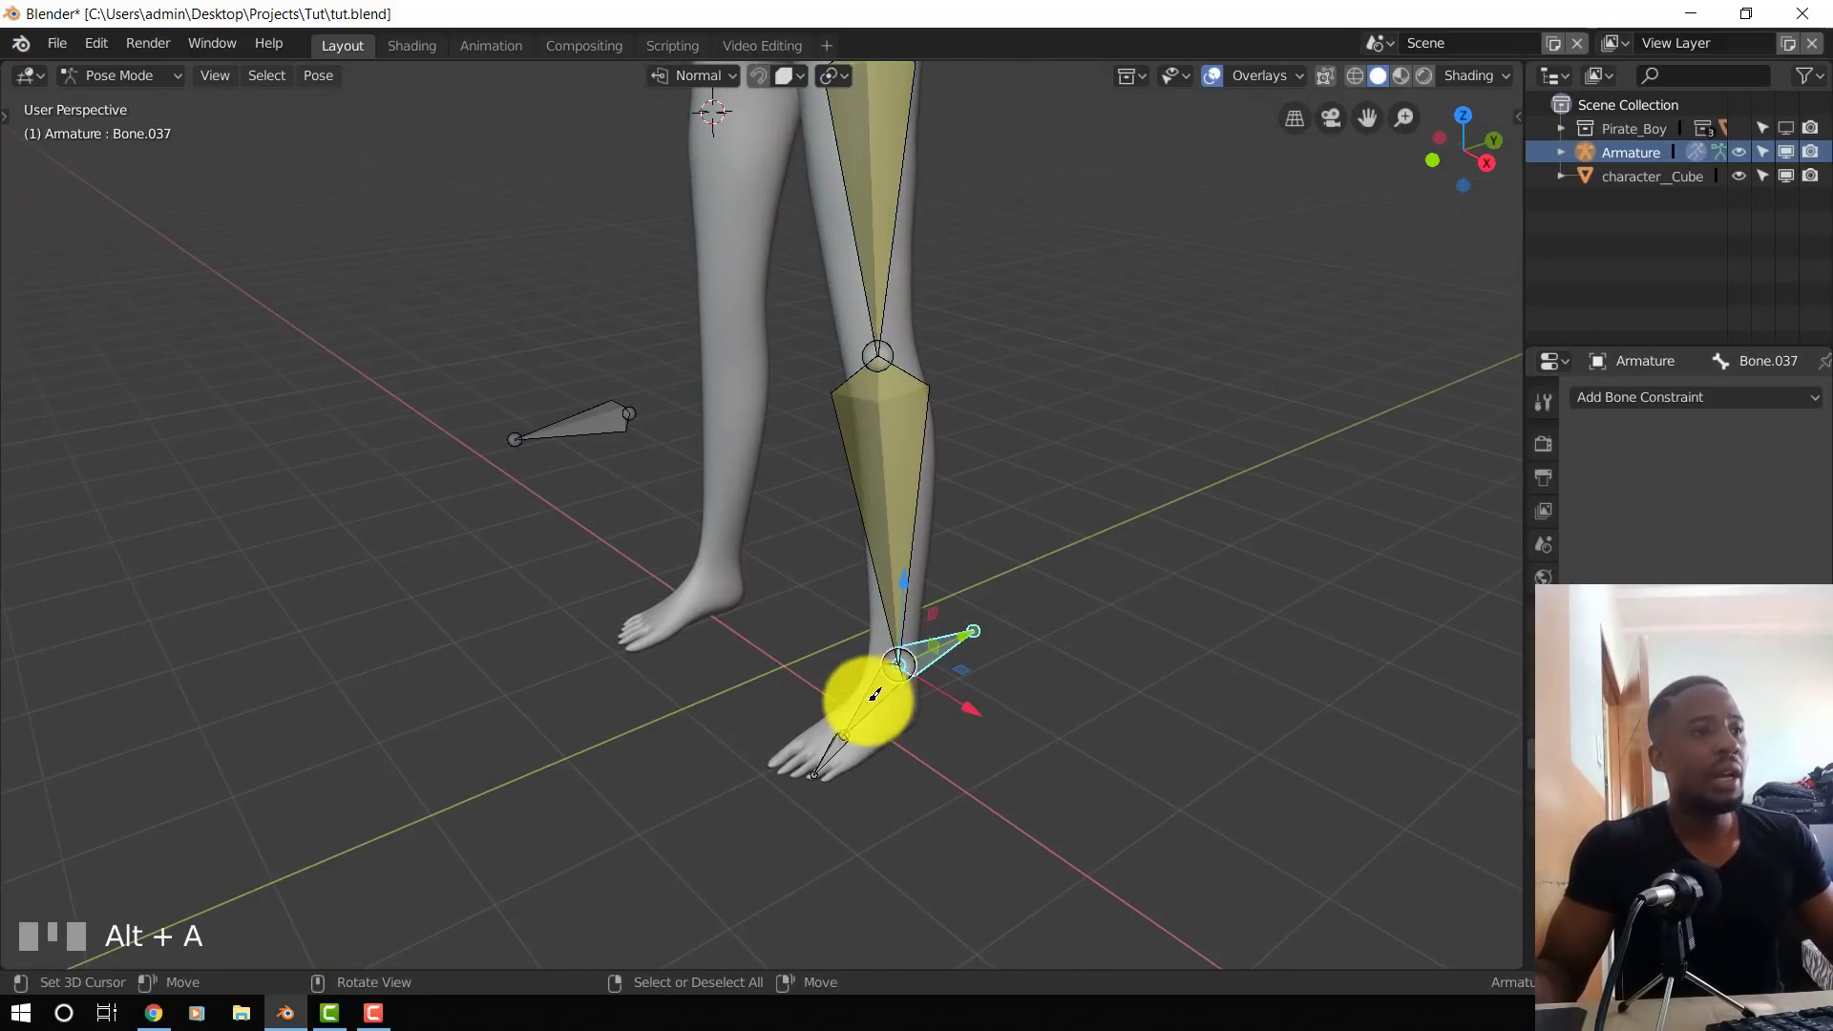
{"action": "left_click", "coordinate": [1530, 711]}
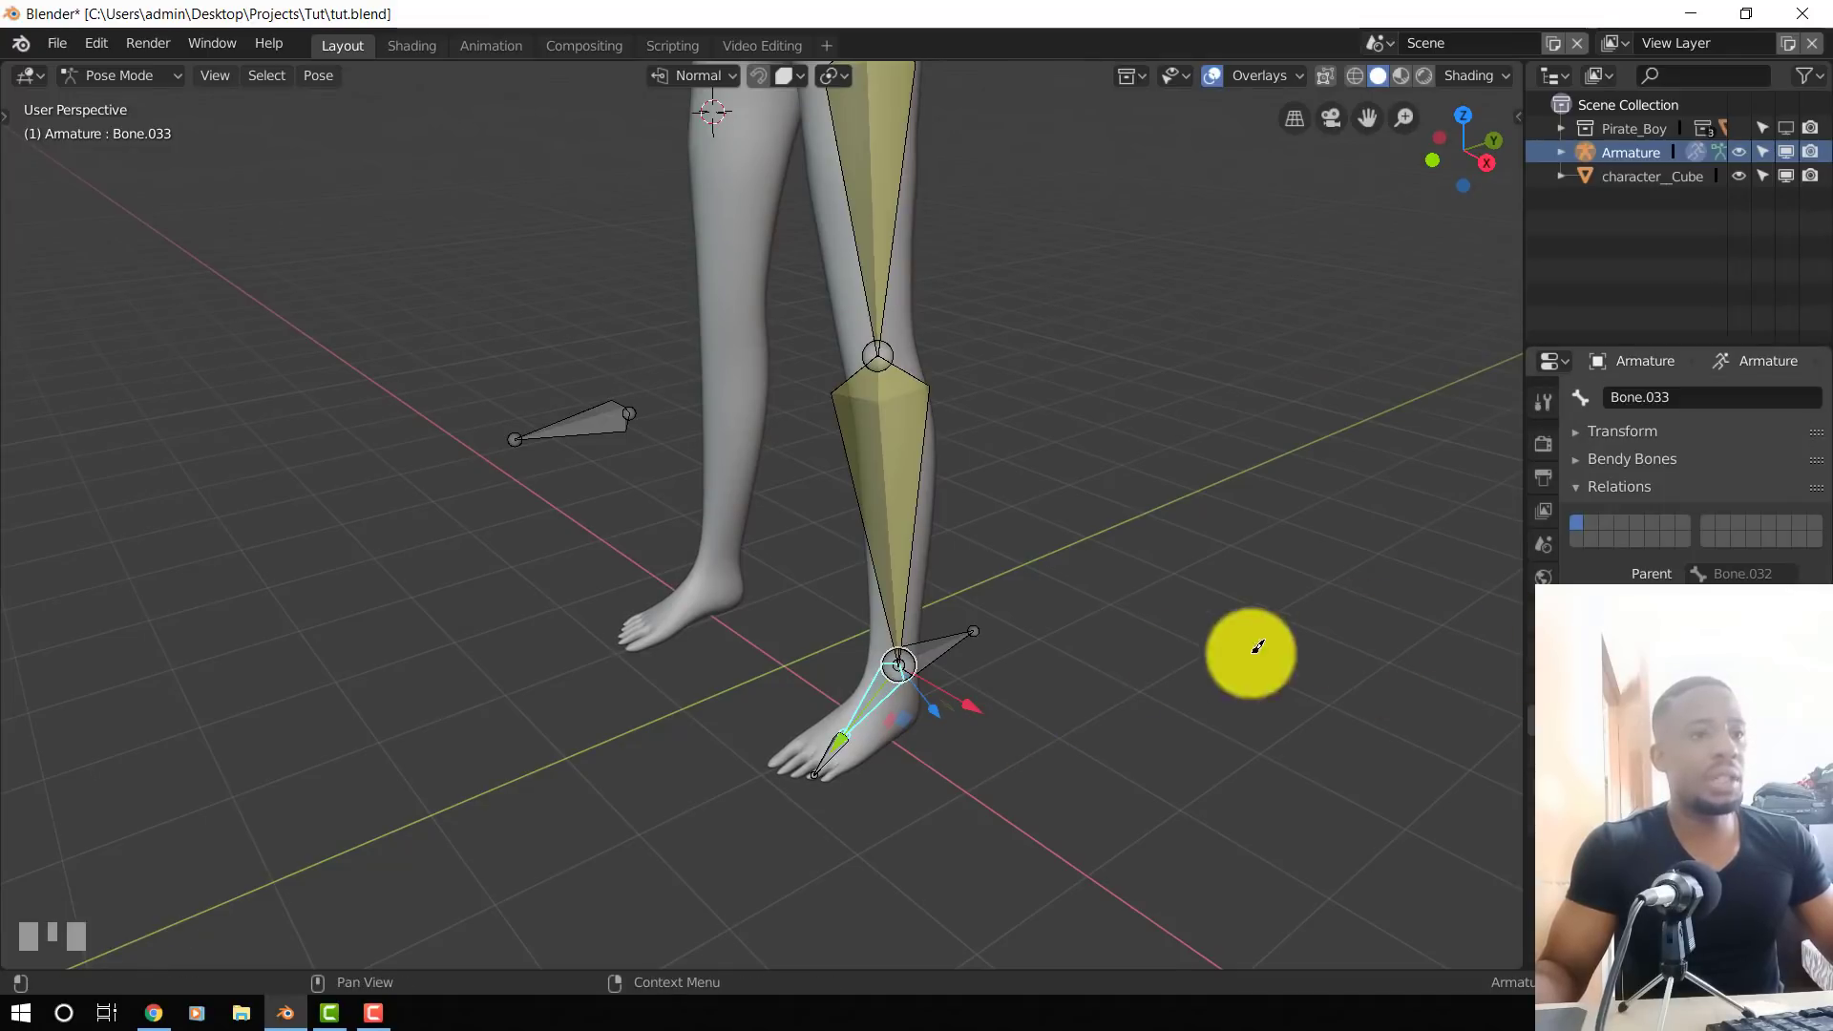
{"action": "right_click", "coordinate": [962, 645]}
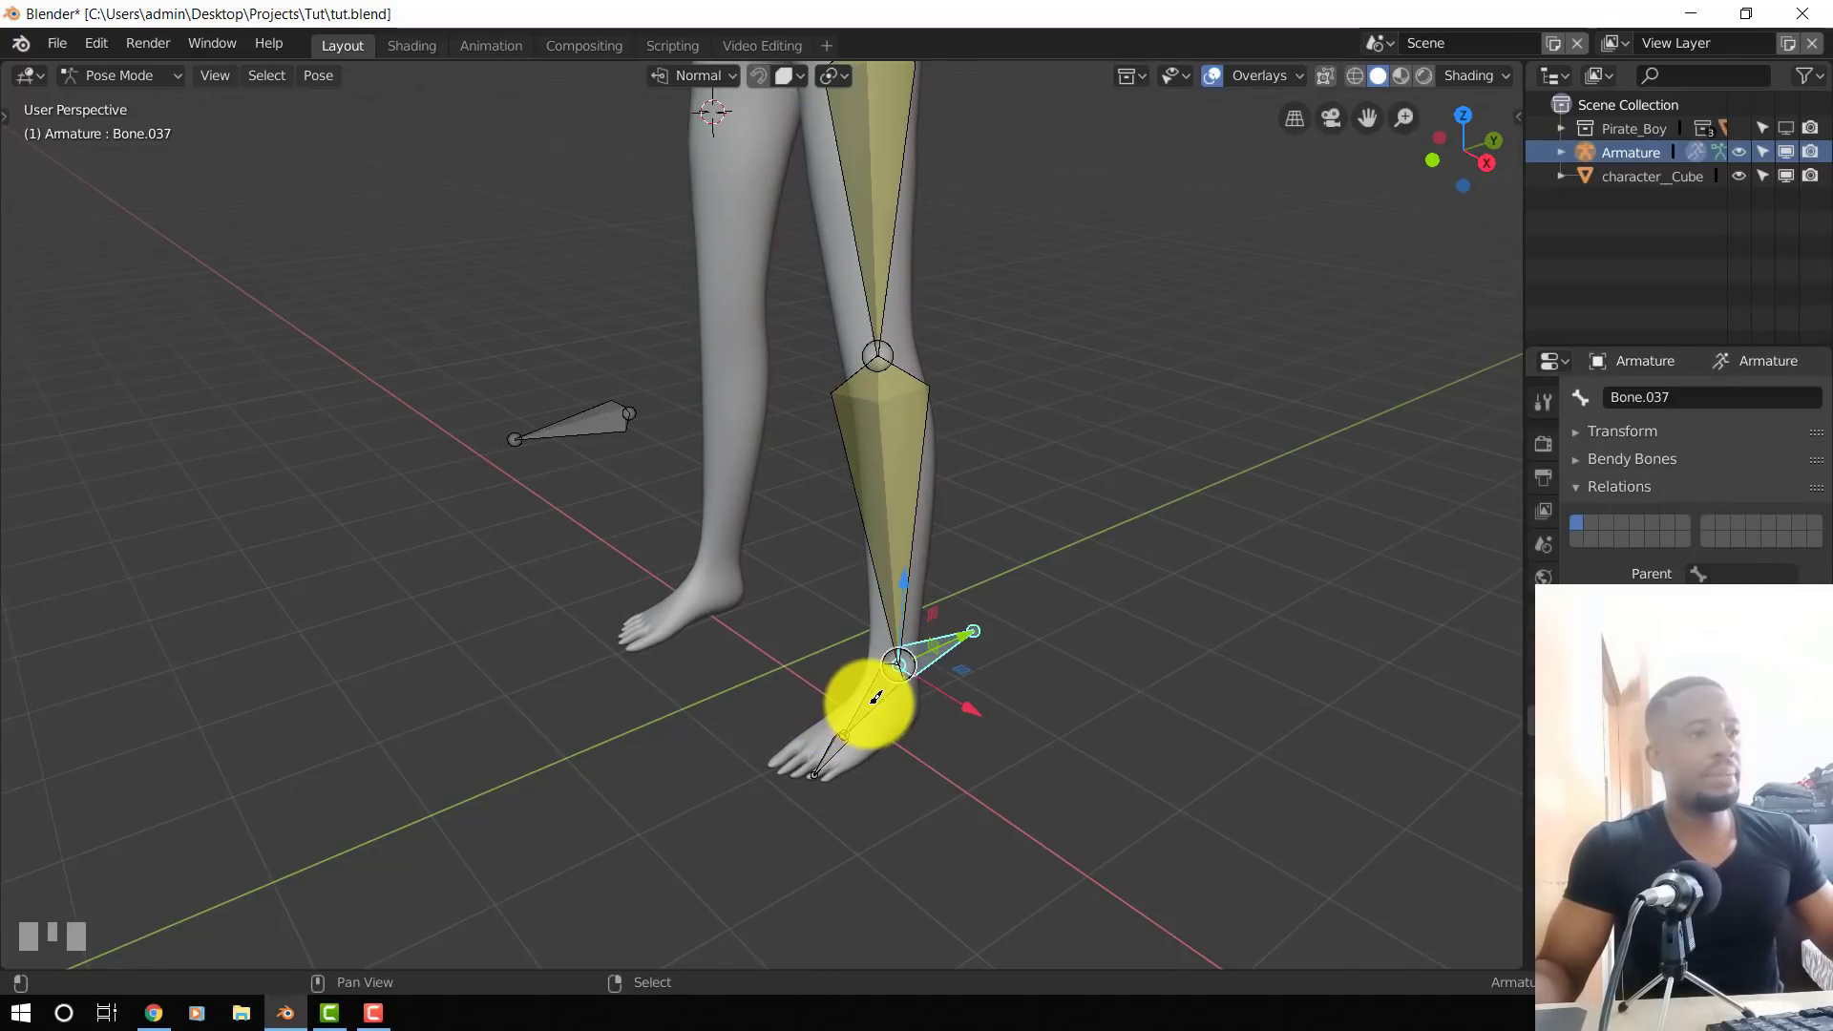
{"action": "key", "text": "shift+ctrl+c"}
{"action": "left_click", "coordinate": [947, 687]}
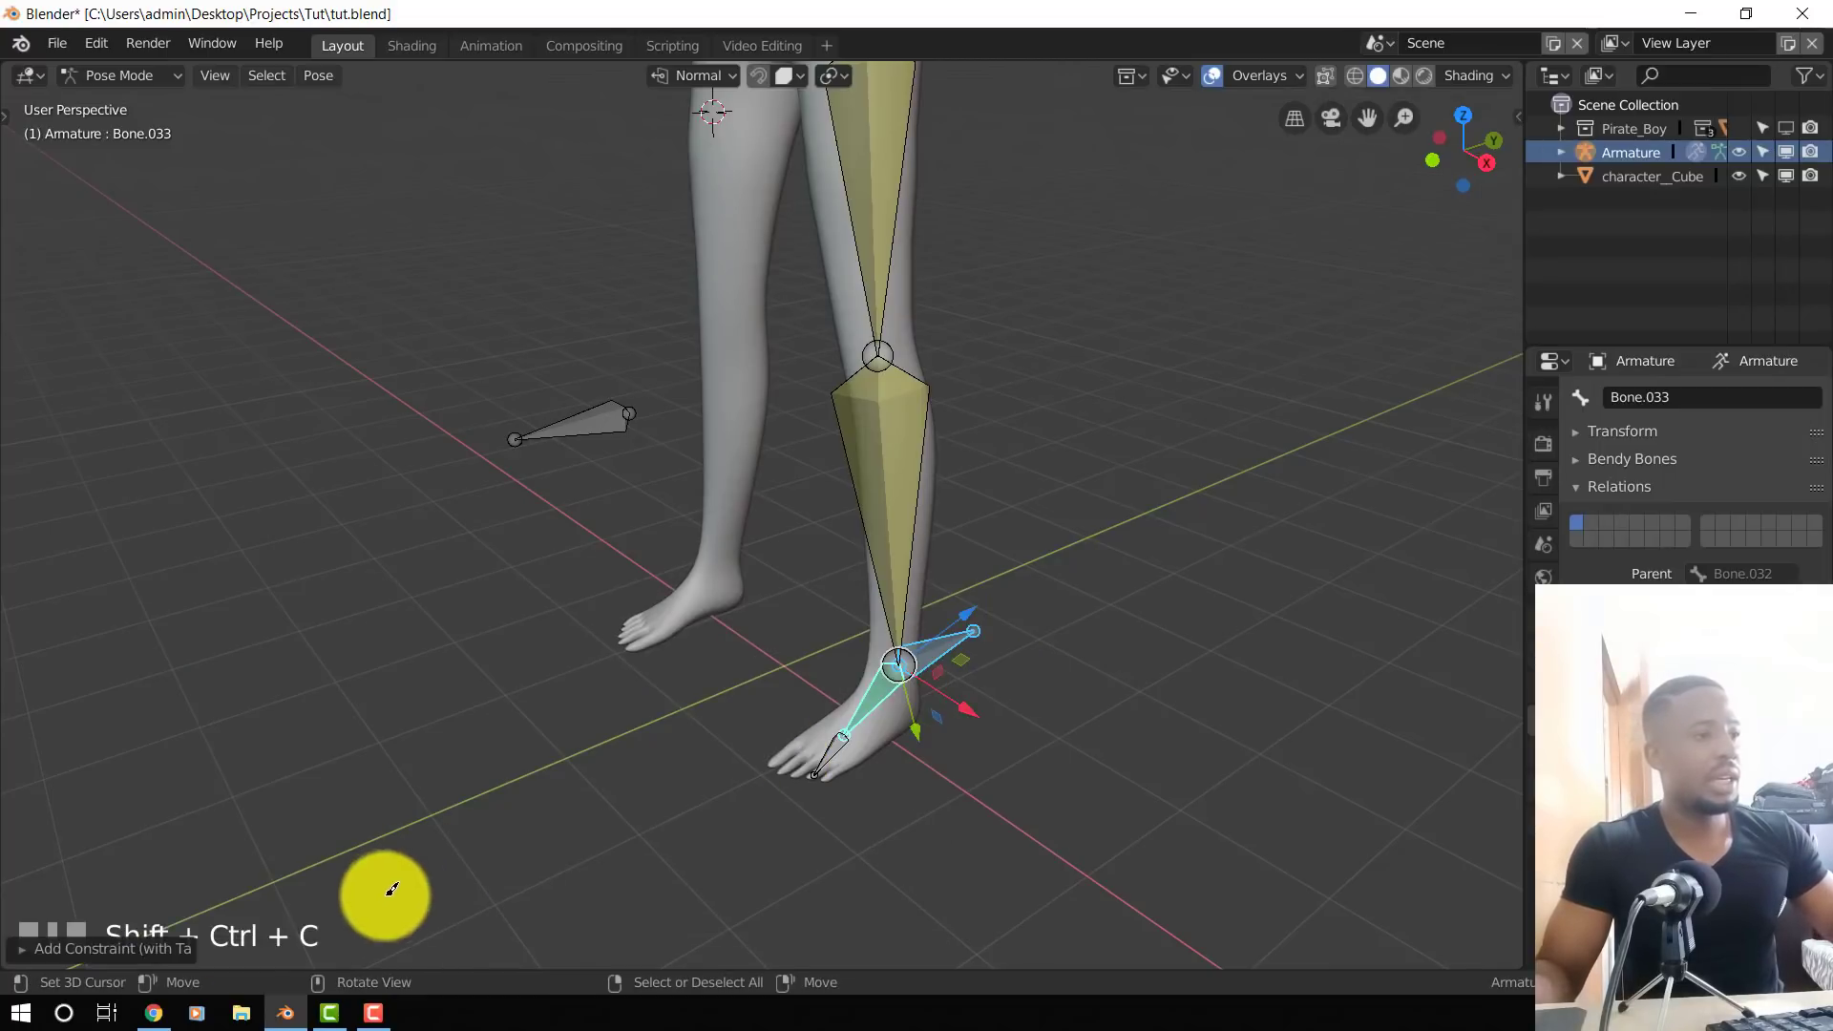
- Move and rotate the left ankle control bone to test how the leg and foot follow it
{"action": "left_click", "coordinate": [976, 625]}
{"action": "key", "text": "g"}
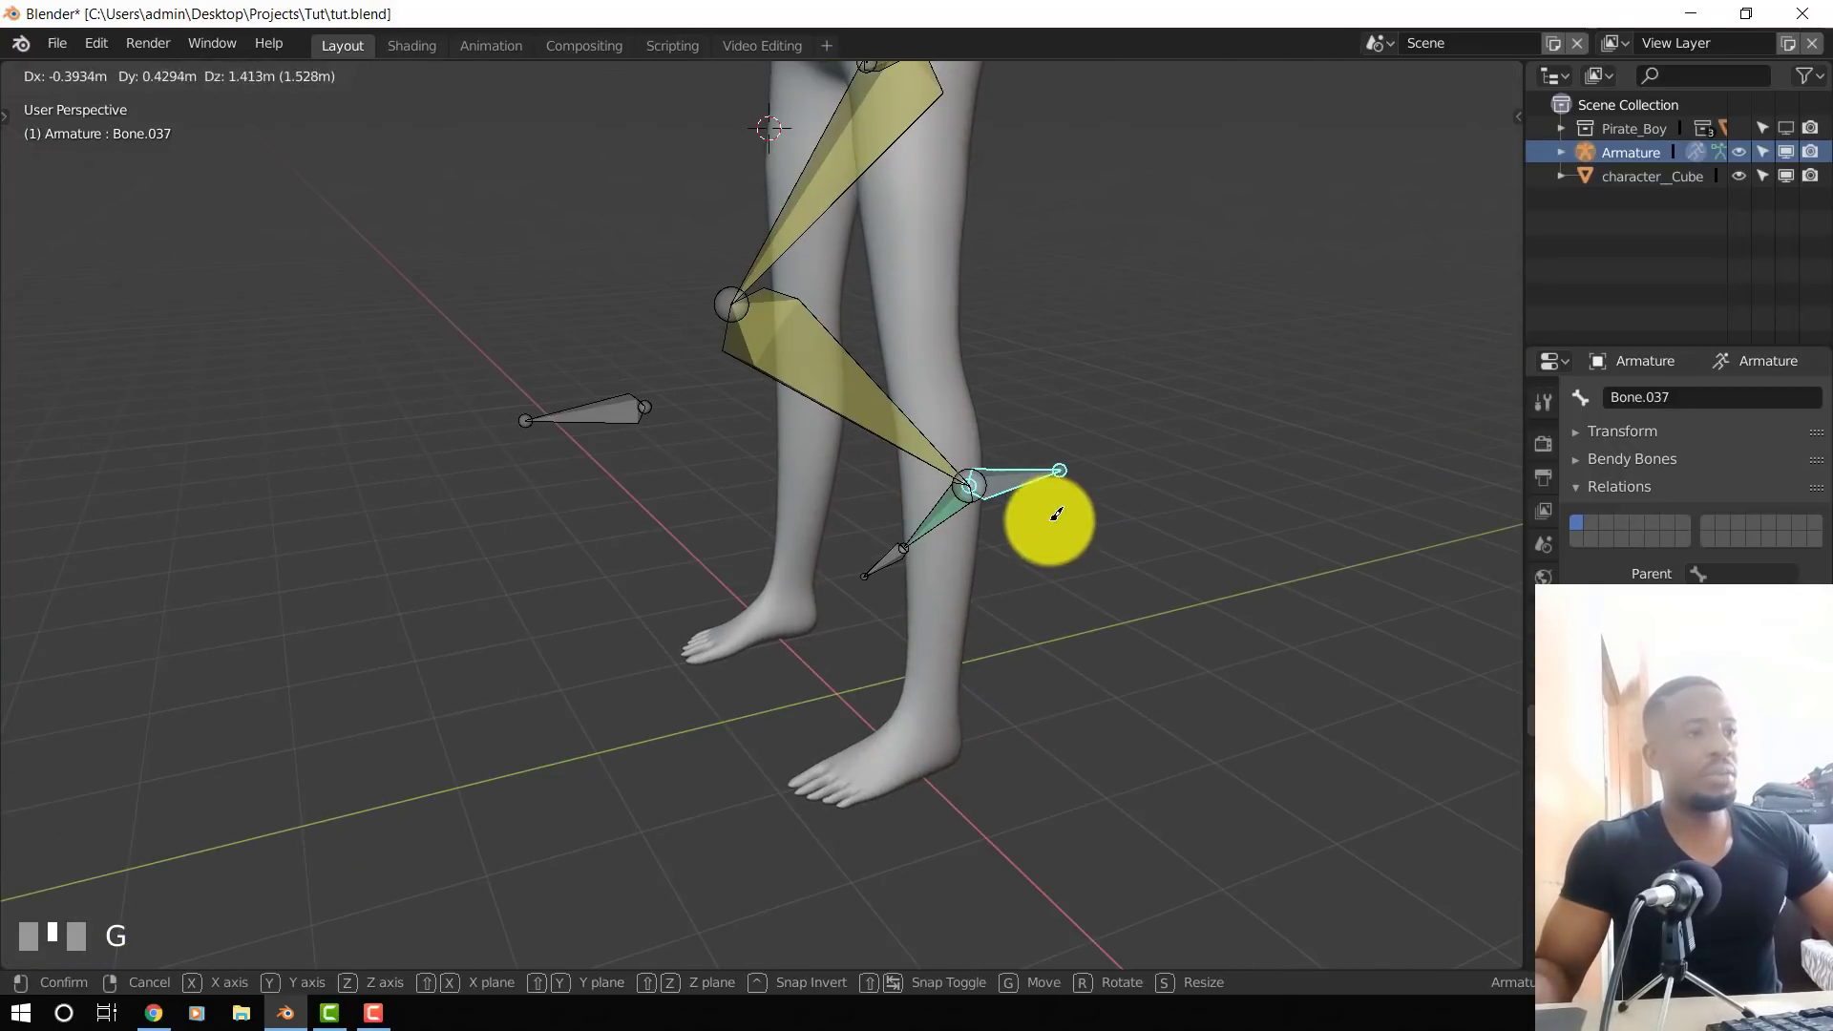
{"action": "left_click", "coordinate": [1056, 517]}
{"action": "middle_click_drag", "start_coordinate": [1063, 560], "coordinate": [1155, 537]}
{"action": "key", "text": "r"}
{"action": "left_click", "coordinate": [1201, 427]}
{"action": "key", "text": "g"}
{"action": "left_click", "coordinate": [1388, 411]}
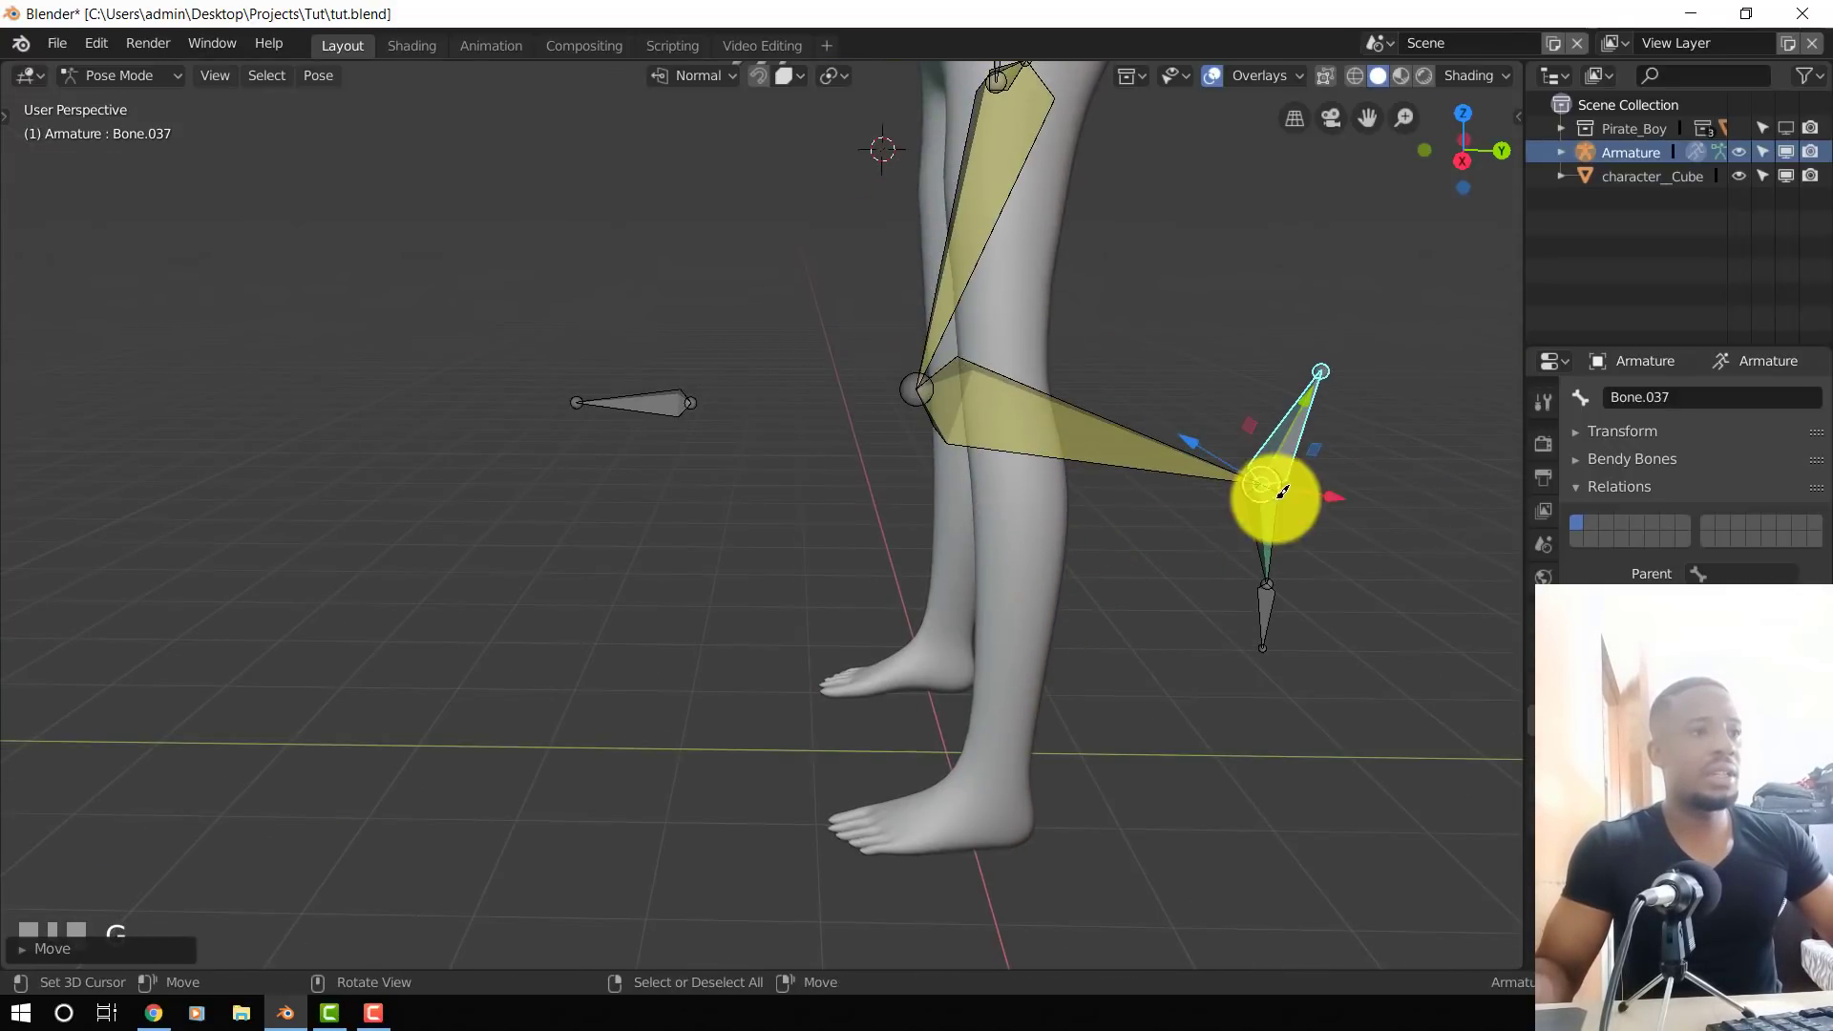
{"action": "key", "text": "r"}
{"action": "left_click", "coordinate": [1309, 430]}
- Try moving the knee control bone in front of the left leg
{"action": "middle_click_drag", "start_coordinate": [733, 495], "coordinate": [723, 434]}
{"action": "right_click", "coordinate": [563, 423]}
{"action": "key", "text": "g"}
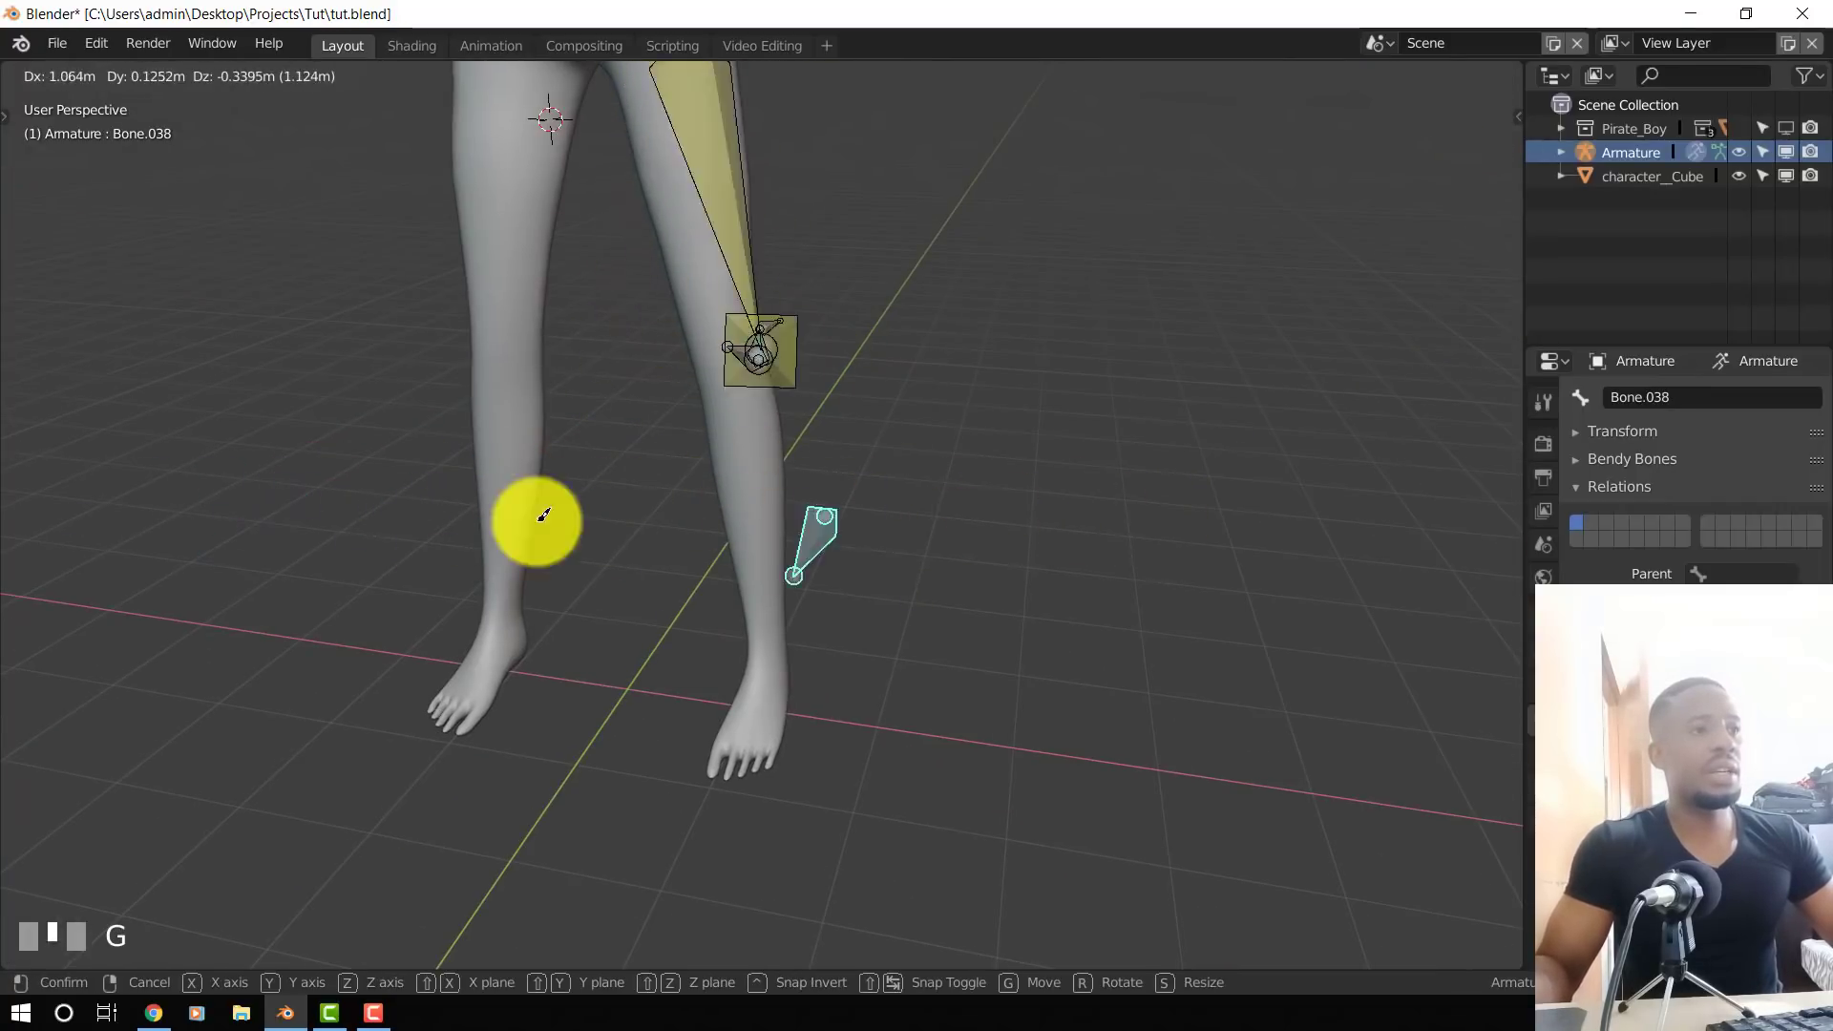
{"action": "right_click", "coordinate": [802, 495]}
{"action": "key", "text": "s"}
{"action": "left_click", "coordinate": [825, 495]}
- Reset the pose of all bones to their rest positions and clear the selection
{"action": "key", "text": "a"}
{"action": "key", "text": "s"}
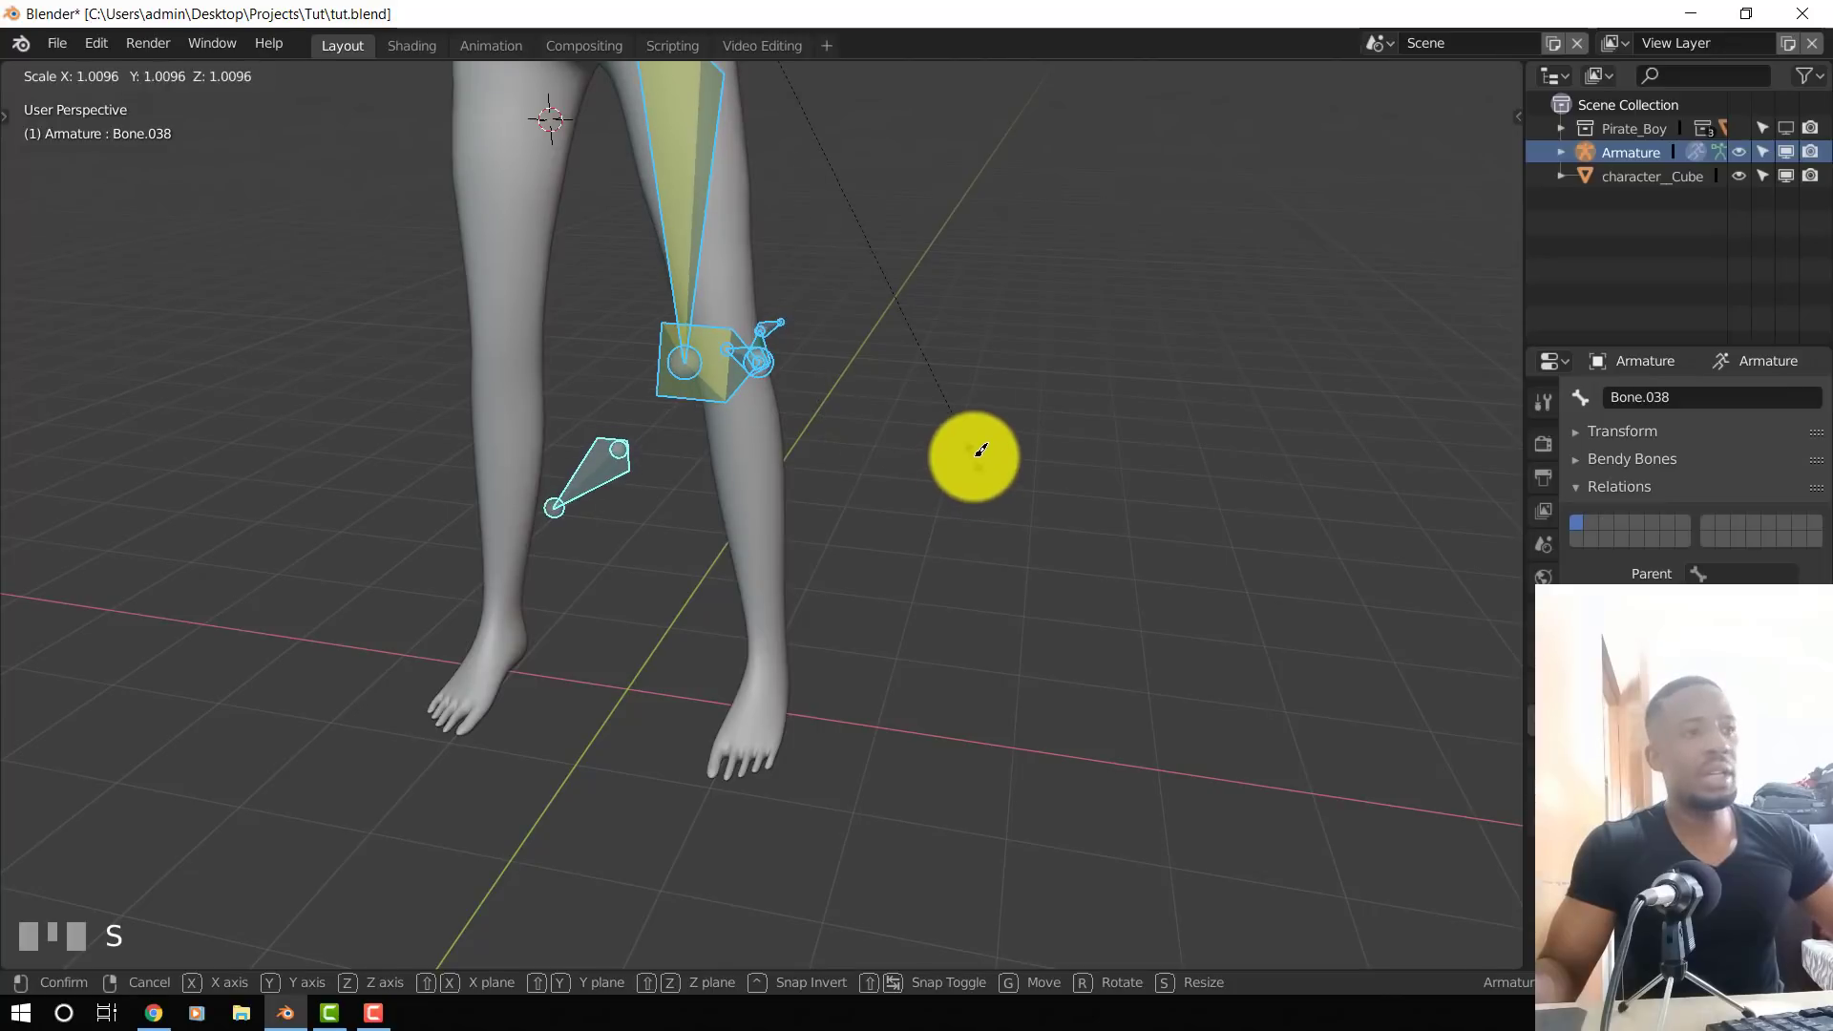
{"action": "right_click", "coordinate": [980, 450]}
{"action": "key", "text": "alt+g"}
{"action": "scroll", "coordinate": [945, 439], "scroll_direction": "down", "scroll_amount": 5}
{"action": "key", "text": "alt+a"}
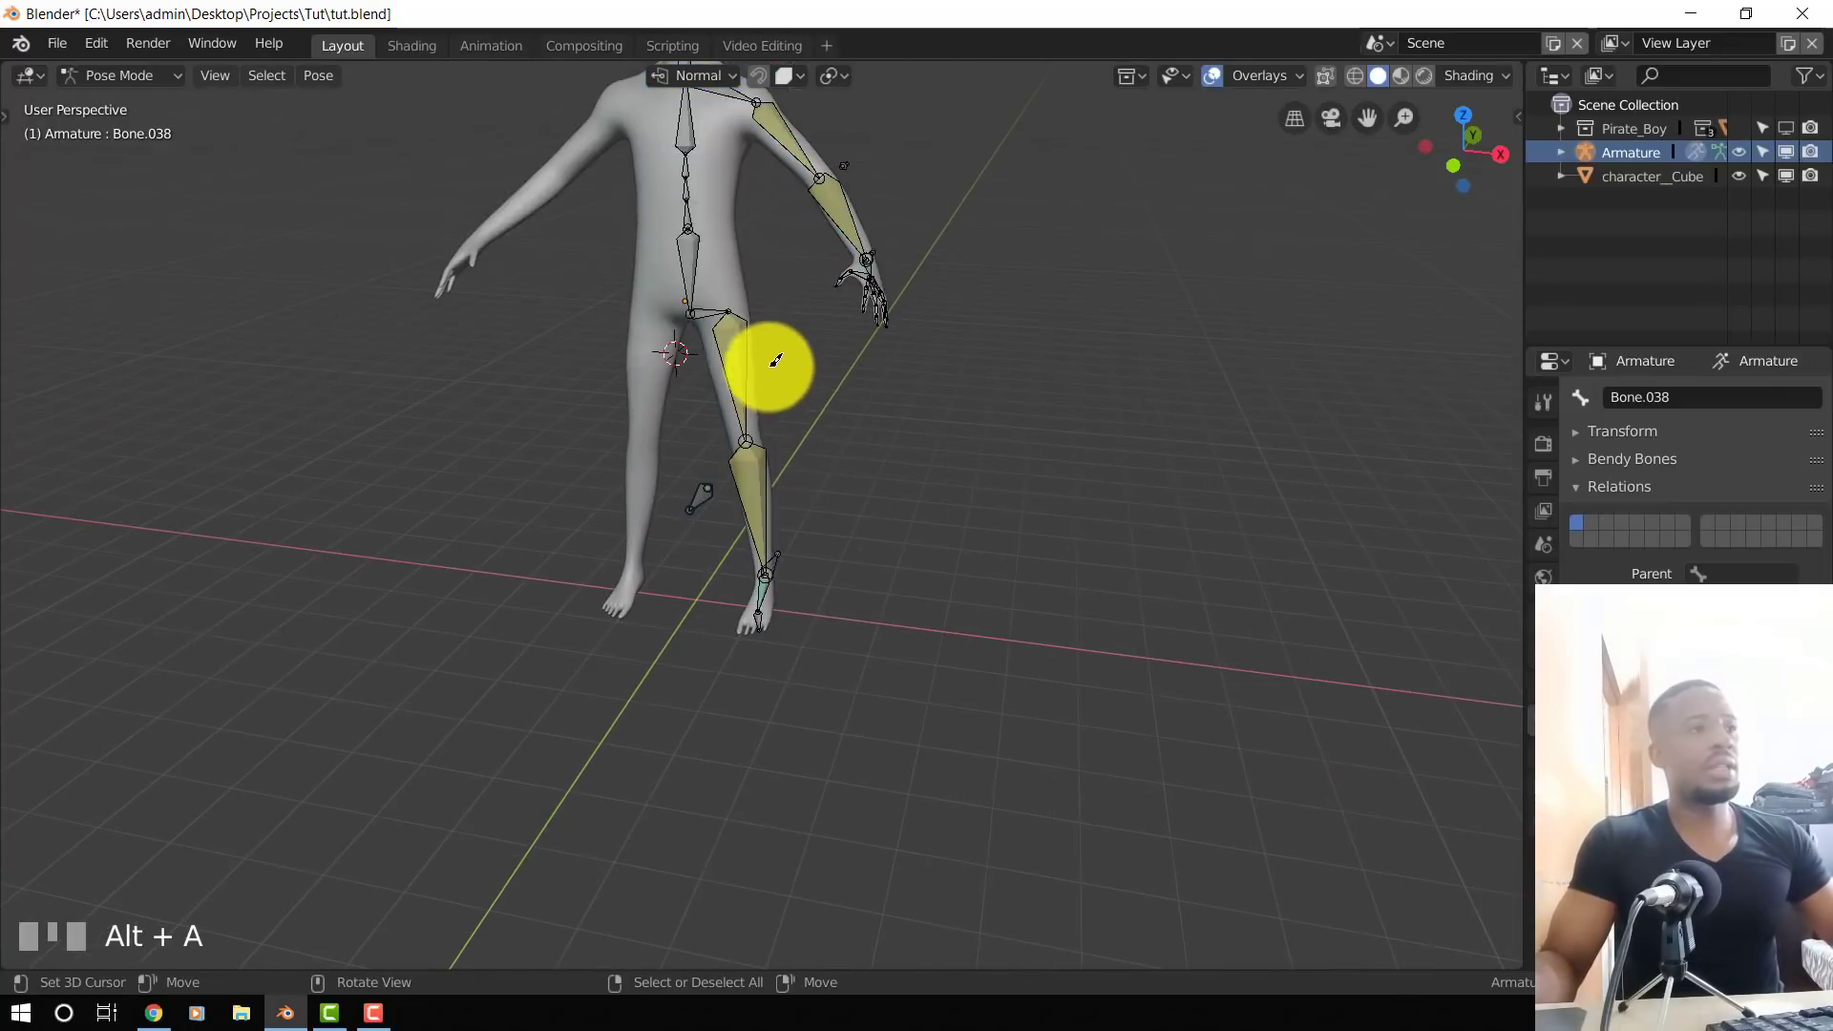
- Try moving the hip bone below the spine to check how the left leg reacts
{"action": "key", "text": "KP_1"}
{"action": "scroll", "coordinate": [775, 332], "scroll_direction": "up", "scroll_amount": 1}
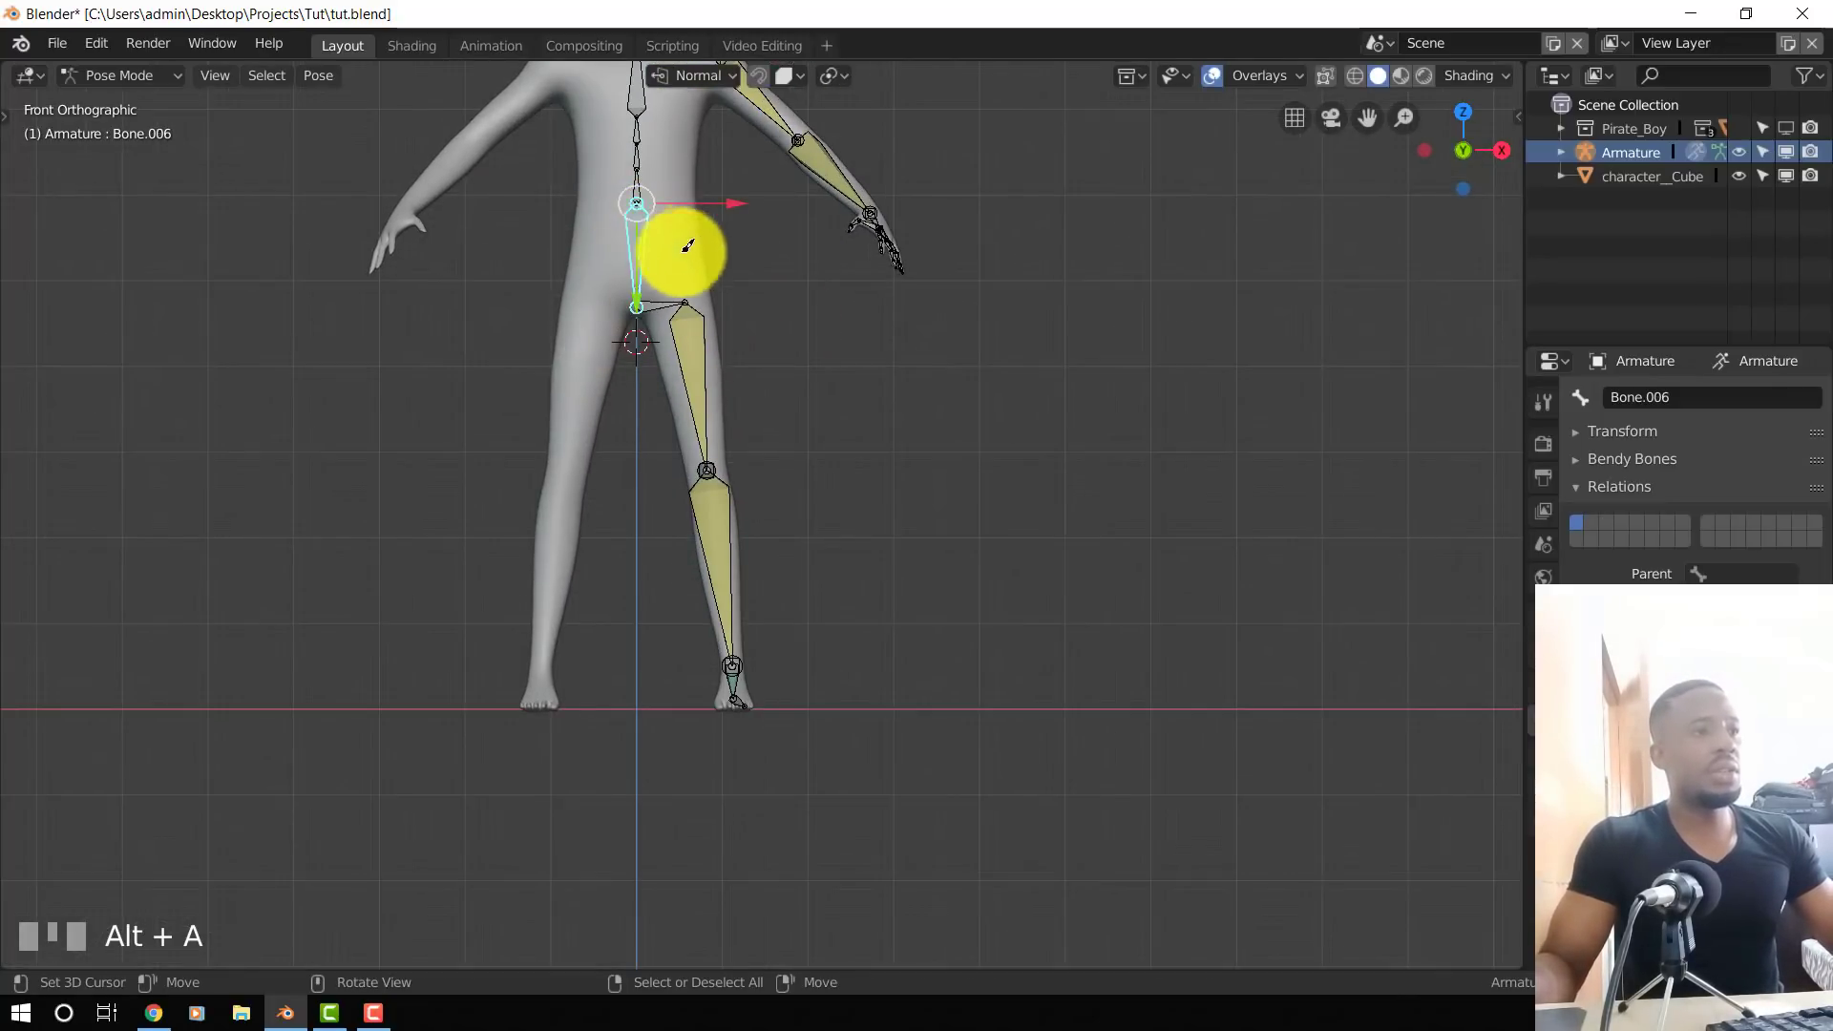
{"action": "middle_click_drag", "start_coordinate": [687, 245], "coordinate": [868, 360]}
{"action": "scroll", "coordinate": [873, 356], "scroll_direction": "up", "scroll_amount": 3}
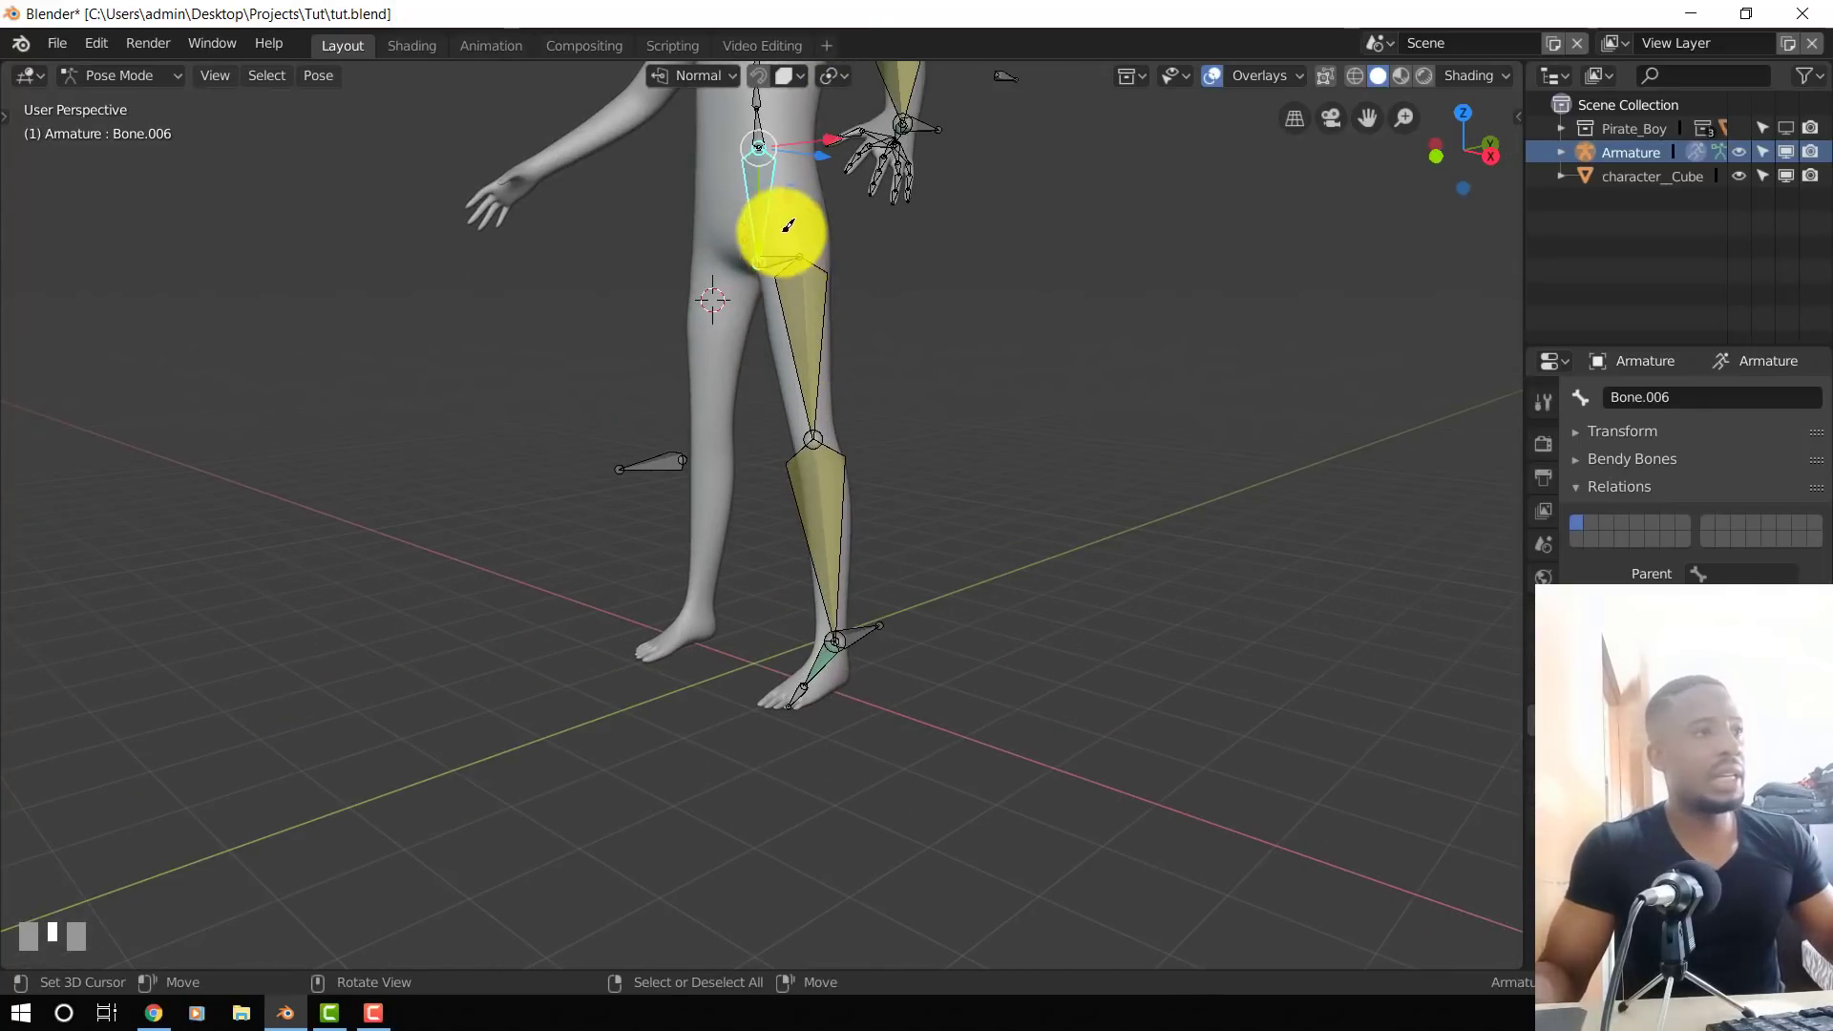
{"action": "scroll", "coordinate": [788, 225], "scroll_direction": "down", "scroll_amount": 3}
{"action": "middle_click_drag", "start_coordinate": [806, 450], "coordinate": [850, 388]}
{"action": "key", "text": "g"}
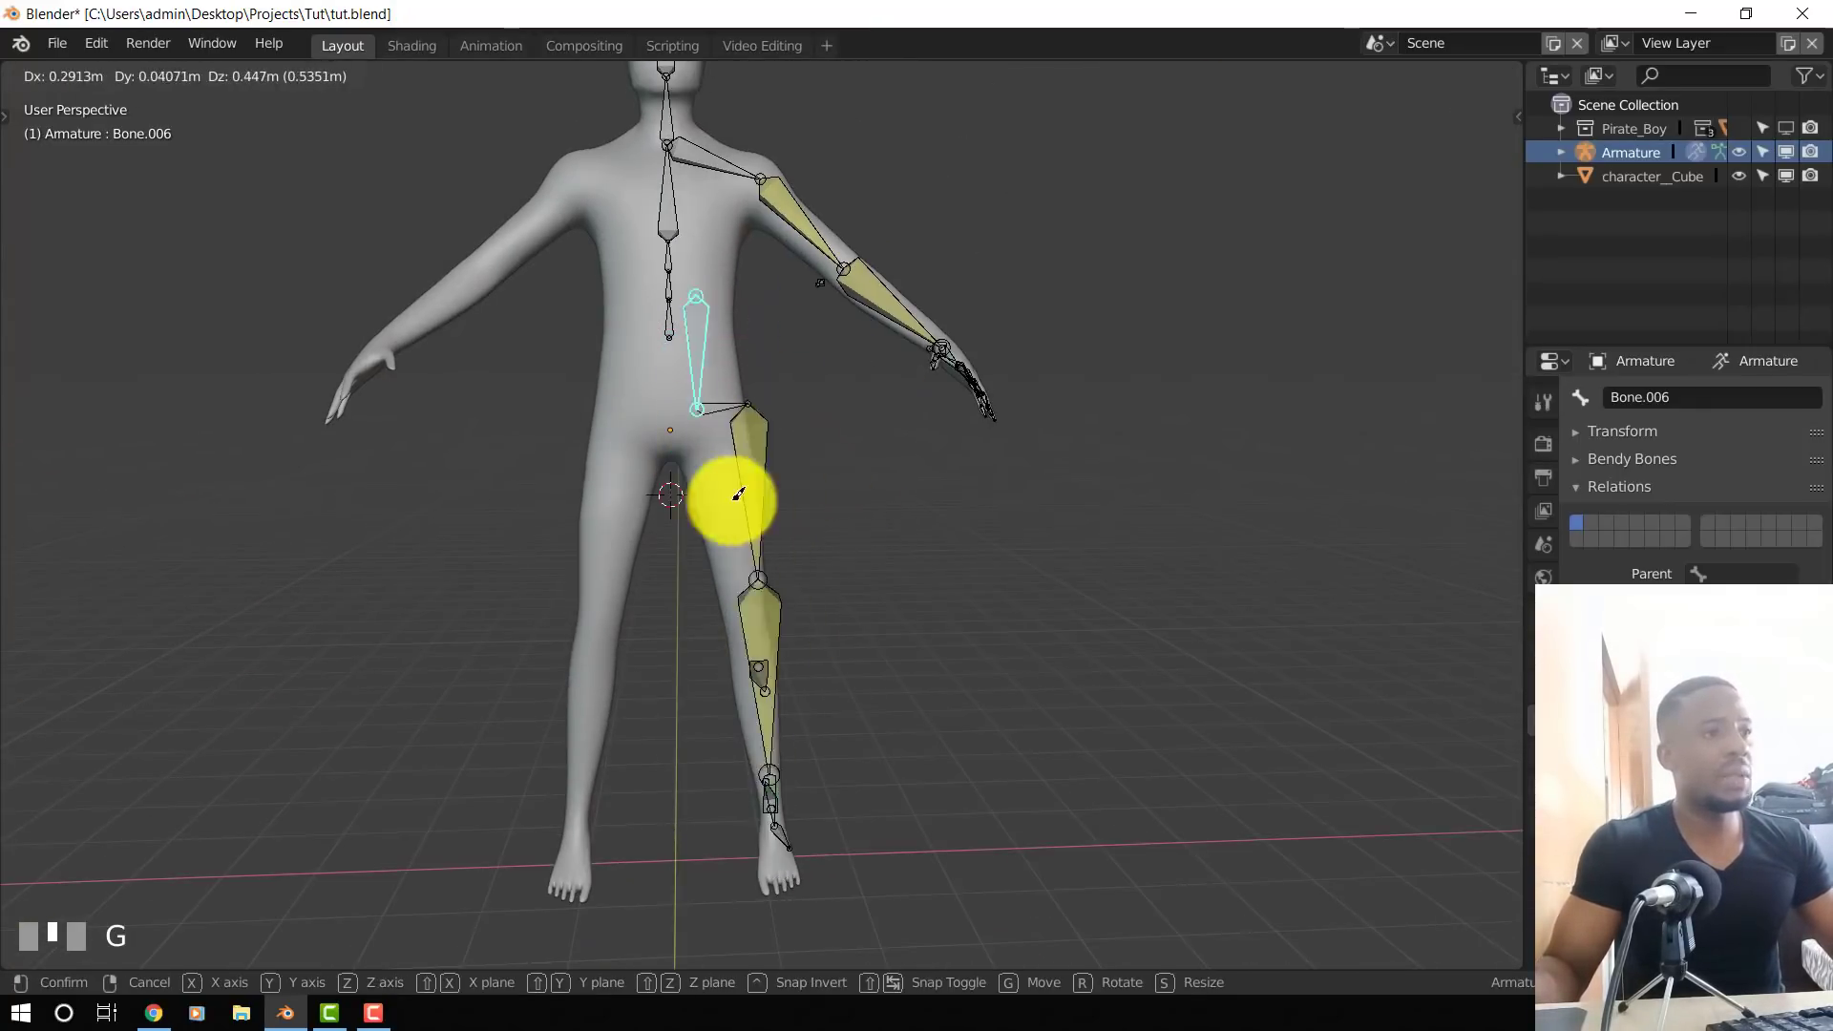
{"action": "right_click", "coordinate": [777, 377]}
- Parent the hip bone to the lowest spine bone with Keep Offset in Edit Mode, and return to Pose Mode
{"action": "middle_click_drag", "start_coordinate": [777, 360], "coordinate": [746, 300]}
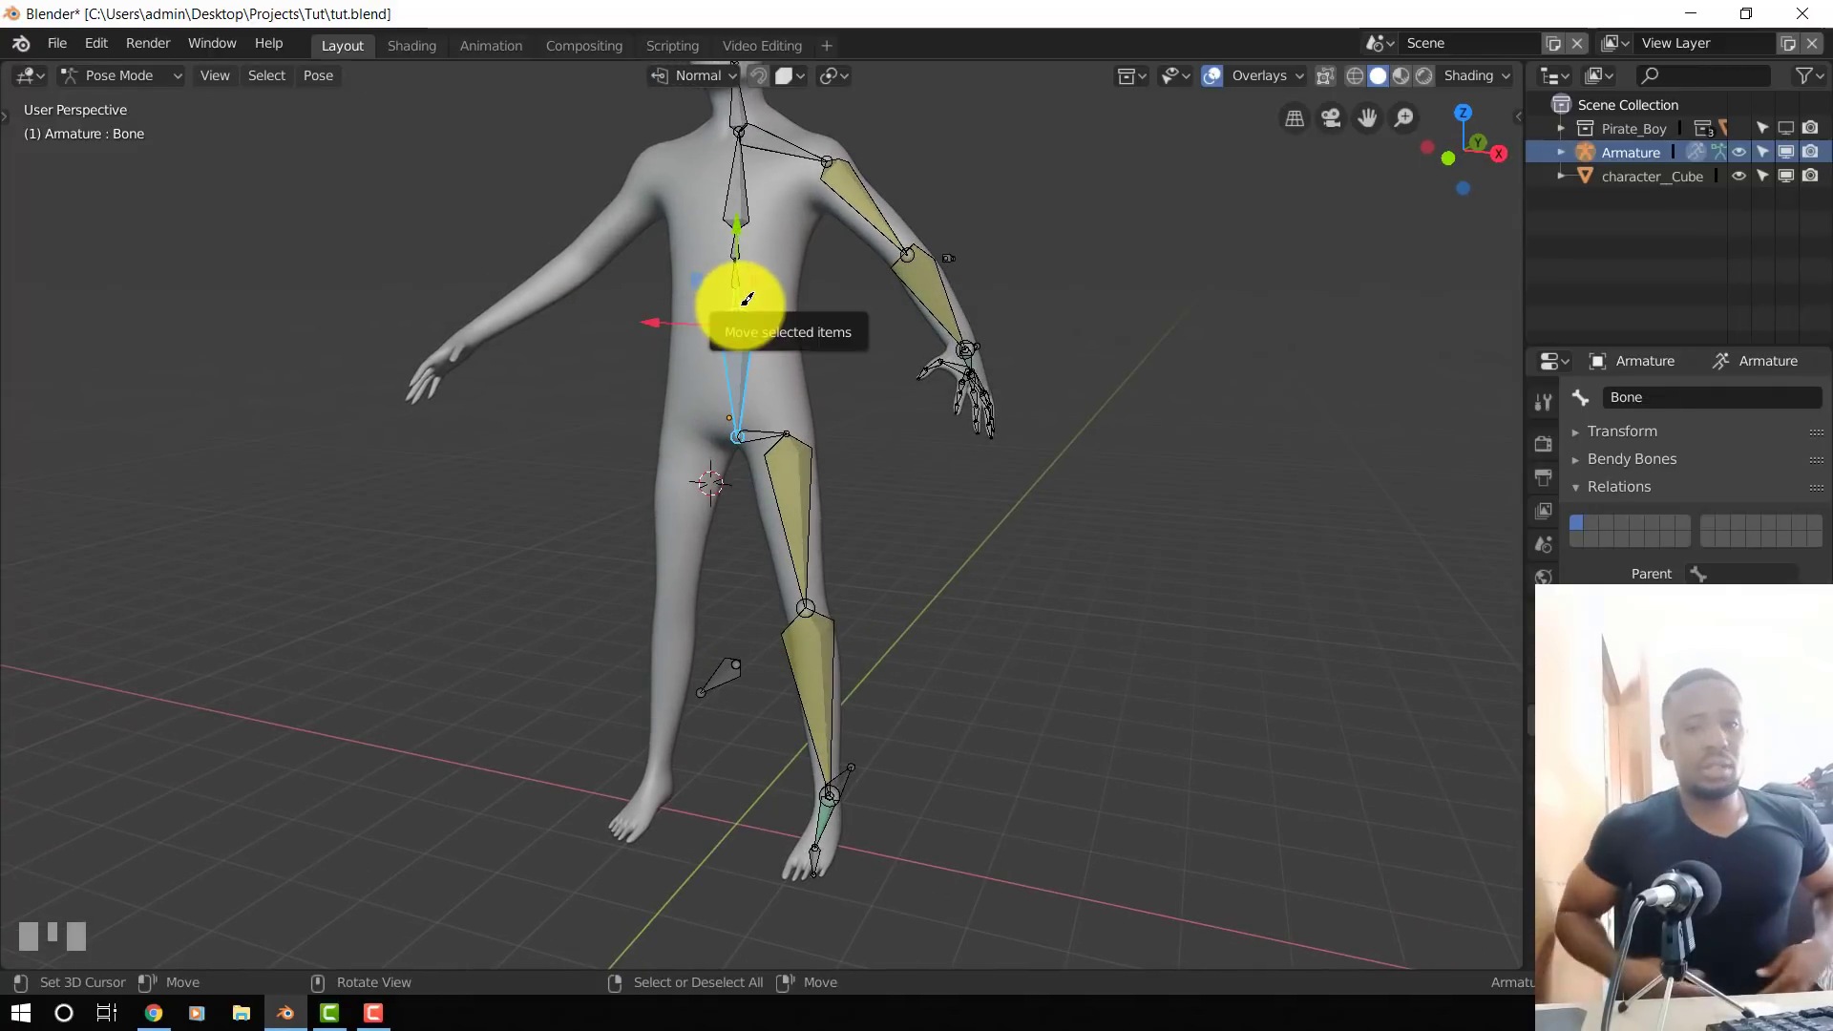
{"action": "scroll", "coordinate": [760, 292], "scroll_direction": "up", "scroll_amount": 4}
{"action": "middle_click_drag", "start_coordinate": [781, 235], "coordinate": [857, 434], "text": "shift"}
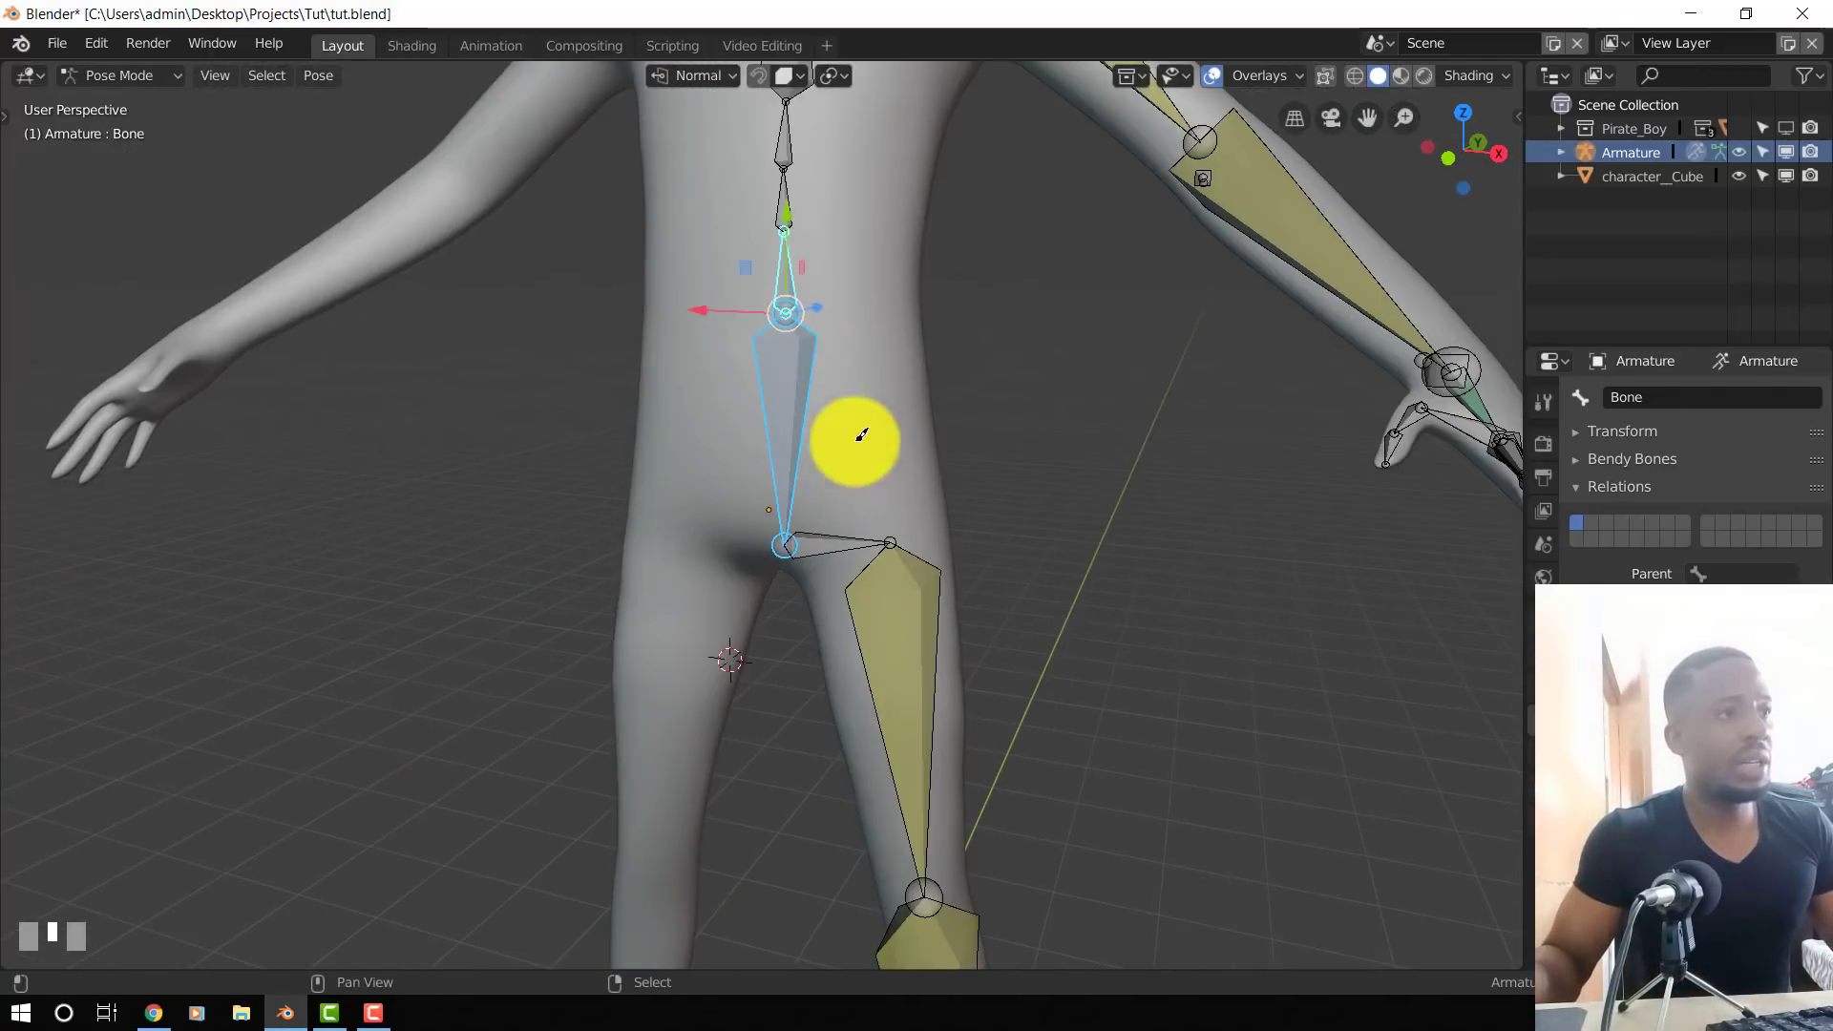
{"action": "key", "text": "Tab"}
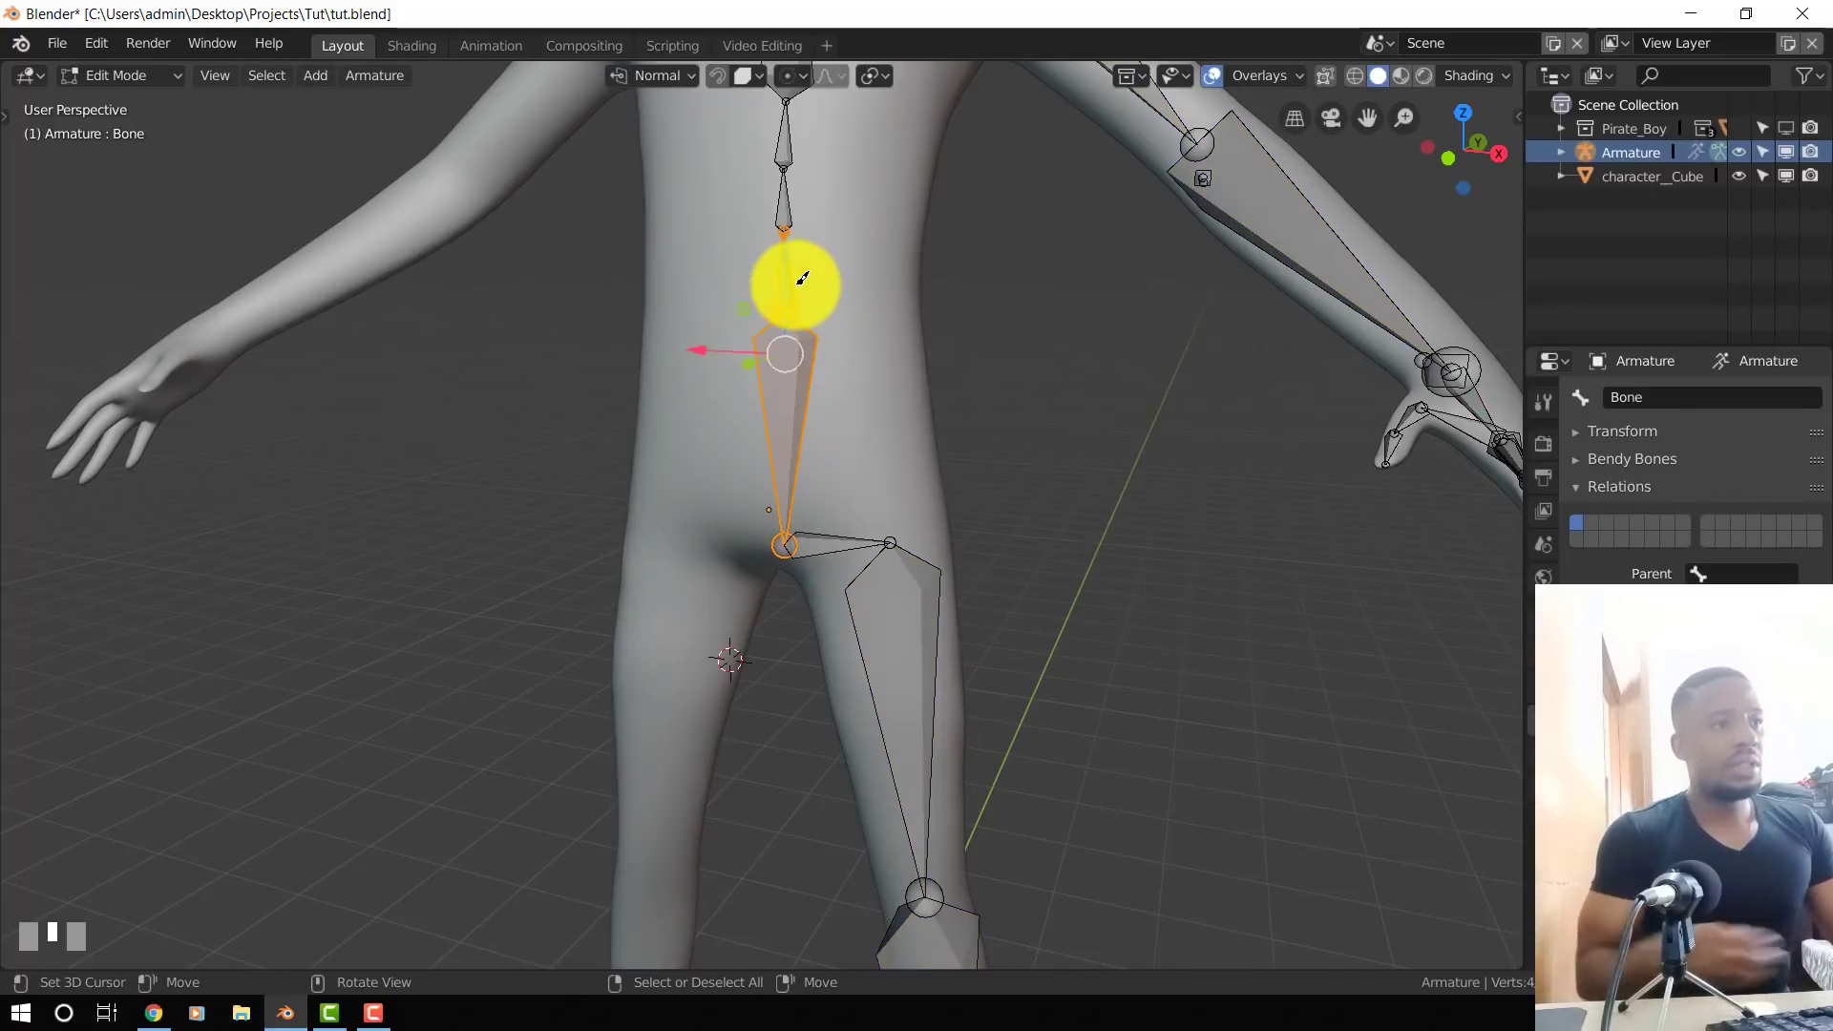
{"action": "key", "text": "Tab"}
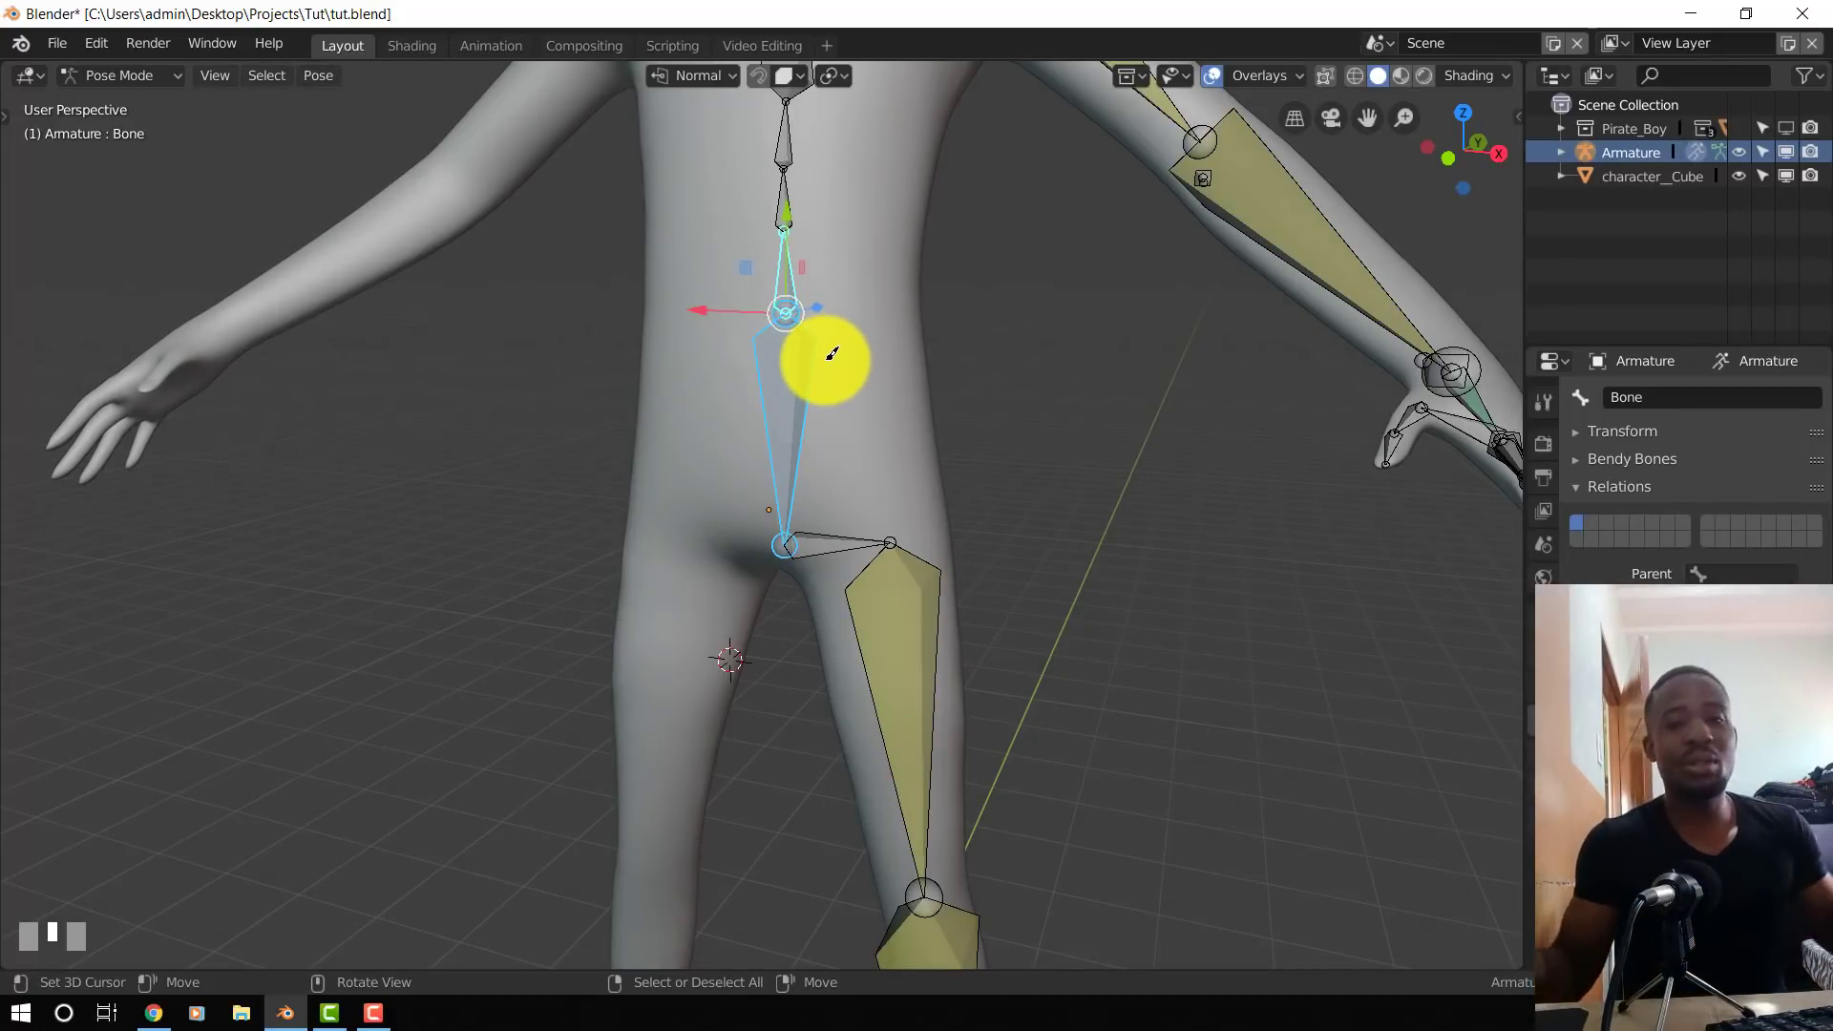
{"action": "key", "text": "Tab"}
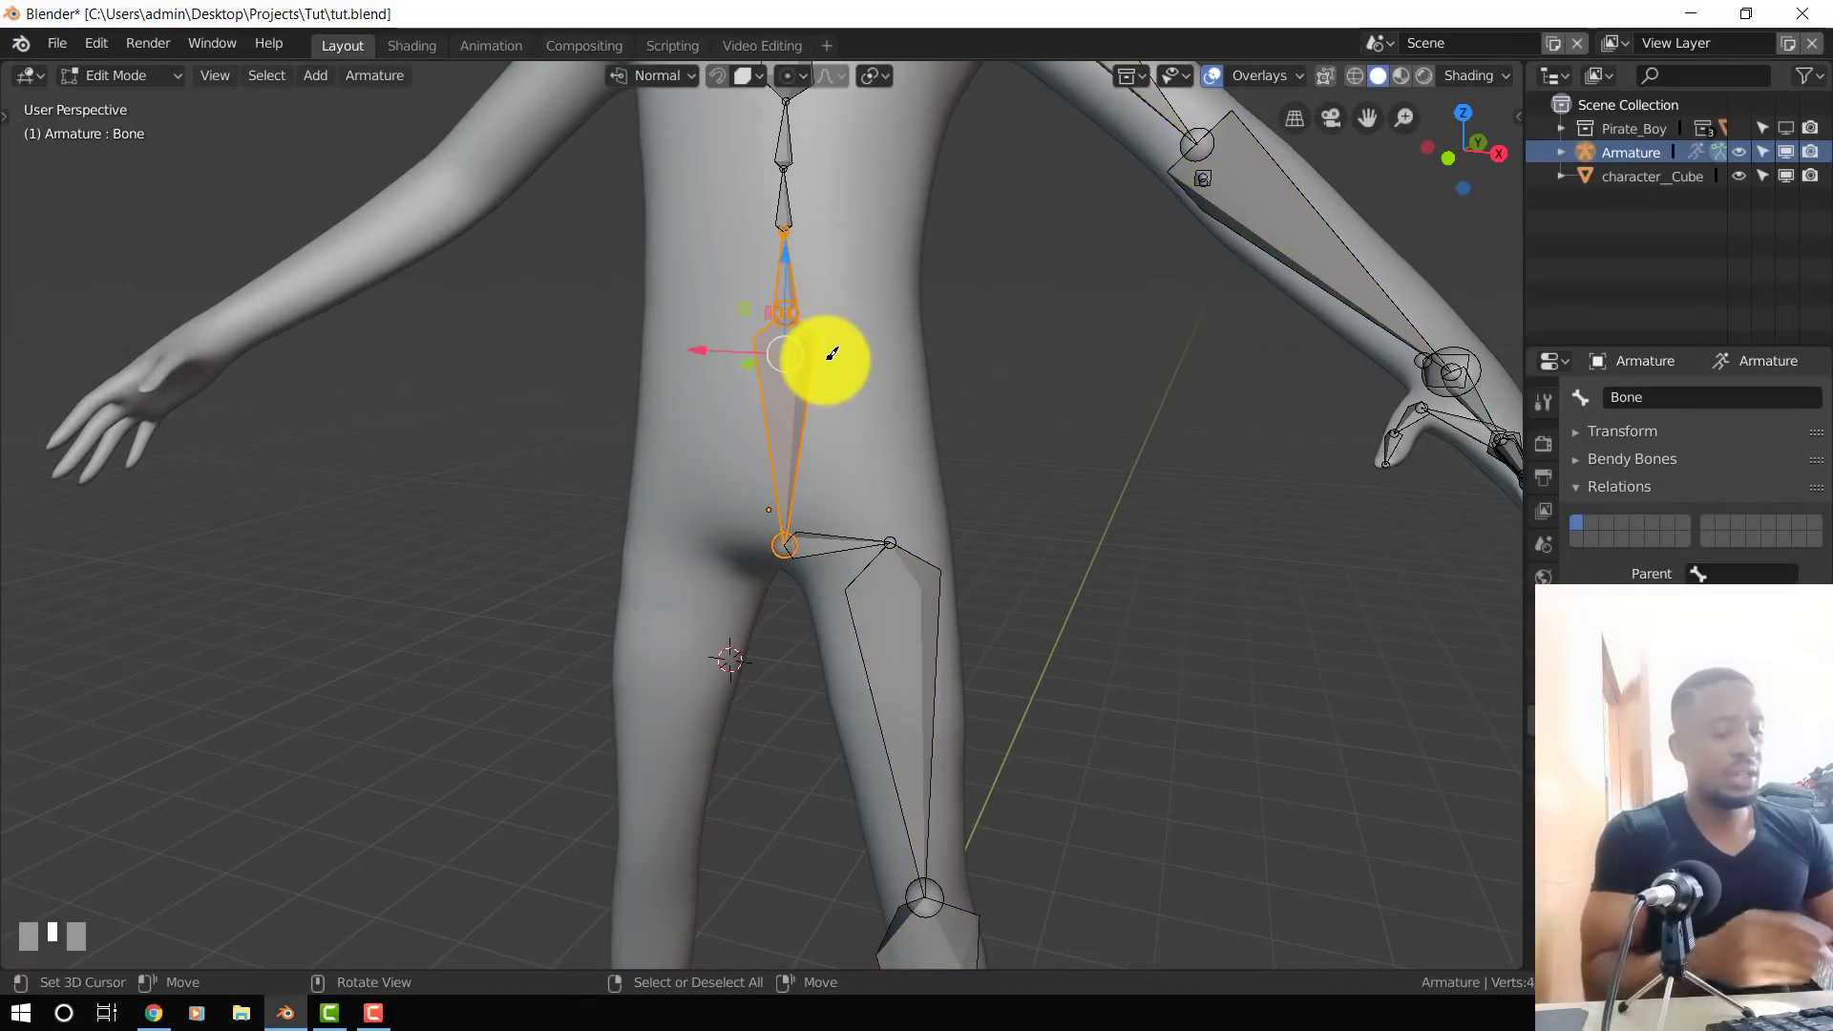
{"action": "key", "text": "ctrl+p"}
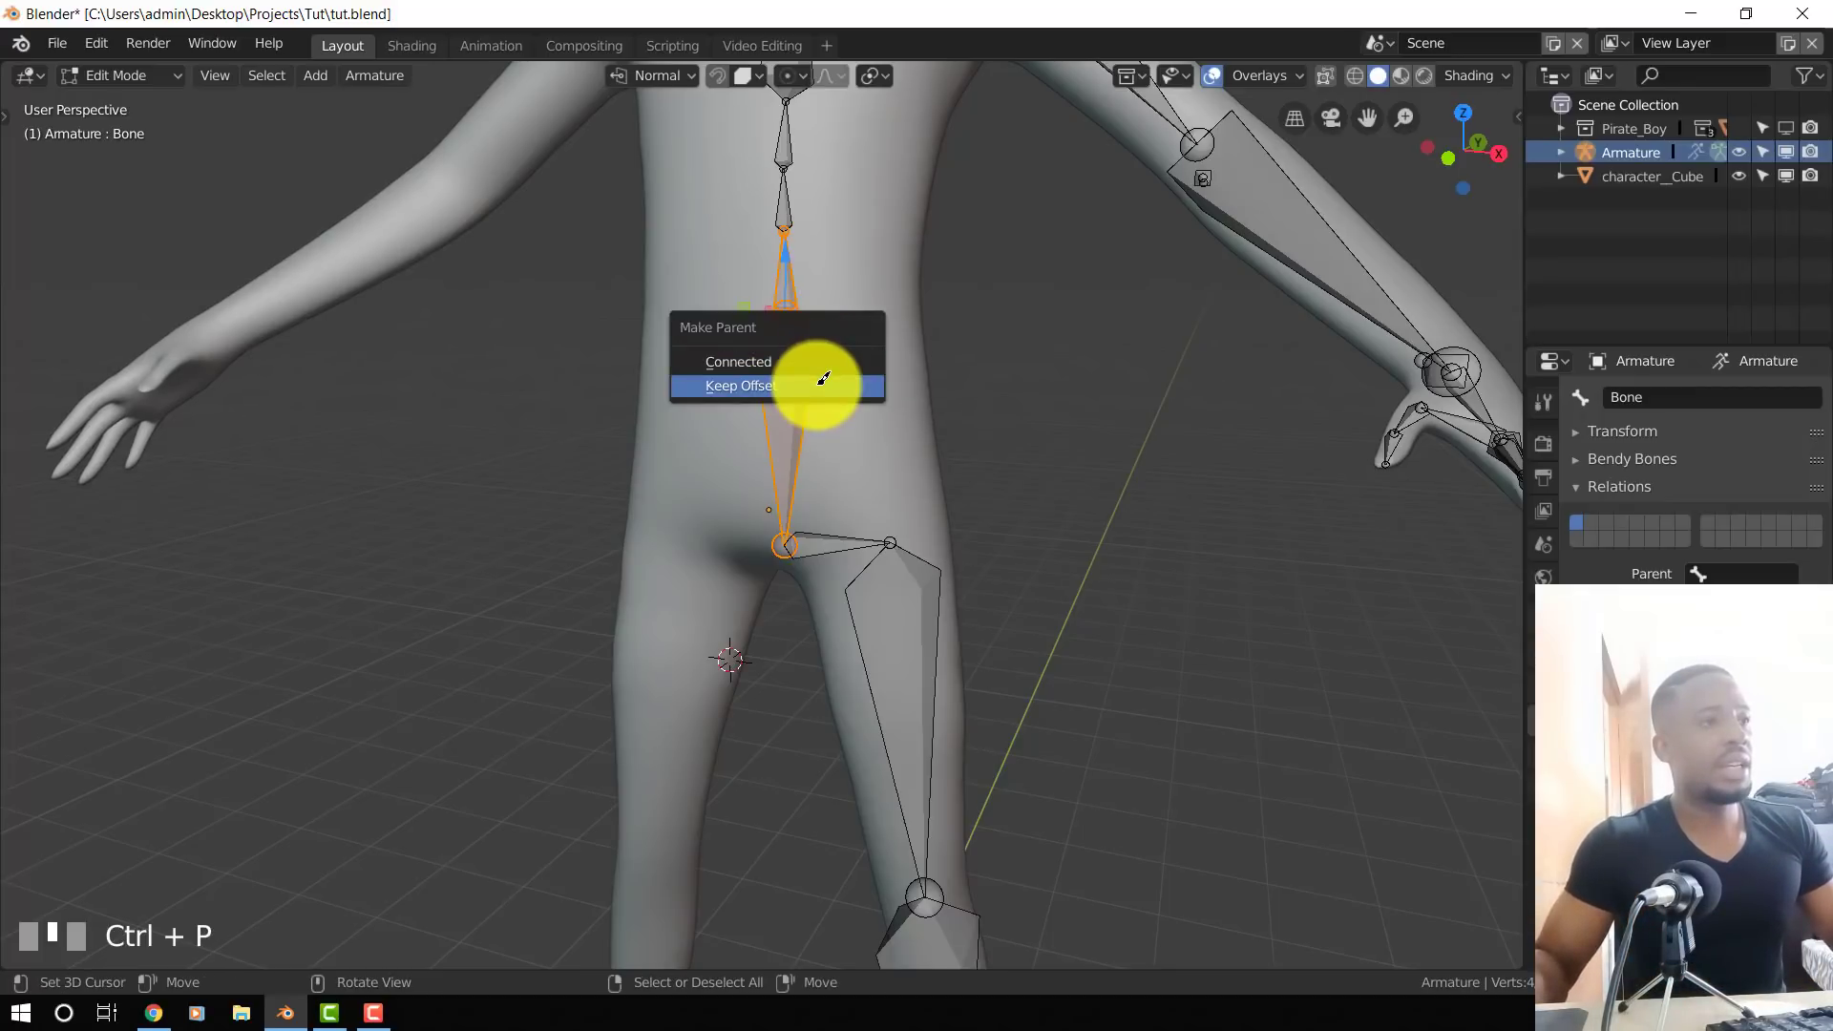
{"action": "left_click", "coordinate": [821, 379]}
{"action": "key", "text": "Tab"}
- Try rotating the hip bone on its own in Pose Mode
{"action": "middle_click_drag", "start_coordinate": [782, 410], "coordinate": [844, 405]}
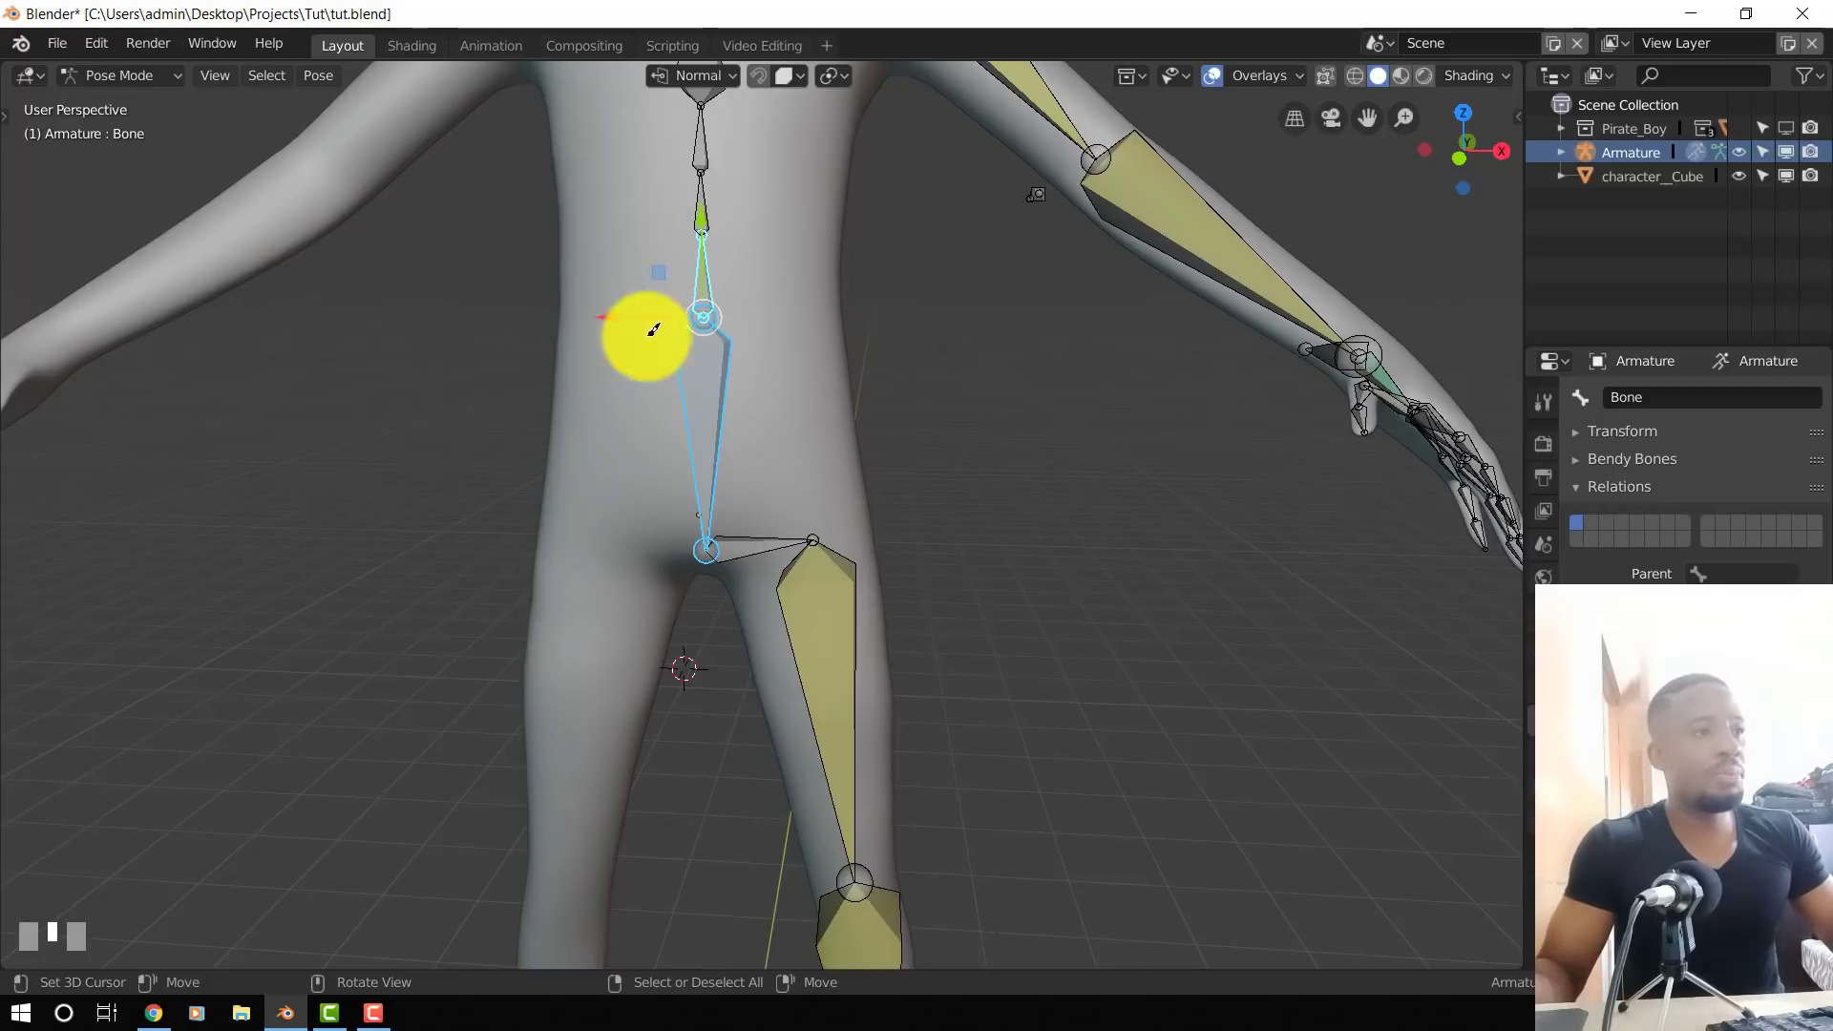
{"action": "middle_click_drag", "start_coordinate": [732, 350], "coordinate": [748, 351]}
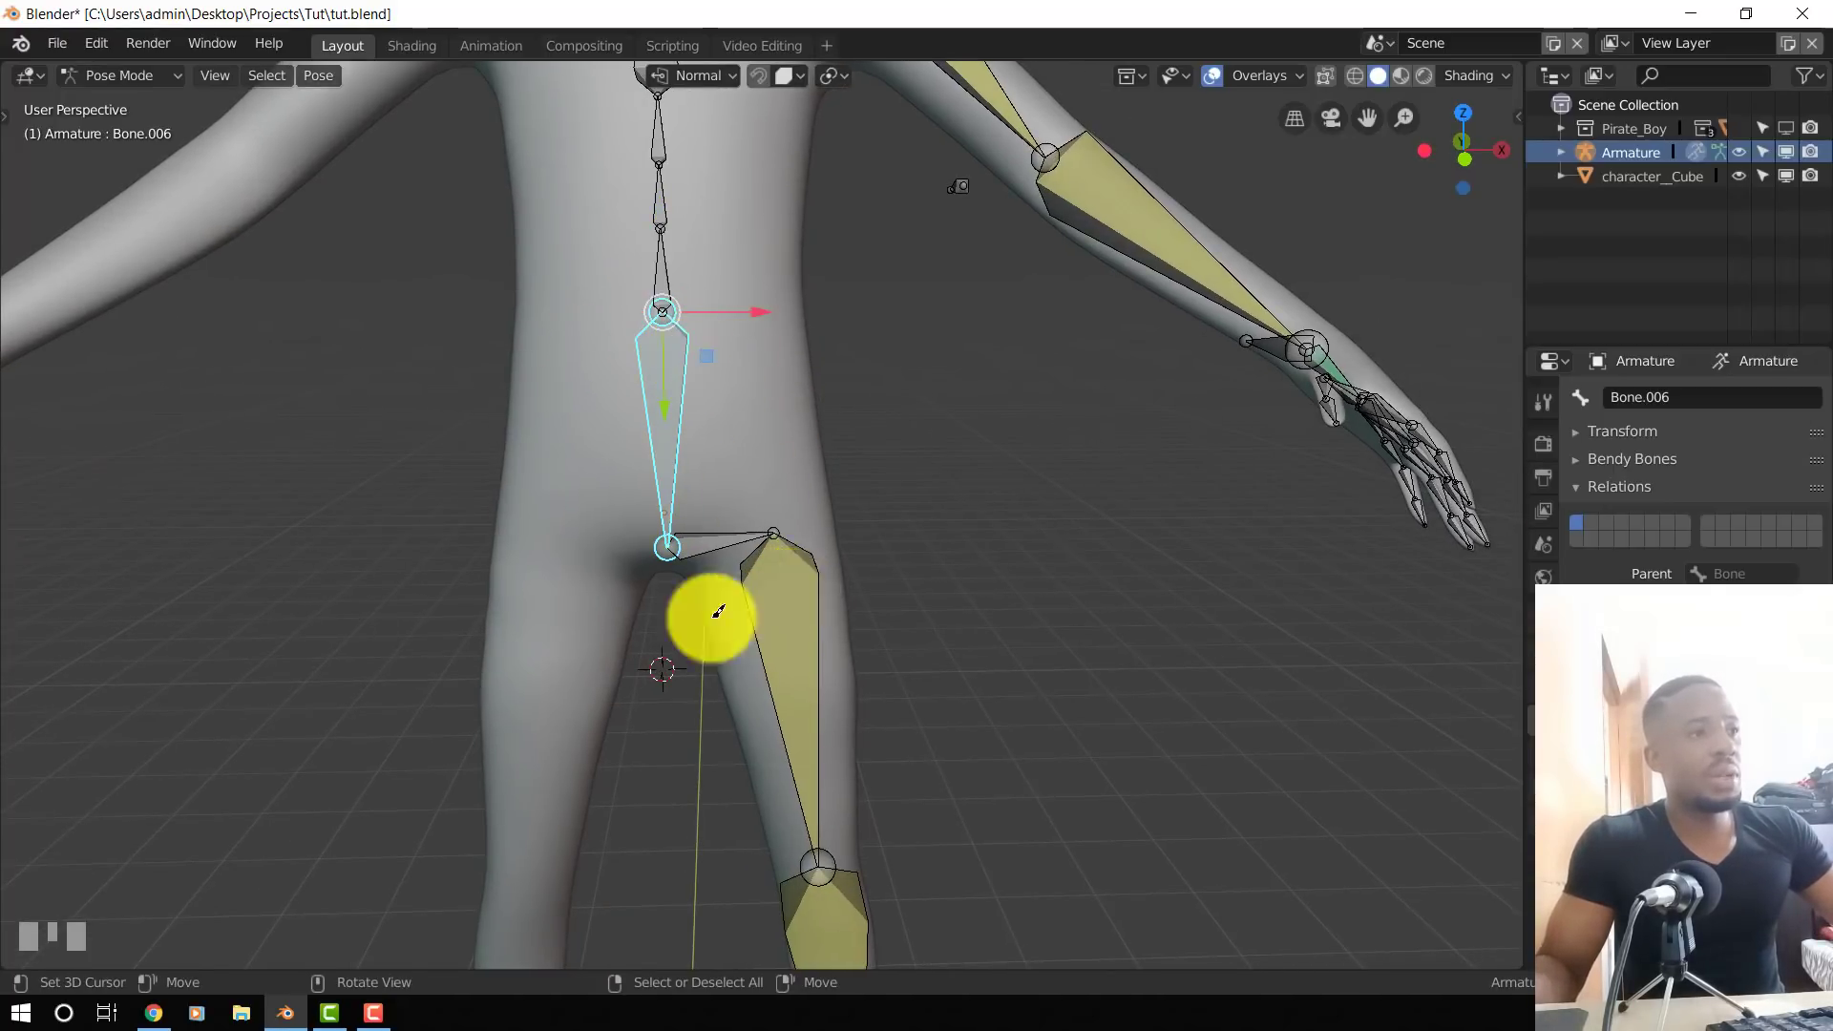
{"action": "key", "text": "r"}
{"action": "right_click", "coordinate": [763, 358]}
- Try rotating and moving the lowest spine bone to test that the hip and upper body follow
{"action": "right_click", "coordinate": [670, 268]}
{"action": "scroll", "coordinate": [840, 367], "scroll_direction": "down", "scroll_amount": 3}
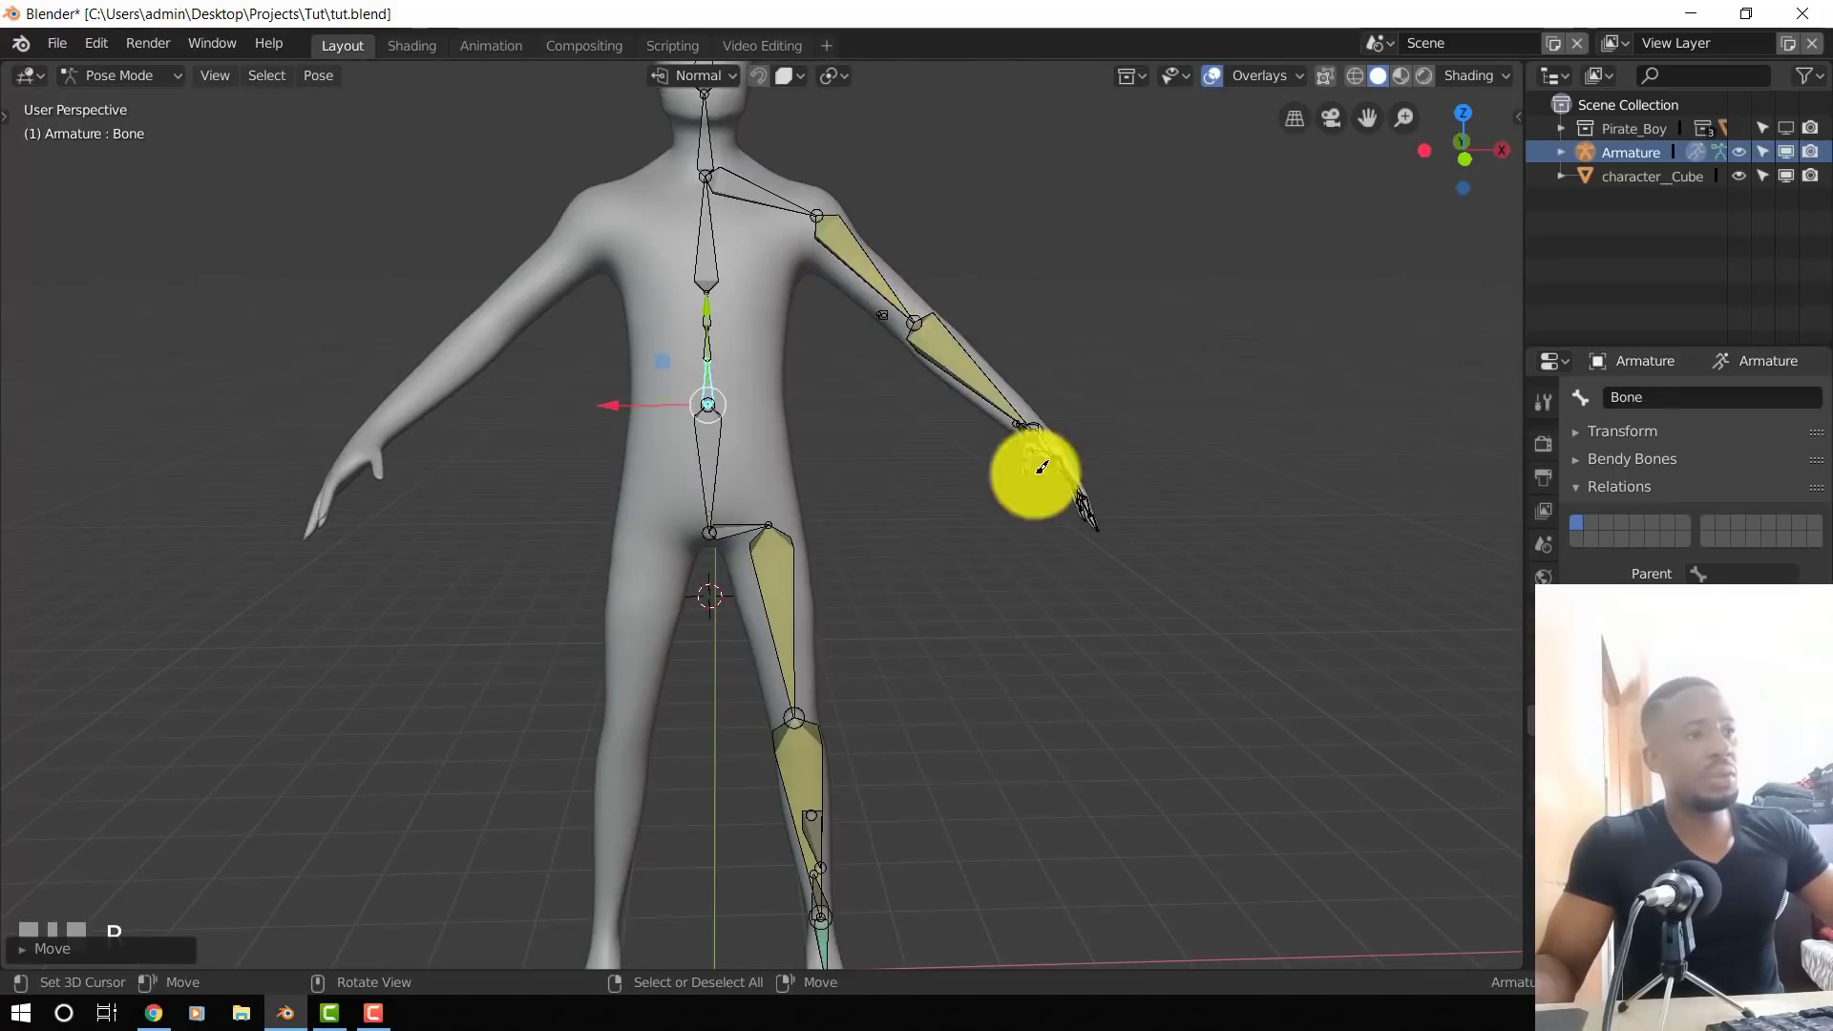
{"action": "key", "text": "r"}
{"action": "right_click", "coordinate": [754, 530]}
{"action": "key", "text": "g"}
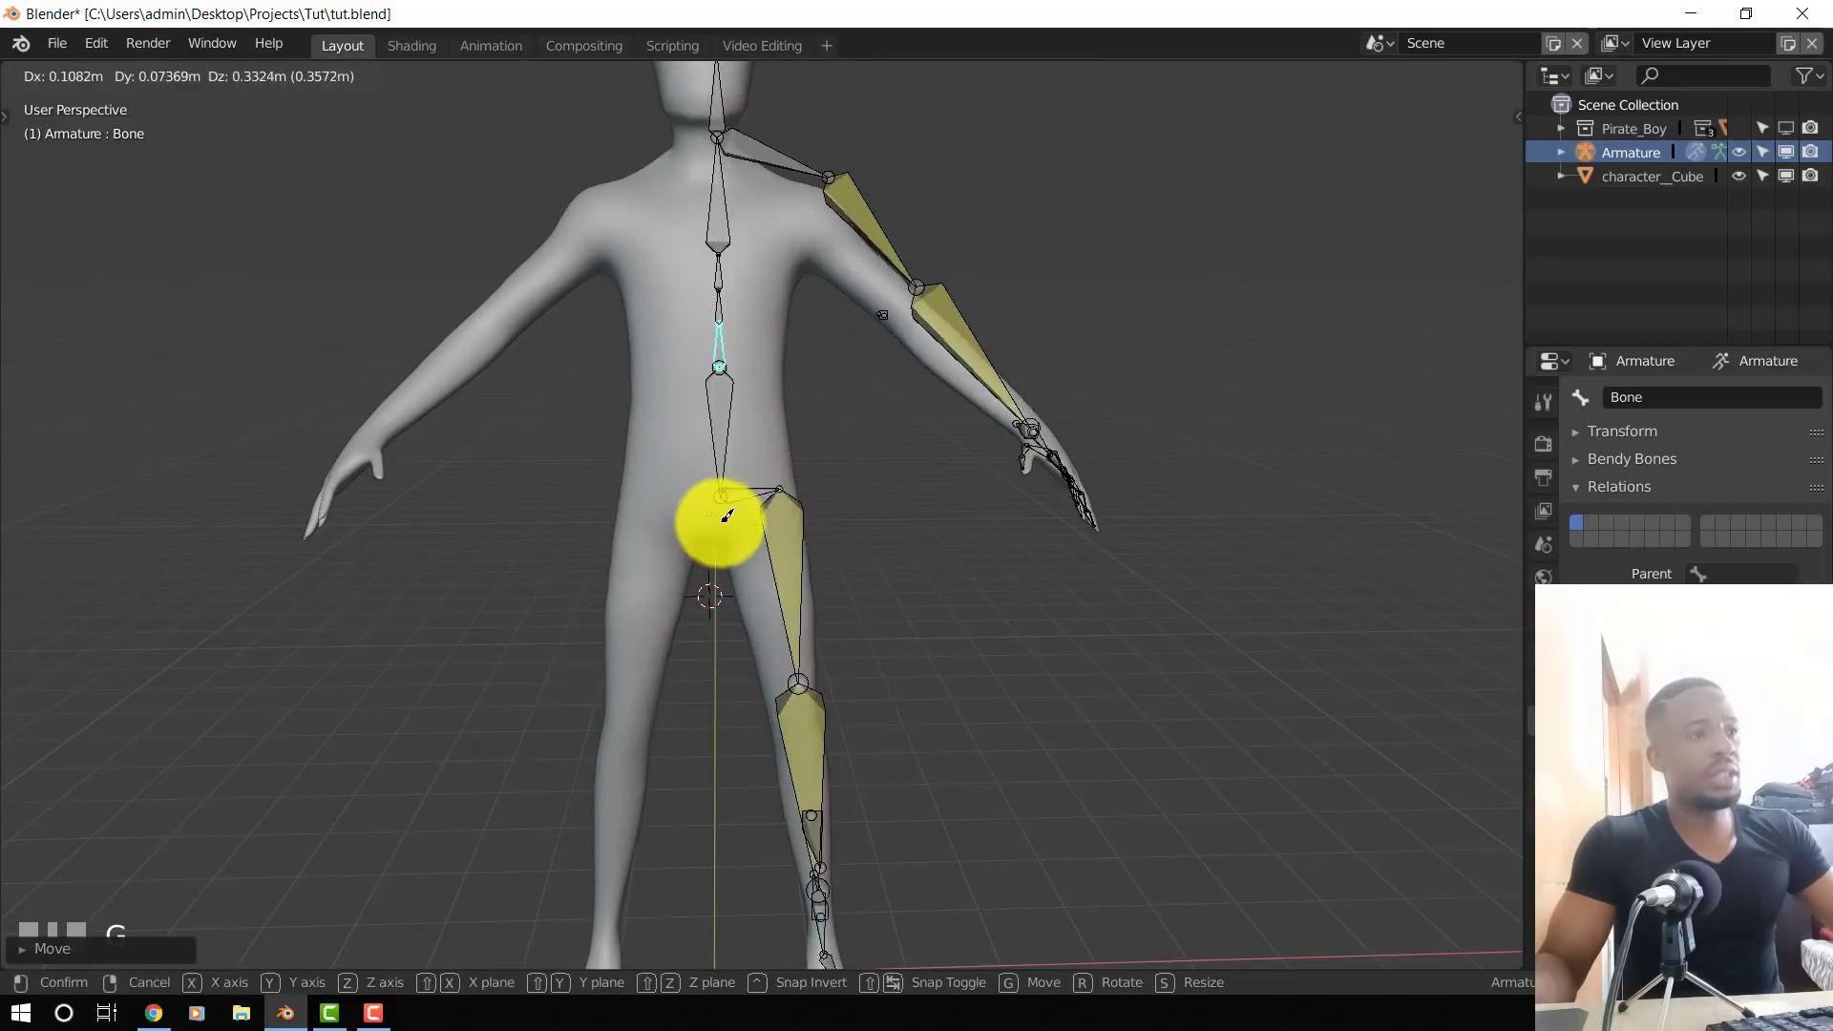
{"action": "scroll", "coordinate": [733, 540], "scroll_direction": "down", "scroll_amount": 4}
{"action": "right_click", "coordinate": [778, 504]}
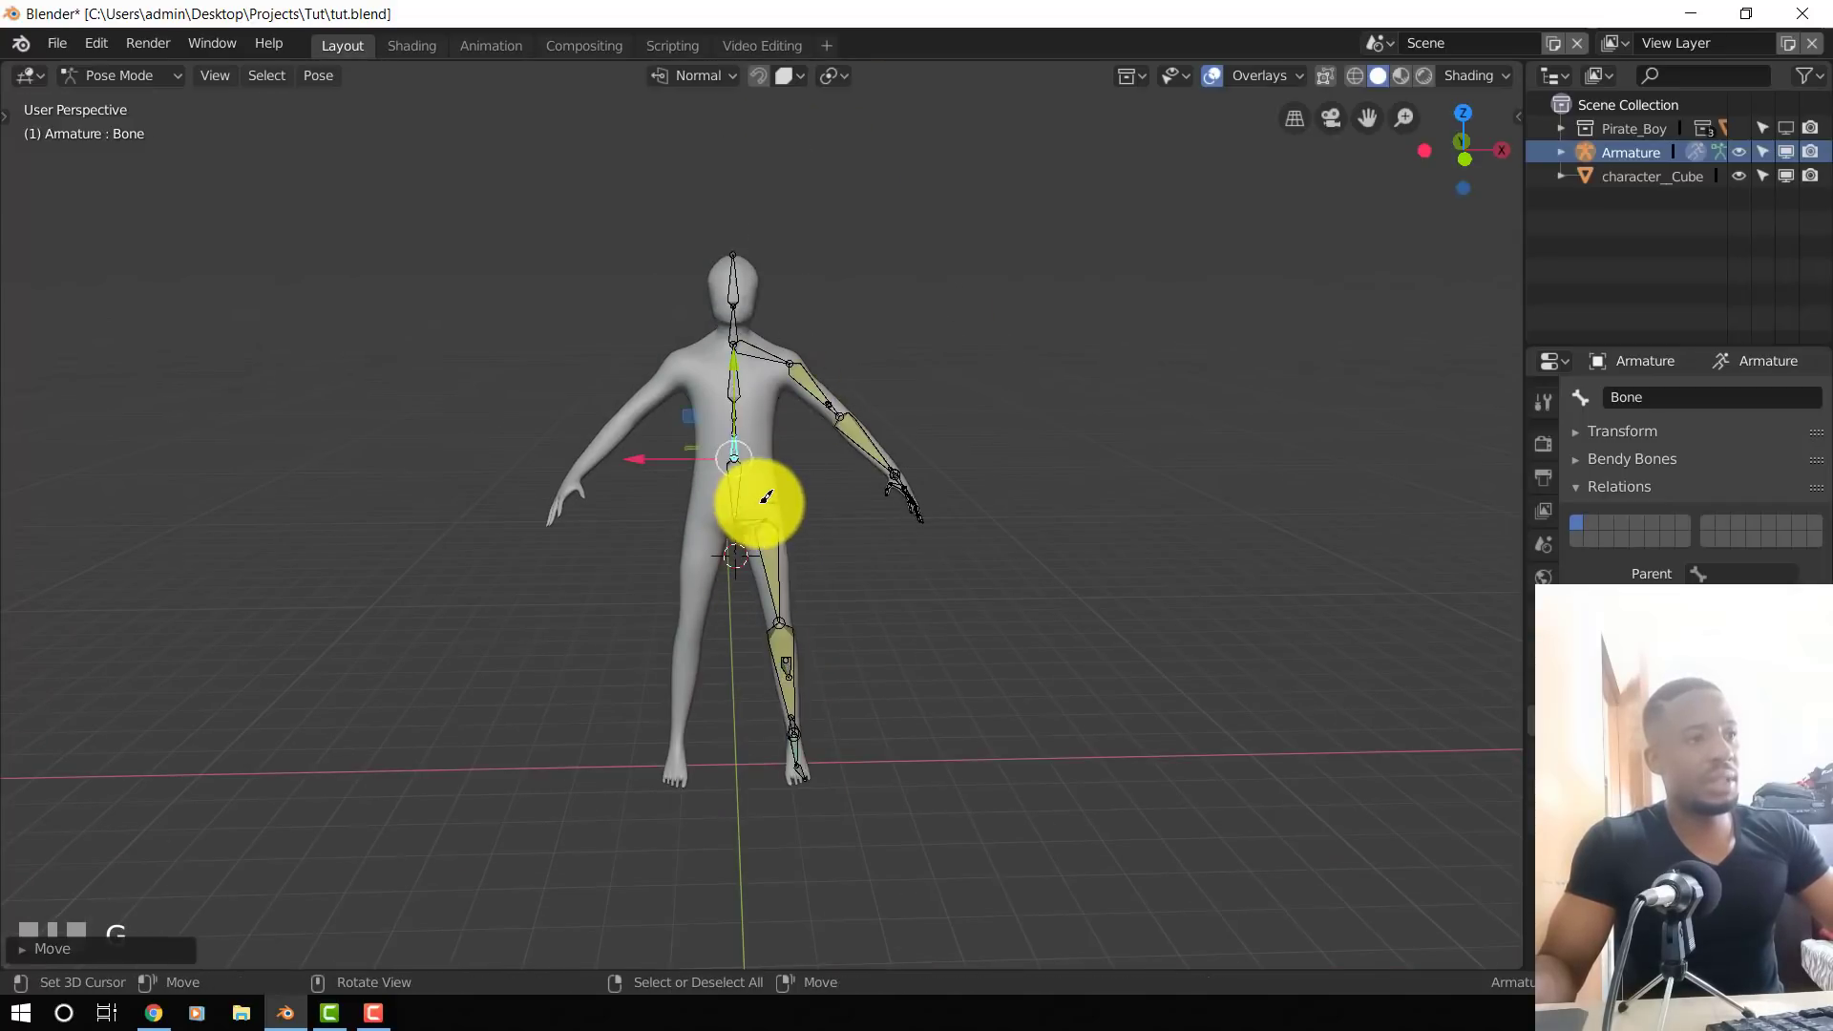
{"action": "scroll", "coordinate": [764, 506], "scroll_direction": "up", "scroll_amount": 3}
{"action": "key", "text": "r"}
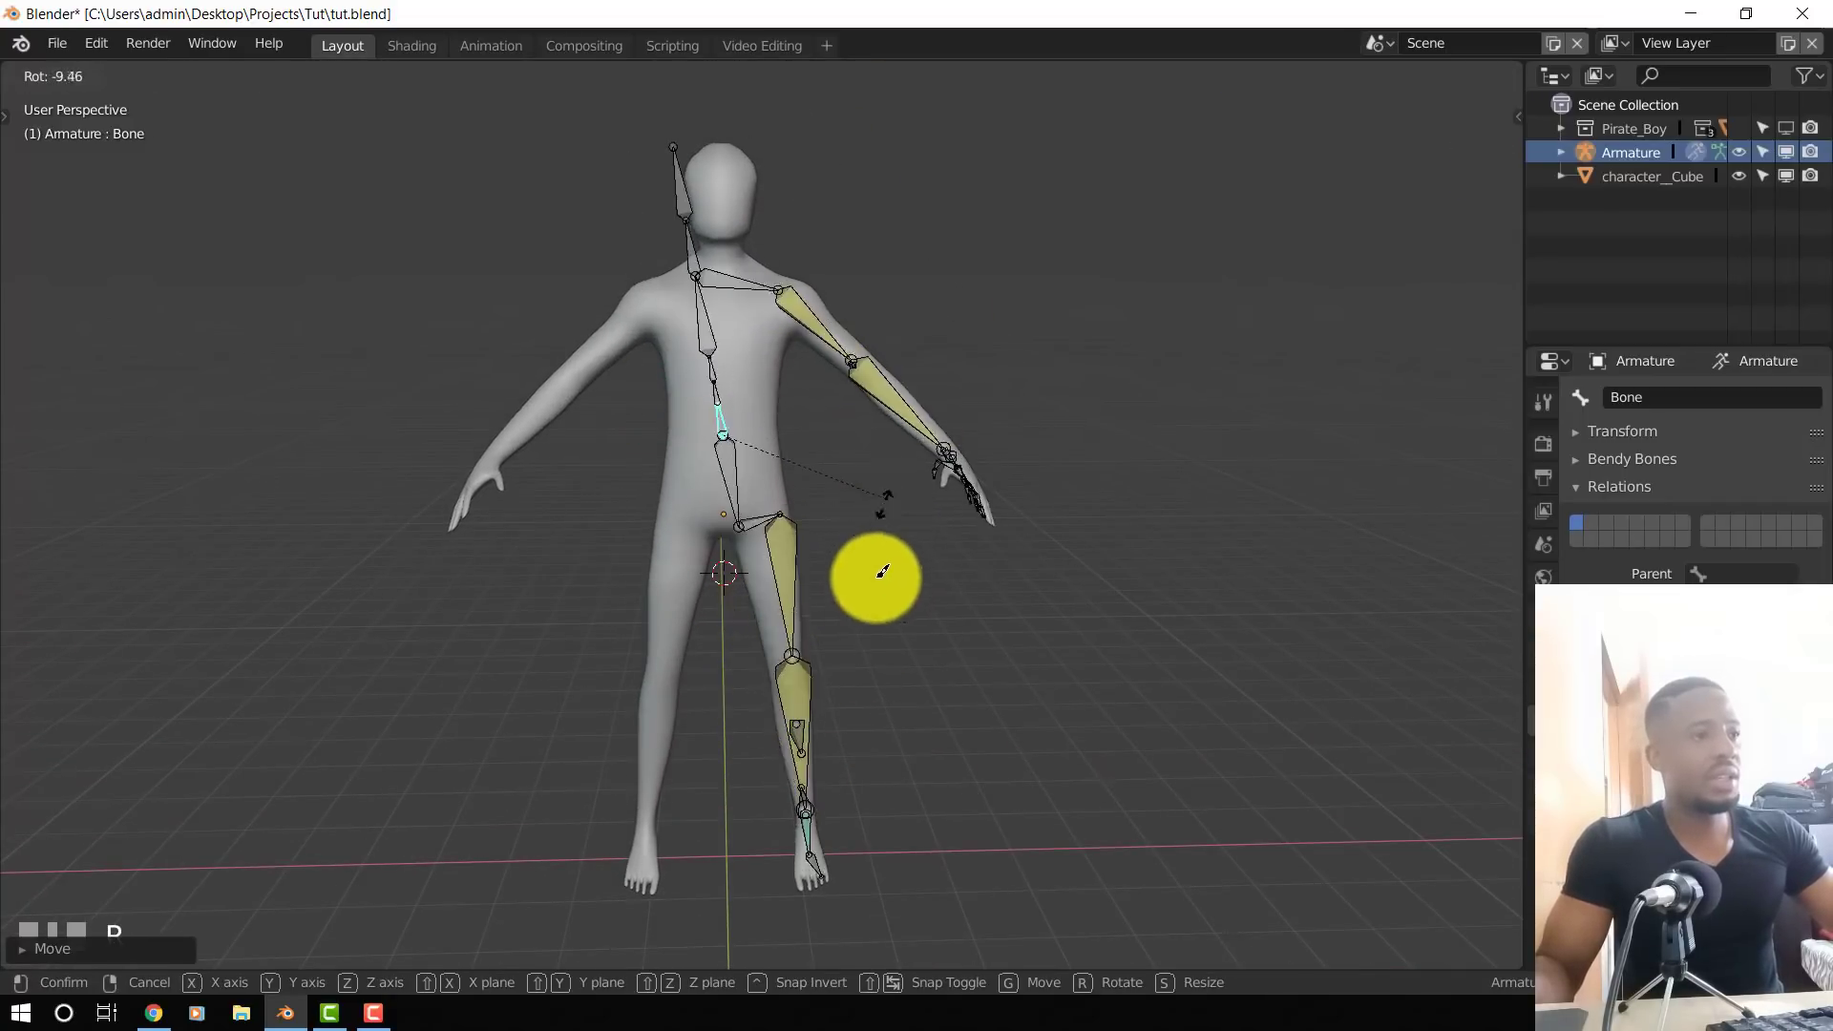
{"action": "right_click", "coordinate": [801, 565]}
- Try rotating and moving the hip bone independently of the spine
{"action": "right_click", "coordinate": [724, 492]}
{"action": "key", "text": "r"}
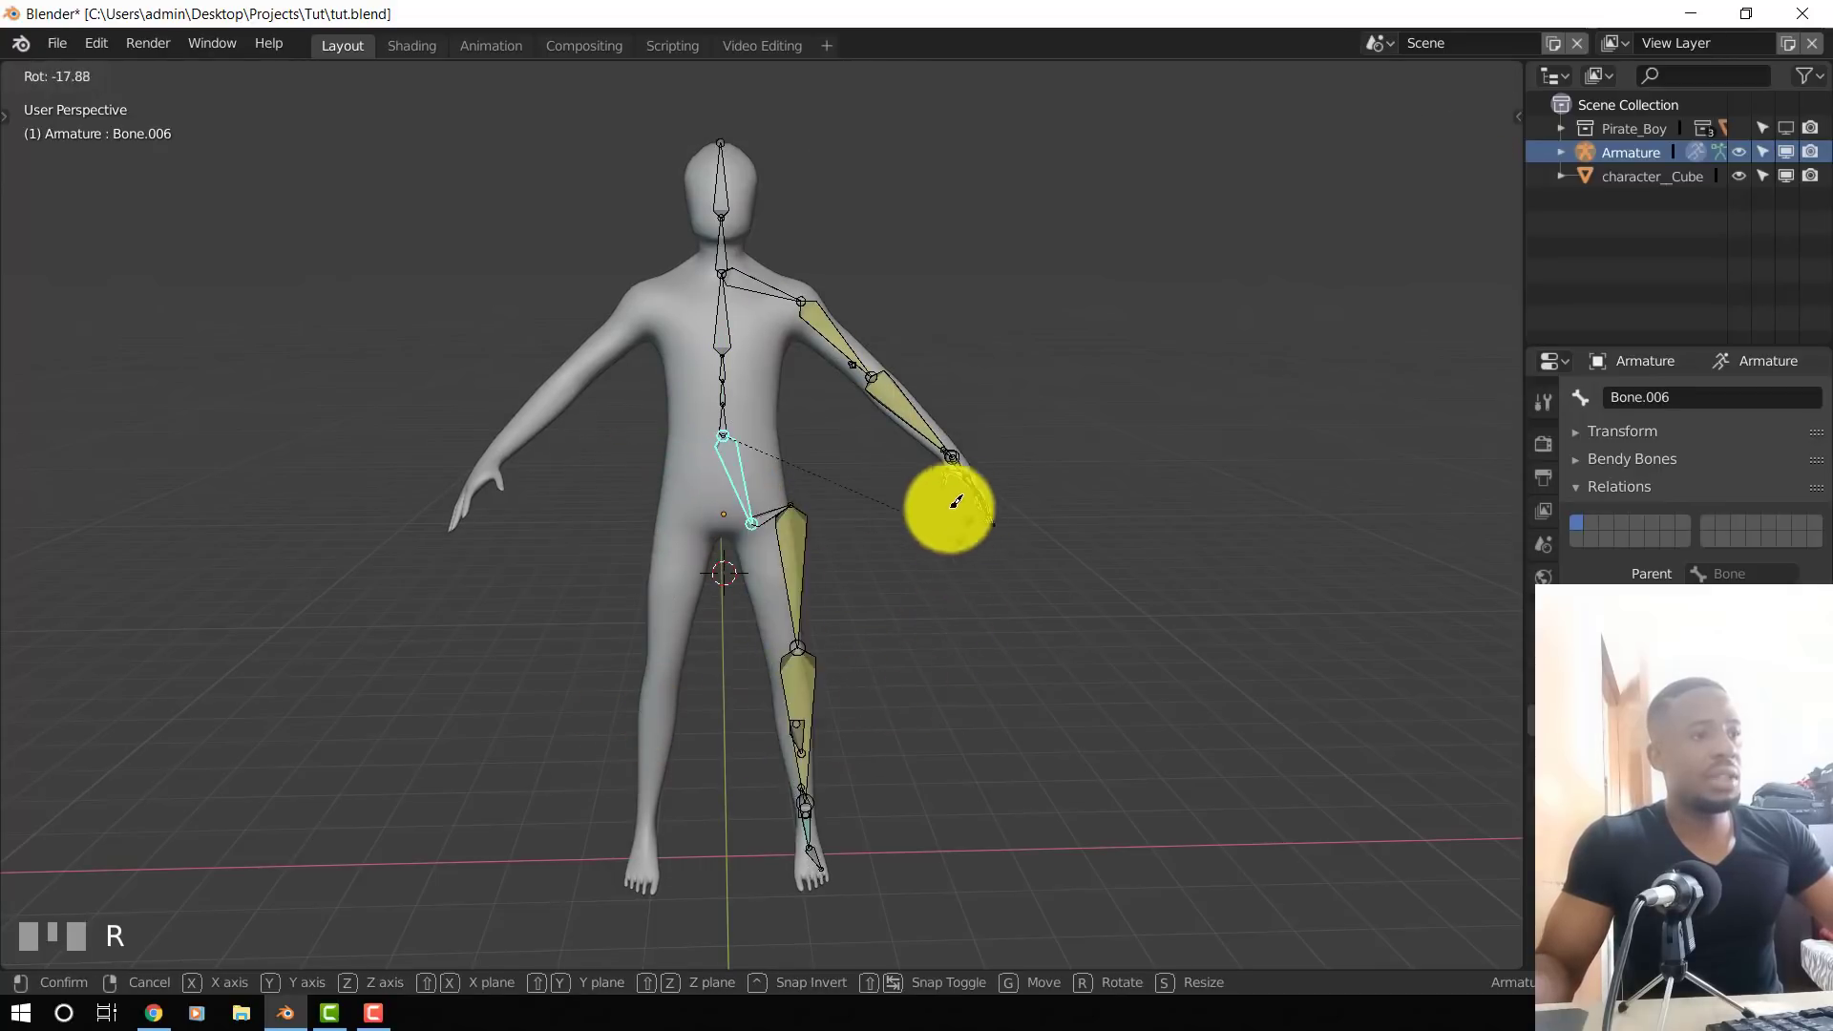
{"action": "right_click", "coordinate": [844, 690]}
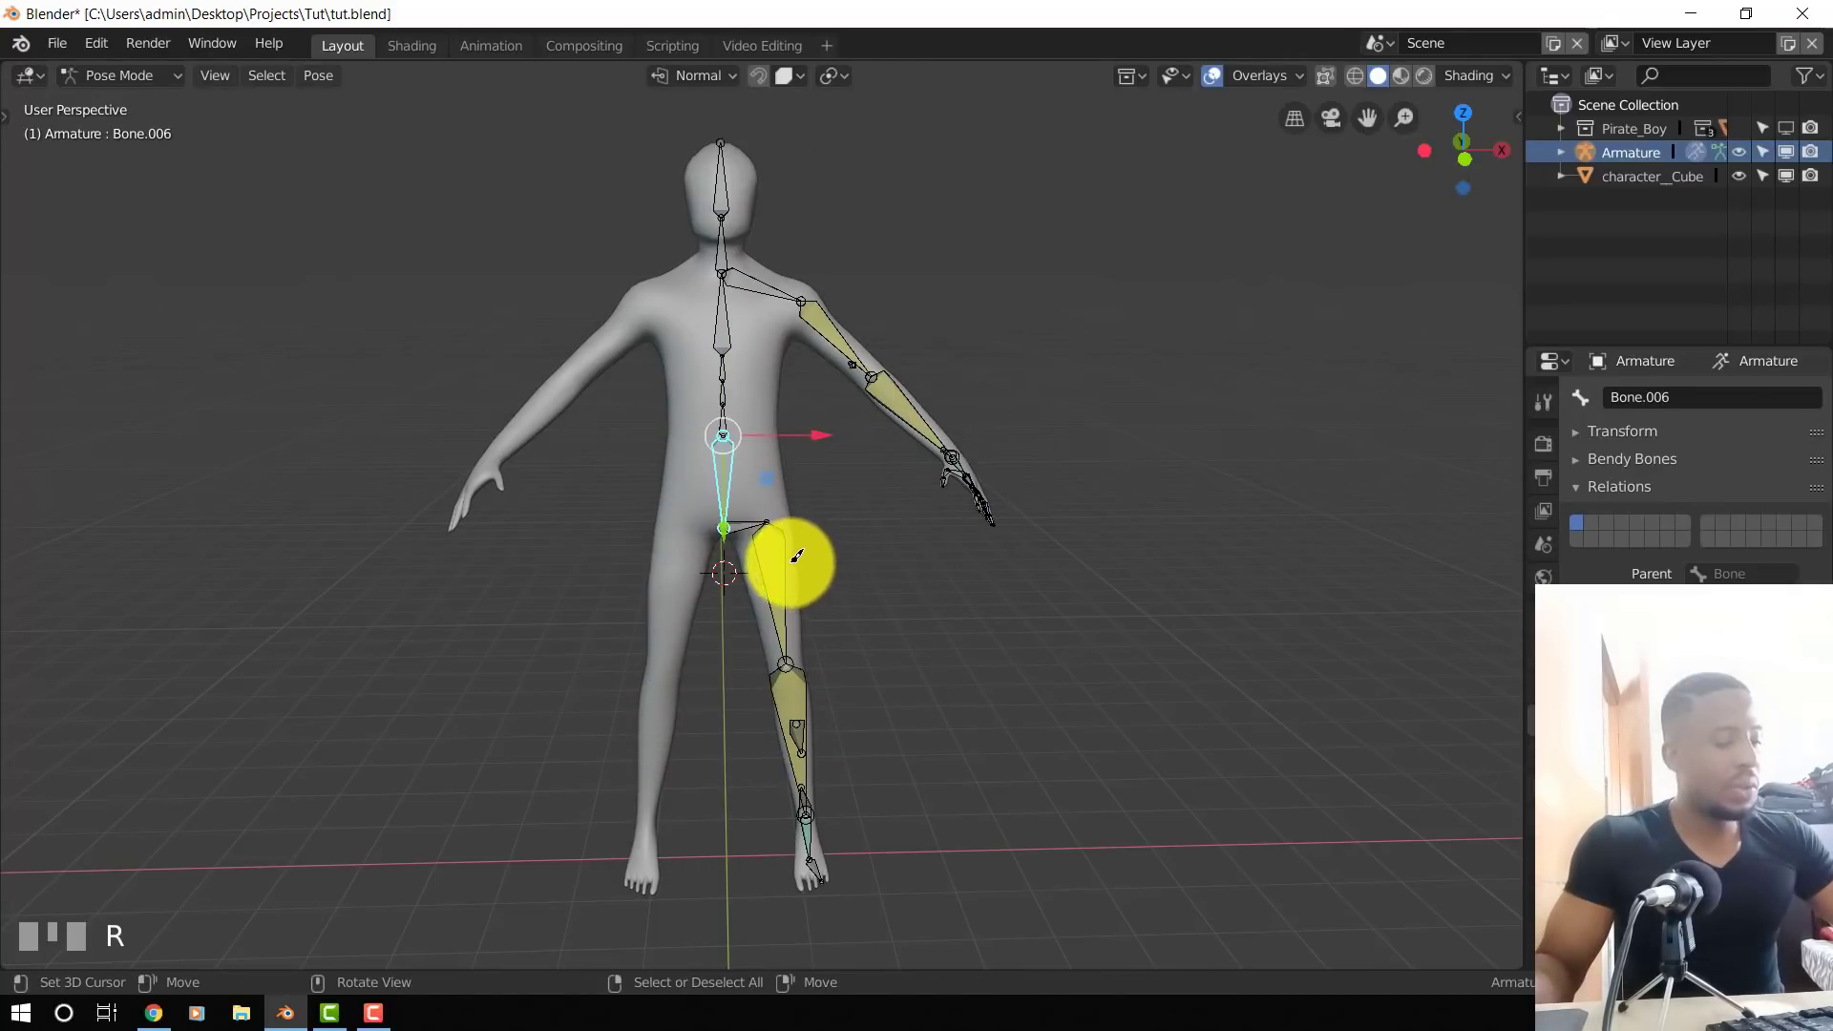
{"action": "key", "text": "g"}
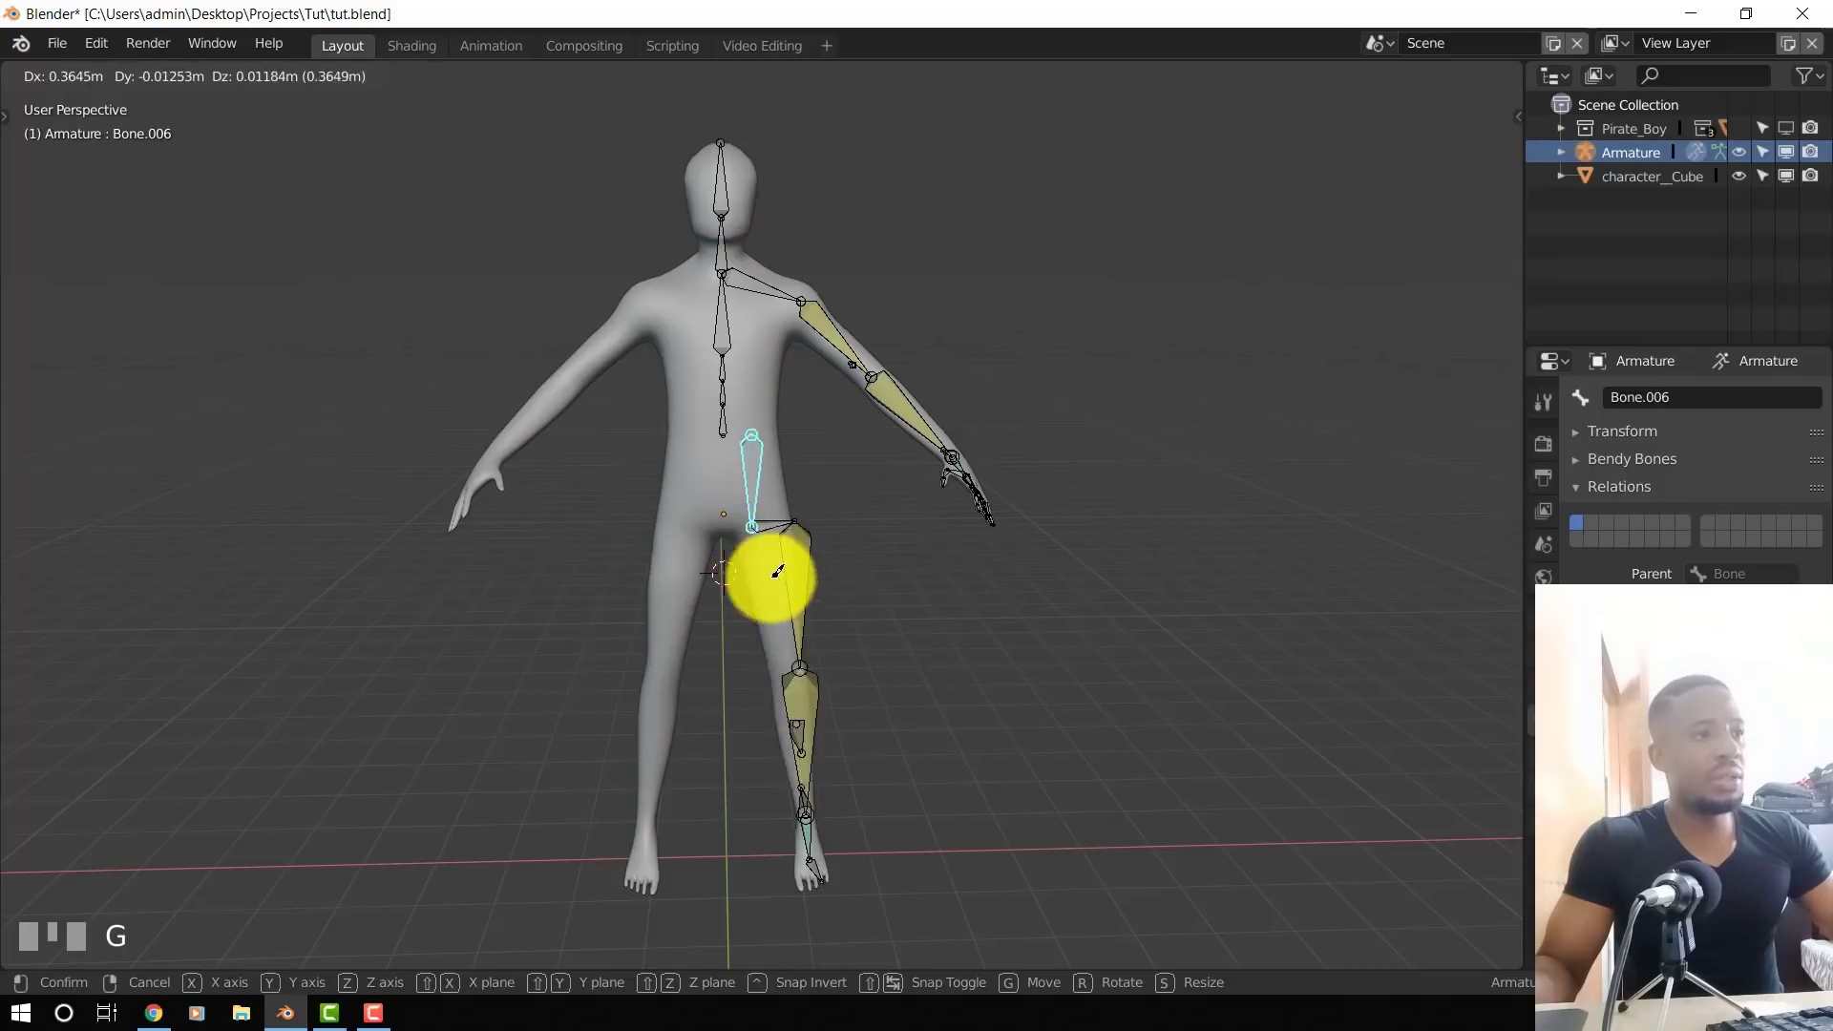
{"action": "right_click", "coordinate": [778, 571]}
- Lock the hip bone's X, Y and Z location and test its rotation
{"action": "key", "text": "n"}
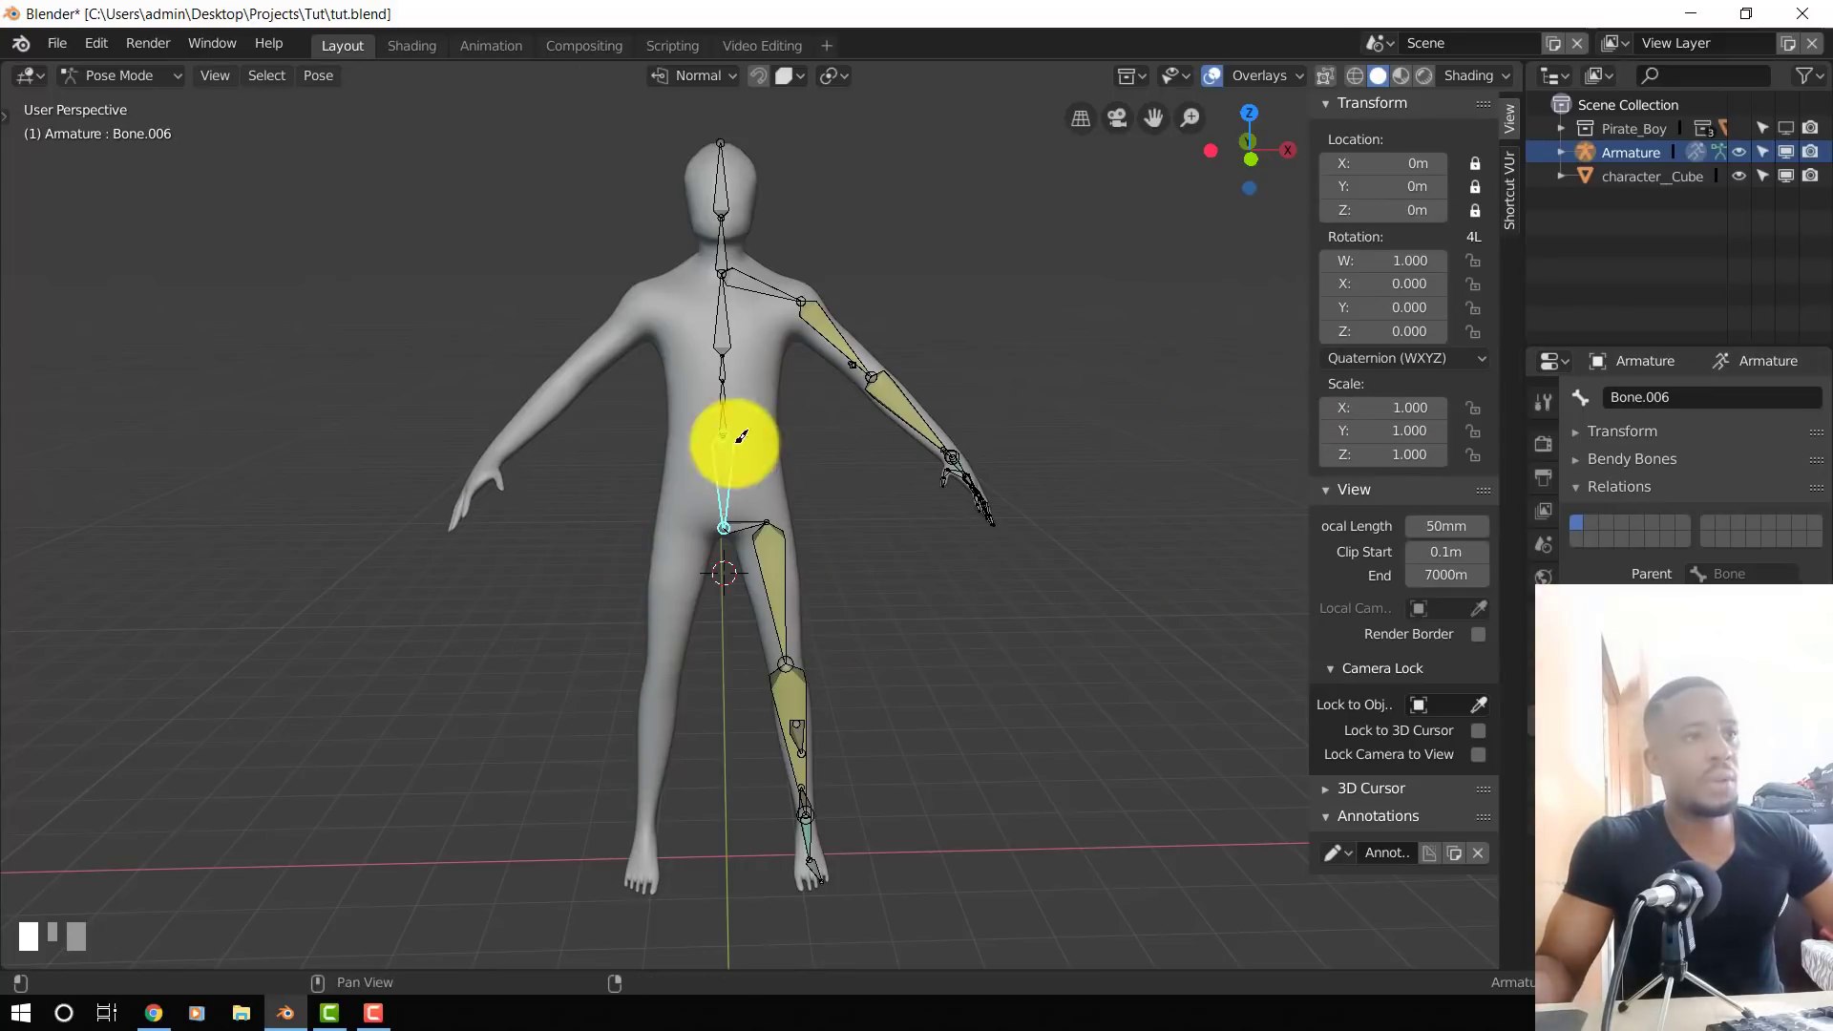
{"action": "key", "text": "n"}
{"action": "scroll", "coordinate": [749, 470], "scroll_direction": "up", "scroll_amount": 3}
{"action": "key", "text": "r"}
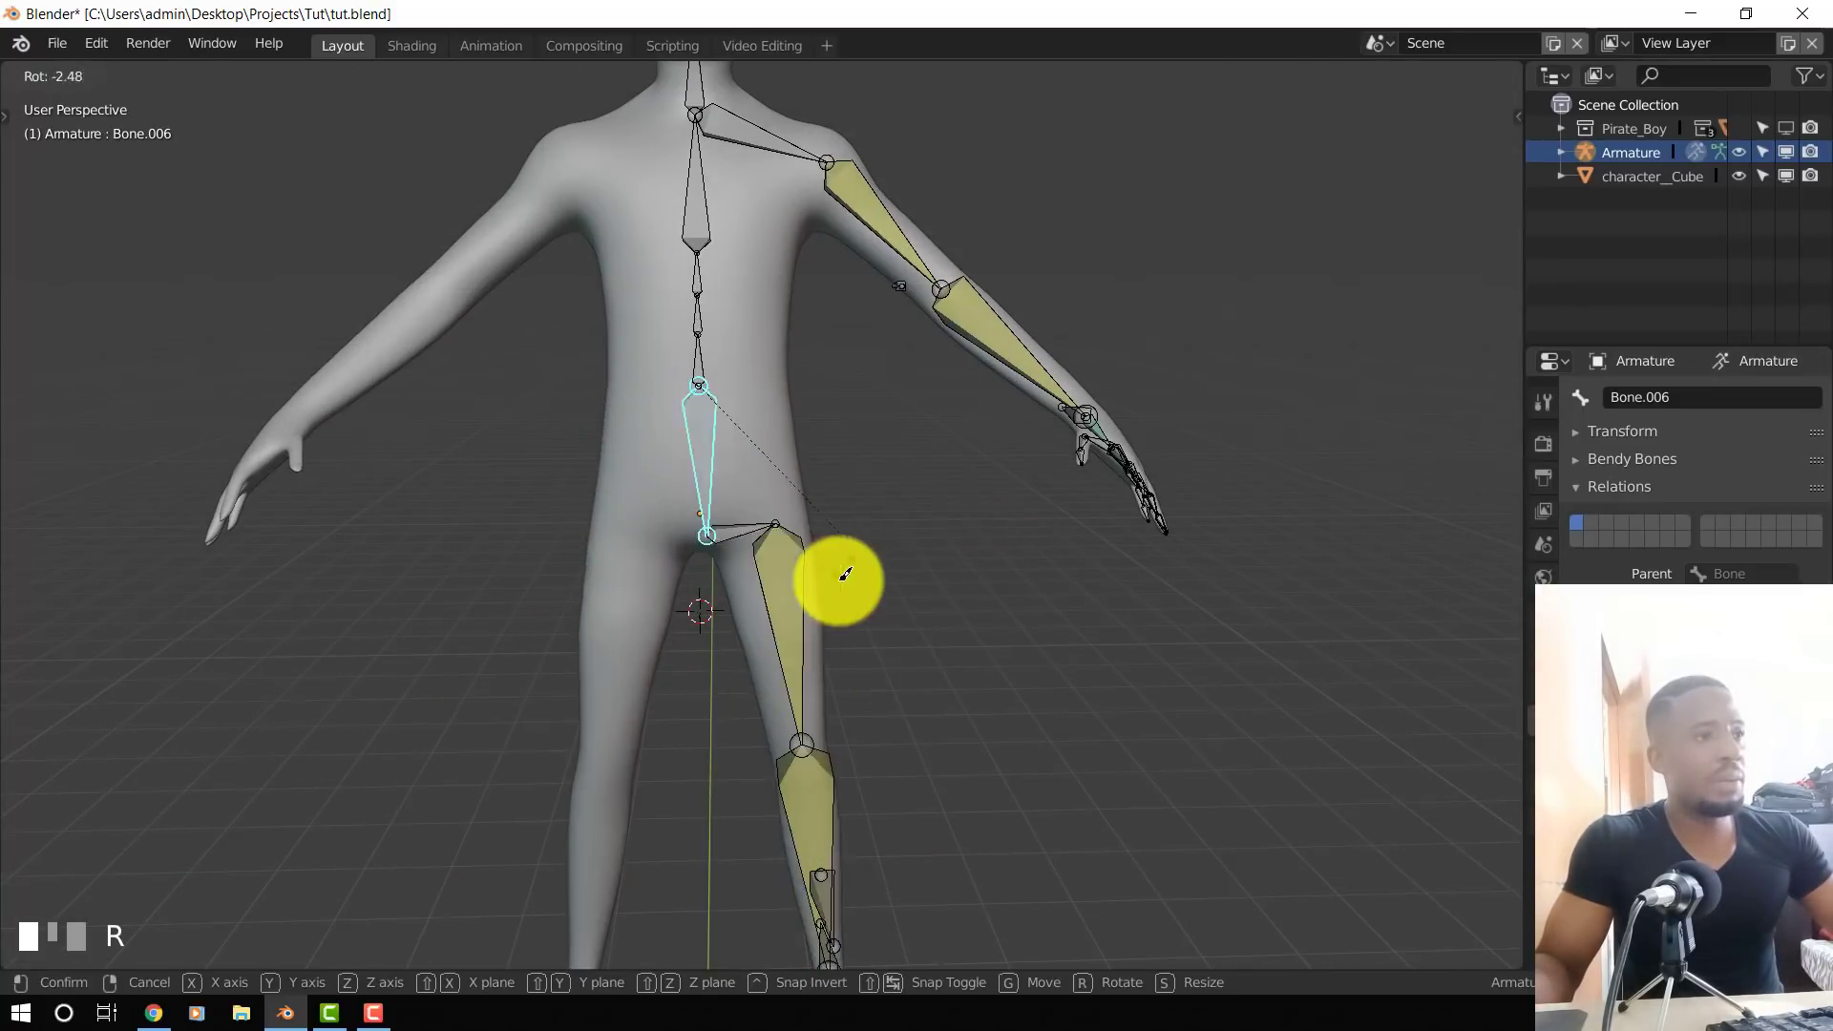
{"action": "right_click", "coordinate": [820, 553]}
- Hide and reveal the hip bone, and try rotating it again
{"action": "key", "text": "h"}
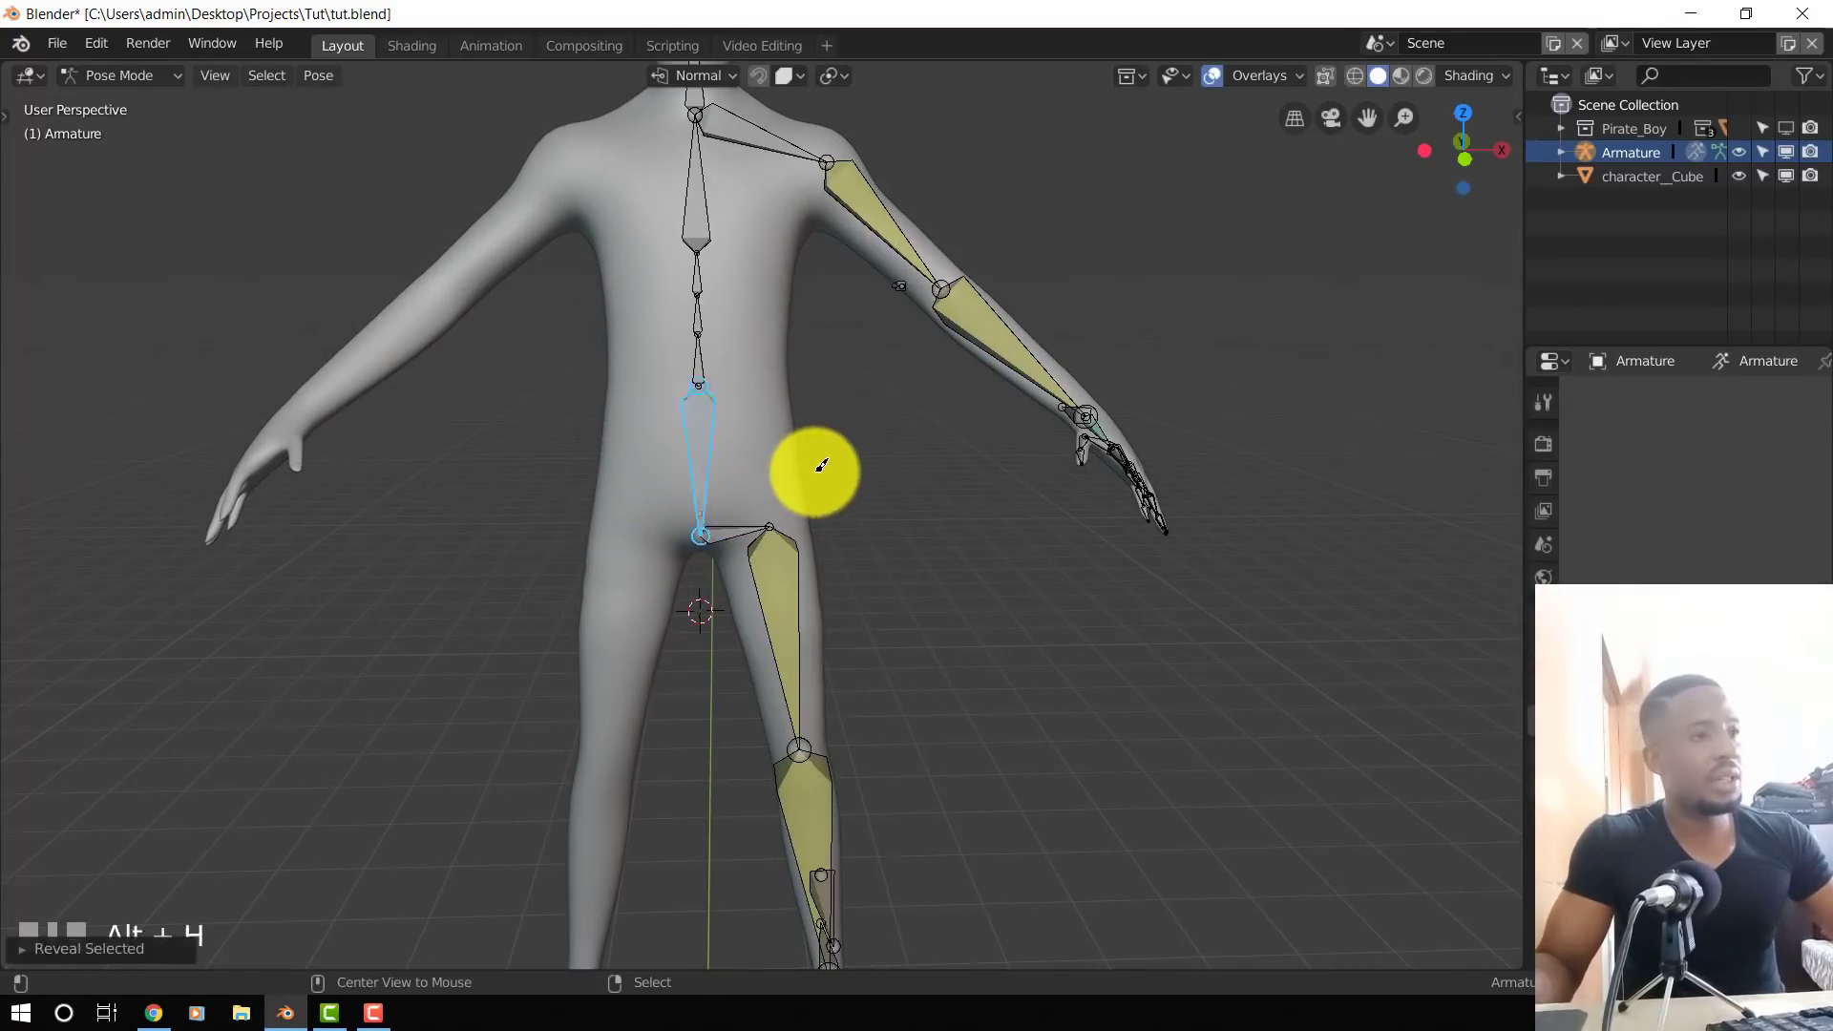
{"action": "key", "text": "r"}
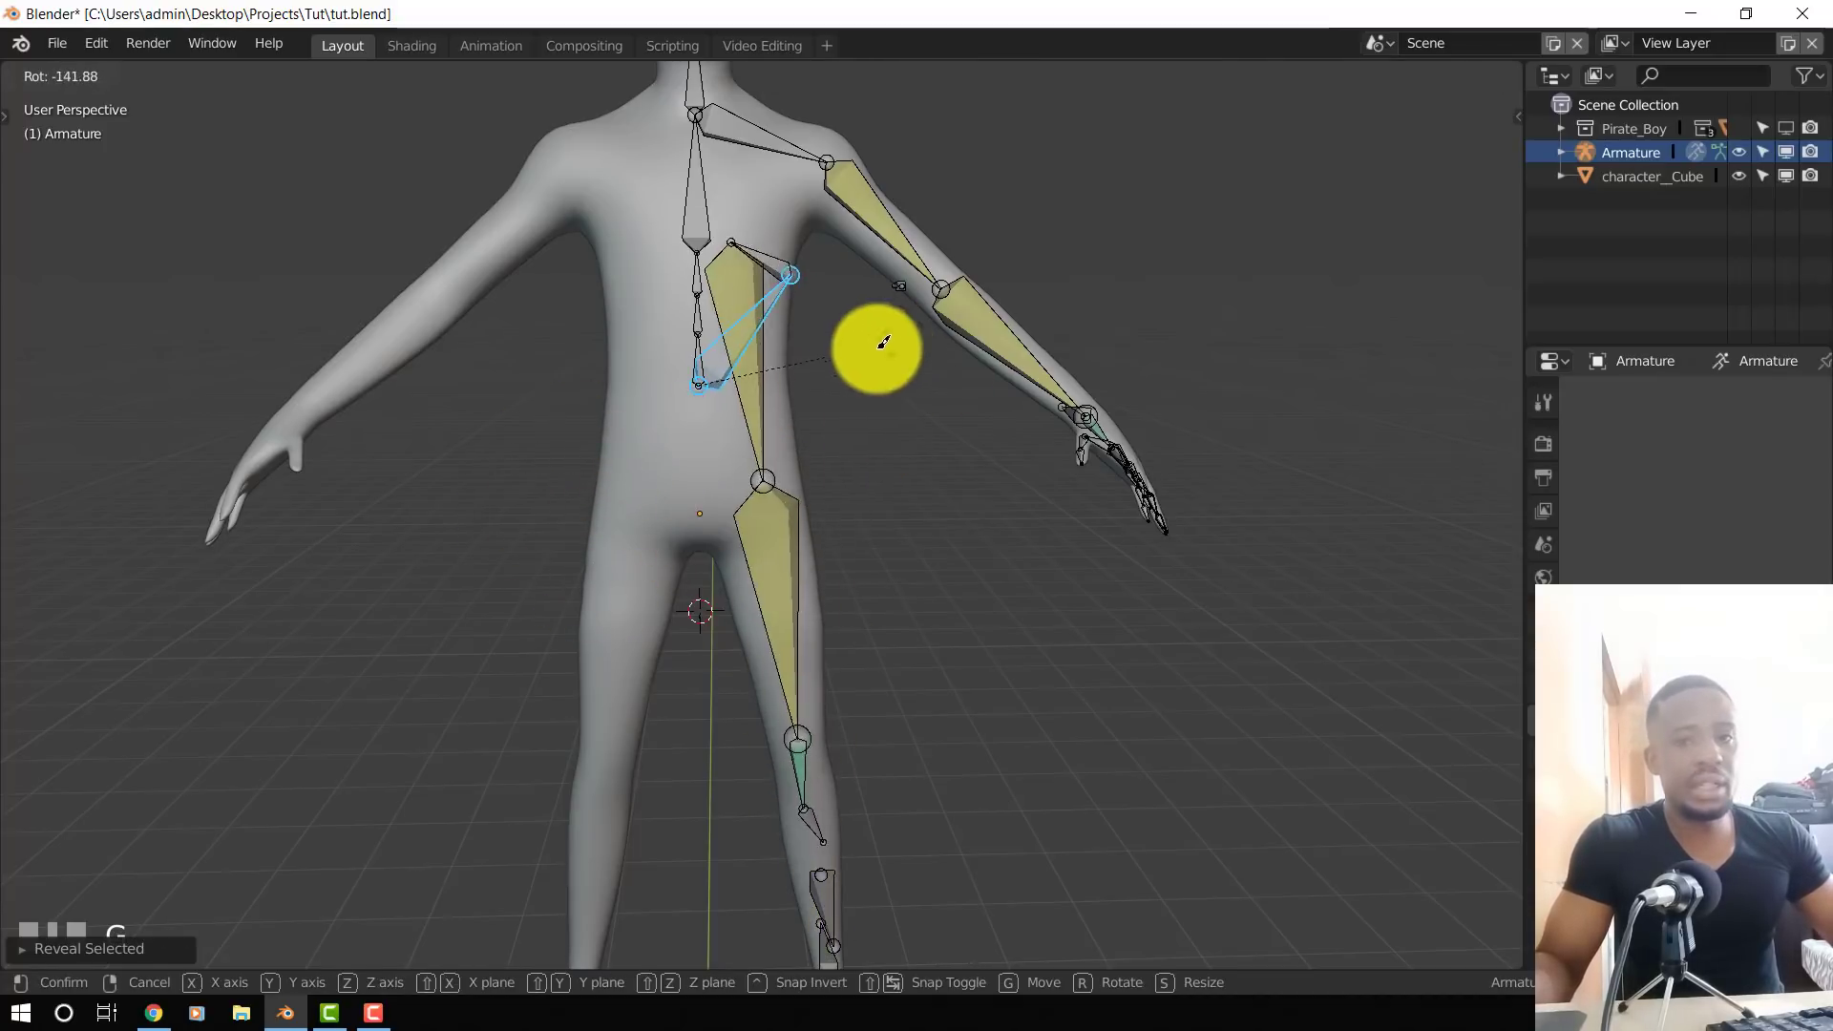
{"action": "right_click", "coordinate": [810, 442]}
{"action": "key", "text": "KP_1"}
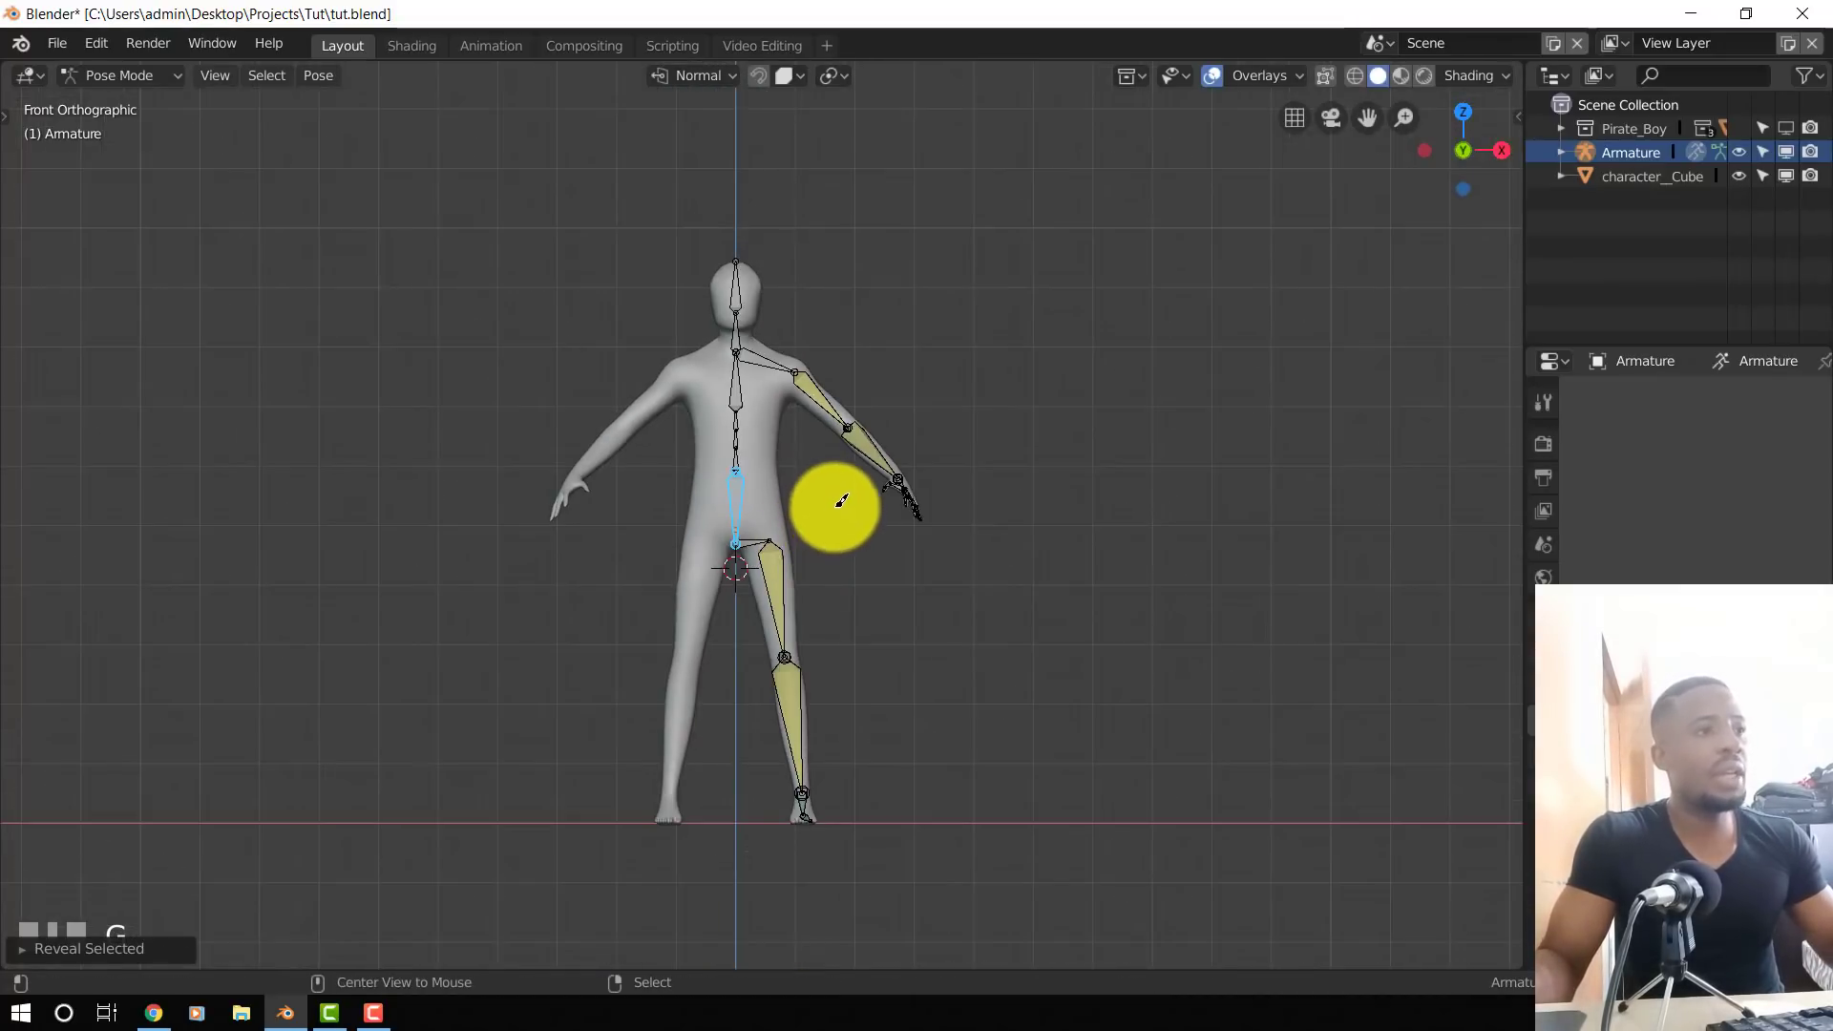
- Duplicate the short waist bone in Edit Mode and move the copy down between the feet as a root bone
{"action": "key", "text": "alt+a"}
{"action": "middle_click_drag", "start_coordinate": [850, 544], "coordinate": [880, 471], "text": "shift"}
{"action": "scroll", "coordinate": [867, 434], "scroll_direction": "up", "scroll_amount": 2}
{"action": "key", "text": "Tab"}
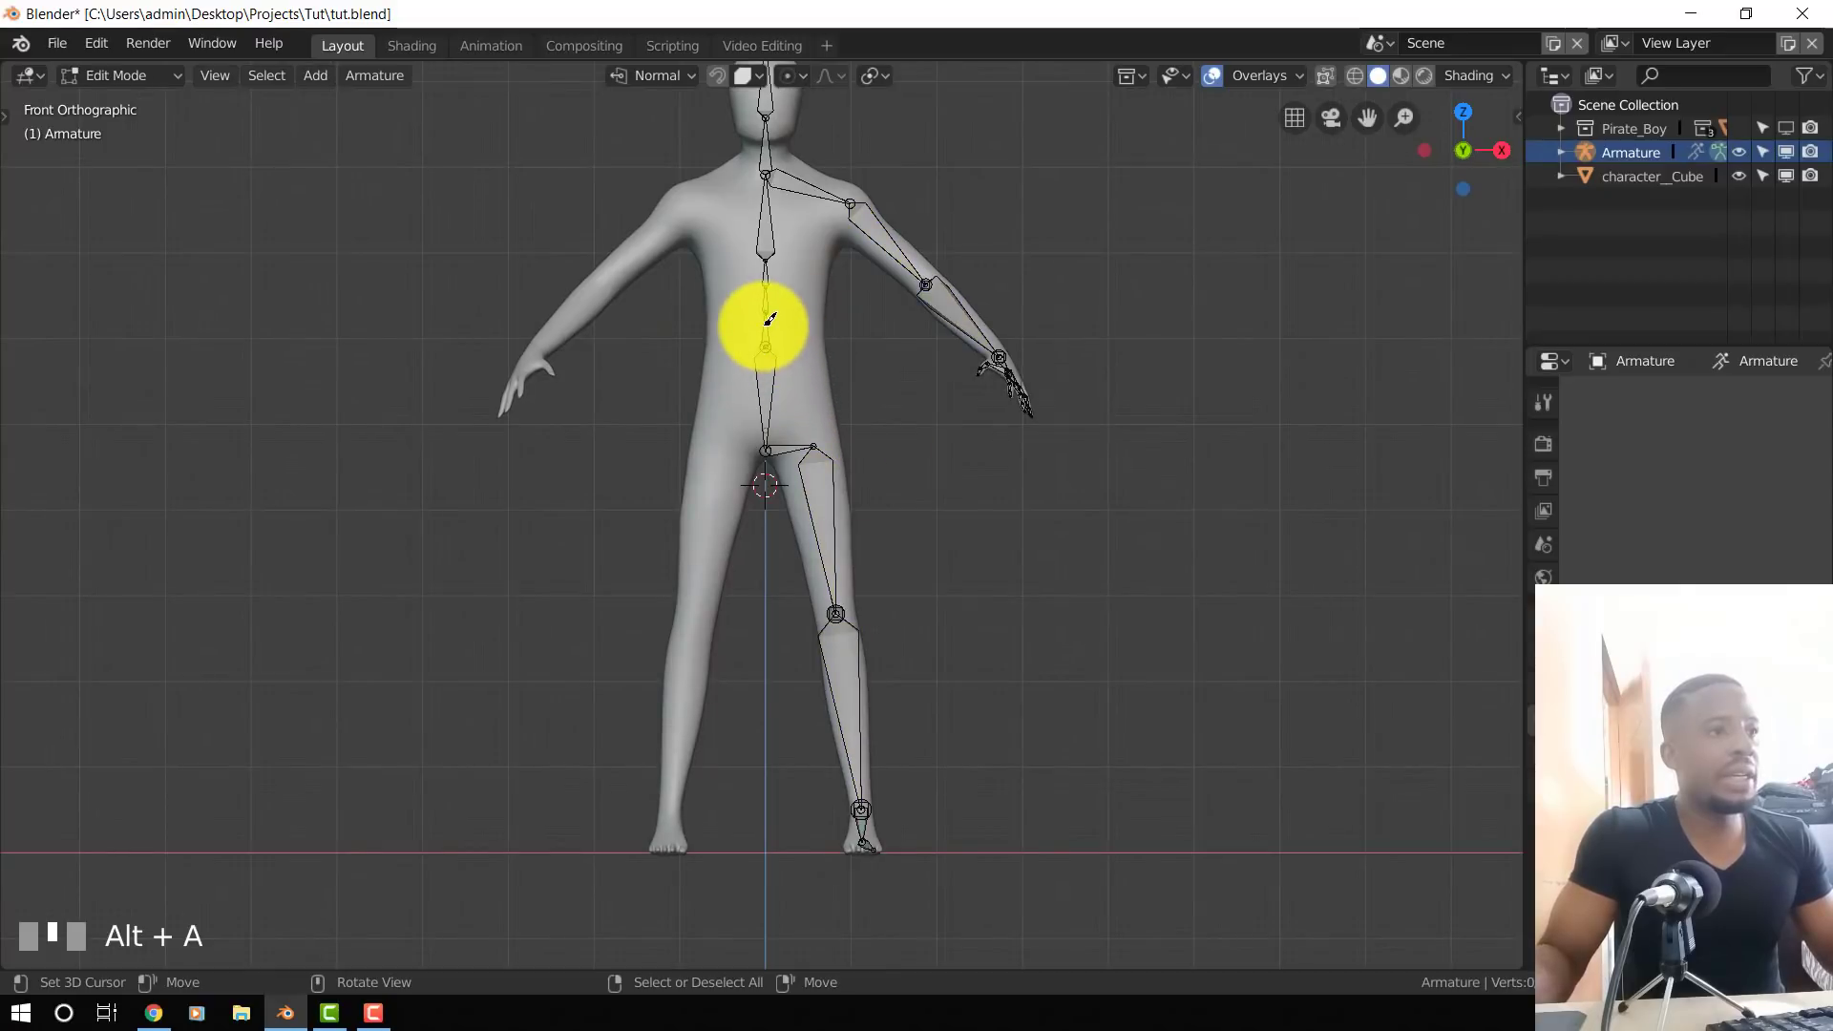
{"action": "left_click", "coordinate": [769, 319]}
{"action": "key", "text": "shift+d"}
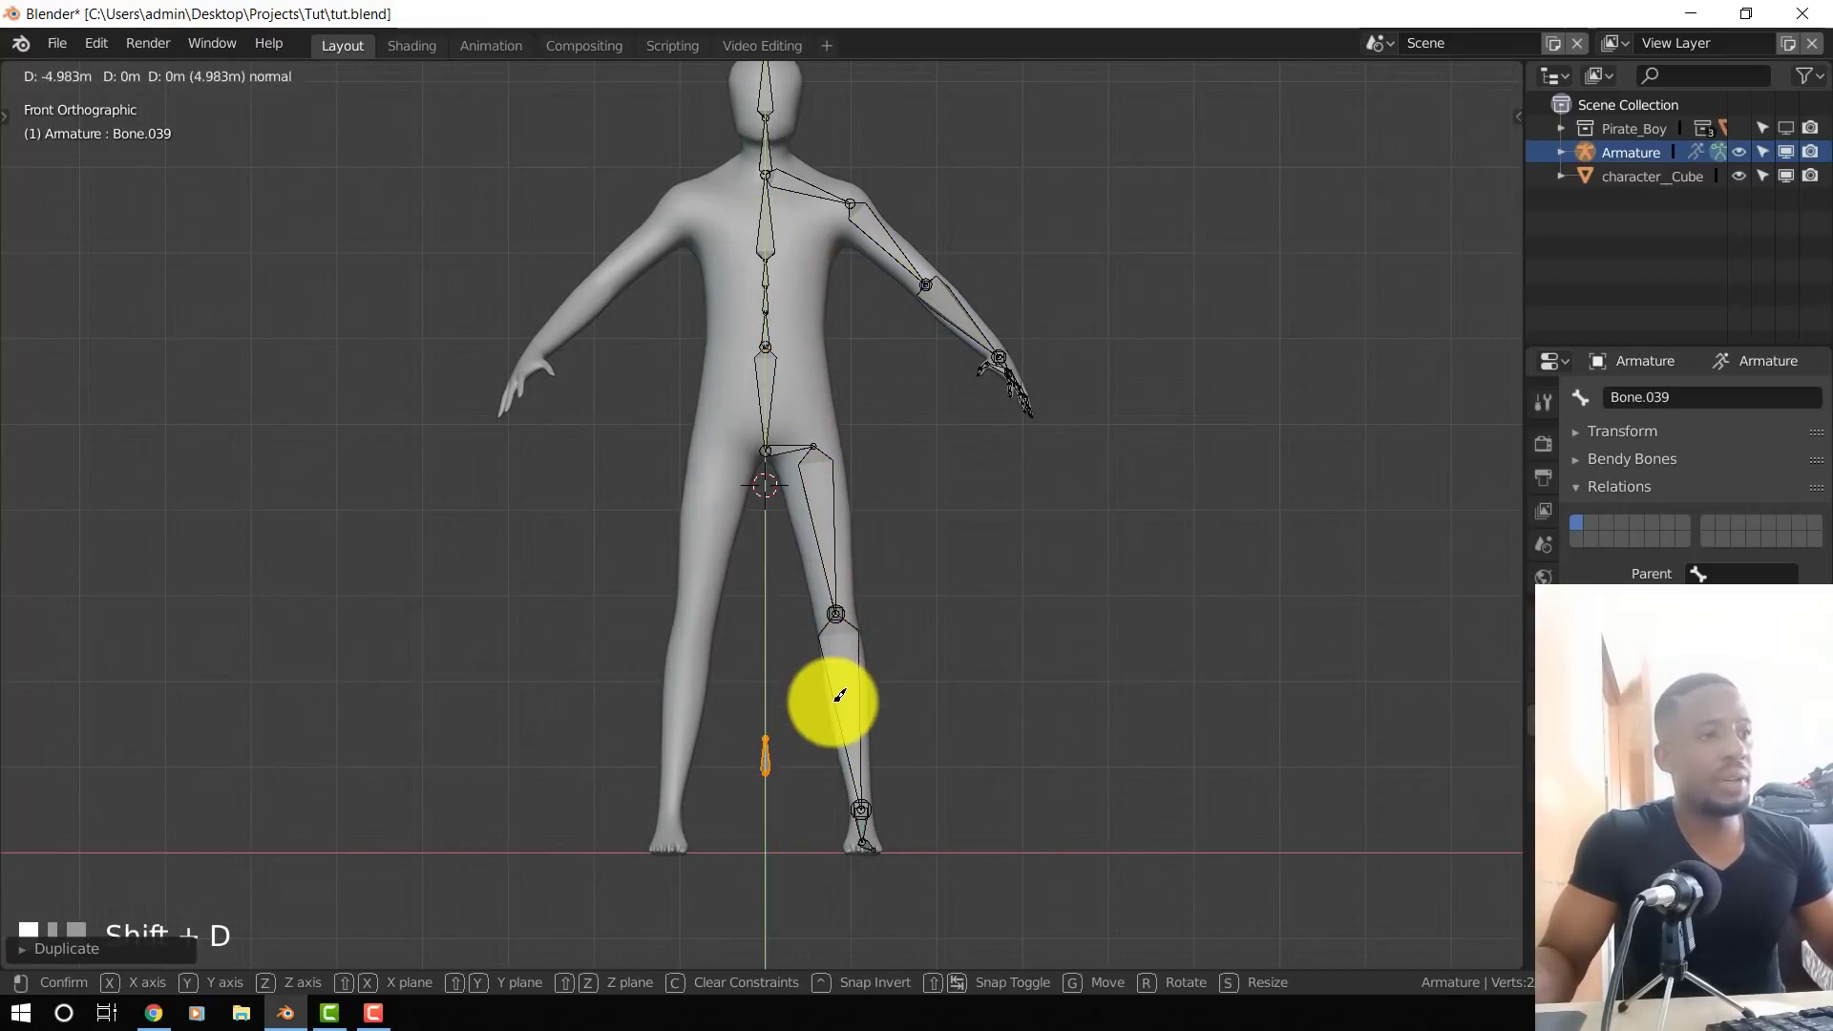
{"action": "left_click", "coordinate": [856, 731]}
{"action": "middle_click_drag", "start_coordinate": [830, 581], "coordinate": [982, 553]}
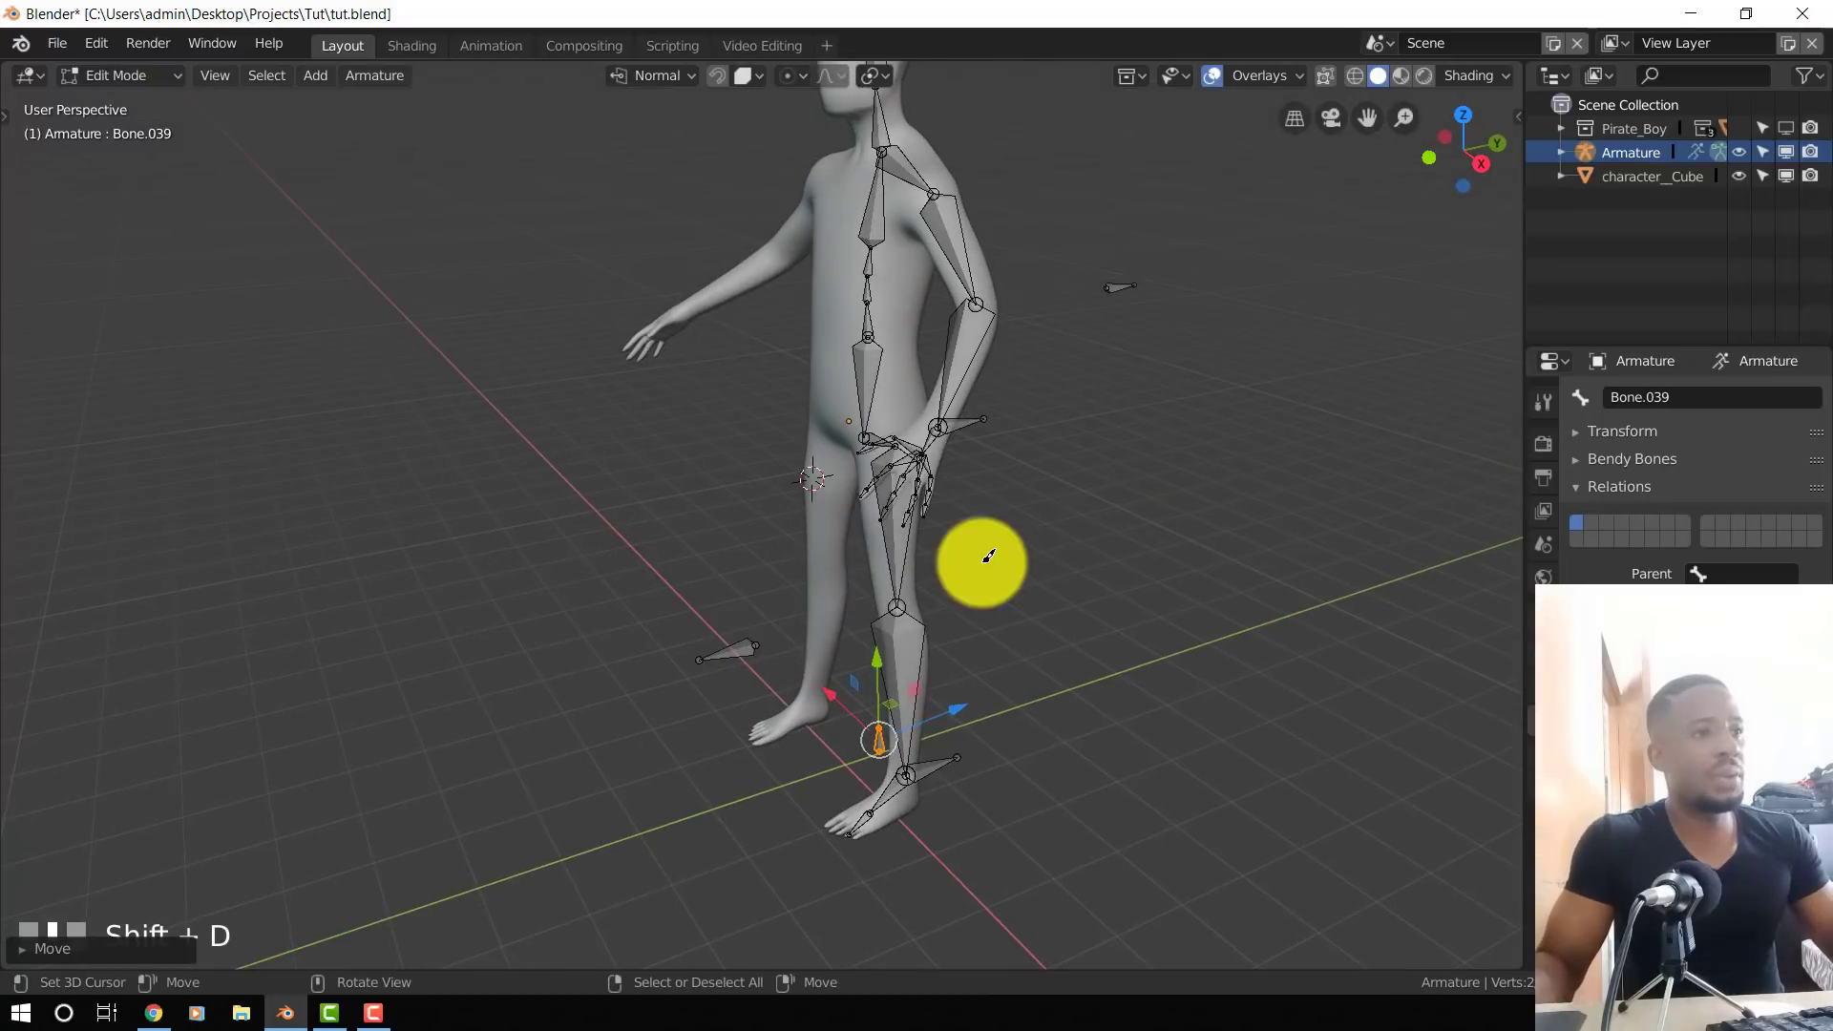
{"action": "scroll", "coordinate": [982, 573], "scroll_direction": "up", "scroll_amount": 4}
{"action": "left_click_drag", "start_coordinate": [940, 792], "coordinate": [946, 748]}
{"action": "middle_click_drag", "start_coordinate": [993, 635], "coordinate": [1044, 650]}
- Parent the wrist, elbow, ankle and knee control bones to the root bone between the feet with Keep Offset
{"action": "key", "text": "alt+a"}
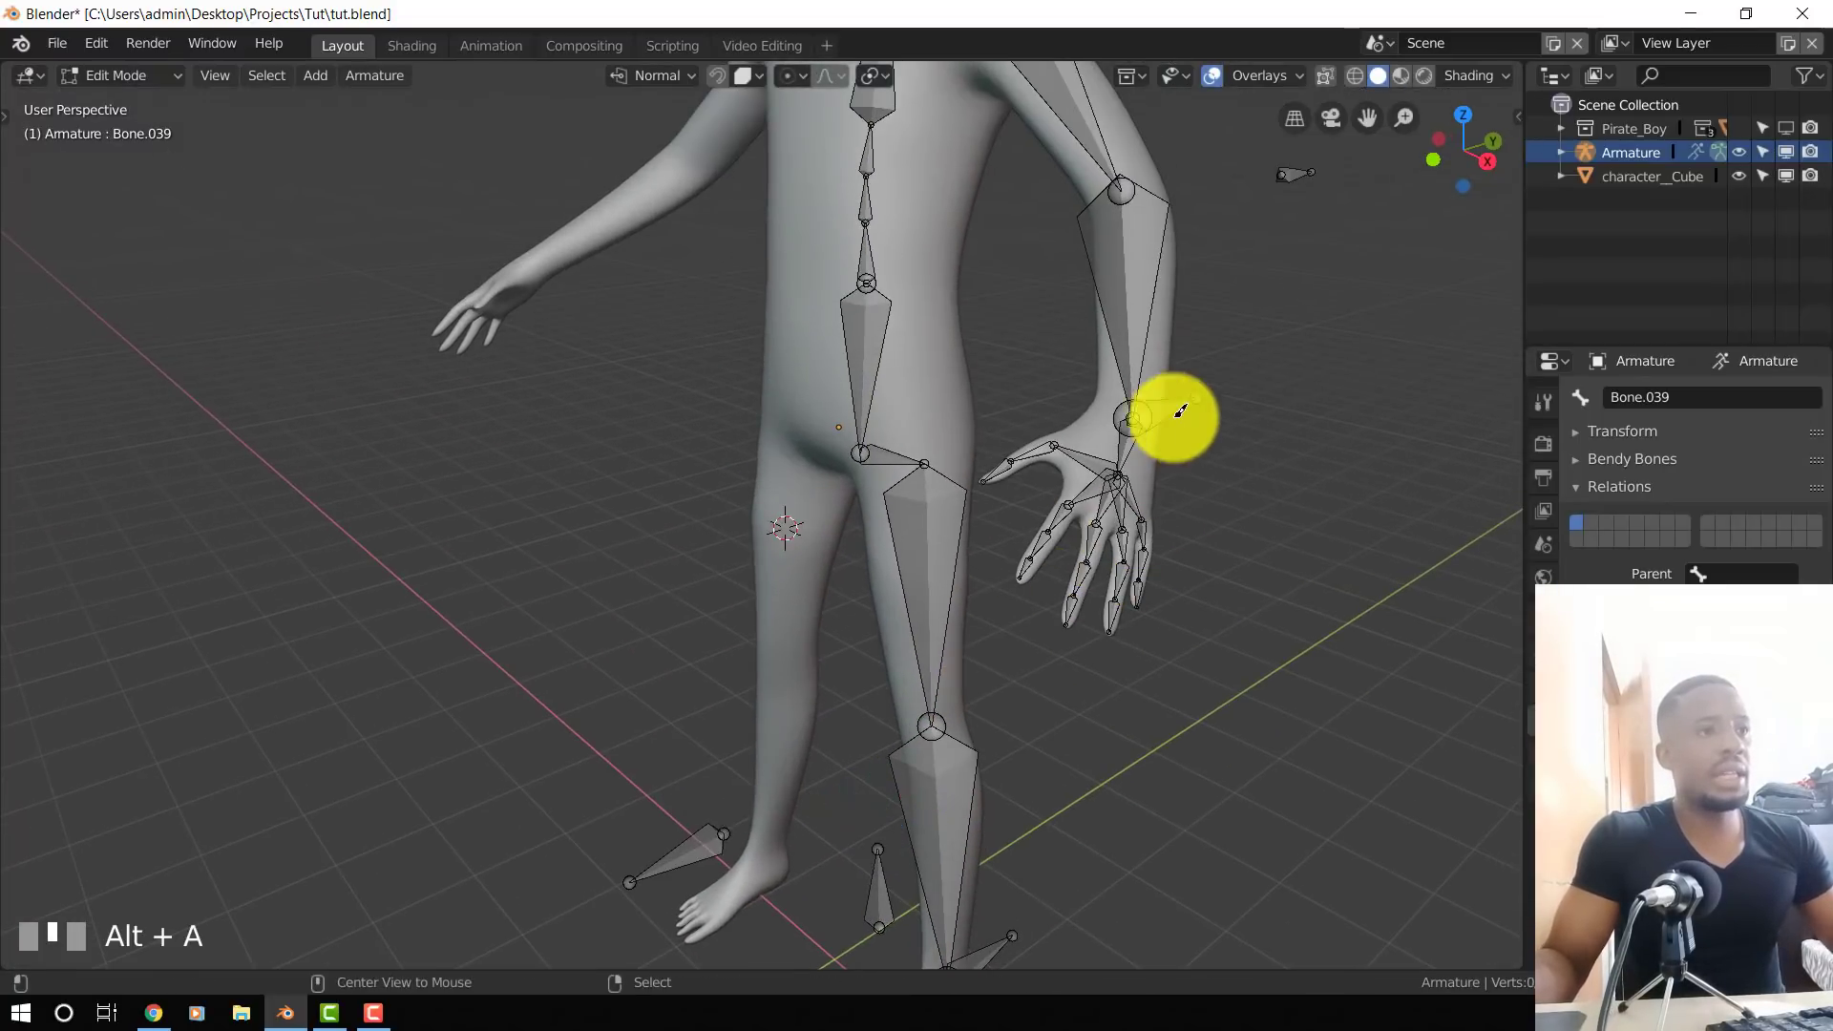
{"action": "scroll", "coordinate": [1161, 401], "scroll_direction": "down", "scroll_amount": 2}
{"action": "right_click", "coordinate": [1125, 278], "text": "shift"}
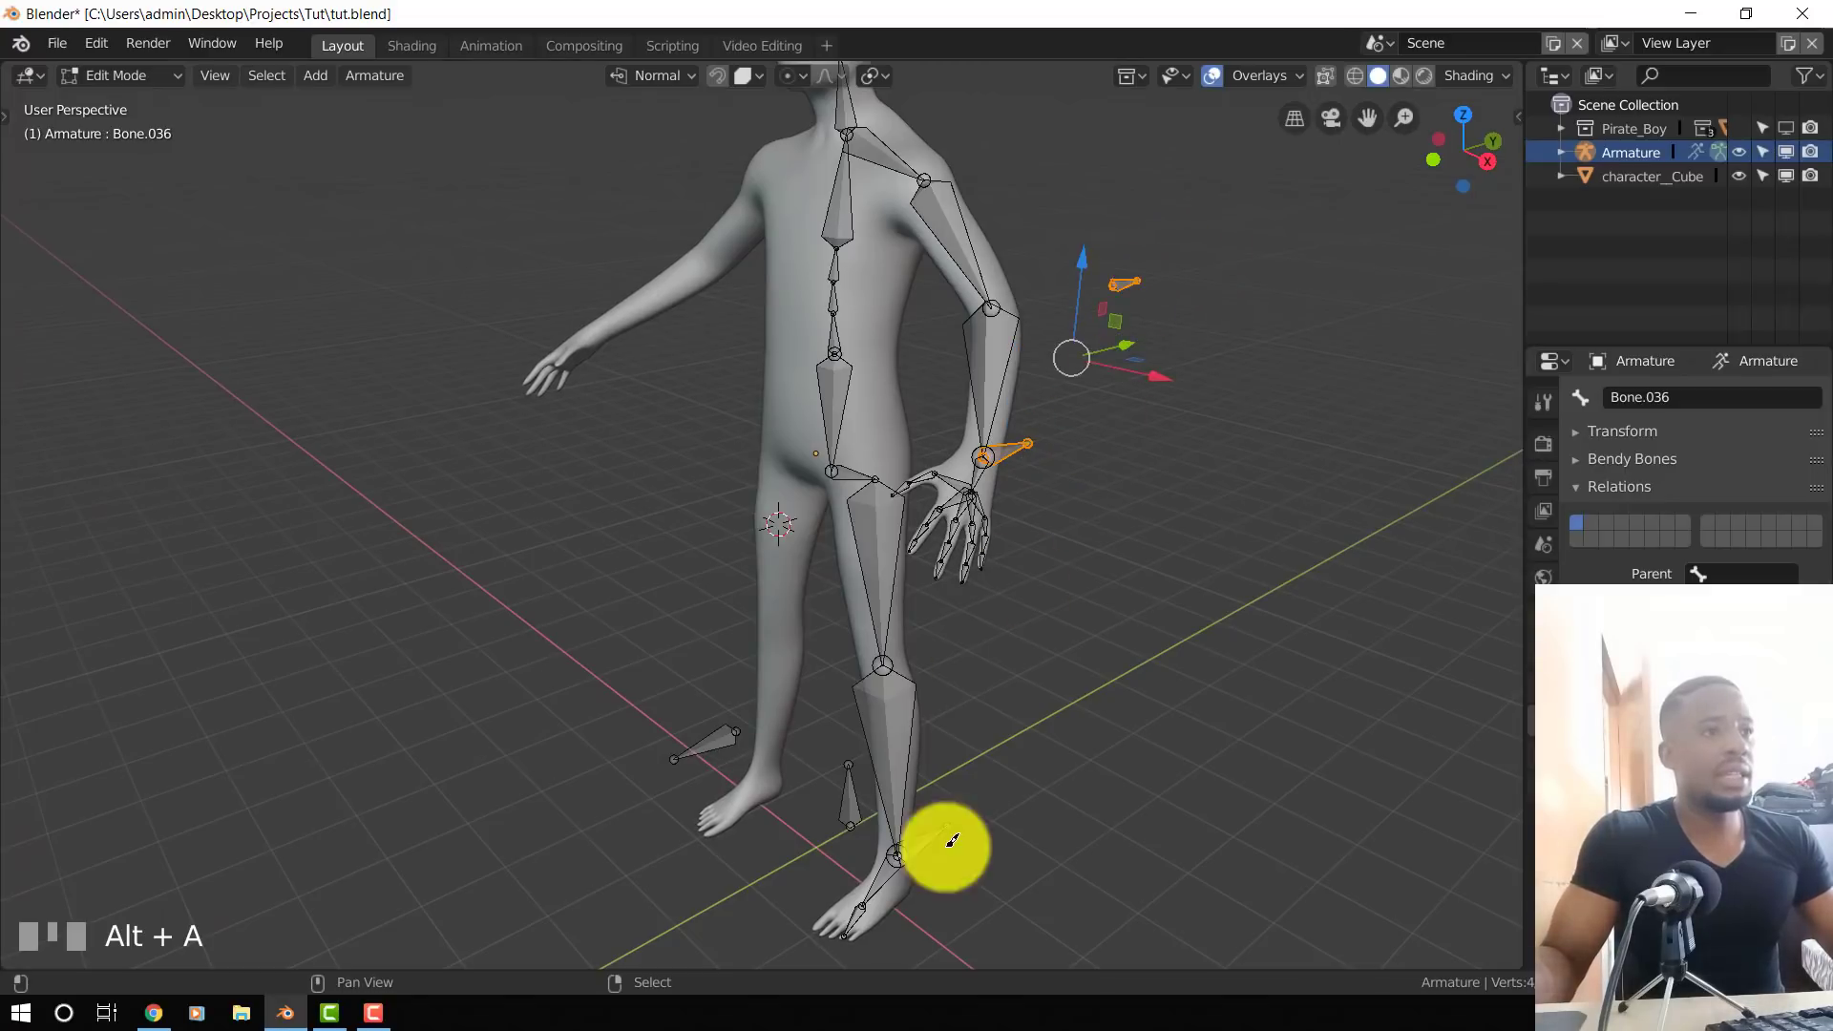
{"action": "middle_click_drag", "start_coordinate": [922, 866], "coordinate": [910, 864]}
{"action": "right_click", "coordinate": [679, 749], "text": "shift"}
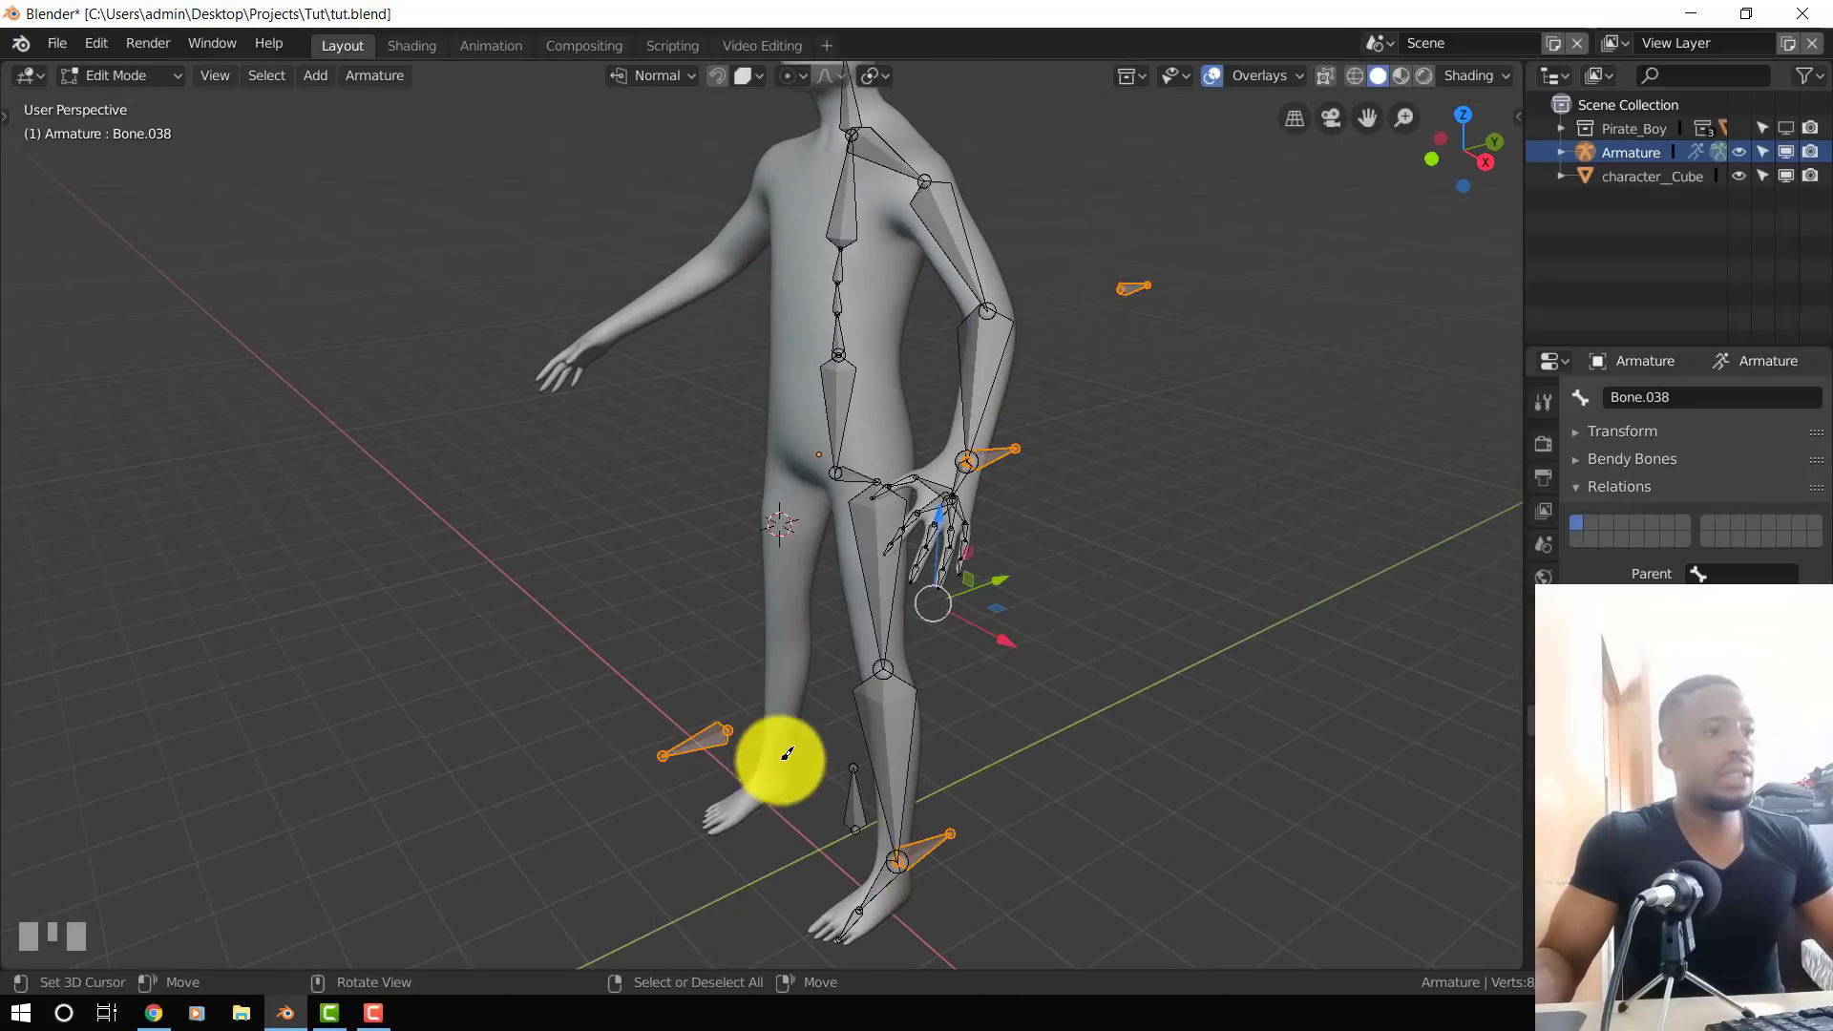
{"action": "middle_click_drag", "start_coordinate": [781, 761], "coordinate": [869, 767]}
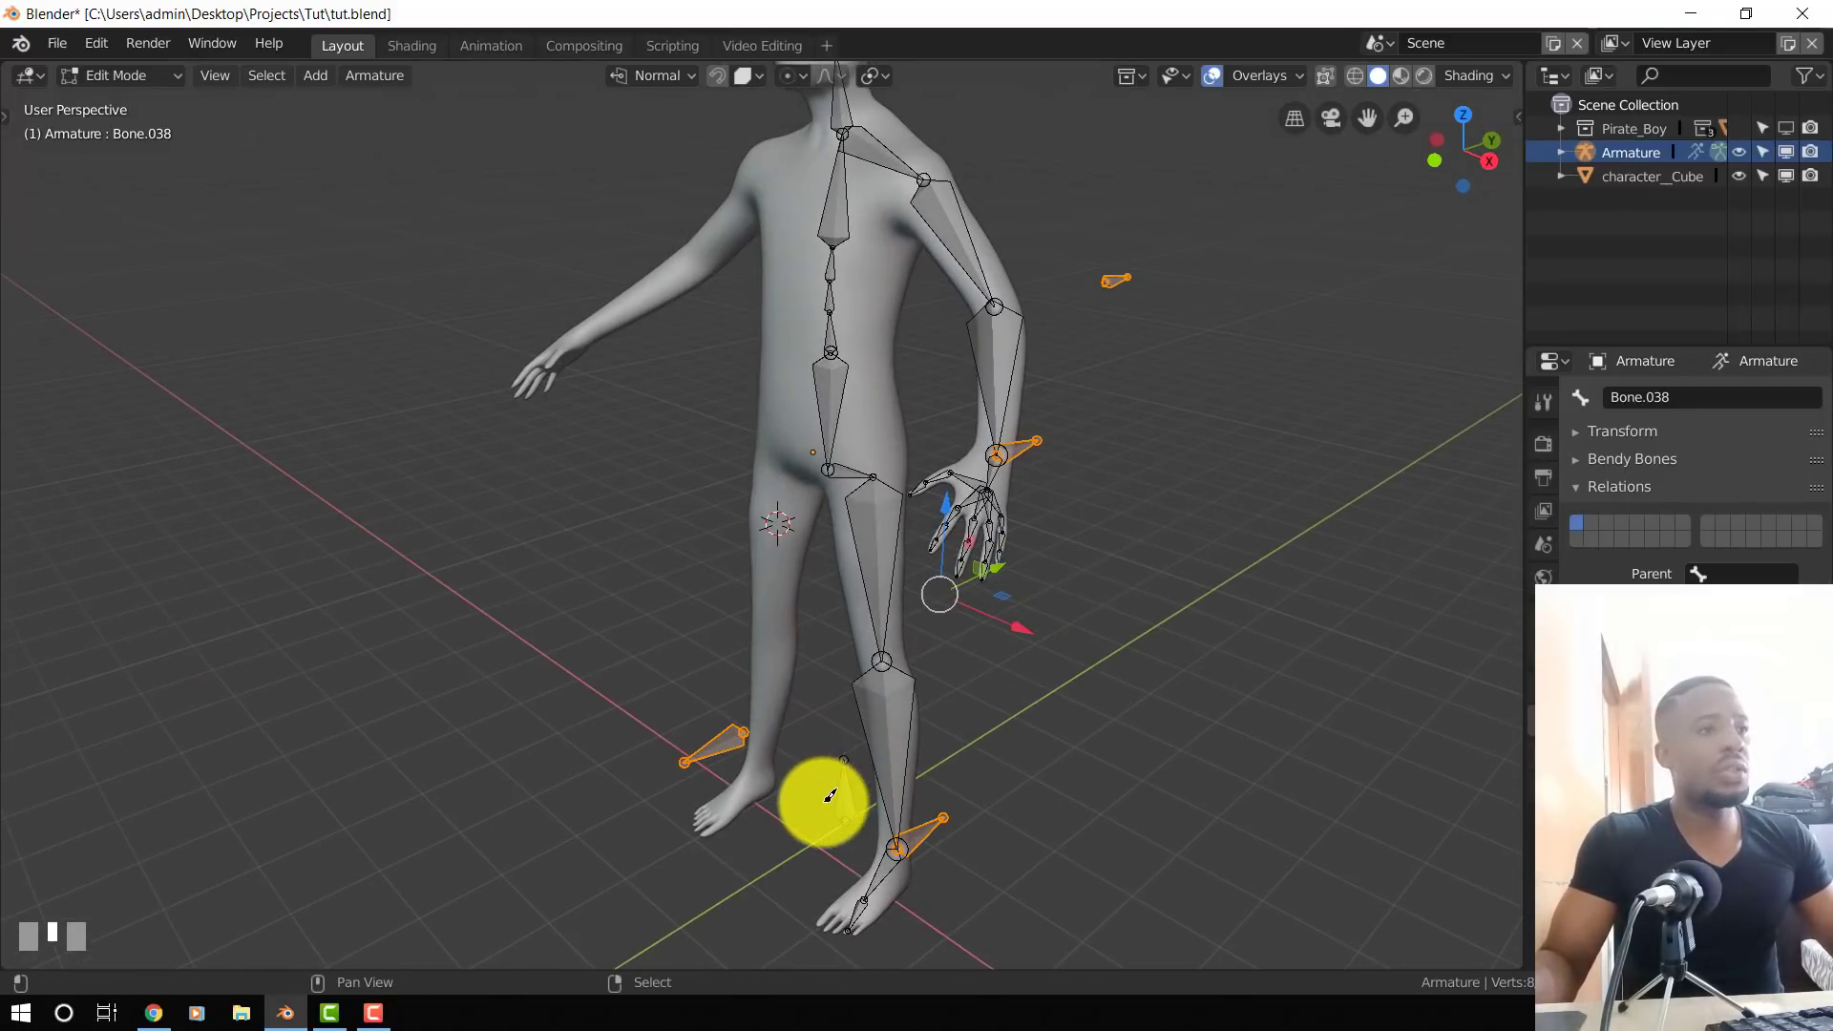
{"action": "key", "text": "ctrl+p"}
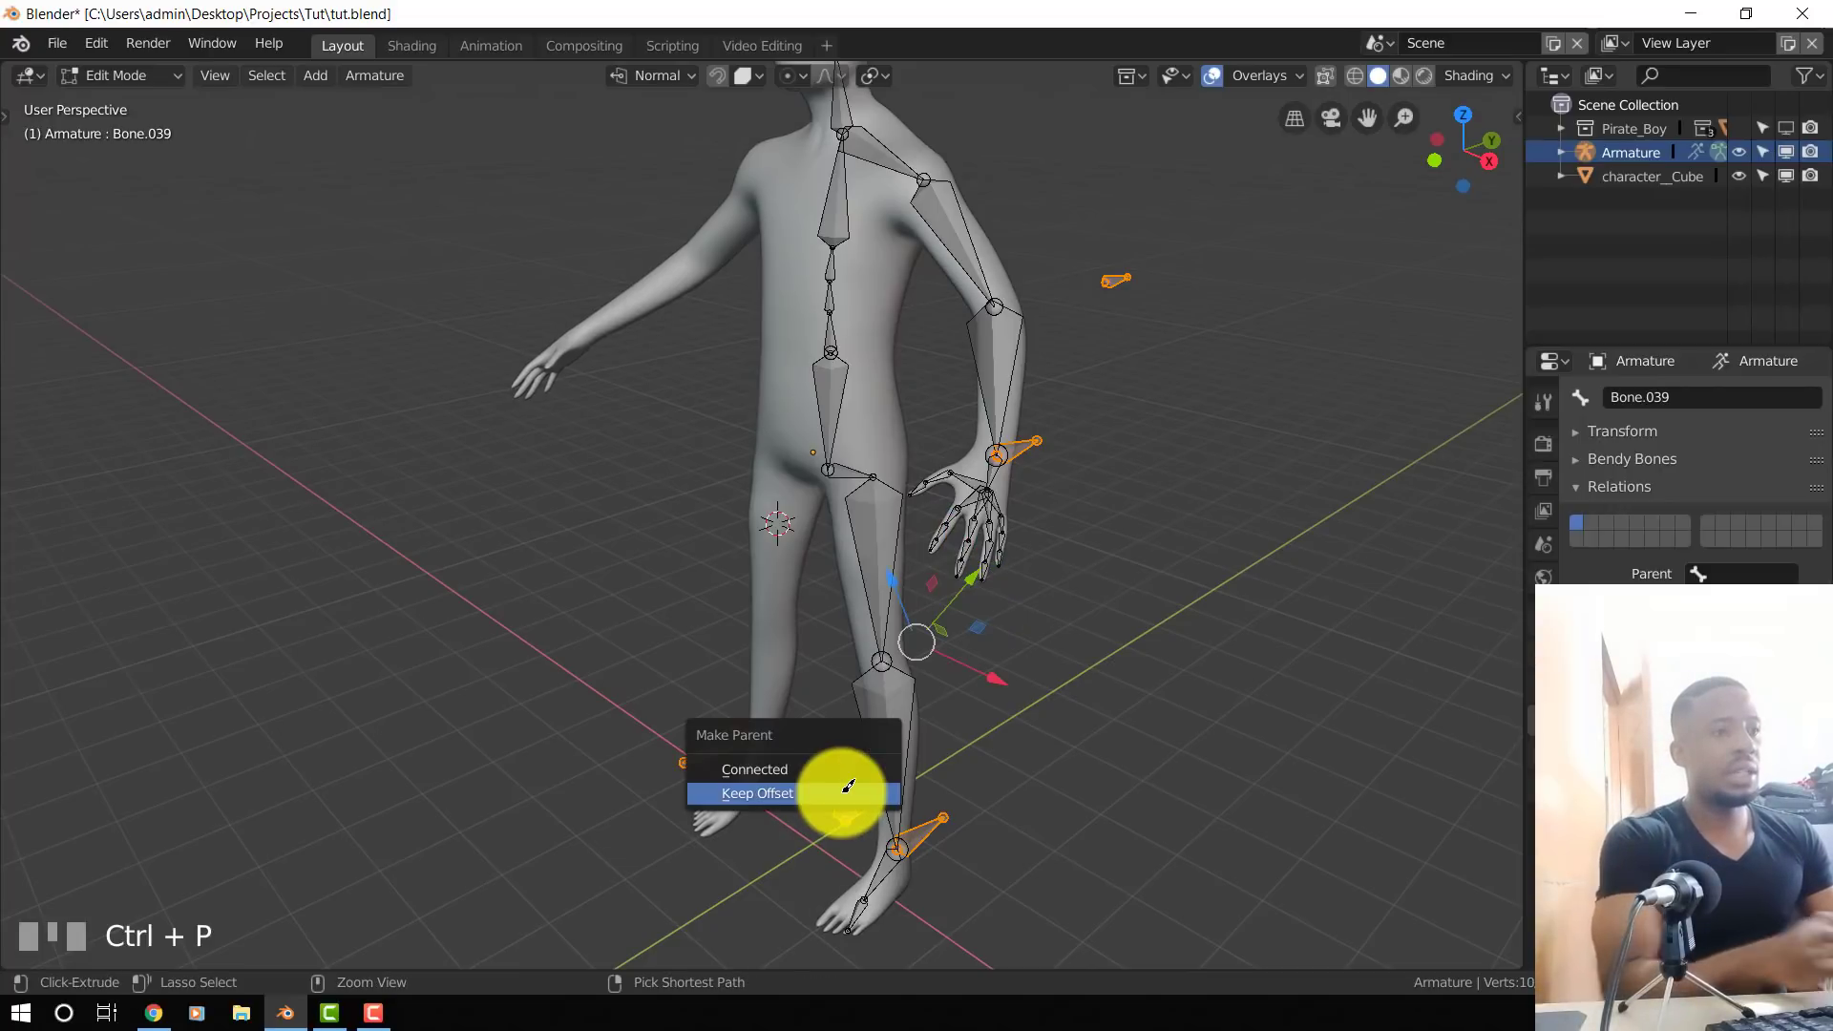
{"action": "left_click", "coordinate": [848, 786]}
- Test the root bone by moving it in Pose Mode, and undo the move
{"action": "key", "text": "ctrl+Tab"}
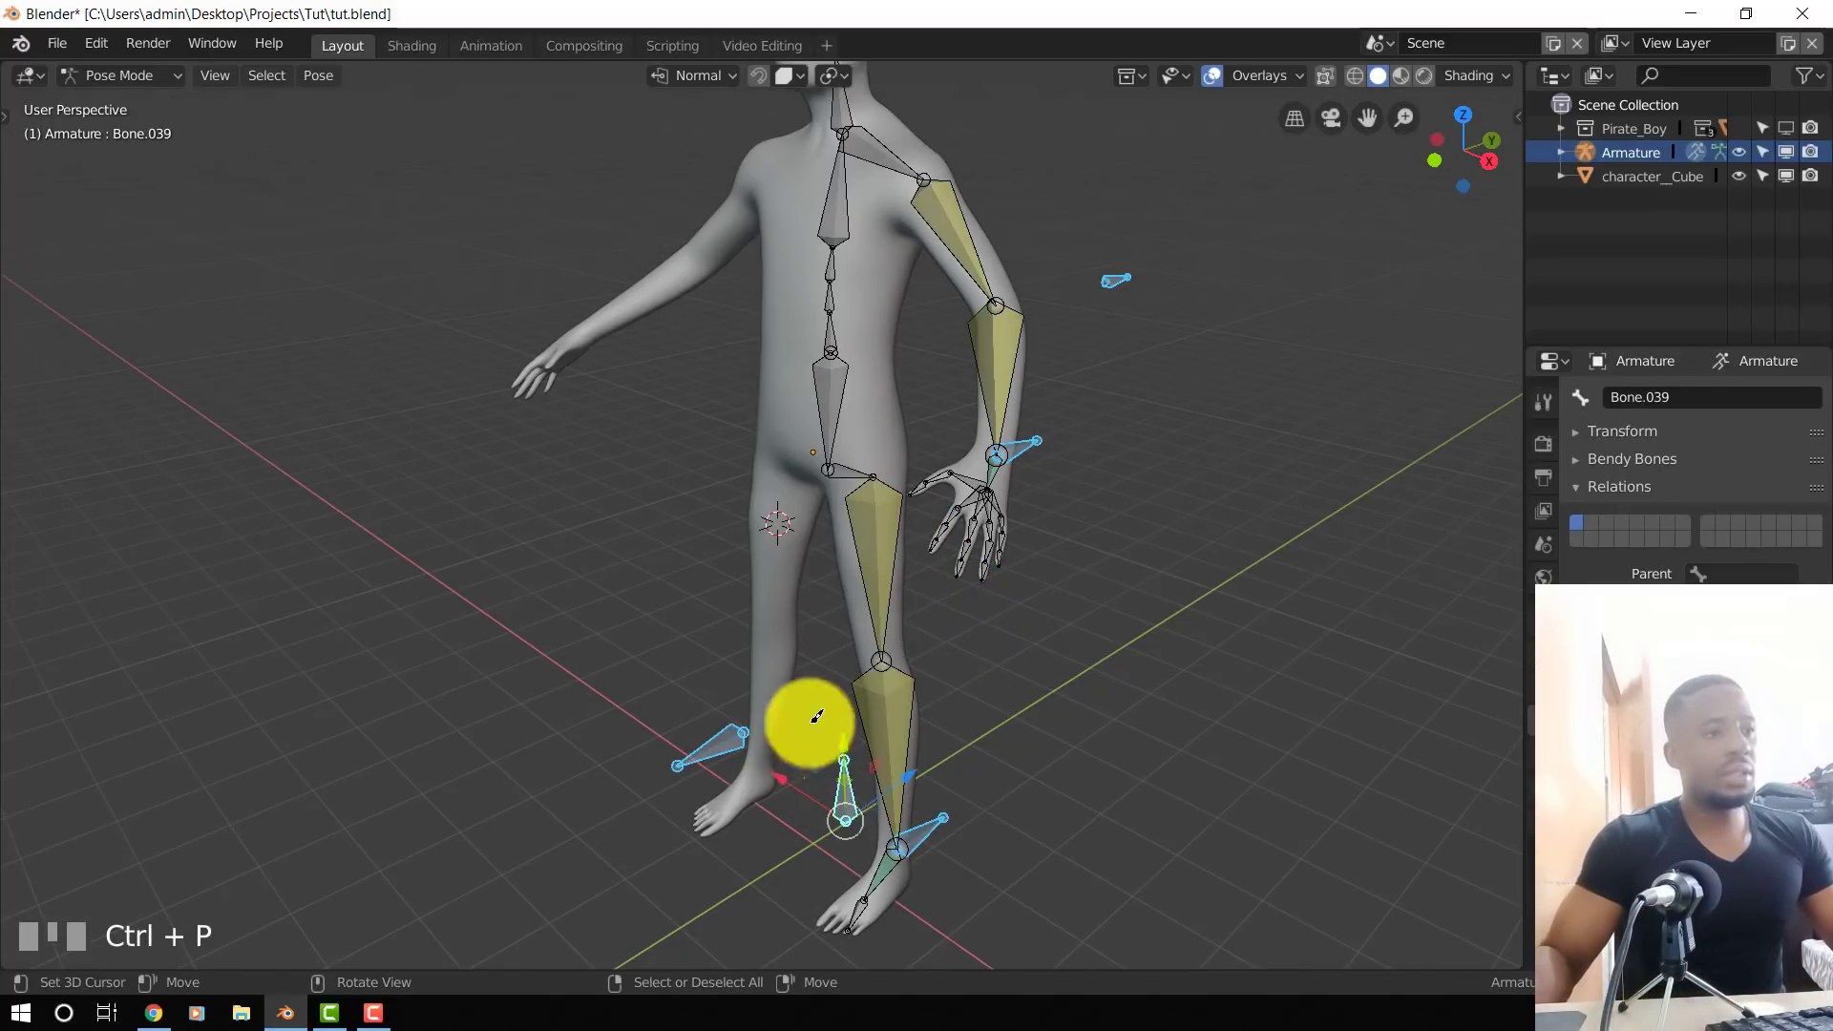
{"action": "key", "text": "g"}
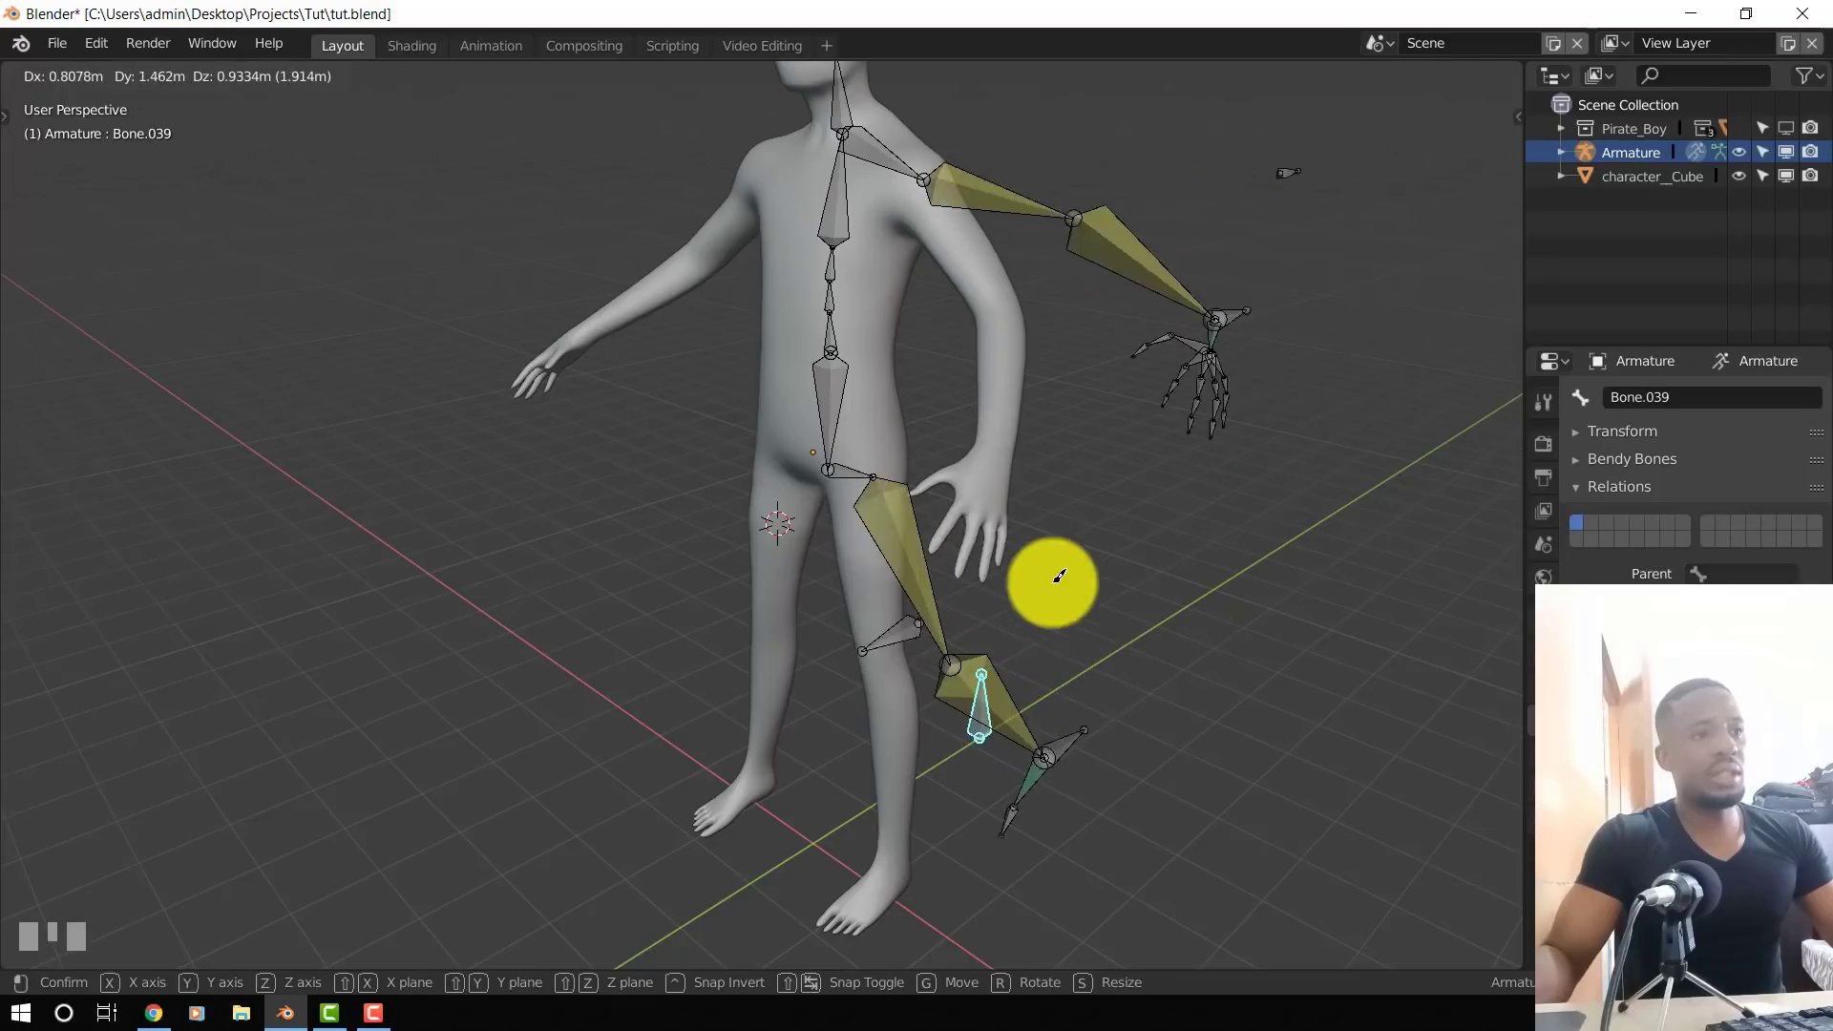
{"action": "left_click", "coordinate": [1014, 618]}
{"action": "key", "text": "ctrl+z"}
- Parent the short waist bone of the spine to the root bone with Keep Offset in Edit Mode
{"action": "middle_click_drag", "start_coordinate": [804, 416], "coordinate": [823, 405]}
{"action": "key", "text": "Tab"}
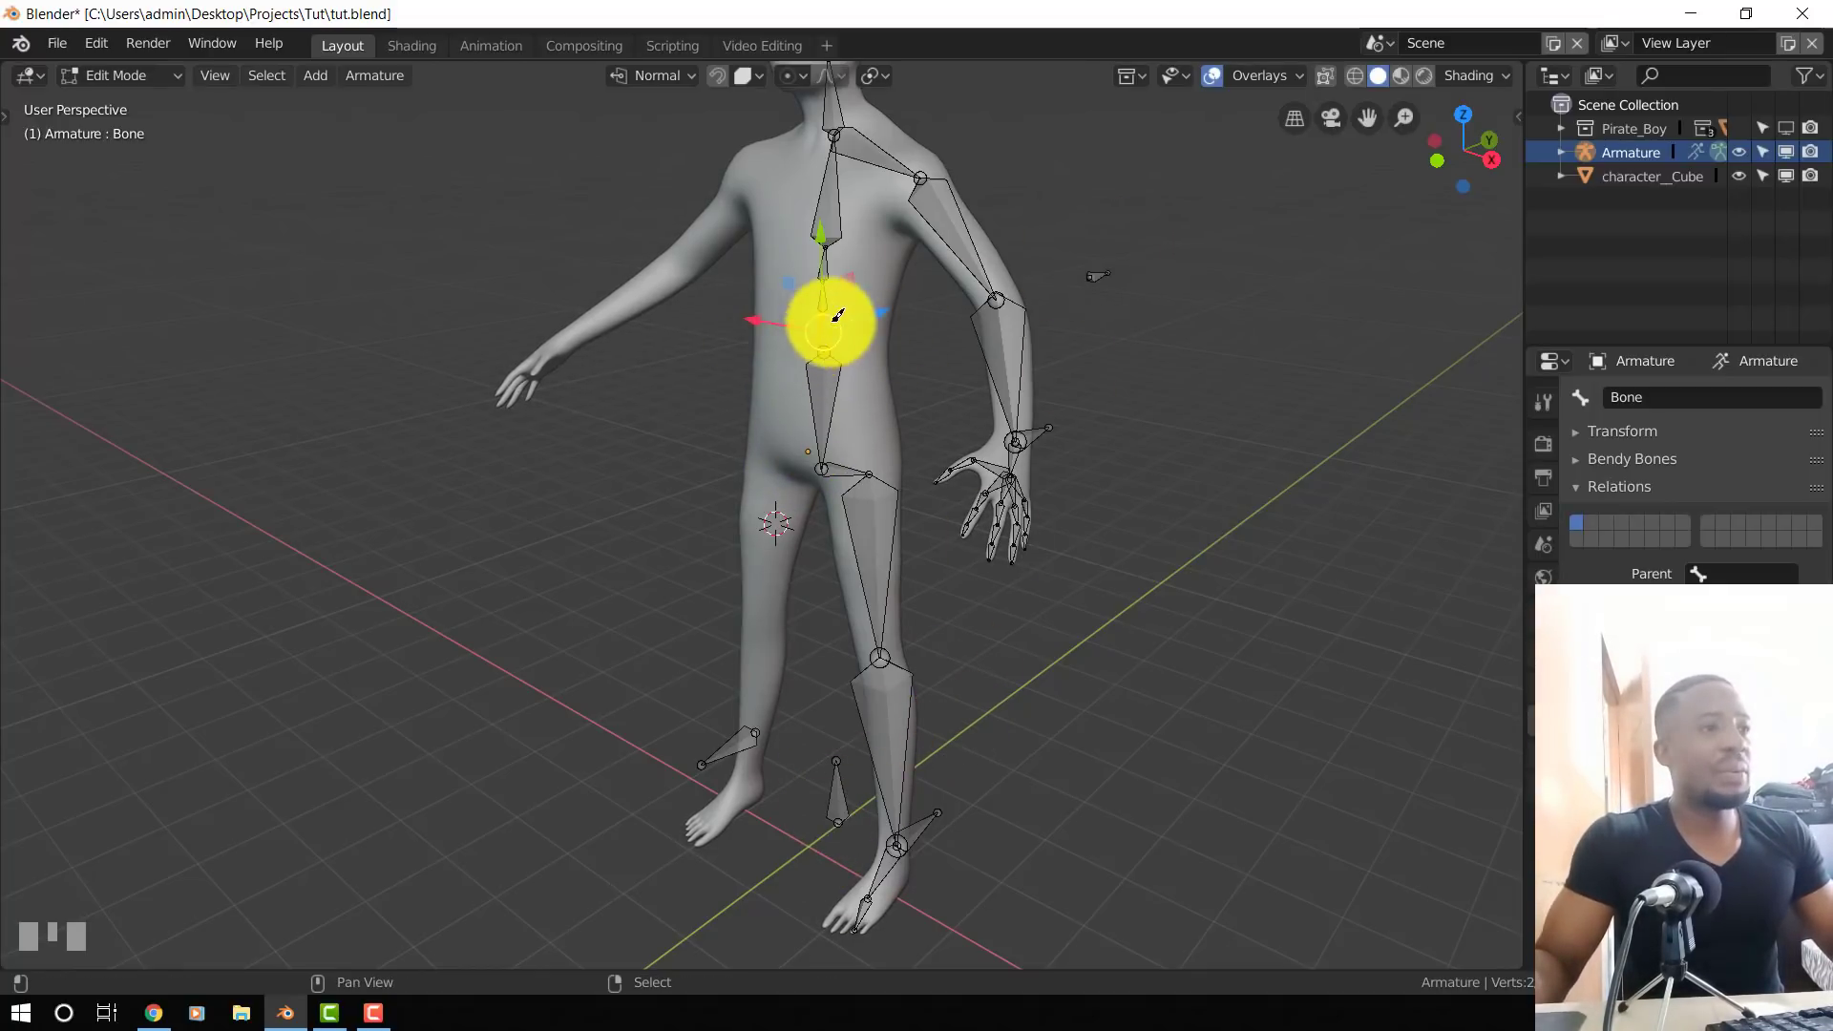
{"action": "key", "text": "ctrl+p"}
{"action": "left_click", "coordinate": [842, 795]}
- Test in Pose Mode whether the whole rig follows the root bone, and cancel the move
{"action": "key", "text": "ctrl+Tab"}
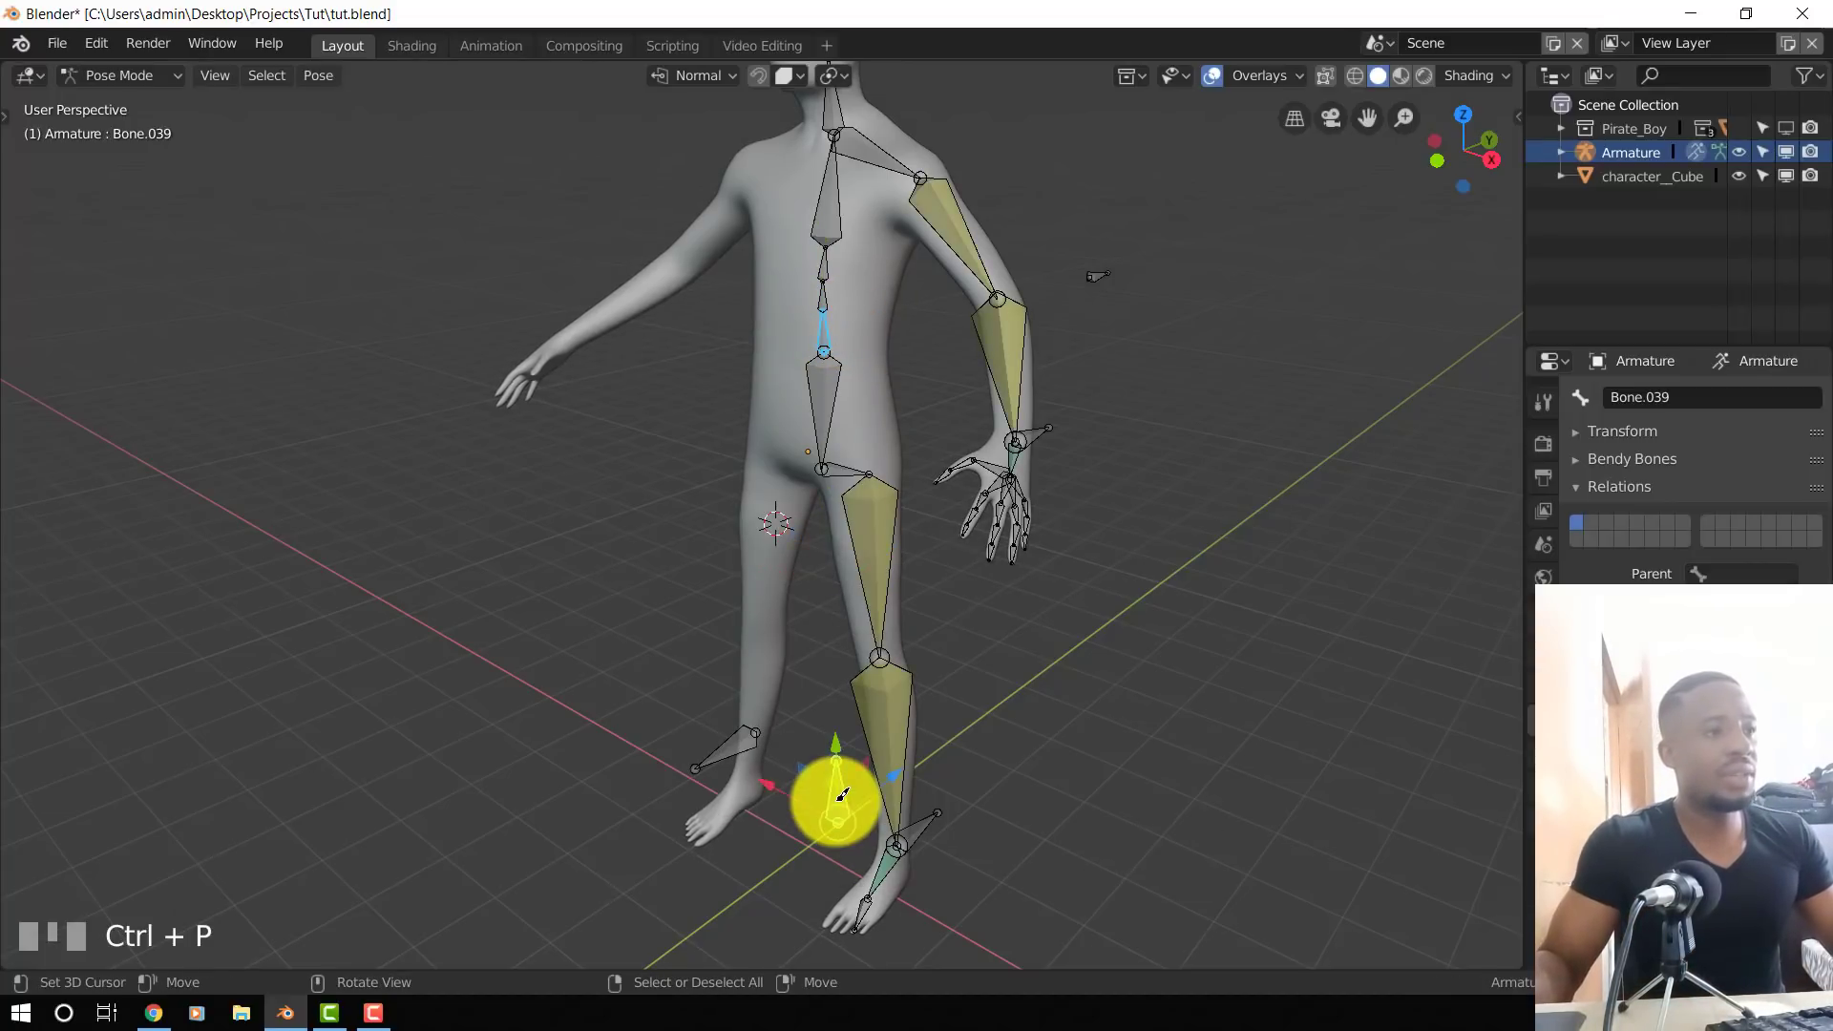
{"action": "right_click", "coordinate": [842, 794]}
{"action": "scroll", "coordinate": [845, 775], "scroll_direction": "down", "scroll_amount": 3}
{"action": "key", "text": "g"}
{"action": "right_click", "coordinate": [1019, 675]}
{"action": "scroll", "coordinate": [771, 683], "scroll_direction": "down", "scroll_amount": 2}
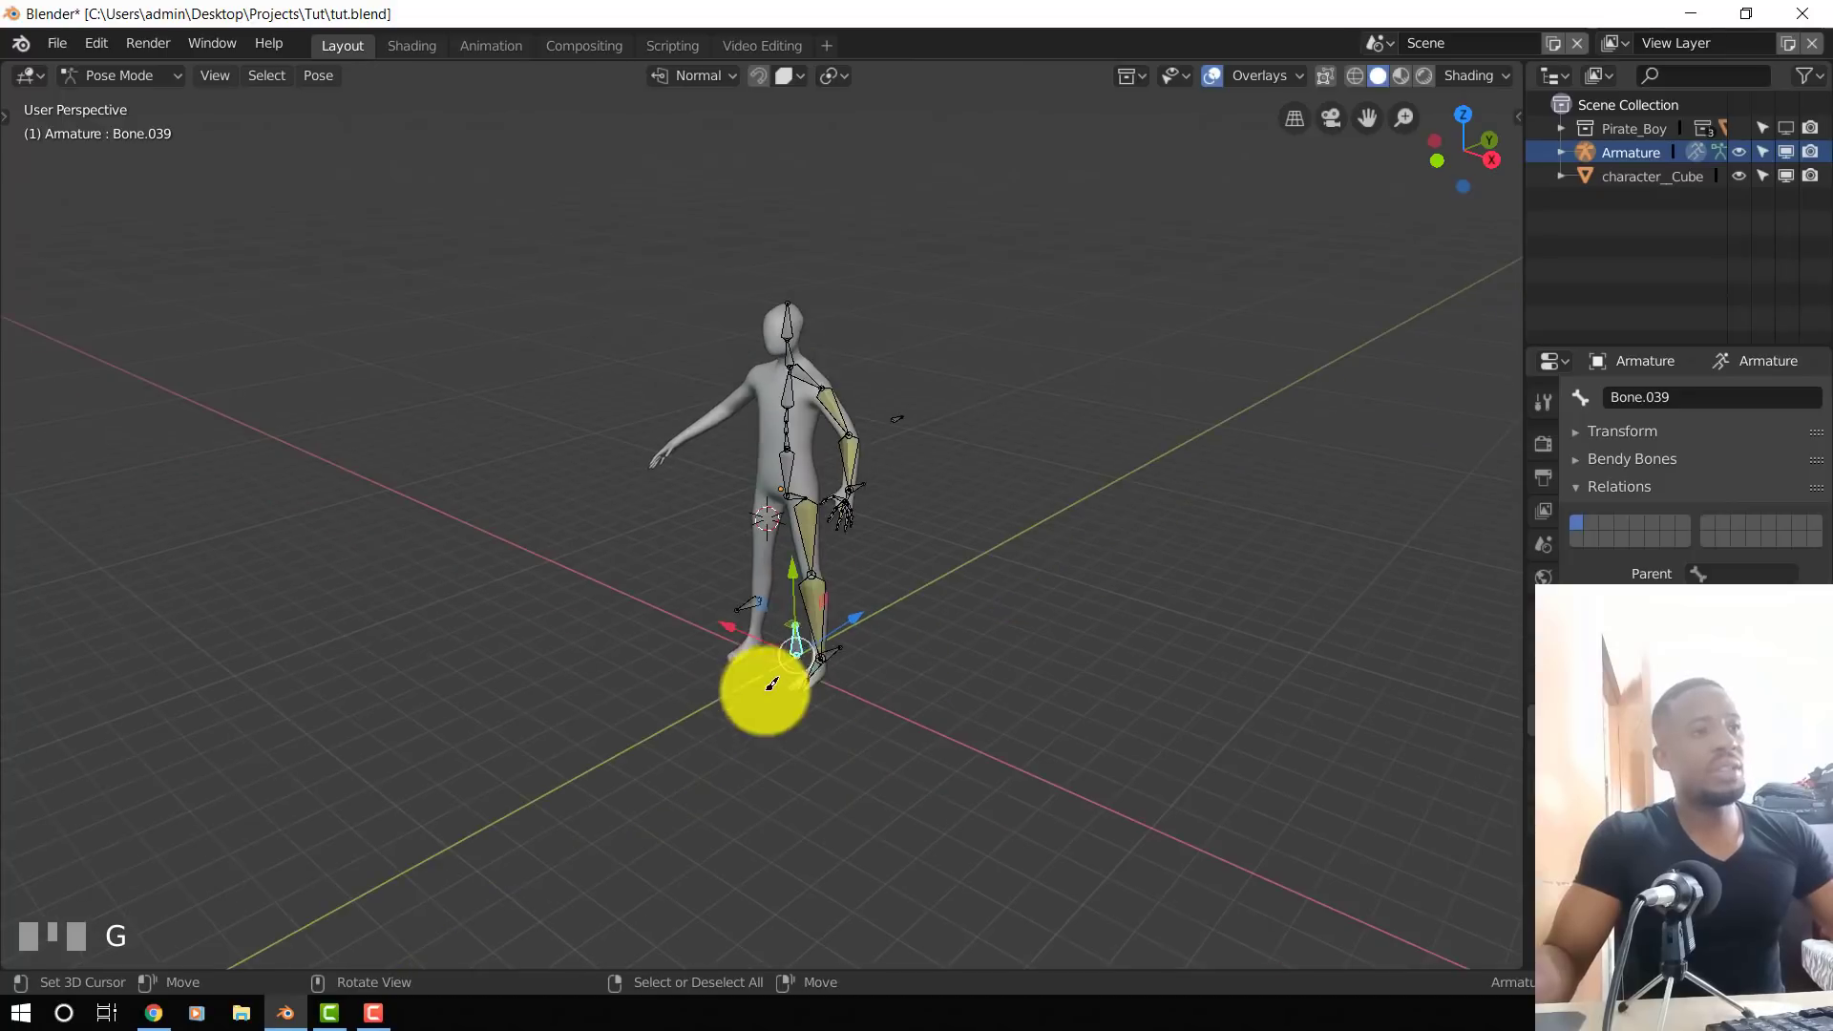
- Save the Blender file
{"action": "middle_click_drag", "start_coordinate": [772, 683], "coordinate": [873, 437]}
{"action": "scroll", "coordinate": [912, 526], "scroll_direction": "up", "scroll_amount": 3}
{"action": "key", "text": "ctrl+s"}
- Select all bones of the character's left arm and leg in Edit Mode, including the collarbone and hip connector bones
{"action": "key", "text": "alt+a"}
{"action": "key", "text": "Tab"}
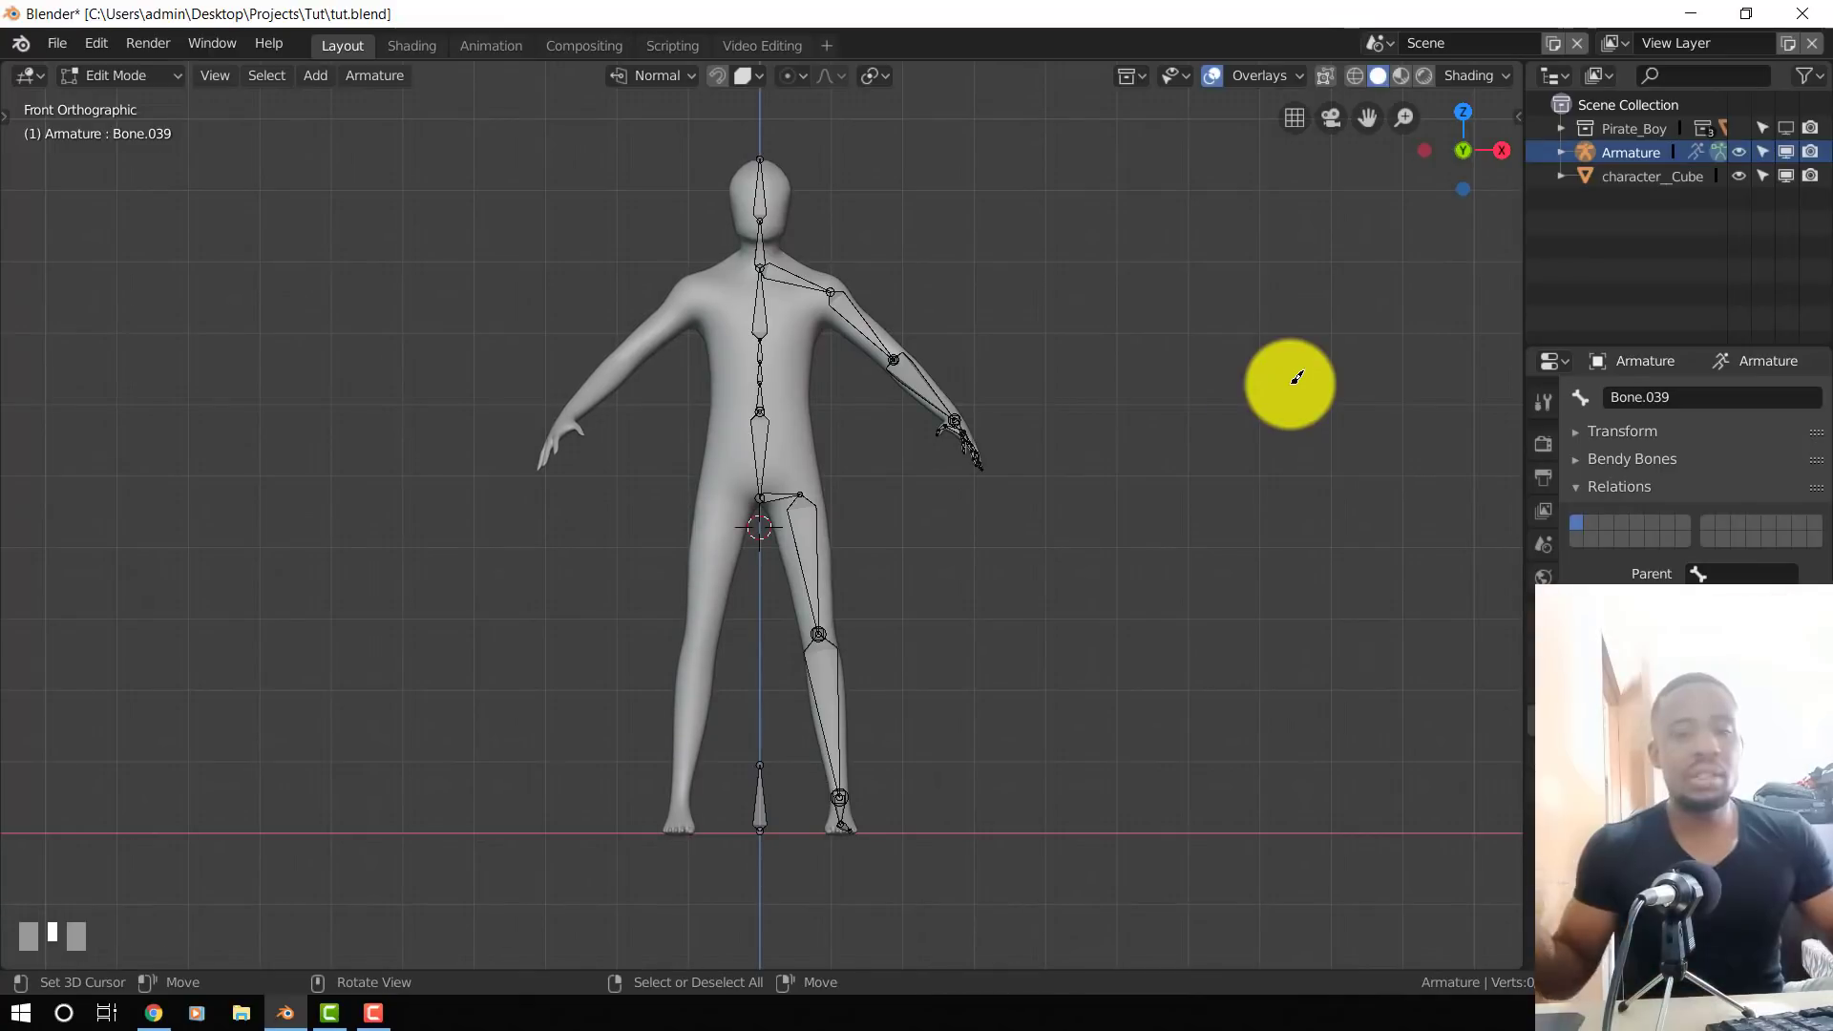
{"action": "key", "text": "b"}
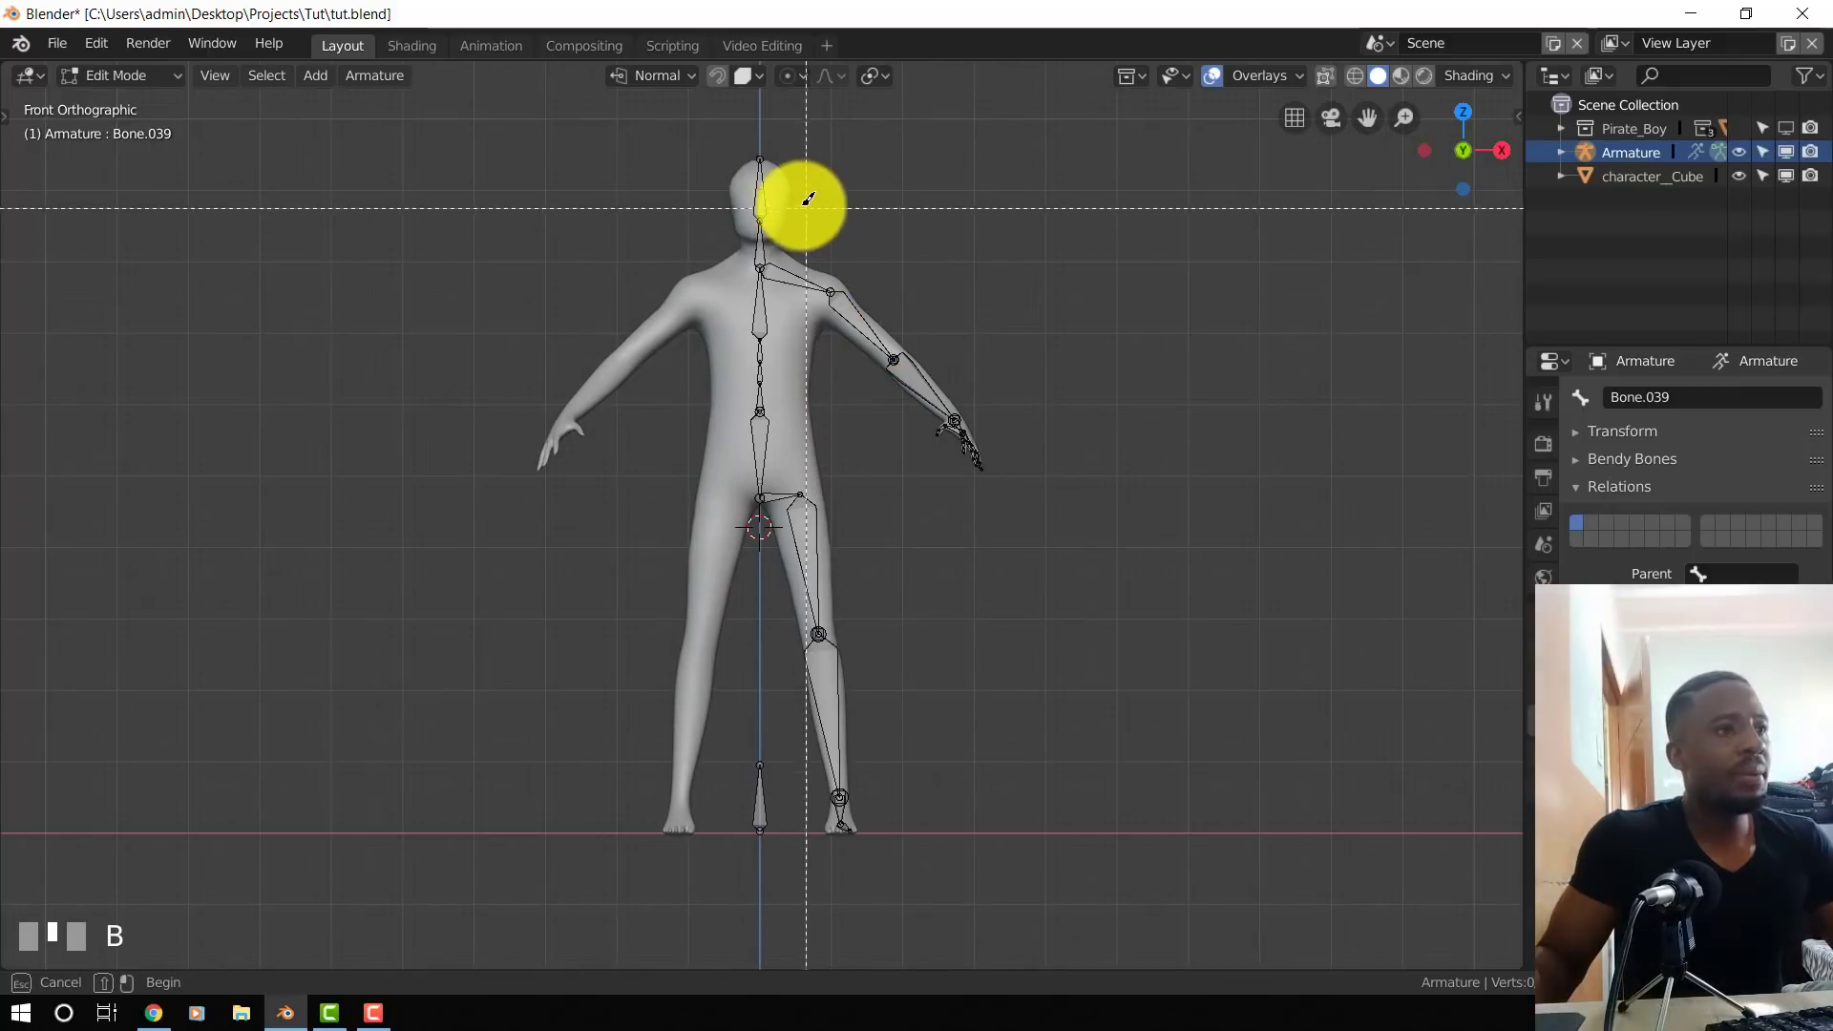
{"action": "left_click_drag", "start_coordinate": [806, 198], "coordinate": [1236, 970]}
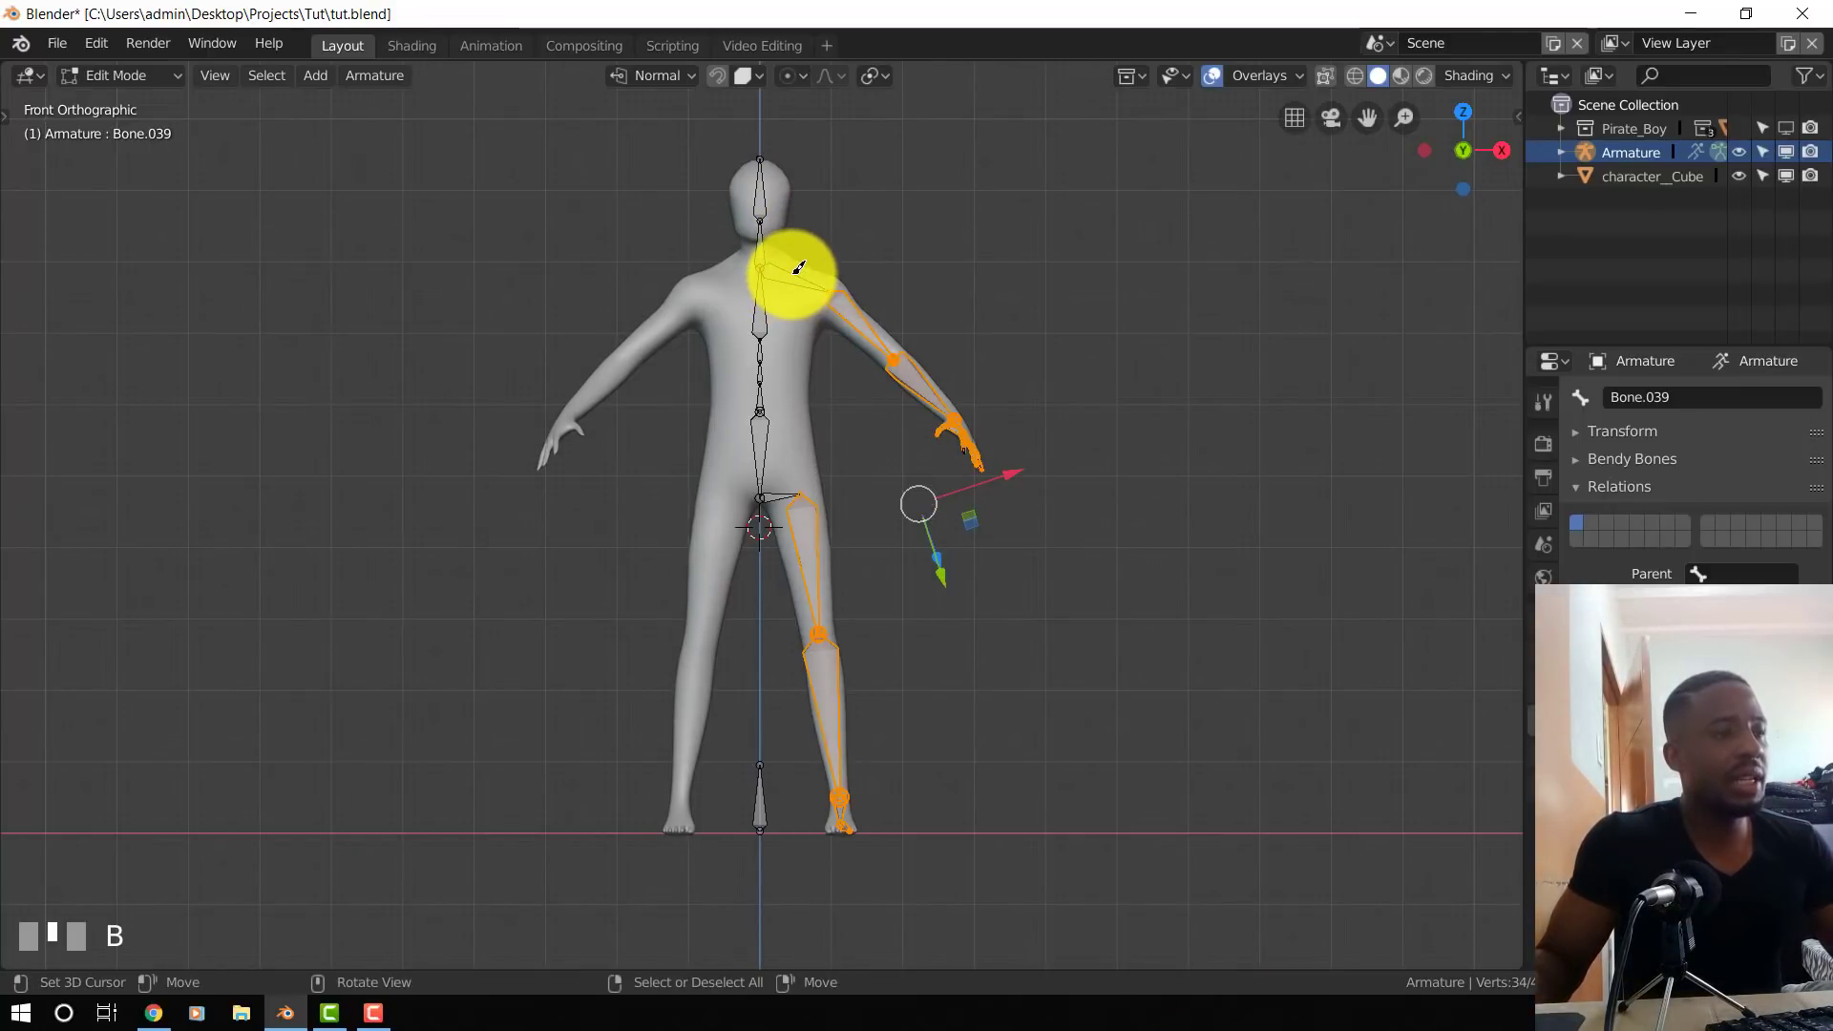
{"action": "left_click", "coordinate": [798, 271], "text": "shift"}
{"action": "left_click", "coordinate": [793, 484], "text": "shift"}
{"action": "scroll", "coordinate": [859, 318], "scroll_direction": "up", "scroll_amount": 2}
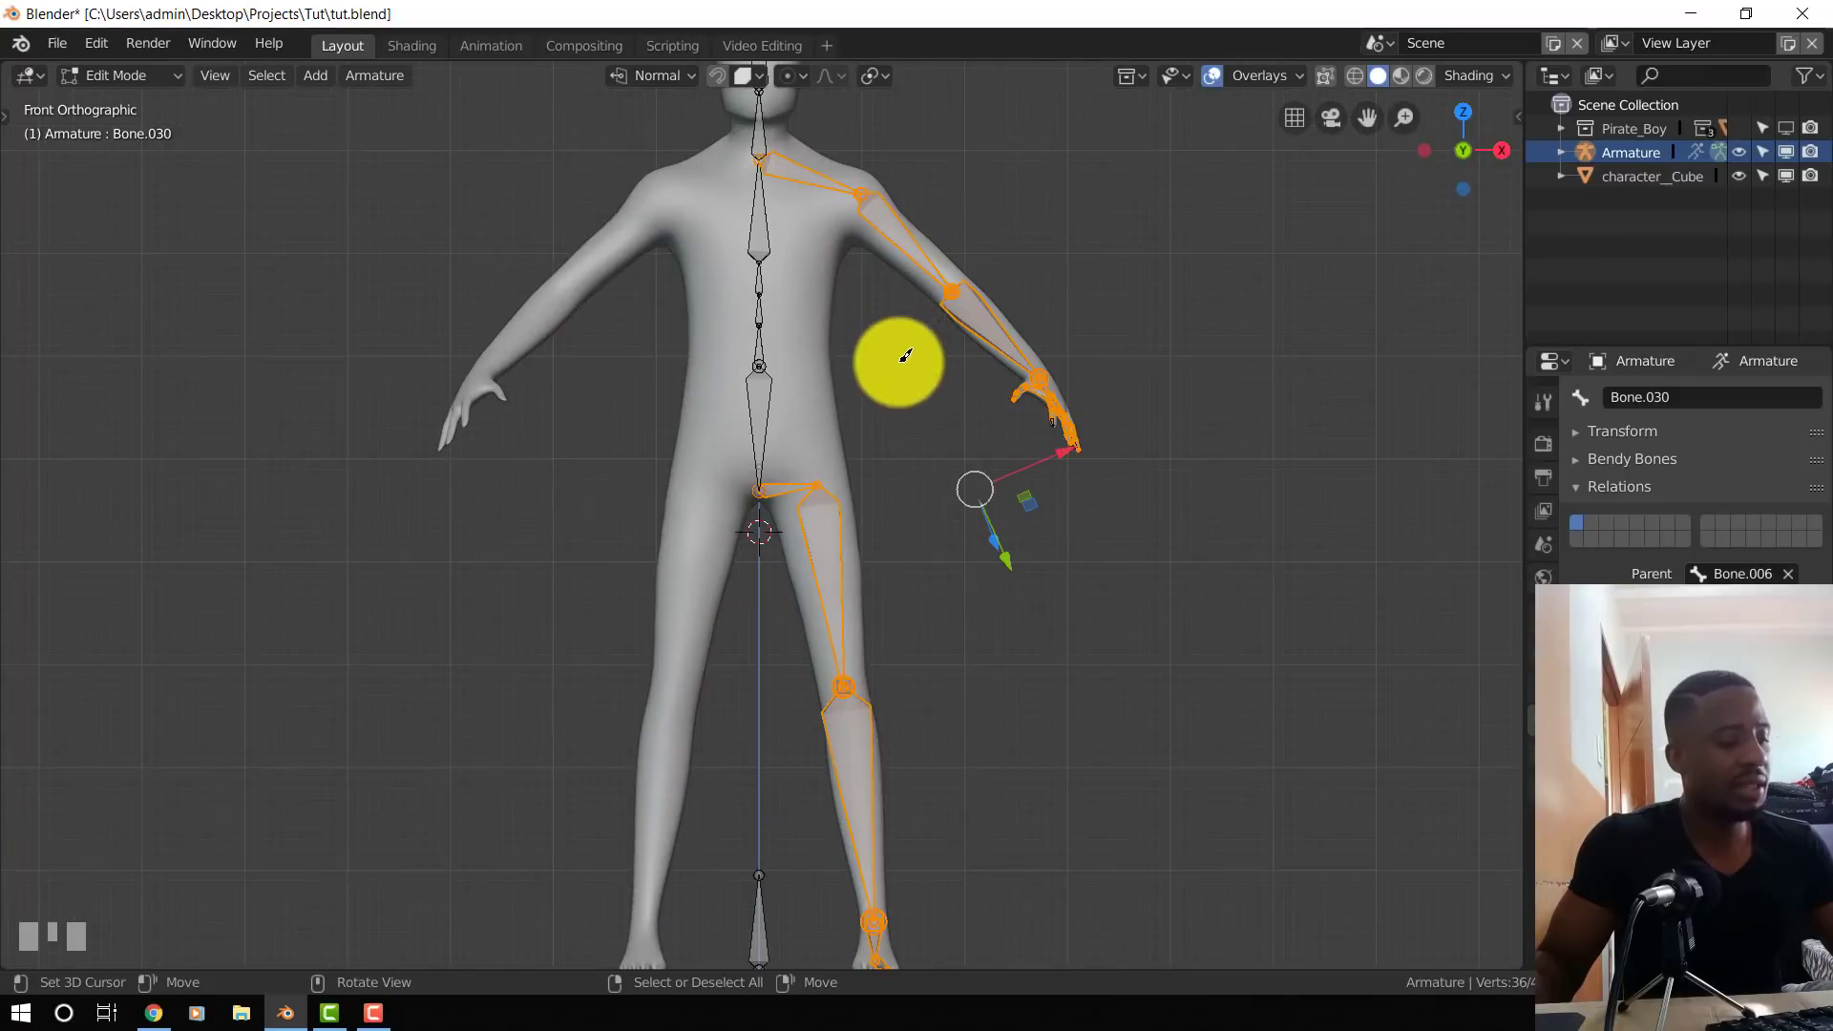
- Switch the armature to Object Mode
{"action": "middle_click_drag", "start_coordinate": [896, 360], "coordinate": [921, 451]}
{"action": "key", "text": "Tab"}
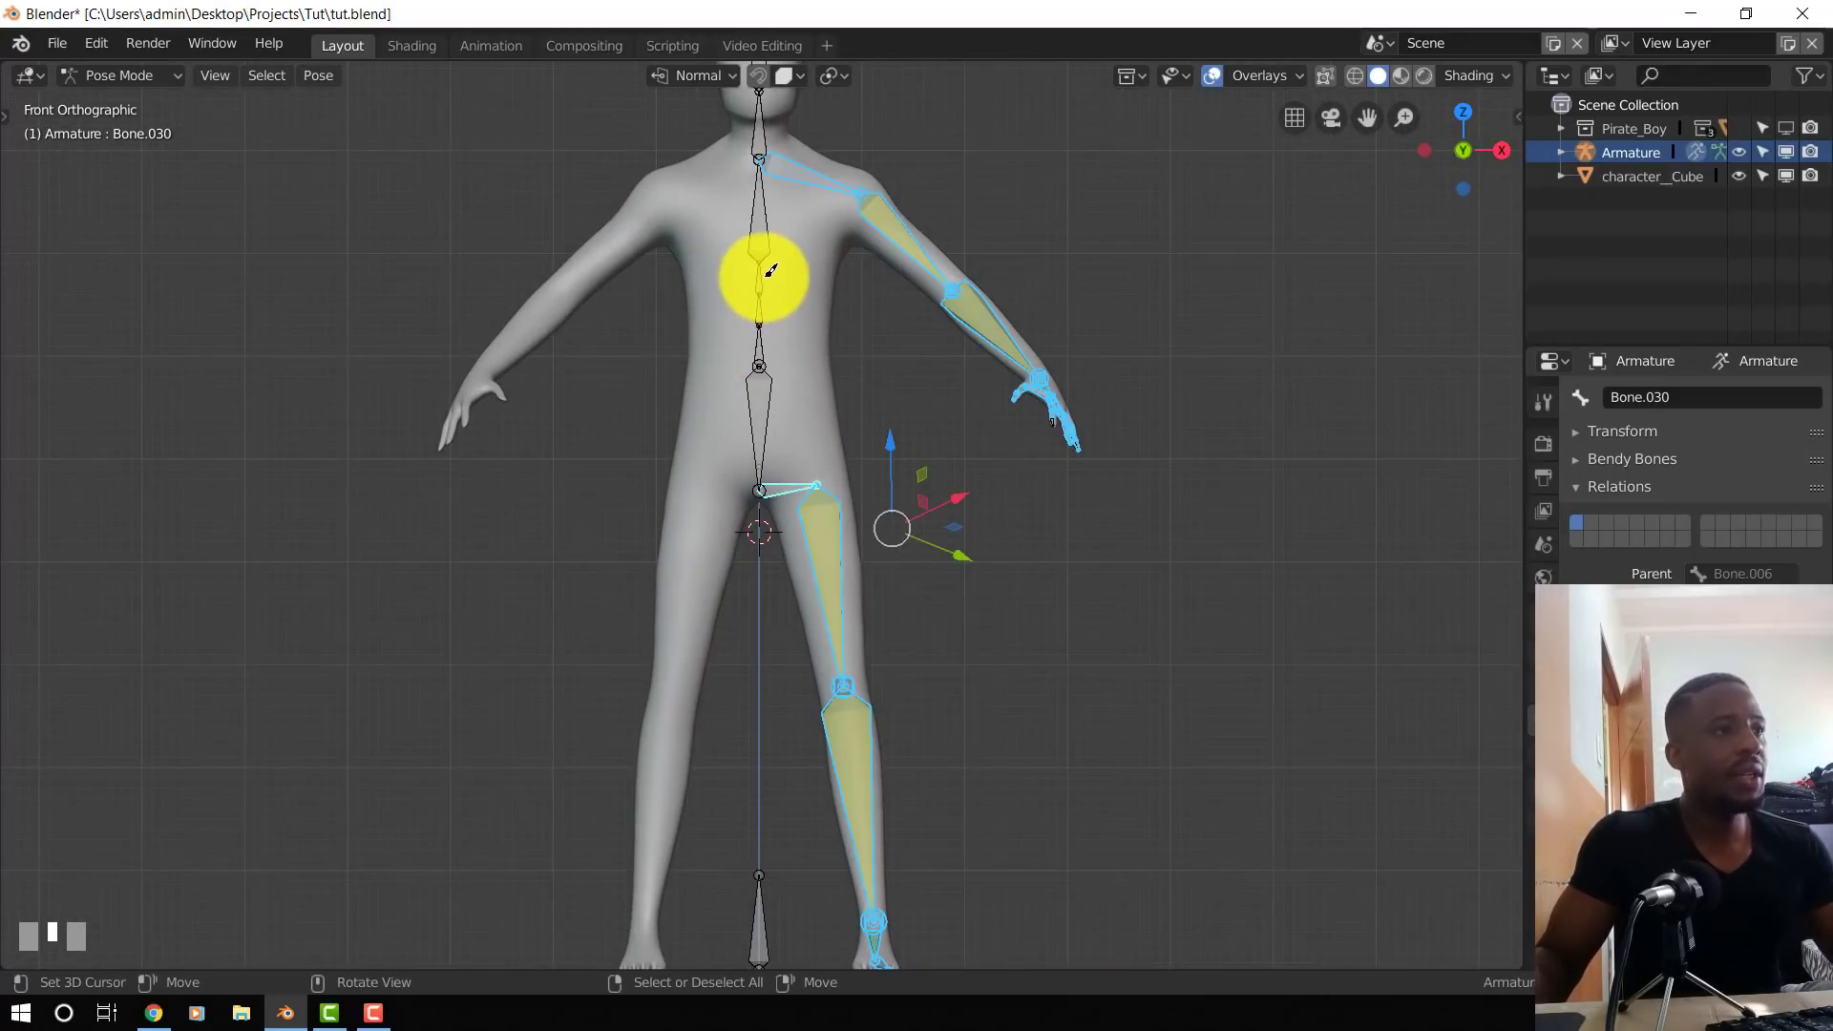
{"action": "key", "text": "ctrl+Tab"}
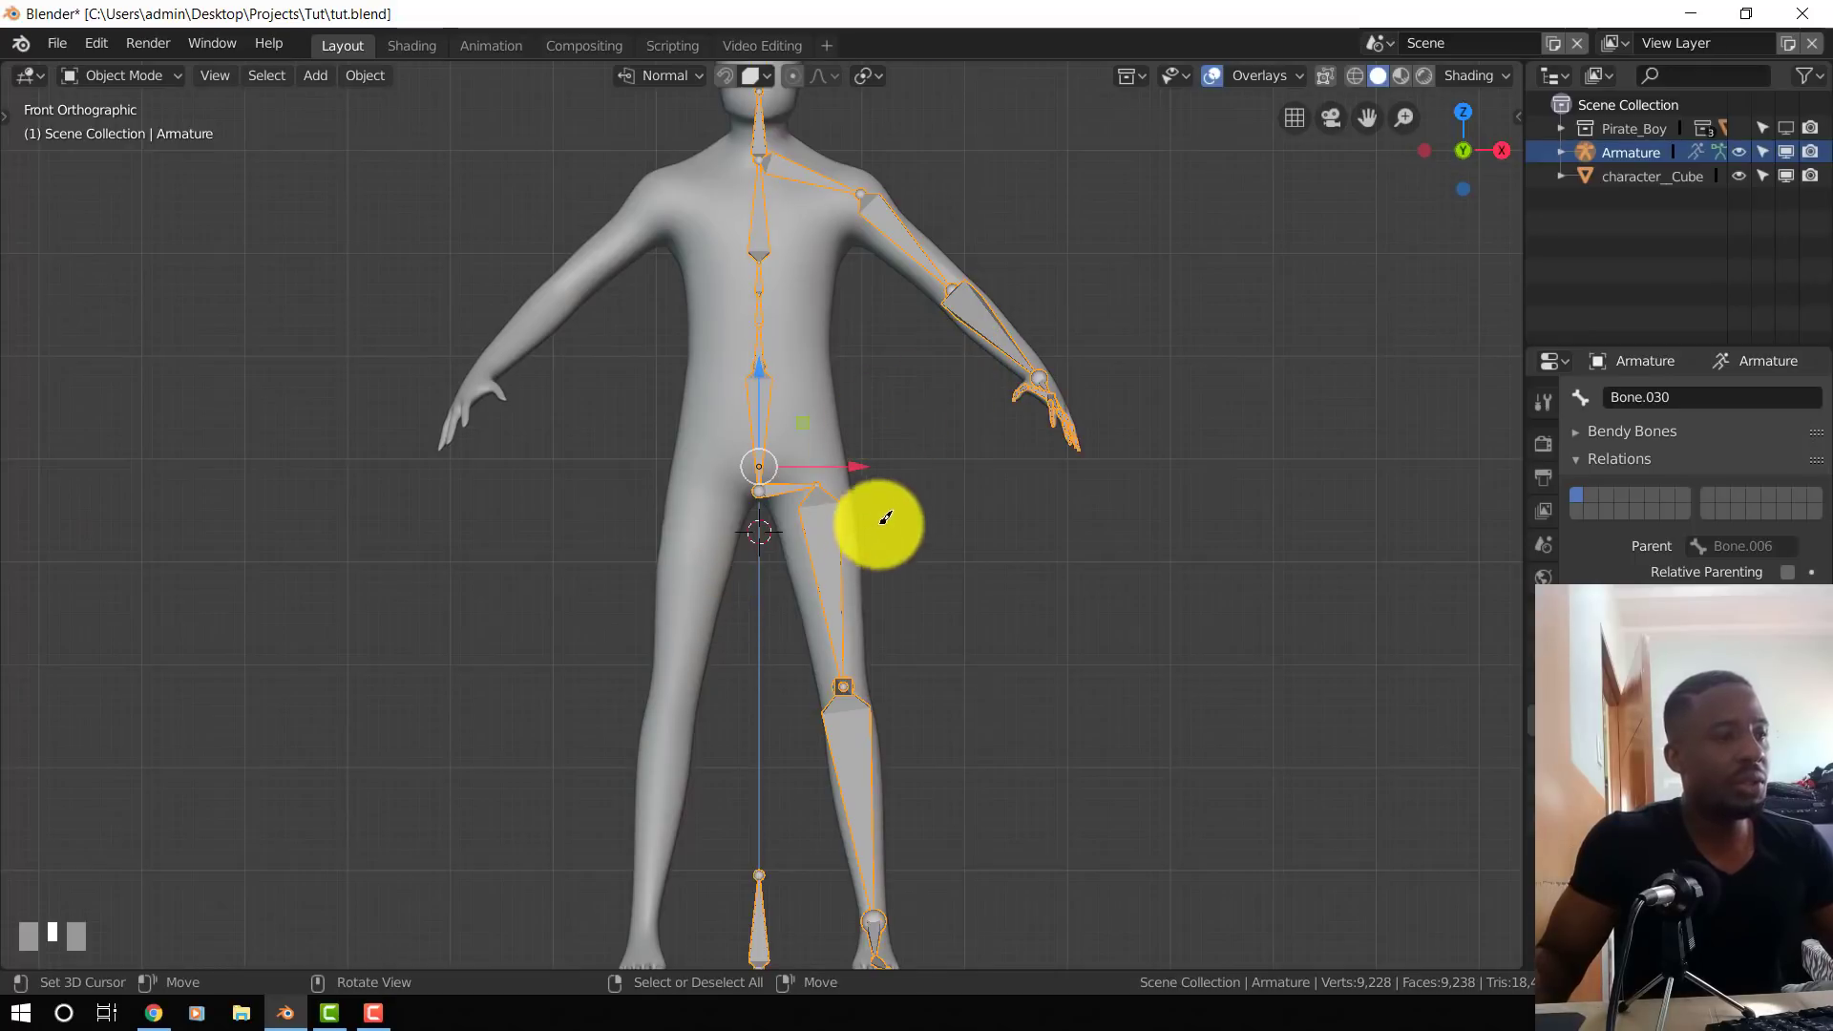
{"action": "scroll", "coordinate": [840, 511], "scroll_direction": "up", "scroll_amount": 4}
{"action": "scroll", "coordinate": [752, 607], "scroll_direction": "down", "scroll_amount": 3}
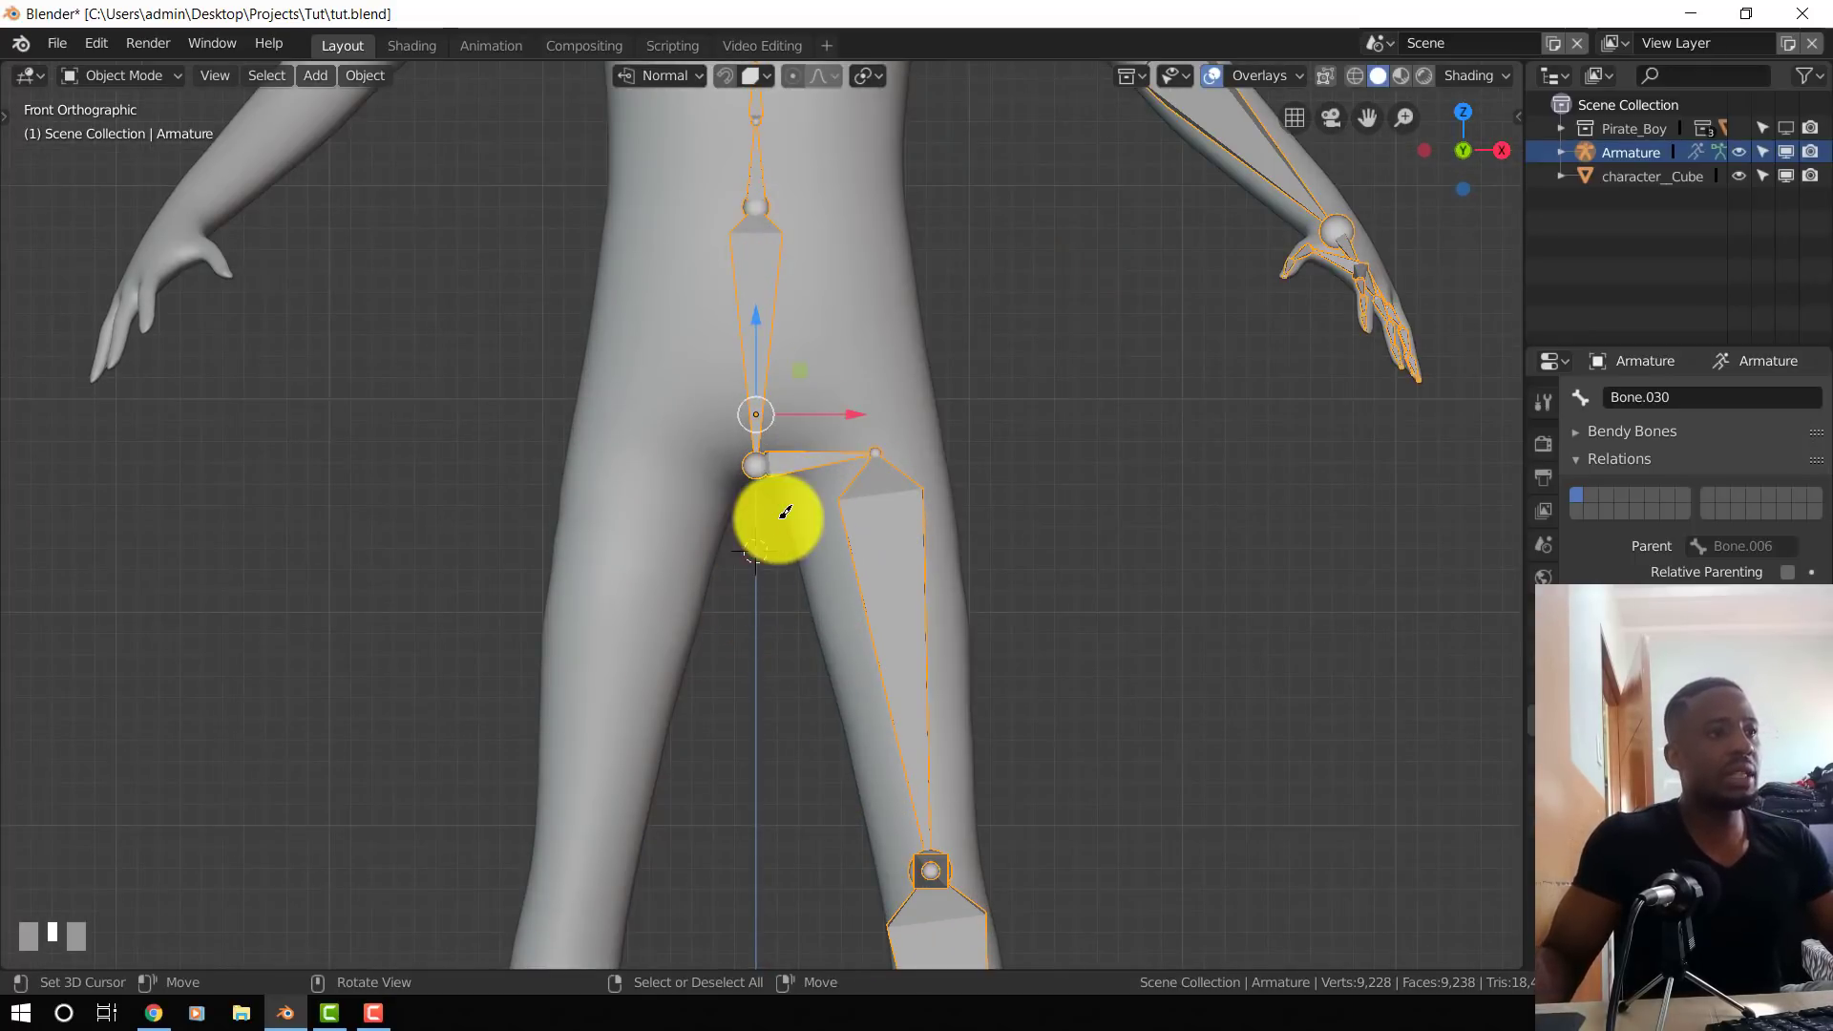
- Place the 3D cursor at an arbitrary spot away from the character
{"action": "left_click", "coordinate": [1383, 261]}
{"action": "scroll", "coordinate": [1177, 316], "scroll_direction": "down", "scroll_amount": 5}
{"action": "left_click_drag", "start_coordinate": [1188, 229], "coordinate": [1460, 178]}
{"action": "key", "text": "ctrl+z"}
{"action": "left_click", "coordinate": [1287, 319]}
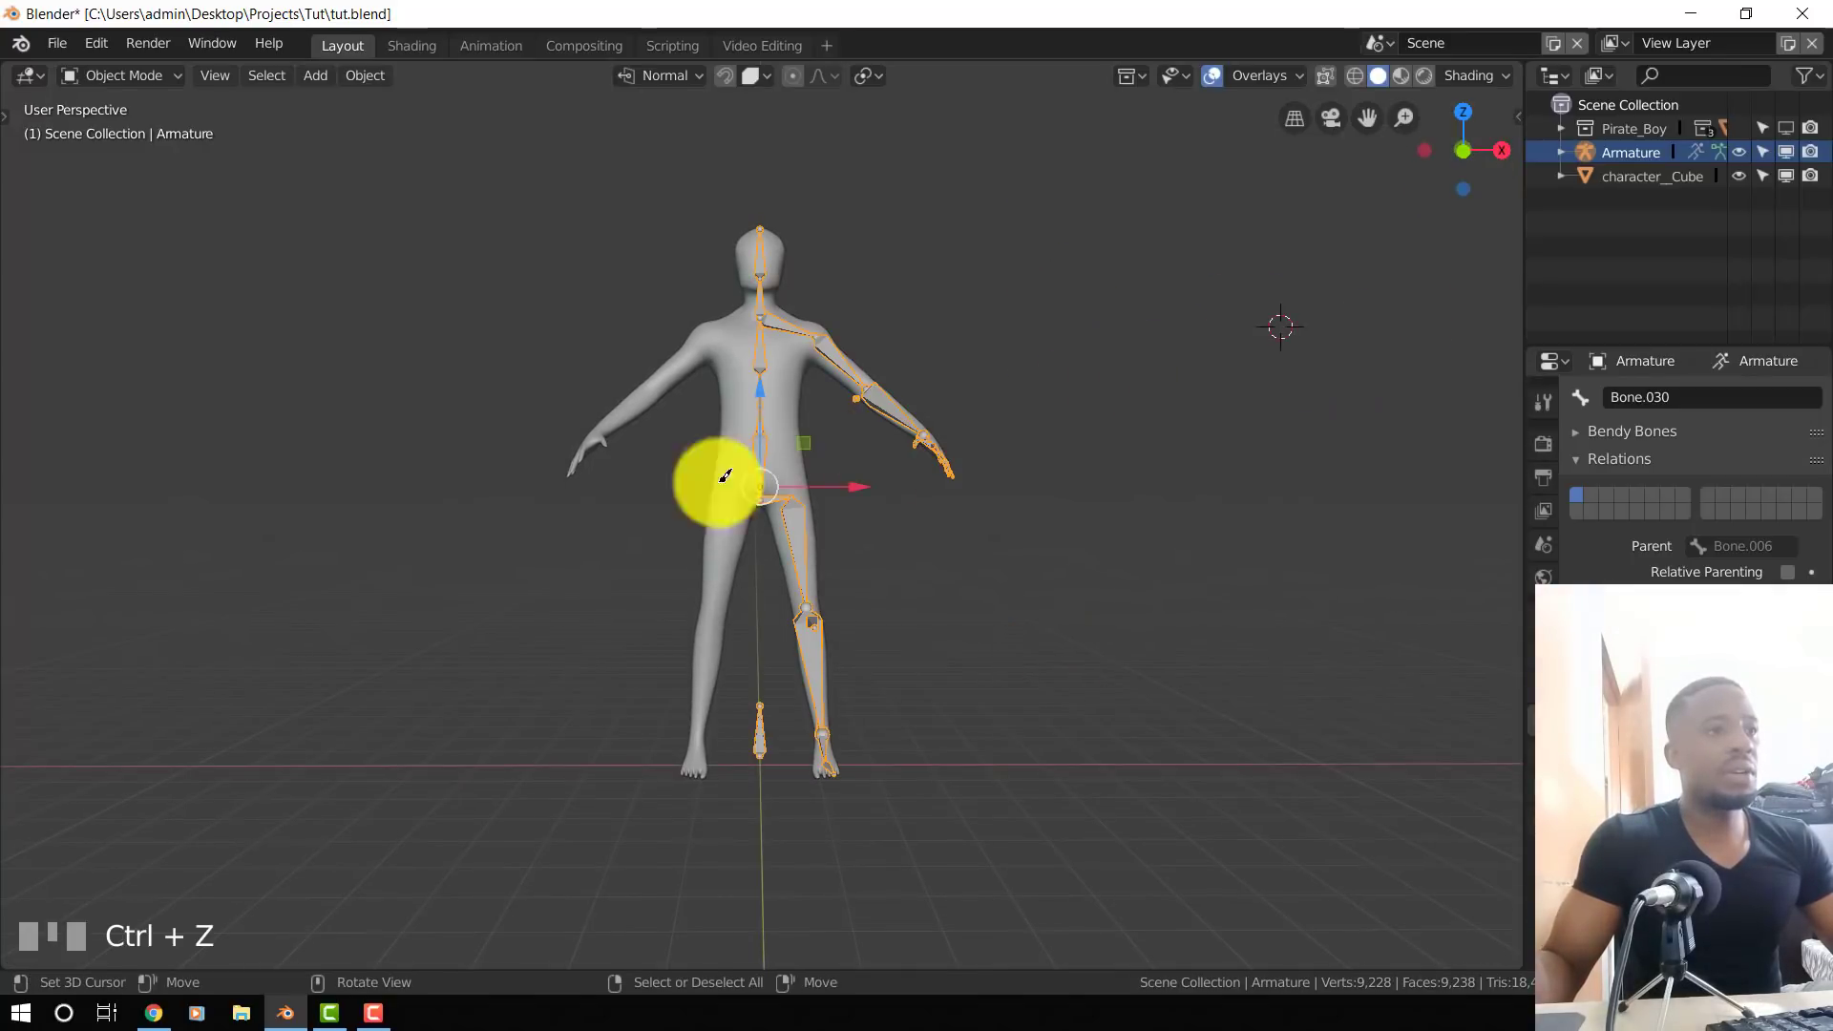
- Snap the 3D cursor to the selected armature's origin with Cursor to Selected
{"action": "scroll", "coordinate": [1012, 439], "scroll_direction": "up", "scroll_amount": 2}
{"action": "key", "text": "shift+s"}
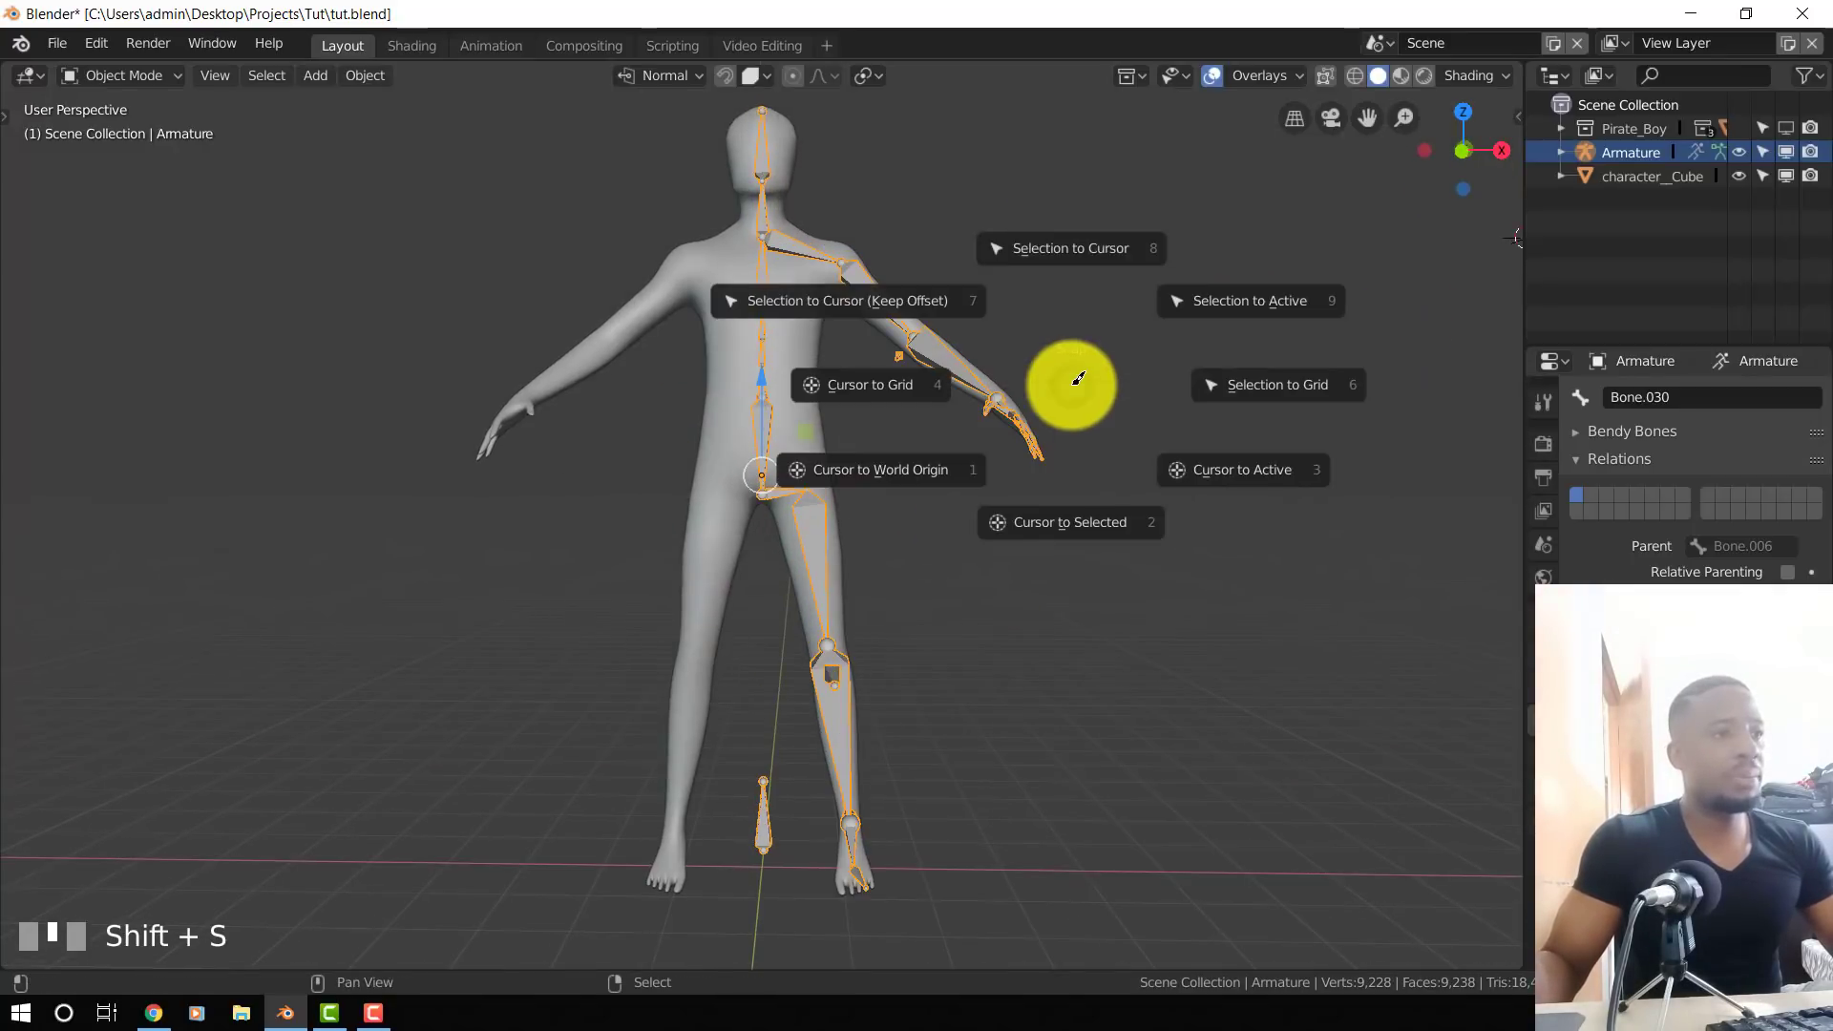
{"action": "left_click", "coordinate": [1074, 521]}
{"action": "scroll", "coordinate": [1011, 597], "scroll_direction": "up", "scroll_amount": 5}
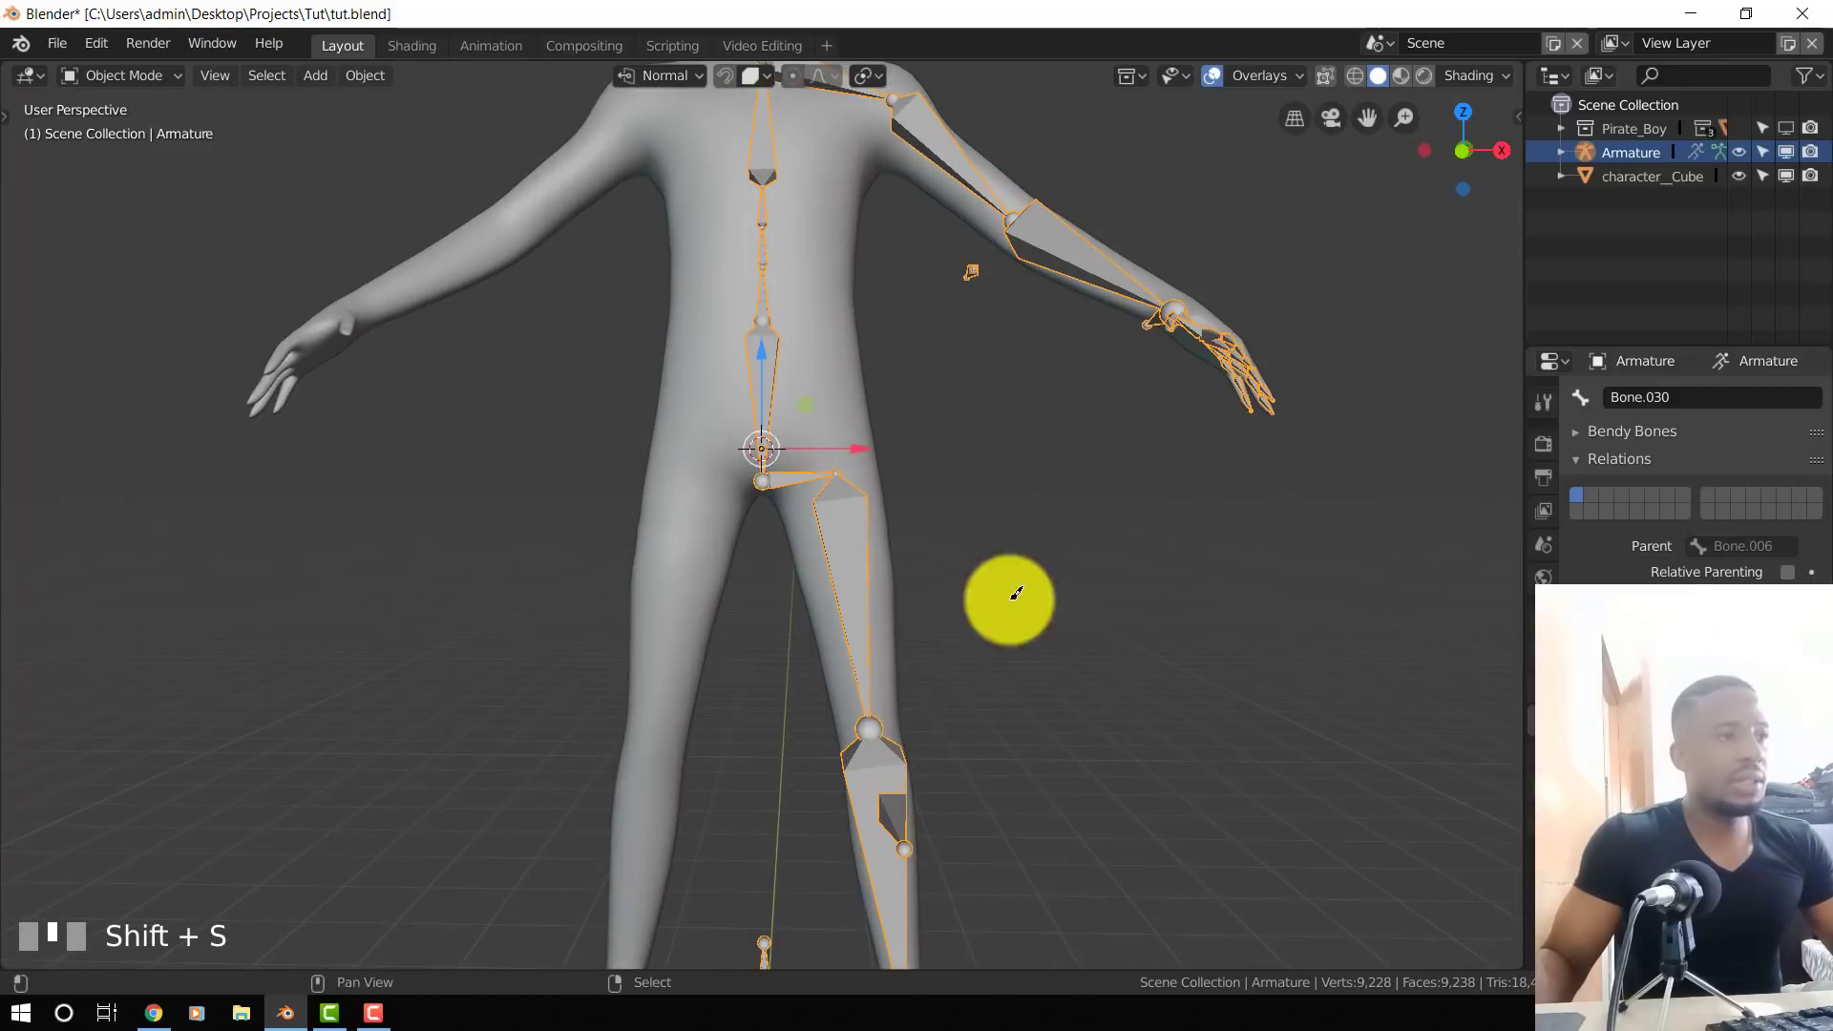
{"action": "scroll", "coordinate": [1056, 585], "scroll_direction": "down", "scroll_amount": 6}
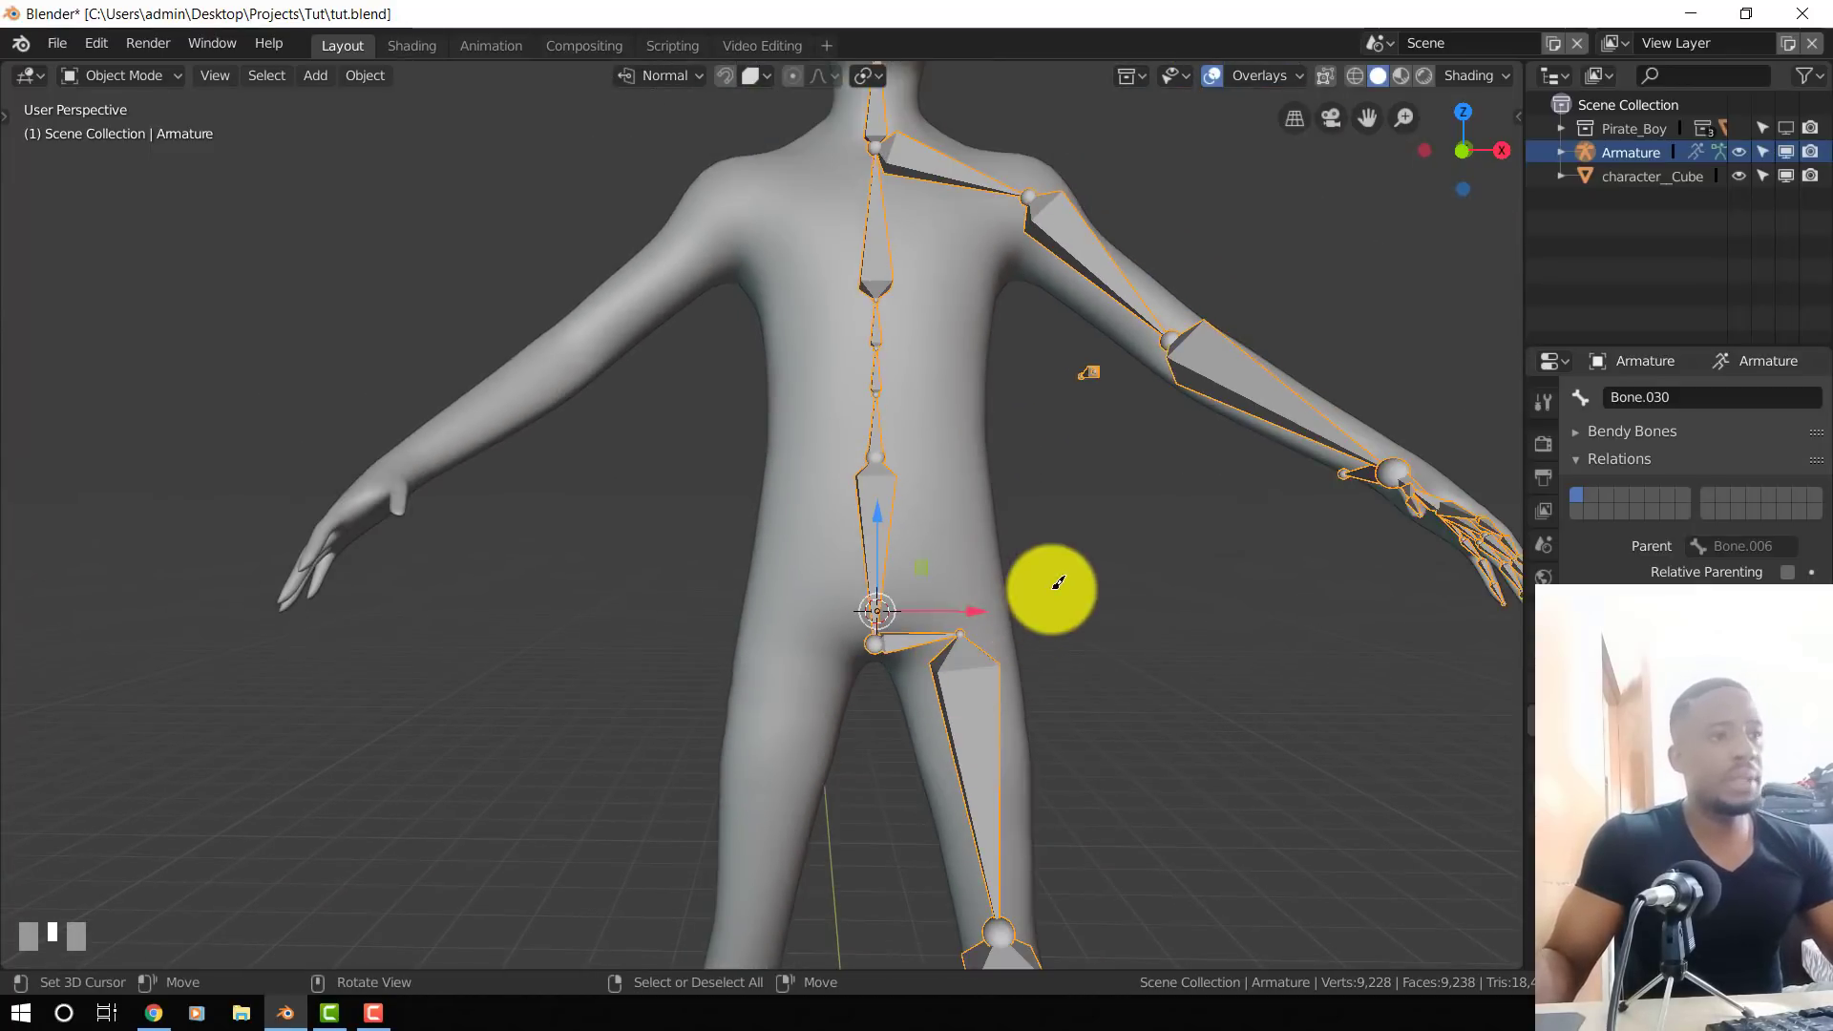
- Return to the armature's Edit Mode in front view and set the pivot point to 3D Cursor
{"action": "middle_click_drag", "start_coordinate": [1011, 572], "coordinate": [1060, 546]}
{"action": "key", "text": "KP_1"}
{"action": "key", "text": "Tab"}
{"action": "scroll", "coordinate": [1050, 535], "scroll_direction": "down", "scroll_amount": 5}
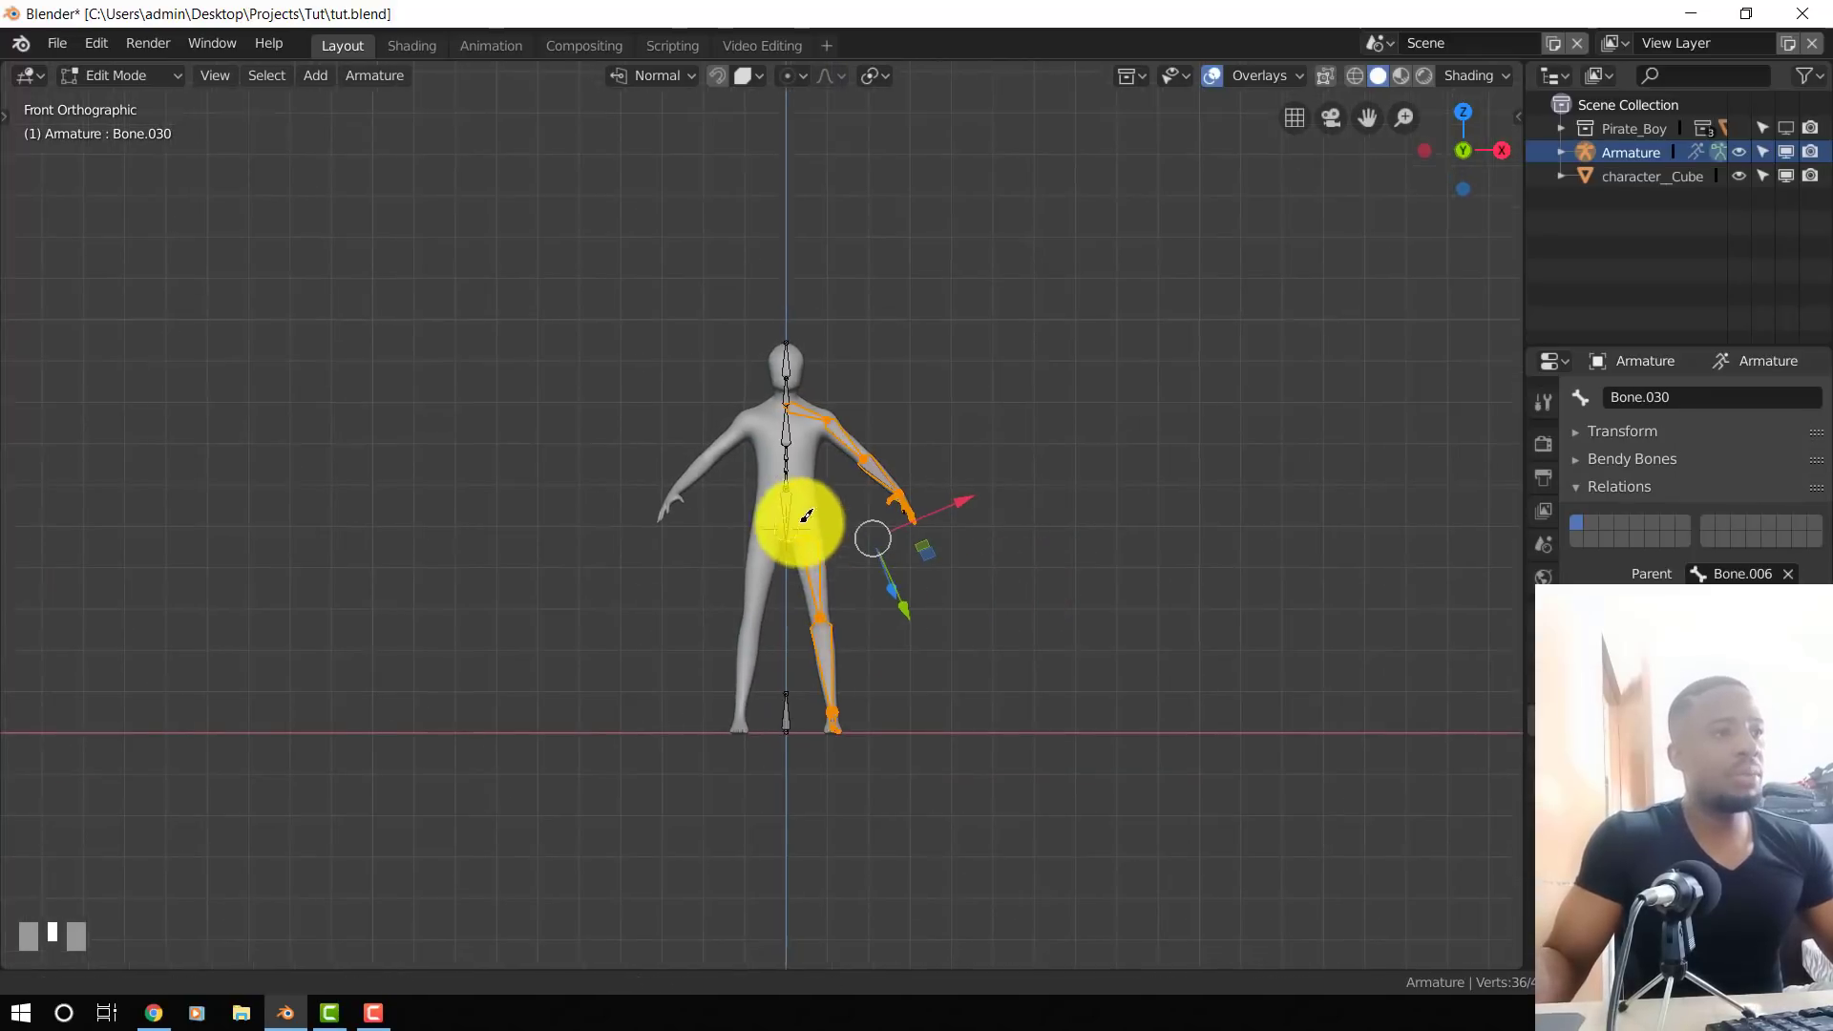
{"action": "scroll", "coordinate": [820, 498], "scroll_direction": "up", "scroll_amount": 3}
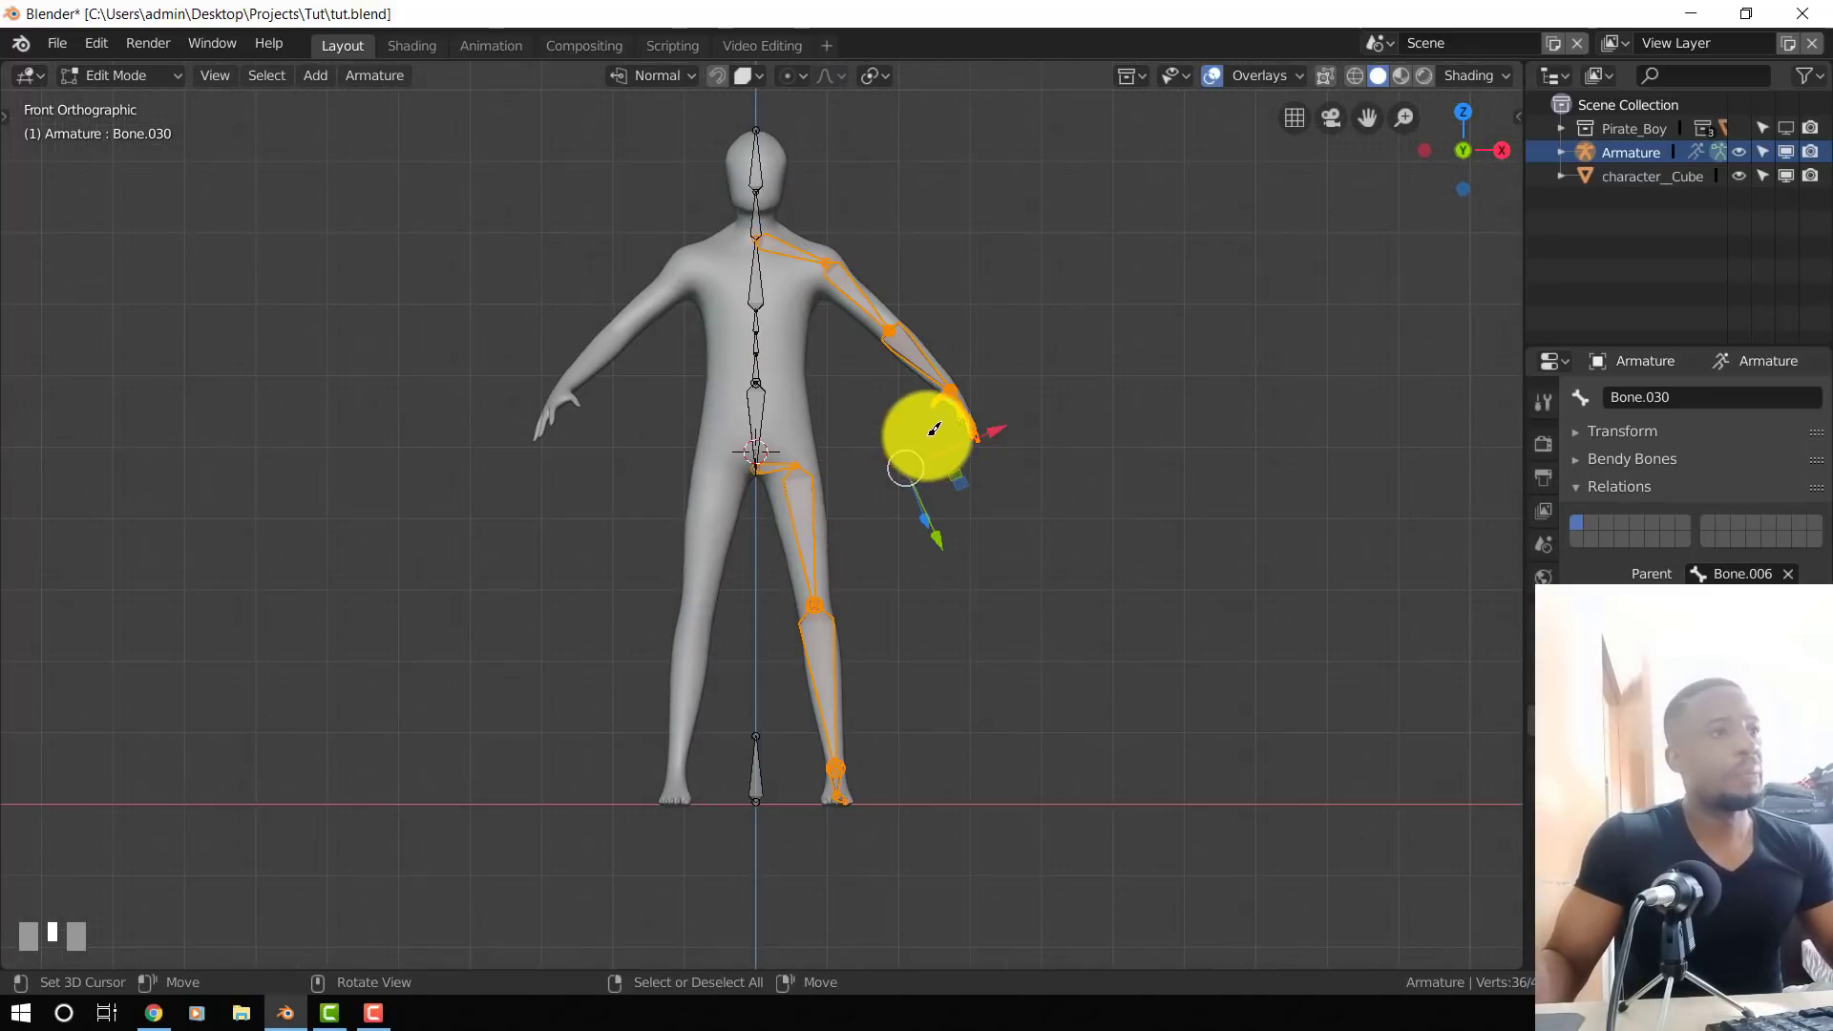
{"action": "key", "text": "period"}
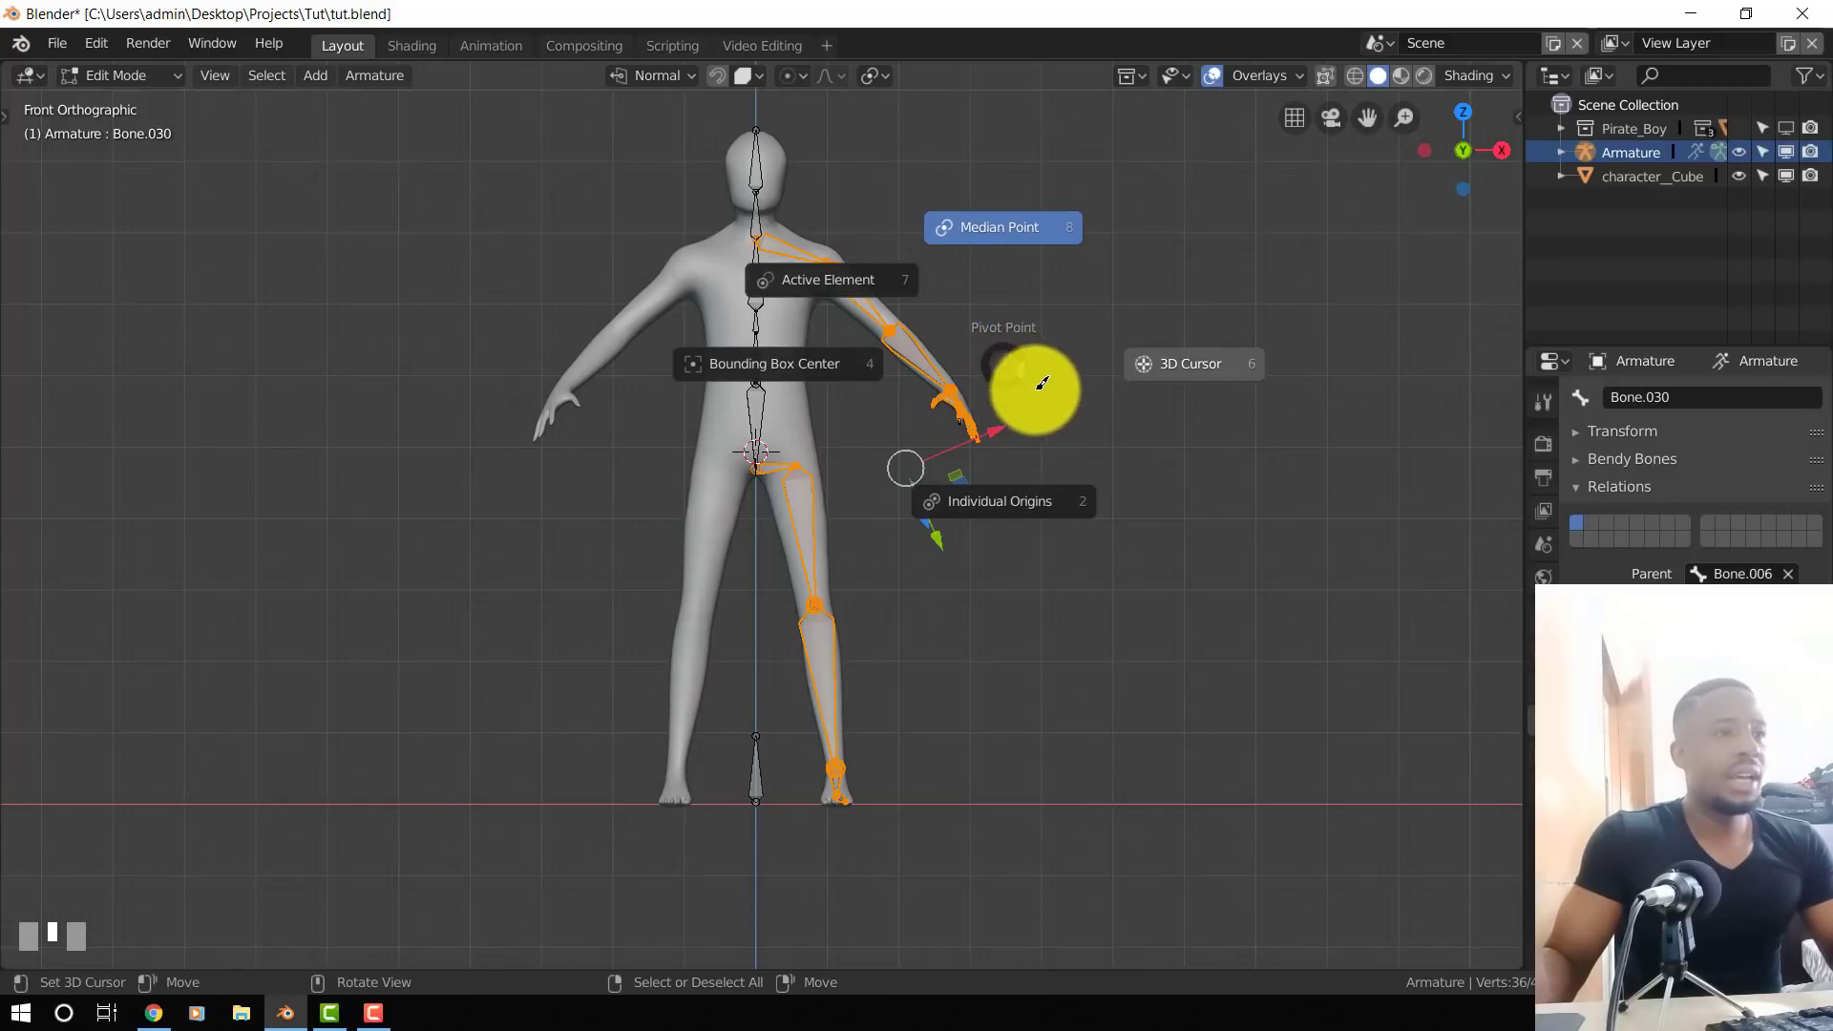
{"action": "left_click", "coordinate": [1207, 362]}
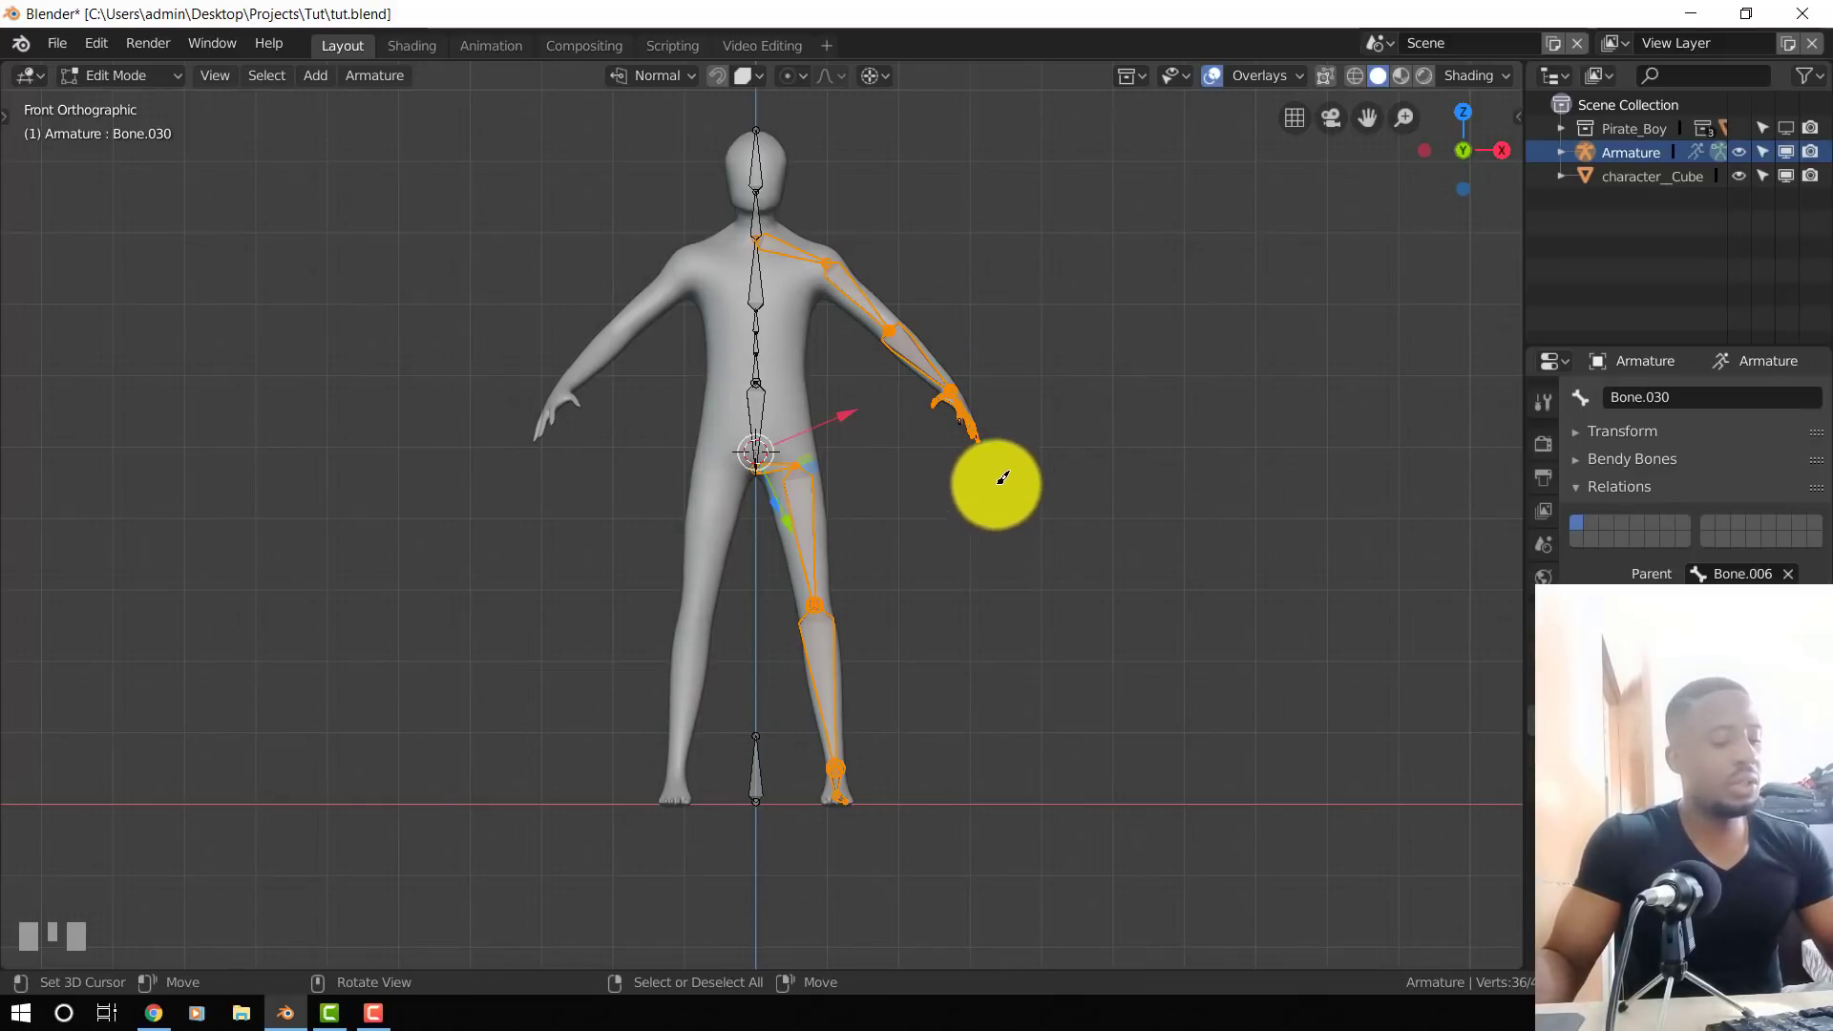
- Set the transform orientation to Global
{"action": "key", "text": "comma"}
{"action": "left_click", "coordinate": [849, 390]}
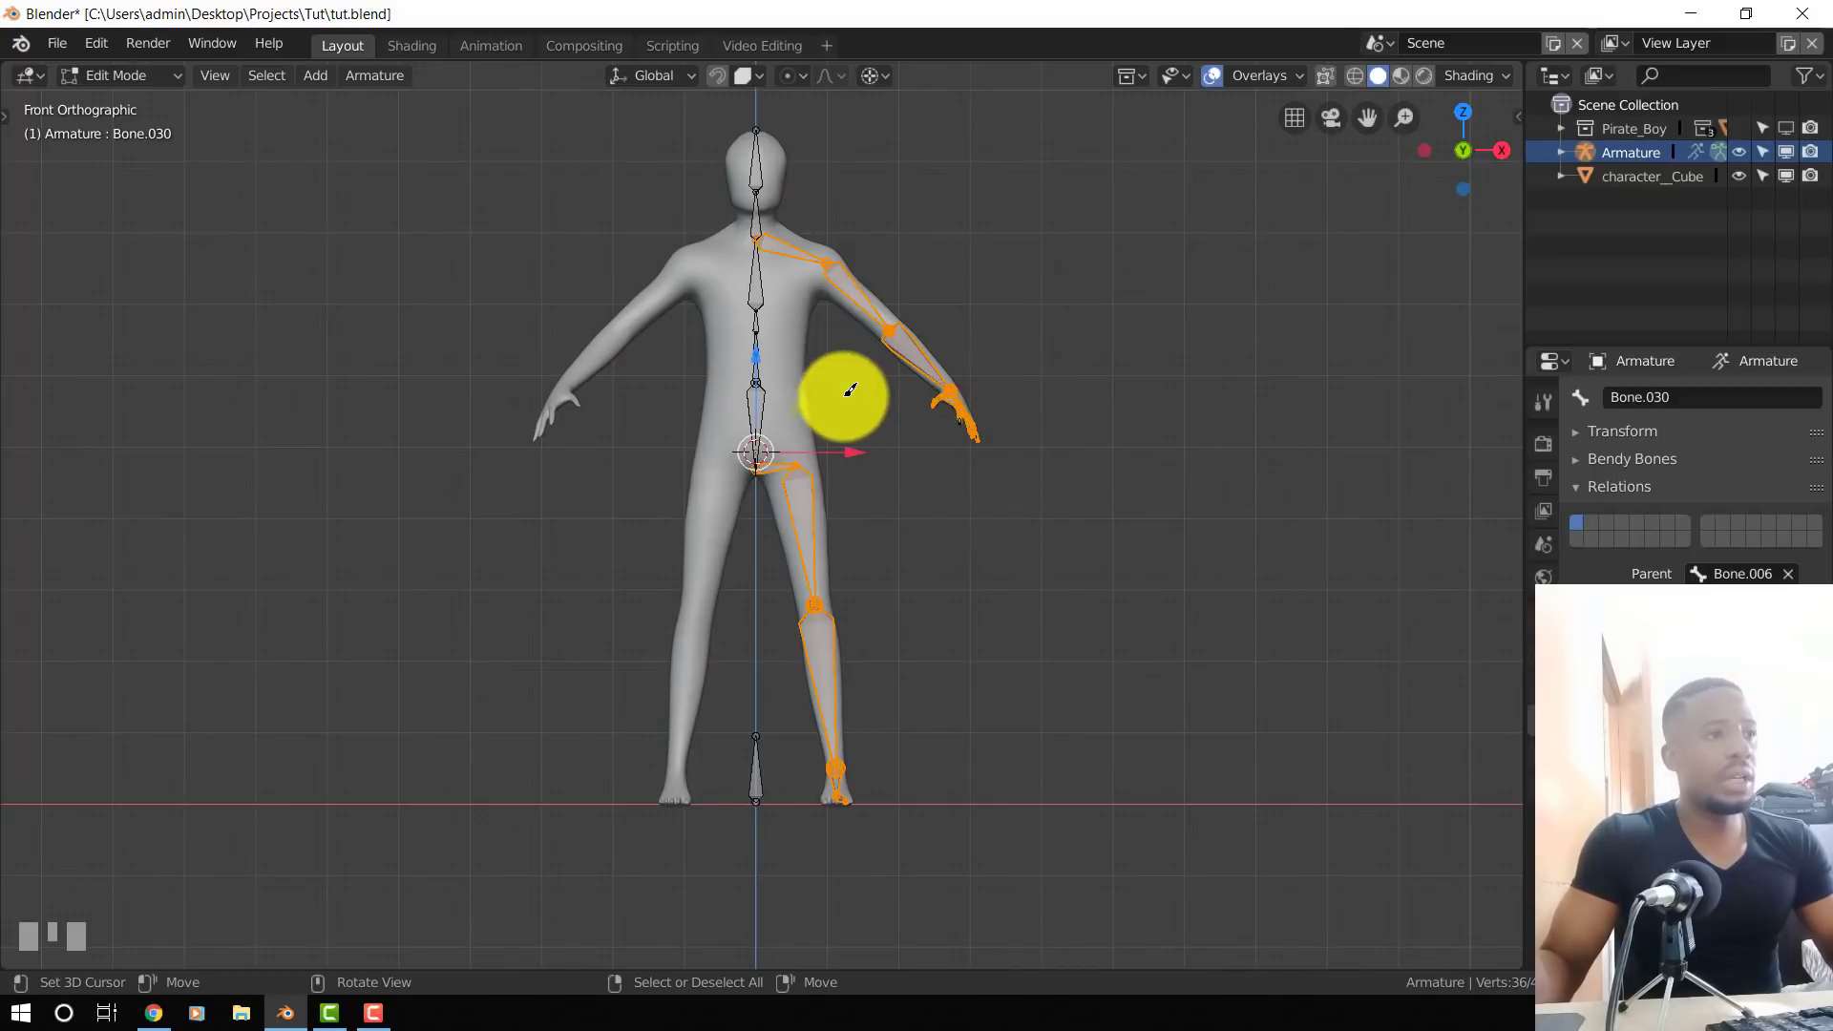
{"action": "key", "text": "comma"}
{"action": "left_click", "coordinate": [876, 521]}
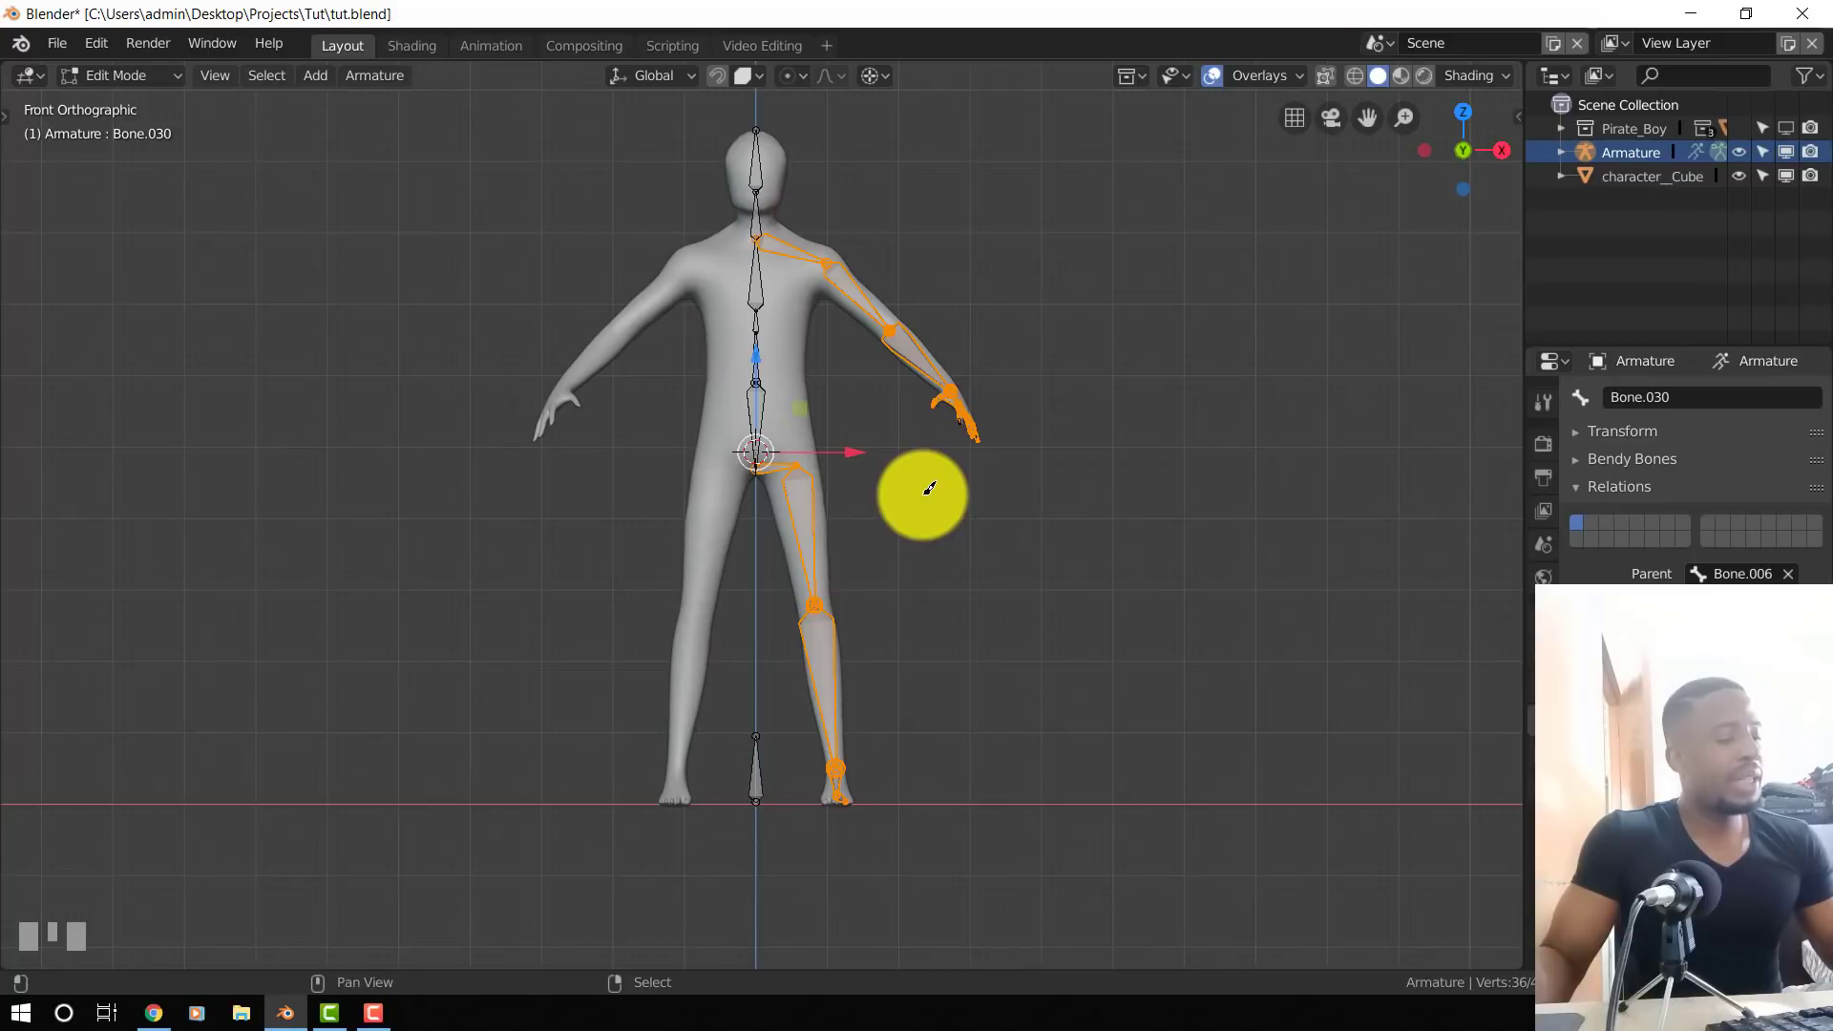
- Duplicate the selected arm and leg bones in place and mirror the copy by scaling it -1 along X
{"action": "key", "text": "shift+d"}
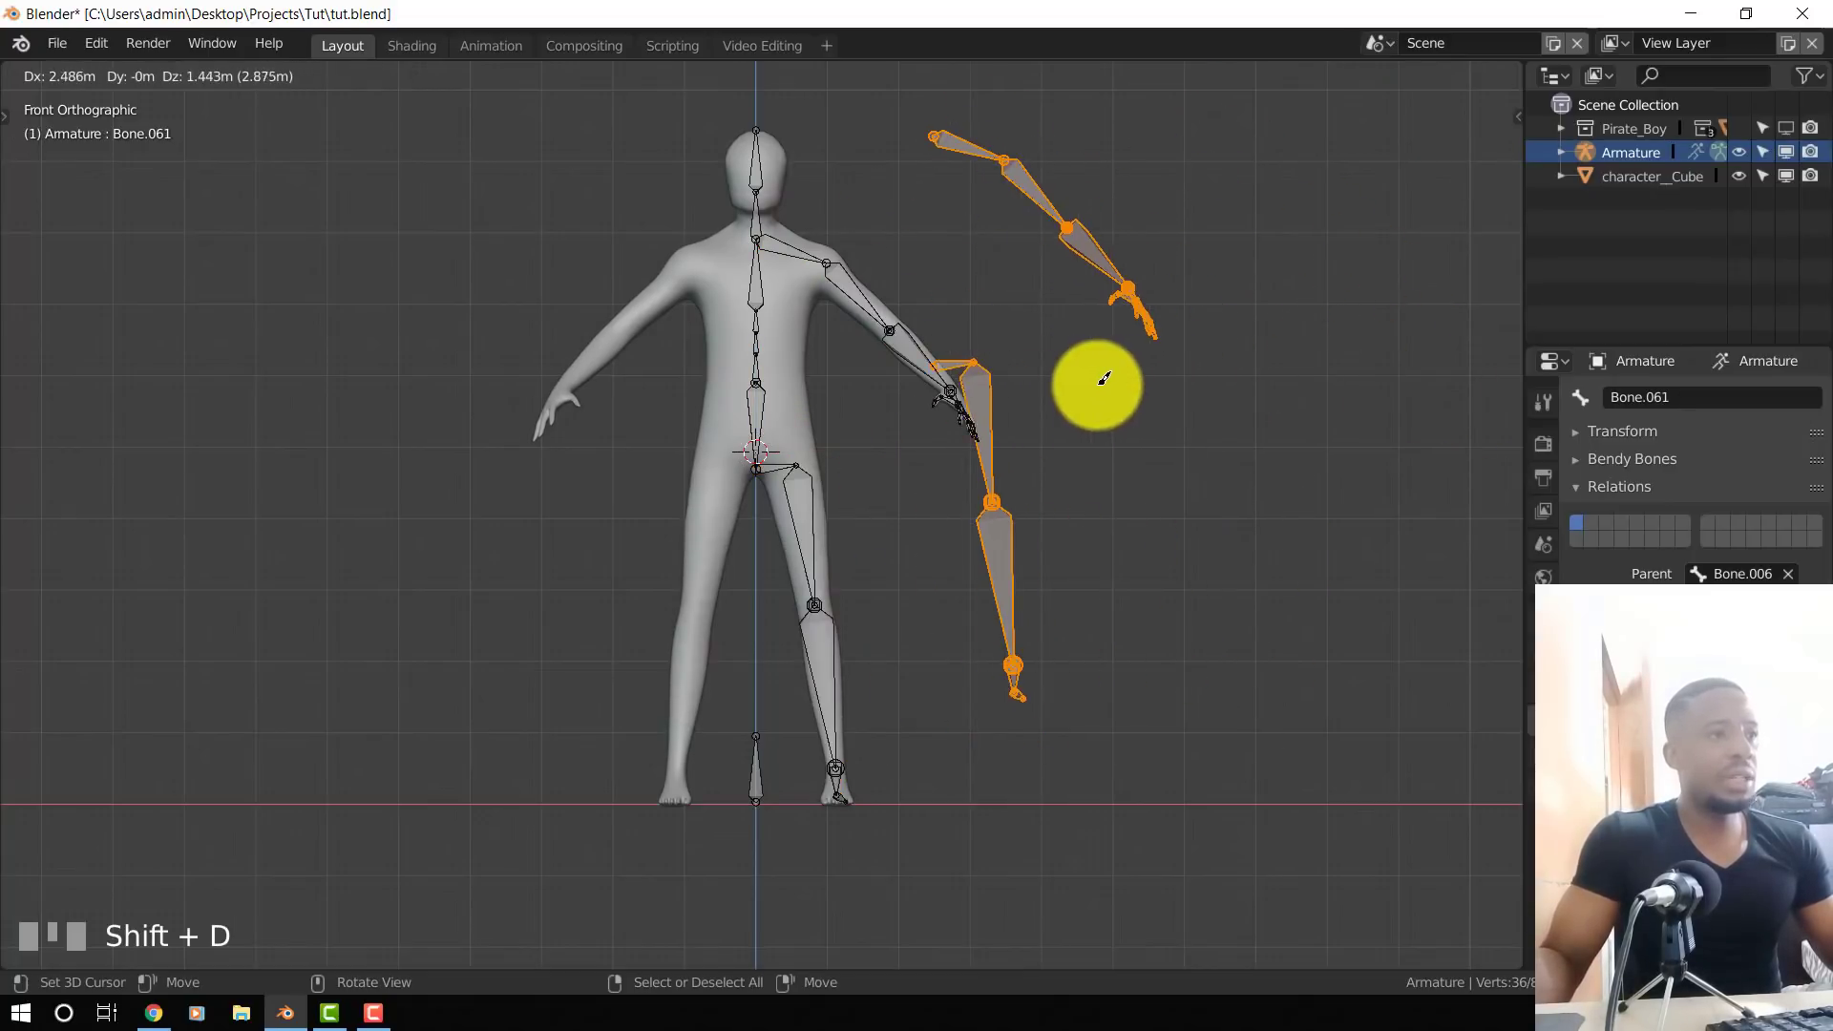
{"action": "key", "text": "Escape"}
{"action": "key", "text": "s"}
{"action": "type", "text": "x"}
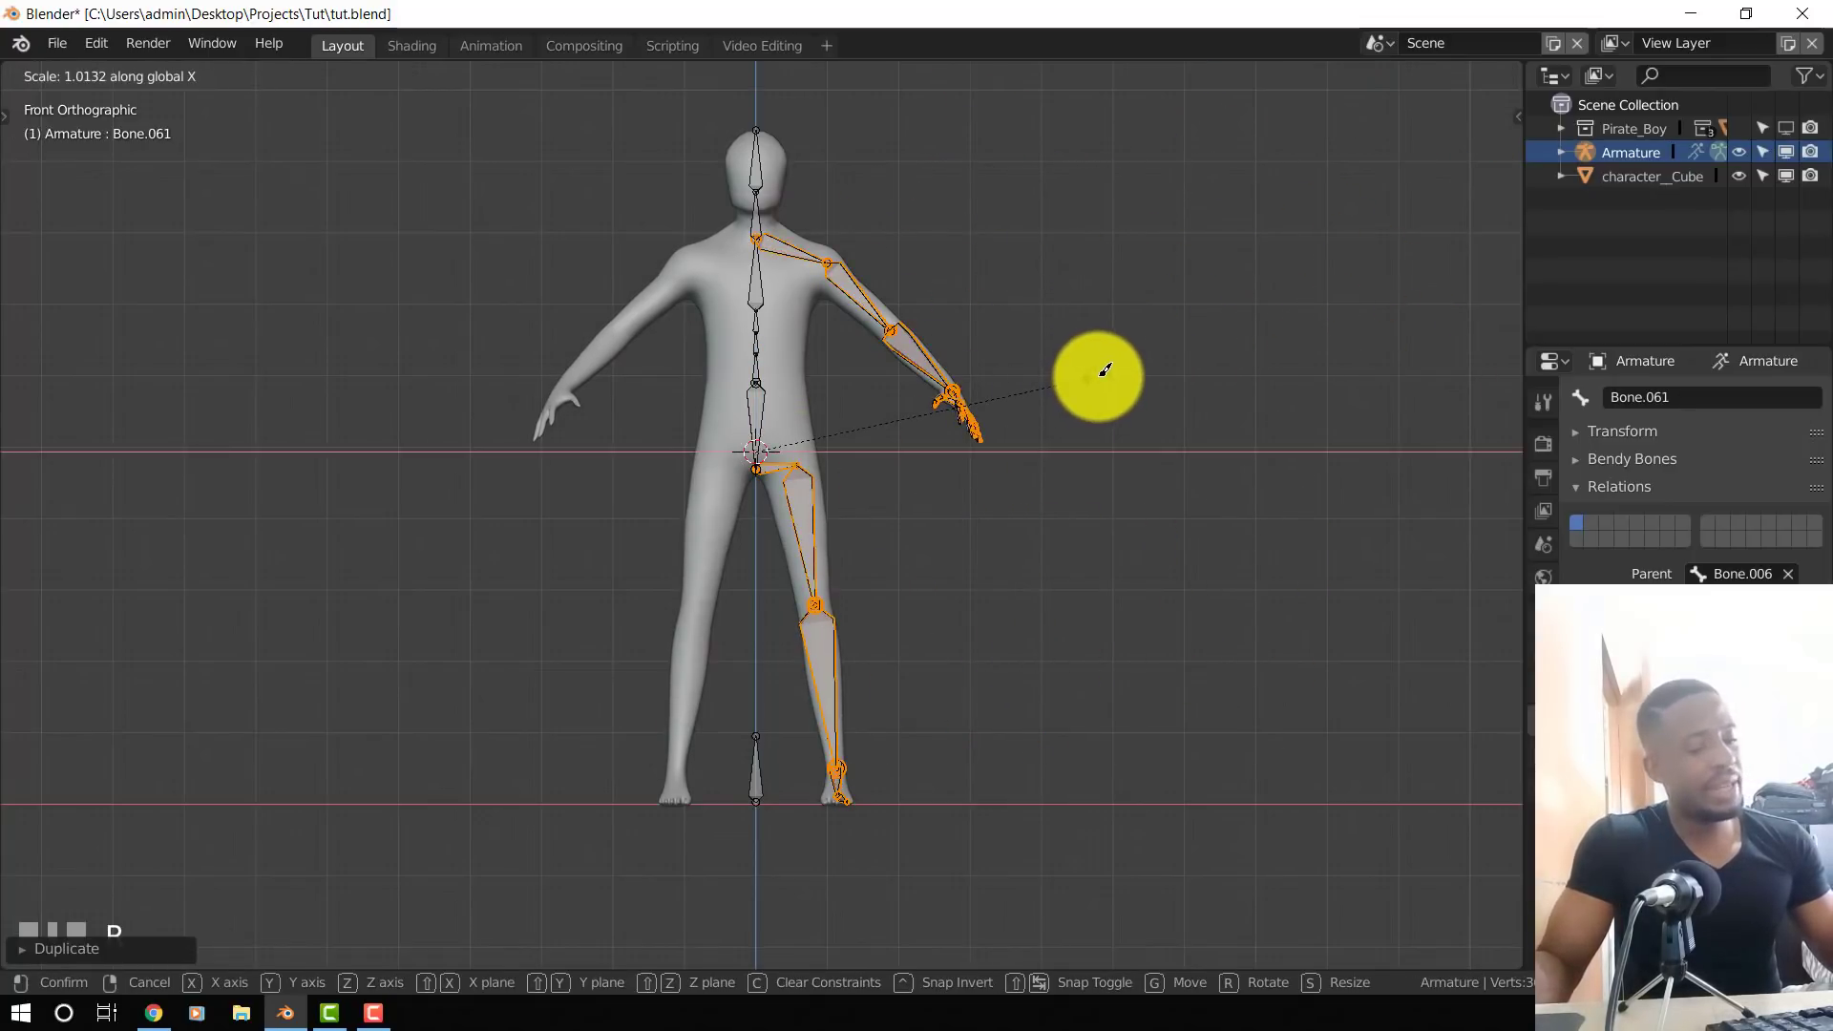
{"action": "type", "text": "-1"}
{"action": "key", "text": "Return"}
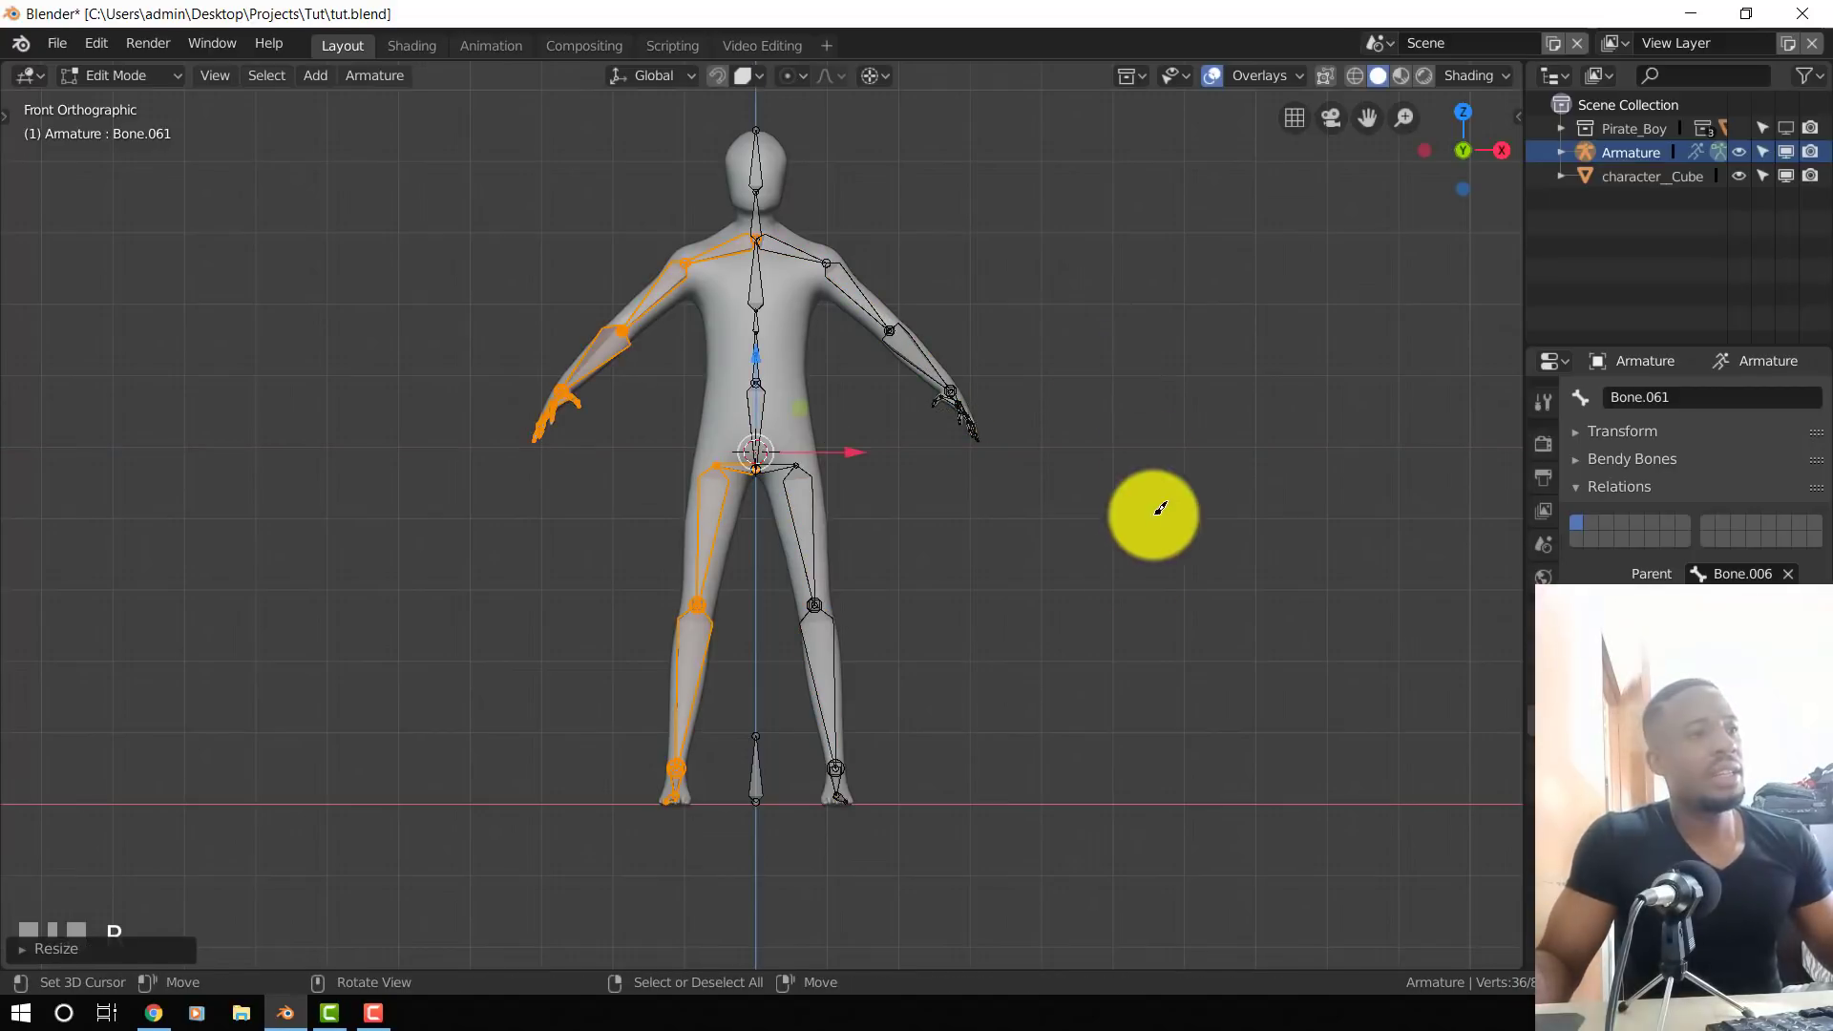
{"action": "scroll", "coordinate": [1113, 562], "scroll_direction": "up", "scroll_amount": 3}
{"action": "scroll", "coordinate": [1122, 574], "scroll_direction": "down", "scroll_amount": 3}
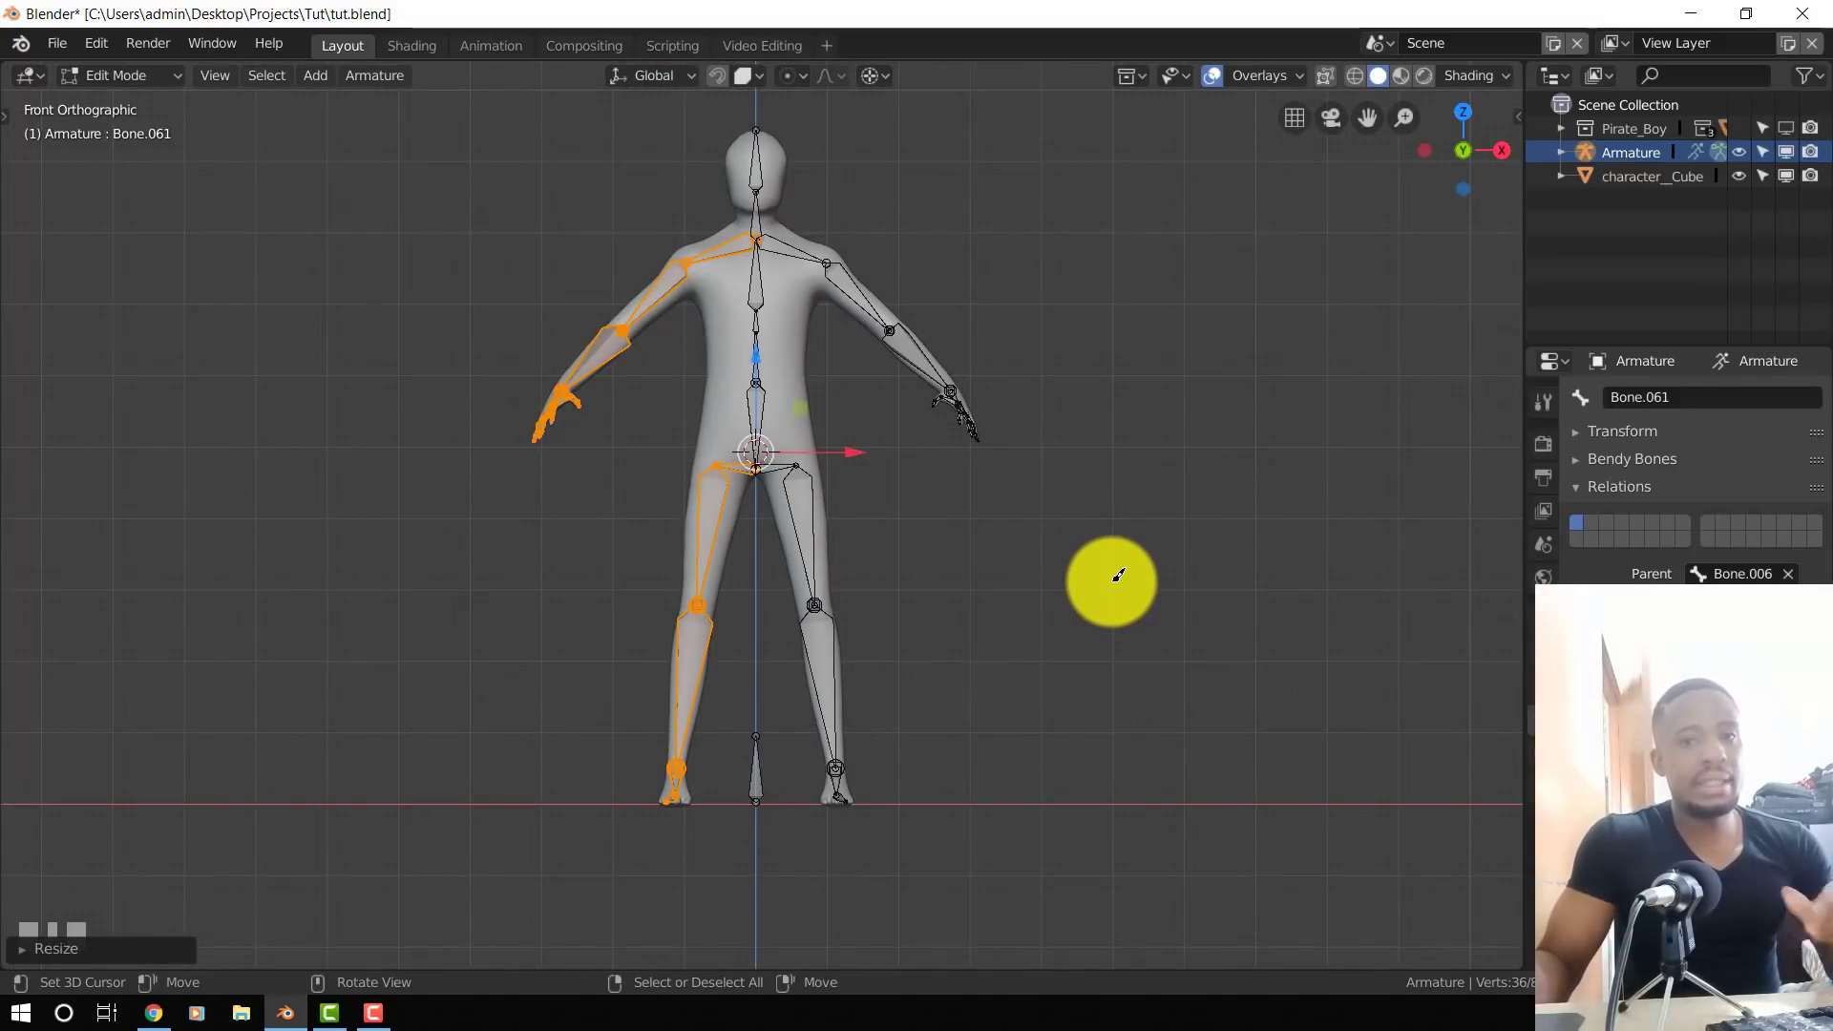
{"action": "scroll", "coordinate": [897, 511], "scroll_direction": "up", "scroll_amount": 2}
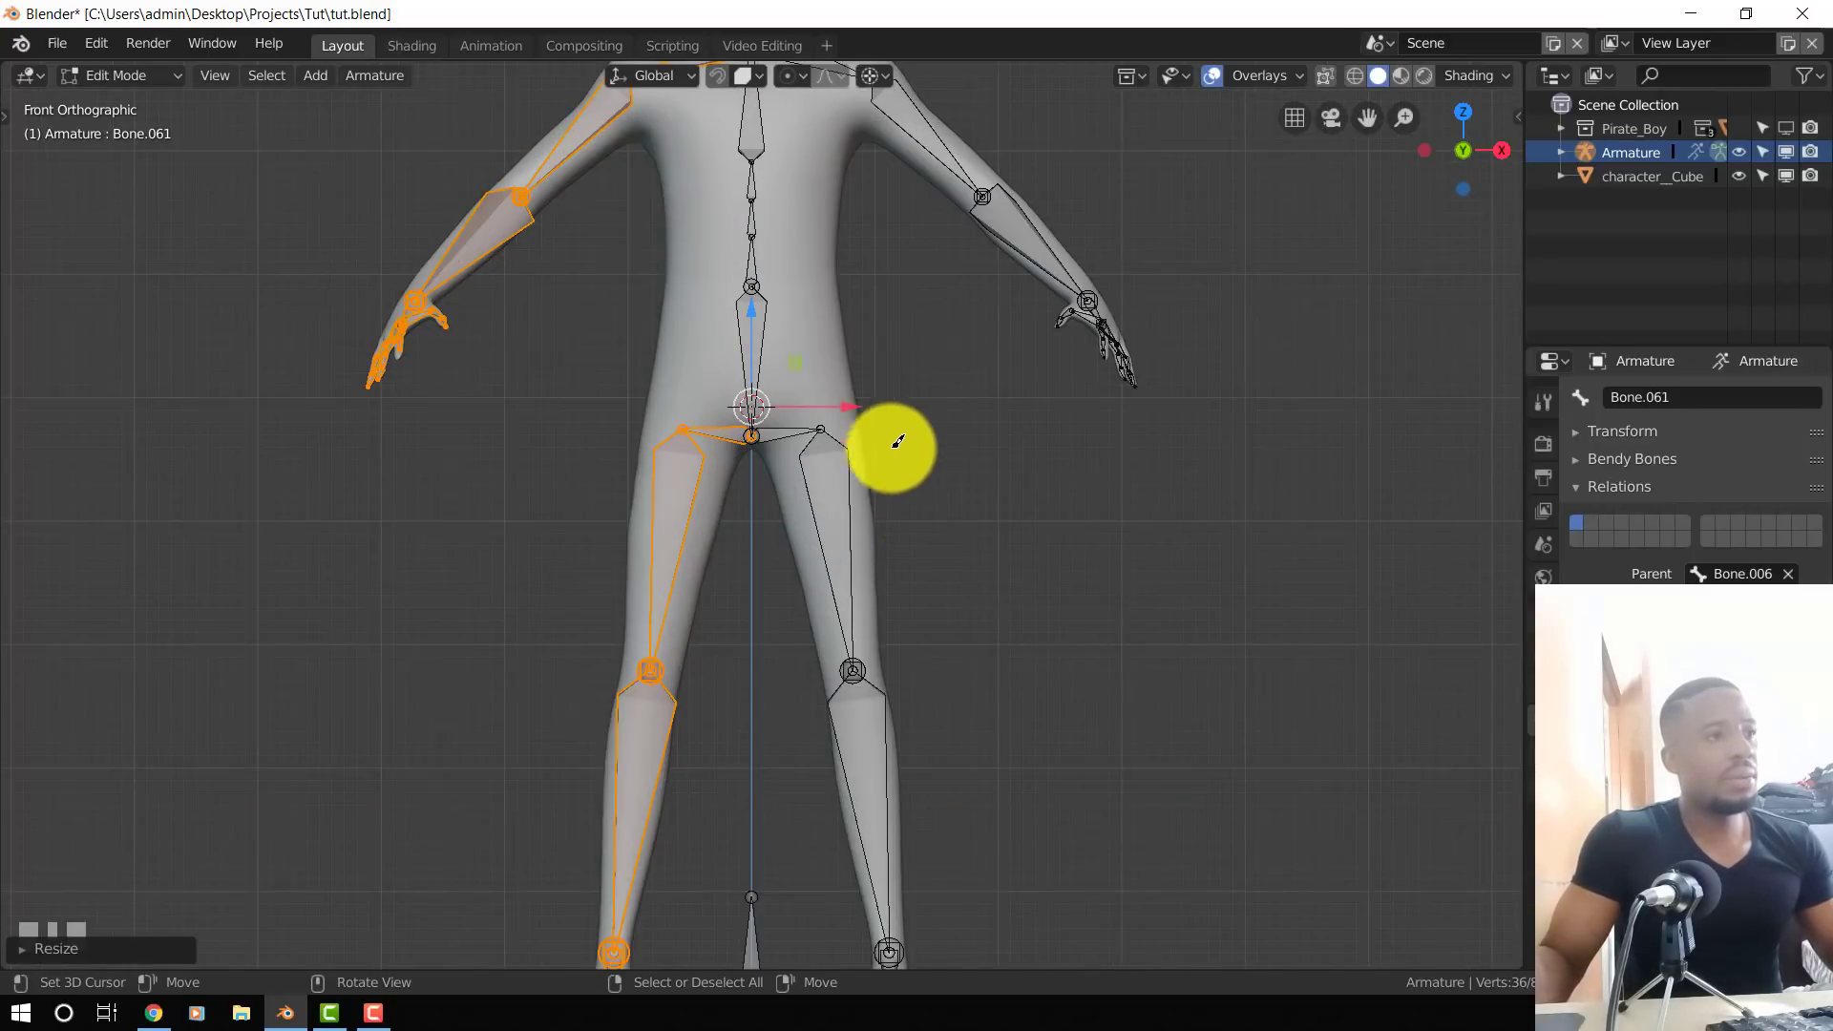
- Recalculate the roll of the mirrored arm and leg bones, and deselect everything
{"action": "scroll", "coordinate": [878, 429], "scroll_direction": "down", "scroll_amount": 2}
{"action": "middle_click_drag", "start_coordinate": [892, 507], "coordinate": [1018, 527]}
{"action": "scroll", "coordinate": [1001, 501], "scroll_direction": "up", "scroll_amount": 3}
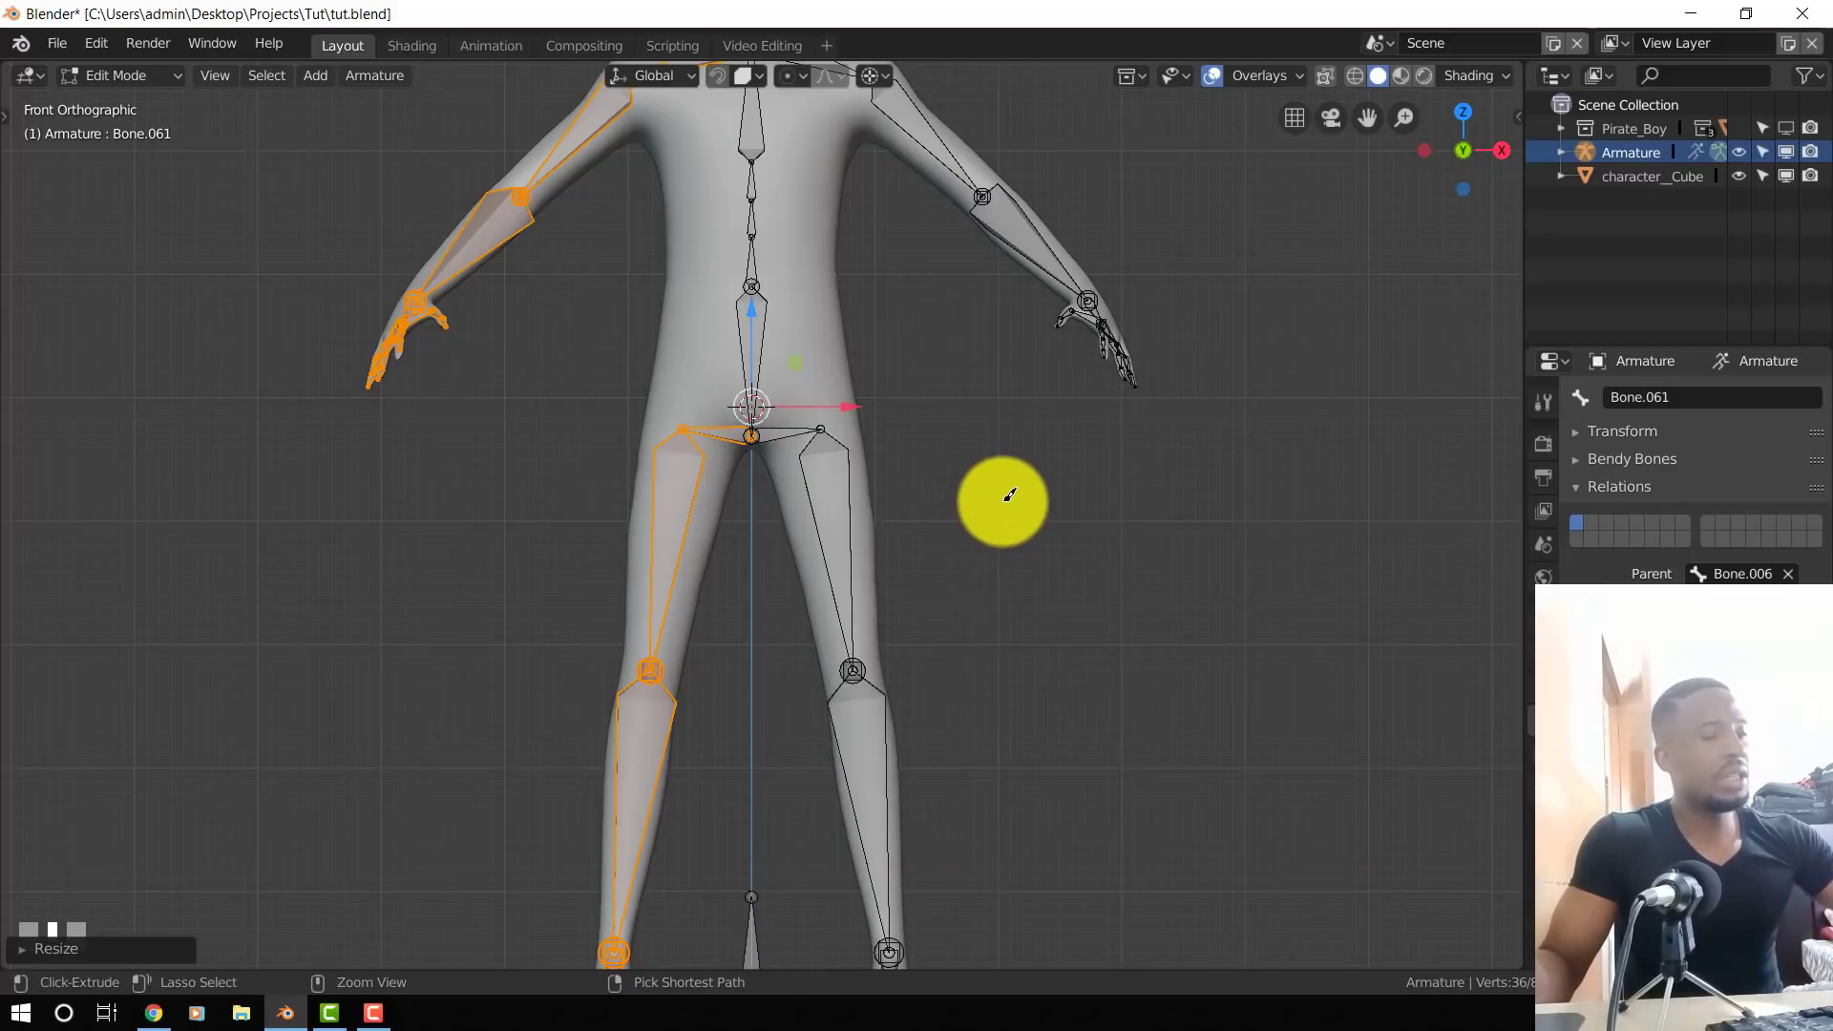
{"action": "key", "text": "shift+n"}
{"action": "left_click", "coordinate": [1014, 494]}
{"action": "scroll", "coordinate": [859, 471], "scroll_direction": "down", "scroll_amount": 4}
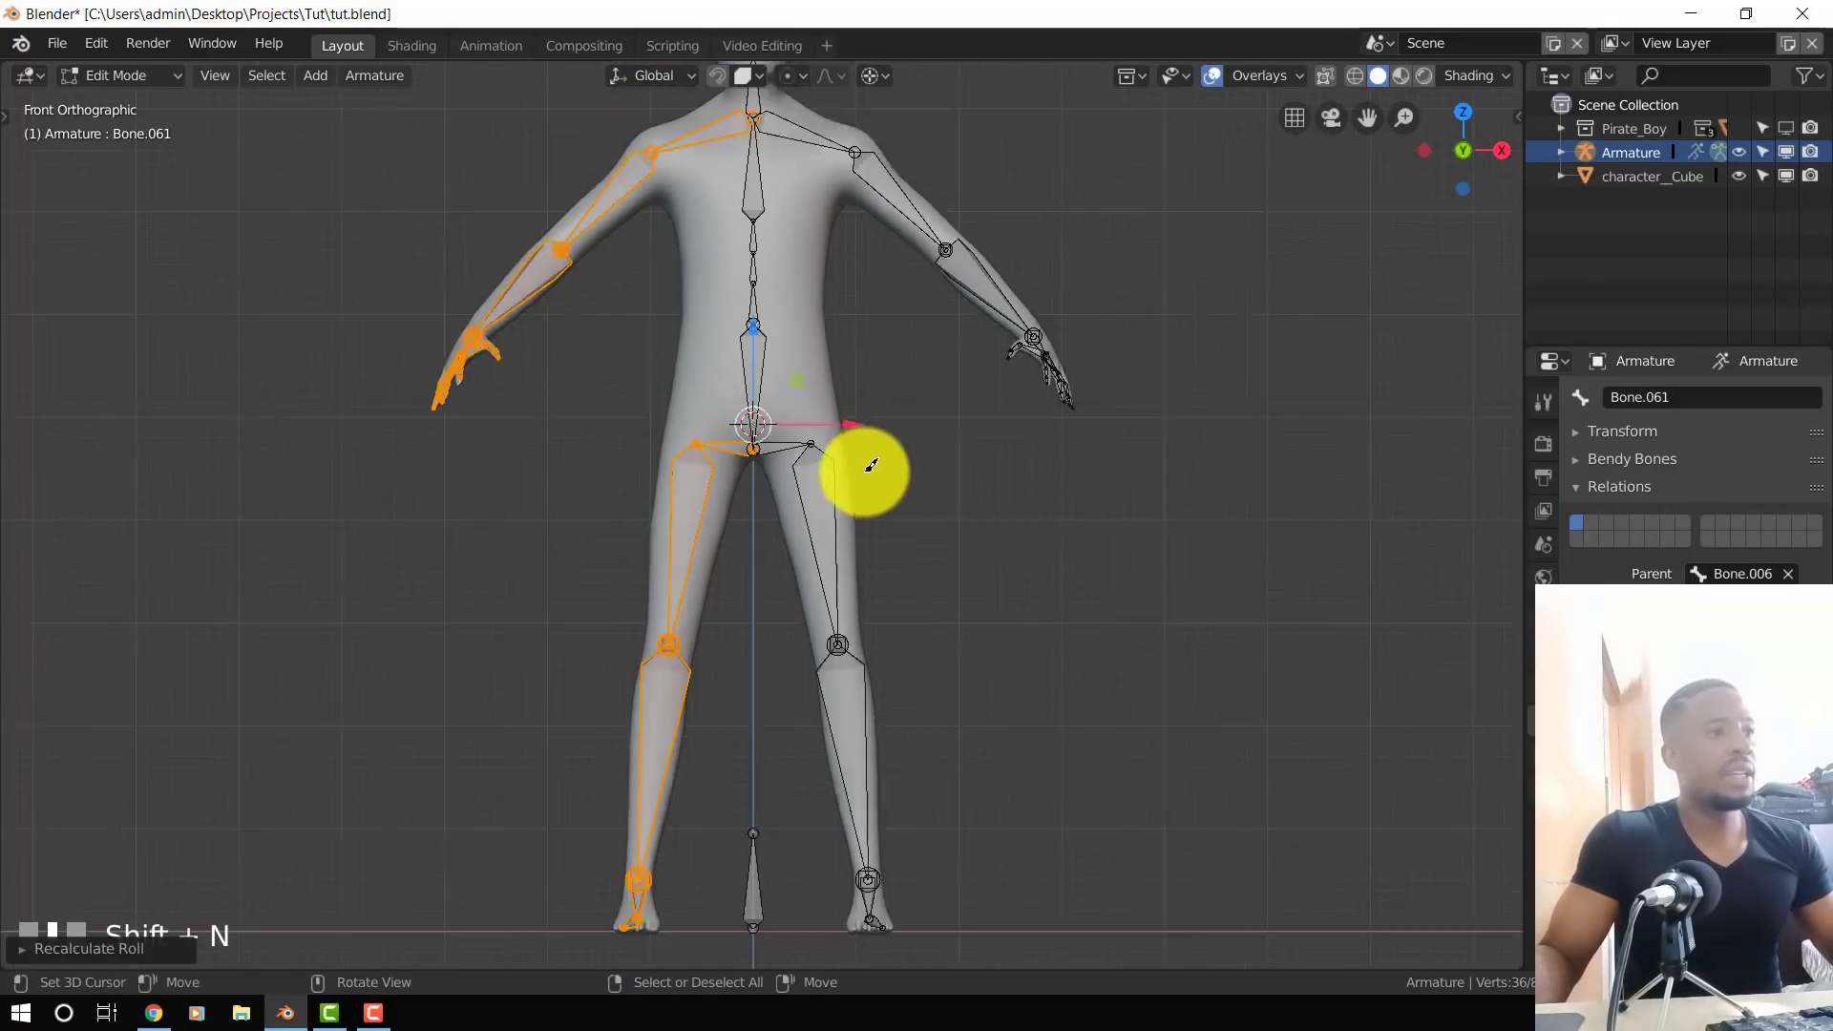
{"action": "key", "text": "alt+a"}
- Parent the mirrored right shoulder bone to the upper chest bone using the Connected option
{"action": "middle_click_drag", "start_coordinate": [822, 494], "coordinate": [826, 418]}
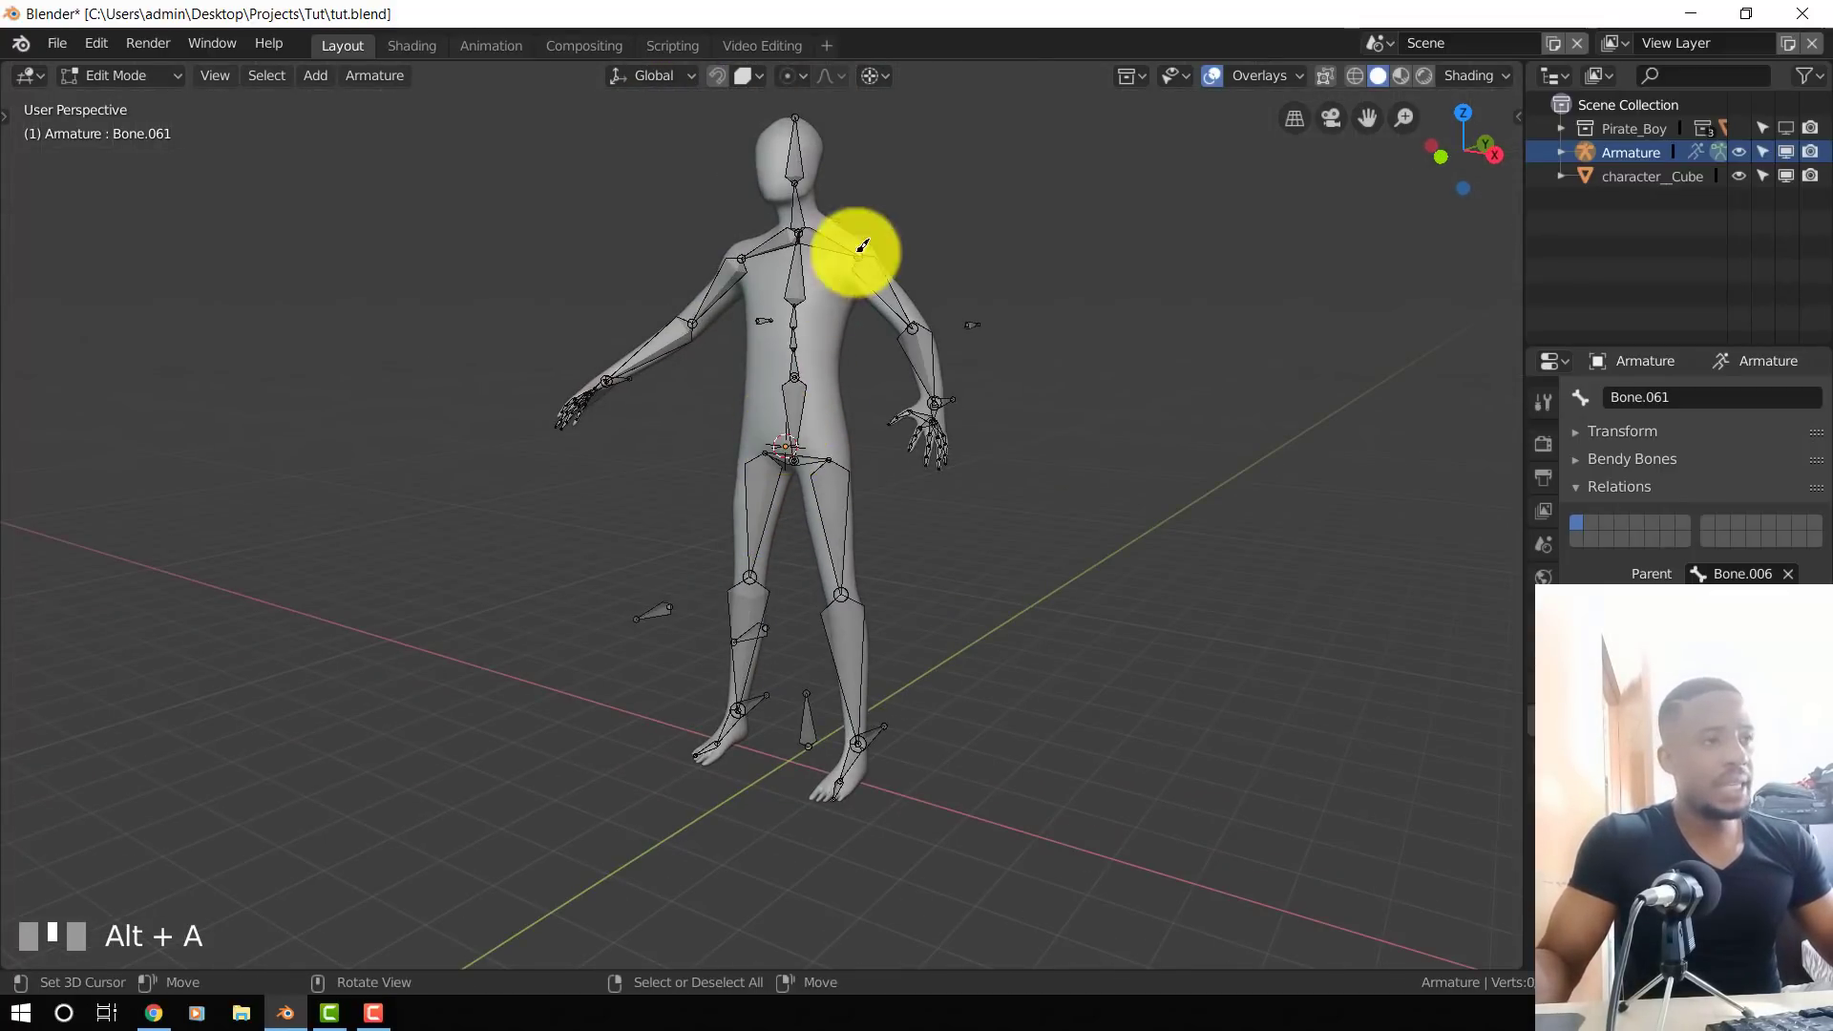
{"action": "middle_click_drag", "start_coordinate": [850, 245], "coordinate": [907, 462]}
{"action": "scroll", "coordinate": [908, 462], "scroll_direction": "up", "scroll_amount": 4}
{"action": "left_click", "coordinate": [876, 436]}
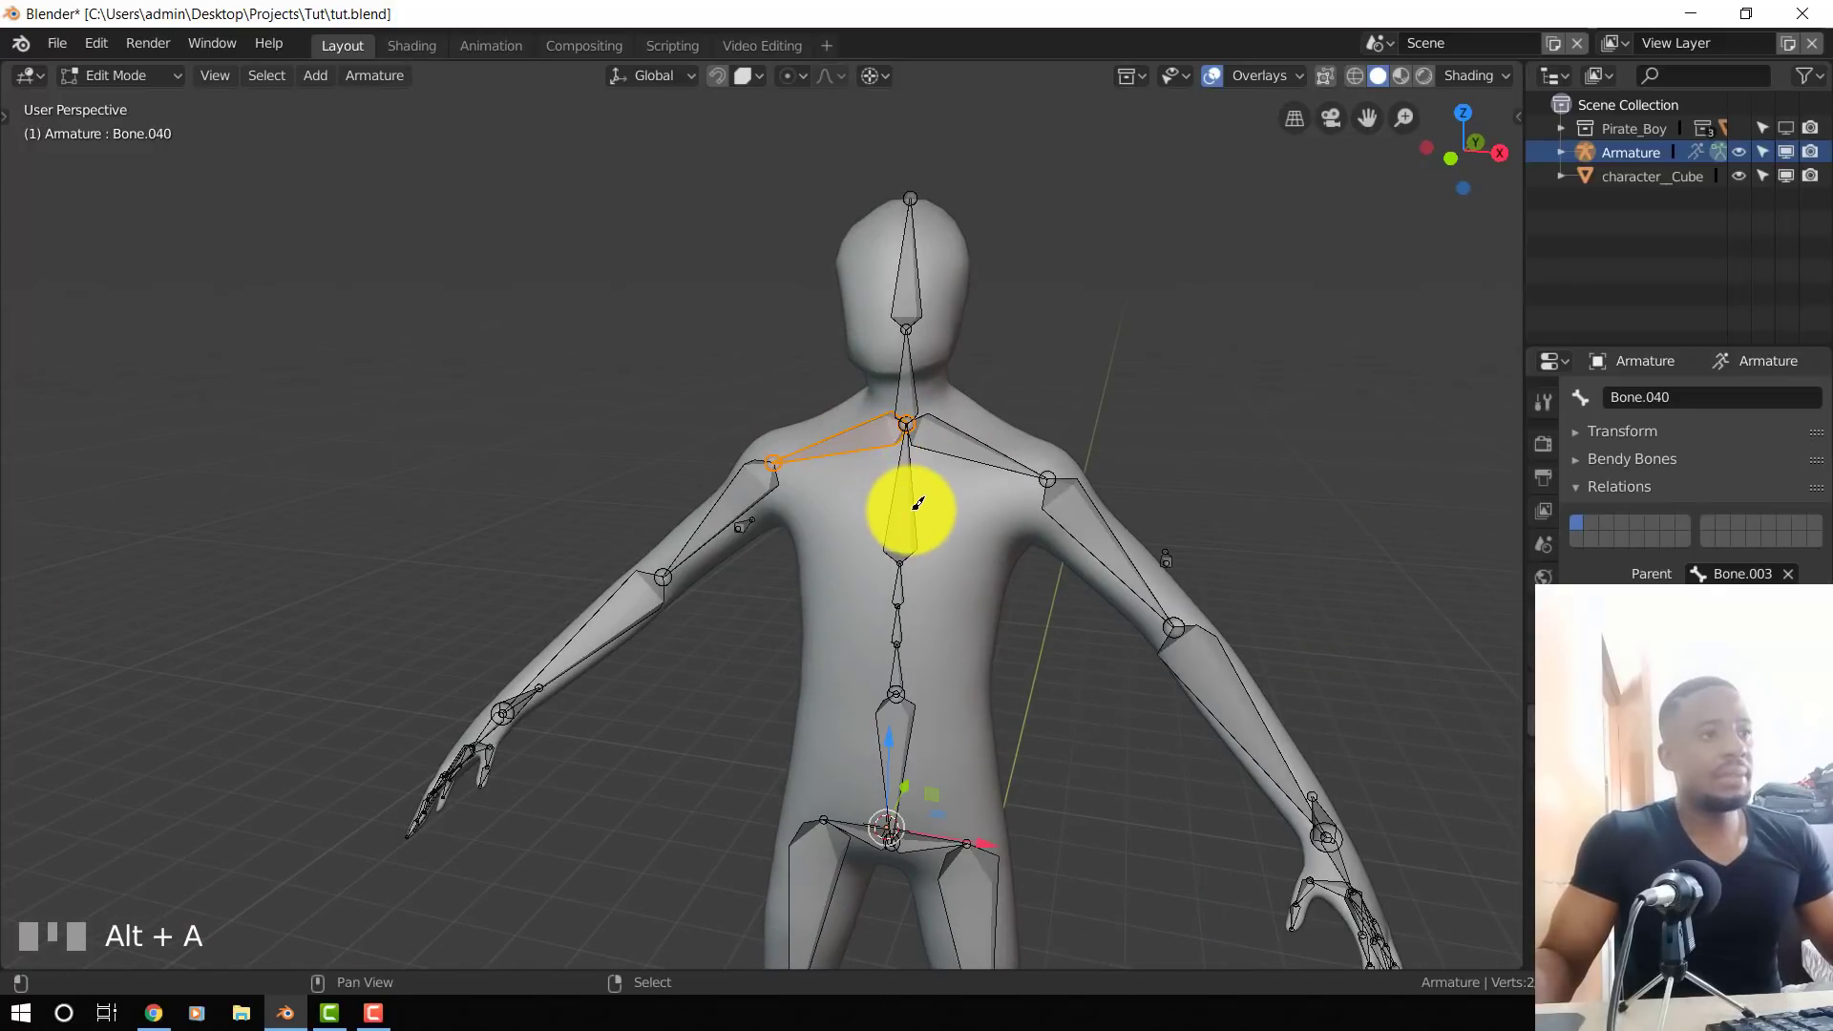
{"action": "key", "text": "ctrl+p"}
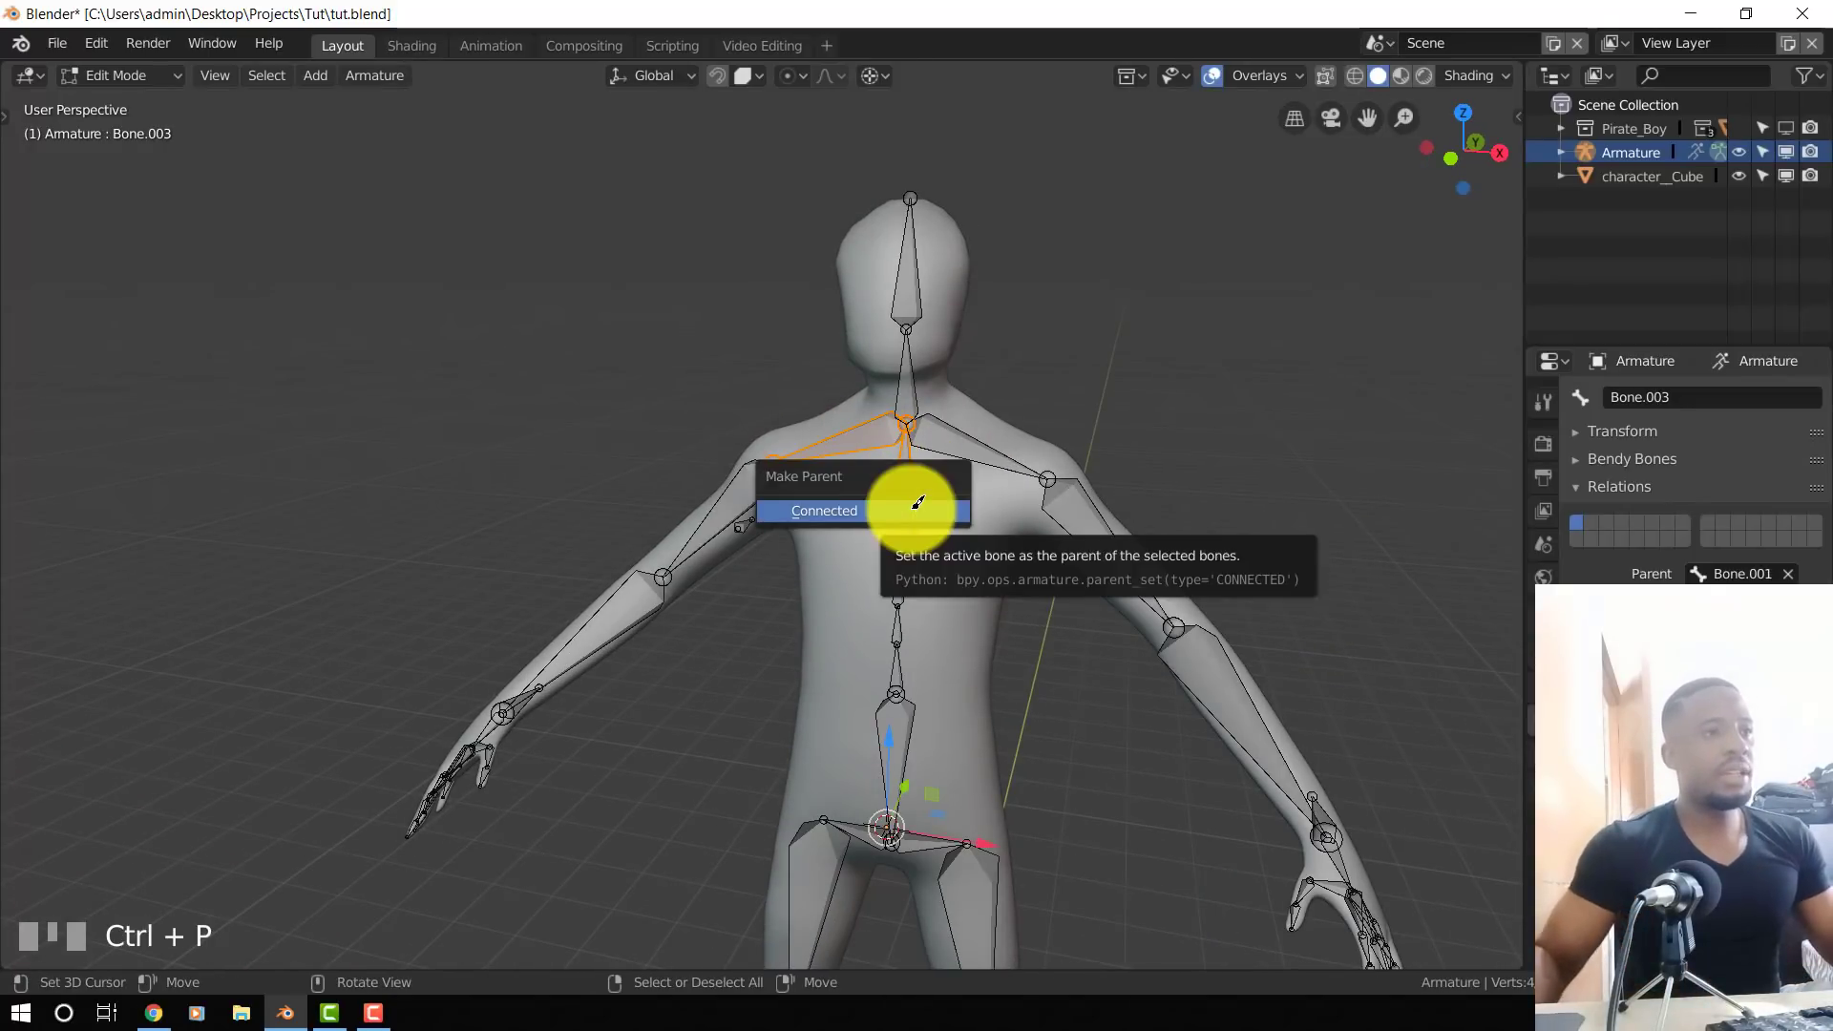
{"action": "left_click", "coordinate": [916, 503]}
- Parent the mirrored right hip bone to the pelvis bone at the base of the spine
{"action": "middle_click_drag", "start_coordinate": [865, 424], "coordinate": [823, 645]}
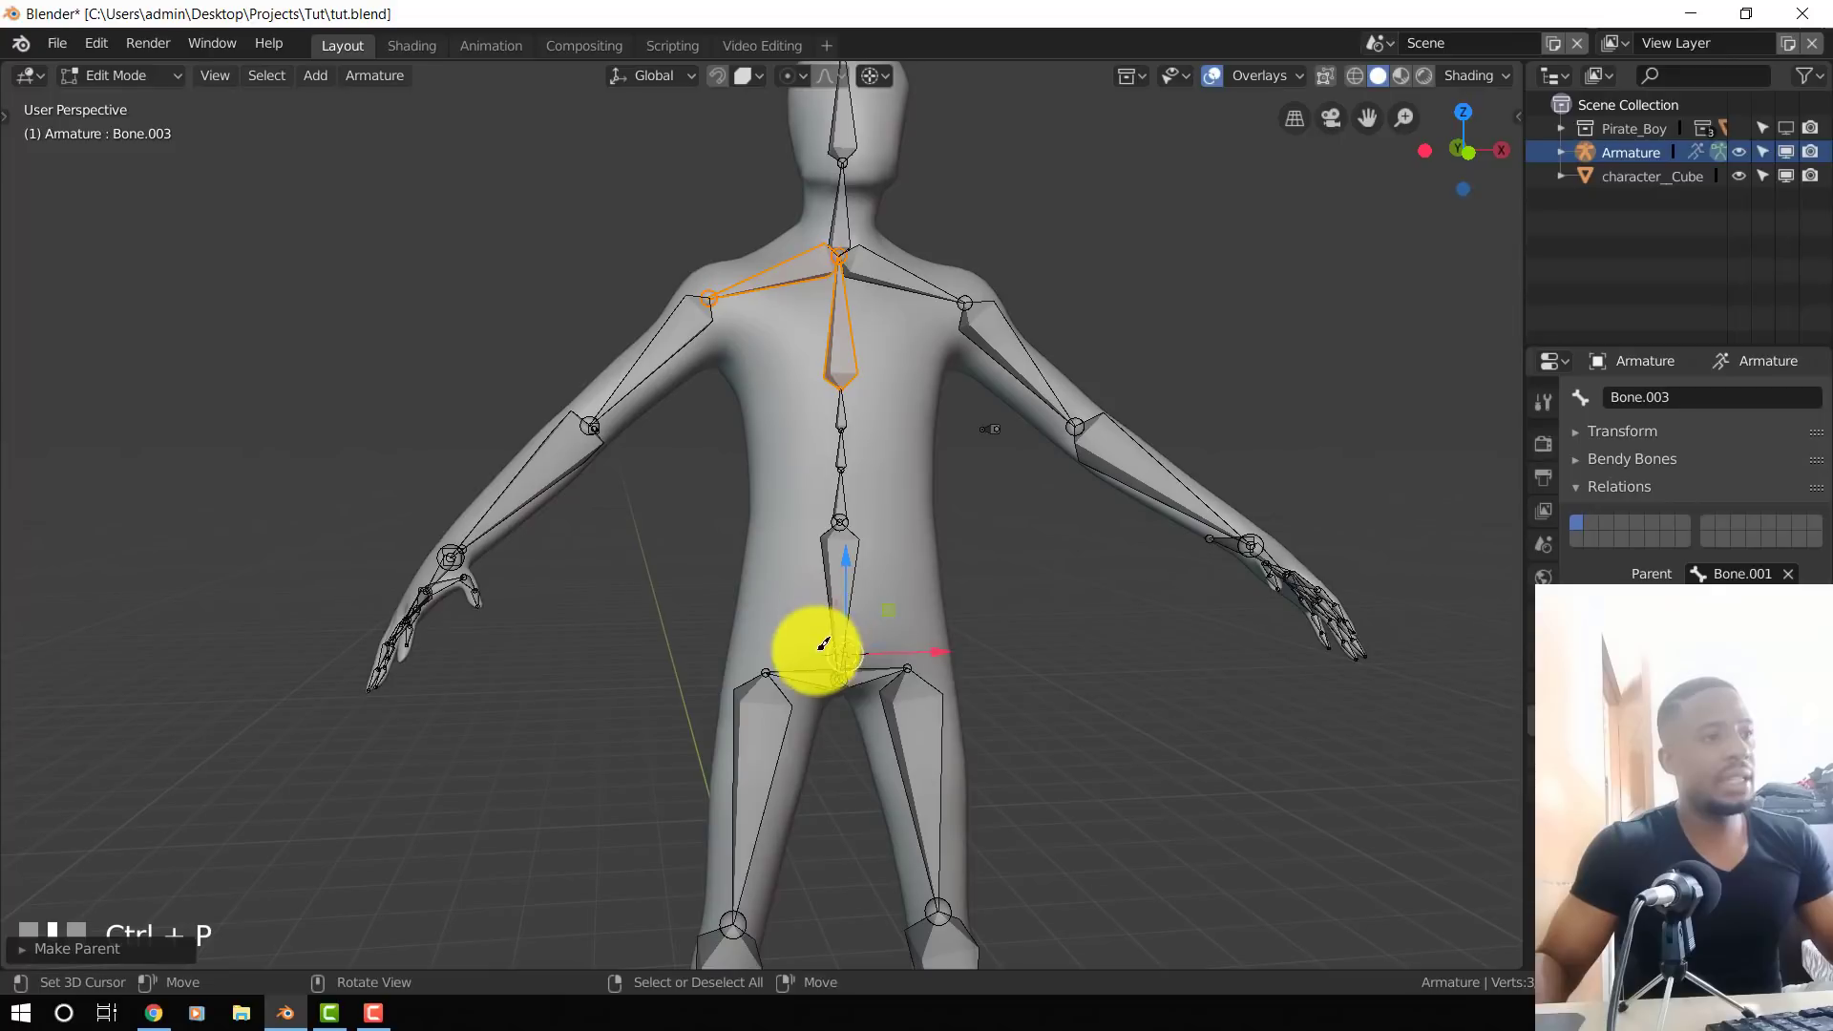
{"action": "left_click", "coordinate": [825, 666]}
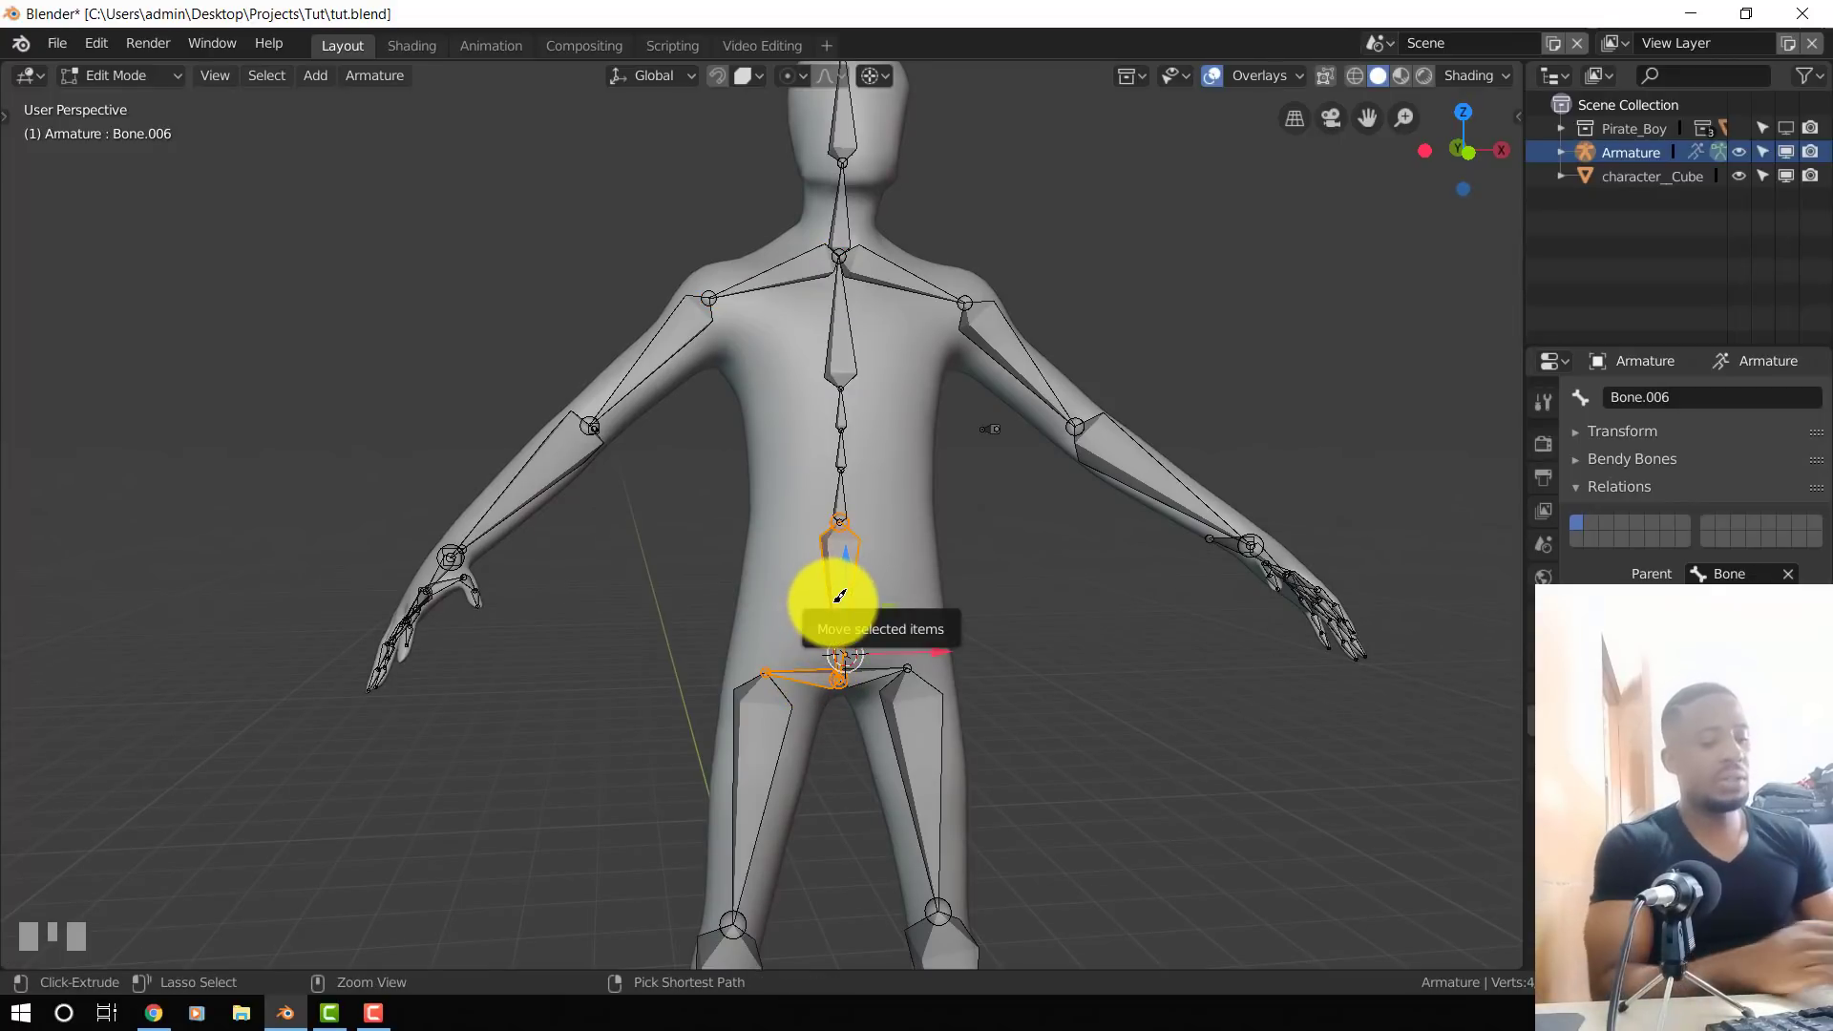
{"action": "key", "text": "ctrl+p"}
{"action": "left_click", "coordinate": [836, 602]}
- Switch to Pose Mode in front view and try rotating the pelvis and lower spine bones to test the parenting
{"action": "key", "text": "Tab"}
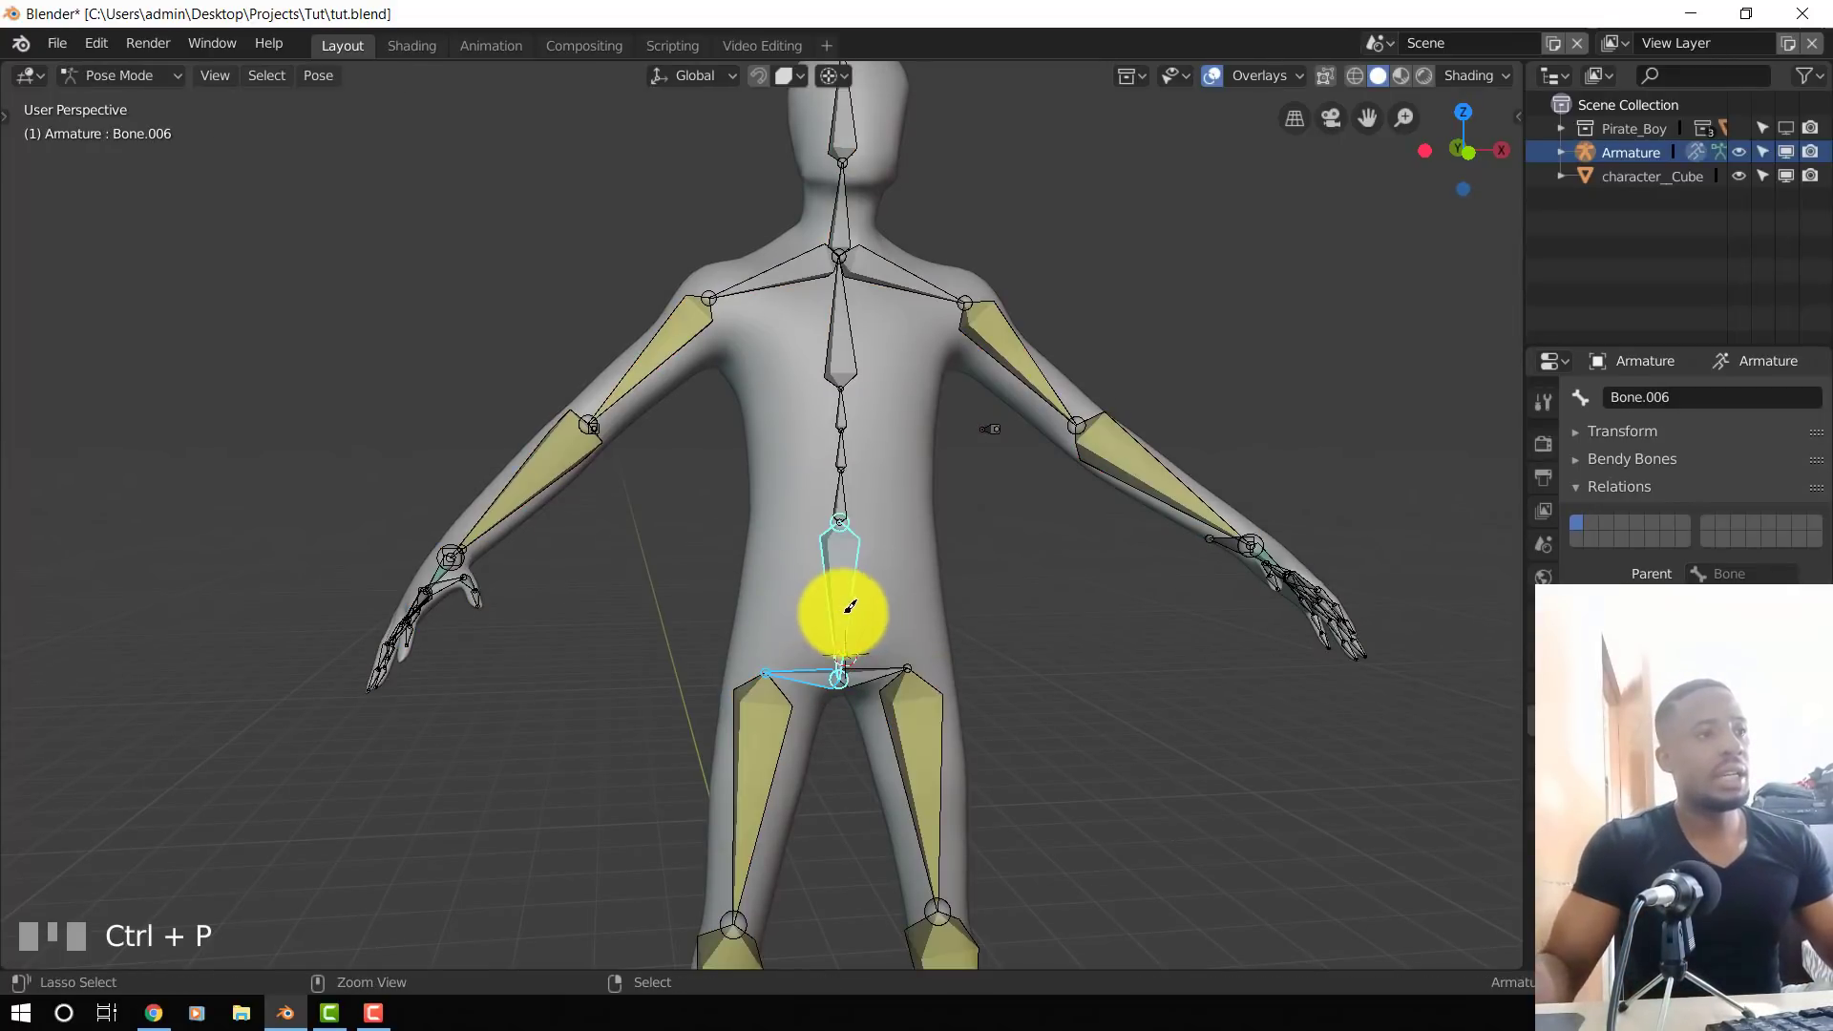
{"action": "key", "text": "KP_1"}
{"action": "key", "text": "r"}
{"action": "right_click", "coordinate": [930, 584]}
{"action": "scroll", "coordinate": [900, 579], "scroll_direction": "down", "scroll_amount": 2}
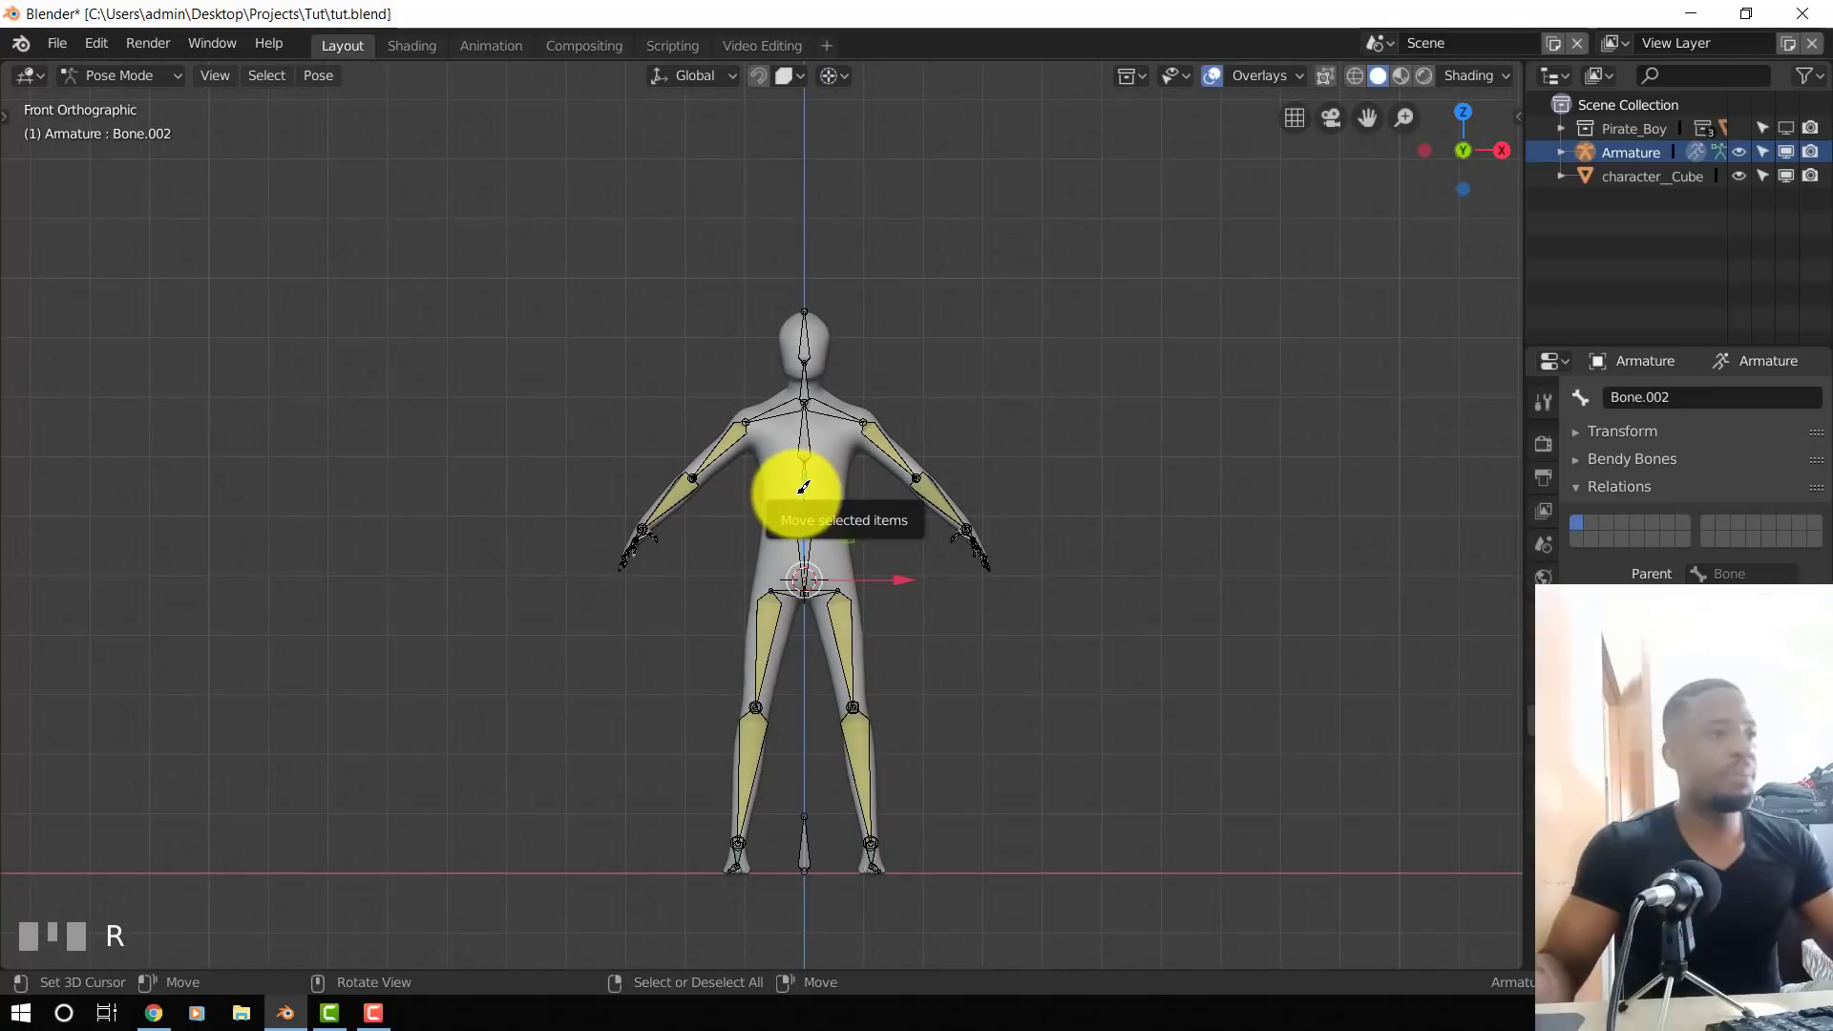
{"action": "scroll", "coordinate": [901, 503], "scroll_direction": "up", "scroll_amount": 2}
{"action": "key", "text": "r"}
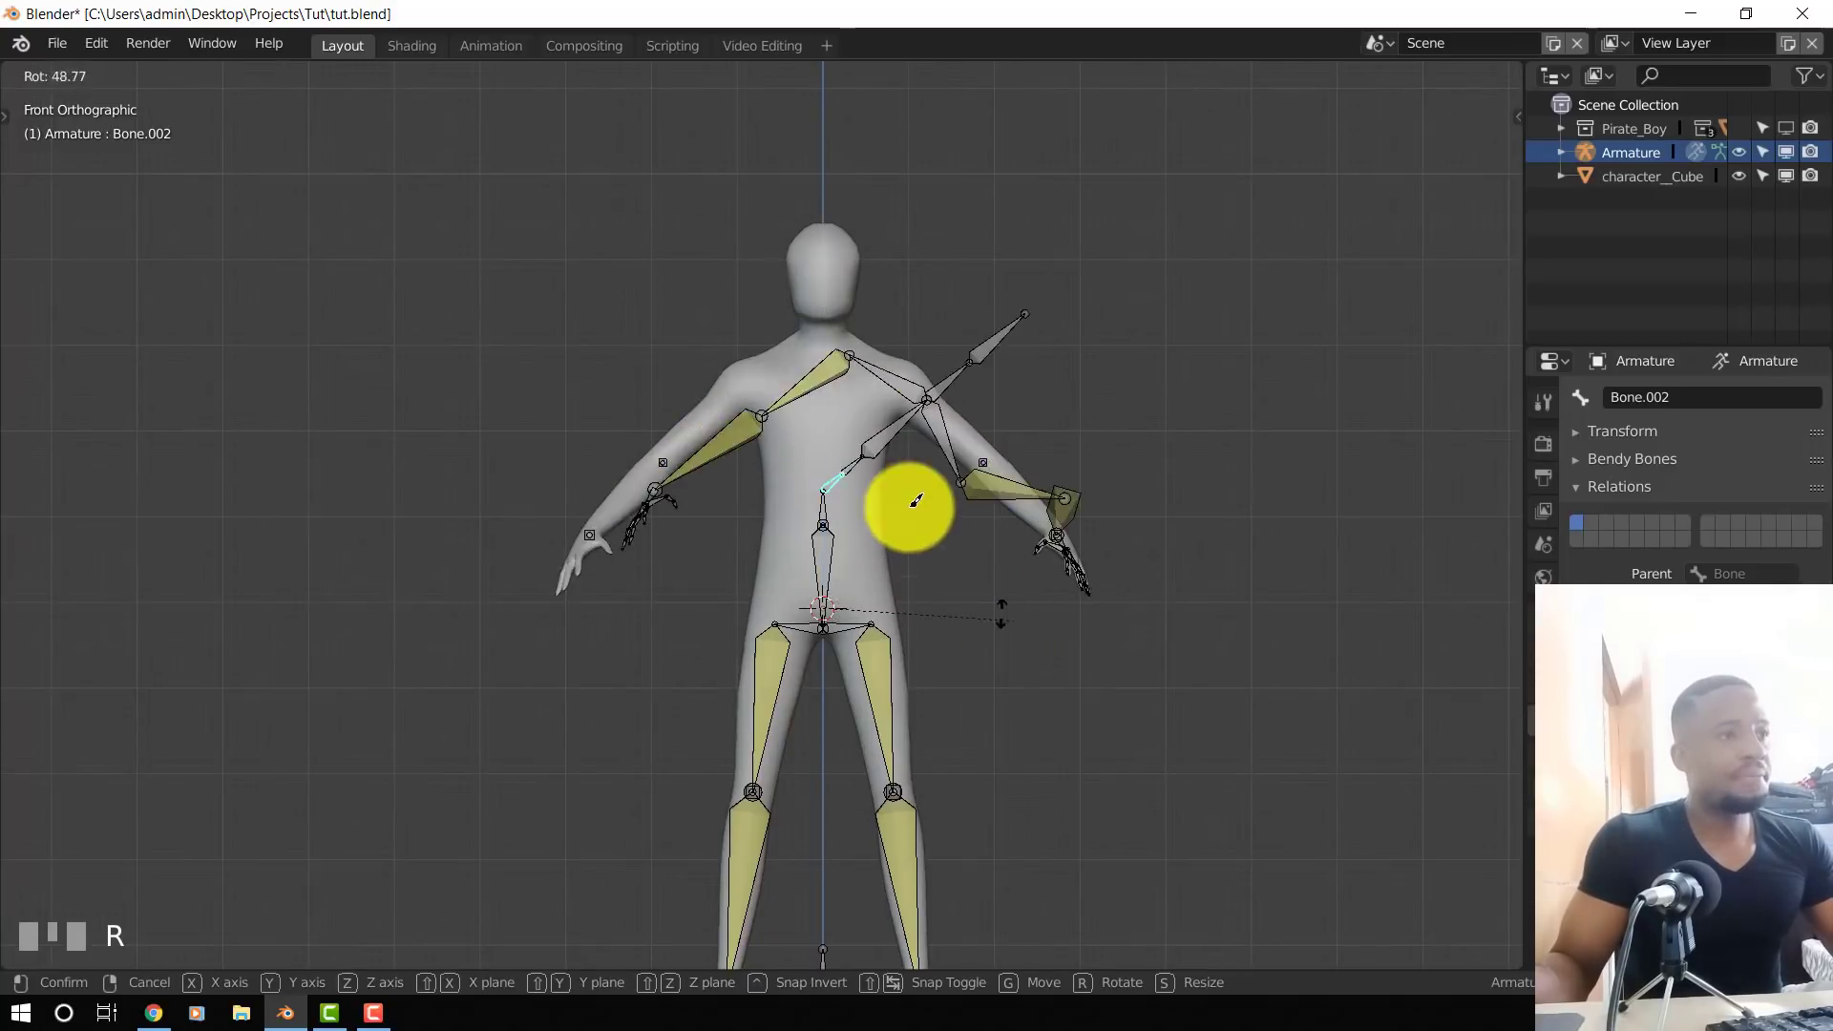
{"action": "right_click", "coordinate": [1042, 529]}
{"action": "key", "text": "alt+a"}
{"action": "middle_click_drag", "start_coordinate": [1041, 529], "coordinate": [1004, 589]}
{"action": "middle_click_drag", "start_coordinate": [1109, 636], "coordinate": [909, 556], "text": "shift"}
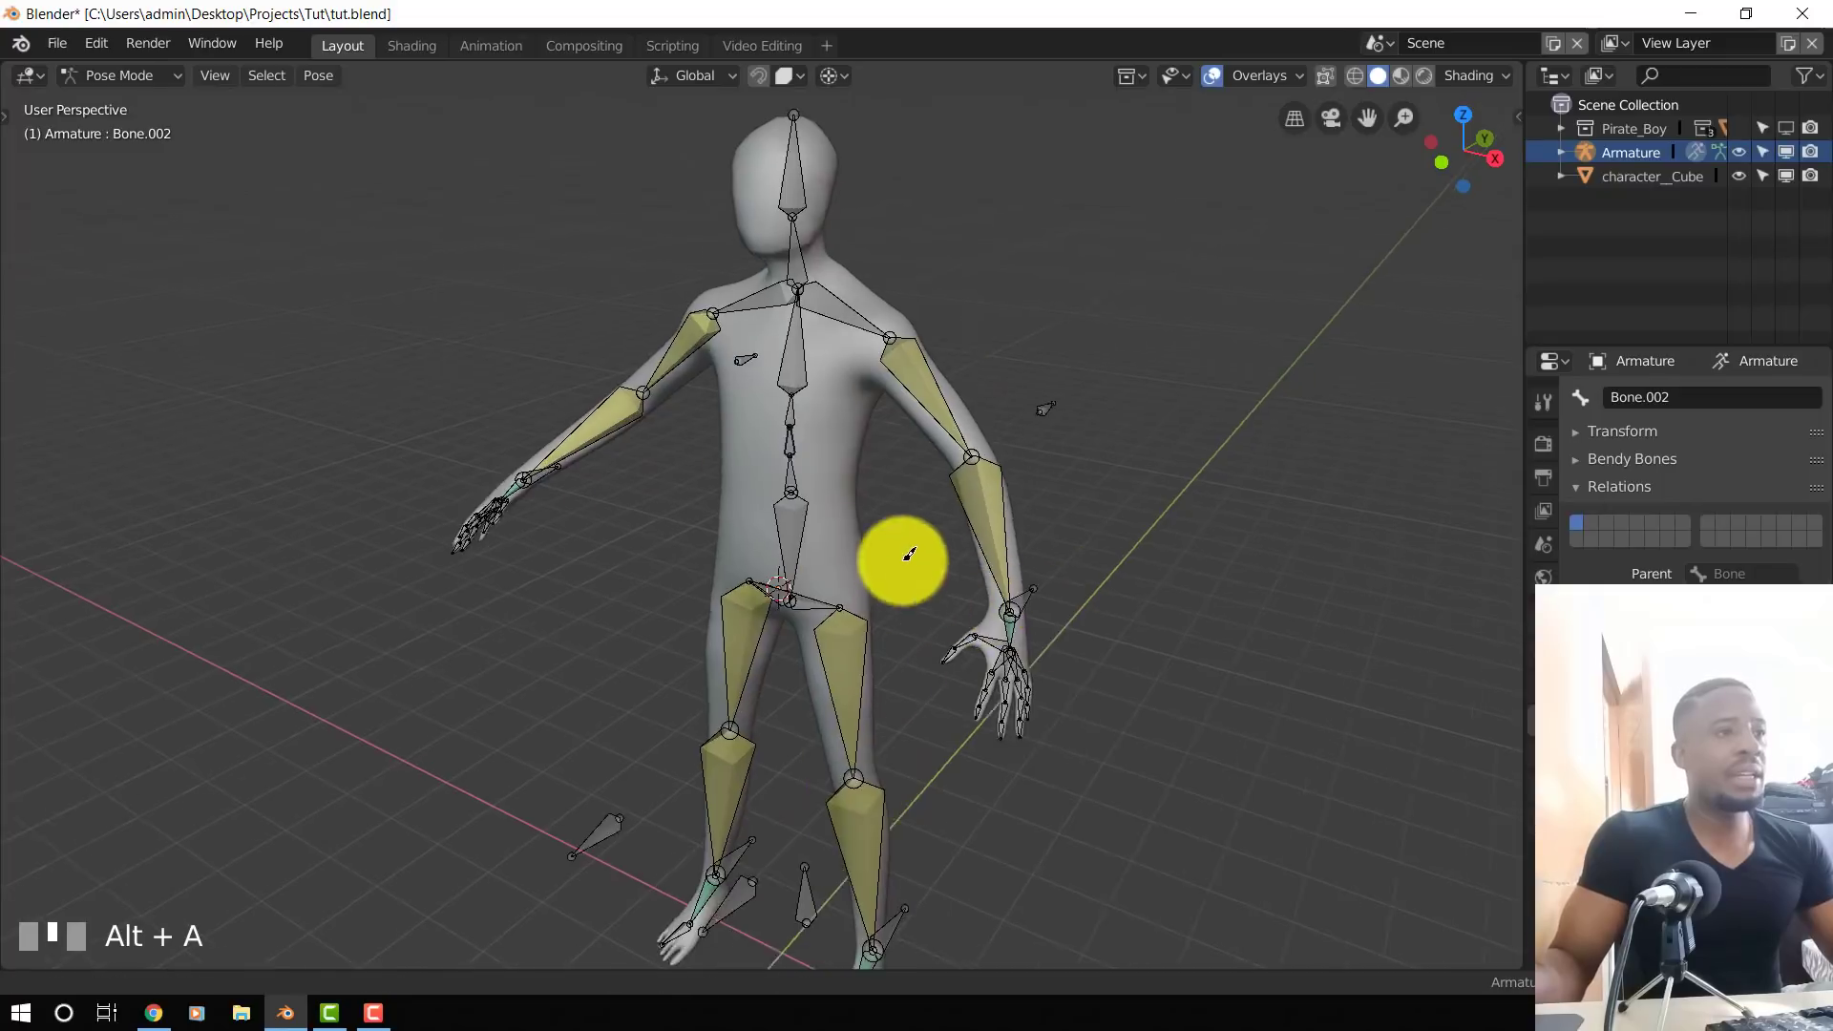
{"action": "scroll", "coordinate": [945, 548], "scroll_direction": "up", "scroll_amount": 2}
{"action": "scroll", "coordinate": [1063, 575], "scroll_direction": "down", "scroll_amount": 3}
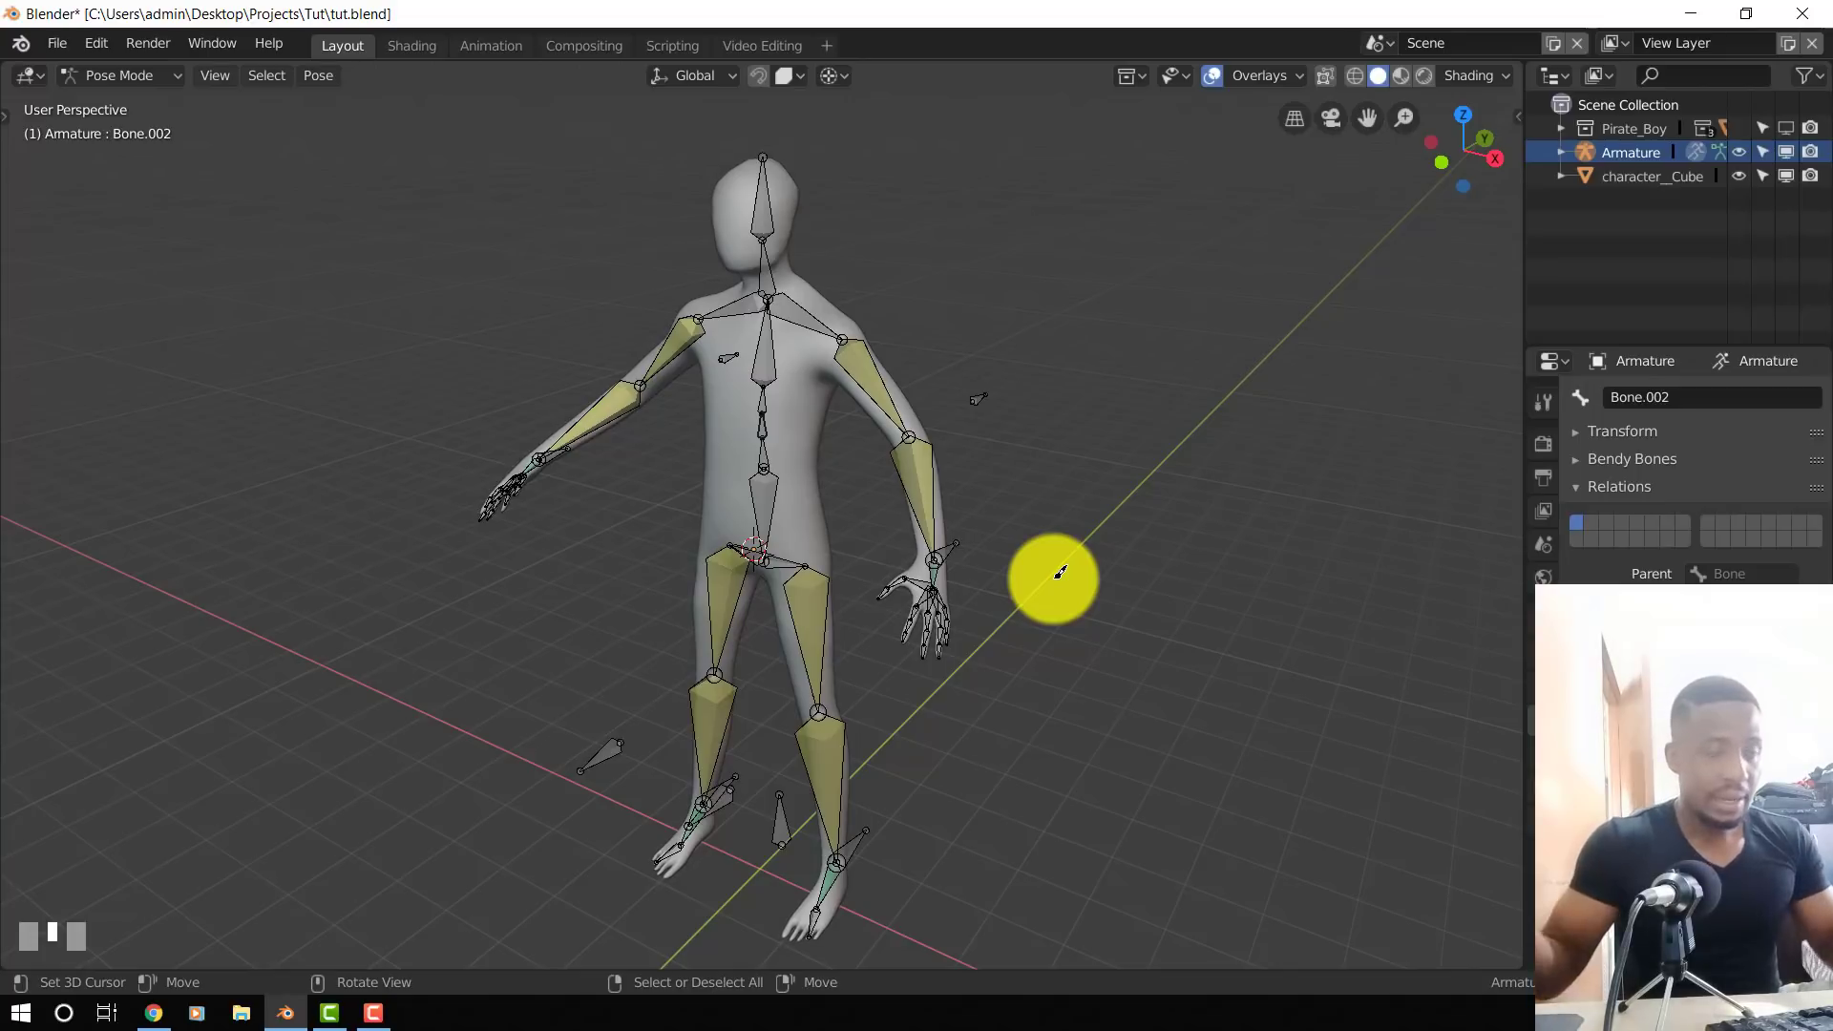
{"action": "scroll", "coordinate": [961, 552], "scroll_direction": "up", "scroll_amount": 2}
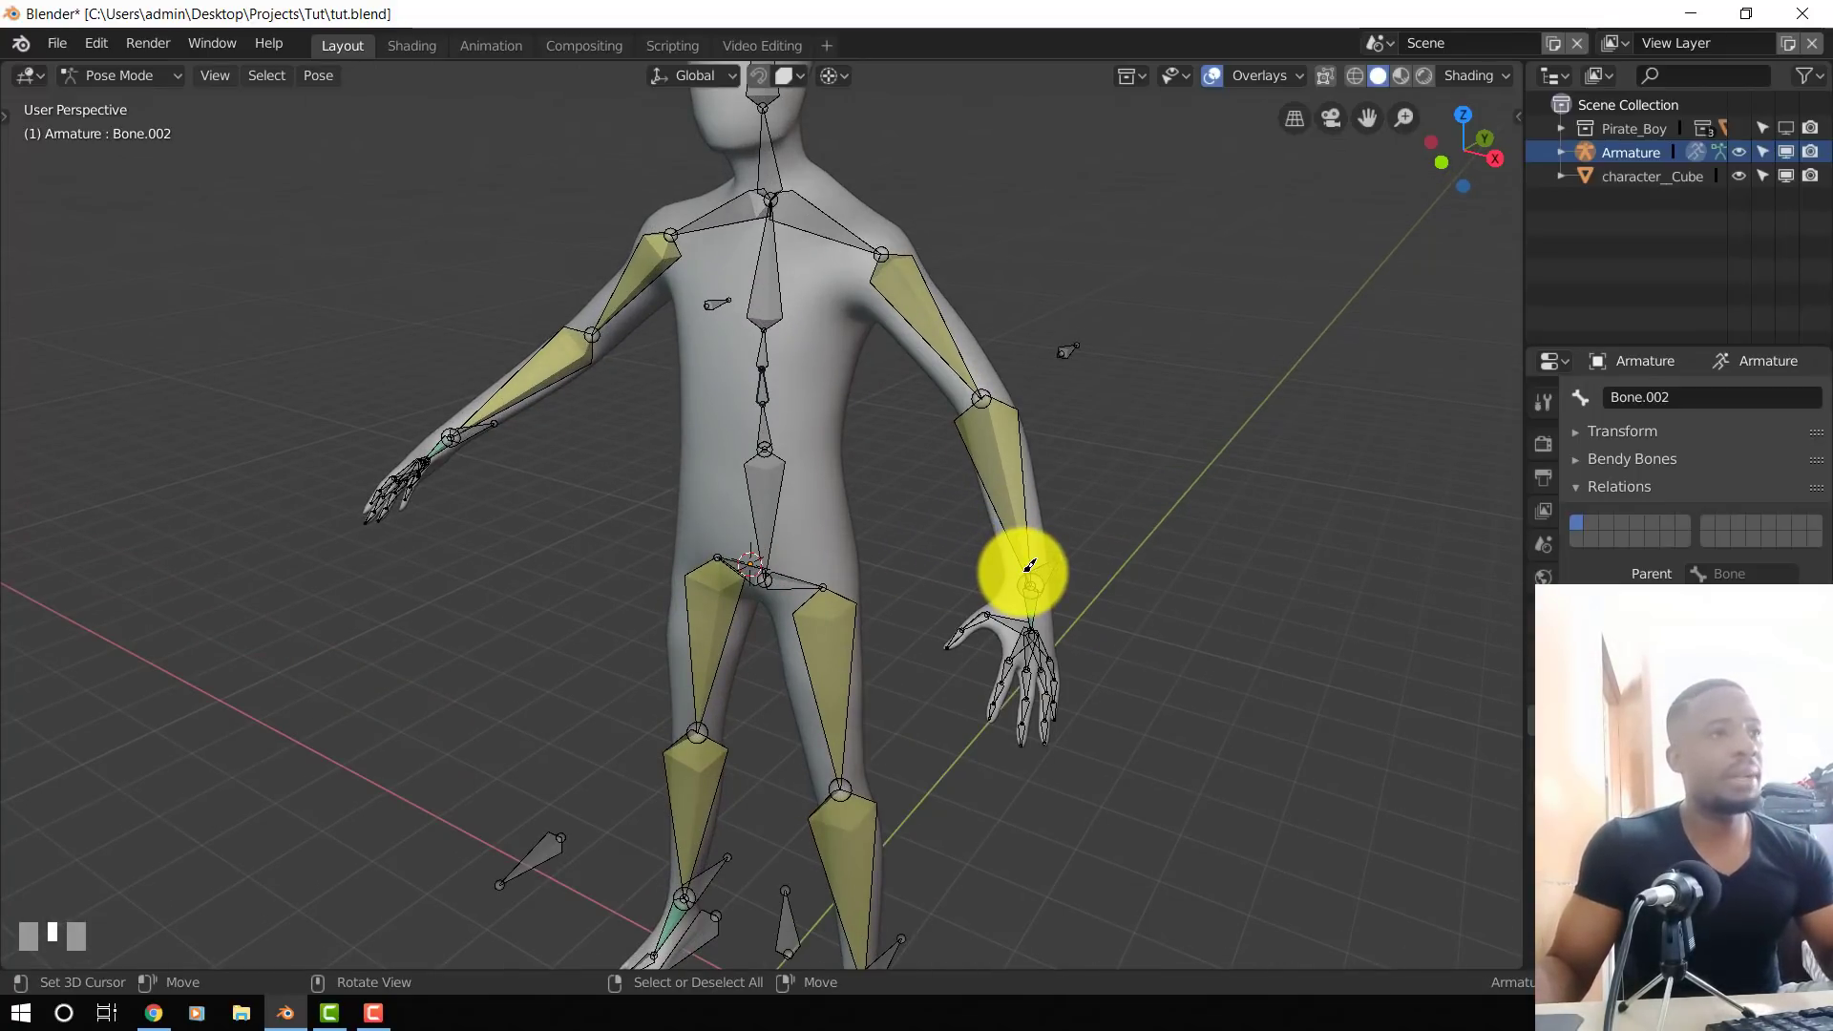
{"action": "scroll", "coordinate": [1029, 565], "scroll_direction": "down", "scroll_amount": 2}
- Select the left shoulder bone in front view and set the pivot point to Median Point
{"action": "key", "text": "KP_1"}
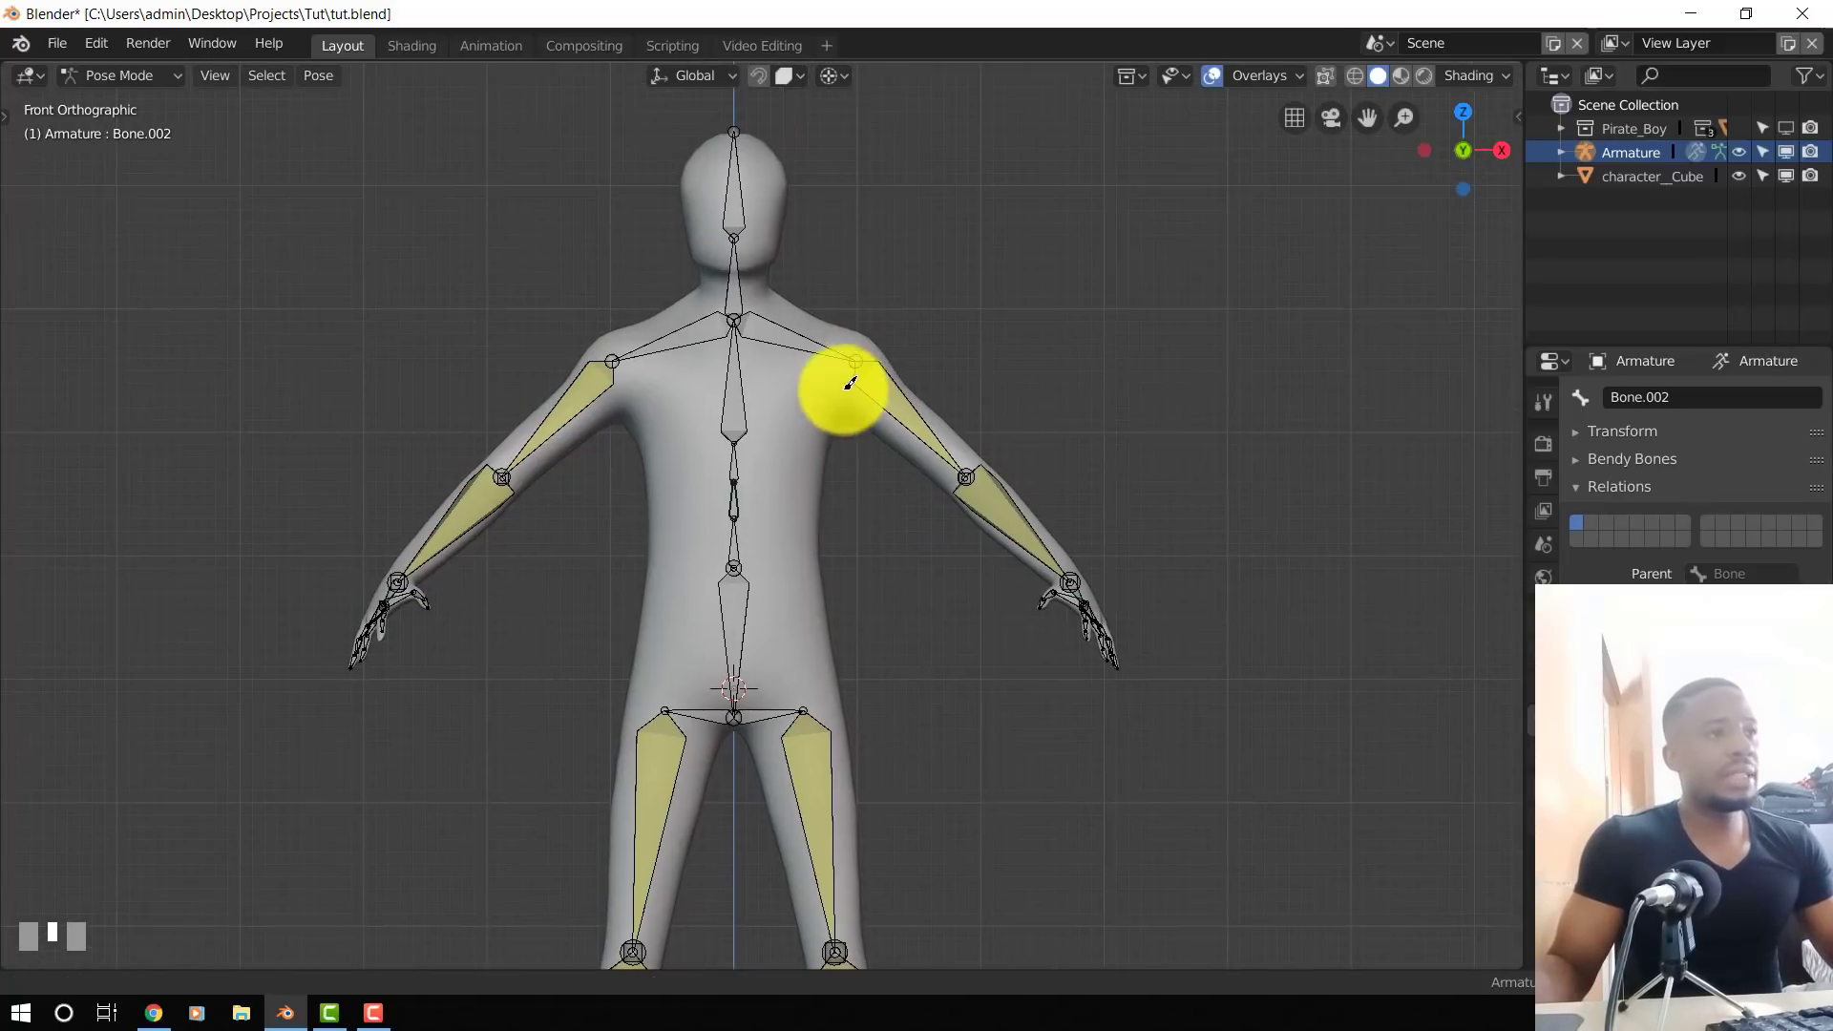
{"action": "left_click", "coordinate": [848, 377]}
{"action": "scroll", "coordinate": [849, 373], "scroll_direction": "up", "scroll_amount": 3, "text": "shift"}
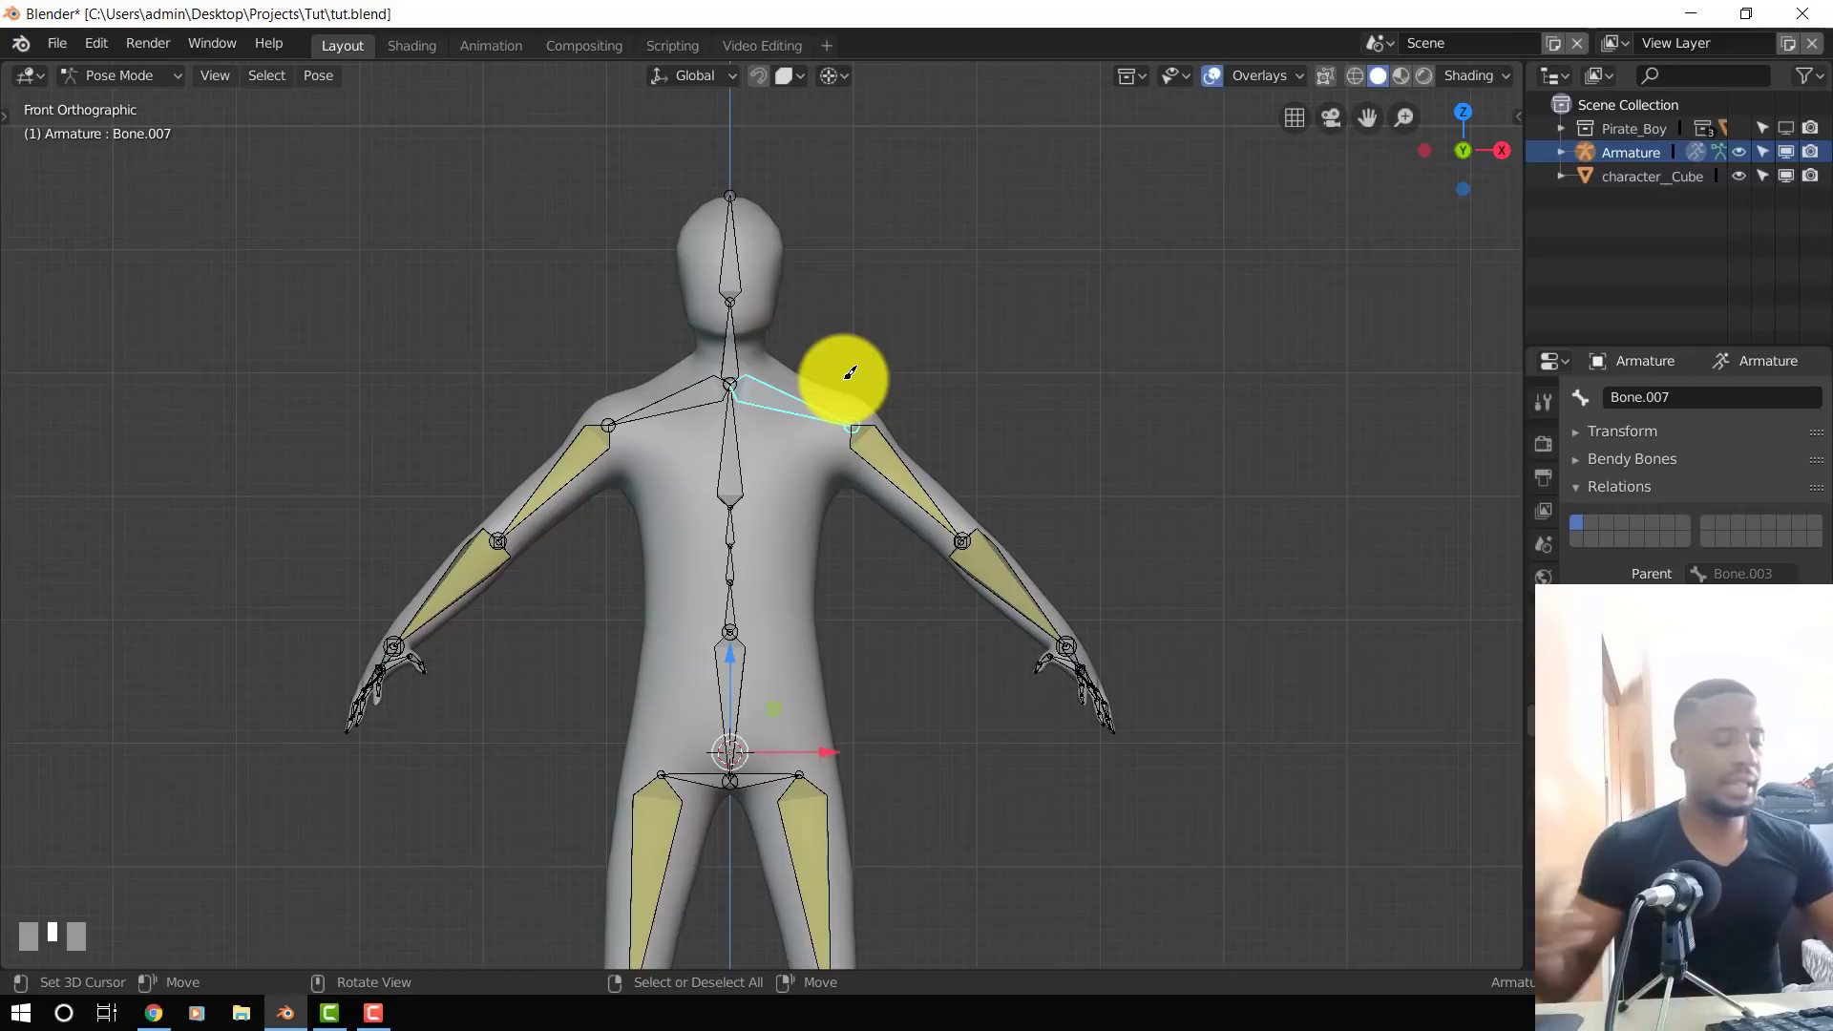
{"action": "scroll", "coordinate": [1050, 534], "scroll_direction": "up", "scroll_amount": 3}
{"action": "key", "text": "r"}
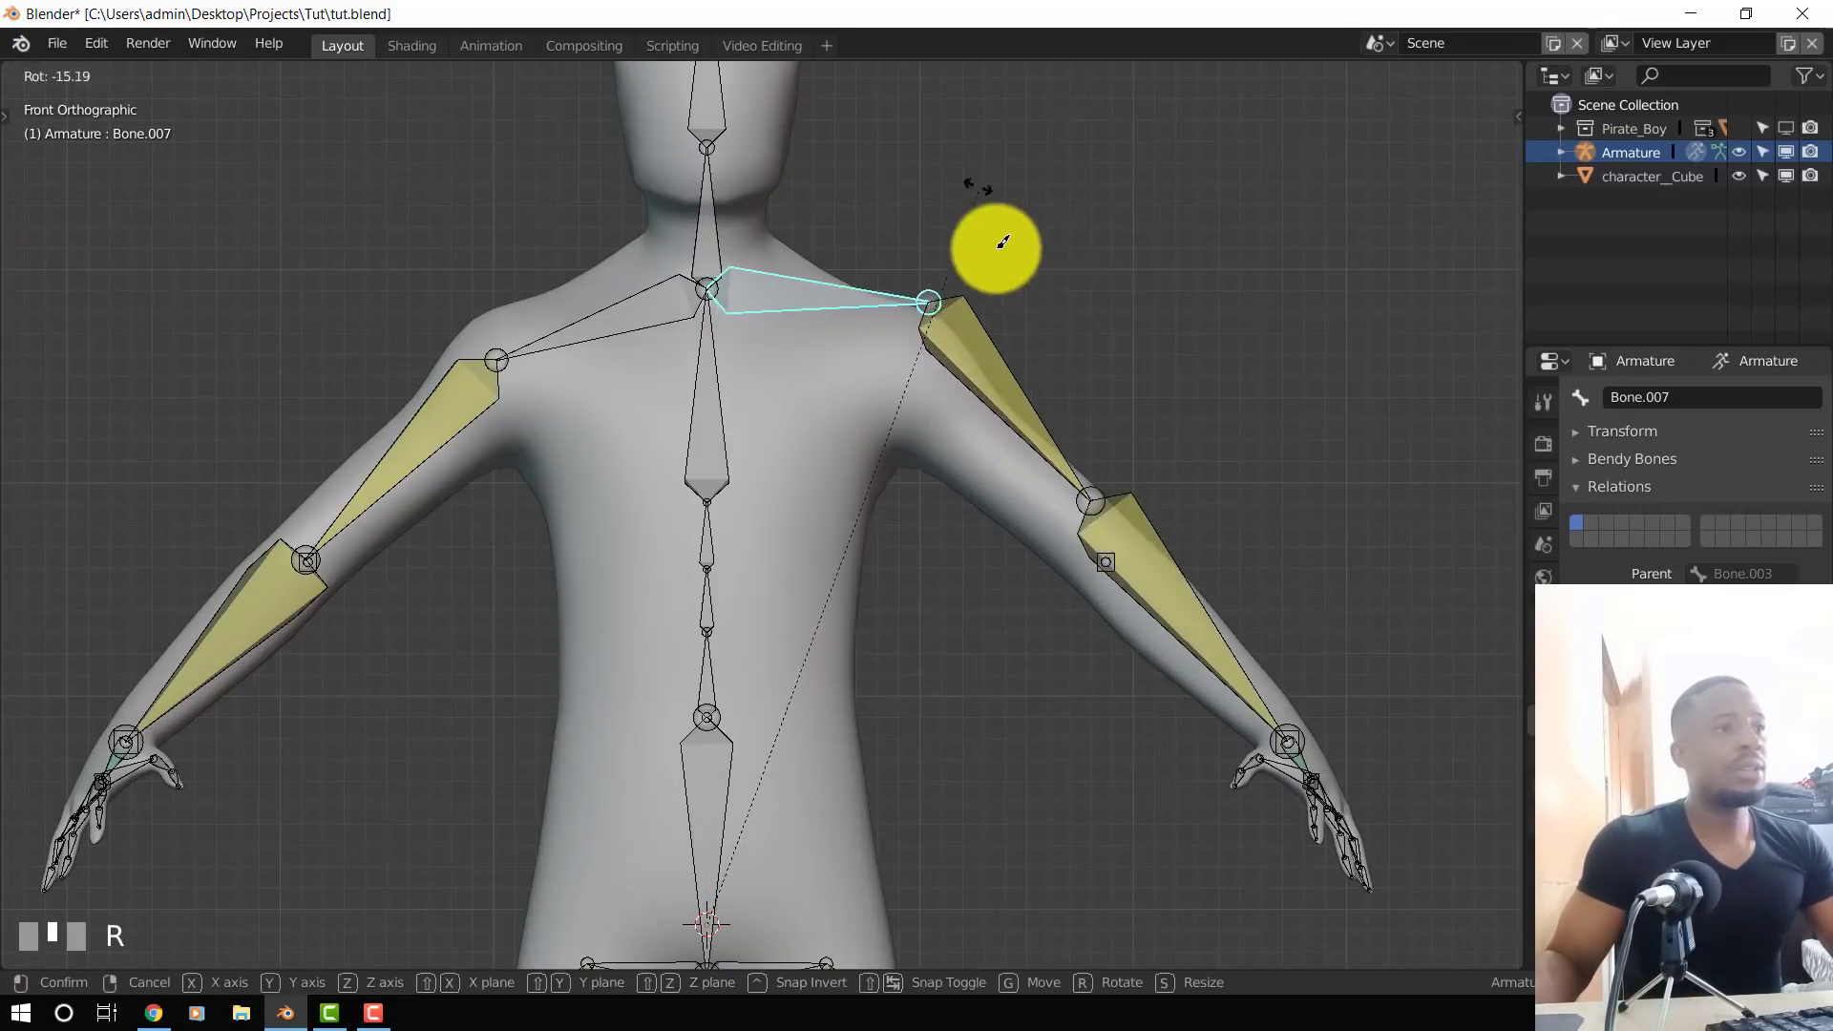
{"action": "right_click", "coordinate": [1025, 320]}
{"action": "key", "text": "period"}
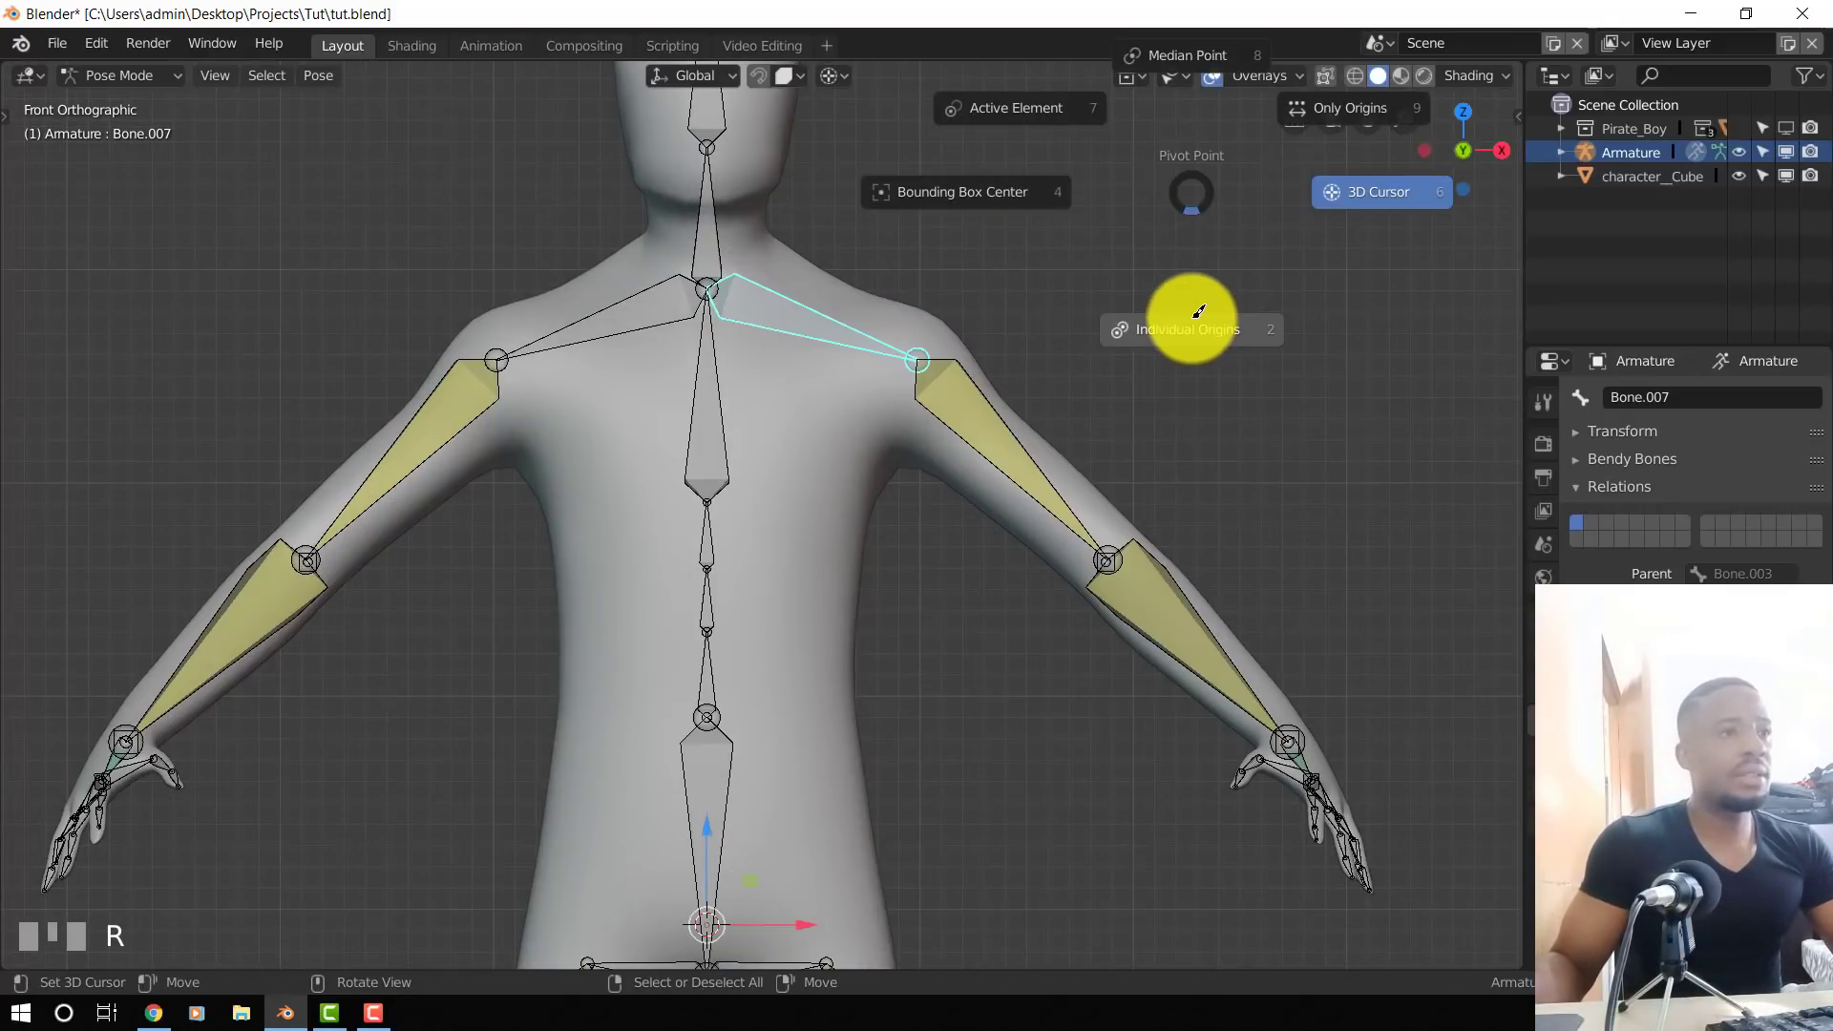
{"action": "left_click", "coordinate": [1166, 48]}
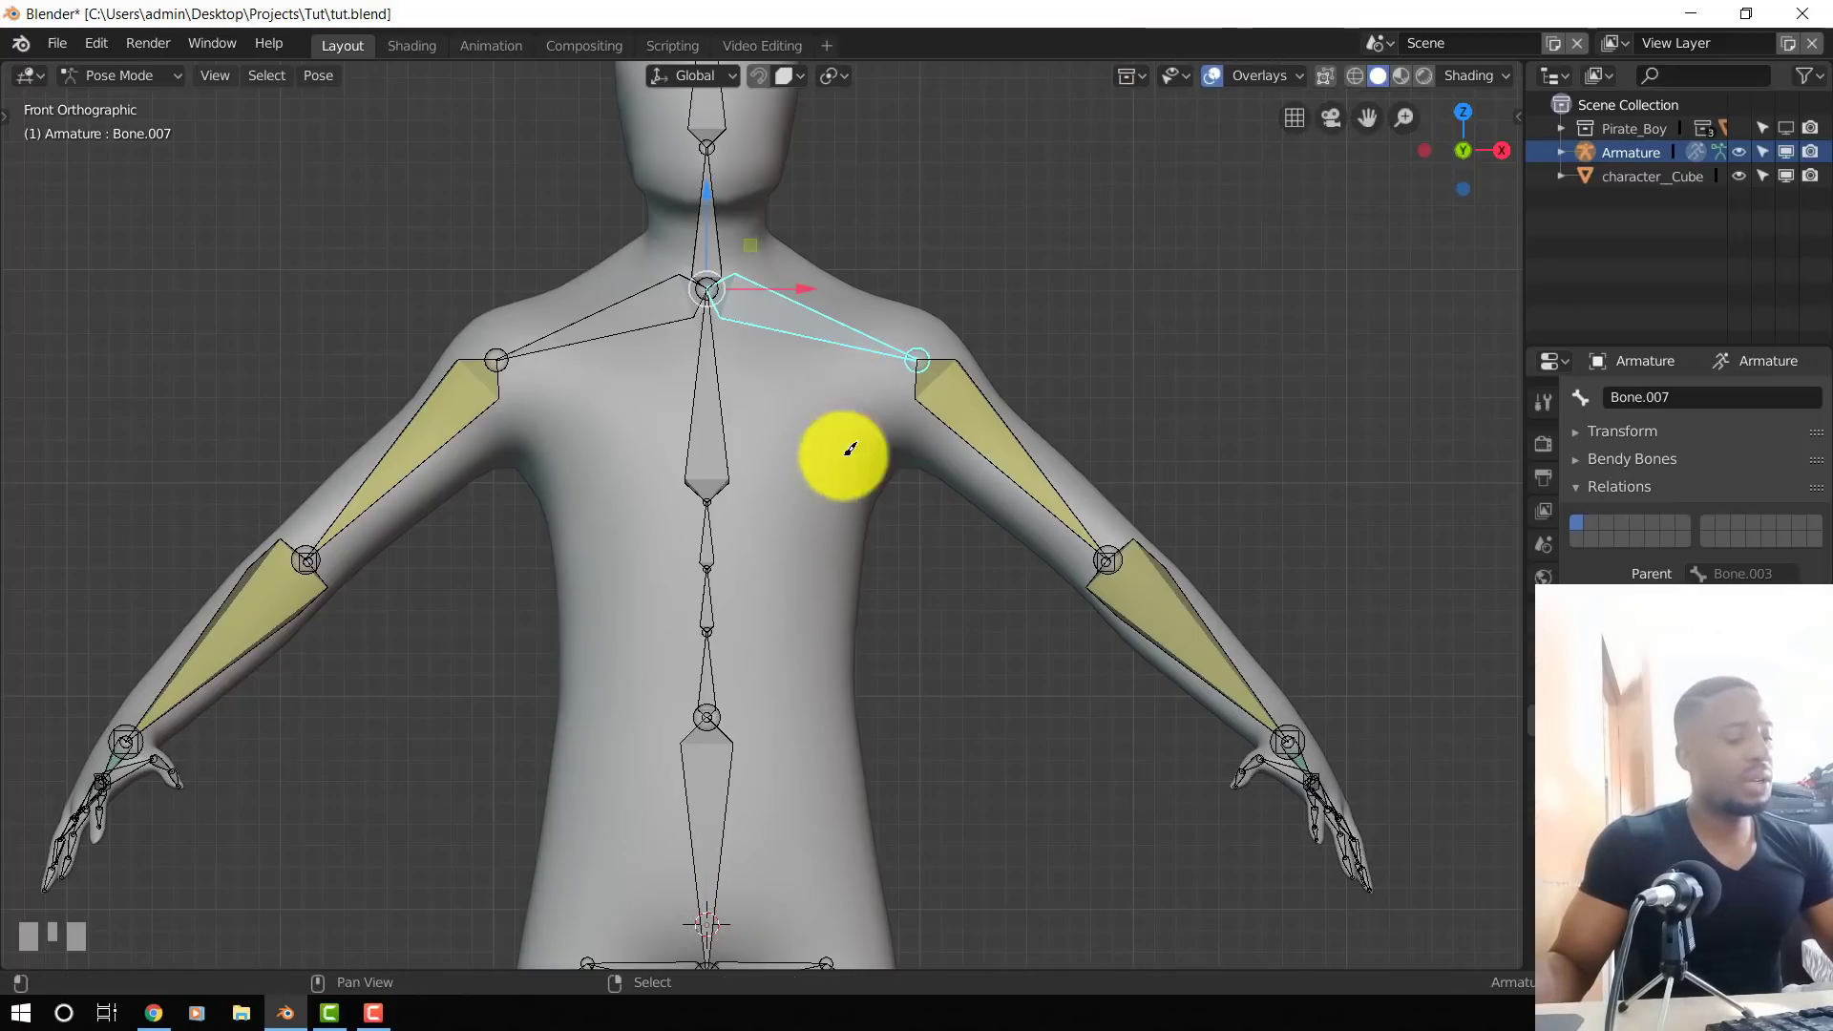
- Rotate the left shoulder bone upward beside the head to a quaternion of about W 0.83, Z -0.56
{"action": "middle_click_drag", "start_coordinate": [844, 455], "coordinate": [819, 698], "text": "shift"}
{"action": "key", "text": "r"}
{"action": "left_click", "coordinate": [901, 388]}
- Rename the raised left shoulder bone to shoulde_l, copying the name for reuse, and save the file
{"action": "key", "text": "n"}
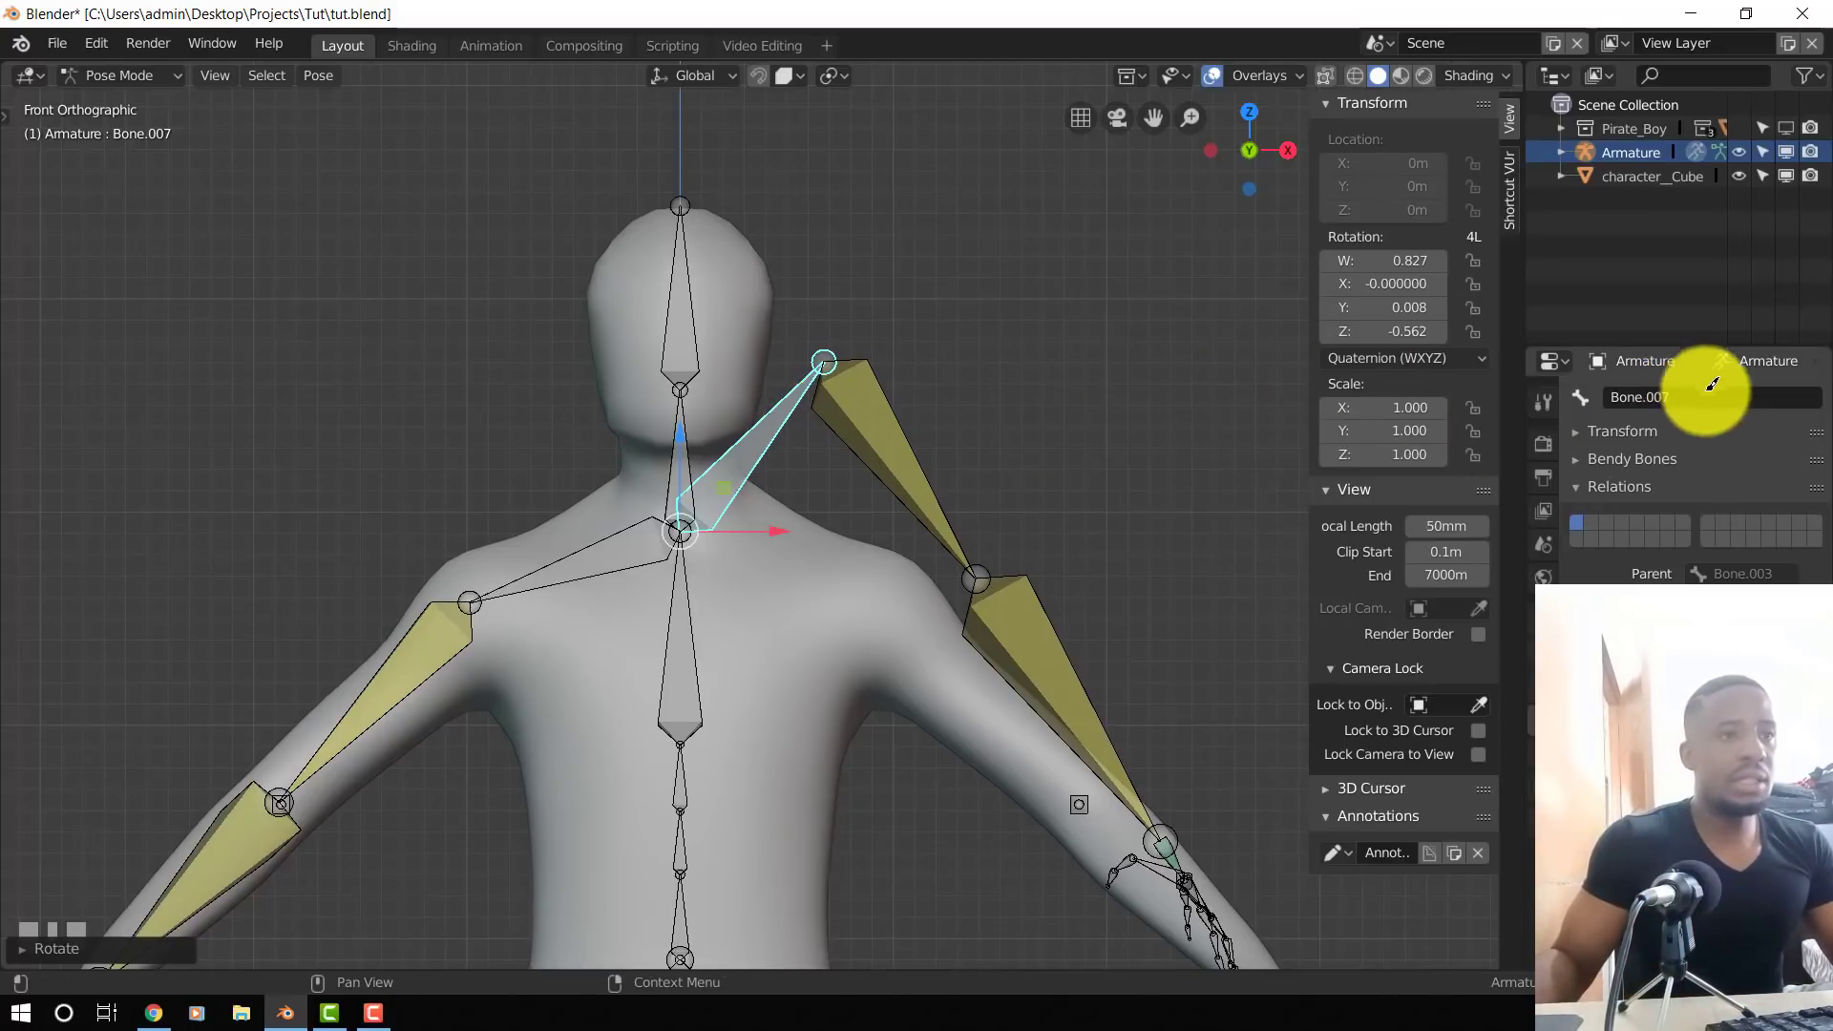
{"action": "left_click", "coordinate": [1714, 394]}
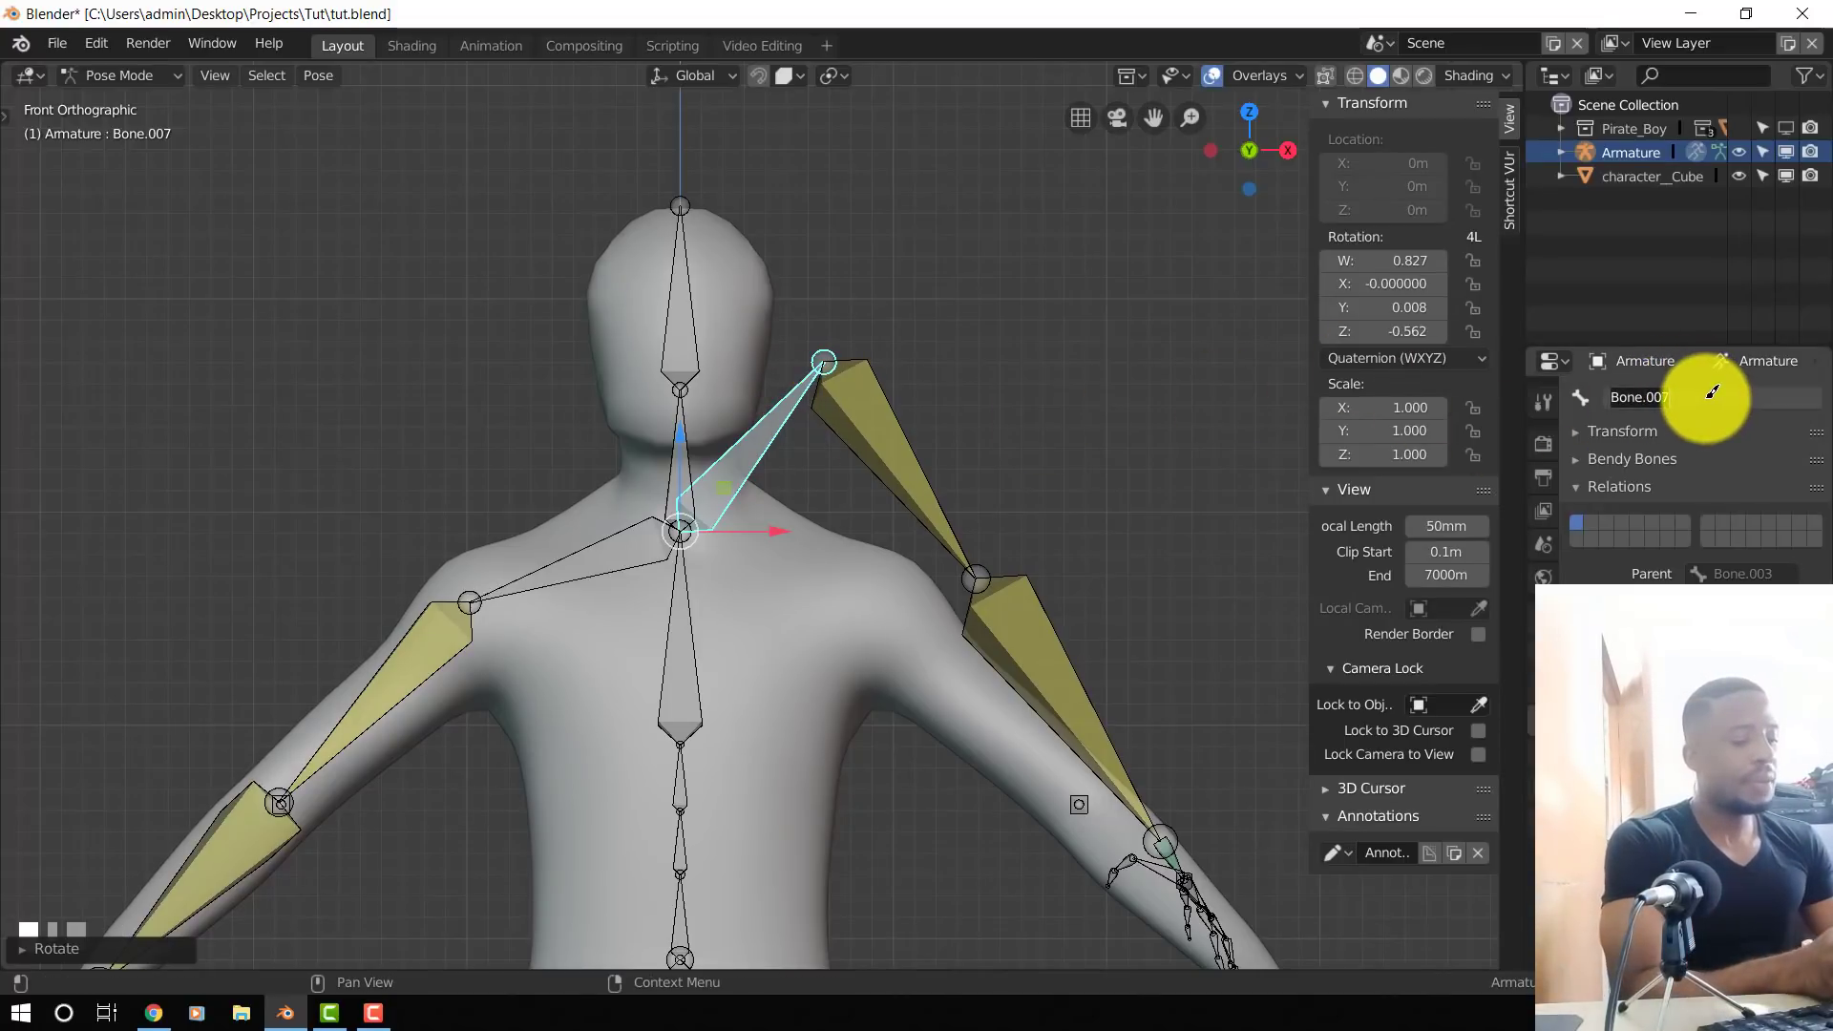
{"action": "type", "text": "shoulde_l"}
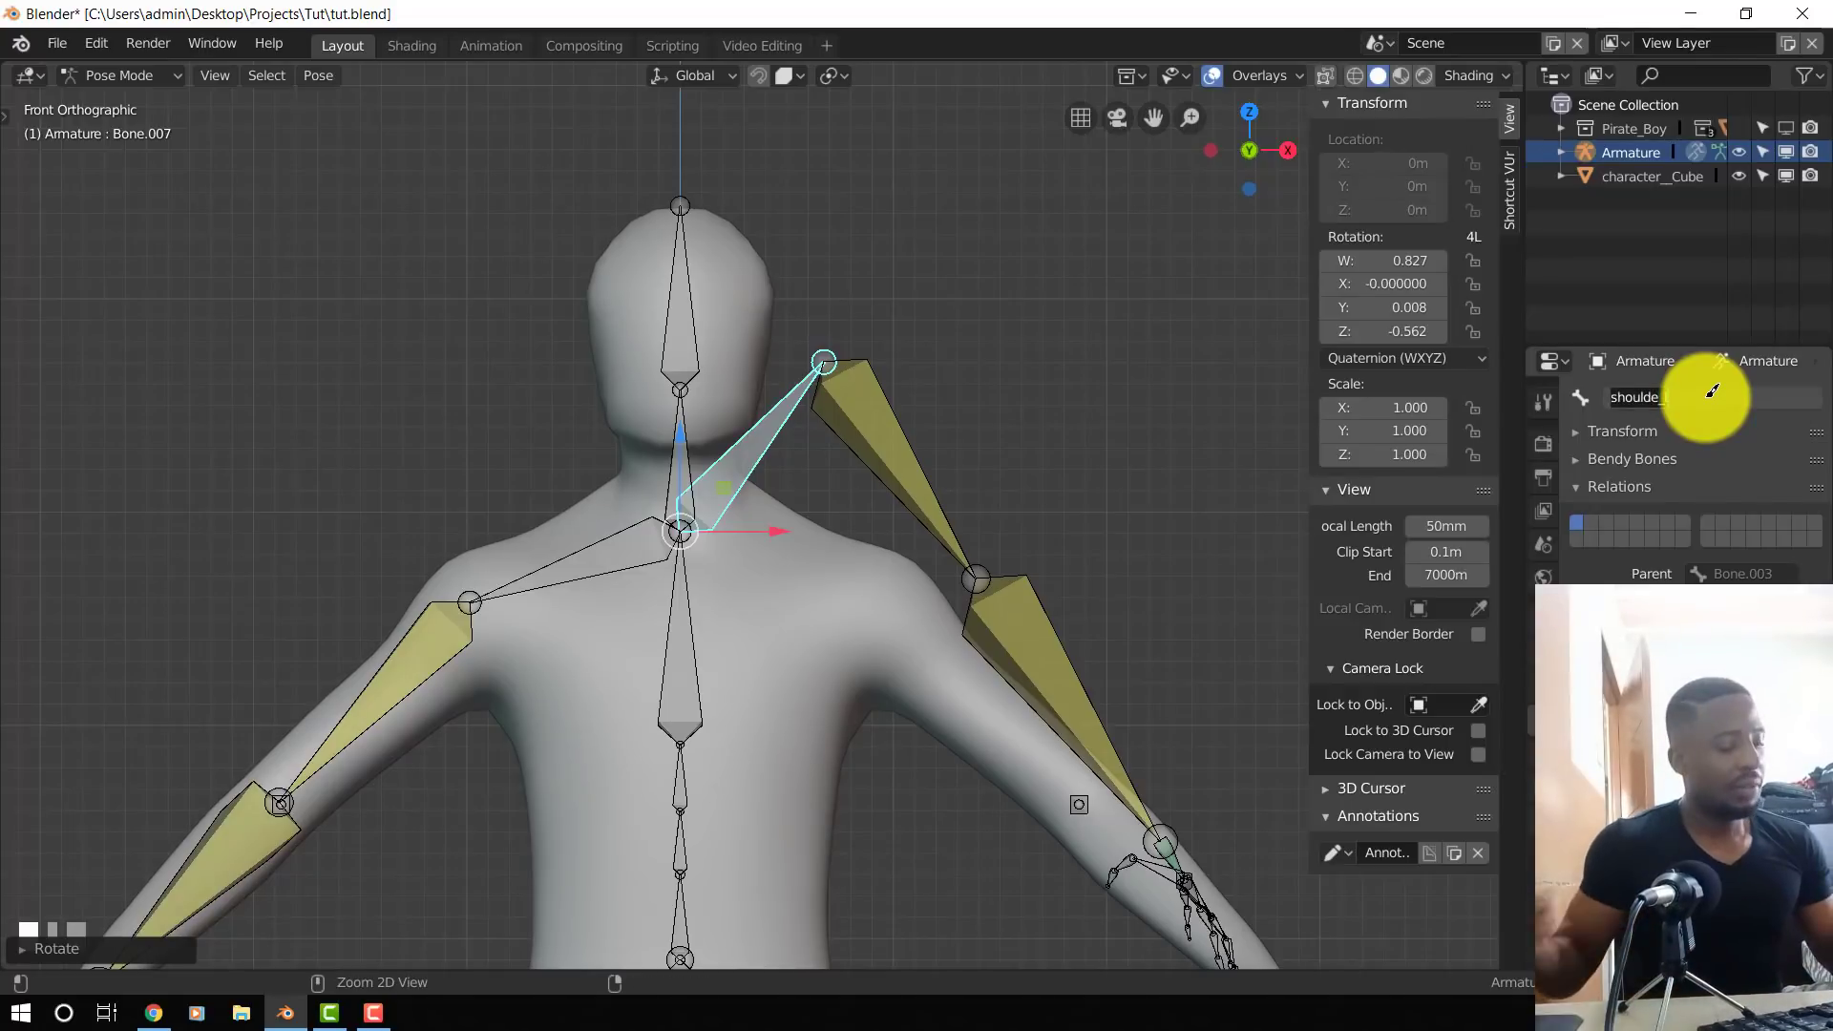
{"action": "type", "text": "_"}
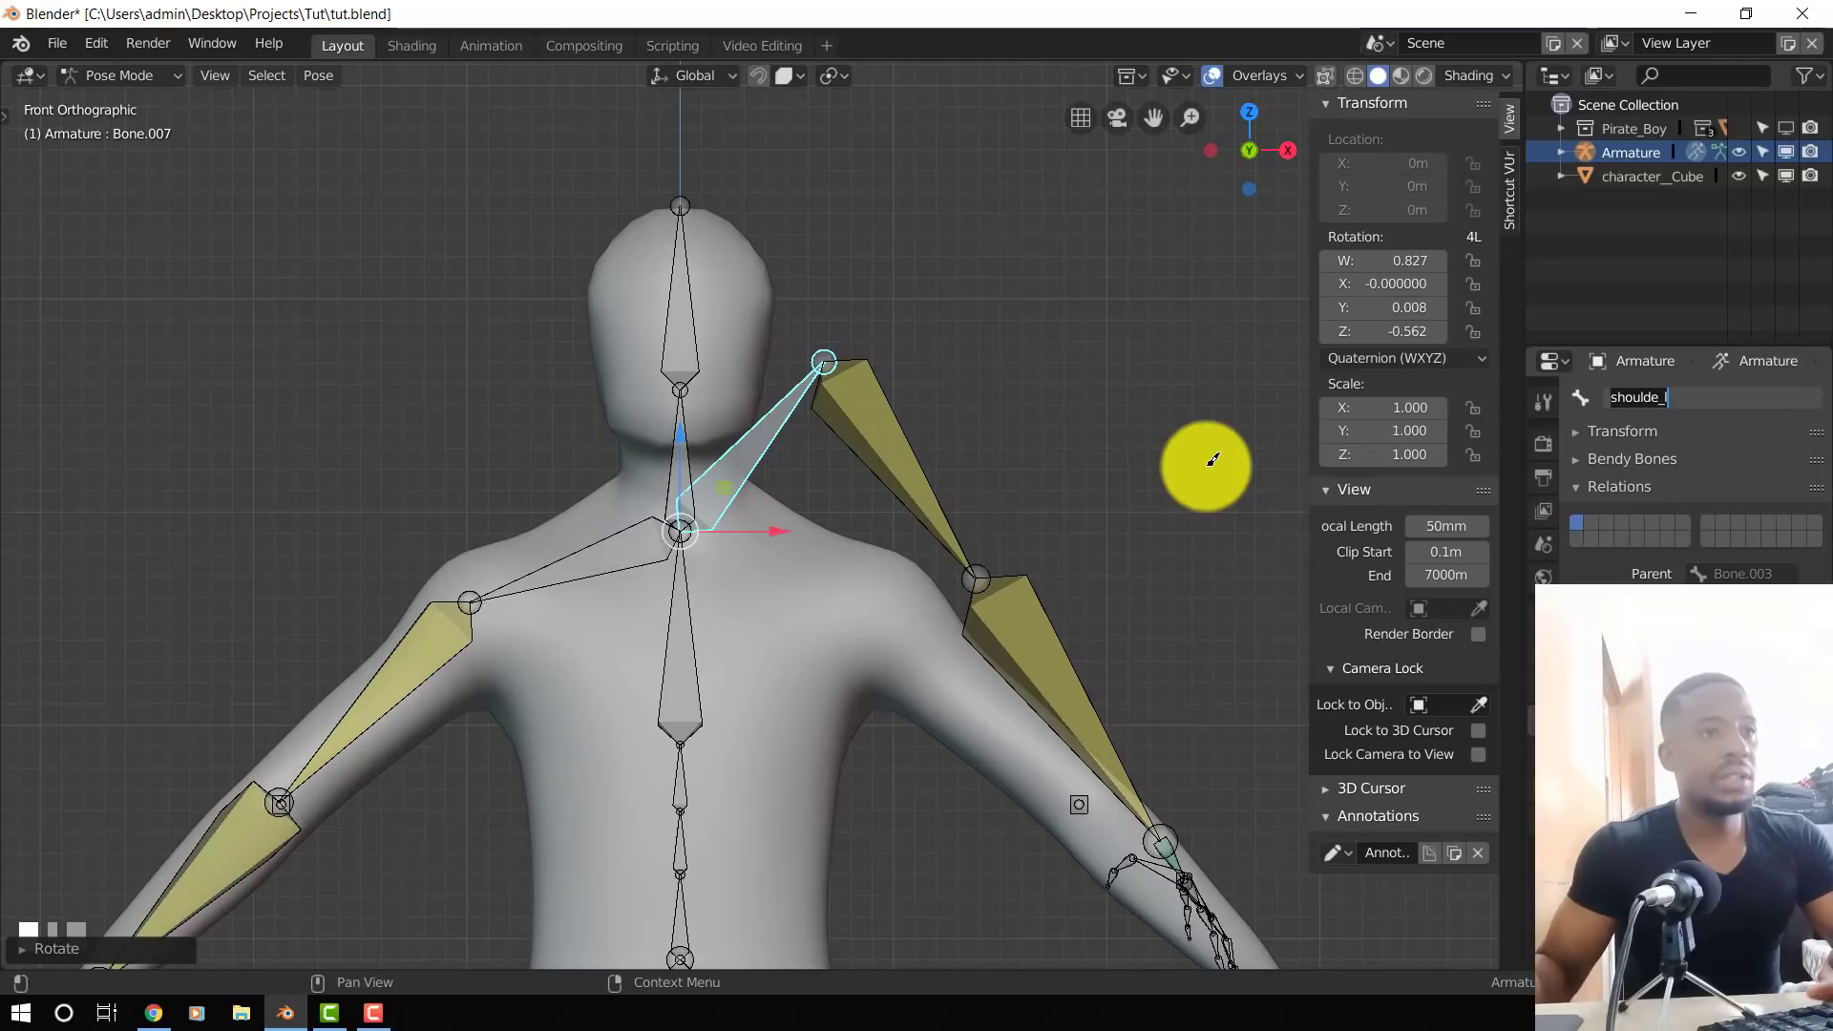
{"action": "key", "text": "ctrl+c"}
{"action": "left_click", "coordinate": [1010, 472]}
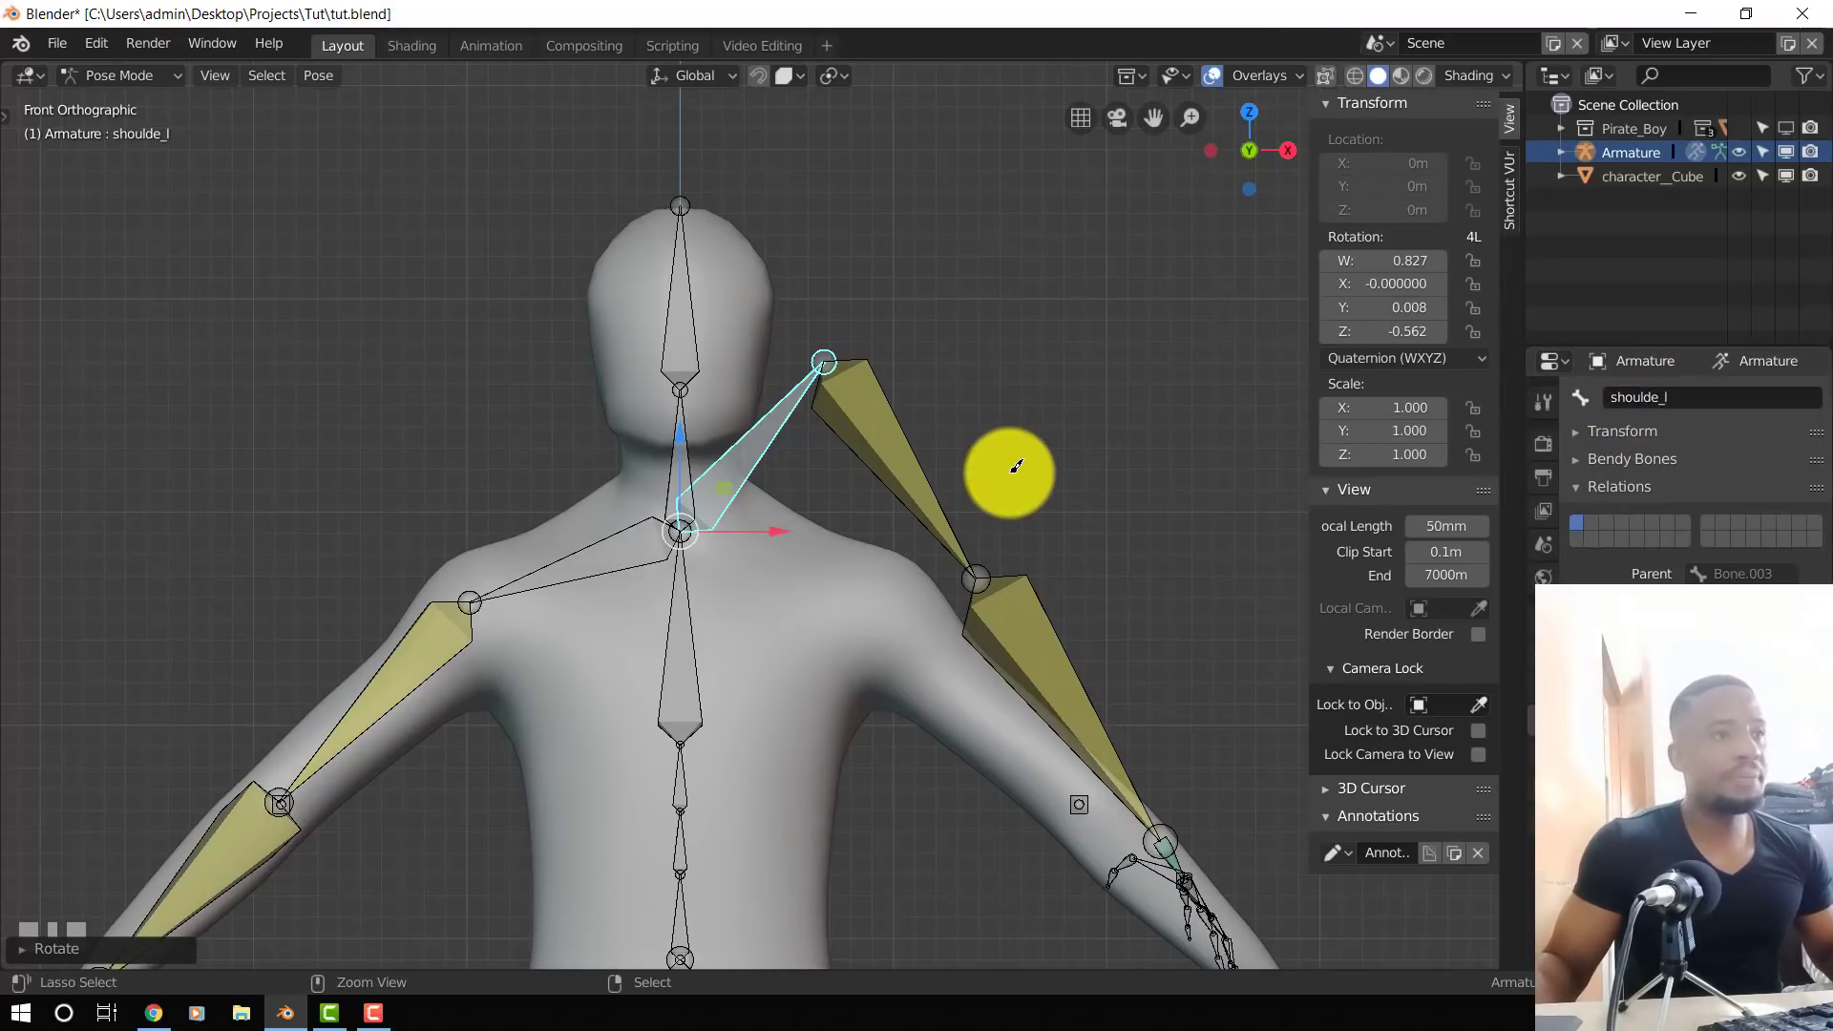
{"action": "key", "text": "ctrl+s"}
- Rename the matching right shoulder bone to shoulde_r, reusing the copied name
{"action": "left_click", "coordinate": [592, 546]}
{"action": "double_click", "coordinate": [1661, 398]}
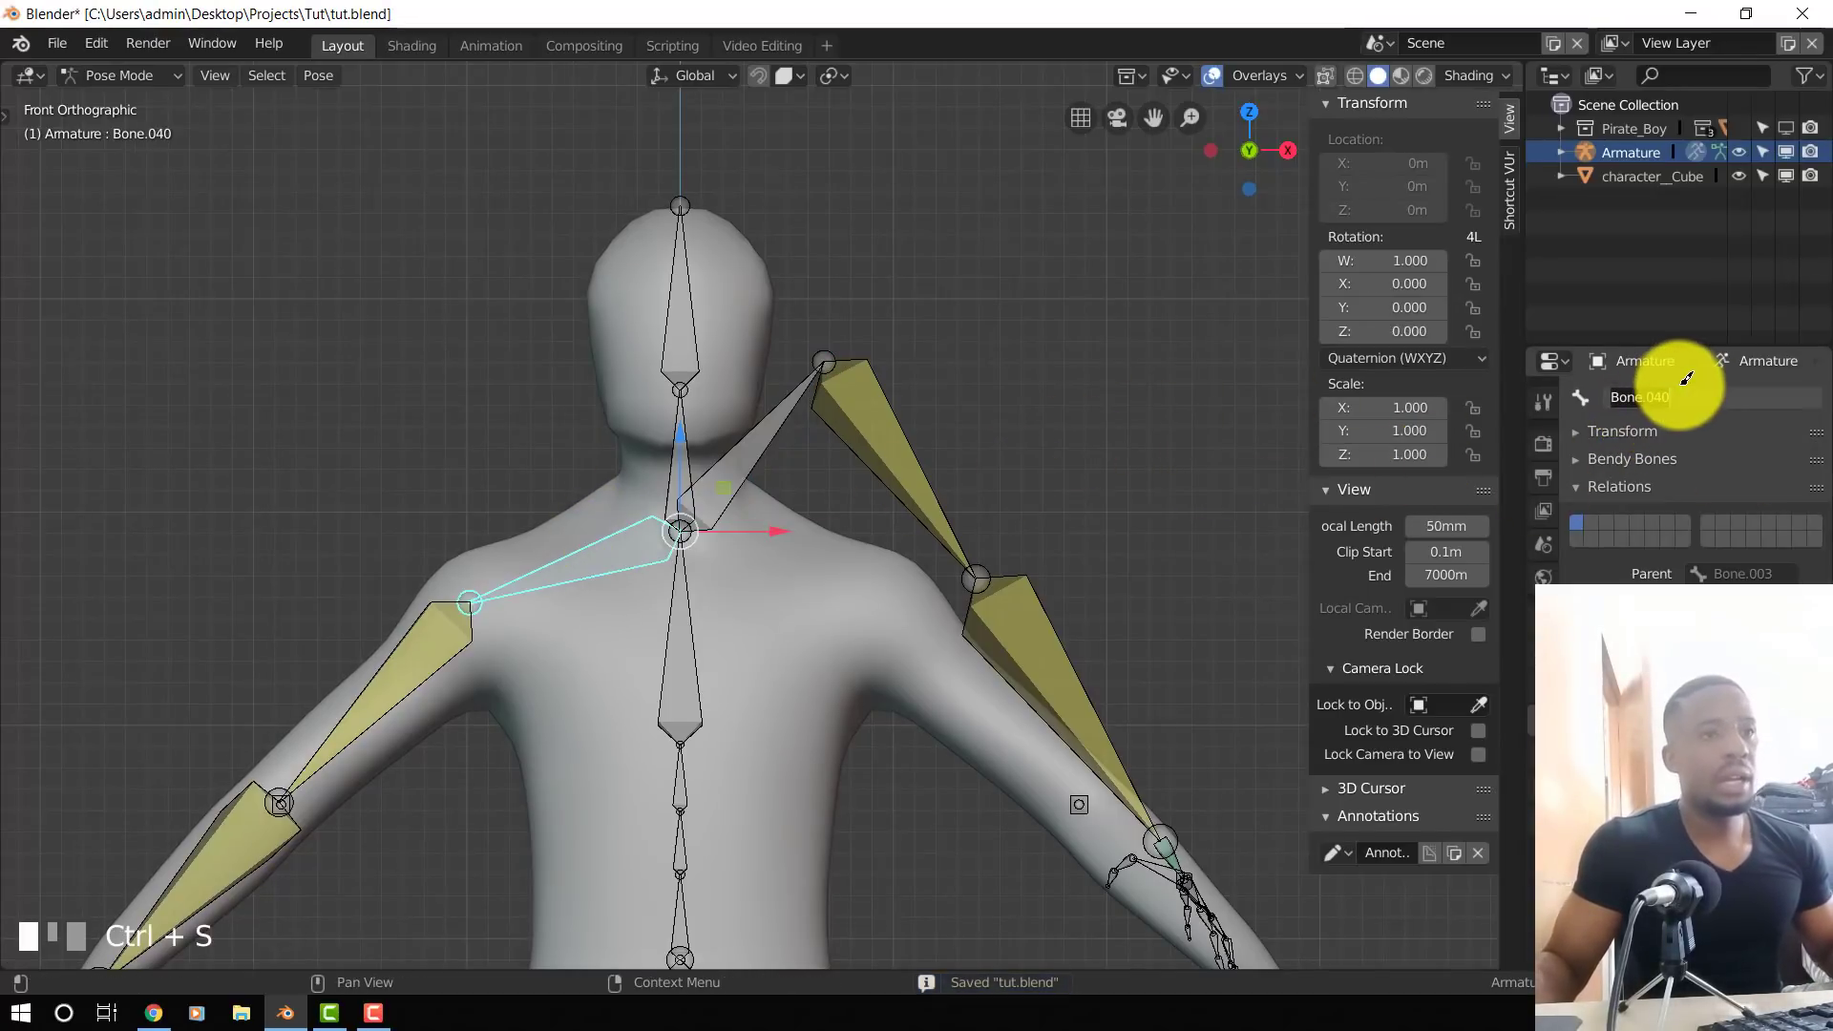
{"action": "key", "text": "ctrl+v"}
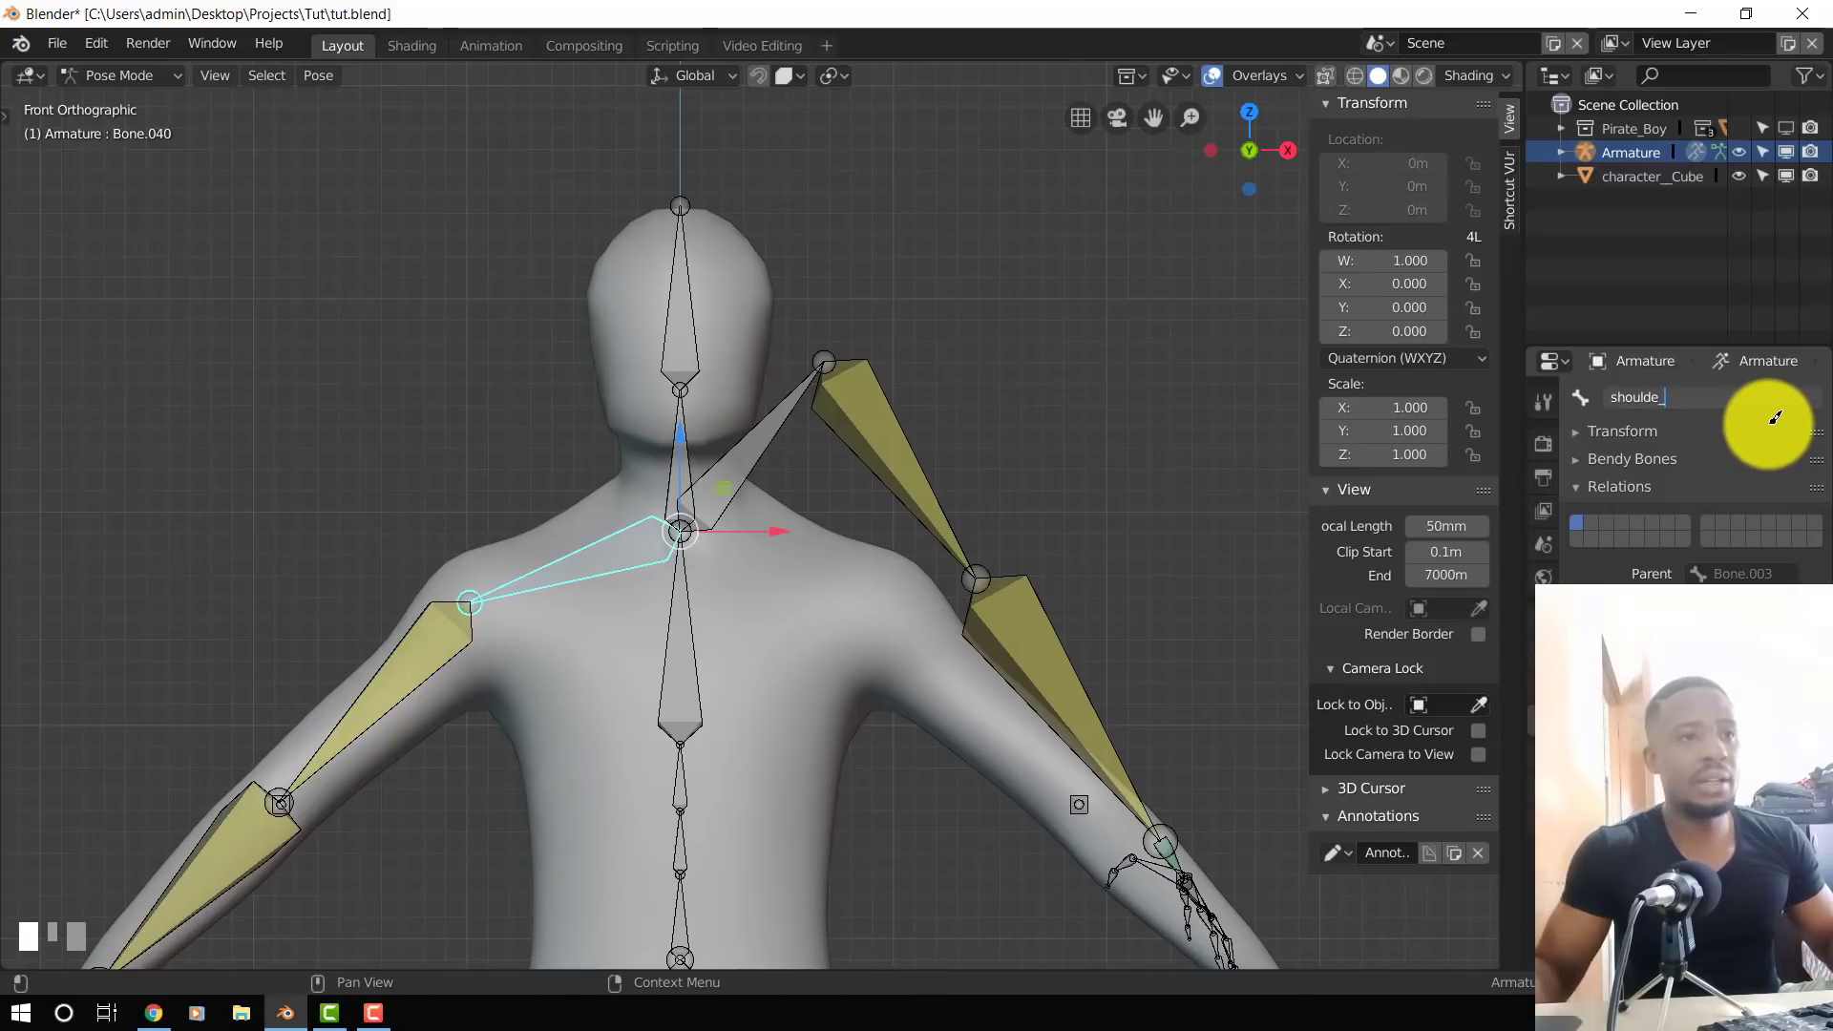
{"action": "key", "text": "Return"}
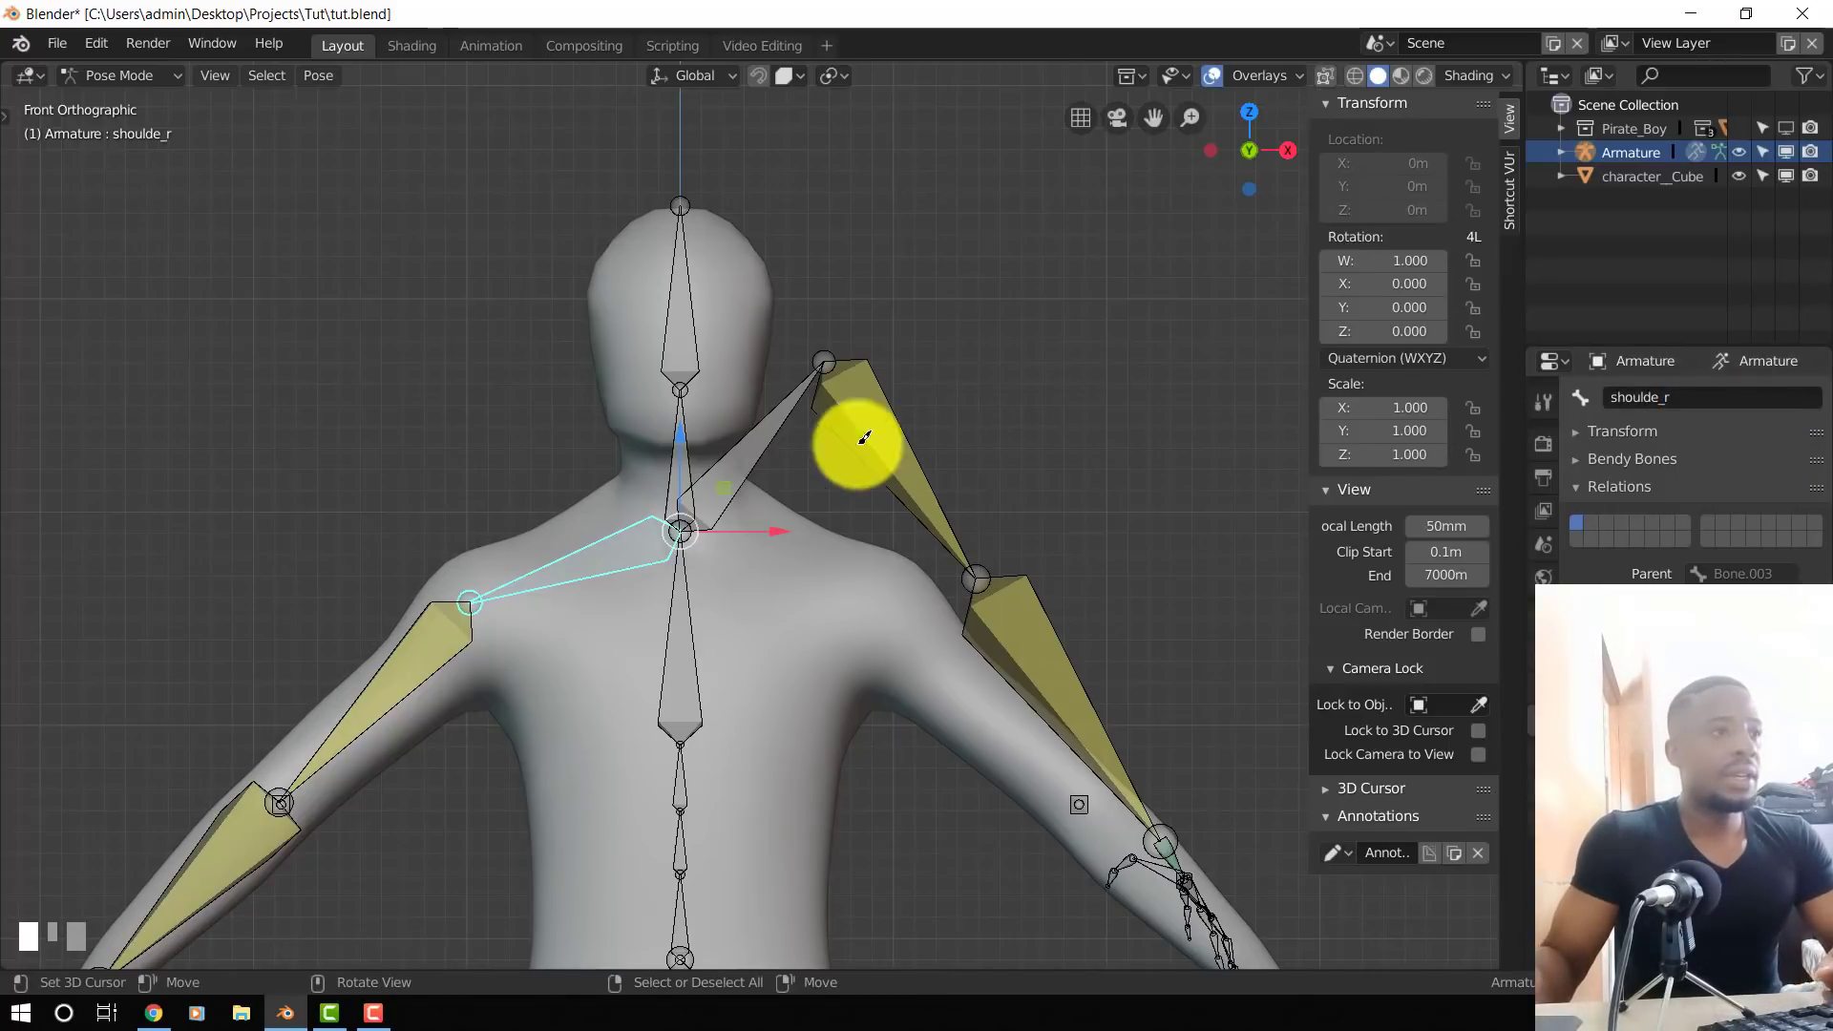
- Copy the pose of the shoulde_l bone and paste it flipped onto the right shoulder
{"action": "left_click", "coordinate": [768, 425]}
{"action": "scroll", "coordinate": [769, 424], "scroll_direction": "down", "scroll_amount": 2}
{"action": "key", "text": "ctrl+c"}
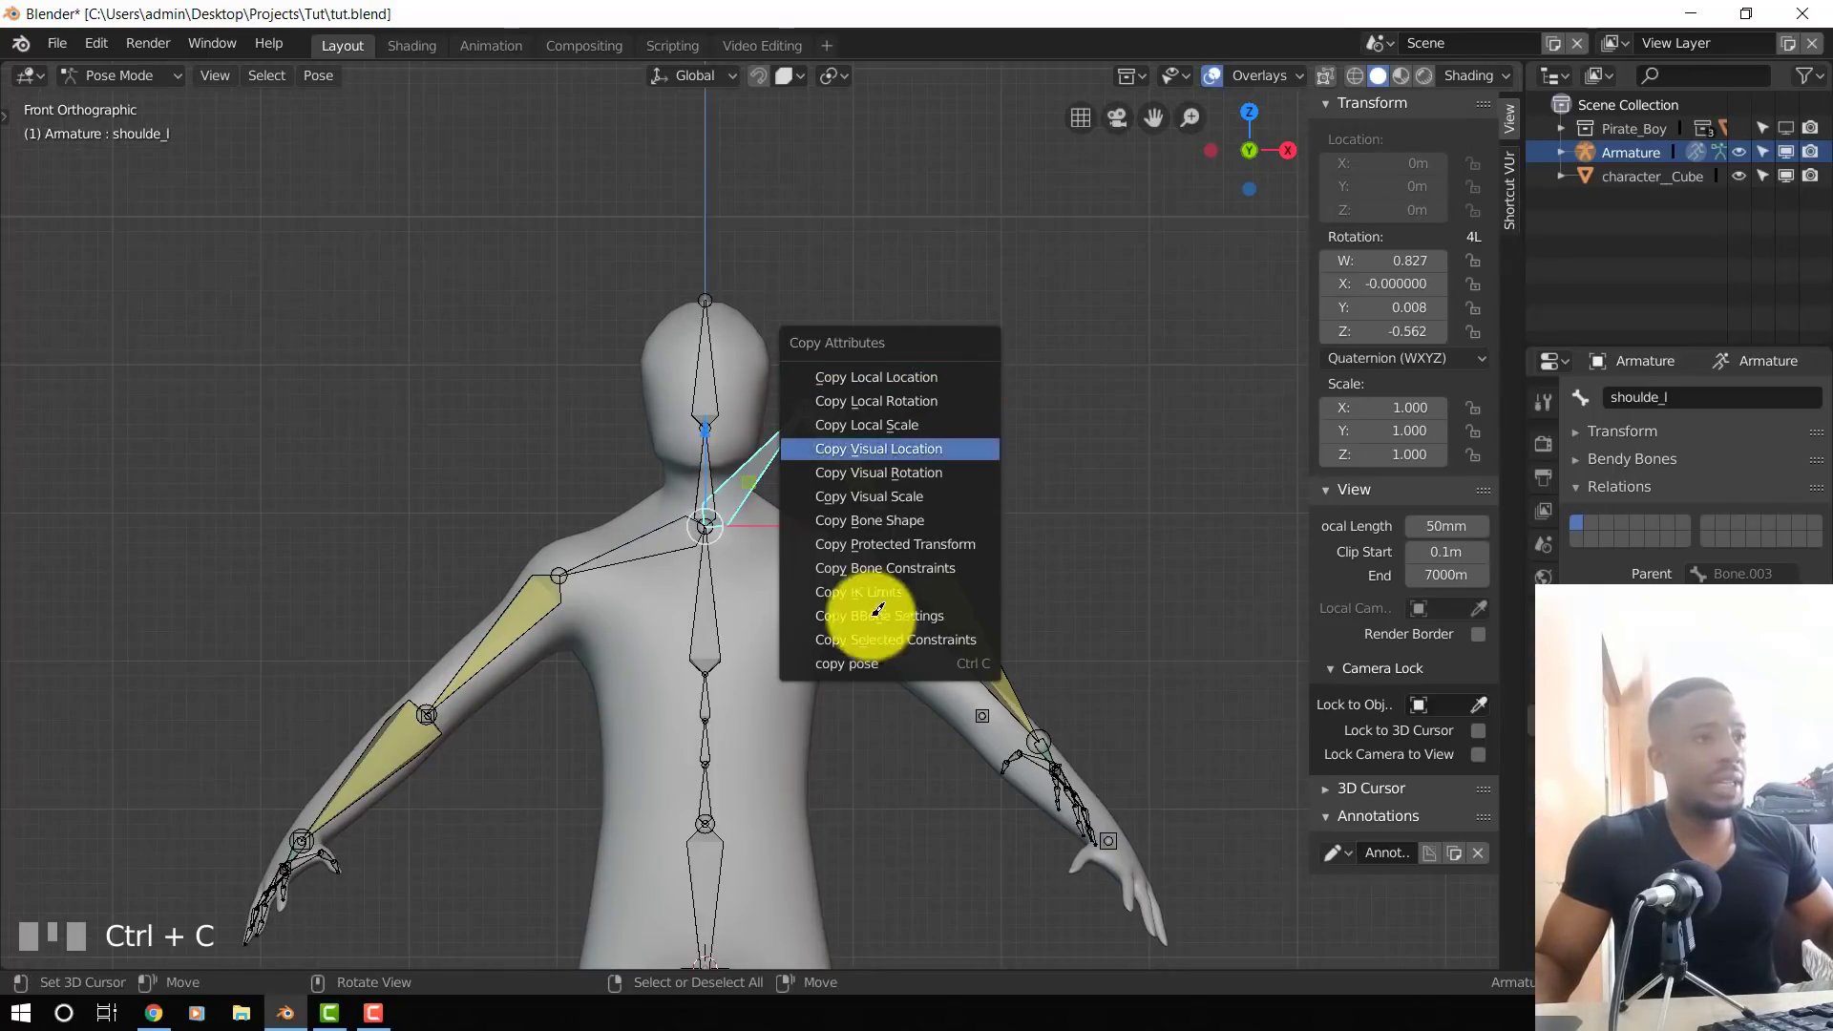
{"action": "left_click", "coordinate": [852, 658]}
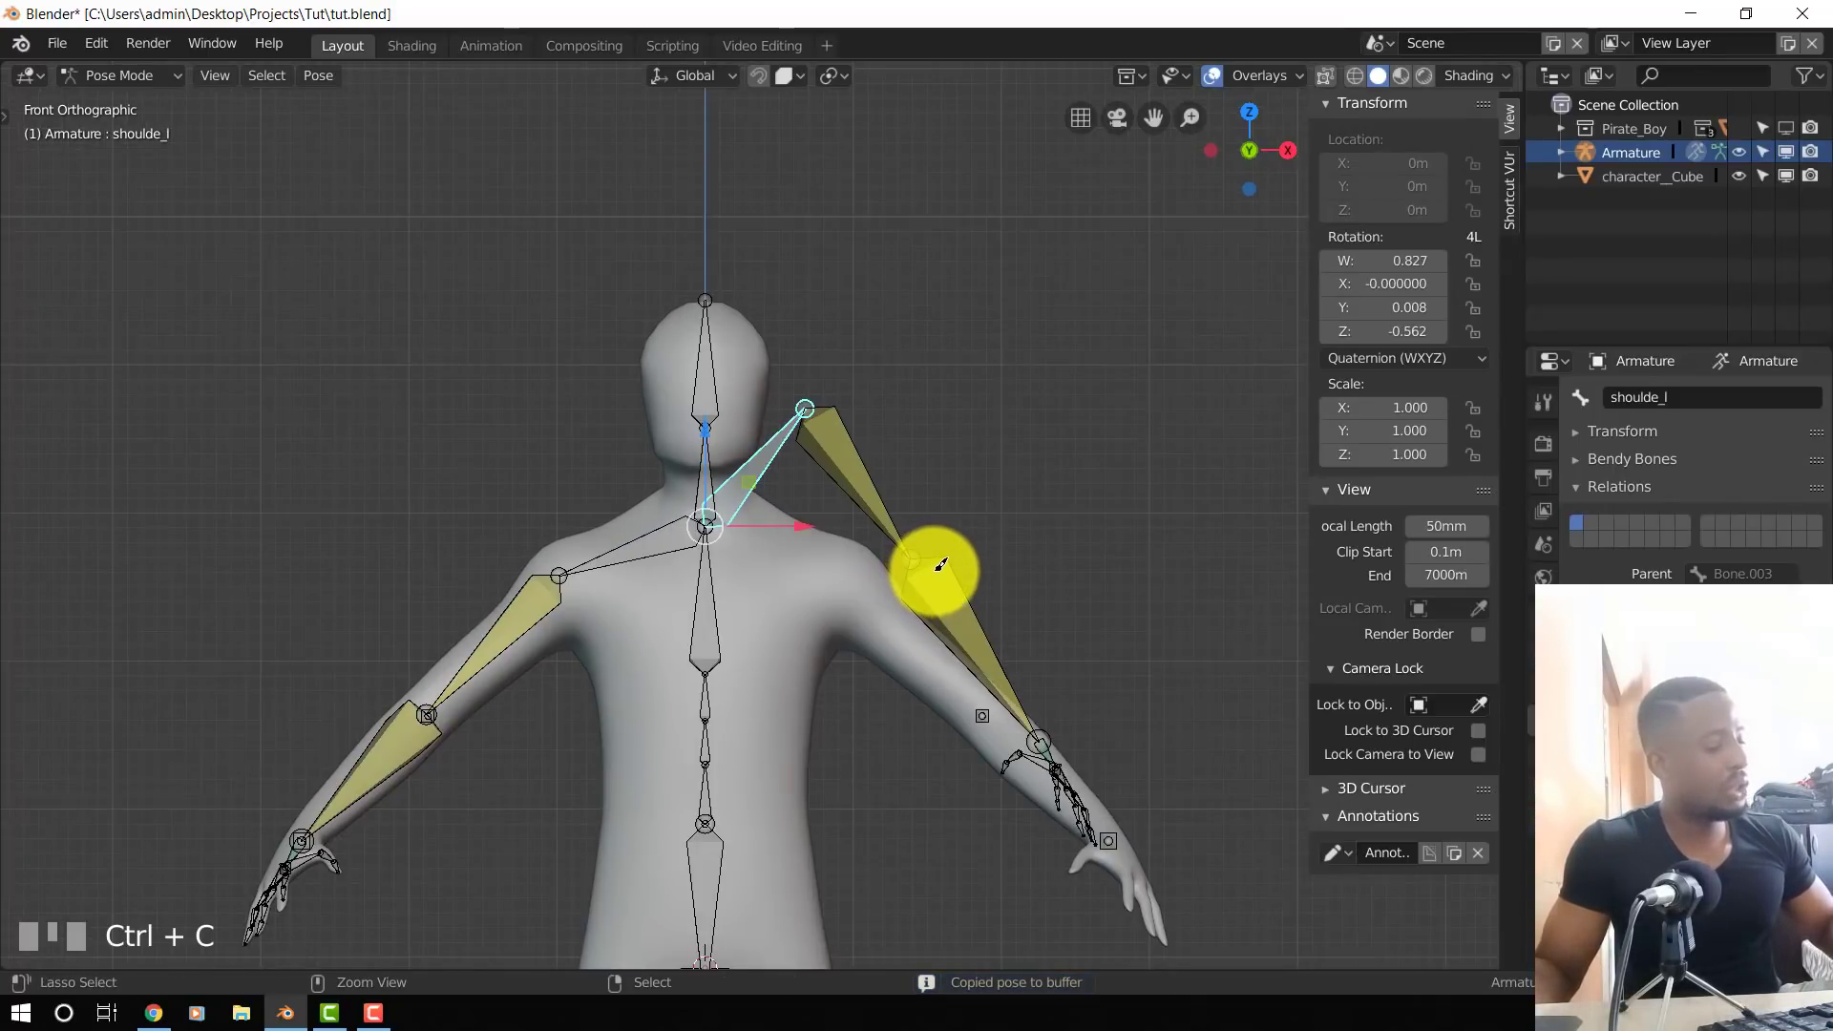
{"action": "key", "text": "shift+ctrl+c"}
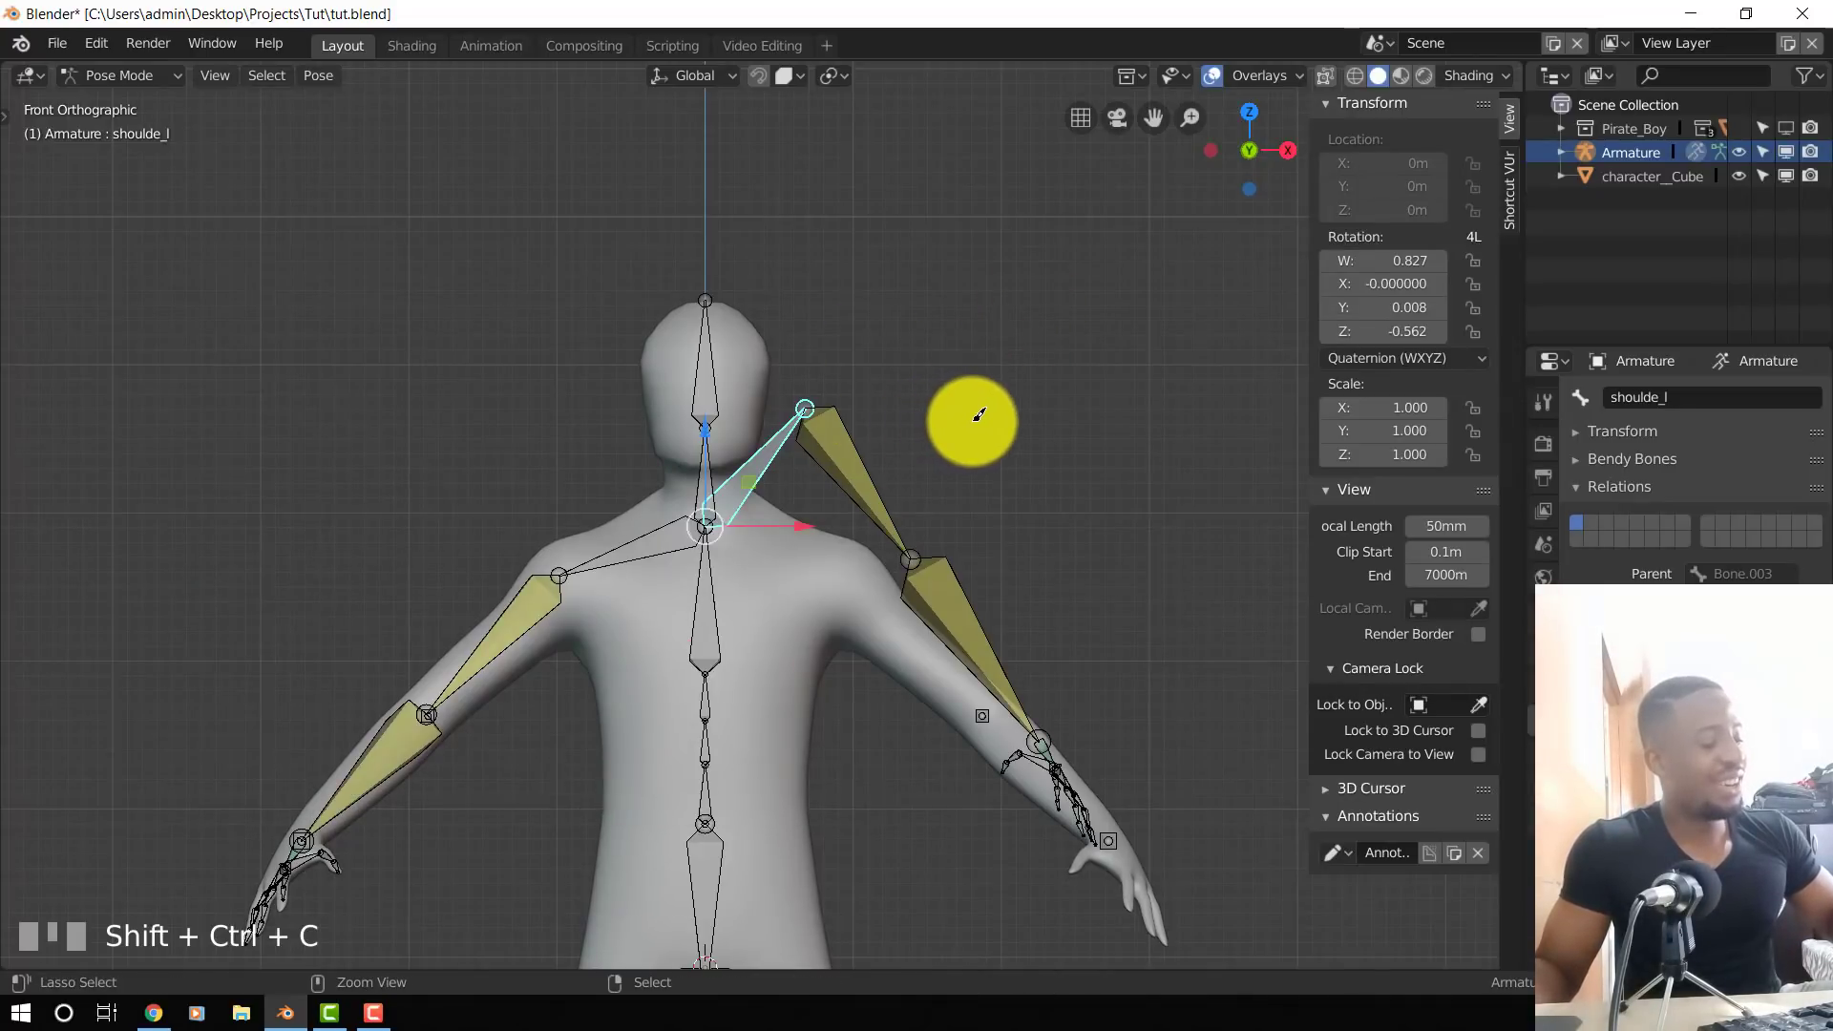
{"action": "key", "text": "shift+ctrl+v"}
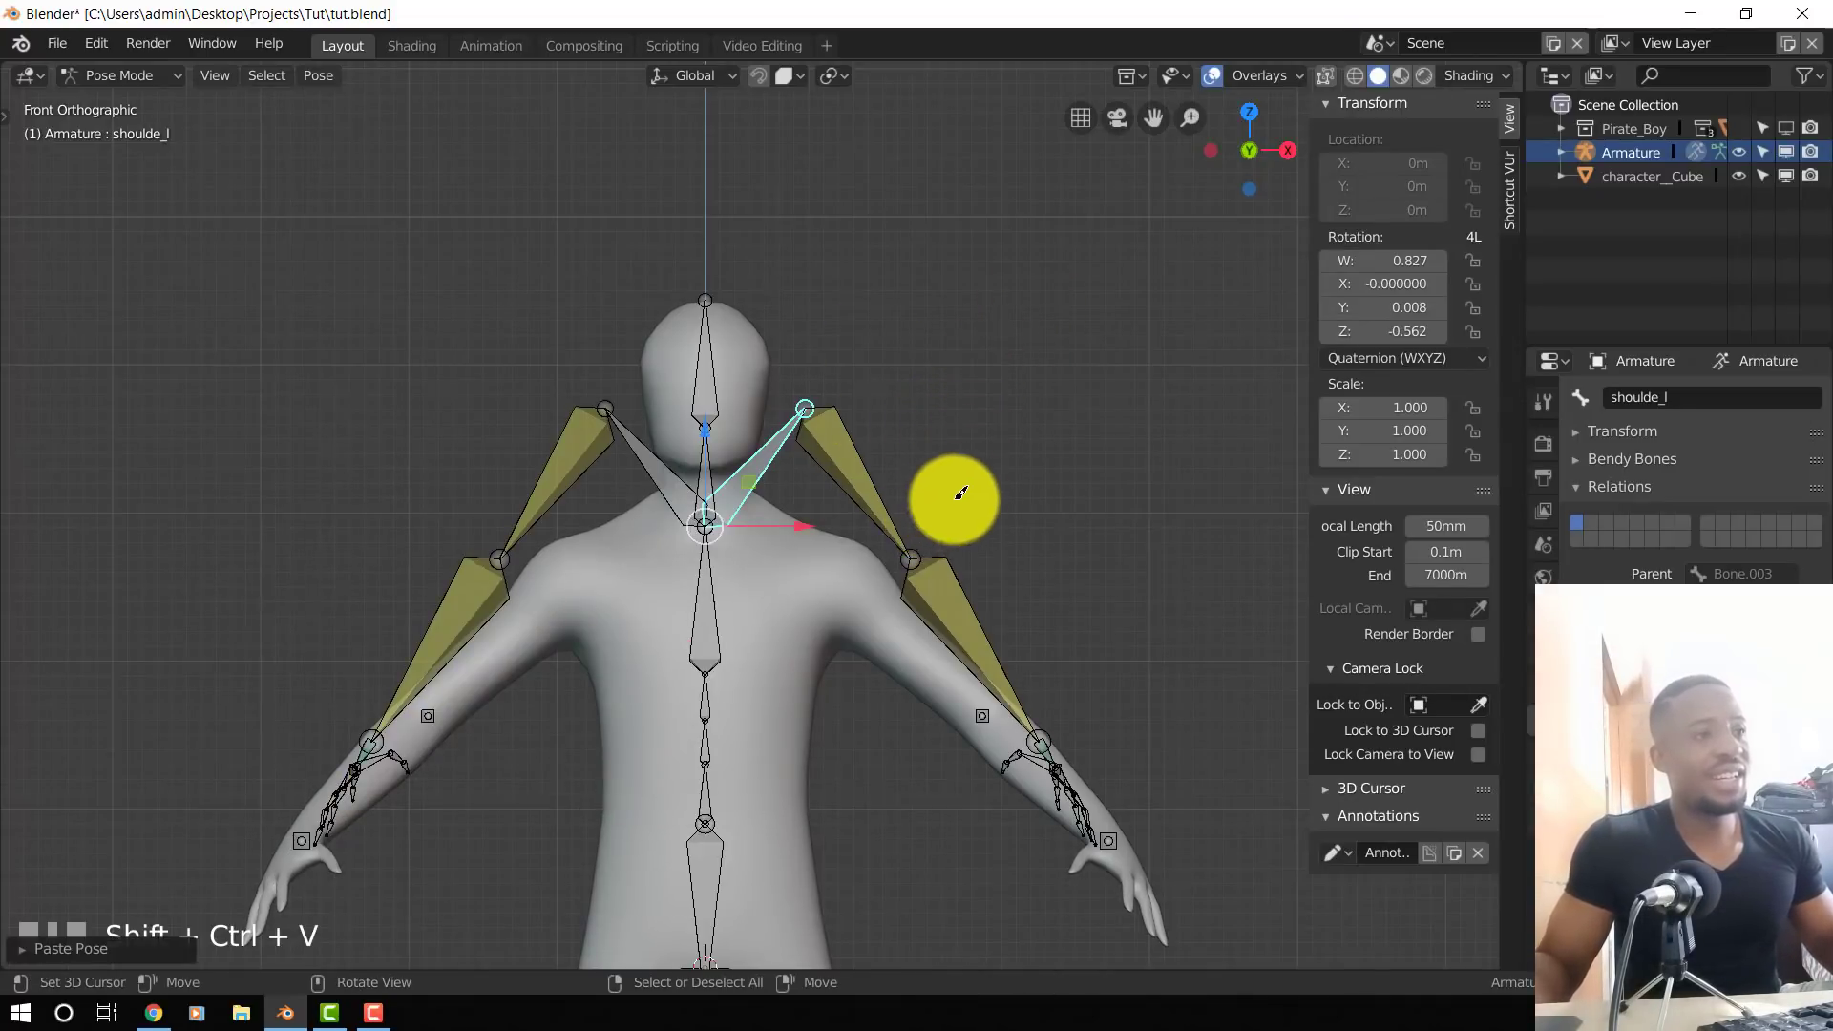
{"action": "scroll", "coordinate": [959, 497], "scroll_direction": "up", "scroll_amount": 2}
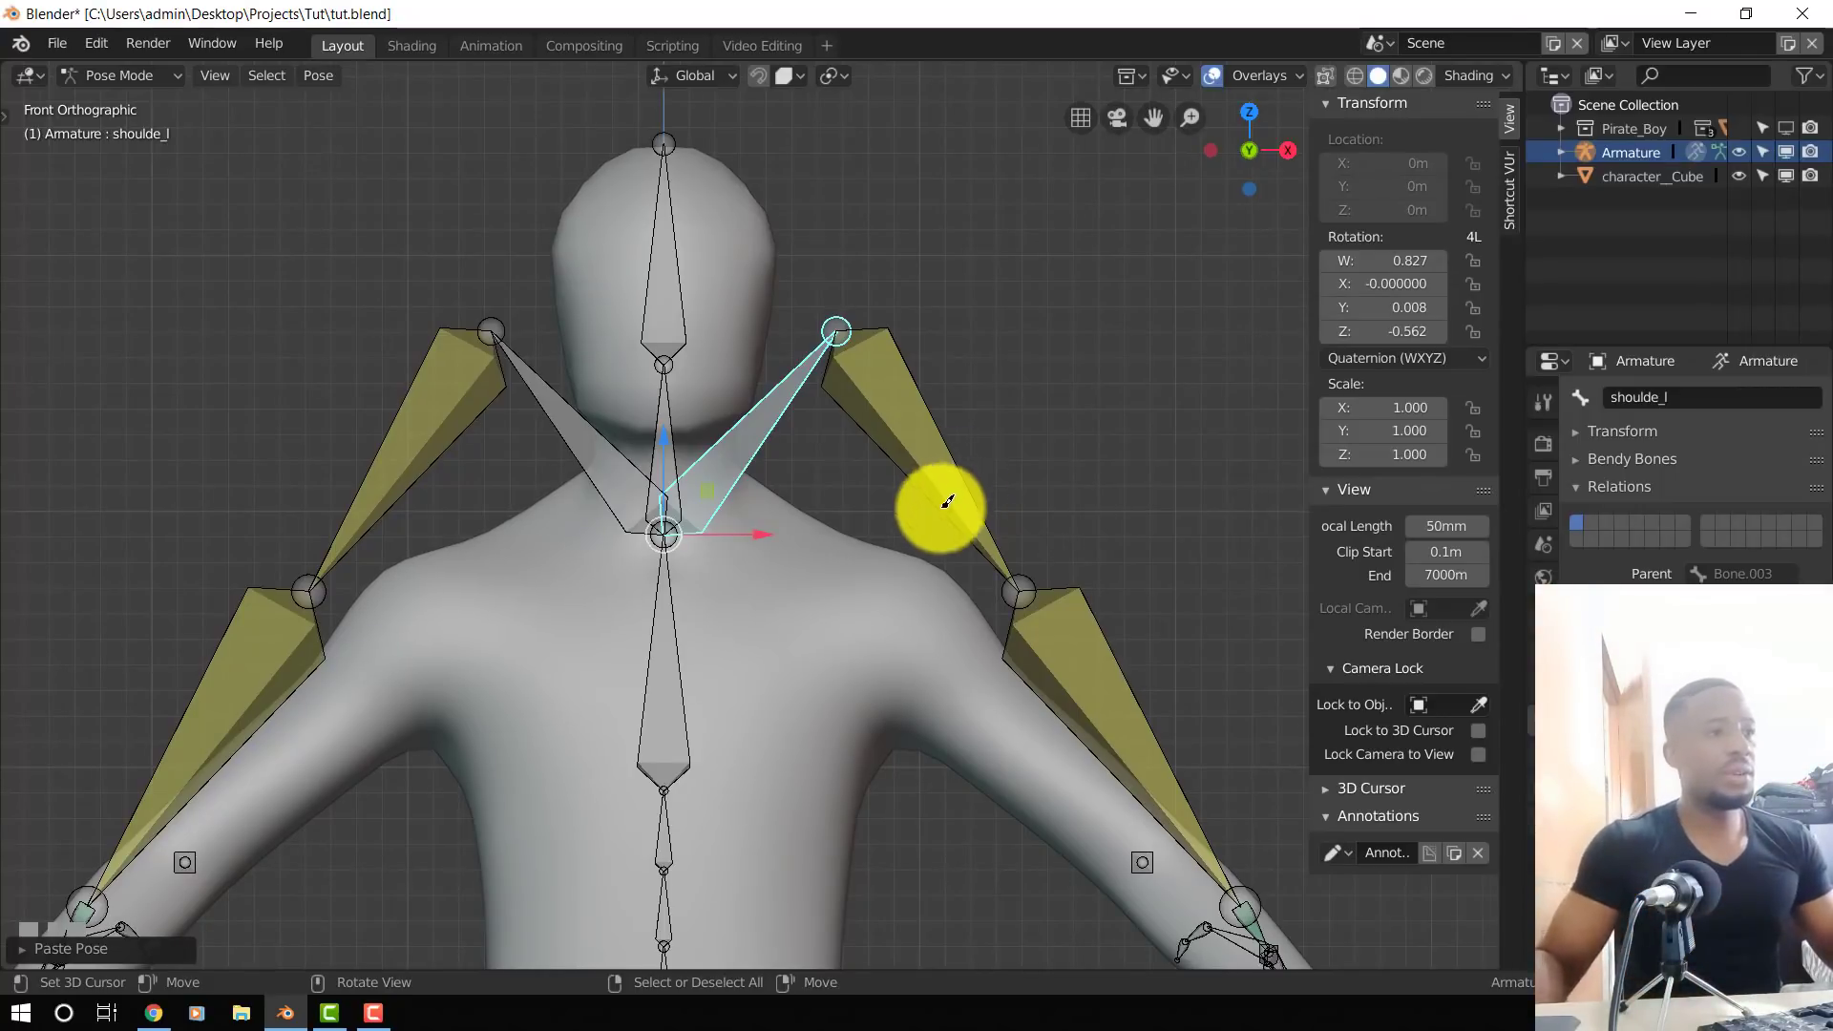
- Select all bones and clear their pose rotation and location
{"action": "scroll", "coordinate": [949, 504], "scroll_direction": "down", "scroll_amount": 4}
{"action": "key", "text": "a"}
{"action": "key", "text": "alt+r"}
{"action": "key", "text": "alt+g"}
{"action": "middle_click_drag", "start_coordinate": [842, 703], "coordinate": [773, 461]}
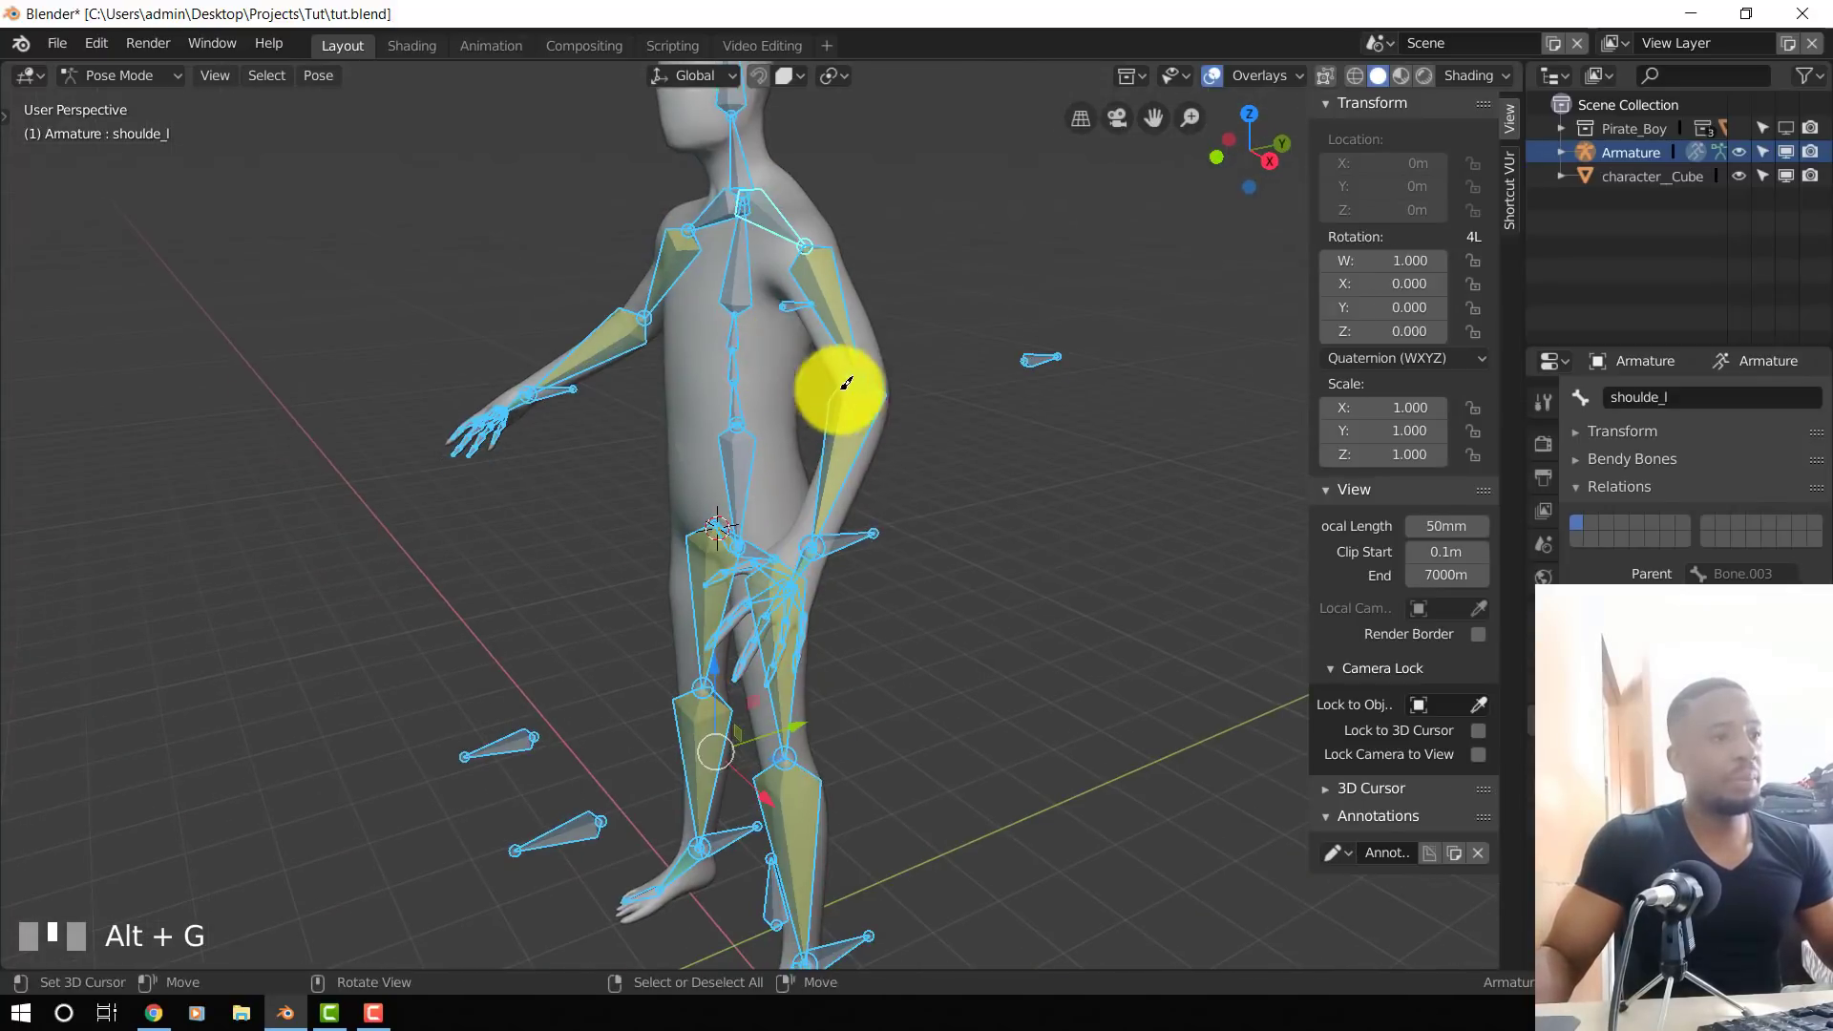
- Rename the left hand's IK control bone at the wrist to handik_l, copying the handik_ part for reuse
{"action": "key", "text": "alt+a"}
{"action": "right_click", "coordinate": [862, 540]}
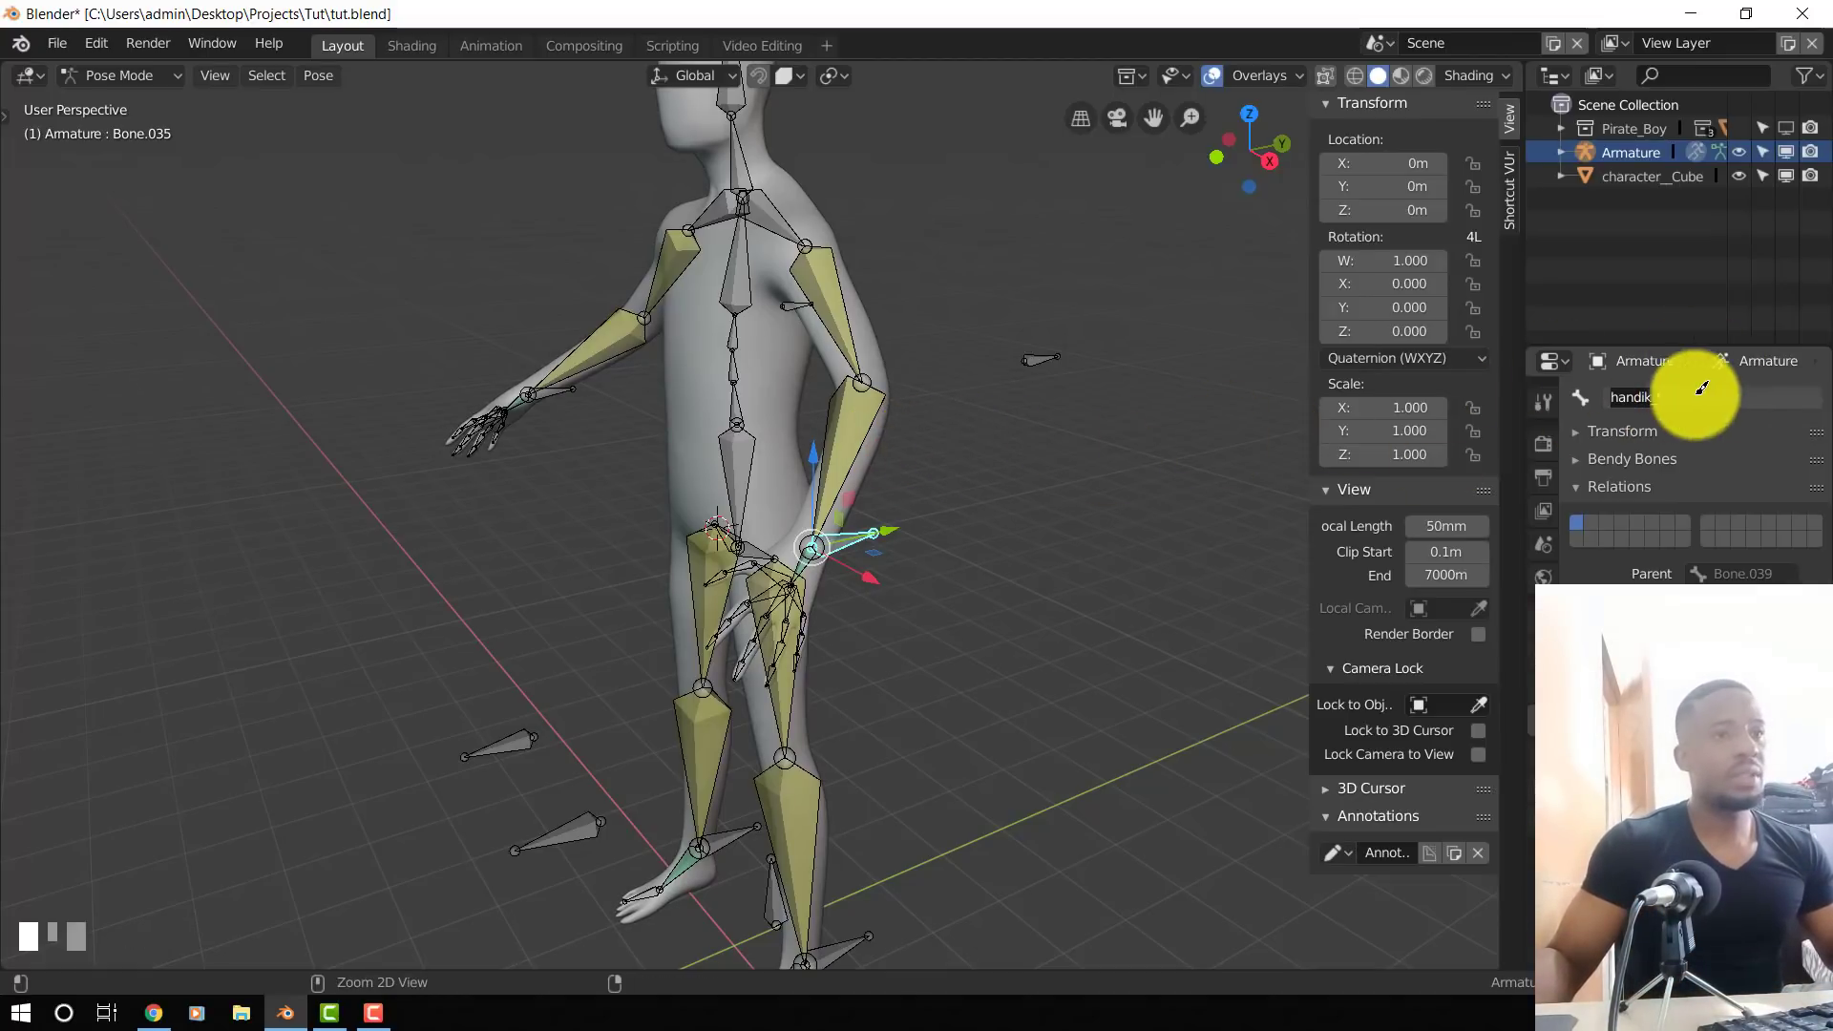
{"action": "key", "text": "Return"}
- Rename the matching right hand IK control bone to handik_r, reusing the copied name
{"action": "right_click", "coordinate": [554, 391]}
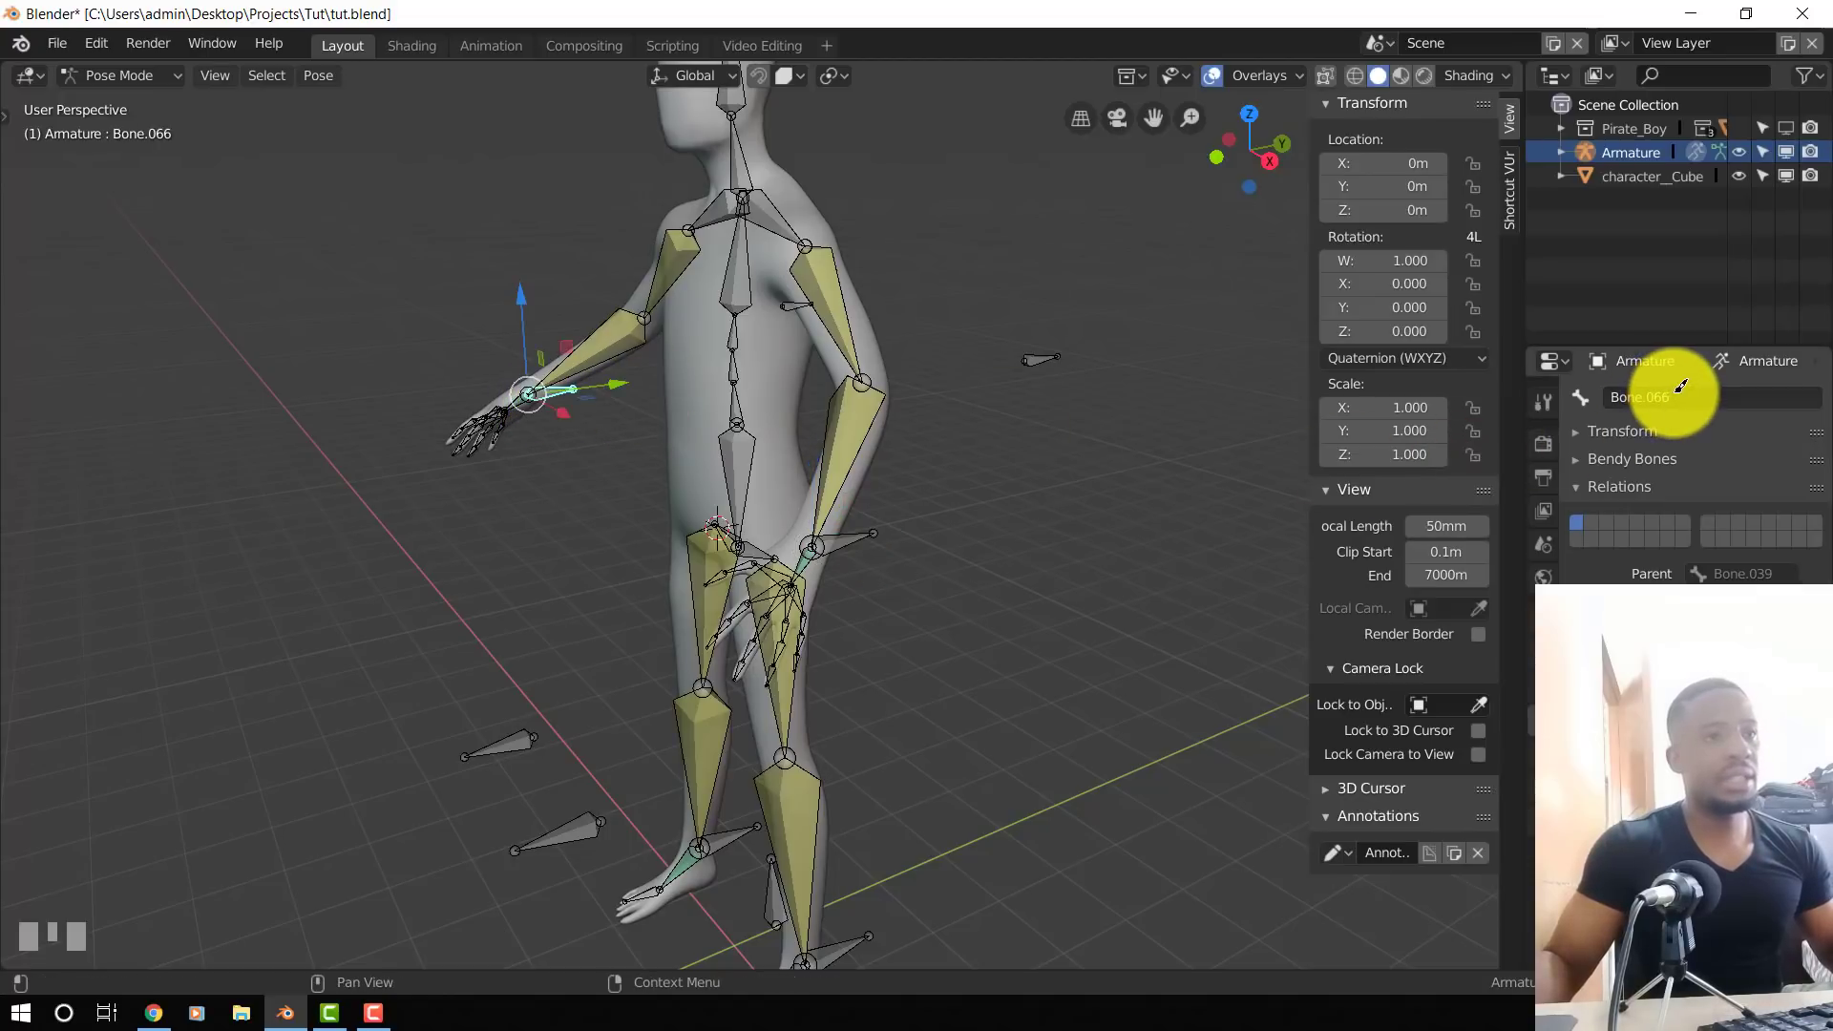
{"action": "key", "text": "ctrl+v"}
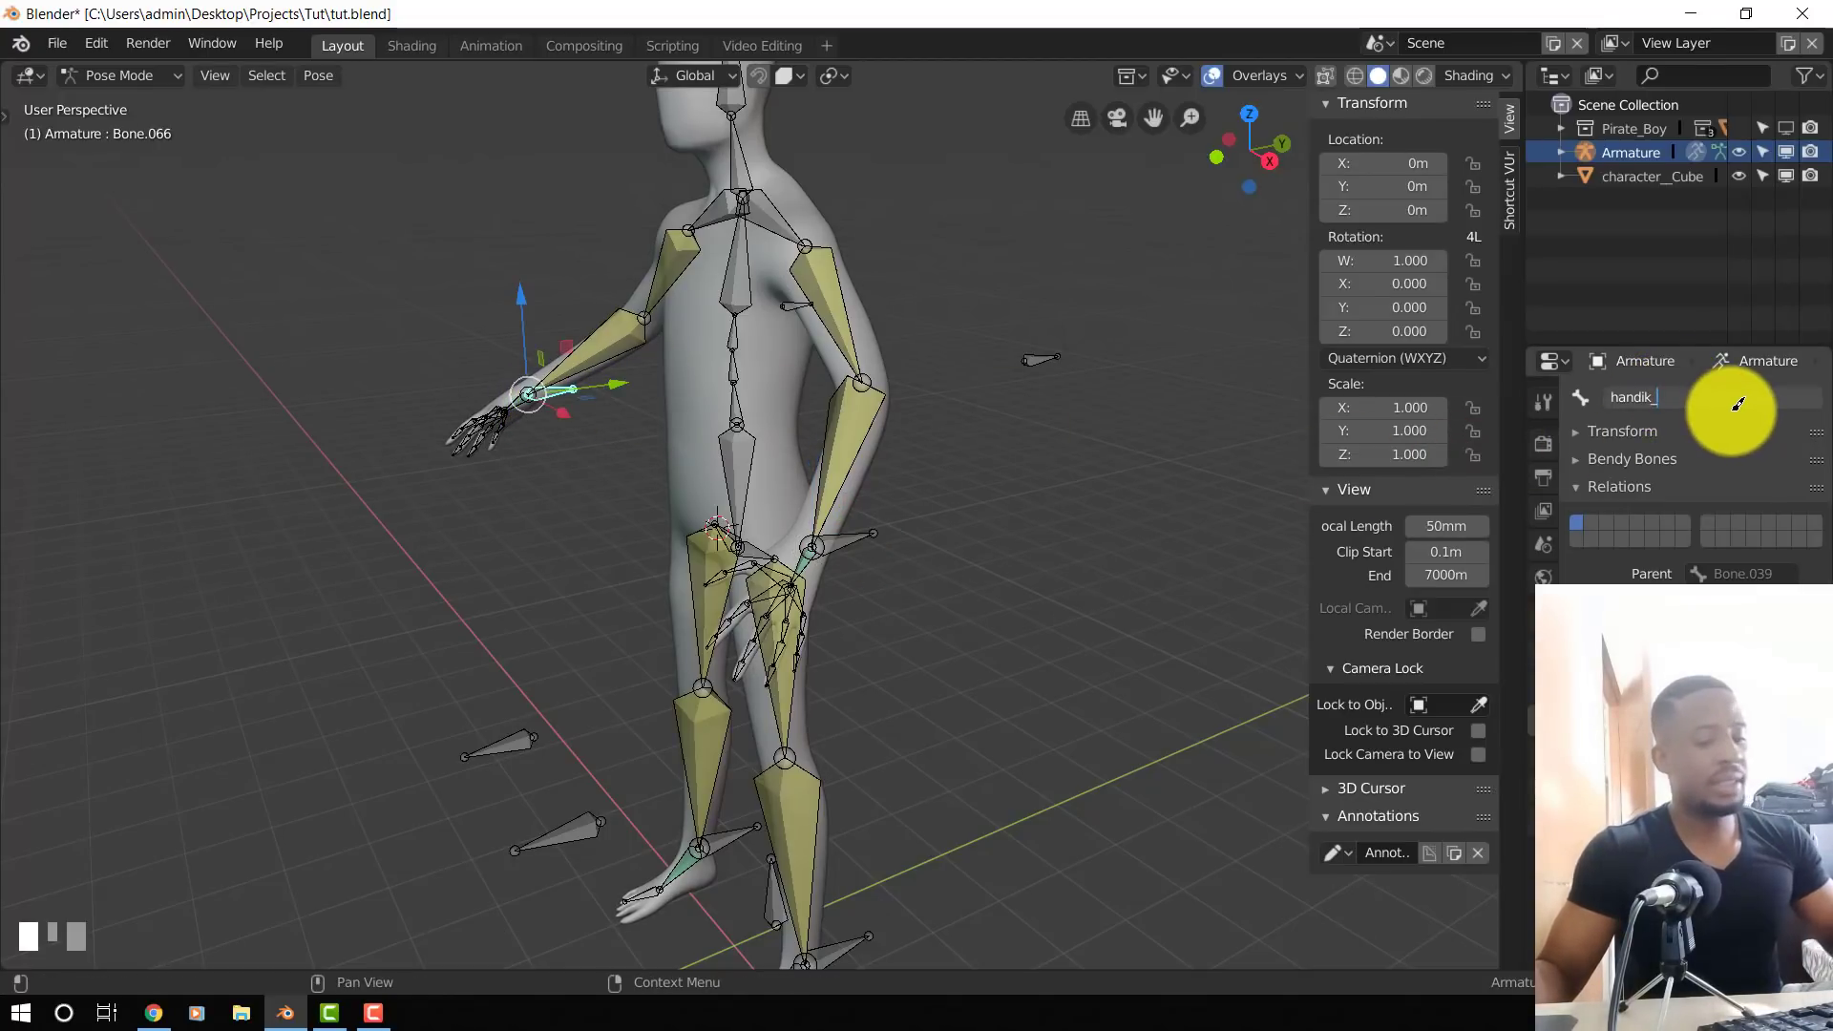
{"action": "type", "text": "r"}
{"action": "key", "text": "Return"}
- In front view, raise the handik_l bone to about X 0.65 m and Z 2.73 m and rotate the hand upward
{"action": "key", "text": "KP_1"}
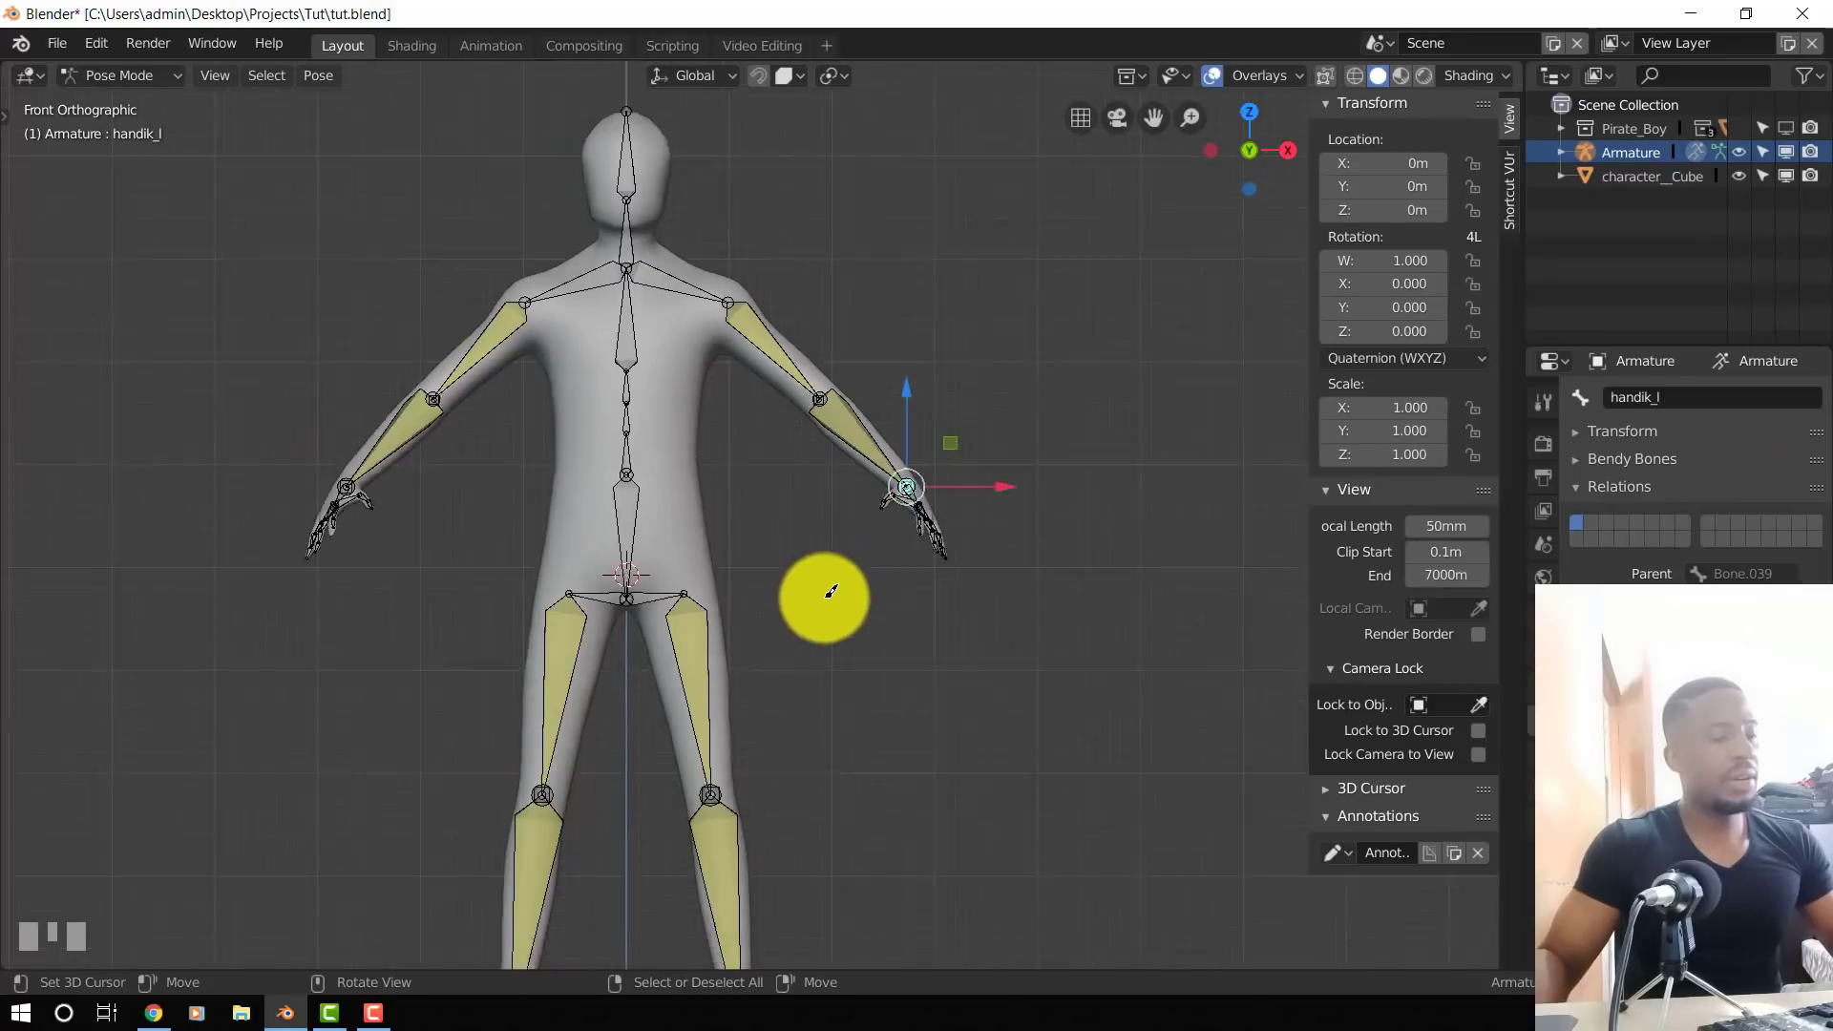
{"action": "key", "text": "g"}
{"action": "left_click", "coordinate": [1003, 307]}
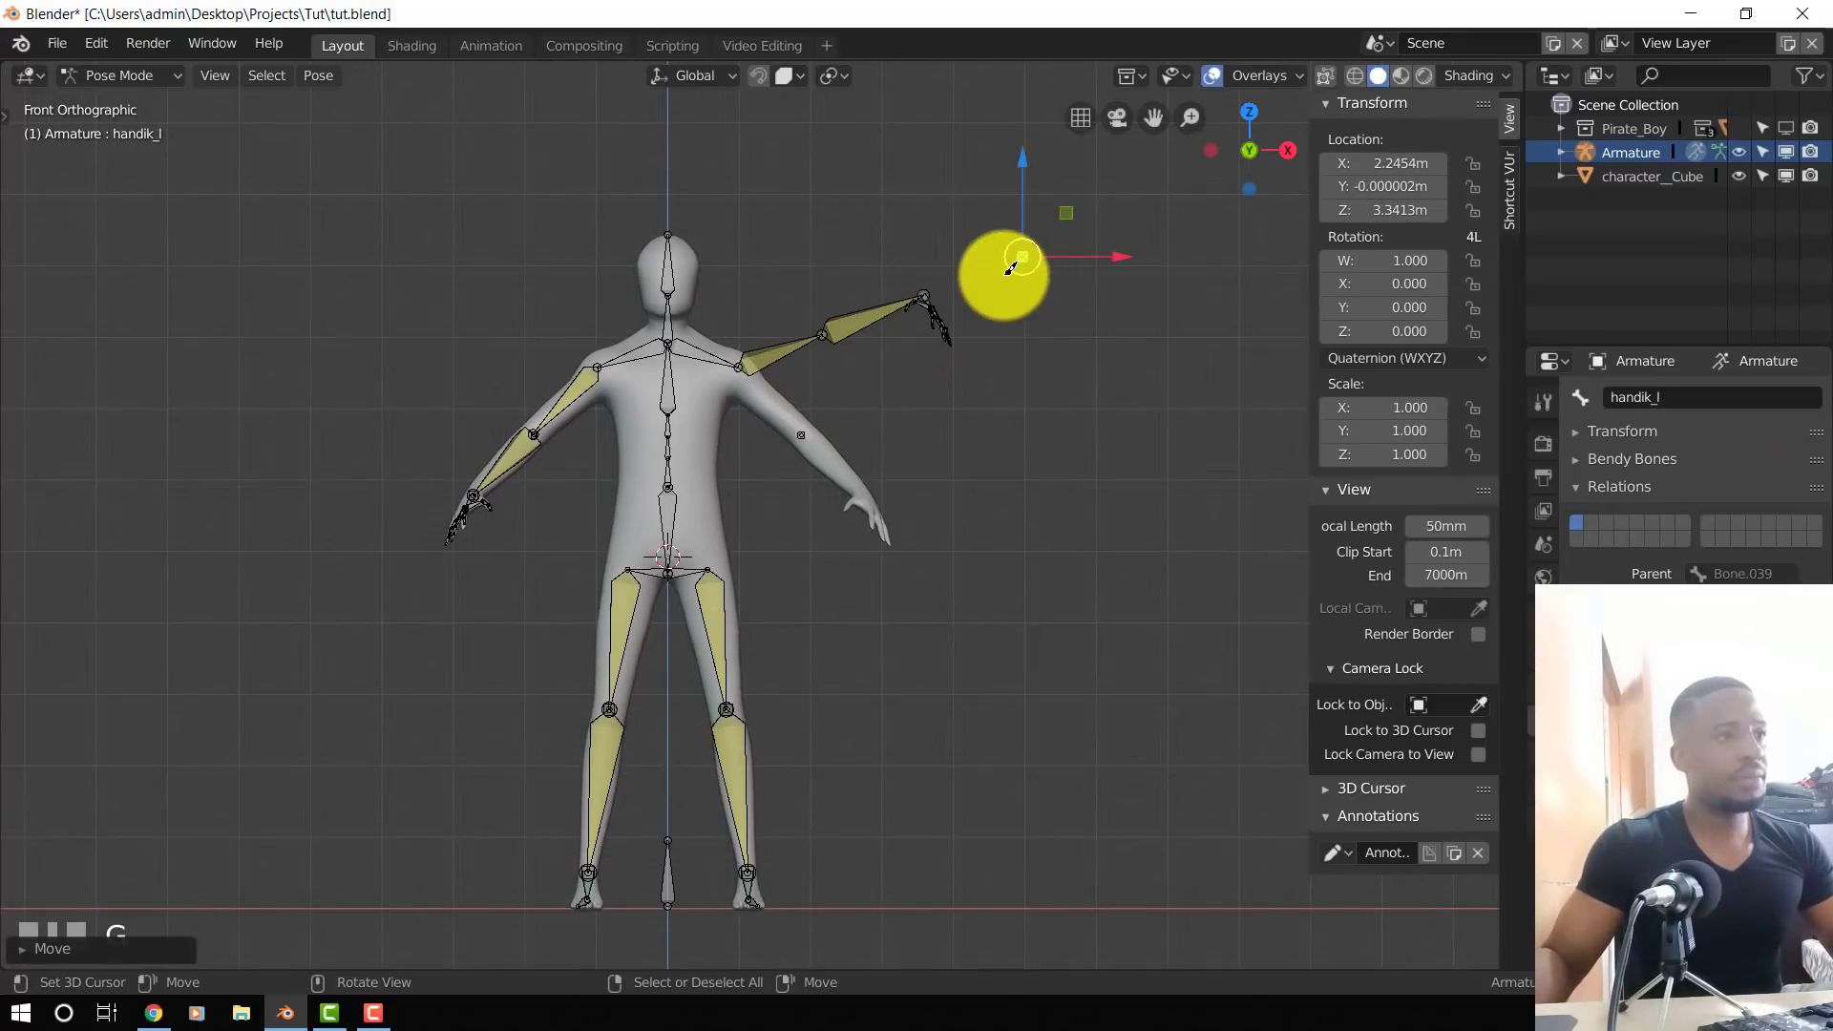
{"action": "key", "text": "g"}
{"action": "key", "text": "r"}
{"action": "left_click", "coordinate": [965, 225]}
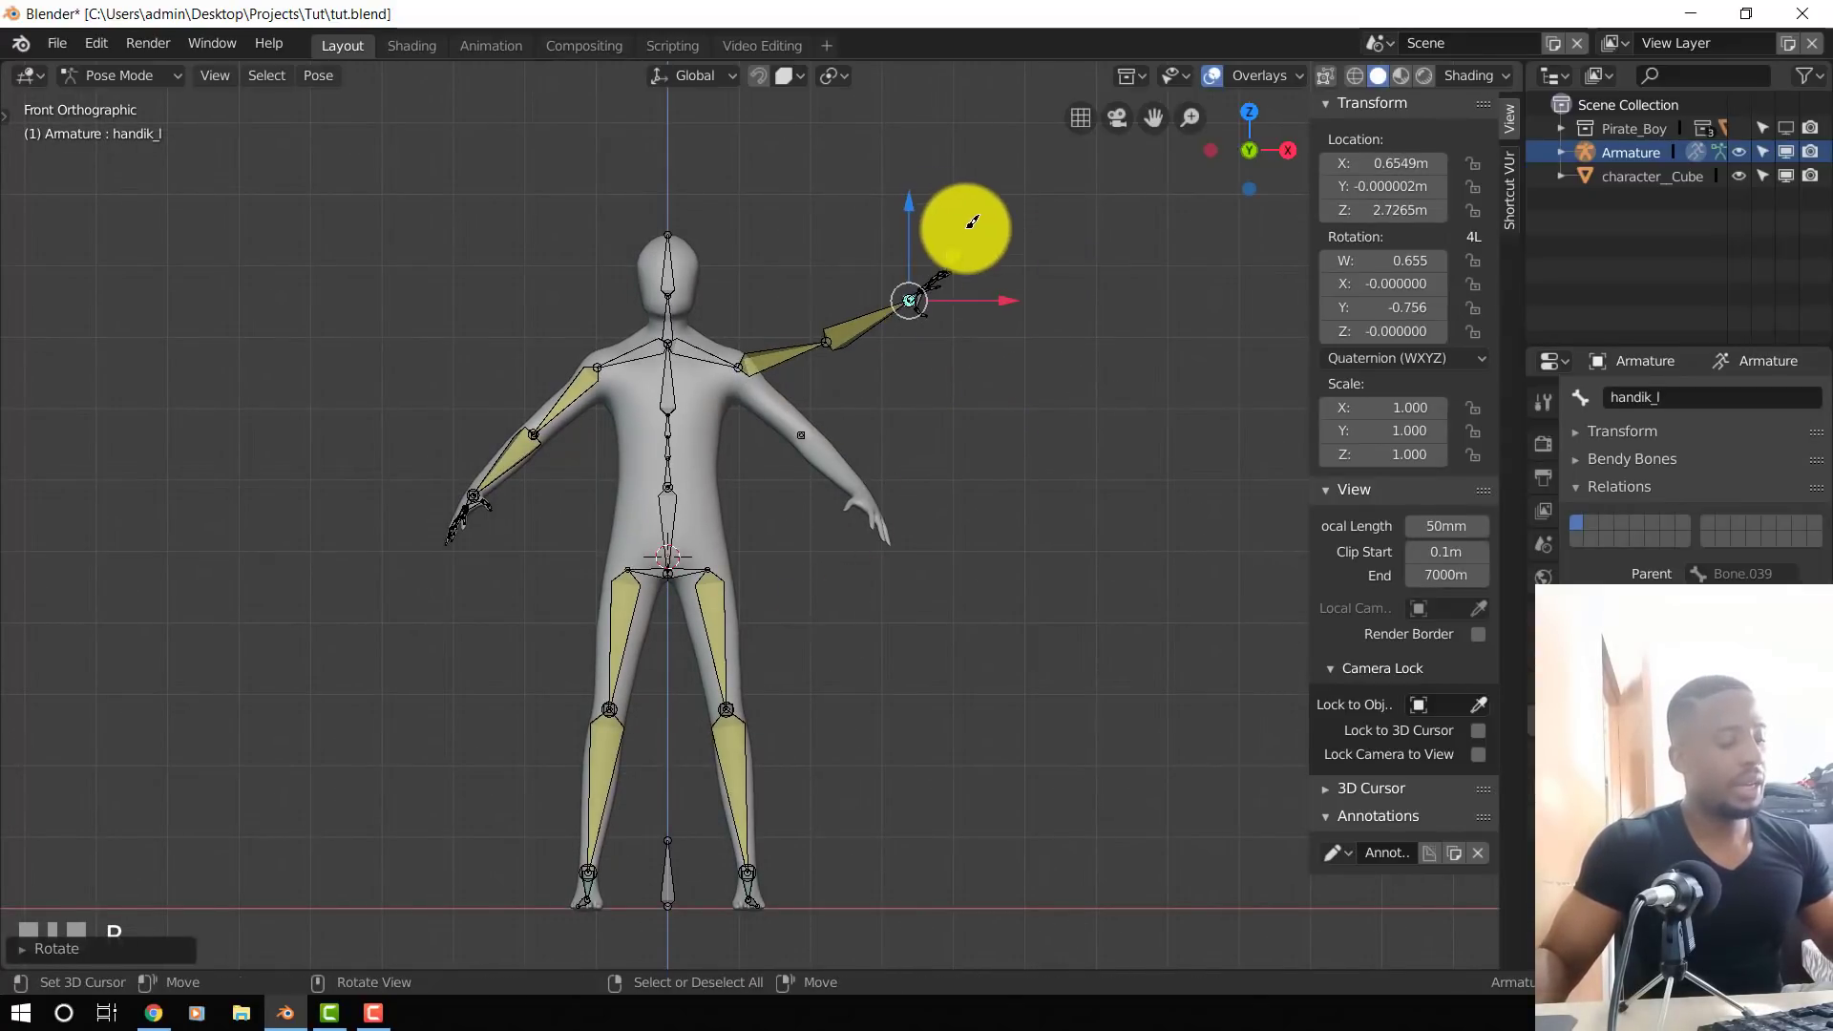
- Copy the pose of the handik_l bone and paste it flipped onto the right hand
{"action": "key", "text": "ctrl+c"}
{"action": "left_click", "coordinate": [995, 376]}
{"action": "key", "text": "ctrl+shift+v"}
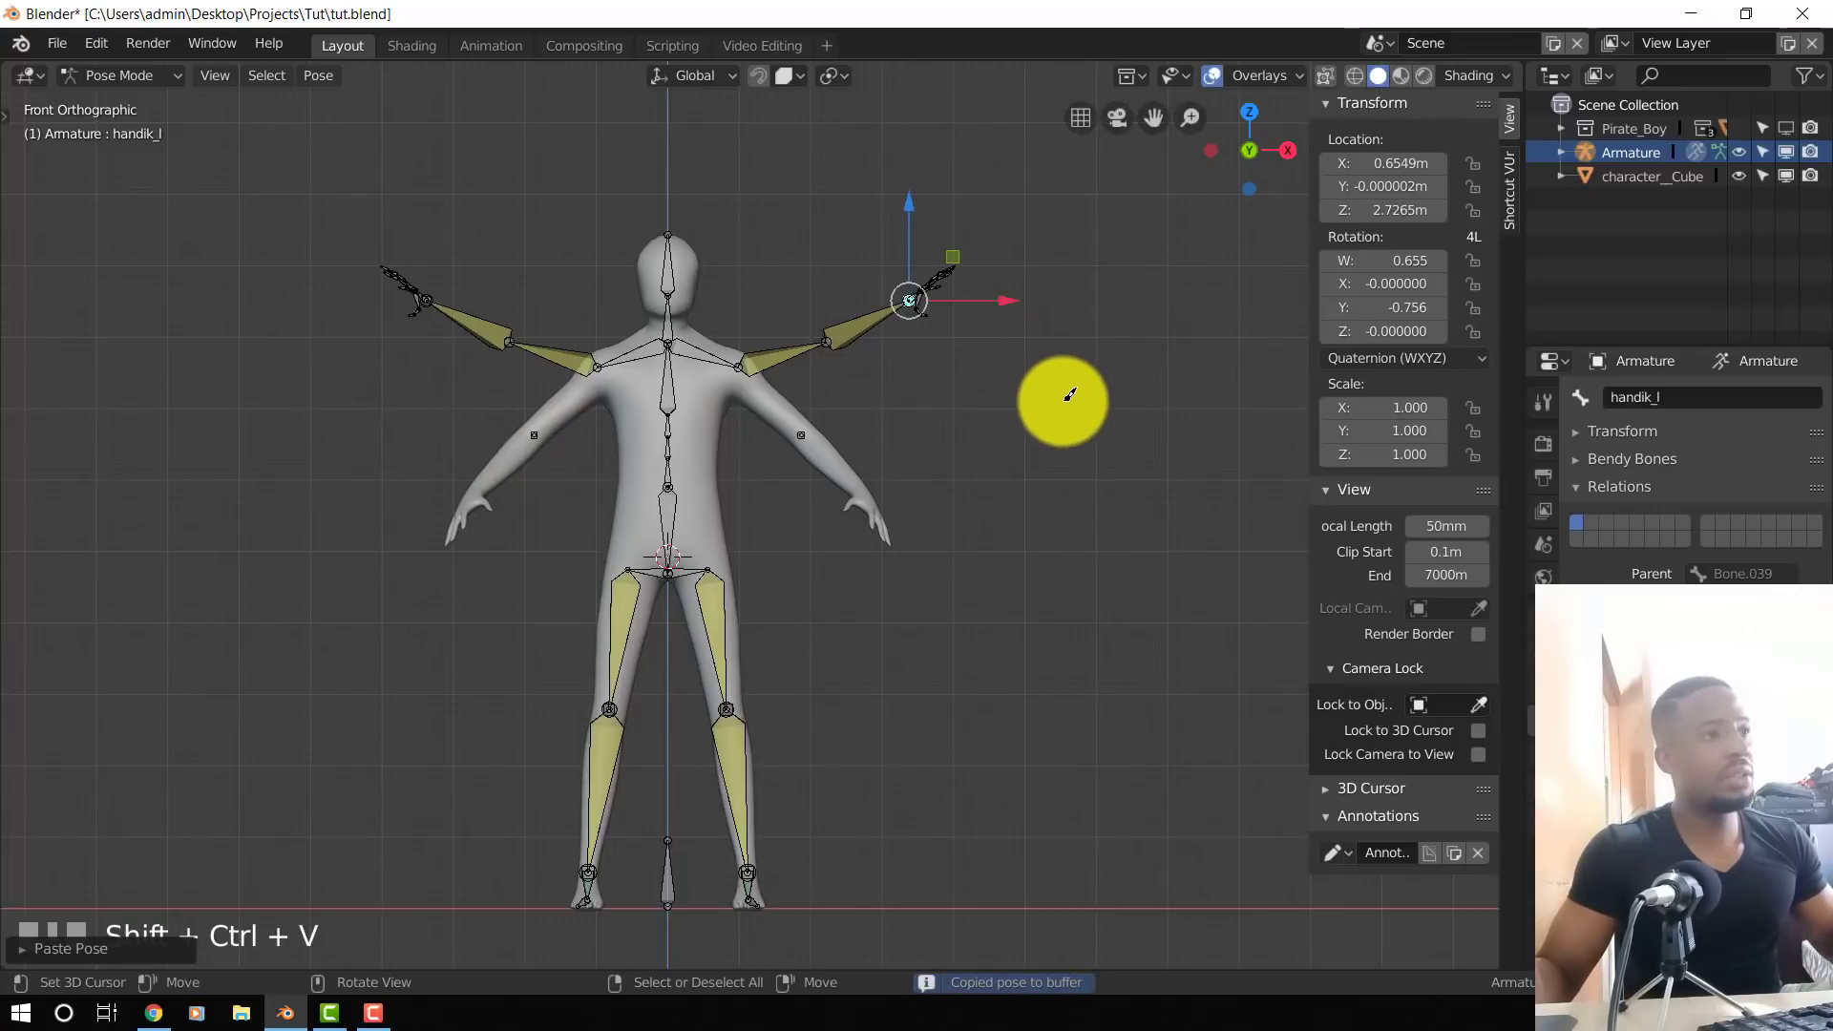
{"action": "middle_click_drag", "start_coordinate": [933, 426], "coordinate": [1018, 416]}
{"action": "key", "text": "KP_1"}
{"action": "middle_click_drag", "start_coordinate": [994, 246], "coordinate": [1017, 421], "text": "shift"}
{"action": "scroll", "coordinate": [926, 482], "scroll_direction": "down", "scroll_amount": 3}
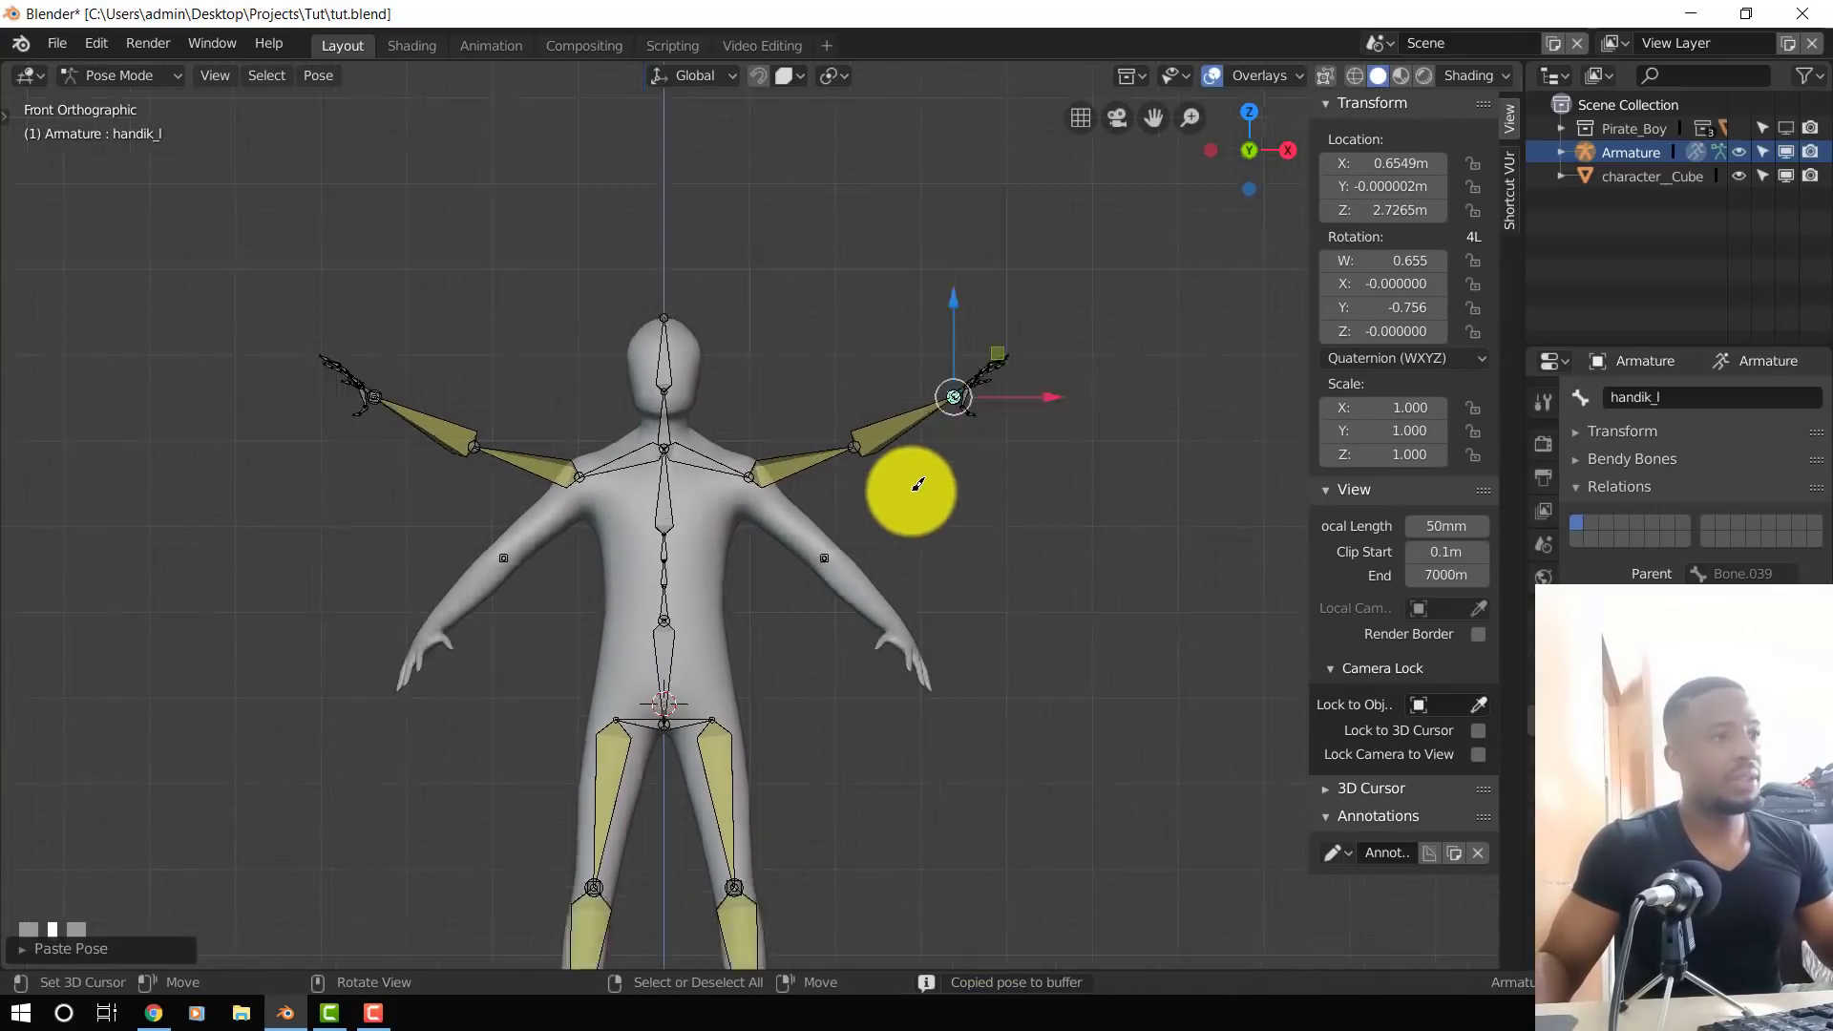
- Rename the left foot's IK control bone at the heel to leg_l
{"action": "middle_click_drag", "start_coordinate": [763, 659], "coordinate": [761, 373], "text": "shift"}
{"action": "middle_click_drag", "start_coordinate": [859, 525], "coordinate": [671, 579]}
{"action": "scroll", "coordinate": [840, 616], "scroll_direction": "up", "scroll_amount": 2}
{"action": "left_click", "coordinate": [859, 619]}
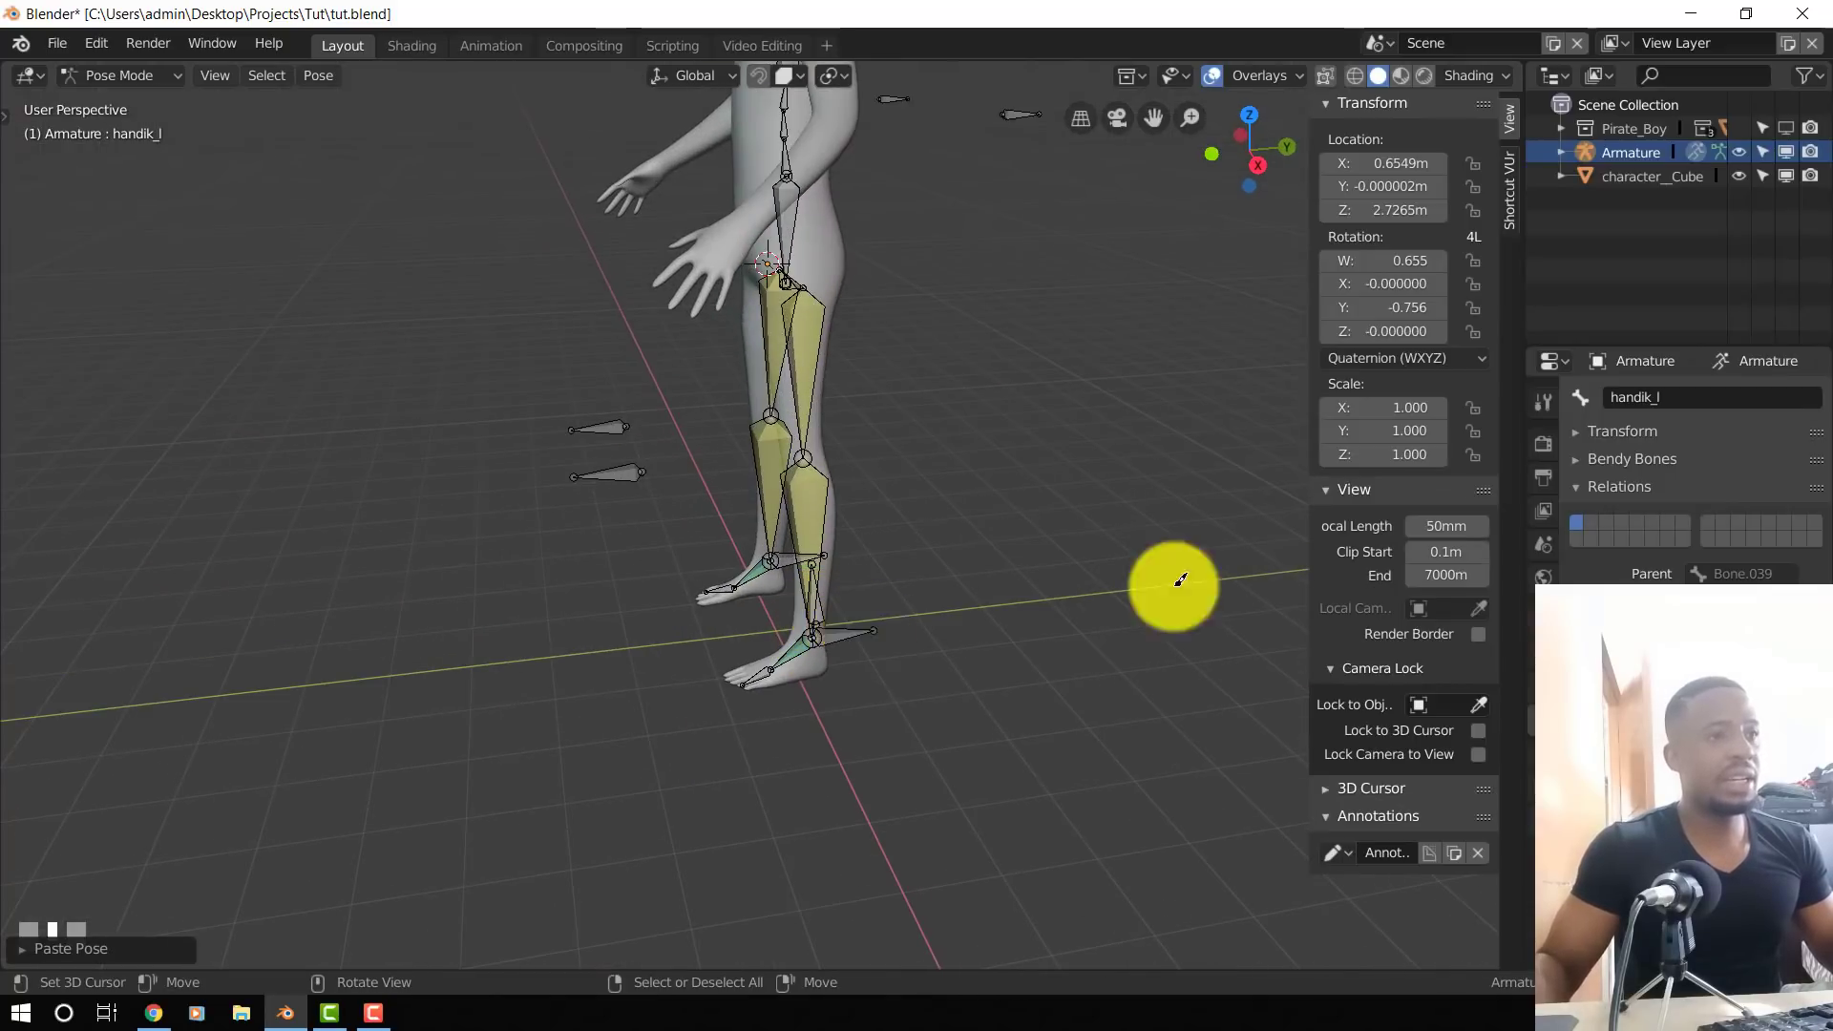
{"action": "double_click", "coordinate": [1709, 397]}
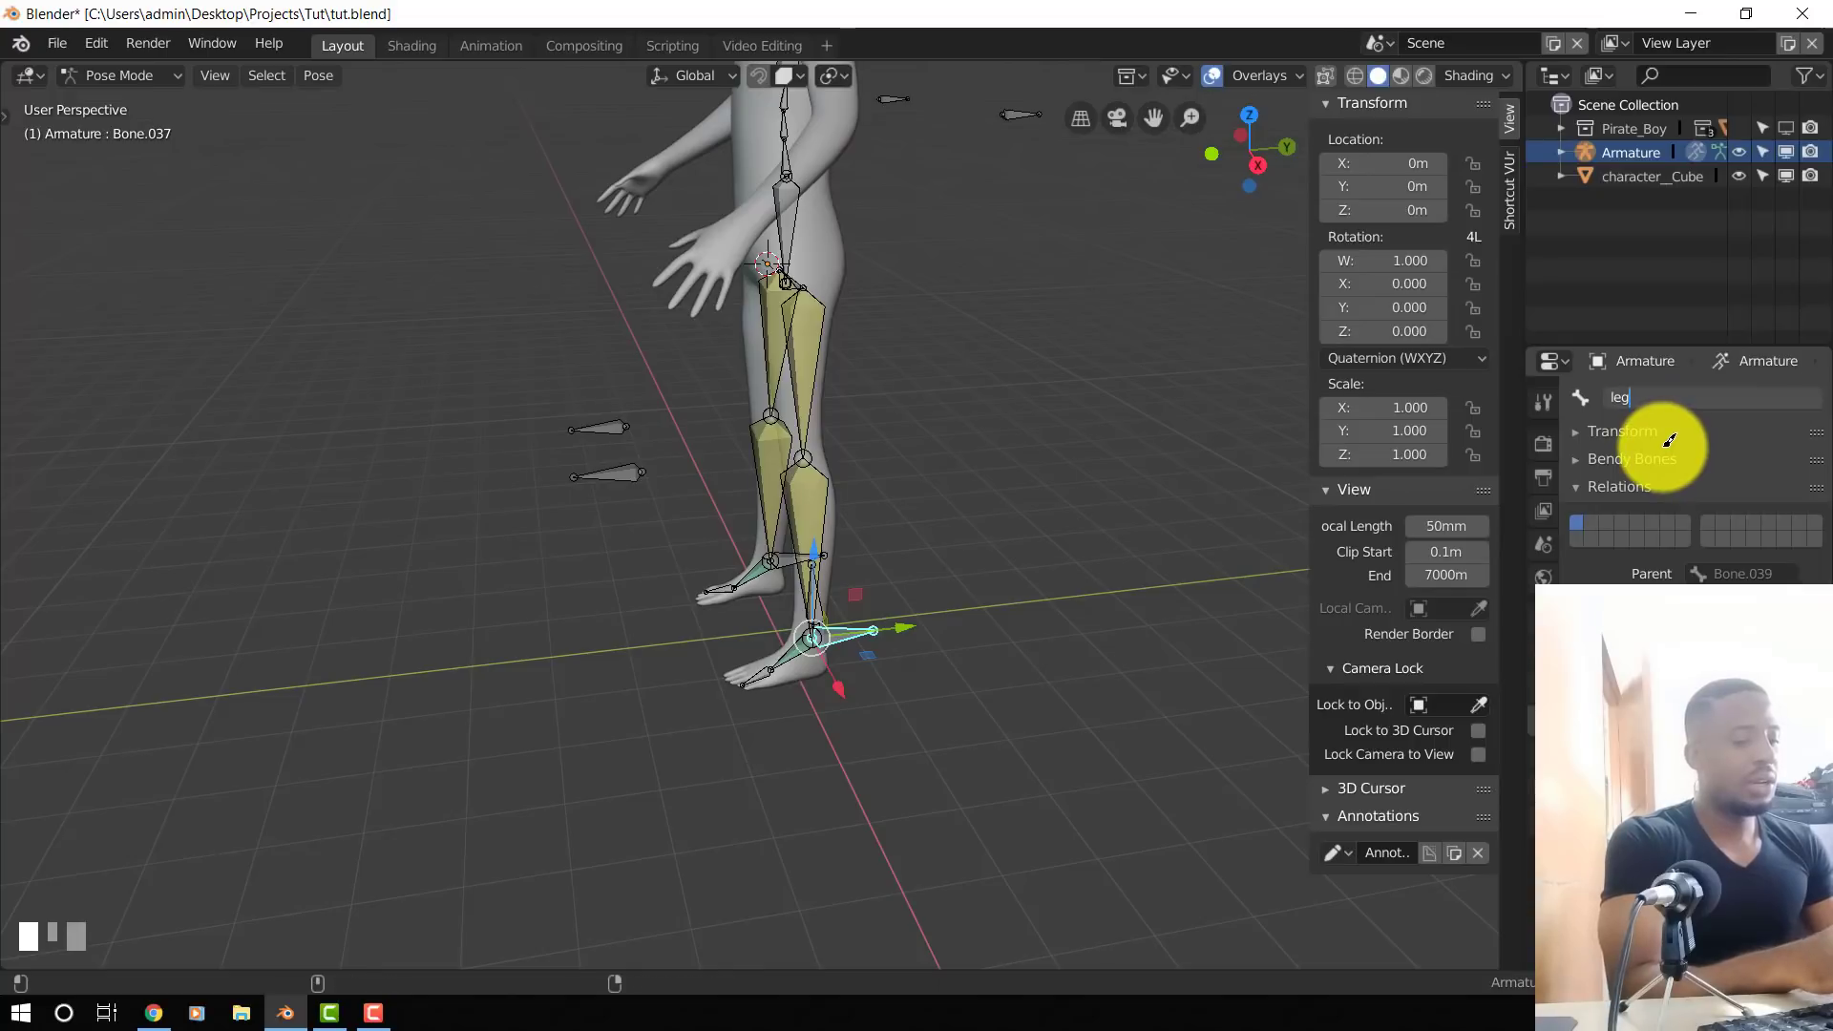
{"action": "type", "text": "leg_l"}
{"action": "key", "text": "Return"}
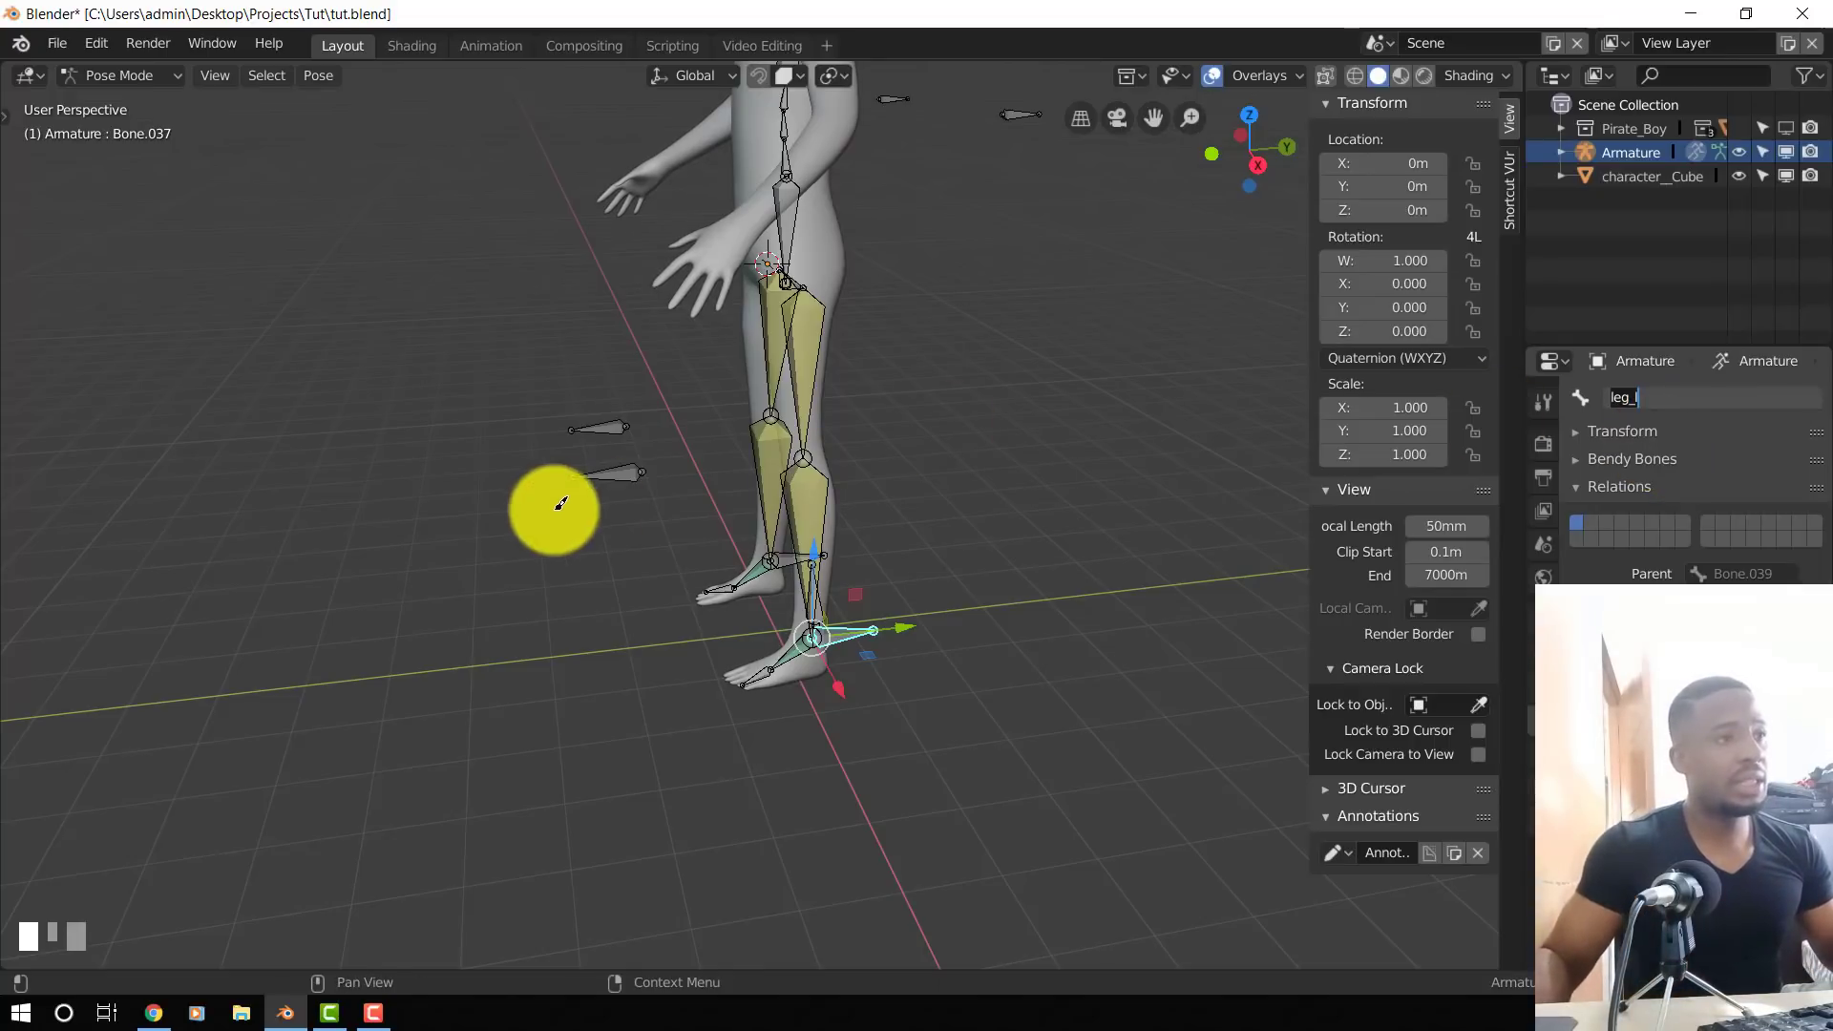
- Rename the matching right foot IK control bone to leg_r
{"action": "left_click", "coordinate": [789, 553]}
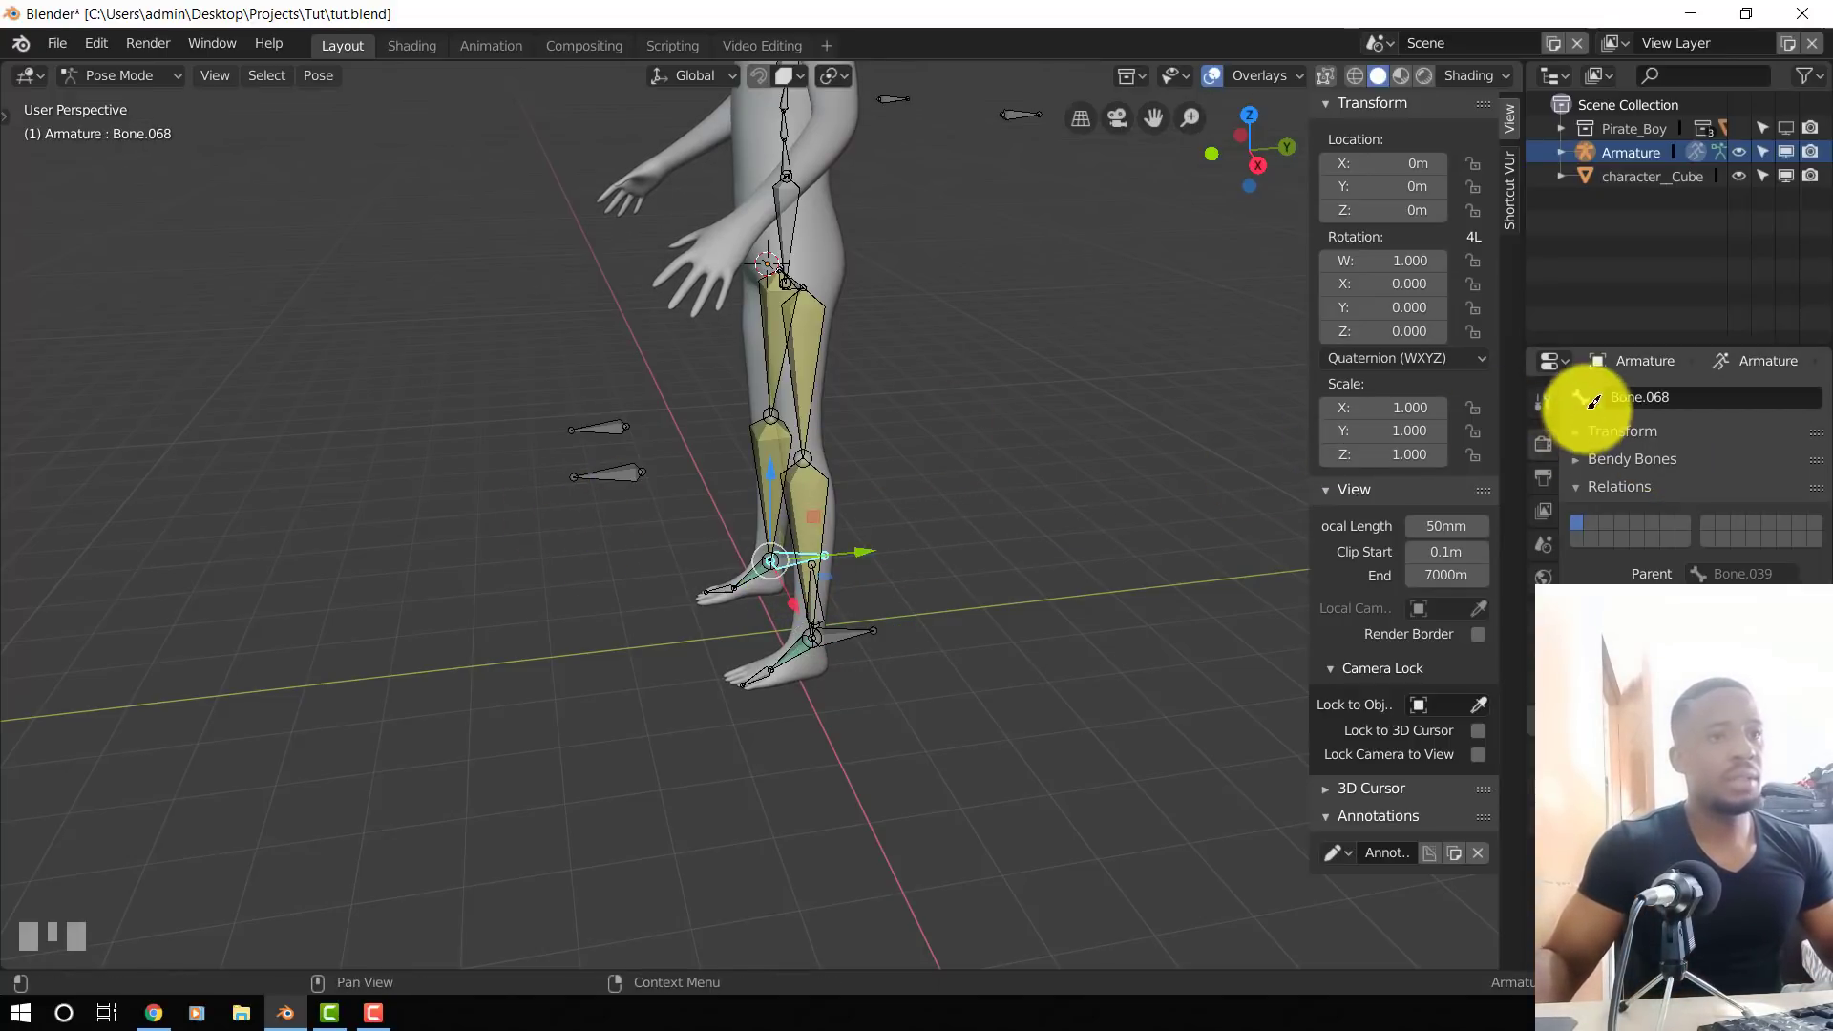
{"action": "double_click", "coordinate": [1636, 395]}
{"action": "type", "text": "leg_r"}
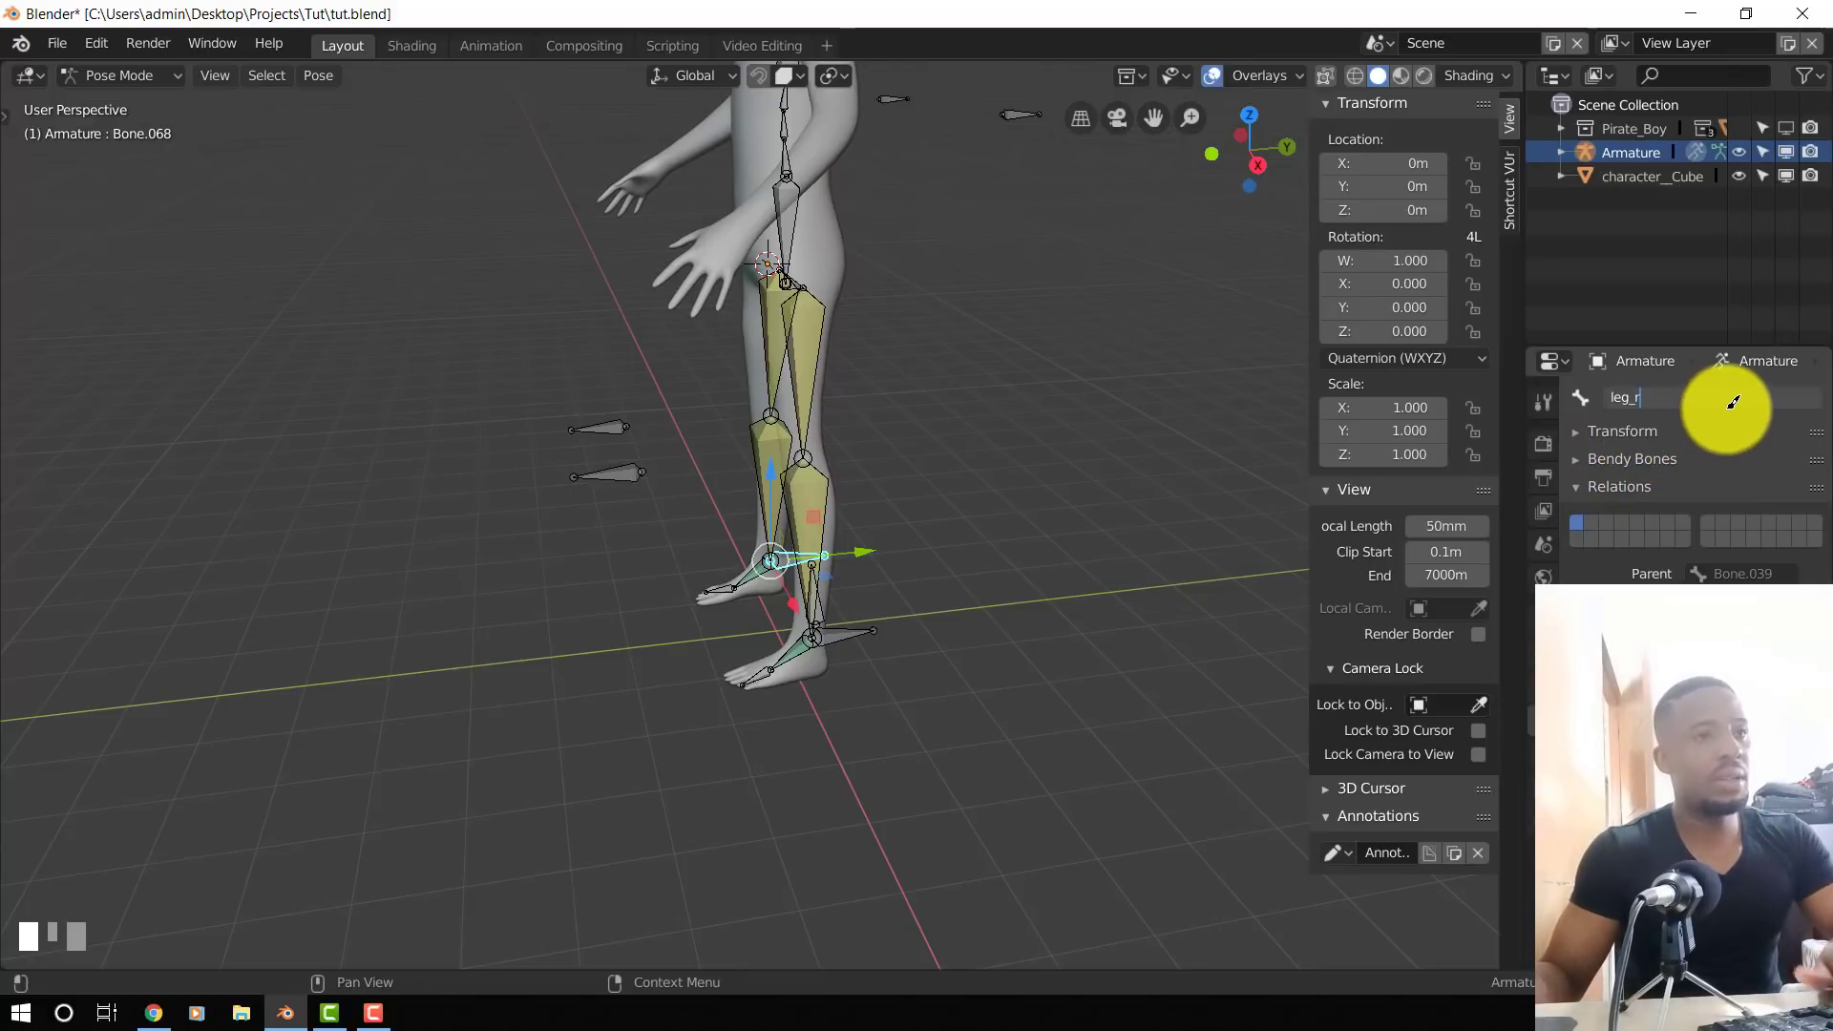
{"action": "key", "text": "Return"}
- Lift the leg_l bone up behind the body, about 3.3 m along Y and 3.05 m along Z, and rotate it
{"action": "right_click", "coordinate": [846, 621]}
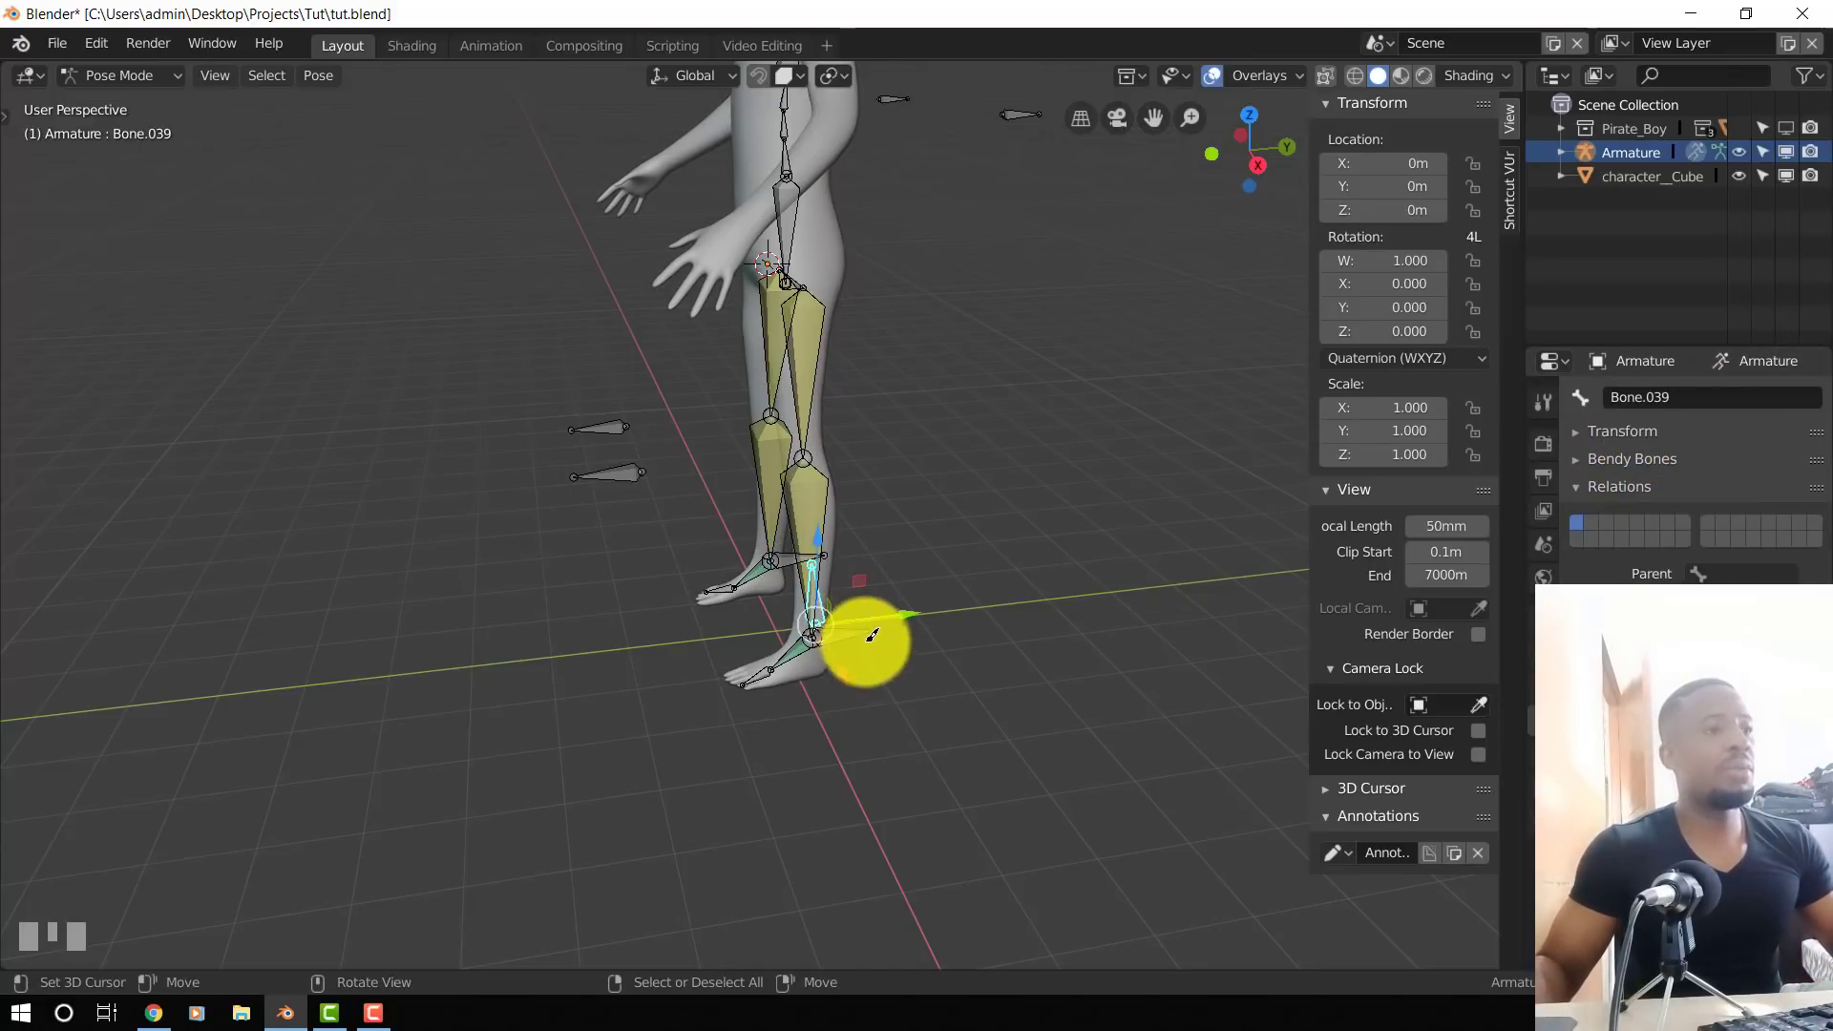
{"action": "right_click", "coordinate": [867, 637]}
{"action": "key", "text": "g"}
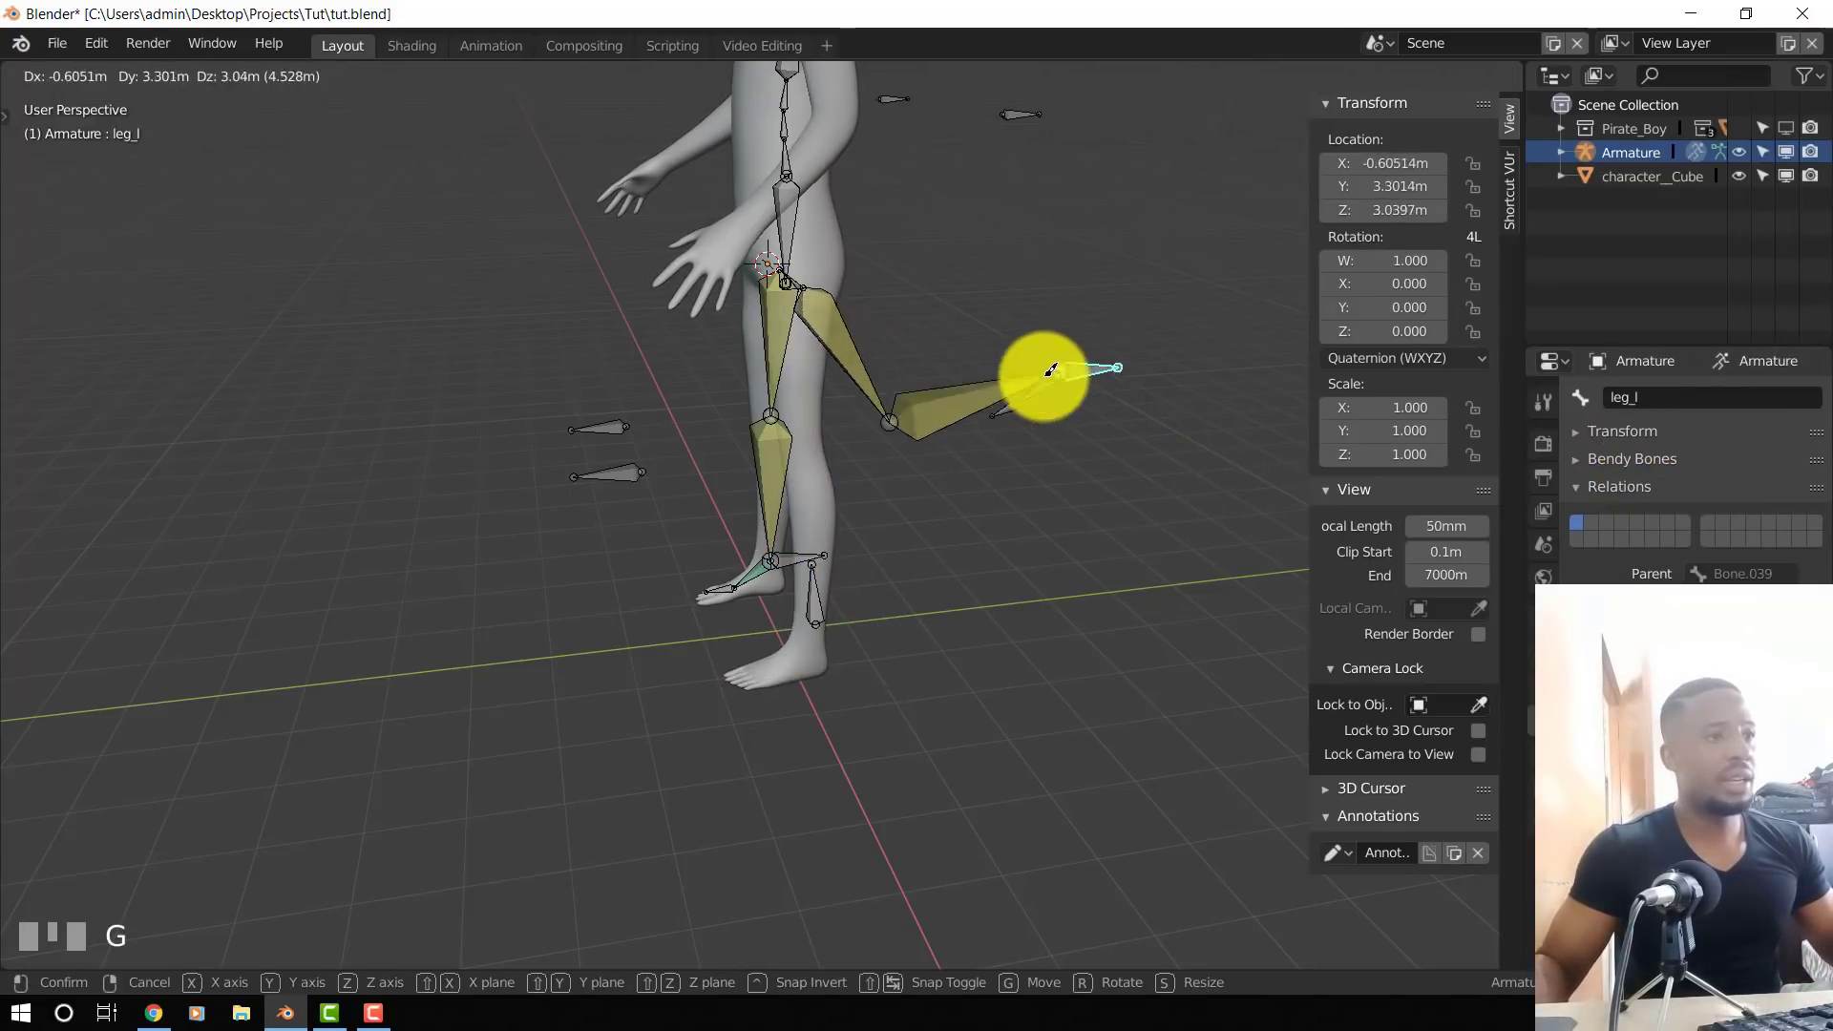
{"action": "left_click", "coordinate": [1046, 372]}
{"action": "key", "text": "r"}
{"action": "left_click", "coordinate": [1153, 278]}
- Copy the pose of the leg_l bone and paste it flipped onto the right leg
{"action": "key", "text": "ctrl+c"}
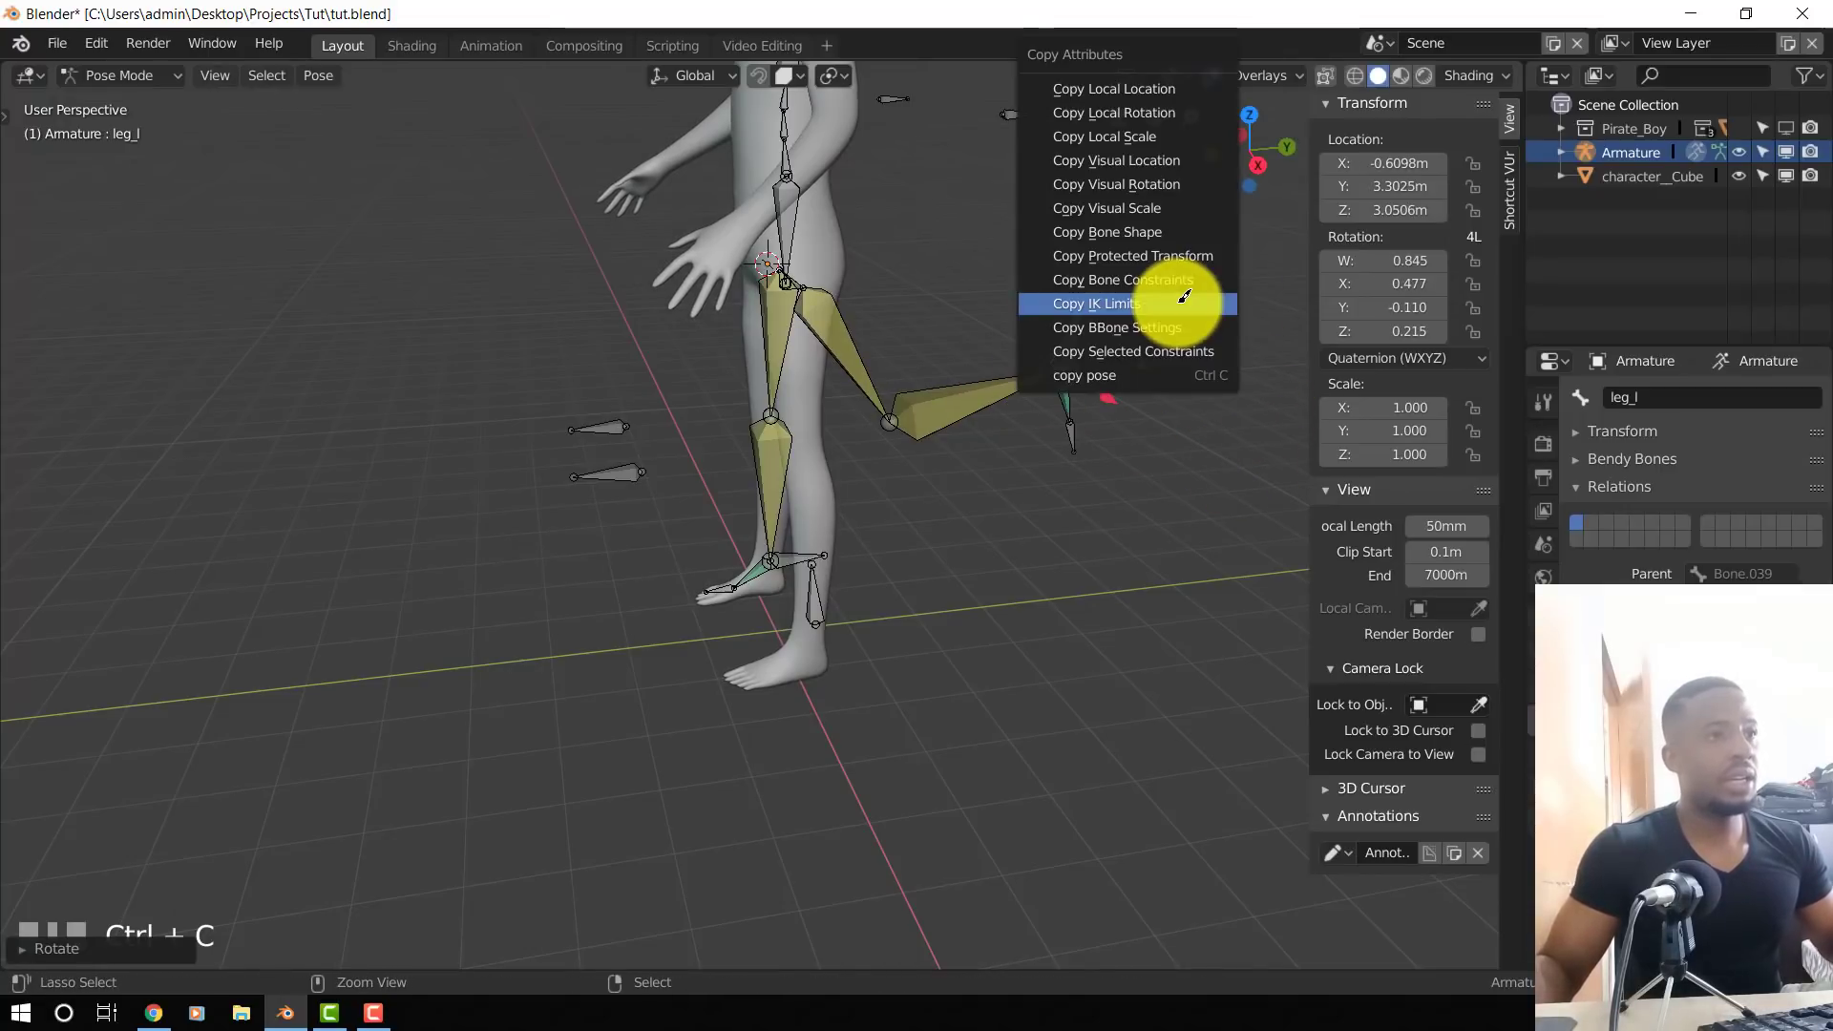
{"action": "left_click", "coordinate": [1119, 372]}
{"action": "key", "text": "ctrl+shift+v"}
{"action": "middle_click_drag", "start_coordinate": [770, 449], "coordinate": [736, 410]}
{"action": "middle_click_drag", "start_coordinate": [1095, 386], "coordinate": [1139, 448]}
- Recalculate the leg_r bone's roll to Global +Y Axis in Edit Mode
{"action": "left_click", "coordinate": [1104, 305]}
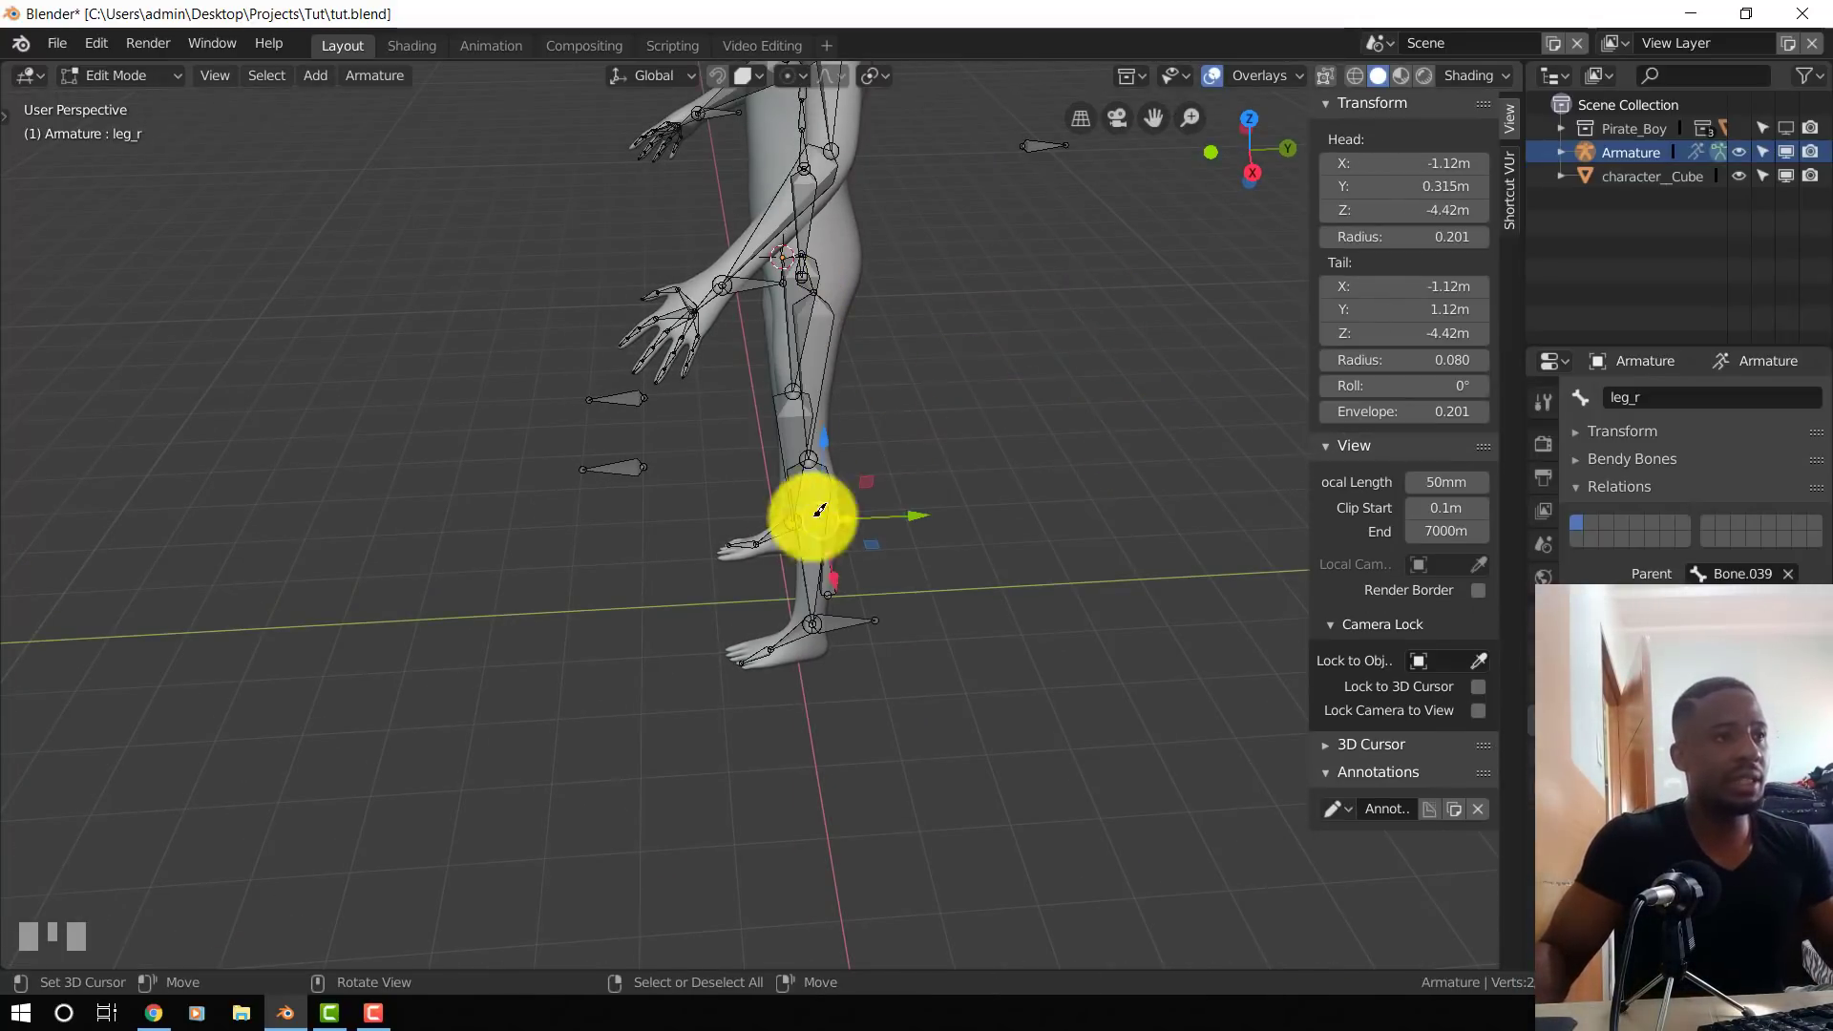
{"action": "scroll", "coordinate": [859, 521], "scroll_direction": "up", "scroll_amount": 3}
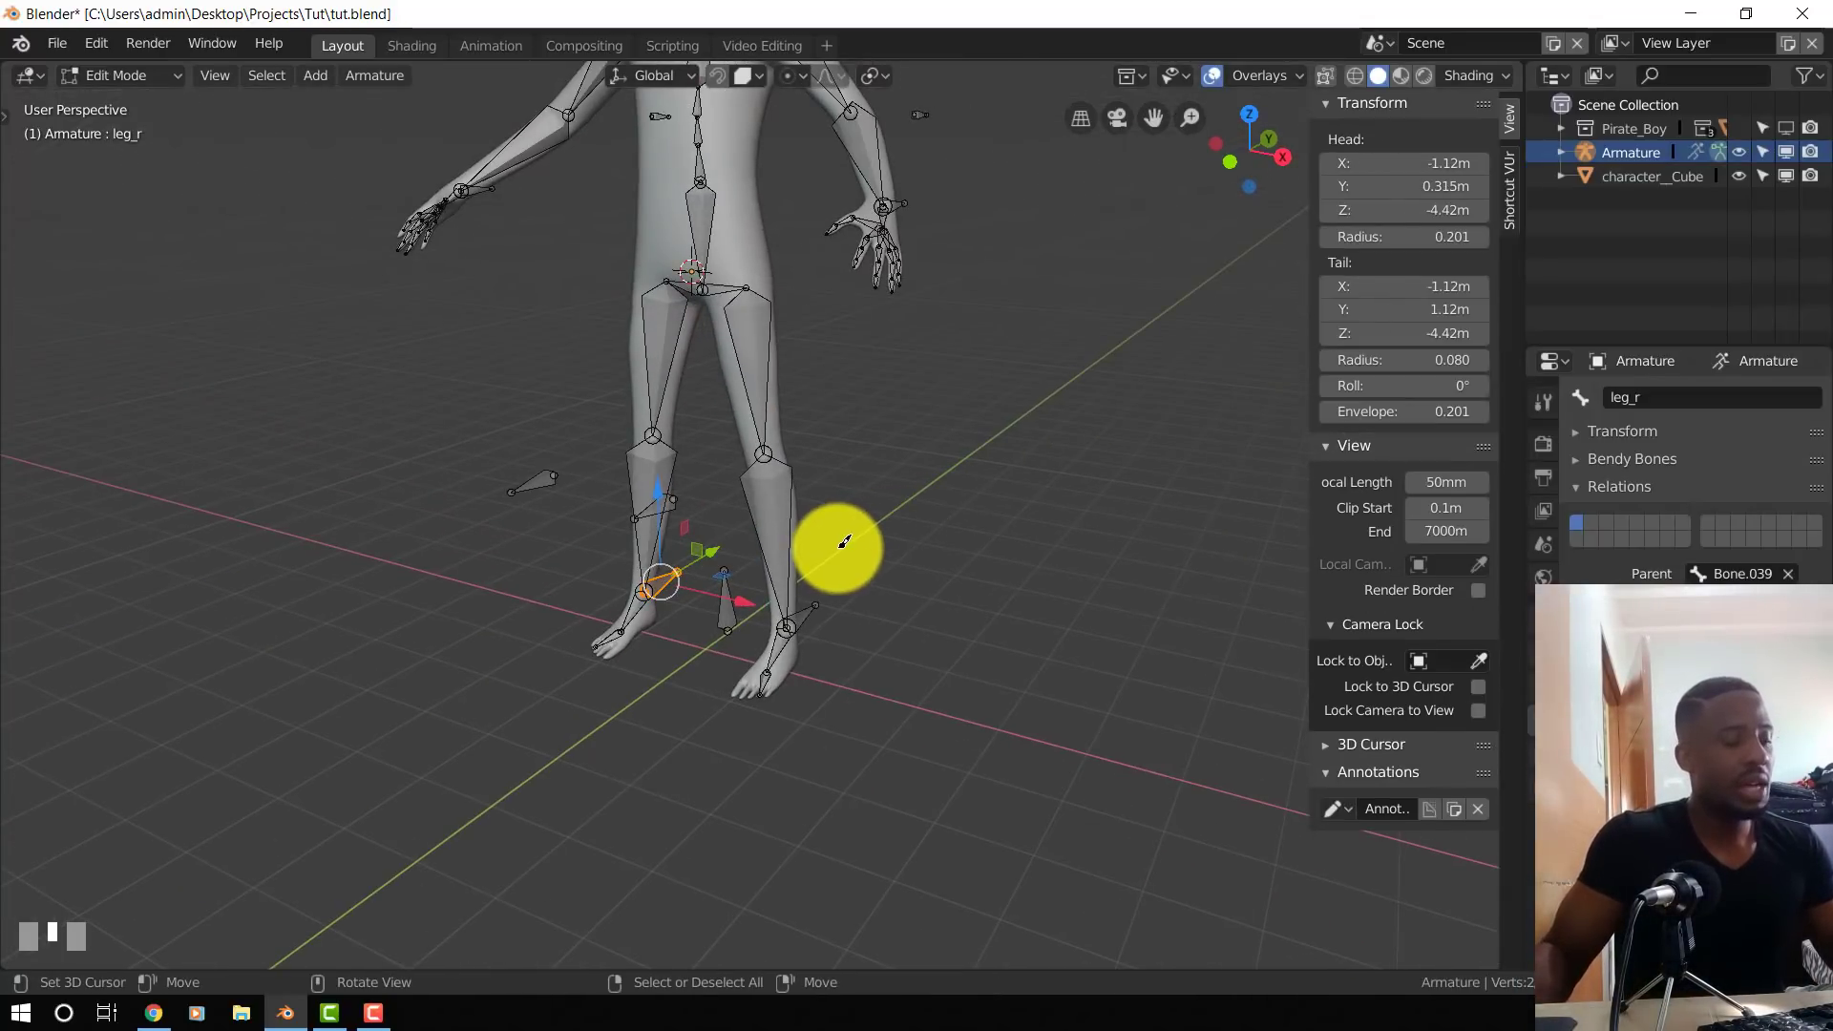
{"action": "key", "text": "shift+n"}
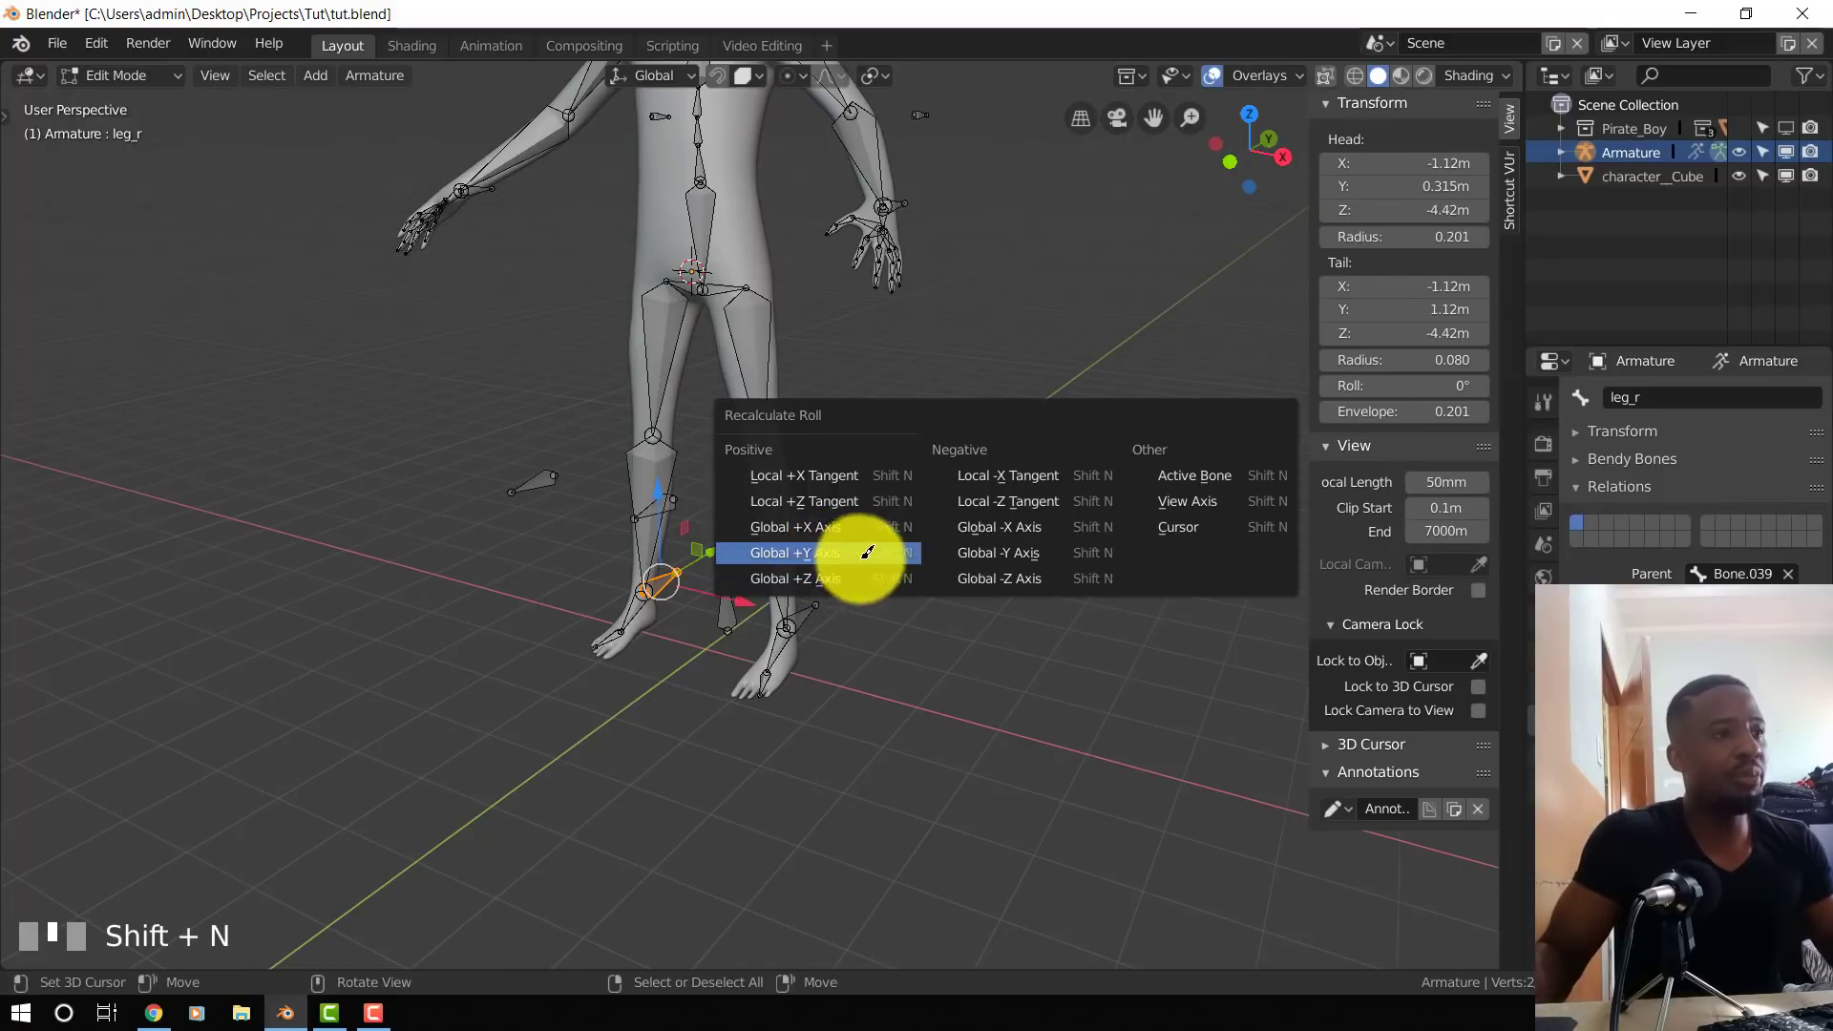
{"action": "left_click", "coordinate": [754, 553]}
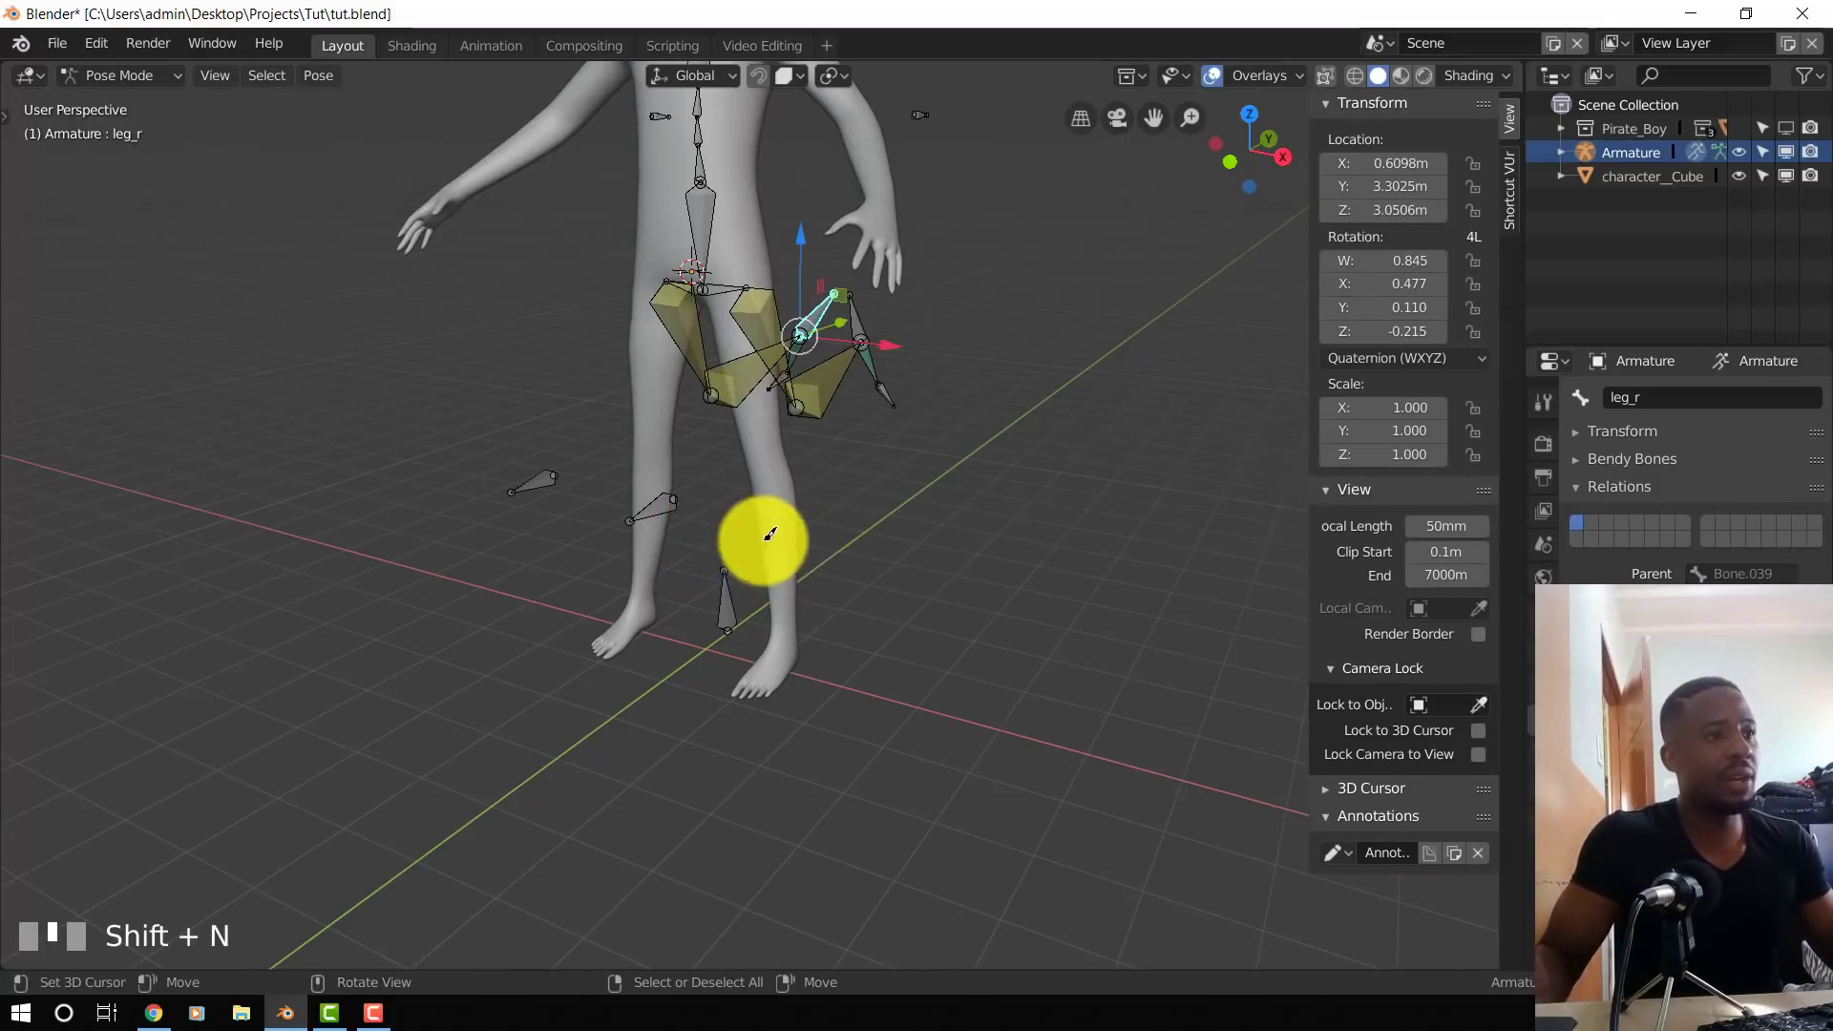
- Bring the leg_l bone back down near the floor, copy its pose and paste it flipped onto leg_r
{"action": "right_click_drag", "start_coordinate": [1019, 362], "coordinate": [750, 622]}
{"action": "key", "text": "ctrl+c"}
{"action": "left_click", "coordinate": [993, 572]}
{"action": "key", "text": "shift+ctrl+v"}
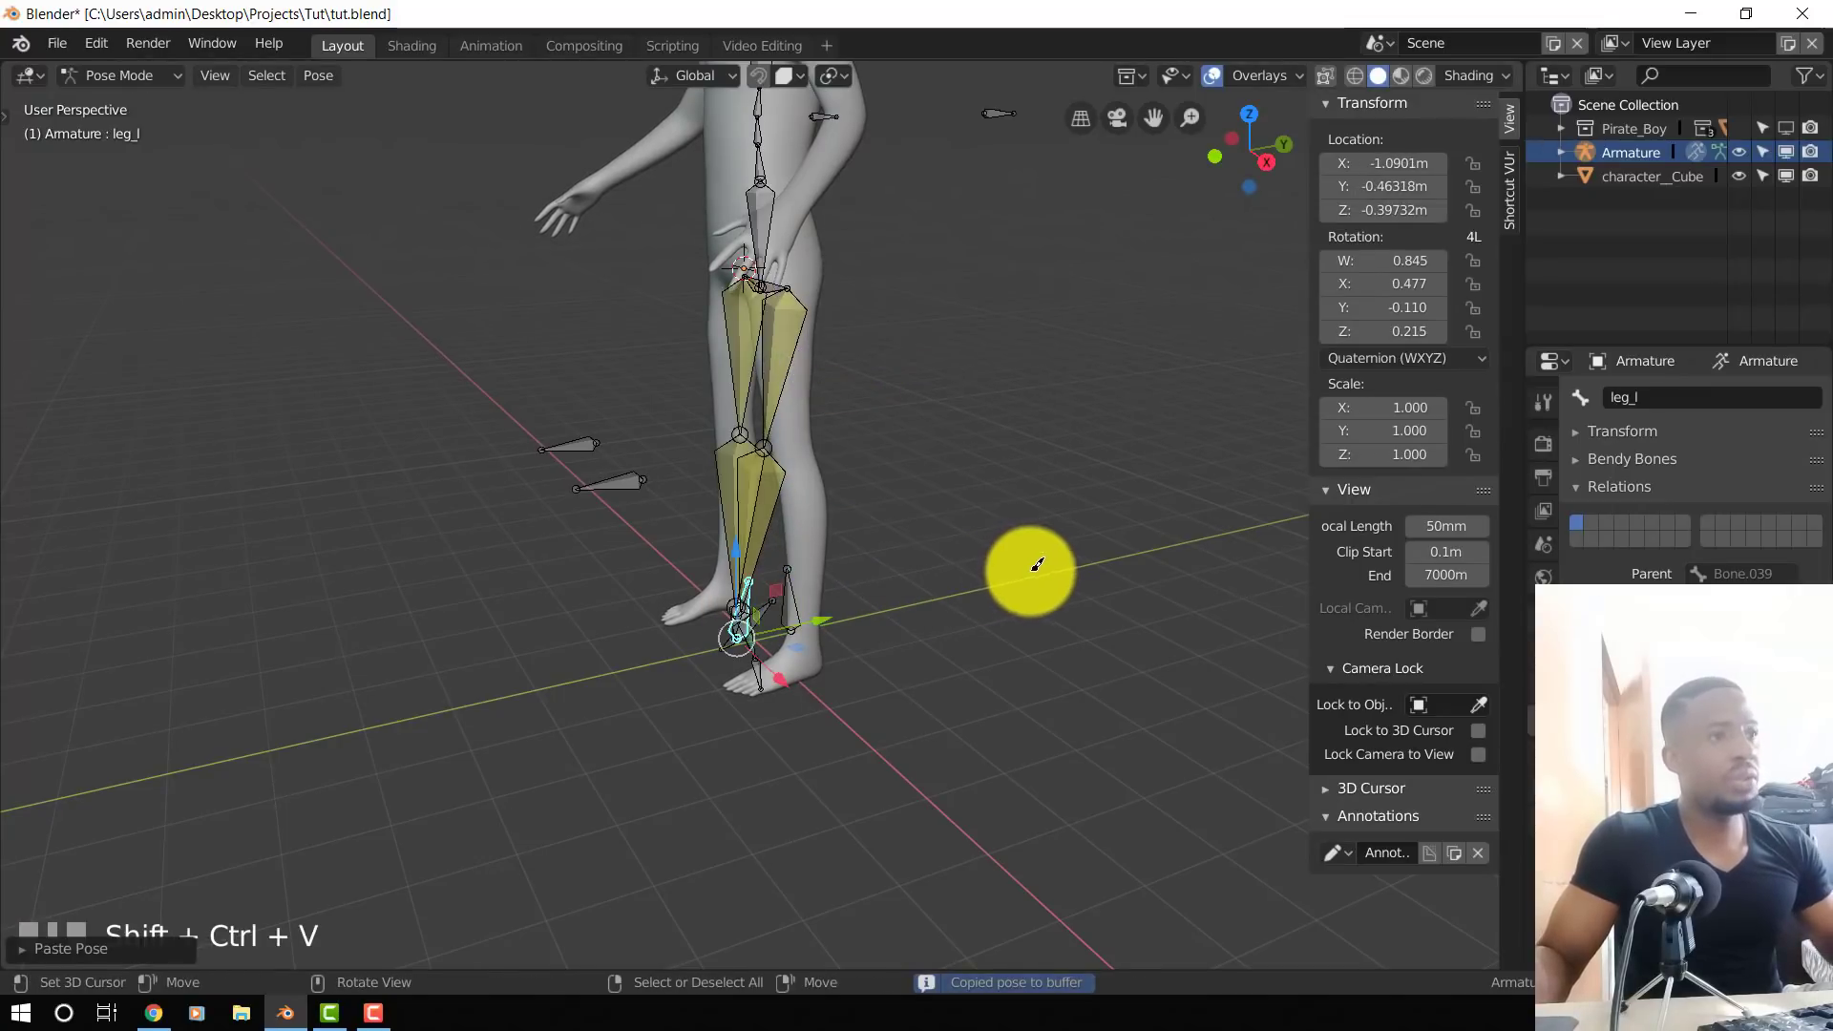
{"action": "middle_click_drag", "start_coordinate": [1027, 564], "coordinate": [953, 539]}
- Clear the pose of all bones and recalculate the roll of every bone to Global +X Axis in Edit Mode
{"action": "key", "text": "a"}
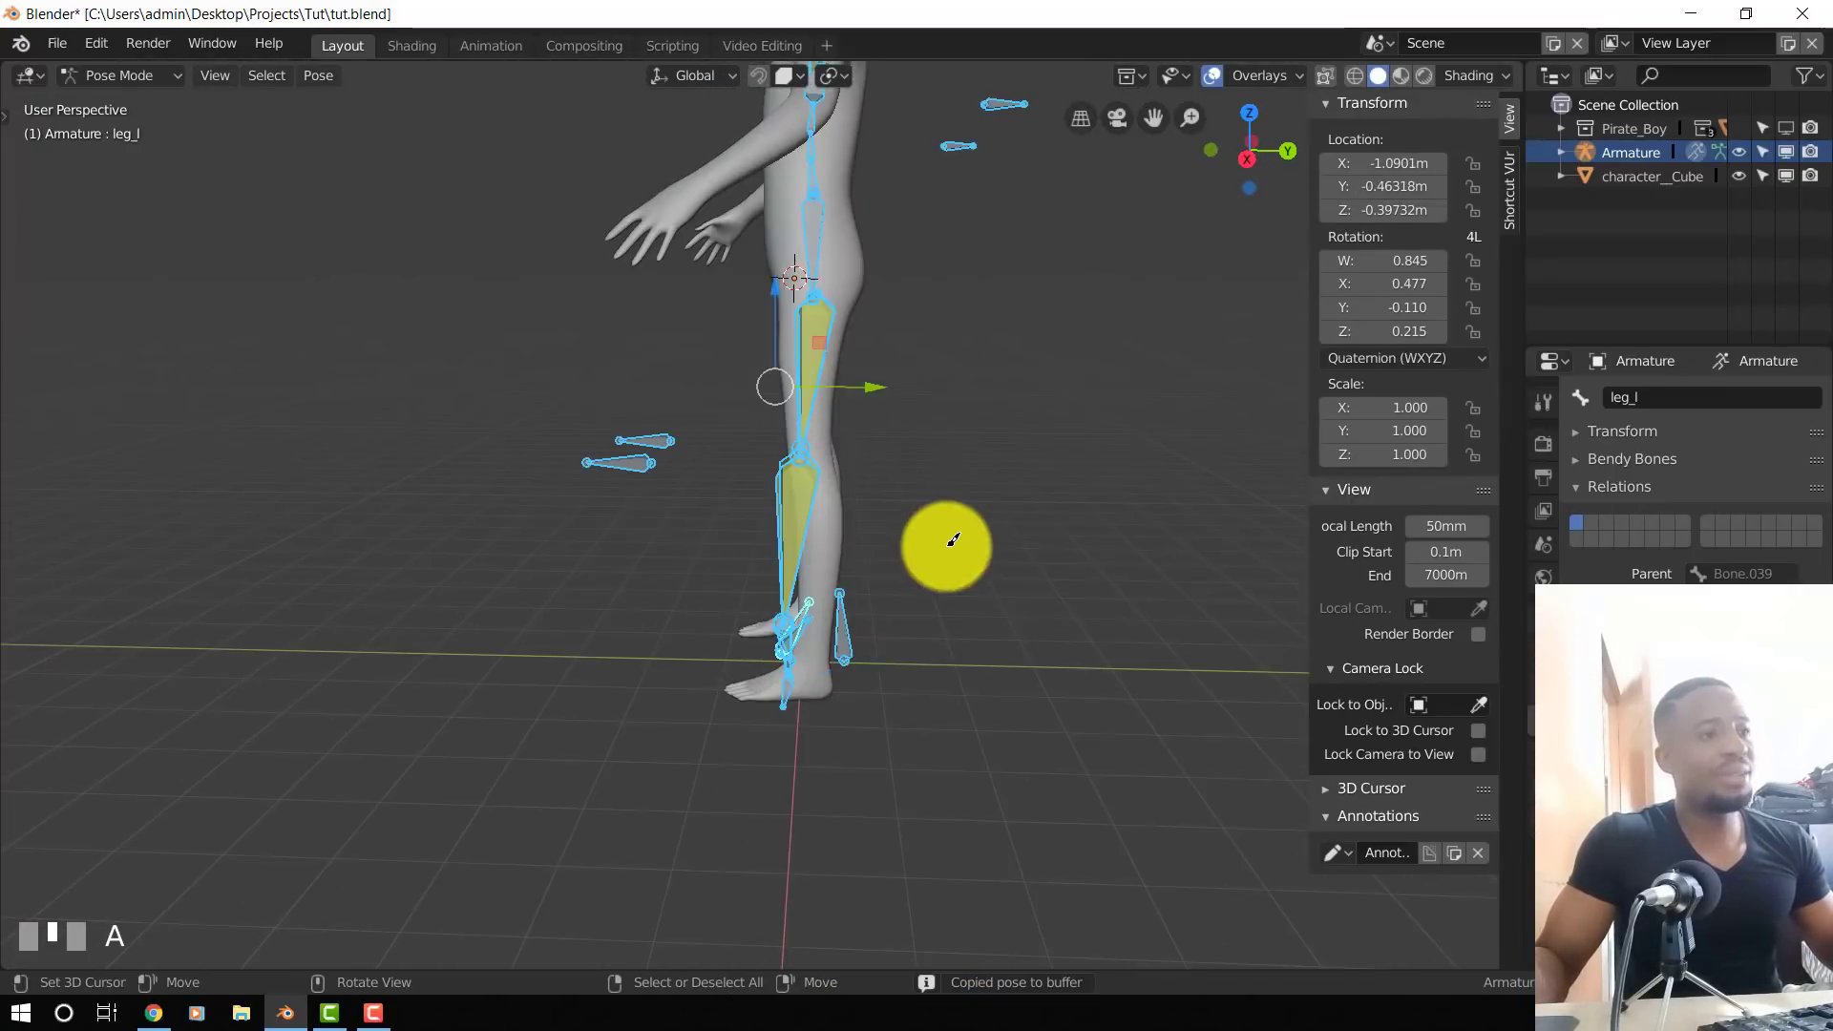
{"action": "key", "text": "alt+g"}
{"action": "key", "text": "Tab"}
{"action": "key", "text": "KP_1"}
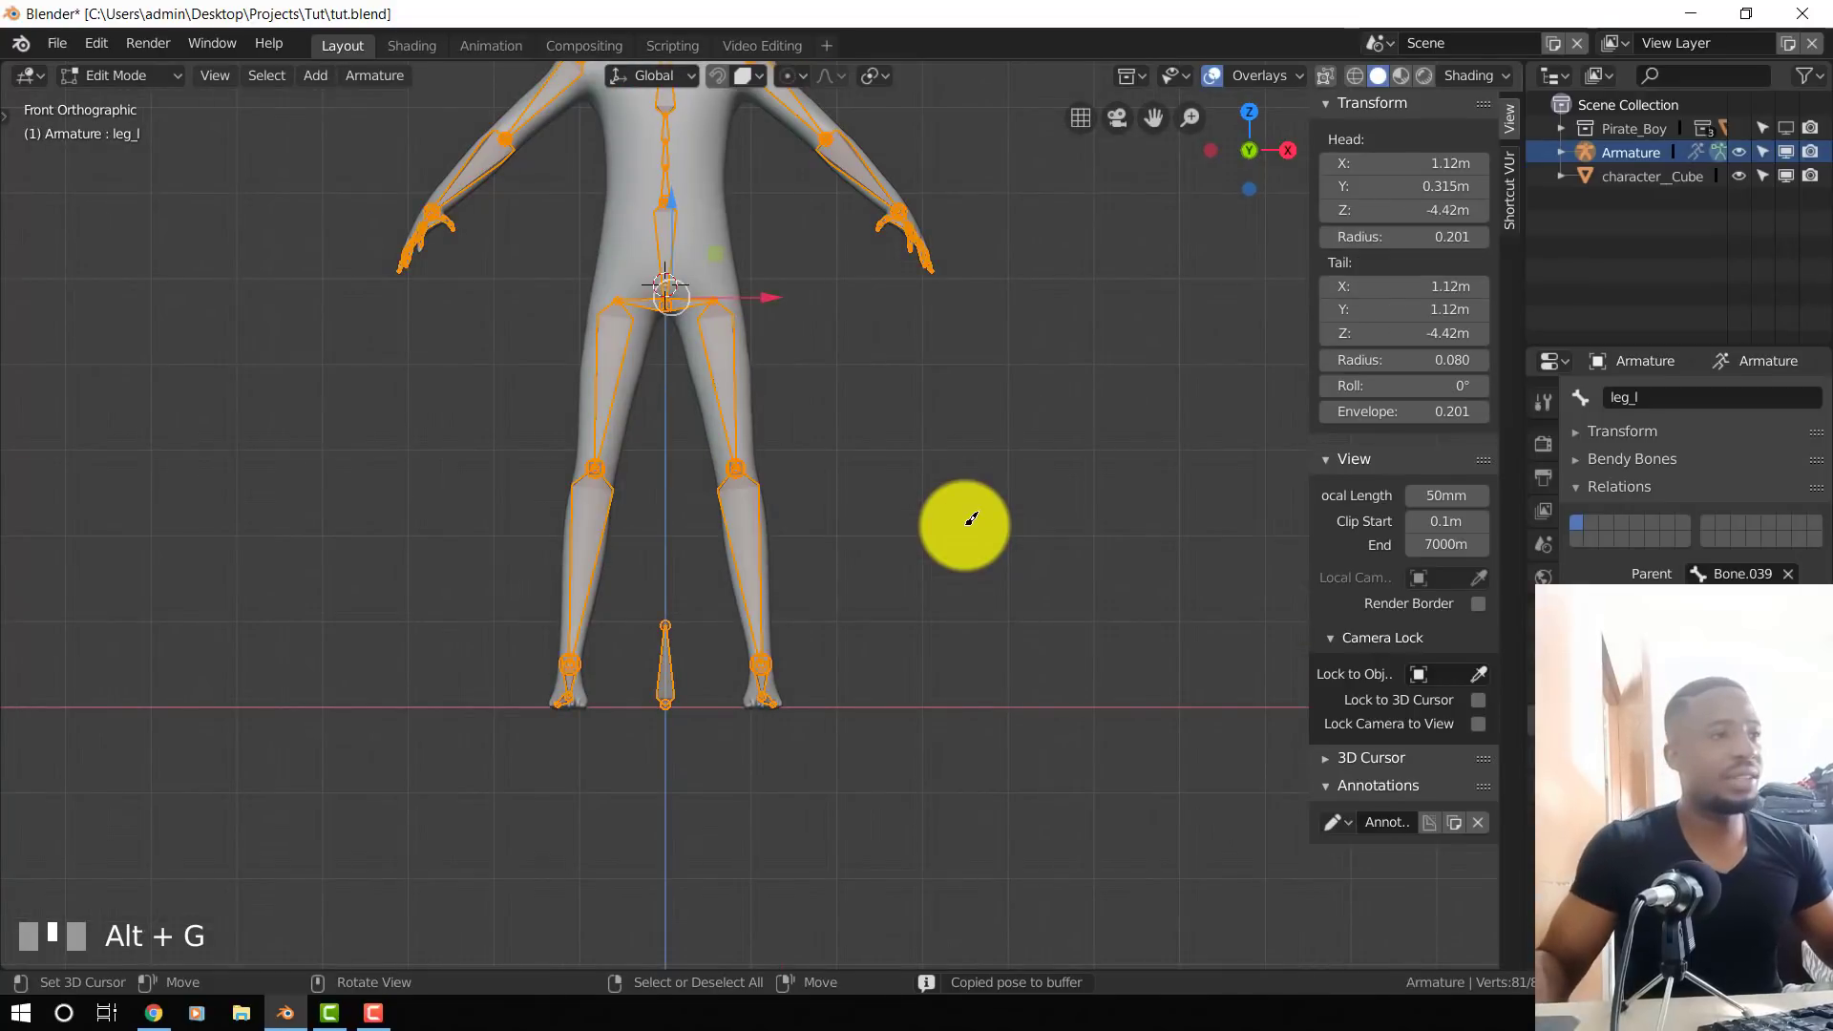
{"action": "key", "text": "a"}
{"action": "key", "text": "shift+n"}
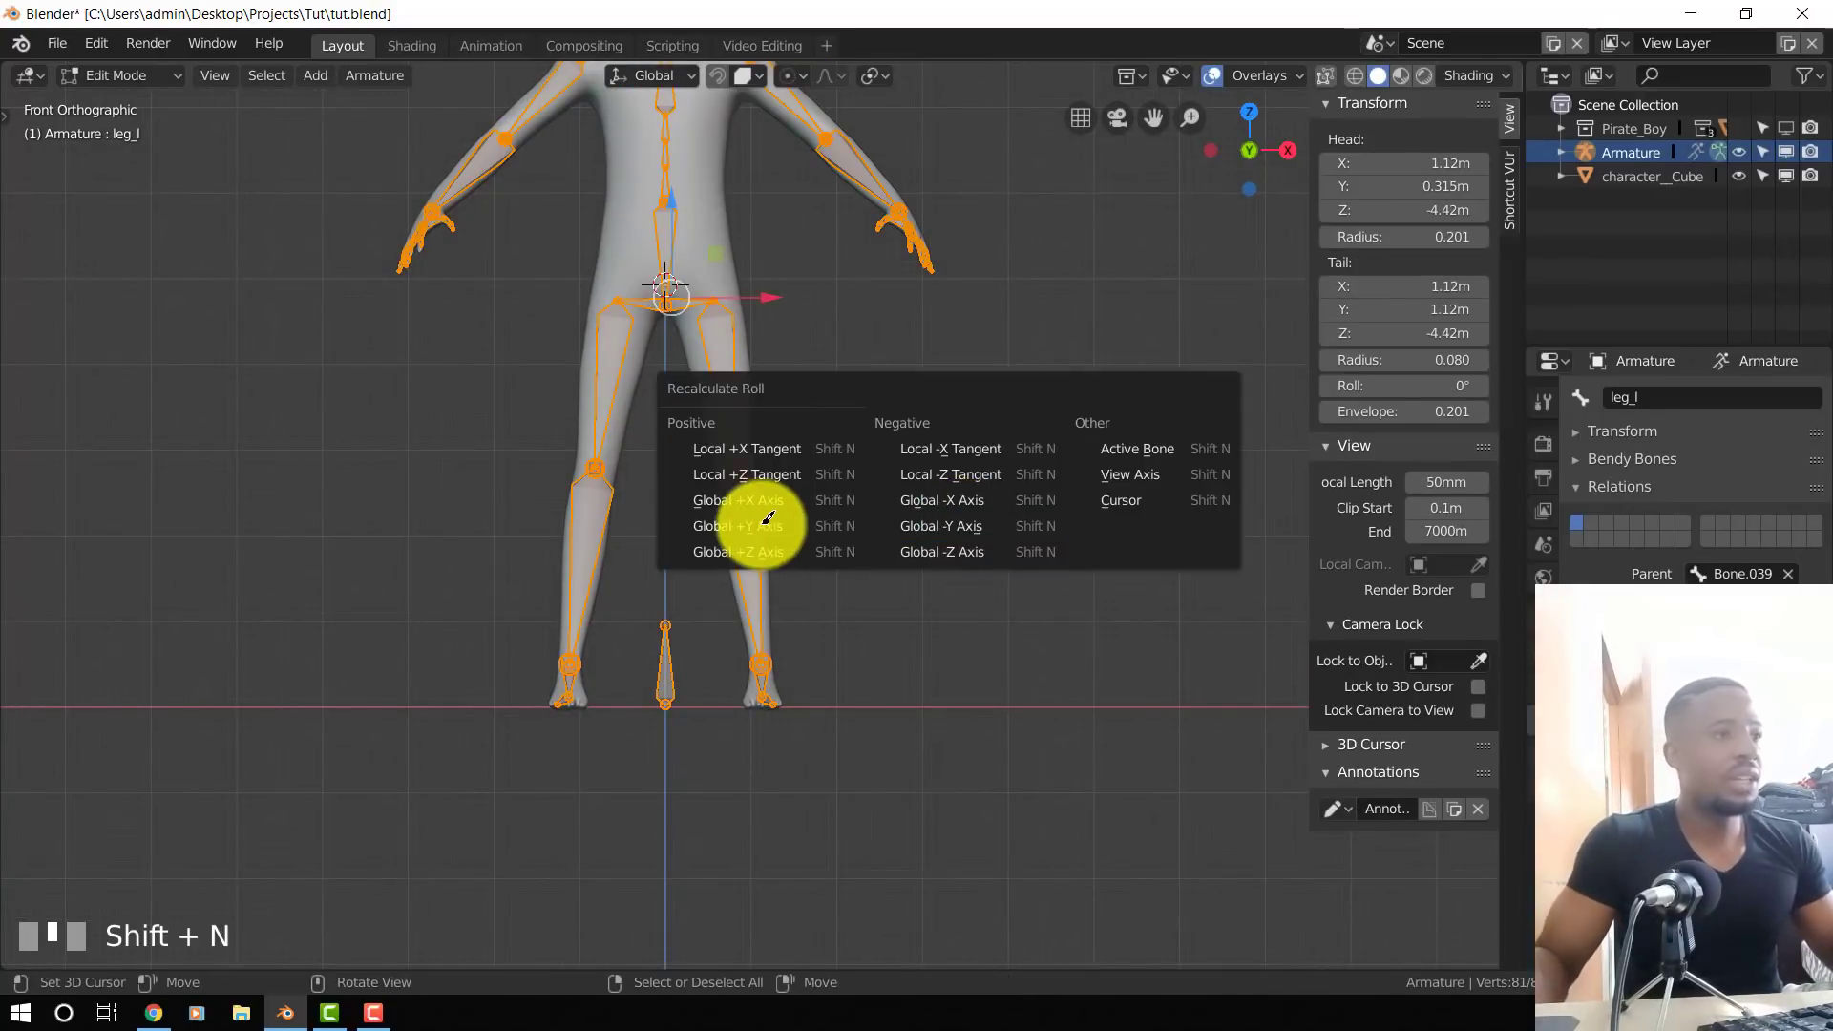
{"action": "left_click", "coordinate": [803, 497]}
{"action": "key", "text": "ctrl+Tab"}
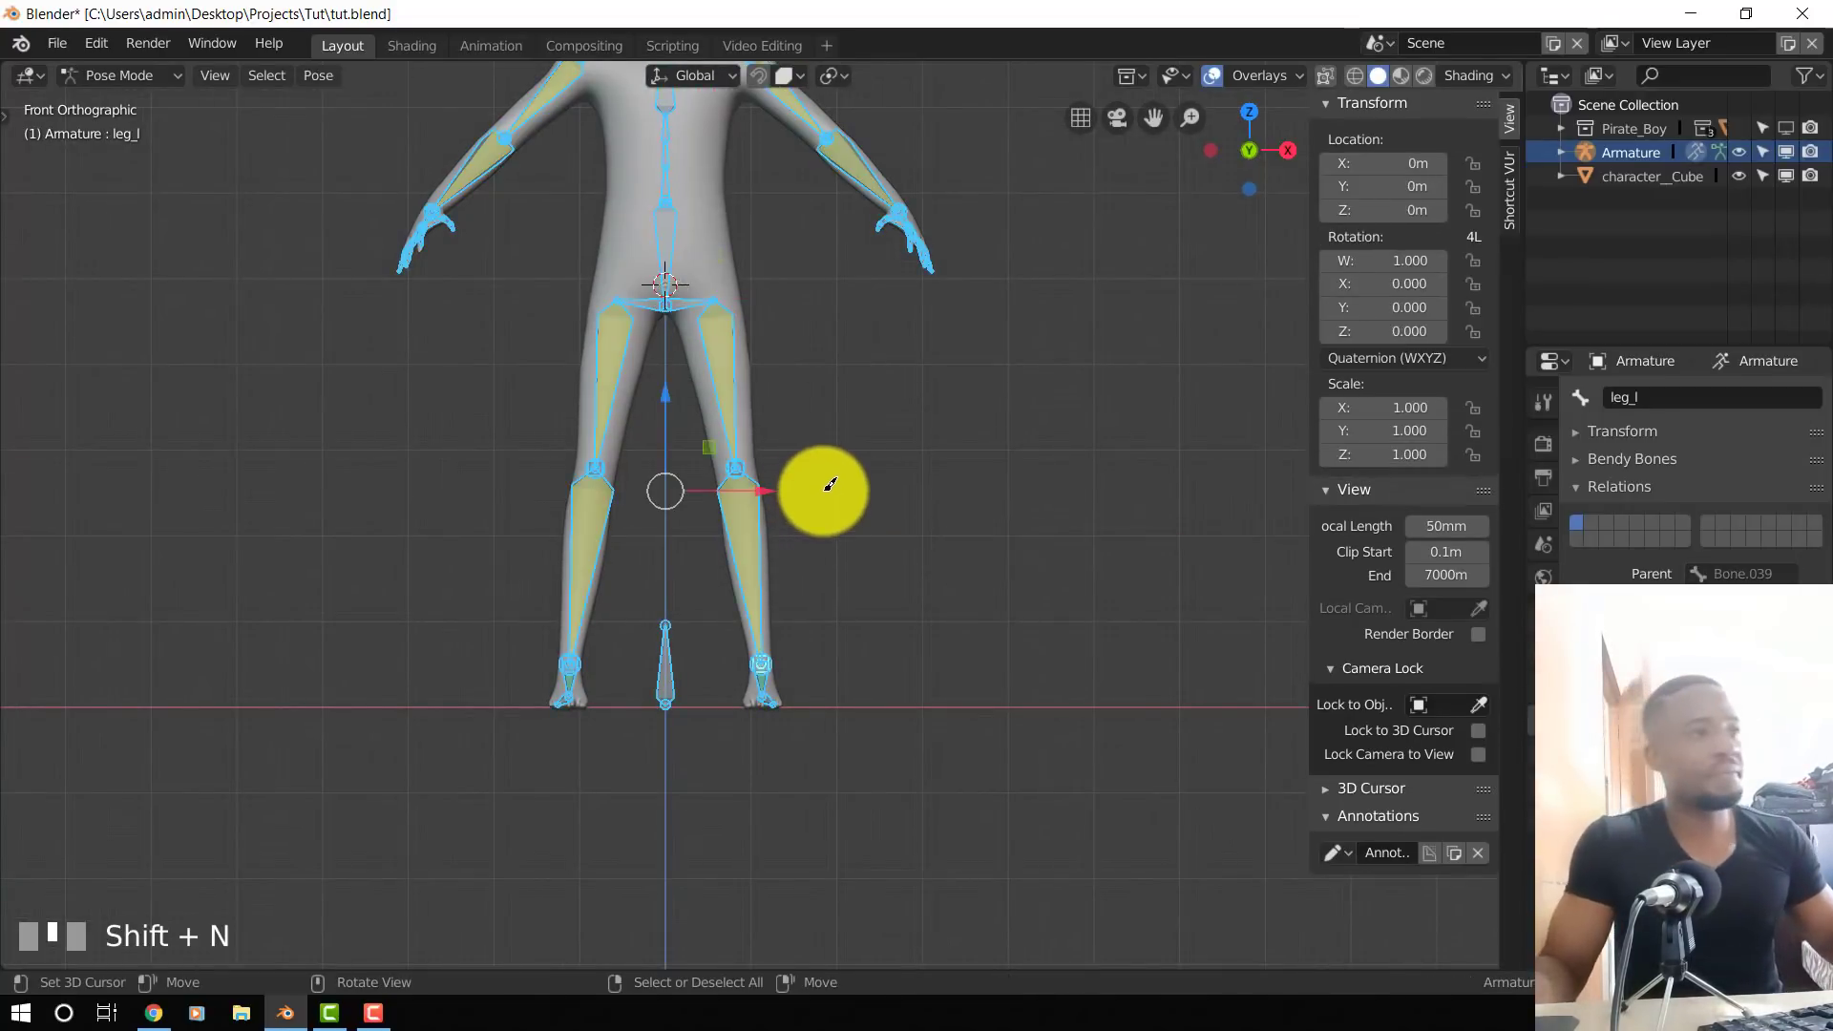
- Deselect all bones in Pose Mode and hide the viewport sidebar
{"action": "key", "text": "alt+a"}
{"action": "scroll", "coordinate": [839, 462], "scroll_direction": "down", "scroll_amount": 3}
{"action": "scroll", "coordinate": [900, 397], "scroll_direction": "up", "scroll_amount": 3}
{"action": "key", "text": "n"}
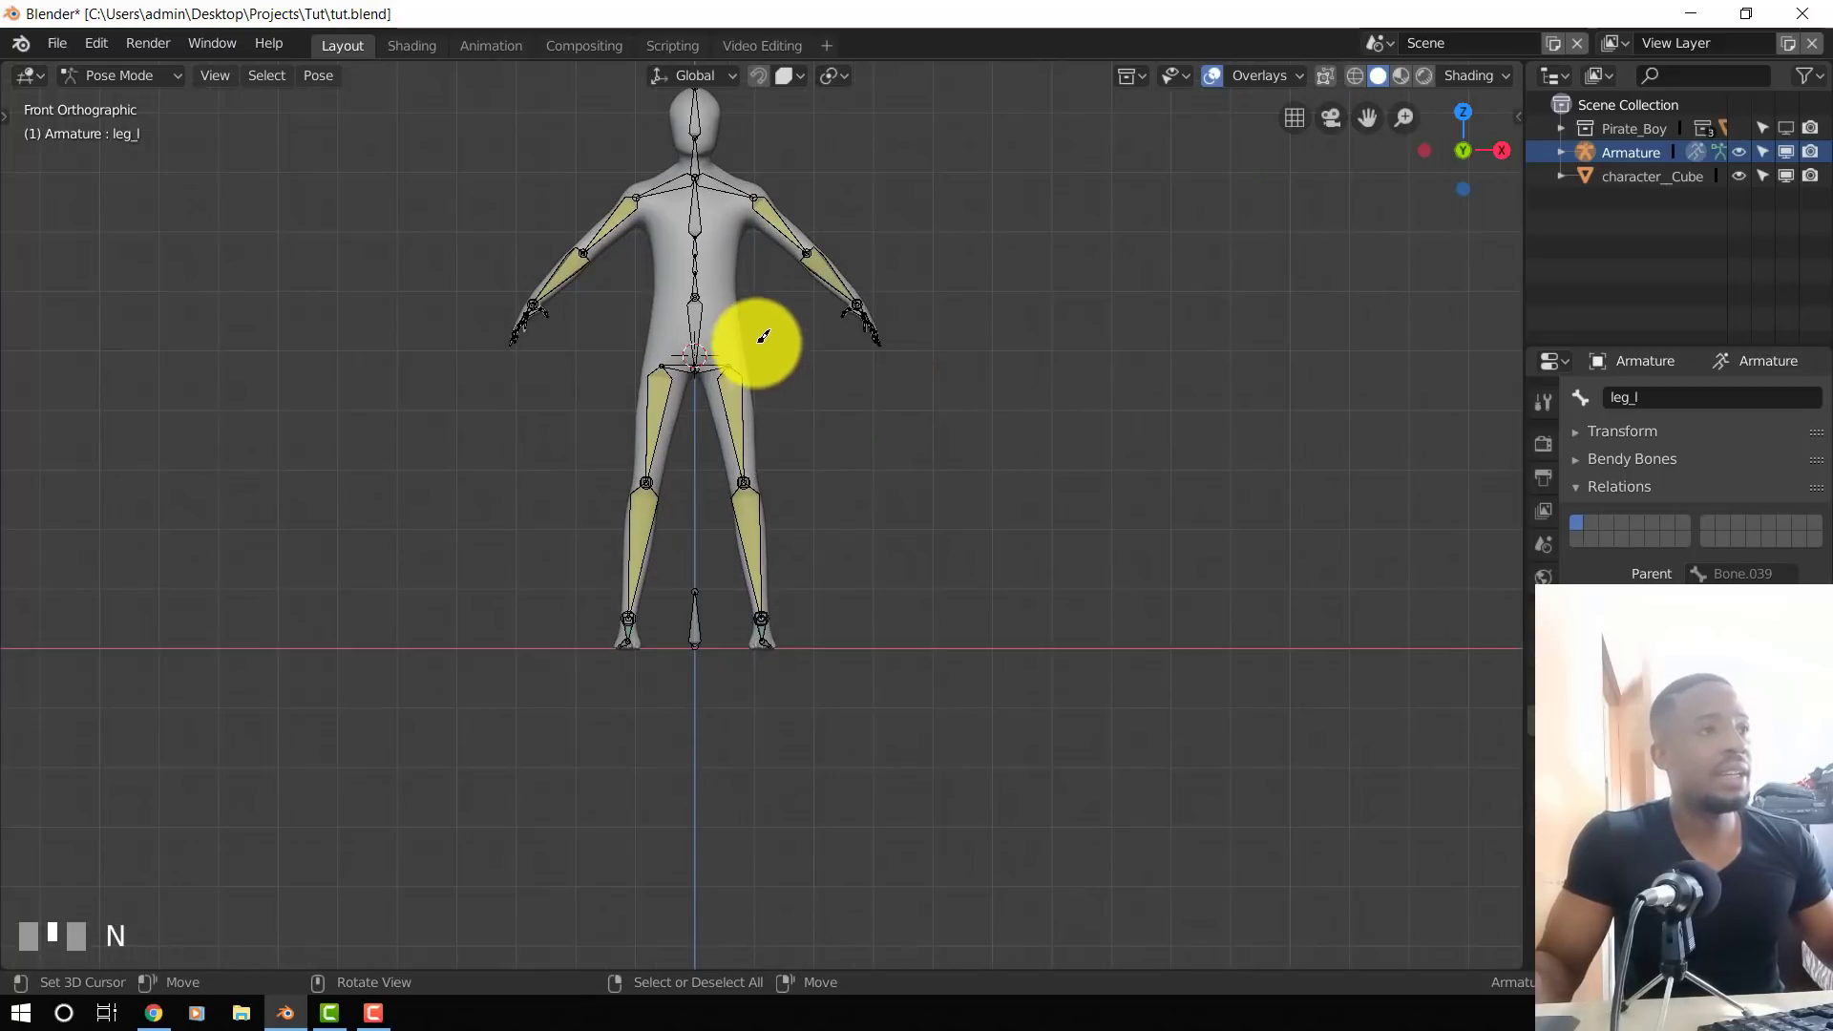
- Try moving the lower spine bone just above the pelvis to test how the body, arms and legs follow it
{"action": "left_click", "coordinate": [694, 315]}
{"action": "scroll", "coordinate": [735, 425], "scroll_direction": "up", "scroll_amount": 2}
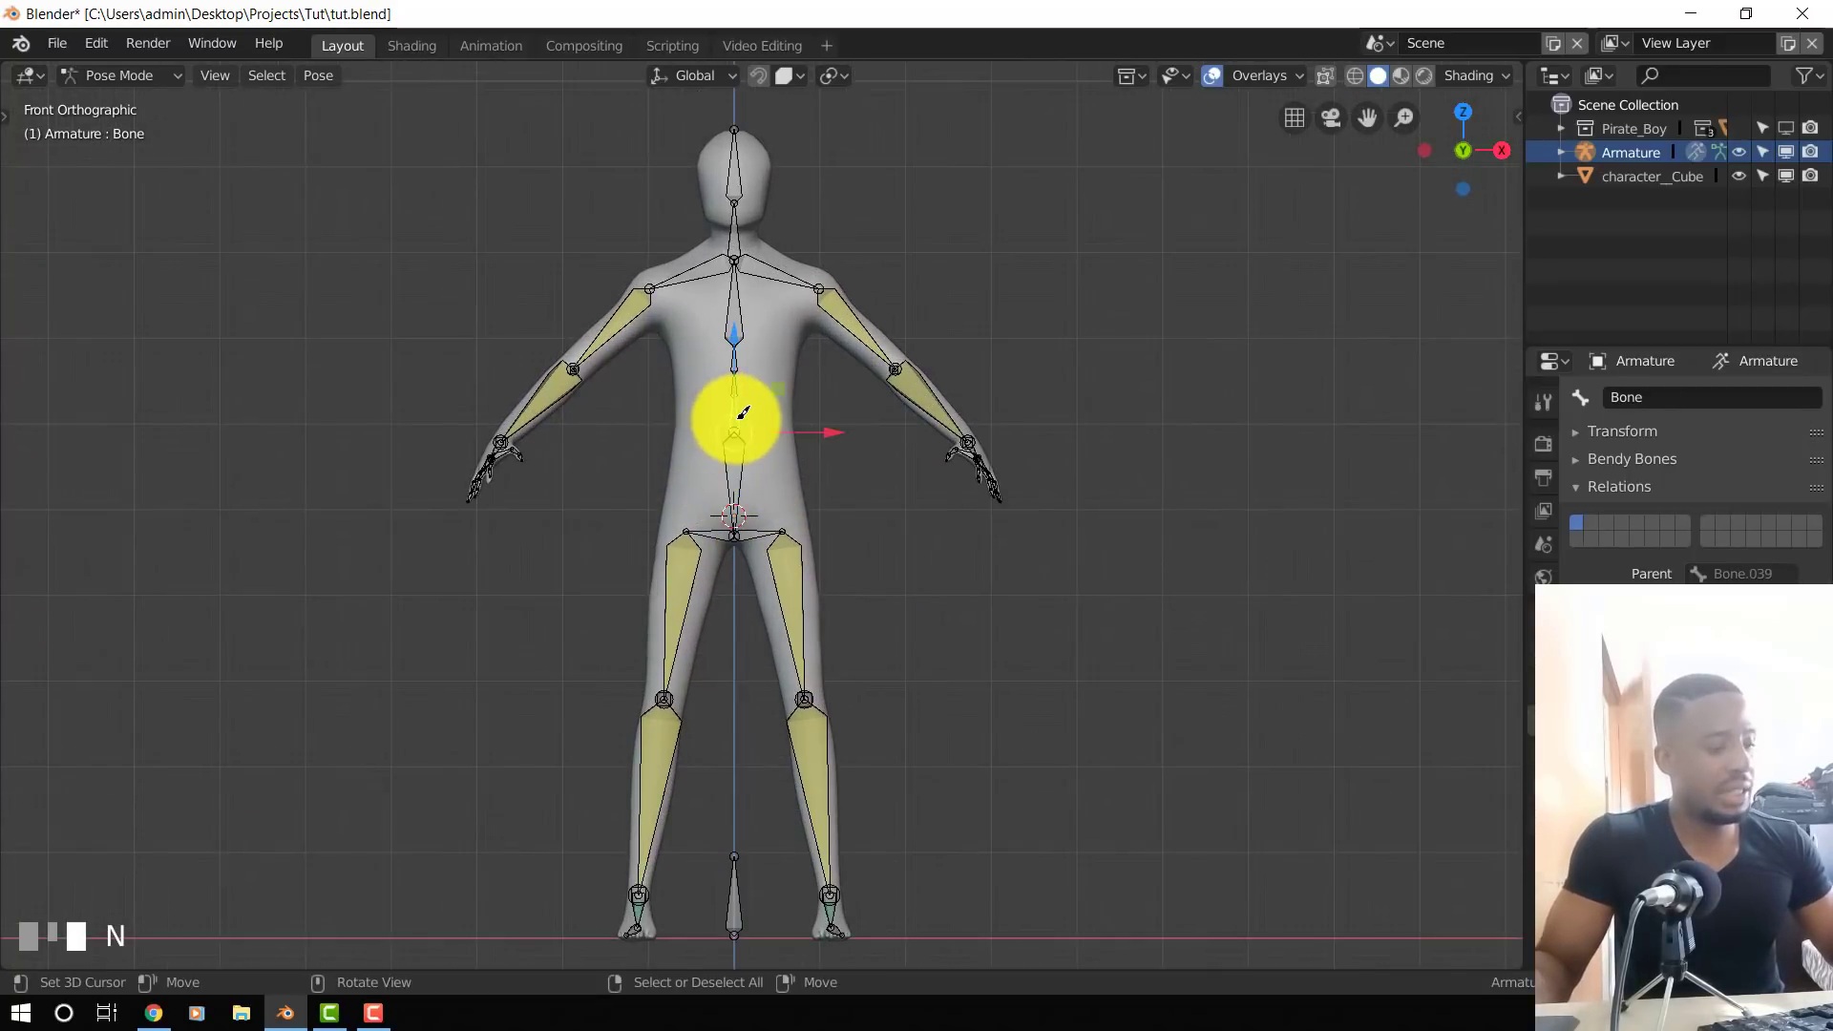
{"action": "key", "text": "g"}
{"action": "right_click", "coordinate": [748, 442]}
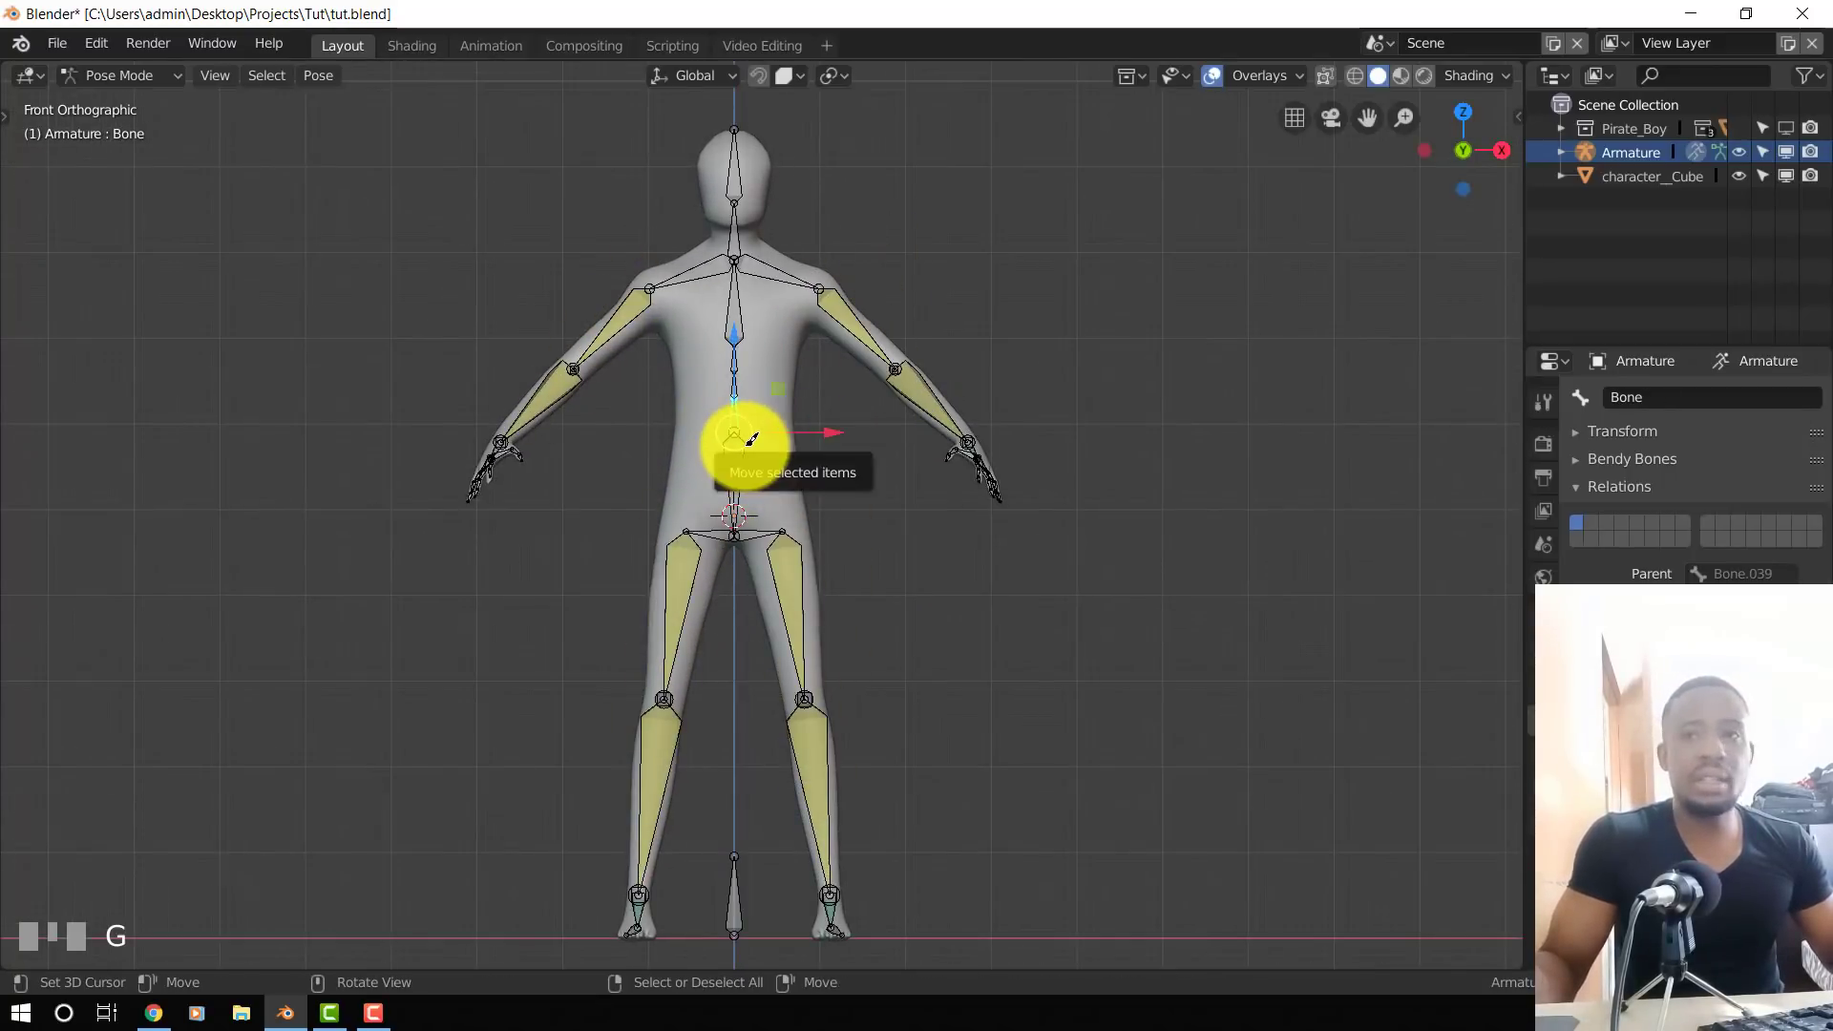
{"action": "scroll", "coordinate": [809, 431], "scroll_direction": "up", "scroll_amount": 3}
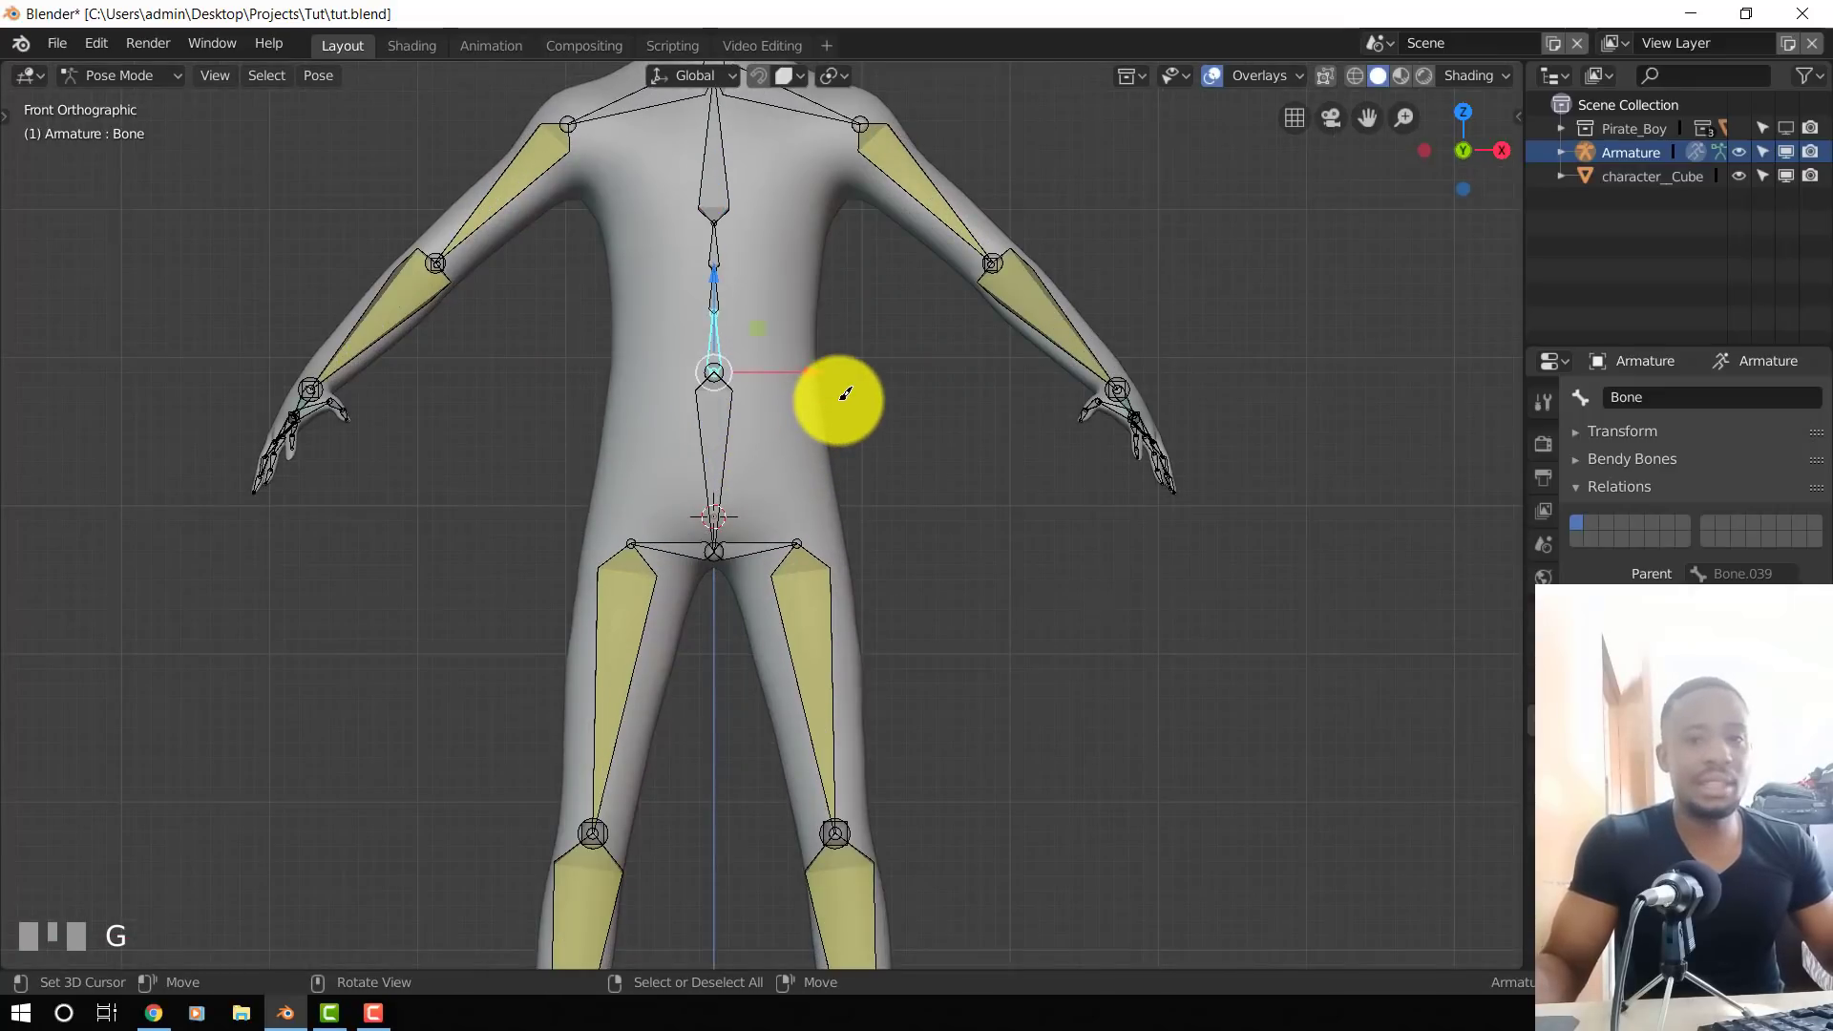
{"action": "scroll", "coordinate": [845, 393], "scroll_direction": "down", "scroll_amount": 3}
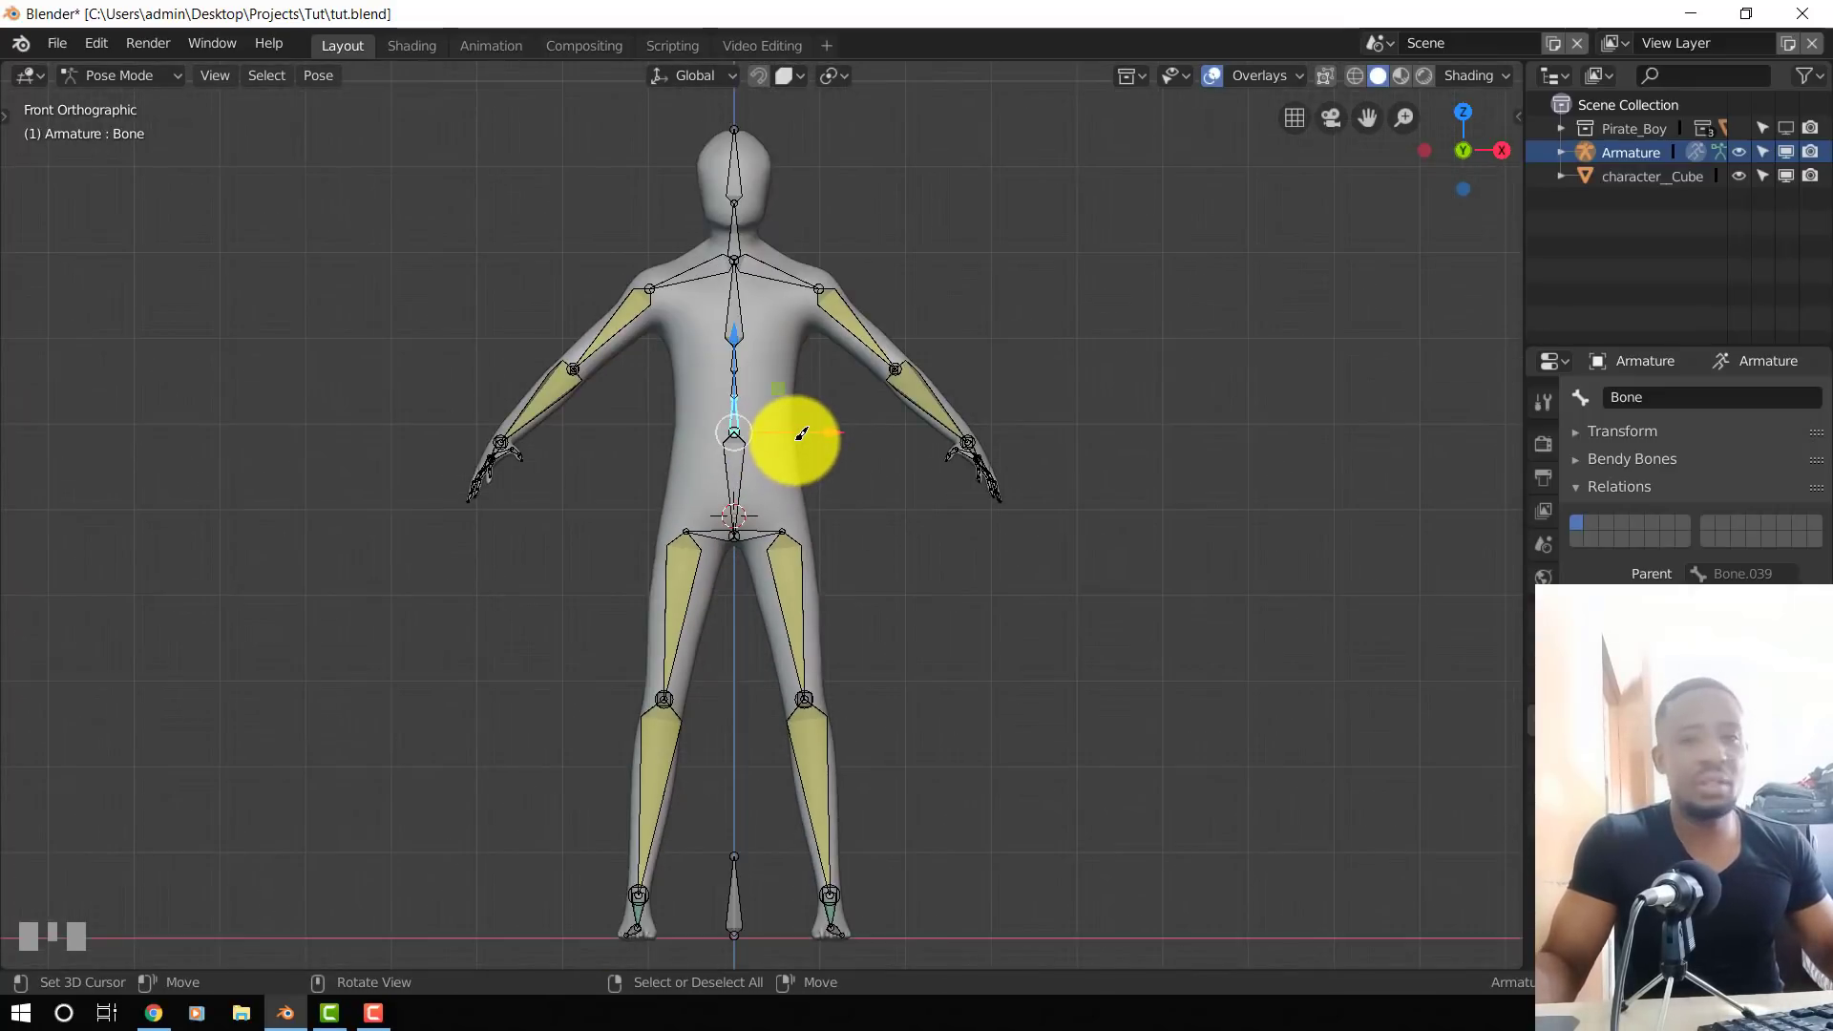
{"action": "scroll", "coordinate": [801, 401], "scroll_direction": "up", "scroll_amount": 2}
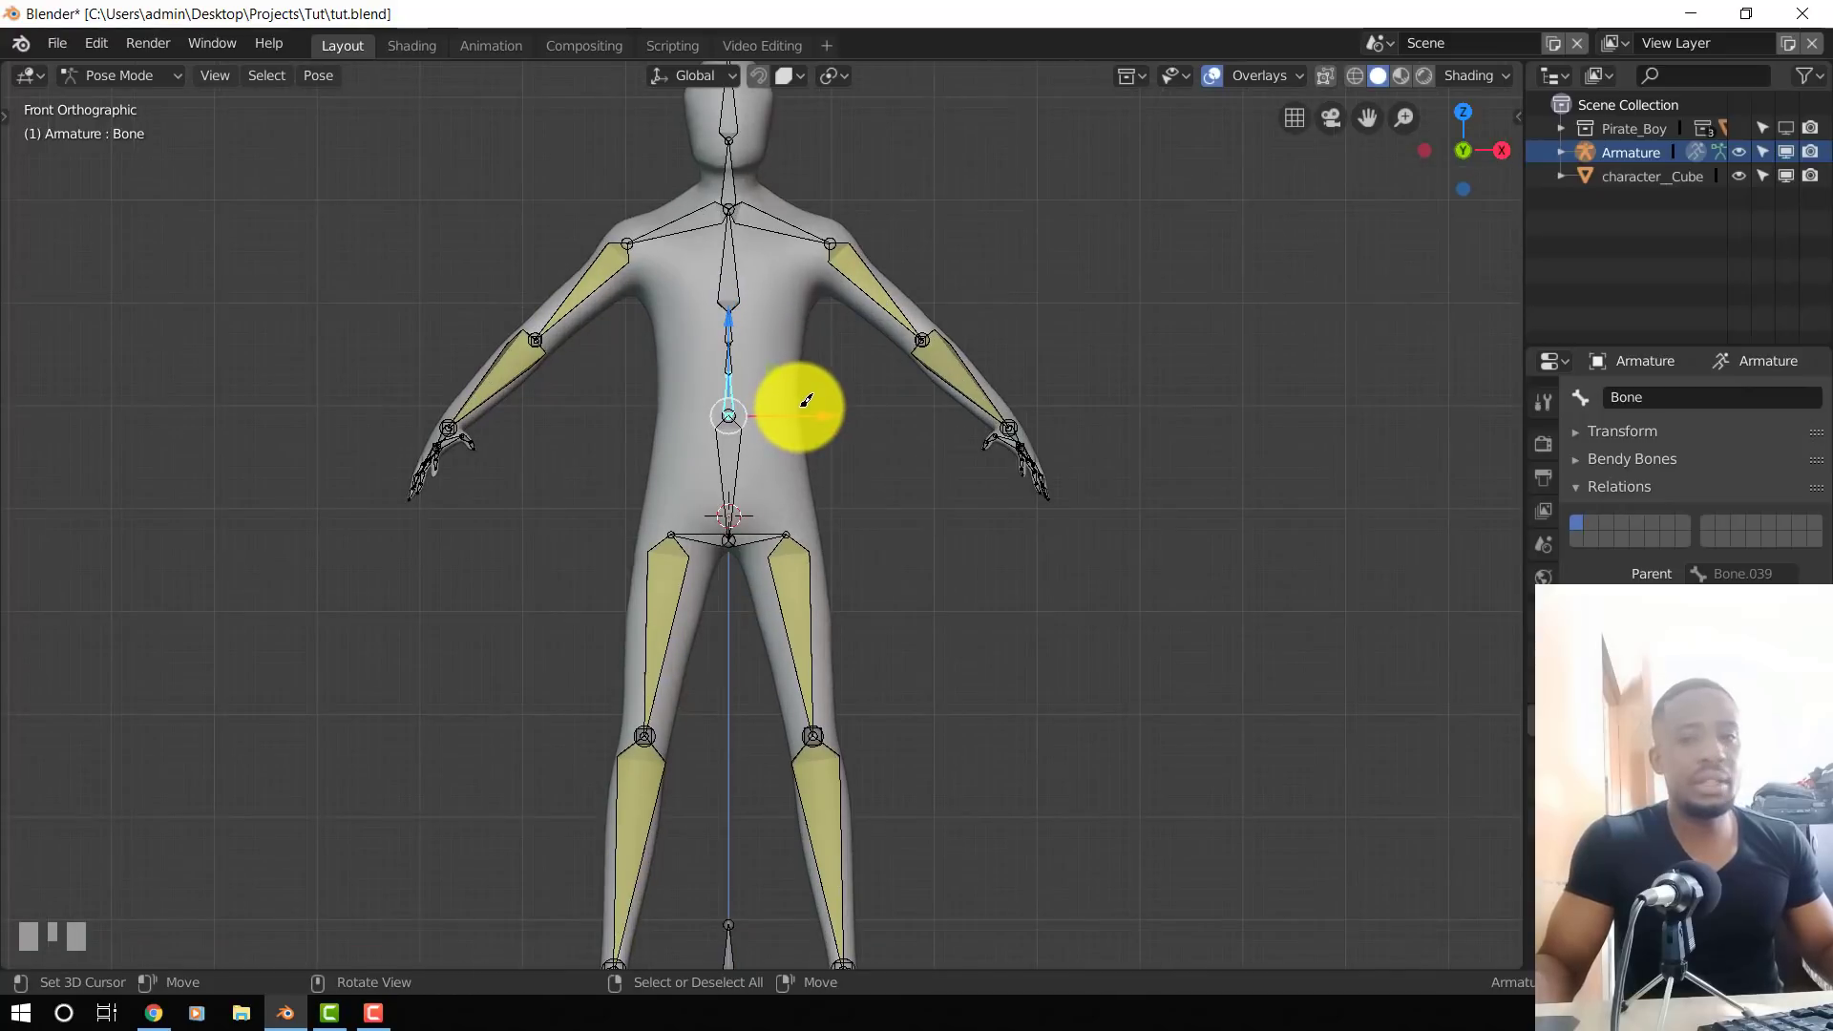
{"action": "key", "text": "g"}
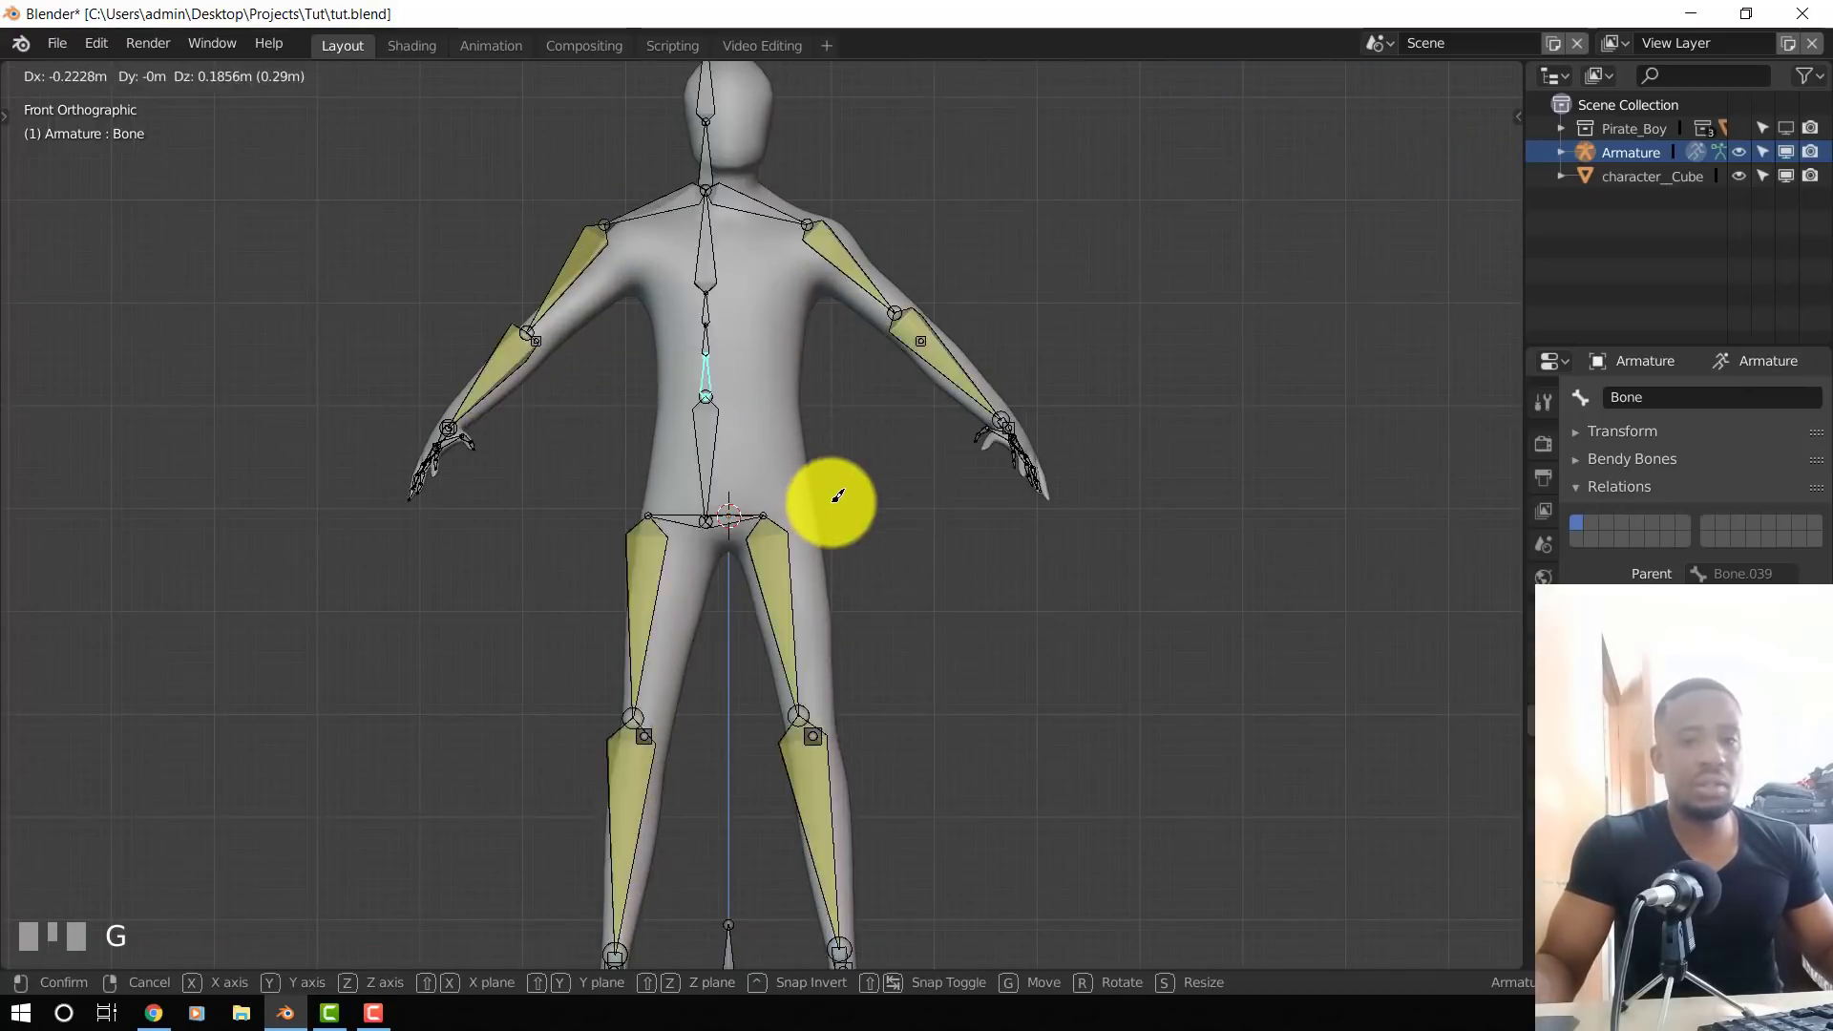
{"action": "right_click", "coordinate": [826, 436]}
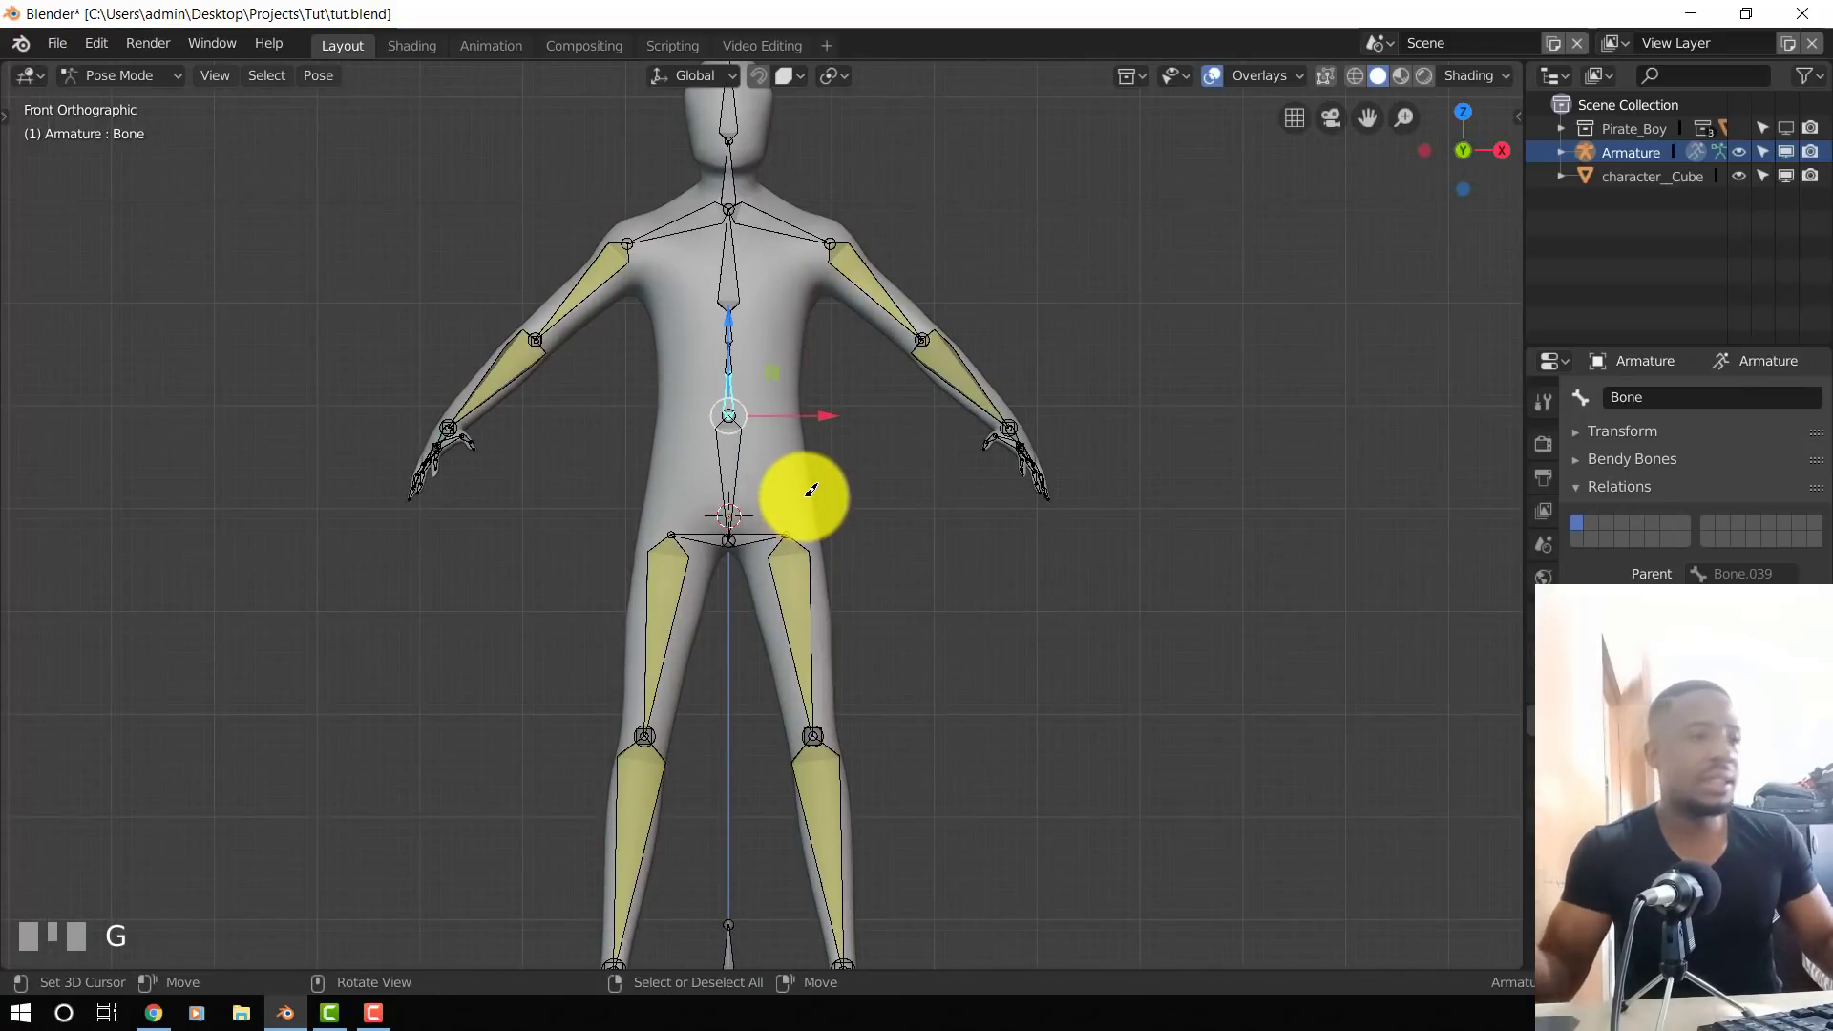
{"action": "key", "text": "g"}
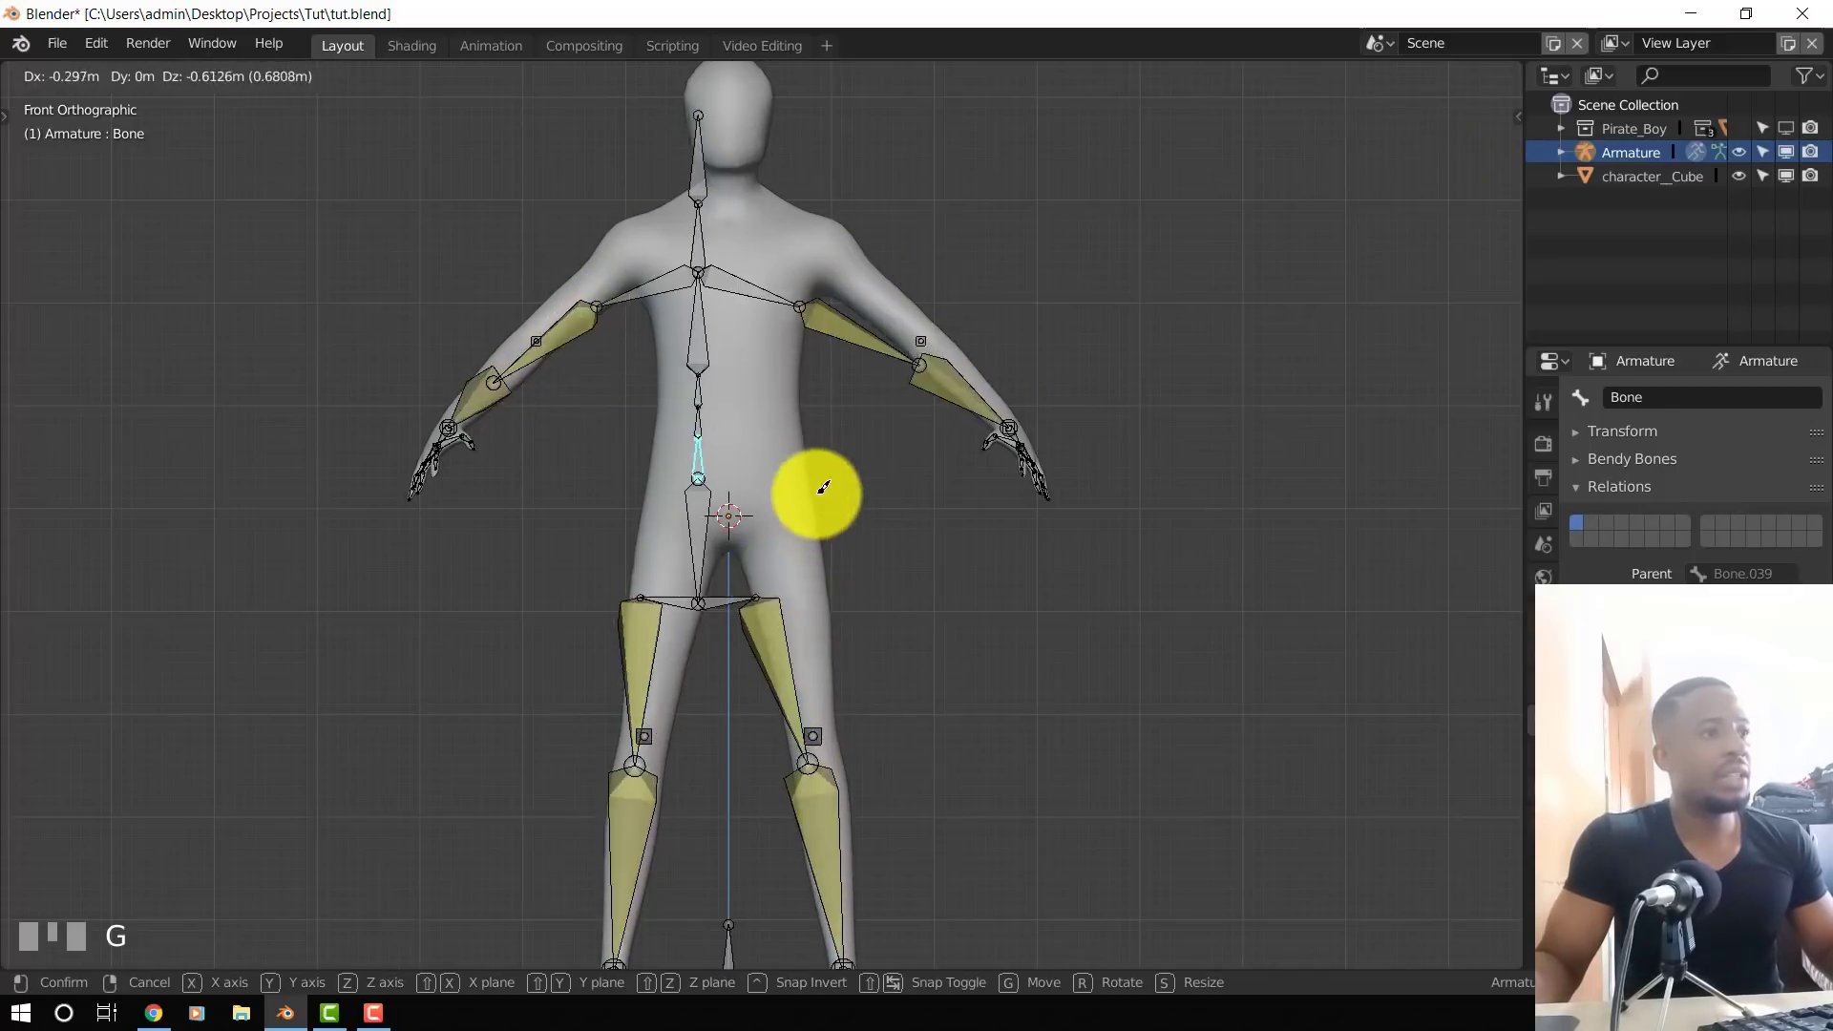
{"action": "right_click", "coordinate": [811, 512]}
{"action": "middle_click_drag", "start_coordinate": [833, 310], "coordinate": [833, 517], "text": "shift"}
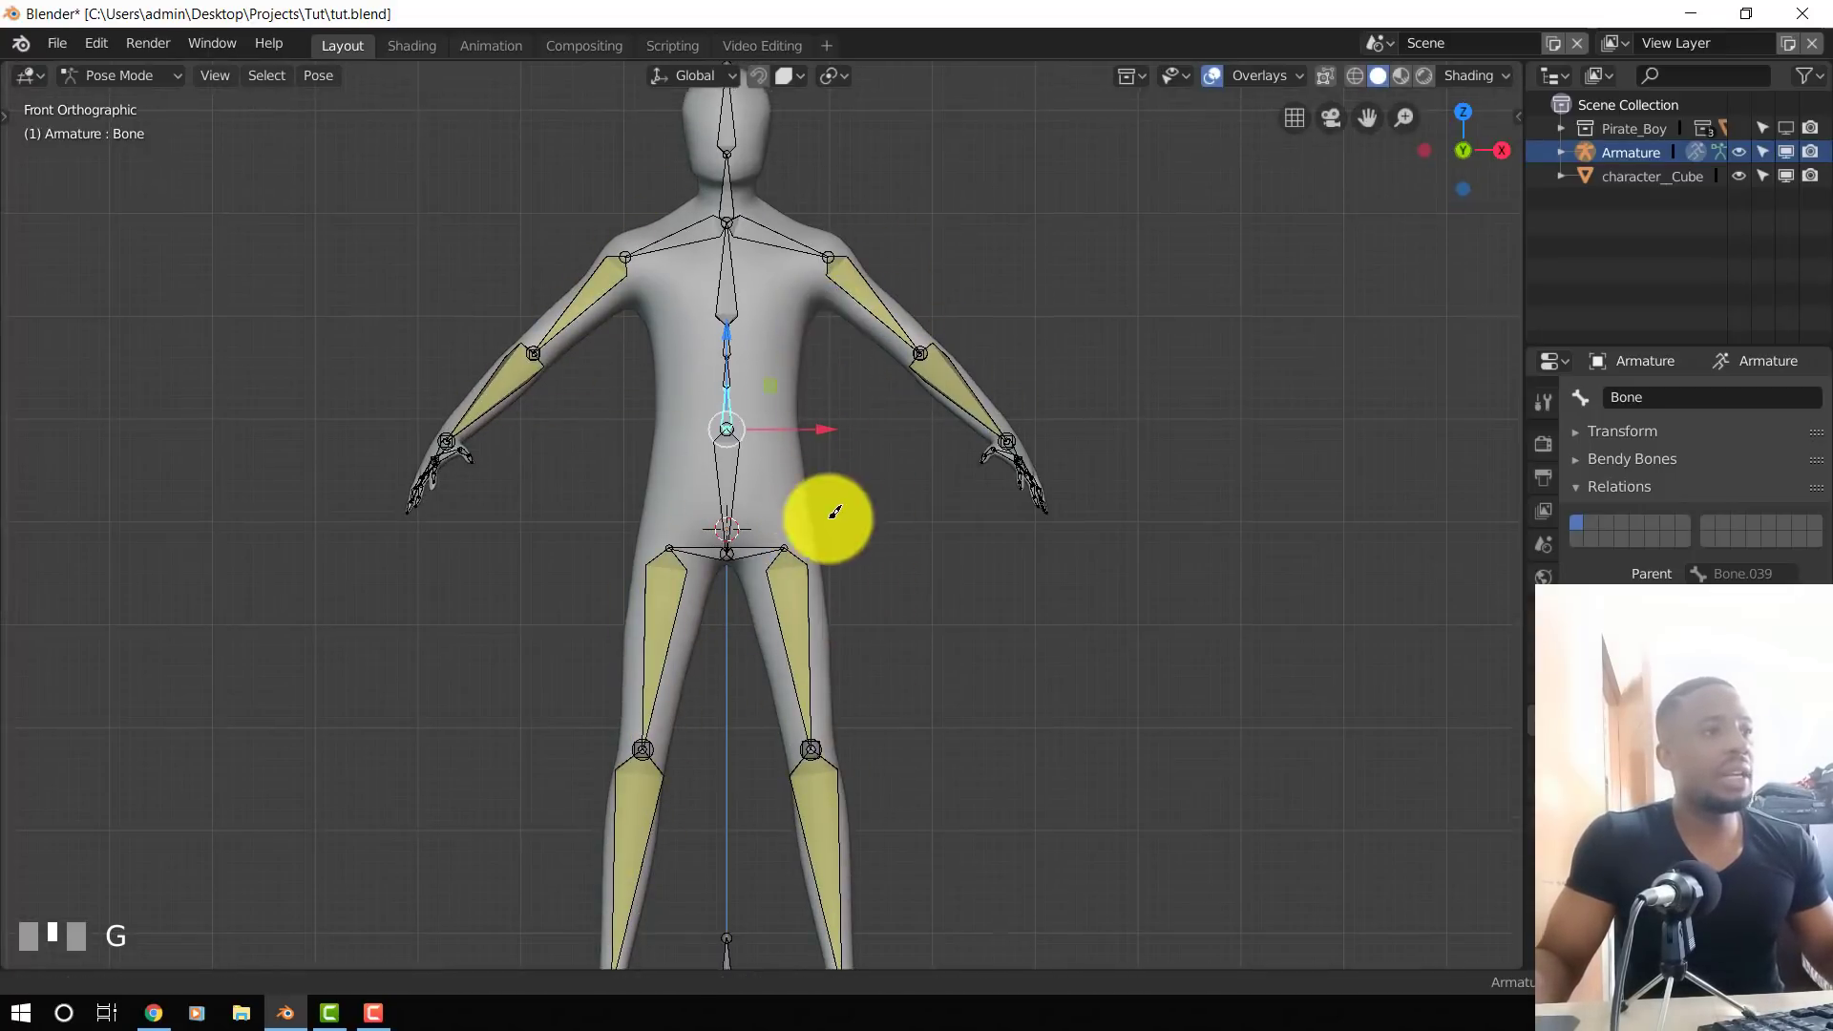
- Deselect all bones, return the armature to Object Mode and save the file
{"action": "key", "text": "alt+a"}
{"action": "key", "text": "ctrl+Tab"}
{"action": "key", "text": "a"}
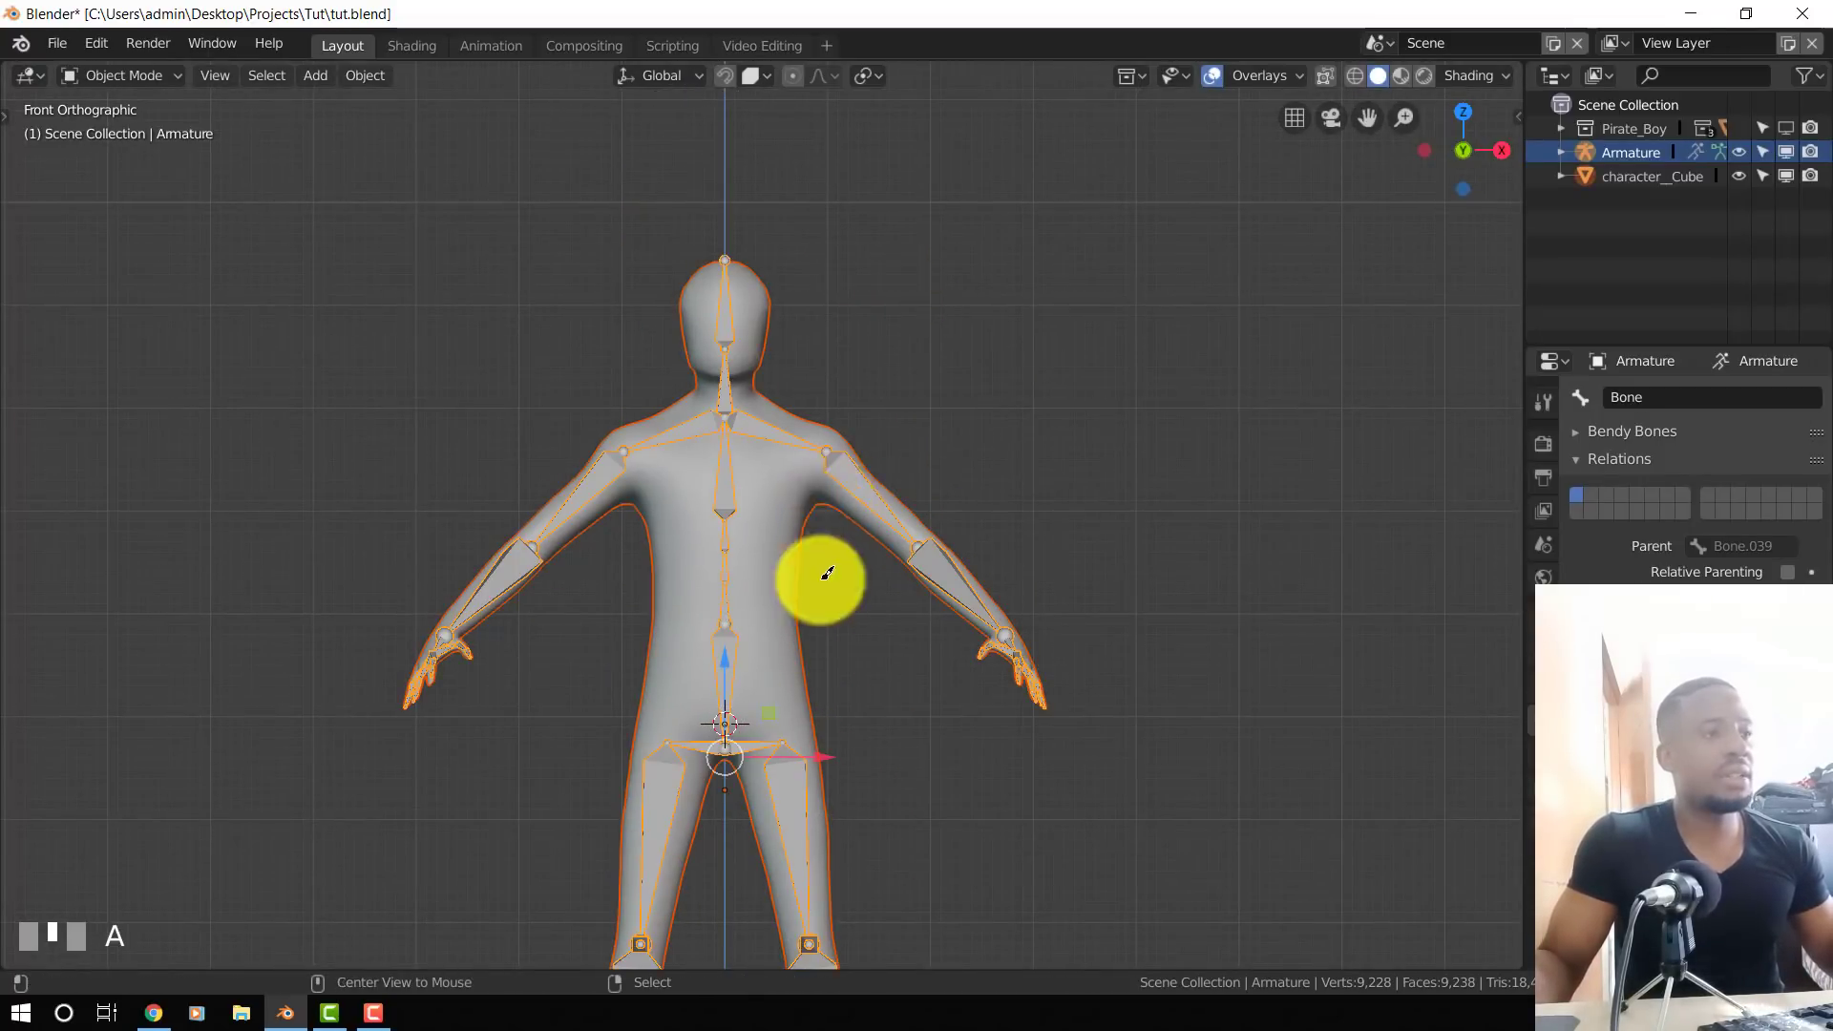
{"action": "key", "text": "ctrl+s"}
{"action": "key", "text": "alt+a"}
- Select the root bone between the feet in Edit Mode and examine its placement from another angle
{"action": "middle_click_drag", "start_coordinate": [936, 499], "coordinate": [714, 703]}
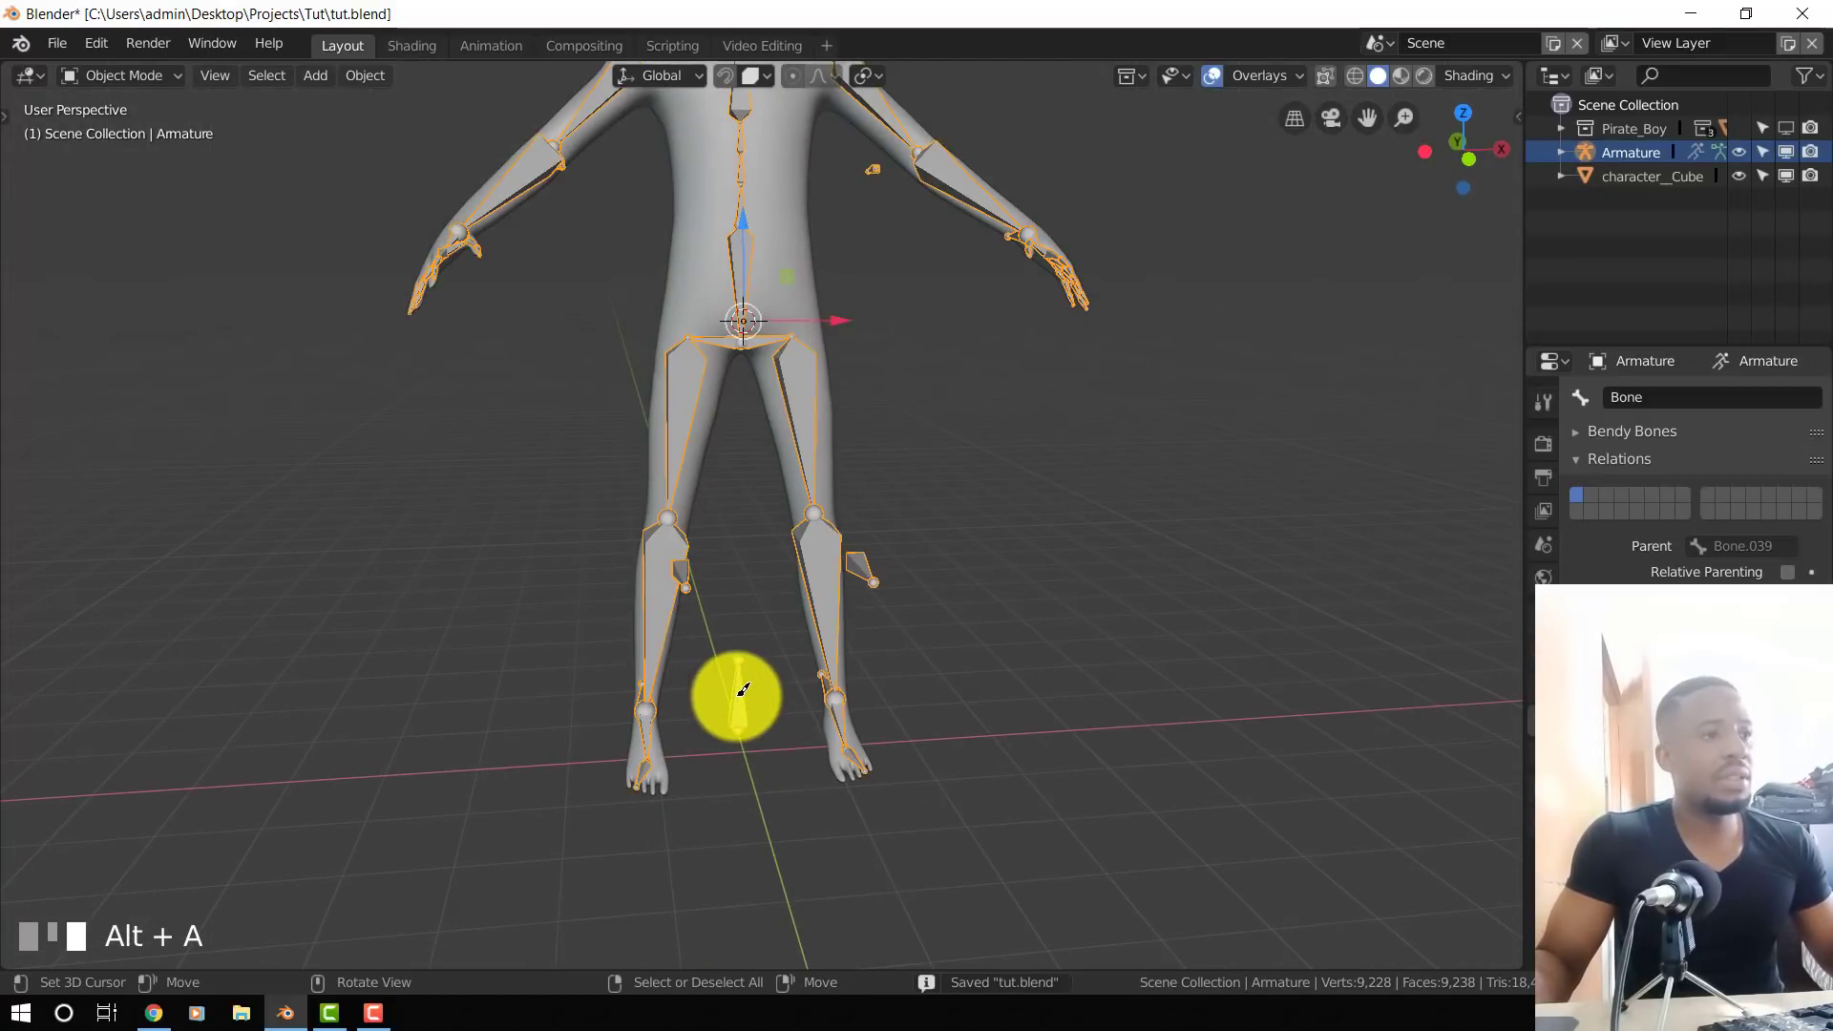
{"action": "key", "text": "Tab"}
{"action": "left_click", "coordinate": [747, 686]}
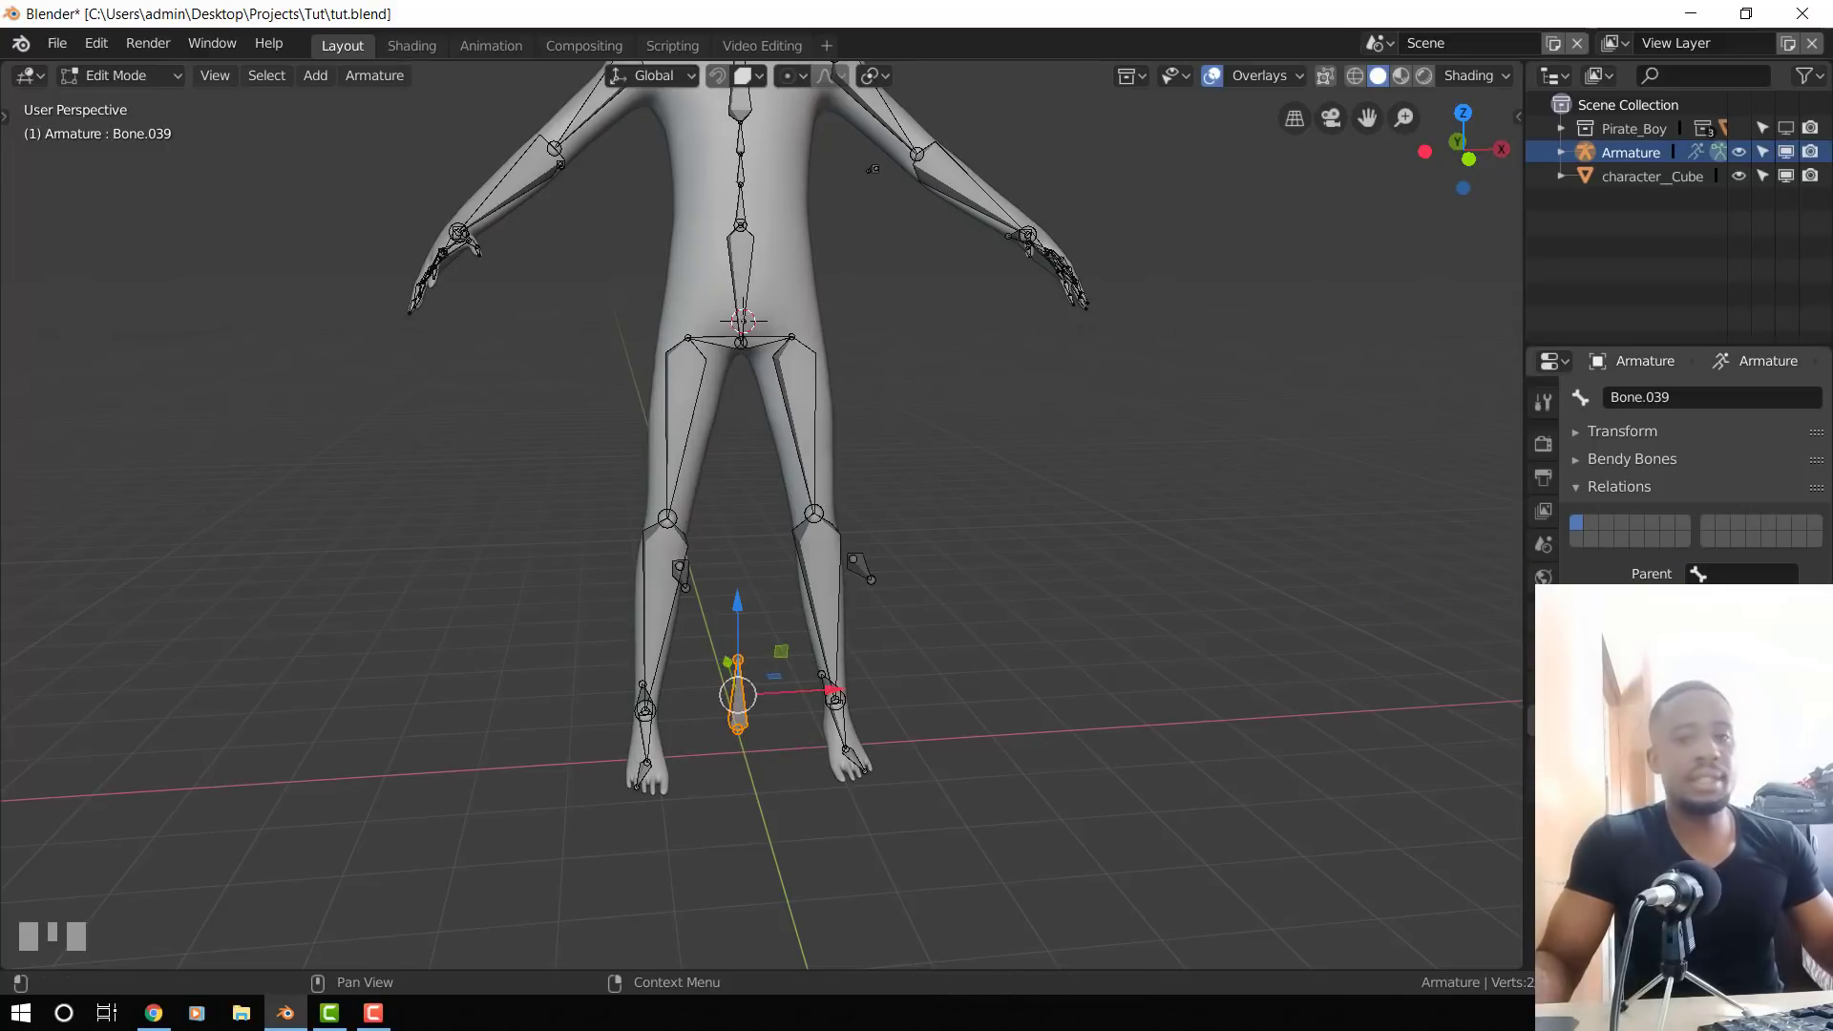
{"action": "middle_click_drag", "start_coordinate": [719, 683], "coordinate": [1193, 649]}
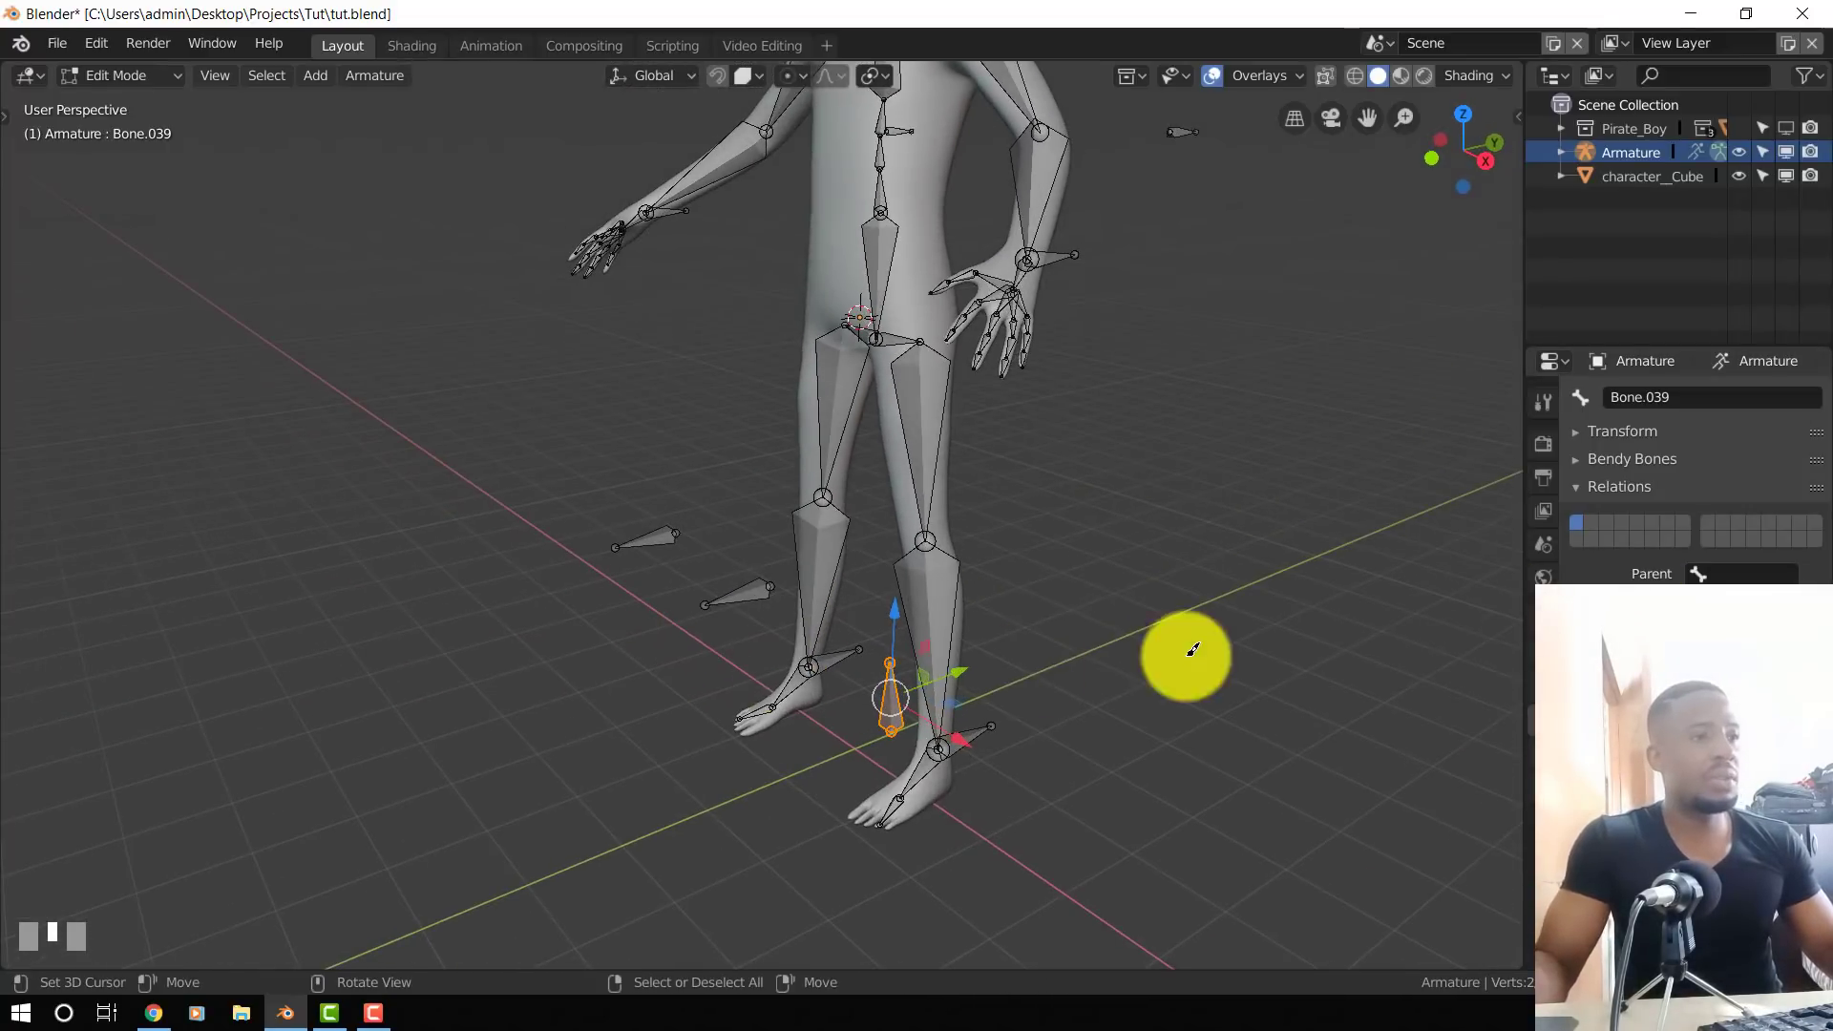
{"action": "left_click_drag", "start_coordinate": [963, 670], "coordinate": [925, 684]}
- Leave Edit Mode, deselect all objects and save the file
{"action": "key", "text": "Tab"}
{"action": "scroll", "coordinate": [813, 470], "scroll_direction": "down", "scroll_amount": 5}
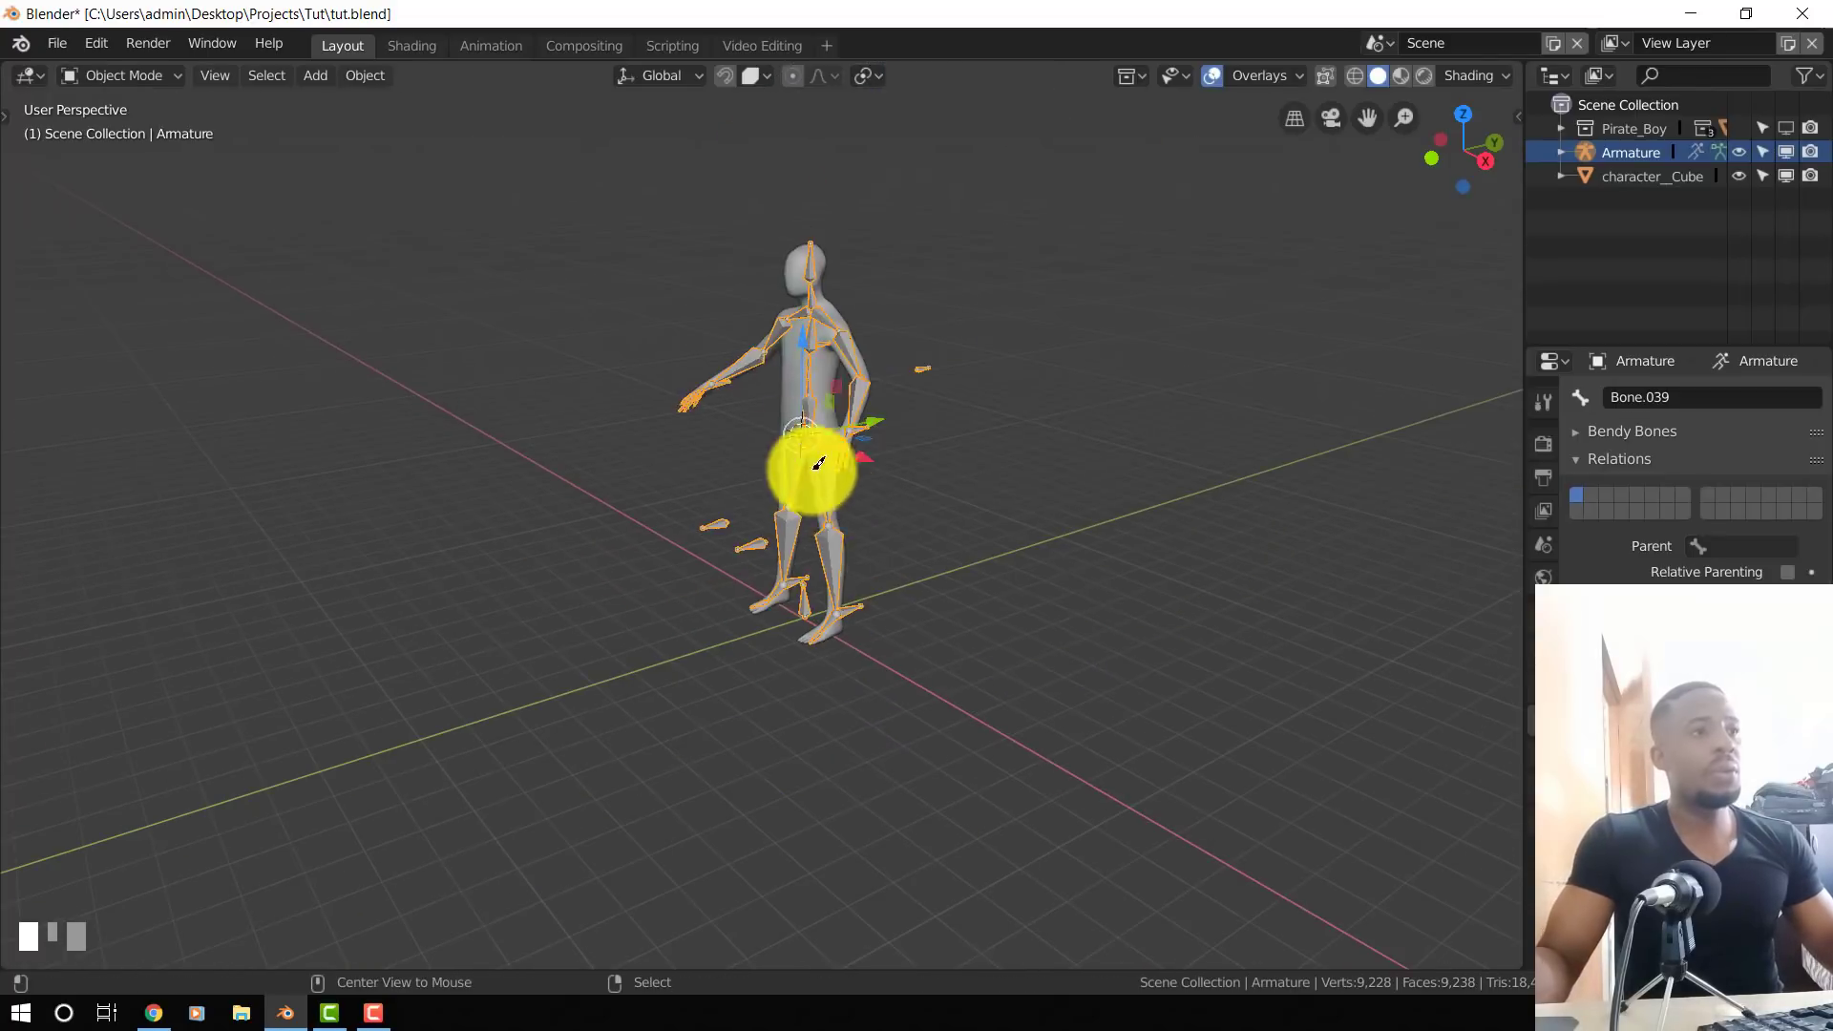
{"action": "key", "text": "alt+a"}
{"action": "key", "text": "ctrl+s"}
- Select the character mesh and then the armature, and parent the mesh to the armature With Automatic Weights
{"action": "middle_click_drag", "start_coordinate": [862, 406], "coordinate": [919, 398]}
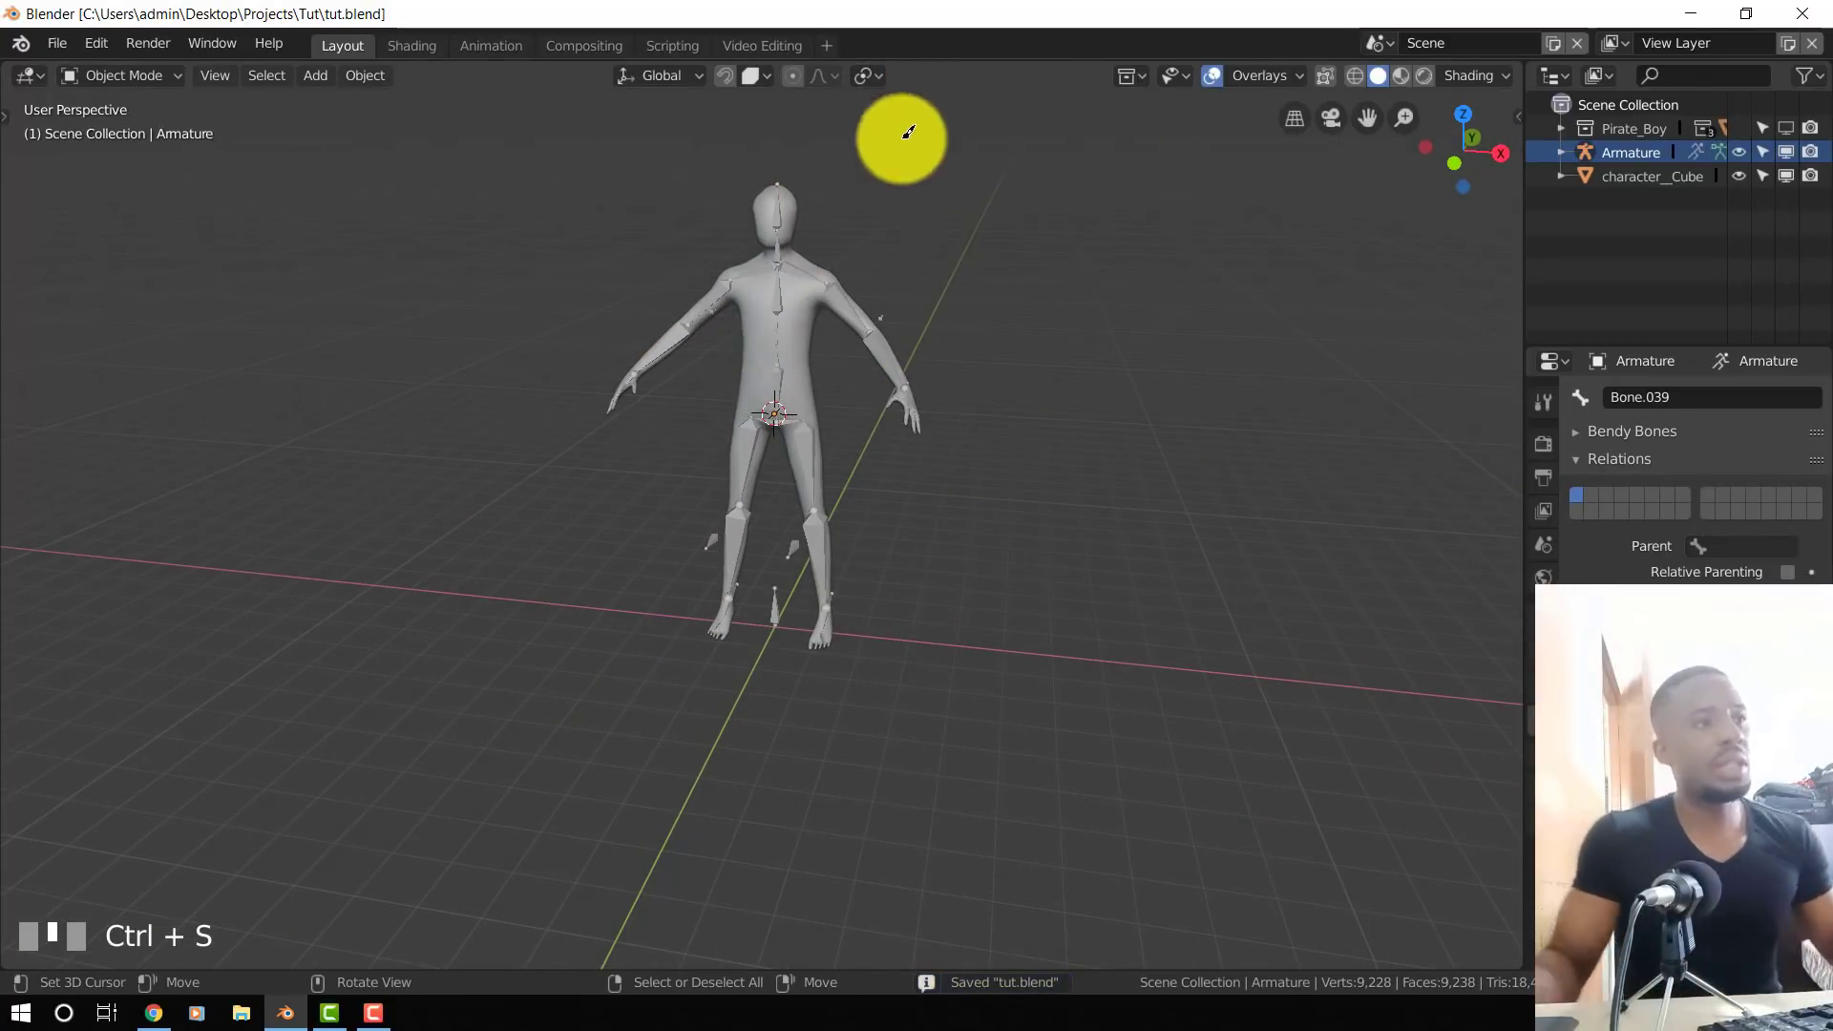
{"action": "left_click", "coordinate": [797, 191]}
{"action": "scroll", "coordinate": [830, 188], "scroll_direction": "up", "scroll_amount": 3}
{"action": "left_click", "coordinate": [1659, 146]}
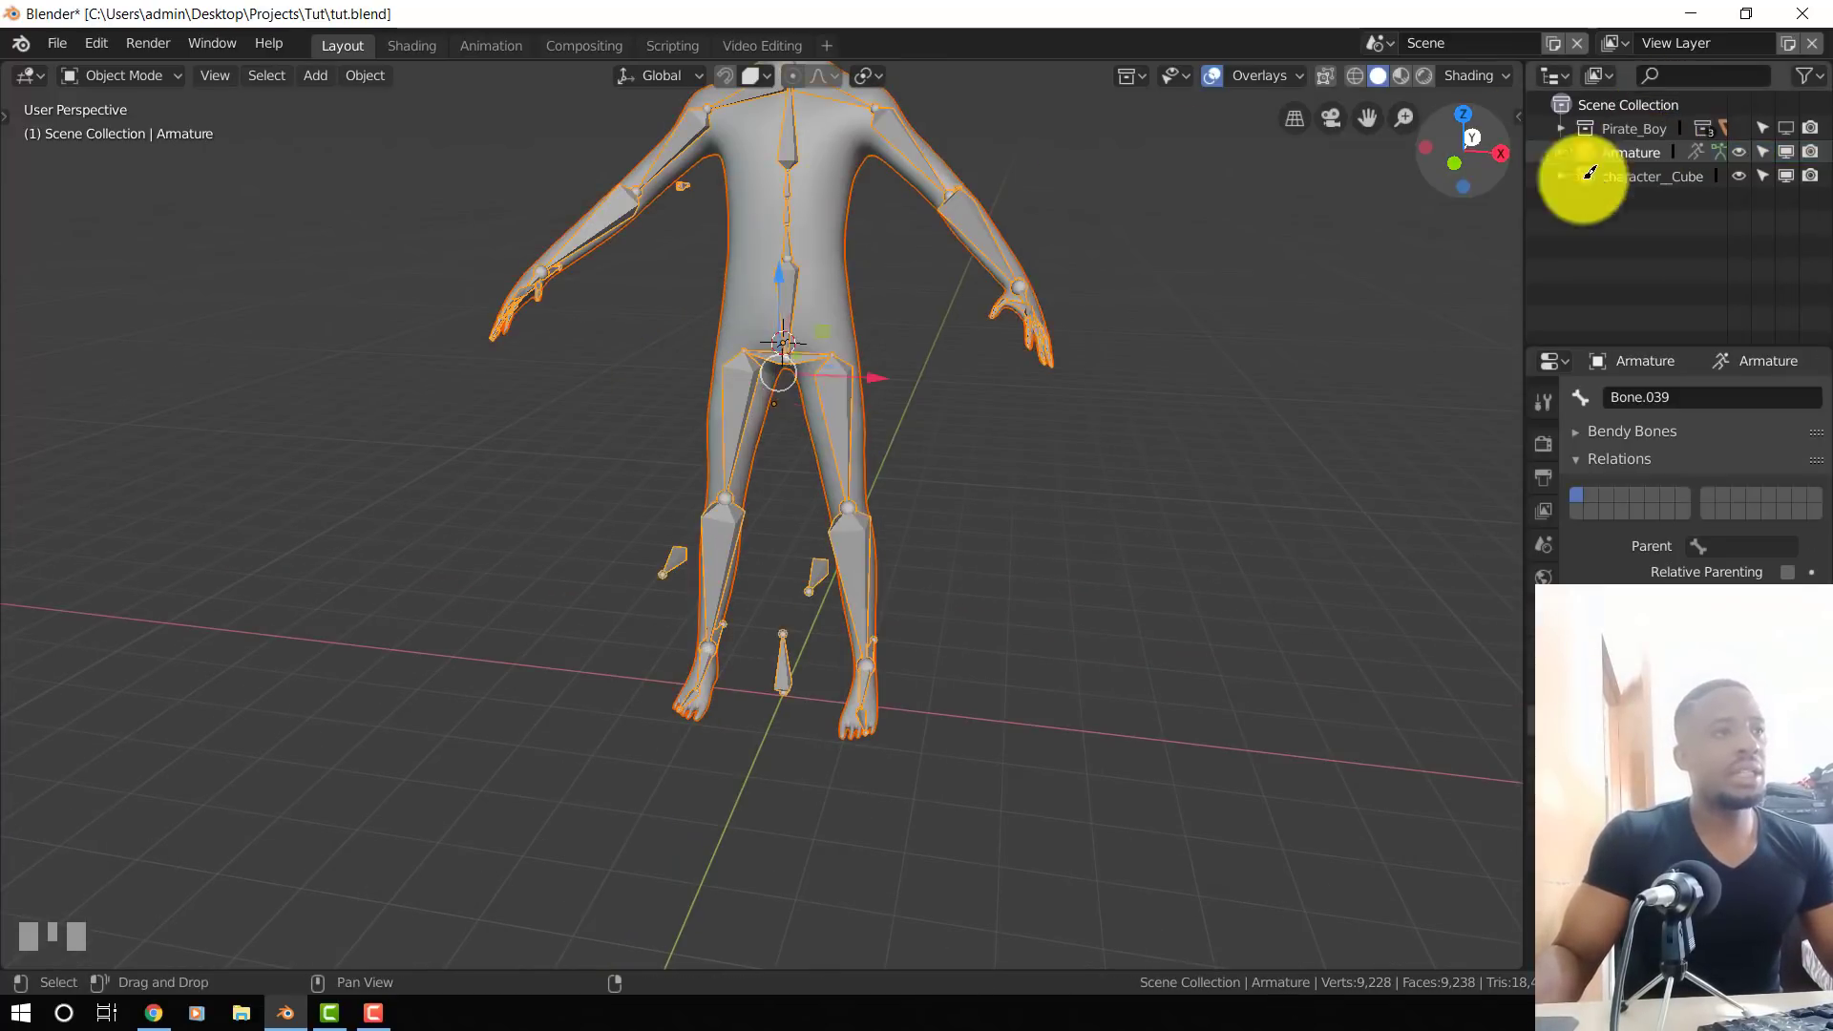
{"action": "middle_click_drag", "start_coordinate": [872, 524], "coordinate": [883, 528]}
{"action": "key", "text": "ctrl+p"}
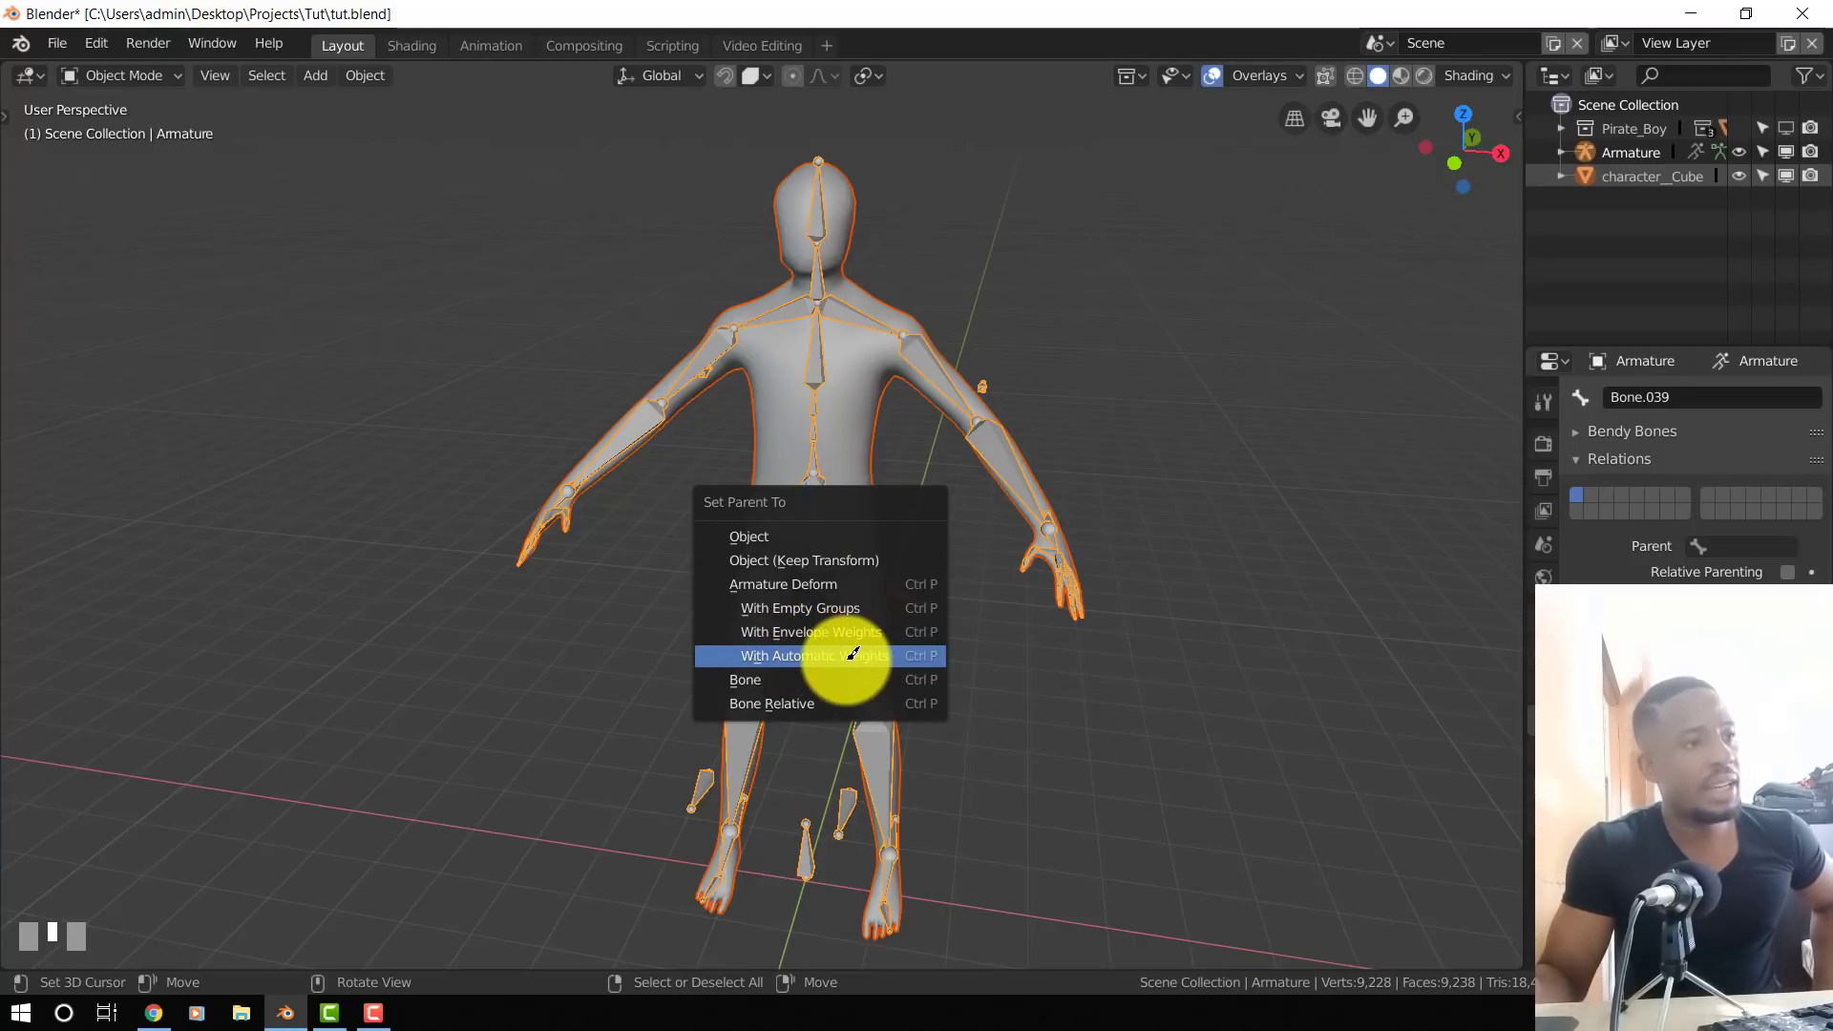
{"action": "left_click", "coordinate": [853, 655]}
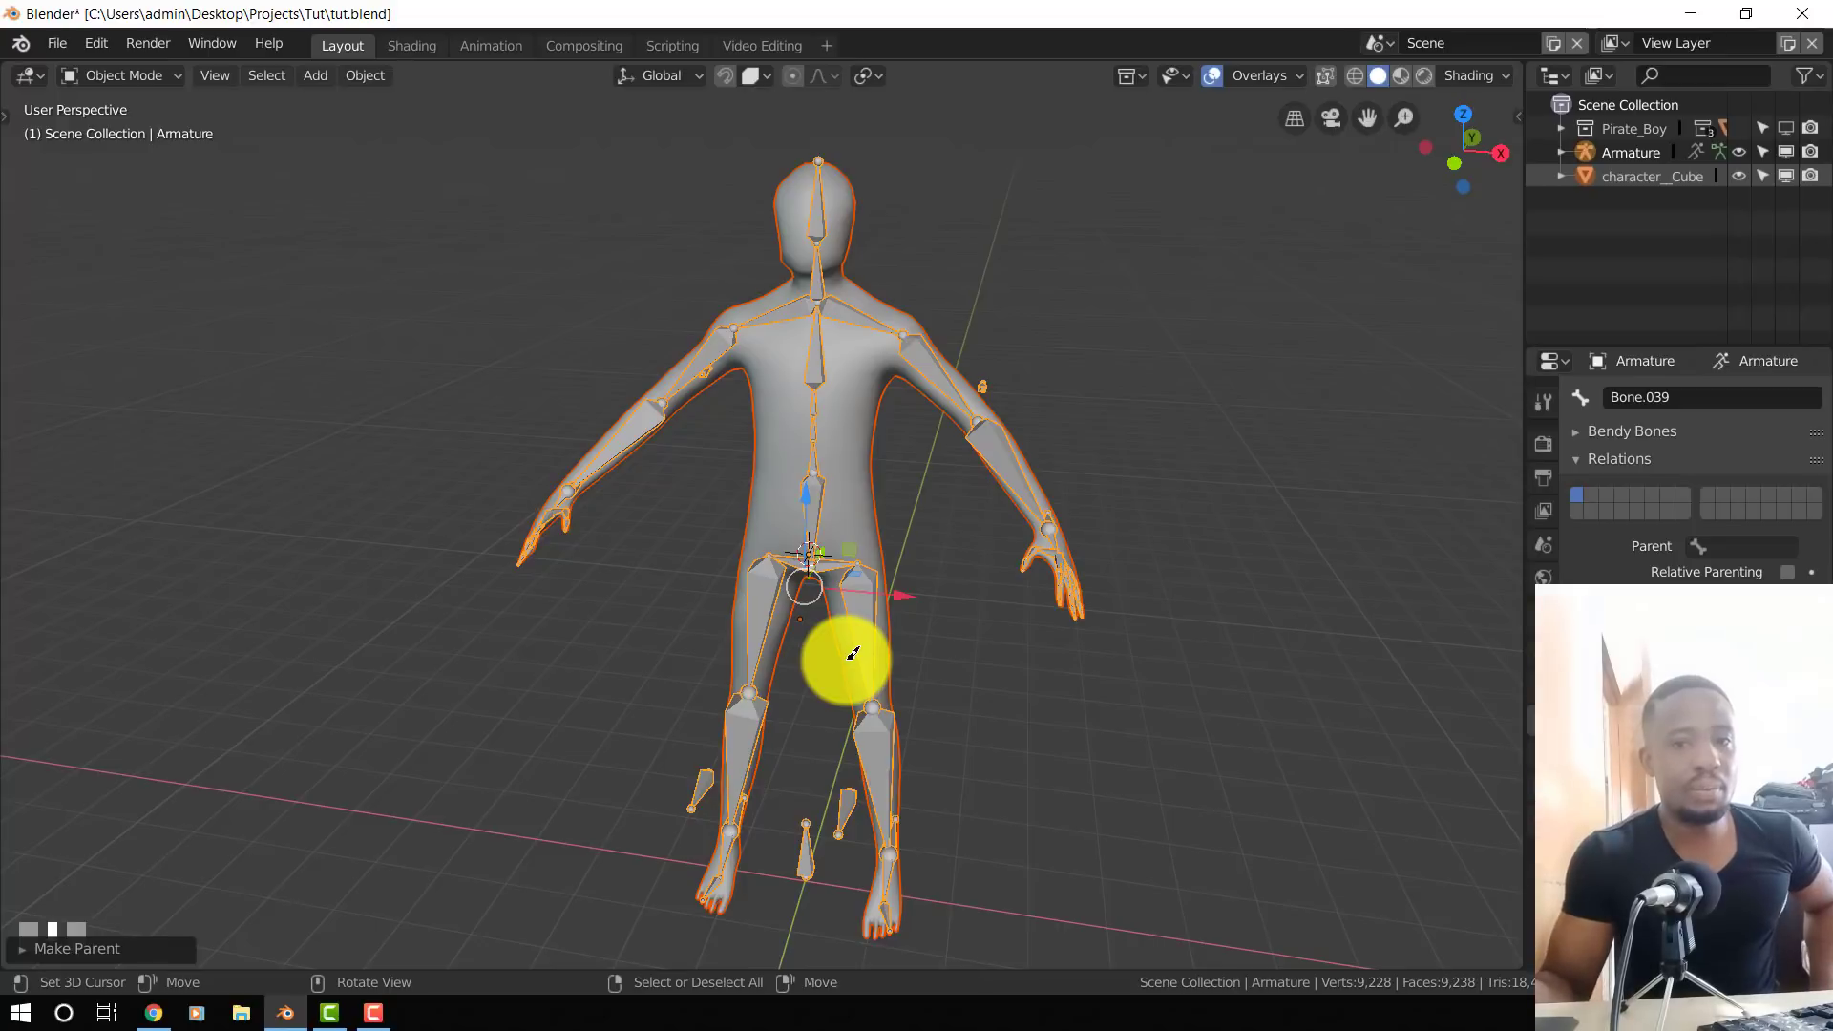
- Select only the armature and switch it to Pose Mode
{"action": "left_click", "coordinate": [819, 145]}
{"action": "middle_click_drag", "start_coordinate": [795, 337], "coordinate": [821, 340]}
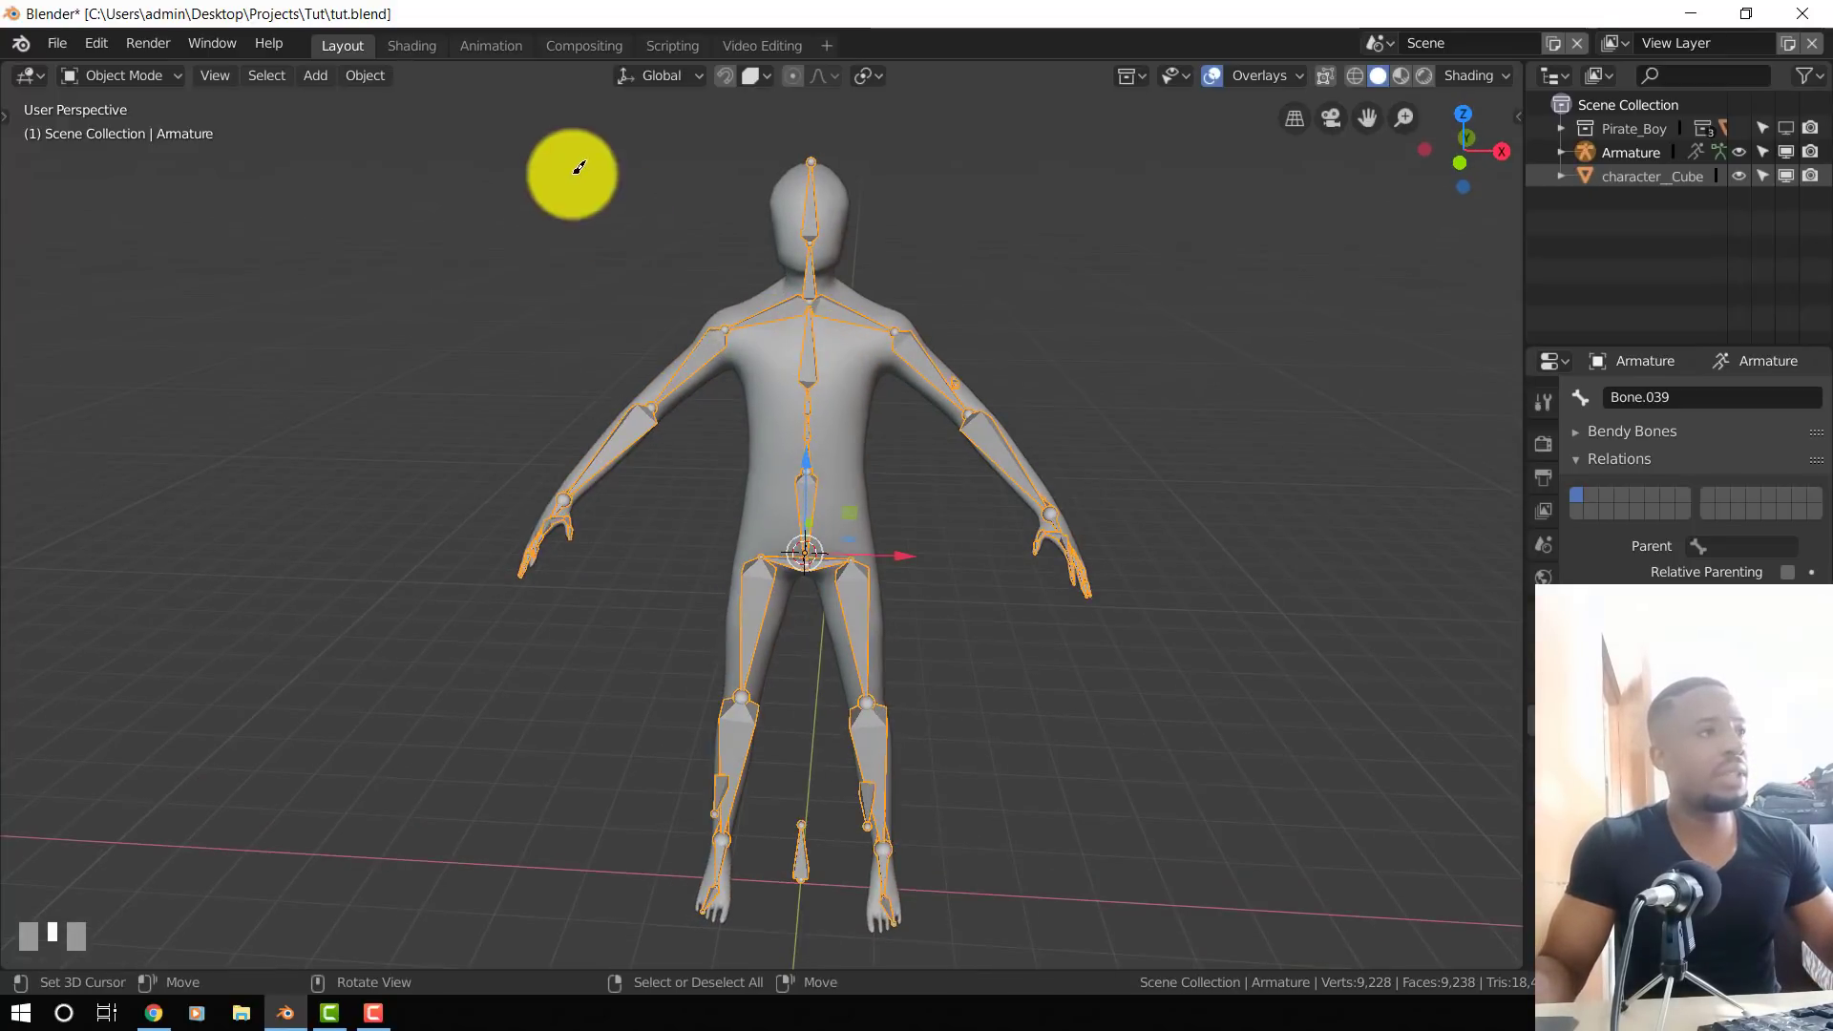
{"action": "key", "text": "ctrl+Tab"}
{"action": "key", "text": "ctrl+Tab"}
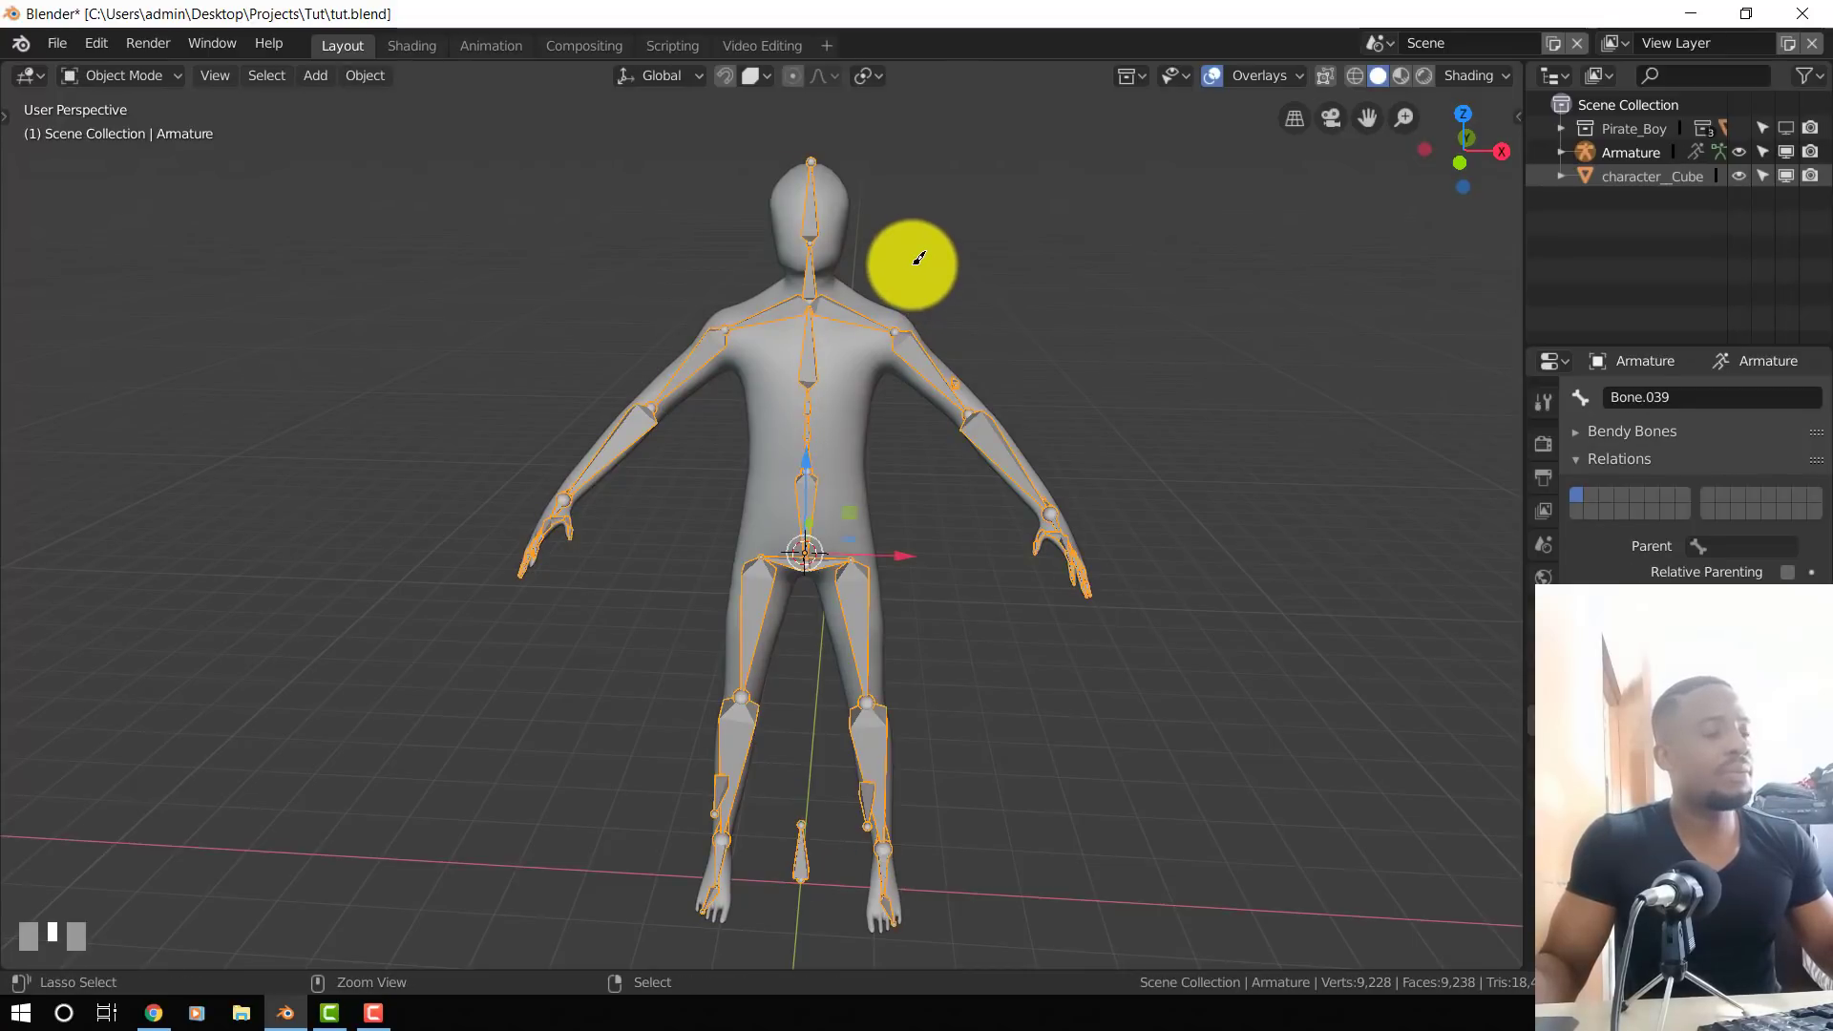
{"action": "key", "text": "ctrl+Tab"}
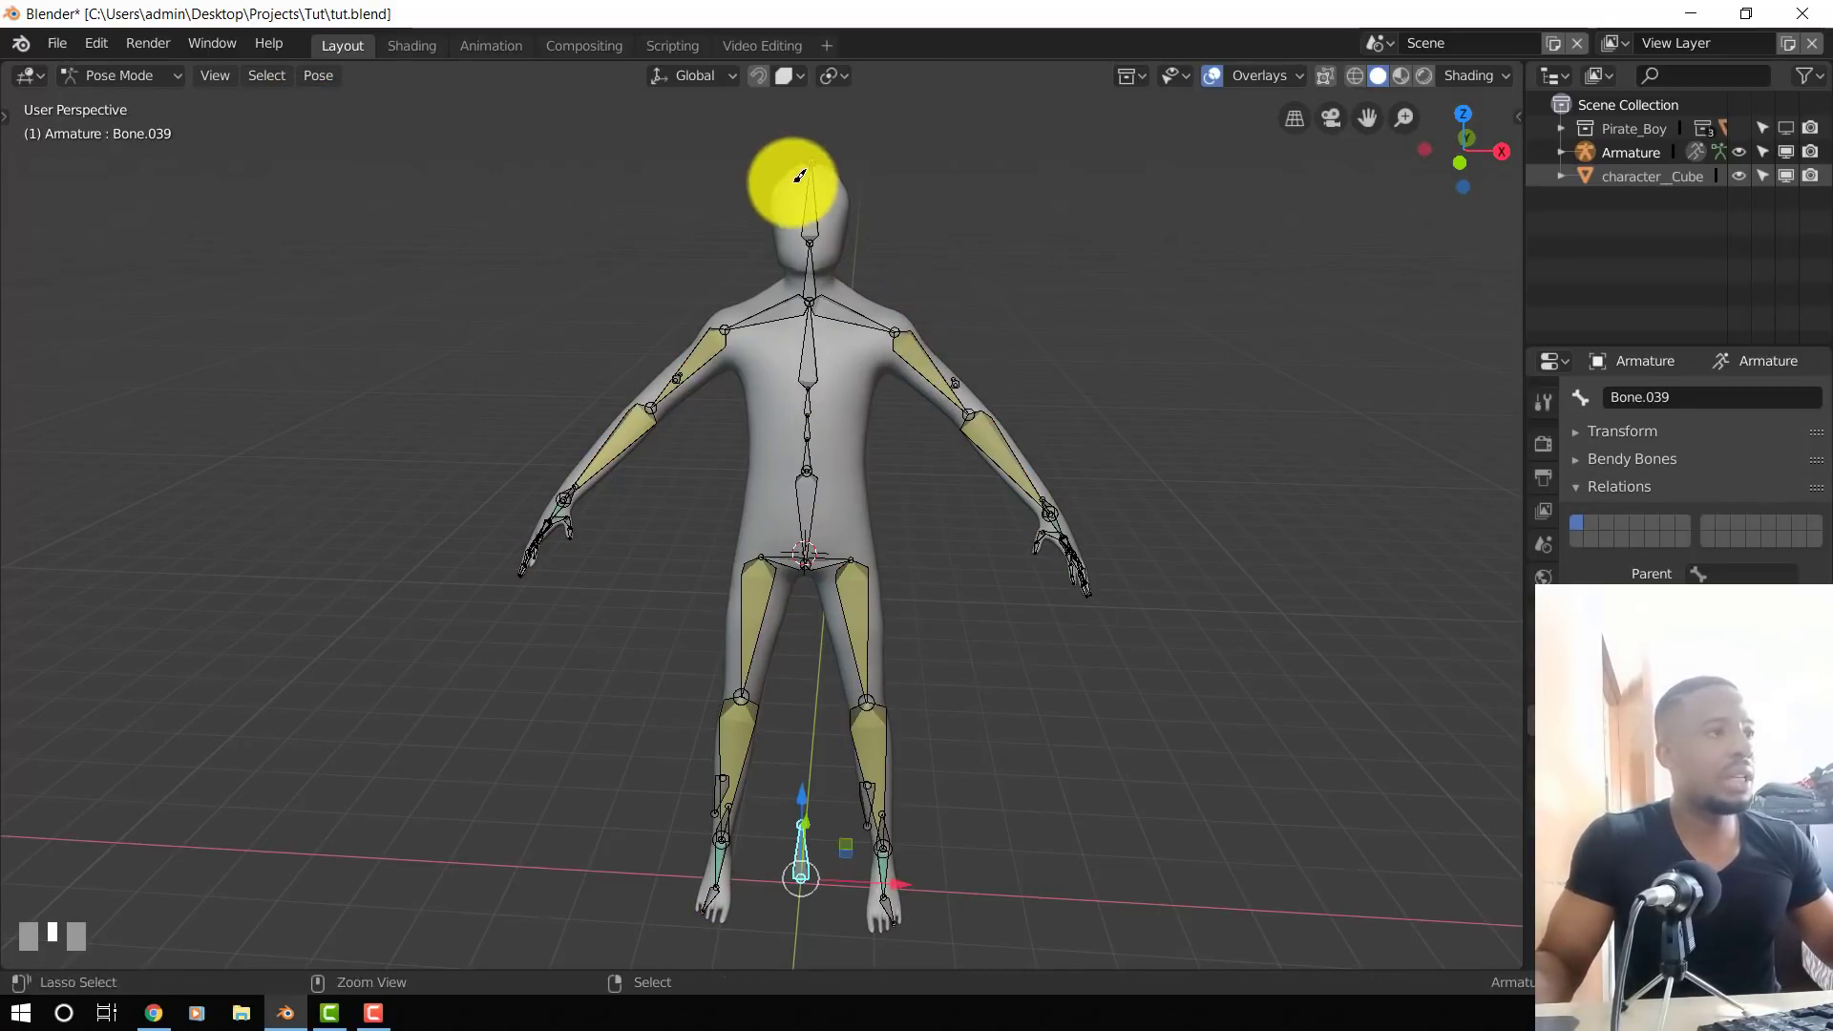
{"action": "key", "text": "ctrl+Tab"}
{"action": "left_click", "coordinate": [143, 75]}
{"action": "left_click", "coordinate": [153, 153]}
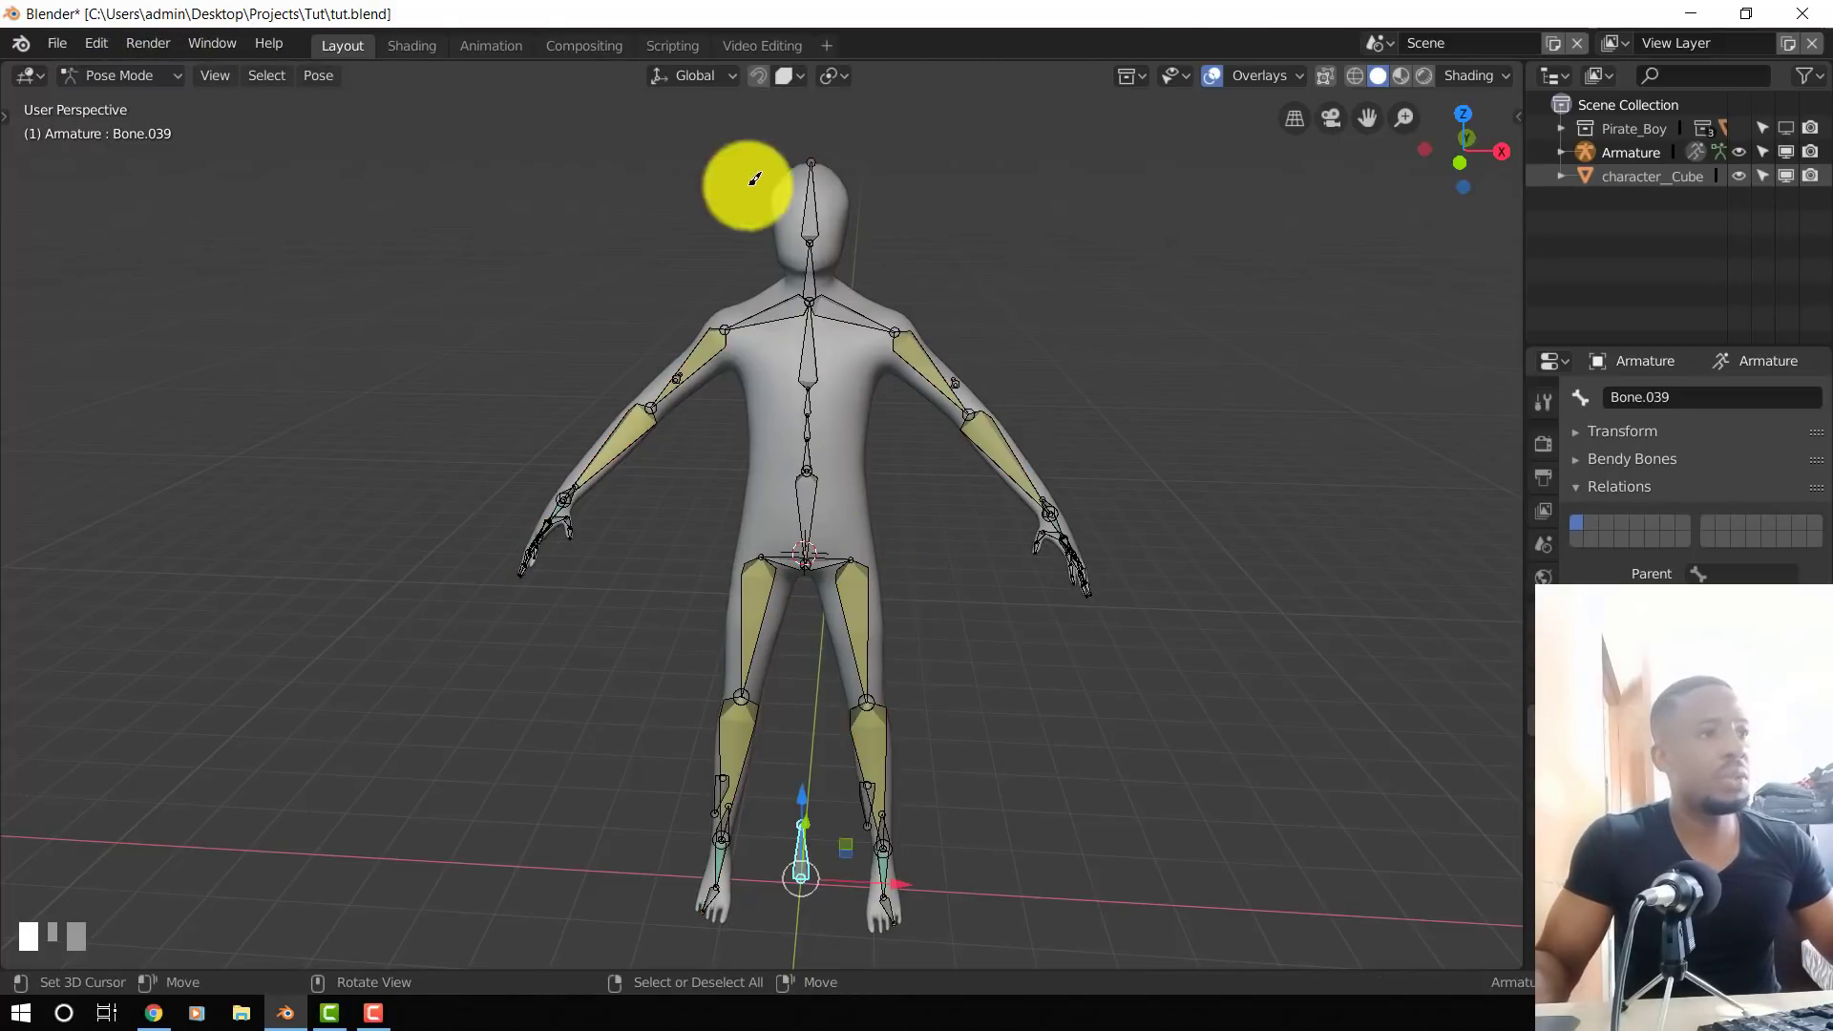
- Try rotating the head bone and the upper chest bone in front view to test how the mesh deforms
{"action": "key", "text": "KP_1"}
{"action": "scroll", "coordinate": [852, 512], "scroll_direction": "up", "scroll_amount": 4}
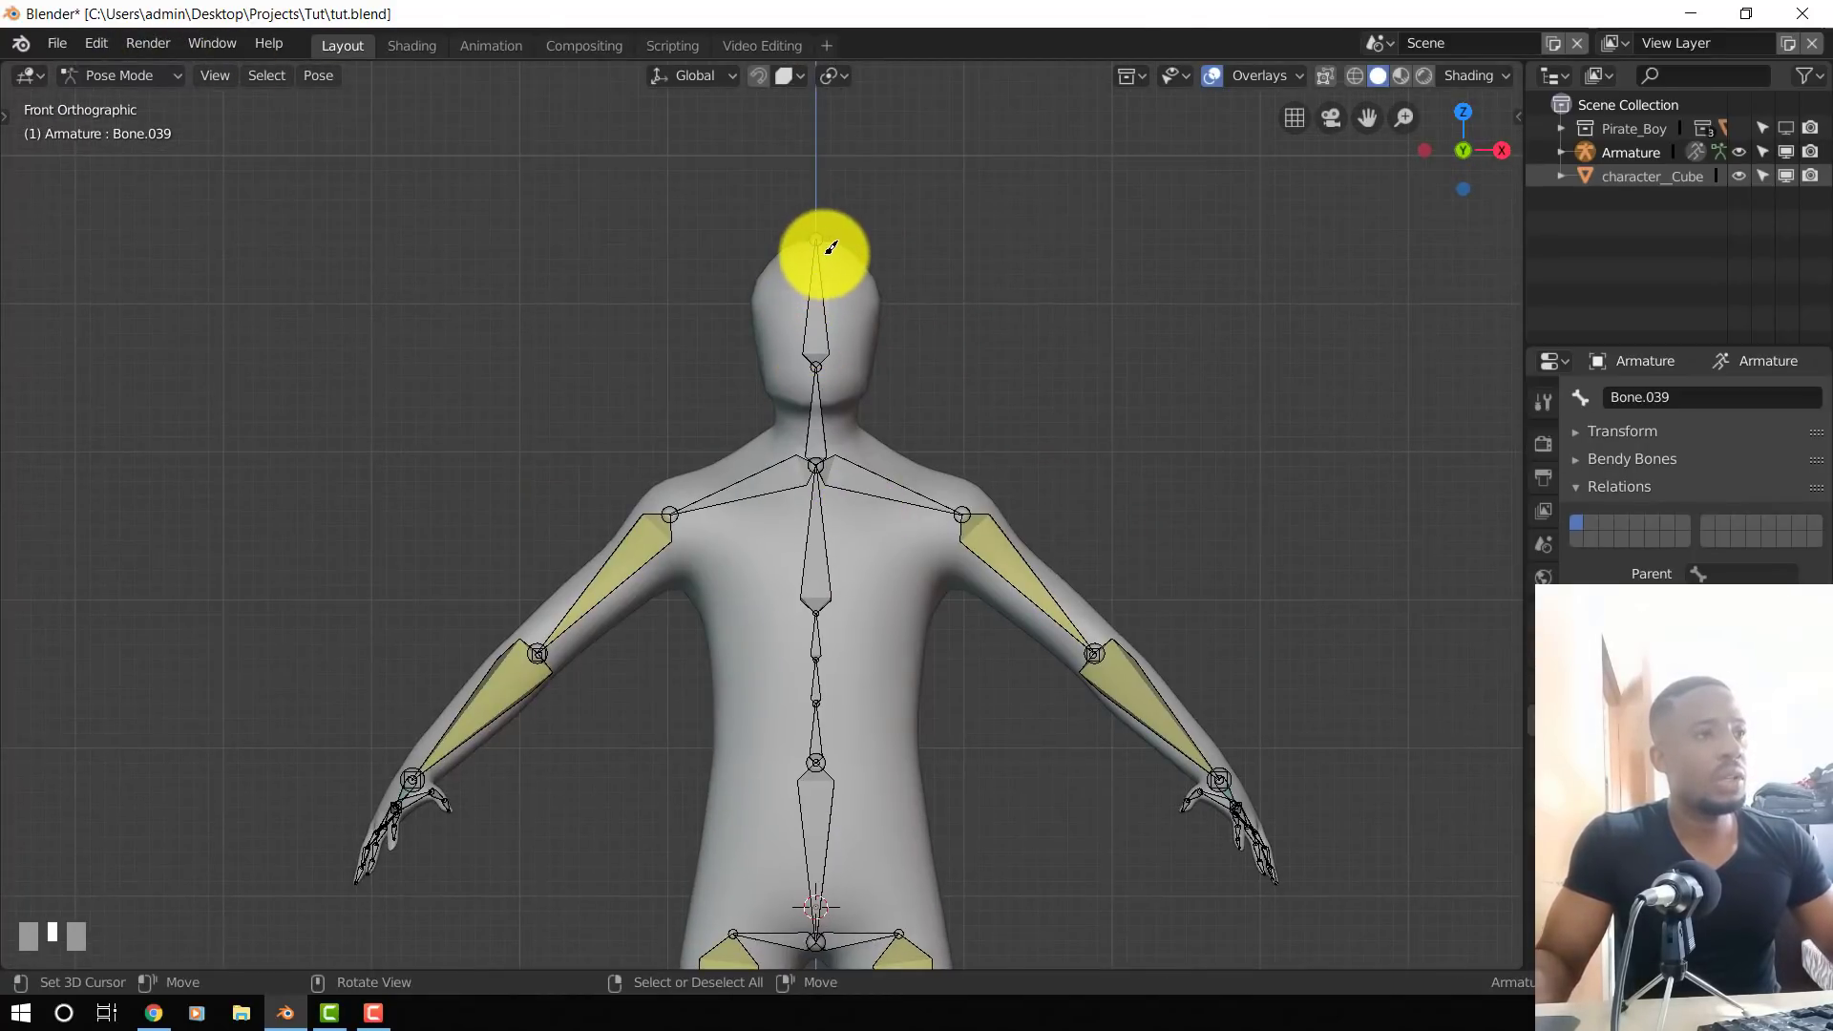
{"action": "scroll", "coordinate": [826, 253], "scroll_direction": "down", "scroll_amount": 1}
{"action": "right_click", "coordinate": [825, 254]}
{"action": "key", "text": "r"}
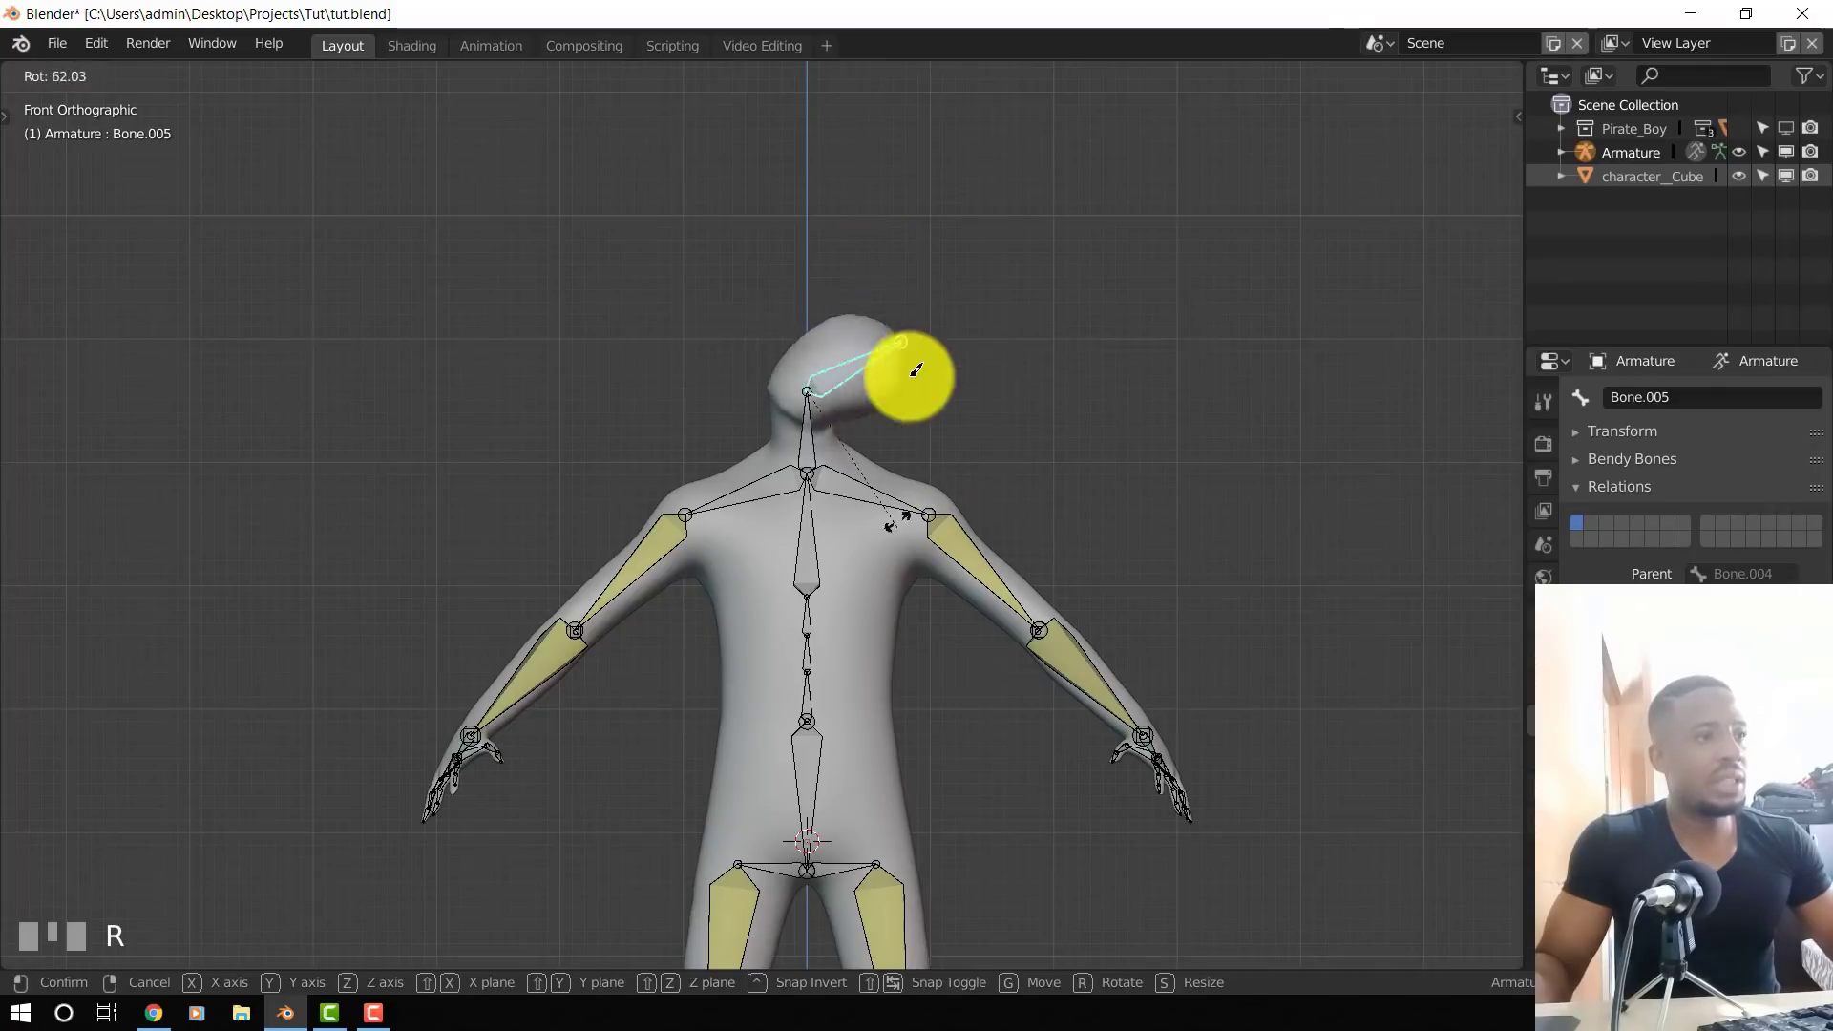
{"action": "right_click", "coordinate": [907, 378]}
{"action": "right_click", "coordinate": [817, 528]}
{"action": "key", "text": "r"}
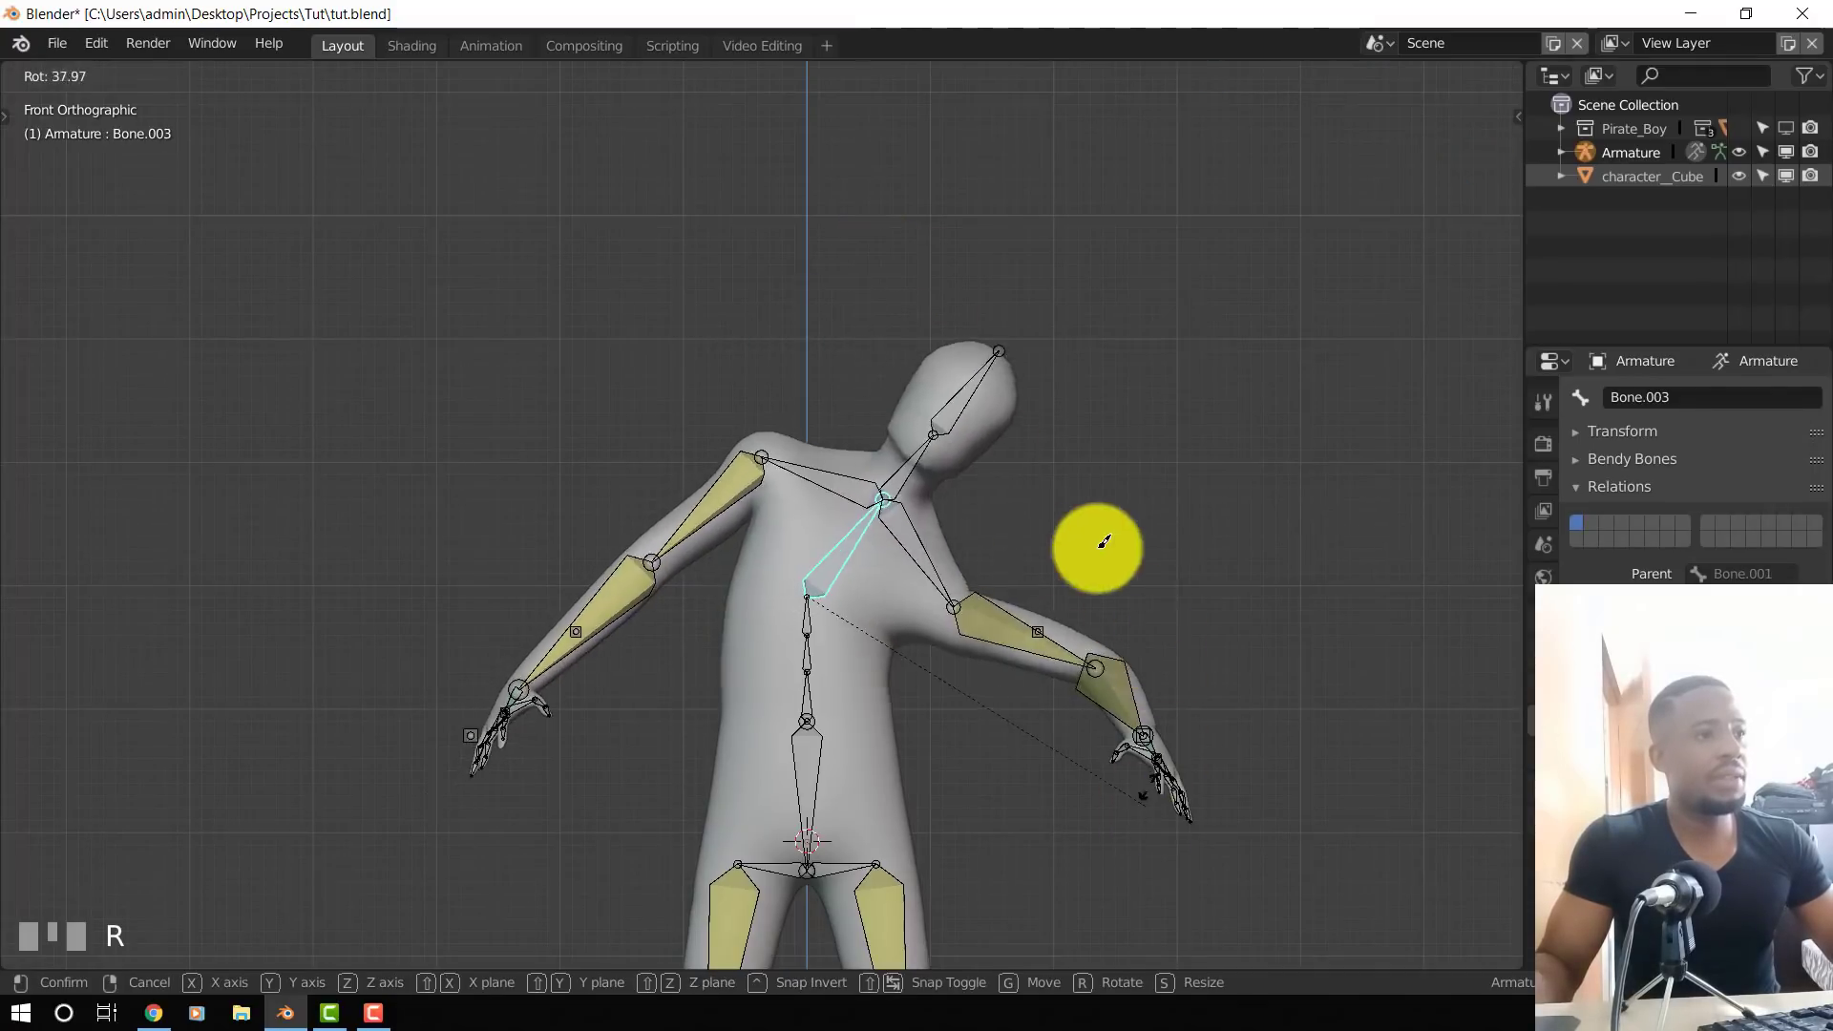
{"action": "right_click", "coordinate": [1027, 491]}
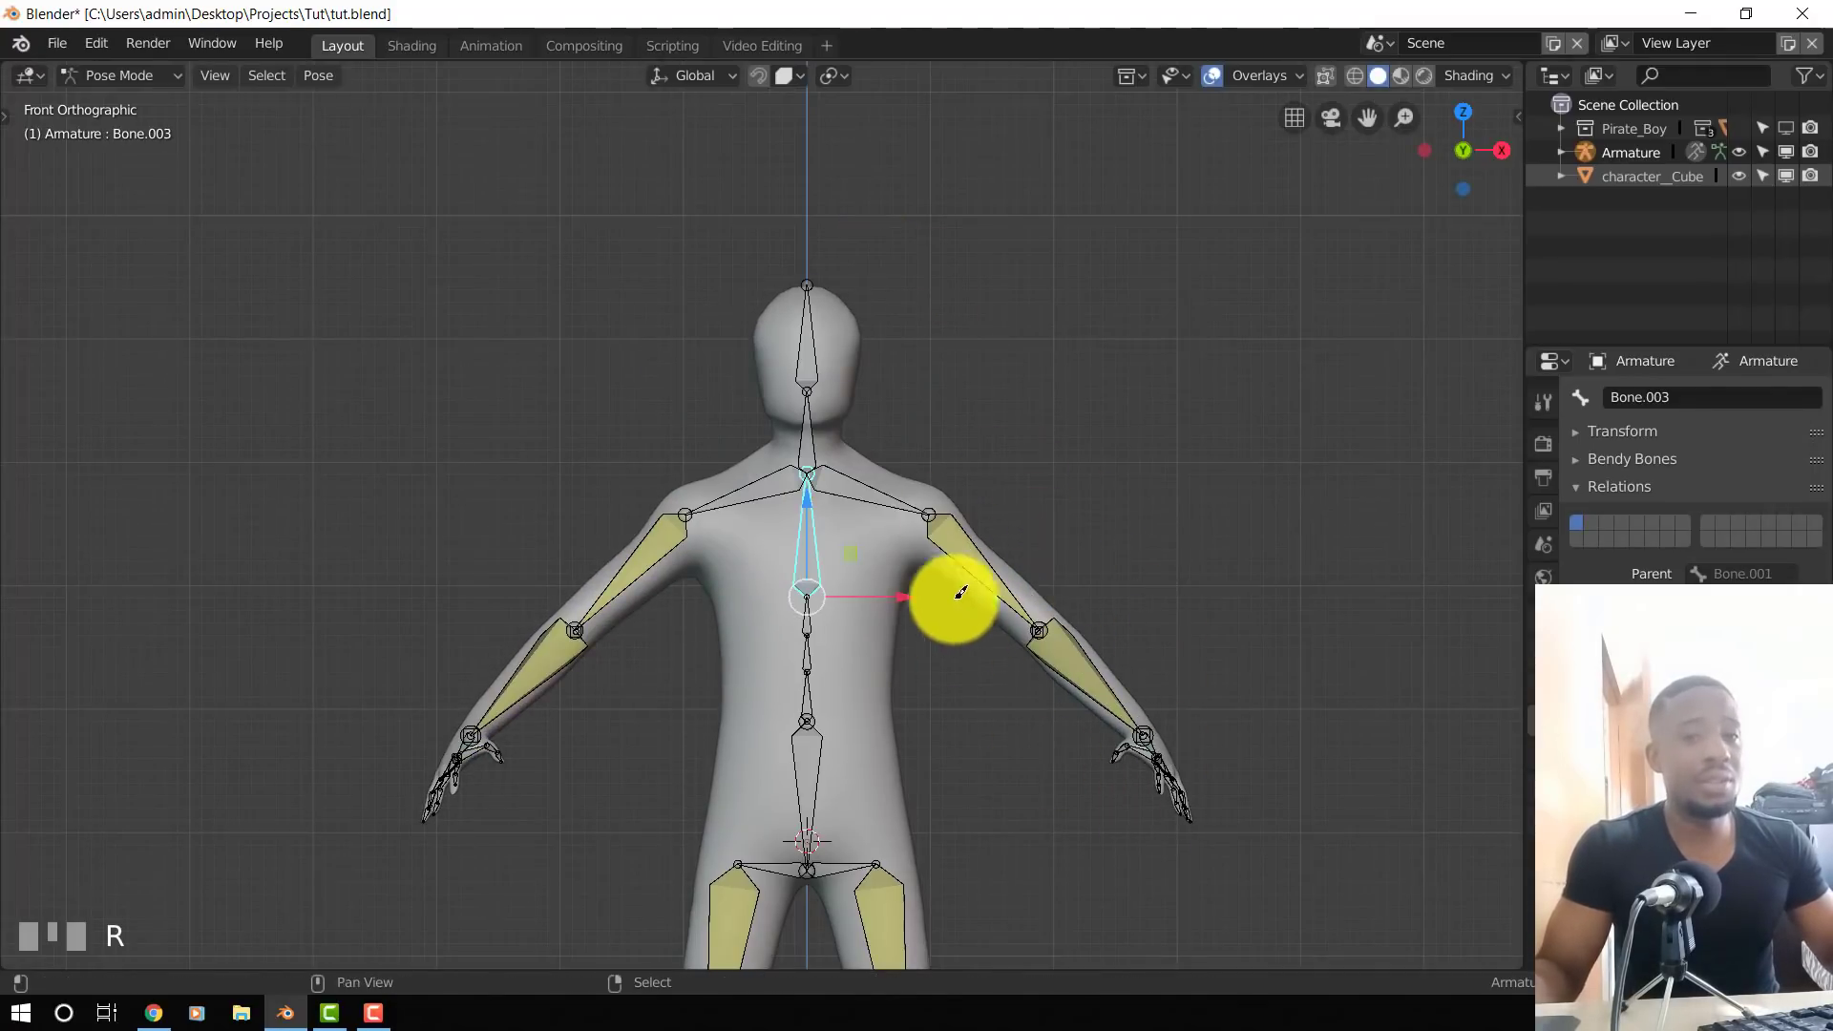
- Lower the handik_l bone beside the body in front view and rotate it
{"action": "middle_click_drag", "start_coordinate": [949, 602], "coordinate": [1095, 598]}
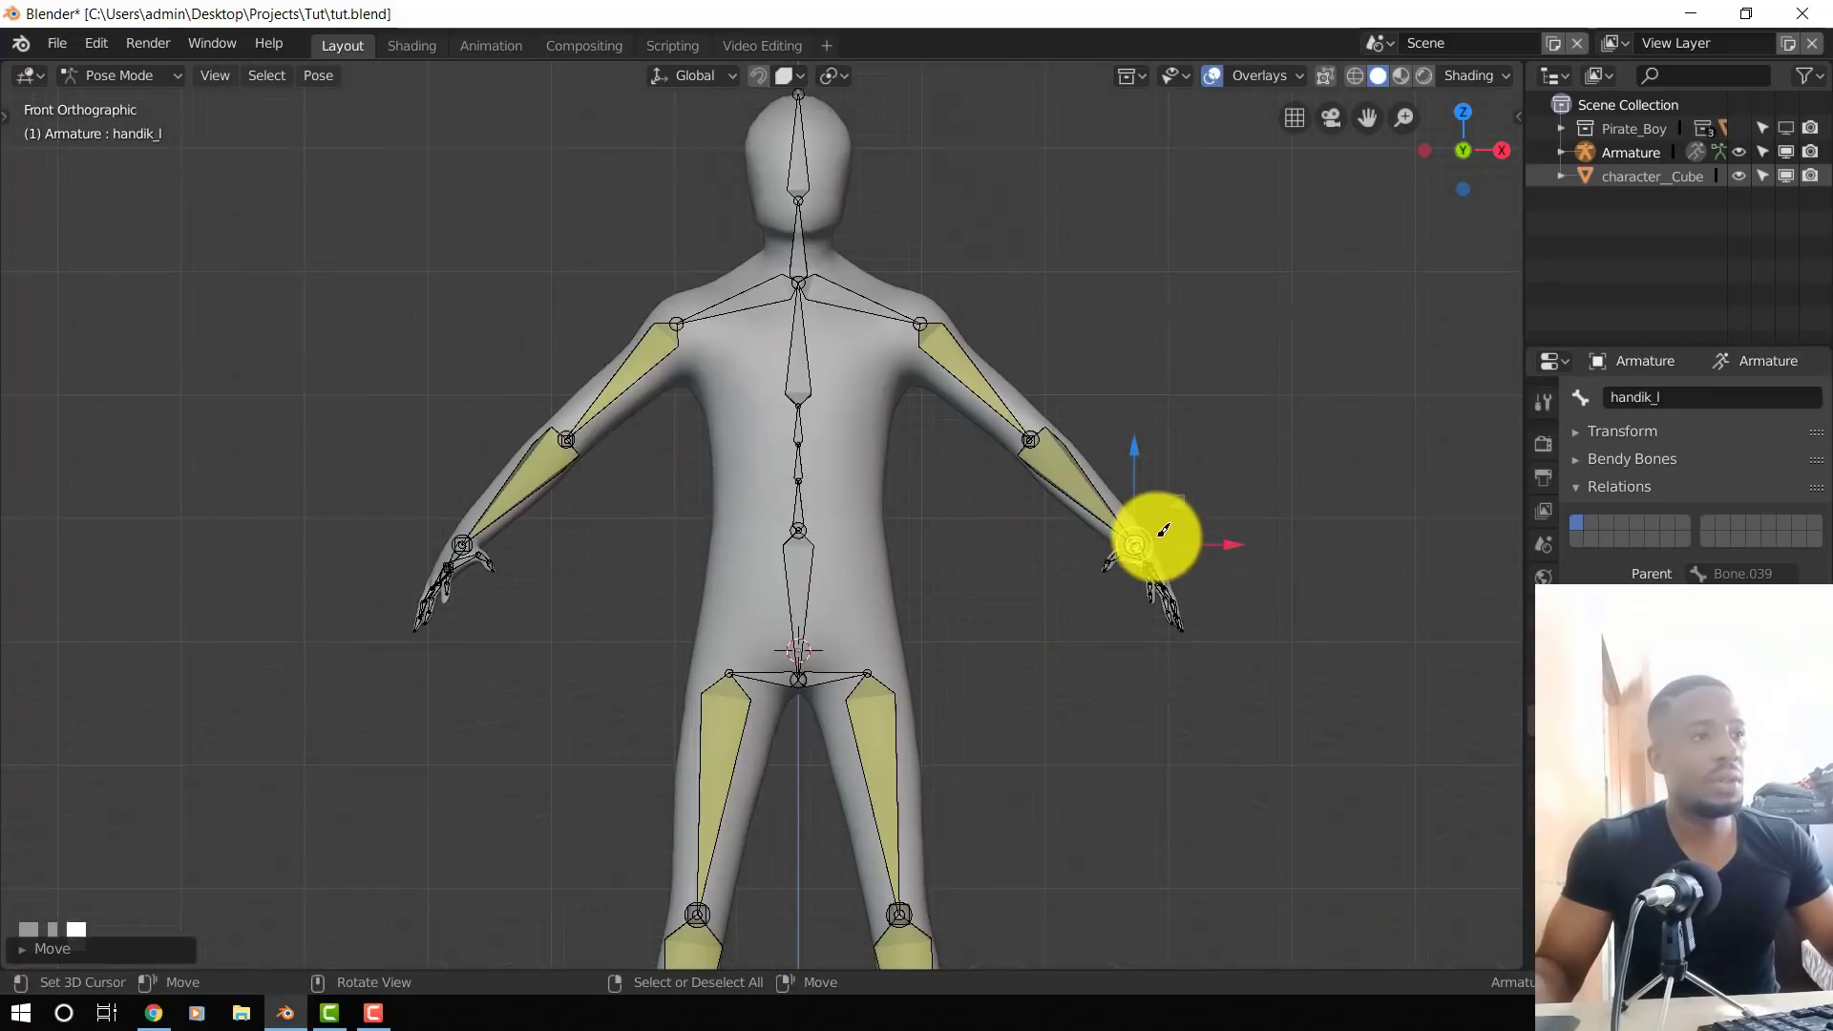
{"action": "key", "text": "g"}
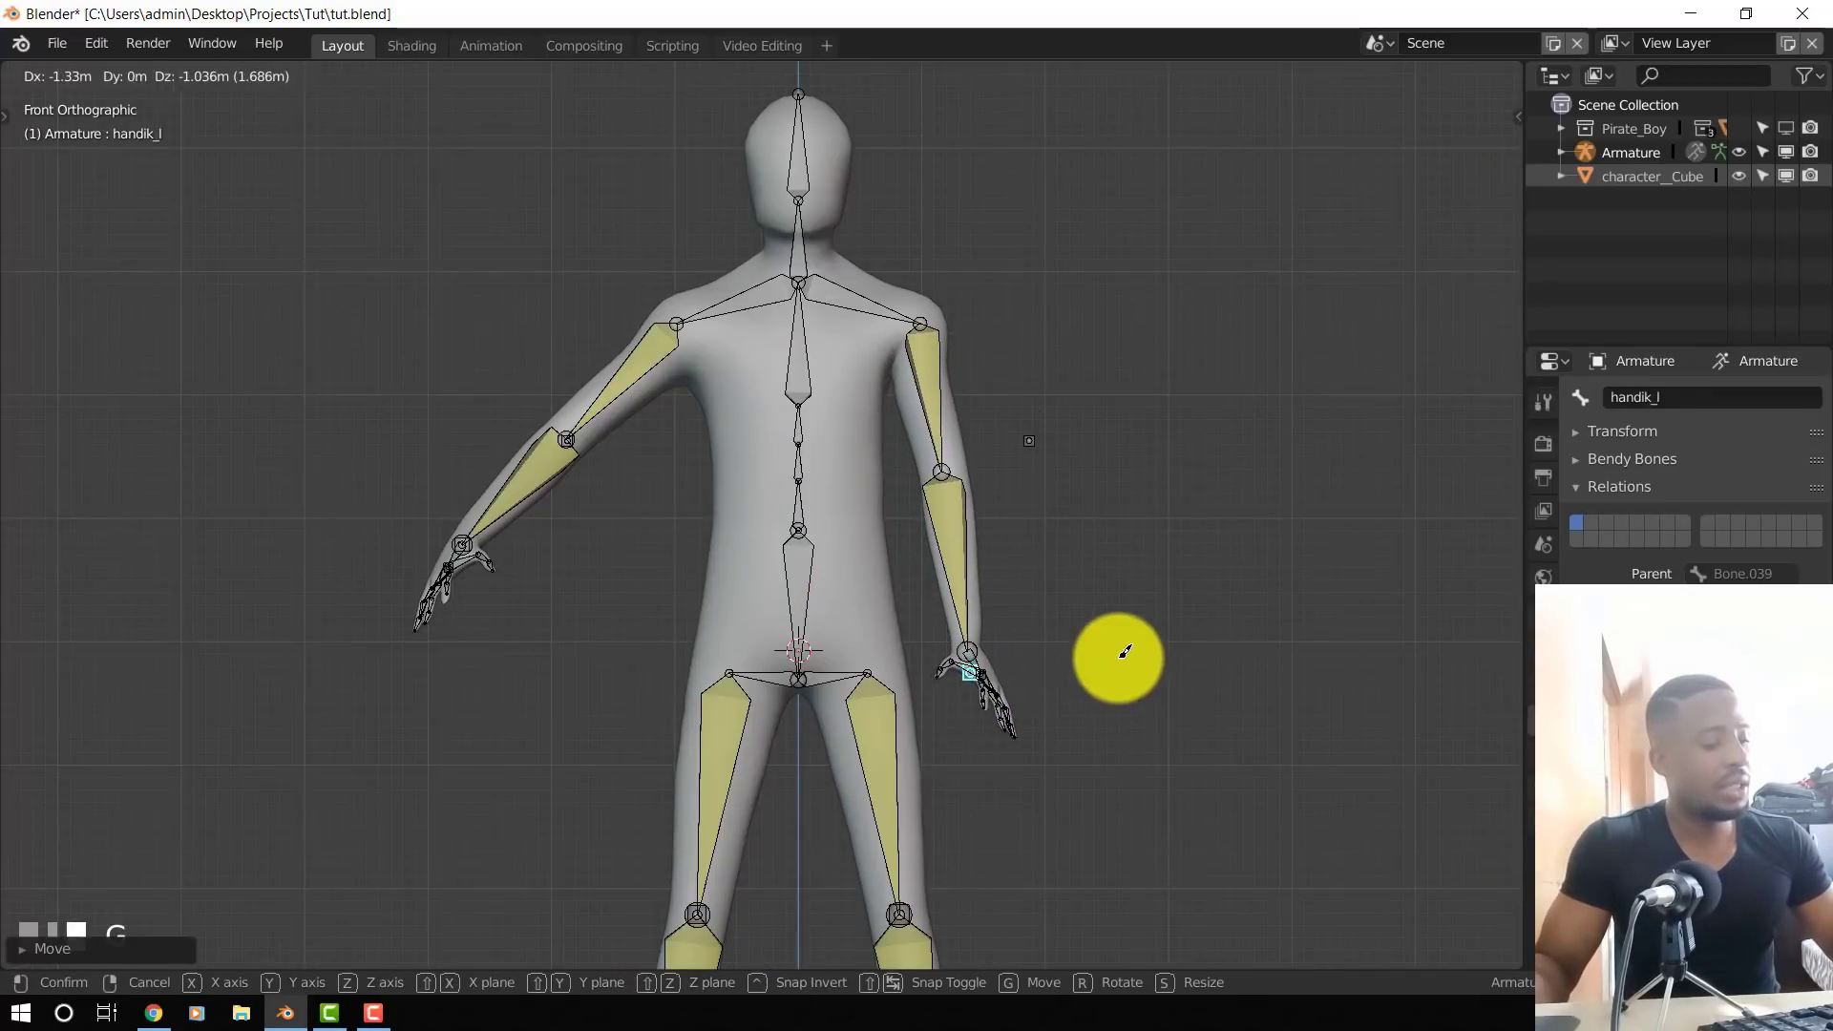
{"action": "left_click", "coordinate": [1117, 658]}
{"action": "key", "text": "r"}
{"action": "left_click", "coordinate": [1083, 693]}
- Move handik_l behind the body in side view, rotate it, and paste its pose flipped onto the opposite hand
{"action": "key", "text": "KP_3"}
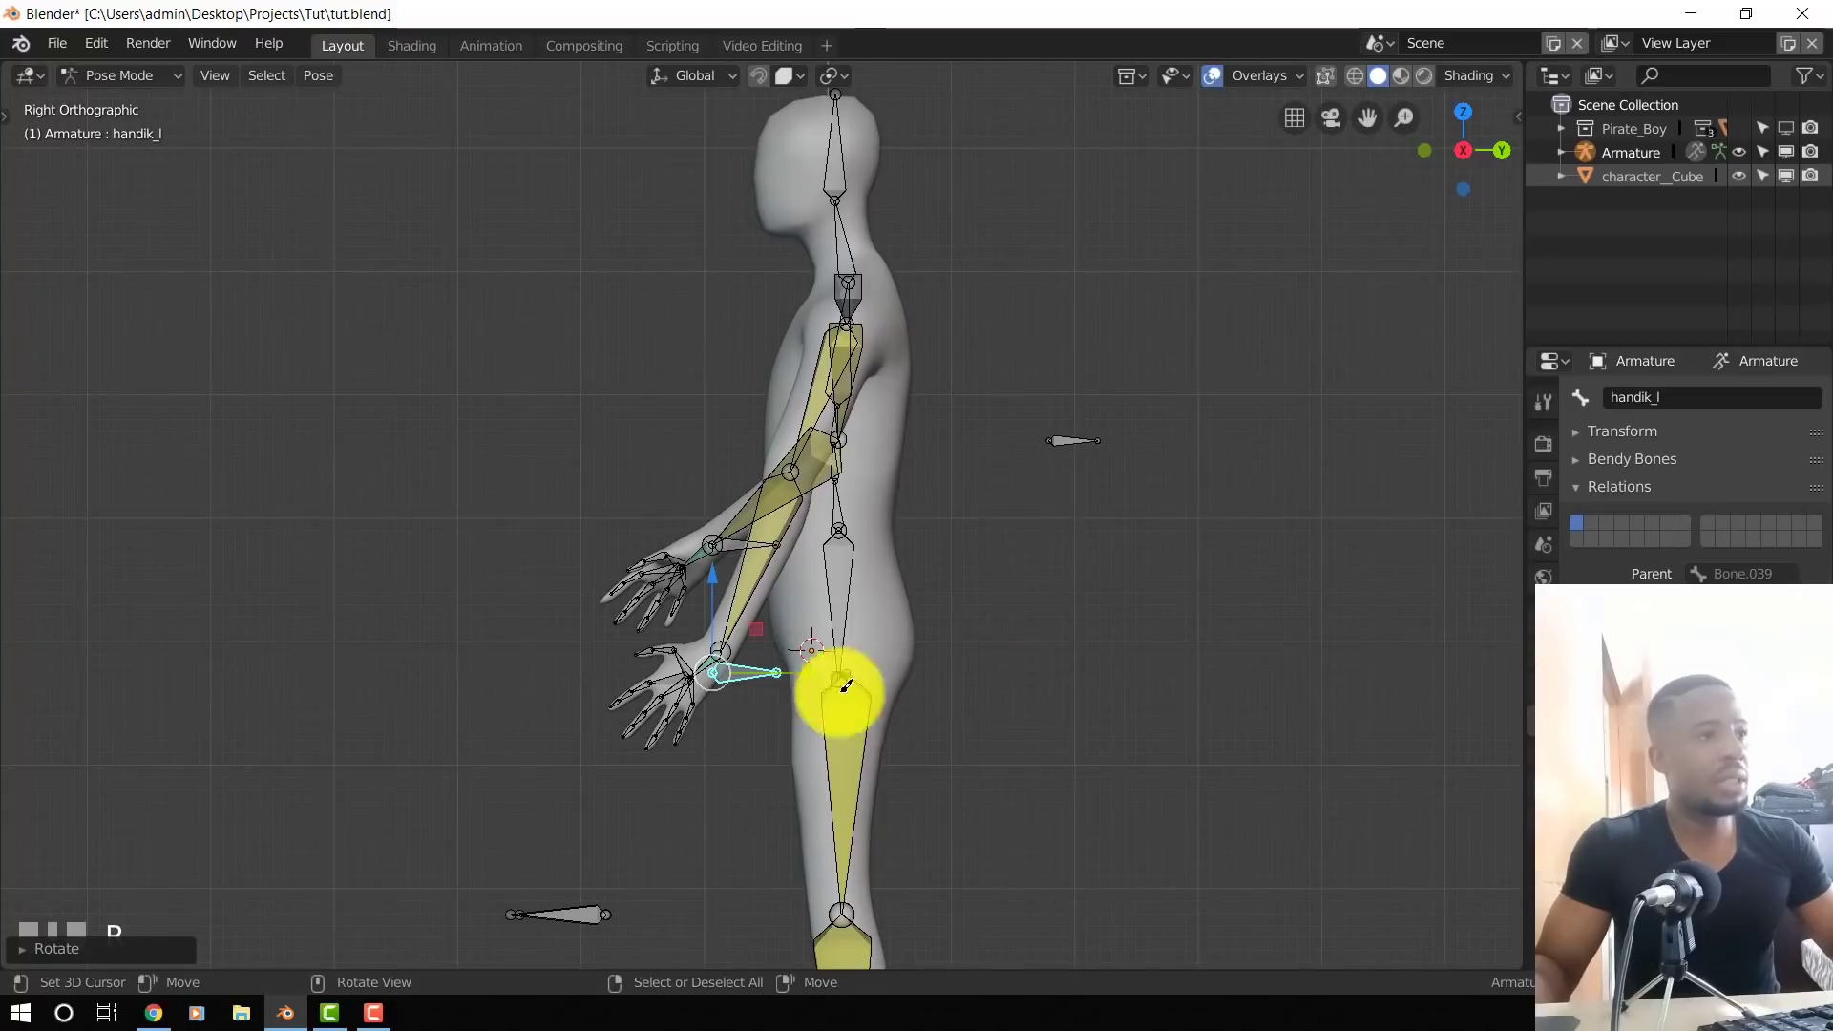
{"action": "key", "text": "g"}
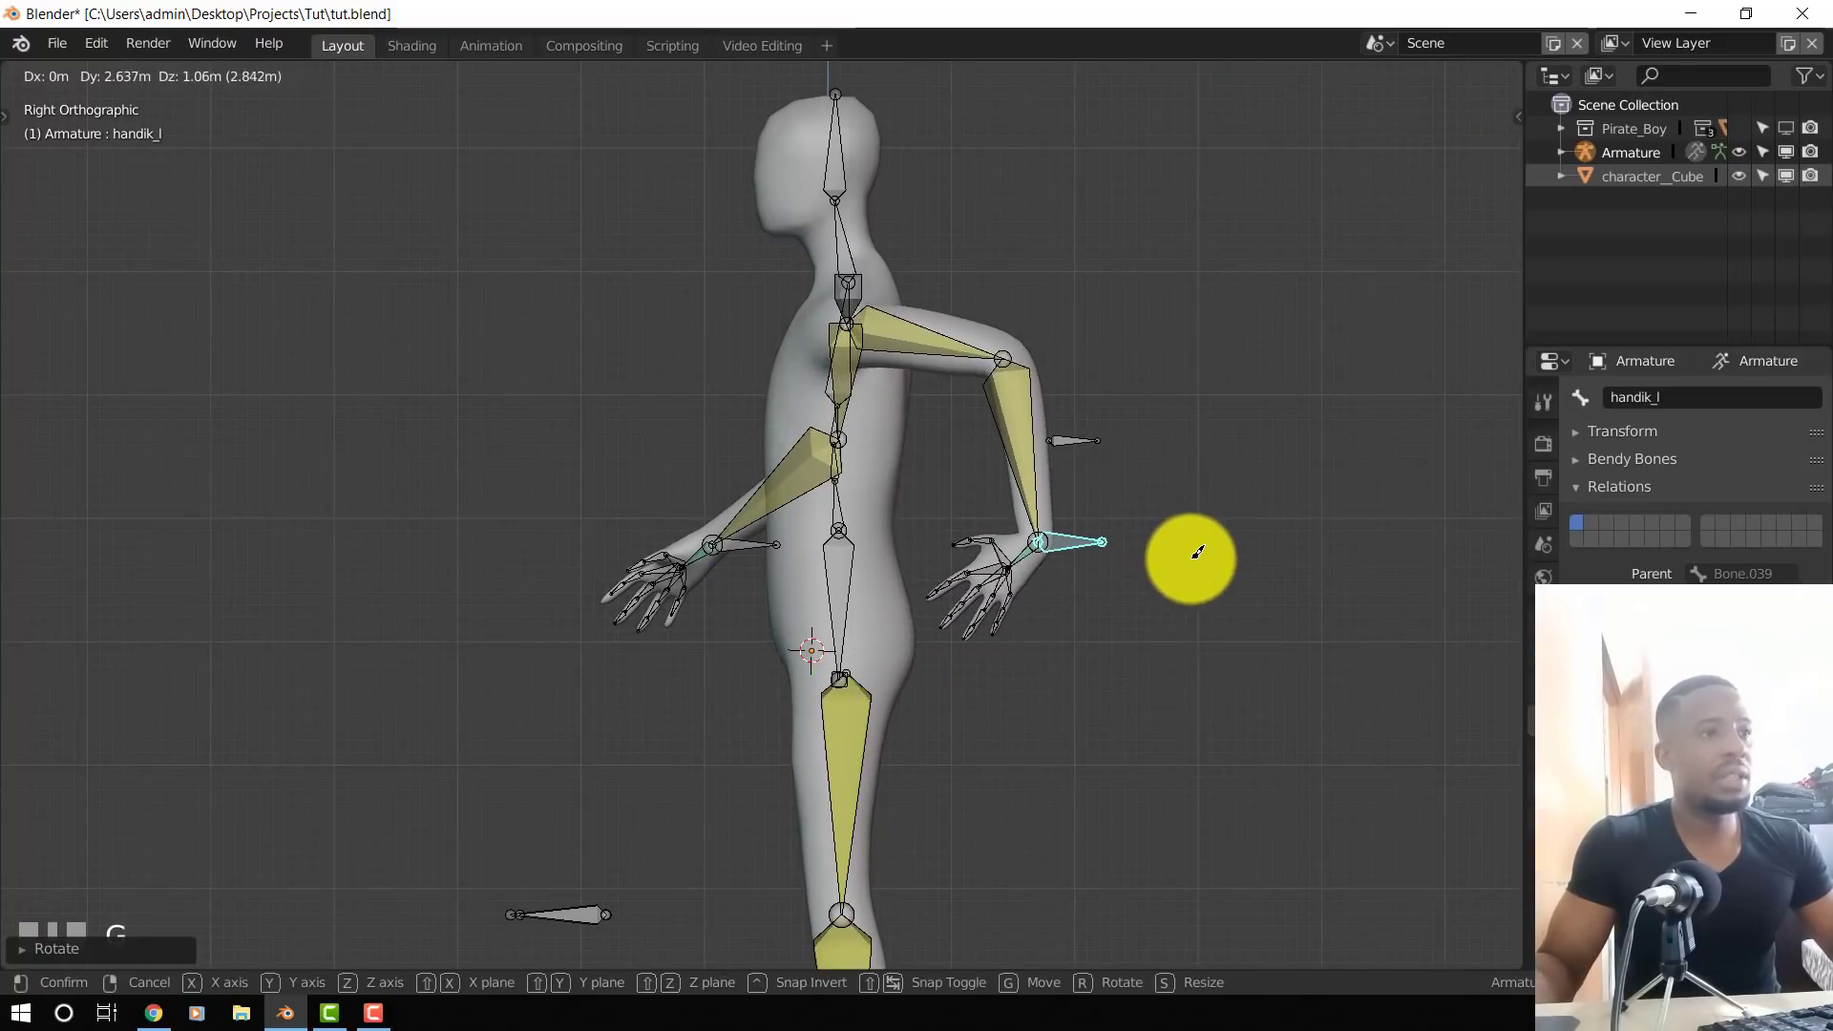
{"action": "key", "text": "r"}
{"action": "left_click", "coordinate": [1325, 535]}
{"action": "key", "text": "ctrl+c"}
{"action": "left_click", "coordinate": [1333, 531]}
{"action": "key", "text": "shift+ctrl+v"}
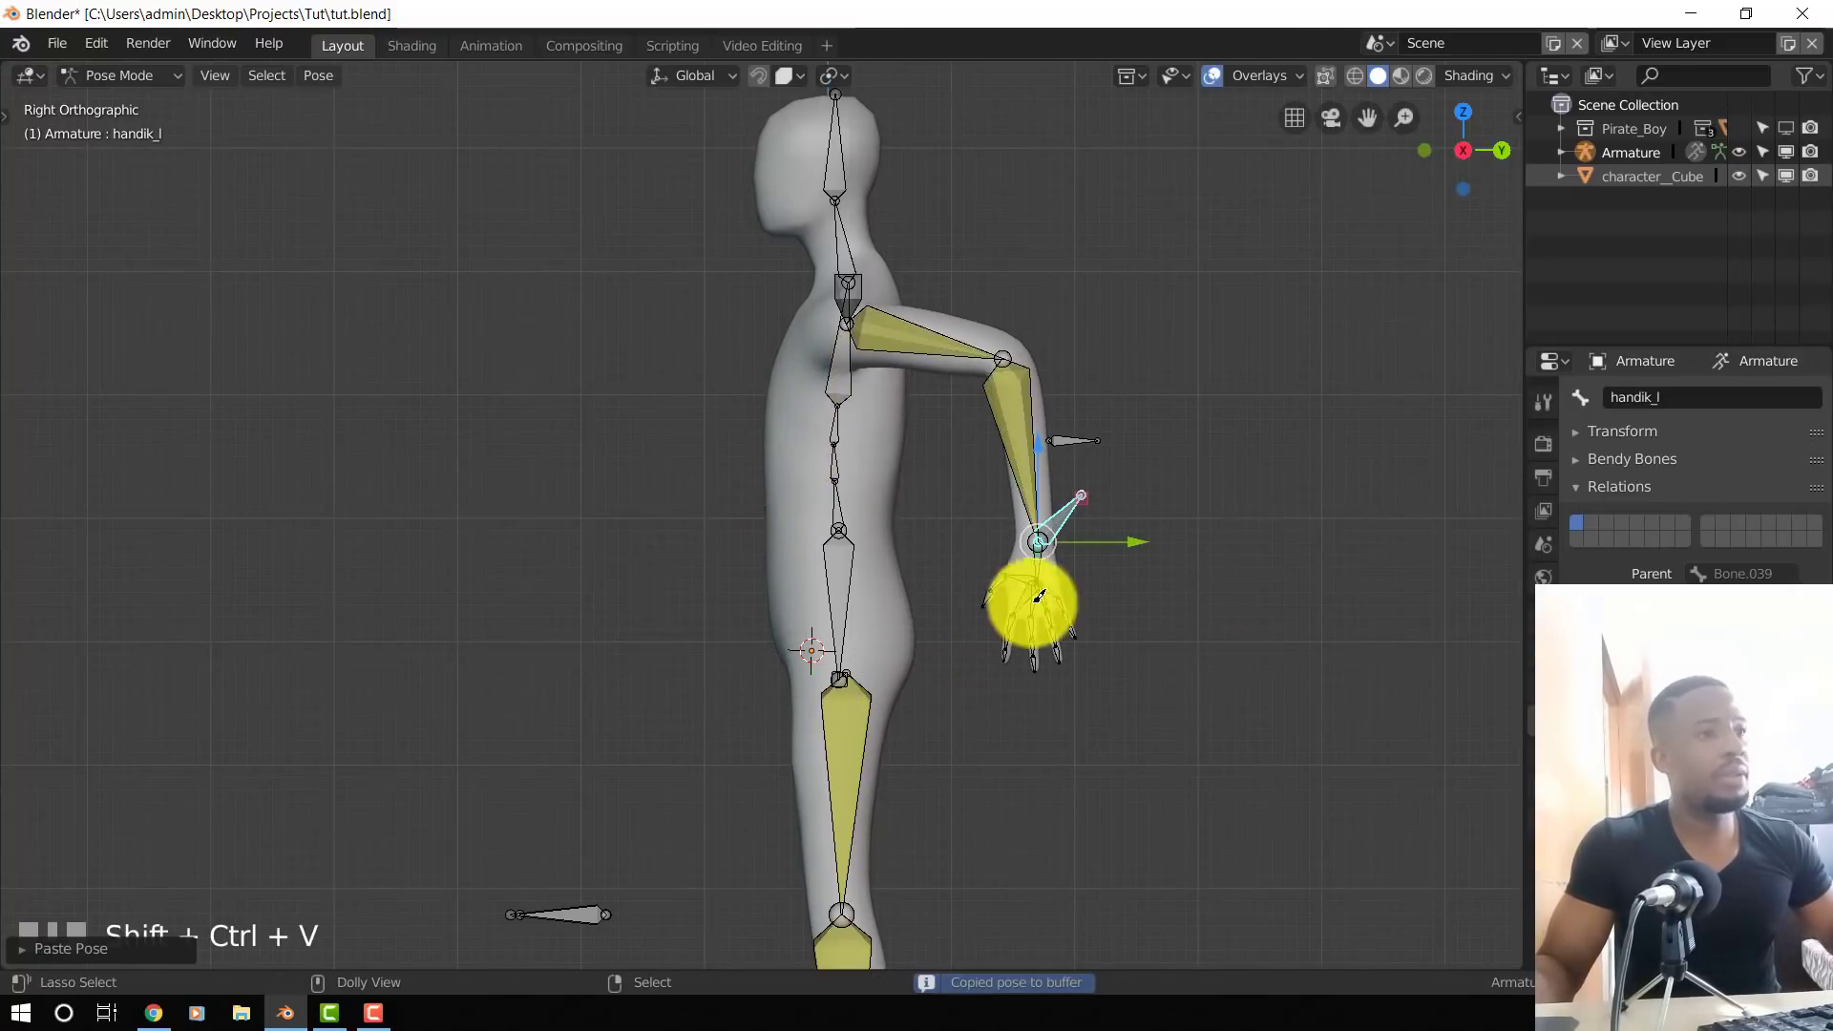
{"action": "middle_click_drag", "start_coordinate": [1035, 601], "coordinate": [814, 508]}
{"action": "key", "text": "KP_1"}
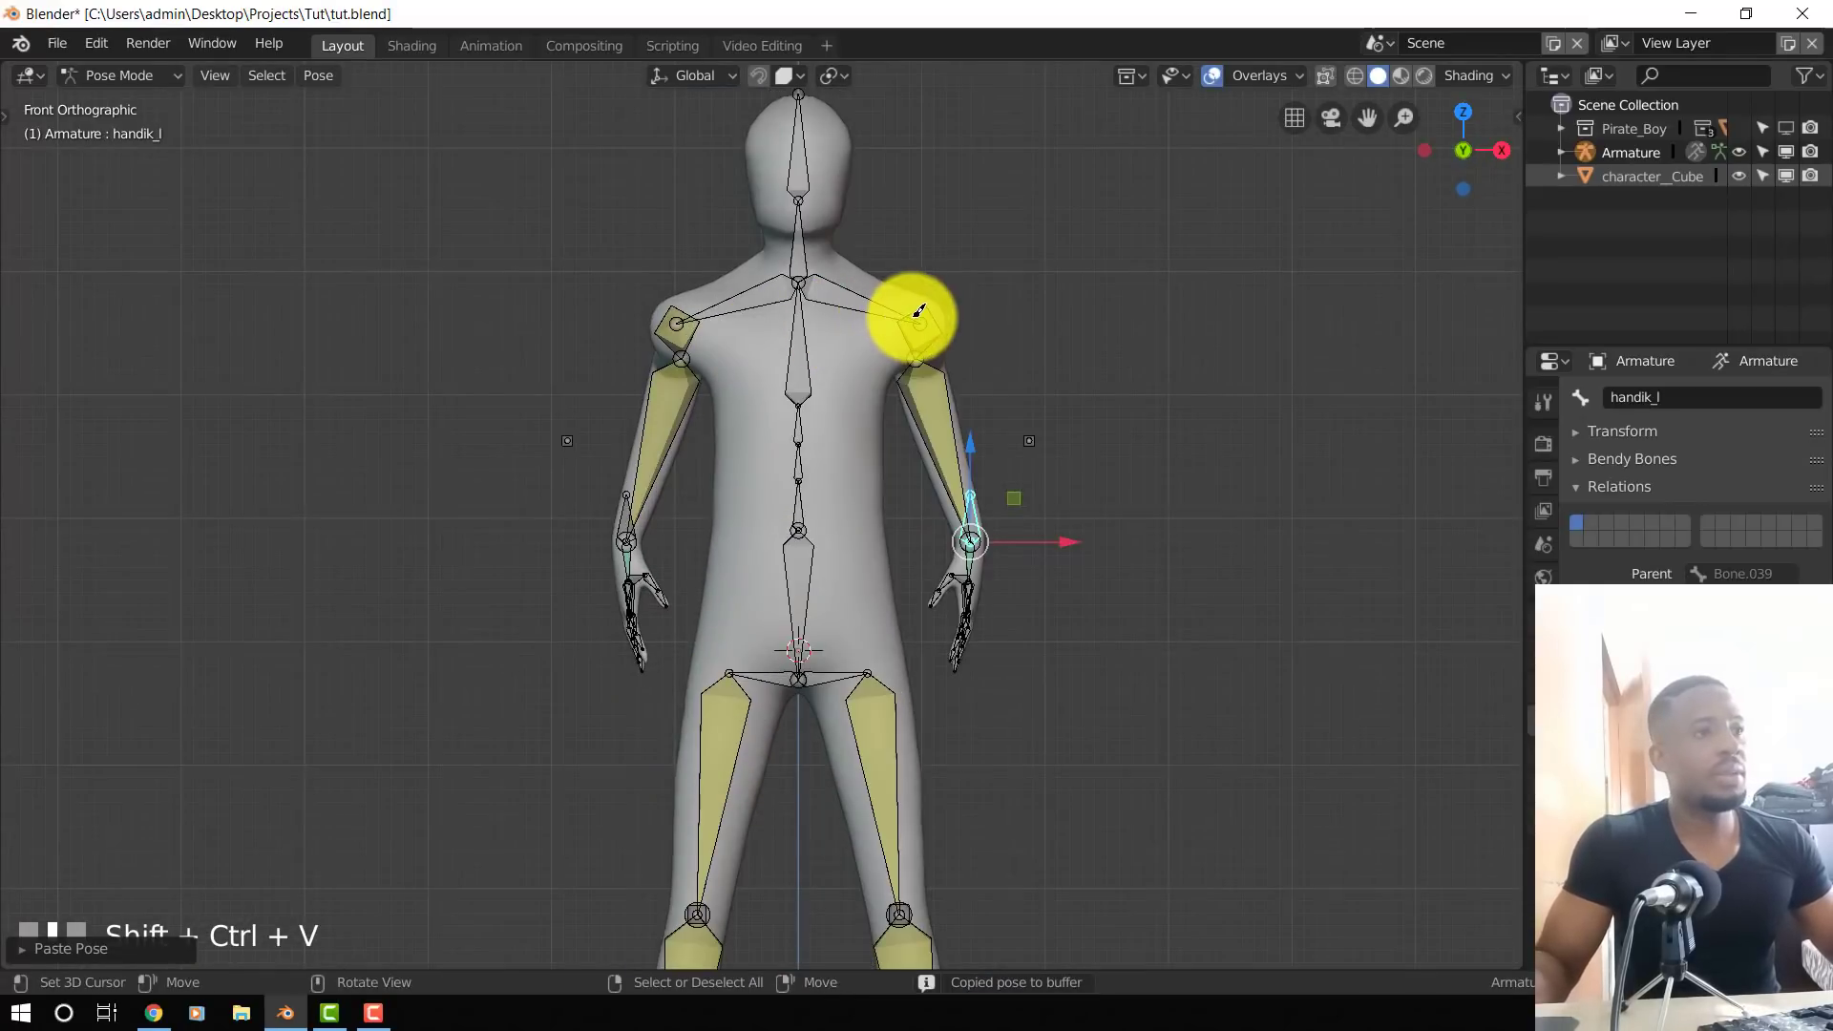
- Rotate the shoulde_l bone upward, copy its pose and paste it flipped onto the opposite shoulder
{"action": "left_click", "coordinate": [918, 307]}
{"action": "key", "text": "r"}
{"action": "left_click", "coordinate": [1072, 270]}
{"action": "key", "text": "ctrl+c"}
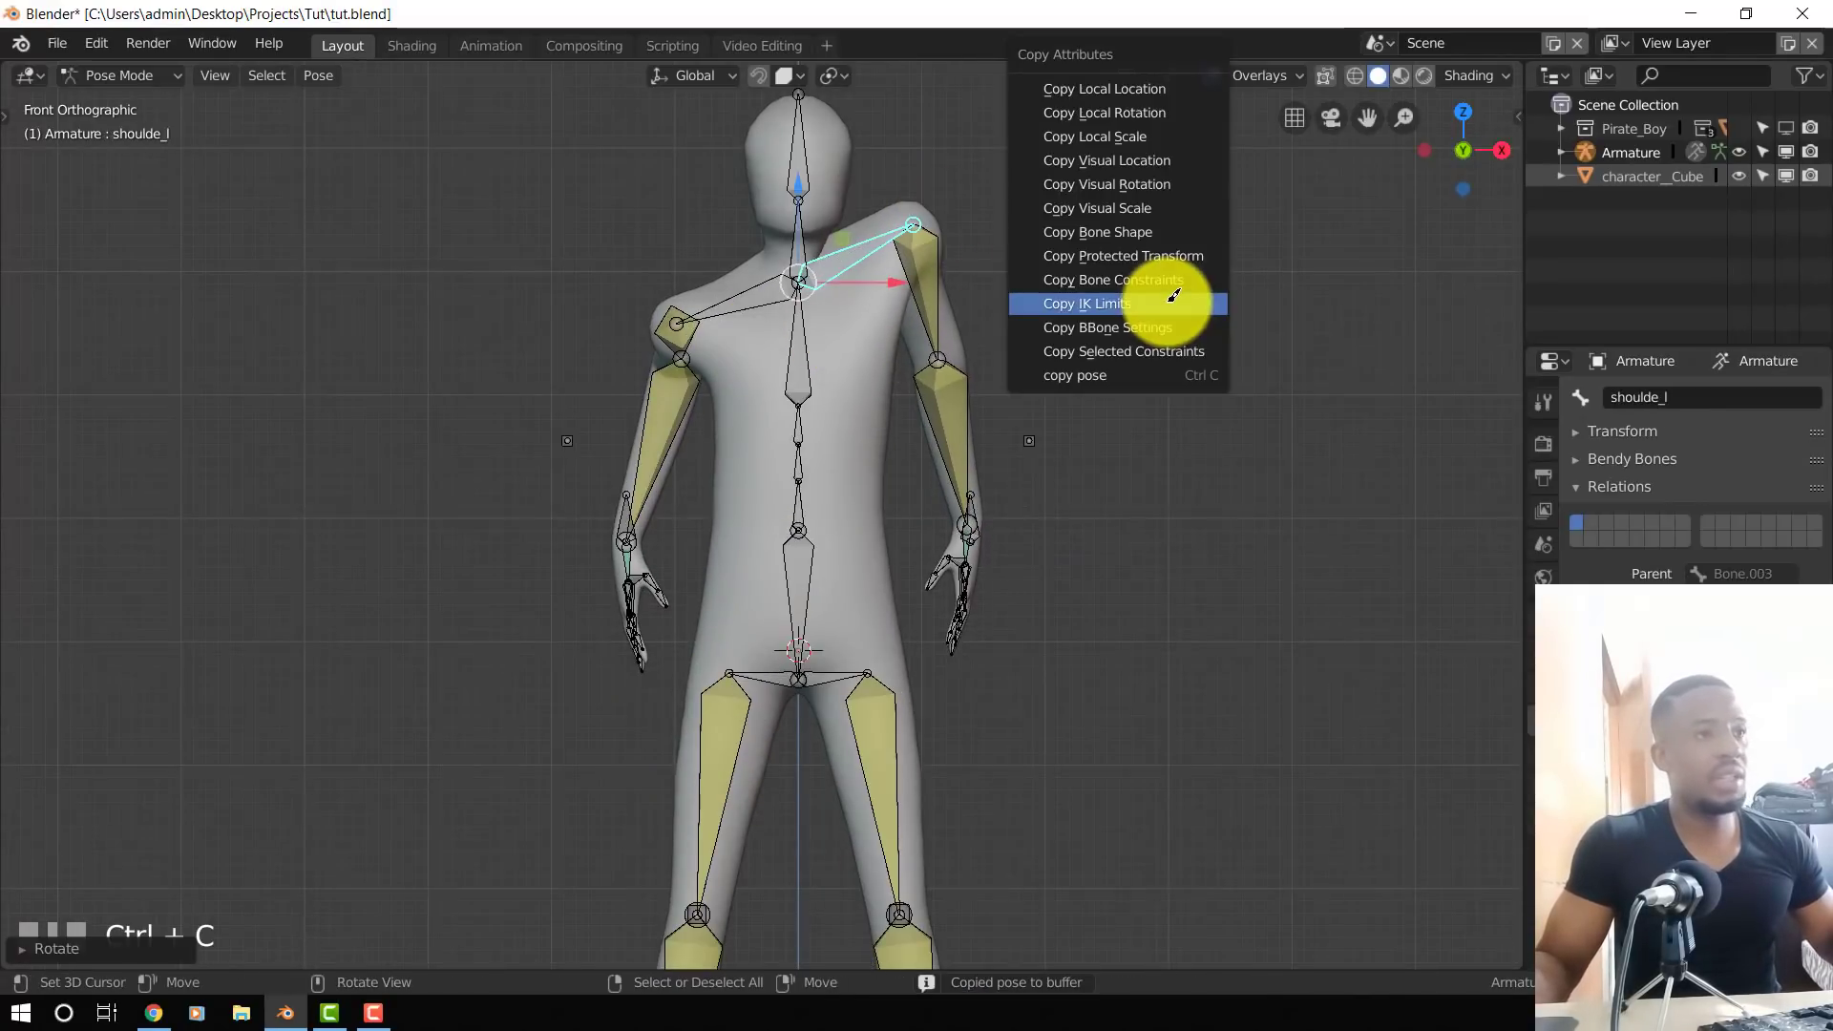
{"action": "left_click", "coordinate": [1124, 369]}
{"action": "key", "text": "shift+ctrl+v"}
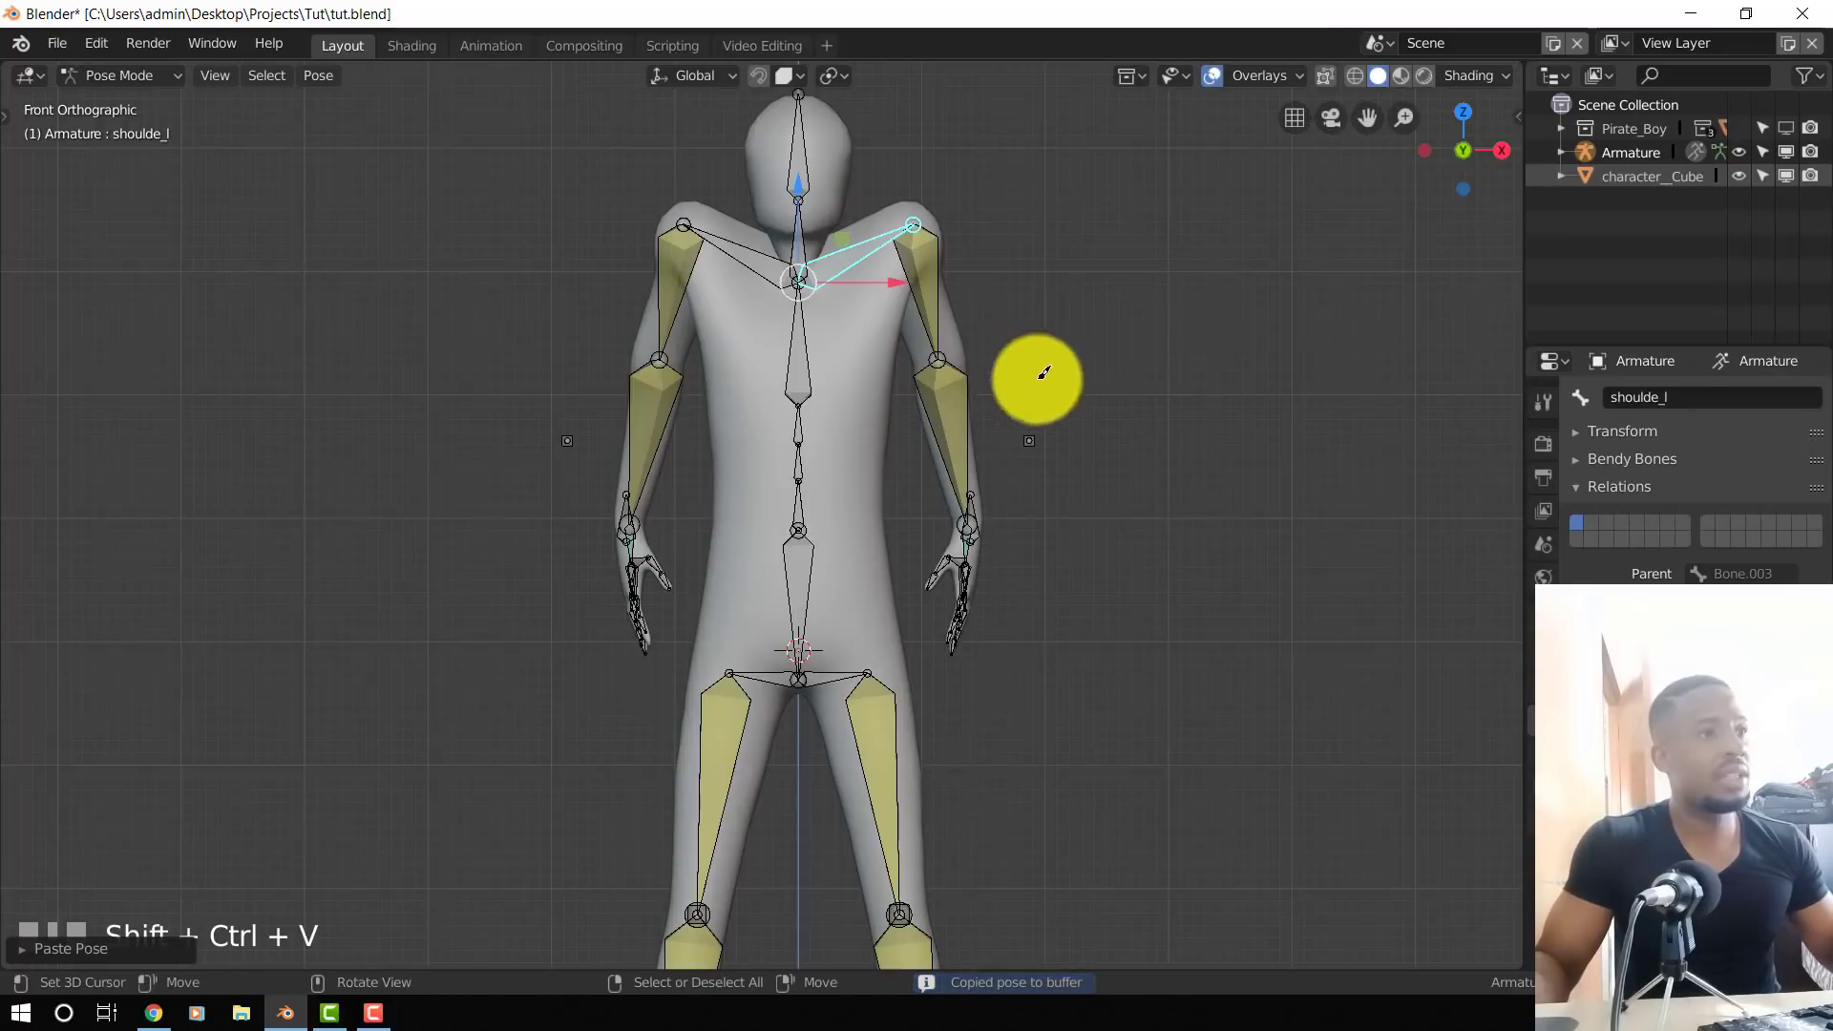
- Clear the rotation and location of all bones, then deselect everything in Pose Mode
{"action": "middle_click_drag", "start_coordinate": [1035, 374], "coordinate": [1183, 410]}
{"action": "key", "text": "a"}
{"action": "key", "text": "alt+r"}
{"action": "key", "text": "alt+g"}
{"action": "key", "text": "ctrl+Tab"}
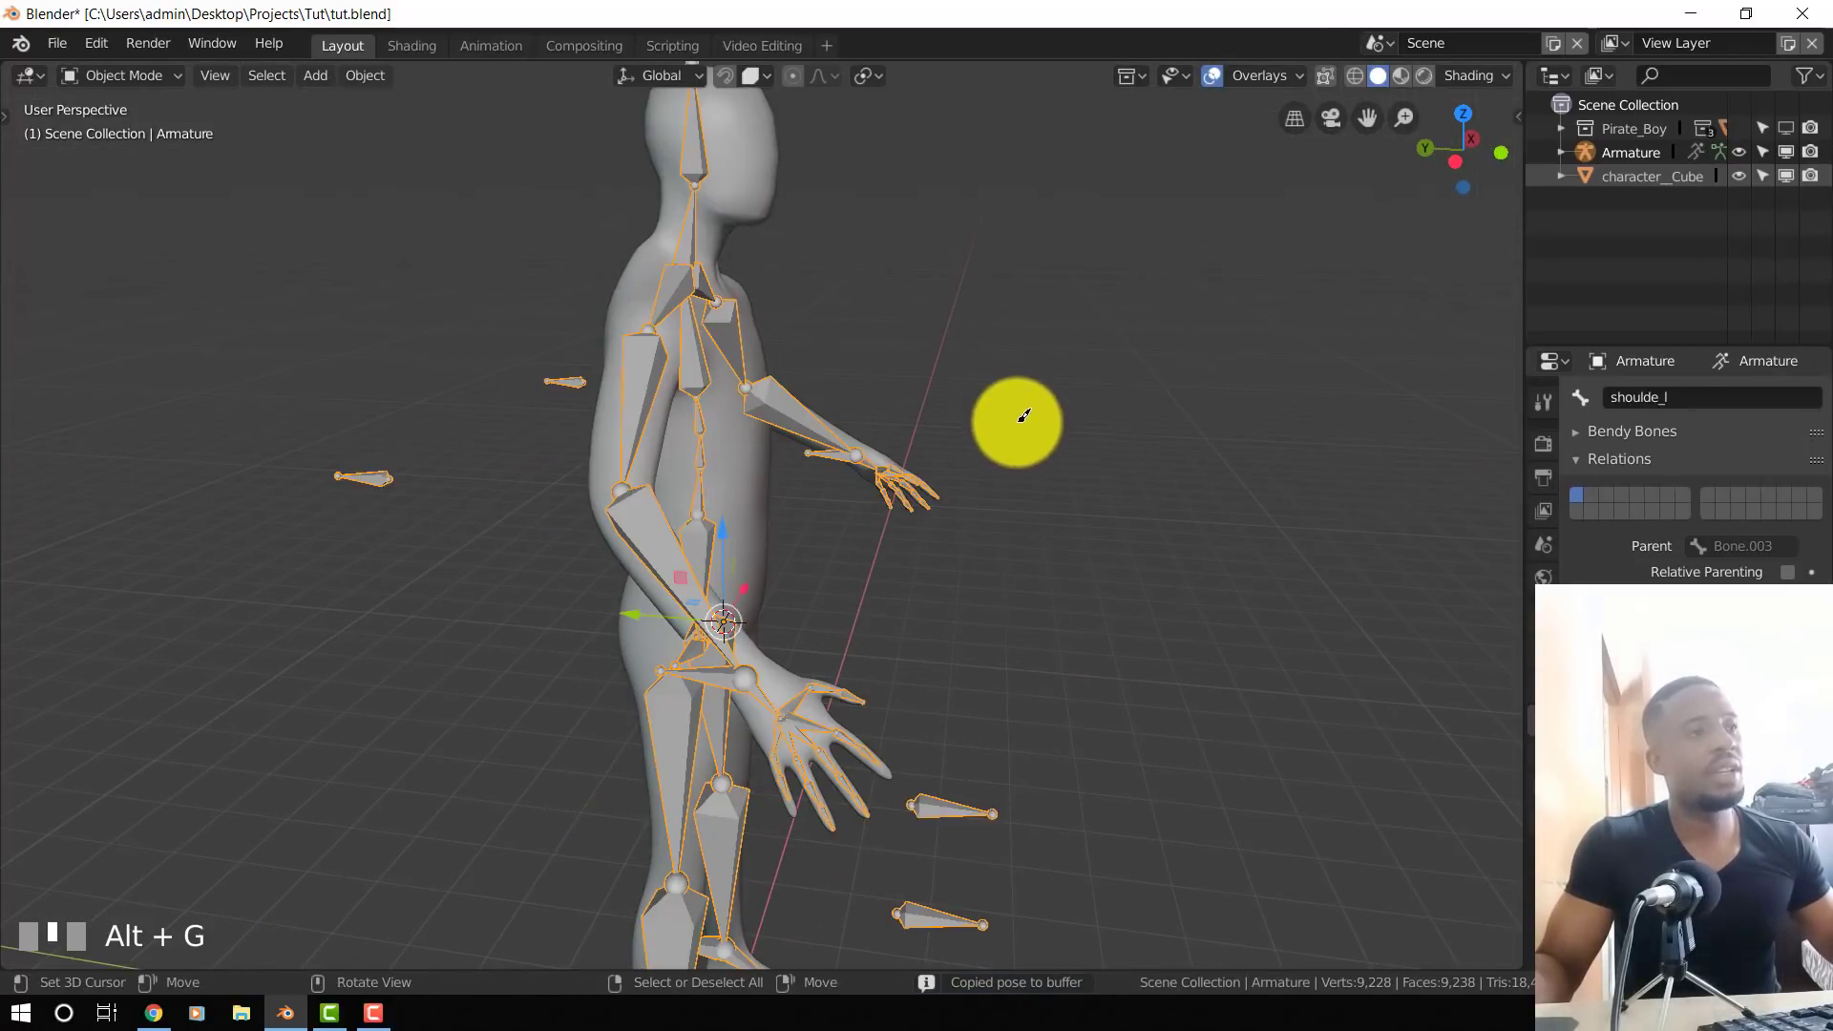
{"action": "key", "text": "alt+a"}
{"action": "key", "text": "ctrl+Tab"}
{"action": "key", "text": "alt+a"}
{"action": "key", "text": "KP_1"}
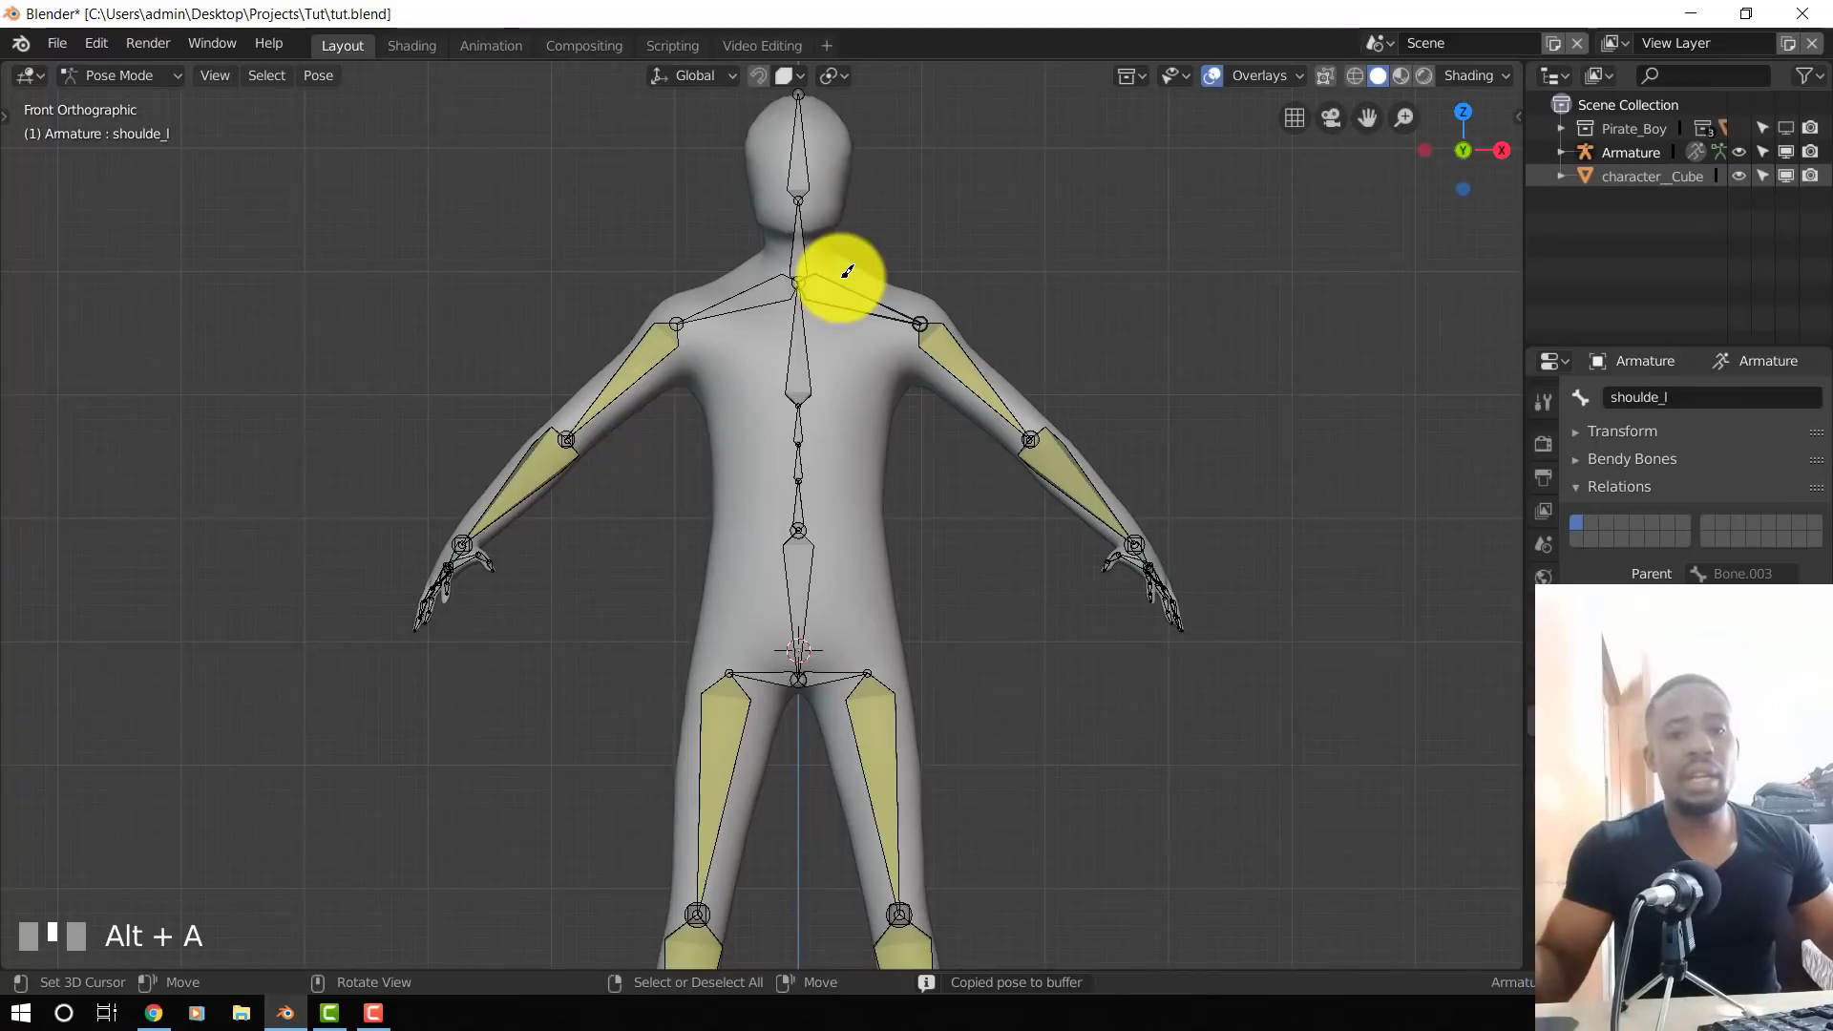
- Examine the head and neck bones against the mesh from the side
{"action": "middle_click_drag", "start_coordinate": [841, 276], "coordinate": [848, 554], "text": "shift"}
{"action": "scroll", "coordinate": [878, 554], "scroll_direction": "up", "scroll_amount": 2}
{"action": "key", "text": "KP_3"}
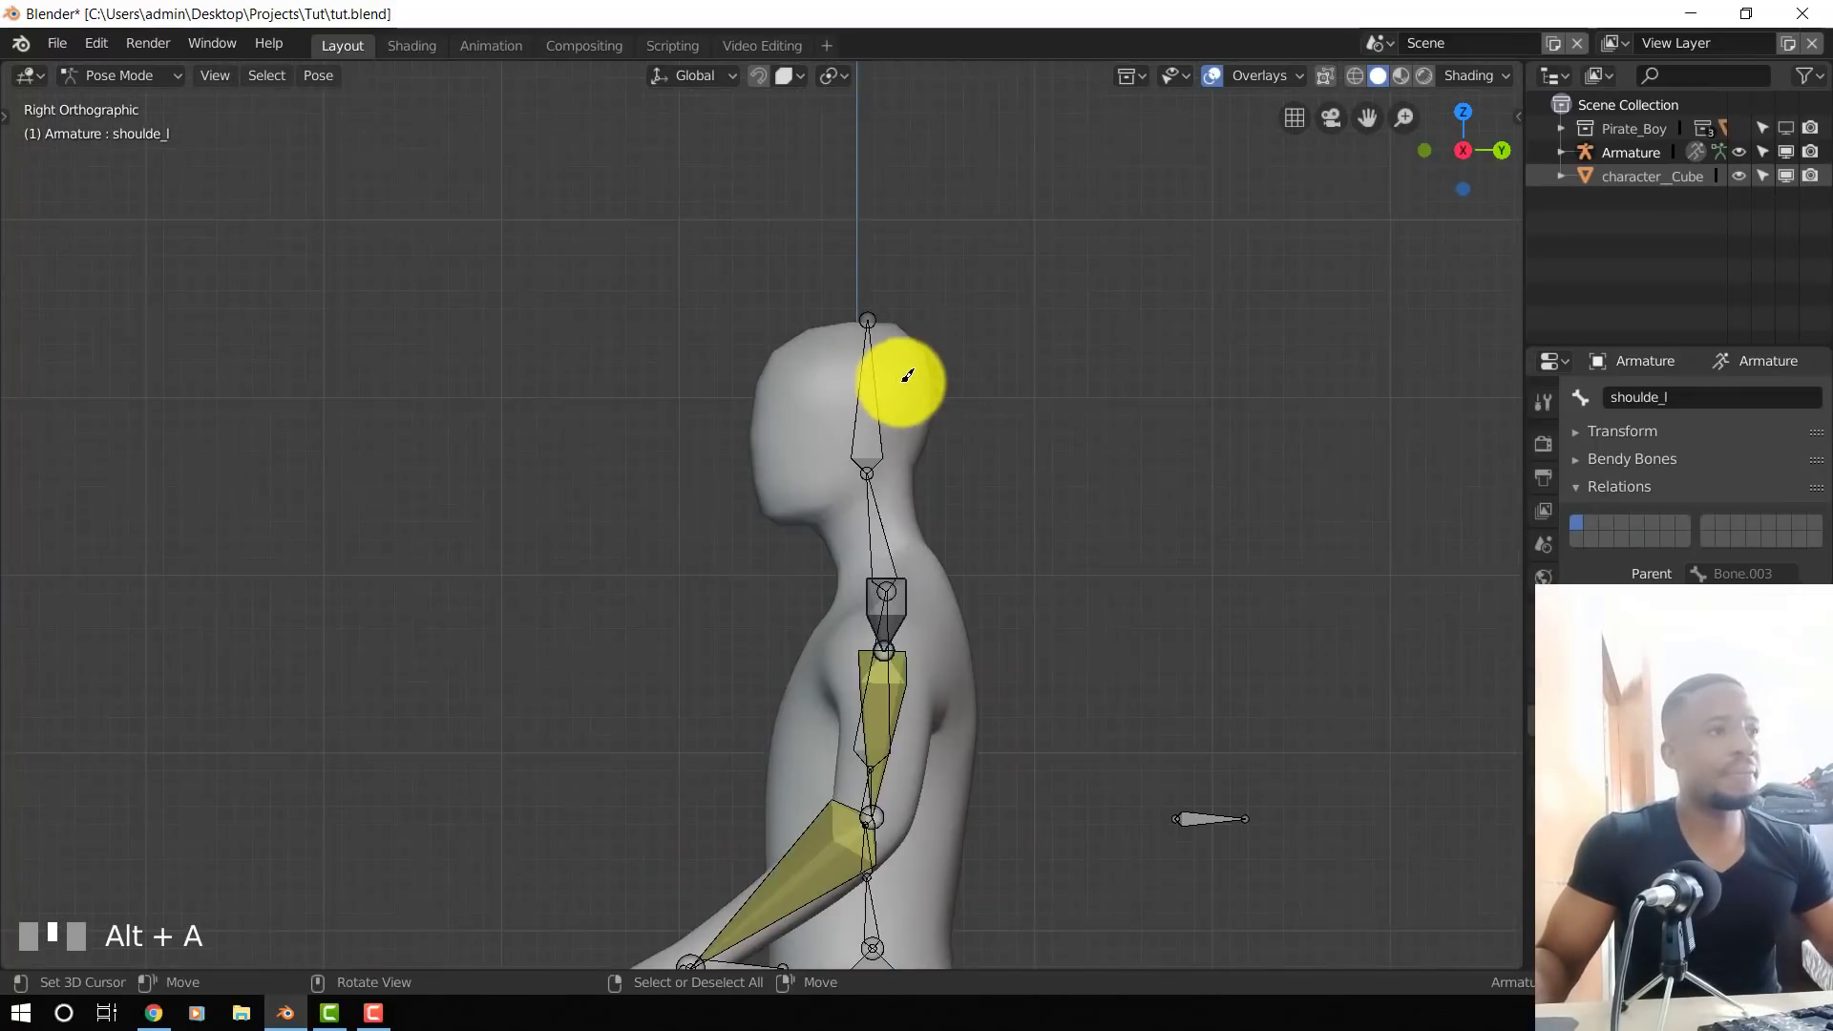
{"action": "scroll", "coordinate": [916, 376], "scroll_direction": "up", "scroll_amount": 3}
{"action": "scroll", "coordinate": [943, 180], "scroll_direction": "down", "scroll_amount": 4}
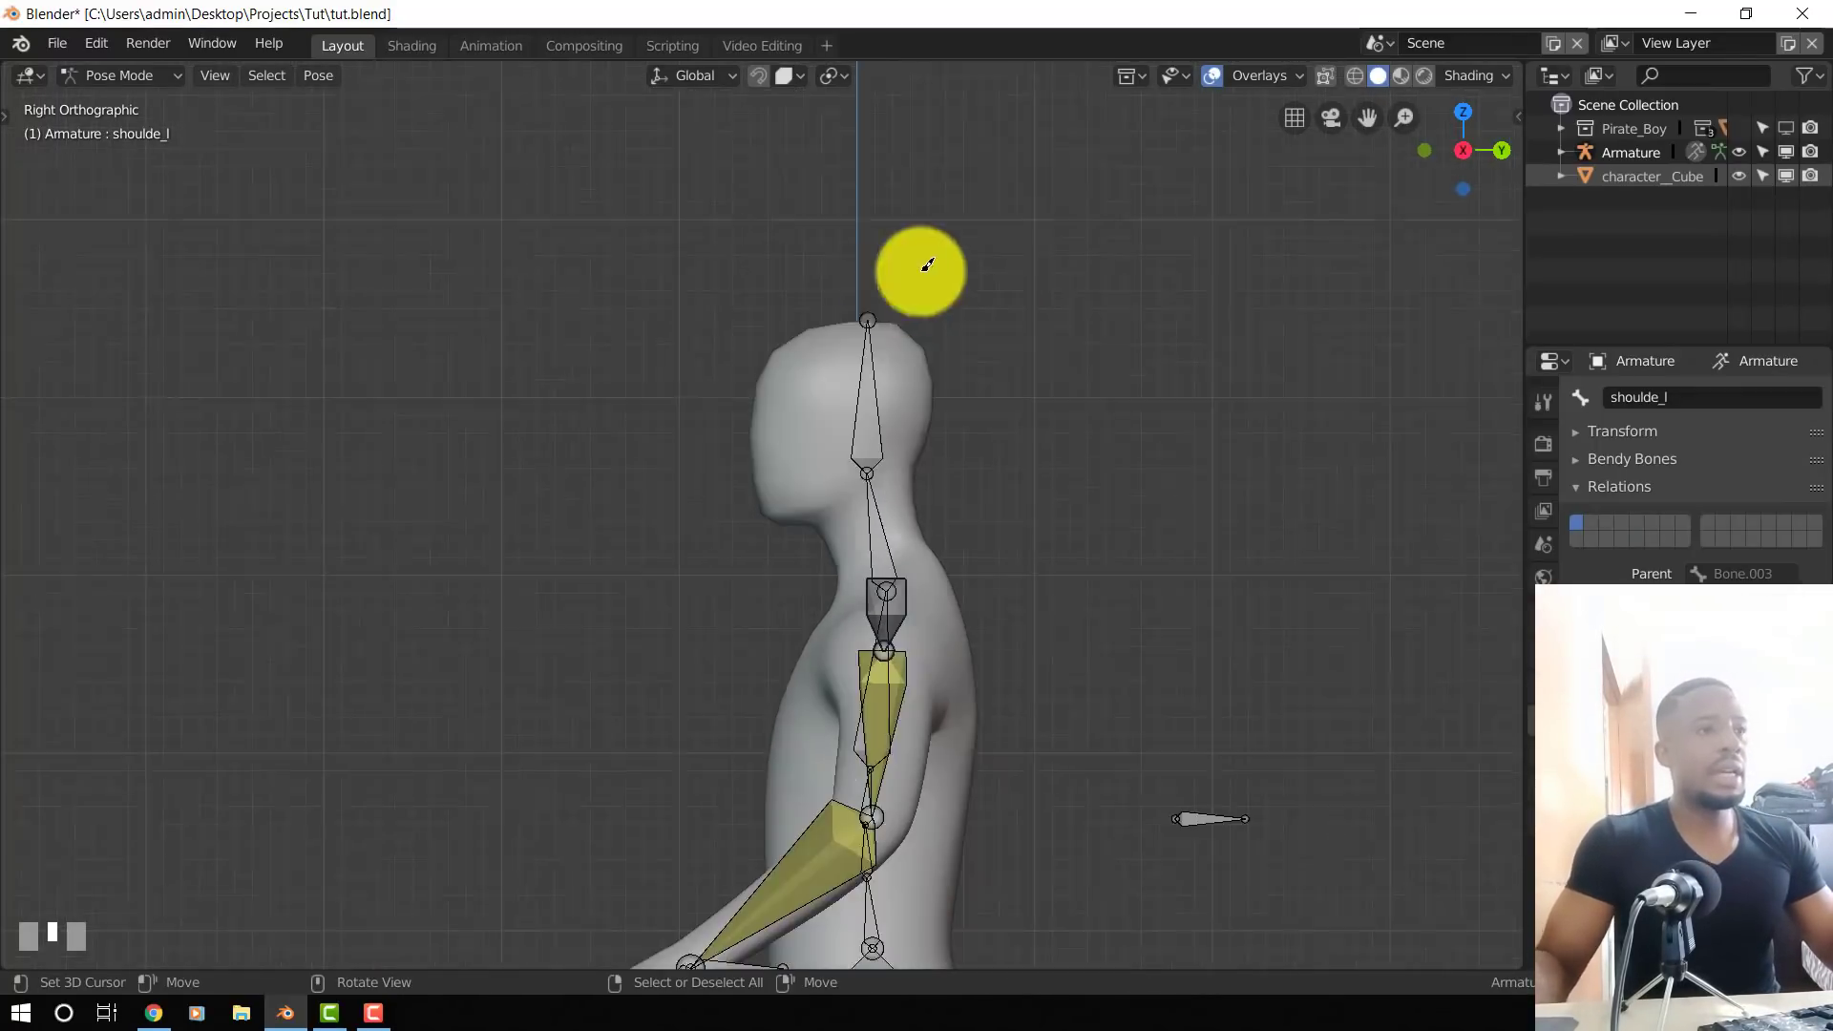
{"action": "middle_click_drag", "start_coordinate": [589, 424], "coordinate": [904, 468]}
- Select the index finger bones of the character's left hand and set the transform orientation to Normal
{"action": "key", "text": "KP_1"}
{"action": "middle_click_drag", "start_coordinate": [870, 588], "coordinate": [618, 197], "text": "shift"}
{"action": "scroll", "coordinate": [1067, 603], "scroll_direction": "up", "scroll_amount": 3}
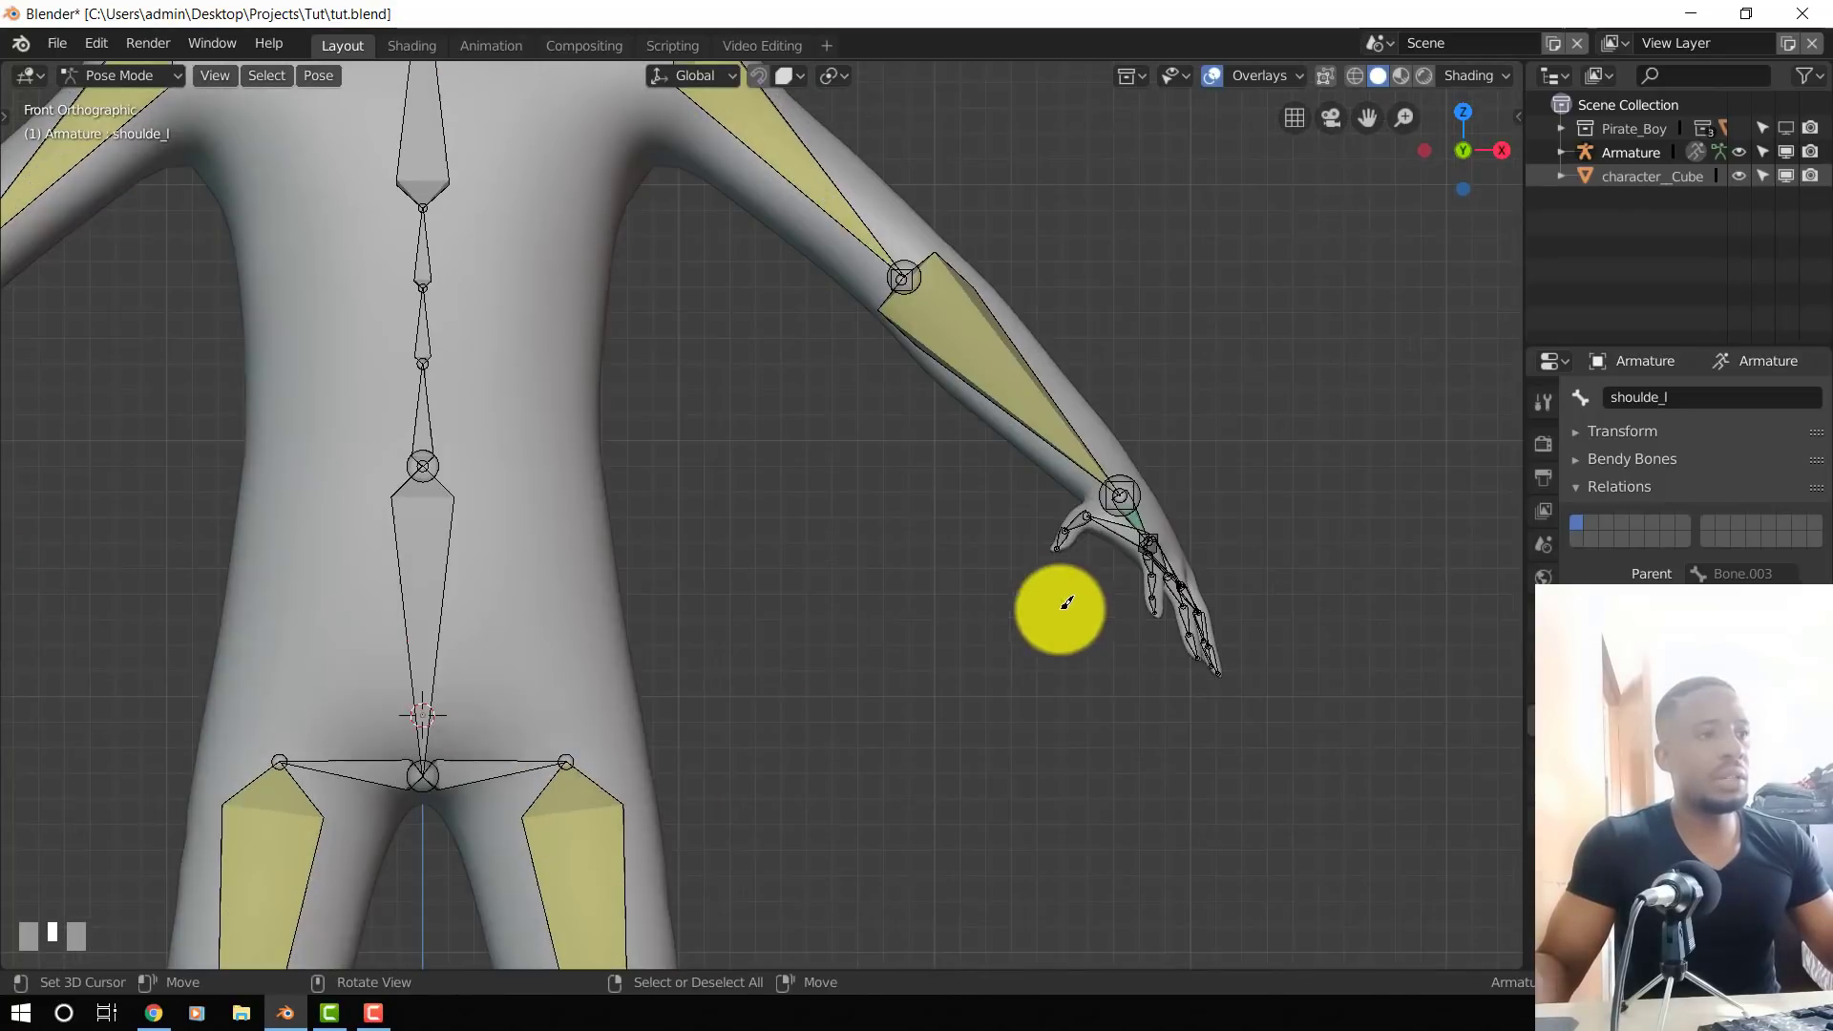
{"action": "middle_click_drag", "start_coordinate": [1067, 605], "coordinate": [1002, 619]}
{"action": "middle_click_drag", "start_coordinate": [1054, 698], "coordinate": [1027, 683], "text": "shift"}
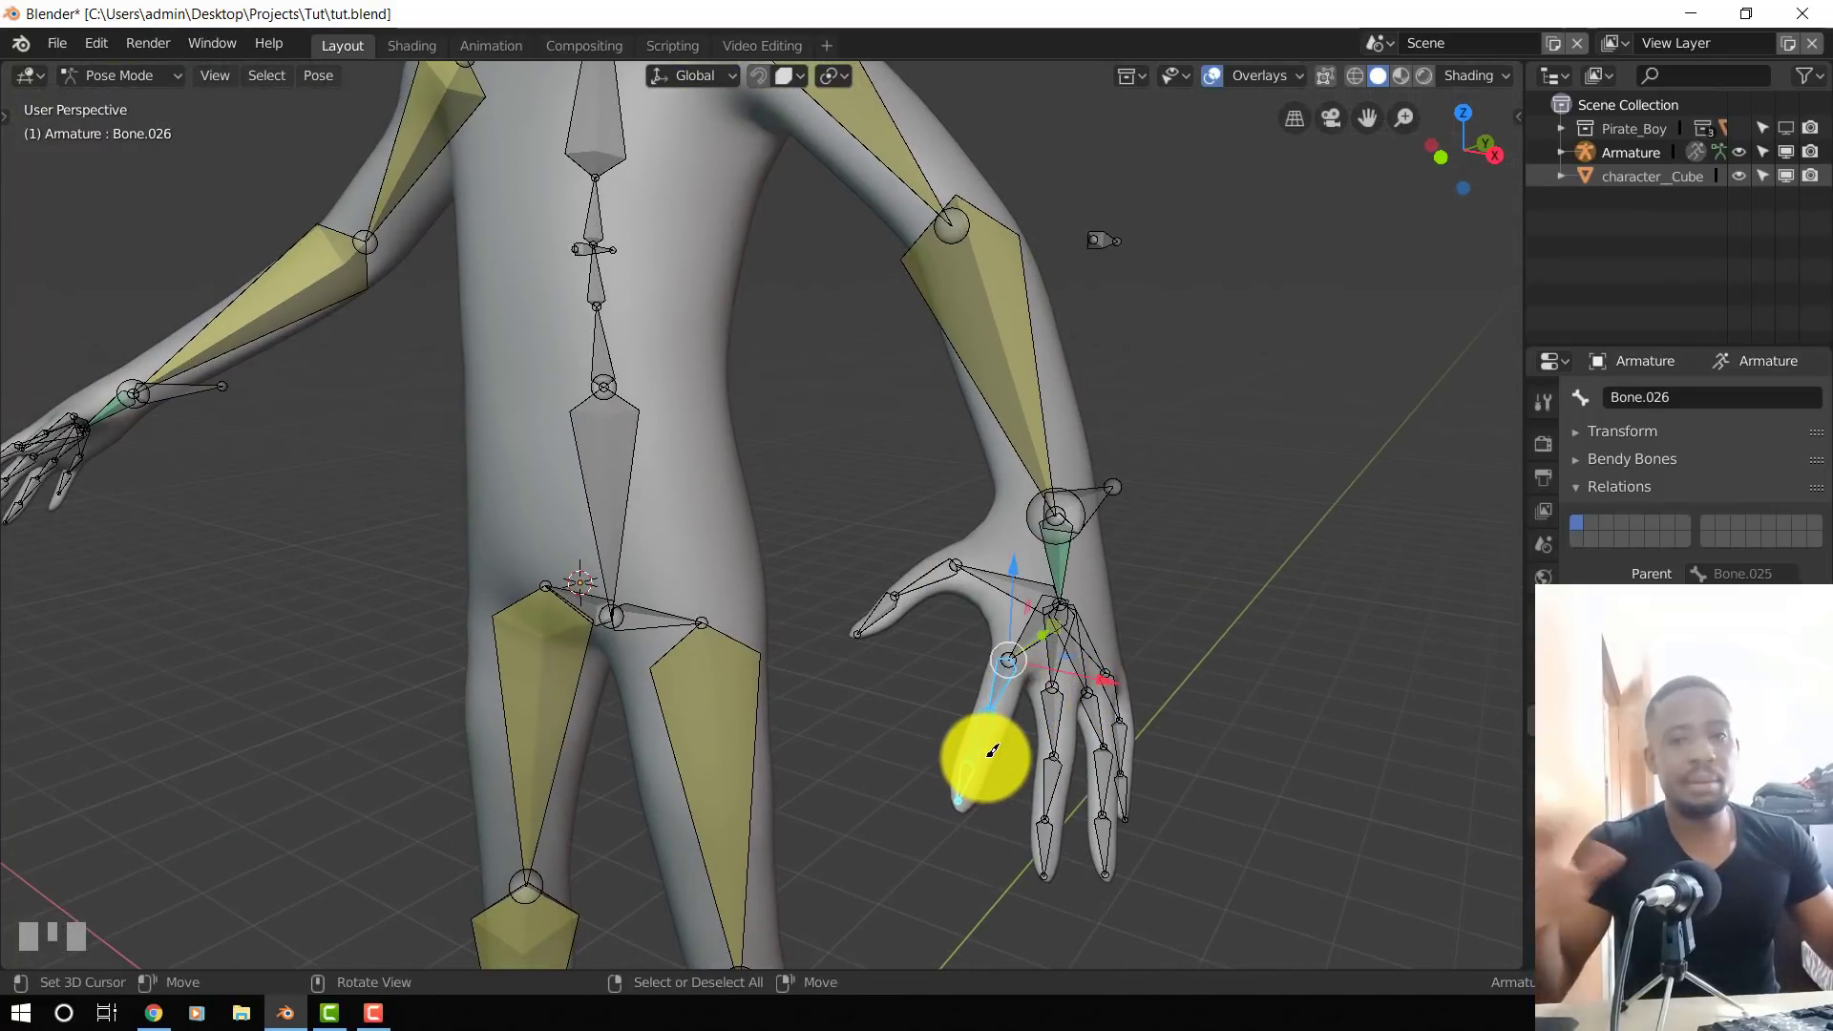
{"action": "middle_click_drag", "start_coordinate": [862, 730], "coordinate": [785, 724]}
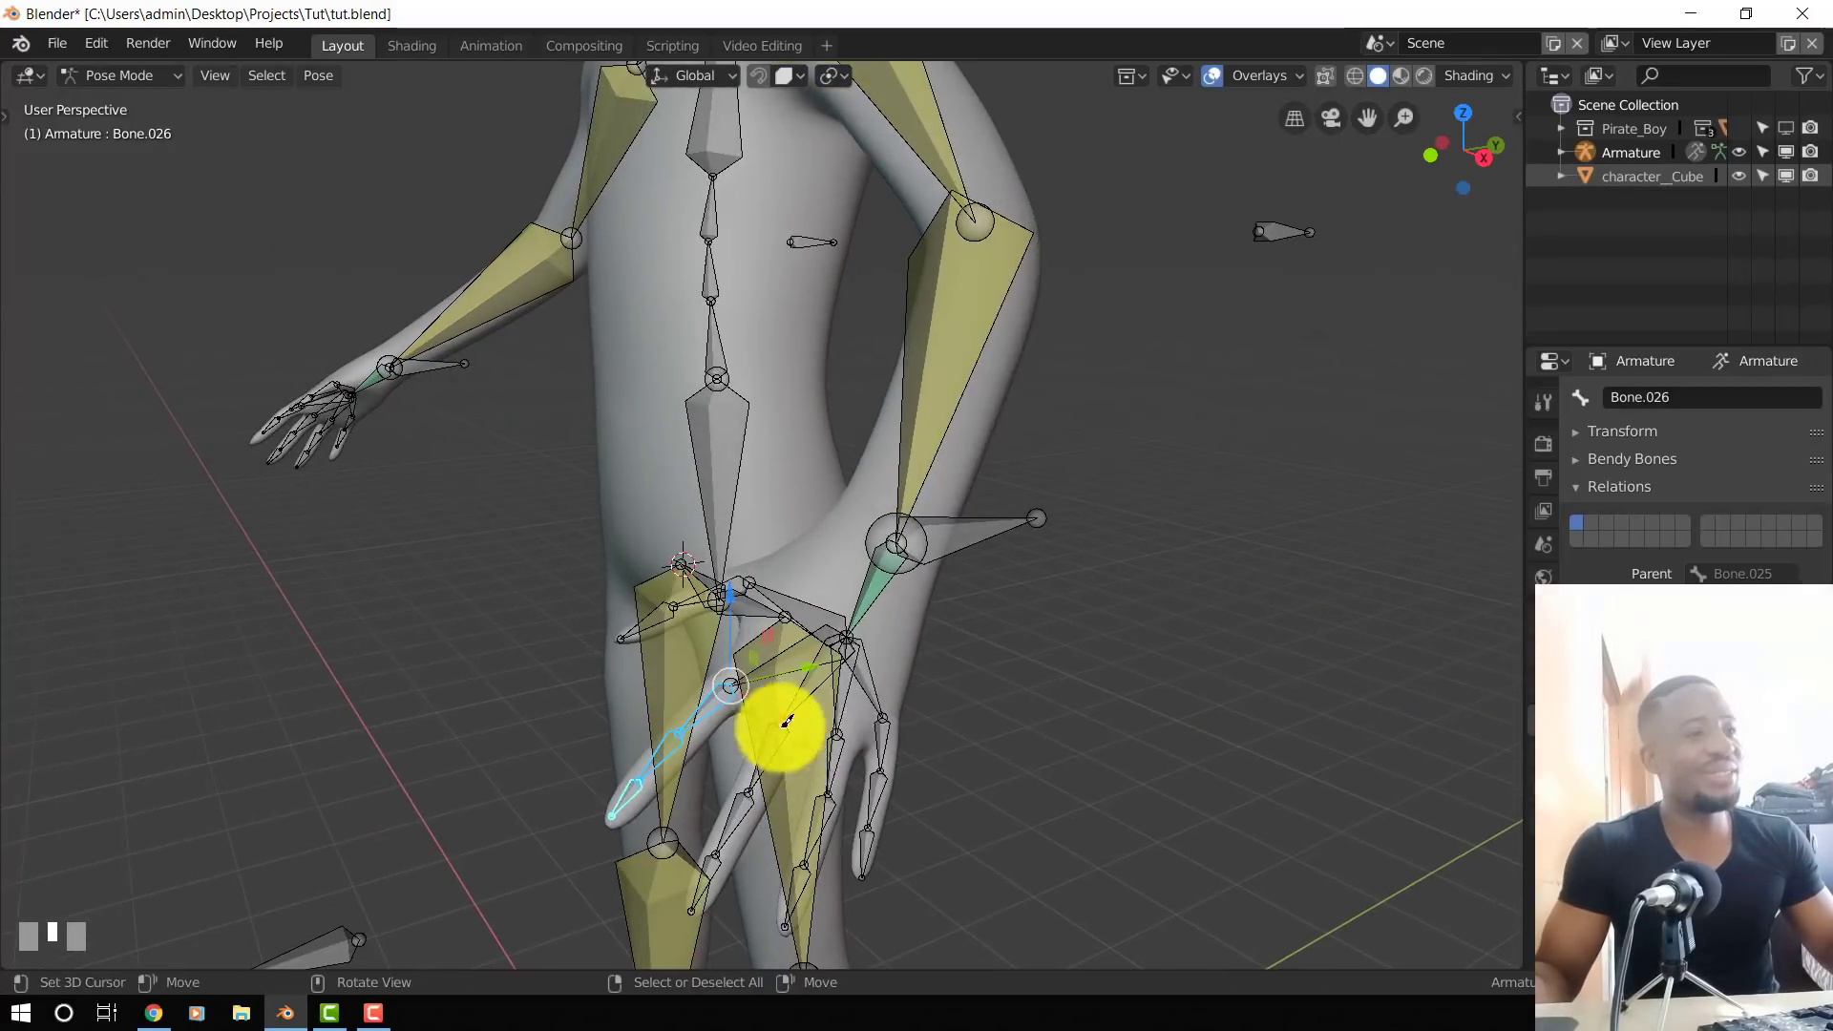
{"action": "scroll", "coordinate": [892, 703], "scroll_direction": "up", "scroll_amount": 1}
{"action": "middle_click_drag", "start_coordinate": [895, 699], "coordinate": [1056, 609], "text": "shift"}
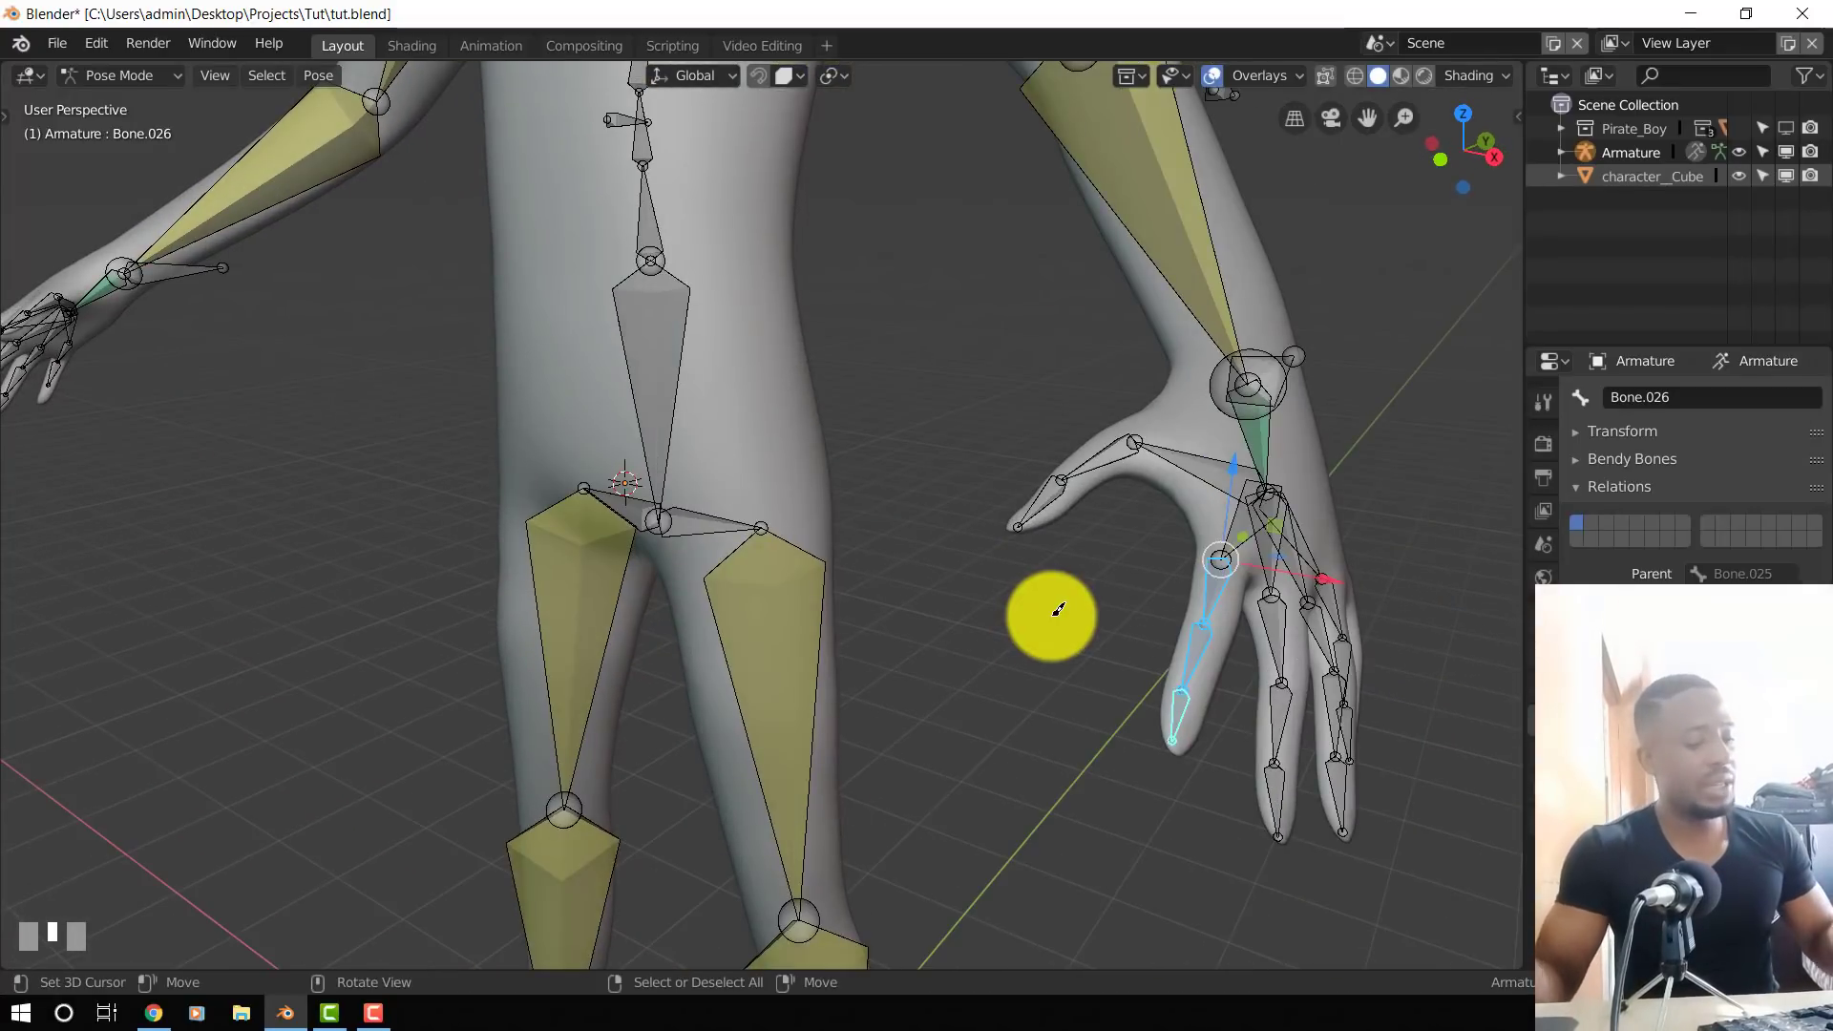
{"action": "key", "text": "comma"}
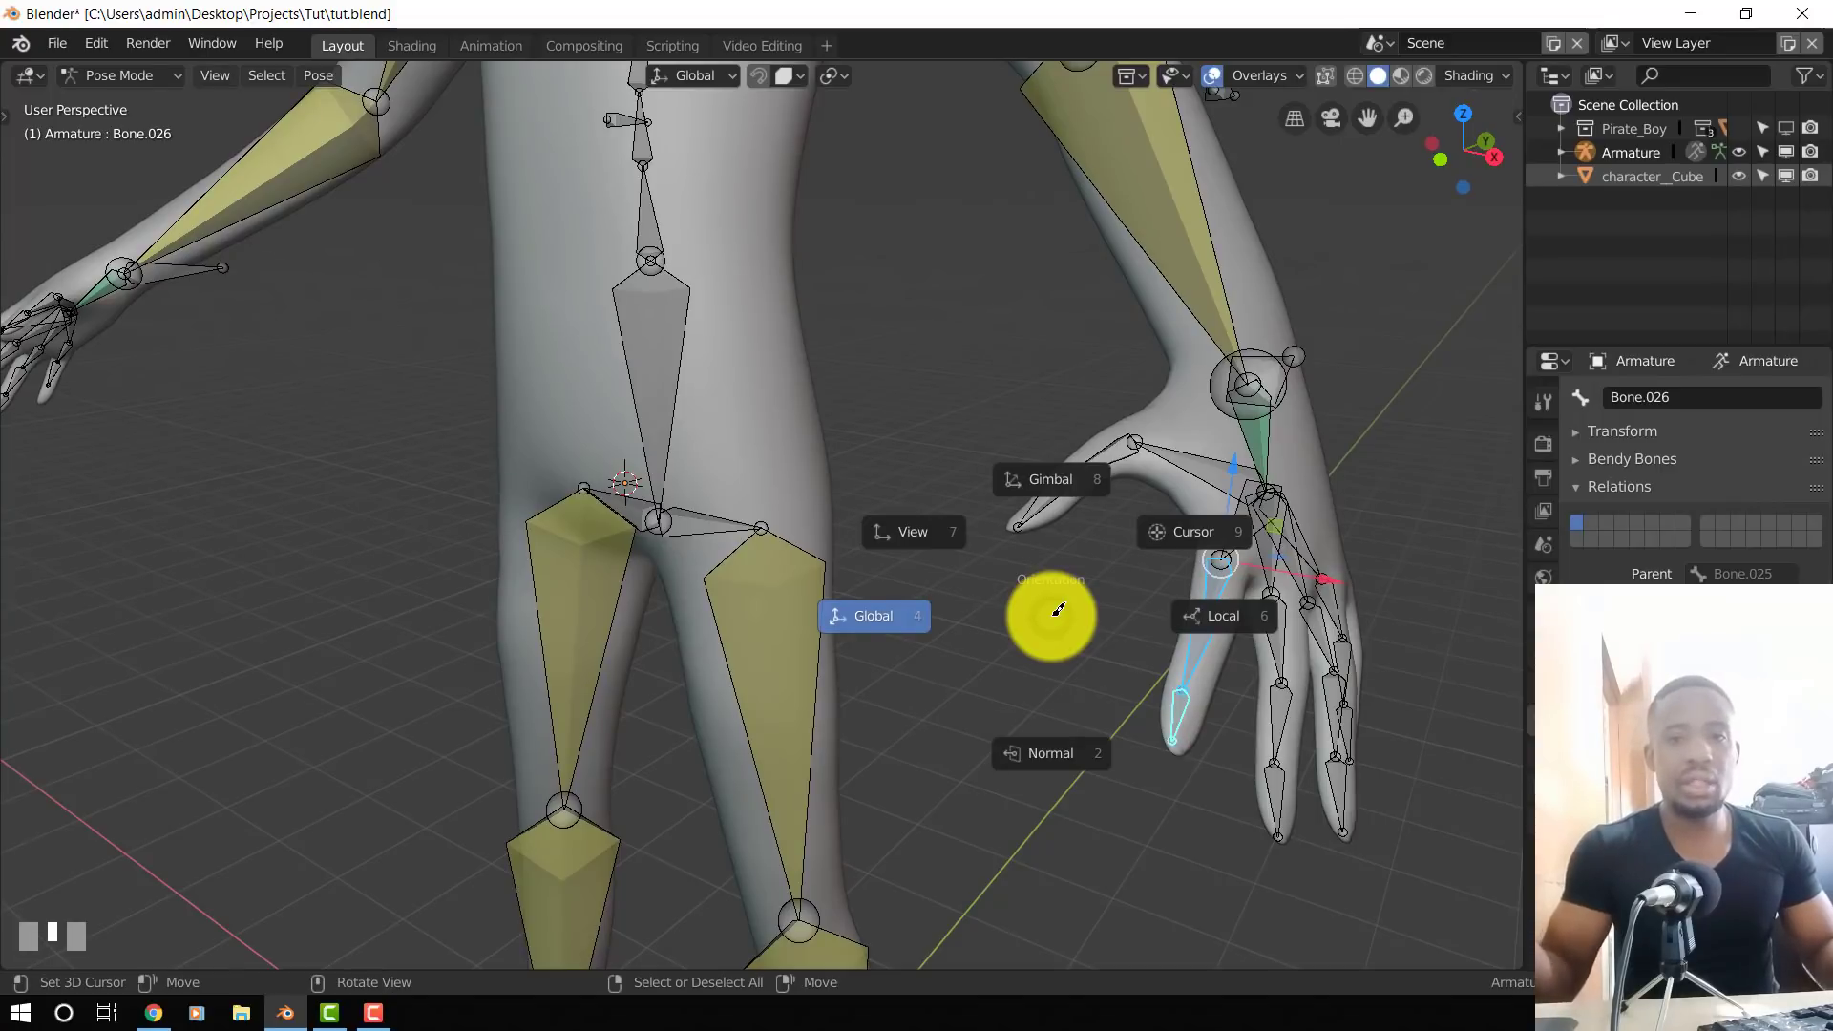
{"action": "left_click", "coordinate": [1061, 748]}
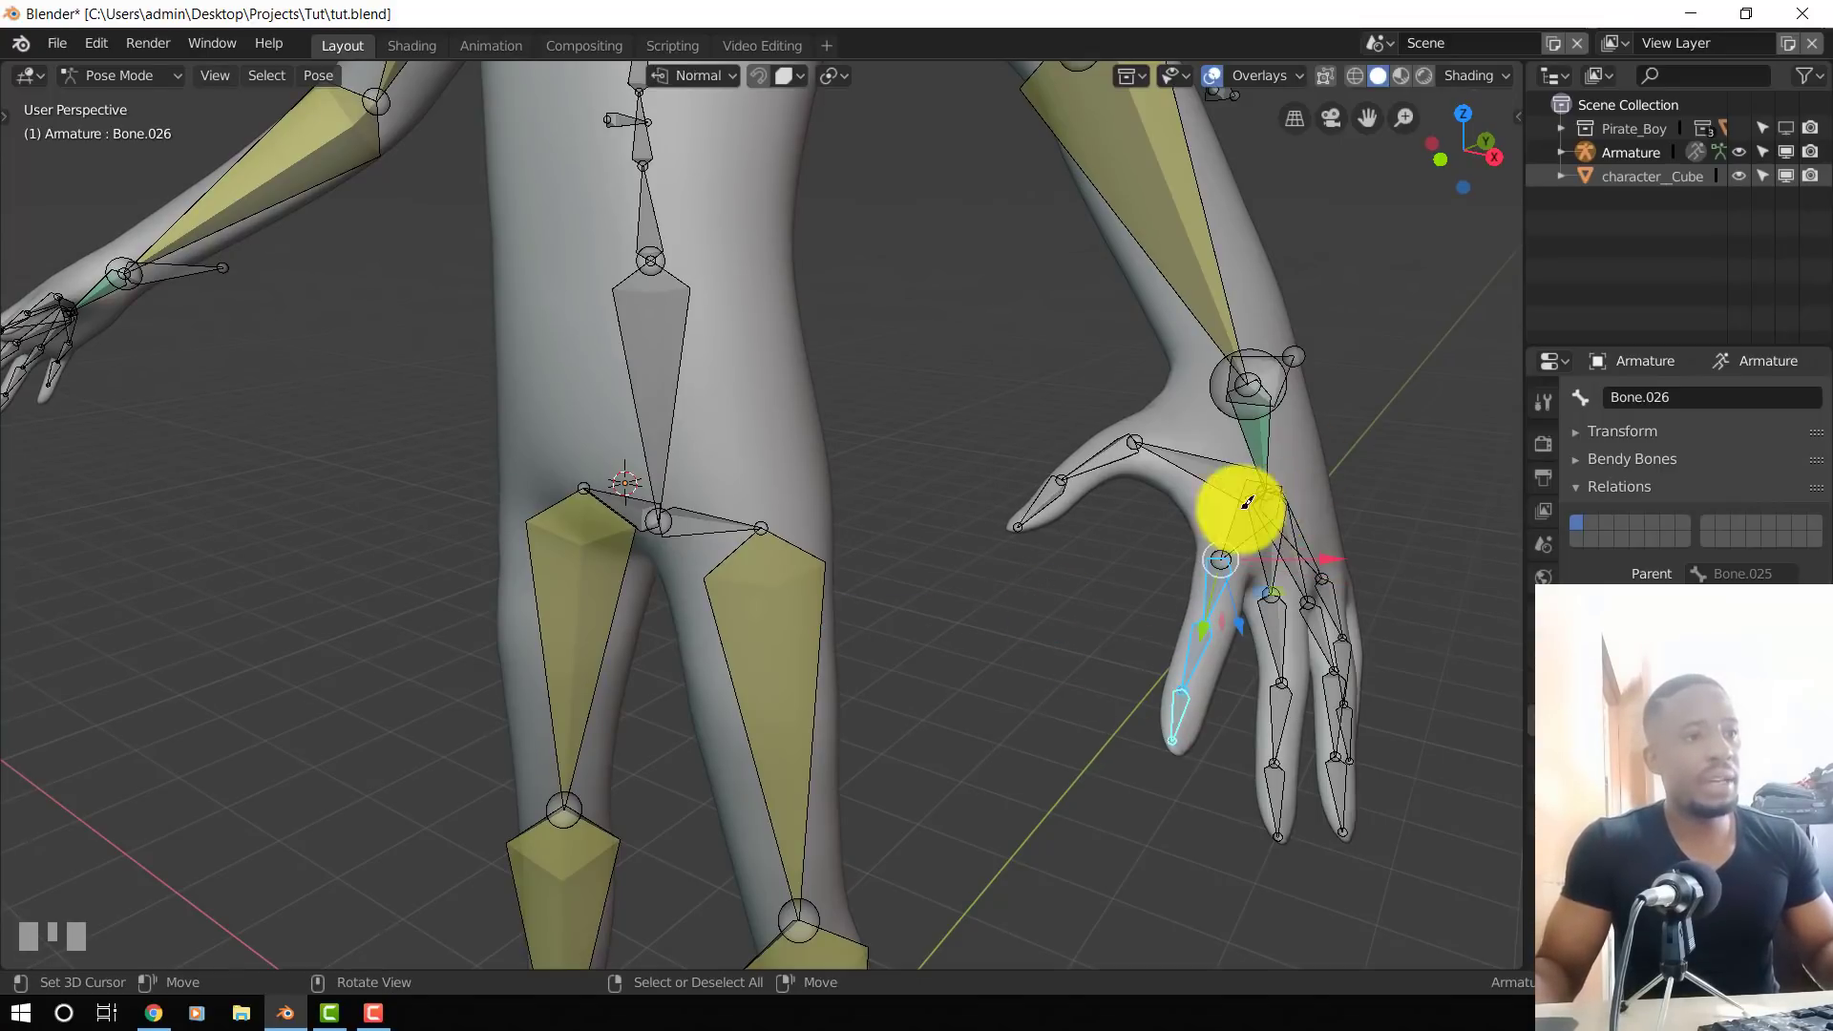
- Activate the Rotate tool for the selected index finger bones of the character's left hand
{"action": "middle_click_drag", "start_coordinate": [1248, 512], "coordinate": [1236, 501]}
{"action": "key", "text": "shift+space"}
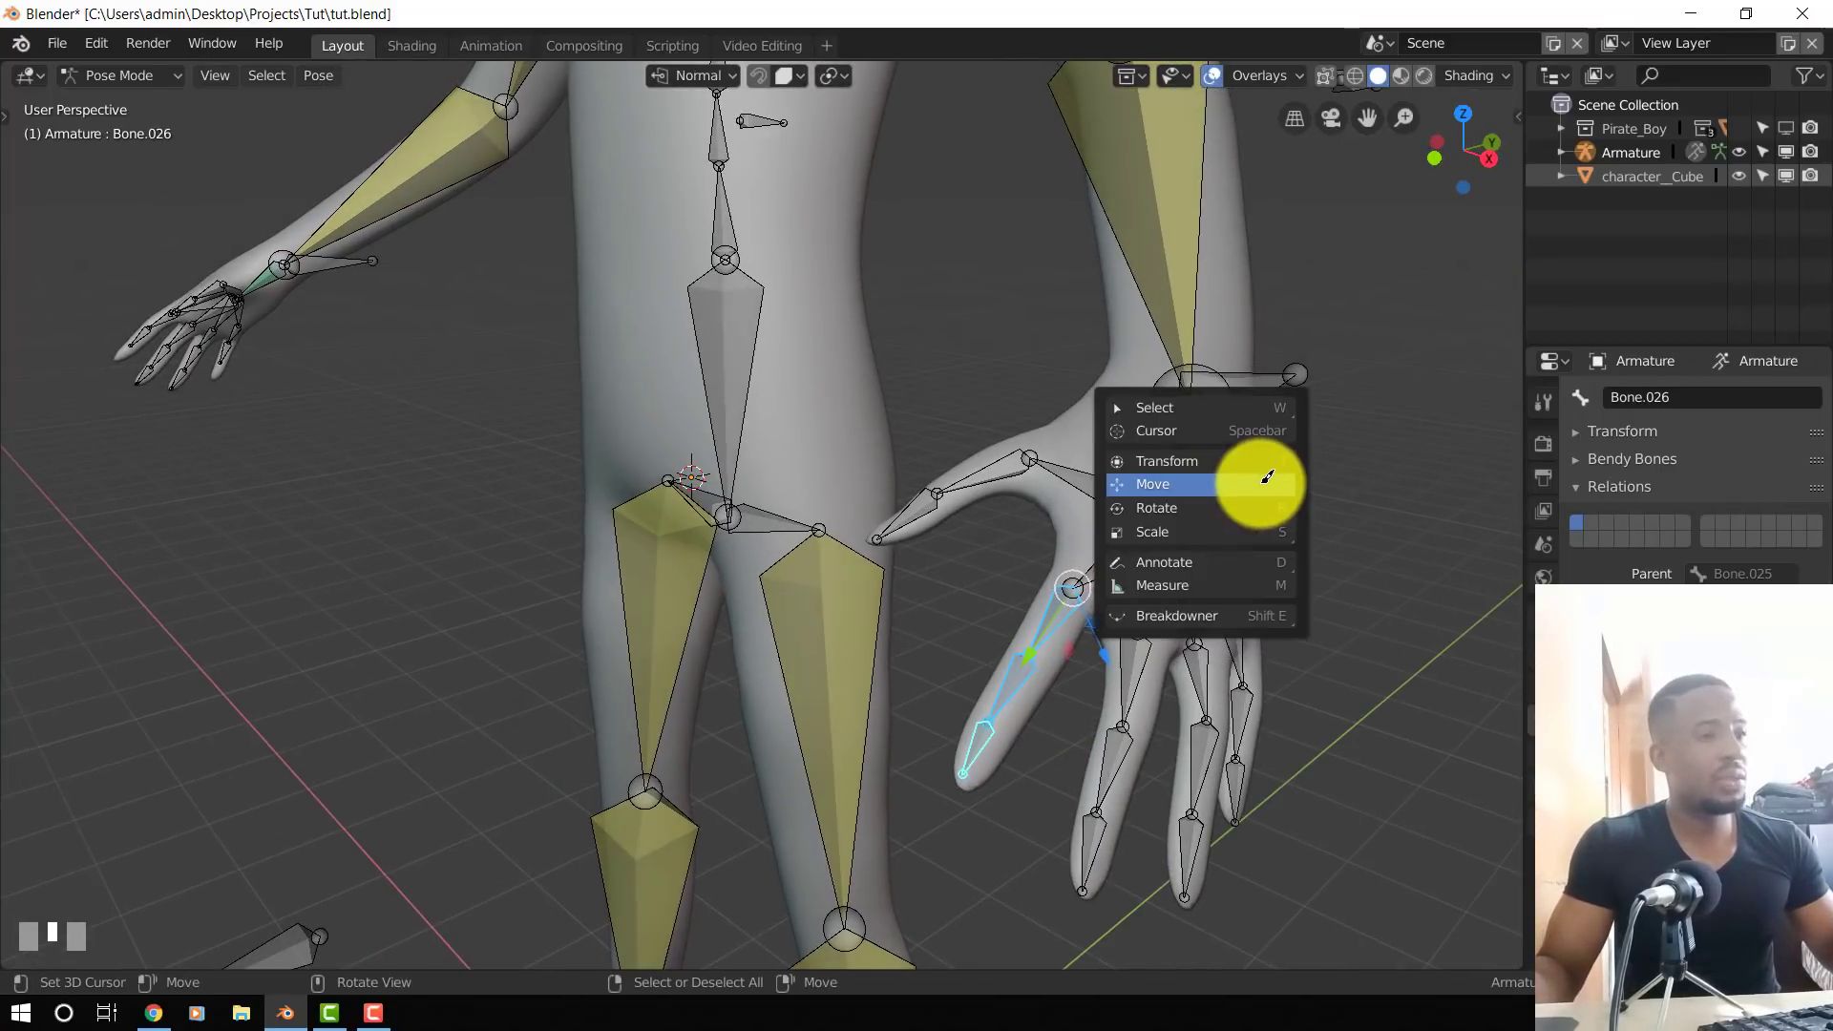
{"action": "key", "text": "r"}
{"action": "right_click", "coordinate": [1154, 549]}
{"action": "mouse_move", "coordinate": [1107, 627]}
{"action": "middle_mouse_down"}
{"action": "mouse_move", "coordinate": [1010, 610]}
{"action": "mouse_move", "coordinate": [1080, 605]}
{"action": "middle_mouse_up"}
{"action": "middle_click_drag", "start_coordinate": [1288, 519], "coordinate": [1283, 487]}
{"action": "scroll", "coordinate": [1283, 487], "scroll_direction": "up", "scroll_amount": 1}
{"action": "scroll", "coordinate": [1283, 487], "scroll_direction": "down", "scroll_amount": 3}
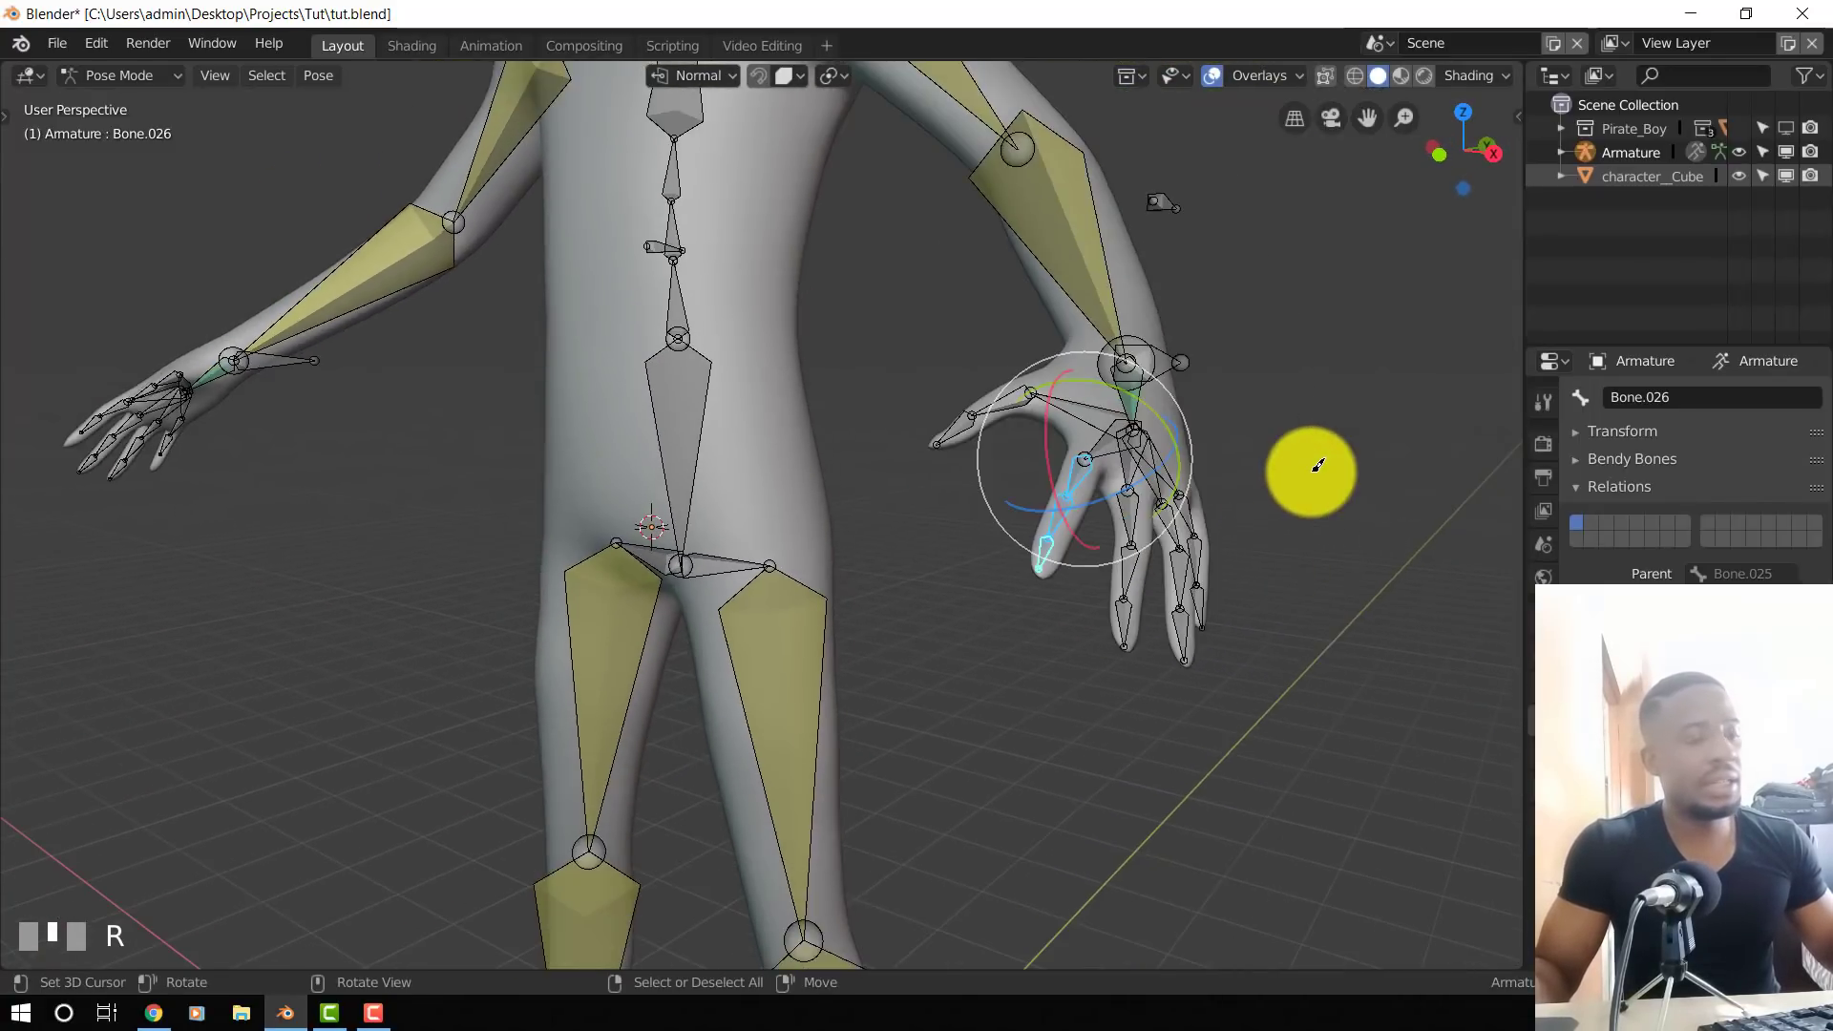
- Switch the transform orientation to Global for the selected index finger bones
{"action": "key", "text": "shift+space"}
{"action": "key", "text": "comma"}
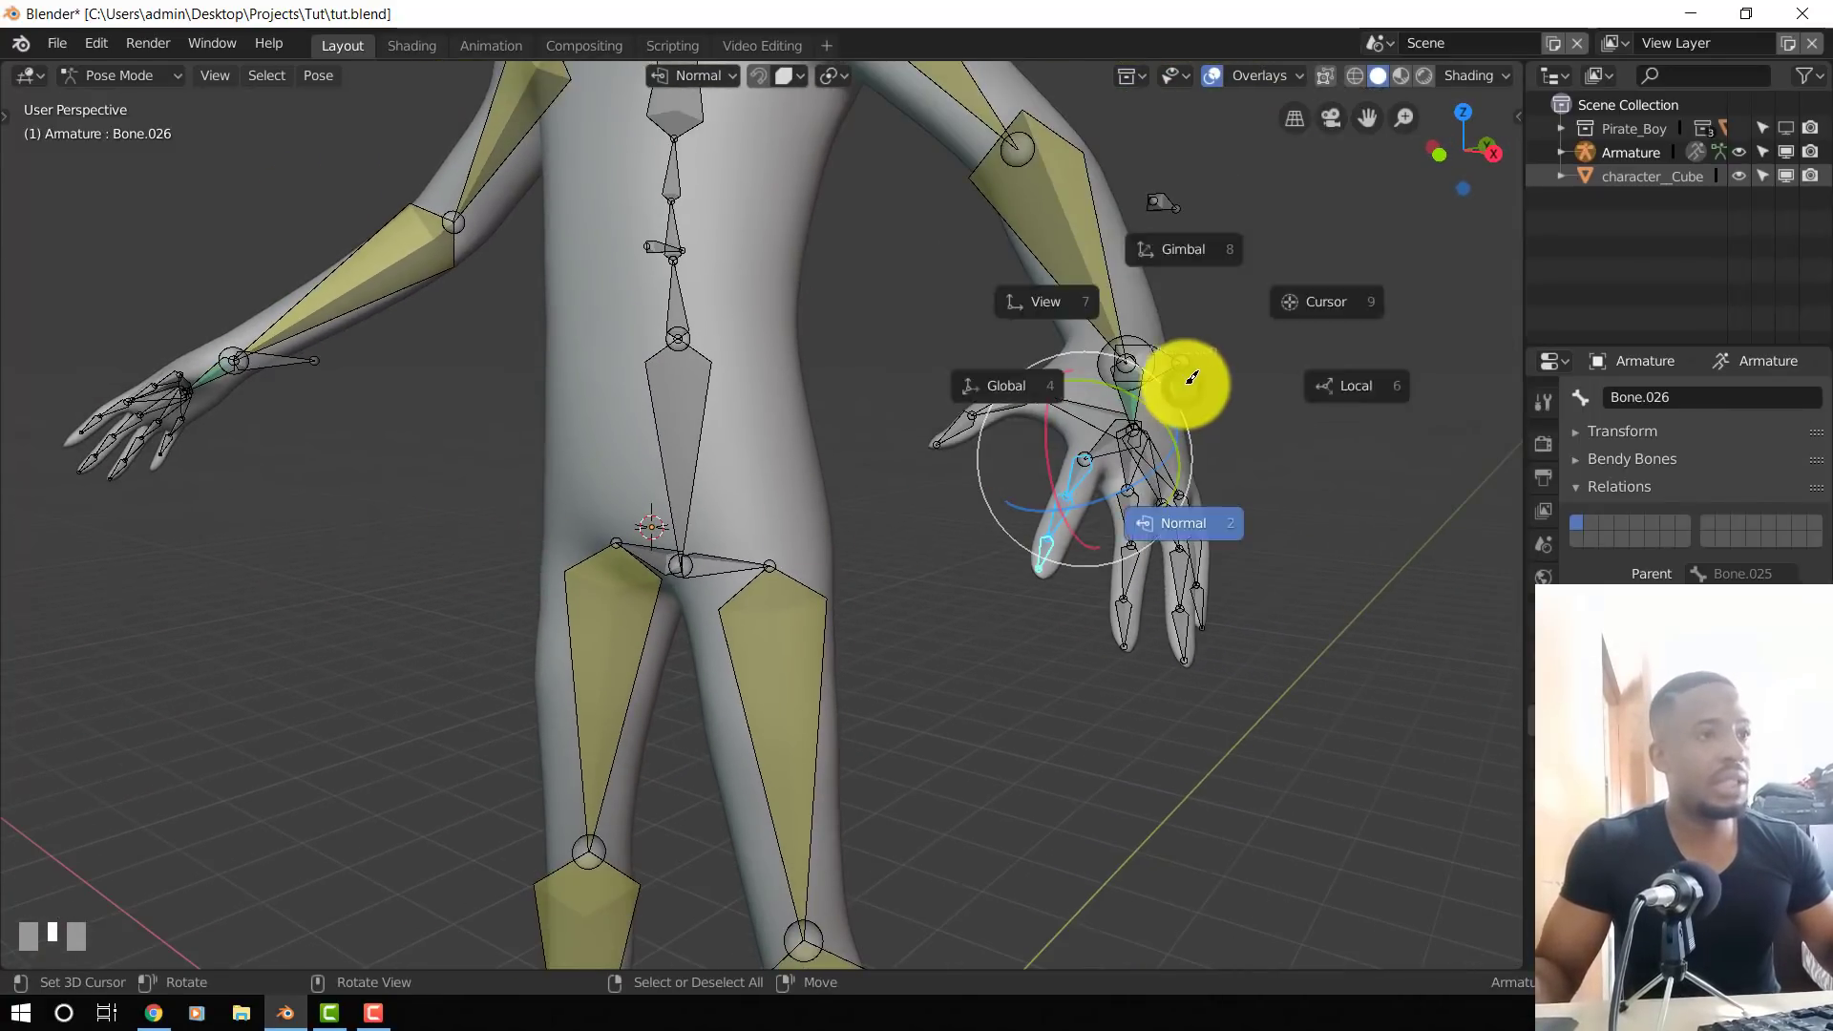
{"action": "left_click", "coordinate": [1030, 405]}
- Select the middle finger bones of the character's left hand and set the transform orientation to Normal
{"action": "middle_click_drag", "start_coordinate": [1019, 410], "coordinate": [1042, 551]}
{"action": "left_click", "coordinate": [1019, 602]}
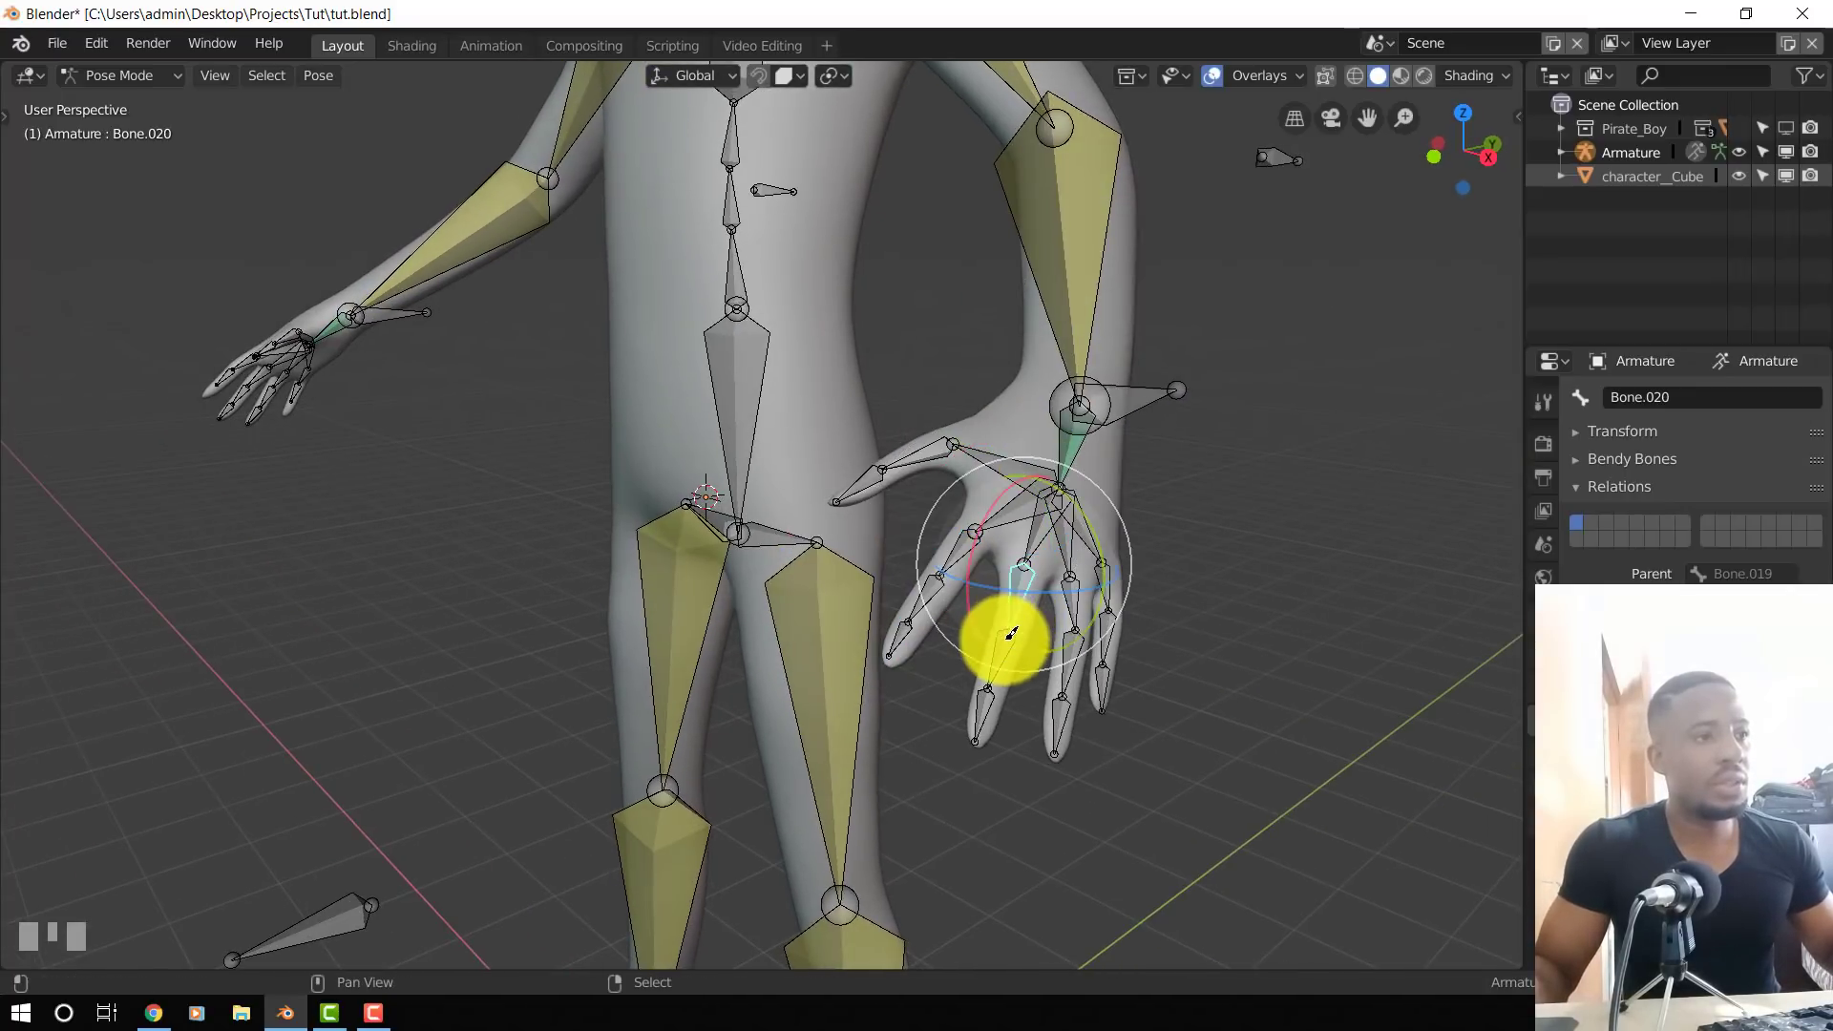
{"action": "left_click", "coordinate": [994, 689]}
{"action": "key", "text": "comma"}
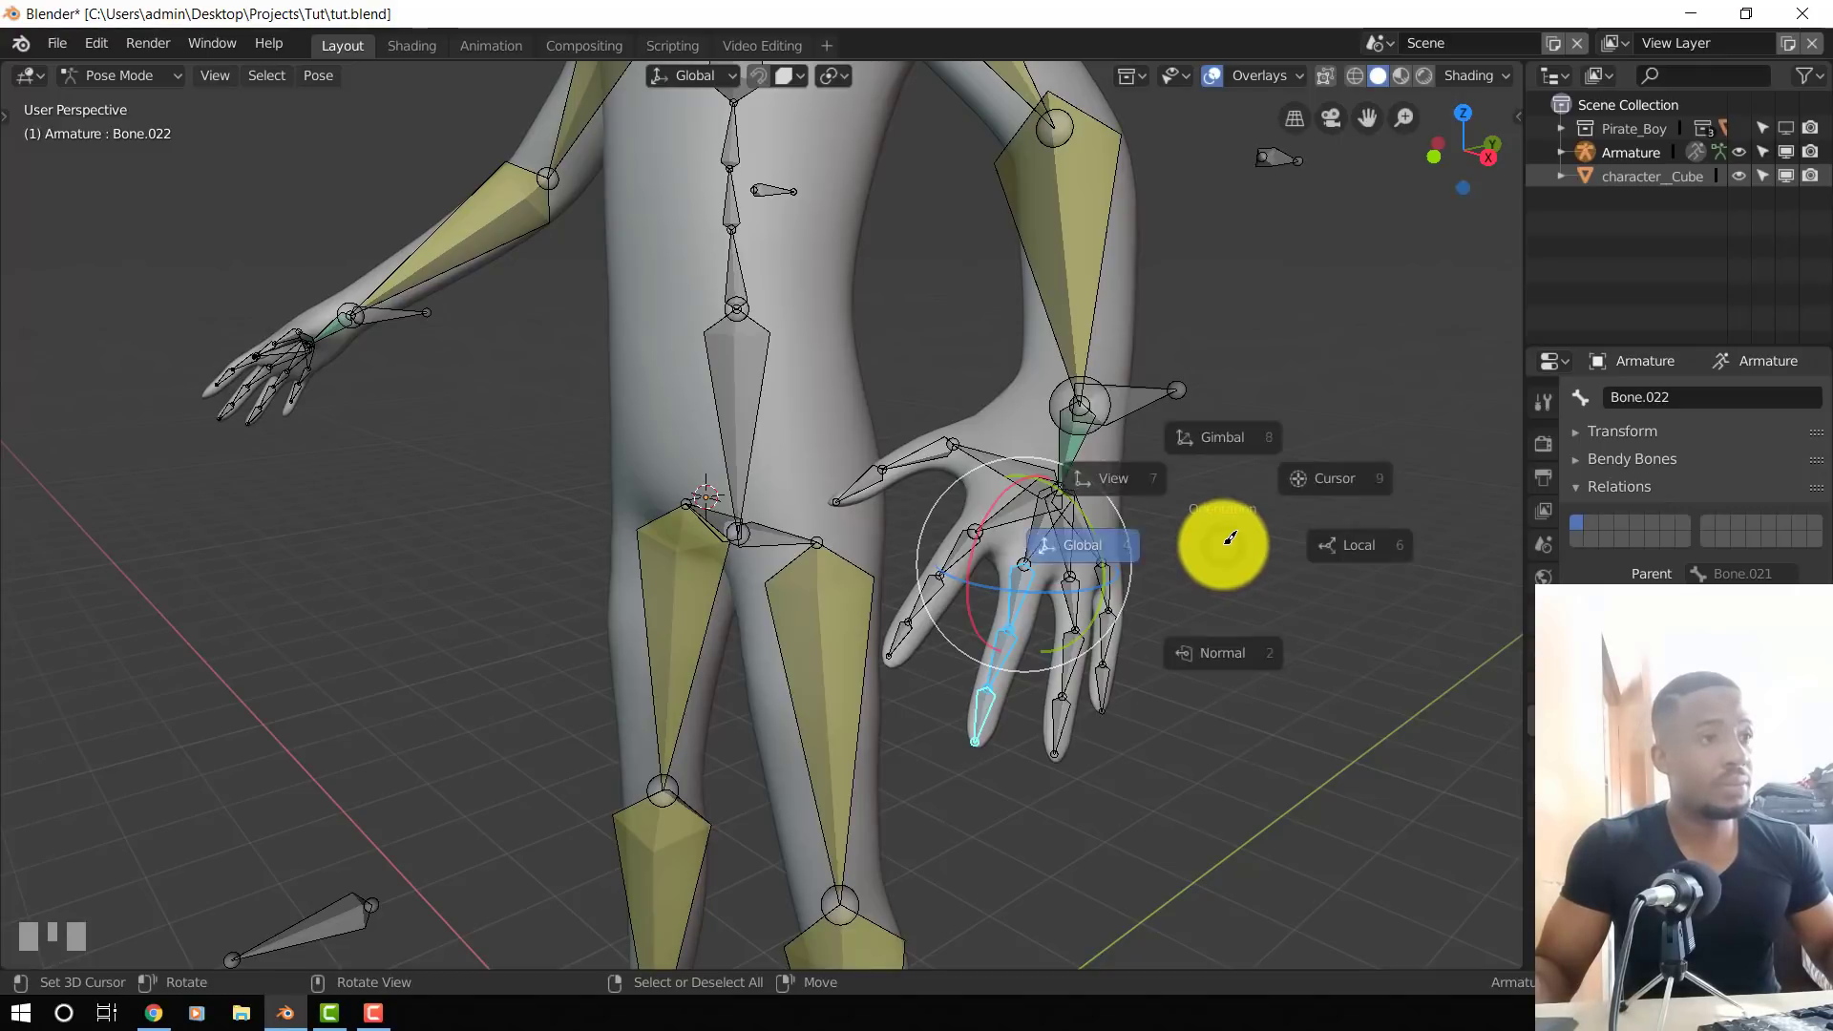
{"action": "left_click", "coordinate": [1232, 677]}
{"action": "mouse_move", "coordinate": [1093, 630]}
{"action": "middle_mouse_down"}
{"action": "mouse_move", "coordinate": [1120, 644]}
{"action": "mouse_move", "coordinate": [1096, 635]}
{"action": "middle_mouse_up"}
- Set the pivot point to Individual Origins for rotating the middle finger bones
{"action": "middle_click_drag", "start_coordinate": [1117, 533], "coordinate": [732, 560]}
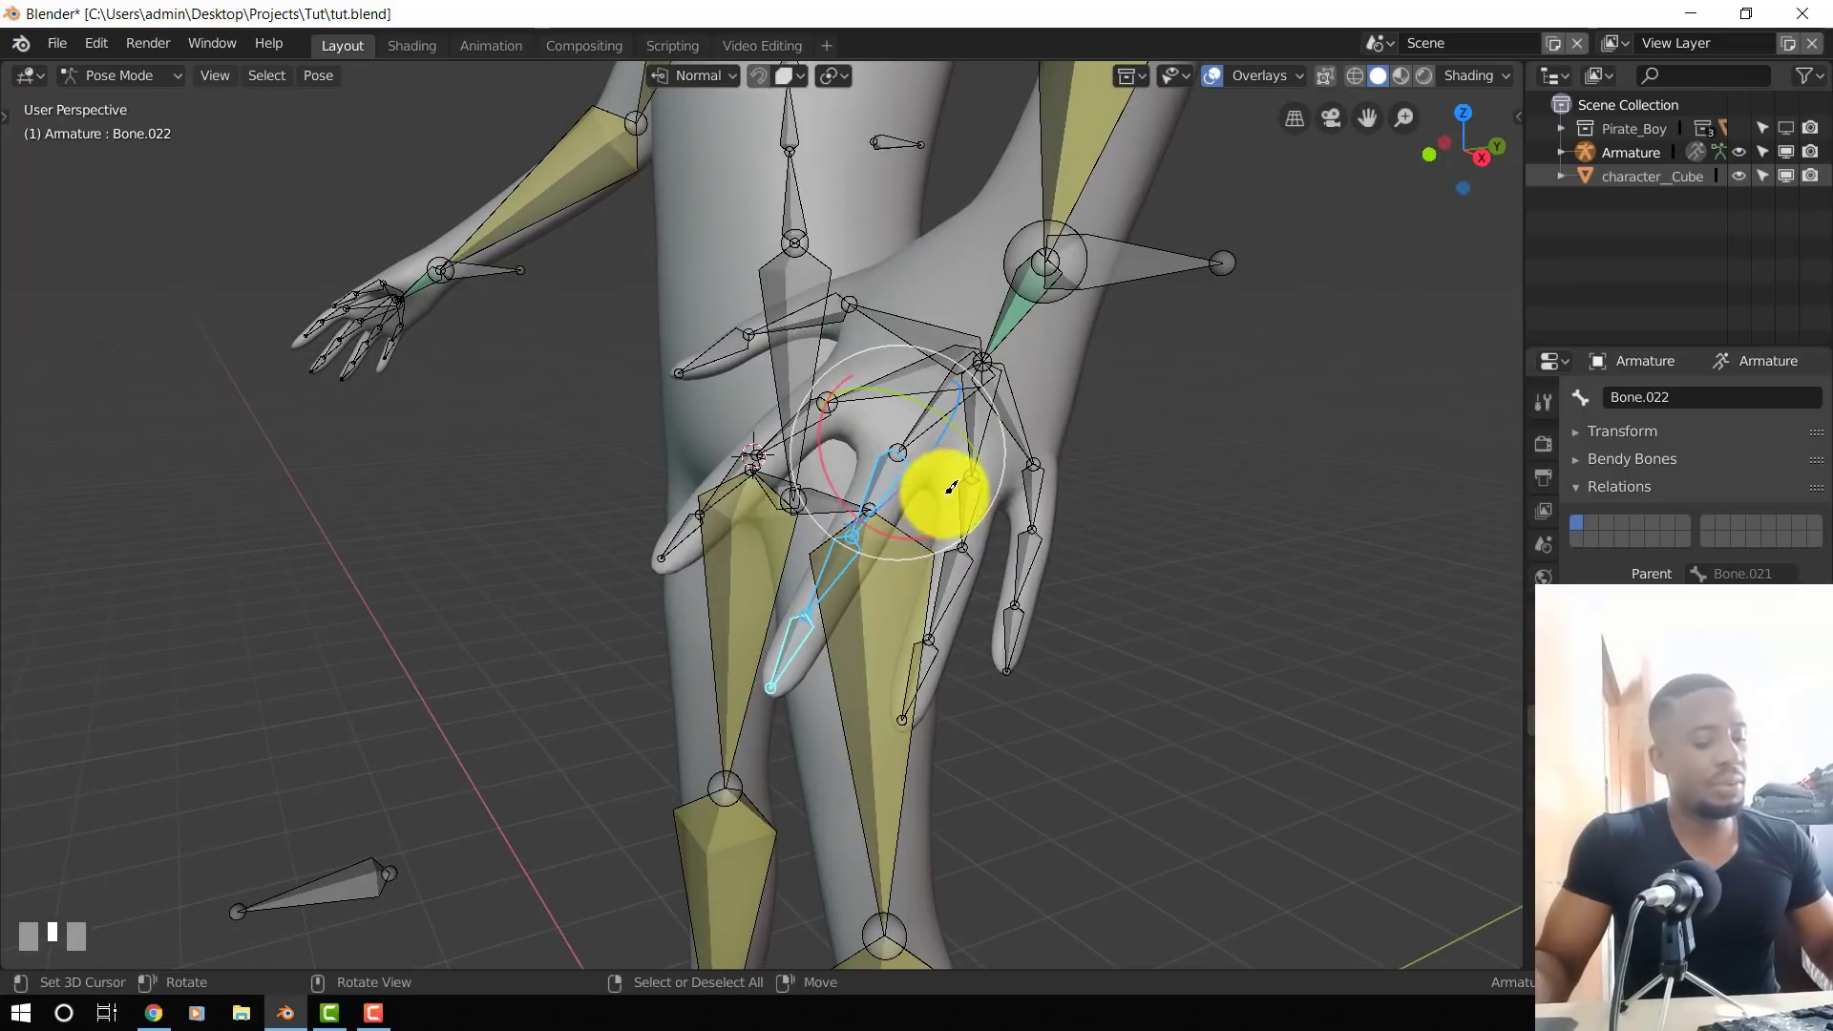
{"action": "key", "text": "period"}
{"action": "left_click", "coordinate": [1058, 432]}
{"action": "key", "text": "period"}
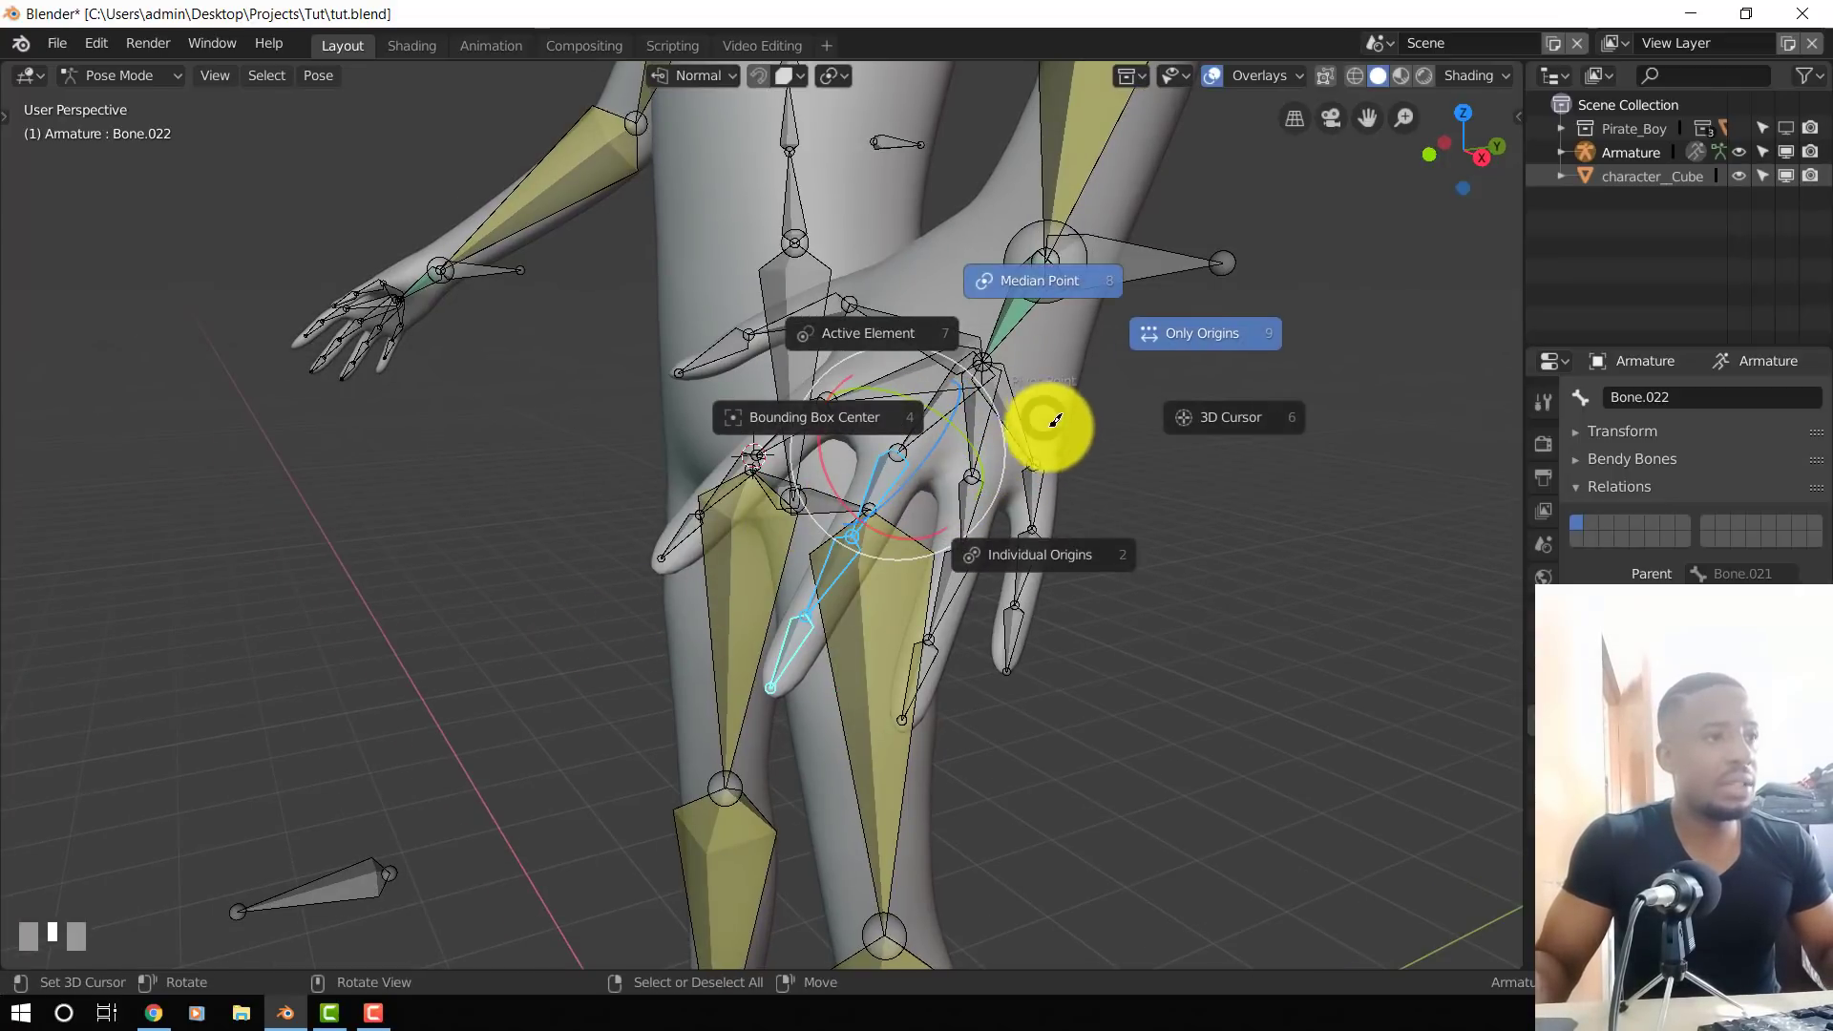
{"action": "left_click", "coordinate": [1054, 553]}
- Rotate the left middle finger bones around their individual origins to test the bend
{"action": "middle_click_drag", "start_coordinate": [1117, 571], "coordinate": [612, 552]}
{"action": "left_click_drag", "start_coordinate": [727, 522], "coordinate": [709, 553]}
{"action": "middle_click_drag", "start_coordinate": [708, 553], "coordinate": [623, 556]}
{"action": "left_click_drag", "start_coordinate": [340, 433], "coordinate": [321, 477]}
{"action": "left_click_drag", "start_coordinate": [380, 404], "coordinate": [339, 436]}
{"action": "scroll", "coordinate": [458, 455], "scroll_direction": "down", "scroll_amount": 3}
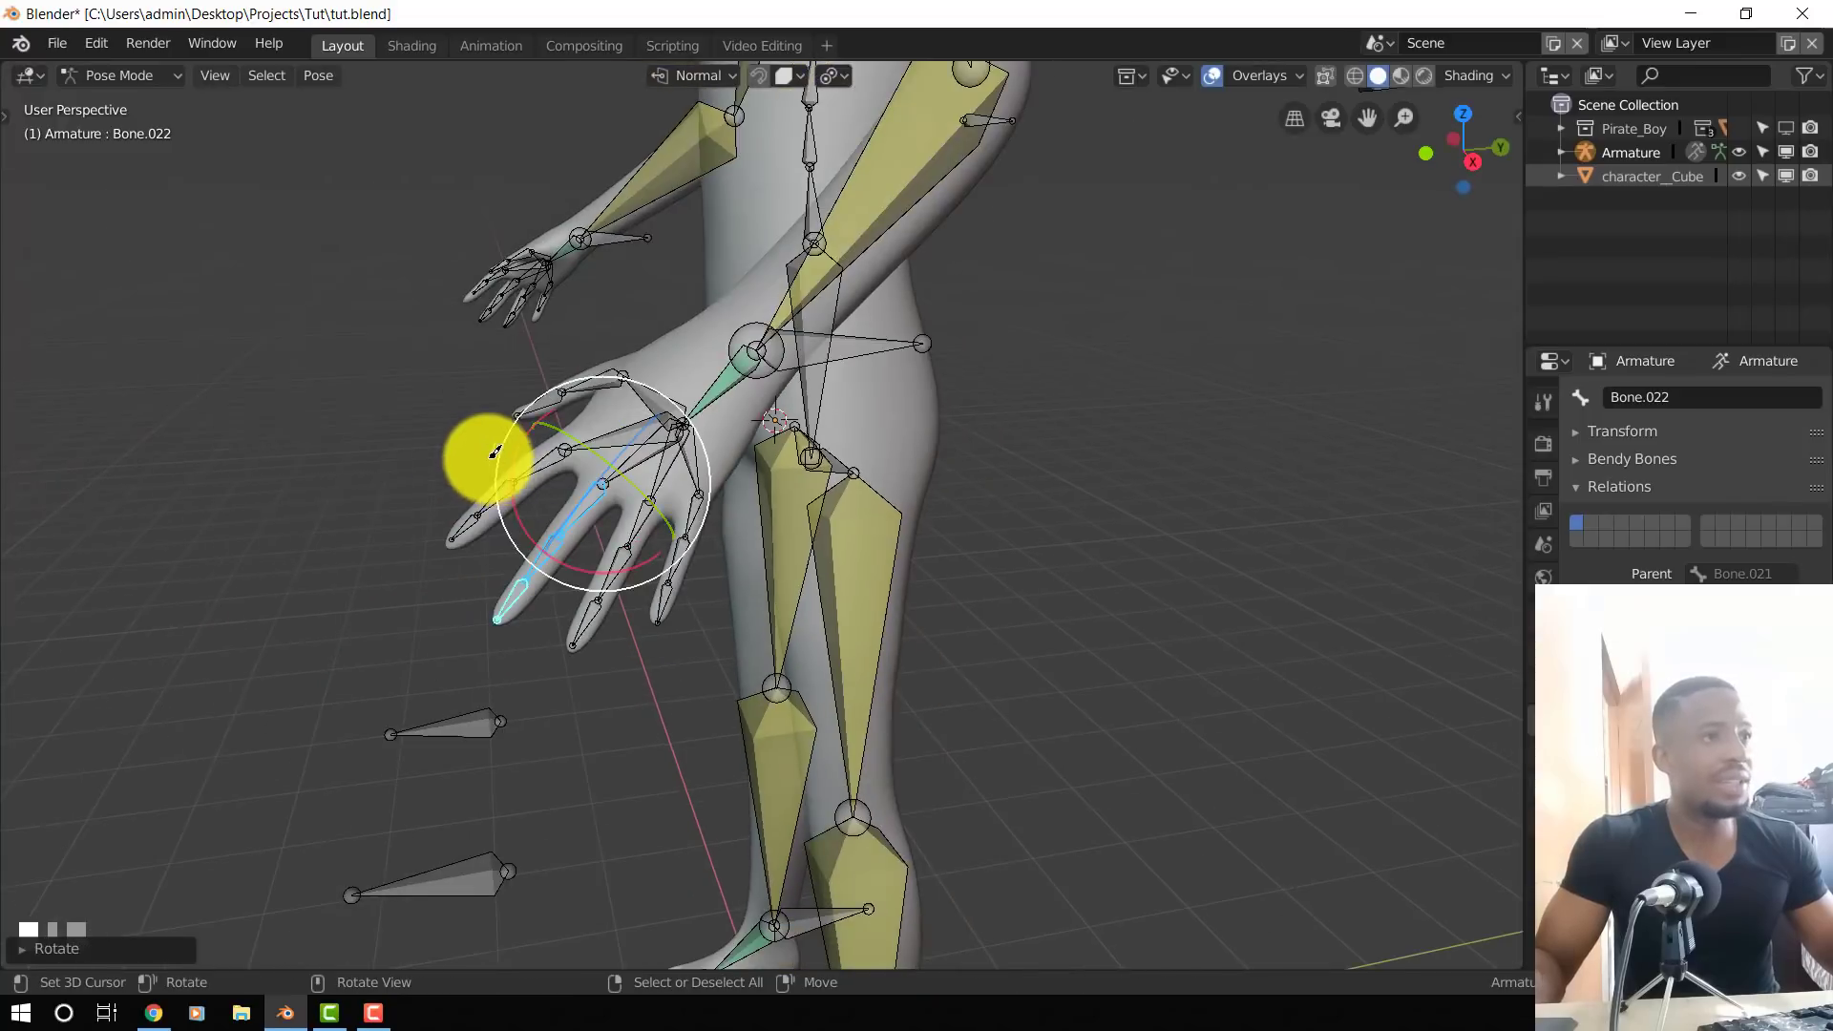
{"action": "middle_click_drag", "start_coordinate": [494, 453], "coordinate": [491, 450]}
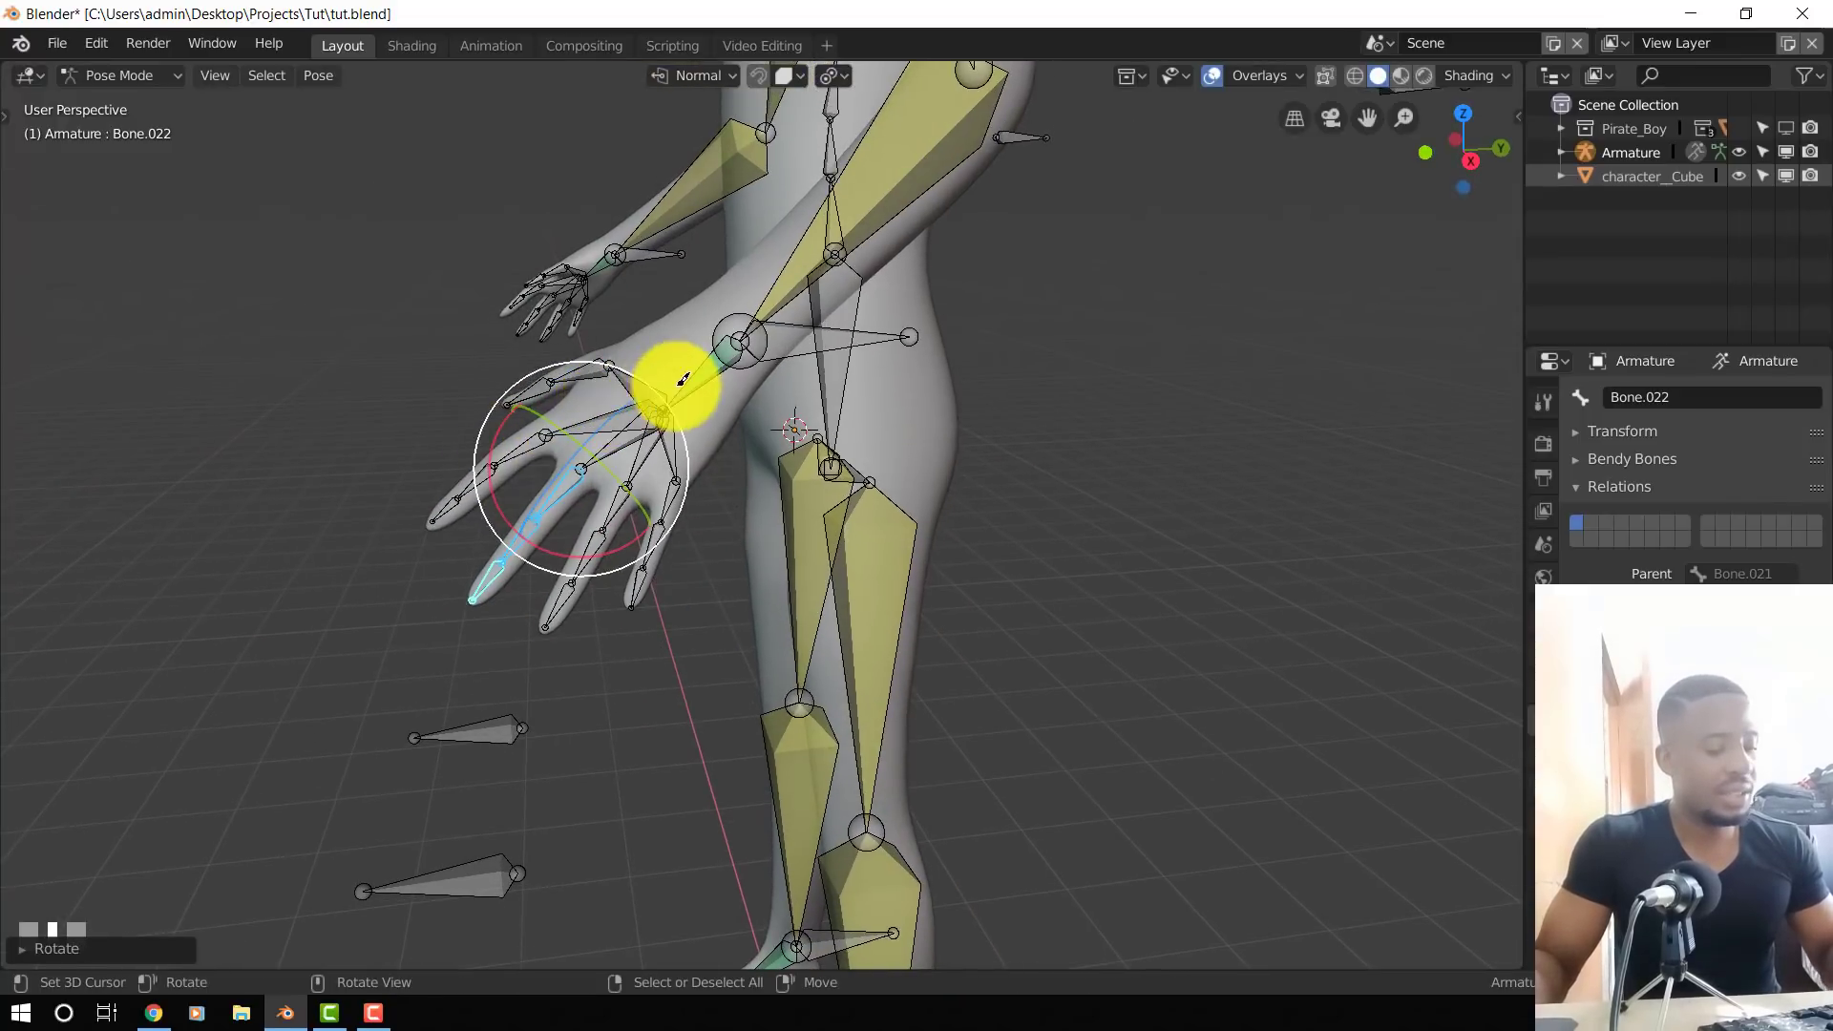
{"action": "key", "text": "comma"}
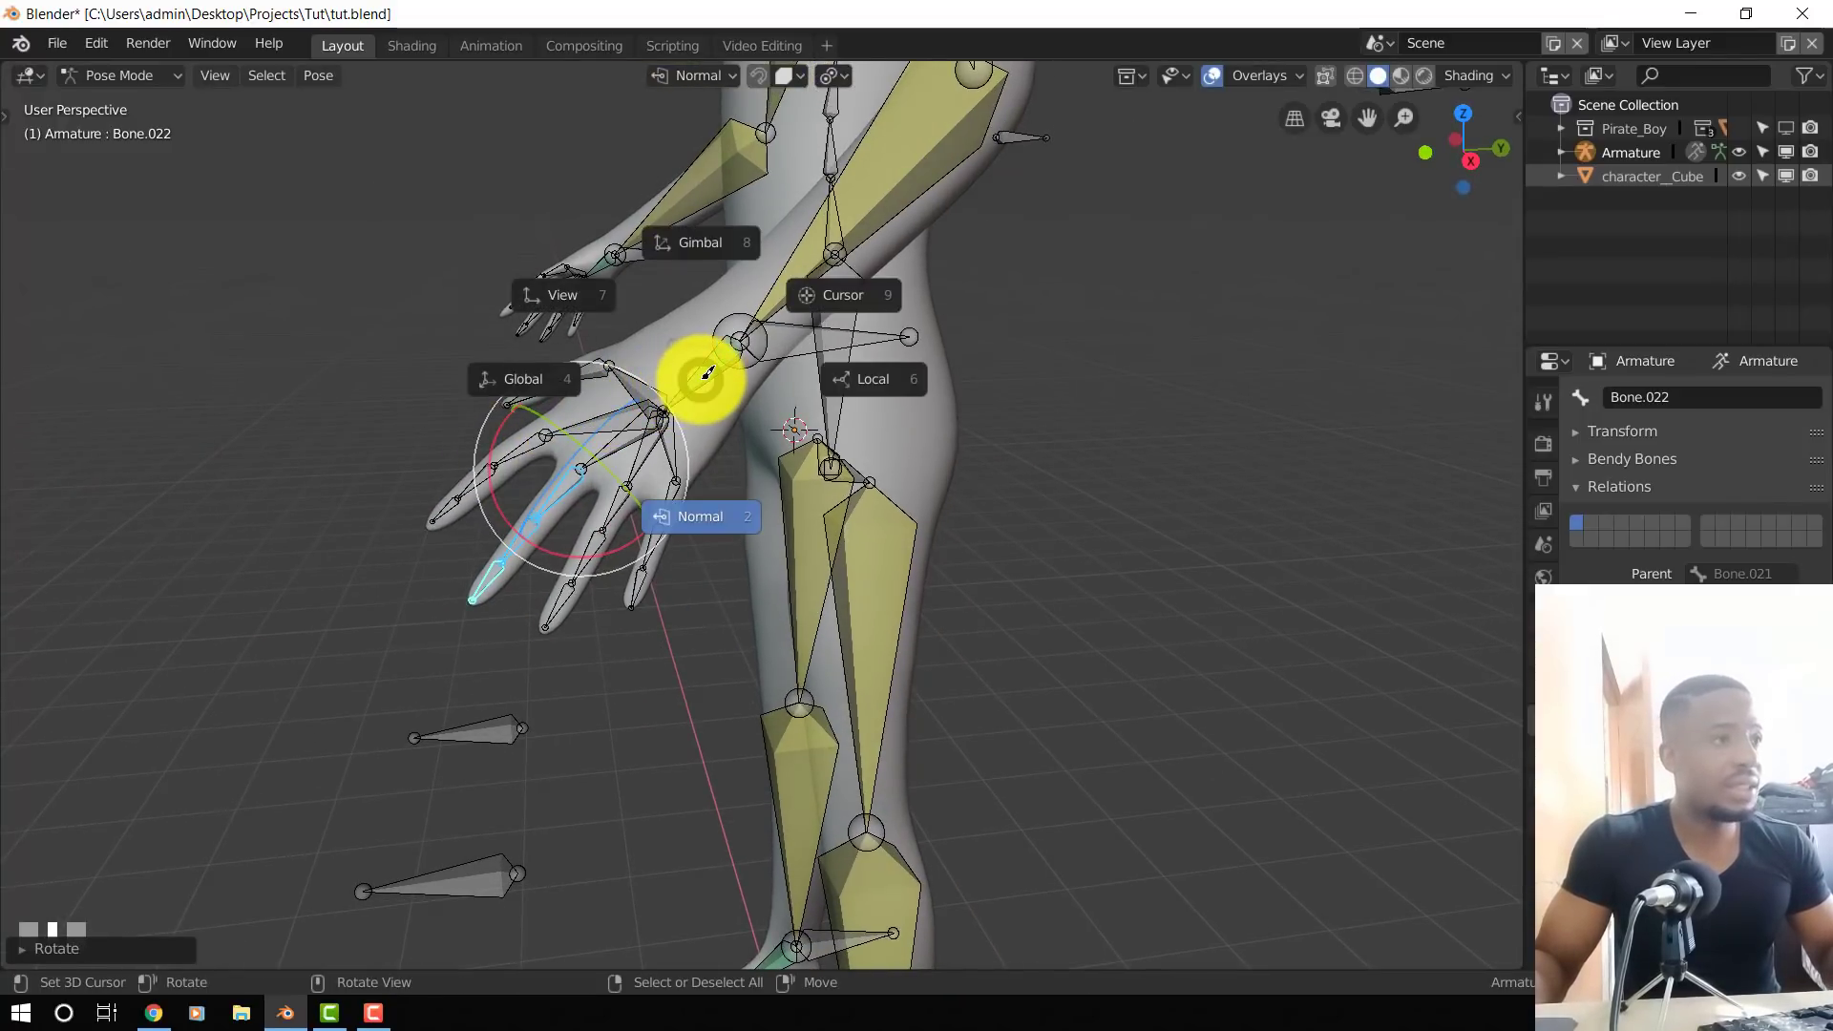
{"action": "left_click", "coordinate": [880, 401]}
{"action": "key", "text": "period"}
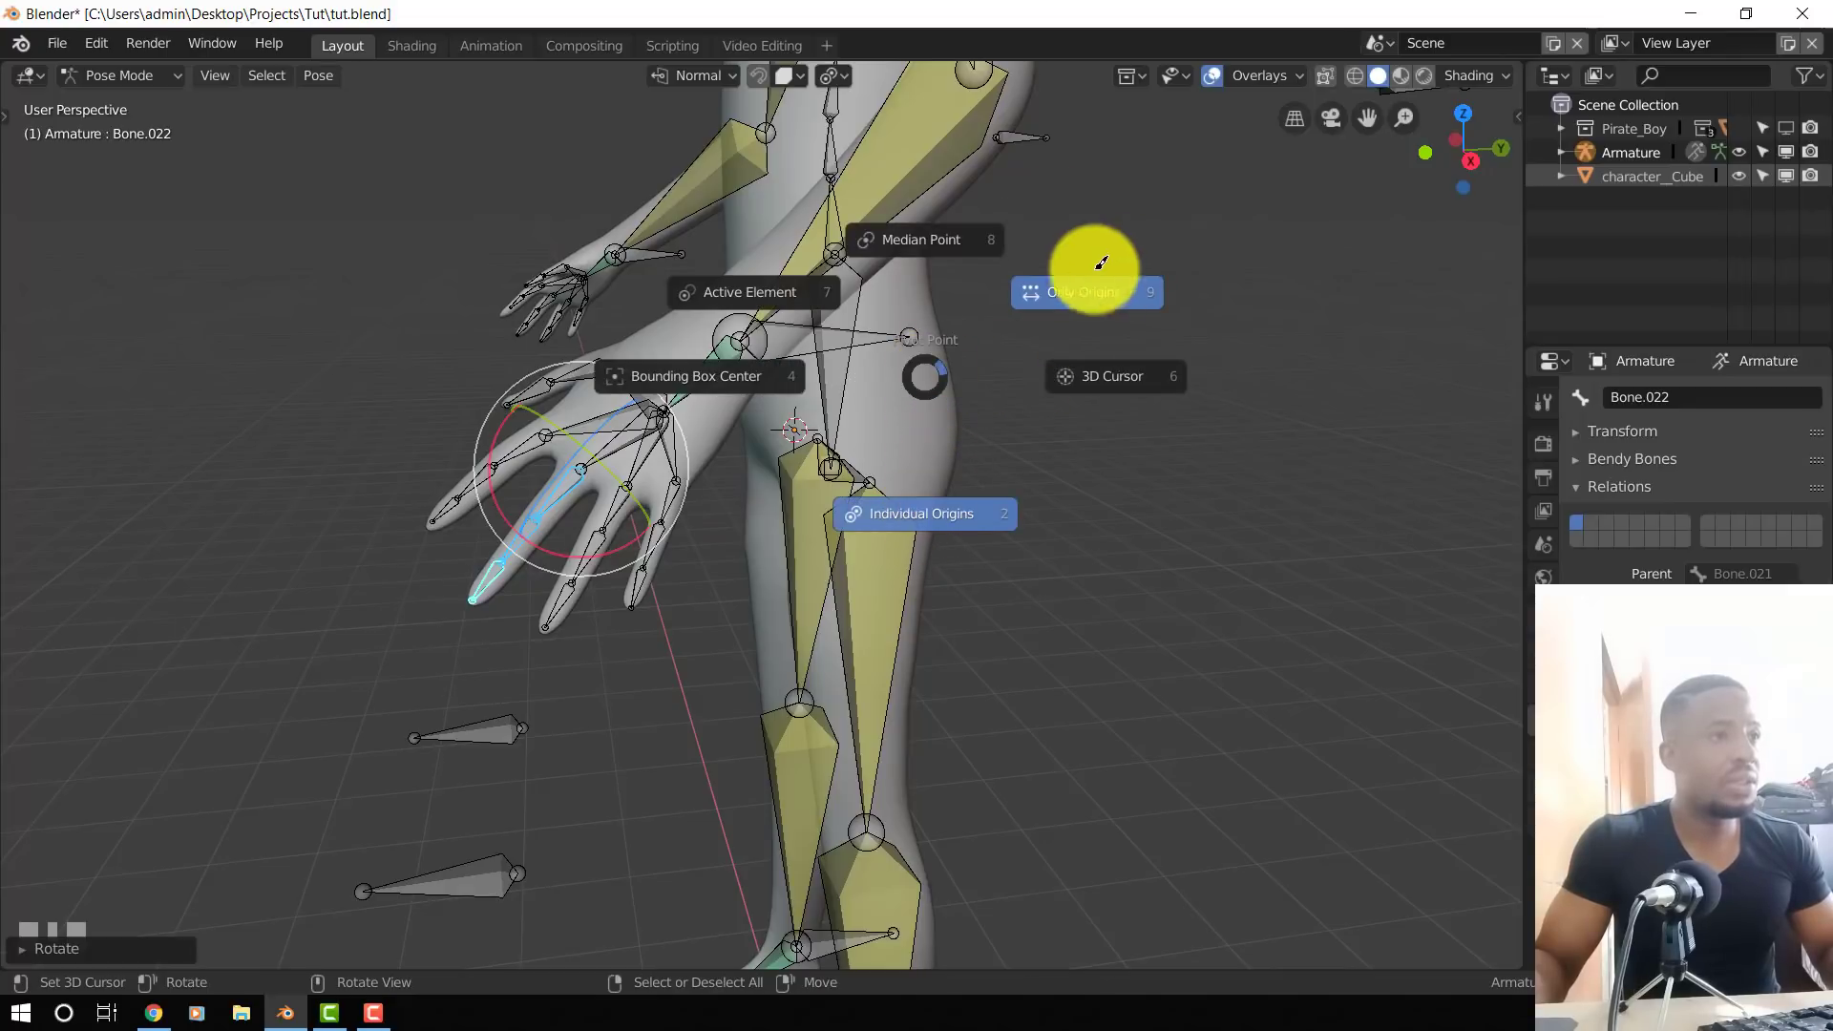
{"action": "left_click", "coordinate": [1149, 195]}
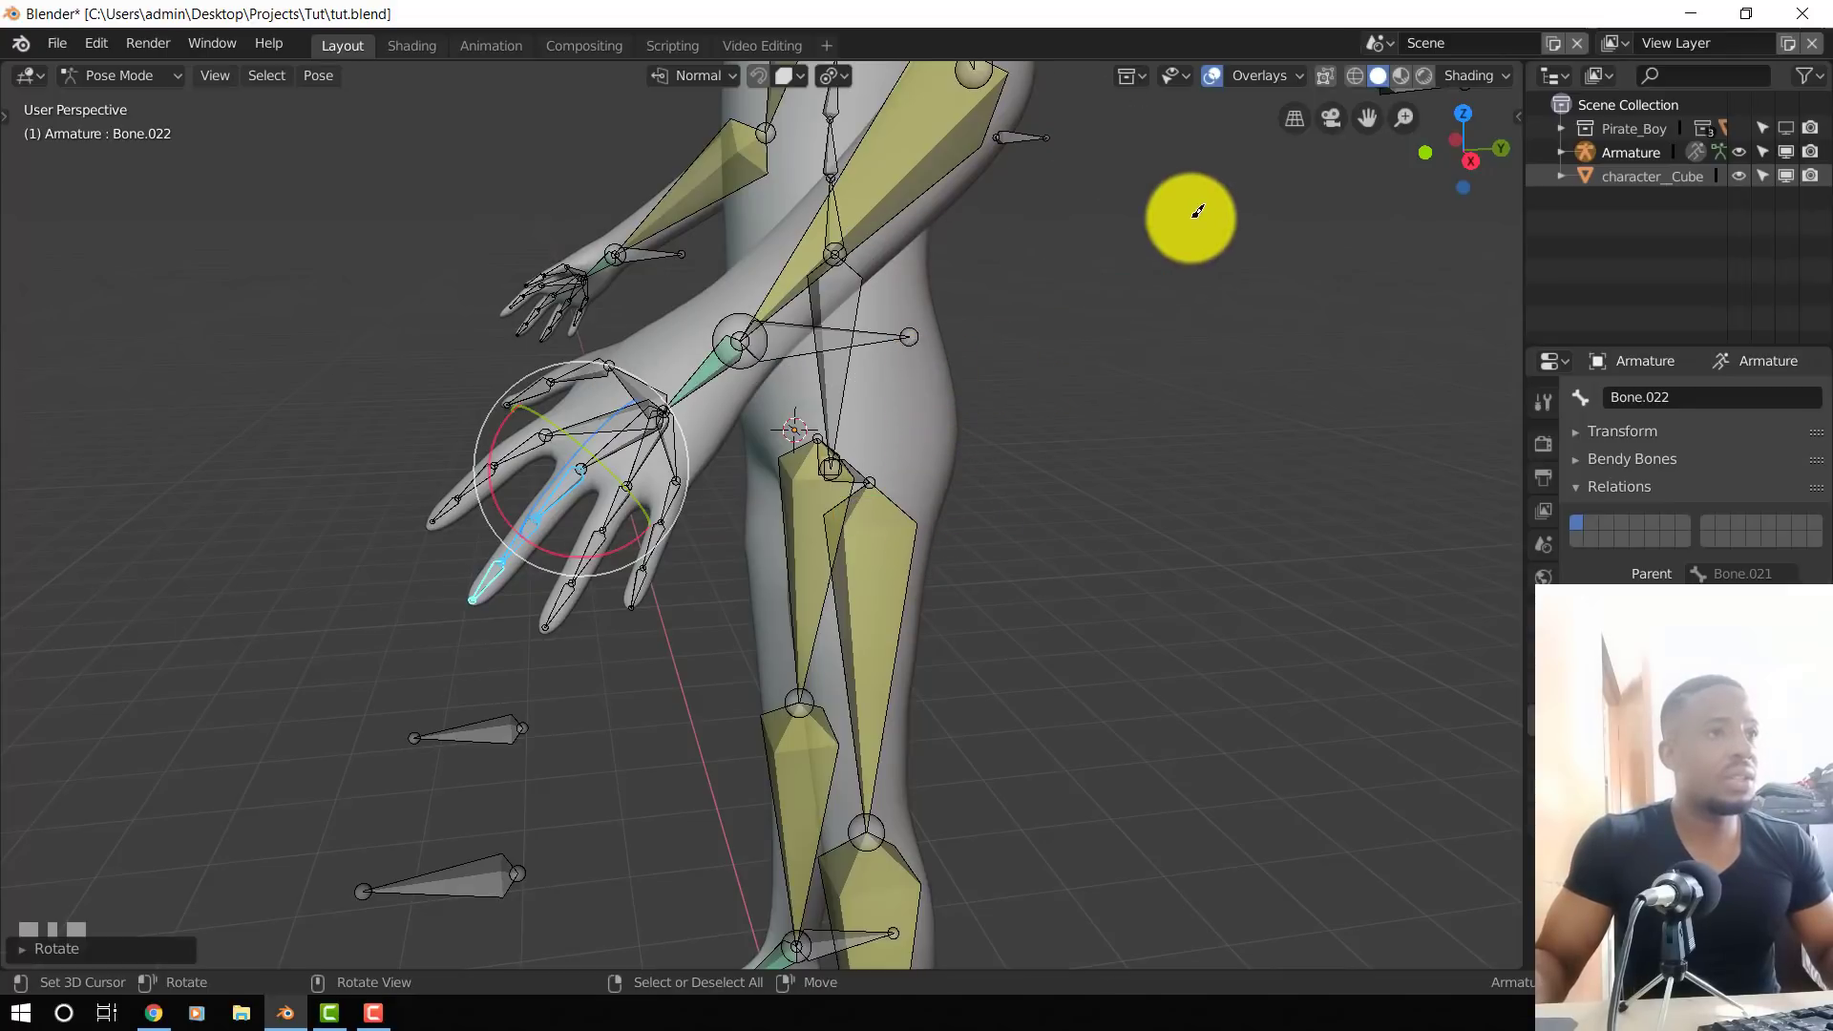
{"action": "left_click", "coordinate": [700, 76]}
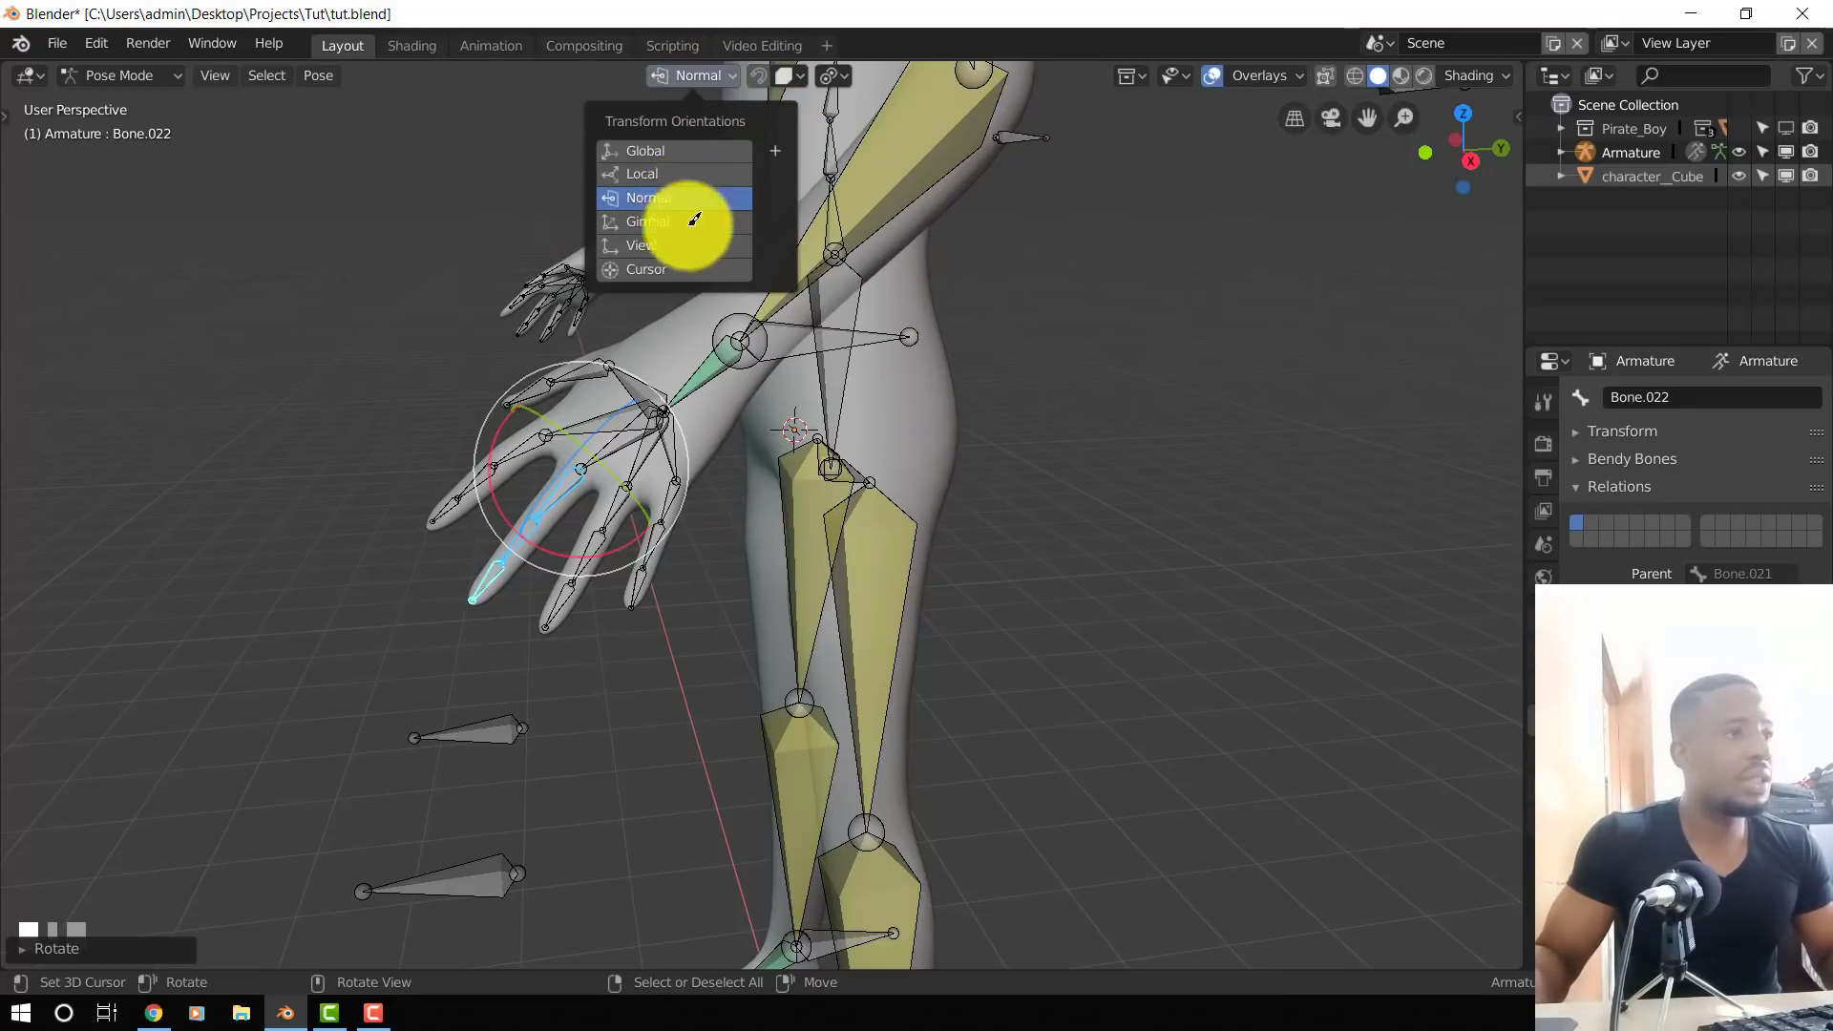
- Try rotating the middle finger bones again in the Normal orientation and check the bend from another angle
{"action": "left_click_drag", "start_coordinate": [616, 418], "coordinate": [568, 493]}
{"action": "middle_click_drag", "start_coordinate": [684, 491], "coordinate": [1026, 544]}
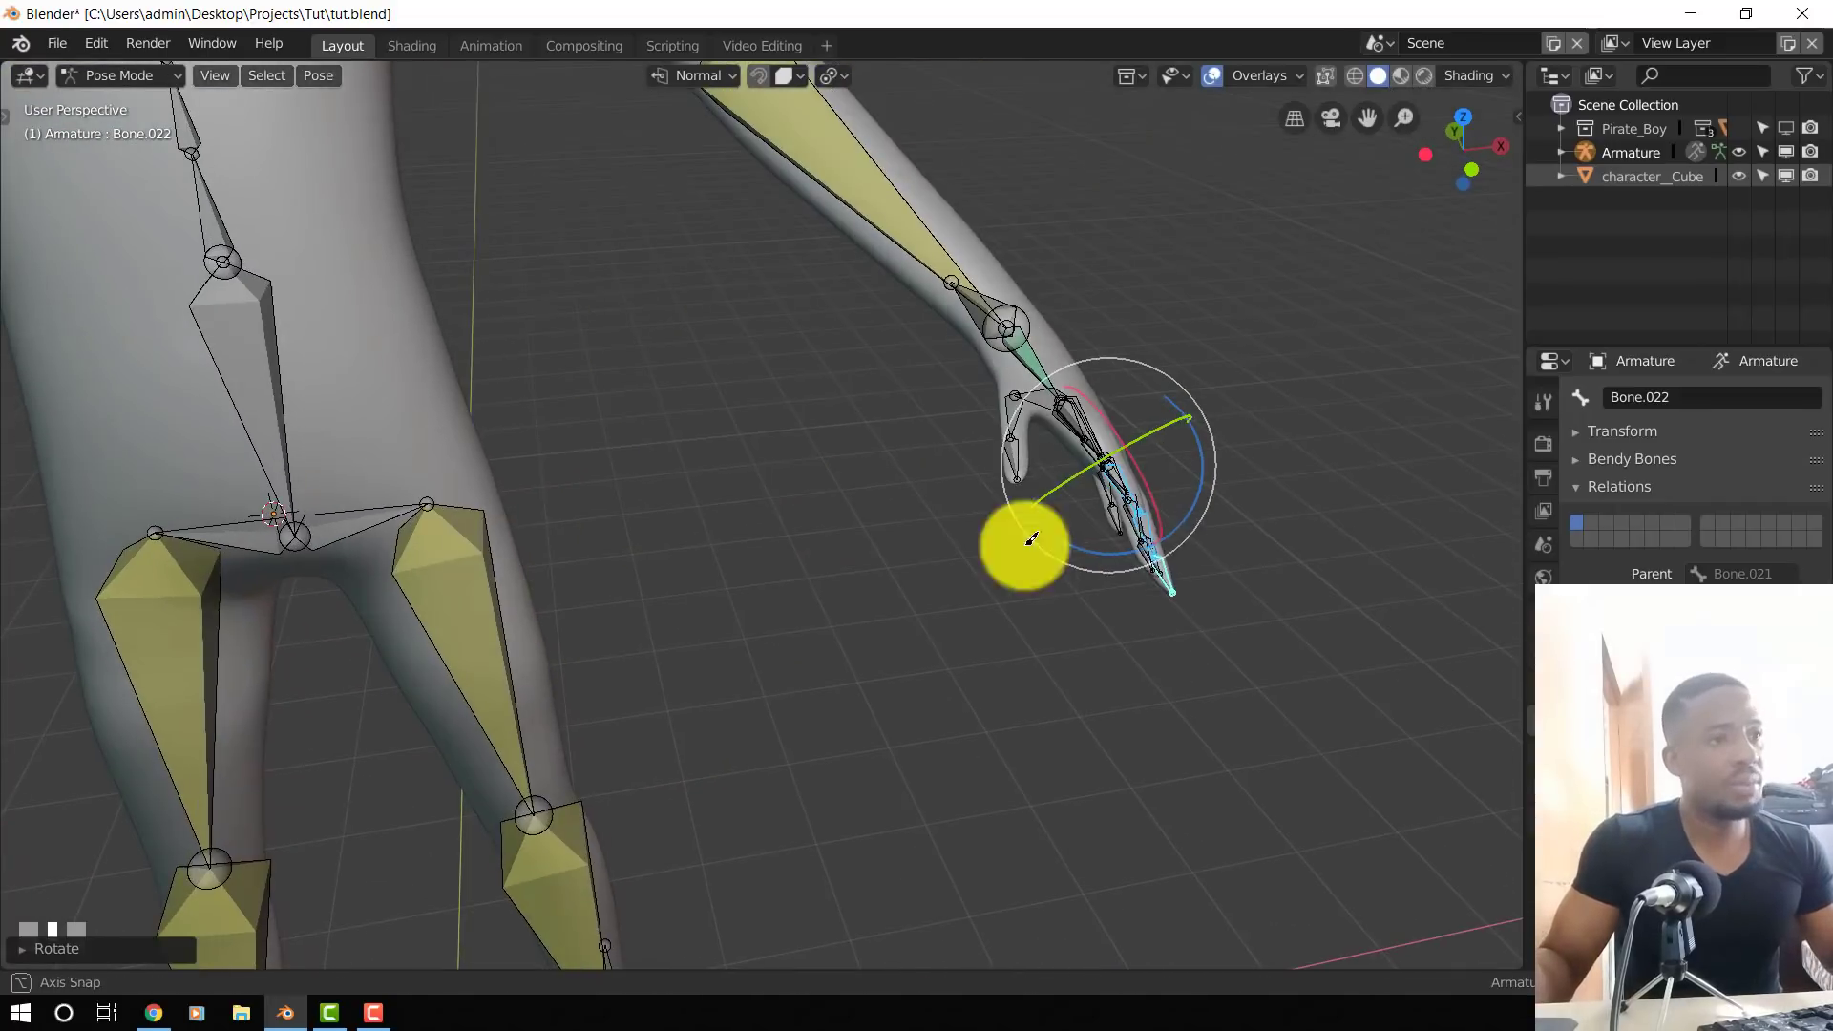
{"action": "key", "text": "r"}
{"action": "right_click", "coordinate": [1122, 584]}
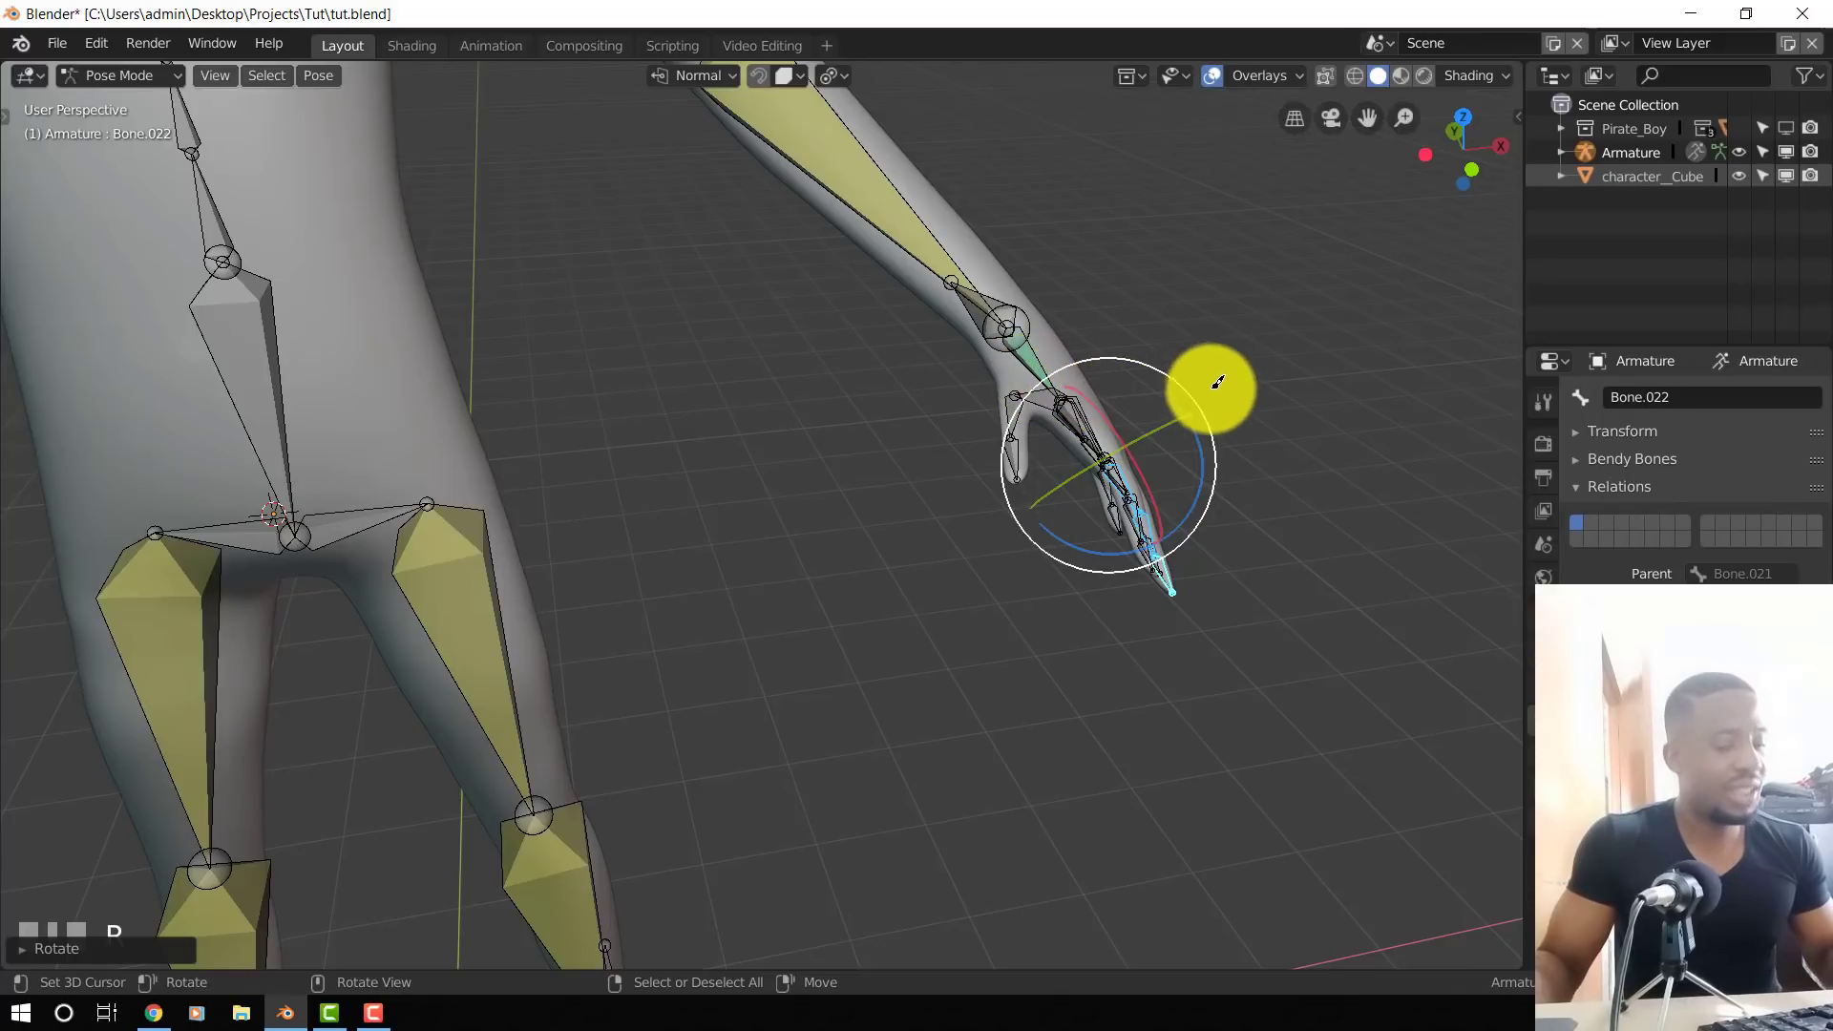
- Set the transform orientation to Local and test rotating the middle finger bones with it
{"action": "key", "text": "comma"}
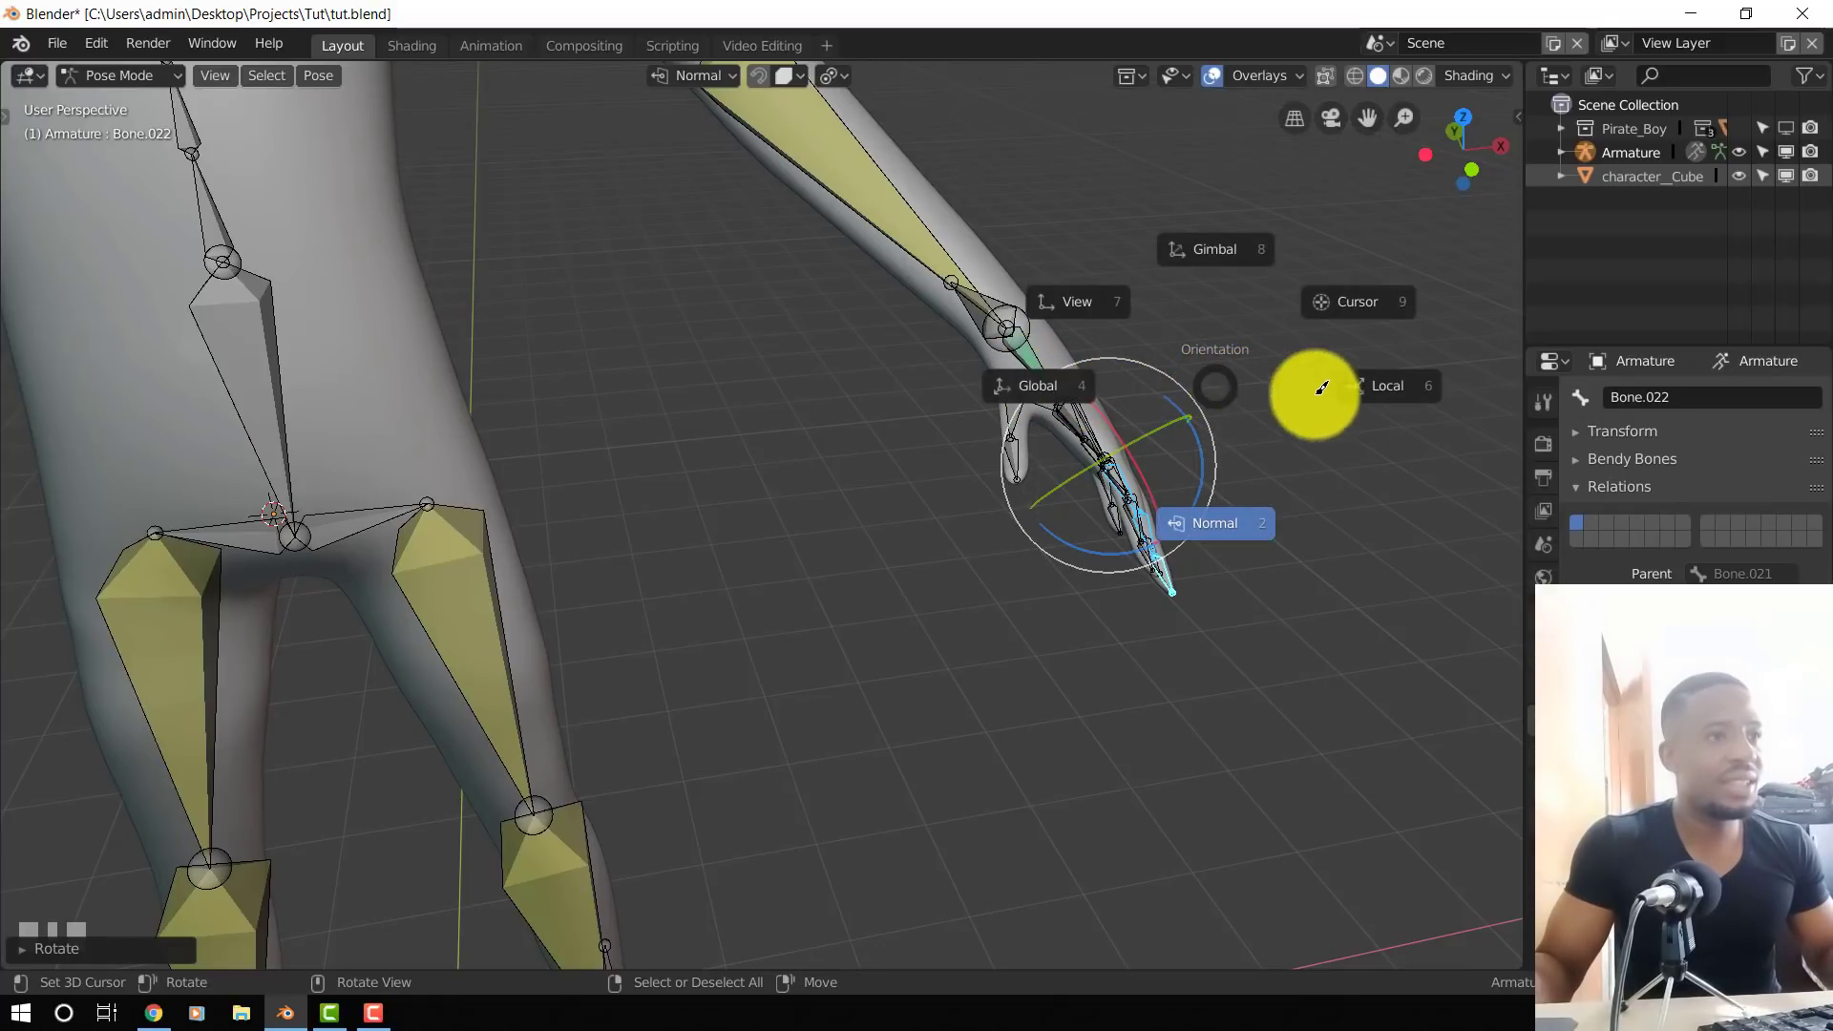
{"action": "left_click", "coordinate": [1389, 386]}
{"action": "left_click_drag", "start_coordinate": [1199, 462], "coordinate": [1133, 421]}
{"action": "middle_click_drag", "start_coordinate": [1133, 421], "coordinate": [1123, 345]}
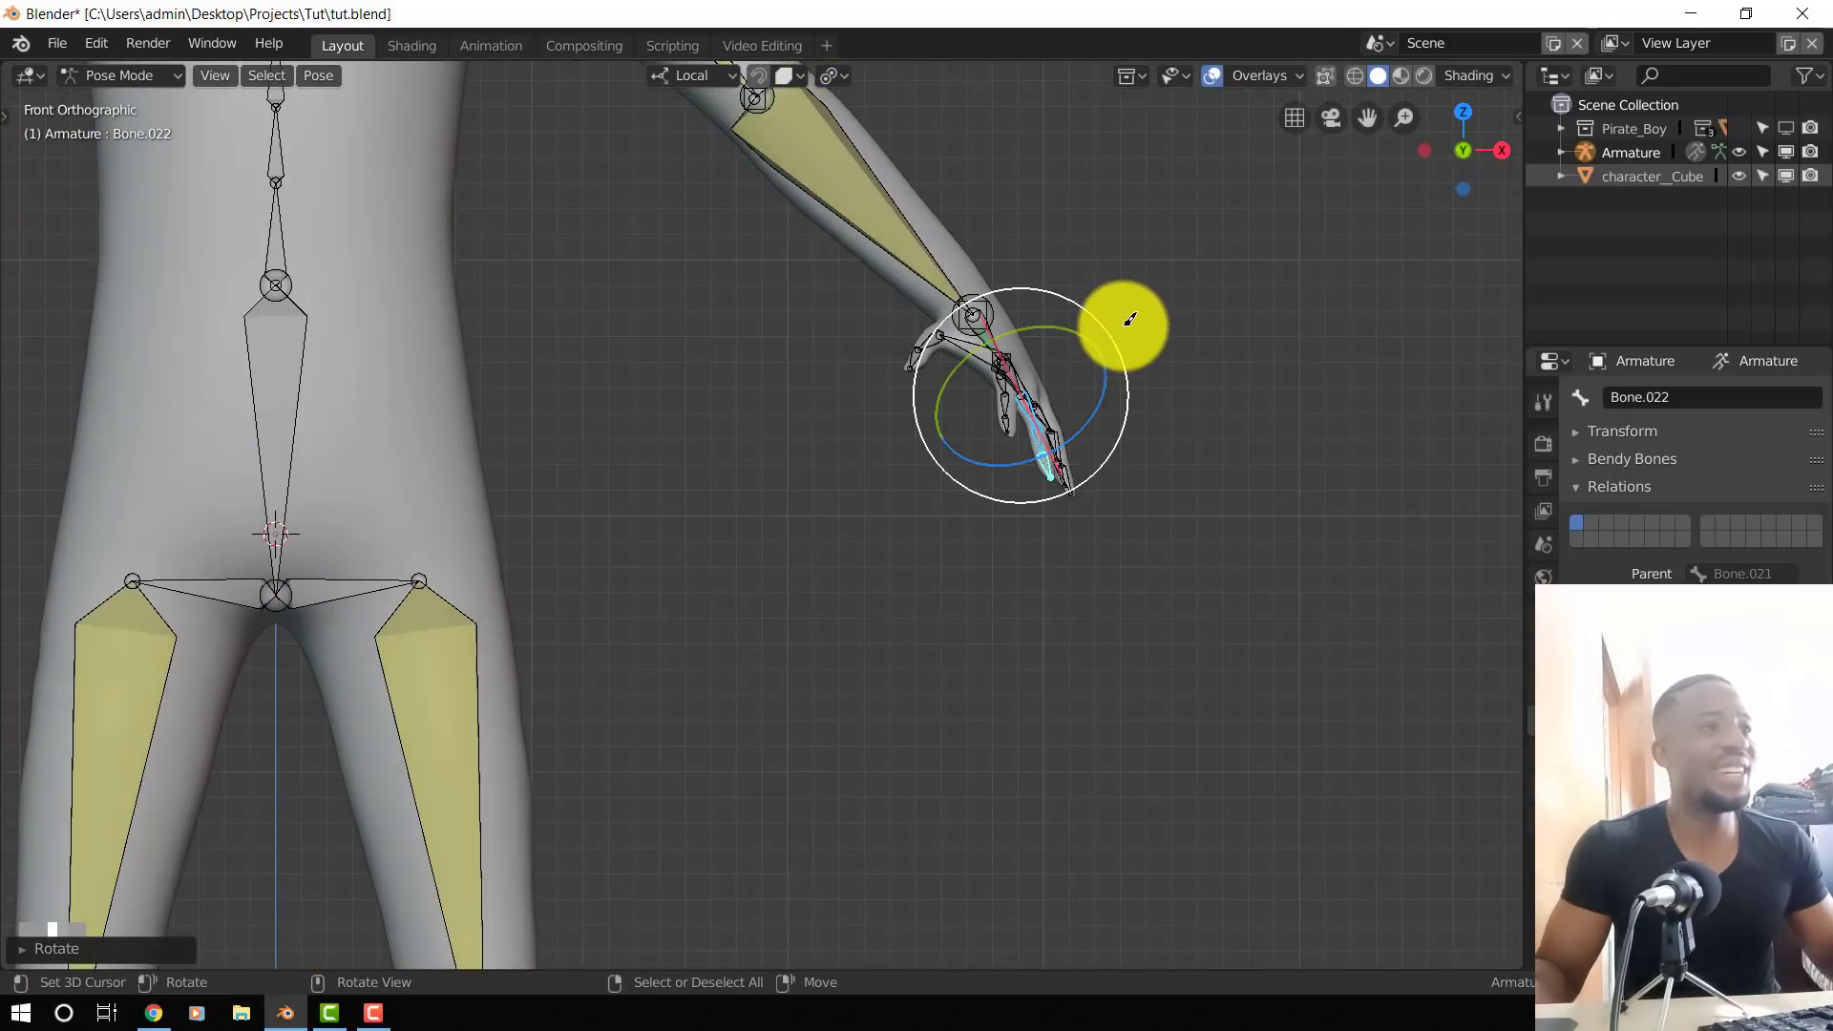
- Undo the last finger rotation and turn off the Only Origins option while keeping Individual Origins as the pivot point
{"action": "left_click", "coordinate": [844, 75]}
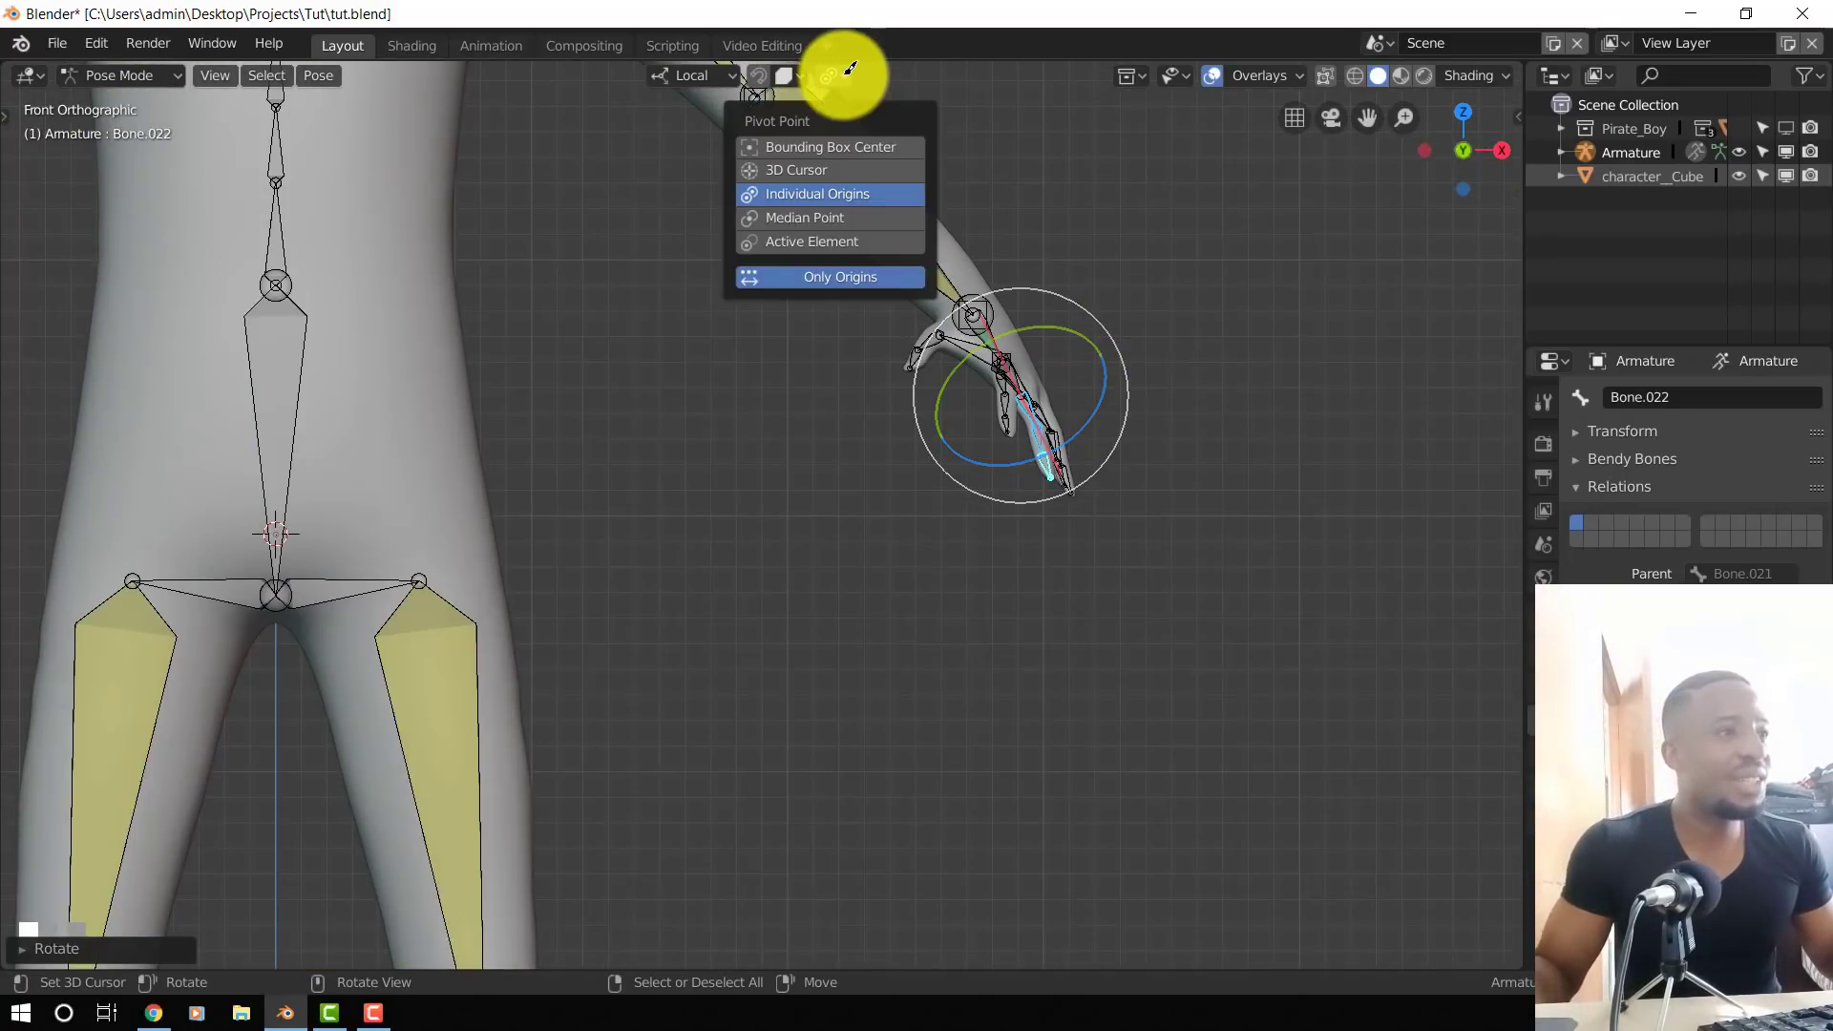
{"action": "left_click_drag", "start_coordinate": [1079, 436], "coordinate": [1061, 447]}
{"action": "key", "text": "ctrl+z"}
{"action": "left_click", "coordinate": [836, 75]}
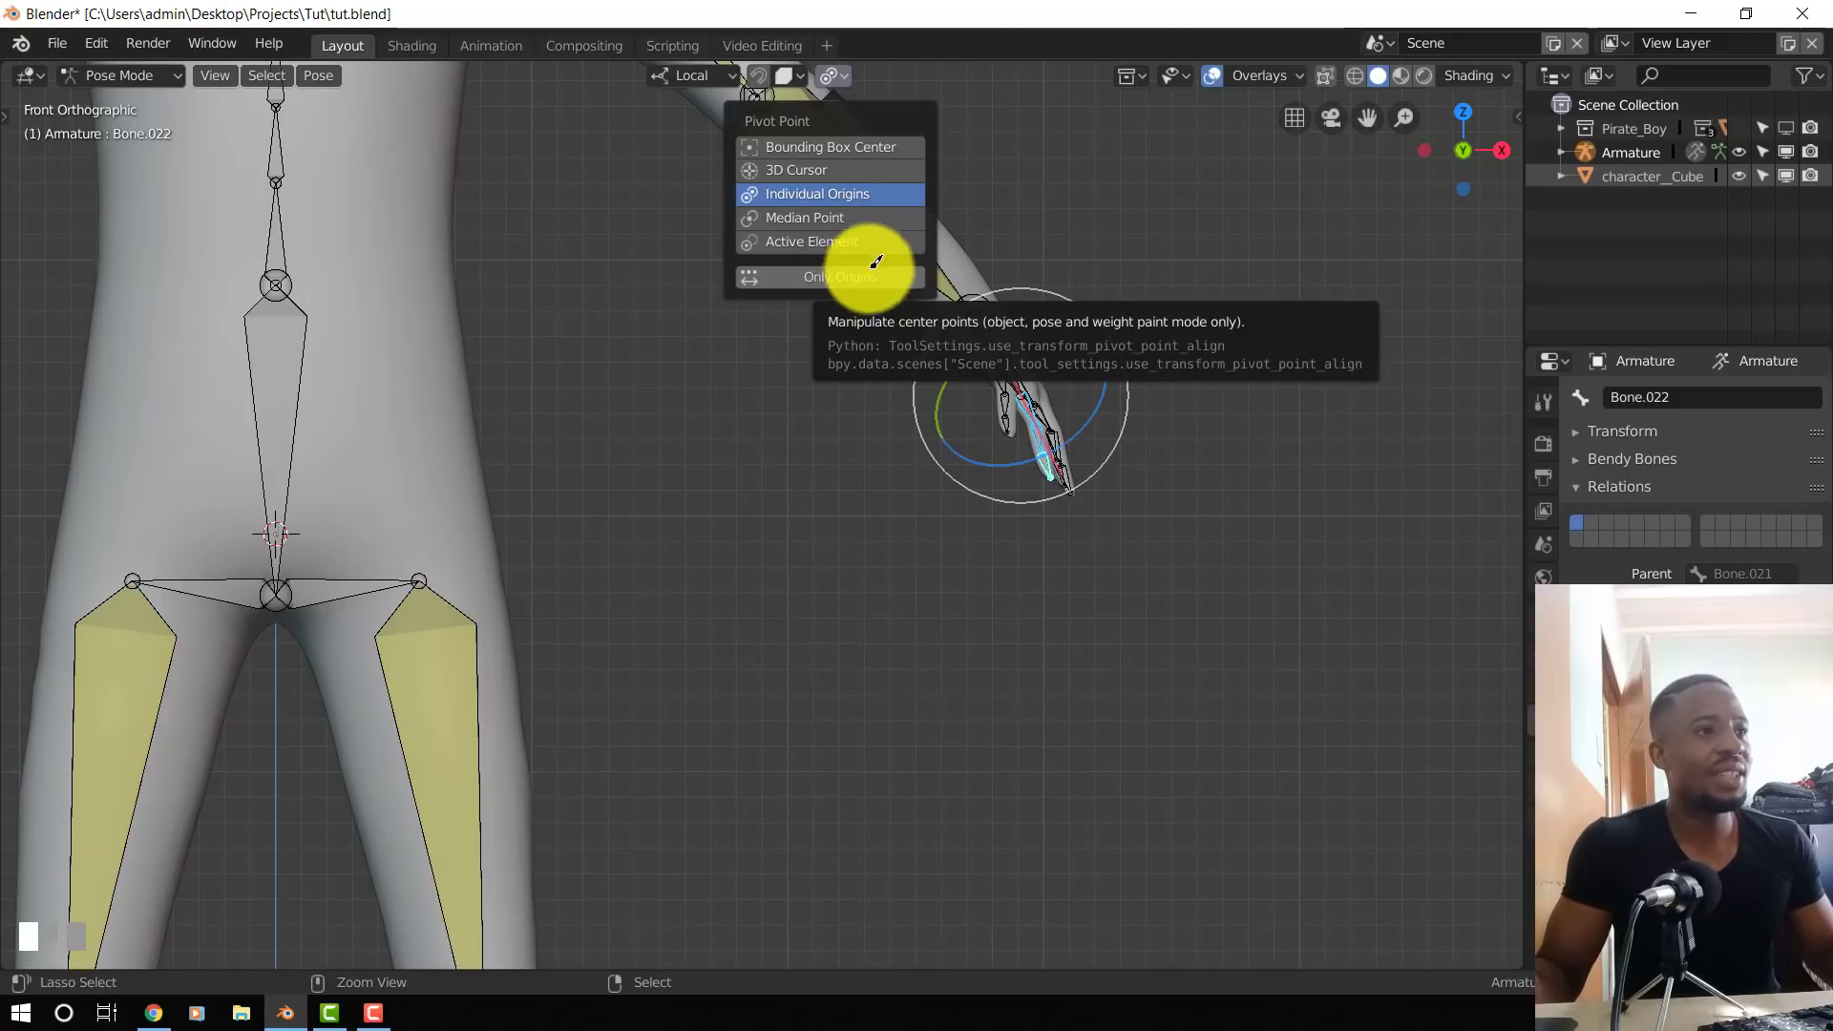
{"action": "left_click", "coordinate": [830, 76]}
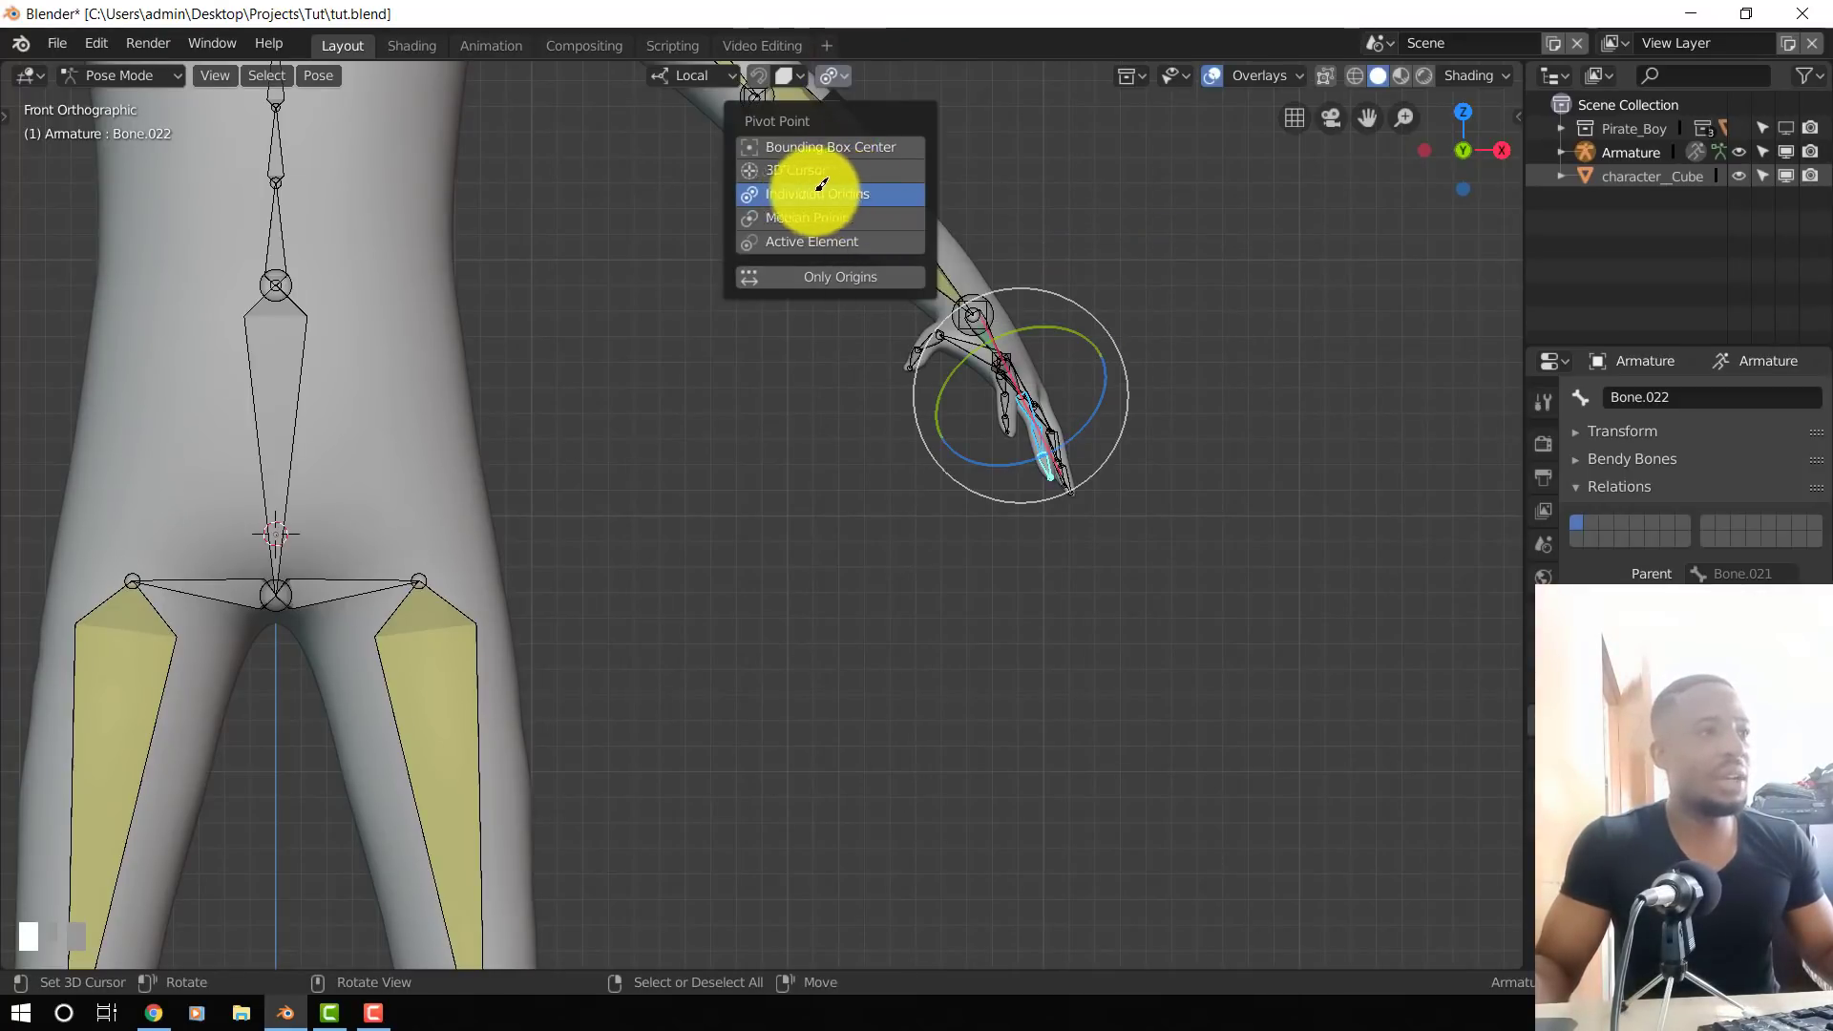
- Curl the left middle finger bones toward the palm using trackball and local-axis rotation to test the mesh deformation
{"action": "middle_click_drag", "start_coordinate": [1088, 478], "coordinate": [891, 471]}
{"action": "key", "text": "r"}
{"action": "key", "text": "r"}
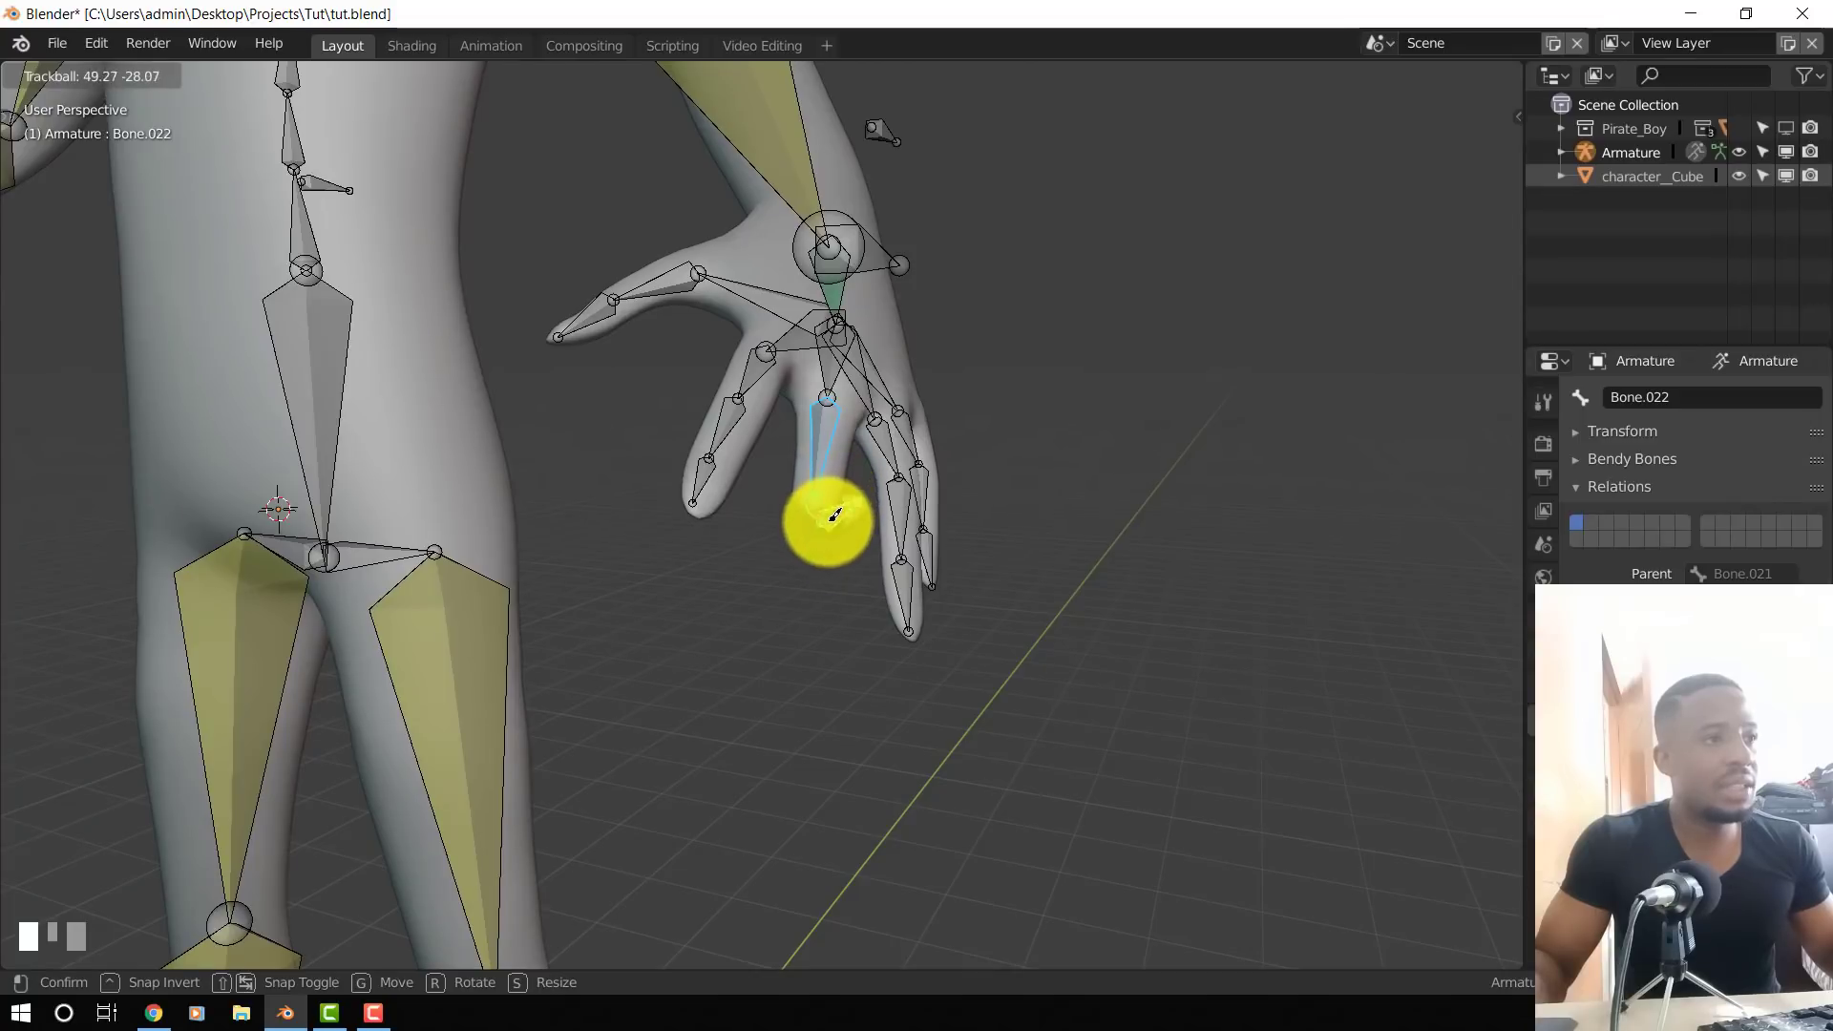
{"action": "left_click", "coordinate": [812, 382]}
{"action": "key", "text": "r"}
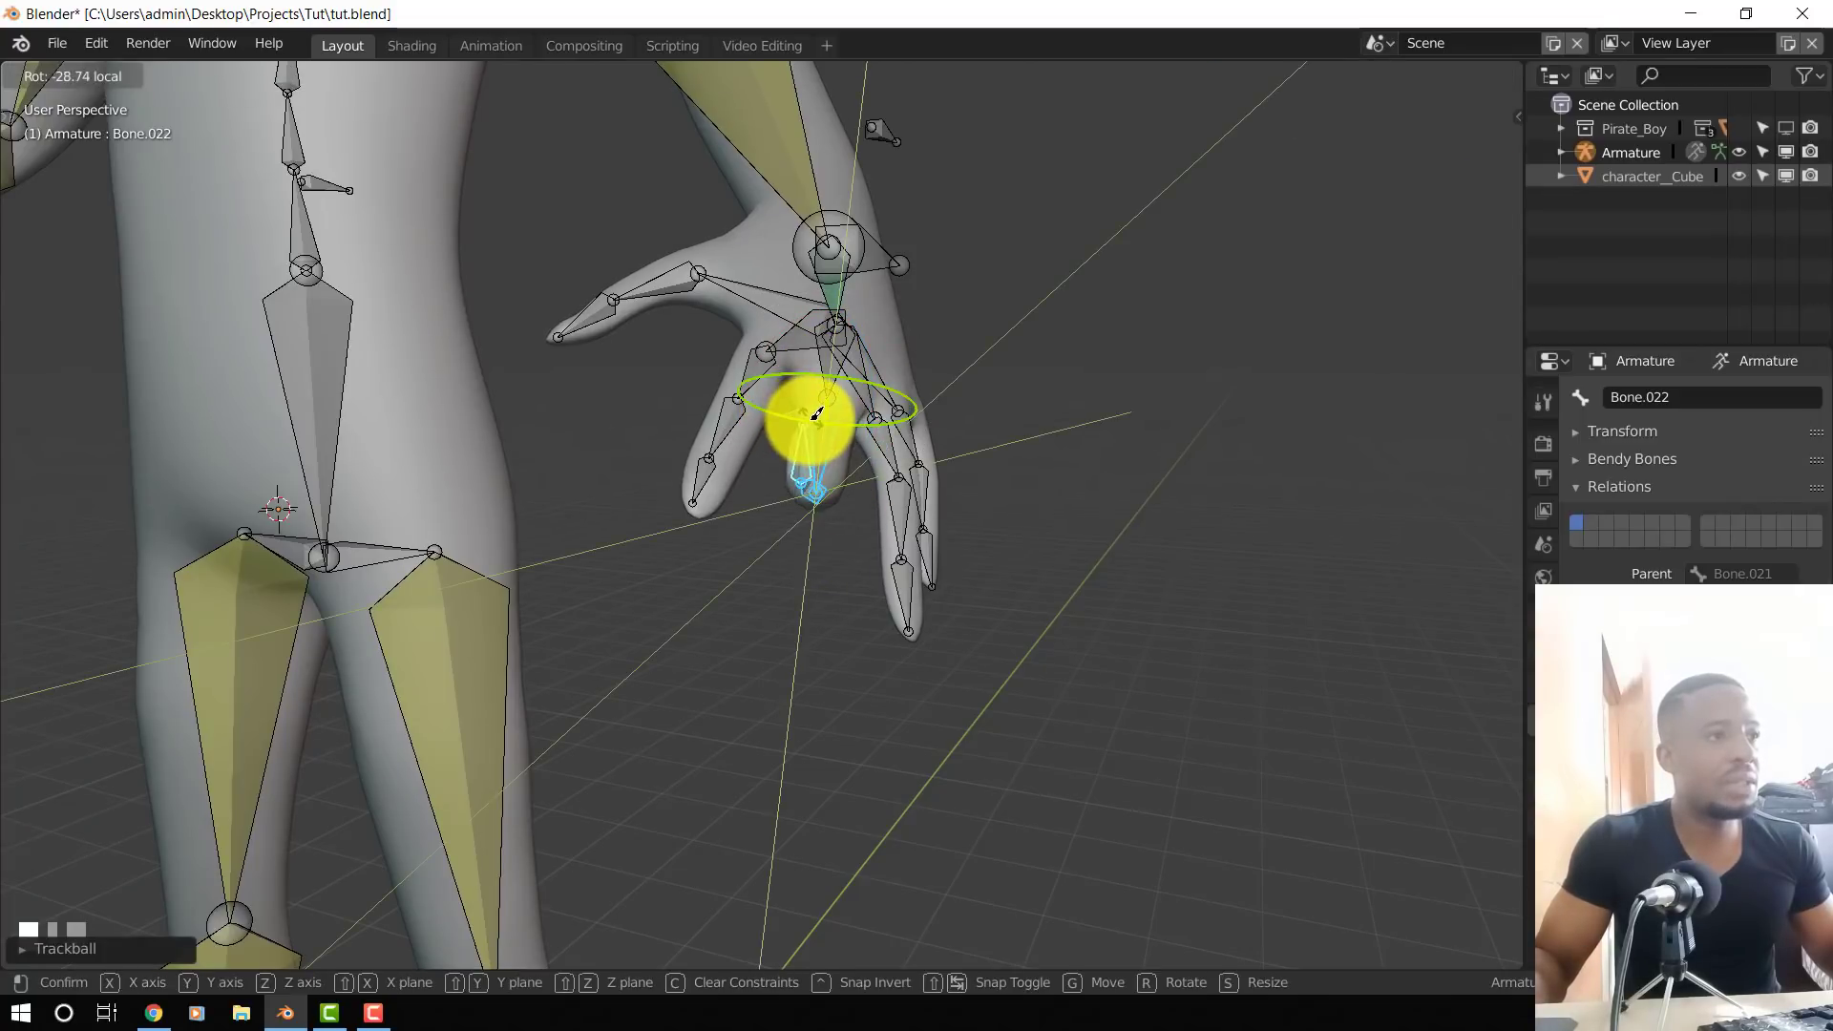
{"action": "left_click", "coordinate": [934, 438]}
{"action": "middle_click_drag", "start_coordinate": [933, 438], "coordinate": [1071, 404]}
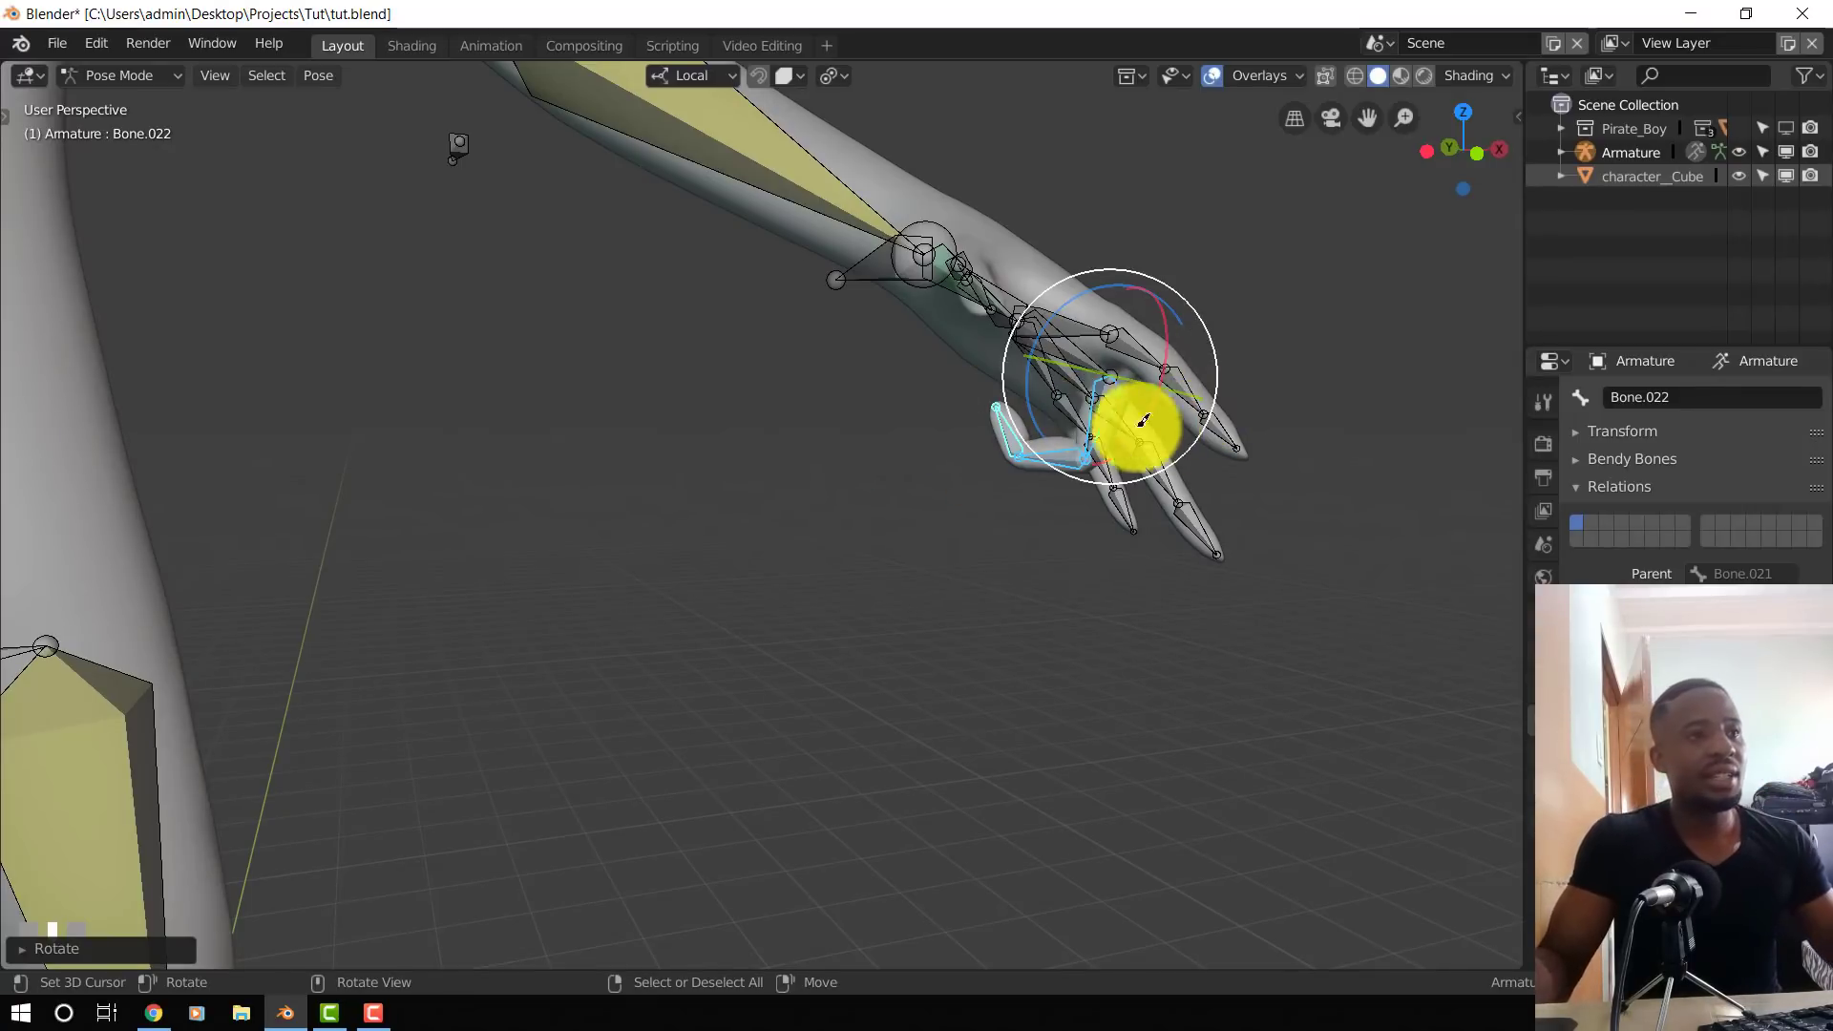
{"action": "key", "text": "r"}
{"action": "left_click", "coordinate": [1038, 395]}
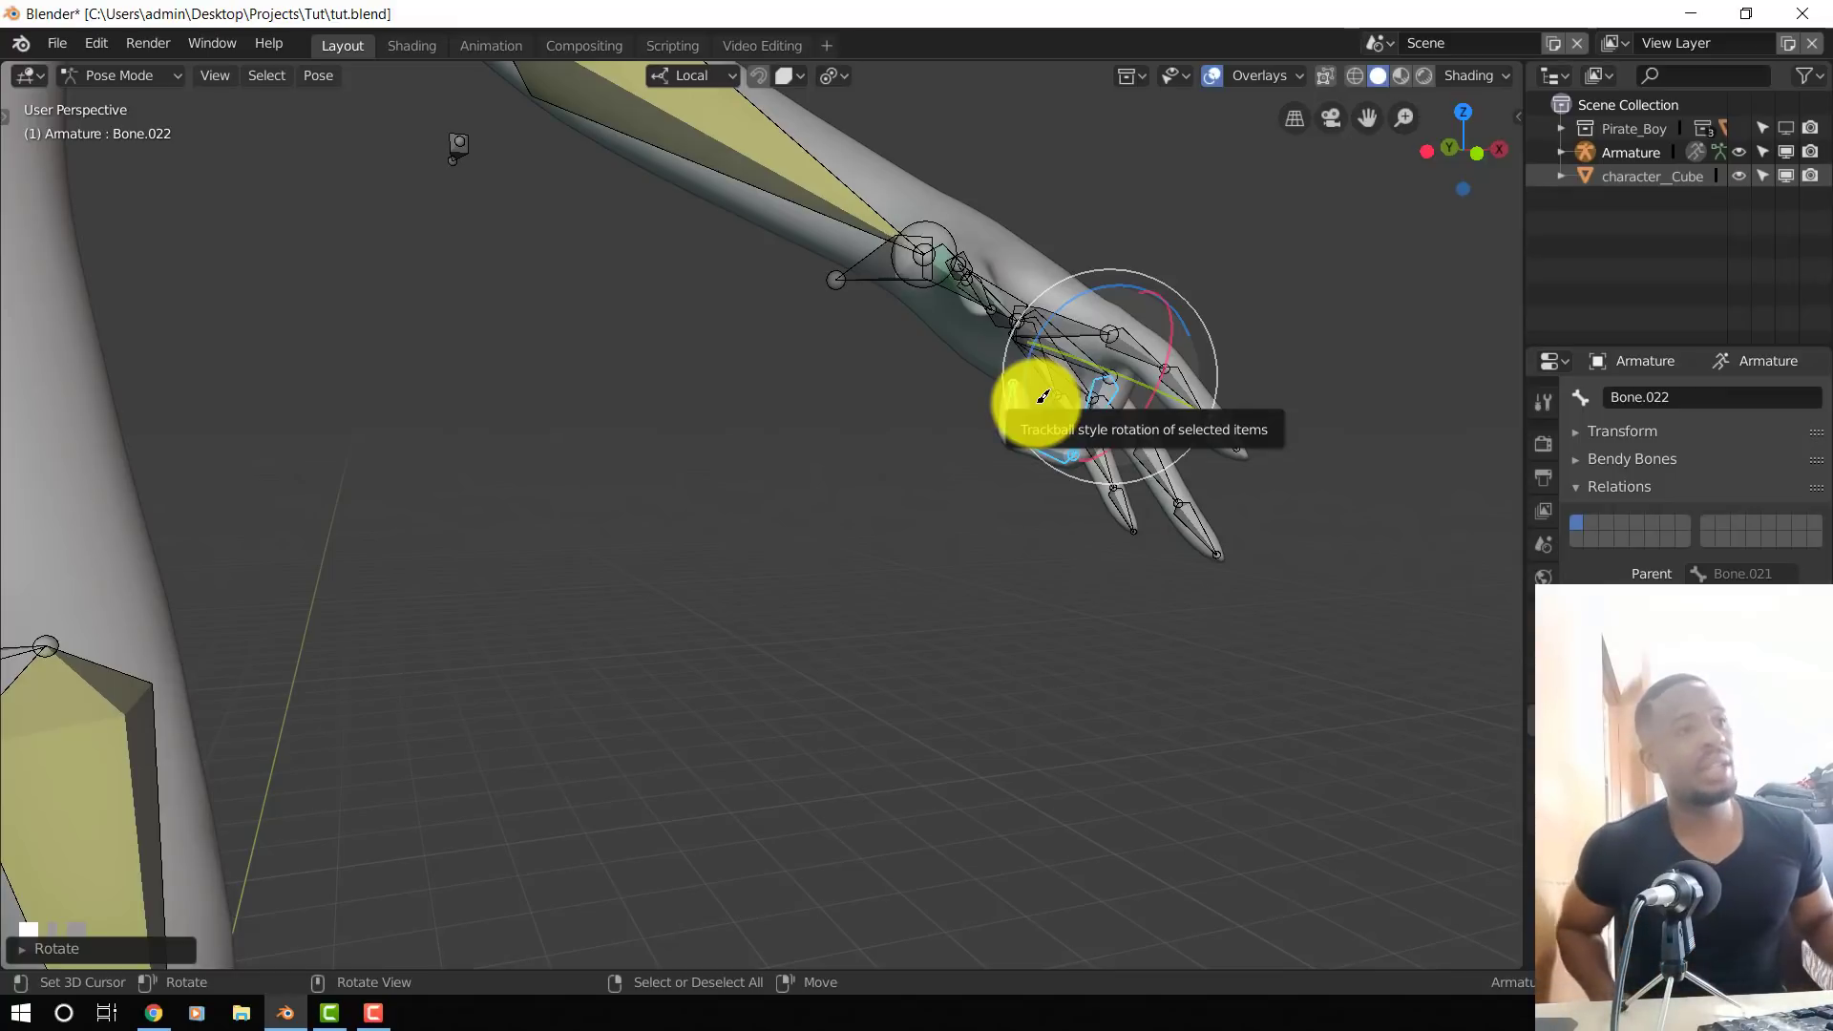
- Clear the rotation and location of all bones and switch the armature to Object Mode
{"action": "key", "text": "a"}
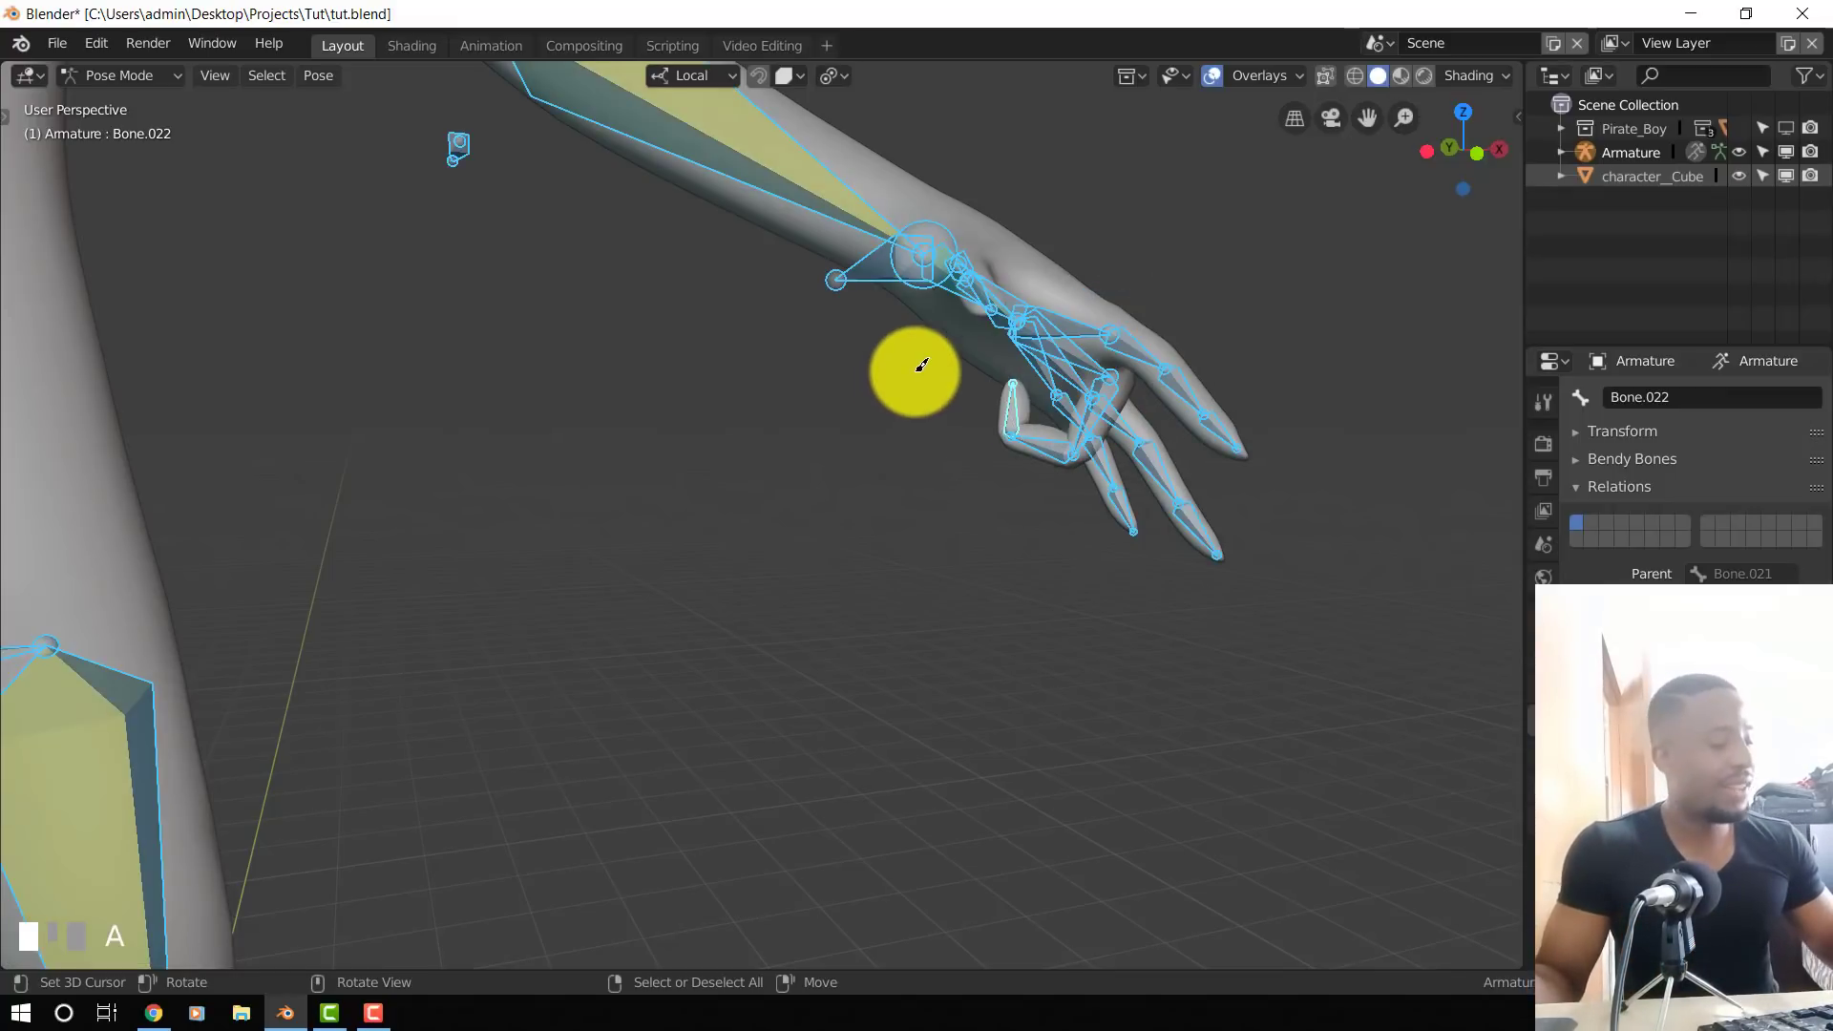
{"action": "key", "text": "alt+r"}
{"action": "key", "text": "alt+g"}
{"action": "key", "text": "KP_1"}
{"action": "key", "text": "ctrl+Tab"}
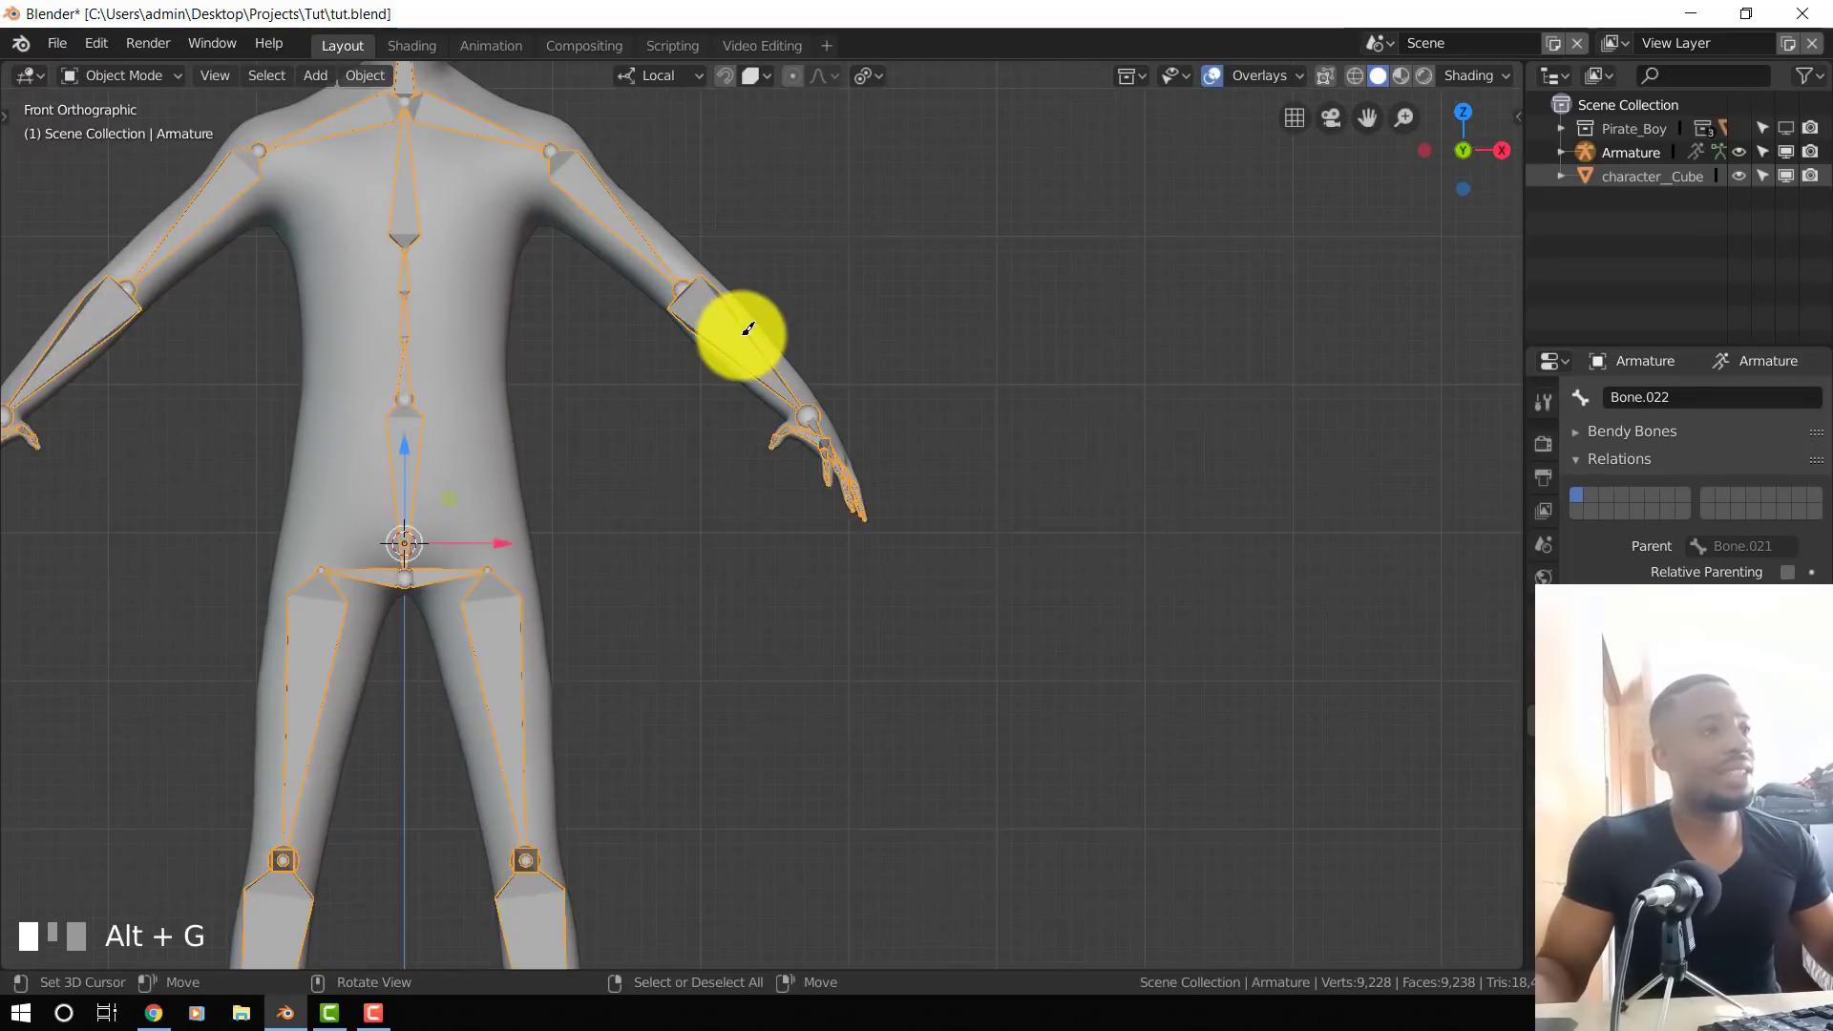
- Deselect everything in Object Mode, then return the armature to Pose Mode in the right side view near the head
{"action": "scroll", "coordinate": [701, 331], "scroll_direction": "down", "scroll_amount": 3}
{"action": "middle_click_drag", "start_coordinate": [661, 335], "coordinate": [778, 417], "text": "shift"}
{"action": "key", "text": "alt+a"}
{"action": "scroll", "coordinate": [773, 382], "scroll_direction": "up", "scroll_amount": 4}
{"action": "middle_click_drag", "start_coordinate": [749, 310], "coordinate": [589, 361]}
{"action": "key", "text": "KP_3"}
{"action": "key", "text": "ctrl+Tab"}
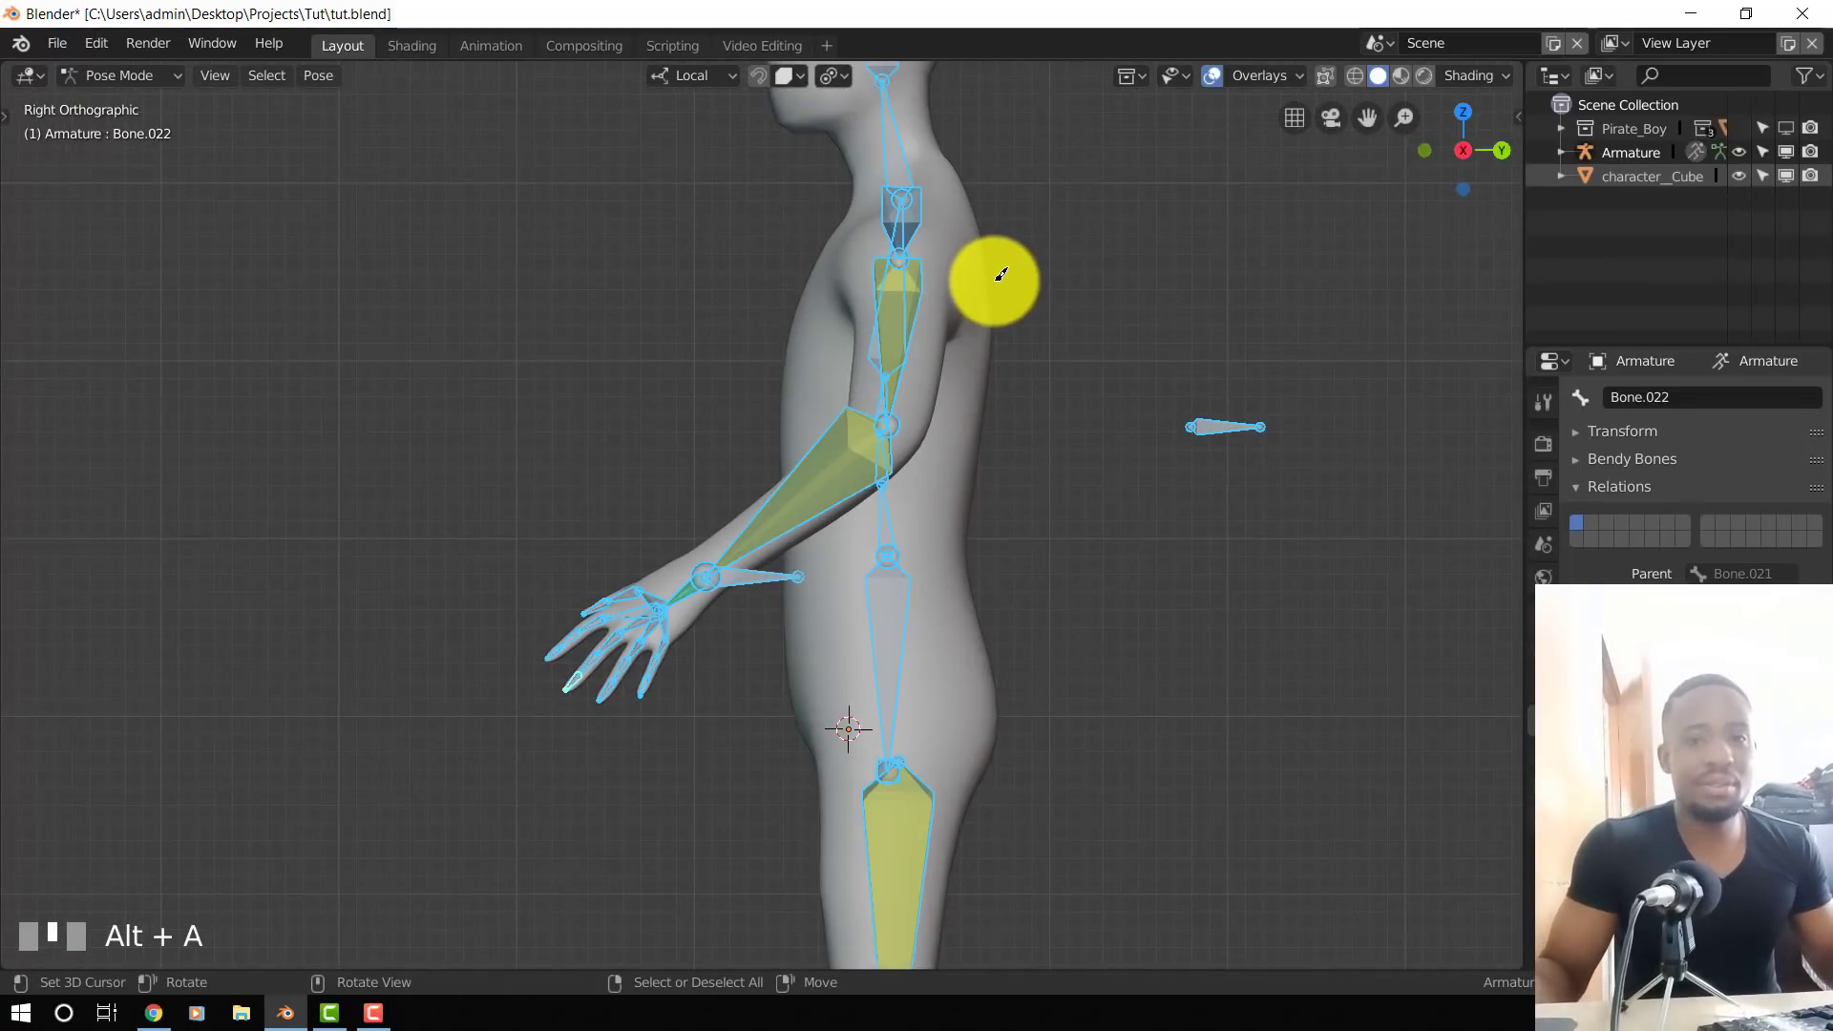
{"action": "middle_click_drag", "start_coordinate": [908, 254], "coordinate": [982, 315], "text": "shift"}
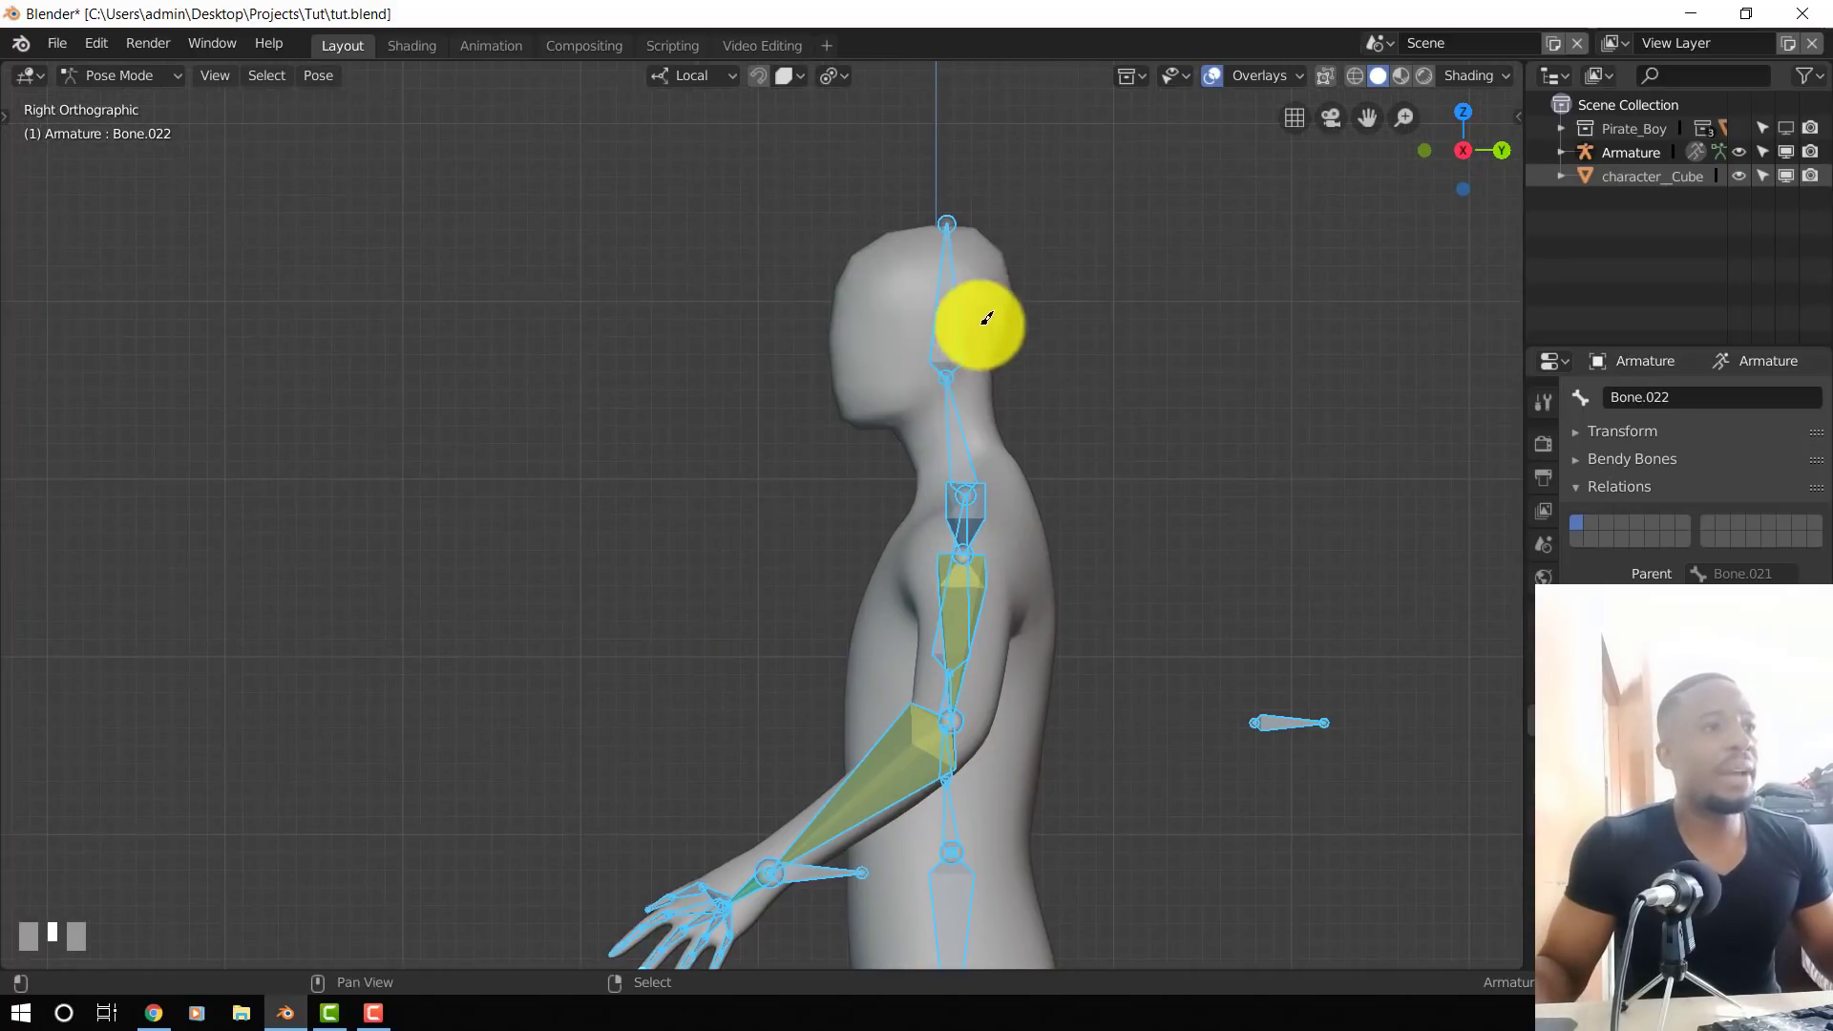
- Select the head bone and try tilting it forward from the side to test the neck deformation
{"action": "left_click", "coordinate": [947, 226]}
{"action": "key", "text": "r"}
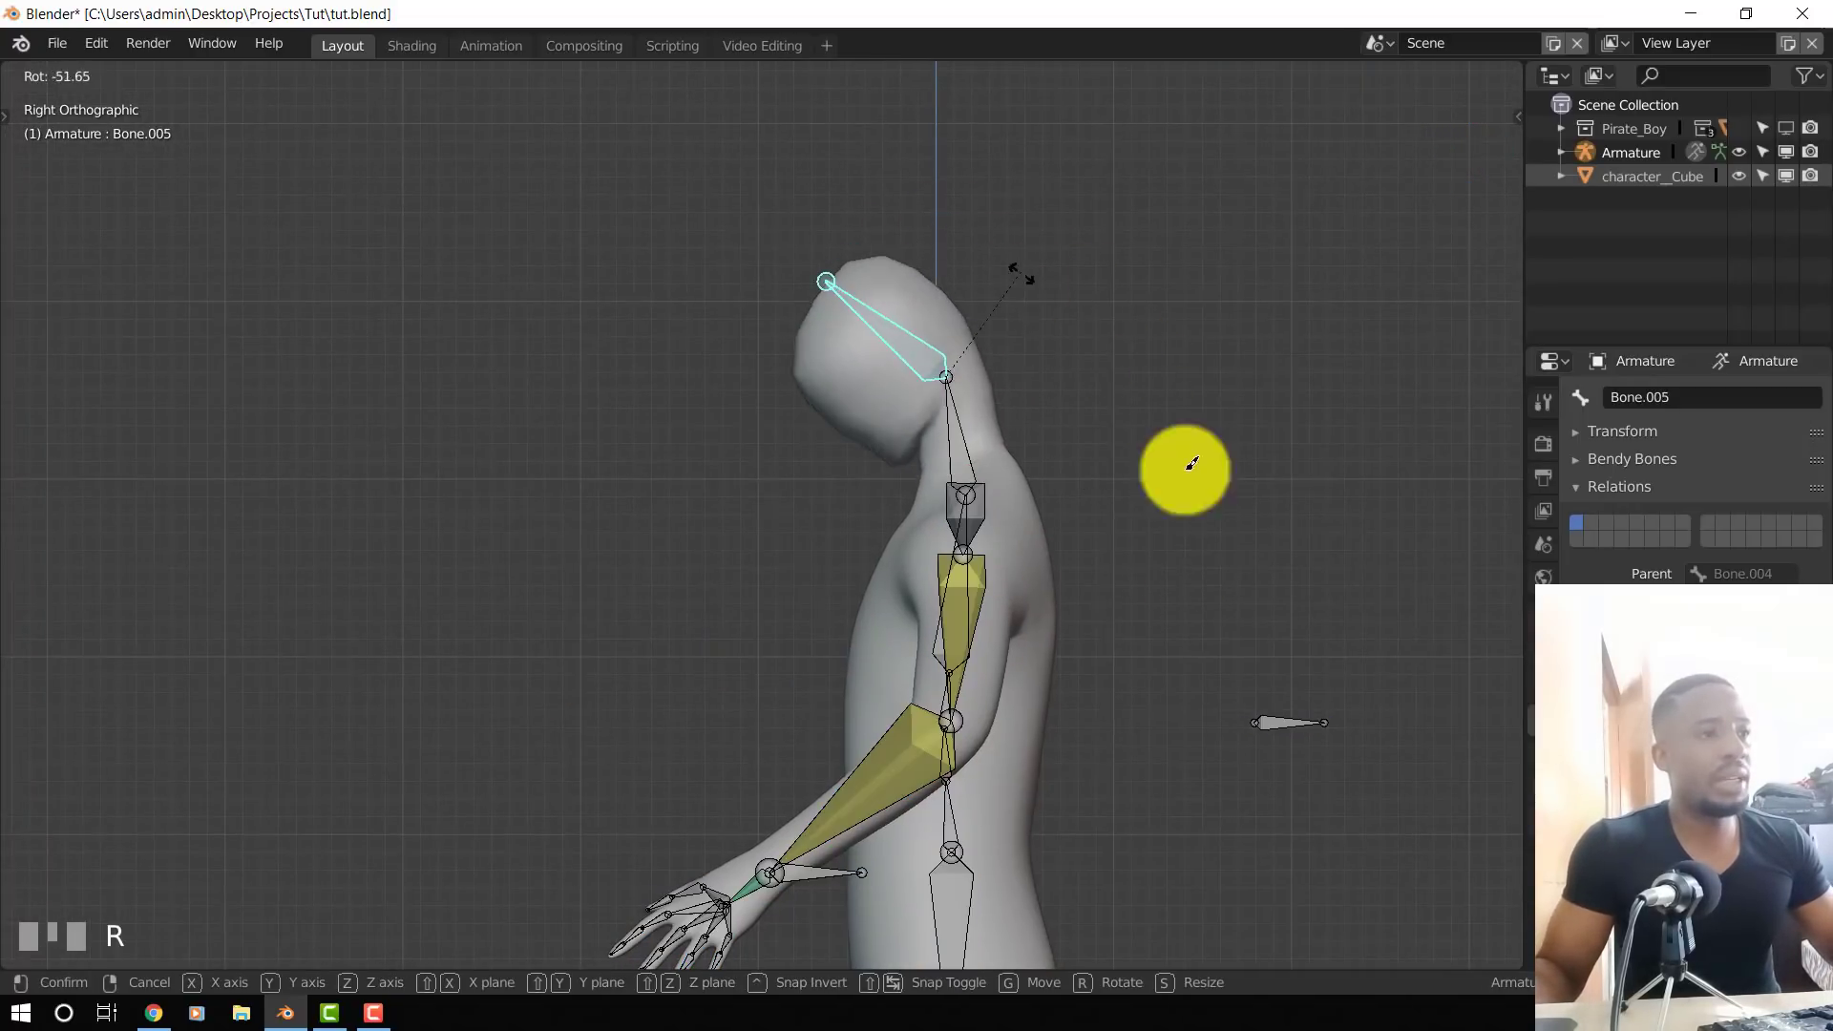
{"action": "right_click", "coordinate": [1076, 391]}
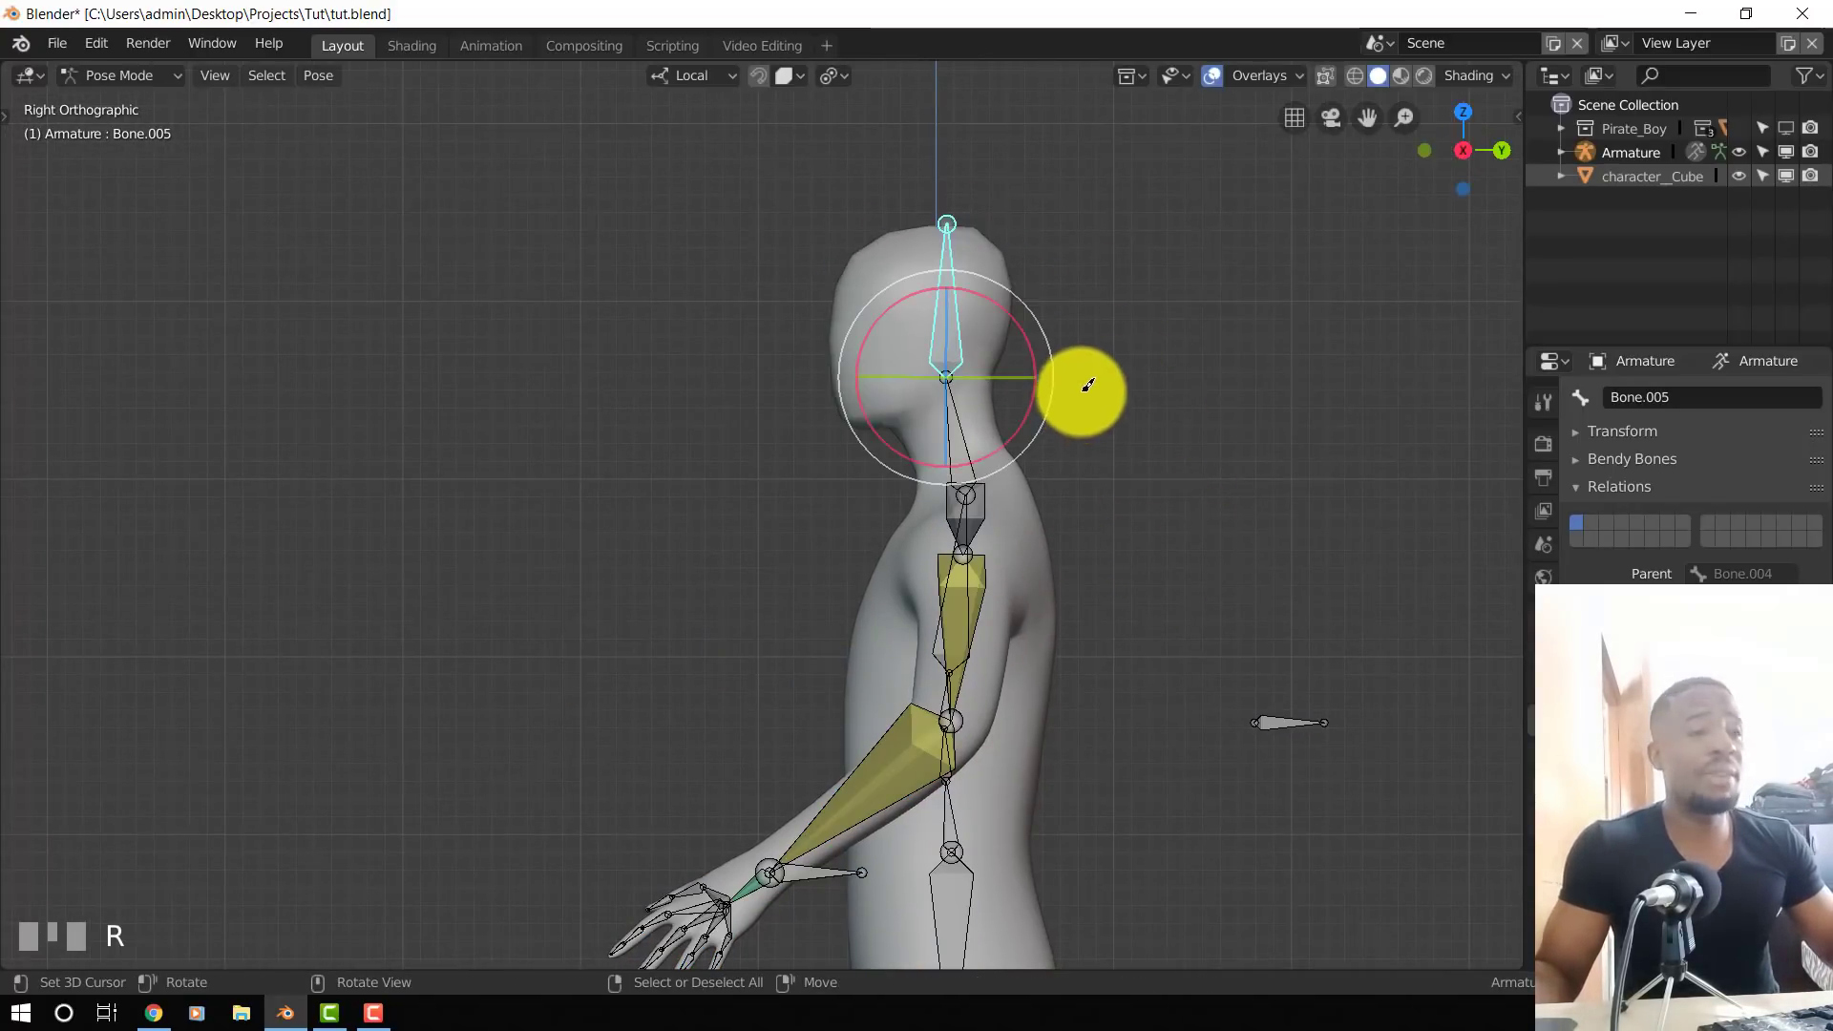
{"action": "scroll", "coordinate": [939, 387], "scroll_direction": "down", "scroll_amount": 2}
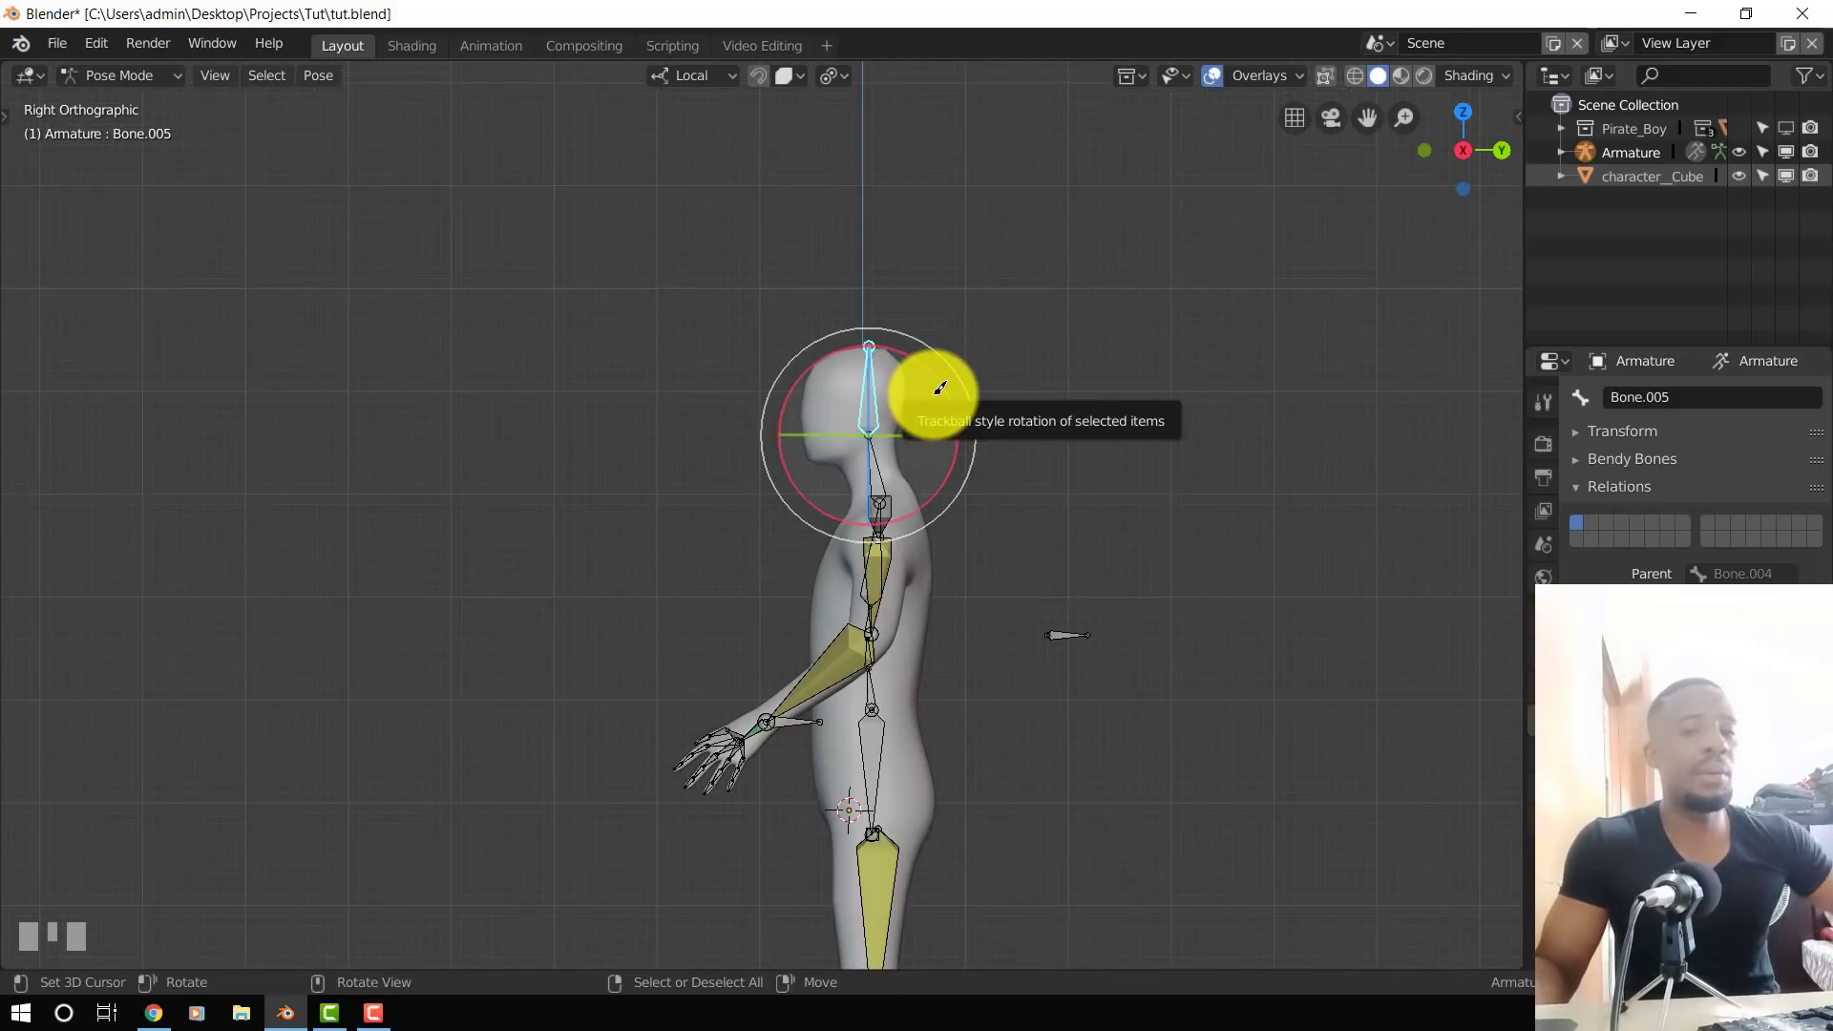
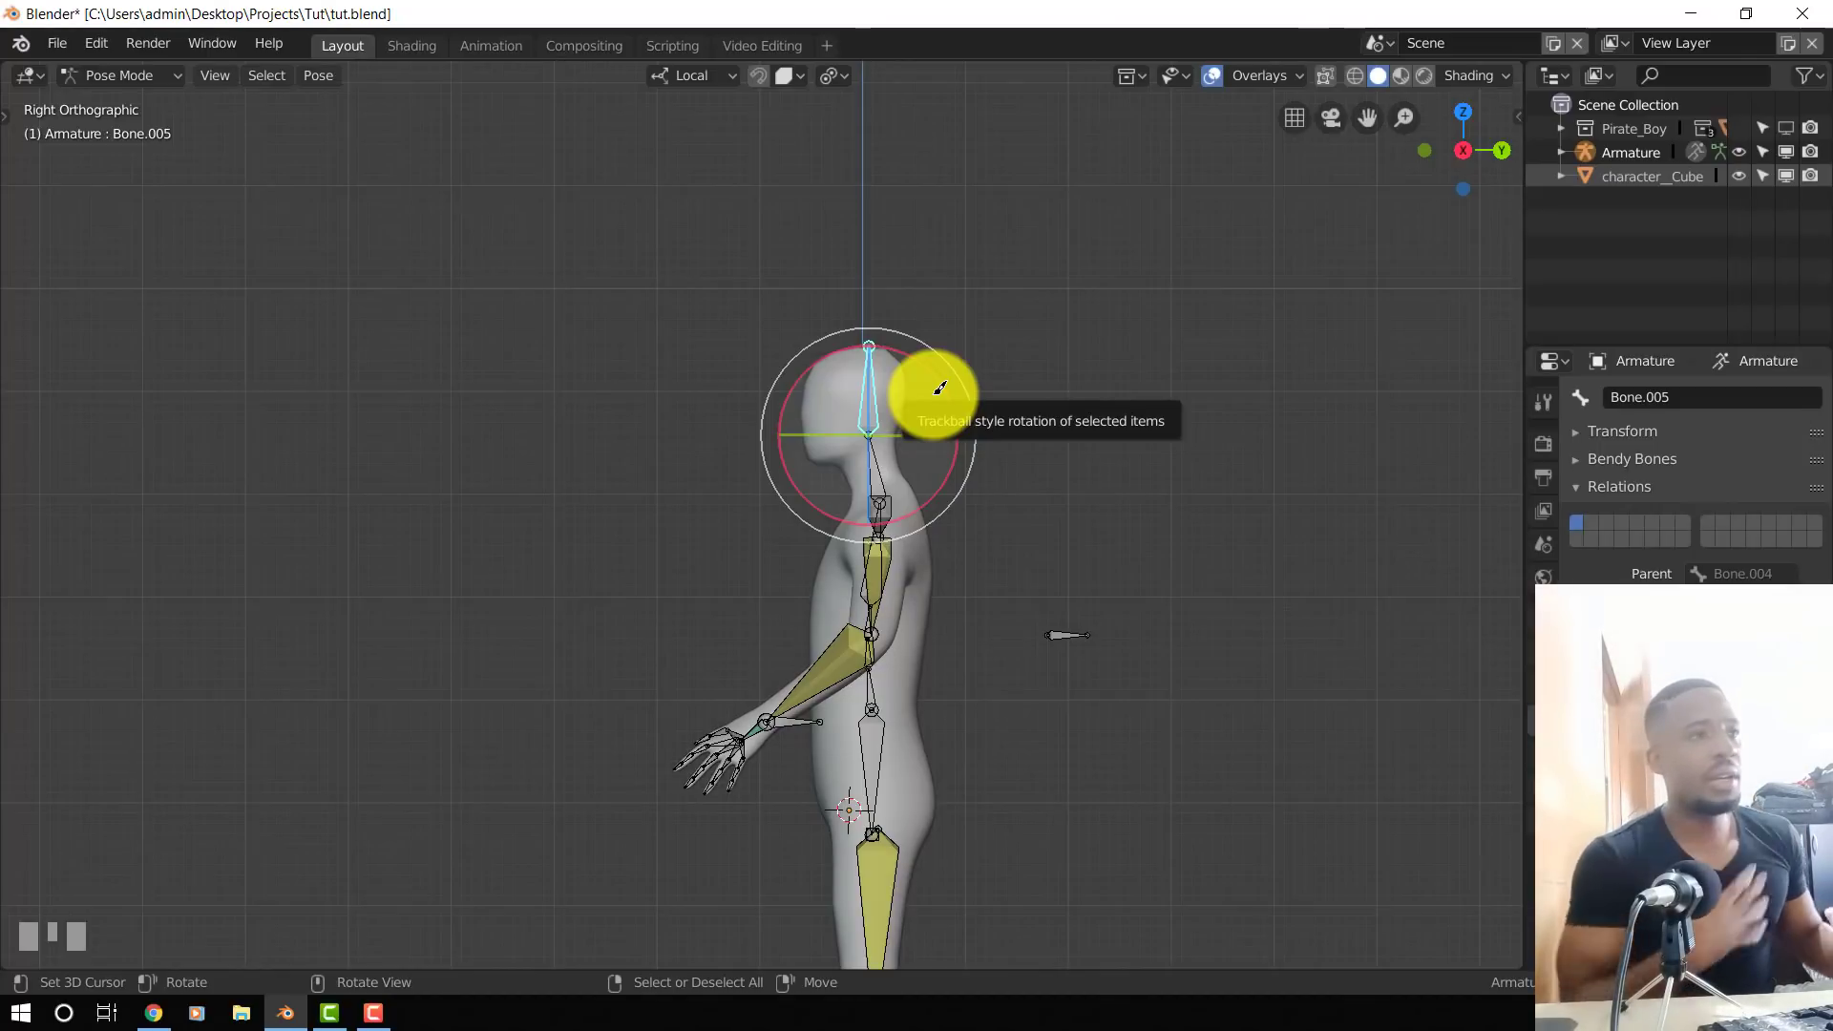
{"action": "scroll", "coordinate": [973, 395], "scroll_direction": "up", "scroll_amount": 4}
{"action": "key", "text": "r"}
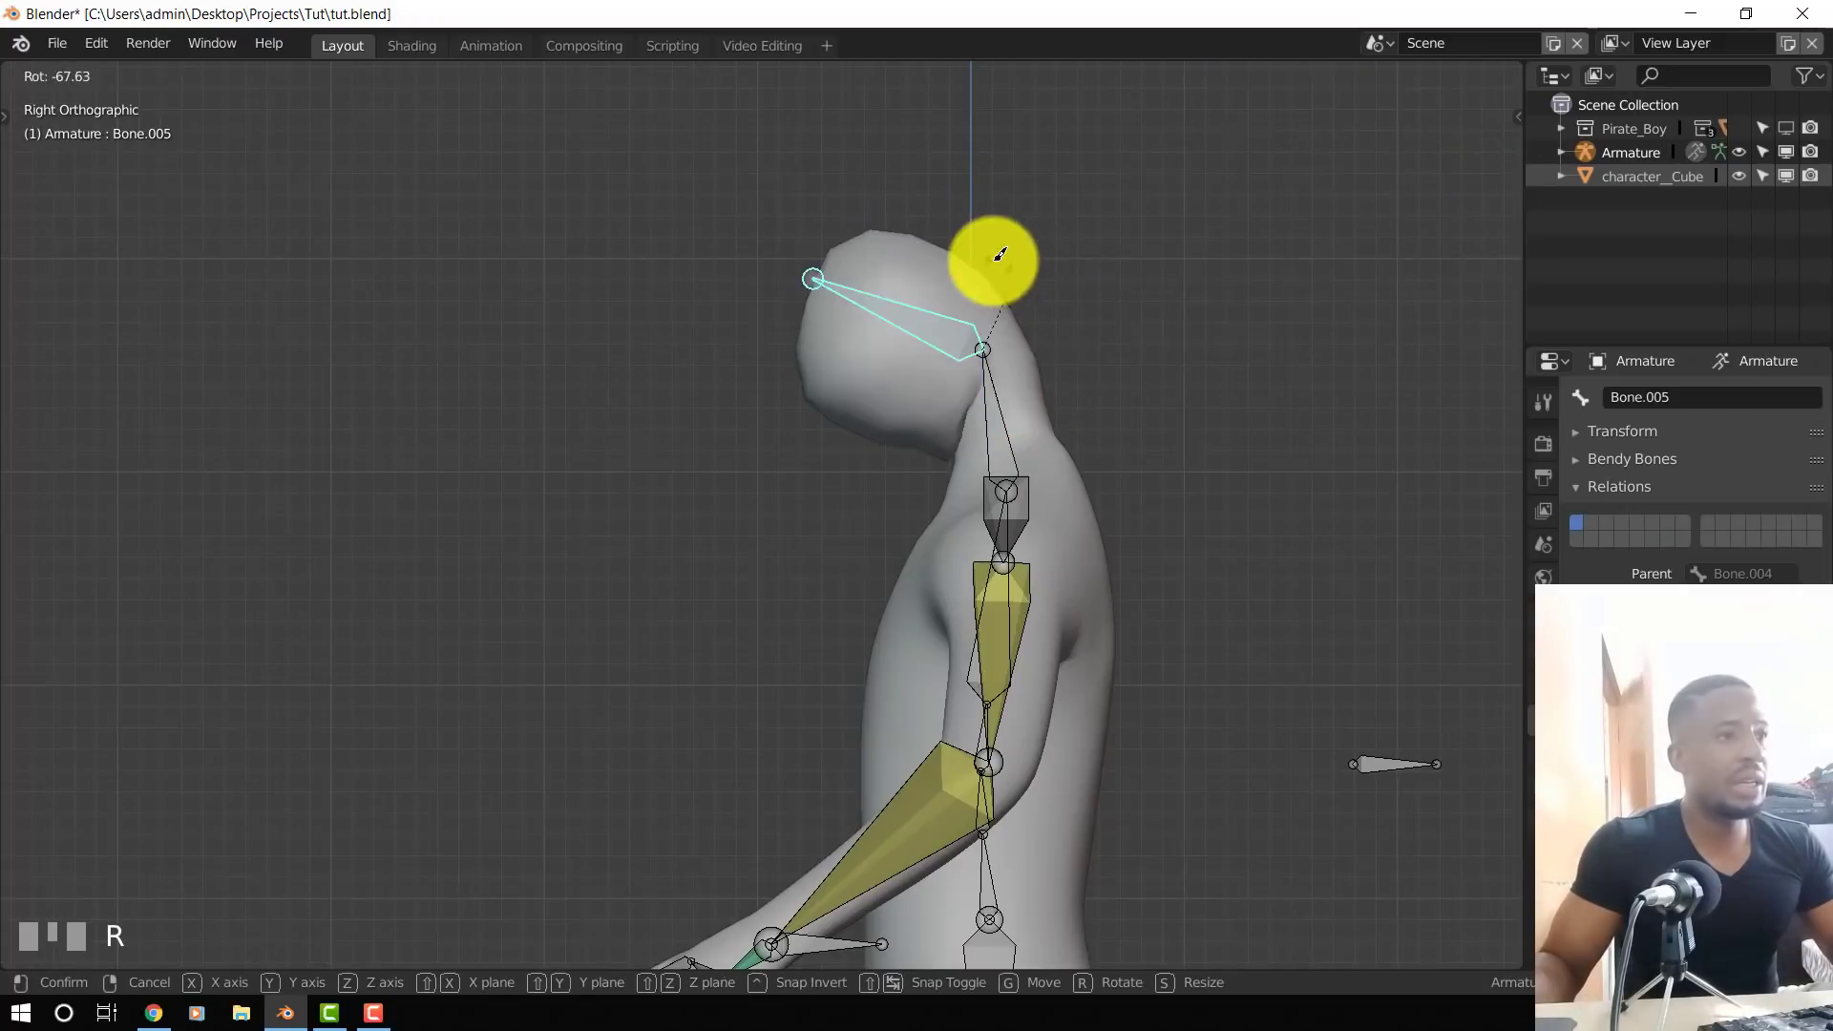
{"action": "right_click", "coordinate": [1119, 393]}
- Try tilting the head bone sideways in the front view
{"action": "key", "text": "KP_1"}
{"action": "key", "text": "r"}
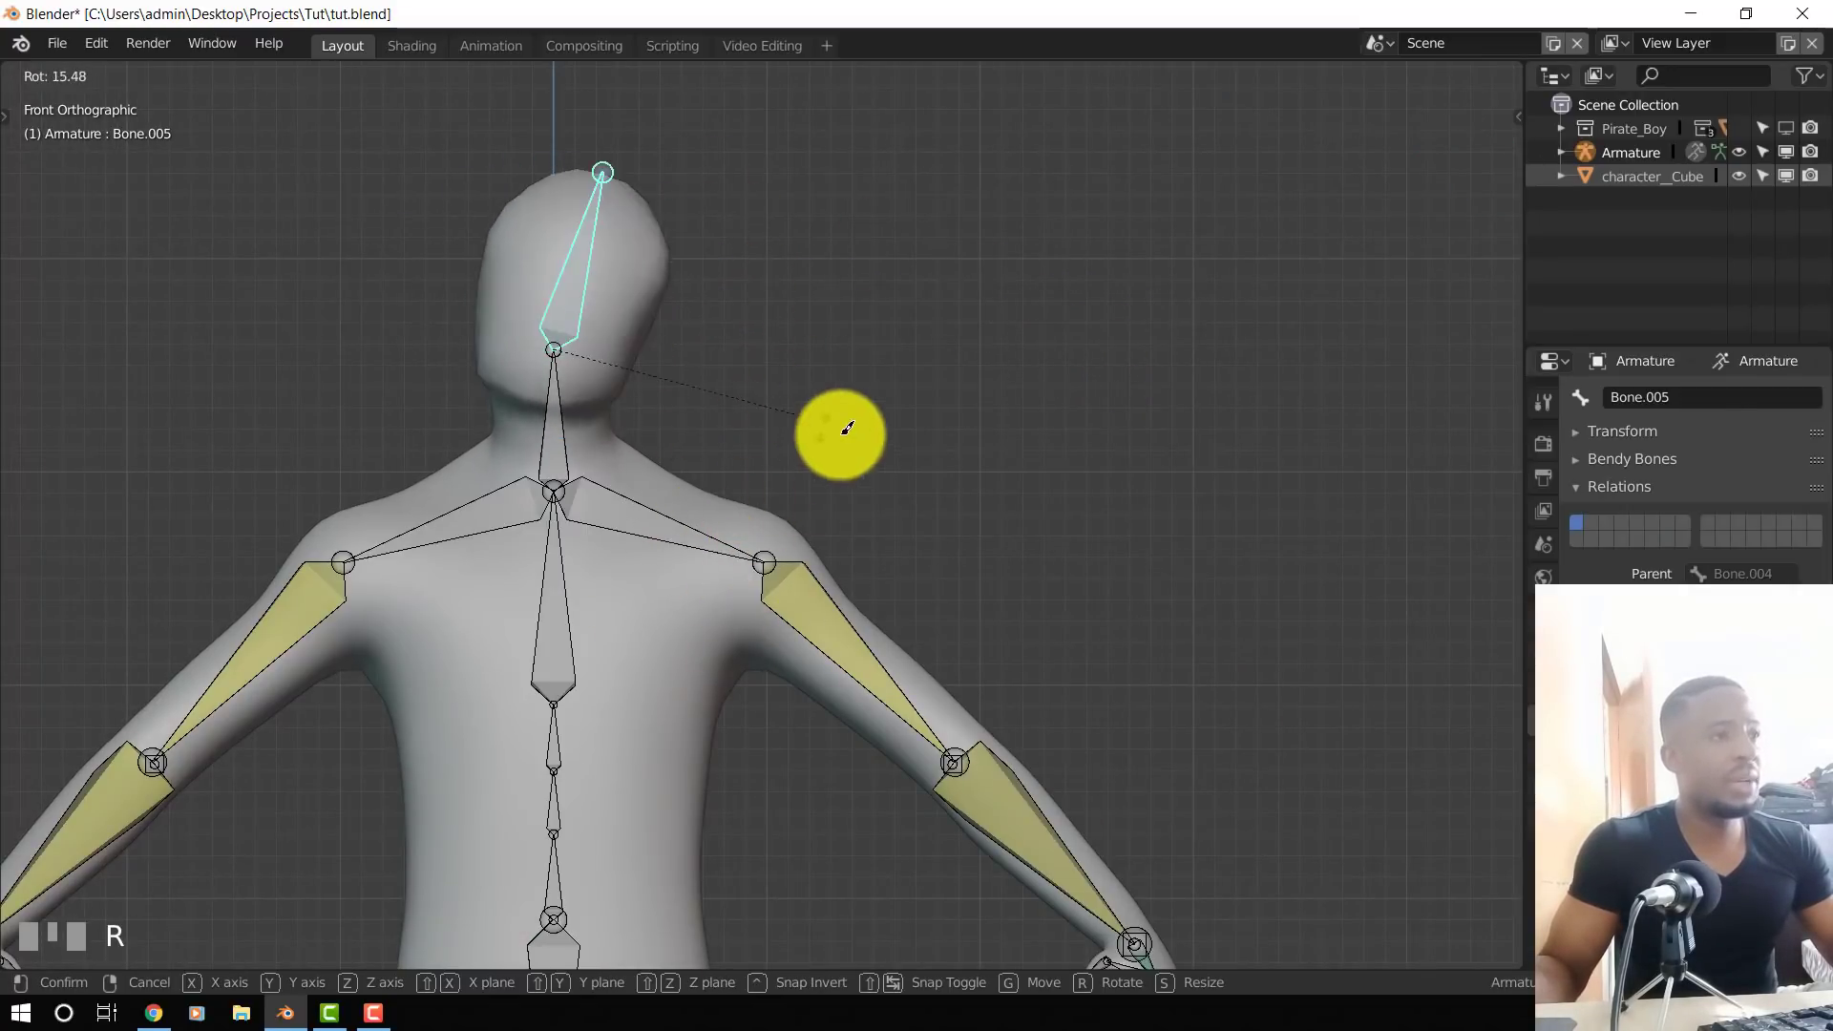
{"action": "right_click", "coordinate": [841, 435]}
- Switch the armature back to Object Mode and show the character from the right side
{"action": "middle_click_drag", "start_coordinate": [841, 436], "coordinate": [841, 424]}
{"action": "key", "text": "ctrl+Tab"}
{"action": "key", "text": "KP_3"}
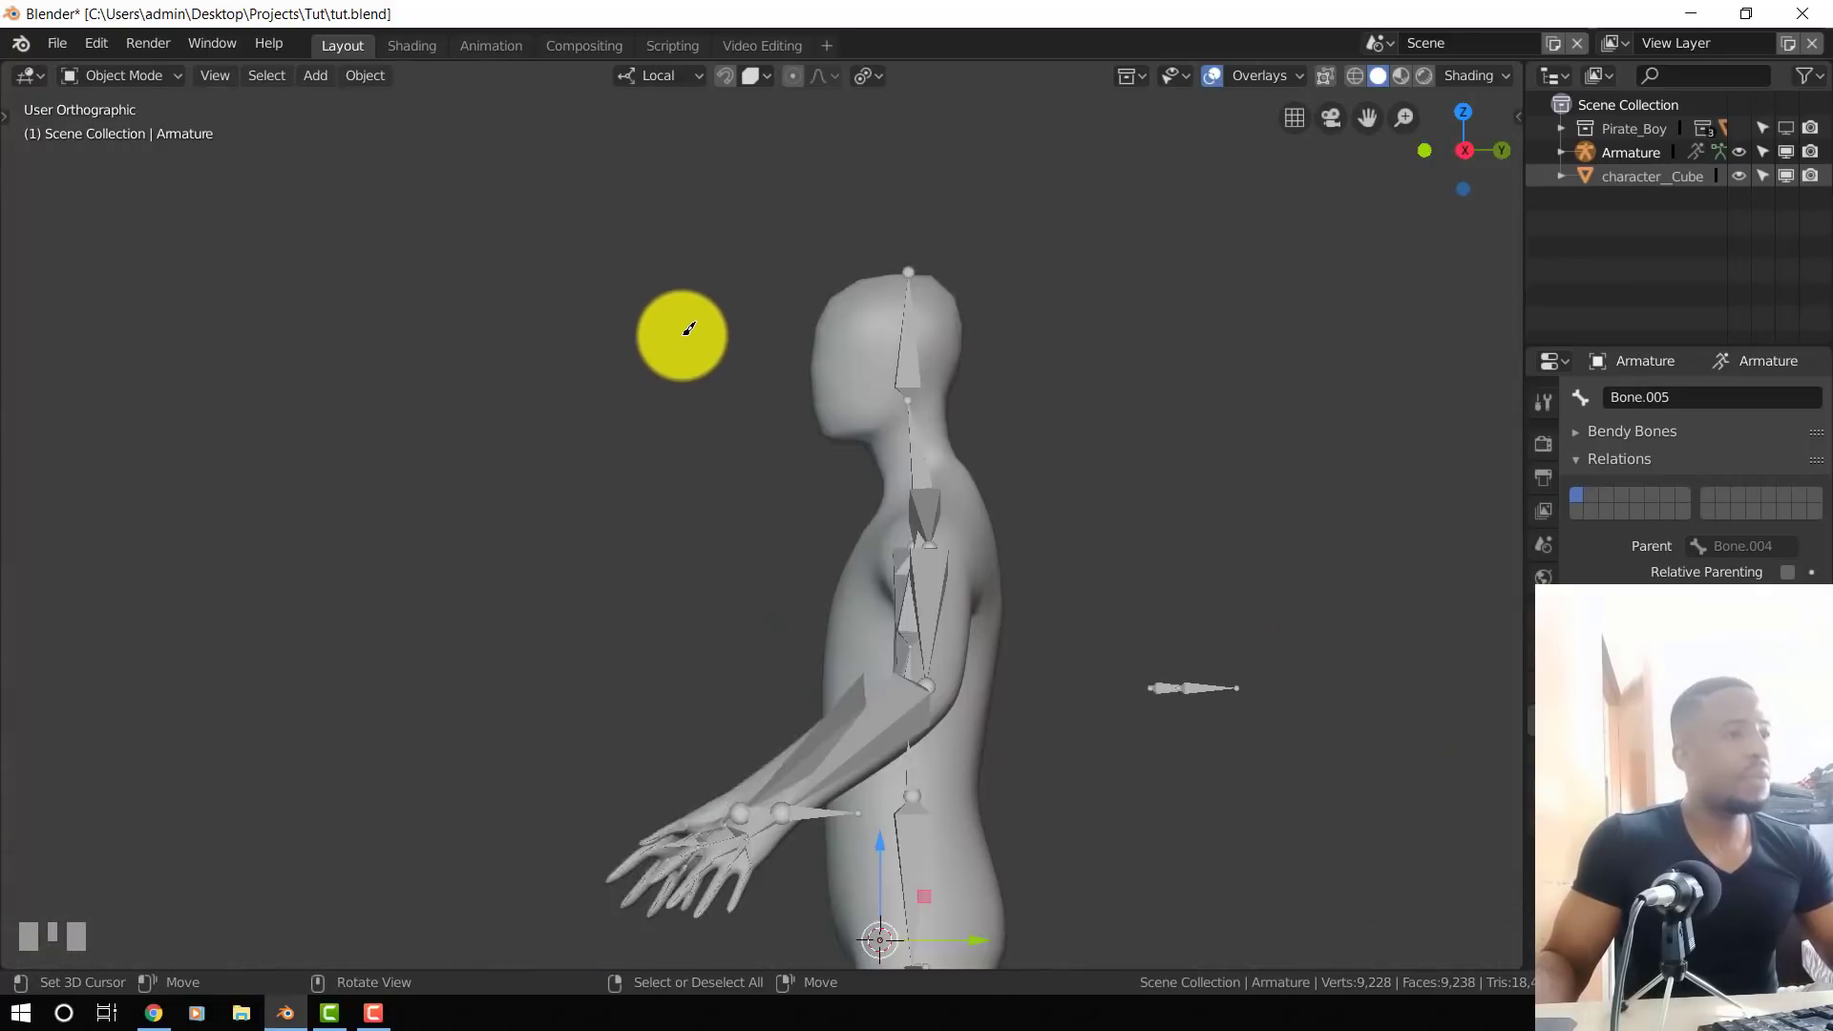
- Select the character's body mesh in the right side view and save the file
{"action": "scroll", "coordinate": [711, 314], "scroll_direction": "up", "scroll_amount": 3}
{"action": "right_click", "coordinate": [937, 260]}
{"action": "scroll", "coordinate": [943, 254], "scroll_direction": "down", "scroll_amount": 4}
{"action": "key", "text": "ctrl+s"}
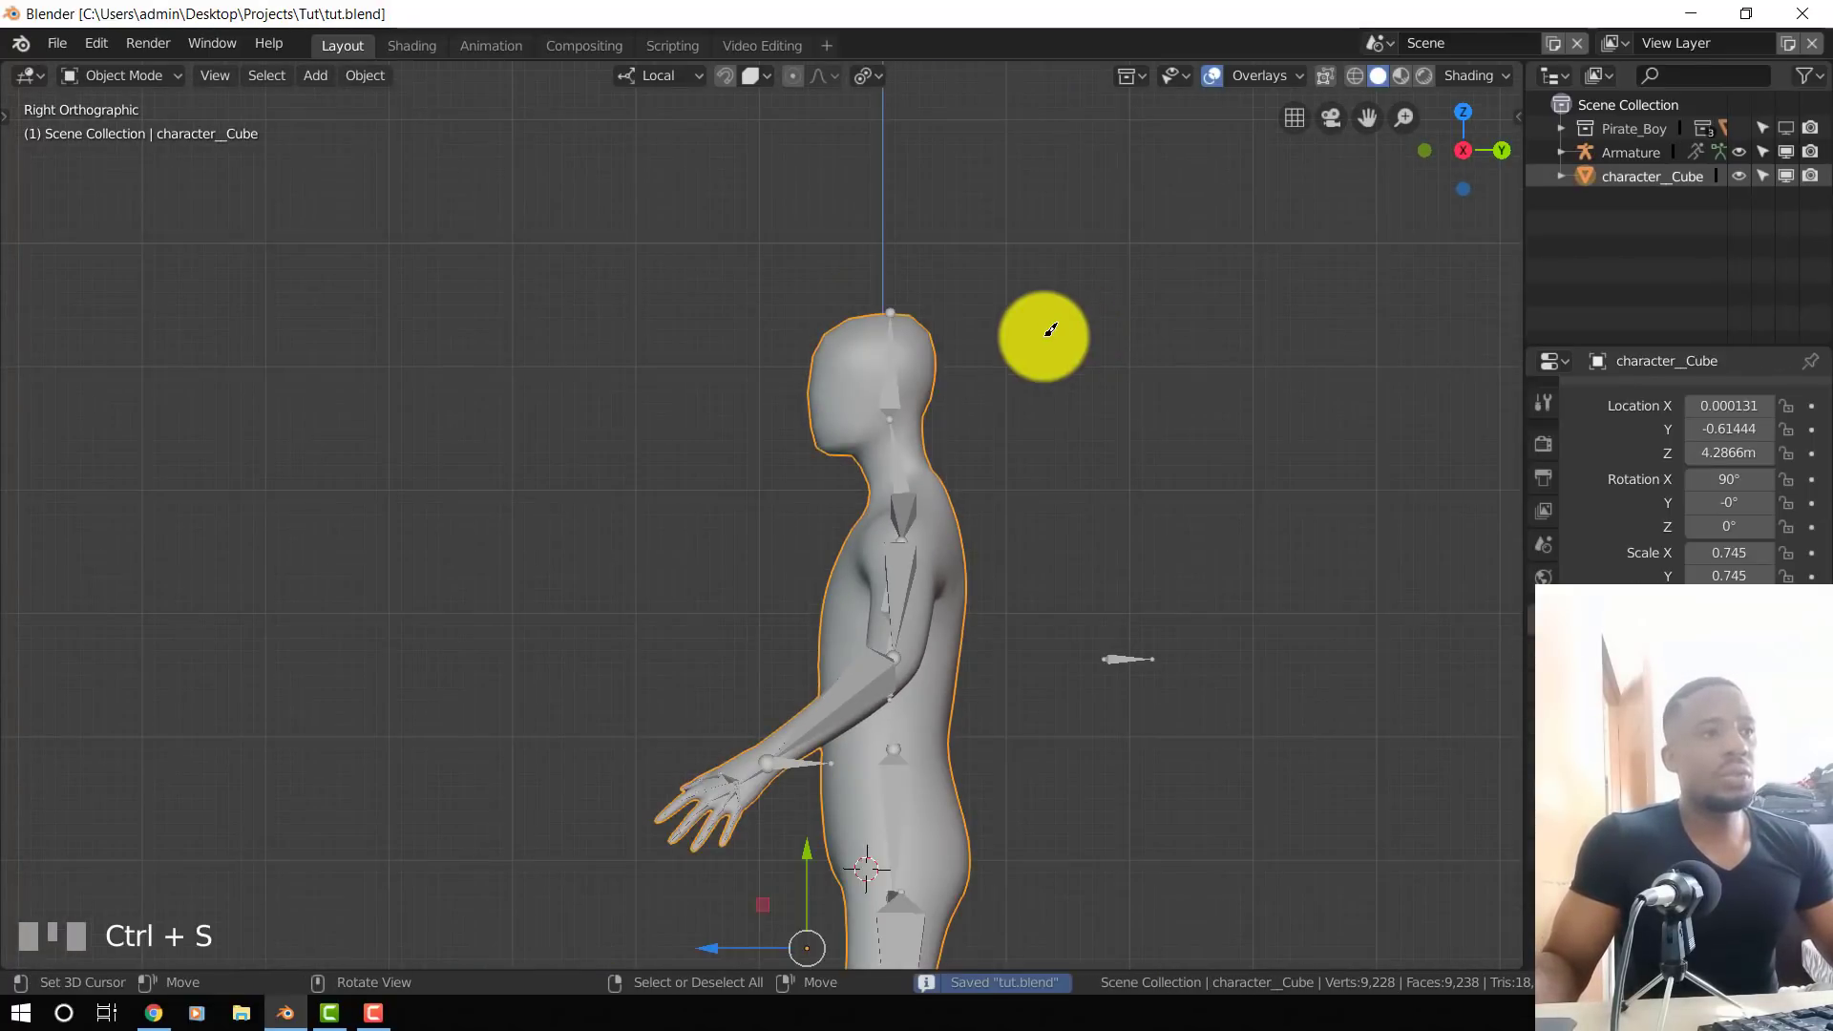
- Select the armature together with the body mesh as the active object, and switch the mesh to Weight Paint mode
{"action": "scroll", "coordinate": [1011, 349], "scroll_direction": "up", "scroll_amount": 2}
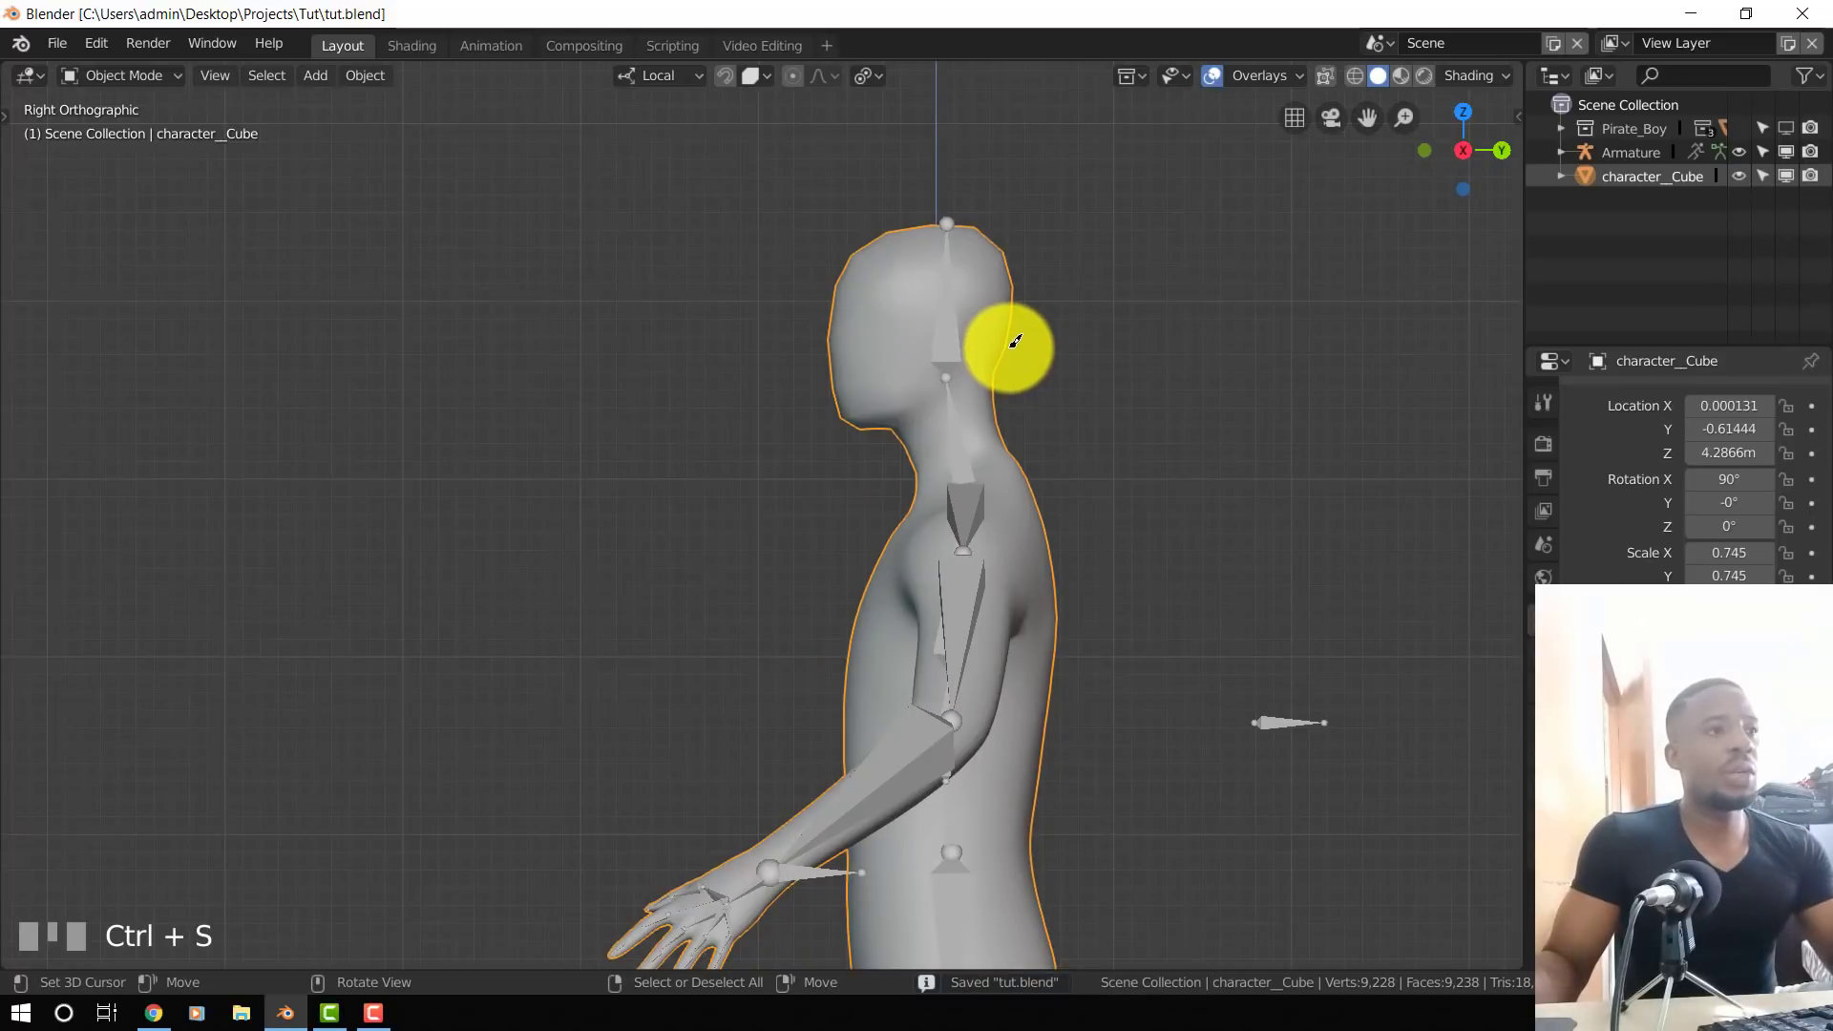
{"action": "scroll", "coordinate": [961, 227], "scroll_direction": "up", "scroll_amount": 3}
{"action": "middle_click_drag", "start_coordinate": [1027, 230], "coordinate": [893, 533], "text": "shift"}
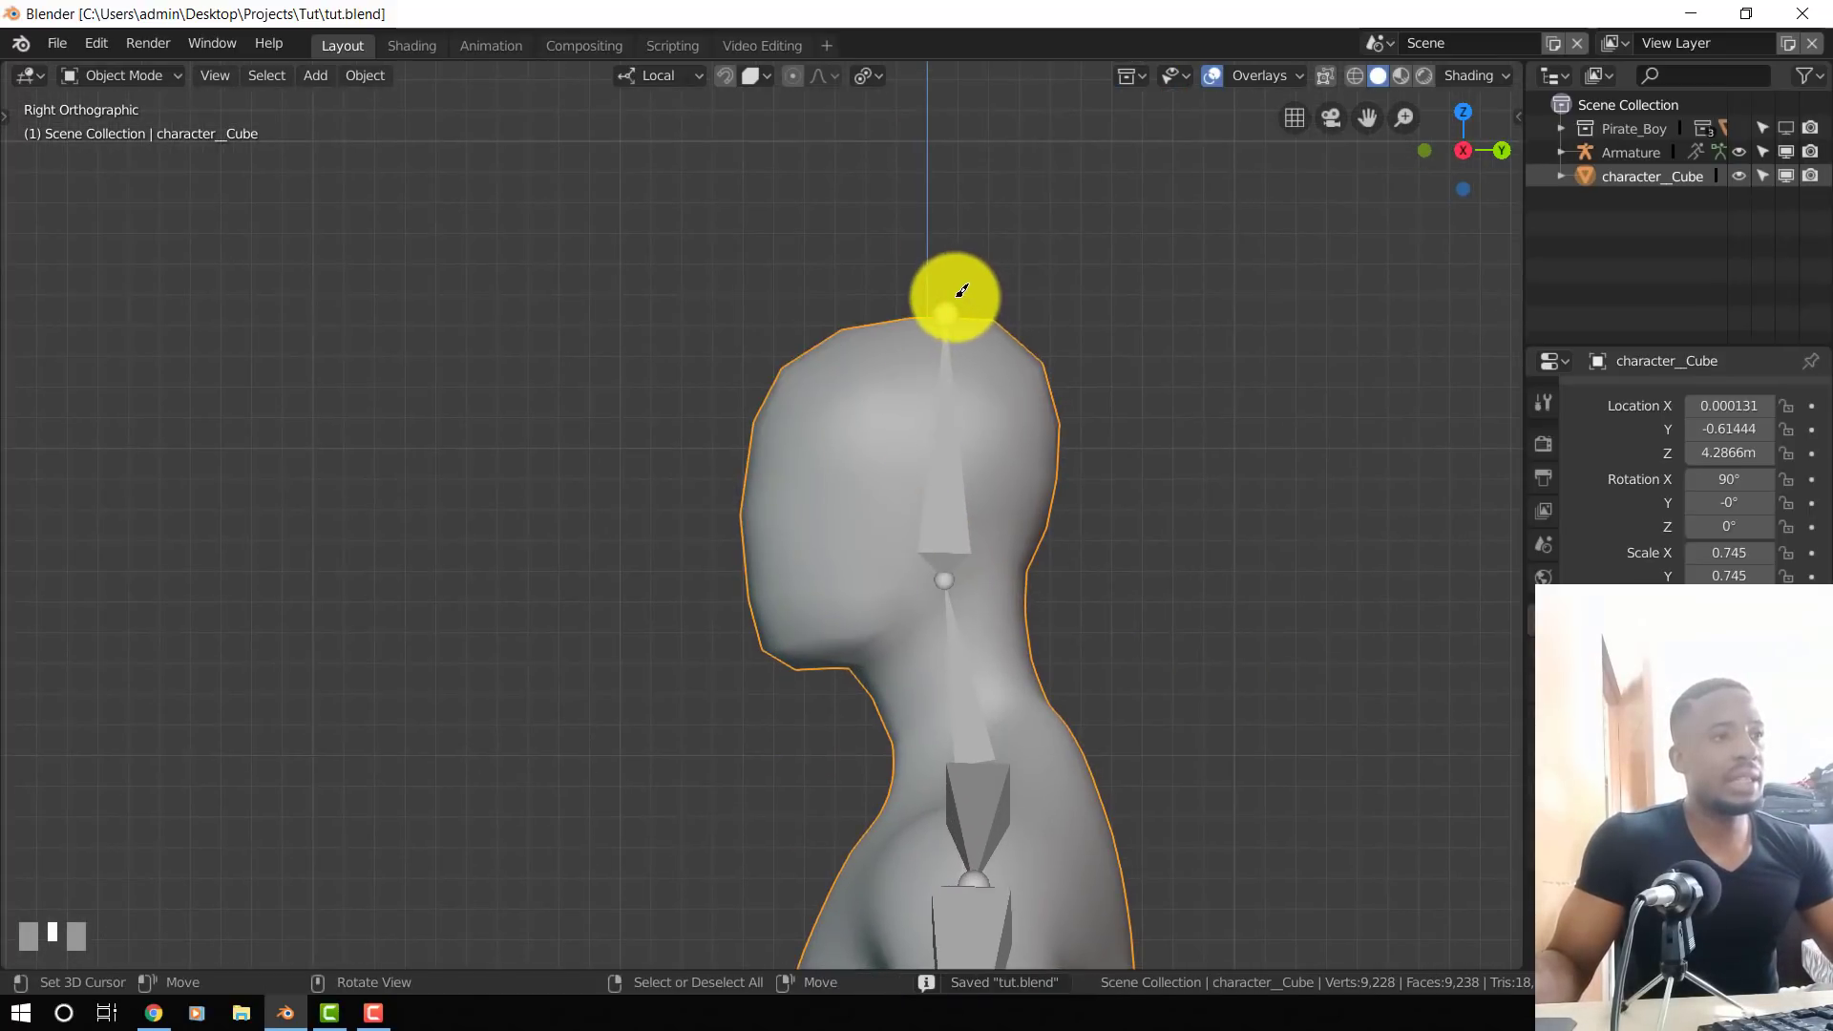
{"action": "left_click", "coordinate": [961, 292]}
{"action": "scroll", "coordinate": [1064, 406], "scroll_direction": "down", "scroll_amount": 4}
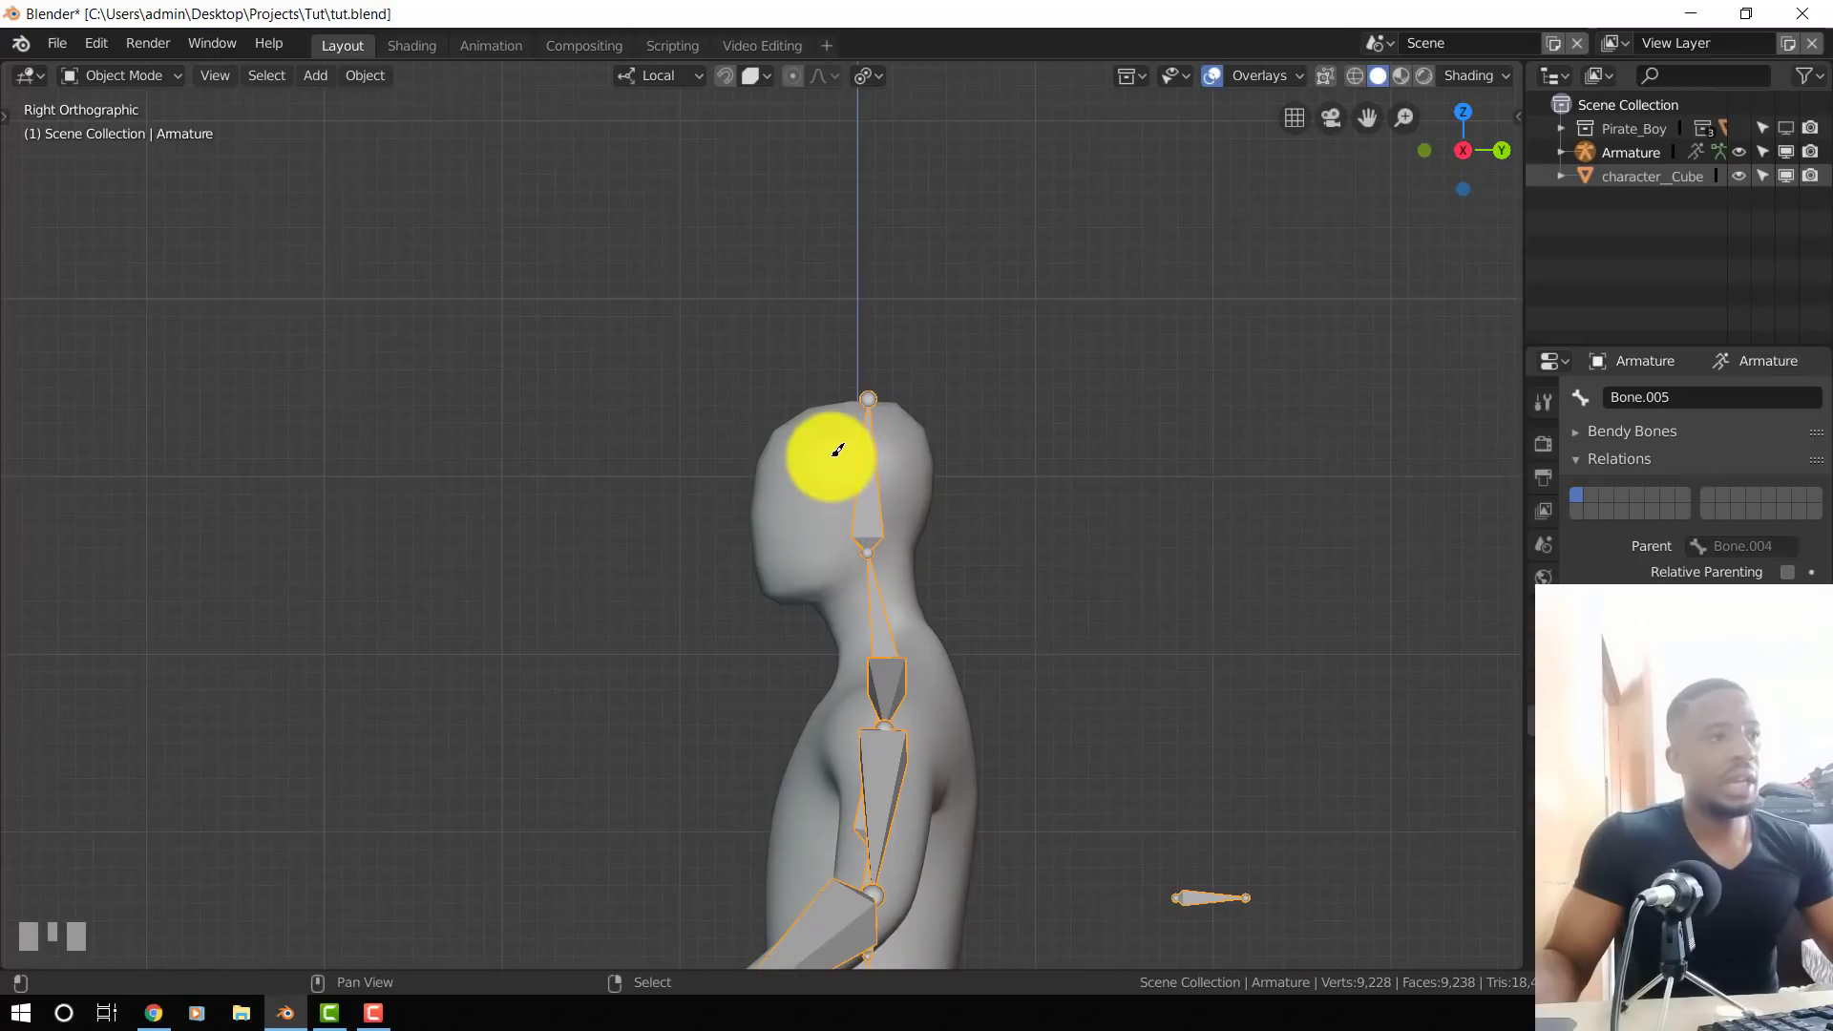
{"action": "left_click", "coordinate": [835, 492]}
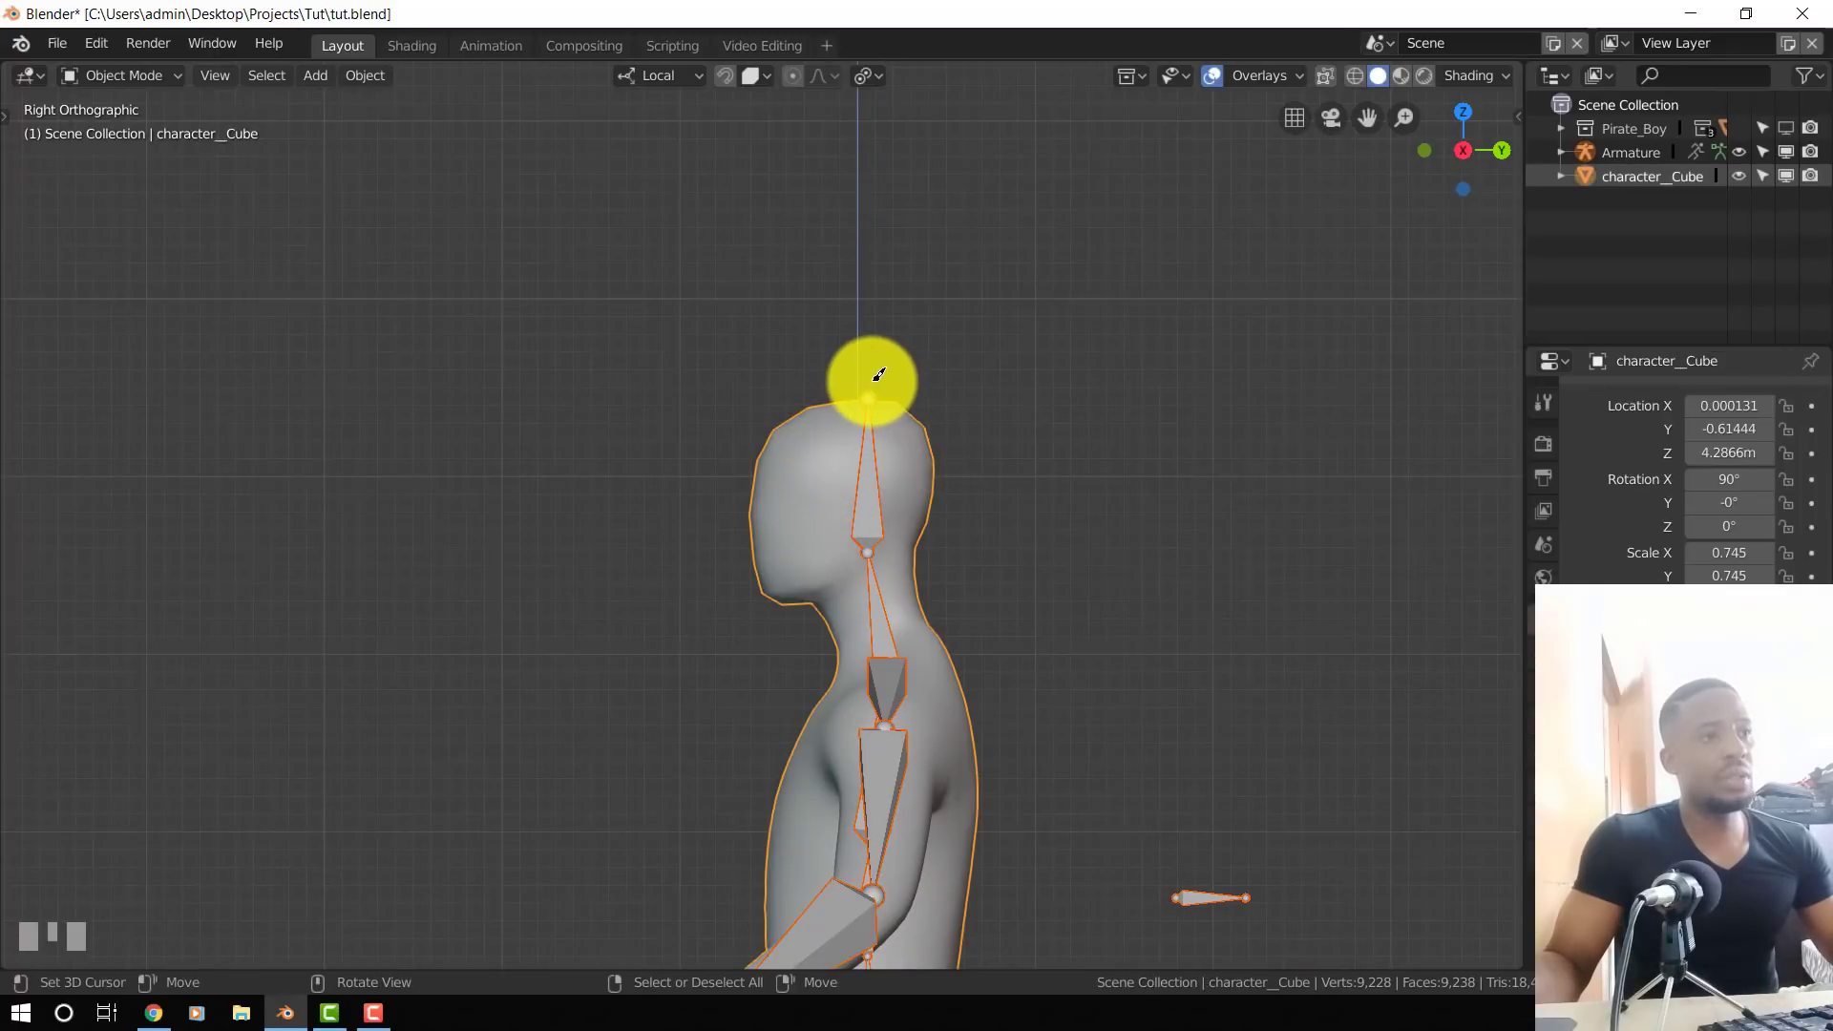
{"action": "left_click", "coordinate": [879, 374]}
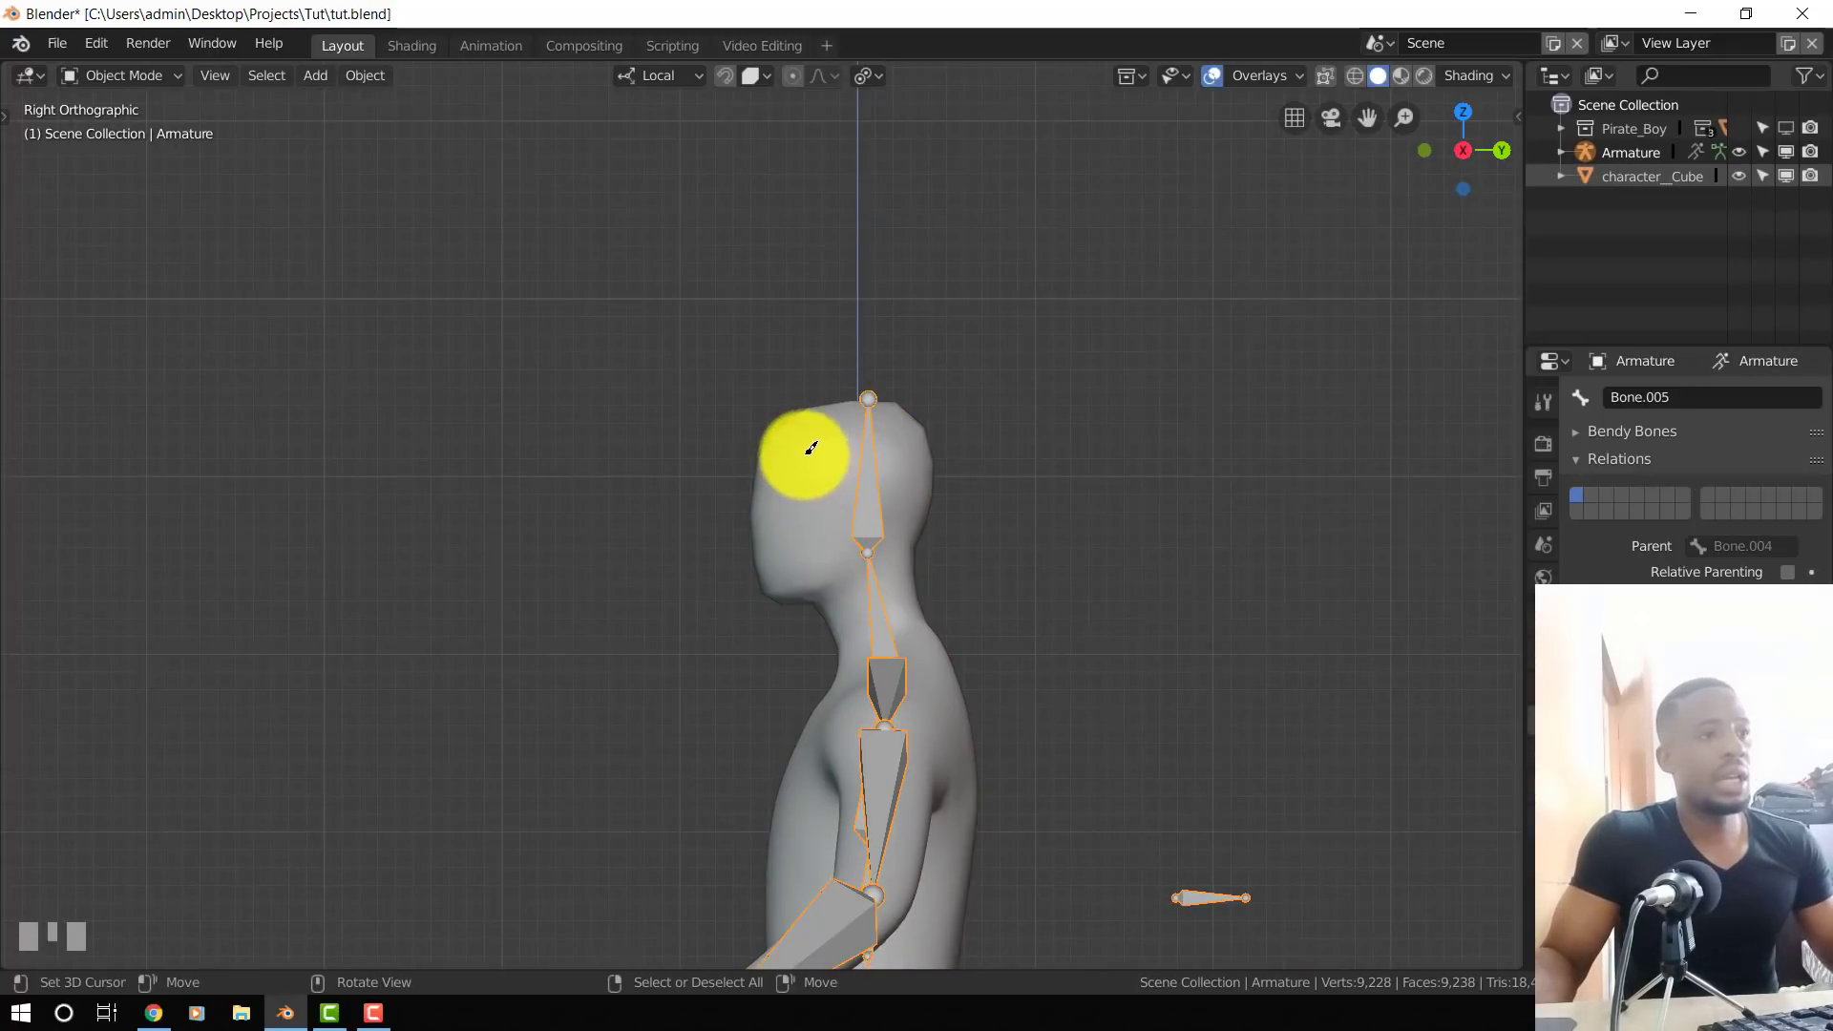
{"action": "left_click", "coordinate": [808, 437]}
{"action": "key", "text": "ctrl+Tab"}
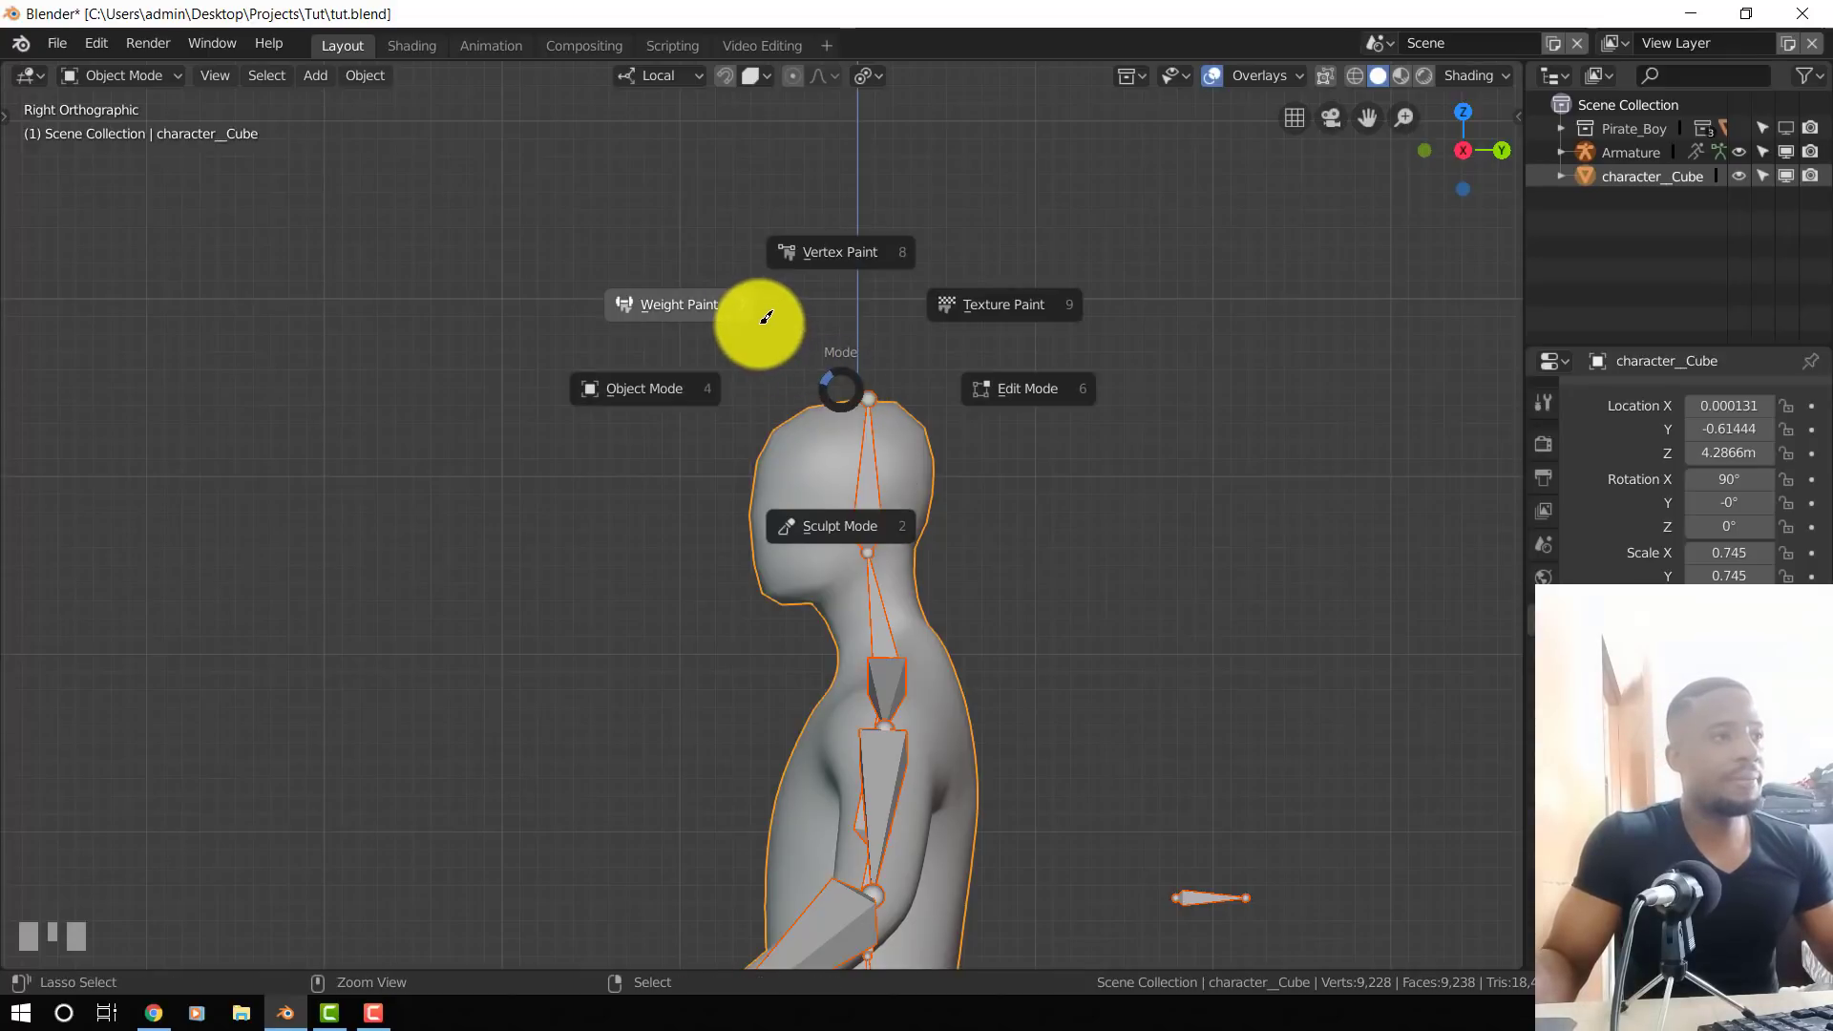
{"action": "key", "text": "7"}
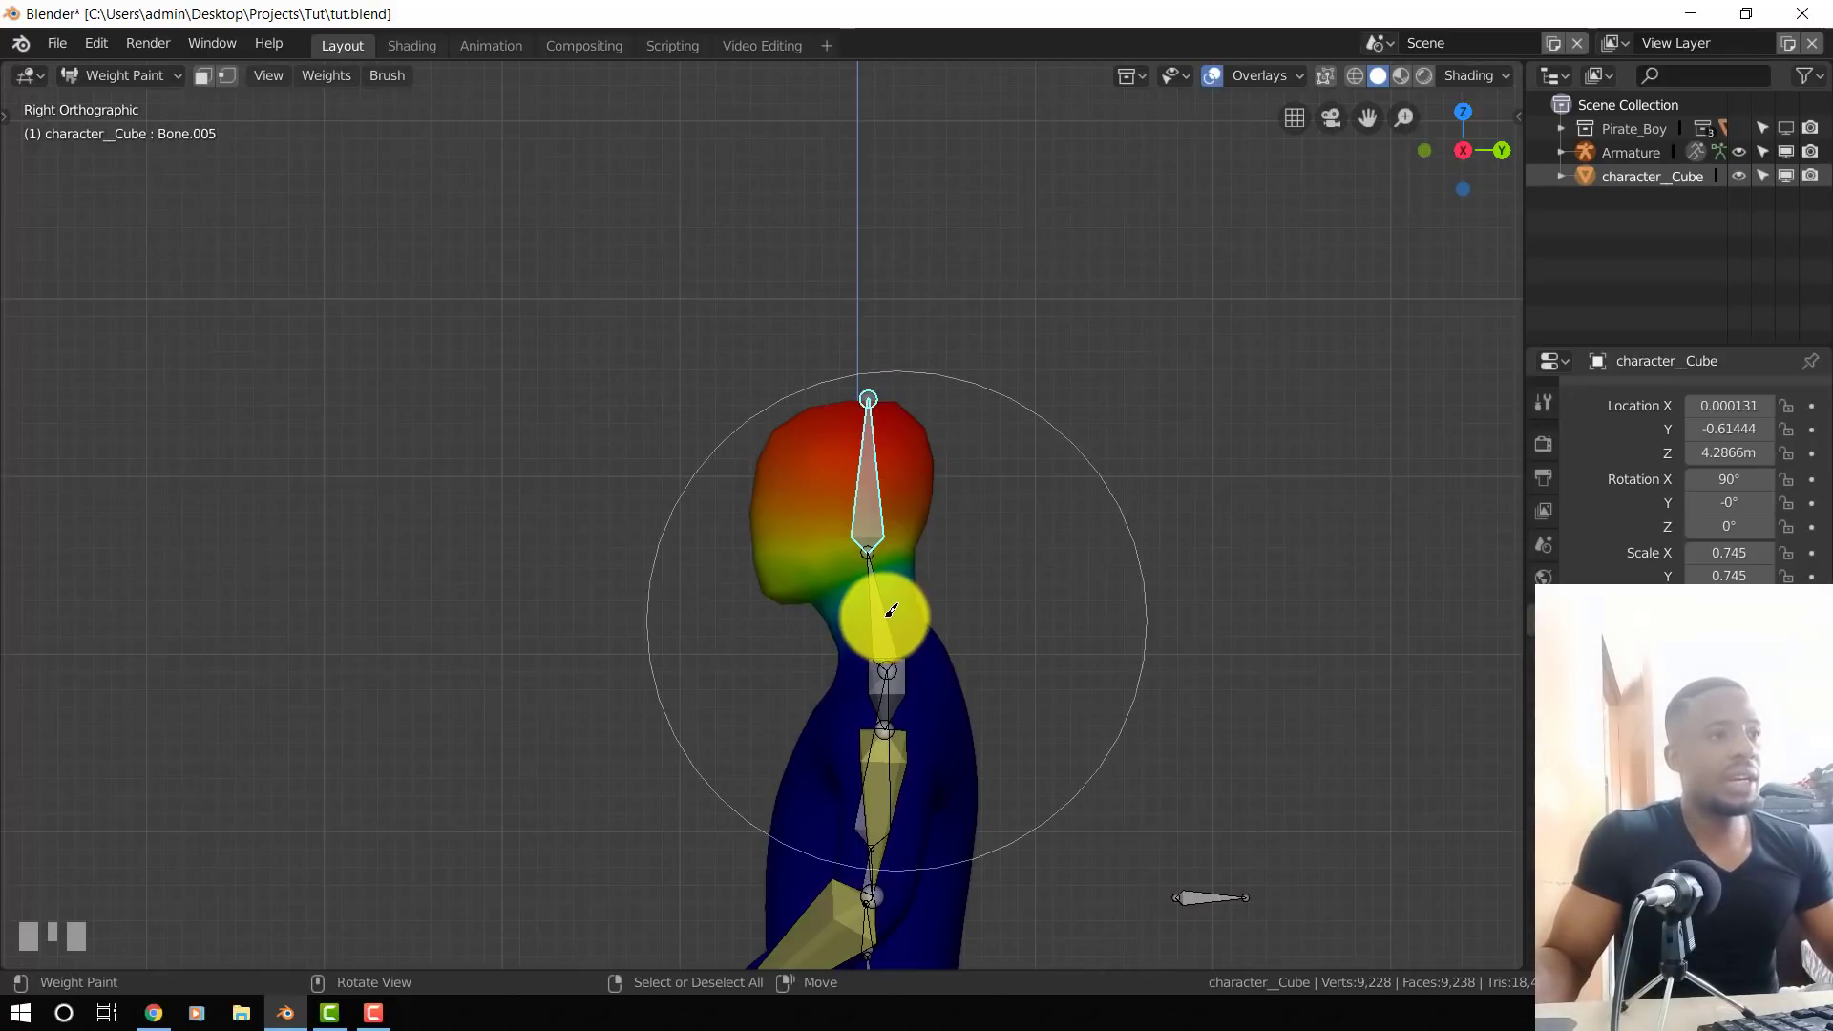
- Examine the weights of the neck bone and of the head bone around the head and neck
{"action": "left_click", "coordinate": [887, 611], "text": "ctrl"}
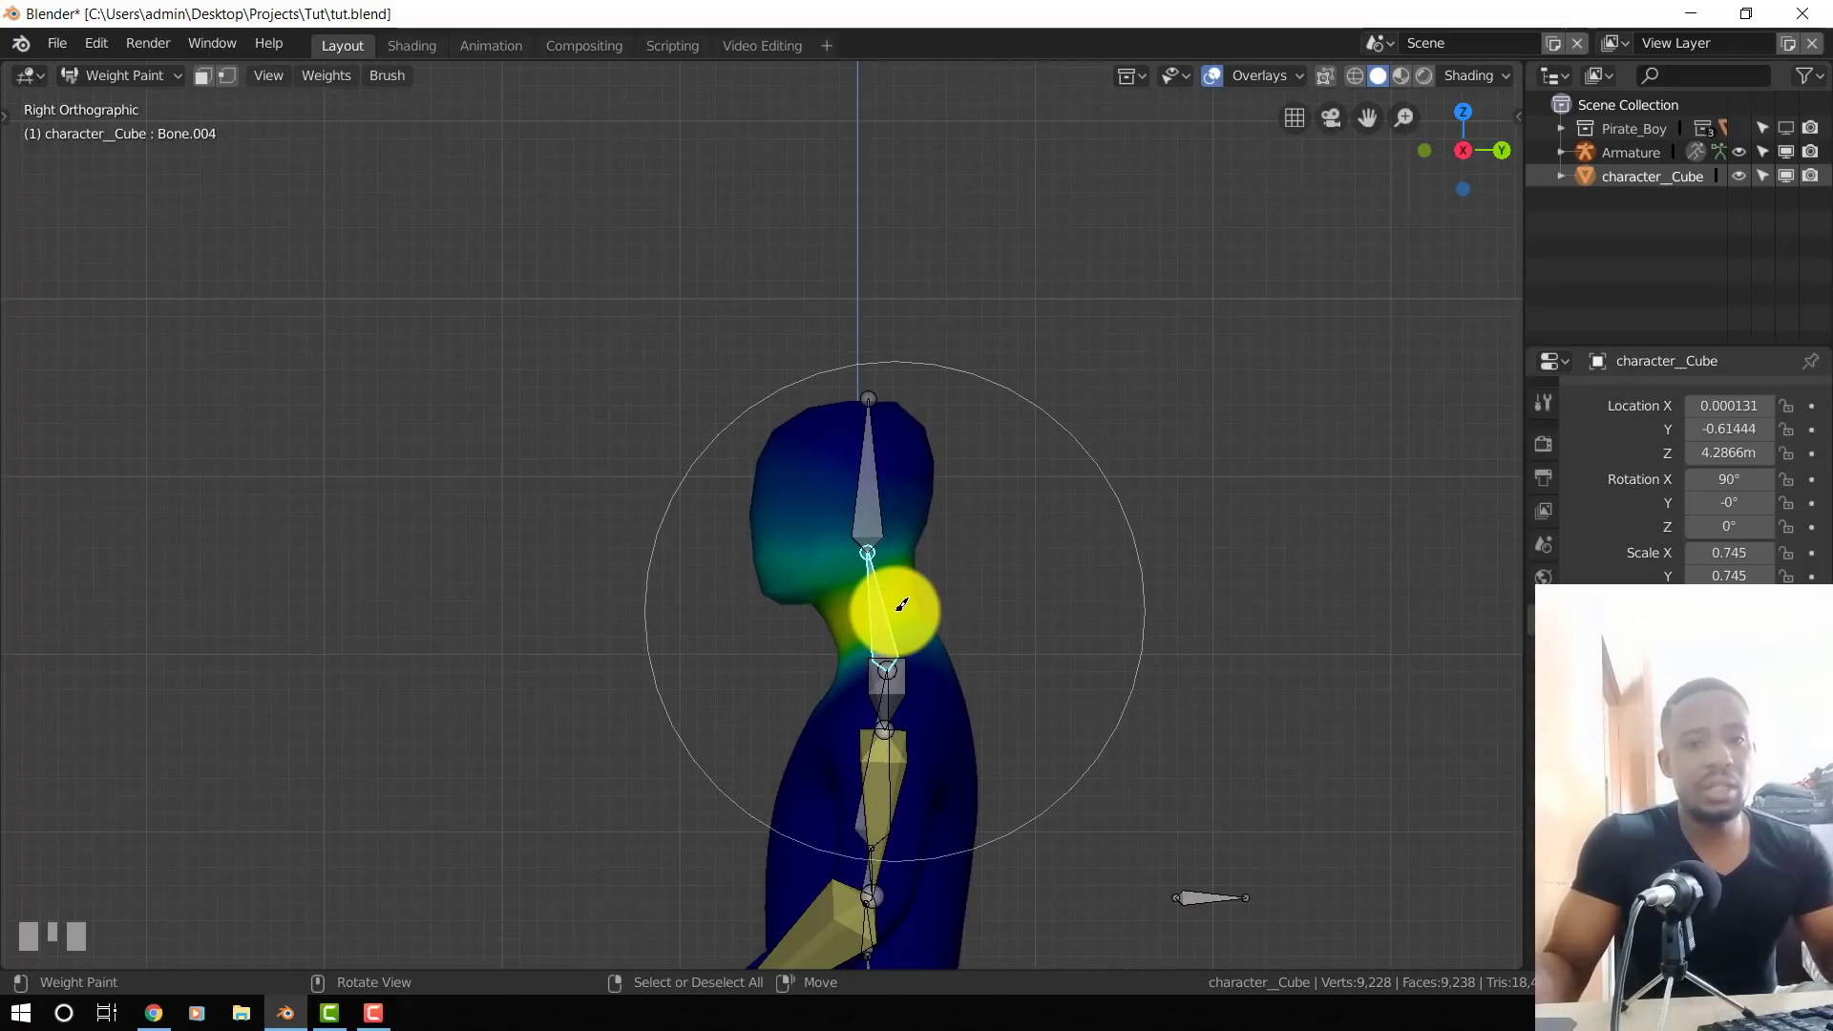
{"action": "middle_click_drag", "start_coordinate": [902, 604], "coordinate": [1006, 634]}
{"action": "scroll", "coordinate": [675, 413], "scroll_direction": "up", "scroll_amount": 5}
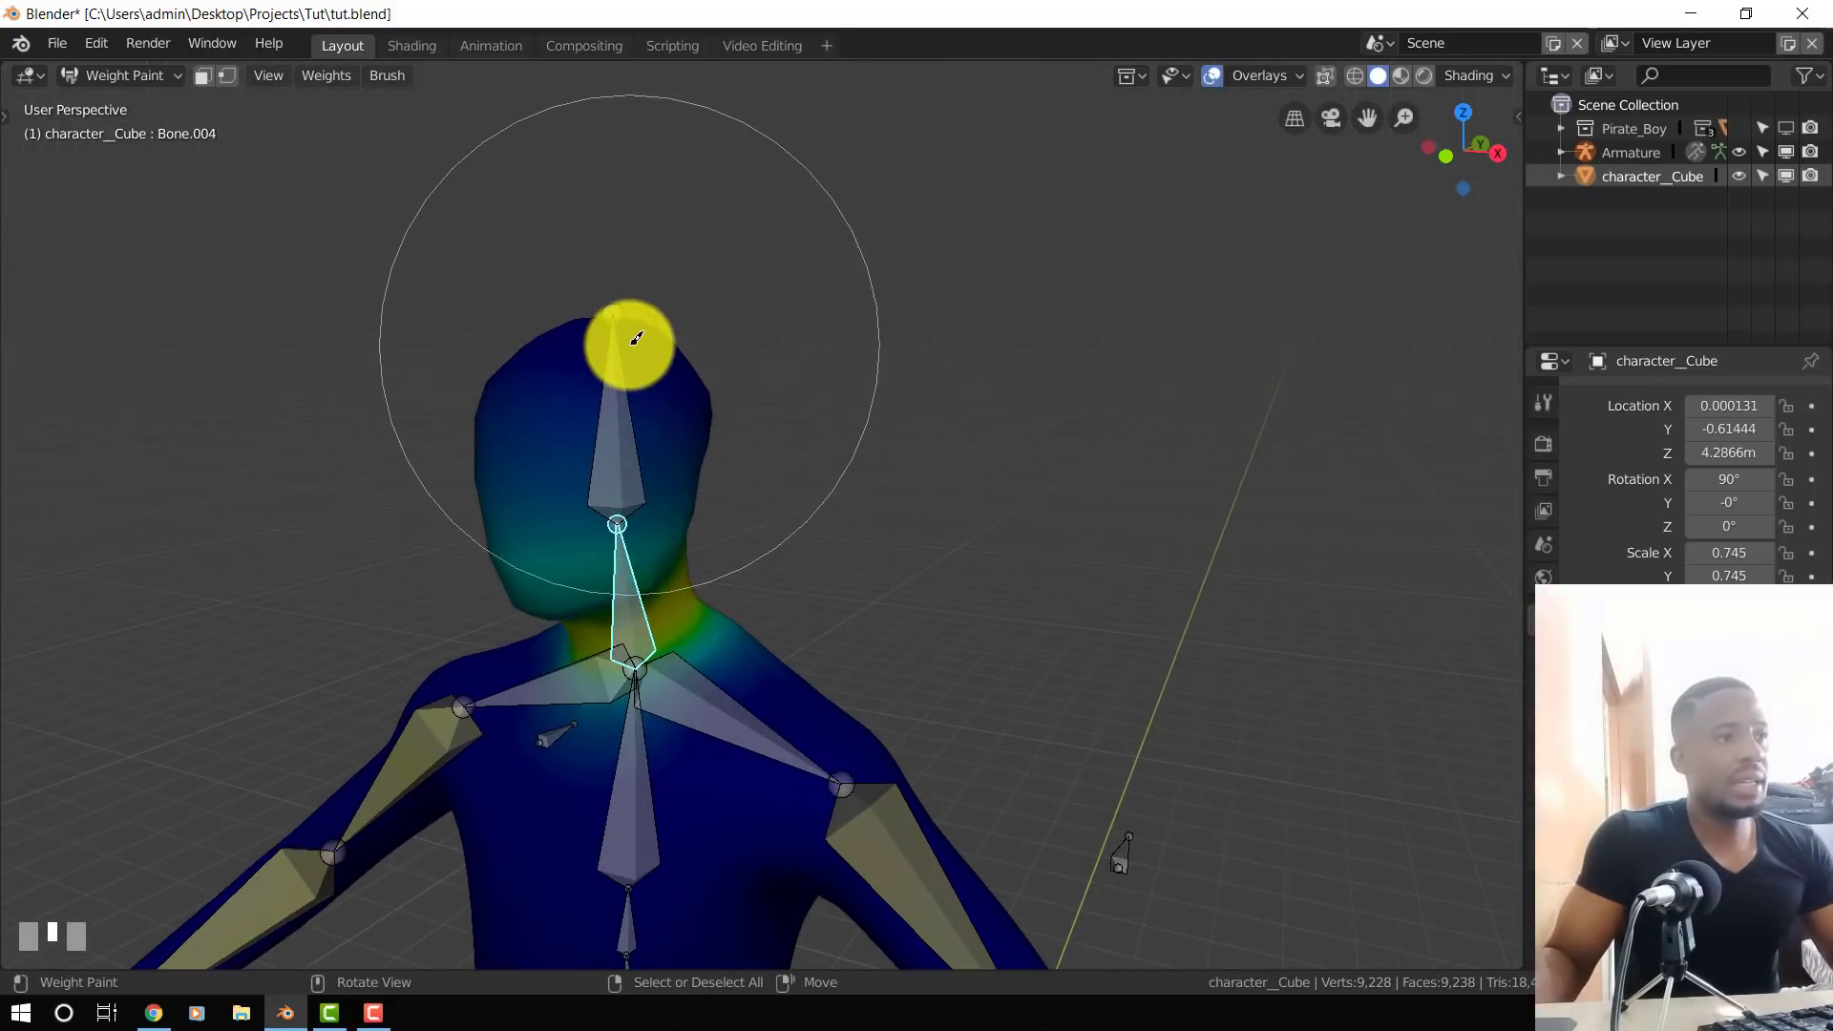
{"action": "left_click", "coordinate": [637, 338], "text": "ctrl"}
{"action": "mouse_move", "coordinate": [687, 499]}
{"action": "middle_mouse_down"}
{"action": "mouse_move", "coordinate": [892, 397]}
{"action": "mouse_move", "coordinate": [954, 483]}
{"action": "mouse_move", "coordinate": [1038, 429]}
{"action": "mouse_move", "coordinate": [749, 531]}
{"action": "mouse_move", "coordinate": [1056, 433]}
{"action": "mouse_move", "coordinate": [658, 535]}
{"action": "middle_mouse_up"}
{"action": "scroll", "coordinate": [821, 486], "scroll_direction": "up", "scroll_amount": 3}
{"action": "middle_click_drag", "start_coordinate": [896, 455], "coordinate": [725, 463]}
{"action": "scroll", "coordinate": [850, 453], "scroll_direction": "up", "scroll_amount": 2}
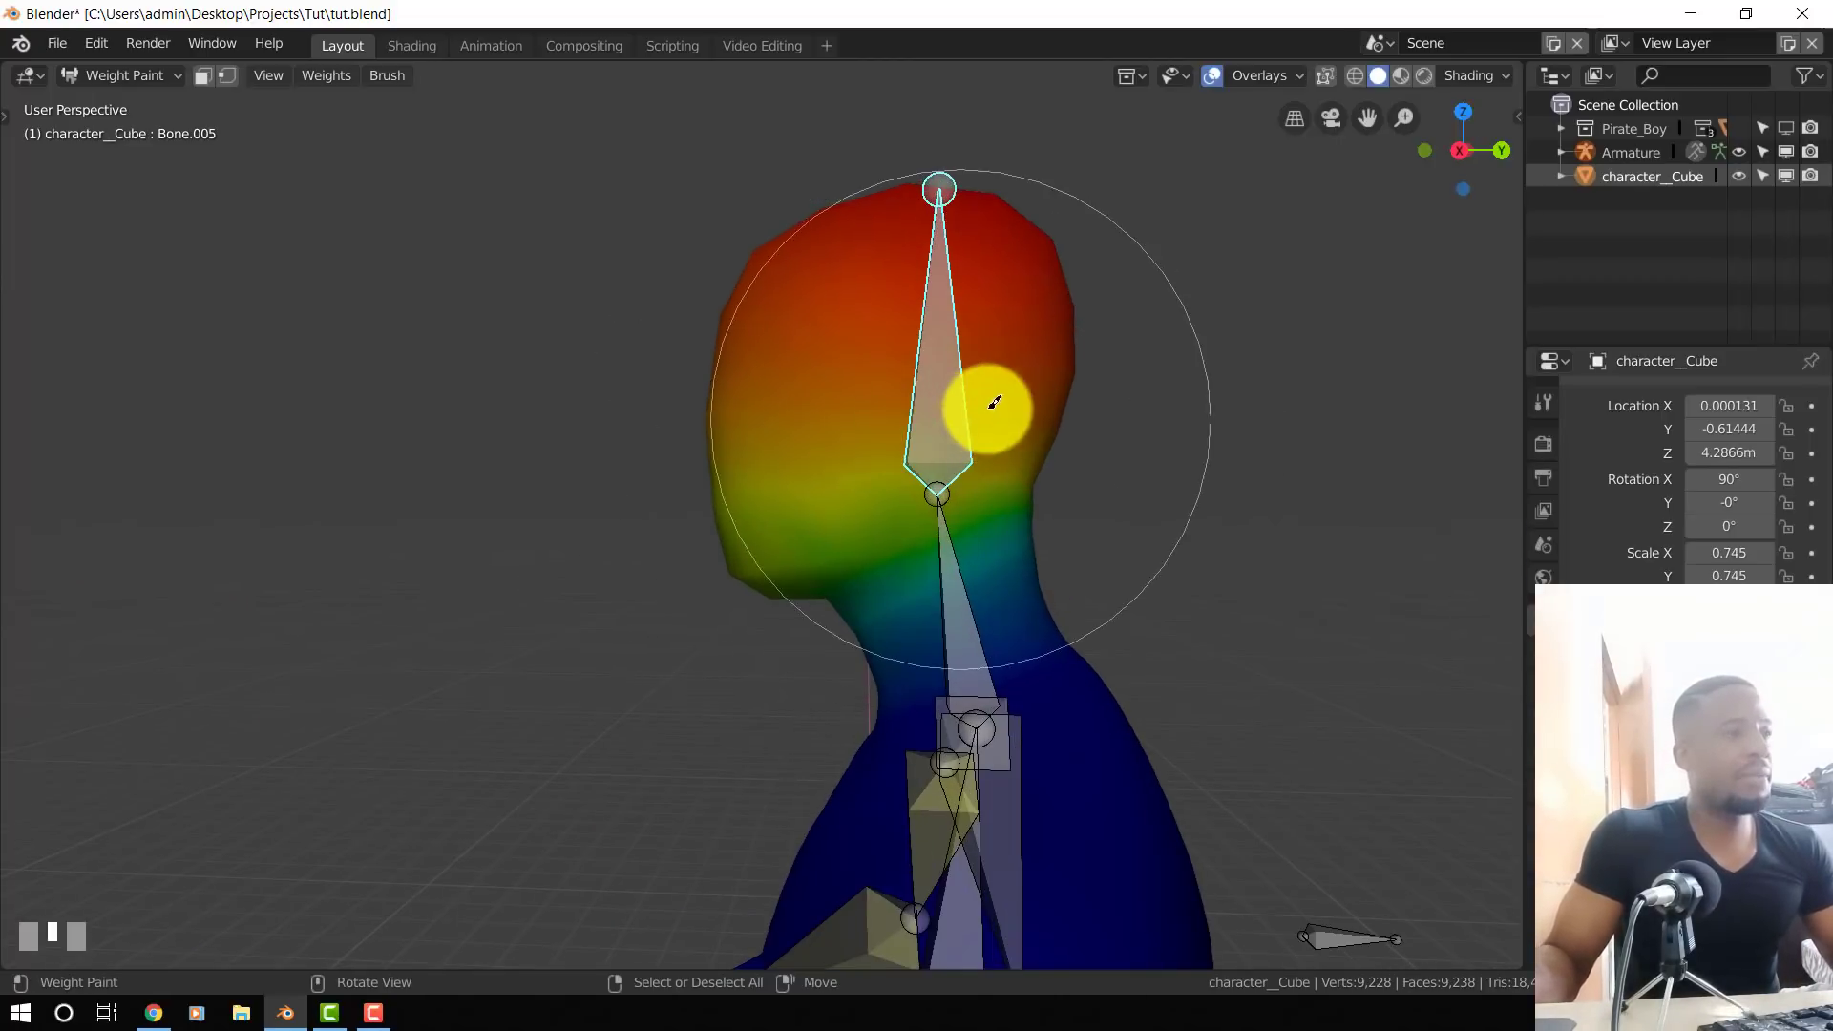
- Reveal the tool settings and set the Draw tool to the Add brush
{"action": "key", "text": "shift+space"}
{"action": "left_click", "coordinate": [925, 383]}
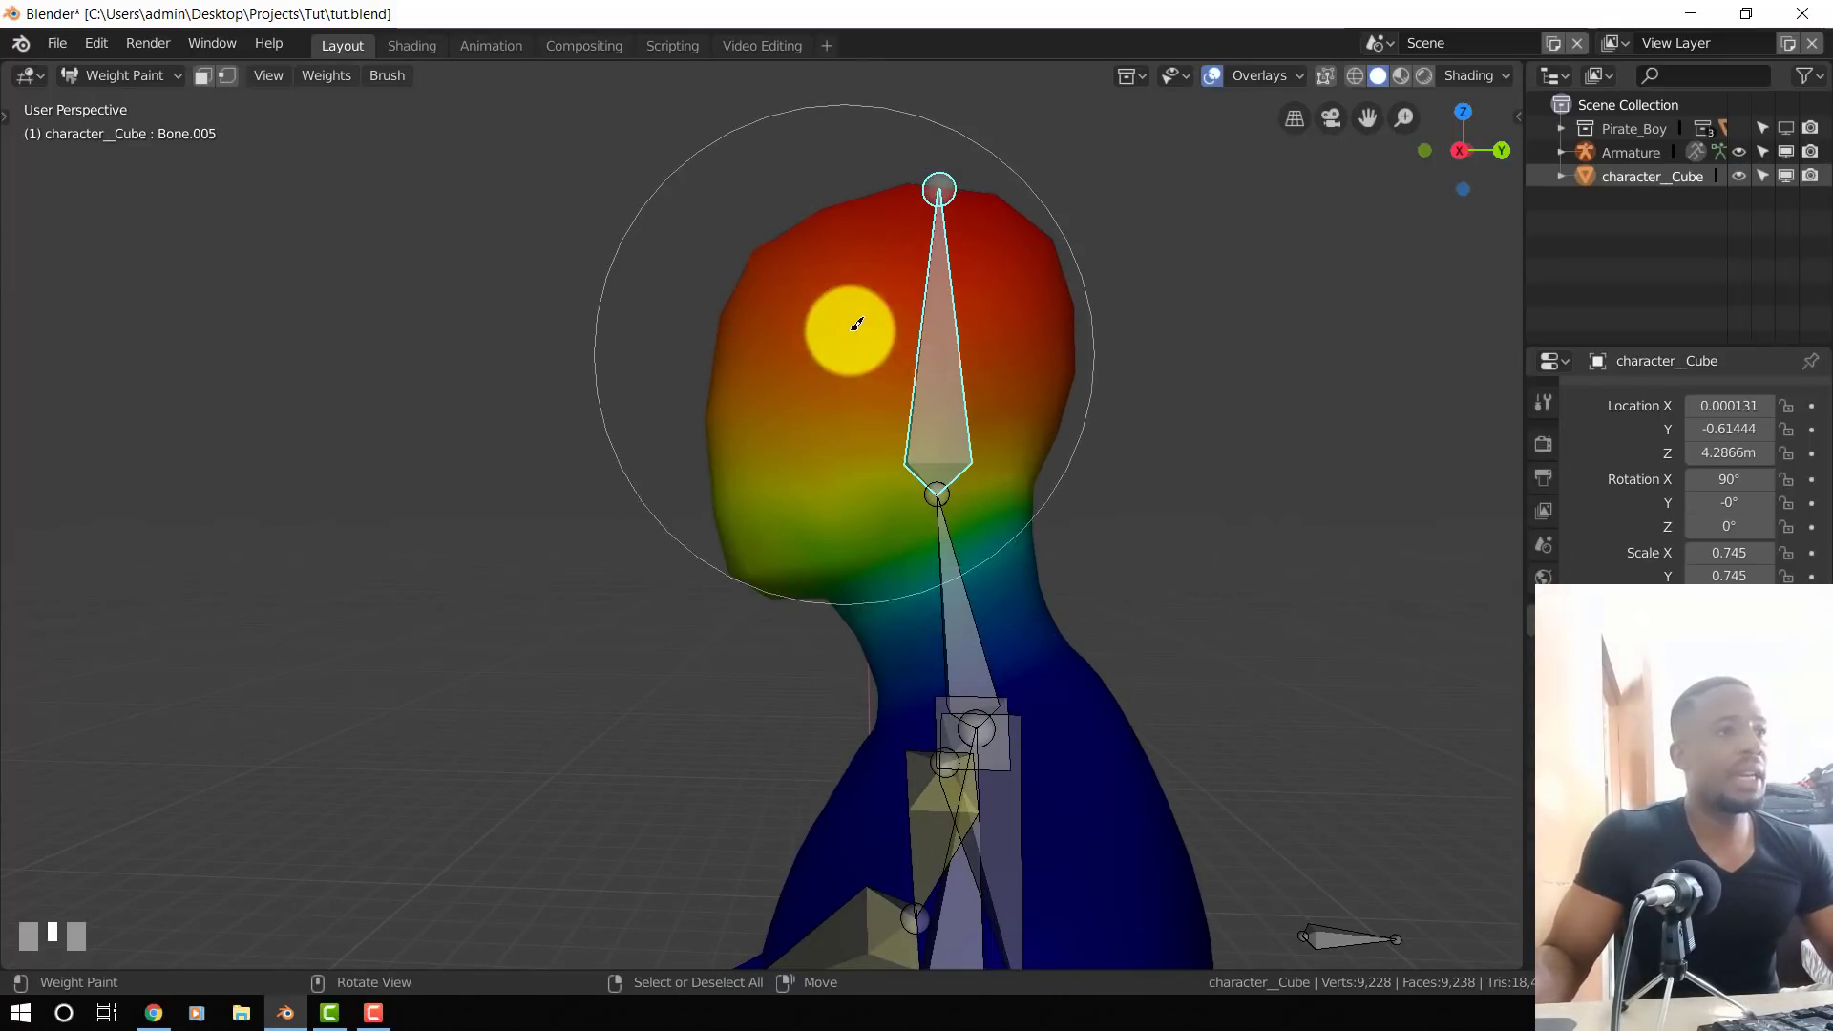
{"action": "key", "text": "shift+space"}
{"action": "left_click", "coordinate": [912, 375]}
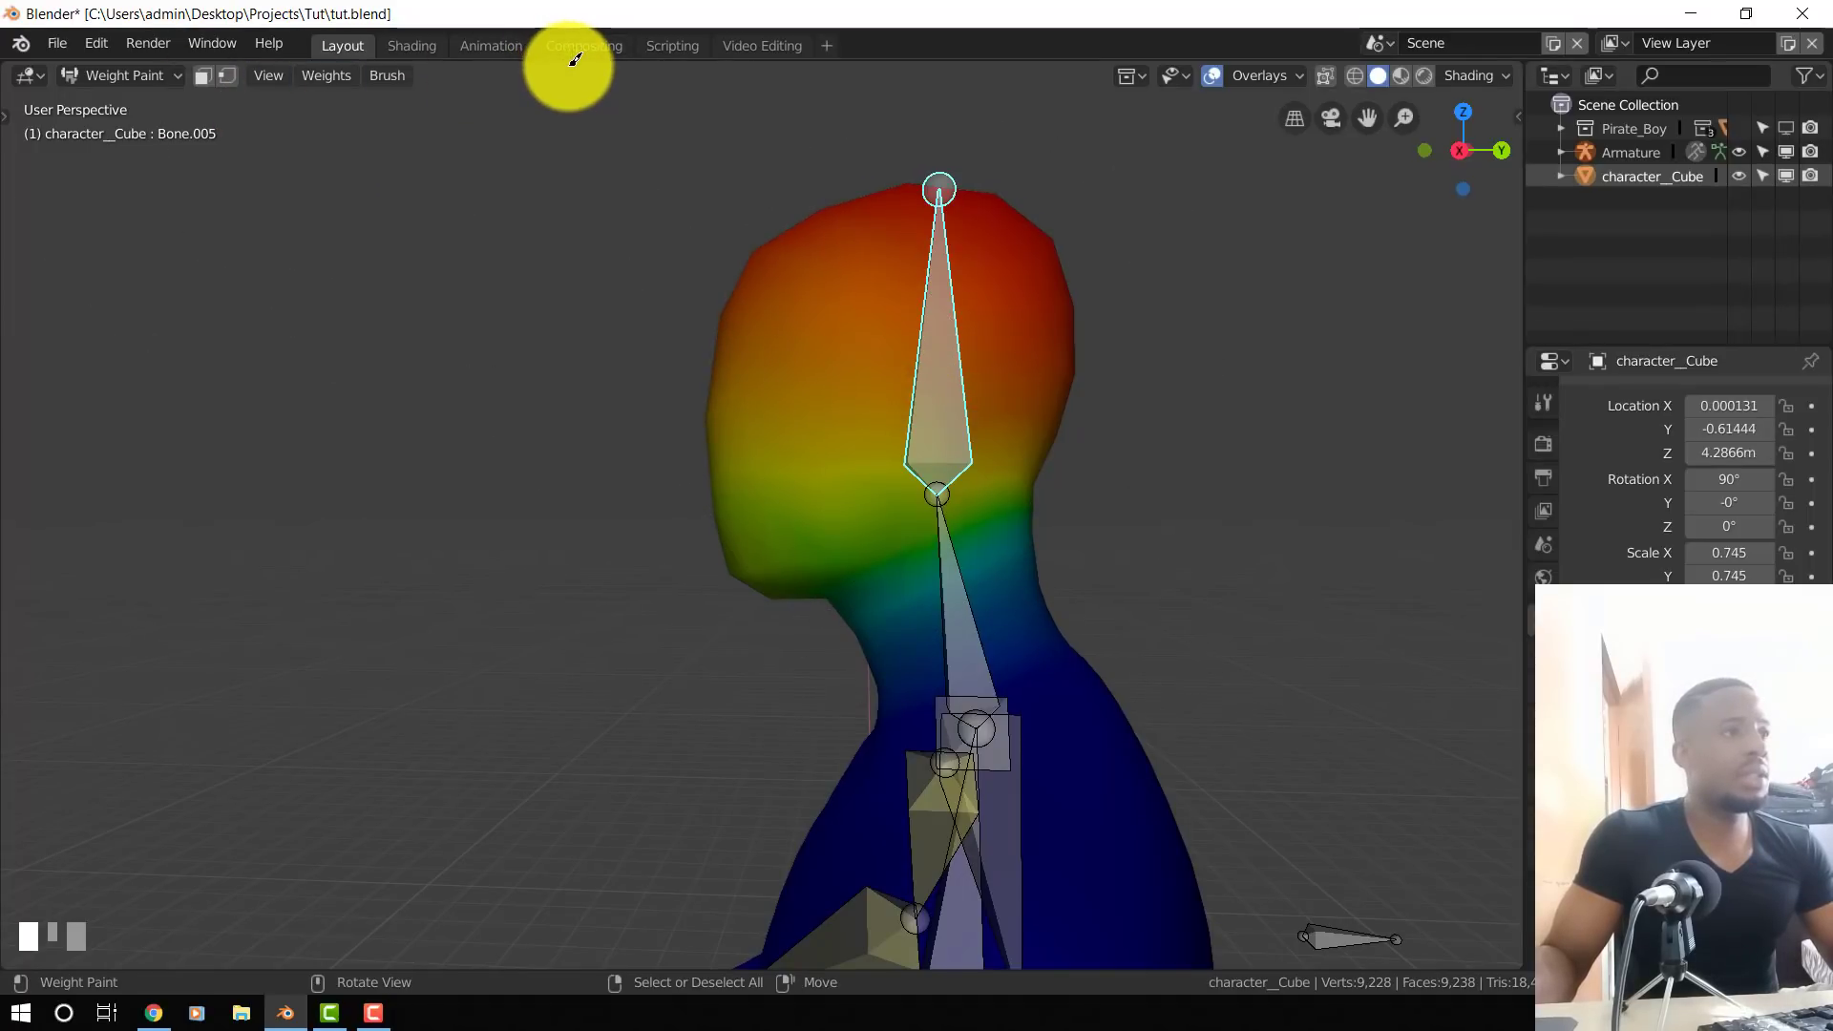
{"action": "left_click_drag", "start_coordinate": [590, 73], "coordinate": [532, 497]}
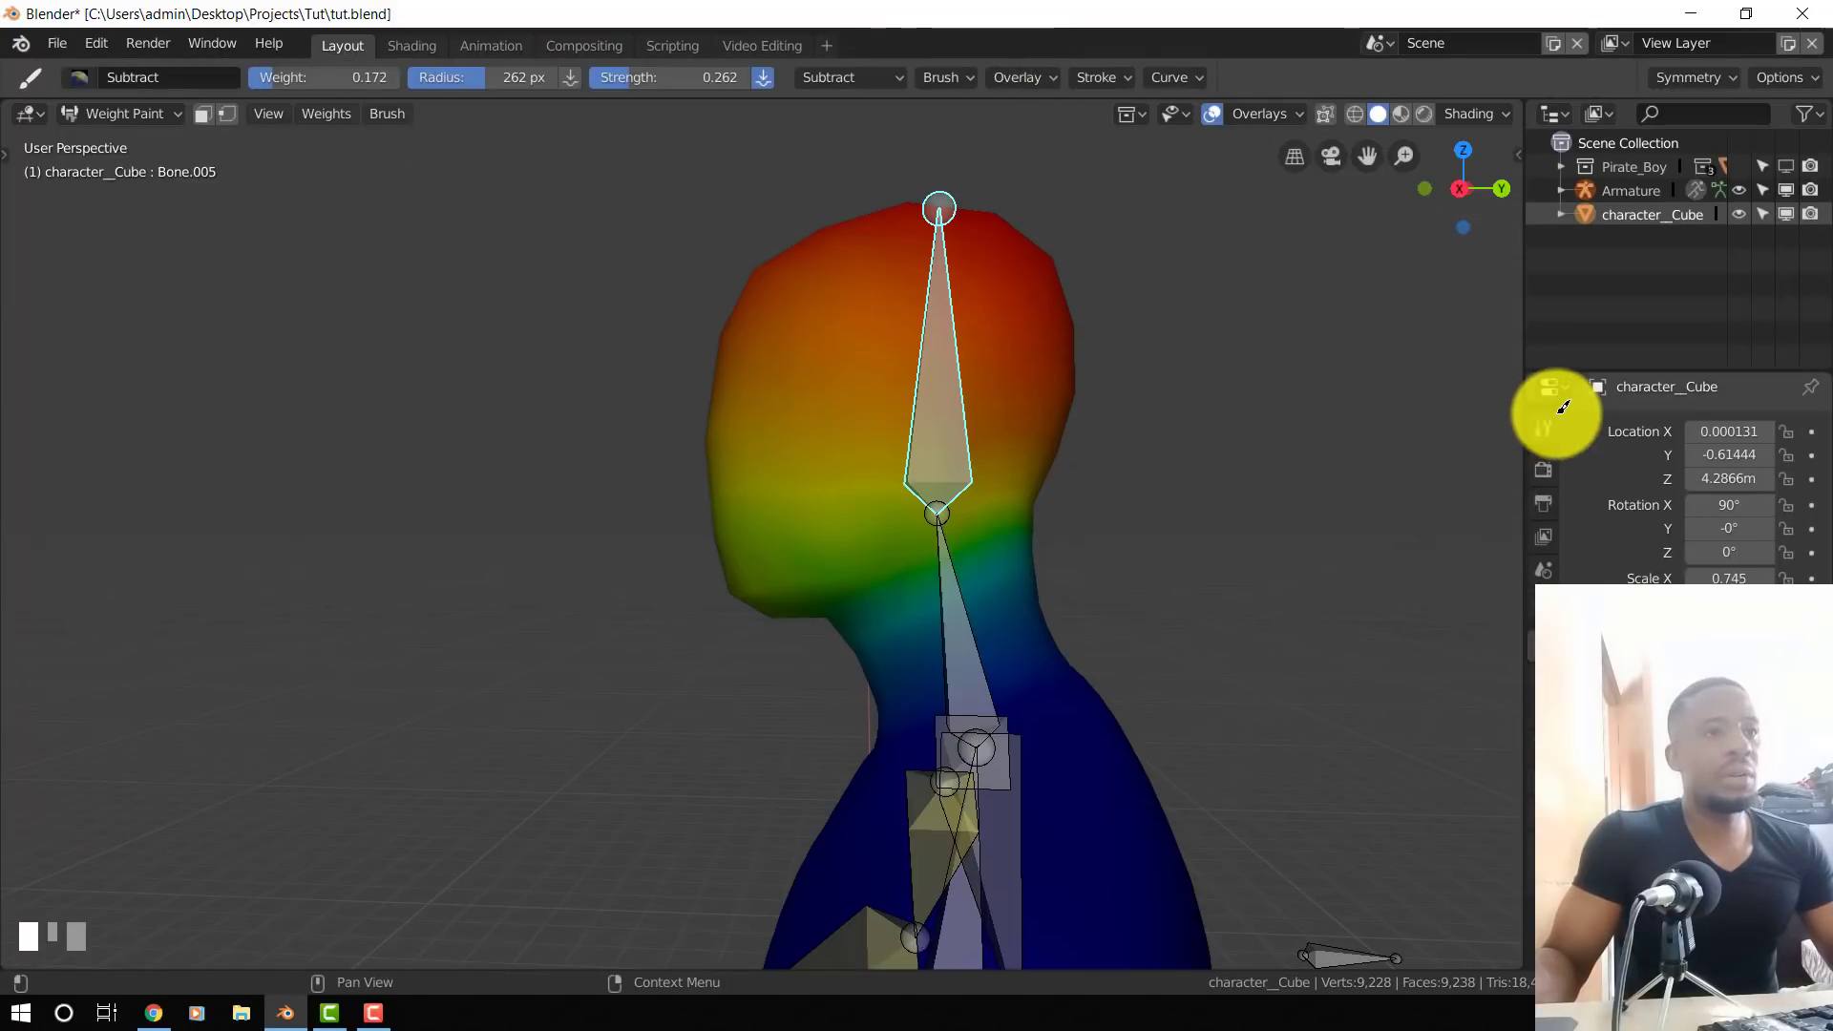
{"action": "left_click", "coordinate": [1554, 424]}
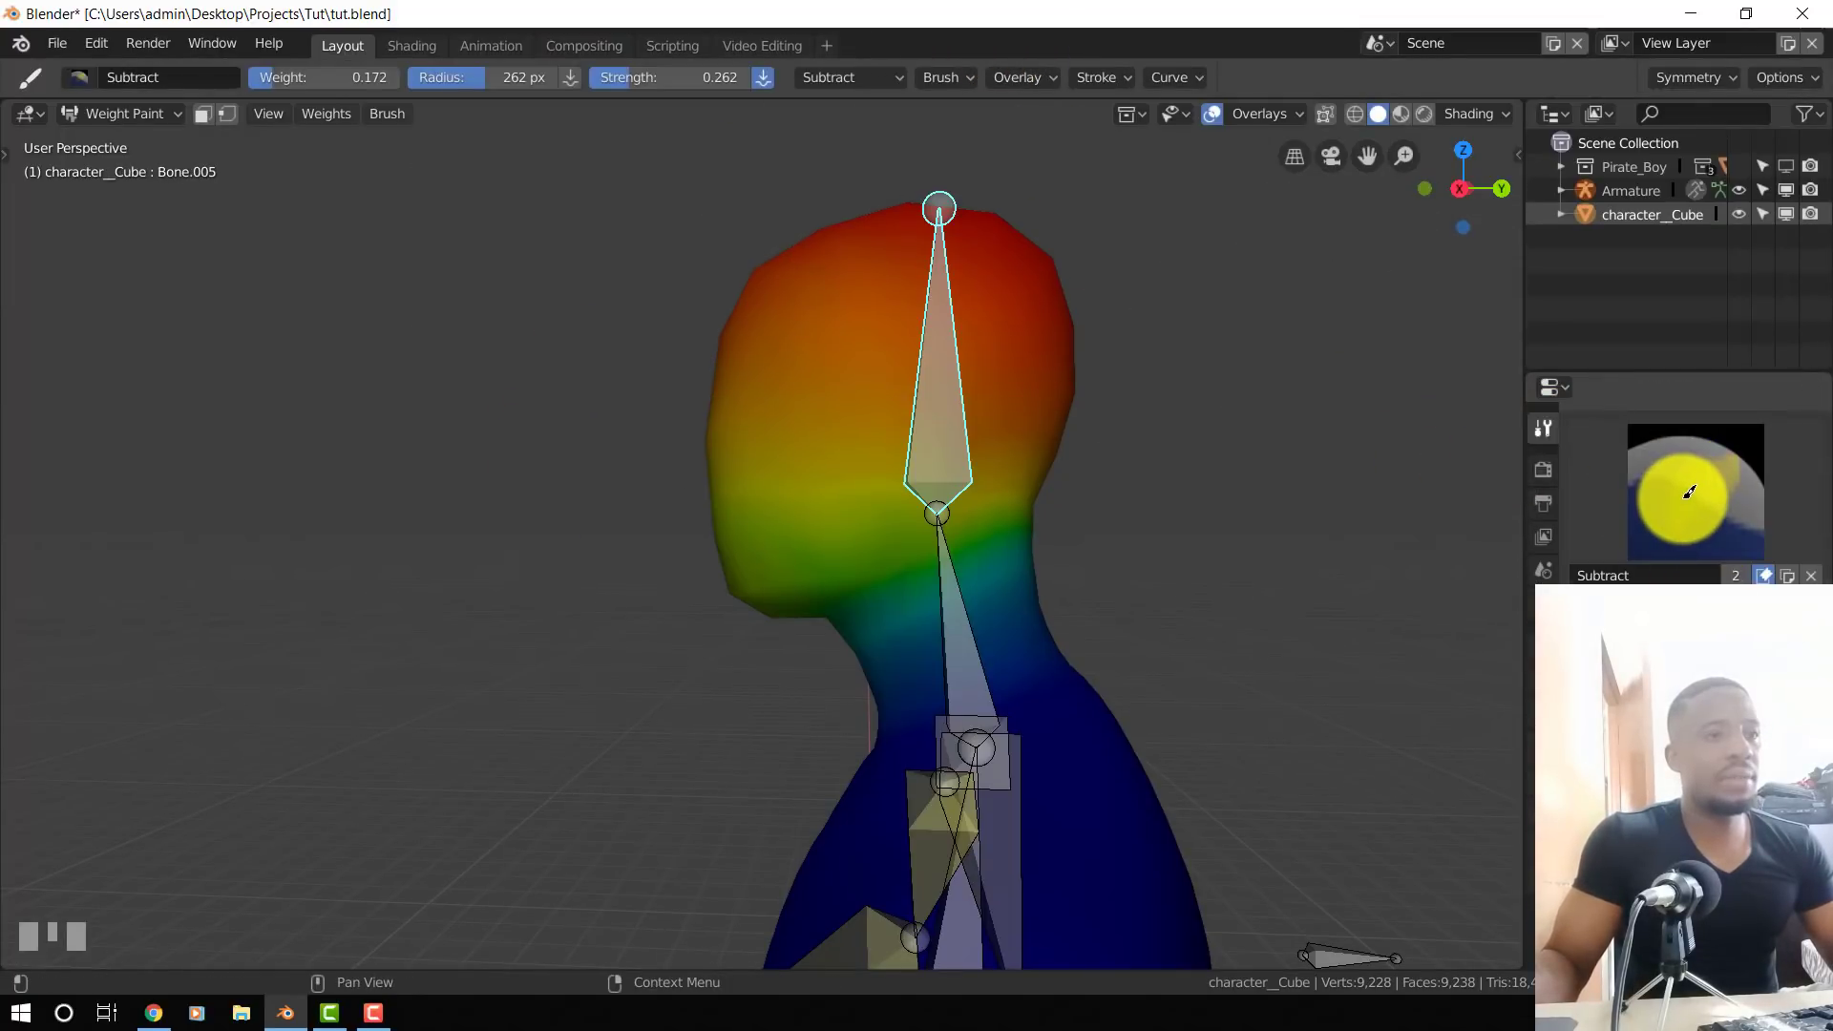
{"action": "left_click", "coordinate": [1688, 492]}
{"action": "left_click", "coordinate": [1071, 613]}
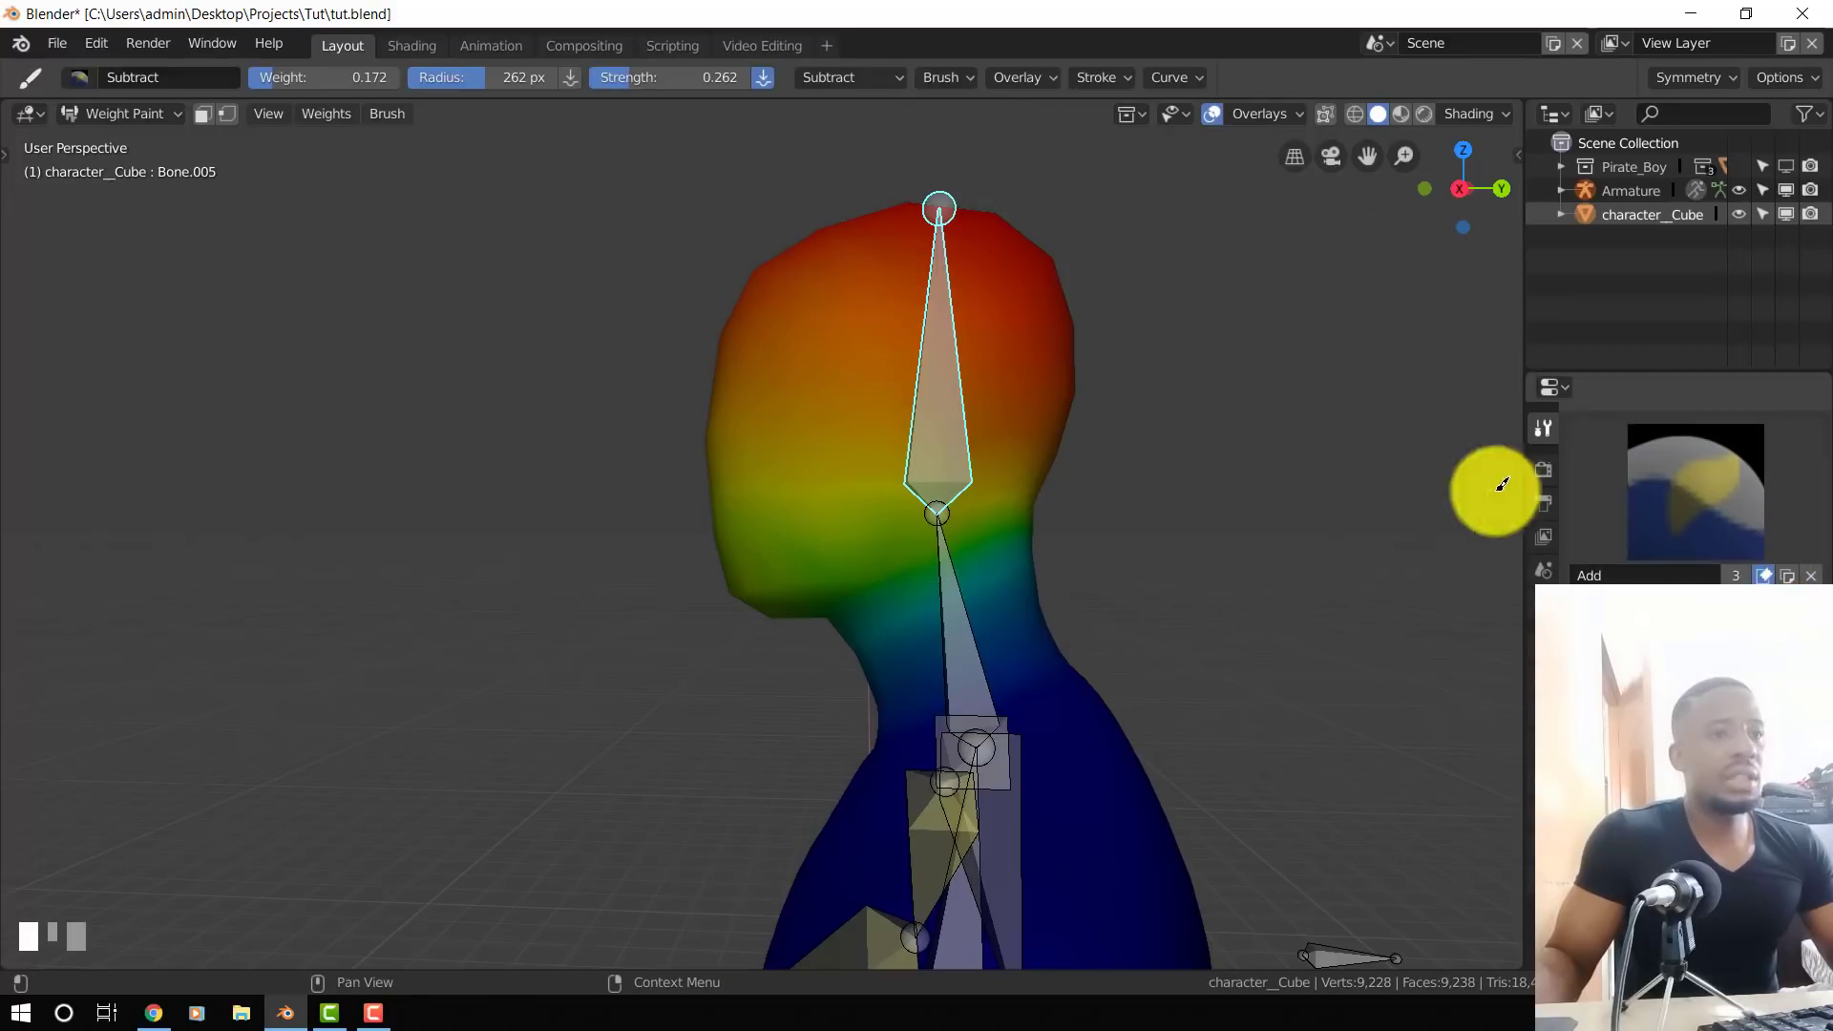
- Paint full weight for the head bone over both sides of the head, reducing the Add brush radius to 174 px
{"action": "mouse_move", "coordinate": [928, 312]}
{"action": "left_mouse_down"}
{"action": "mouse_move", "coordinate": [731, 560]}
{"action": "mouse_move", "coordinate": [969, 410]}
{"action": "mouse_move", "coordinate": [971, 435]}
{"action": "mouse_move", "coordinate": [860, 416]}
{"action": "left_mouse_up"}
{"action": "key", "text": "f"}
{"action": "left_click", "coordinate": [806, 374]}
{"action": "left_click_drag", "start_coordinate": [732, 570], "coordinate": [988, 482]}
{"action": "mouse_move", "coordinate": [503, 582]}
{"action": "middle_mouse_down"}
{"action": "mouse_move", "coordinate": [1048, 527]}
{"action": "mouse_move", "coordinate": [1031, 523]}
{"action": "middle_mouse_up"}
{"action": "mouse_move", "coordinate": [711, 382]}
{"action": "left_mouse_down"}
{"action": "mouse_move", "coordinate": [742, 361]}
{"action": "mouse_move", "coordinate": [709, 473]}
{"action": "mouse_move", "coordinate": [732, 534]}
{"action": "mouse_move", "coordinate": [584, 430]}
{"action": "mouse_move", "coordinate": [483, 425]}
{"action": "mouse_move", "coordinate": [642, 512]}
{"action": "mouse_move", "coordinate": [860, 533]}
{"action": "left_mouse_up"}
{"action": "key", "text": "f"}
{"action": "left_click", "coordinate": [705, 491]}
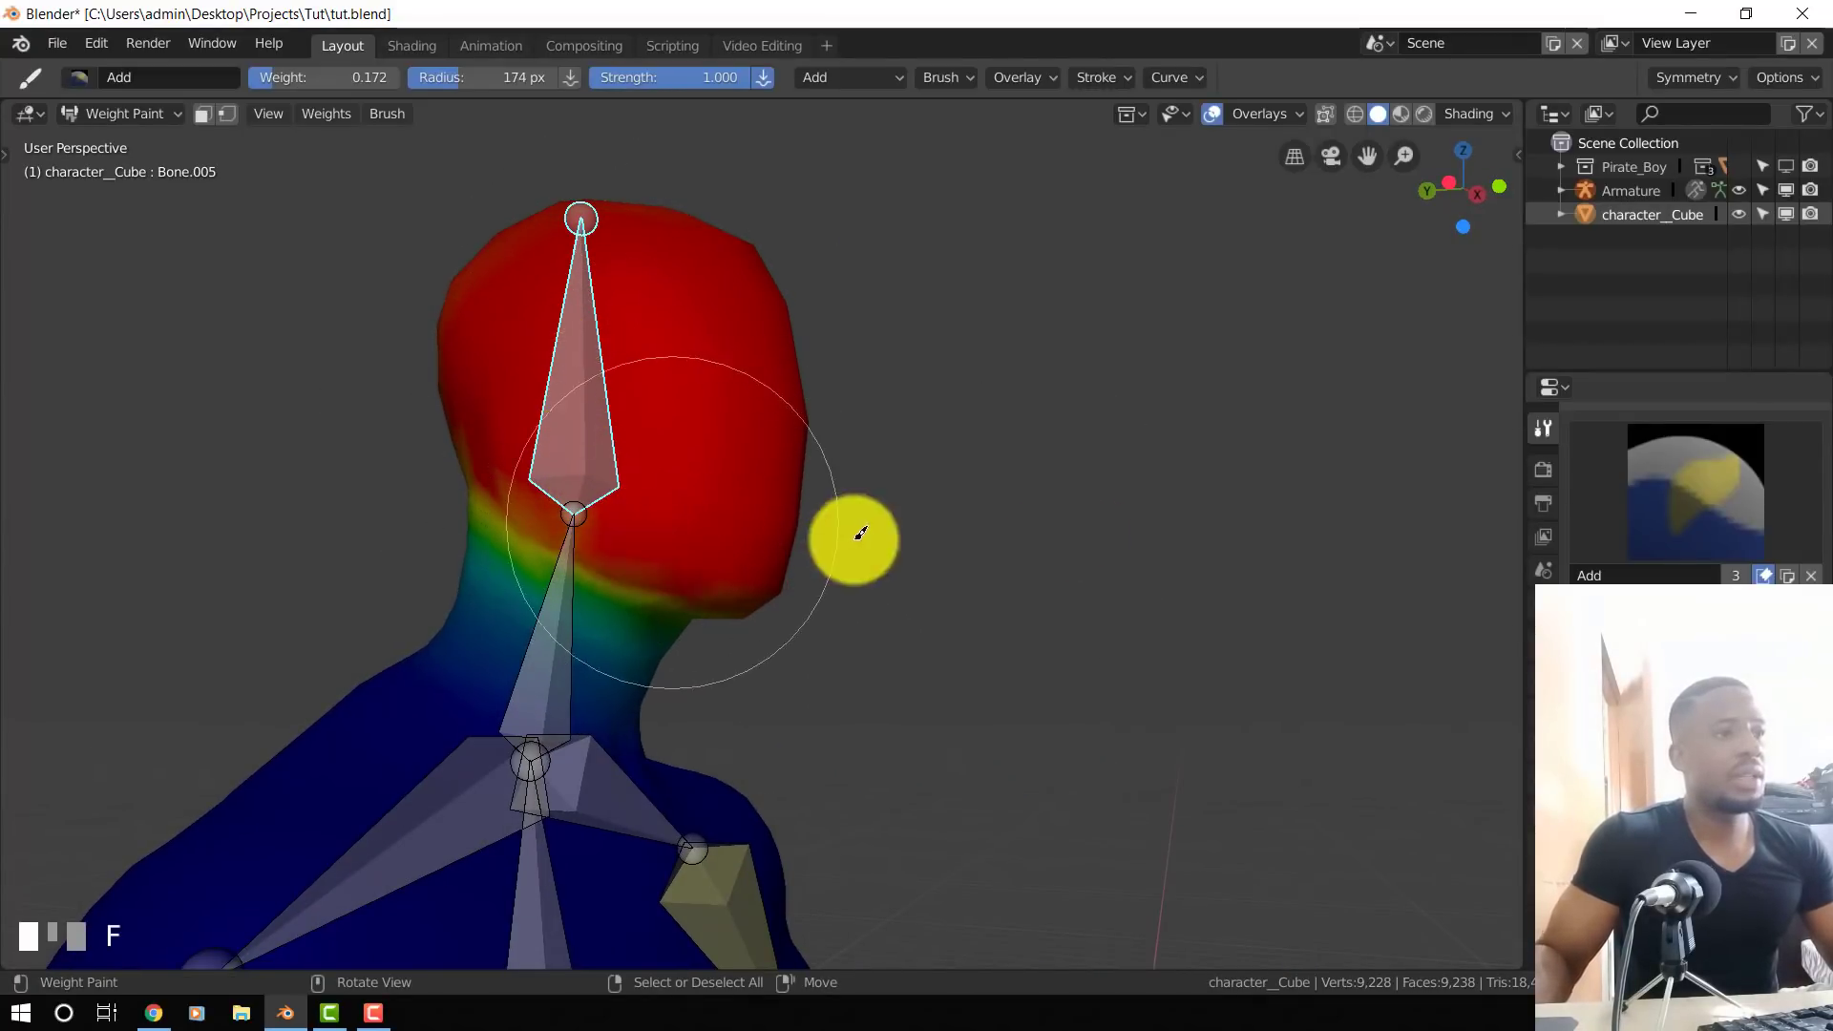
- Blur the head bone's weight transition along the jaw and upper neck with the Blur tool at a radius of 129 px
{"action": "middle_click_drag", "start_coordinate": [860, 534], "coordinate": [533, 569]}
{"action": "middle_click_drag", "start_coordinate": [969, 517], "coordinate": [887, 522]}
{"action": "key", "text": "shift+space"}
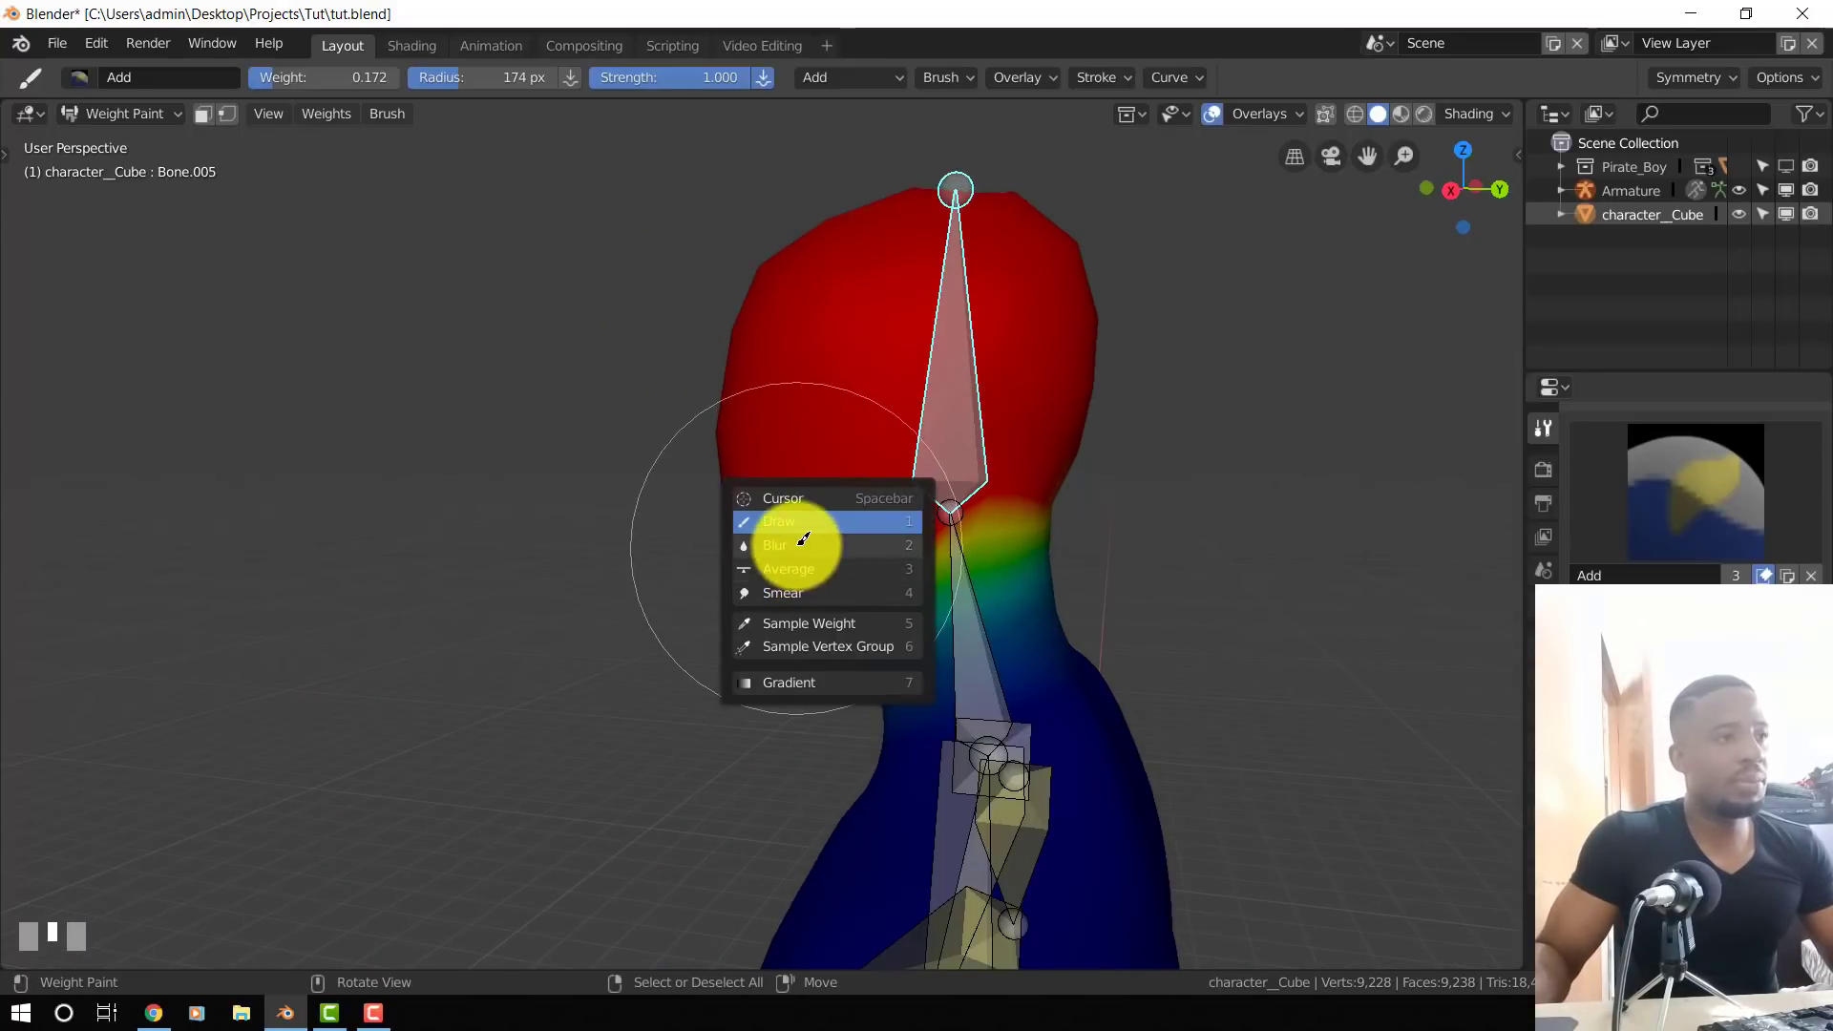
{"action": "left_click", "coordinate": [797, 547]}
{"action": "mouse_move", "coordinate": [905, 552]}
{"action": "left_mouse_down"}
{"action": "mouse_move", "coordinate": [872, 564]}
{"action": "mouse_move", "coordinate": [1039, 517]}
{"action": "left_mouse_up"}
{"action": "key", "text": "f"}
{"action": "left_click", "coordinate": [943, 519]}
{"action": "middle_click_drag", "start_coordinate": [1040, 516], "coordinate": [833, 536]}
{"action": "mouse_move", "coordinate": [817, 540]}
{"action": "left_mouse_down"}
{"action": "mouse_move", "coordinate": [924, 553]}
{"action": "mouse_move", "coordinate": [915, 569]}
{"action": "left_mouse_up"}
{"action": "middle_click_drag", "start_coordinate": [915, 569], "coordinate": [577, 520]}
{"action": "left_click_drag", "start_coordinate": [577, 520], "coordinate": [771, 647]}
{"action": "mouse_move", "coordinate": [771, 647]}
{"action": "middle_mouse_down"}
{"action": "mouse_move", "coordinate": [622, 601]}
{"action": "mouse_move", "coordinate": [544, 622]}
{"action": "mouse_move", "coordinate": [756, 577]}
{"action": "middle_mouse_up"}
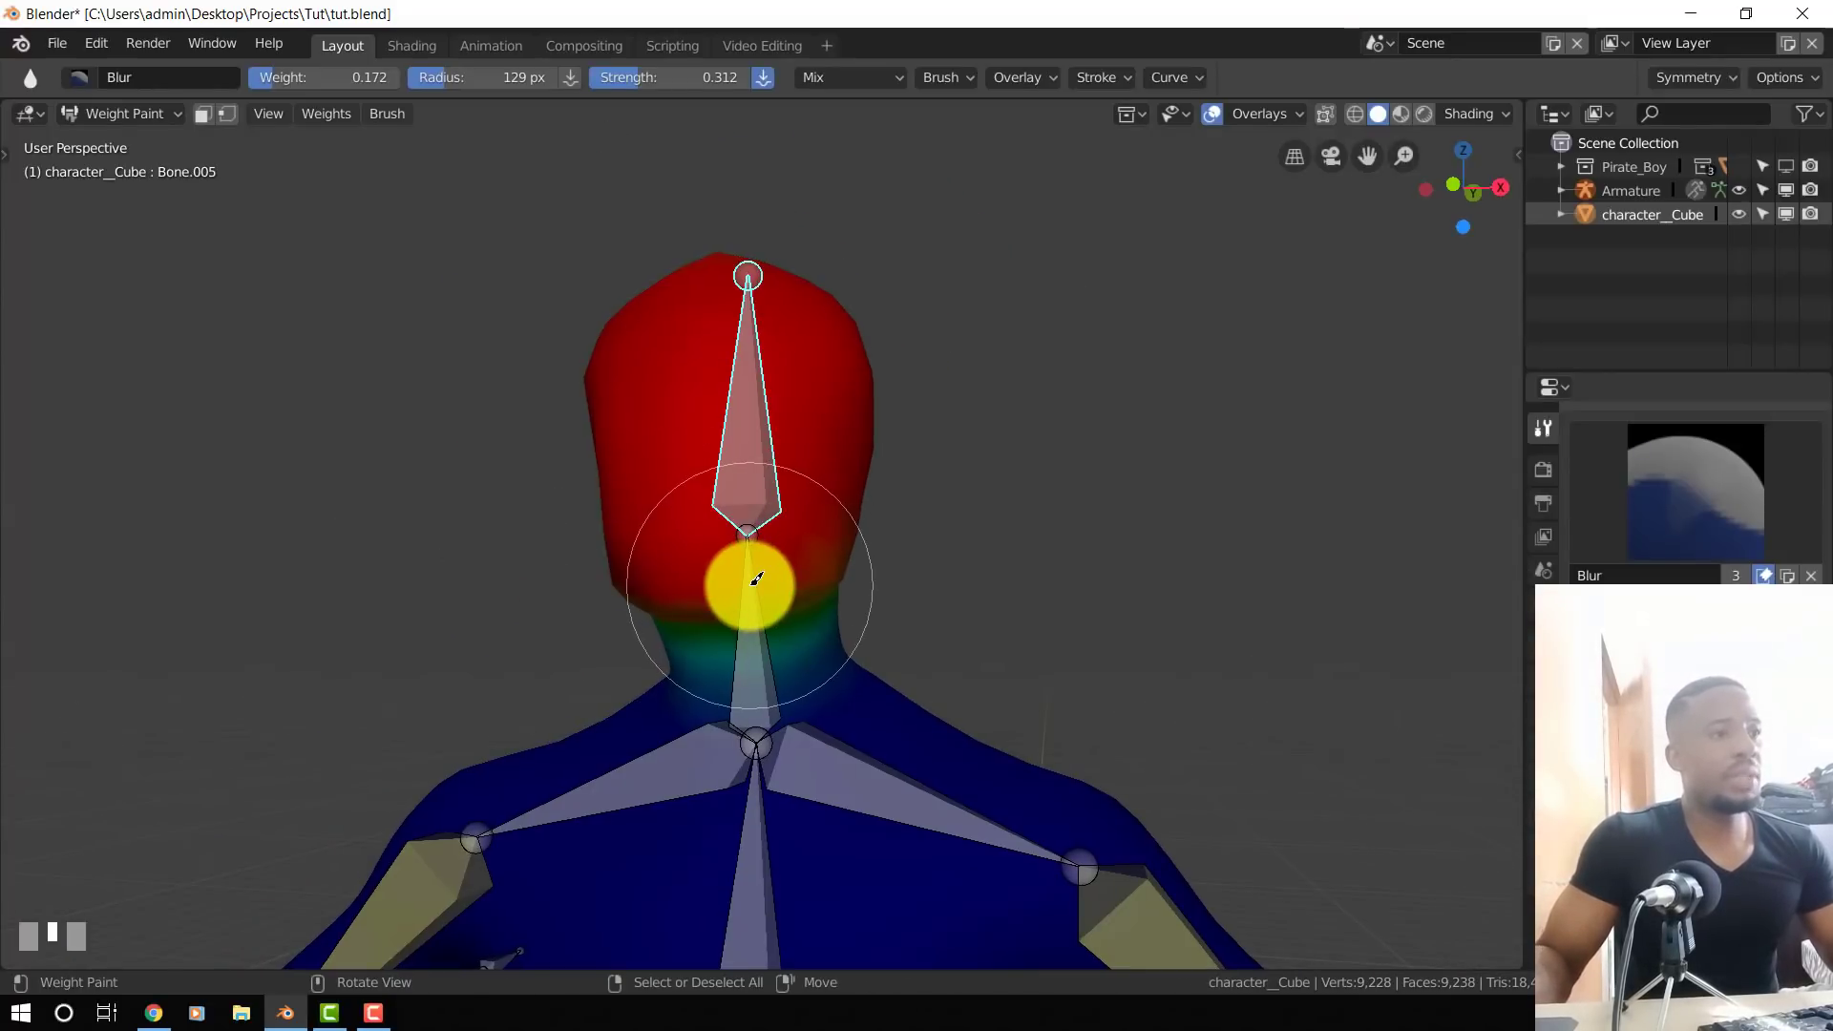
- Select the neck bone in the right side view and set the Draw tool to the Subtract brush
{"action": "right_click", "coordinate": [754, 581]}
{"action": "key", "text": "KP_3"}
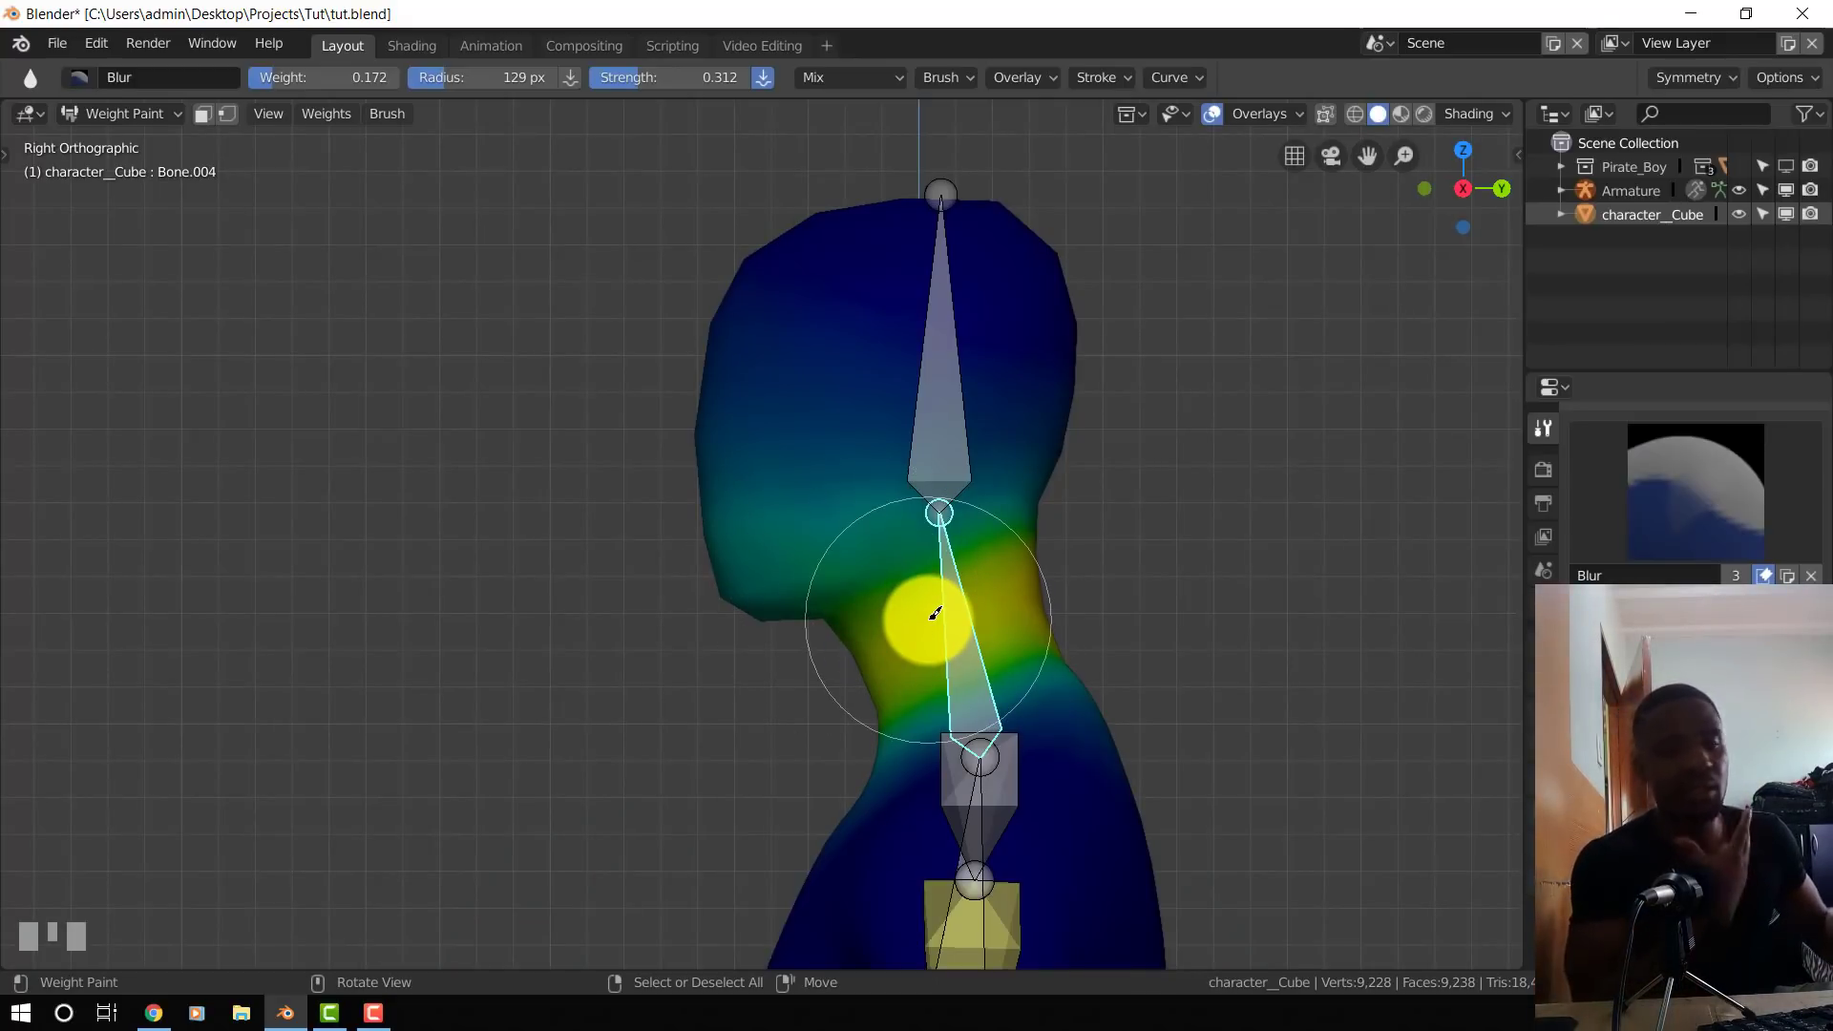
{"action": "left_click", "coordinate": [1635, 488]}
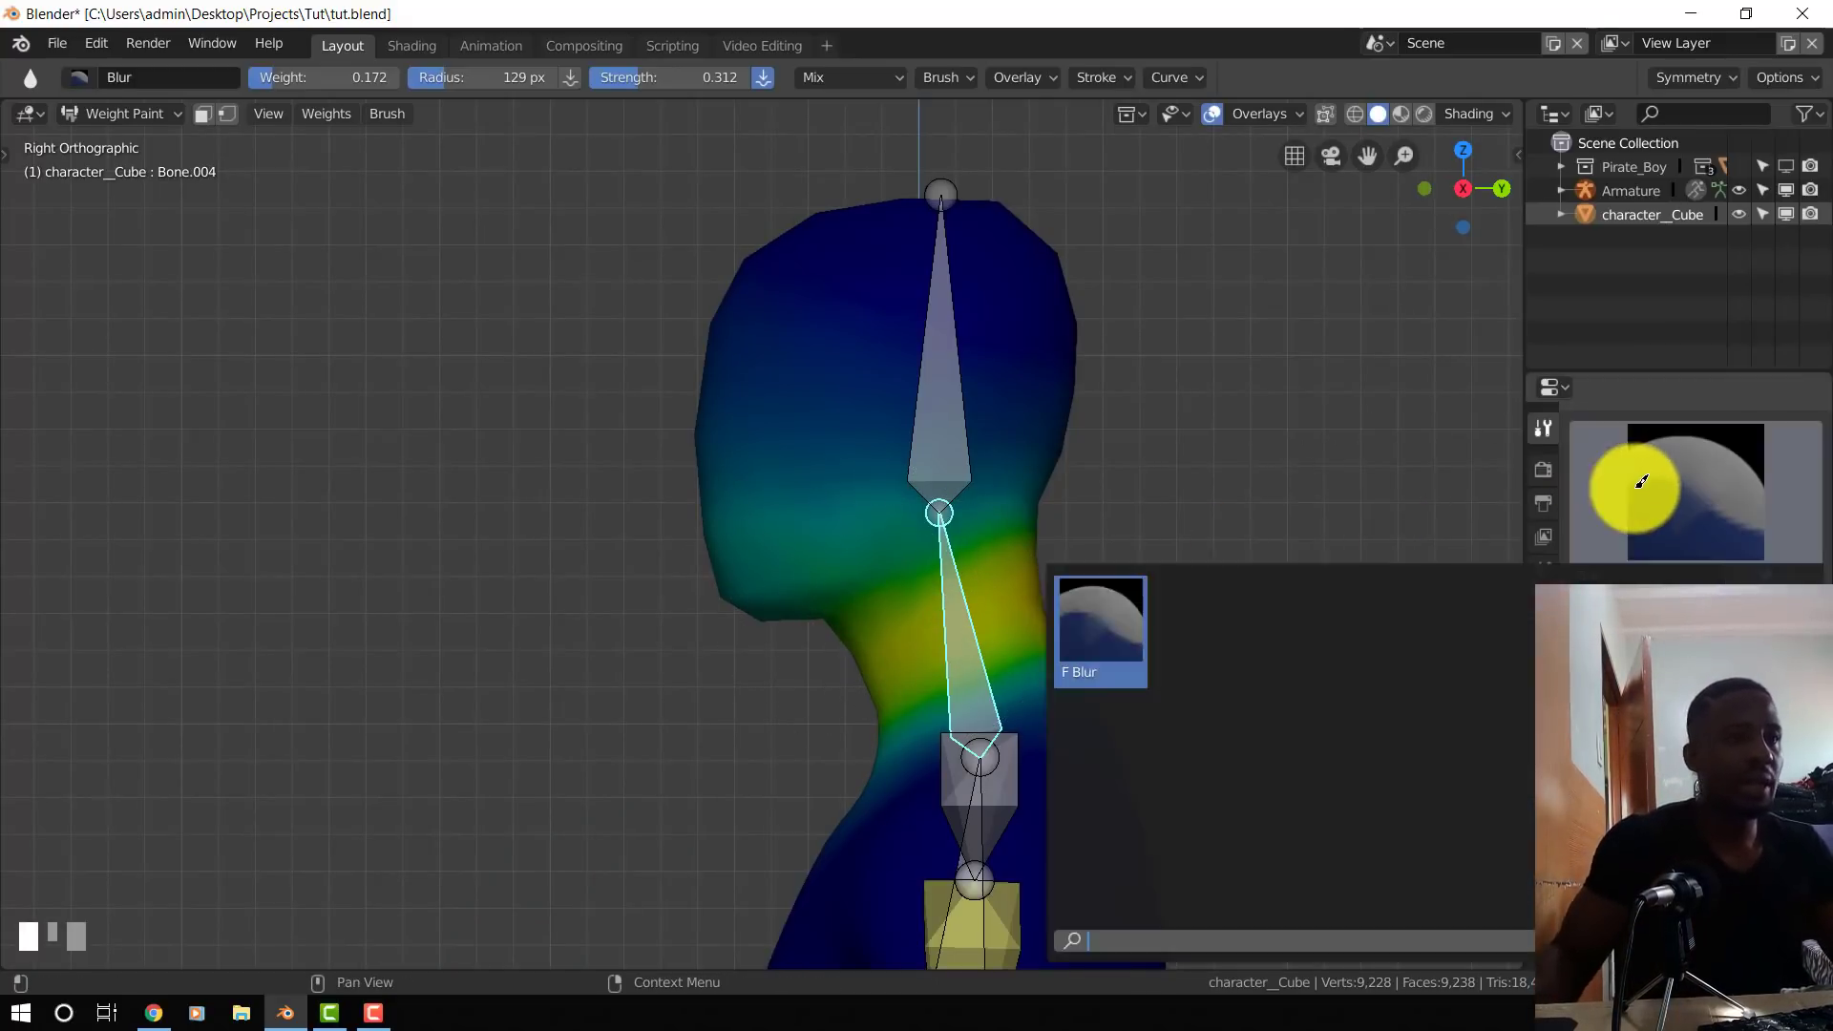
{"action": "key", "text": "shift+space"}
{"action": "left_click", "coordinate": [764, 271]}
{"action": "key", "text": "shift+space"}
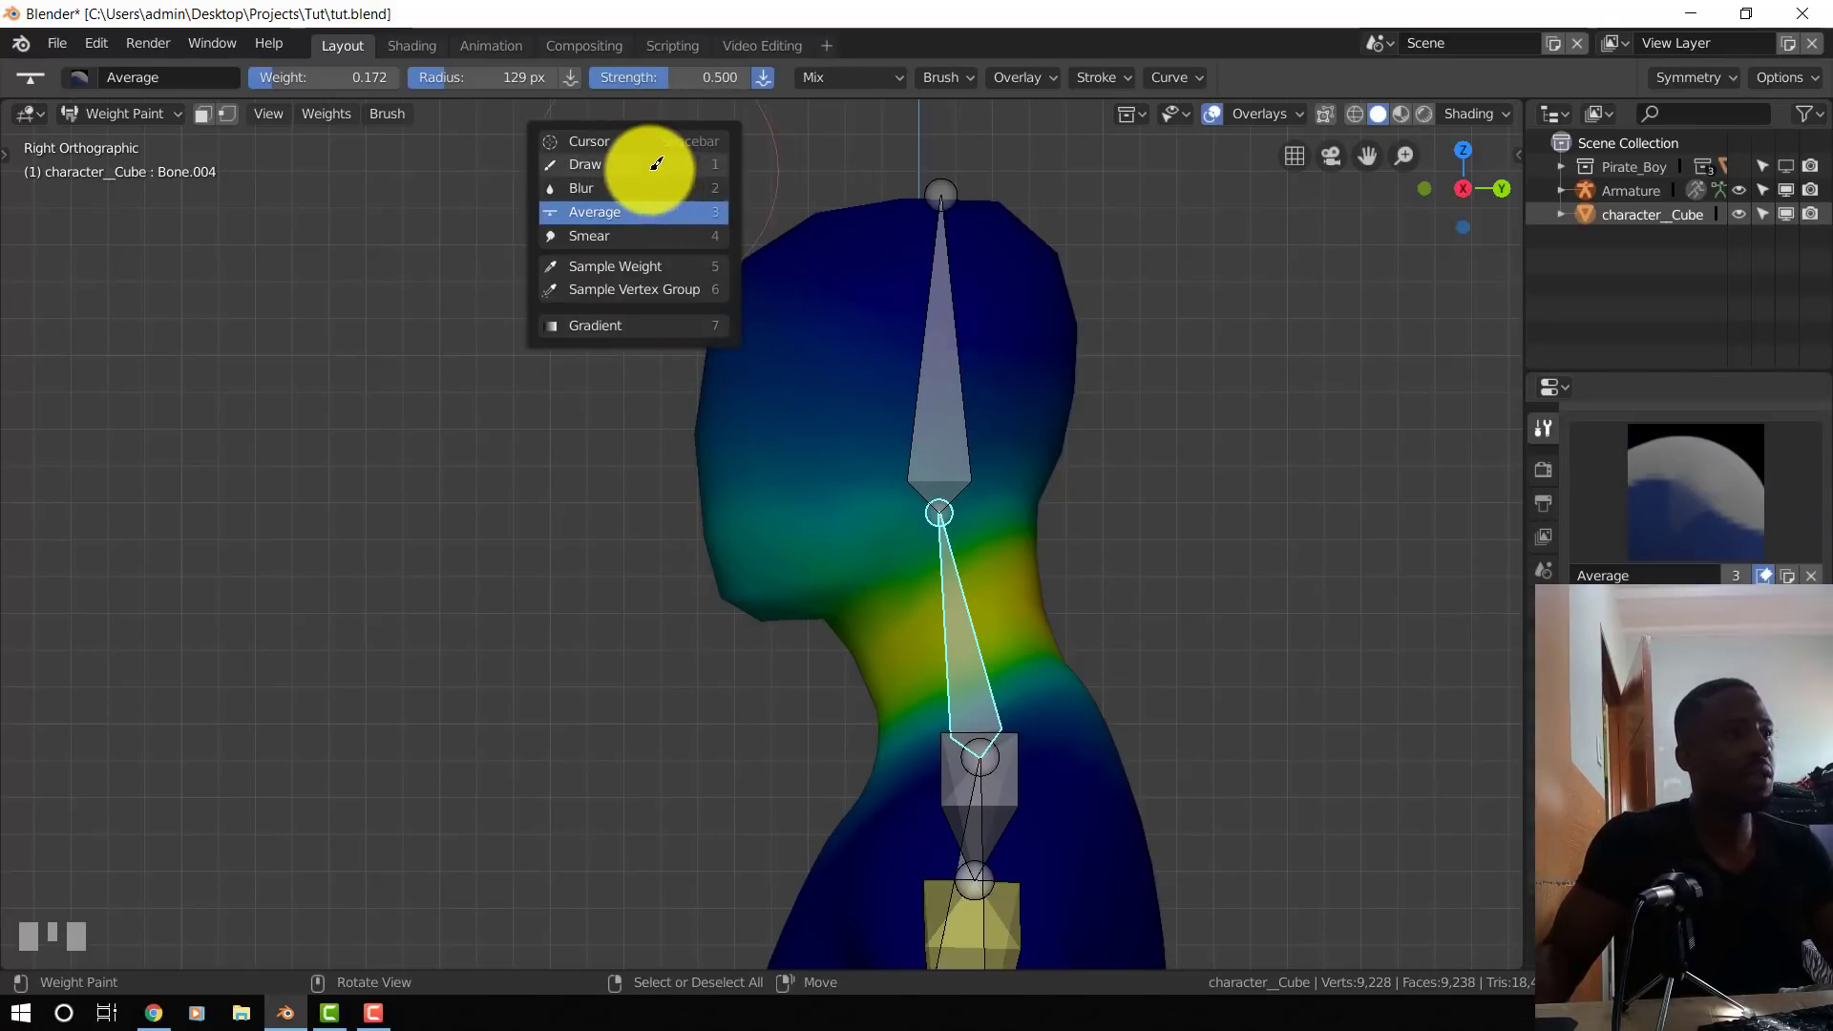
{"action": "left_click", "coordinate": [639, 162]}
{"action": "left_click", "coordinate": [1656, 480]}
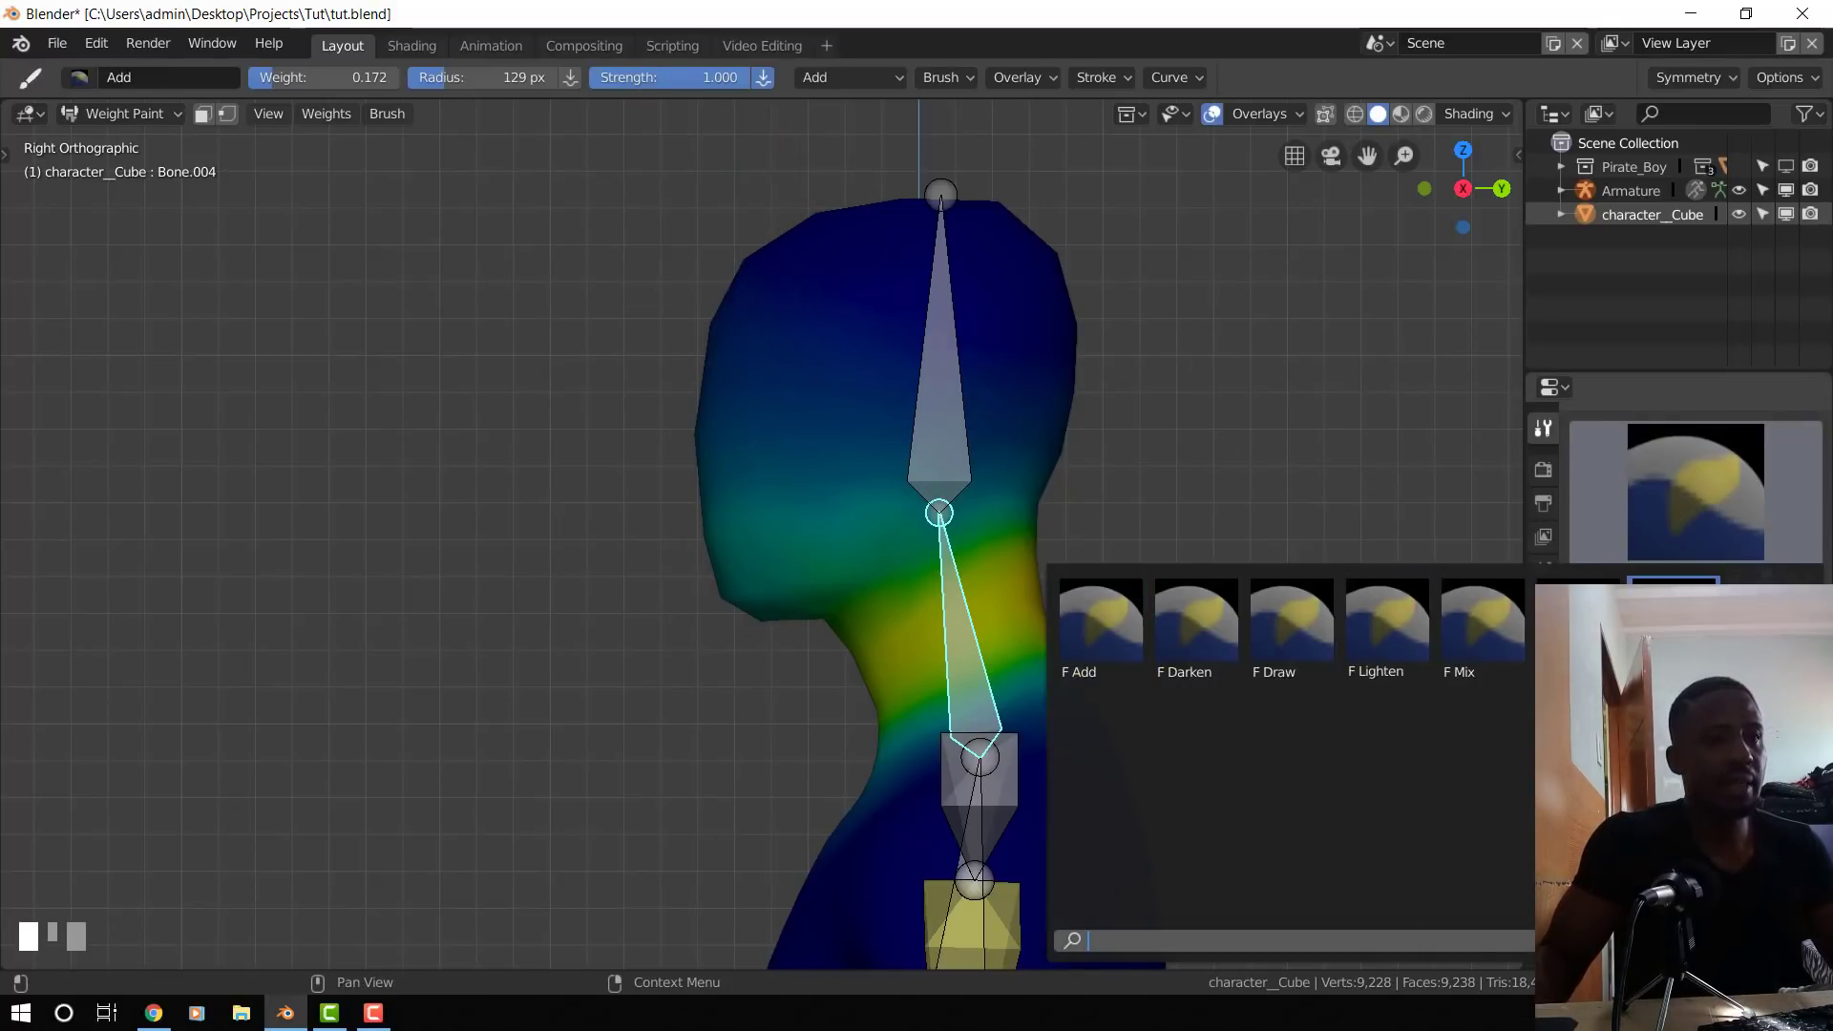
{"action": "left_click", "coordinate": [1673, 625]}
- Subtract the neck bone's weight from the whole head using a brush radius of 163 px and a strength of 0.838
{"action": "key", "text": "f"}
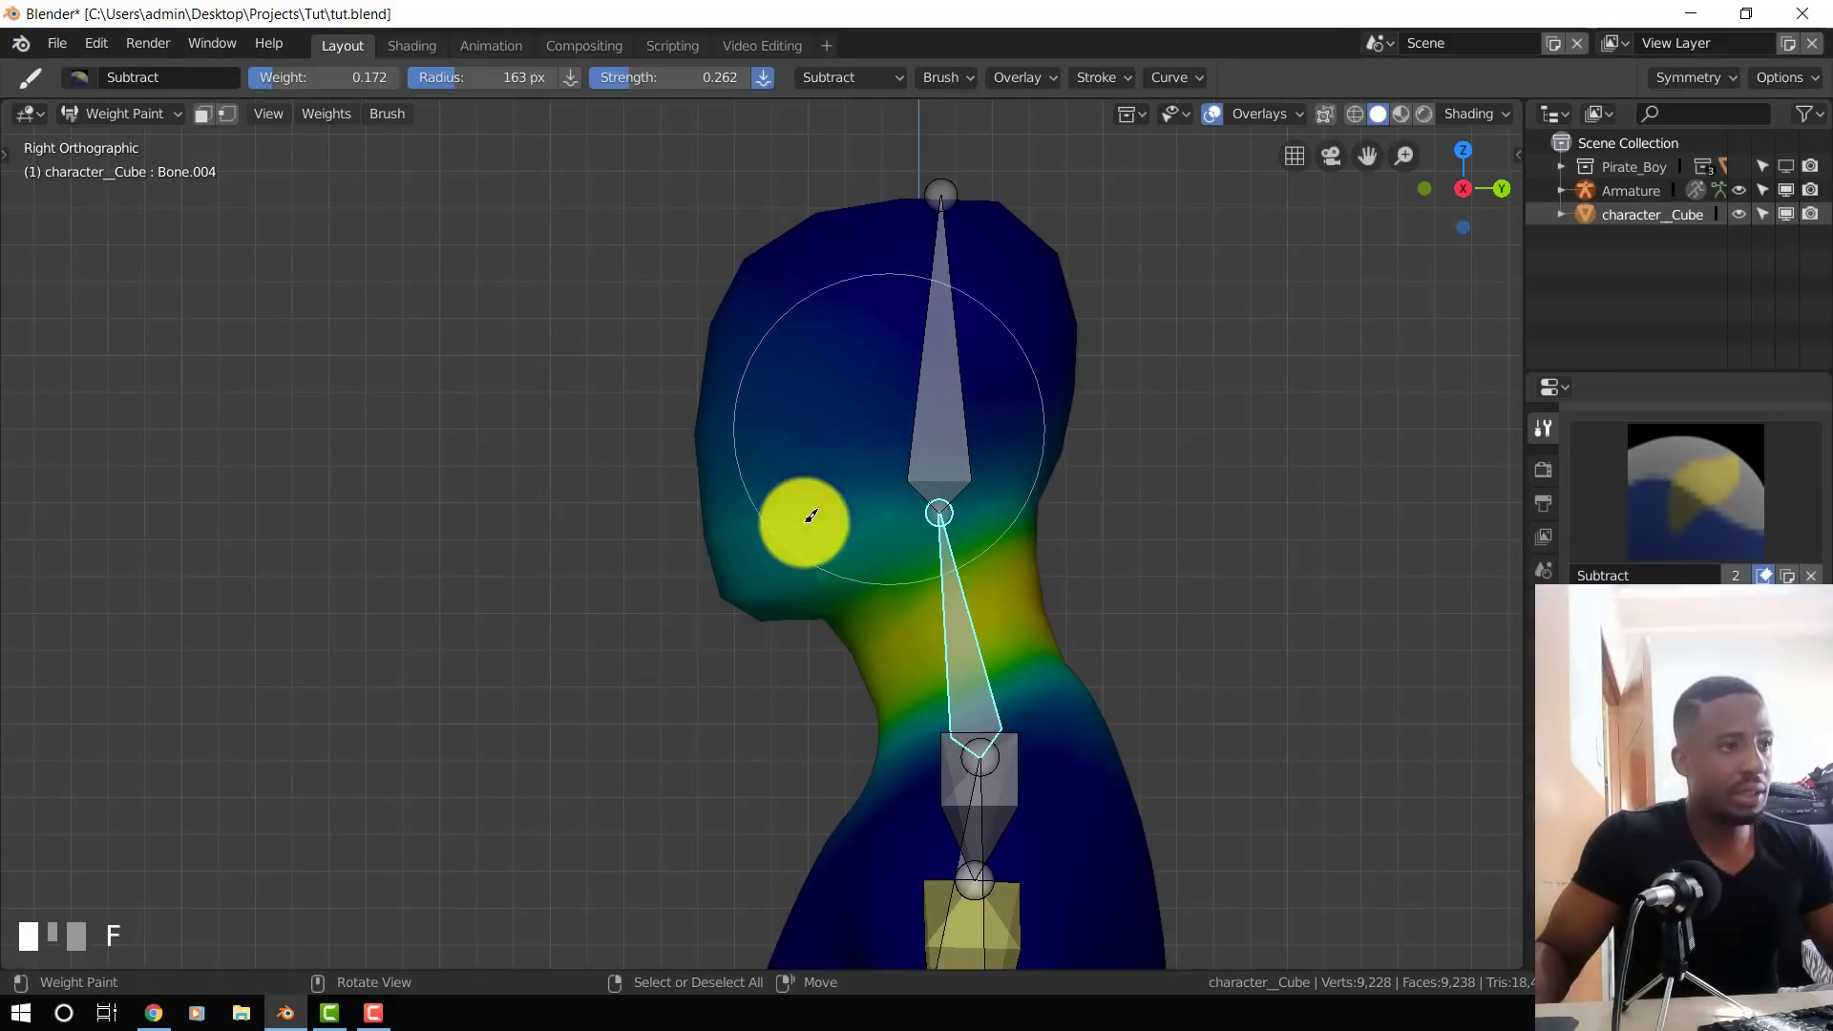
{"action": "key", "text": "shift+f"}
{"action": "left_click", "coordinate": [764, 605]}
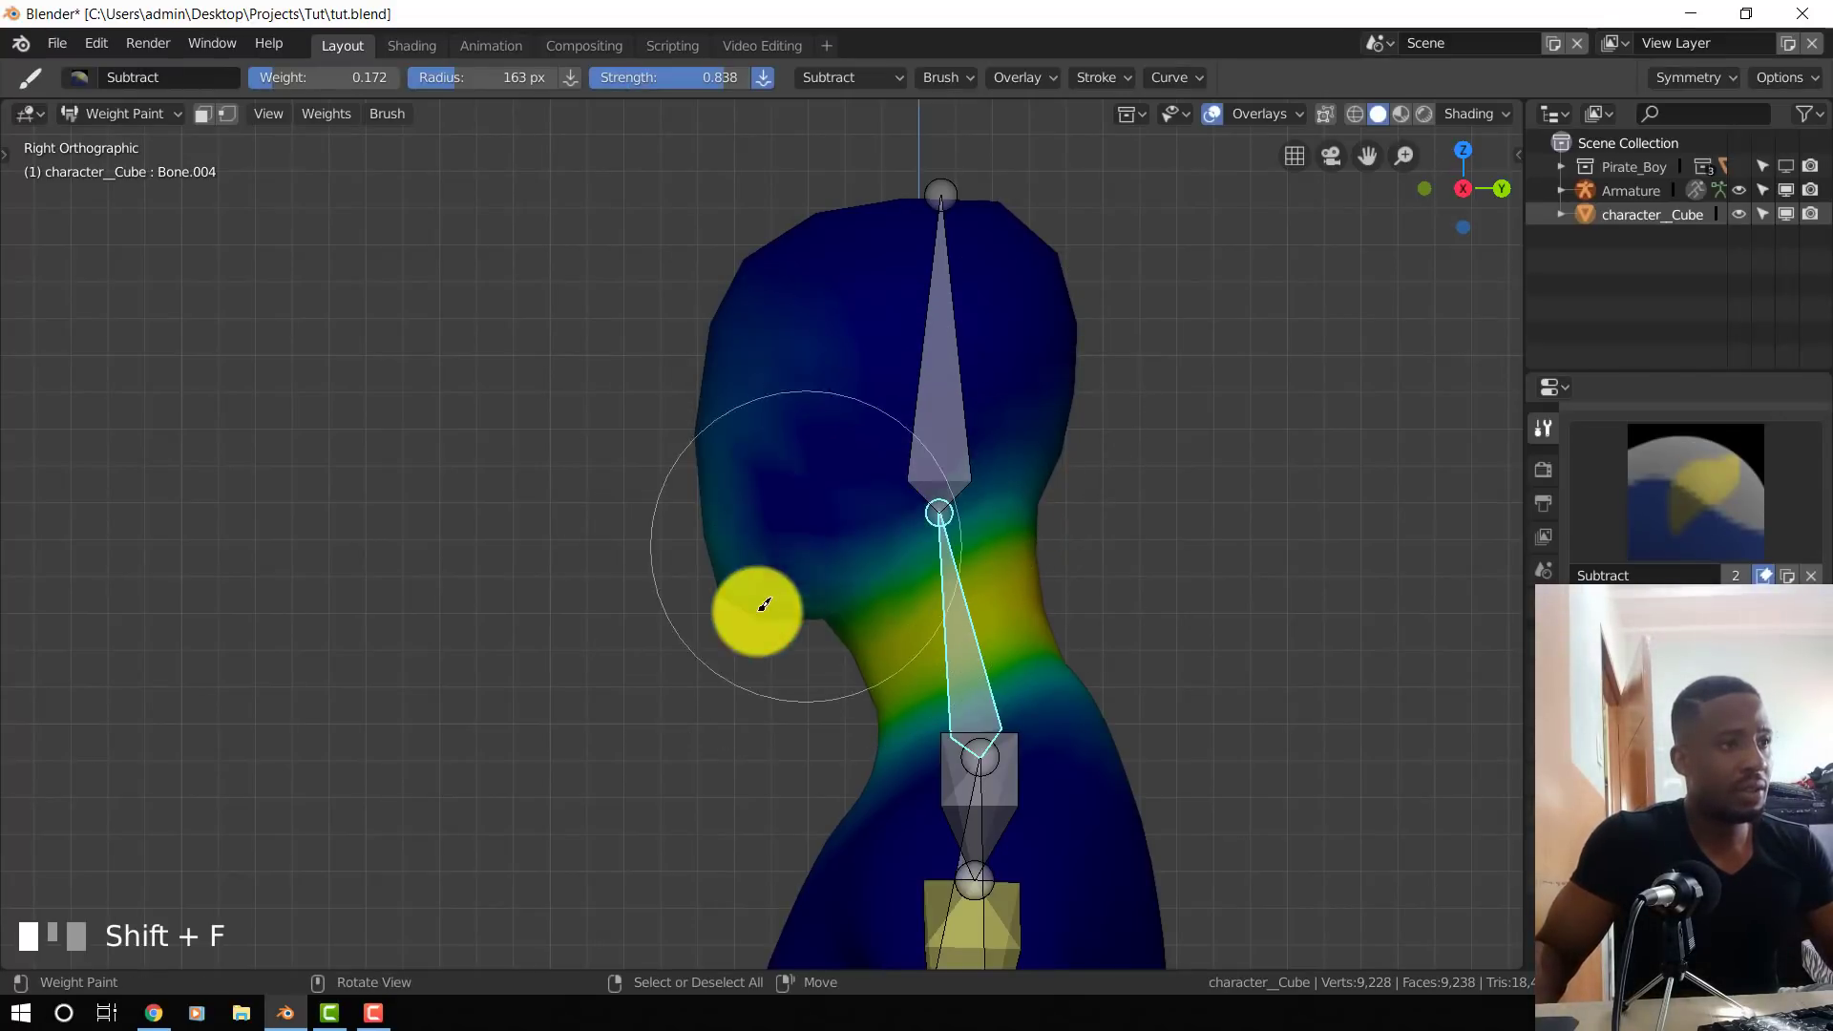
{"action": "mouse_move", "coordinate": [763, 605]}
{"action": "left_mouse_down"}
{"action": "mouse_move", "coordinate": [753, 392]}
{"action": "mouse_move", "coordinate": [1069, 426]}
{"action": "mouse_move", "coordinate": [875, 467]}
{"action": "mouse_move", "coordinate": [759, 547]}
{"action": "left_mouse_up"}
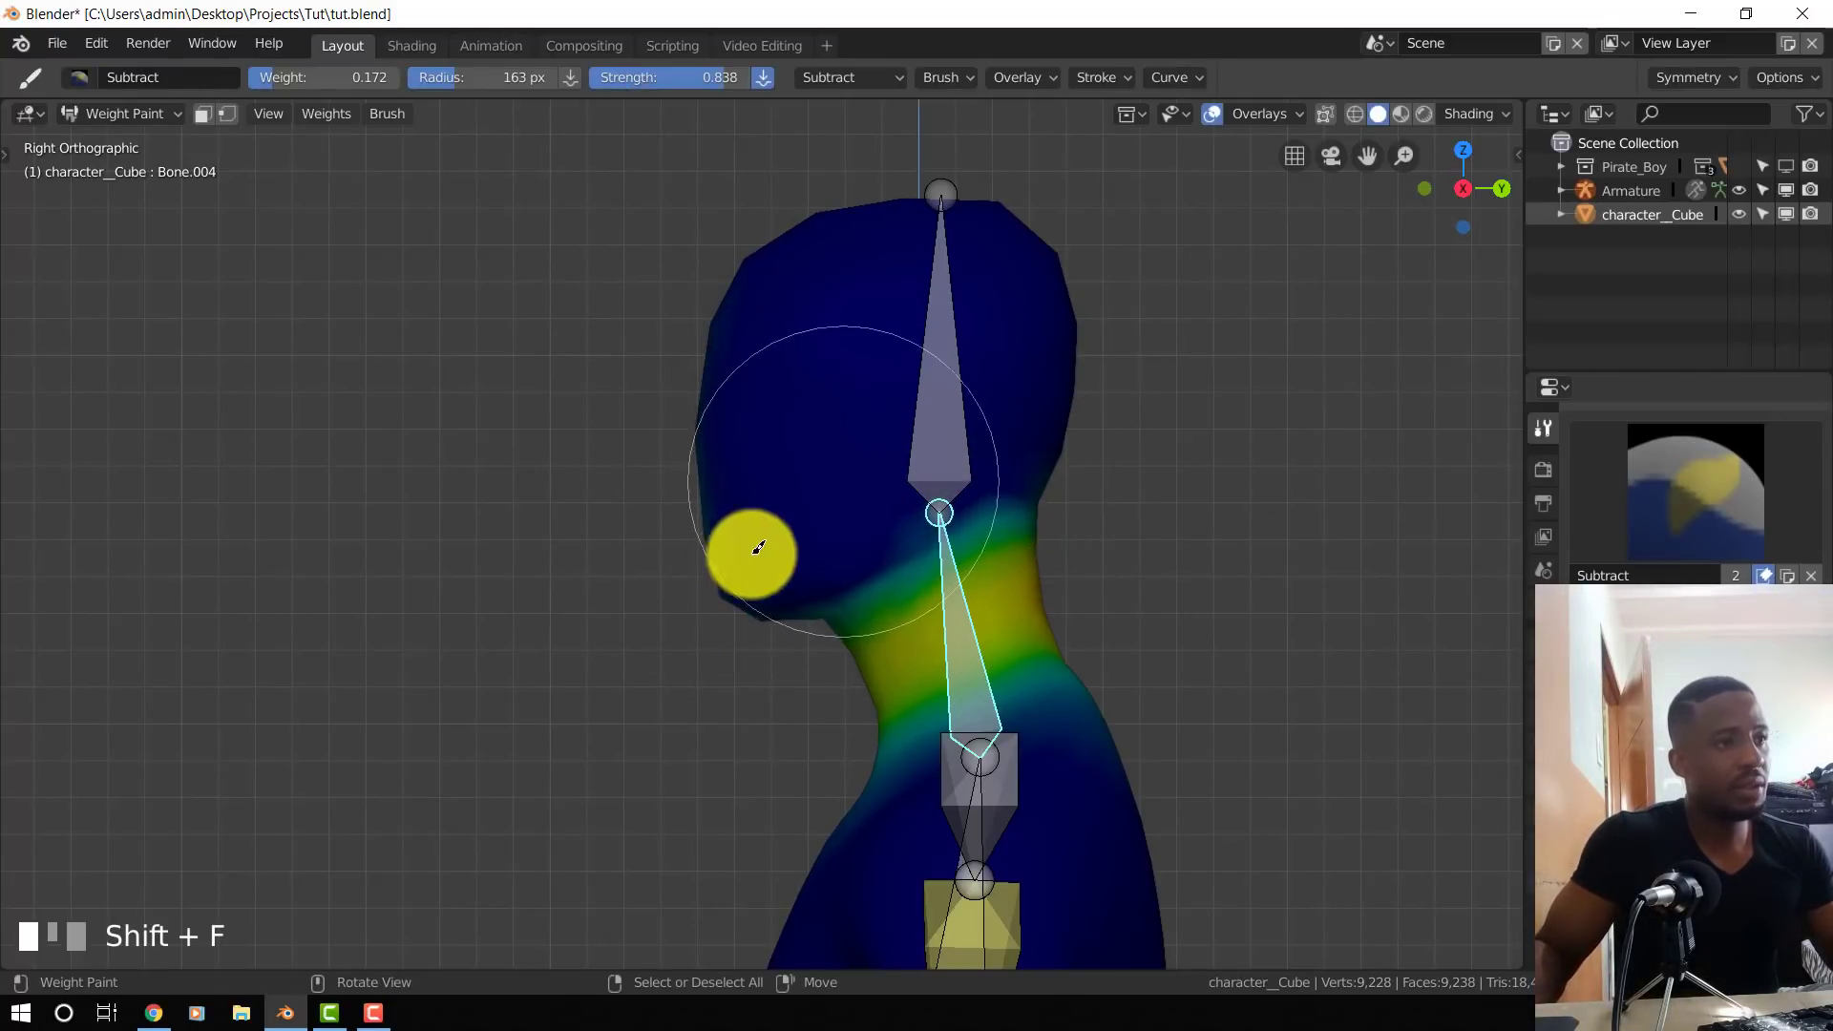
{"action": "middle_click_drag", "start_coordinate": [1059, 429], "coordinate": [790, 454]}
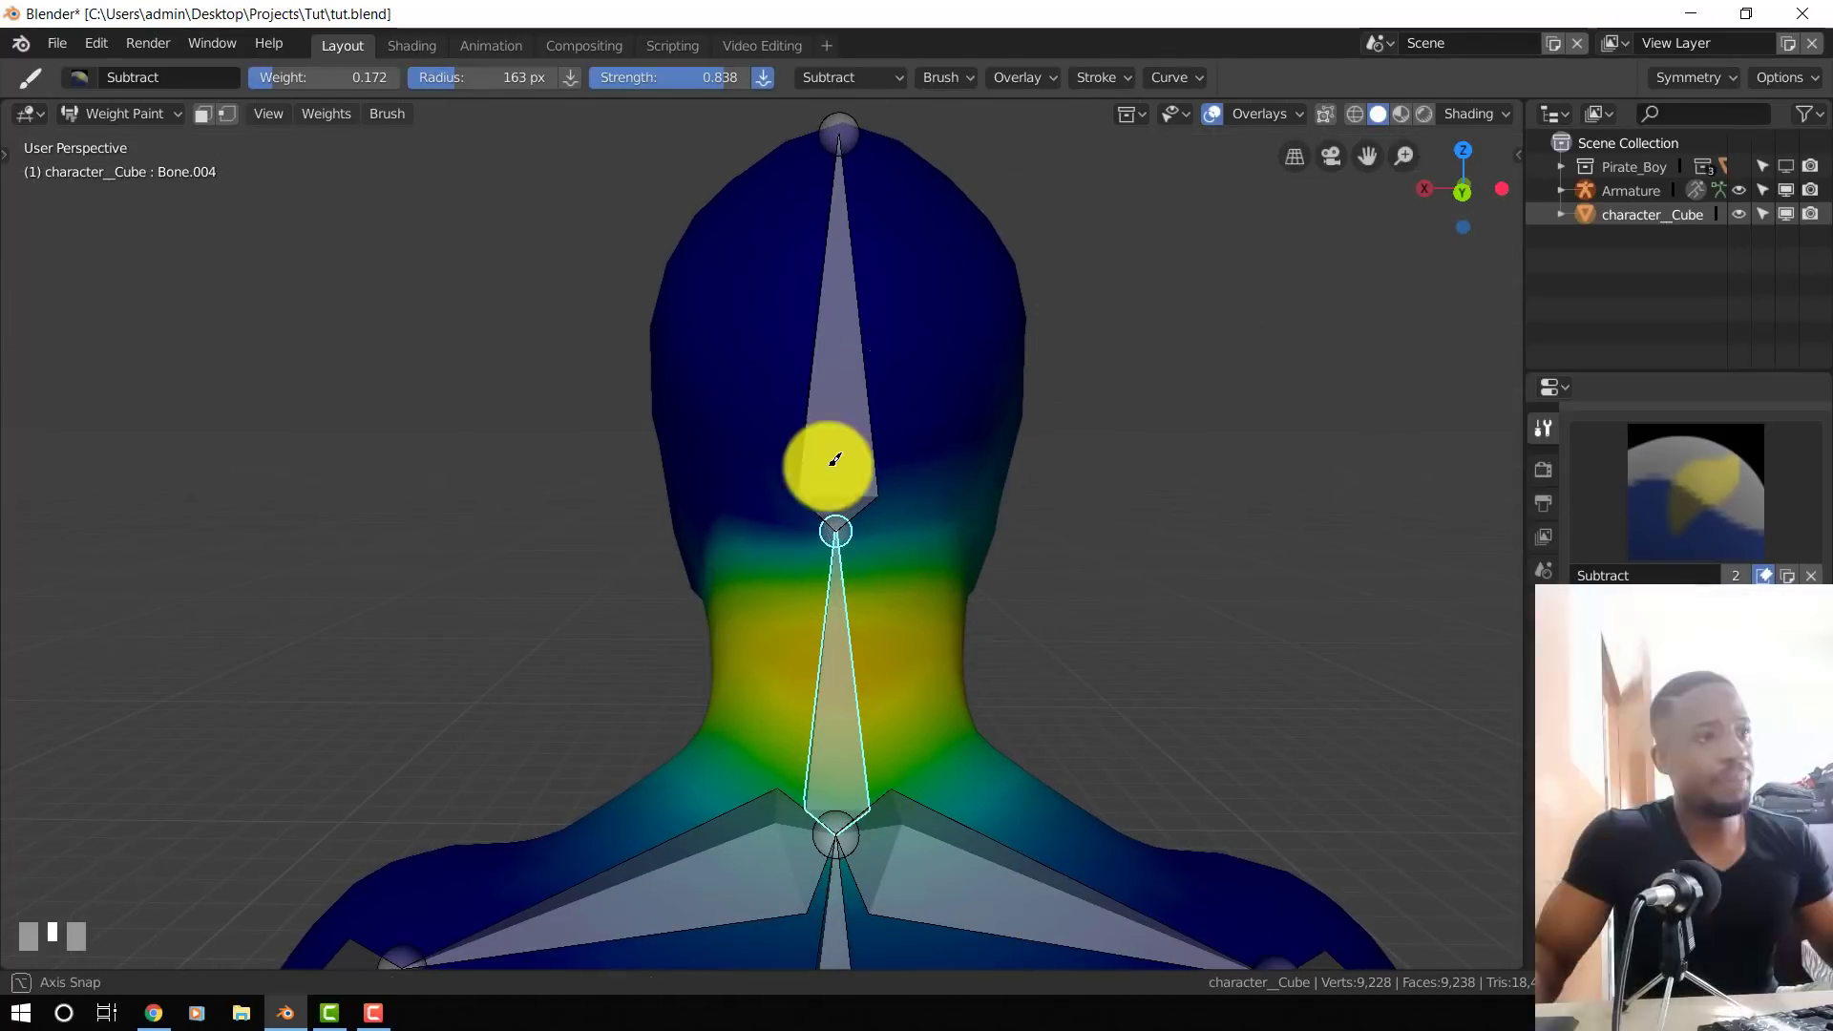
{"action": "middle_click_drag", "start_coordinate": [834, 466], "coordinate": [709, 360]}
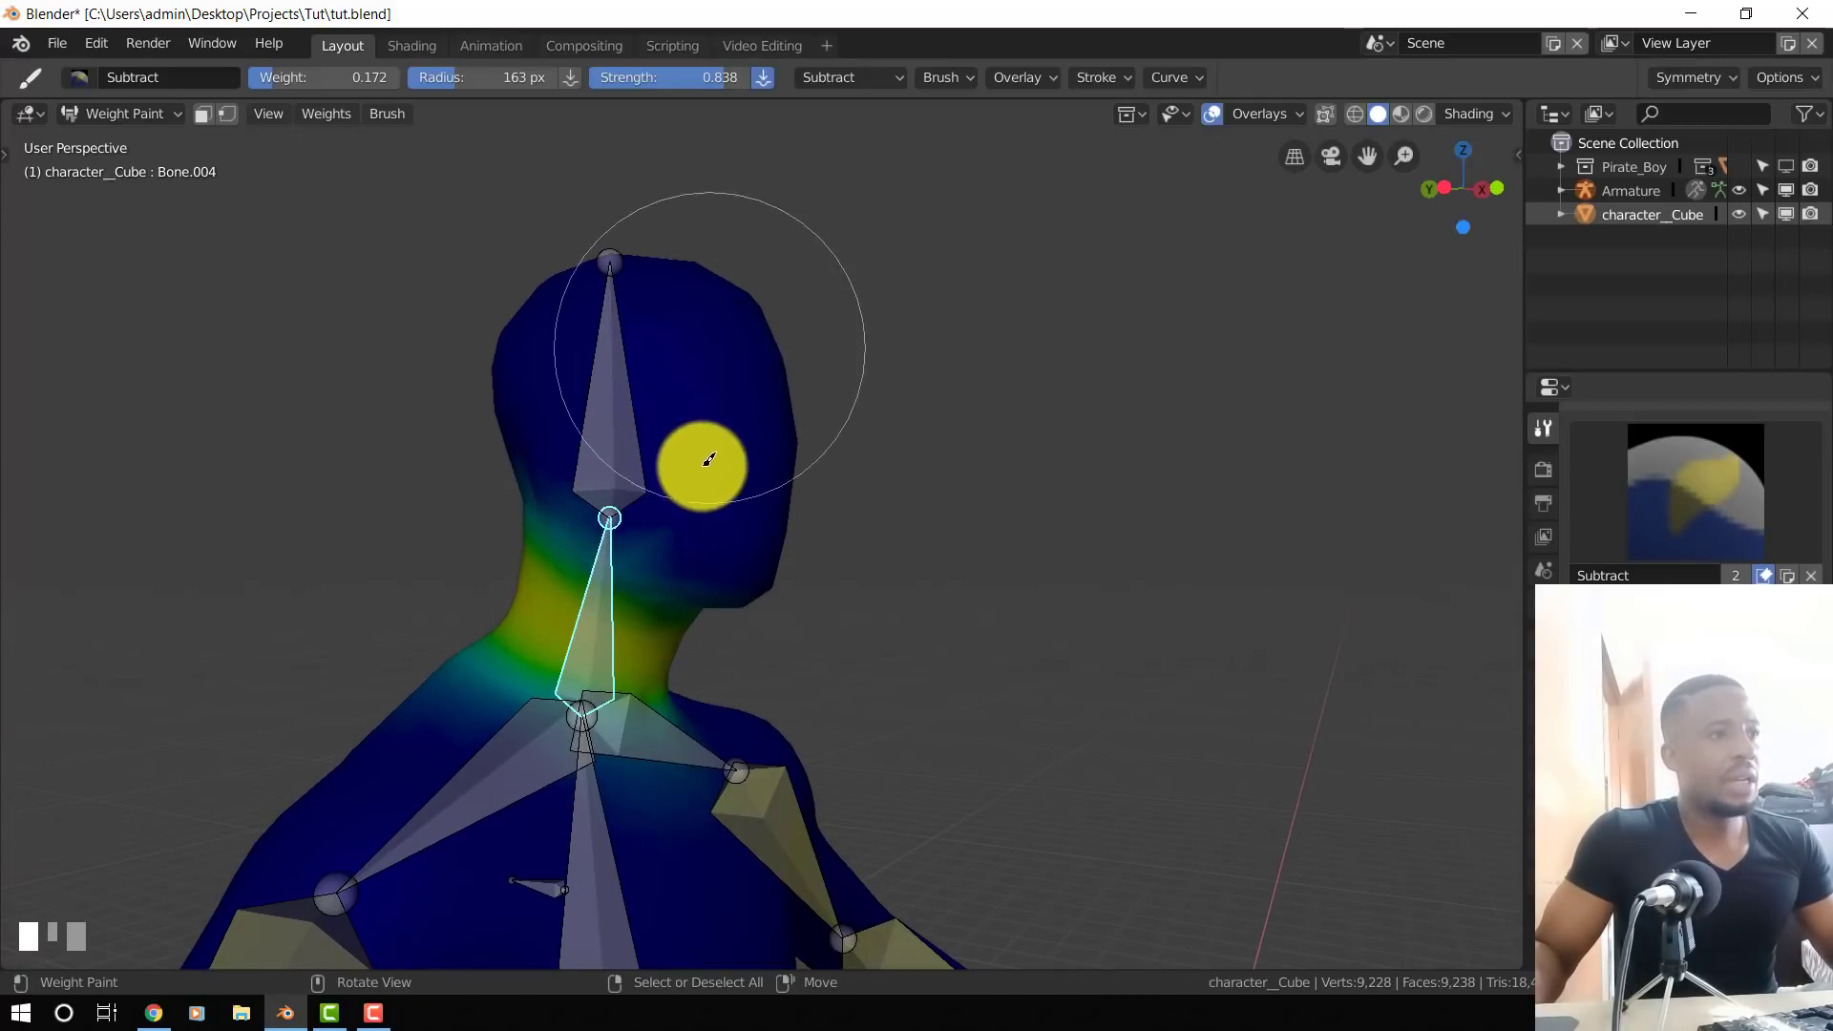
{"action": "middle_click_drag", "start_coordinate": [718, 530], "coordinate": [643, 424]}
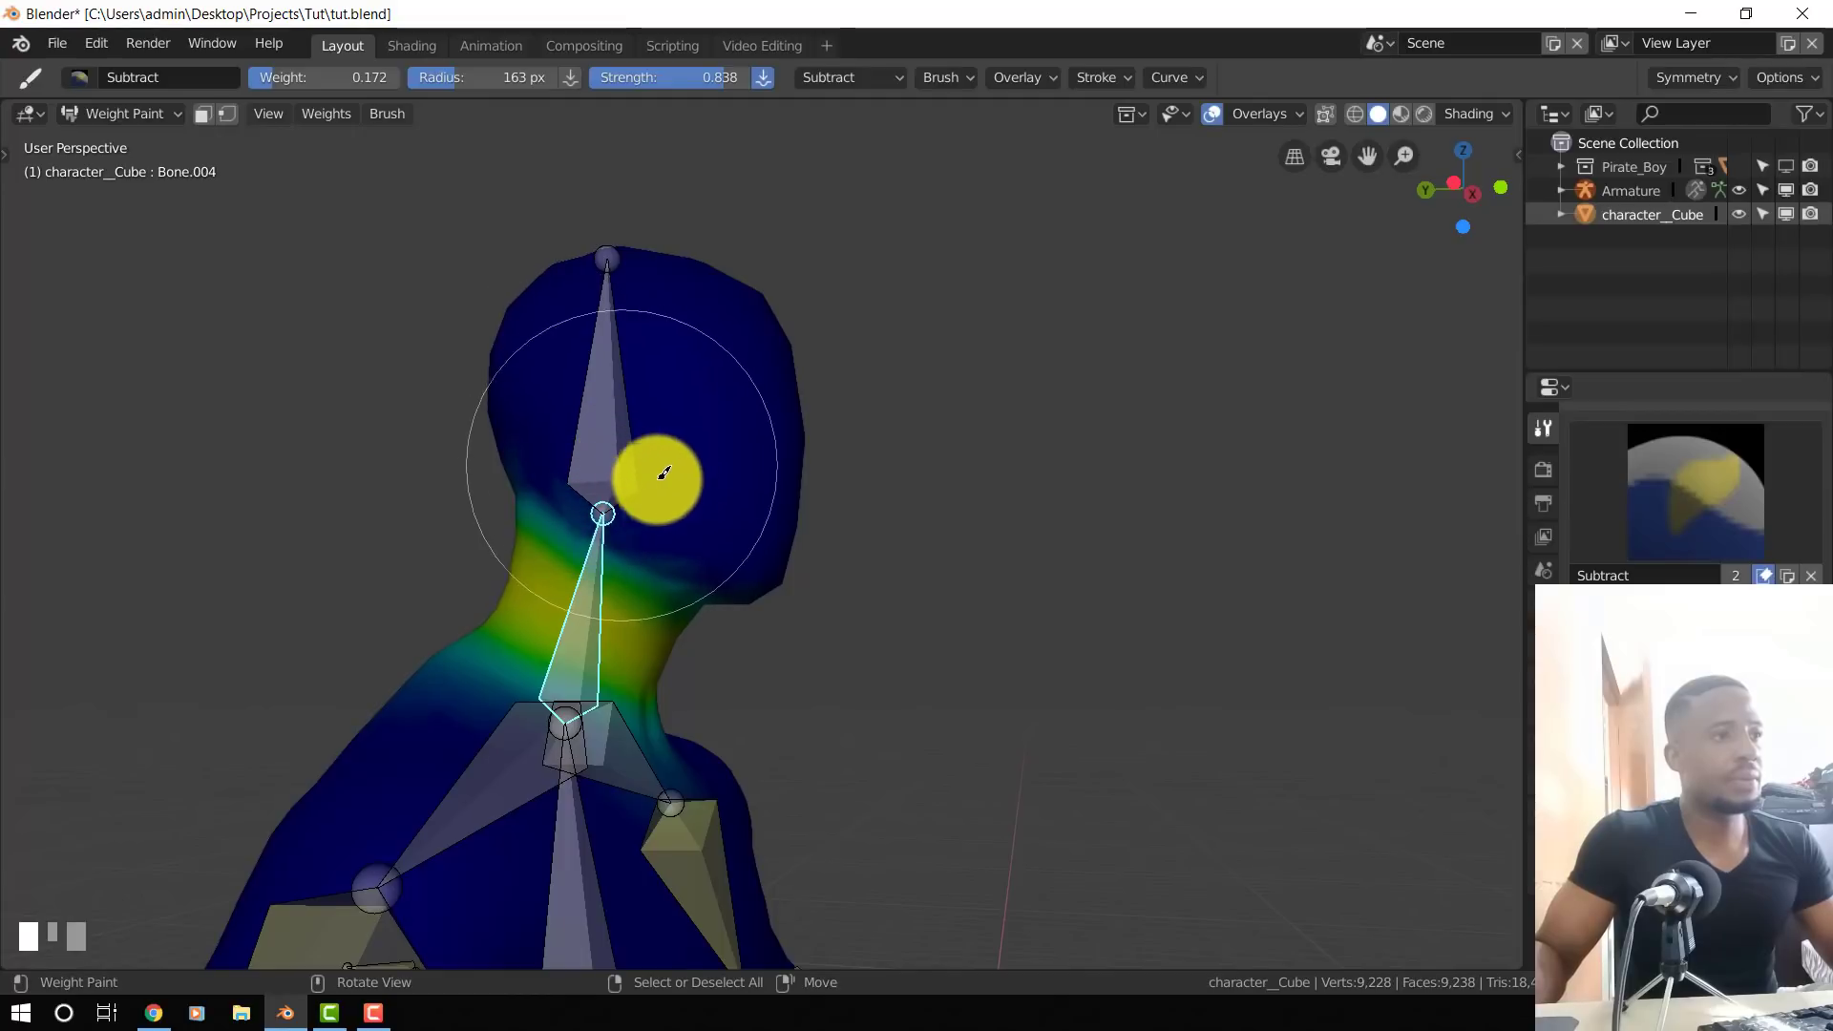
{"action": "mouse_move", "coordinate": [750, 515]}
{"action": "middle_mouse_down"}
{"action": "mouse_move", "coordinate": [630, 462]}
{"action": "mouse_move", "coordinate": [818, 512]}
{"action": "mouse_move", "coordinate": [688, 499]}
{"action": "mouse_move", "coordinate": [750, 516]}
{"action": "middle_mouse_up"}
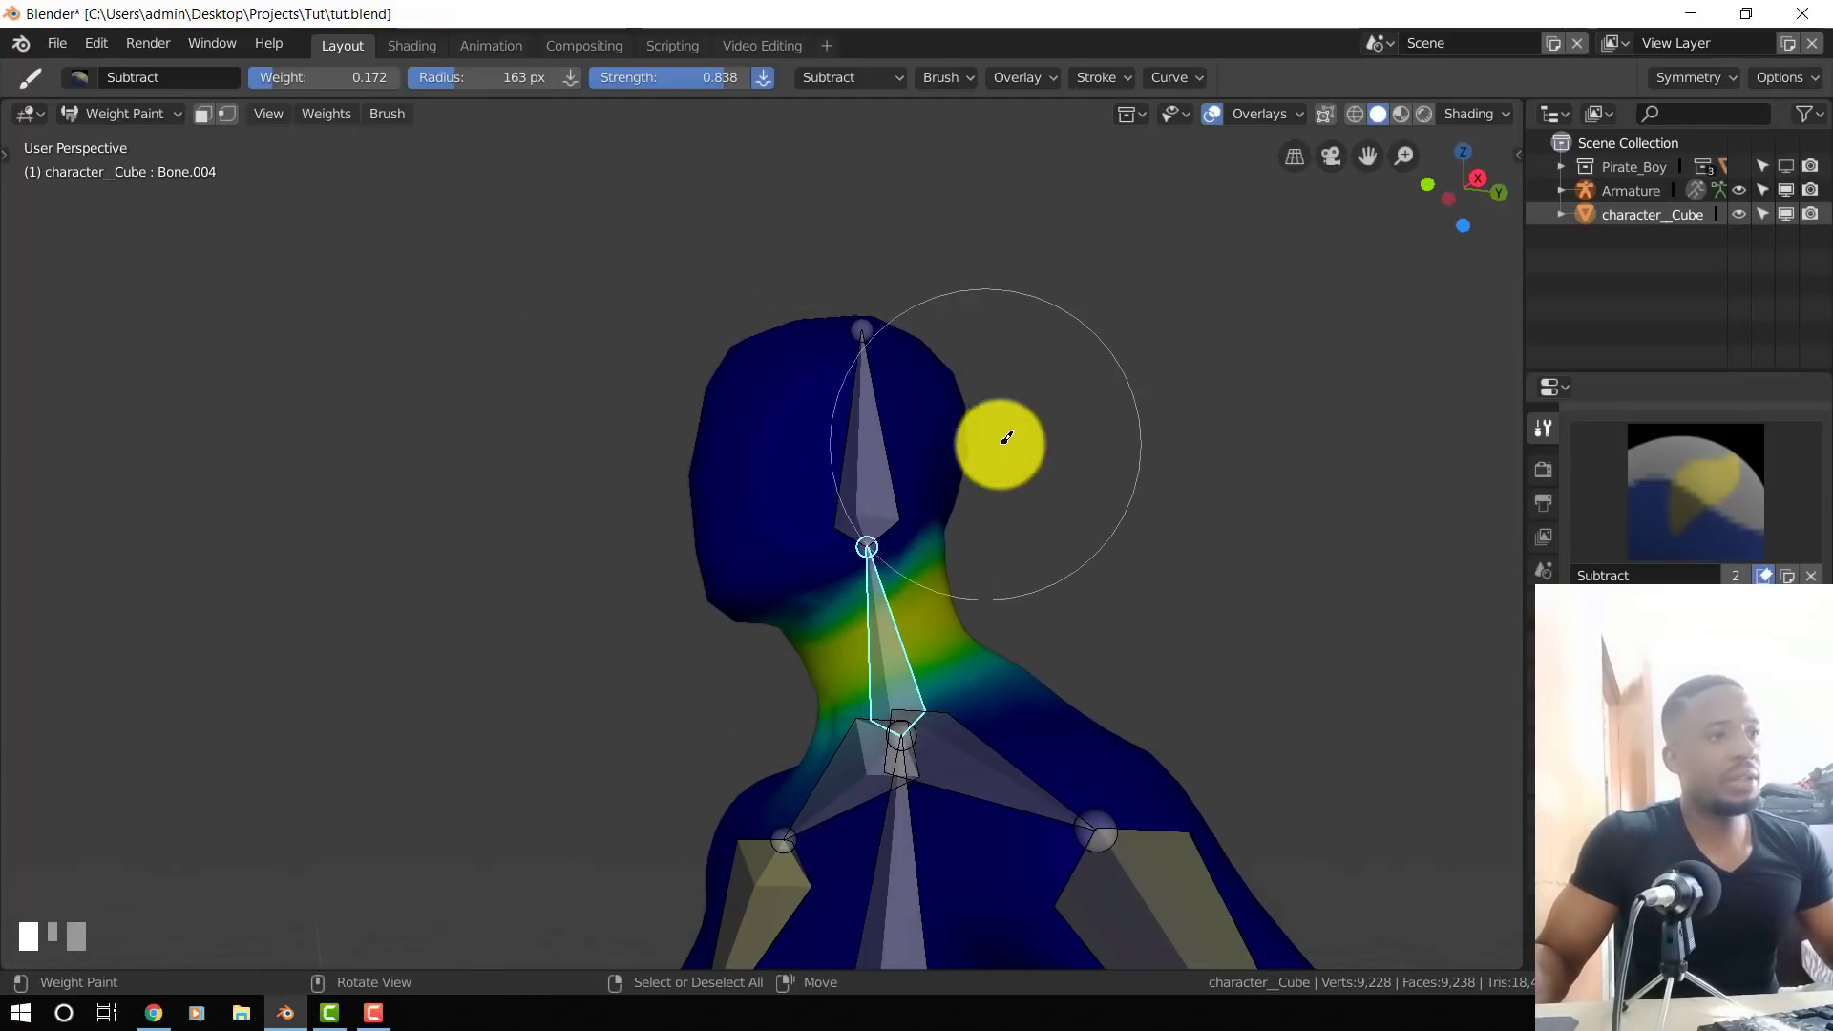
- Blur the neck bone's weight transition around the jaw, nape and both sides of the neck, using a 163 px radius and 0.312 strength
{"action": "key", "text": "shift+space"}
{"action": "left_click", "coordinate": [947, 468]}
{"action": "middle_click_drag", "start_coordinate": [1067, 547], "coordinate": [1074, 539]}
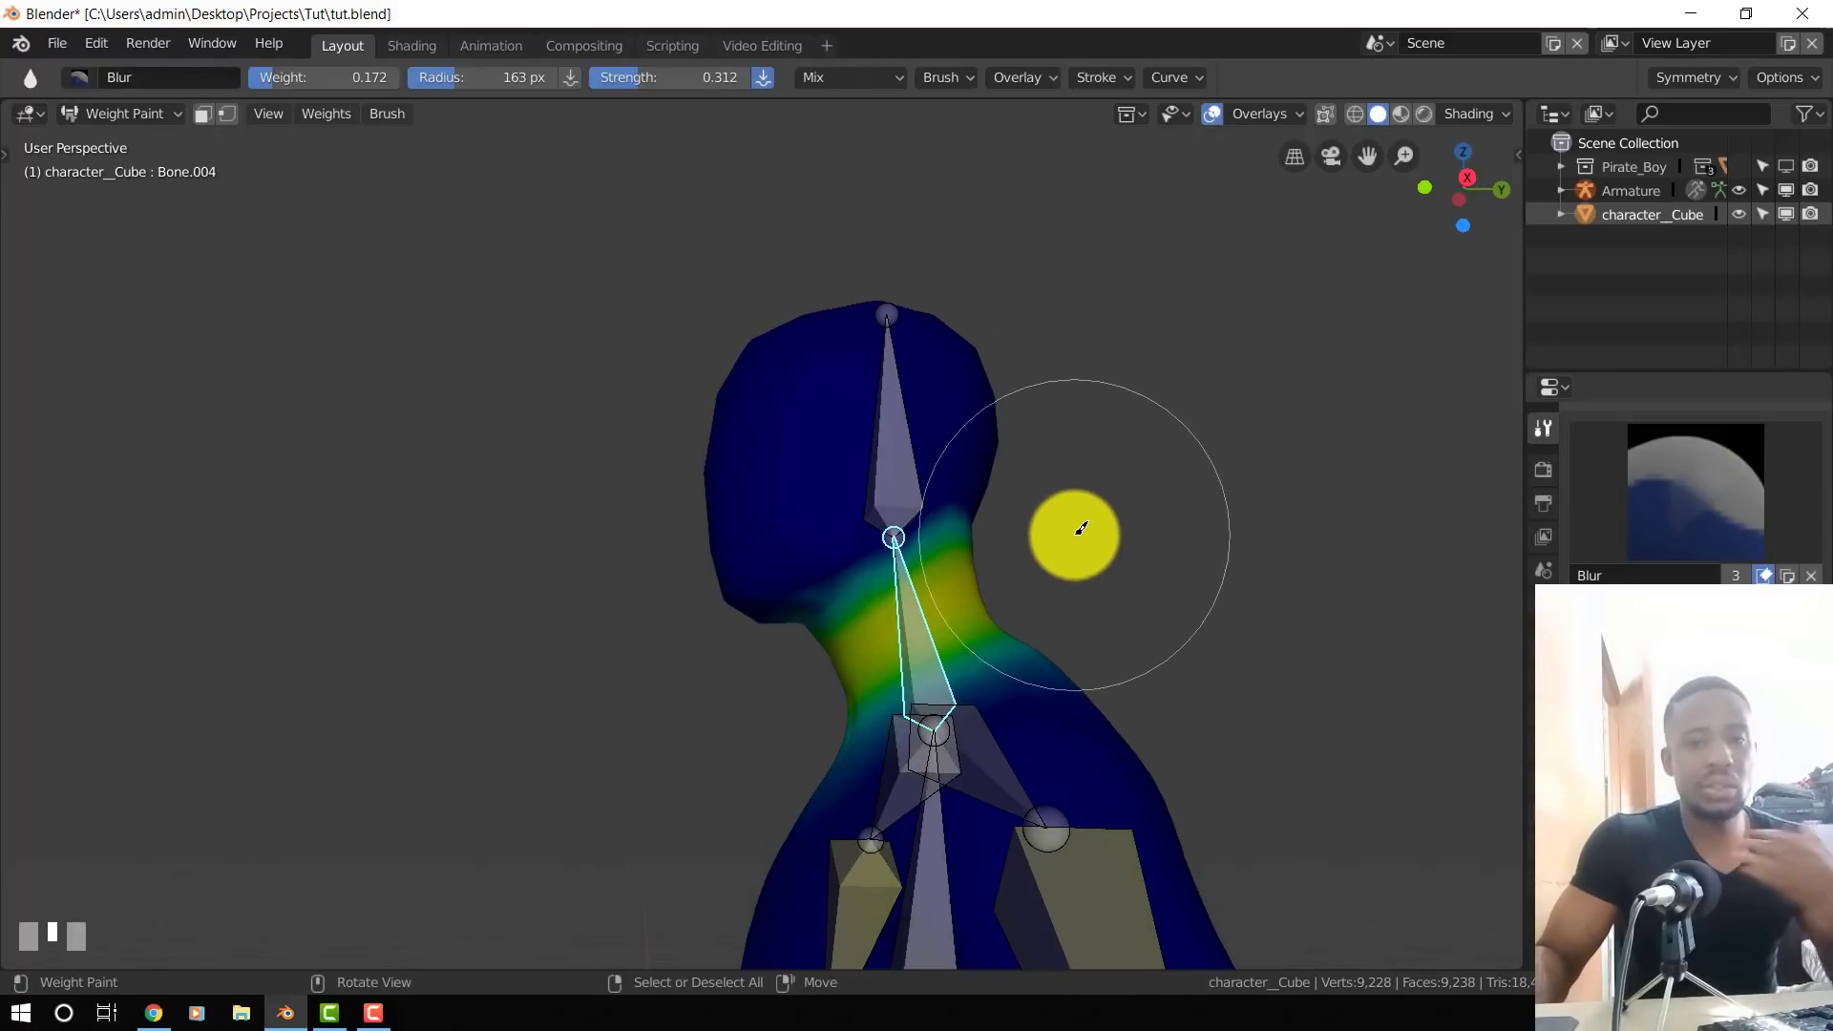
{"action": "scroll", "coordinate": [1073, 536], "scroll_direction": "up", "scroll_amount": 4}
{"action": "mouse_move", "coordinate": [845, 678]}
{"action": "left_mouse_down"}
{"action": "mouse_move", "coordinate": [1068, 544]}
{"action": "mouse_move", "coordinate": [1013, 544]}
{"action": "left_mouse_up"}
{"action": "middle_click_drag", "start_coordinate": [1031, 548], "coordinate": [907, 565]}
{"action": "scroll", "coordinate": [907, 563], "scroll_direction": "down", "scroll_amount": 3}
{"action": "left_click_drag", "start_coordinate": [905, 539], "coordinate": [957, 469]}
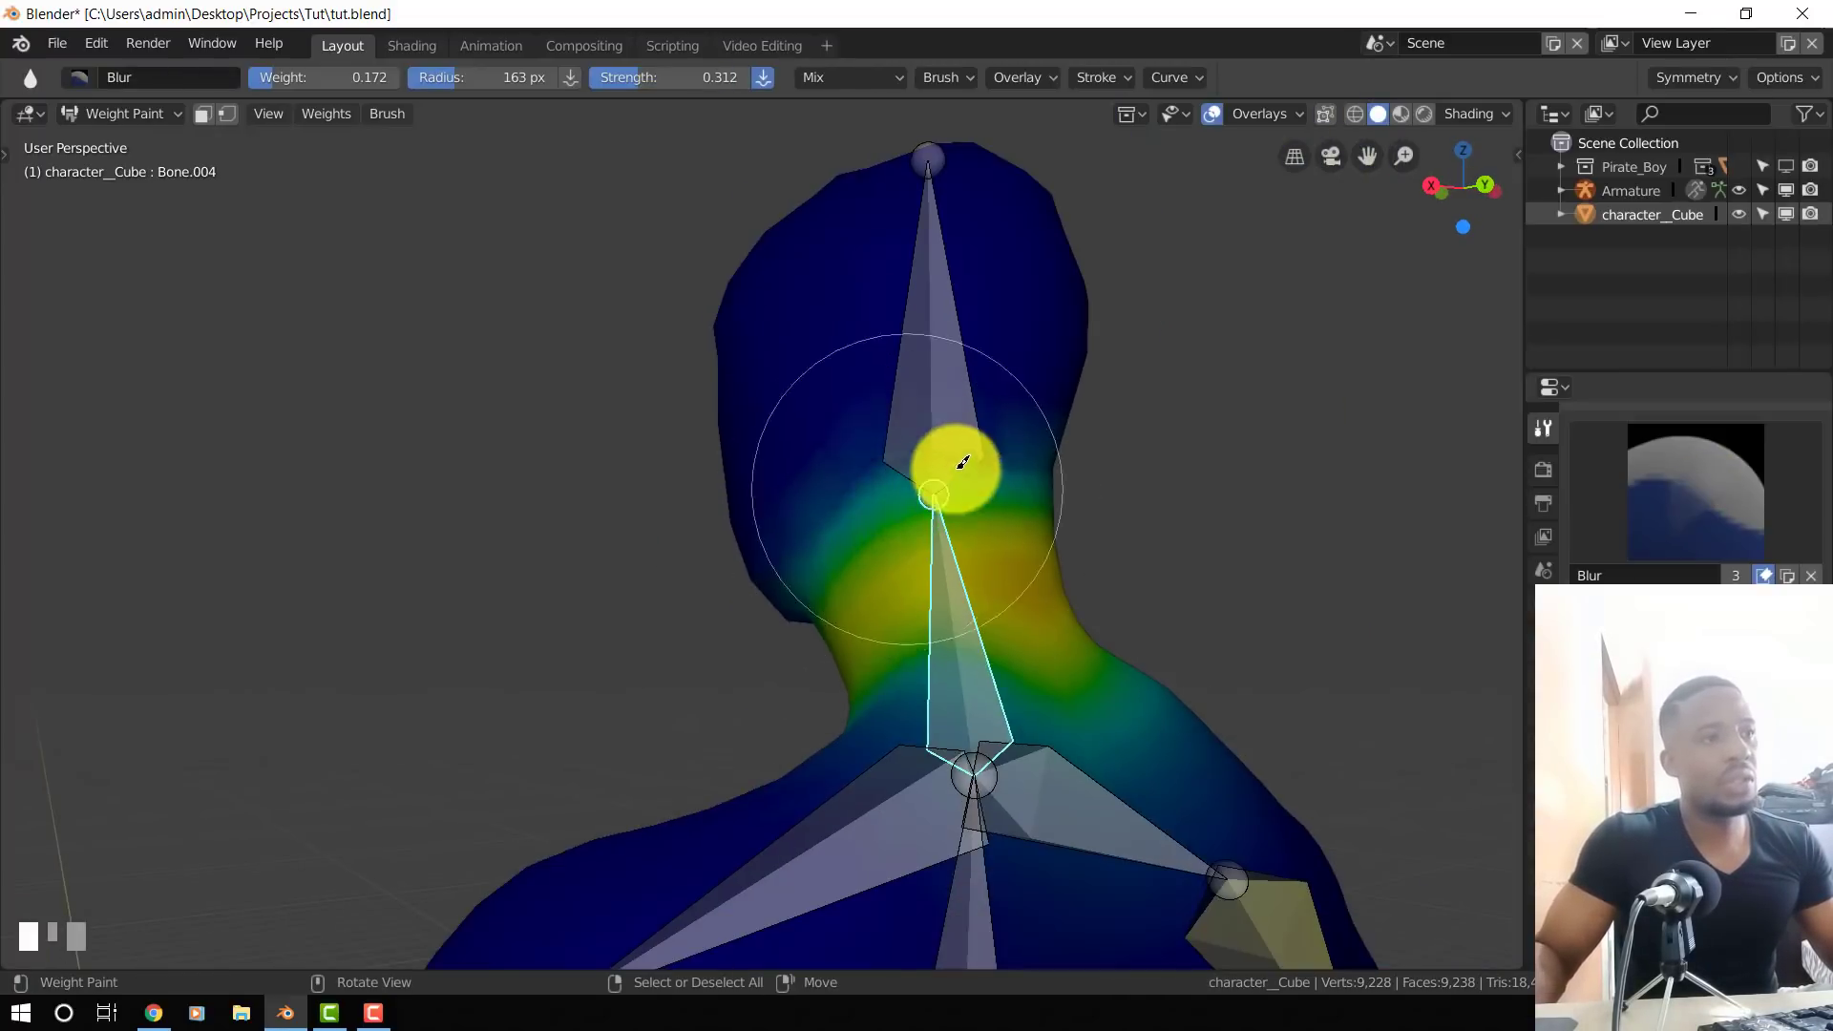
{"action": "middle_click_drag", "start_coordinate": [1013, 474], "coordinate": [839, 519]}
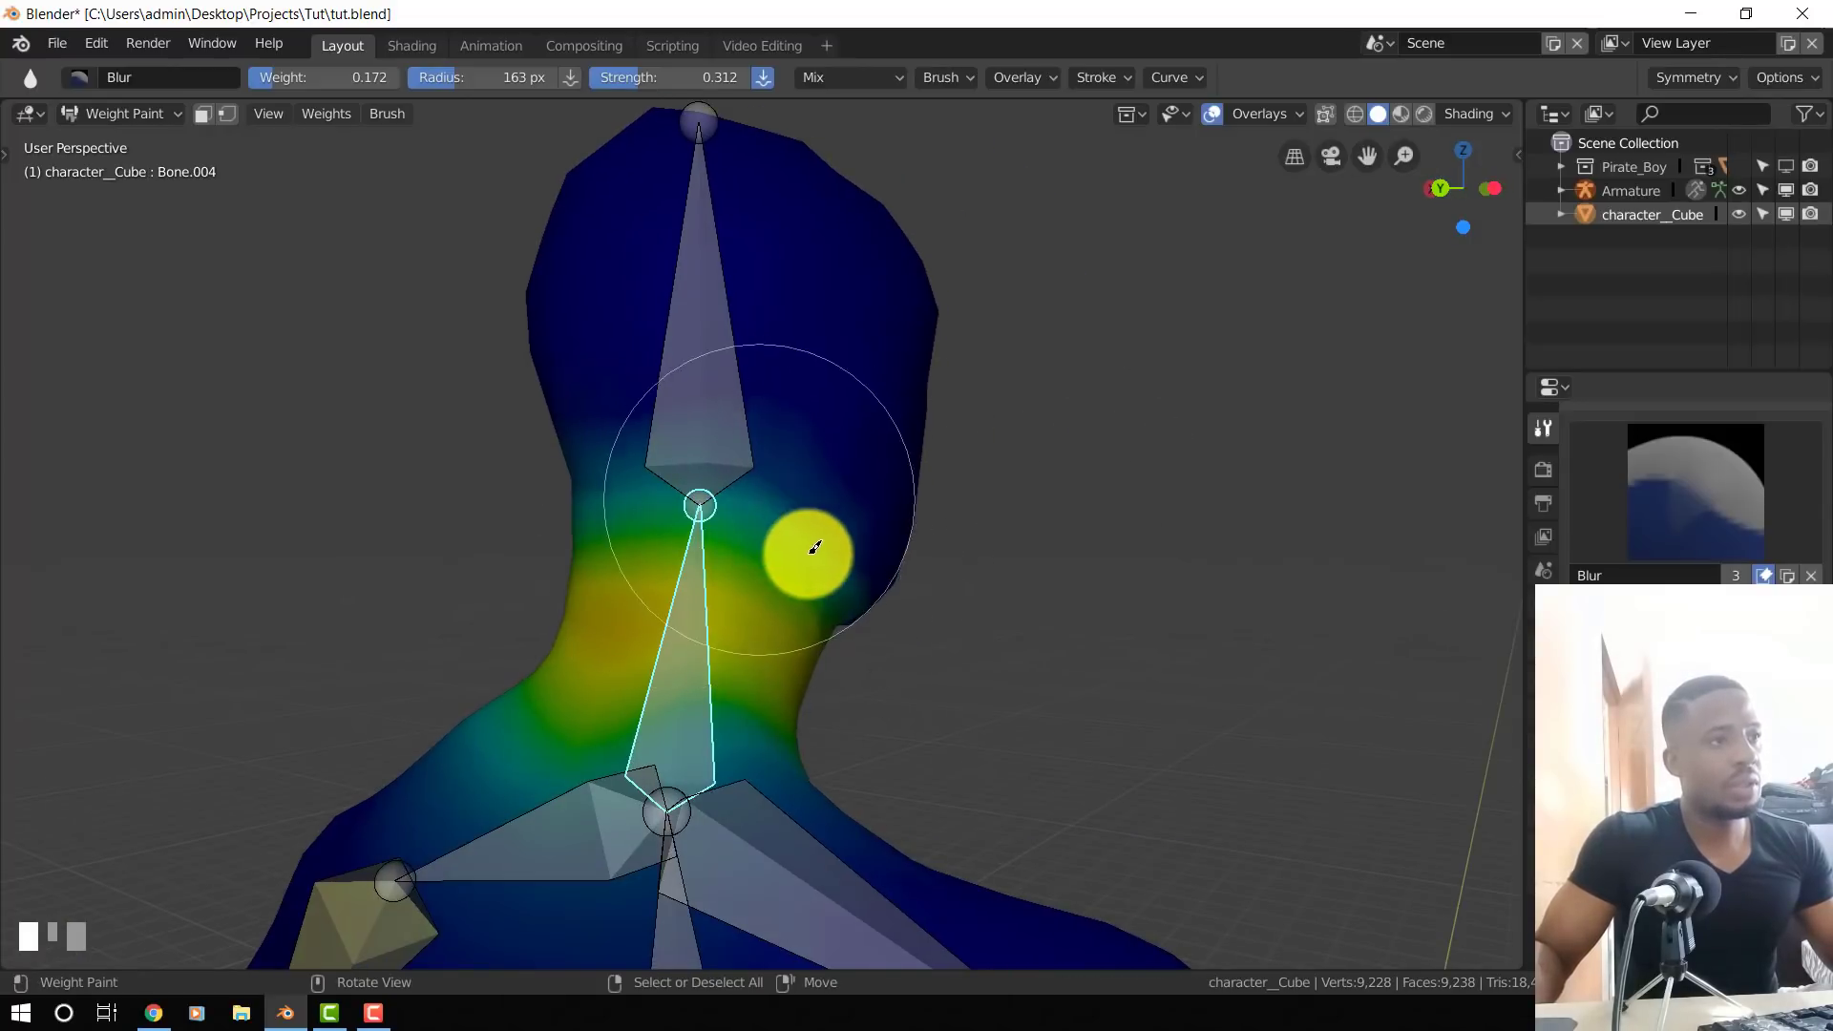
{"action": "mouse_move", "coordinate": [743, 581]}
{"action": "middle_mouse_down"}
{"action": "mouse_move", "coordinate": [696, 559]}
{"action": "mouse_move", "coordinate": [531, 564]}
{"action": "middle_mouse_up"}
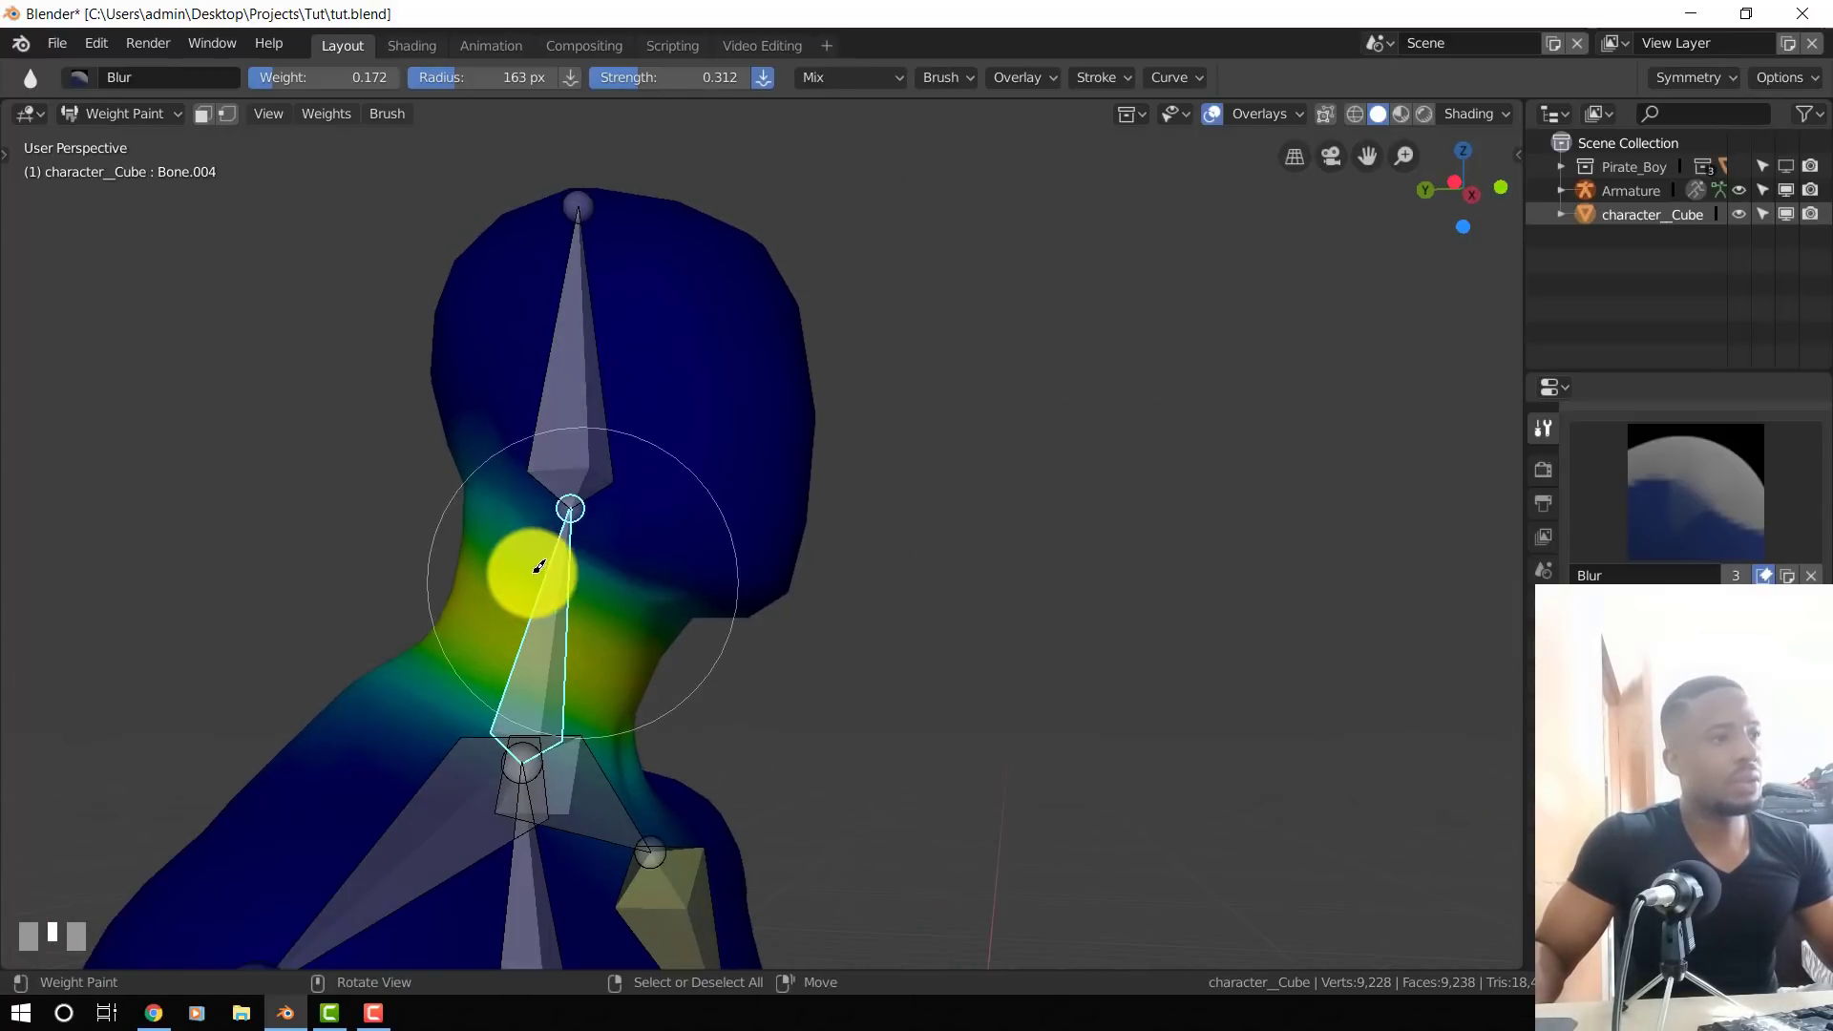
{"action": "middle_click_drag", "start_coordinate": [632, 609], "coordinate": [718, 611]}
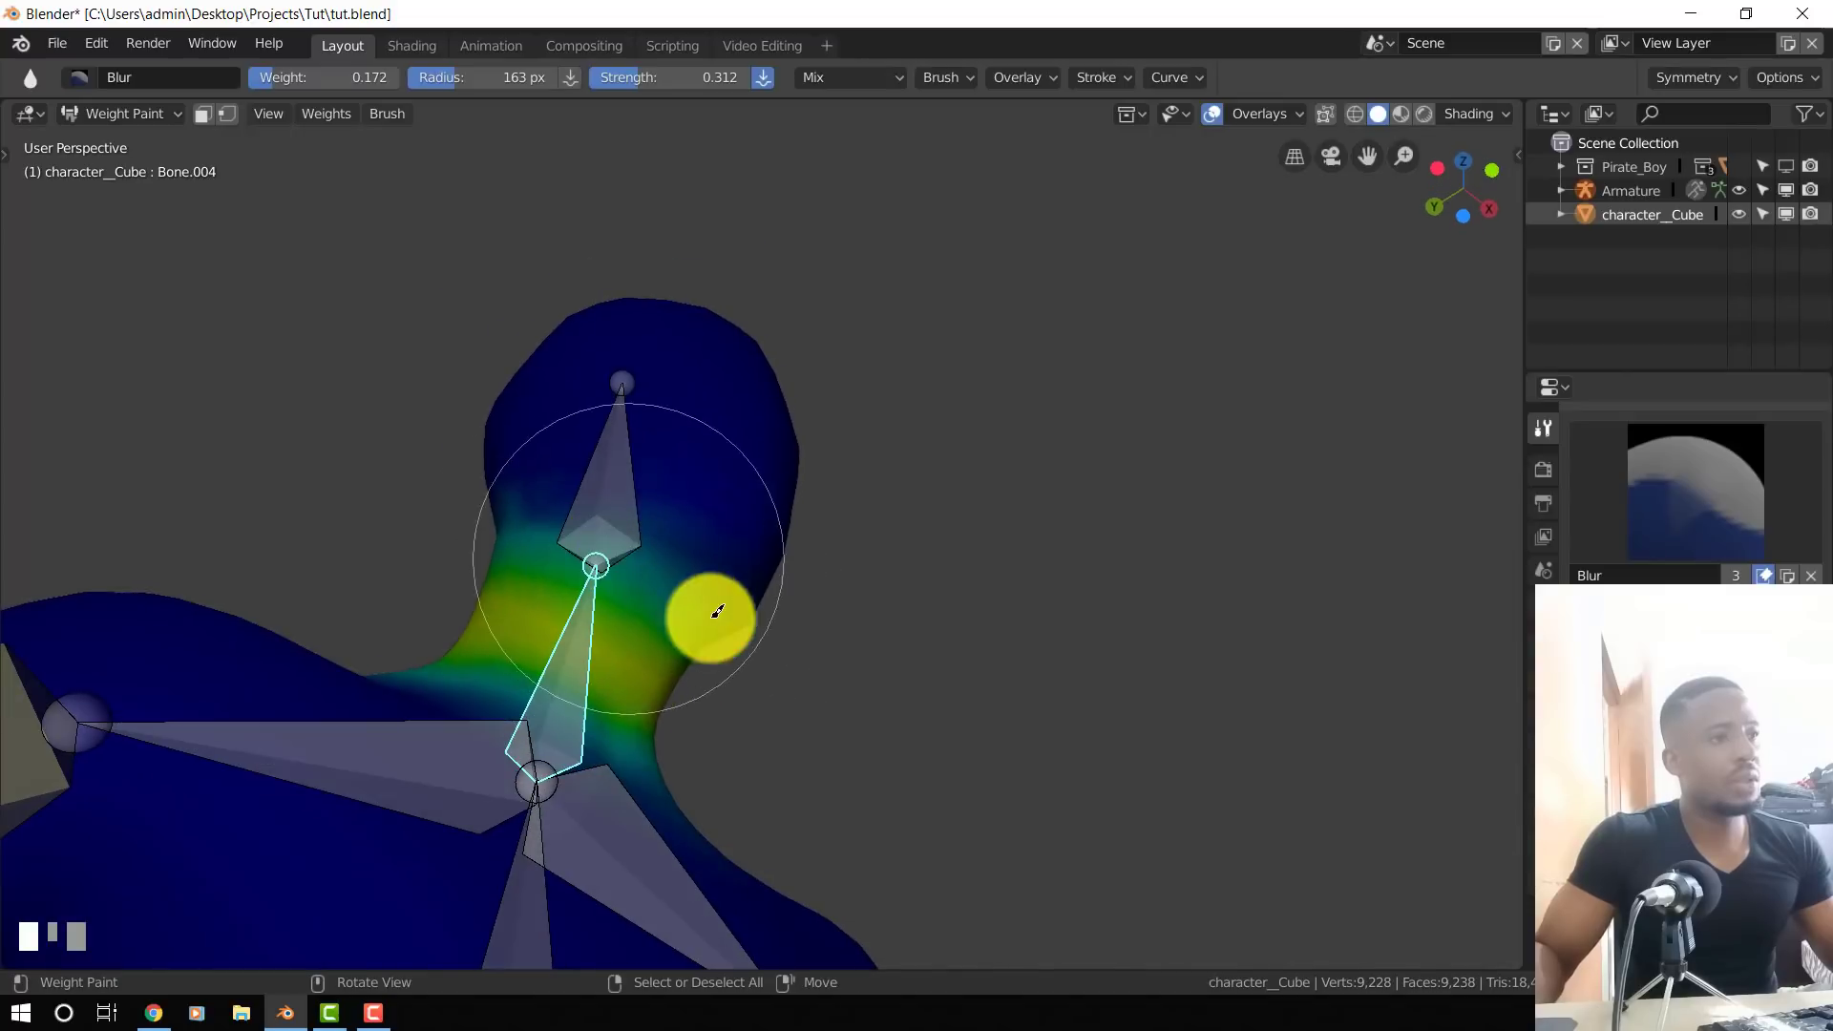
{"action": "key", "text": "KP_1"}
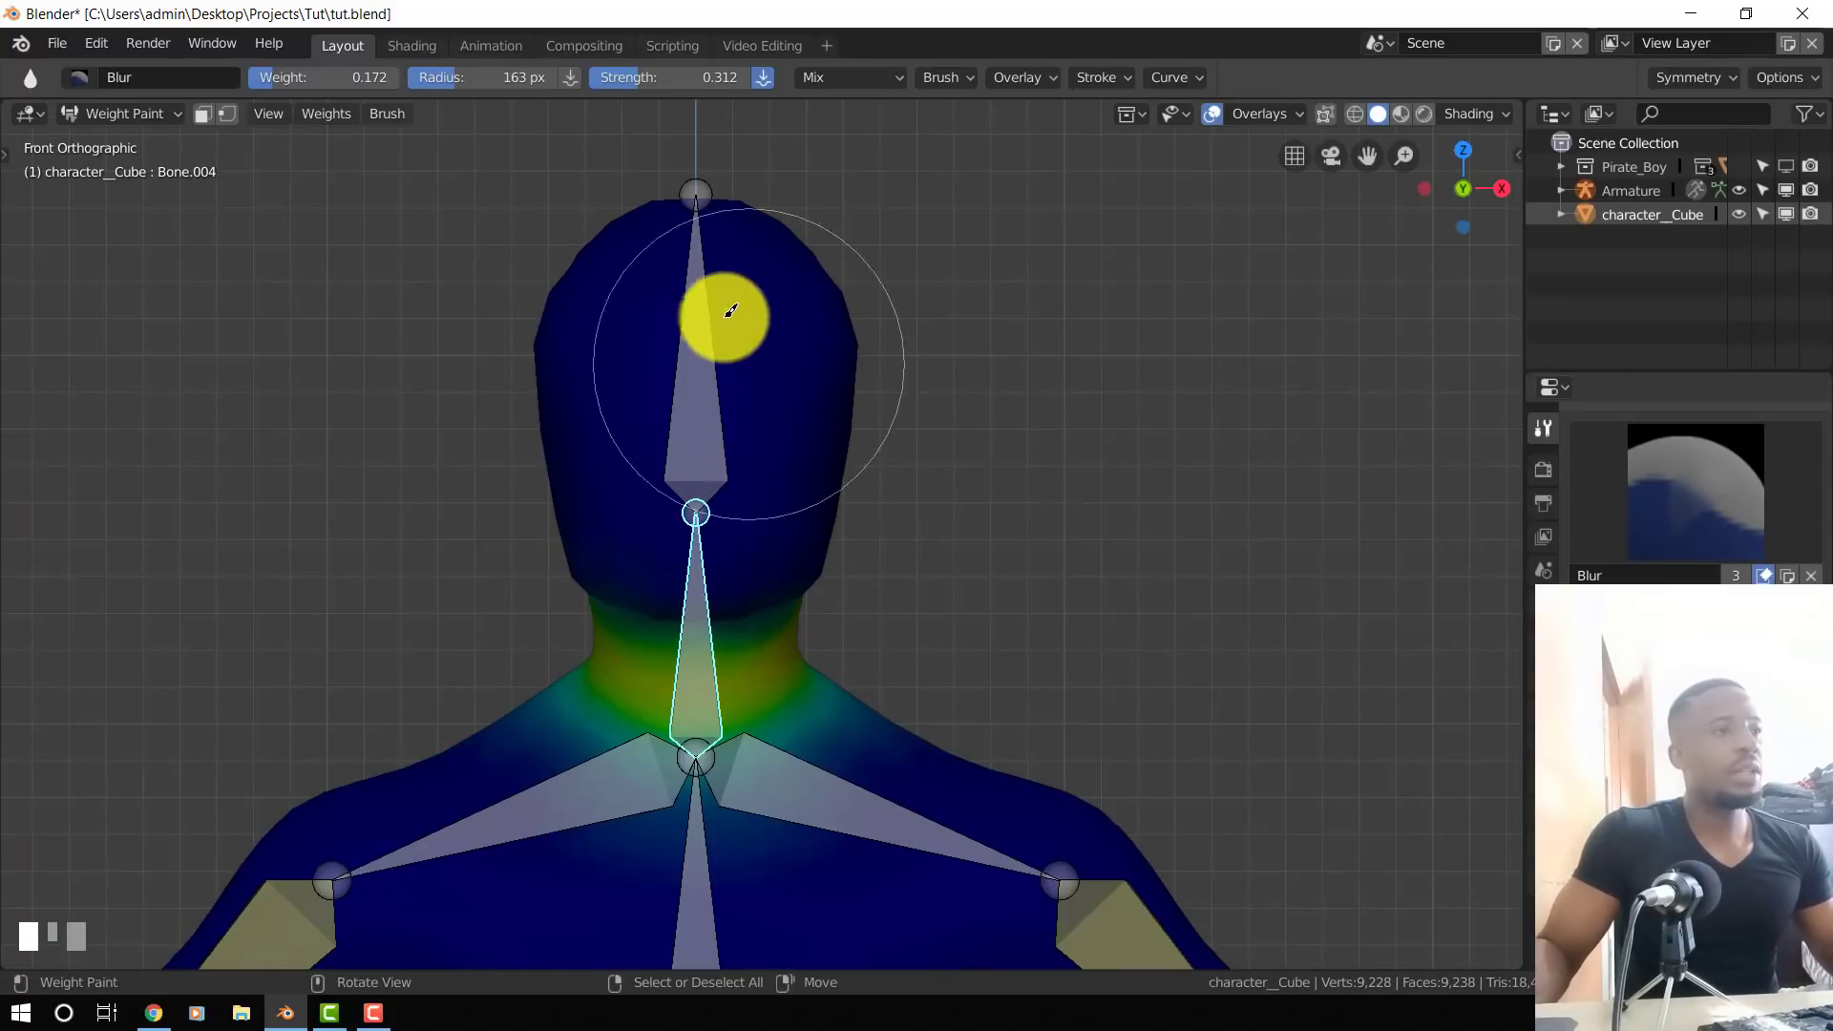
- Leave weight painting on the character mesh and select the armature's head bone in Pose Mode
{"action": "key", "text": "ctrl+Tab"}
{"action": "left_click", "coordinate": [565, 404]}
{"action": "key", "text": "alt+a"}
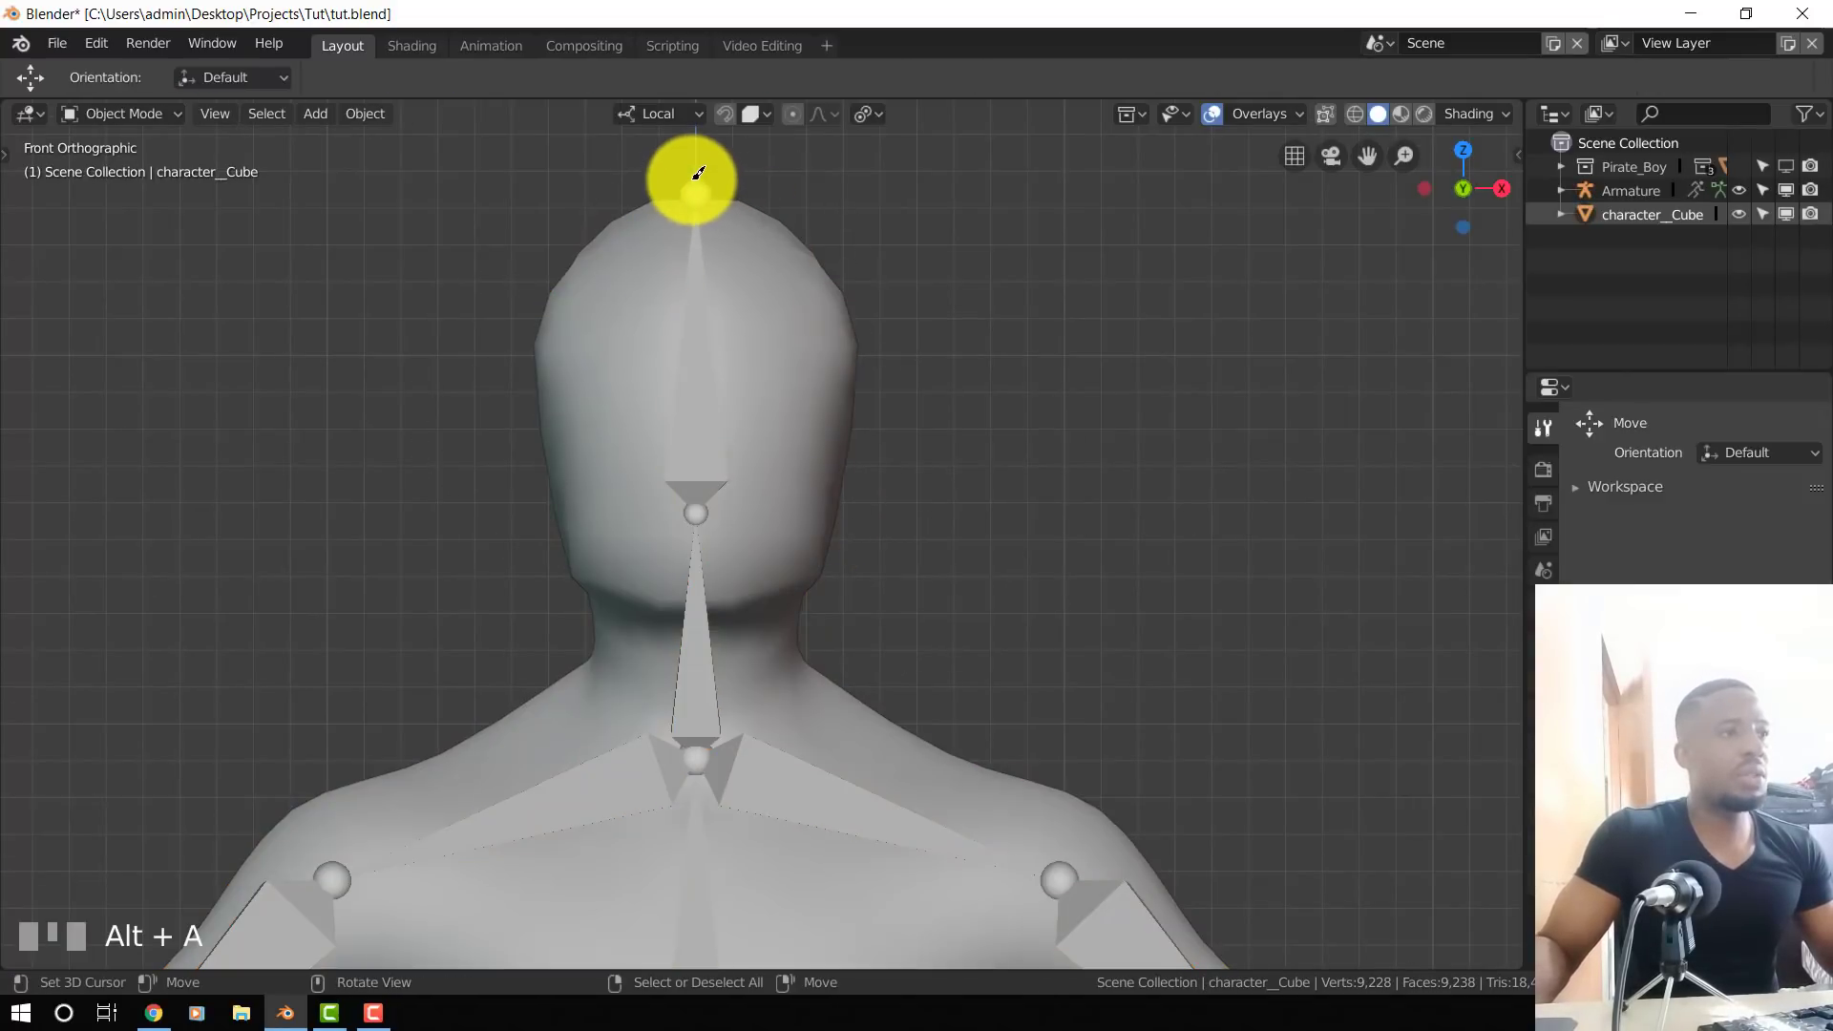
{"action": "key", "text": "ctrl+Tab"}
{"action": "left_click", "coordinate": [693, 188]}
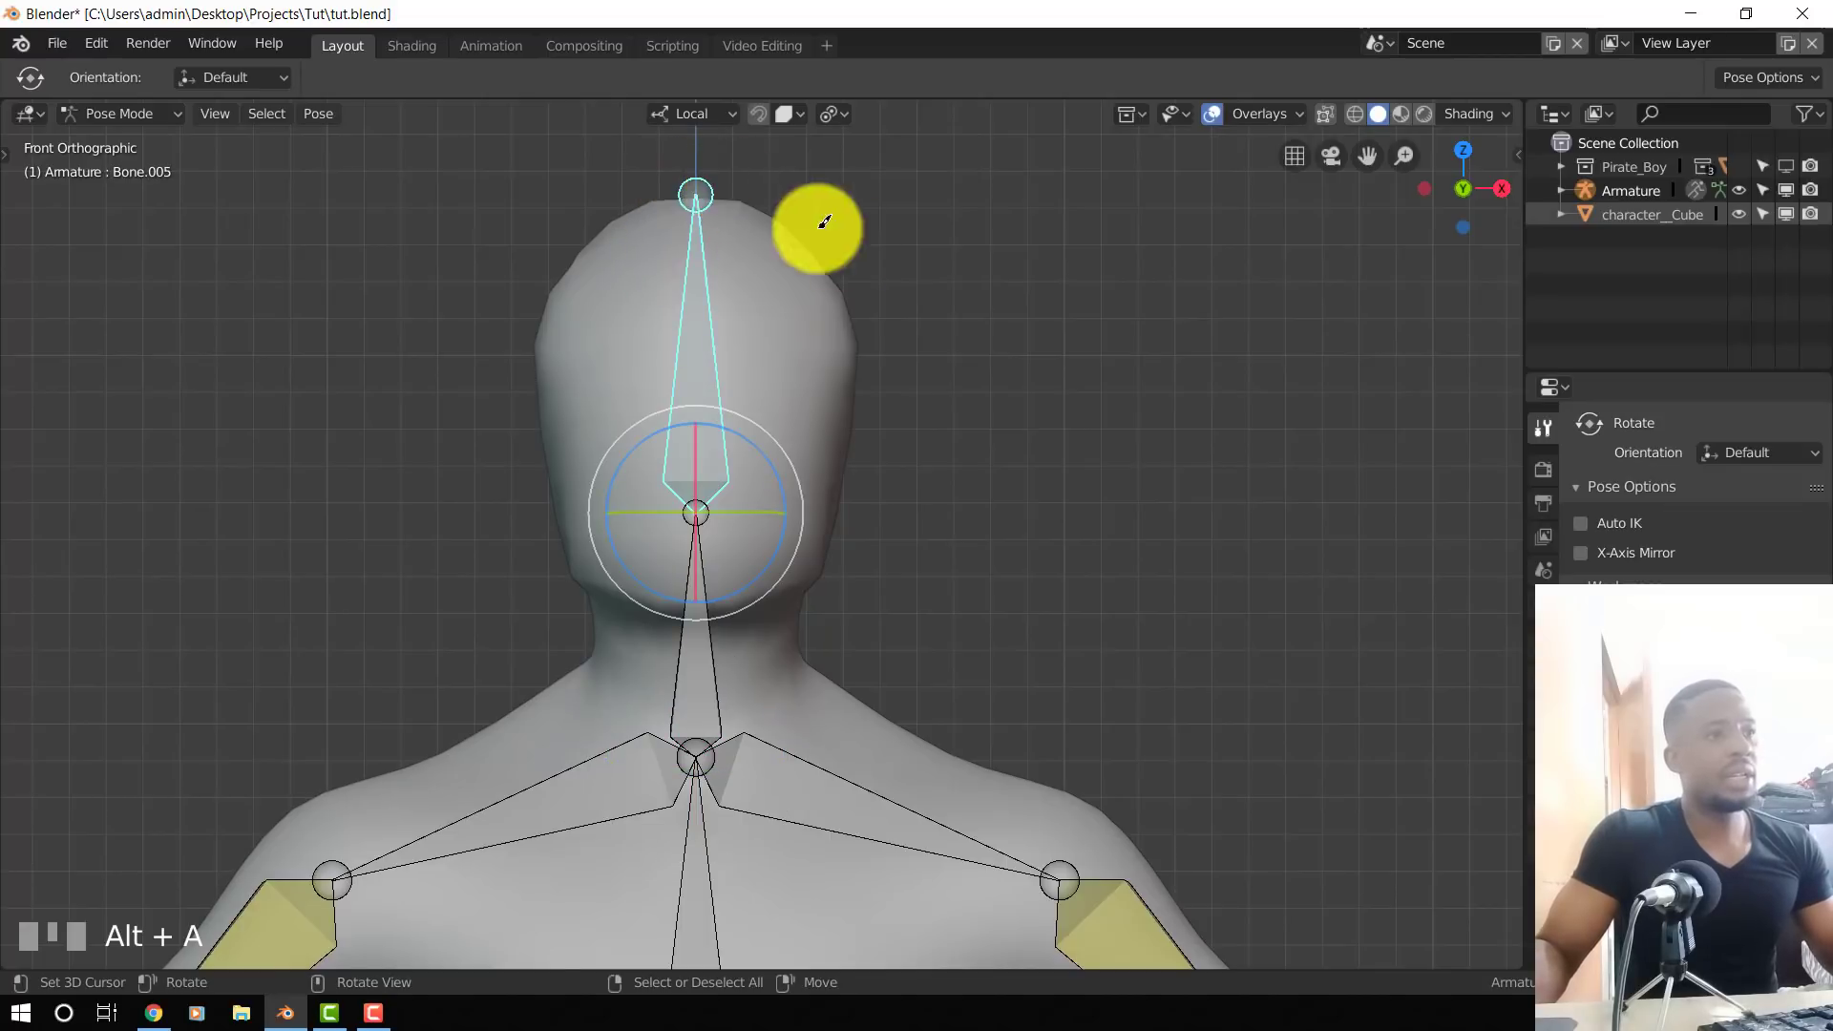
- Test the head deformation by rotating the head bone freely in the front and right side views, cancelling each rotation
{"action": "key", "text": "r"}
{"action": "right_click", "coordinate": [882, 324]}
{"action": "scroll", "coordinate": [882, 324], "scroll_direction": "down", "scroll_amount": 3}
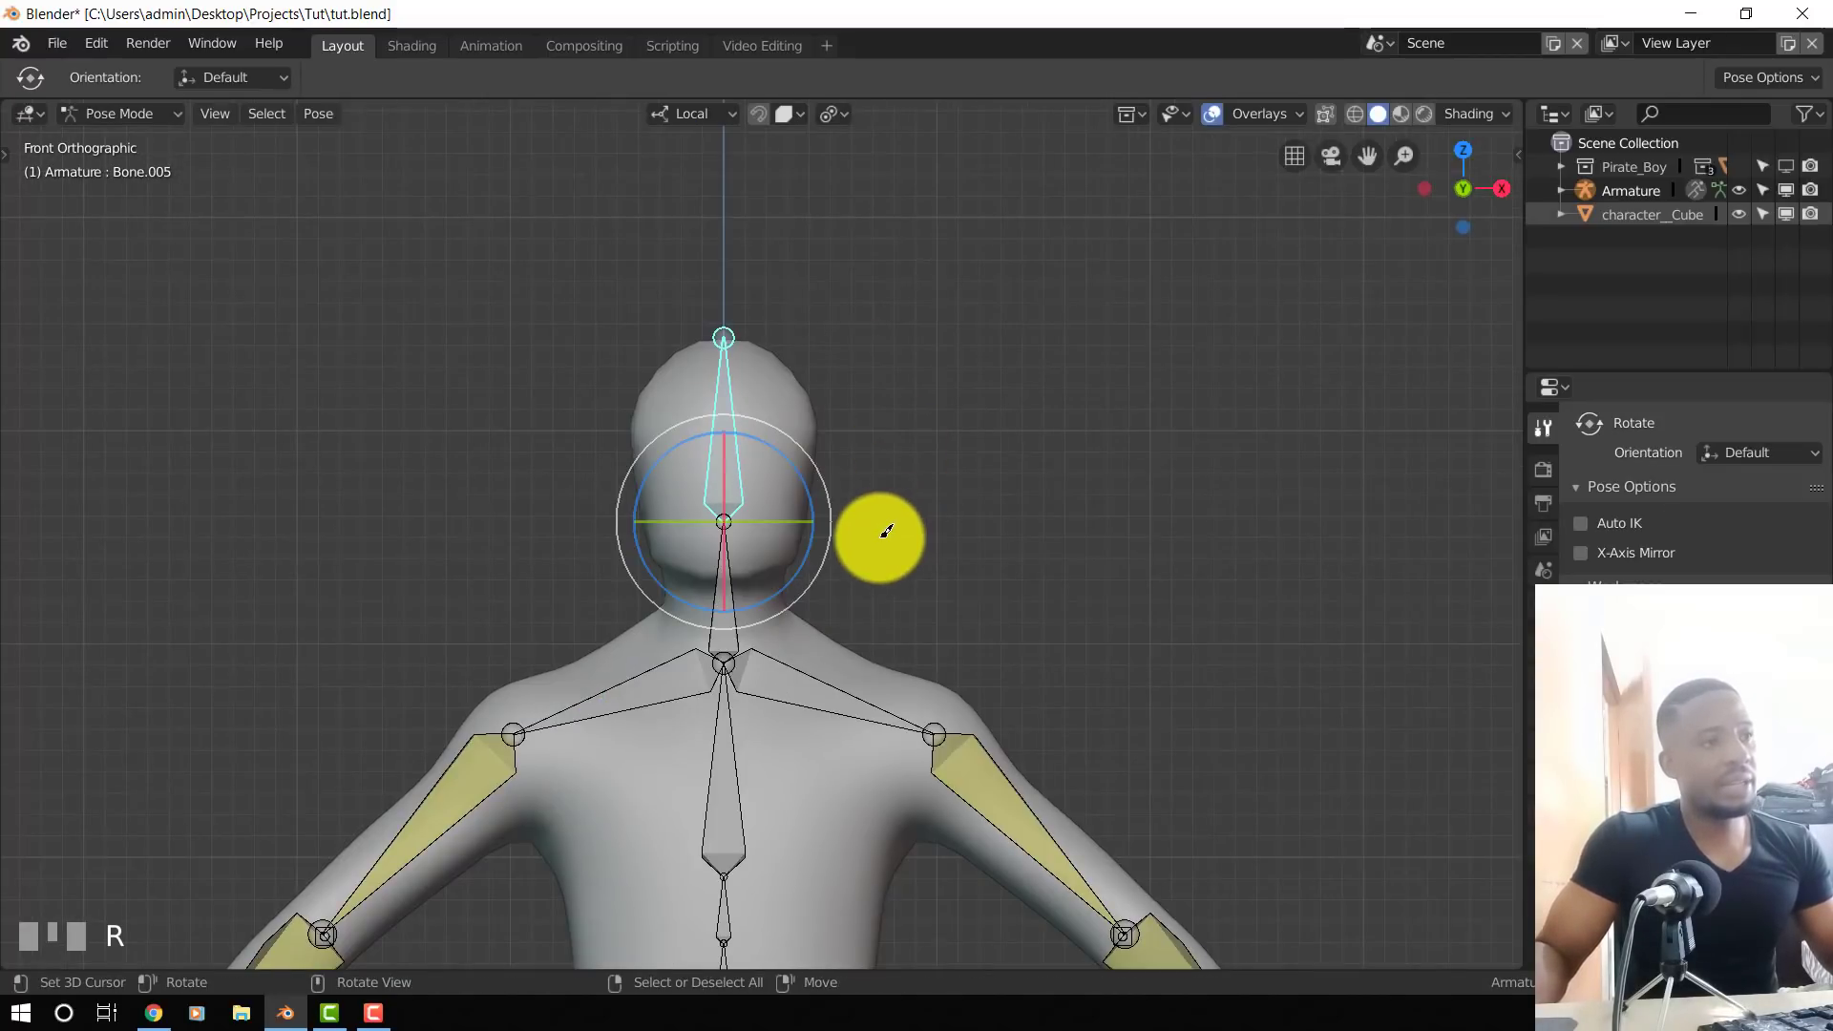
{"action": "key", "text": "r"}
{"action": "key", "text": "r"}
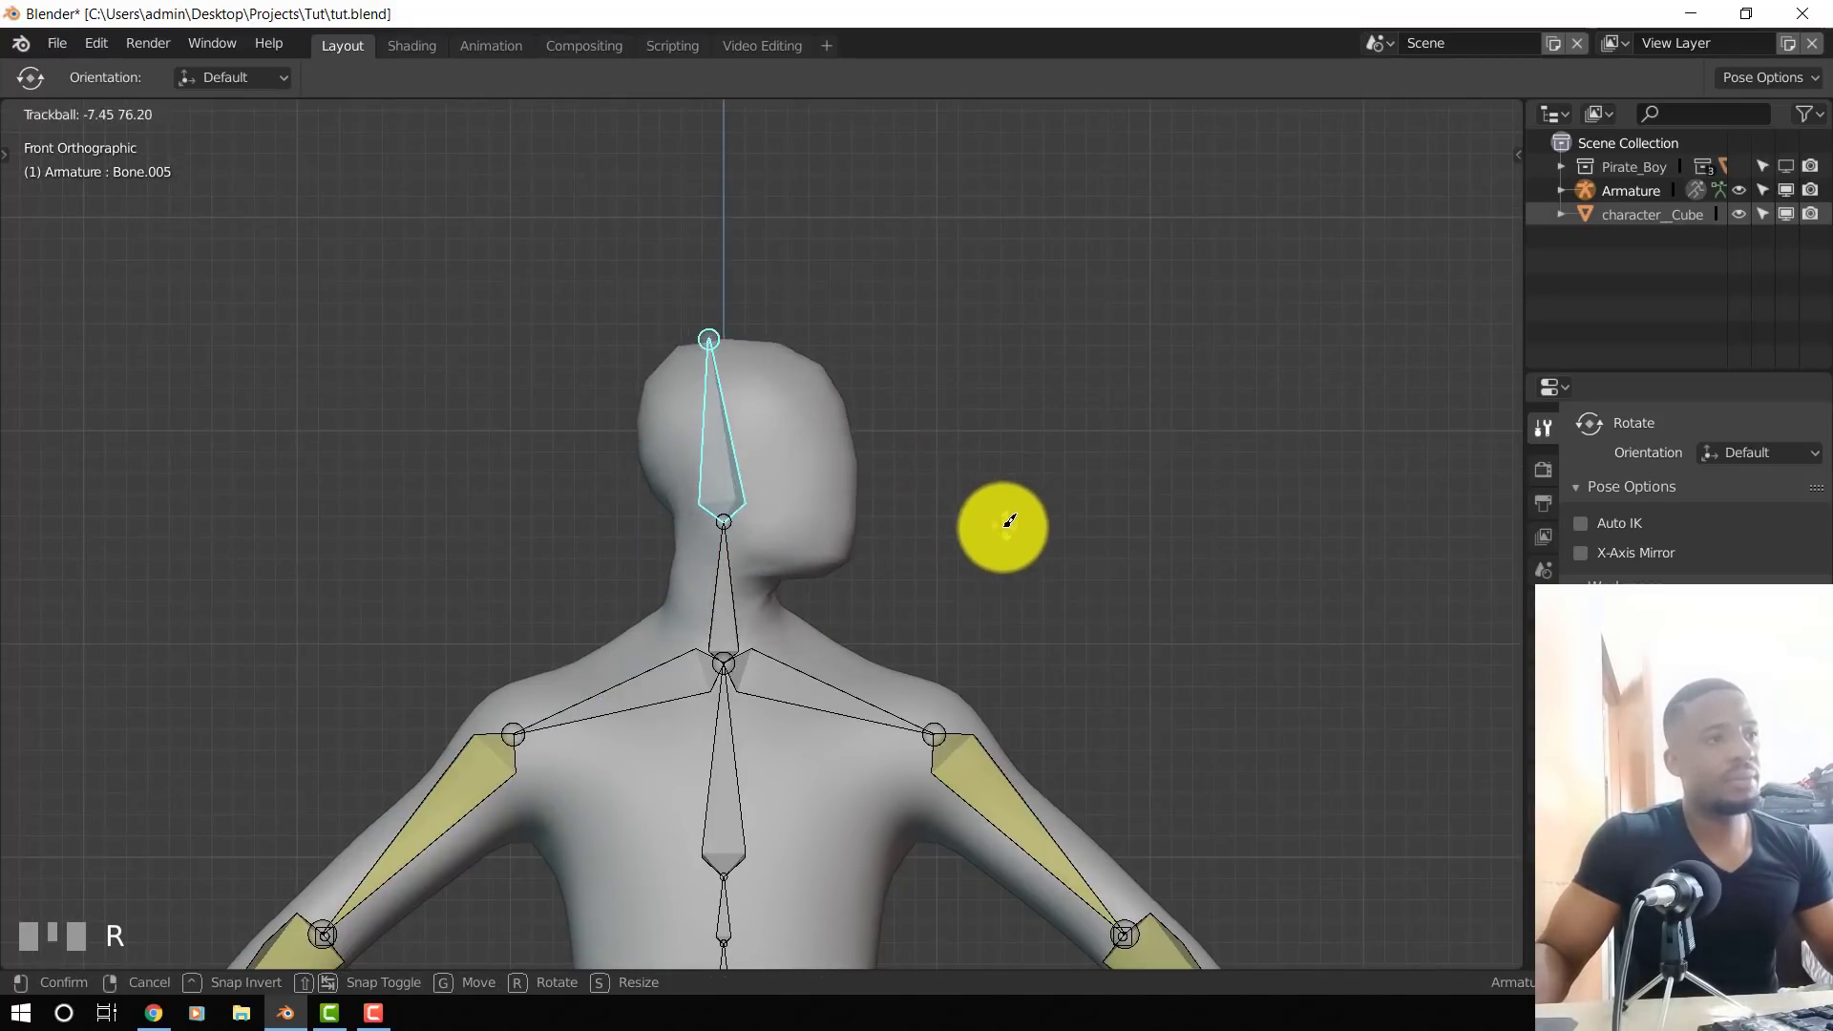
{"action": "right_click", "coordinate": [924, 530]}
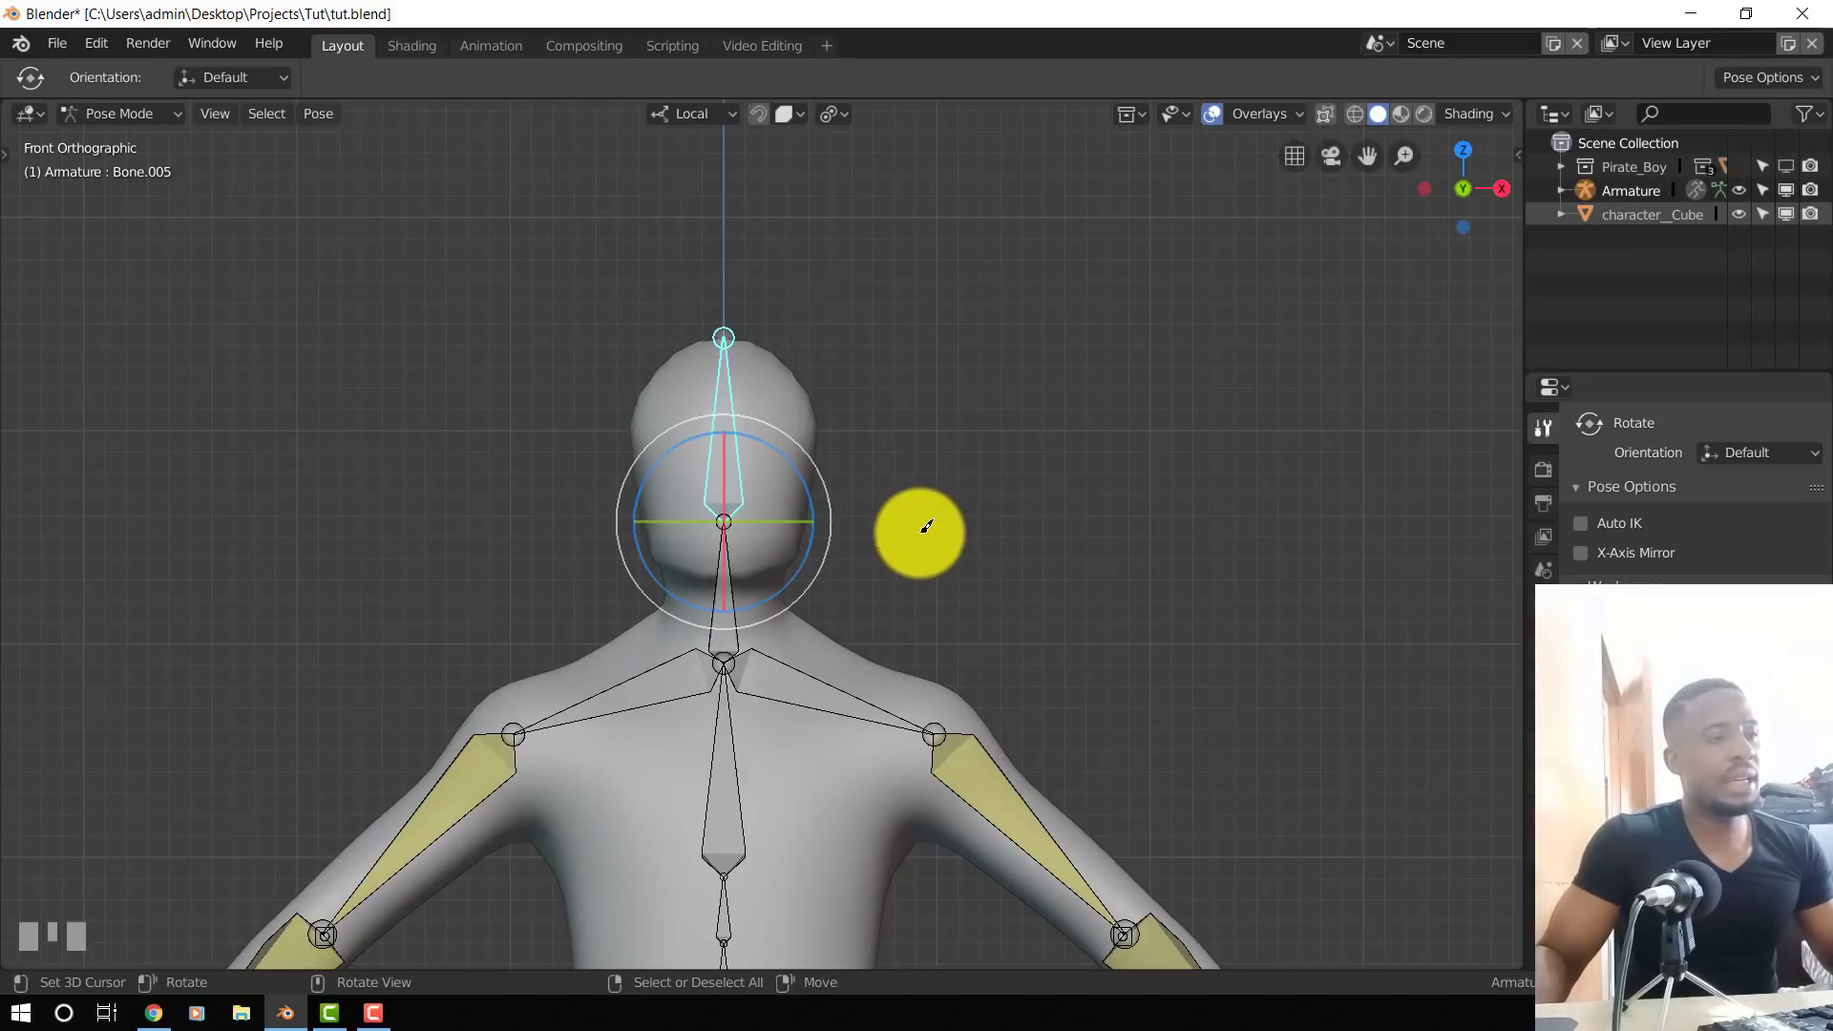
{"action": "key", "text": "KP_3"}
{"action": "key", "text": "r"}
{"action": "right_click", "coordinate": [1023, 479]}
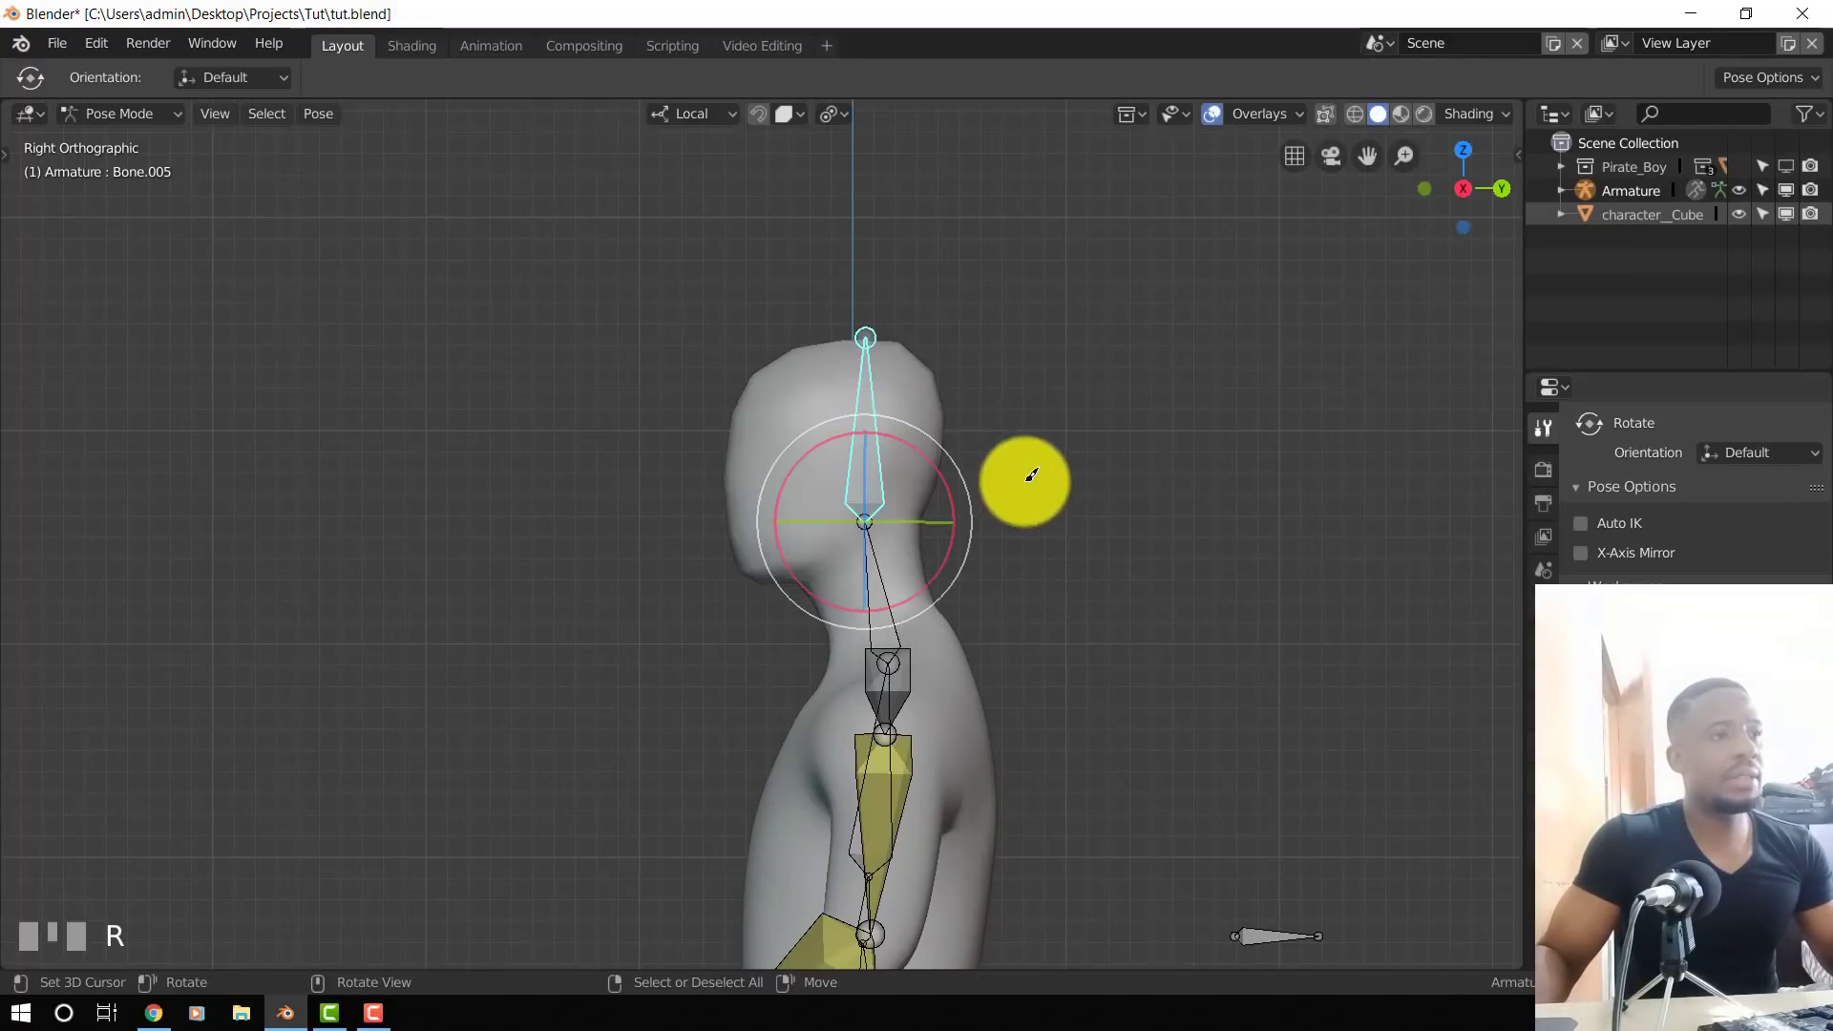
{"action": "key", "text": "KP_1"}
{"action": "key", "text": "r"}
{"action": "right_click", "coordinate": [933, 487]}
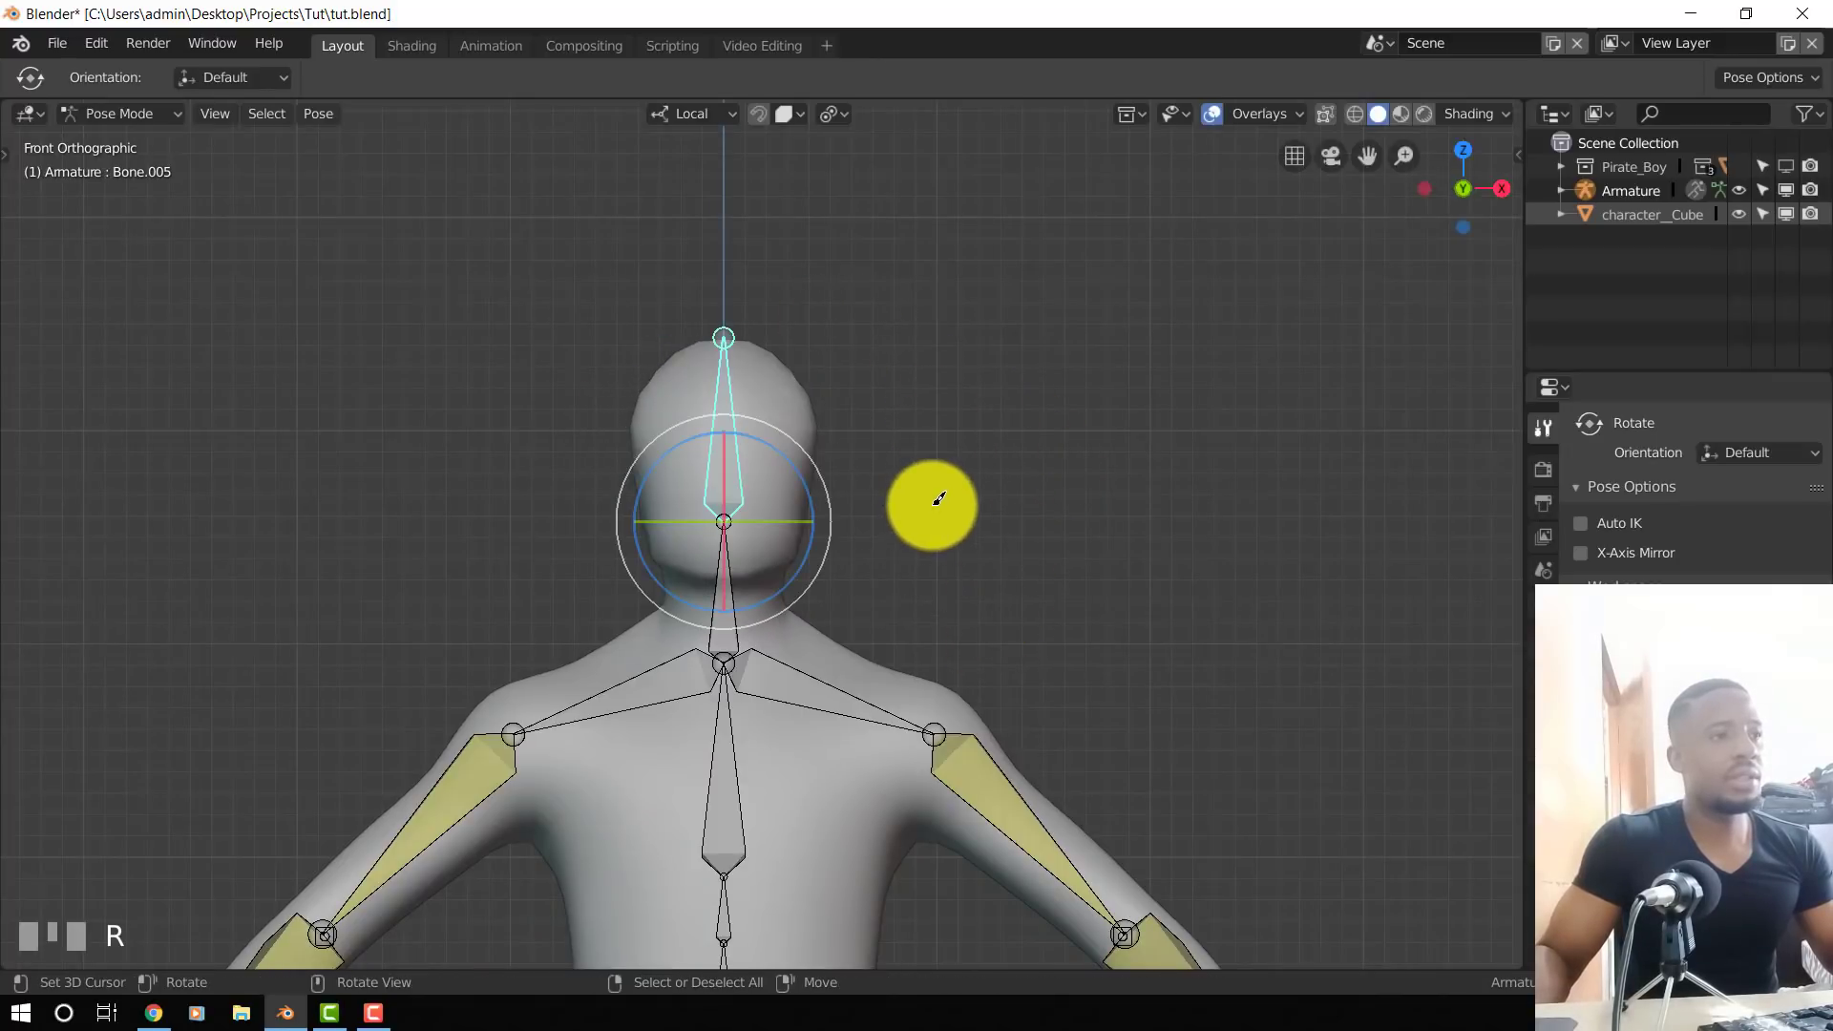
- Rotate the left and right shoulder bones upward in the front view to test the shoulder and neck deformation
{"action": "left_click", "coordinate": [922, 728]}
{"action": "key", "text": "r"}
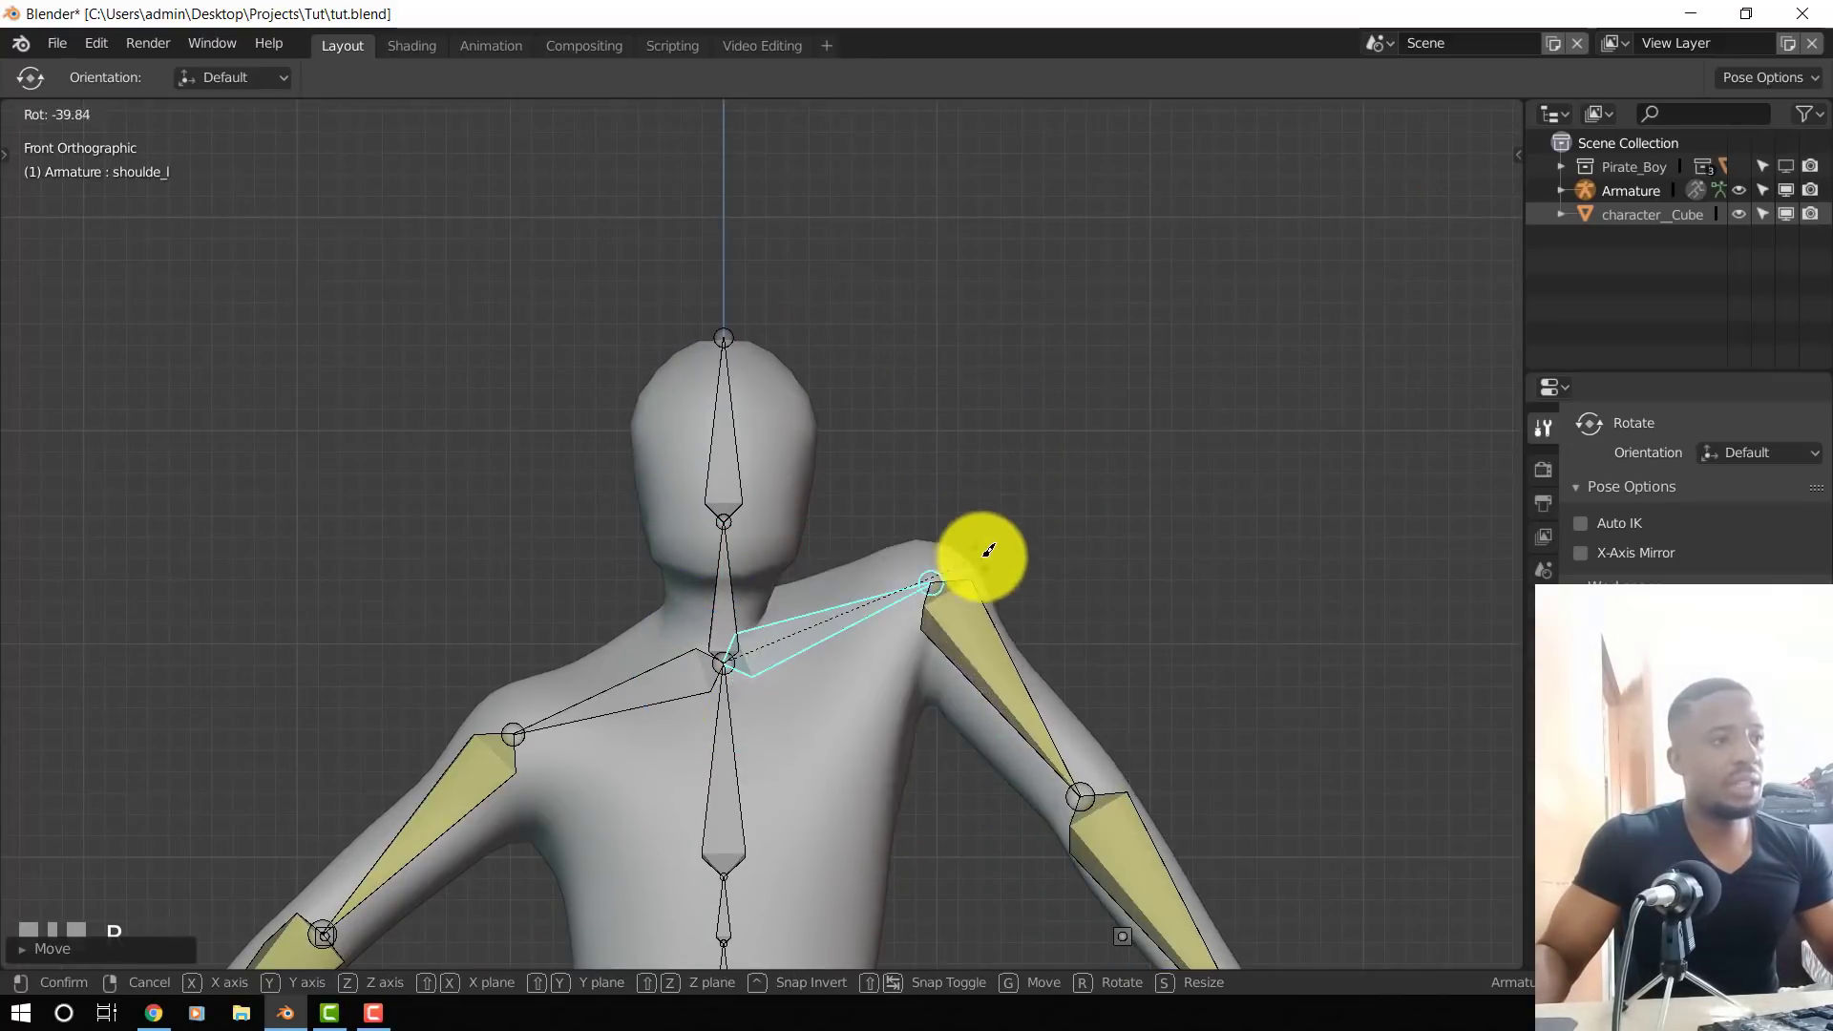
{"action": "left_click", "coordinate": [979, 584]}
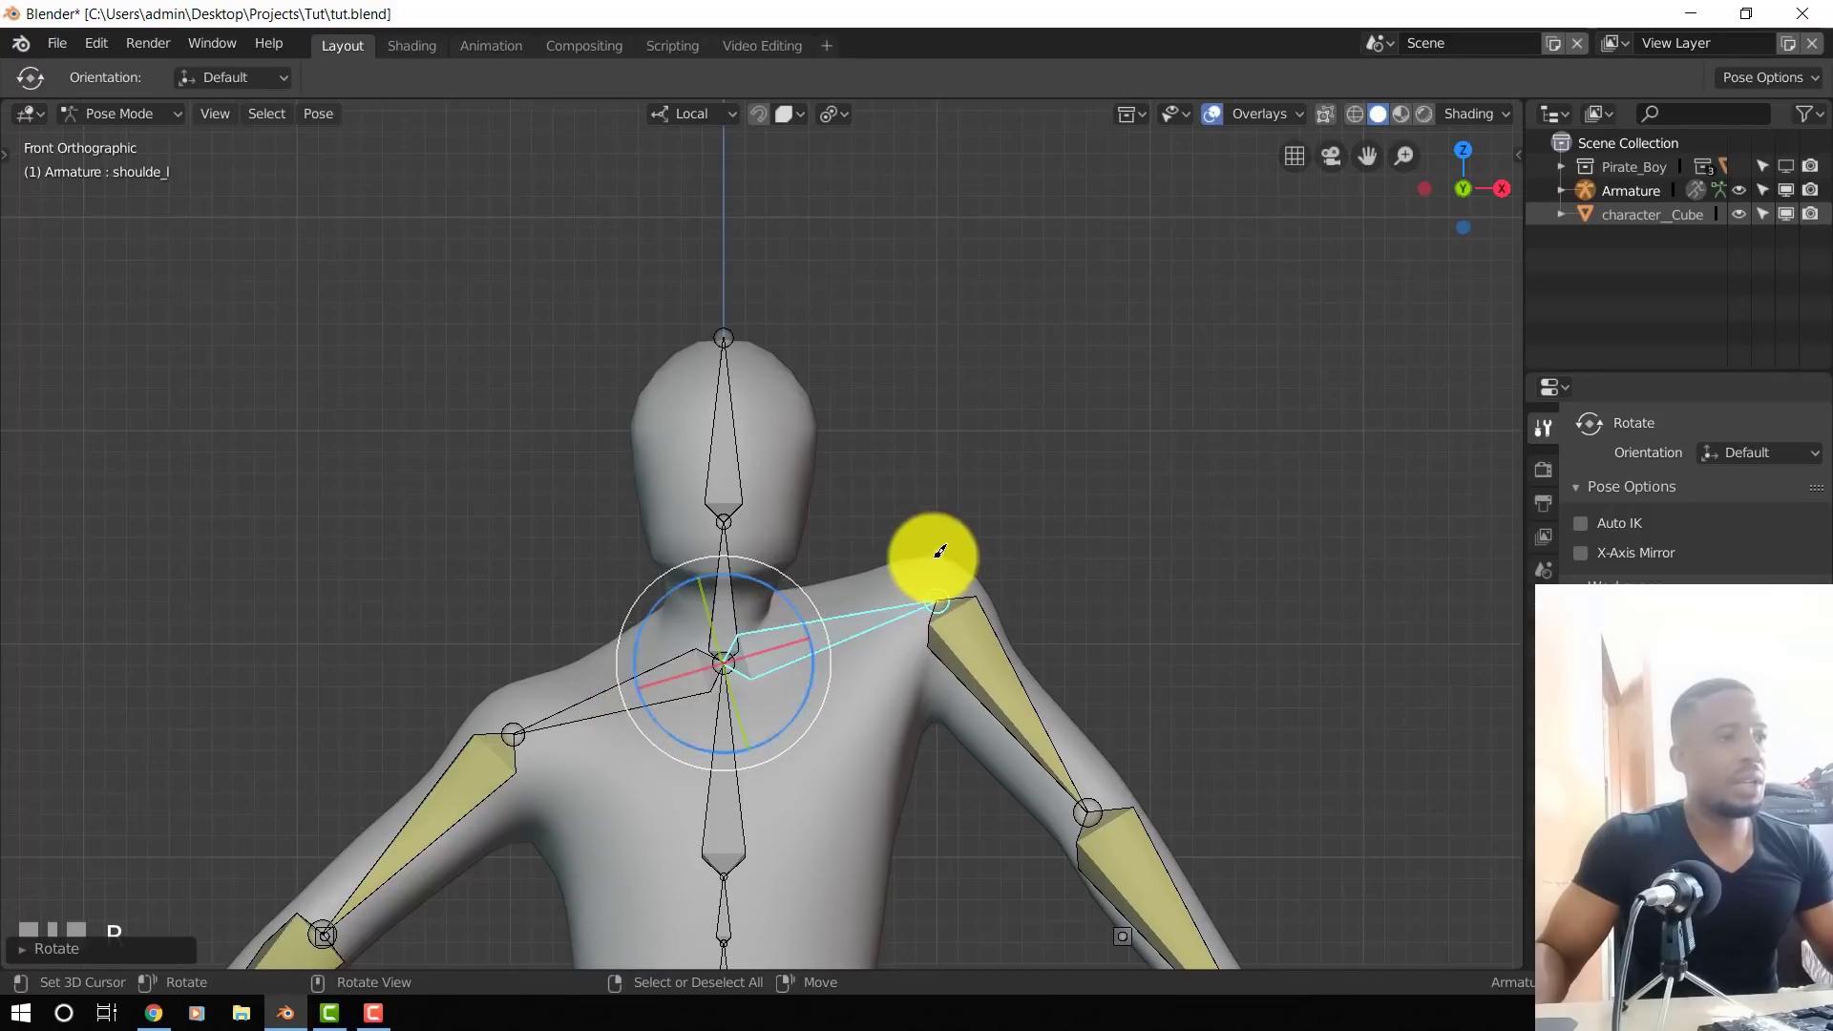
{"action": "scroll", "coordinate": [830, 576], "scroll_direction": "up", "scroll_amount": 2}
{"action": "middle_click_drag", "start_coordinate": [937, 553], "coordinate": [893, 608]}
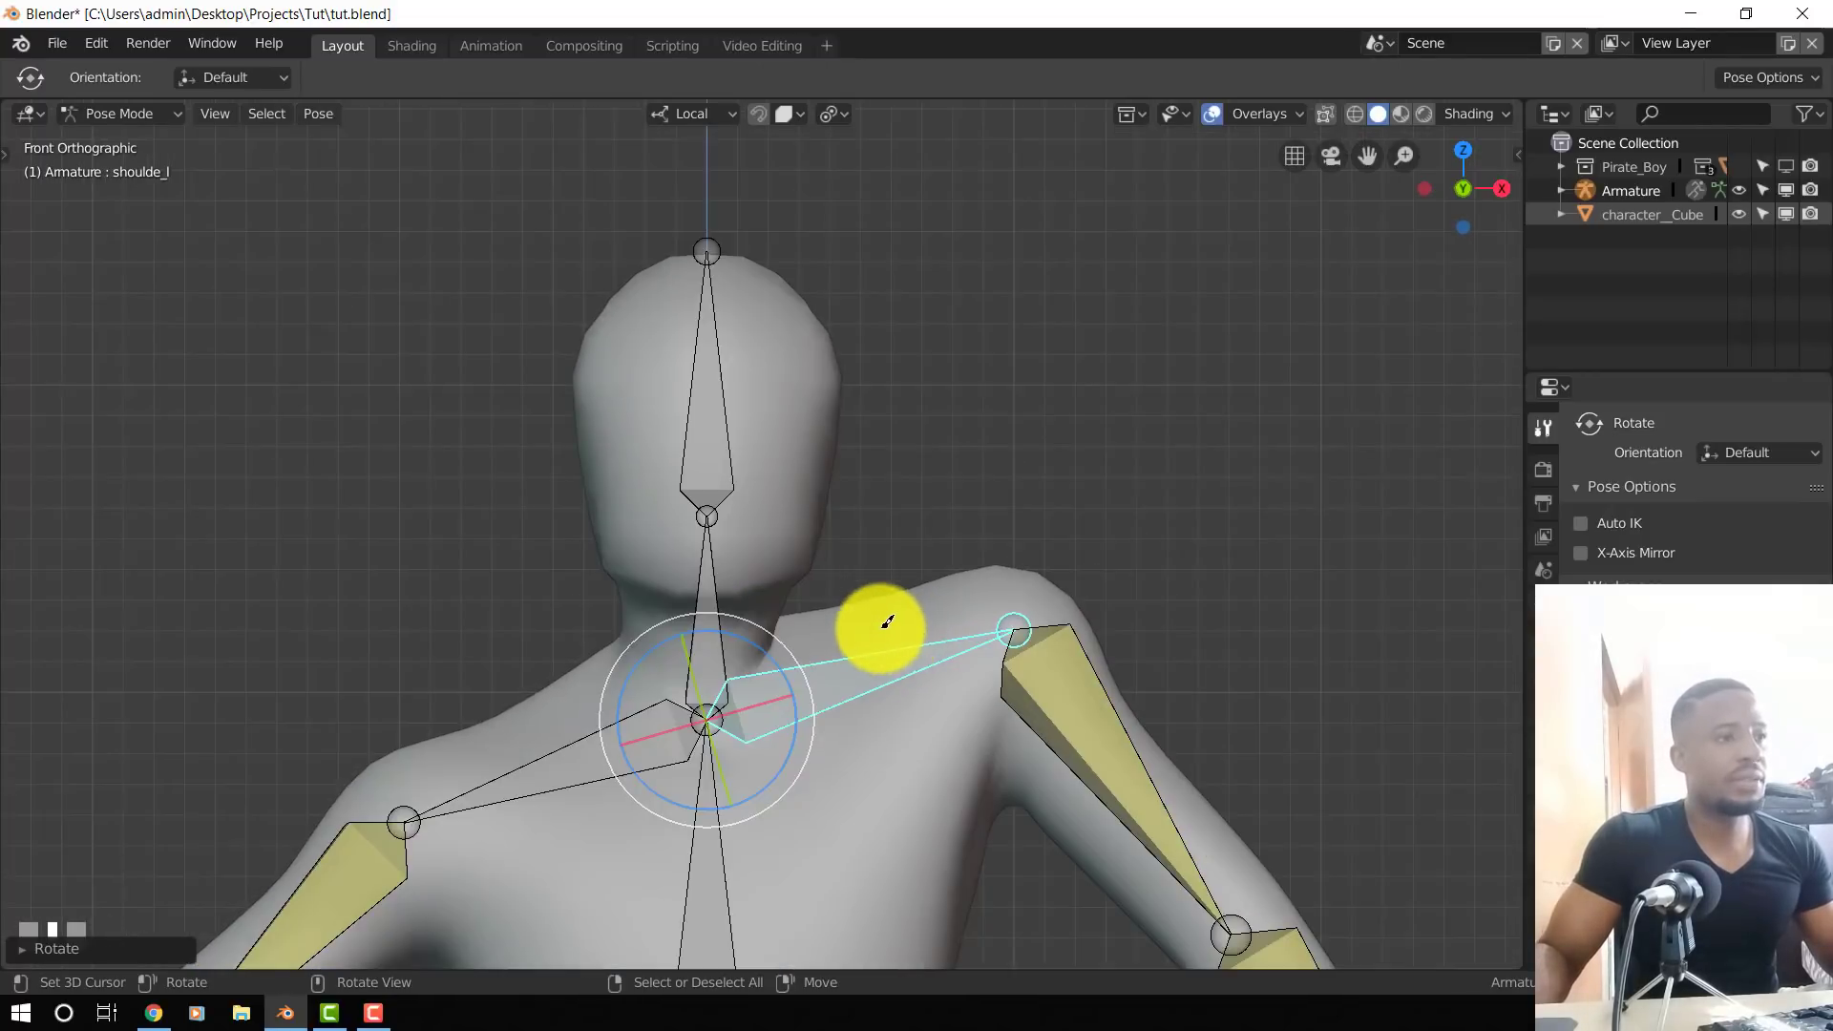
{"action": "scroll", "coordinate": [881, 628], "scroll_direction": "down", "scroll_amount": 3}
{"action": "key", "text": "alt+a"}
{"action": "left_click", "coordinate": [640, 674]}
{"action": "key", "text": "r"}
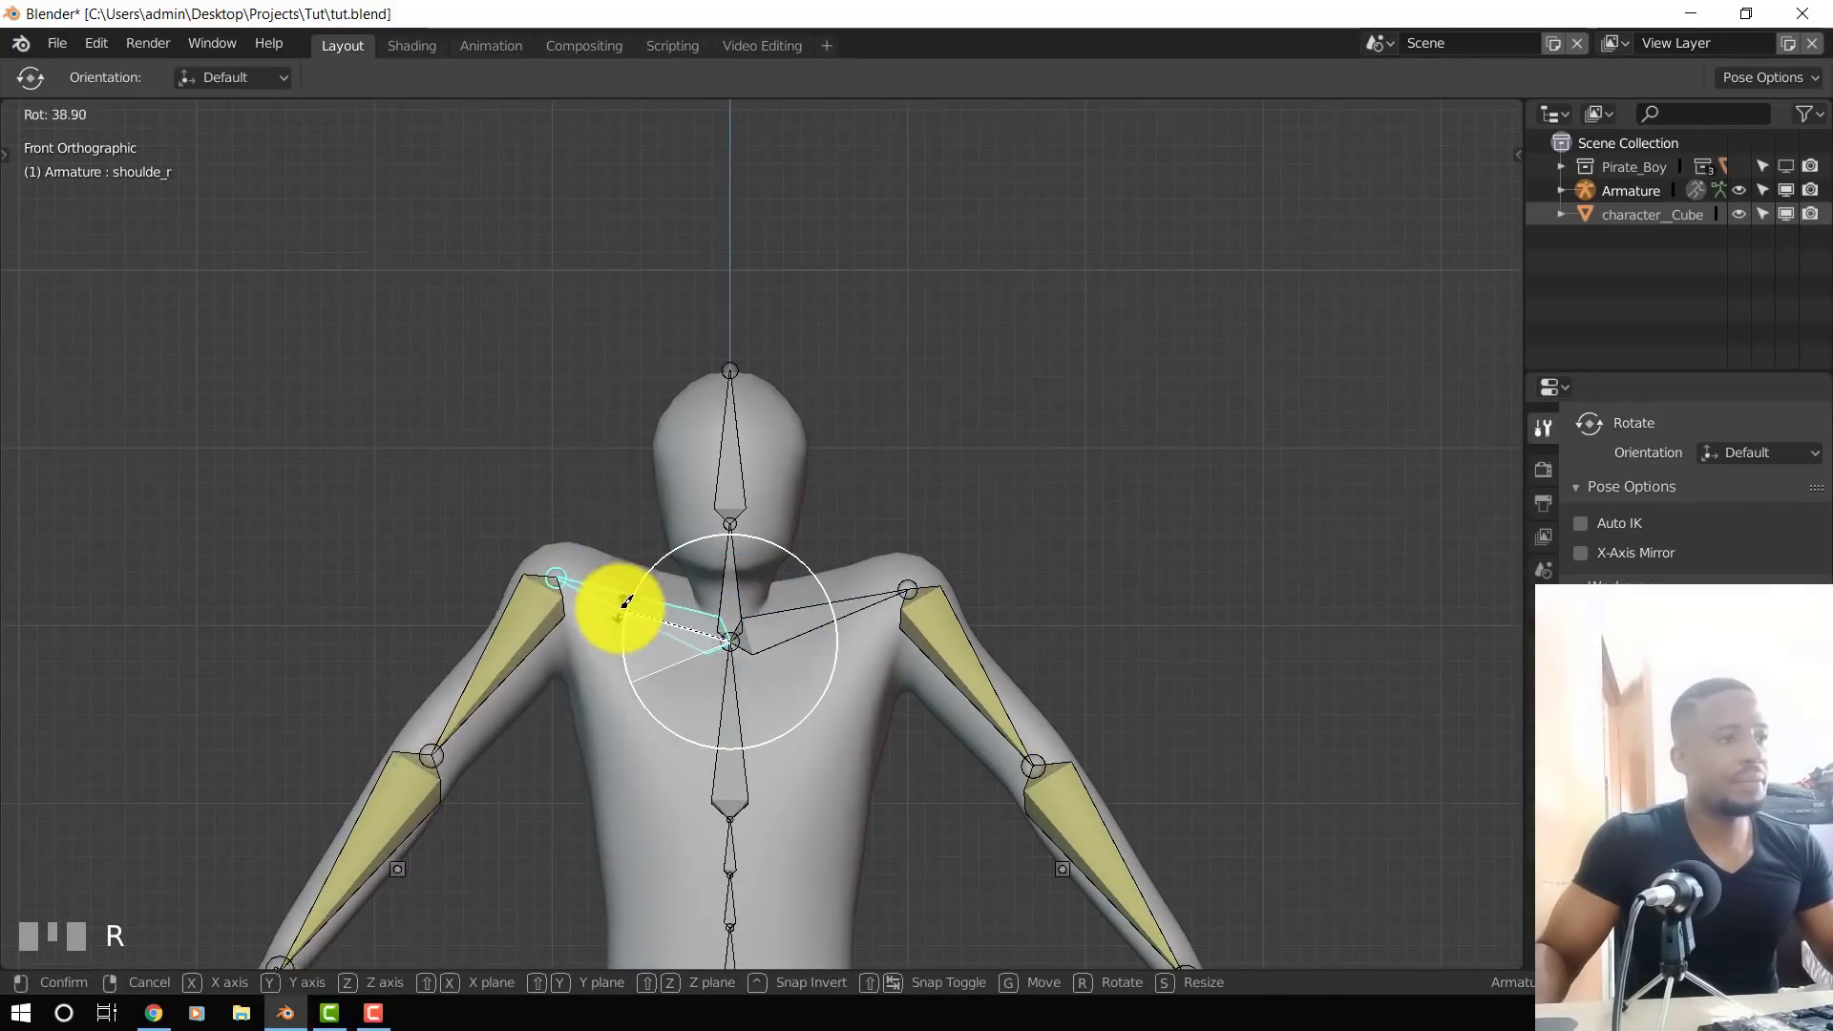
{"action": "left_click", "coordinate": [616, 632]}
- Clear the rotation and location of all the armature's bones, leaving nothing selected
{"action": "key", "text": "a"}
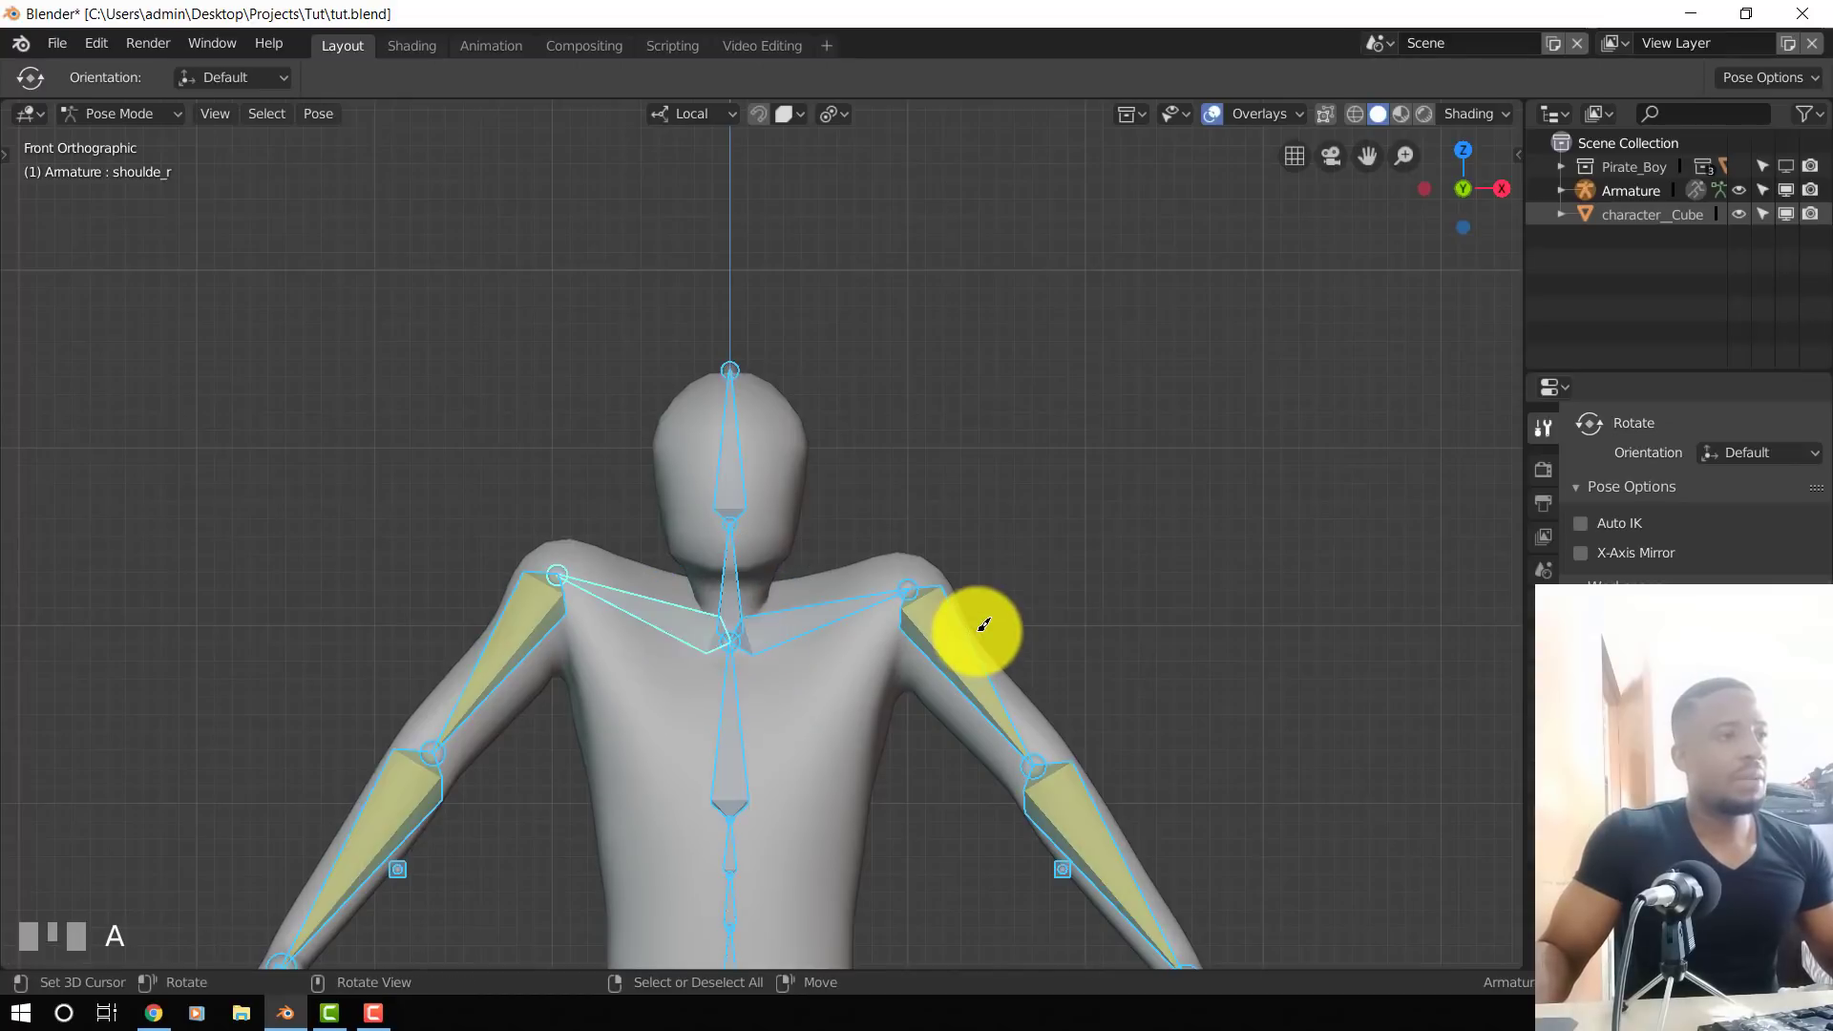
{"action": "key", "text": "alt+r"}
{"action": "key", "text": "alt+g"}
{"action": "middle_click_drag", "start_coordinate": [872, 825], "coordinate": [837, 465], "text": "shift"}
{"action": "key", "text": "alt+a"}
{"action": "middle_click_drag", "start_coordinate": [1028, 581], "coordinate": [1002, 579]}
{"action": "scroll", "coordinate": [1002, 579], "scroll_direction": "down", "scroll_amount": 5}
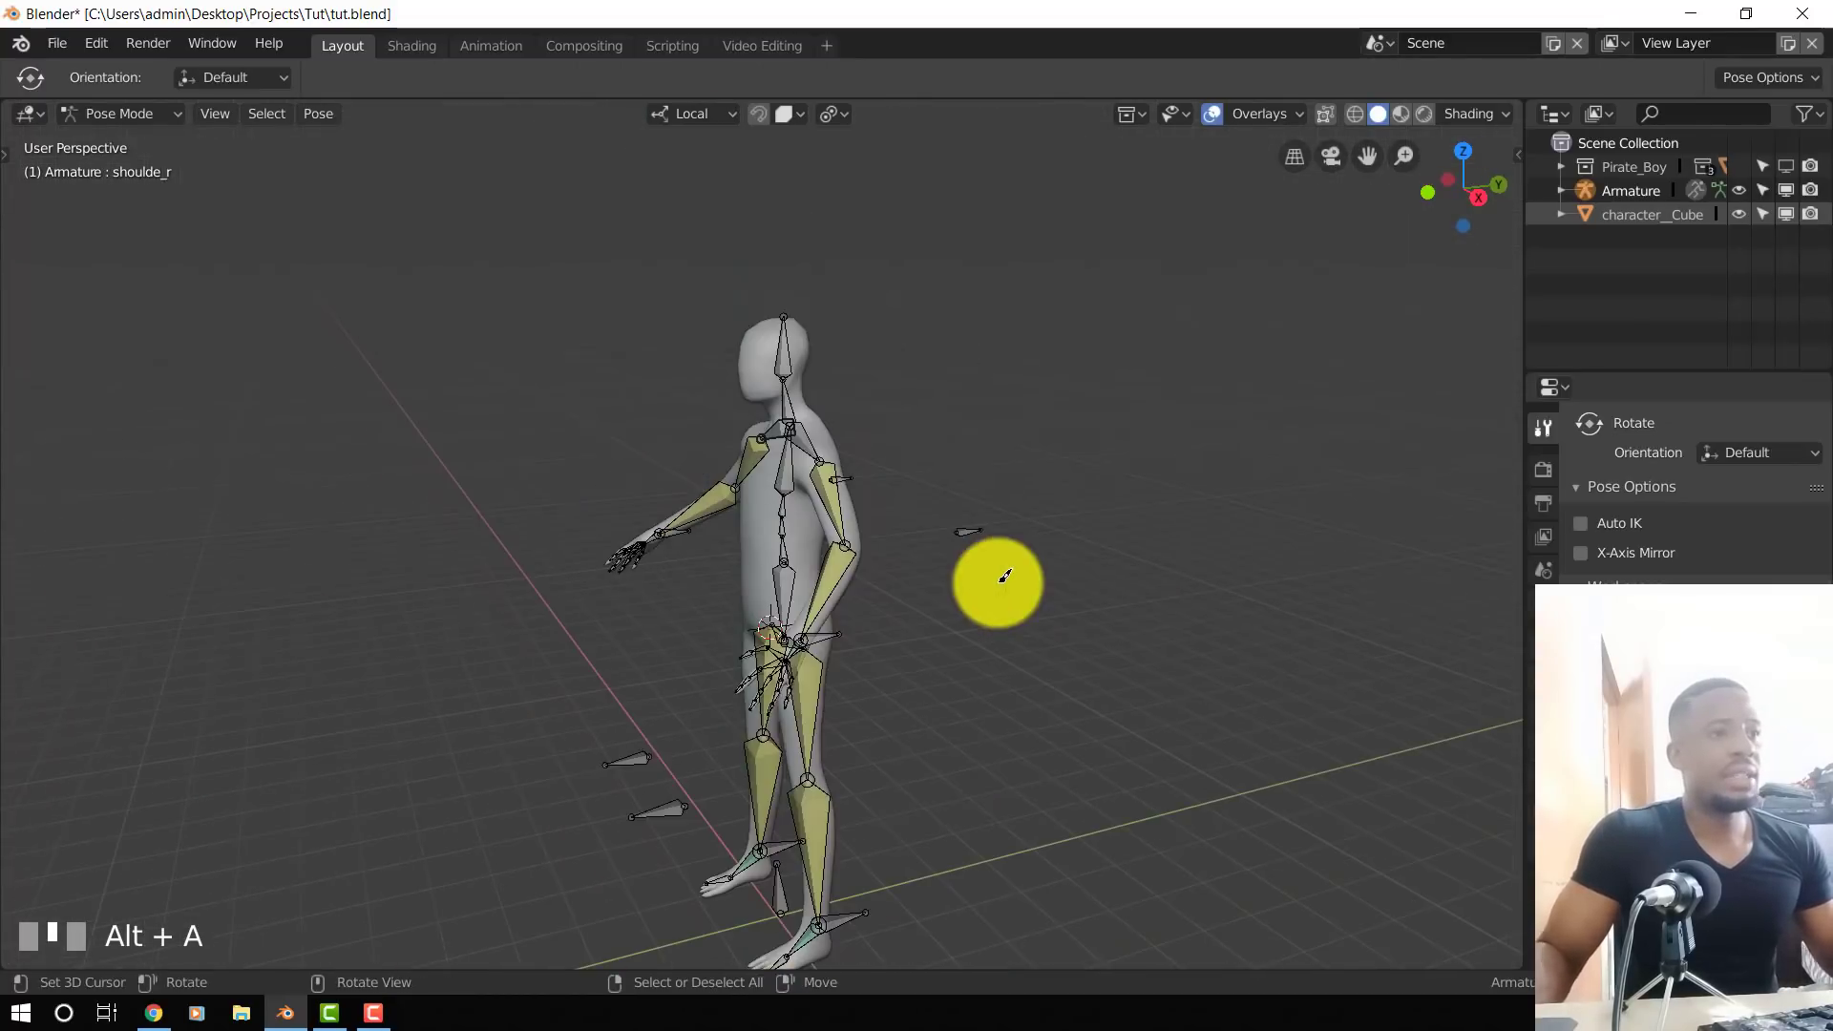
- Return the armature to Object Mode in the front view and save the file
{"action": "key", "text": "ctrl+Tab"}
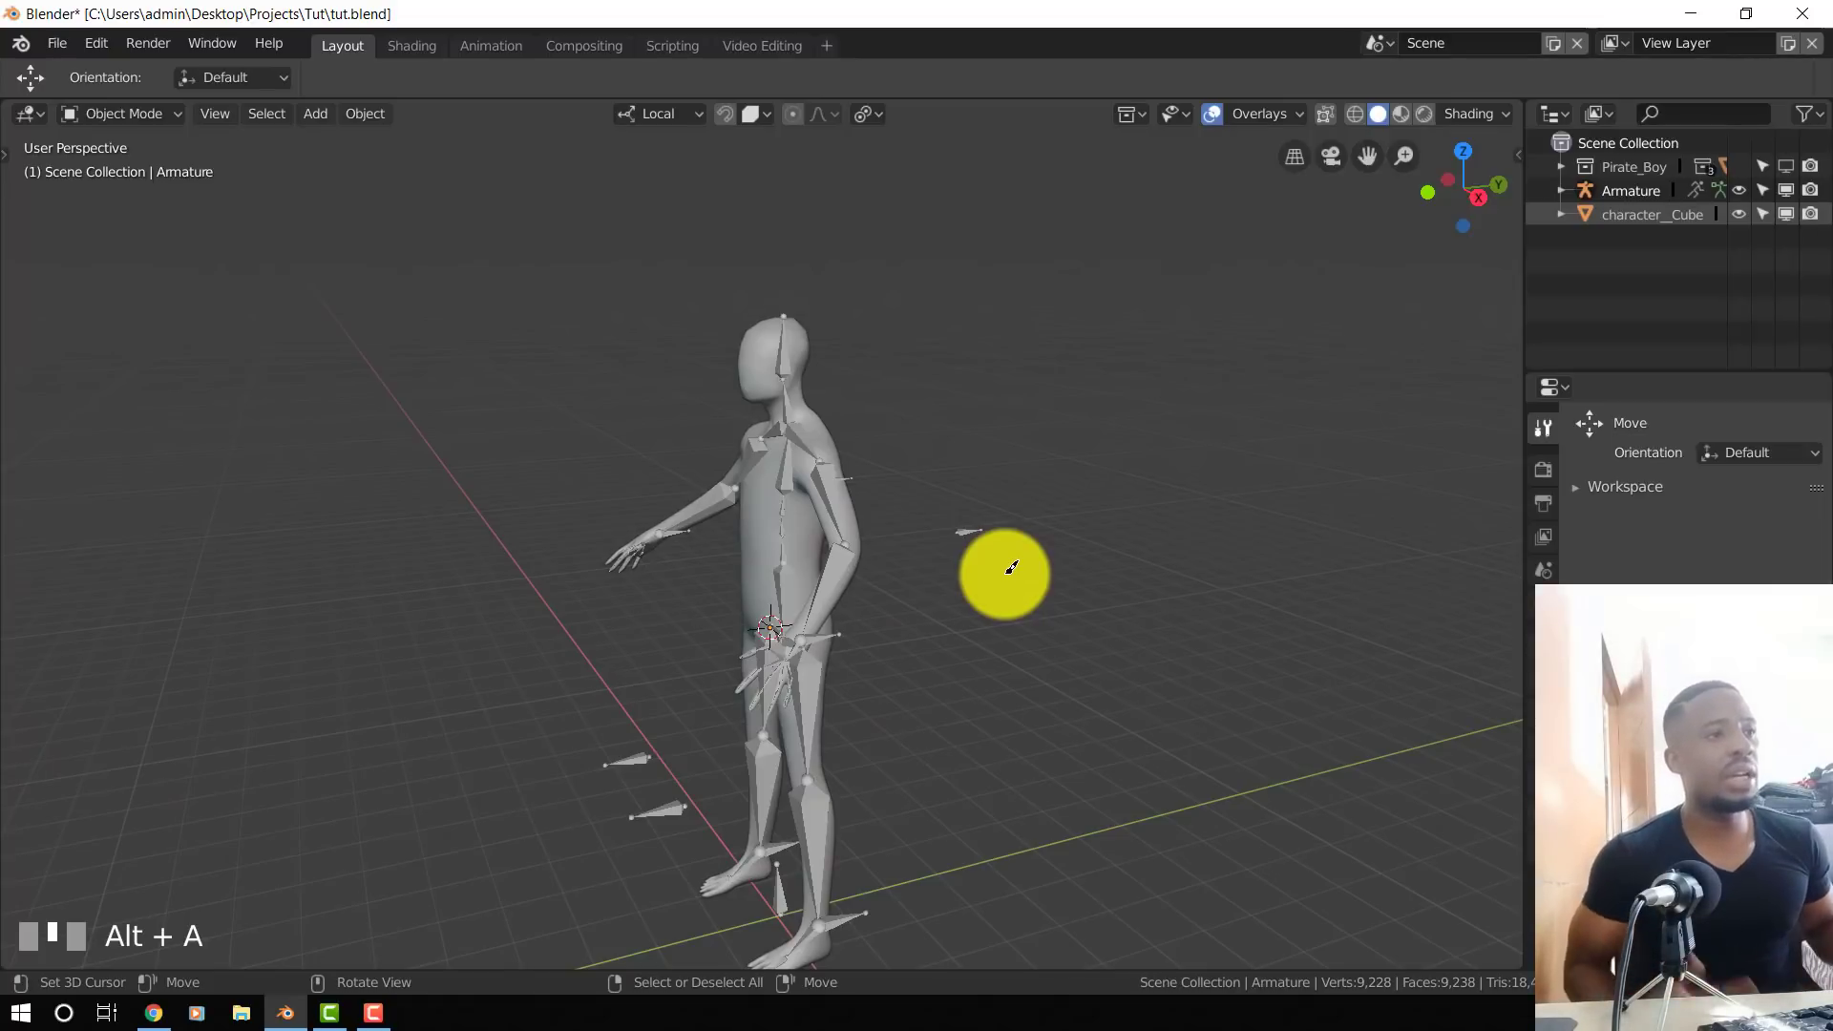
{"action": "key", "text": "KP_1"}
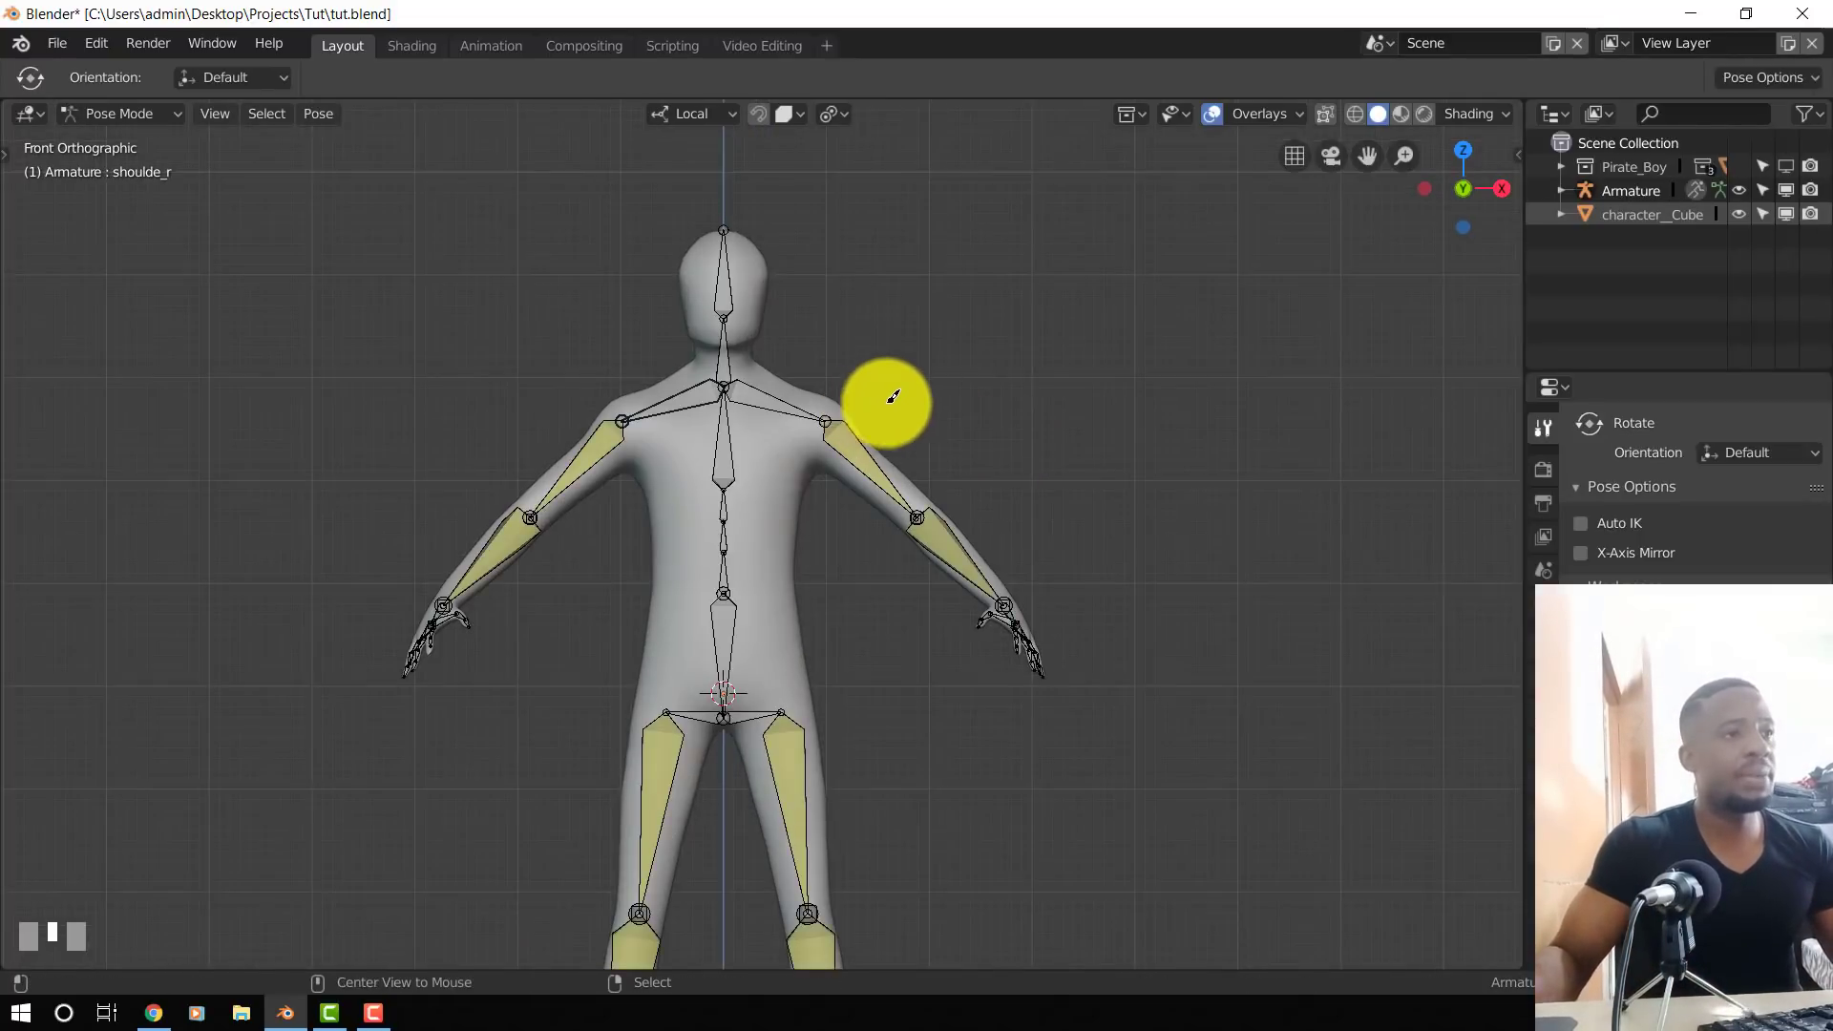
{"action": "key", "text": "ctrl+Tab"}
{"action": "middle_click_drag", "start_coordinate": [955, 334], "coordinate": [739, 491], "text": "shift"}
{"action": "scroll", "coordinate": [780, 437], "scroll_direction": "down", "scroll_amount": 2}
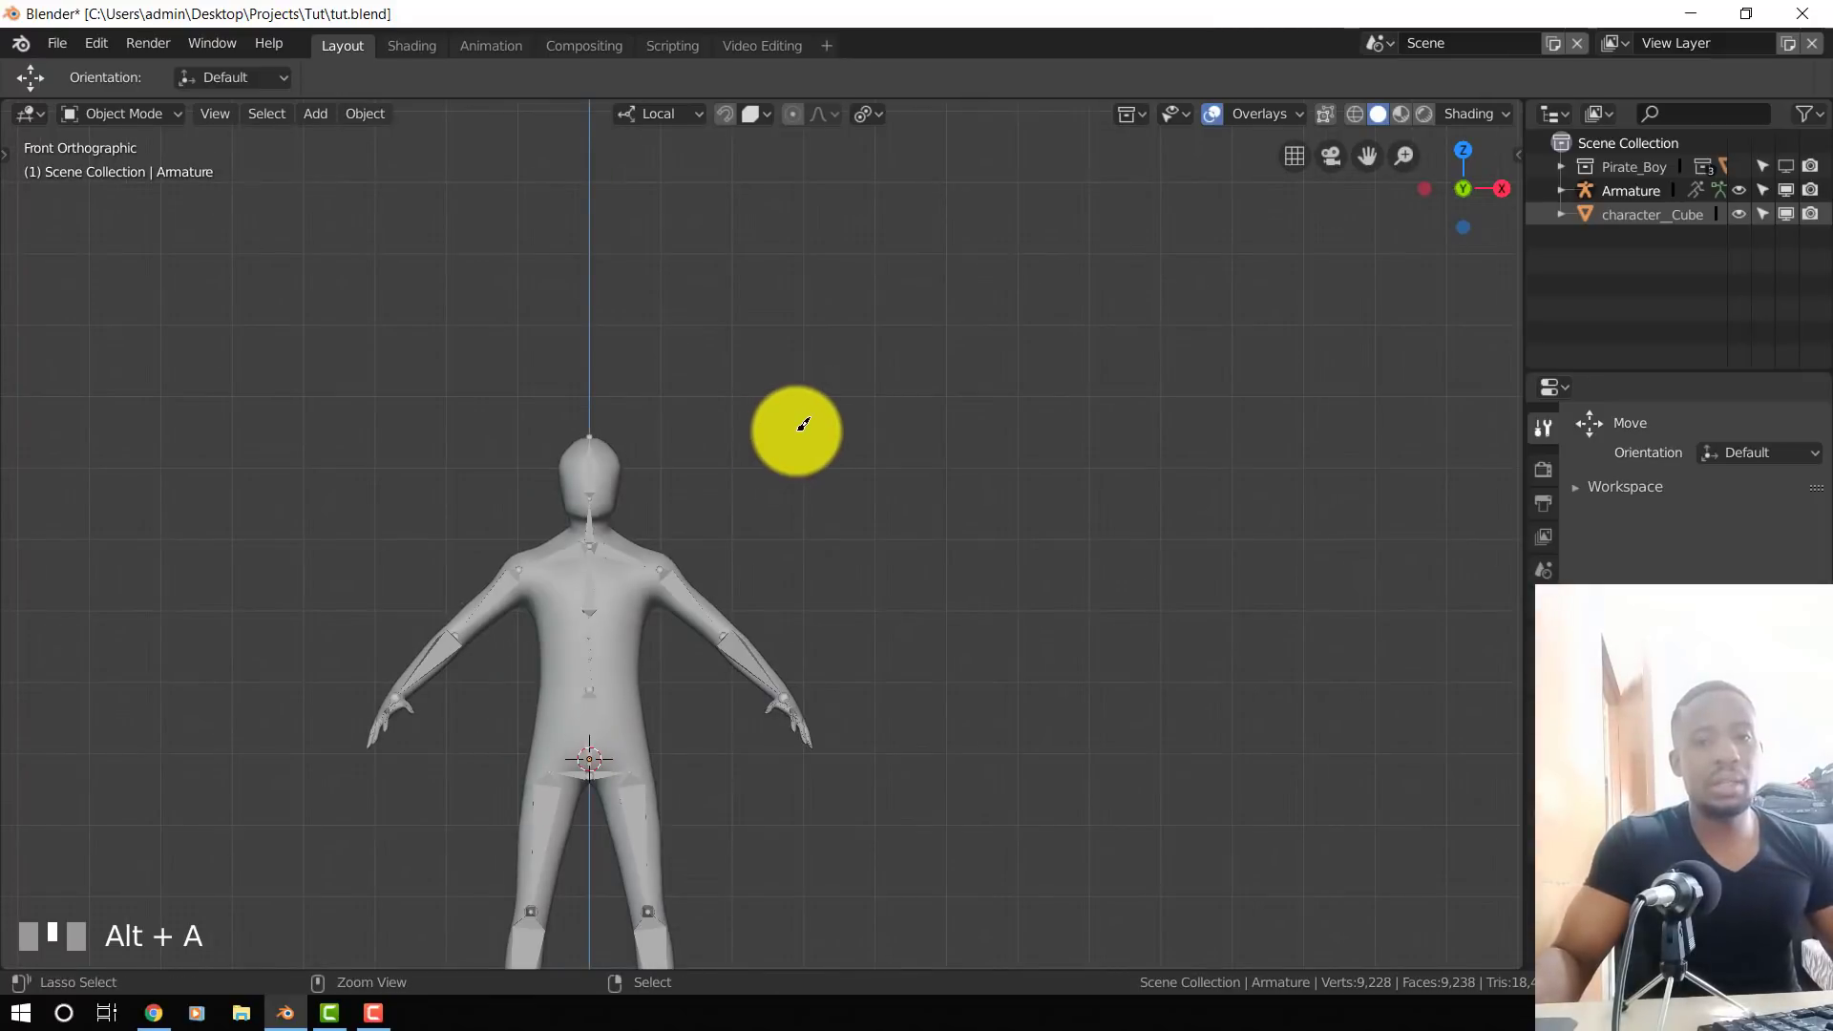
{"action": "key", "text": "ctrl+s"}
- Place the 3D cursor just above and beside the character's head, add a Bezier circle there, and move it along X away from the character
{"action": "right_click", "coordinate": [662, 372], "text": "shift"}
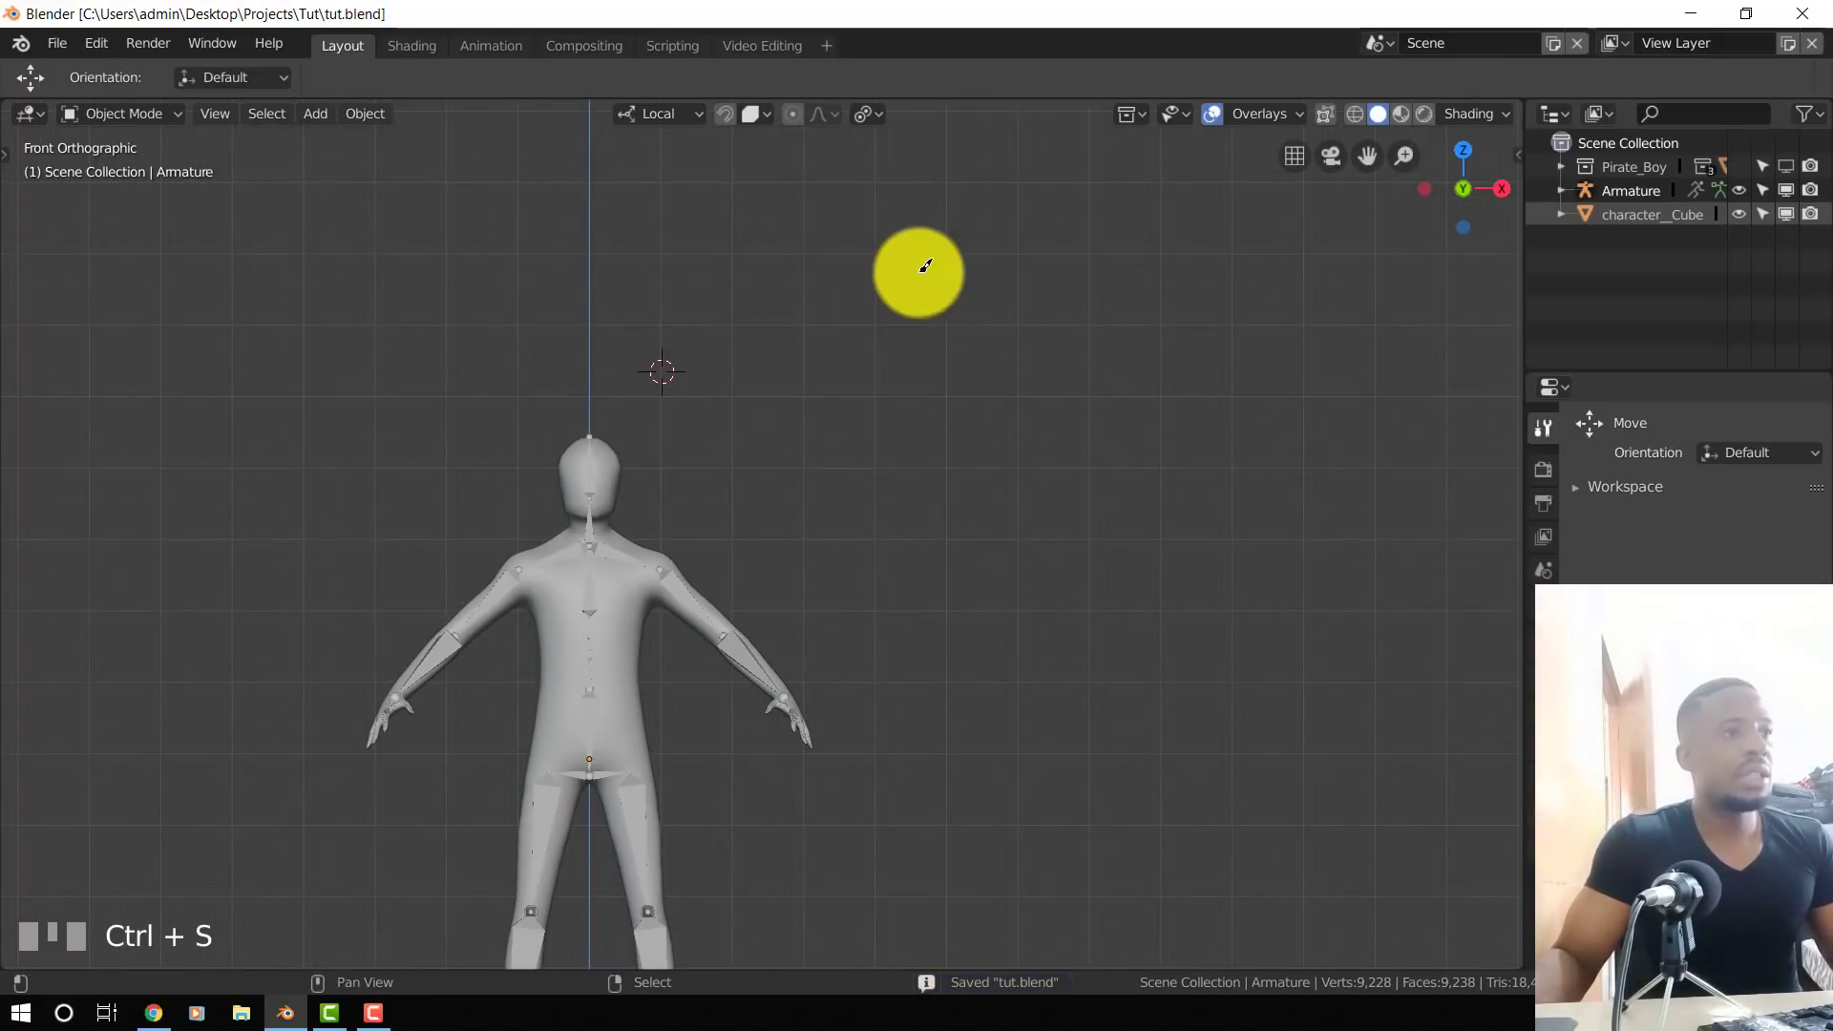
{"action": "key", "text": "shift+a"}
{"action": "mouse_move", "coordinate": [850, 116]}
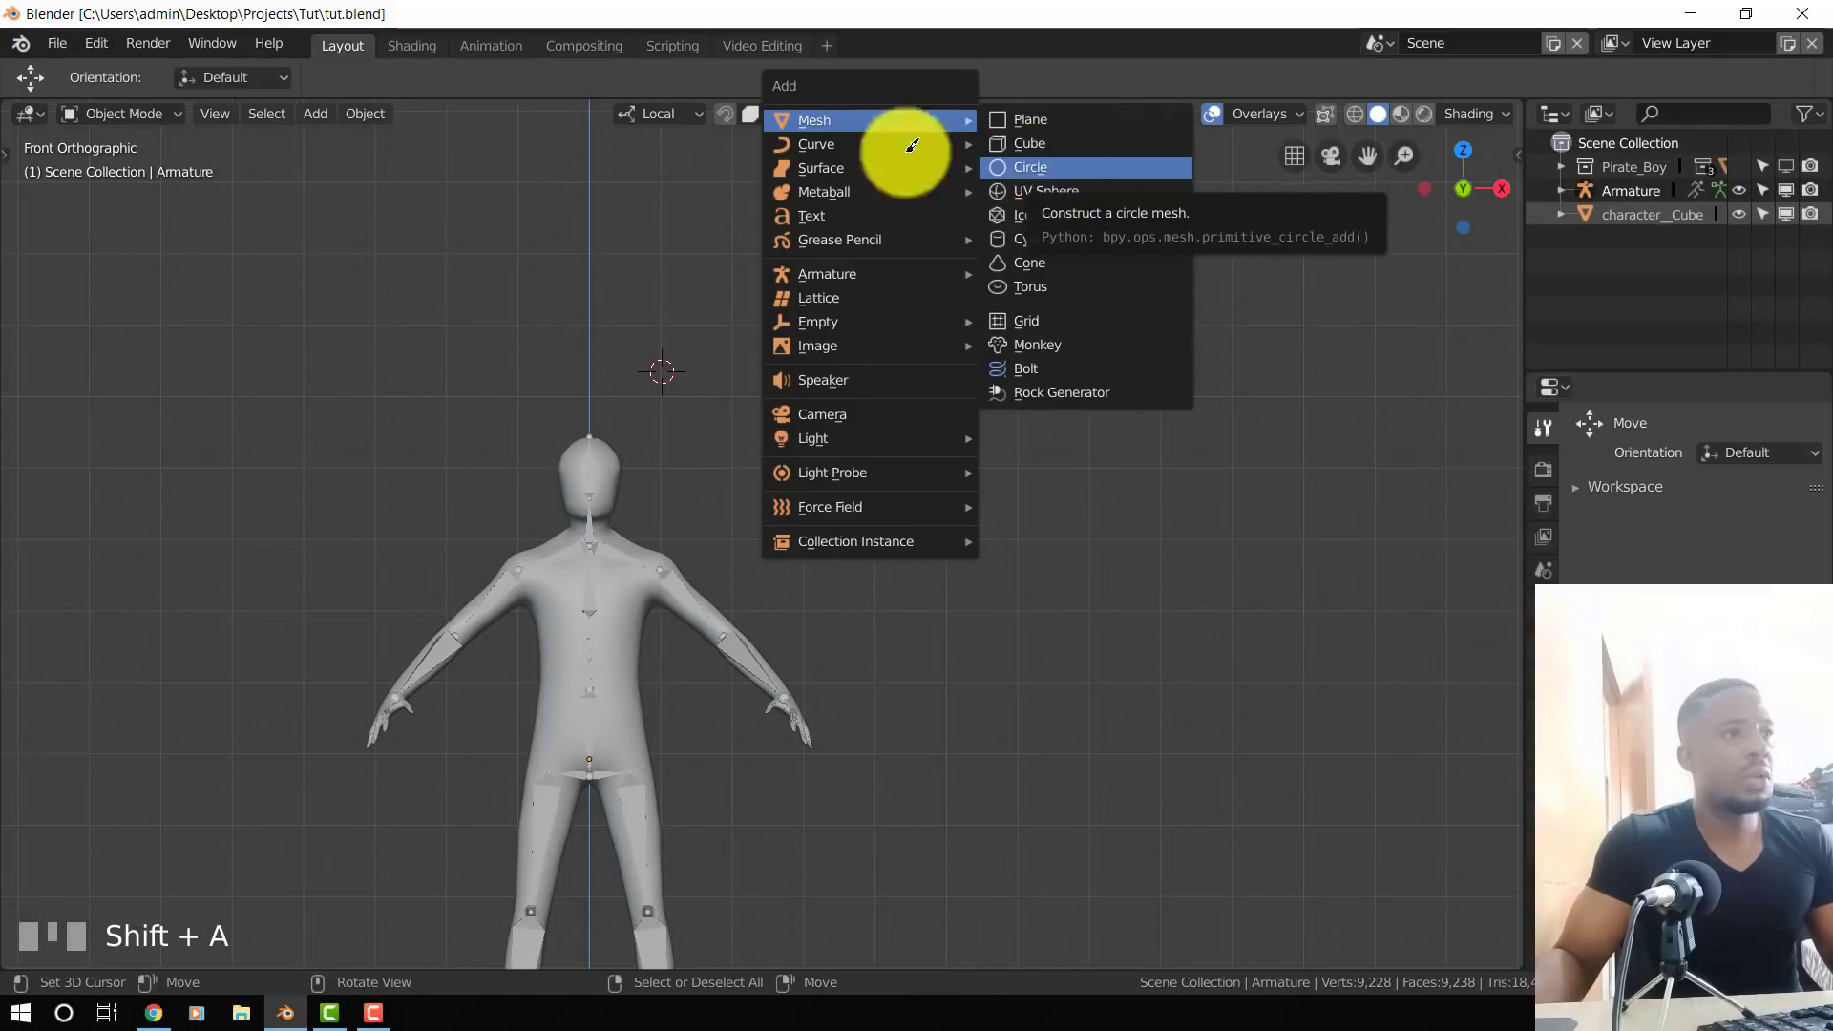
{"action": "mouse_move", "coordinate": [912, 145]}
{"action": "left_click", "coordinate": [1035, 167]}
{"action": "middle_click_drag", "start_coordinate": [973, 344], "coordinate": [763, 379]}
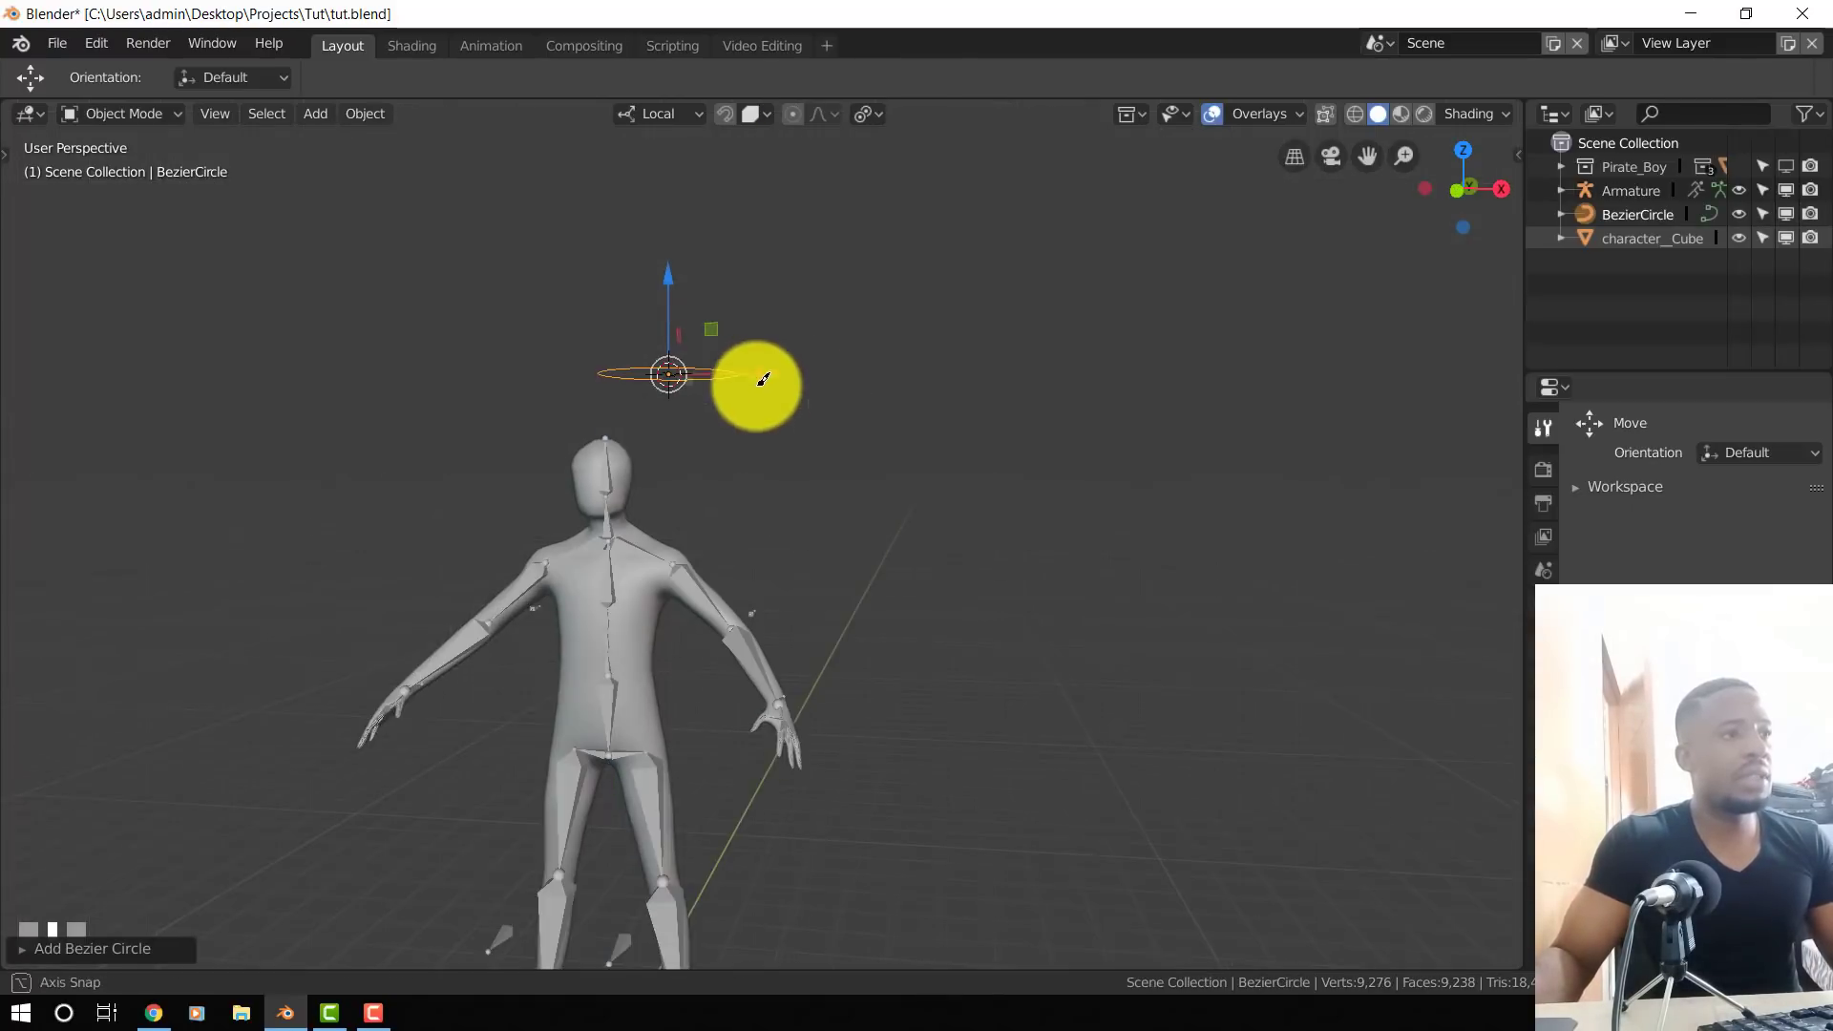
{"action": "left_click_drag", "start_coordinate": [762, 380], "coordinate": [982, 385]}
{"action": "key", "text": "KP_1"}
- In Edit Mode, move the circle's two opposite control points at its X extremes down about 1.1 m along Z
{"action": "key", "text": "Tab"}
{"action": "scroll", "coordinate": [973, 381], "scroll_direction": "up", "scroll_amount": 3}
{"action": "middle_click_drag", "start_coordinate": [974, 381], "coordinate": [944, 480]}
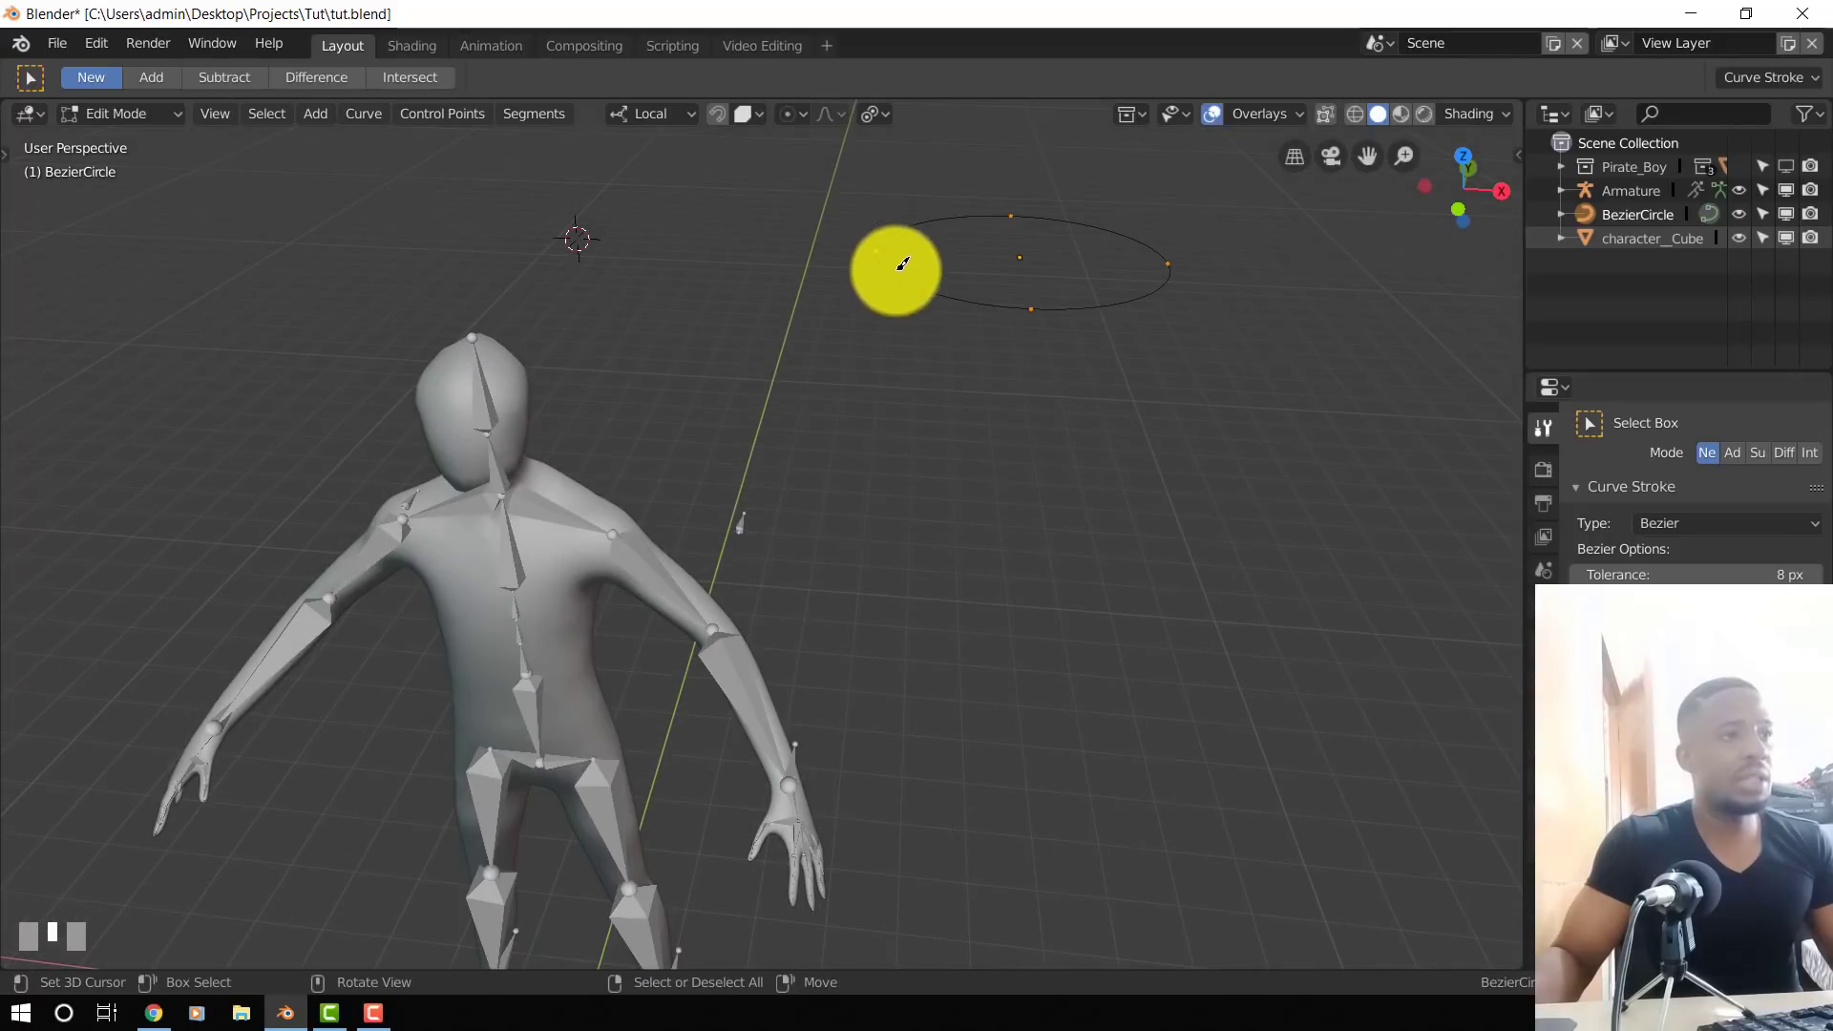
{"action": "left_click", "coordinate": [1168, 265], "text": "shift"}
{"action": "key", "text": "KP_1"}
{"action": "key", "text": "g"}
{"action": "key", "text": "x"}
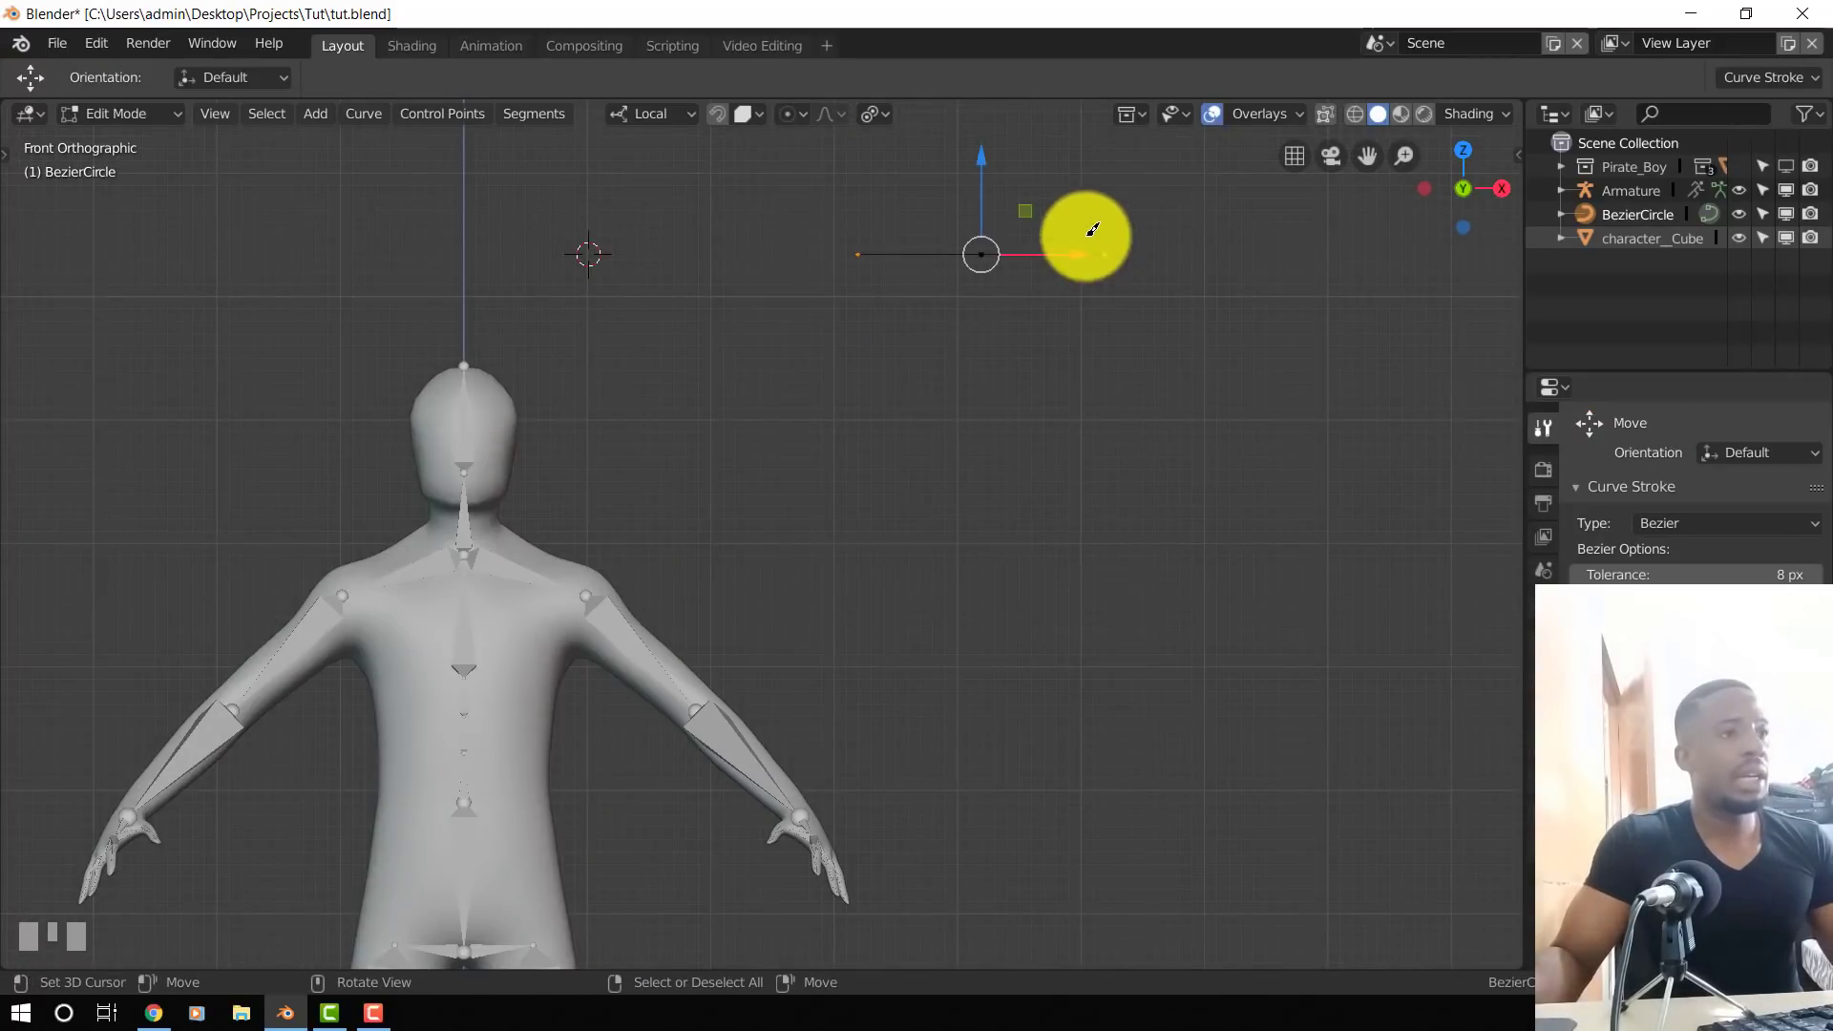
{"action": "key", "text": "z"}
{"action": "key", "text": "z"}
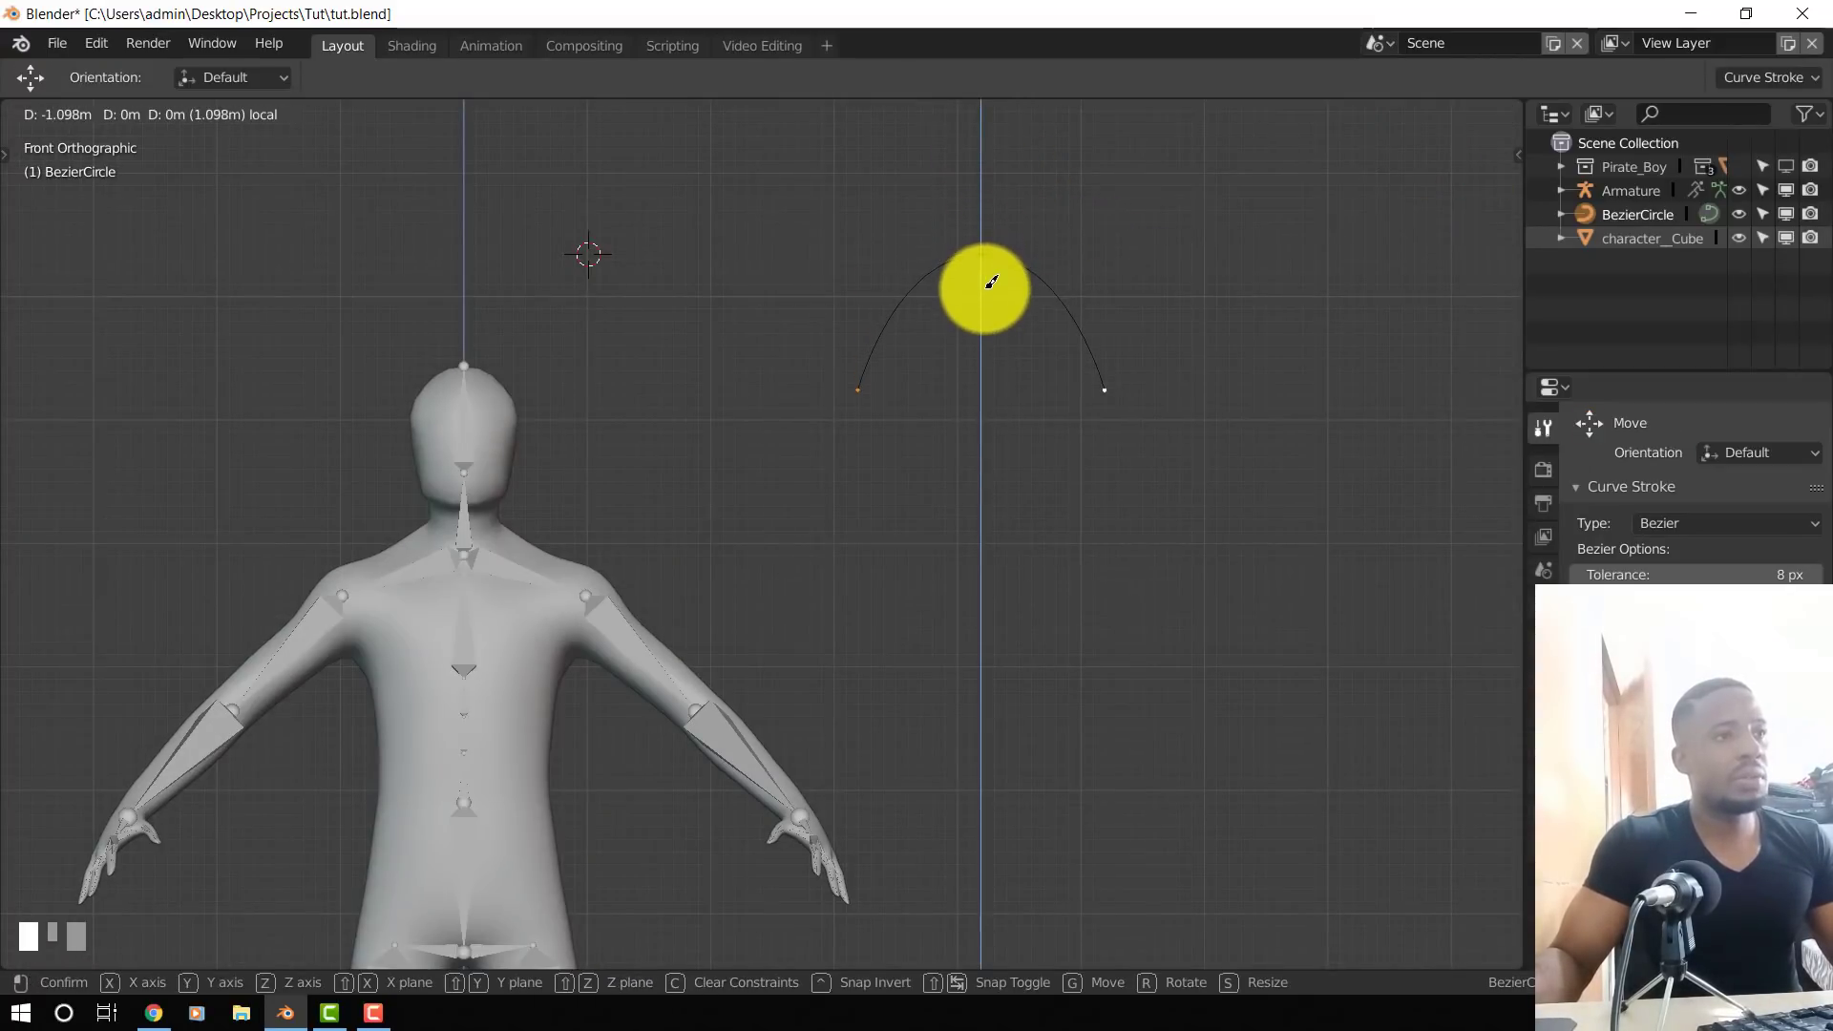
{"action": "left_click", "coordinate": [991, 281]}
{"action": "middle_click_drag", "start_coordinate": [991, 280], "coordinate": [1104, 389]}
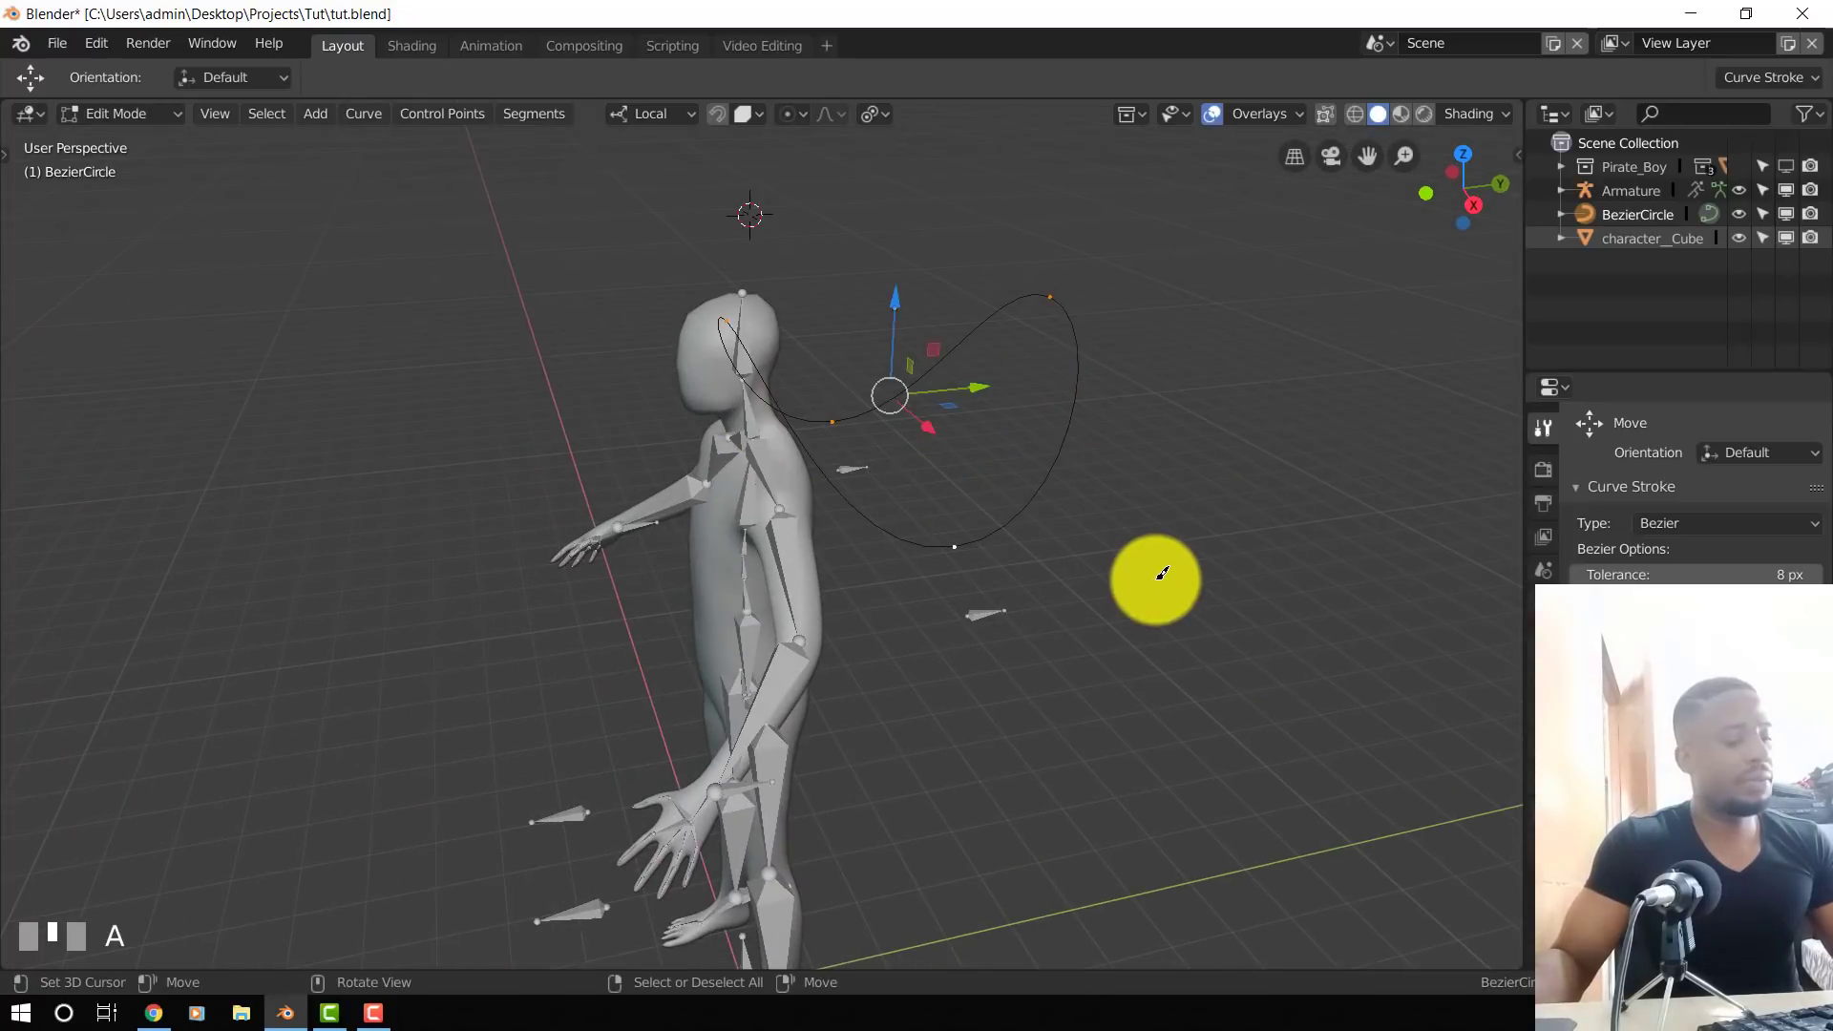
{"action": "key", "text": "s"}
{"action": "middle_click_drag", "start_coordinate": [1156, 577], "coordinate": [1057, 463]}
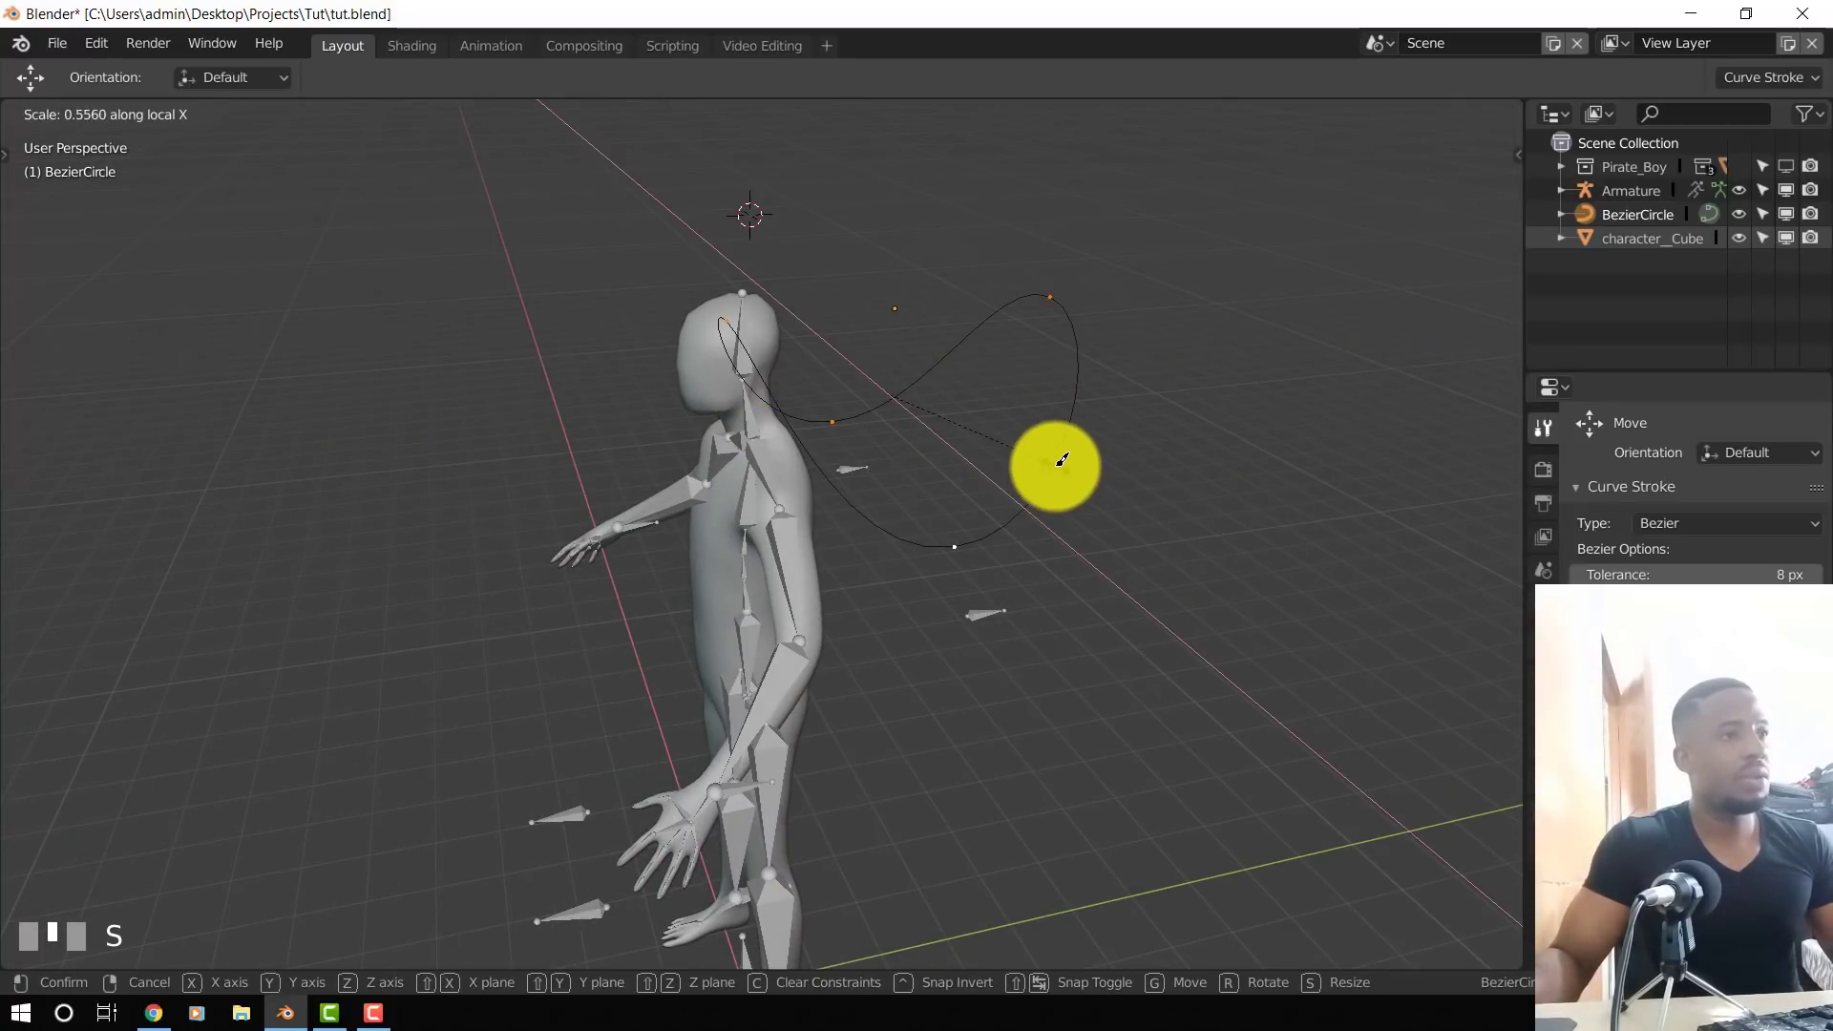
{"action": "right_click", "coordinate": [1056, 463]}
- Set the transform orientation to Global, choose a pivot point, and scale the whole curve to about 0.31 along Y
{"action": "key", "text": "comma"}
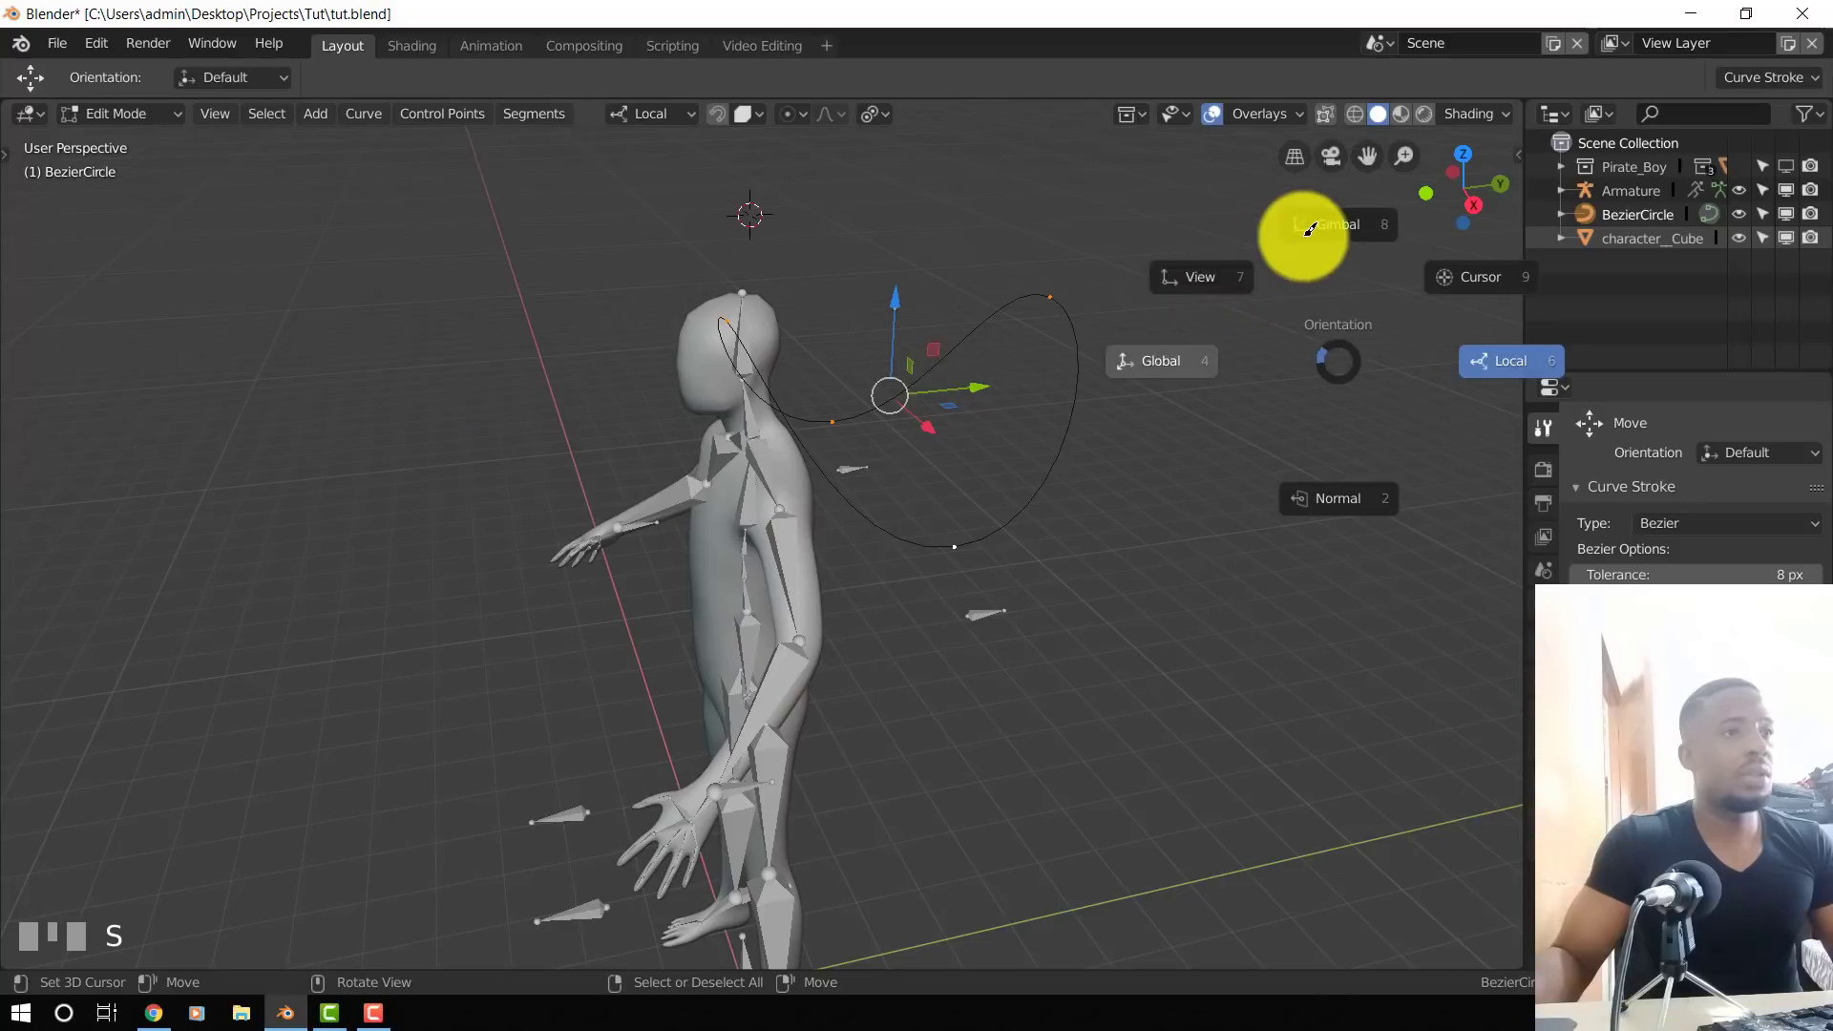
{"action": "left_click", "coordinate": [1186, 374]}
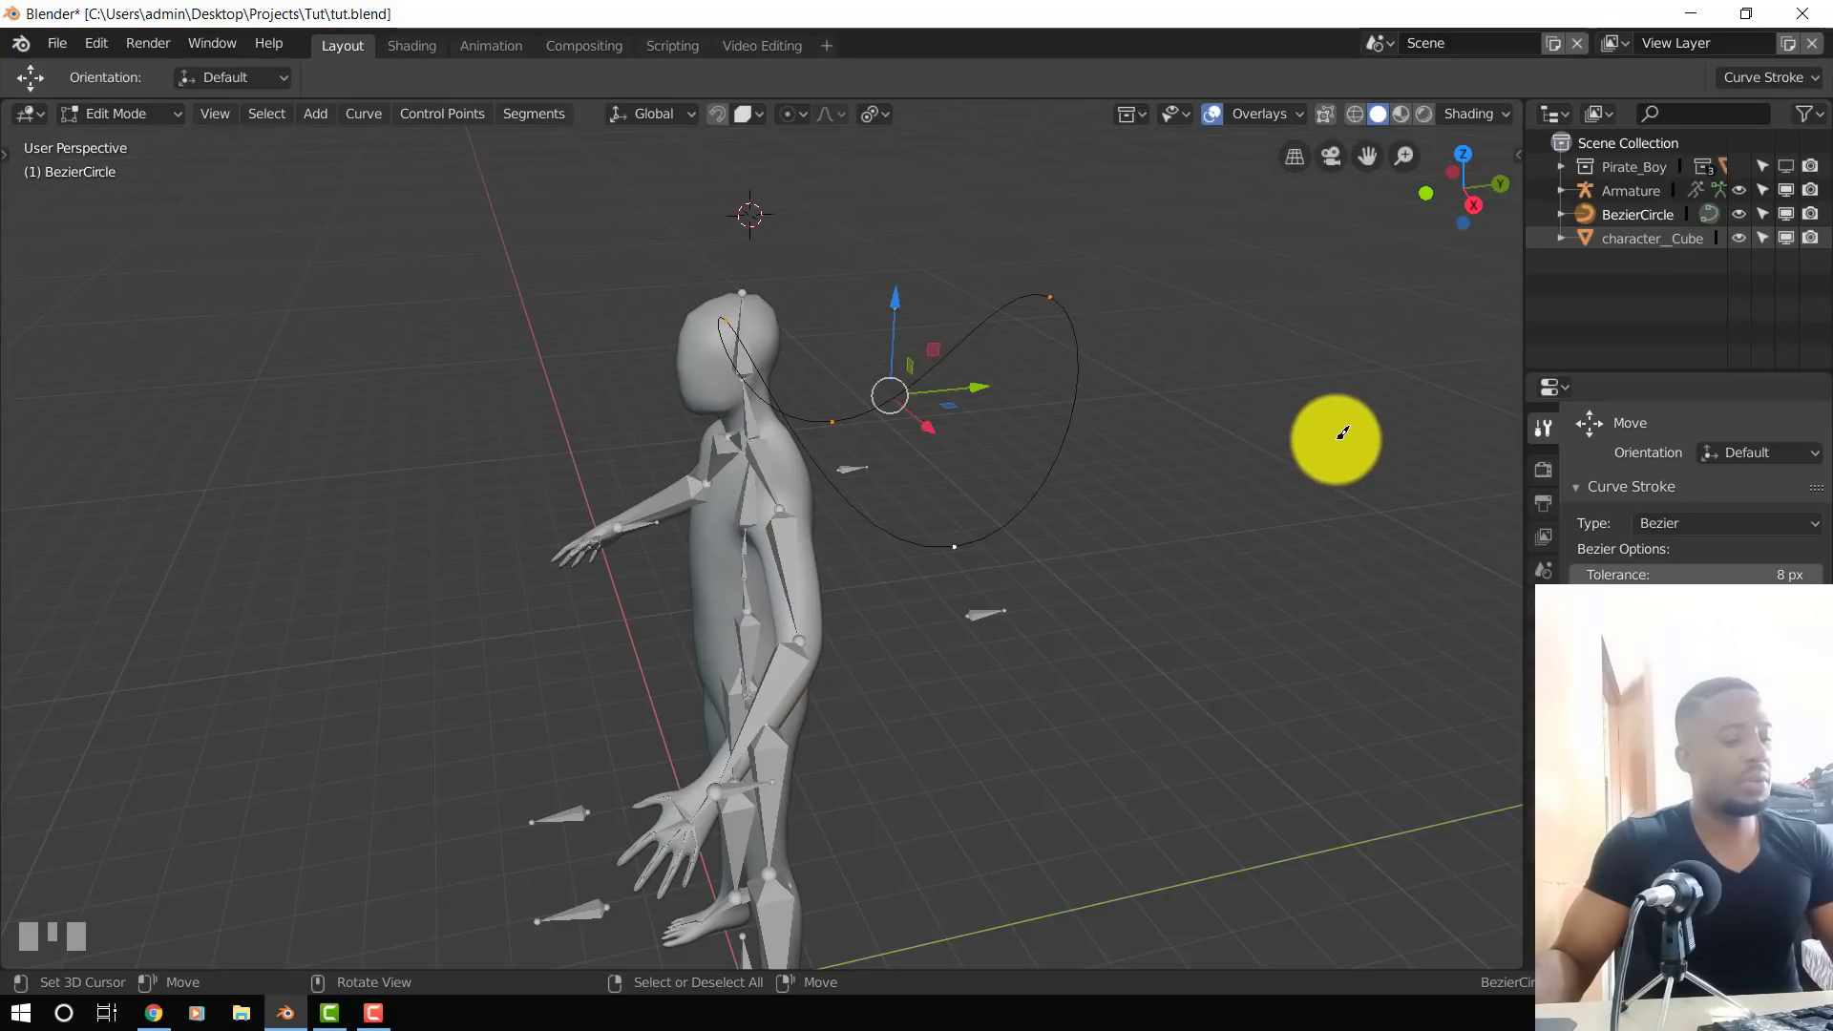
{"action": "key", "text": "period"}
{"action": "left_click", "coordinate": [1341, 310]}
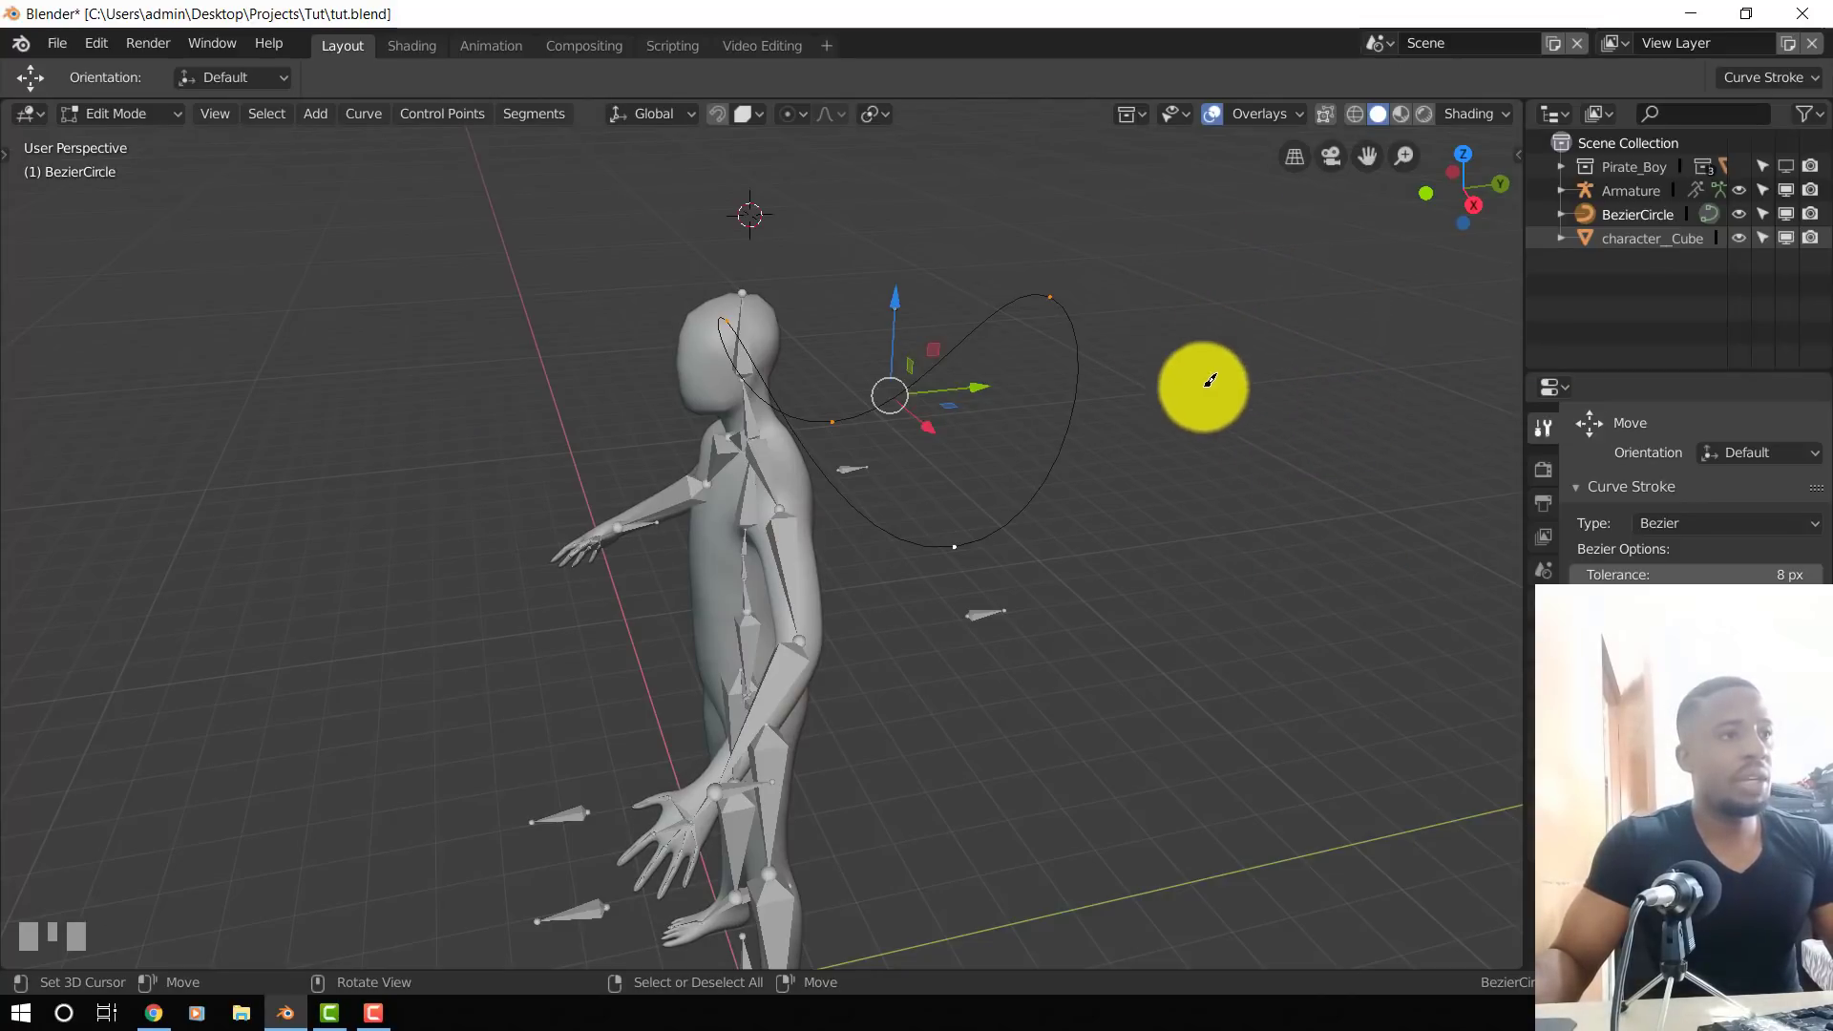
{"action": "key", "text": "s"}
{"action": "key", "text": "y"}
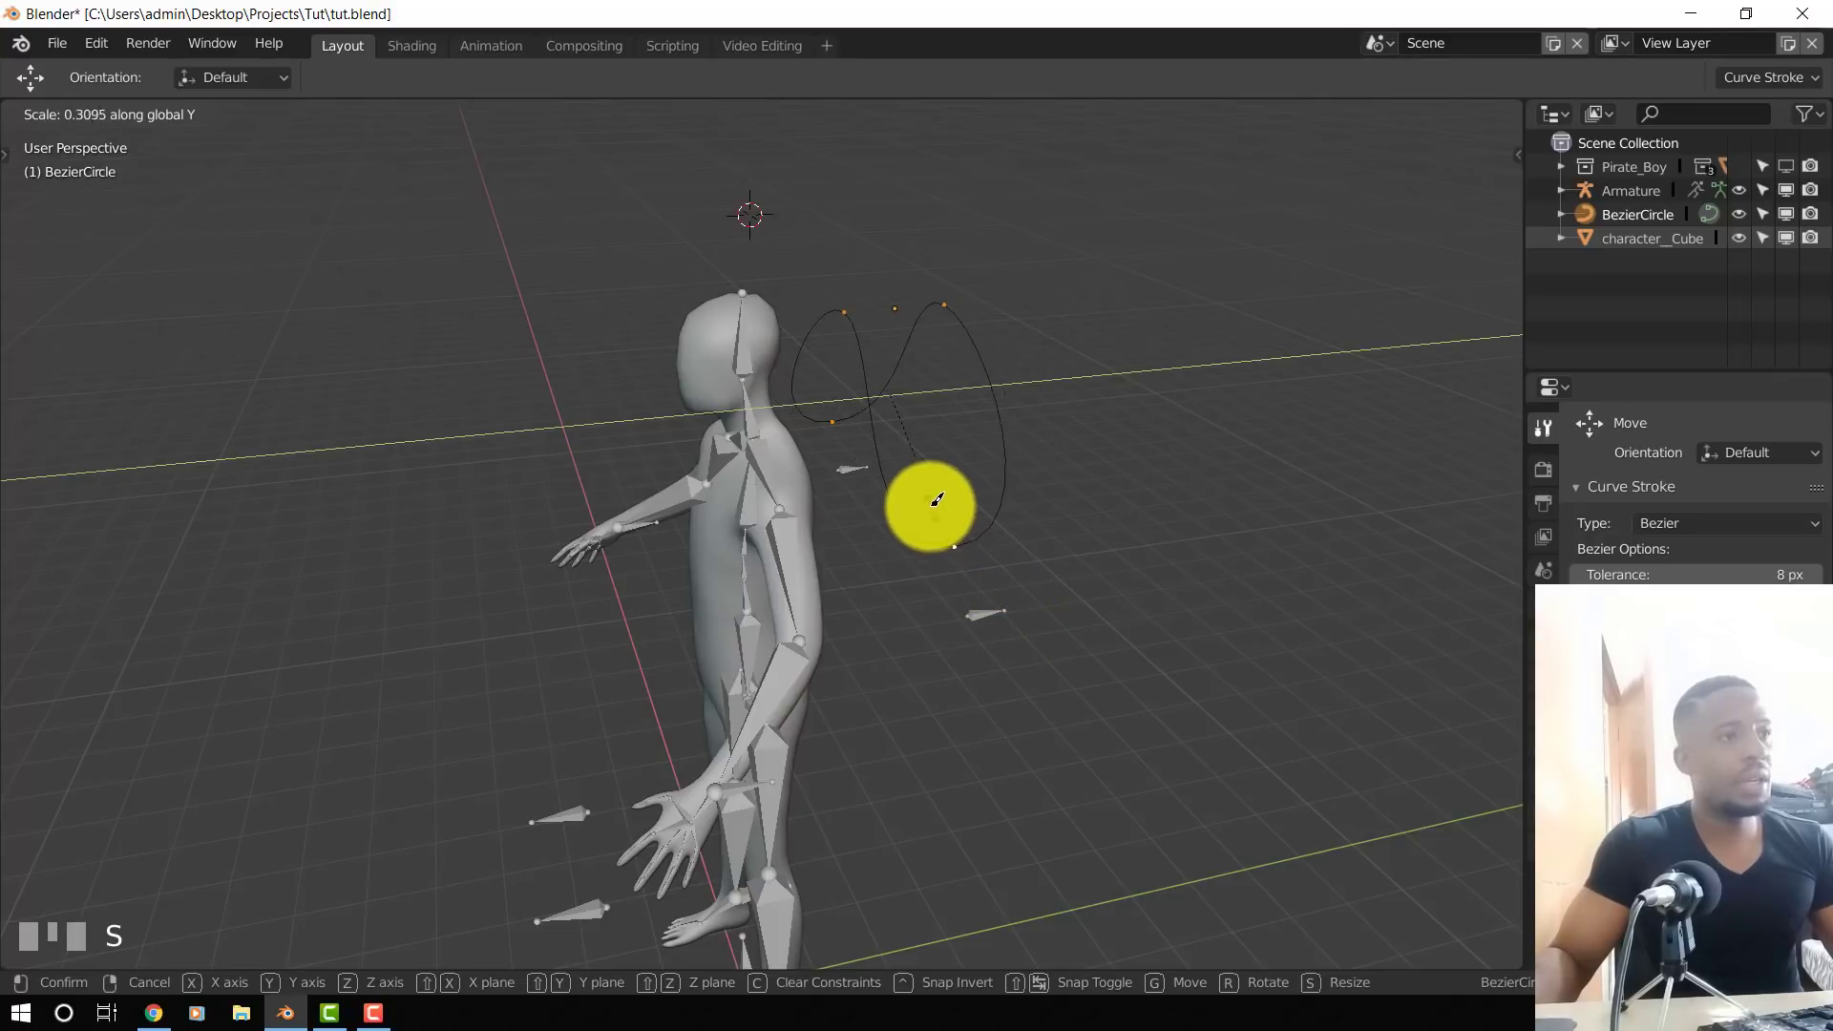
{"action": "left_click", "coordinate": [934, 507]}
- Scale the curve once more along Y and return to Object Mode in the front view
{"action": "key", "text": "KP_1"}
{"action": "middle_click_drag", "start_coordinate": [917, 483], "coordinate": [1006, 520]}
{"action": "key", "text": "s"}
{"action": "key", "text": "y"}
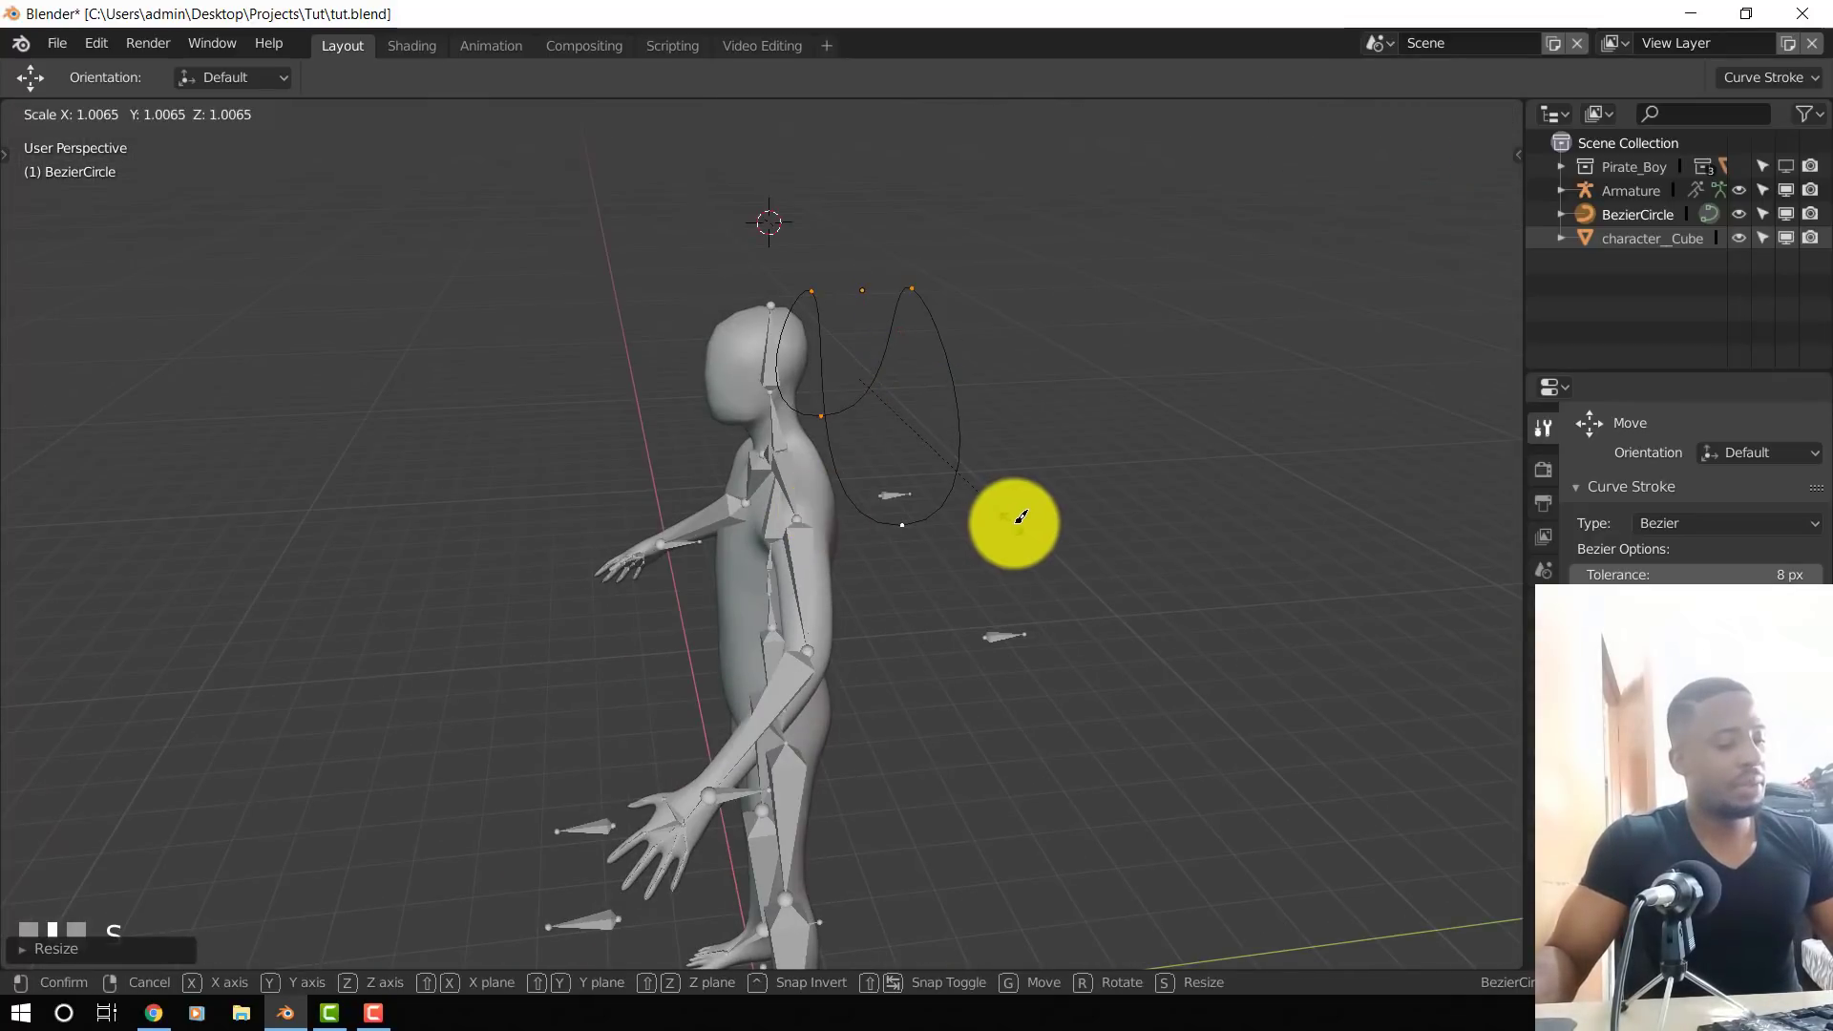
{"action": "left_click", "coordinate": [1132, 616]}
{"action": "key", "text": "Tab"}
{"action": "key", "text": "KP_1"}
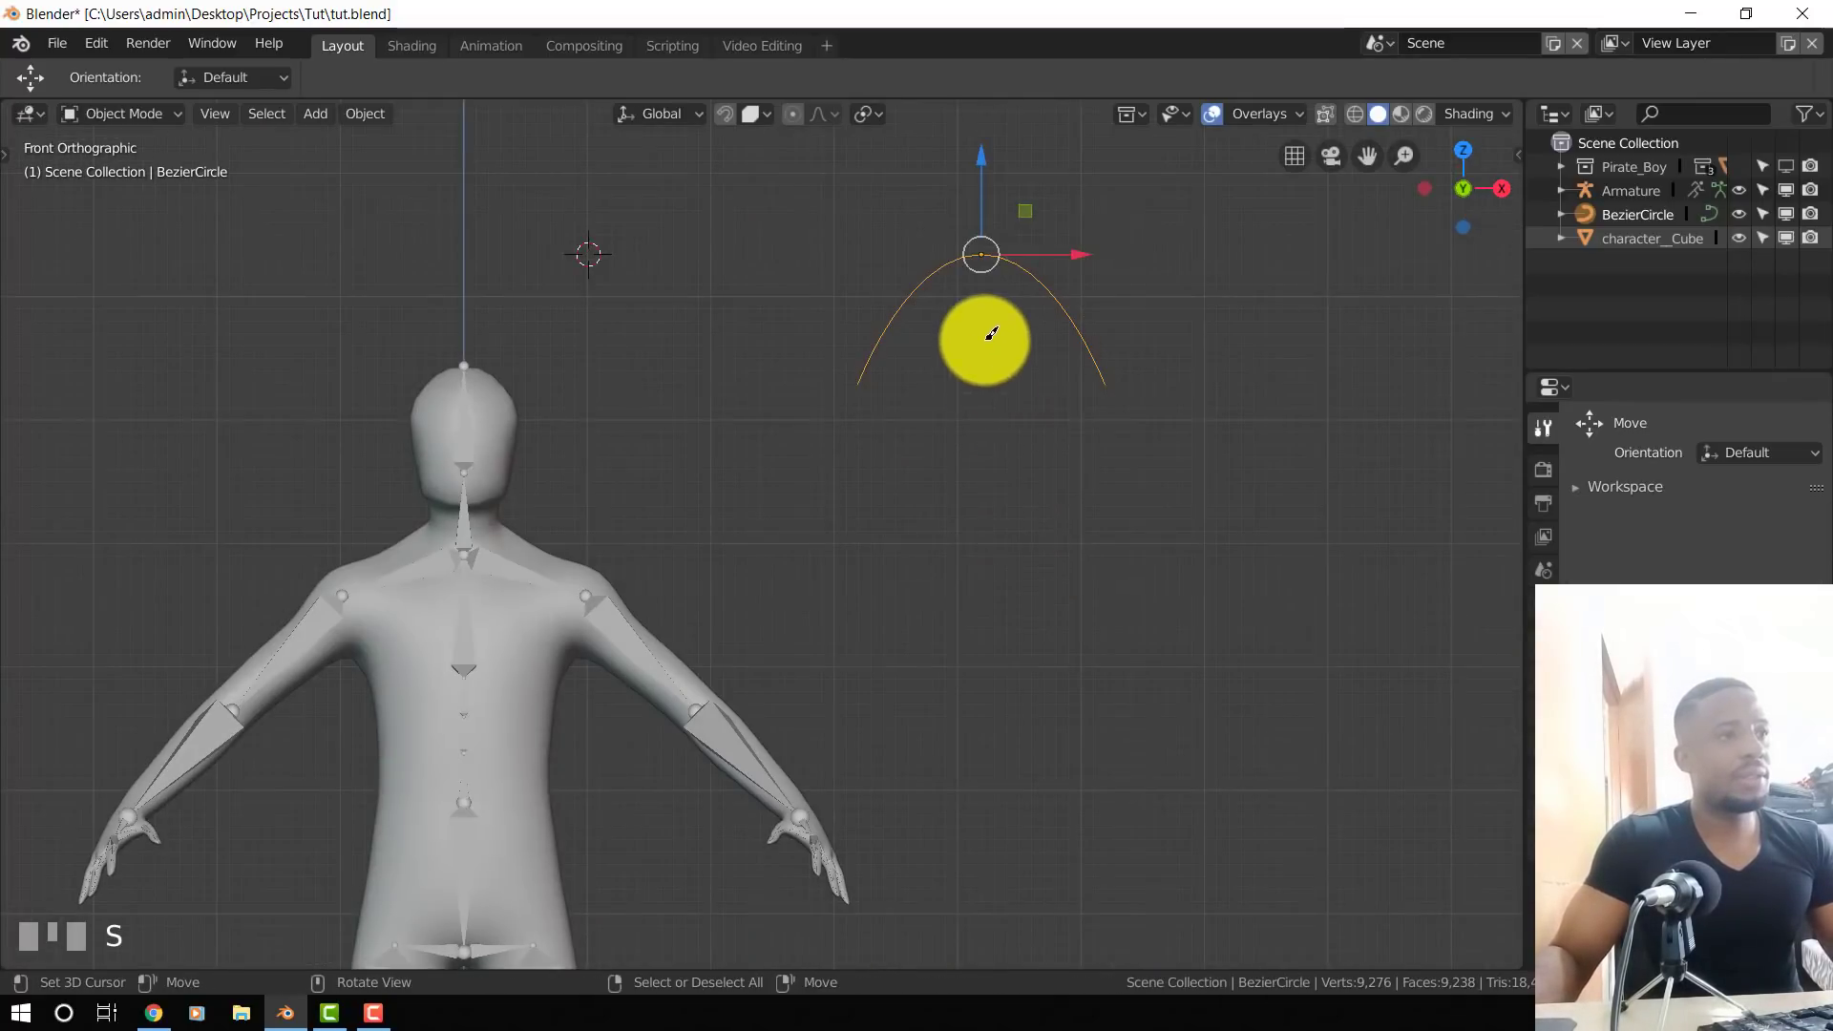
- Set the curve's origin to the centre of its geometry and convert the curve to a mesh
{"action": "middle_click_drag", "start_coordinate": [917, 391], "coordinate": [956, 432]}
{"action": "key", "text": "KP_1"}
{"action": "key", "text": "w"}
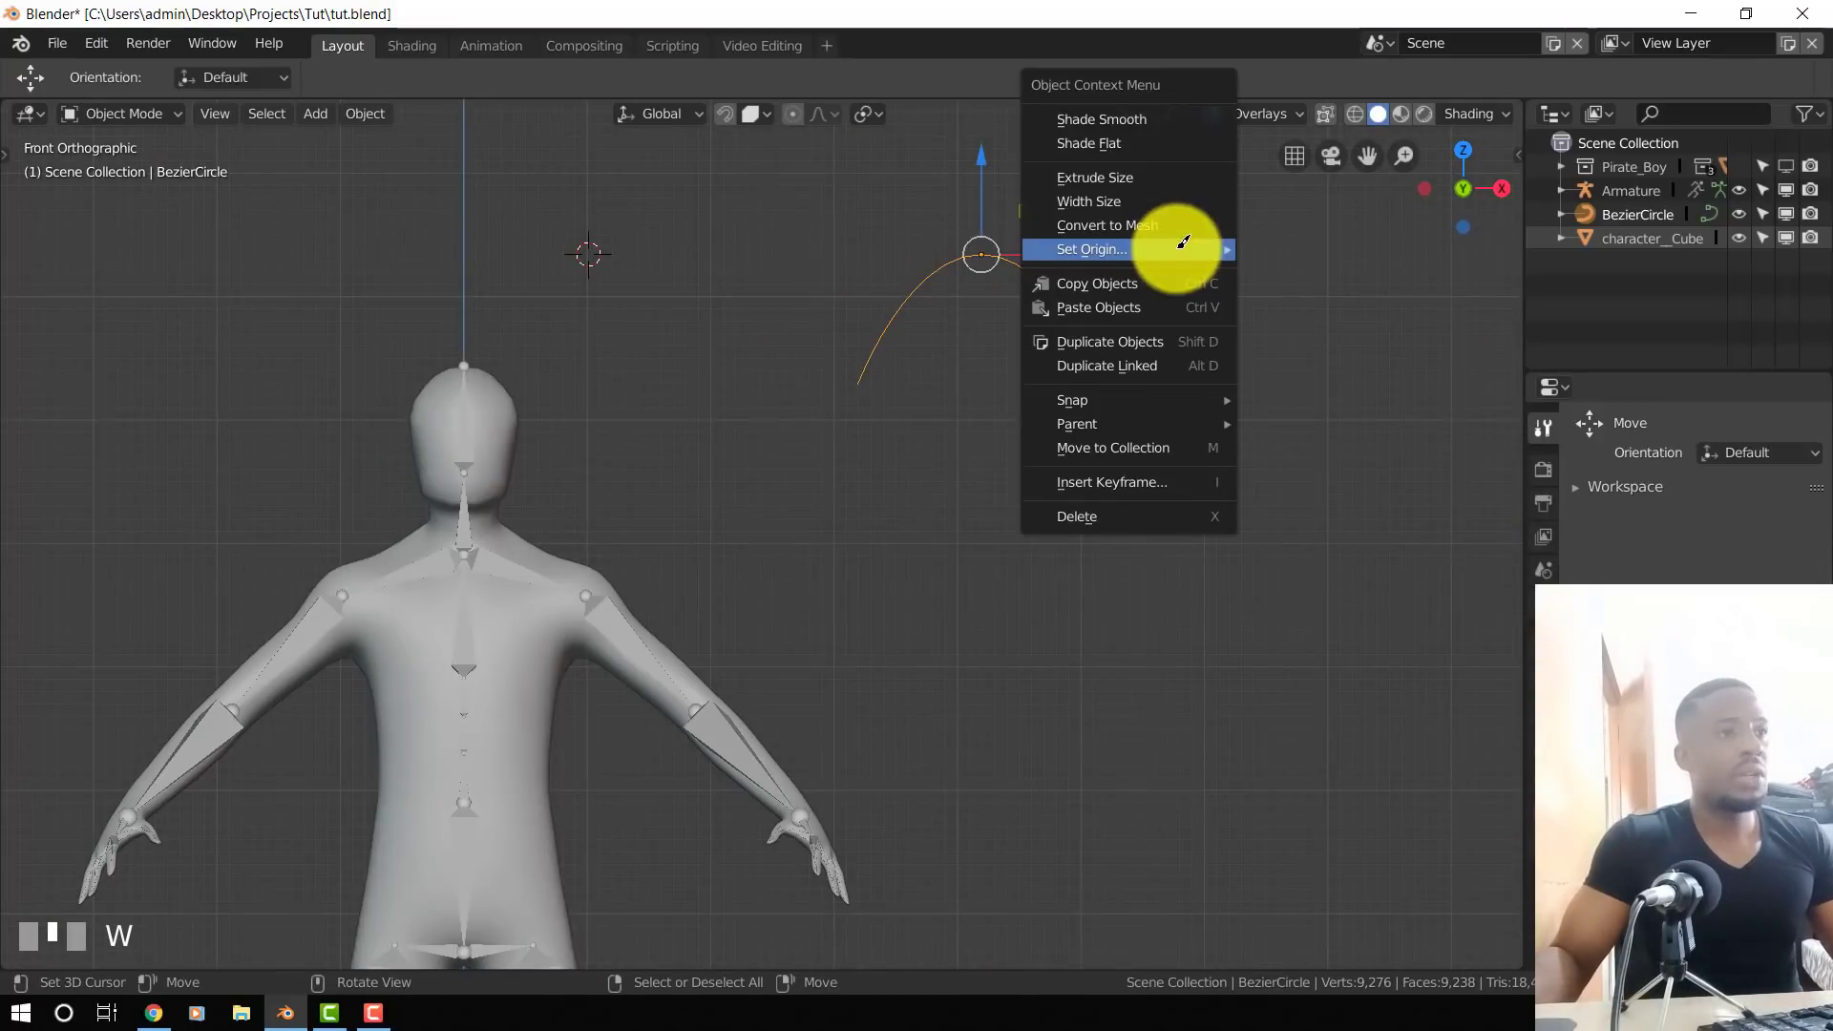
{"action": "mouse_move", "coordinate": [1222, 249]}
{"action": "left_click", "coordinate": [1349, 274]}
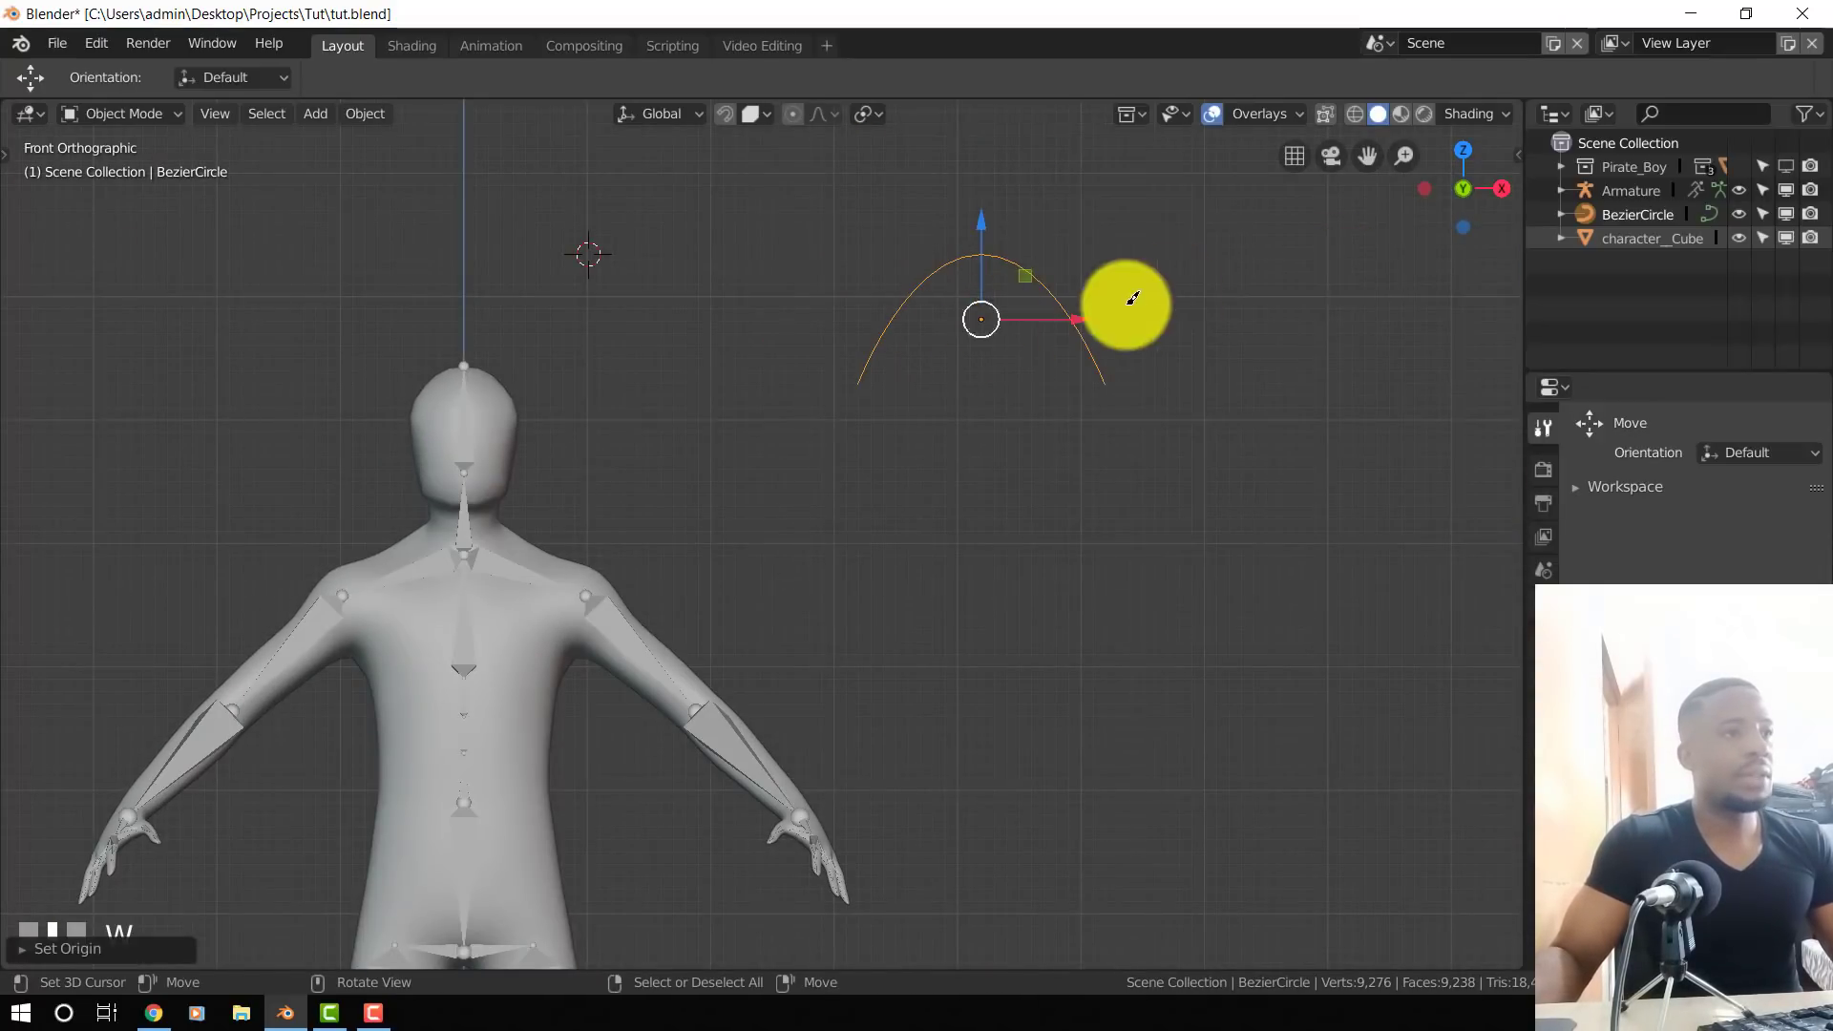
{"action": "key", "text": "w"}
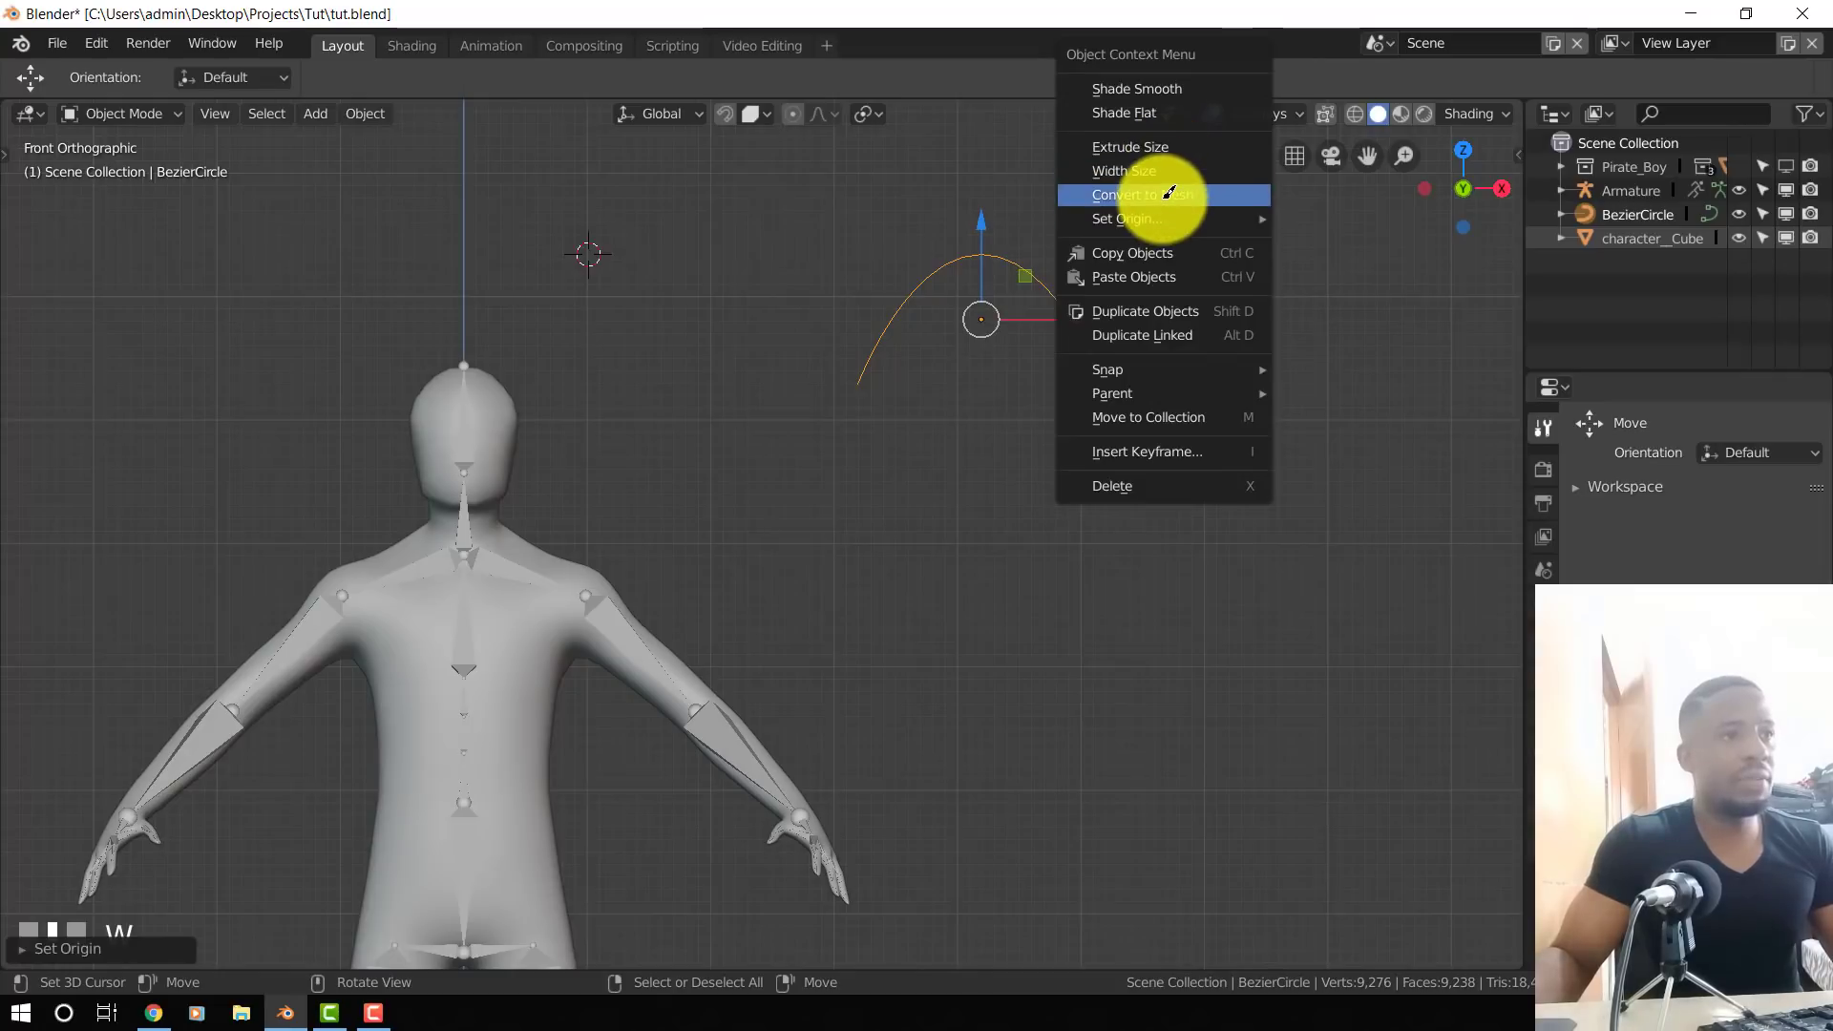
{"action": "left_click", "coordinate": [1160, 189]}
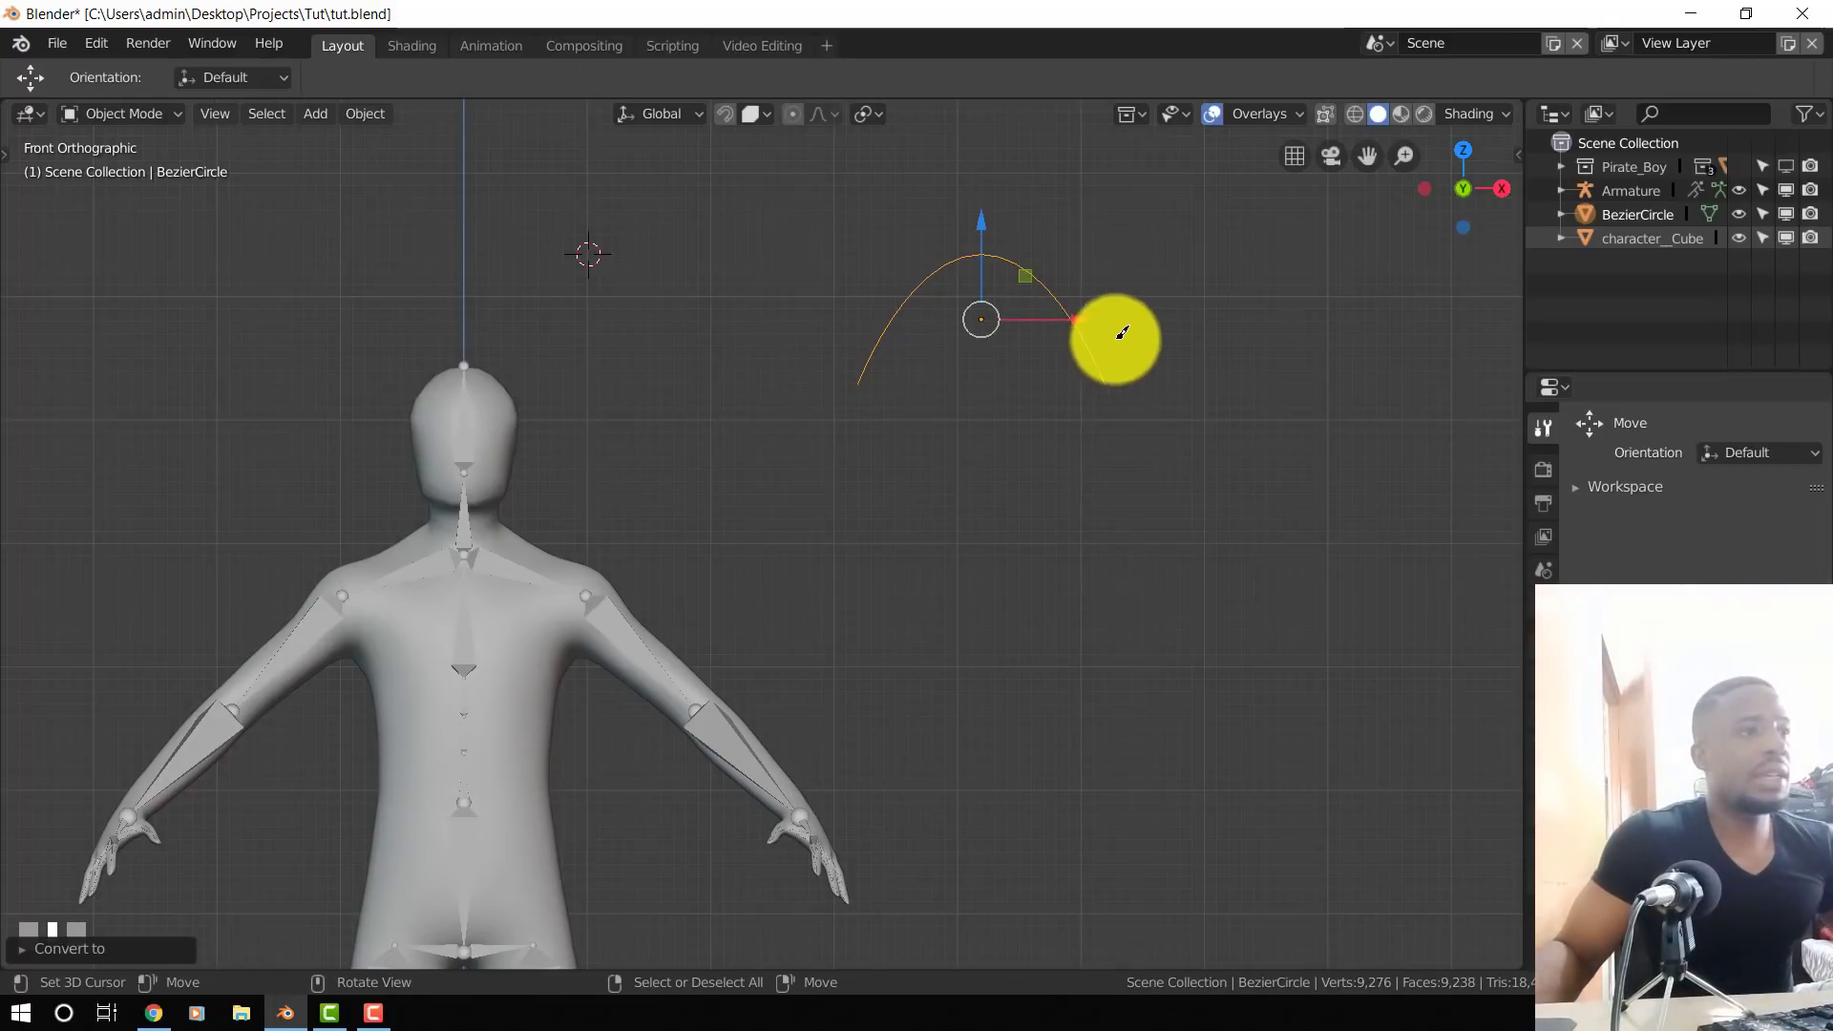
- Select the armature, enter Pose Mode and select the head bone
{"action": "left_click", "coordinate": [475, 357]}
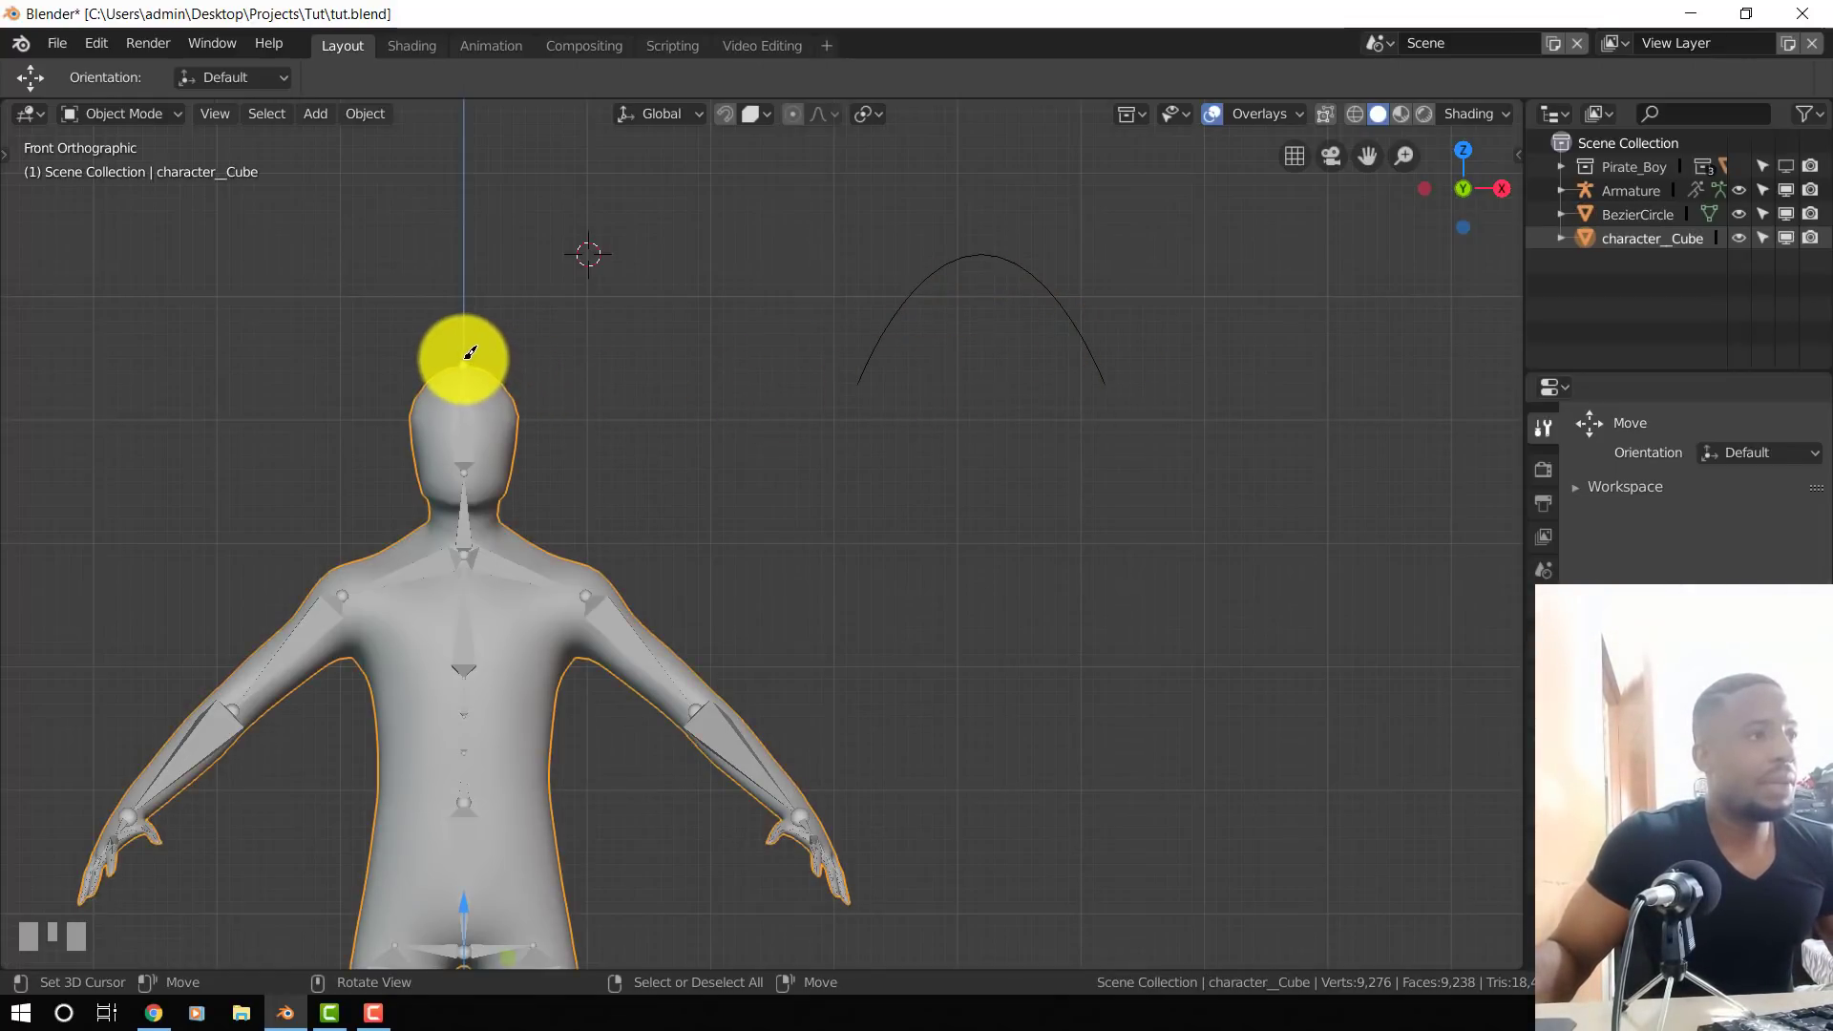
{"action": "left_click", "coordinate": [476, 357]}
{"action": "key", "text": "ctrl+Tab"}
{"action": "left_click", "coordinate": [465, 368]}
{"action": "middle_click_drag", "start_coordinate": [563, 424], "coordinate": [707, 426], "text": "shift"}
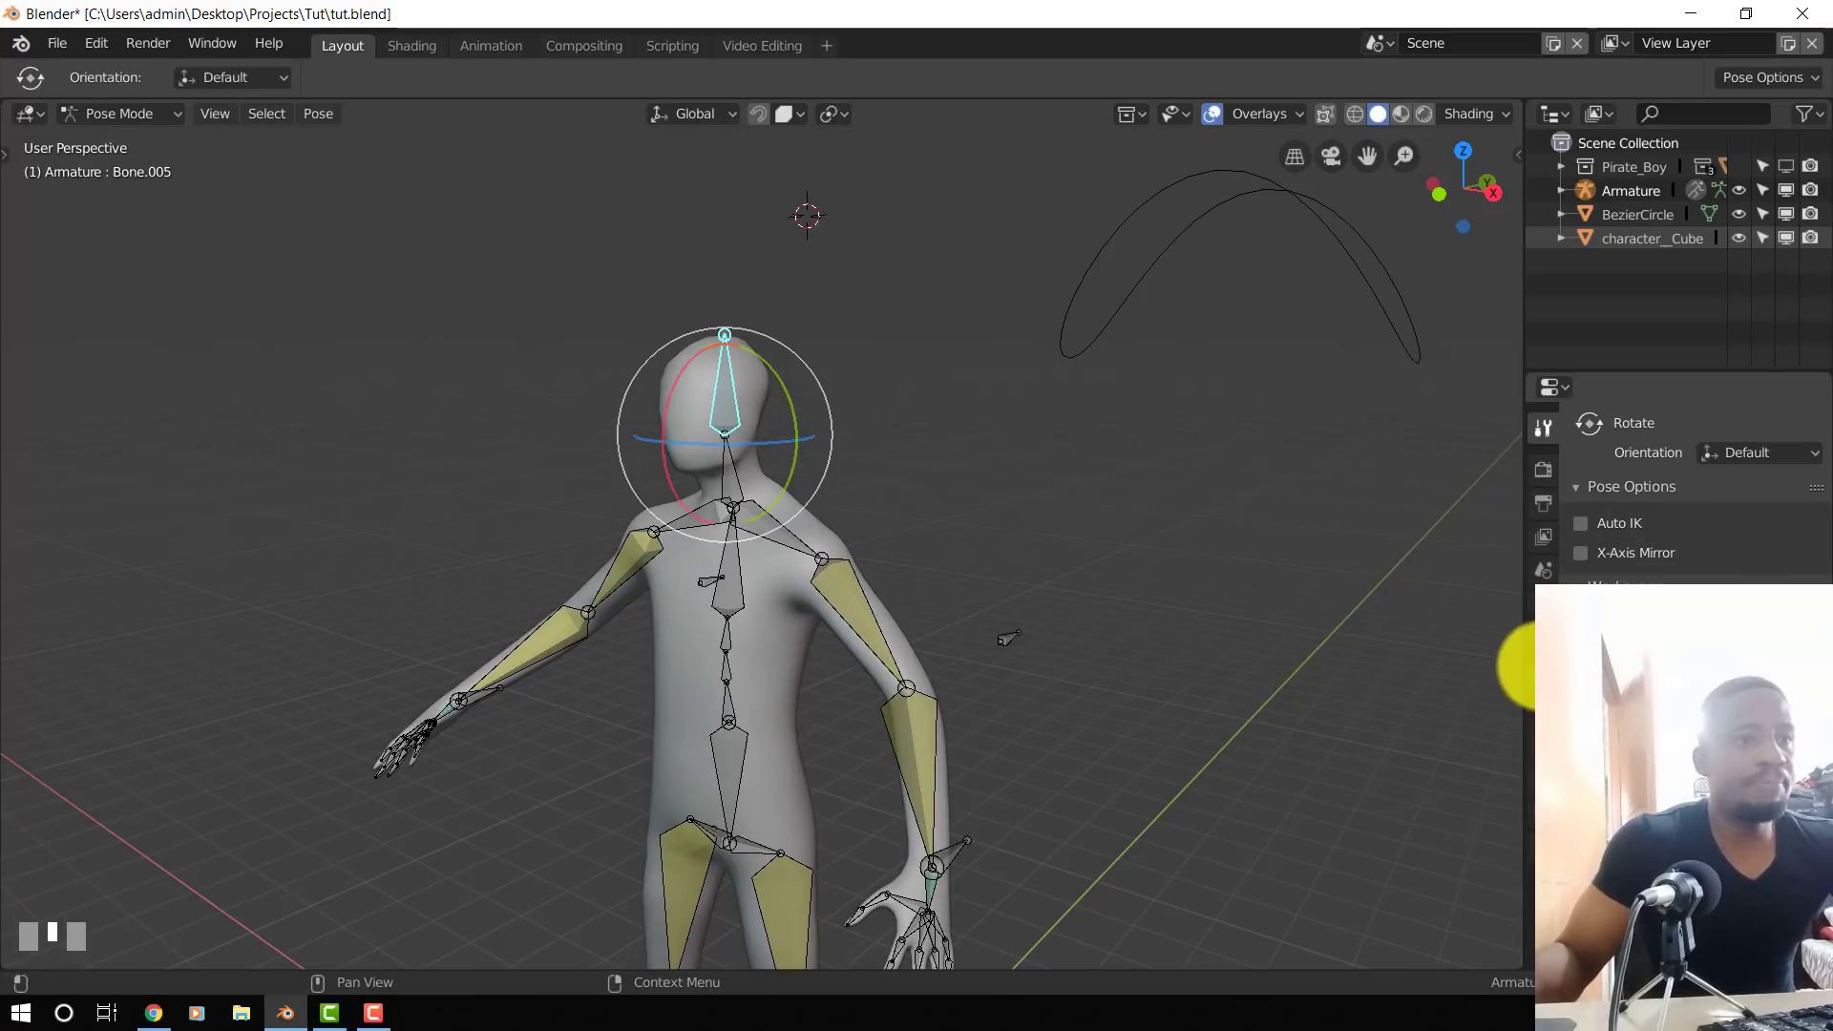
- Assign the BezierCircle mesh as the custom display shape of the head bone
{"action": "left_click", "coordinate": [1542, 649]}
{"action": "left_click", "coordinate": [1539, 747]}
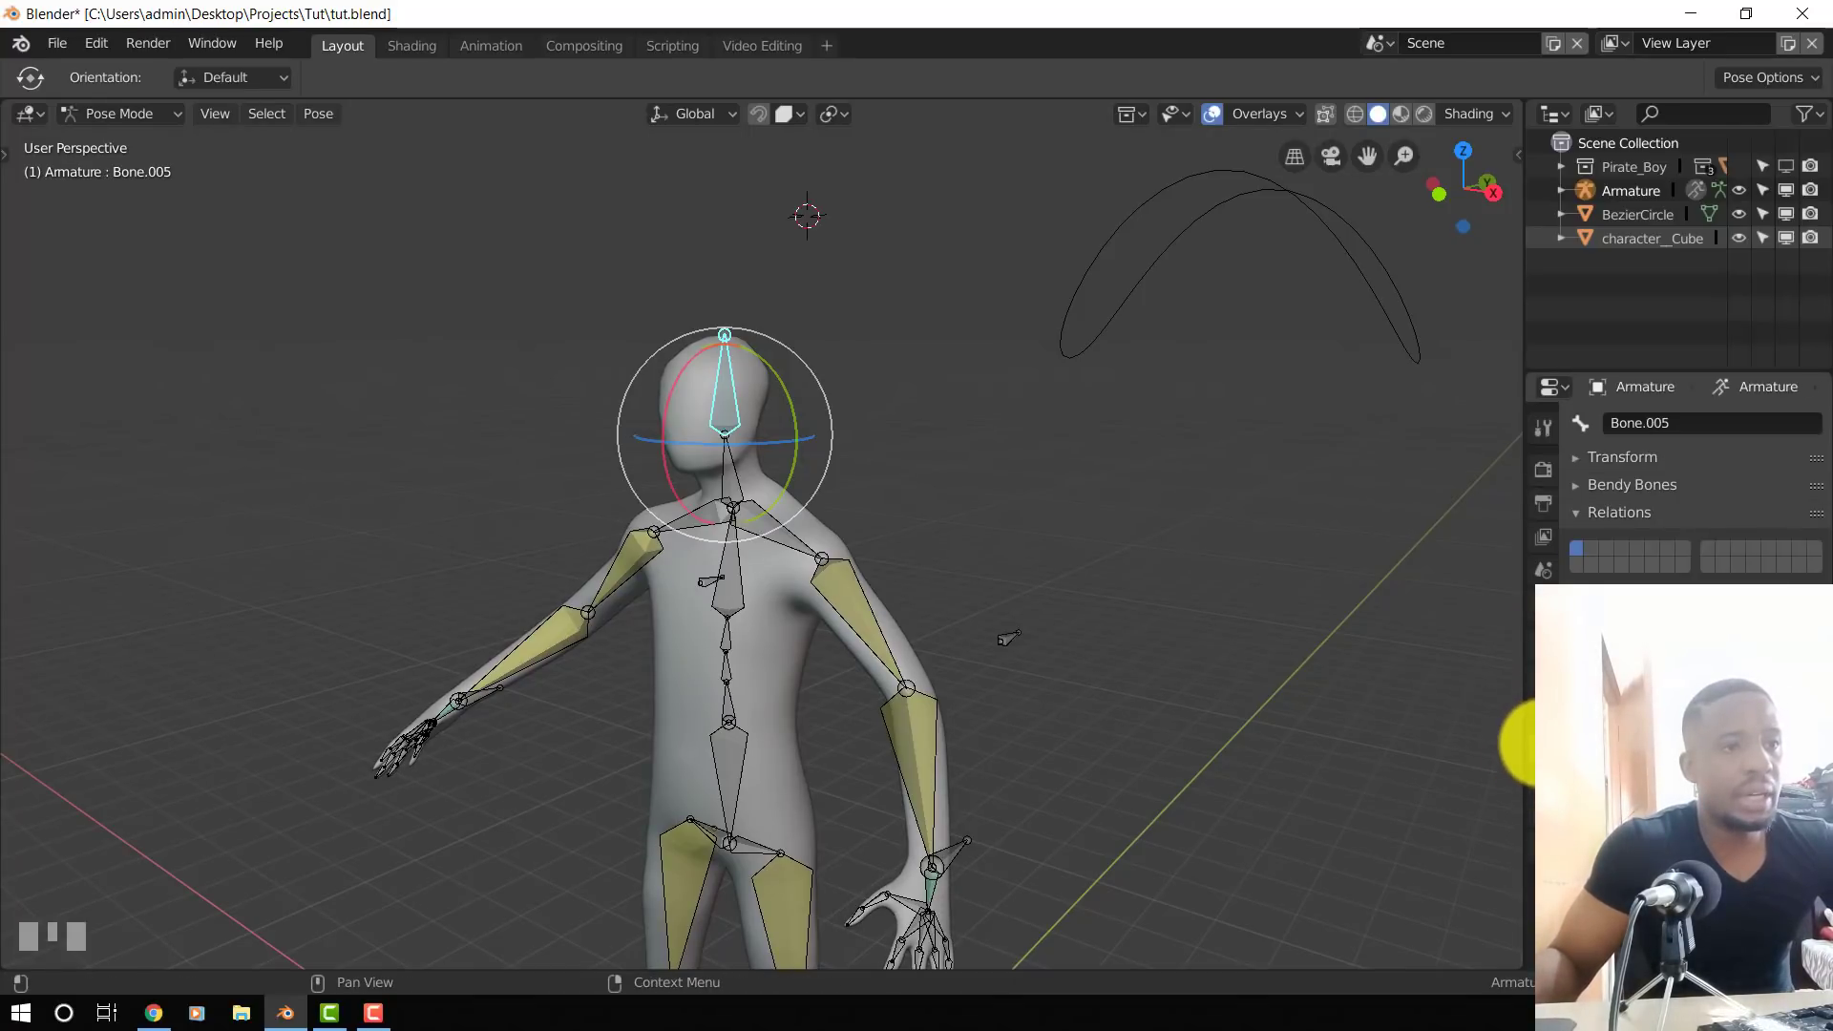
{"action": "left_click_drag", "start_coordinate": [1825, 687], "coordinate": [1825, 696]}
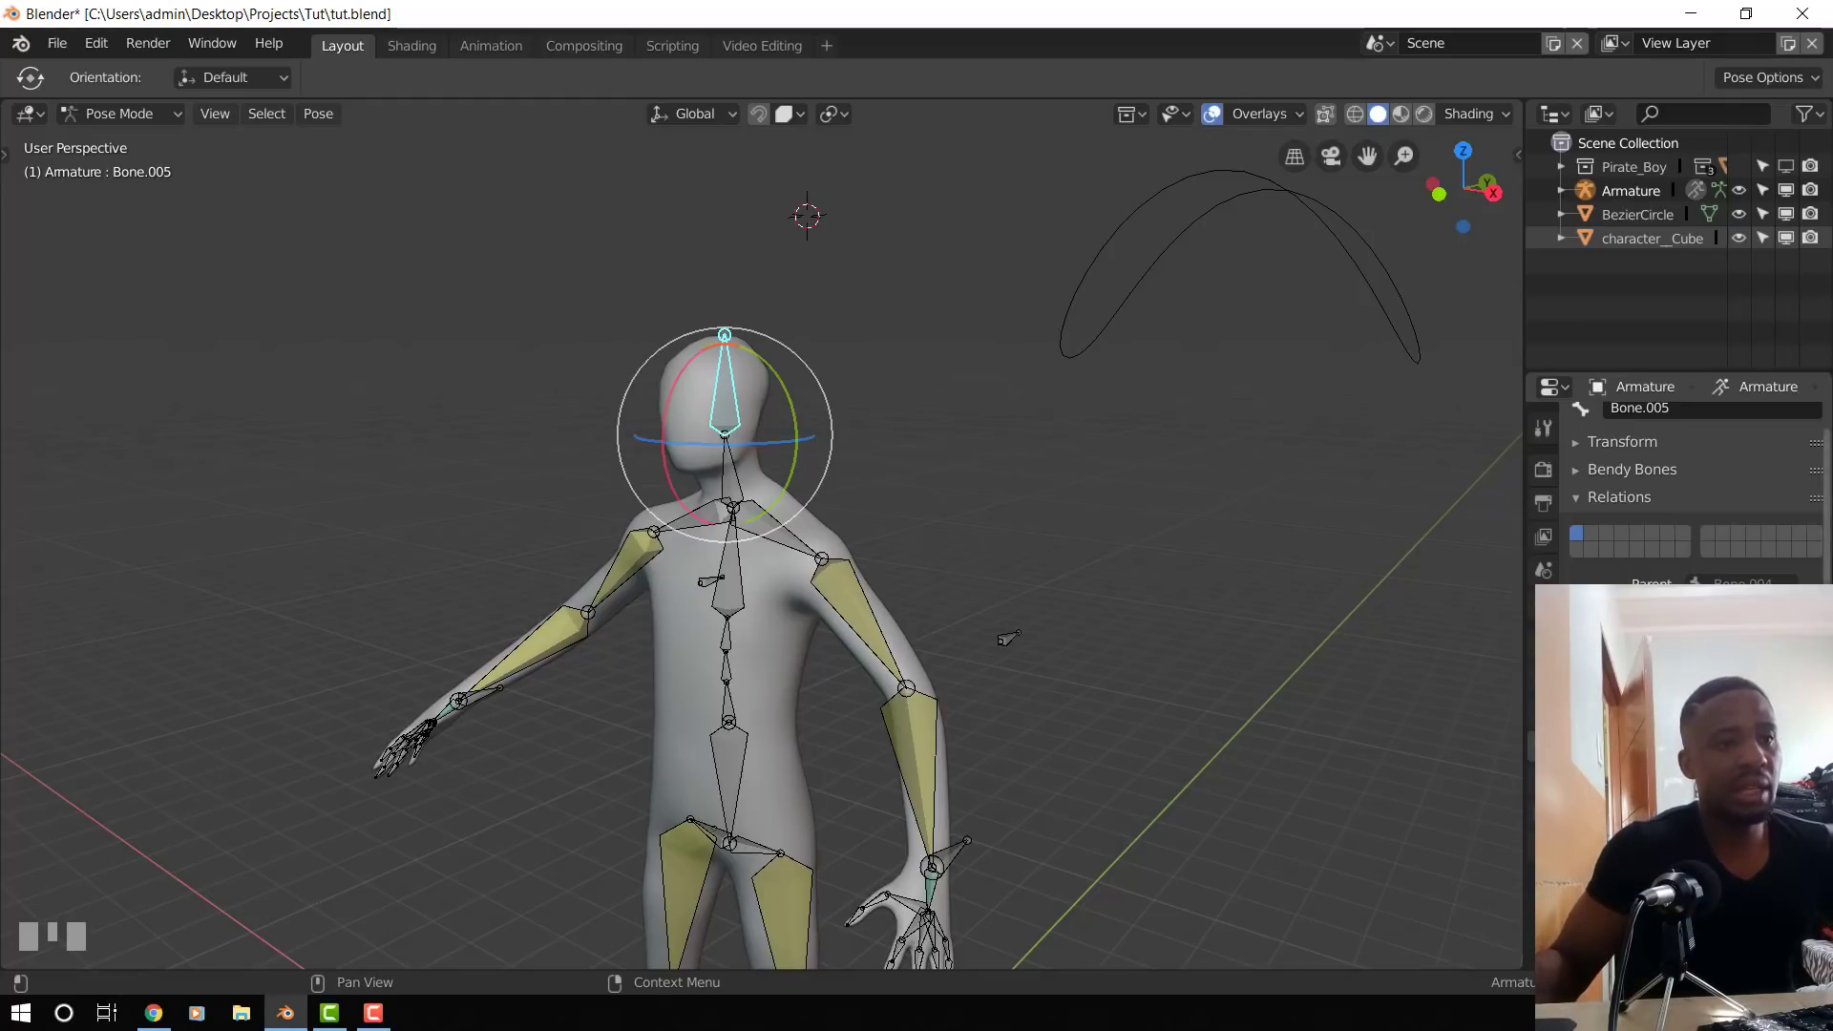
{"action": "left_click", "coordinate": [1109, 322]}
{"action": "middle_click_drag", "start_coordinate": [1184, 445], "coordinate": [1225, 446]}
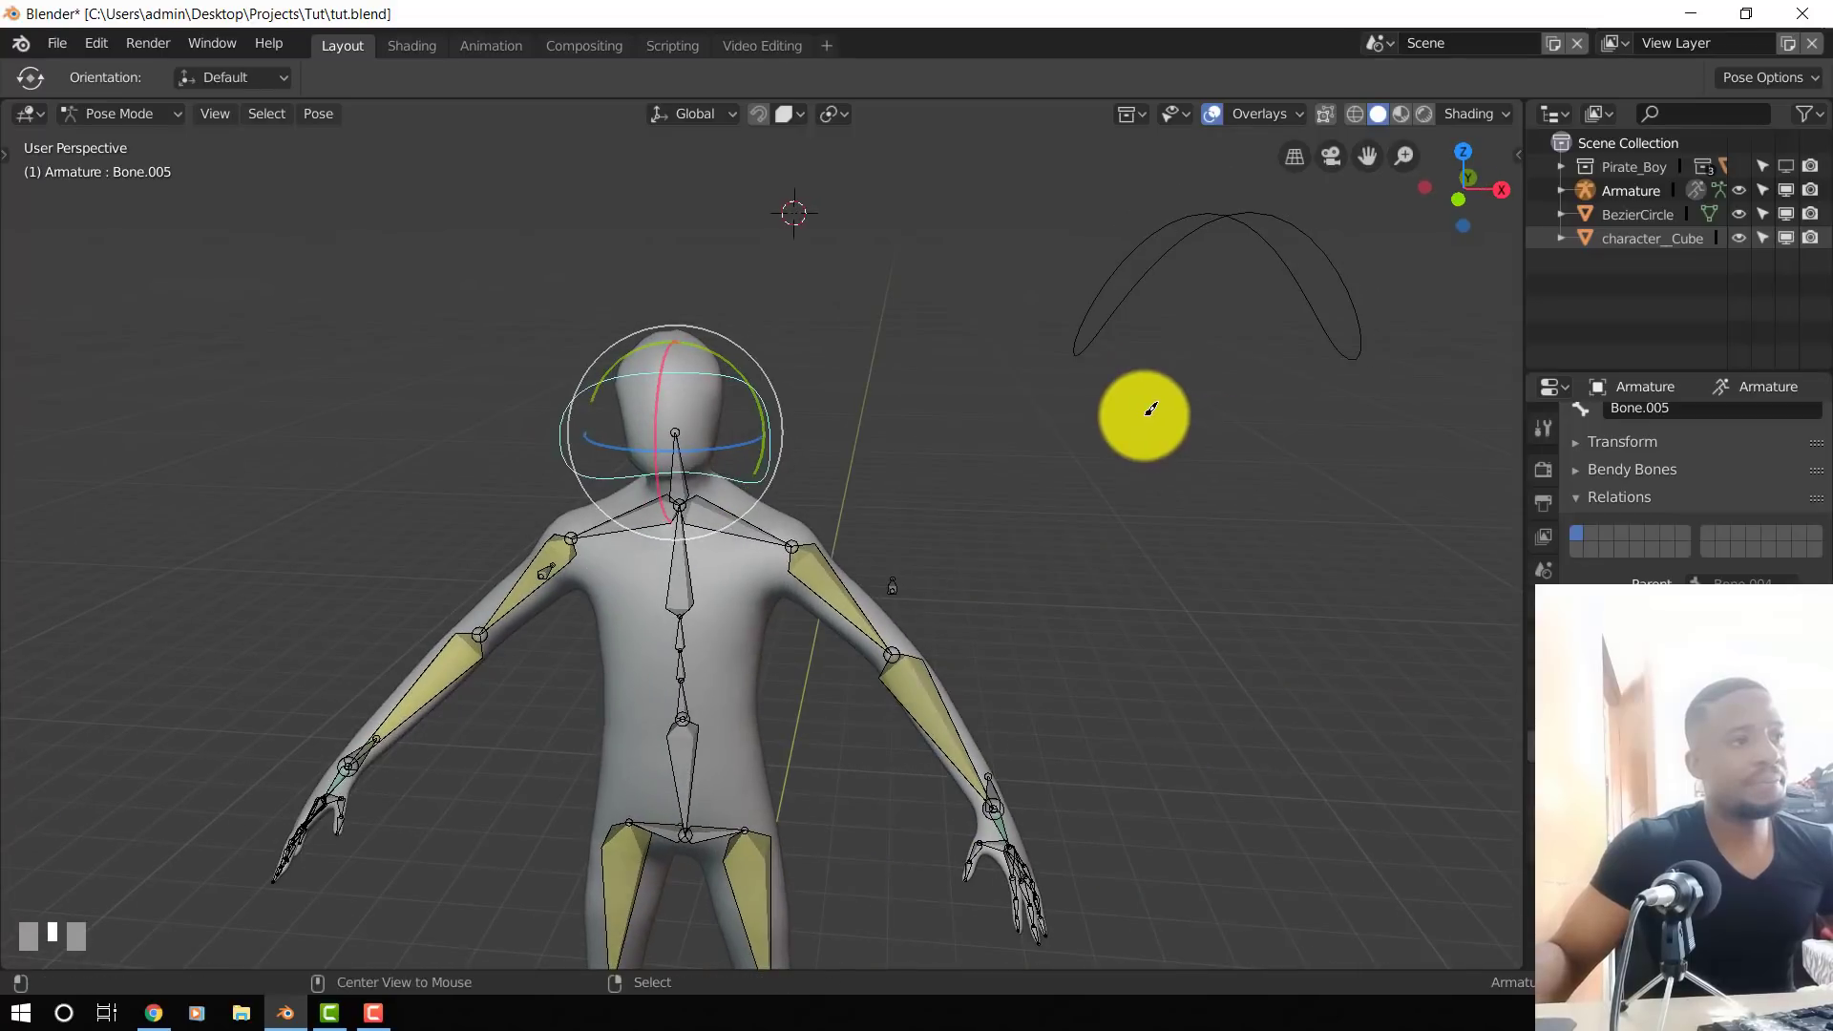
- Leave Pose Mode, select the BezierCircle mesh and apply its rotation and scale
{"action": "key", "text": "alt+a"}
{"action": "middle_click_drag", "start_coordinate": [1047, 387], "coordinate": [1028, 348]}
{"action": "key", "text": "ctrl+Tab"}
{"action": "right_click", "coordinate": [1105, 272]}
{"action": "key", "text": "ctrl+a"}
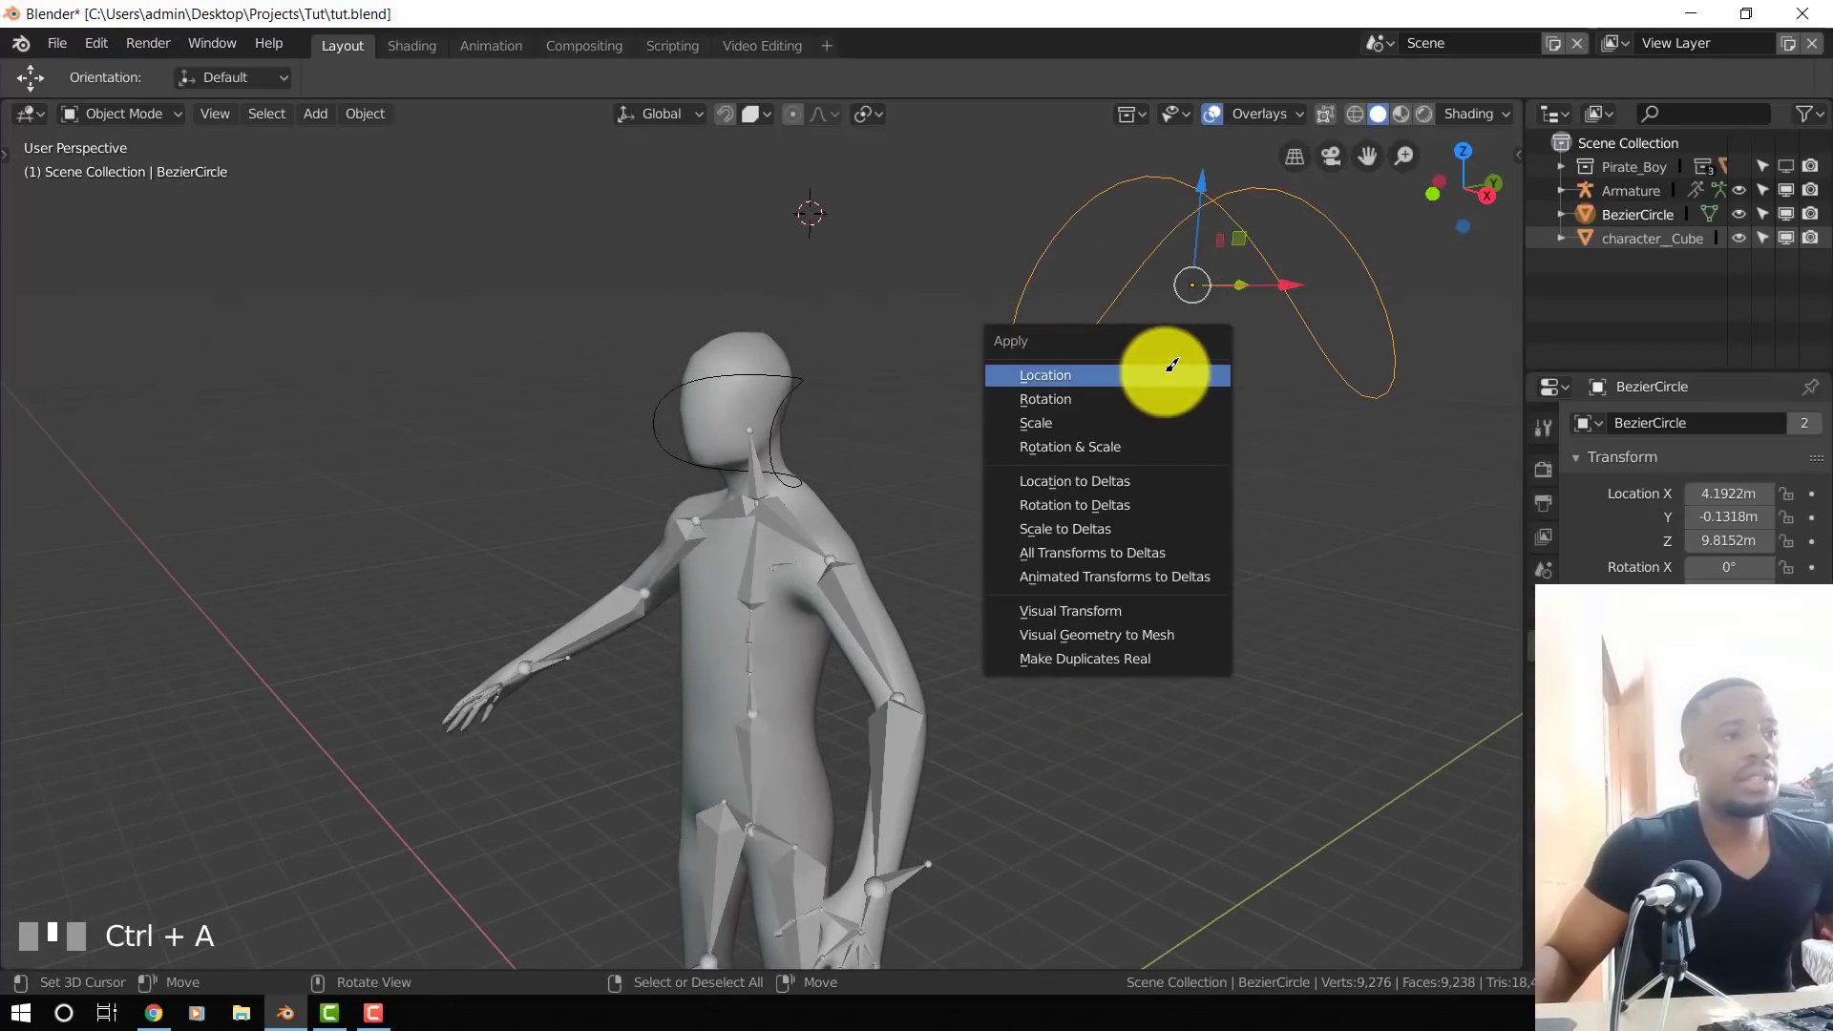
{"action": "left_click", "coordinate": [1110, 446]}
- In Edit Mode, rotate all vertices of the BezierCircle mesh 90° about the global X axis, and return to Object Mode
{"action": "key", "text": "KP_1"}
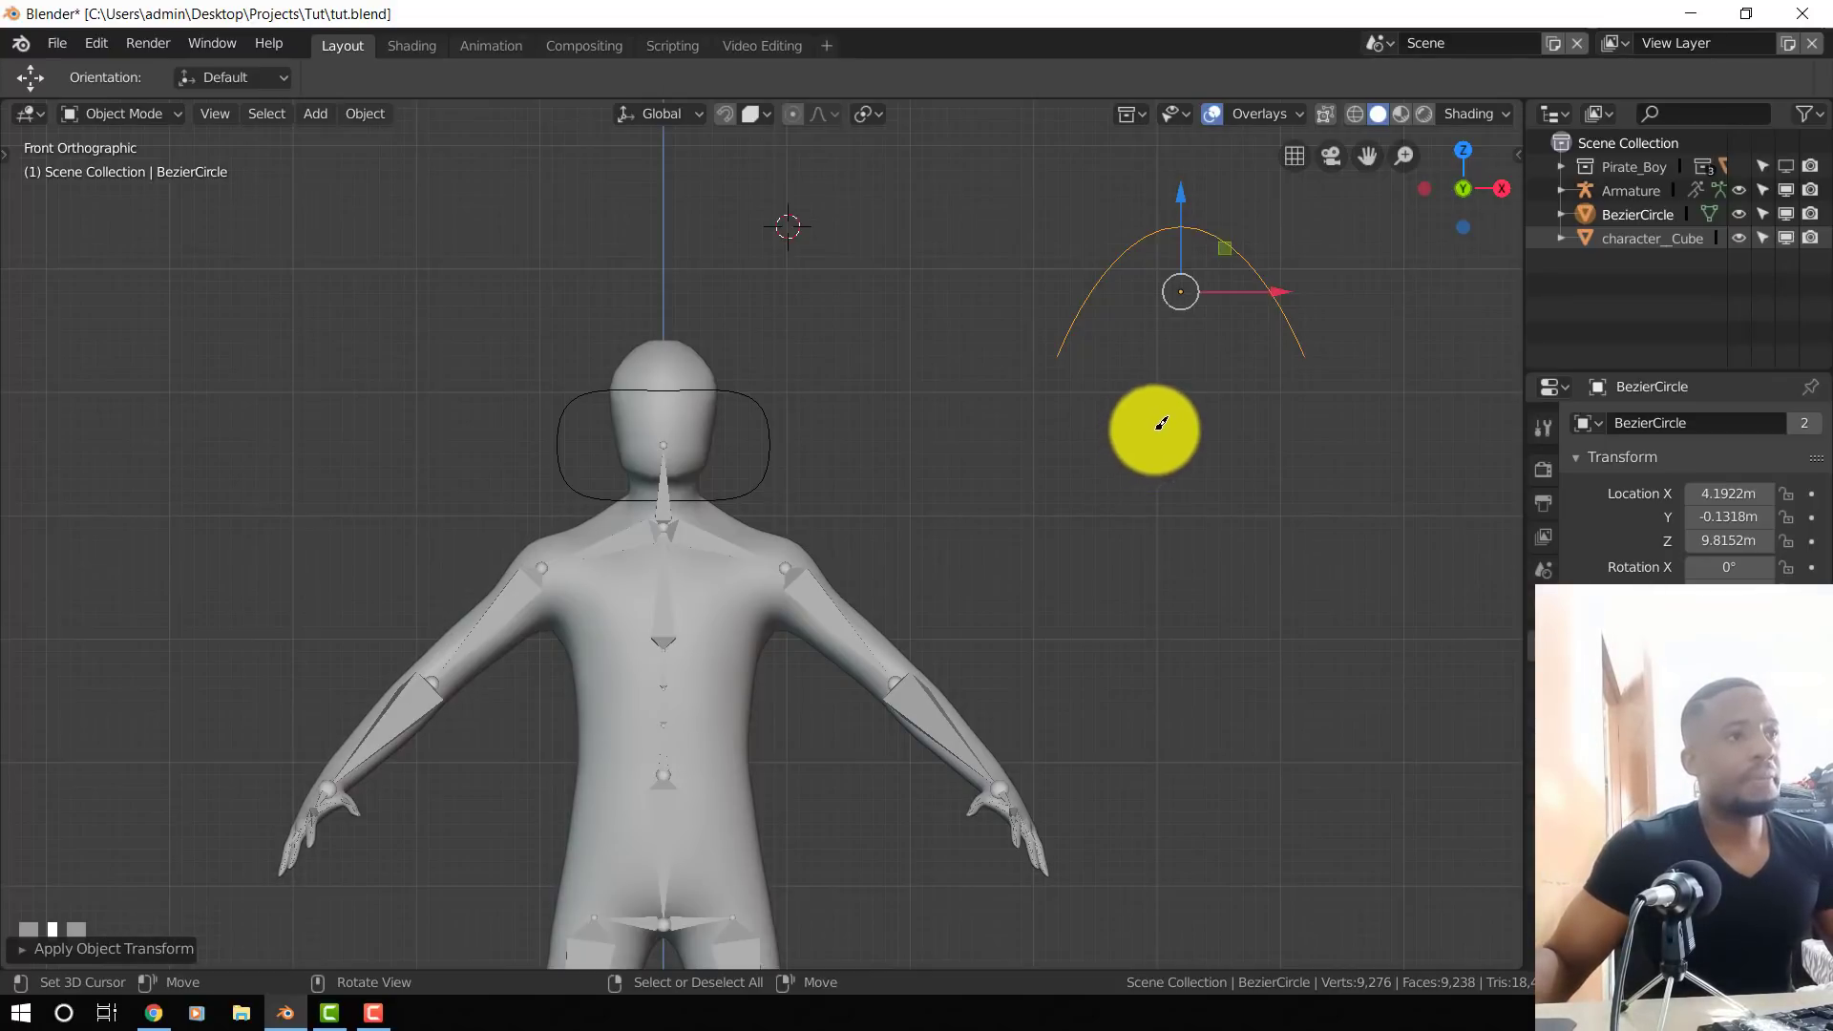
{"action": "key", "text": "Tab"}
{"action": "middle_click_drag", "start_coordinate": [1145, 477], "coordinate": [1096, 544]}
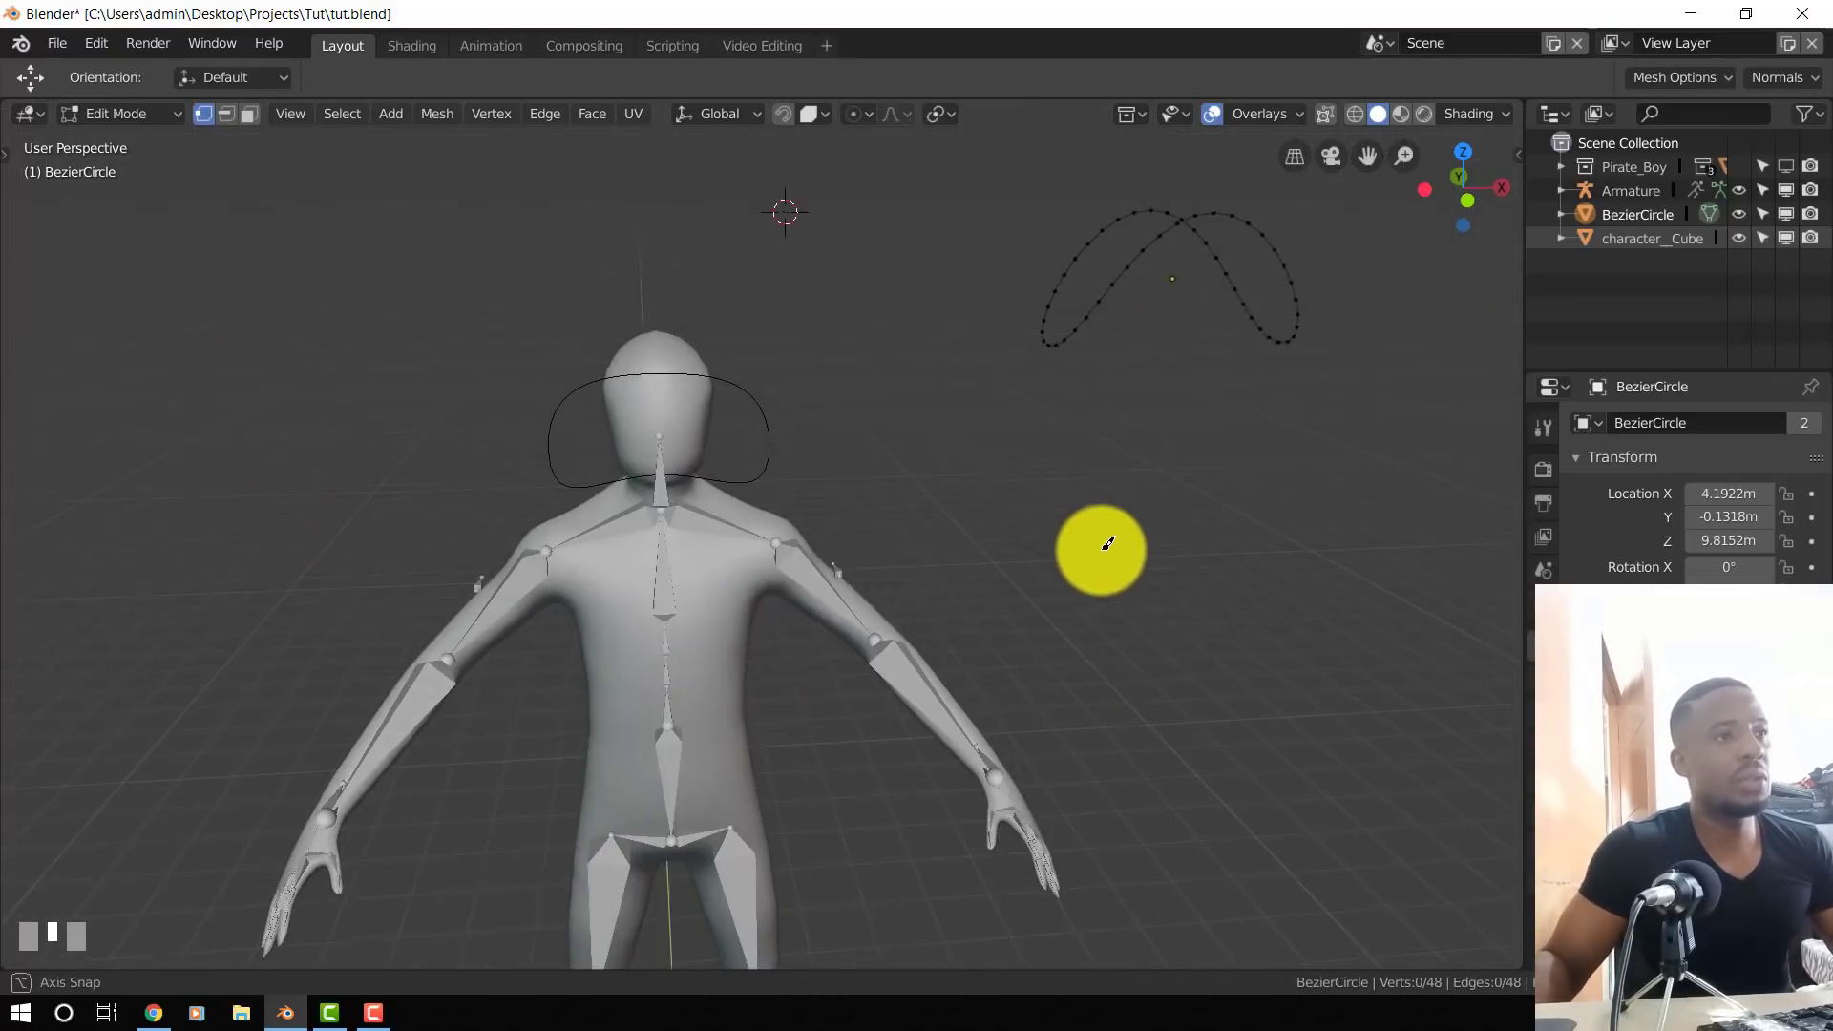
{"action": "key", "text": "KP_1"}
{"action": "key", "text": "a"}
{"action": "key", "text": "r"}
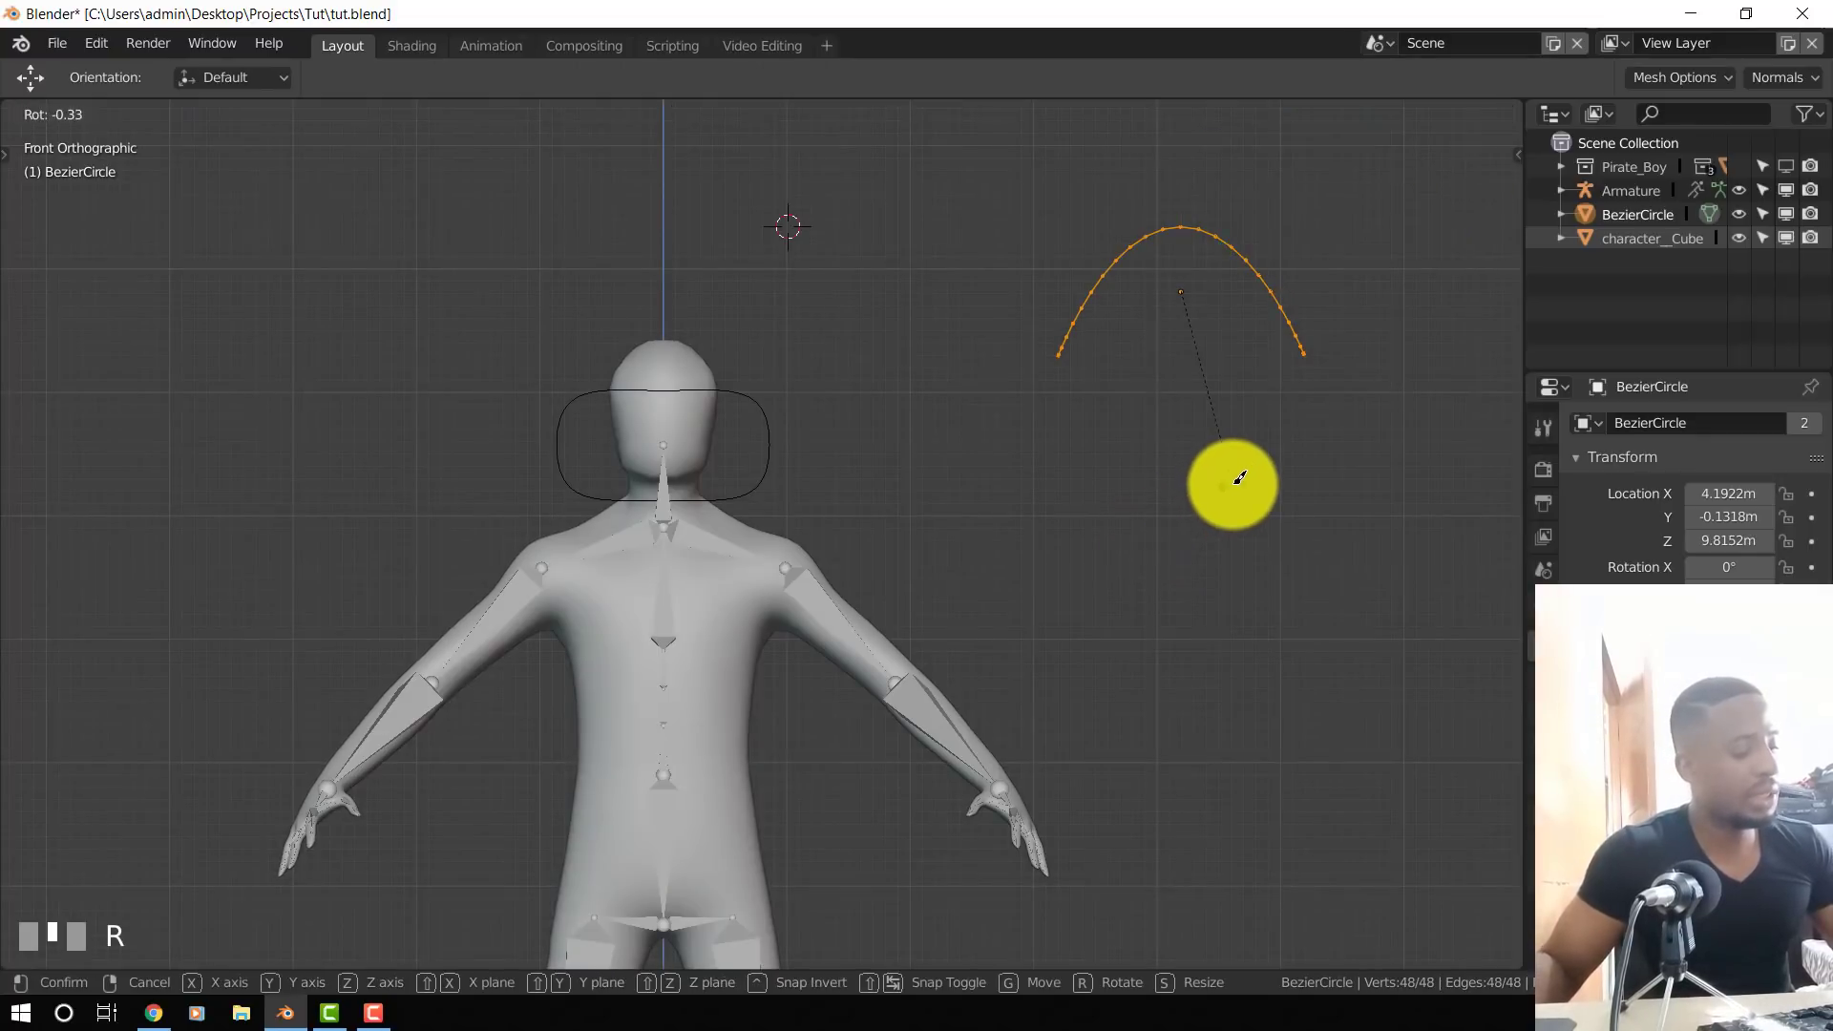
{"action": "key", "text": "x"}
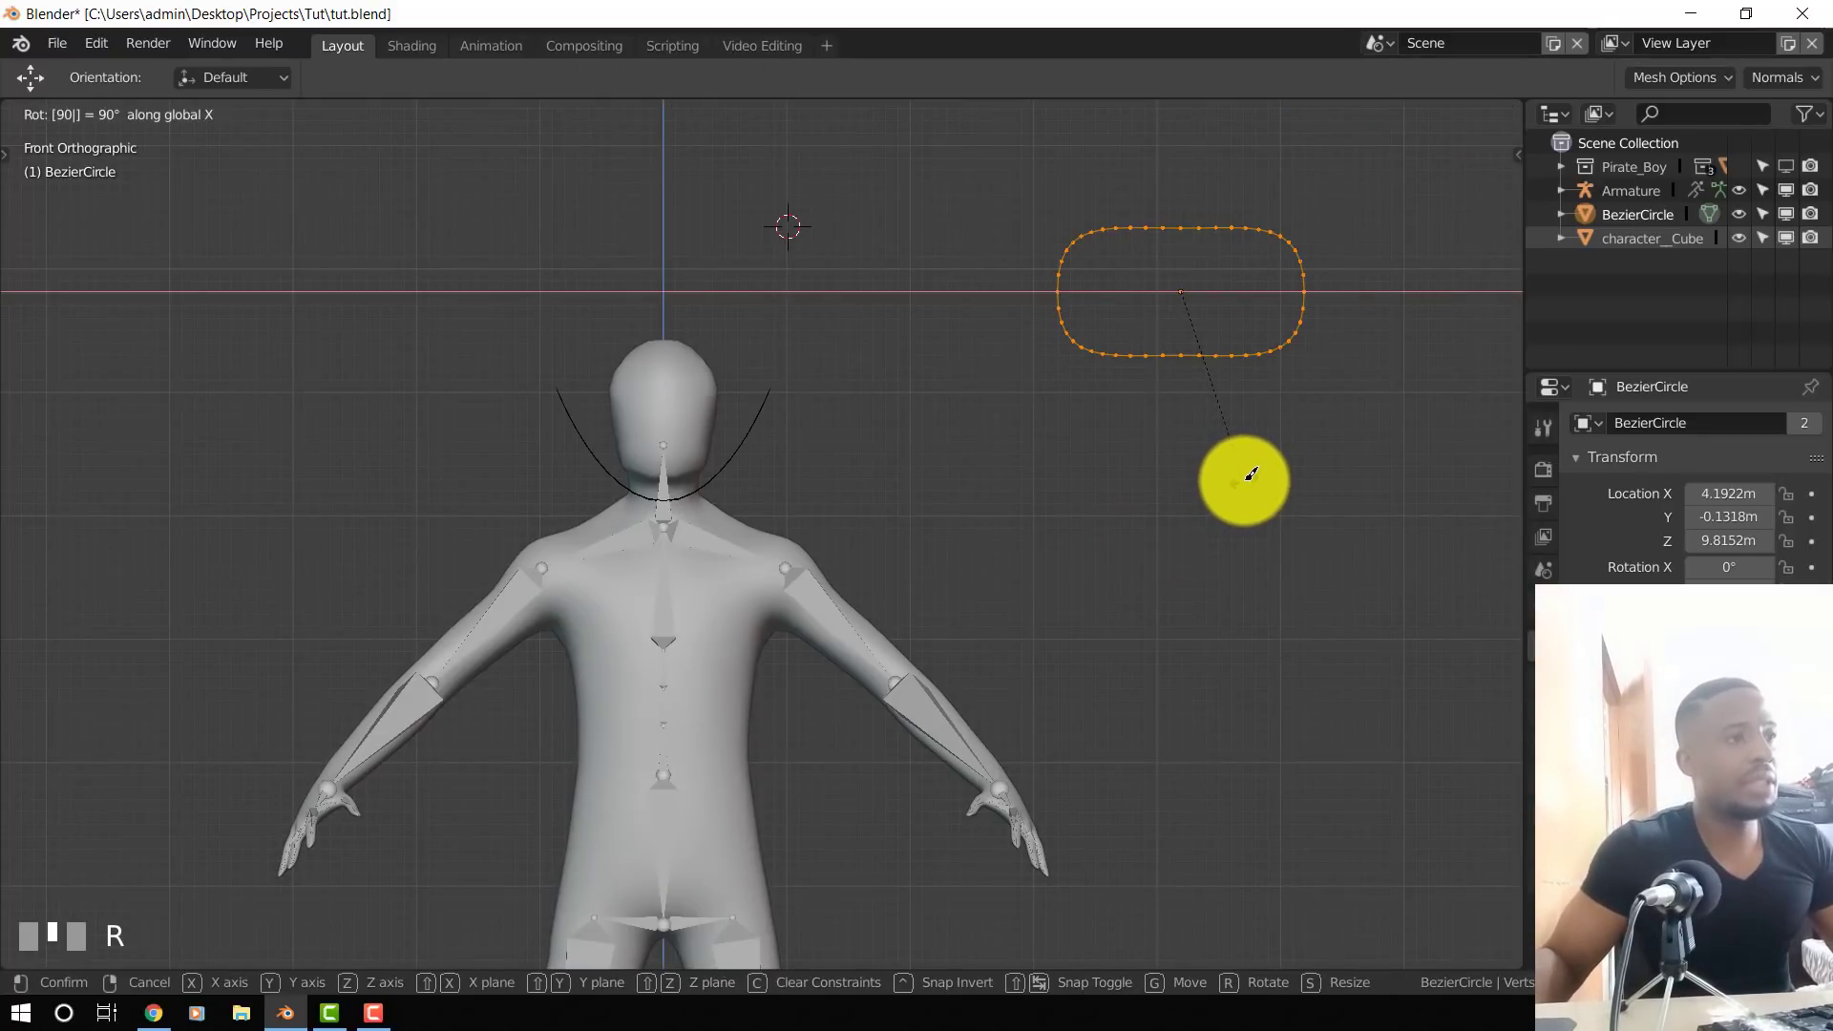
{"action": "key", "text": "Return"}
{"action": "middle_click_drag", "start_coordinate": [998, 544], "coordinate": [973, 552]}
{"action": "key", "text": "KP_1"}
{"action": "key", "text": "Tab"}
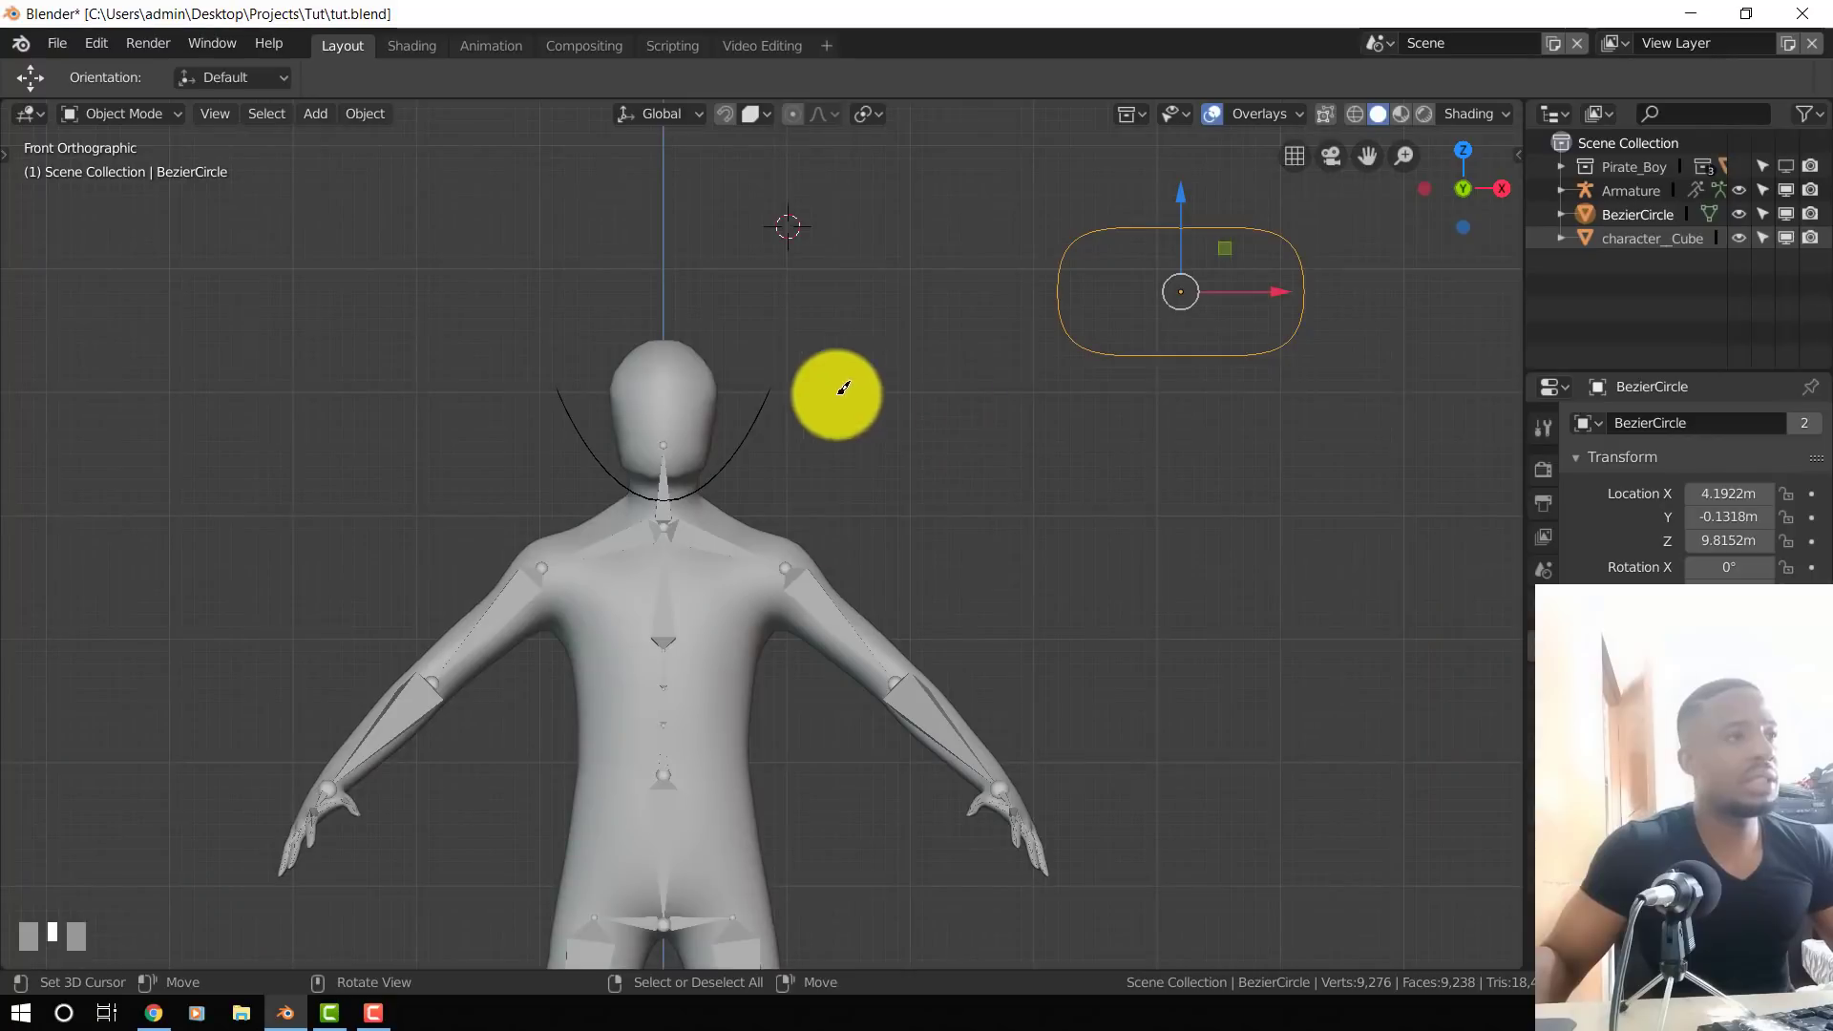
- Test-rotate the head bone with trackball rotation in Pose Mode to check its custom shape, cancel the rotation and leave Pose Mode
{"action": "right_click", "coordinate": [769, 384]}
{"action": "key", "text": "r"}
{"action": "right_click", "coordinate": [756, 383]}
{"action": "key", "text": "ctrl+Tab"}
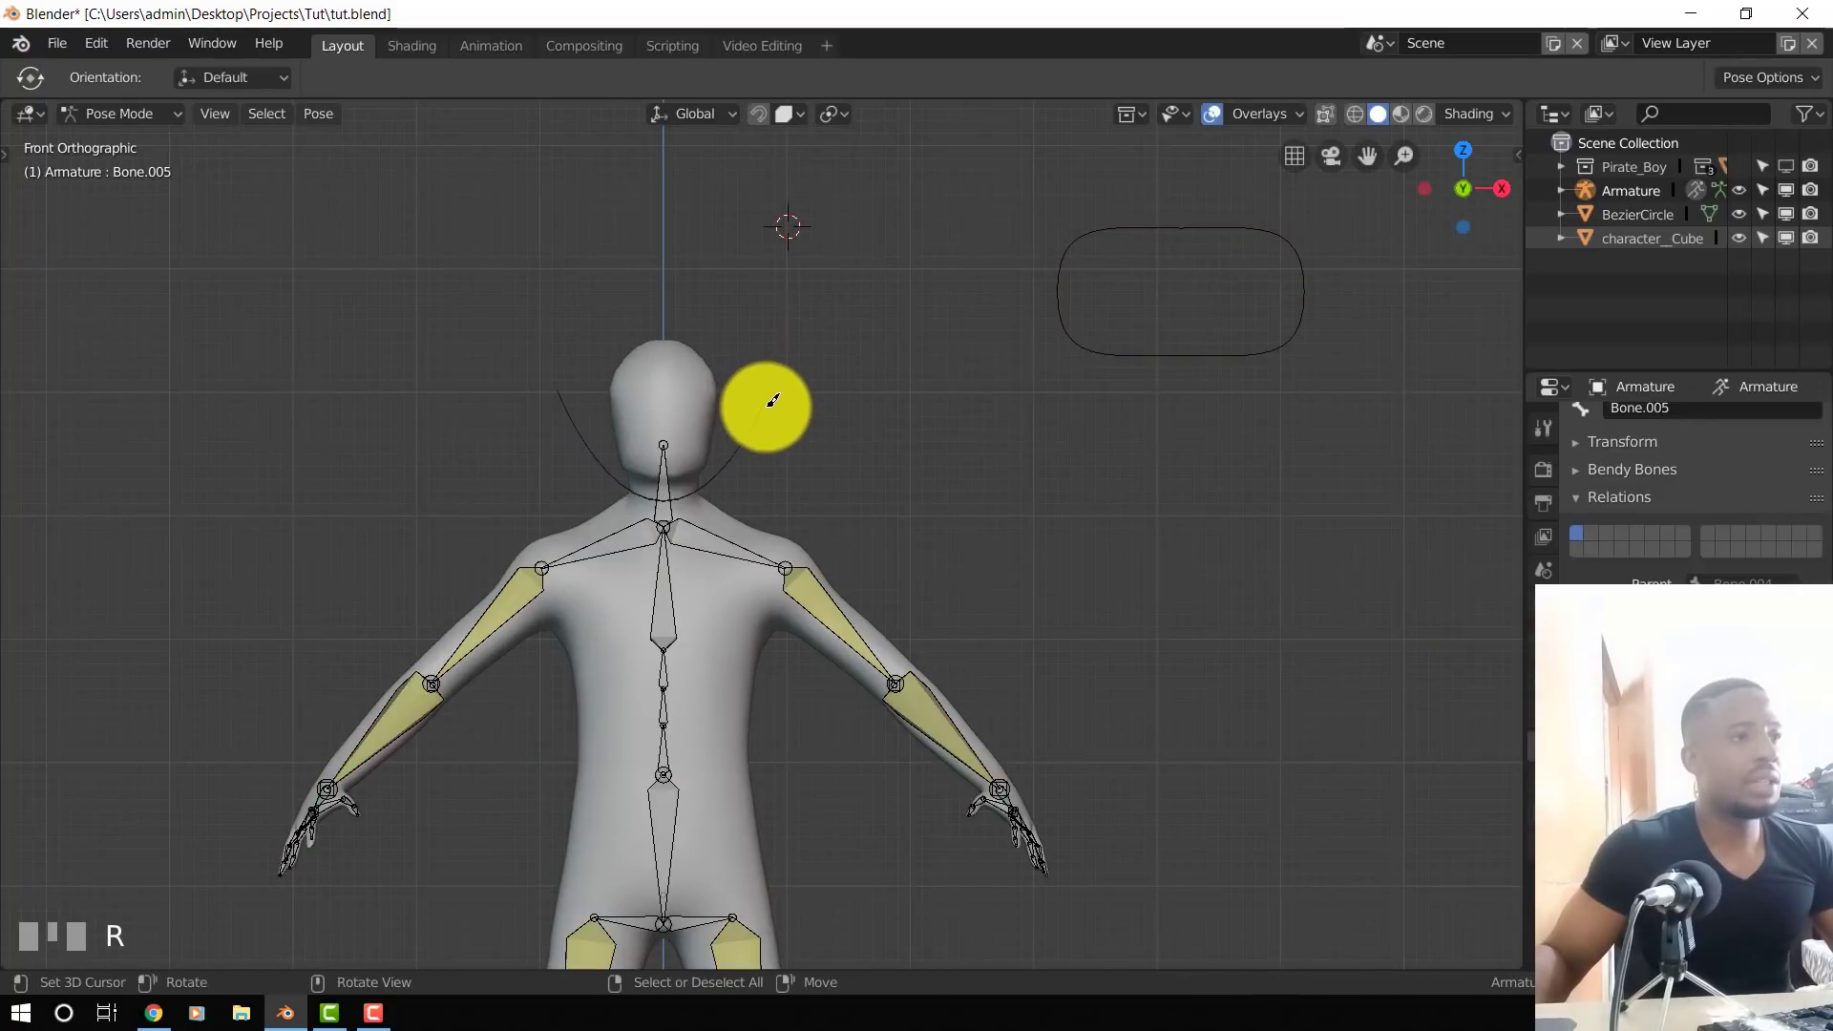
{"action": "key", "text": "r"}
{"action": "key", "text": "r"}
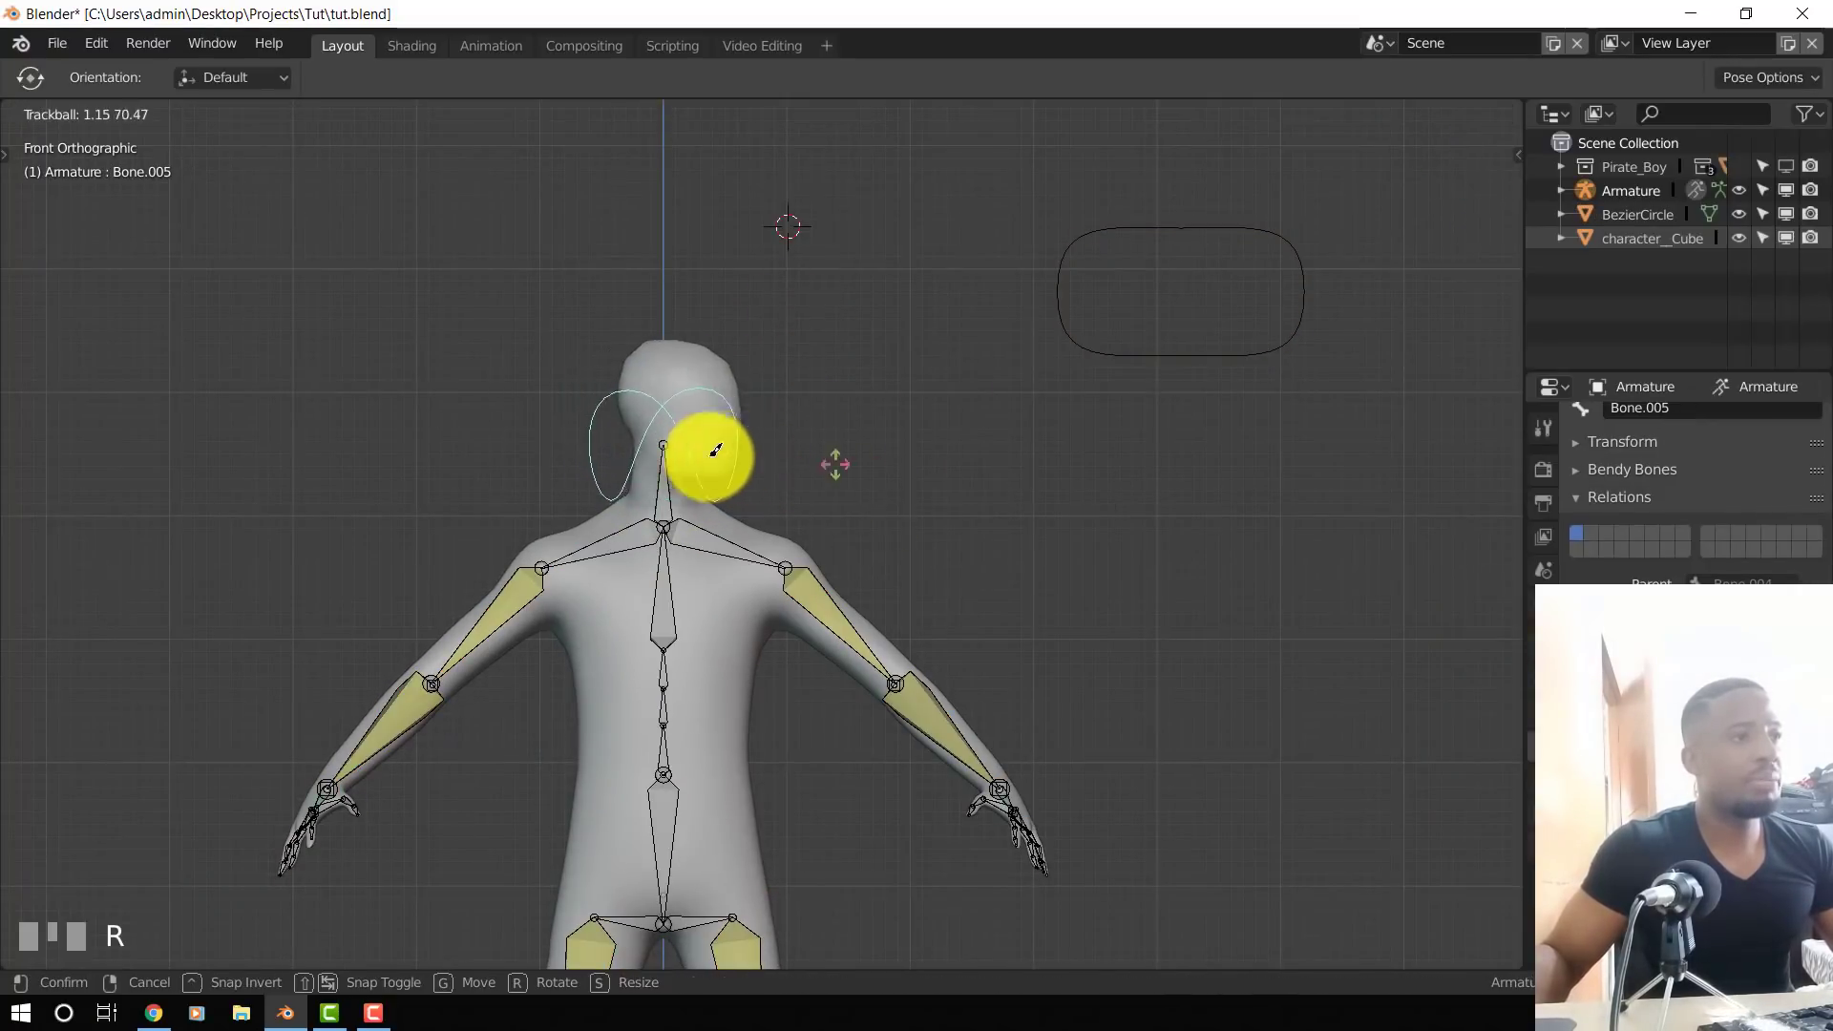
{"action": "right_click", "coordinate": [828, 459]}
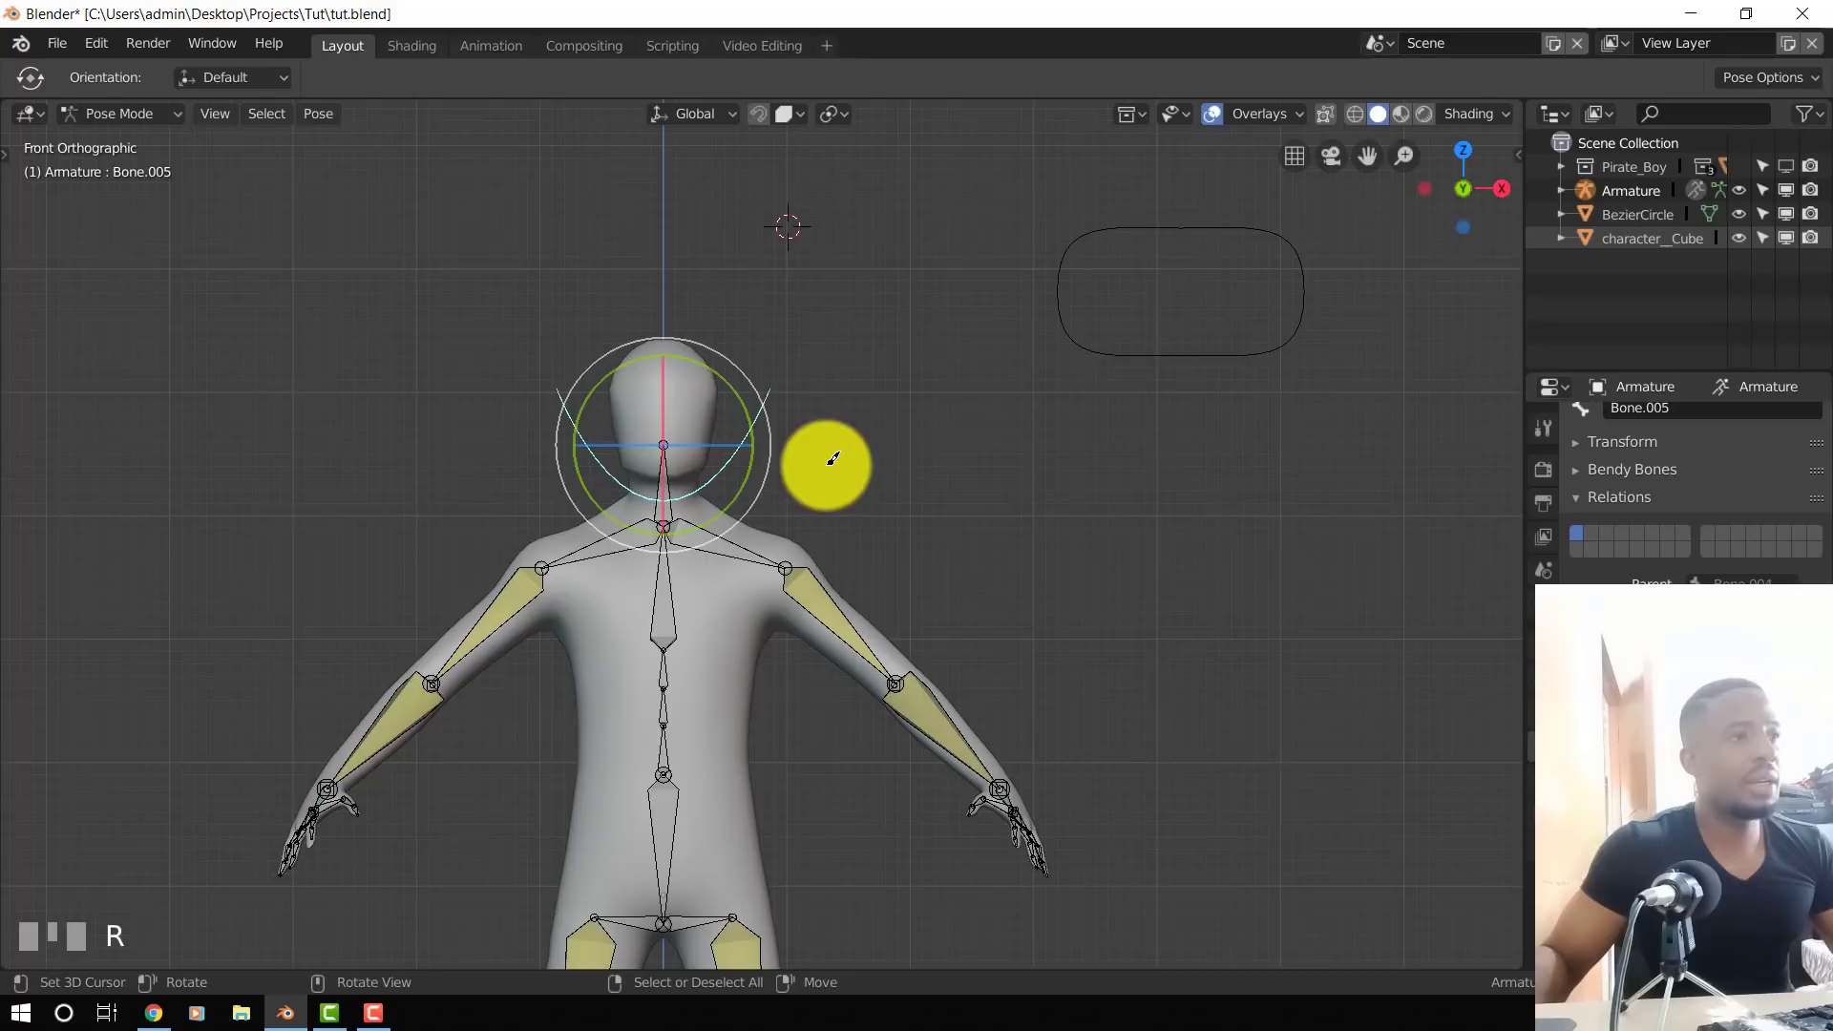
{"action": "key", "text": "ctrl+Tab"}
- Open the BezierCircle mesh in Edit Mode and move all its vertices along the global Y axis
{"action": "right_click", "coordinate": [1157, 353]}
{"action": "key", "text": "Tab"}
{"action": "middle_click_drag", "start_coordinate": [1169, 360], "coordinate": [1091, 431]}
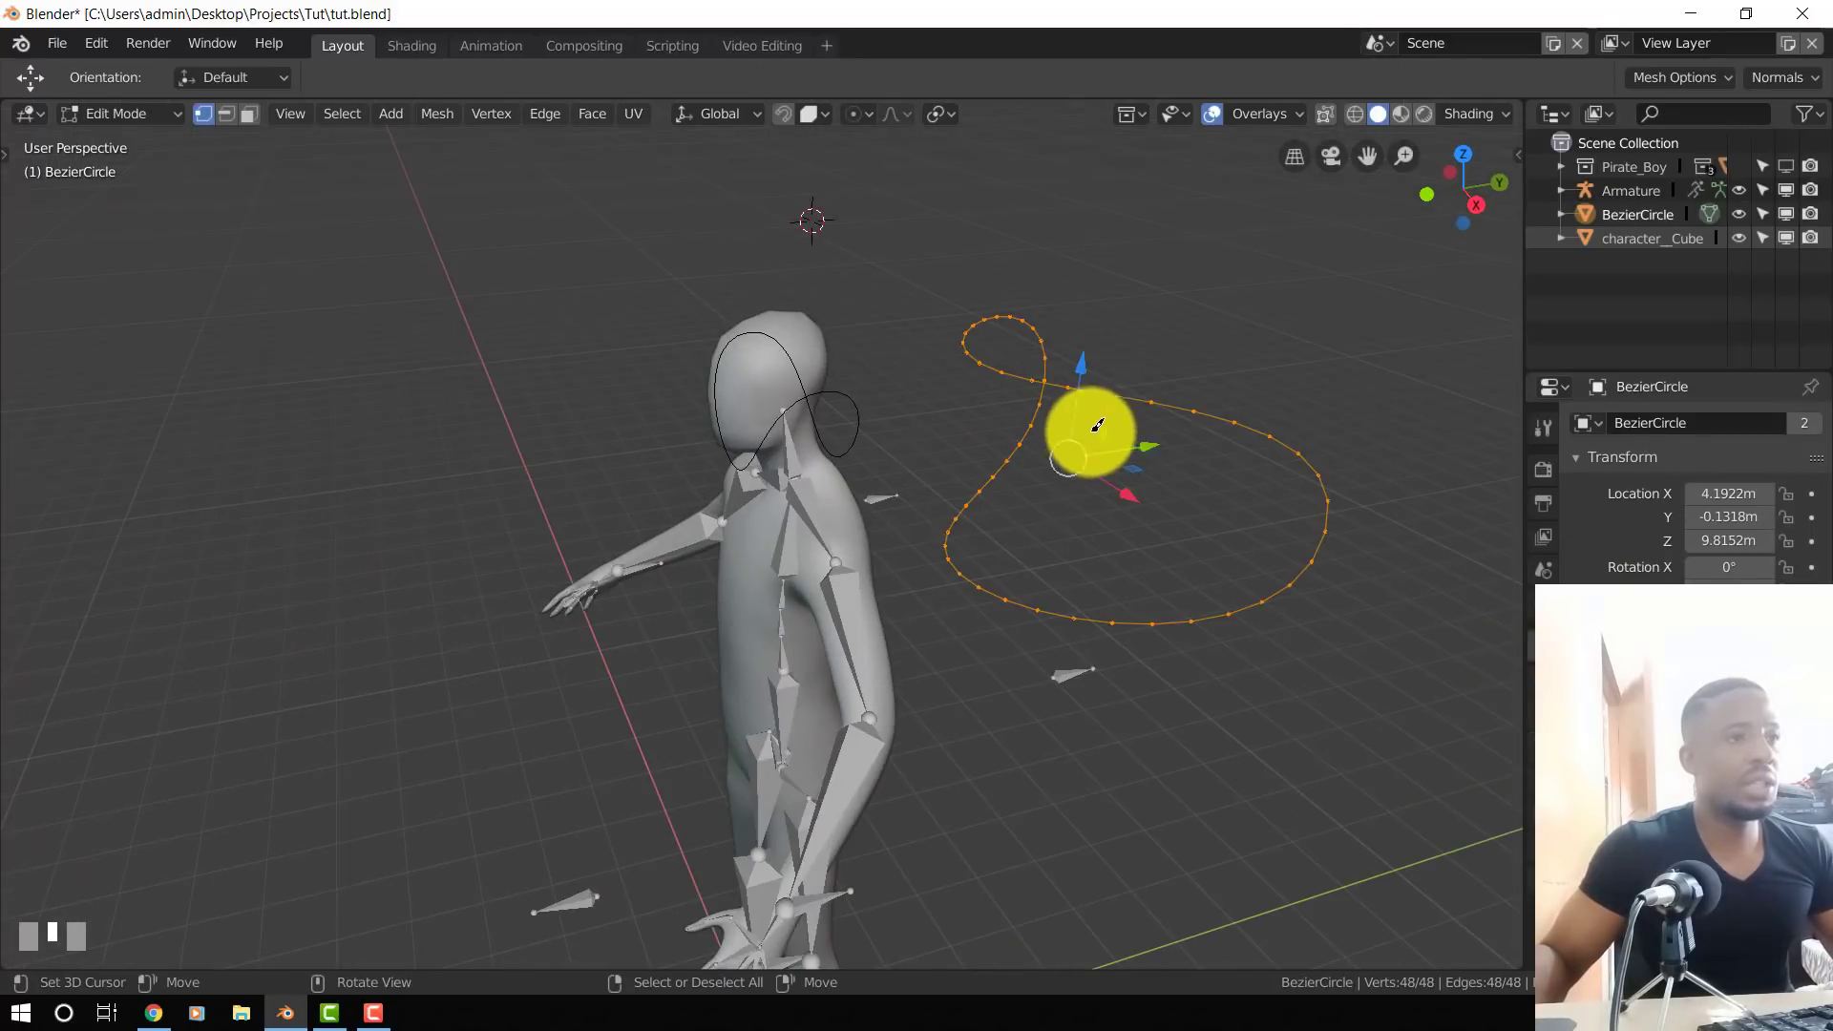
{"action": "key", "text": "g"}
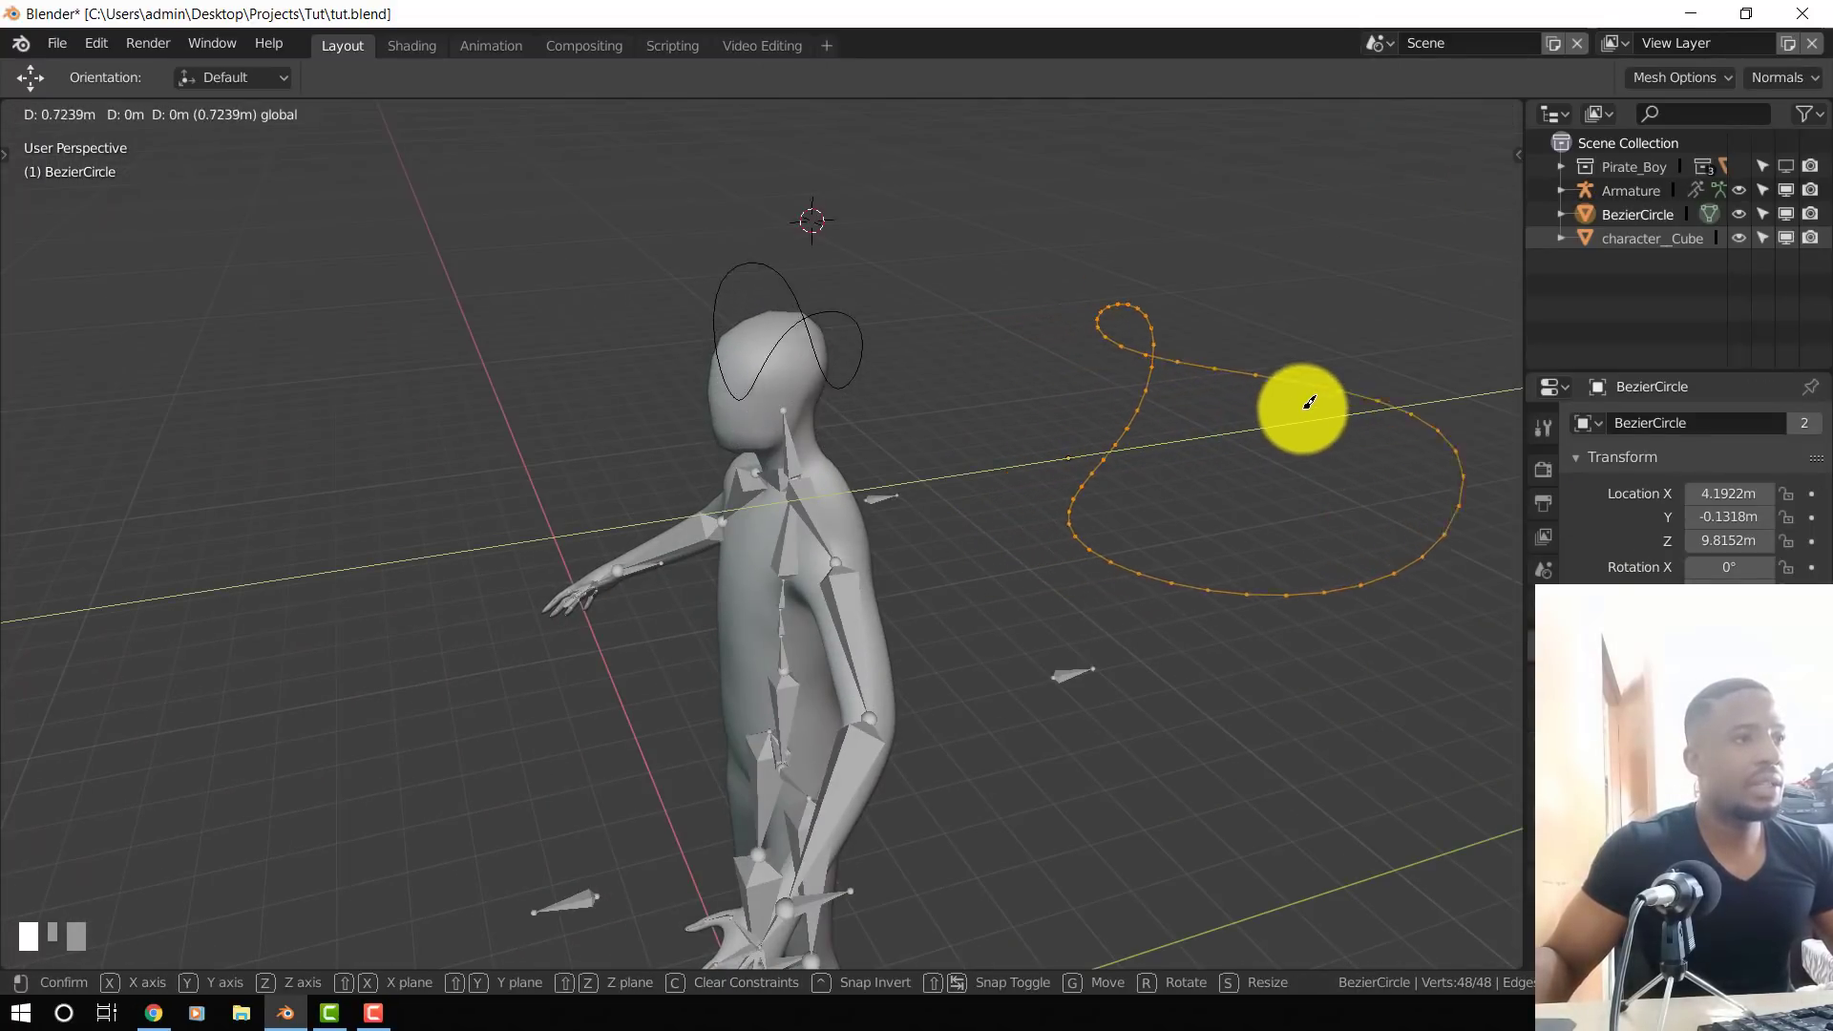
{"action": "left_click", "coordinate": [1213, 459]}
{"action": "type", "text": "r"}
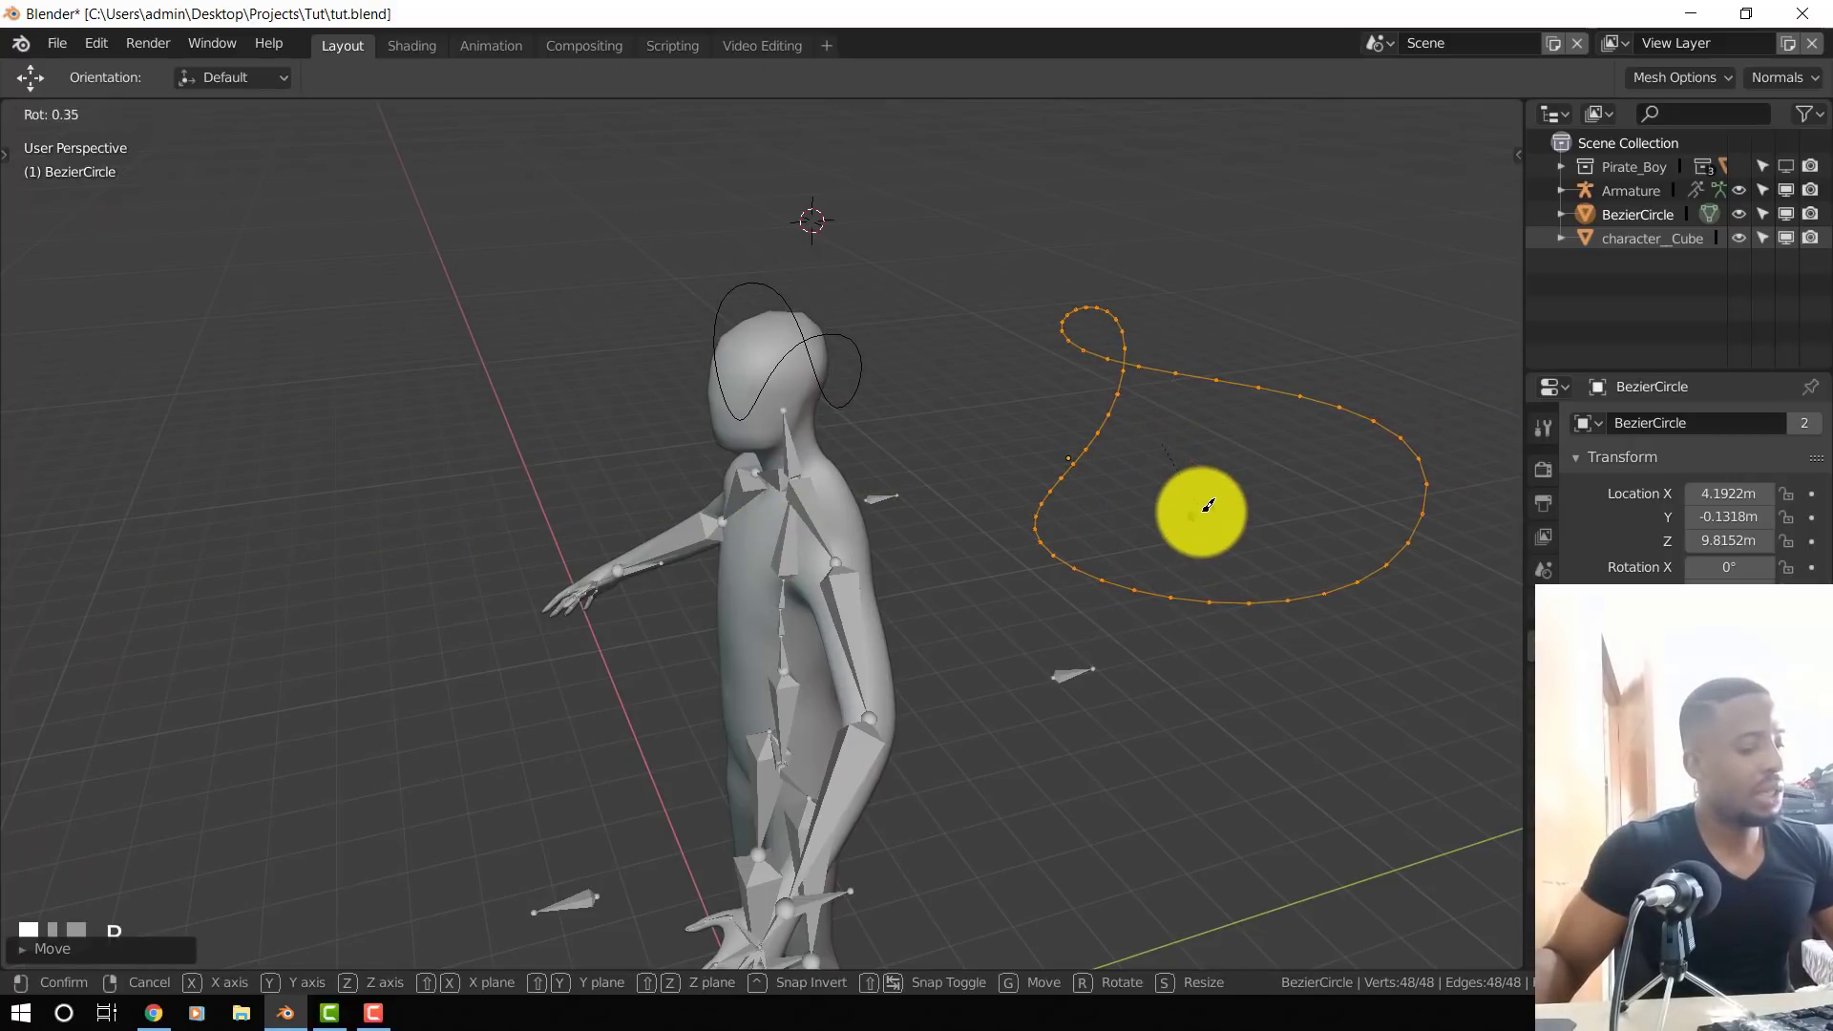
{"action": "type", "text": "x90"}
{"action": "right_click", "coordinate": [1205, 511]}
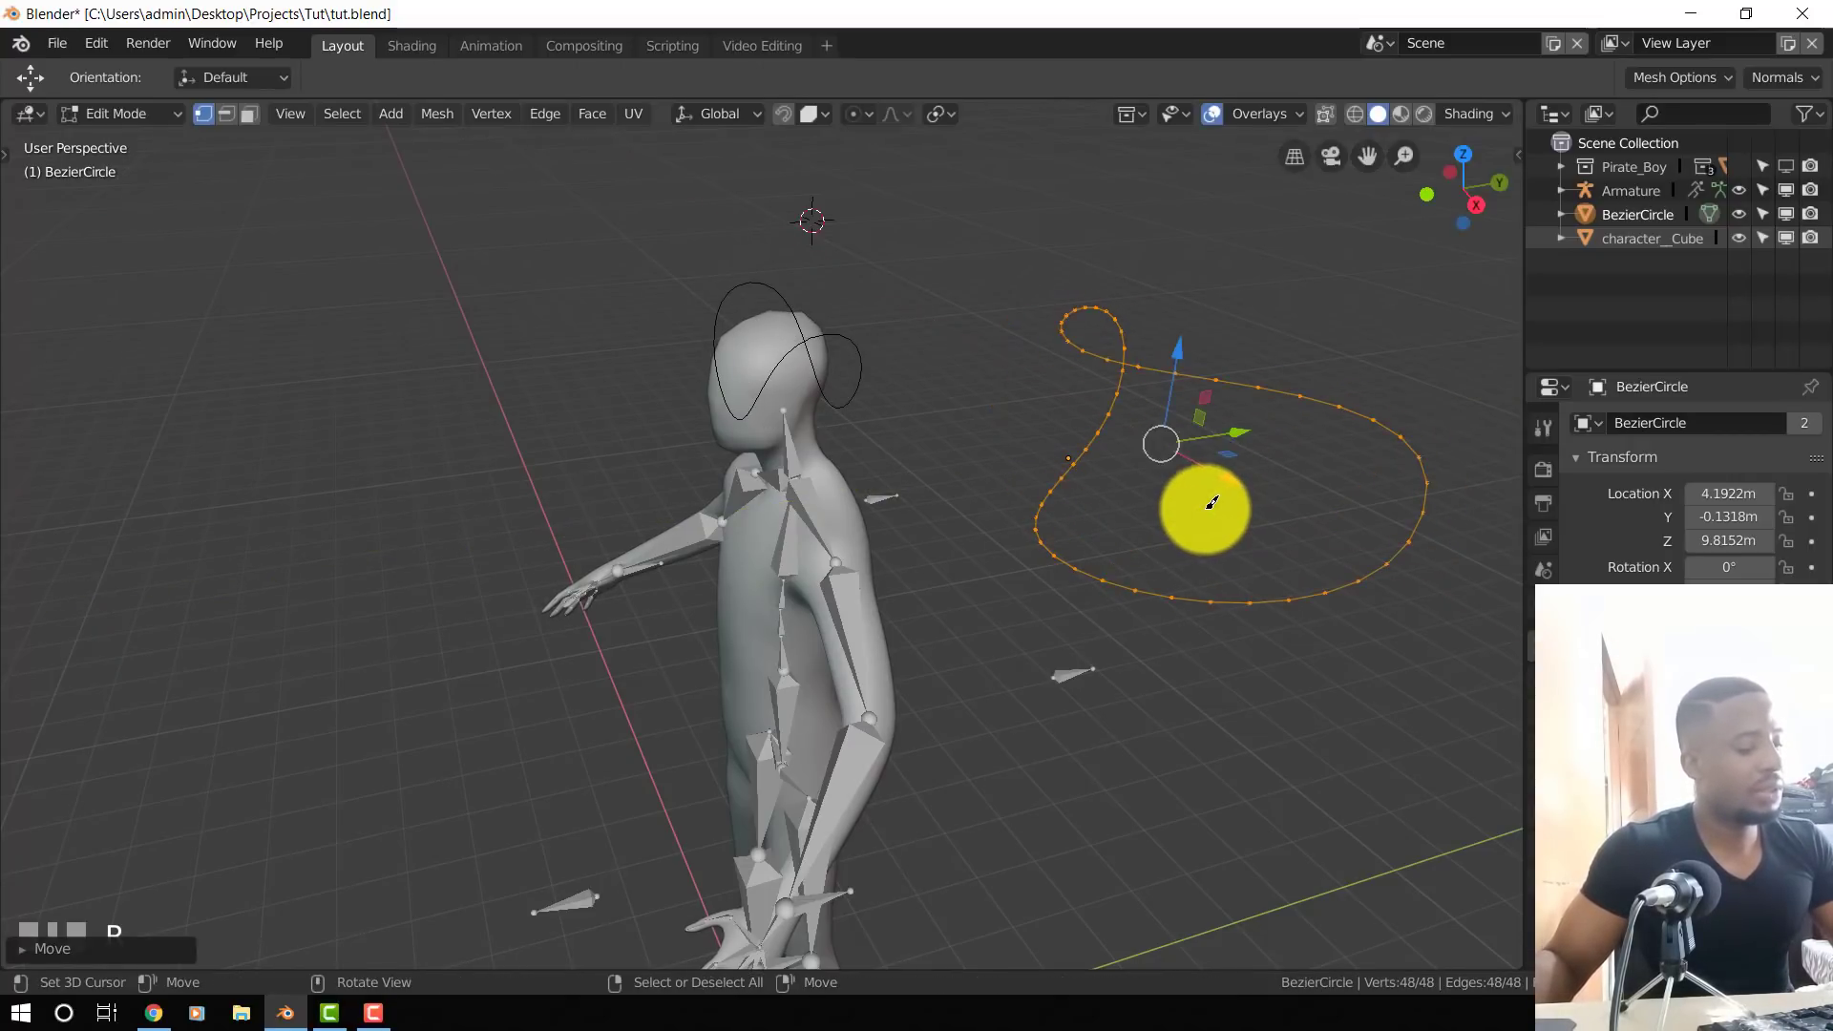
{"action": "key", "text": "r"}
{"action": "key", "text": "z"}
{"action": "right_click", "coordinate": [1208, 507]}
- Tilt all vertices of the BezierCircle mesh slightly about the global X axis
{"action": "type", "text": "r"}
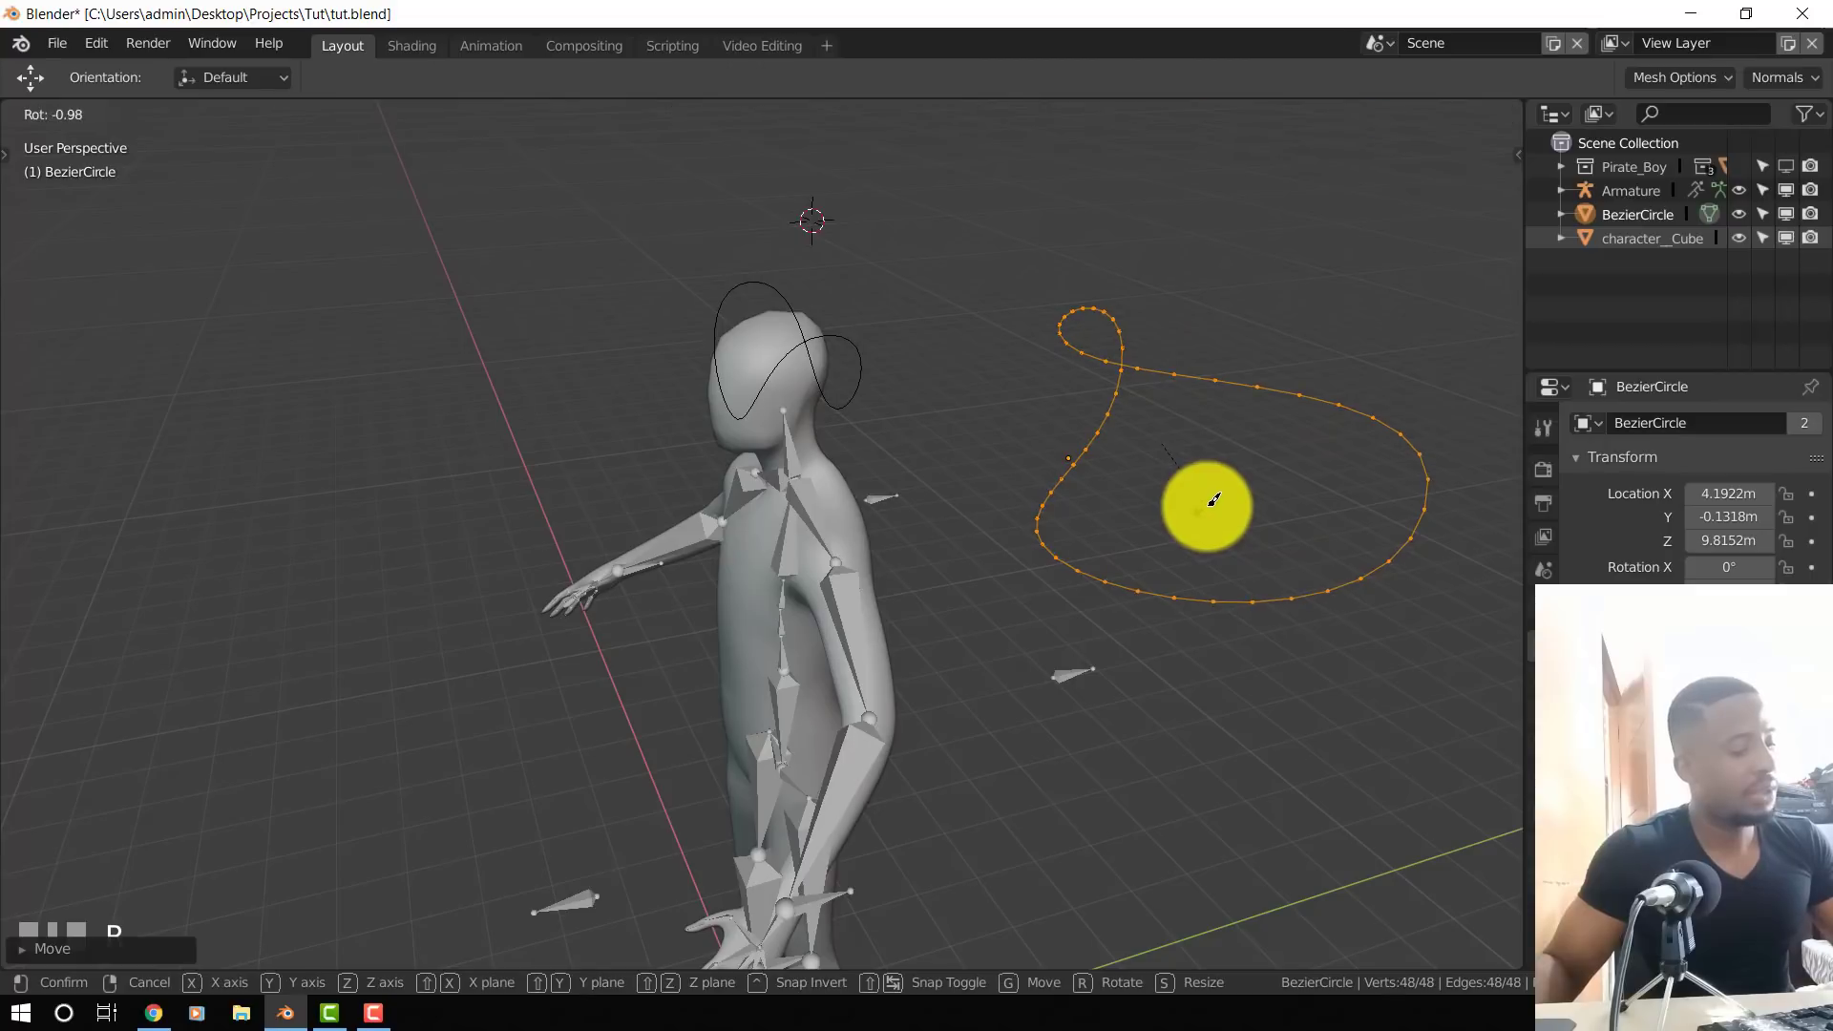
{"action": "type", "text": "x1"}
{"action": "key", "text": "Return"}
- Scale the BezierCircle mesh to about 0.69 along X in the front view, and scale it again from a side angle
{"action": "key", "text": "KP_1"}
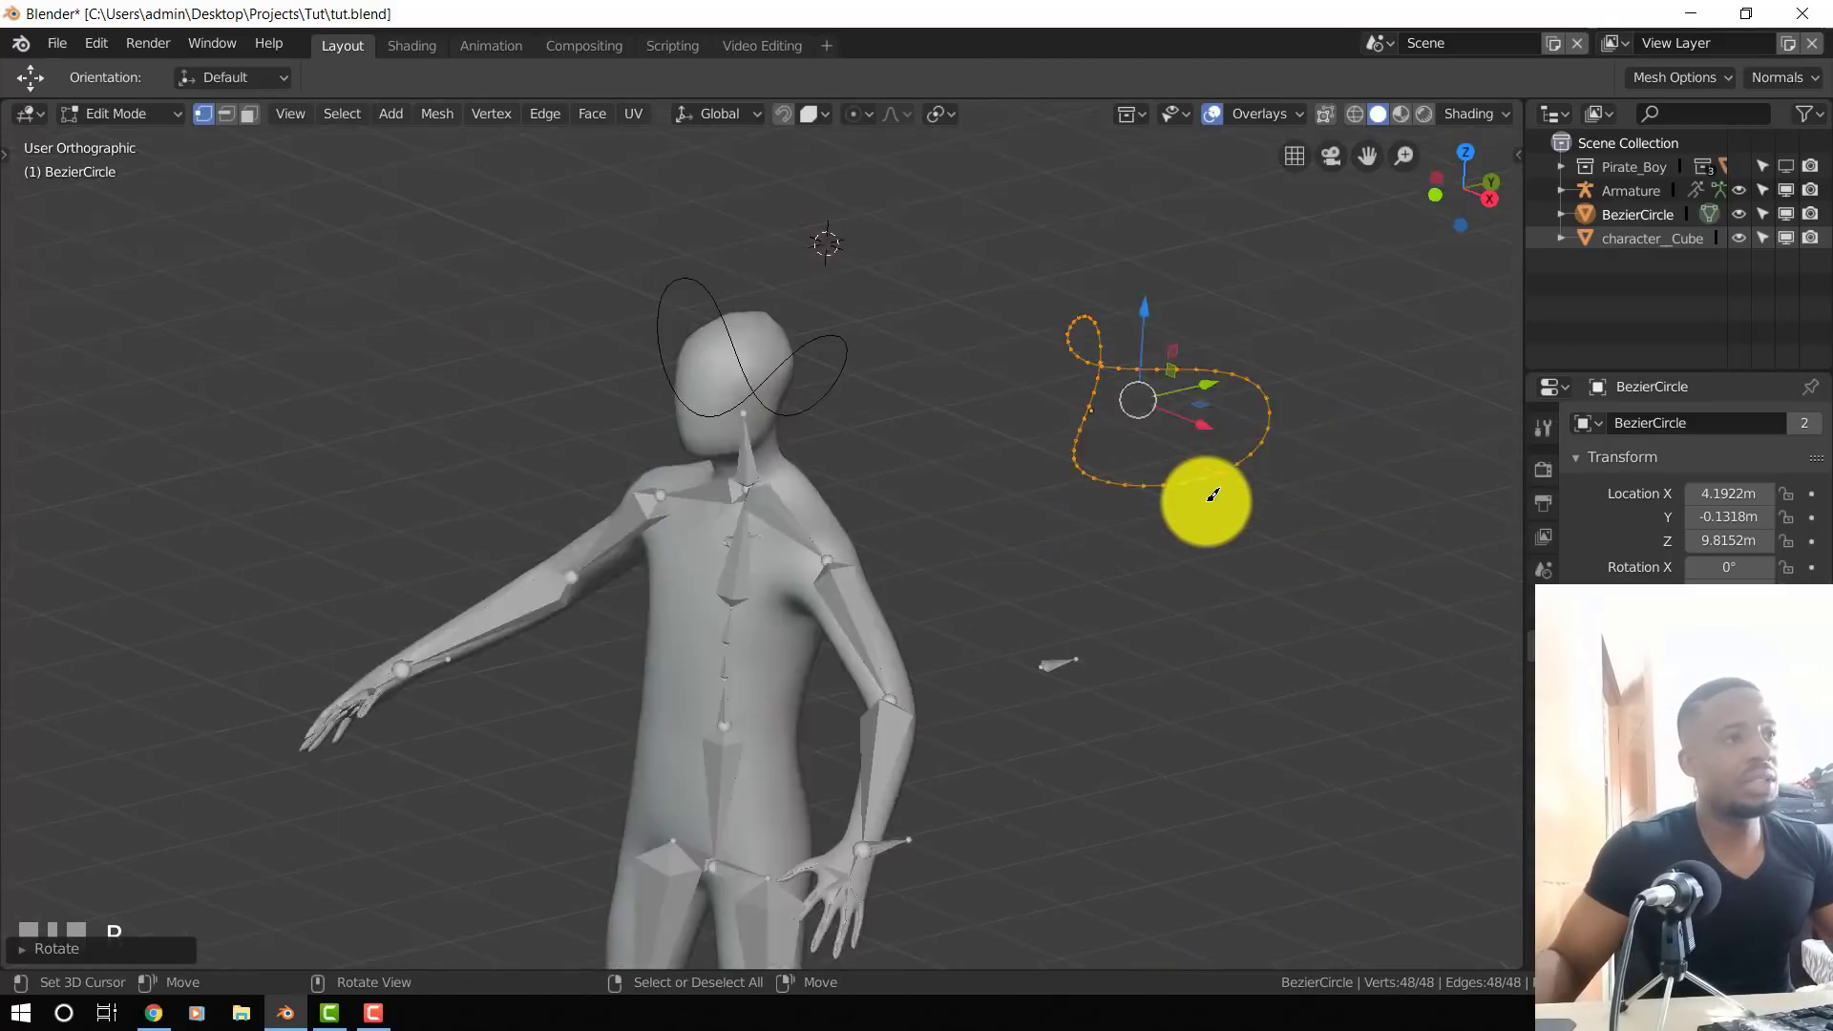
{"action": "key", "text": "s"}
{"action": "key", "text": "x"}
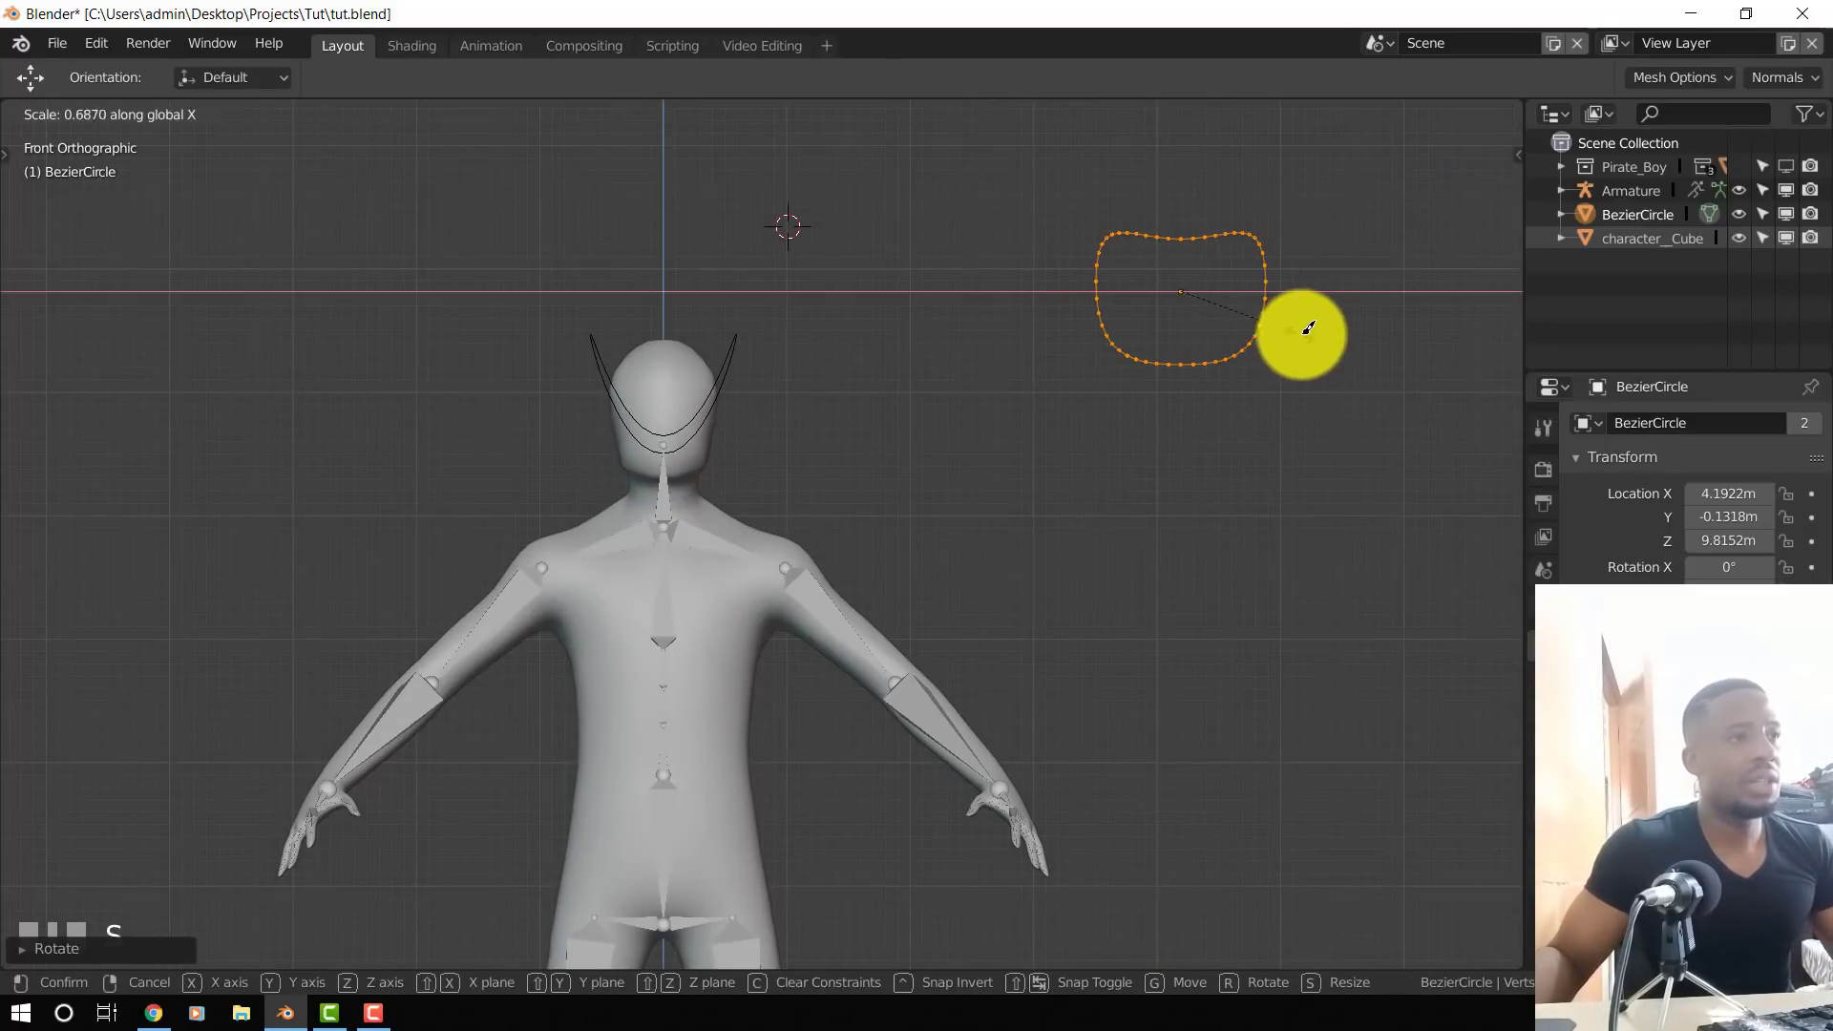
{"action": "left_click", "coordinate": [1279, 330]}
{"action": "middle_click_drag", "start_coordinate": [868, 482], "coordinate": [621, 498]}
{"action": "key", "text": "s"}
{"action": "left_click", "coordinate": [1242, 551]}
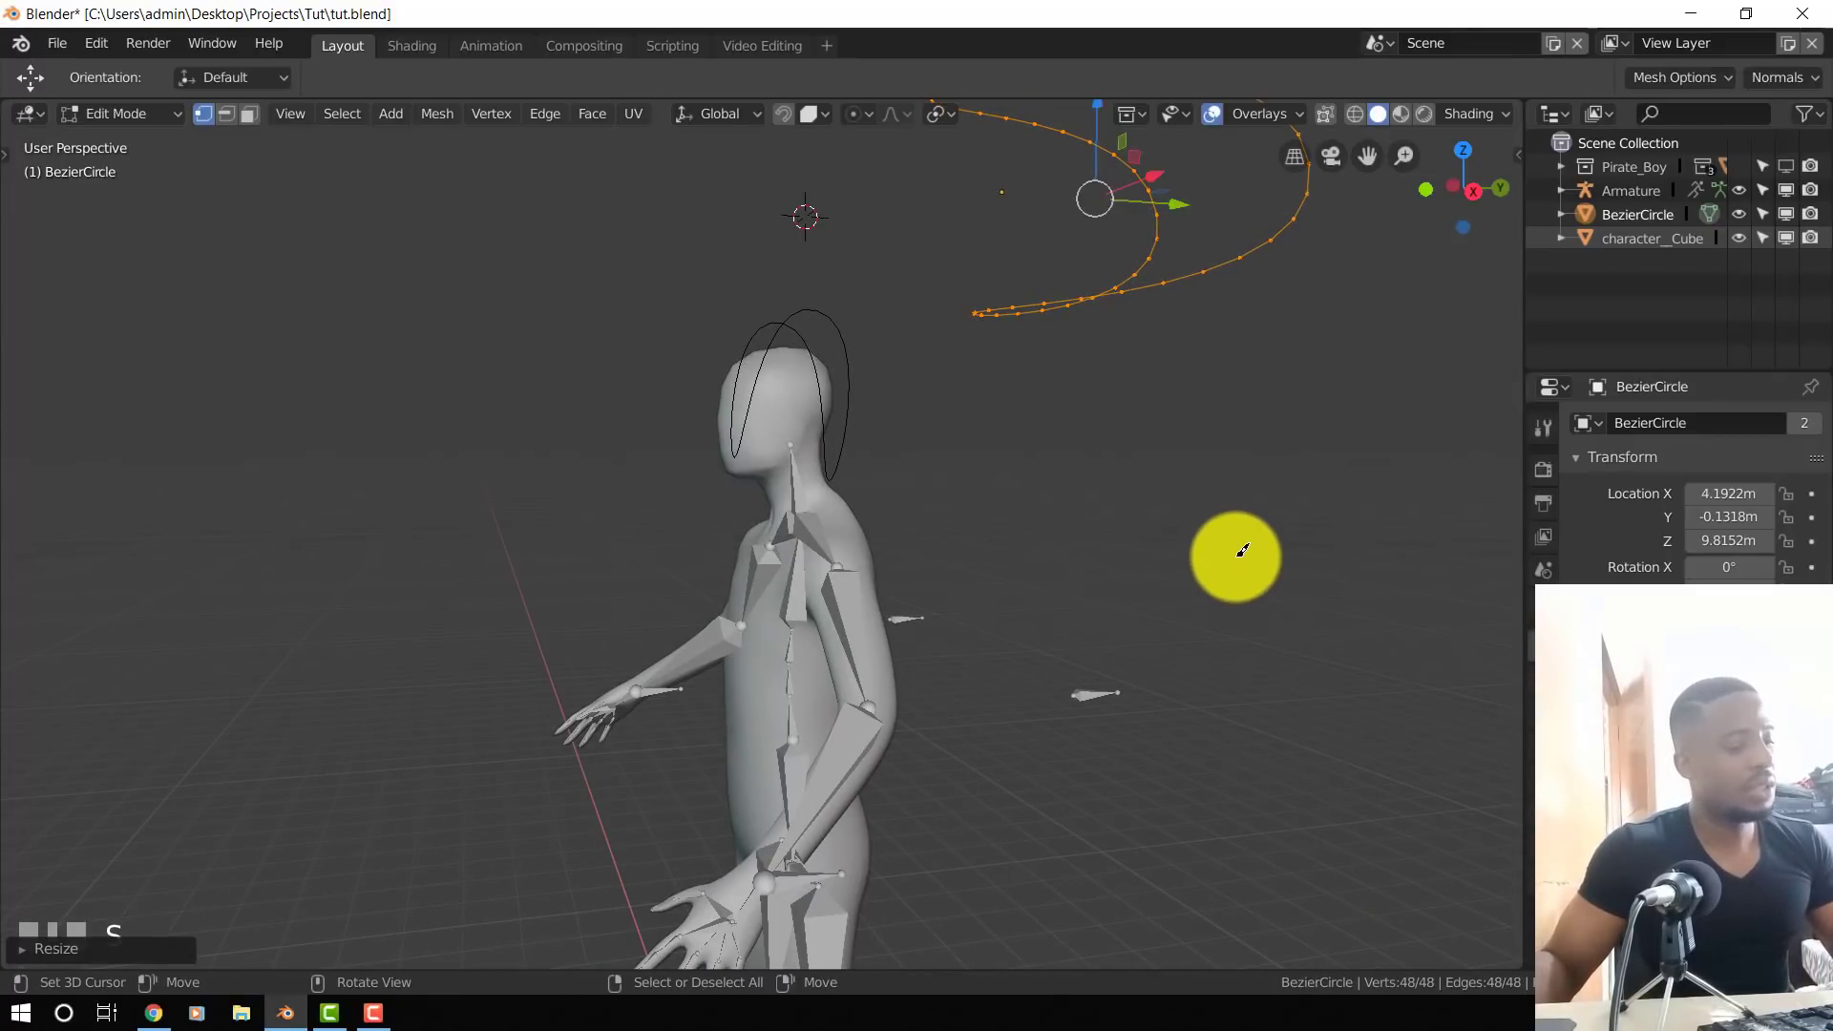
- Move the BezierCircle mesh slightly down along Z, scale it to about 1.33 along Z, and leave Edit Mode
{"action": "key", "text": "g"}
{"action": "key", "text": "z"}
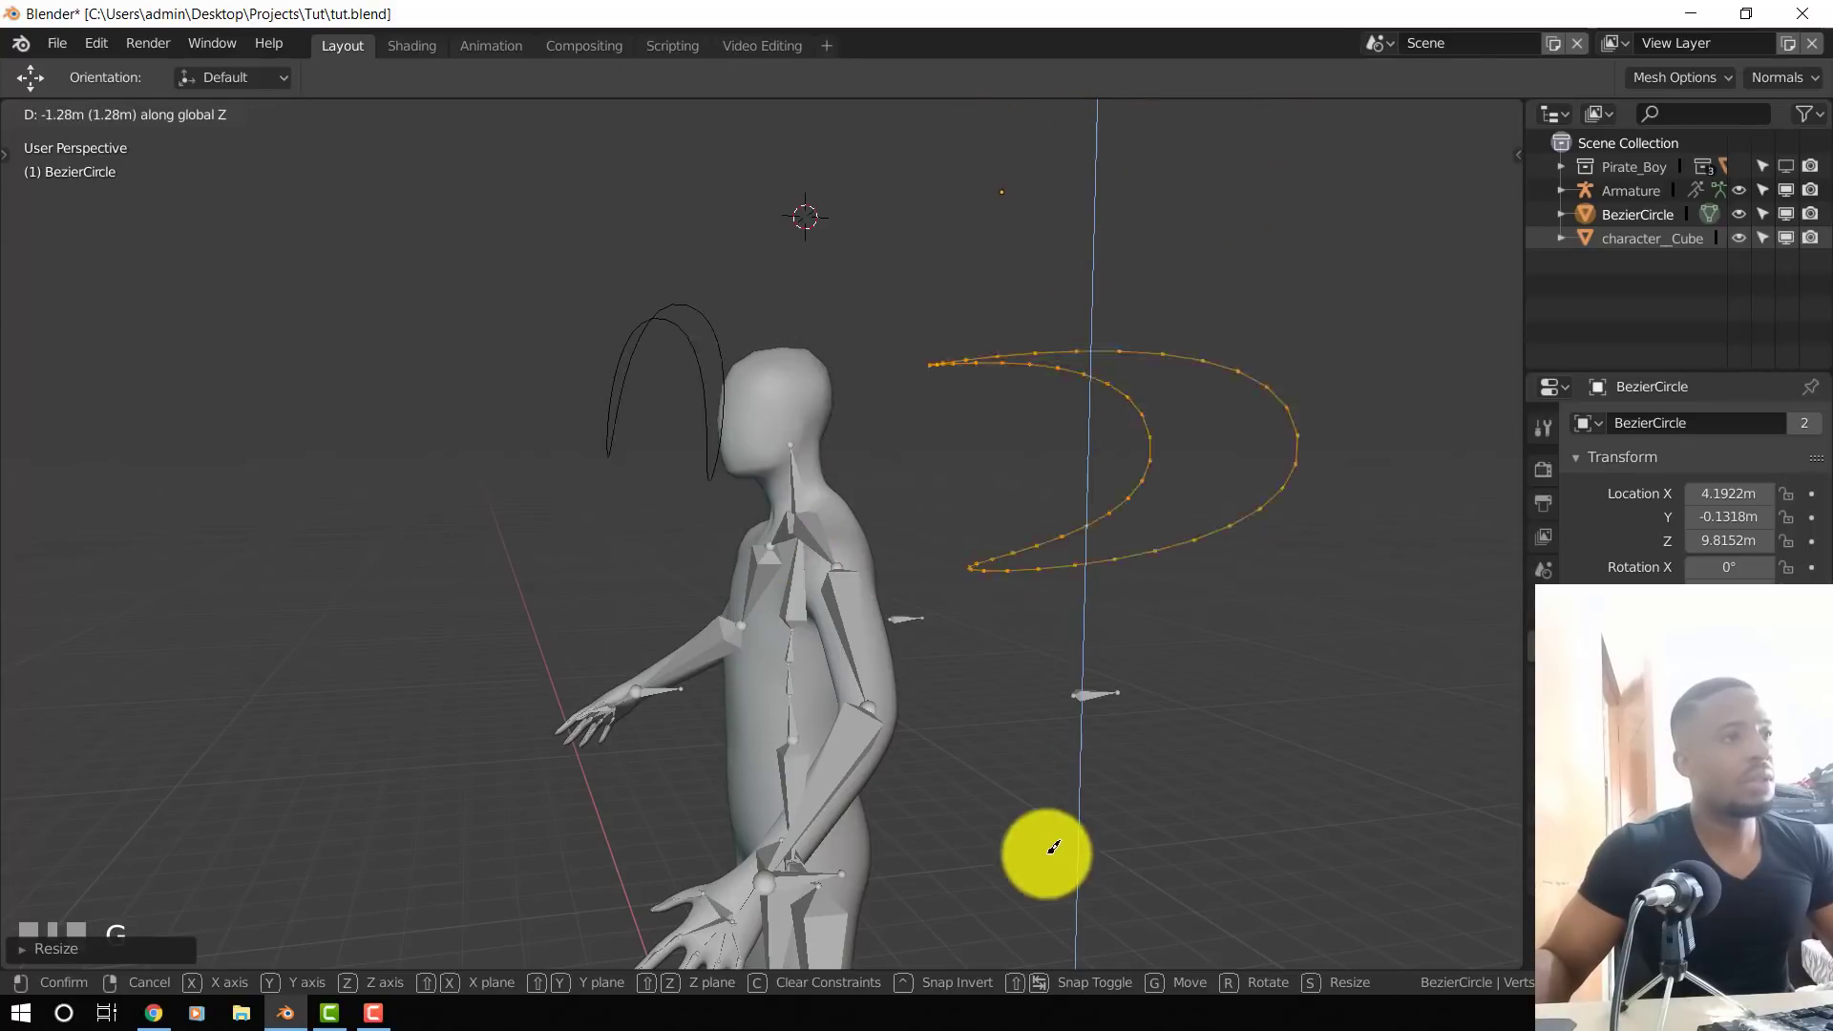
{"action": "left_click", "coordinate": [1064, 573]}
{"action": "key", "text": "s"}
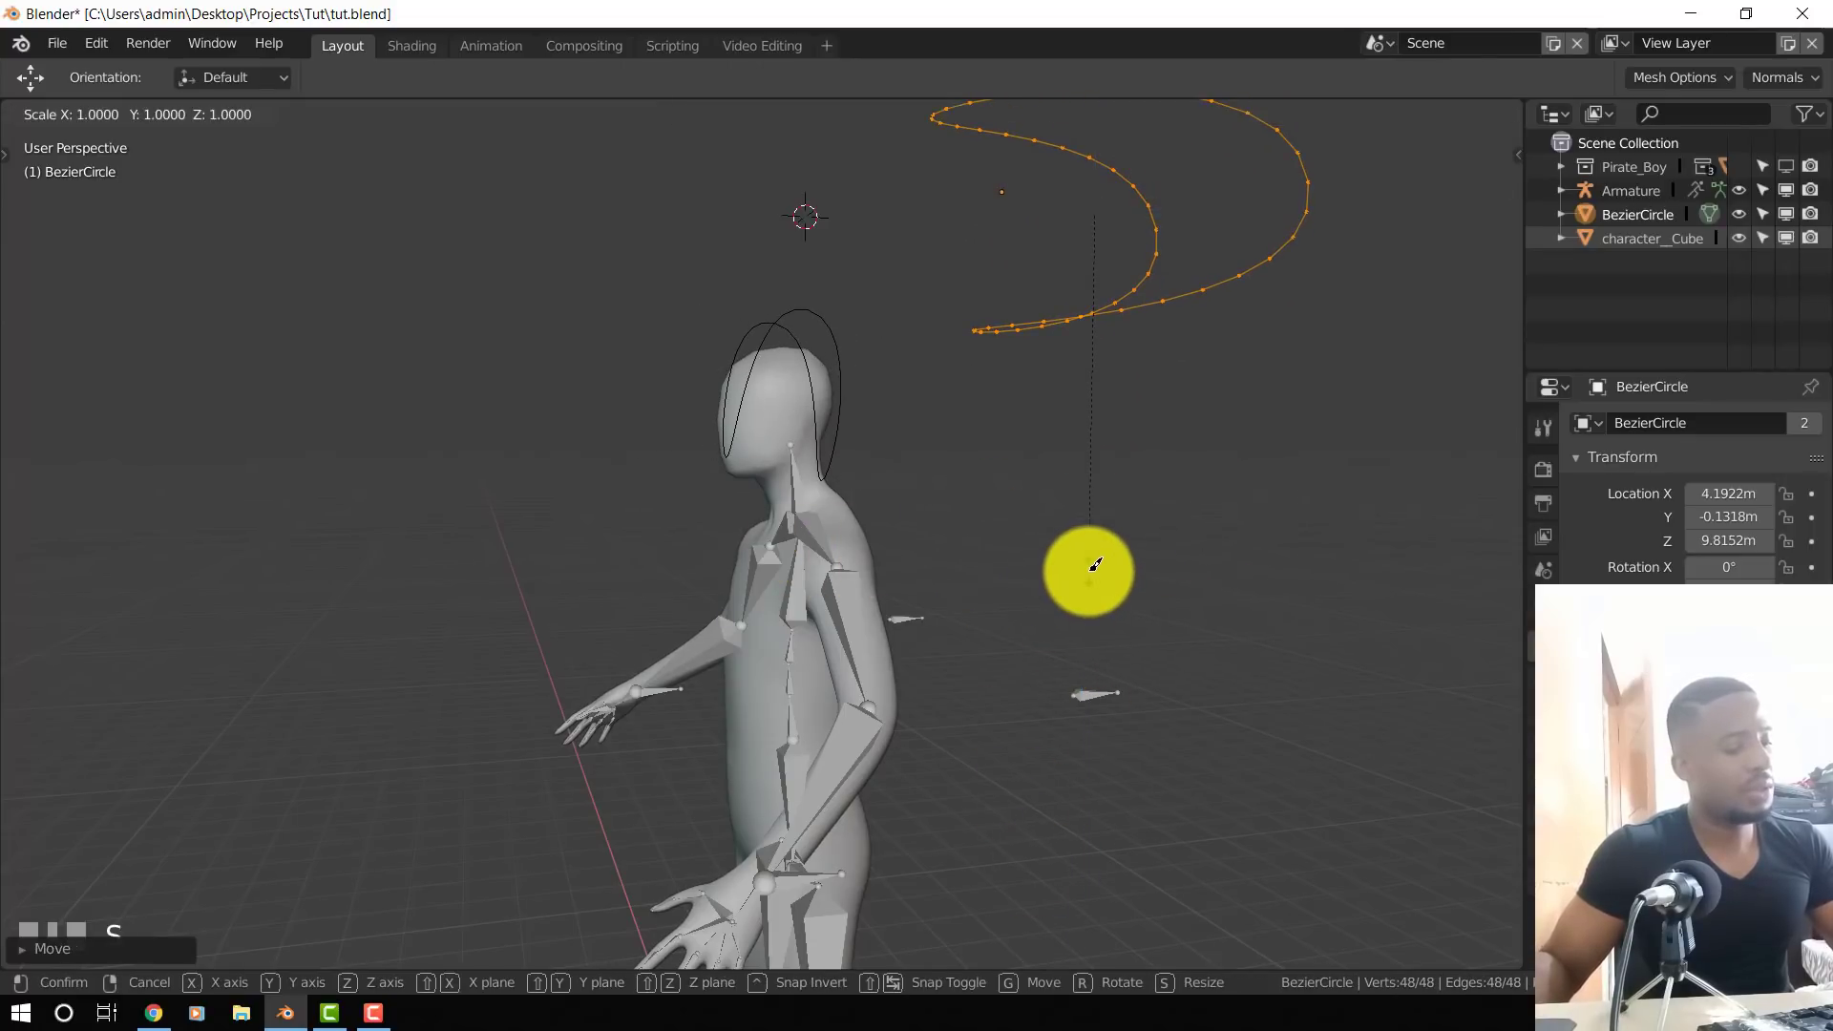
{"action": "key", "text": "z"}
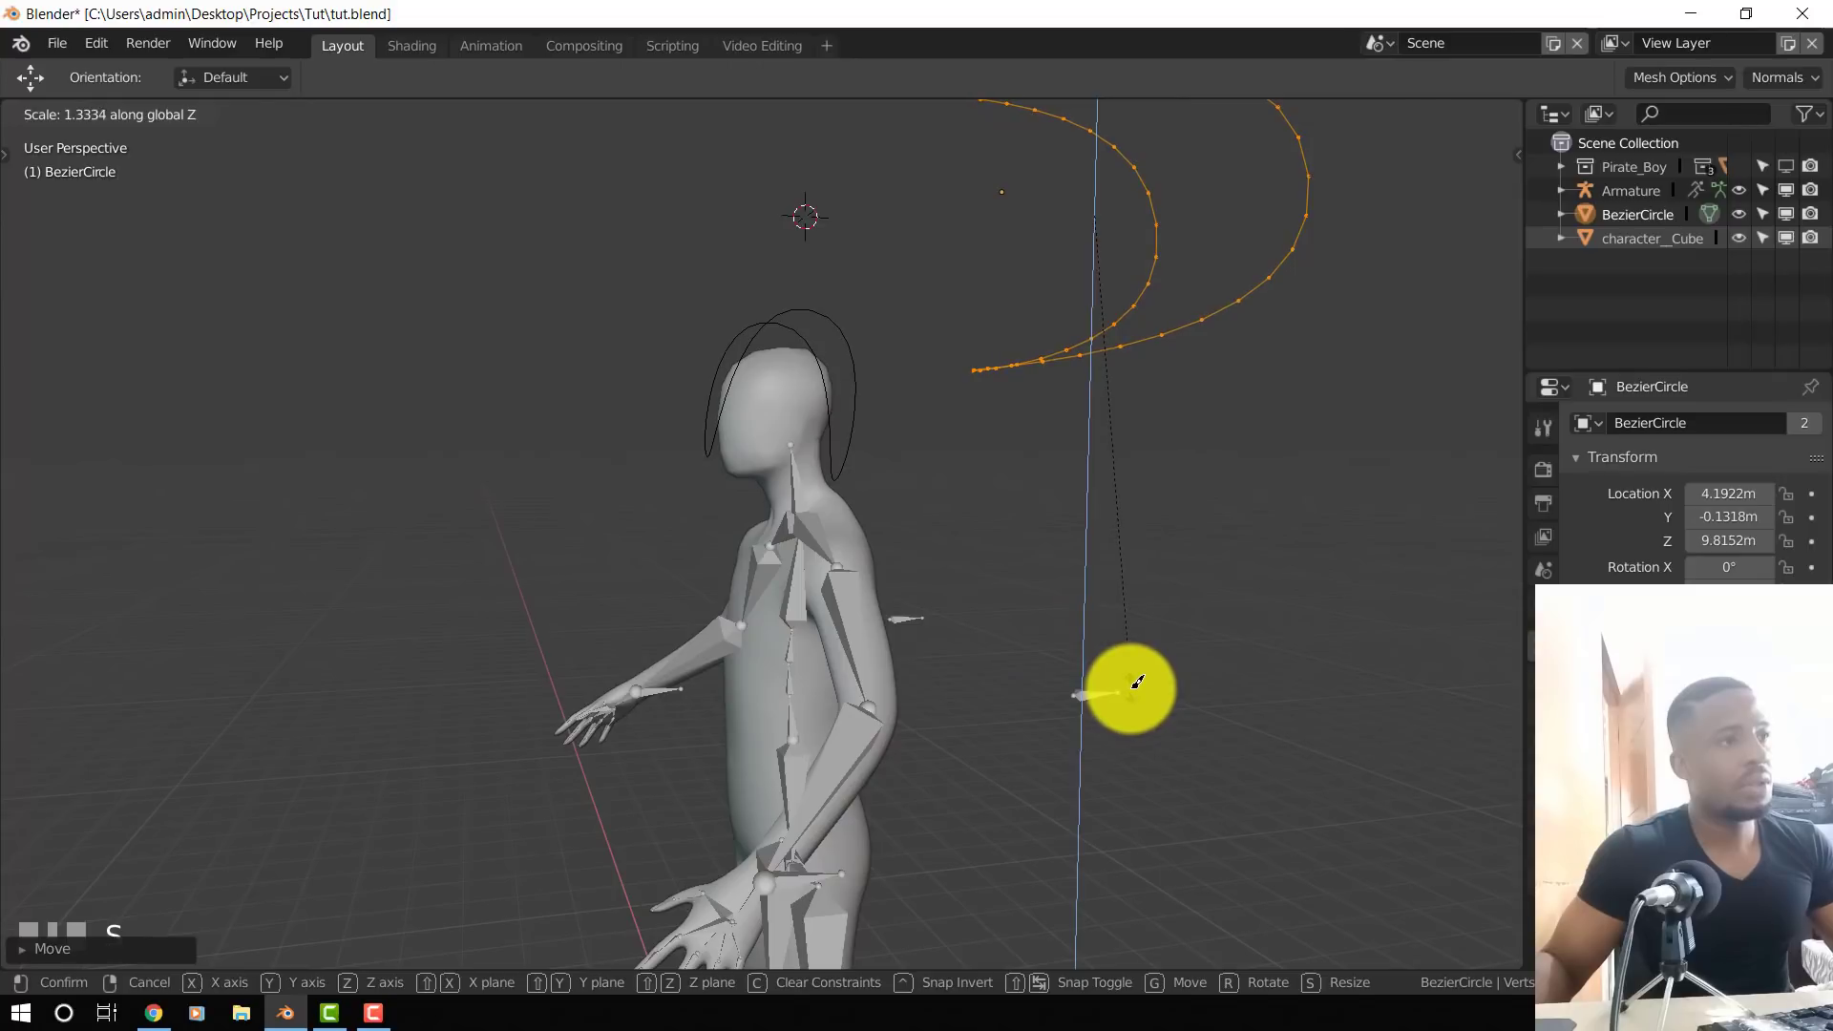
{"action": "left_click", "coordinate": [1136, 684]}
{"action": "key", "text": "KP_1"}
{"action": "key", "text": "Tab"}
- Put the armature in Pose Mode and test the reshaped head control with a trackball rotation, cancelling it at the end
{"action": "right_click", "coordinate": [724, 304]}
{"action": "middle_click_drag", "start_coordinate": [811, 346], "coordinate": [748, 381]}
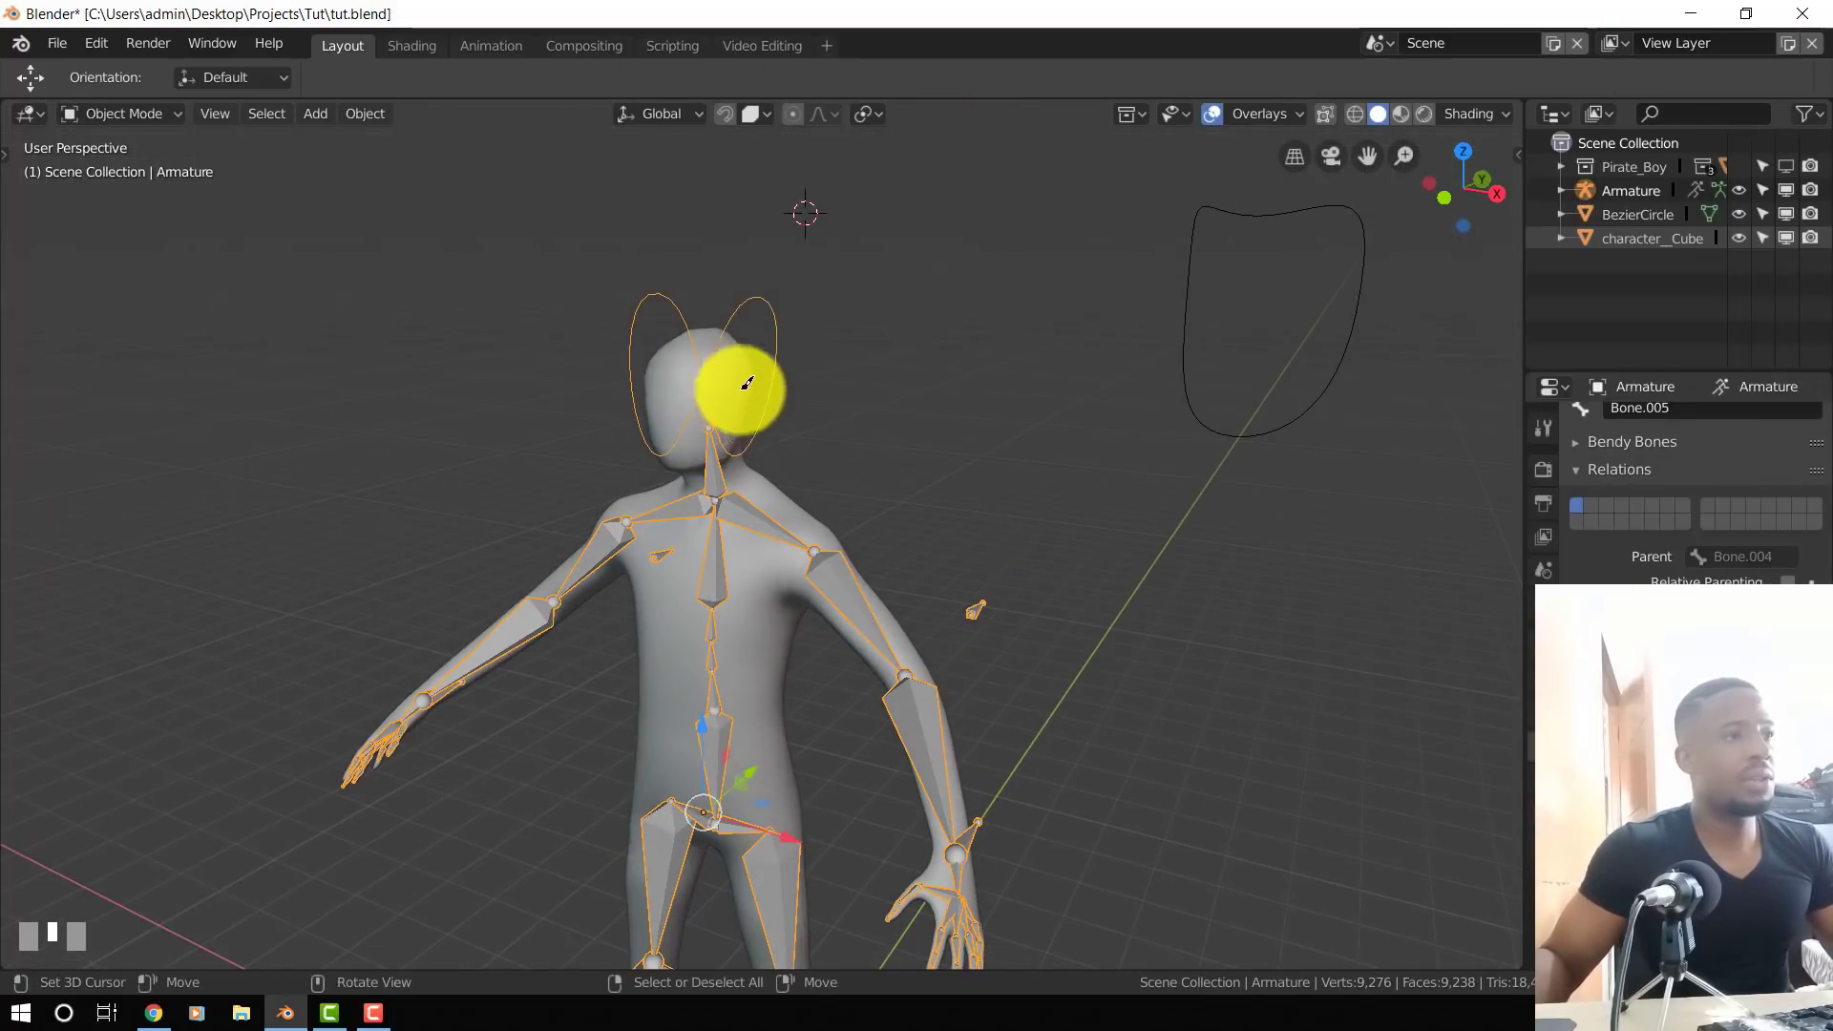
{"action": "key", "text": "ctrl+Tab"}
{"action": "key", "text": "KP_1"}
{"action": "key", "text": "r"}
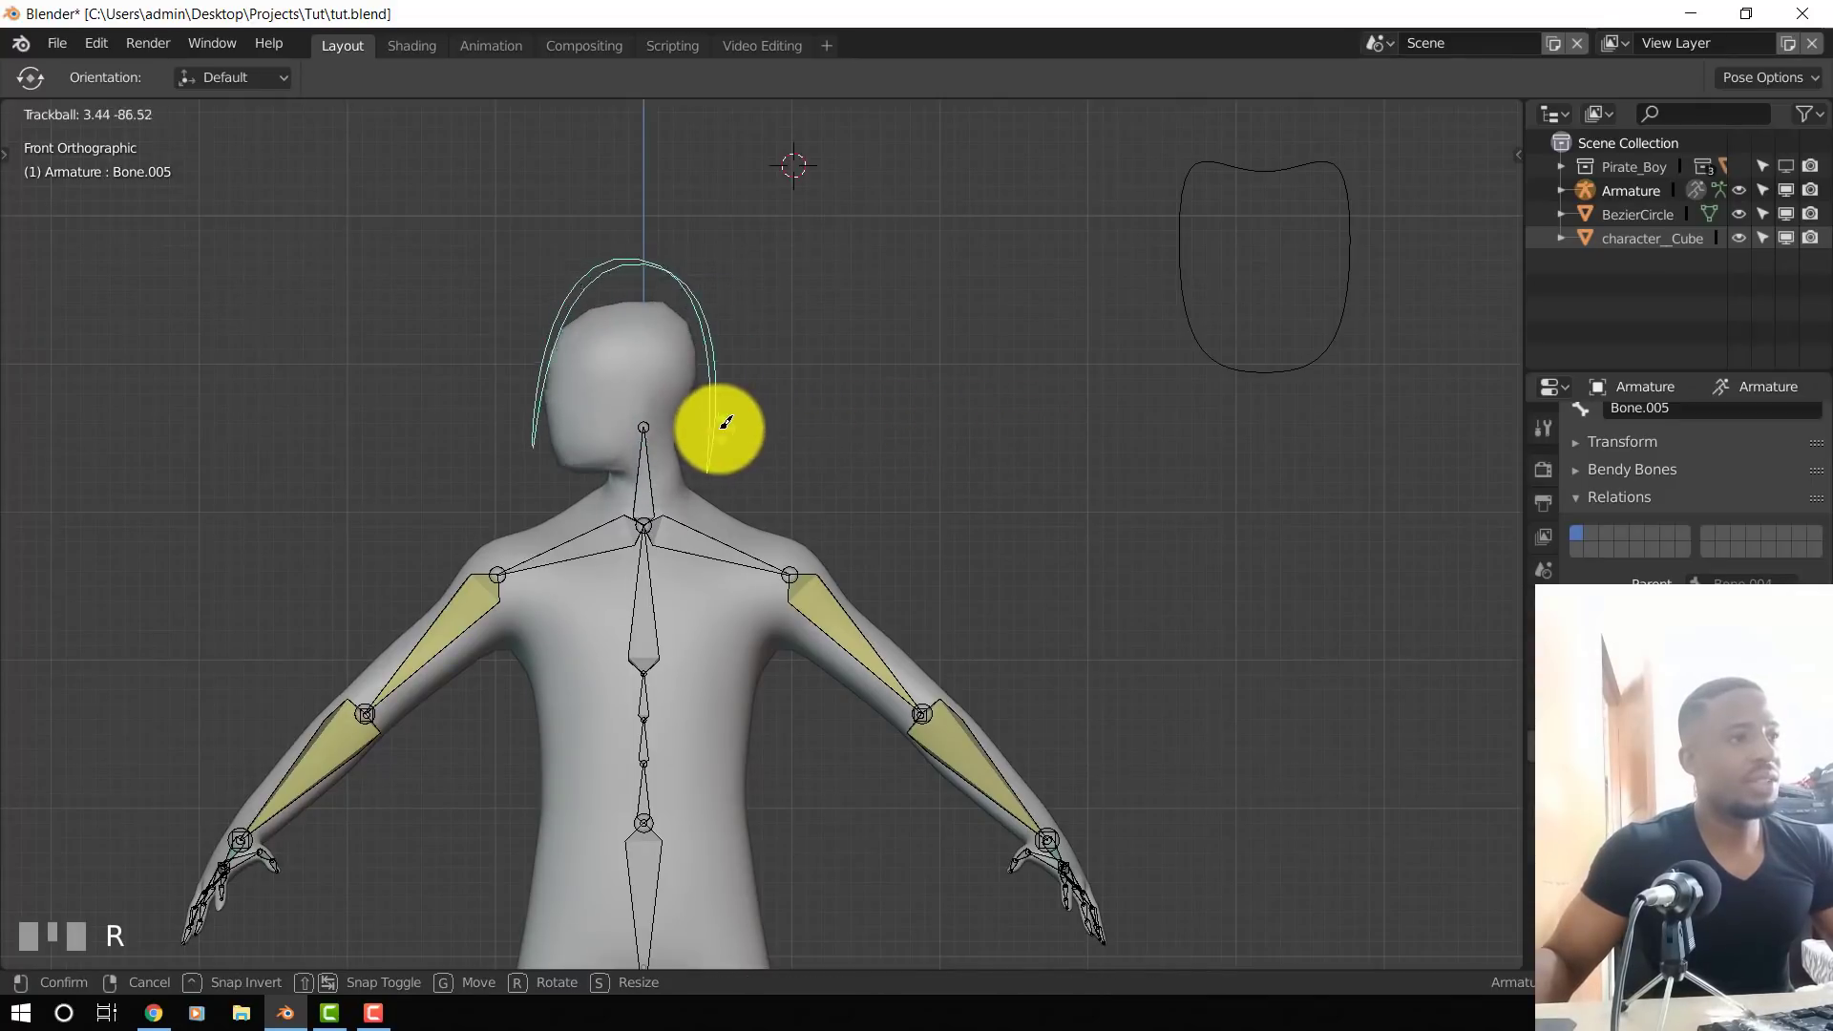
{"action": "key", "text": "r"}
{"action": "right_click", "coordinate": [890, 434]}
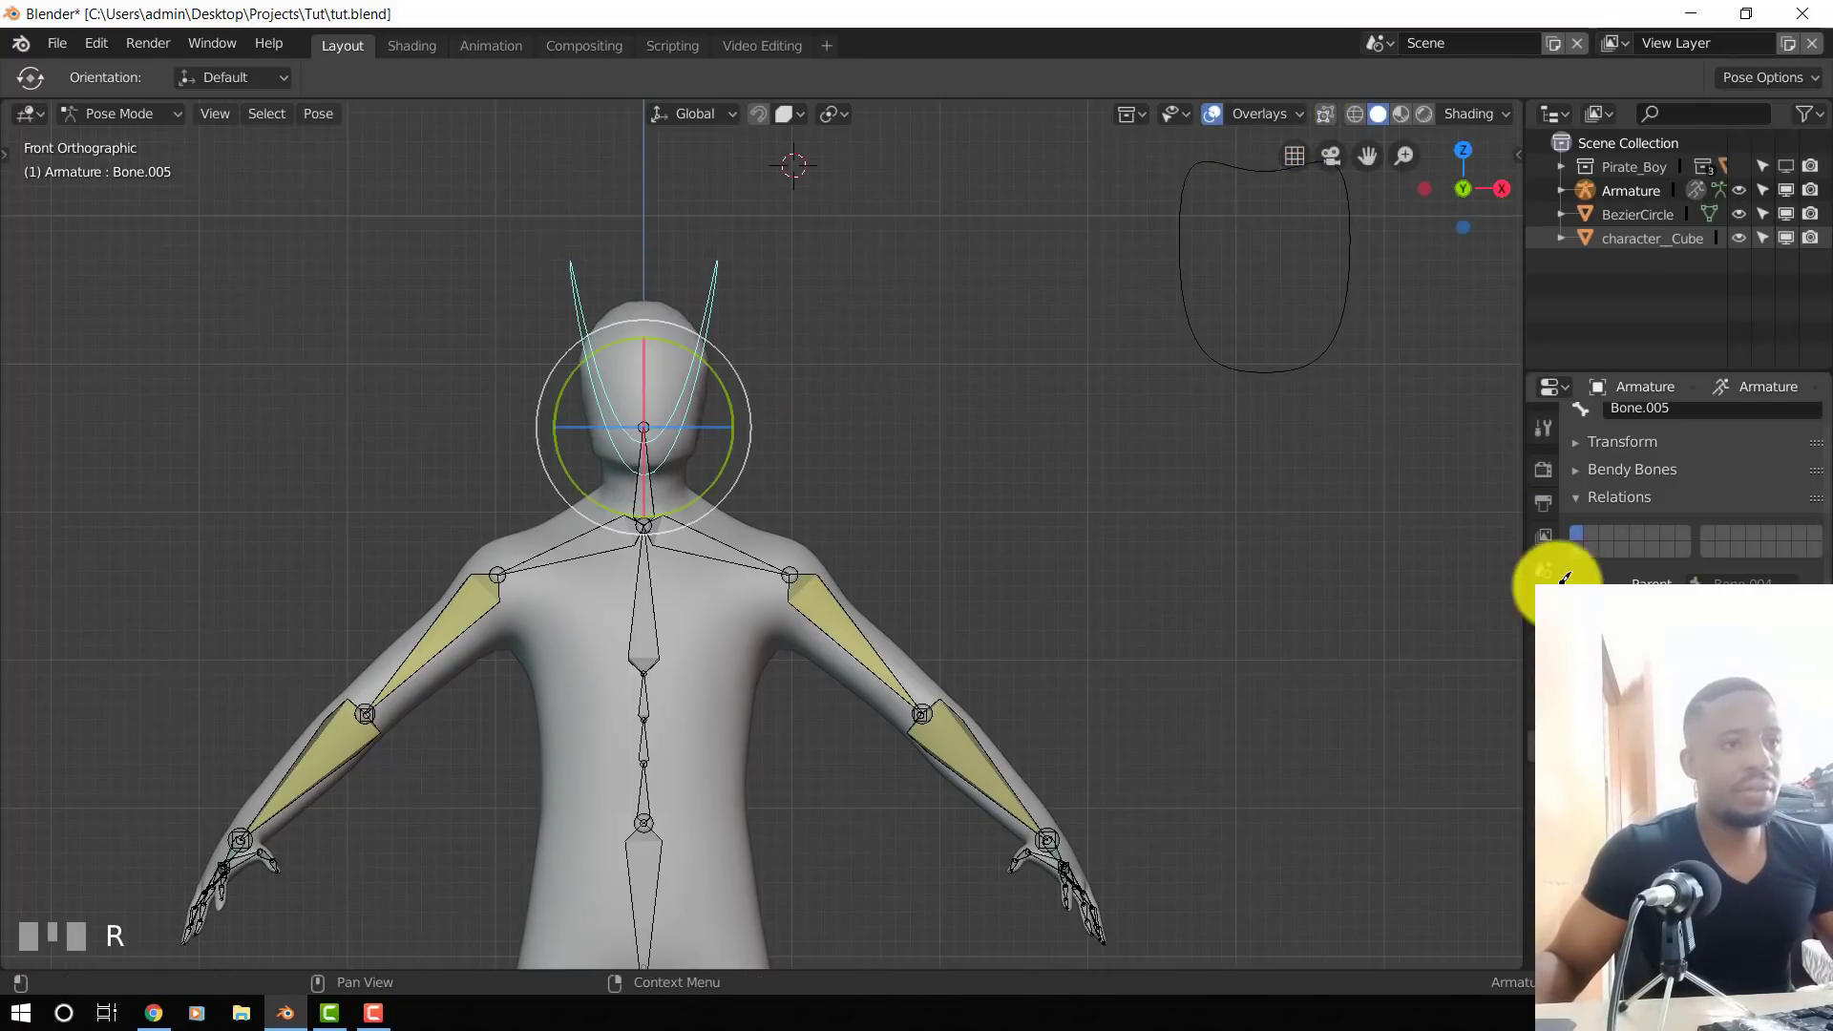
- Test the head control with a trackball rotation in front view and cancel the rotation
{"action": "left_click", "coordinate": [1542, 646]}
{"action": "scroll", "coordinate": [1680, 486], "scroll_direction": "down", "scroll_amount": 3}
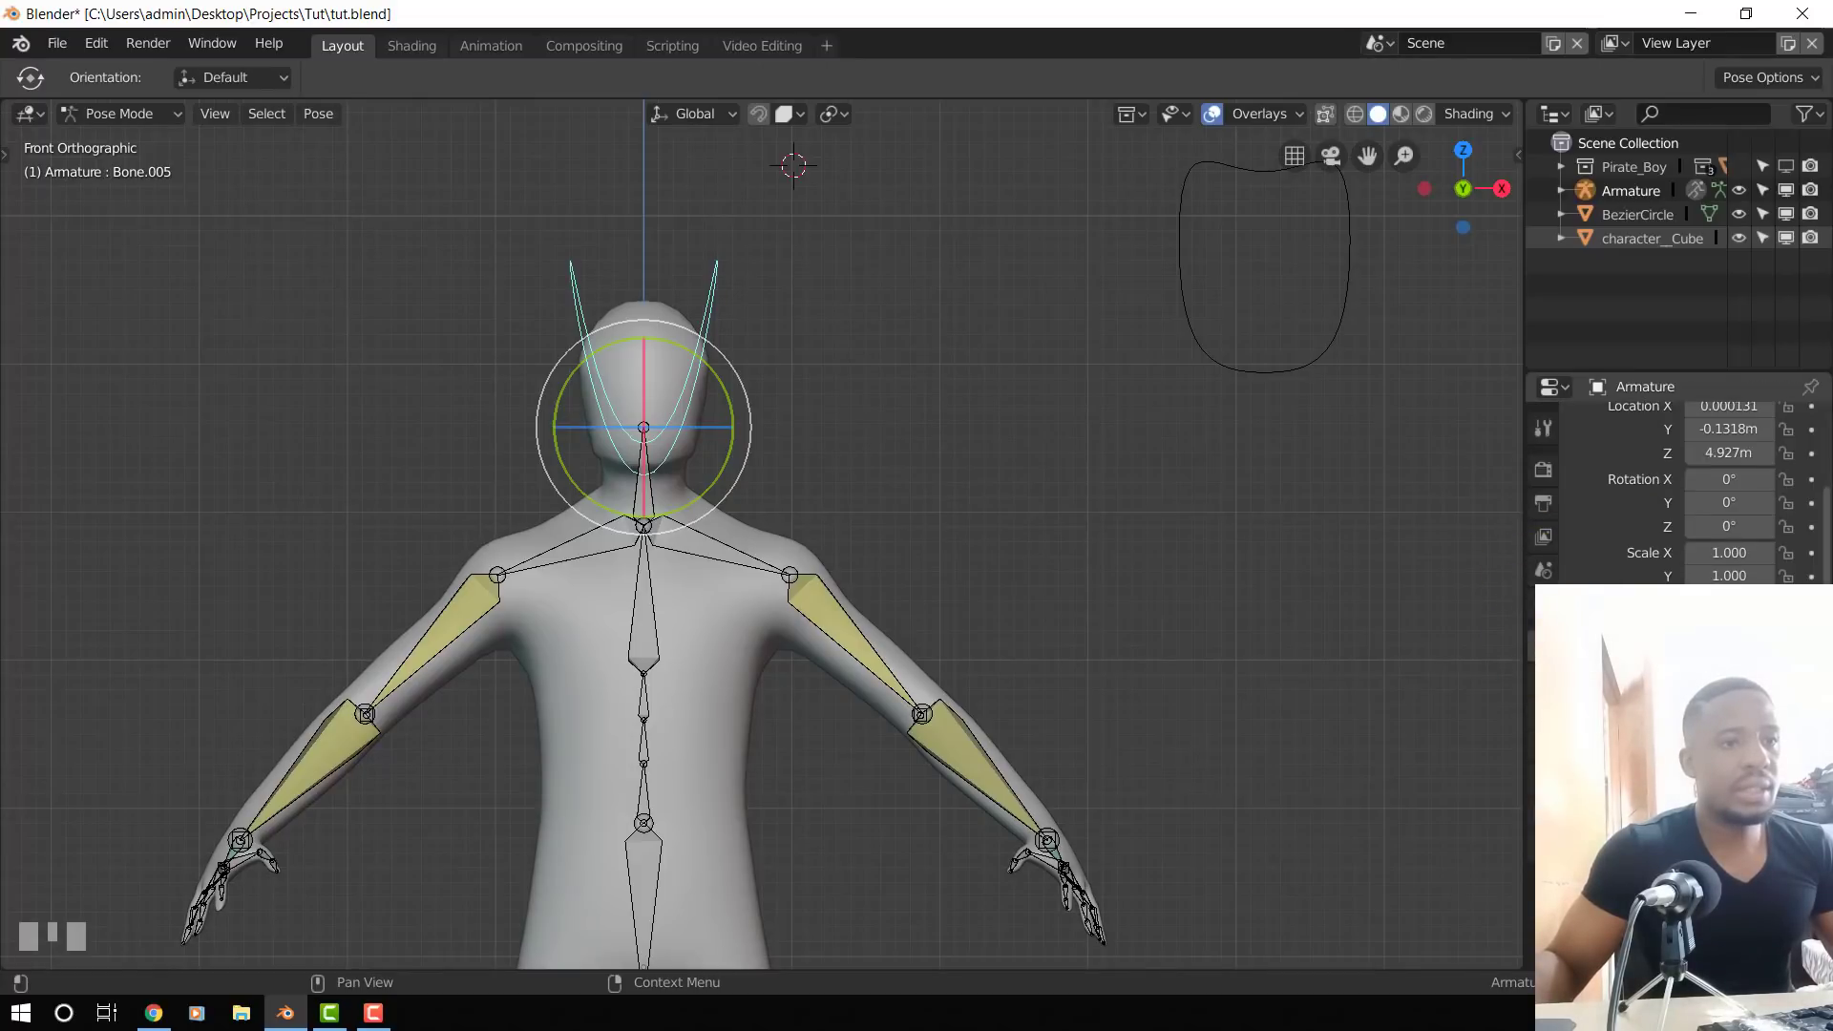
{"action": "key", "text": "alt+a"}
{"action": "middle_click_drag", "start_coordinate": [552, 483], "coordinate": [537, 534]}
{"action": "key", "text": "KP_1"}
{"action": "key", "text": "r"}
{"action": "key", "text": "r"}
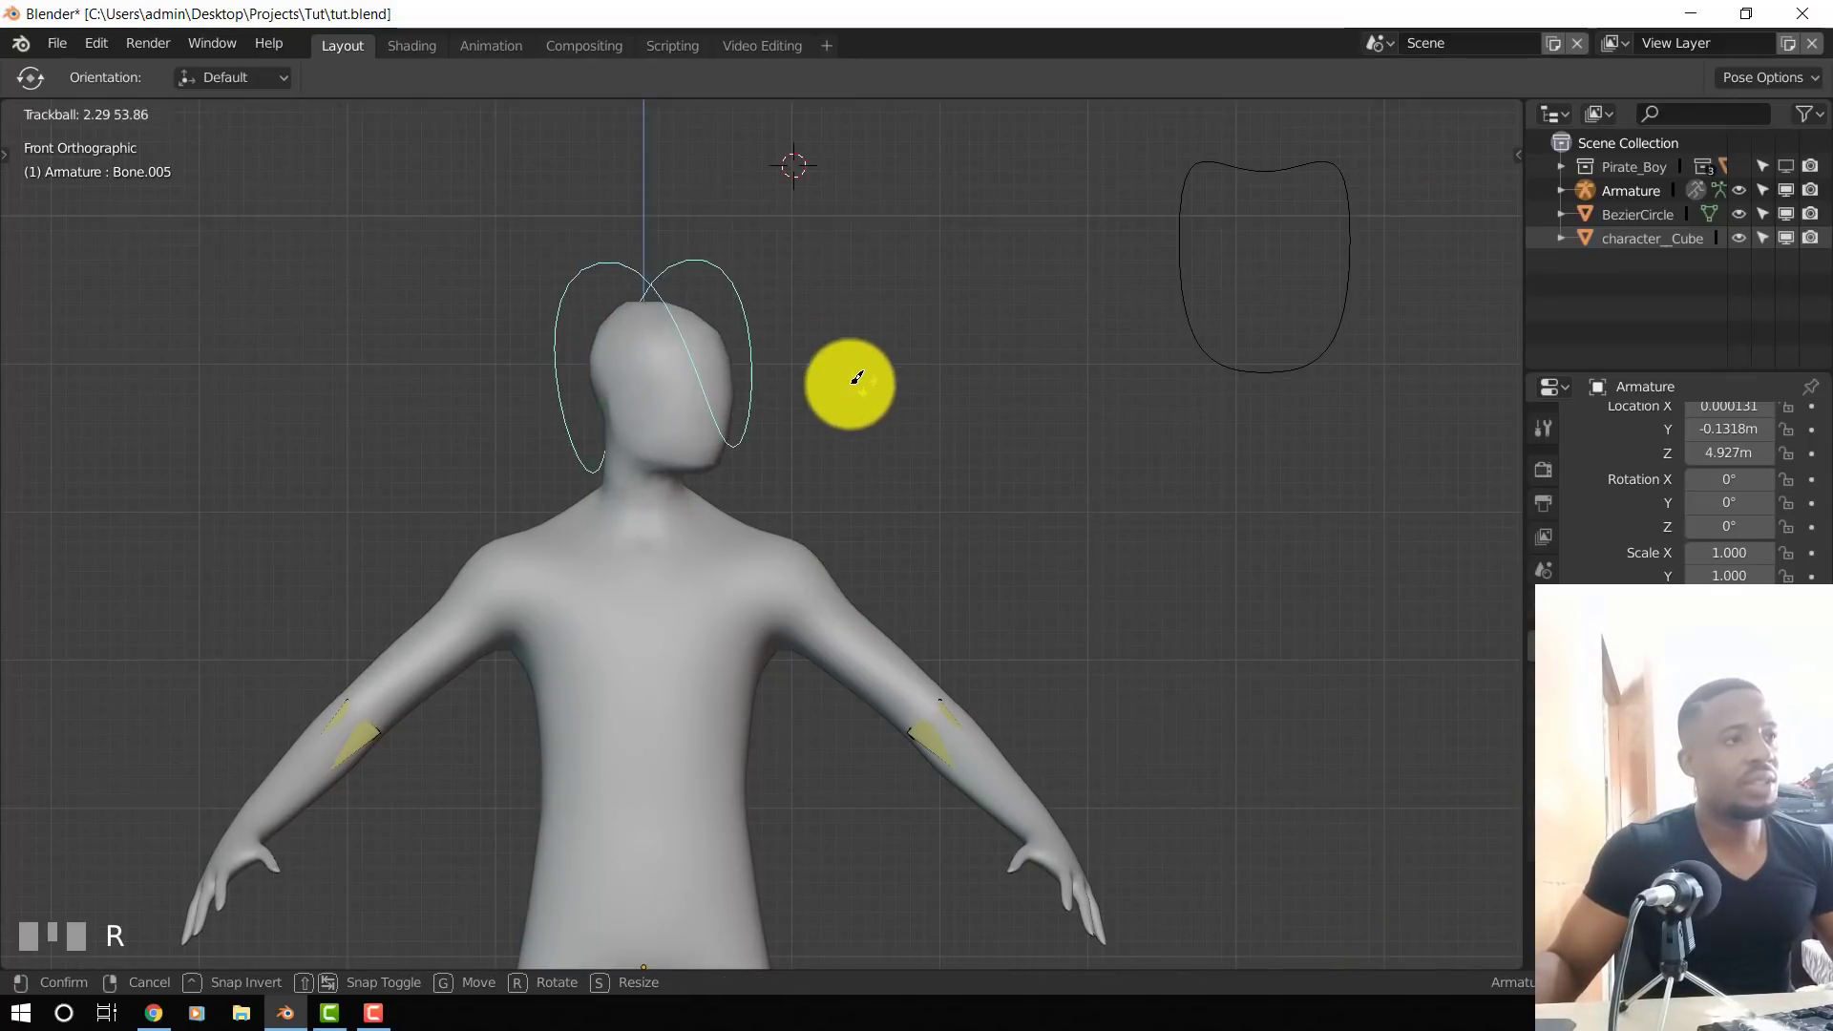
{"action": "right_click", "coordinate": [726, 377]}
- Switch the armature to Object Mode and delete the BezierCircle object beside the character
{"action": "key", "text": "alt+a"}
{"action": "scroll", "coordinate": [814, 606], "scroll_direction": "down", "scroll_amount": 4}
{"action": "middle_click_drag", "start_coordinate": [797, 458], "coordinate": [983, 320]}
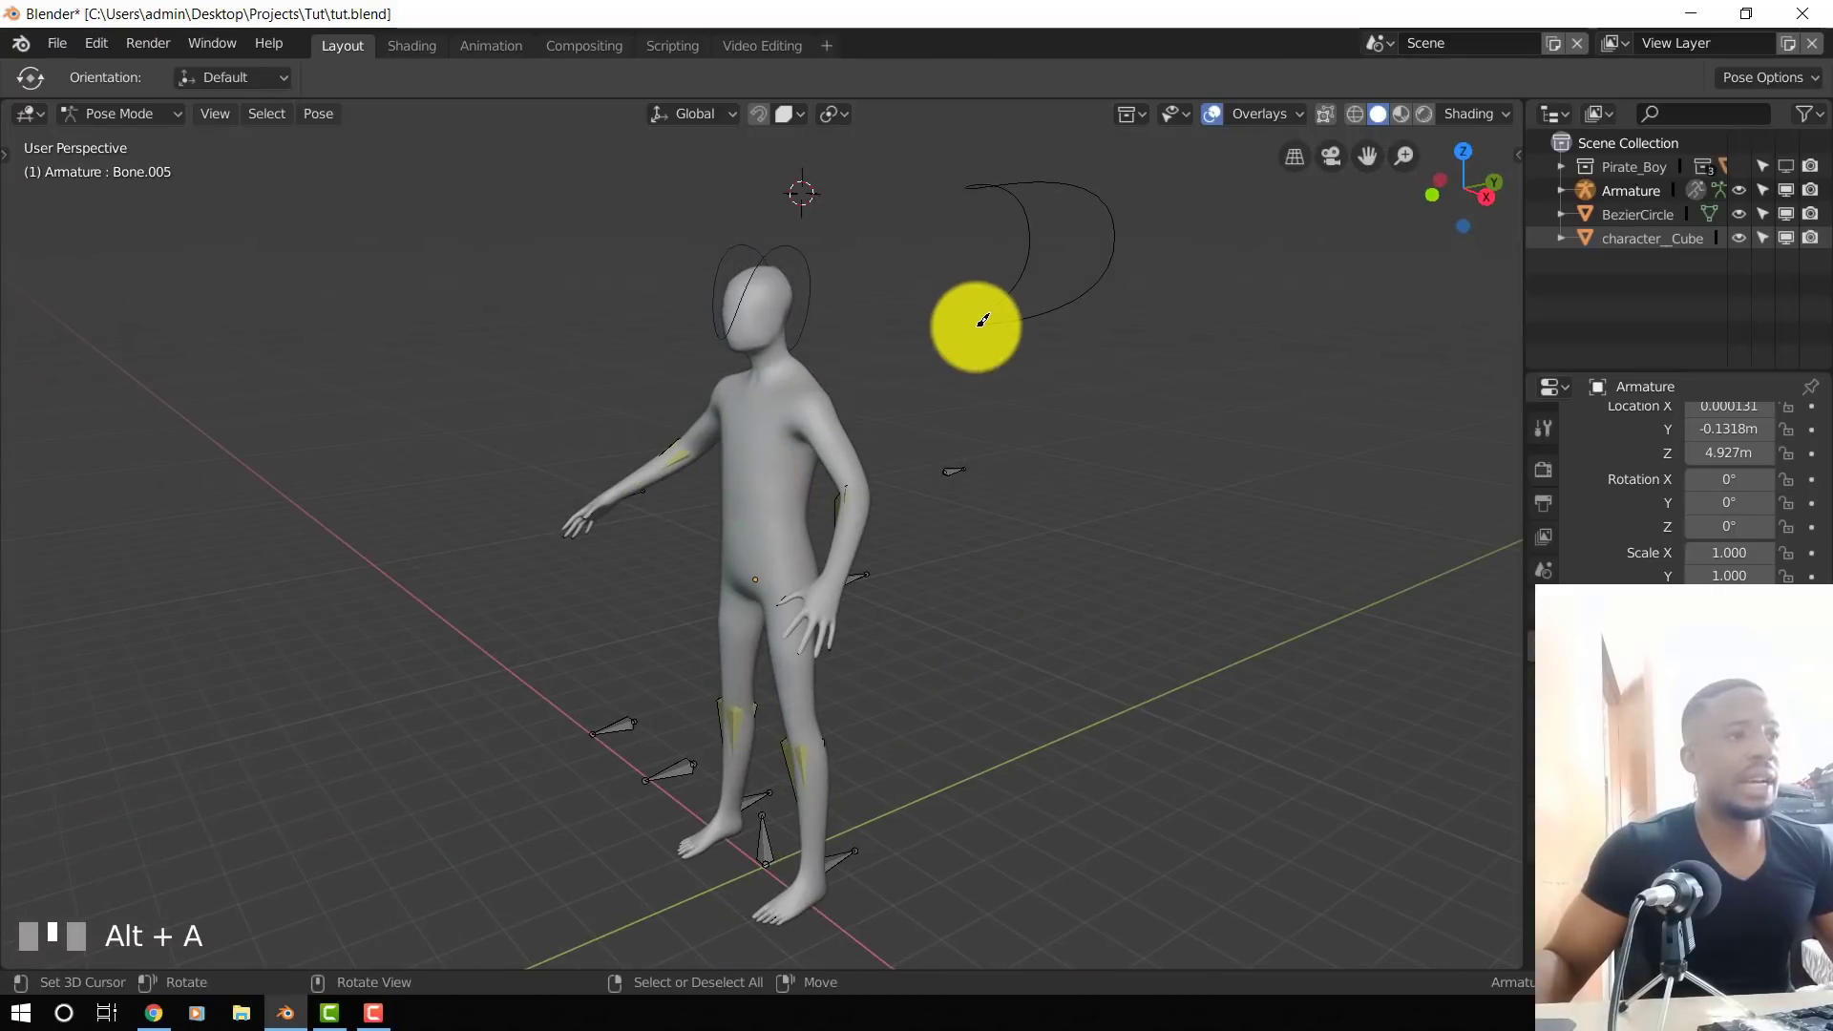
{"action": "key", "text": "ctrl+Tab"}
{"action": "left_click", "coordinate": [1026, 308]}
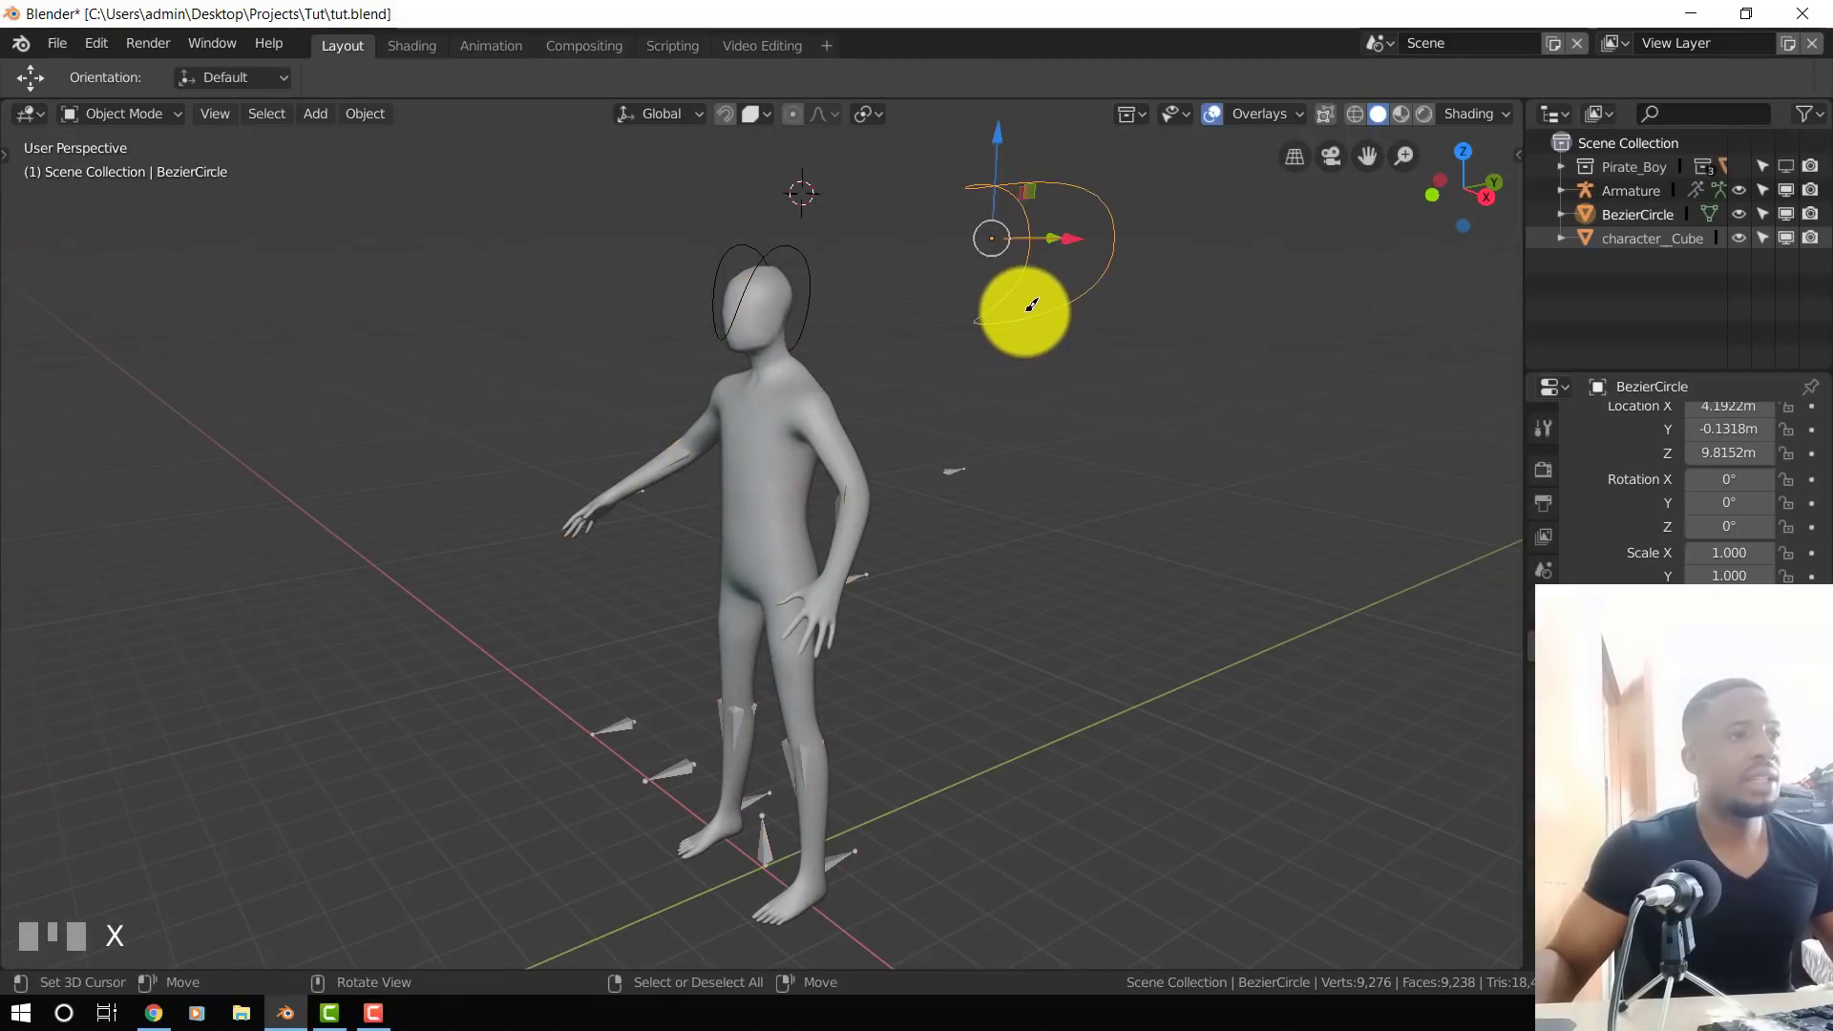
{"action": "key", "text": "Delete"}
- Add a mesh circle at the 3D cursor in front view and put it in Edit Mode
{"action": "key", "text": "KP_1"}
{"action": "key", "text": "shift+a"}
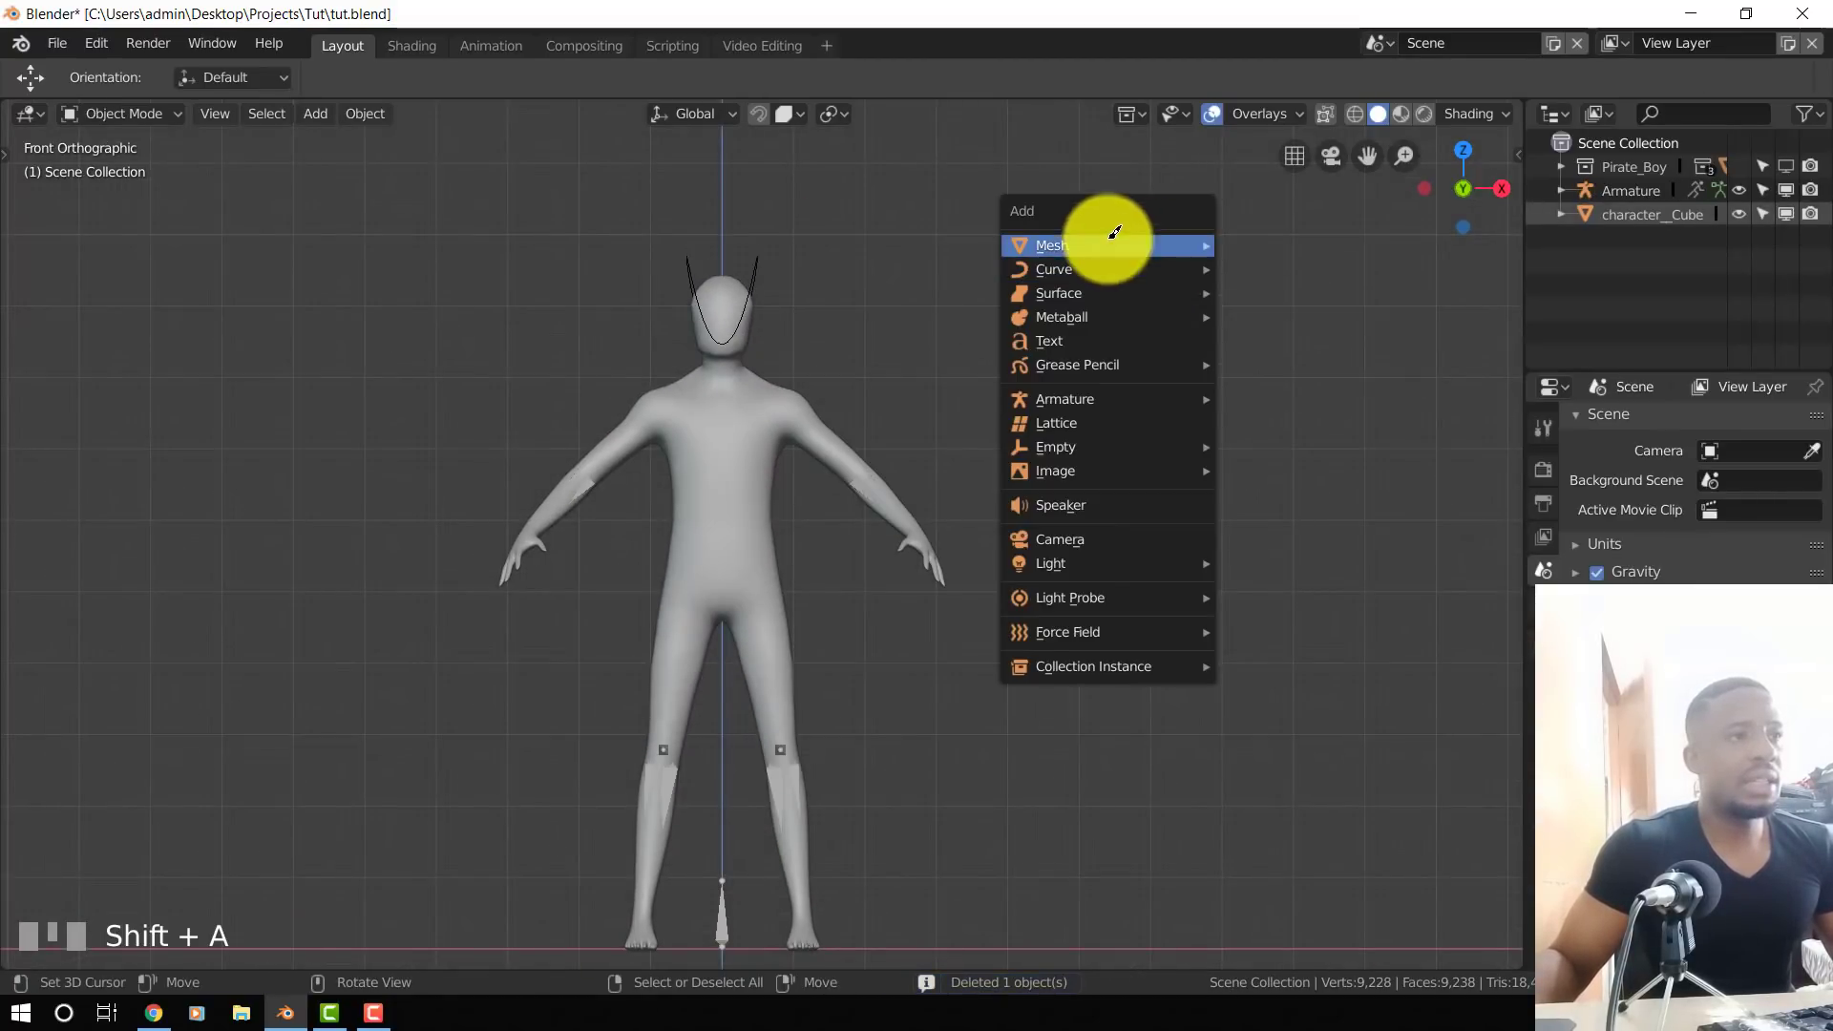
{"action": "mouse_move", "coordinate": [1107, 245]}
{"action": "left_click", "coordinate": [1269, 291]}
{"action": "key", "text": "Tab"}
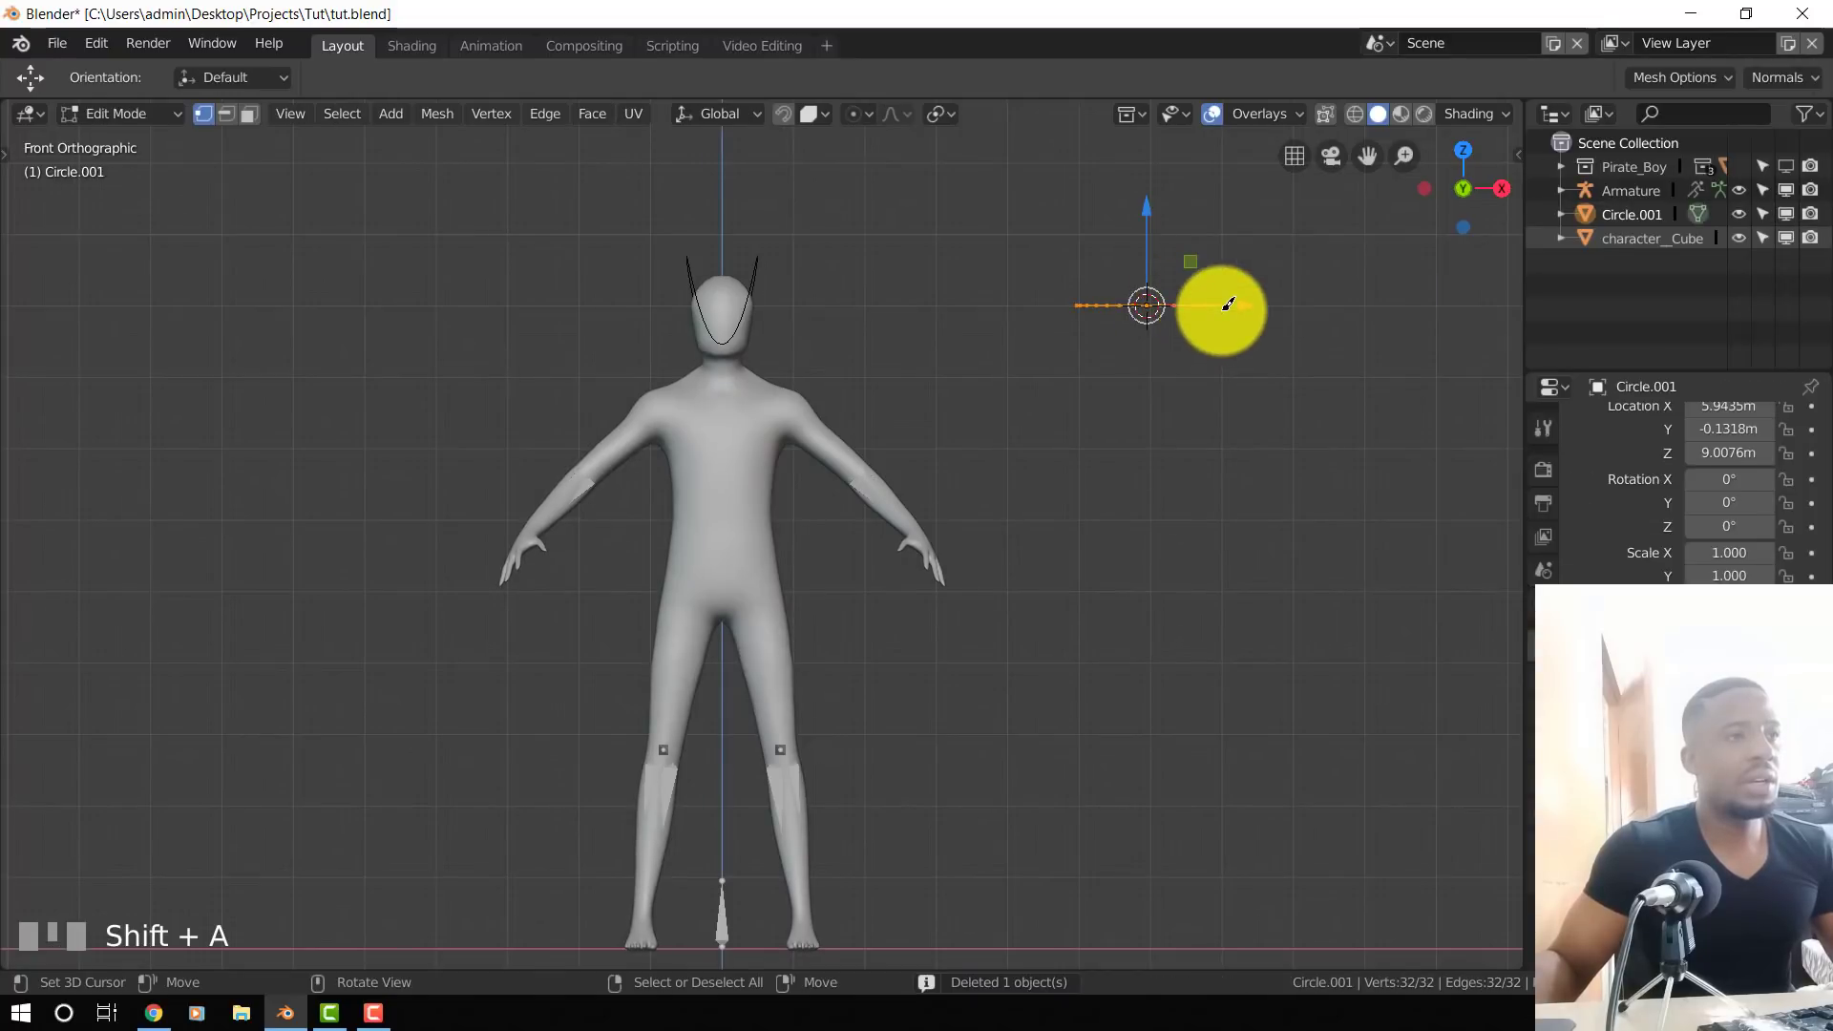
- Duplicate the circle in place and rotate the copy 90° in front view
{"action": "scroll", "coordinate": [1091, 420], "scroll_direction": "up", "scroll_amount": 3}
{"action": "key", "text": "shift+d"}
{"action": "right_click", "coordinate": [1126, 398]}
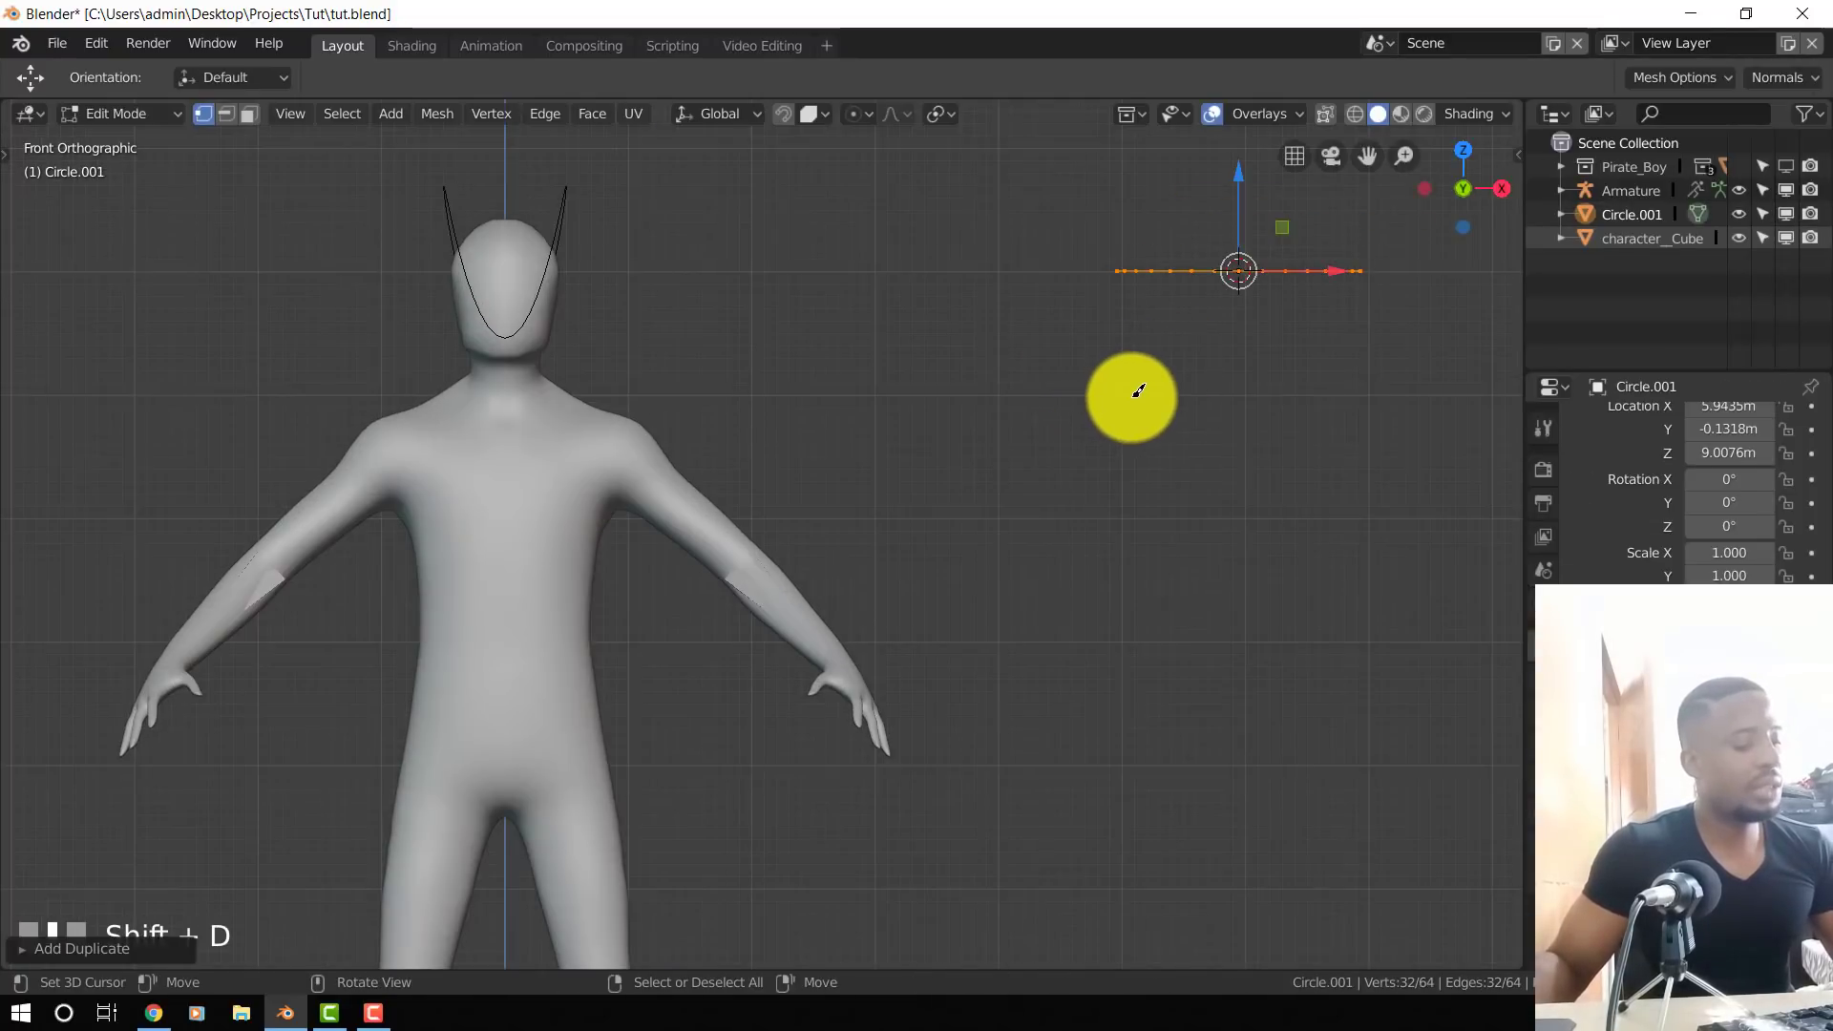
{"action": "type", "text": "r90"}
{"action": "key", "text": "Return"}
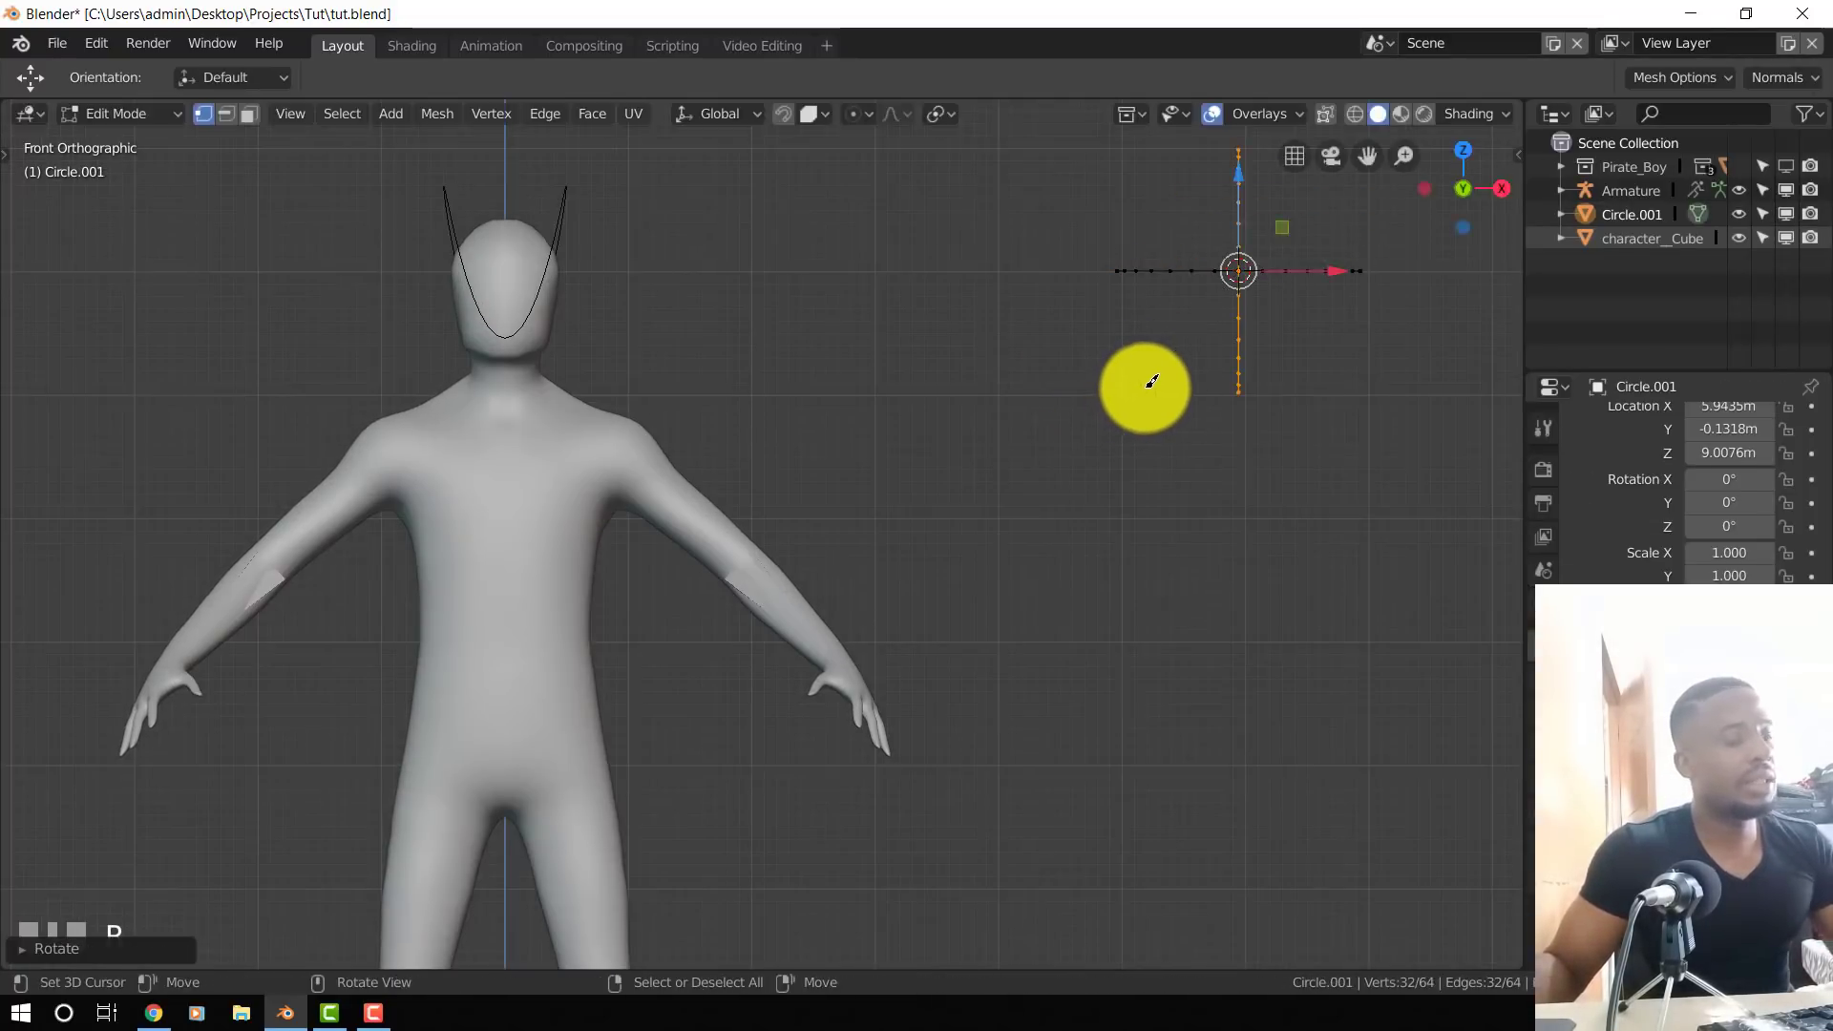
- Duplicate the upright circle in place, rotate the copy 90° about the global Z axis, and leave Edit Mode
{"action": "key", "text": "shift+d"}
{"action": "right_click", "coordinate": [1161, 351]}
{"action": "type", "text": "rz9"}
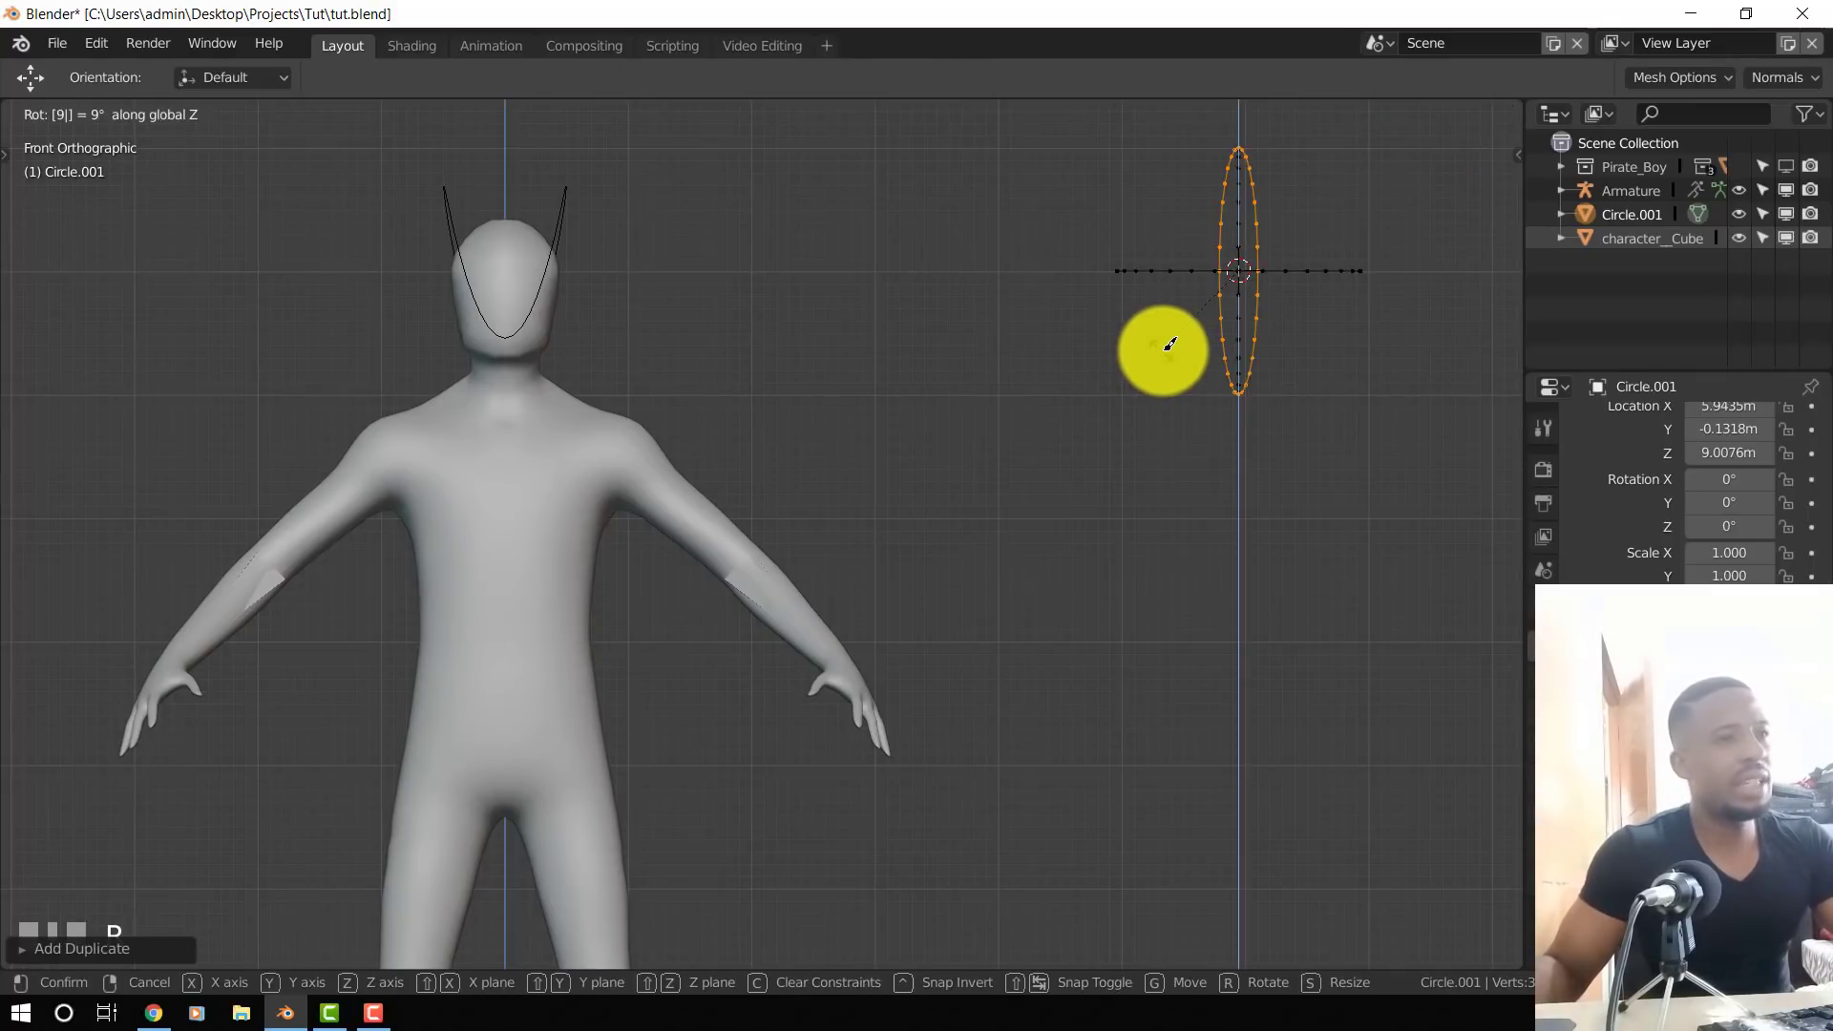
{"action": "type", "text": "0"}
{"action": "key", "text": "Return"}
{"action": "middle_click_drag", "start_coordinate": [1375, 352], "coordinate": [1088, 417]}
{"action": "key", "text": "alt+a"}
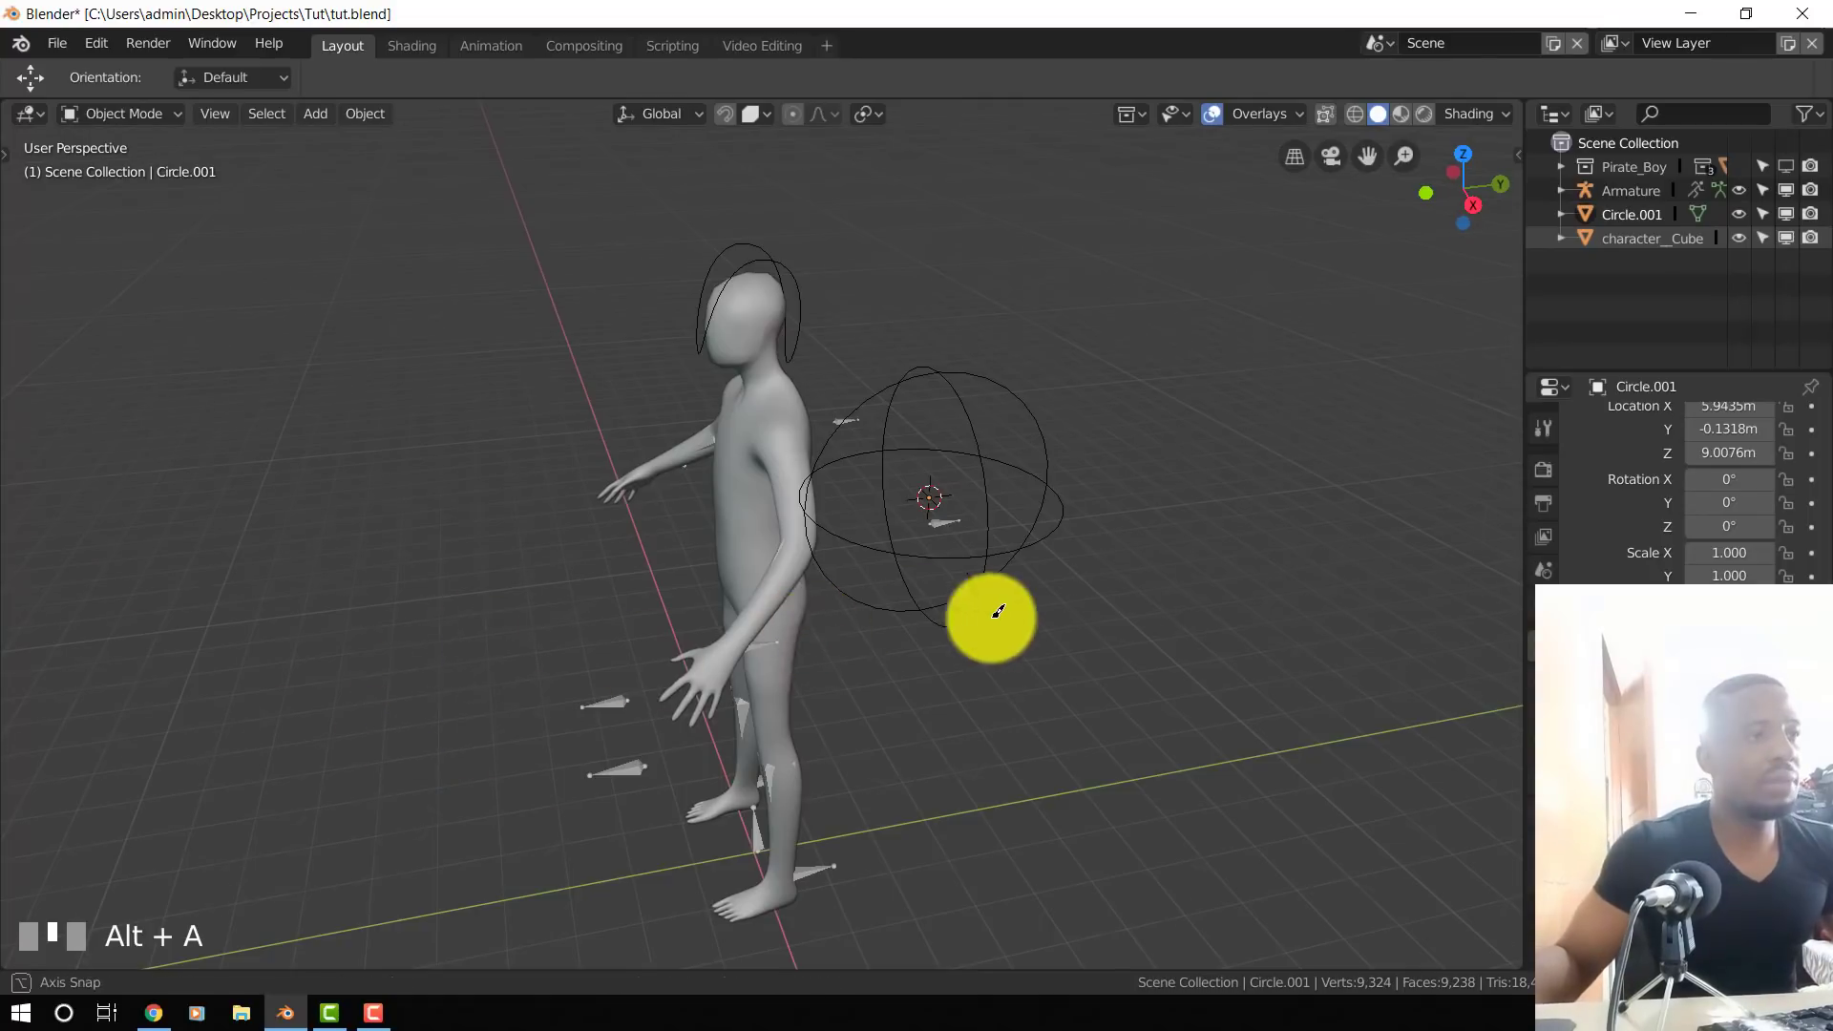
- Put the armature in Pose Mode and assign Circle.001 as the custom shape of the left hand bone handik_l
{"action": "middle_click_drag", "start_coordinate": [990, 616], "coordinate": [981, 637], "text": "alt"}
{"action": "middle_click_drag", "start_coordinate": [966, 566], "coordinate": [777, 696]}
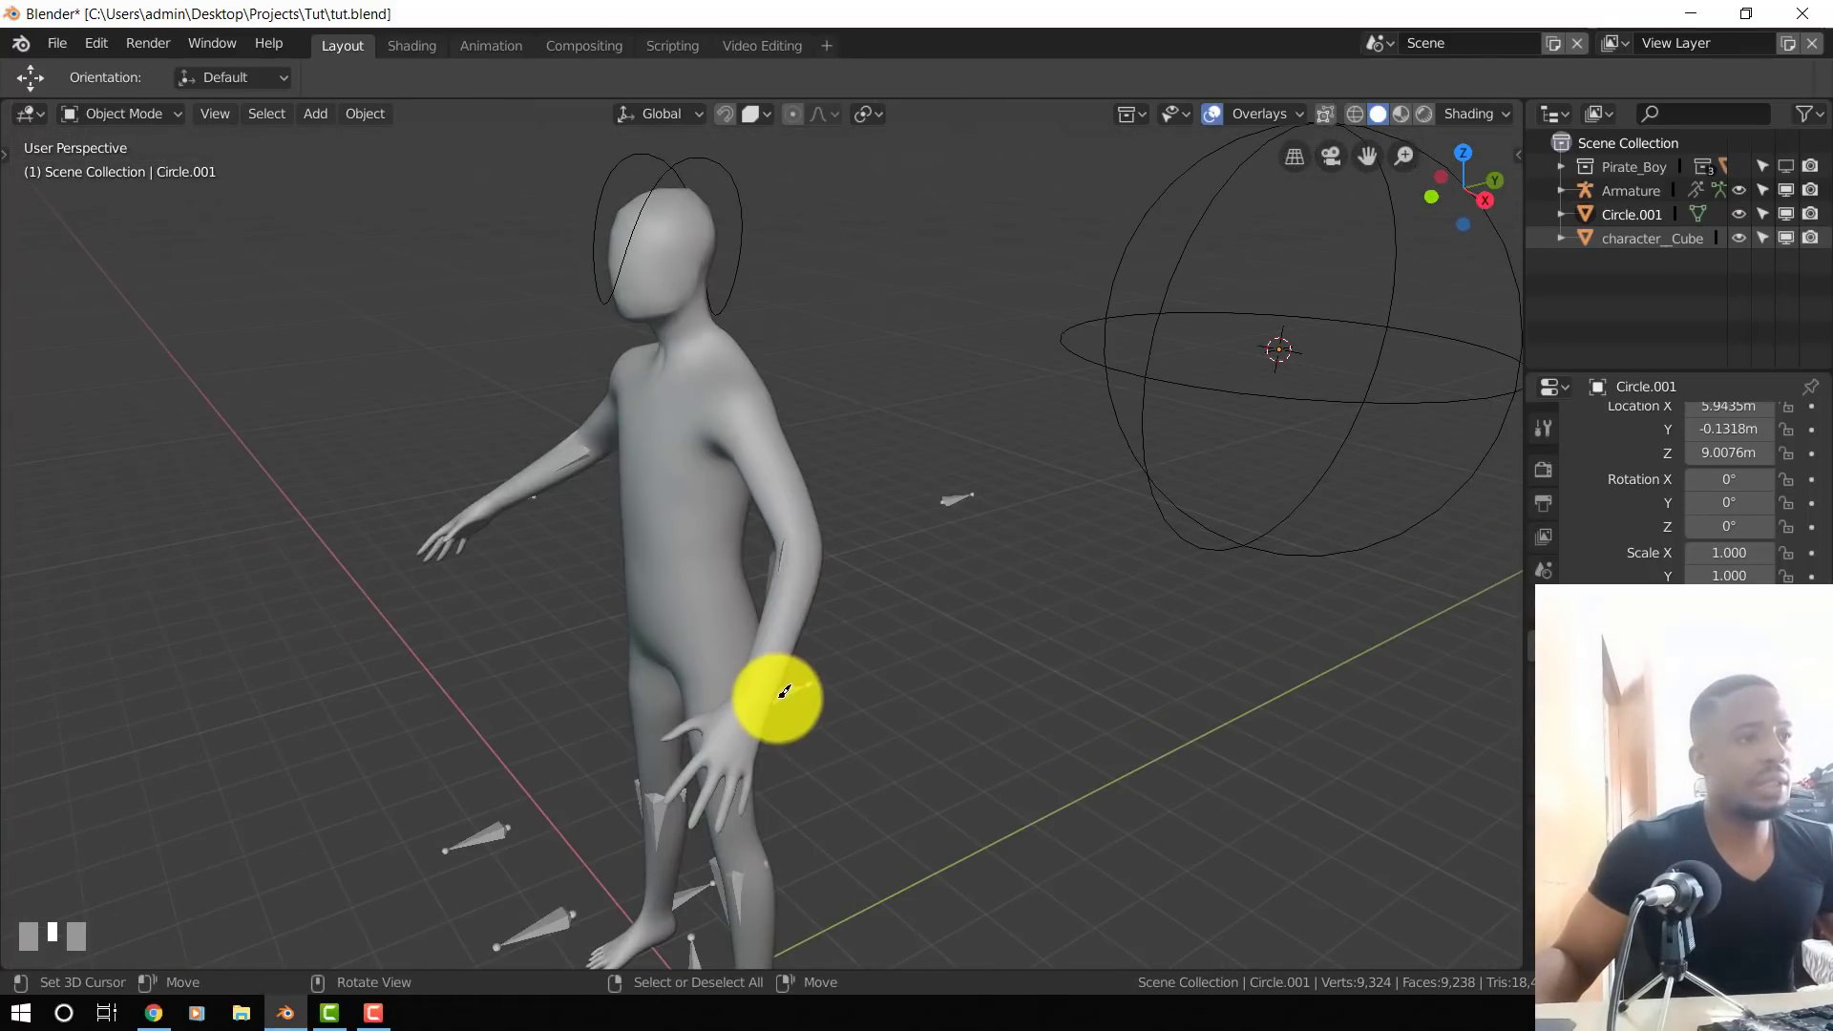
{"action": "left_click", "coordinate": [1298, 388]}
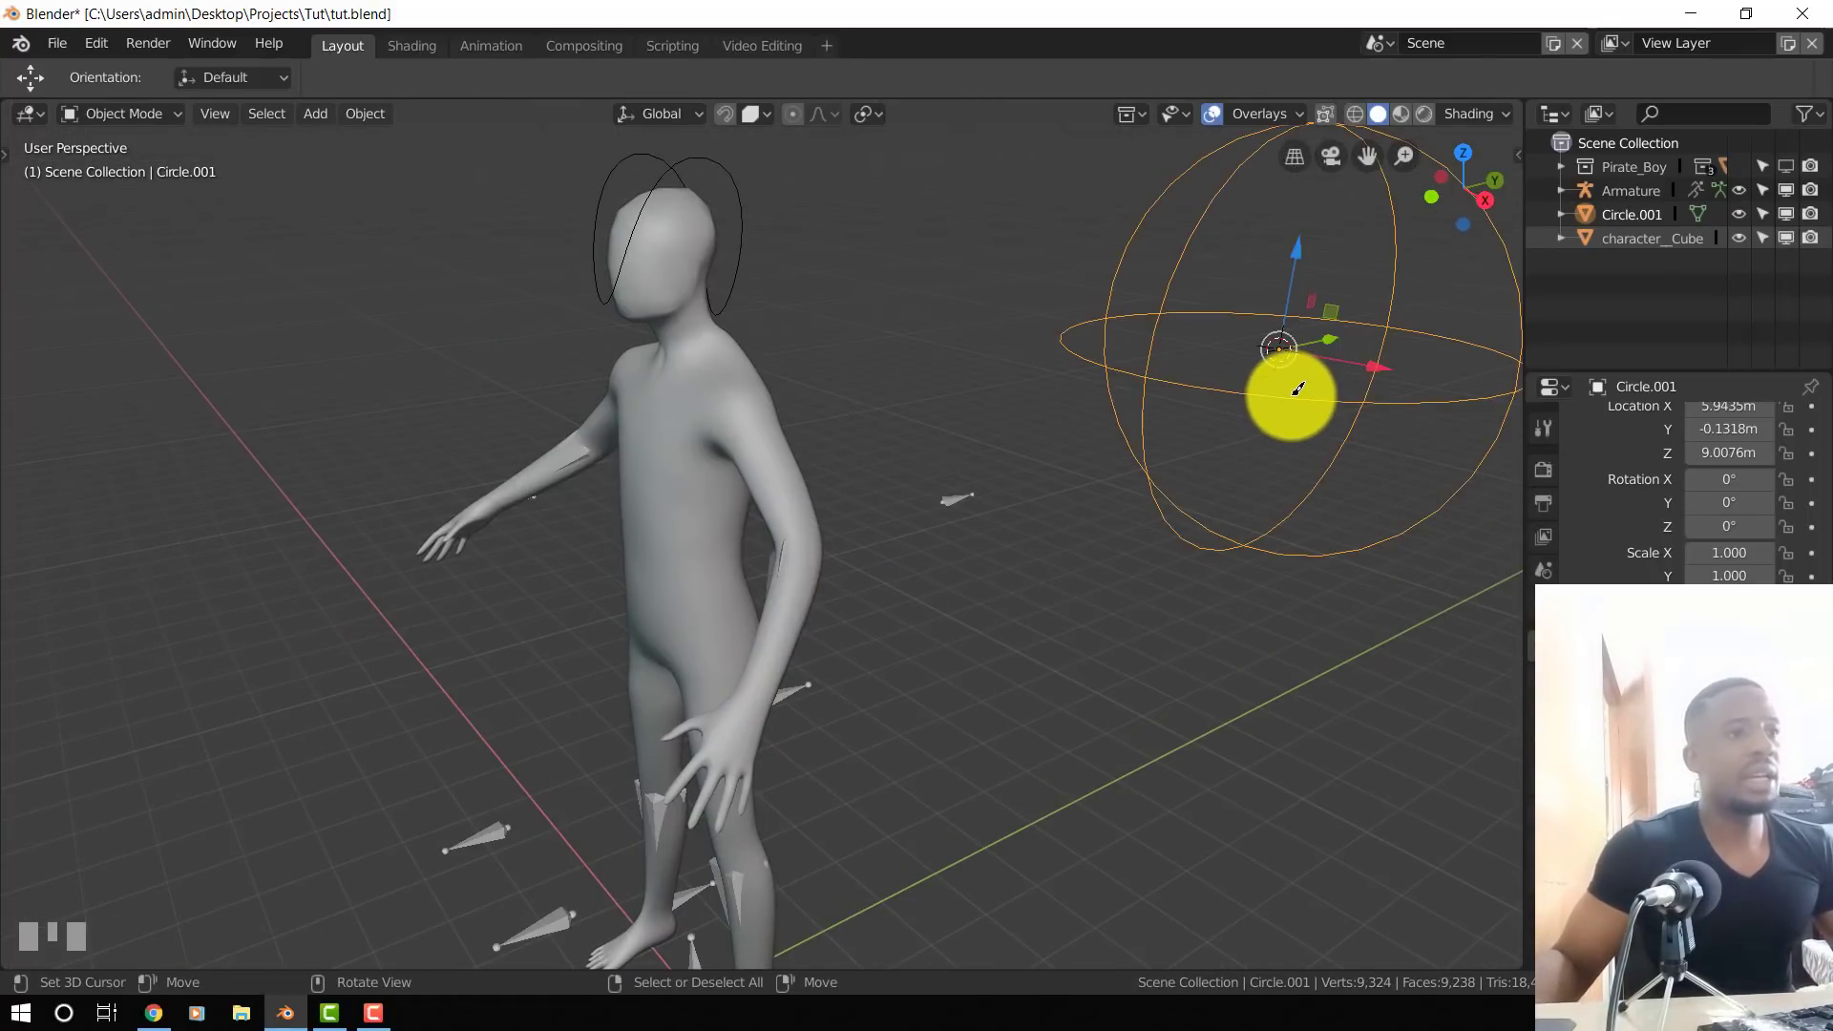
{"action": "middle_click_drag", "start_coordinate": [839, 683], "coordinate": [818, 624]}
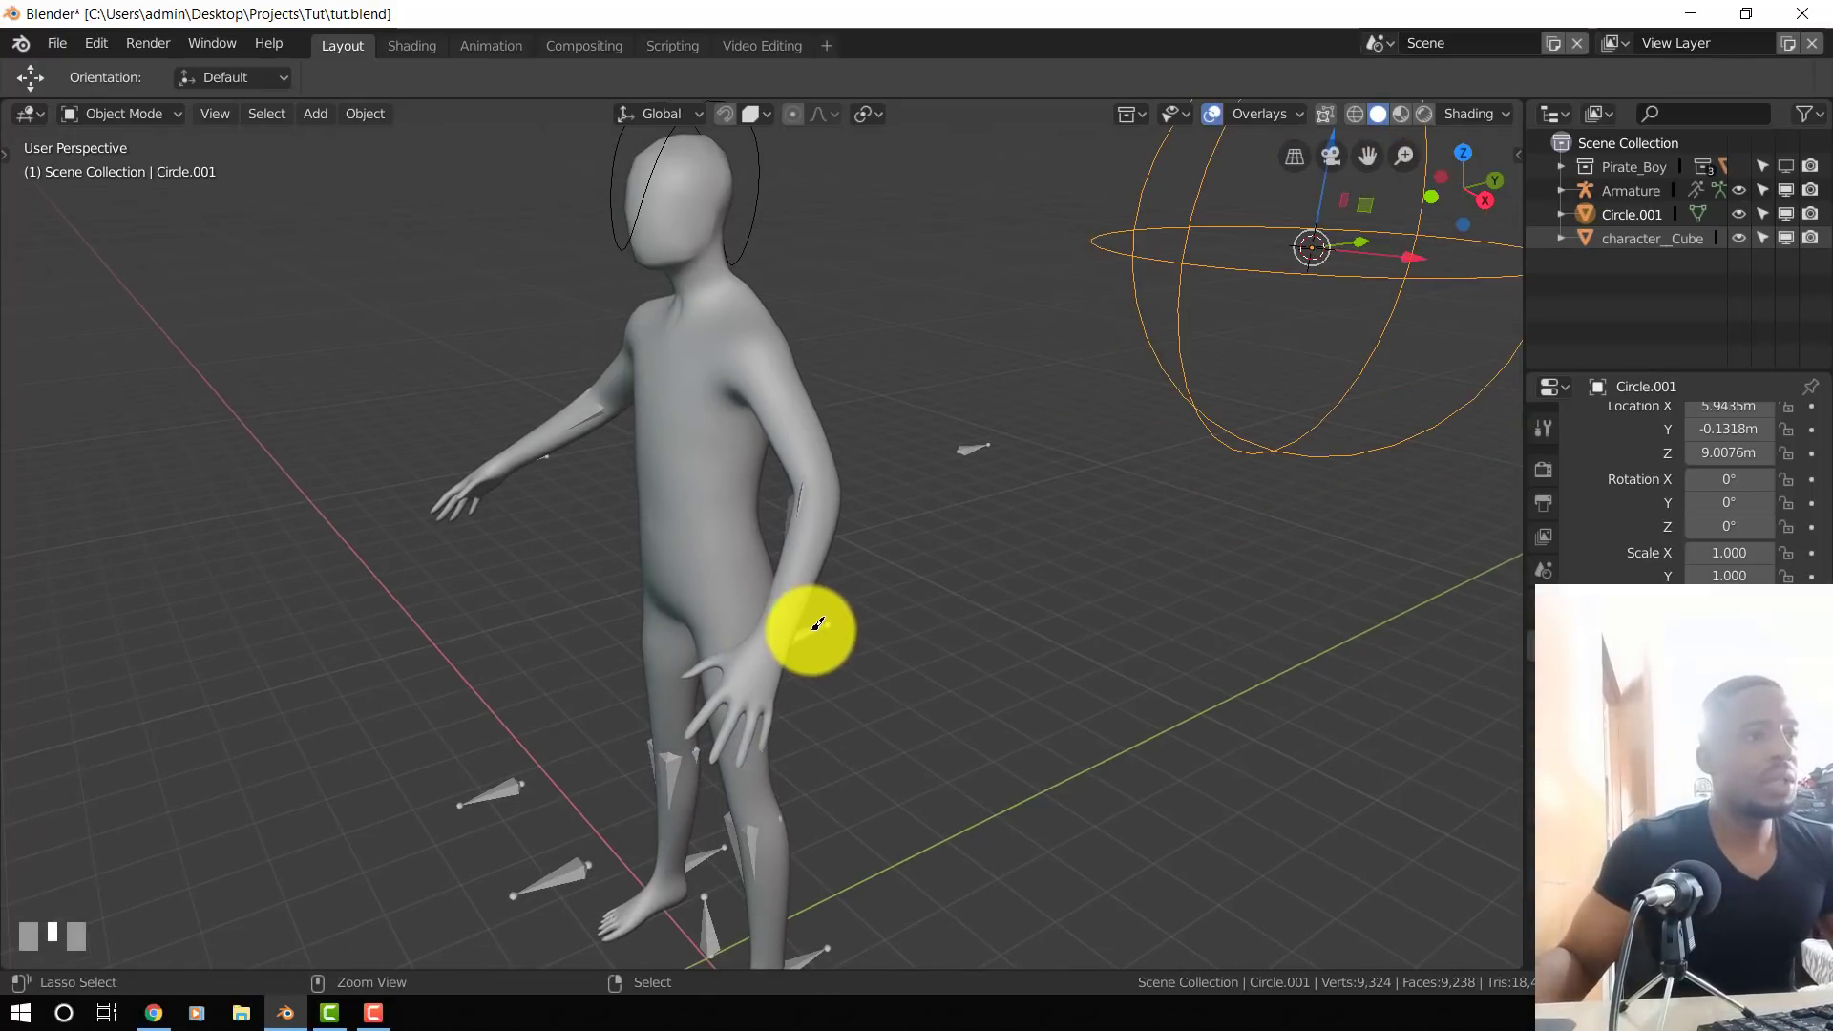
{"action": "key", "text": "ctrl+Tab"}
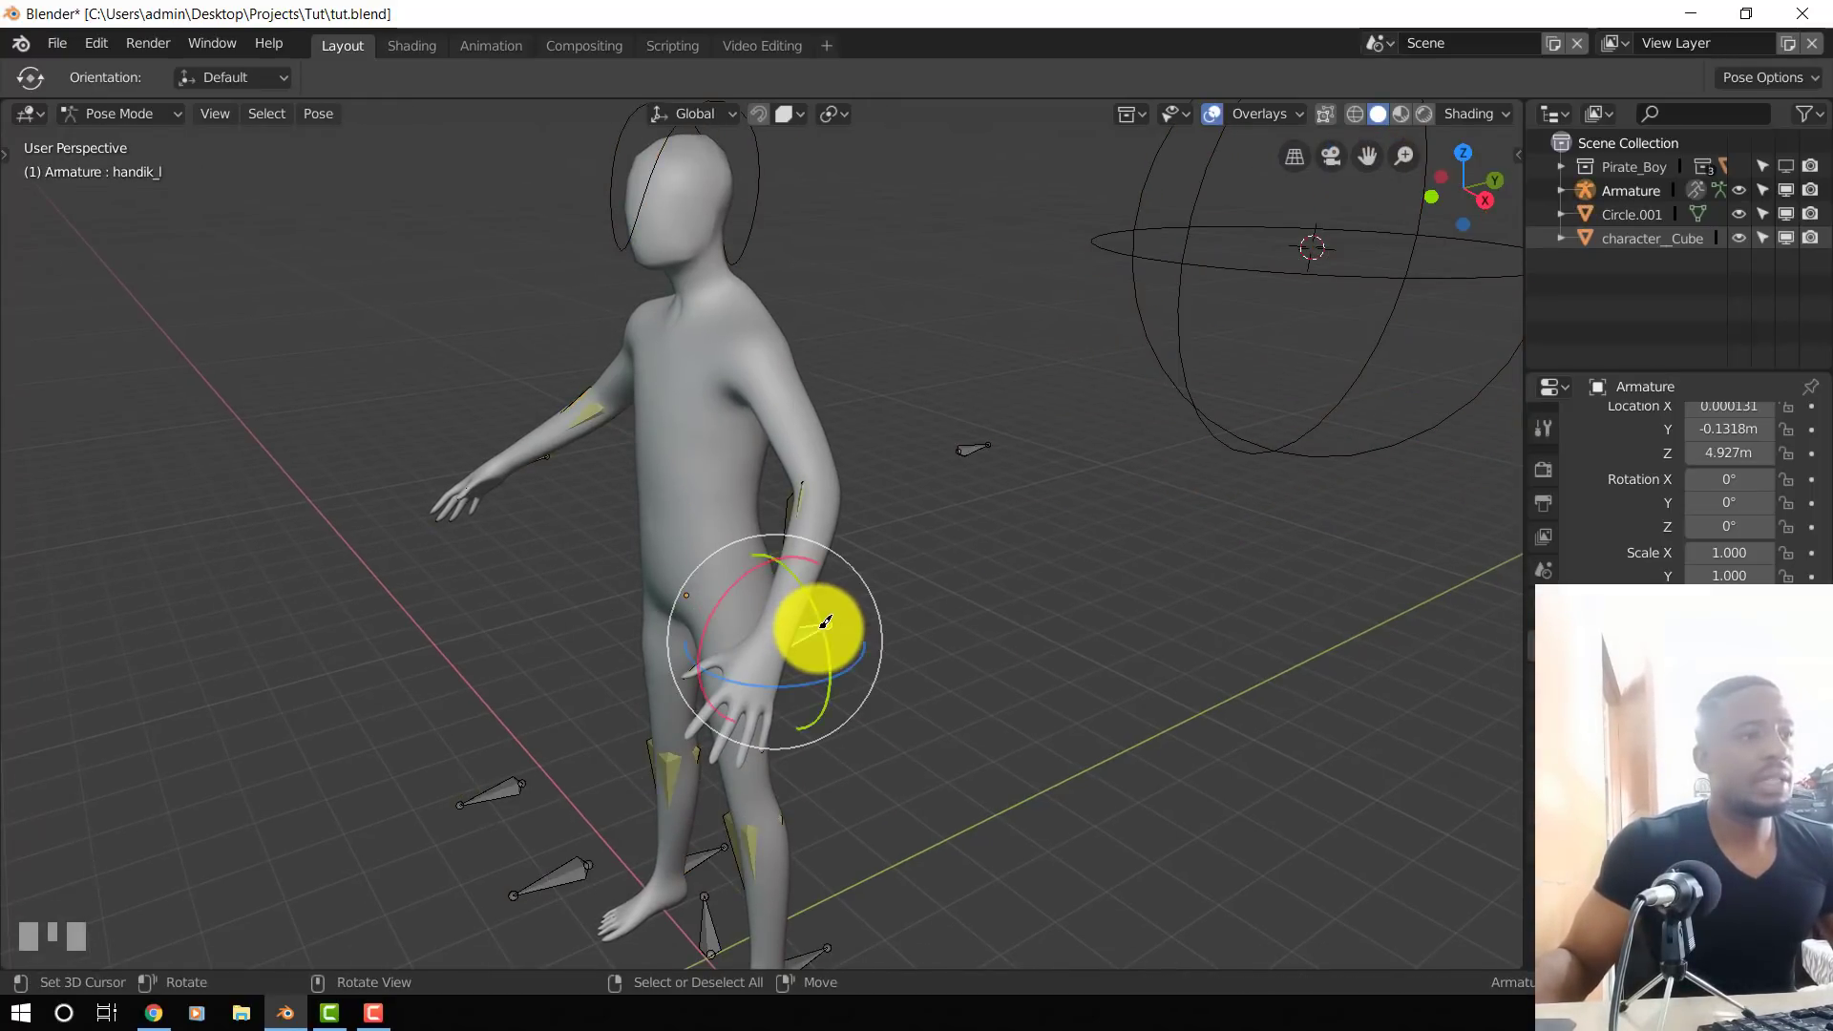
{"action": "scroll", "coordinate": [826, 621], "scroll_direction": "down", "scroll_amount": 3}
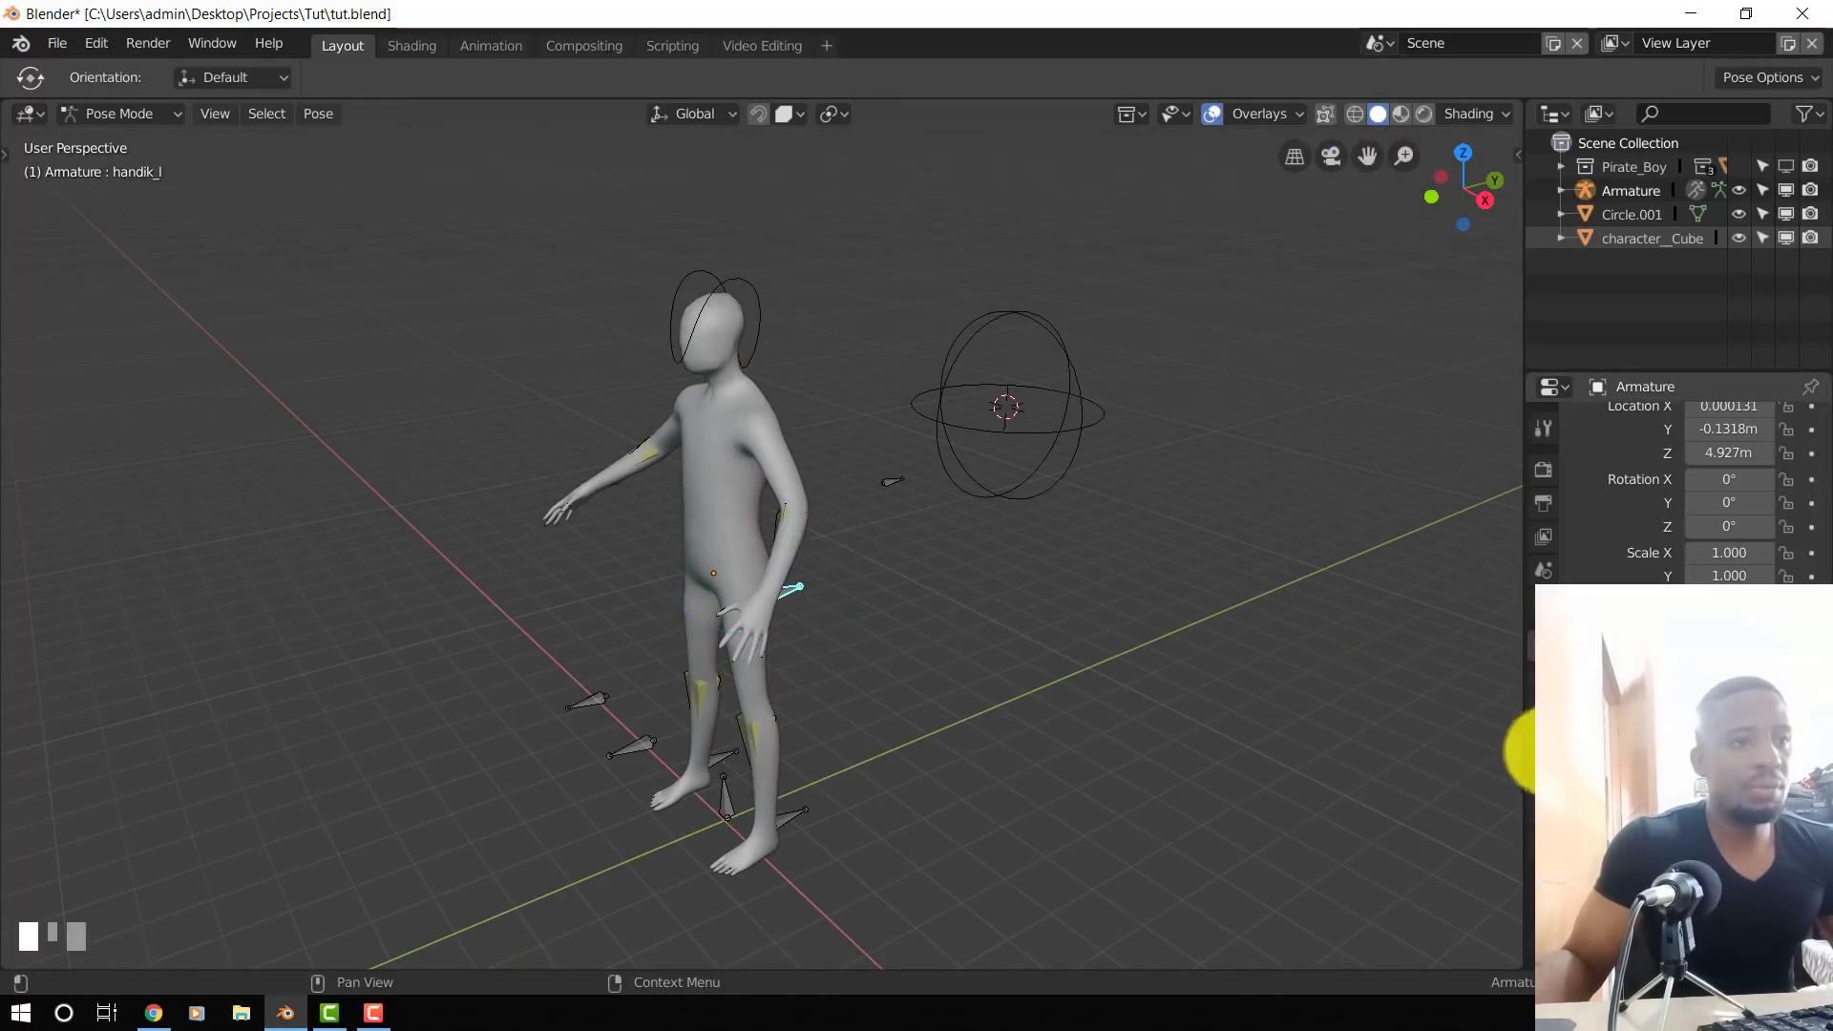
{"action": "left_click", "coordinate": [1545, 750]}
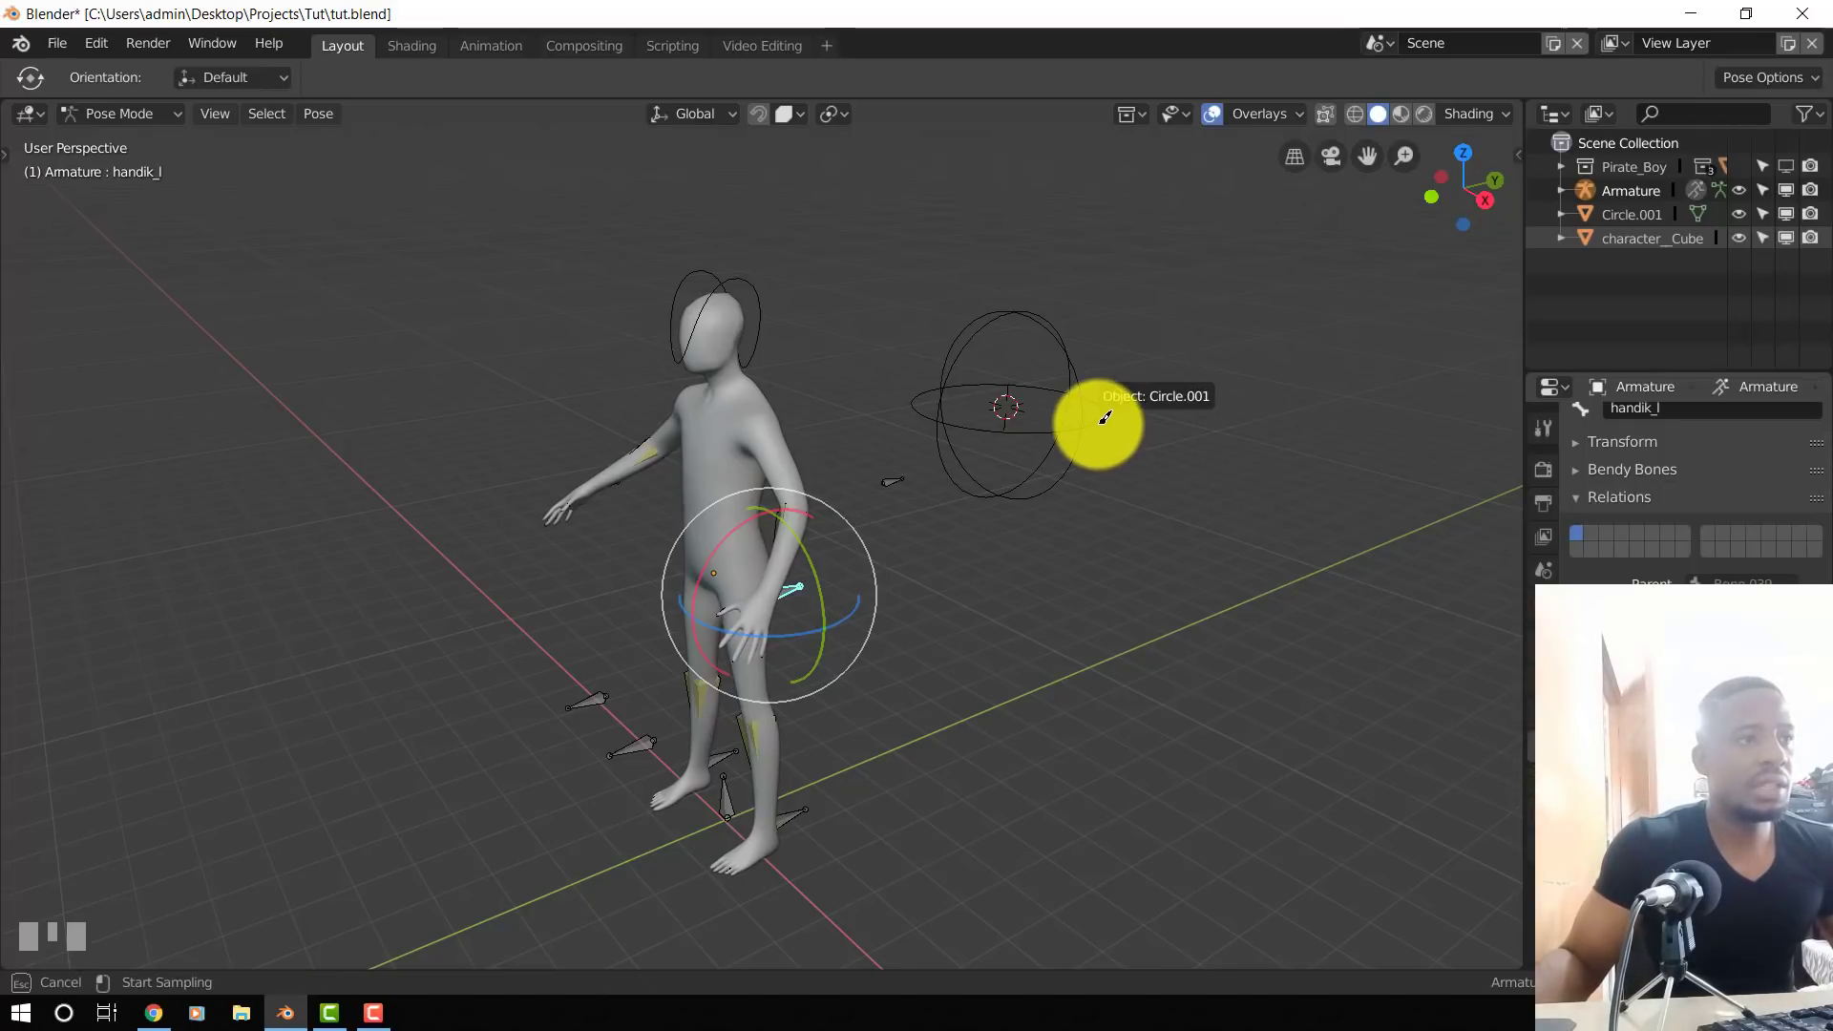
{"action": "middle_click_drag", "start_coordinate": [1084, 433], "coordinate": [1142, 466]}
{"action": "key", "text": "alt+a"}
{"action": "scroll", "coordinate": [937, 614], "scroll_direction": "up", "scroll_amount": 5}
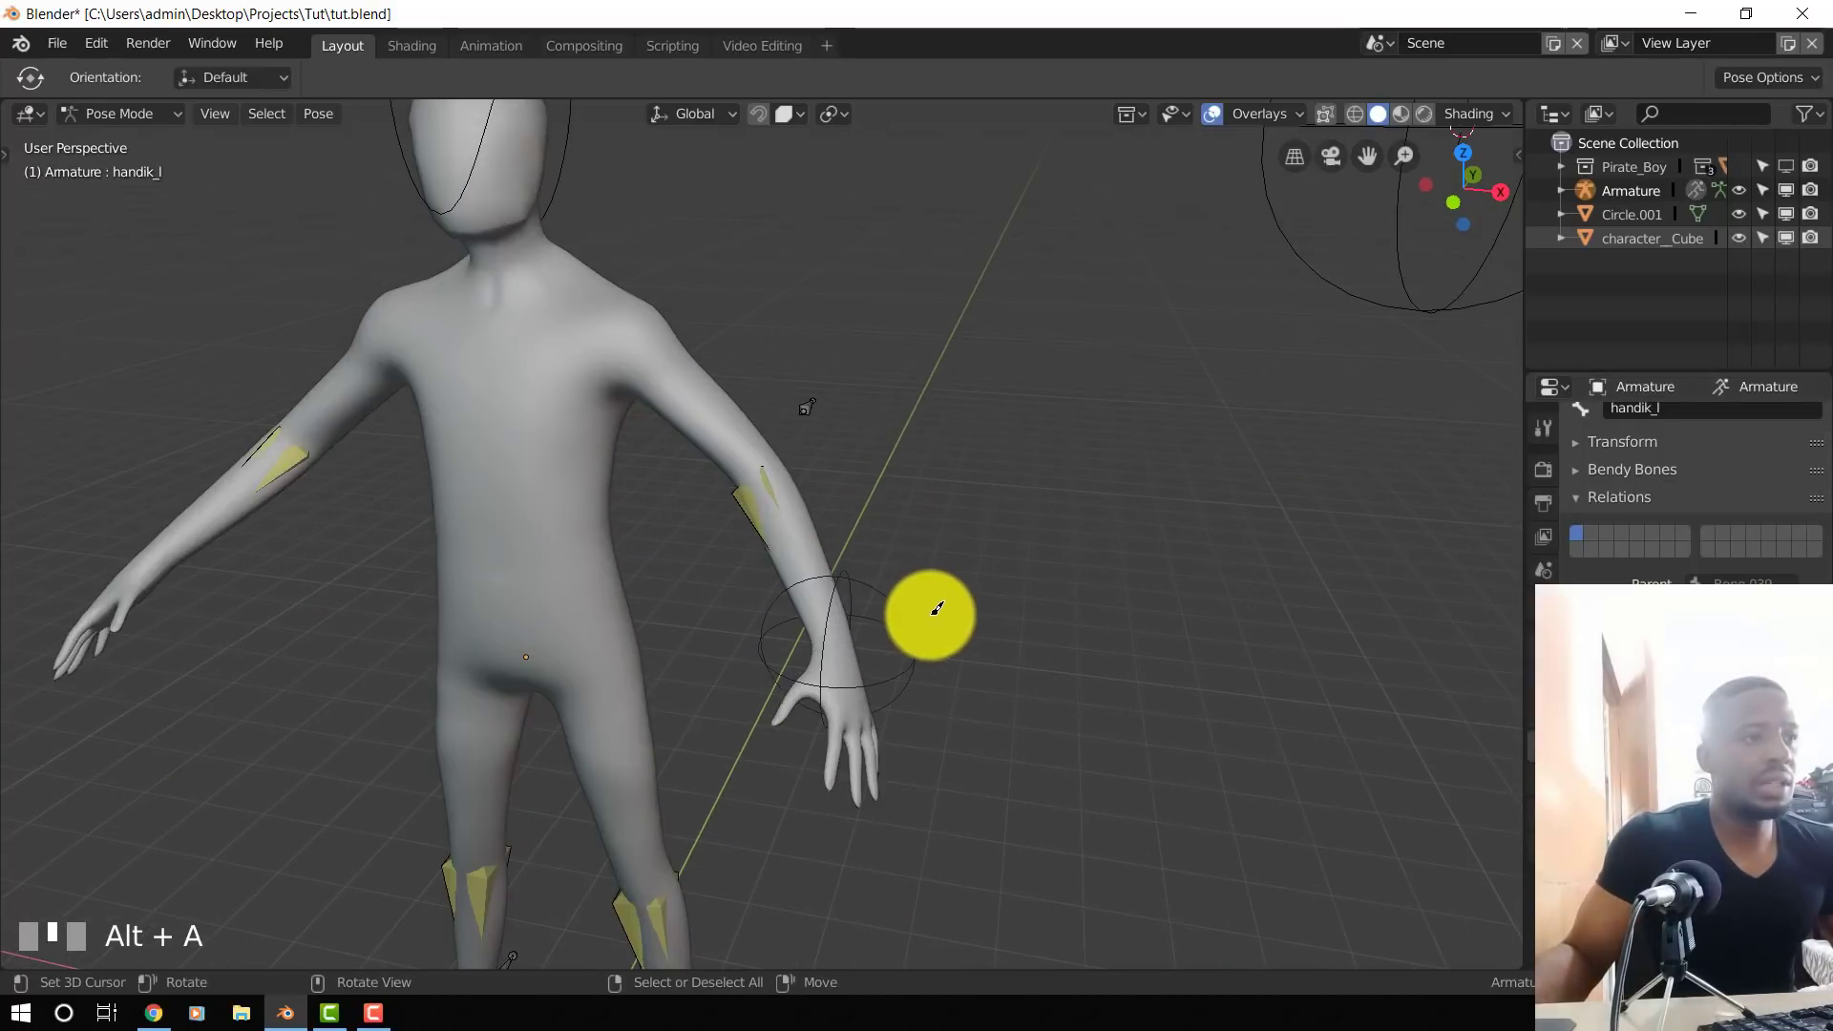
- Examine the sphere-shaped control on the left hand from several angles and compare it with the remaining control bones
{"action": "right_click", "coordinate": [928, 606]}
{"action": "middle_click_drag", "start_coordinate": [922, 638], "coordinate": [769, 624]}
{"action": "middle_click_drag", "start_coordinate": [842, 687], "coordinate": [900, 572], "text": "shift"}
{"action": "scroll", "coordinate": [906, 566], "scroll_direction": "down", "scroll_amount": 3}
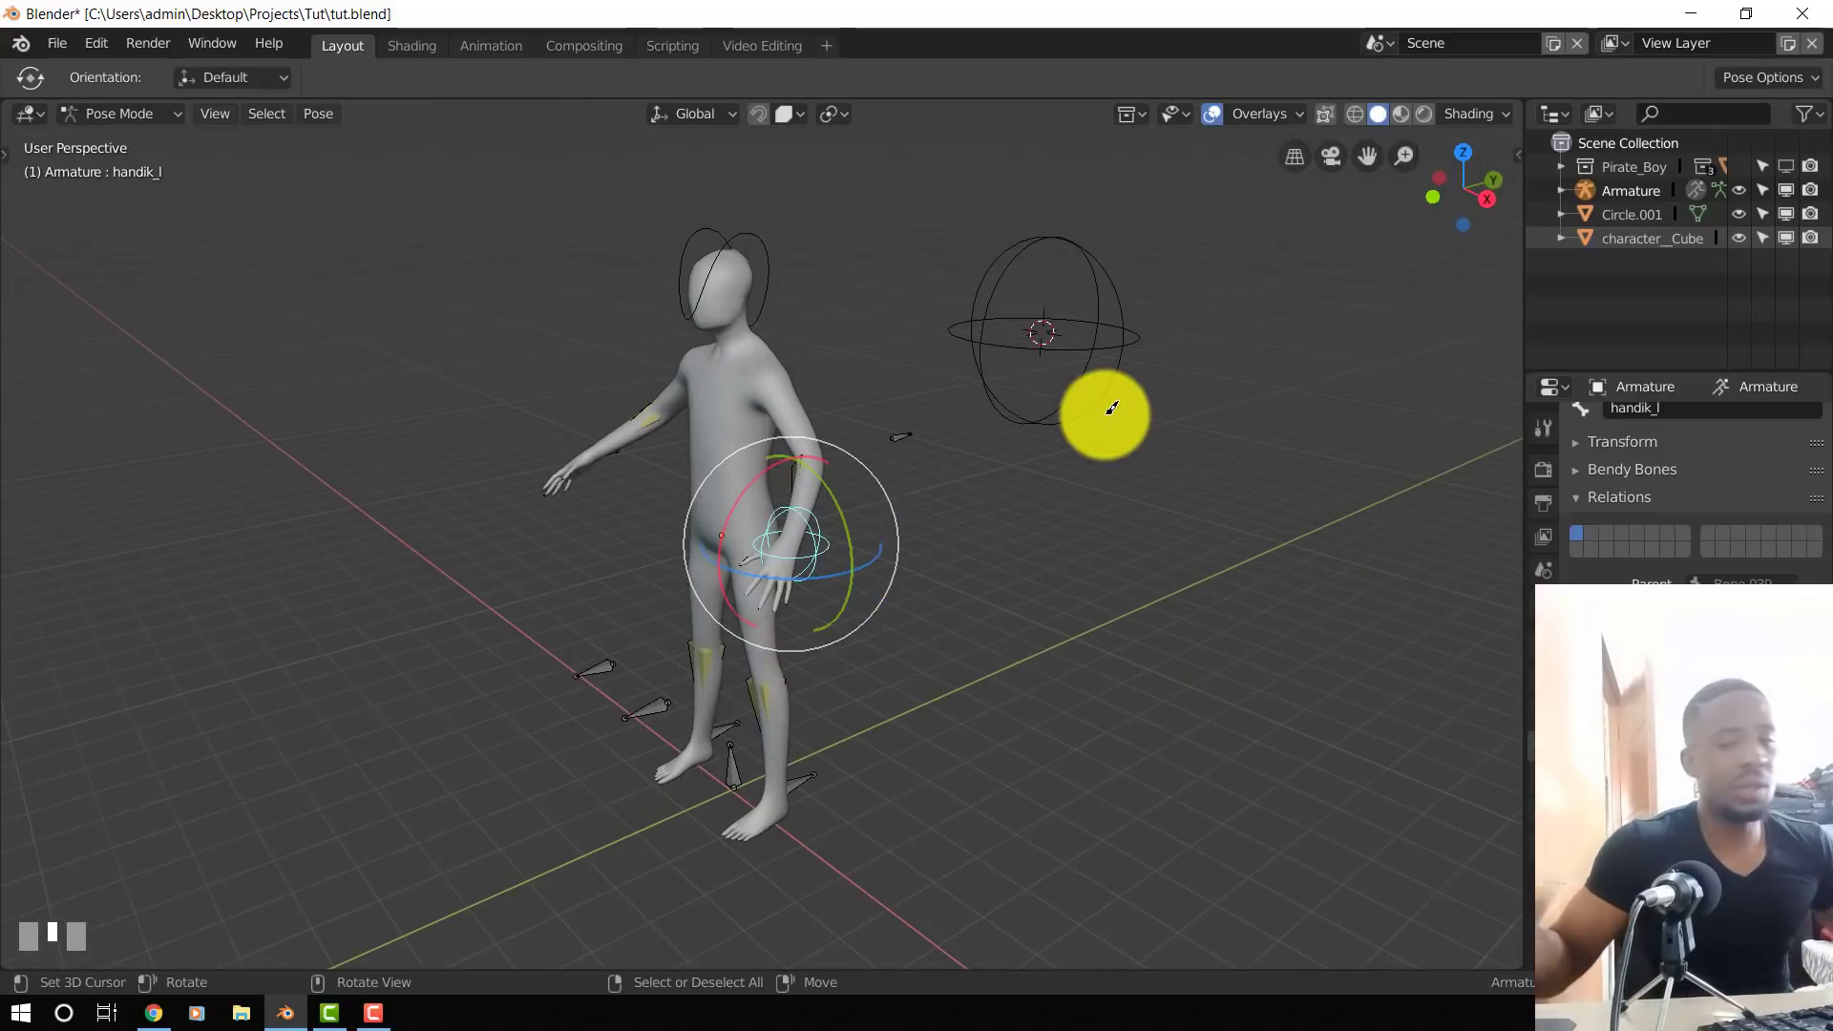
{"action": "middle_click_drag", "start_coordinate": [1111, 407], "coordinate": [1085, 351]}
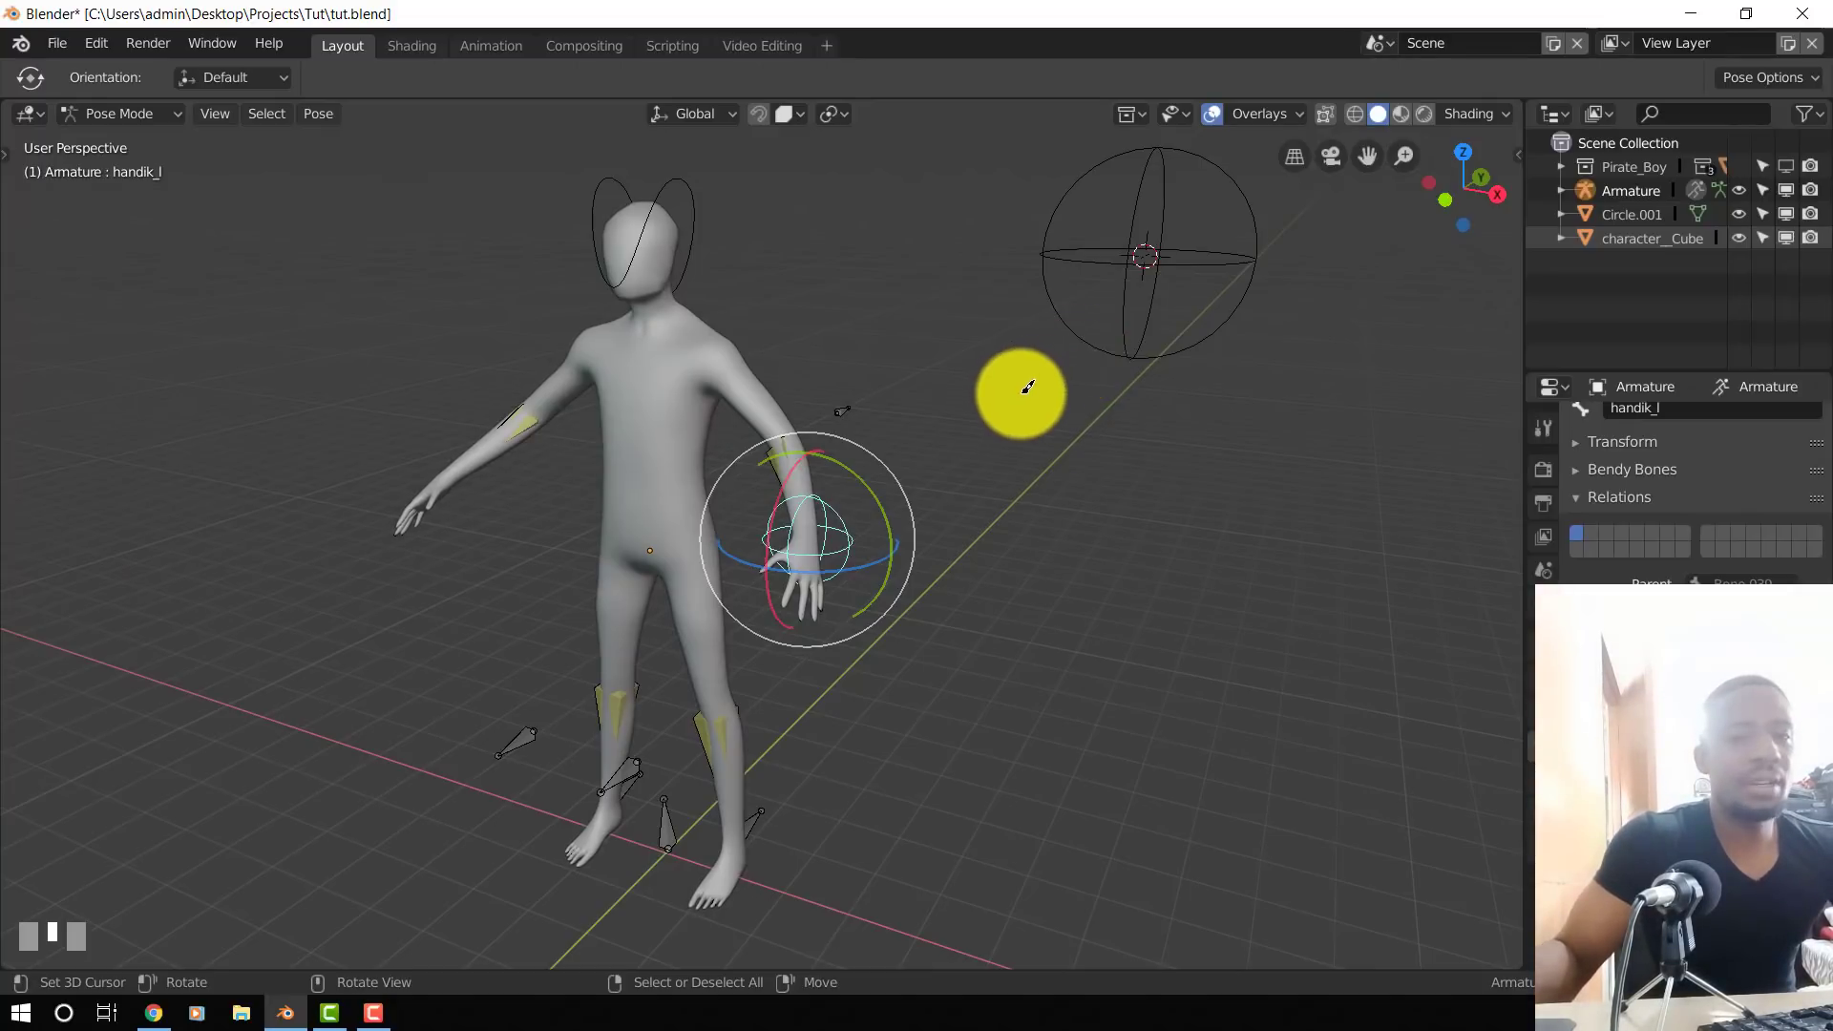
{"action": "middle_click_drag", "start_coordinate": [1025, 387], "coordinate": [1121, 376]}
{"action": "scroll", "coordinate": [1117, 375], "scroll_direction": "up", "scroll_amount": 1}
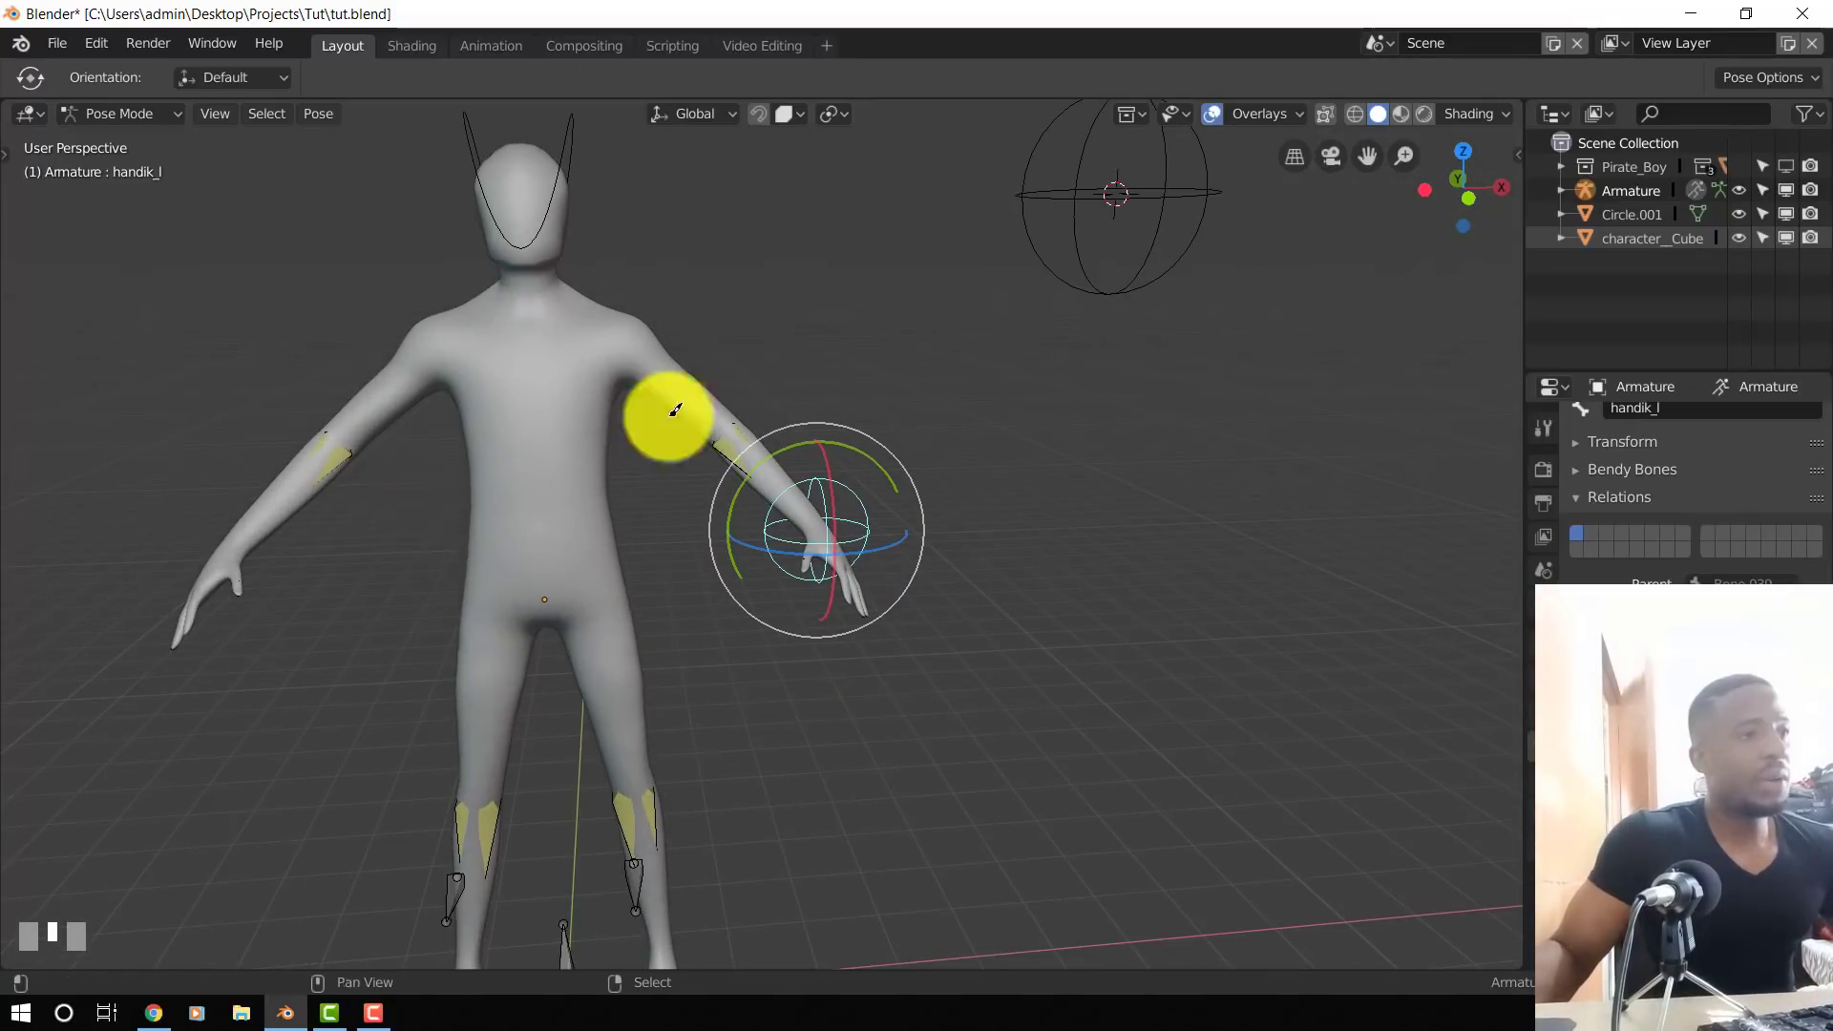
{"action": "middle_click_drag", "start_coordinate": [667, 413], "coordinate": [569, 426]}
{"action": "scroll", "coordinate": [916, 415], "scroll_direction": "down", "scroll_amount": 3}
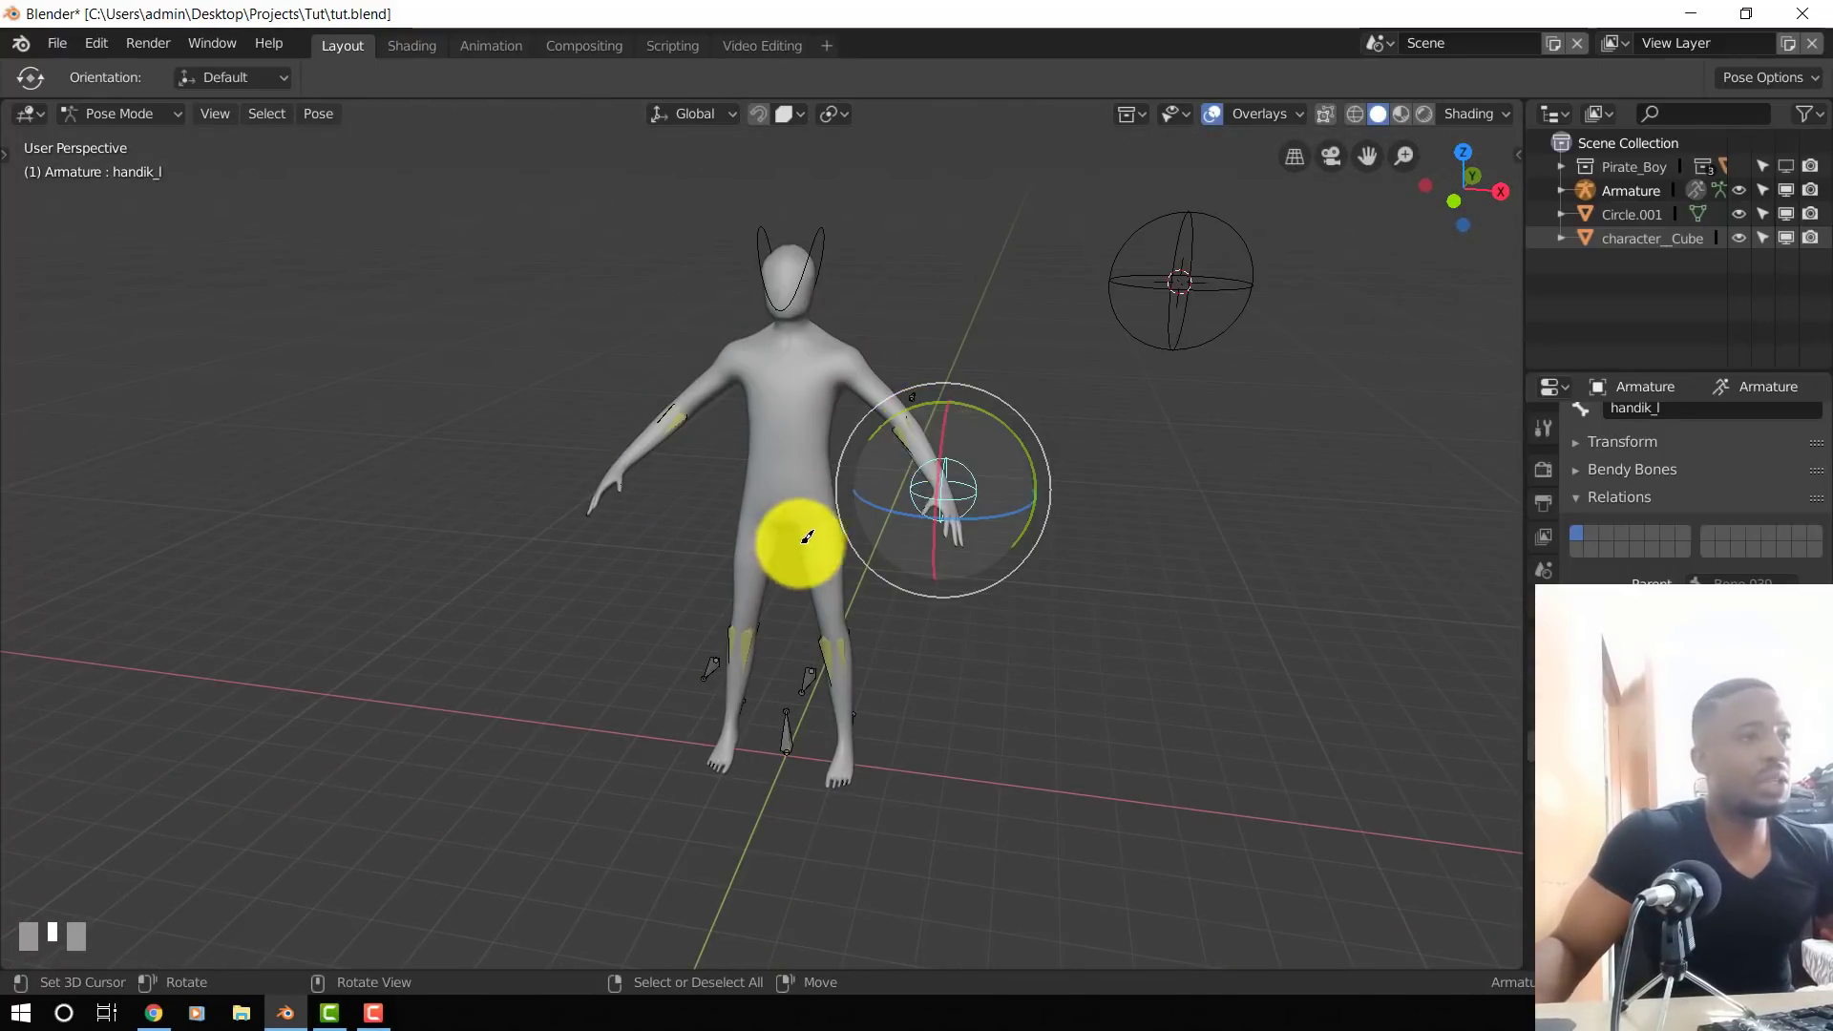
- Select the two bones in front of the knees, the two bones behind the elbows, and both leg control bones
{"action": "middle_click_drag", "start_coordinate": [801, 535], "coordinate": [675, 683]}
{"action": "left_click", "coordinate": [689, 639]}
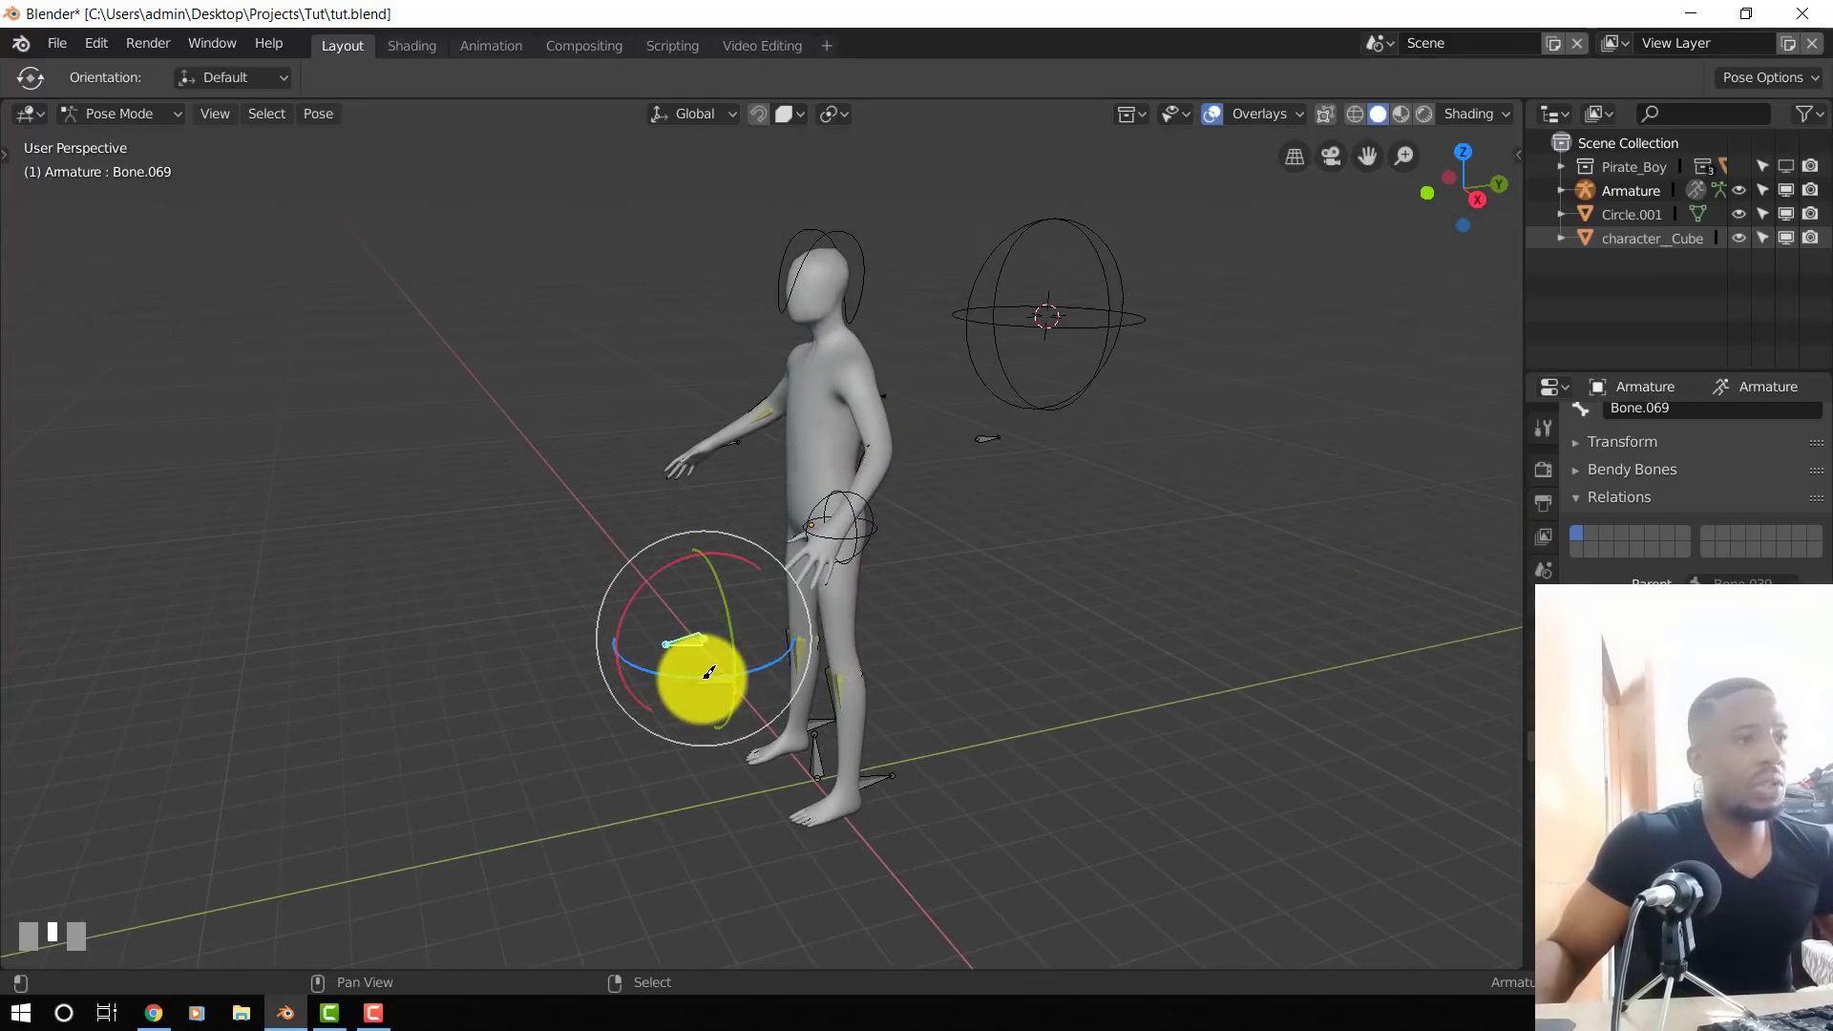
{"action": "right_click", "coordinate": [704, 678], "text": "shift"}
{"action": "middle_click_drag", "start_coordinate": [983, 448], "coordinate": [953, 493]}
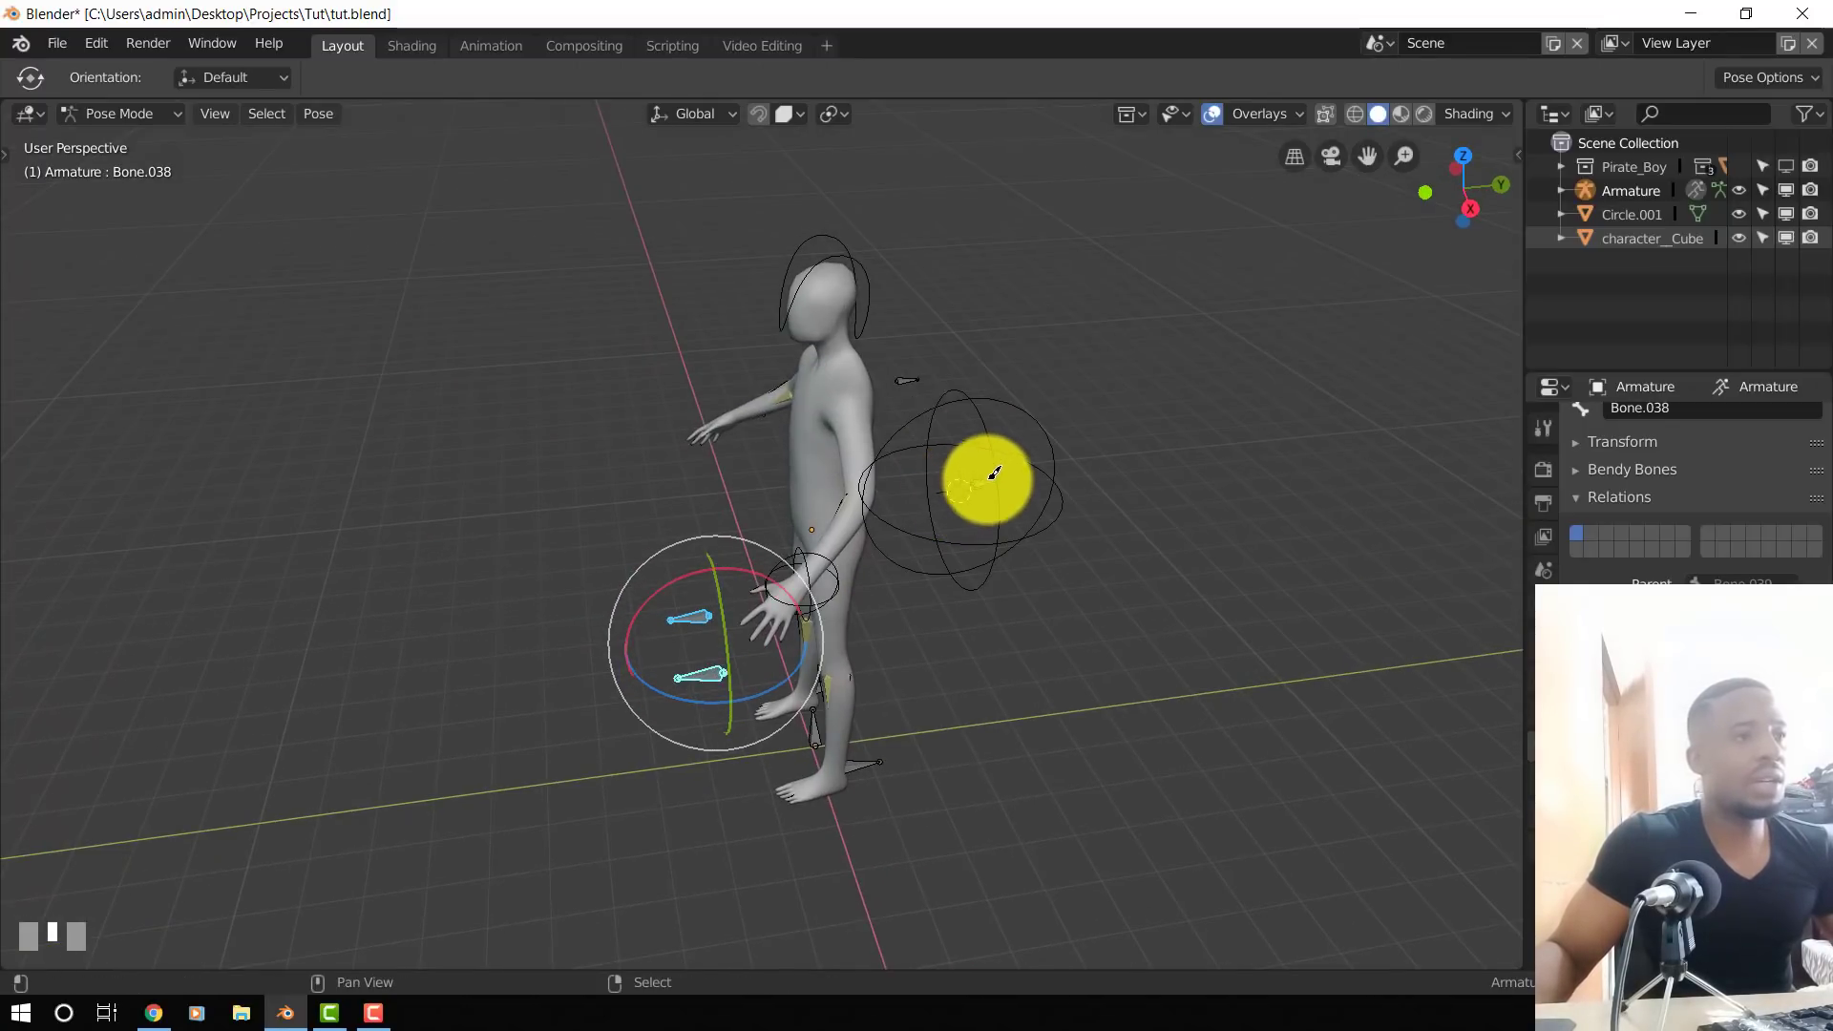
{"action": "right_click", "coordinate": [989, 480], "text": "shift"}
{"action": "right_click", "coordinate": [914, 374], "text": "shift"}
{"action": "middle_click_drag", "start_coordinate": [886, 816], "coordinate": [852, 795]}
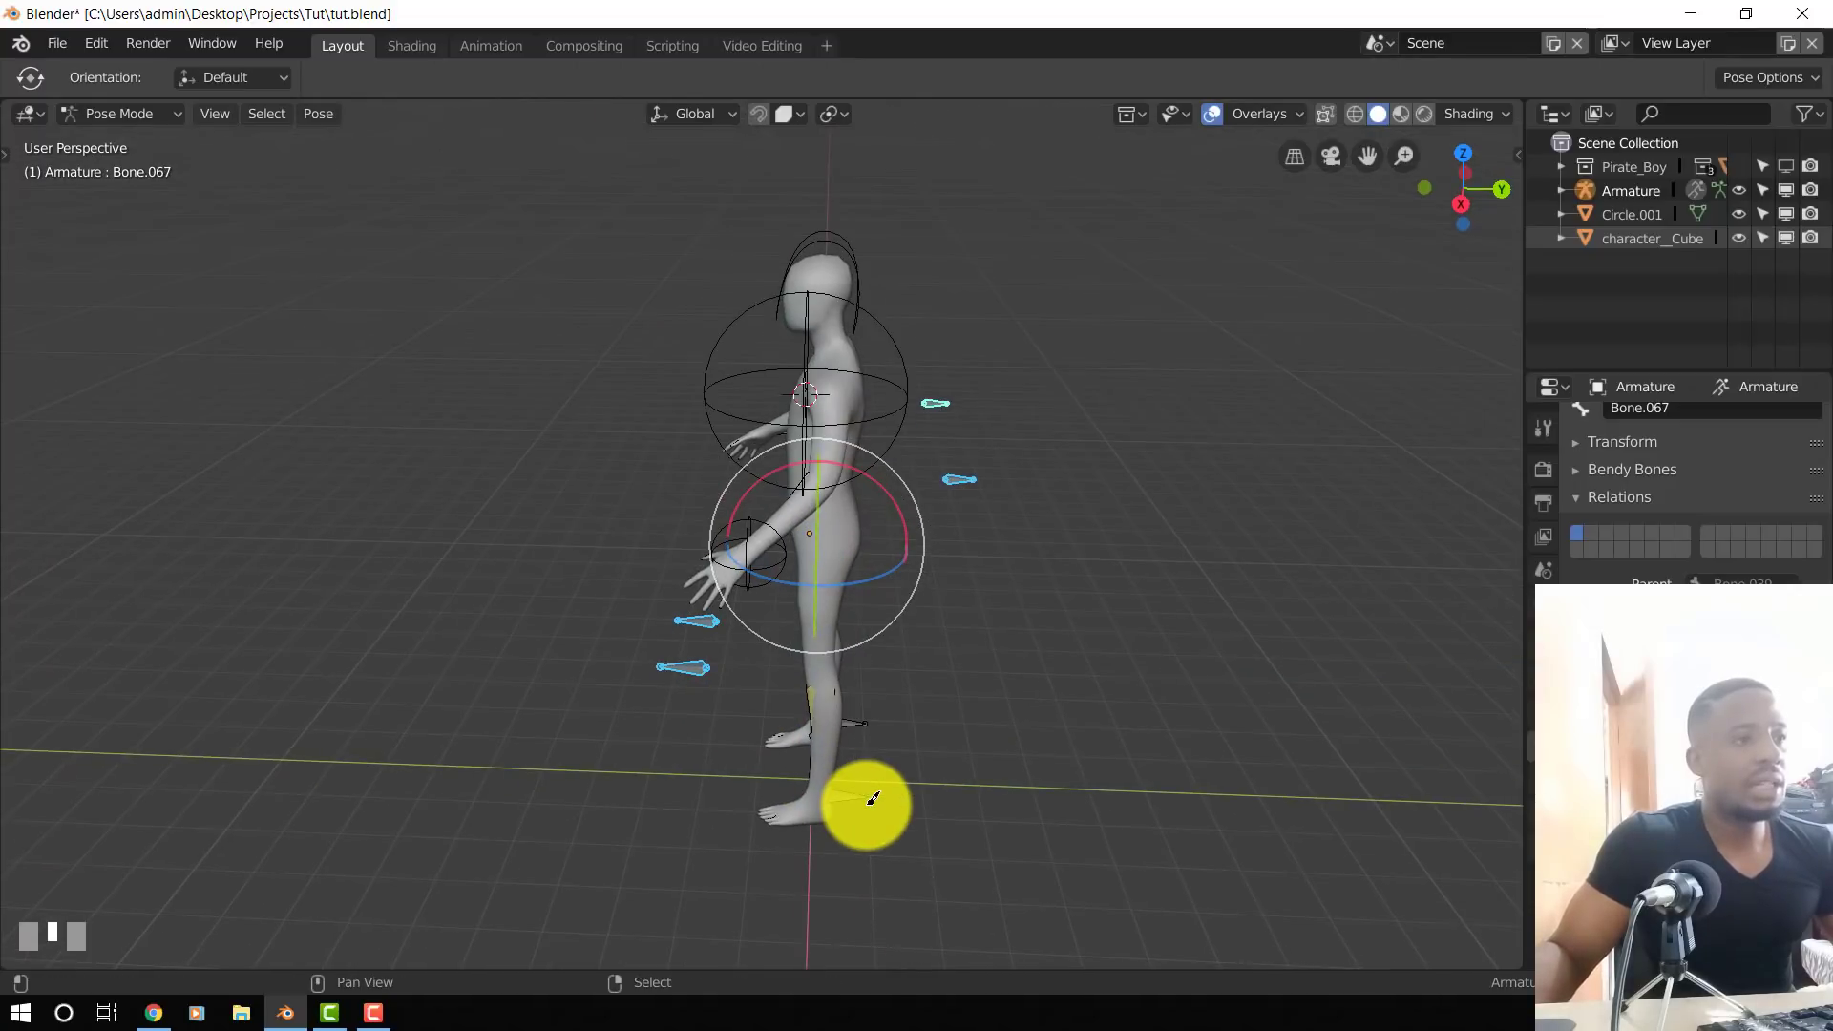
{"action": "right_click", "coordinate": [872, 798], "text": "shift"}
{"action": "mouse_move", "coordinate": [872, 710]}
{"action": "middle_mouse_down"}
{"action": "mouse_move", "coordinate": [839, 524]}
{"action": "mouse_move", "coordinate": [954, 506]}
{"action": "middle_mouse_up"}
{"action": "right_click", "coordinate": [883, 522], "text": "shift"}
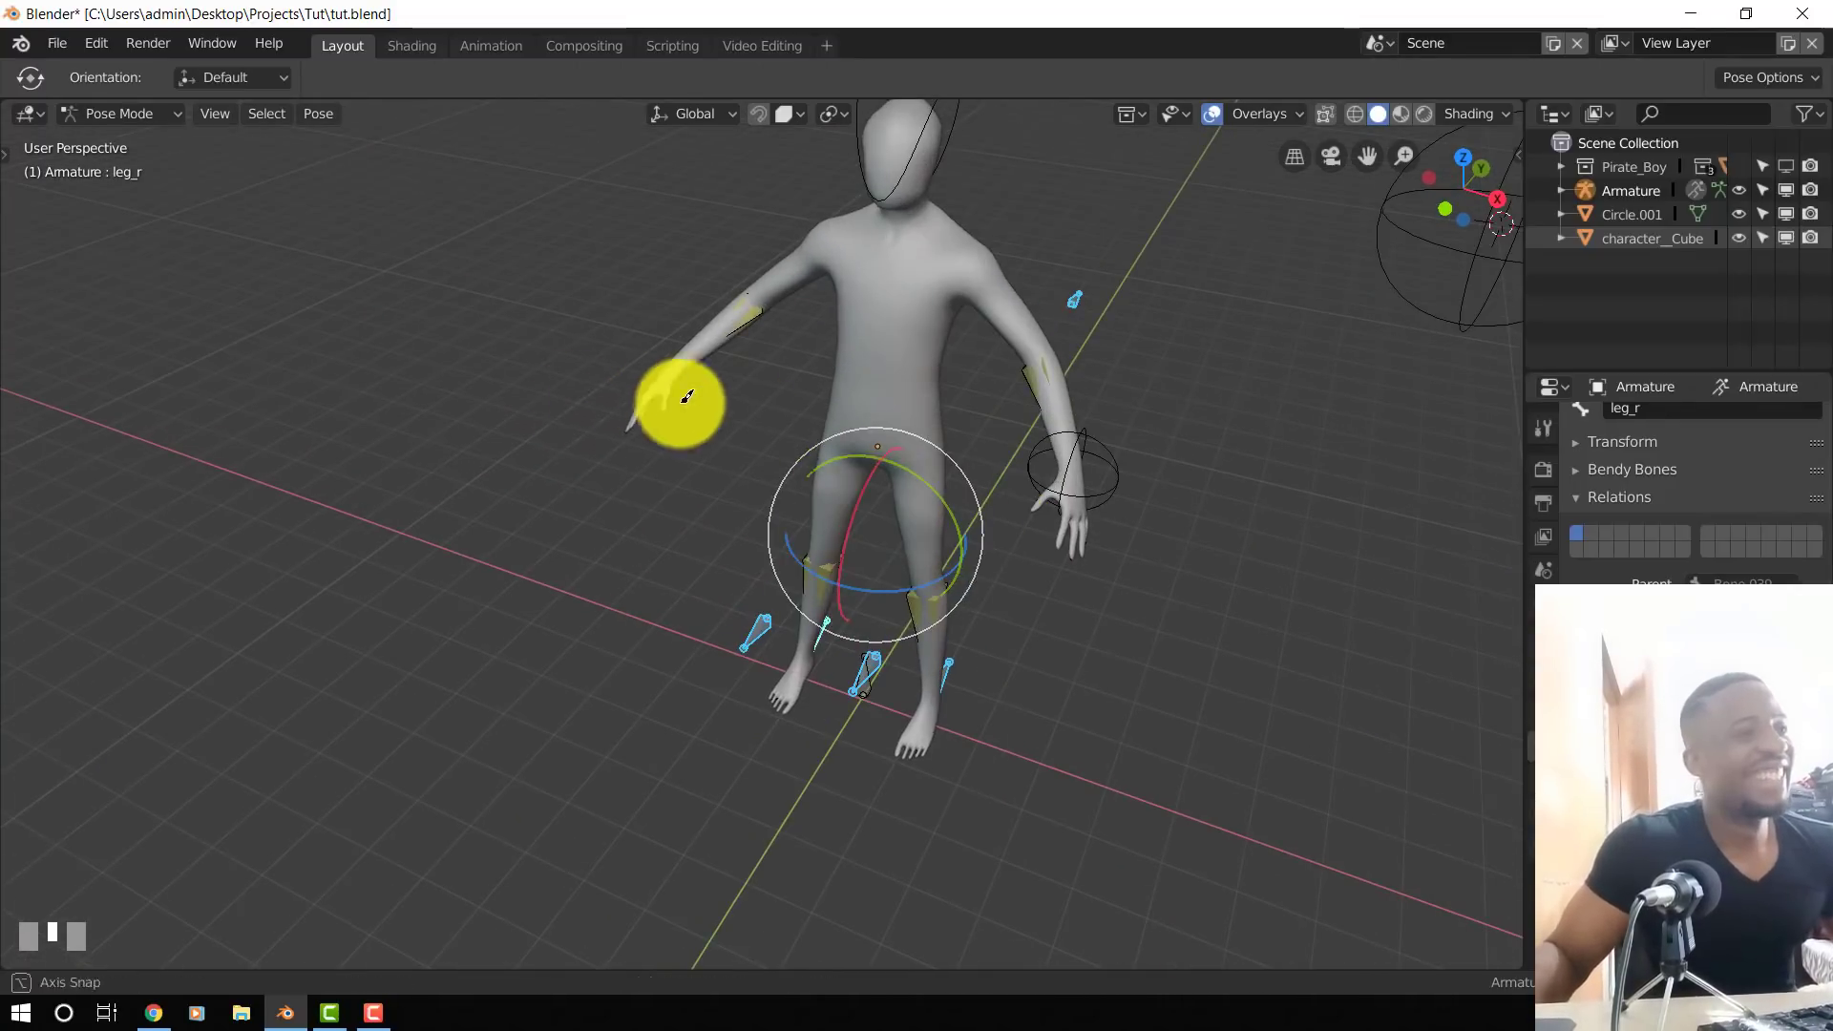
- Add handik_r and handik_l to the selection, with handik_l active, and copy its bone shape to all selected bones
{"action": "middle_click_drag", "start_coordinate": [684, 397], "coordinate": [780, 420]}
{"action": "scroll", "coordinate": [531, 446], "scroll_direction": "up", "scroll_amount": 1}
{"action": "middle_click_drag", "start_coordinate": [411, 449], "coordinate": [441, 453]}
{"action": "right_click_drag", "start_coordinate": [404, 460], "coordinate": [368, 473], "text": "shift"}
{"action": "middle_click_drag", "start_coordinate": [367, 473], "coordinate": [790, 442]}
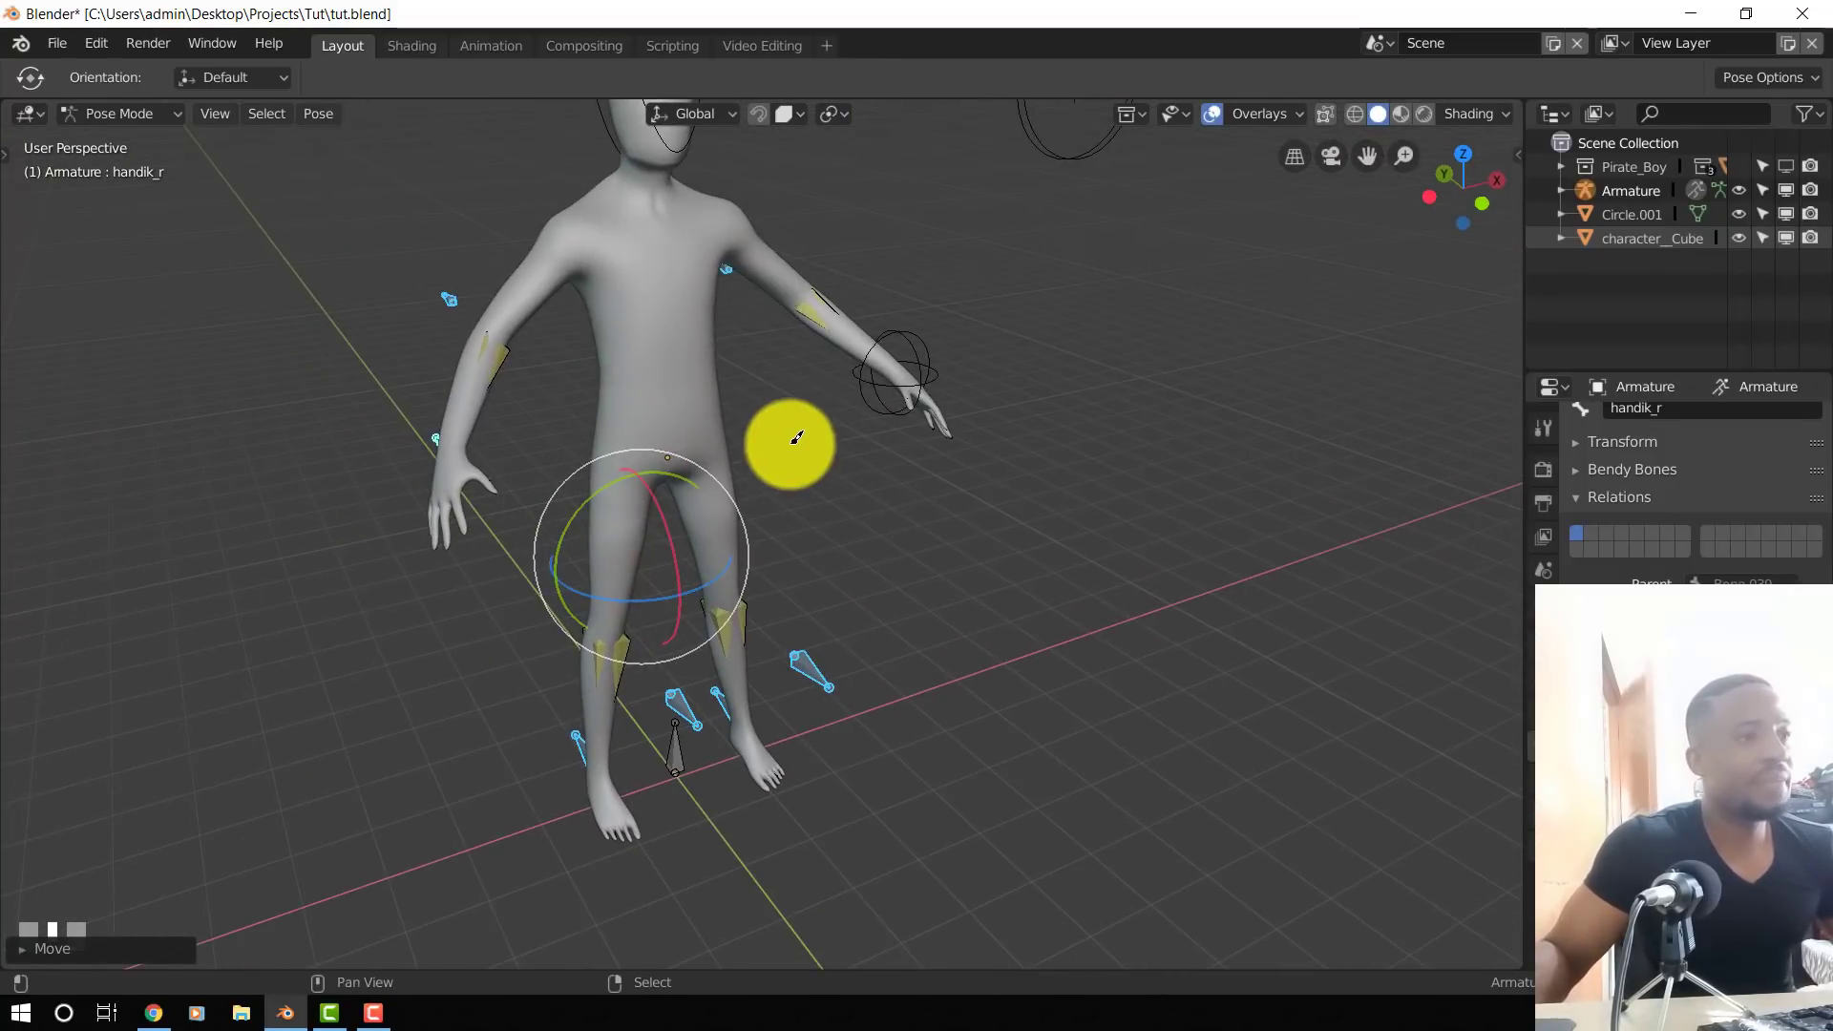
{"action": "right_click", "coordinate": [855, 393], "text": "shift"}
{"action": "middle_click_drag", "start_coordinate": [918, 428], "coordinate": [853, 432]}
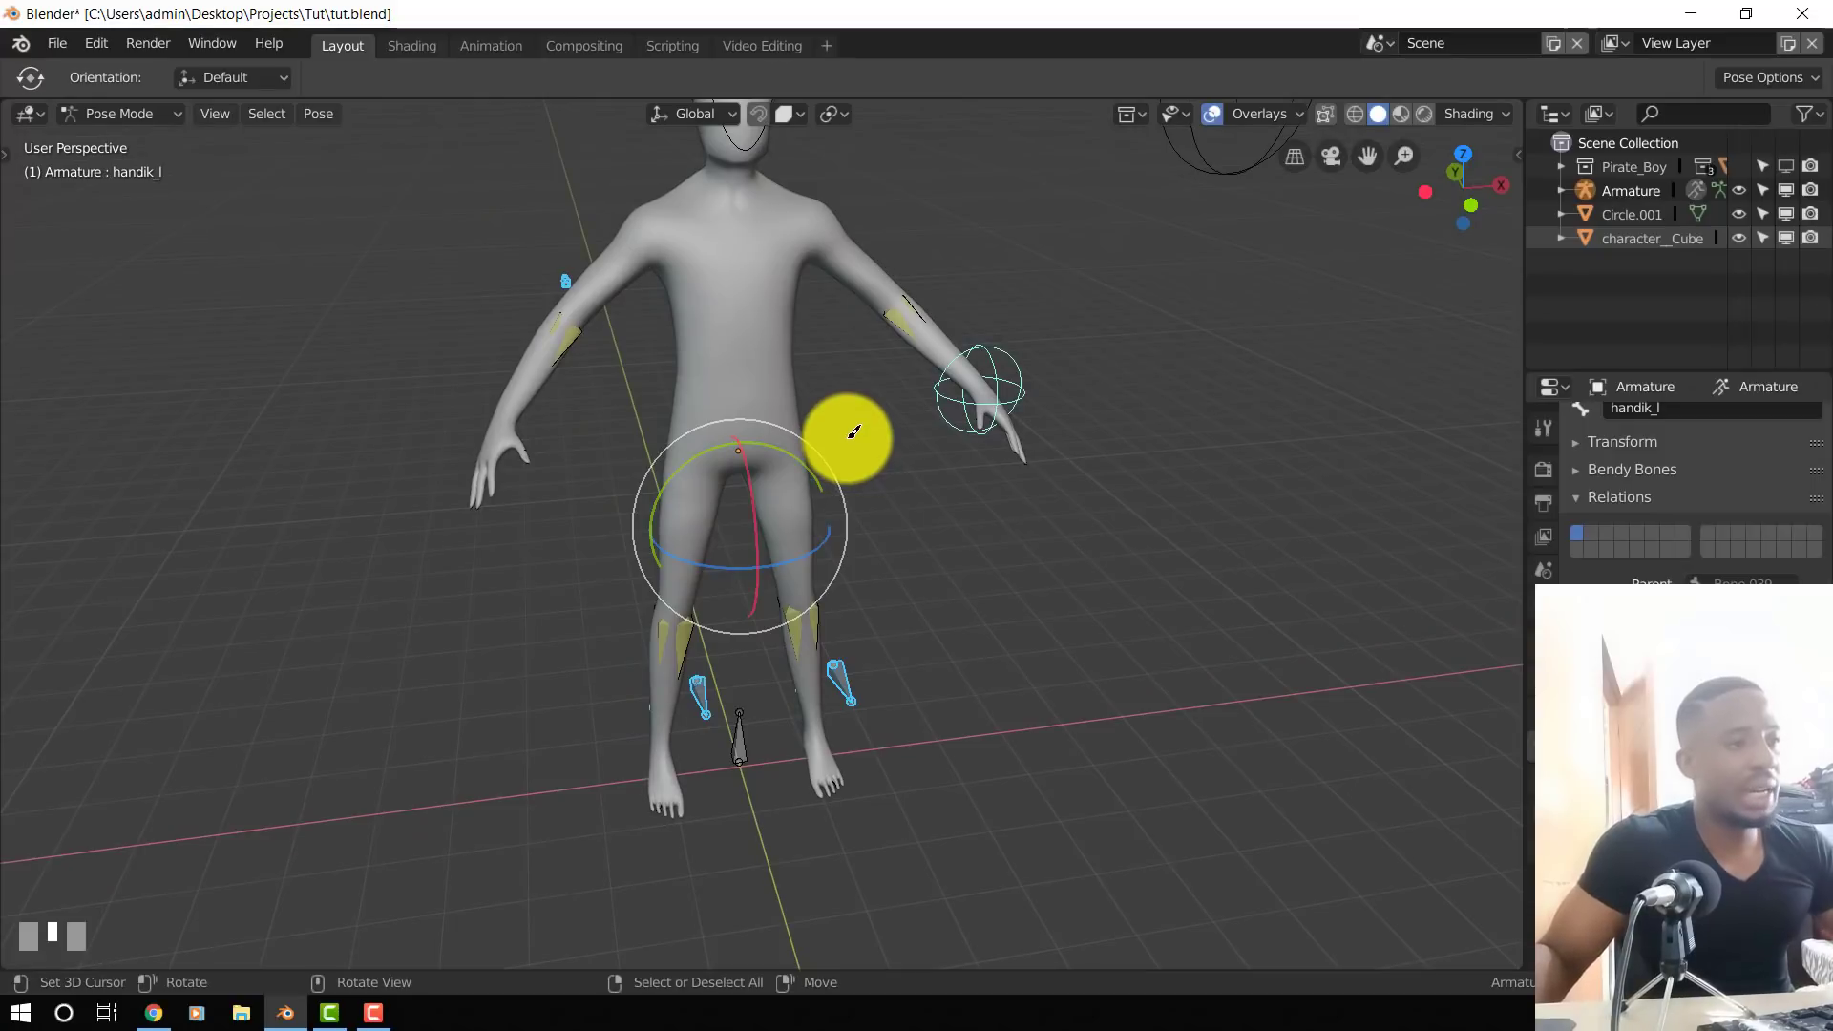
{"action": "key", "text": "ctrl+c"}
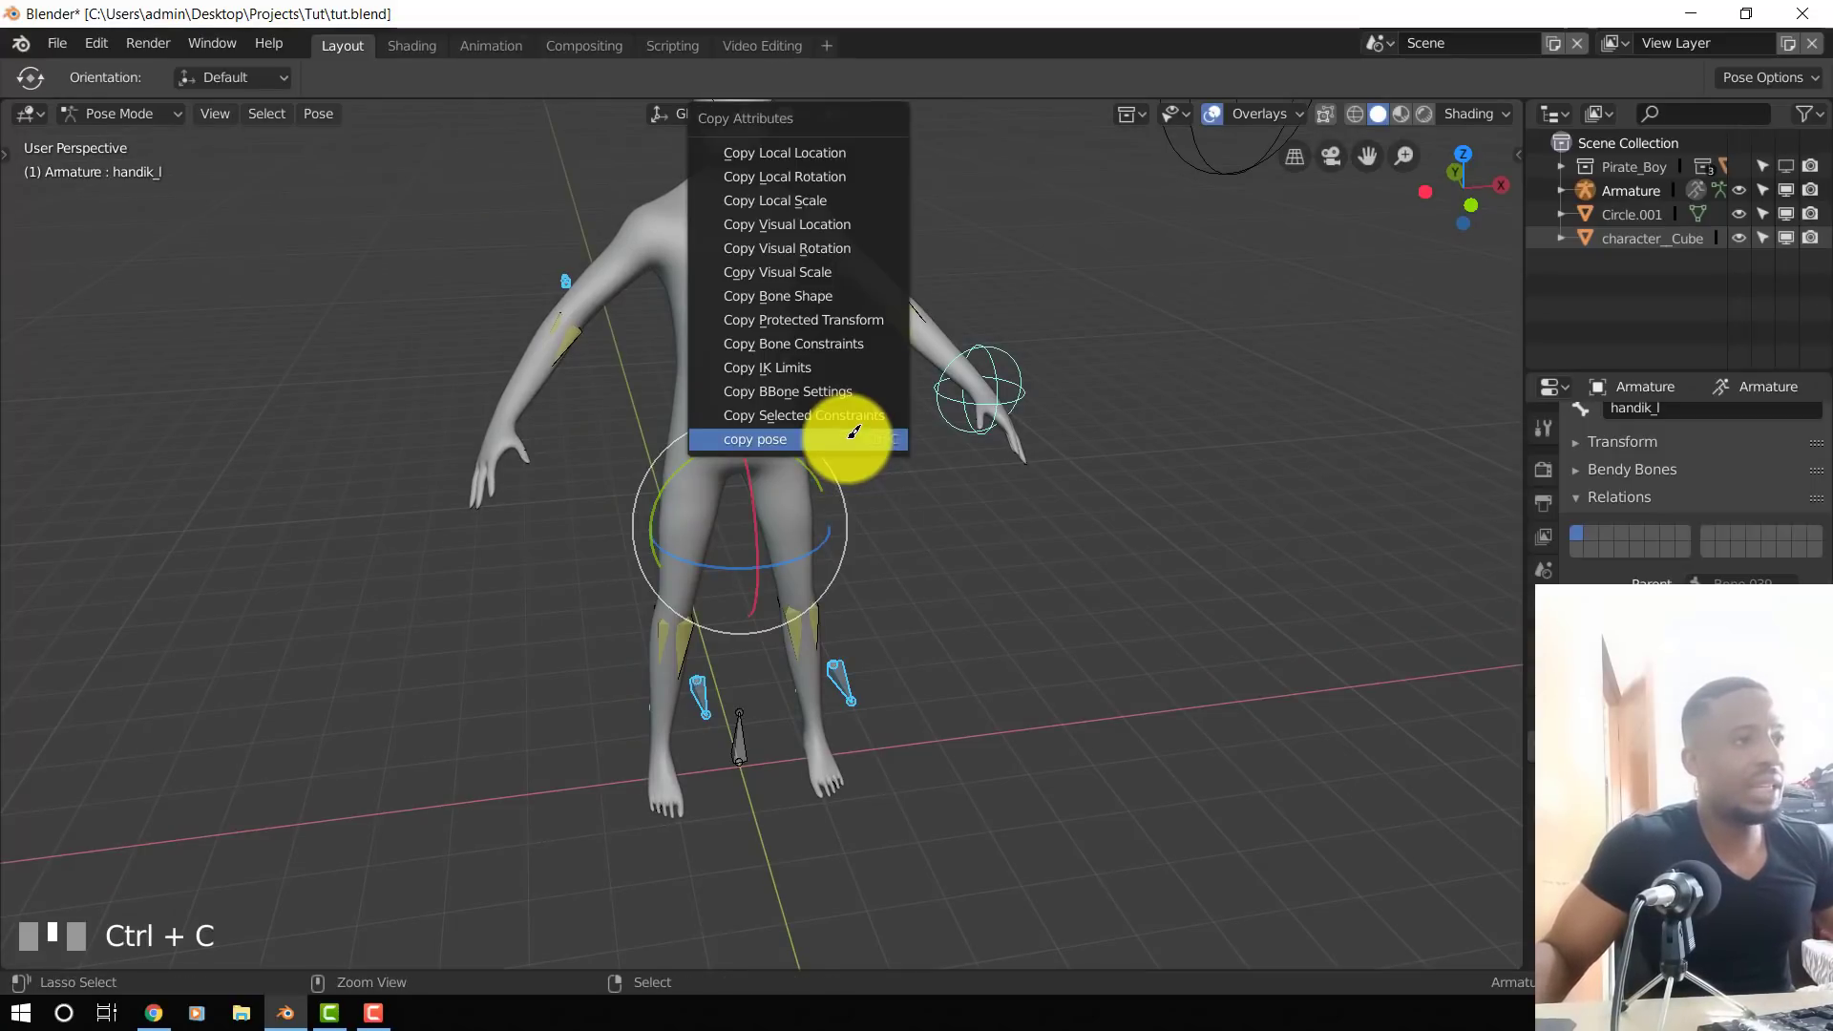
{"action": "left_click", "coordinate": [836, 289]}
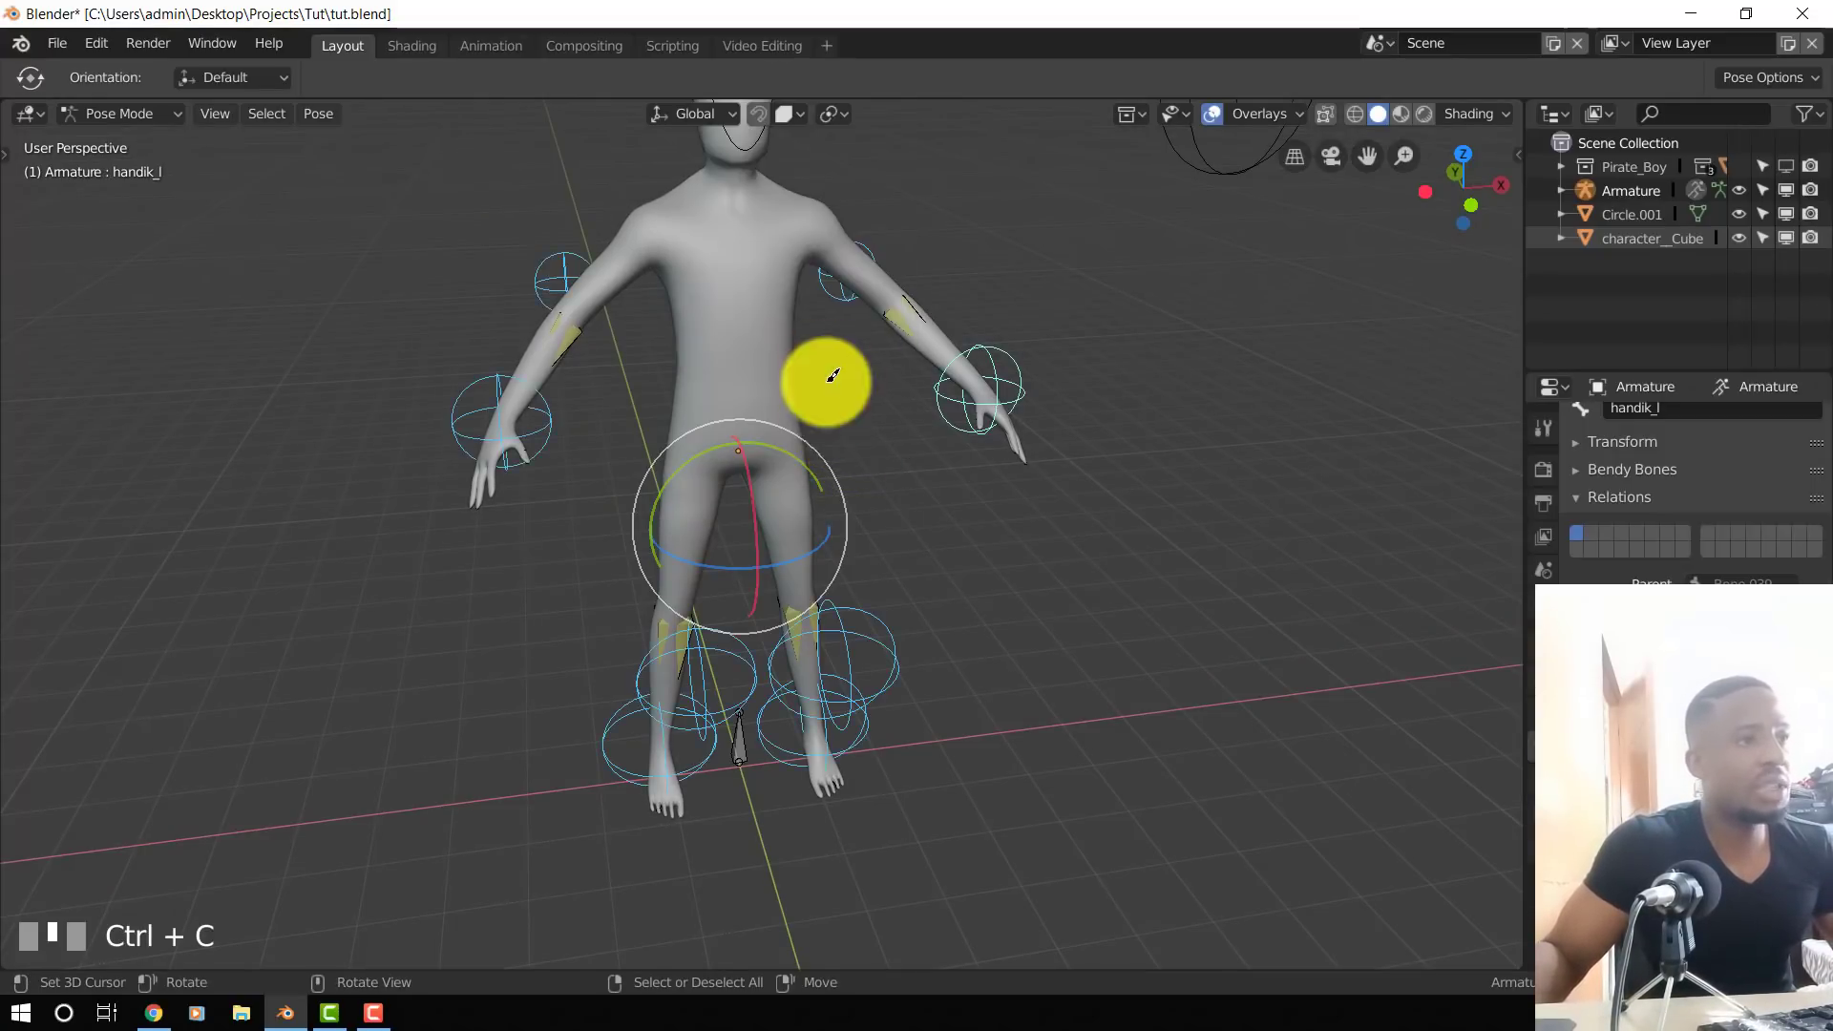
- Deselect the bones and scale all vertices of Circle.001 to about half size in Edit Mode, leaving Edit Mode when done
{"action": "middle_click_drag", "start_coordinate": [830, 376], "coordinate": [1078, 338]}
{"action": "key", "text": "alt+a"}
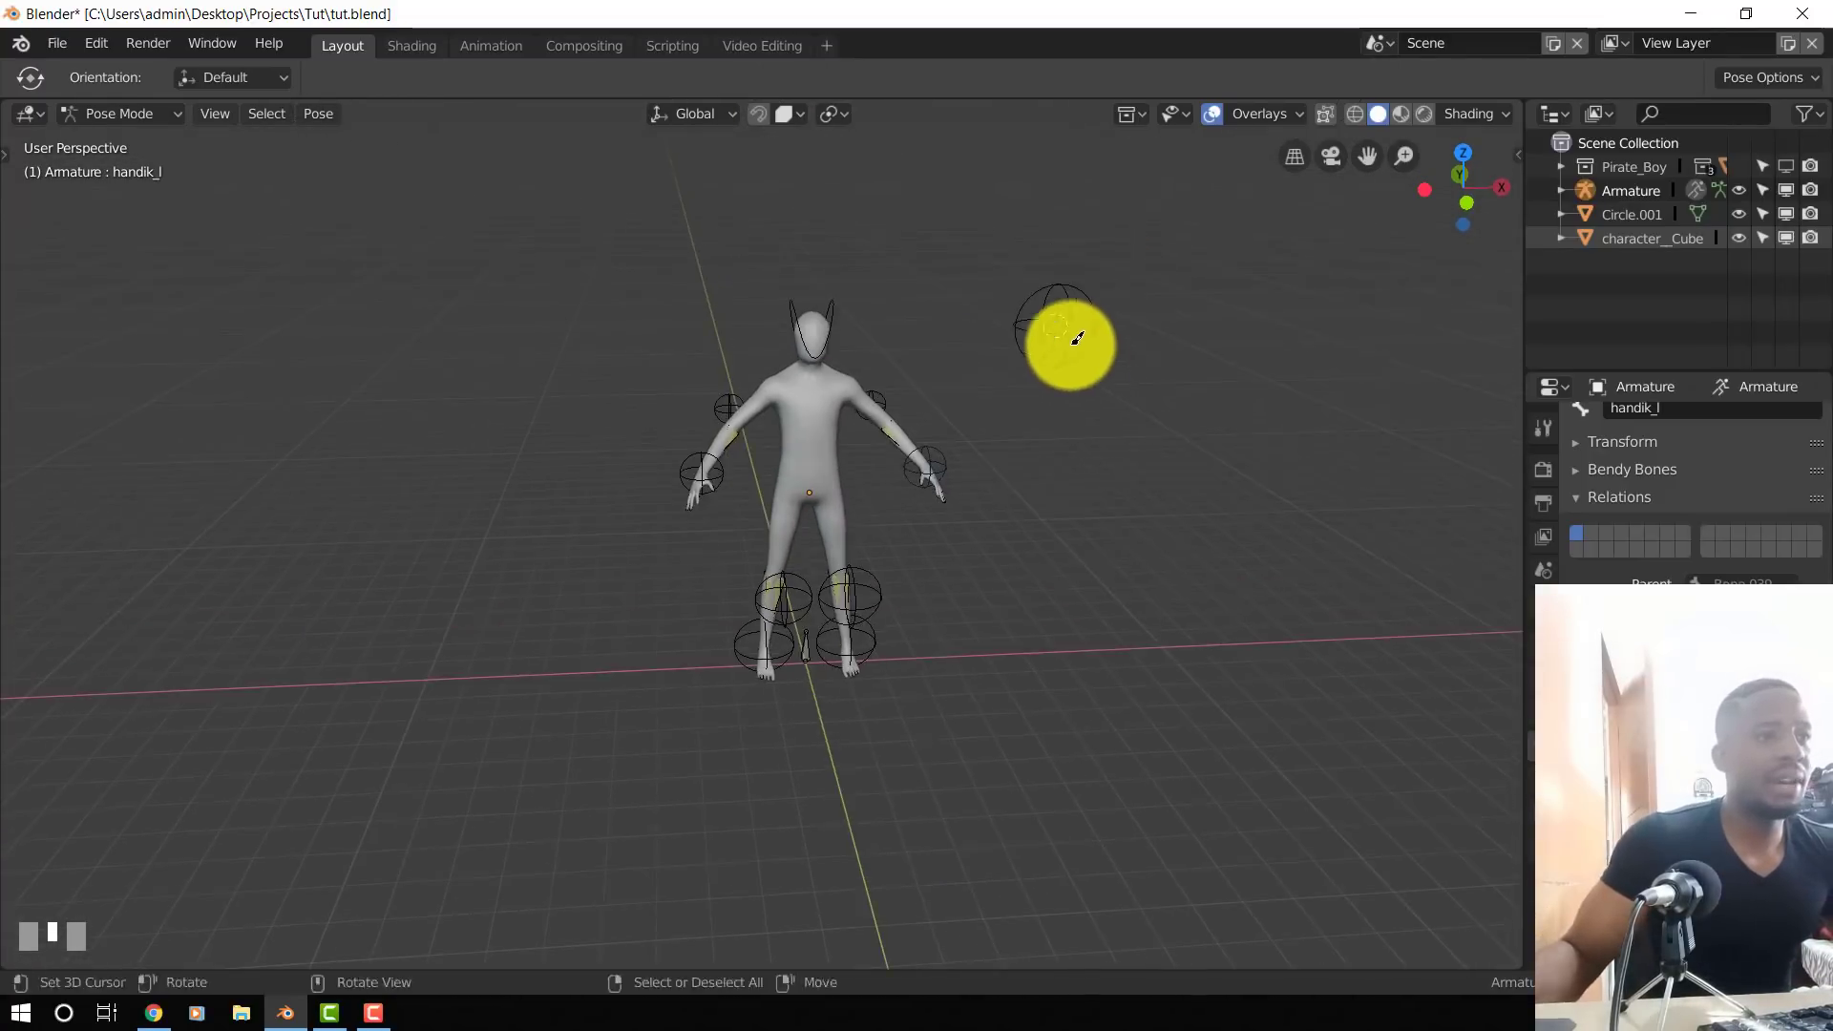
{"action": "key", "text": "ctrl+Tab"}
{"action": "right_click", "coordinate": [1066, 327]}
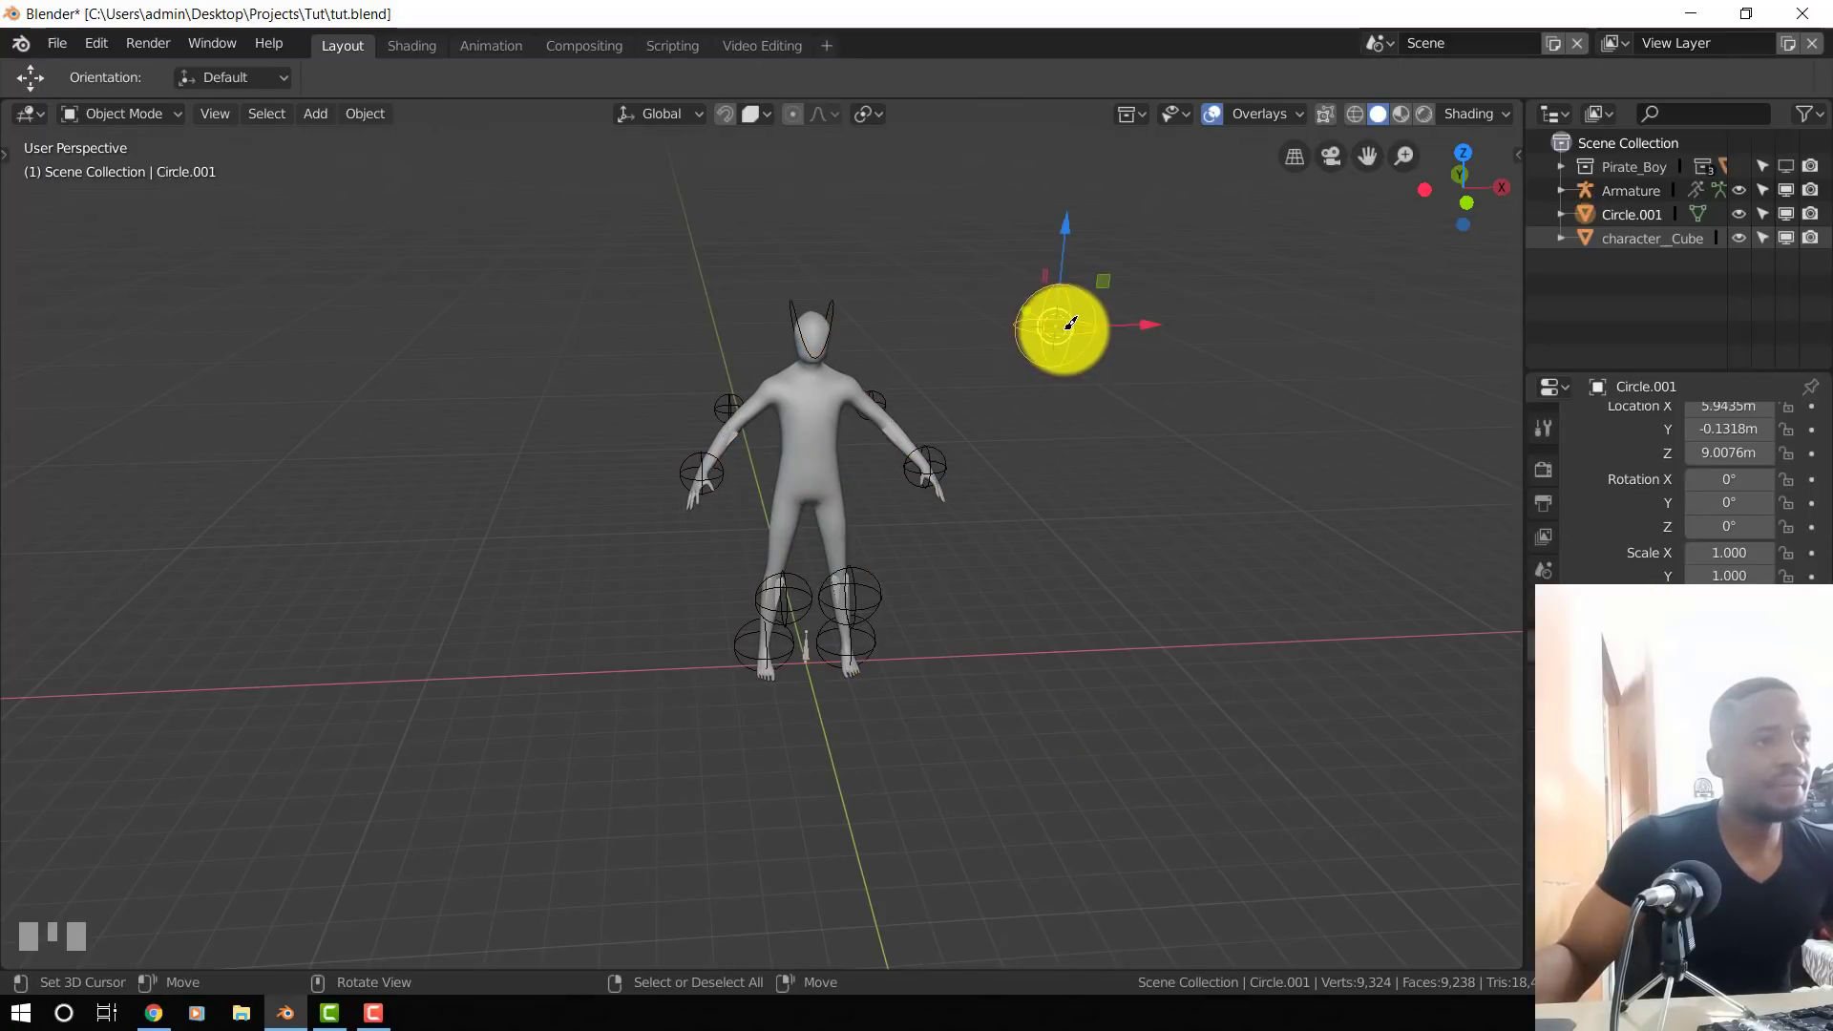
{"action": "key", "text": "Tab"}
{"action": "scroll", "coordinate": [1369, 534], "scroll_direction": "up", "scroll_amount": 2}
{"action": "key", "text": "a"}
{"action": "key", "text": "s"}
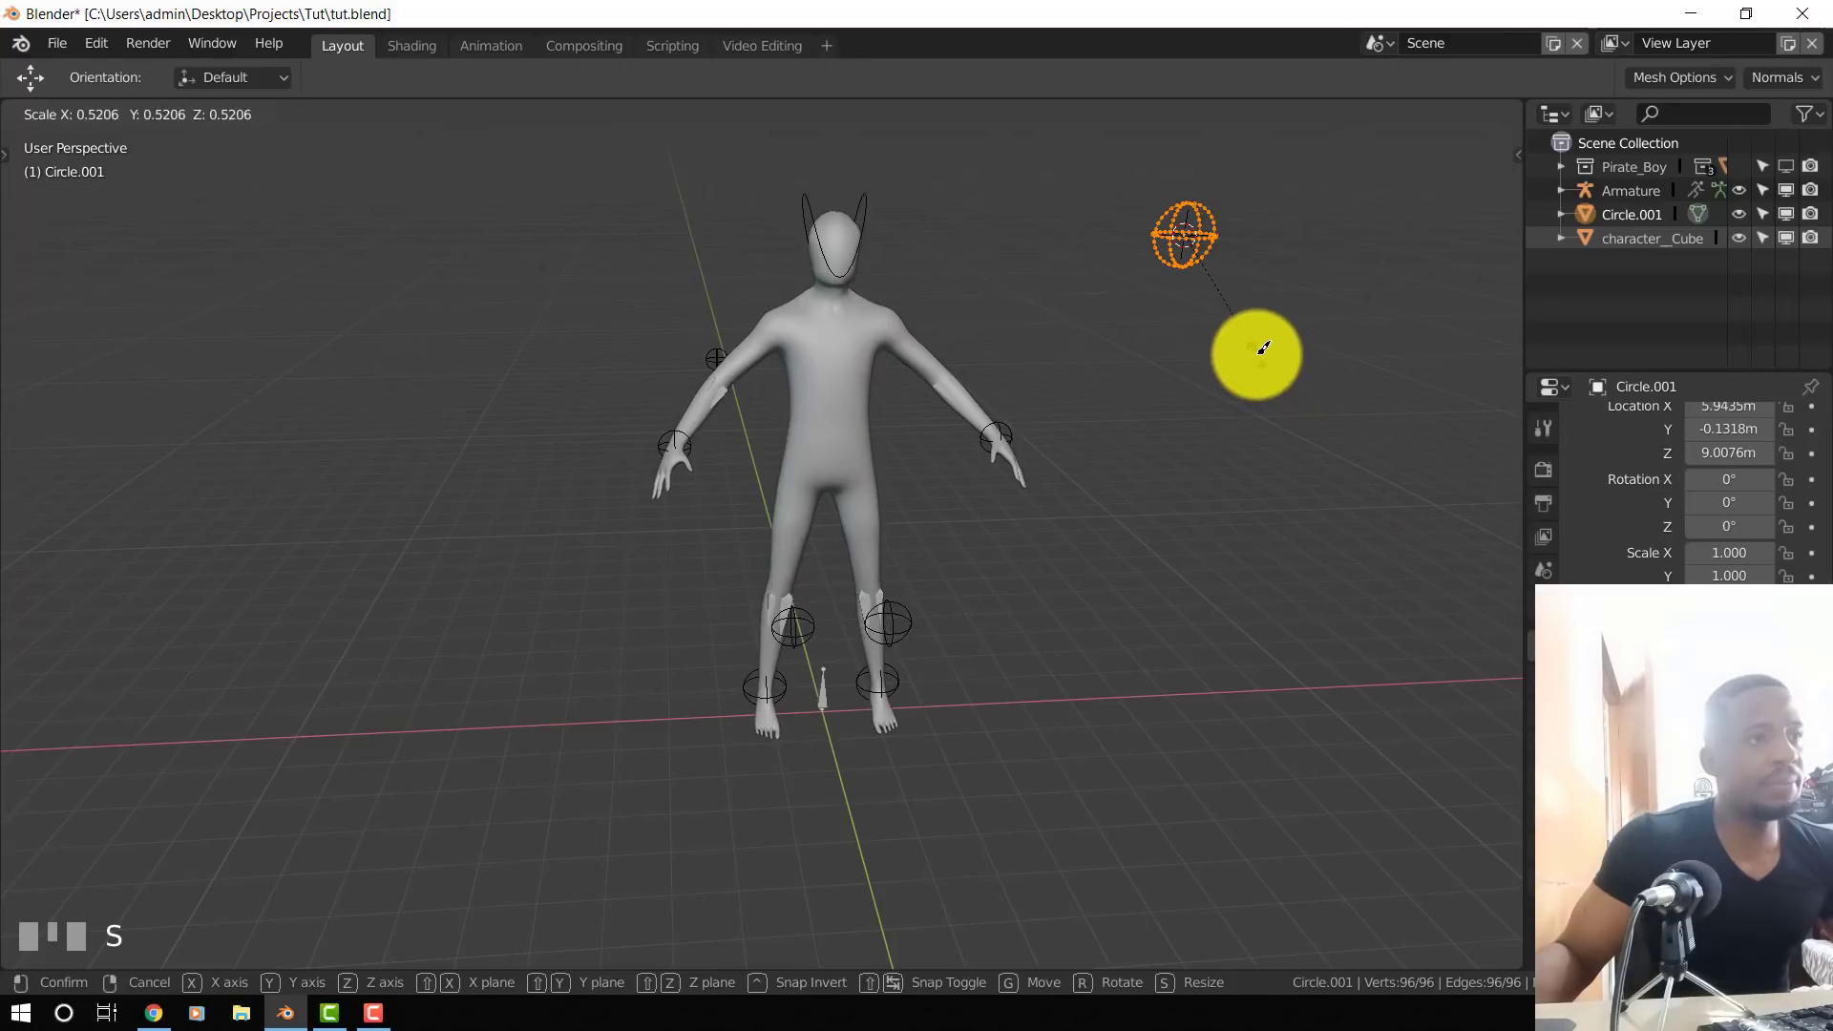
{"action": "left_click", "coordinate": [1275, 355]}
{"action": "key", "text": "Tab"}
- Move both knee target bones along the global Y axis in the armature's Edit Mode, fine-tuning their distance from the legs
{"action": "scroll", "coordinate": [1050, 456], "scroll_direction": "up", "scroll_amount": 3}
{"action": "middle_click_drag", "start_coordinate": [1298, 470], "coordinate": [960, 578]}
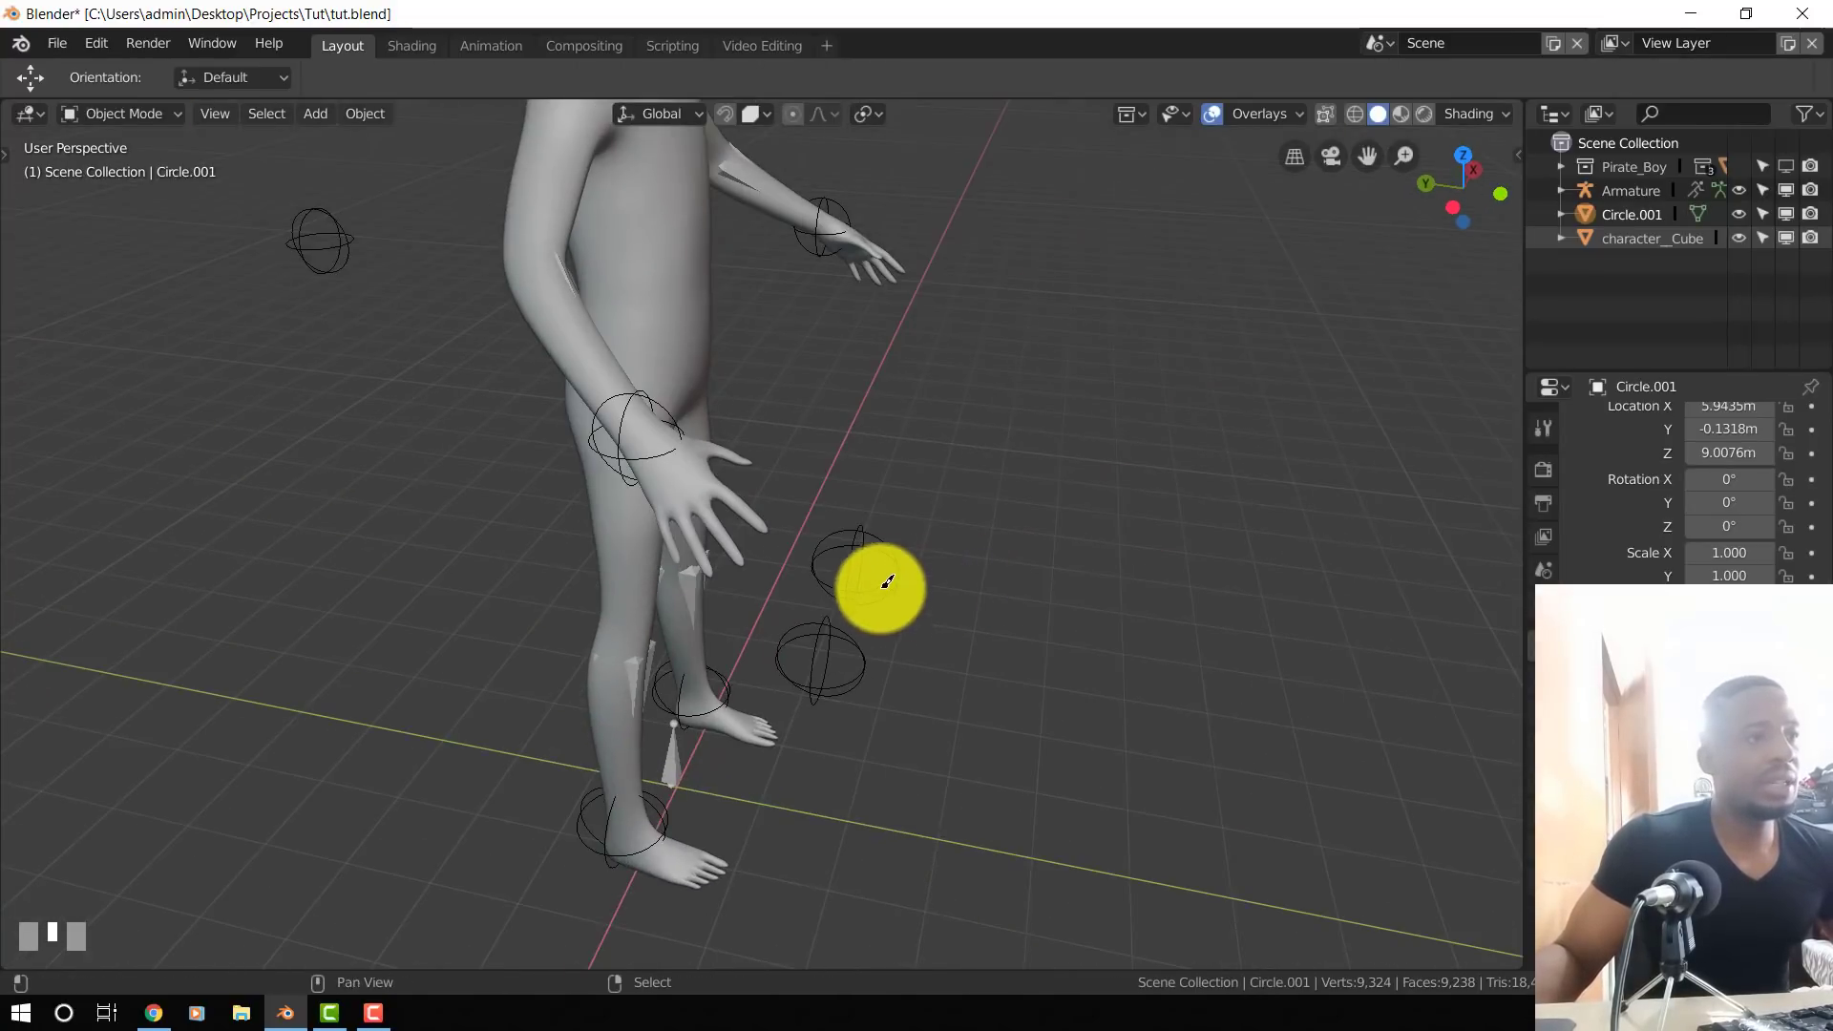
{"action": "right_click", "coordinate": [881, 579]}
{"action": "key", "text": "Tab"}
{"action": "right_click", "coordinate": [919, 576]}
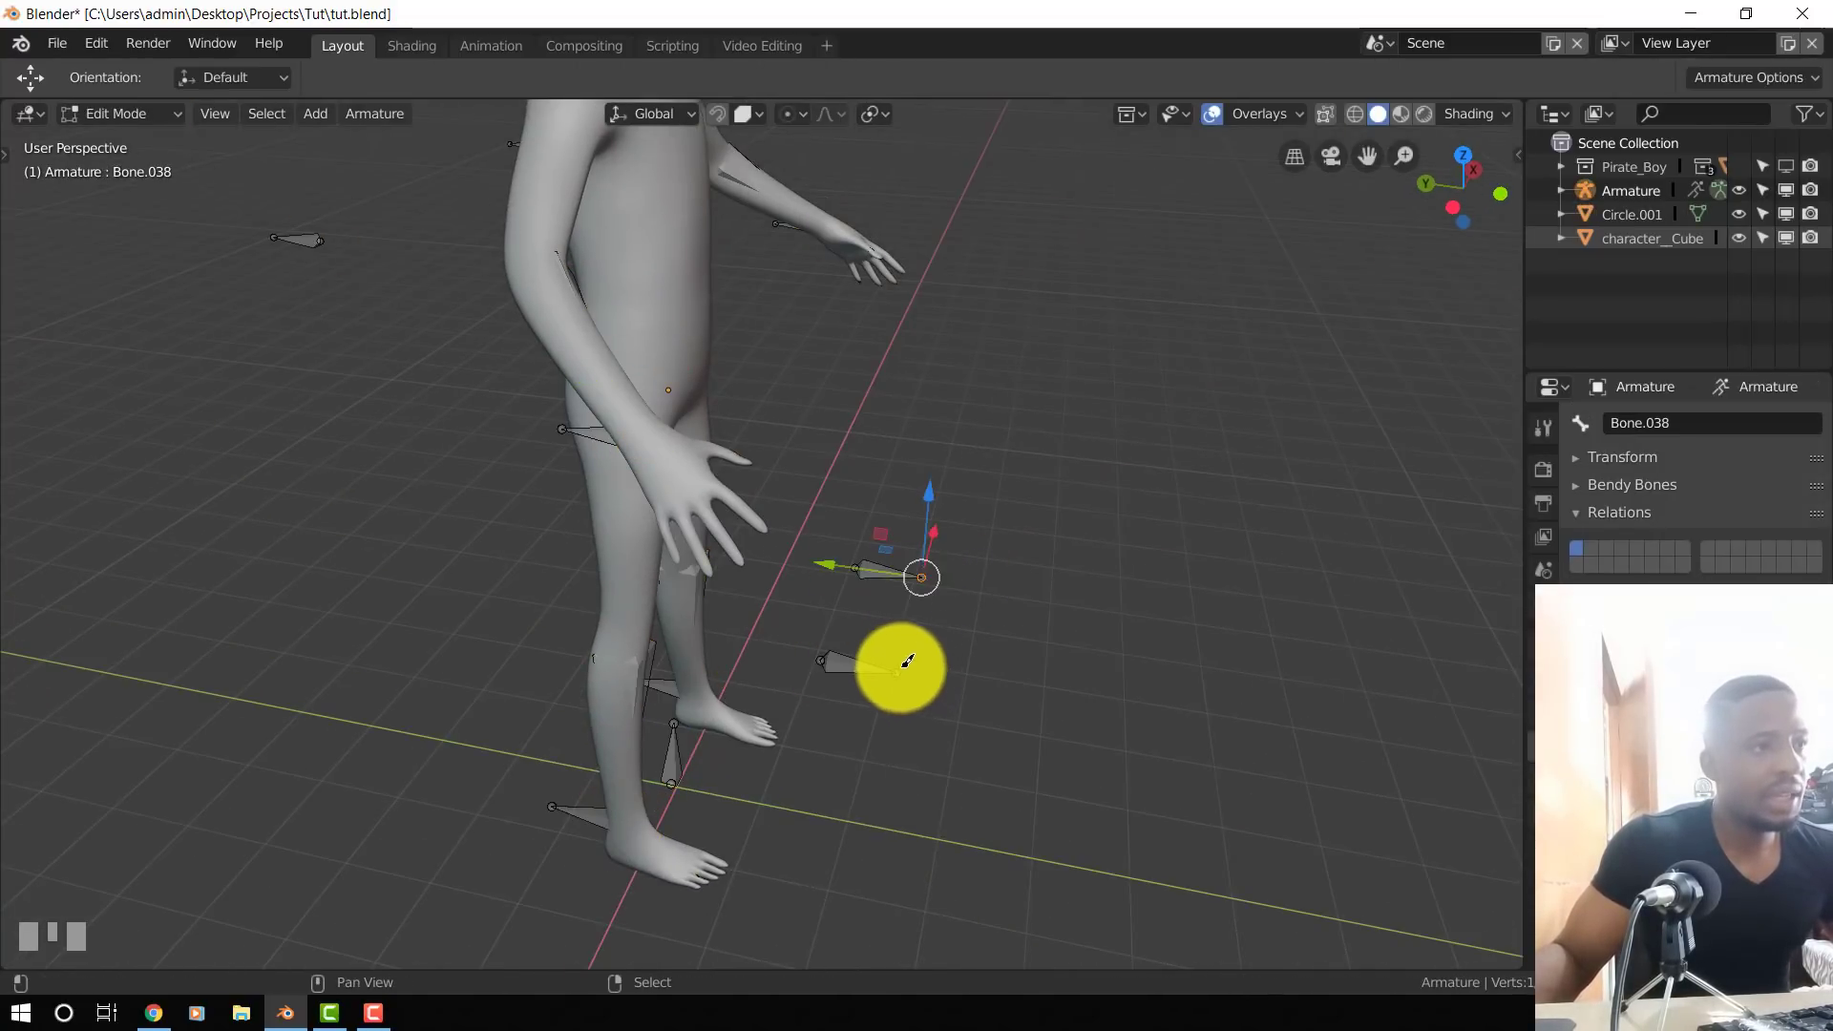
{"action": "right_click", "coordinate": [900, 668], "text": "shift"}
{"action": "left_click_drag", "start_coordinate": [818, 613], "coordinate": [782, 612]}
{"action": "key", "text": "Tab"}
{"action": "middle_click_drag", "start_coordinate": [812, 645], "coordinate": [867, 640]}
{"action": "key", "text": "Tab"}
{"action": "mouse_move", "coordinate": [759, 614]}
{"action": "left_mouse_down"}
{"action": "mouse_move", "coordinate": [737, 612]}
{"action": "mouse_move", "coordinate": [777, 621]}
{"action": "left_mouse_up"}
{"action": "key", "text": "Tab"}
- Move both elbow target bones behind the arms along the global Y axis in the armature's Edit Mode, leaving Edit Mode when done
{"action": "middle_click_drag", "start_coordinate": [777, 622], "coordinate": [286, 369]}
{"action": "key", "text": "Tab"}
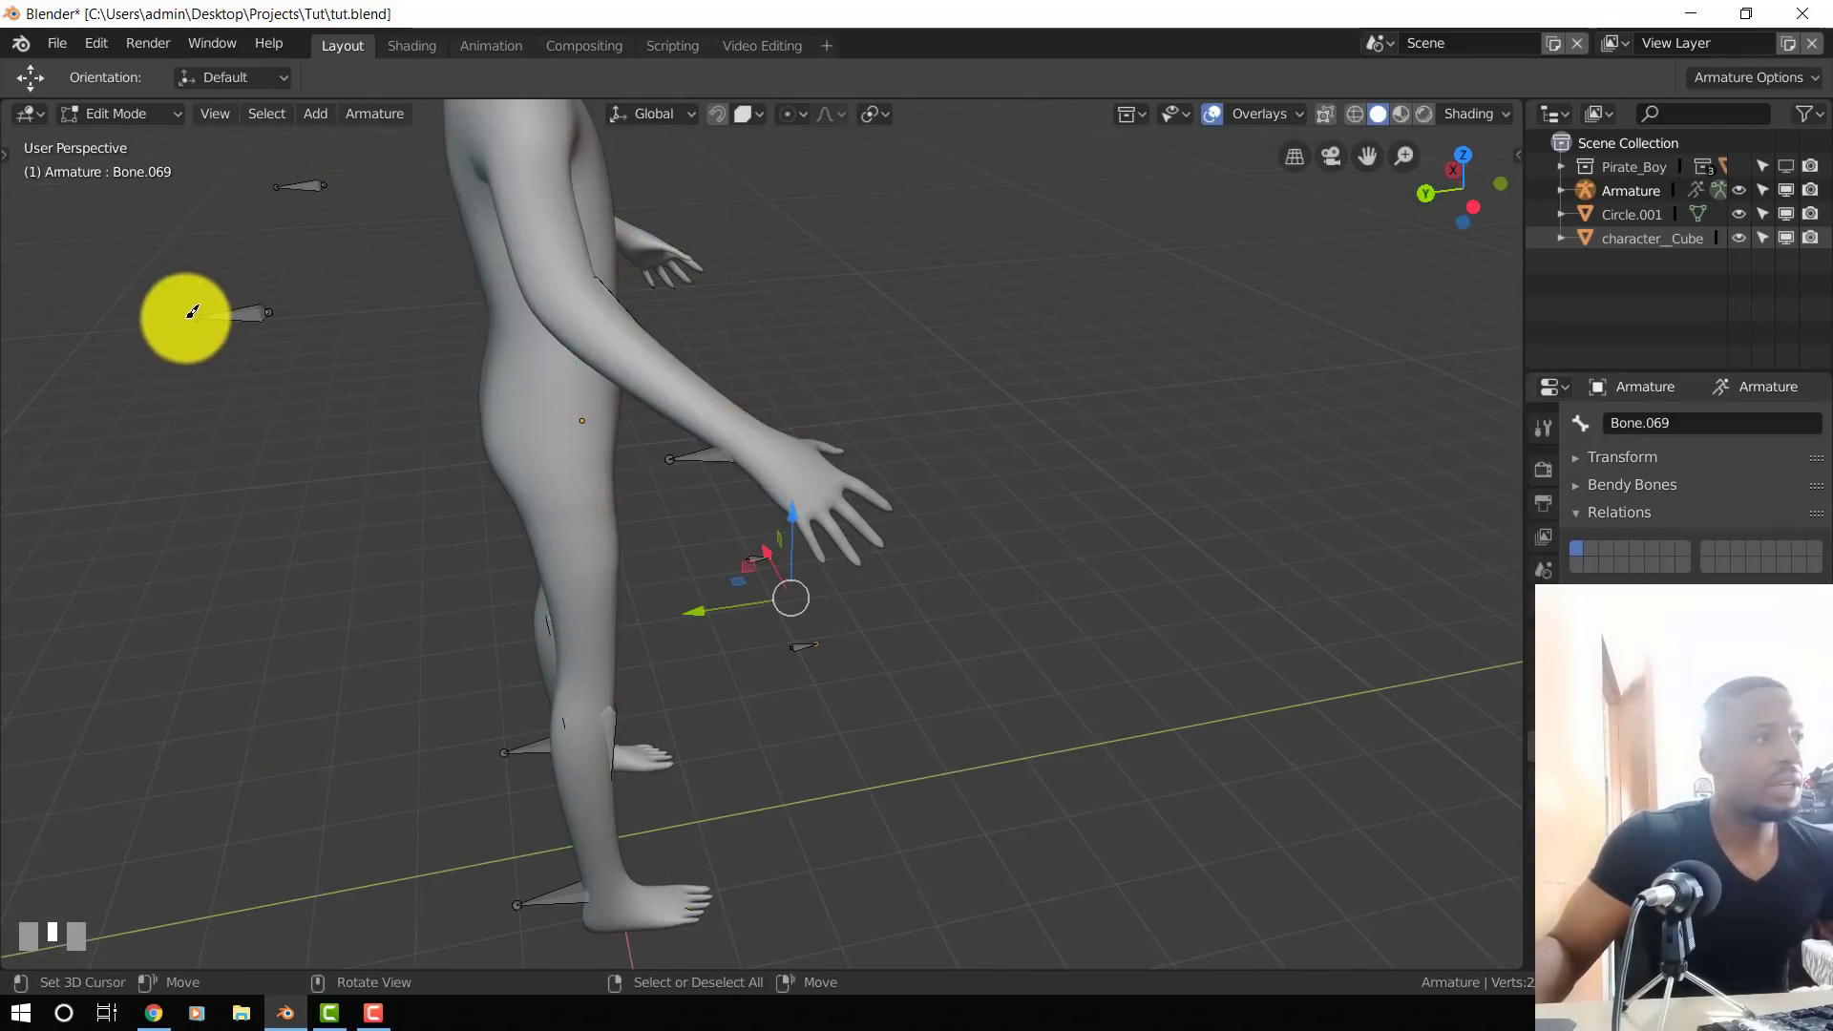
{"action": "right_click", "coordinate": [188, 316]}
{"action": "right_click", "coordinate": [295, 176], "text": "shift"}
{"action": "right_click", "coordinate": [281, 183]}
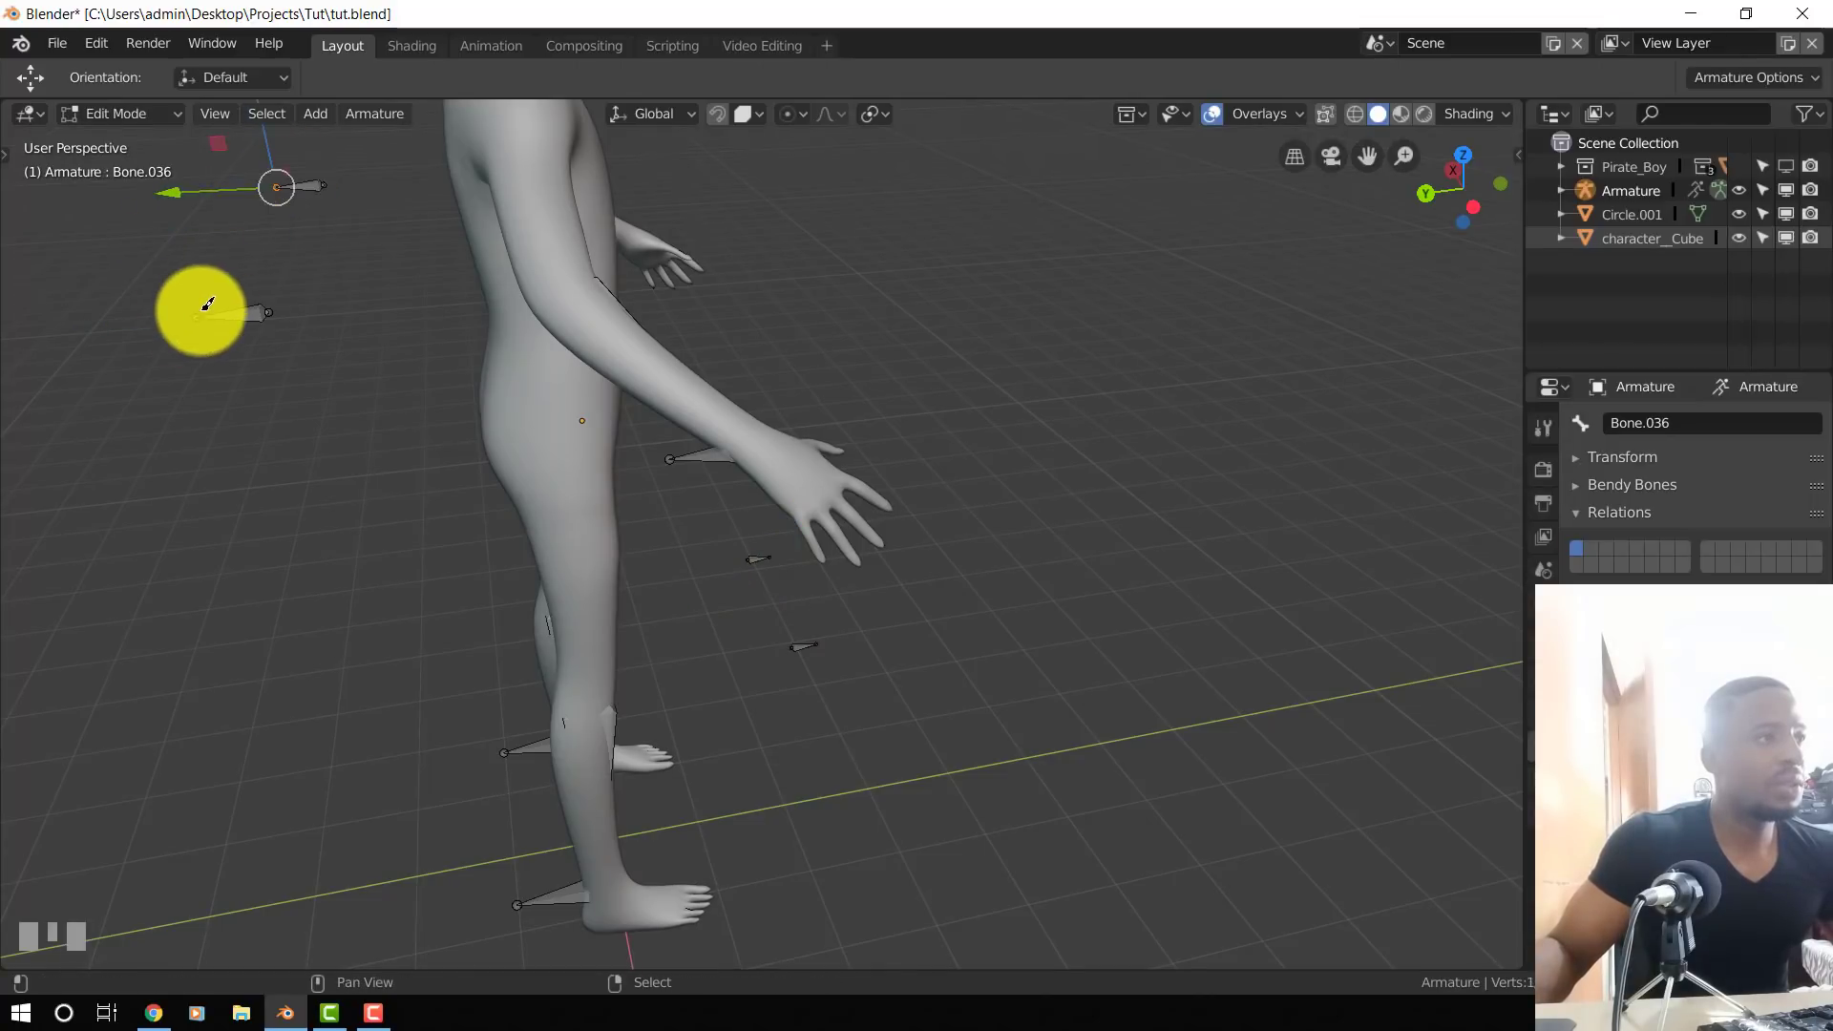
{"action": "right_click", "coordinate": [197, 314], "text": "shift"}
{"action": "key", "text": "g"}
{"action": "key", "text": "x"}
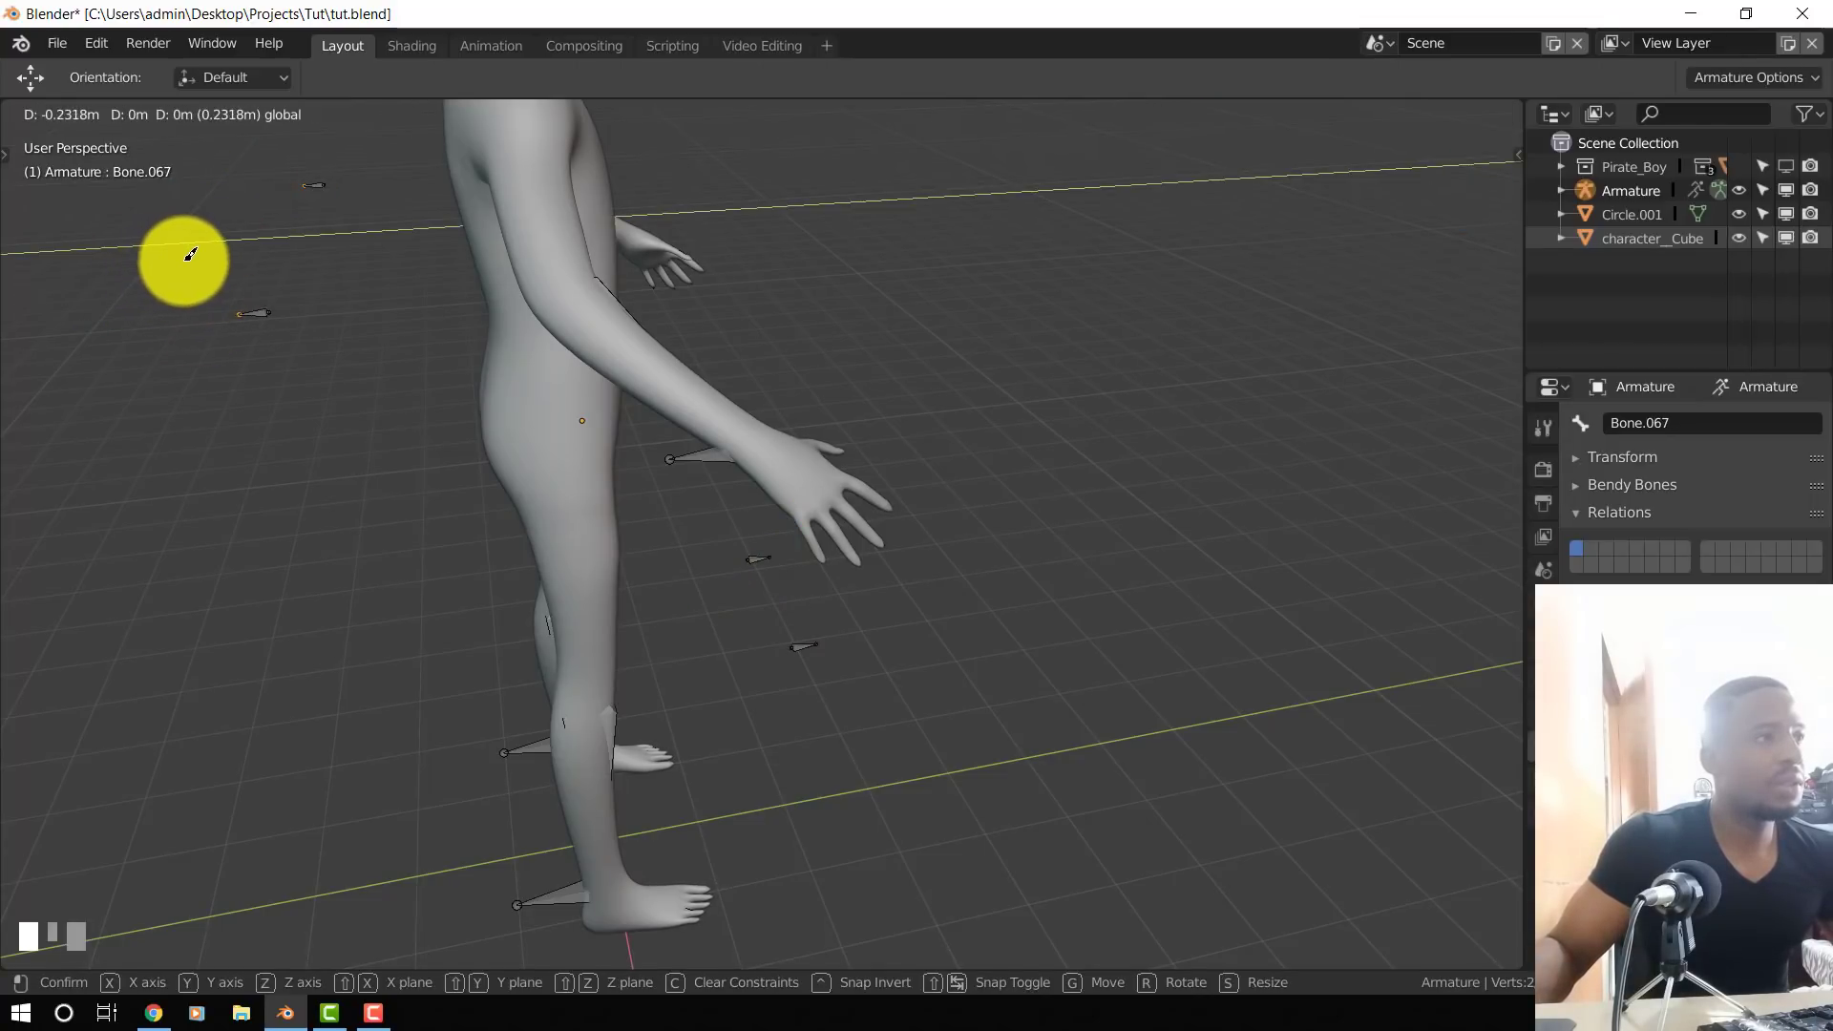
{"action": "left_click_drag", "start_coordinate": [178, 264], "coordinate": [179, 266]}
{"action": "key", "text": "Tab"}
- Select the leg_r control bone in Pose Mode and examine its control shape and bone settings, clearing the selection when done
{"action": "scroll", "coordinate": [649, 506], "scroll_direction": "down", "scroll_amount": 3}
{"action": "key", "text": "alt+a"}
{"action": "middle_click_drag", "start_coordinate": [754, 632], "coordinate": [650, 591], "text": "shift"}
{"action": "scroll", "coordinate": [735, 443], "scroll_direction": "up", "scroll_amount": 3}
{"action": "right_click", "coordinate": [738, 599]}
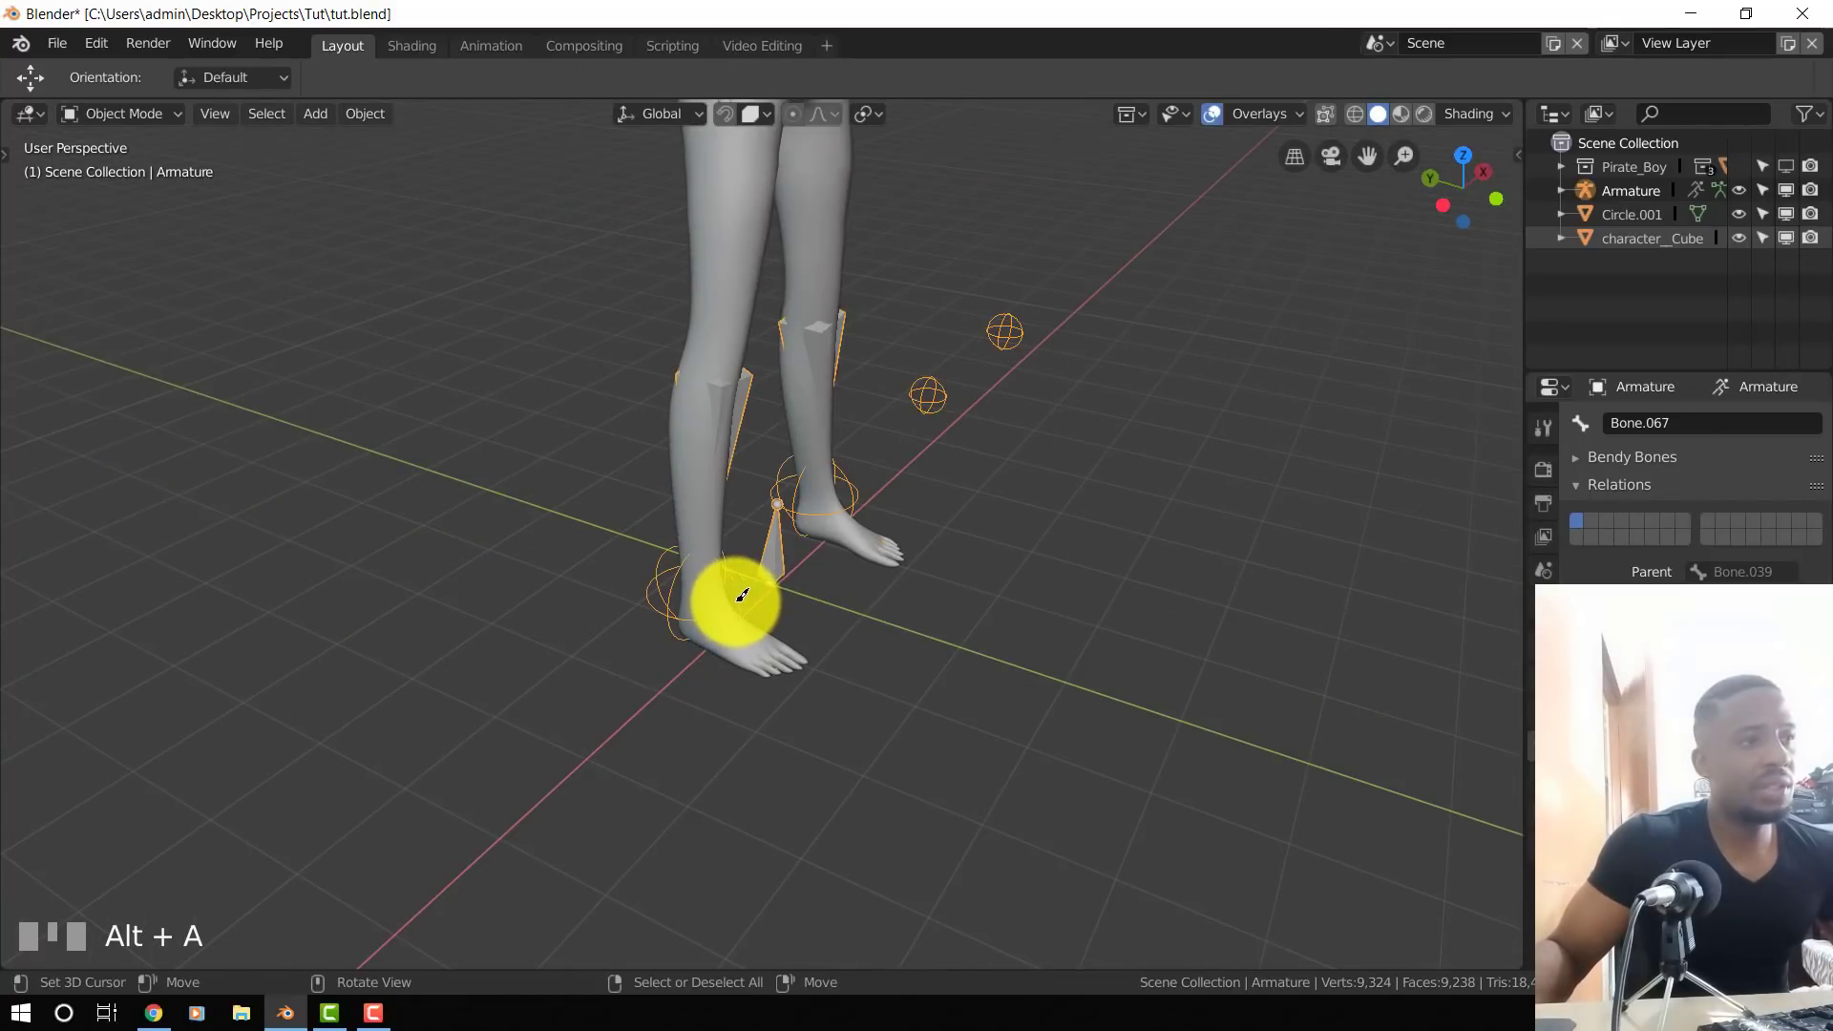
{"action": "key", "text": "ctrl+Tab"}
{"action": "right_click", "coordinate": [733, 572]}
{"action": "middle_click_drag", "start_coordinate": [864, 603], "coordinate": [998, 615]}
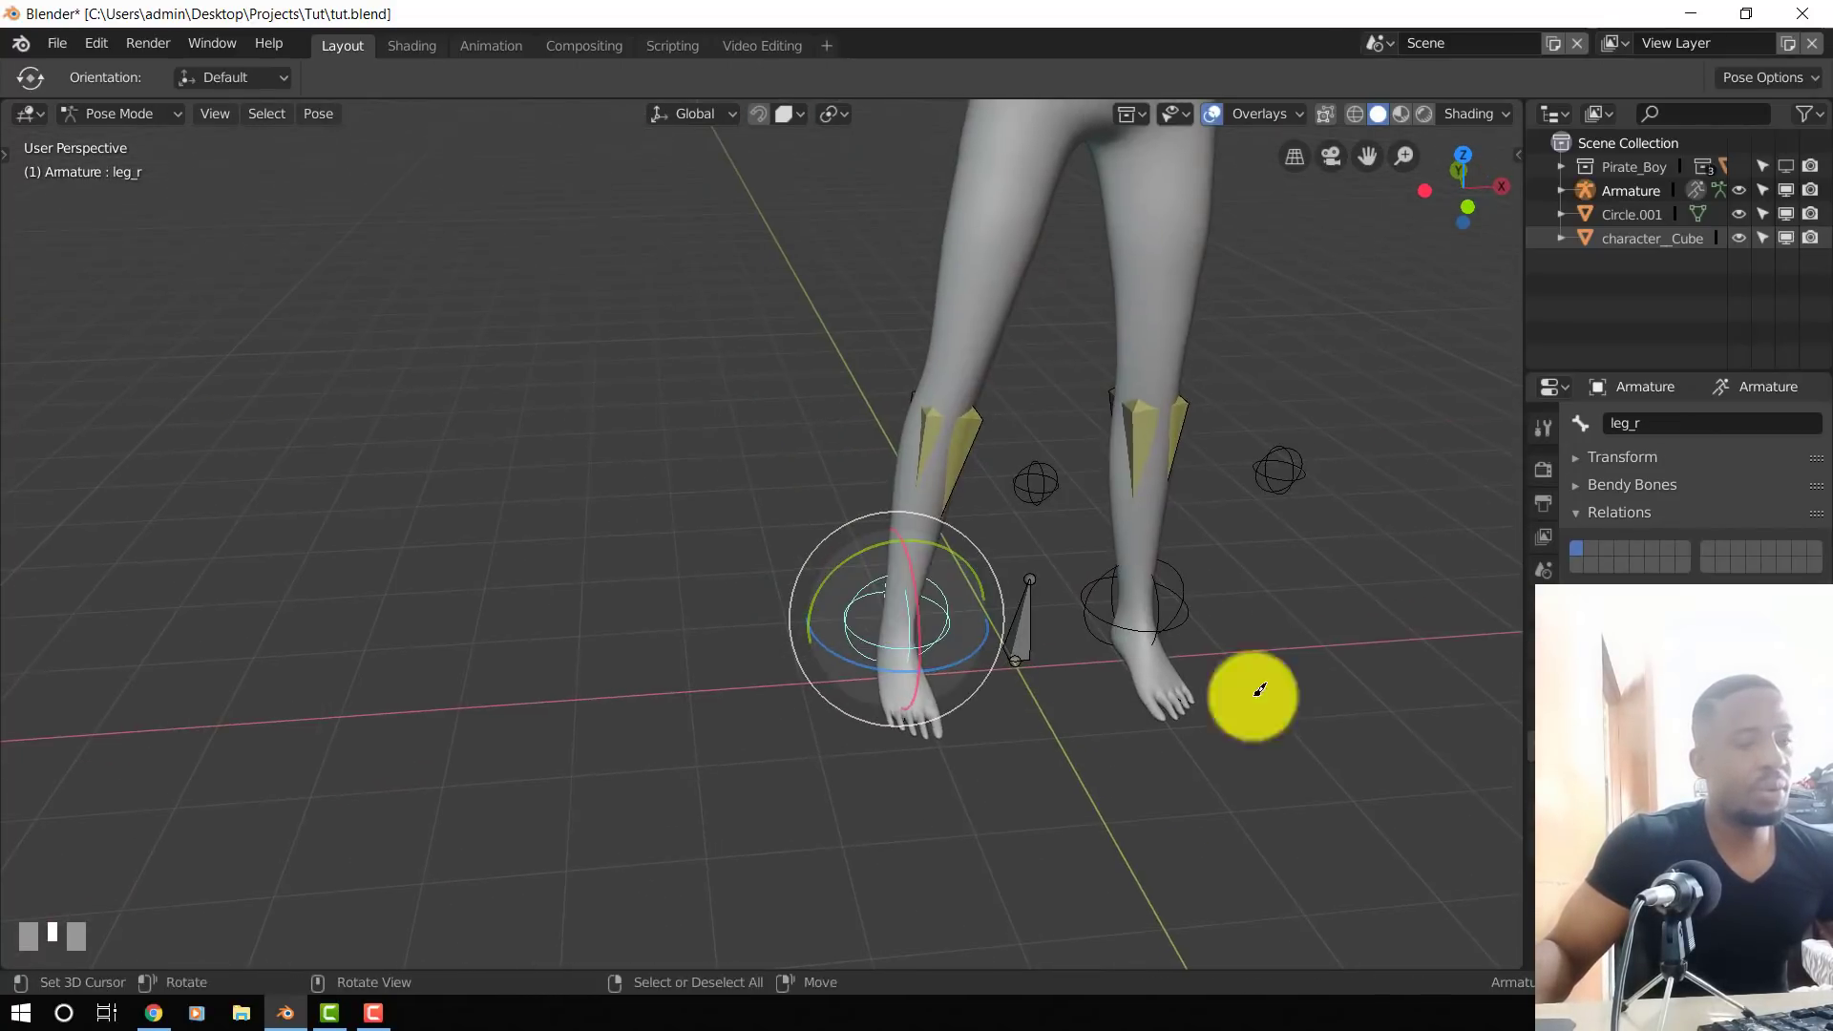
{"action": "scroll", "coordinate": [1689, 496], "scroll_direction": "down", "scroll_amount": 3}
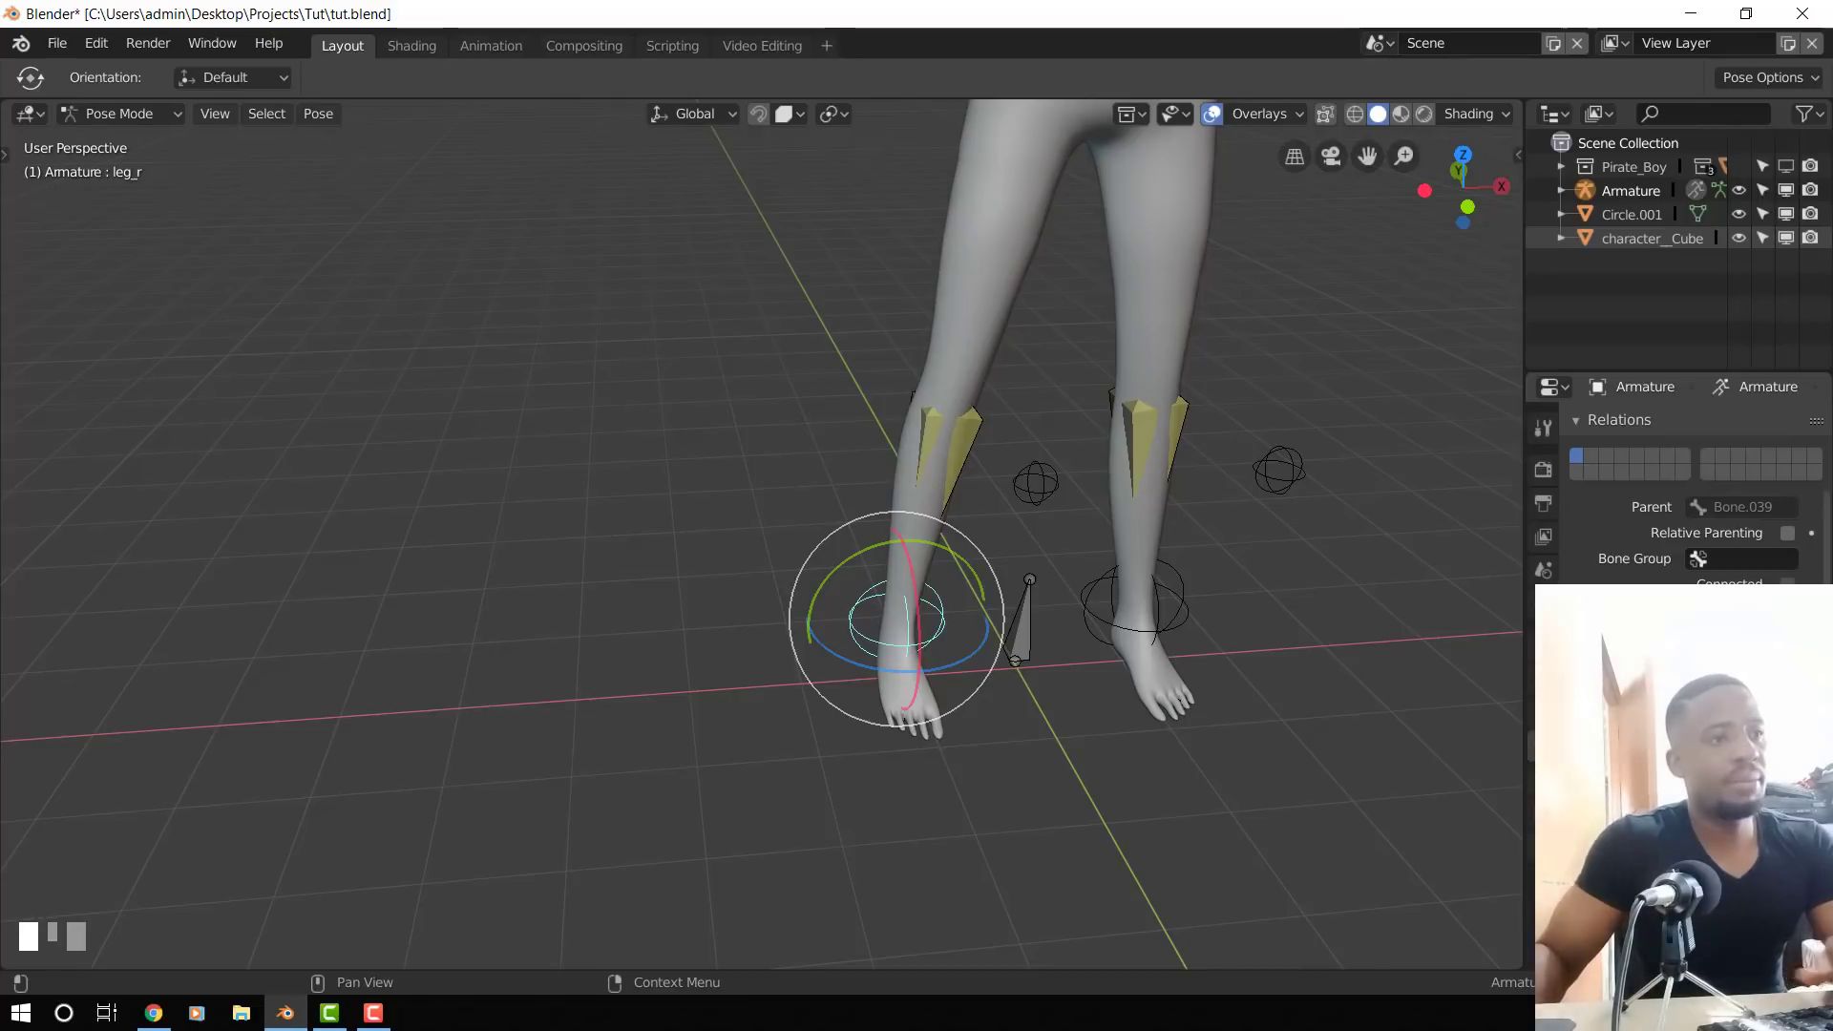
{"action": "scroll", "coordinate": [1170, 733], "scroll_direction": "down", "scroll_amount": 3}
{"action": "key", "text": "alt+a"}
- Return the armature to Object Mode and delete the Circle.001 shape object beside the character
{"action": "key", "text": "KP_1"}
{"action": "scroll", "coordinate": [1150, 291], "scroll_direction": "down", "scroll_amount": 3}
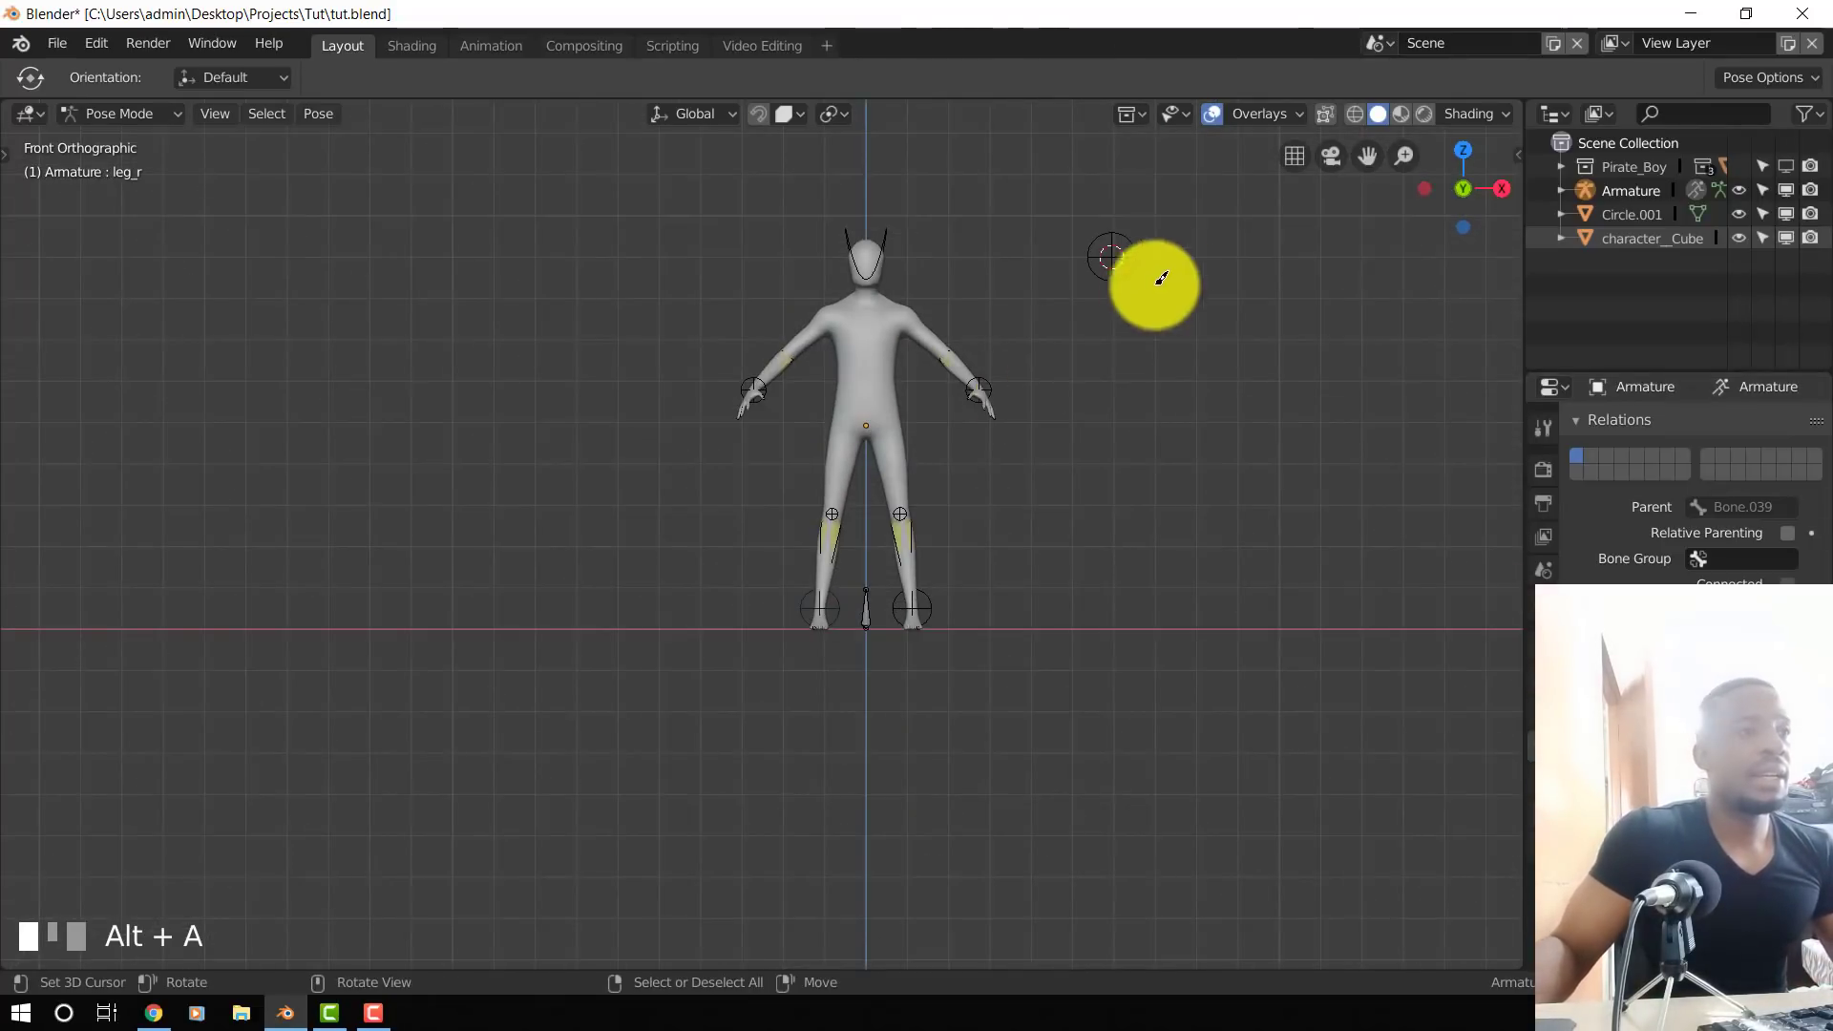
{"action": "key", "text": "ctrl+Tab"}
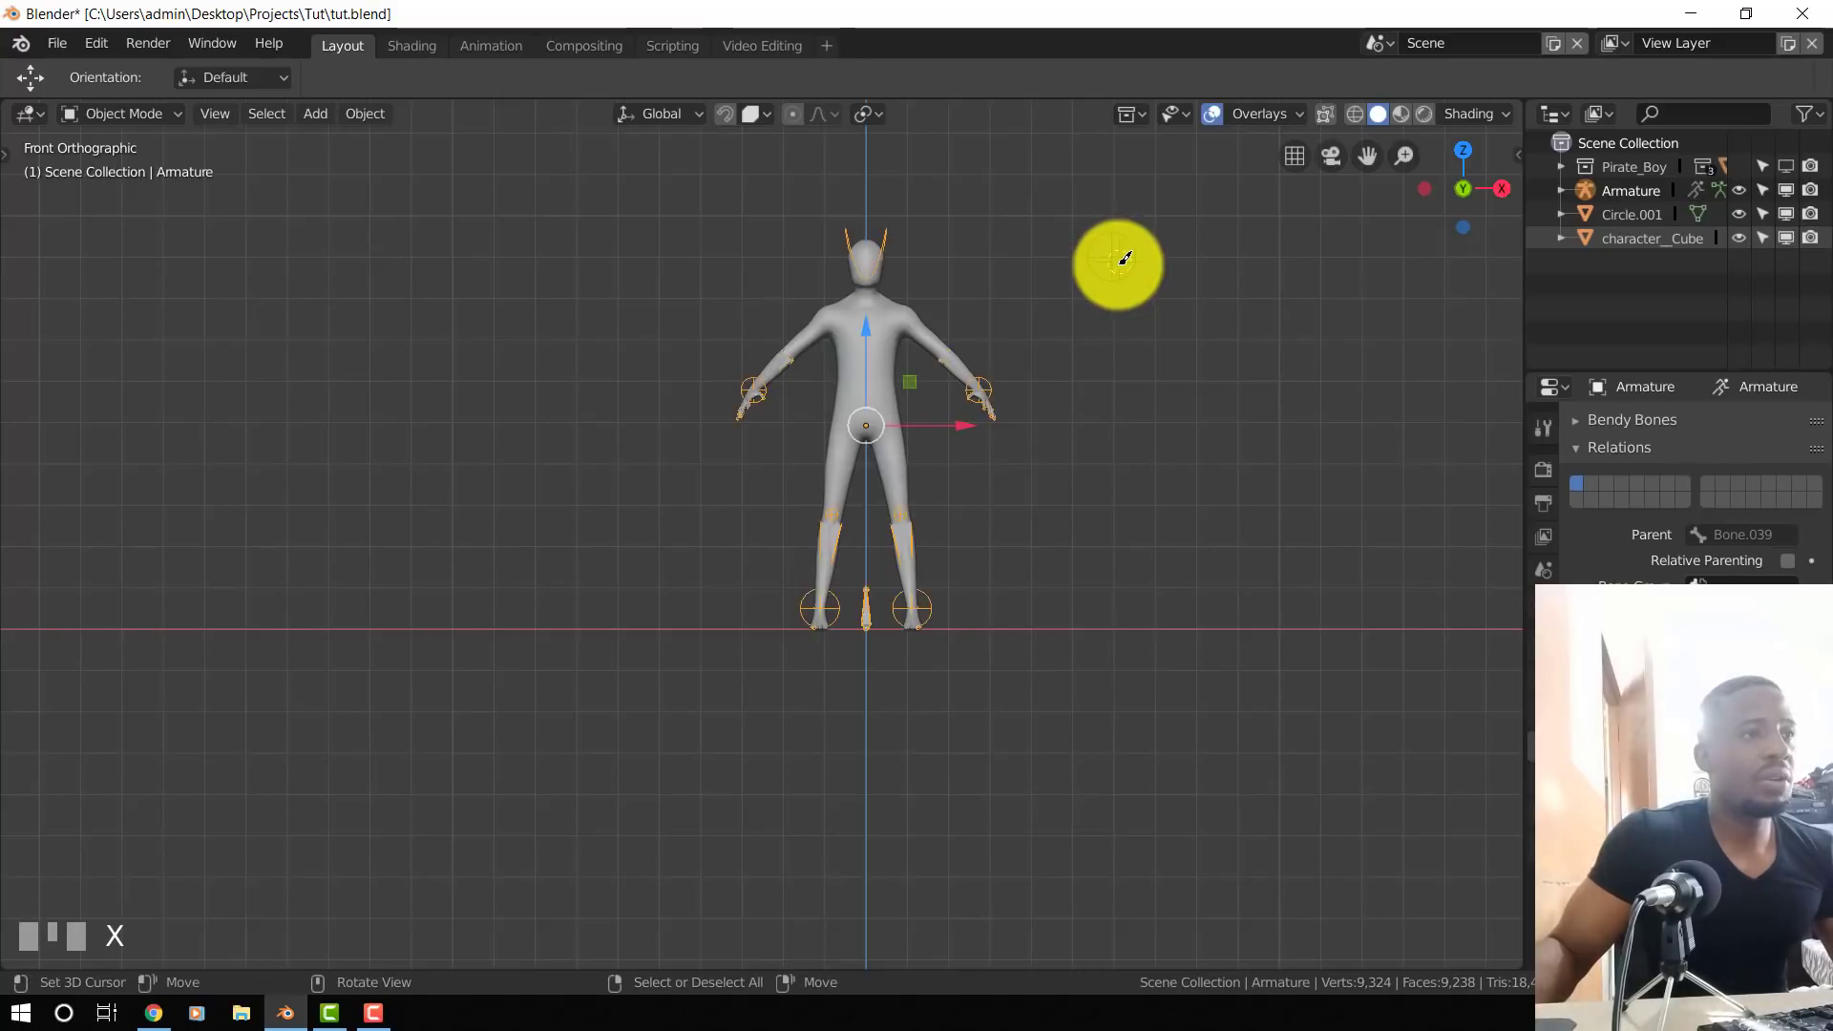
{"action": "right_click", "coordinate": [1119, 265]}
{"action": "key", "text": "x"}
{"action": "left_click", "coordinate": [1121, 264]}
- Add a mesh circle beside the character, scale it up by about 4.08 and apply its scale
{"action": "key", "text": "shift+a"}
{"action": "mouse_move", "coordinate": [1174, 255]}
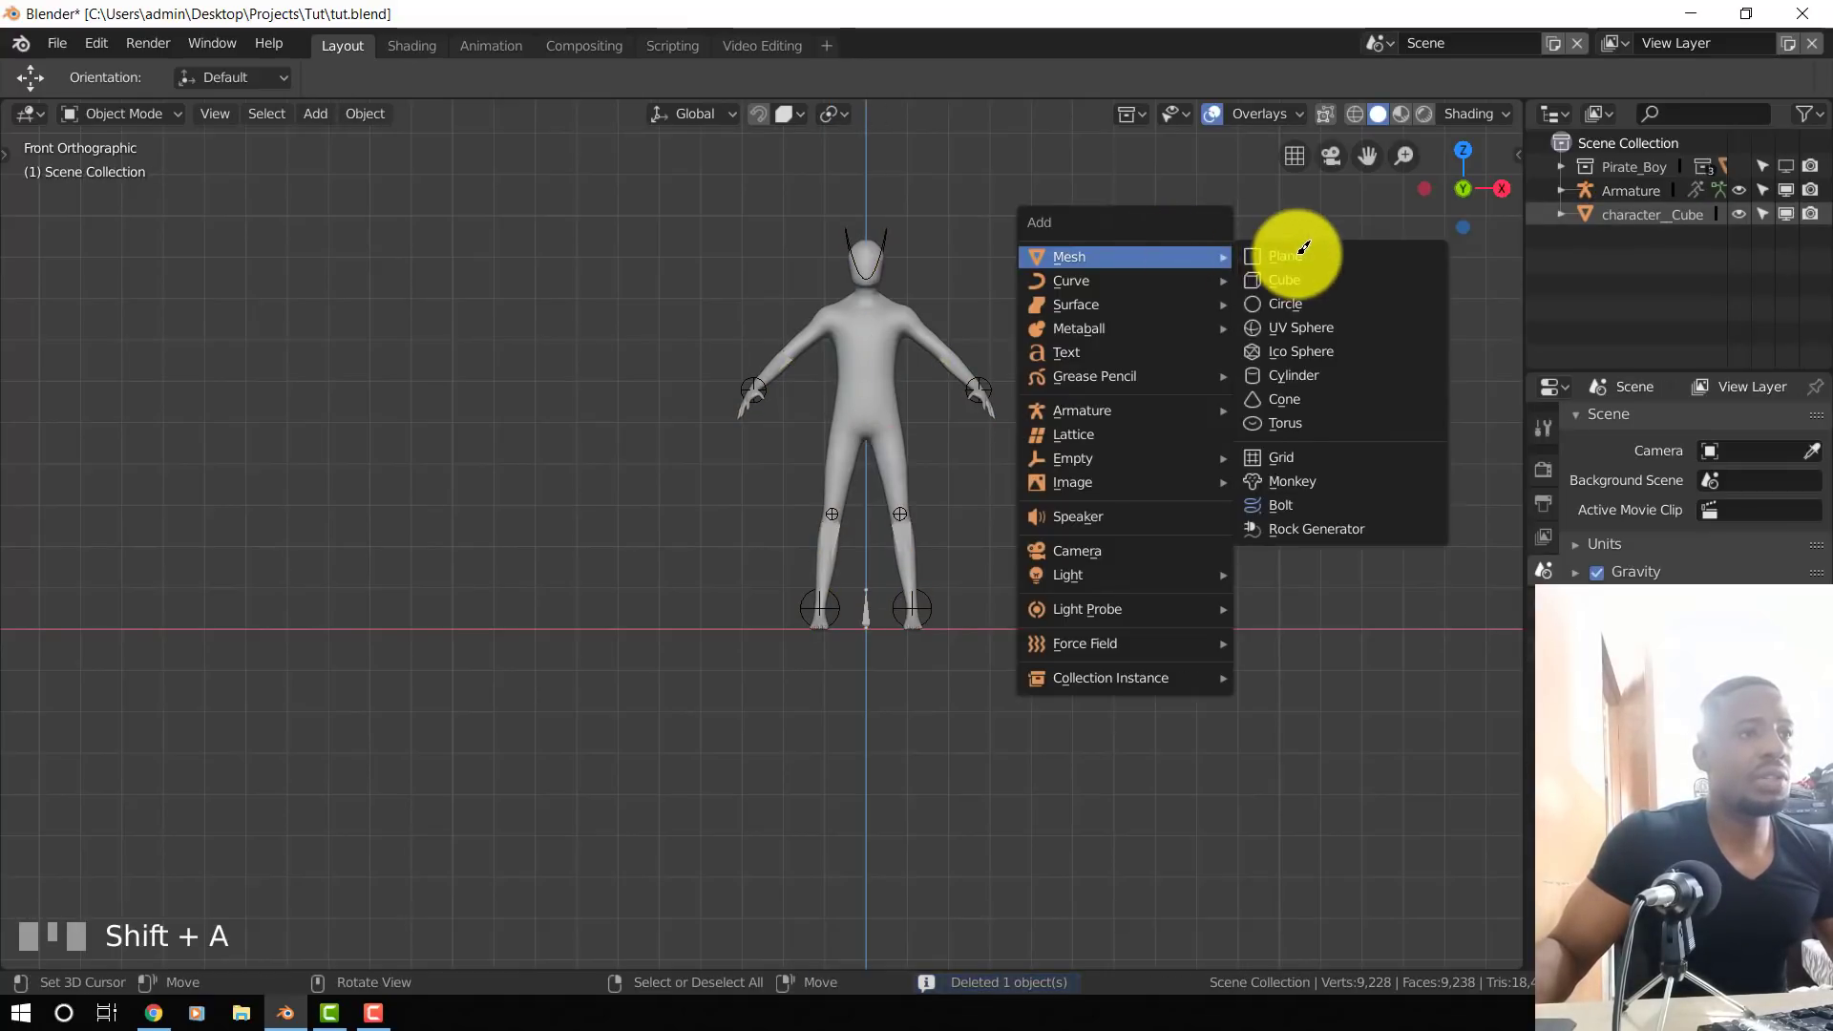
{"action": "left_click", "coordinate": [1273, 304]}
{"action": "middle_click_drag", "start_coordinate": [1145, 363], "coordinate": [1282, 319]}
{"action": "key", "text": "s"}
{"action": "left_click", "coordinate": [1160, 346]}
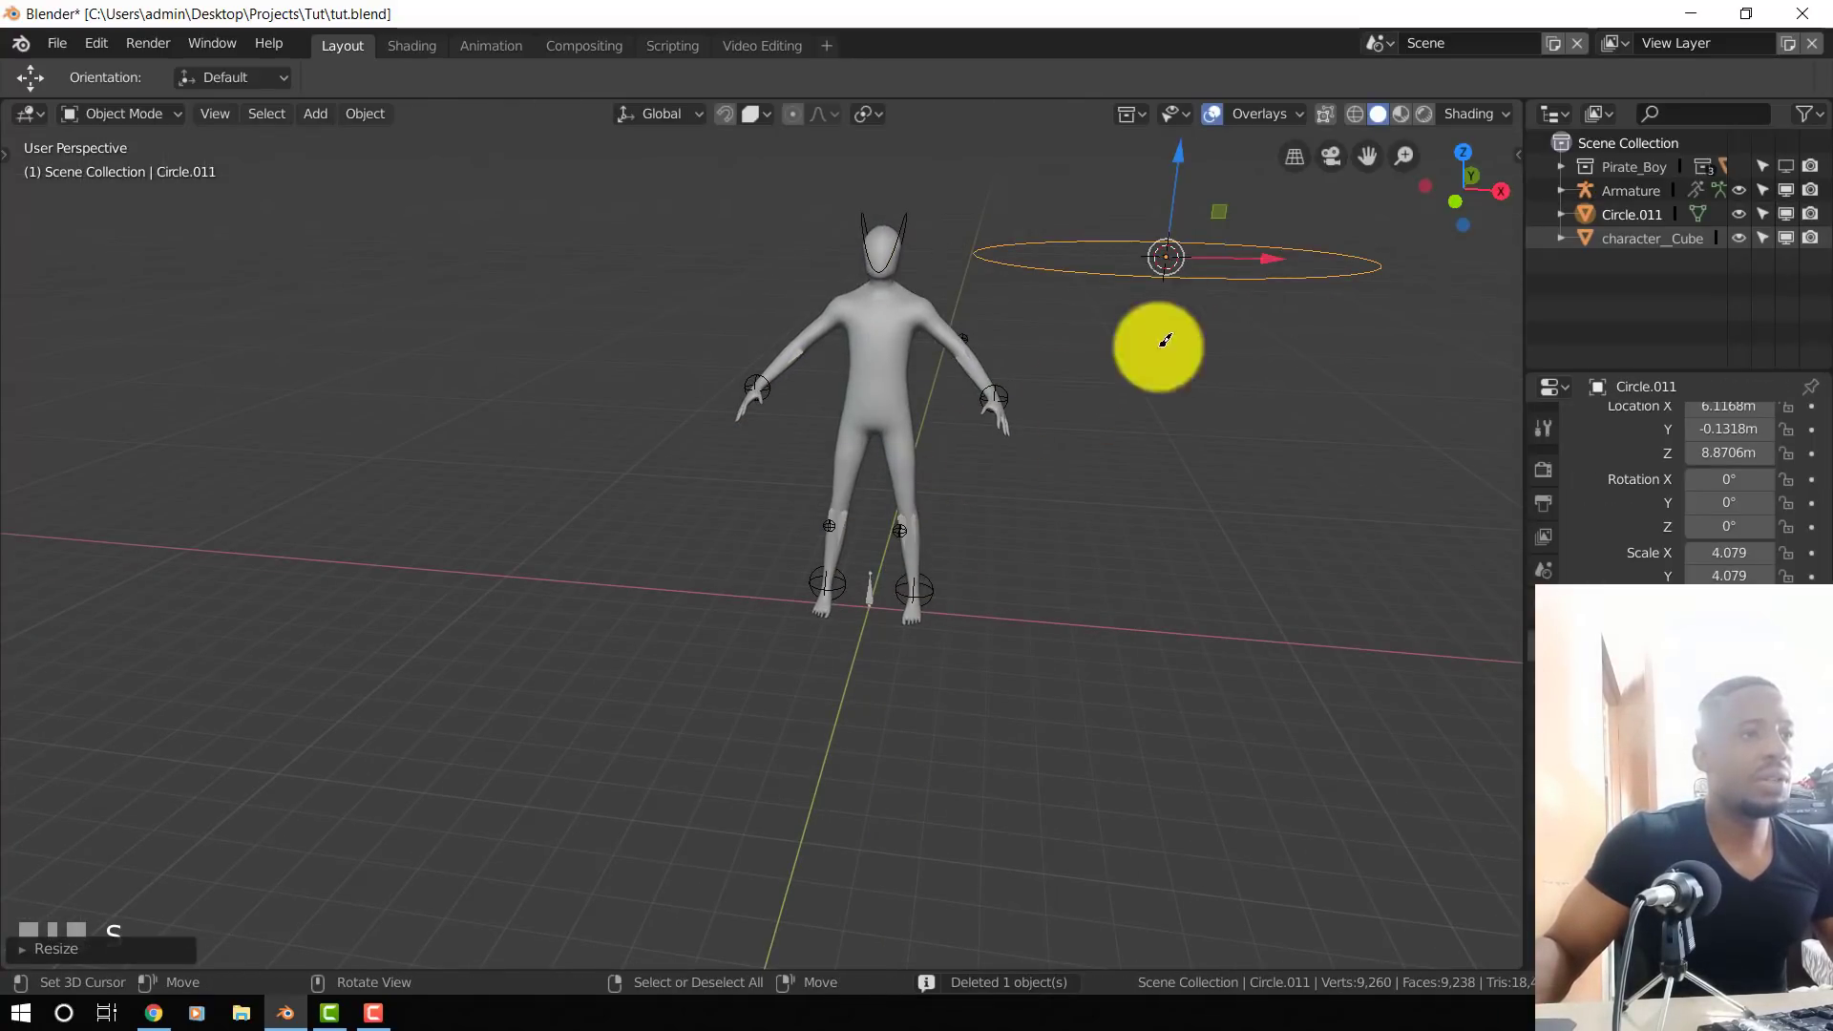
{"action": "key", "text": "ctrl+a"}
{"action": "left_click", "coordinate": [1313, 274]}
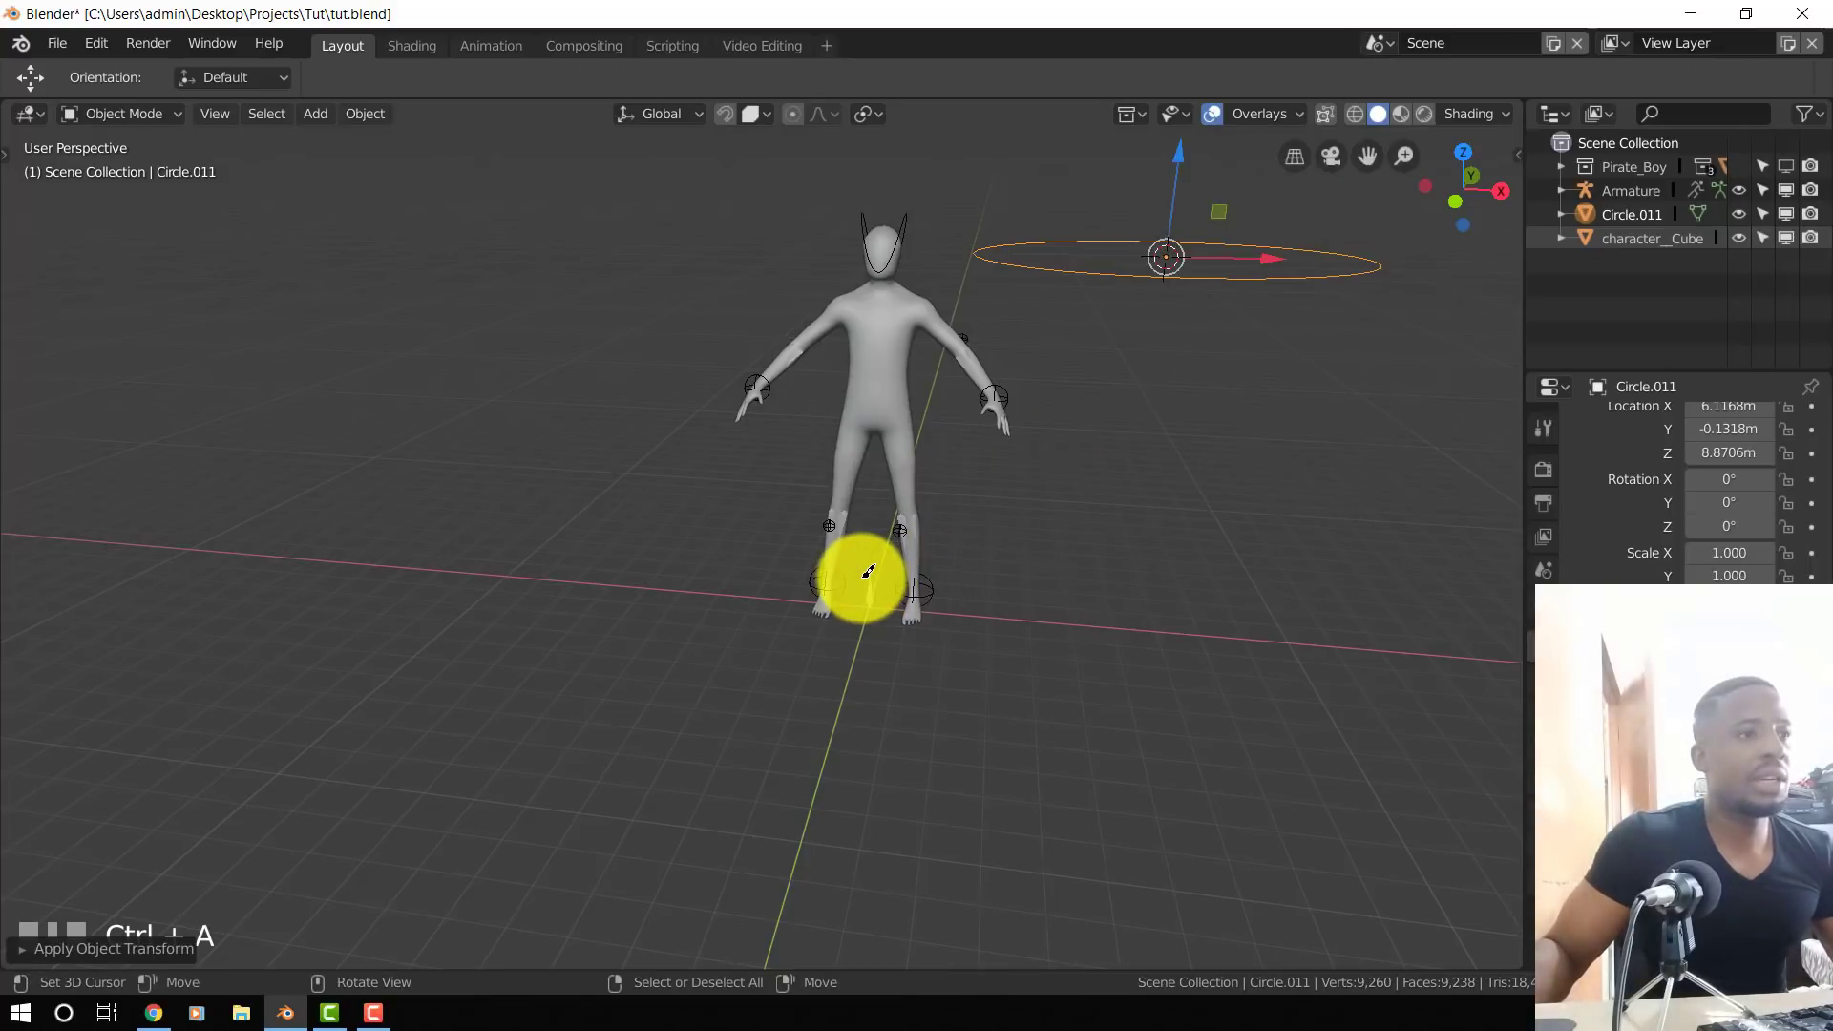
- Select root bone Bone.039 between the feet in Pose Mode and assign the new circle as its custom shape
{"action": "right_click", "coordinate": [866, 578]}
{"action": "key", "text": "ctrl+Tab"}
{"action": "right_click", "coordinate": [870, 579]}
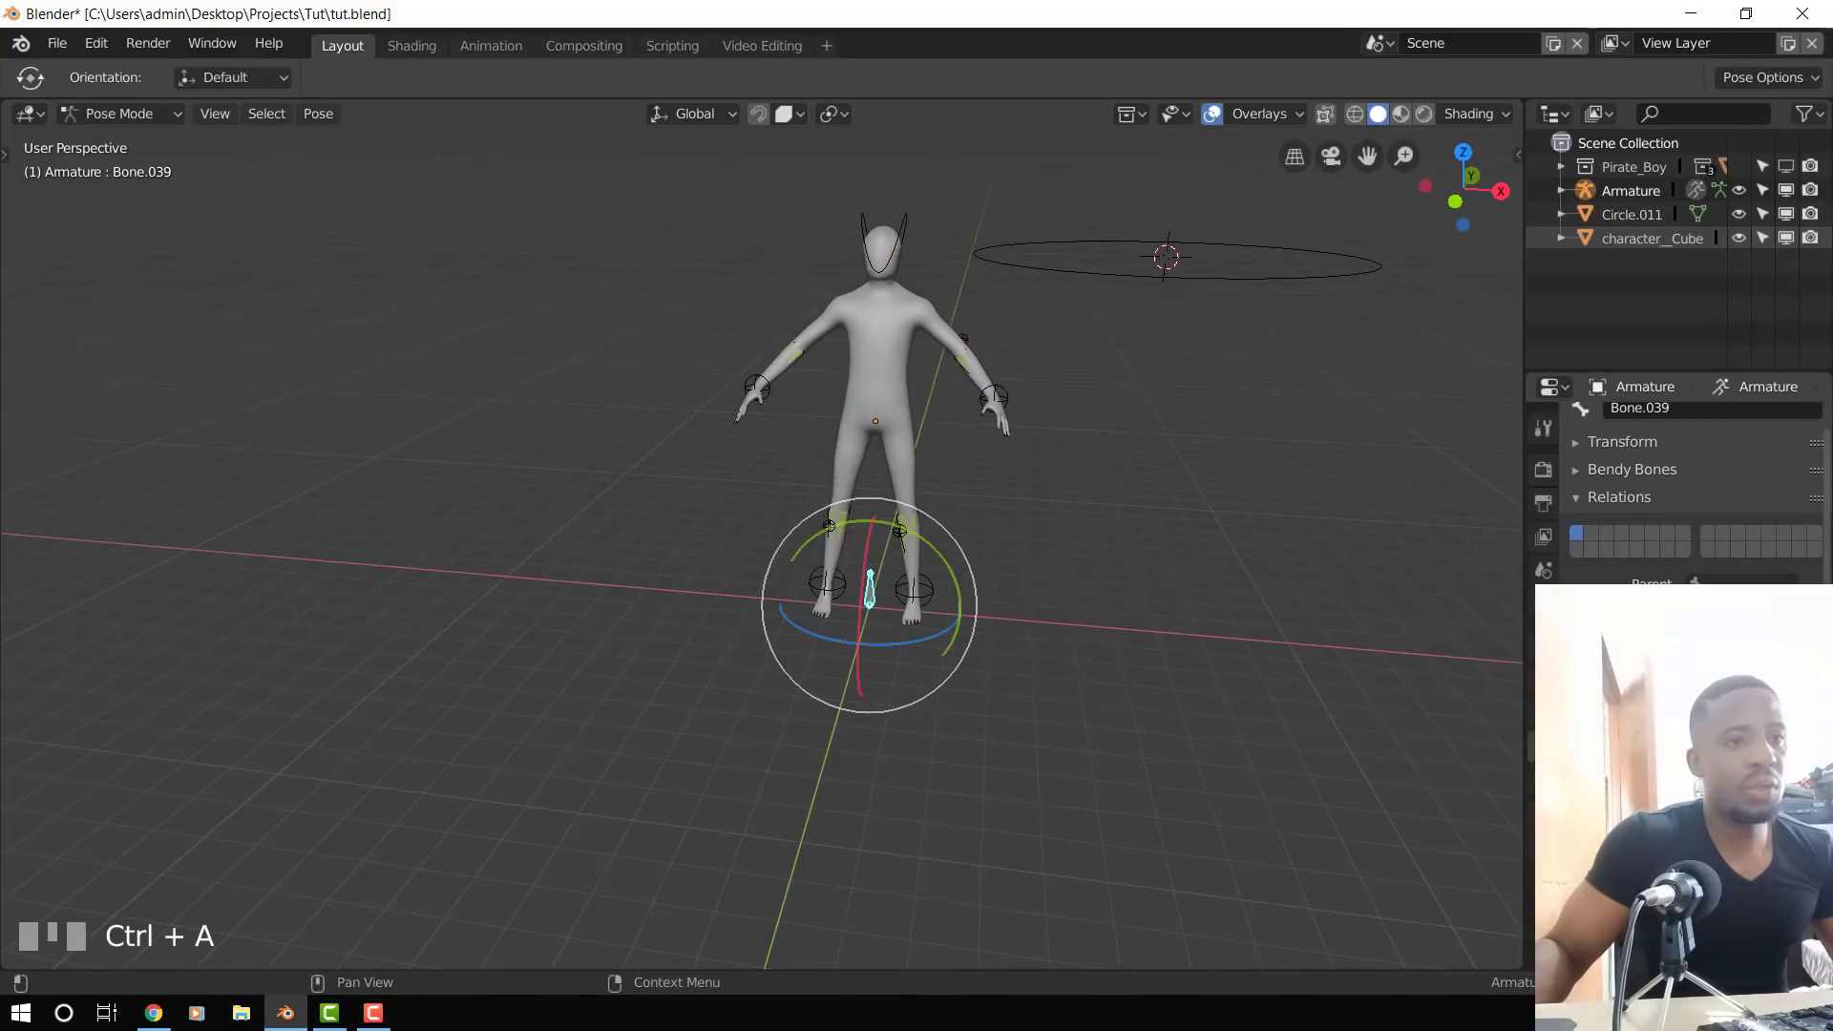
{"action": "left_click", "coordinate": [1811, 840]}
{"action": "left_click", "coordinate": [1253, 279]}
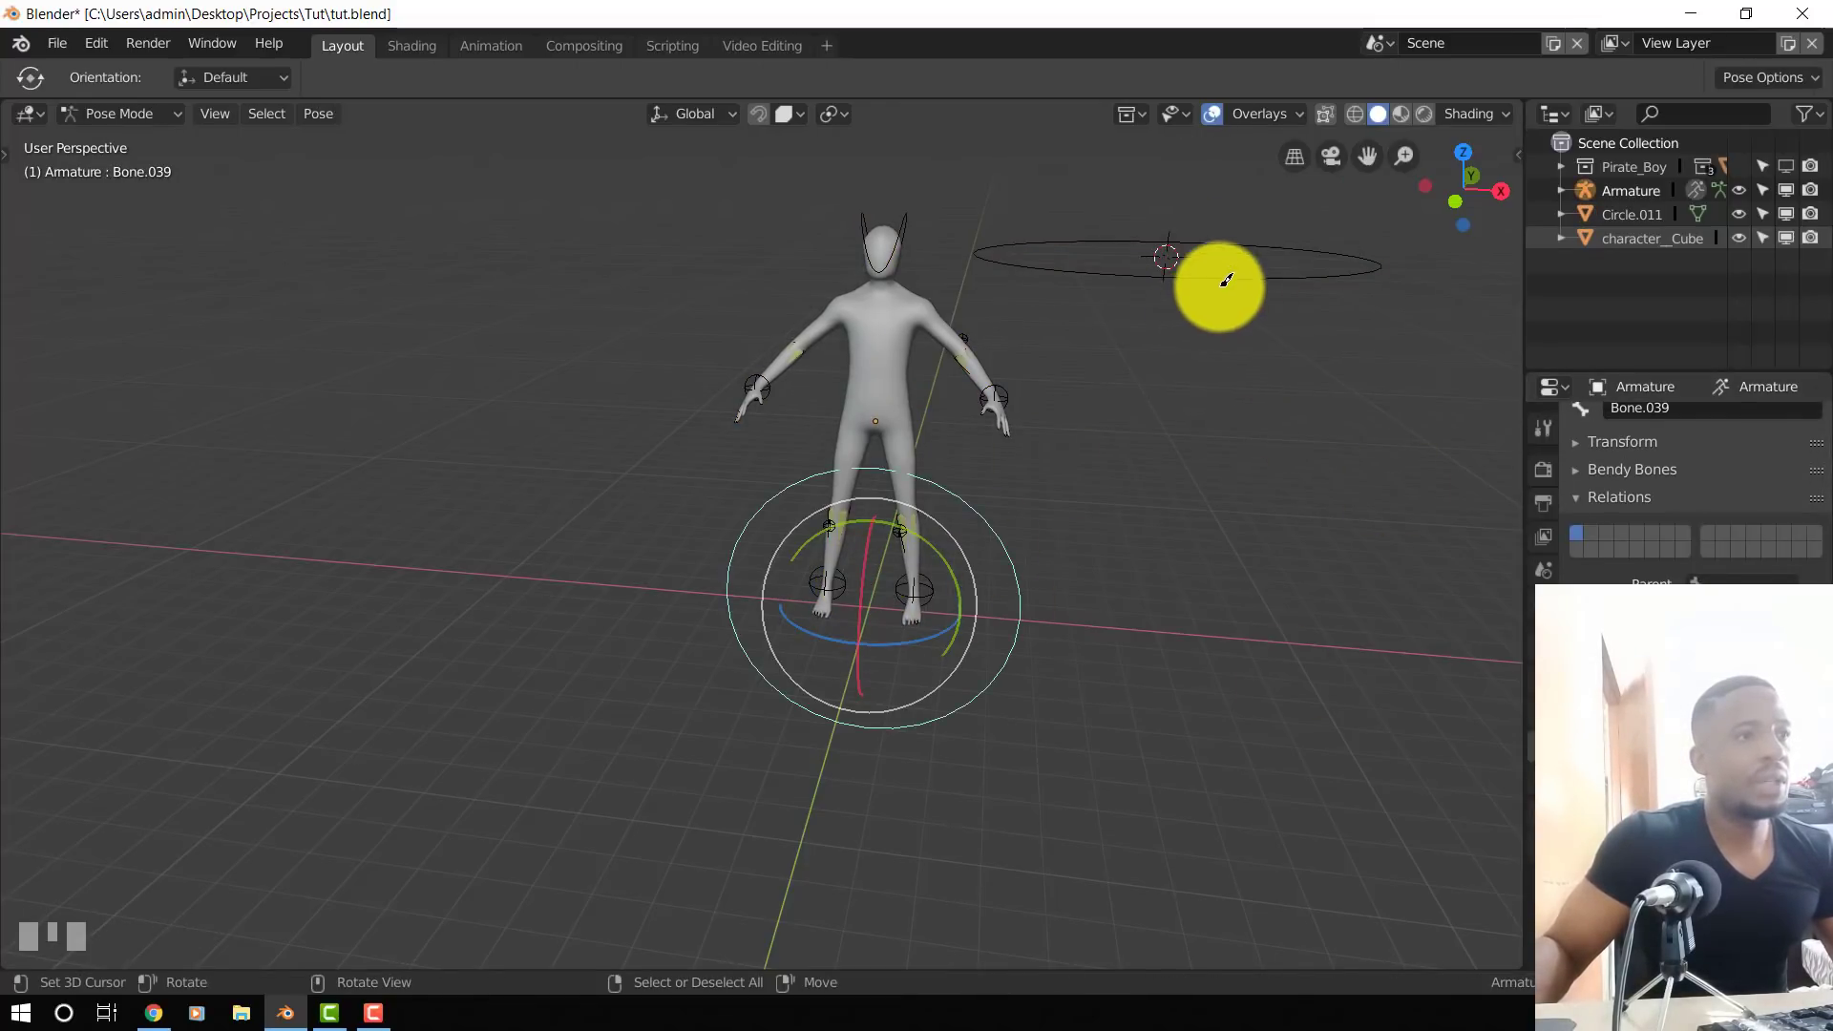
- Rotate all vertices of the new circle 90° about X in Edit Mode and scale them down slightly, leaving Edit Mode when done
{"action": "key", "text": "ctrl+Tab"}
{"action": "right_click", "coordinate": [1235, 268]}
{"action": "key", "text": "Tab"}
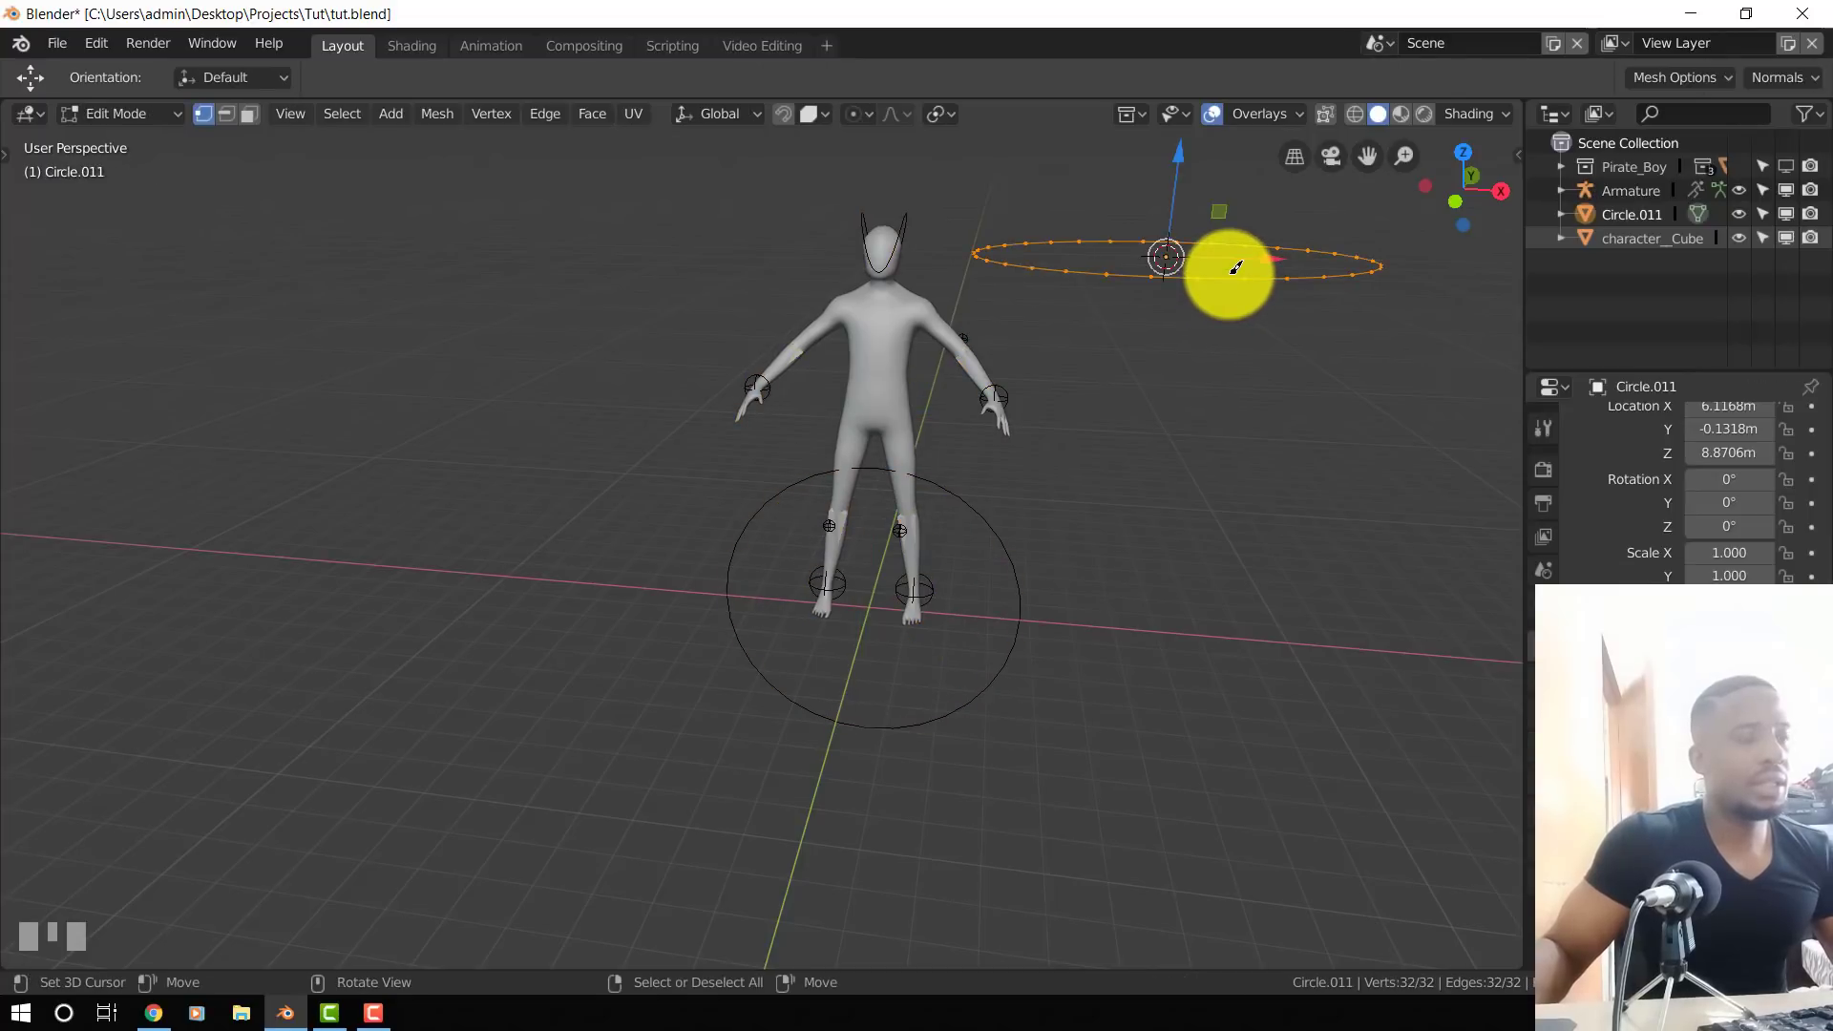
{"action": "type", "text": "rx90"}
{"action": "key", "text": "Return"}
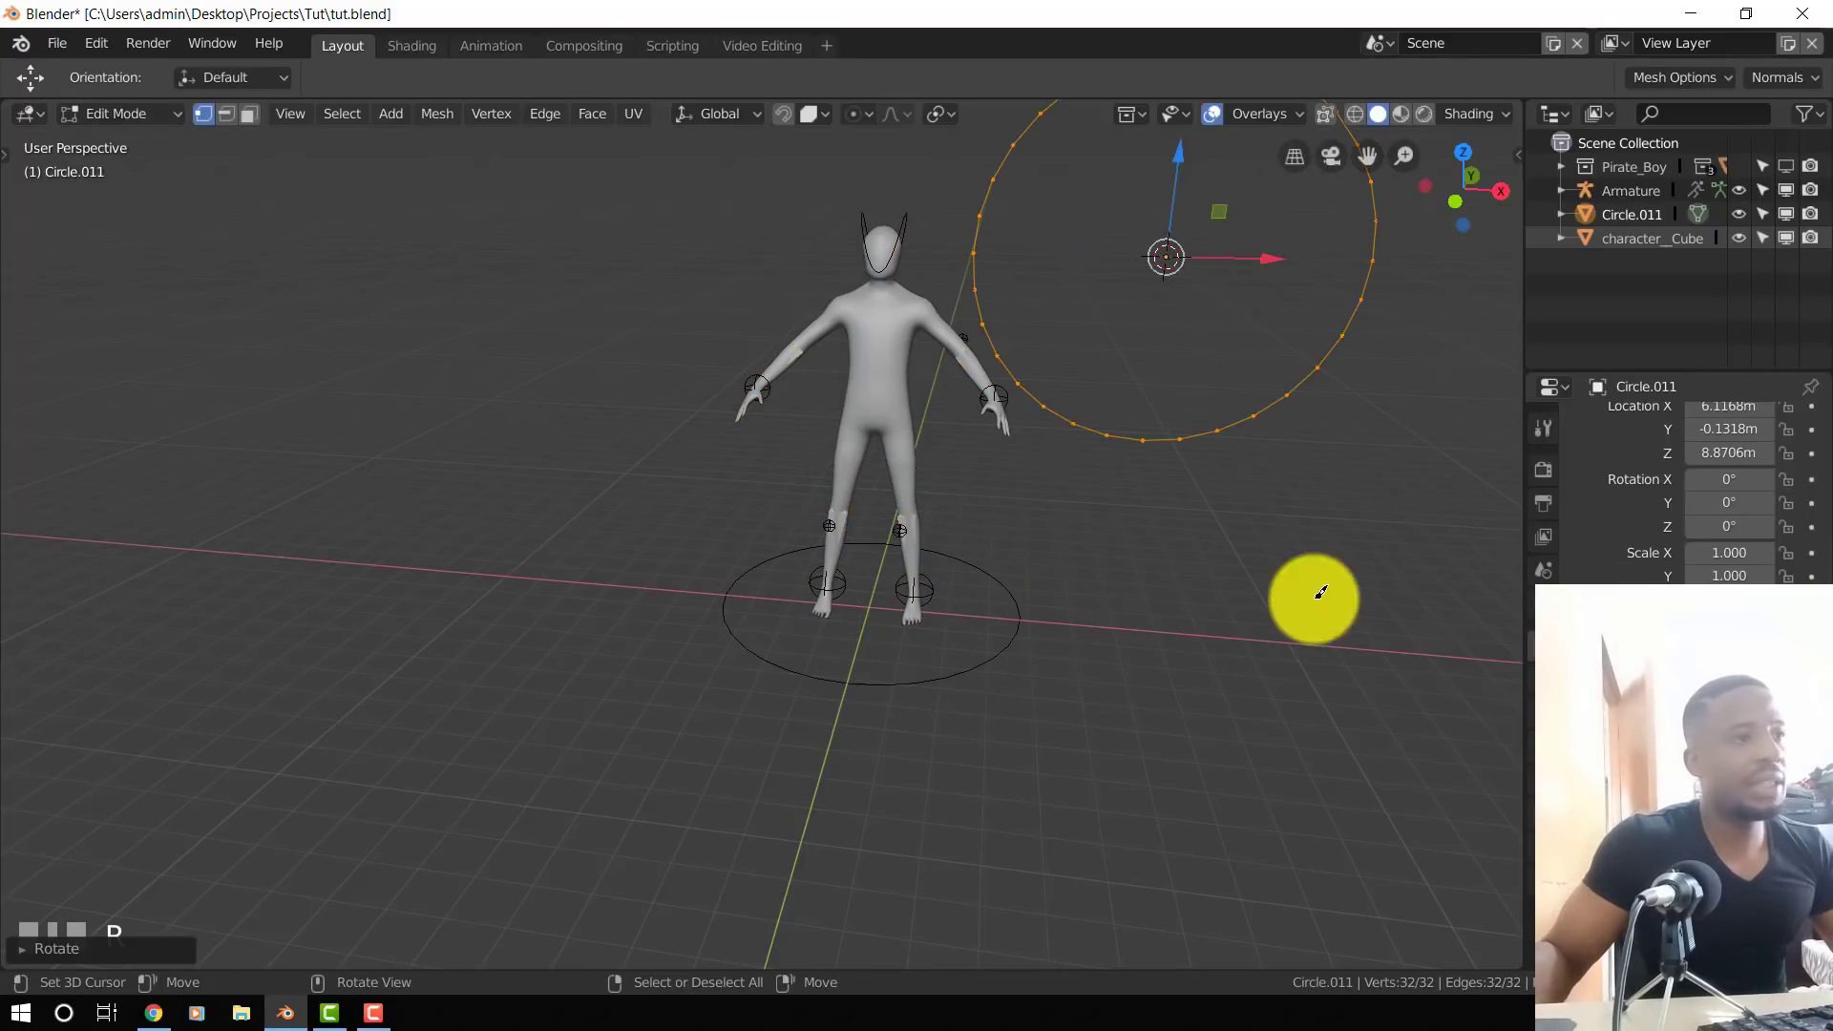
{"action": "key", "text": "s"}
{"action": "left_click", "coordinate": [1326, 489]}
{"action": "key", "text": "Tab"}
{"action": "key", "text": "KP_1"}
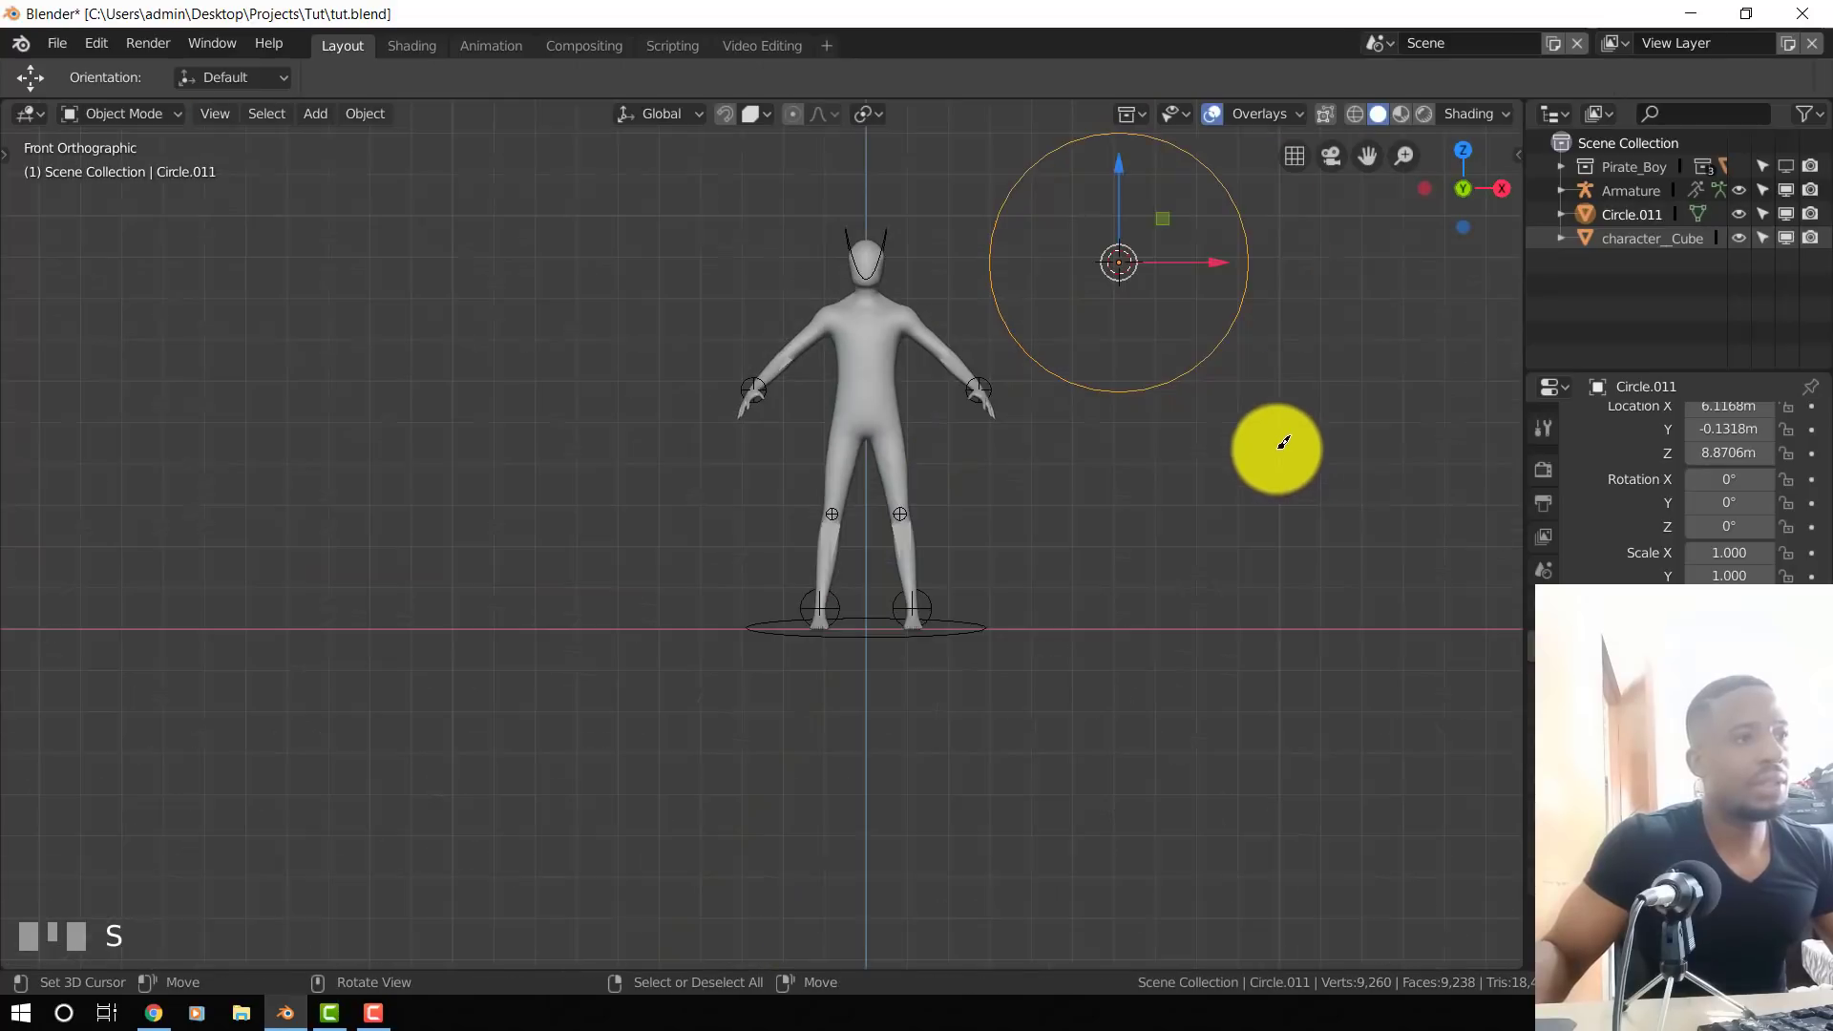
{"action": "key", "text": "x"}
{"action": "left_click", "coordinate": [1177, 431]}
{"action": "key", "text": "ctrl+z"}
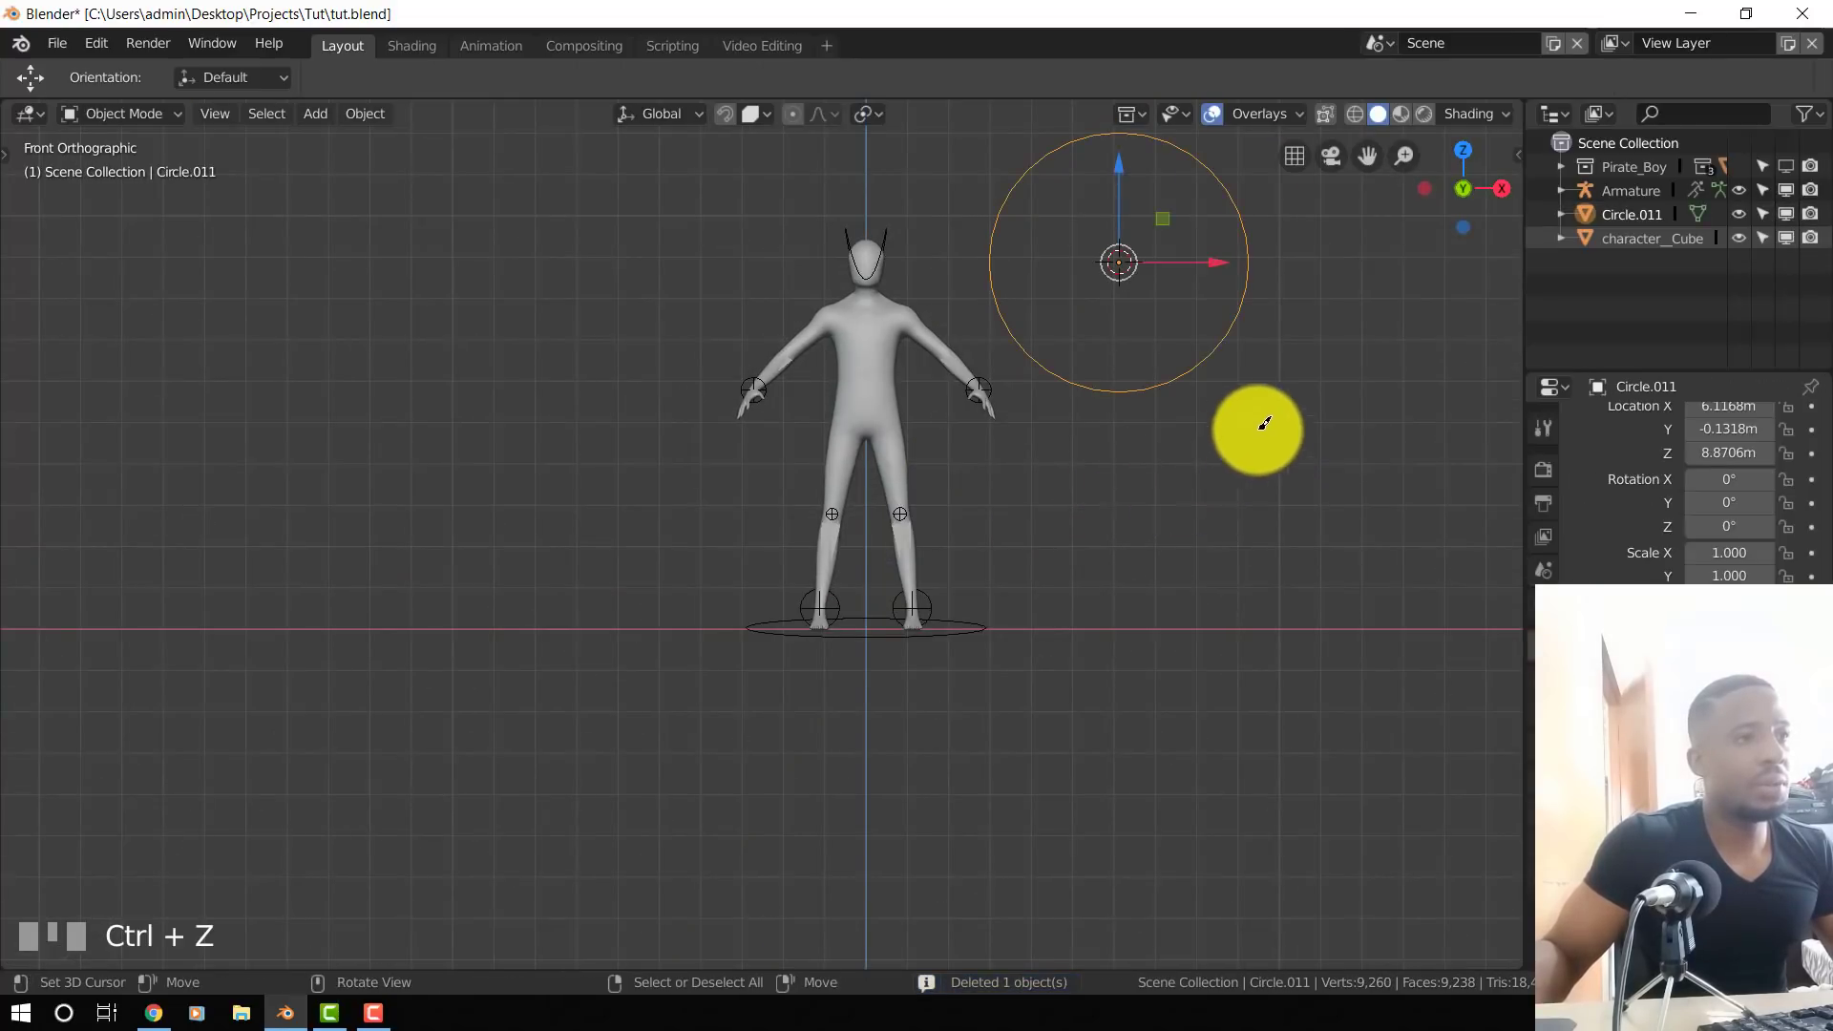
- Rotate the circle's vertices about -4.8° in the right side view so the root control lies flat on the ground
{"action": "middle_click_drag", "start_coordinate": [1260, 426], "coordinate": [1043, 480]}
{"action": "key", "text": "KP_1"}
{"action": "scroll", "coordinate": [1193, 487], "scroll_direction": "up", "scroll_amount": 2}
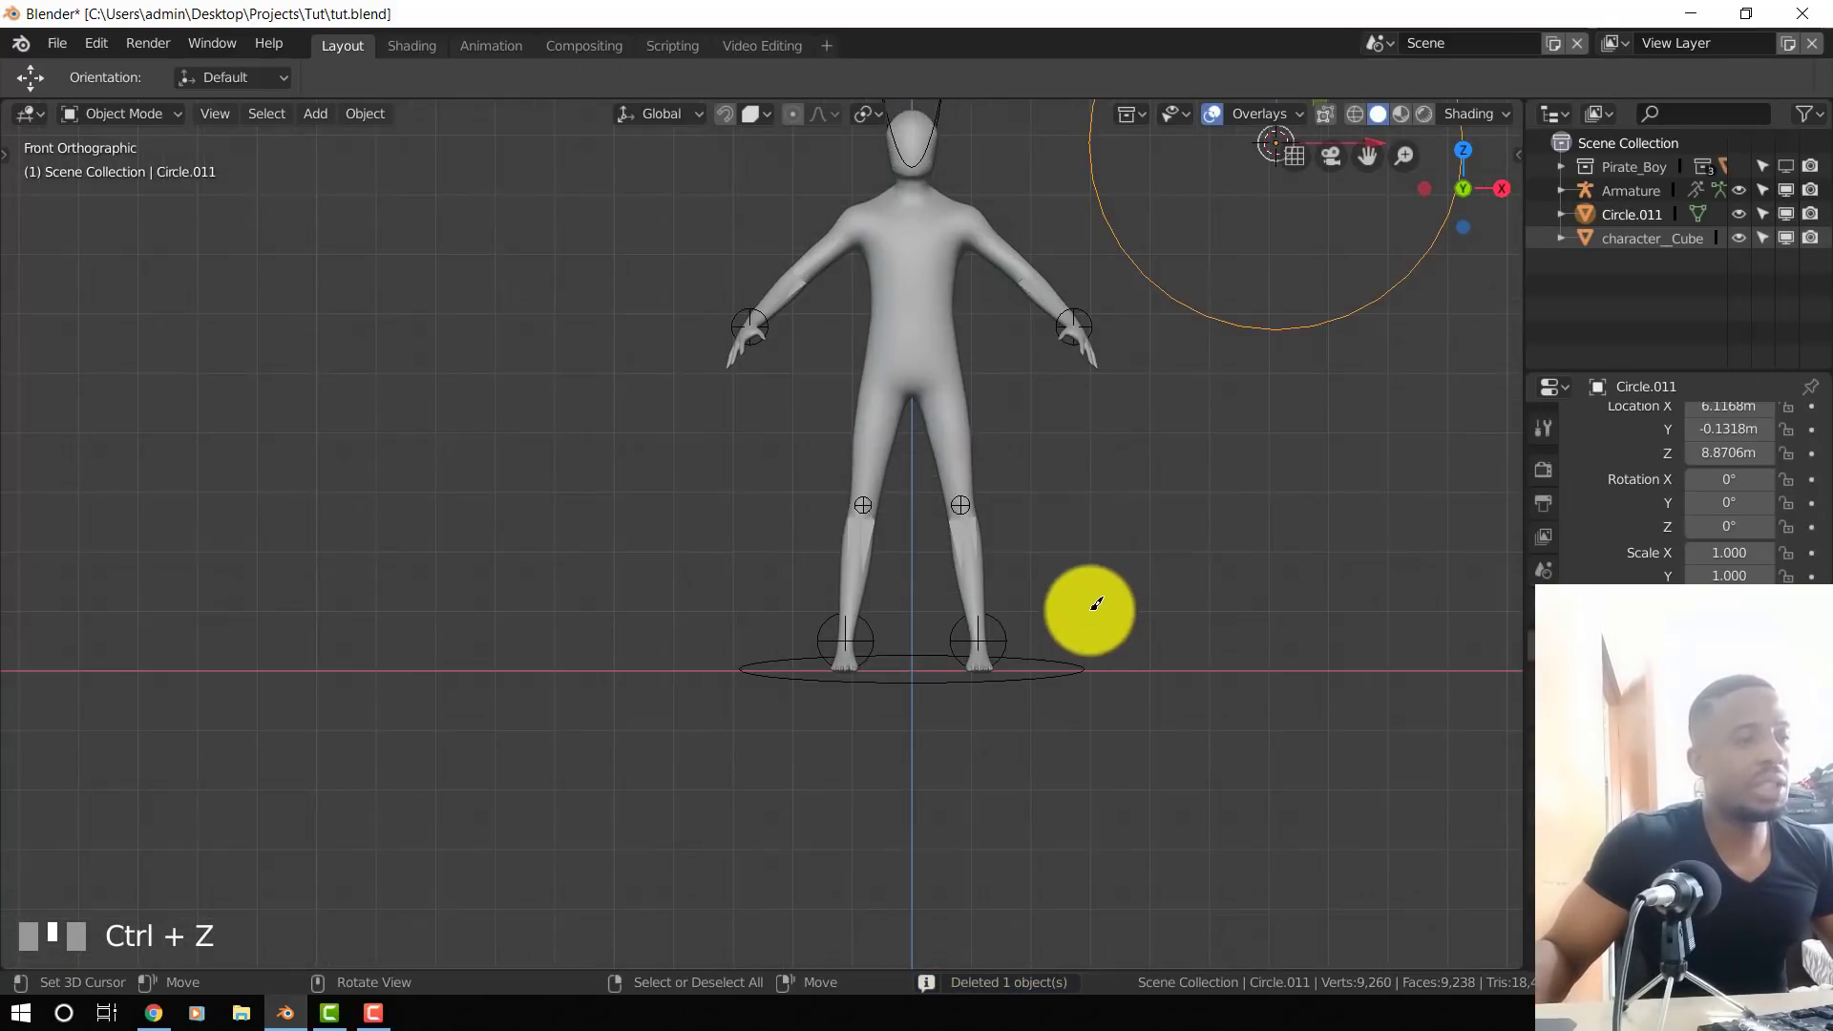
{"action": "scroll", "coordinate": [1041, 621], "scroll_direction": "down", "scroll_amount": 3}
{"action": "left_click", "coordinate": [948, 605]}
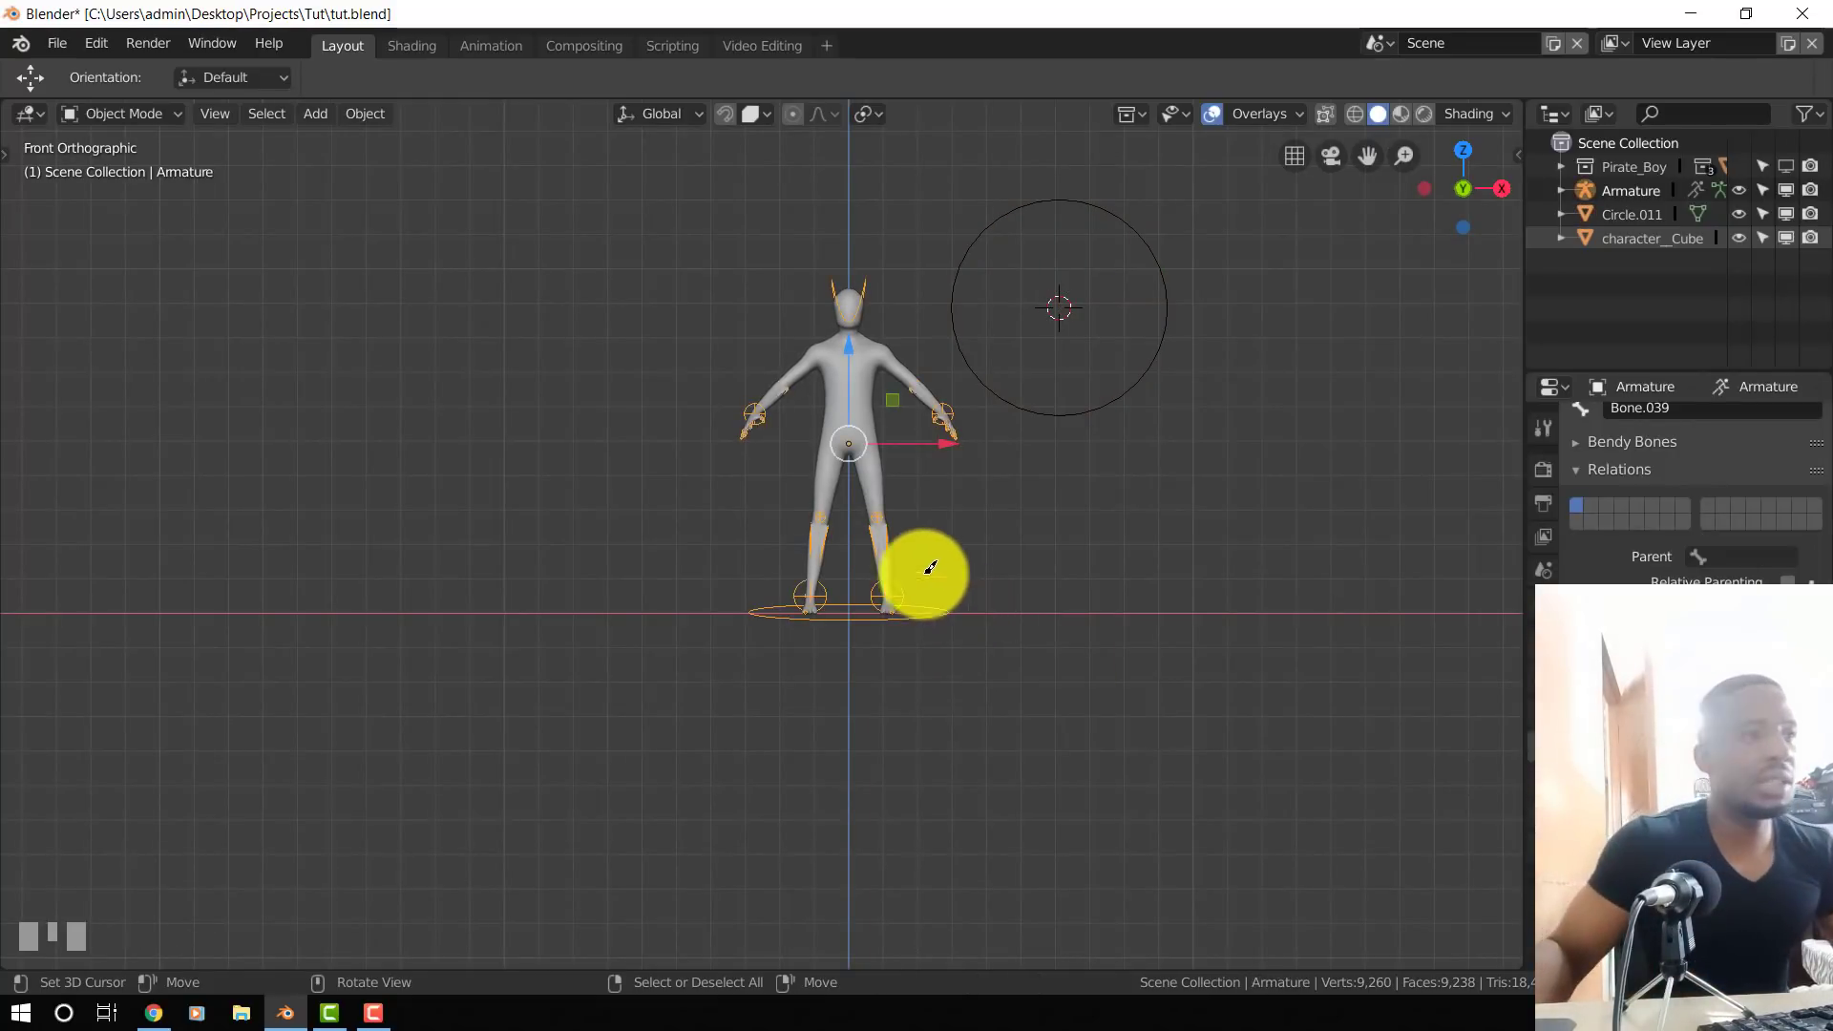
{"action": "left_click", "coordinate": [1120, 393]}
{"action": "key", "text": "KP_3"}
{"action": "scroll", "coordinate": [1151, 401], "scroll_direction": "up", "scroll_amount": 3}
{"action": "key", "text": "Tab"}
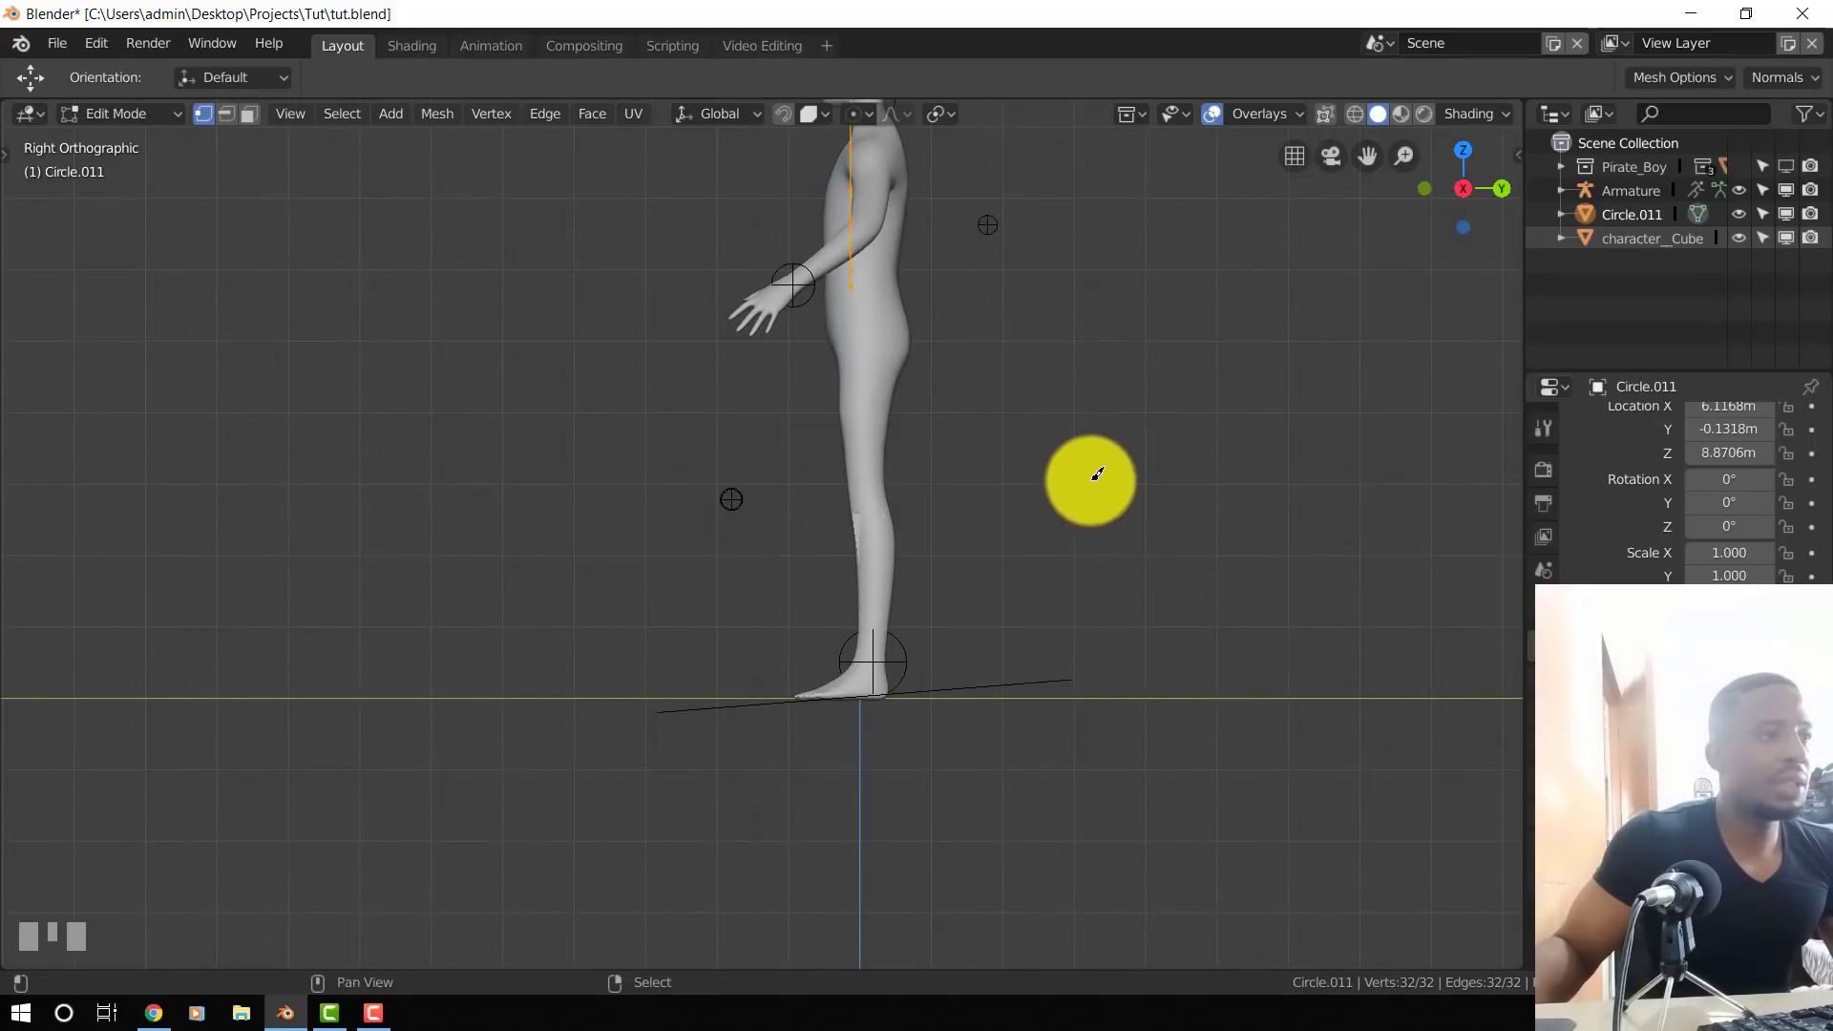
{"action": "middle_click_drag", "start_coordinate": [1108, 431], "coordinate": [1103, 592], "text": "shift"}
{"action": "scroll", "coordinate": [1110, 584], "scroll_direction": "down", "scroll_amount": 2}
{"action": "key", "text": "r"}
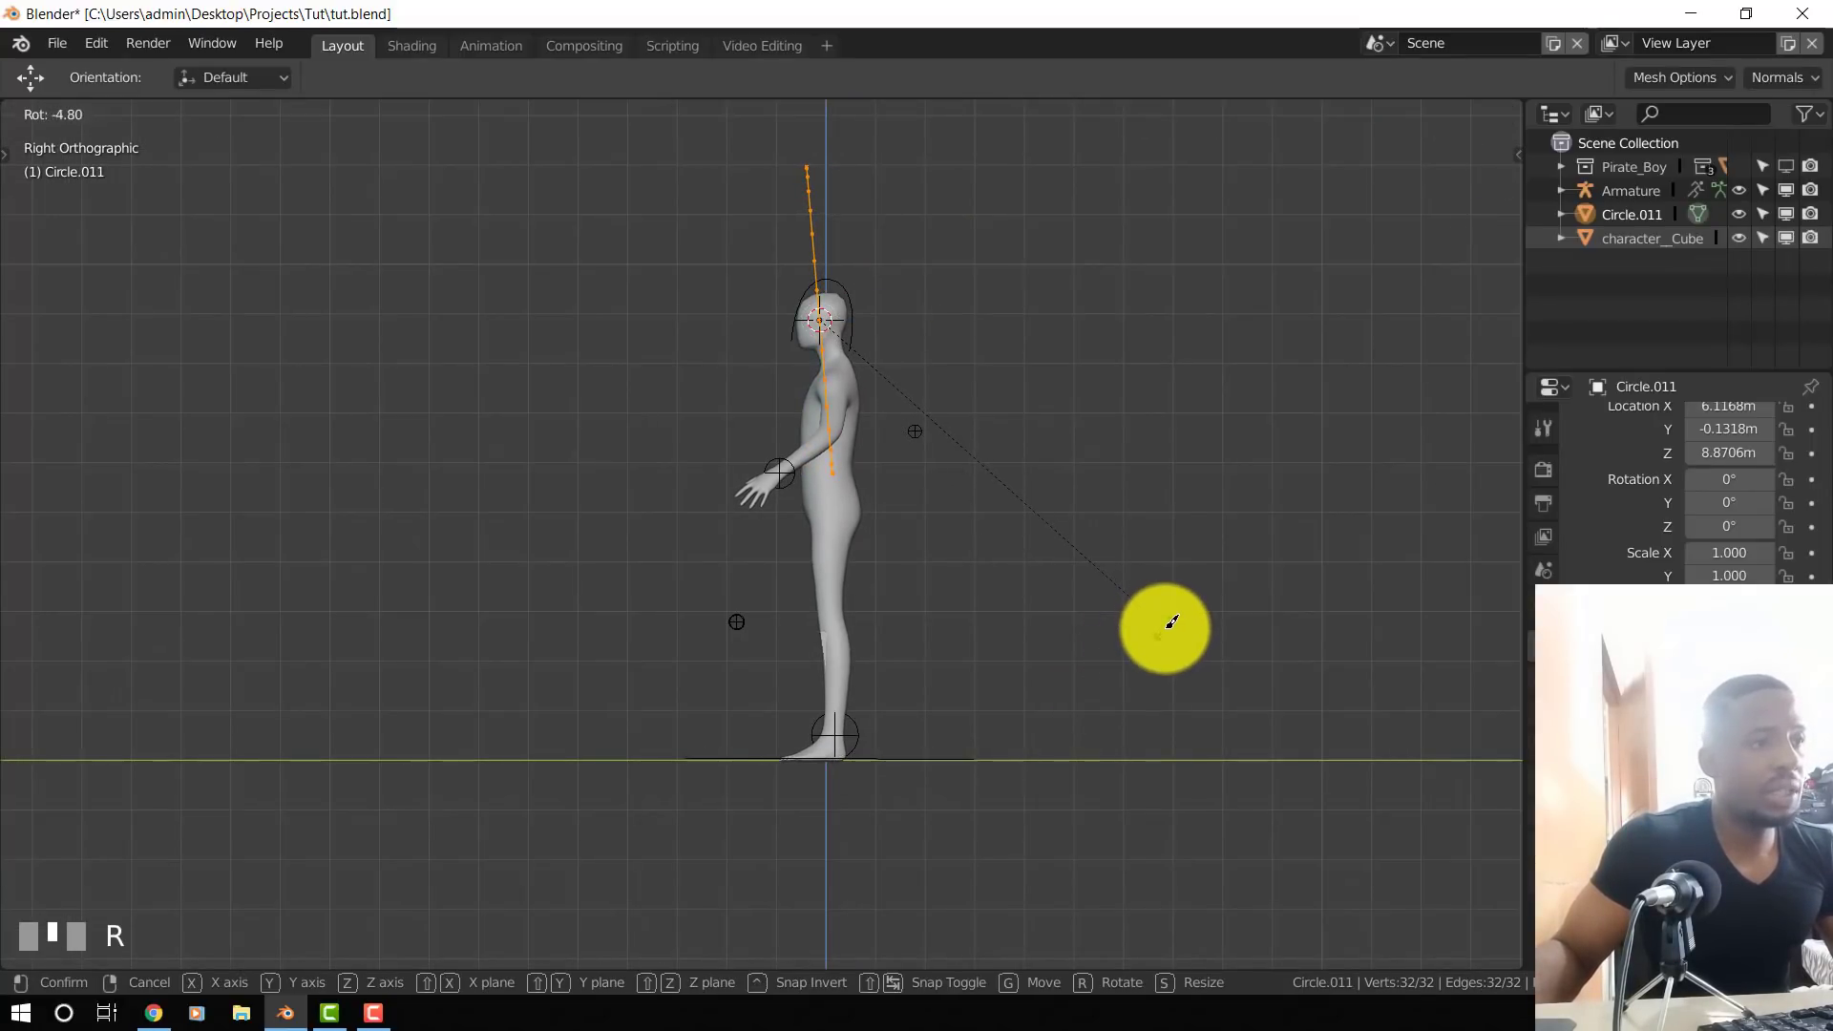
{"action": "left_click", "coordinate": [1163, 629]}
- Shift the circle's vertices about 0.04 m along negative global Y to level the root control with the ground, leaving Edit Mode when done
{"action": "scroll", "coordinate": [943, 514], "scroll_direction": "up", "scroll_amount": 2}
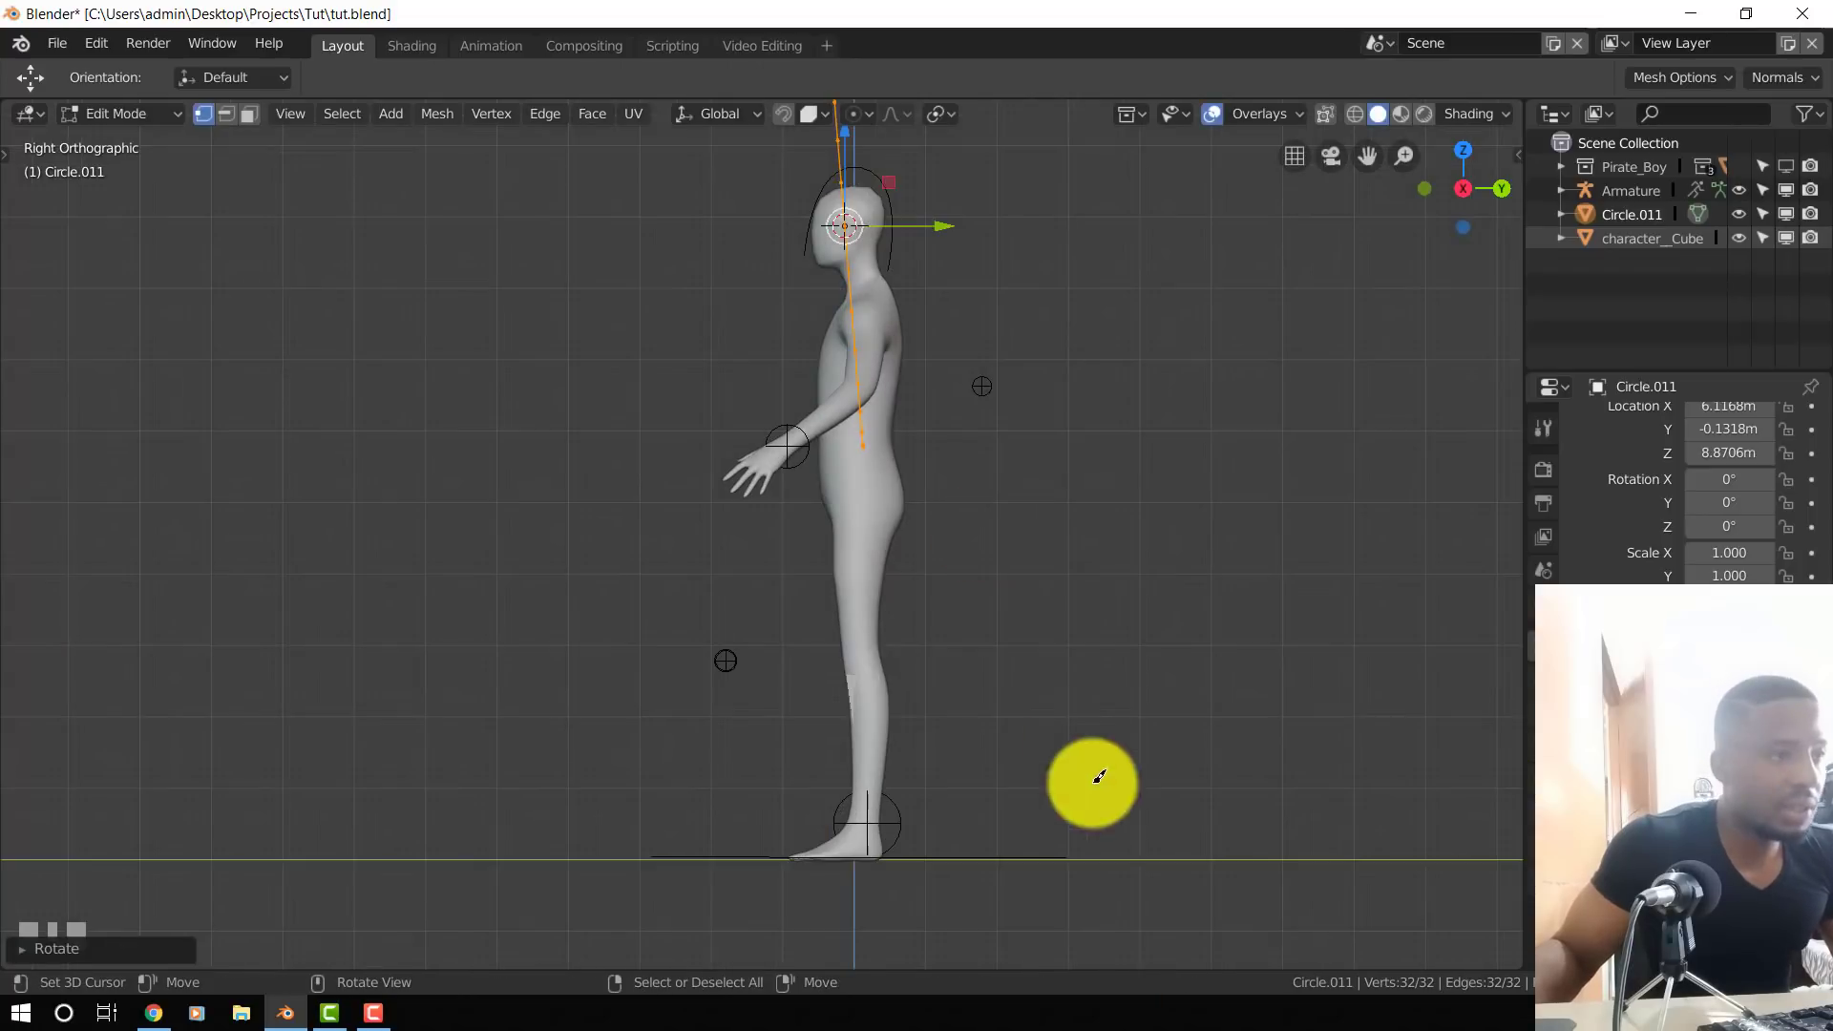
{"action": "middle_click_drag", "start_coordinate": [1063, 747], "coordinate": [1054, 575], "text": "shift"}
{"action": "scroll", "coordinate": [1056, 574], "scroll_direction": "up", "scroll_amount": 3}
{"action": "key", "text": "g"}
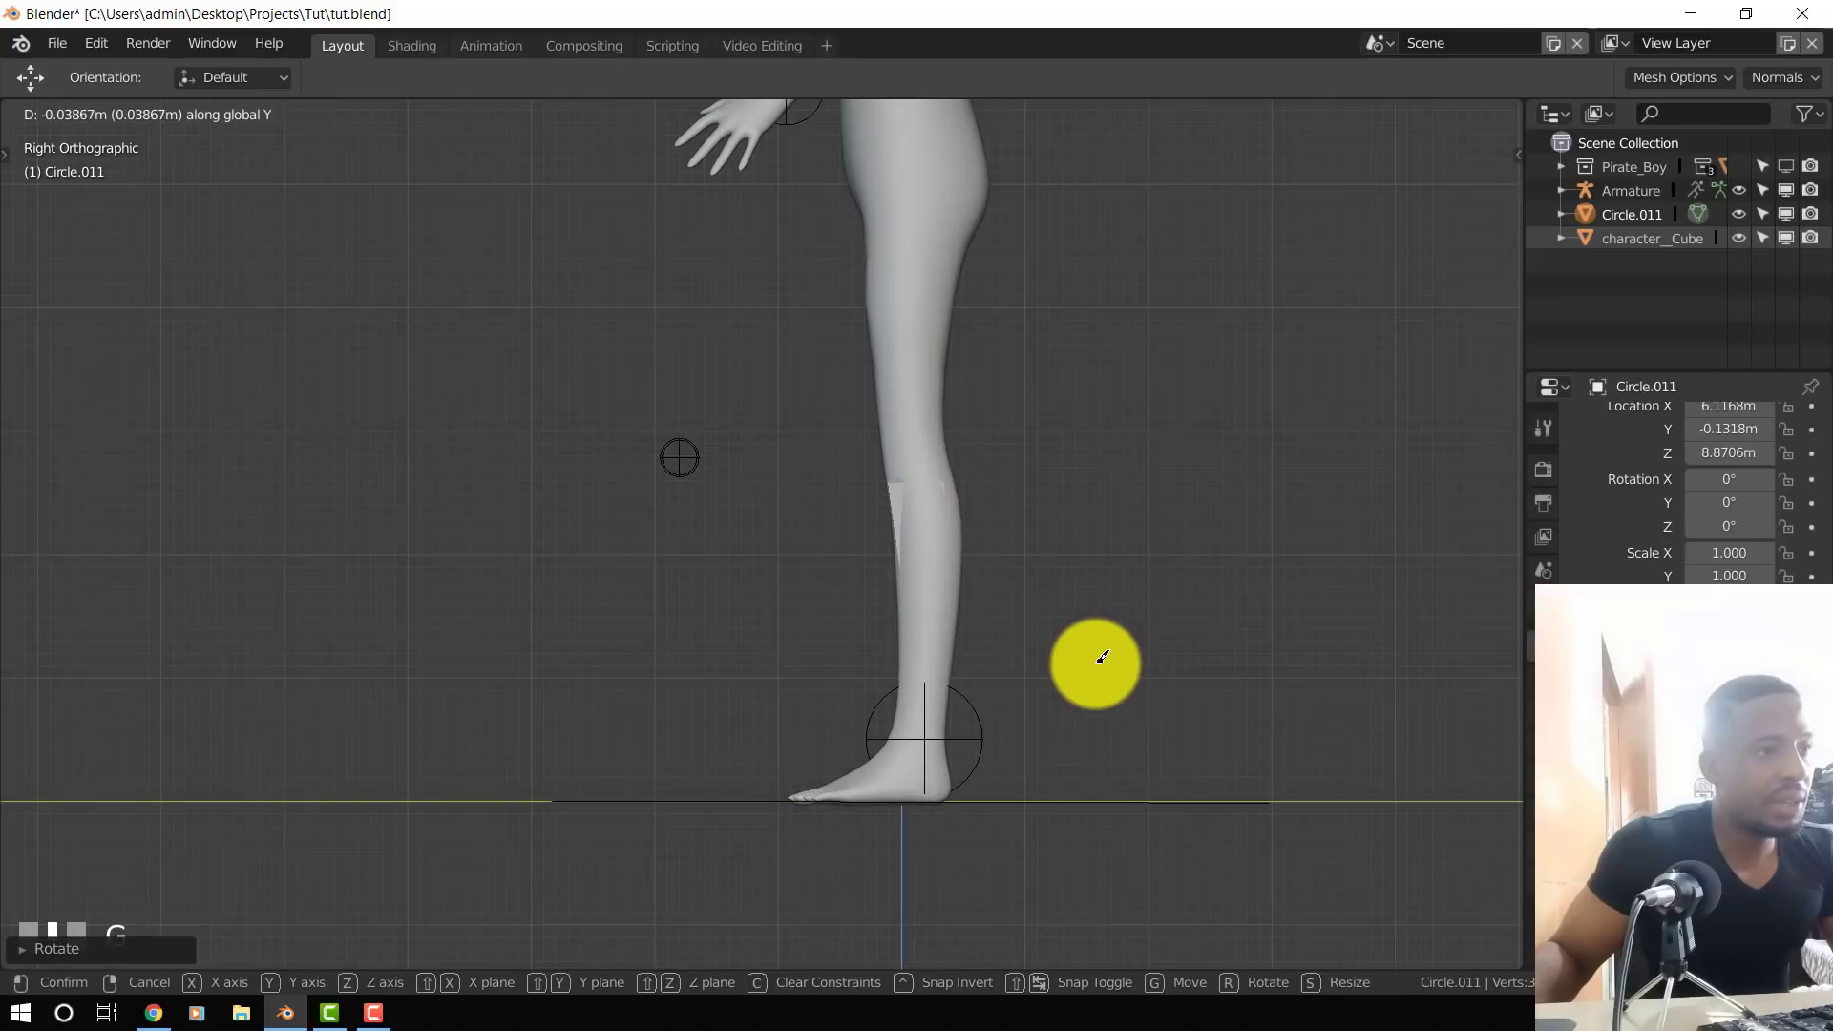
{"action": "left_click", "coordinate": [1096, 663]}
{"action": "scroll", "coordinate": [1097, 662], "scroll_direction": "down", "scroll_amount": 4}
{"action": "key", "text": "Tab"}
- Delete the large circle shape object beside the character
{"action": "middle_click_drag", "start_coordinate": [963, 655], "coordinate": [1022, 671]}
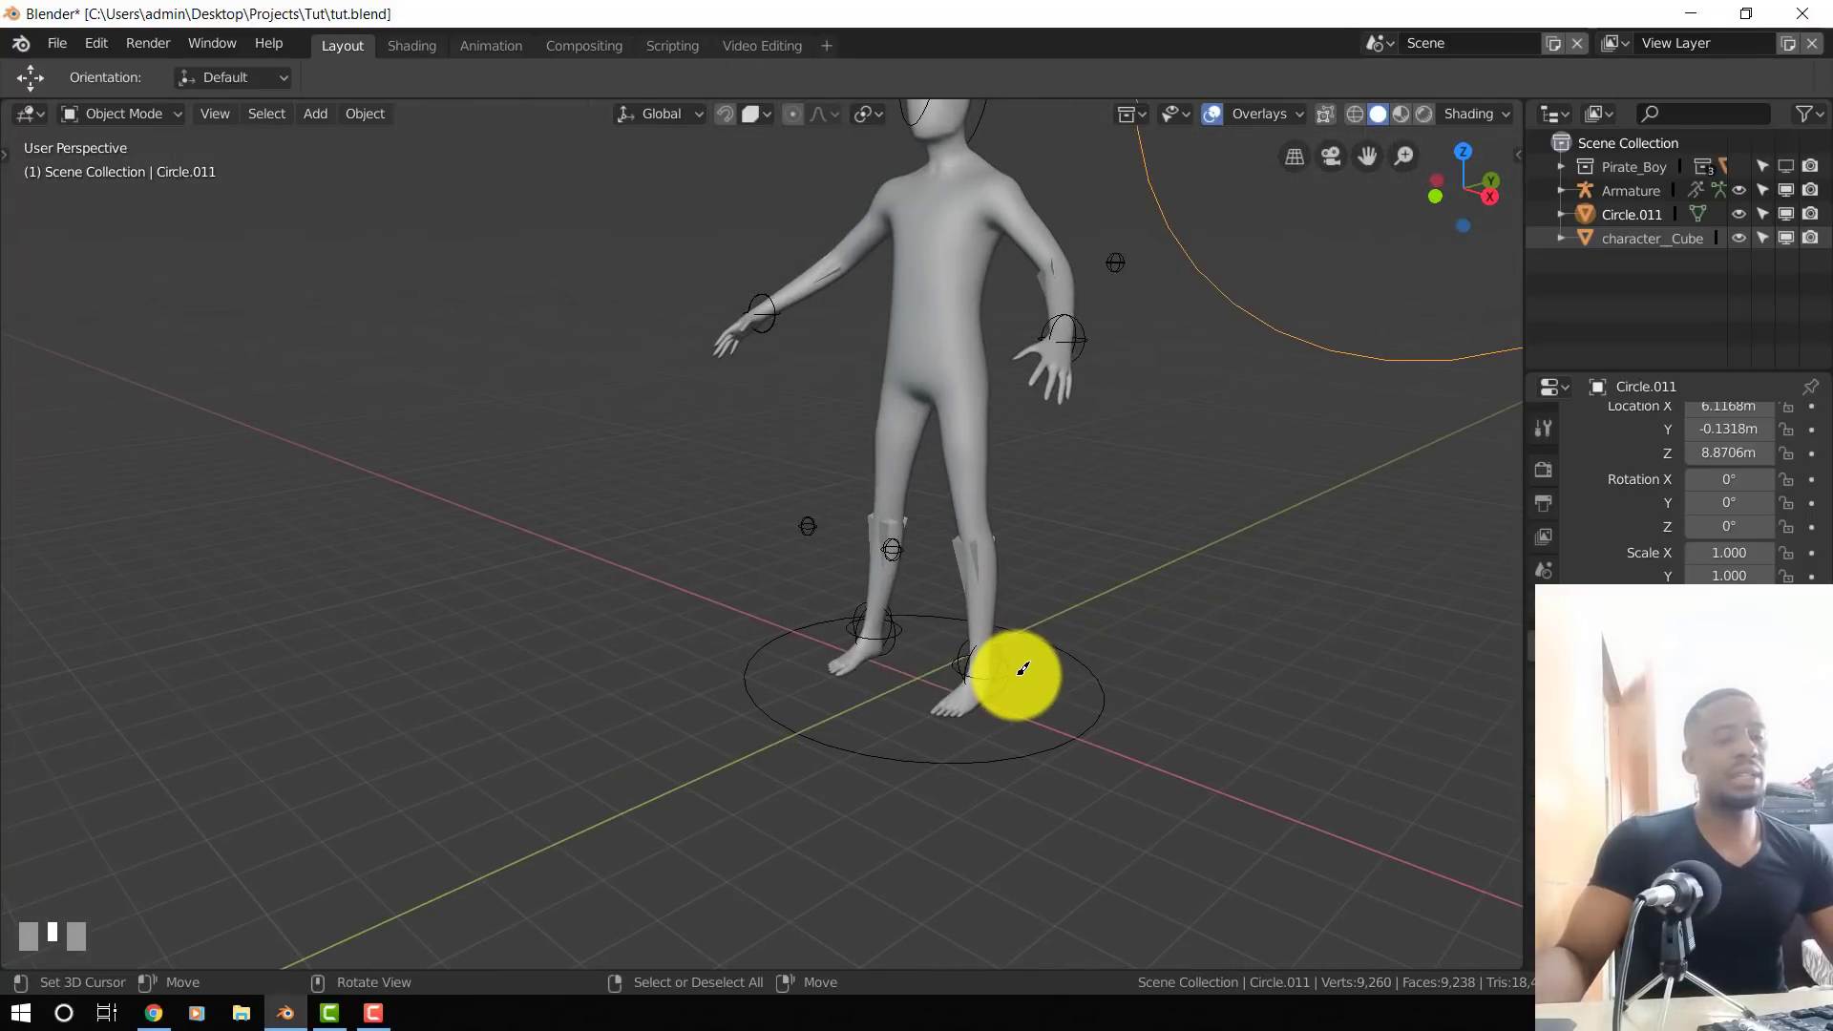
{"action": "key", "text": "x"}
{"action": "left_click", "coordinate": [1022, 675]}
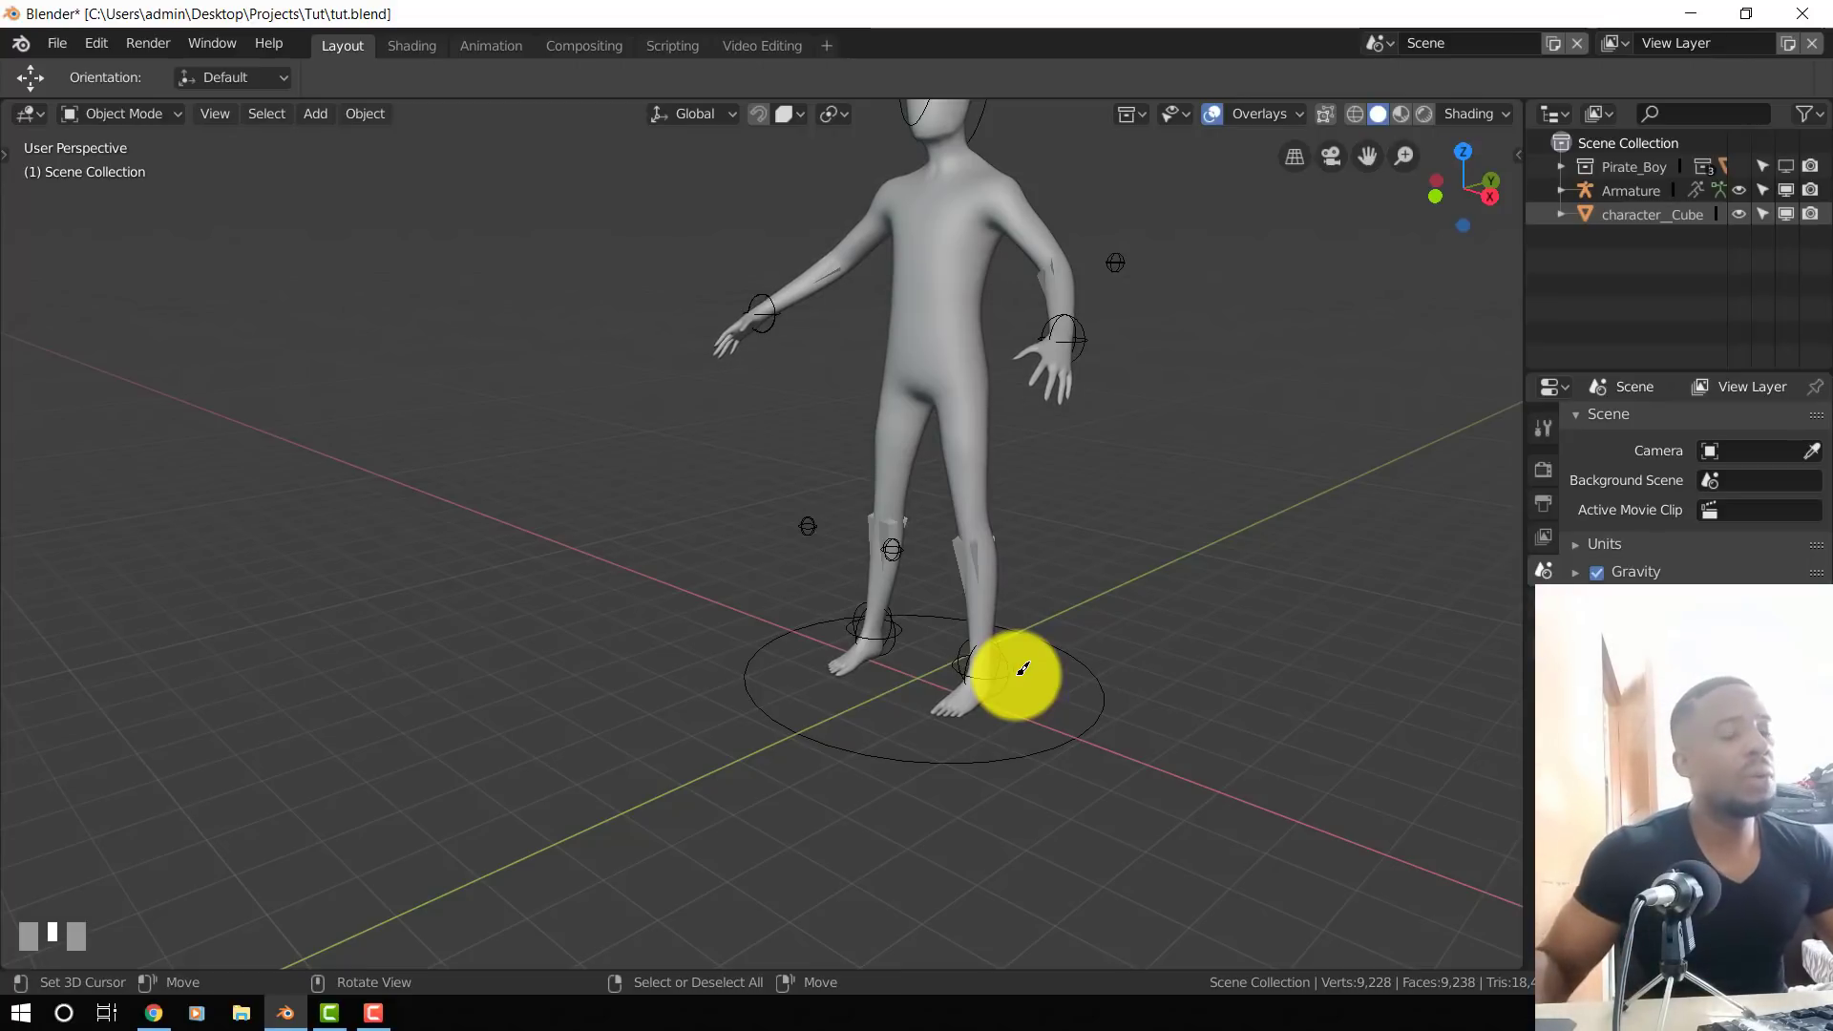
- Try rotating the head control bone Bone.005 in Pose Mode from the front view, cancelling each rotation
{"action": "key", "text": "KP_1"}
{"action": "scroll", "coordinate": [1018, 669], "scroll_direction": "down", "scroll_amount": 4}
{"action": "middle_click_drag", "start_coordinate": [981, 622], "coordinate": [911, 646]}
{"action": "scroll", "coordinate": [910, 647], "scroll_direction": "up", "scroll_amount": 3}
{"action": "middle_click_drag", "start_coordinate": [1002, 709], "coordinate": [1068, 581]}
{"action": "scroll", "coordinate": [1002, 372], "scroll_direction": "up", "scroll_amount": 2}
{"action": "left_click", "coordinate": [943, 238]}
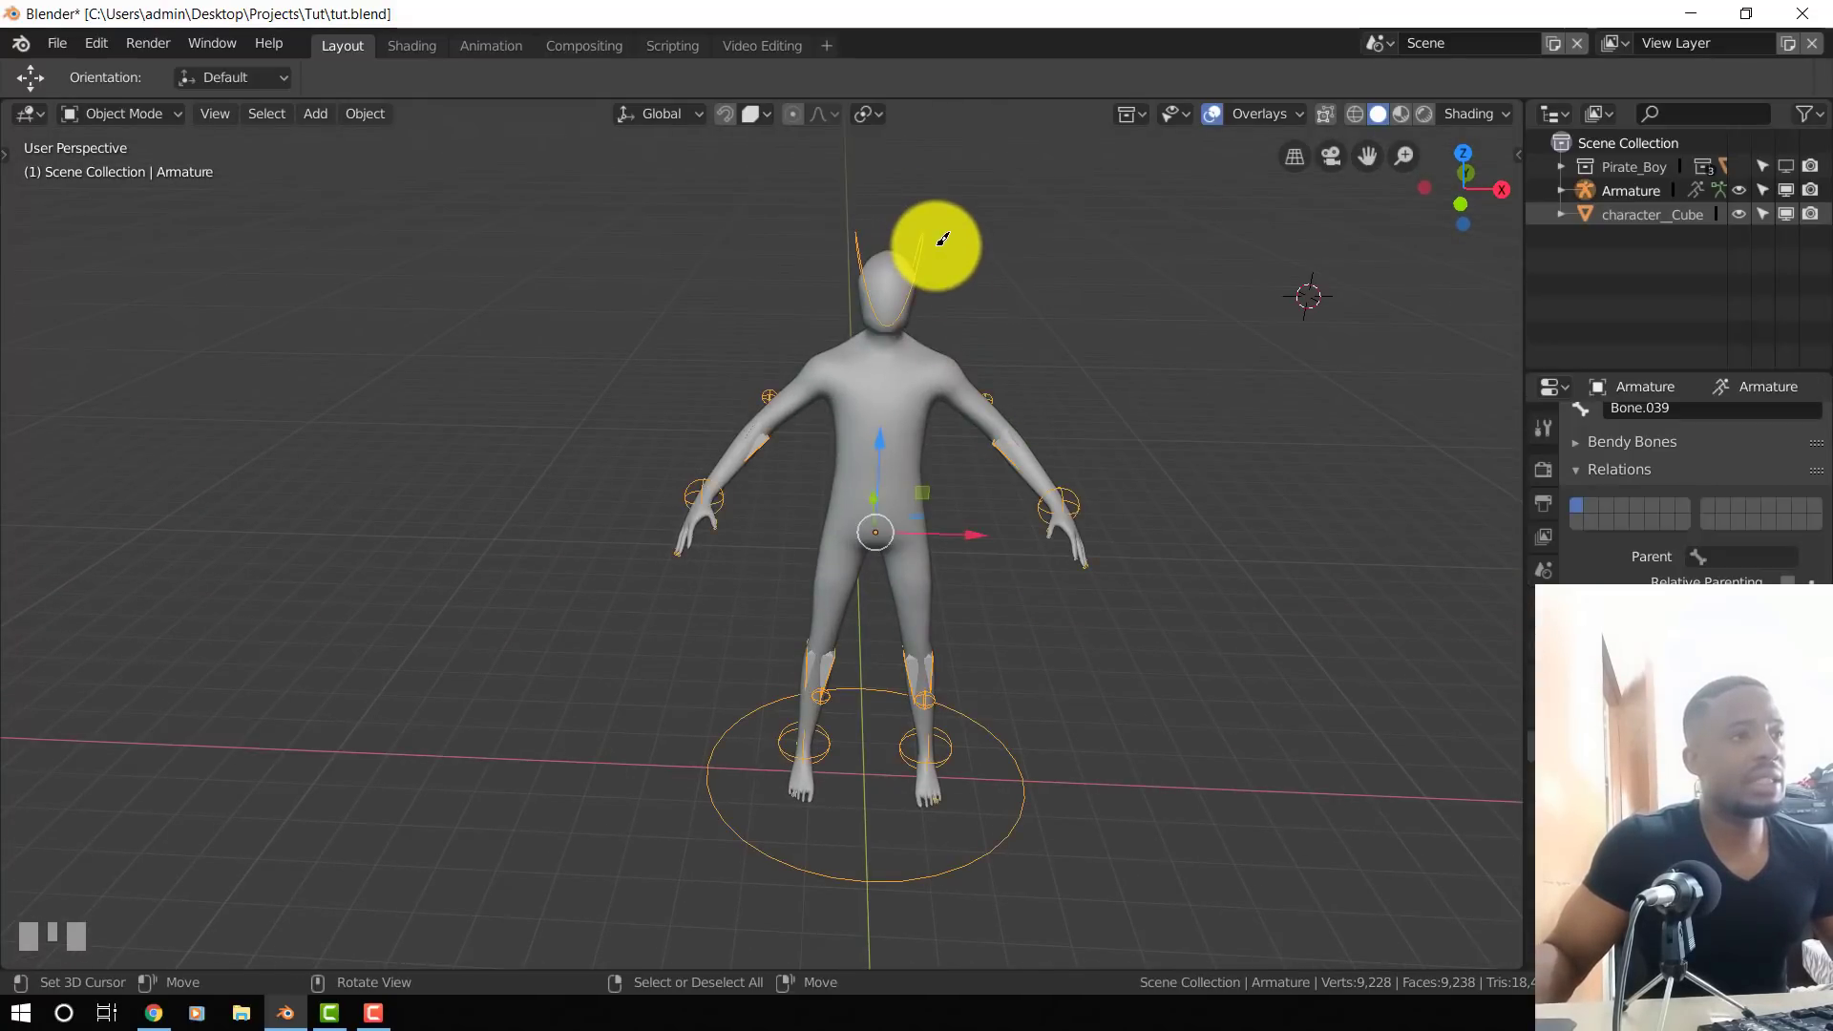
{"action": "key", "text": "ctrl+Tab"}
{"action": "left_click", "coordinate": [932, 245]}
{"action": "key", "text": "KP_1"}
{"action": "key", "text": "r"}
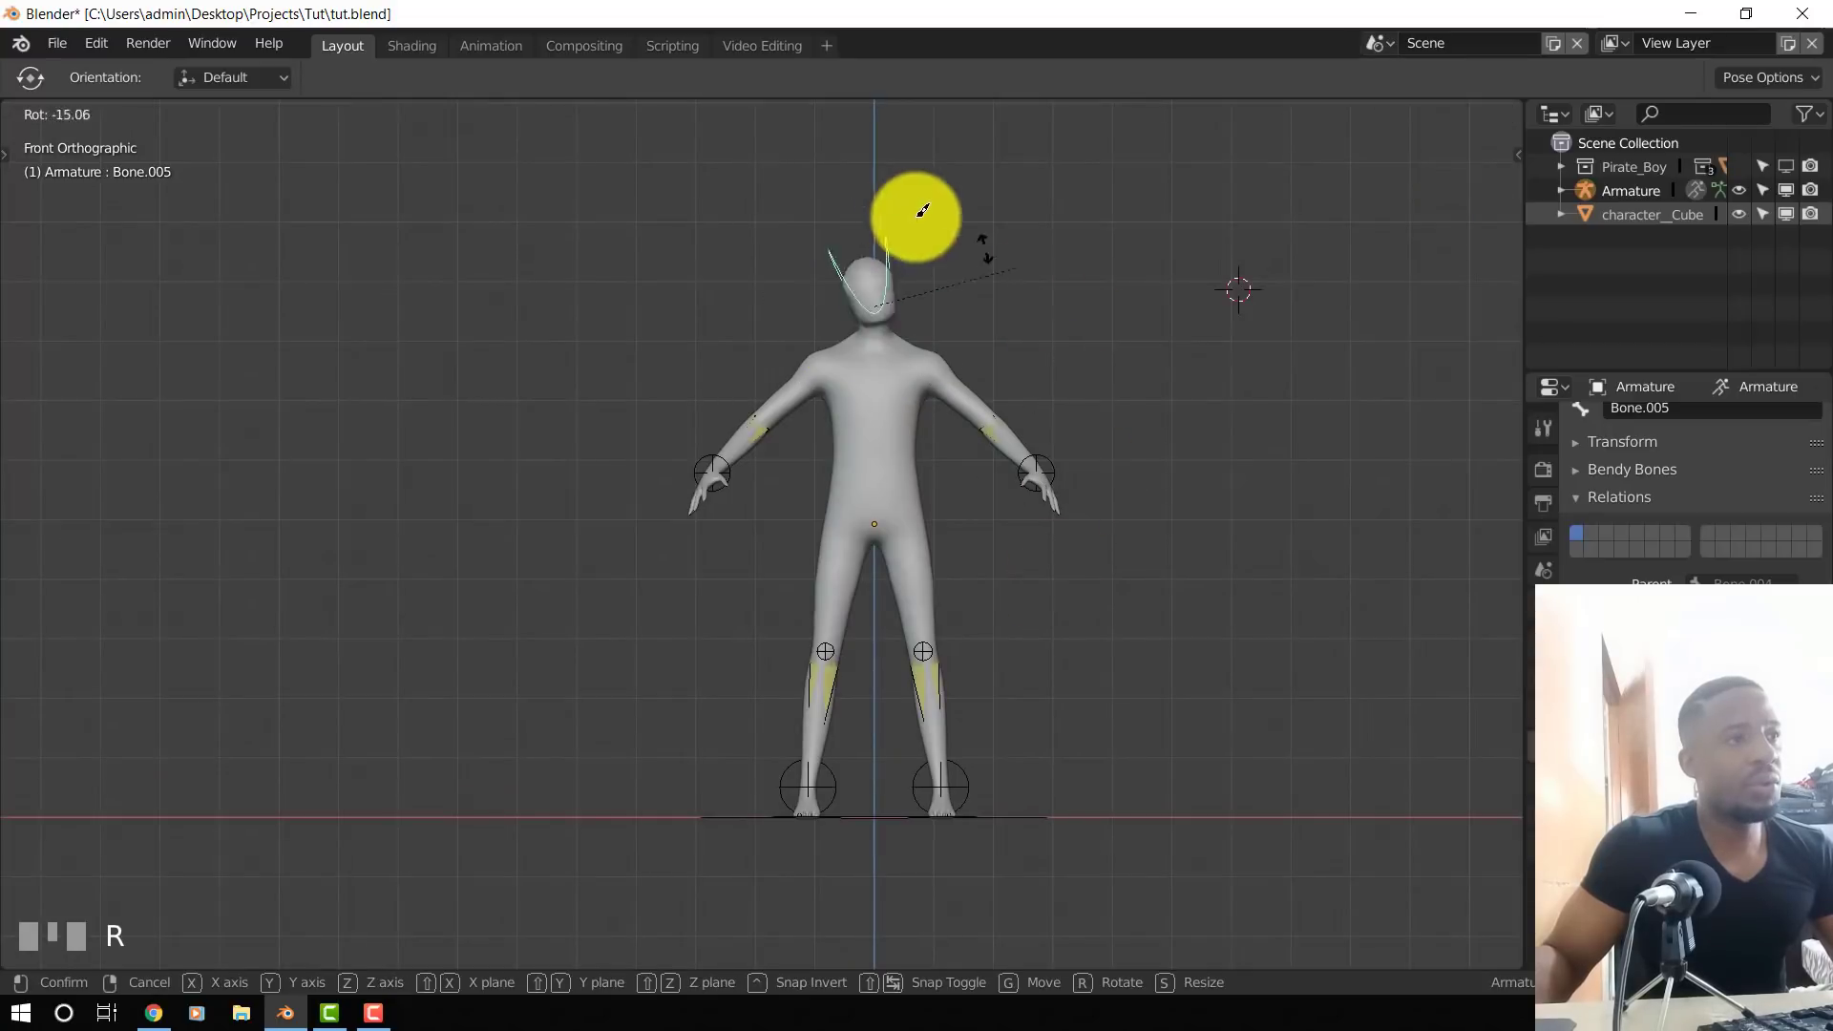
{"action": "right_click", "coordinate": [983, 345]}
{"action": "key", "text": "r"}
{"action": "key", "text": "r"}
{"action": "right_click", "coordinate": [1036, 363]}
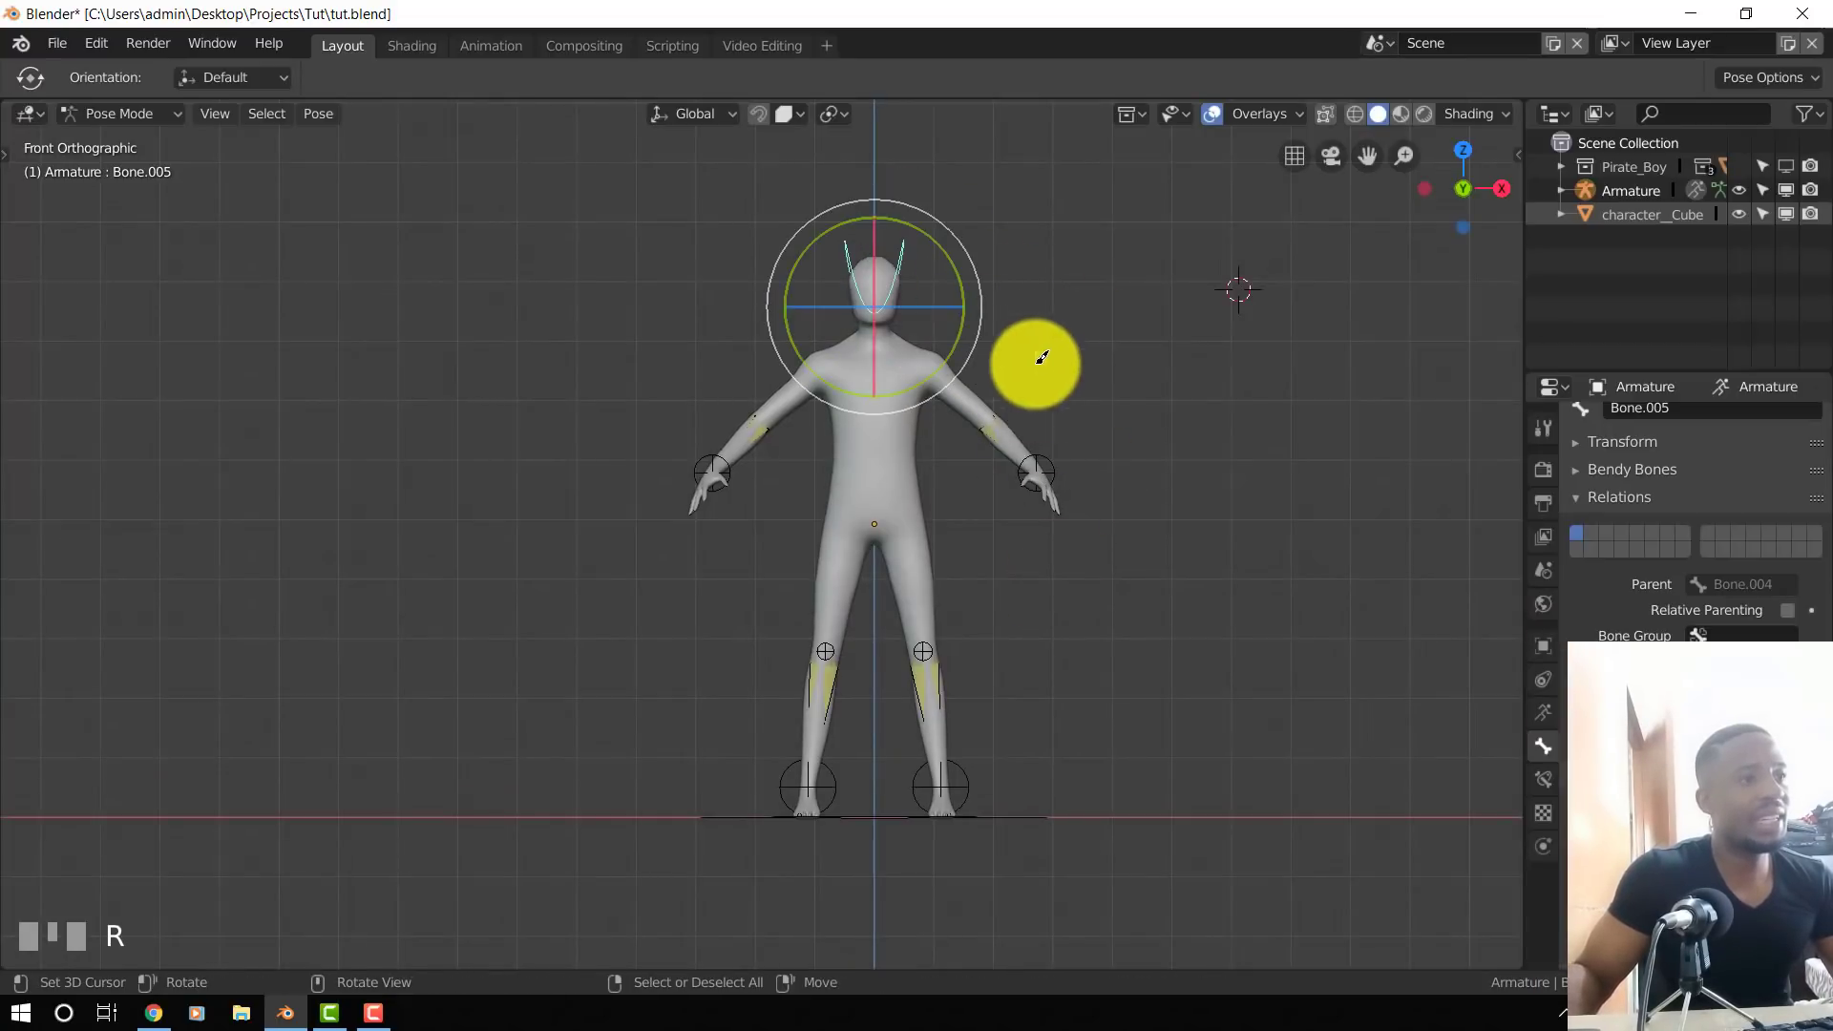
- Raise the left arm by moving handik_l about 1.09 m in X and 1.86 m in Z and rotating shoulde_l about -30°
{"action": "left_click_drag", "start_coordinate": [1050, 468], "coordinate": [1120, 350]}
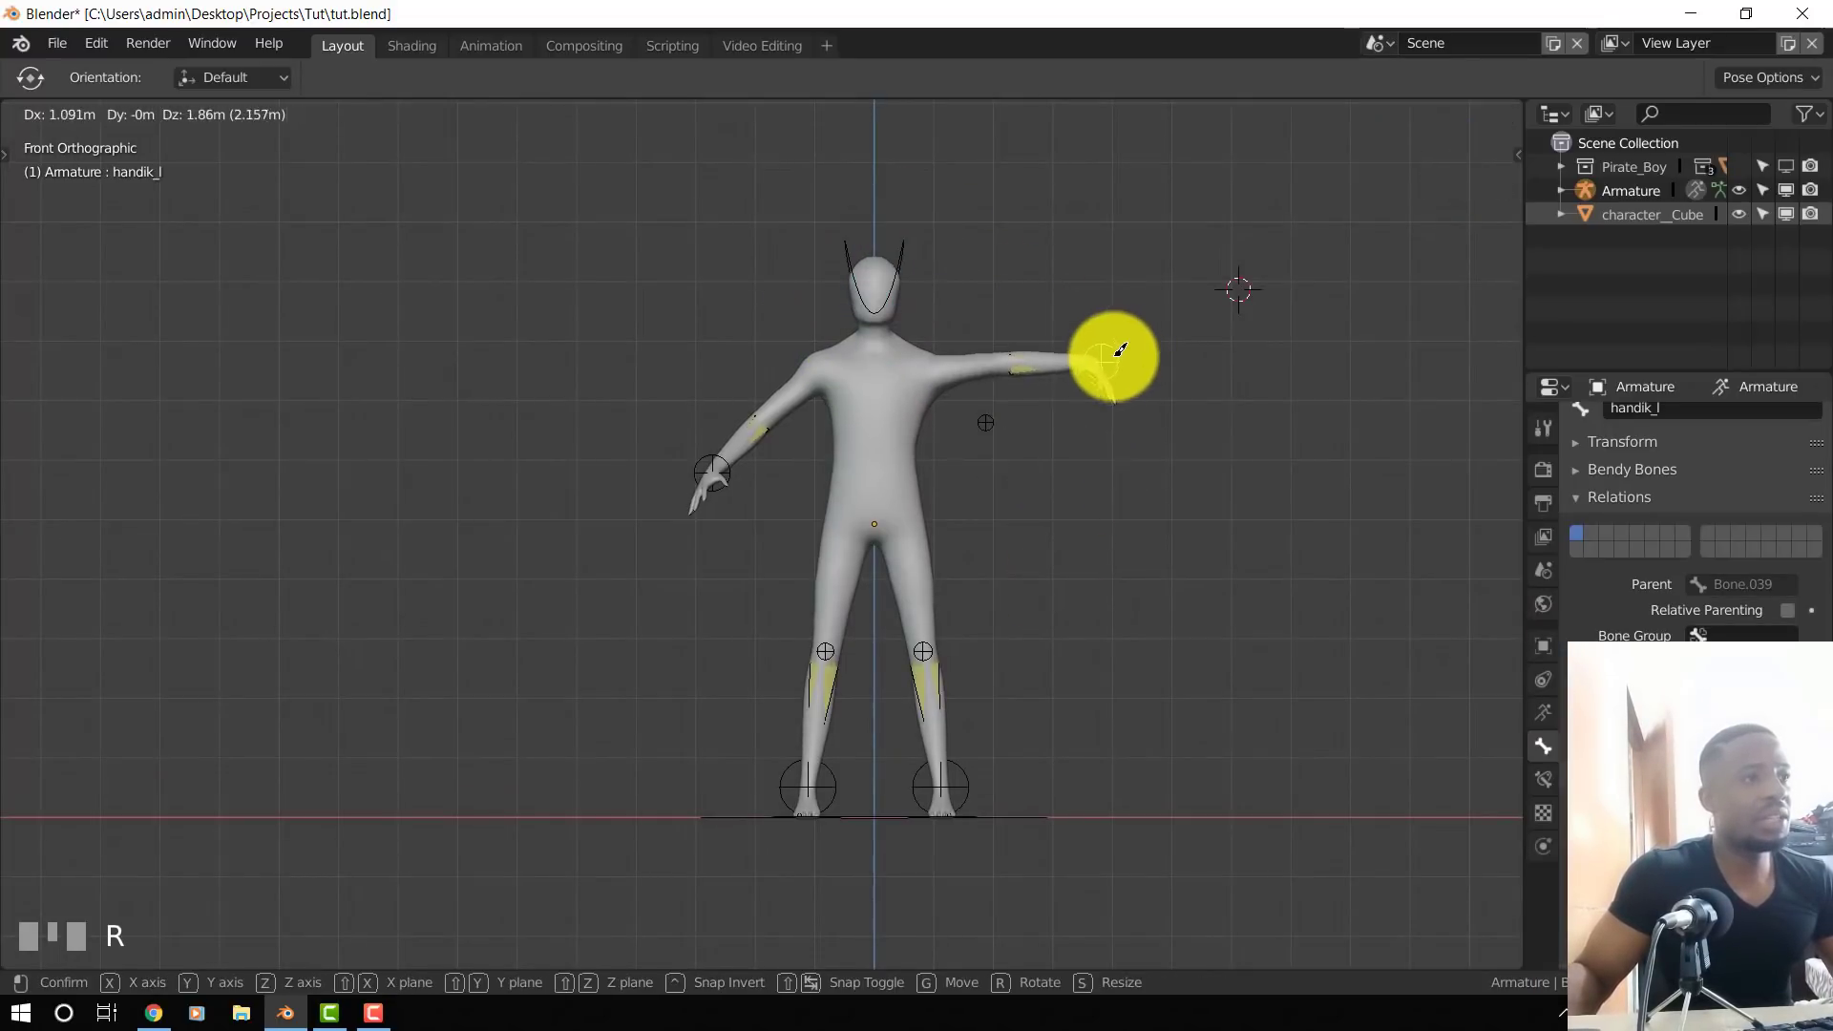
{"action": "left_click", "coordinate": [1120, 351]}
{"action": "left_click", "coordinate": [938, 360]}
{"action": "key", "text": "r"}
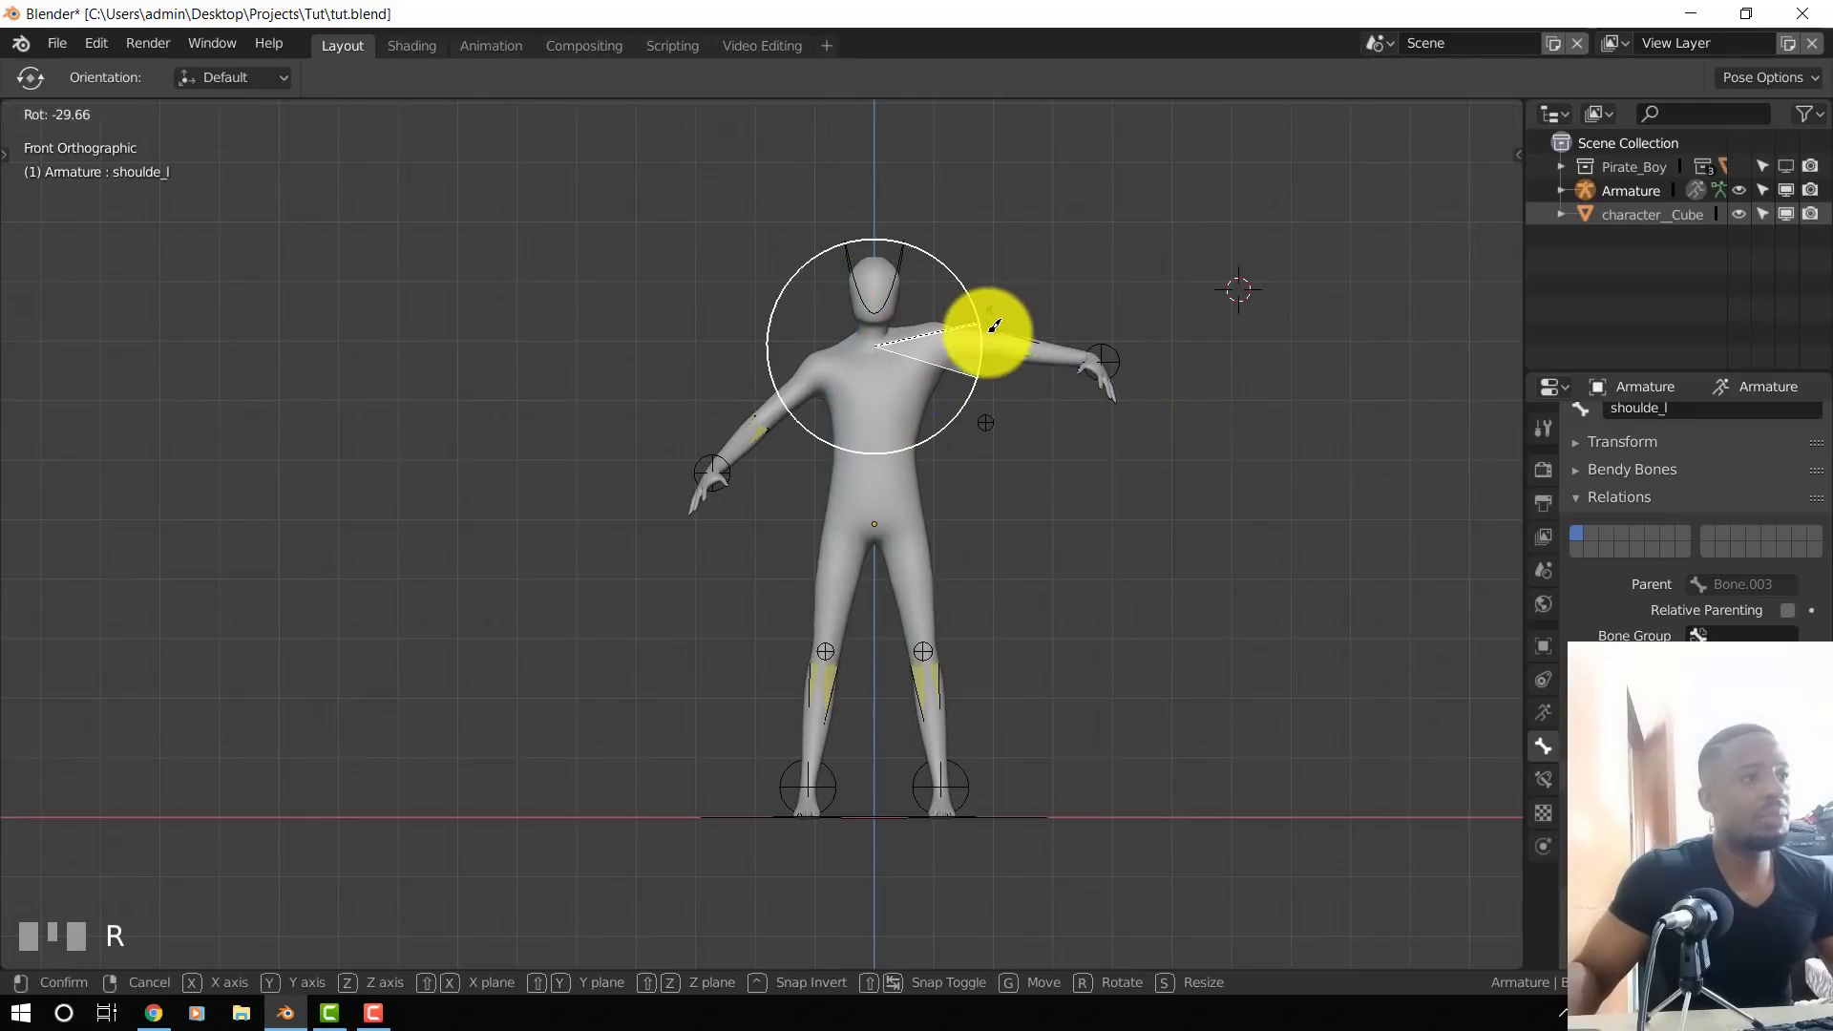
{"action": "left_click", "coordinate": [993, 325]}
- Copy the poses of shoulde_l and handik_l one after the other and paste each mirrored onto the right side
{"action": "key", "text": "ctrl+c"}
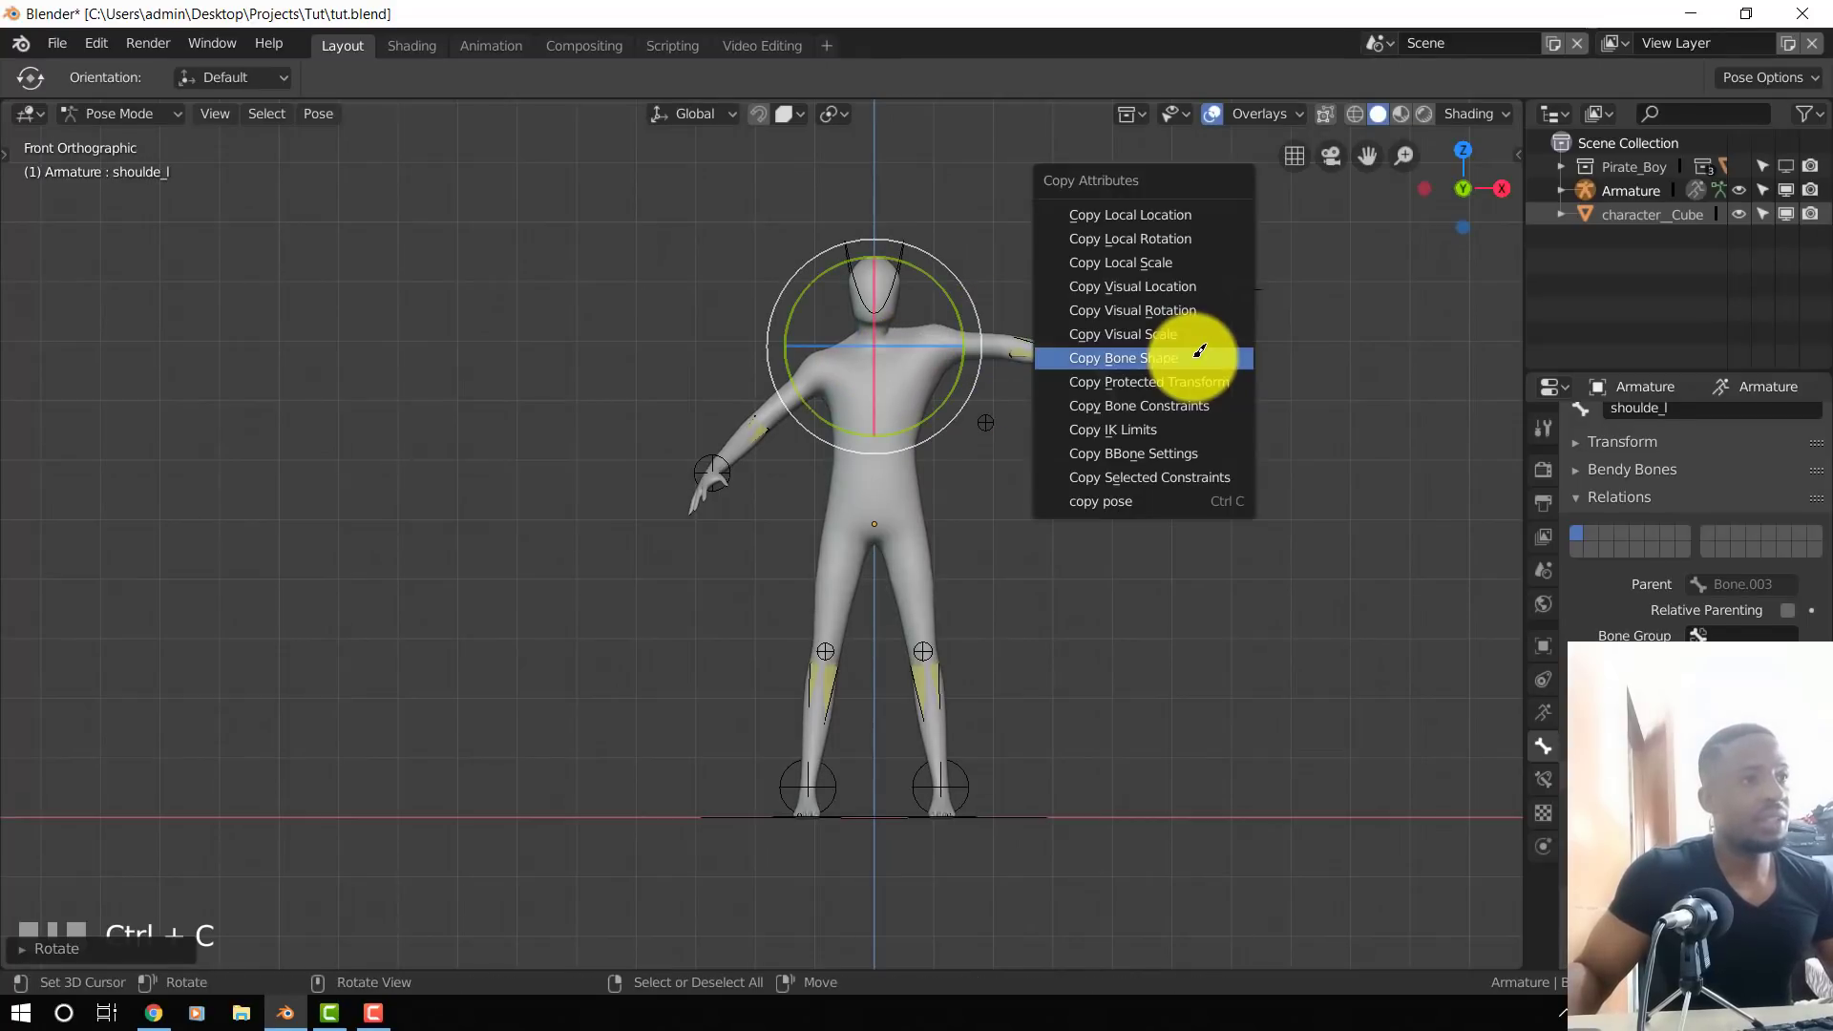
{"action": "left_click", "coordinate": [1135, 497]}
{"action": "key", "text": "ctrl+shift+v"}
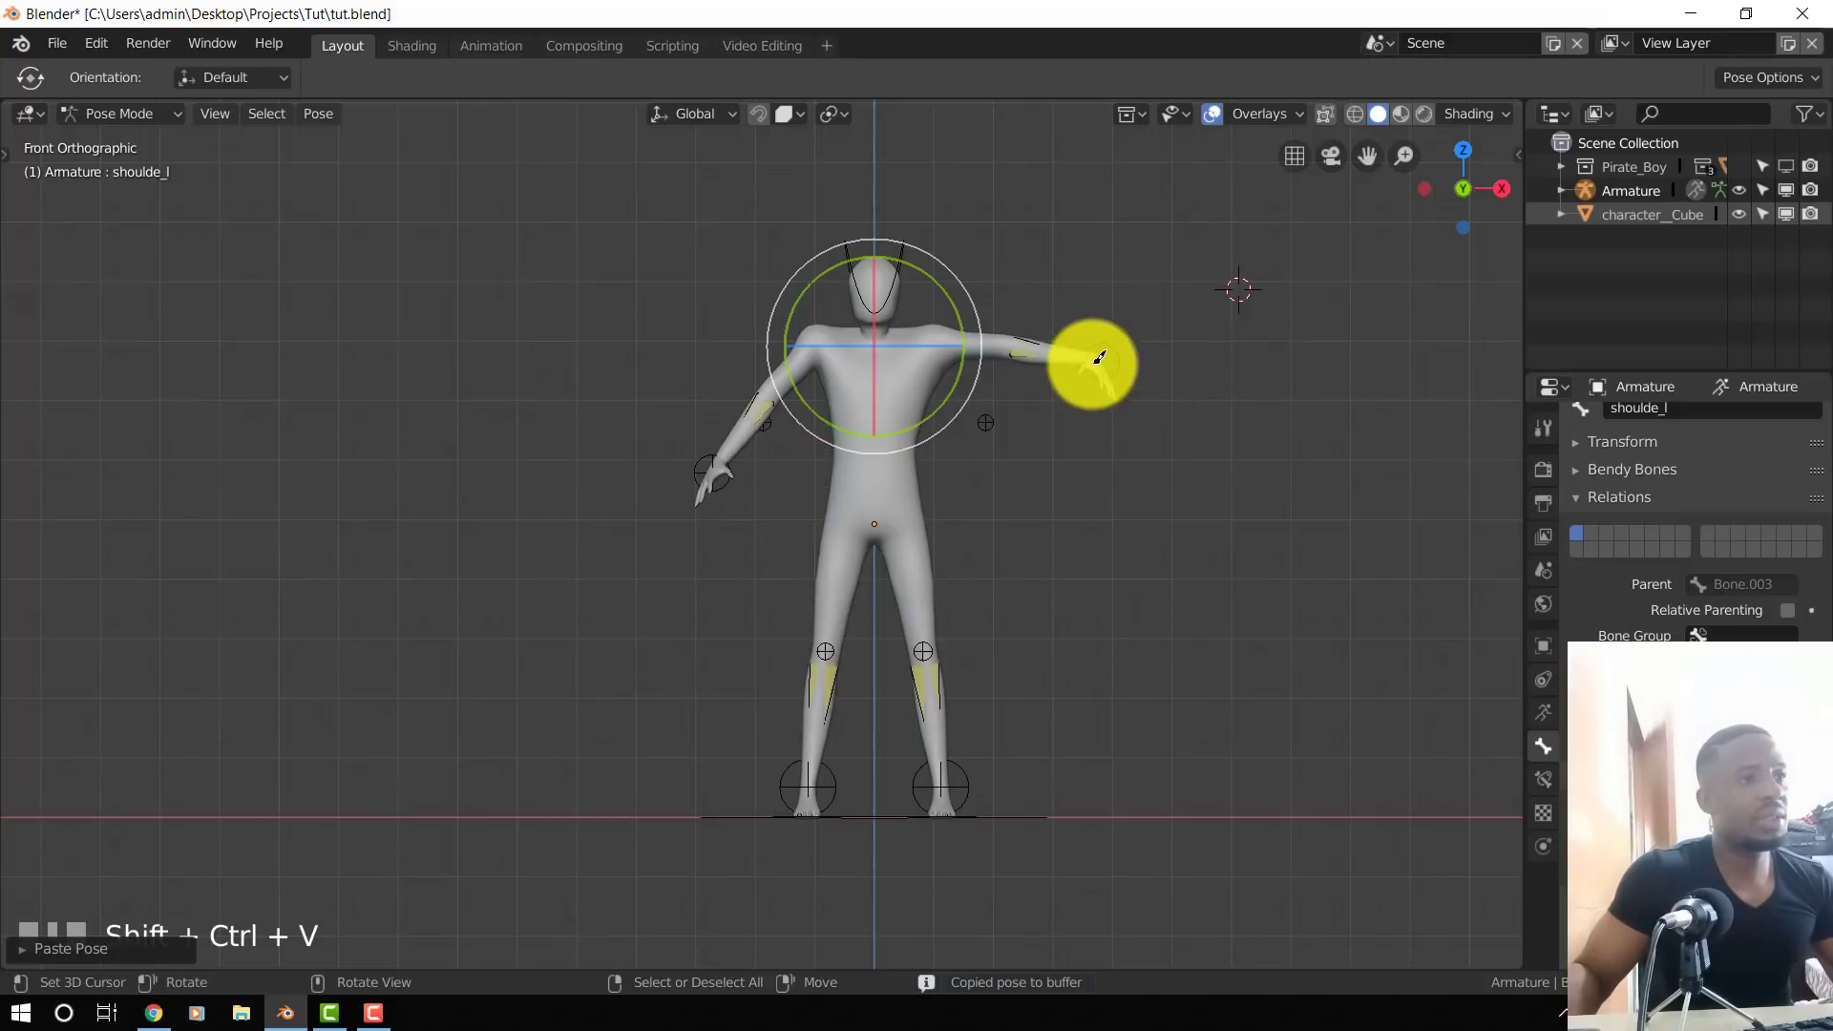
{"action": "left_click", "coordinate": [1124, 353]}
{"action": "key", "text": "ctrl+c"}
{"action": "left_click", "coordinate": [1301, 438]}
{"action": "key", "text": "ctrl+shift+v"}
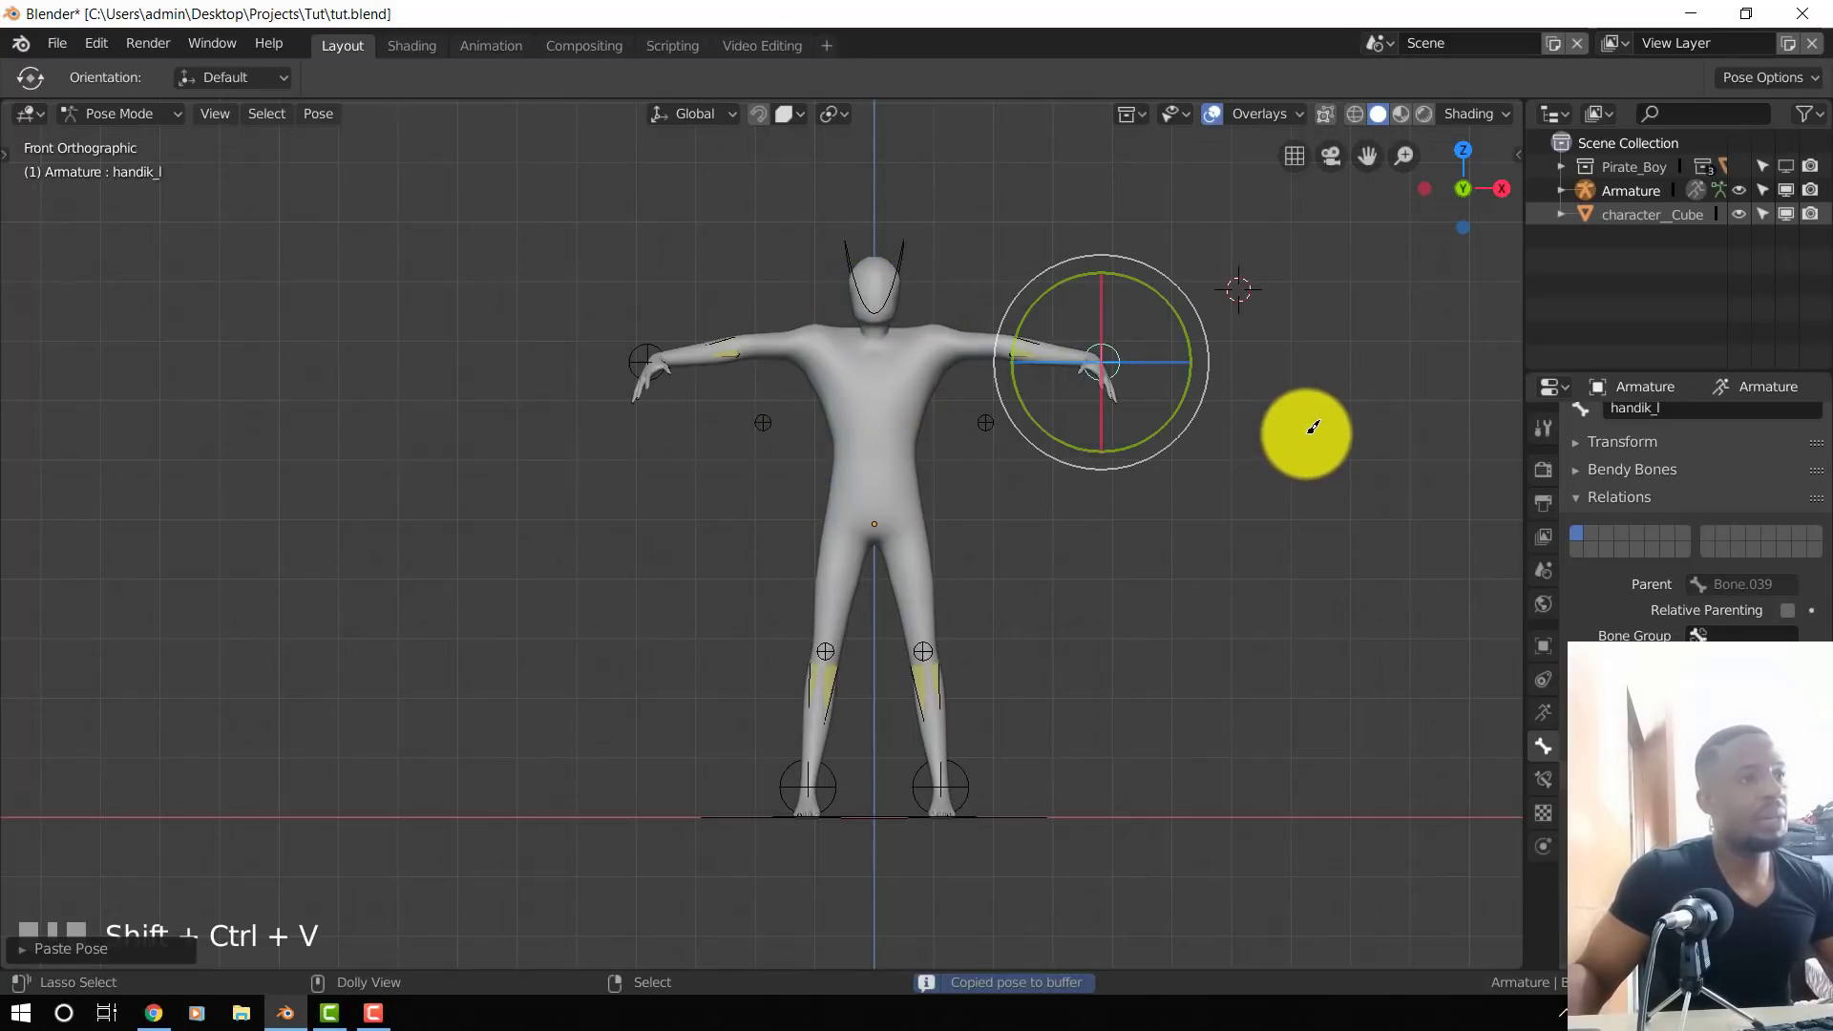
- Rotate handik_l so the left hand bends upward, paste its copied pose mirrored onto the right hand, and deselect all bones
{"action": "middle_click_drag", "start_coordinate": [1040, 467], "coordinate": [985, 546], "text": "shift"}
{"action": "scroll", "coordinate": [1012, 535], "scroll_direction": "up", "scroll_amount": 2}
{"action": "left_click_drag", "start_coordinate": [1228, 490], "coordinate": [1229, 407]}
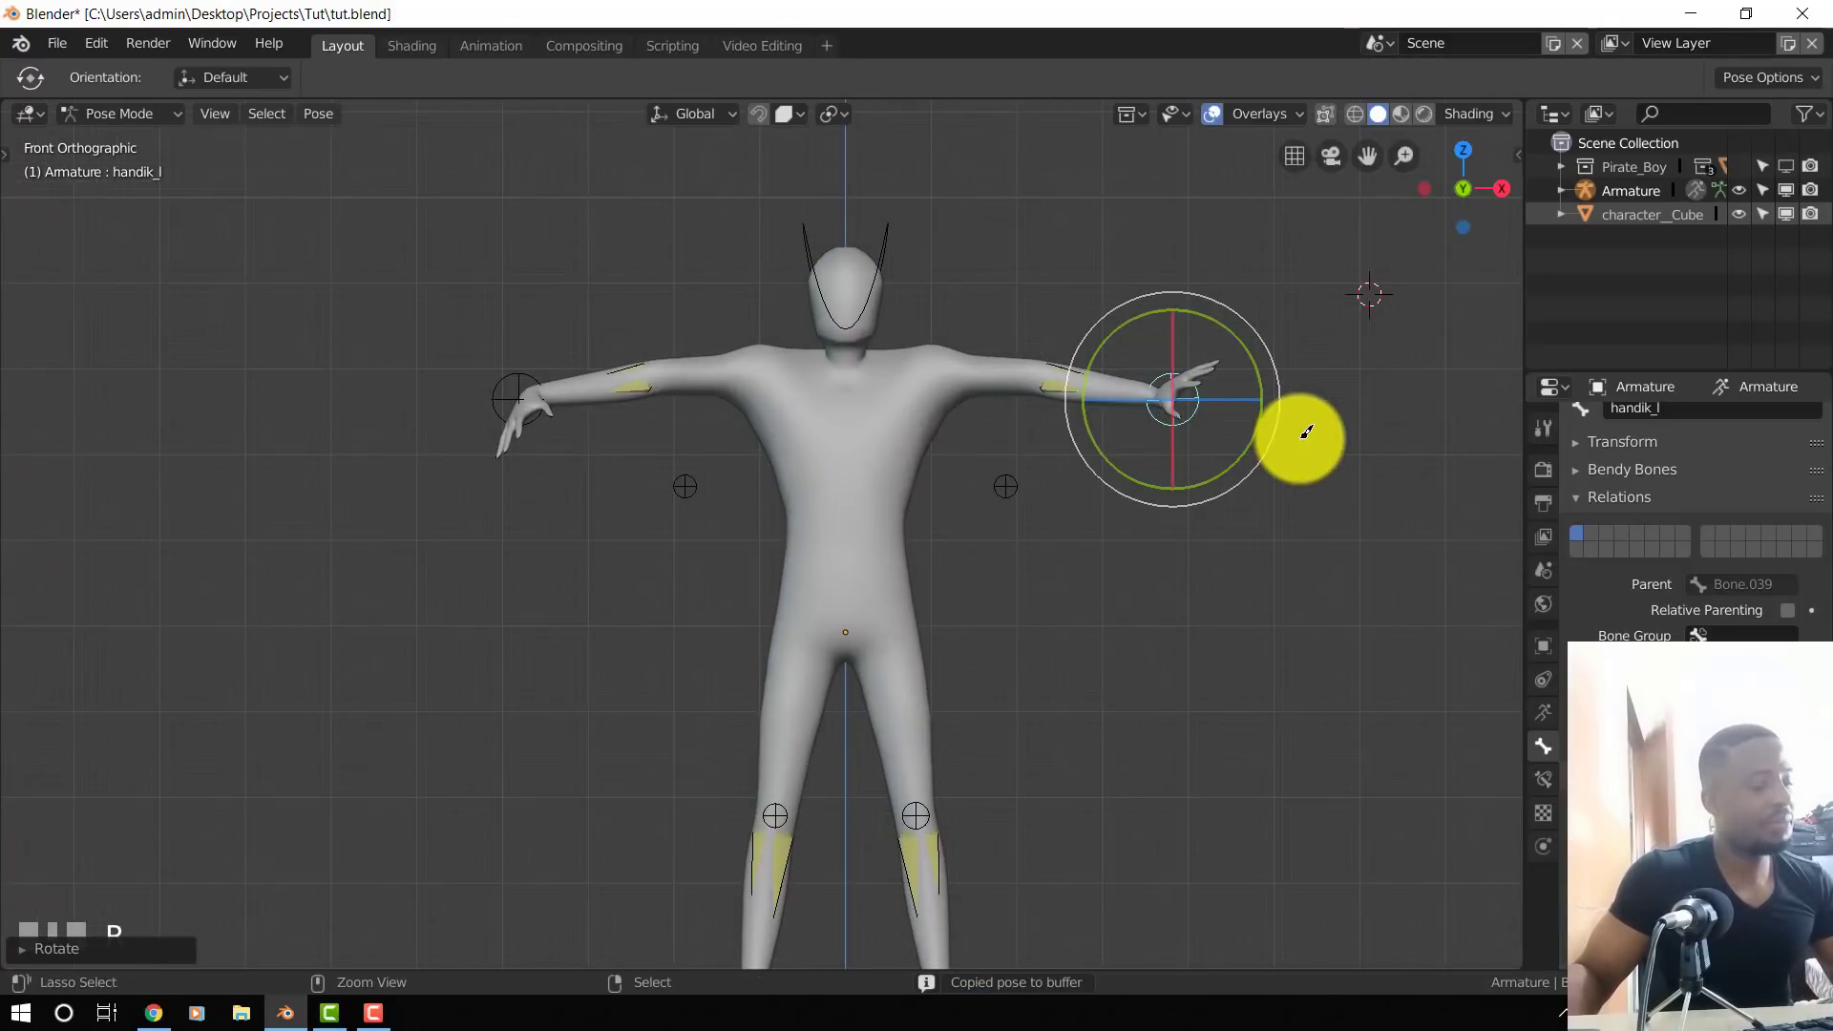
{"action": "key", "text": "ctrl+c"}
{"action": "left_click", "coordinate": [1302, 438]}
{"action": "key", "text": "ctrl+shift+v"}
{"action": "key", "text": "alt+a"}
{"action": "middle_click_drag", "start_coordinate": [1045, 437], "coordinate": [691, 446]}
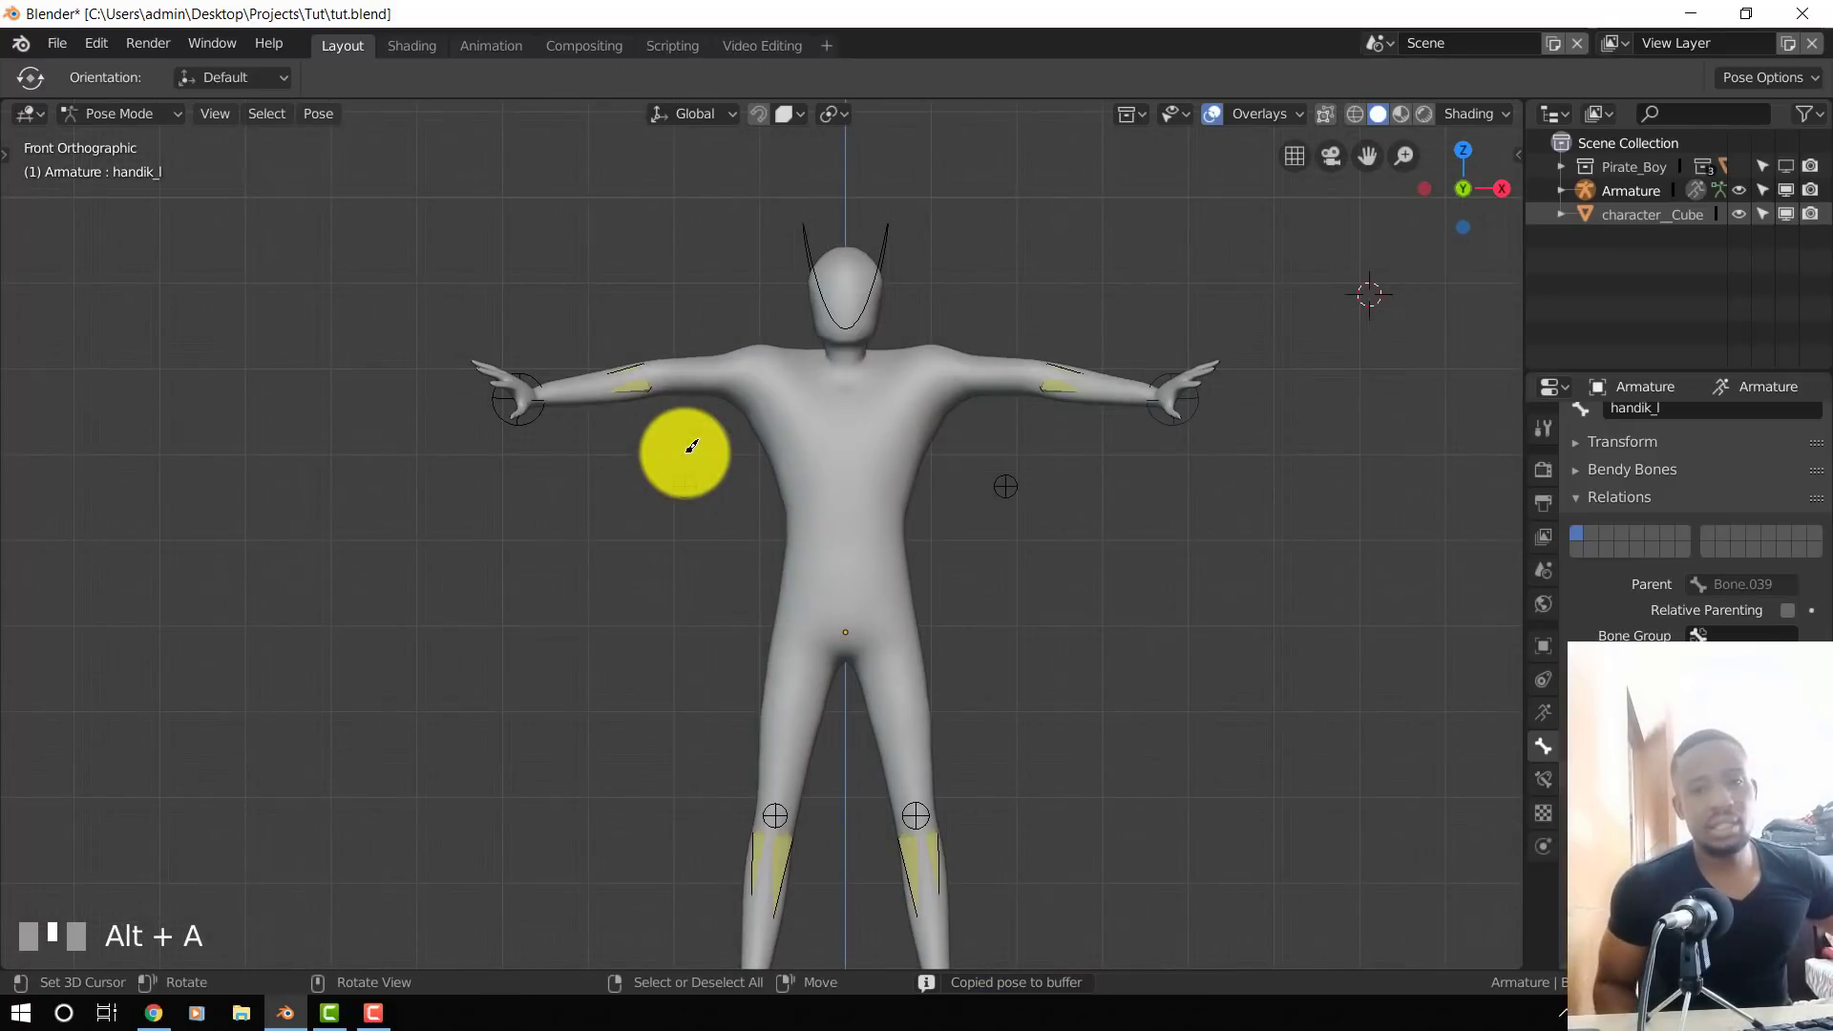